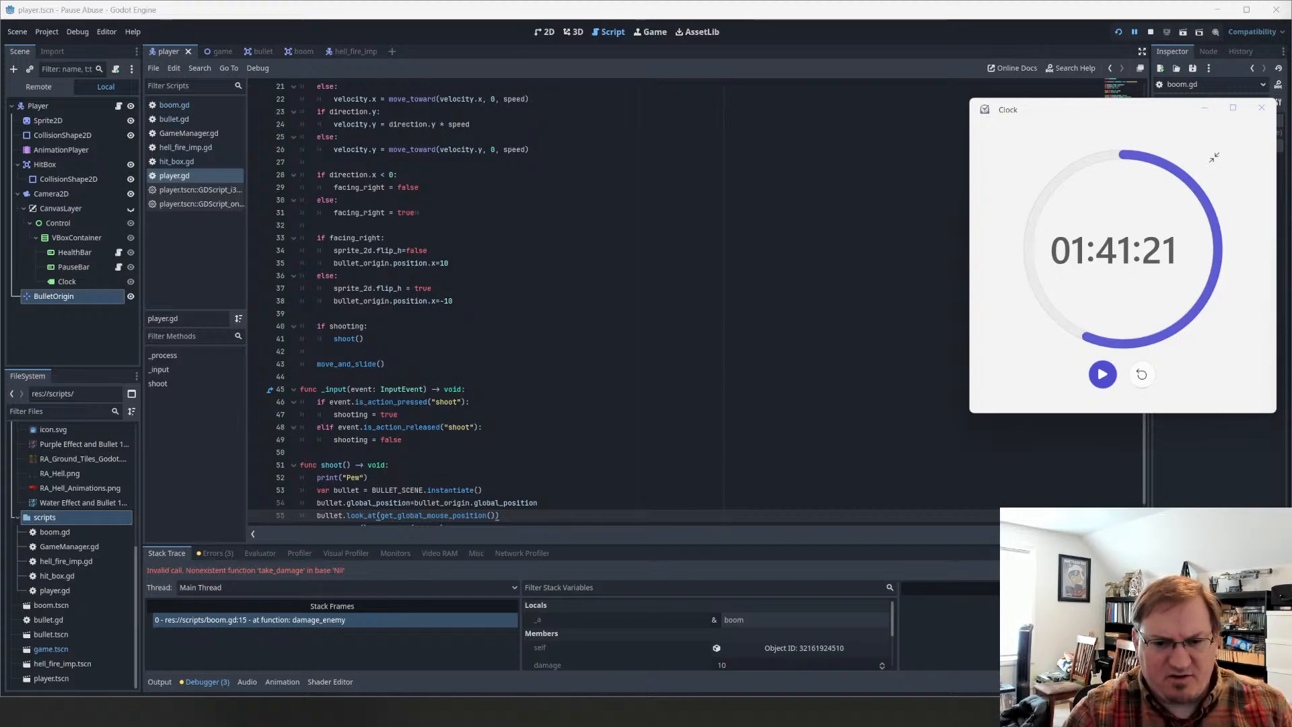
Step: Switch to the Pause Abuse board in Trello, check off all four GUI checklist items, and mark the GUI card complete
key("alt+Tab")
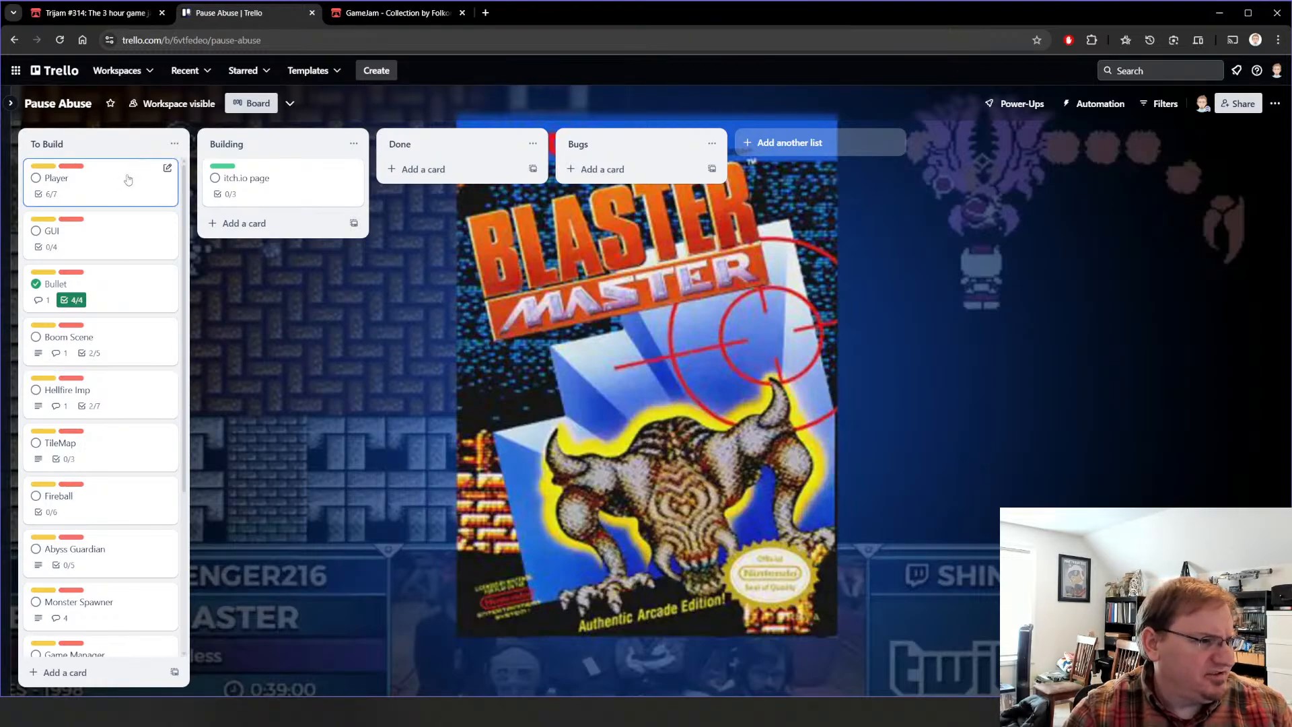
left_click(102, 233)
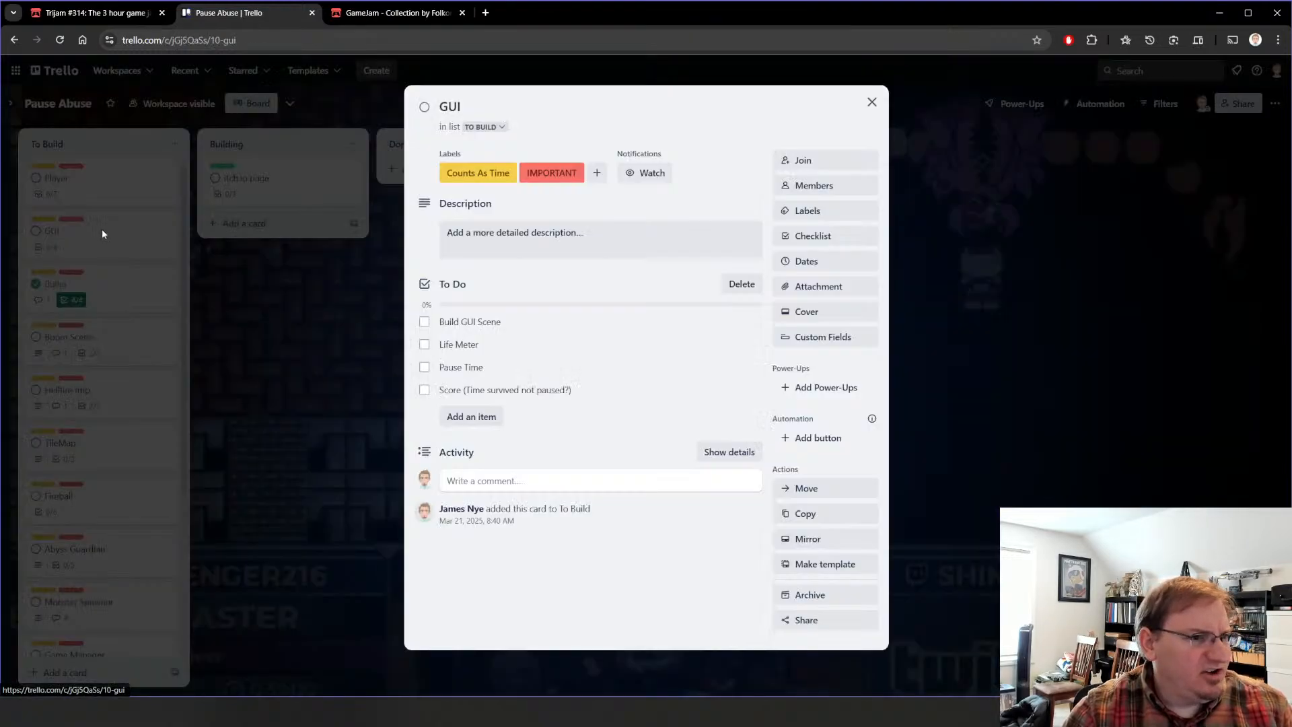
left_click(446, 322)
left_click(424, 321)
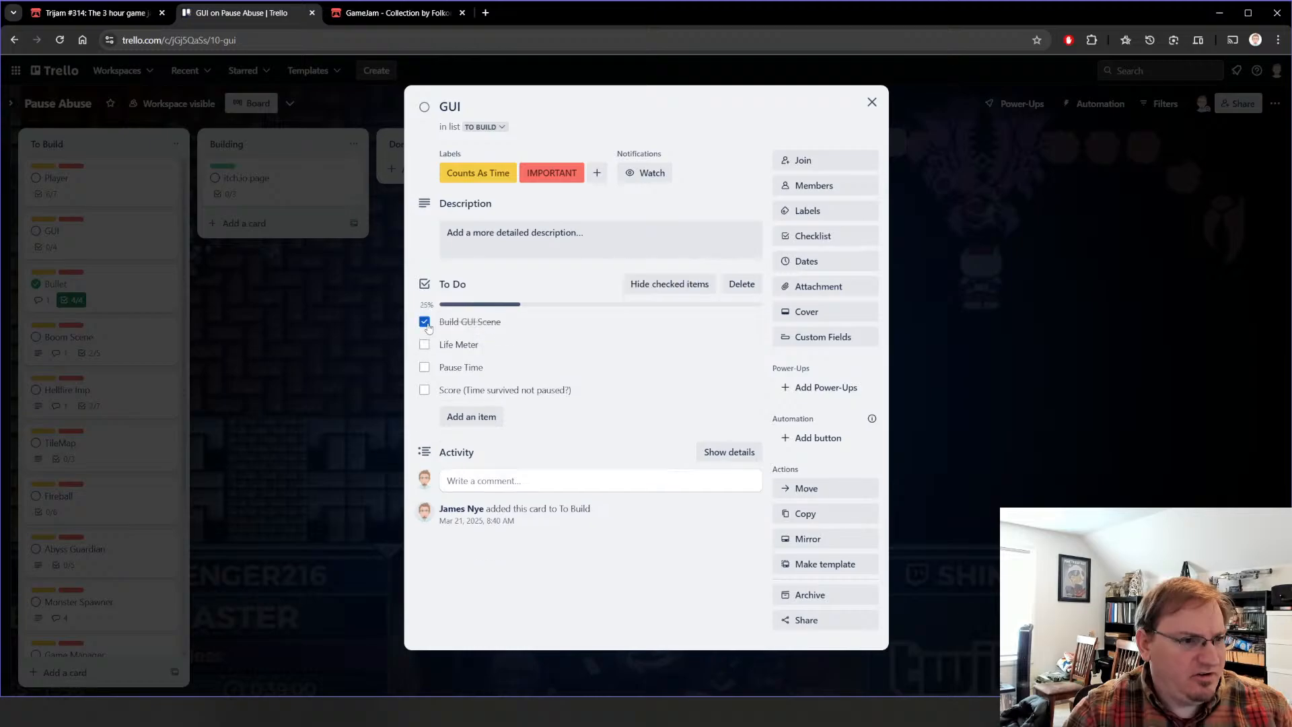
left_click(423, 344)
left_click(424, 367)
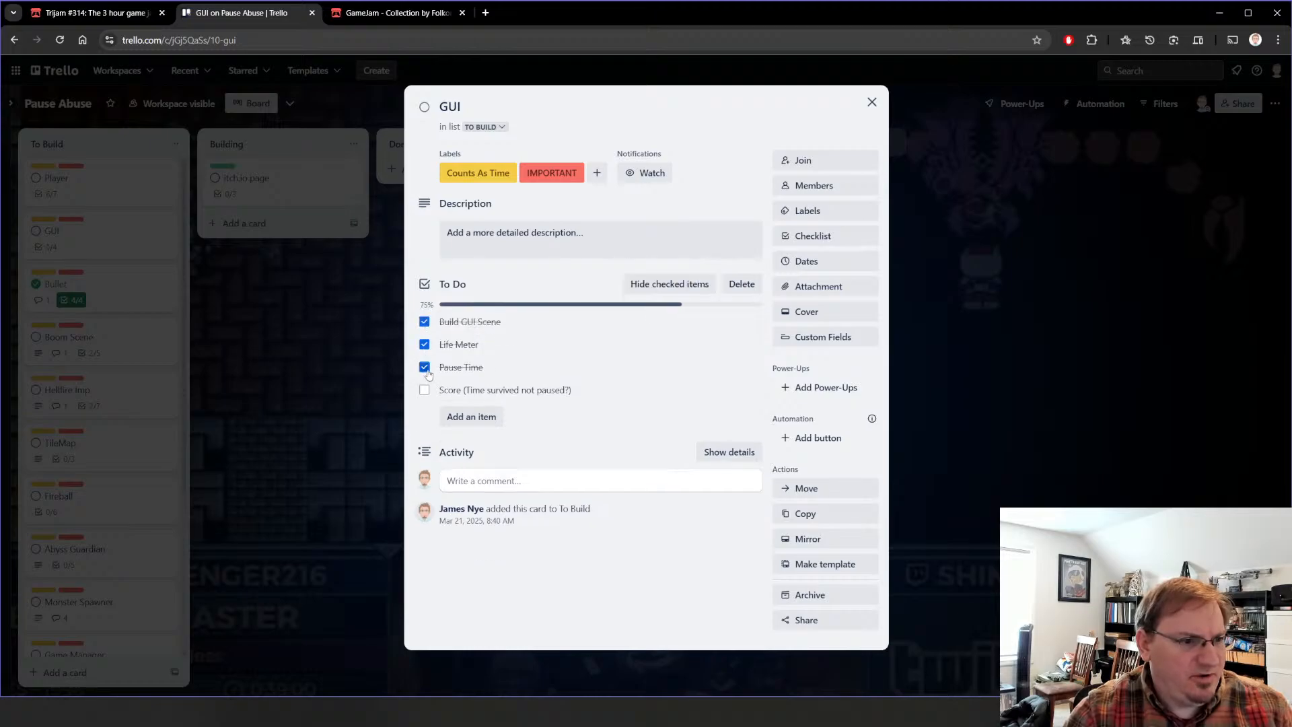
left_click(424, 390)
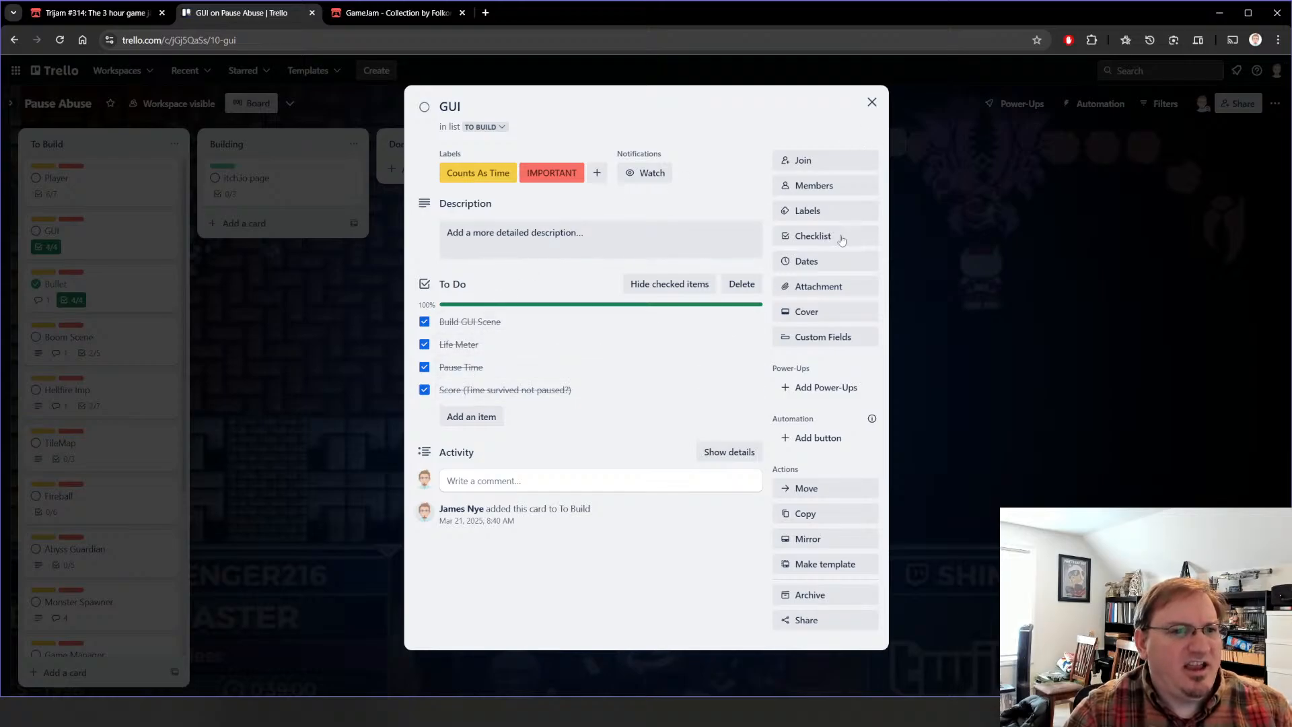
left_click(872, 102)
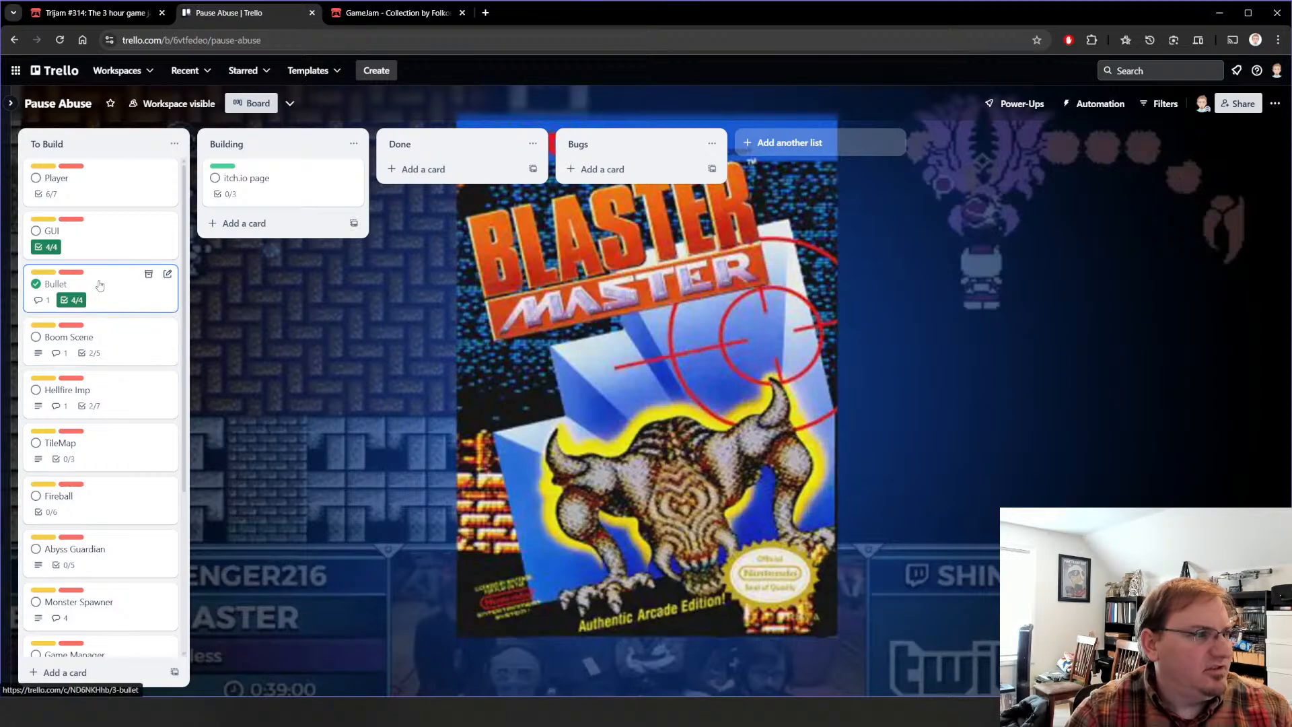
left_click(36, 231)
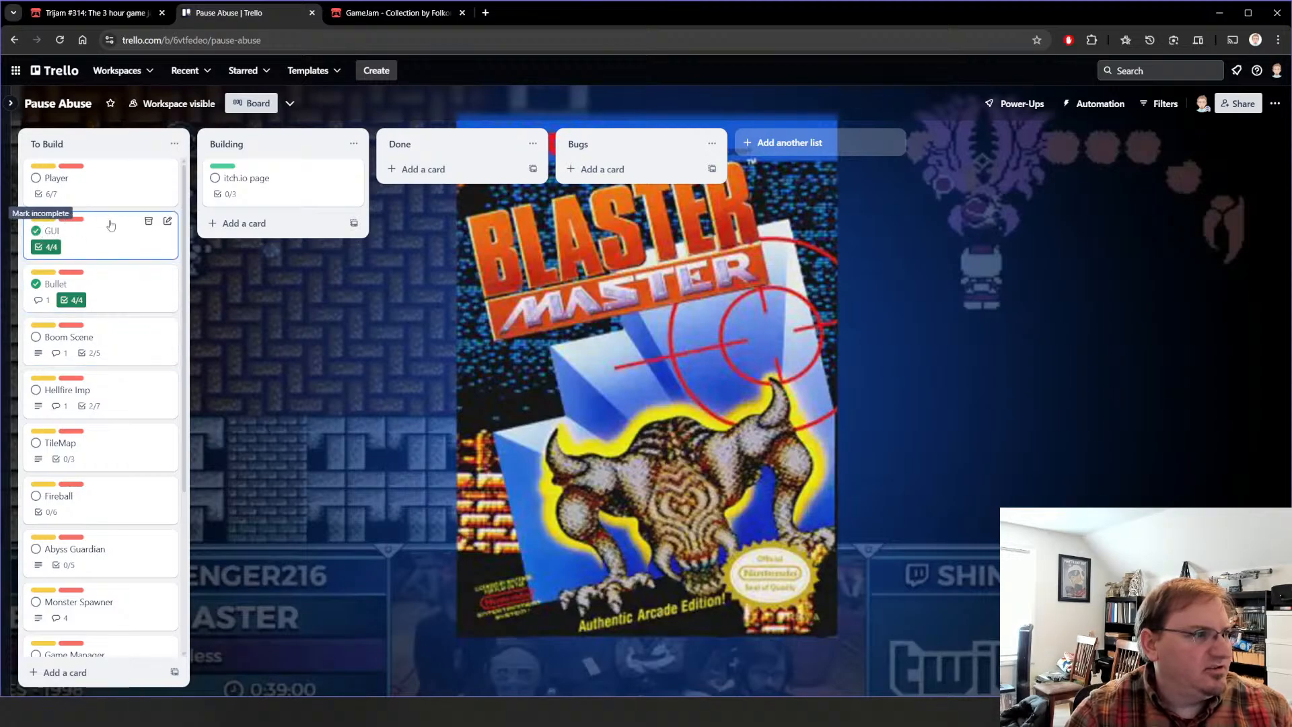
Step: Review the Player card's checklist and the Boom Scene card's checklist and apply_damage code comment
left_click(116, 195)
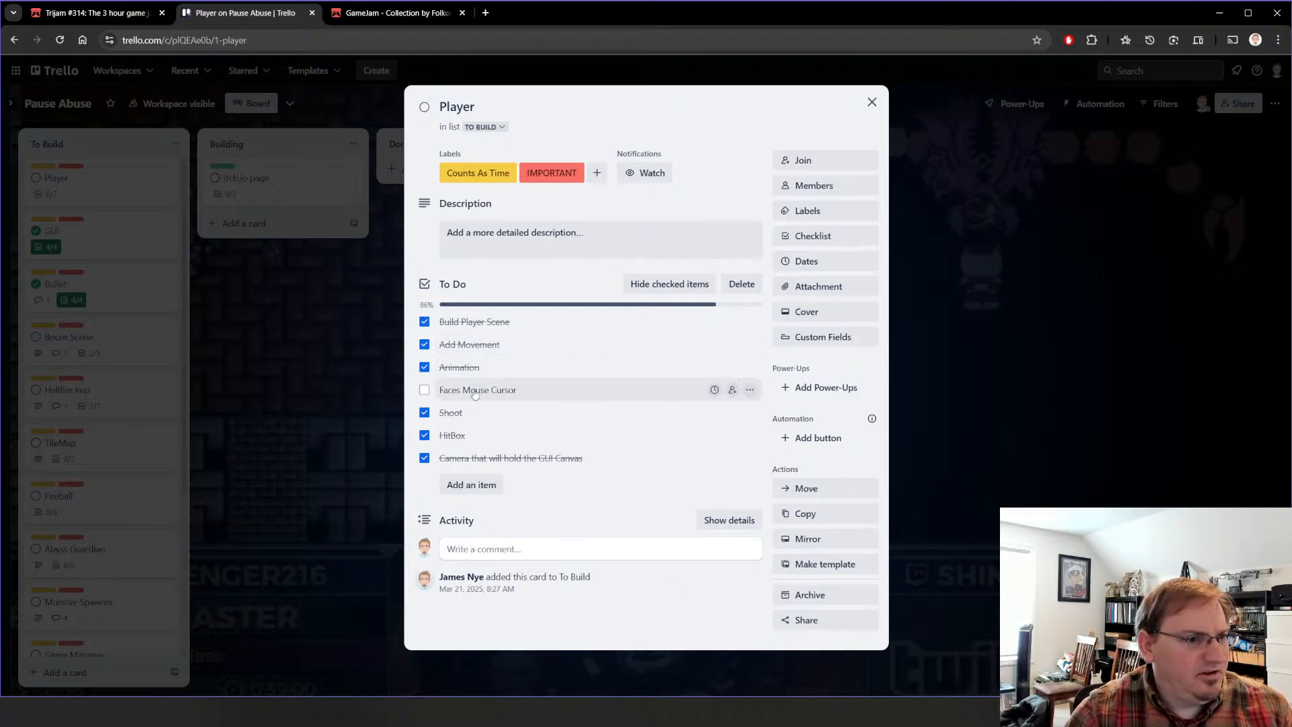
left_click(869, 106)
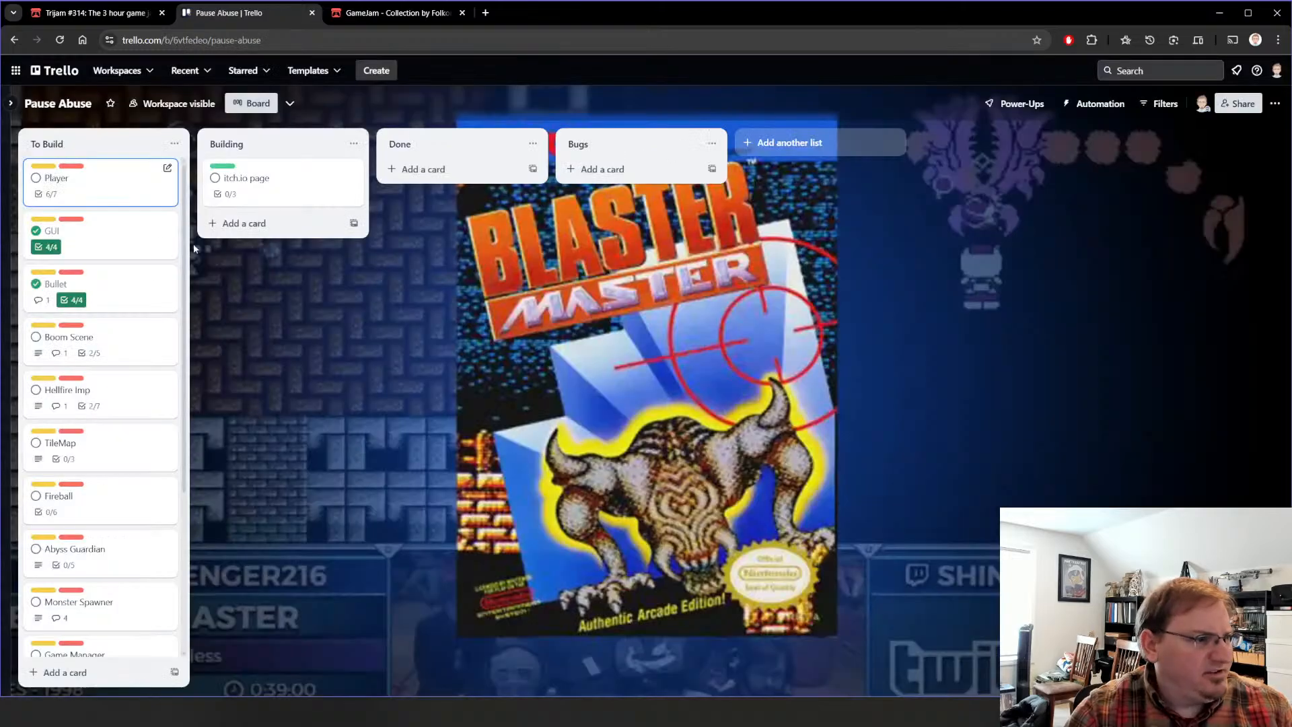
left_click(139, 327)
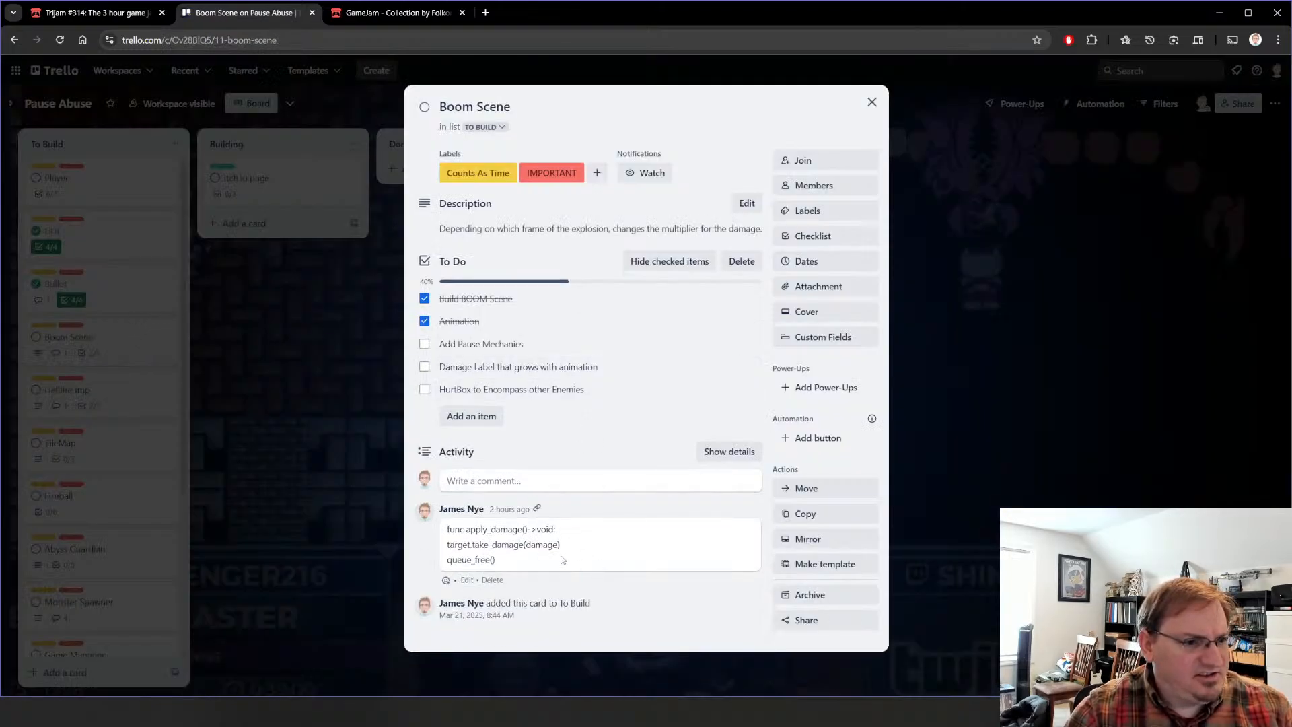
left_click_drag(535, 559, 394, 523)
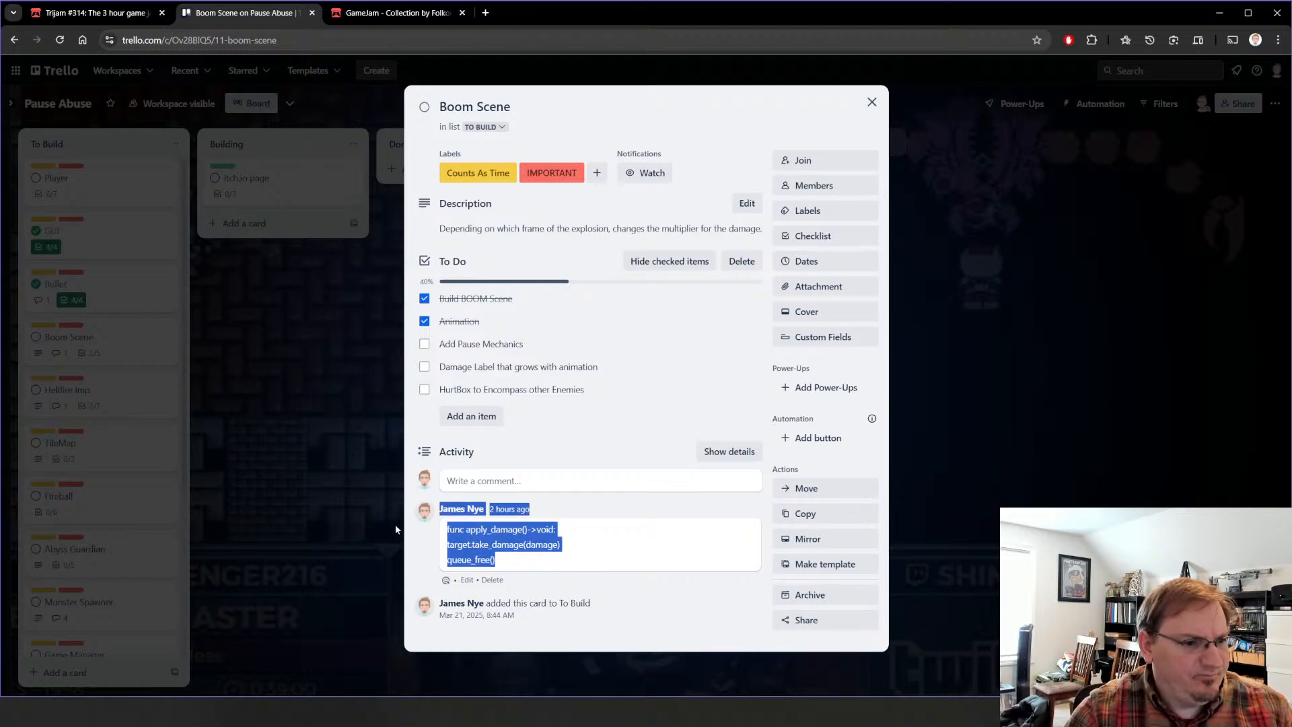
left_click(513, 561)
left_click_drag(510, 560, 445, 530)
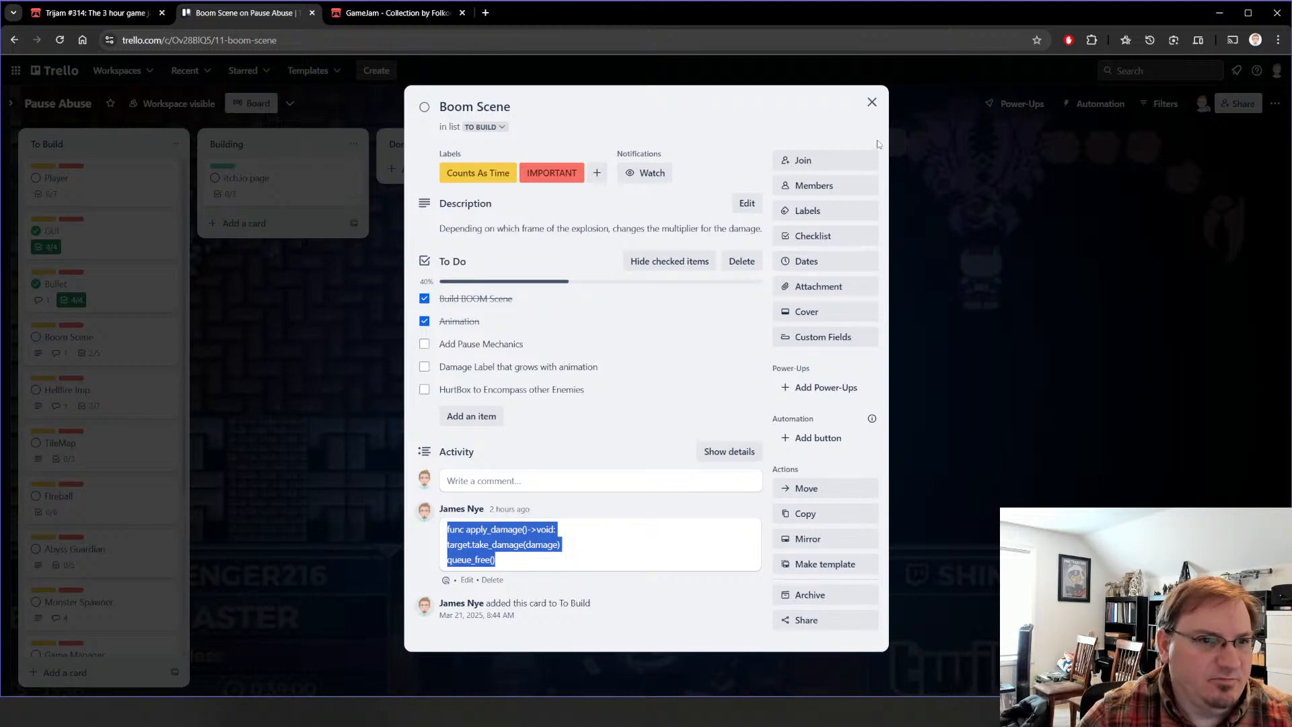
left_click(872, 101)
Step: Review the Hellfire Imp card's direction code comment and check off its HitBox item
left_click(117, 383)
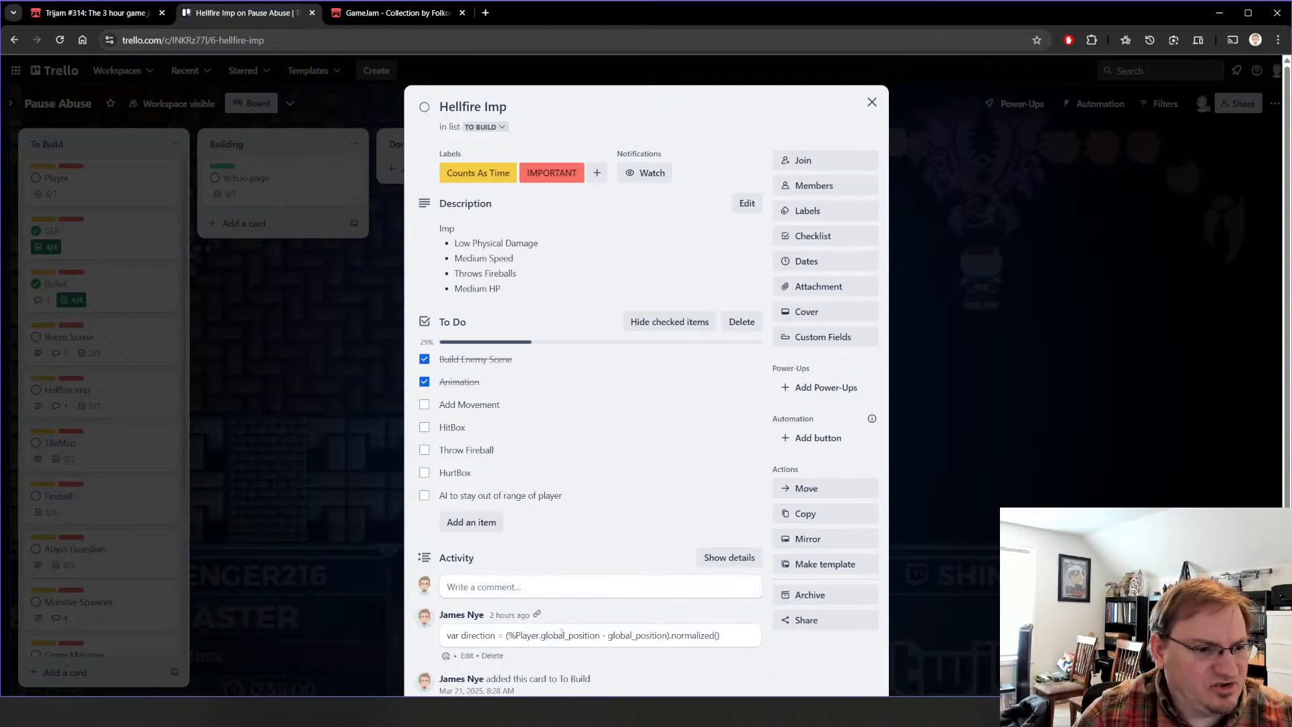
left_click_drag(748, 636, 445, 638)
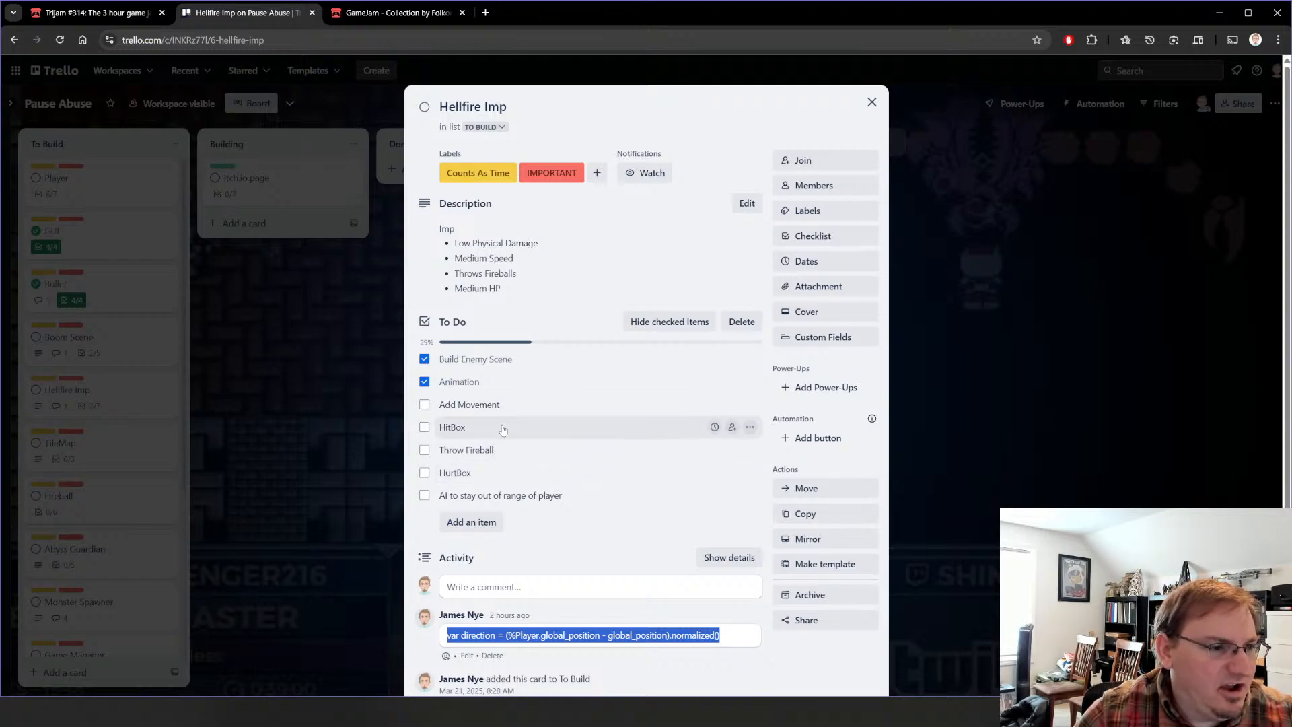
left_click(425, 431)
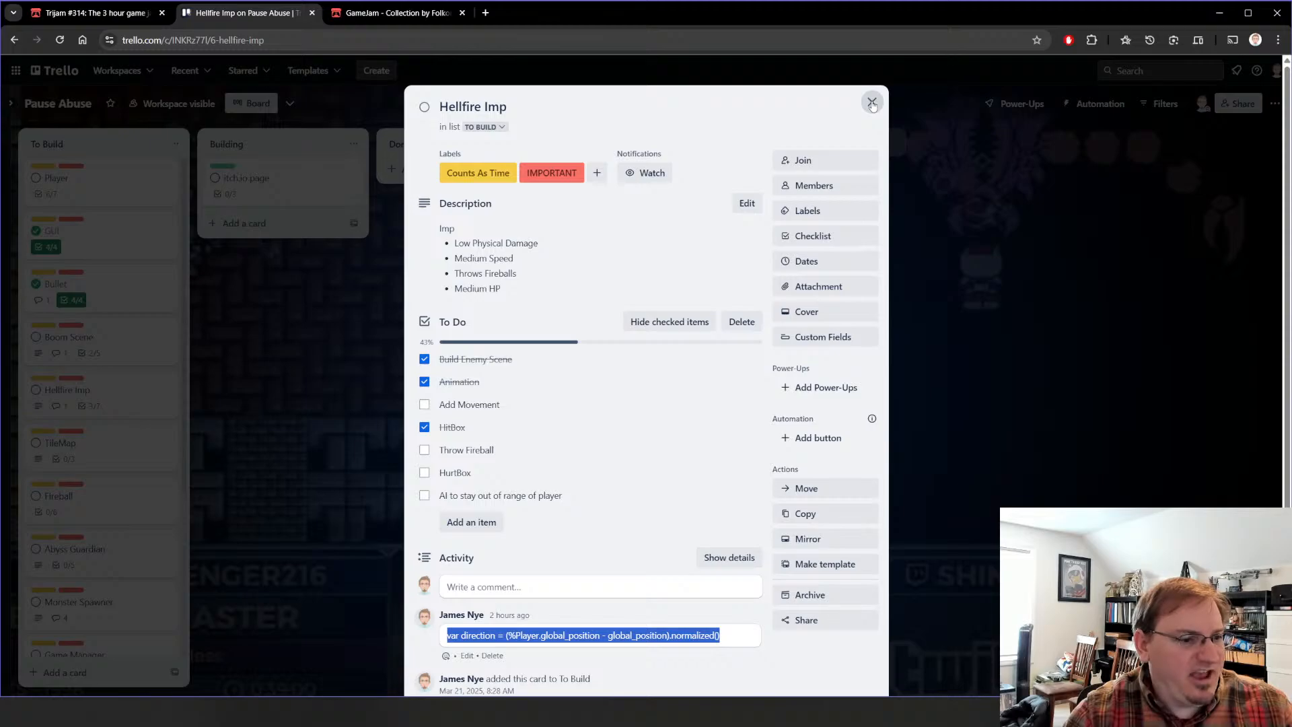
scroll(599, 404, "down", 1)
scroll(599, 404, "up", 1)
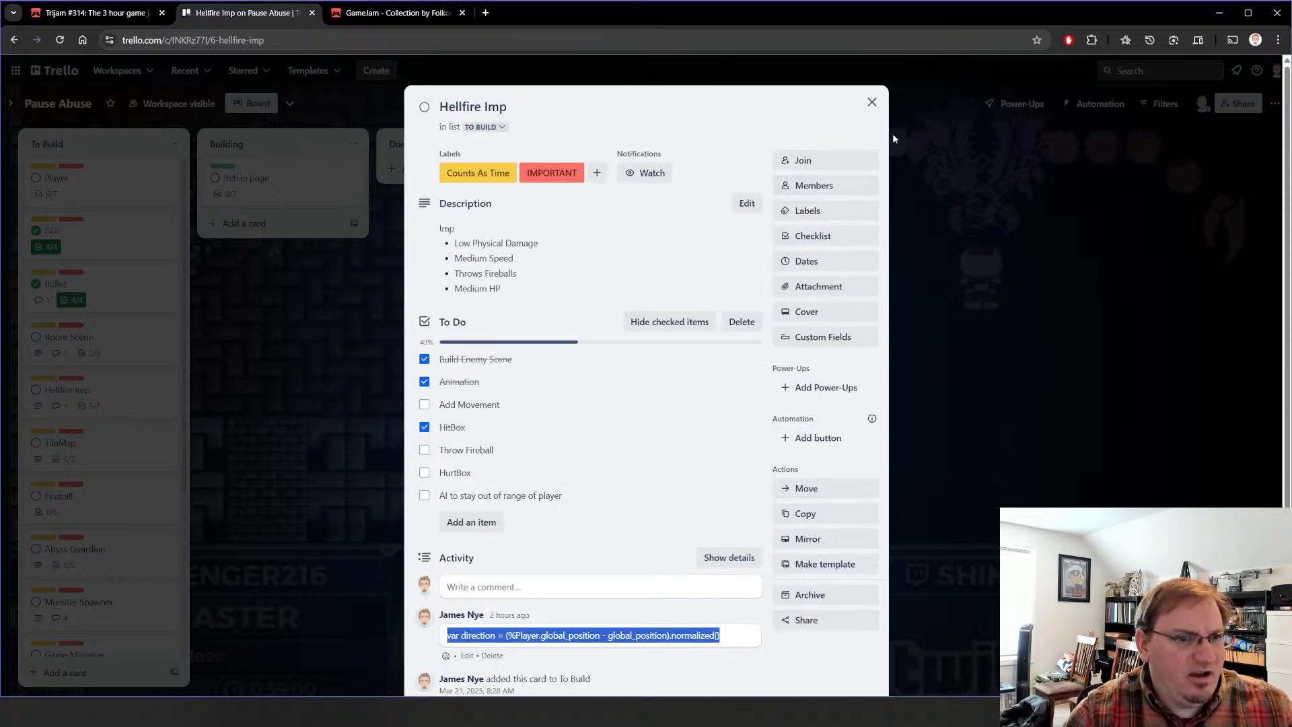
left_click(871, 102)
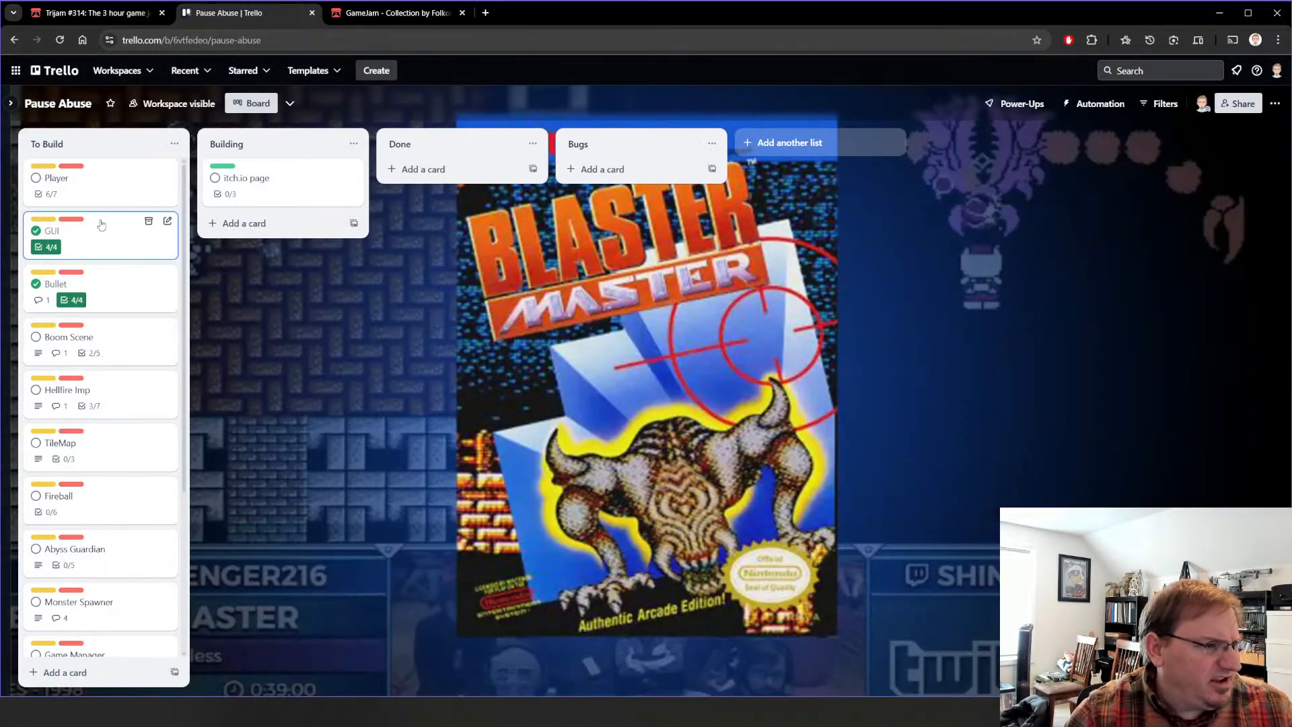
Step: Review the checklists of the TileMap, Fireball and Abyss Guardian cards in the To Build list
left_click(116, 442)
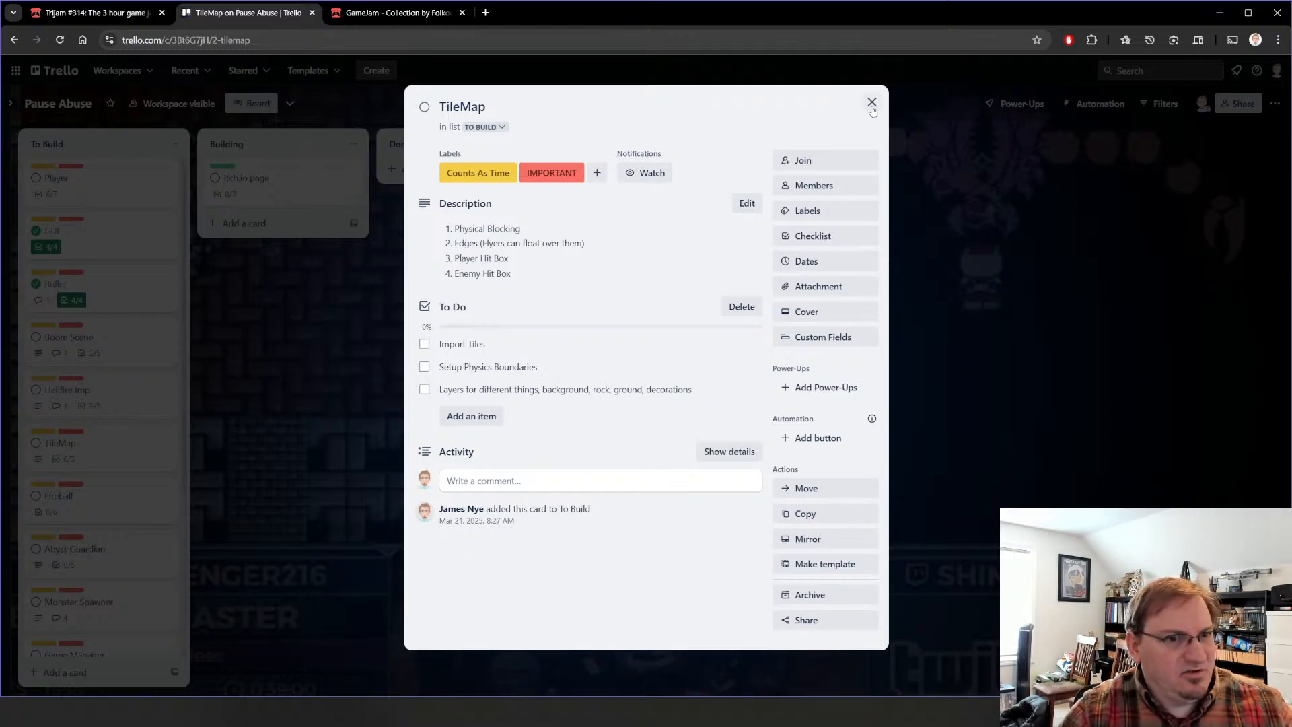
left_click(872, 102)
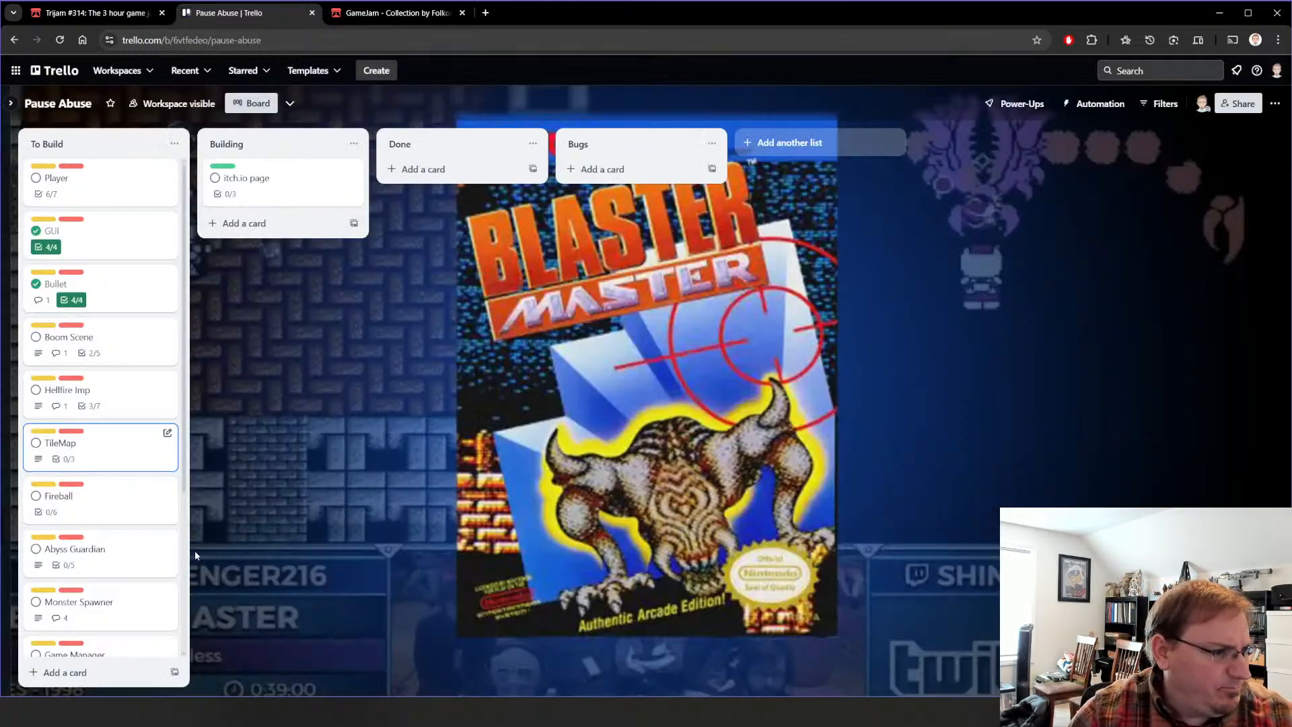
left_click(132, 507)
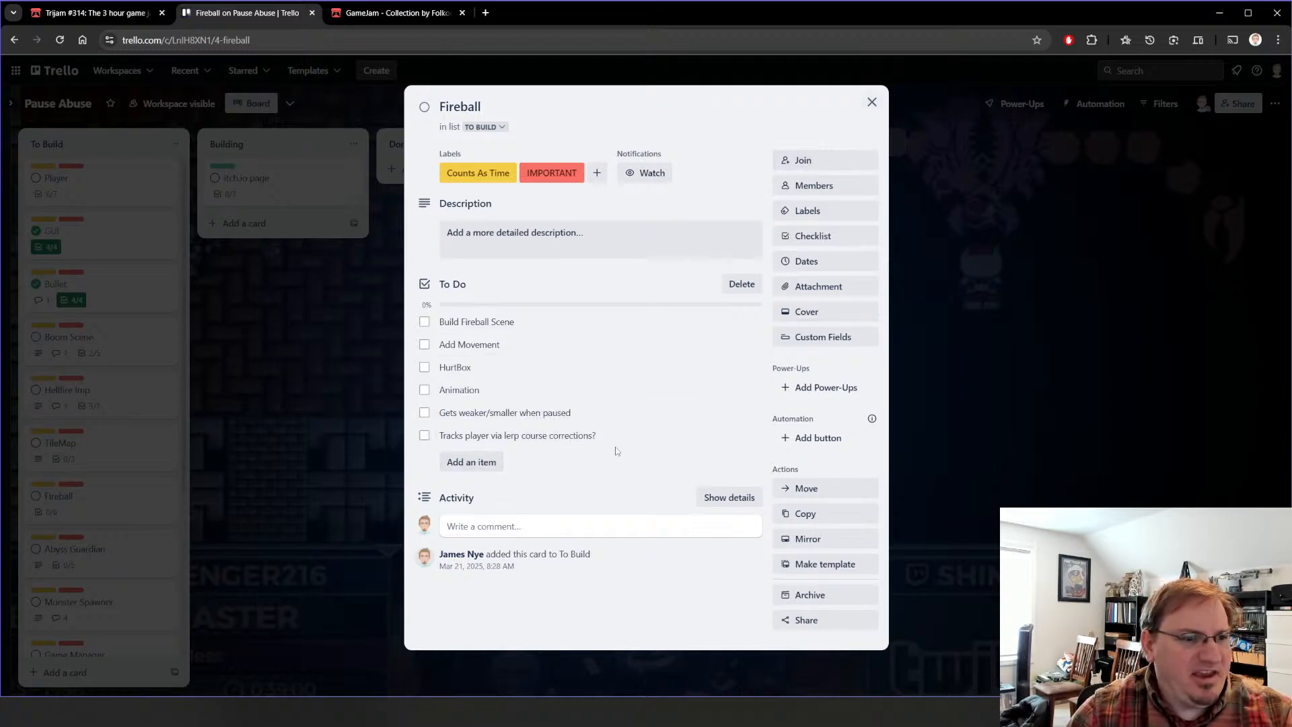
left_click(871, 102)
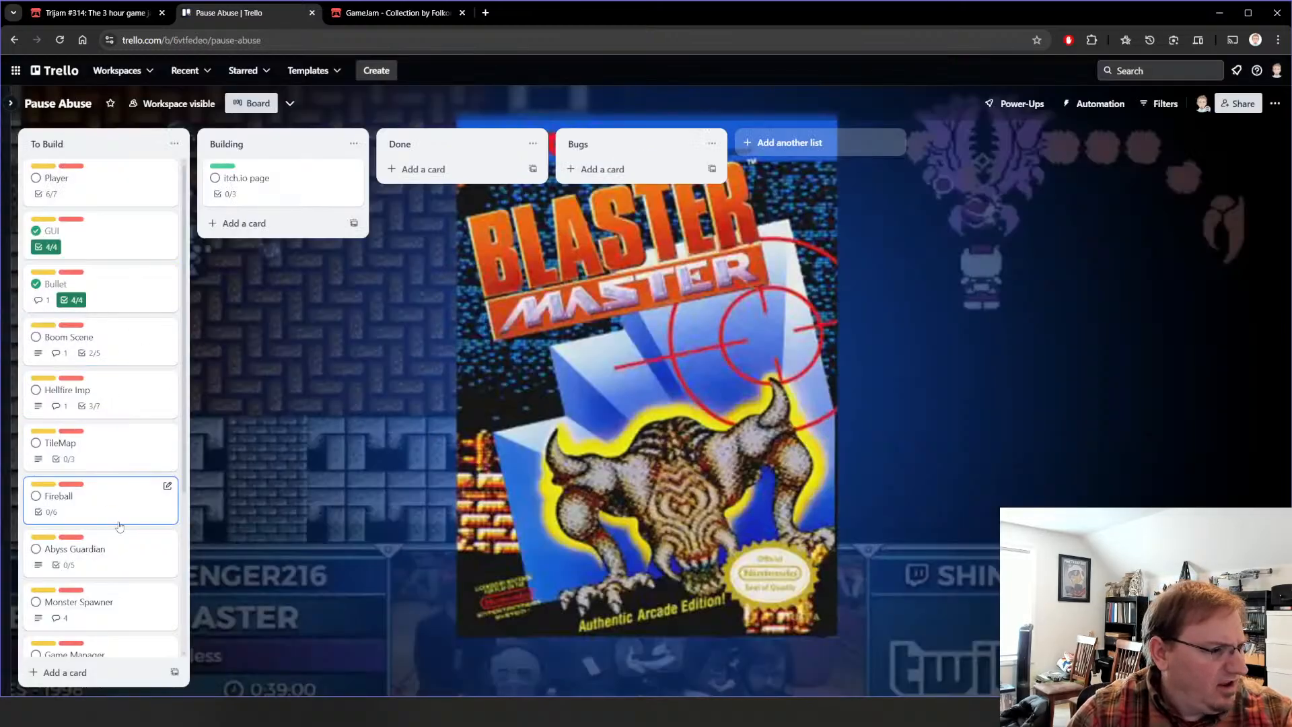
left_click(126, 557)
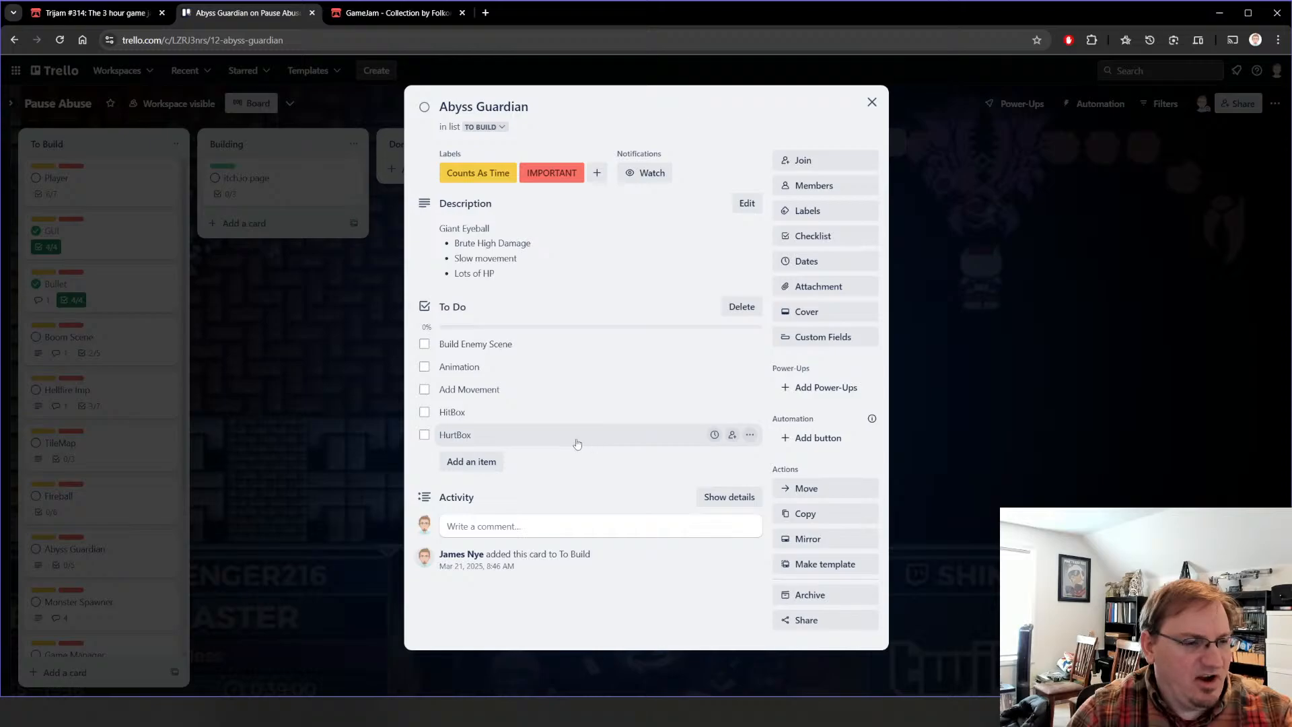
left_click(872, 102)
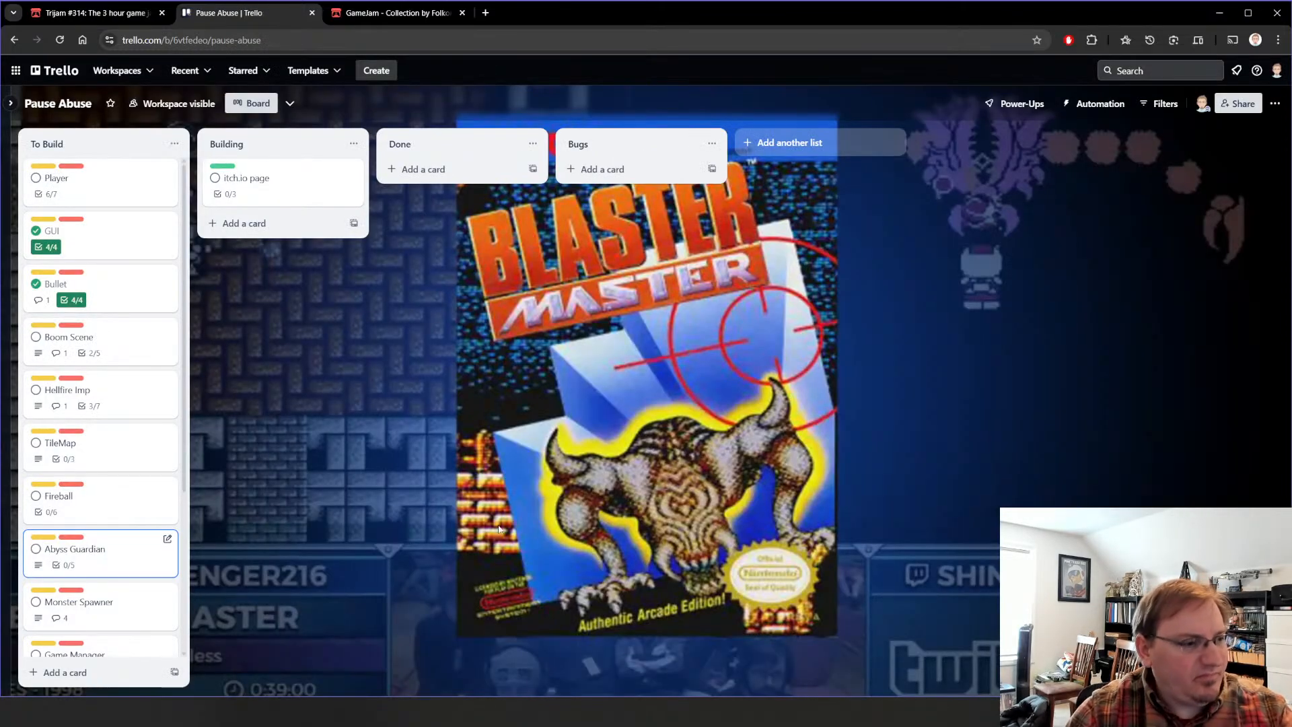
Step: Read the Monster Spawner card's wave system description and its spawn_mob code comment
left_click(123, 603)
scroll(595, 342, "down", 3)
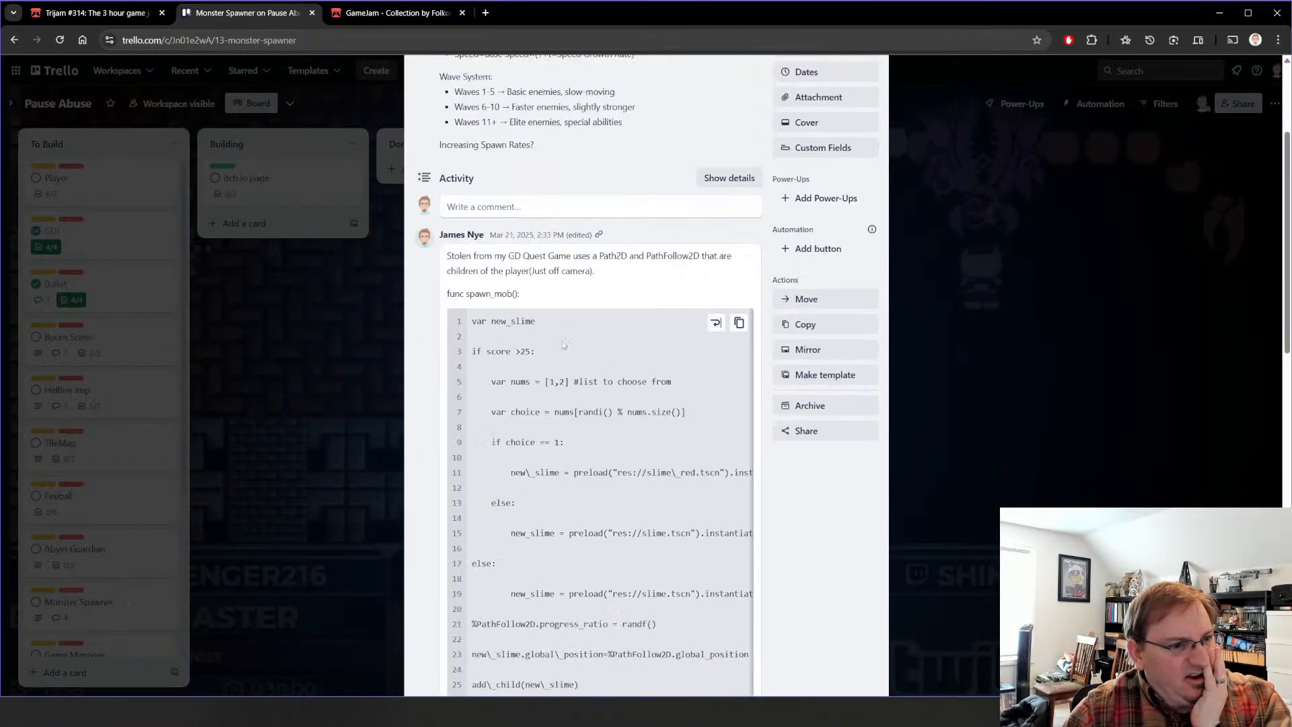
scroll(893, 70, "up", 5)
left_click(872, 103)
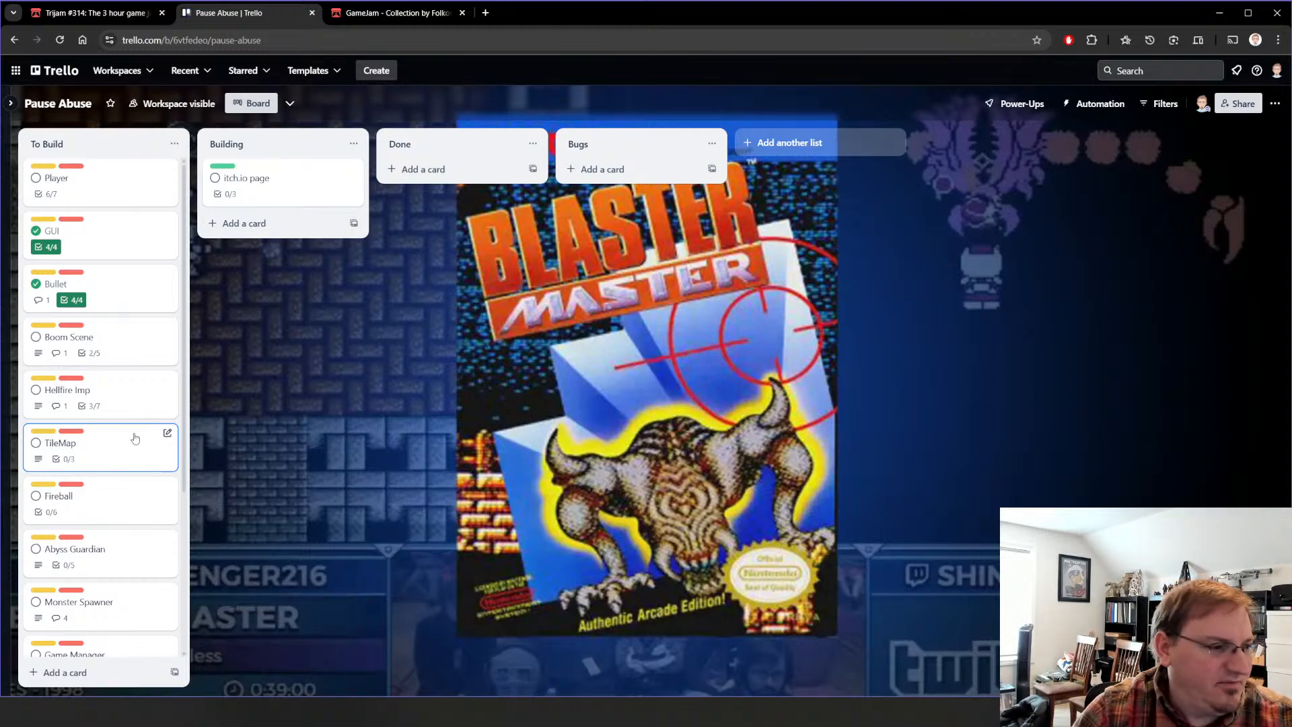
Step: Review the Game Manager and Game Over Screen checklists and look over the remaining cards in the To Build list
scroll(135, 457, "down", 3)
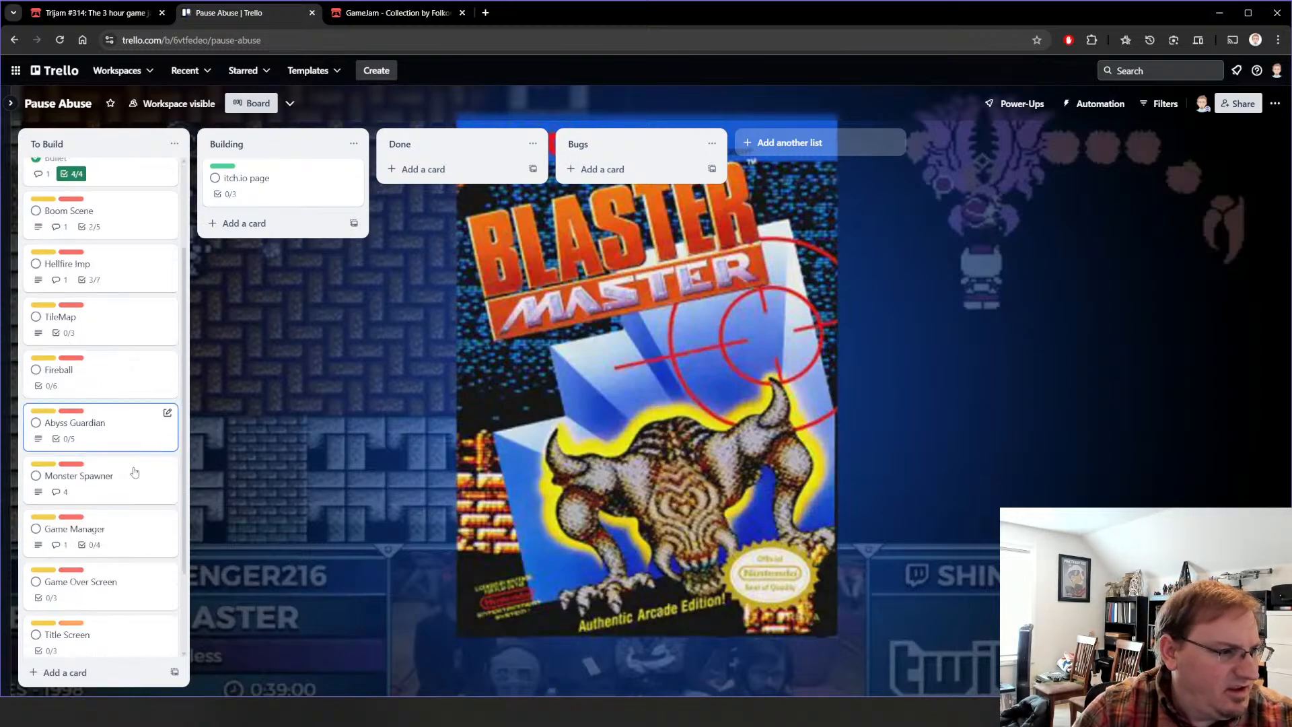
left_click(105, 535)
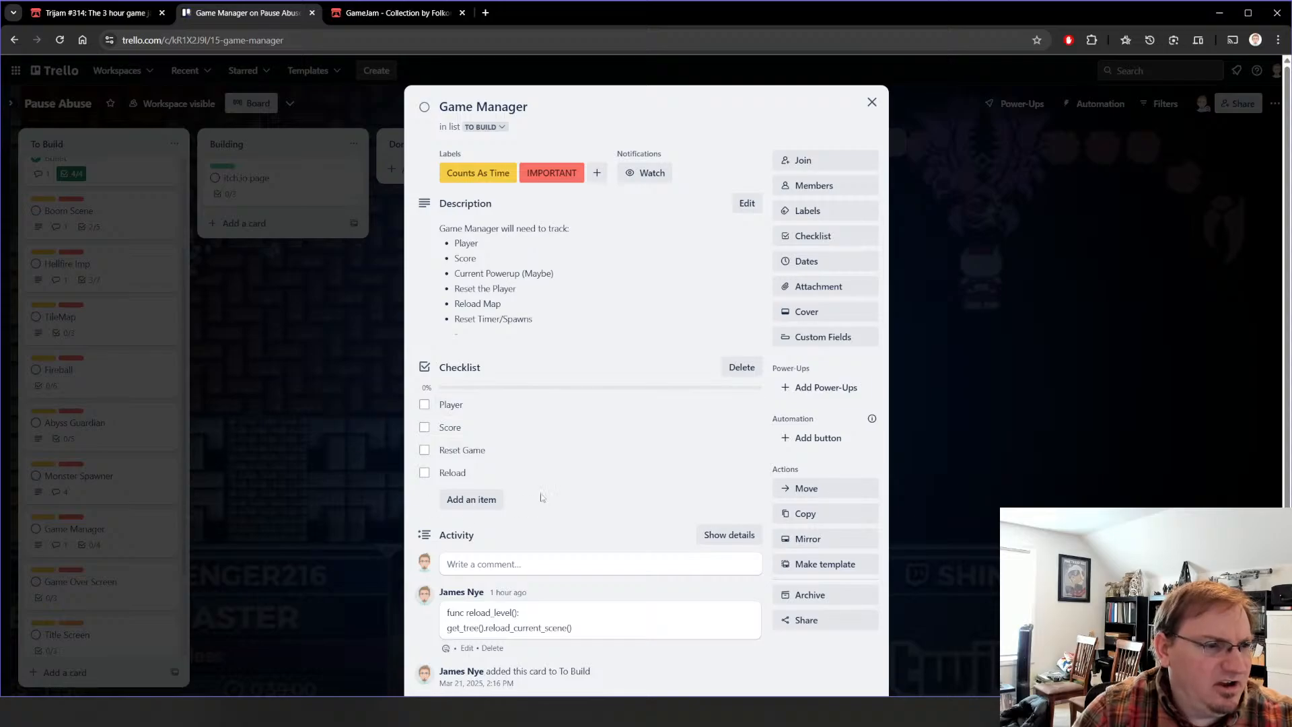
mouse_move(458, 476)
left_mouse_down()
mouse_move(458, 426)
mouse_move(458, 471)
mouse_move(441, 475)
left_mouse_up()
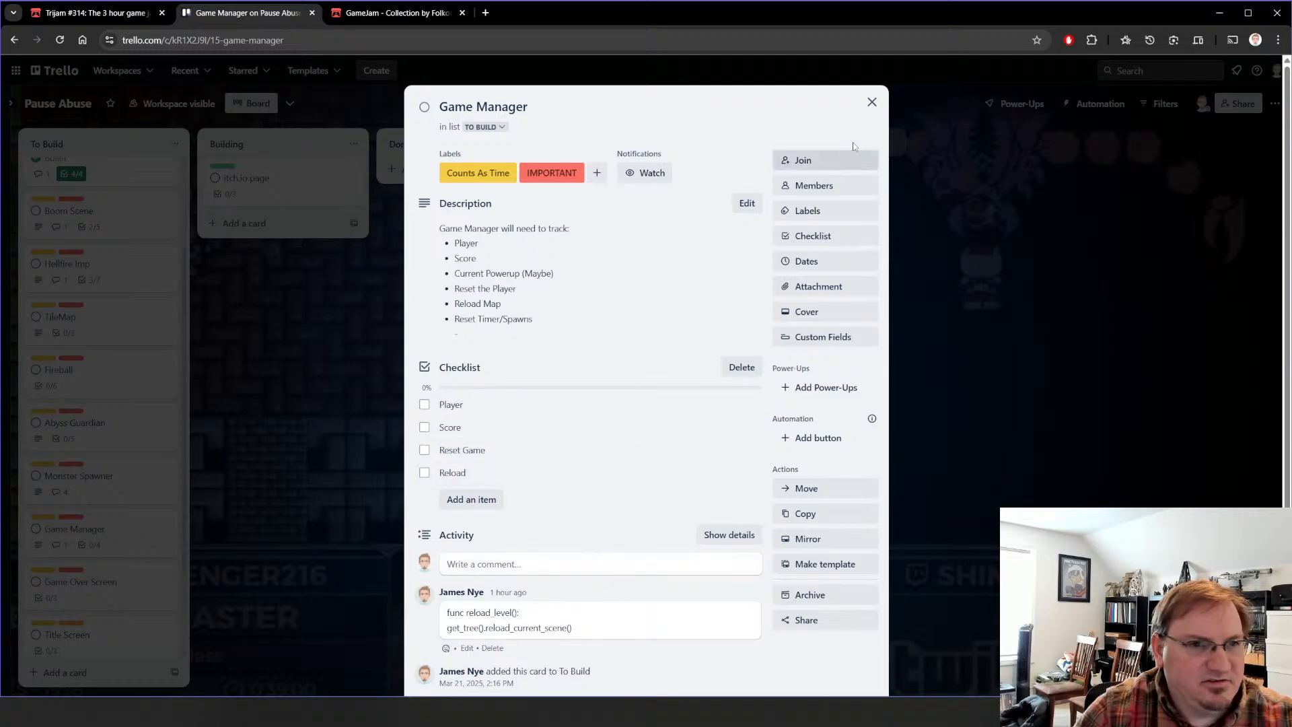
left_click(872, 102)
left_click(130, 576)
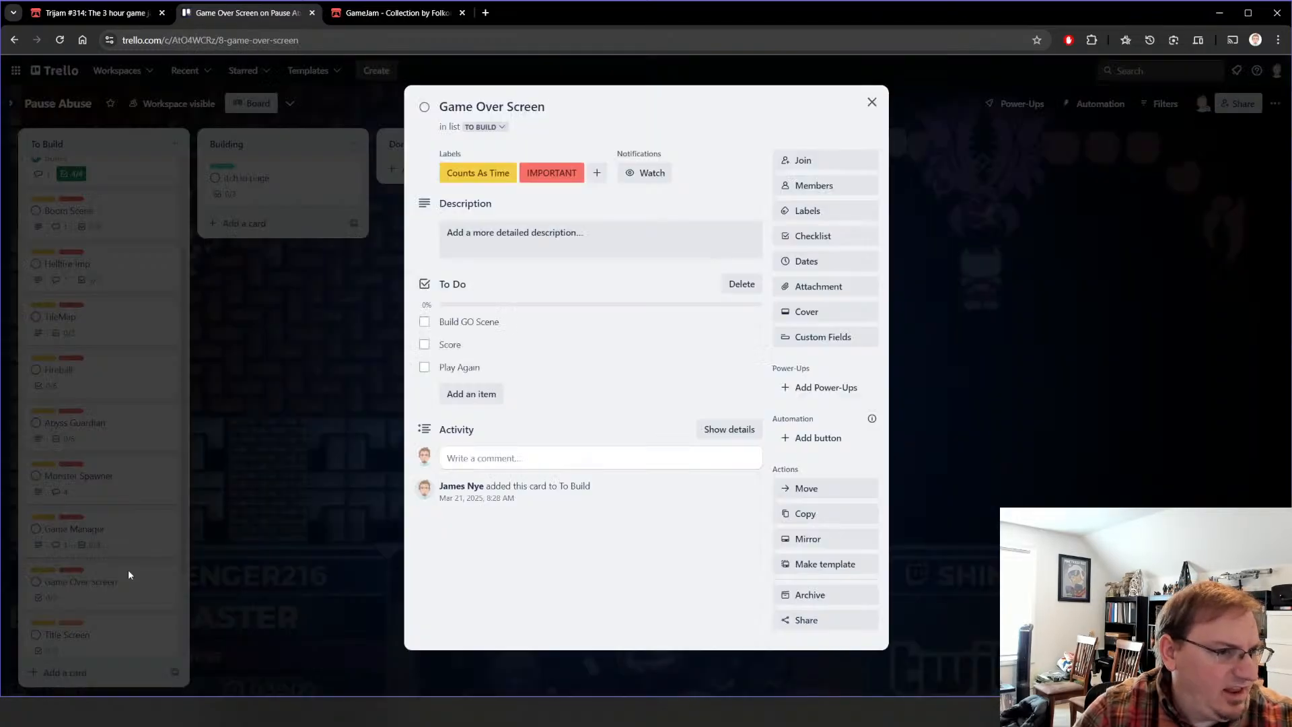
left_click(872, 101)
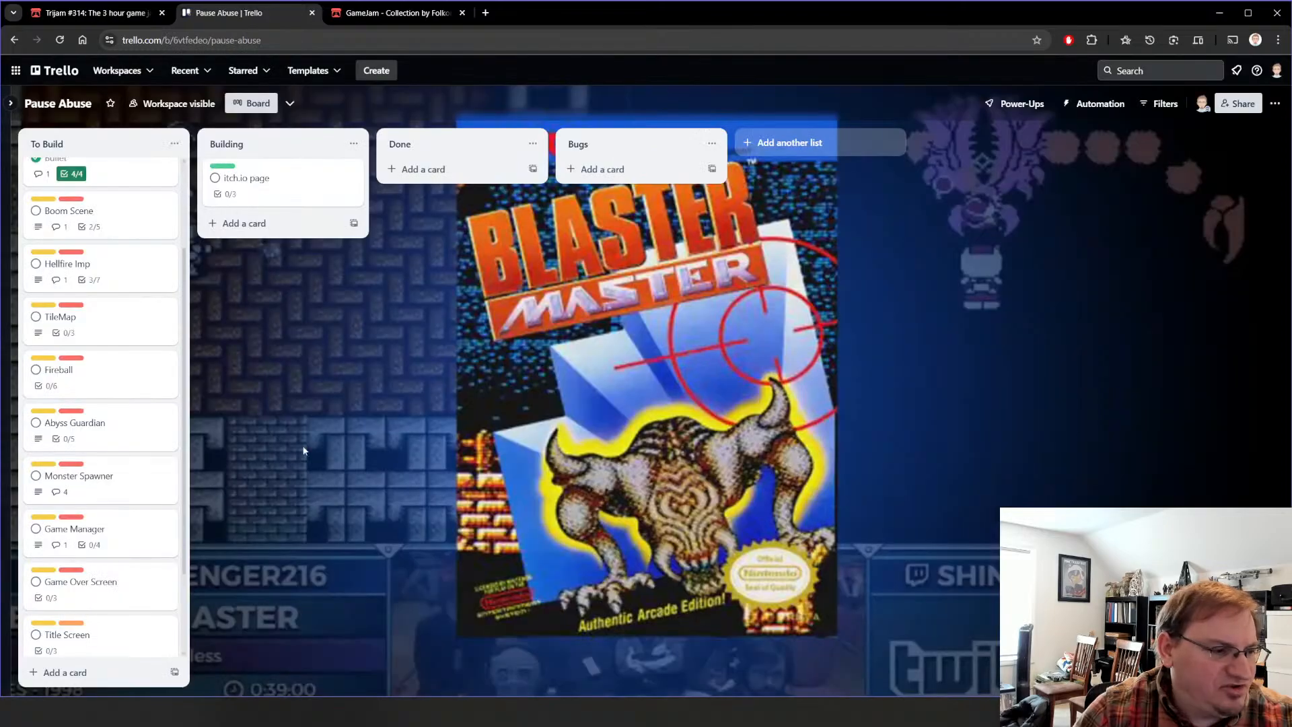
scroll(128, 568, "down", 2)
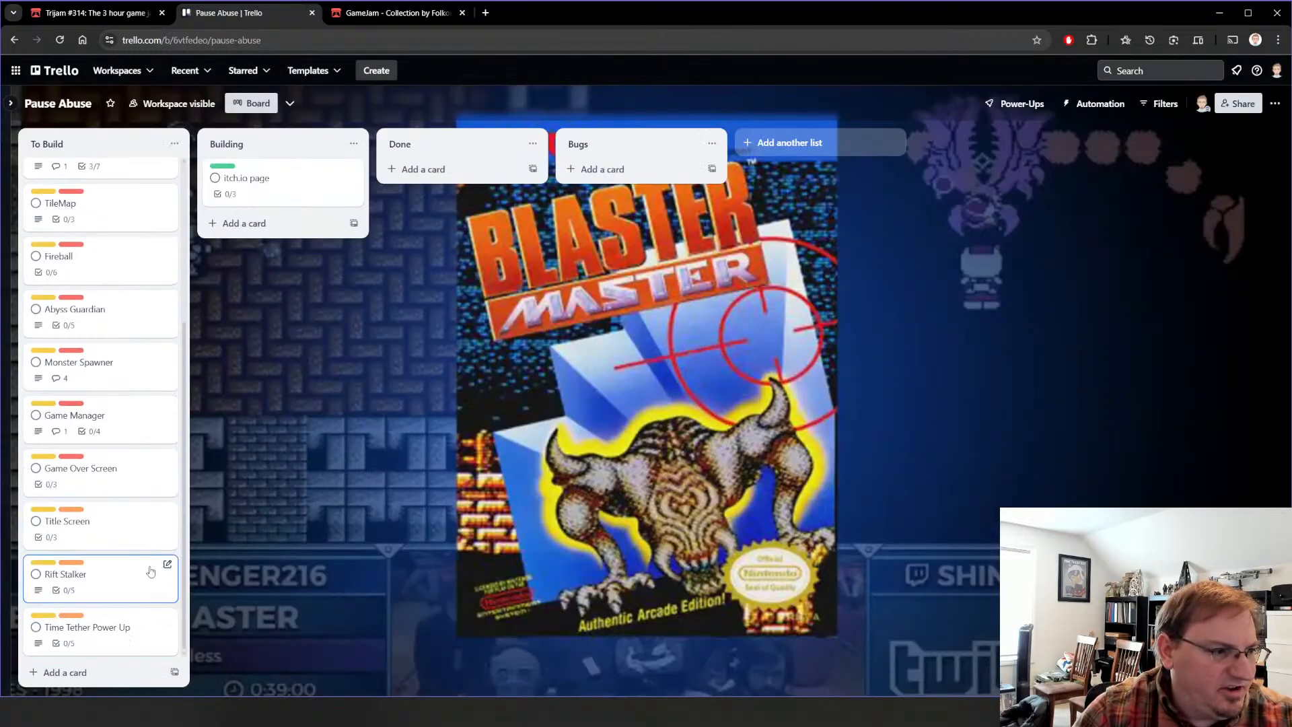
scroll(142, 498, "up", 4)
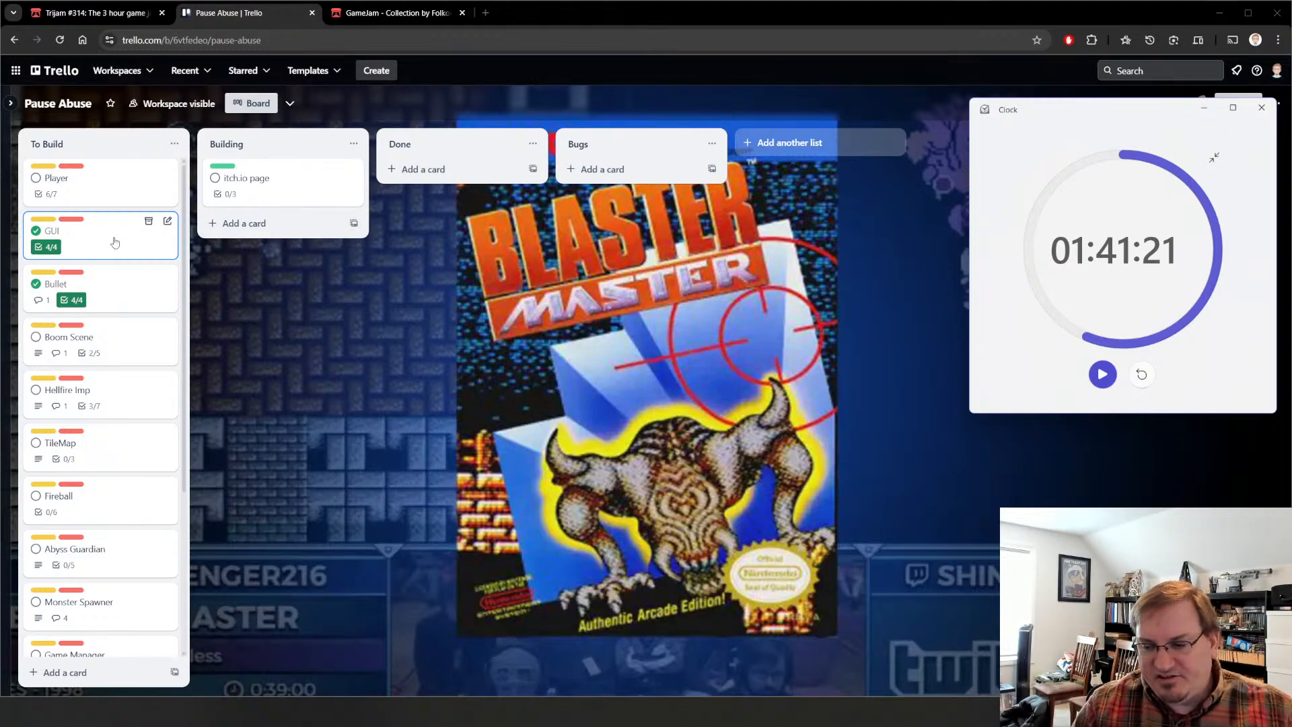
Step: Open the Player card again to examine which checklist items are still unchecked
left_click(109, 180)
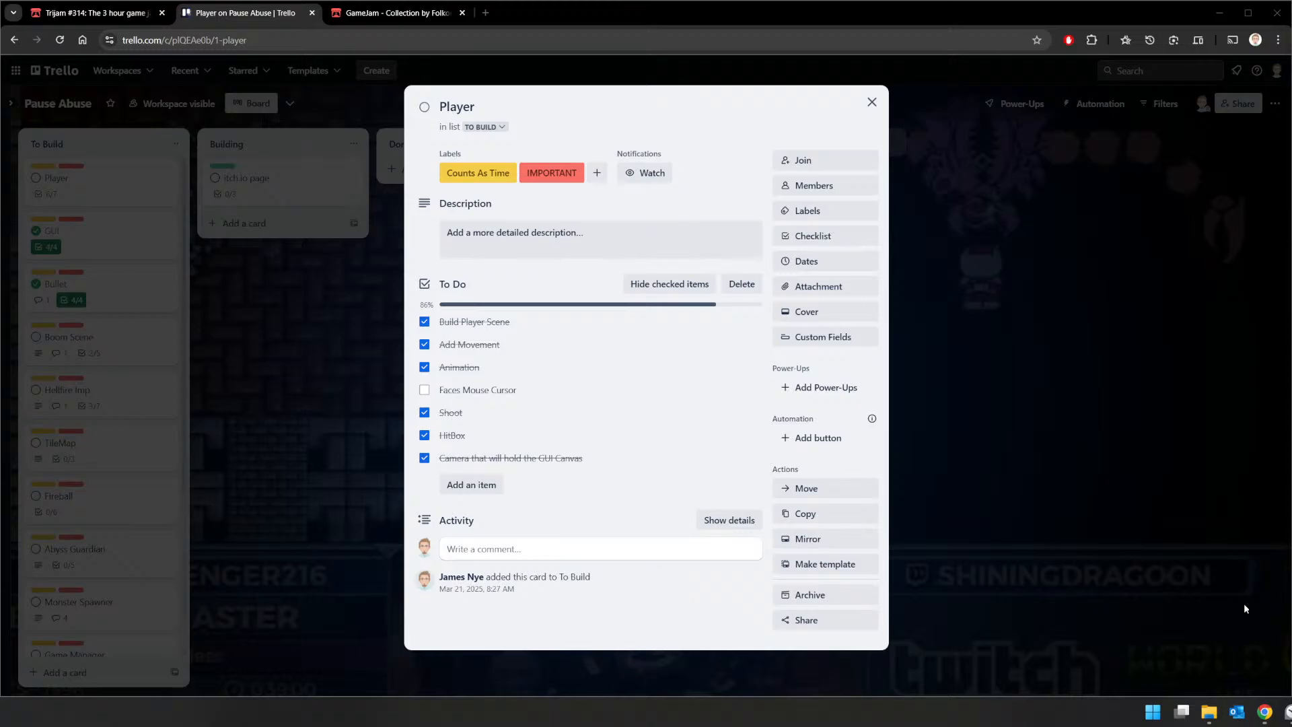
left_click(871, 102)
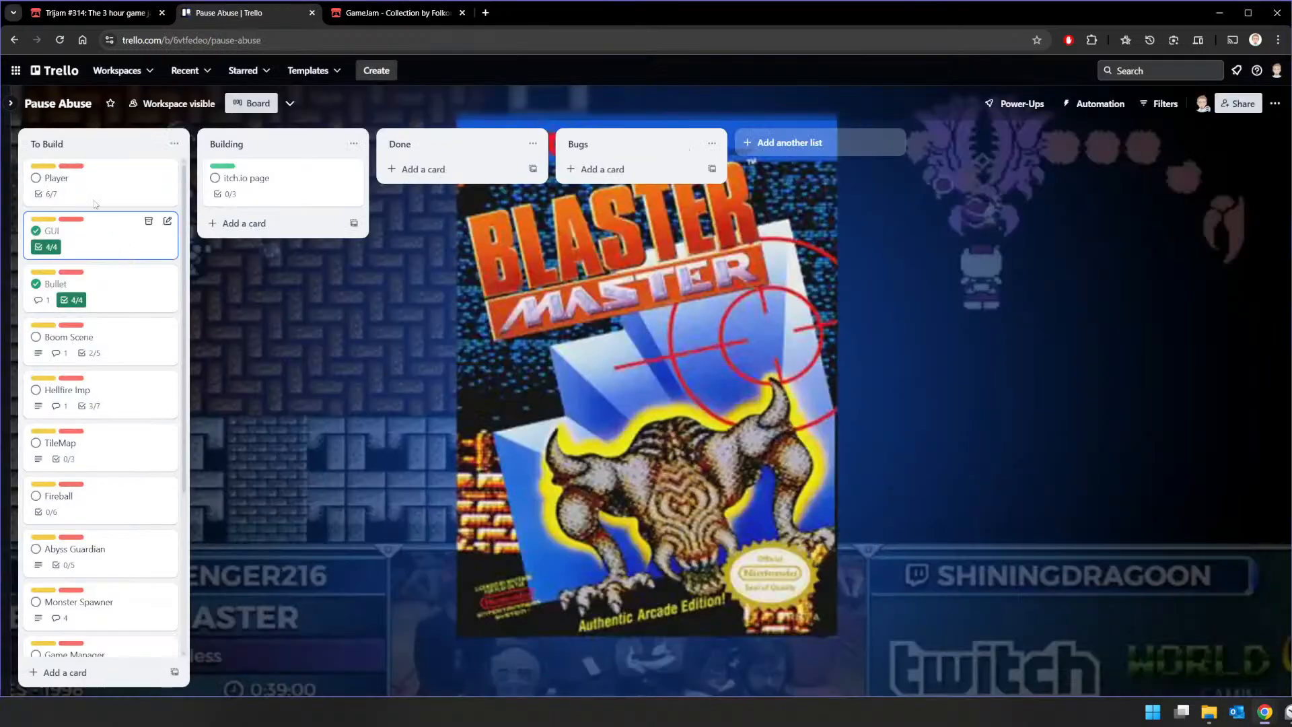
left_click(147, 180)
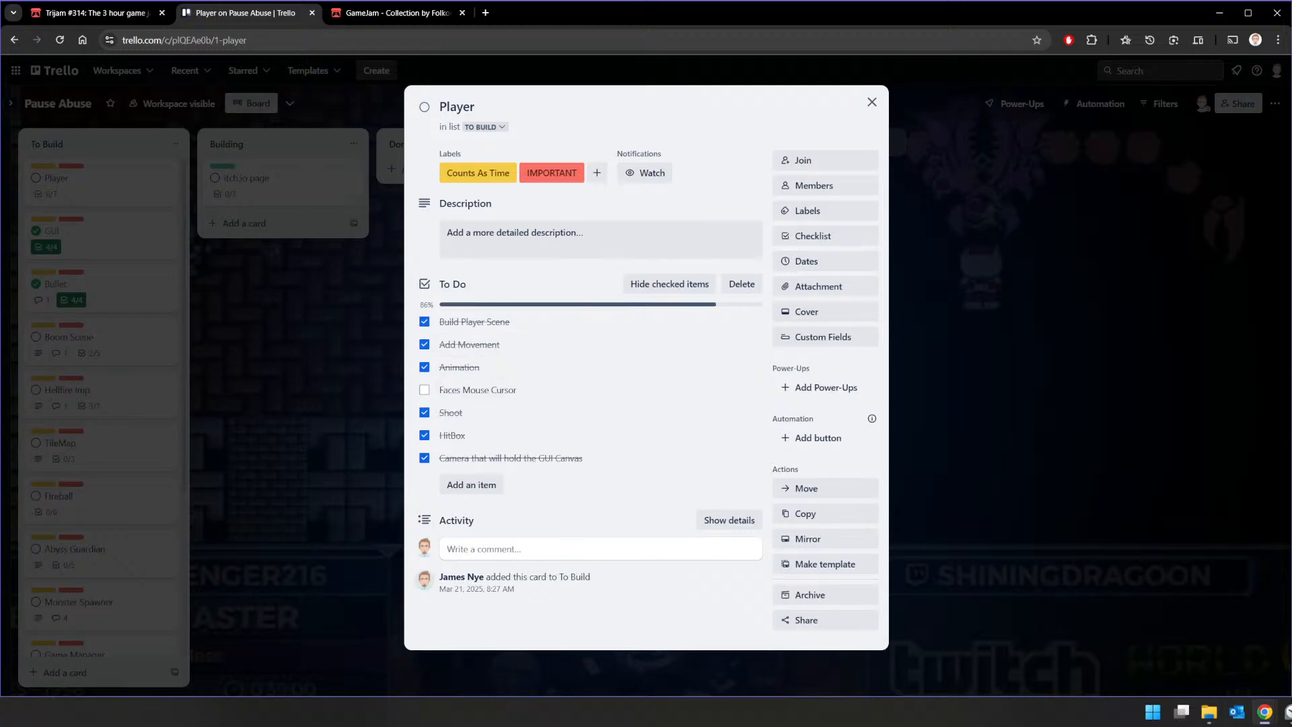
Step: Review the Bullet card's checklist and its rocket_explode code comment, and close the card
mouse_move(1286, 712)
left_click(100, 280)
left_click(100, 282)
scroll(628, 484, "down", 1)
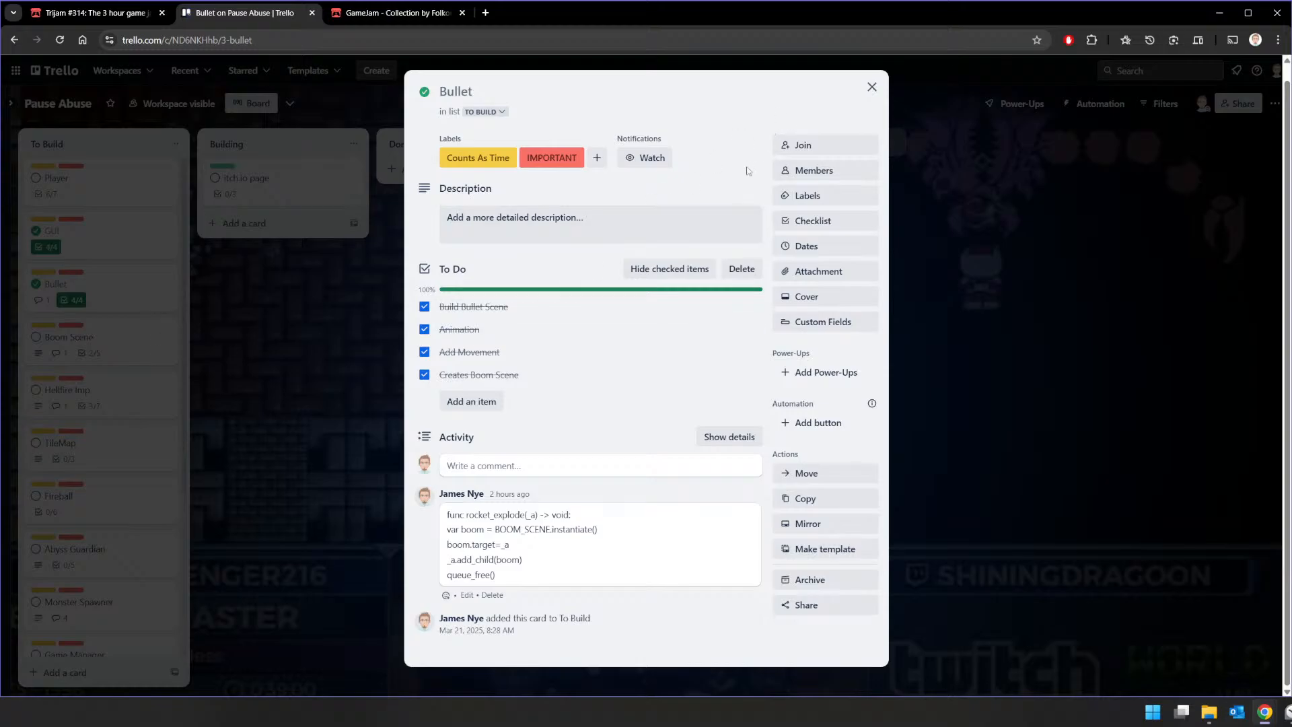
left_click(871, 87)
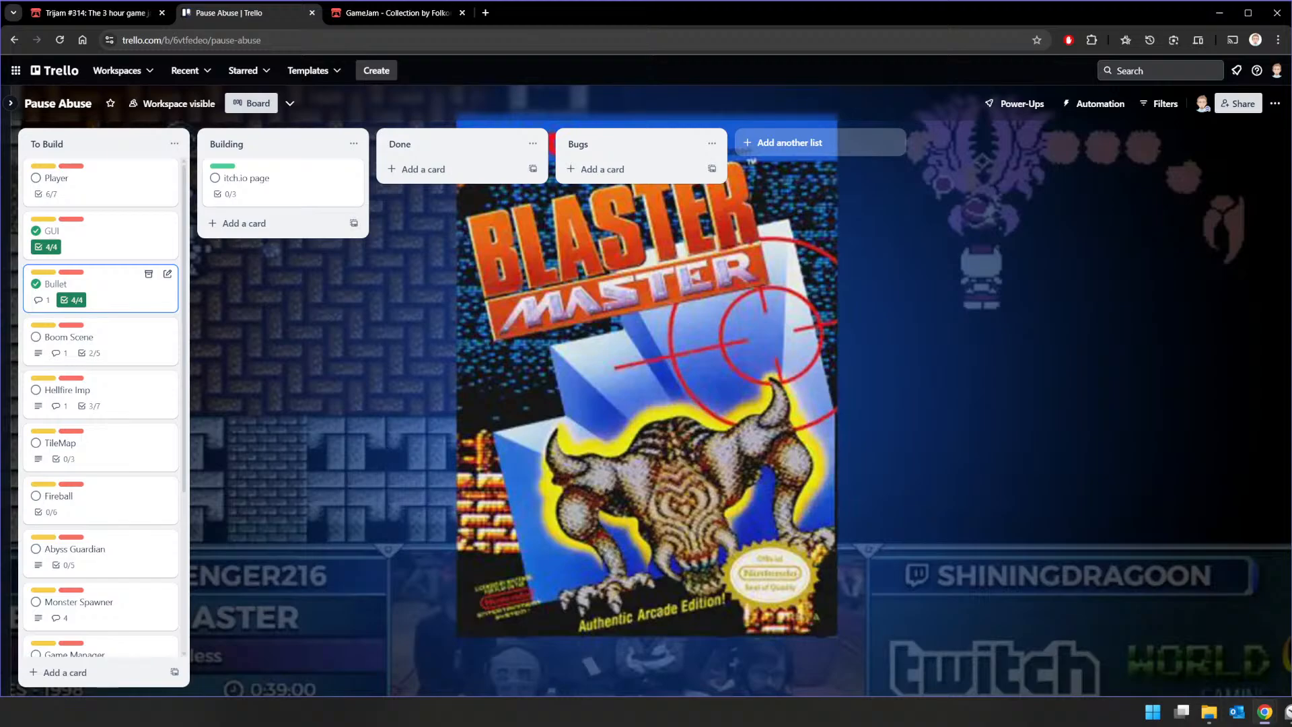
Step: Resume the countdown in the Clock app, and switch to Godot to open the Player node's script
left_click(1286, 712)
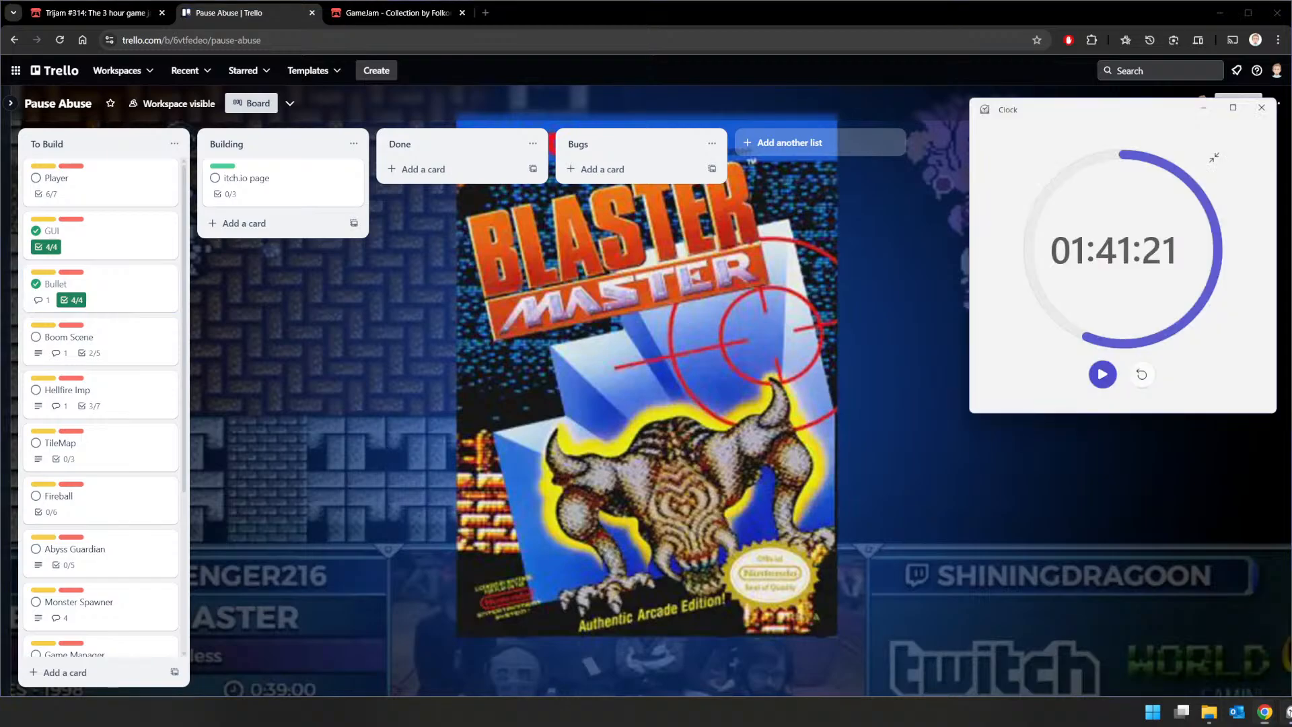
left_click(1102, 374)
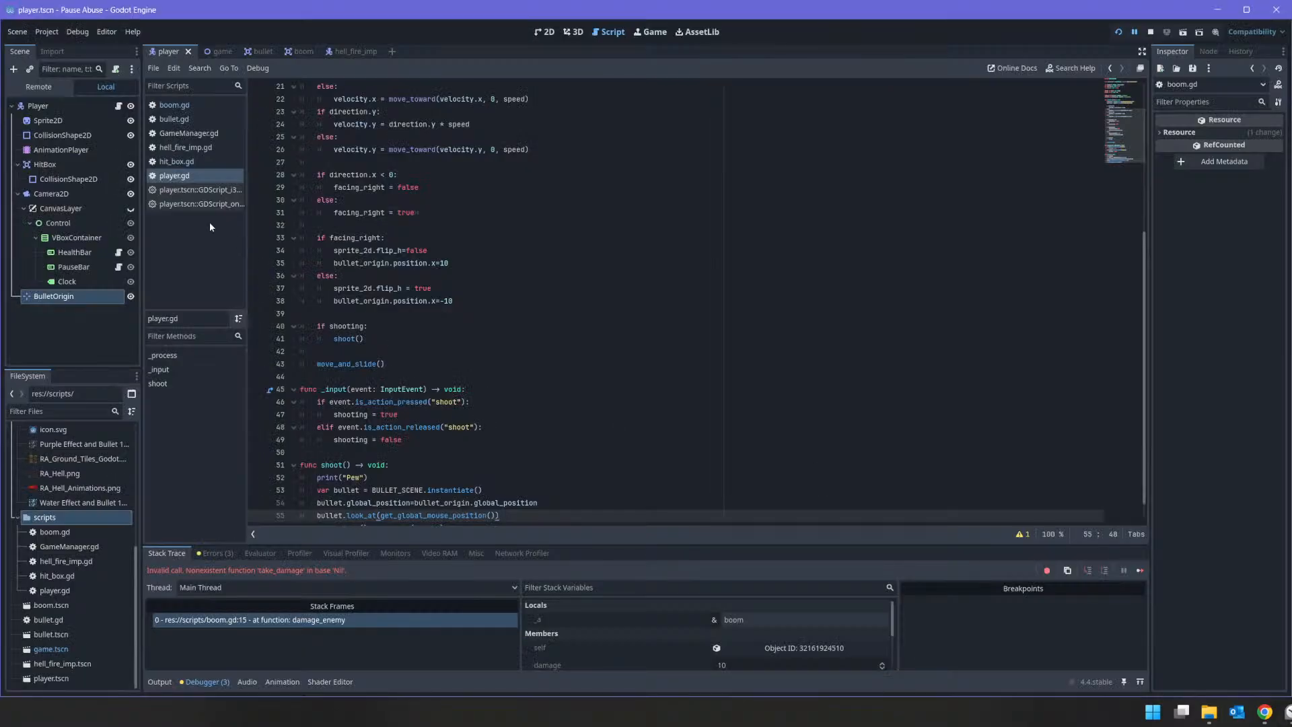
left_click(121, 108)
scroll(484, 268, "up", 7)
scroll(479, 261, "down", 5)
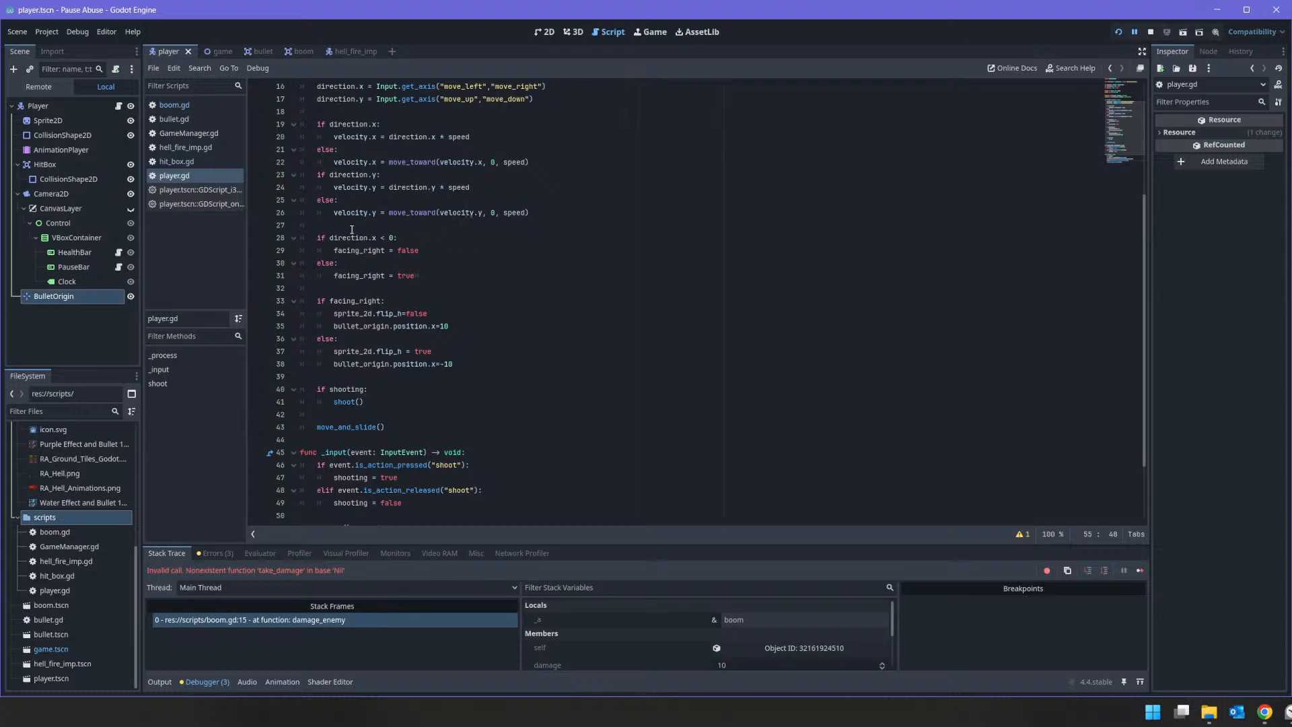
Step: Declare a mouse_pos variable set to get_global_mouse_position() directly above the direction.x < 0 check in _process
left_click(356, 227)
type("var mouse")
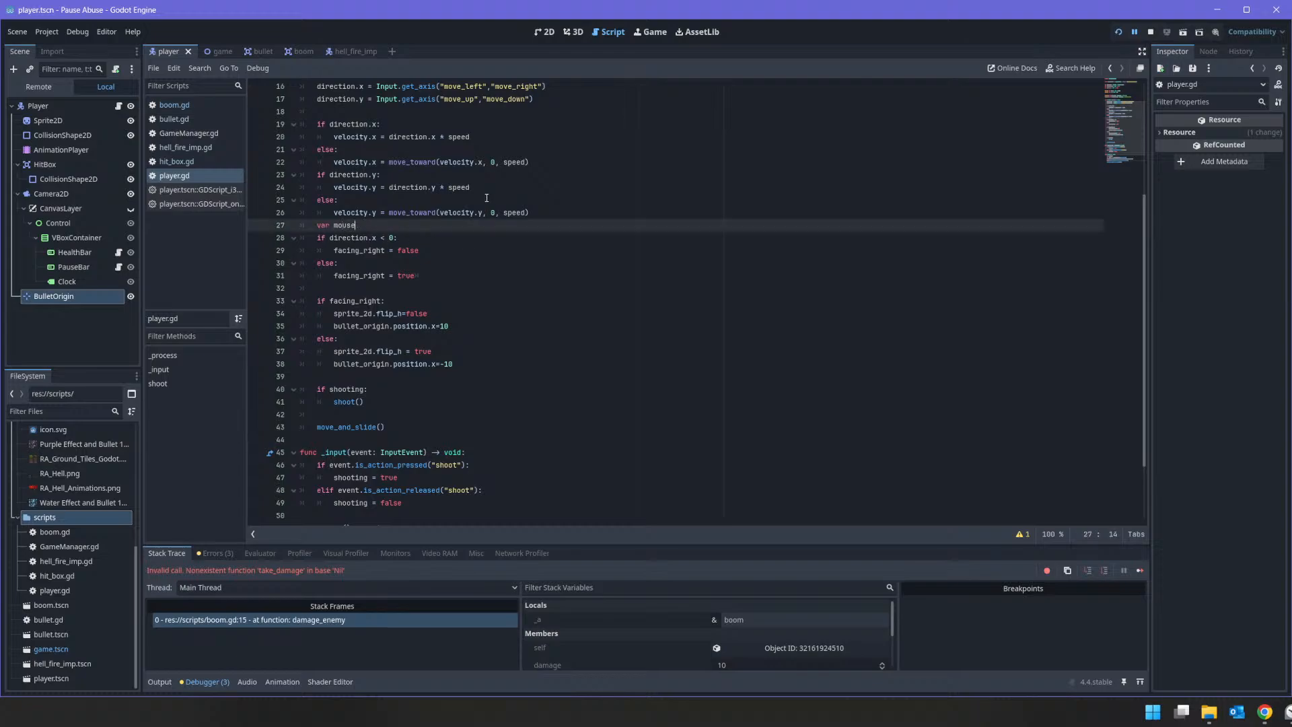
type("_pos = get_mouse")
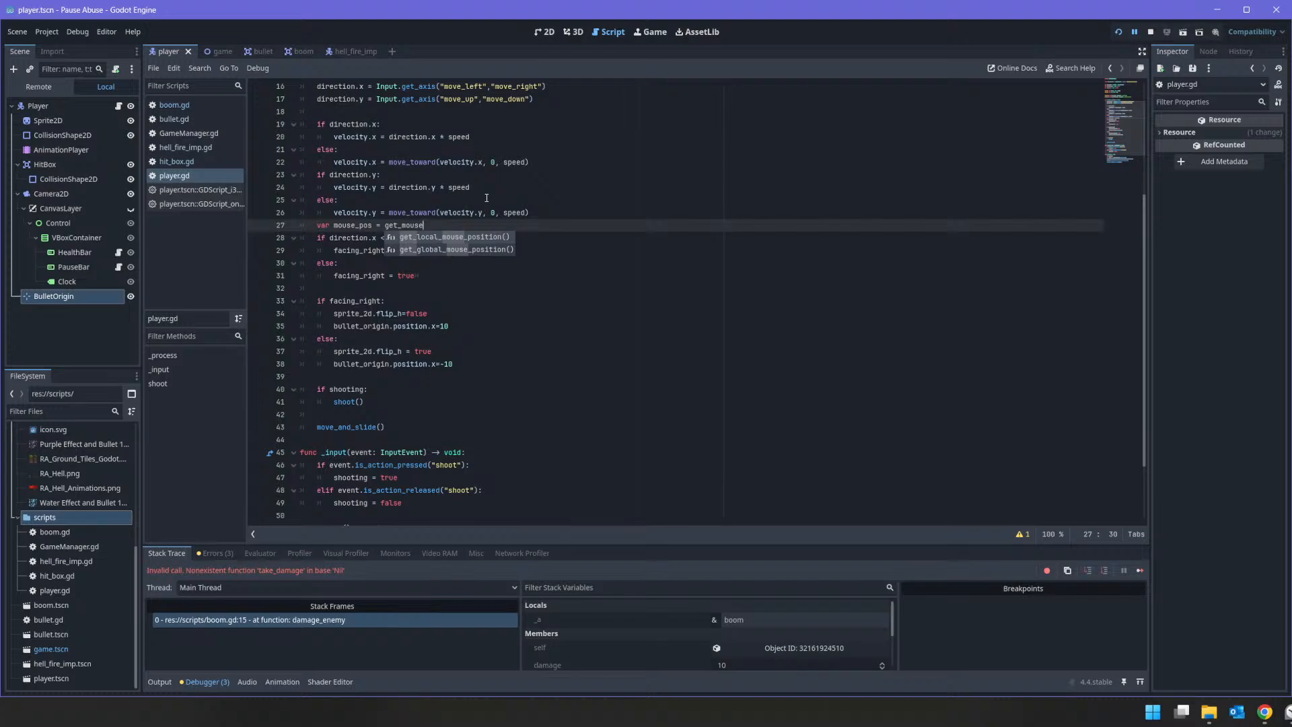
key("Down")
key("Return")
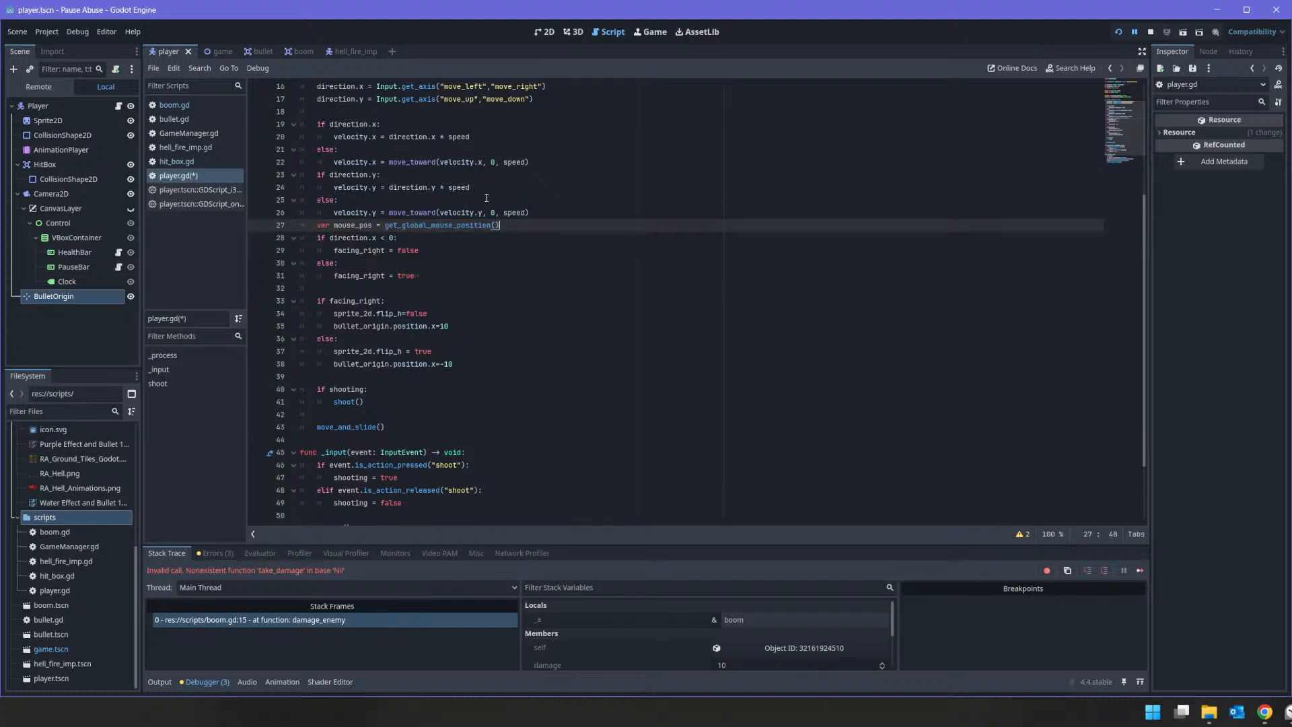
Step: Make the facing condition test mouse_pos.x < 0 instead of direction.x, and restart the game to test it
key("Down")
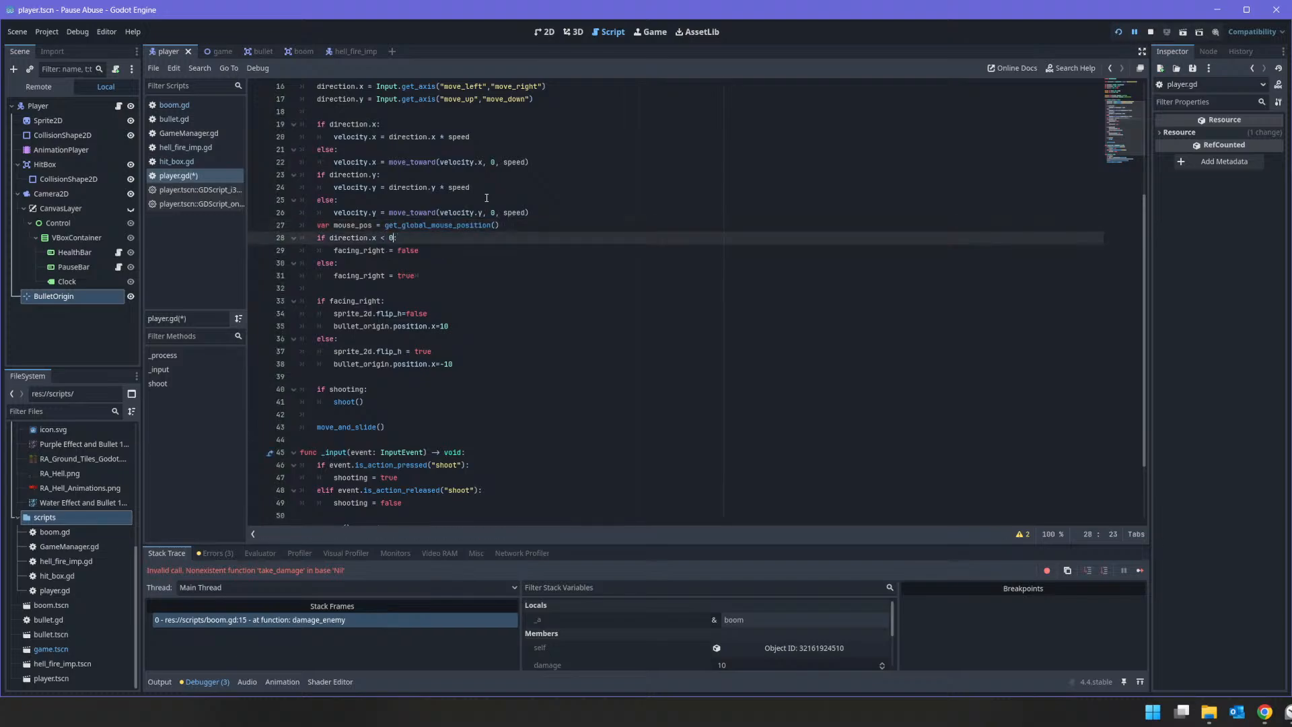
key("shift+Left")
key("shift+Left")
key("shift+Left")
key("shift+Left")
key("shift+Left")
key("shift+Left")
key("shift+Left")
key("shift+Left")
key("shift+Left")
type("mouse_pos")
key("Right")
key("shift+Home")
key("shift+Right")
key("shift+Right")
left_click(709, 262)
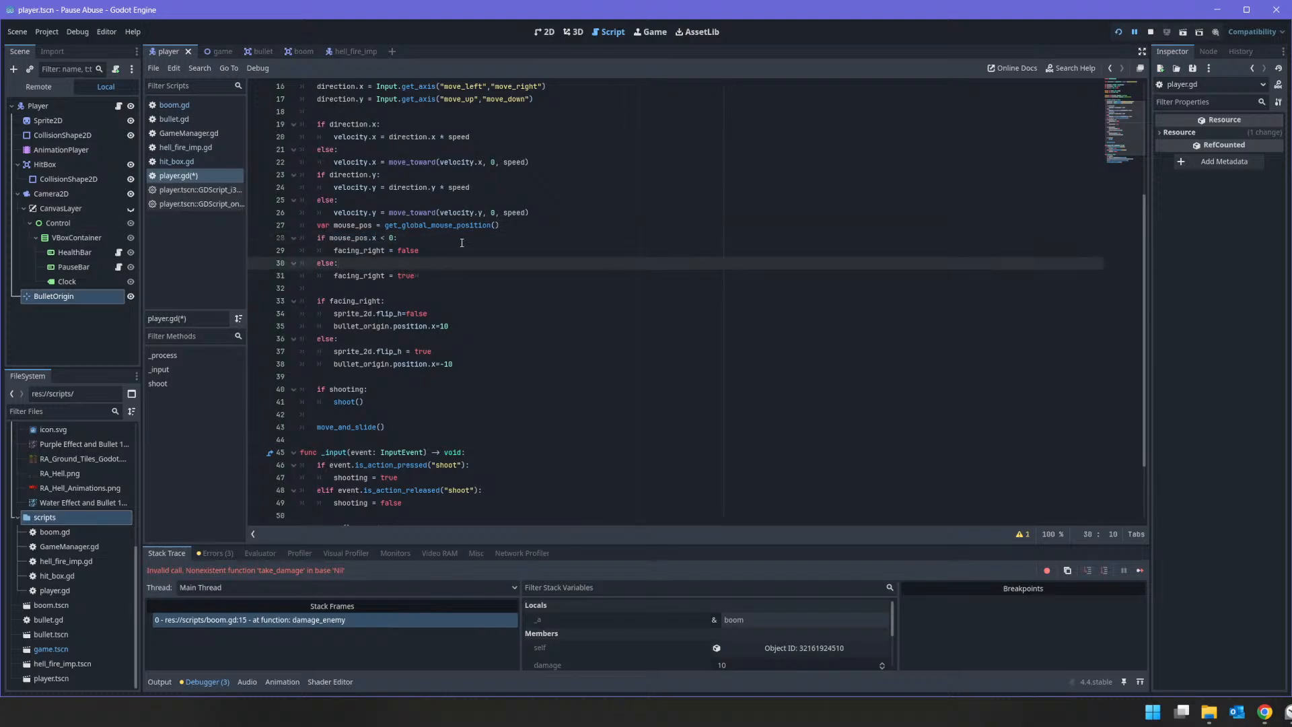
left_click(1150, 34)
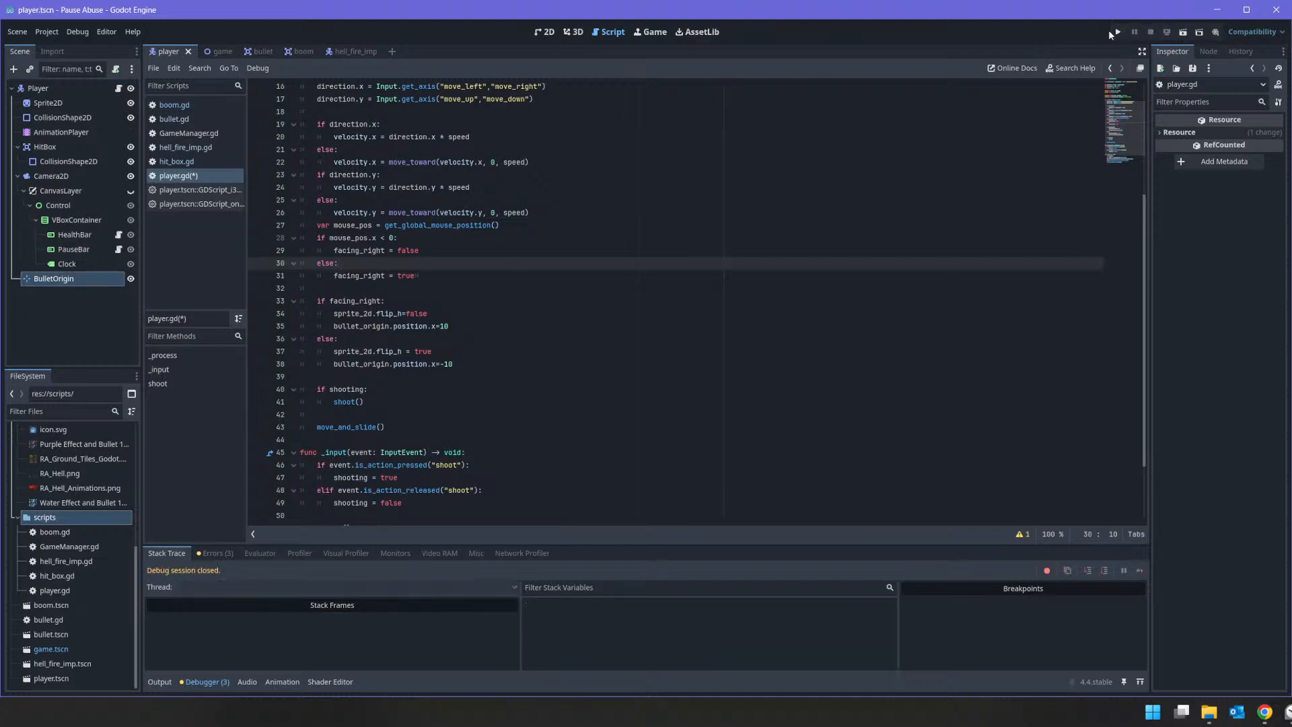
left_click(1118, 34)
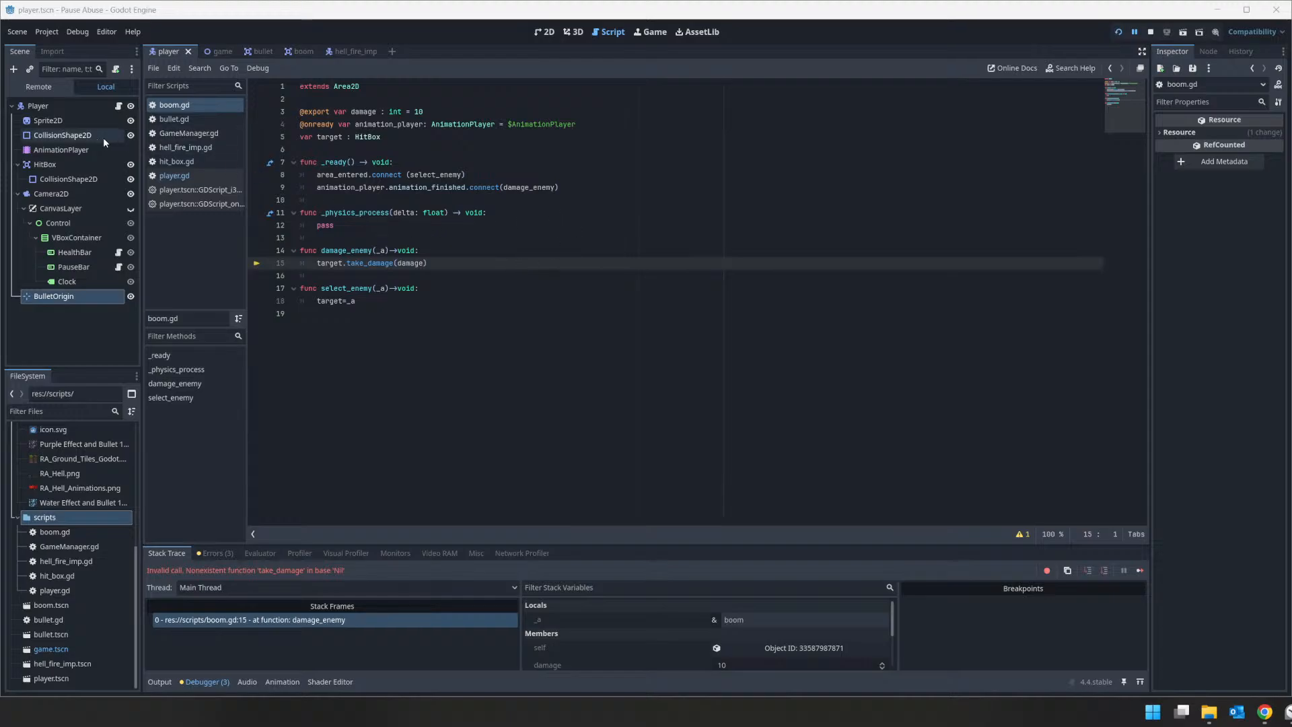
left_click(58, 106)
left_click(118, 106)
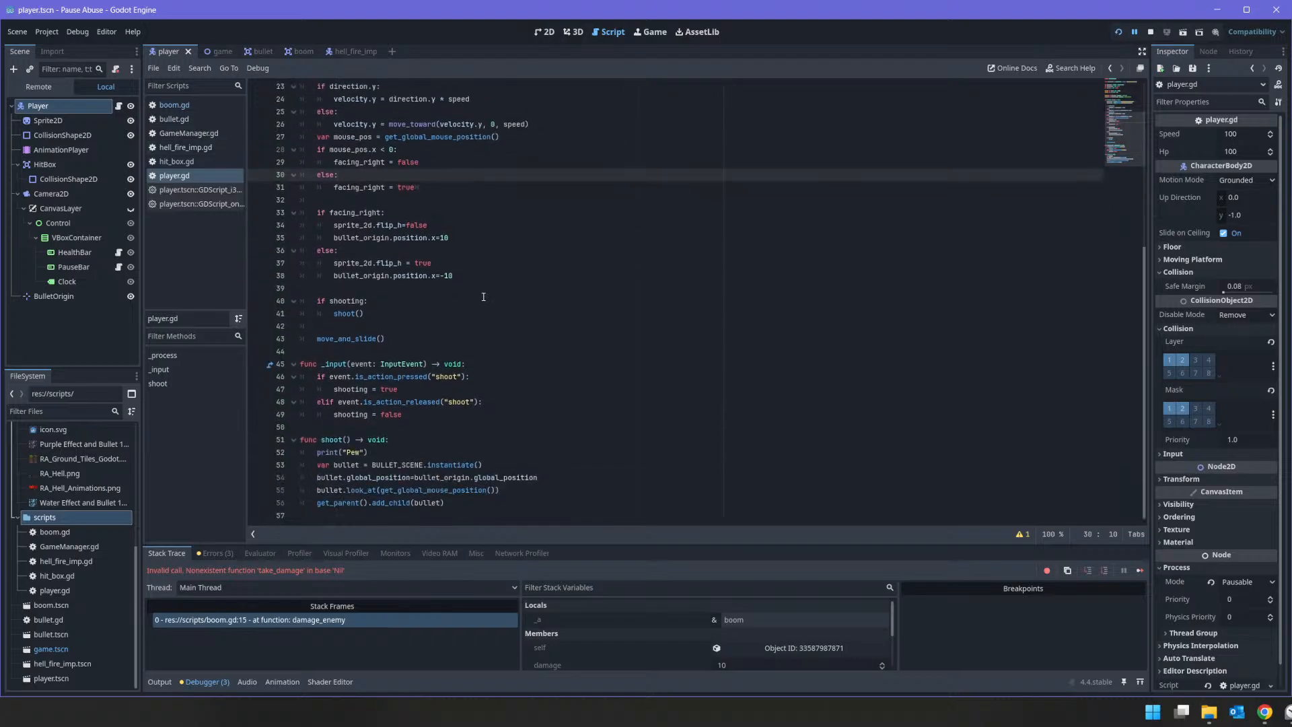
scroll(482, 273, "up", 3)
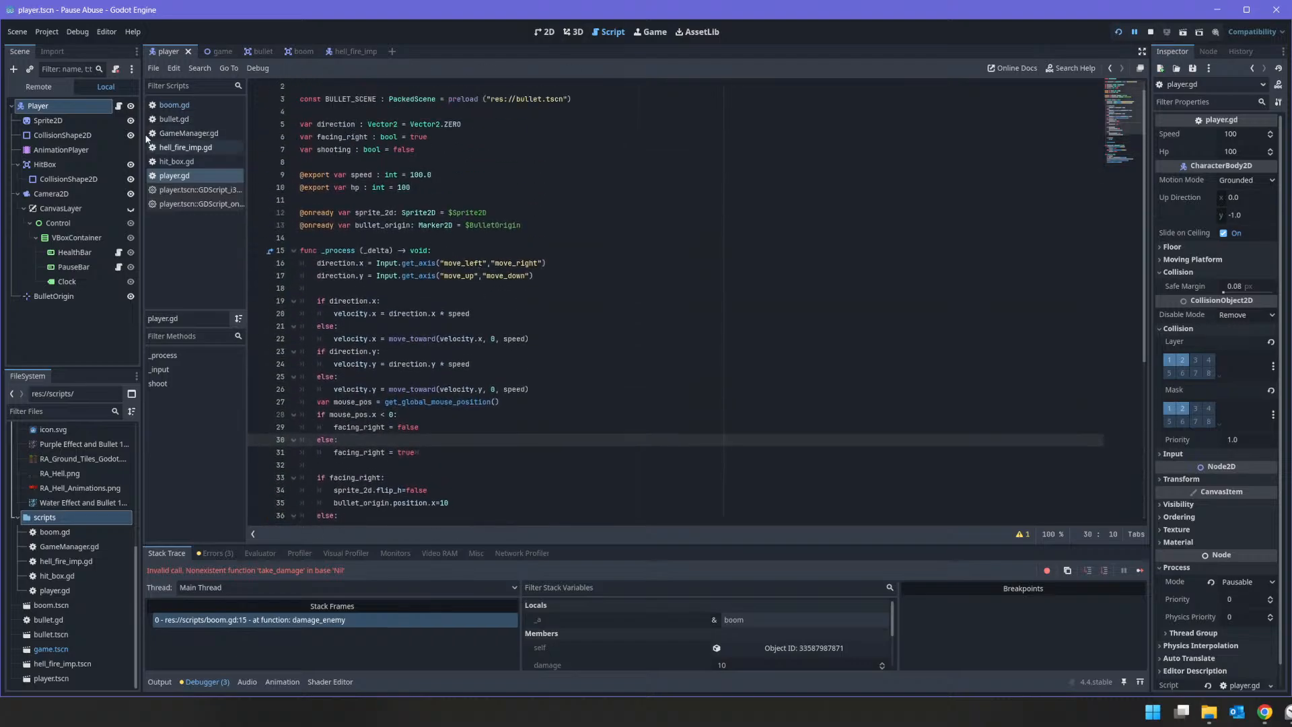
left_click_drag(60, 149, 330, 242)
double_click(370, 237)
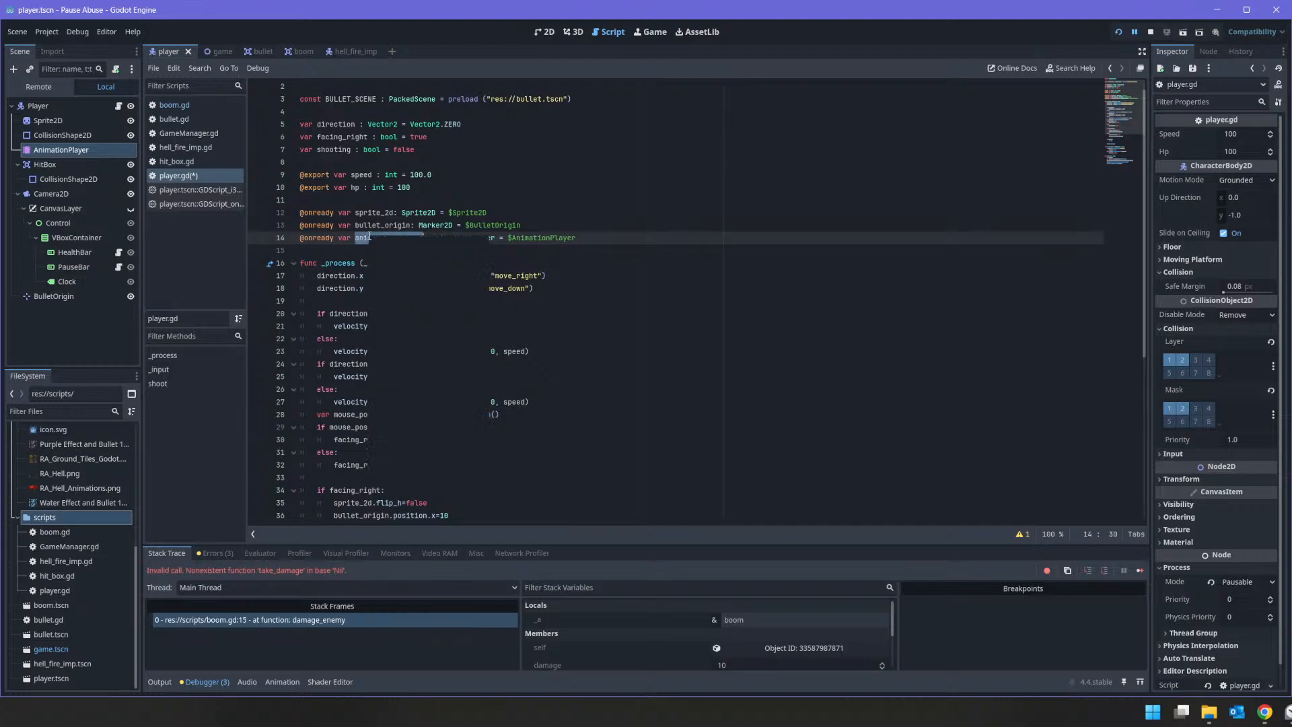
Step: Read through the movement, facing and shooting code in _process to find where the animation logic belongs
left_click(400, 313)
scroll(341, 288, "down", 2)
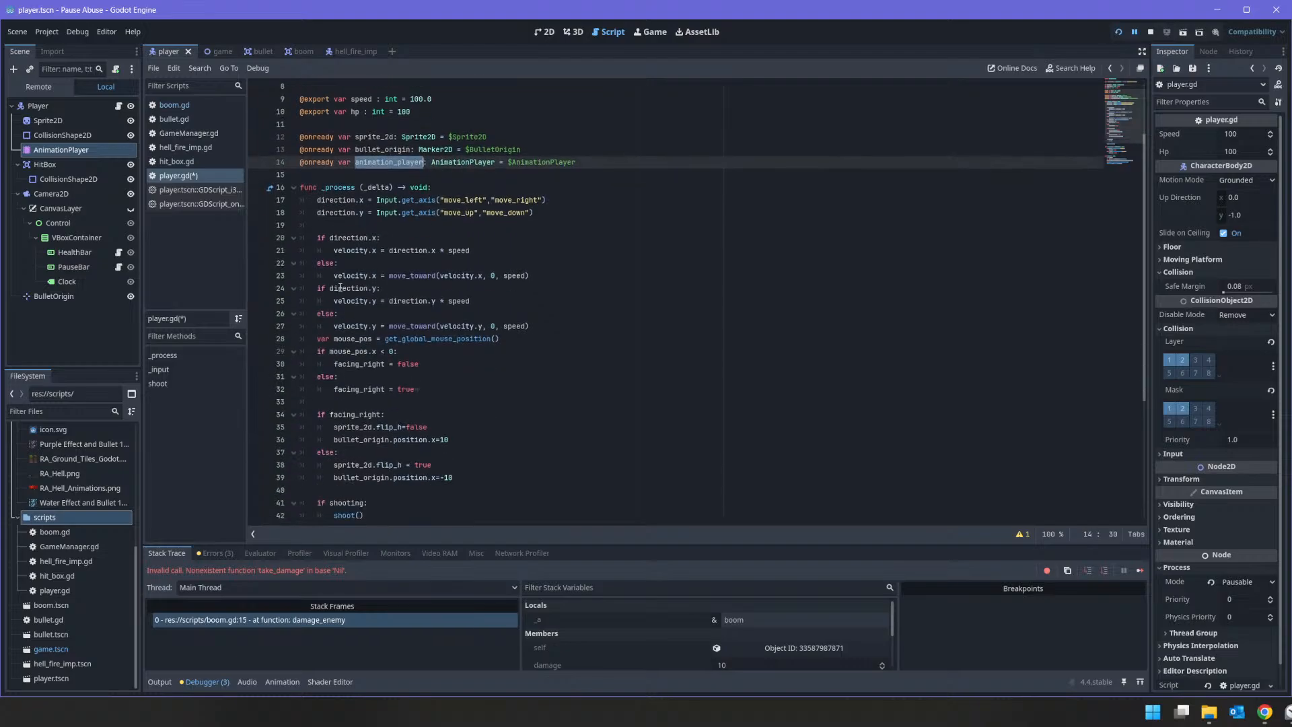
scroll(339, 275, "down", 3)
scroll(341, 269, "up", 3)
left_click(498, 251)
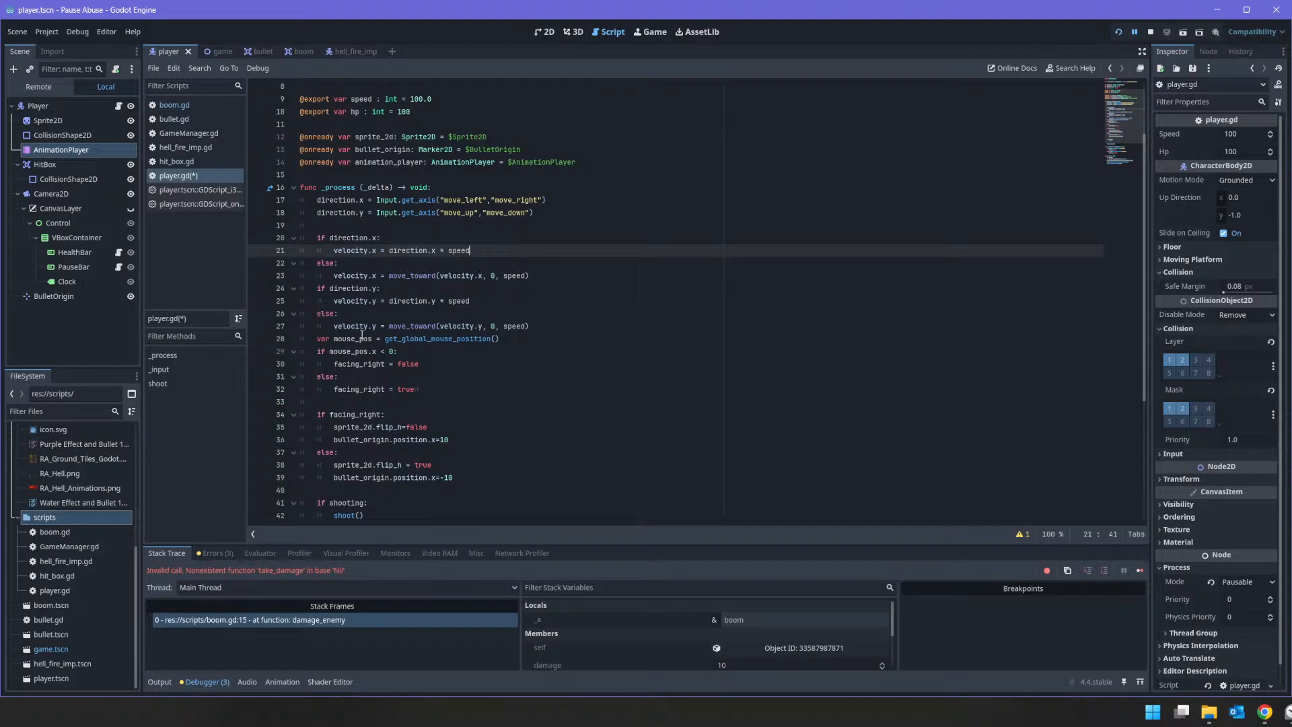
scroll(362, 334, "down", 1)
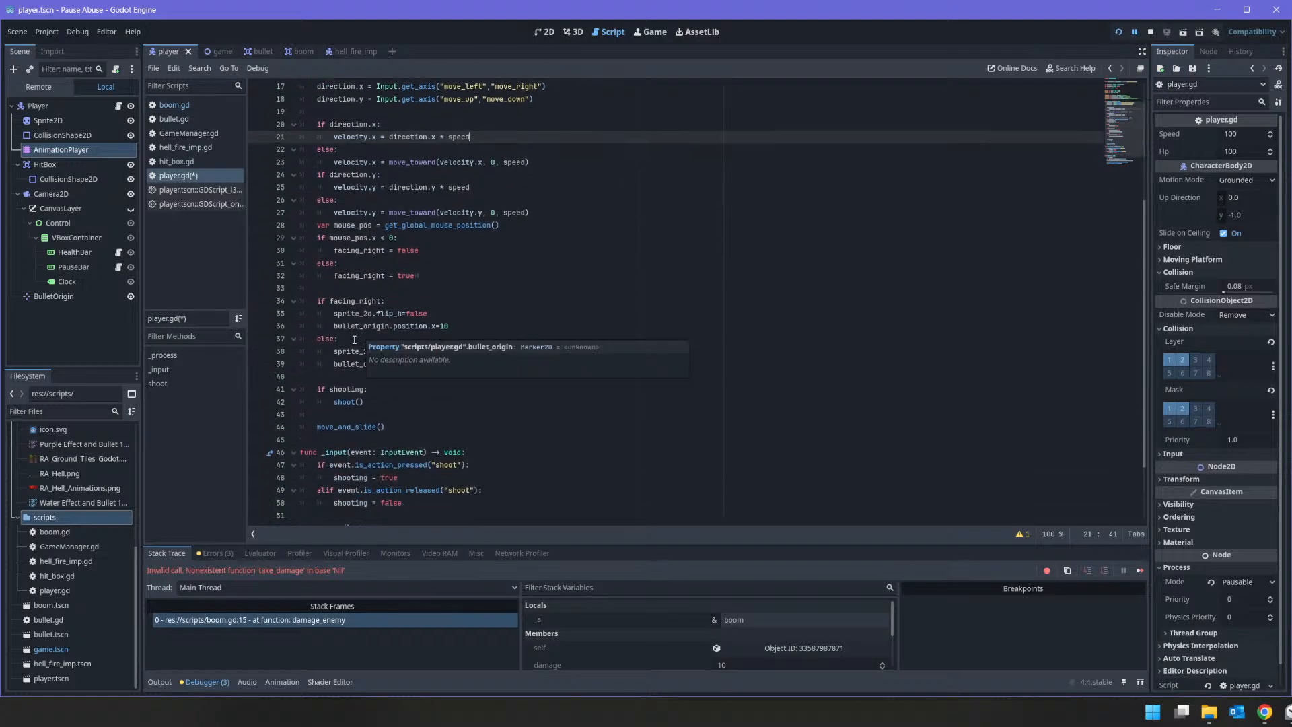
scroll(328, 341, "down", 3)
scroll(329, 341, "up", 3)
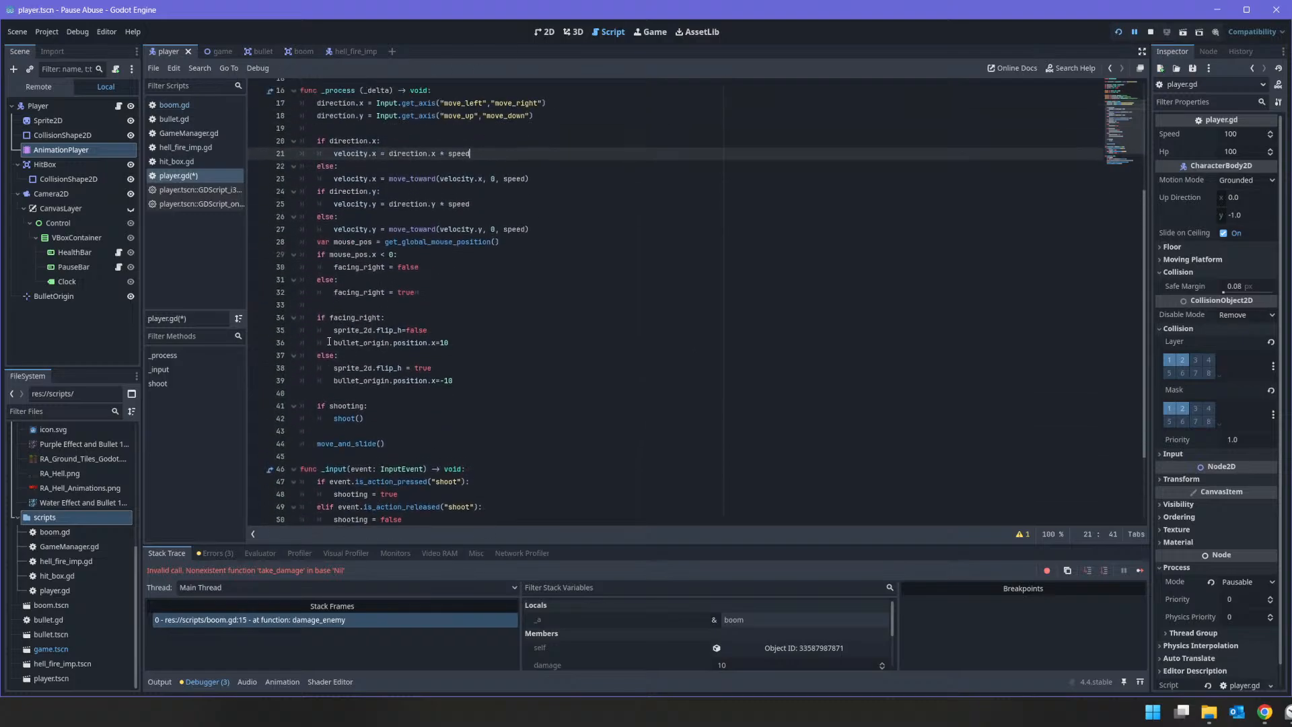
scroll(330, 341, "down", 3)
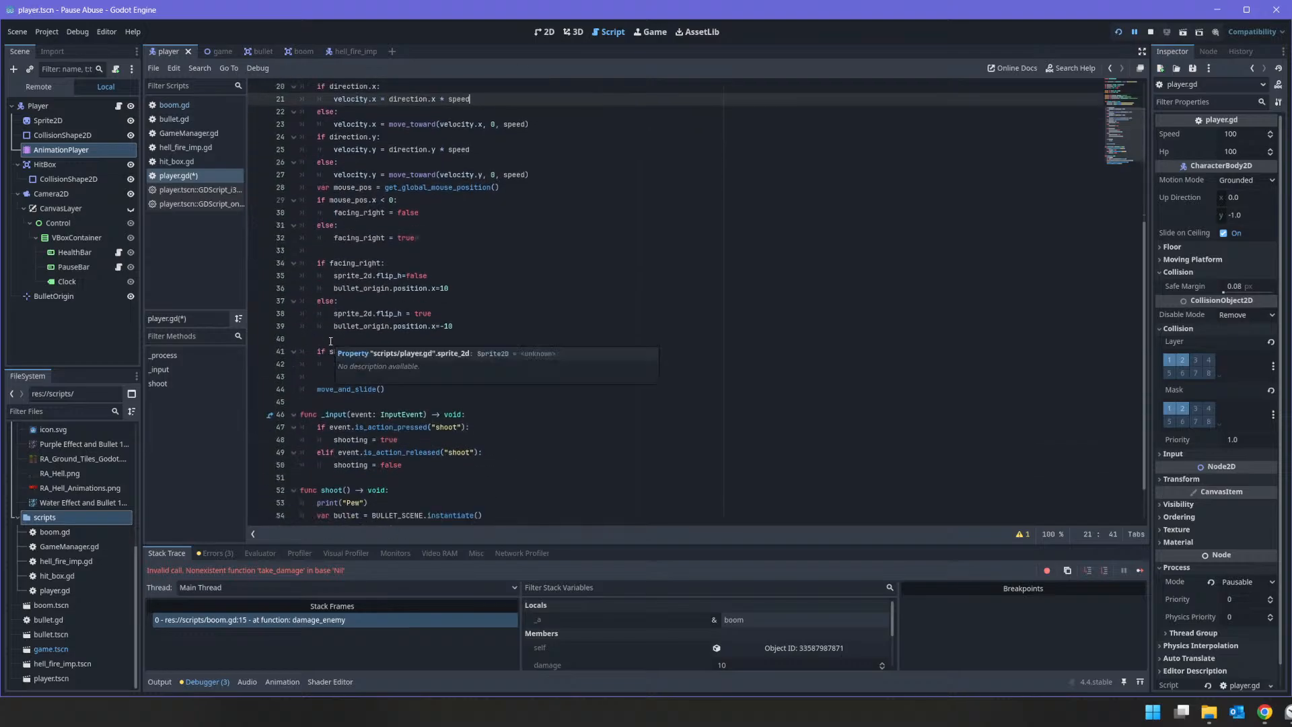
Step: Below the shoot() call in _process, add the condition "if direction==Vector2.ZERO:" ahead of move_and_slide()
left_click(371, 364)
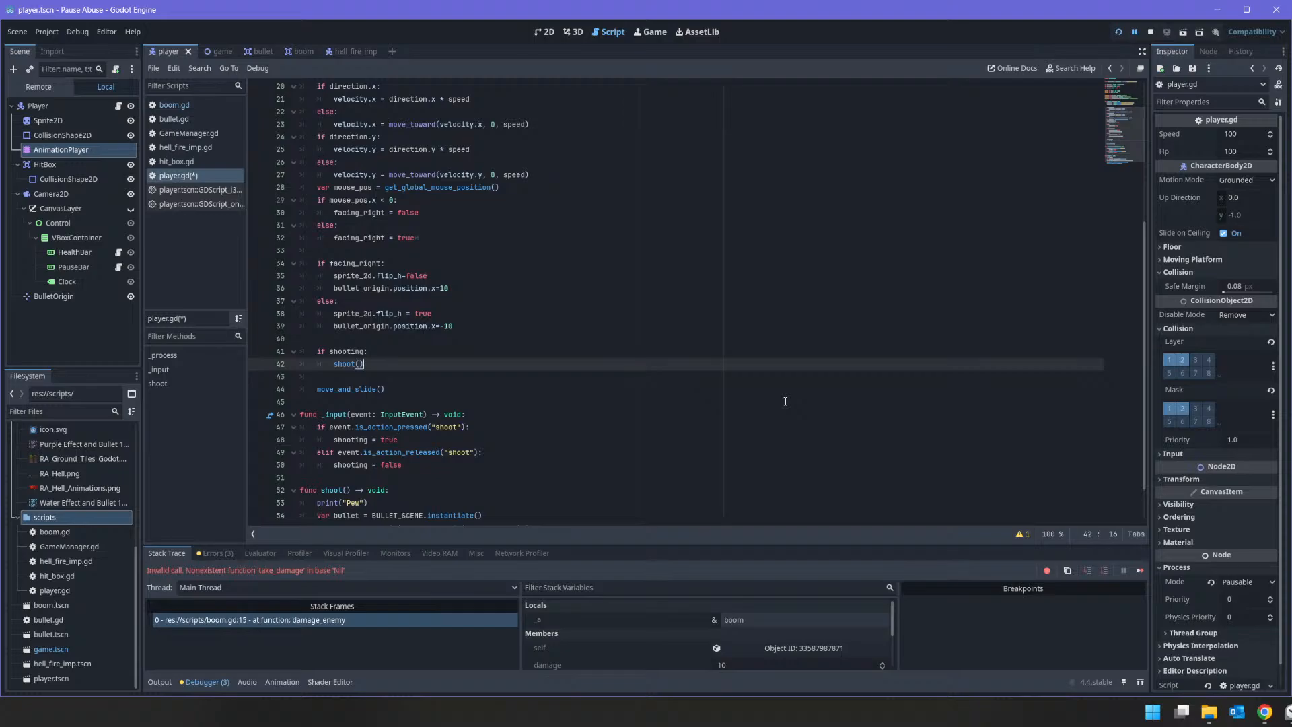
key("Down")
key("Return")
key("Up")
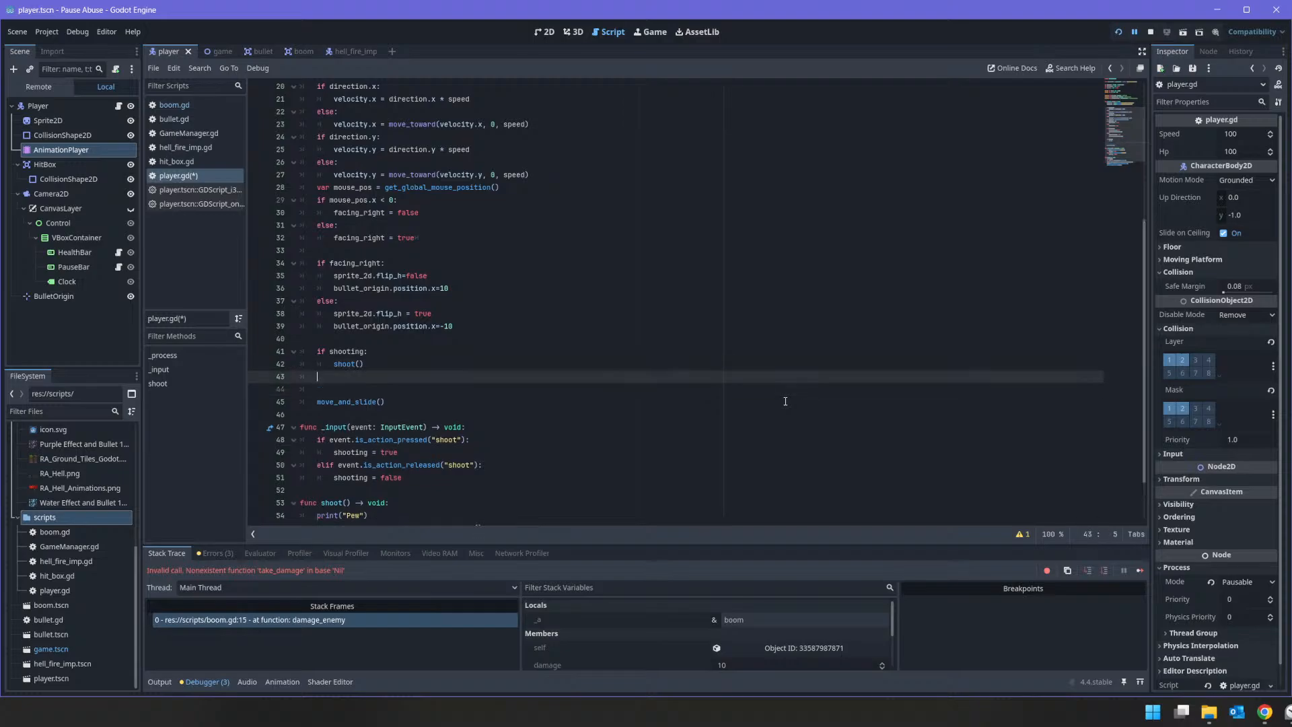
key("Return")
type("if")
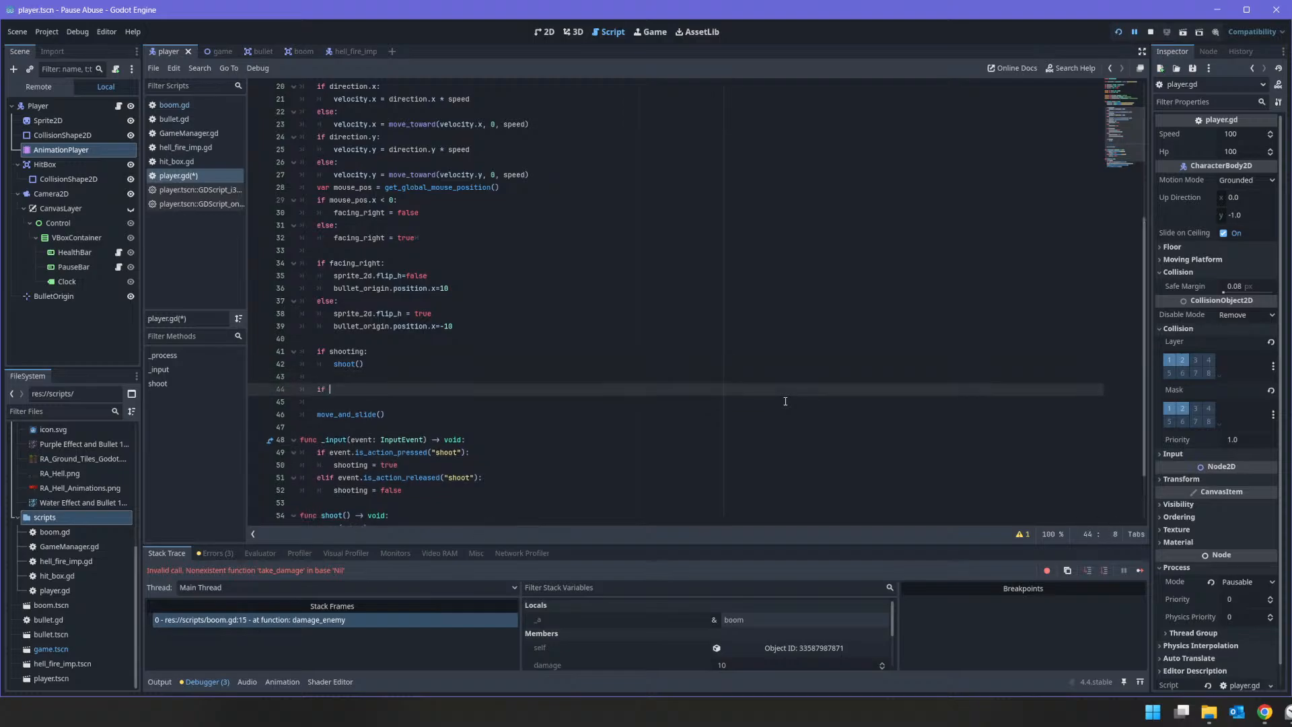
type(" dir")
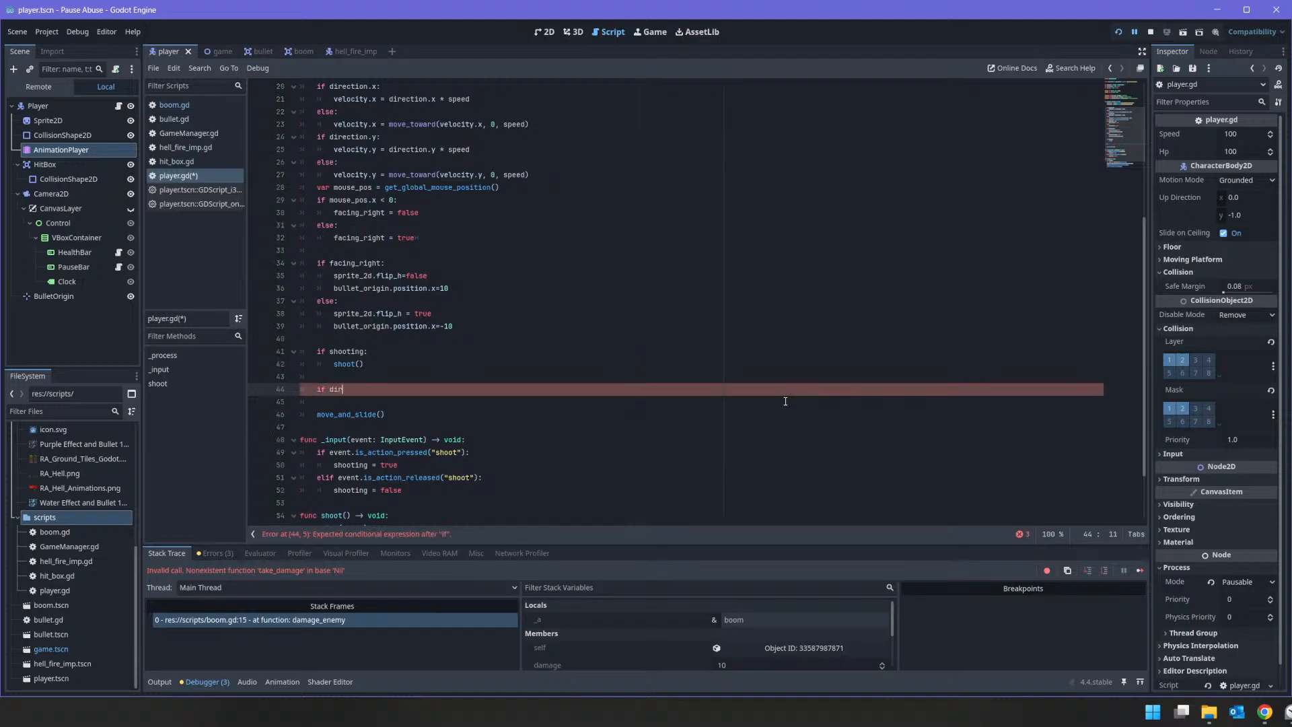
type("ection=Vector2")
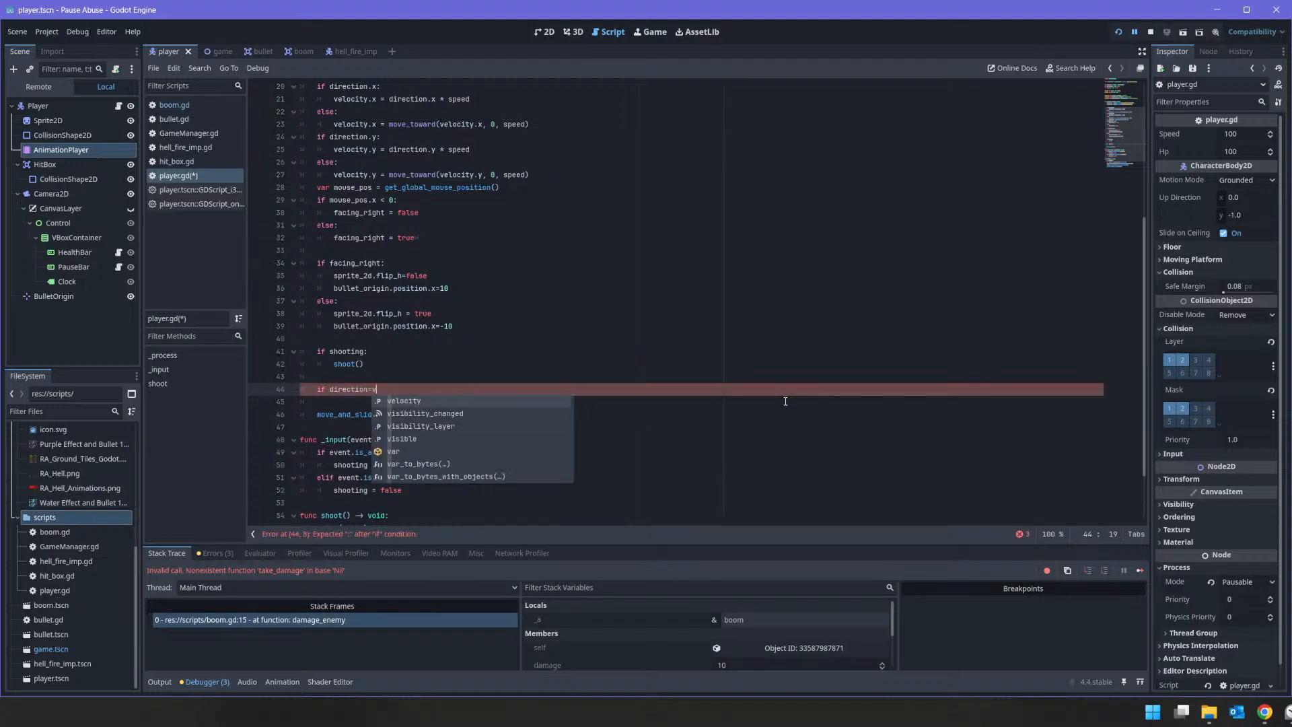
type(".")
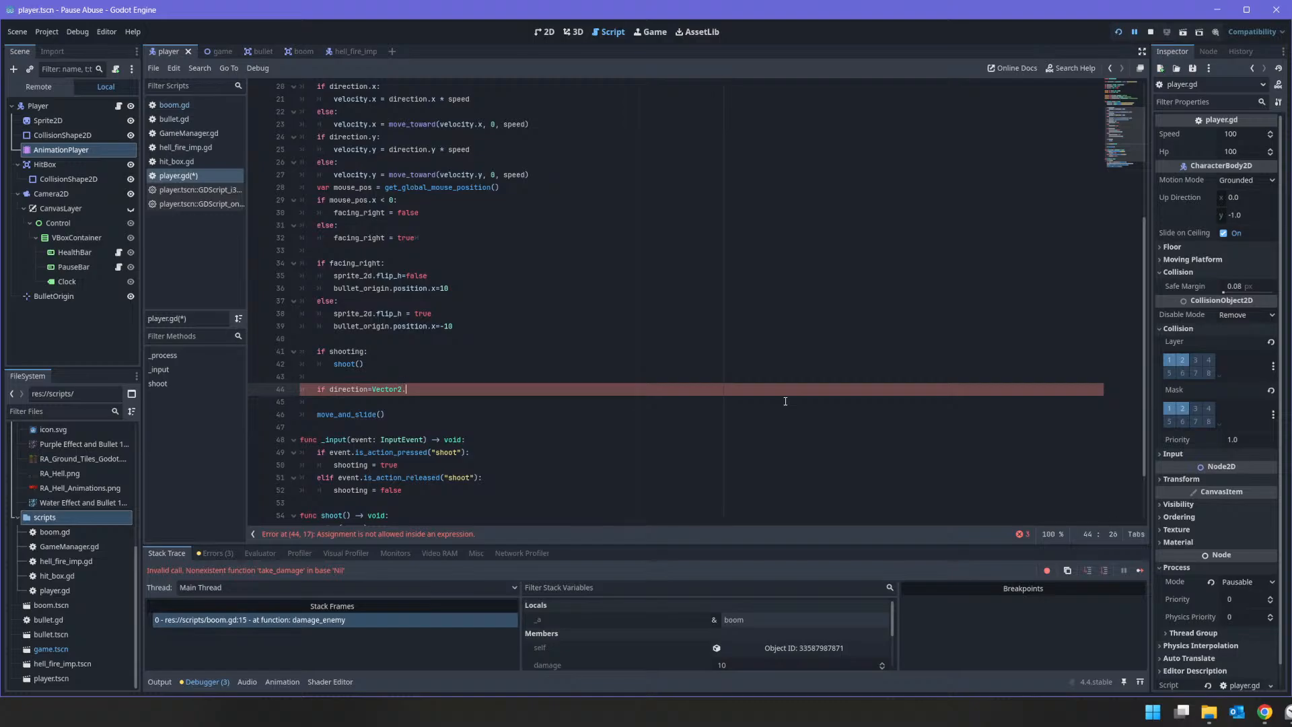
type("Z")
type("ERO")
type("=")
key("End")
type(":")
key("Return")
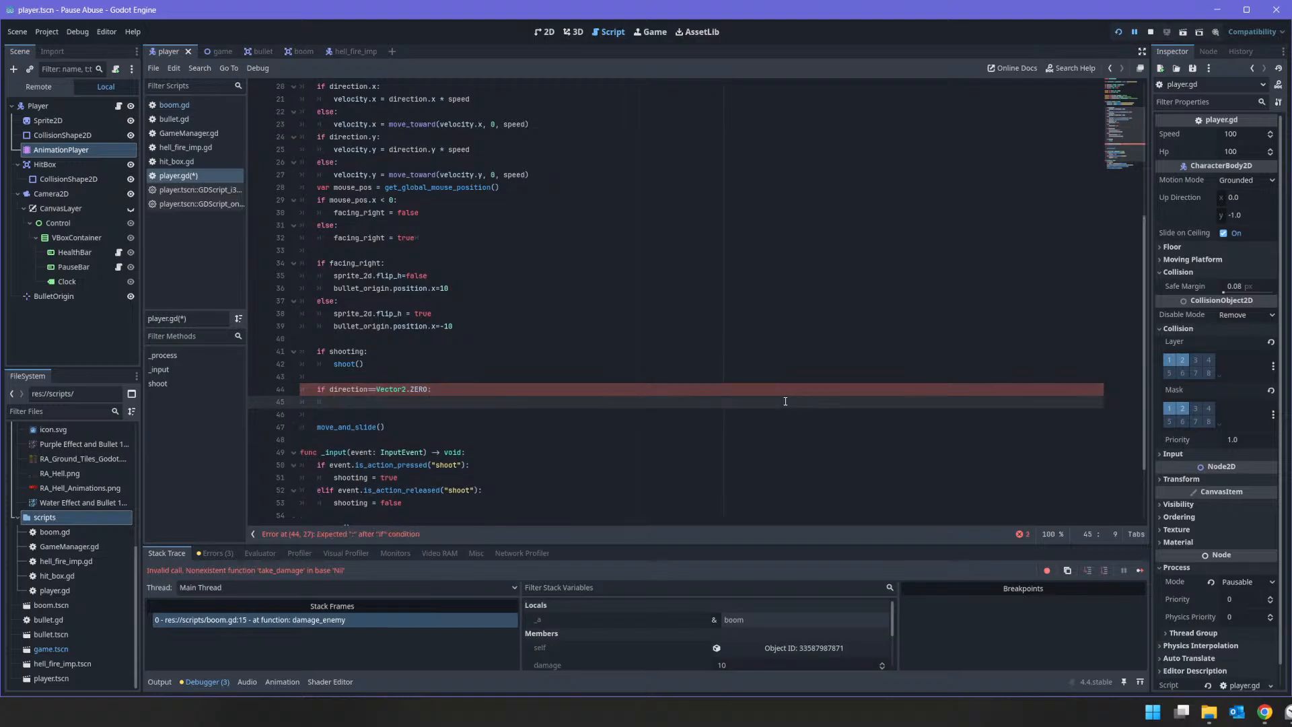
Step: Play the "idle" animation through animation_player inside the Vector2.ZERO condition
type("animation_player.play")
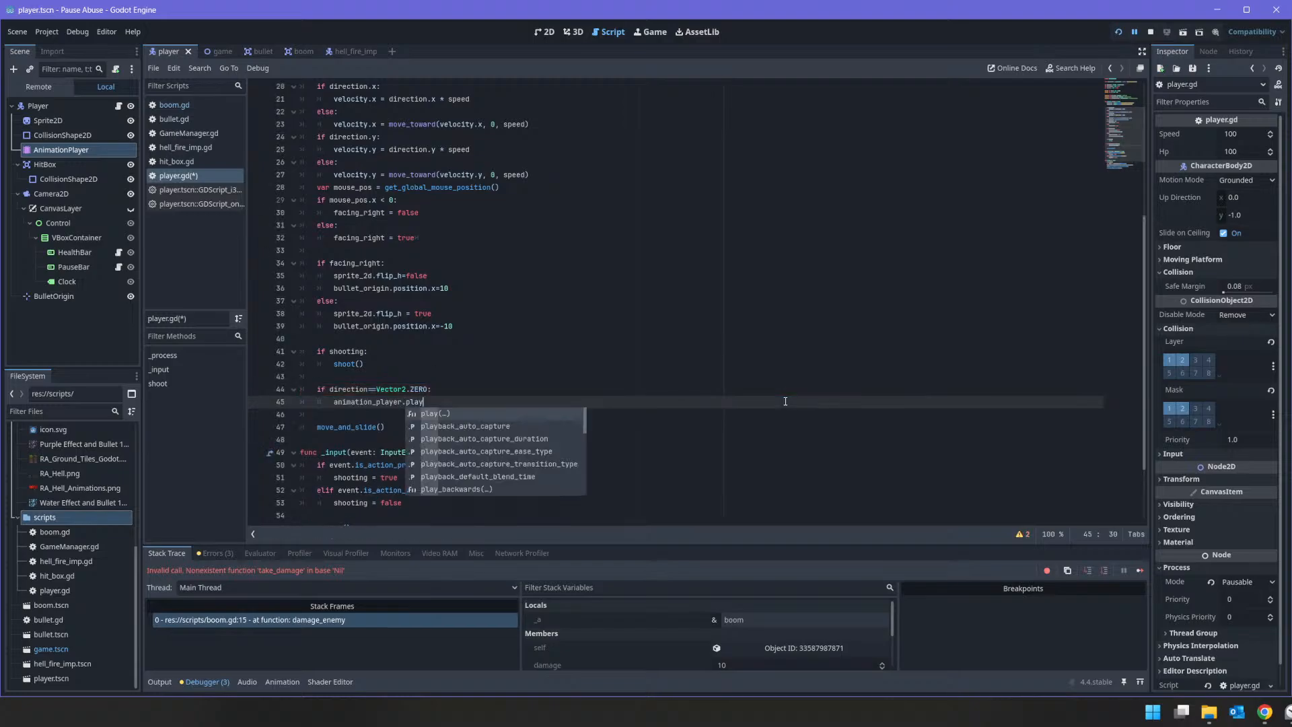
type(")(")
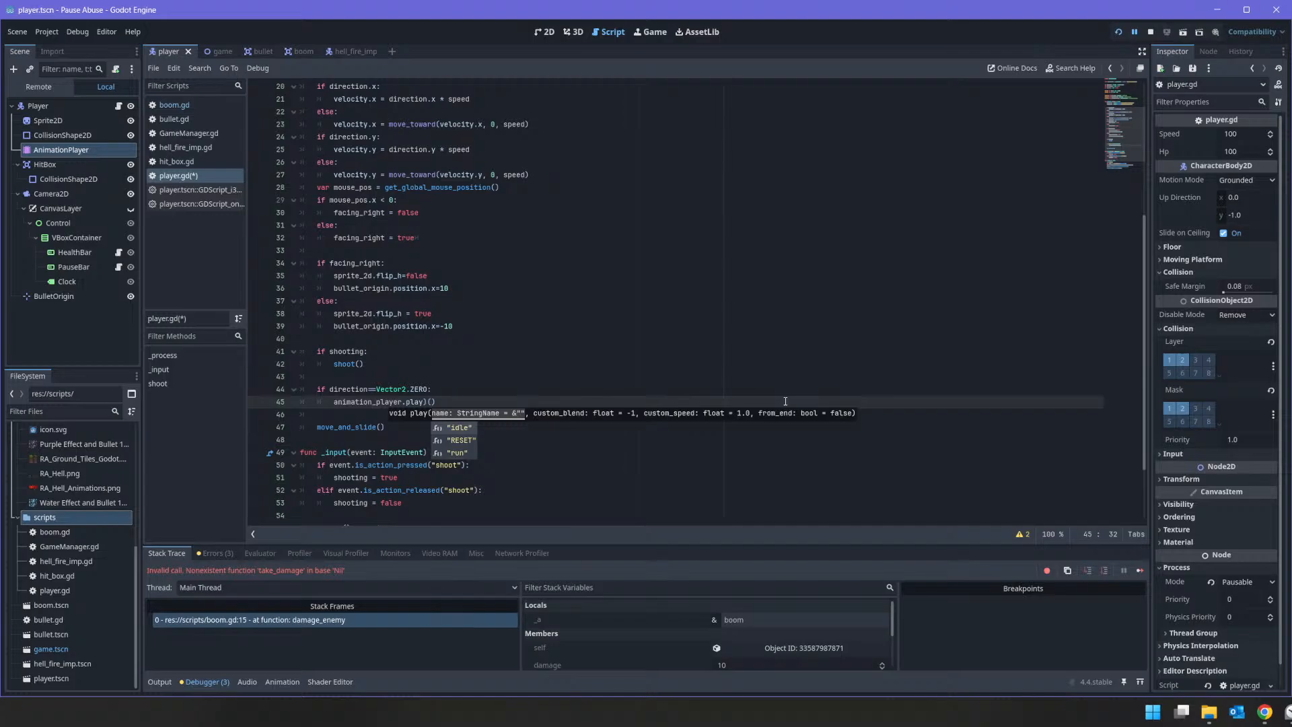
key("Return")
Step: Add an else branch that calls animation_player.play("run"), and remove the stray closing parenthesis from the idle play call
key("Return")
type("e")
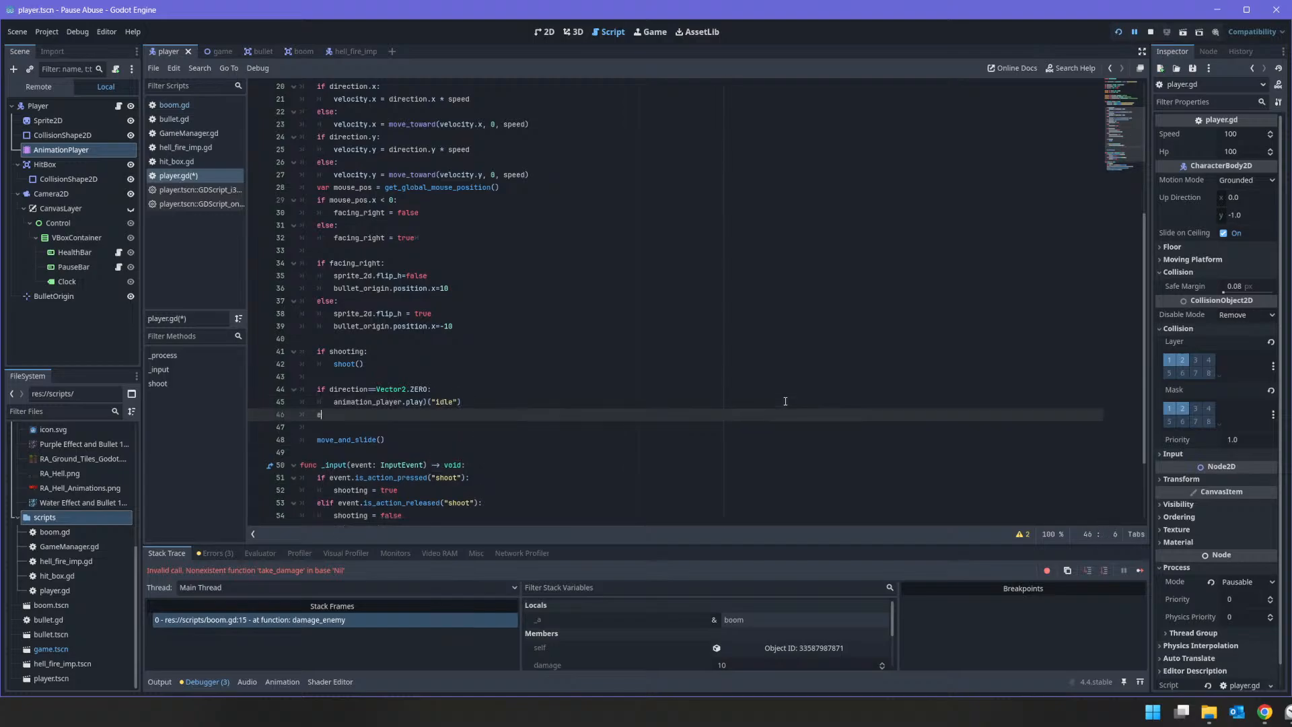
type("lse:")
key("Return")
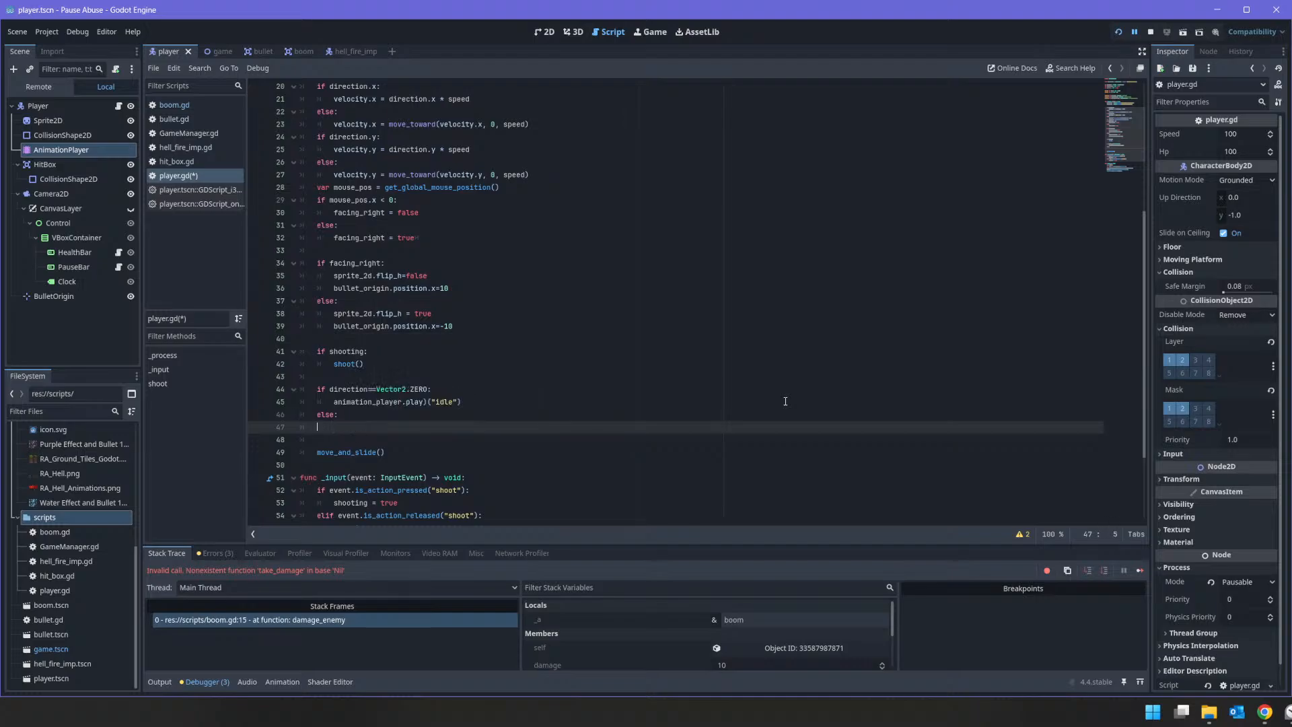
type("animation_player.play(")
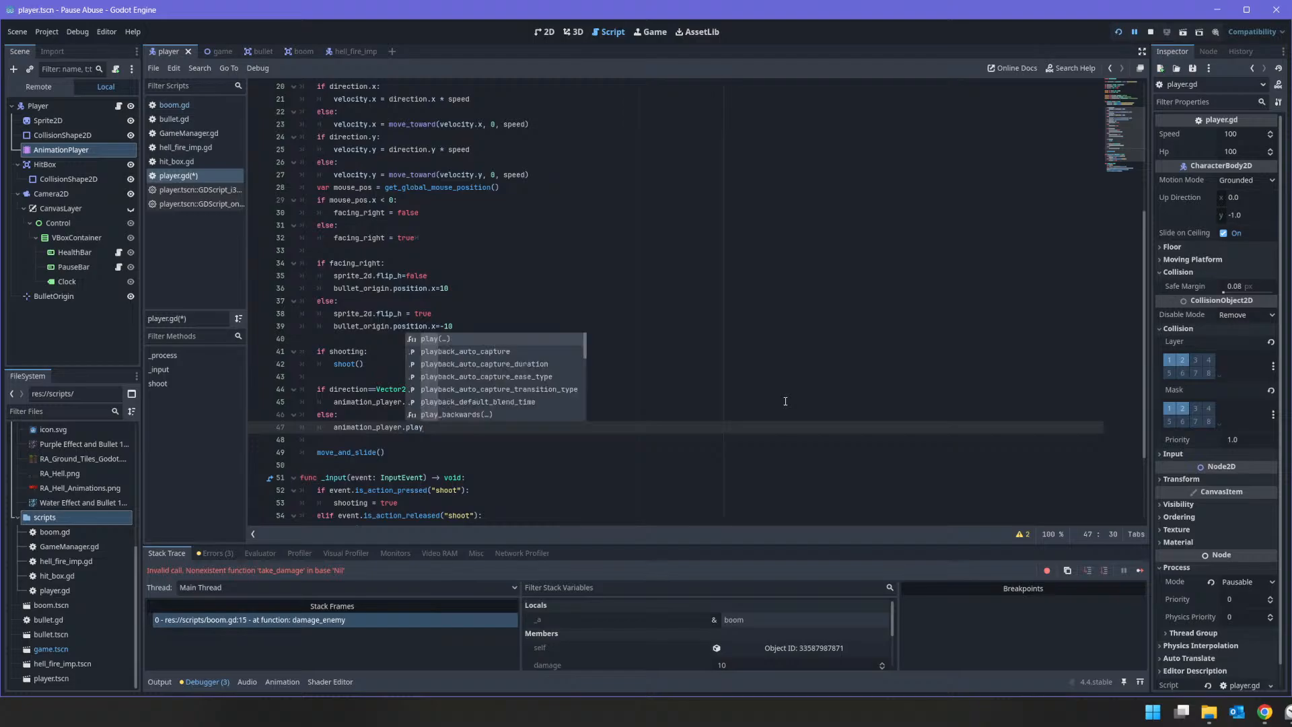
key("Down")
key("Down")
key("Return")
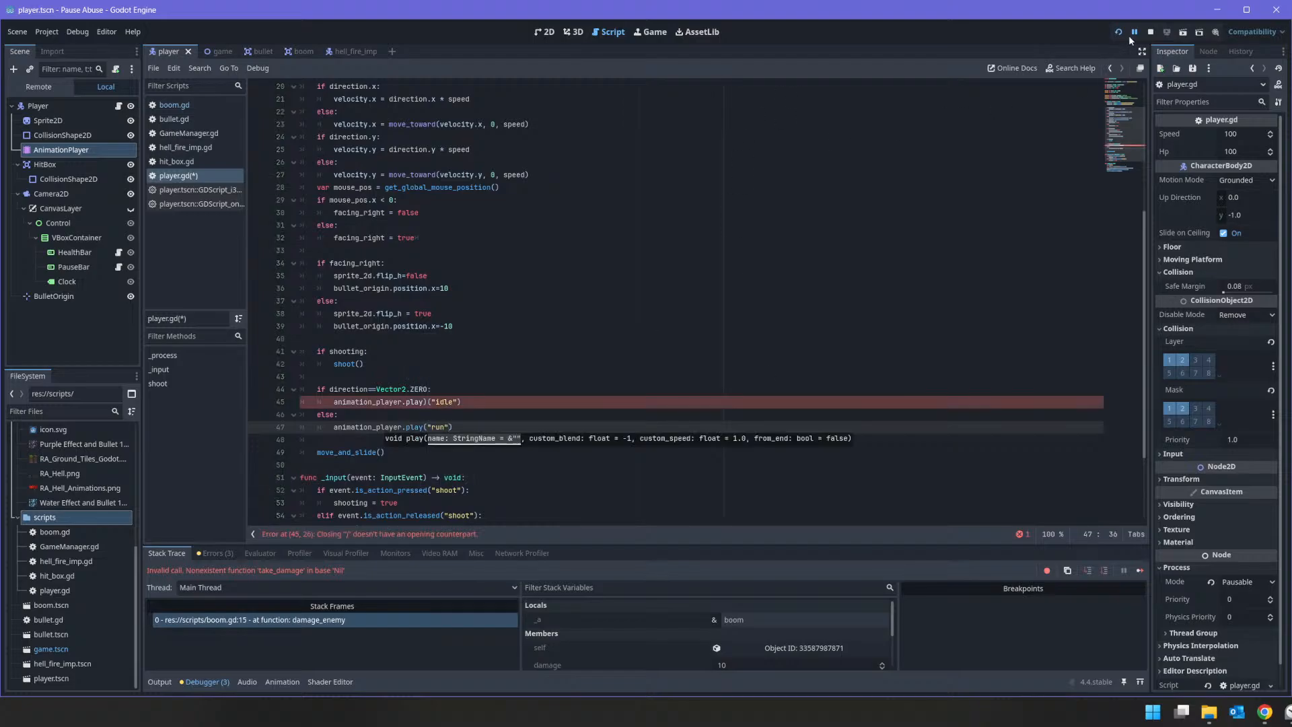
left_click(409, 402)
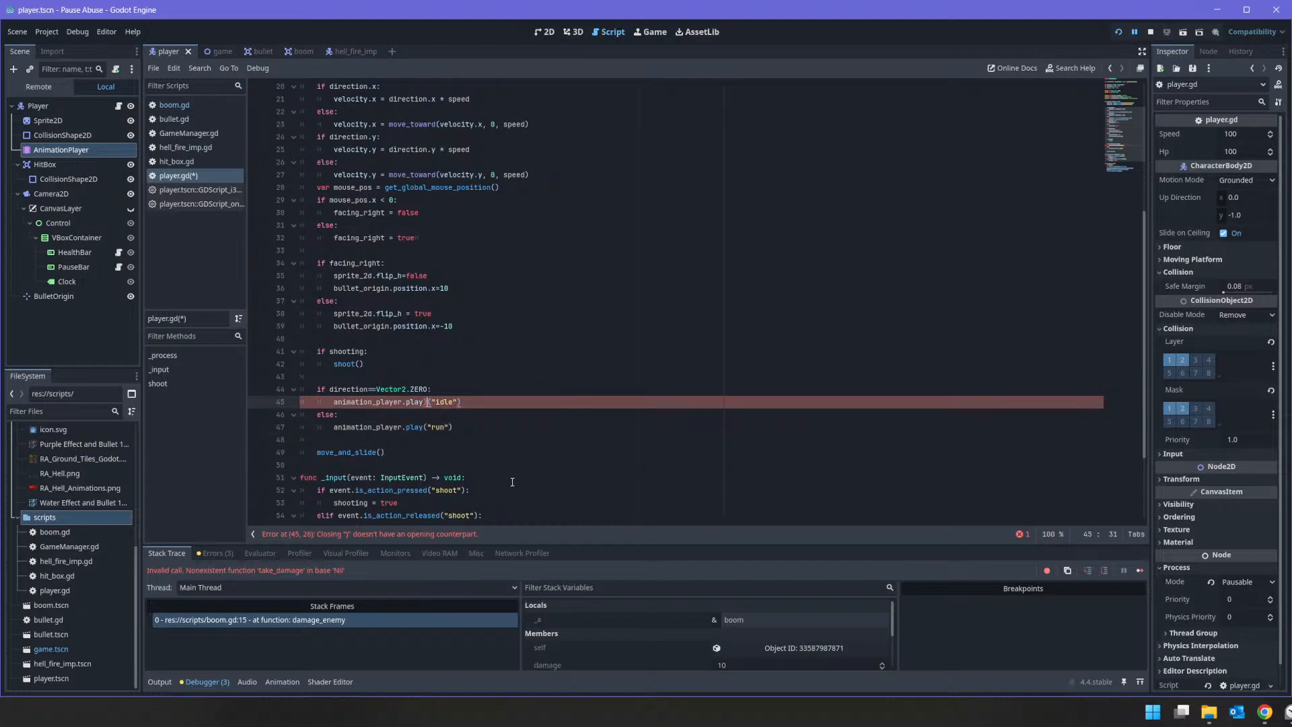
key("BackSpace")
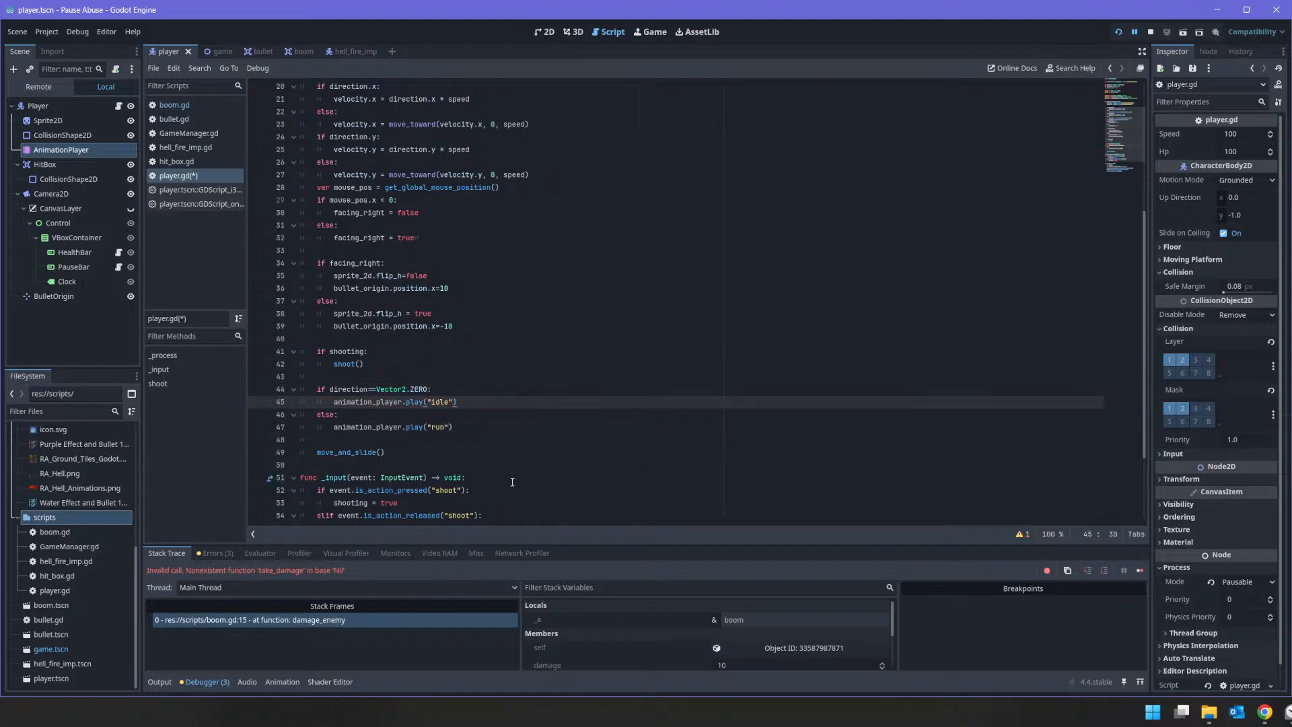
Step: Run the game to test the player's animations and shooting, and stop the debug session
scroll(681, 294, "down", 1)
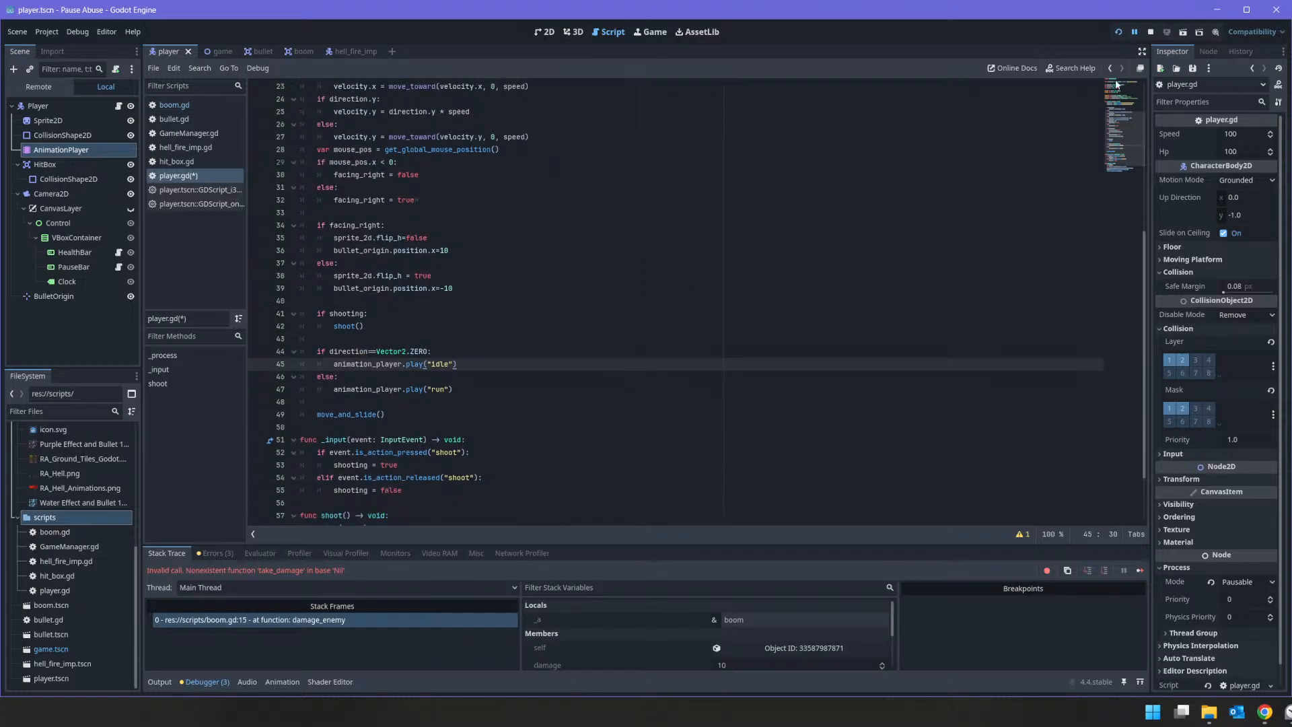
left_click(1117, 32)
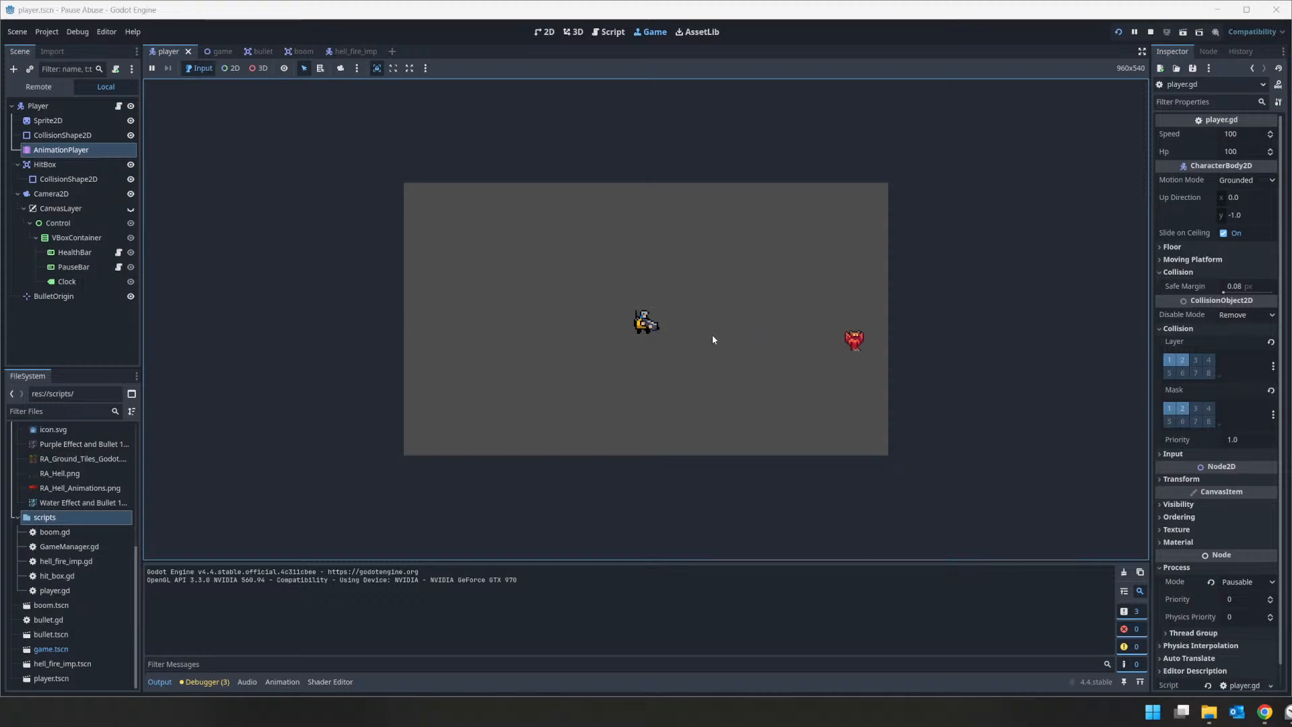
left_click_drag(720, 343, 800, 357)
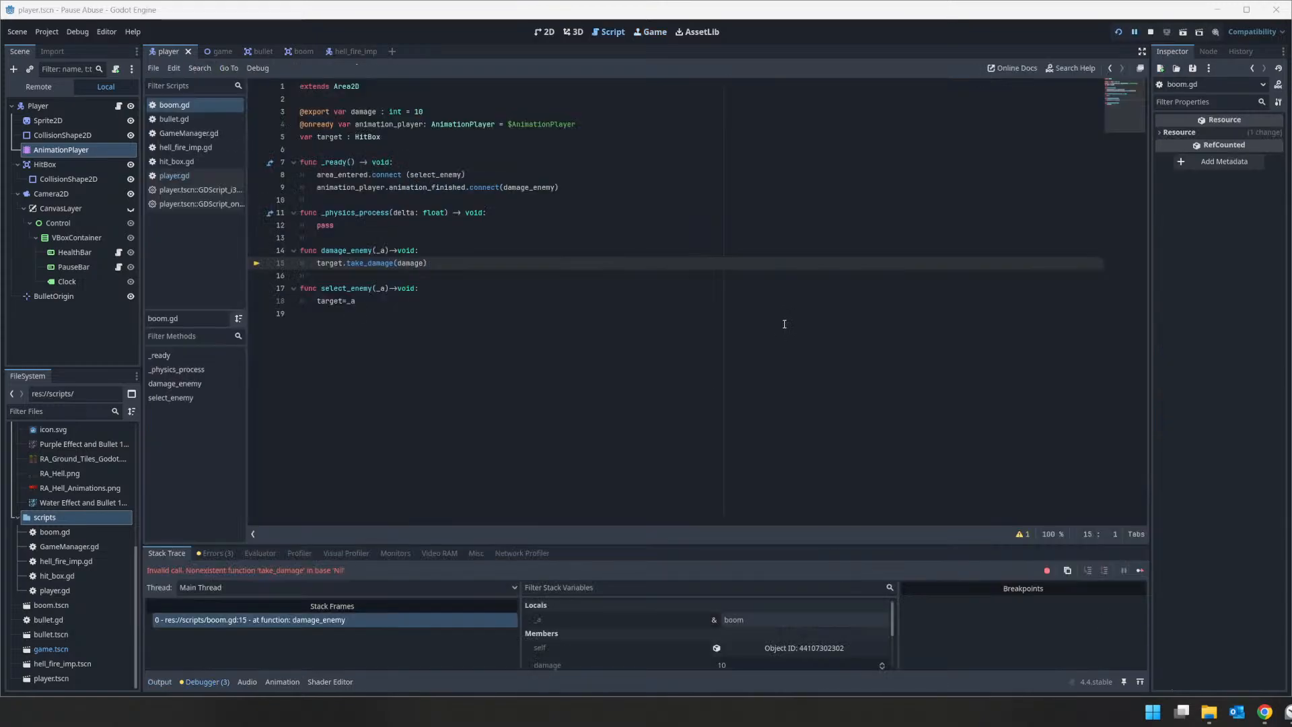
left_click(1149, 32)
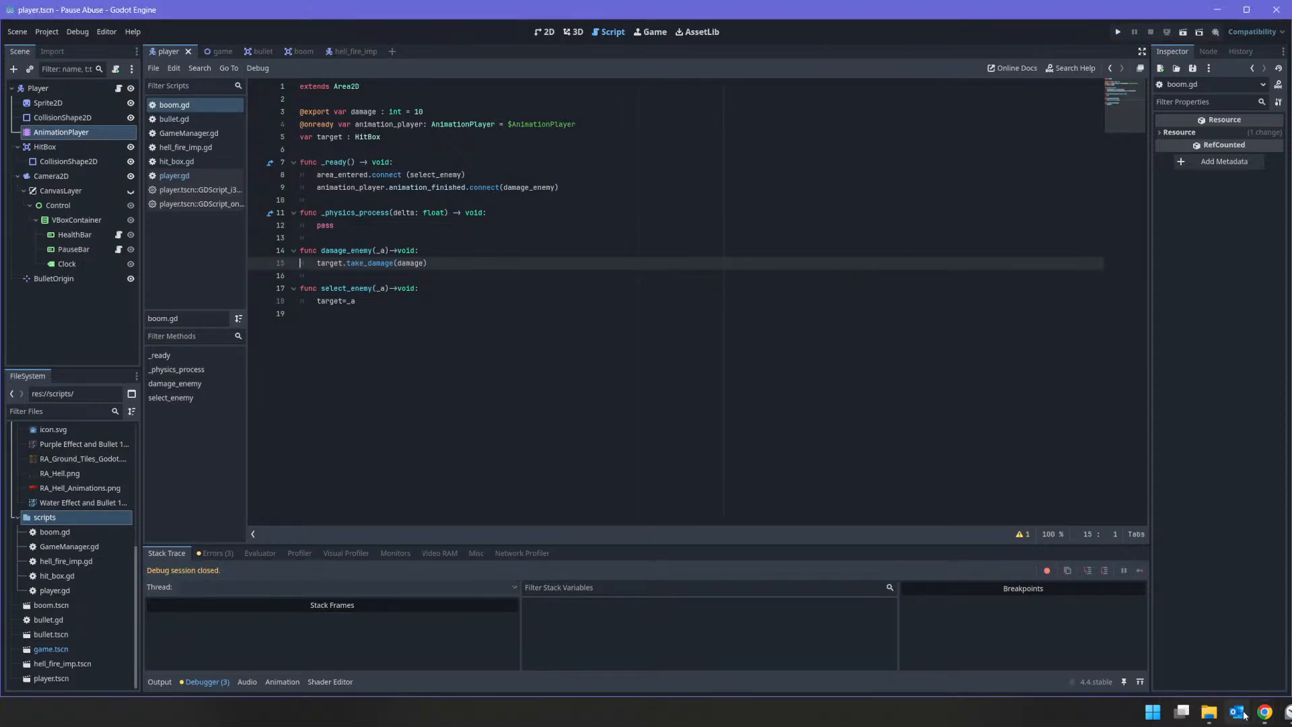
Step: Switch to the Trello board, check off "Faces Mouse Cursor" on the Player card, and mark the card complete
left_click(1265, 712)
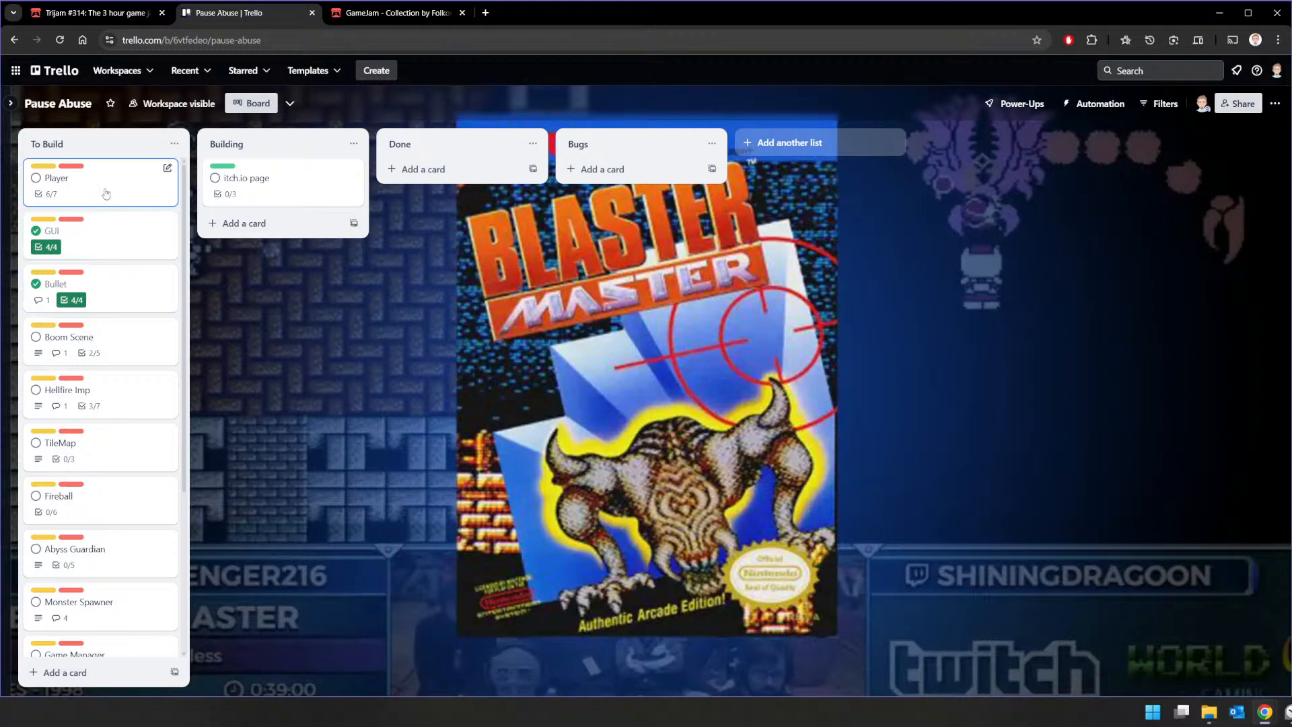
left_click(101, 183)
left_click(424, 389)
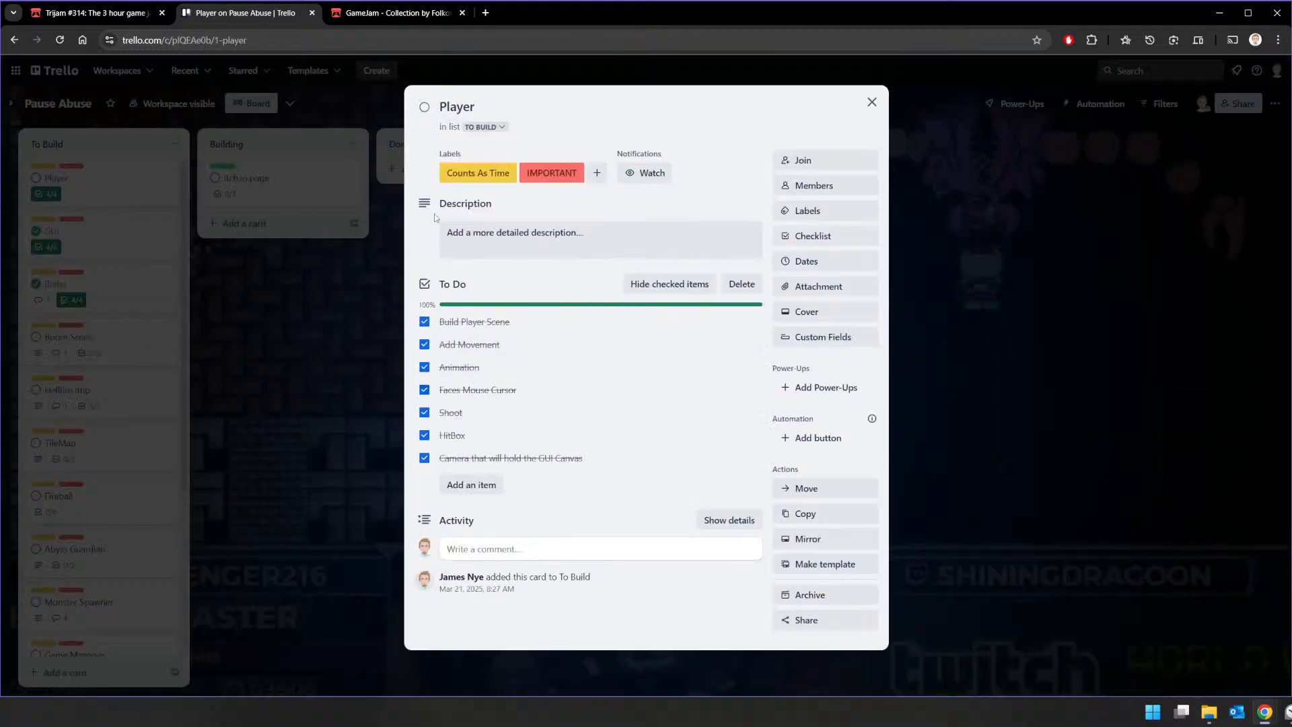
left_click(424, 107)
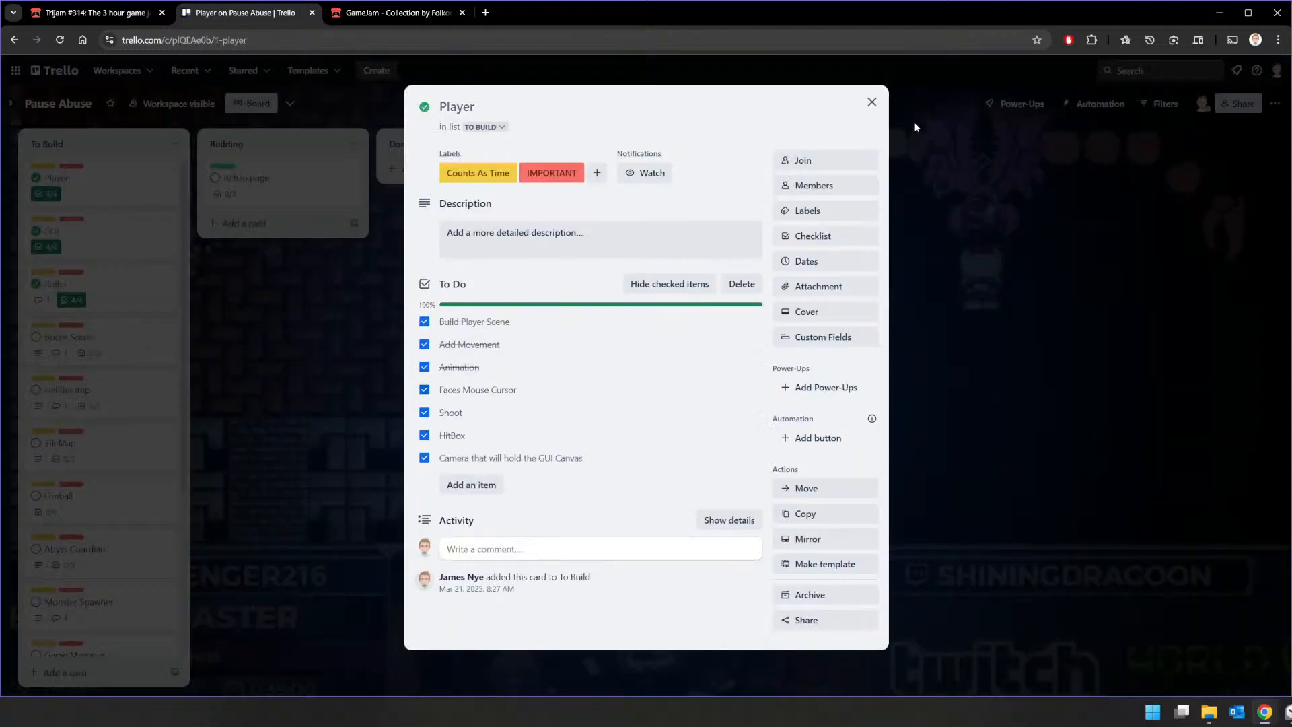
left_click(872, 102)
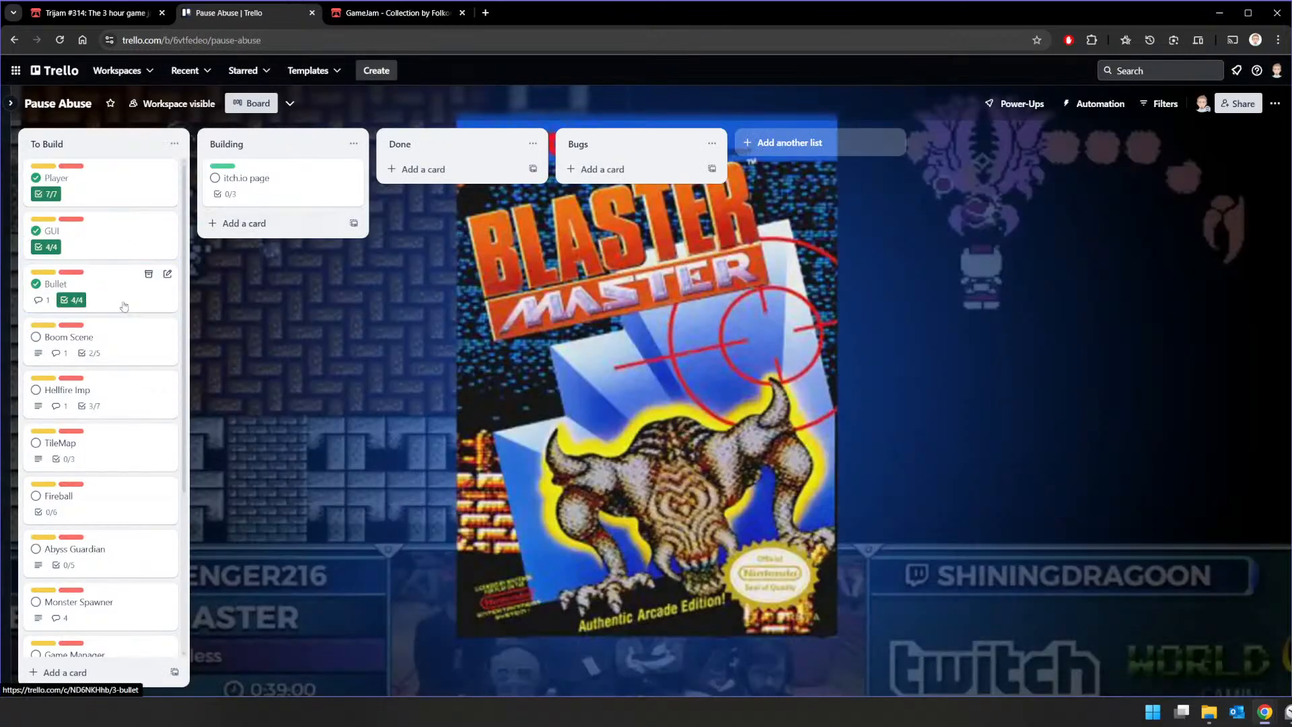
Step: Compare the rocket_explode code in the comment on Trello's Bullet card with create_boom in Godot's bullet.gd
left_click(101, 288)
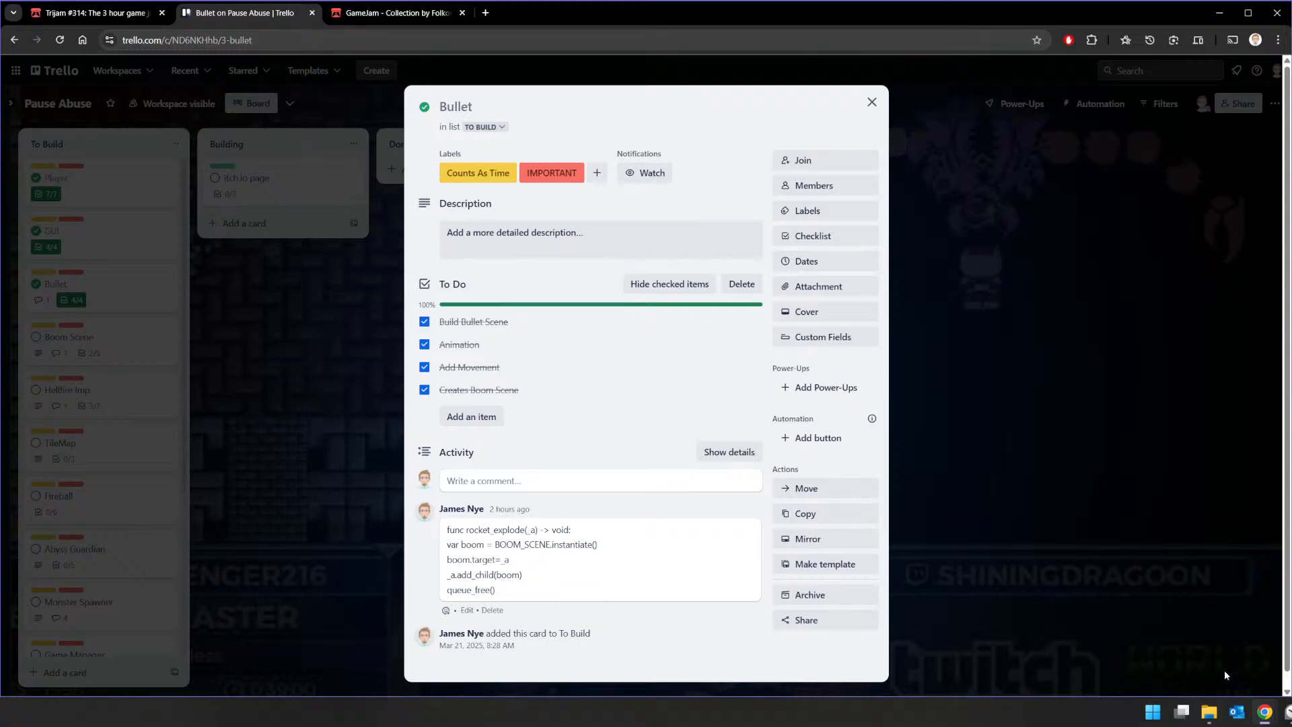
key("alt+Tab")
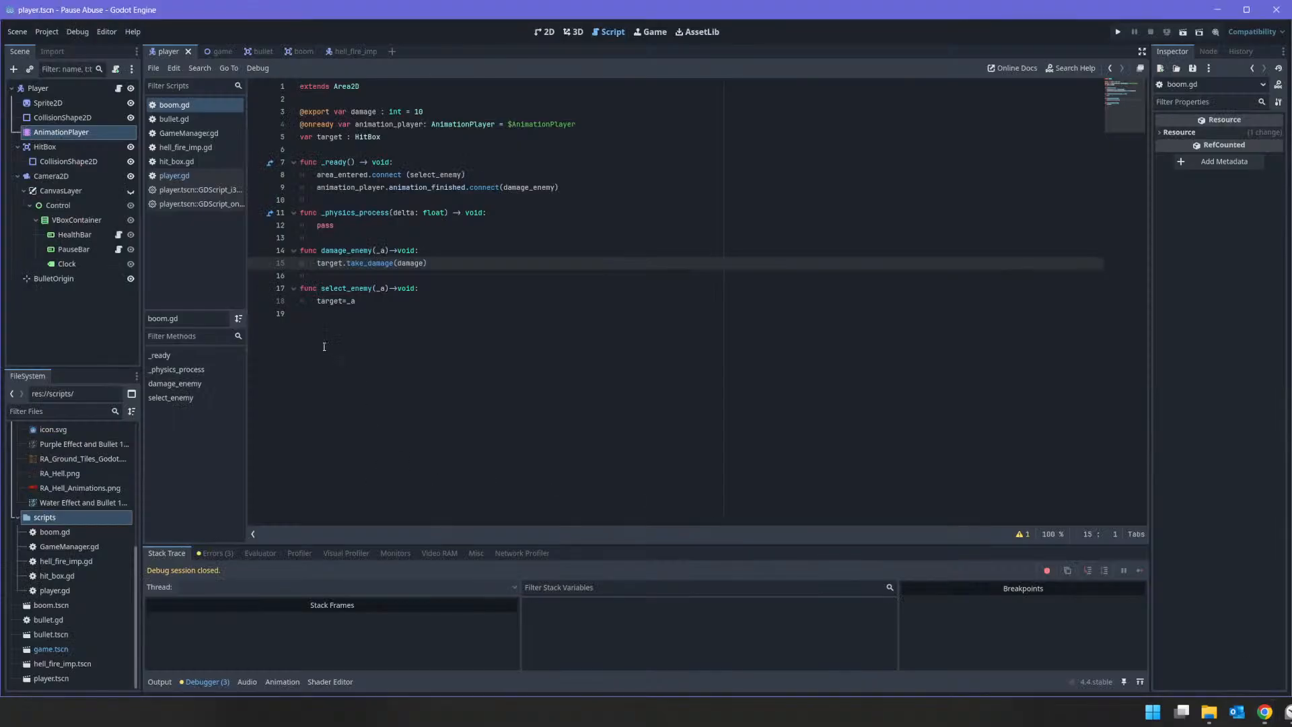
left_click(258, 51)
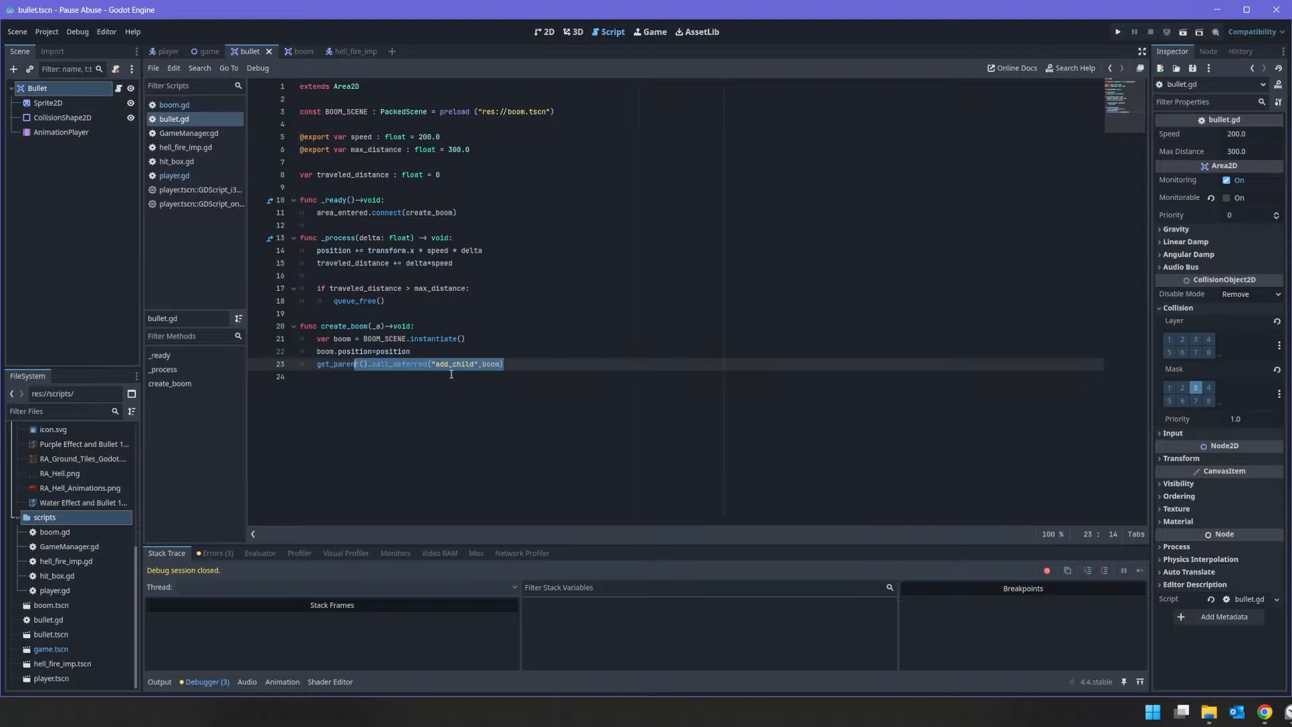
left_click(390, 365)
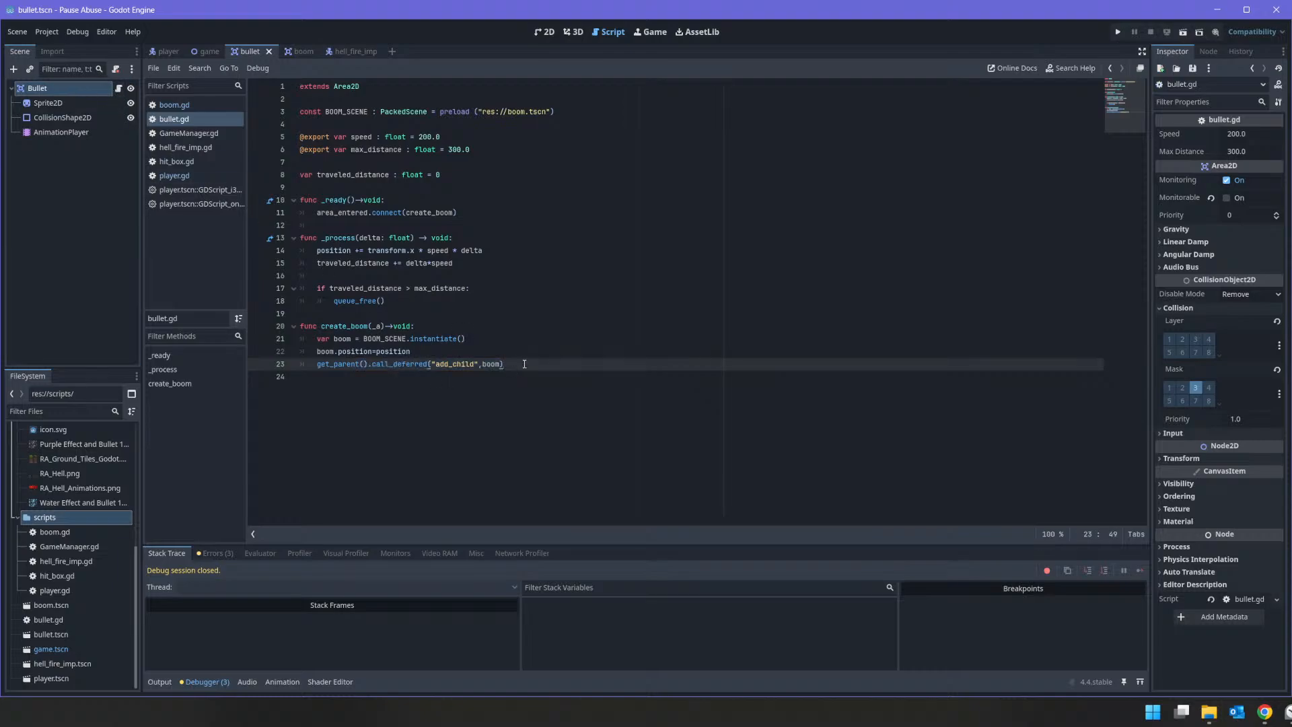
key("alt+Tab")
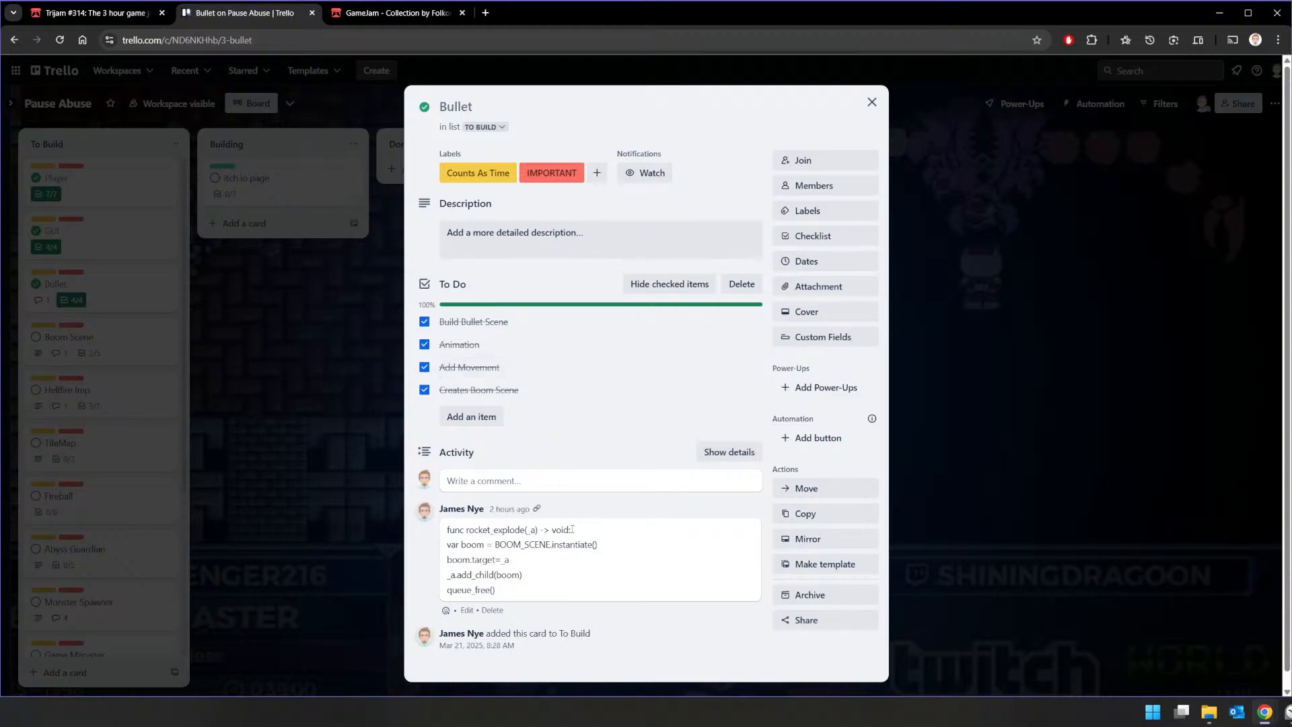
double_click(531, 529)
key("alt+Tab")
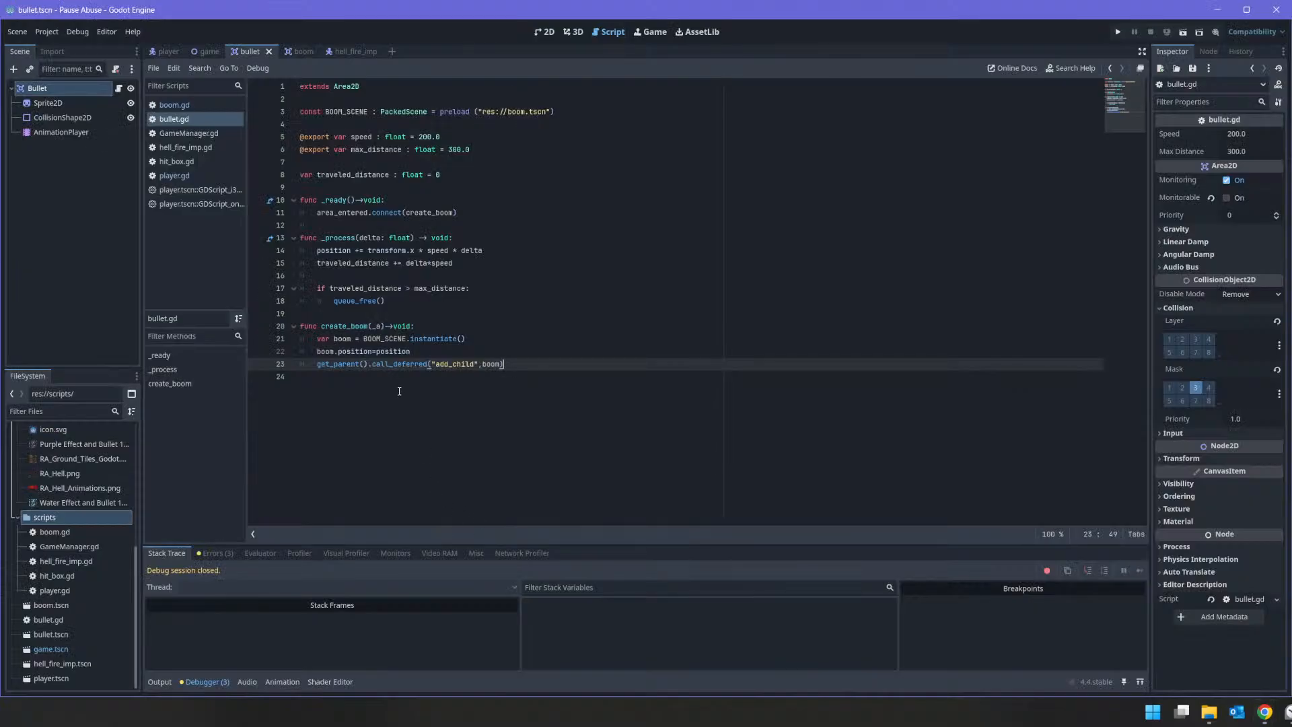
Step: Insert the line "boom.target=_a" directly below the BOOM_SCENE.instantiate() line in create_boom
left_click(422, 349)
key("Return")
key("Up")
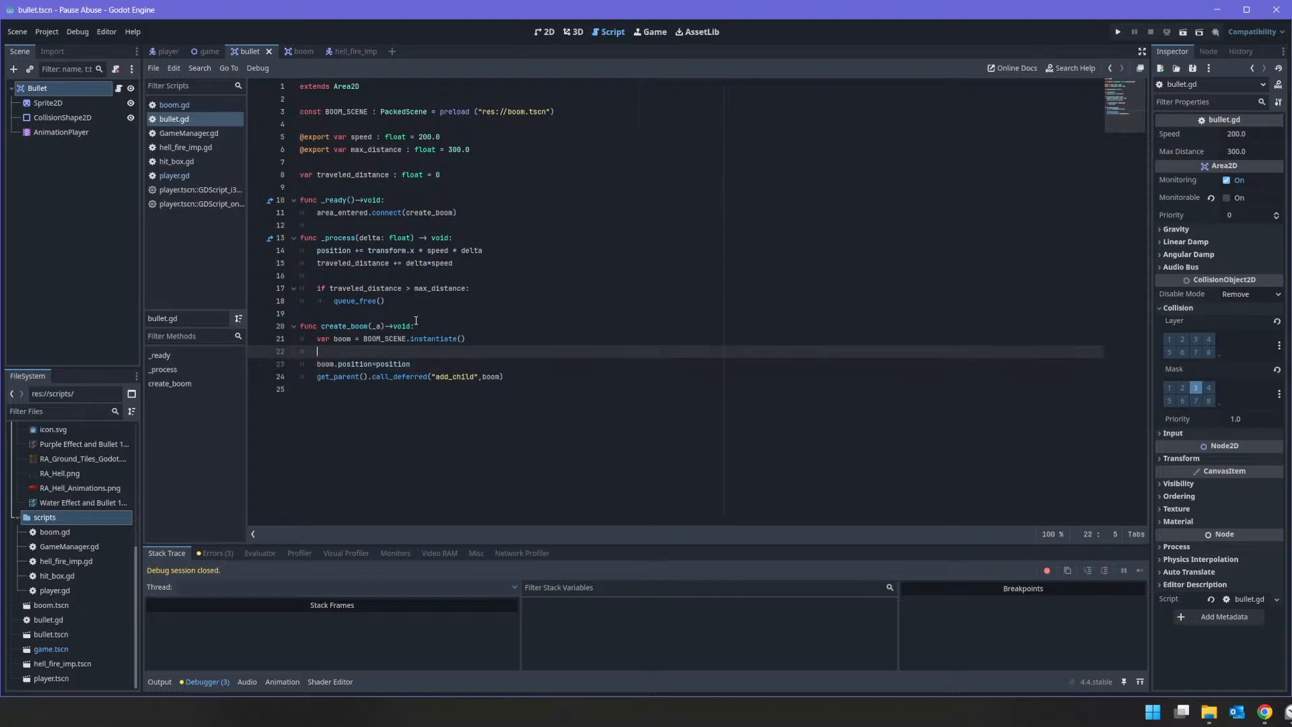
type("boom.")
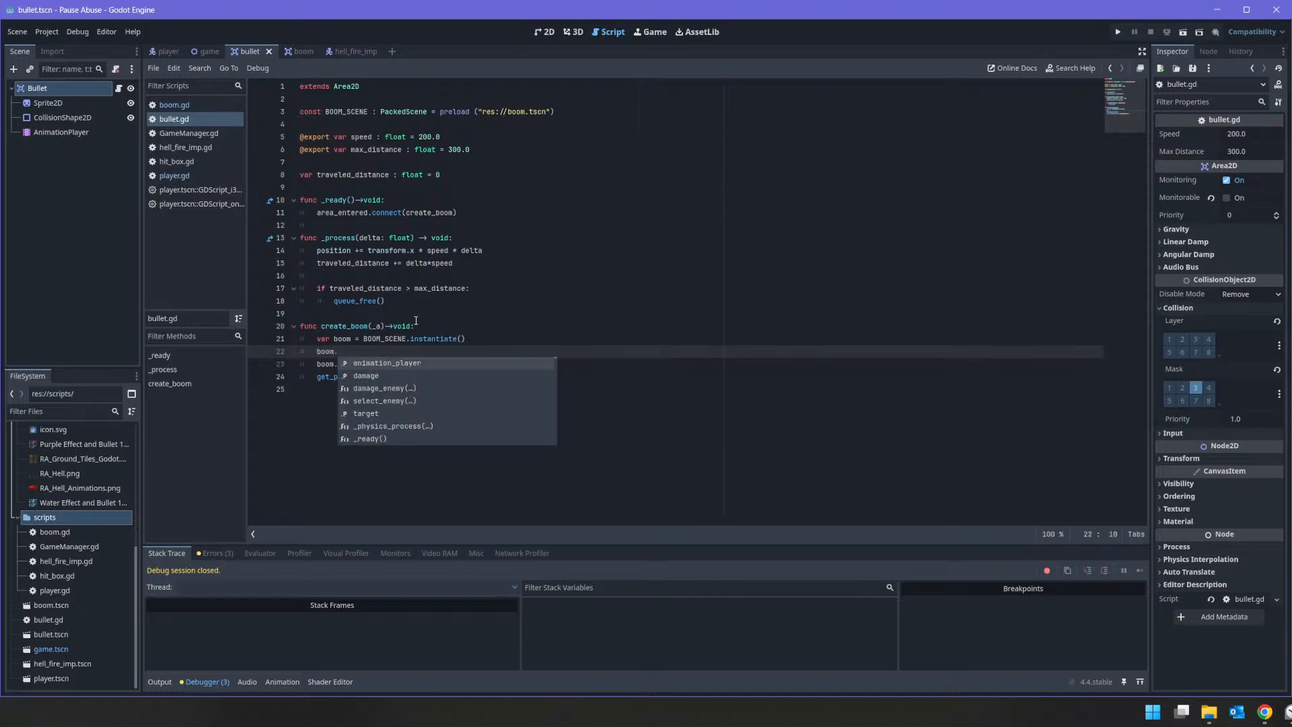
type("target=")
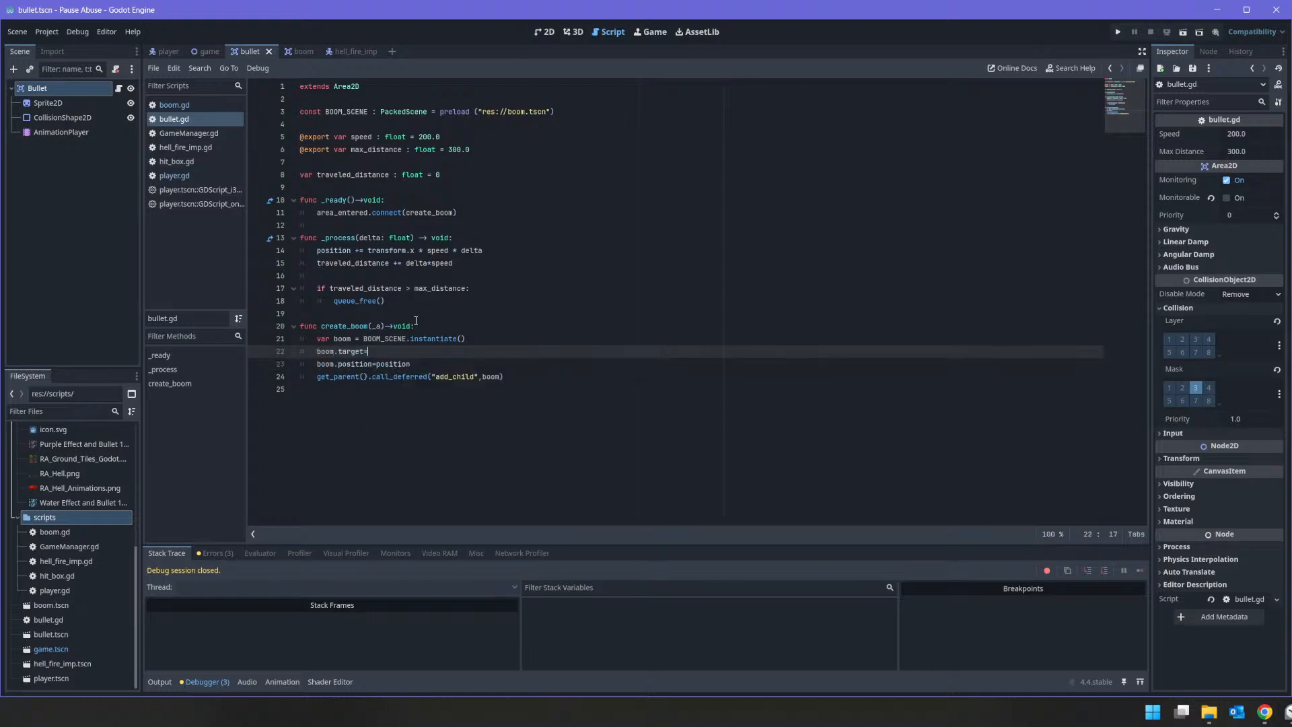
type("_a")
key("Escape")
key("Down")
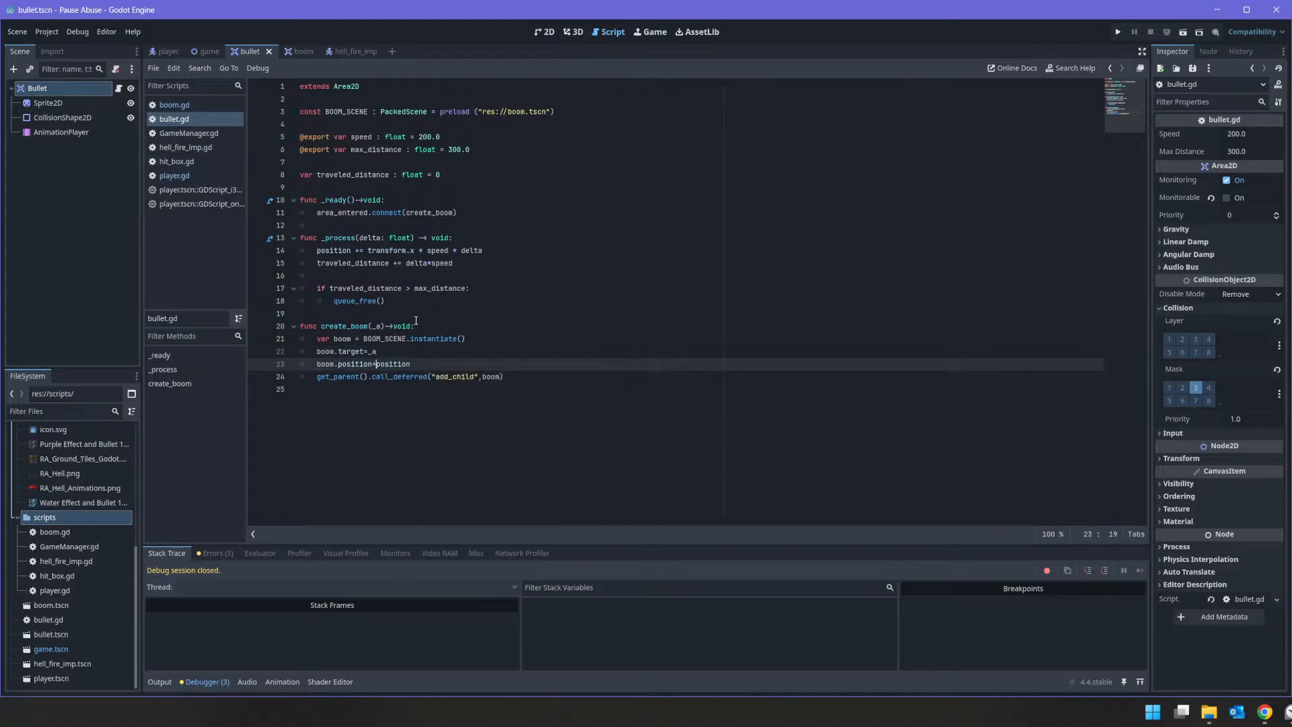
Step: Clear the "boom.position=position" line from create_boom
key("End")
key("shift+Home")
key("BackSpace")
key("BackSpace")
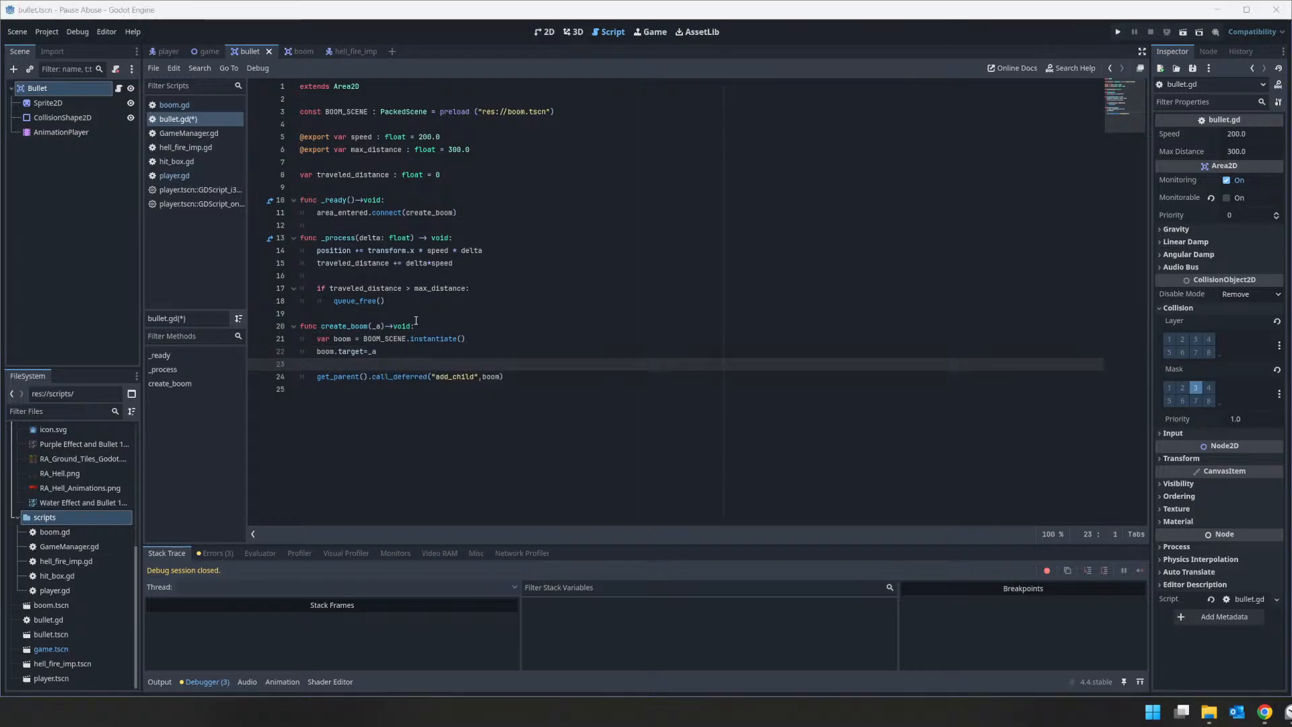
Step: Check the Bullet card's code in Trello again and add "_a.add_child(boom)" below the target assignment in Godot
key("alt+Tab")
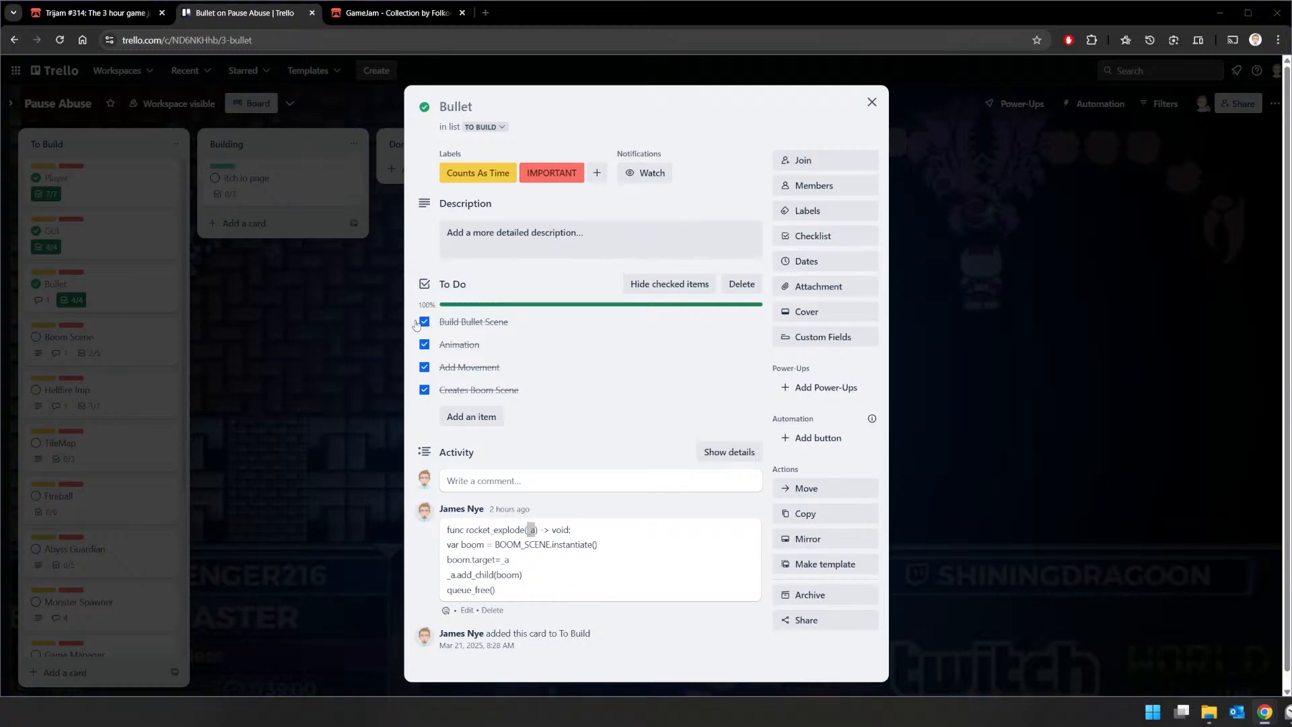
key("alt+Tab")
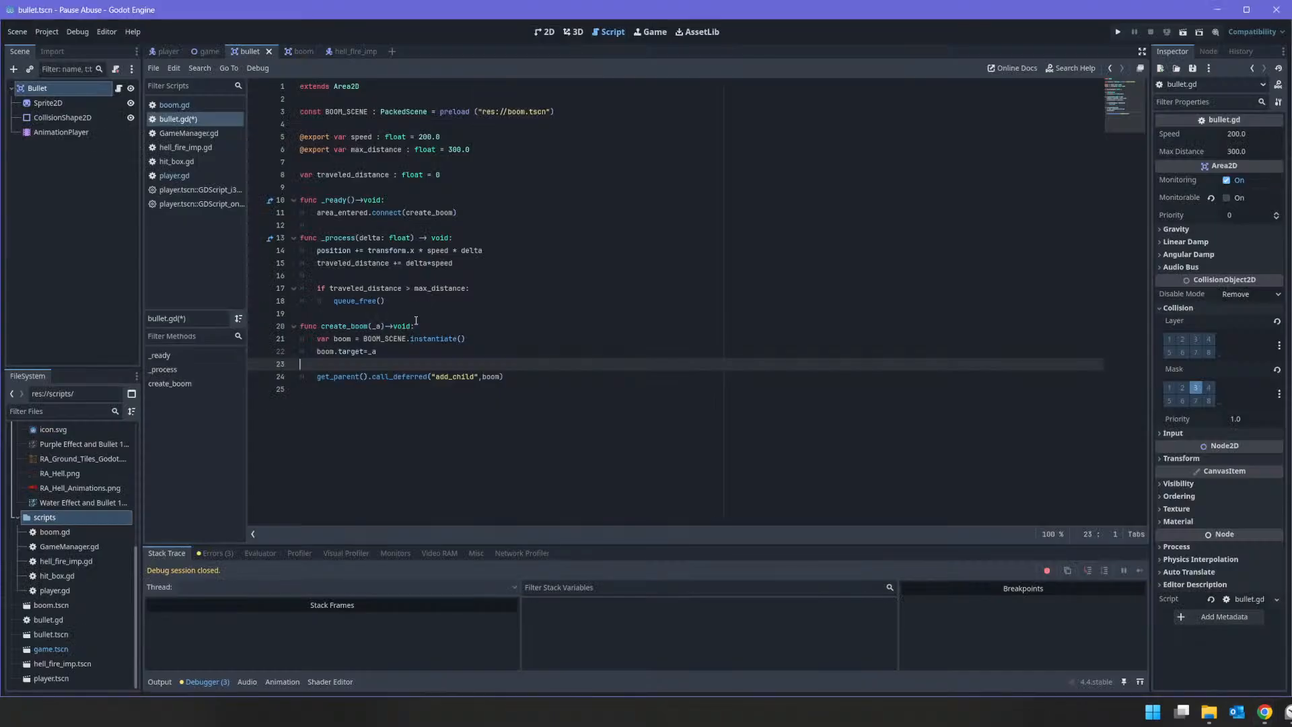
type("_a.add_child(boom")
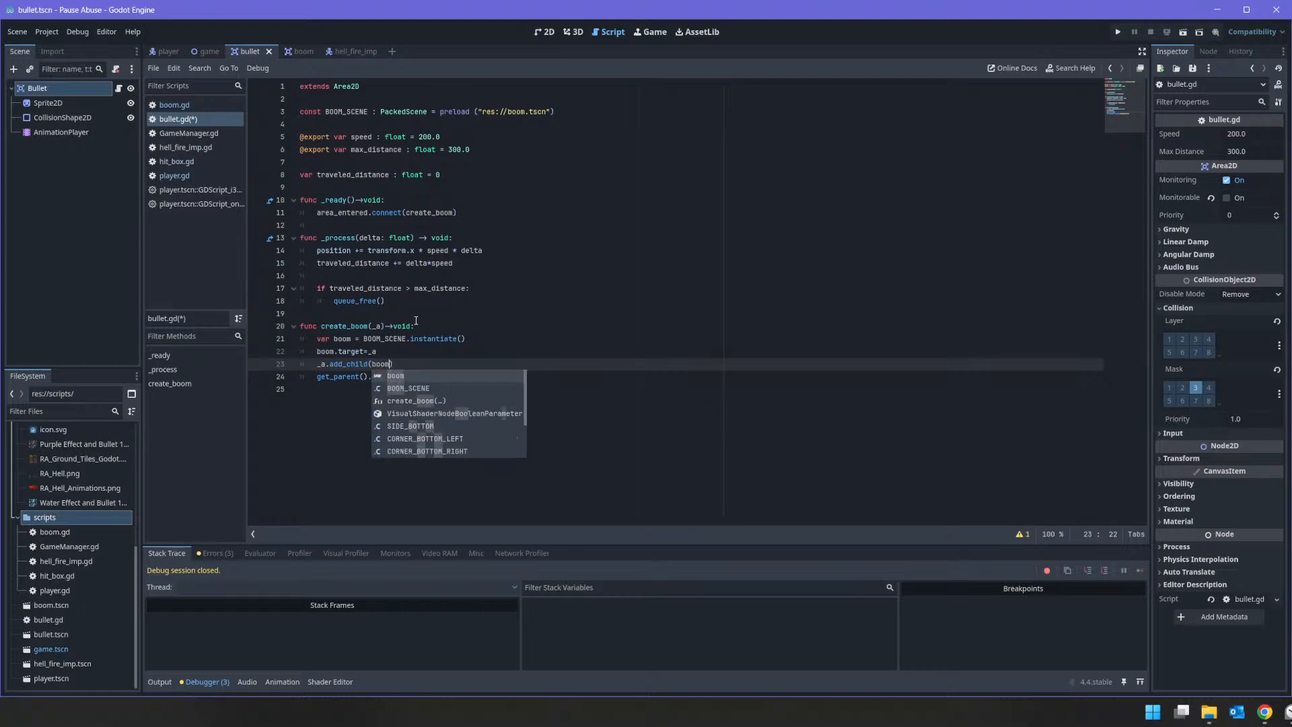
key("Escape")
Step: Delete the get_parent().call_deferred("add_child",boom) line from create_boom and save bullet.gd
key("Down")
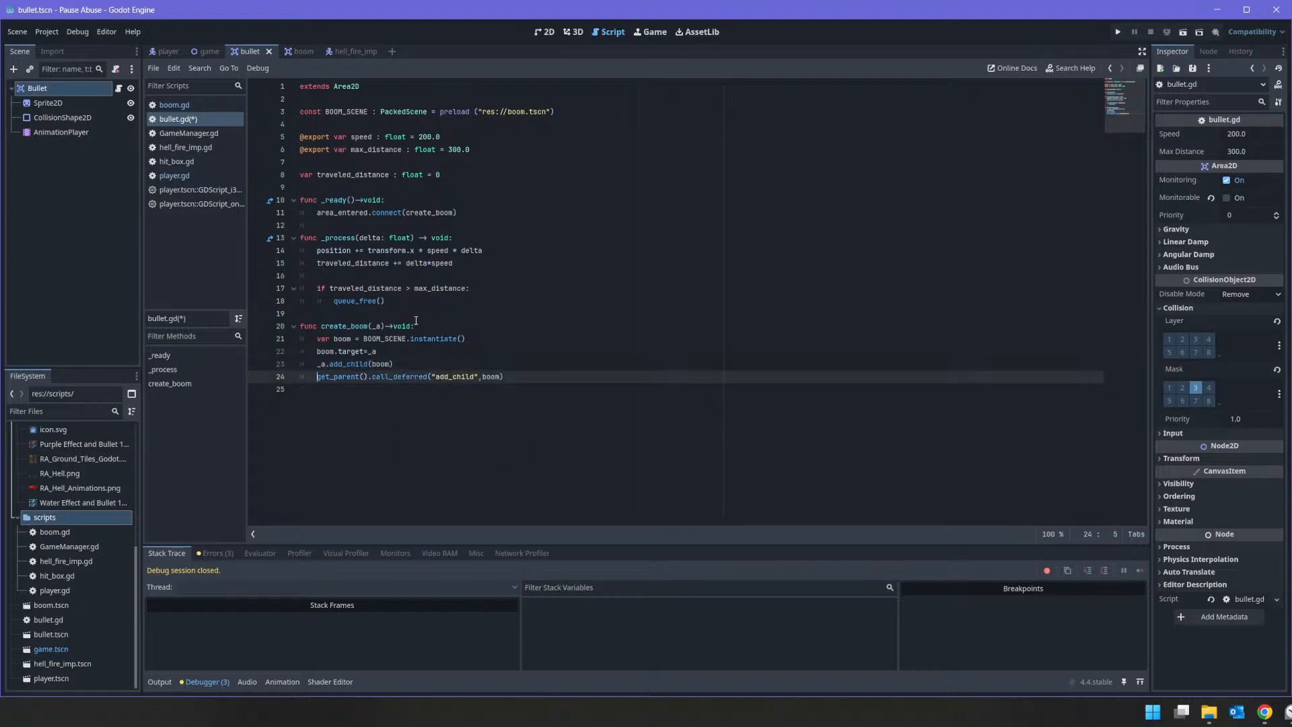
key("shift+End")
key("BackSpace")
key("BackSpace")
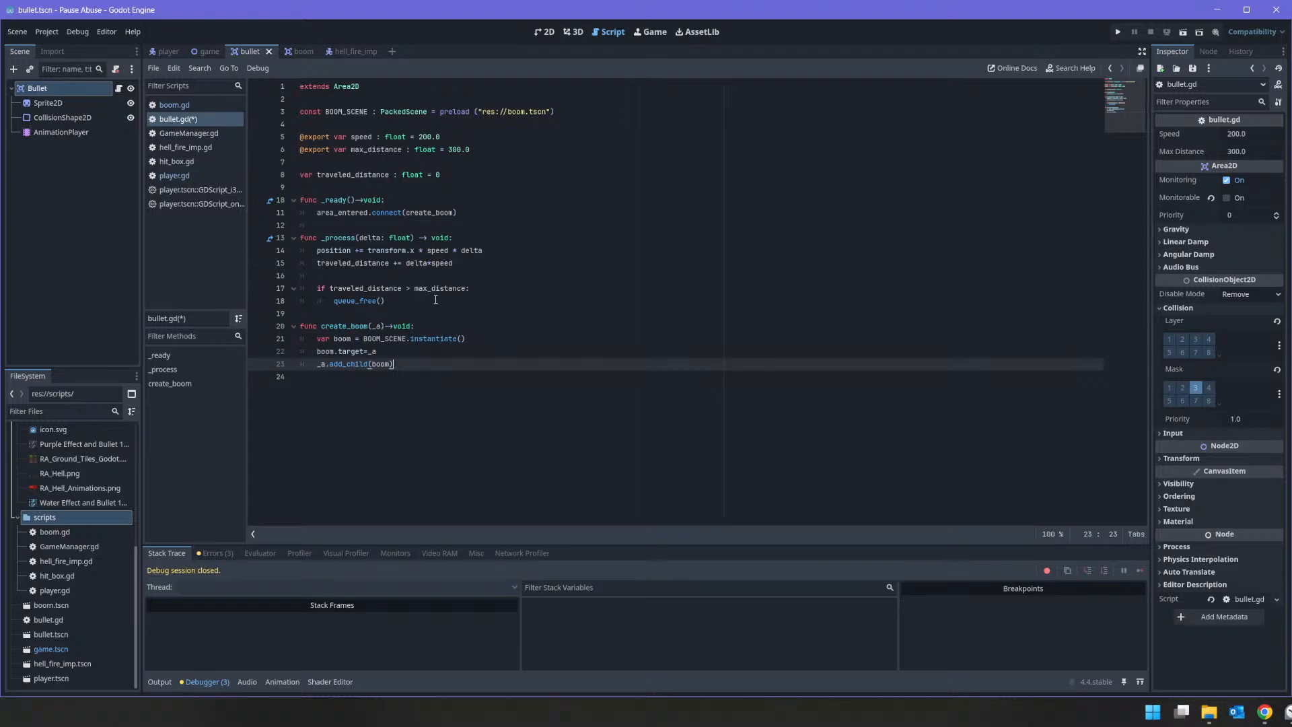
key("ctrl+s")
Step: In the boom scene's script, delete the area_entered connection to select_enemy from _ready()
left_click(300, 51)
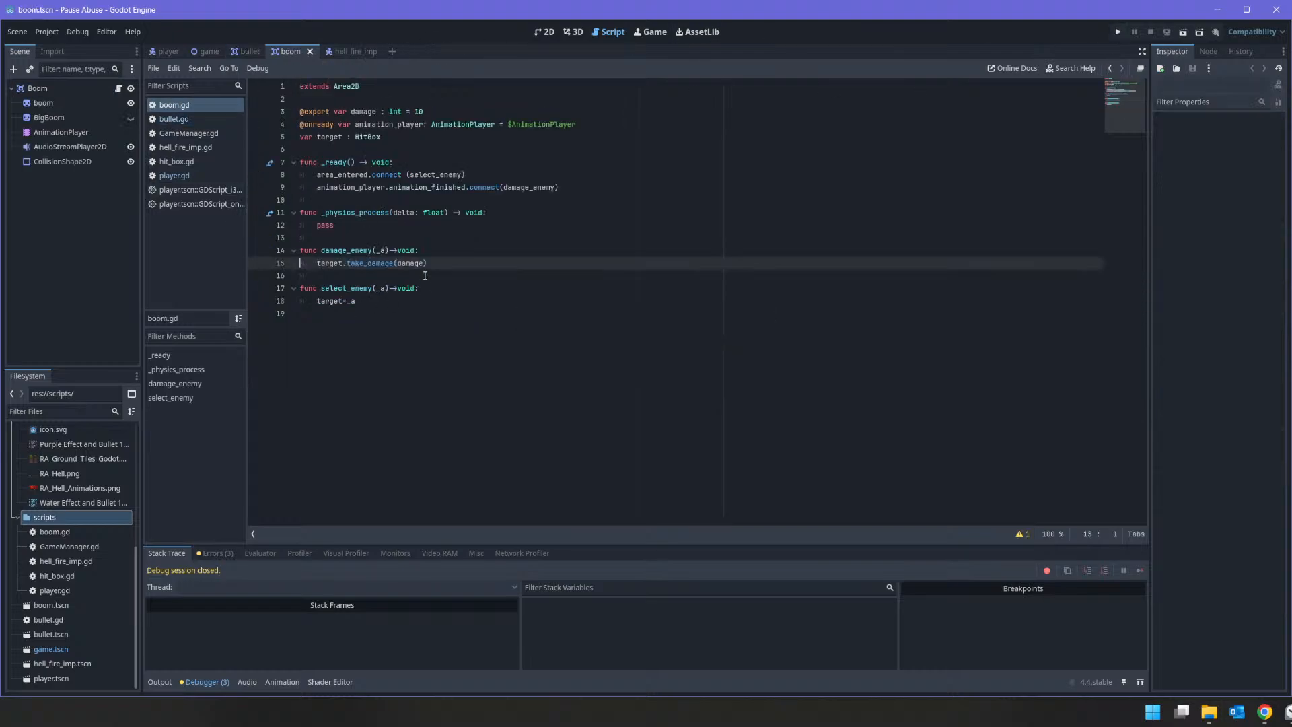
double_click(324, 137)
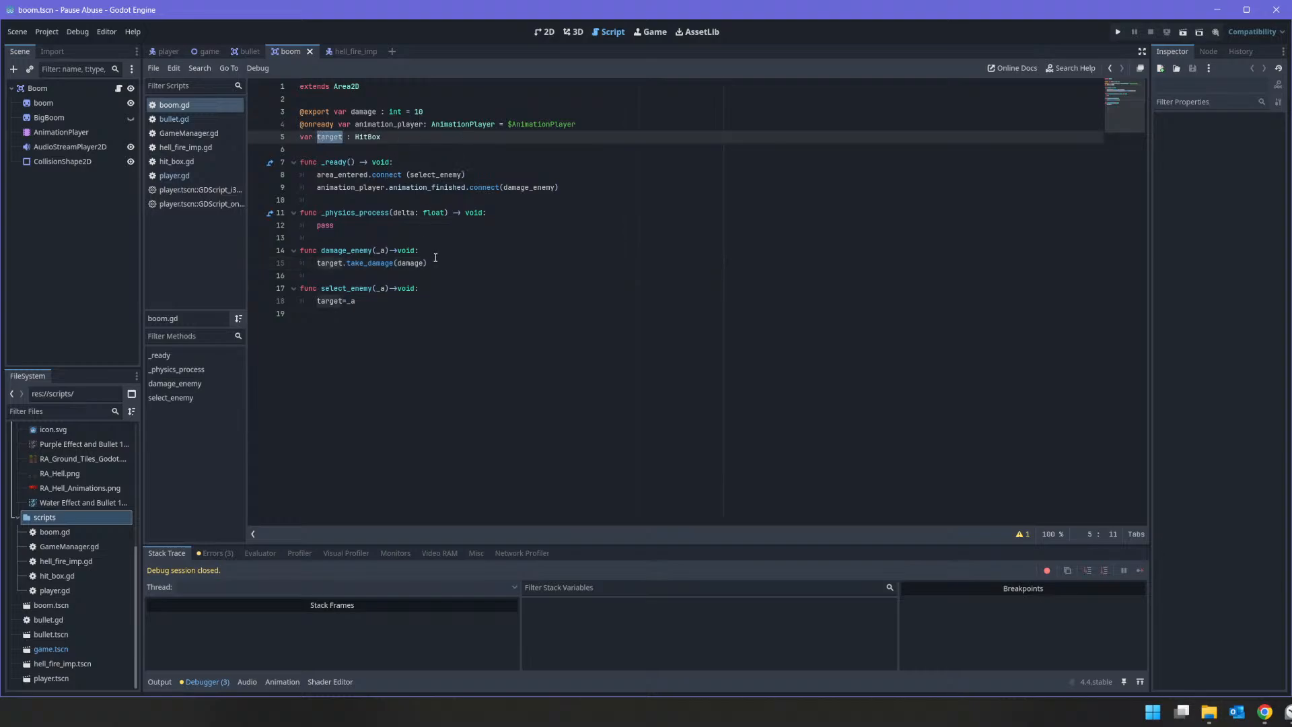
left_click_drag(508, 175, 219, 177)
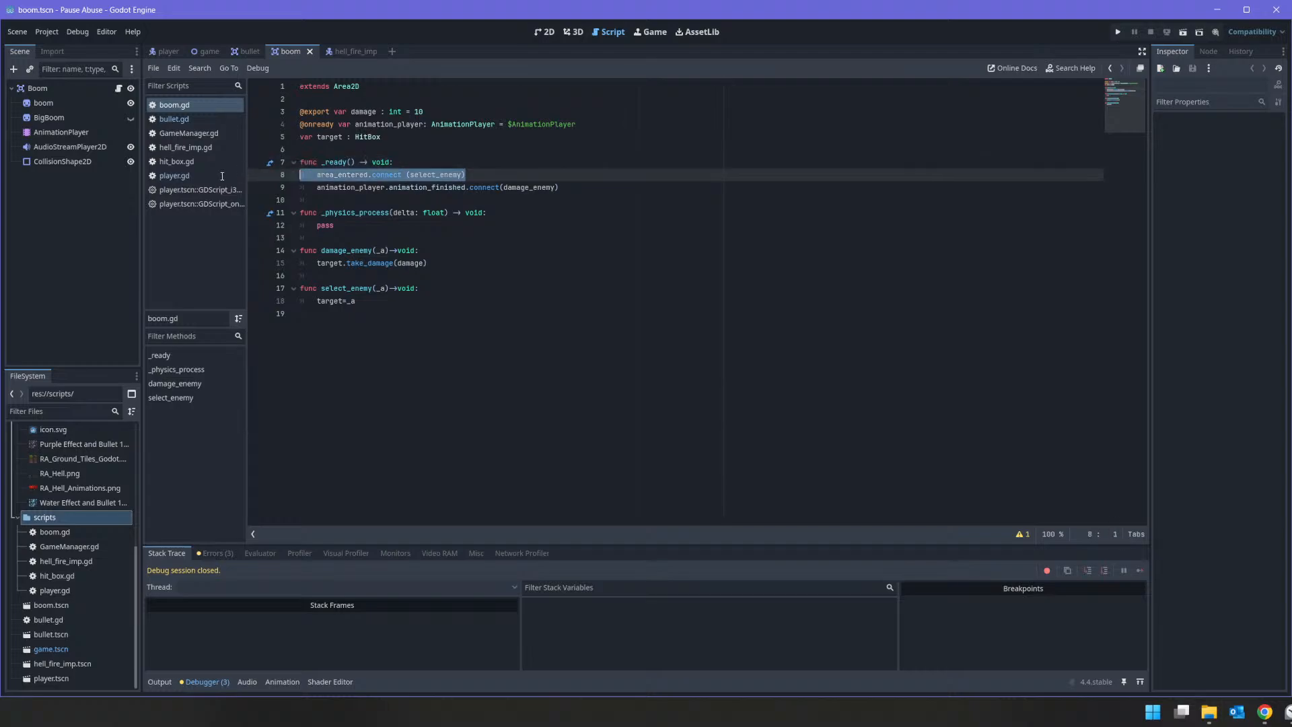
key("Delete")
key("Delete")
Step: Delete the select_enemy function and the blank lines left at the end of boom.gd
key("Down")
key("Down")
key("Down")
key("Down")
key("Down")
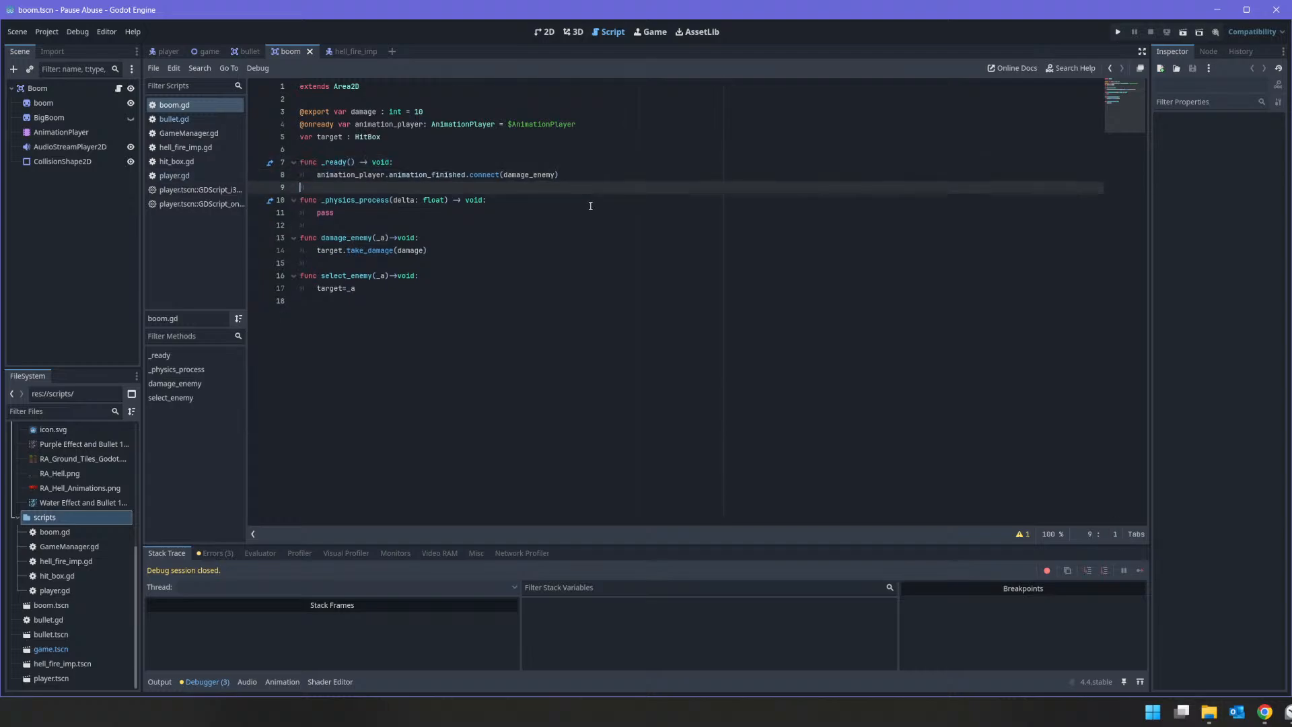
key("Down")
key("Down")
key("Down")
key("shift+Down")
key("shift+Down")
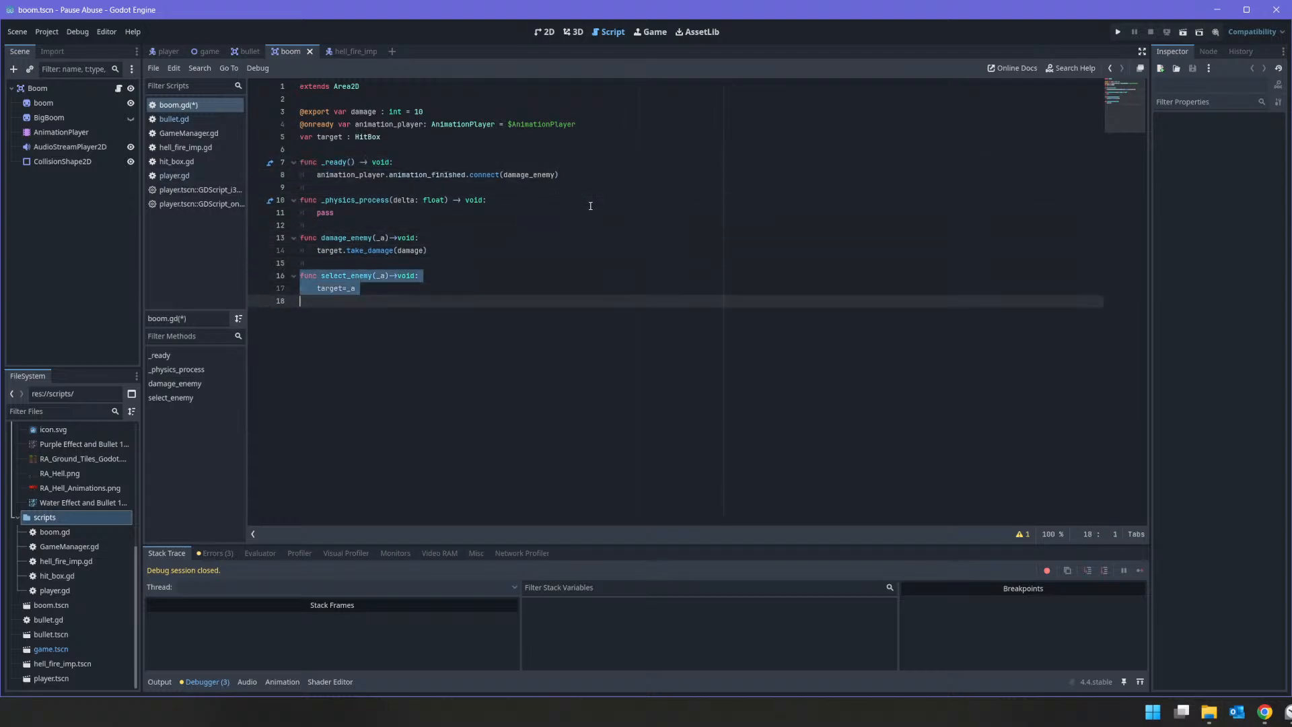
key("Delete")
key("BackSpace")
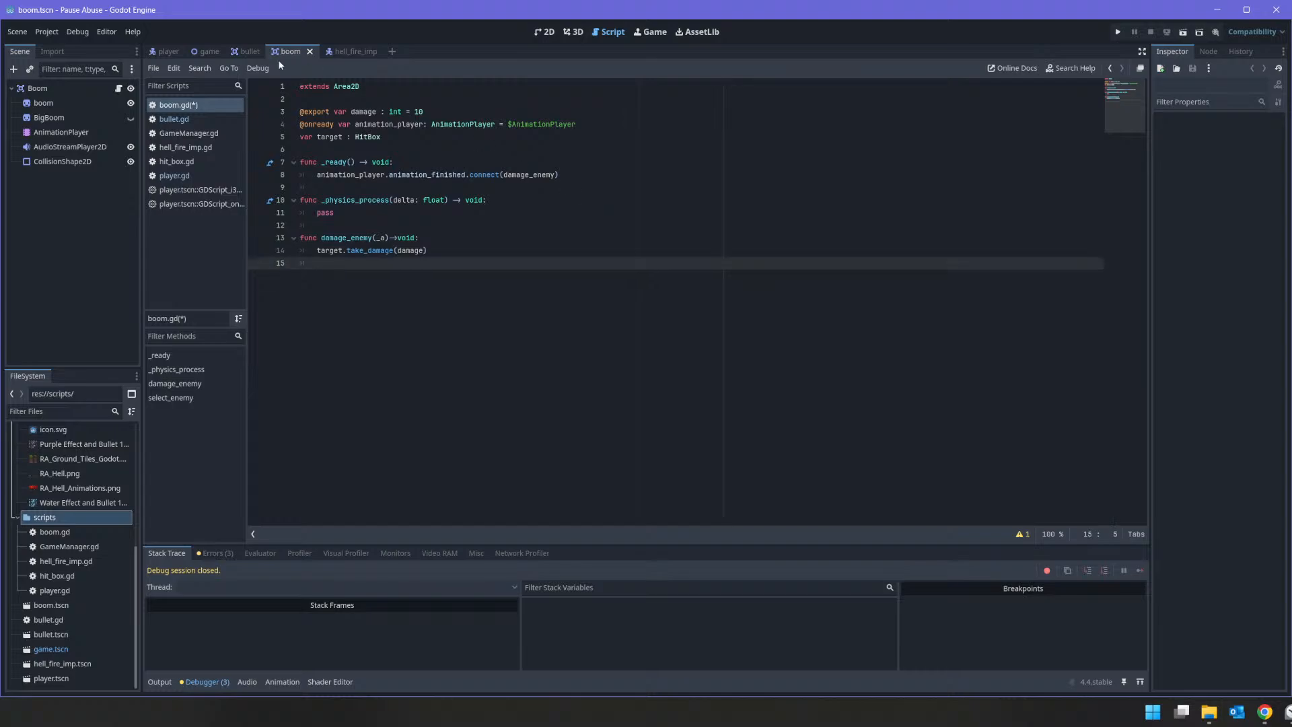
key("BackSpace")
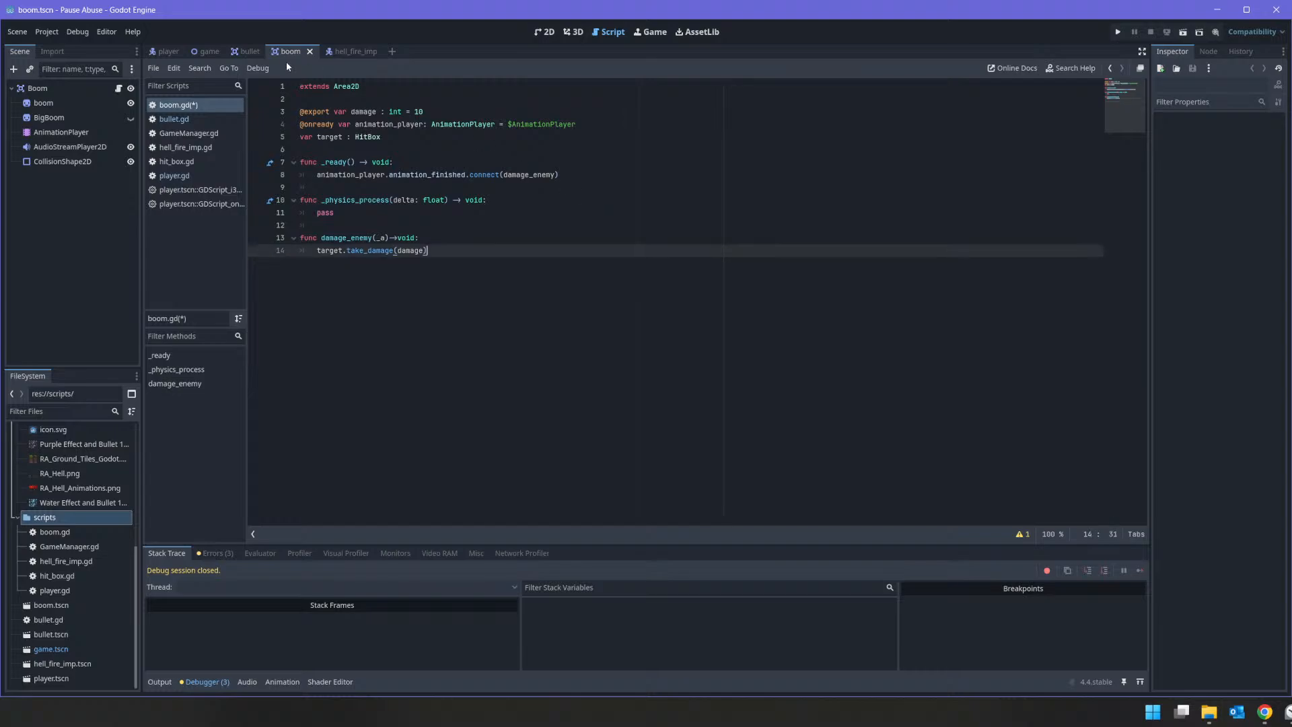
Step: Add a method call track targeting the Boom root node to the AnimationPlayer's "boom" animation
left_click(90, 131)
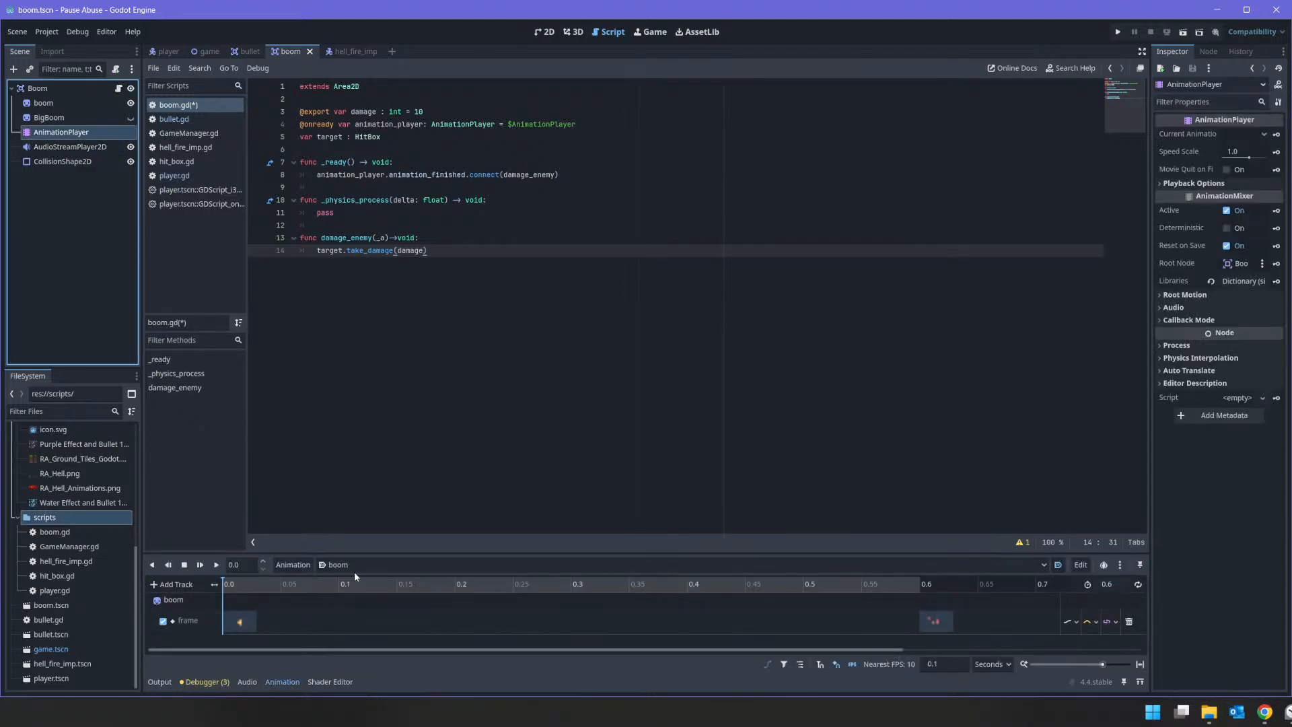
left_click(172, 584)
left_click(221, 645)
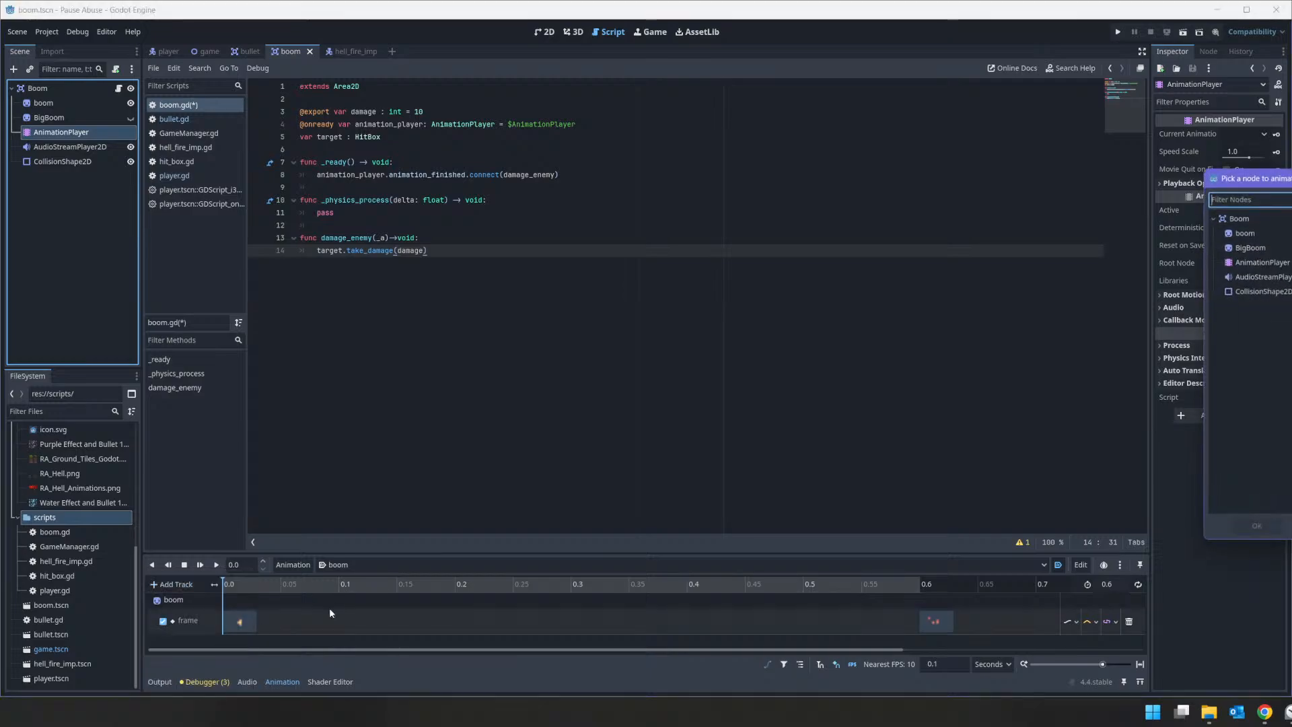
double_click(1257, 220)
scroll(867, 632, "down", 2)
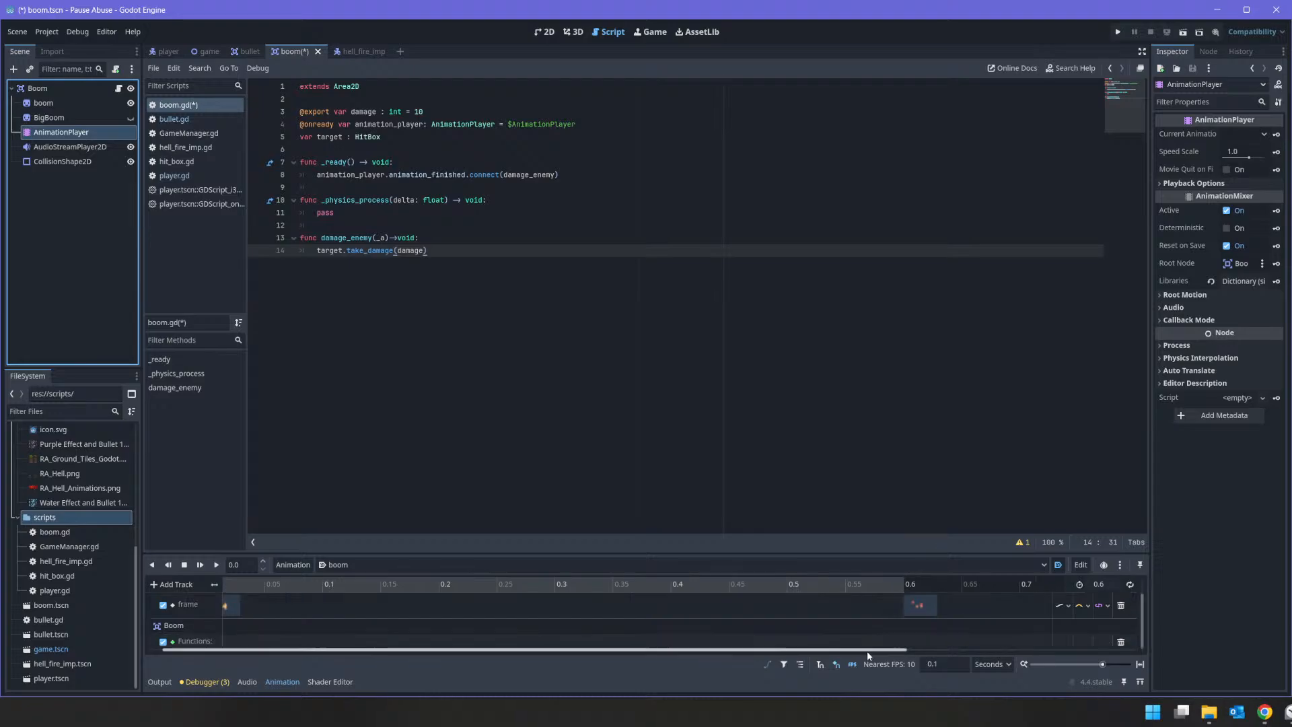
Step: Insert a key calling damage_enemy at the 0.6 s mark on the Boom node's method call track
right_click(905, 641)
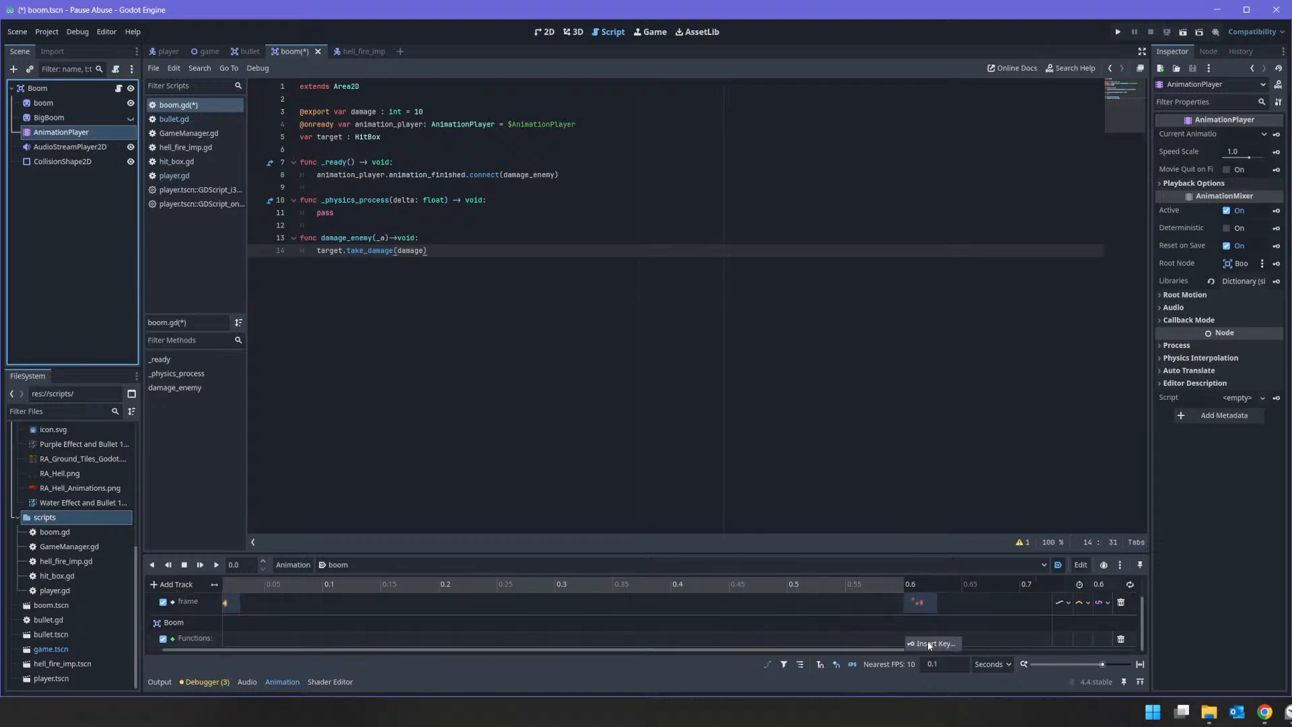
left_click(931, 643)
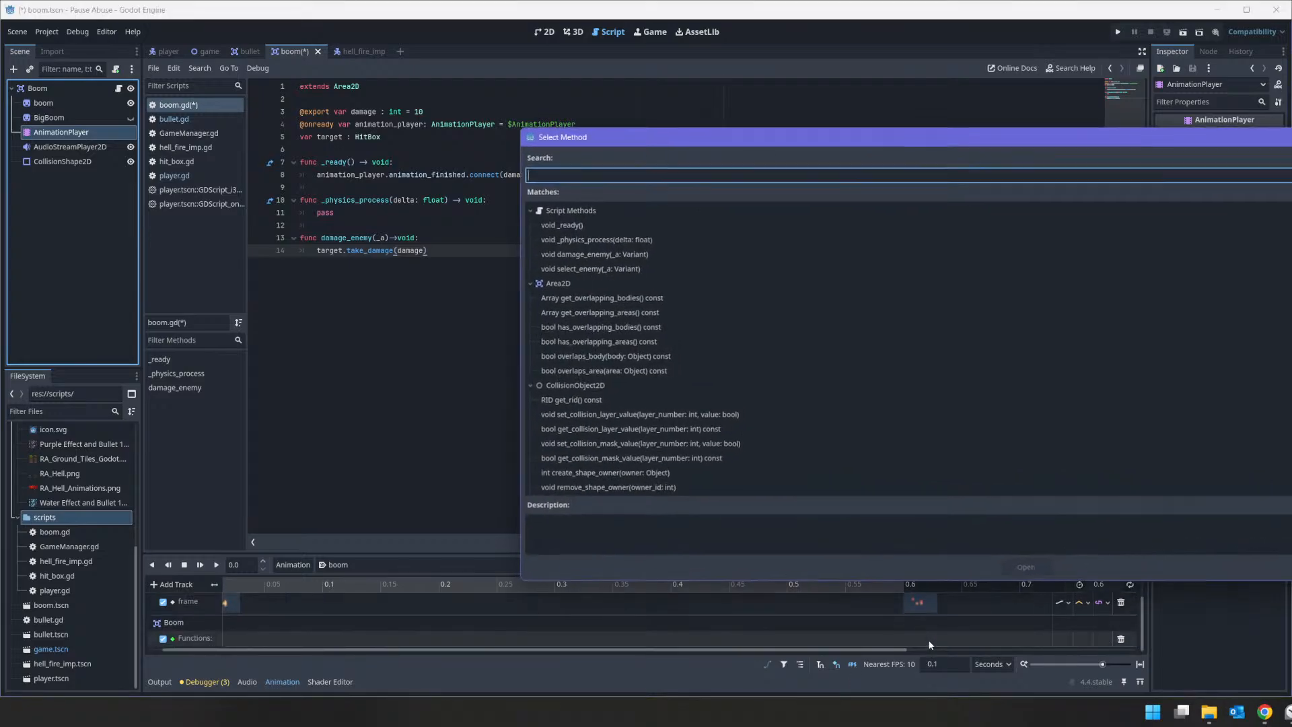
double_click(674, 254)
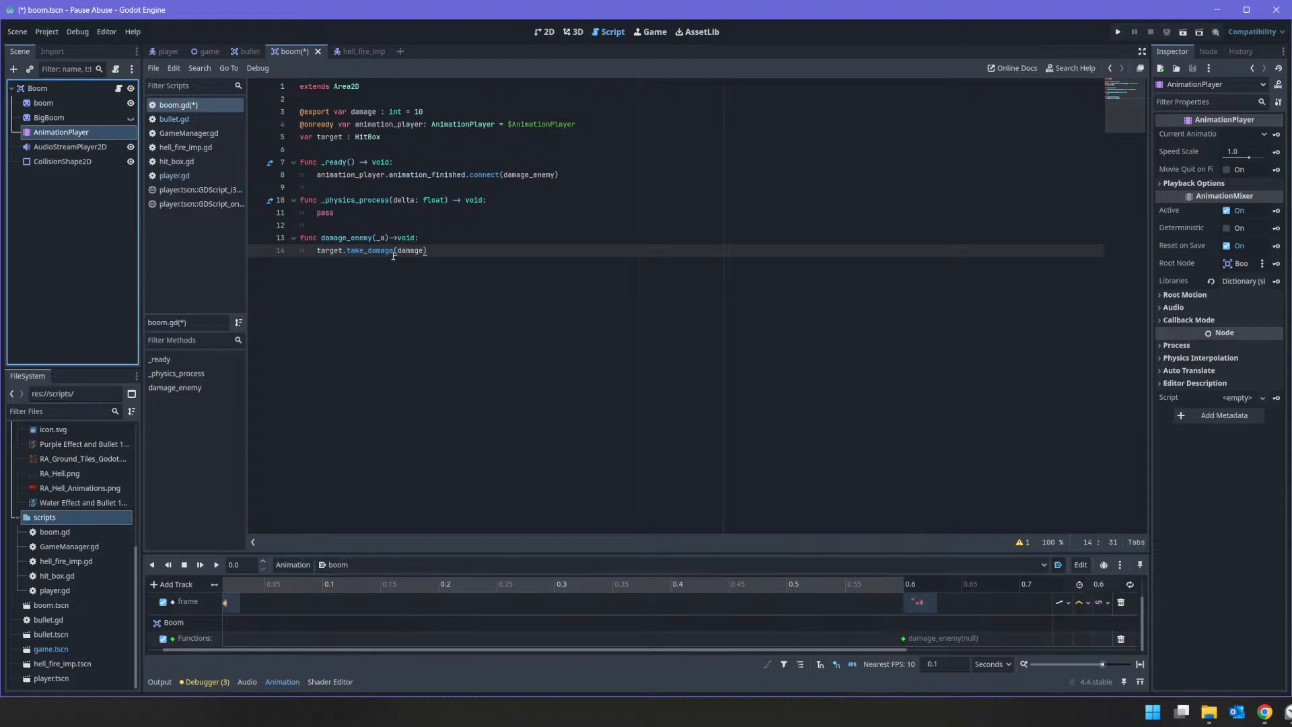
Step: Remove the _a parameter from the damage_enemy function in boom.gd and save
left_click(377, 238)
key("Delete")
key("Delete")
key("ctrl+s")
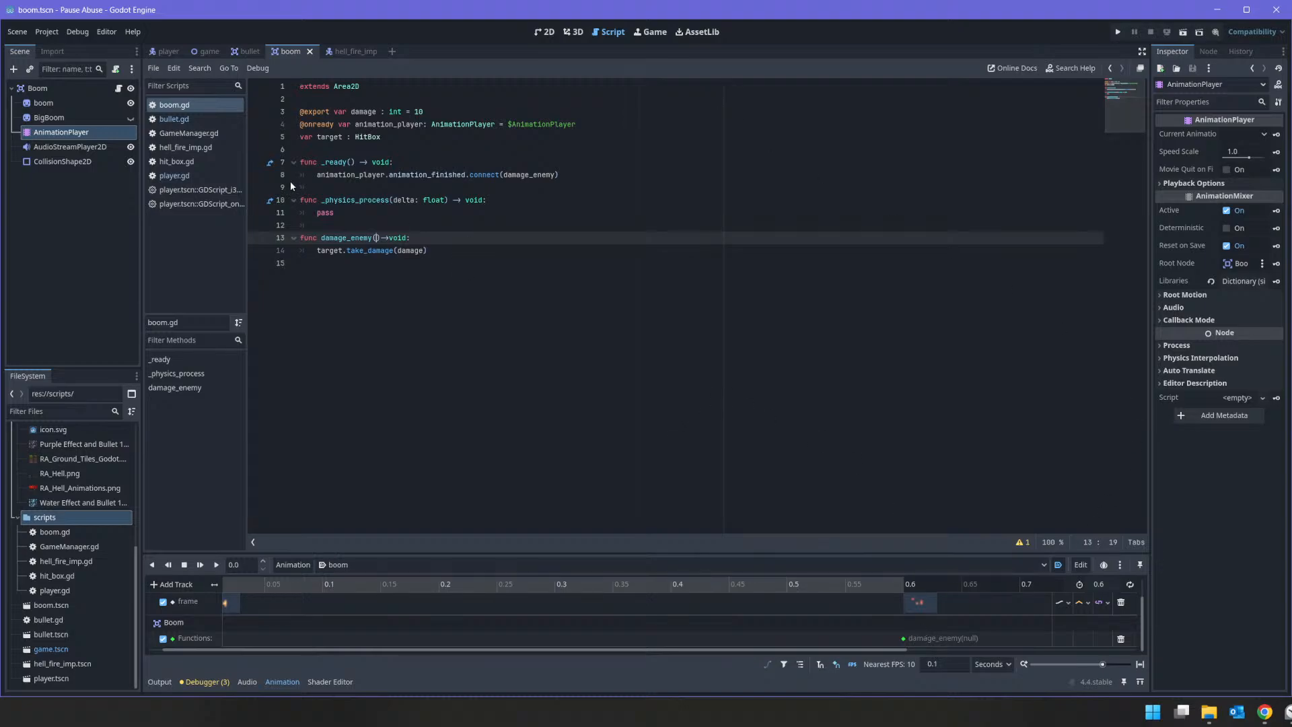
Step: In the hell_fire_imp scene's 2D view, add a ProgressBar child to the HellFire Imp root and turn off its Show Percentage
left_click(338, 53)
left_click(46, 86)
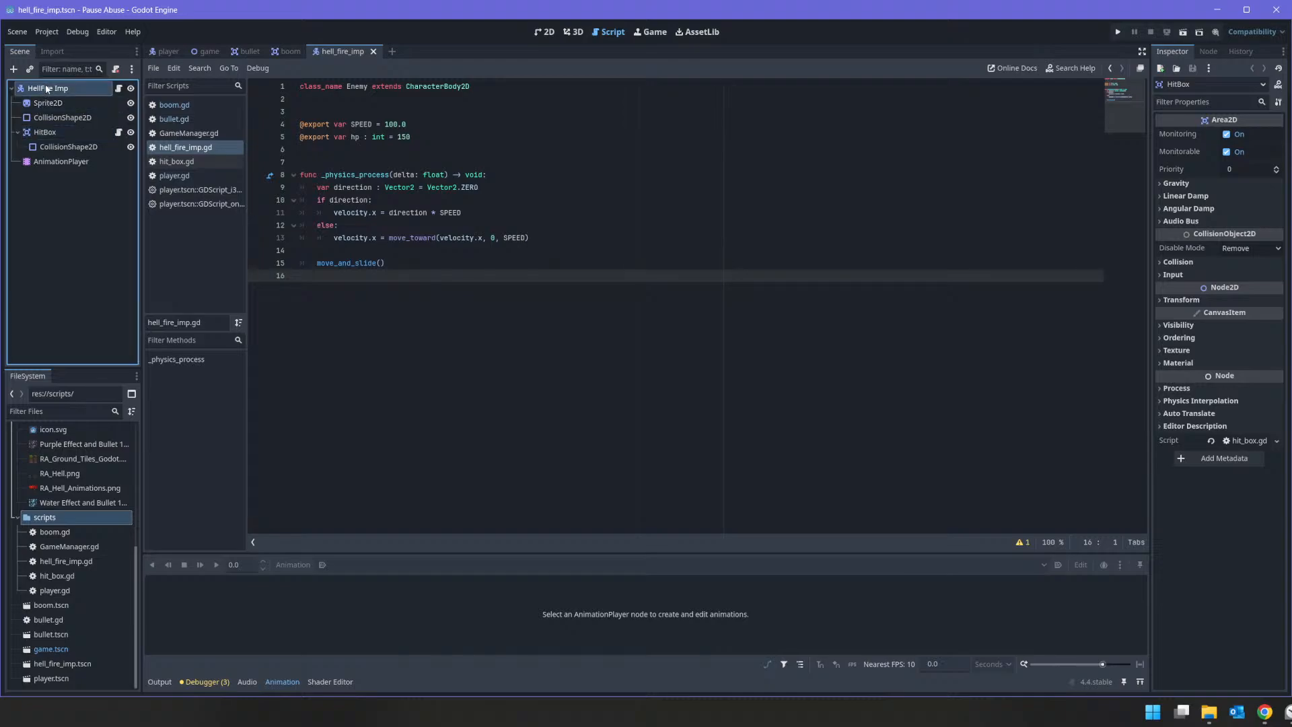
left_click(544, 32)
right_click(84, 89)
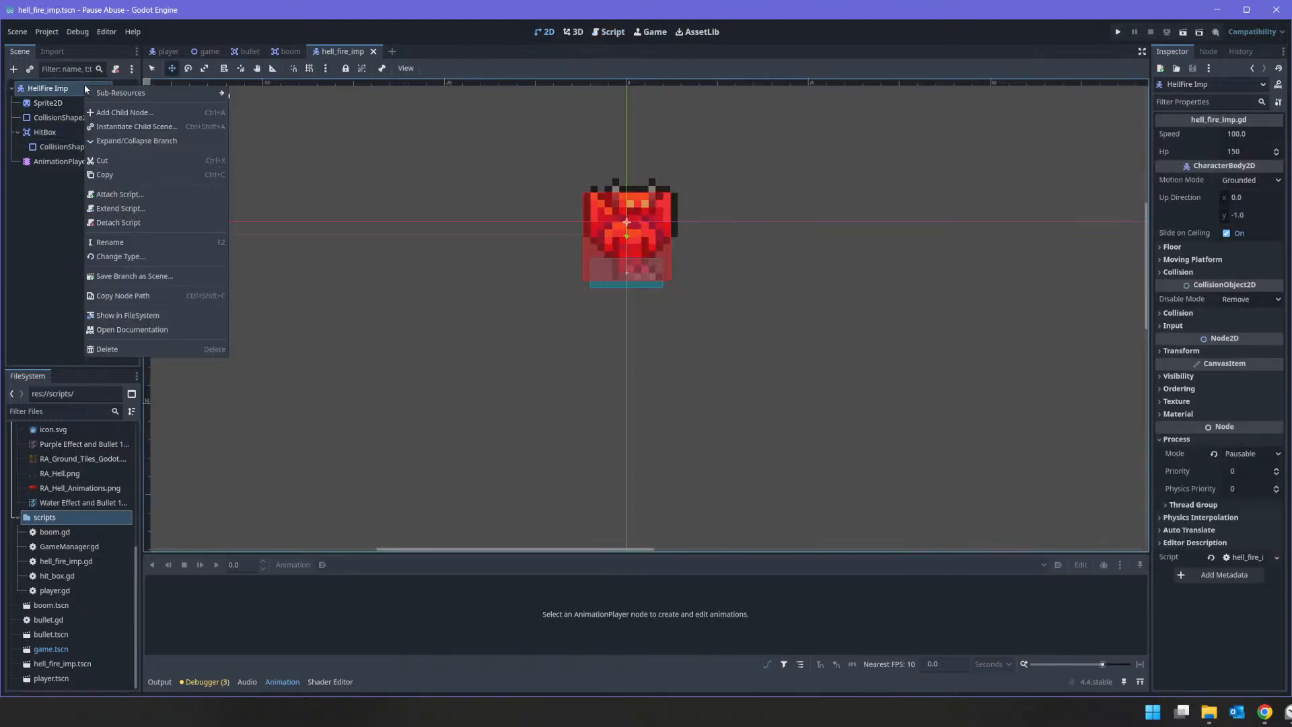
left_click(121, 113)
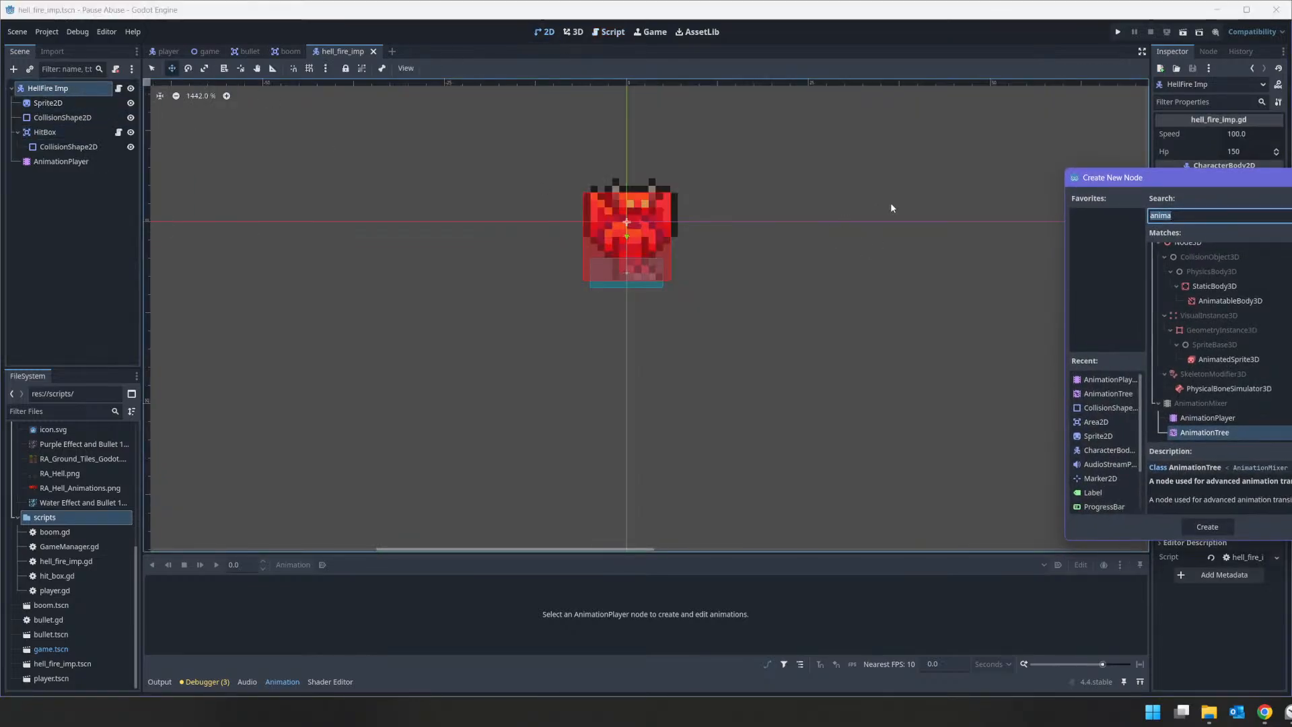
type("progress")
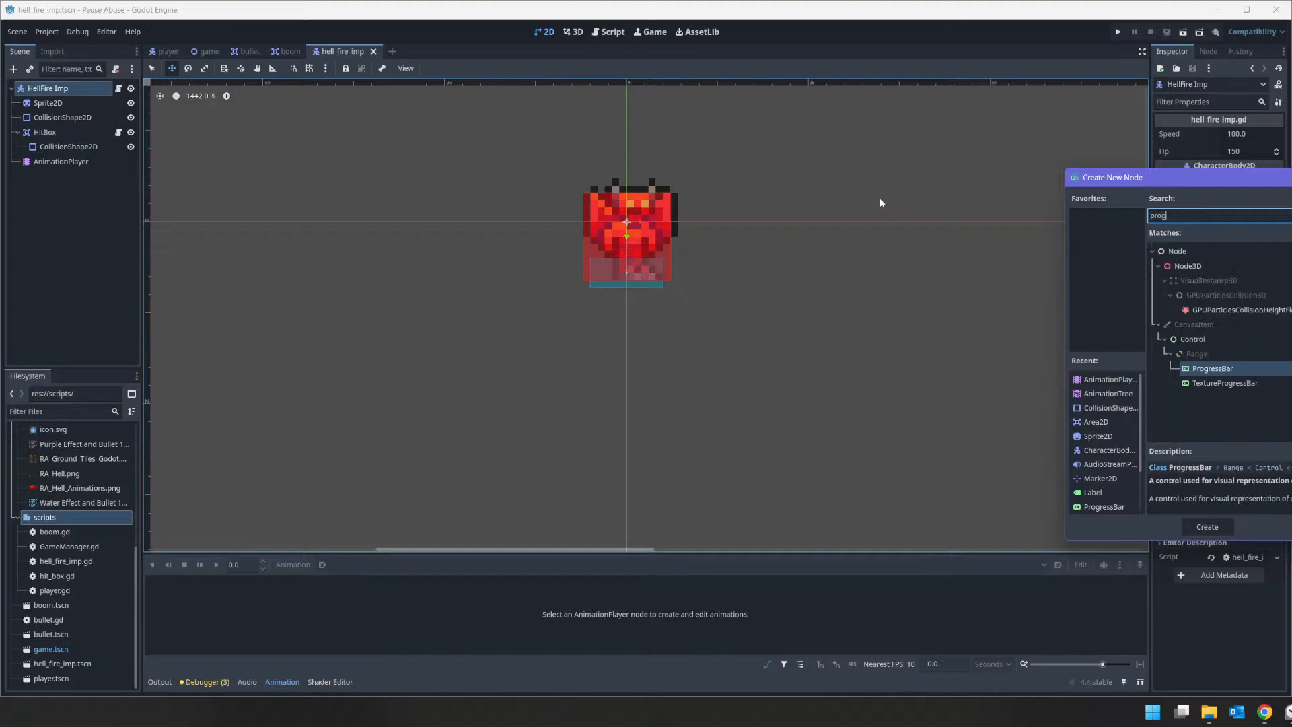
key("Return")
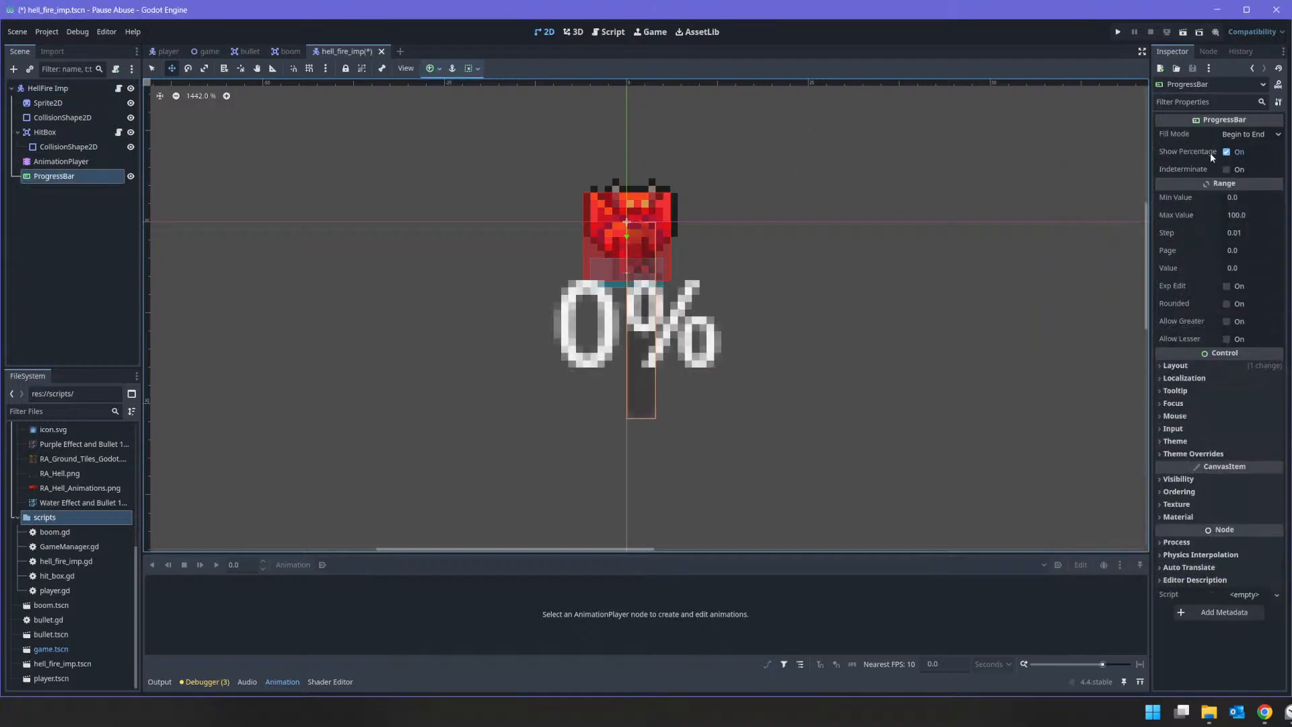
left_click(1225, 152)
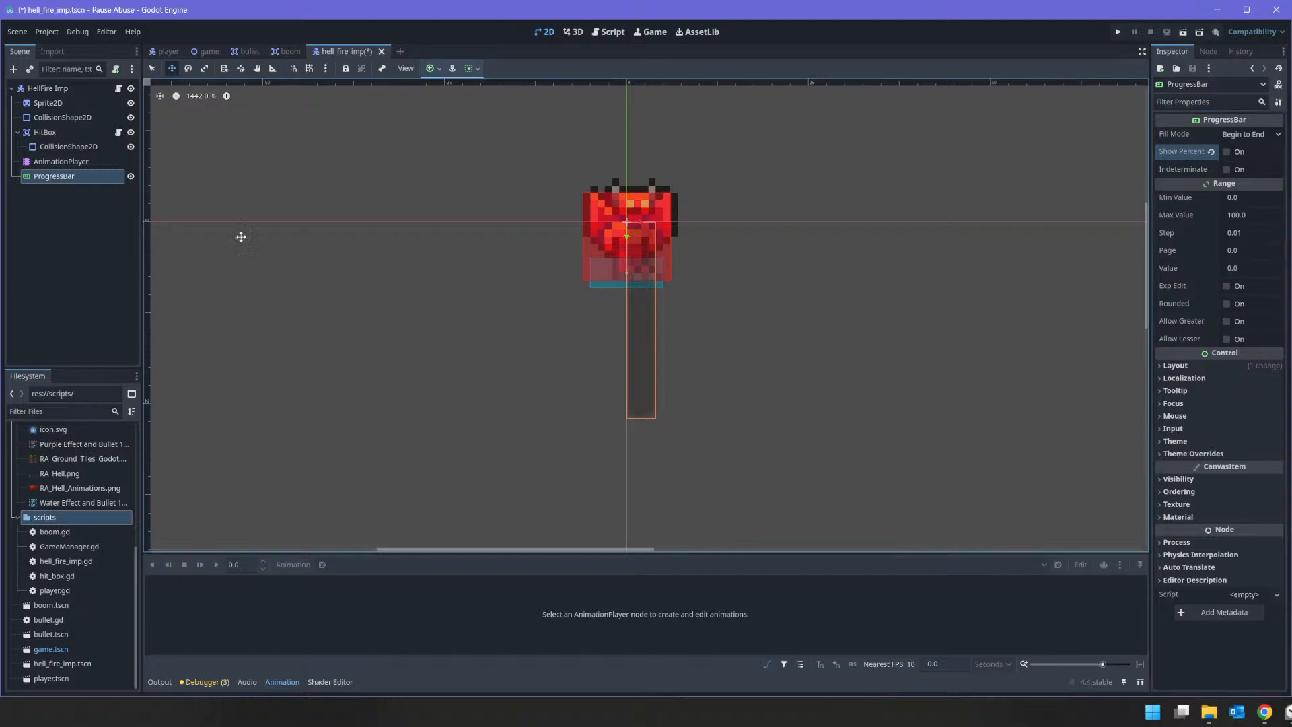
Step: Resize the ProgressBar into a short horizontal bar just below the imp sprite, slightly wider than the sprite
left_click(156, 69)
left_click_drag(622, 321, 573, 313)
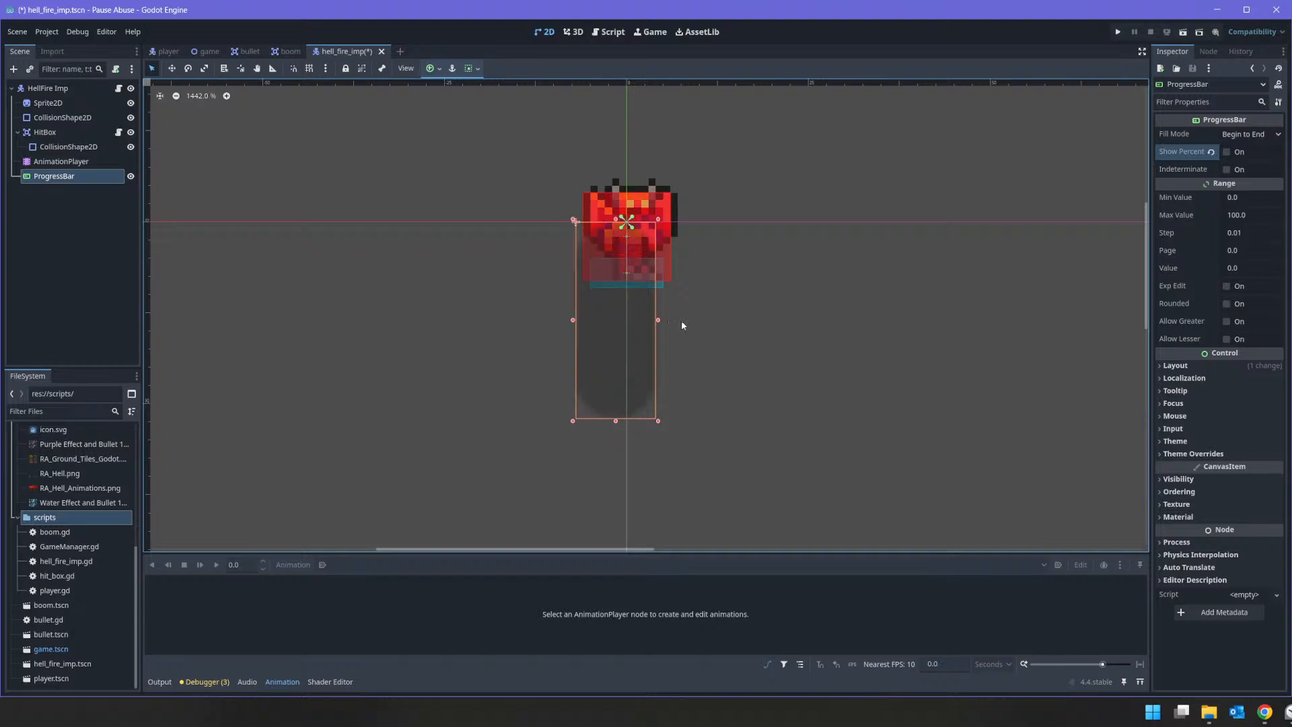
left_click_drag(659, 325, 678, 323)
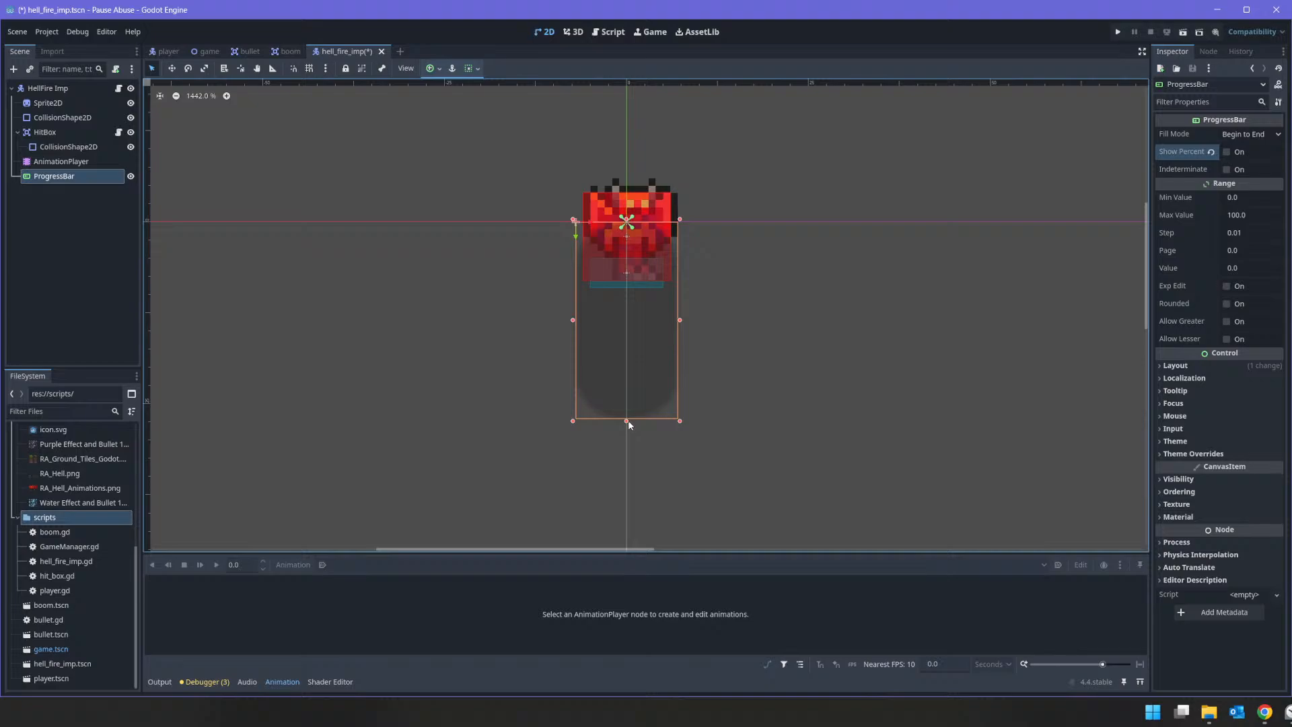
left_click_drag(628, 421, 642, 314)
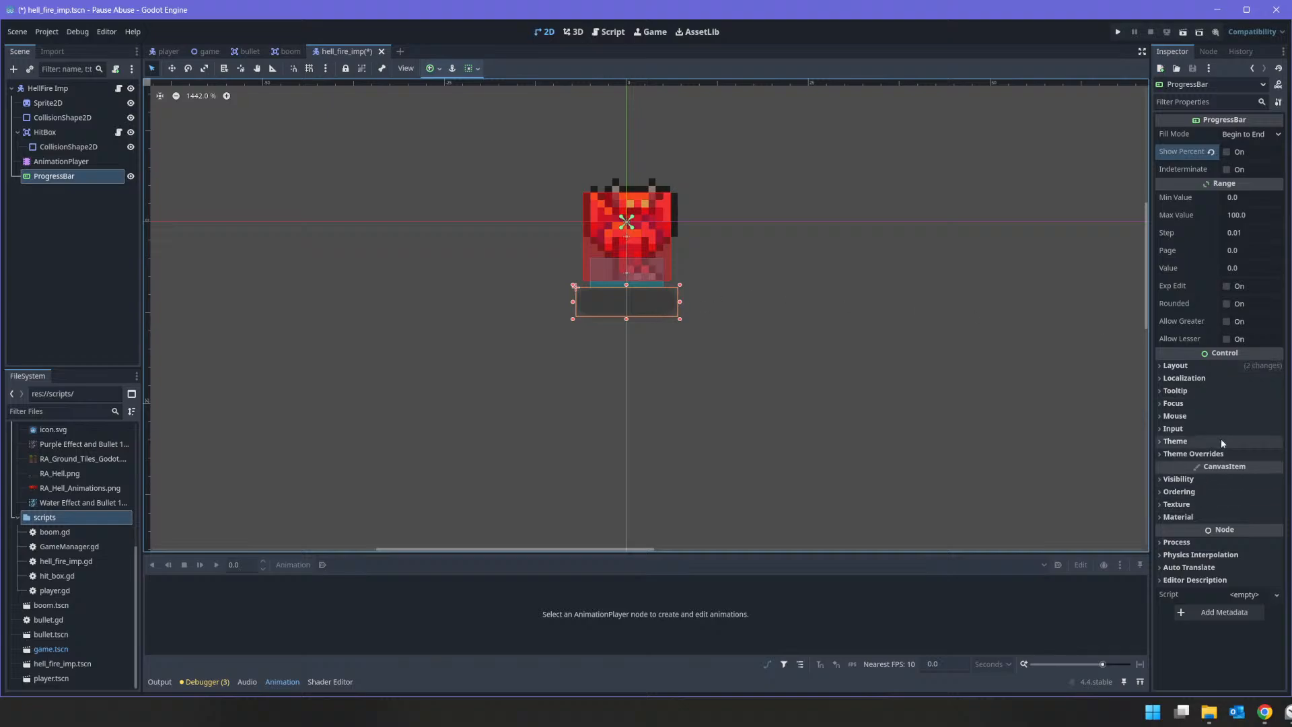
Step: Override the ProgressBar's Fill style with a new StyleBoxFlat and give it a red background color
left_click(1204, 454)
scroll(1208, 531, "down", 1)
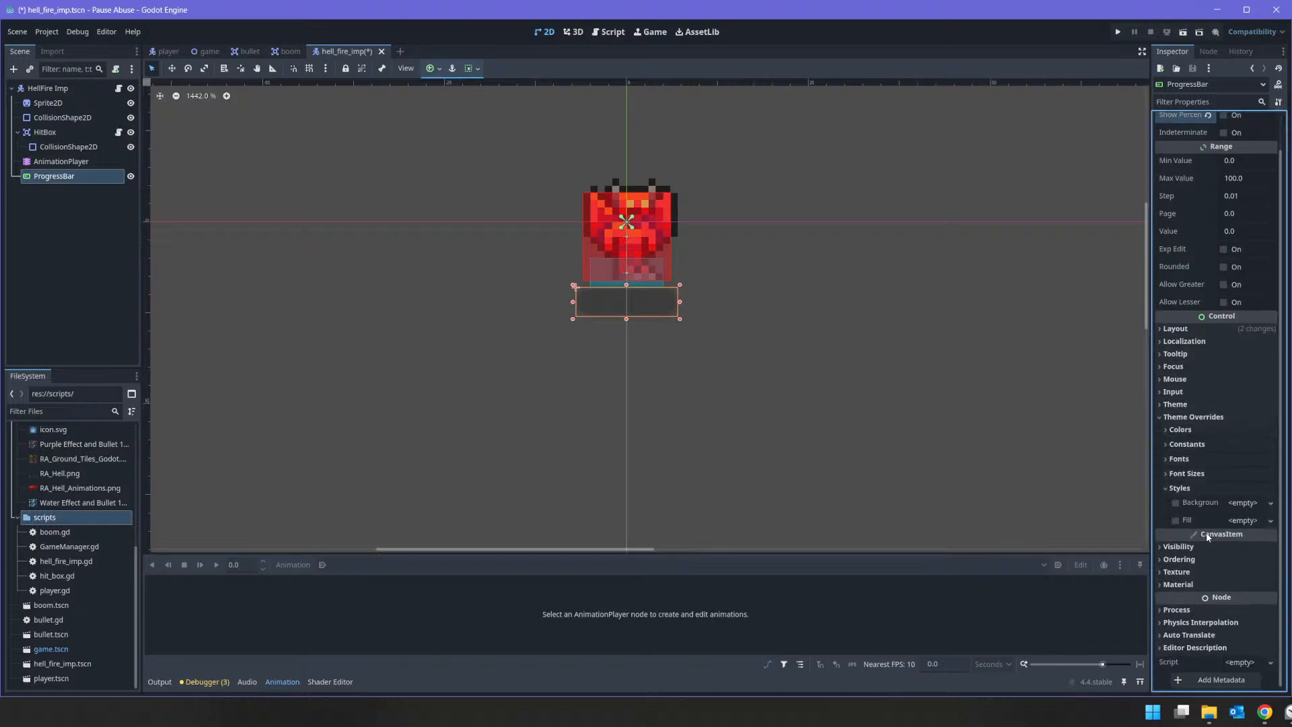
left_click(1270, 520)
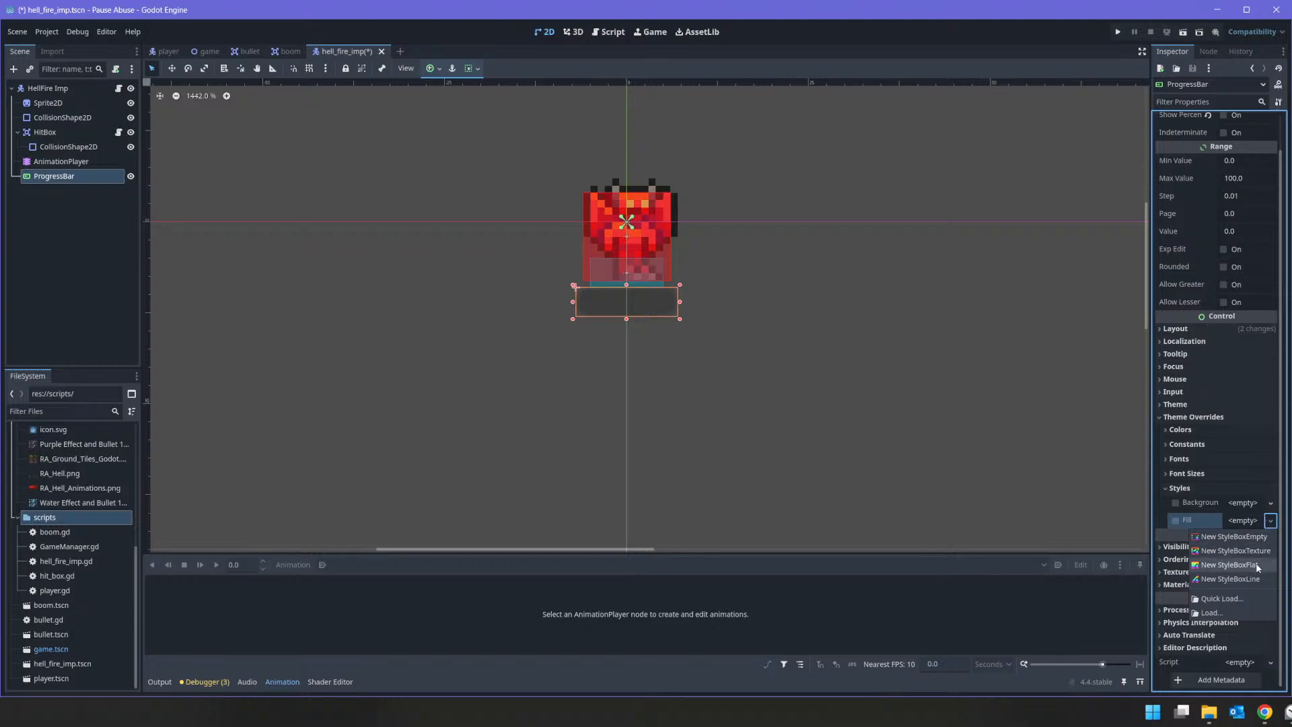
left_click(1255, 564)
left_click(1250, 524)
scroll(1249, 522, "down", 3)
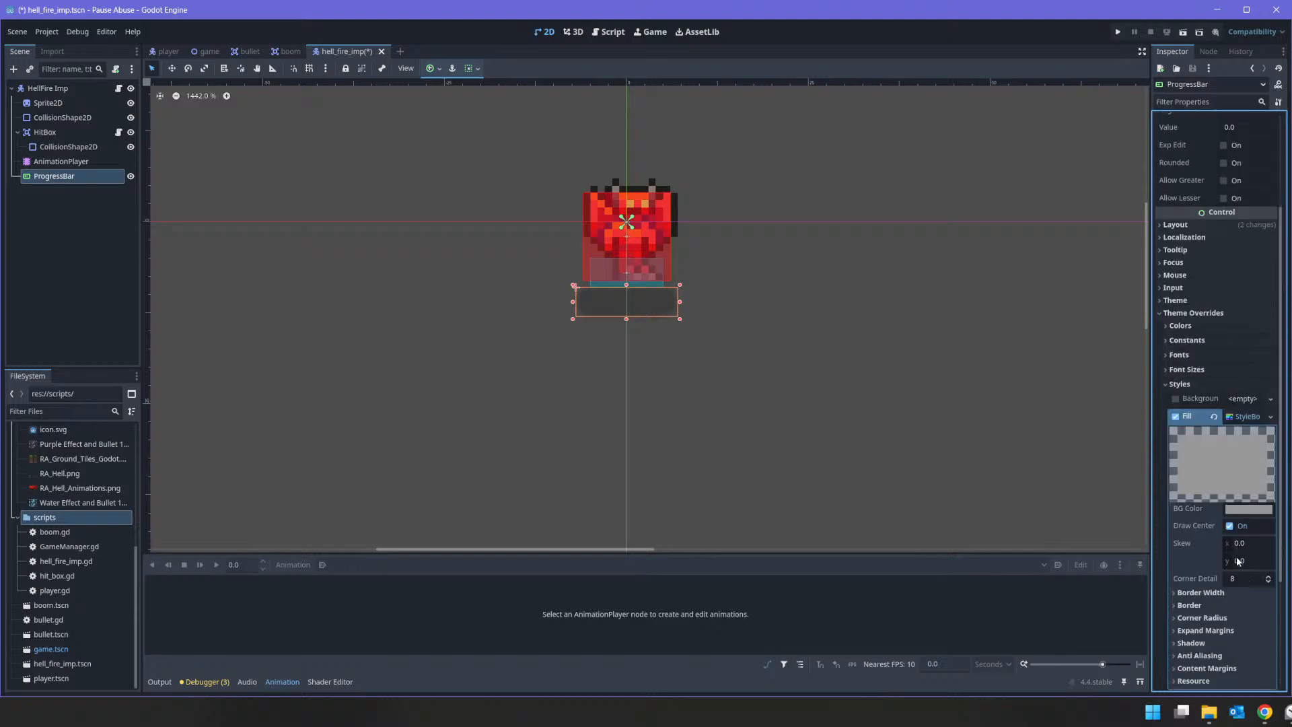
left_click(1248, 510)
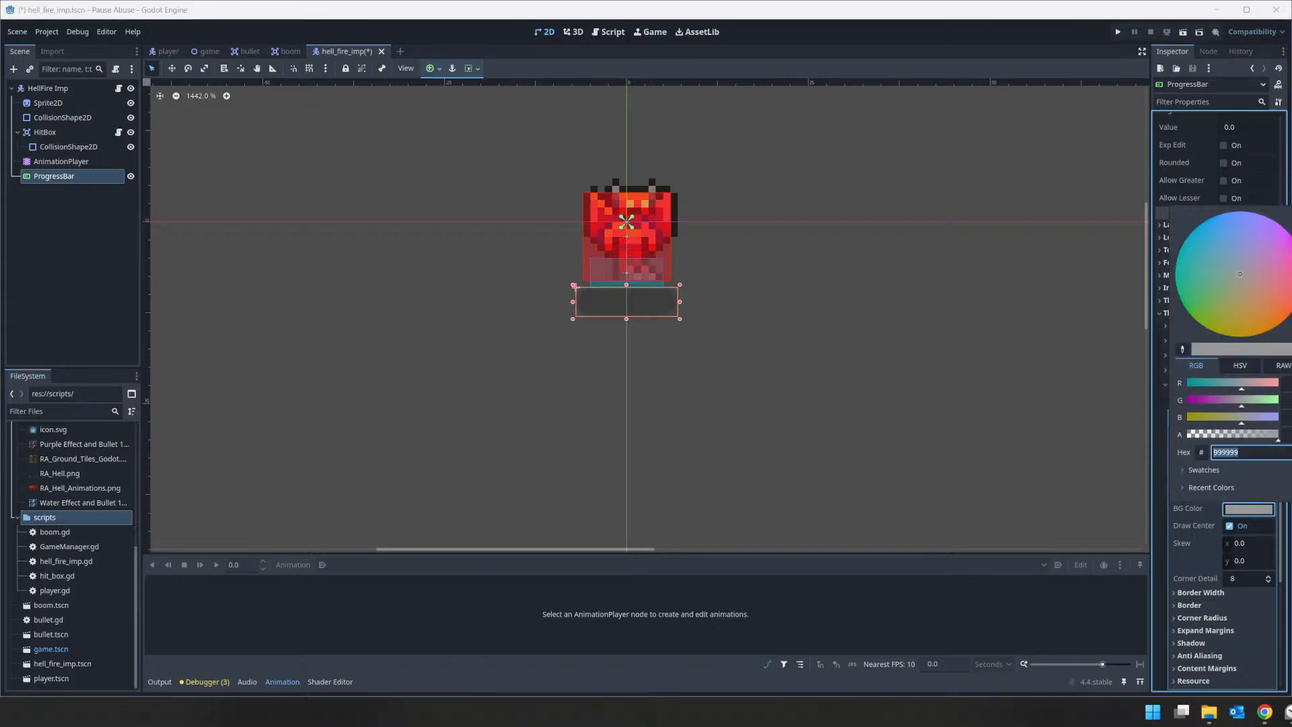
left_click(1207, 548)
scroll(1202, 537, "down", 3)
left_click(1203, 434)
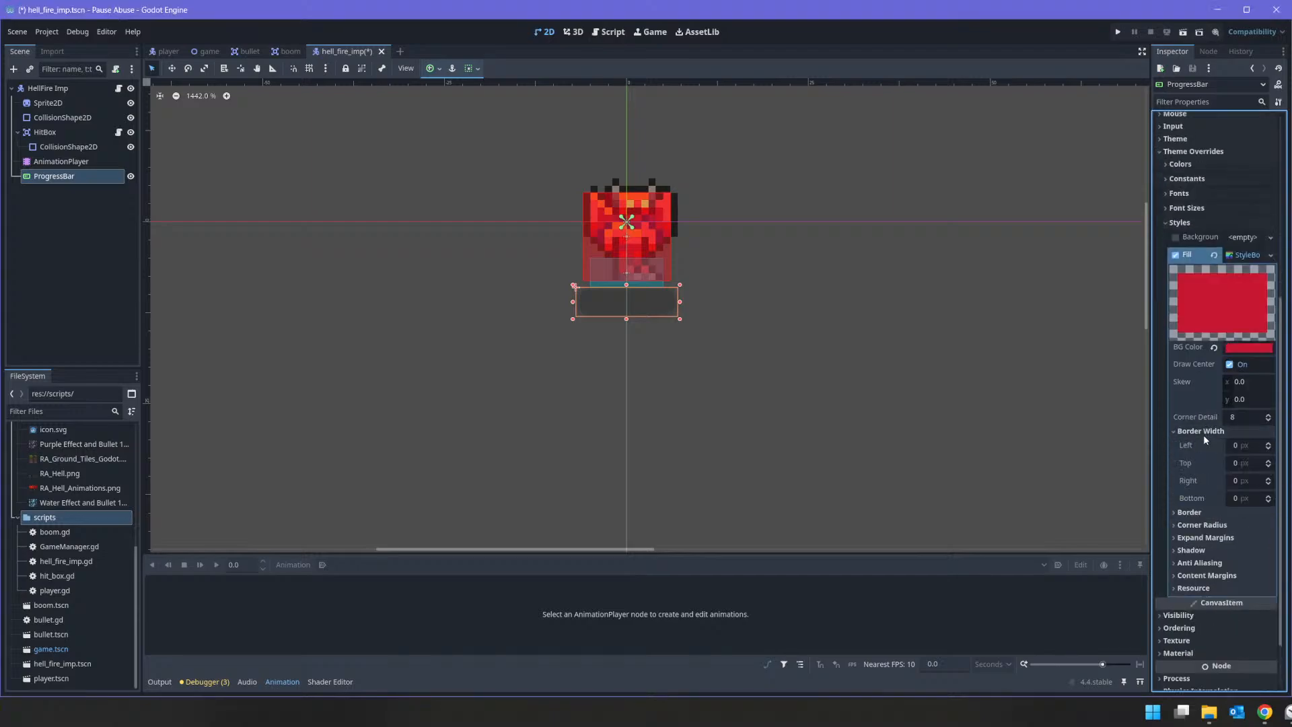
left_click(1203, 434)
Step: Set the Fill style's Corner Detail to 1 and look through its border and corner radius settings
left_click(1240, 418)
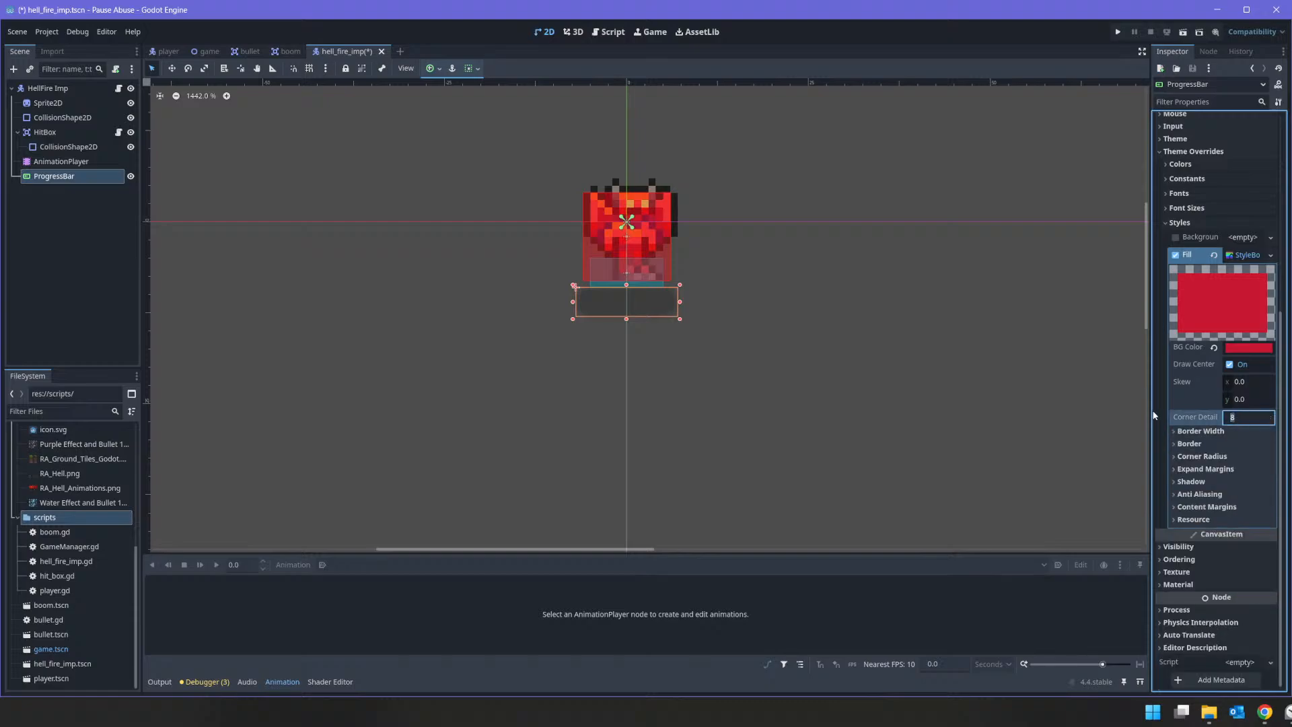
type("1")
key("Return")
left_click(1214, 417)
type("1")
key("Return")
left_click(1200, 431)
left_click(1200, 431)
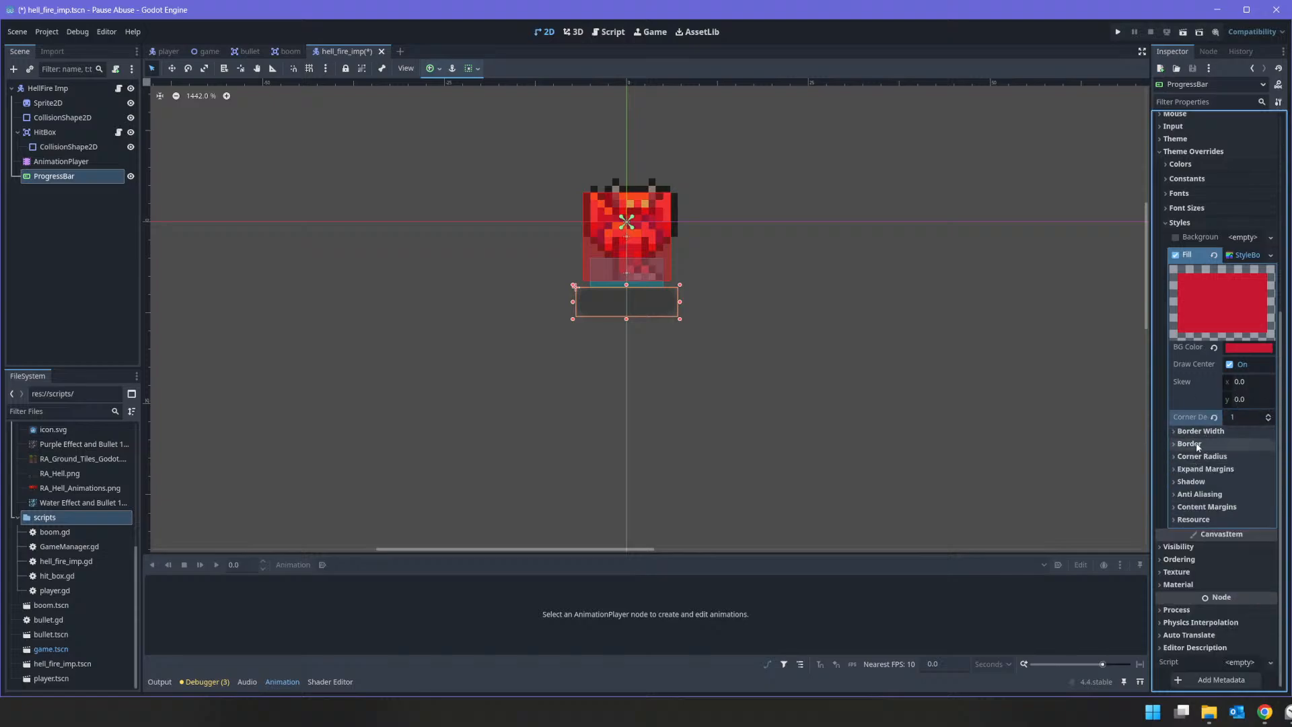
left_click(1198, 444)
left_click(1198, 444)
left_click(1198, 457)
left_click(1198, 456)
Step: Try a new StyleBoxFlat as the ProgressBar's Background style override and clear the Fill override
left_click(1238, 237)
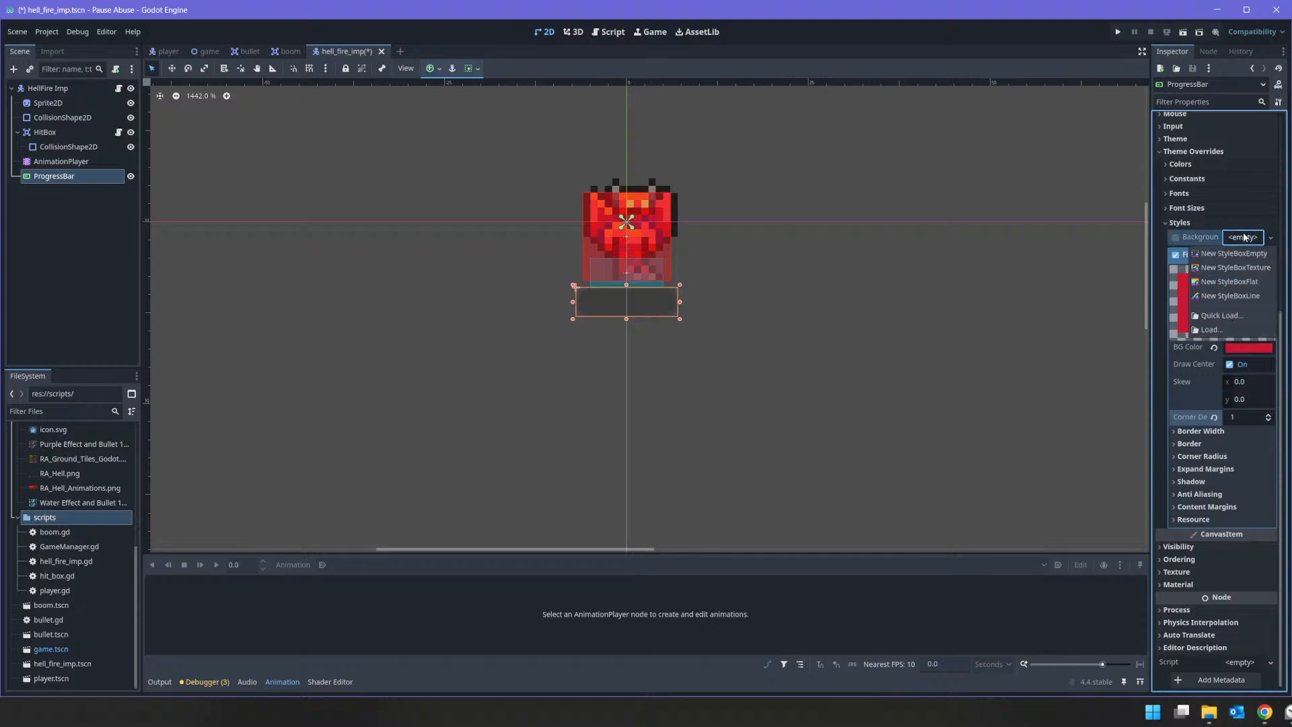
left_click(1262, 284)
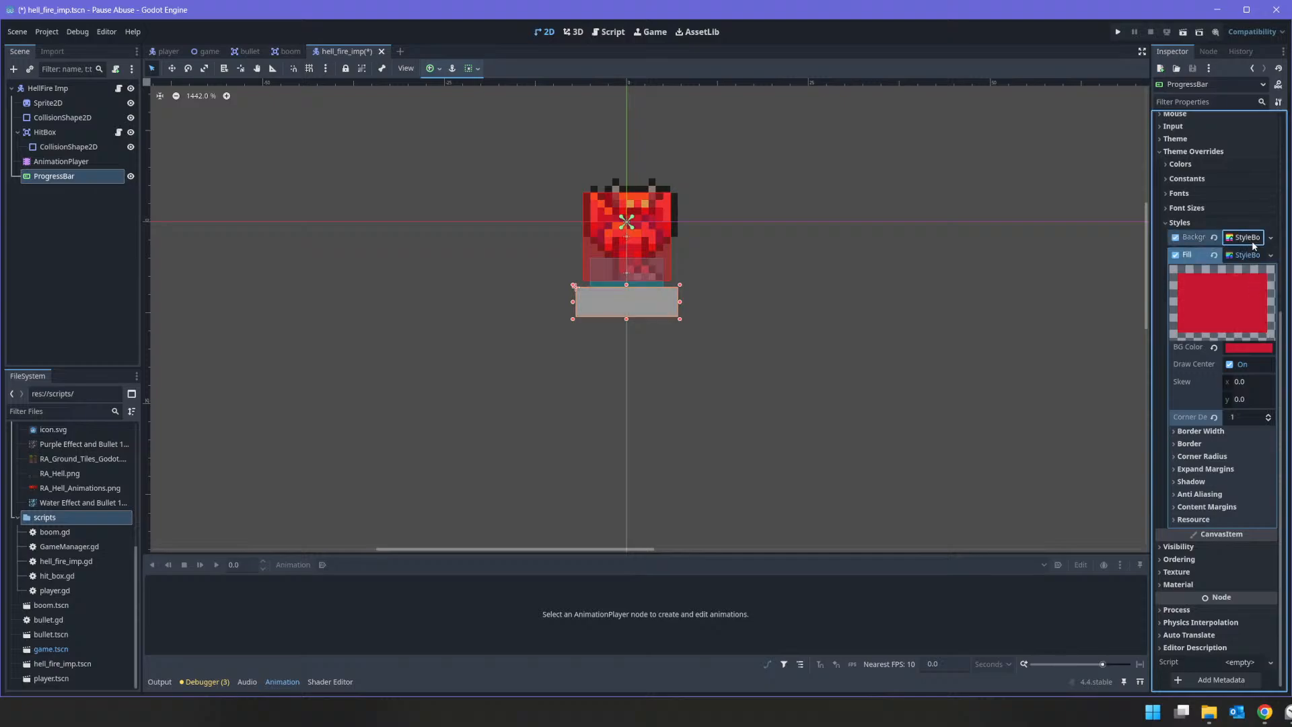
left_click(1174, 255)
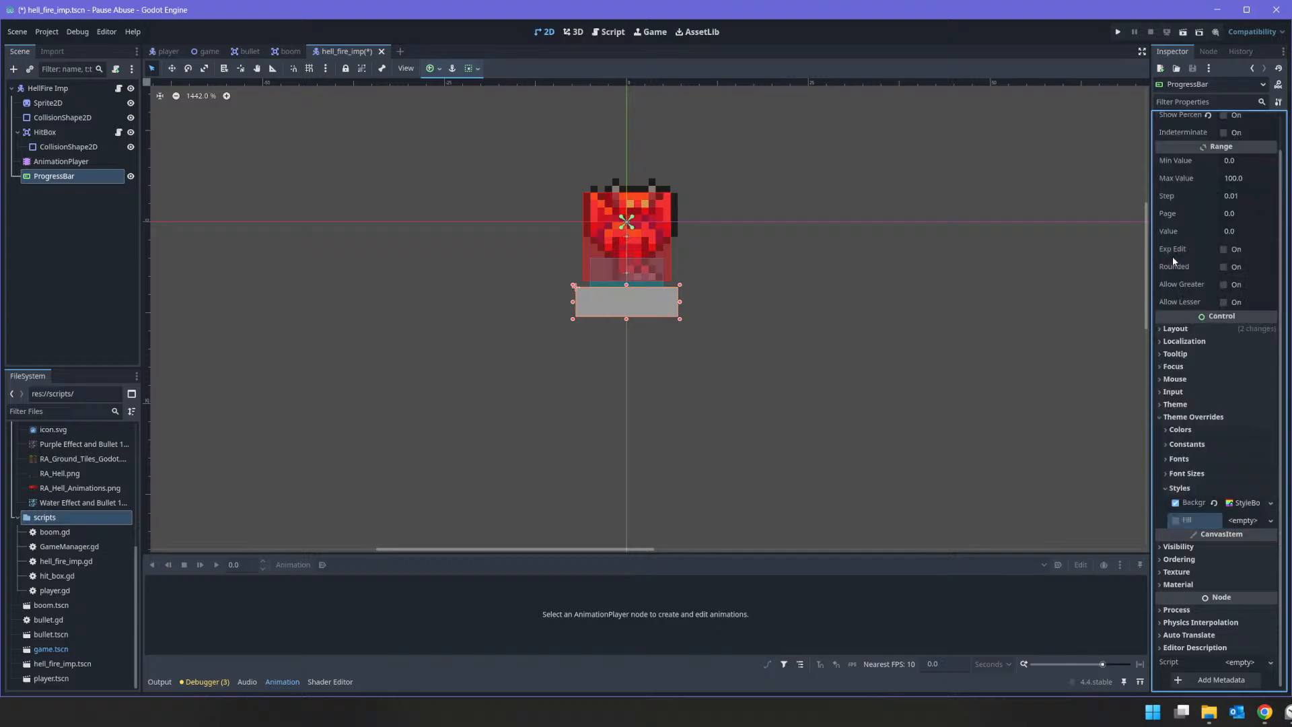
Step: Assign a new StyleBoxFlat to the ProgressBar's Fill style override and set its BG Color to crimson red
left_click(1242, 520)
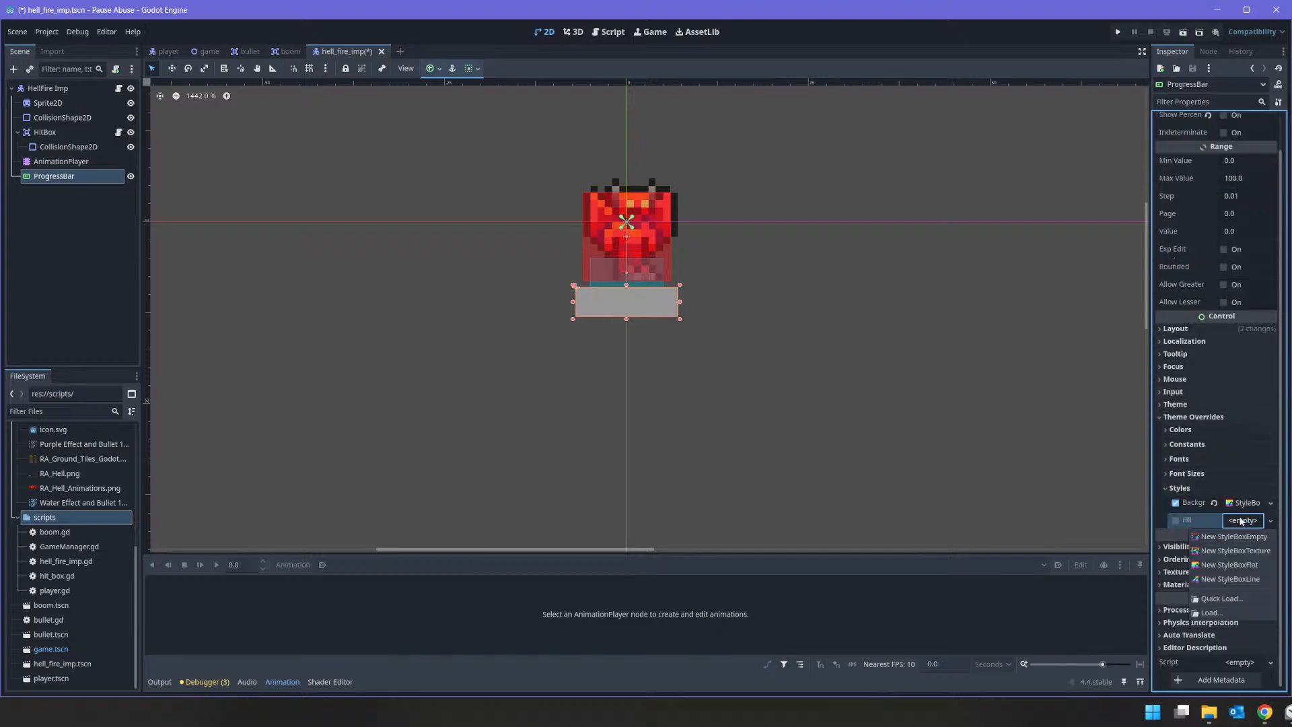
left_click(1258, 566)
left_click(1248, 612)
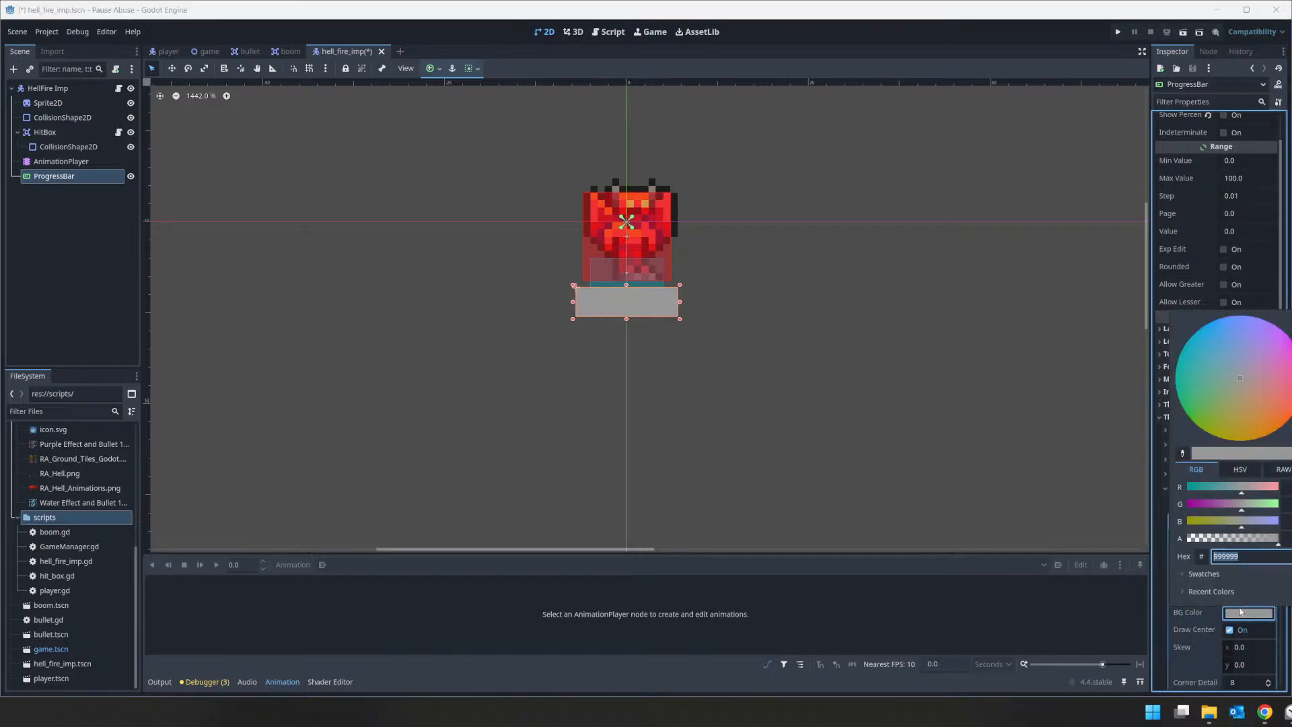
type("8f0020")
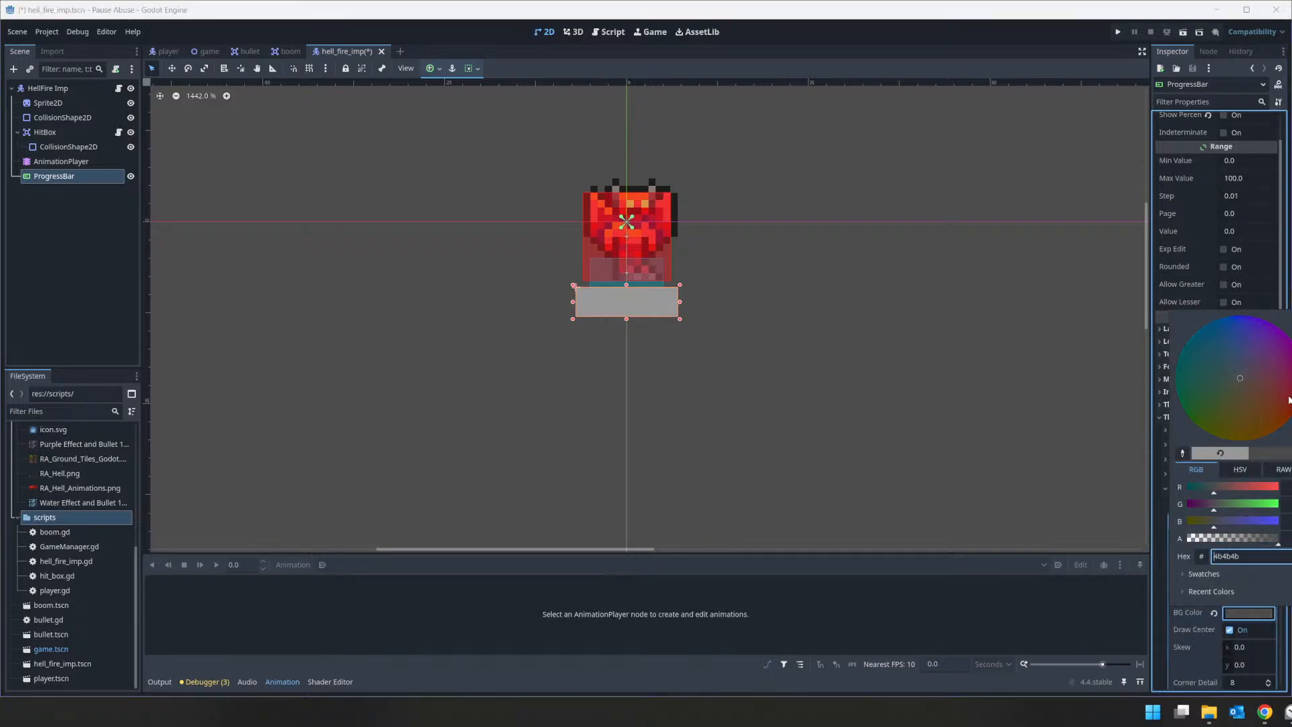
left_click(1217, 389)
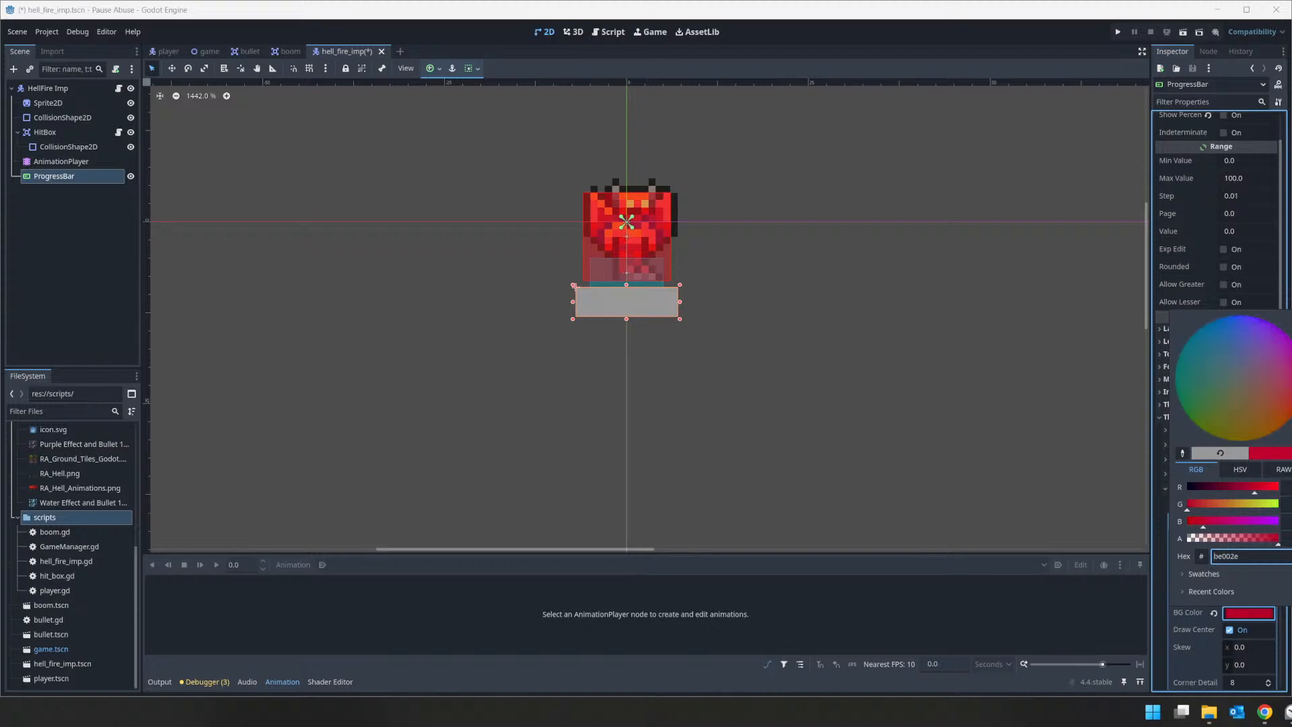
left_click_drag(1219, 388, 1291, 408)
left_click_drag(1291, 345, 1291, 343)
left_click(1239, 613)
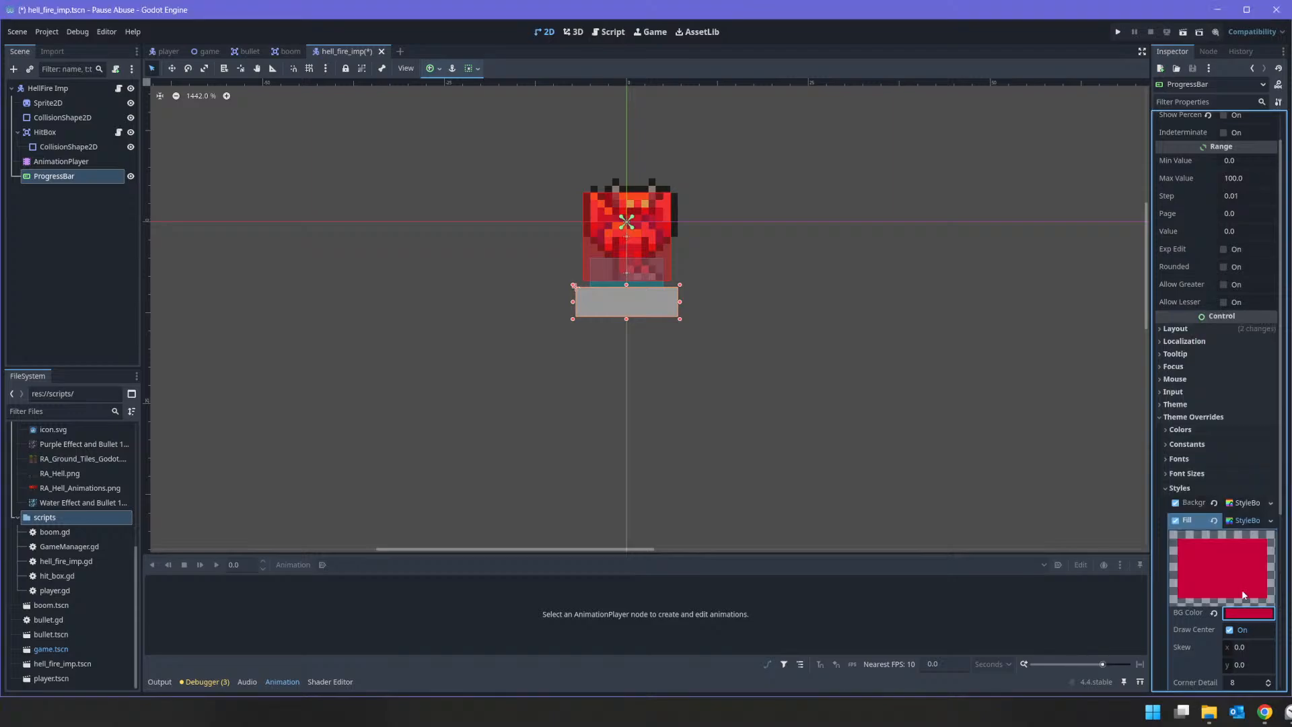
Step: Clear the ProgressBar's Background style override and set its Value to 100
scroll(1211, 458, "down", 5)
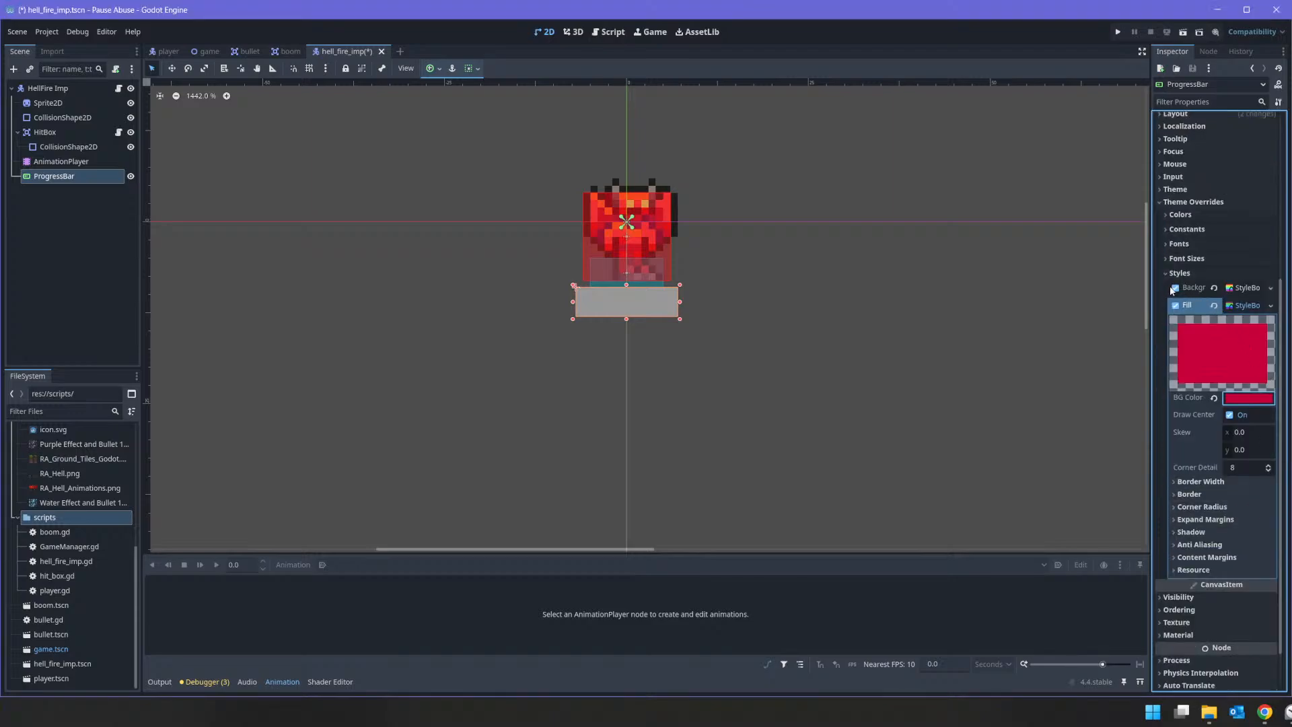
left_click(1176, 288)
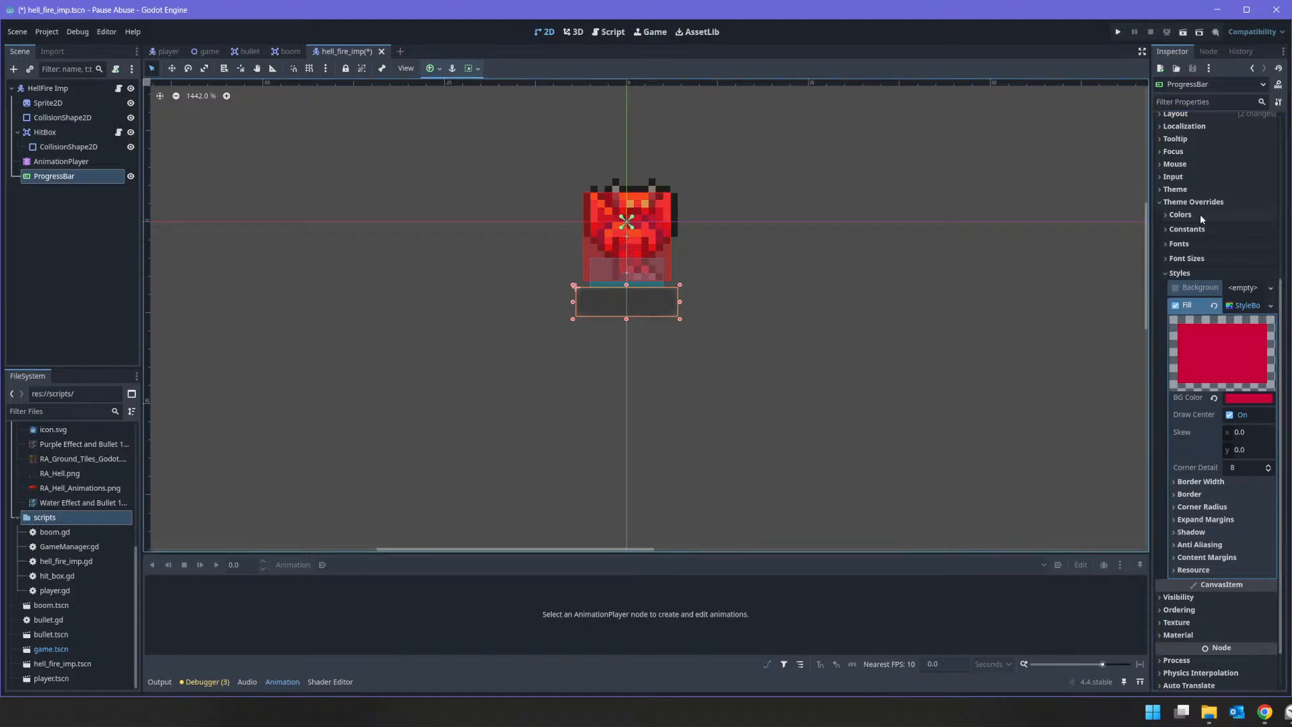
scroll(1201, 241, "up", 6)
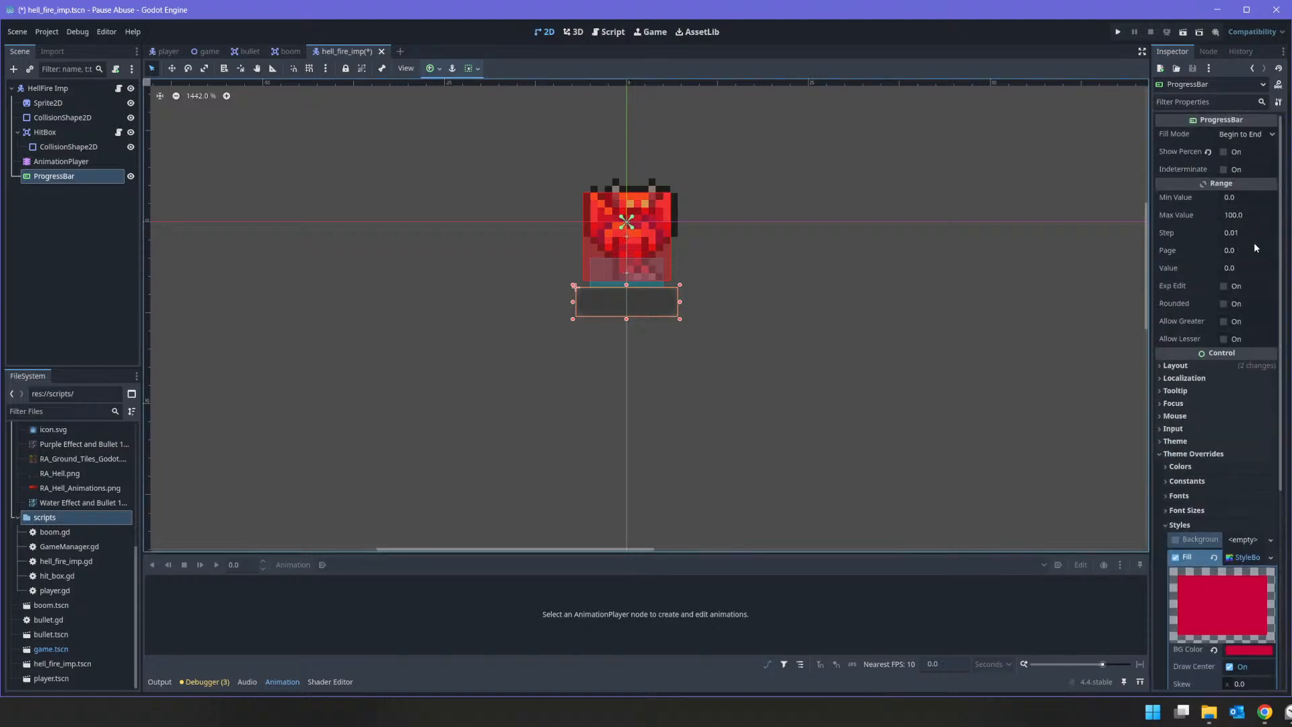
left_click(1243, 268)
type("100")
key("Return")
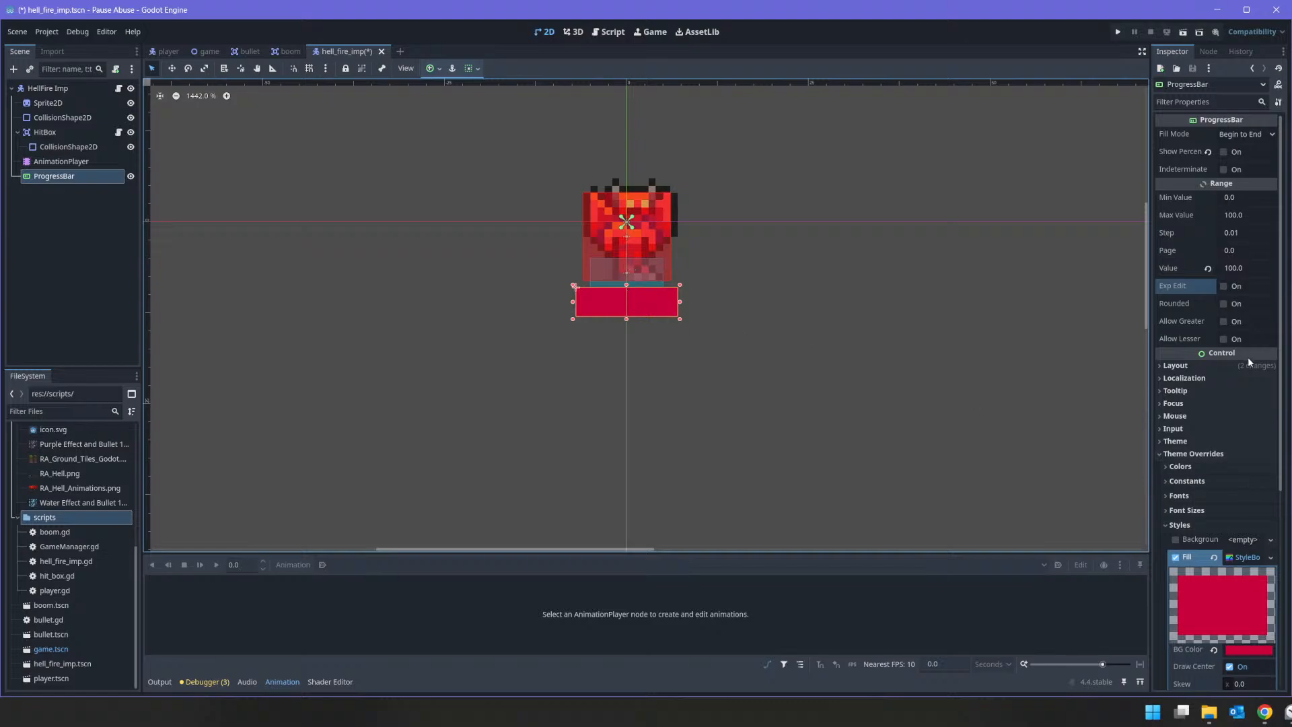
Step: Look through the ProgressBar's font overrides and the Fill style's content margin, shadow, corner radius and expand margin settings
scroll(1174, 431, "down", 5)
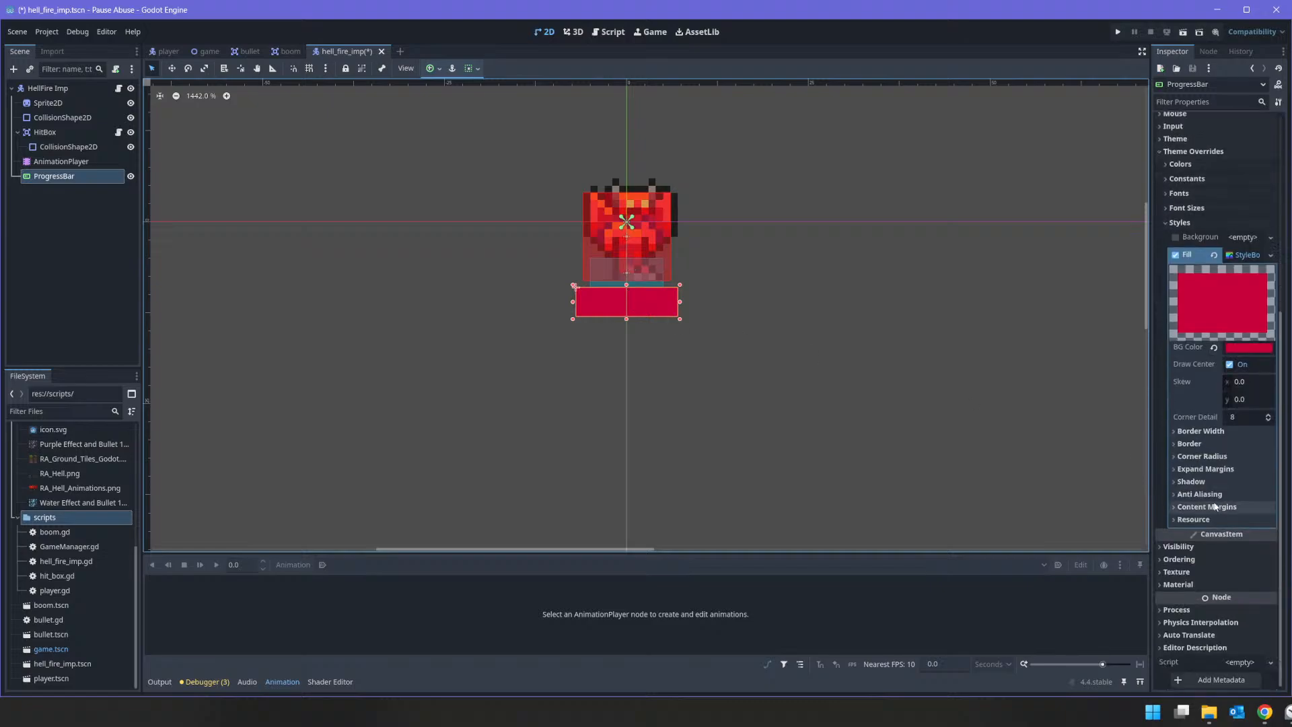
left_click(1189, 212)
left_click(1189, 211)
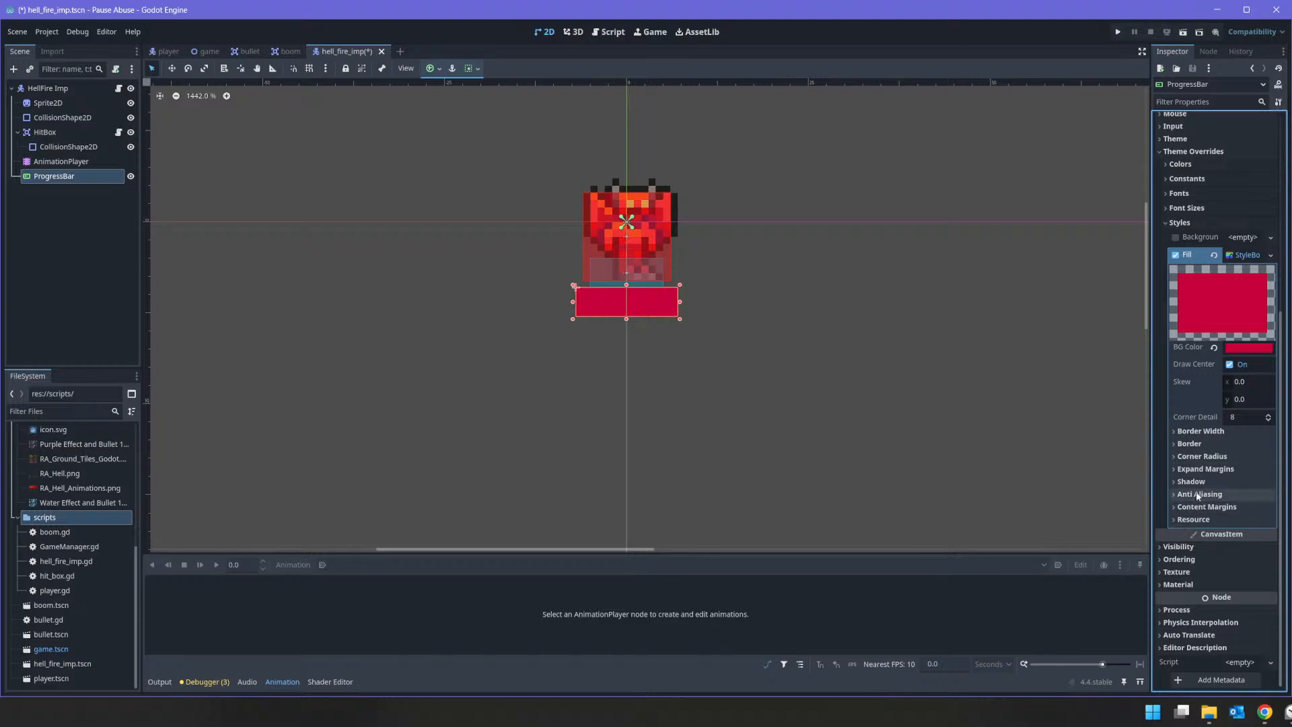
left_click(1202, 507)
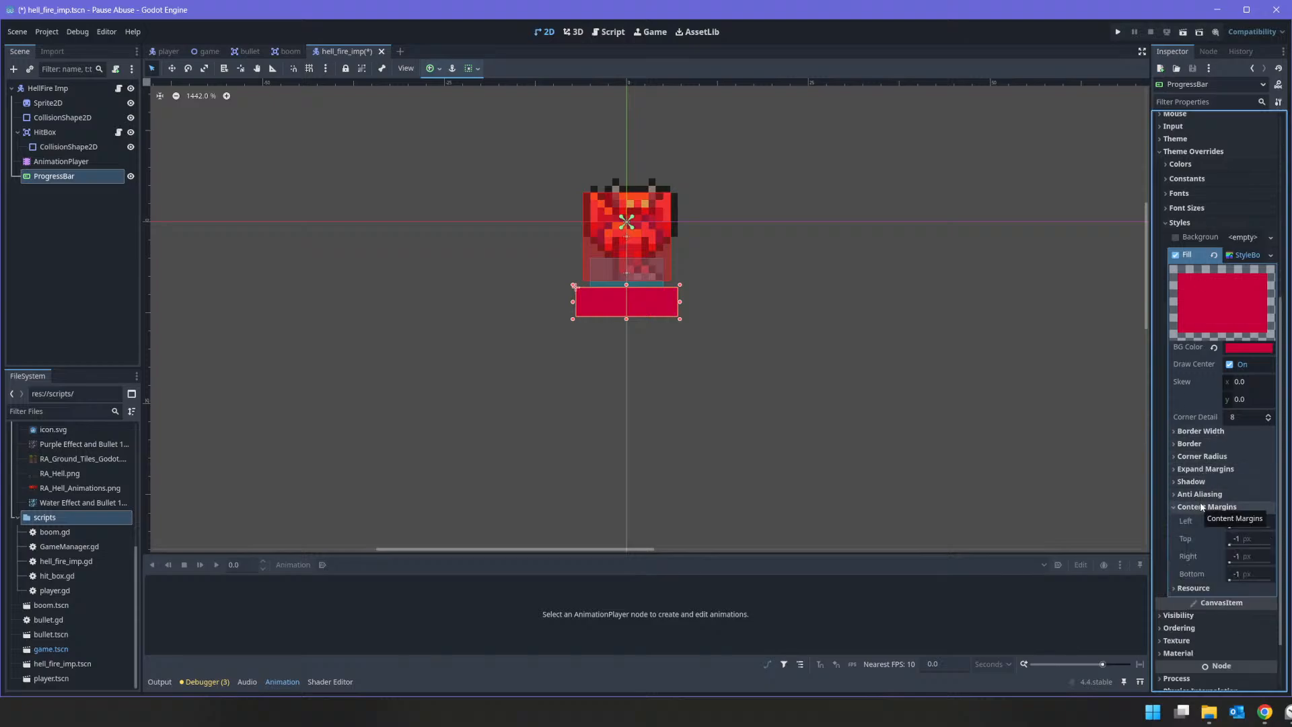
left_click(1210, 484)
left_click(1212, 458)
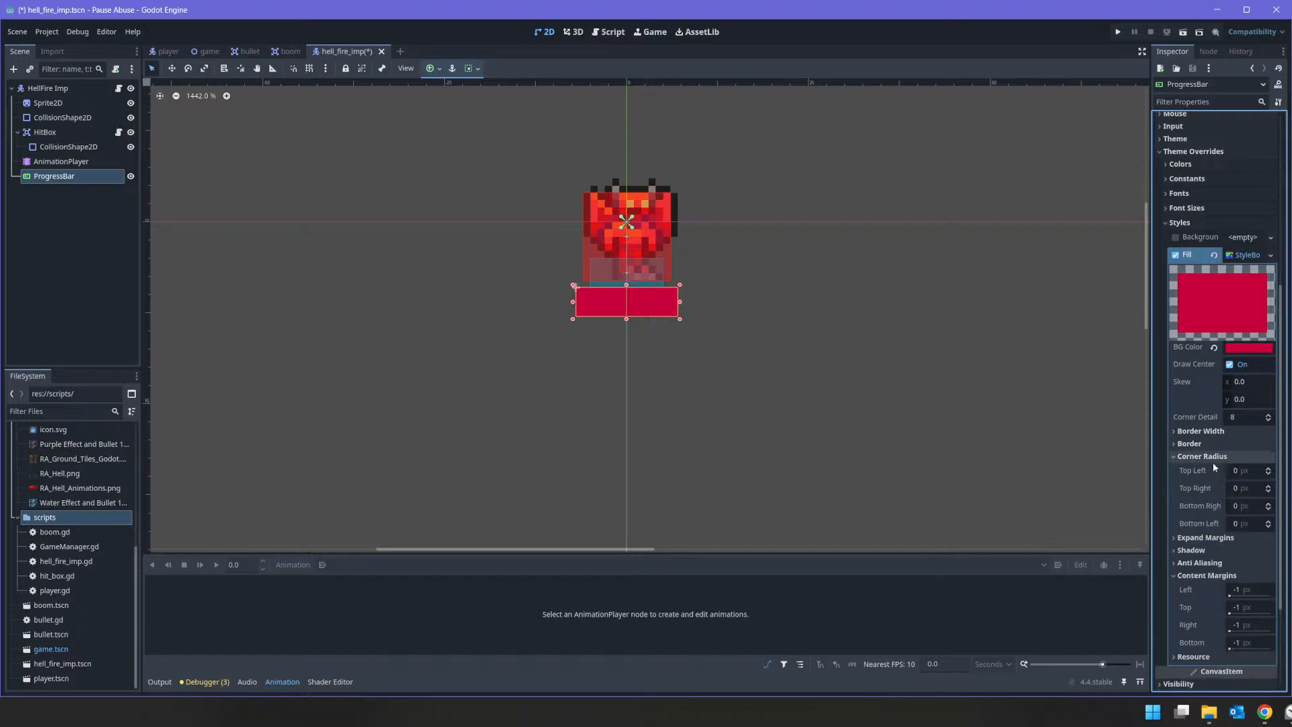
left_click(1212, 458)
left_click(1213, 471)
left_click(1213, 470)
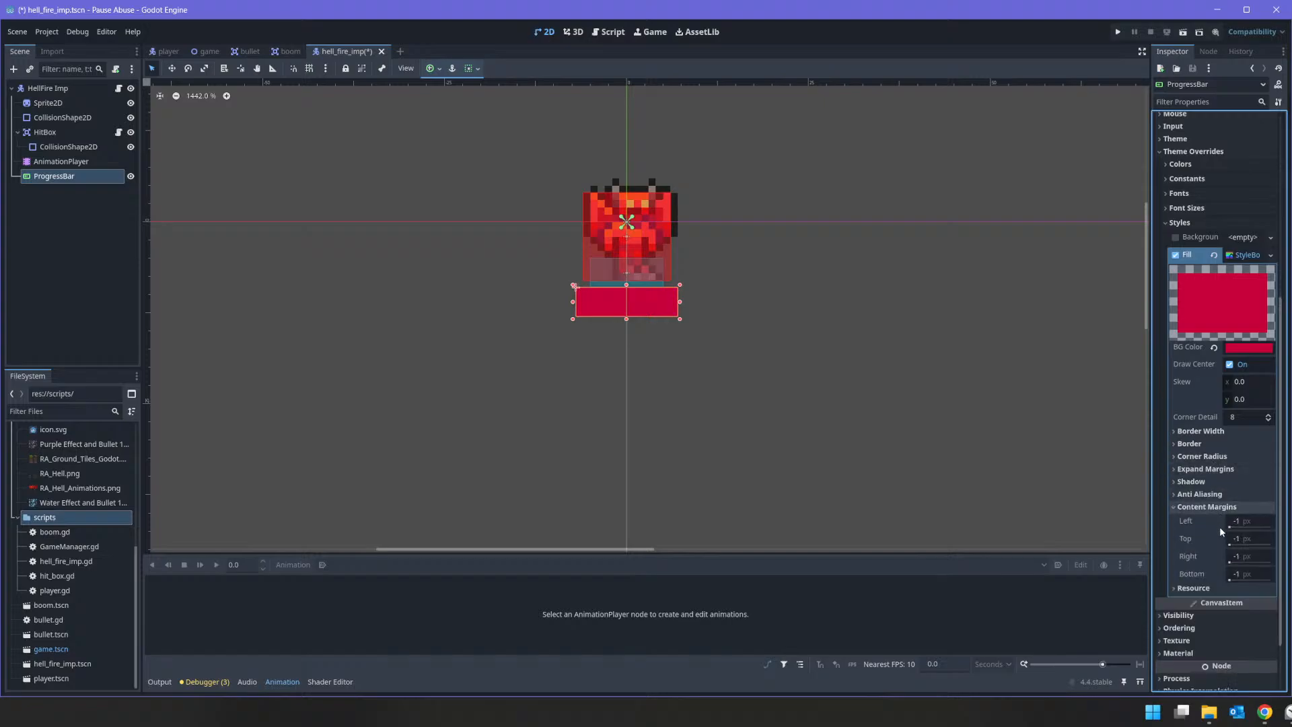
Step: Try content margins of 1 px on all four sides of the Fill style and reset the left one
left_click(1245, 521)
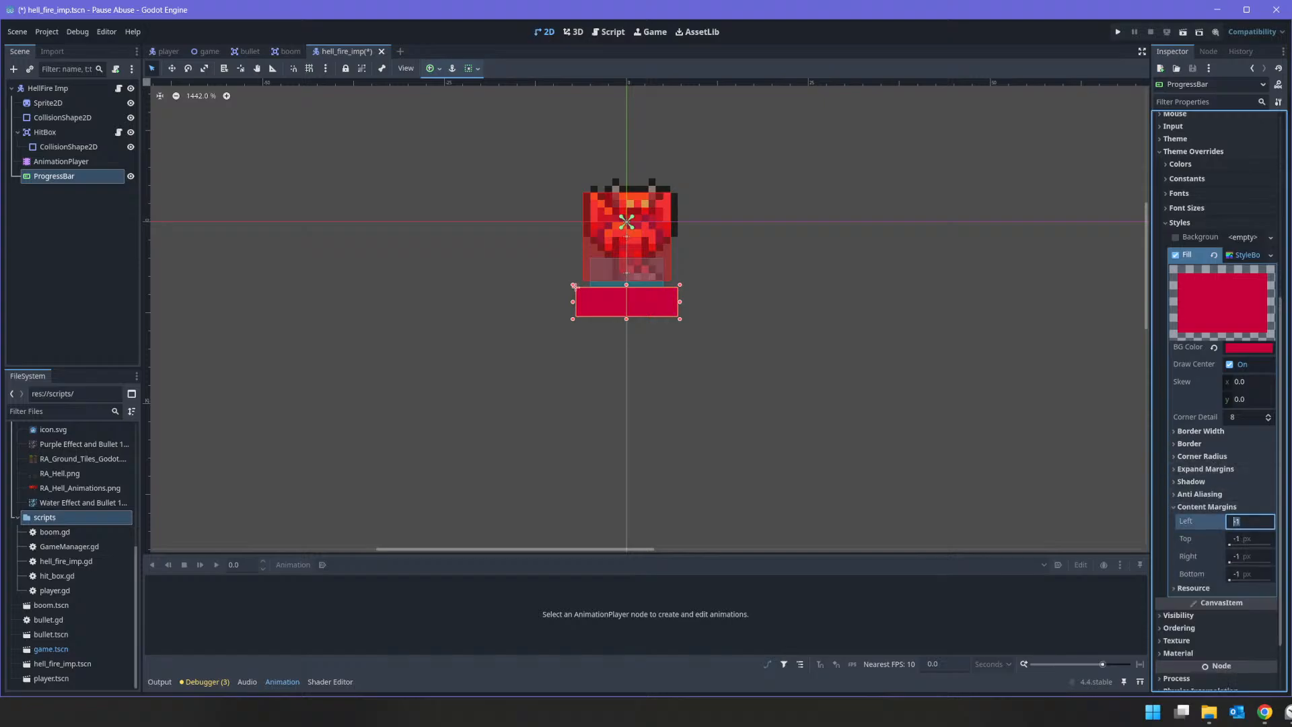
type("1")
key("Tab")
type("1")
key("Tab")
type("1")
key("Tab")
type("1")
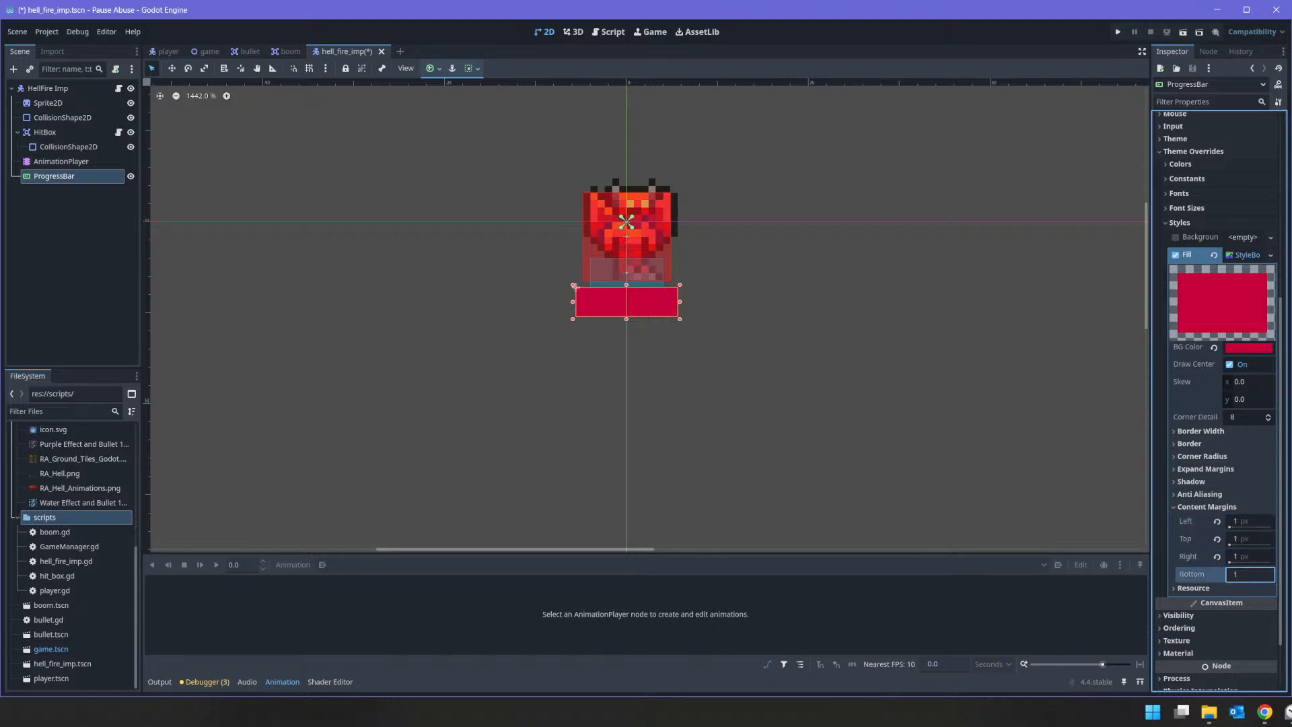
key("shift+Tab")
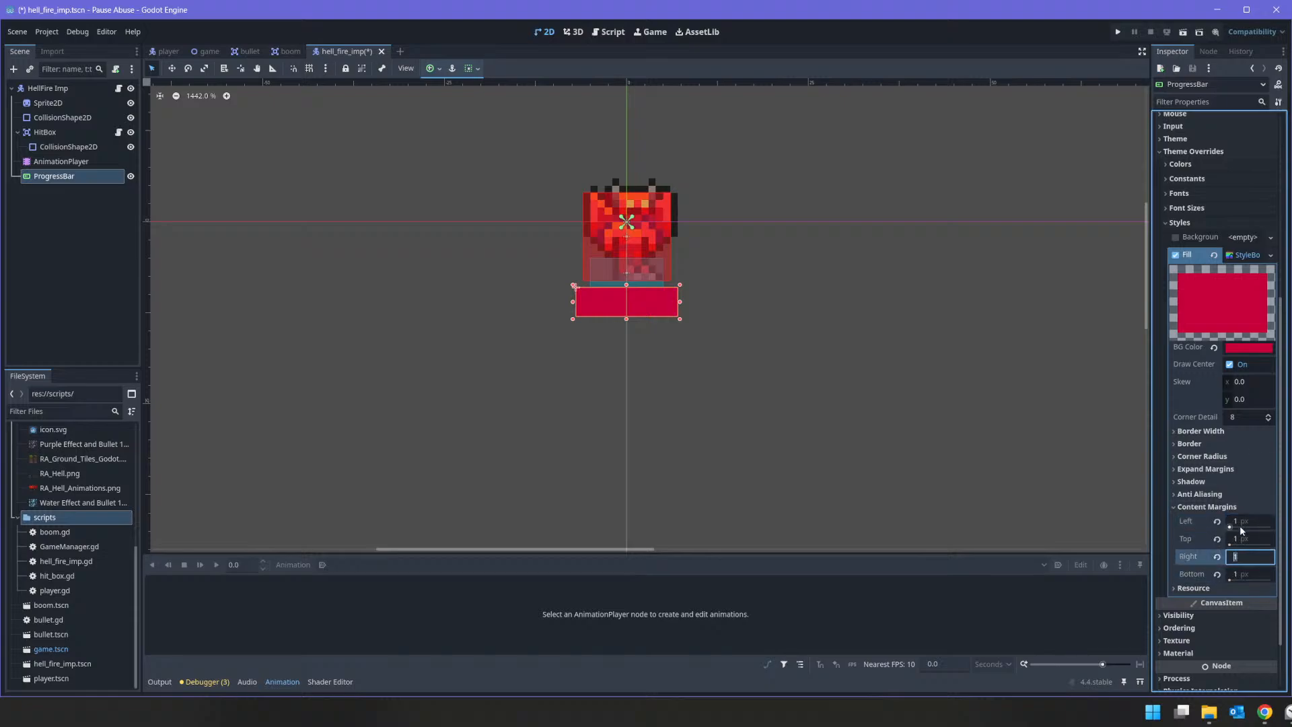
left_click(1216, 521)
left_click(1188, 508)
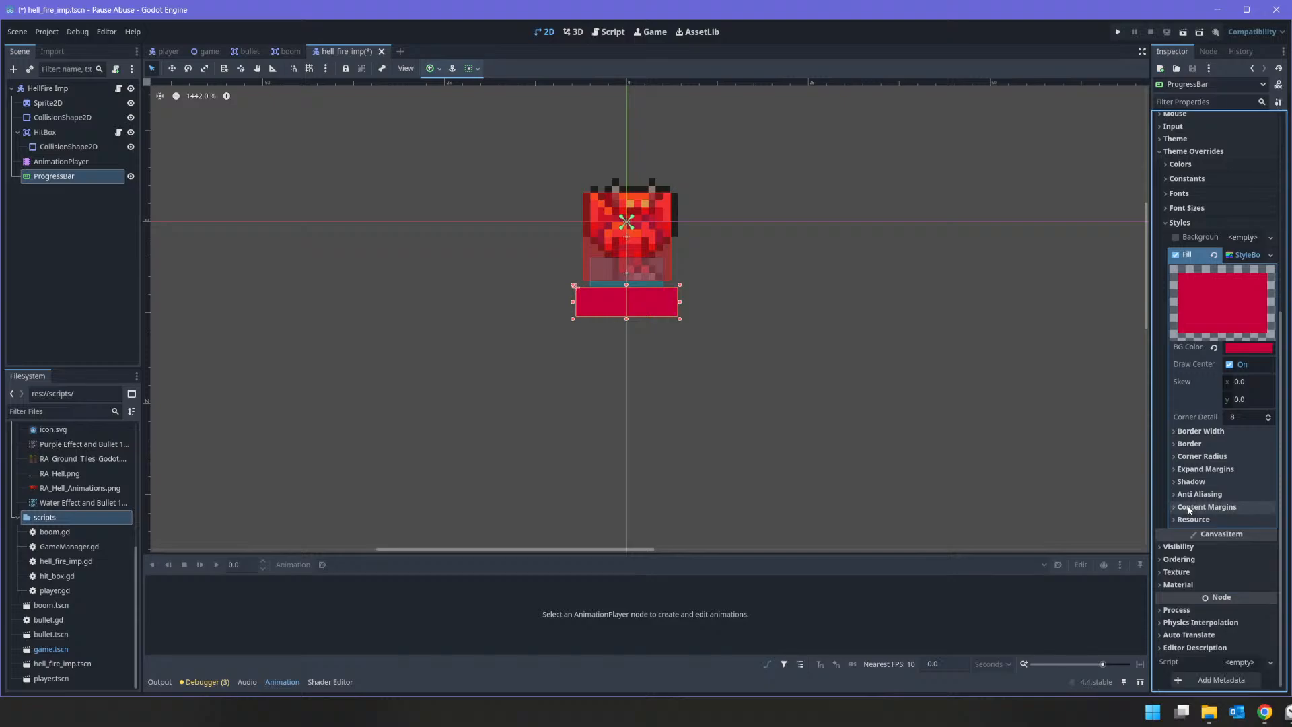
Step: Try expand margins of 2 px on all four sides of the Fill style
left_click(1222, 469)
type("2")
key("Tab")
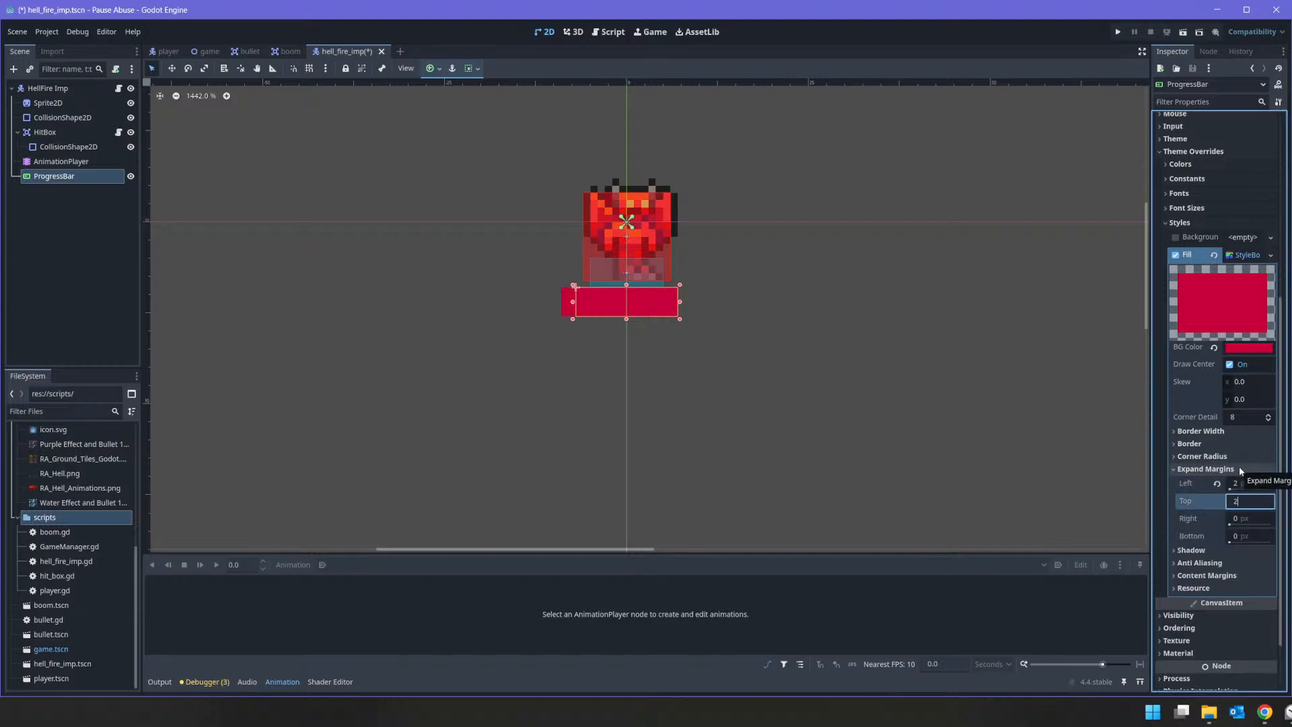
type("2")
key("Tab")
type("2")
key("Tab")
type("2")
key("Return")
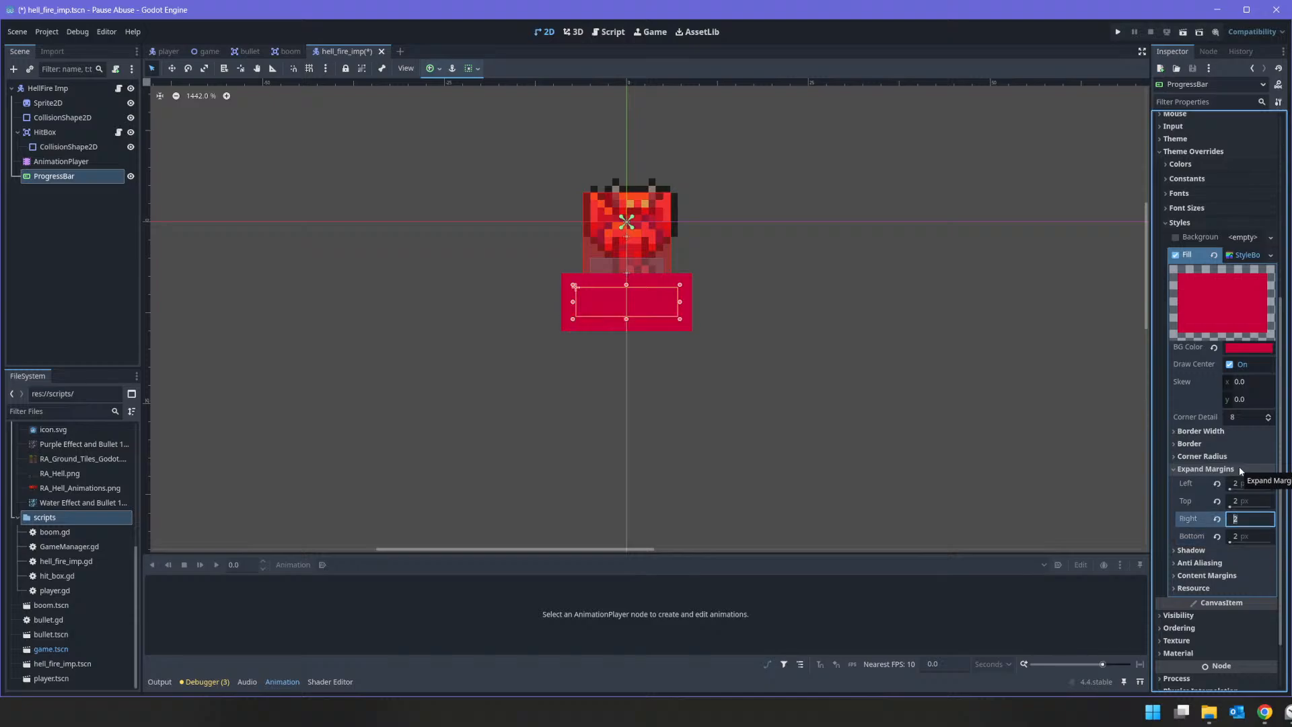
Step: Reset the Fill style's left, top, right and bottom expand margins to their defaults
key("shift+Tab")
key("shift+Tab")
key("shift+Tab")
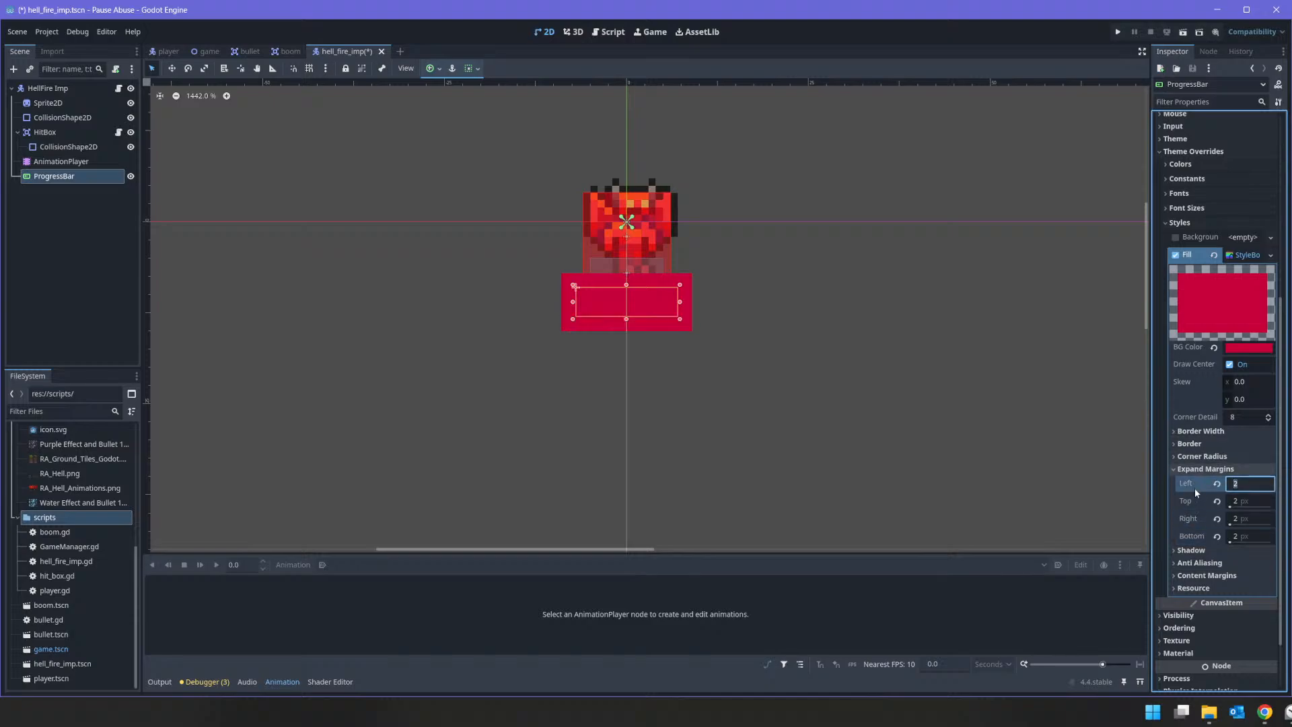
left_click(1217, 484)
left_click(1216, 500)
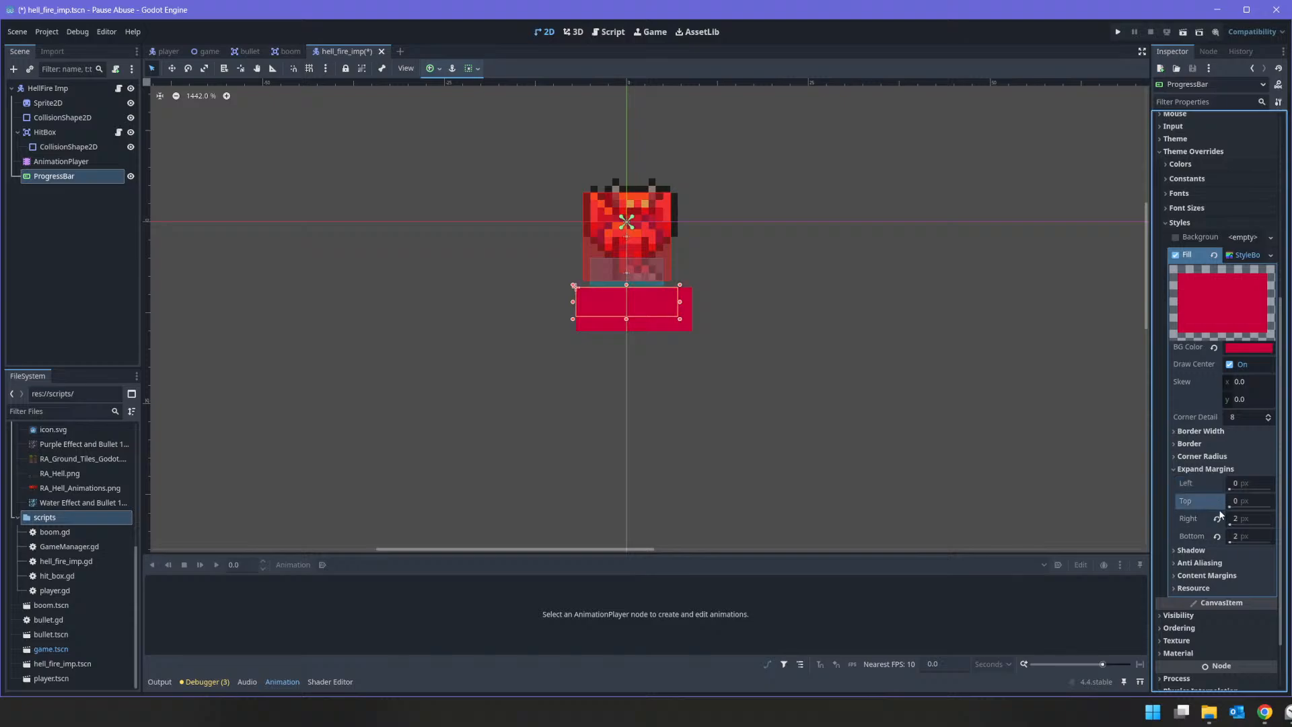
left_click(1216, 537)
left_click(1216, 518)
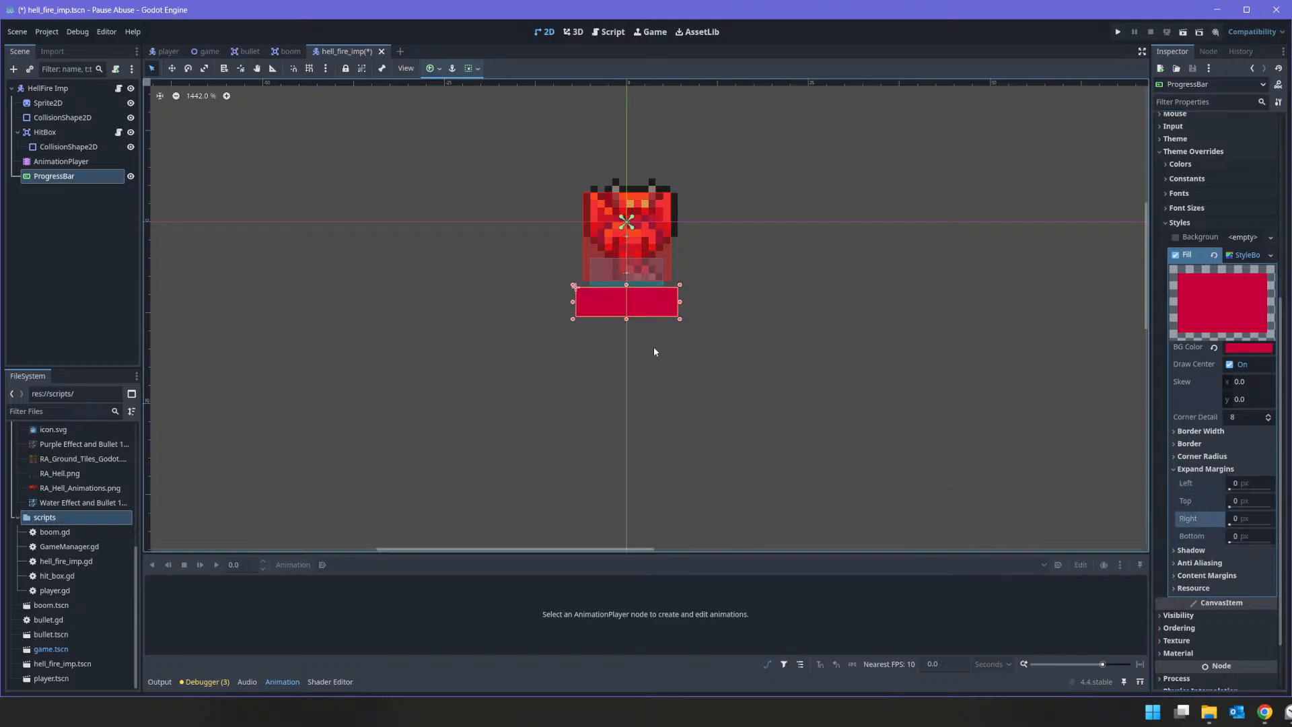
left_click(120, 88)
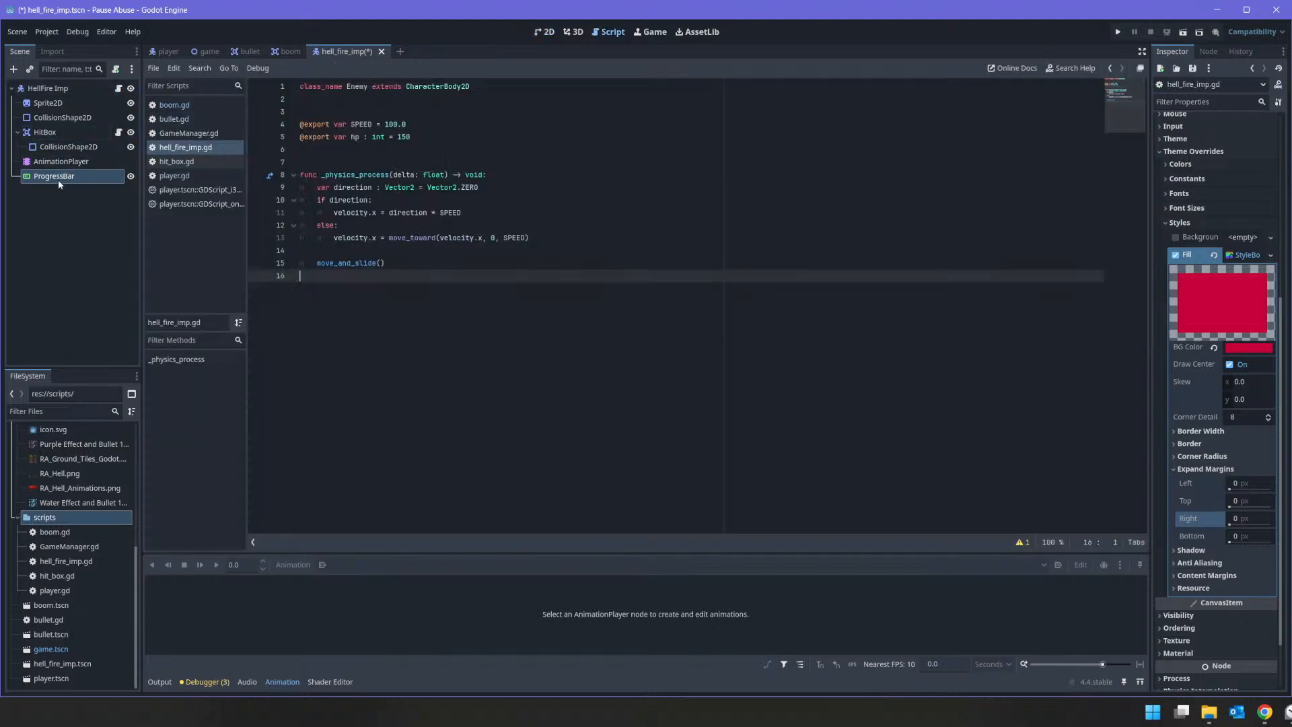
left_click_drag(58, 178, 322, 152)
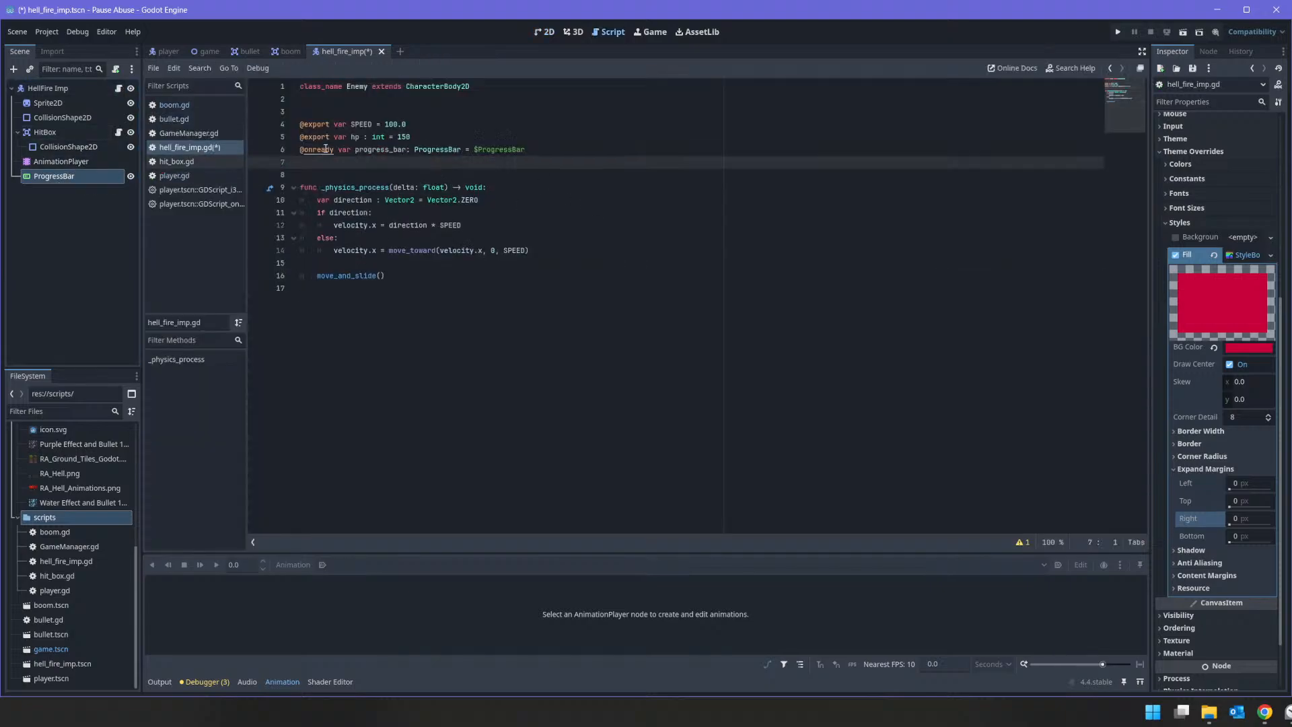
double_click(390, 149)
right_click(390, 150)
left_click(479, 228)
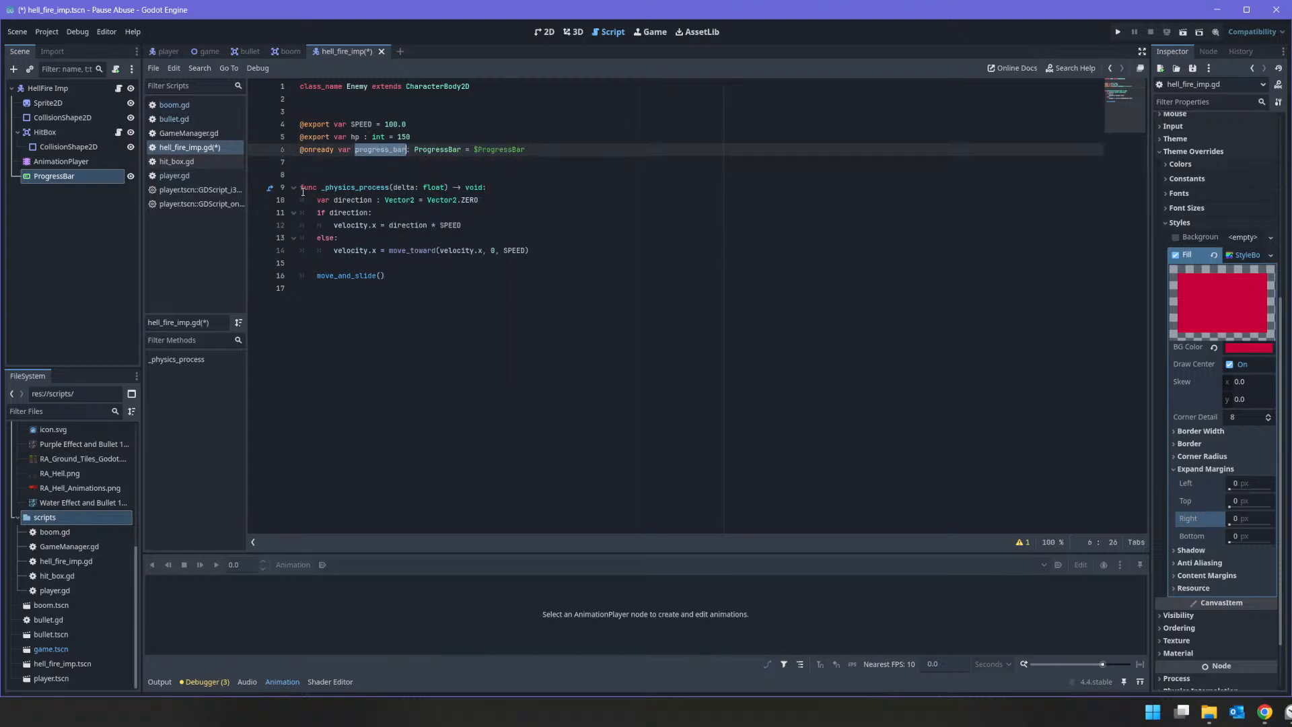
left_click(301, 149)
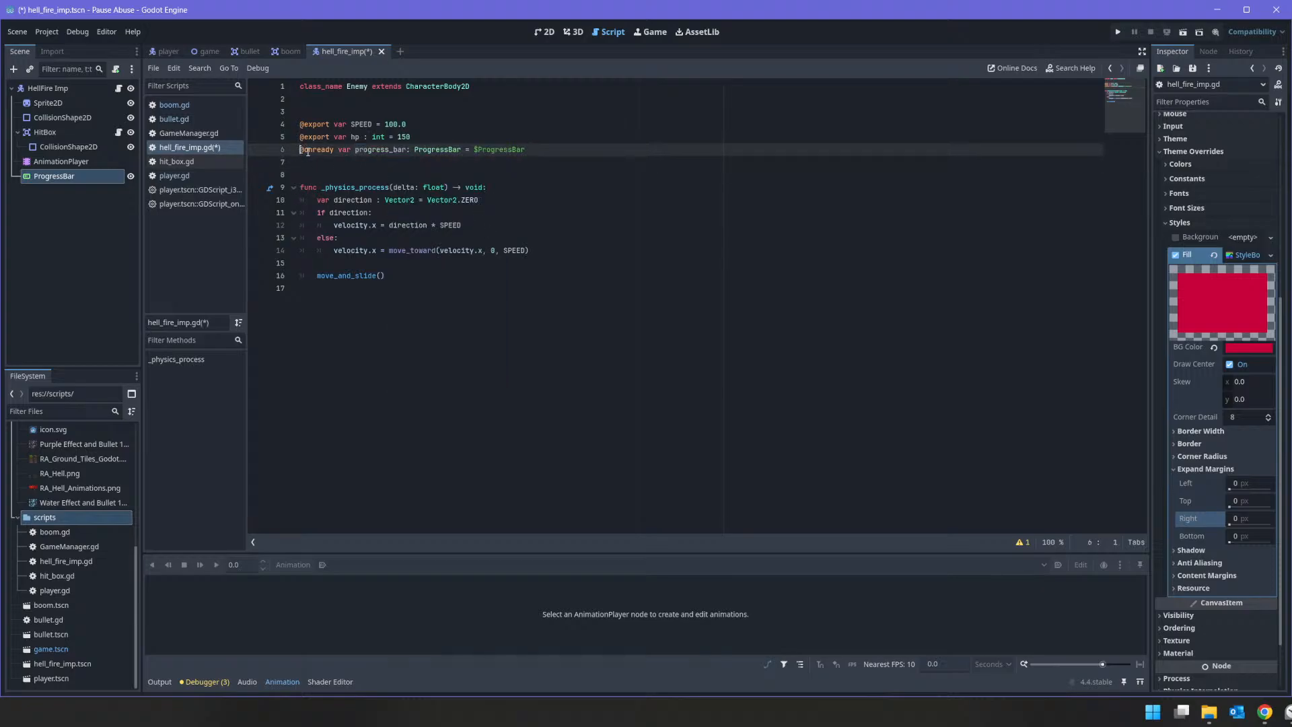
key("Return")
Step: Declare a take_damage(dmg)->void function below _physics_process
left_click(575, 270)
key("Down")
key("Down")
key("Return")
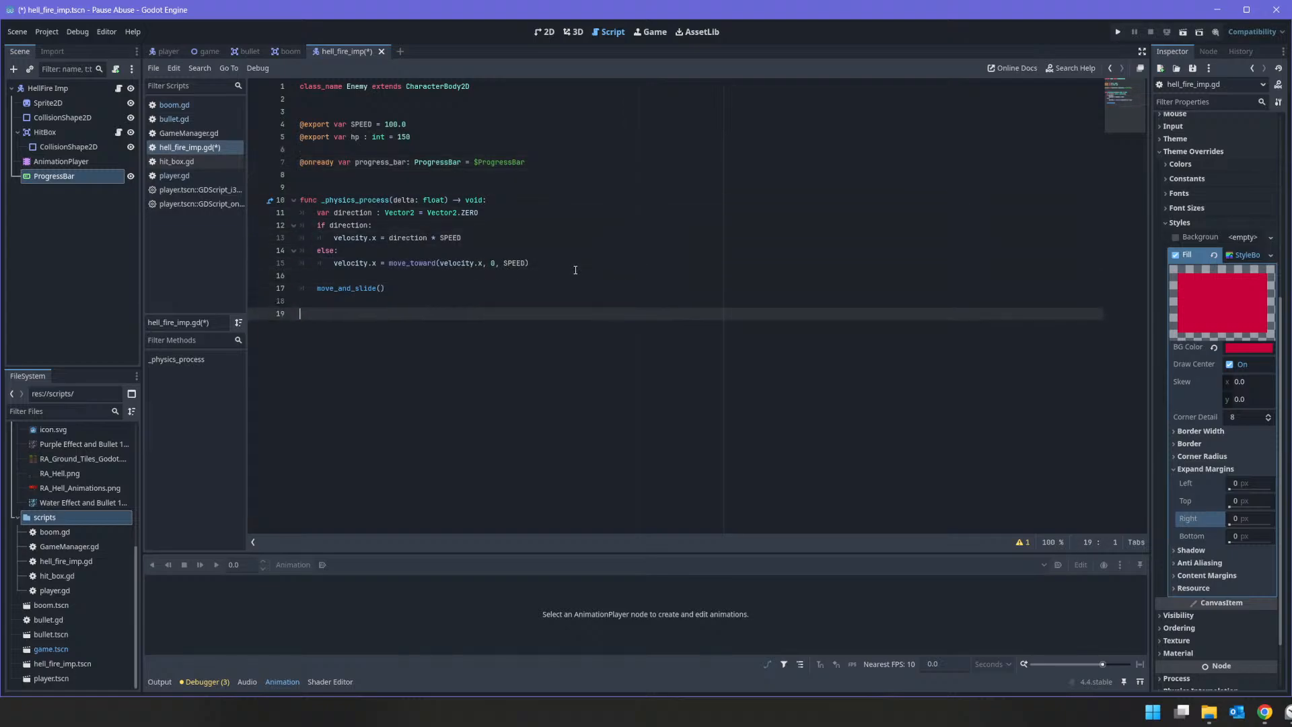
type("func take_damage()")
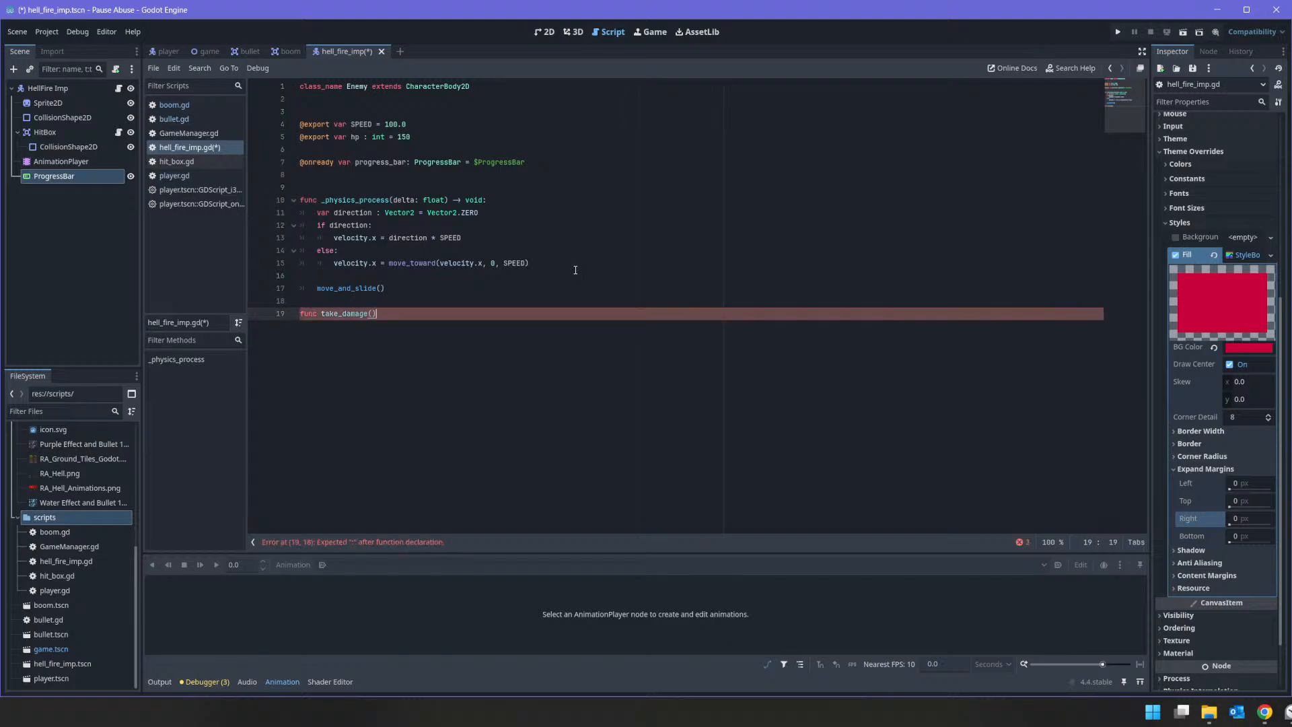
type("dmg ->void:")
key("Return")
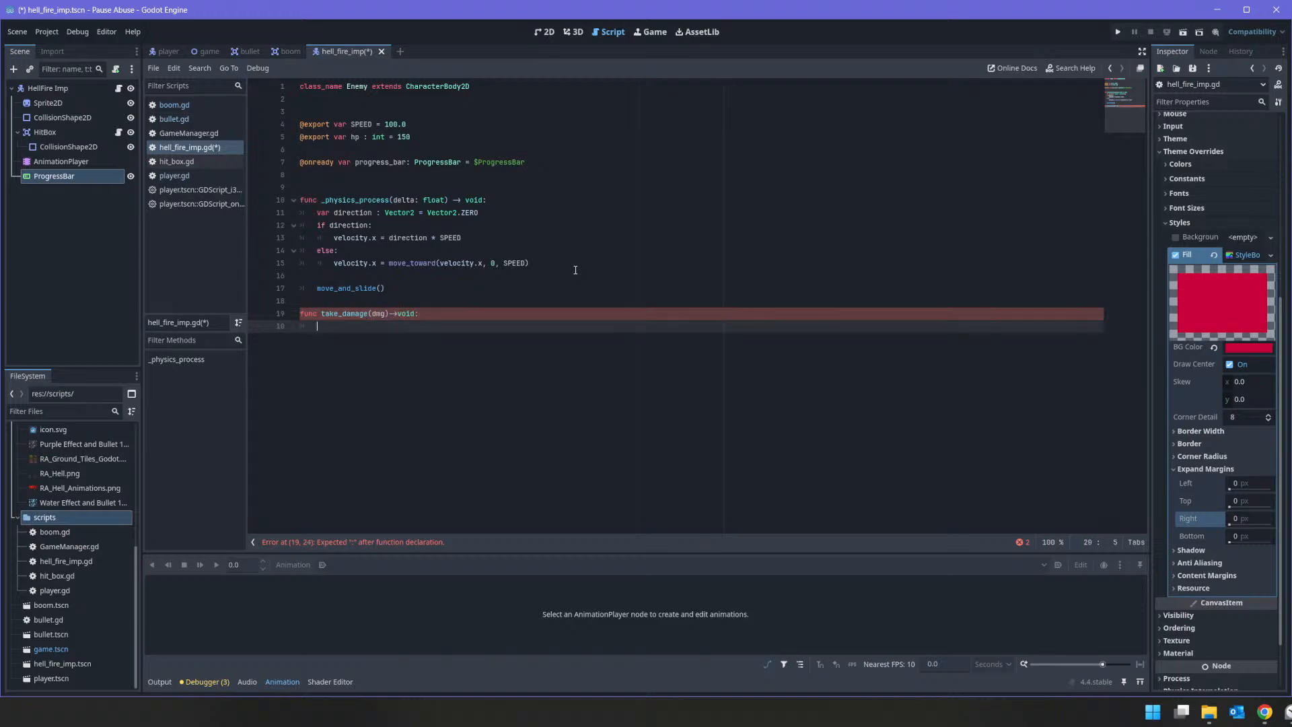
Step: In take_damage, start a progress_bar line and insert hp -= dmg above it
type("progress_bar")
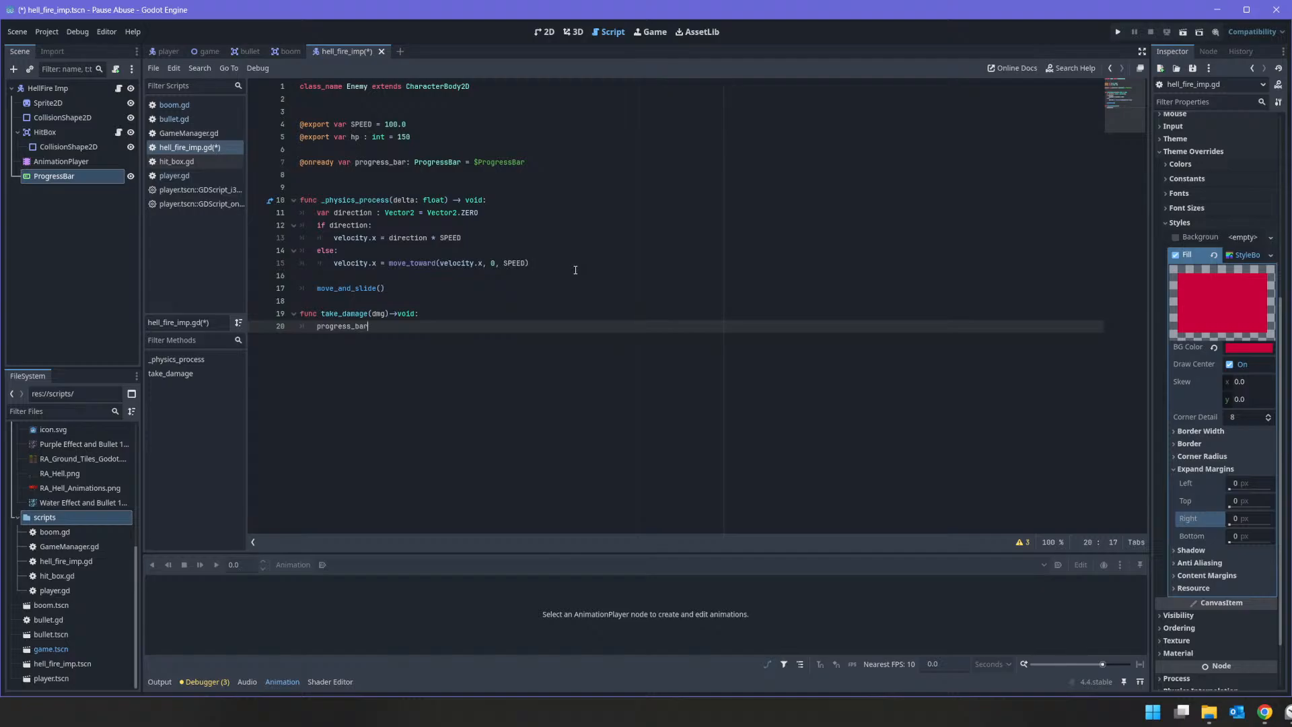
key("Return")
key("Up")
type("= dmg")
key("Down")
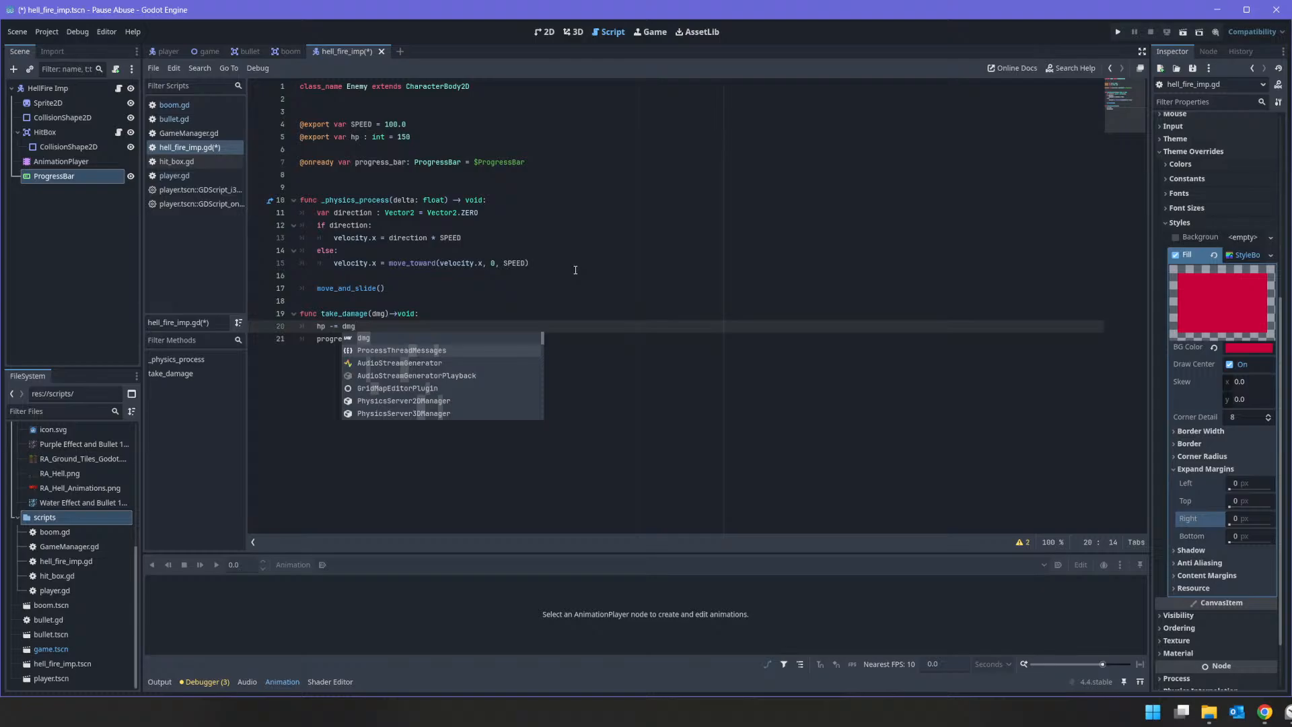
key("Escape")
key("Down")
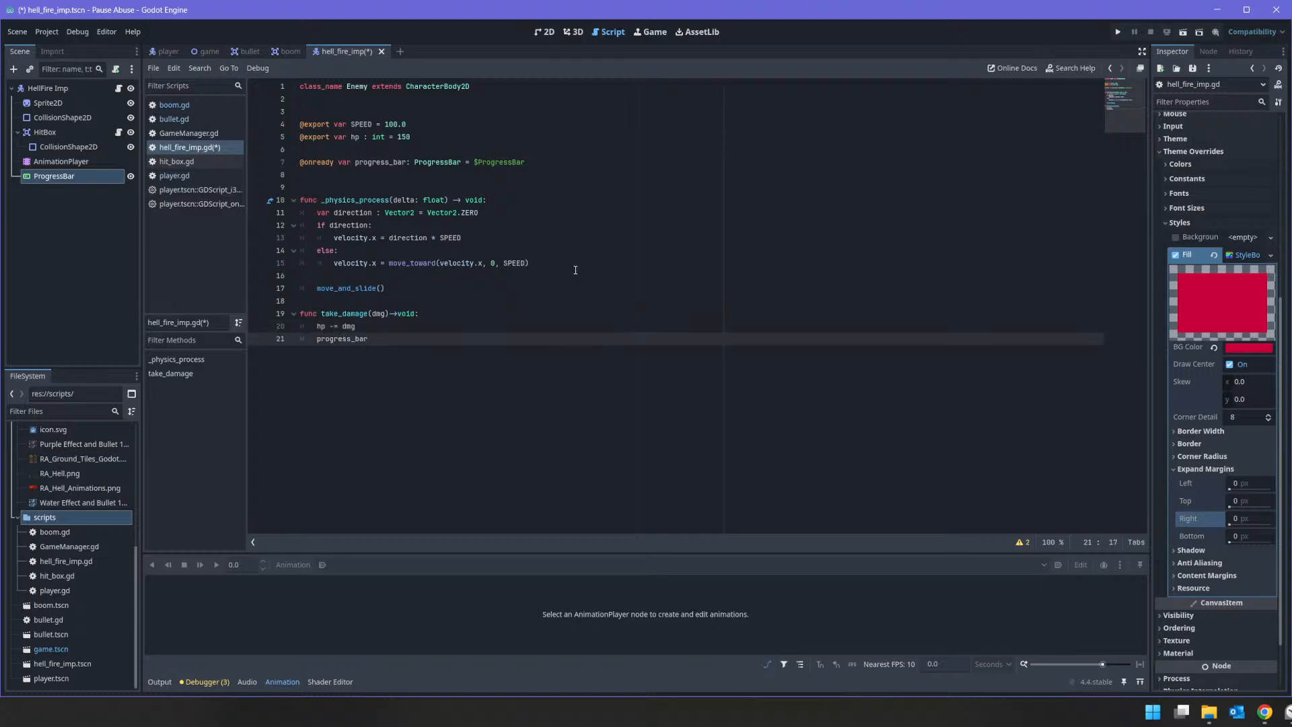
Step: Add a check above the progress_bar line that calls queue_free() if hp <= 0
key("ctrl+shift+Return")
type("if hp <=0 :")
key("Return")
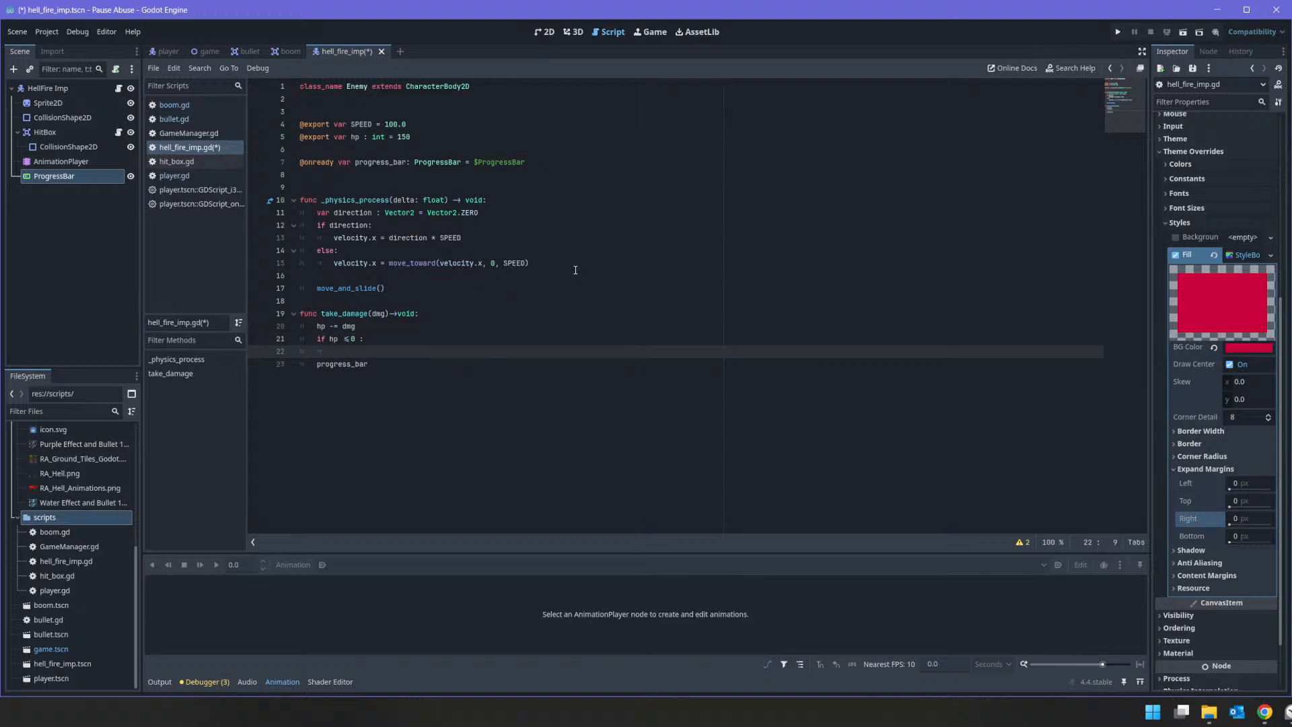
type("queu")
key("Down")
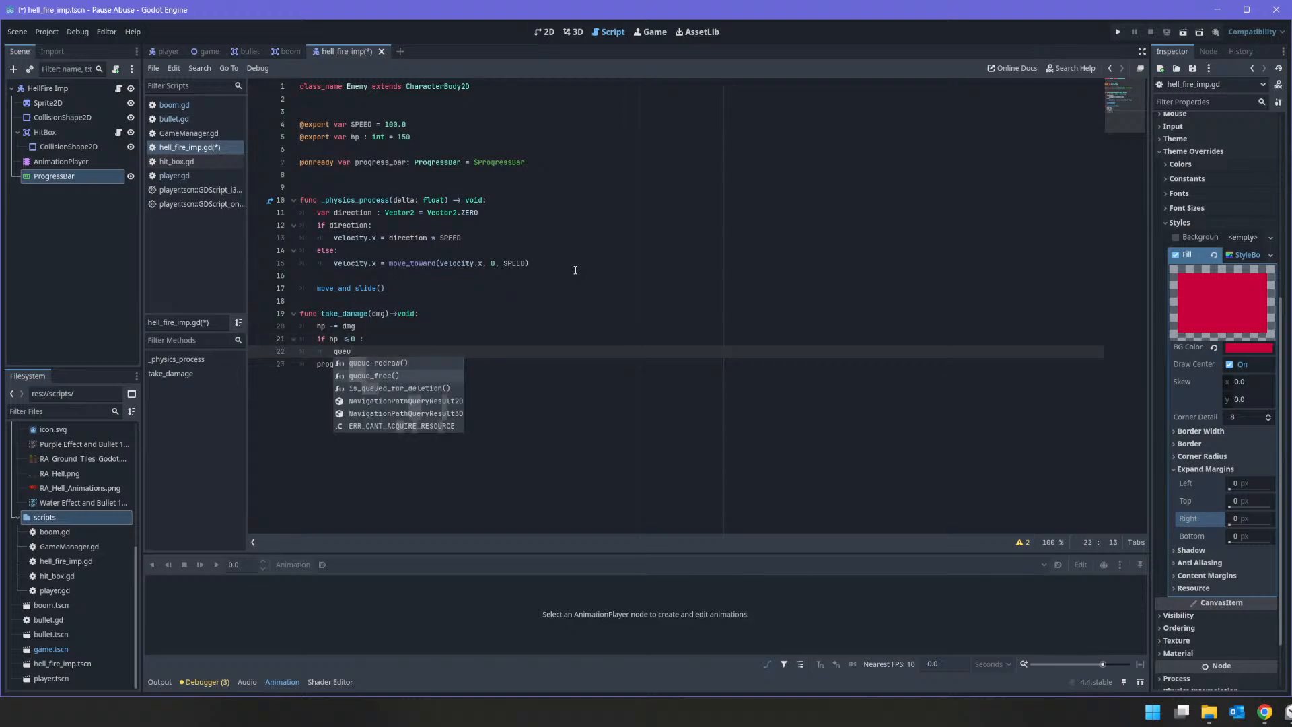
key("Return")
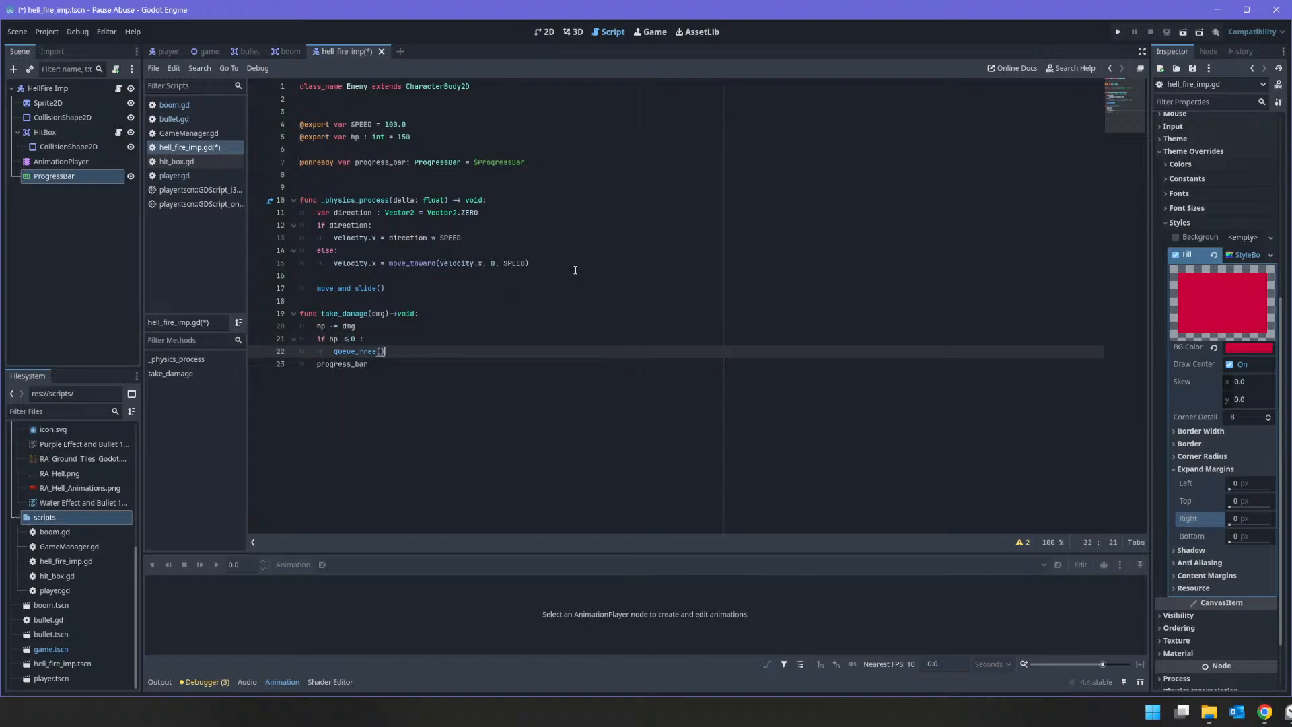
Step: Complete the last line of take_damage as progress_bar.value=hp
key("Down")
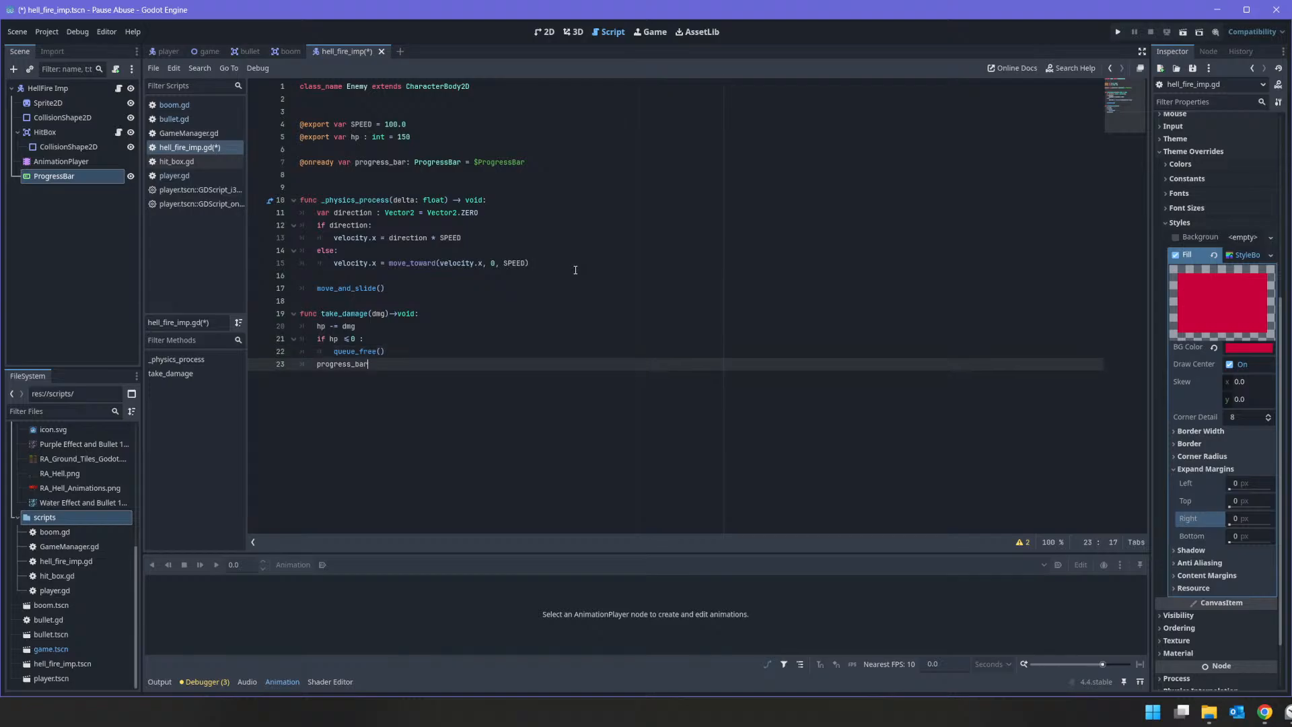
type(".value=")
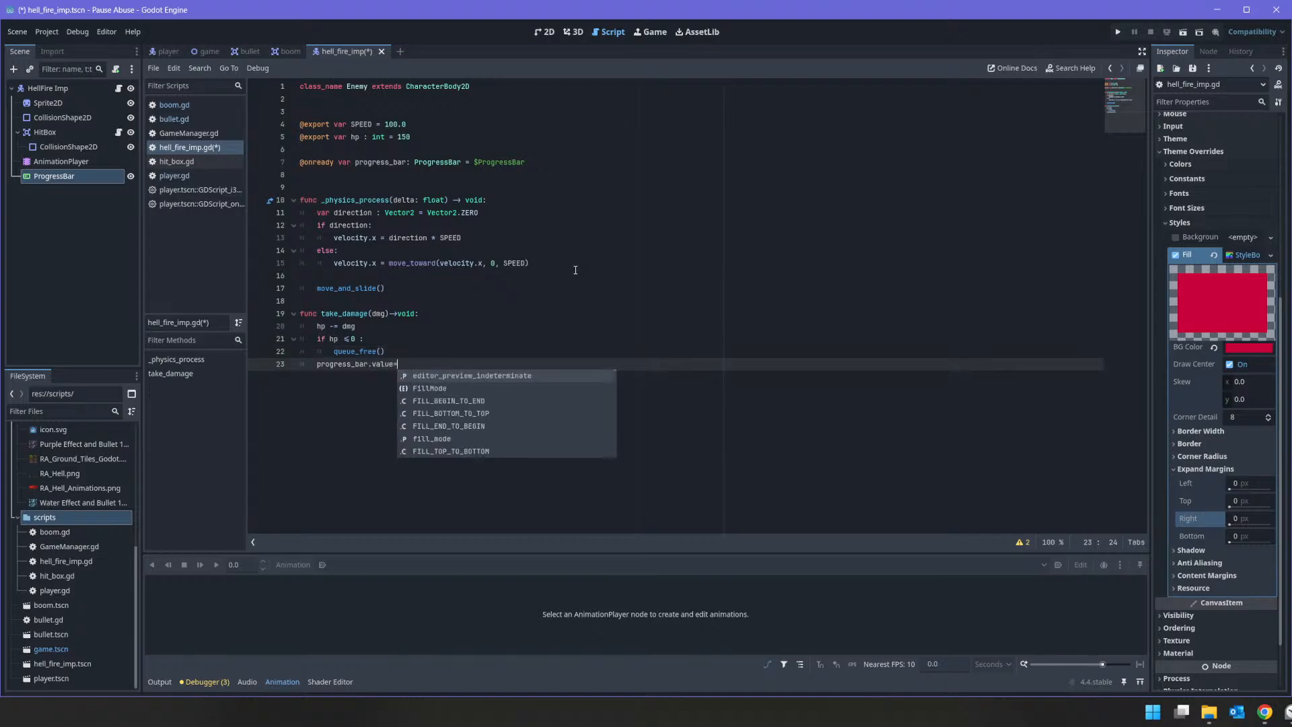
type("hp")
Step: Add a _ready() -> void function above _physics_process containing a copy of the progress_bar.value=hp line
key("shift+Home")
key("ctrl+c")
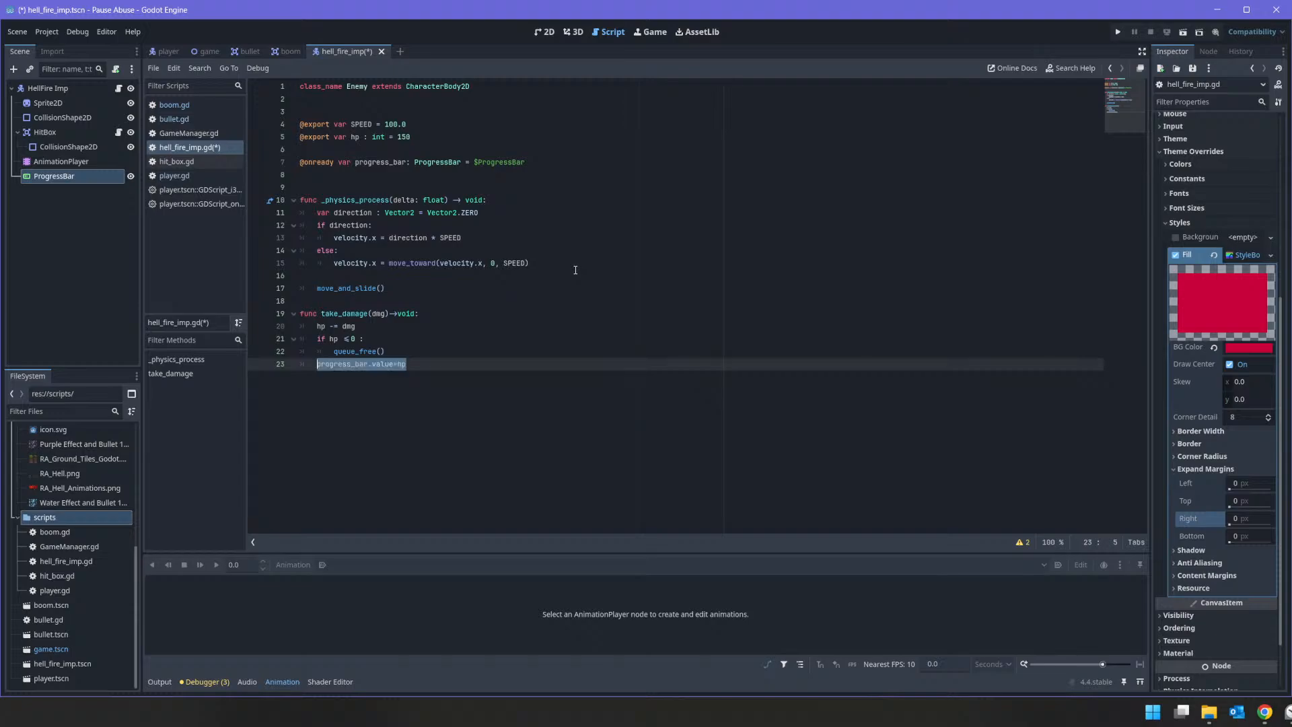
key("Up")
key("Up")
key("Up")
key("Up")
key("Up")
key("Up")
key("Up")
key("Up")
key("Up")
key("Up")
key("Up")
key("Up")
key("Up")
key("Up")
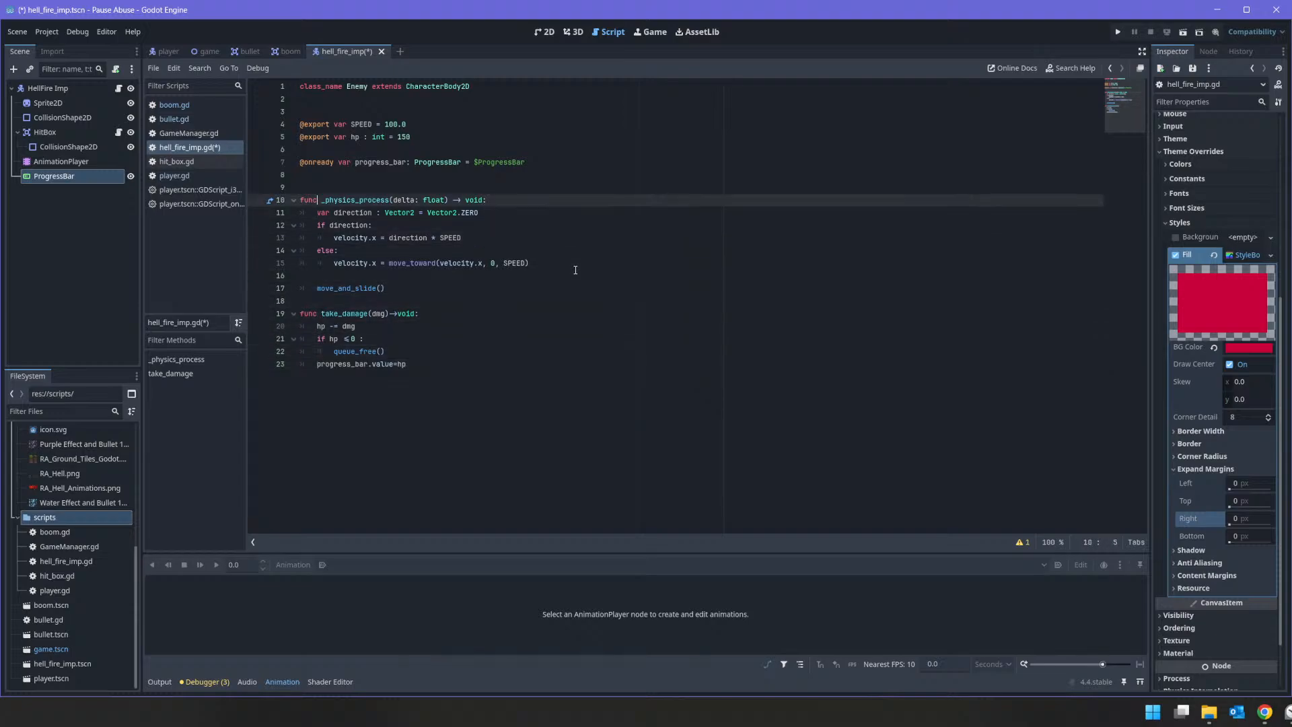
type("func _r")
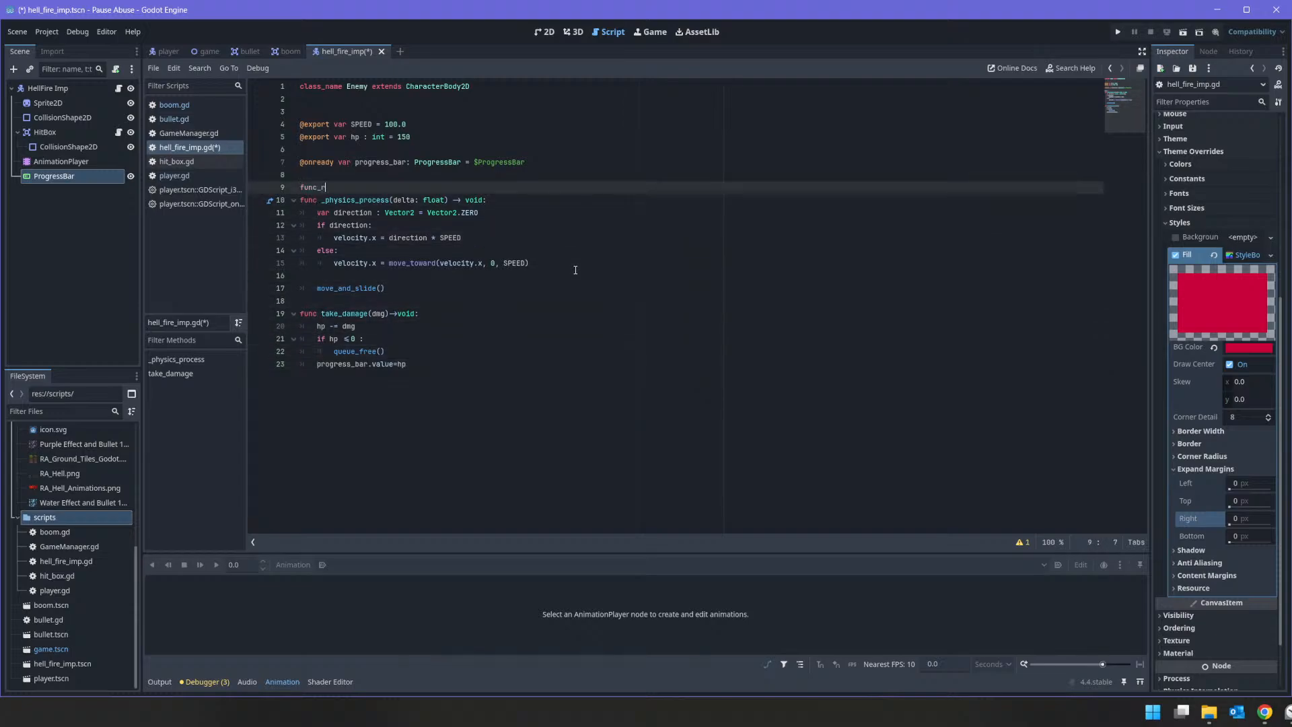
type("eady")
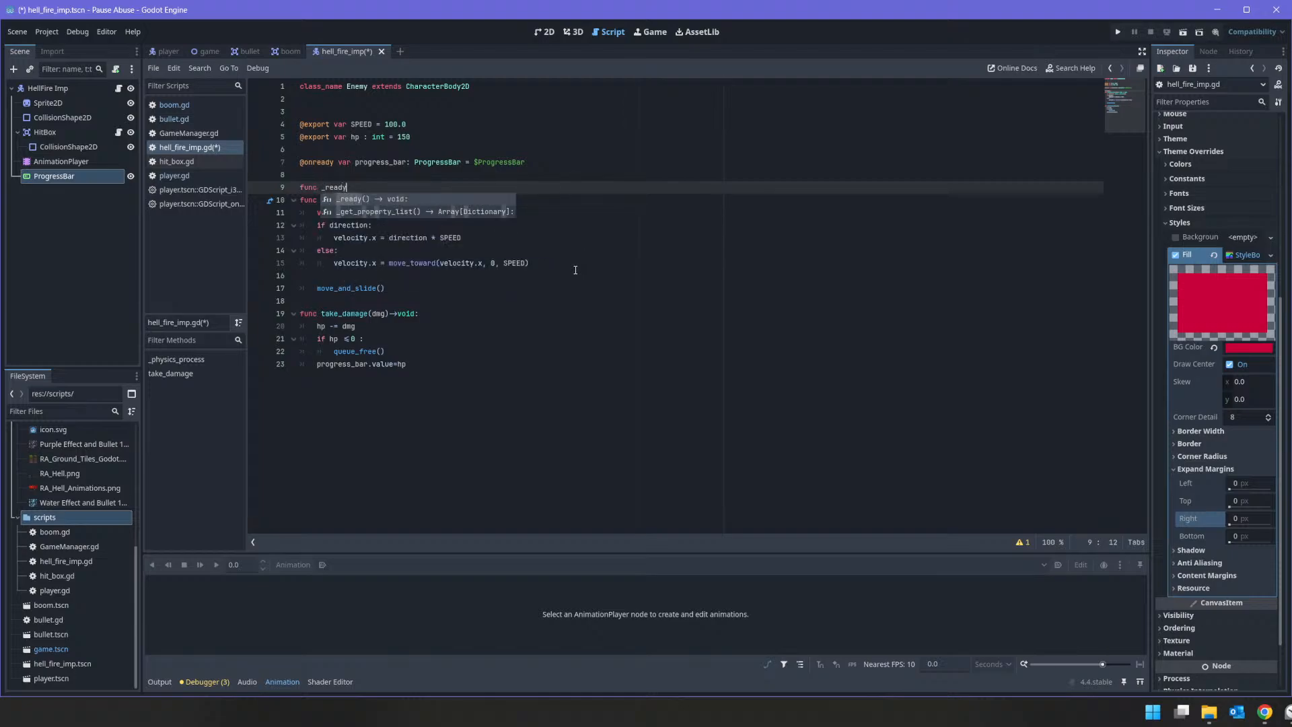
key("Return")
key("Return")
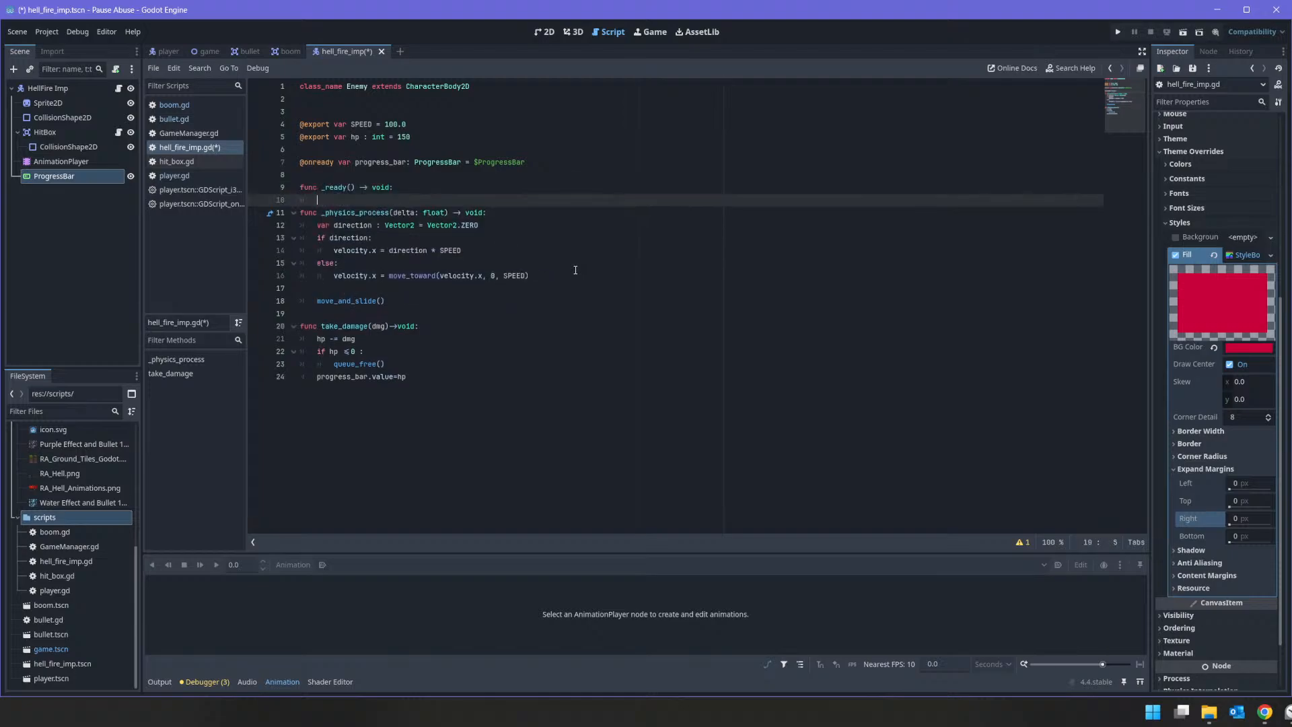
key("ctrl+v")
key("Return")
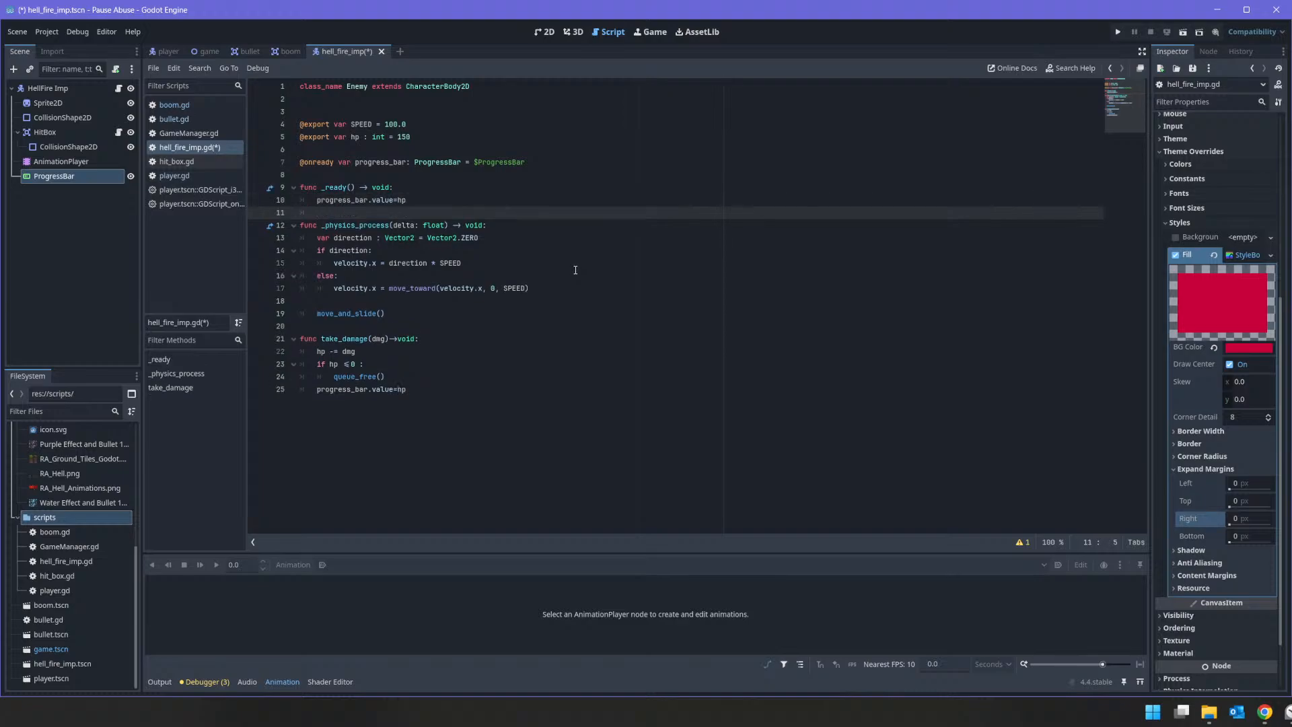
Step: Add progress_bar.max_value=hp above the progress_bar.value line in _ready() of hell_fire_imp.gd and save the script
key("Up")
key("Return")
key("Up")
key("ctrl+v")
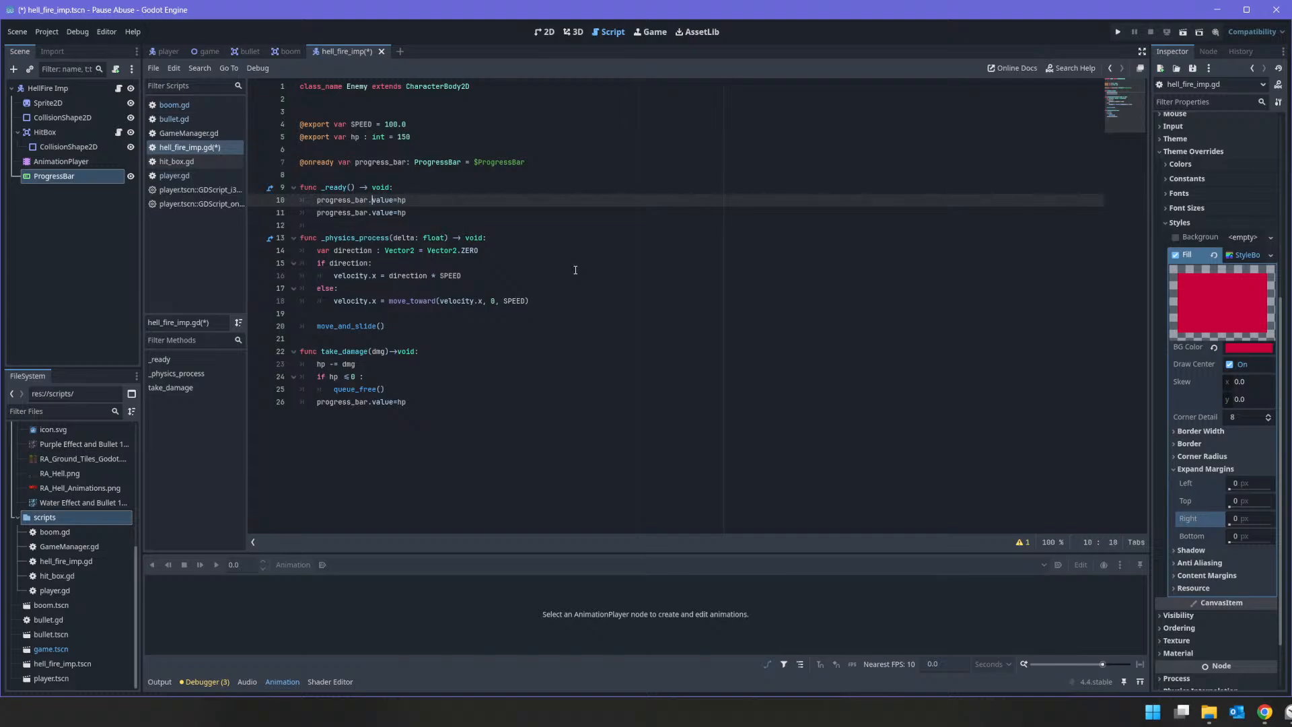
type("maxc")
key("BackSpace")
type("_")
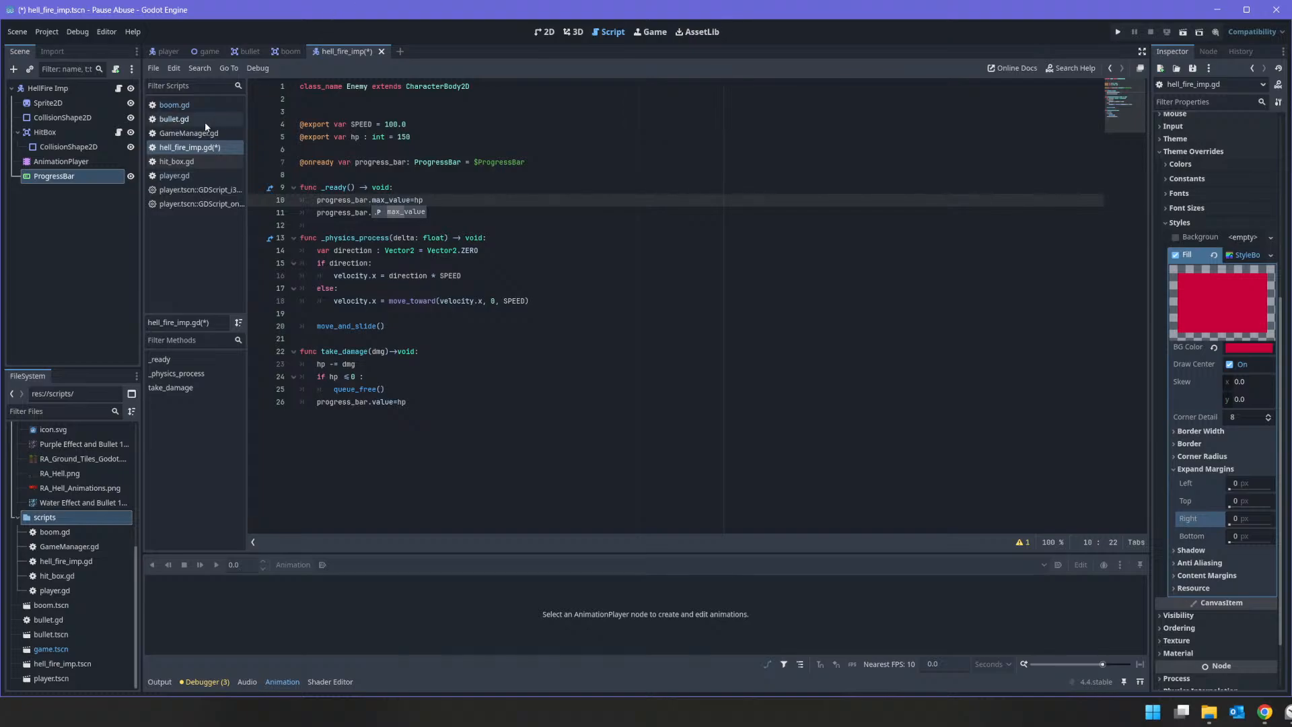
left_click(503, 193)
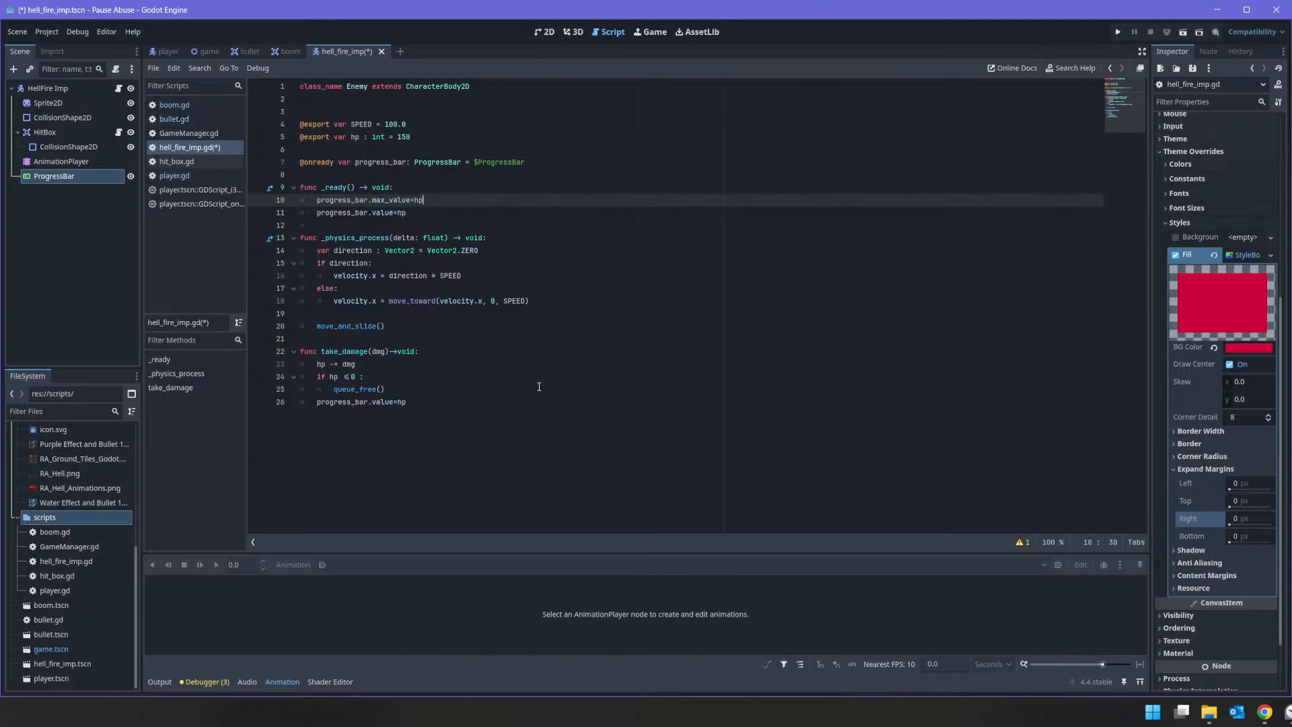
key("ctrl+s")
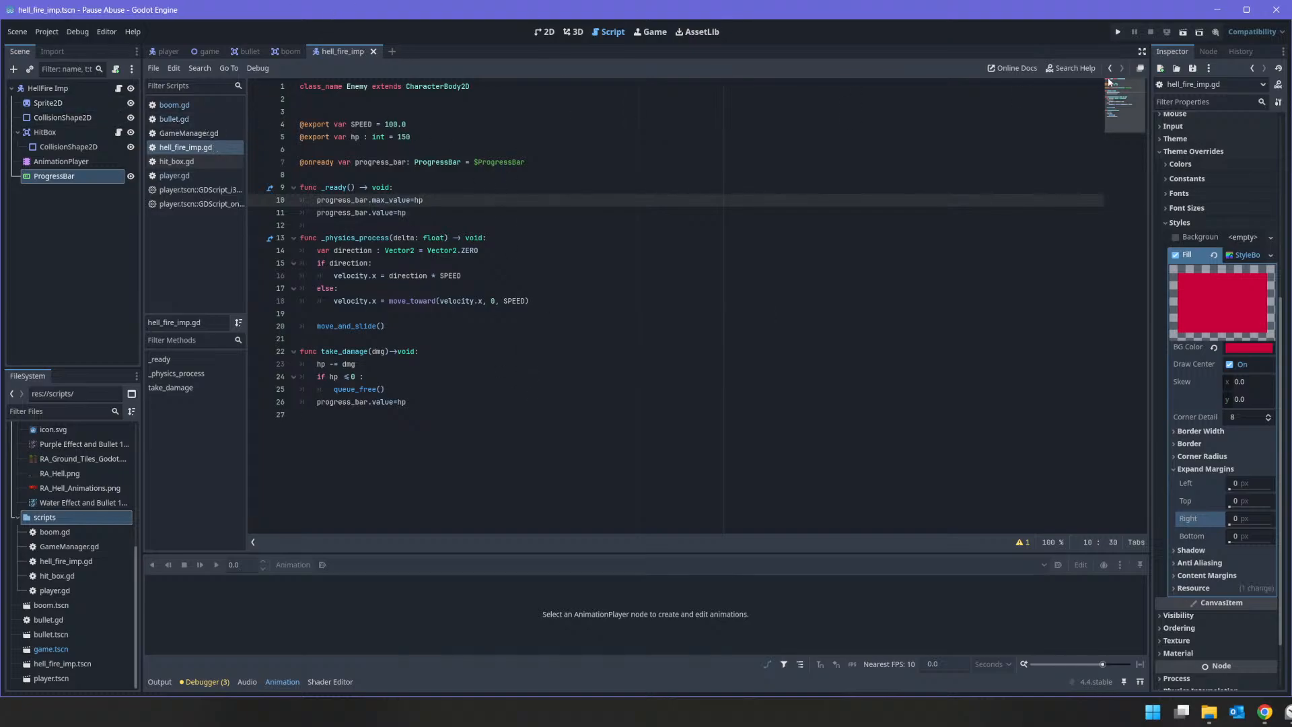
Step: Run the game, shoot at the imp, and examine the create_boom function and area_entered connection in bullet.gd
left_click(1117, 32)
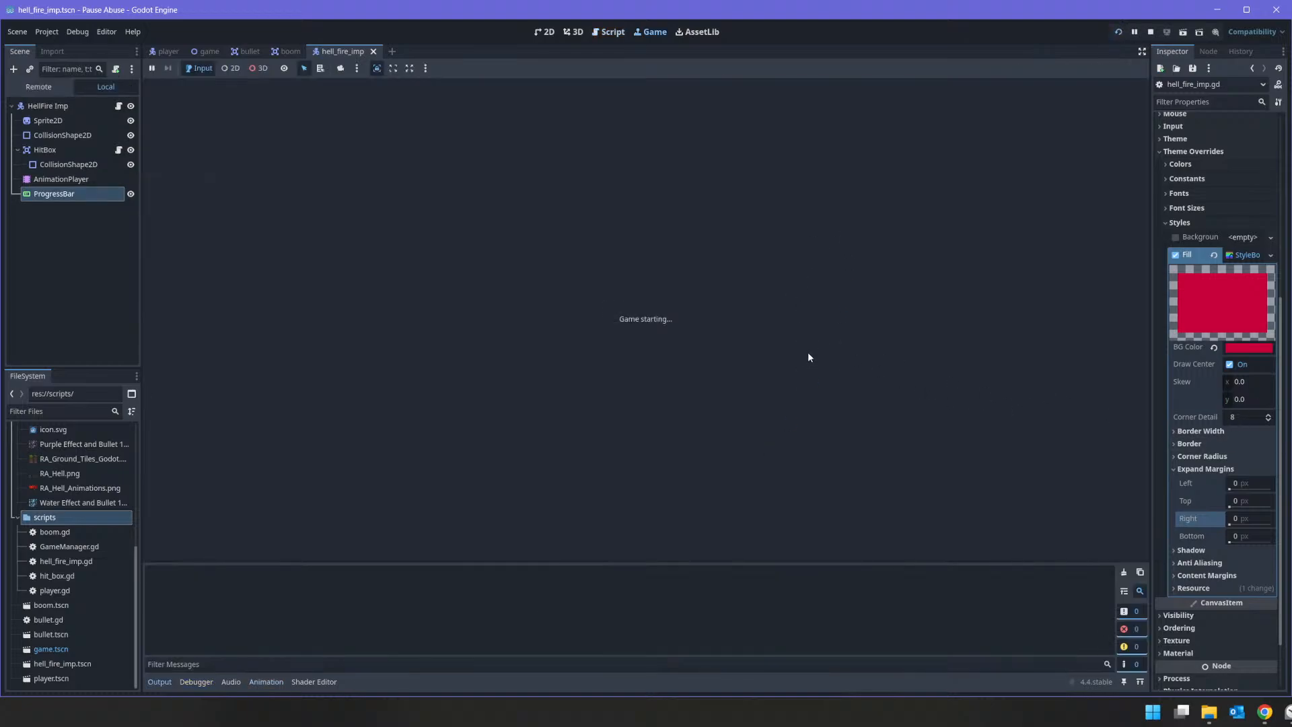
left_click(825, 335)
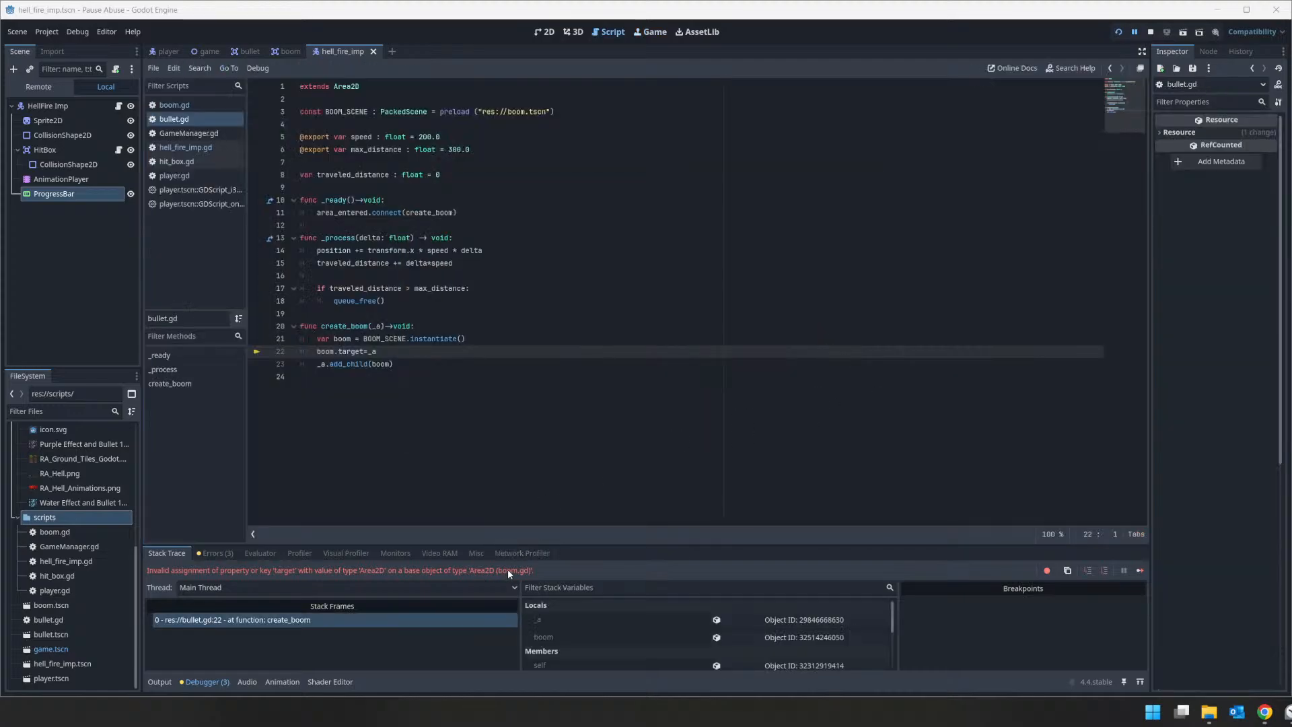
mouse_move(354, 357)
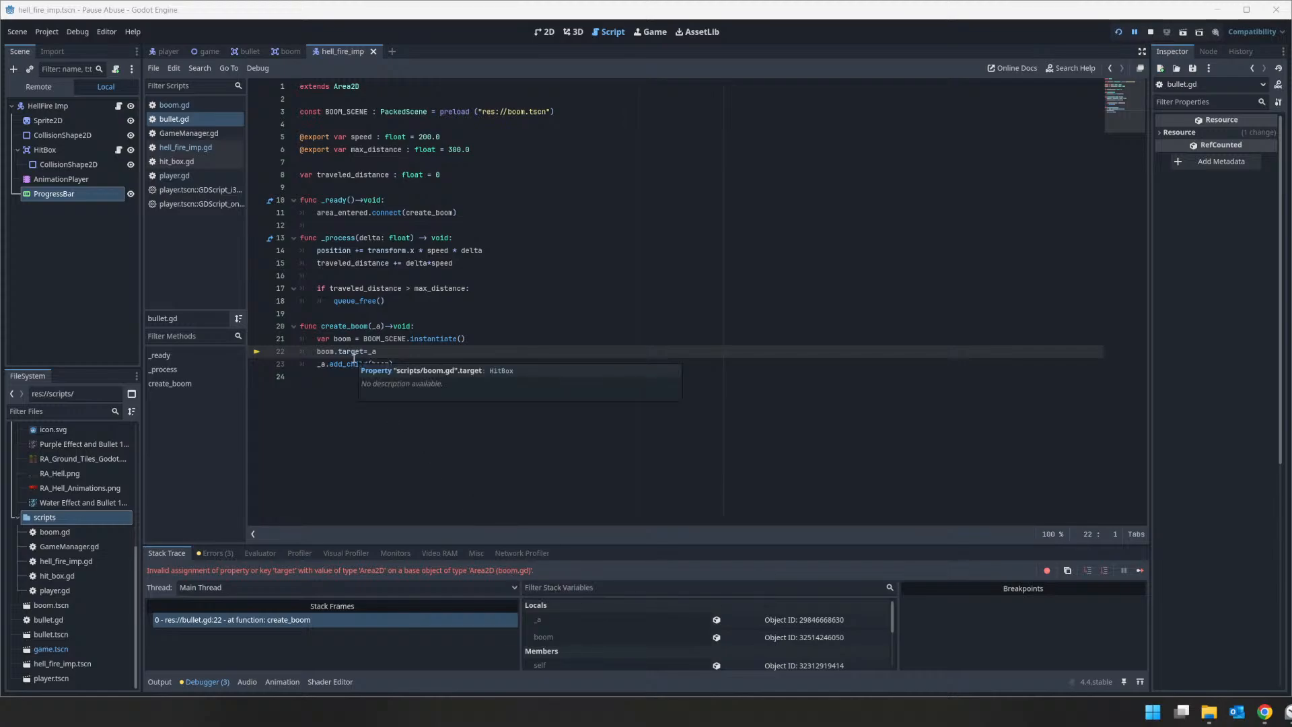
left_click(390, 352)
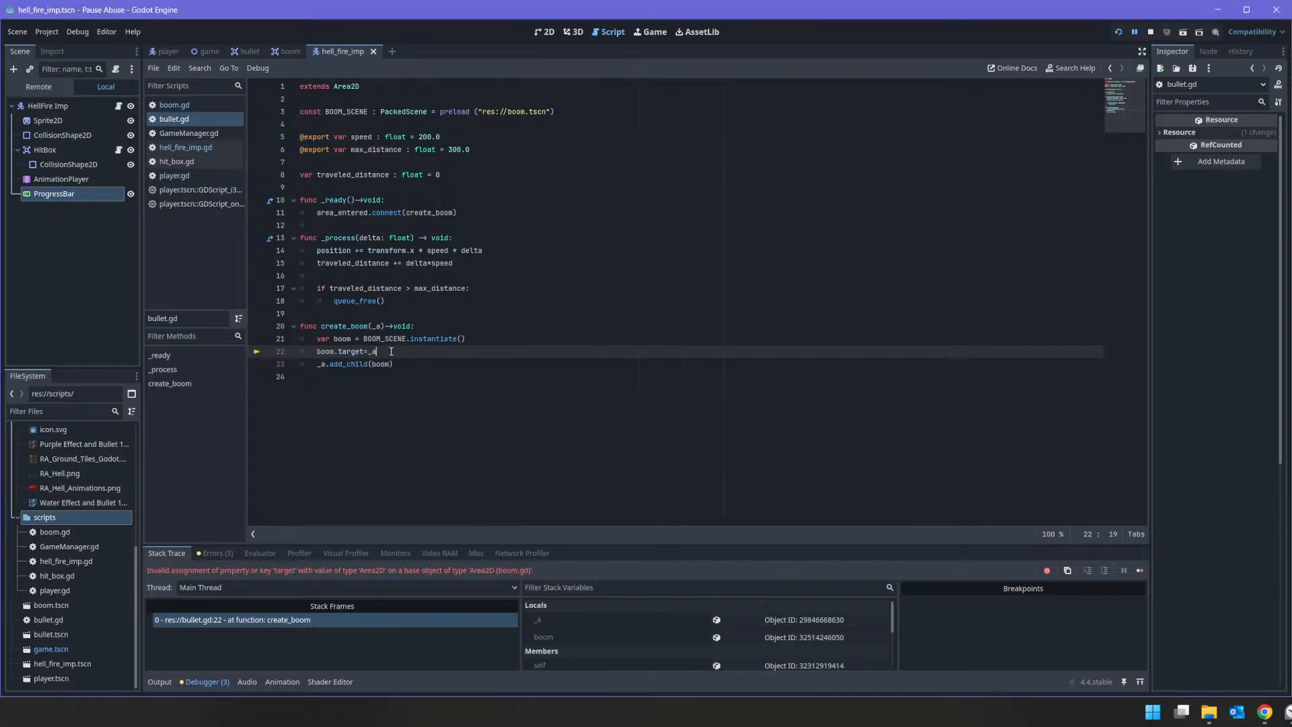
double_click(362, 326)
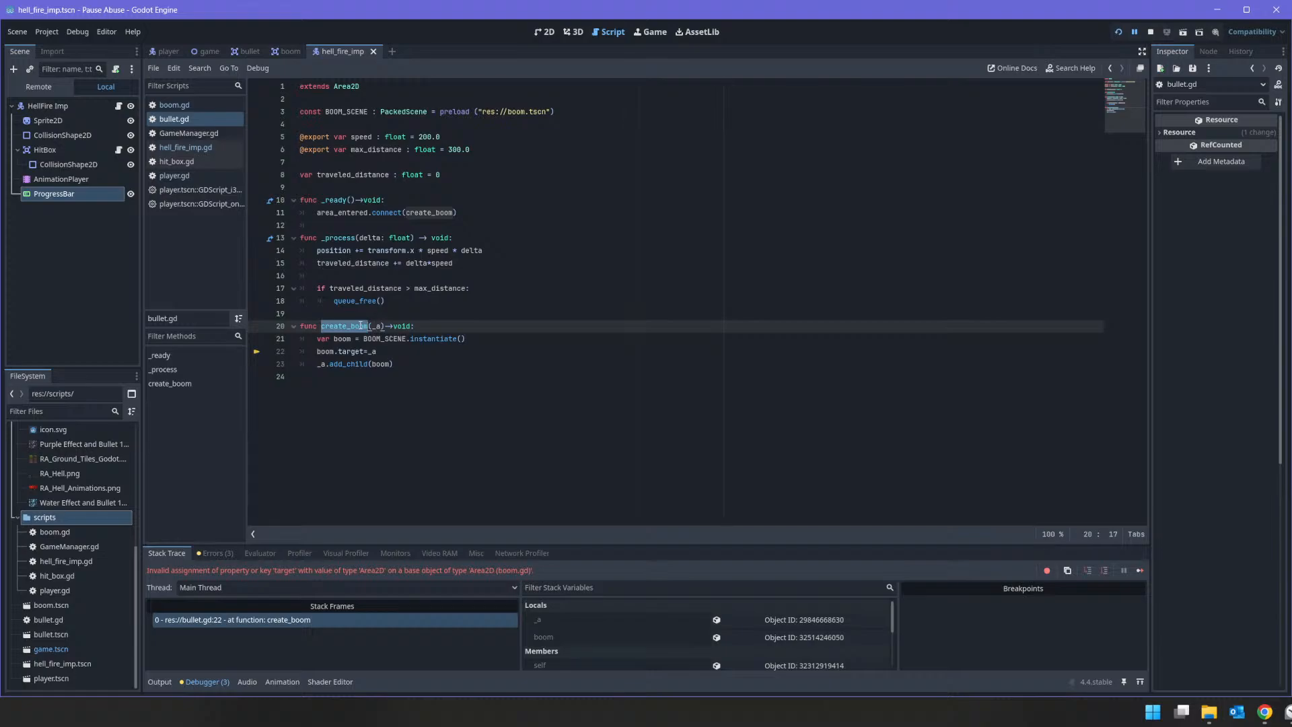
left_click(362, 325)
left_click(328, 213)
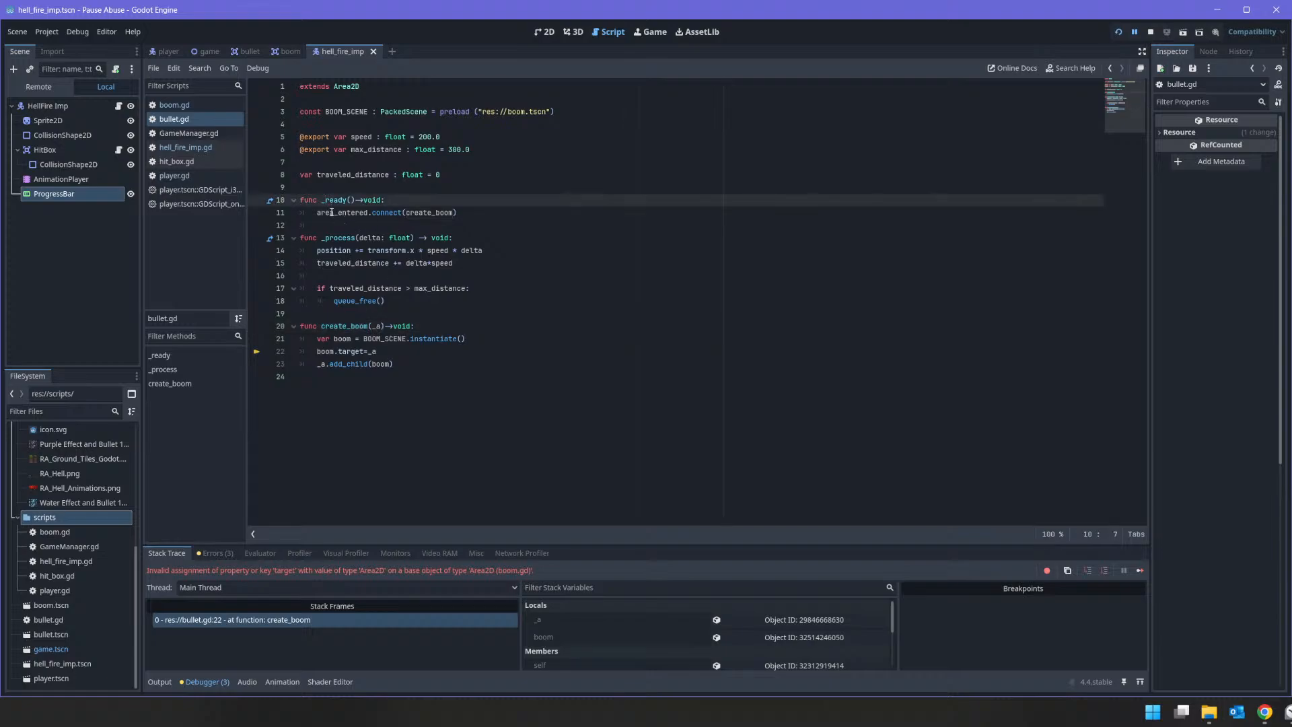
double_click(328, 212)
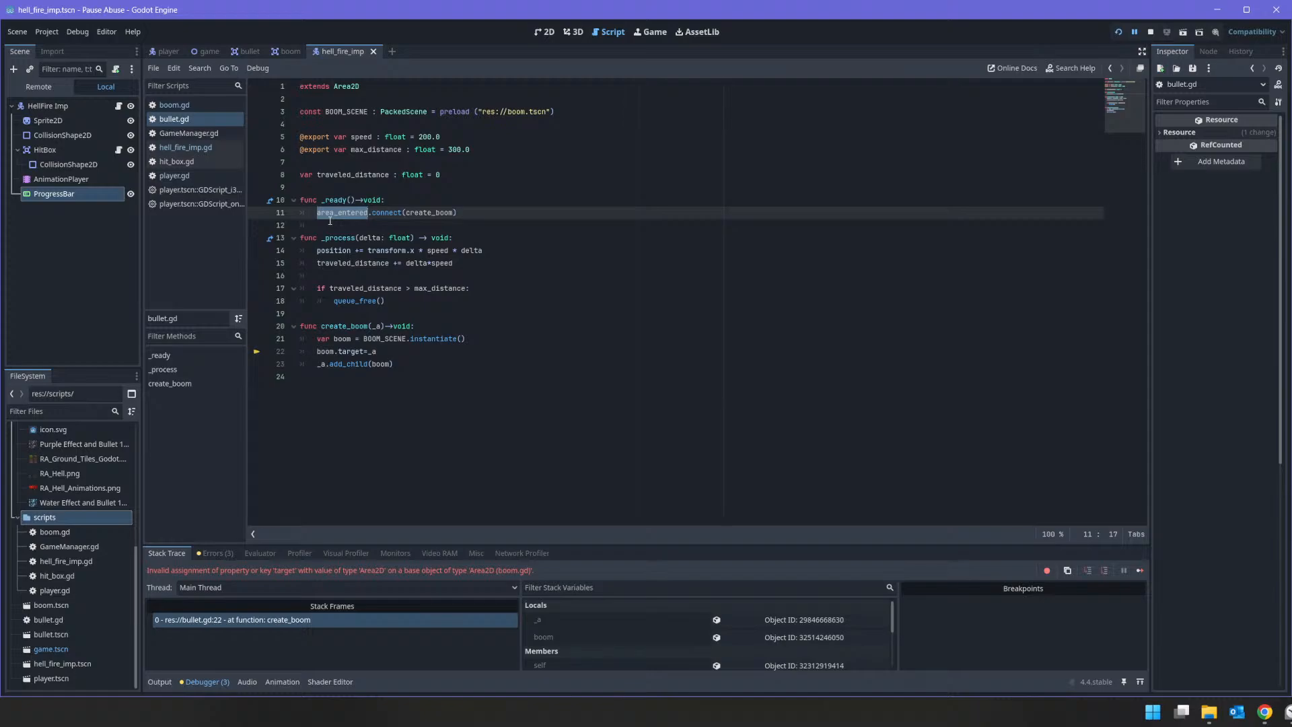
left_click(437, 213)
double_click(347, 212)
Step: Set the Bullet's collision mask to layer 4 (Enemy) instead of 3, and rerun the game to shoot at the imp
left_click(245, 53)
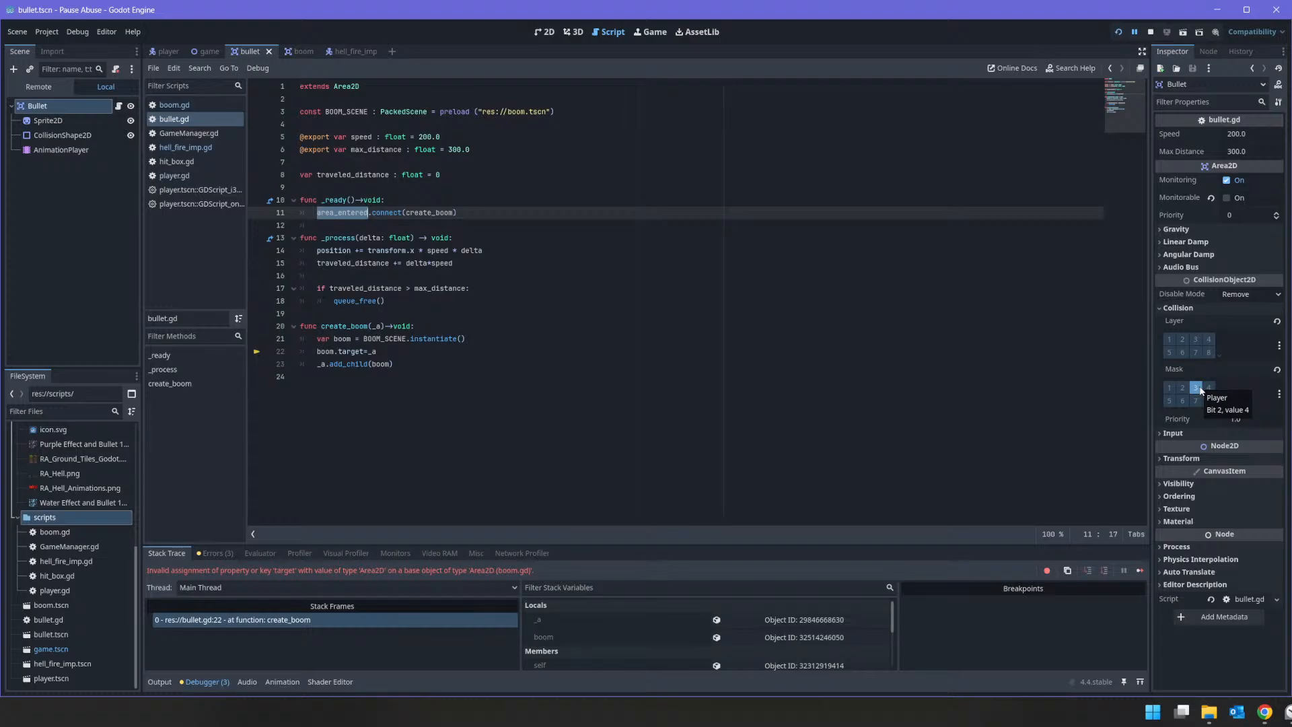
left_click(63, 124)
left_click(68, 109)
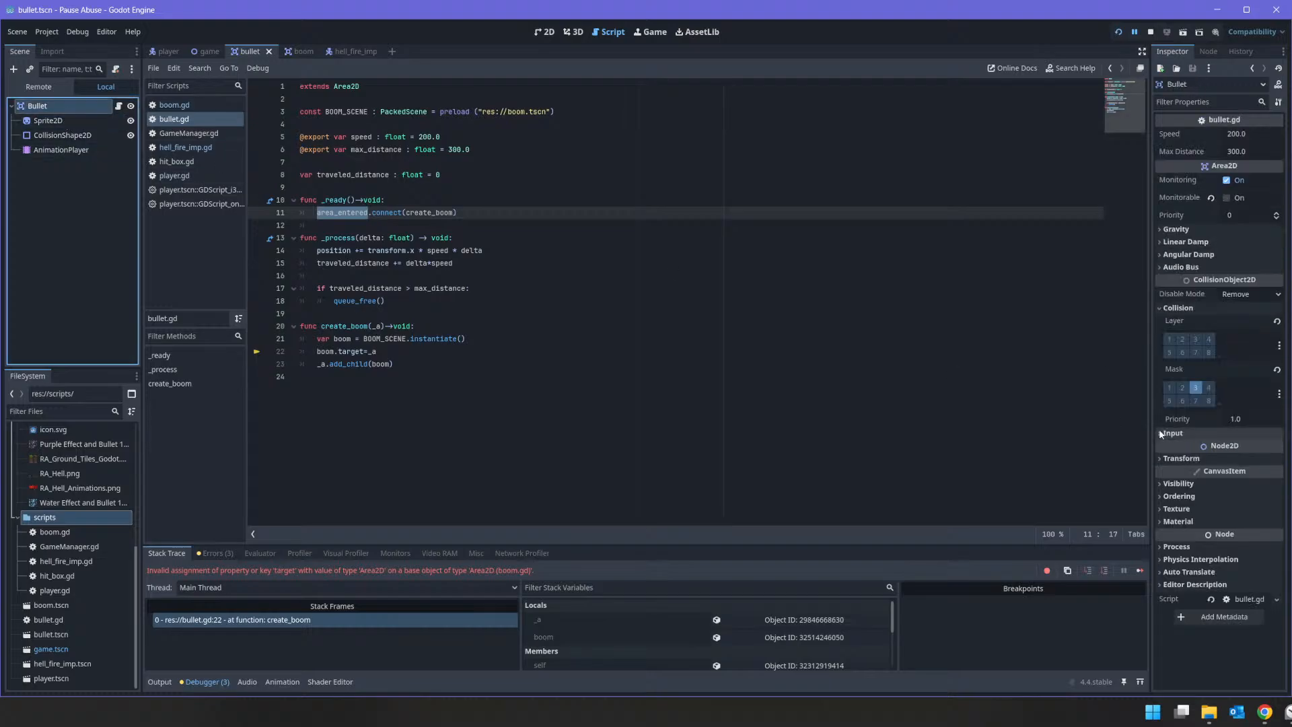
left_click(1195, 388)
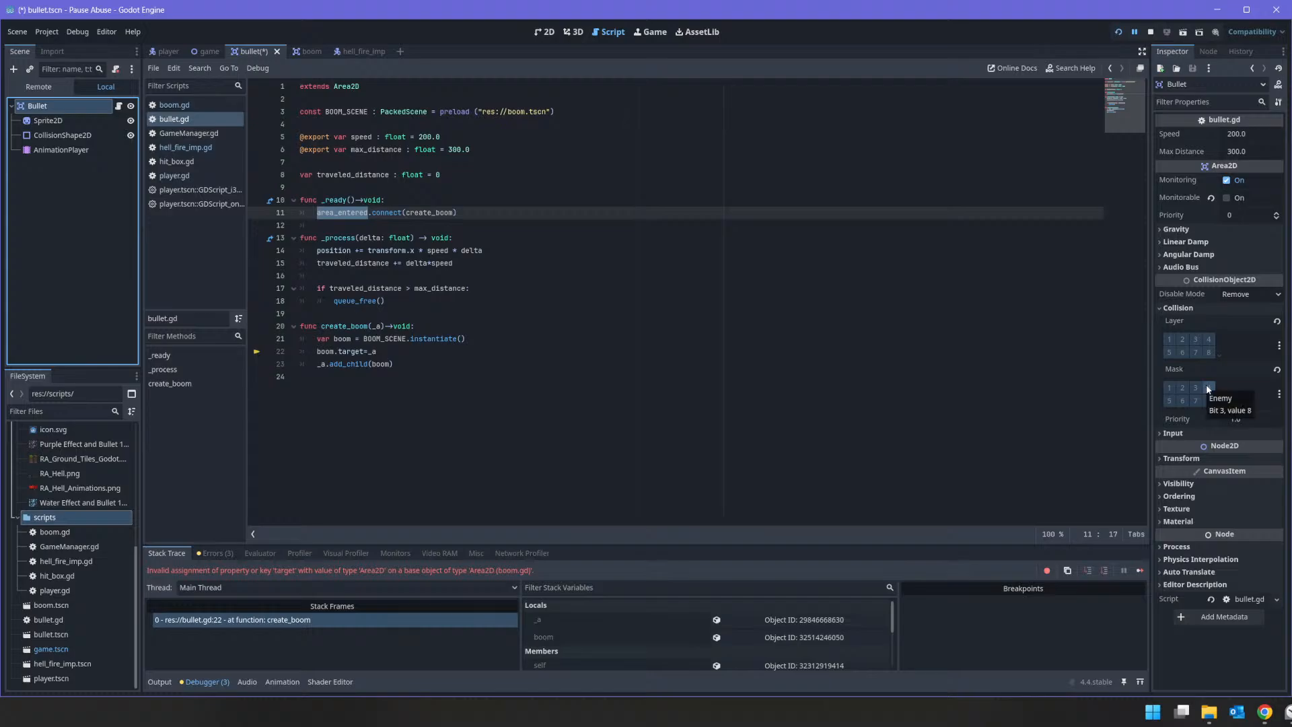
left_click(1208, 388)
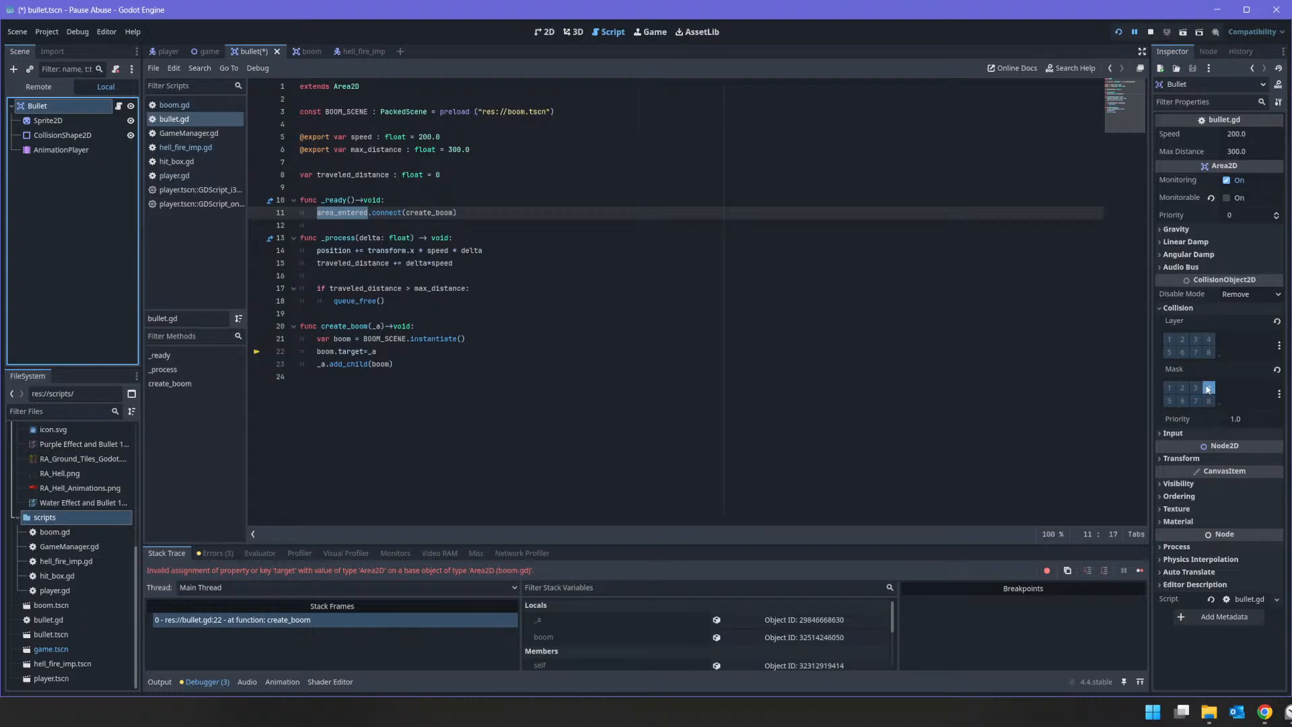
left_click(1118, 33)
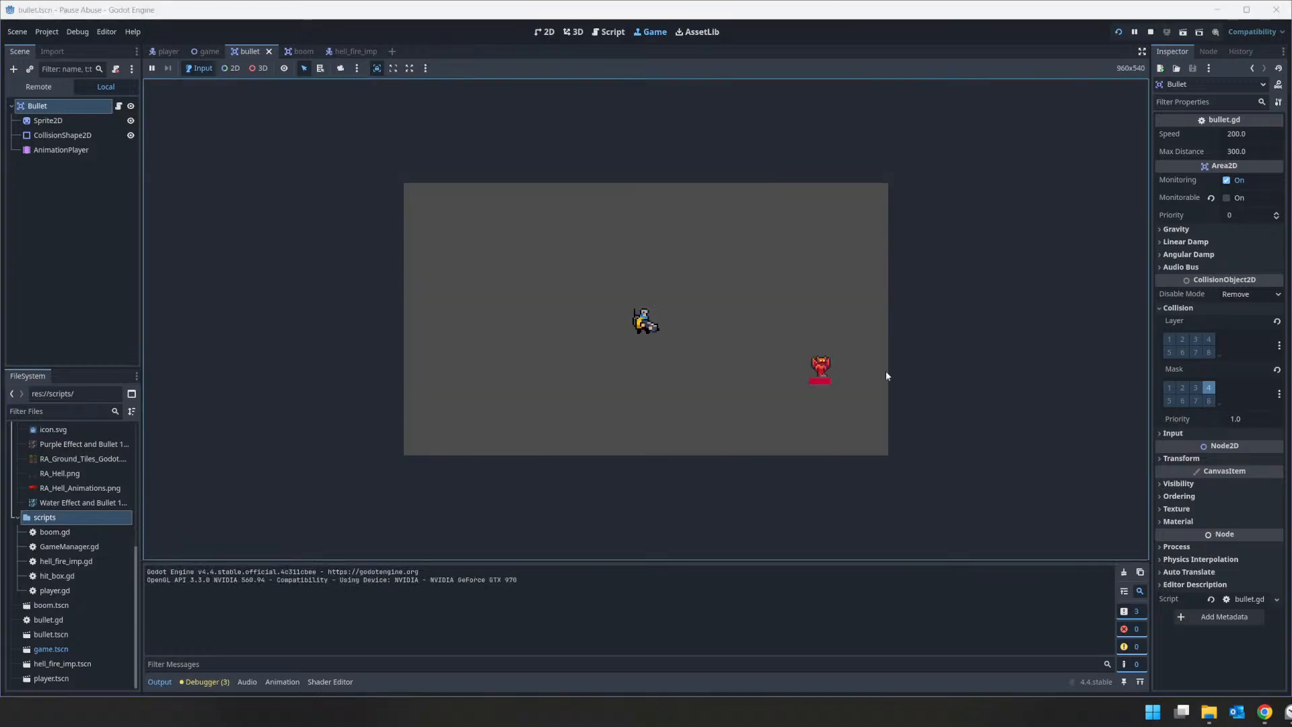
left_click(826, 366)
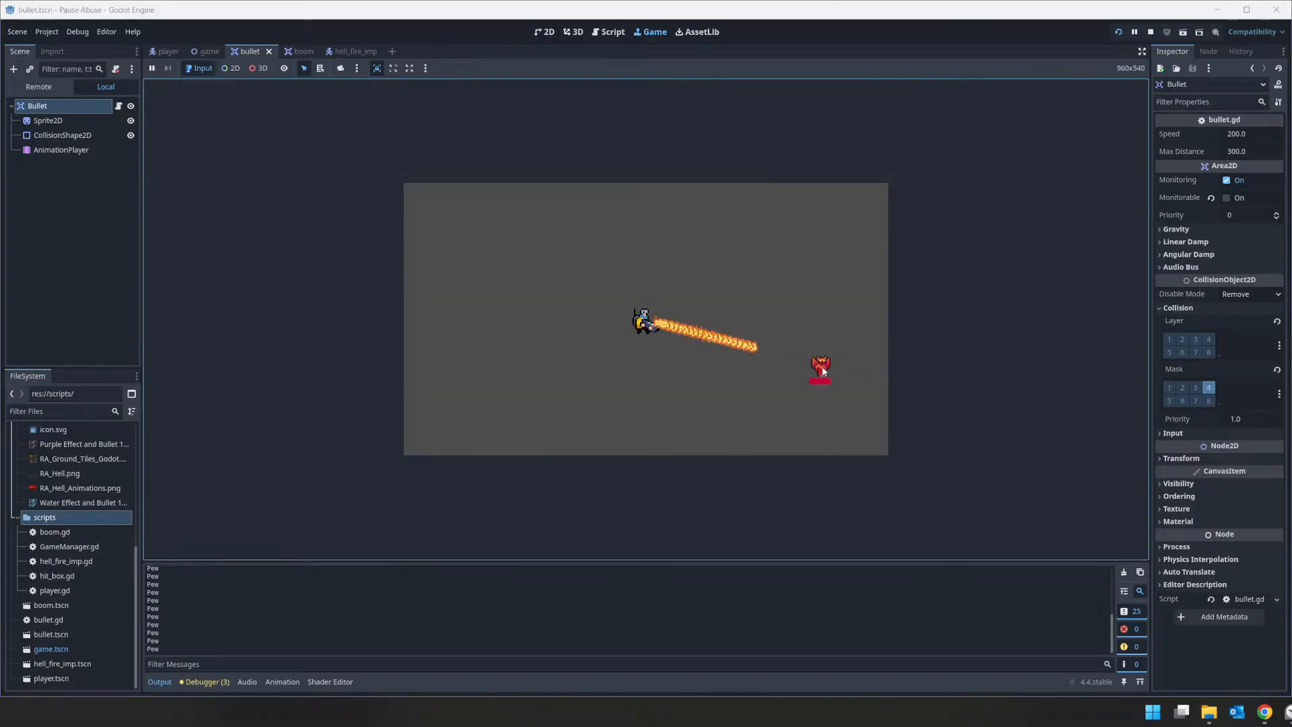
Step: In the imp scene, set the HellFire Imp root node's collision layer and mask both to 1 and 2
left_click(340, 50)
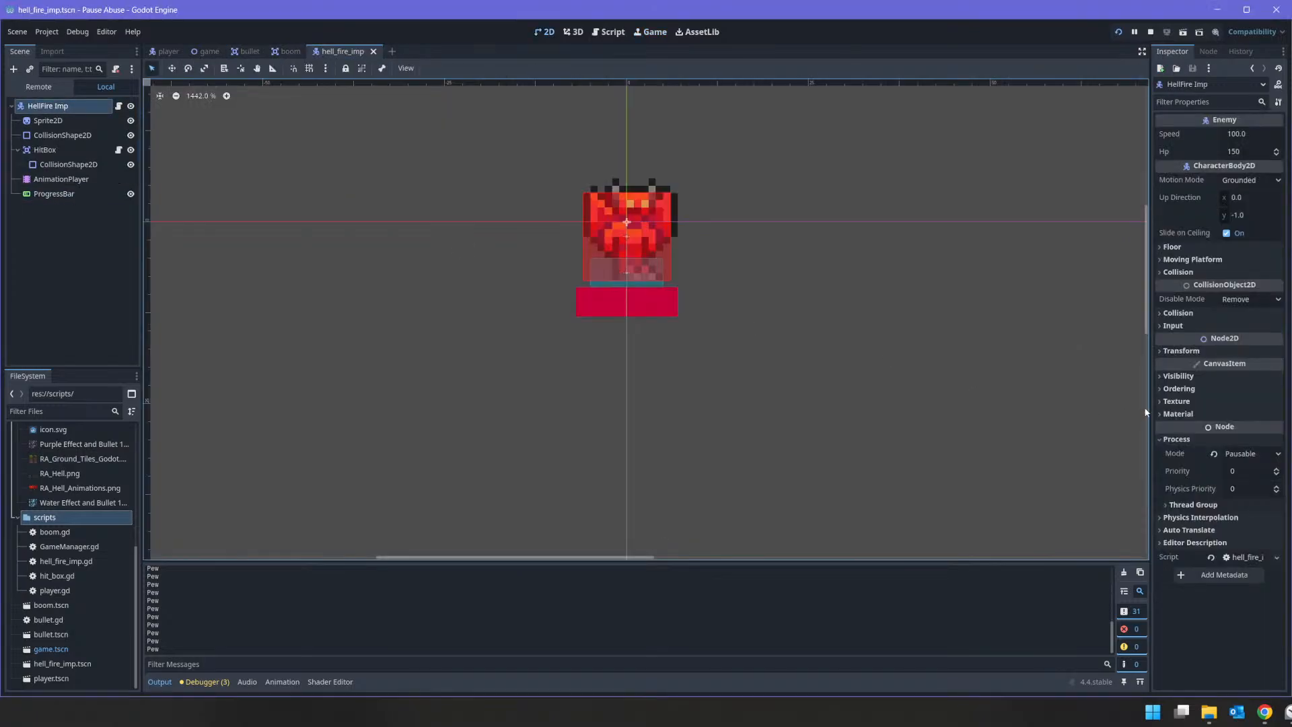
left_click(1177, 313)
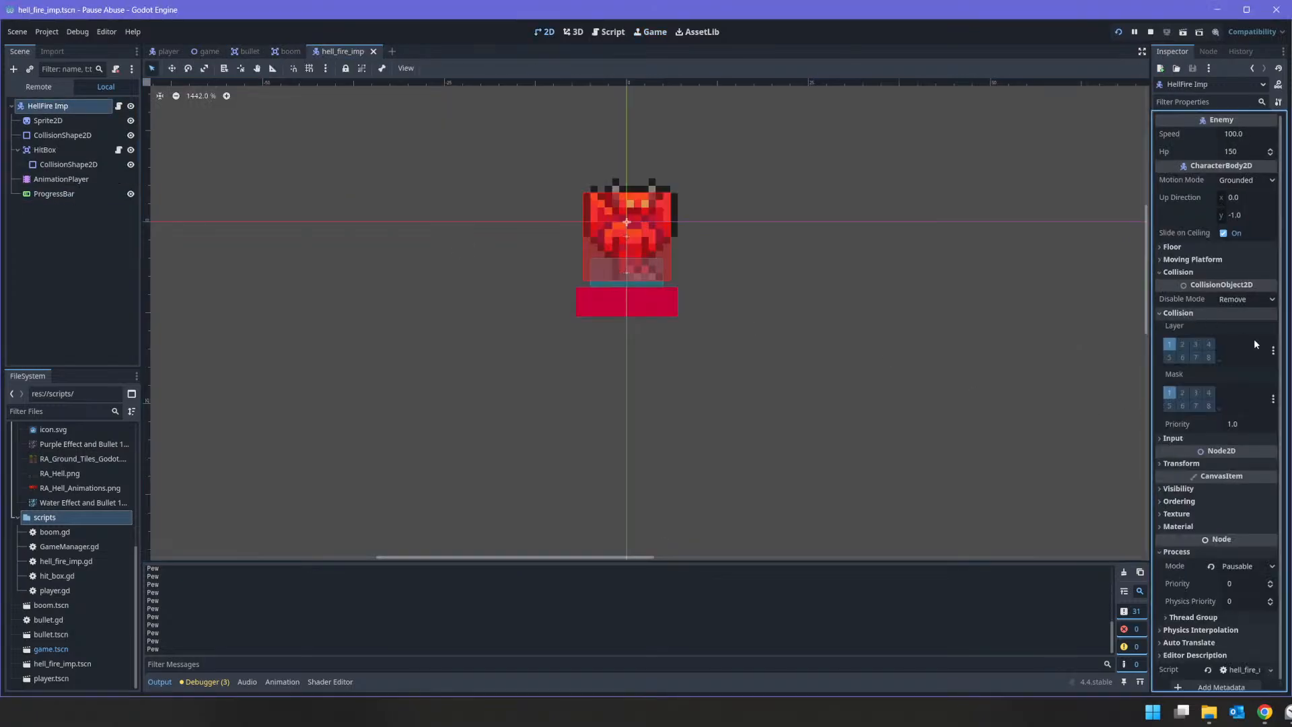
left_click(1209, 344)
left_click(1209, 392)
left_click(1169, 393)
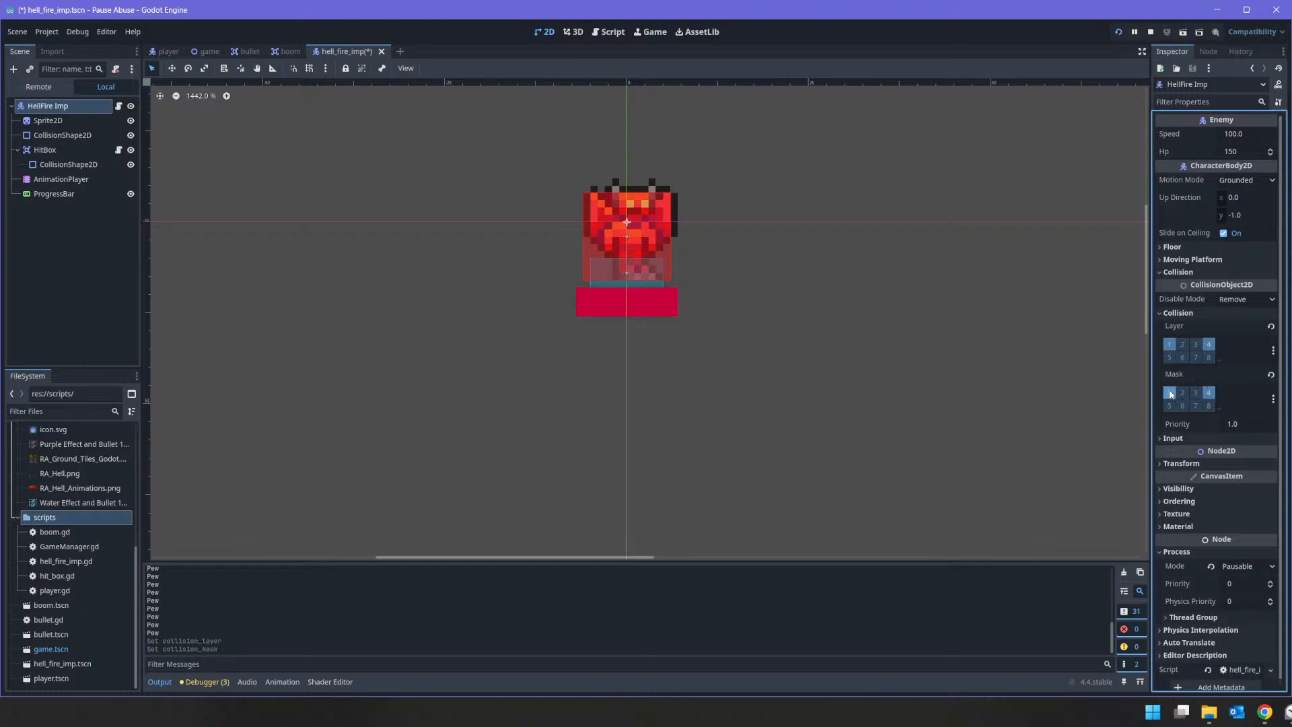
left_click(1169, 344)
left_click(1169, 344)
left_click(1169, 392)
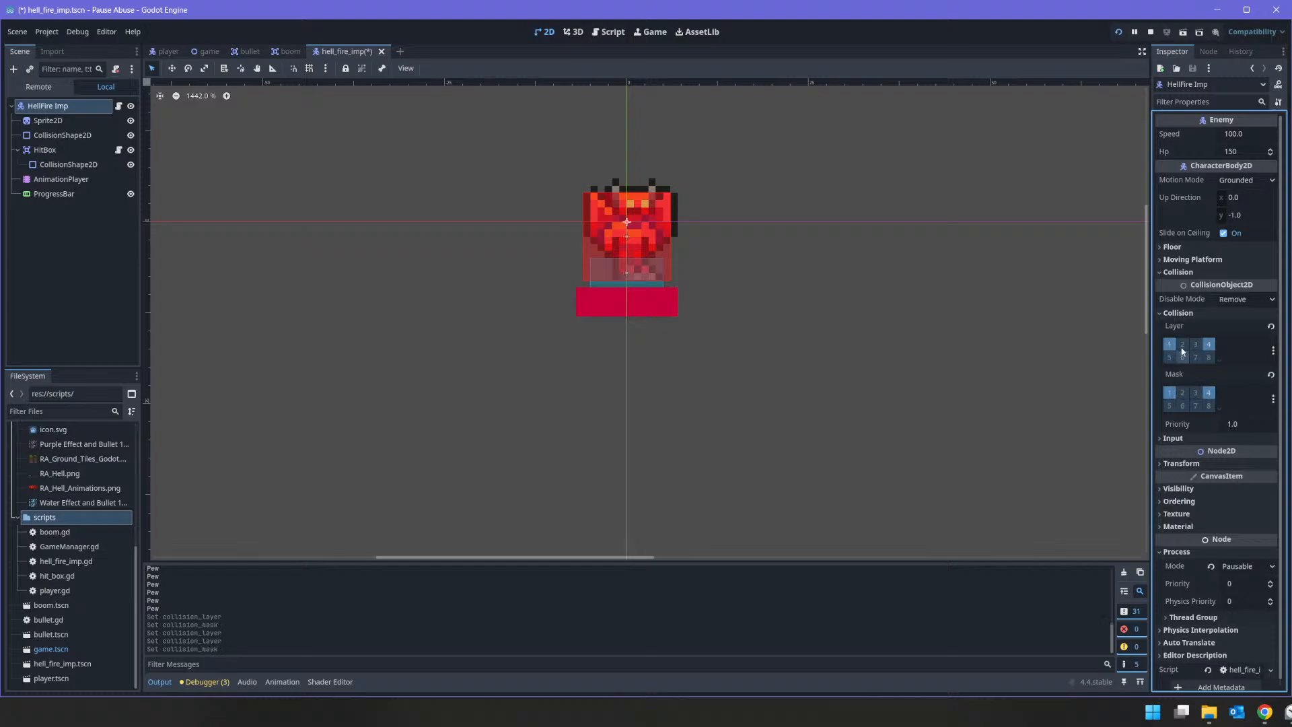
left_click(1182, 344)
left_click(1182, 392)
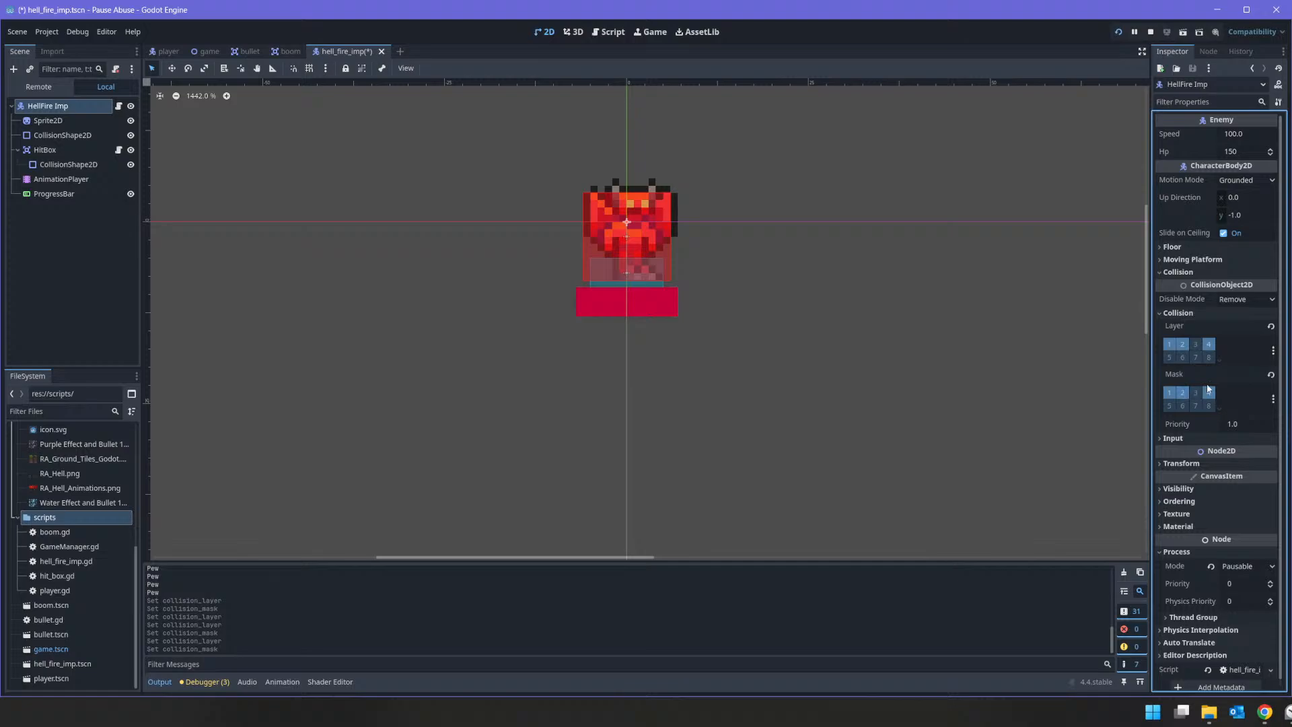
left_click(1208, 343)
left_click(1208, 393)
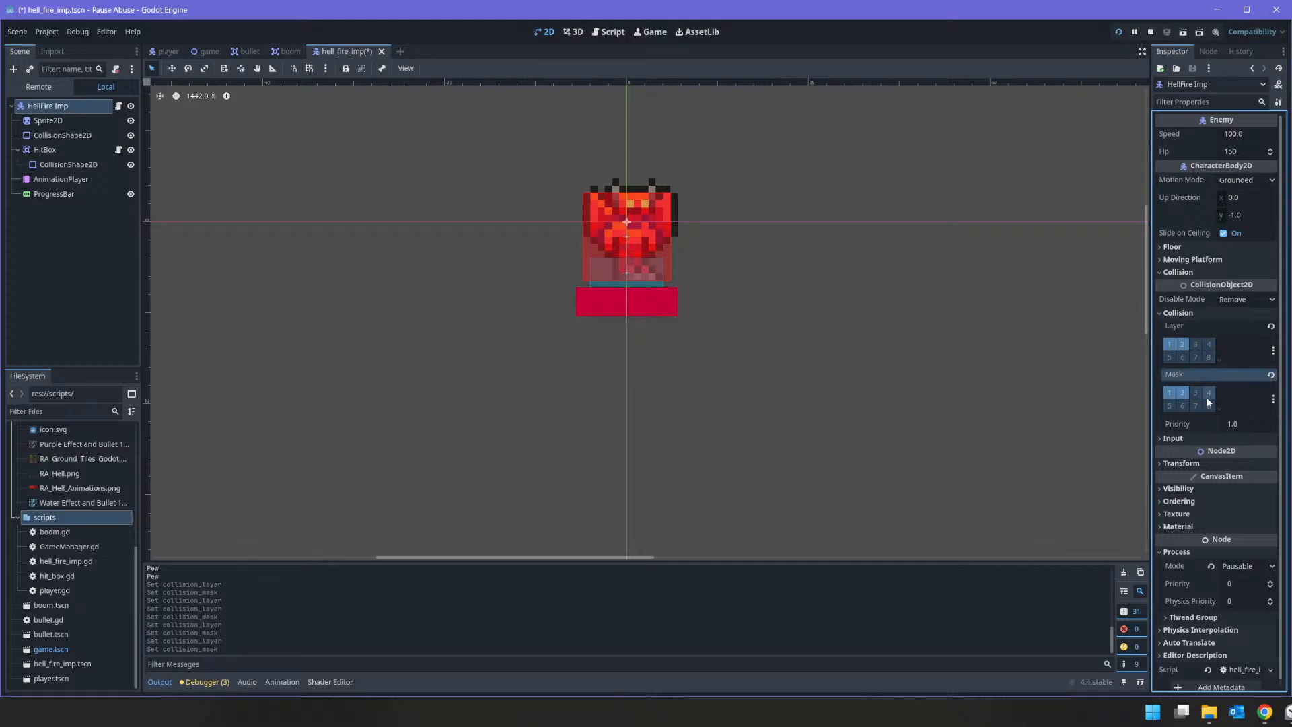
Step: Set the imp HitBox's collision layer and mask both to 4 only
left_click(86, 145)
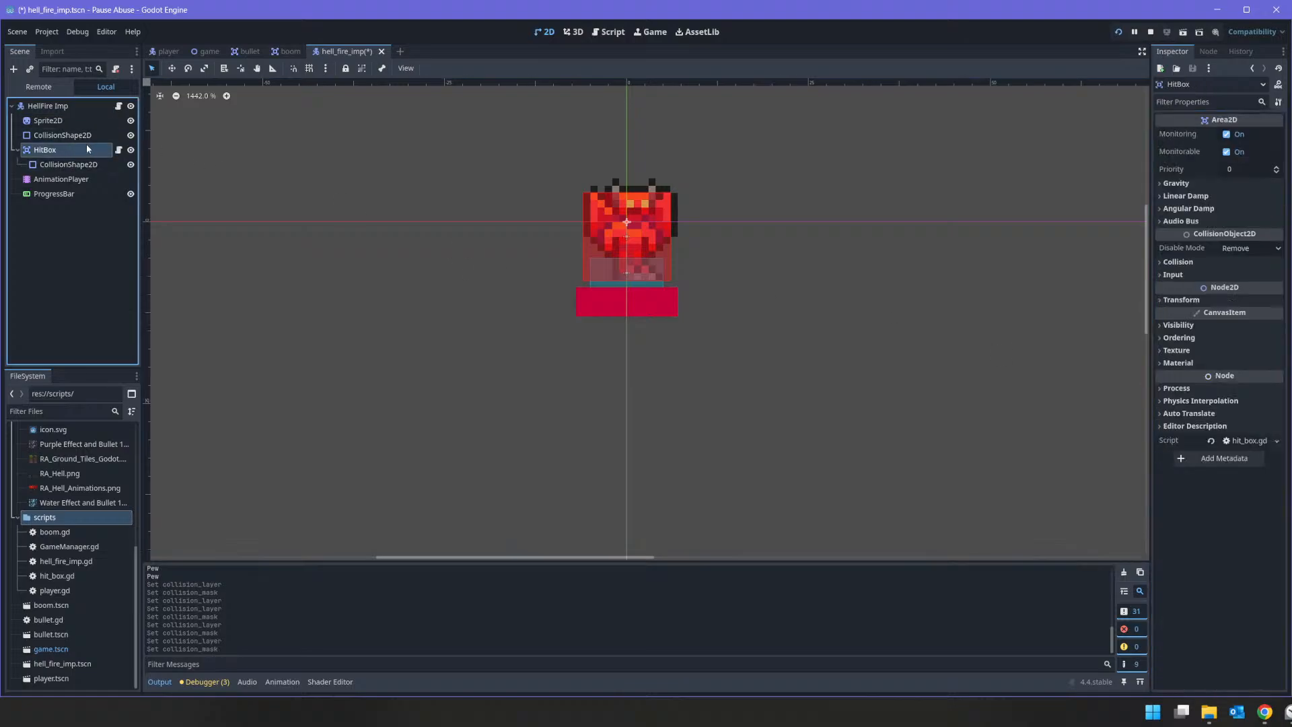
left_click(1204, 262)
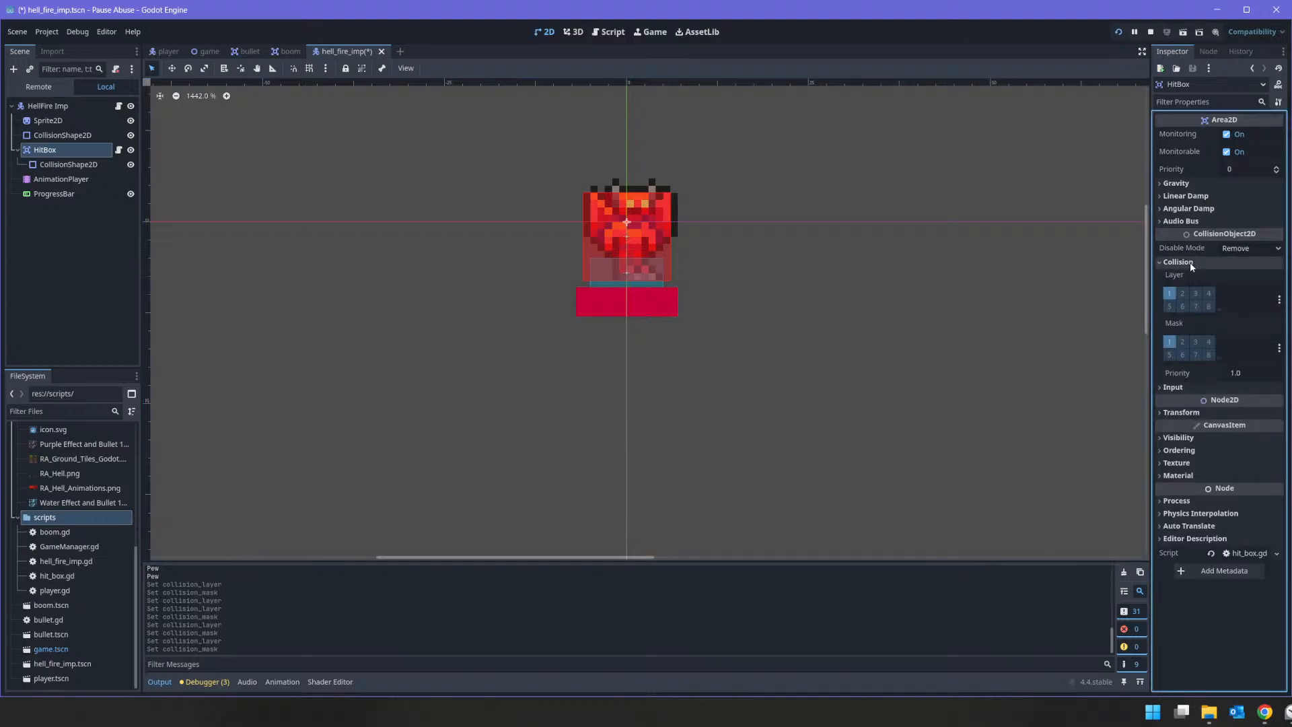
left_click(1208, 293)
left_click(1208, 342)
left_click(1169, 294)
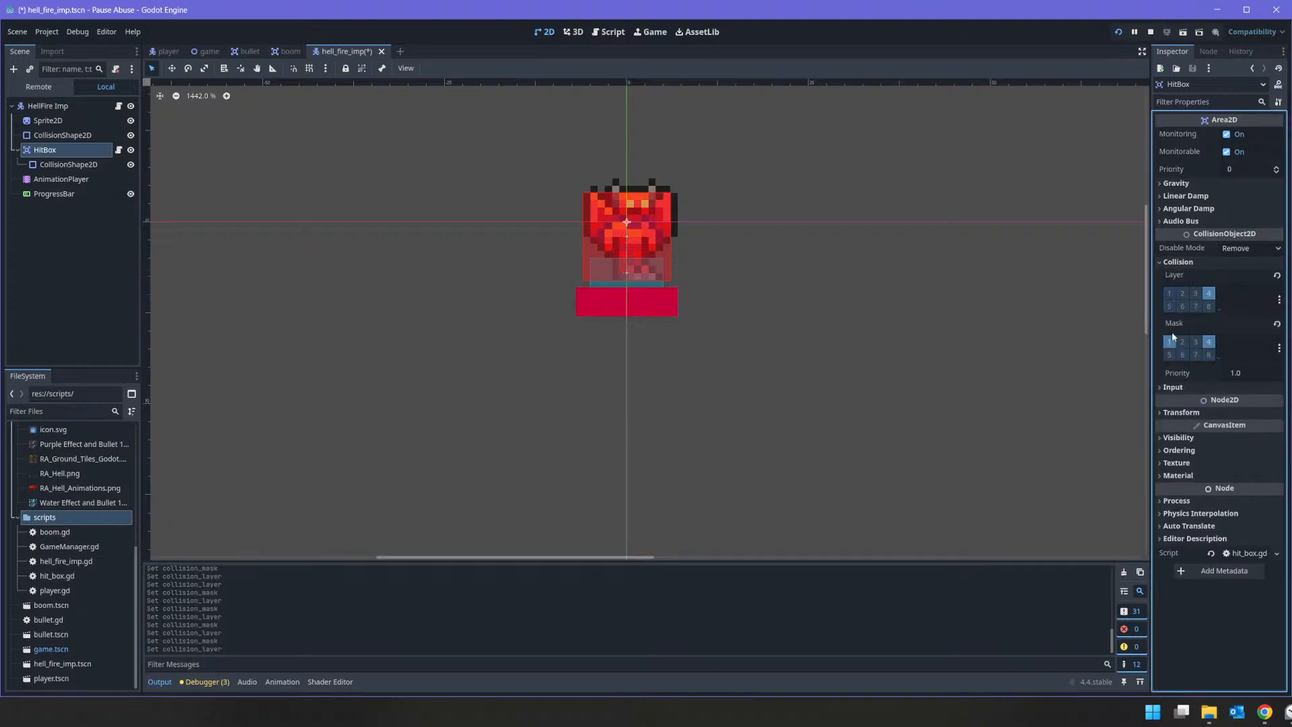
left_click(1170, 342)
Step: Rerun the game, fire bullets at the imp to test the hits, and stop the game
left_click(1119, 33)
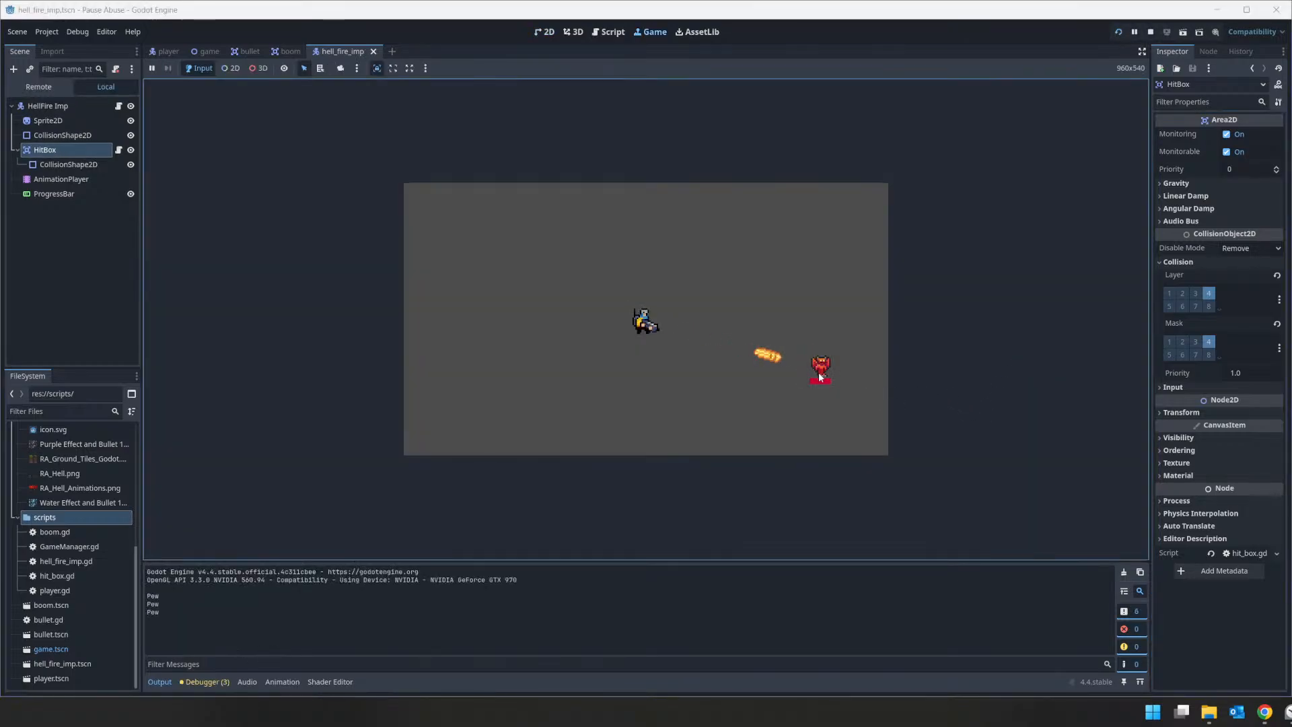
left_click(819, 373)
left_click(825, 364)
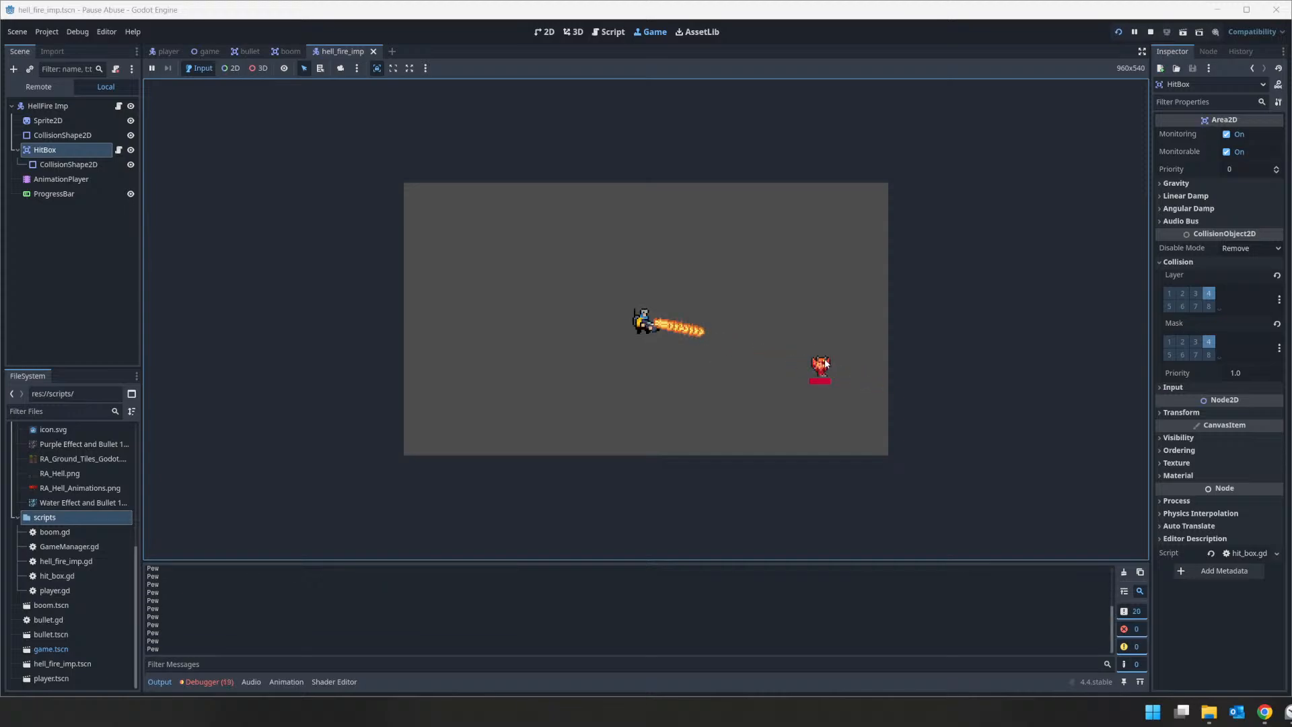
left_click_drag(825, 364, 826, 365)
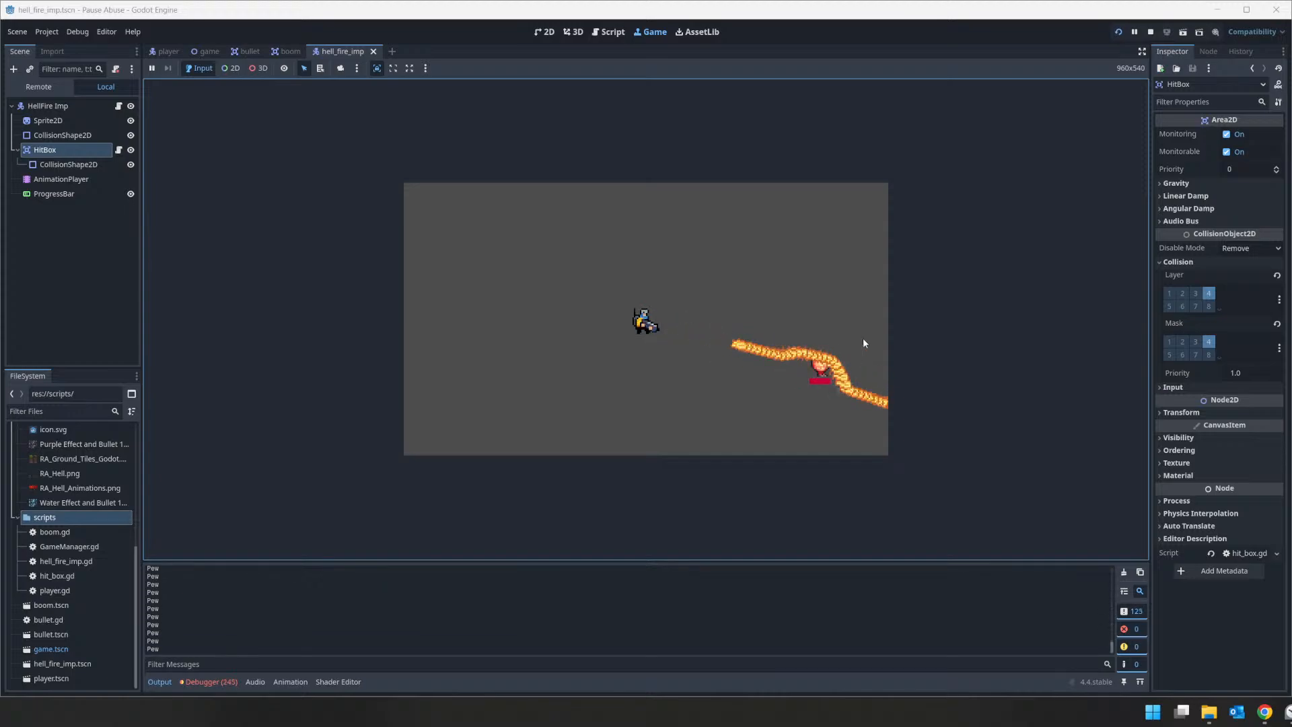
left_click(1151, 32)
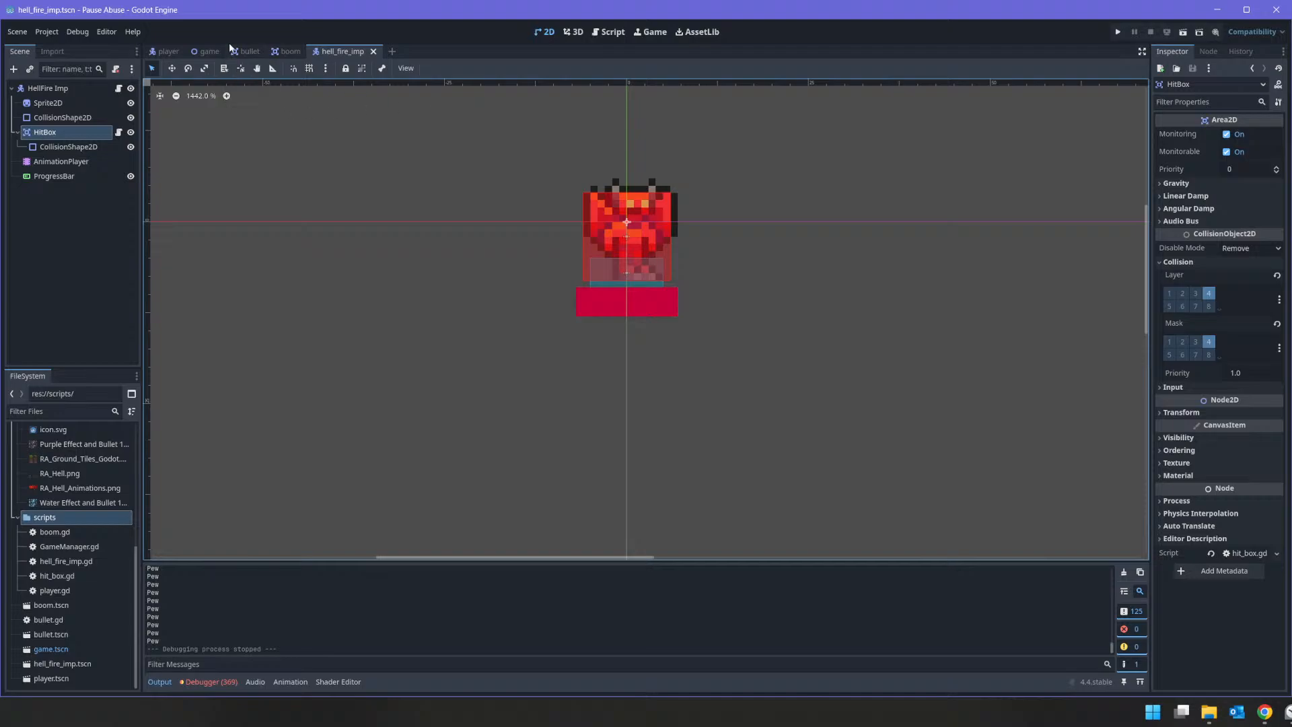
Step: Append queue_free() to the end of create_boom in bullet.gd and run the game to test shooting the imp
left_click(246, 51)
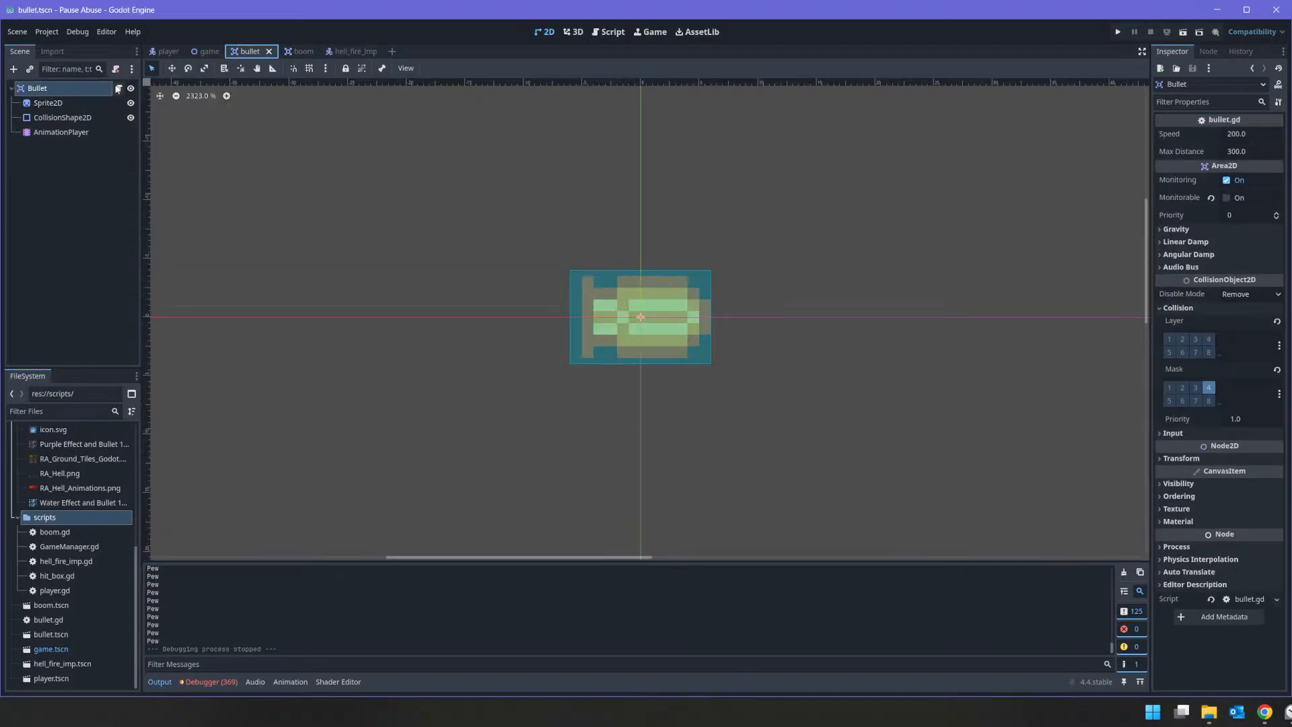
left_click(119, 88)
left_click(422, 369)
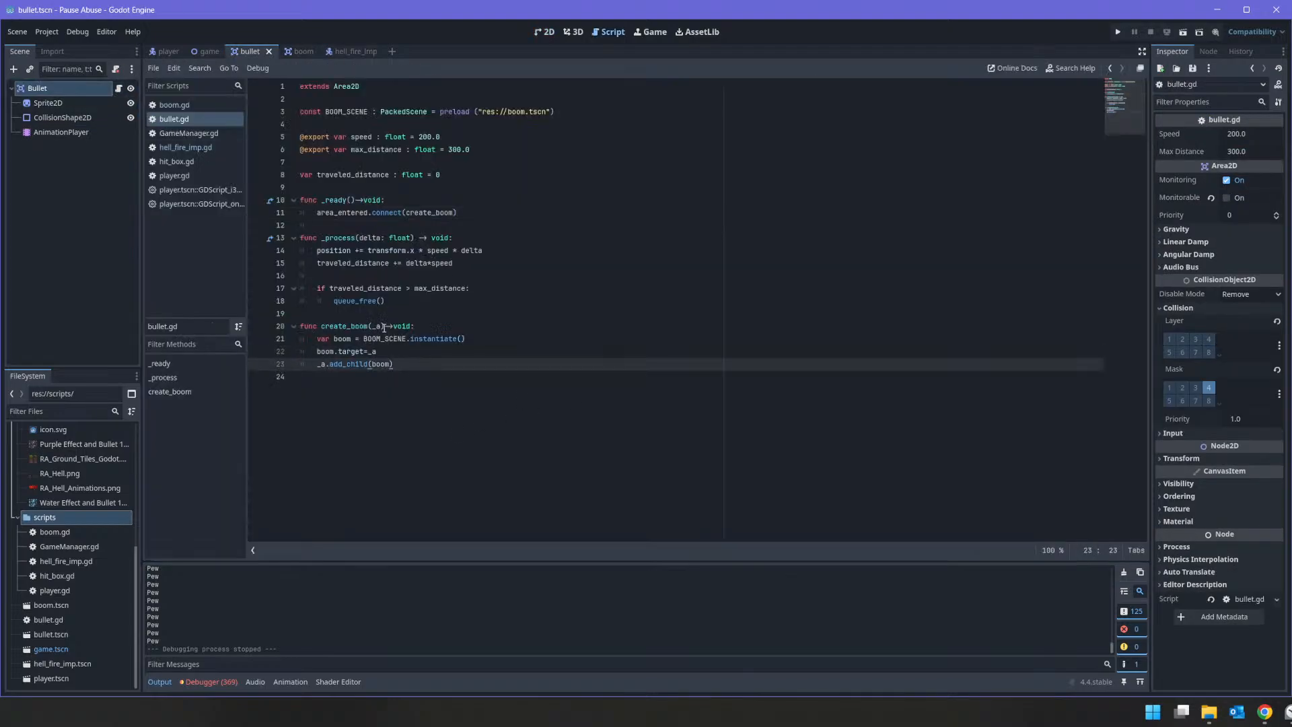
key("Return")
type("que")
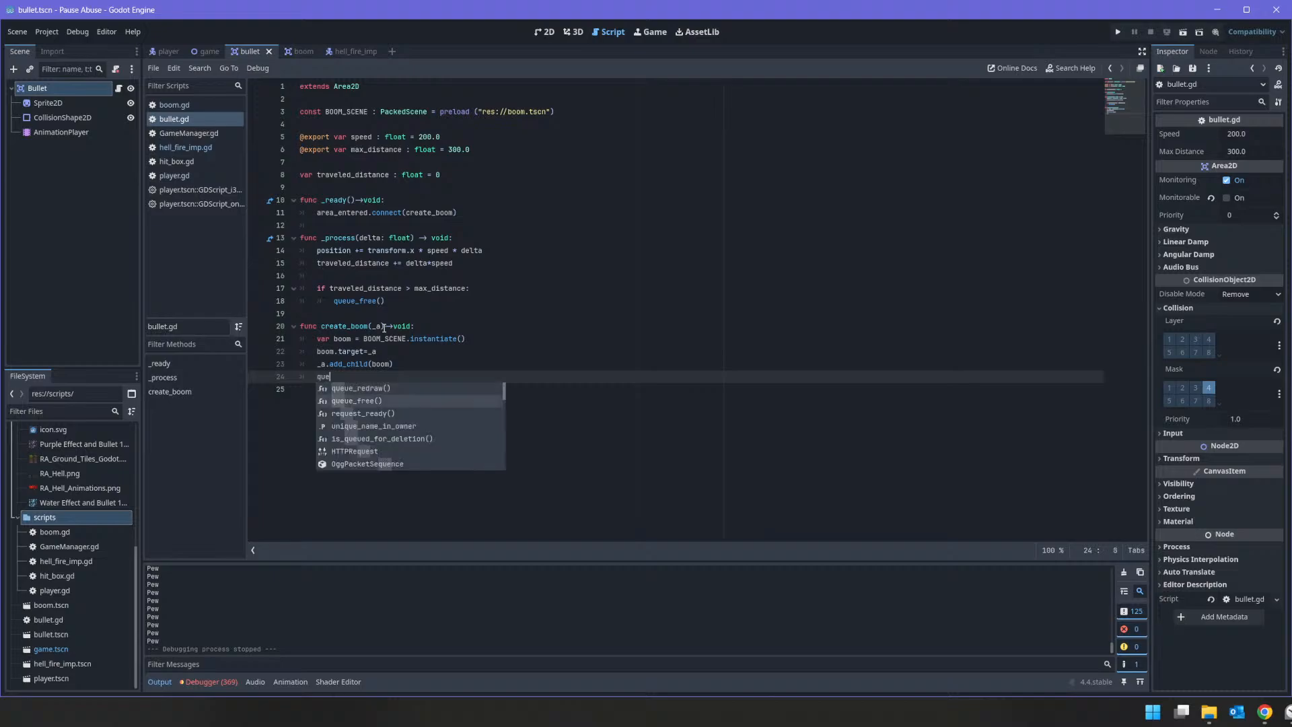
key("Return")
left_click(1118, 32)
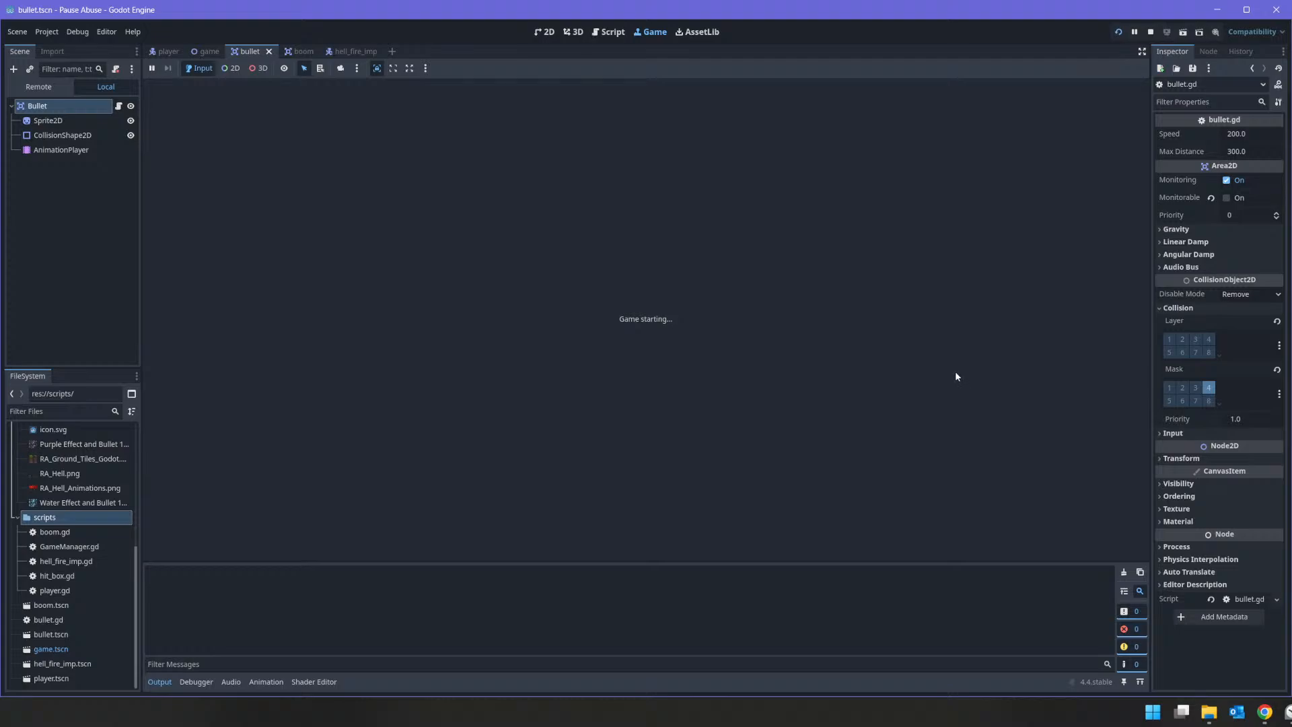
mouse_move(816, 360)
left_mouse_down()
mouse_move(827, 386)
mouse_move(809, 378)
mouse_move(826, 373)
mouse_move(828, 343)
left_mouse_up()
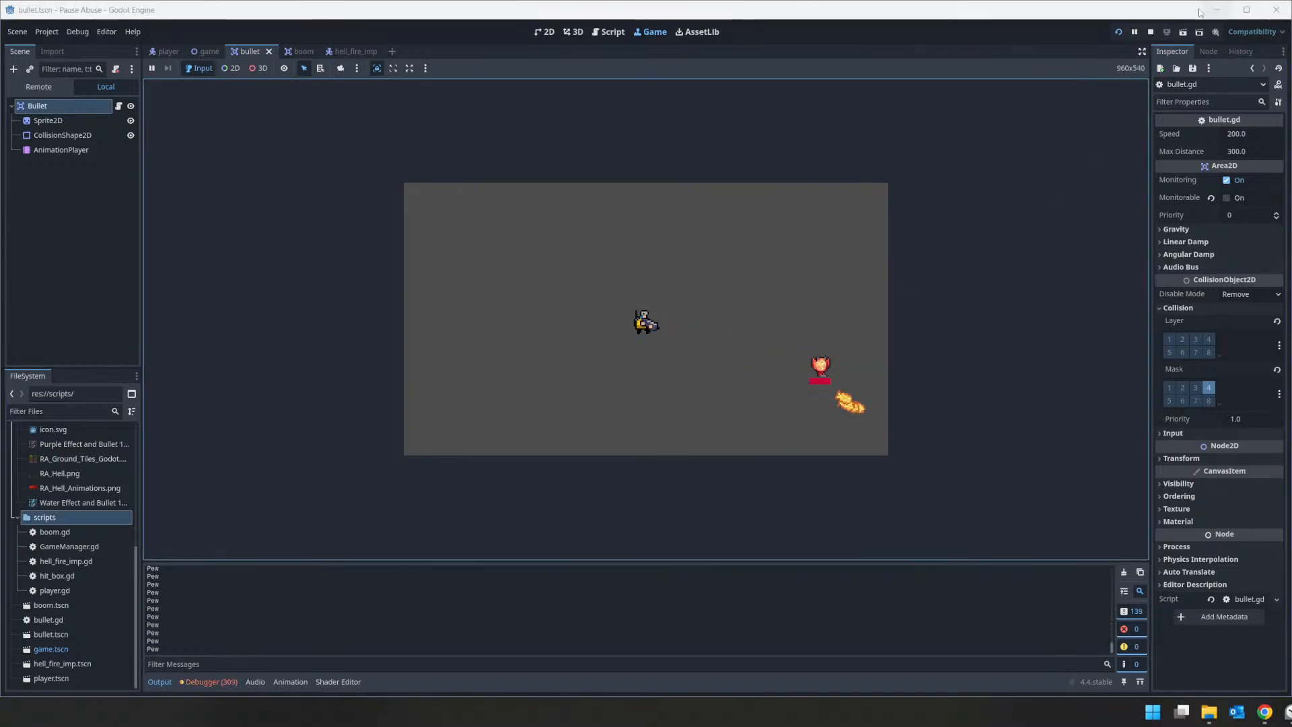
Step: Stop the game and add a Timer node as a child of the Player root in the player scene
left_click(1150, 33)
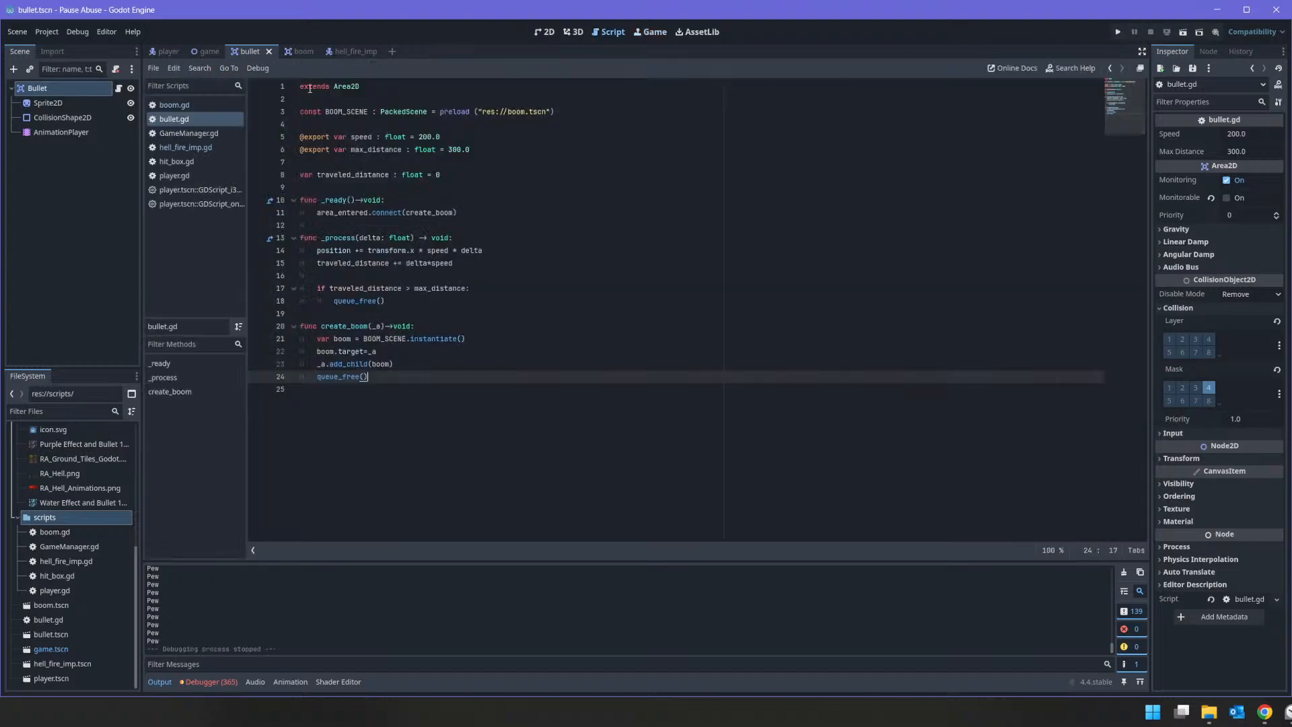
left_click(165, 51)
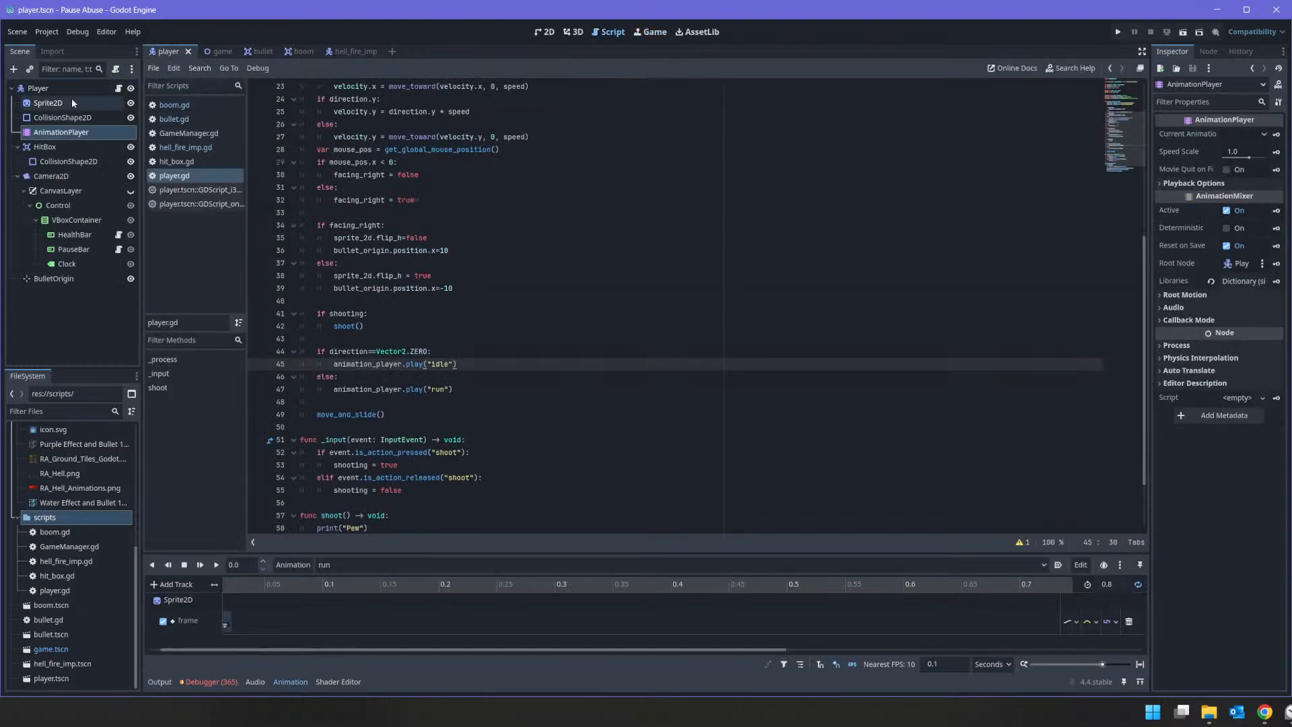
right_click(20, 94)
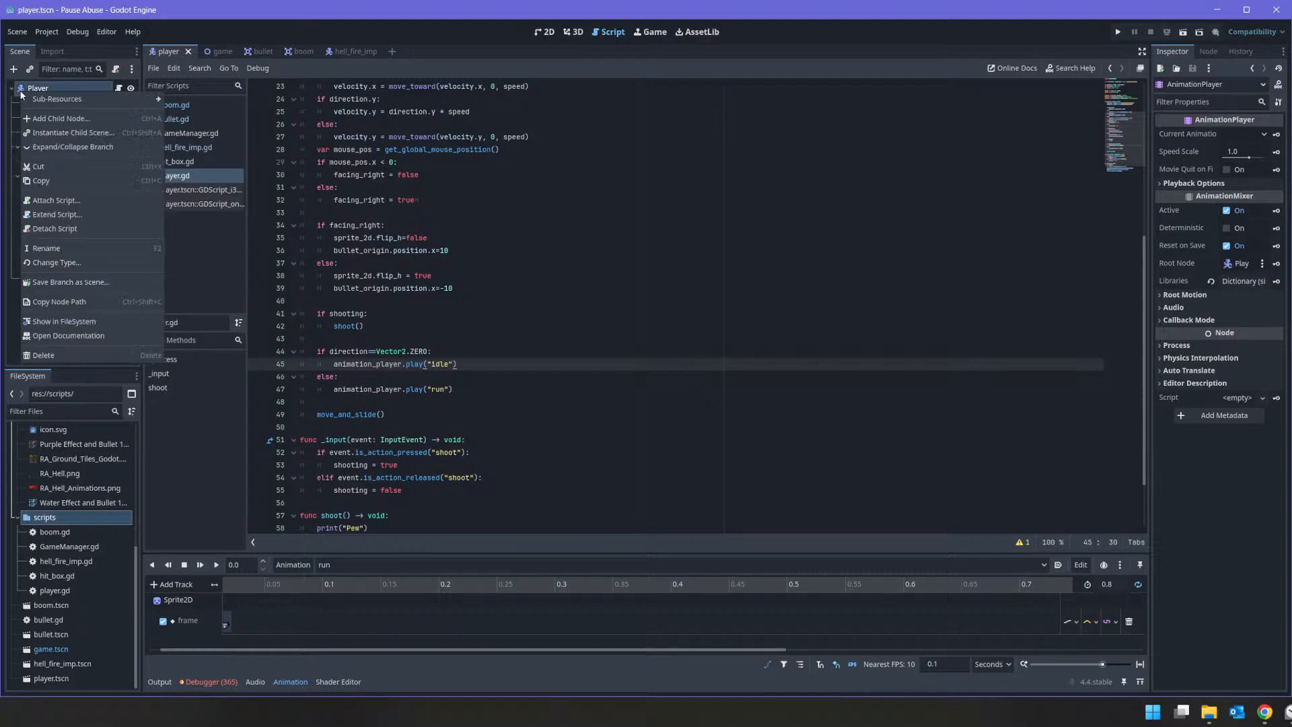
left_click(30, 108)
type("timer")
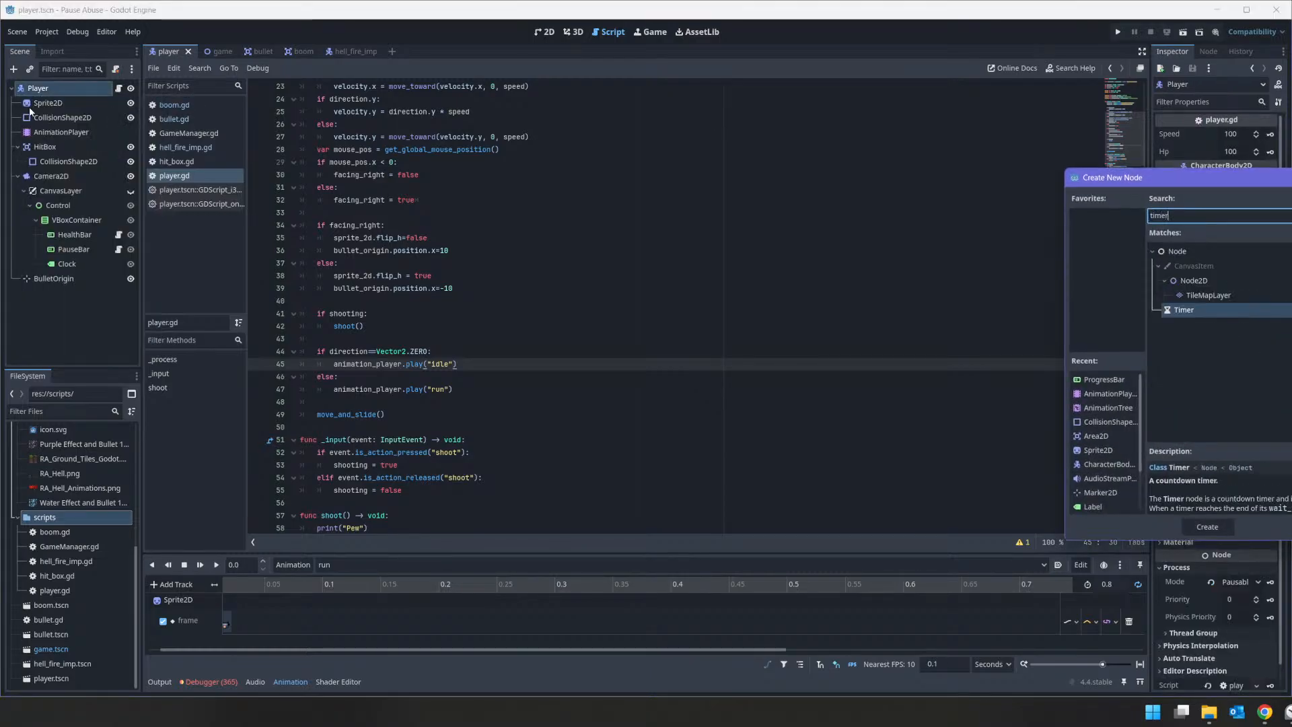
key("Return")
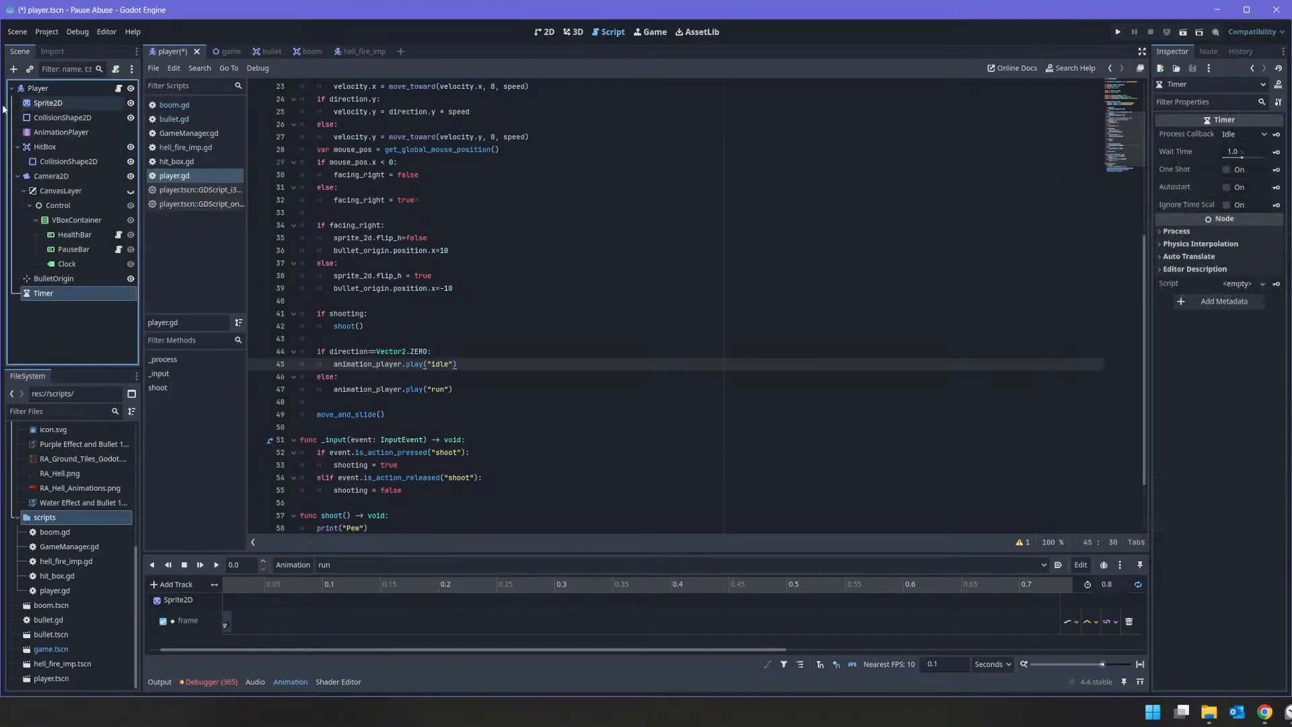
Step: Rename the new Timer node as ShotTimer
double_click(54, 293)
type("Shot_")
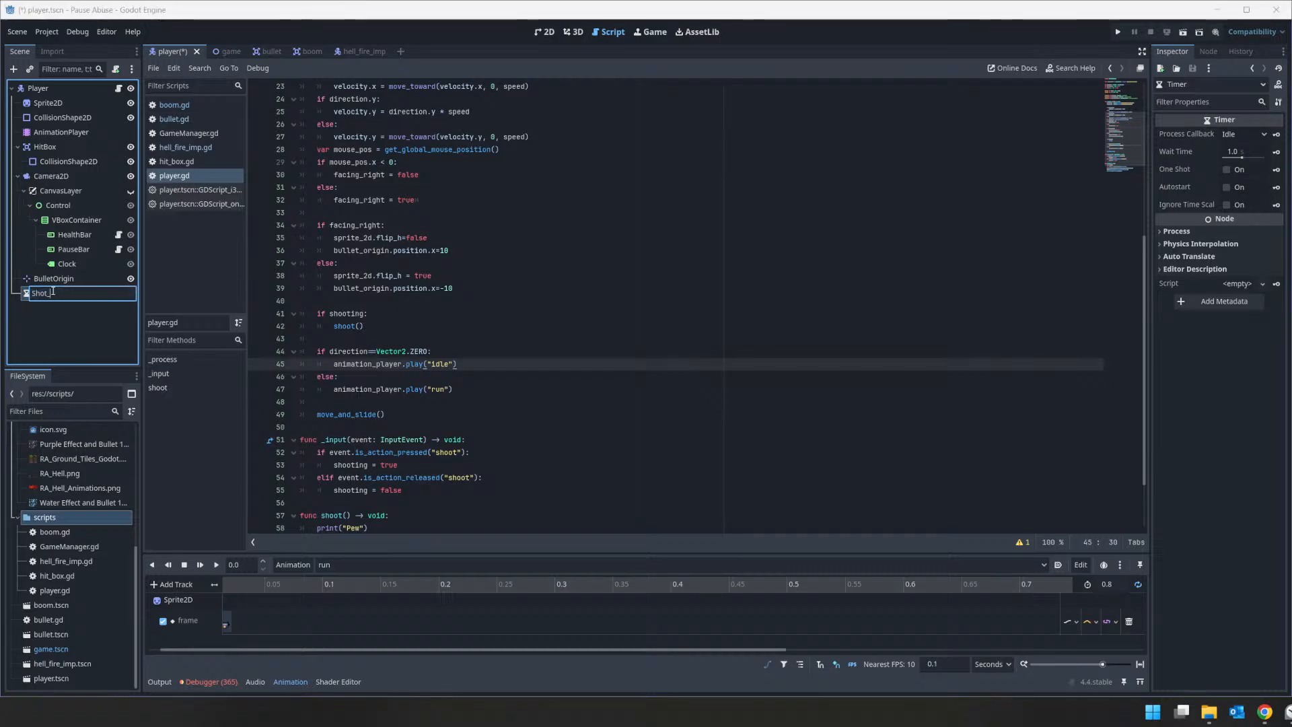
key("BackSpace")
key("BackSpace")
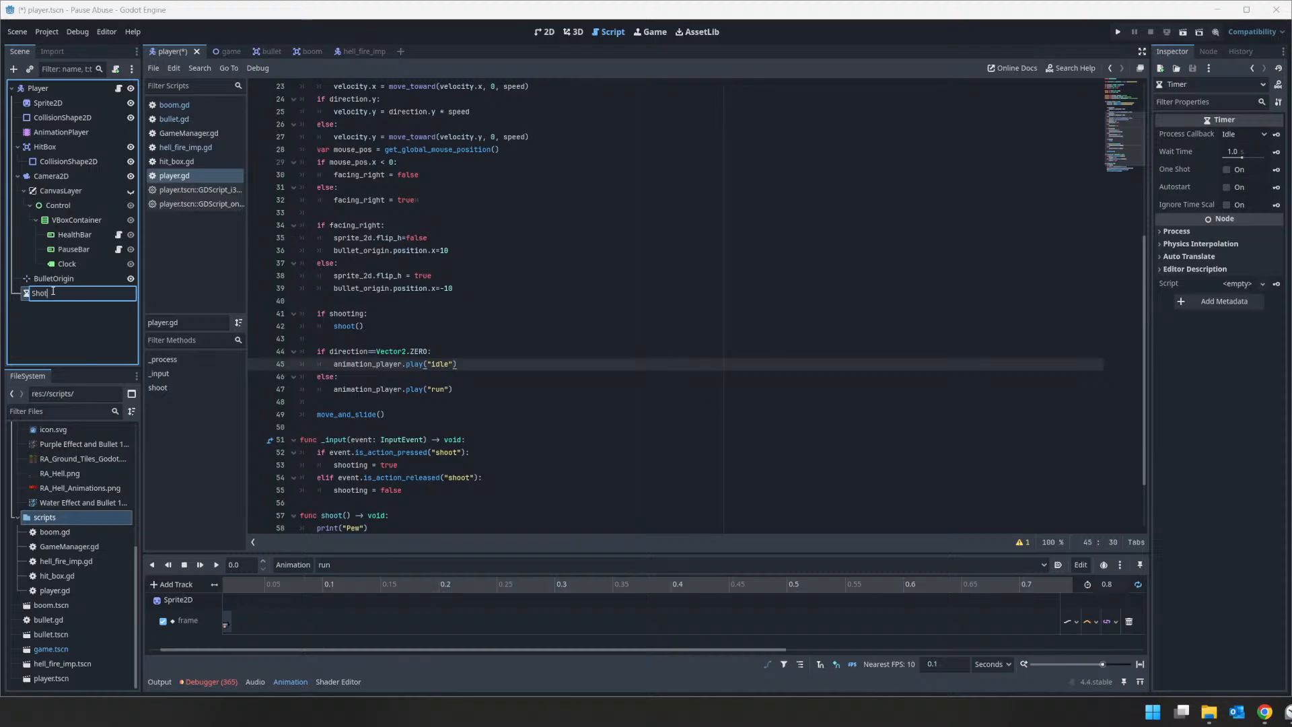
type("tTimer")
key("Return")
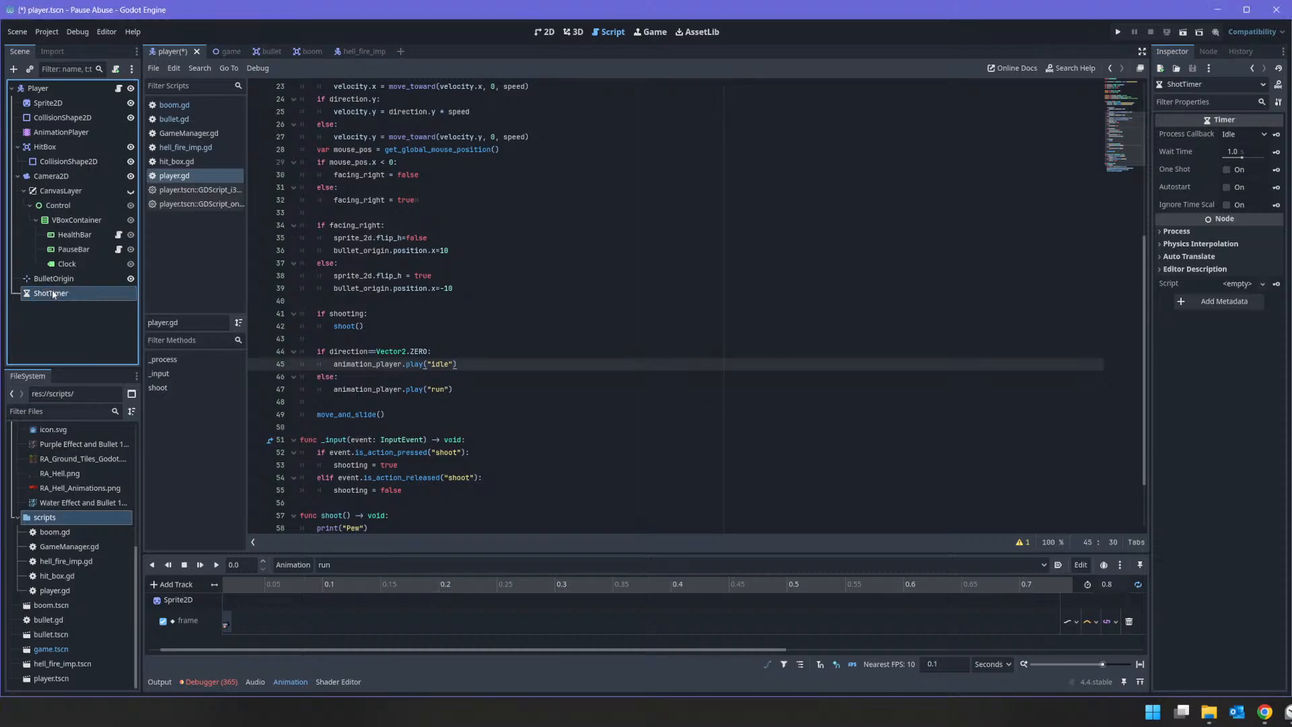
scroll(350, 202, "up", 7)
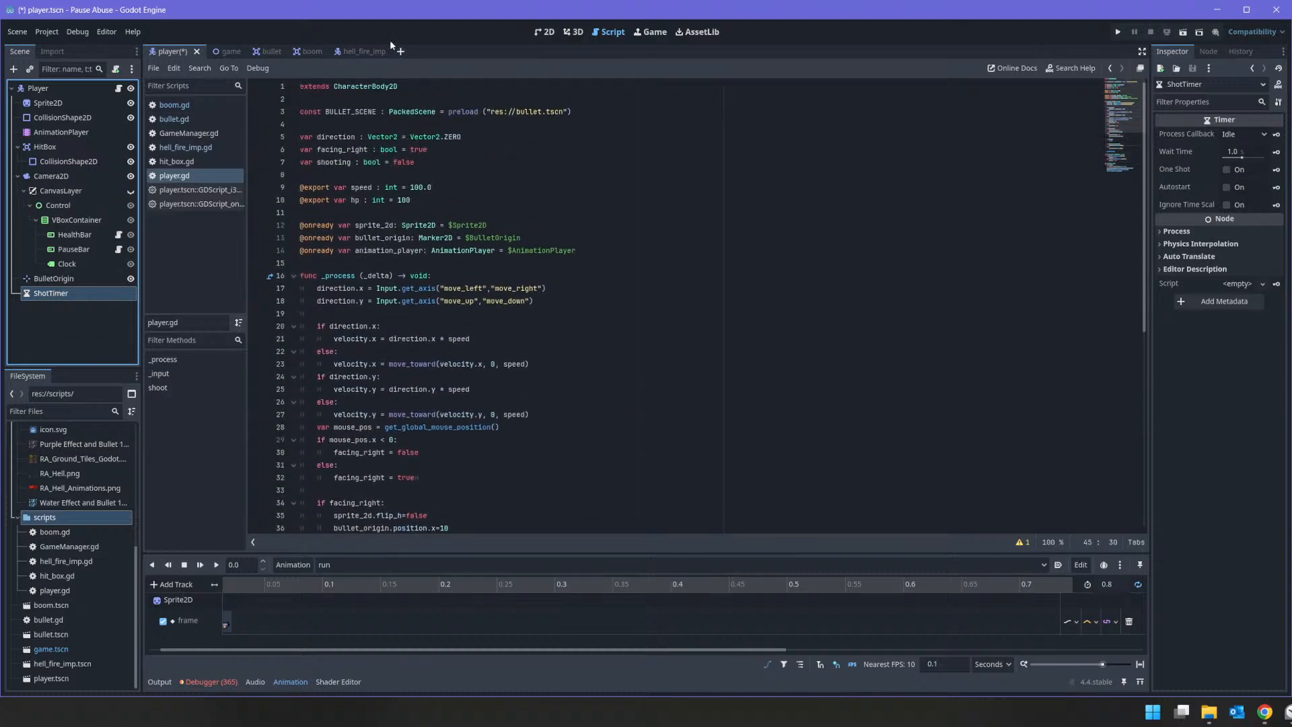
left_click_drag(77, 293, 369, 263, "ctrl")
left_click(365, 263)
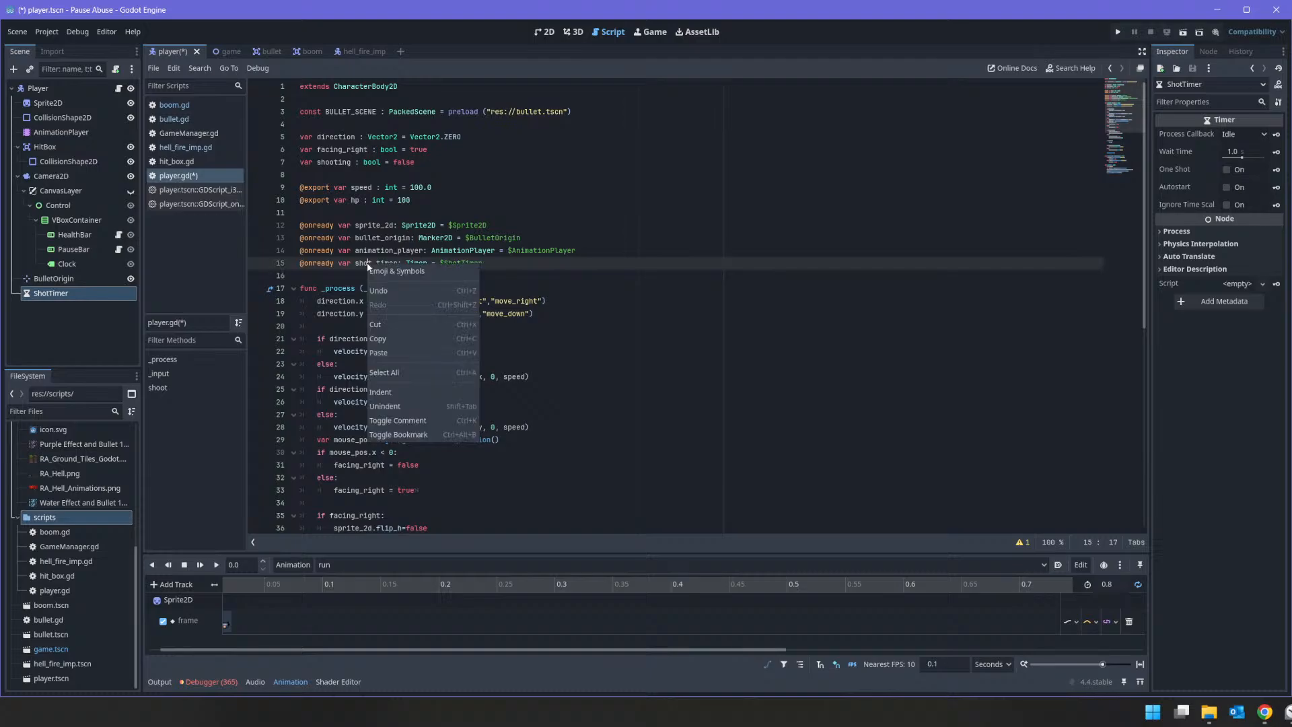
double_click(365, 263)
right_click(367, 262)
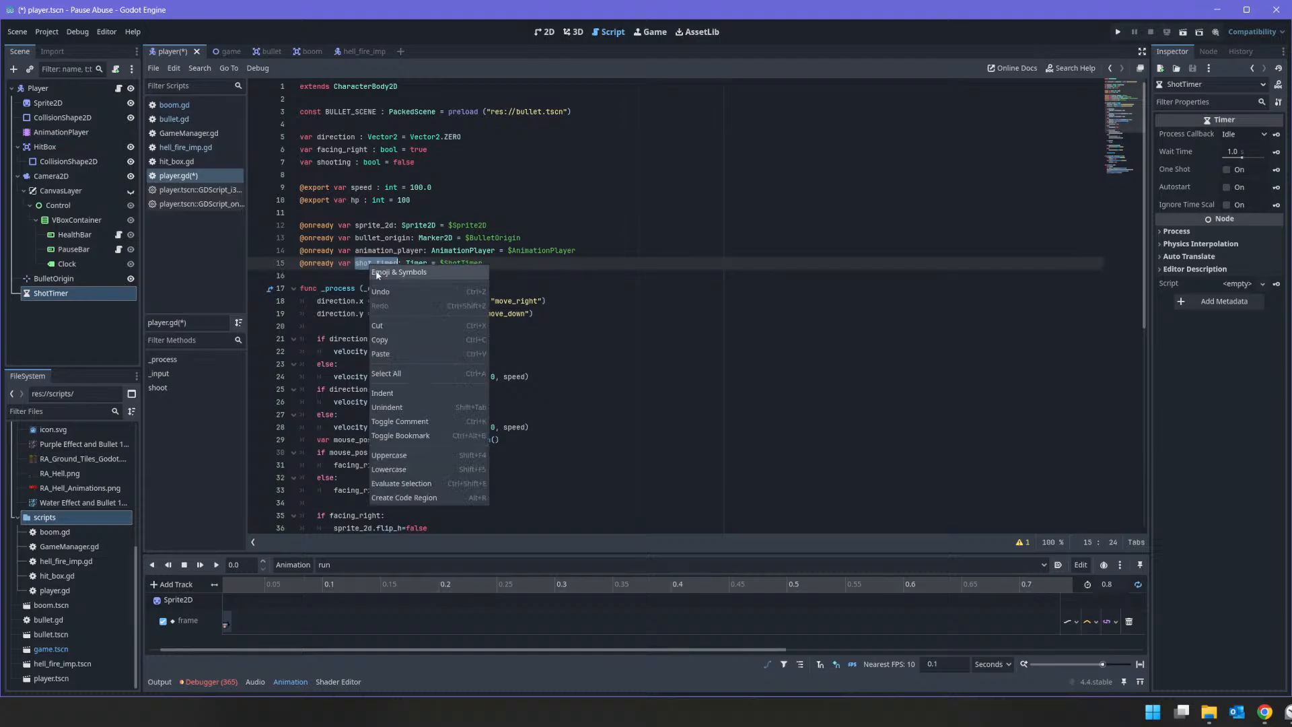
left_click(373, 342)
Step: Insert the condition if shot_timer.is_stopped(): as the first line of the shoot() function
scroll(465, 369, "down", 1)
scroll(465, 369, "down", 9)
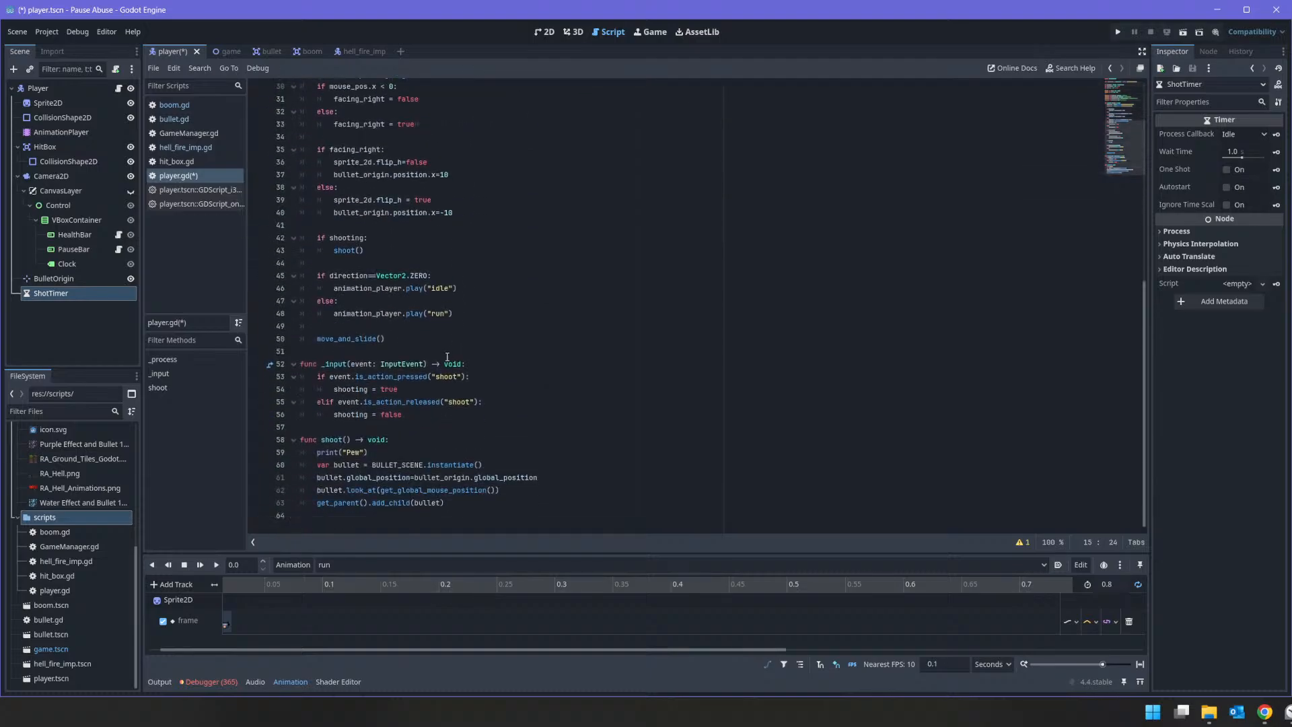
left_click(307, 453)
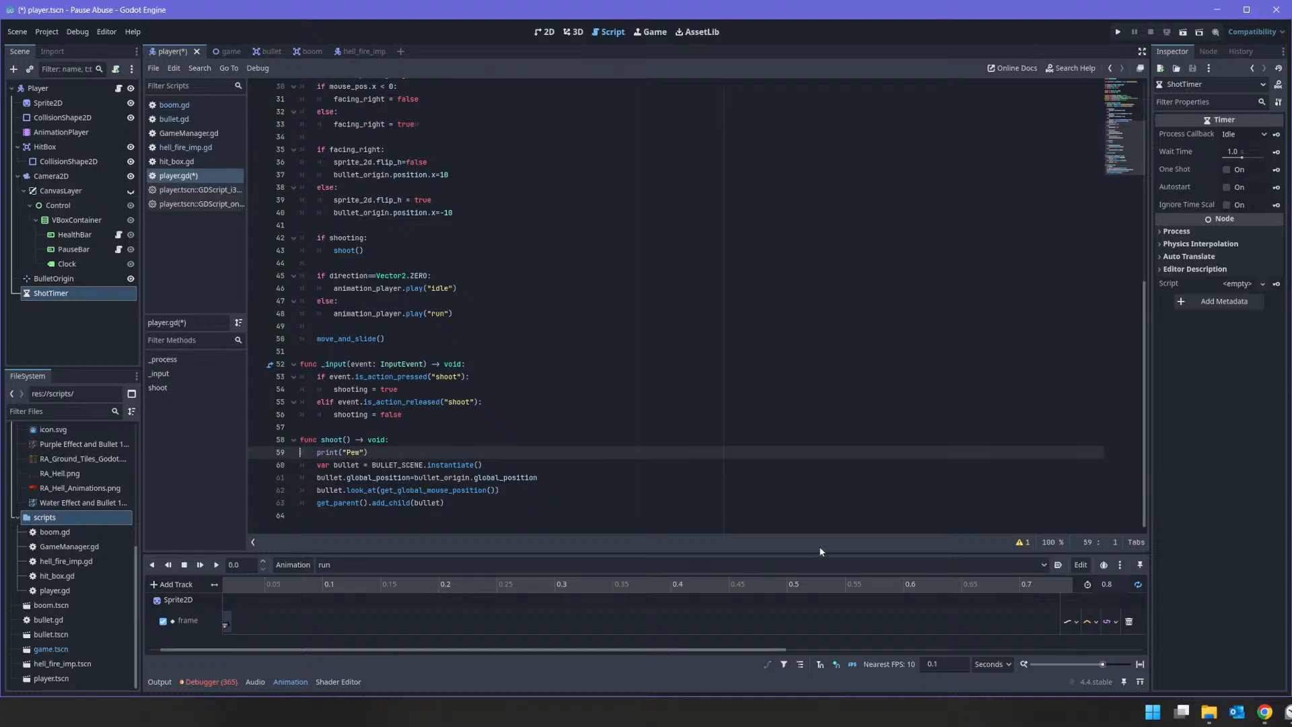
key("Return")
key("Up")
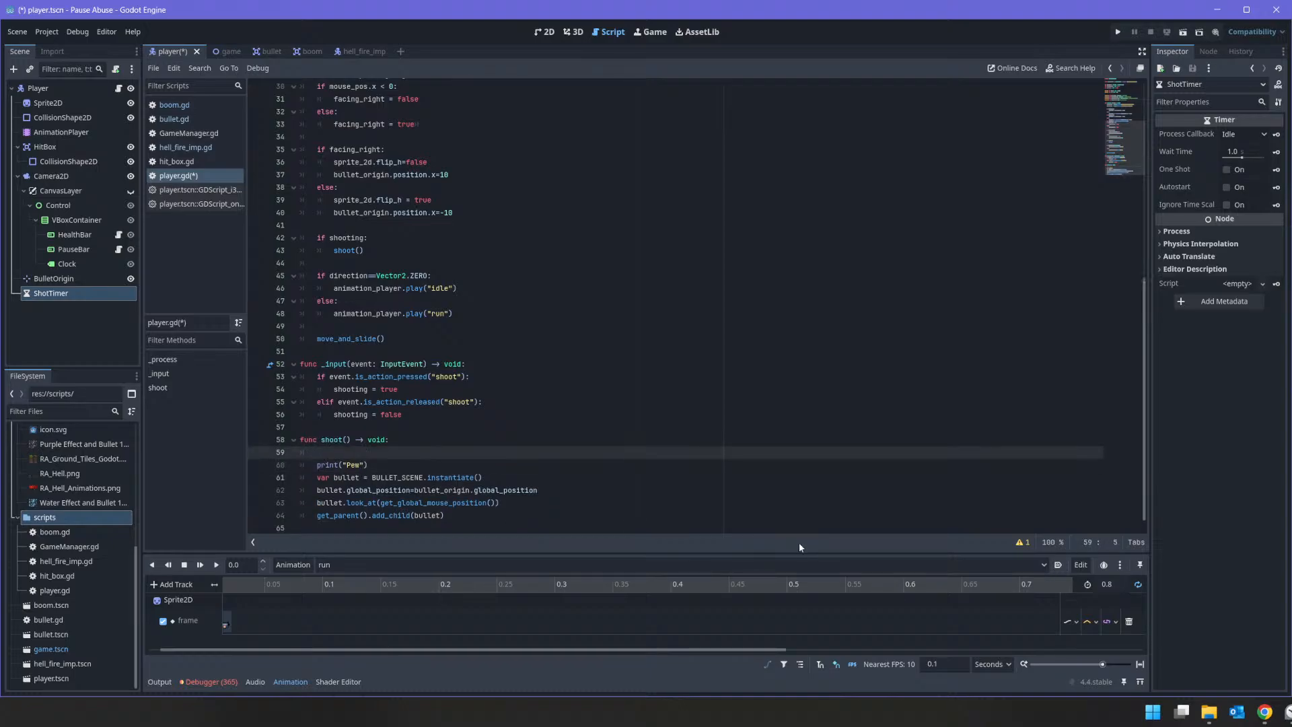
type("if shot_timer.is")
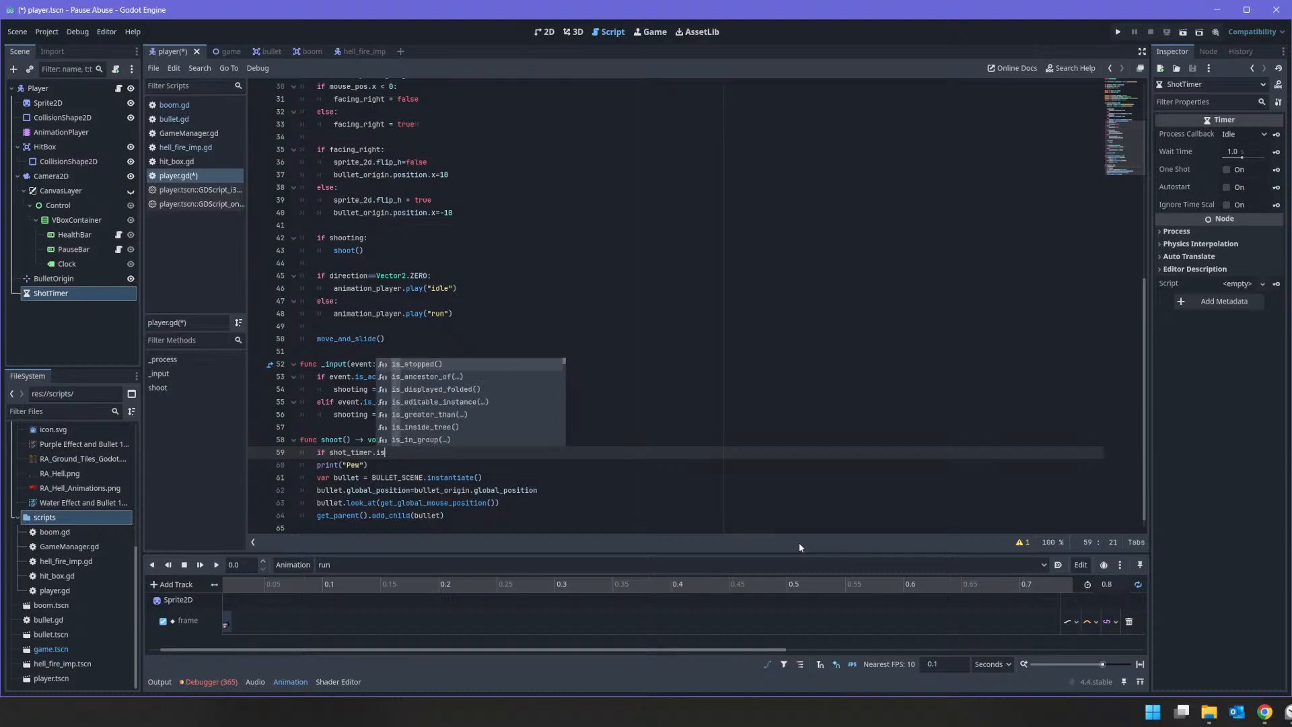
key("Return")
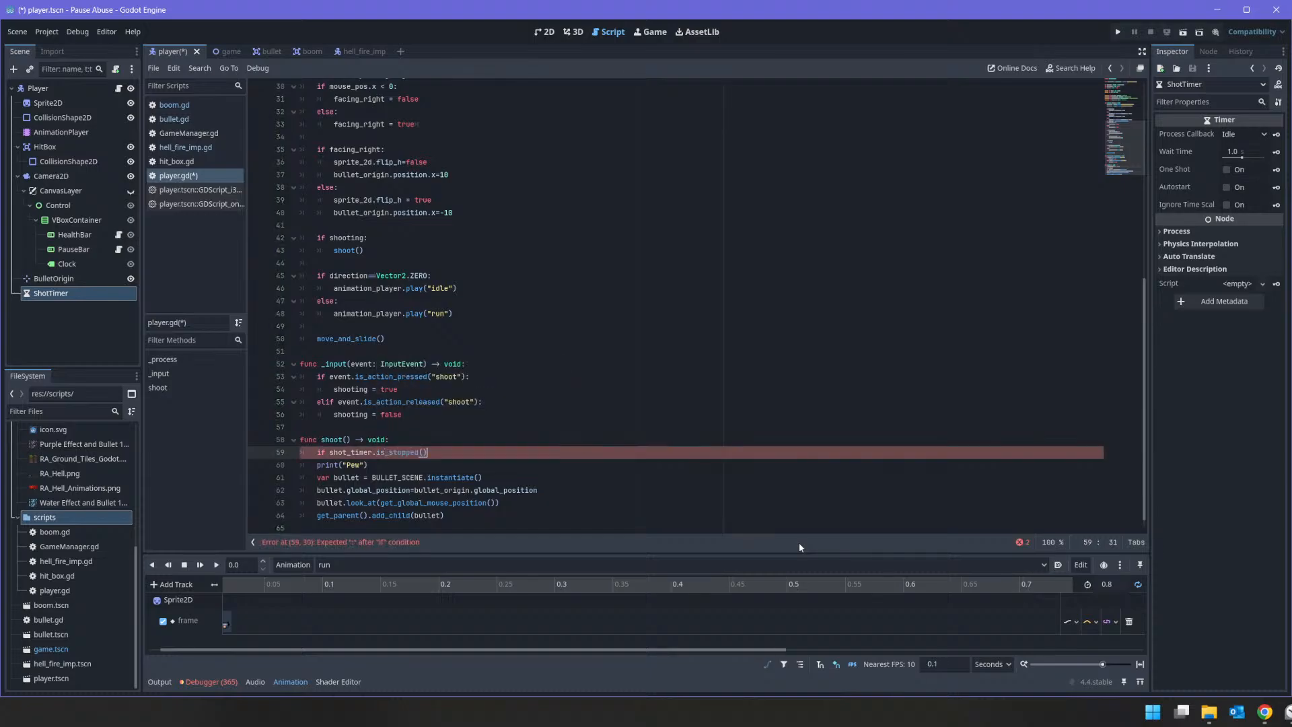
type(":")
Step: Indent the existing shoot() lines, from print("Pew") to add_child(bullet), under the timer condition
key("Down")
key("Home")
key("shift+Down")
key("shift+Down")
key("shift+Down")
key("shift+Down")
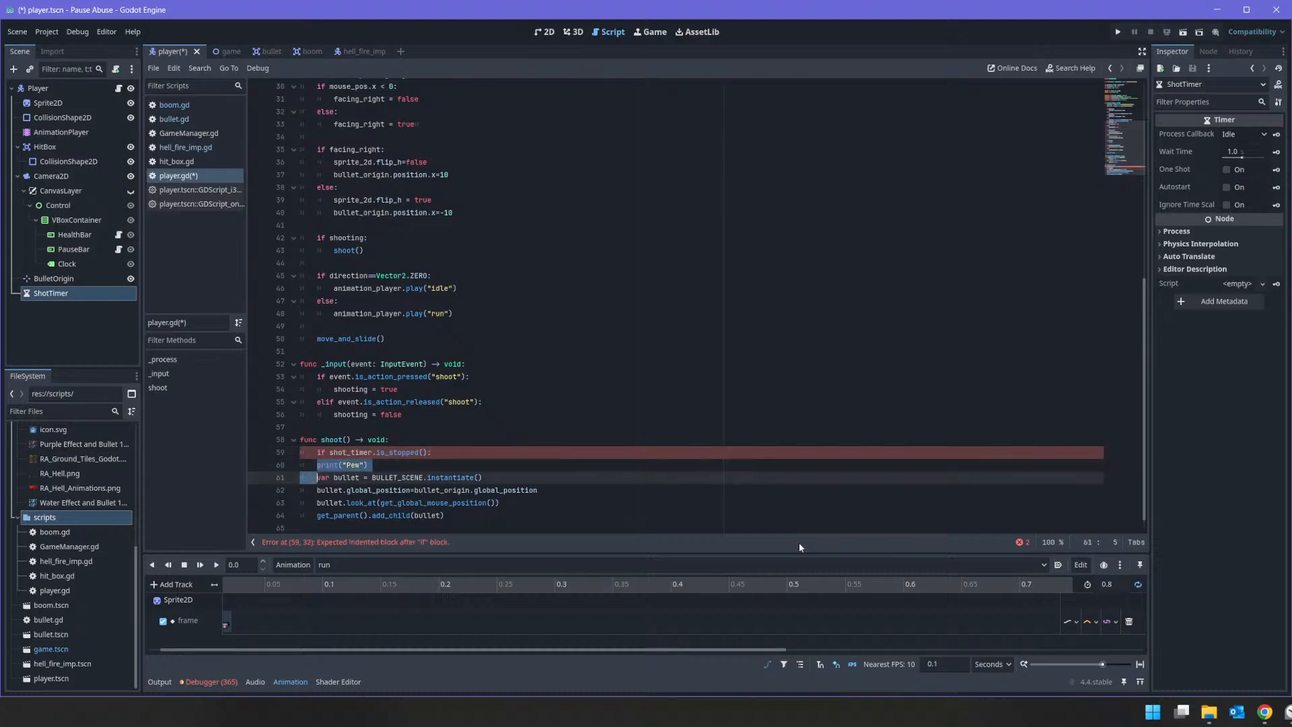
key("shift+End")
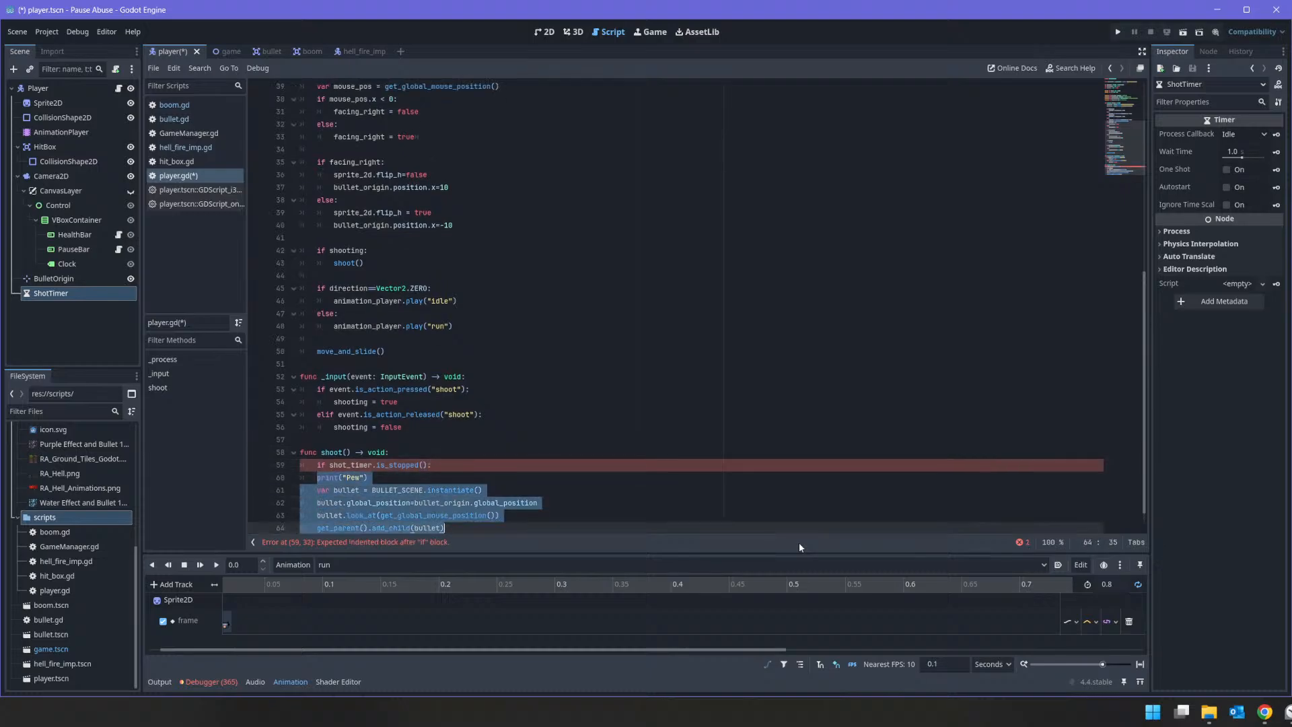
key("Tab")
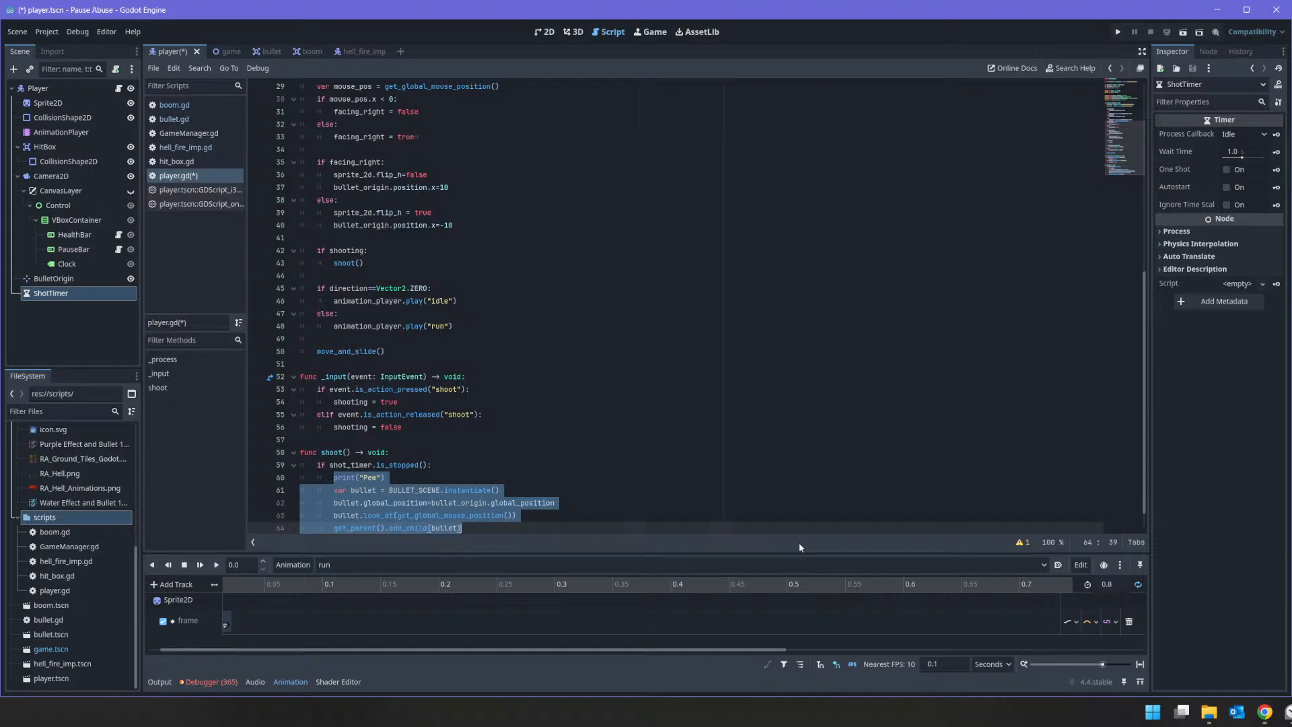
Step: Add shot_timer.start(cooldown) after the add_child(bullet) line, inside the timer condition
key("Down")
key("Up")
key("Up")
key("Up")
key("Up")
key("Up")
key("Down")
key("Down")
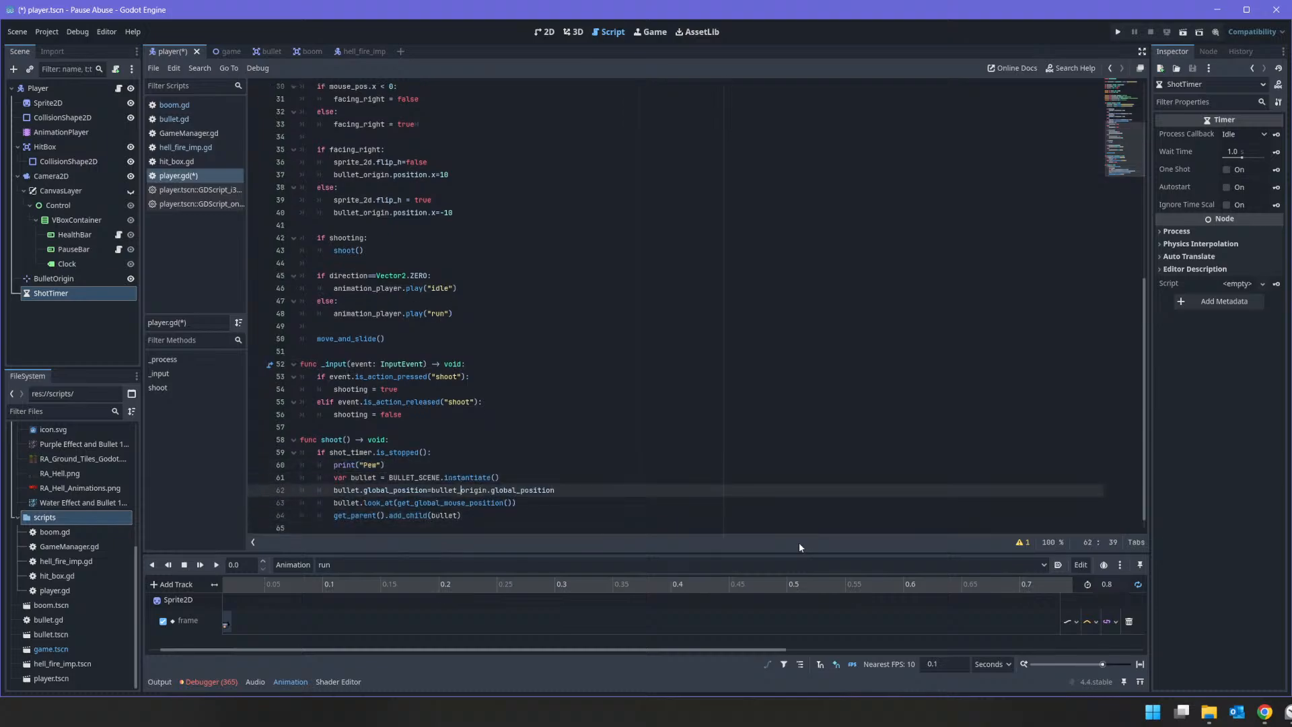
key("Down")
key("Down")
key("Down")
type("shi")
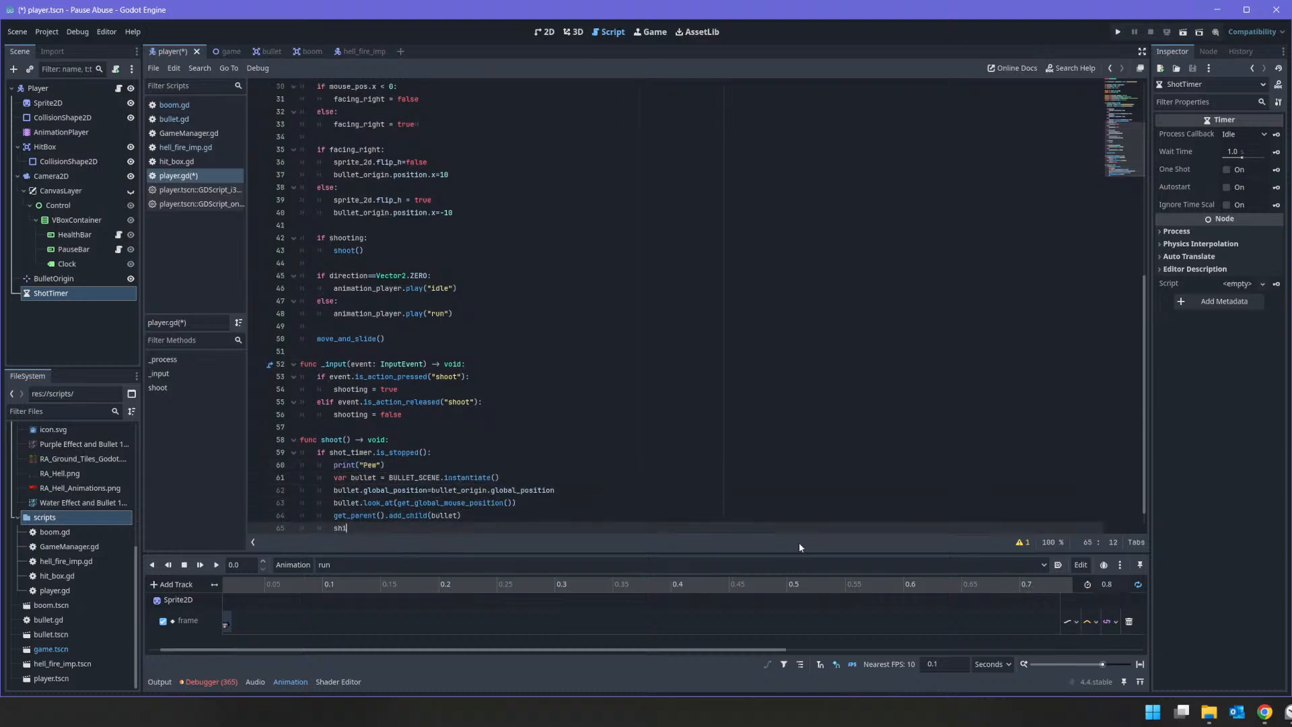
key("BackSpace")
type("ot")
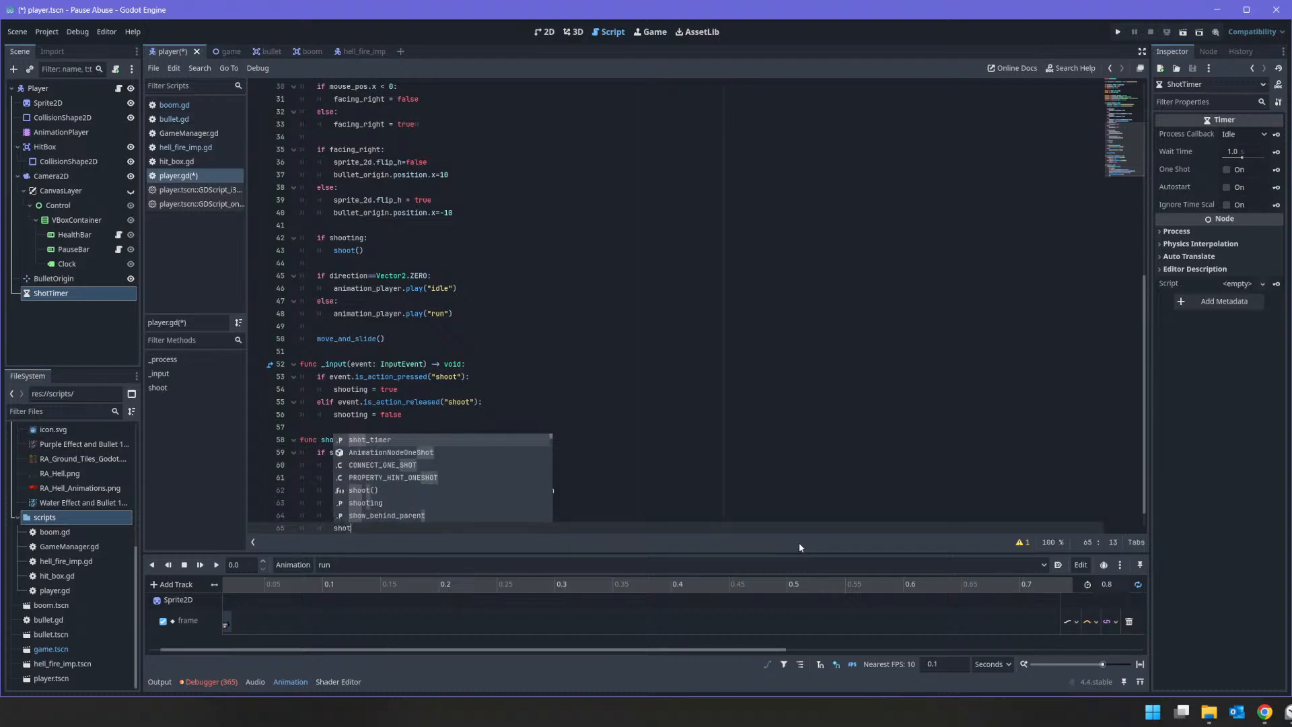
type("_timer.start(")
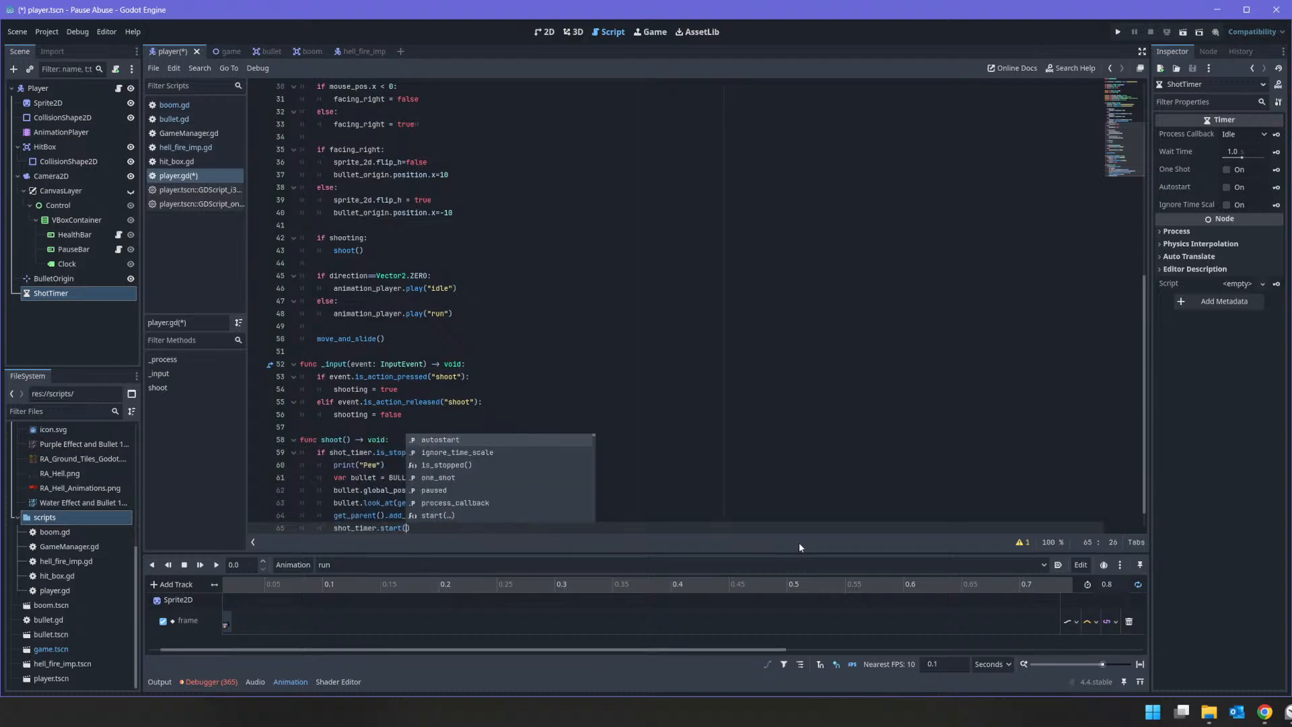
key("Return")
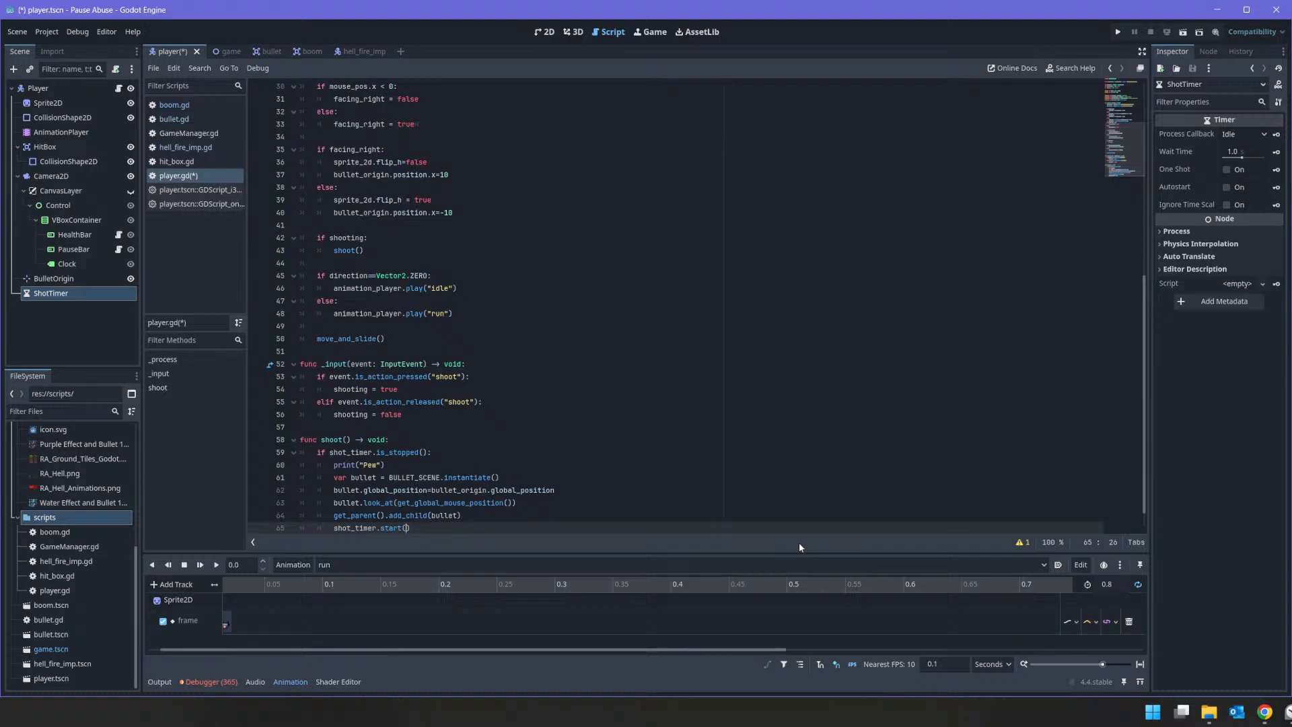
type("coold")
type("own")
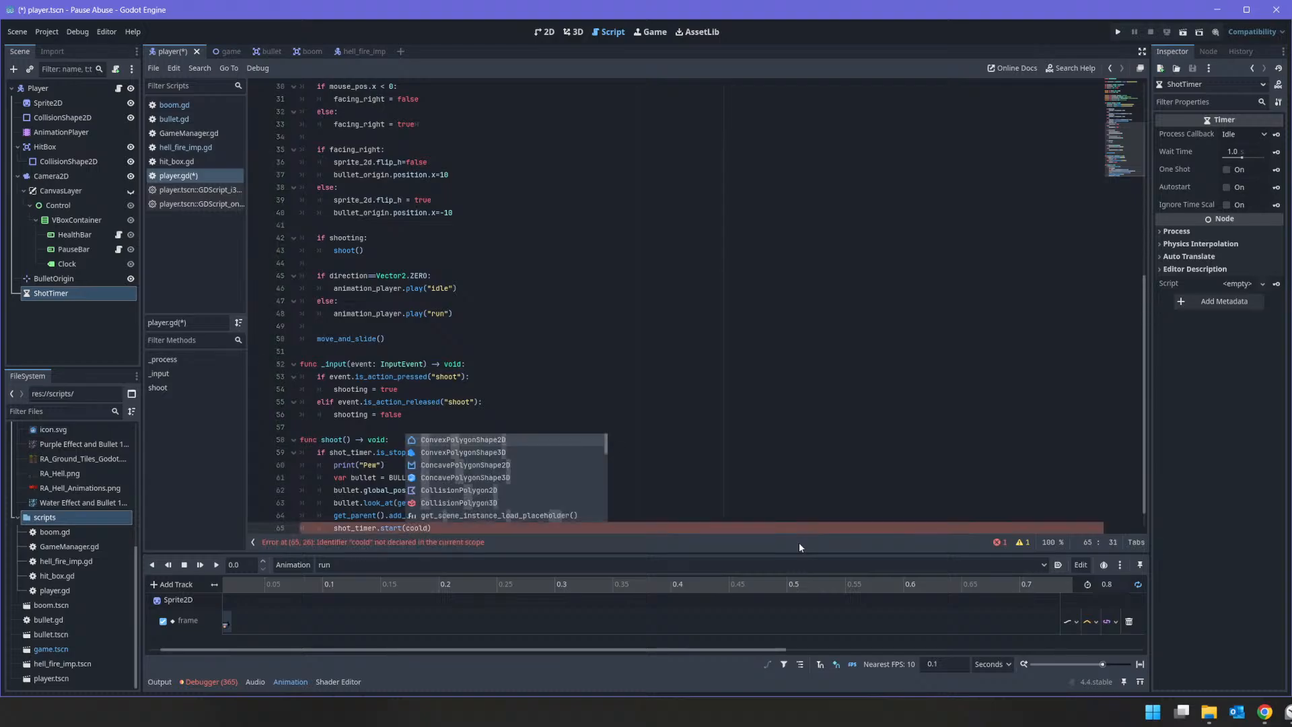
key("Left")
key("Left")
key("Left")
key("Left")
key("Left")
key("Left")
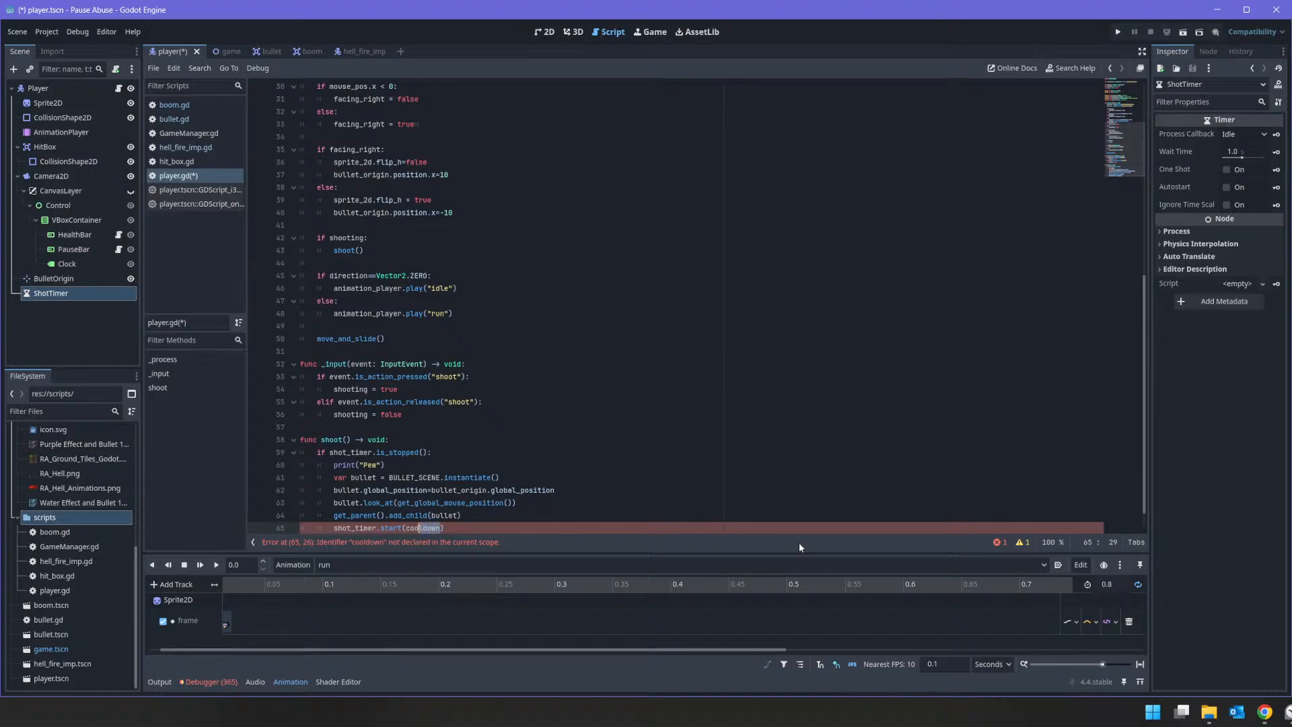
key("Up")
key("Up")
key("Up")
key("Up")
key("Up")
key("Up")
key("Up")
key("Up")
key("Up")
key("Up")
key("Up")
key("Up")
key("Up")
key("Up")
key("Up")
key("Up")
key("Up")
key("Up")
key("Up")
key("Up")
key("Up")
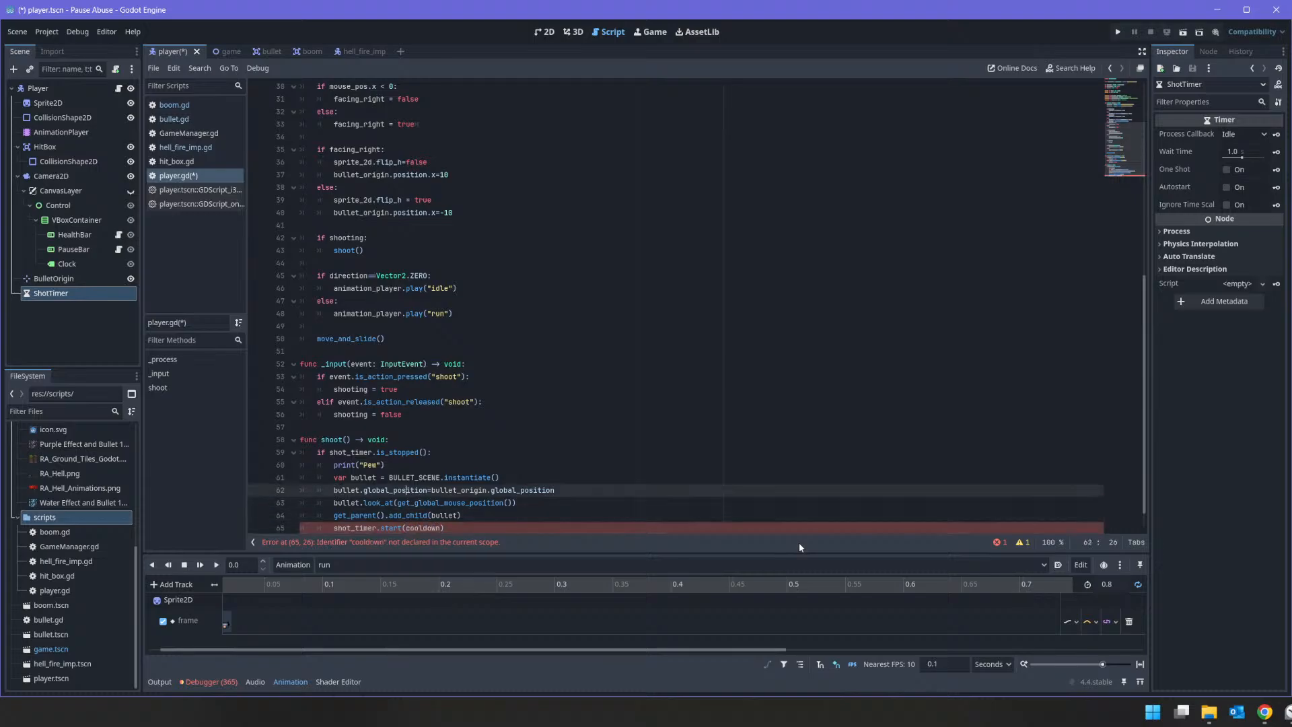
key("Down")
key("Down")
key("Down")
key("Down")
key("Down")
key("Down")
key("Down")
key("Down")
key("Down")
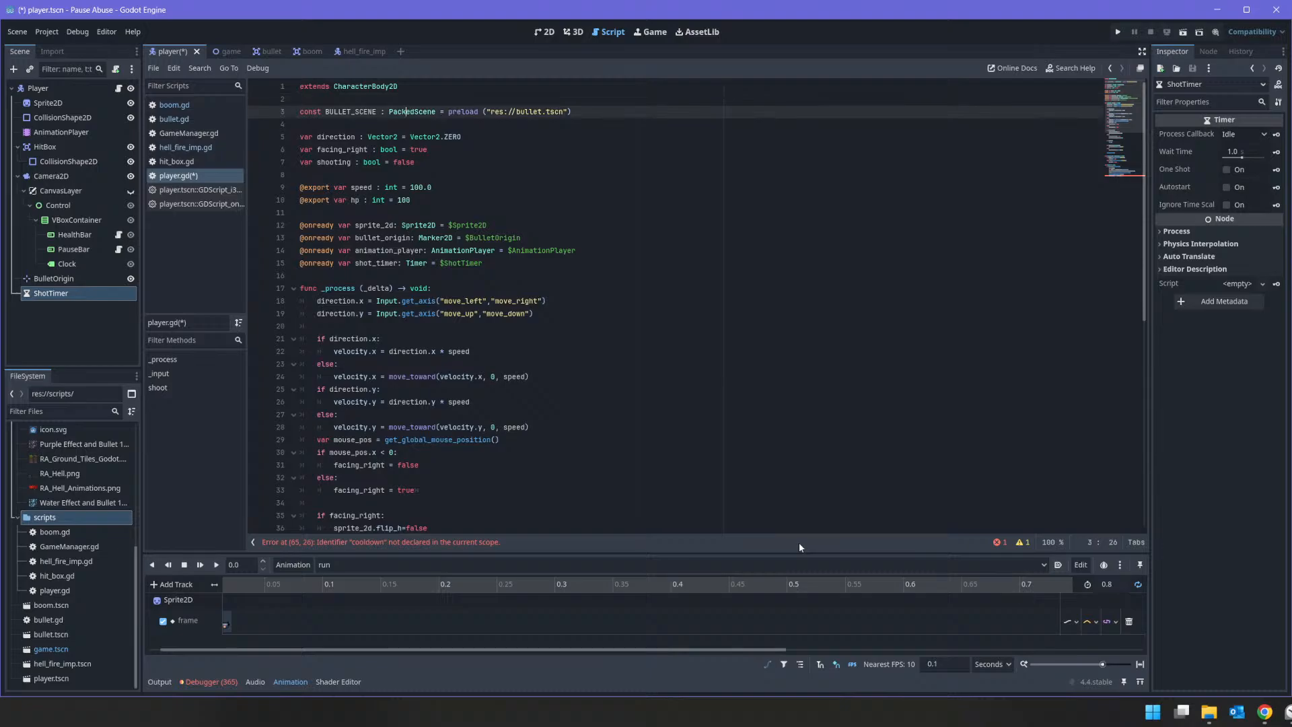
type("@e")
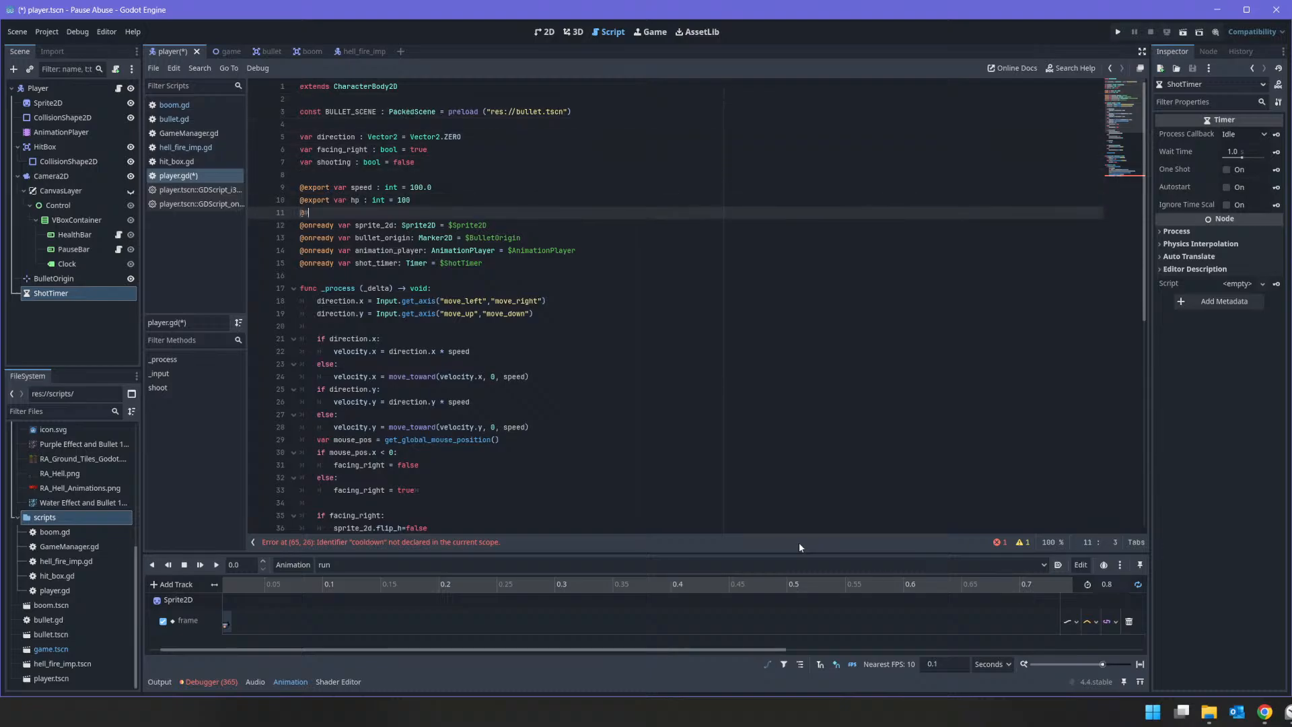
type("xport var ")
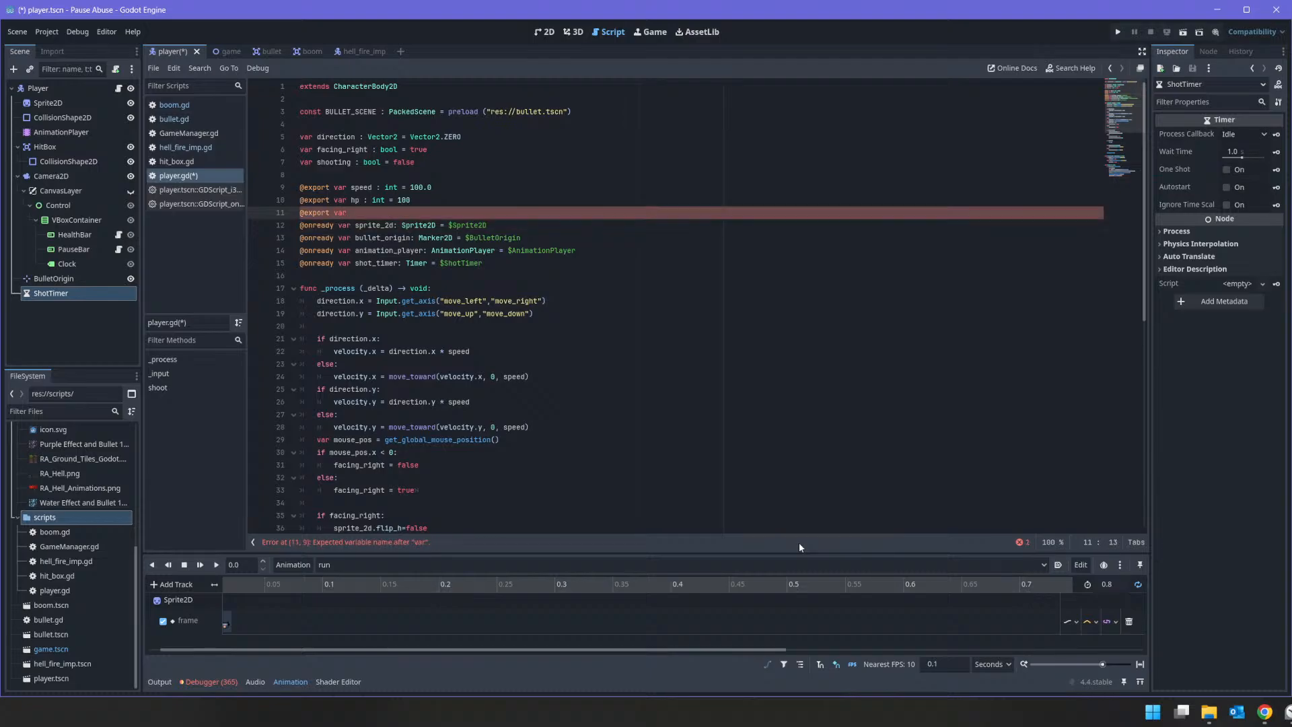
type("cooldown : fla")
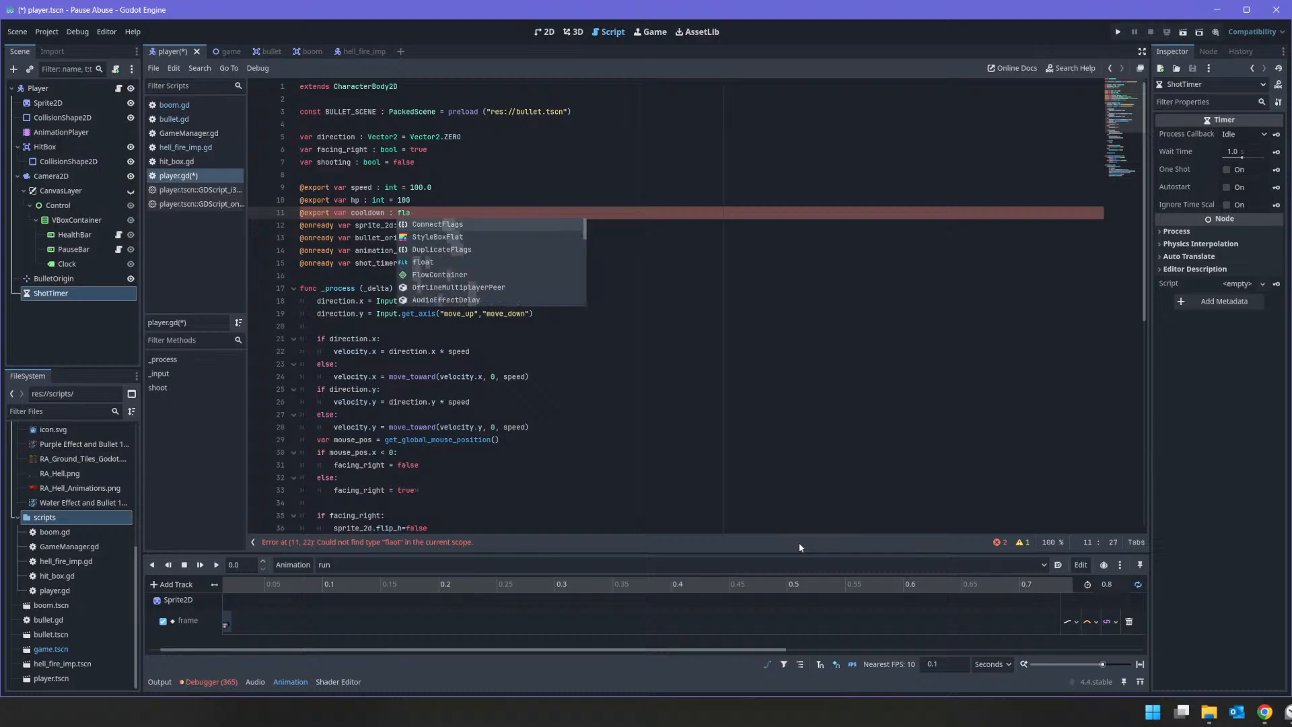
key("BackSpace")
type("oat ")
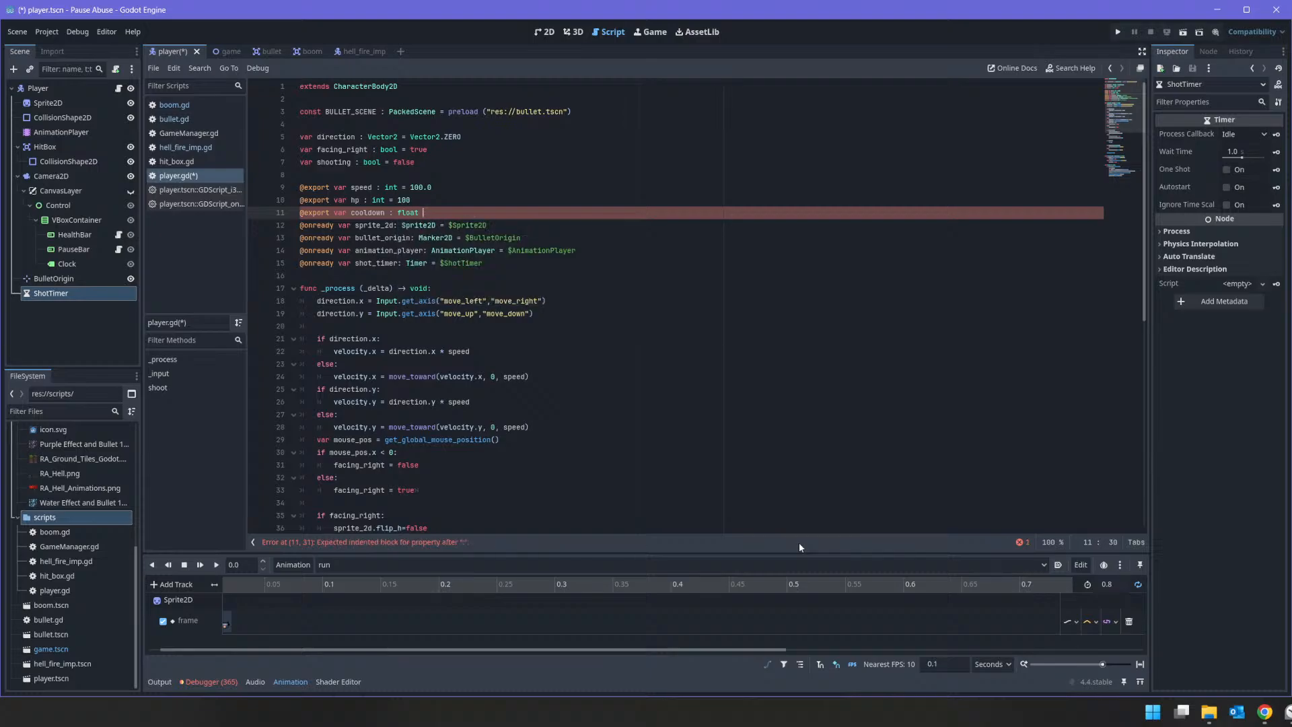
type("= ")
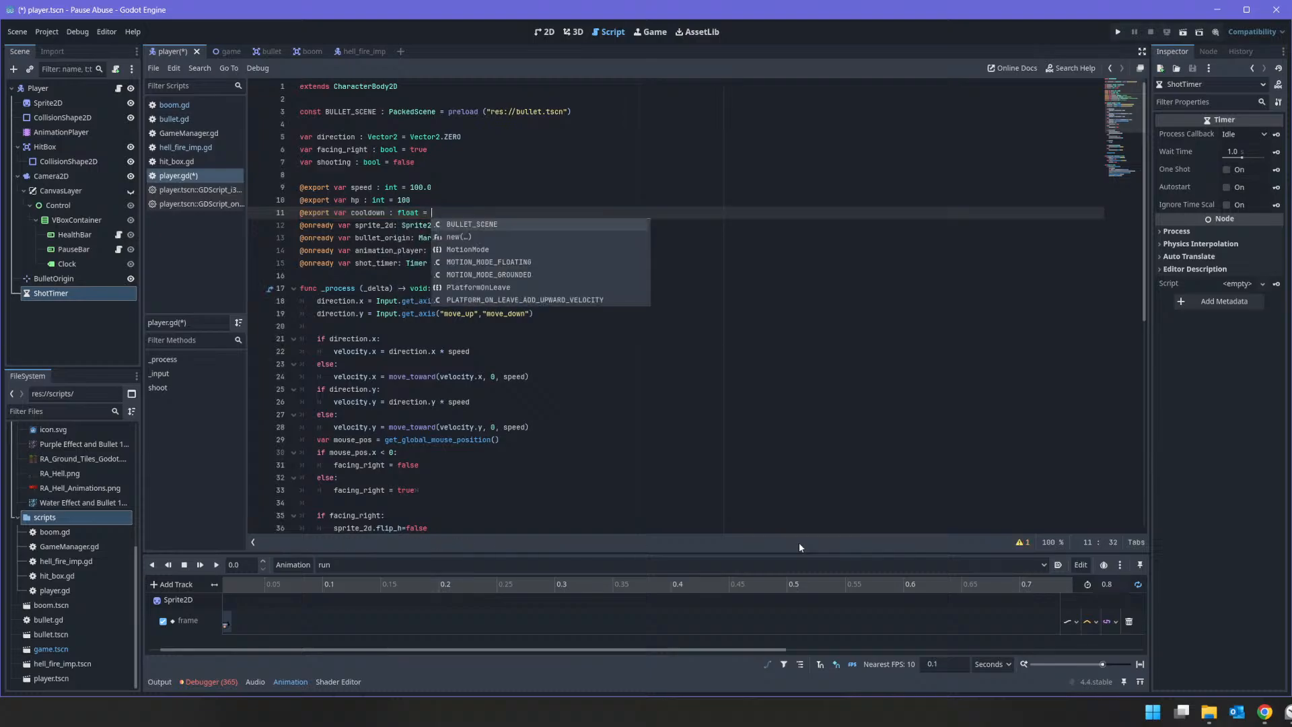
type("0.5")
key("Return")
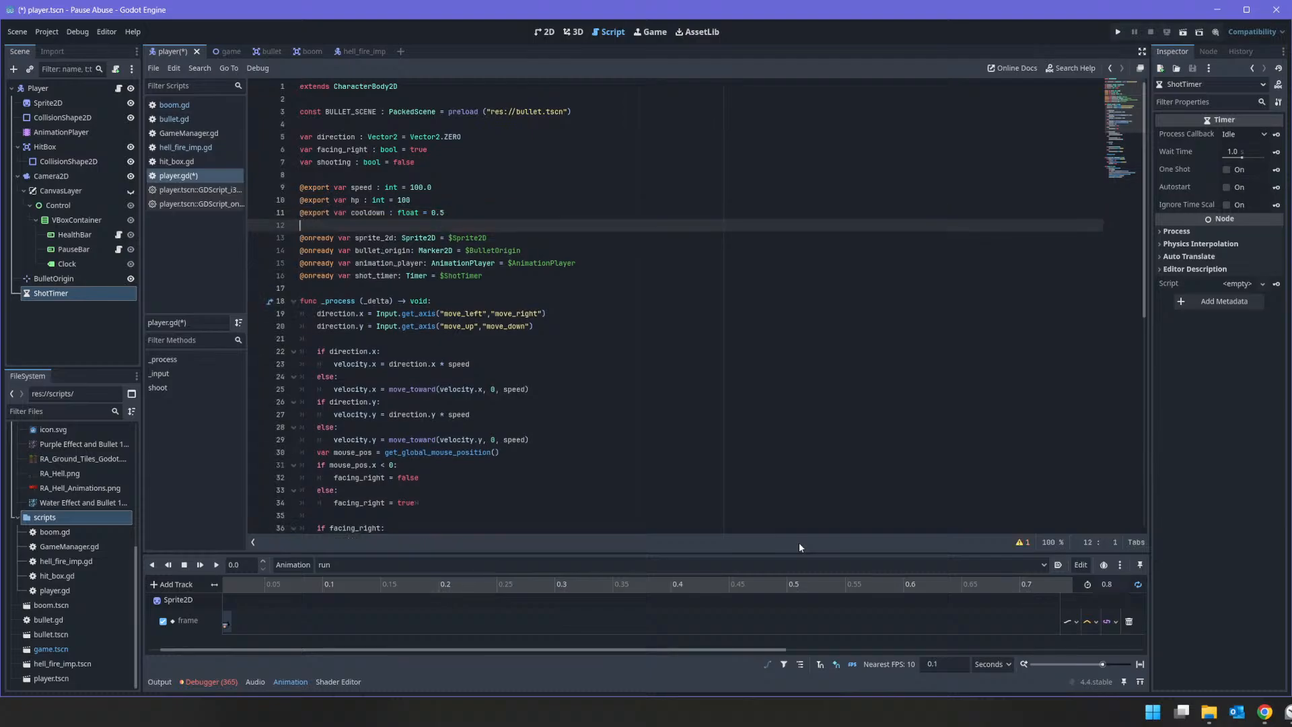
Step: Enable One Shot on the ShotTimer node and set its Wait Time to 0.5 seconds
left_click(102, 290)
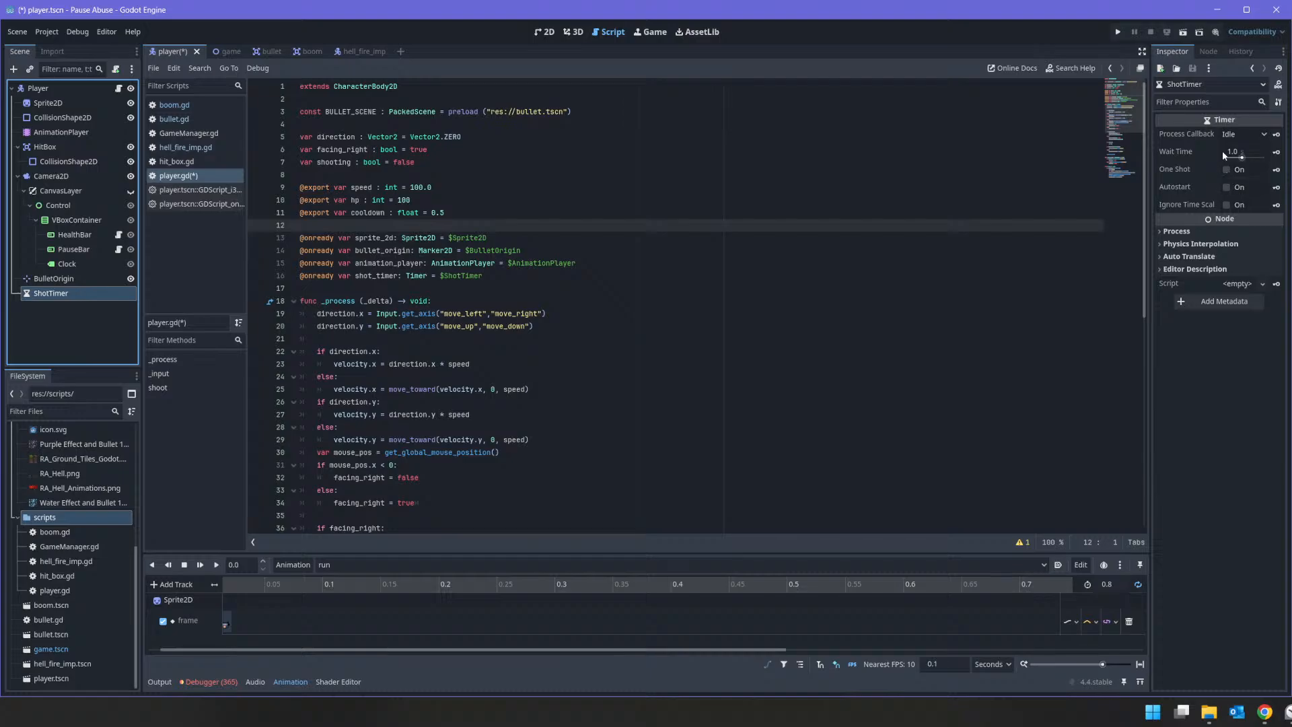
left_click(1226, 169)
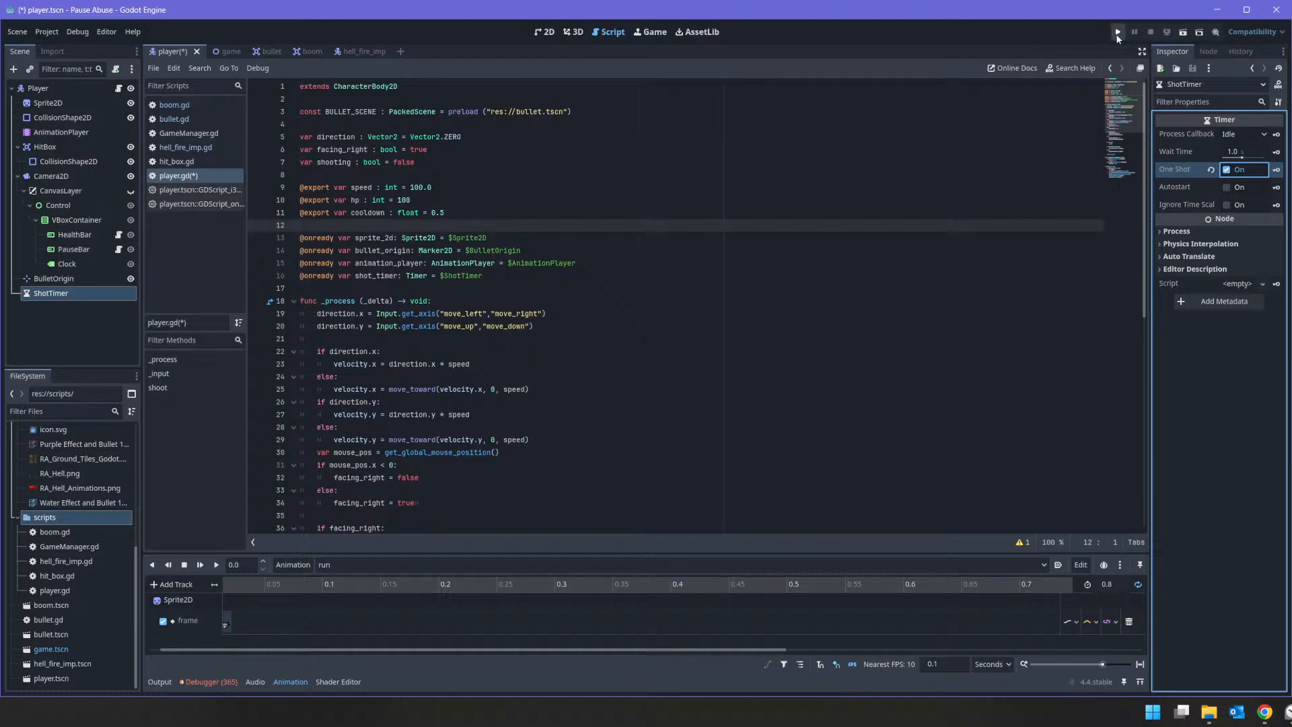
left_click(1254, 151)
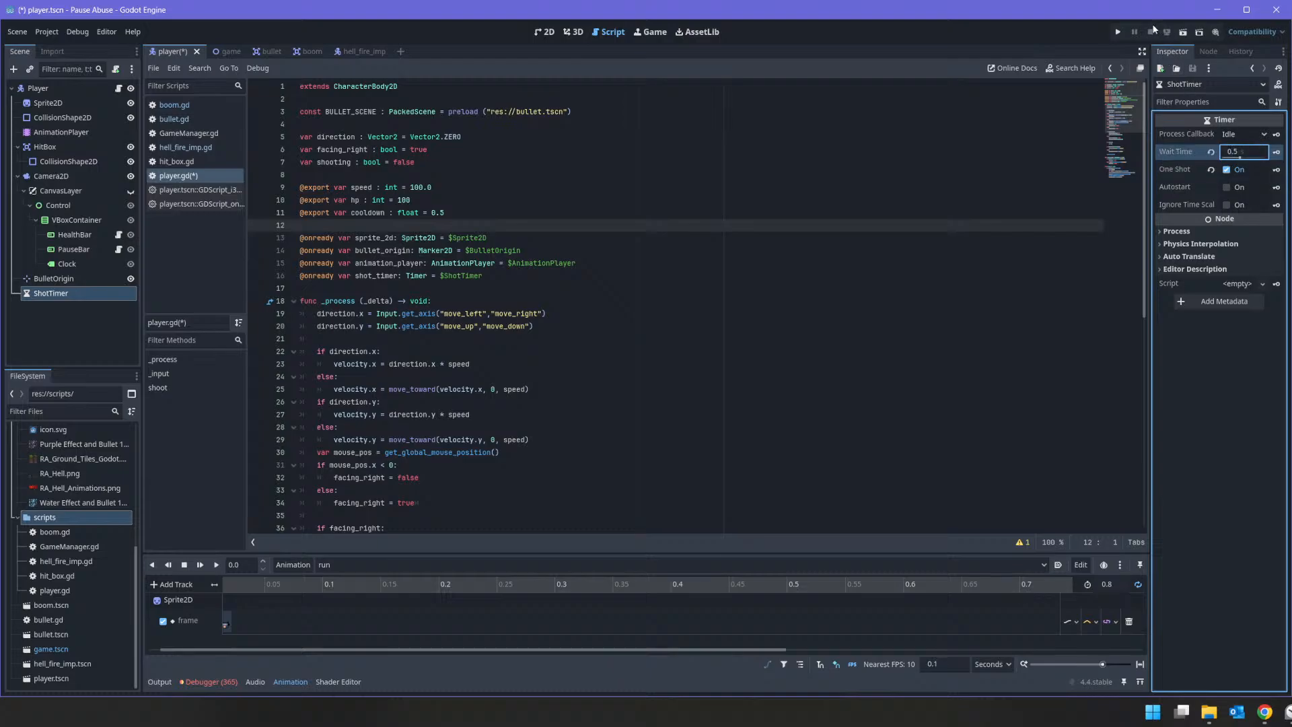
Step: Run the project, move the player around and fire repeatedly at the HellFire Imp to test the shot cooldown
left_click(1118, 32)
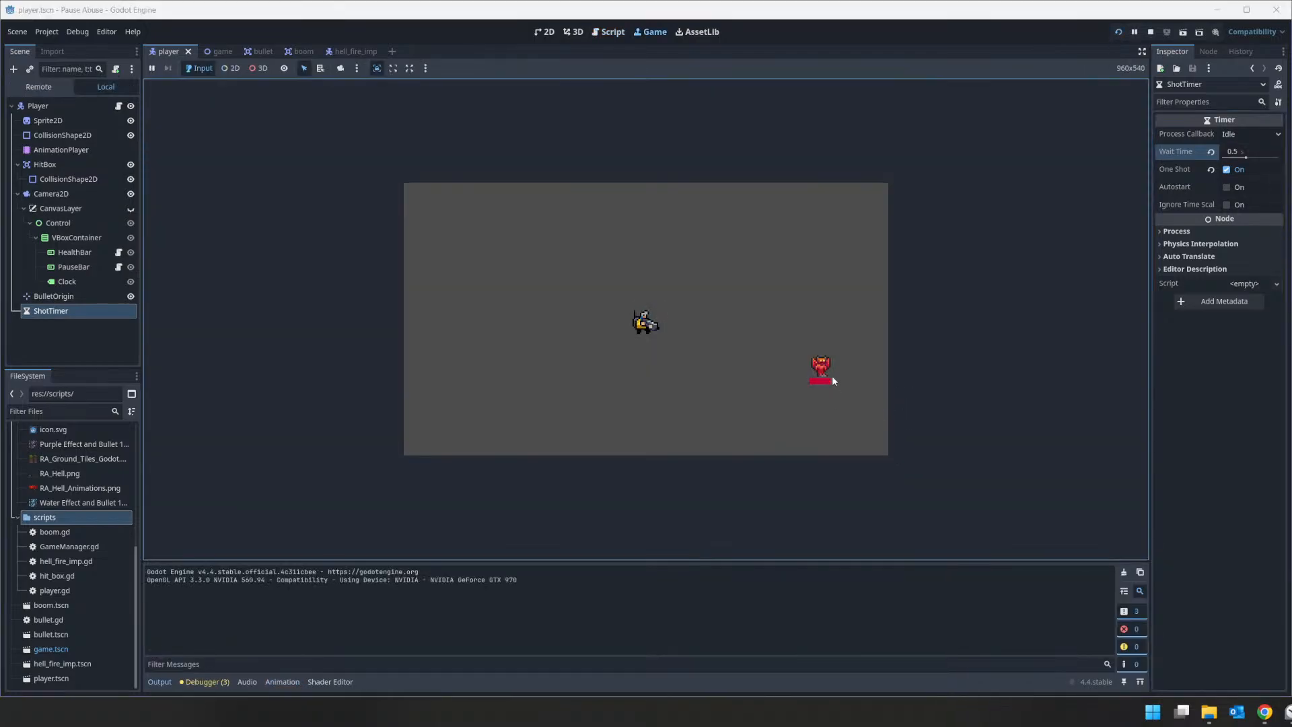
left_click(827, 374)
left_click_drag(825, 376, 820, 209)
key("s")
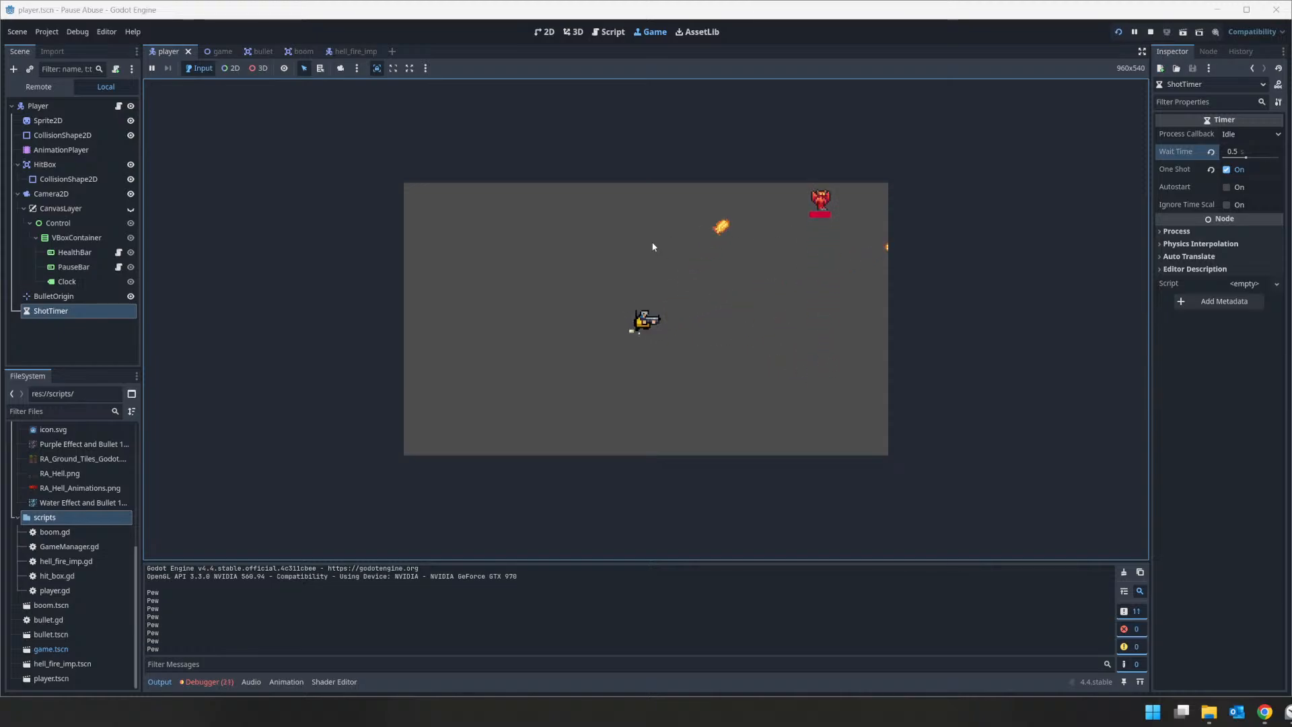
key("d")
key("w")
left_click_drag(740, 238, 788, 312)
key("space")
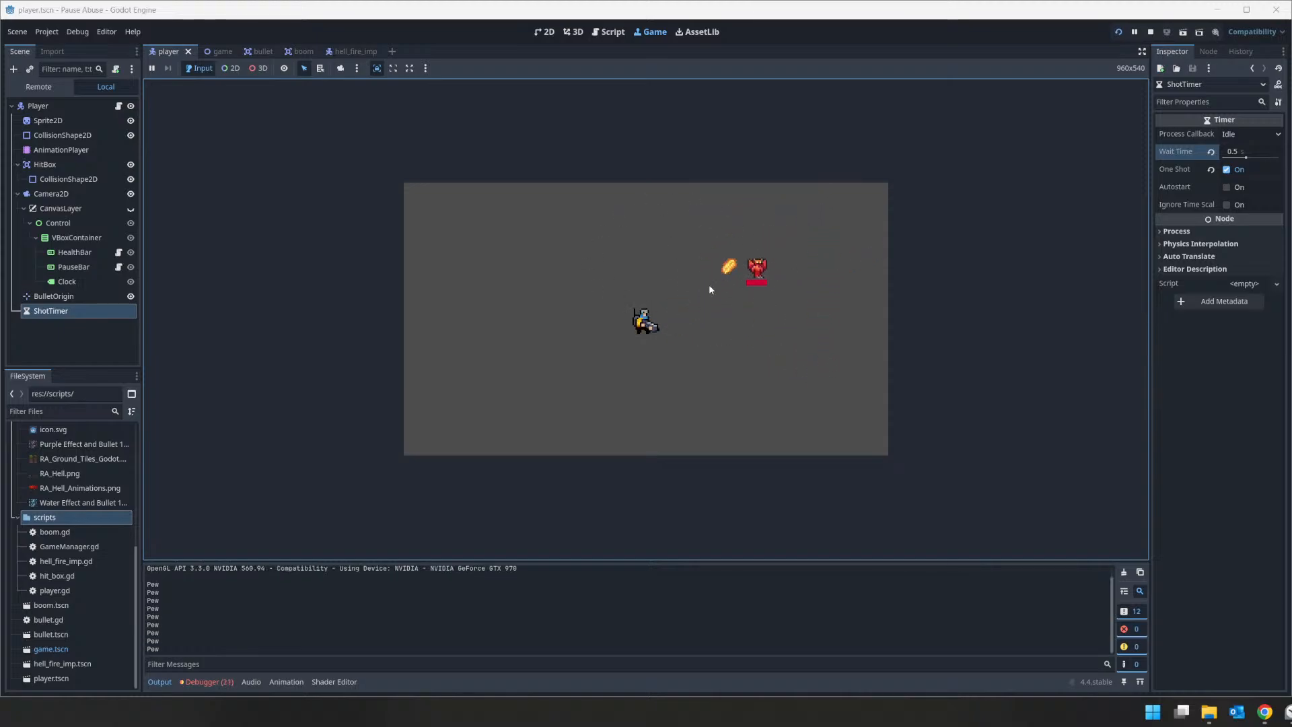
key("space")
mouse_move(709, 286)
left_mouse_down()
mouse_move(774, 277)
mouse_move(762, 277)
left_mouse_up()
key("space")
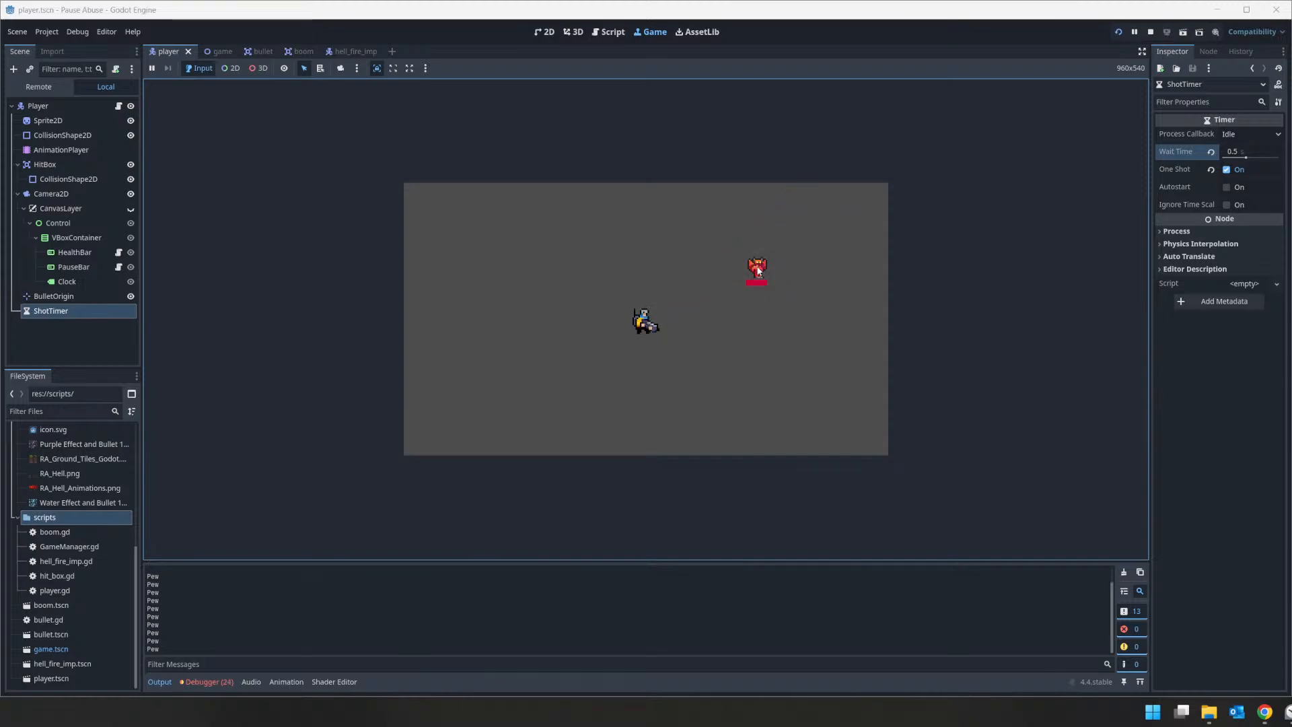
left_click(761, 276)
left_click(758, 278)
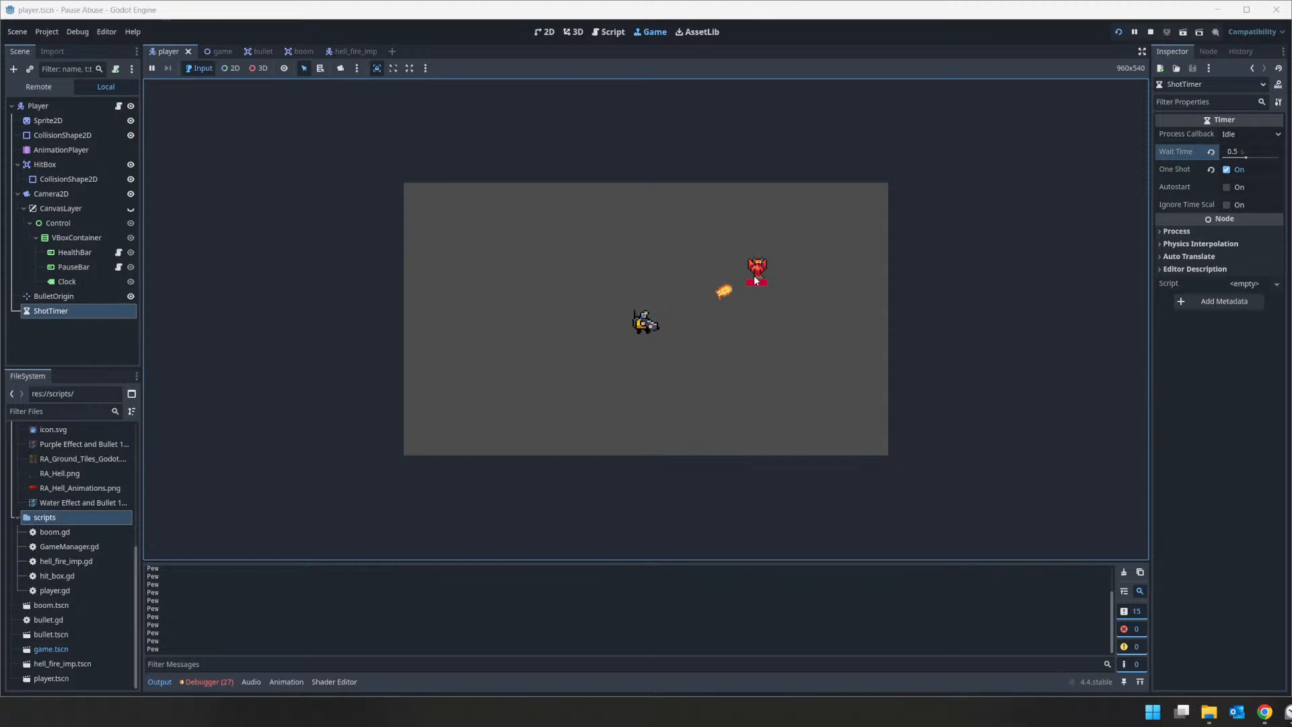
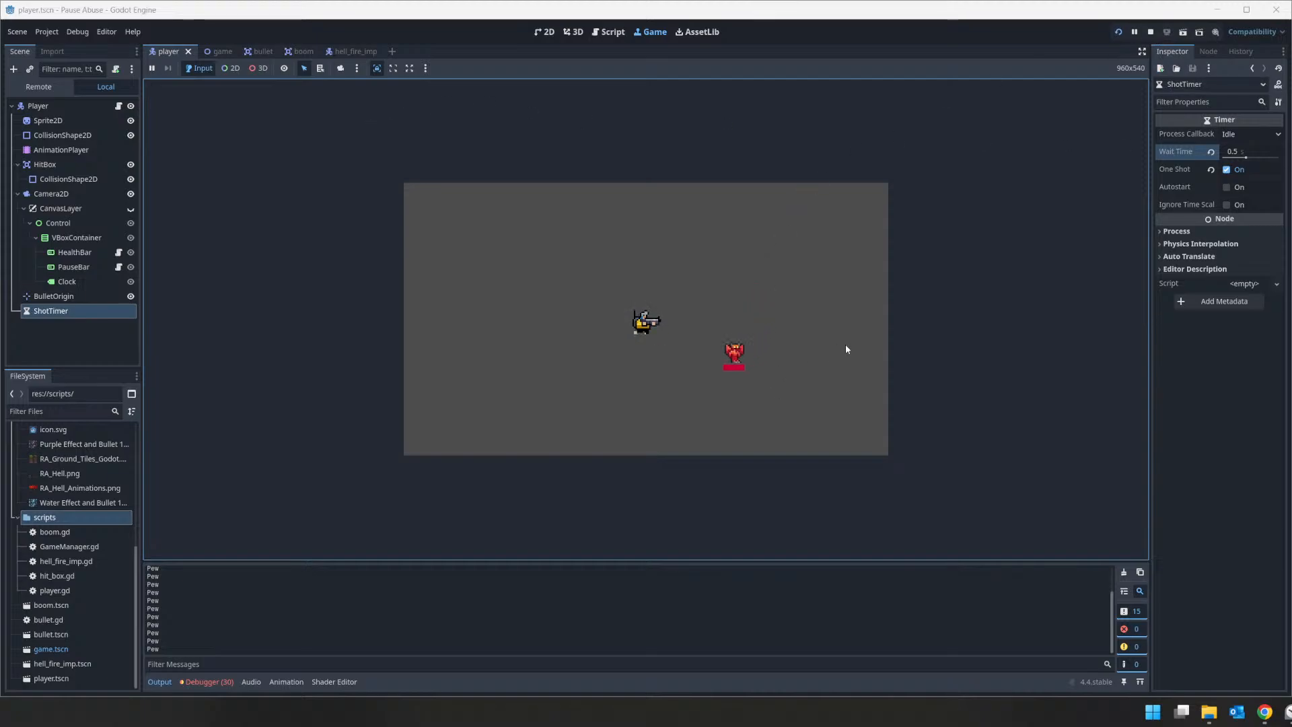
Step: Move the player, fire repeatedly at the HellFire Imp to test the shot cooldown, and stop the running project
key("a")
left_click(723, 339)
left_click(720, 326)
left_click(719, 327)
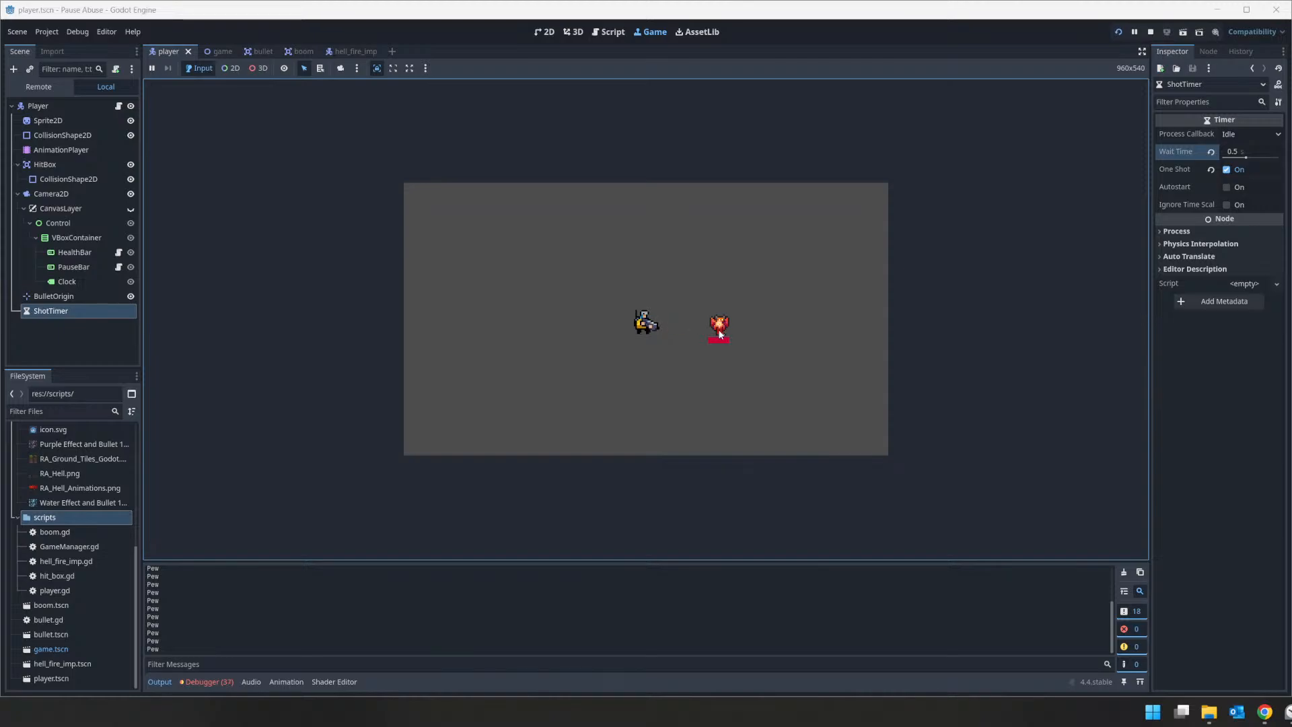
left_click(719, 327)
left_click(720, 327)
left_click(1150, 32)
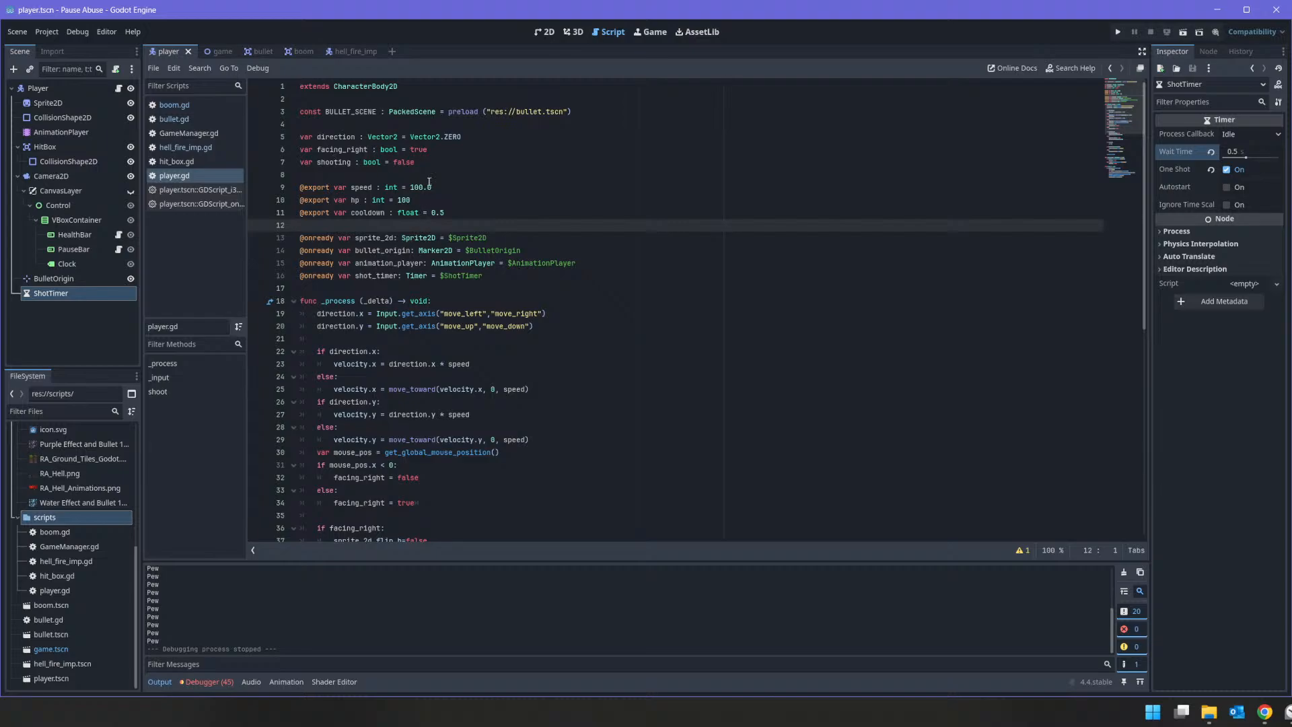
Step: Switch to the Trello board in Chrome, close the Bullet card, review the Hellfire Imp card's checklist, and return to Godot
left_click(1264, 711)
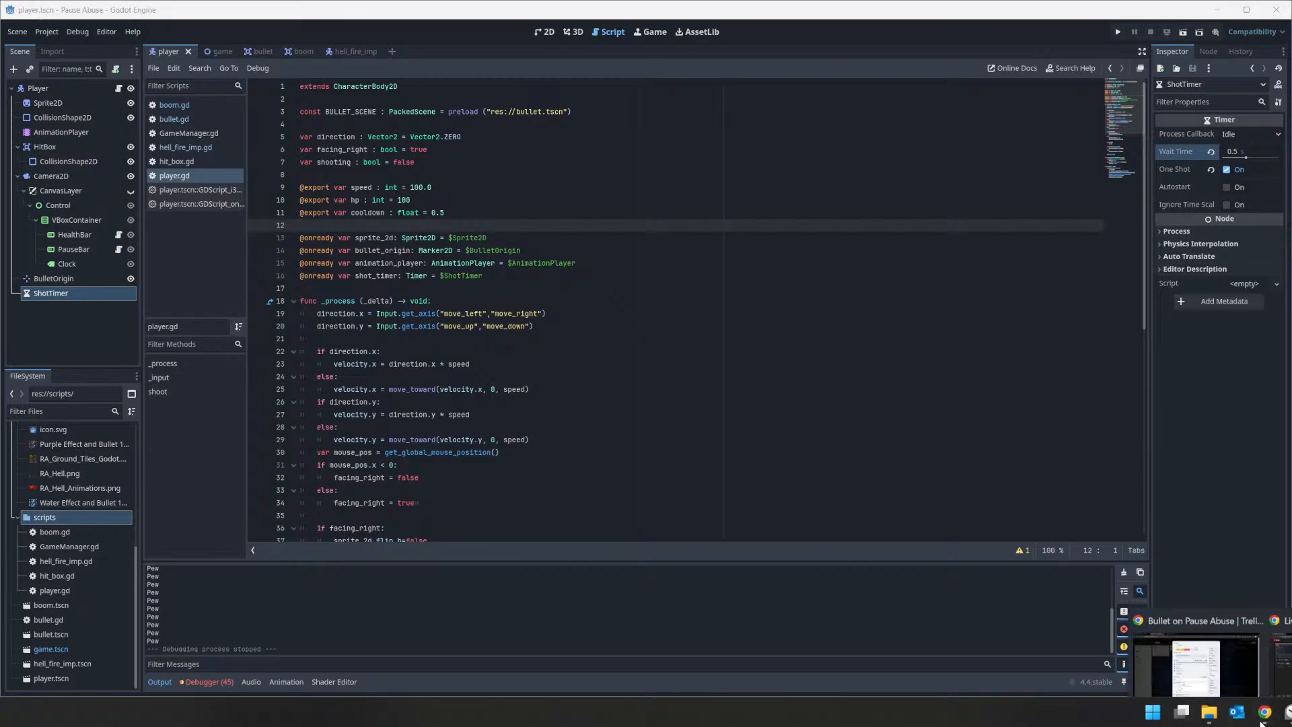
left_click(1228, 658)
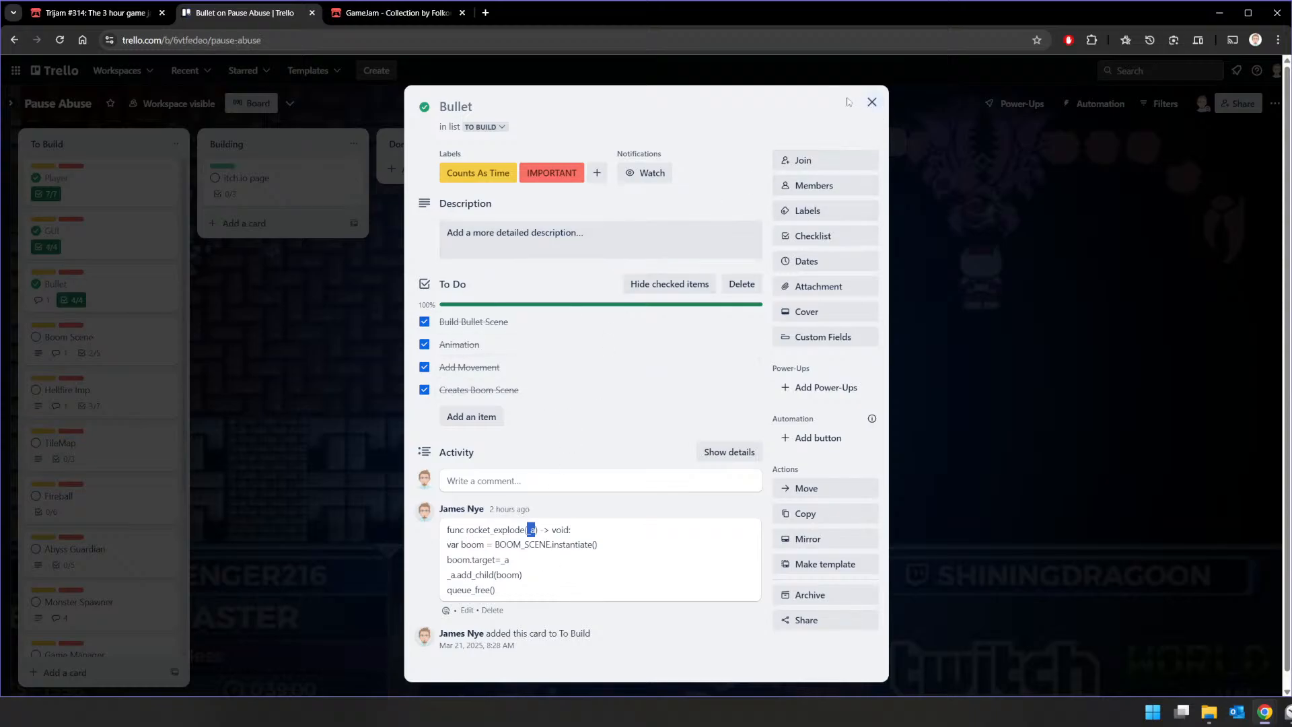
left_click(871, 103)
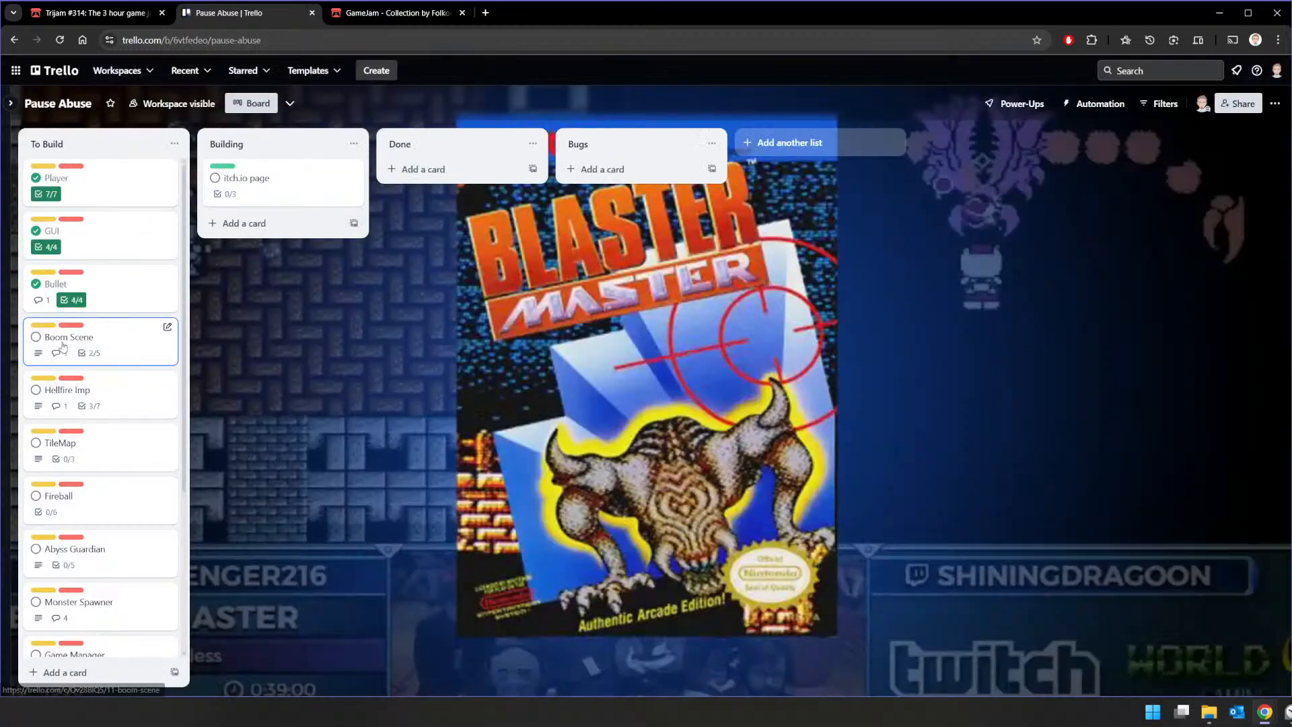
left_click(108, 395)
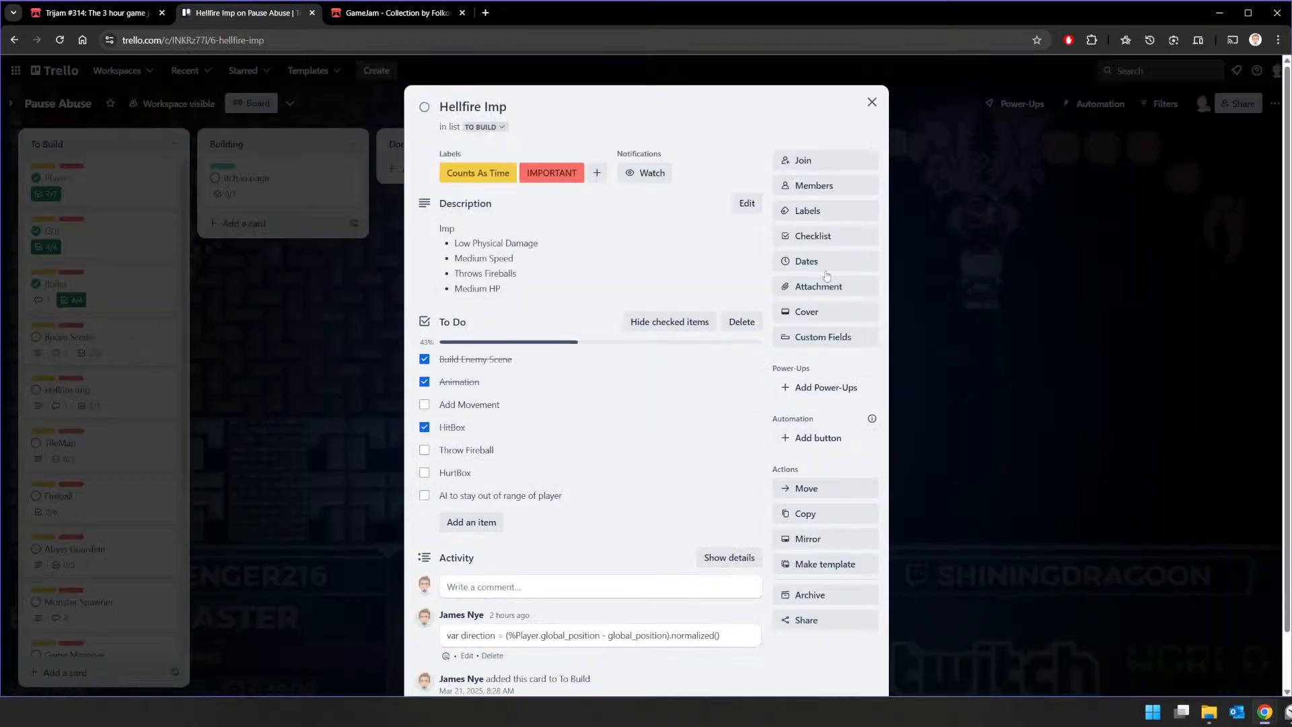
left_click(869, 103)
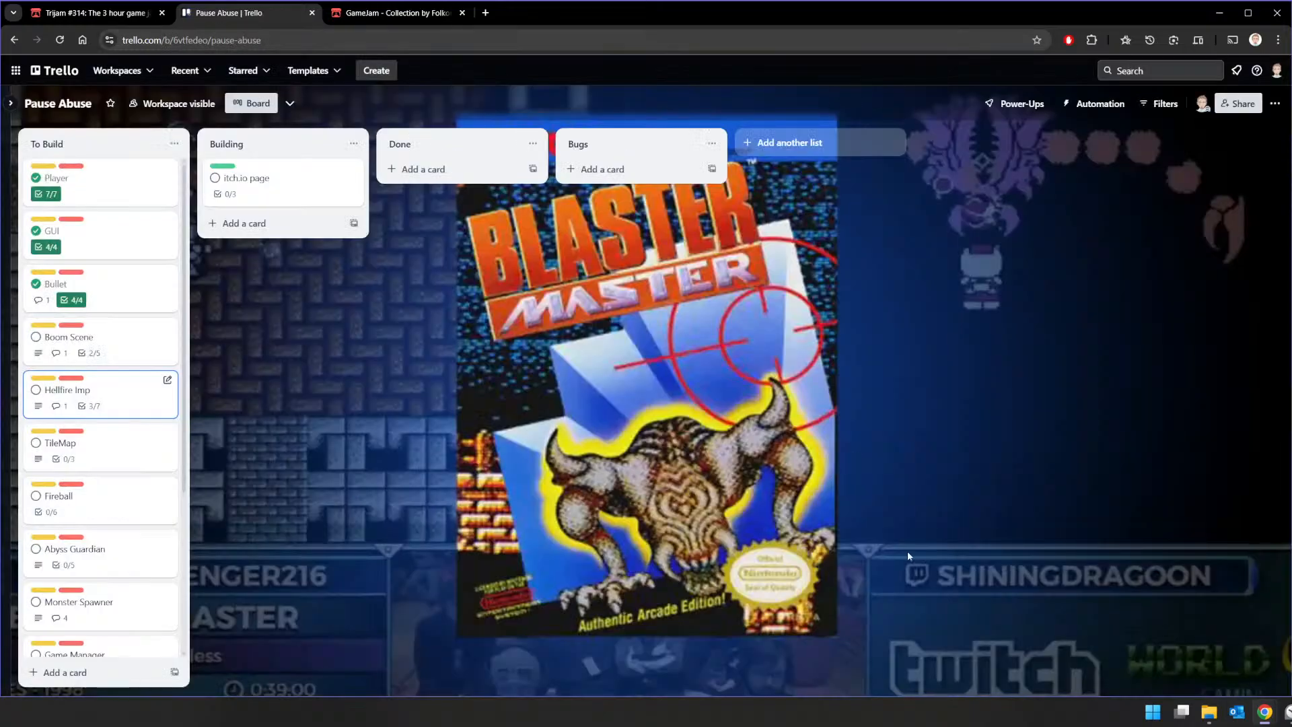
key("alt+Tab")
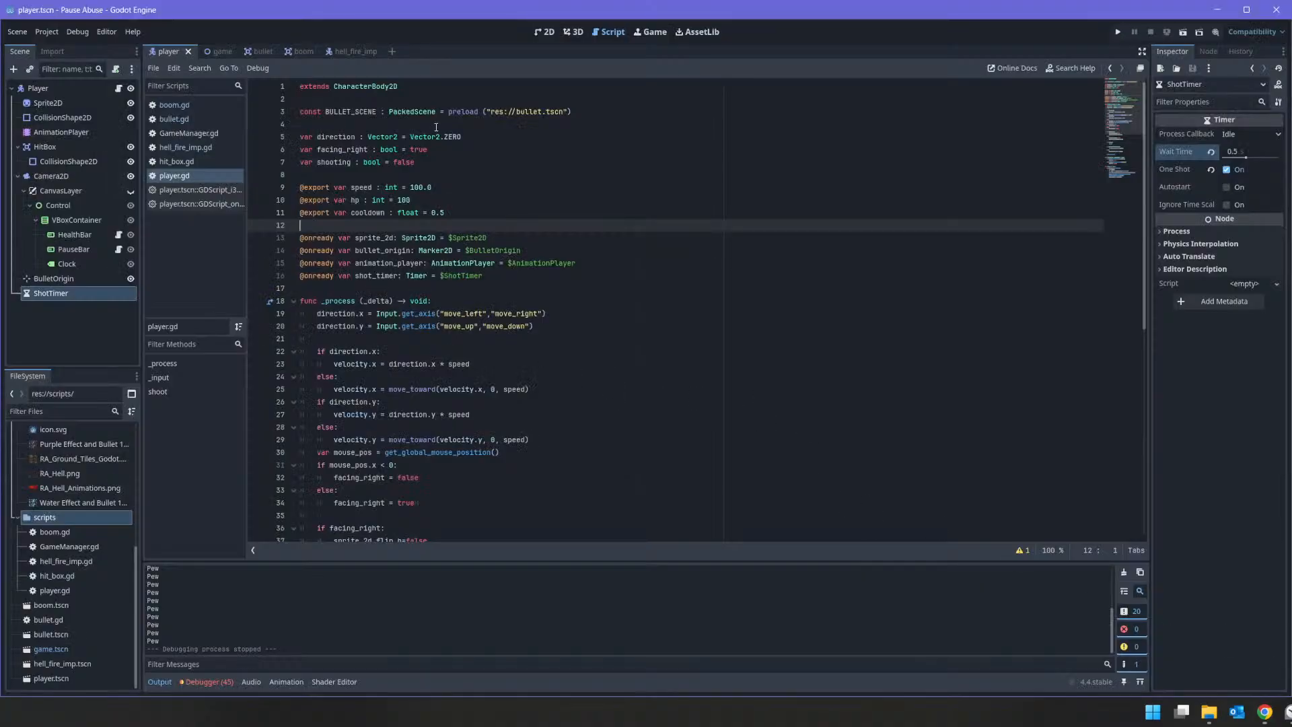
Step: Review the HellFire Imp script and the target.take_damage(damage) line in the boom scene's damage_enemy function
left_click(360, 51)
left_click(113, 93)
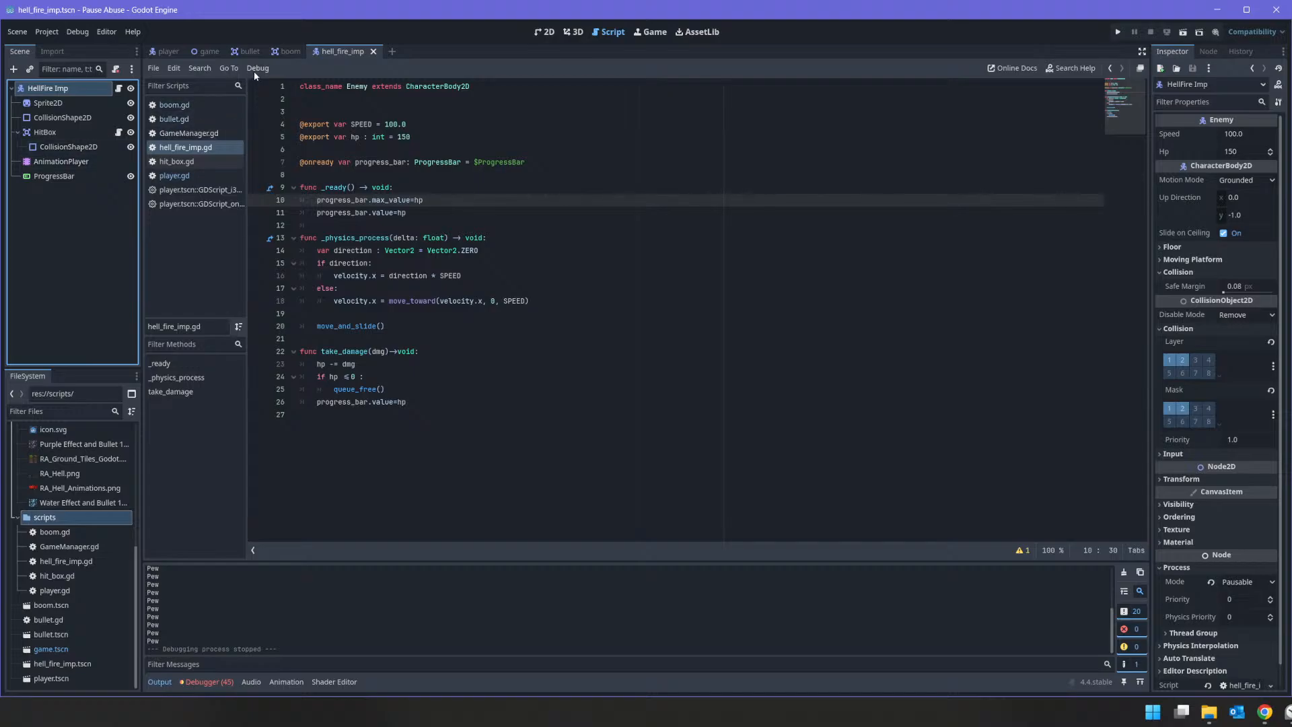
left_click(288, 51)
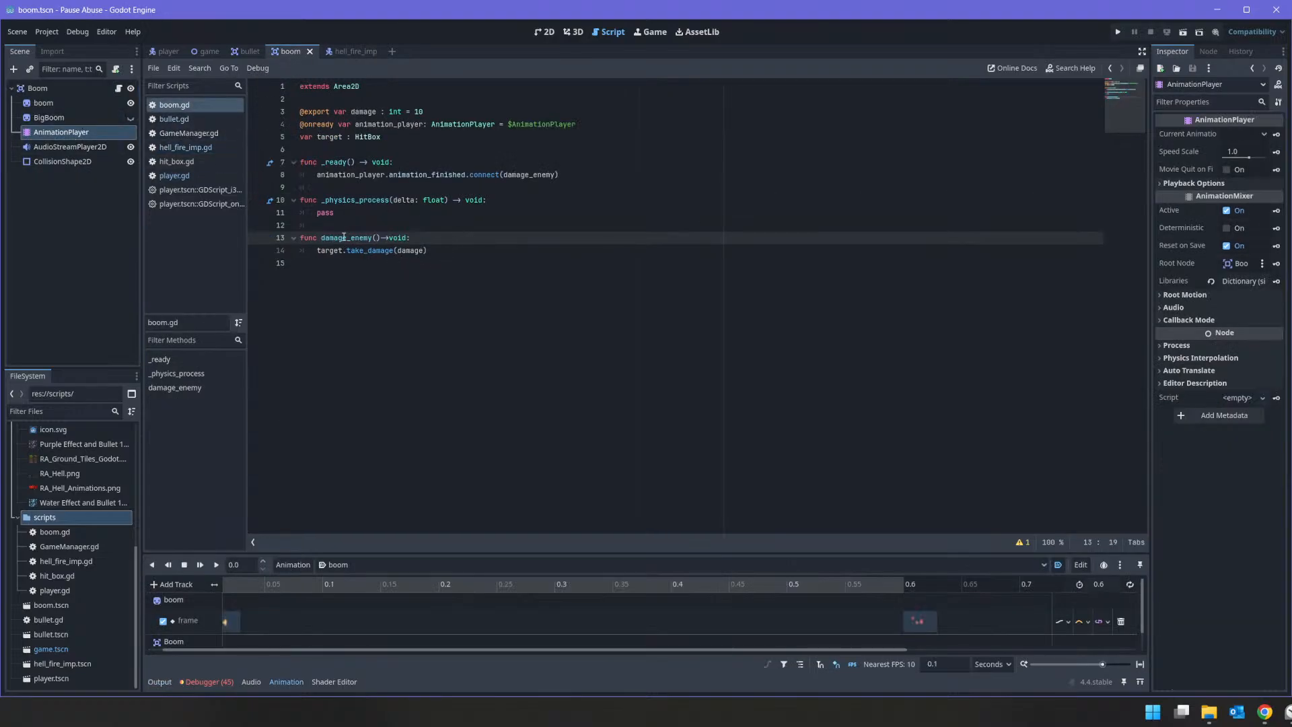
mouse_move(323, 250)
left_mouse_down()
mouse_move(457, 249)
mouse_move(318, 250)
left_mouse_up()
left_click(457, 250)
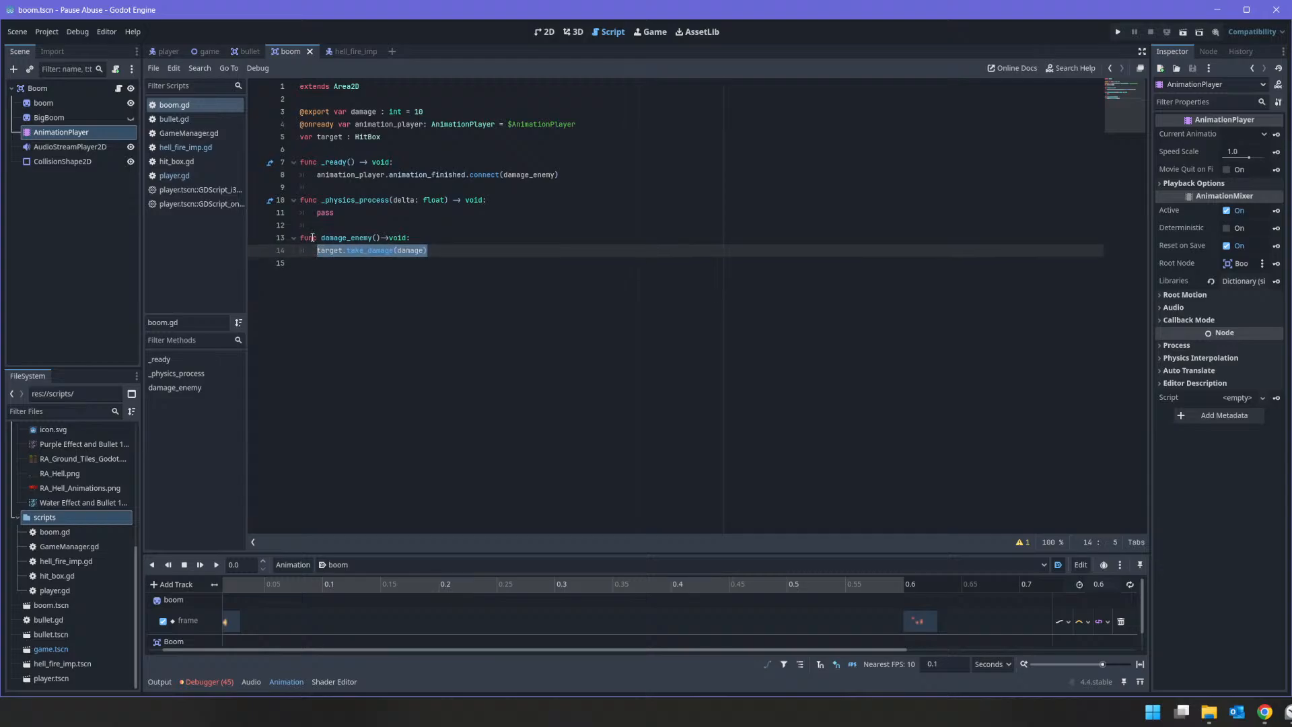
Step: In hit_box.gd, replace the hp subtraction inside the function with the call get_parent().take_damange(dmg)
left_click(191, 163)
left_click(370, 137)
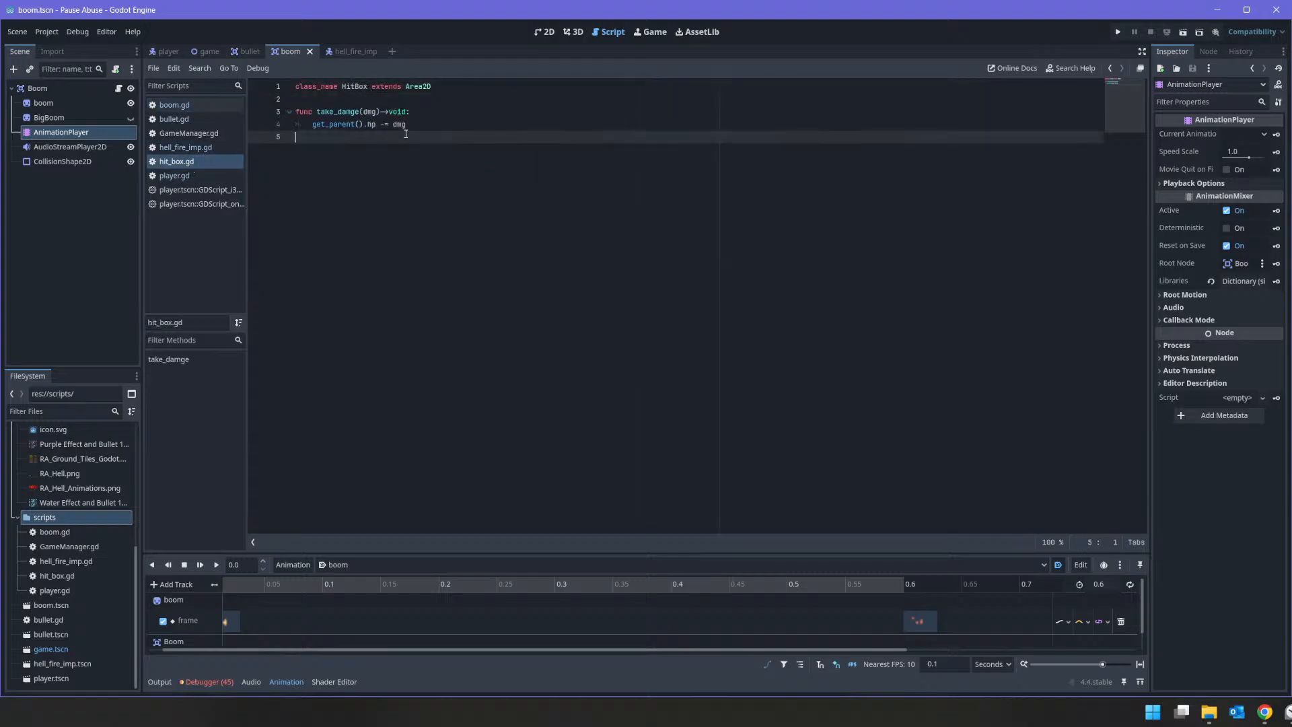
key("Up")
key("Home")
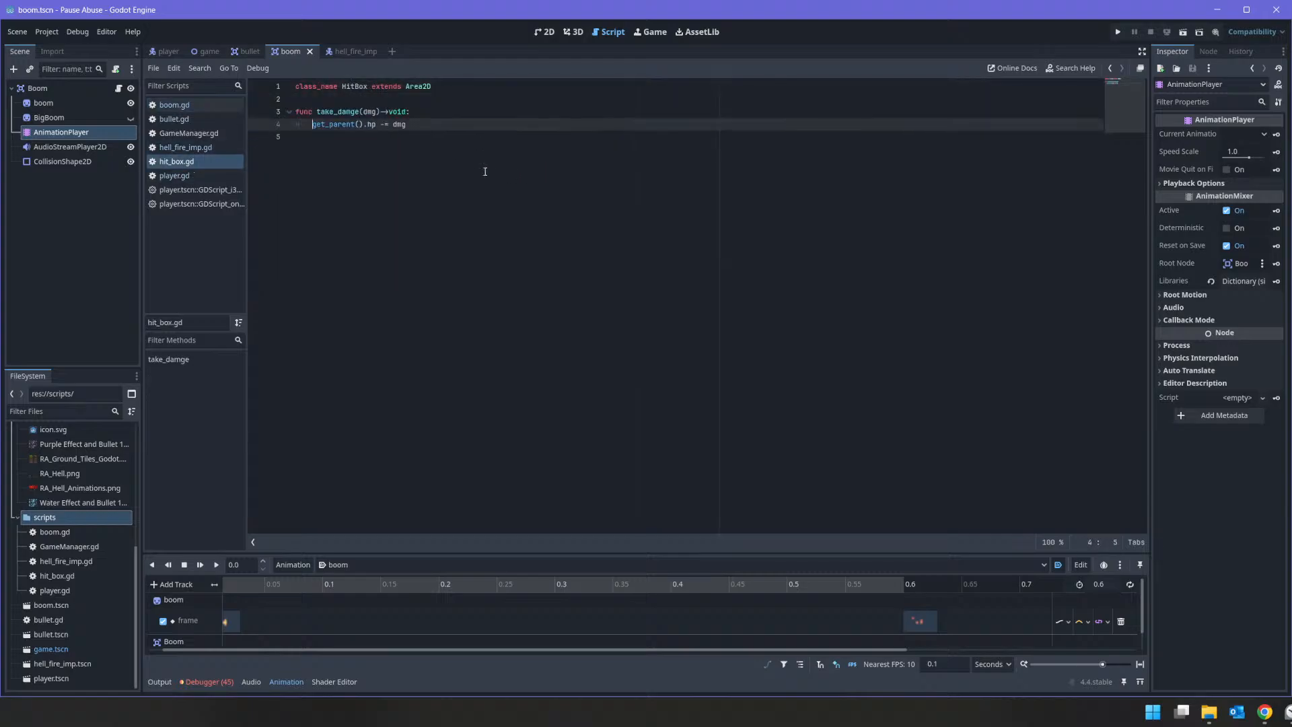
key("shift+Right")
key("shift+Right")
type("take")
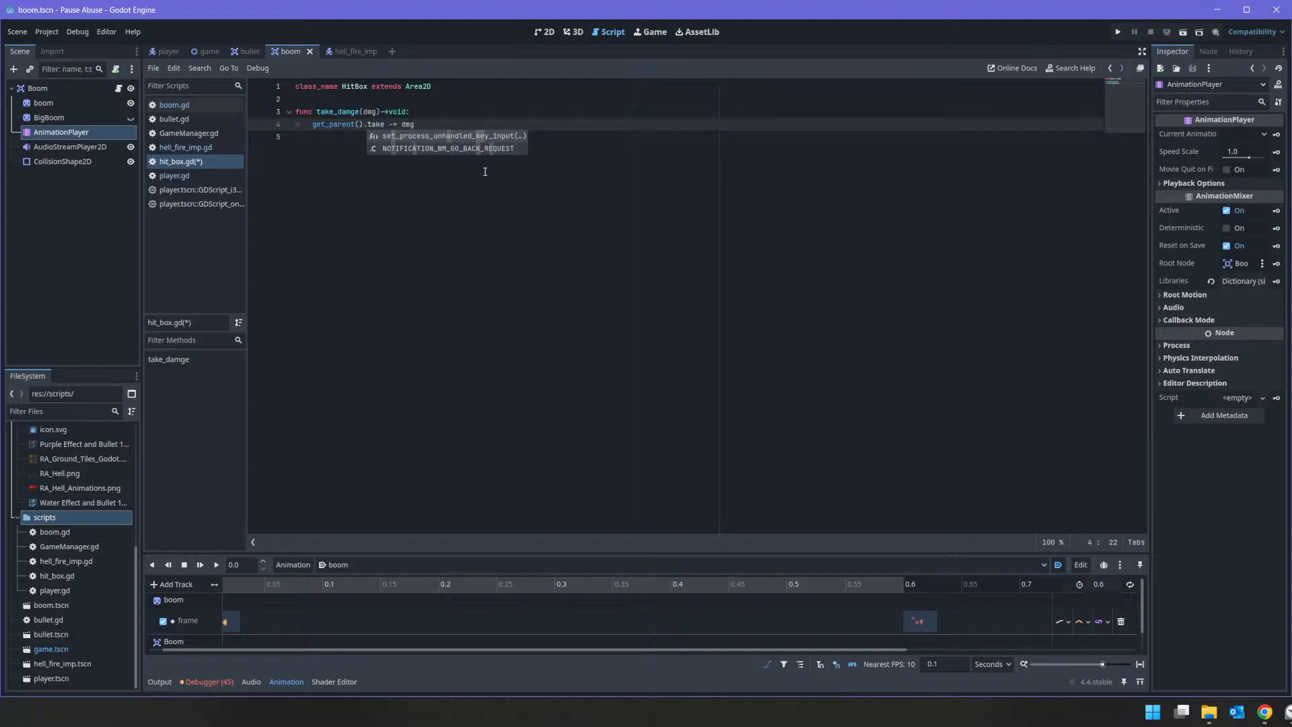
type("_damange")
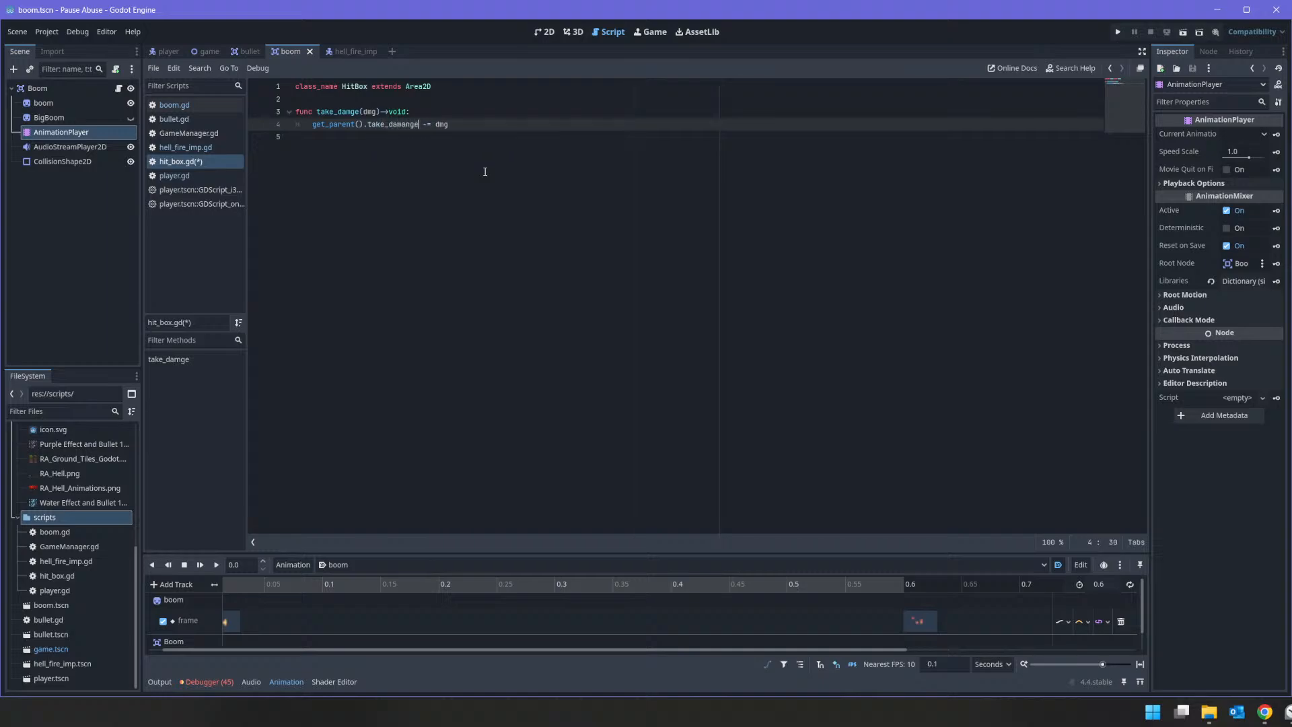
type("(")
key("Delete")
key("Delete")
key("Delete")
key("Delete")
key("Delete")
key("End")
type(")")
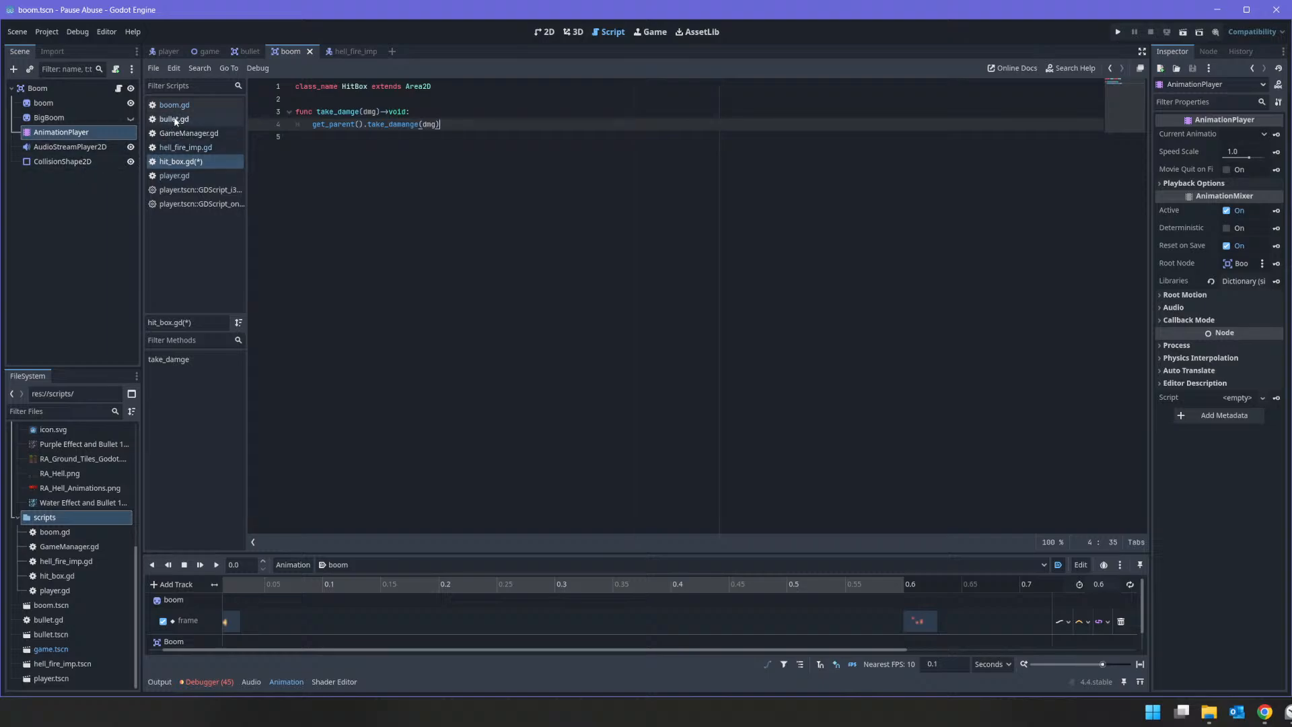
Step: Check the take_damage function in hell_fire_imp.gd, save the scripts, and run the project
left_click(351, 52)
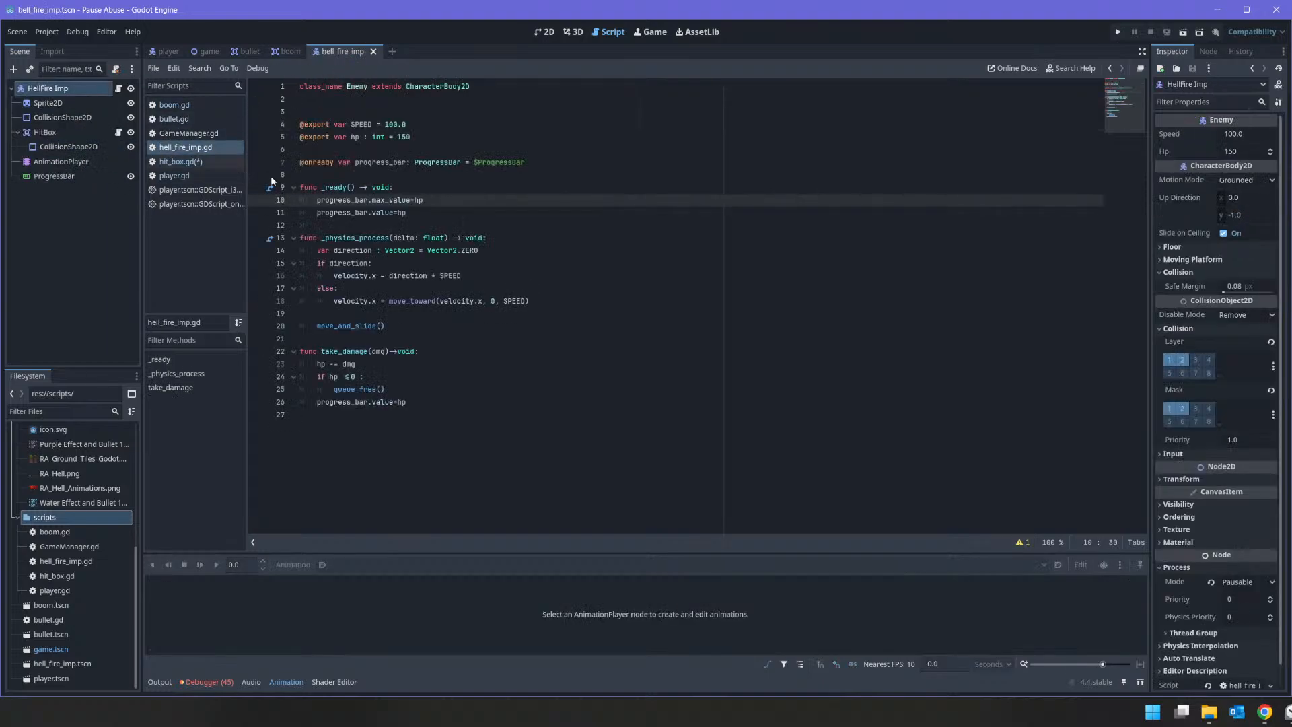
left_click(198, 148)
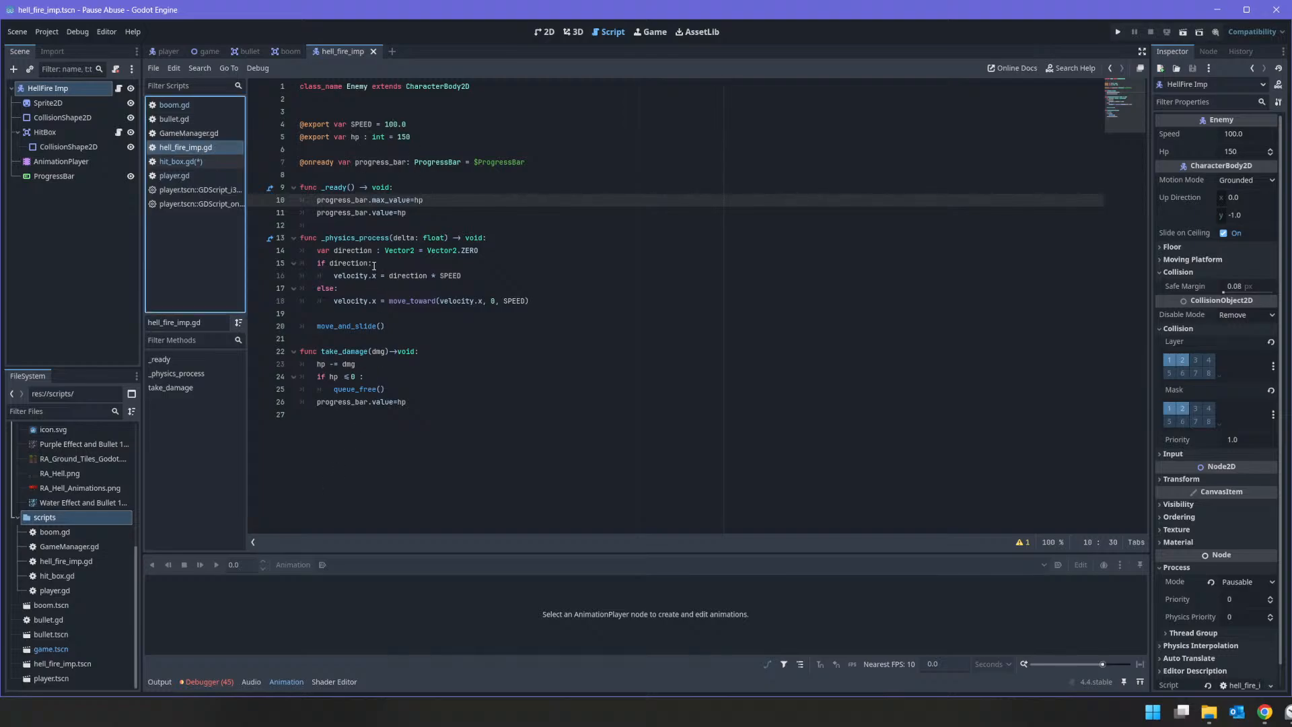
double_click(349, 351)
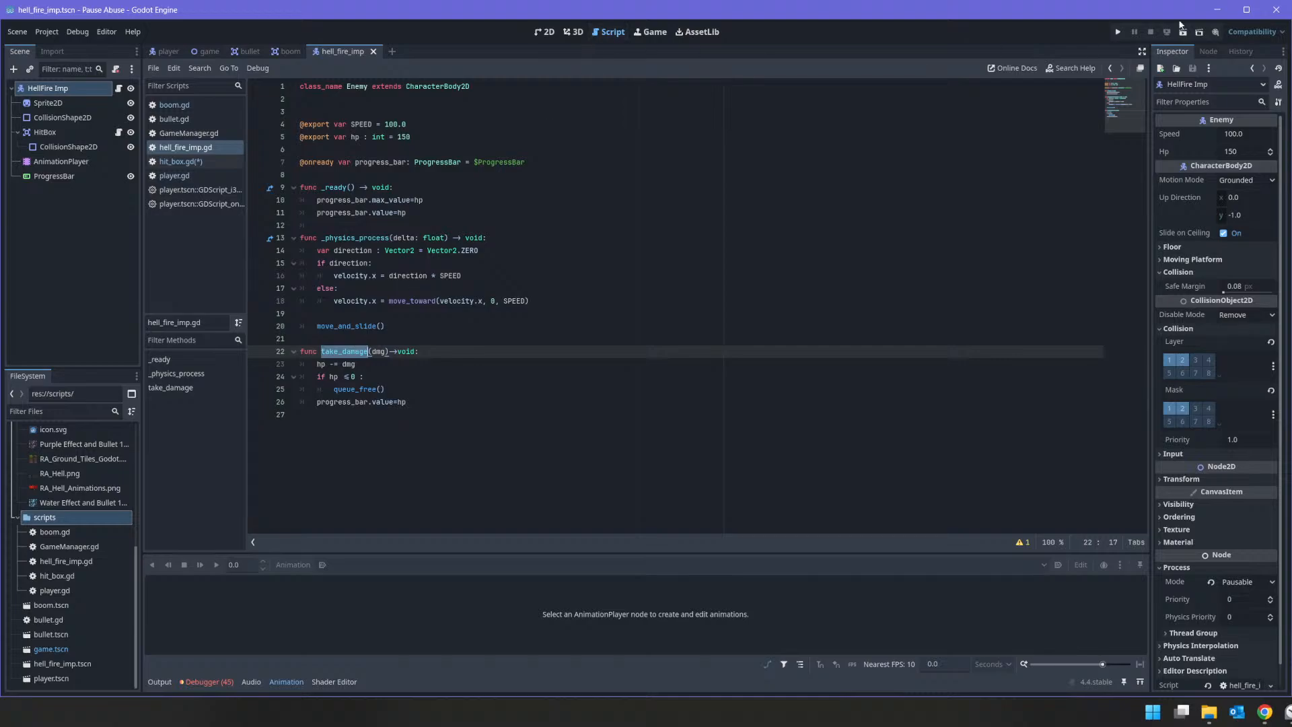
key("ctrl+s")
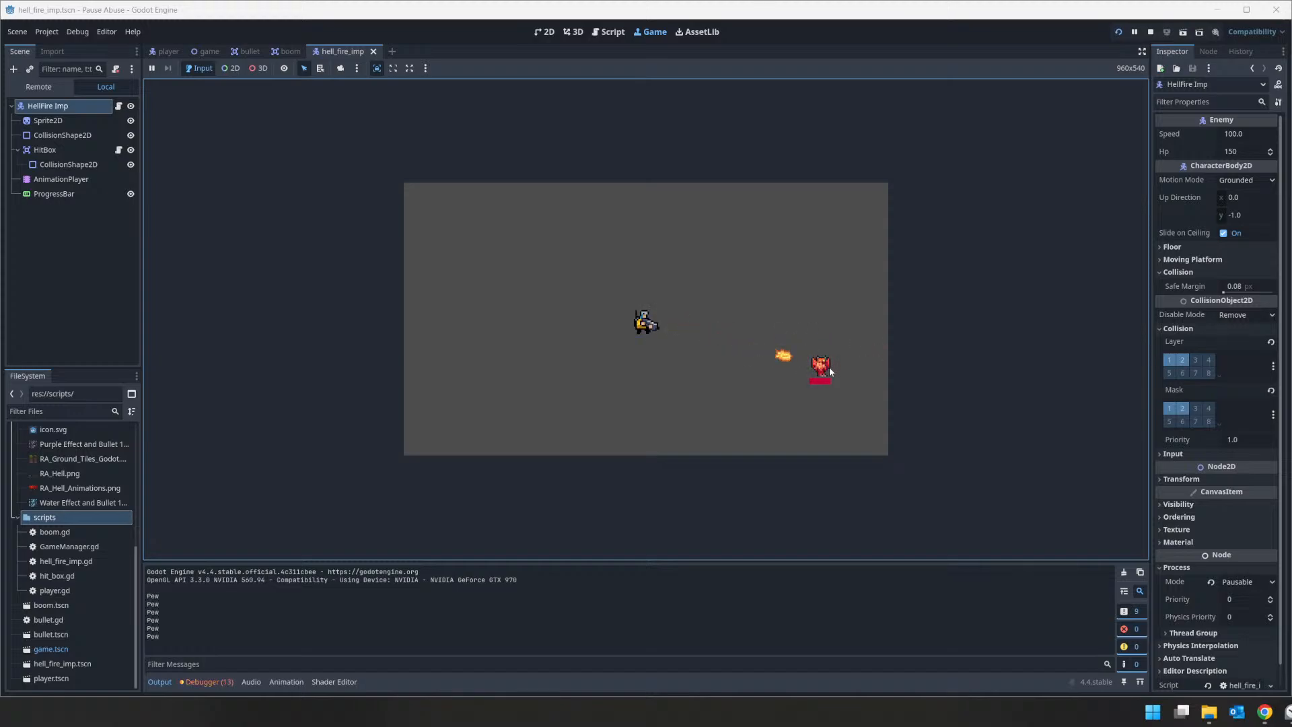
Step: Examine the debugger's error list, including the create_boom line in bullet.gd and the animation_finished signal error for damage_enemy
left_click(209, 682)
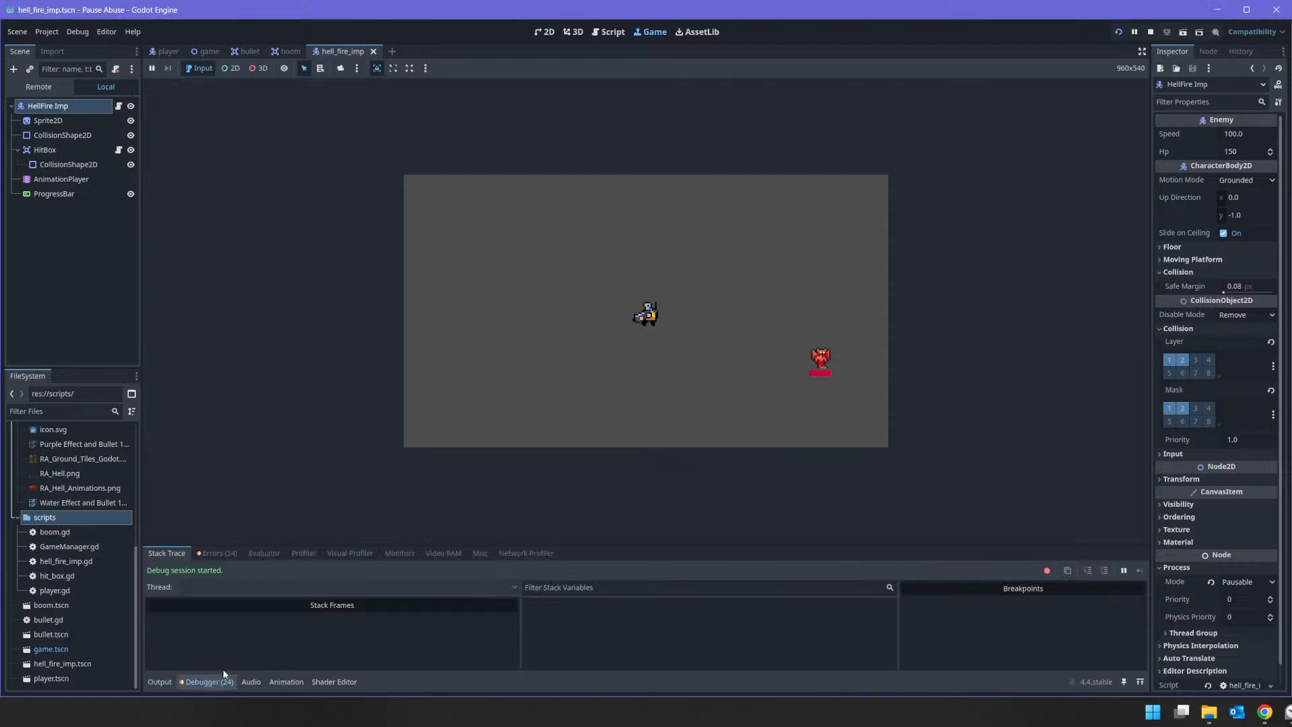
left_click(217, 553)
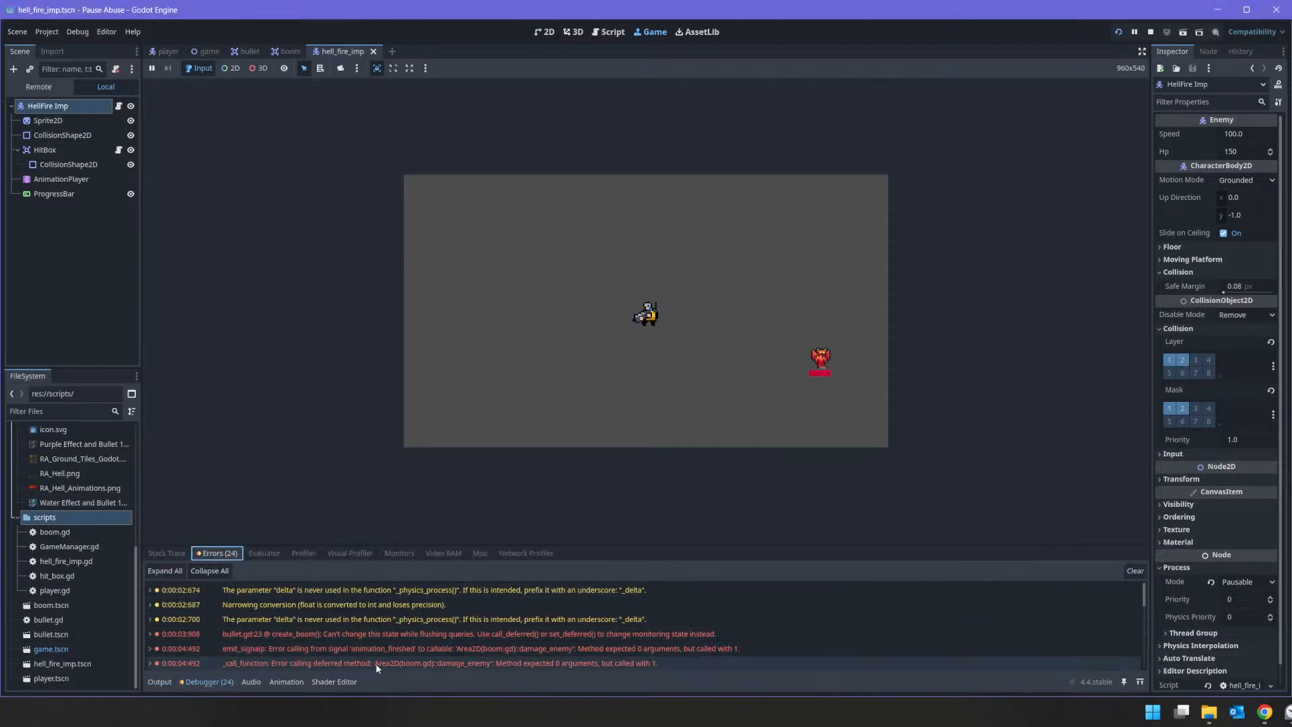
double_click(380, 639)
scroll(379, 640, "down", 1)
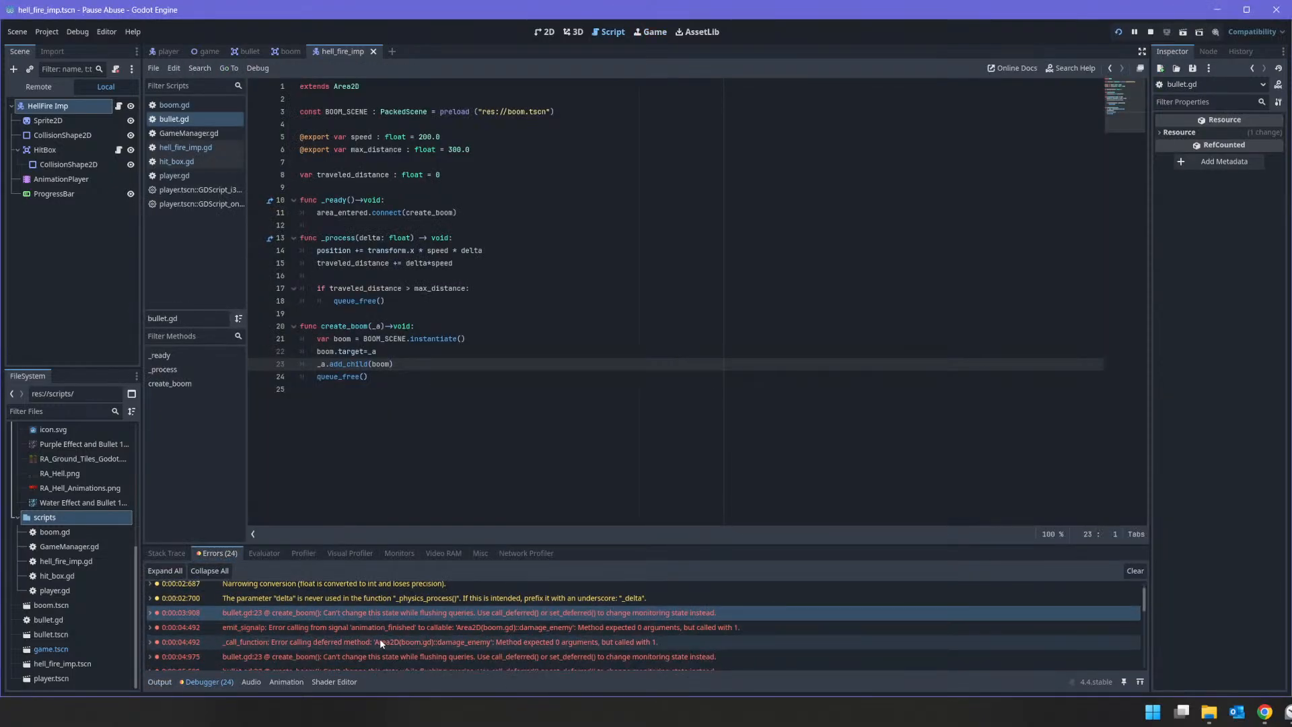
mouse_move(397, 614)
left_click(386, 627)
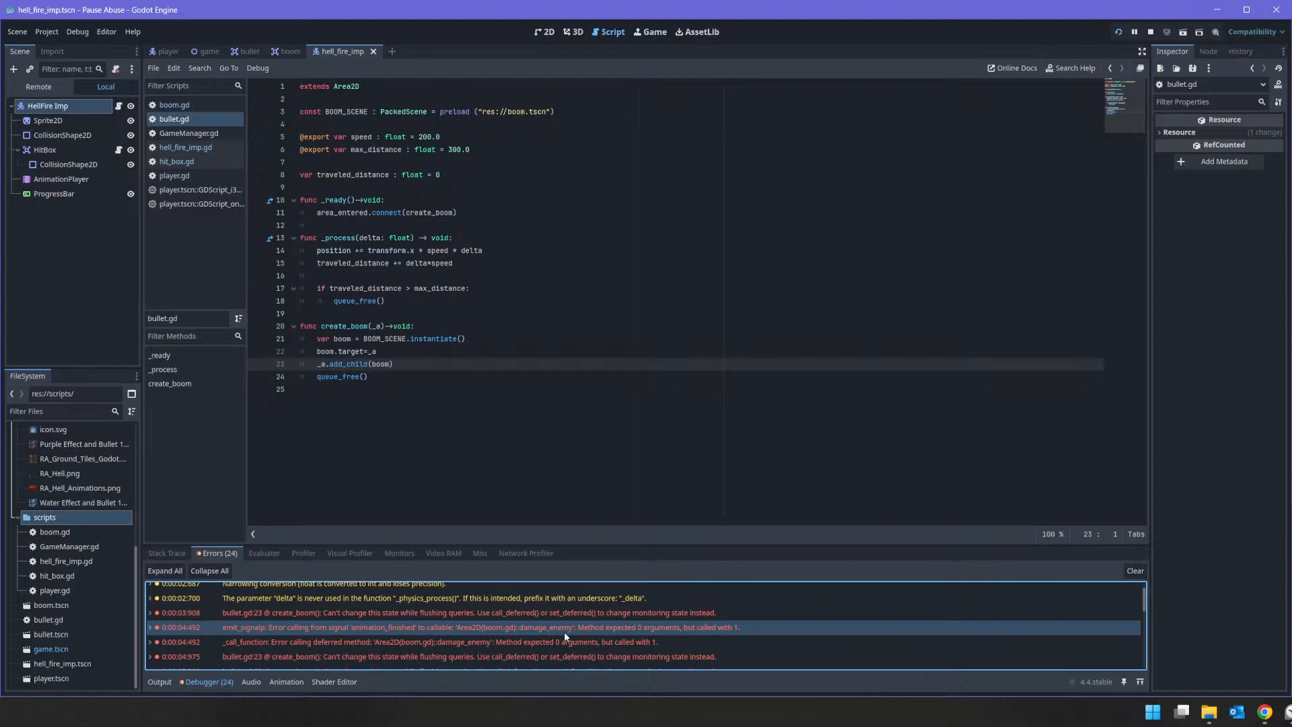
mouse_move(579, 627)
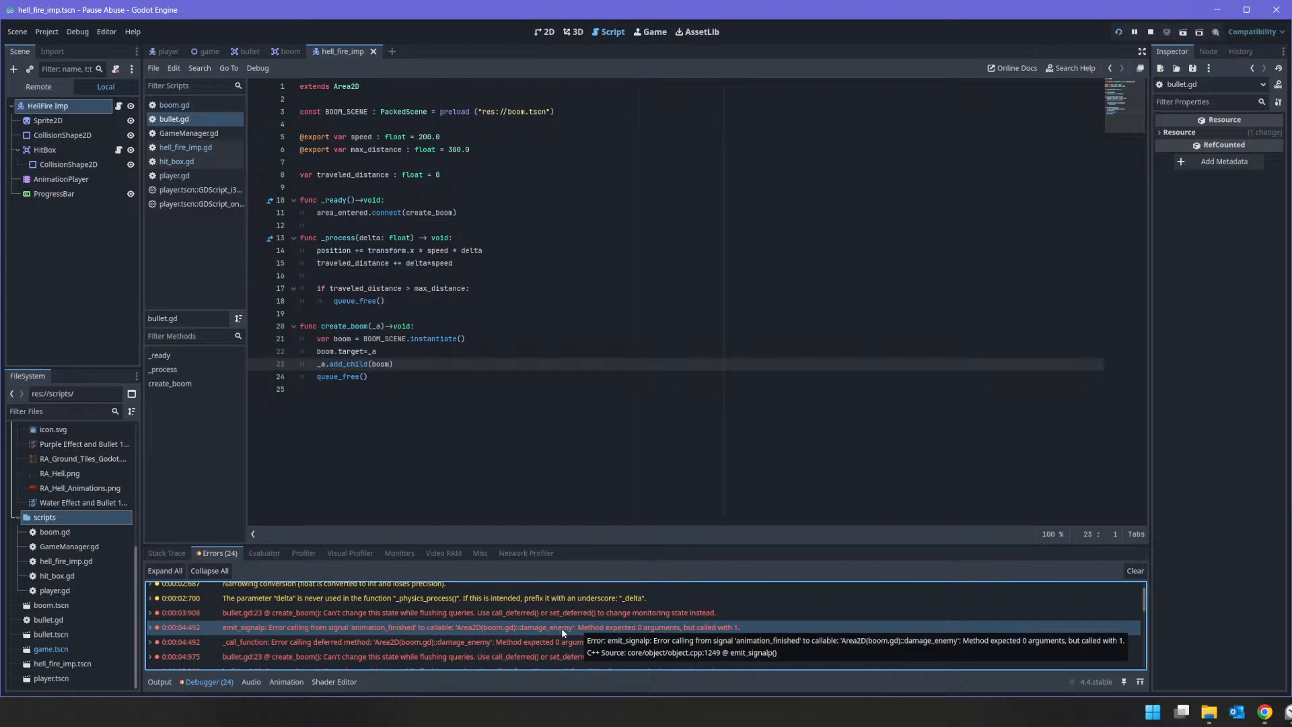
Step: Add an _a parameter to the damage_enemy function in boom.gd
left_click(168, 106)
key("shift+Home")
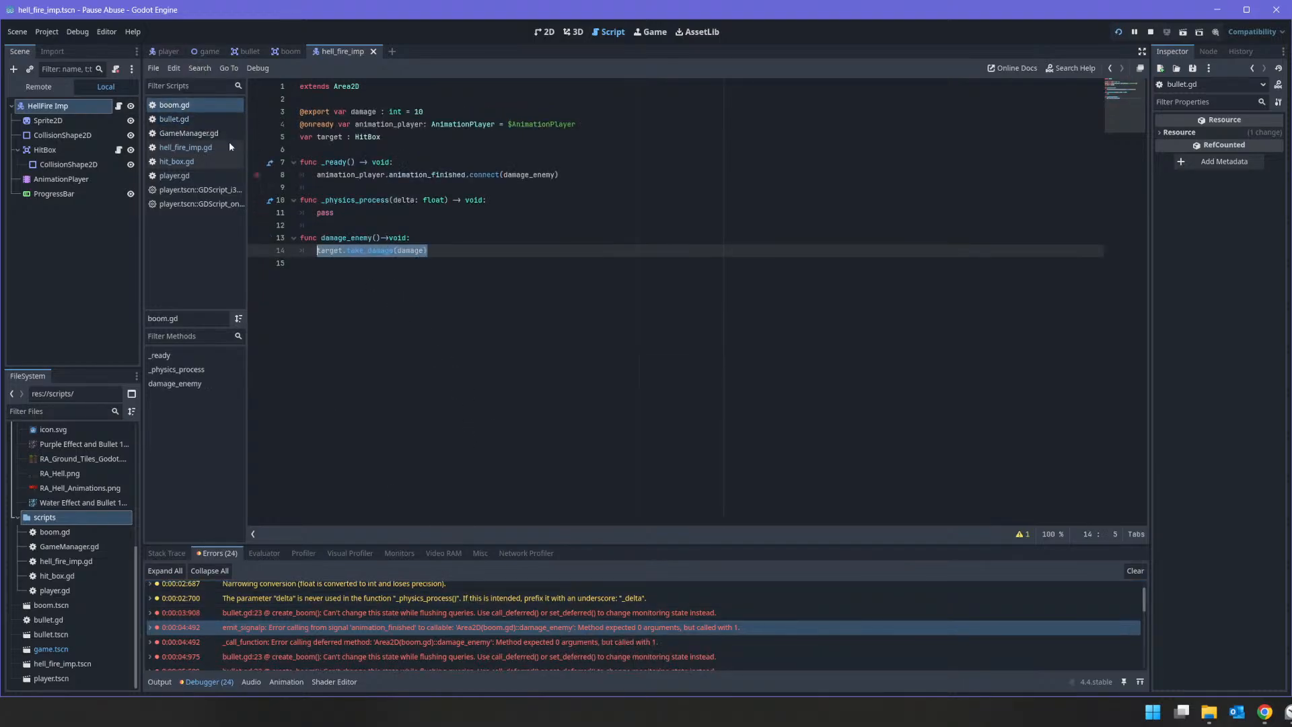
left_click(192, 105)
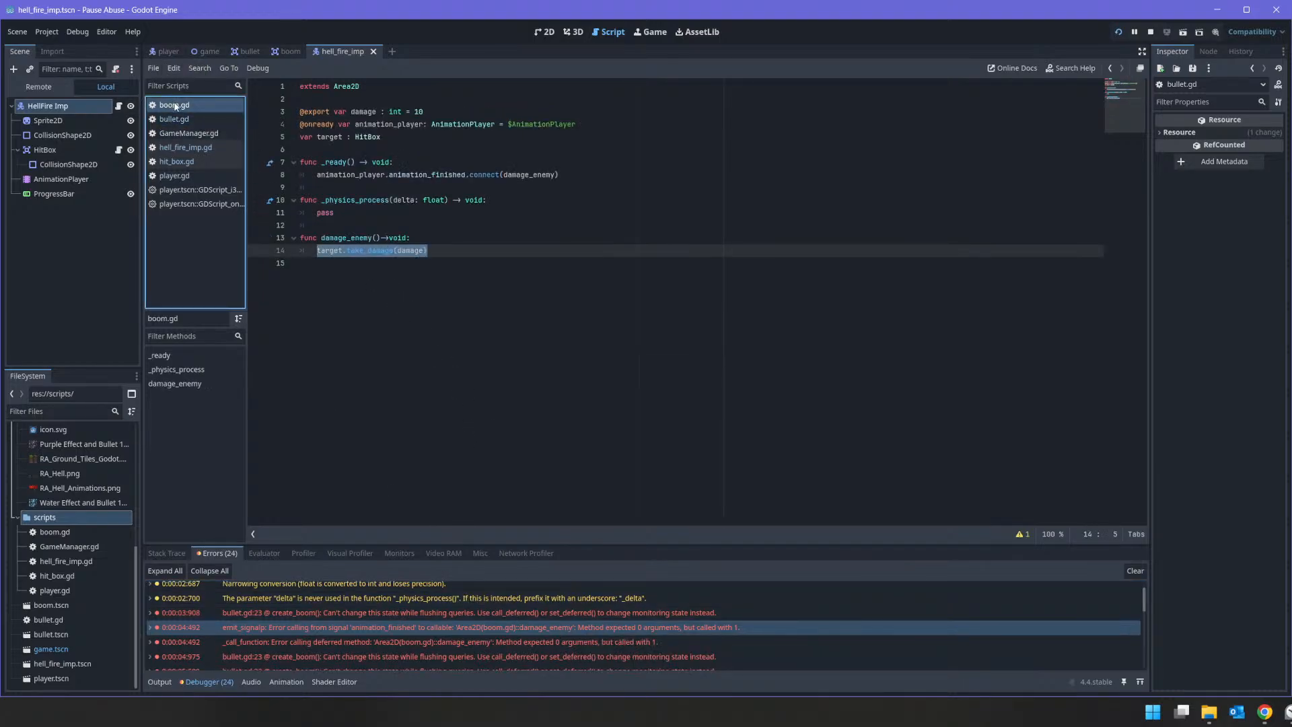
left_click(381, 239)
type("_a")
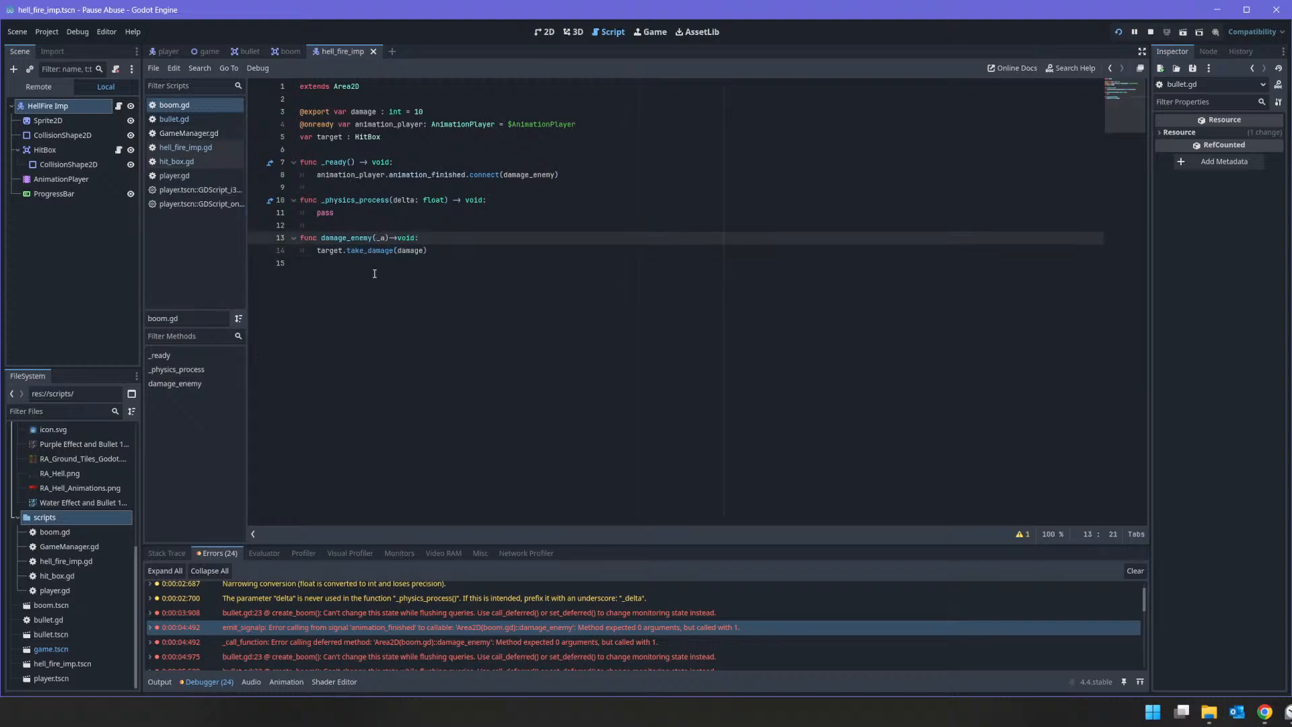
Step: Run the project, fire at the HellFire Imp, and inspect the debugger message against the target variable's HitBox type in boom.gd
left_click(1118, 32)
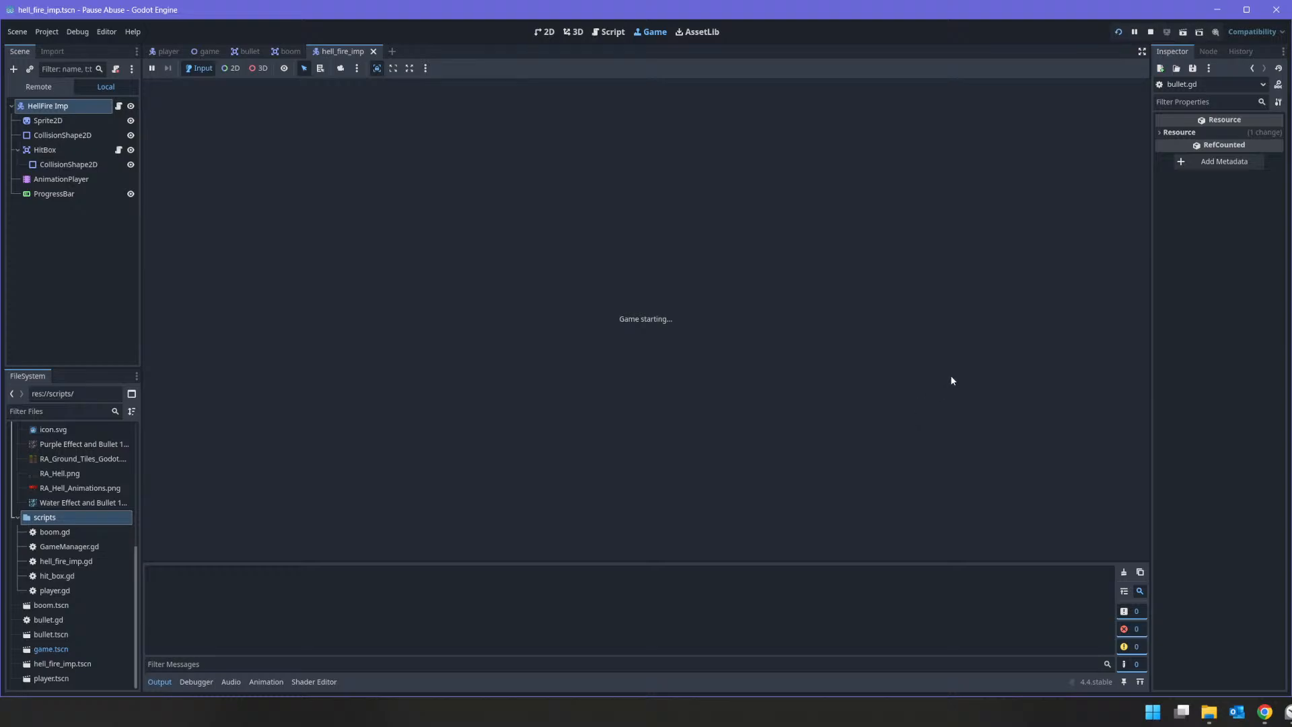
left_click(838, 379)
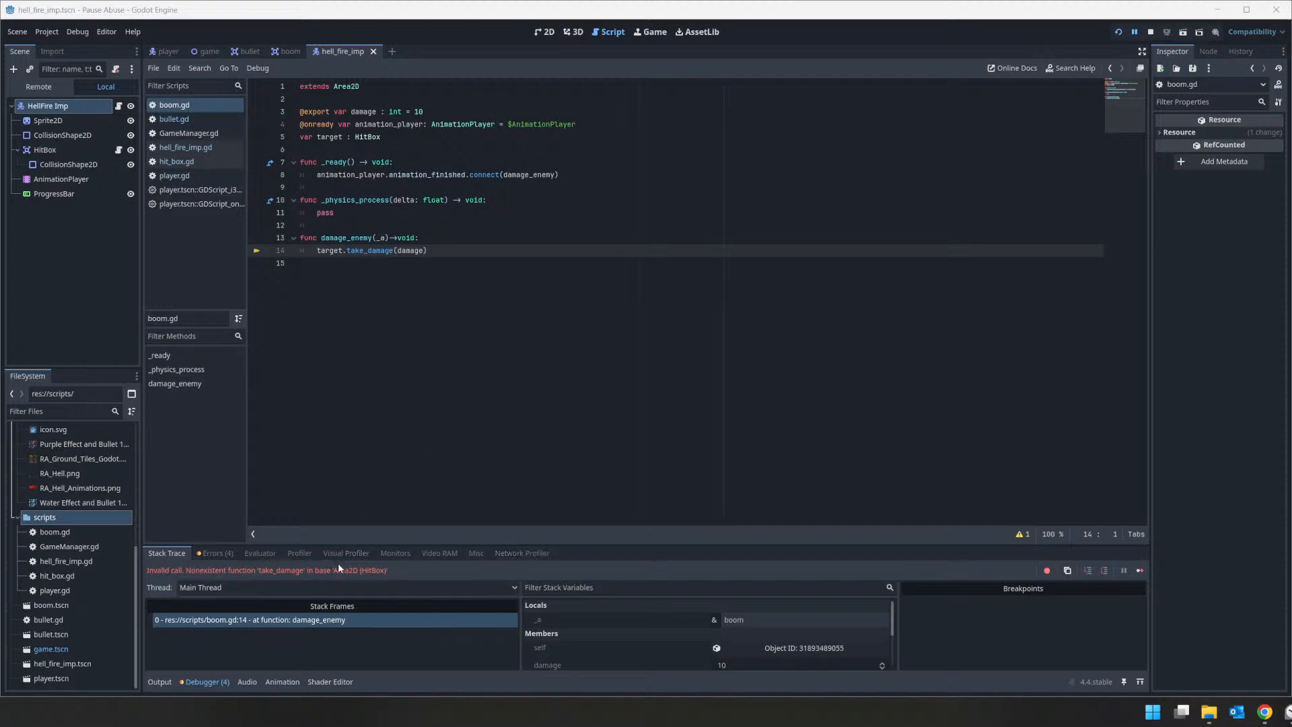
left_click(309, 569)
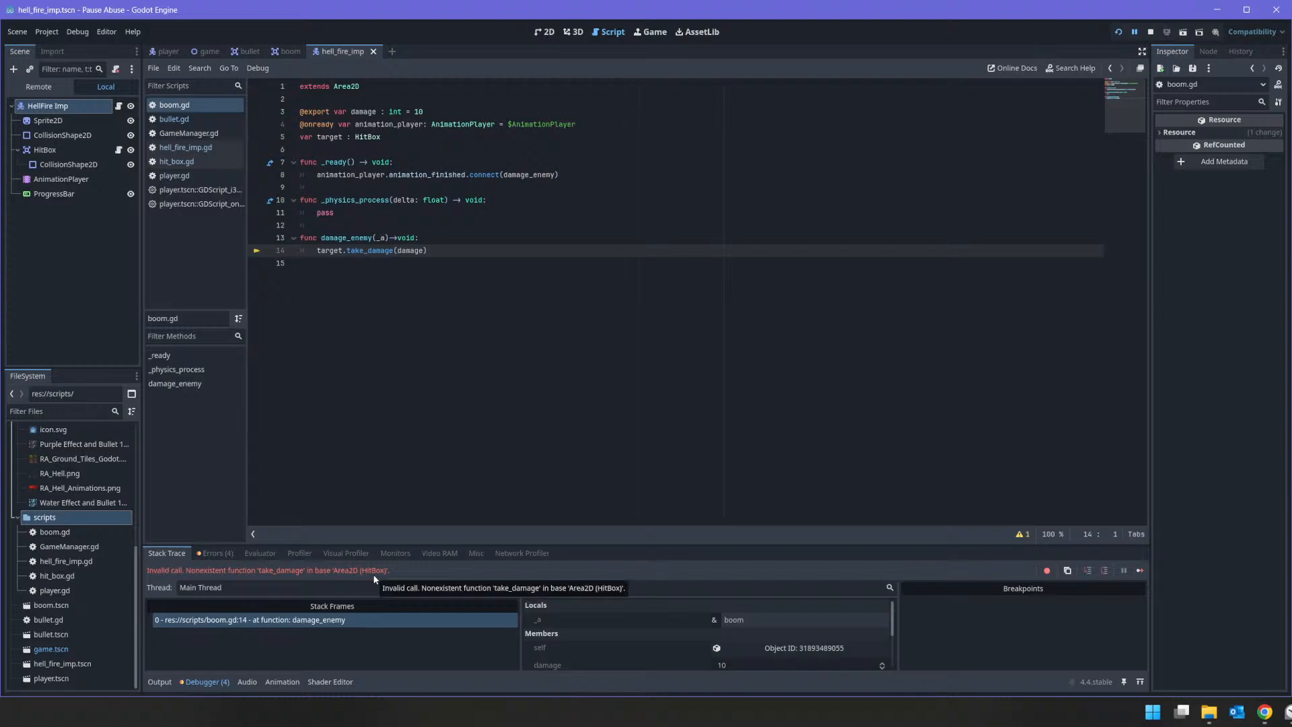
double_click(370, 137)
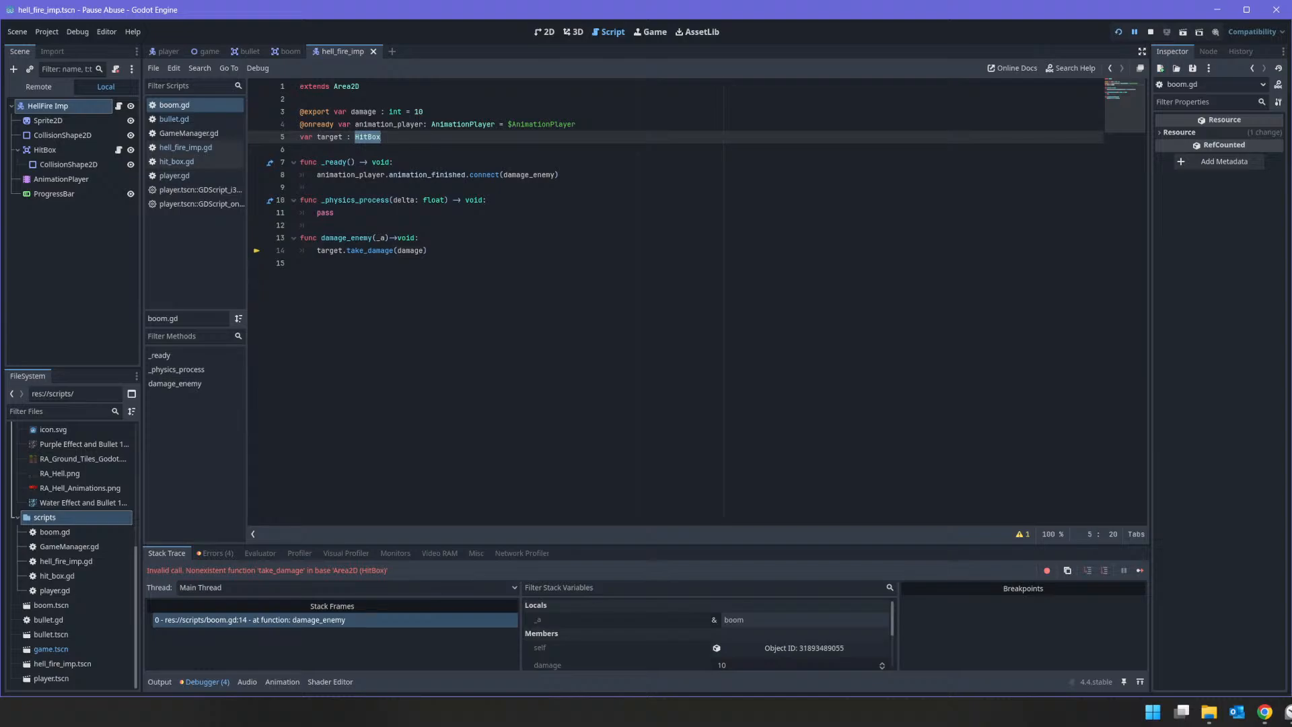
Step: Launch a second Godot instance to reach another project, and open hit_box.gd in the Pause Abuse project
left_click(1149, 717)
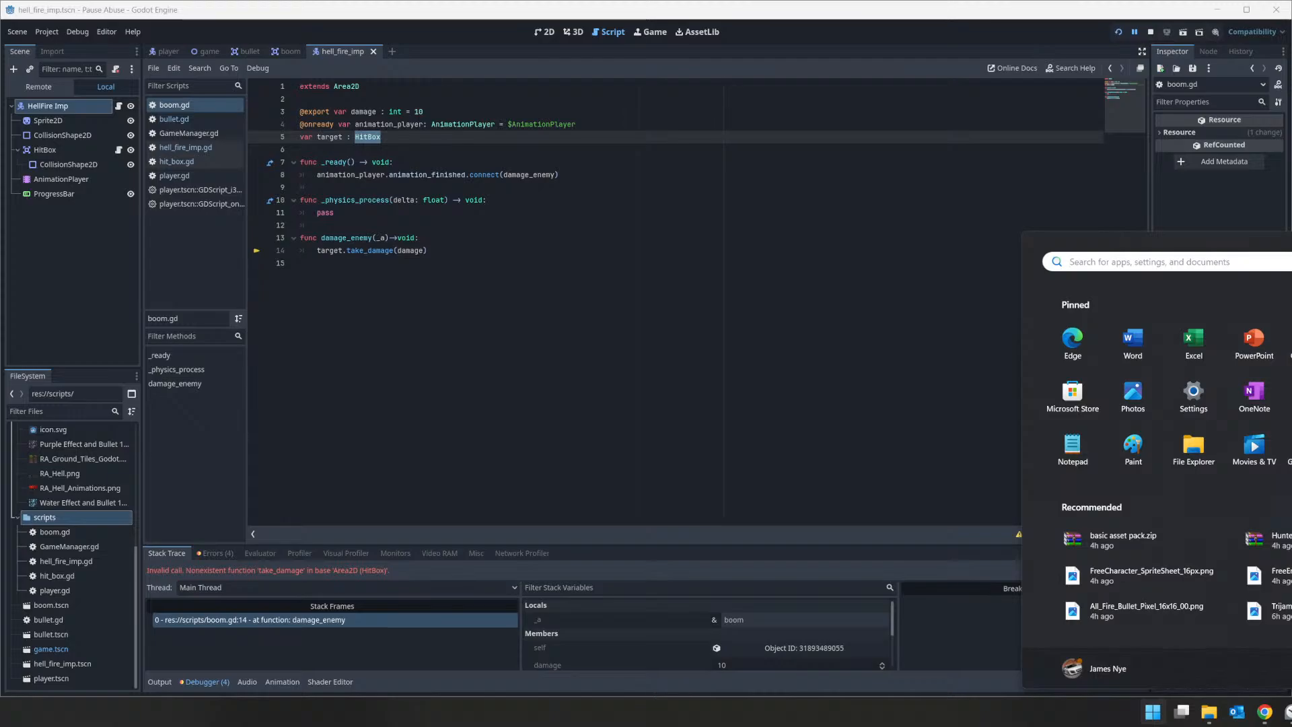
key("Escape")
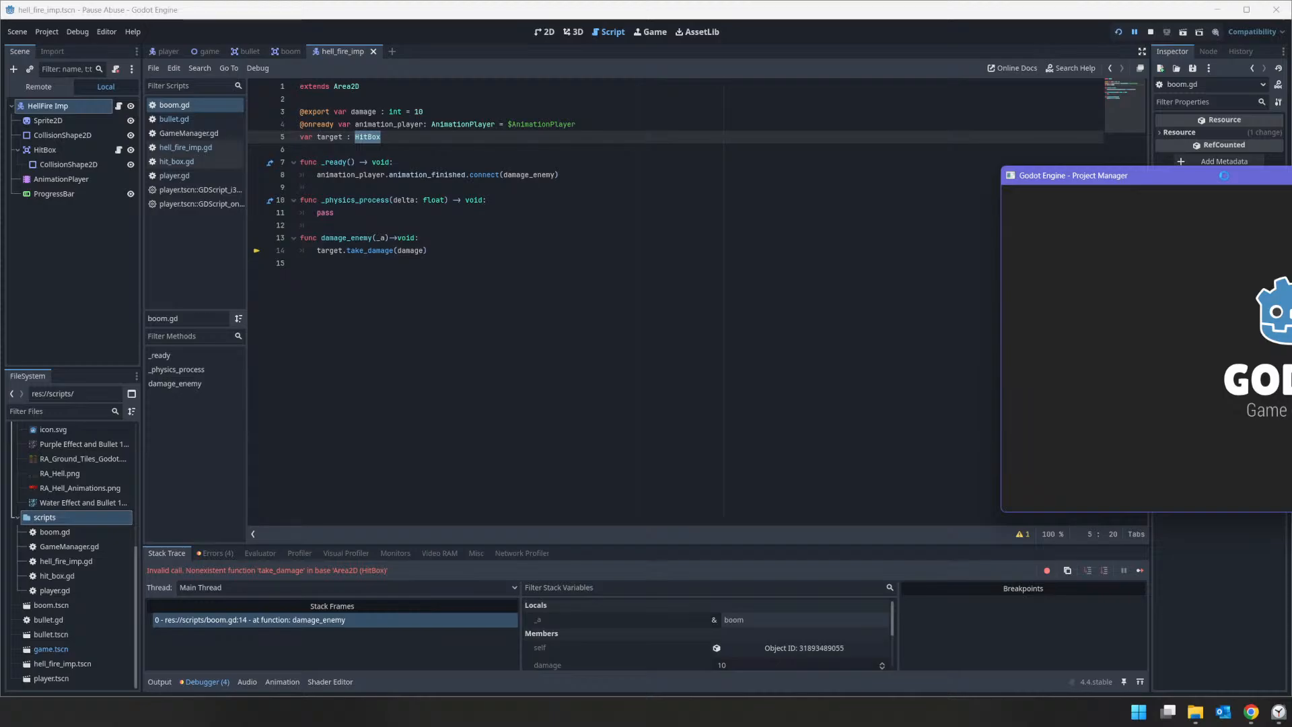
left_click(165, 149)
left_click(170, 161)
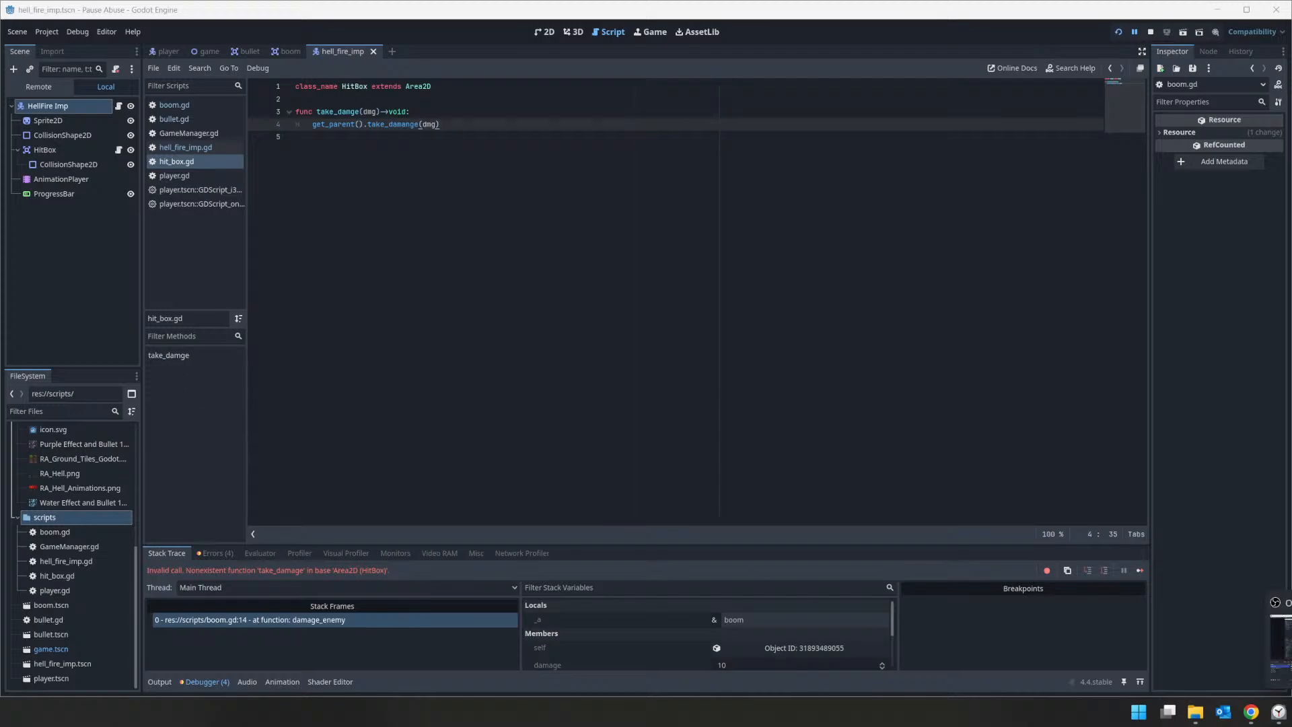
Step: Switch to the Clock app and pause the running countdown timer
left_click(1278, 711)
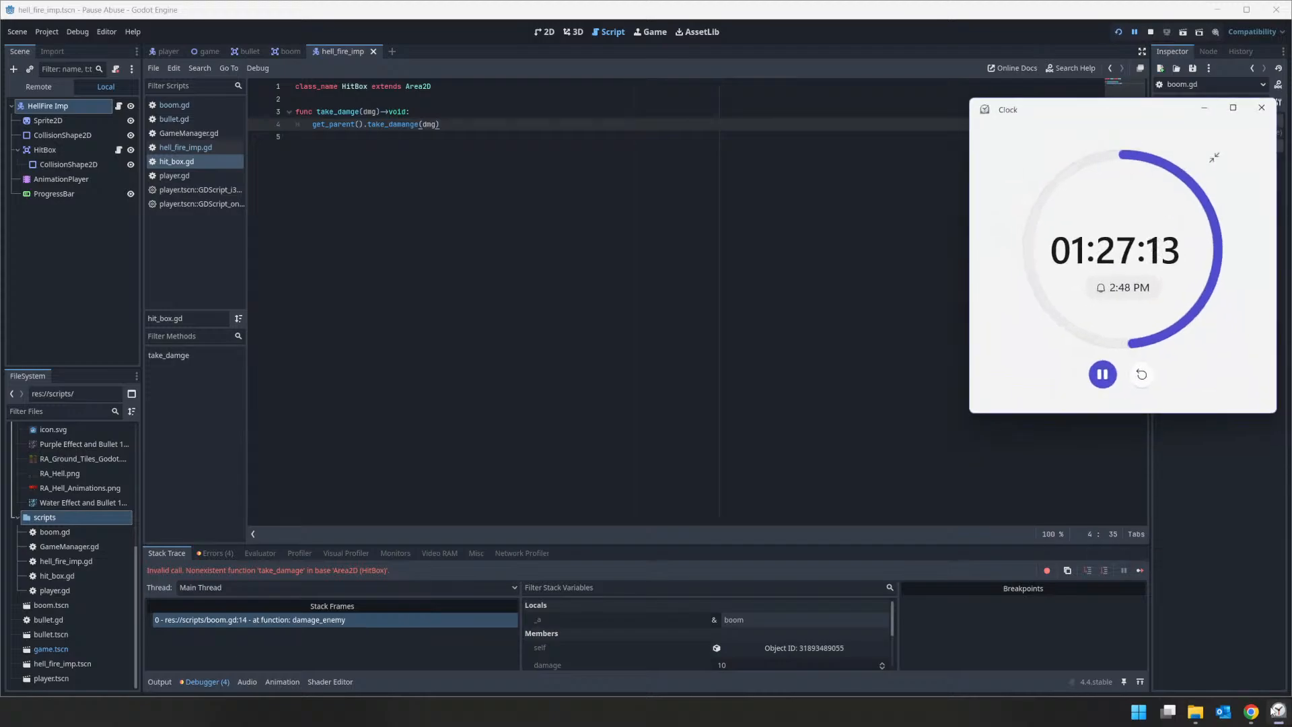
left_click(1104, 376)
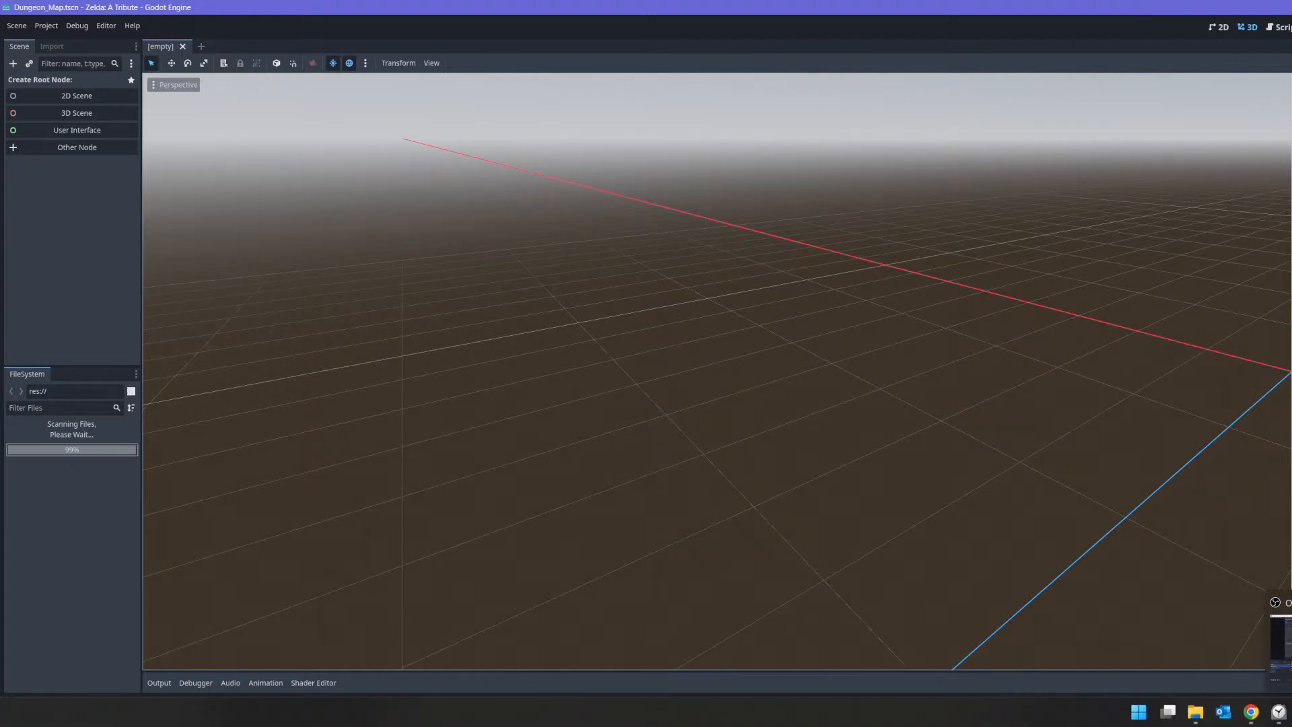
Step: Find and open hit_box.gd in the Zelda: A Tribute project by filtering files for "hit", and widen its window to show the code
mouse_move(1278, 717)
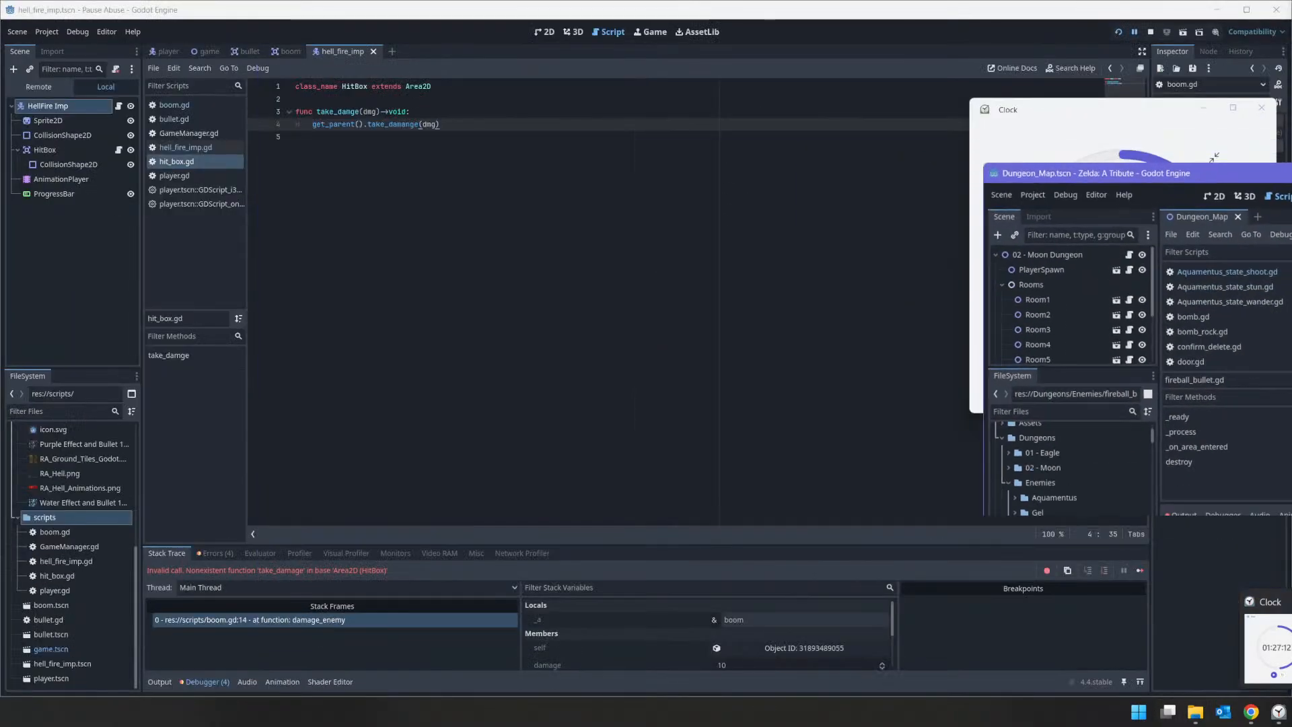
left_click_drag(1273, 183, 1068, 229)
left_click(878, 446)
type("hit")
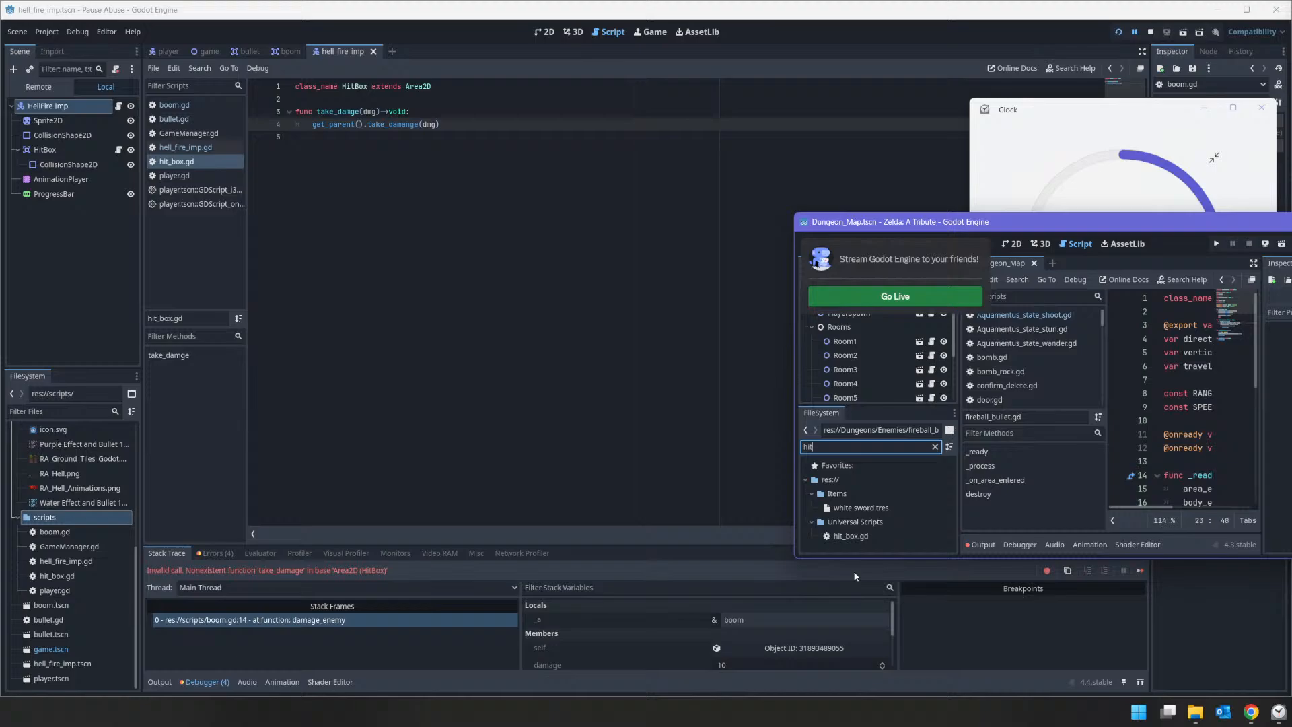
double_click(870, 534)
left_click_drag(1125, 222, 872, 165)
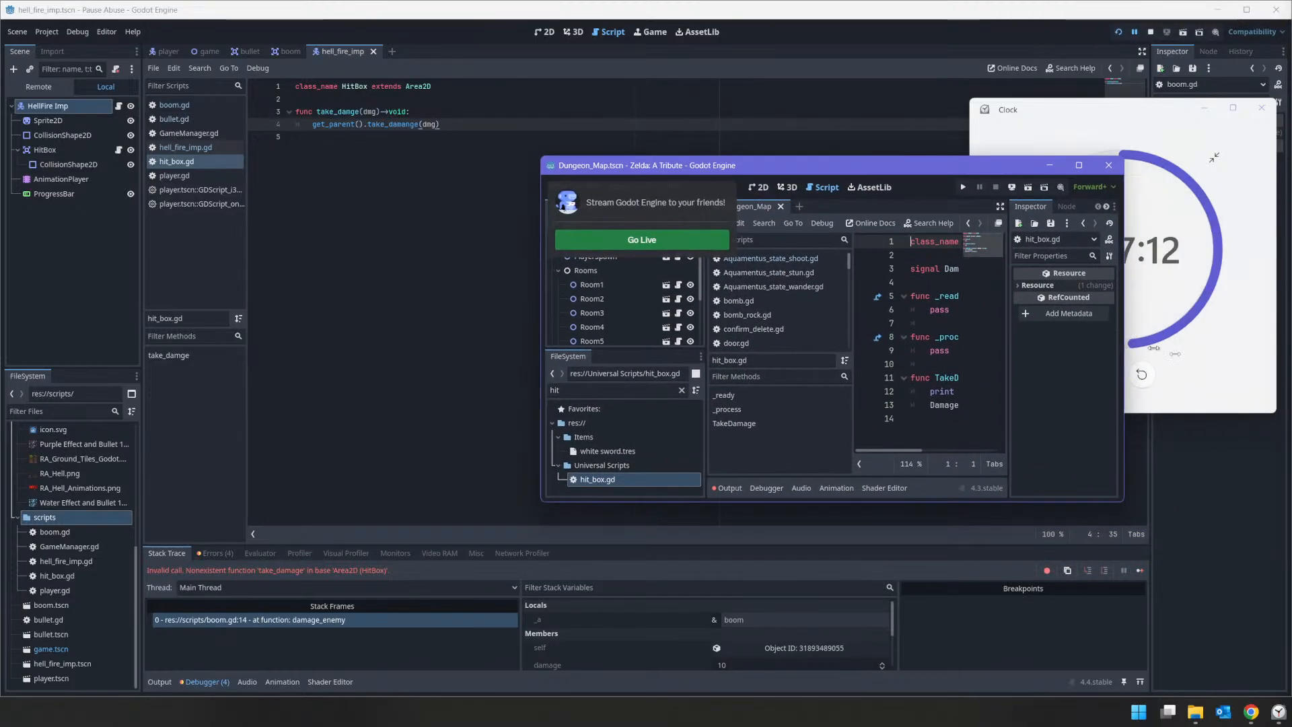
left_click_drag(1125, 345, 1291, 346)
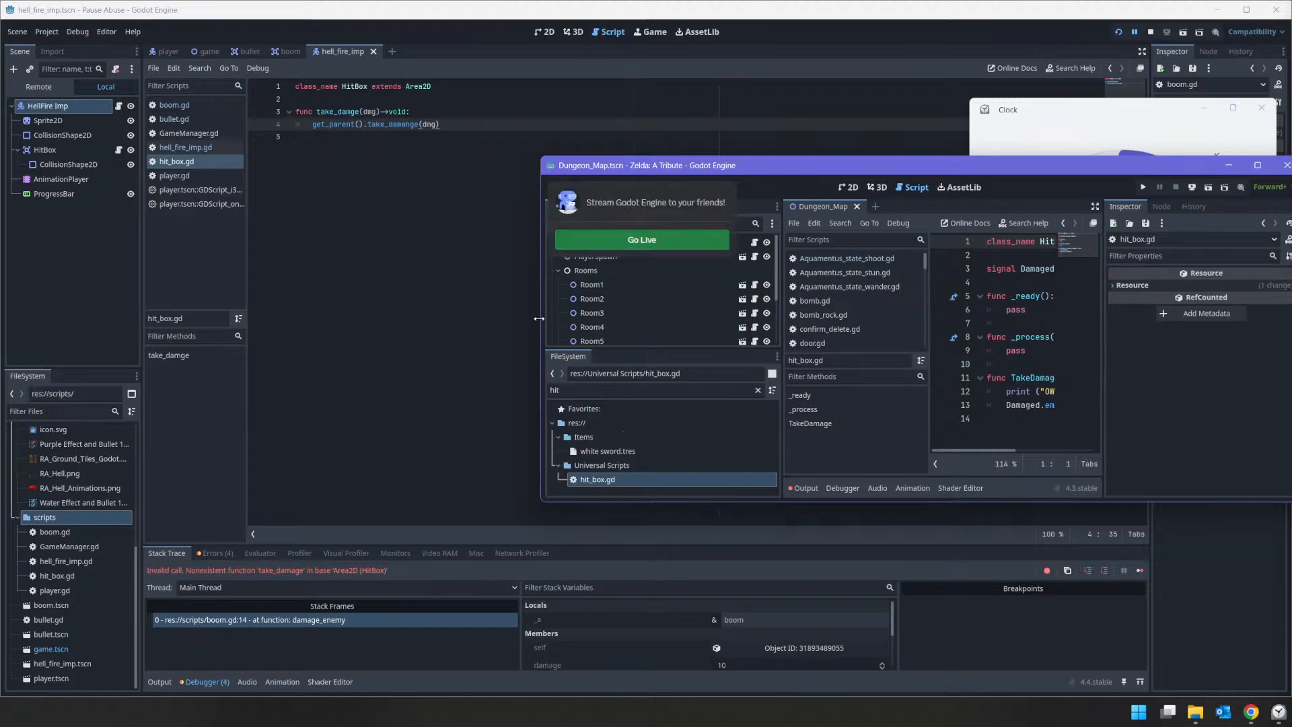
left_click_drag(539, 318, 279, 318)
Step: Review the Damaged signal and TakeDamage function in the Zelda project's hit_box.gd, and copy the whole script
left_click(847, 284)
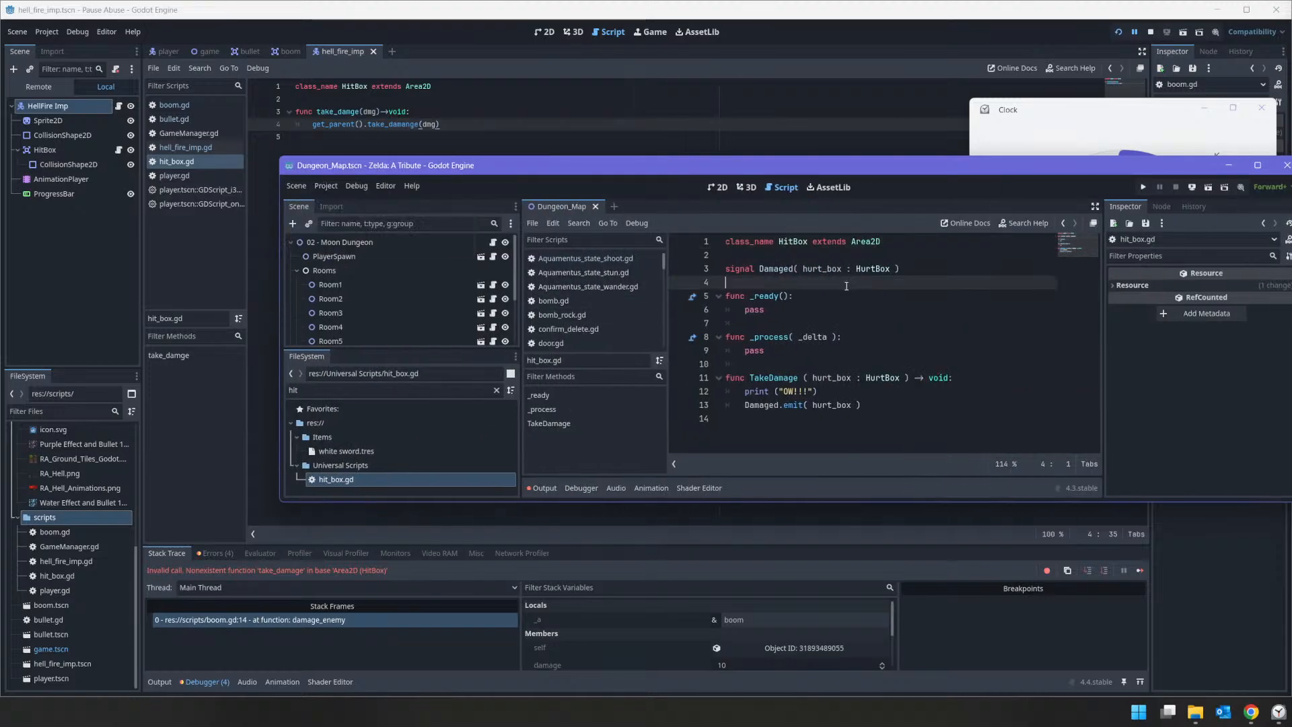
left_click_drag(921, 272, 708, 267)
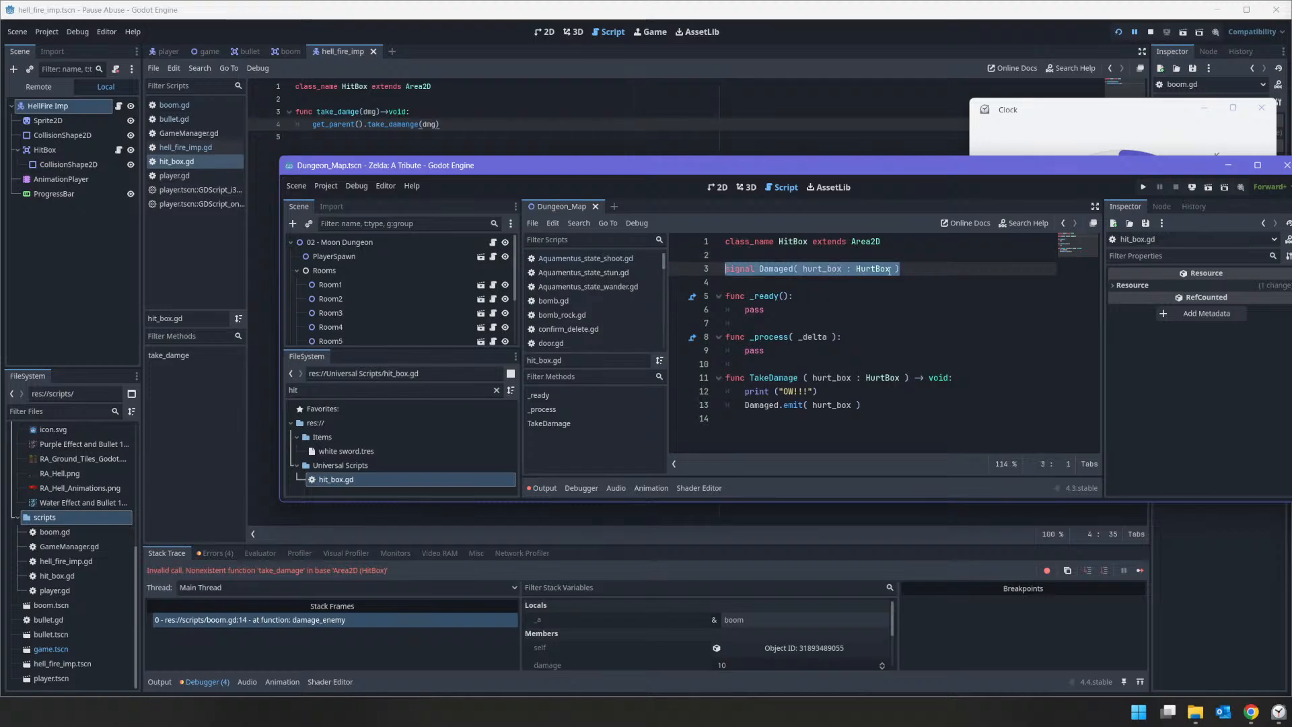
left_click(854, 396)
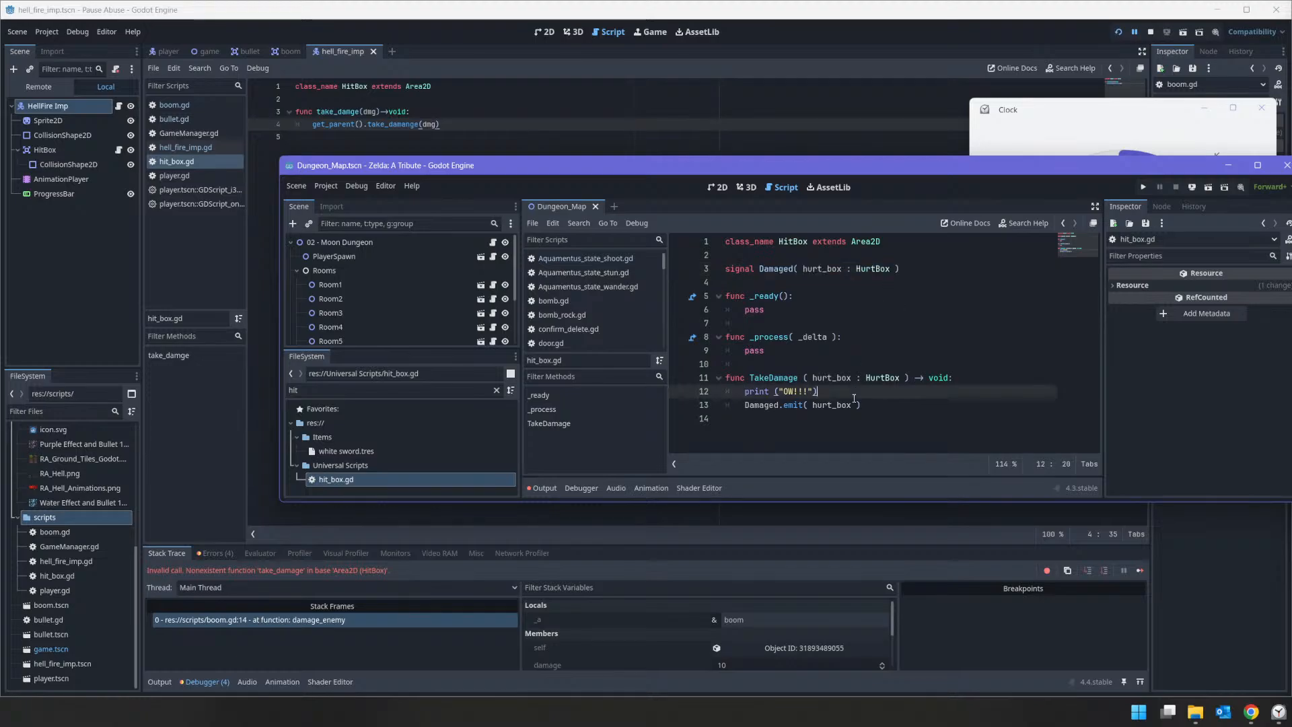
left_click(881, 403)
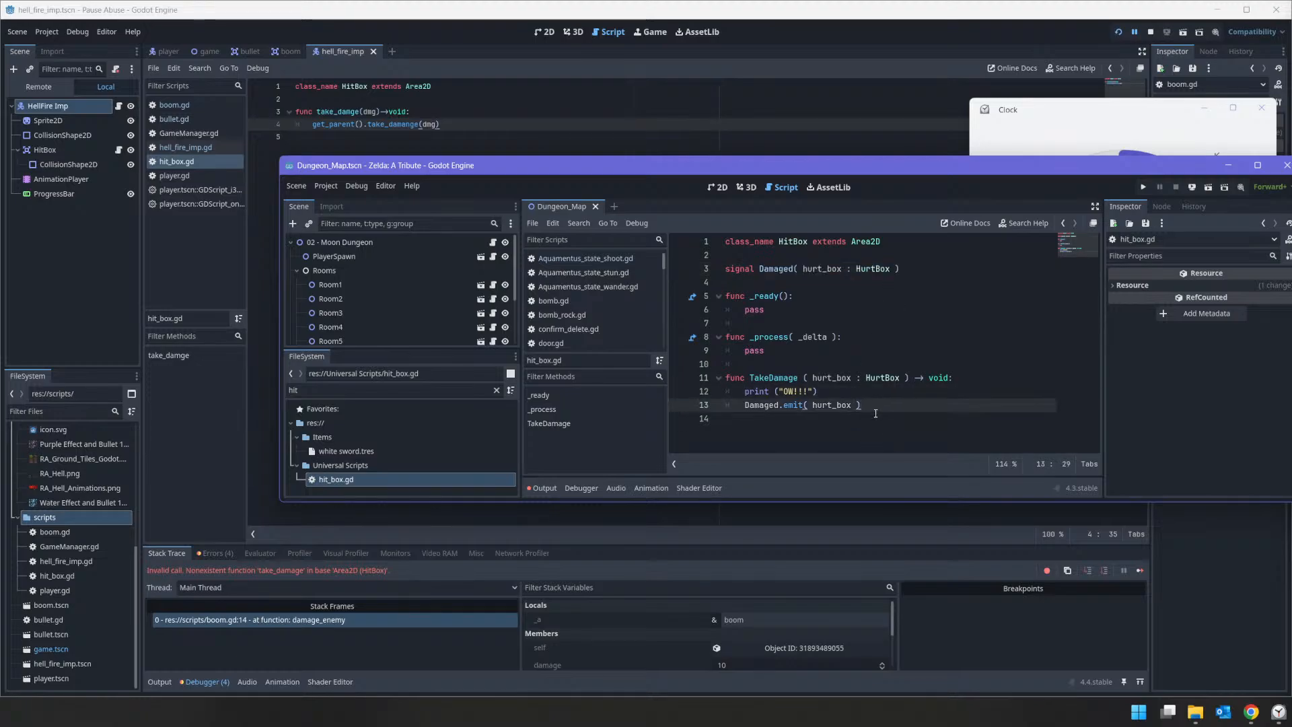
left_click_drag(807, 419, 602, 231)
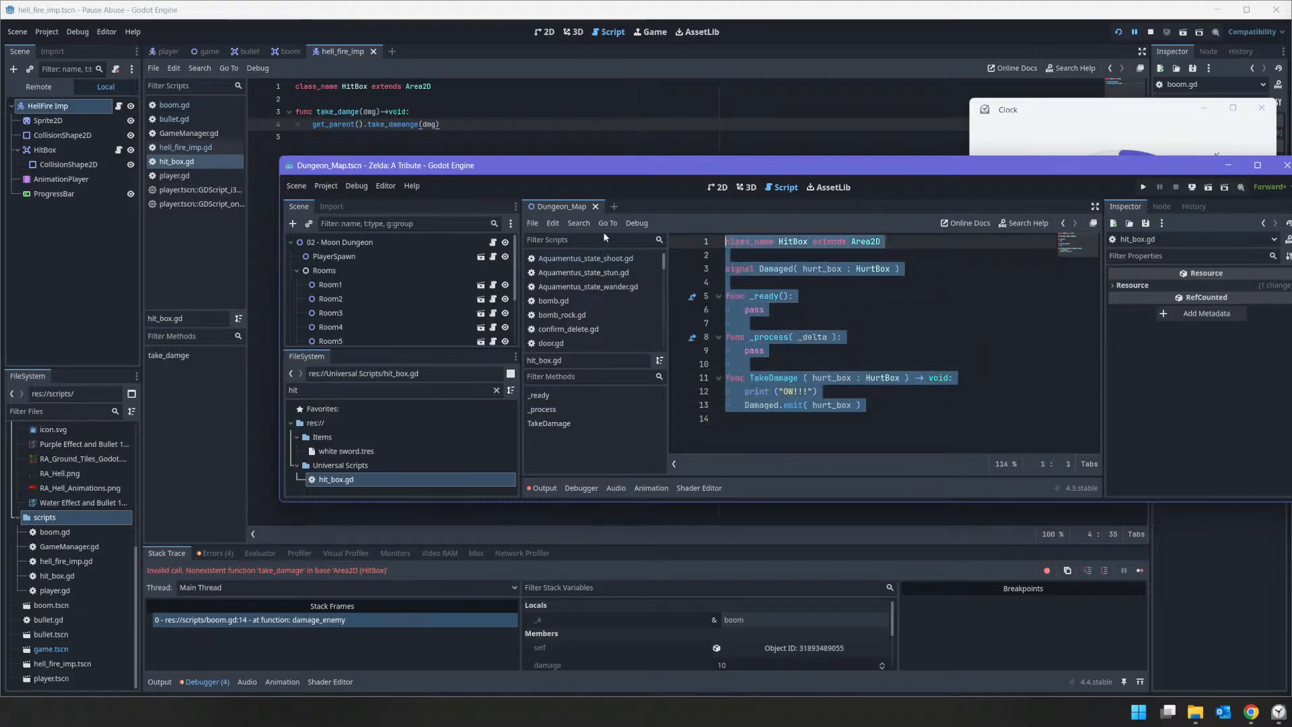
right_click(765, 236)
left_click(798, 296)
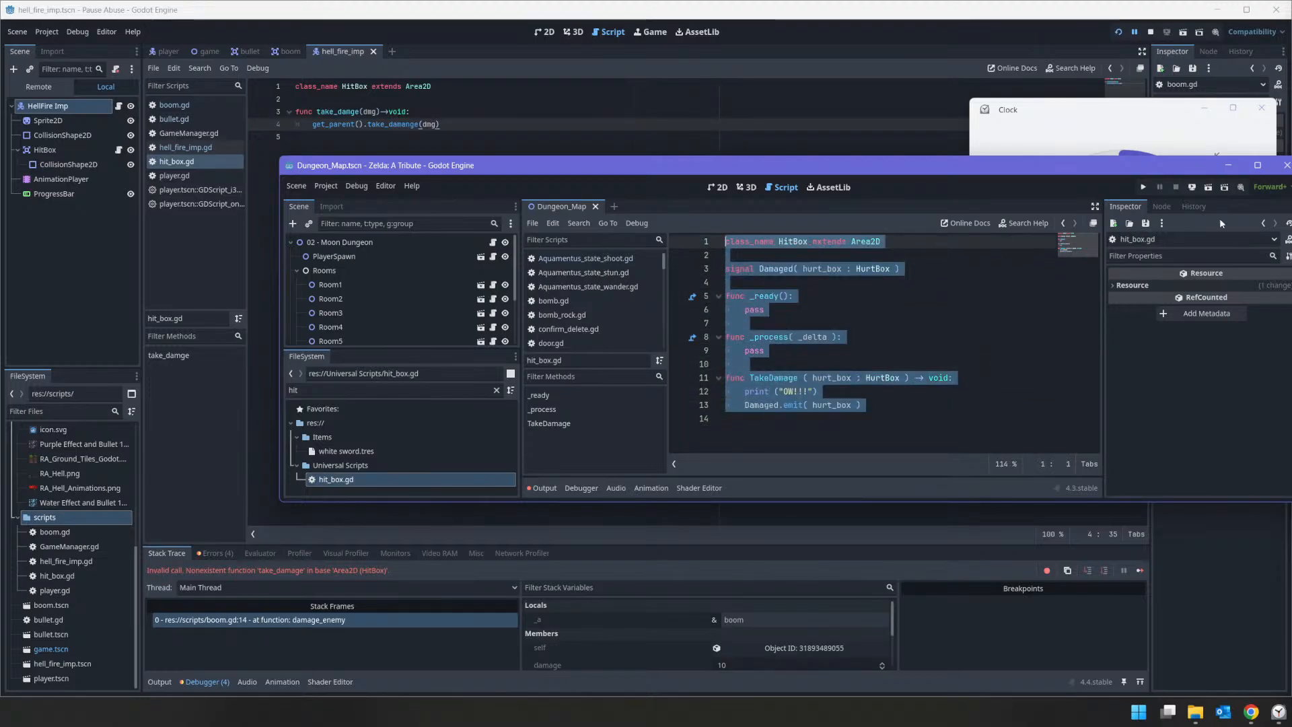
Step: Return to the Pause Abuse project and replace all the code in its hit_box.gd with the copied script
left_click(1228, 164)
left_click(213, 166)
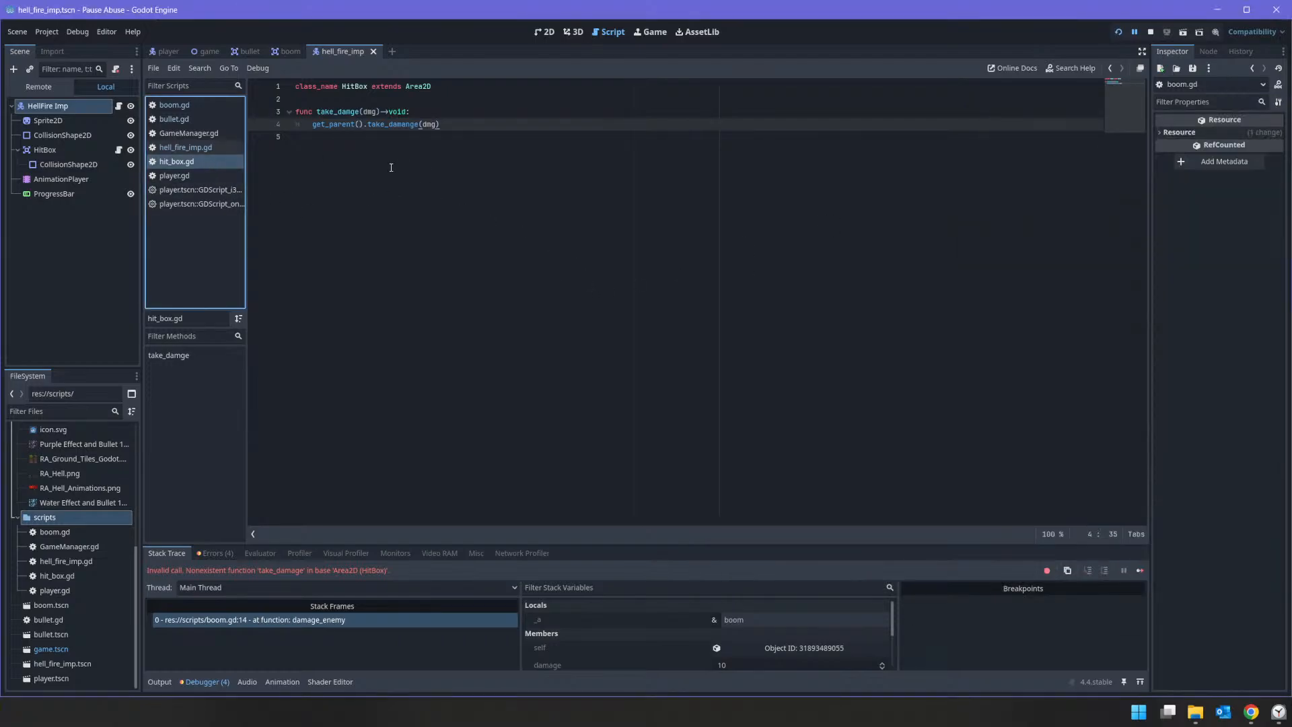
left_click_drag(332, 196, 135, 74)
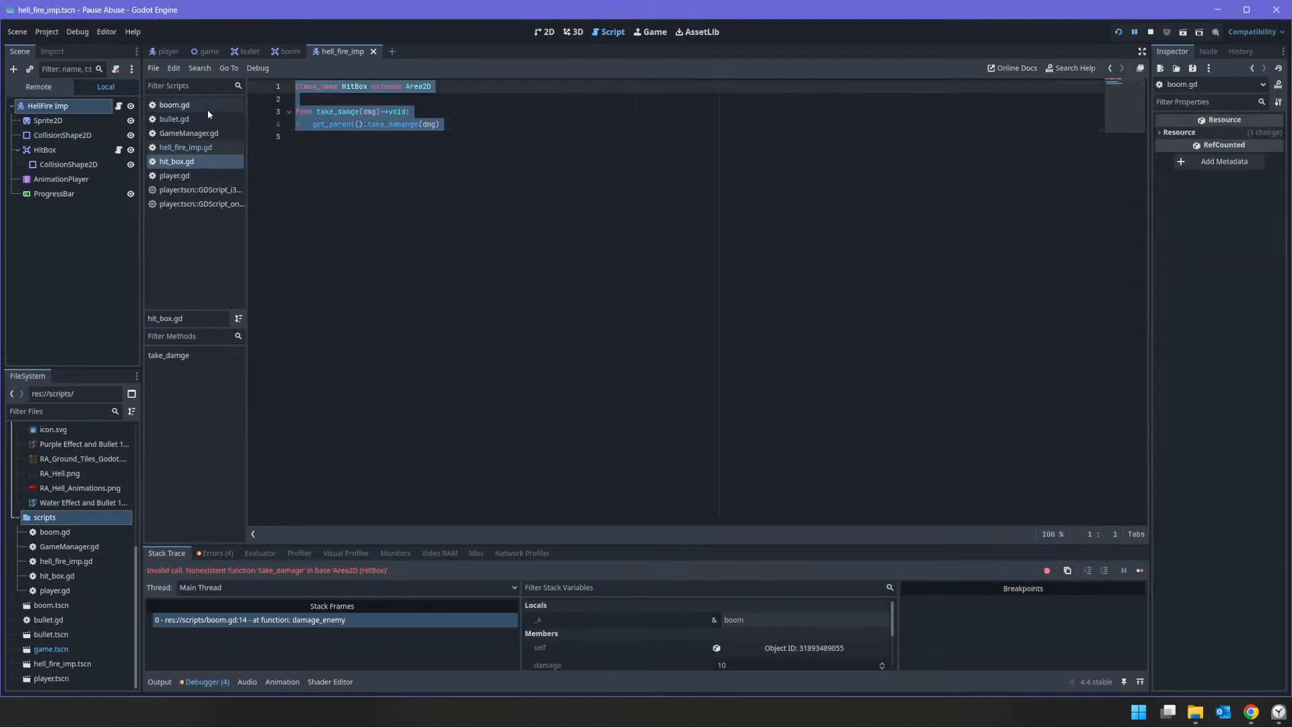
key("ctrl+v")
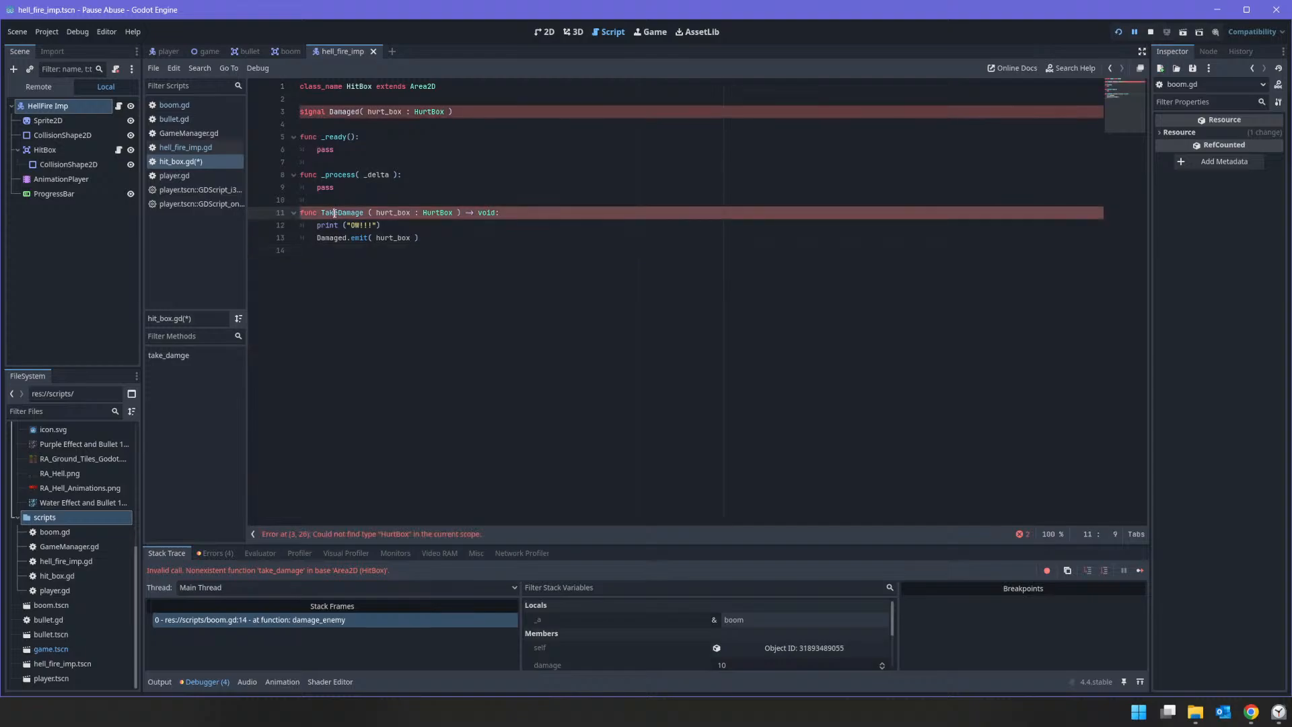
Step: Change the Damaged signal's parameter in hit_box.gd to dmg : int
double_click(336, 212)
left_click(429, 105)
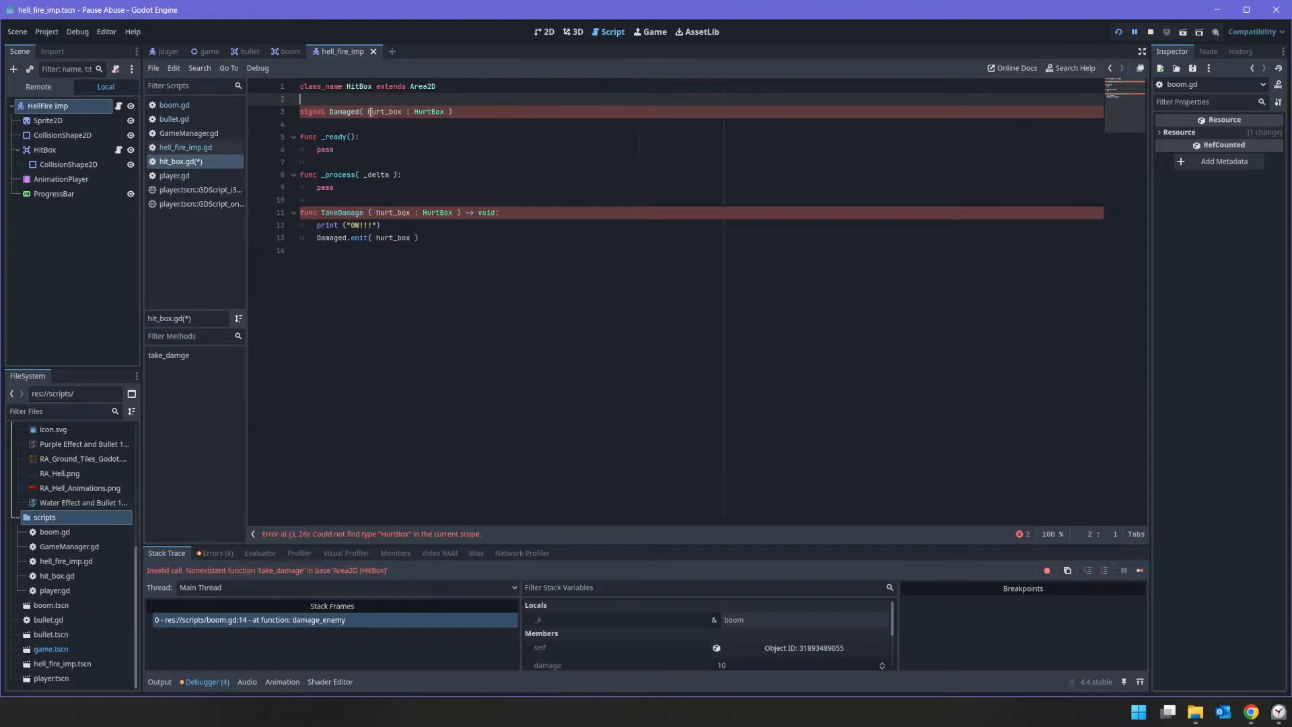
left_click_drag(367, 111, 444, 111)
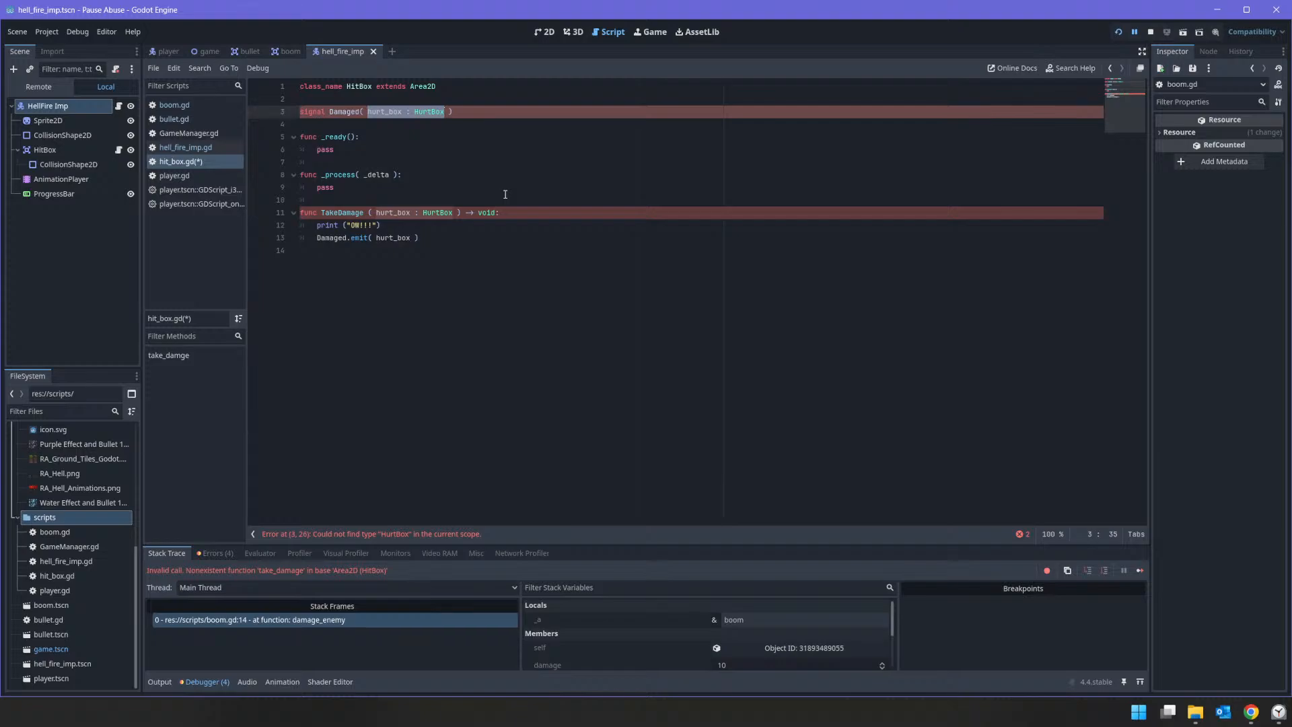
type("dmg : in")
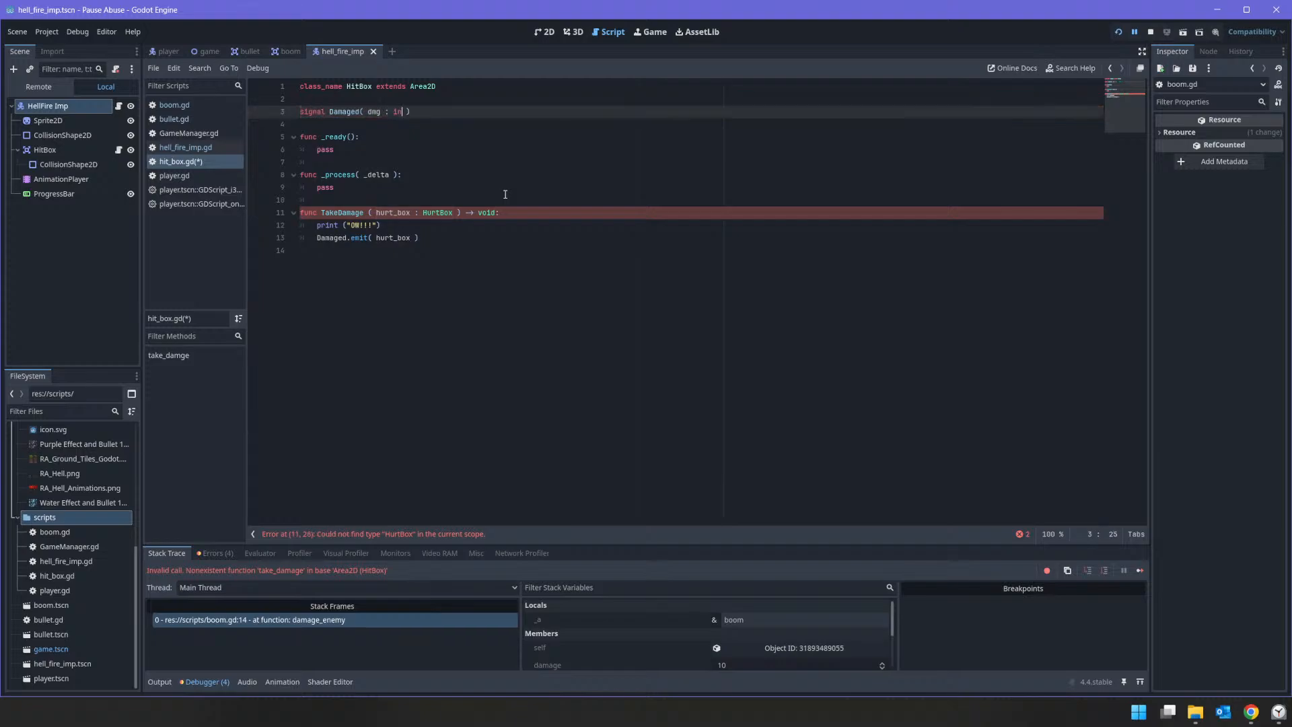
type("t")
Step: Change the TakeDamage function's parameter in hit_box.gd to damage : int
double_click(393, 213)
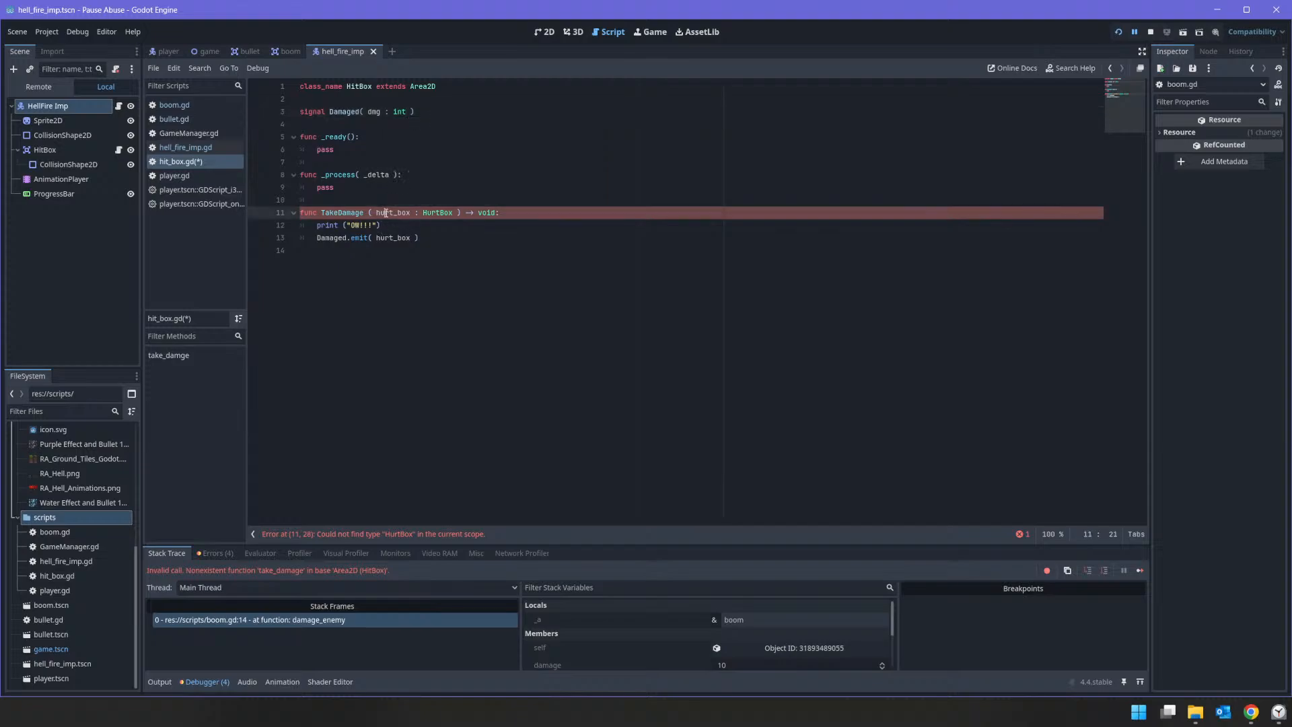
type("damage")
key("shift+Right")
key("shift+Right")
key("shift+Right")
key("shift+Right")
key("shift+Right")
key("shift+Right")
key("shift+Right")
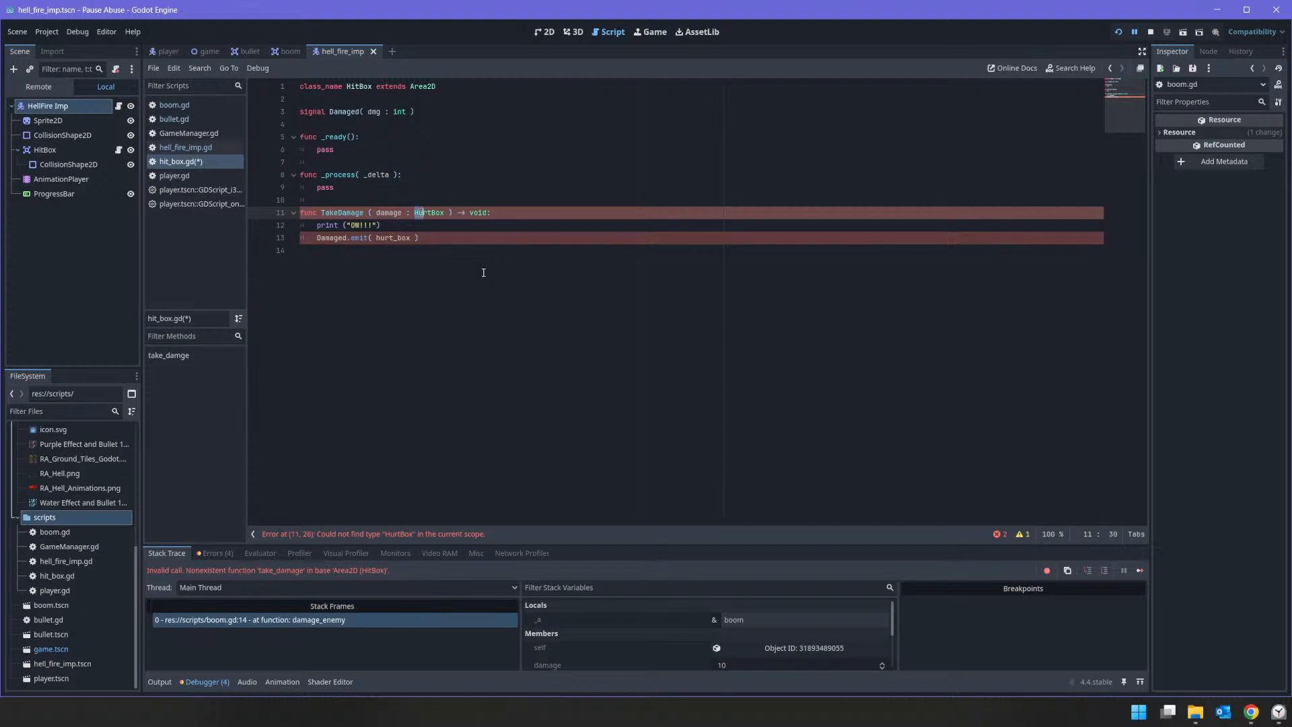
type("int")
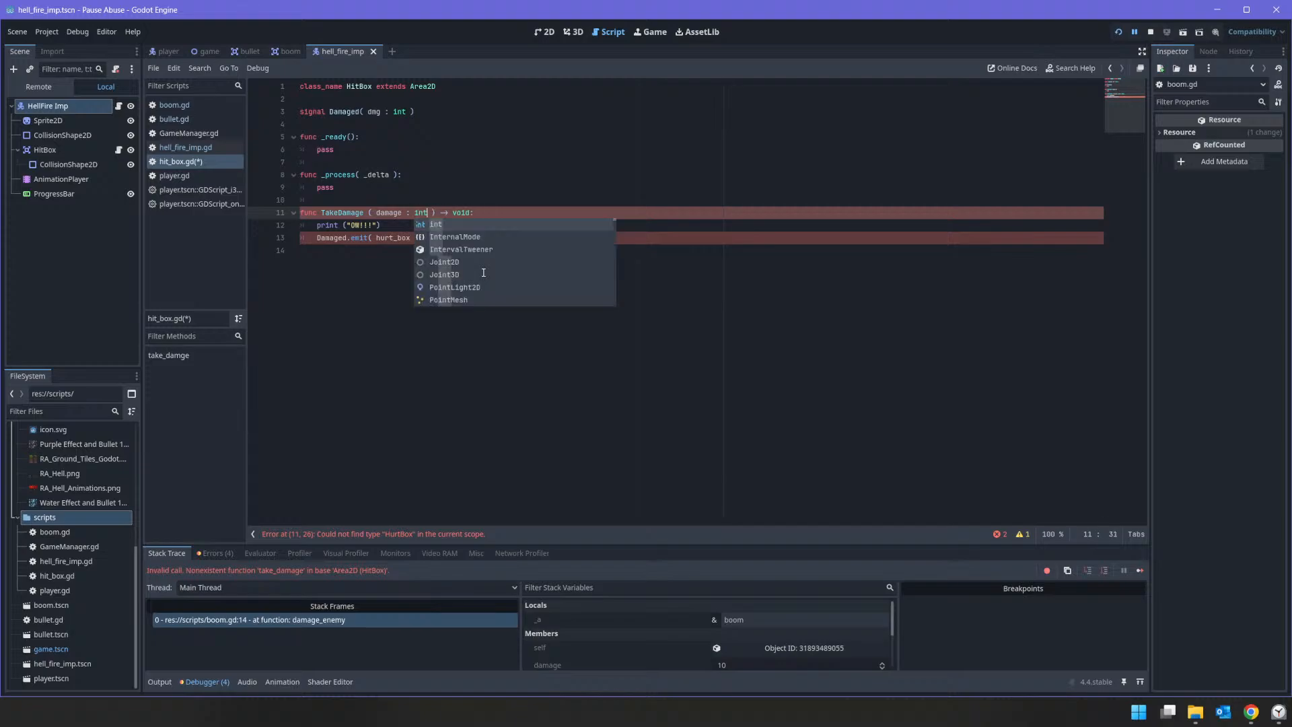
Step: Replace the hurt_box argument of Damaged.emit in the TakeDamage function with damage
key("Down")
key("Down")
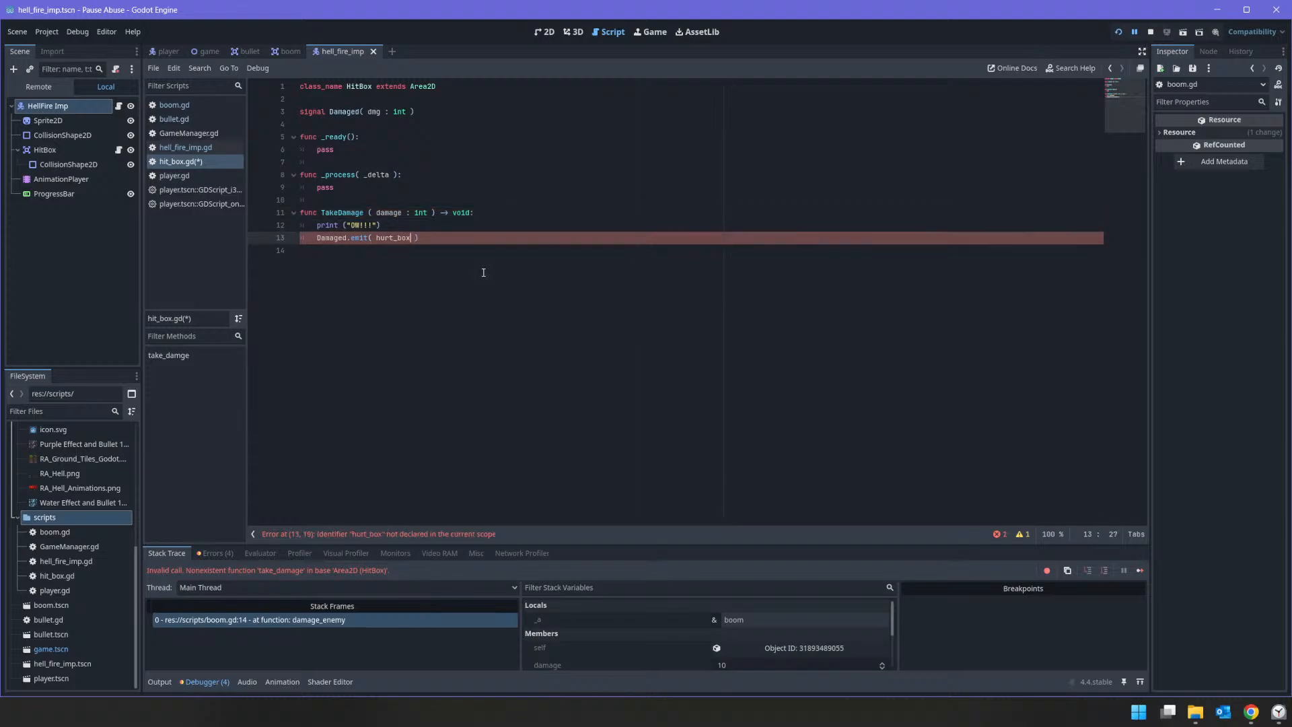
key("shift+Left")
key("shift+Left")
key("shift+Left")
key("shift+Left")
key("shift+Left")
key("shift+Left")
key("shift+Left")
key("shift+Left")
type("damage")
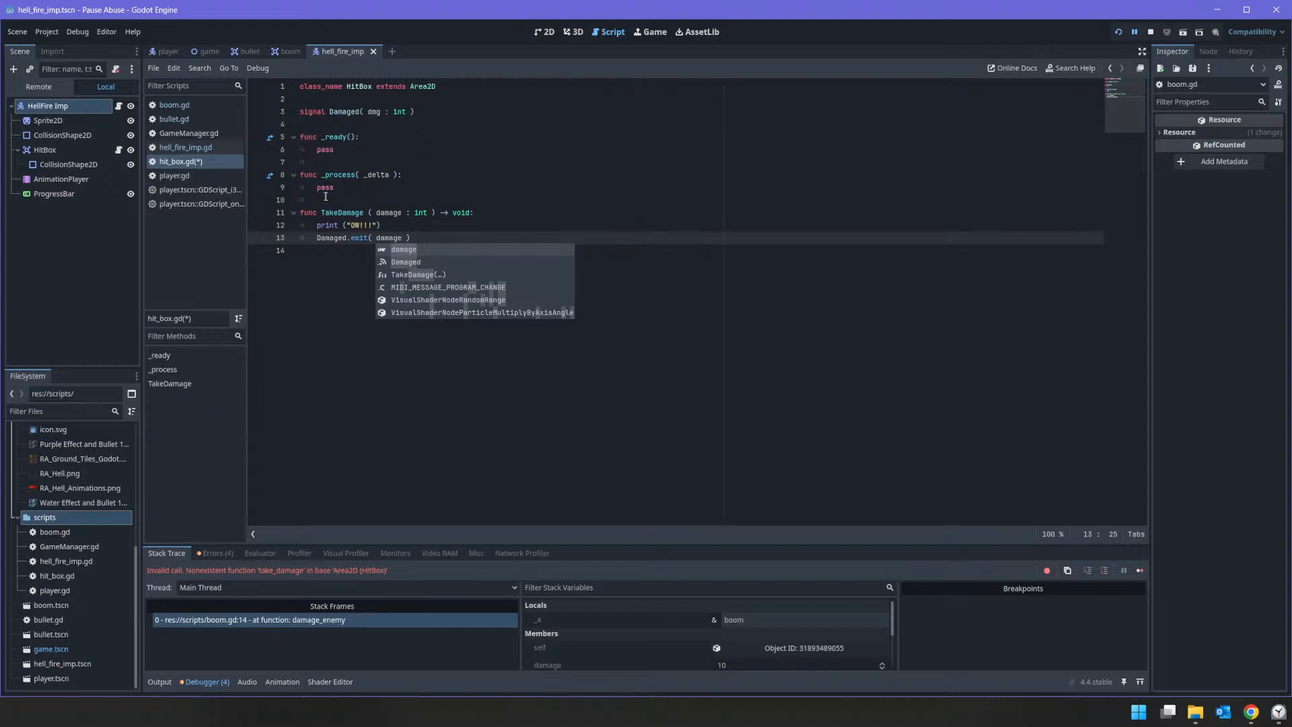
Step: Copy the TakeDamage function name into the target call of damage_enemy in boom.gd in place of take_damage, and save the scripts
double_click(349, 211)
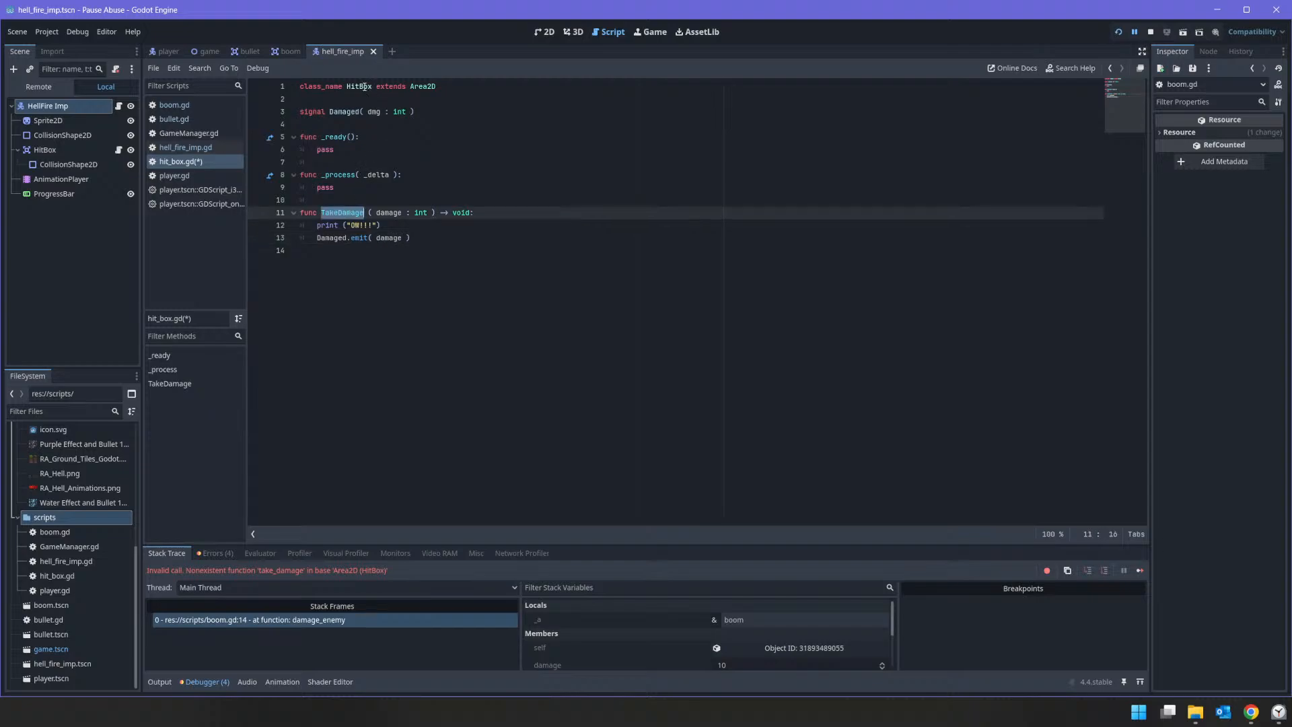
right_click(341, 212)
left_click(405, 282)
right_click(196, 105)
left_click(499, 256)
left_click_drag(498, 256, 425, 253)
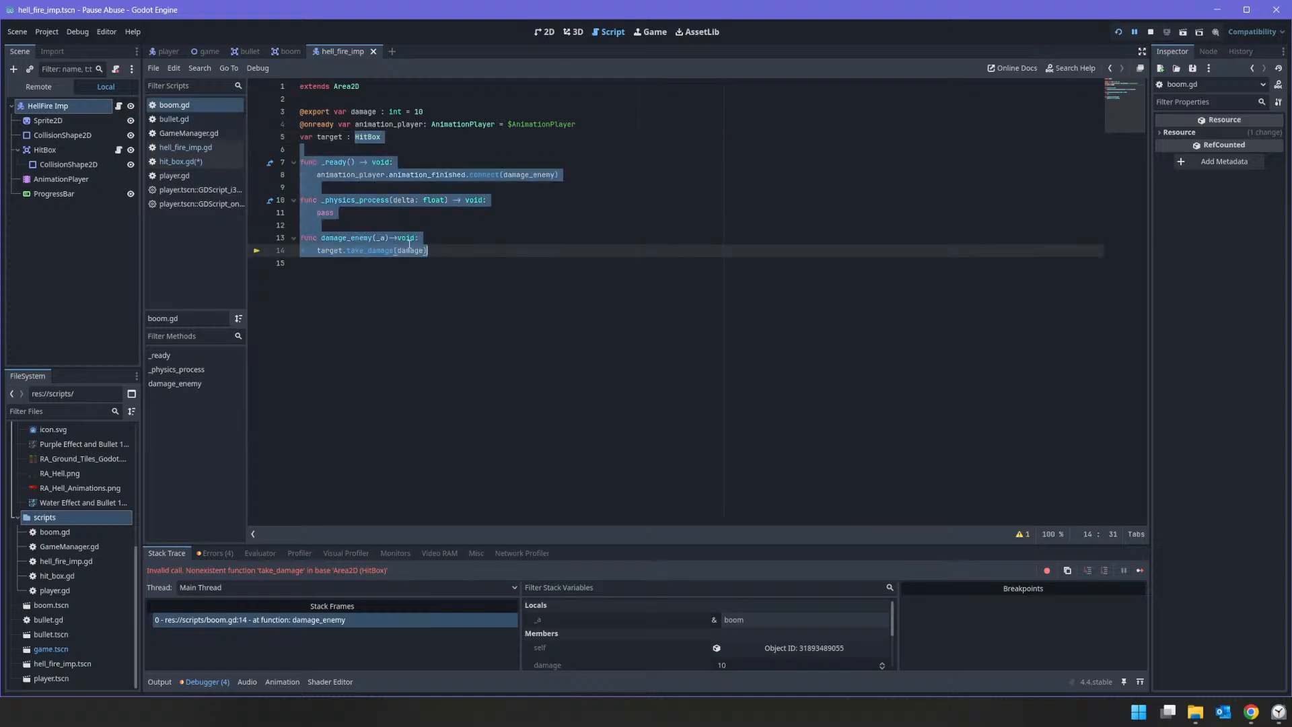
left_click(384, 253)
double_click(380, 252)
type("TakeDamage")
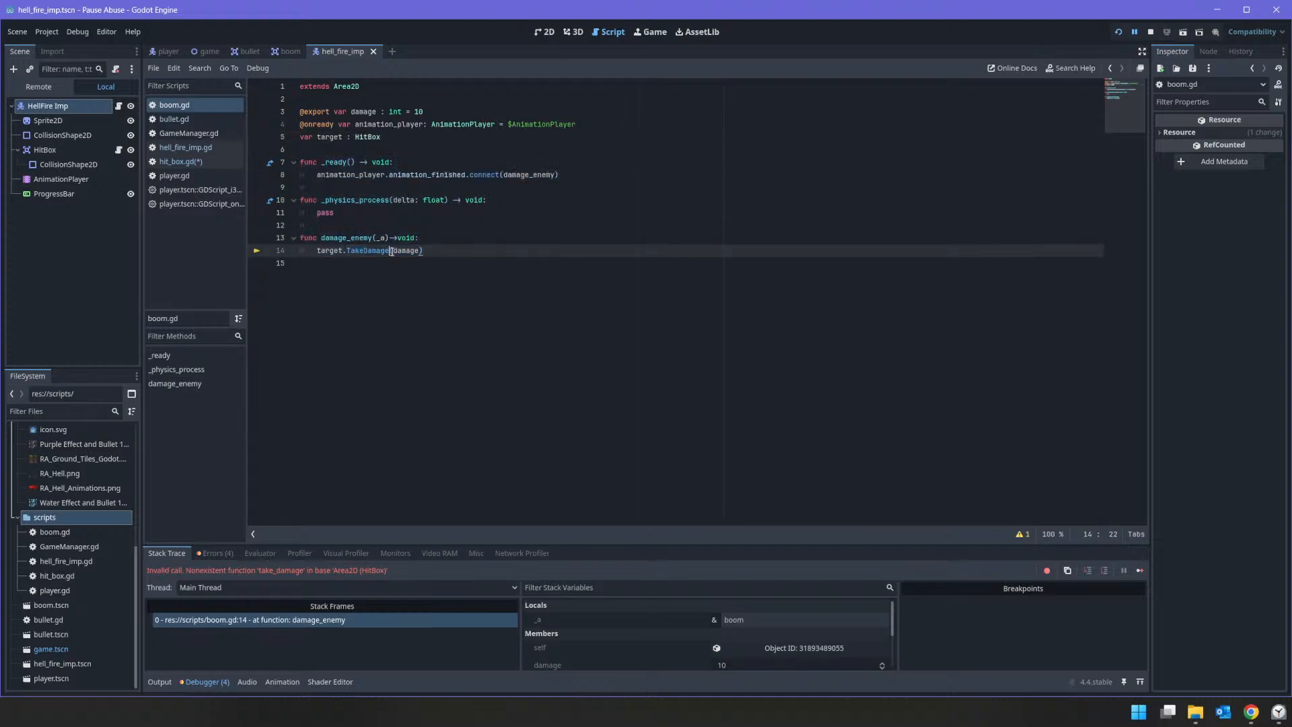
key("ctrl+s")
left_click(175, 162)
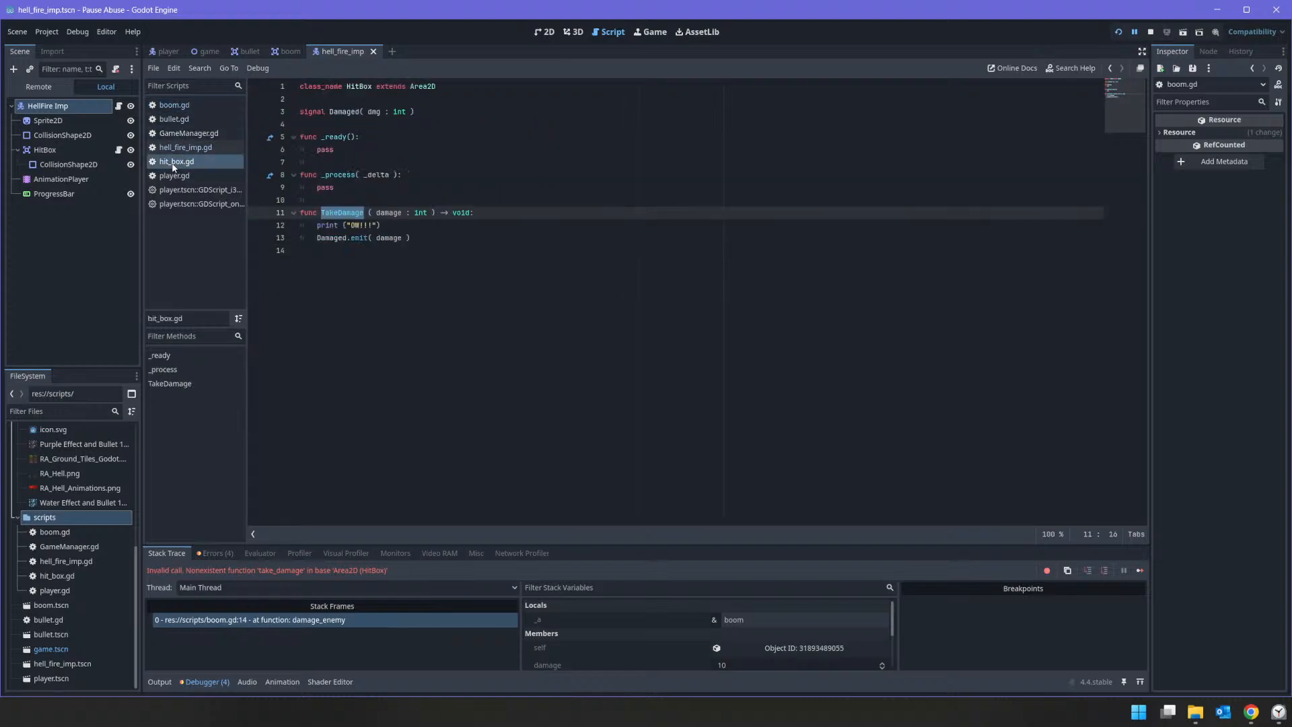
double_click(355, 114)
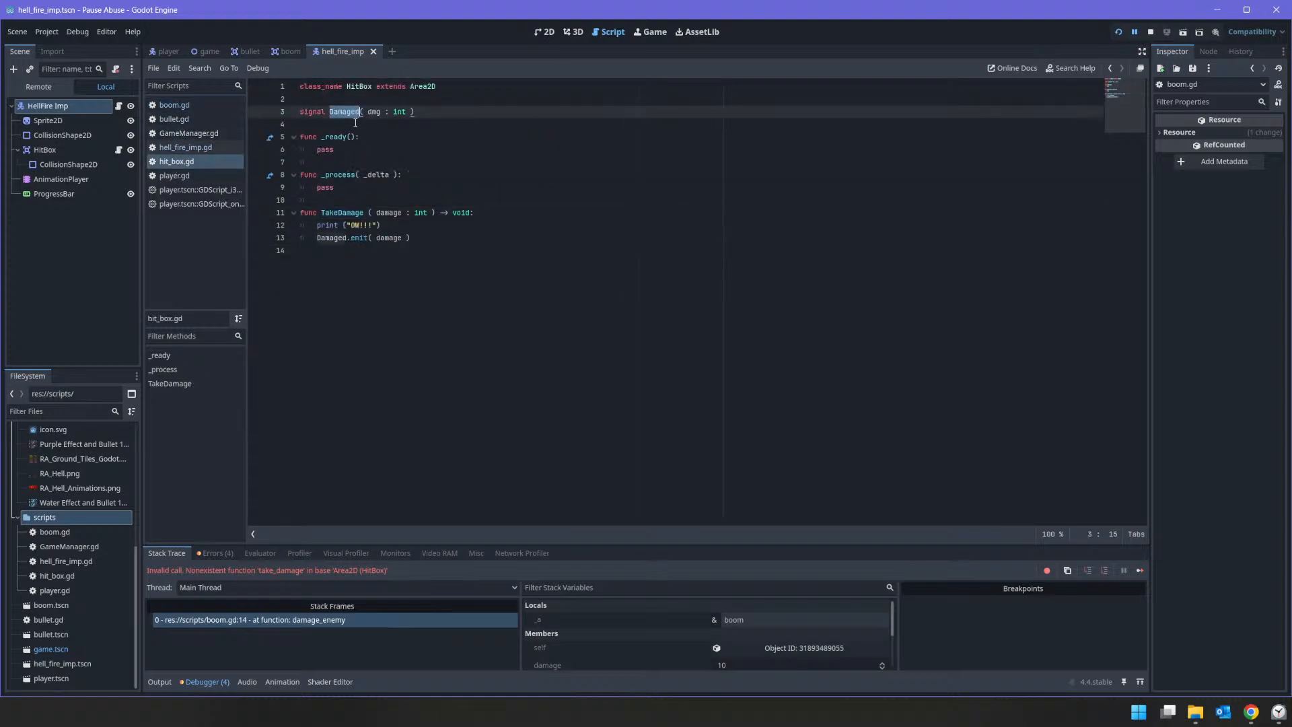
left_click(119, 107)
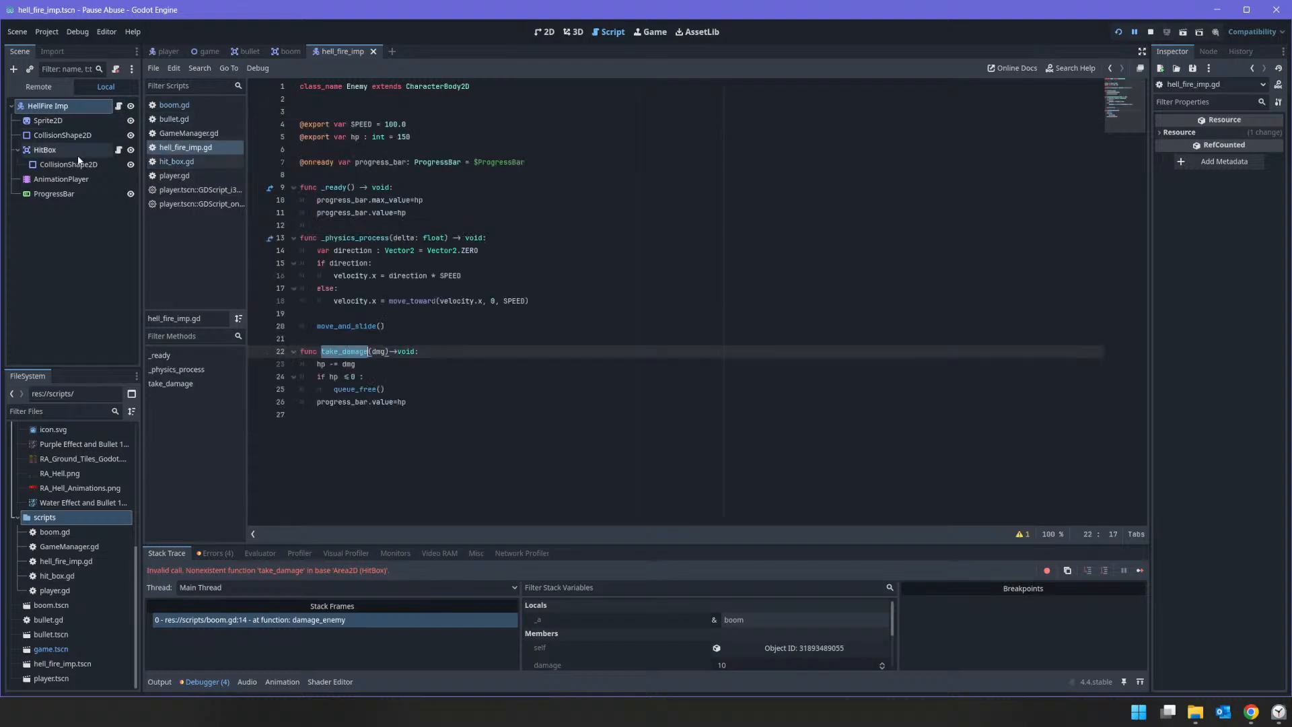
left_click_drag(45, 150, 336, 176)
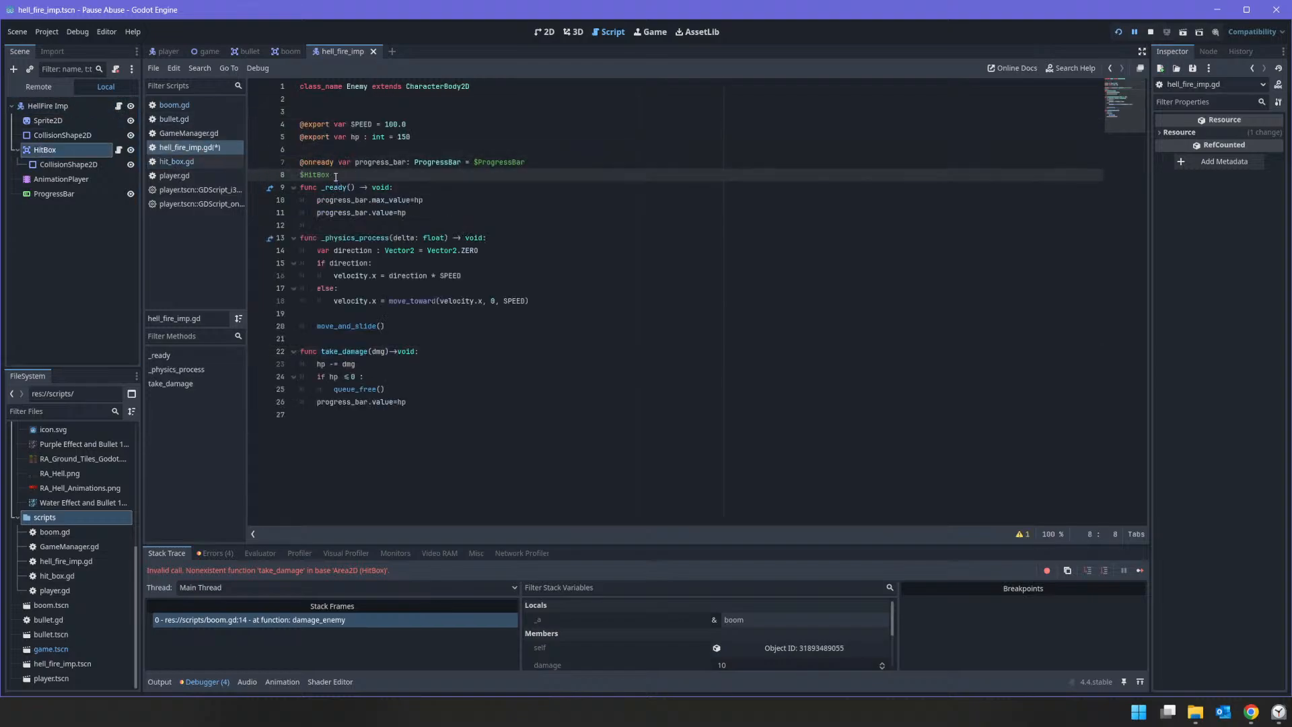
key("ctrl+z")
left_click_drag(82, 156, 342, 187, "ctrl")
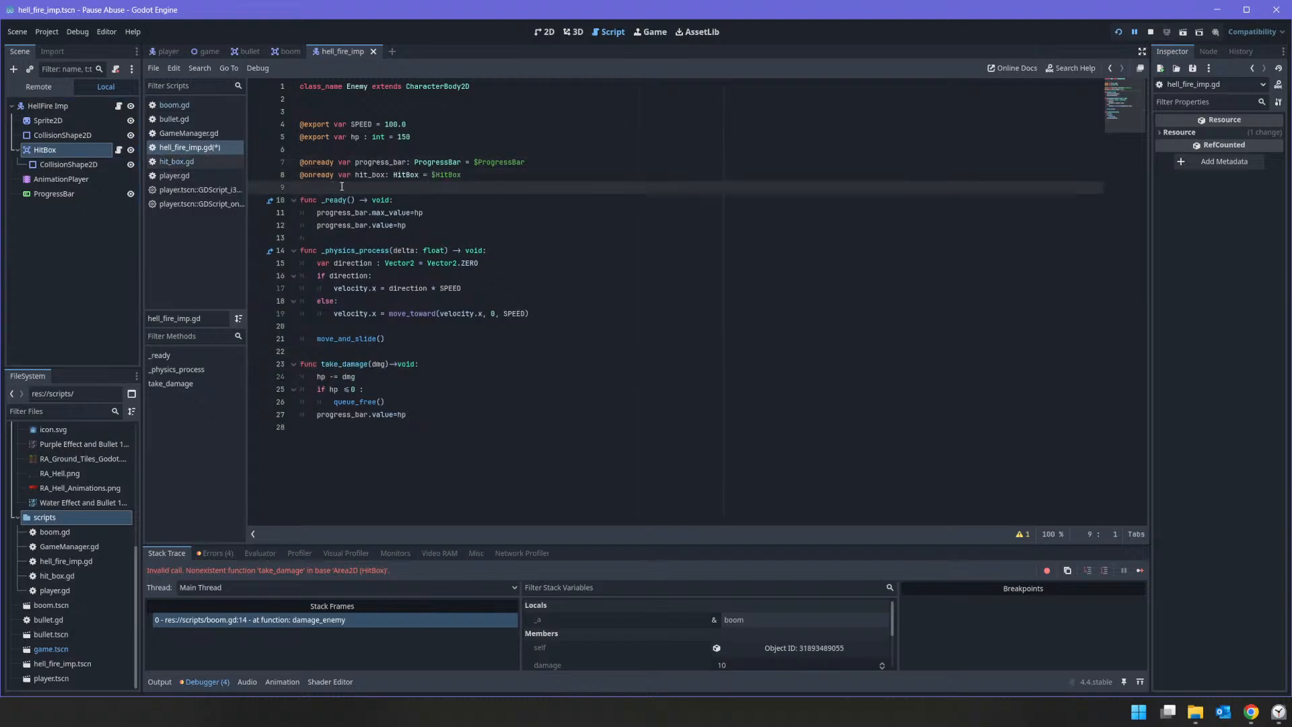
Step: Connect the hit_box's Damaged signal to take_damage in the _ready function of hell_fire_imp.gd
left_click(449, 230)
key("Return")
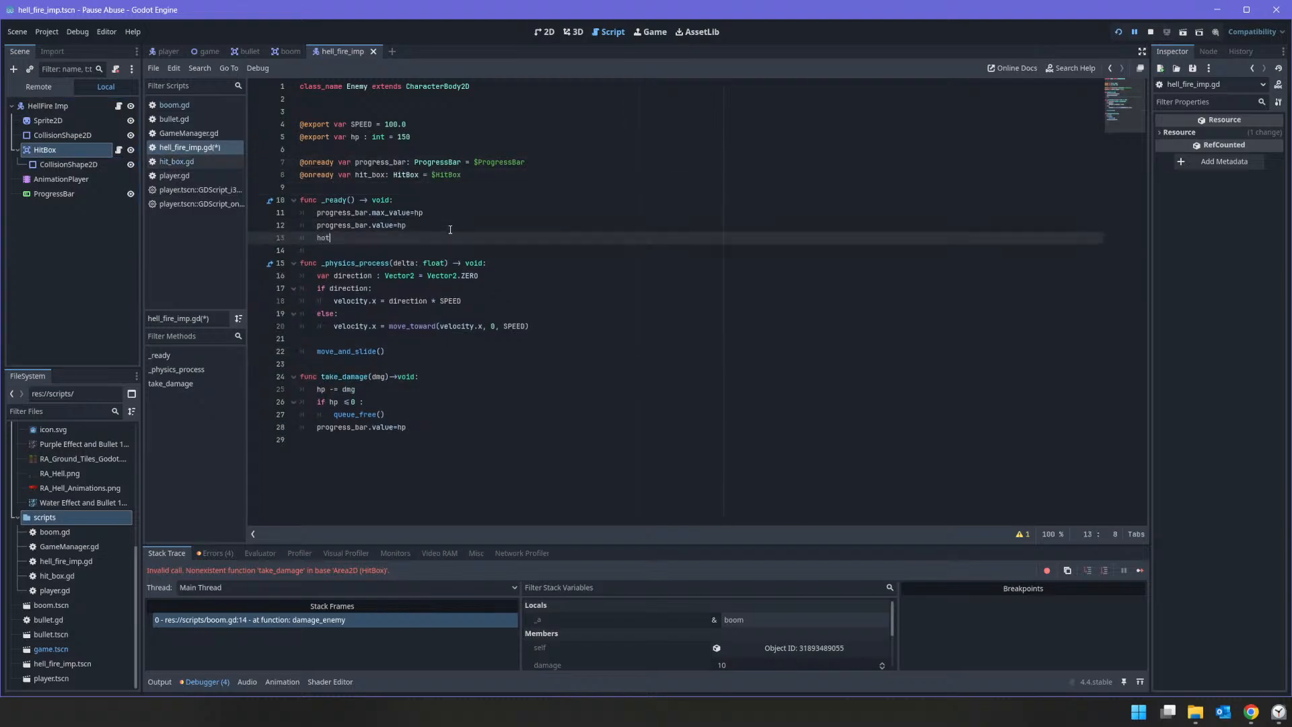
type("hot")
key("BackSpace")
key("BackSpace")
type("it")
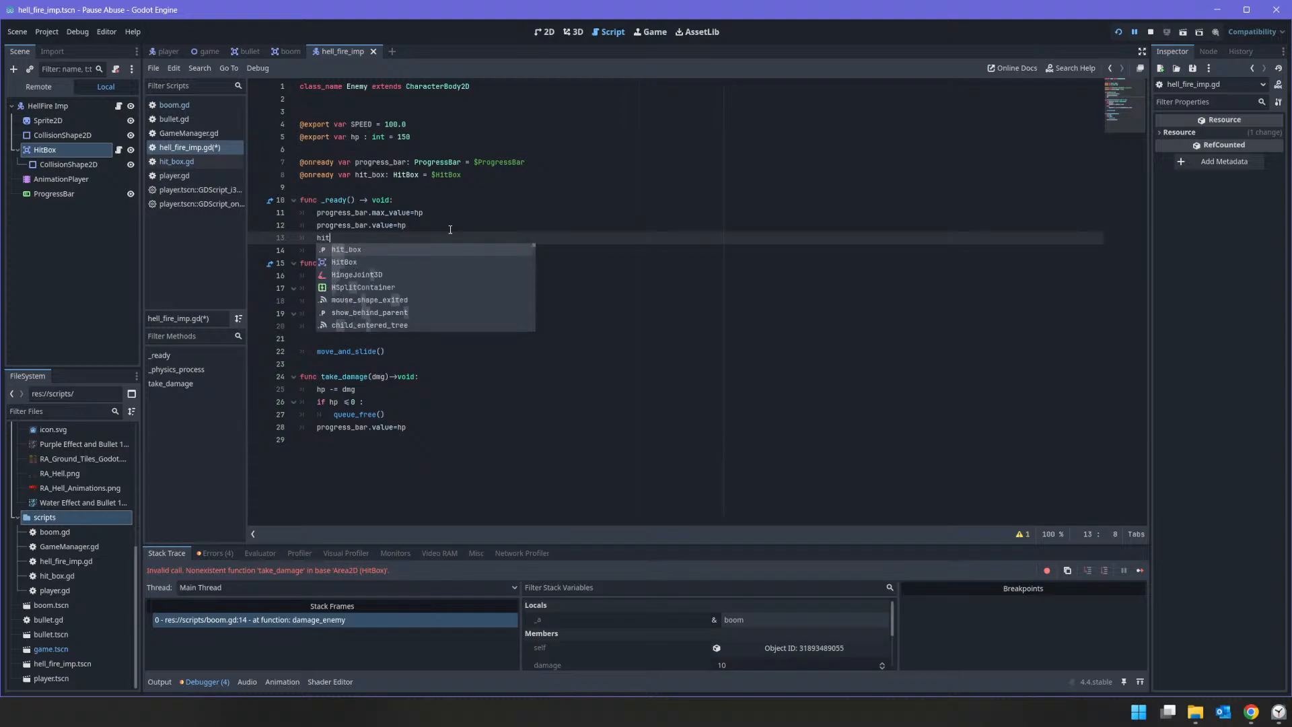
type("_box.conne")
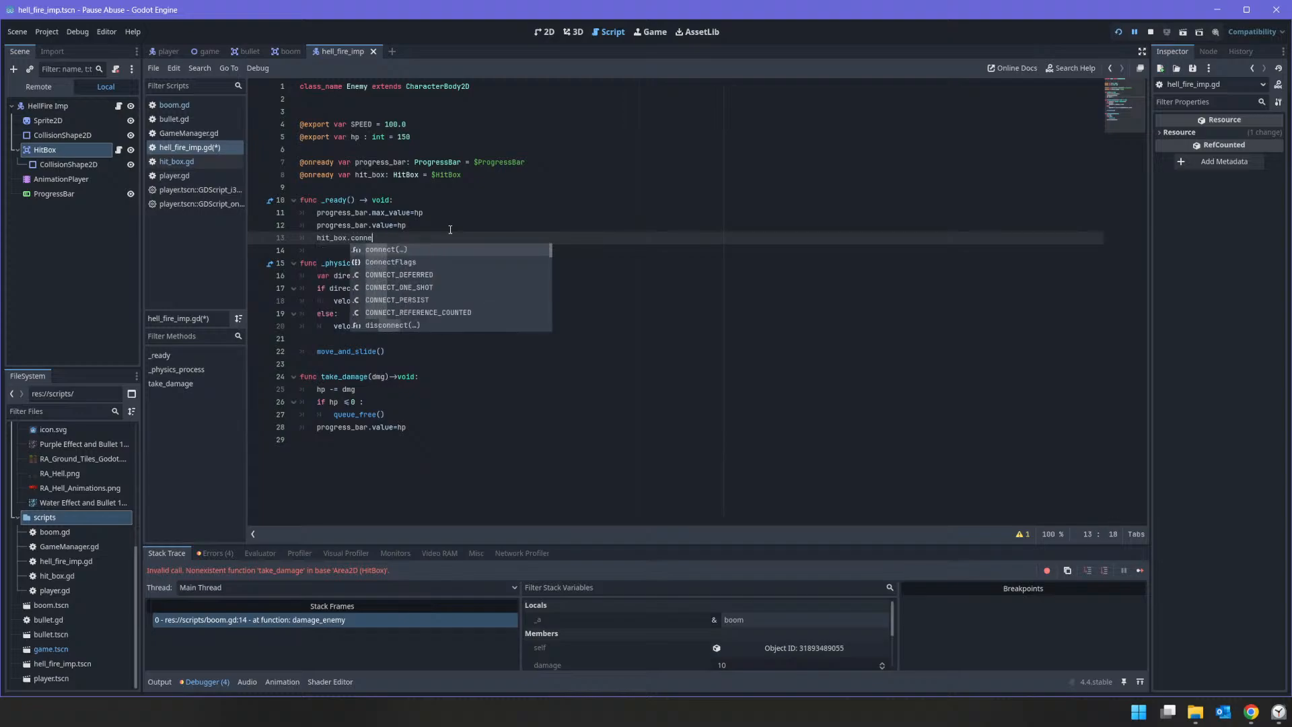
type("ct.")
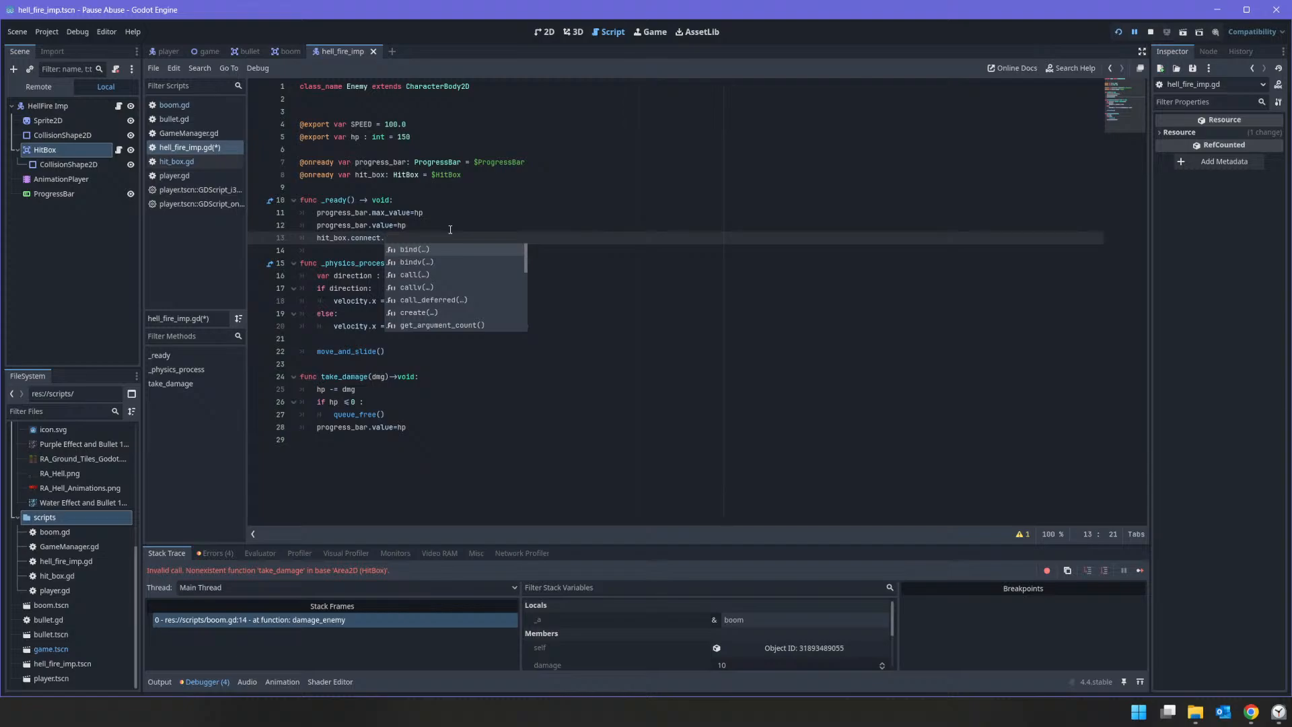
key("BackSpace")
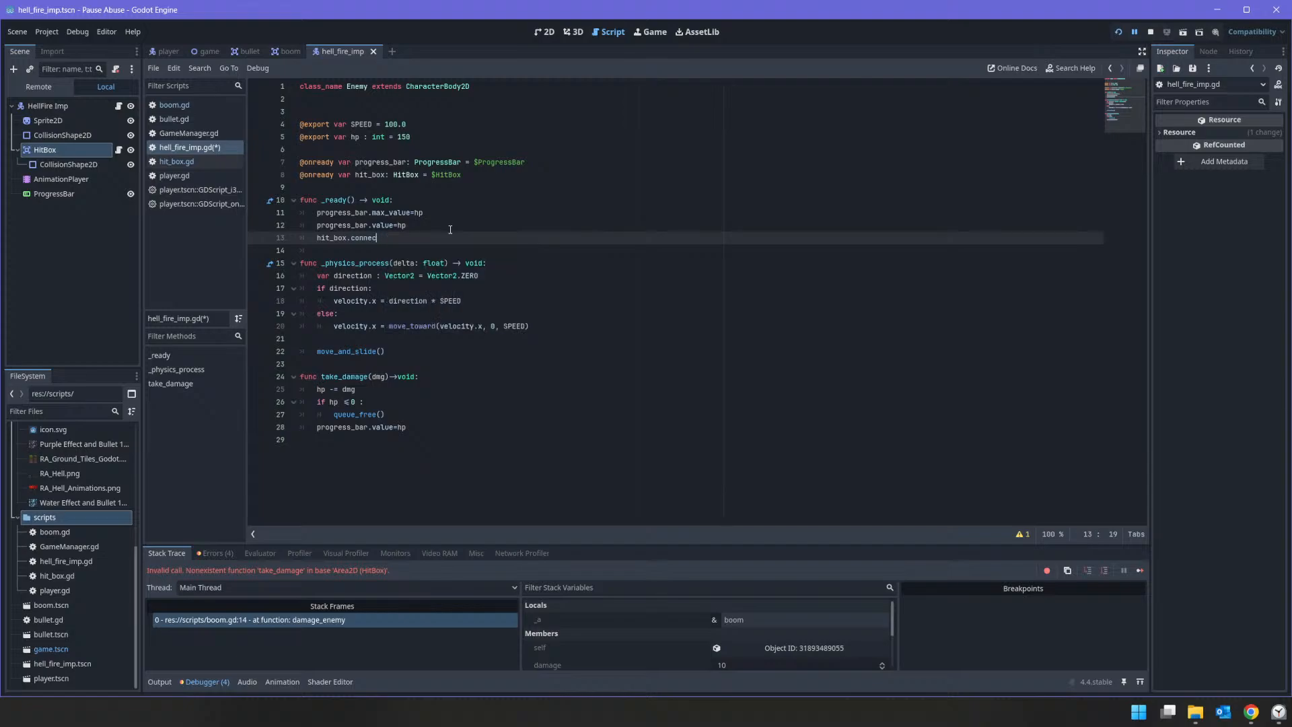
key("BackSpace")
key("BackSpace")
key("BackSpace")
key("BackSpace")
key("BackSpace")
key("BackSpace")
type("da")
key("Return")
type(".connect")
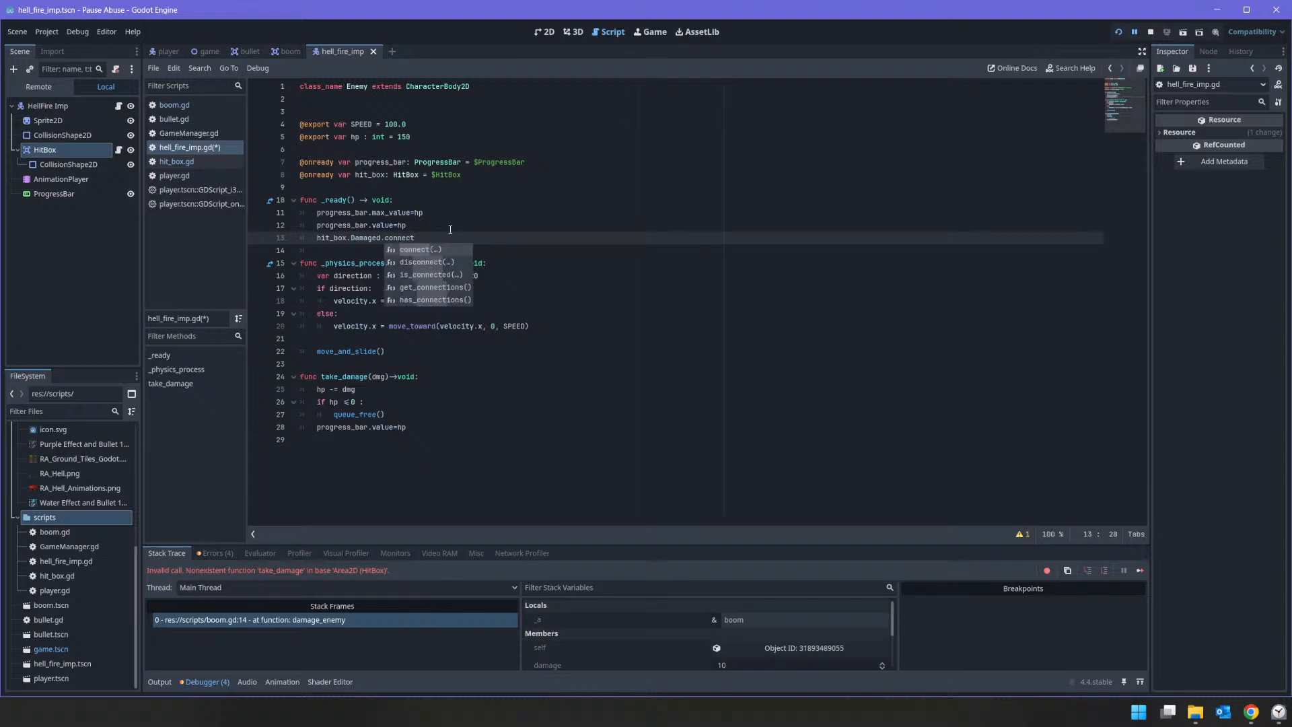
type("(take_damage())")
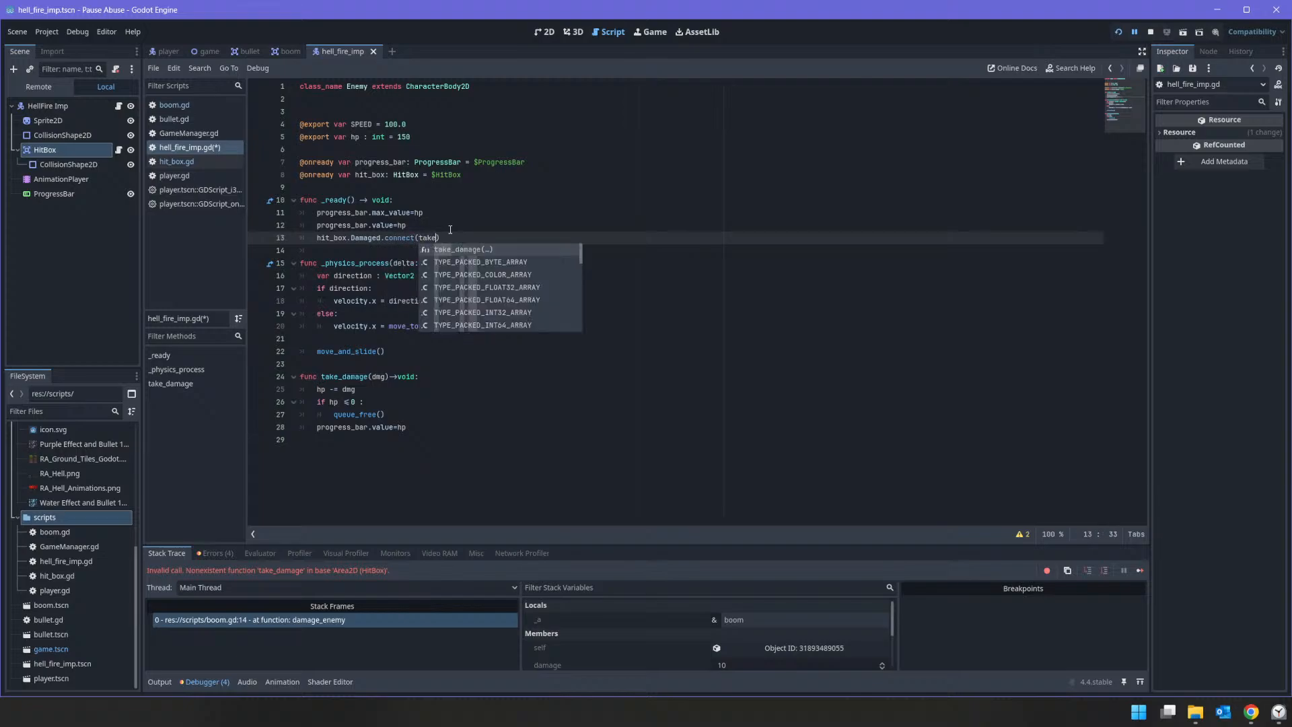
key("Return")
key("BackSpace")
key("Down")
key("Down")
key("Down")
key("Down")
key("Down")
key("Down")
key("Down")
key("Down")
key("Down")
key("Down")
key("Down")
key("Down")
key("Down")
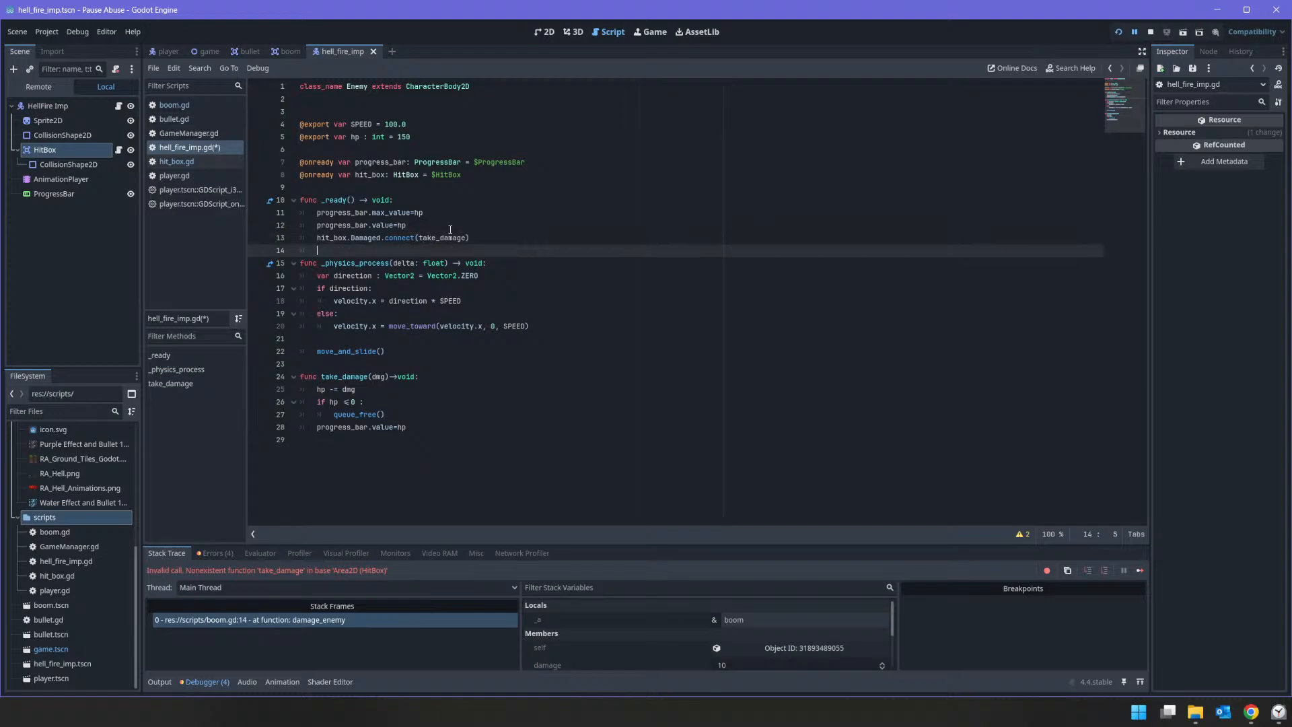
key("Down")
key("Down")
key("Down")
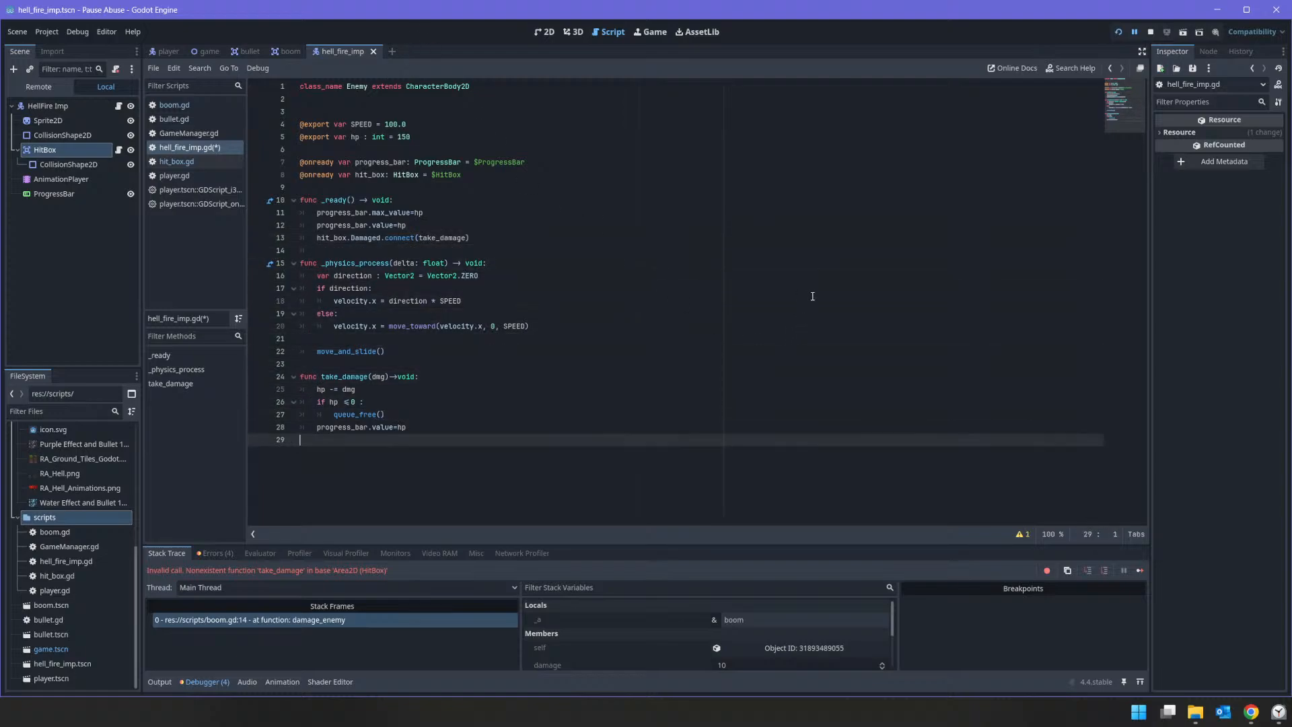
Step: Restart the game and fire repeatedly at the HellFire Imp and around the arena to test bullet damage, and stop the game
left_click(1151, 32)
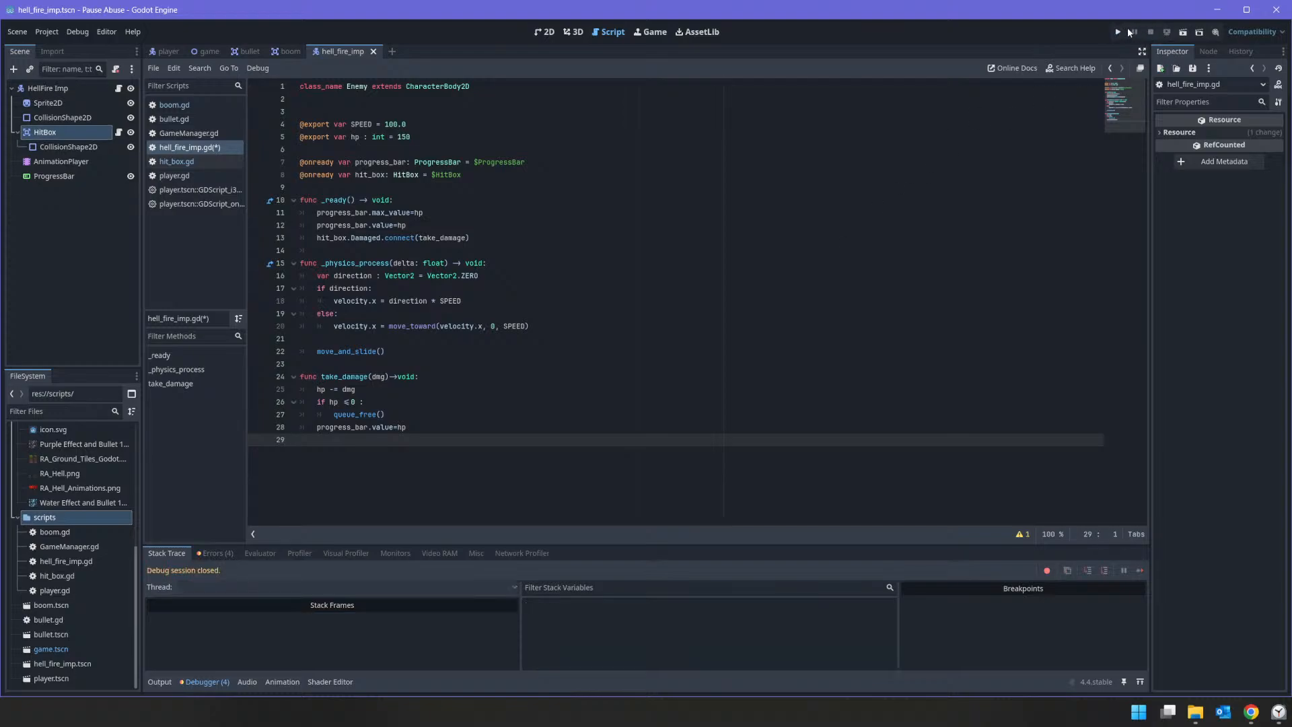
left_click(1119, 31)
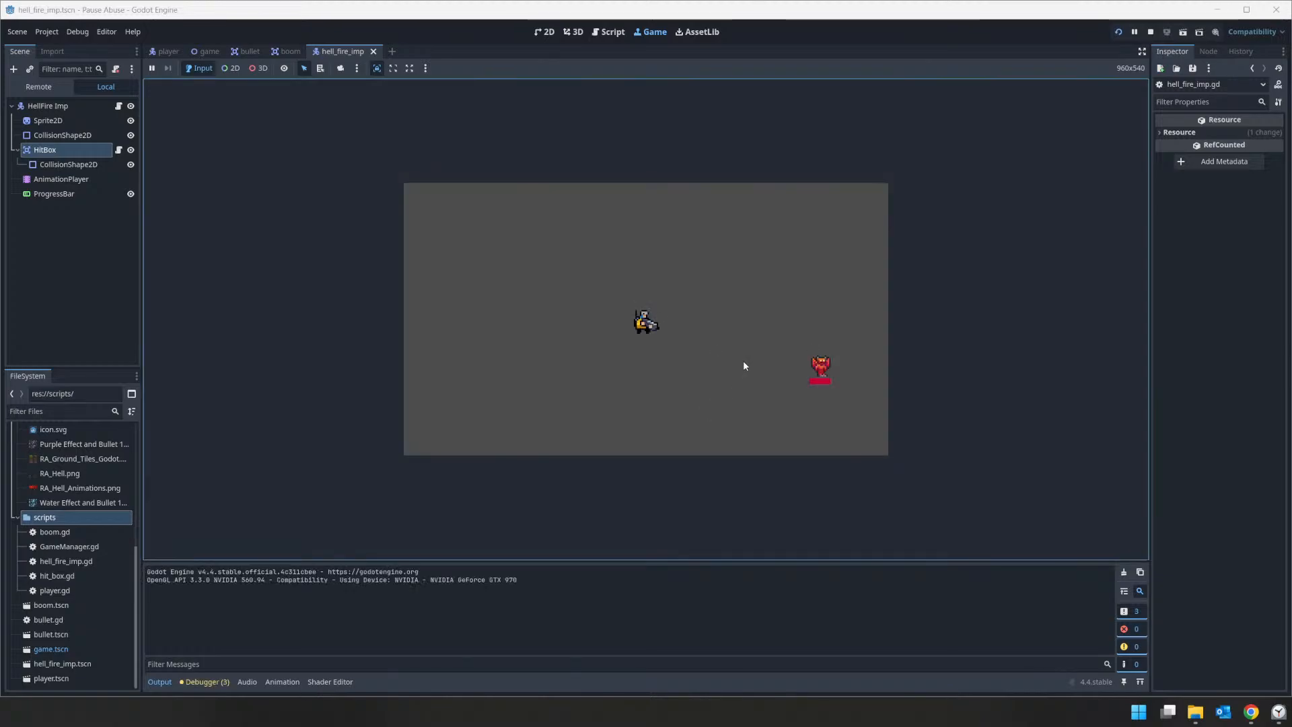
left_click(832, 374)
left_click(833, 361)
left_click(833, 361)
left_click(833, 362)
left_click(833, 361)
left_click(832, 362)
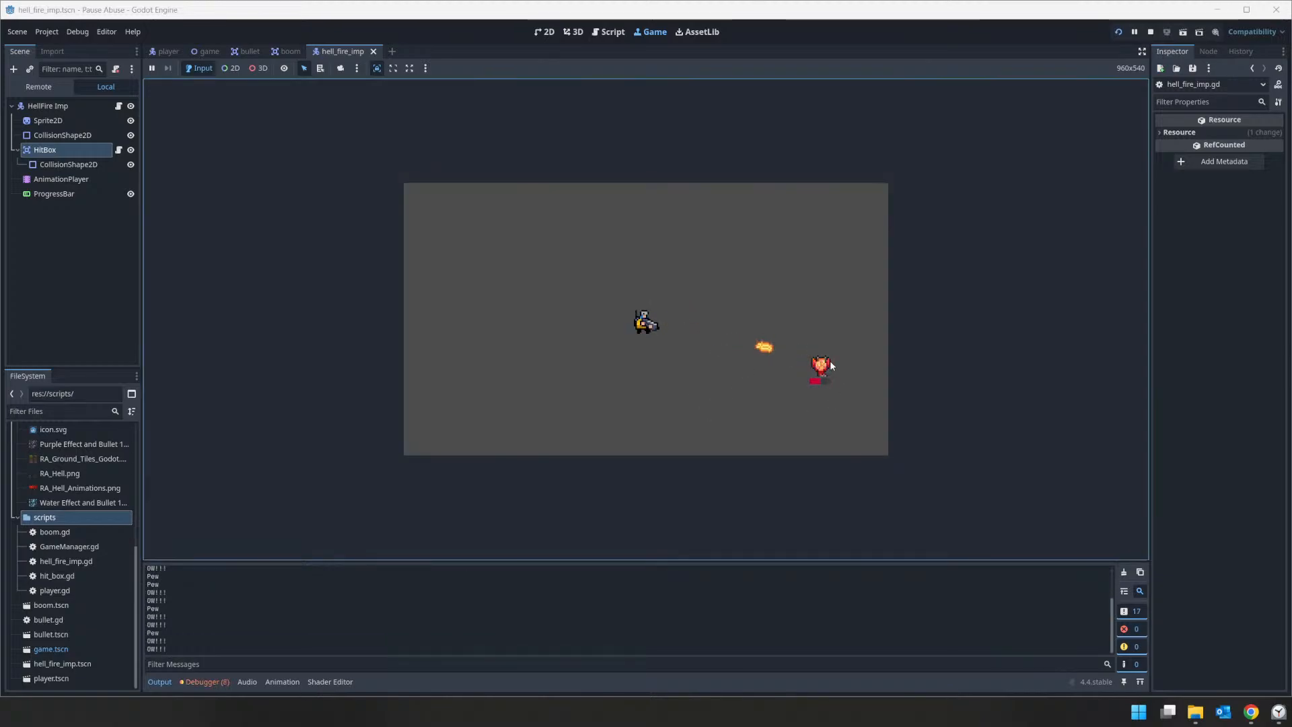
left_click(831, 362)
left_click(830, 361)
left_click(830, 362)
left_click(831, 362)
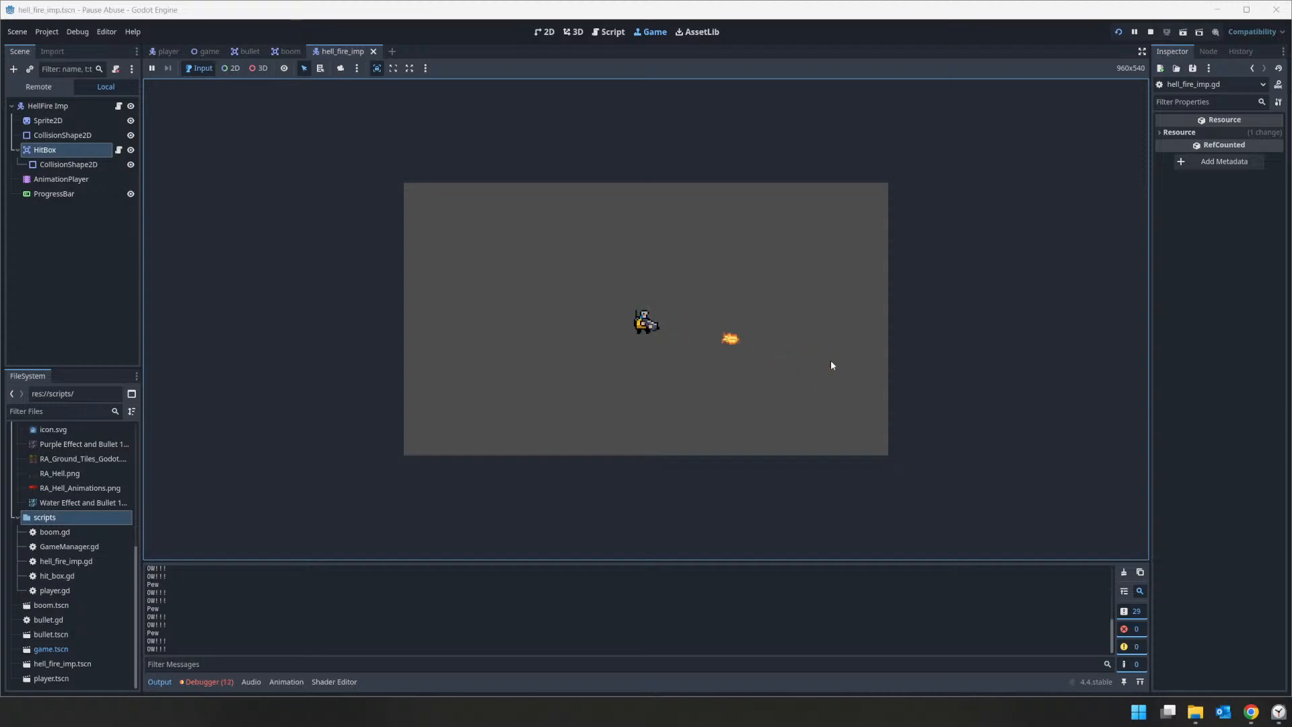
left_click(753, 410)
left_click(563, 251)
left_click(807, 321)
left_click(1147, 33)
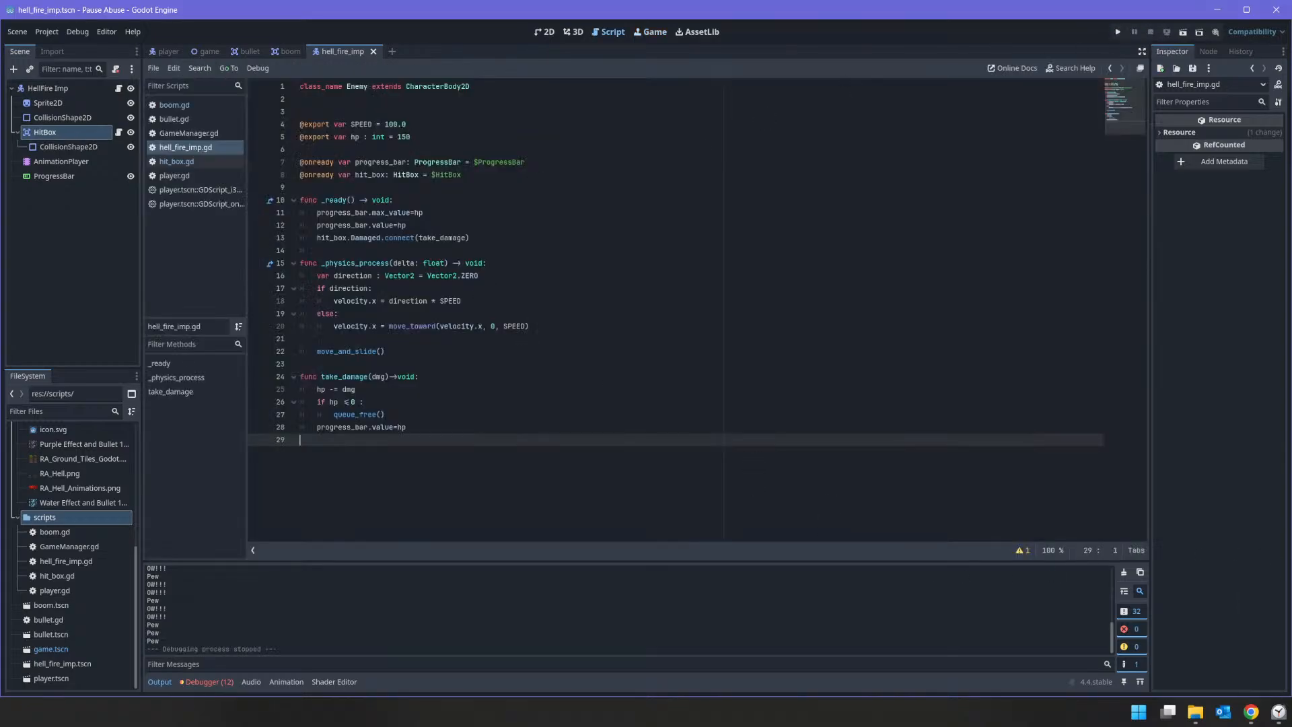
Step: Switch to the Clock app, resume the countdown timer, and minimize its window
left_click(1278, 712)
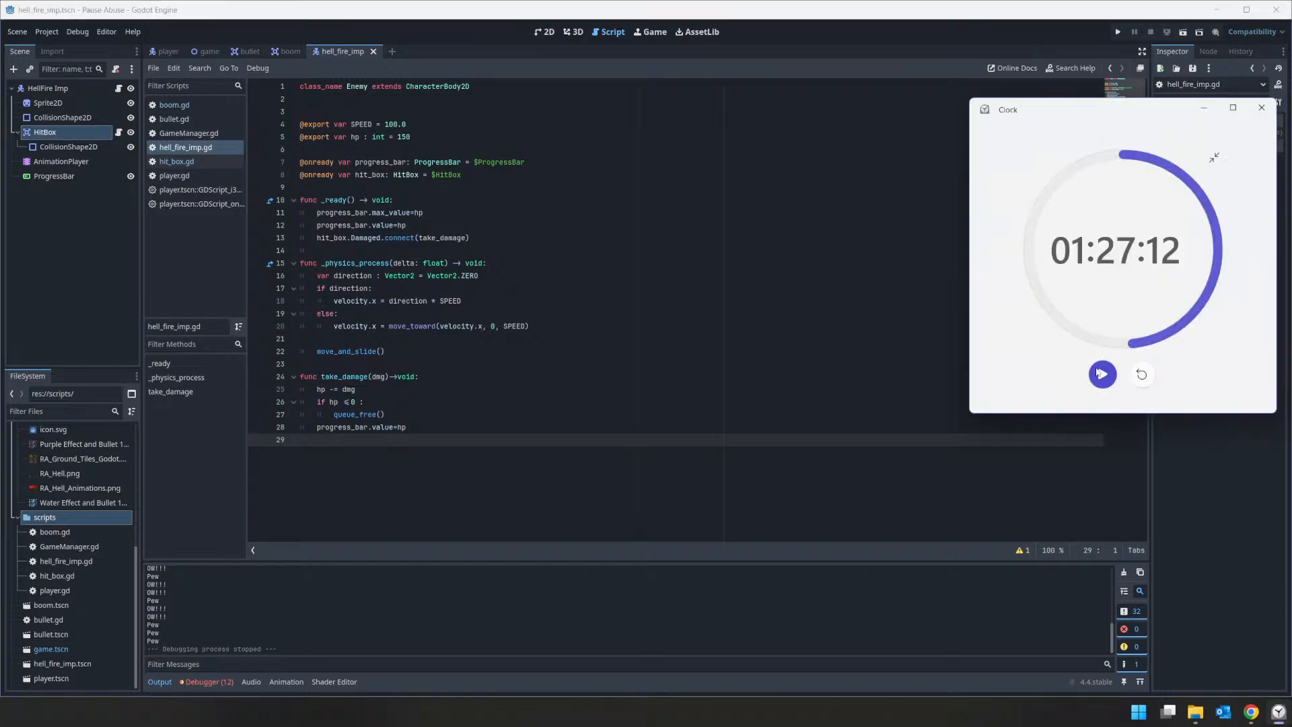
left_click(1102, 374)
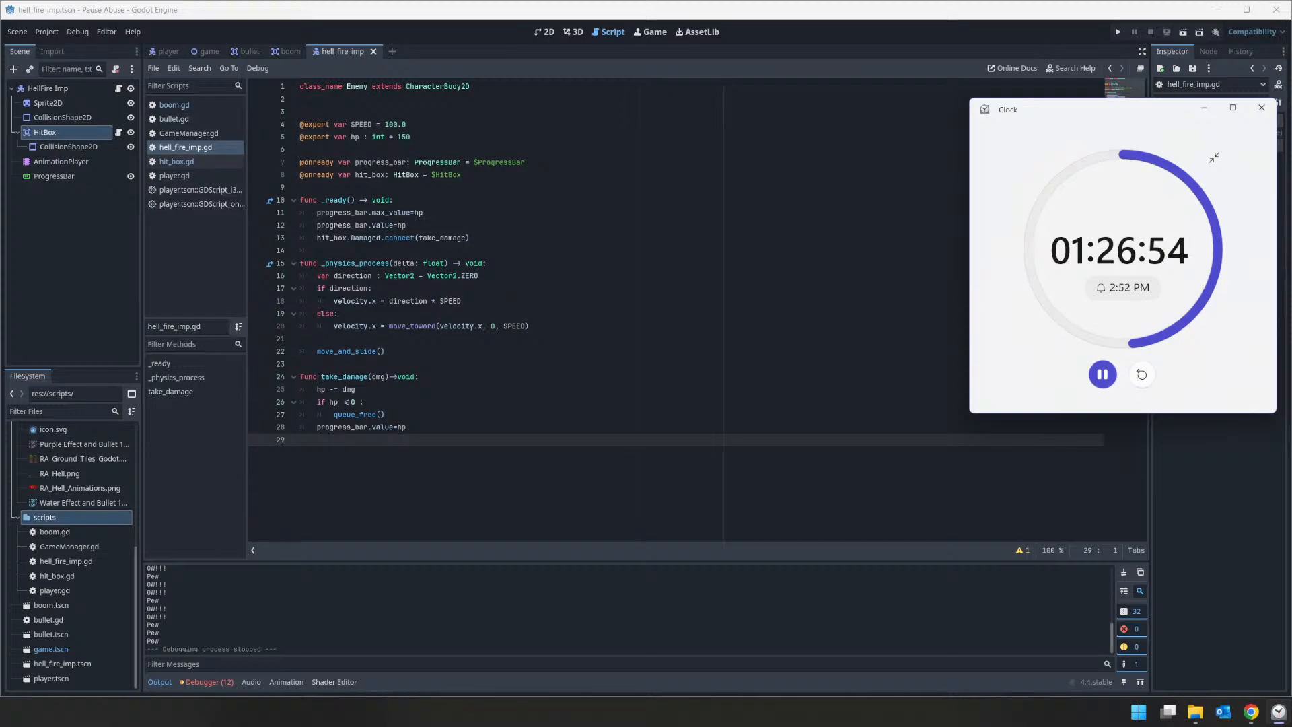
left_click(1204, 107)
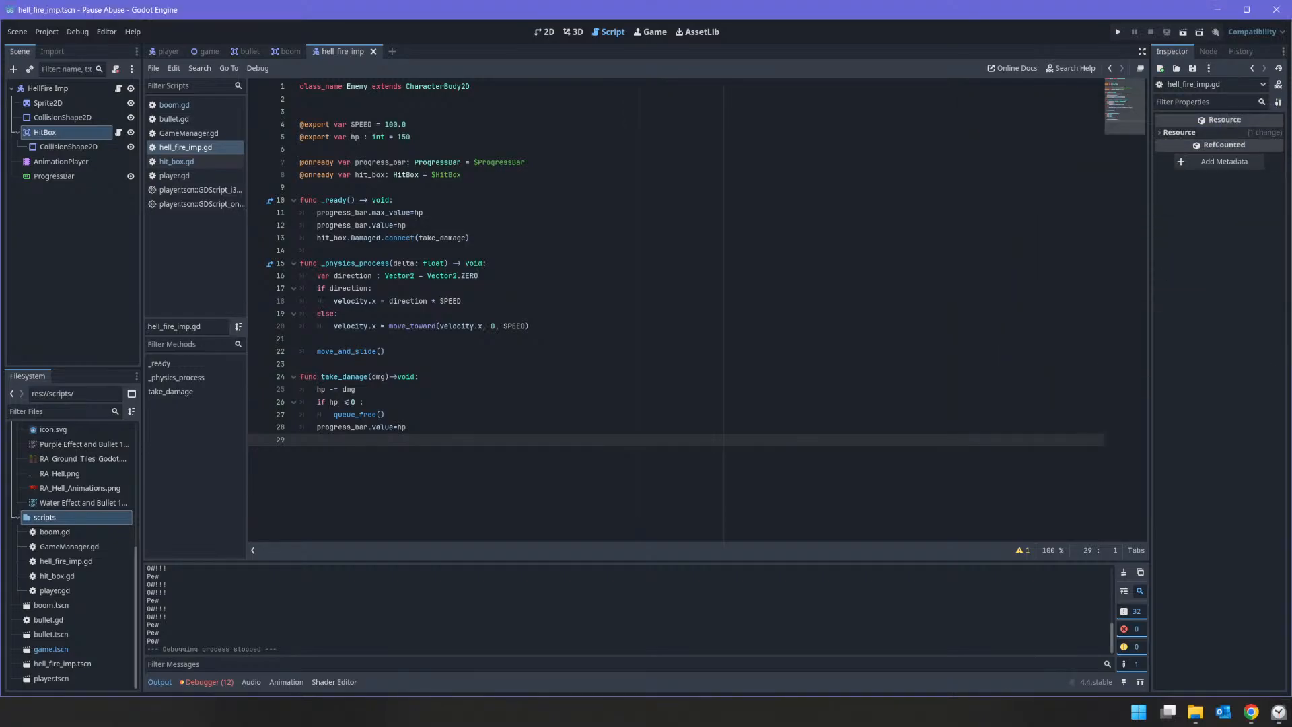
Step: Switch to the Pause Abuse Trello board in Chrome, and add a completed "Health Bar" item to the Hellfire Imp card's To Do checklist
mouse_move(1251, 711)
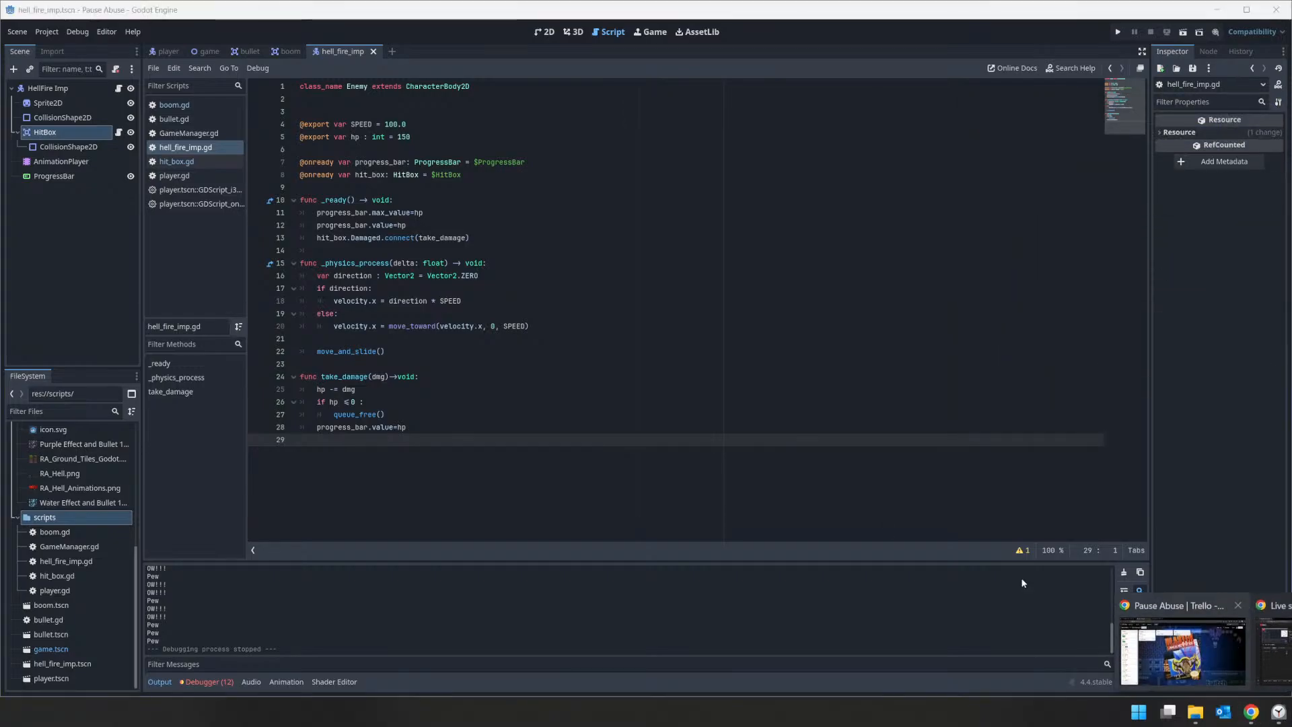
left_click(1133, 636)
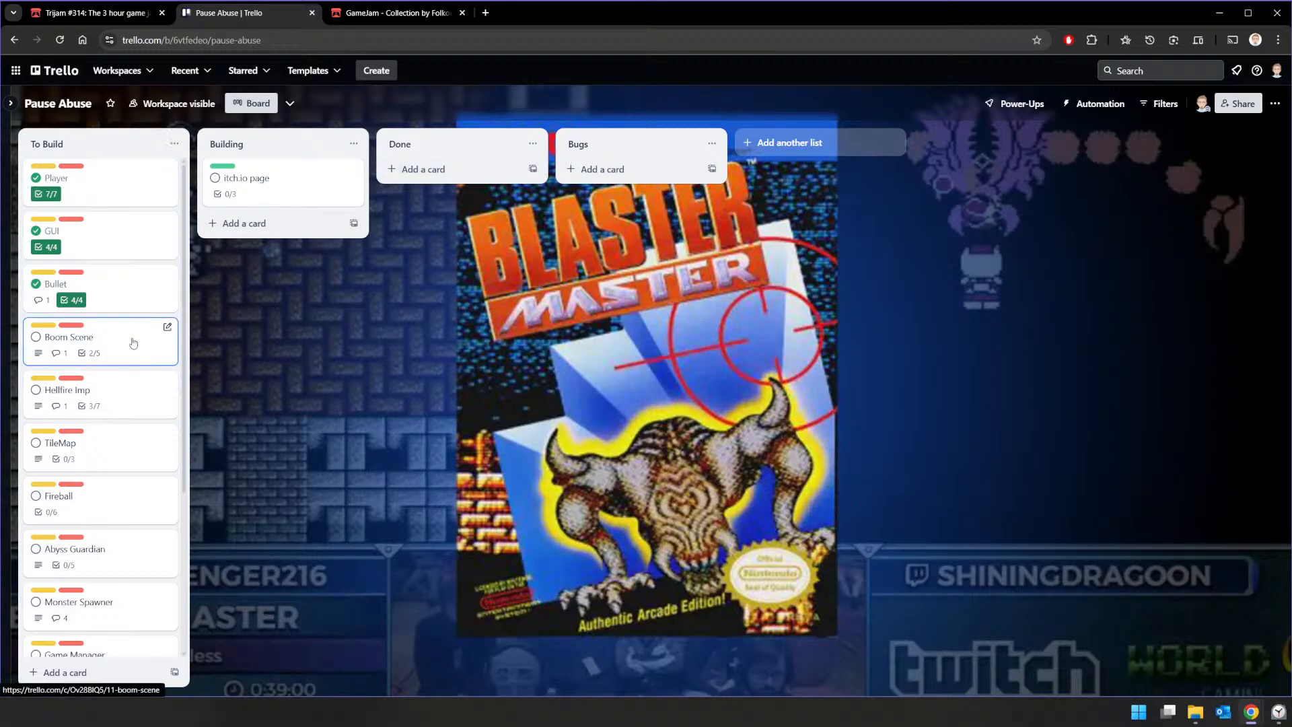
left_click(111, 391)
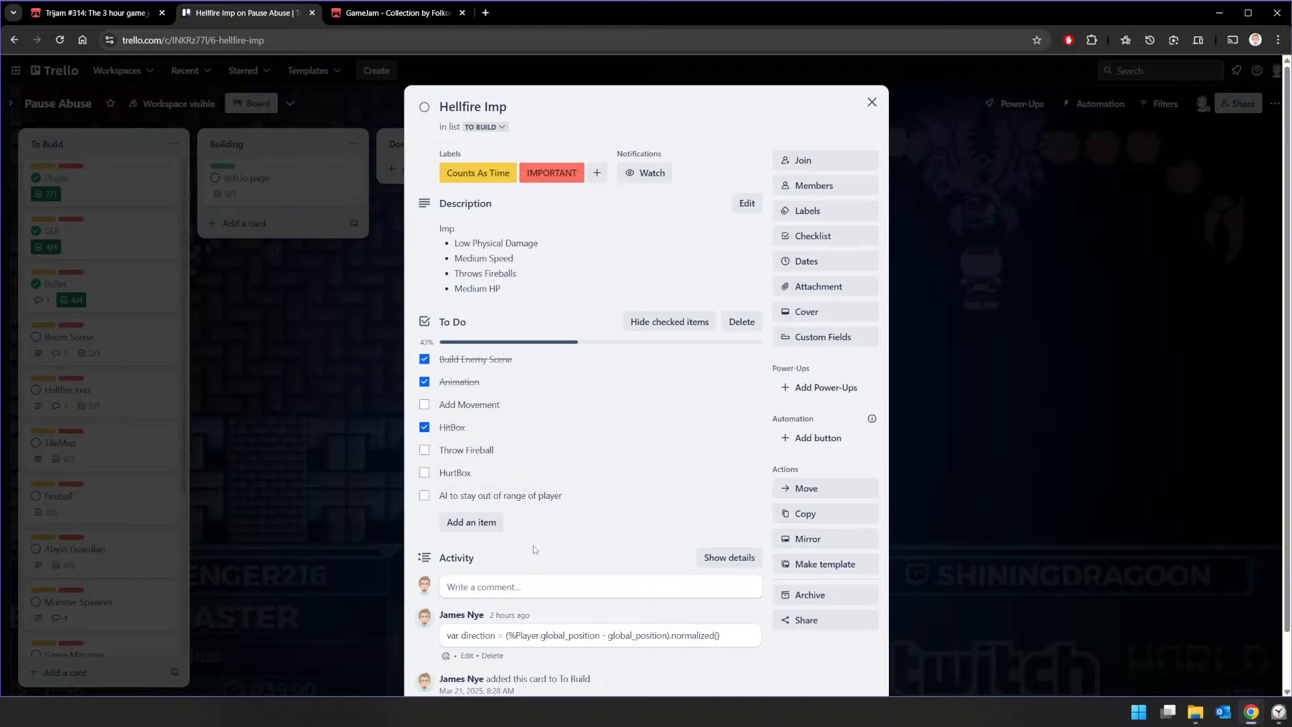
left_click(471, 523)
type("He")
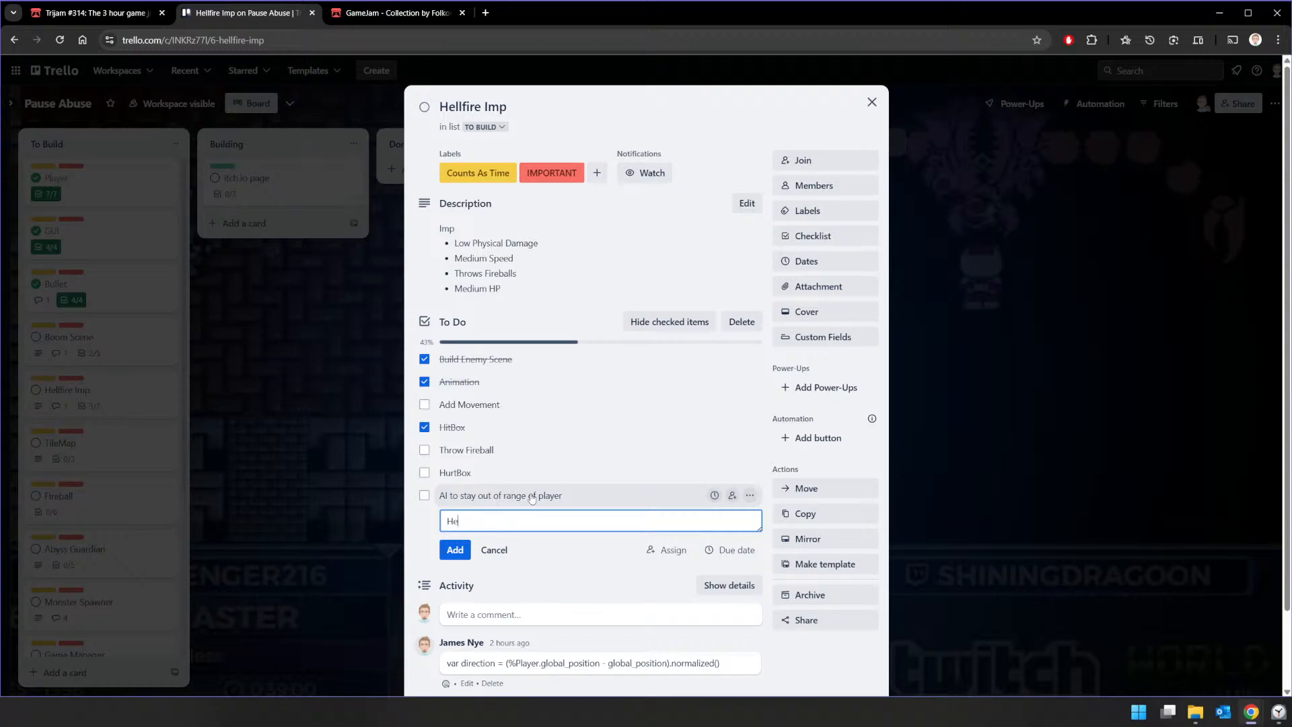
type("alth Bar")
key("Return")
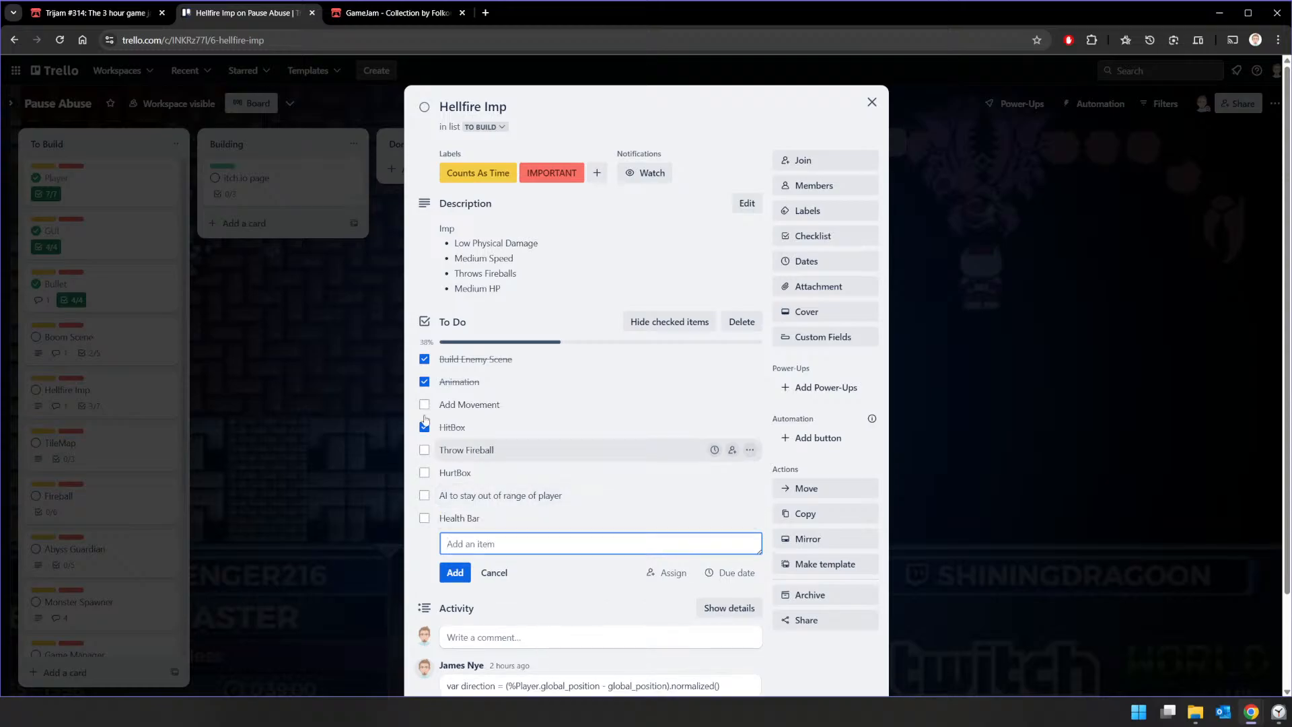
left_click(425, 518)
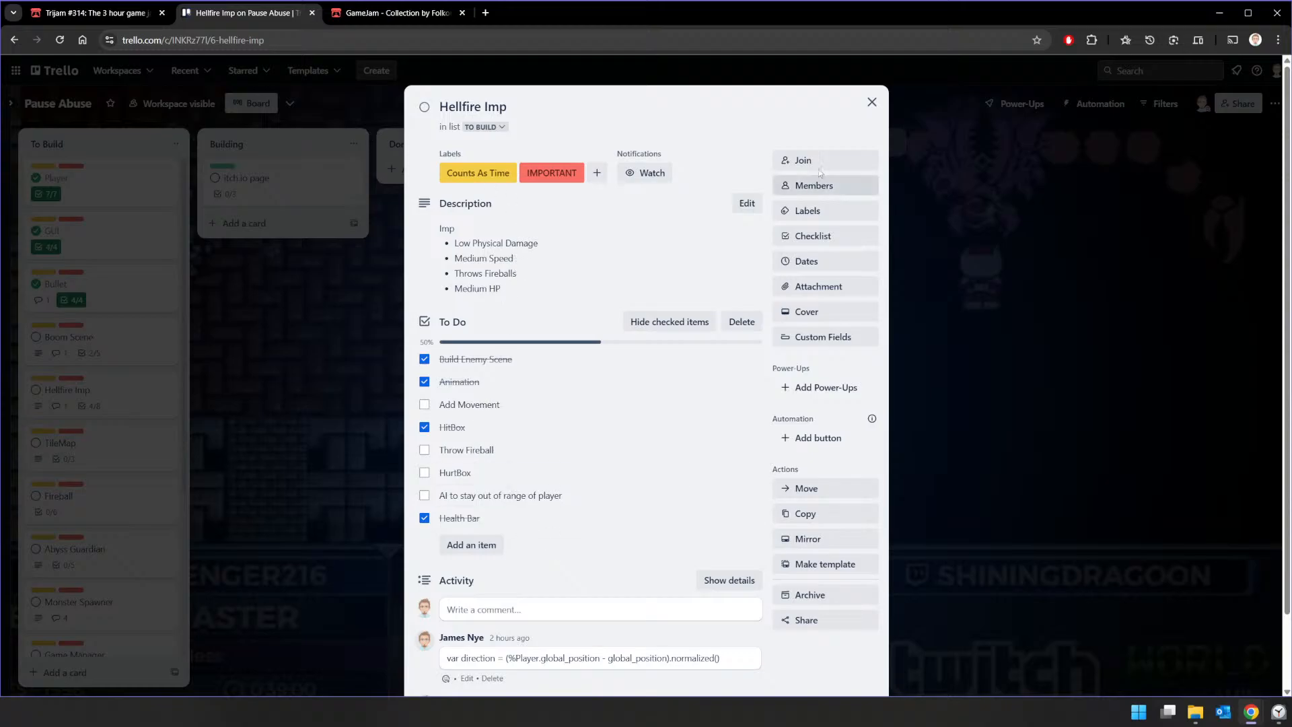
left_click(871, 101)
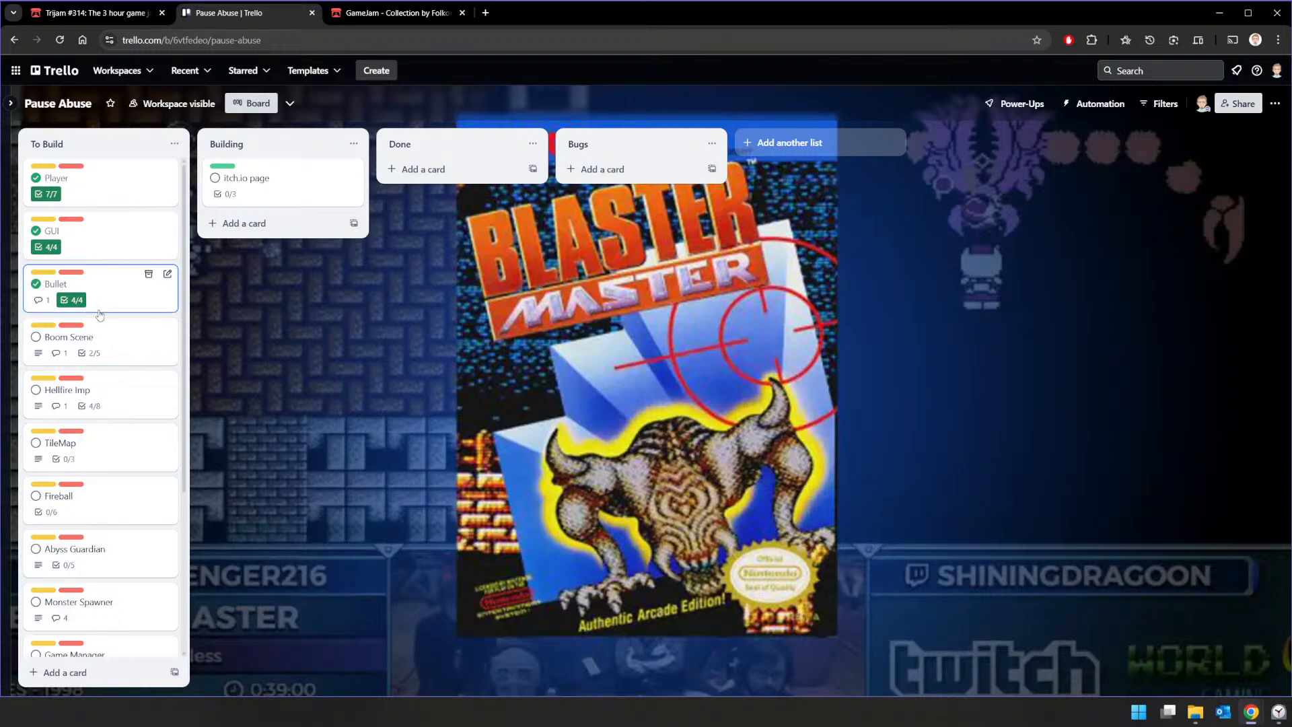
Step: Delete the "HurtBox to Encompass other Enemies" item from the Boom Scene card's checklist
left_click(119, 345)
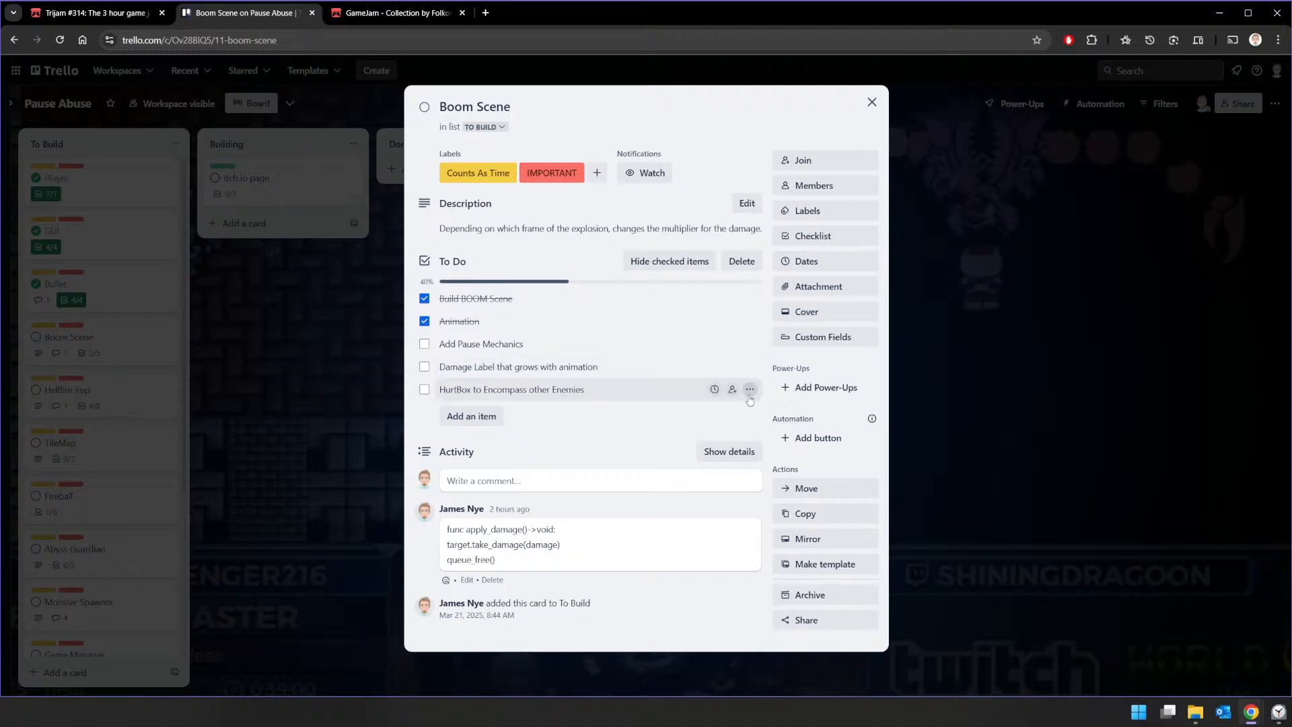
left_click(749, 389)
left_click(767, 463)
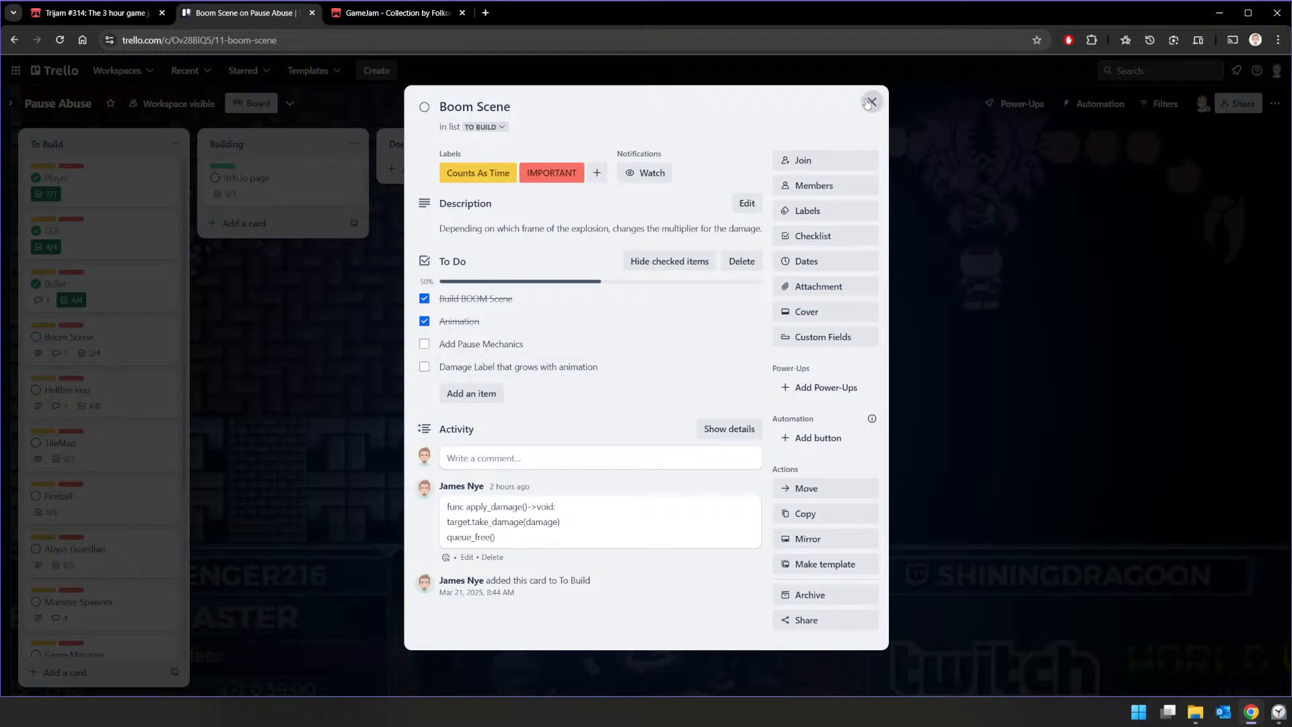
left_click(870, 102)
Step: Check the countdown timer in the Clock app and hide it again
left_click(1279, 715)
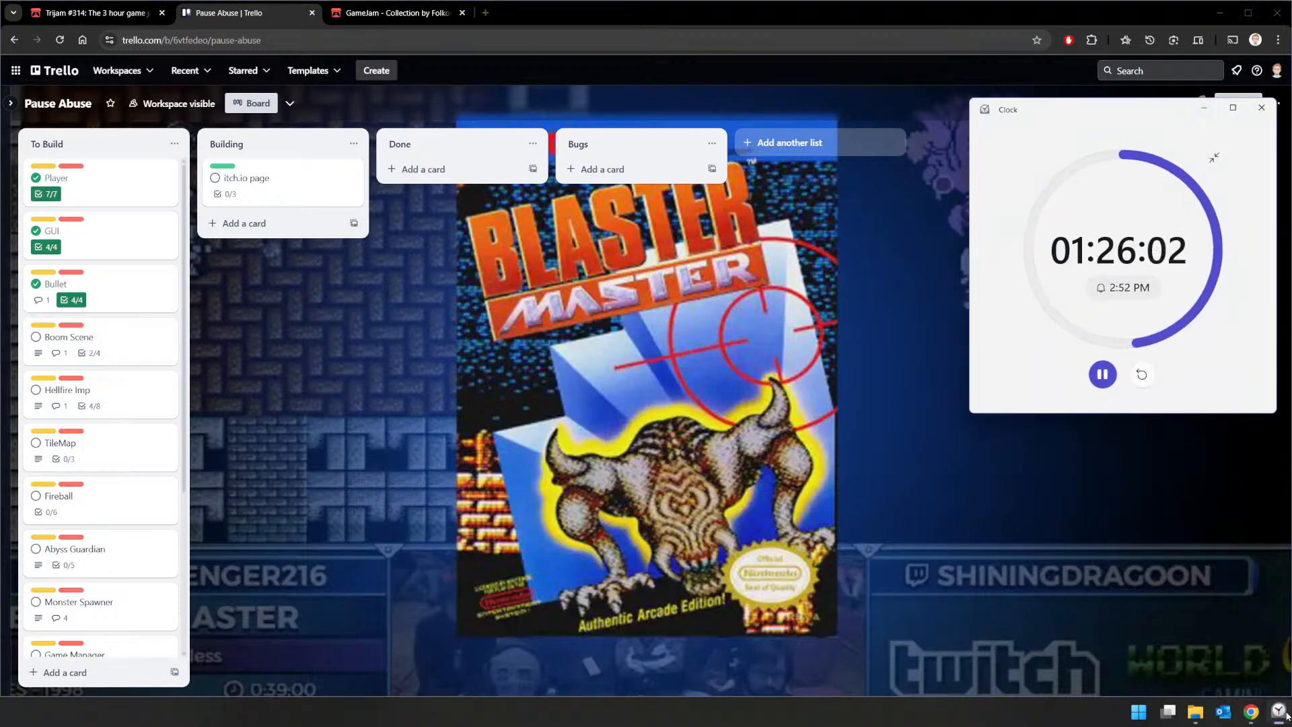
left_click(1282, 715)
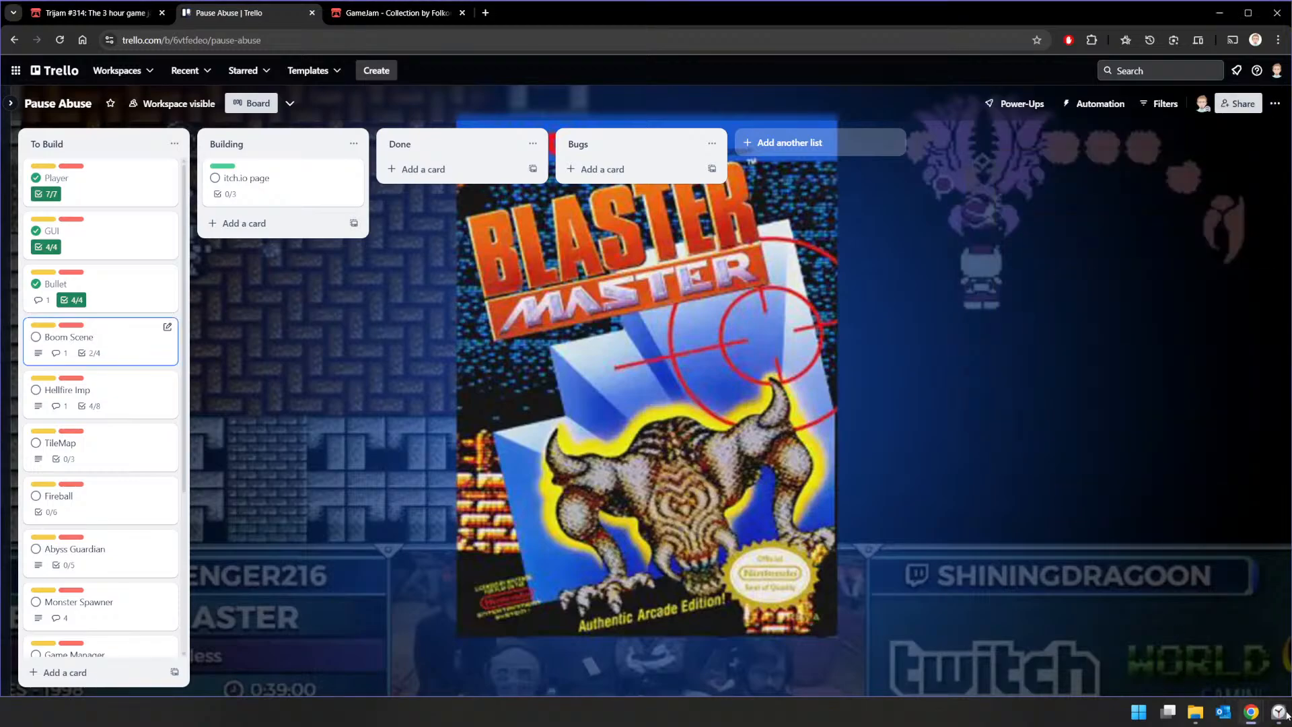
mouse_move(1260, 702)
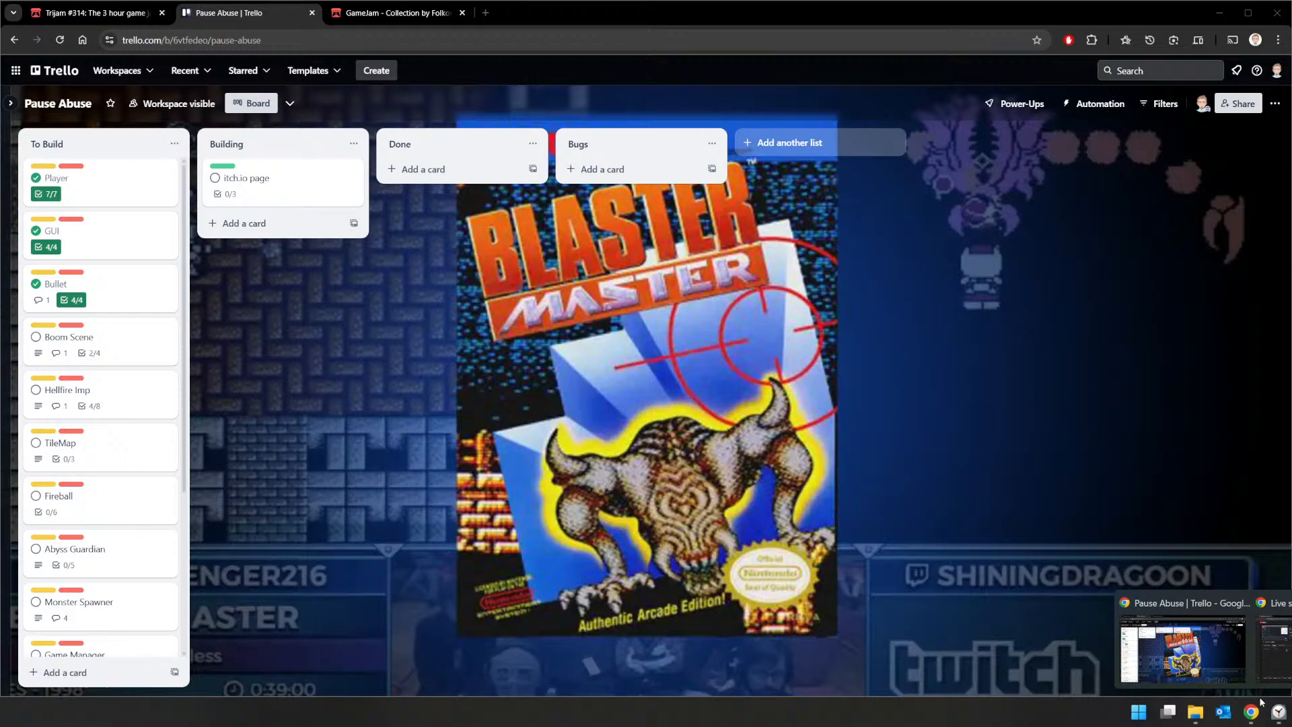
left_click(1273, 719)
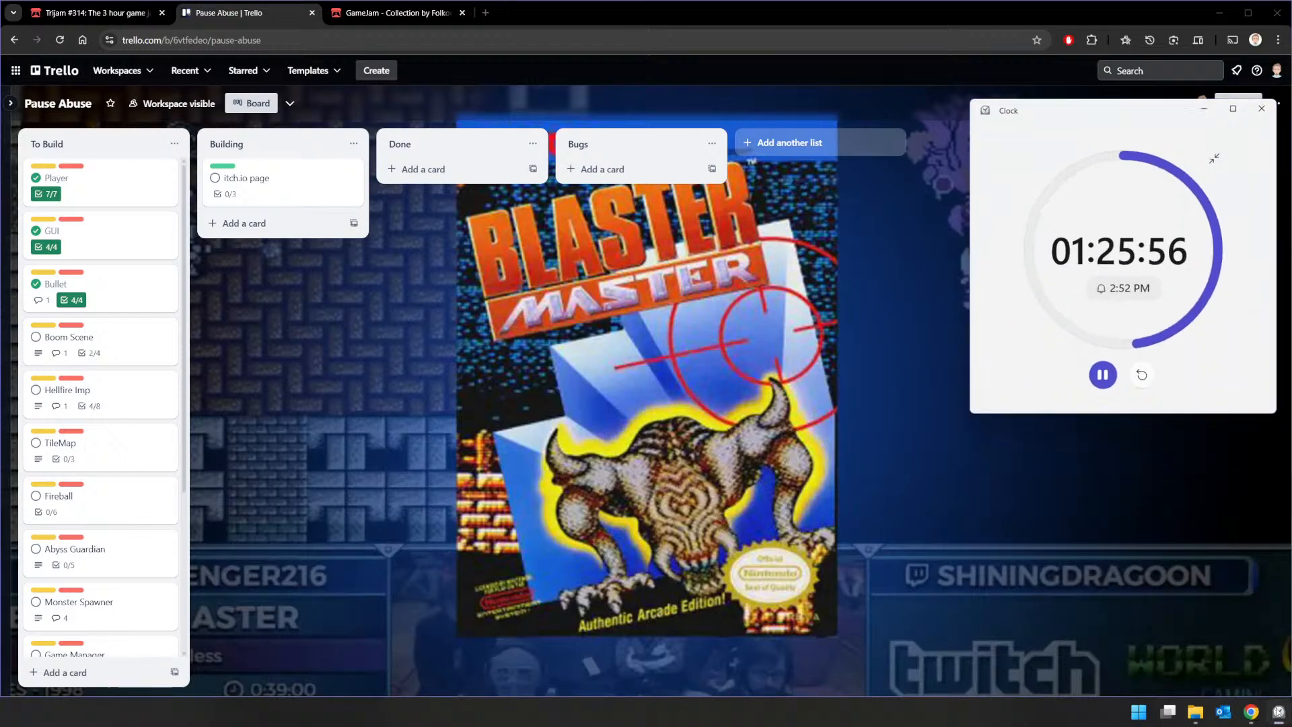
left_click(1274, 720)
Step: Close the existing Trello tab and load the Pause Abuse board in place of the GameJam collection page
left_click(104, 12)
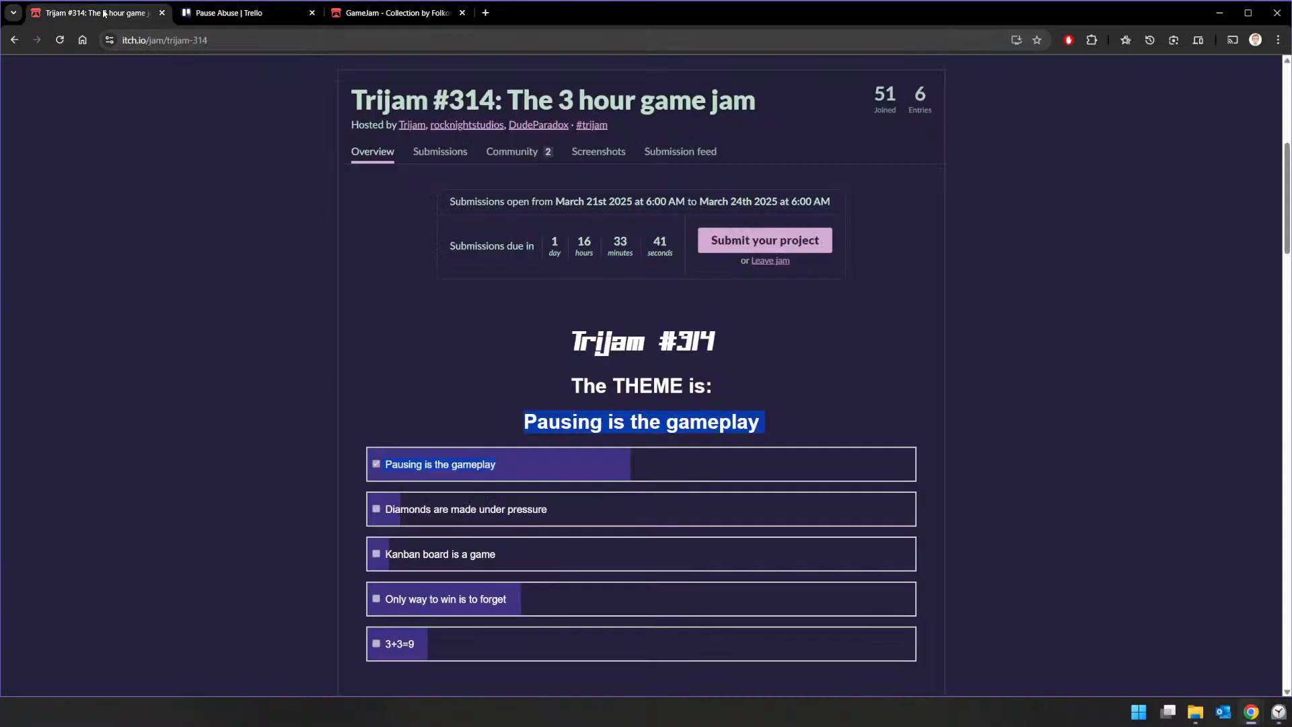
left_click(245, 15)
left_click(381, 15)
middle_click(262, 12)
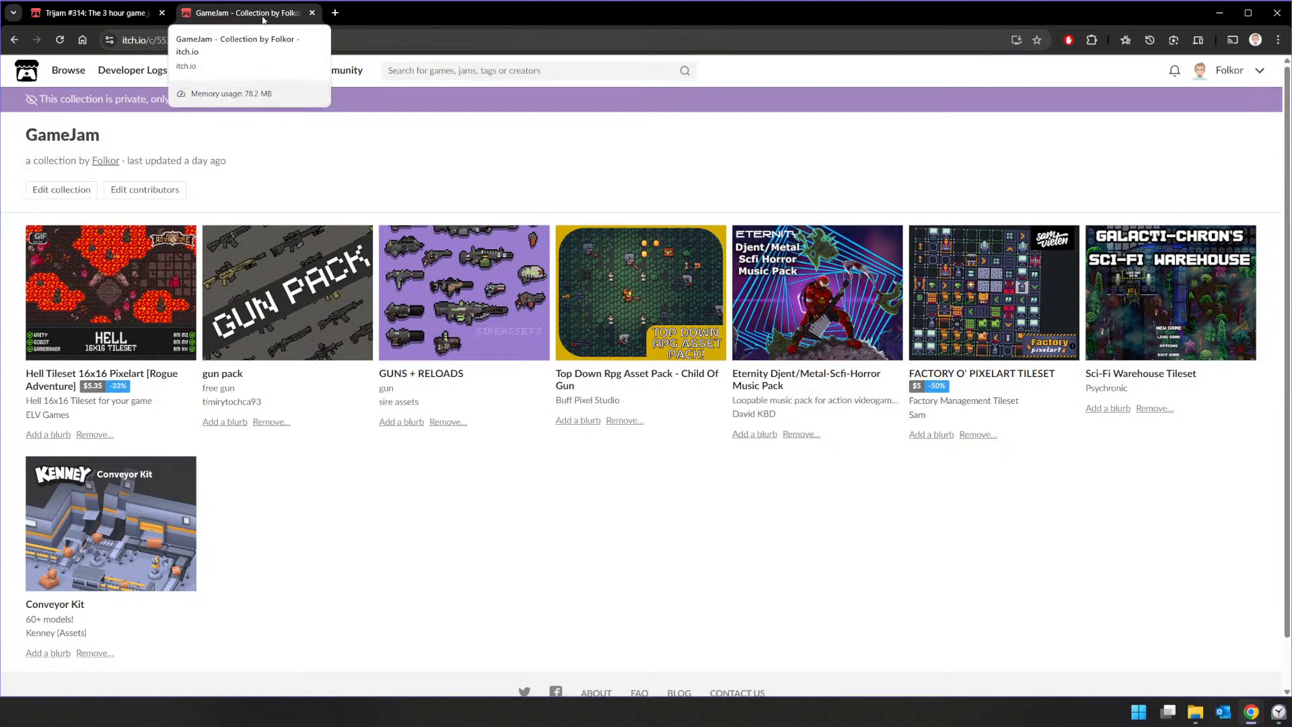
left_click(296, 41)
type("tr")
key("Down")
key("Down")
key("Down")
key("Down")
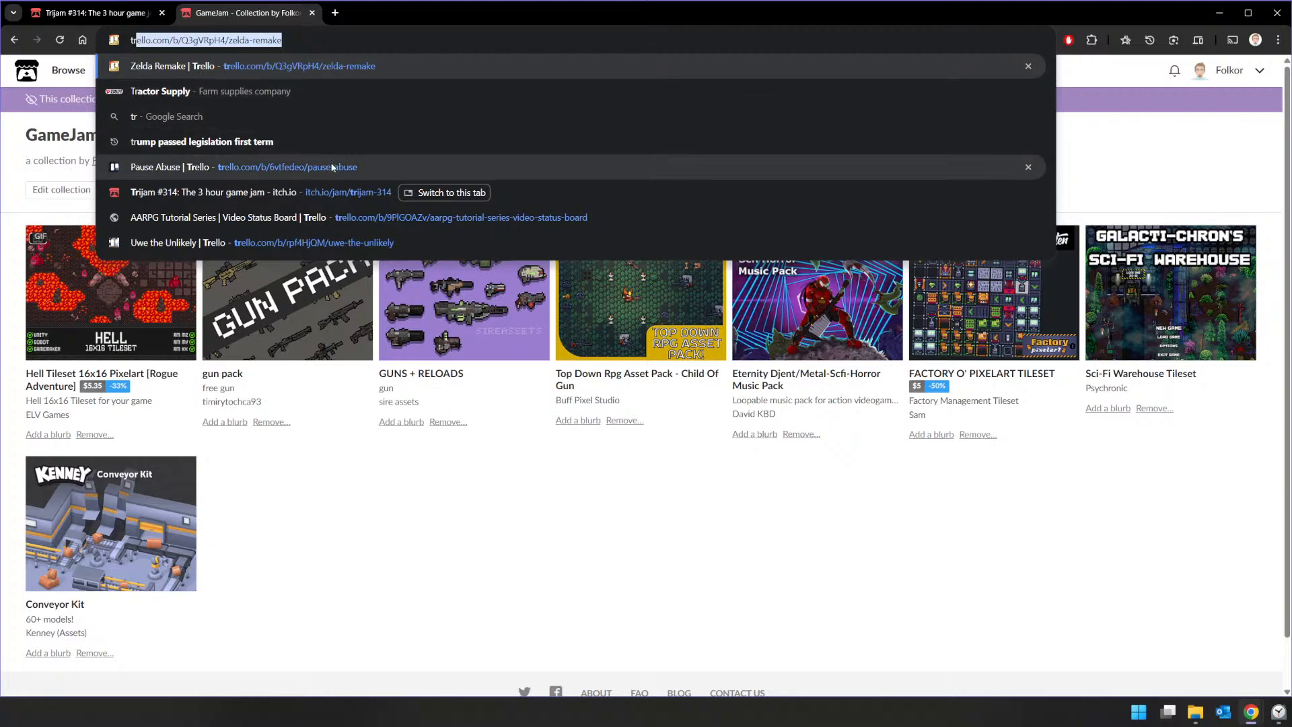
key("Return")
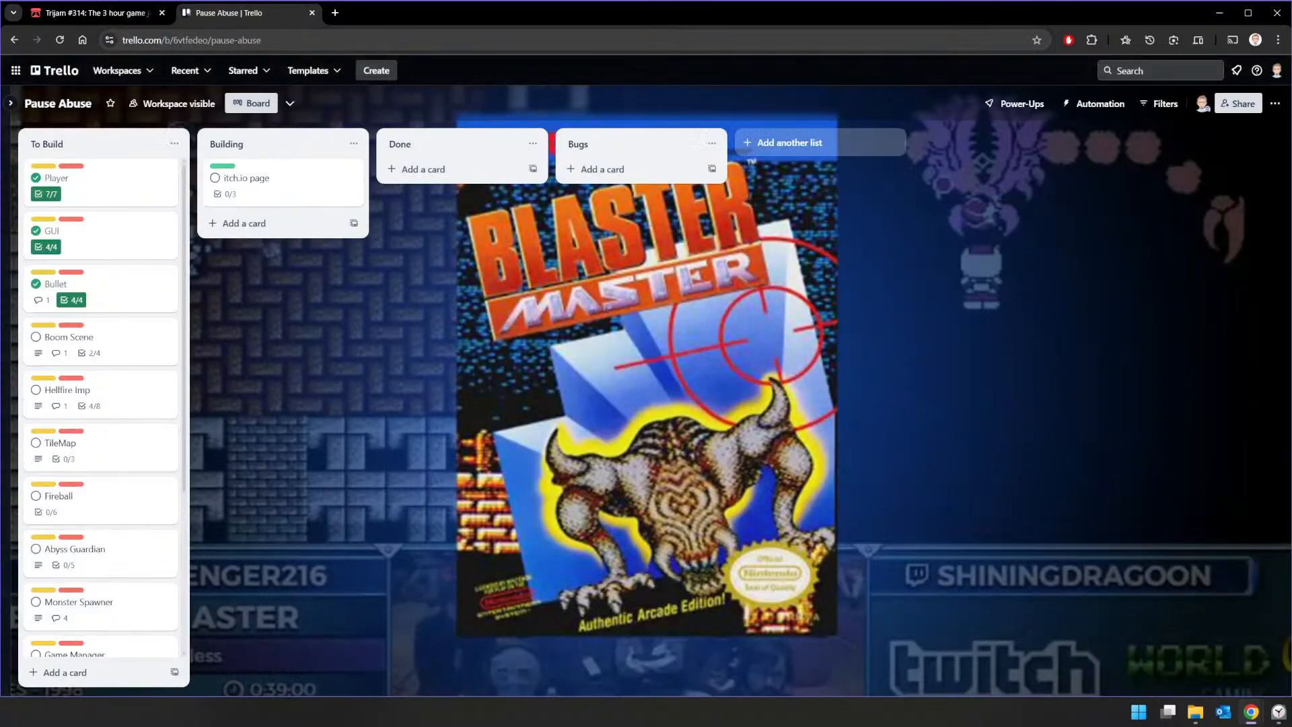
Step: Minimize the Zelda: A Tribute Godot window and return to the Pause Abuse Trello board in Chrome
key("alt+Tab")
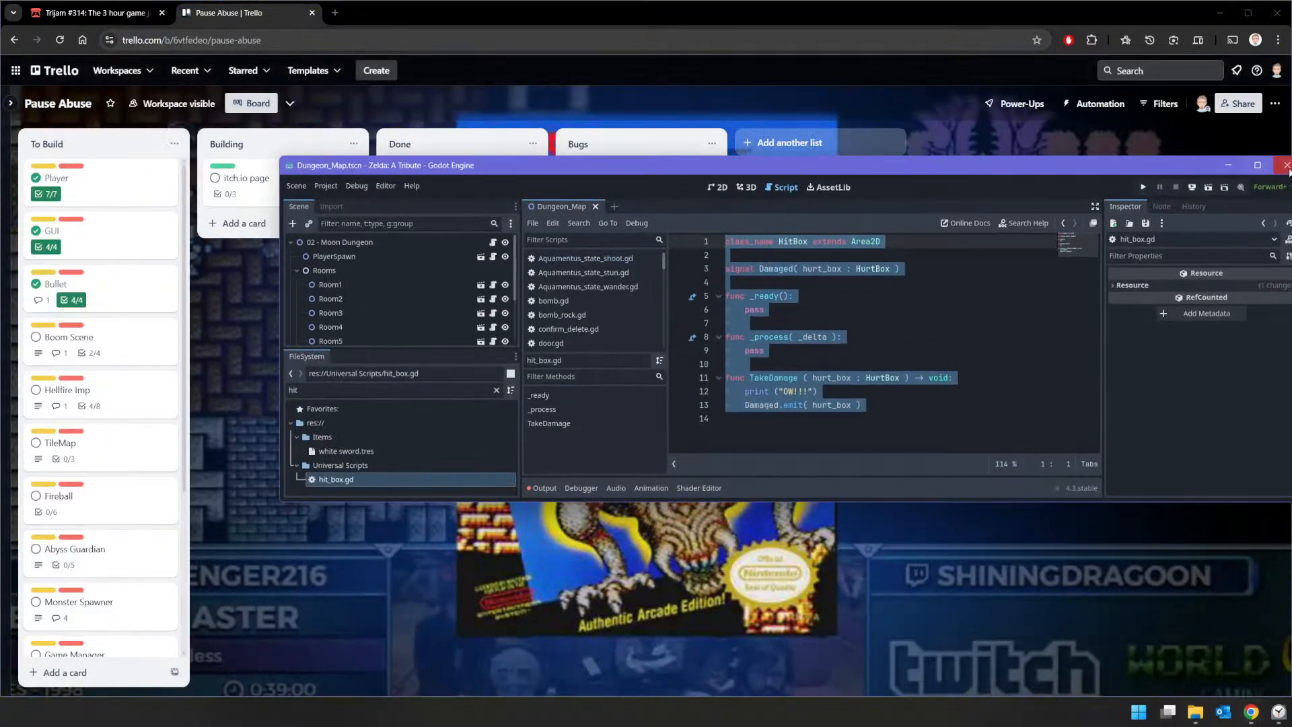
left_click(1228, 164)
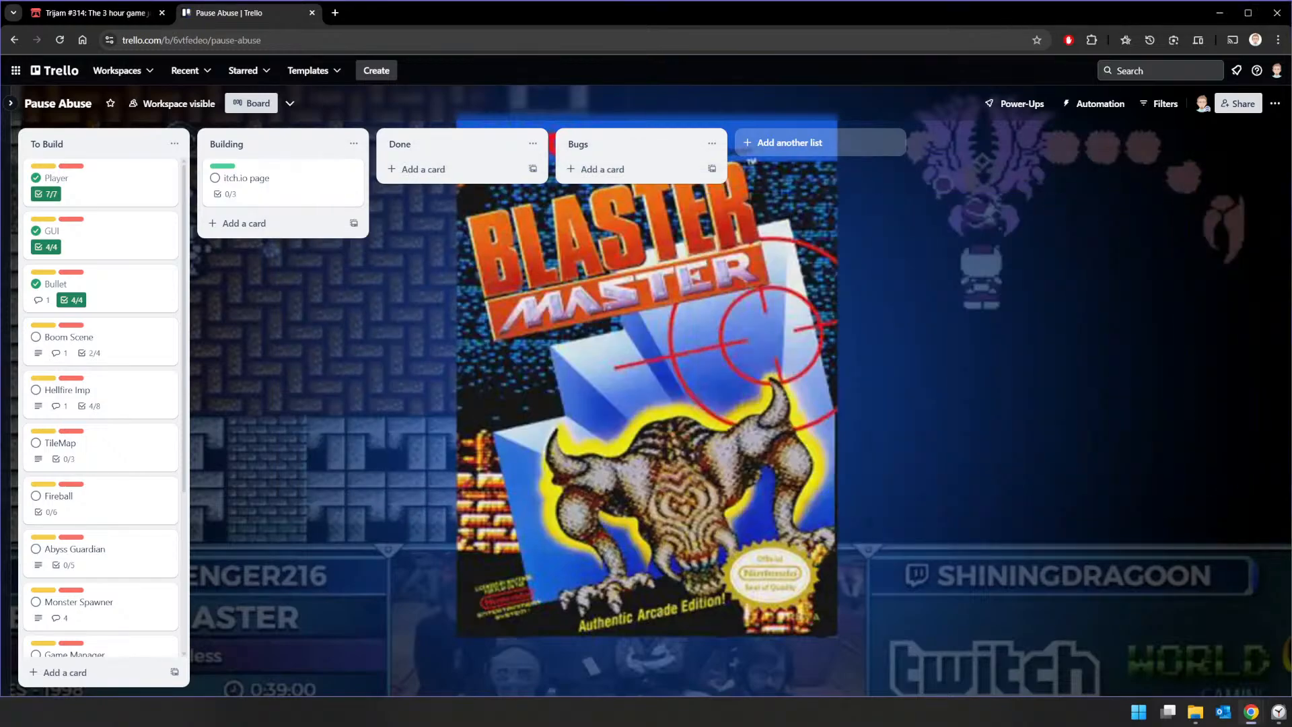
key("alt+Tab")
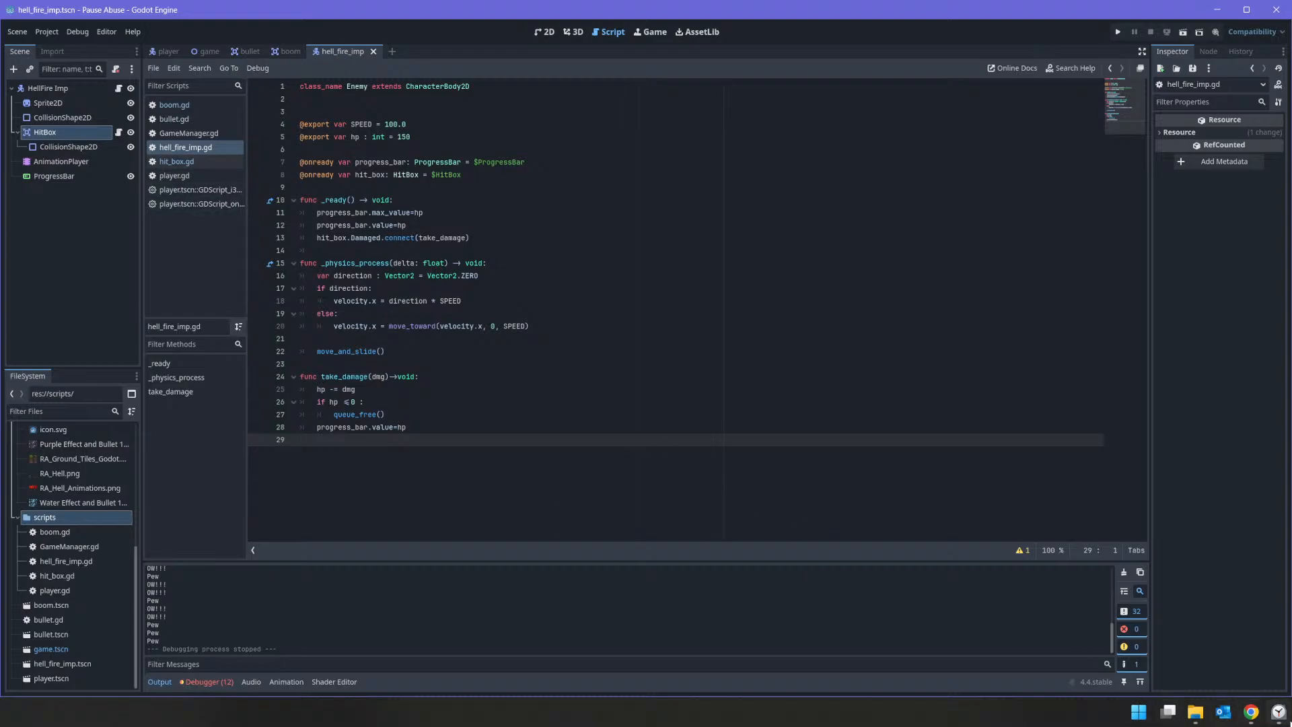
left_click(1251, 711)
left_click(1174, 647)
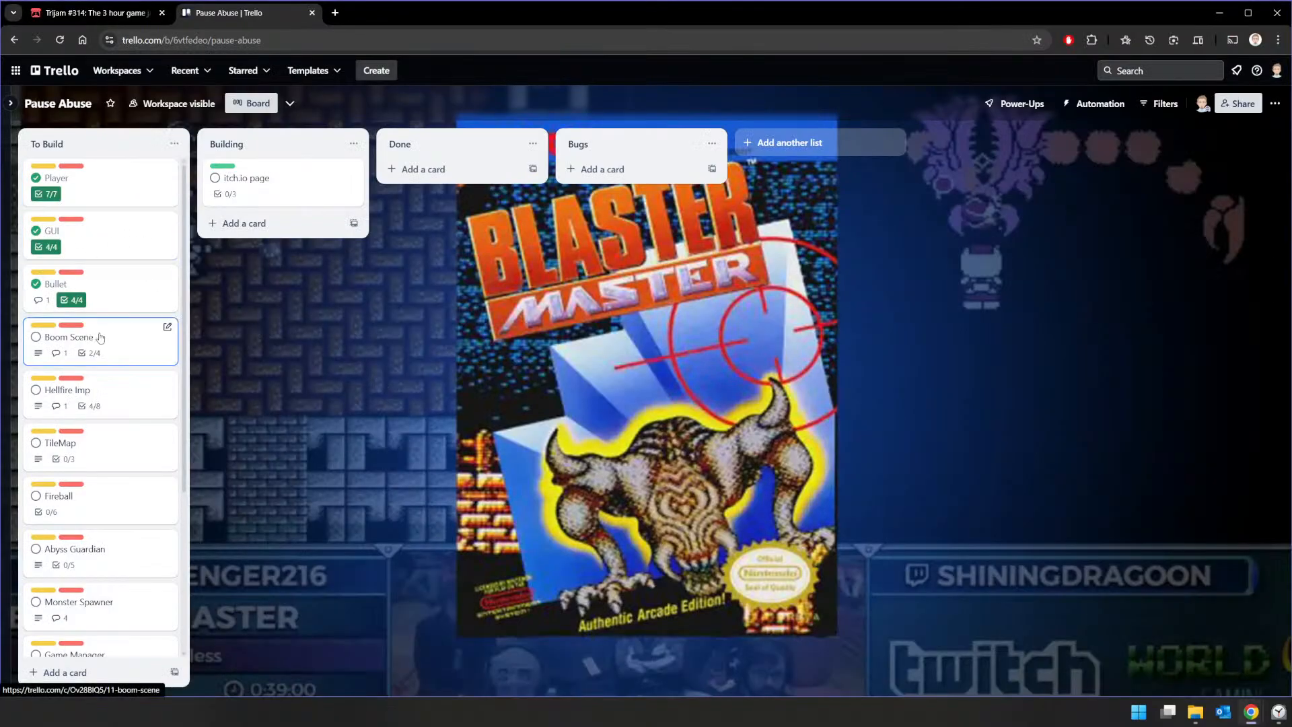
Step: Review the checklists of the Hellfire Imp and TileMap cards on the board
left_click(133, 390)
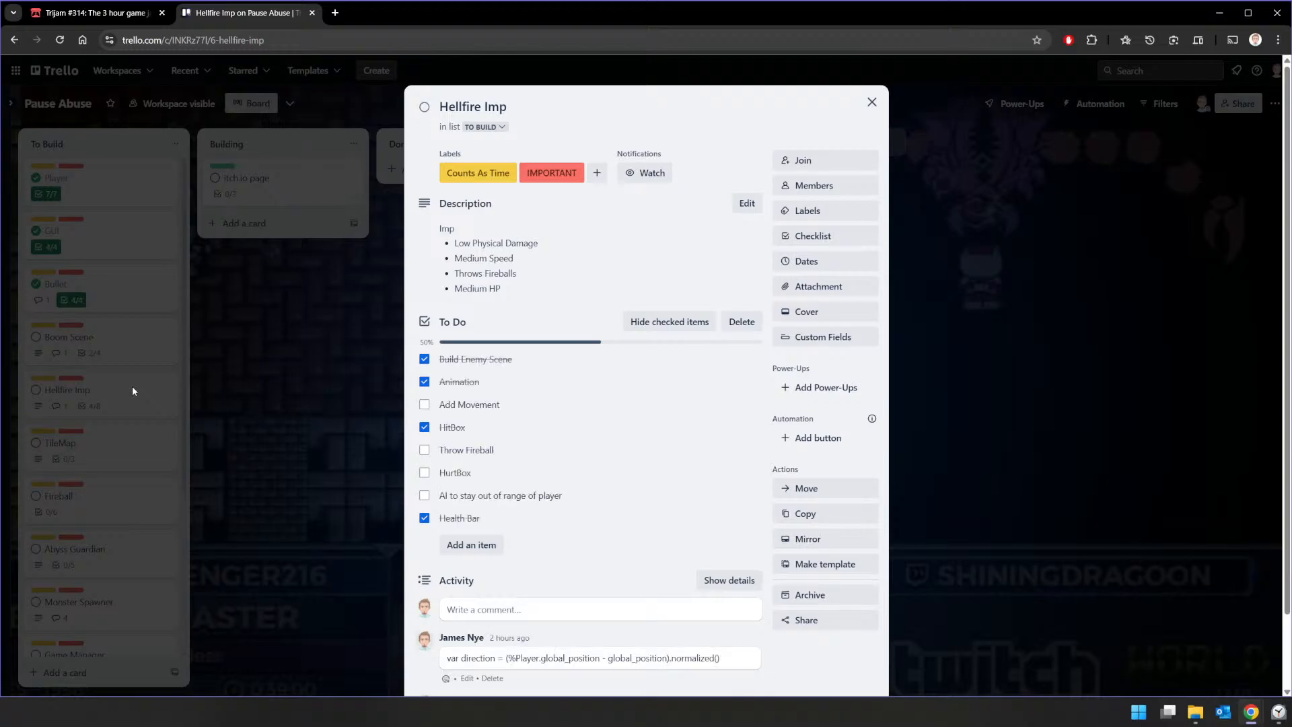
left_click(112, 426)
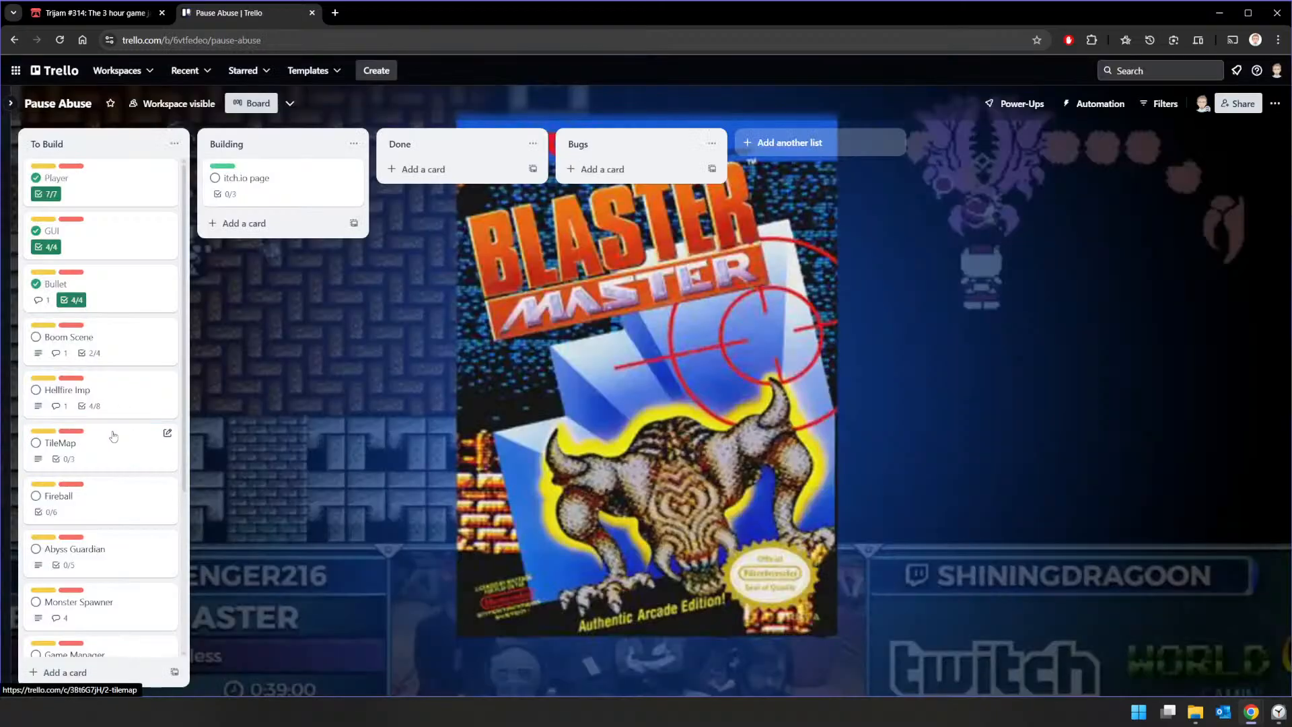
left_click(112, 430)
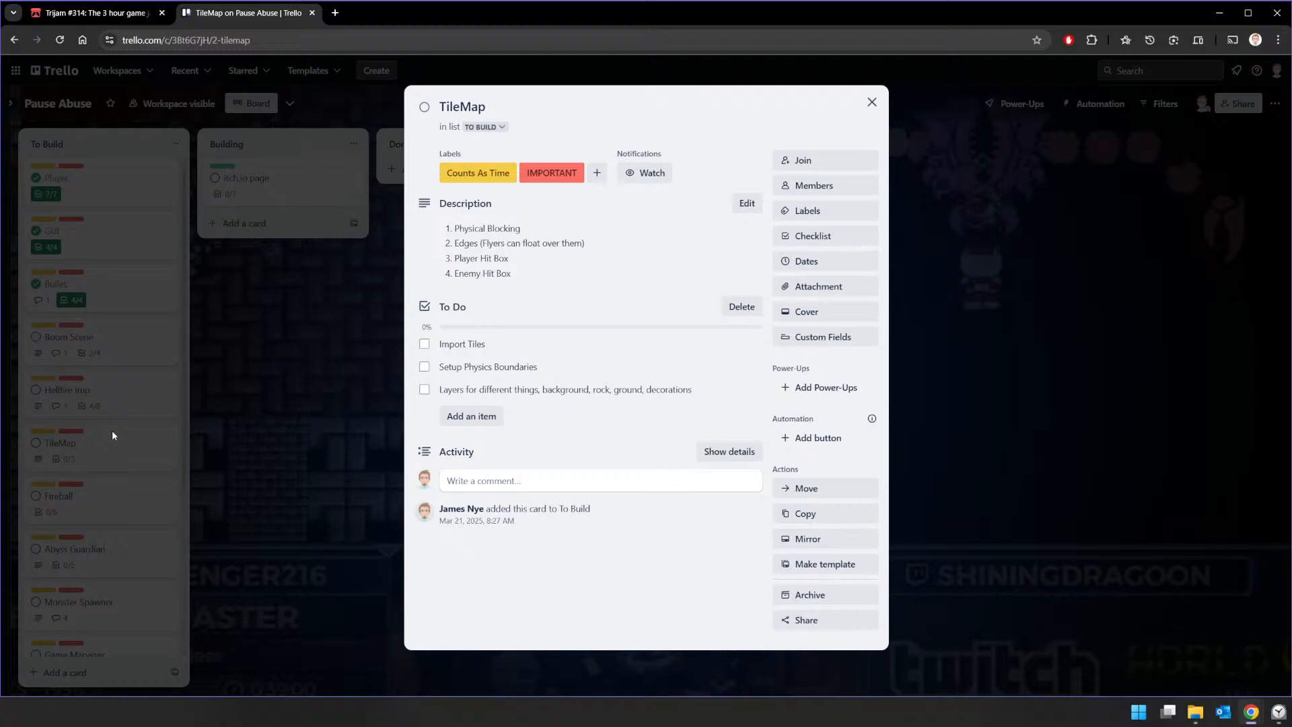
left_click(871, 102)
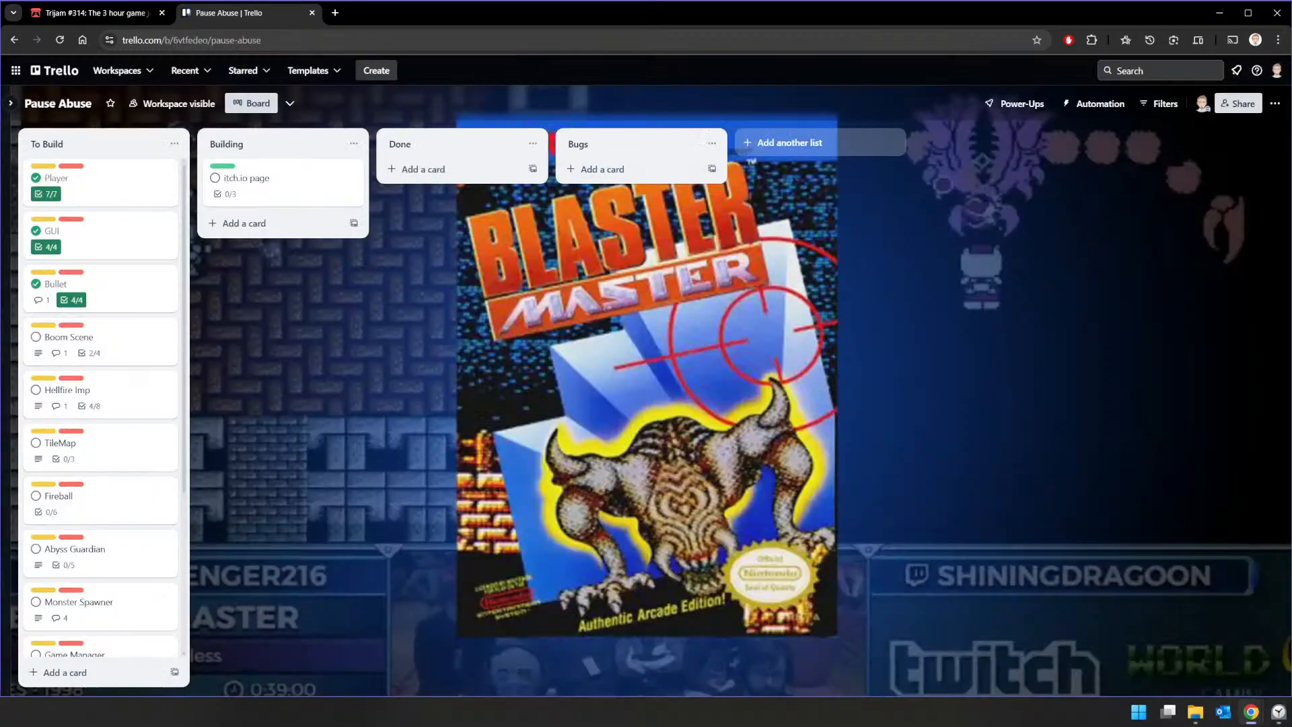
Step: Switch to the Pause Abuse project in Godot, add a TileMapLayer under the Game root in the game scene, and name it Ground
key("alt+Tab")
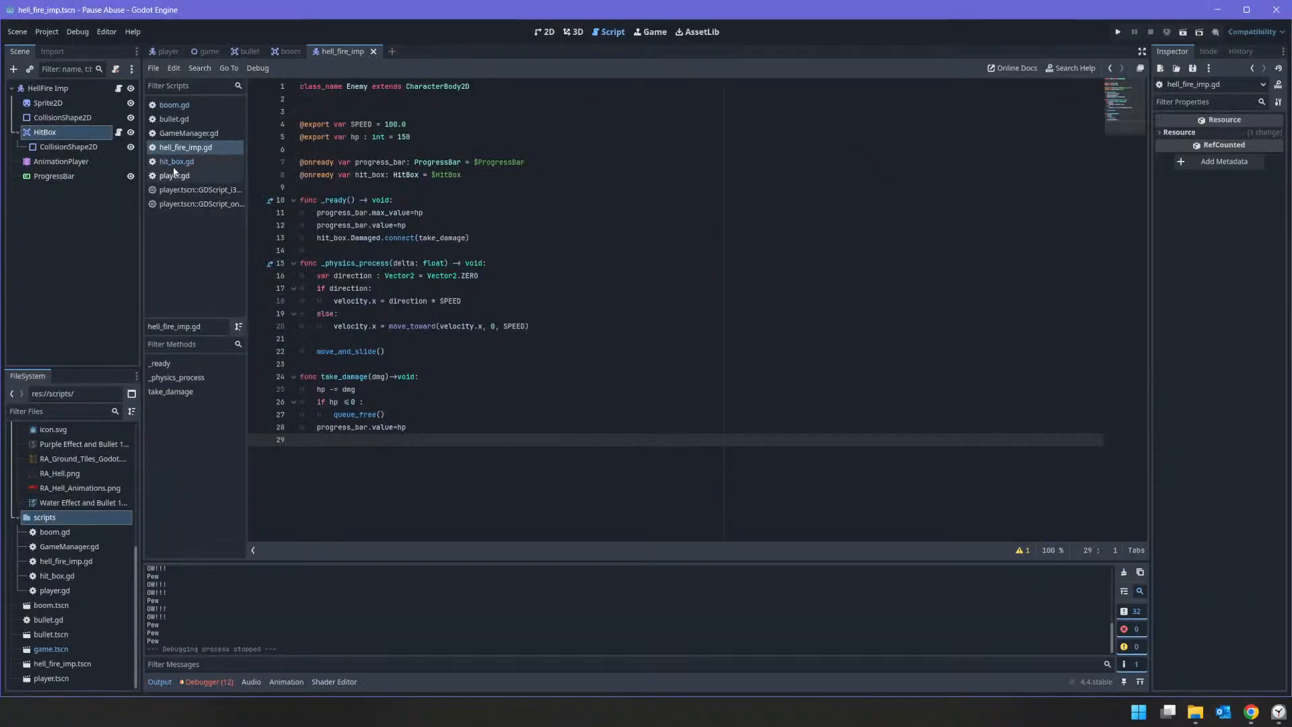
left_click(205, 51)
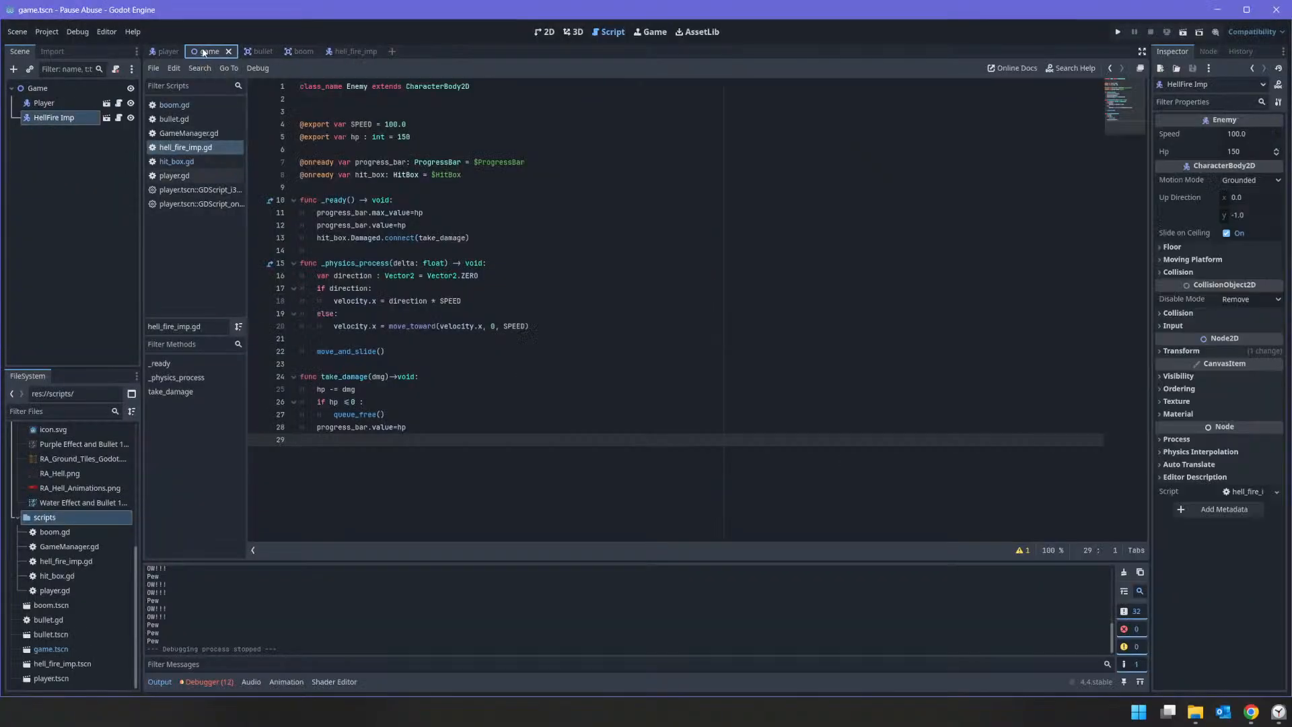
left_click(30, 89)
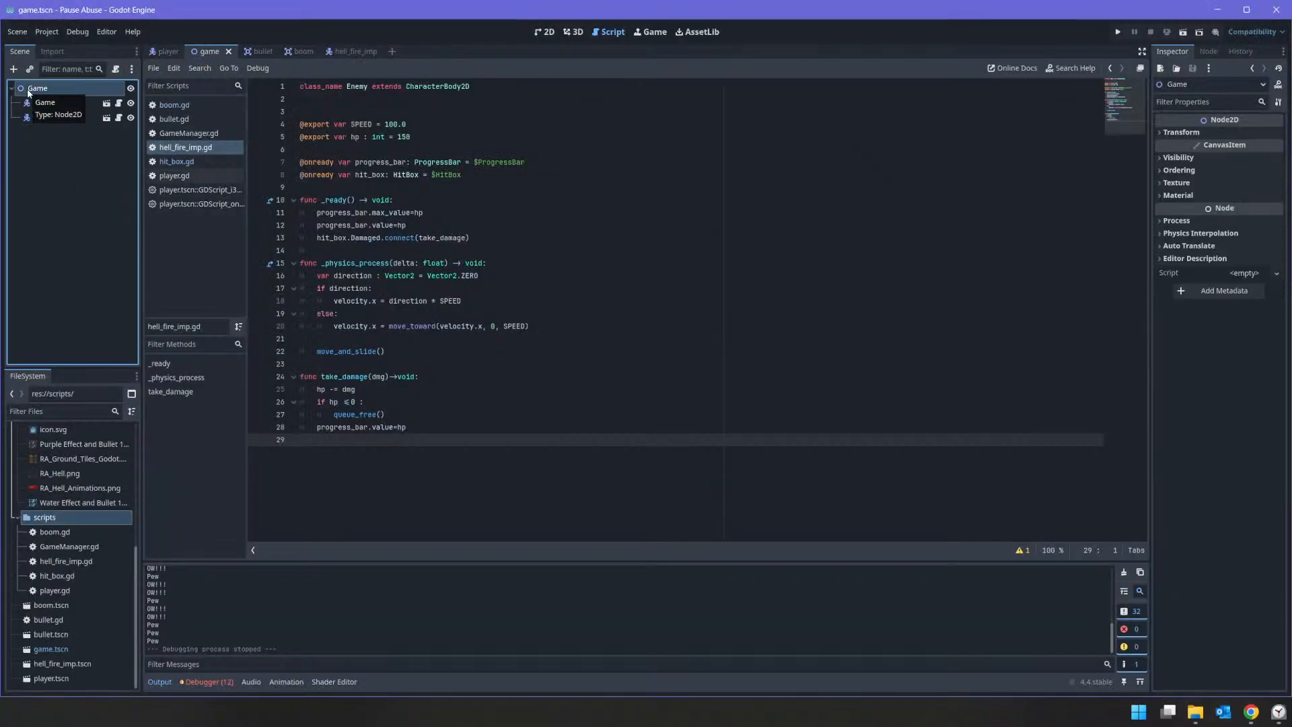
right_click(29, 92)
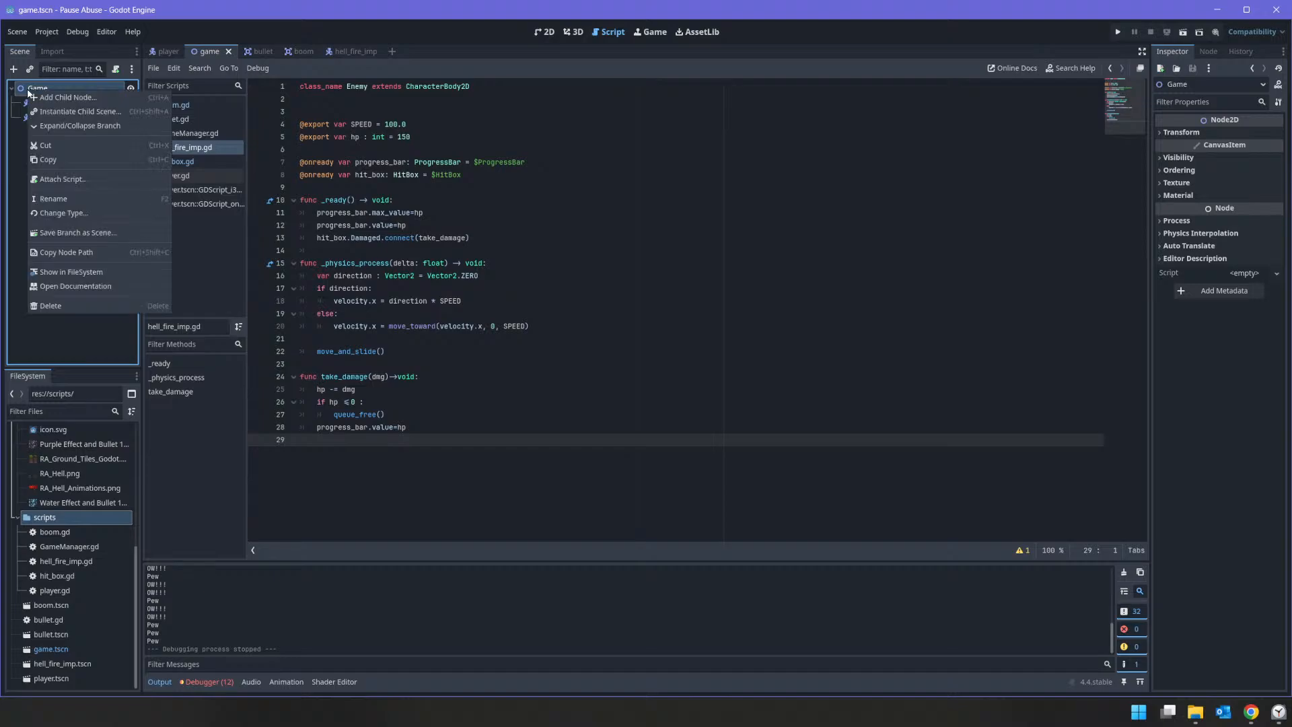
left_click(66, 99)
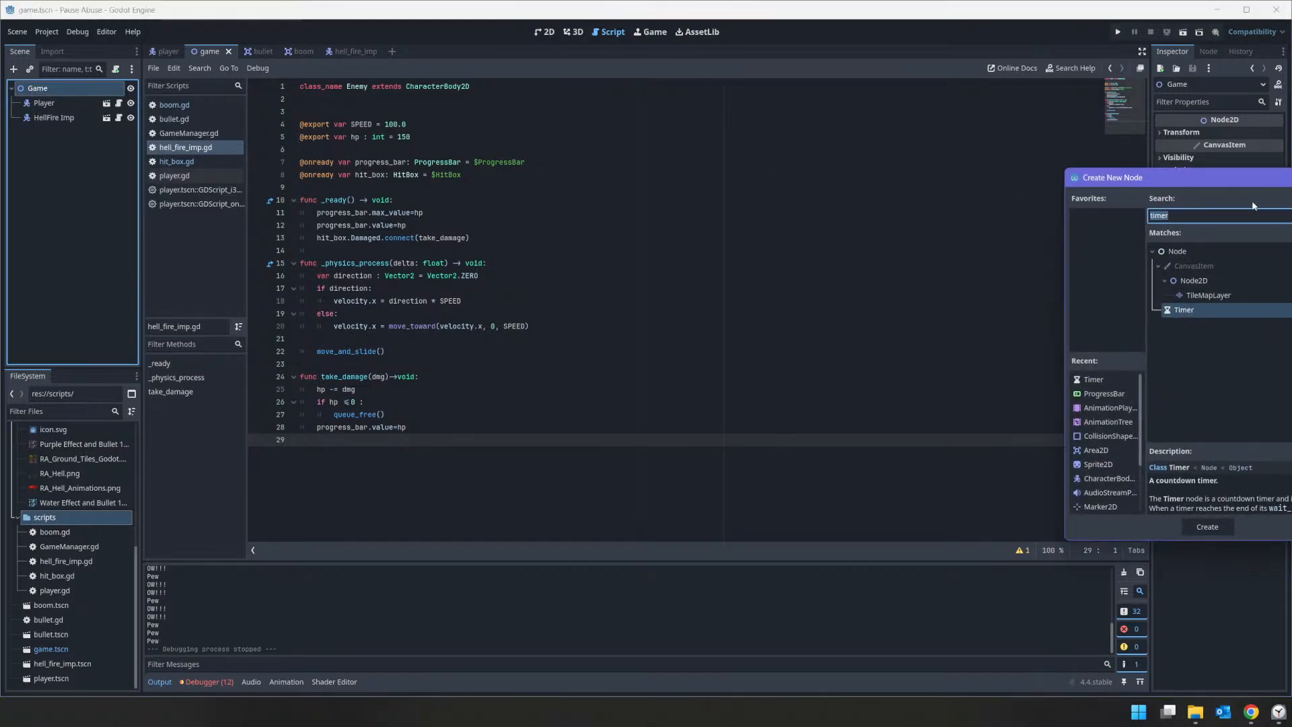
type("tim")
type("ma")
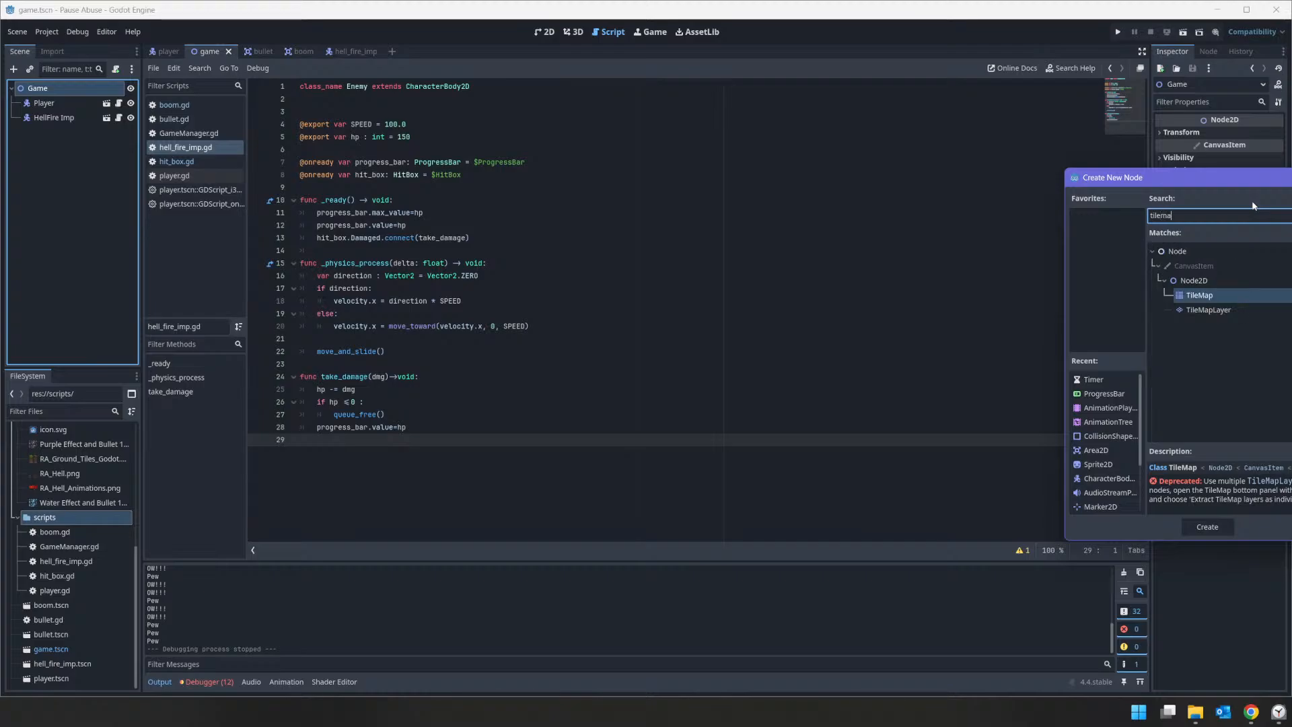
key("Down")
key("Return")
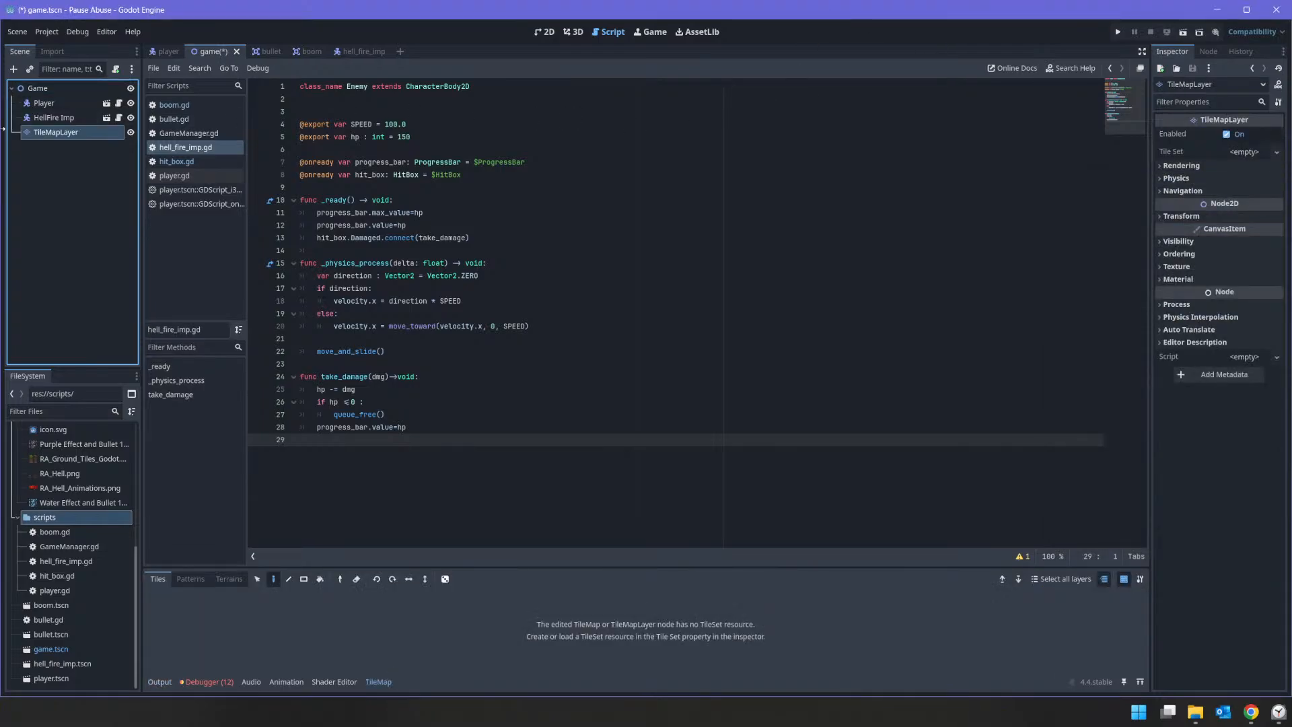
double_click(70, 131)
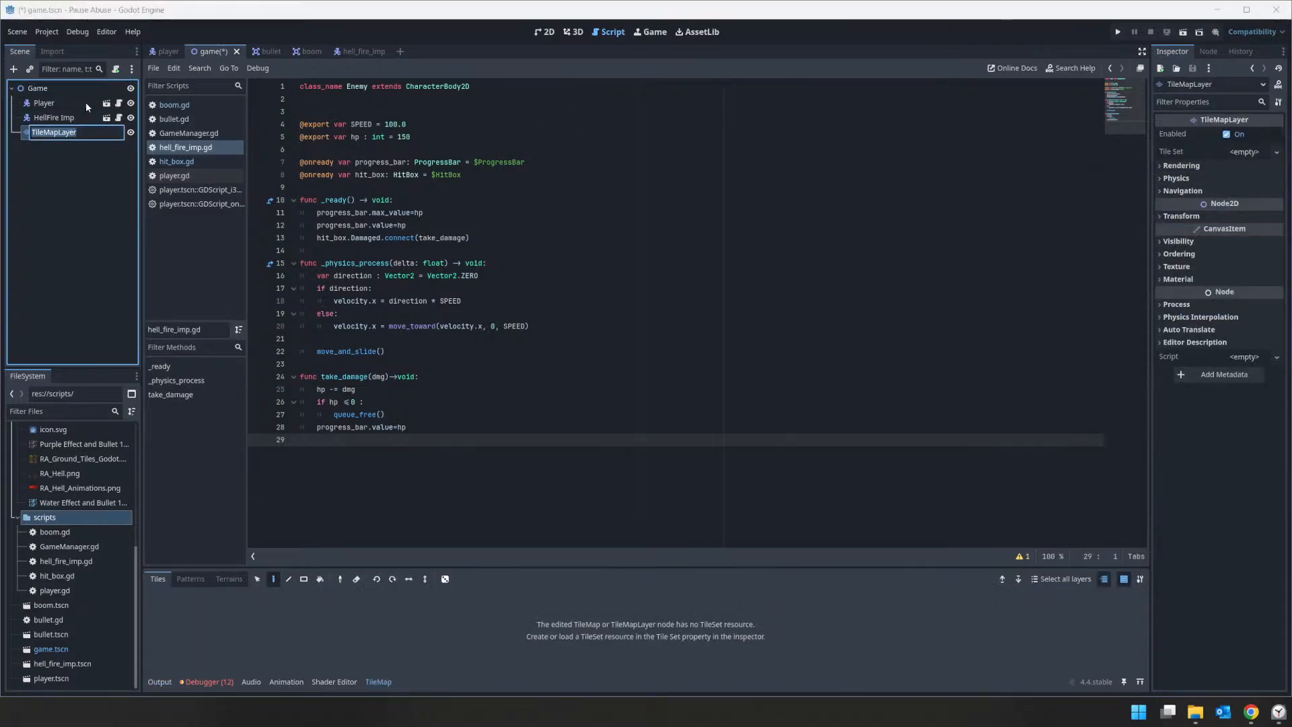
type("Ground")
key("Return")
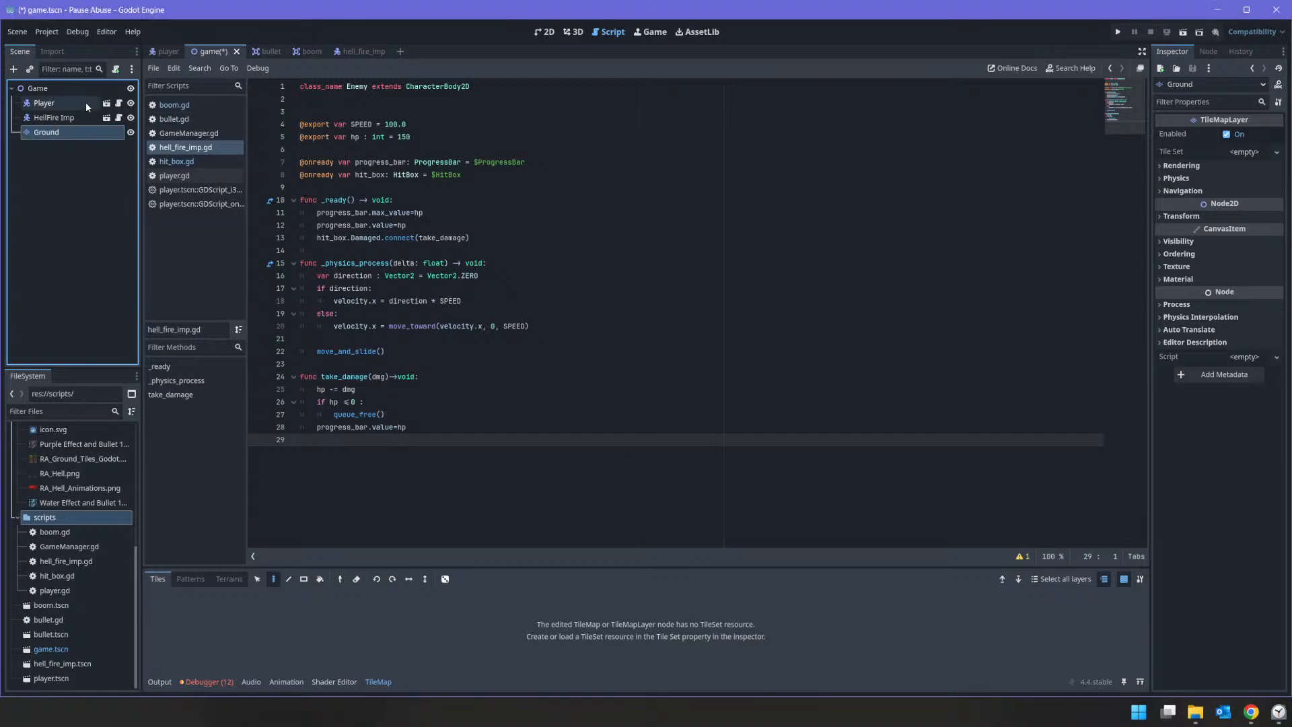
Step: Add a Node2D named Stage as the first child of Game and nest the Ground layer inside it
right_click(46, 88)
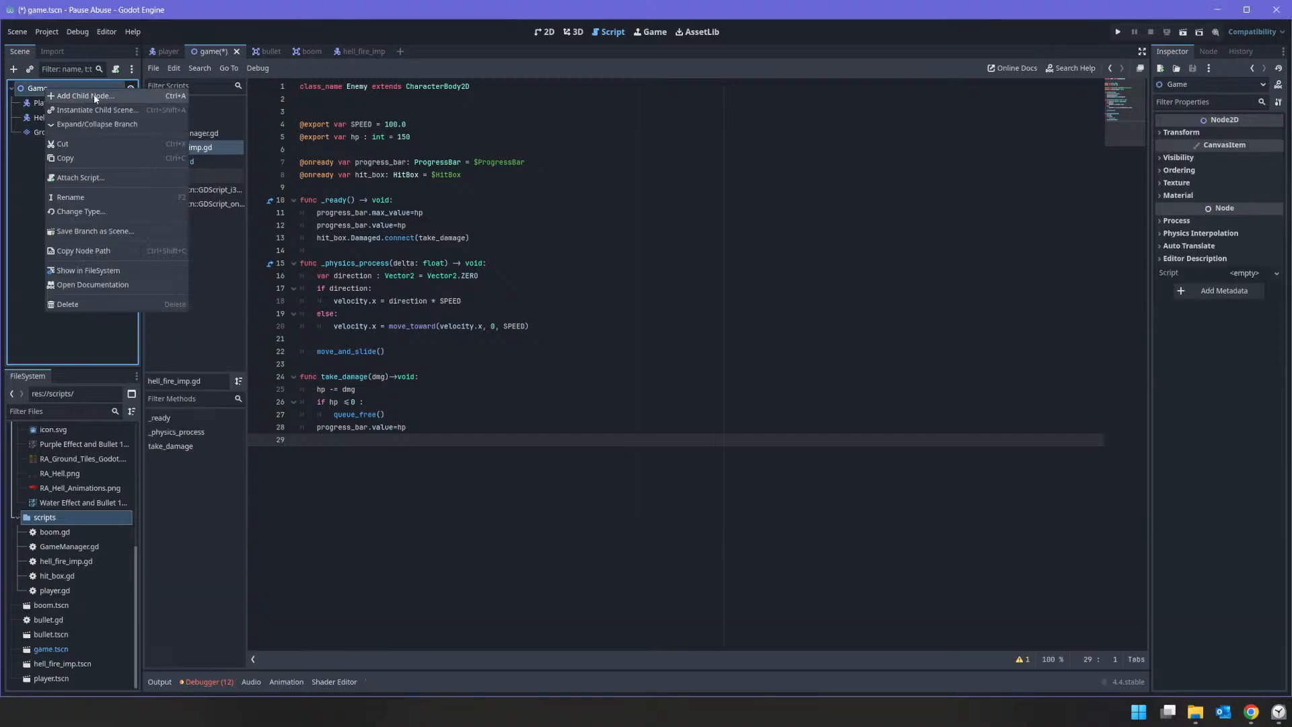
left_click(101, 99)
type("node2d")
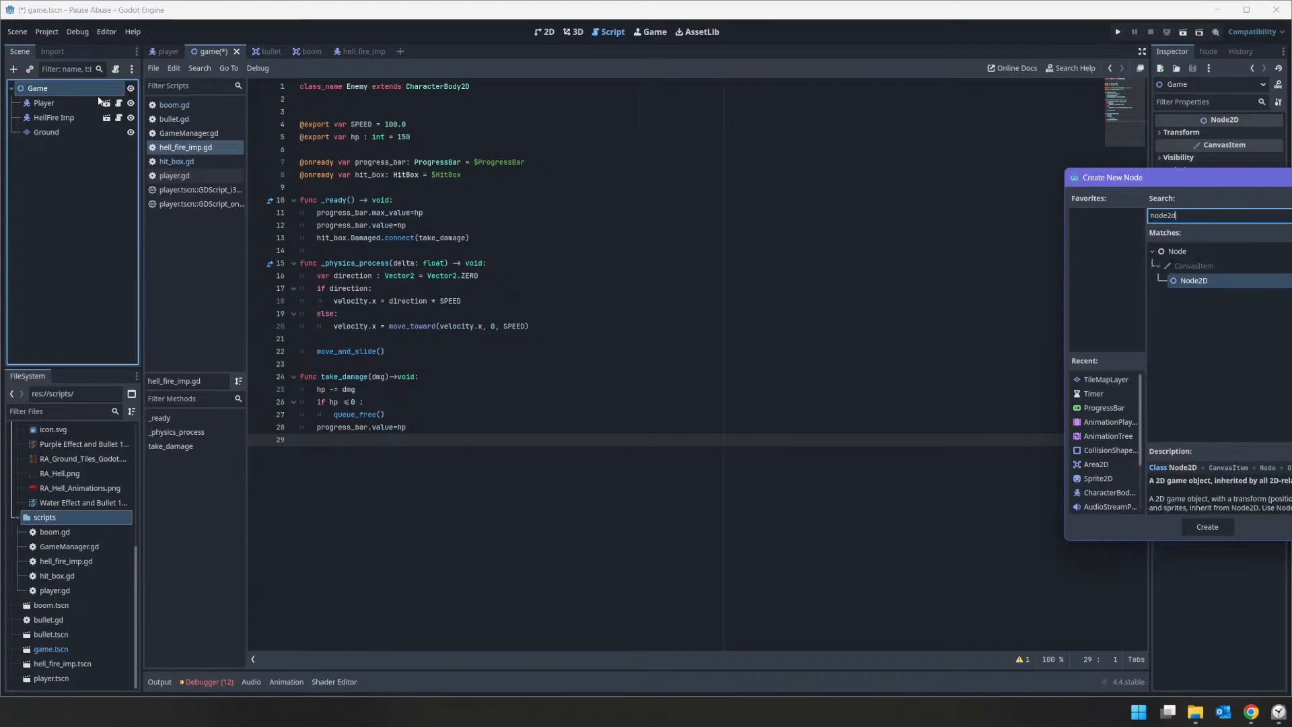
key("Return")
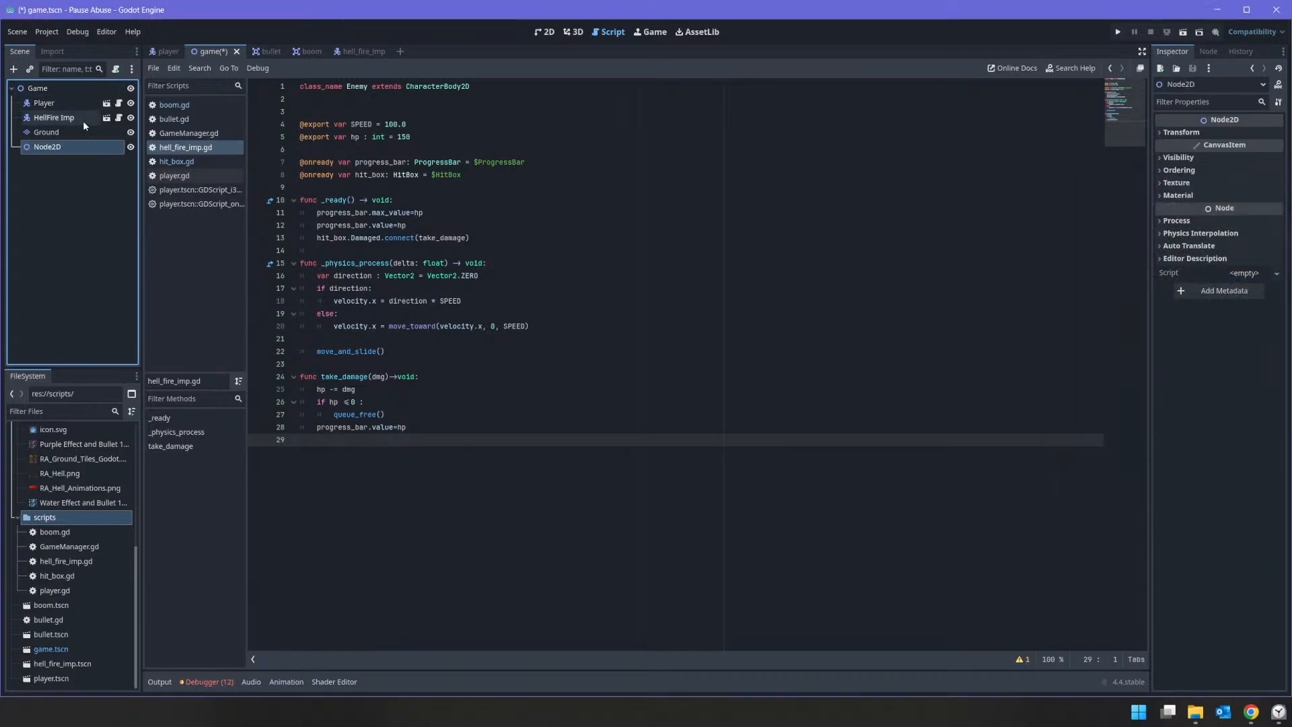
double_click(75, 149)
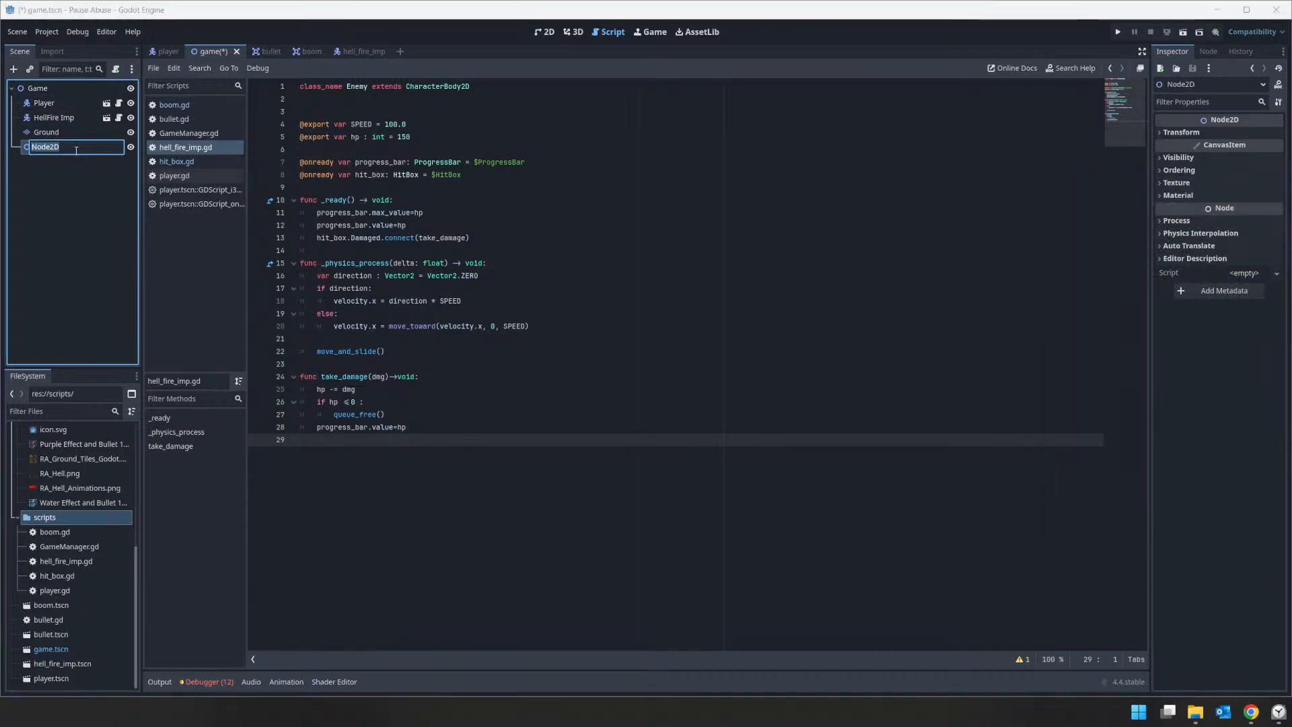
type("Tie")
key("Return")
left_click_drag(51, 132, 42, 100)
Step: Assign a new TileSet to the Ground layer in the 2D workspace and expand its properties
left_click(53, 117)
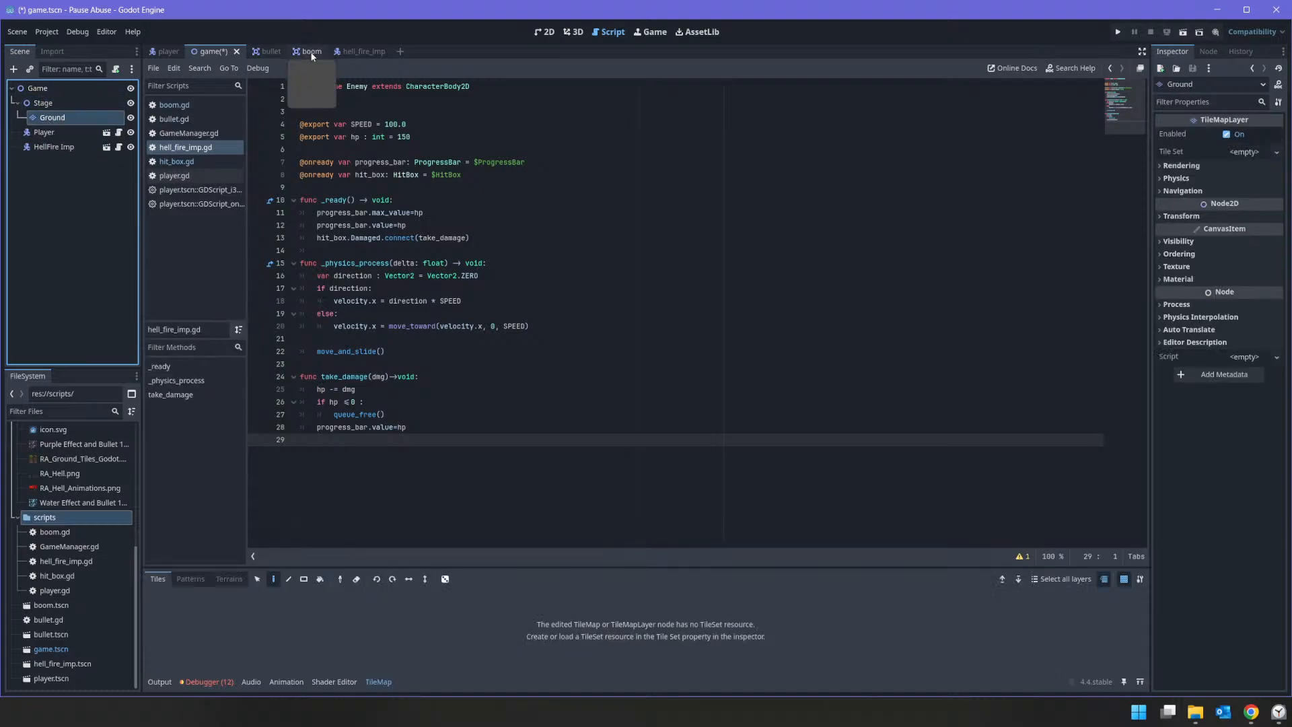
left_click(548, 31)
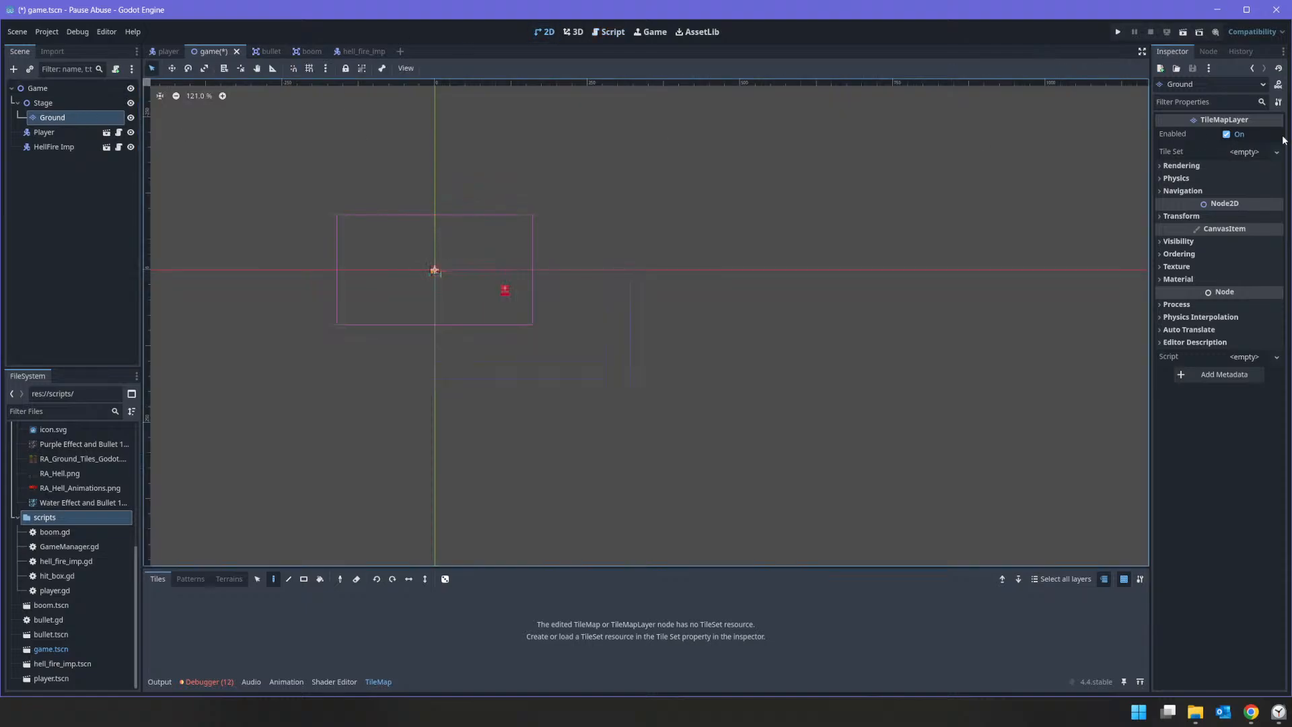
left_click(1268, 152)
left_click(1258, 163)
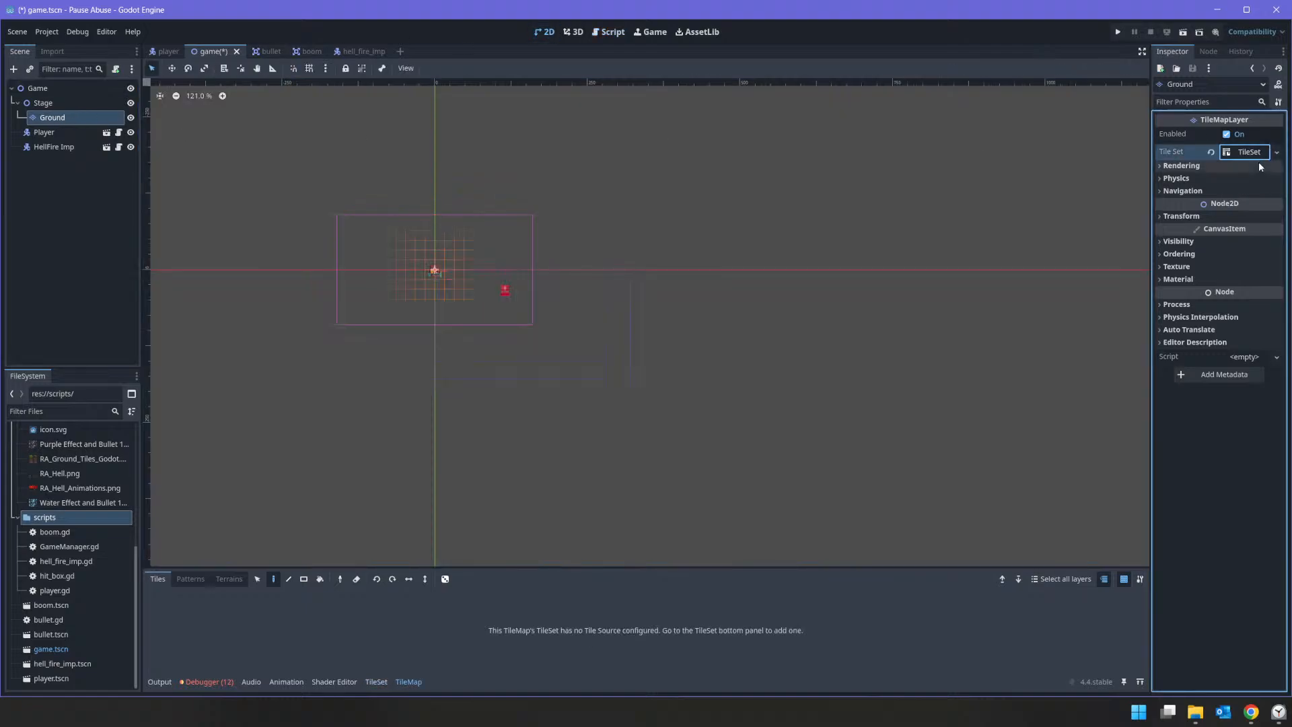
left_click(1226, 151)
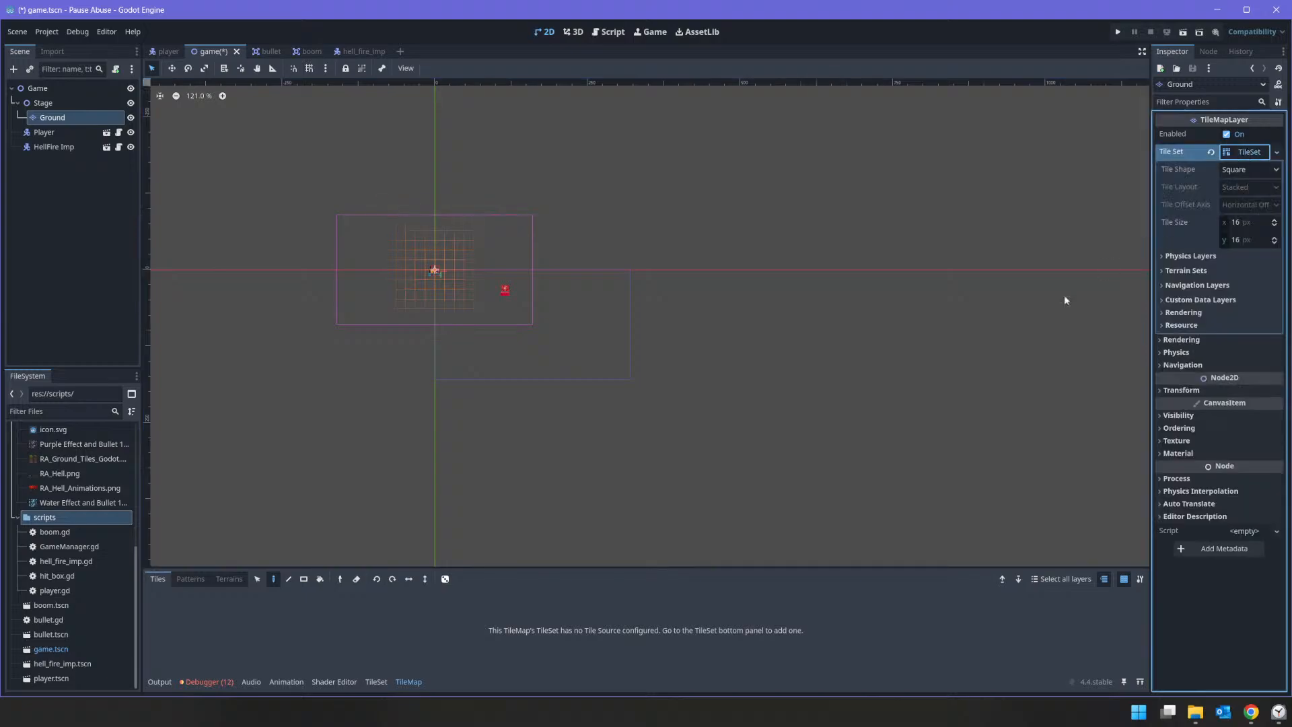
Step: Add RA_Ground_Tiles_Godot.png as an atlas source in Ground's TileSet, with tiles created automatically
left_click(374, 681)
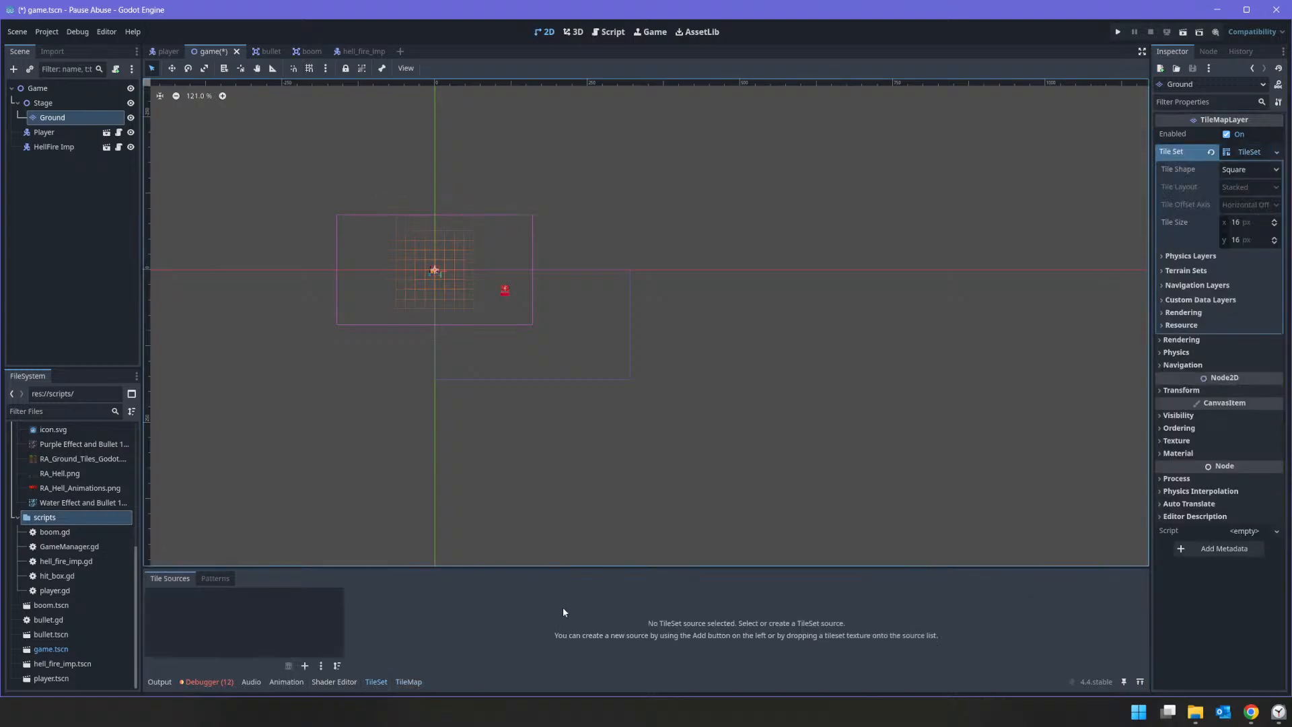
key("alt+Tab")
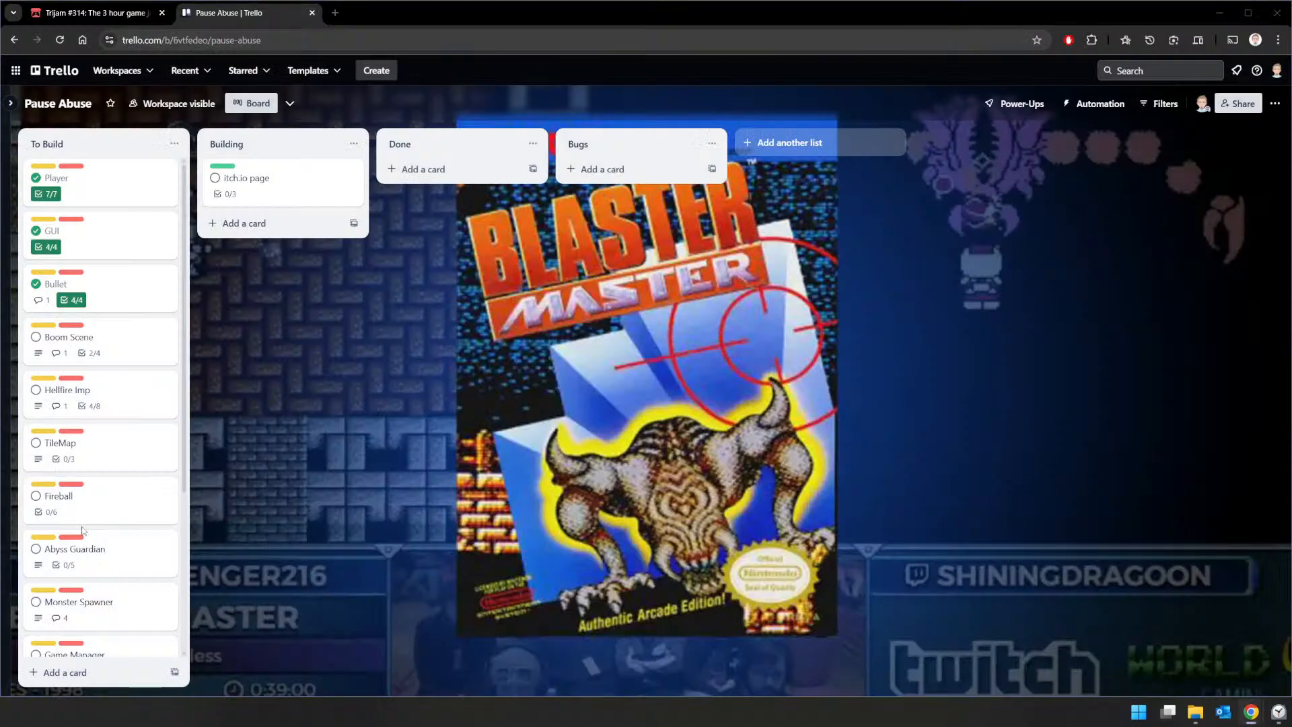
key("alt+Tab")
scroll(83, 508, "up", 3)
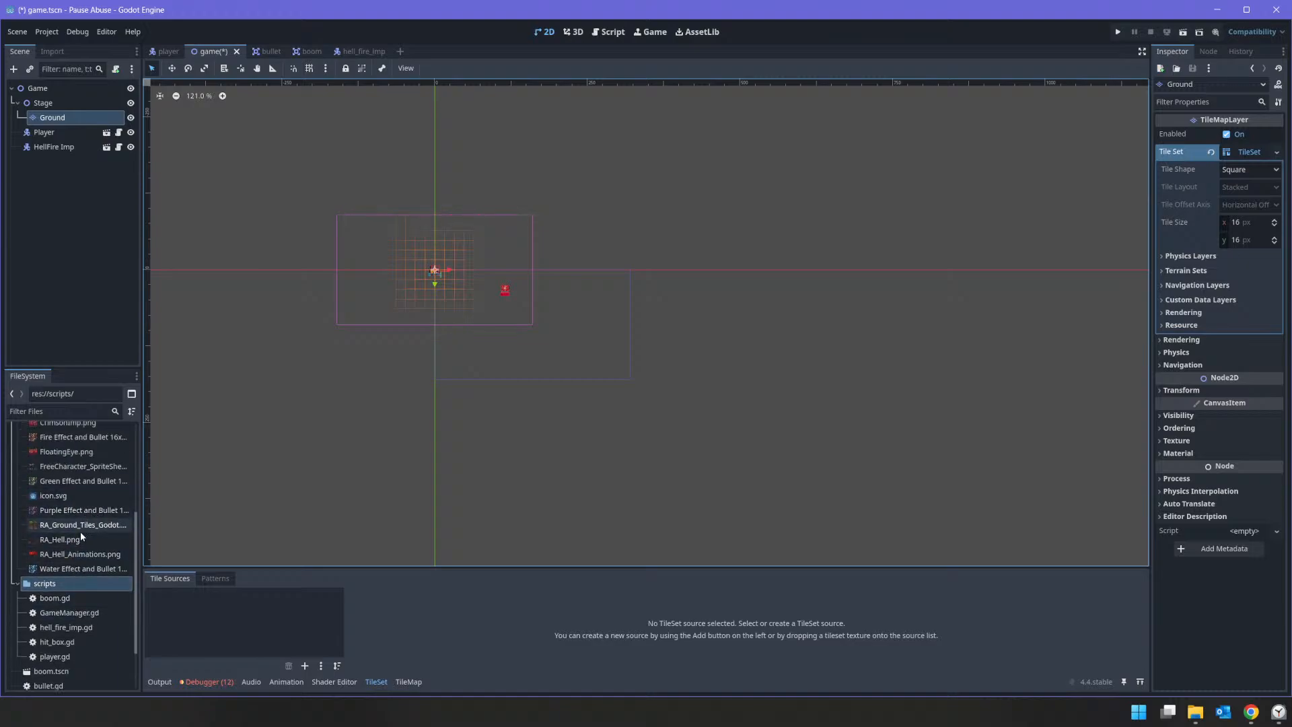
left_click(84, 524)
left_click_drag(76, 531, 164, 608)
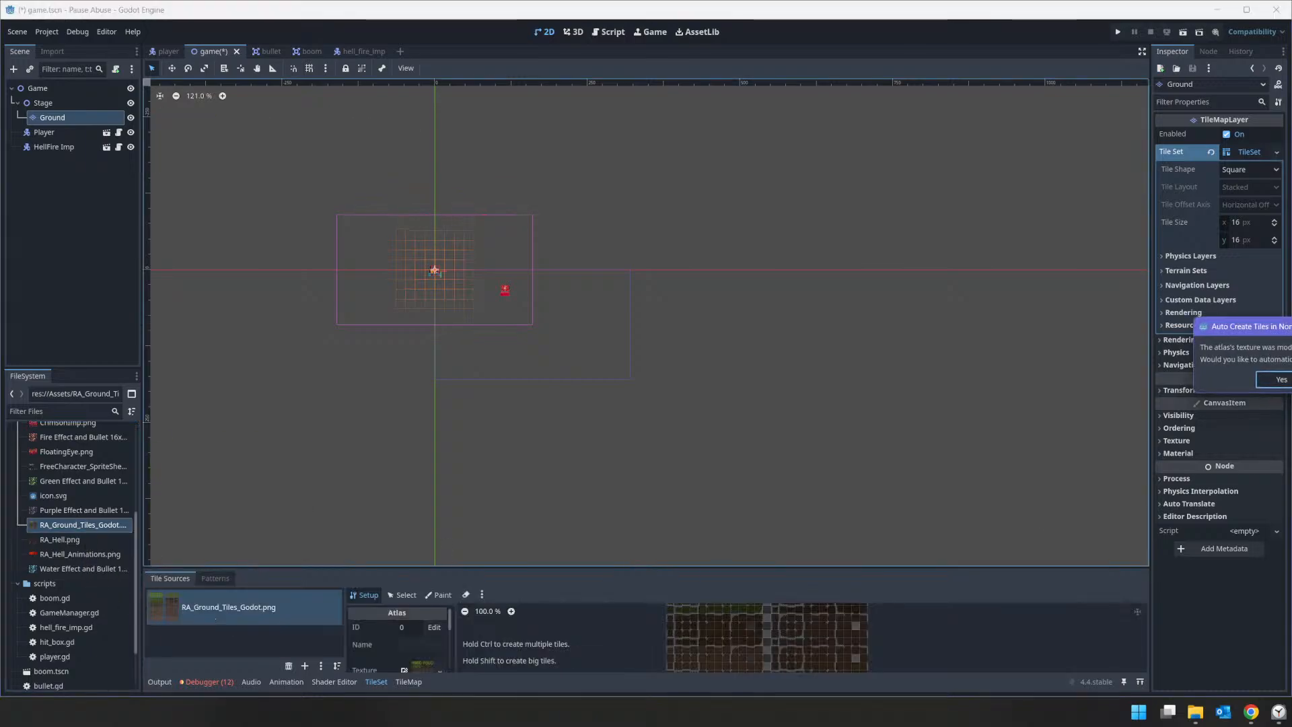
key("Return")
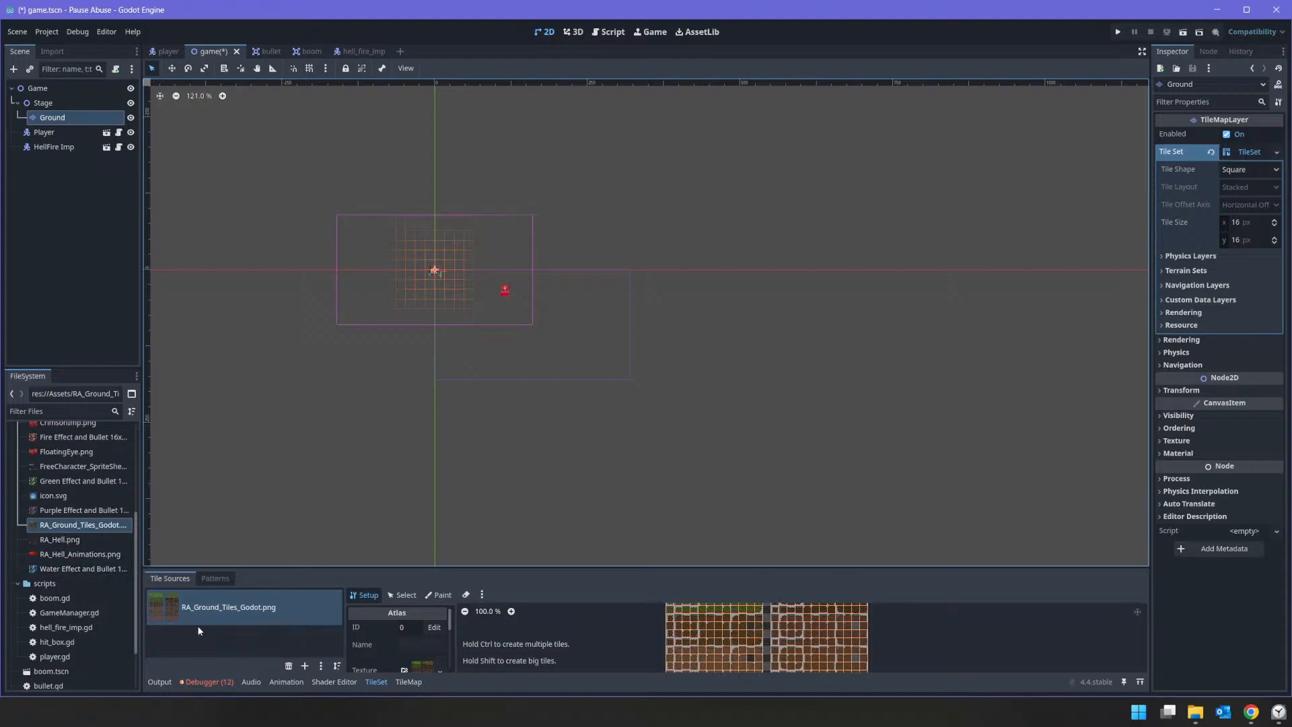
Step: Add RA_Hell.png to the TileSet with automatically created tiles, and RA_Hell_Animations.png as another atlas source without automatic tiles
left_click_drag(57, 540, 201, 649)
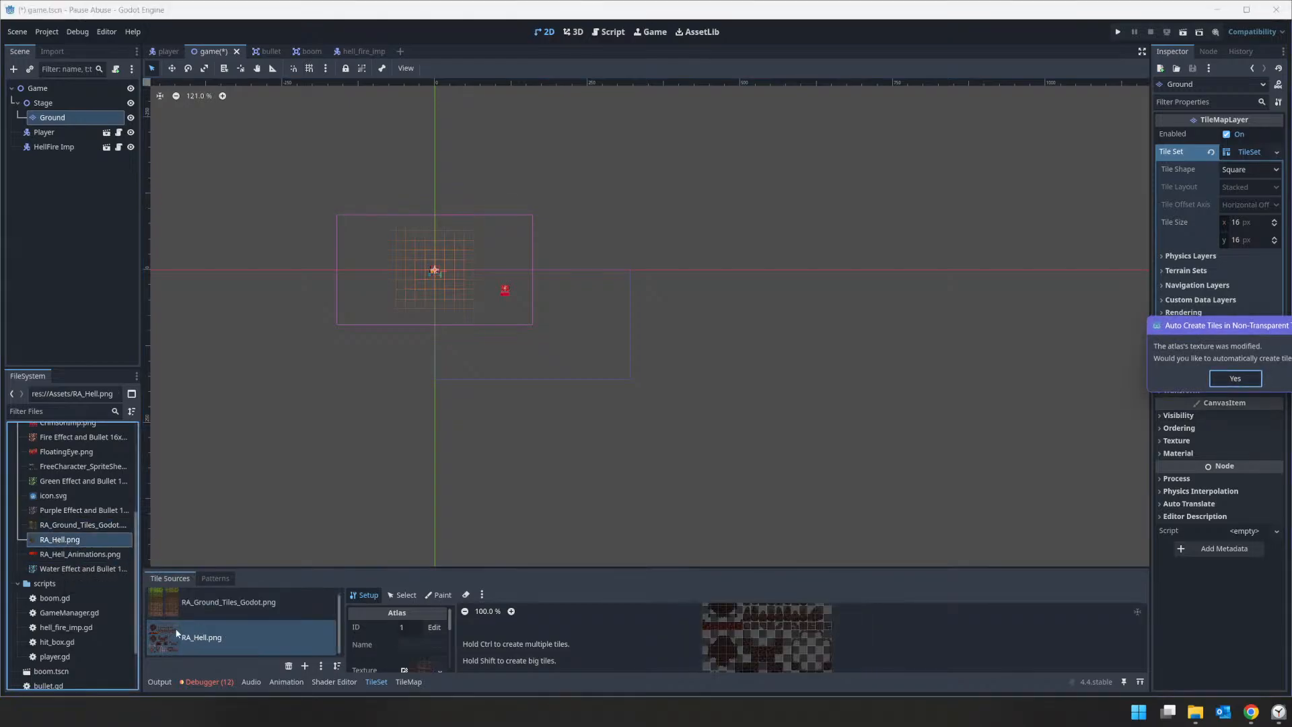
left_click(1235, 380)
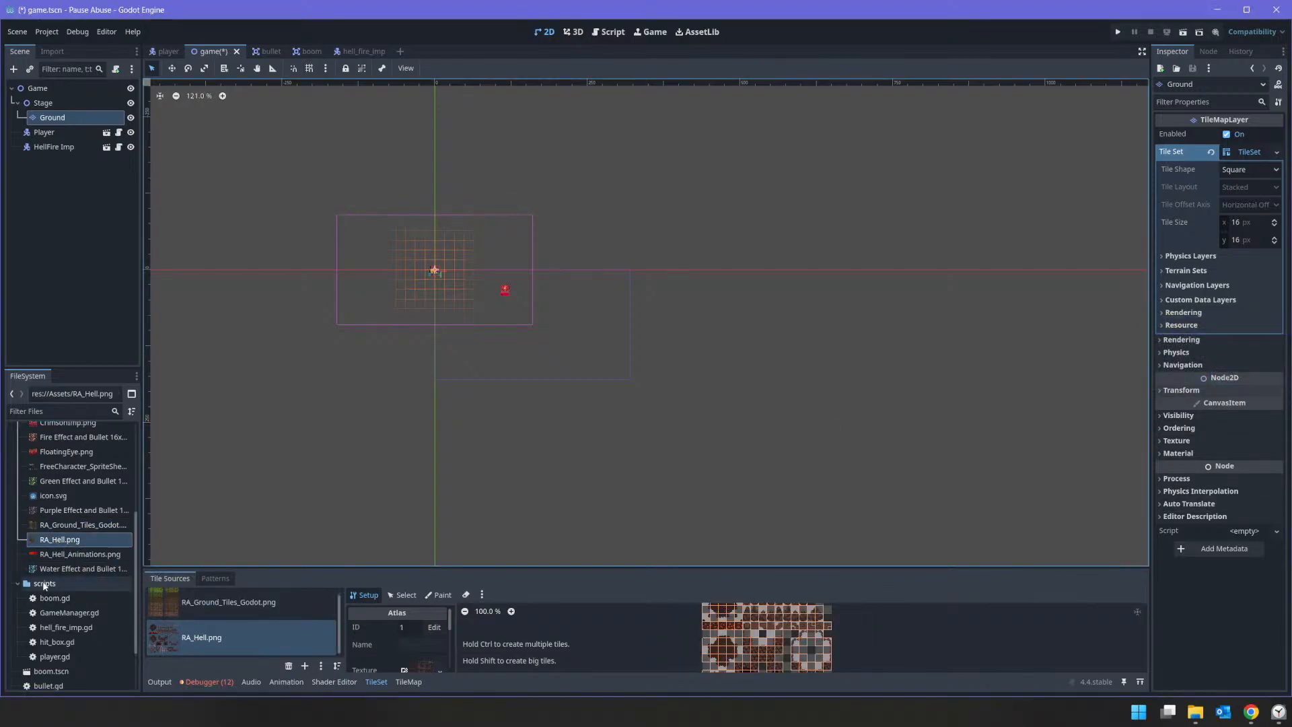
left_click(72, 554)
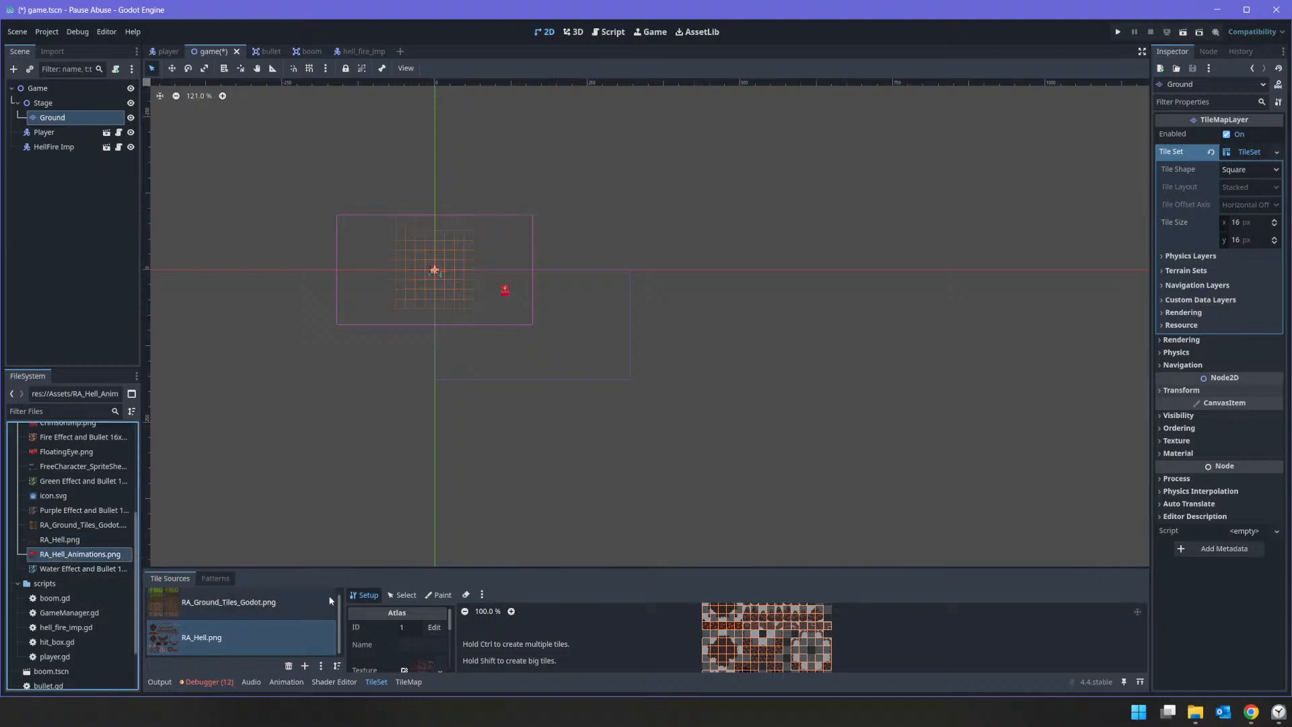
left_click_drag(345, 573, 345, 439)
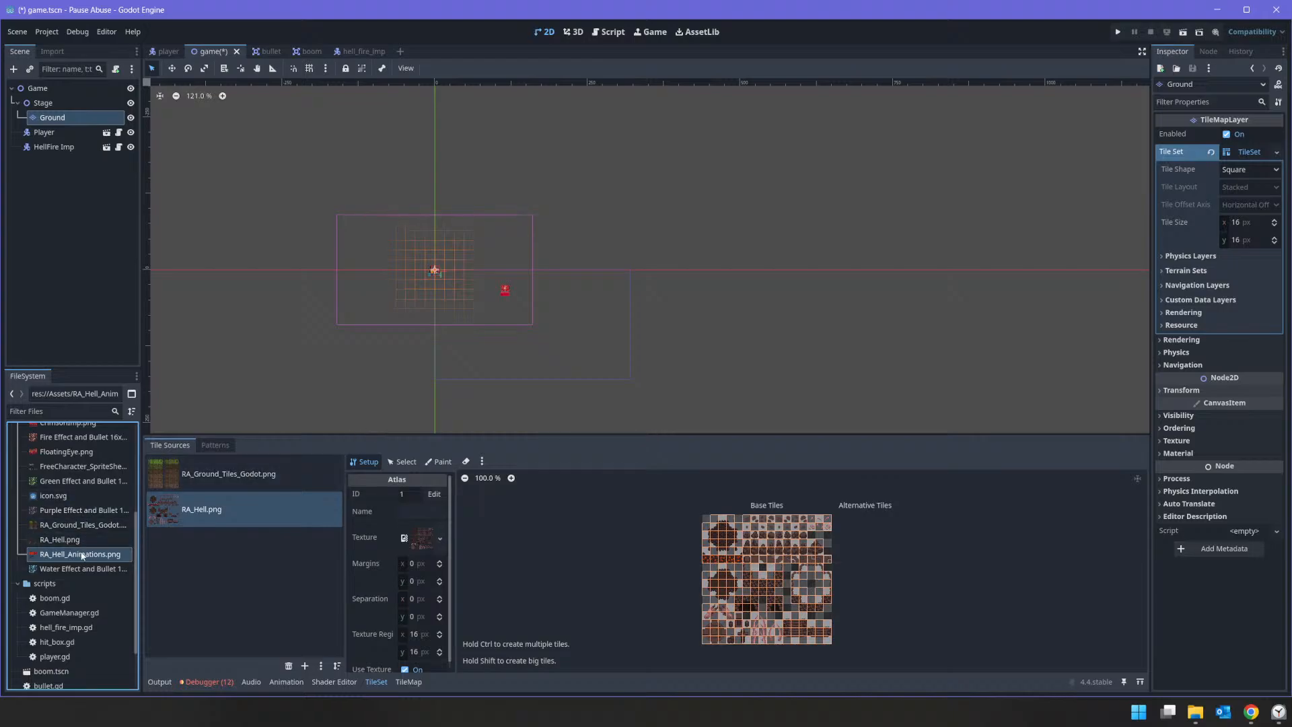
left_click_drag(91, 560, 280, 566)
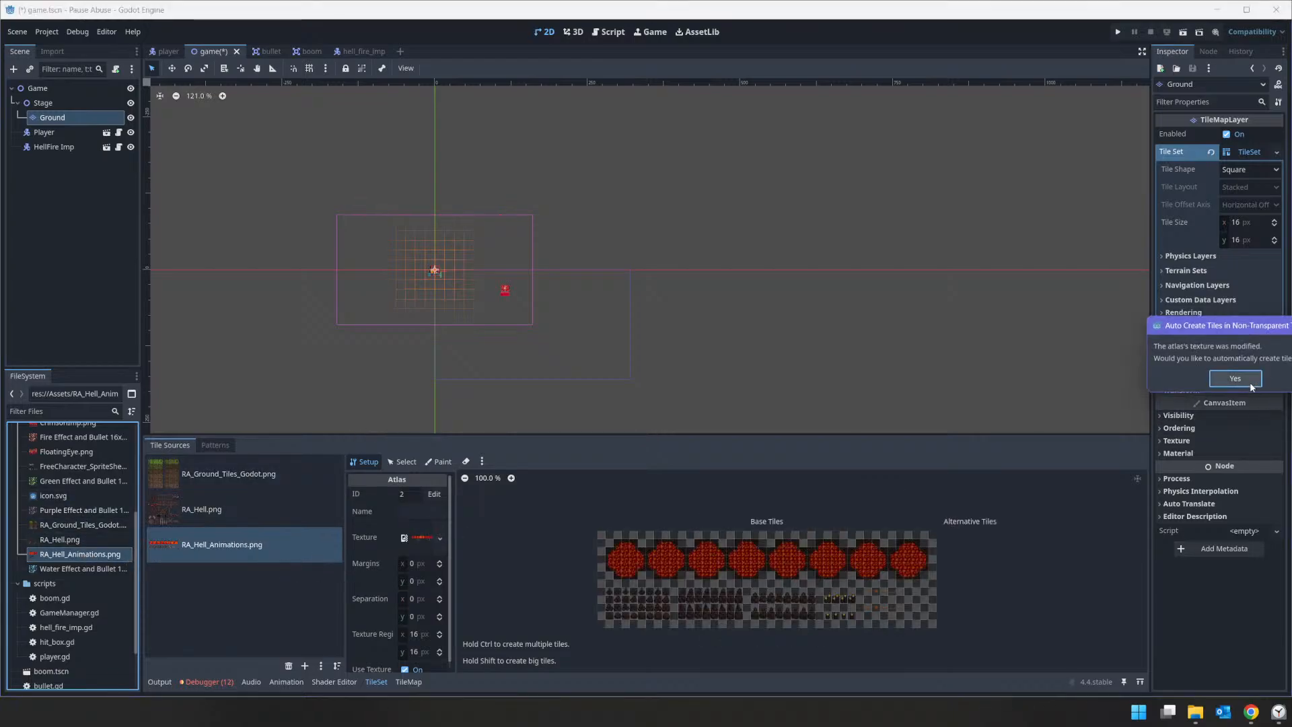
left_click(1291, 378)
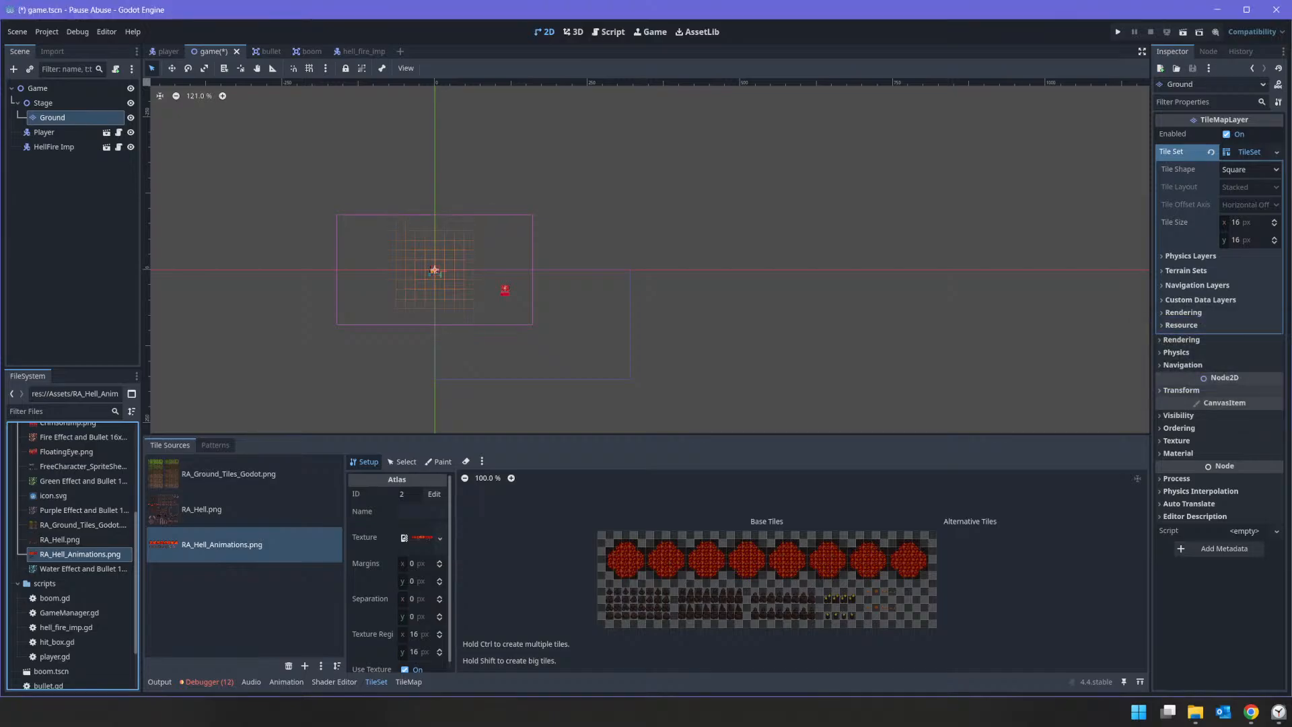
Step: Create tiles over the first lava circle in the RA_Hell_Animations atlas, covering its whole shape
scroll(622, 518, "up", 8)
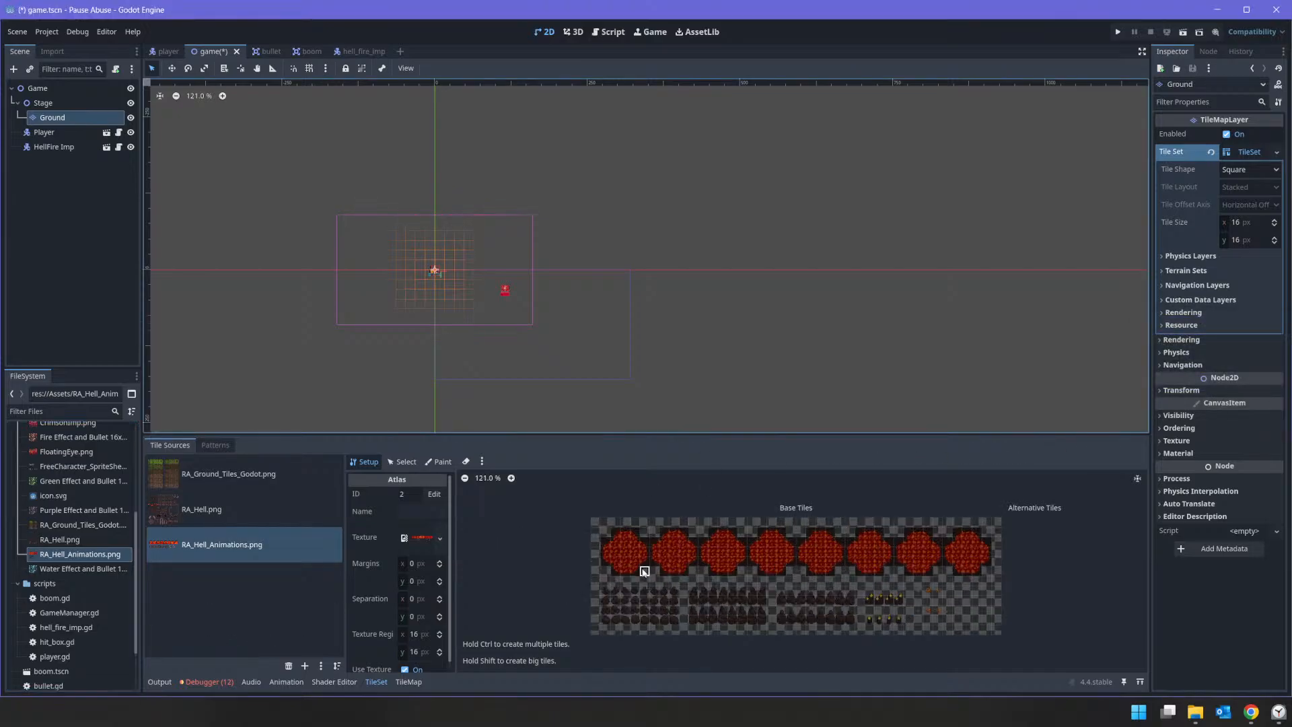
mouse_move(624, 515)
left_mouse_down()
mouse_move(652, 517)
mouse_move(625, 527)
mouse_move(673, 529)
mouse_move(622, 546)
mouse_move(673, 548)
mouse_move(656, 564)
mouse_move(672, 564)
mouse_move(623, 582)
mouse_move(658, 582)
left_mouse_up()
scroll(756, 609, "down", 2, "ctrl")
scroll(756, 592, "down", 3)
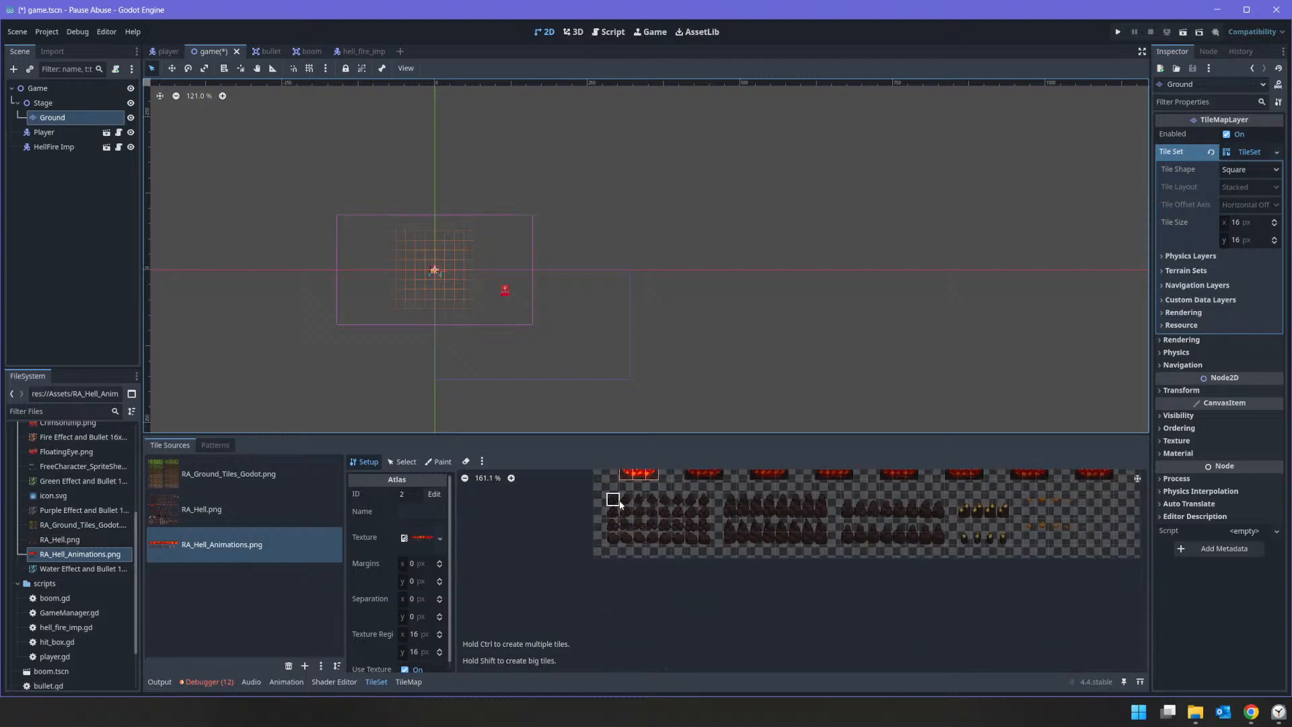
Step: Create tiles across all four rows of the first block of dark rocks below the lava circles
left_click(681, 497)
left_click(706, 499)
left_click(612, 499)
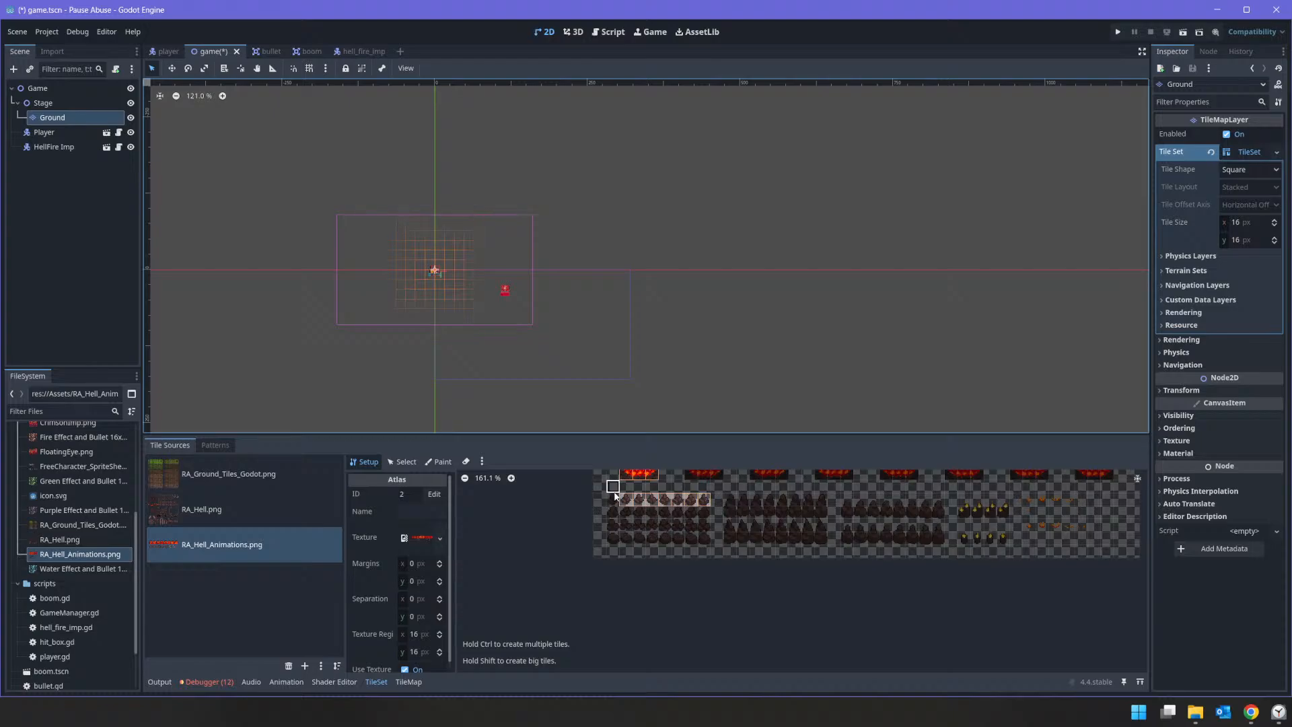
left_click(615, 530)
left_click(615, 536)
mouse_move(655, 534)
left_mouse_down()
mouse_move(690, 511)
mouse_move(626, 514)
mouse_move(692, 535)
mouse_move(646, 538)
mouse_move(689, 539)
left_mouse_up()
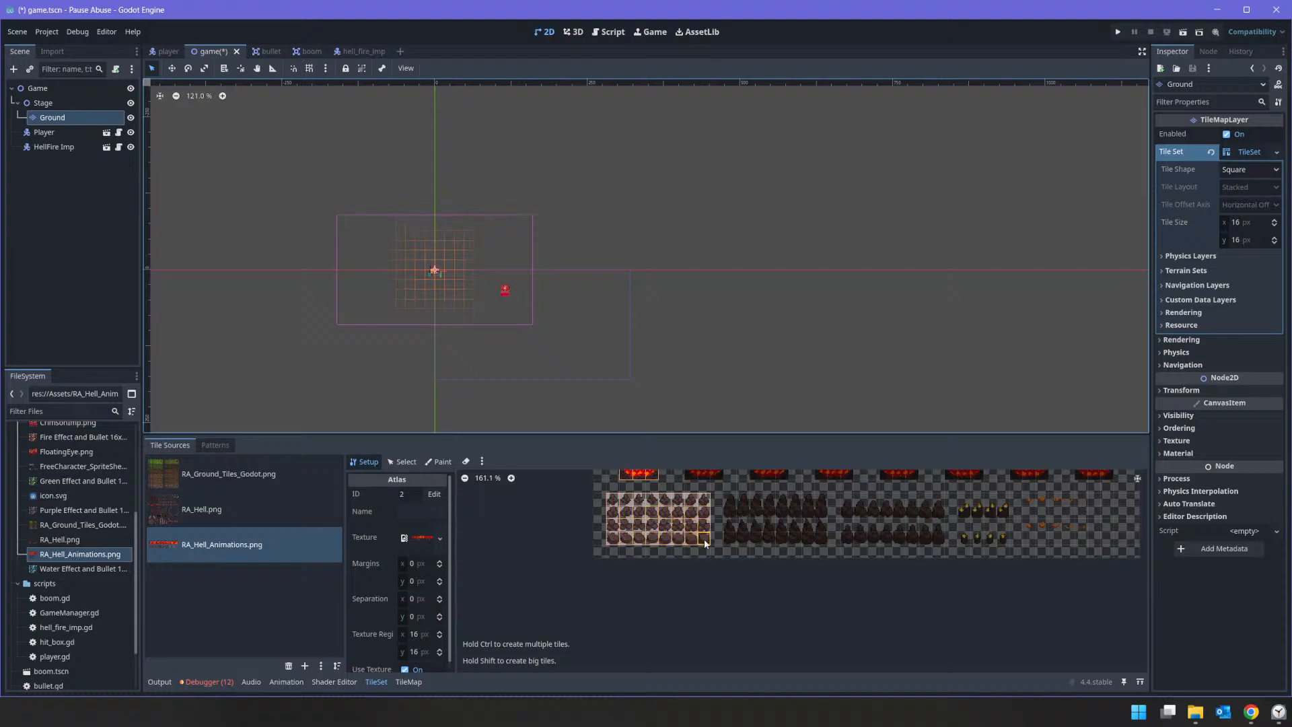
left_click(704, 539)
Step: Create tiles over the second block of dark rocks, covering all of its rows
left_click_drag(733, 537, 802, 534, "shift")
key("ctrl+z")
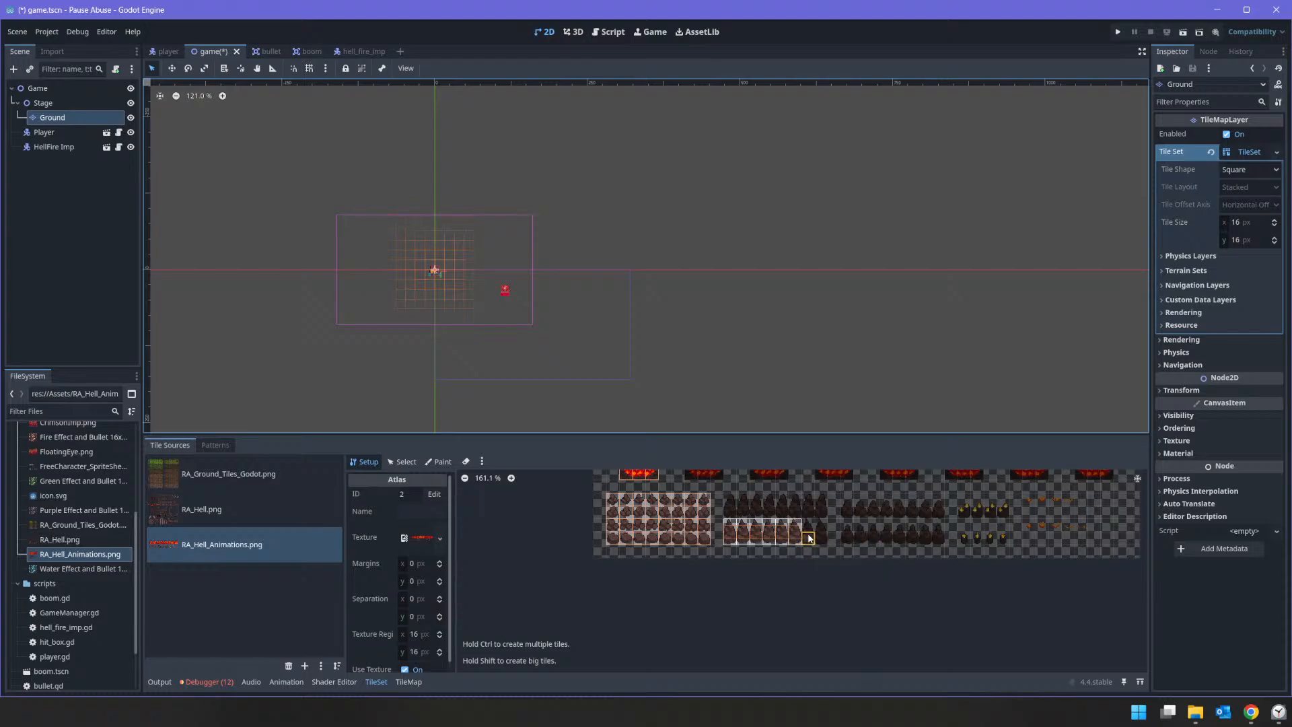
left_click_drag(810, 539, 821, 531, "shift")
left_click_drag(729, 512, 822, 504, "shift")
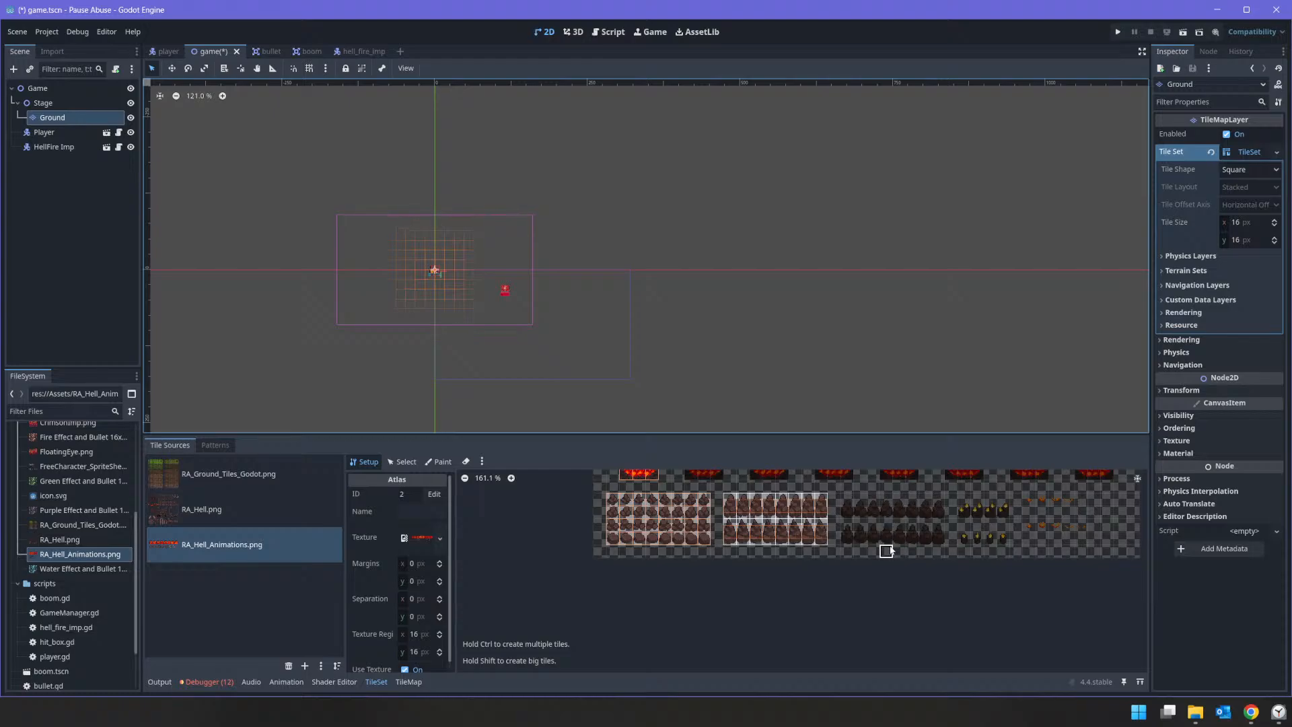
Step: Set the animation of the first lava circle's tile at atlas coordinates (2, 1) to 8 columns, horizontal separation 5 and speed 0.1
scroll(1031, 499, "down", 3)
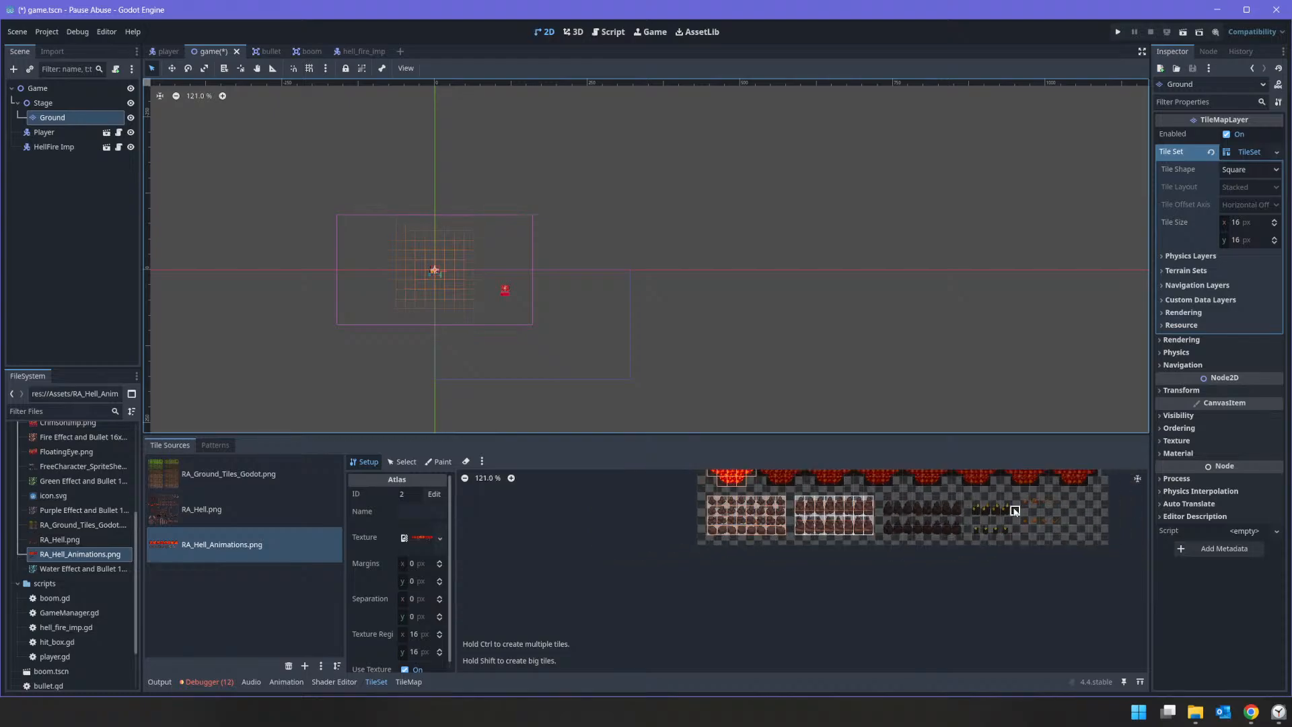
middle_click_drag(916, 606, 1073, 552)
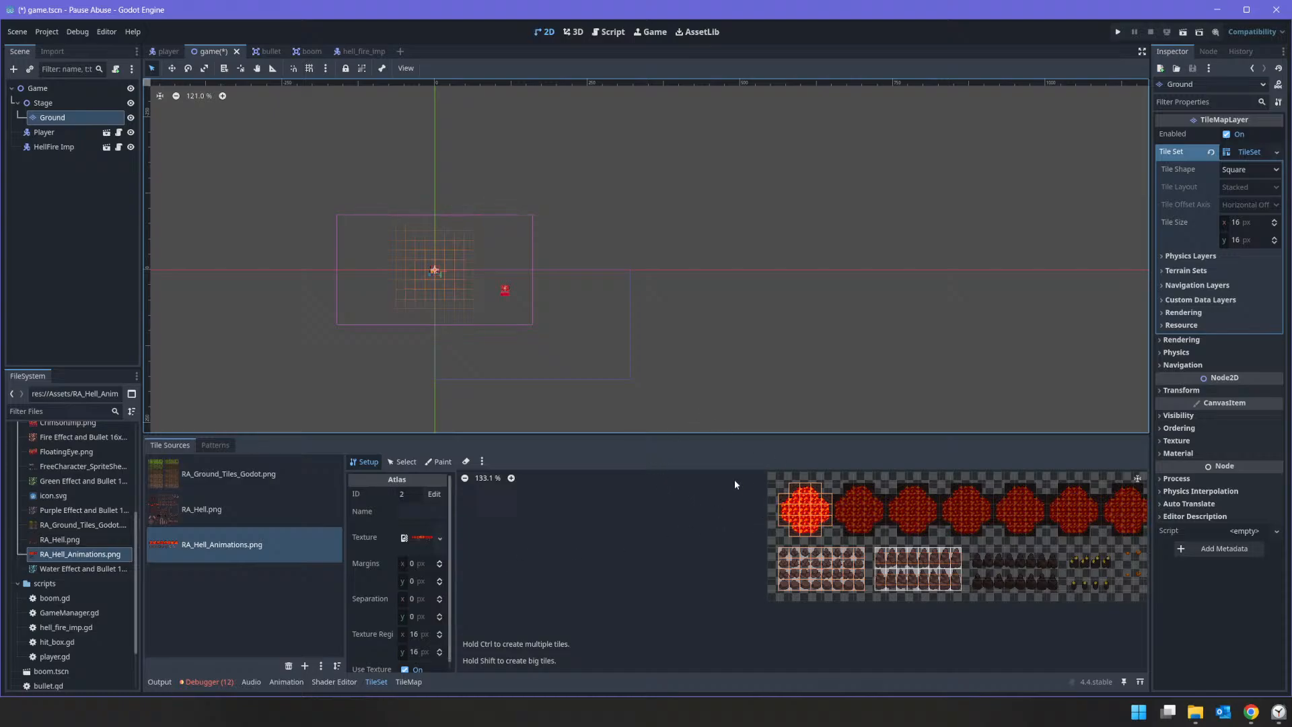
left_click(402, 462)
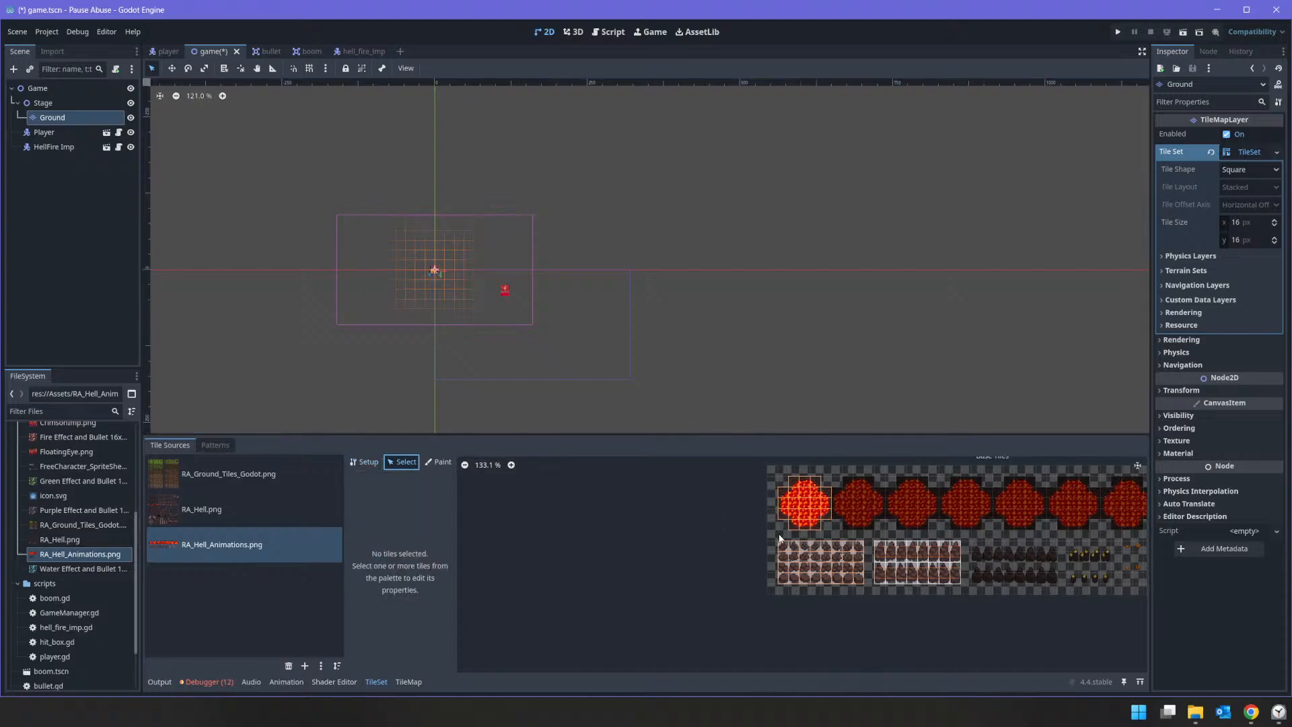
left_click(795, 486)
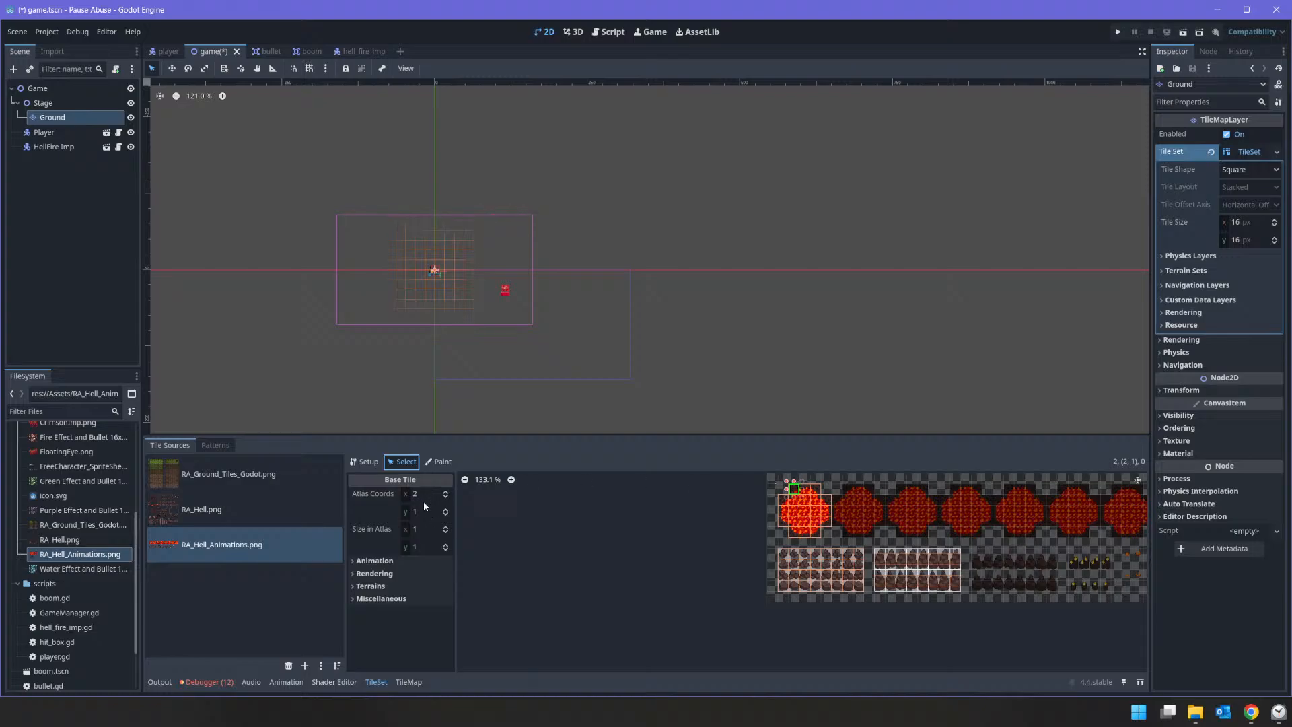
left_click(374, 560)
left_click(426, 576)
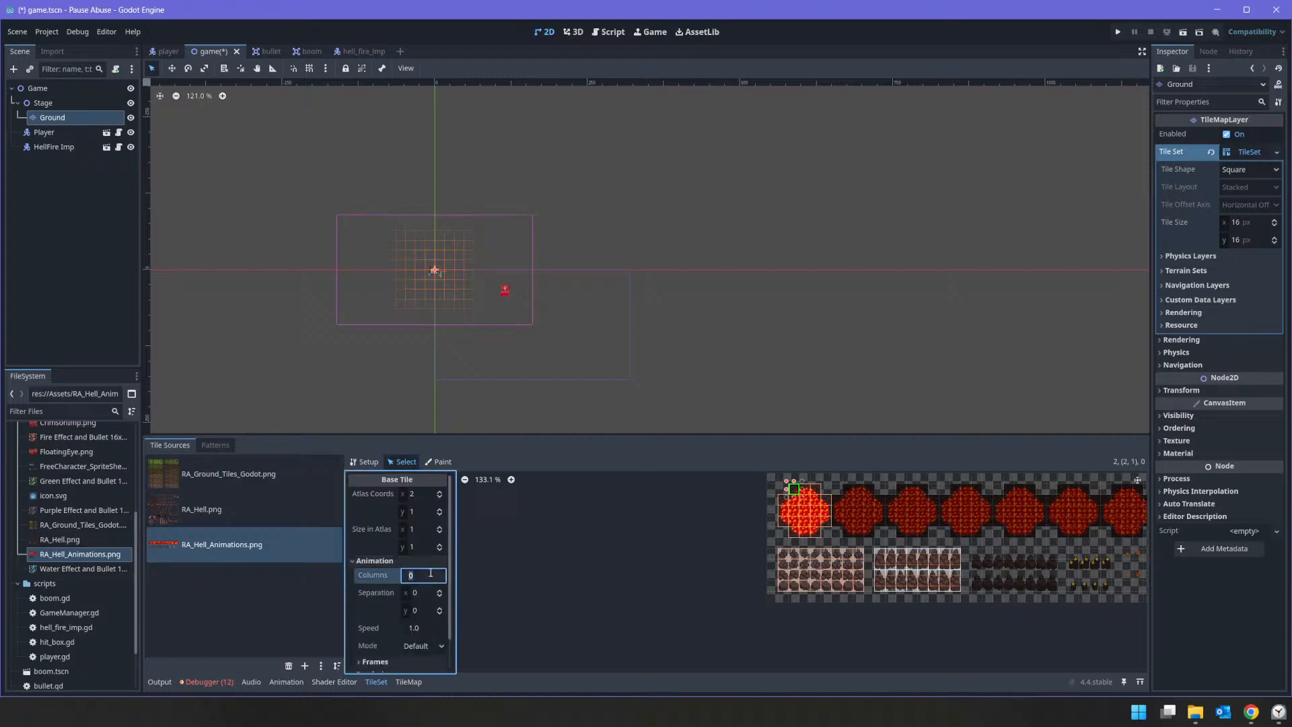
type("8")
left_click(423, 593)
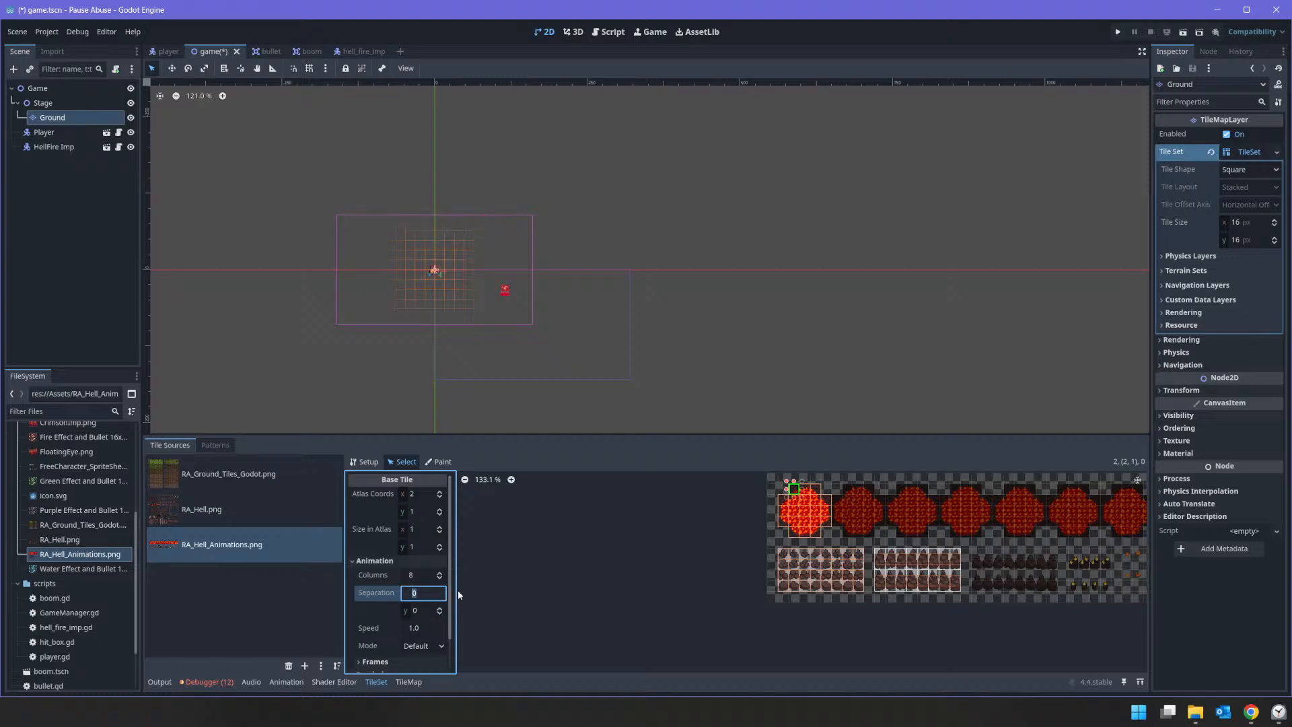
scroll(454, 638, "down", 1)
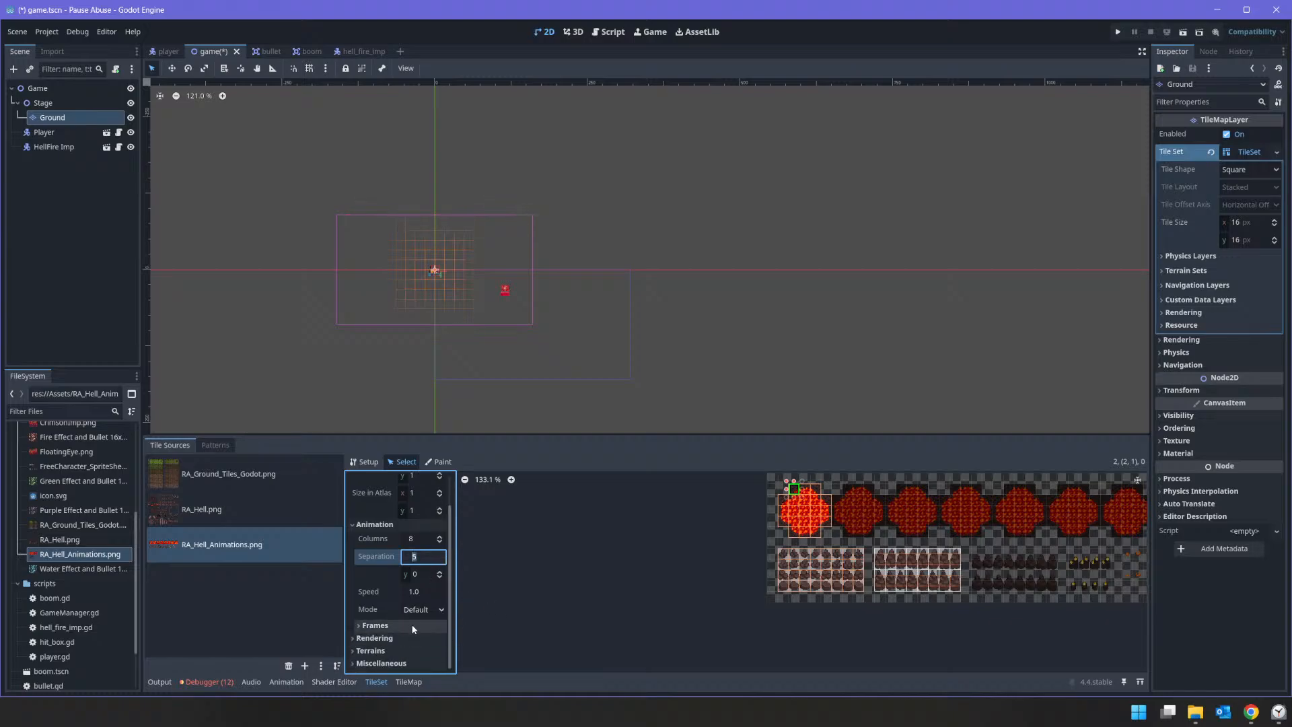
left_click(433, 595)
type("0.")
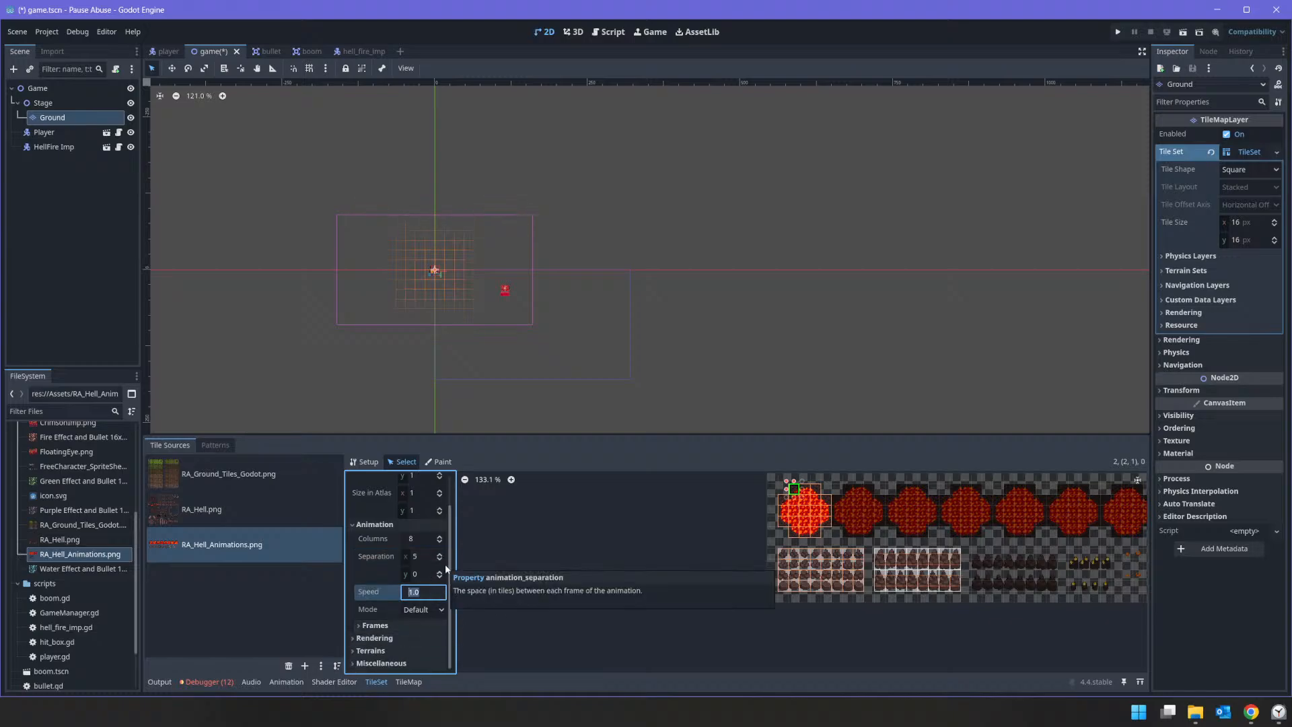
type("1")
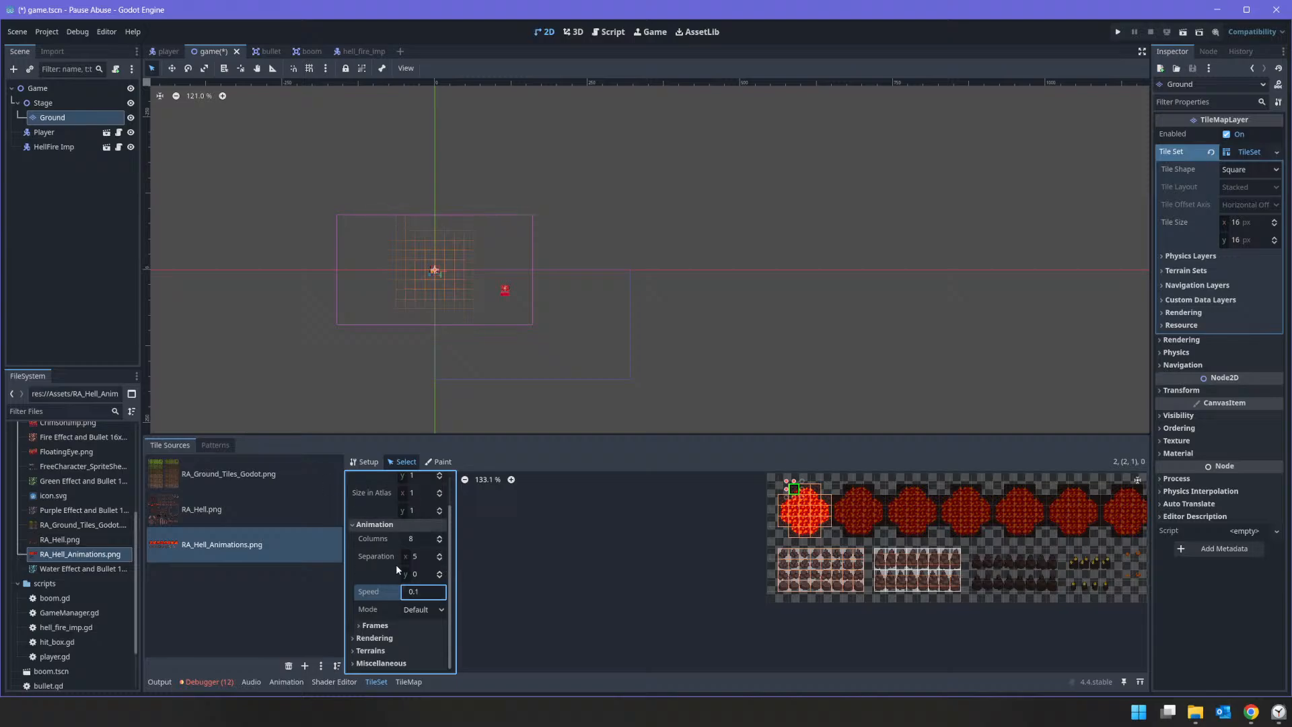
Step: Add a second animation frame to the lava tile and set its horizontal separation to 4
left_click(404, 623)
scroll(407, 616, "down", 1)
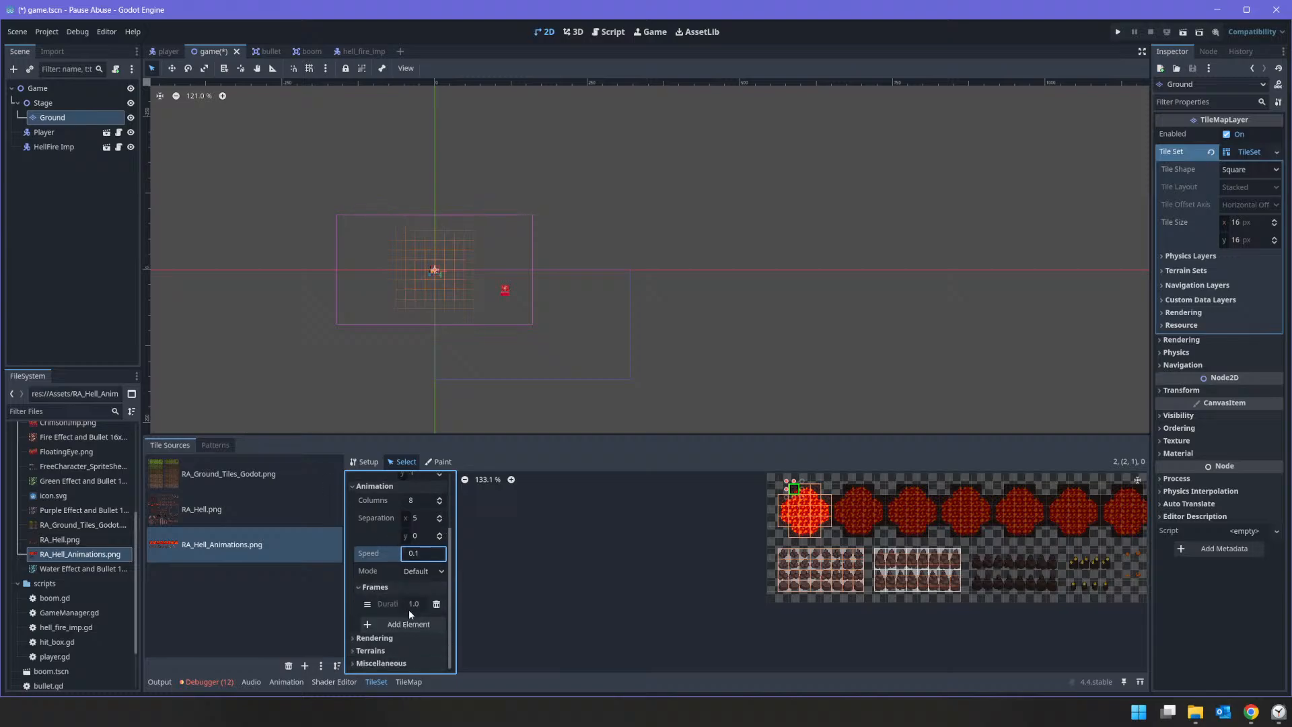
left_click(406, 625)
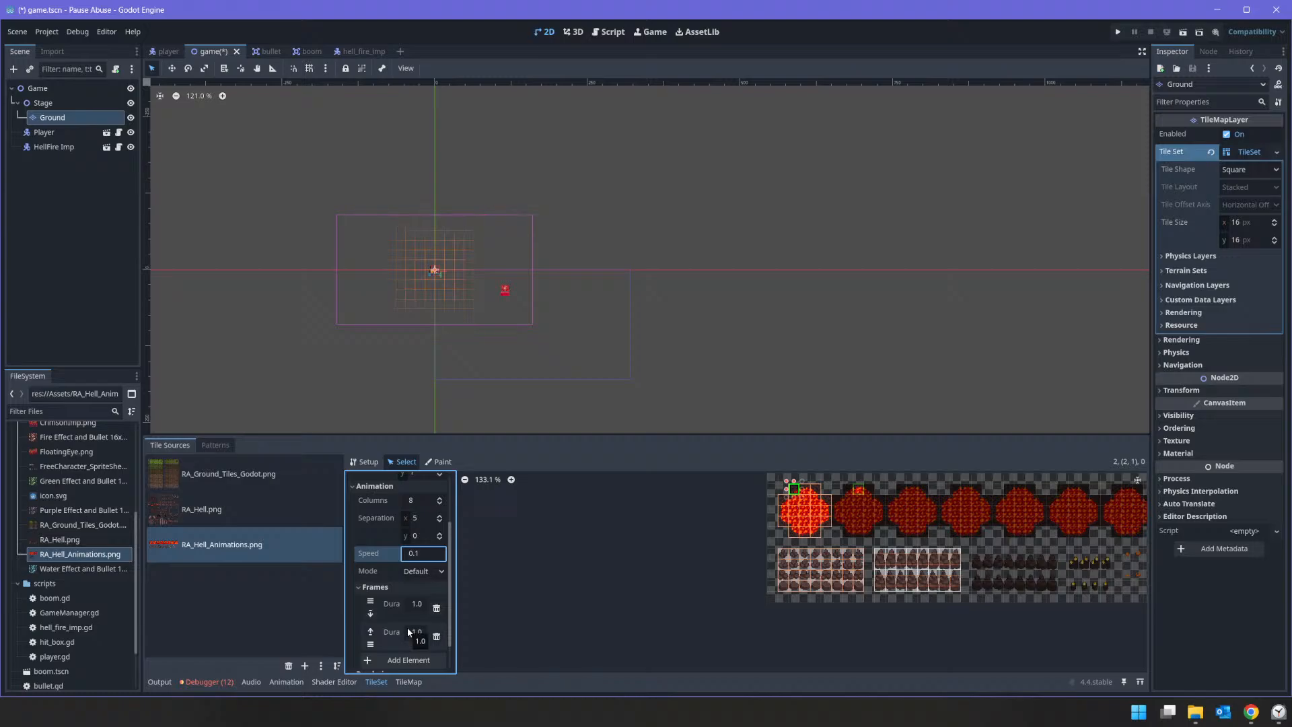
left_click(439, 521)
scroll(821, 501, "down", 3)
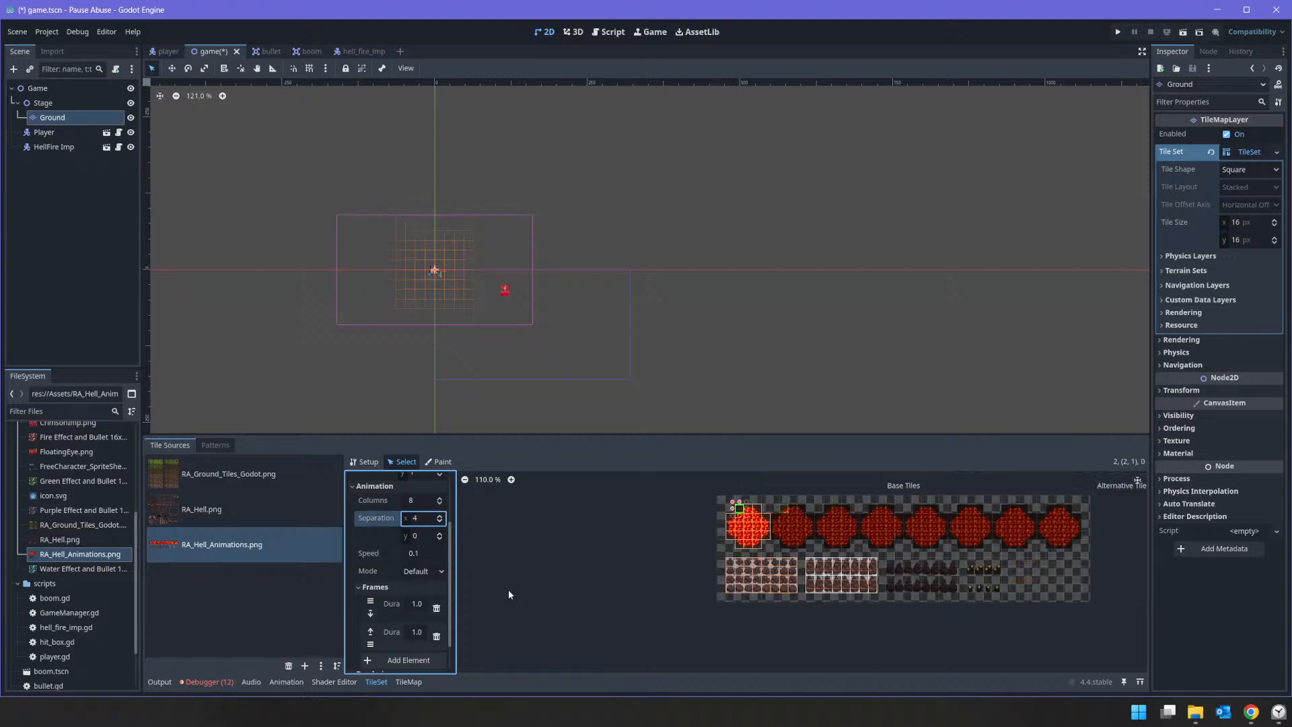
Step: Add six more animation frames to the lava tile, for eight frames in total
left_click(422, 662)
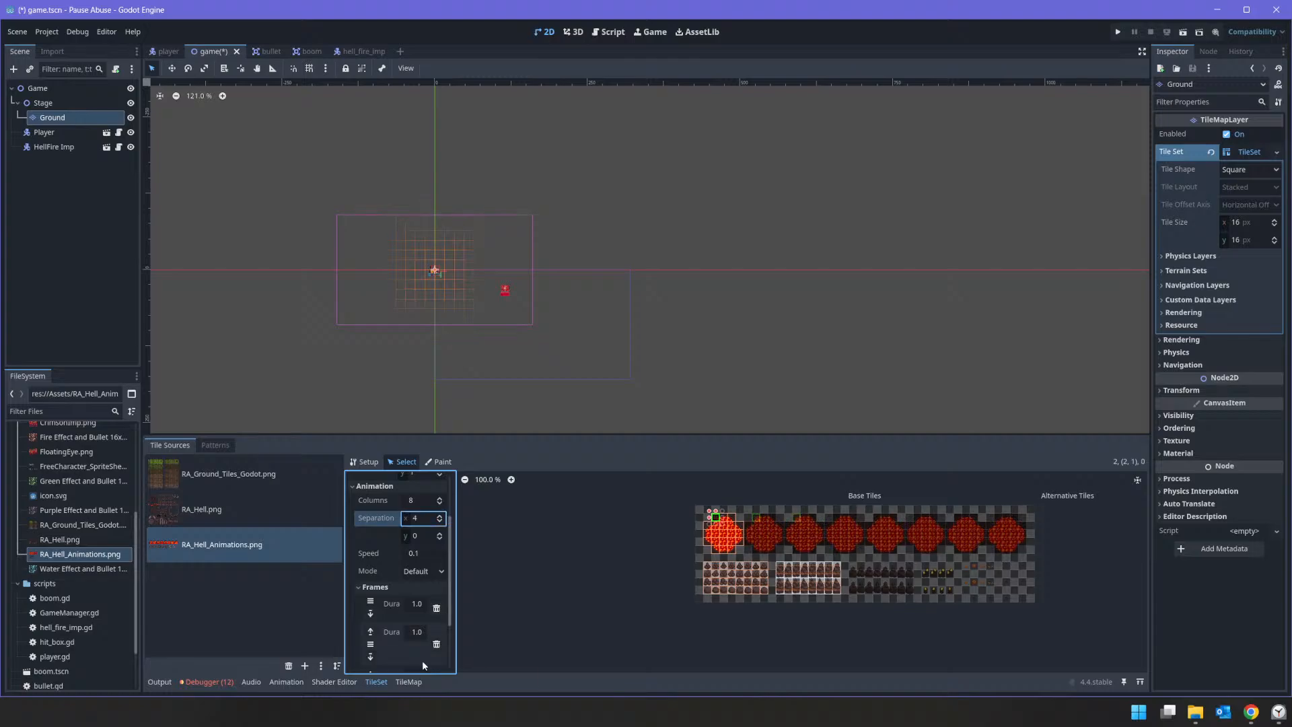
scroll(422, 660, "down", 3)
left_click(436, 621)
scroll(433, 626, "down", 2)
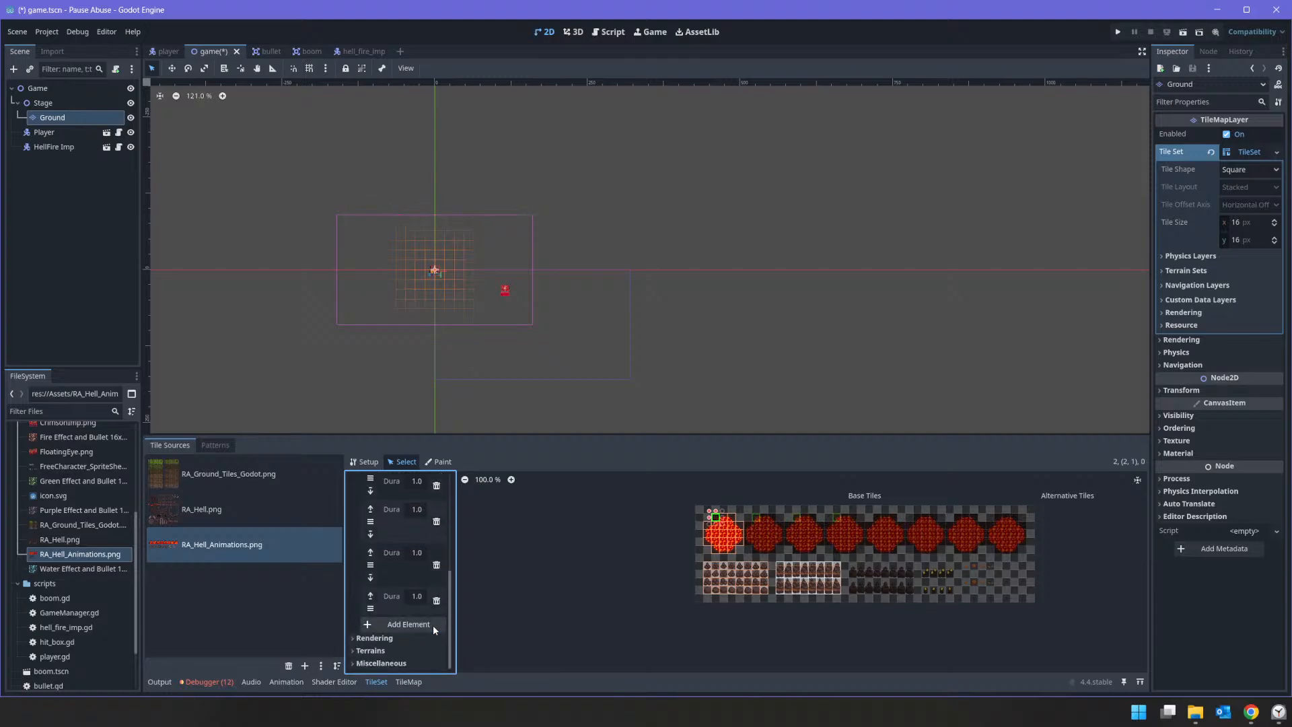
left_click(433, 626)
scroll(433, 625, "down", 2)
left_click(432, 626)
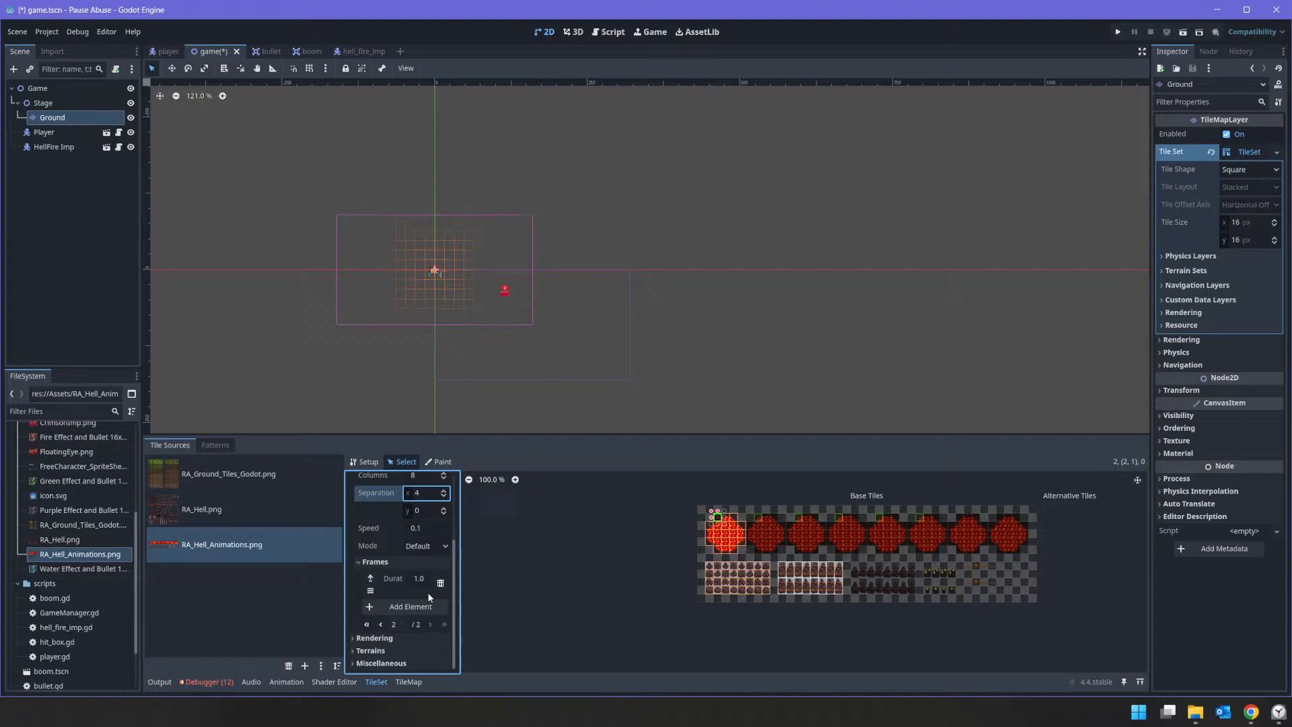
left_click(421, 607)
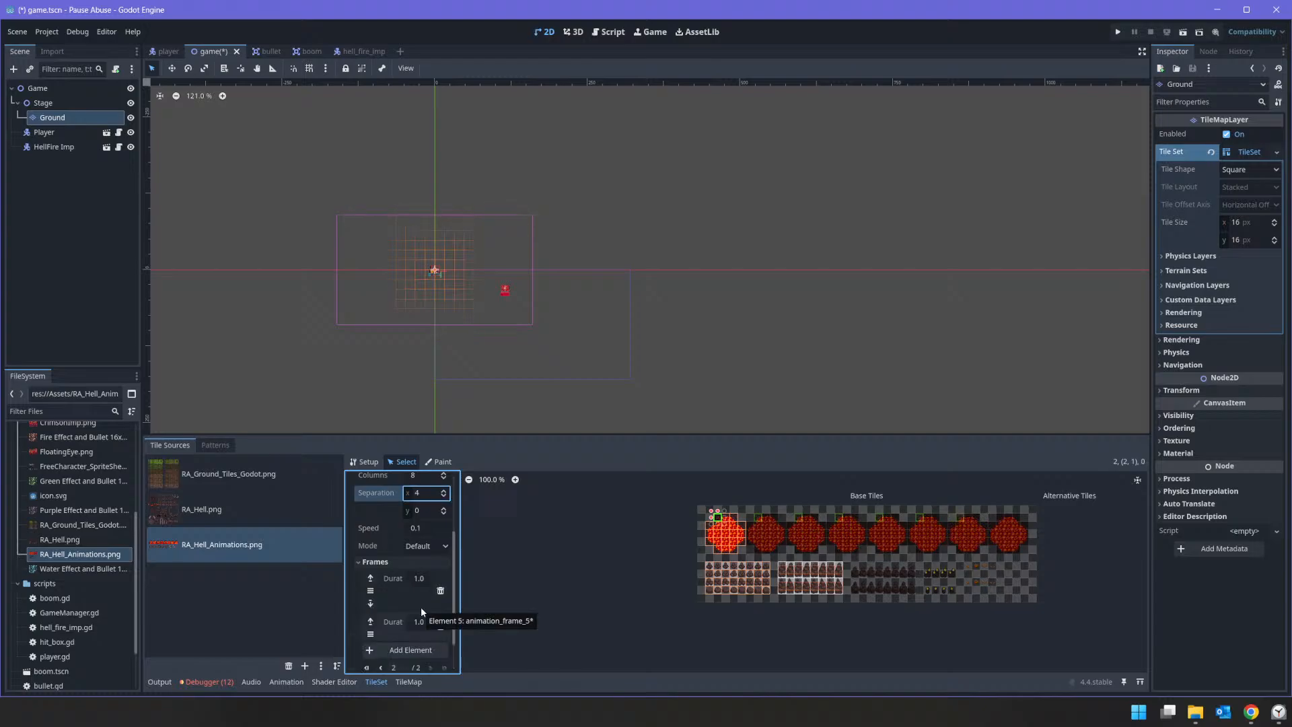
scroll(421, 607, "down", 2)
left_click(421, 607)
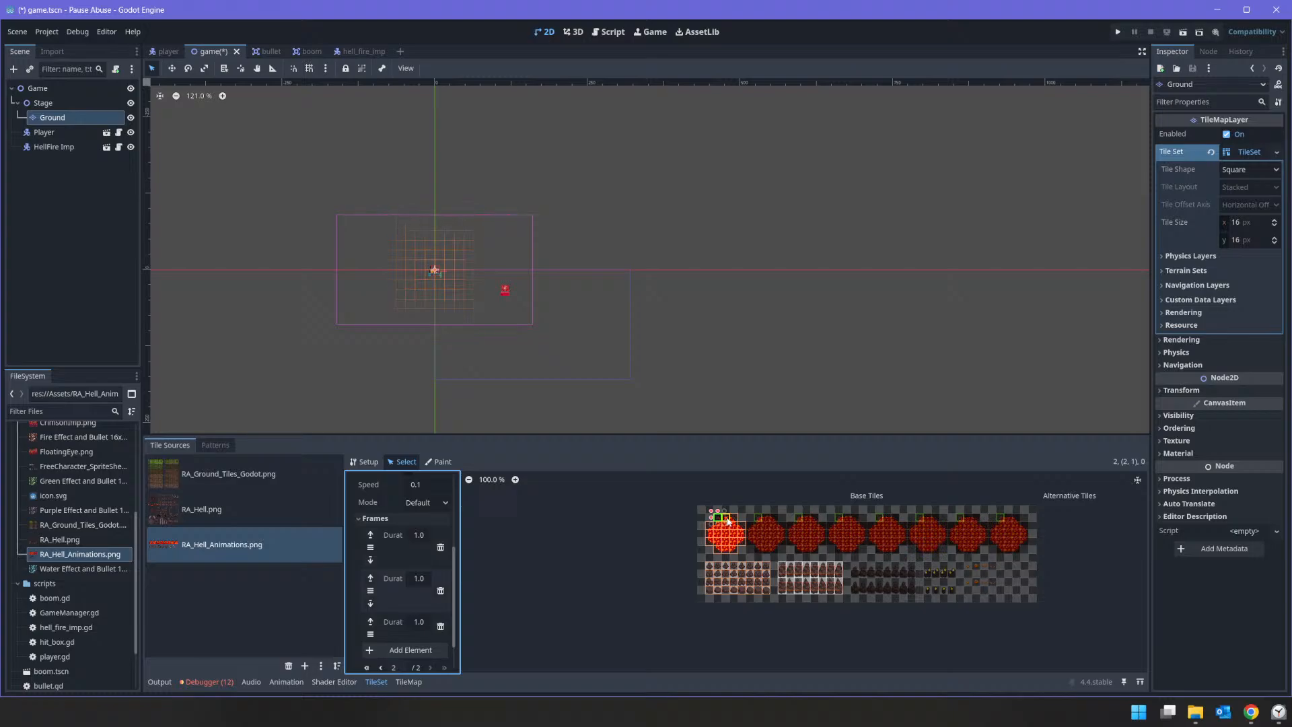
Step: Select all tiles of the first lava circle and set their animation to 8 columns, horizontal separation 4 and speed 0.1
left_click_drag(728, 521, 732, 554)
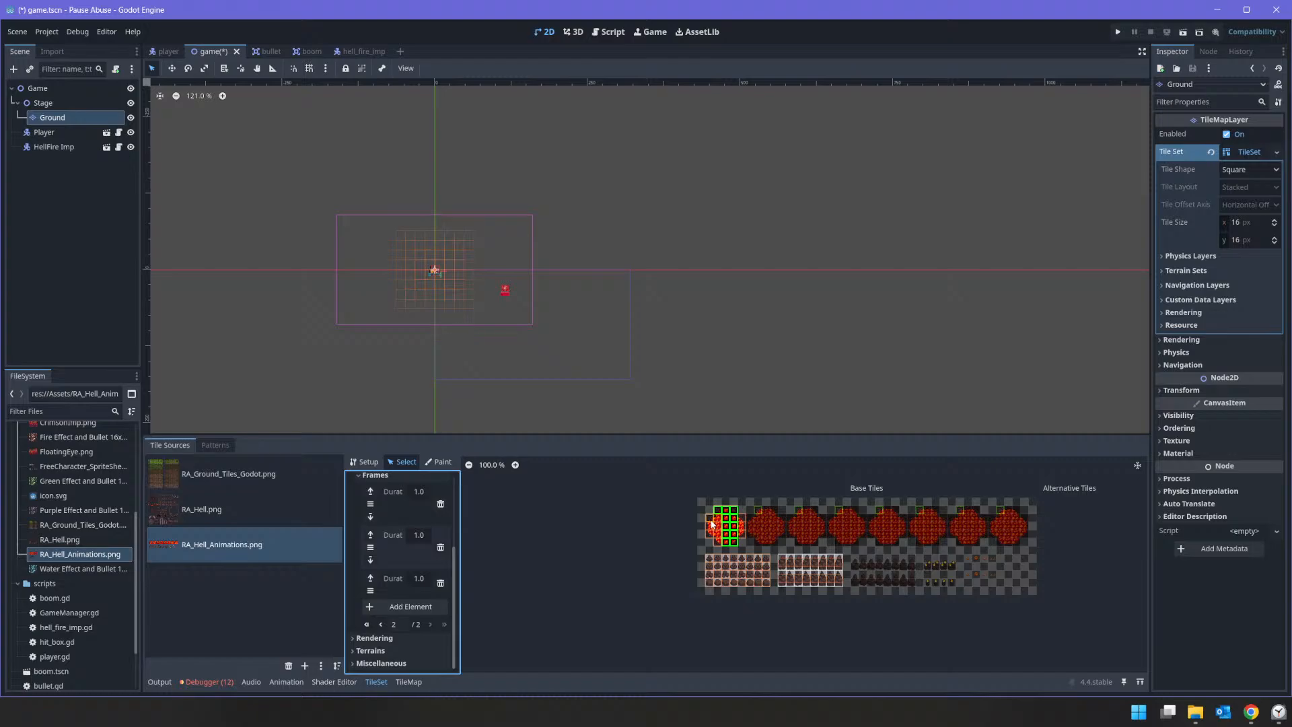
left_click_drag(711, 520, 715, 532, "shift")
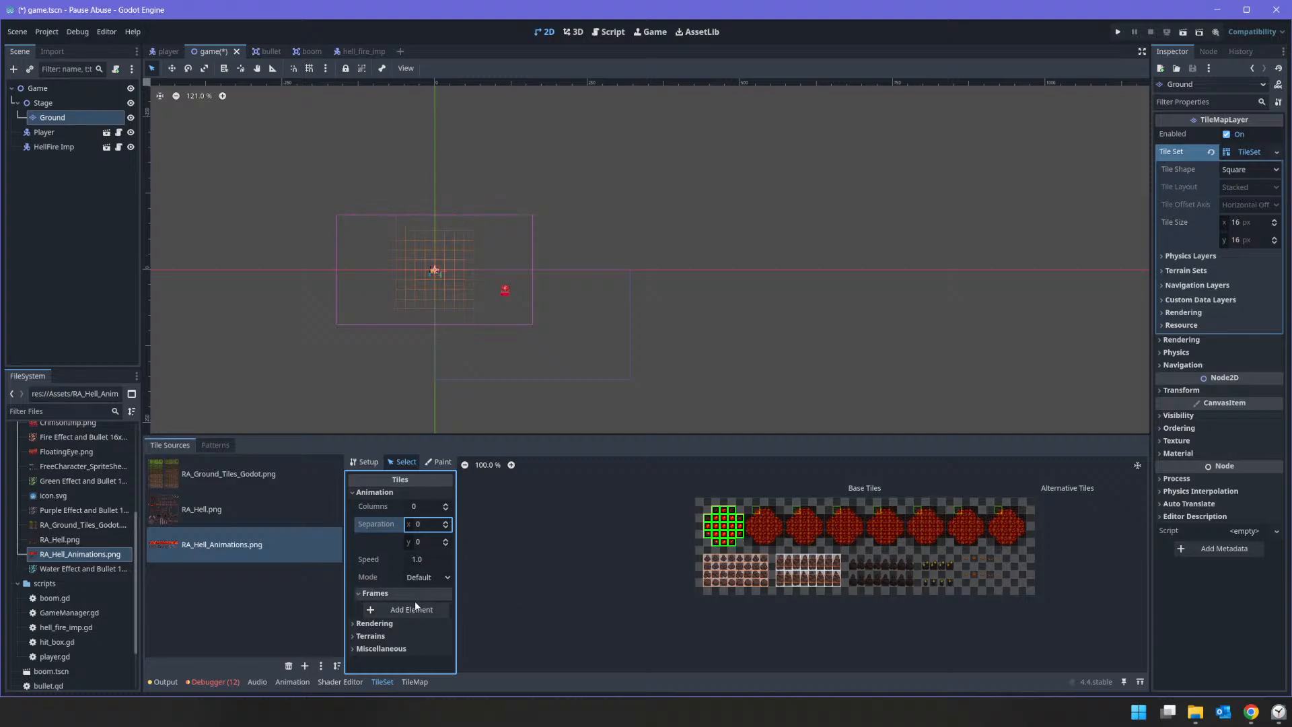
left_click(429, 528)
left_click(425, 506)
type("8")
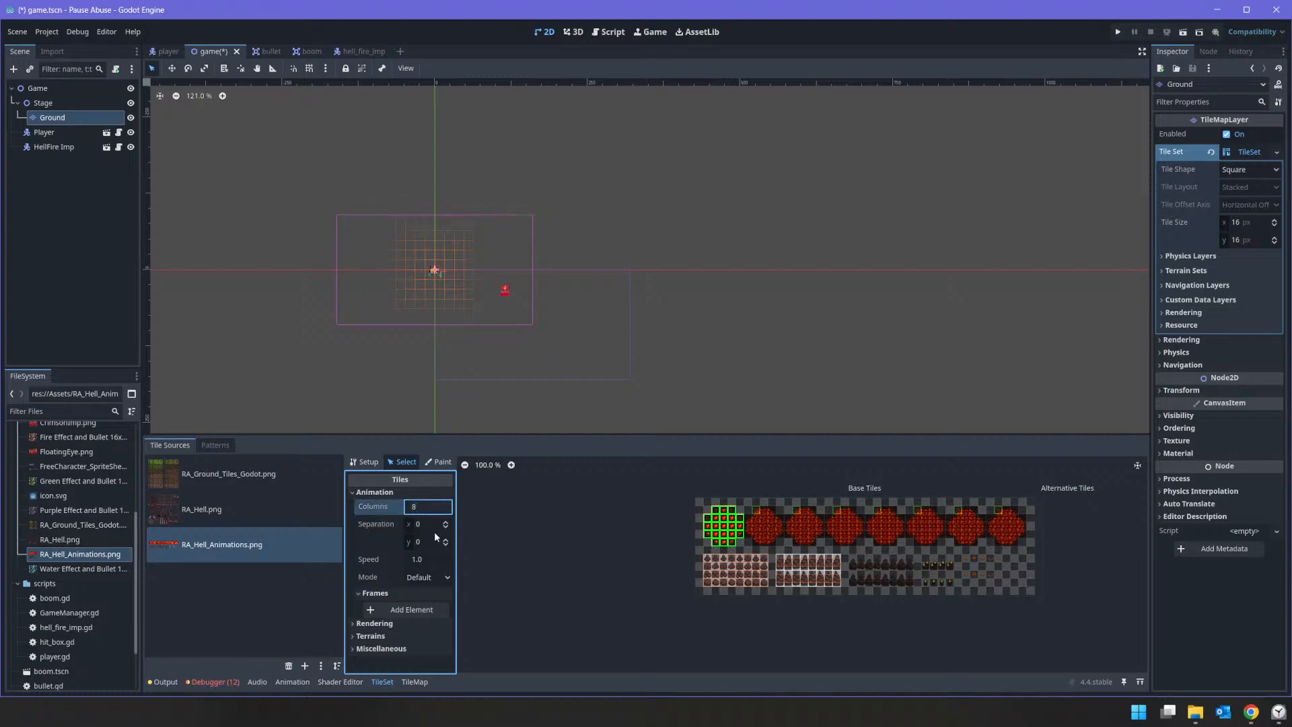
left_click(434, 529)
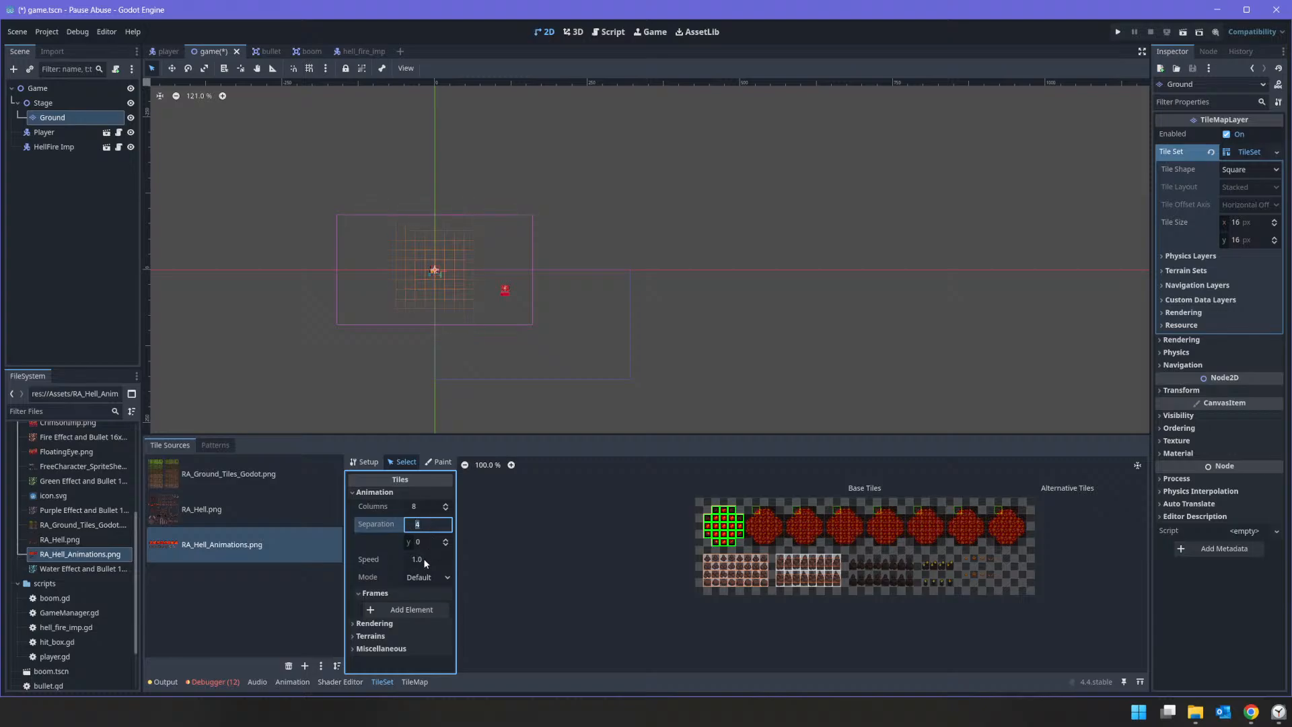
left_click(422, 559)
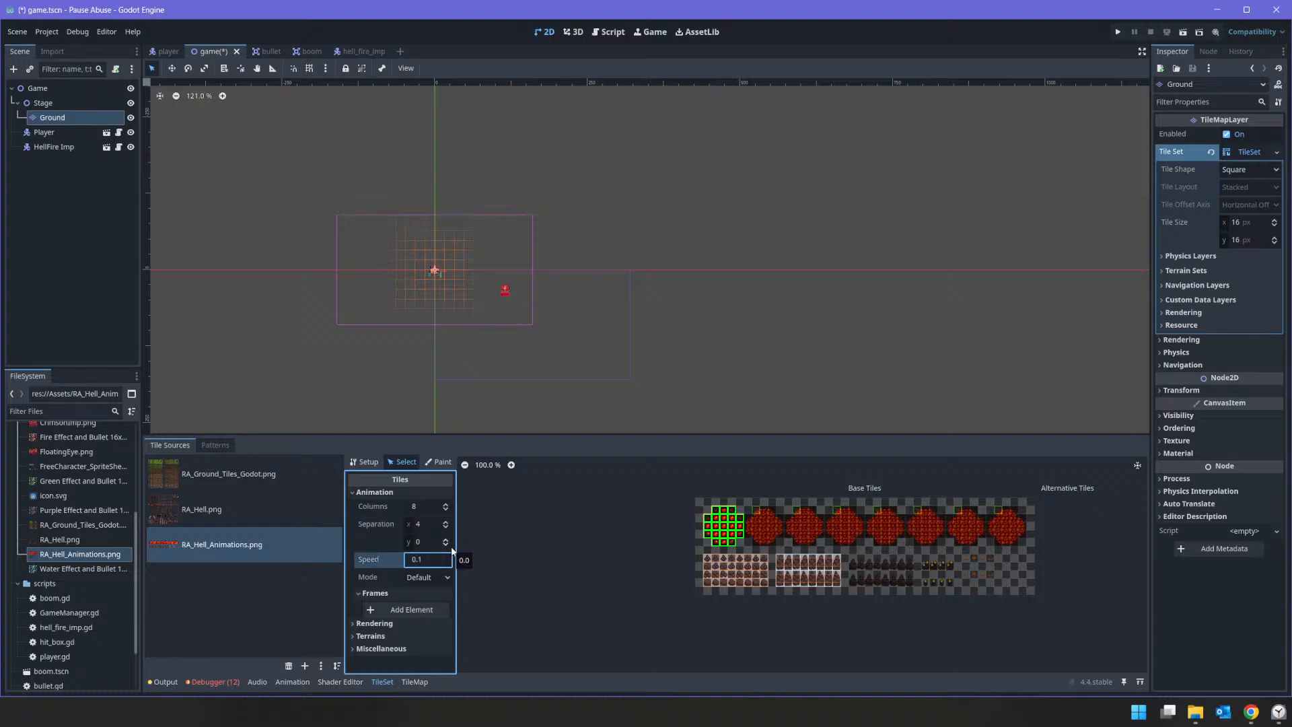
Step: Add animation frames to the selected lava circle tiles until they have eight frames
left_click(419, 610)
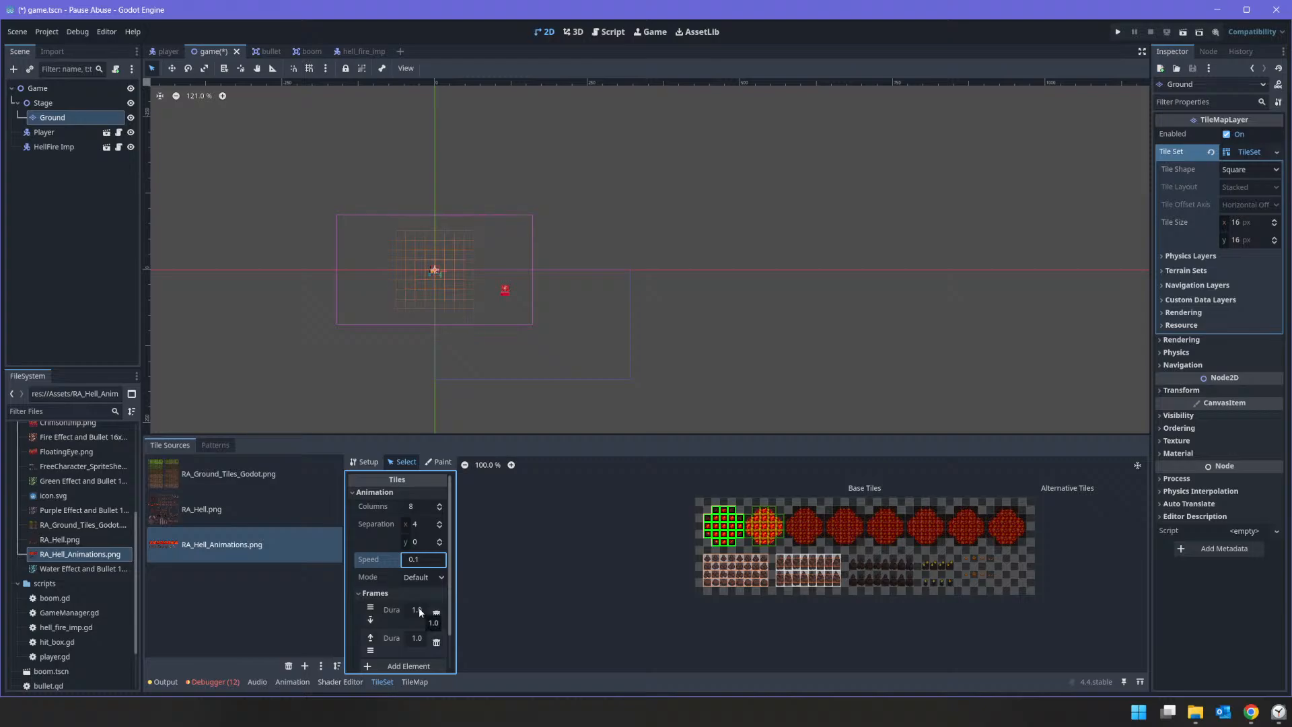
left_click(387, 637)
left_click(401, 625)
left_click(401, 622)
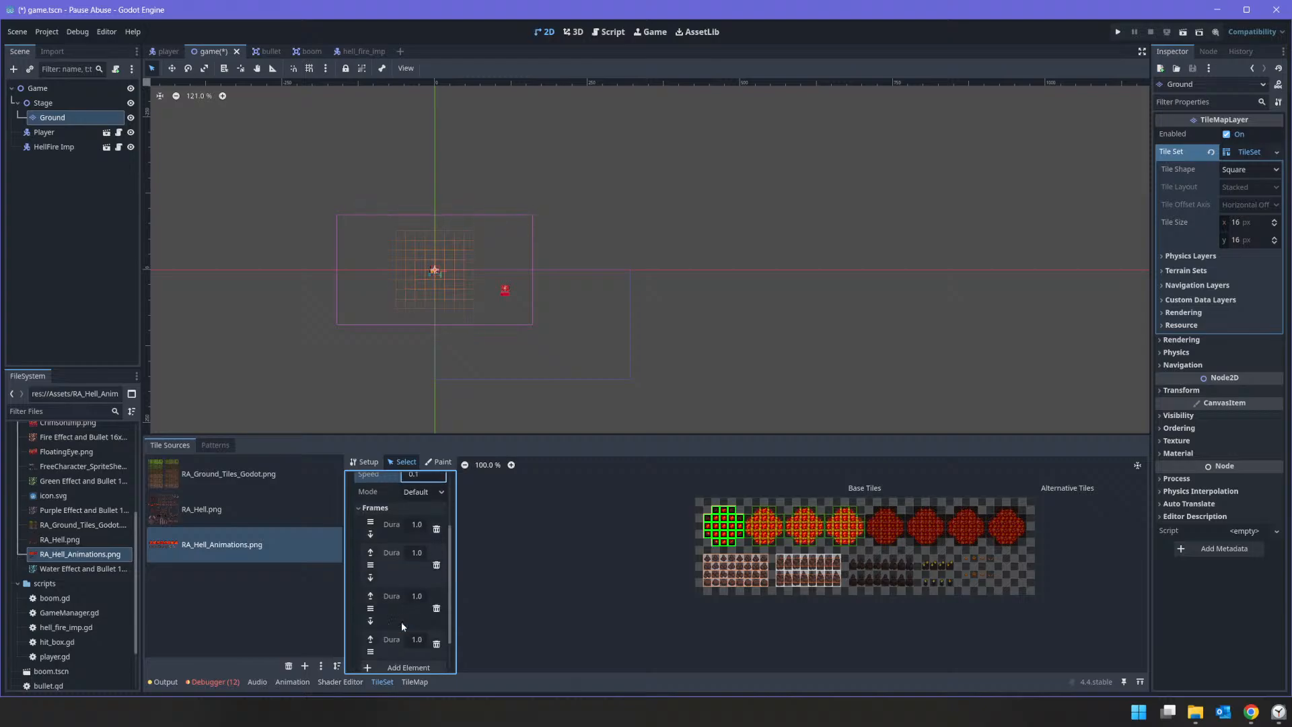
left_click(401, 623)
left_click(401, 622)
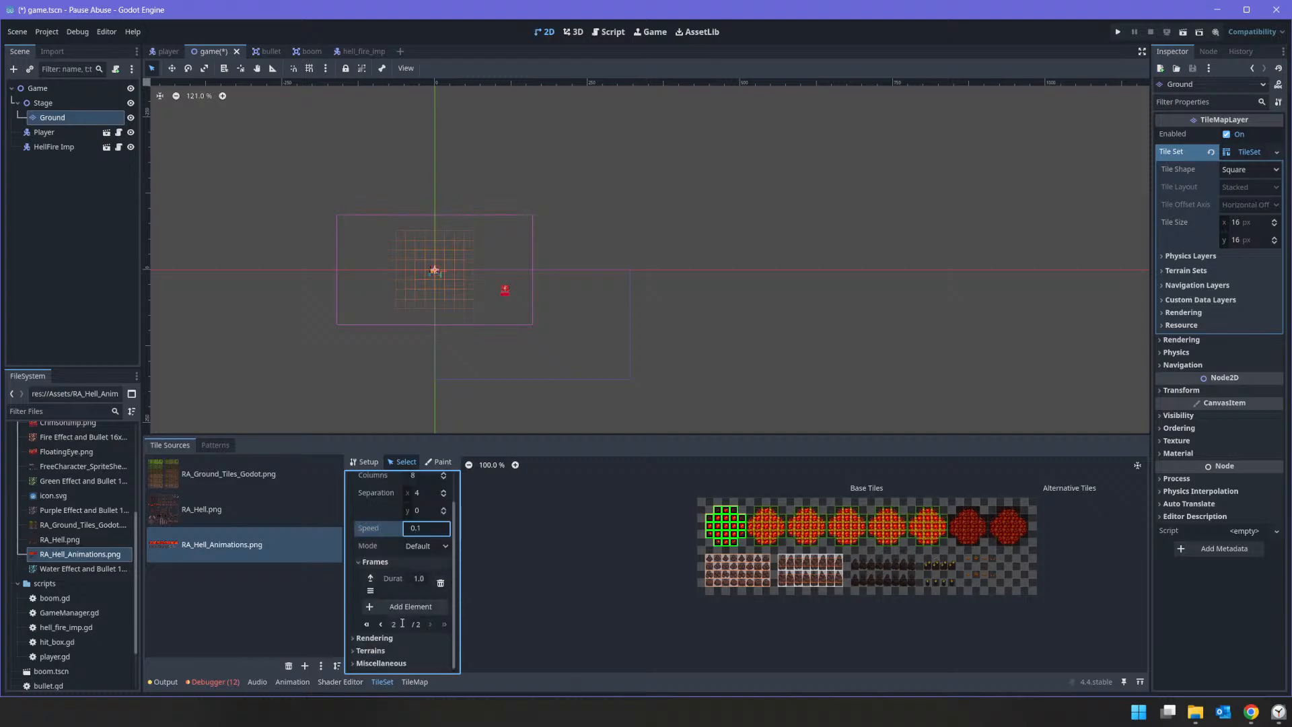
left_click(409, 605)
left_click(409, 603)
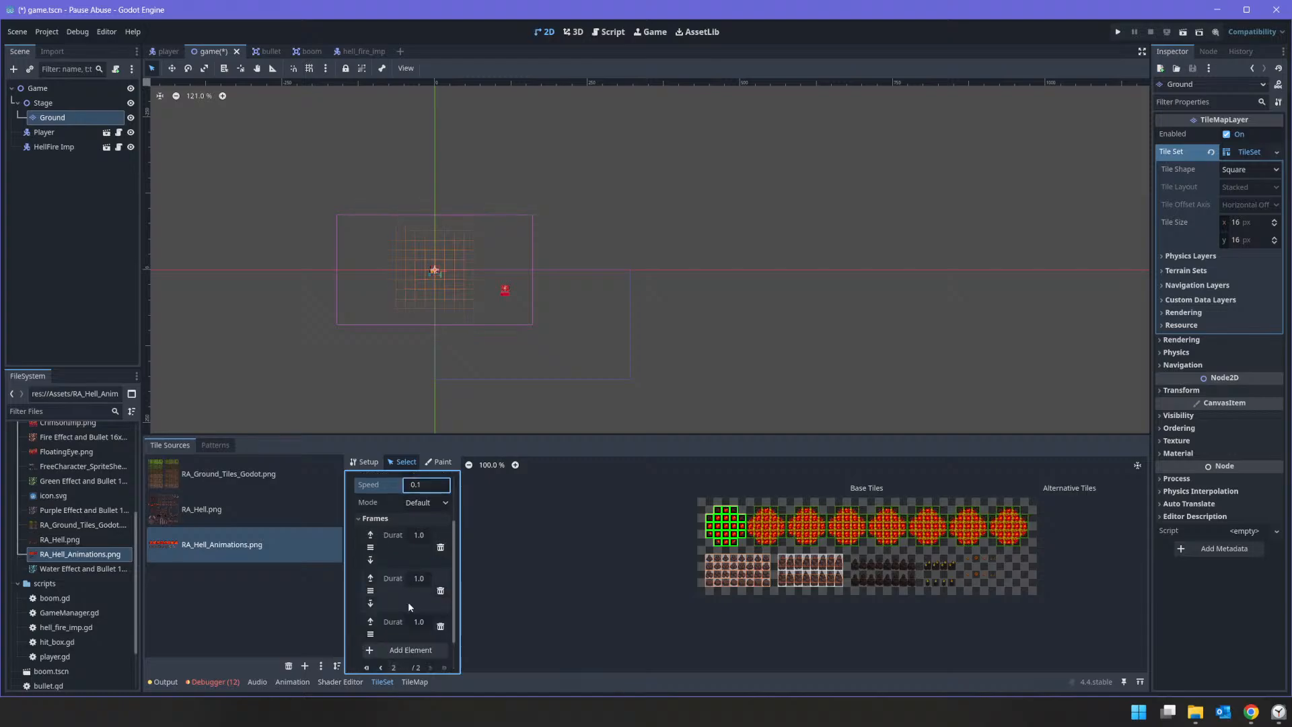
Step: Set the durations of the last three animation frames to 0.1 and the animation speed to 1.0
scroll(423, 624, "up", 1)
scroll(426, 608, "down", 2)
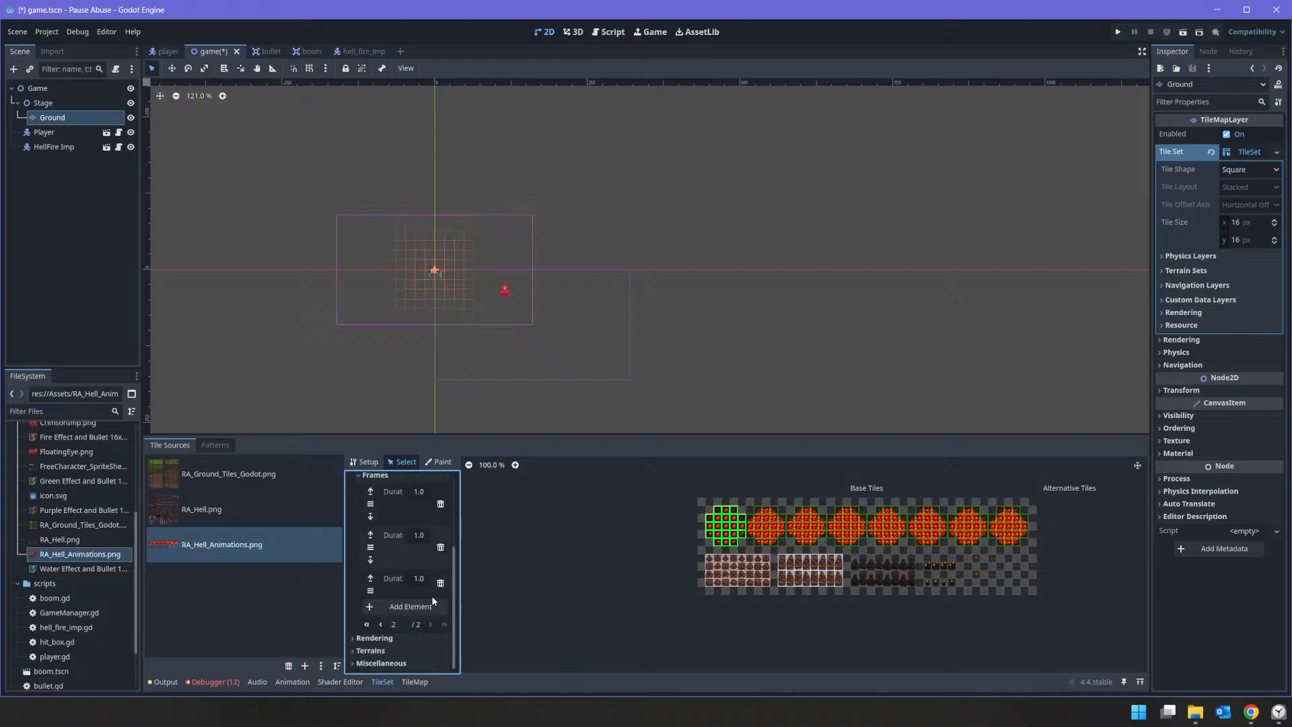
type("0.")
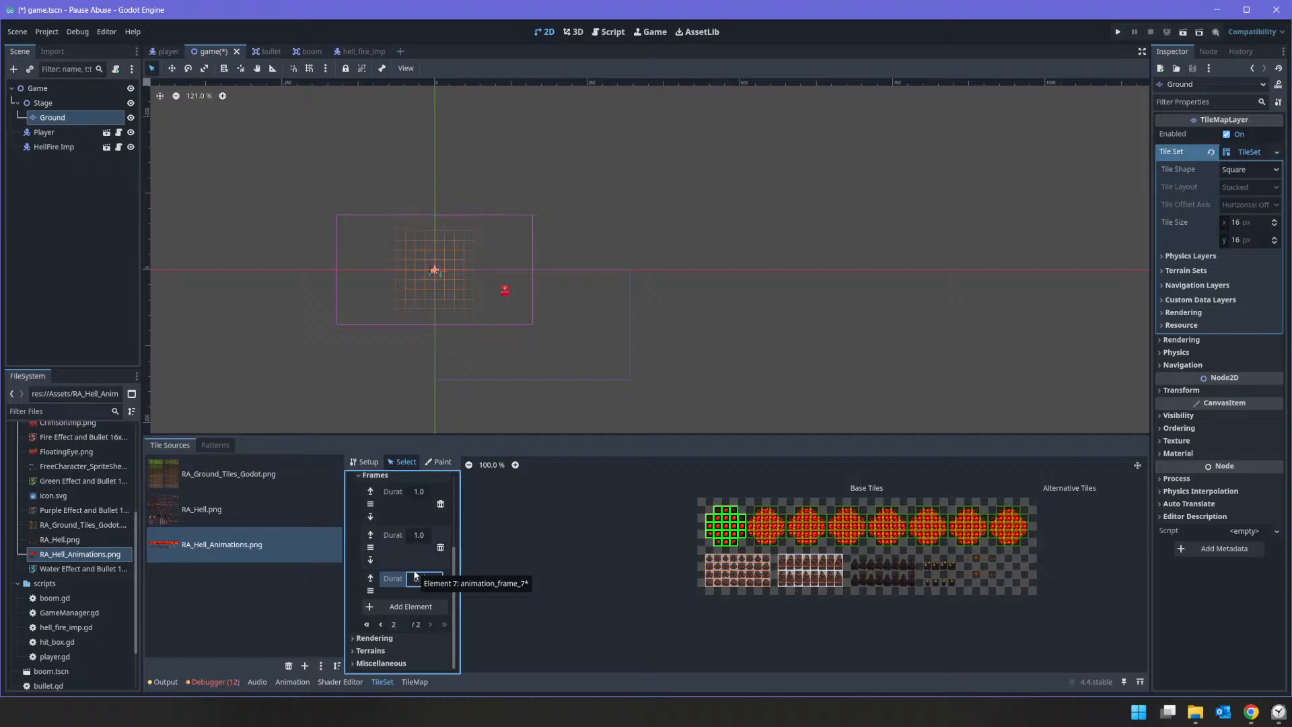
type("1")
left_click(420, 535)
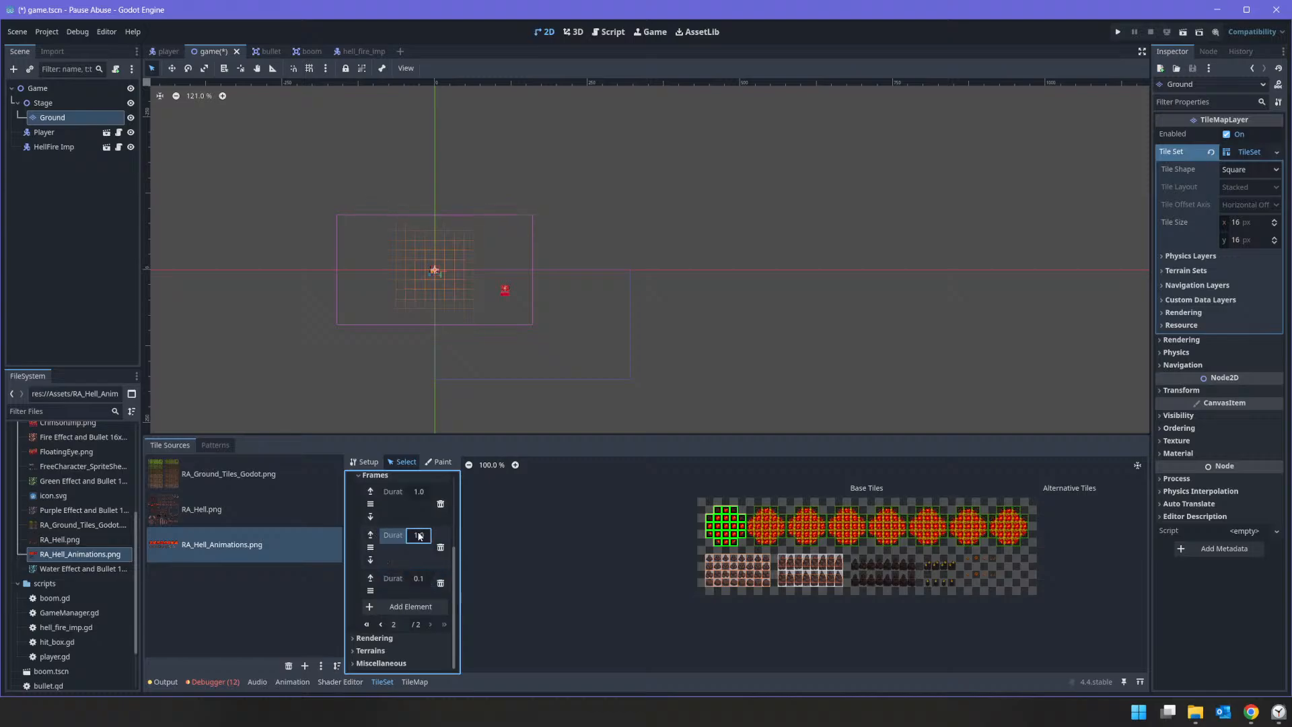
left_click(418, 535)
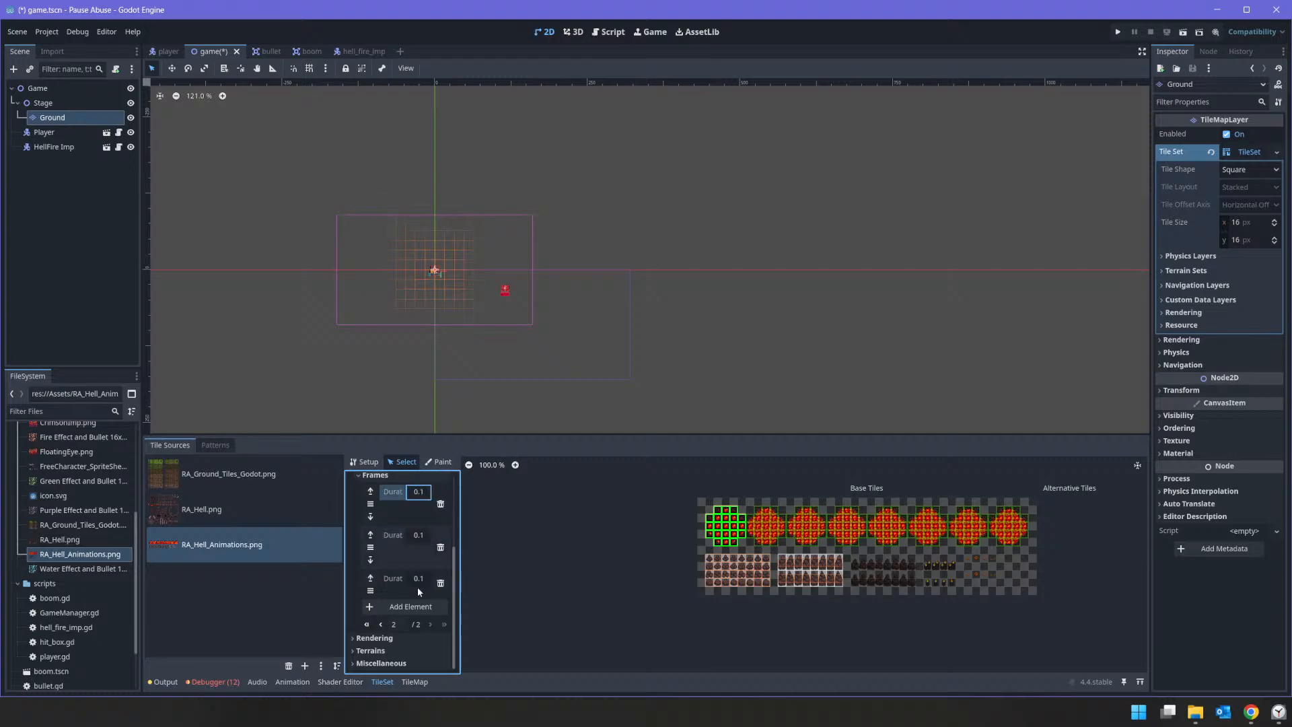
scroll(417, 587, "up", 3)
left_click(438, 512)
type("1")
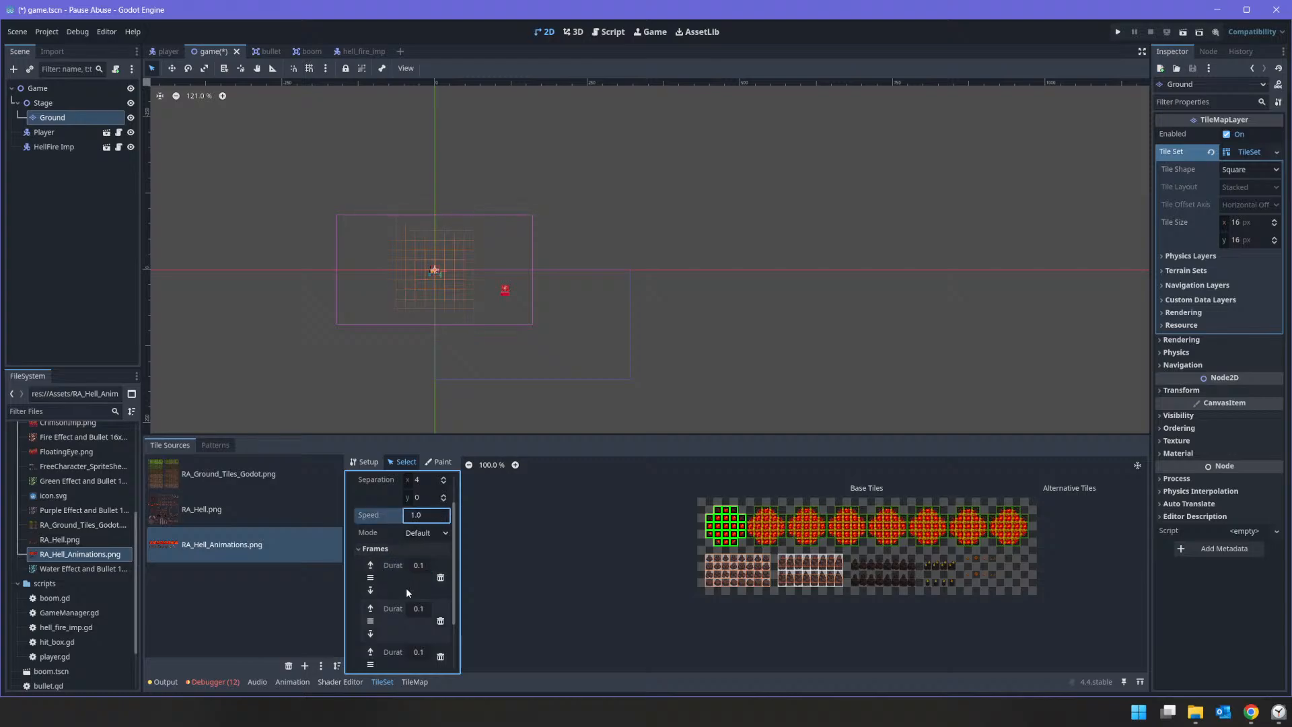
Step: Set the durations of the last three animation frames back to 1.0 and the animation speed to 0.1
scroll(406, 588, "down", 3)
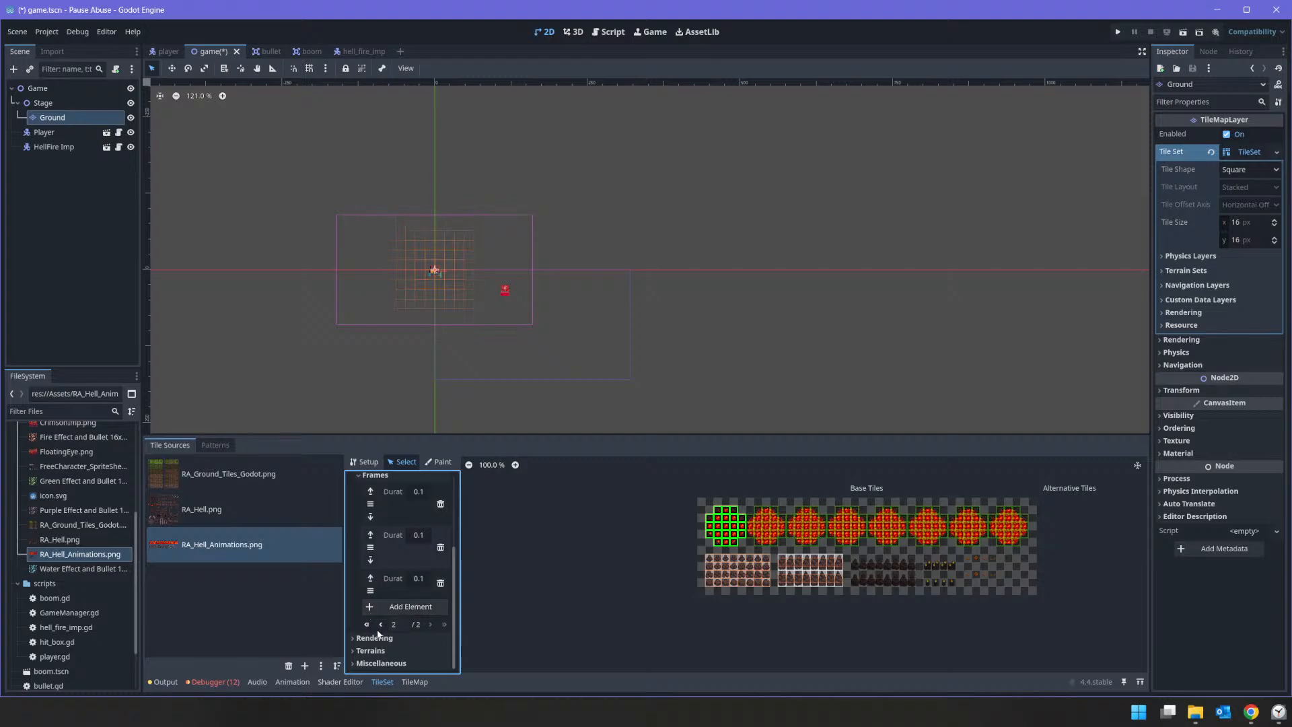
left_click(418, 579)
left_click(425, 539)
left_click(421, 491)
key("Return")
scroll(423, 517, "up", 5)
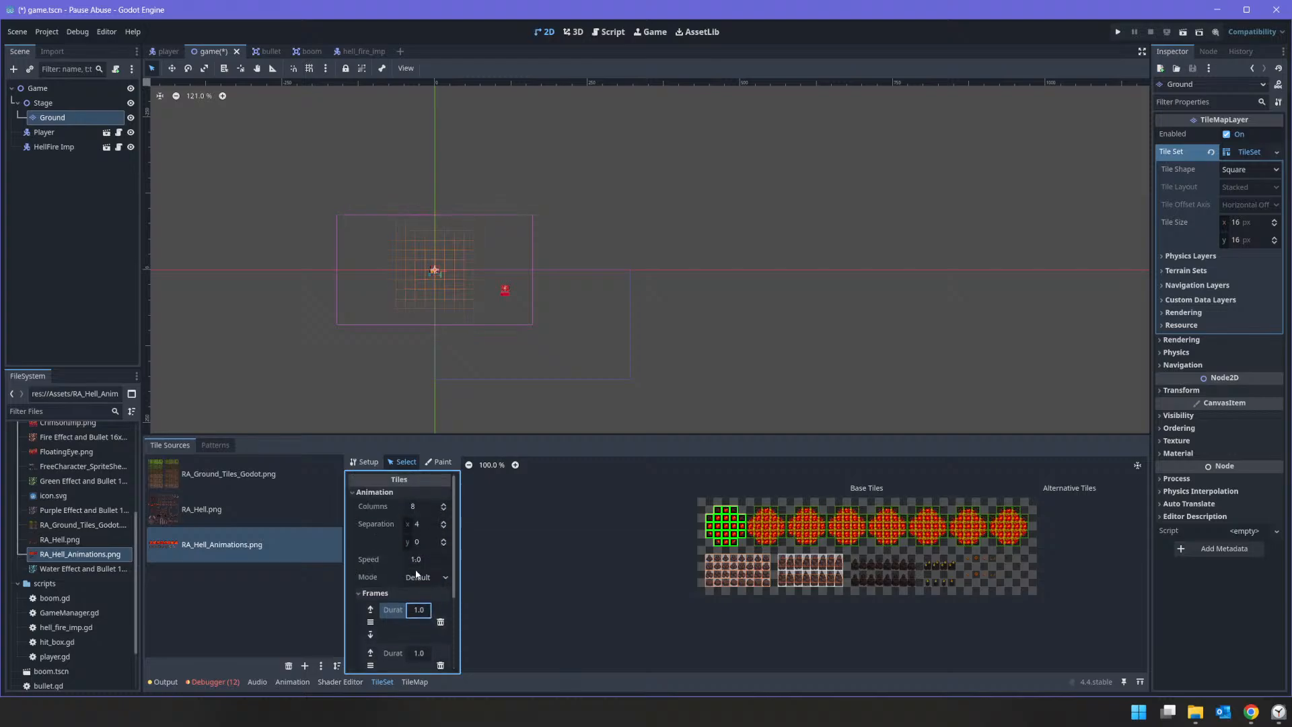
left_click(422, 559)
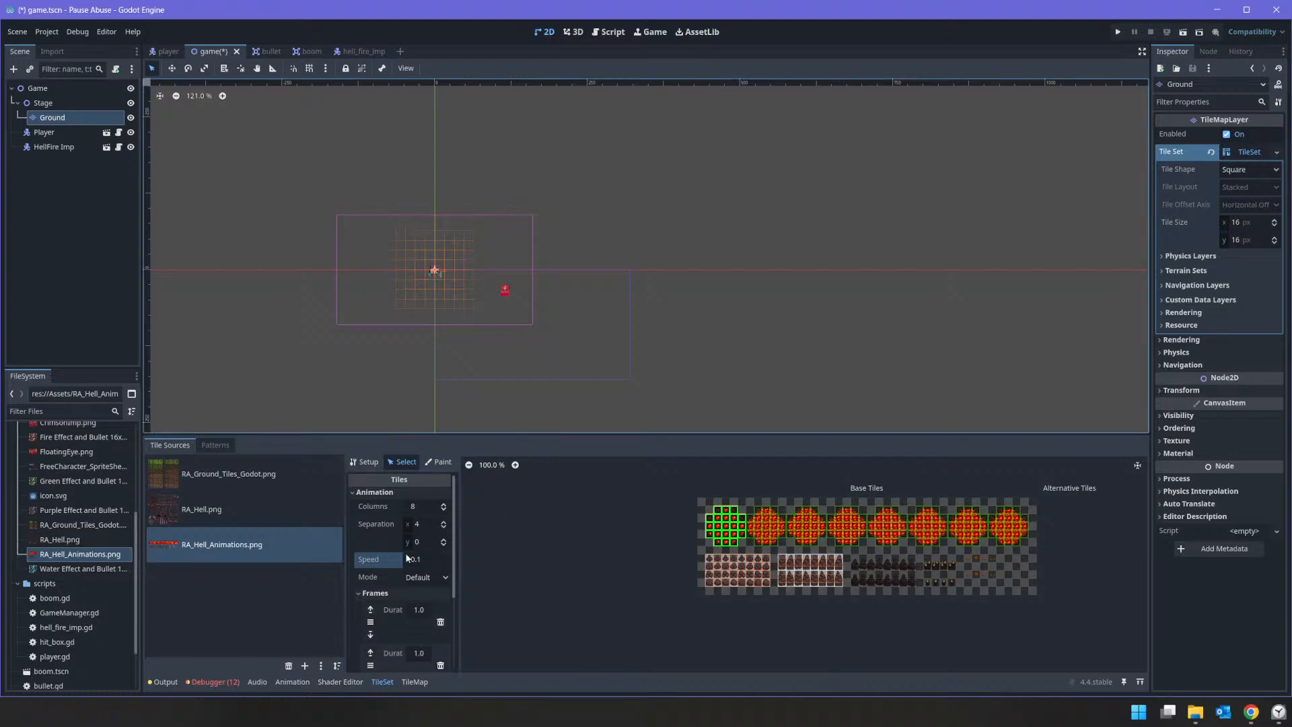
Step: Place the complete first lava circle on the Ground tile map, between the player and the HellFire Imp
left_click(414, 682)
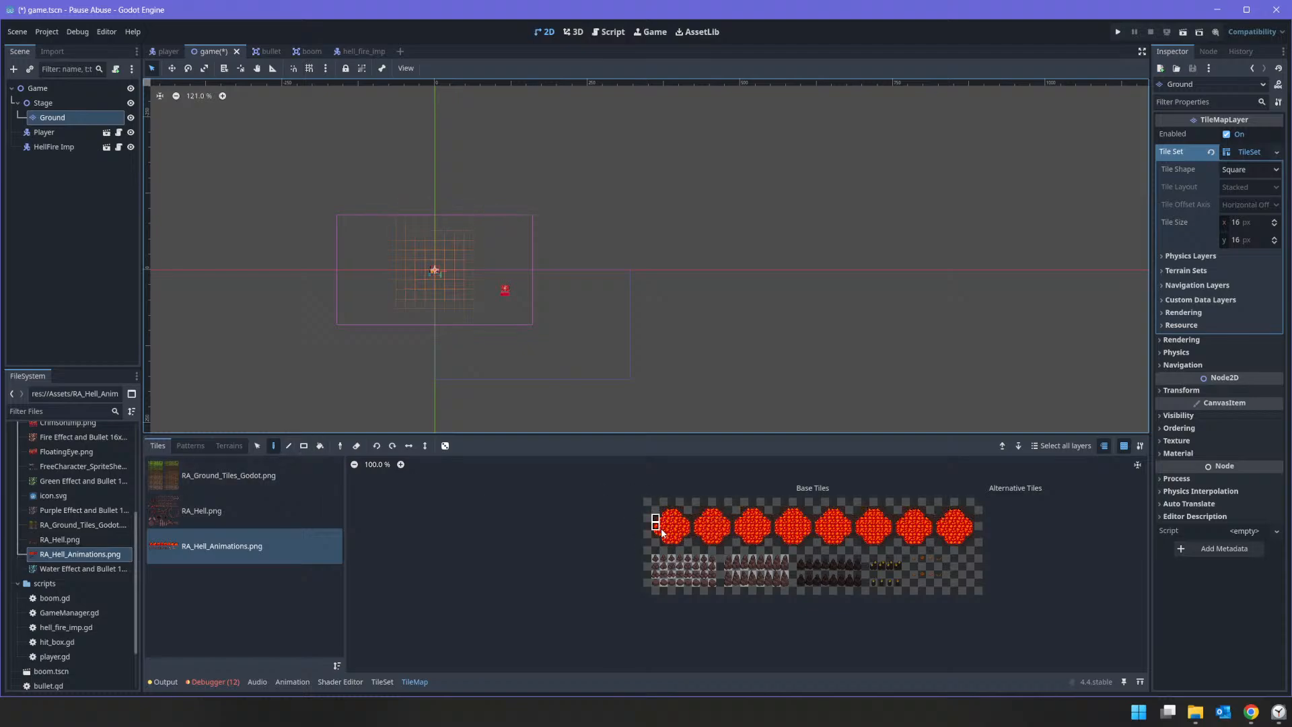
left_click(685, 540)
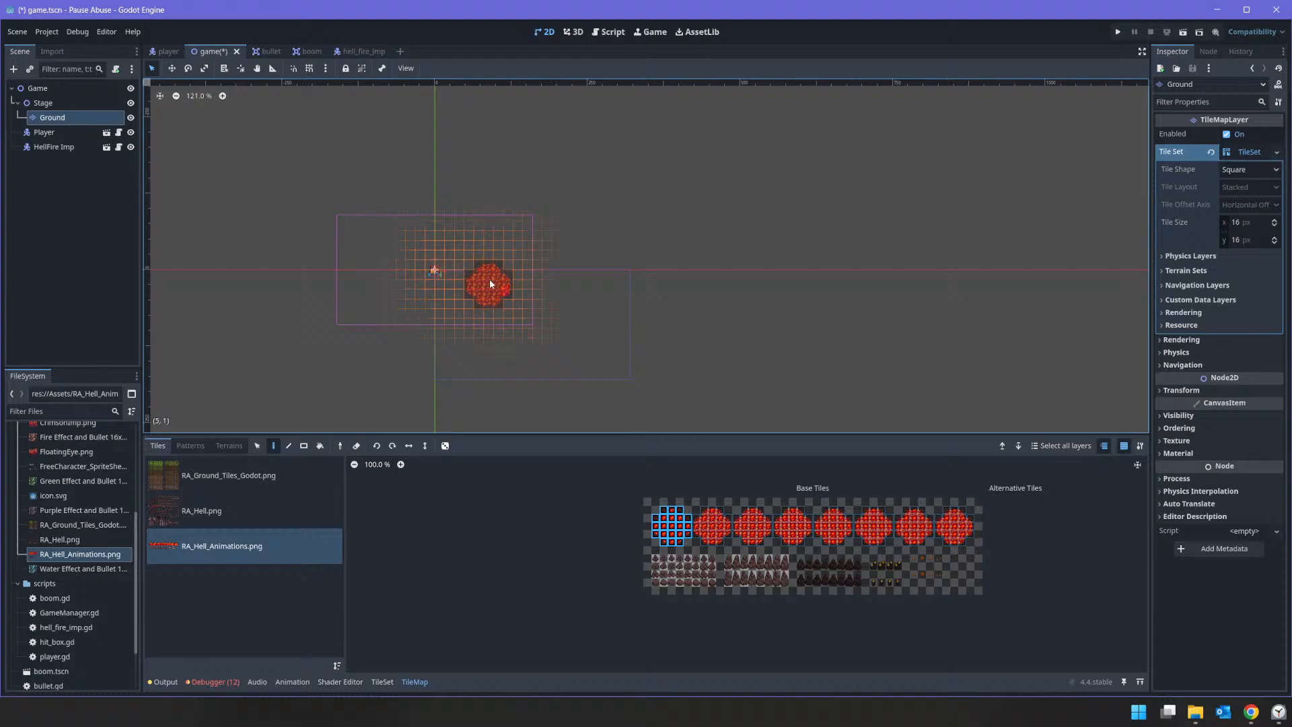
left_click(479, 296)
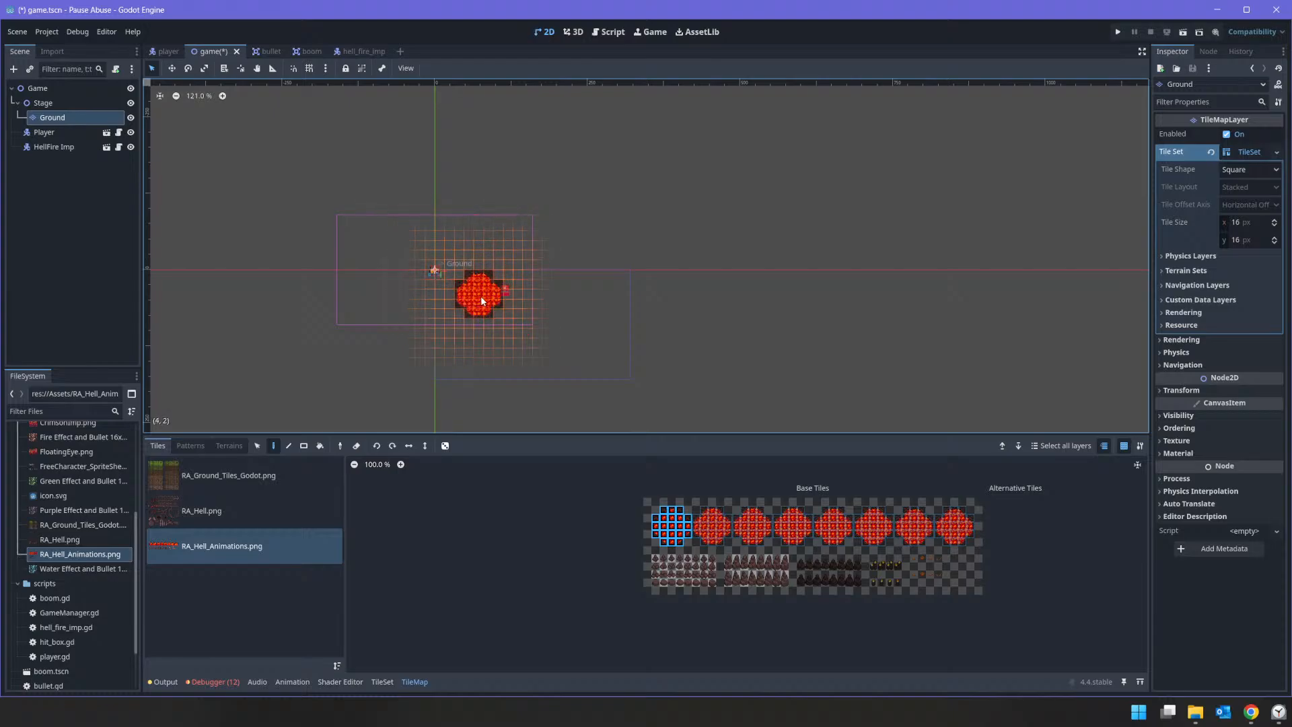
scroll(479, 294, "up", 8)
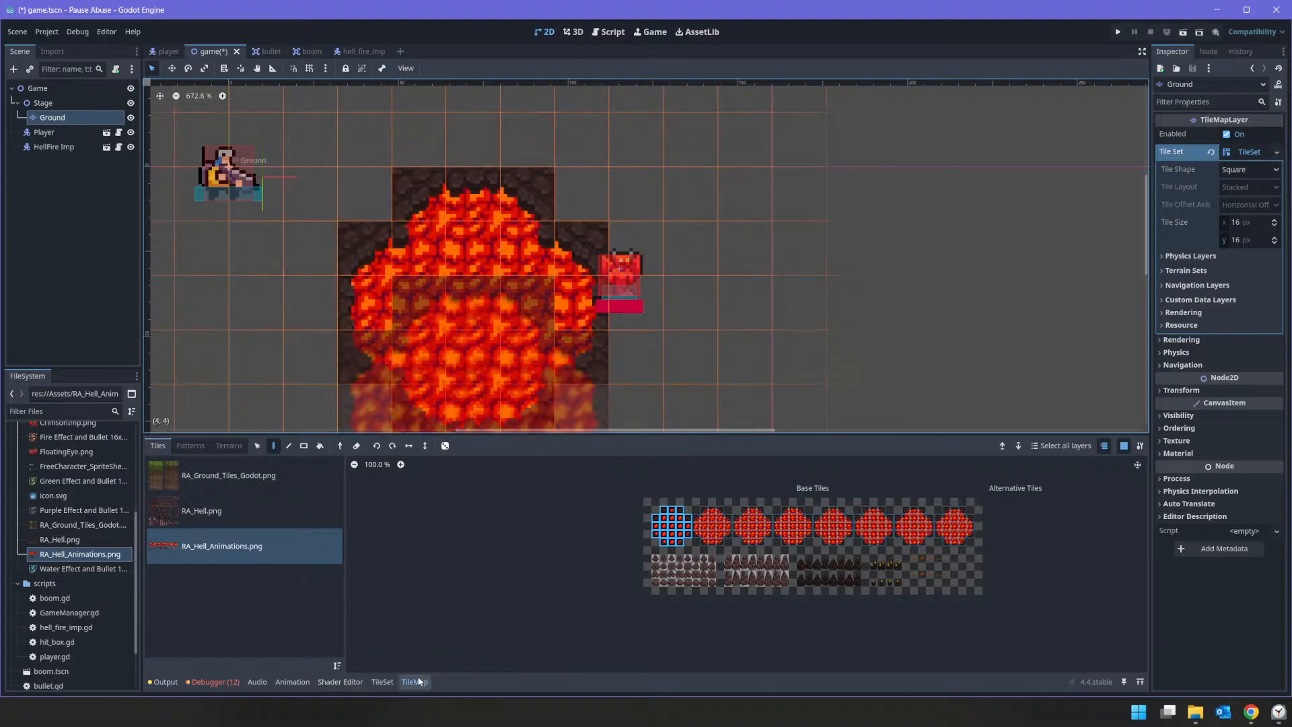
Step: Try an animation speed of 1.0 on the lava circle tiles and set it to 6.0
left_click(384, 683)
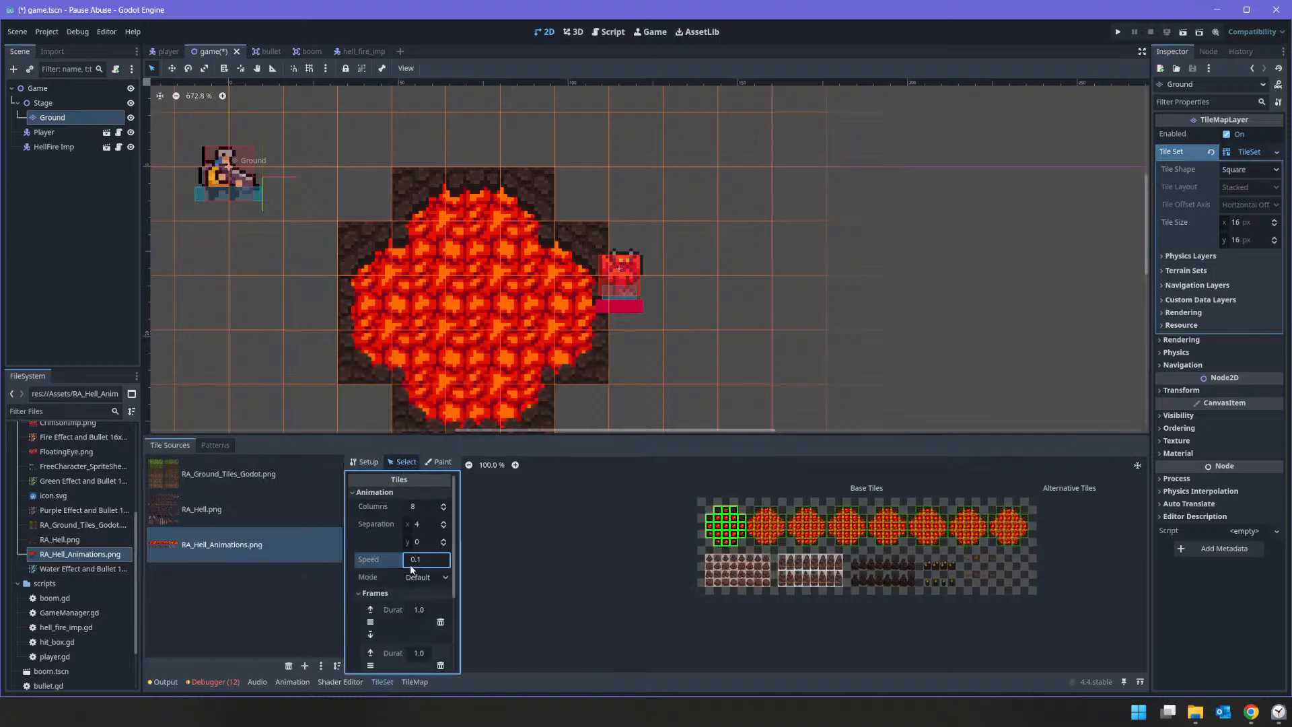
type("1.0")
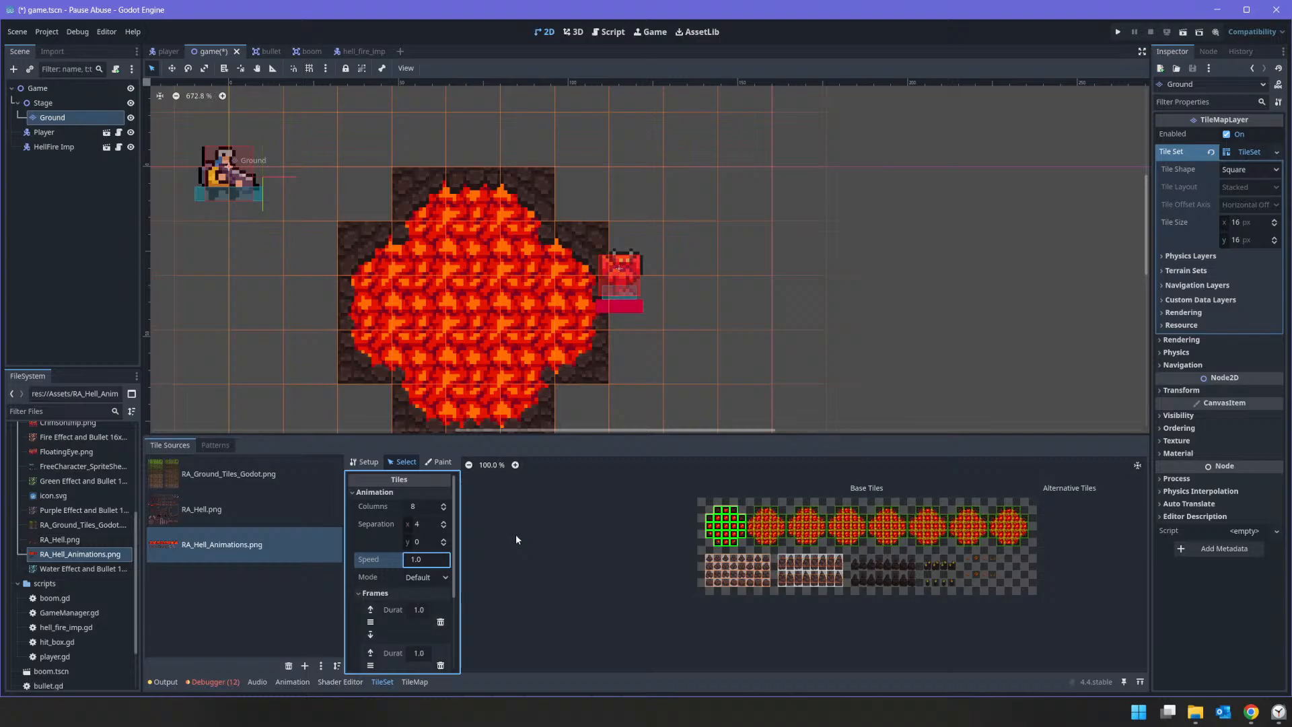
left_click(432, 563)
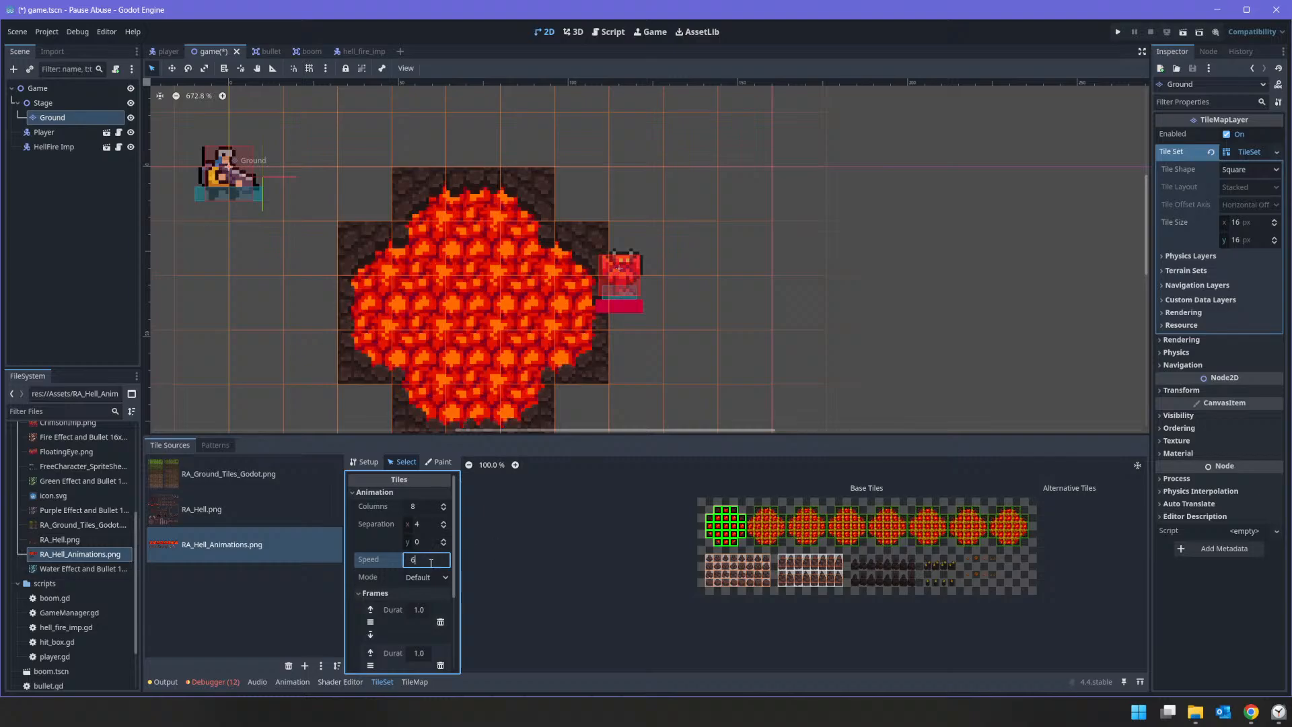
key("Return")
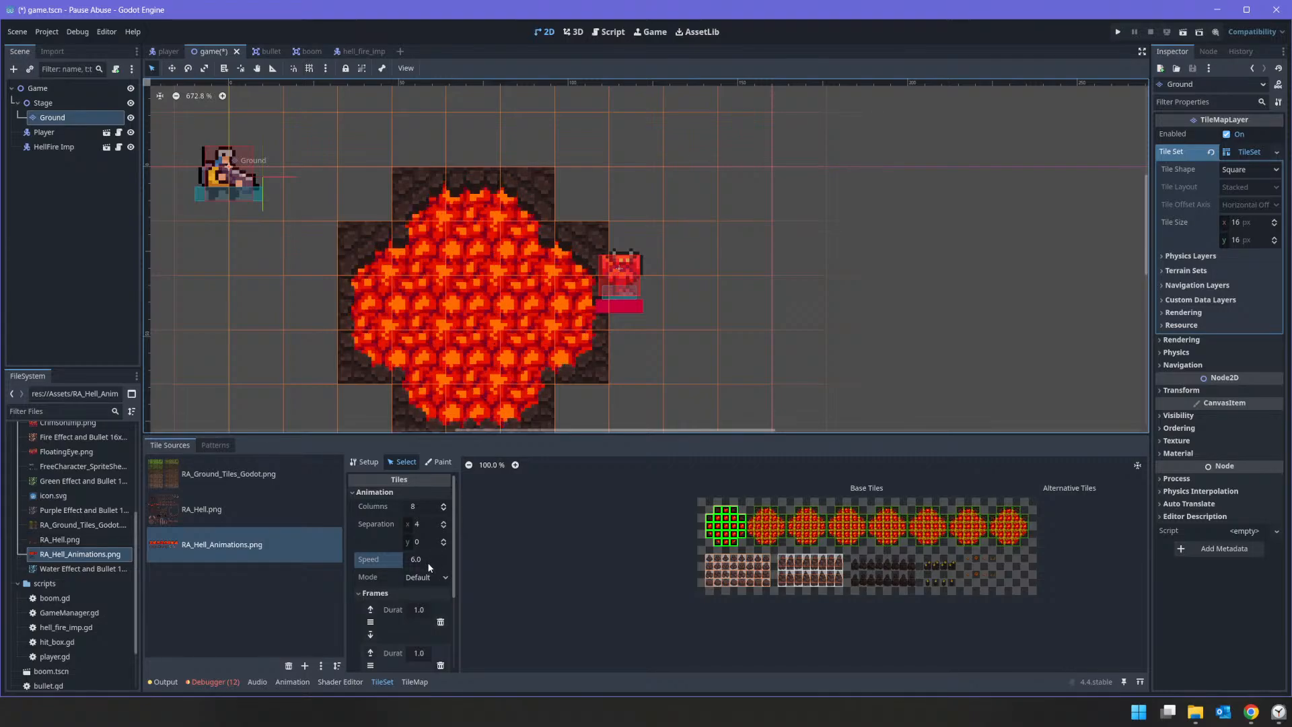
Step: Add a physics layer to the TileSet and enable only layer 2 in its collision layer and collision mask
scroll(698, 333, "down", 3)
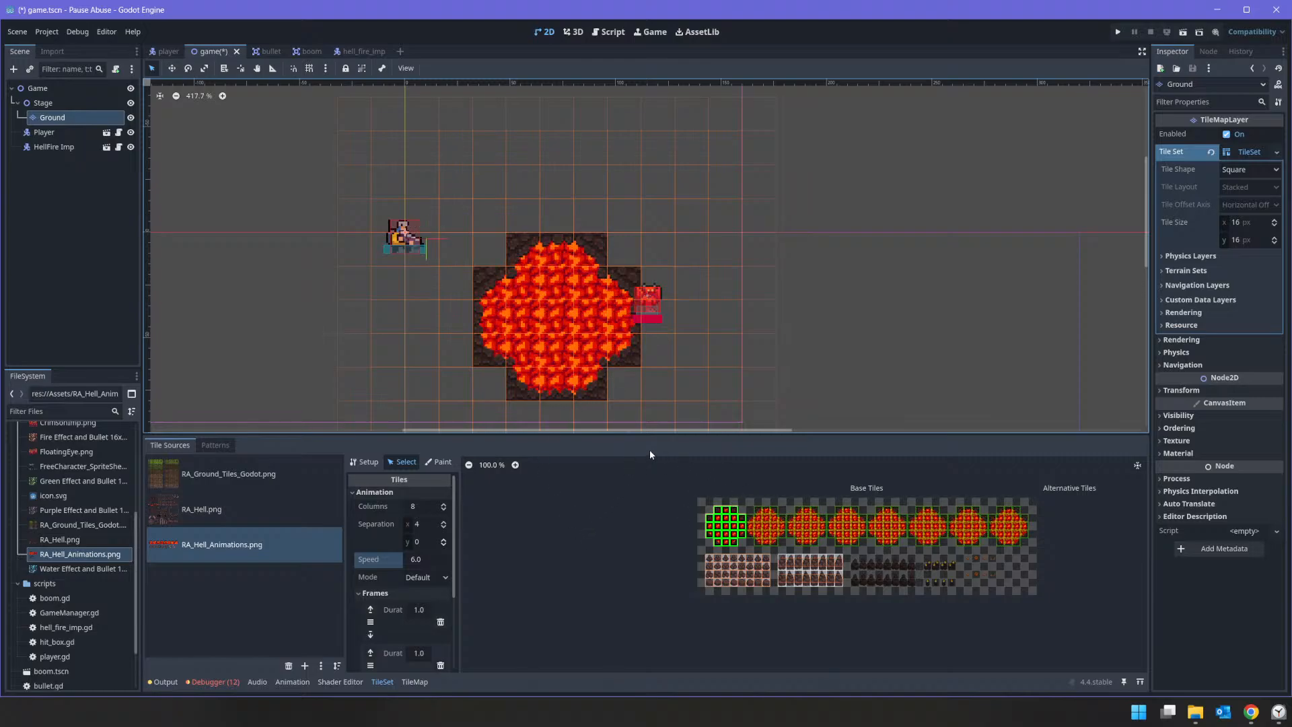
left_click(443, 463)
left_click(400, 496)
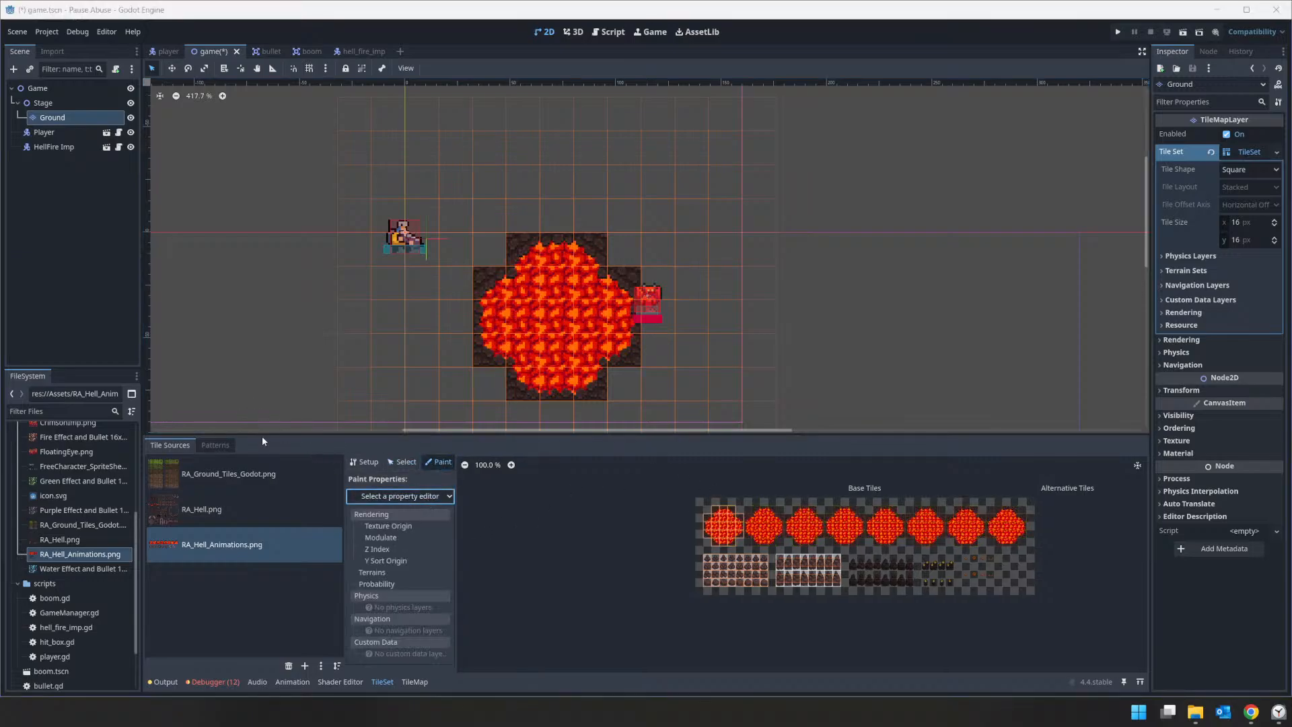
left_click(379, 679)
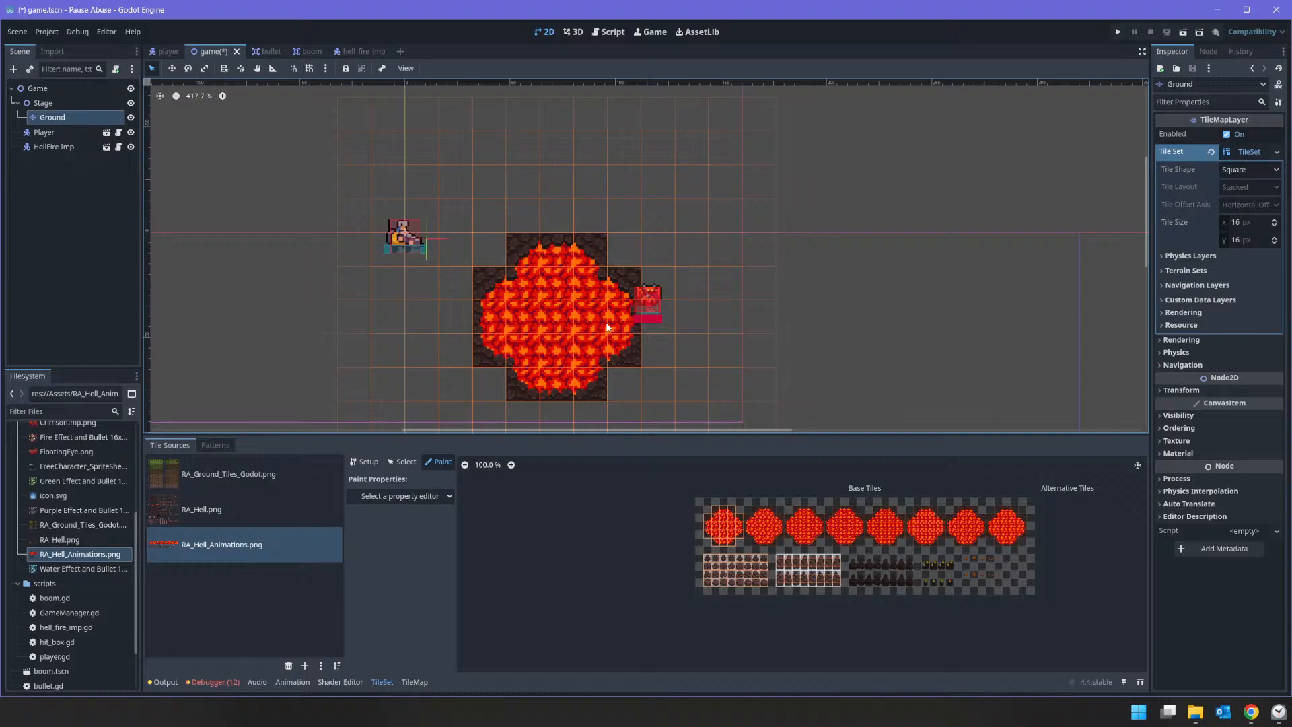
left_click(1249, 256)
left_click(1226, 272)
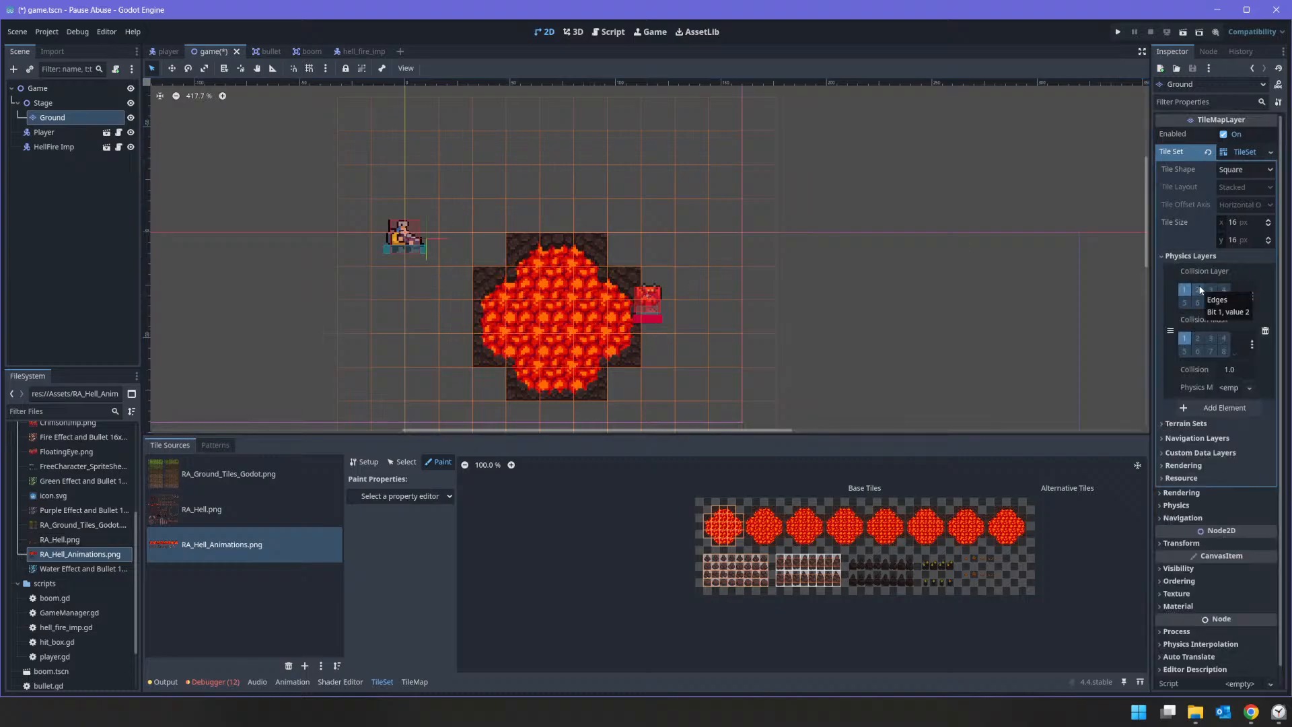
left_click(1198, 289)
left_click(1197, 337)
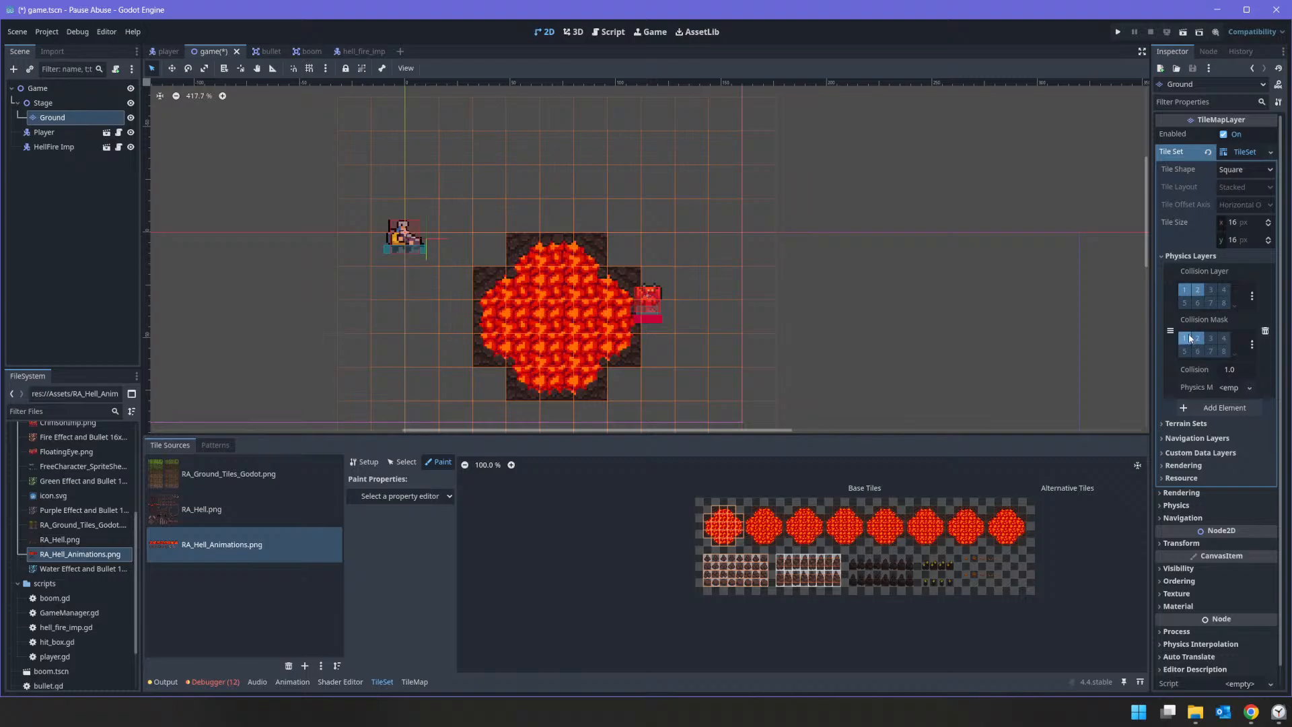
left_click(1185, 338)
left_click(1186, 290)
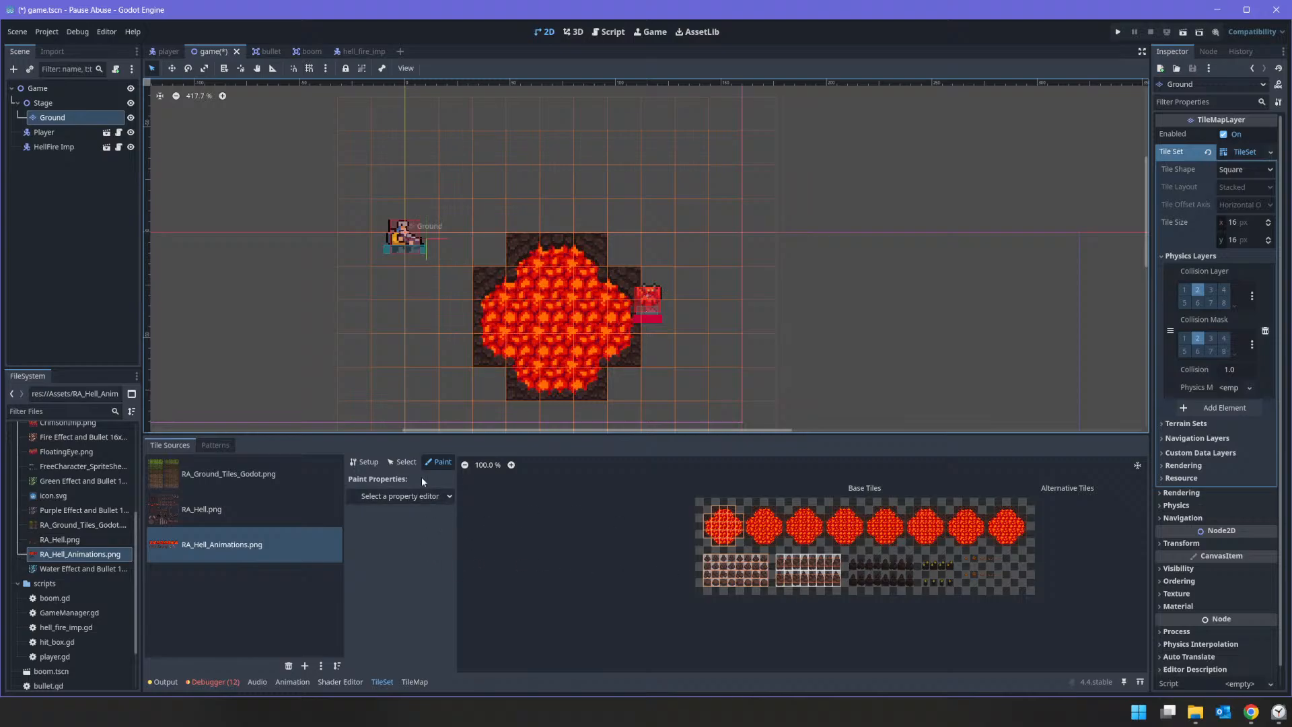
Step: Select Physics Layer 0 as the paint property and paint the full-tile collision polygon over the first lava circle's inner tiles
left_click(421, 495)
left_click(403, 607)
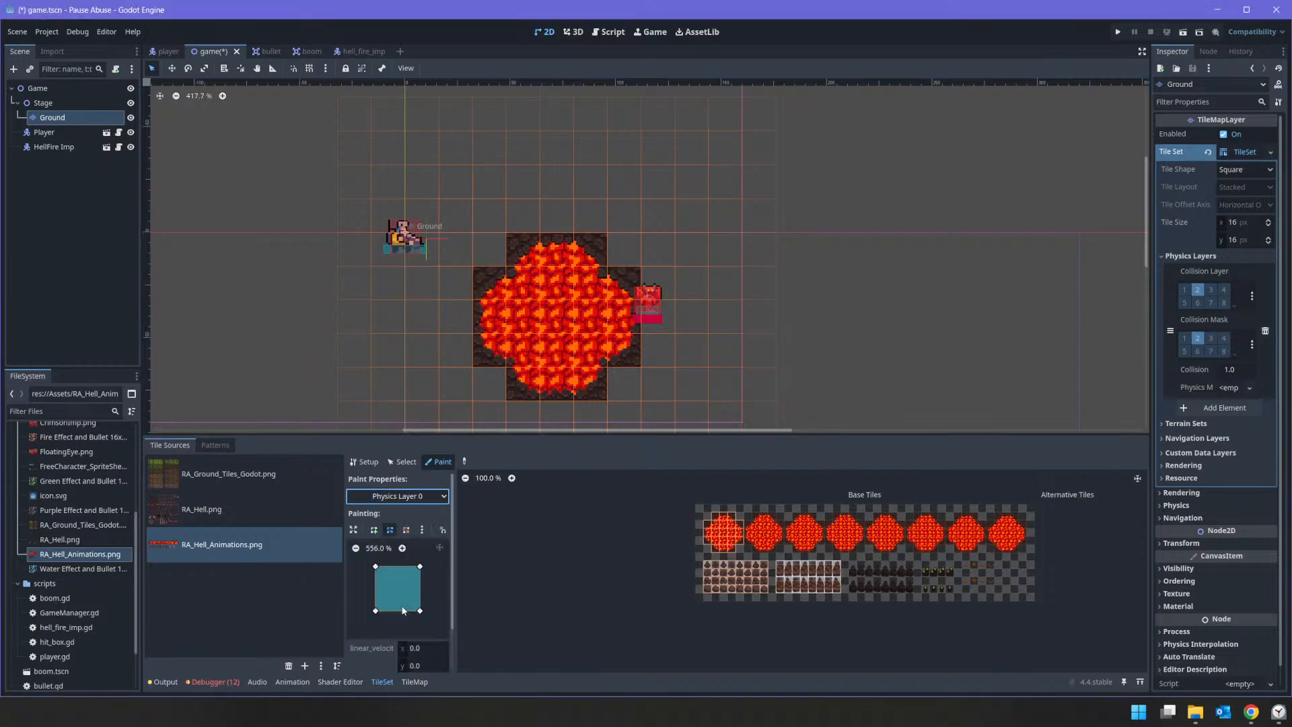
scroll(404, 611, "down", 2)
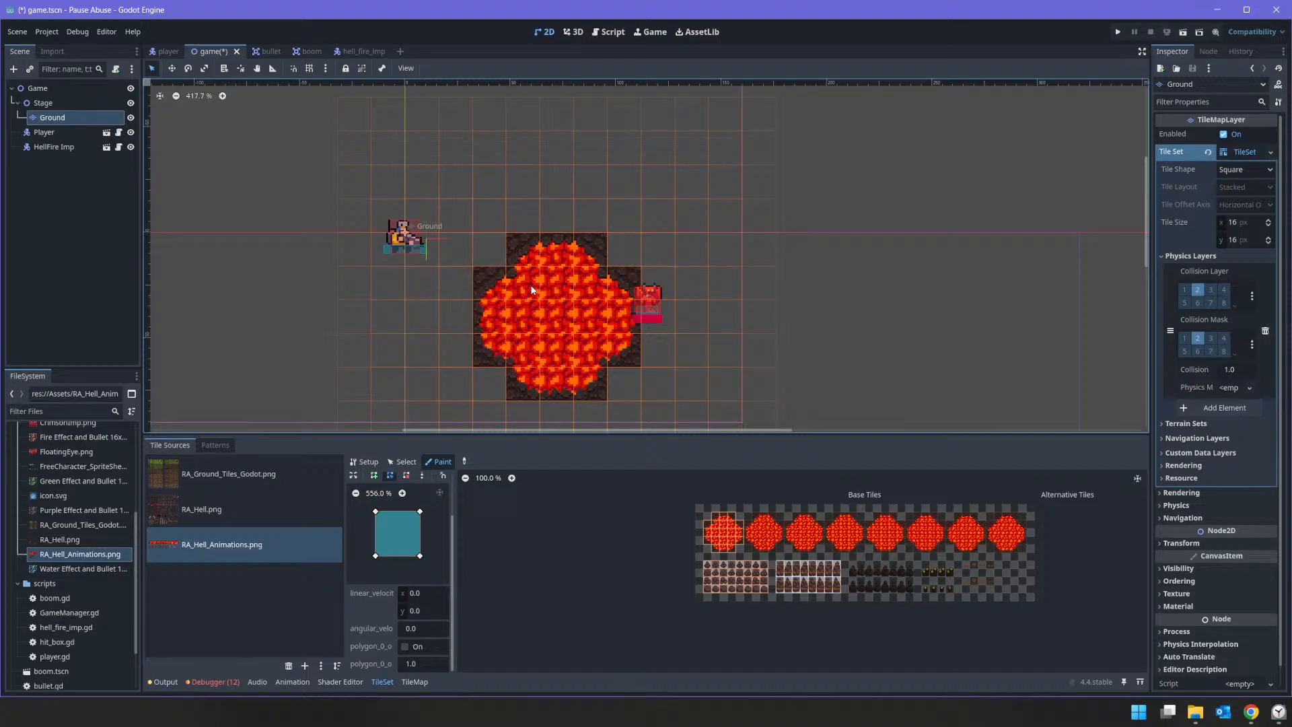
mouse_move(532, 290)
left_mouse_down()
mouse_move(532, 339)
mouse_move(530, 269)
left_mouse_up()
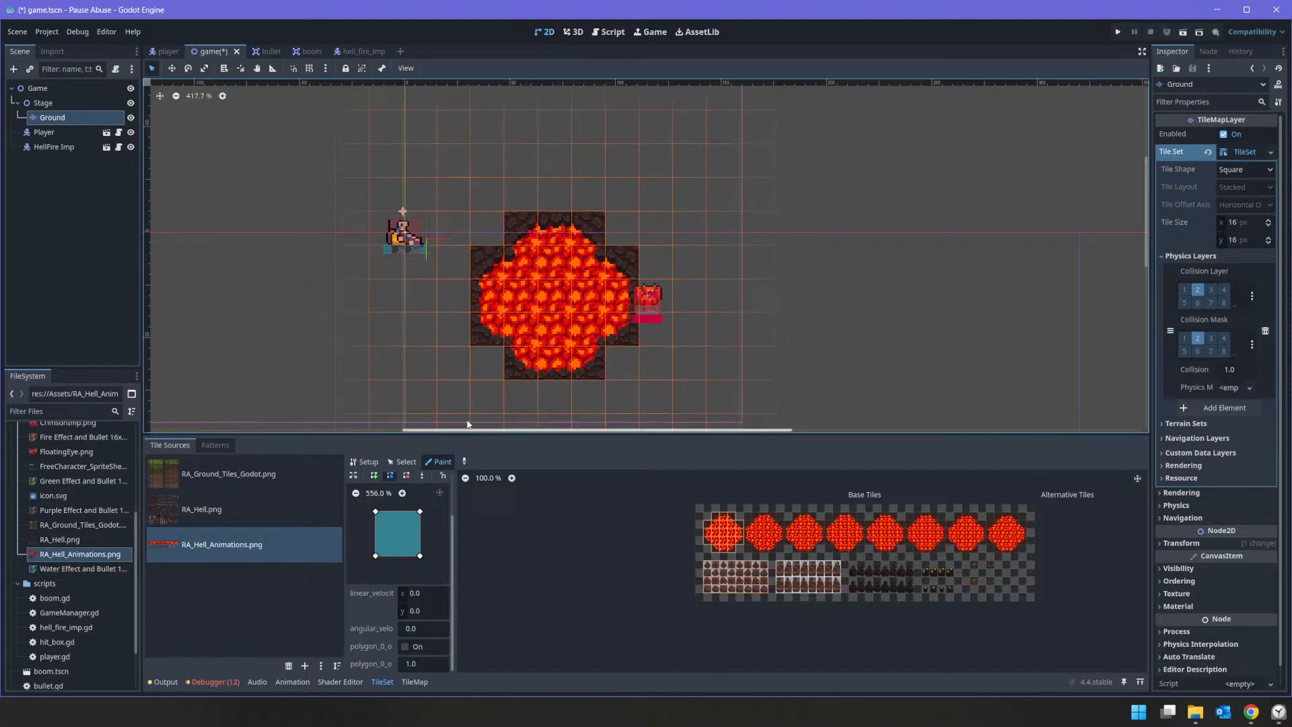
key("ctrl+z")
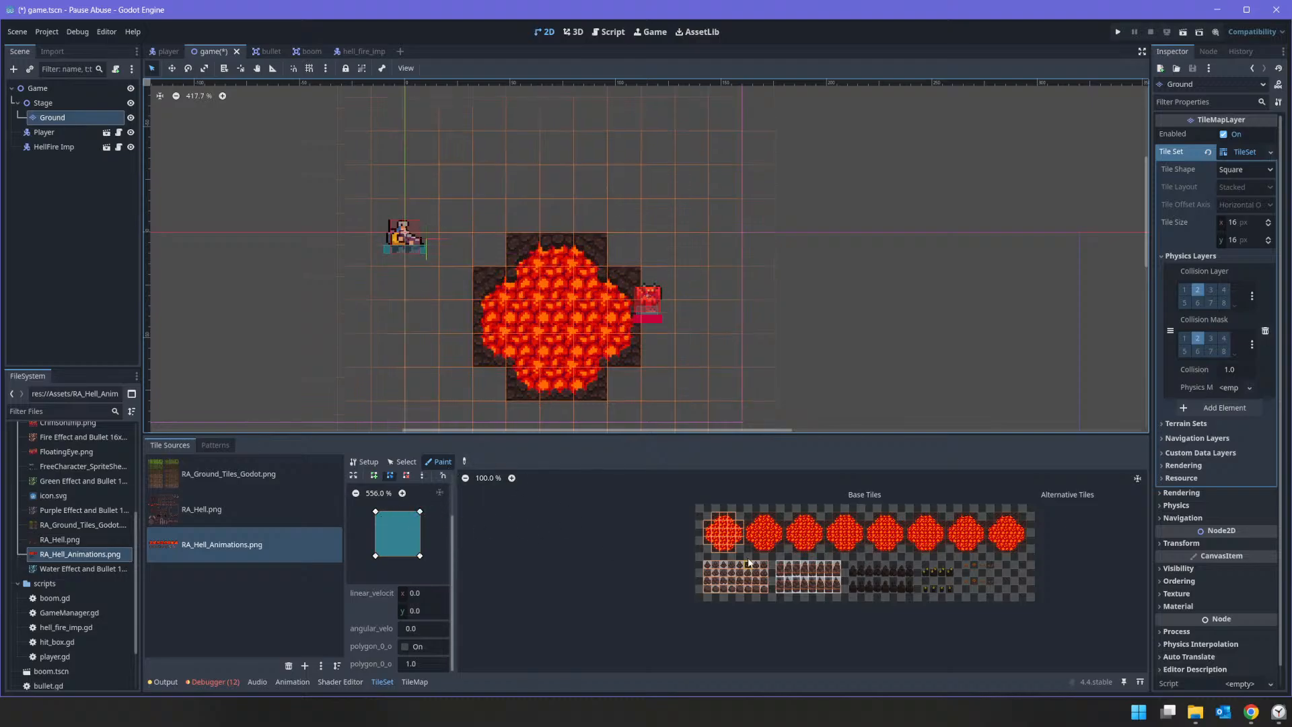
scroll(735, 517, "up", 3)
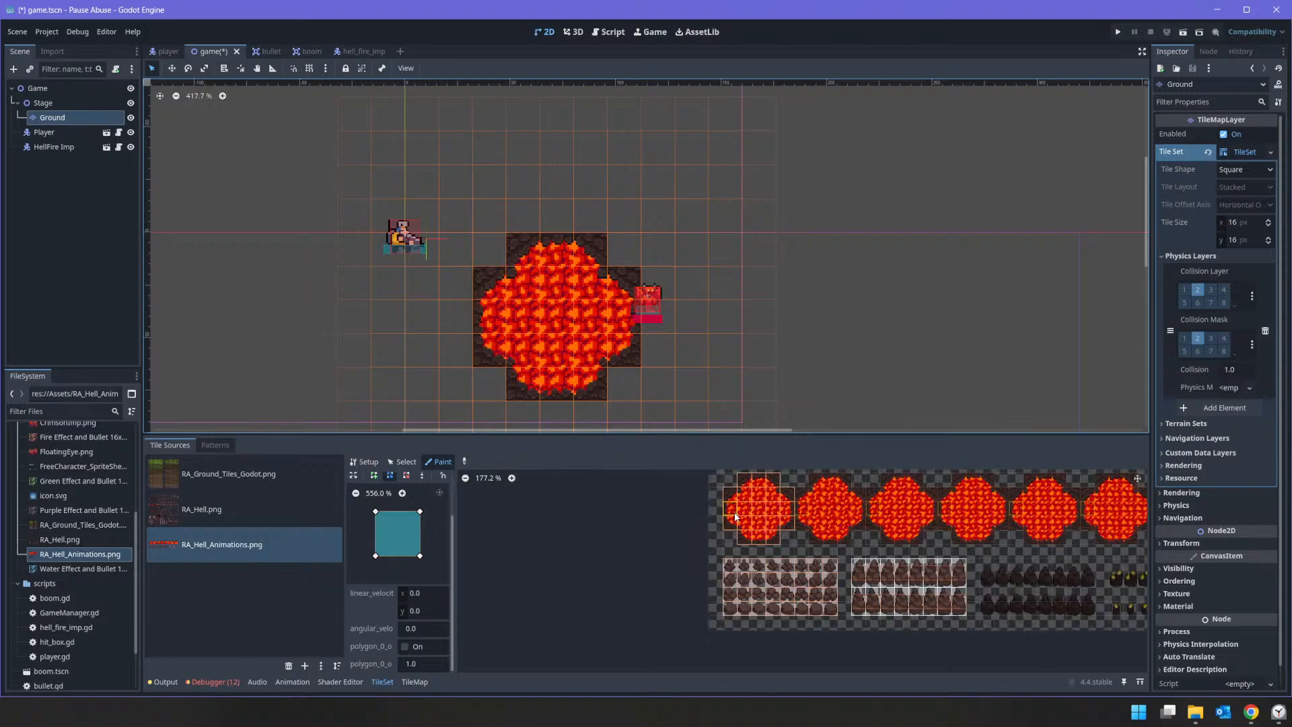
scroll(620, 535, "up", 2)
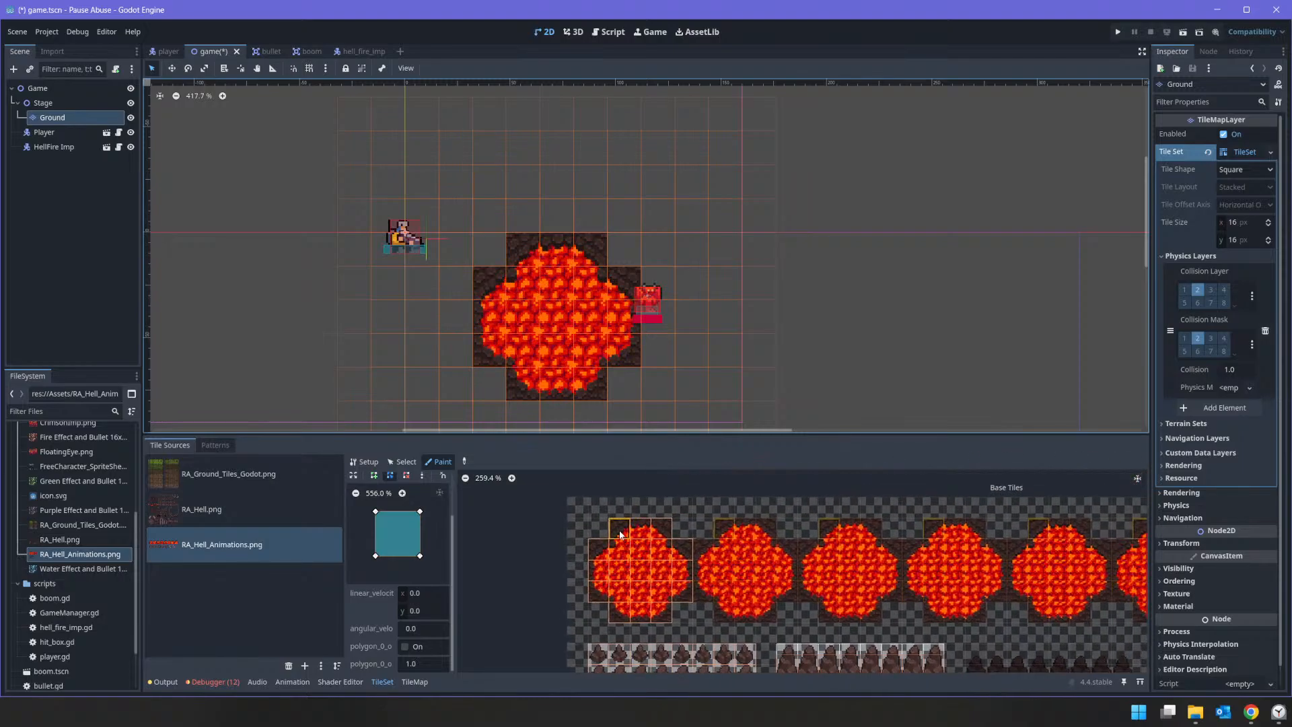
mouse_move(625, 551)
left_mouse_down()
mouse_move(622, 594)
mouse_move(653, 589)
mouse_move(660, 550)
mouse_move(643, 577)
mouse_move(640, 526)
left_mouse_up()
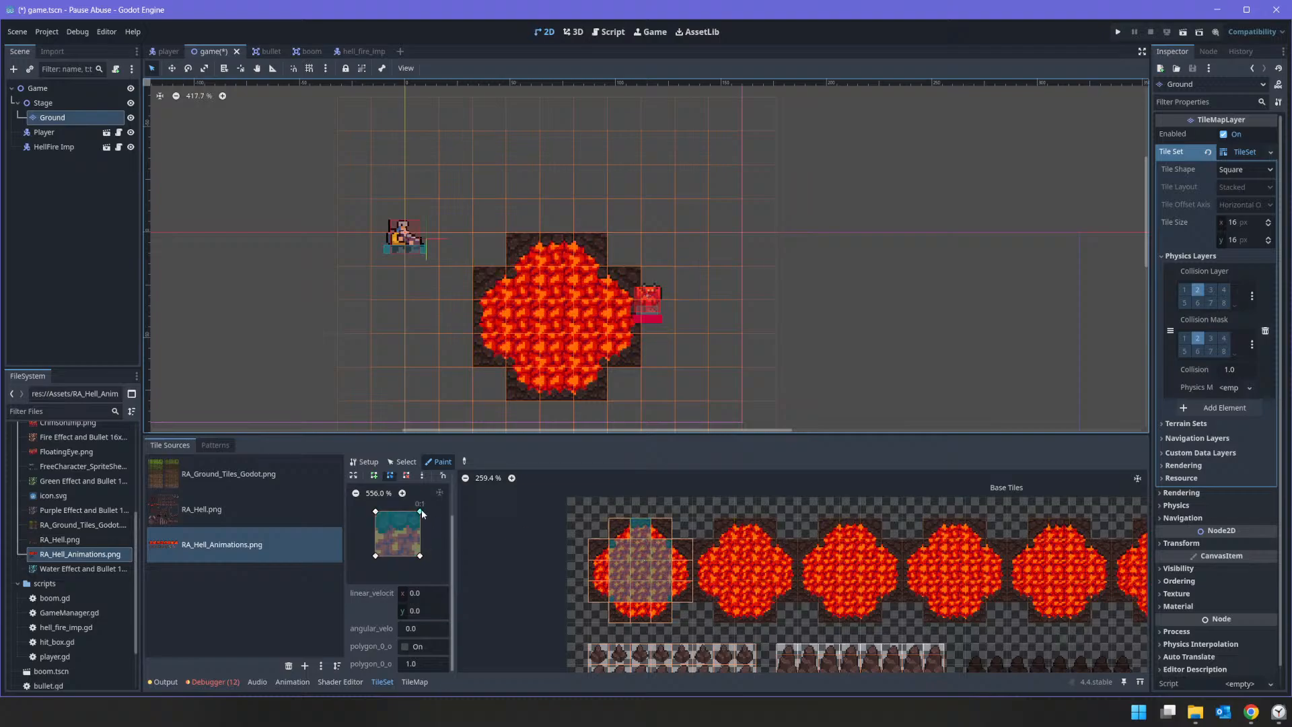
Step: Enable grid snap for the collision polygon, trim a quarter off its top, and paint it on the circle's top and bottom middle tiles
left_click_drag(422, 514, 423, 524)
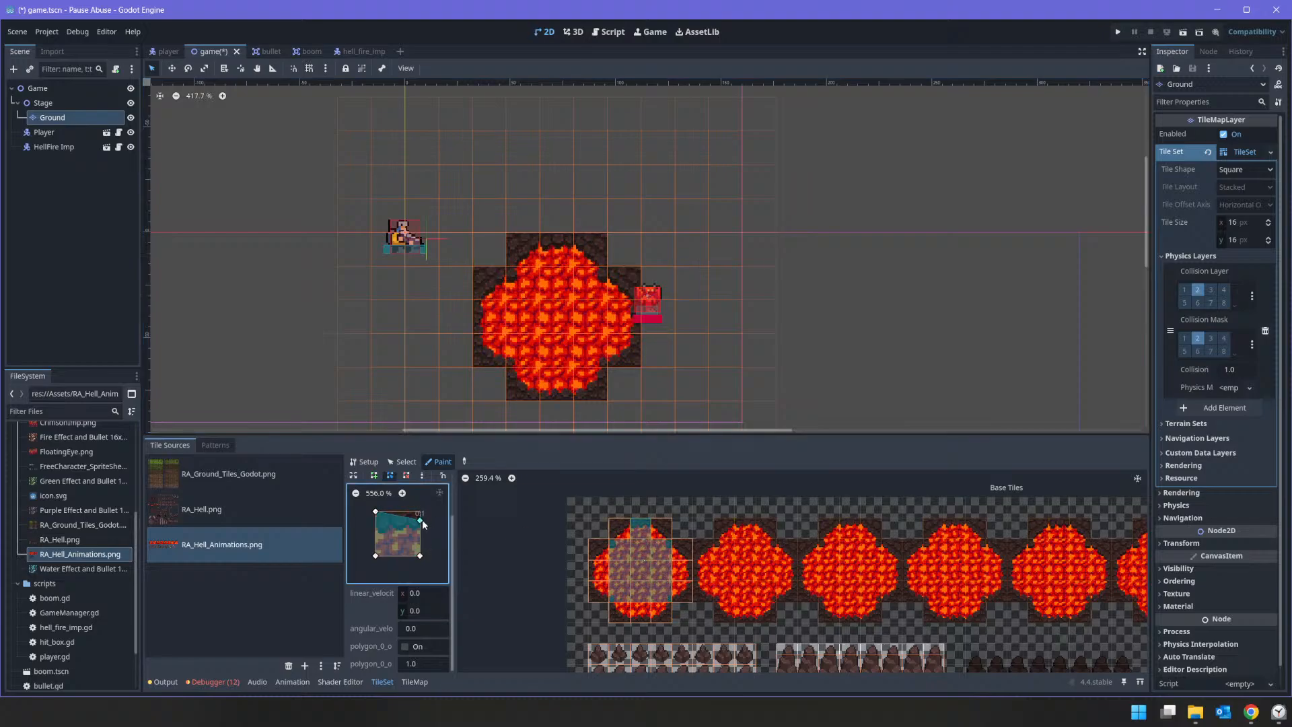
left_click(355, 477)
left_click(242, 447)
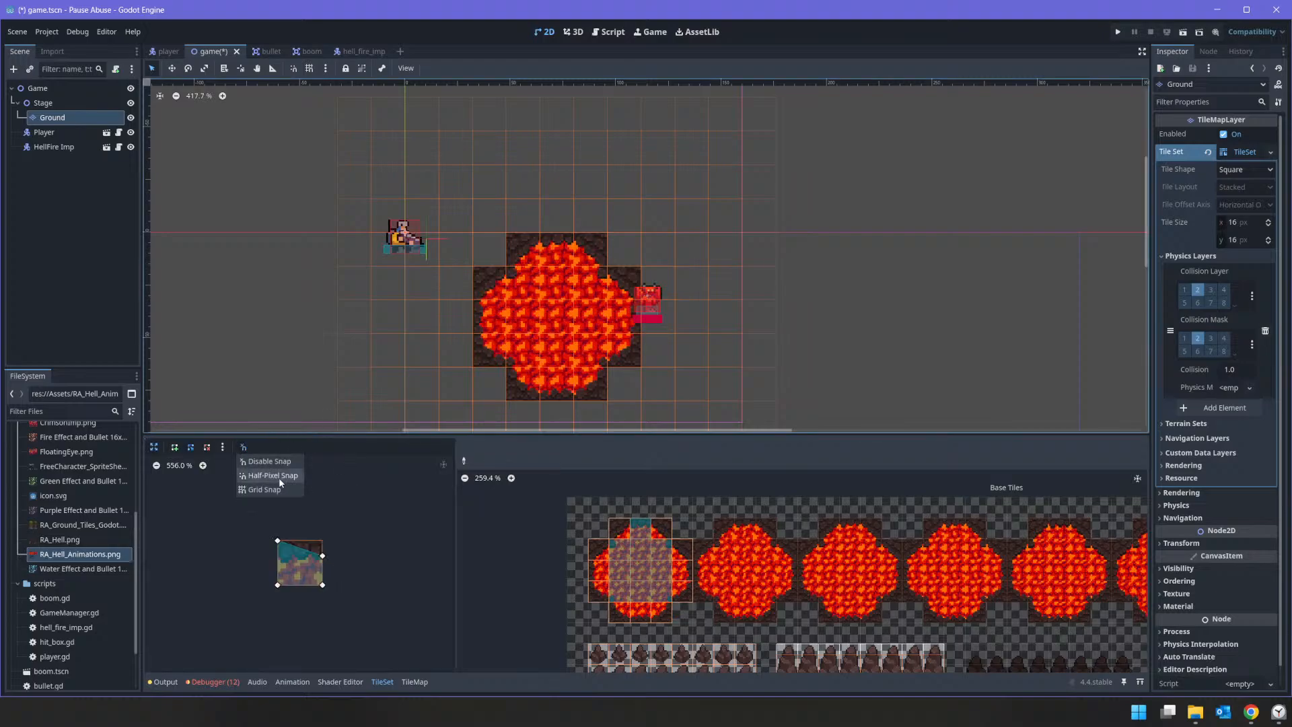
left_click(269, 489)
left_click_drag(324, 559, 327, 555)
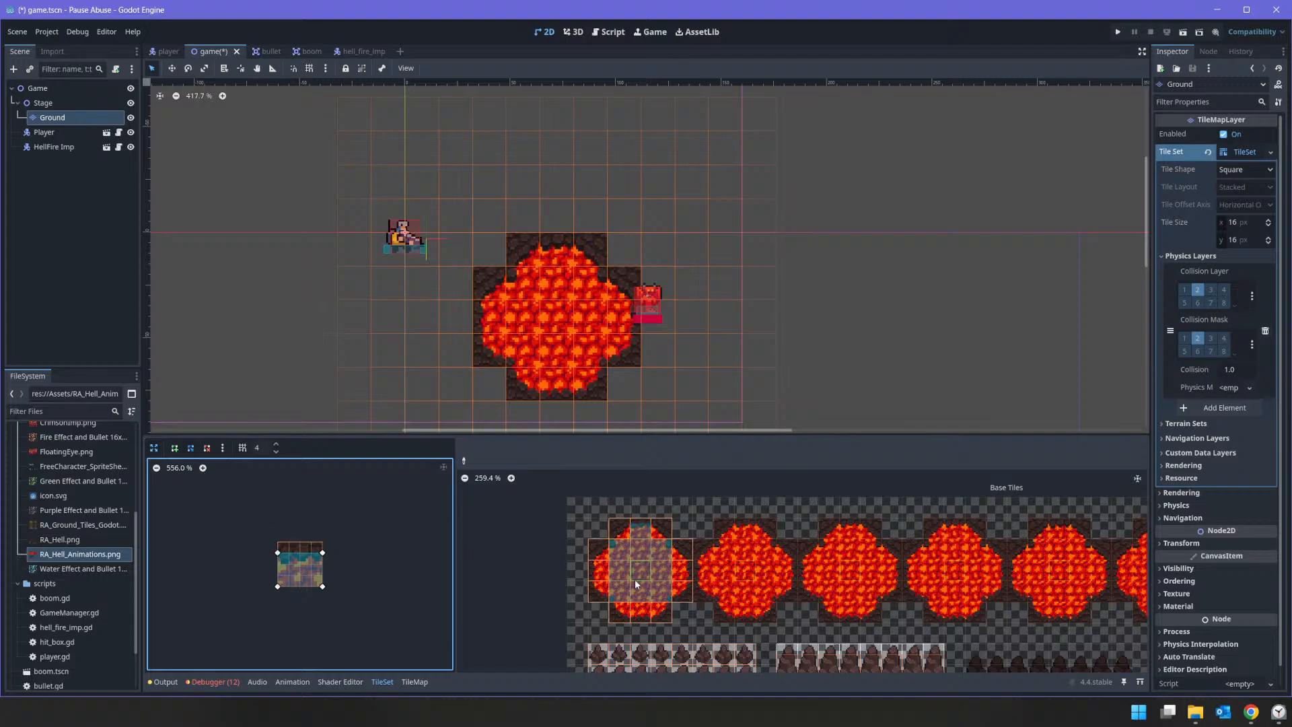
key("v")
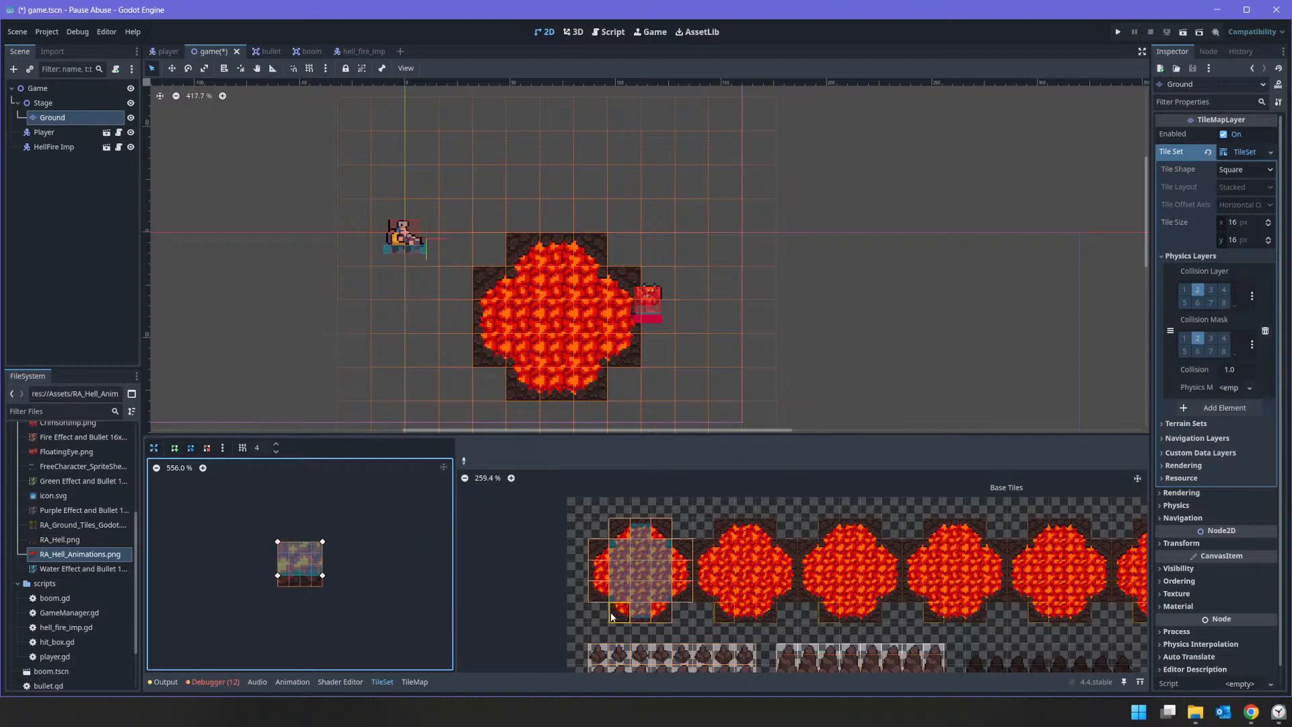
Step: Reduce the collision polygon to a triangle and paint it, flipped to match each side, on the lava circle's diagonal edge tiles
right_click(278, 576)
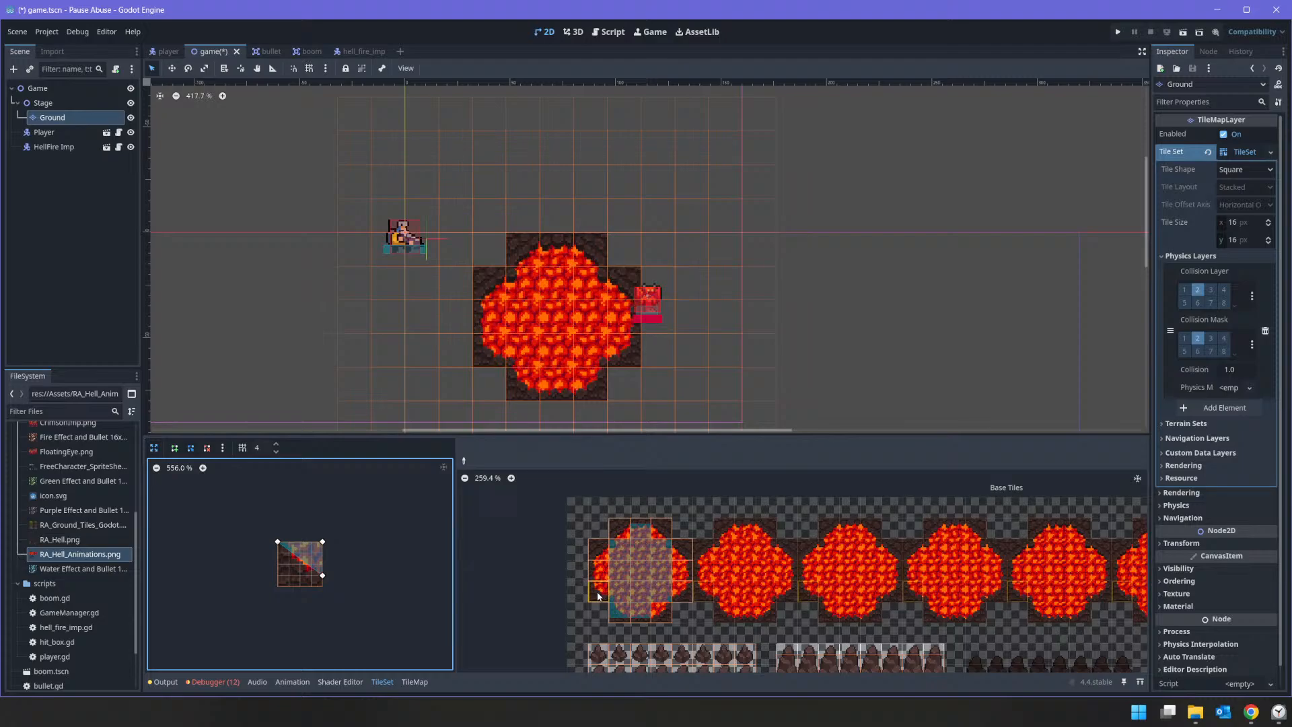
left_click(601, 595)
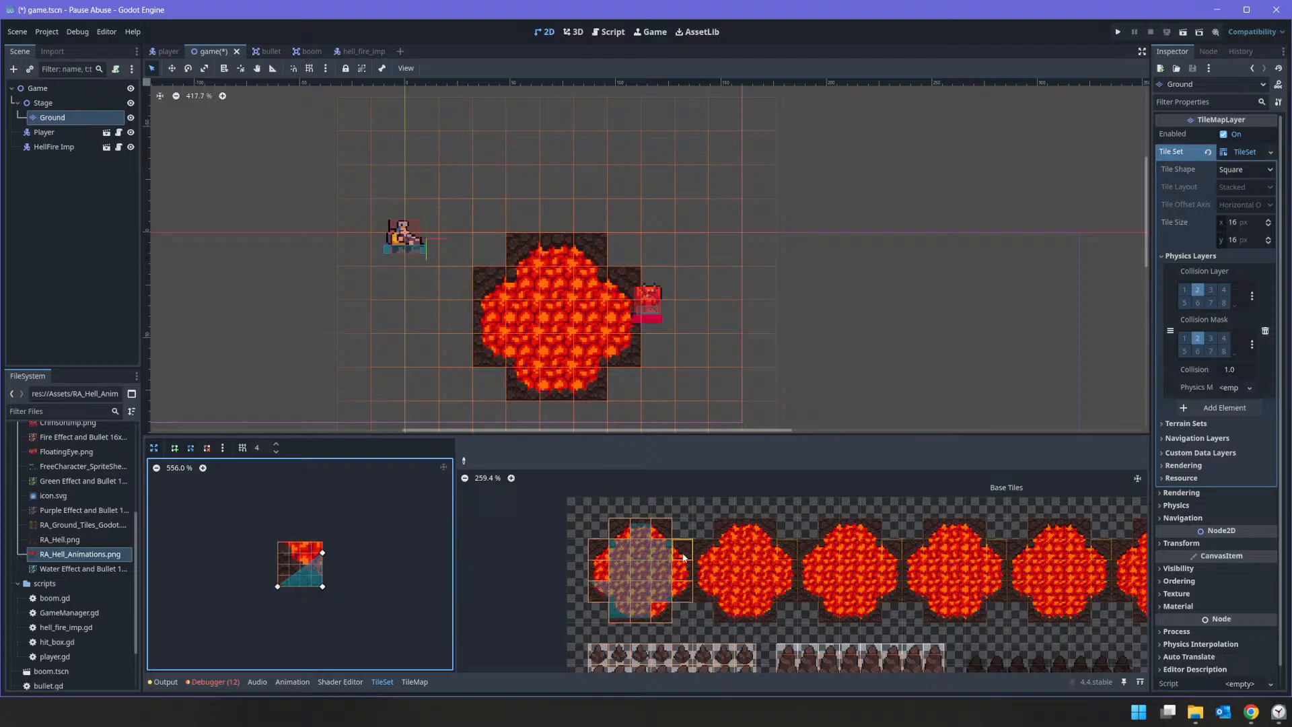
left_click(604, 555)
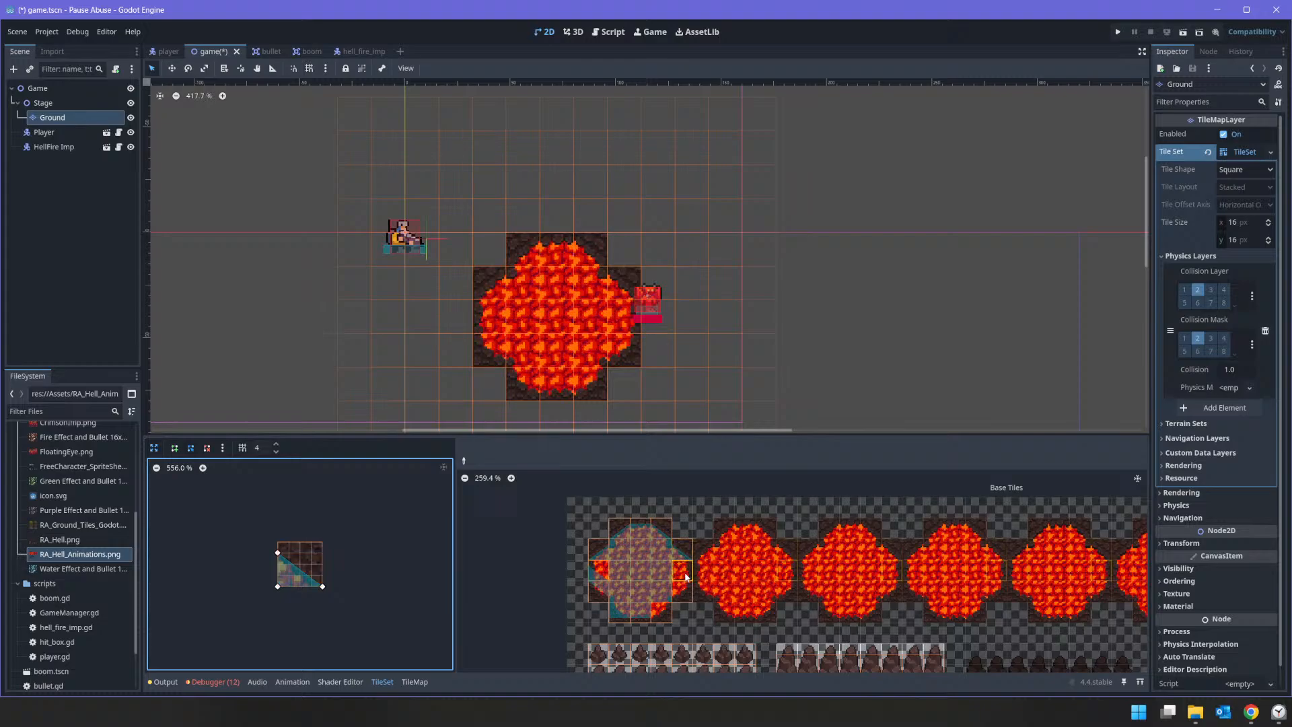
key("v")
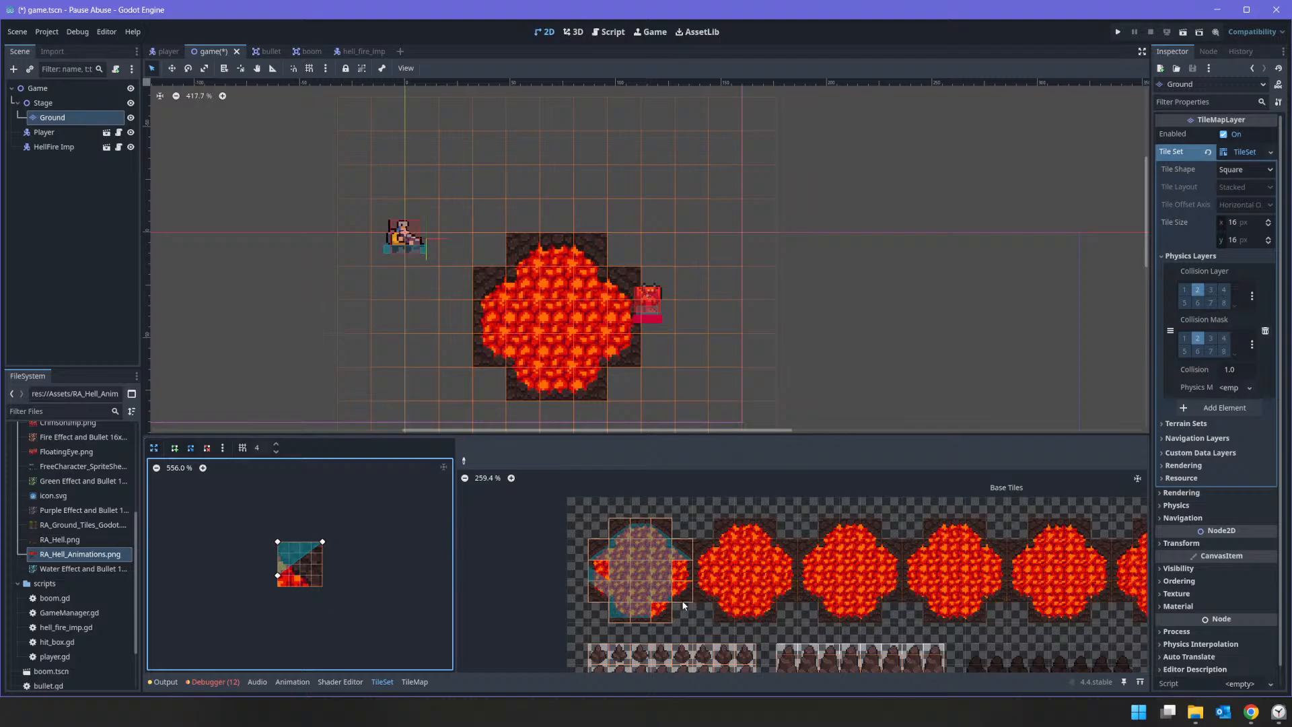
left_click(679, 592)
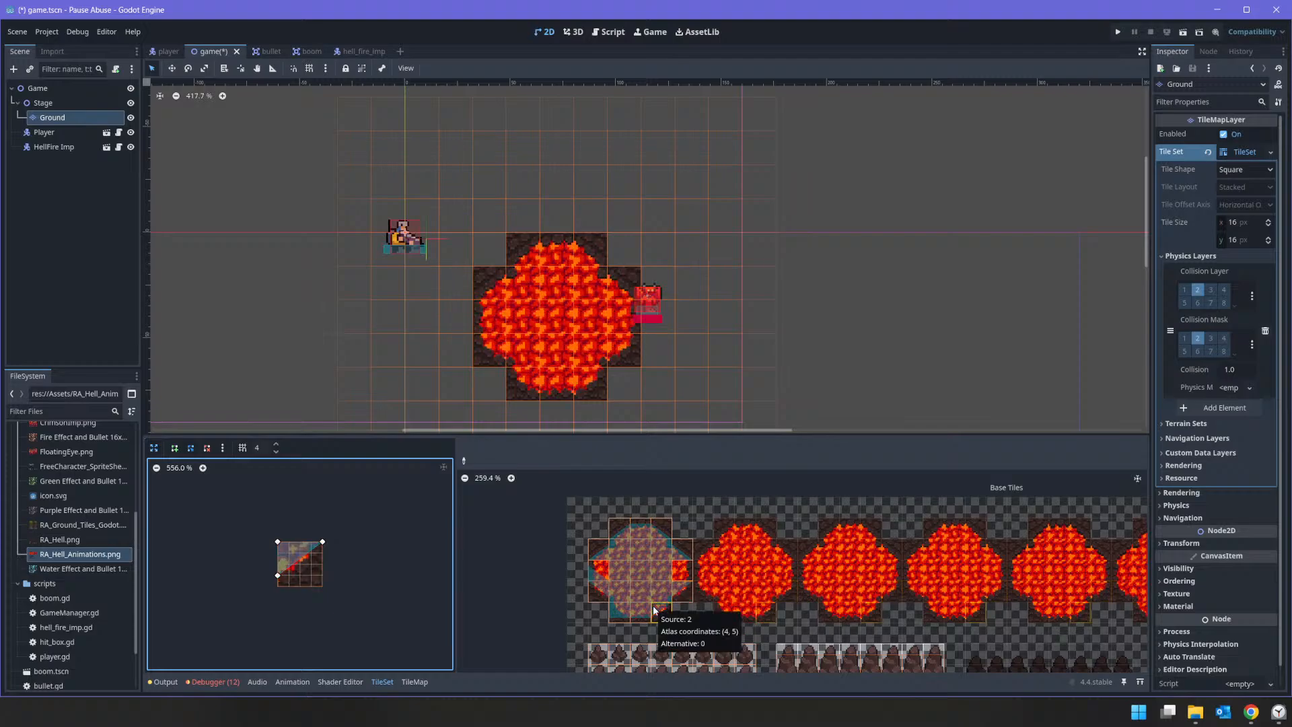
key("h")
left_click(617, 615)
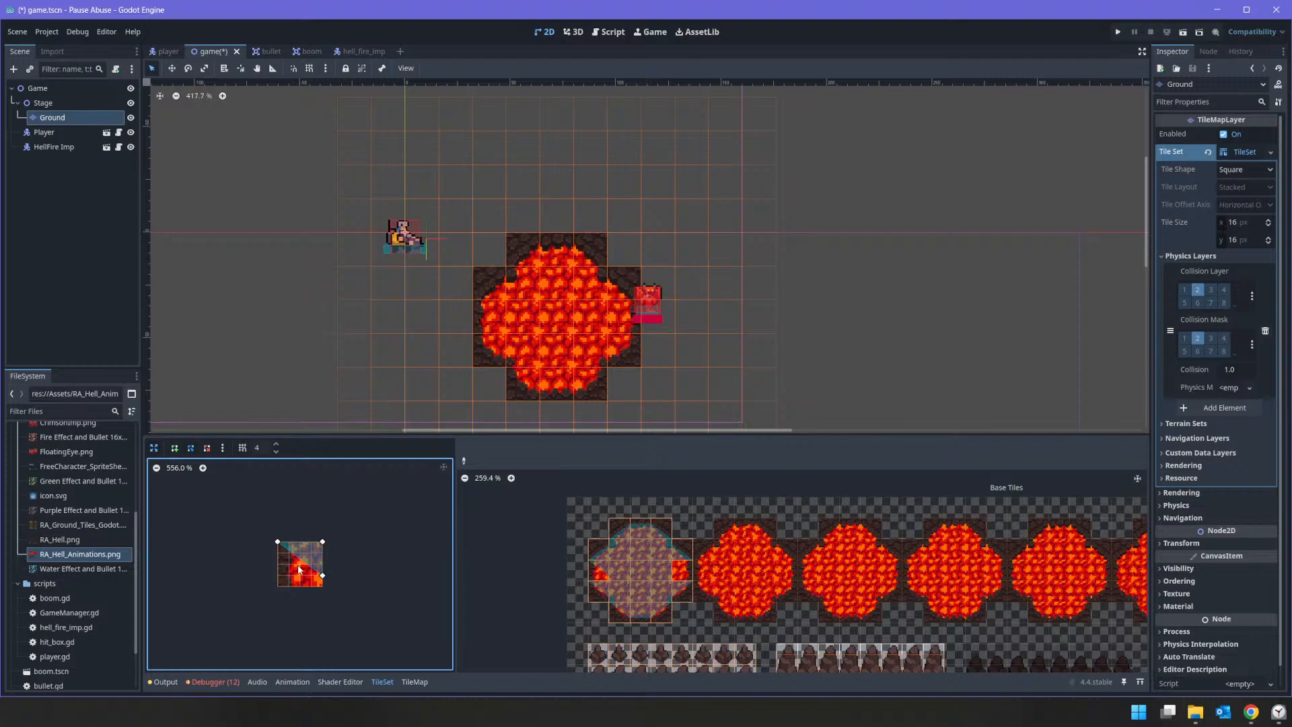
Step: Reshape the collision polygon into a full-height, three-quarter-width rectangle and paint it, mirrored as needed, on the circle's left and right middle tiles
left_click_drag(312, 570, 289, 586)
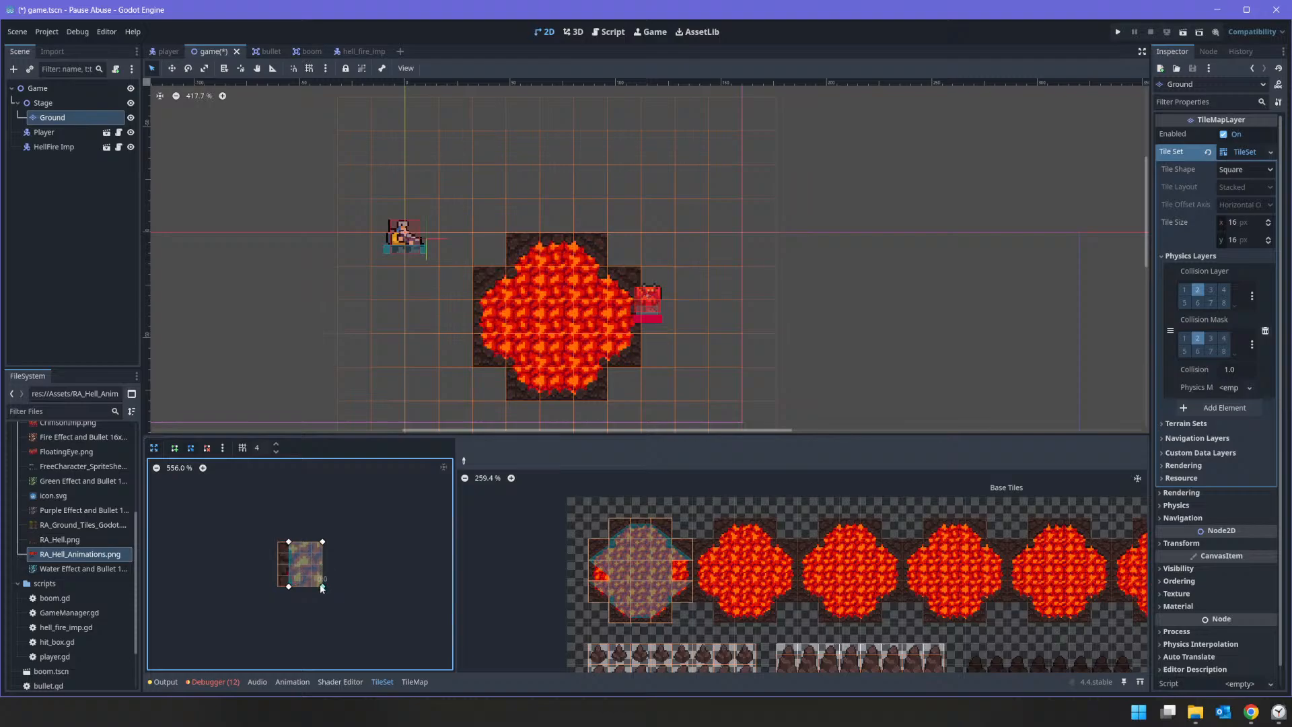
left_click_drag(322, 576, 323, 587)
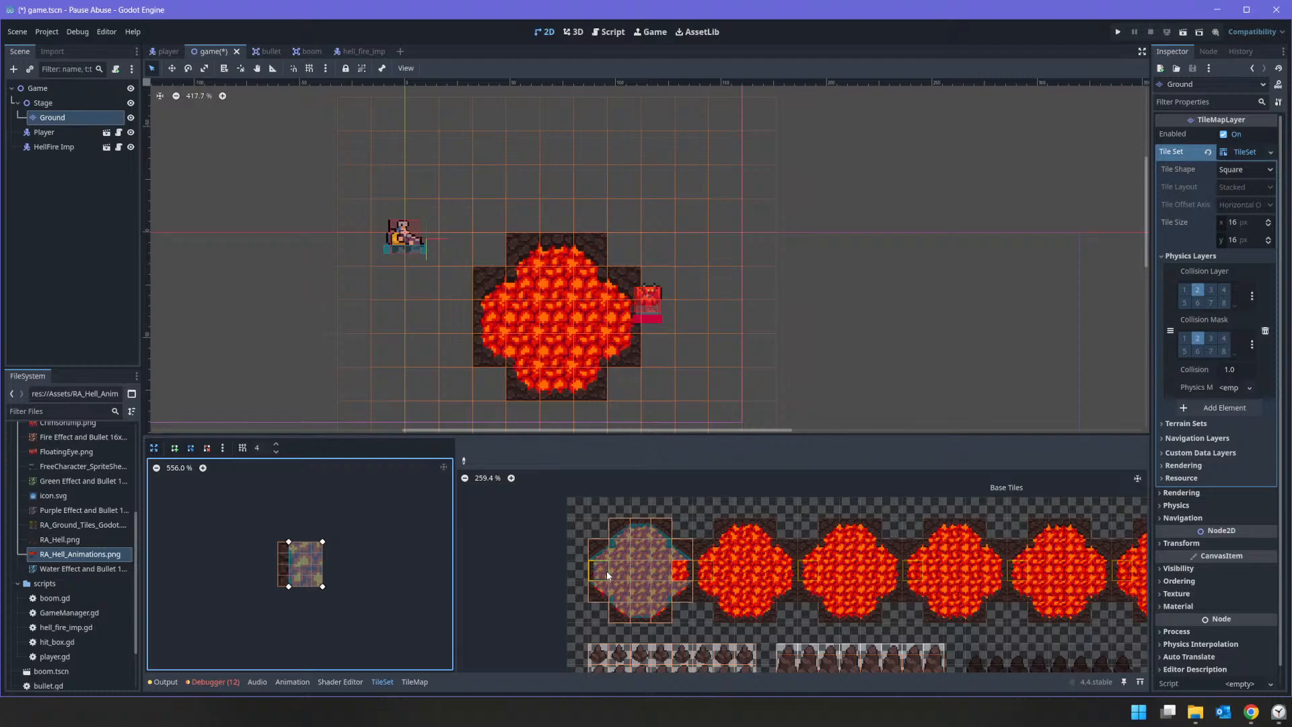
left_click(685, 576)
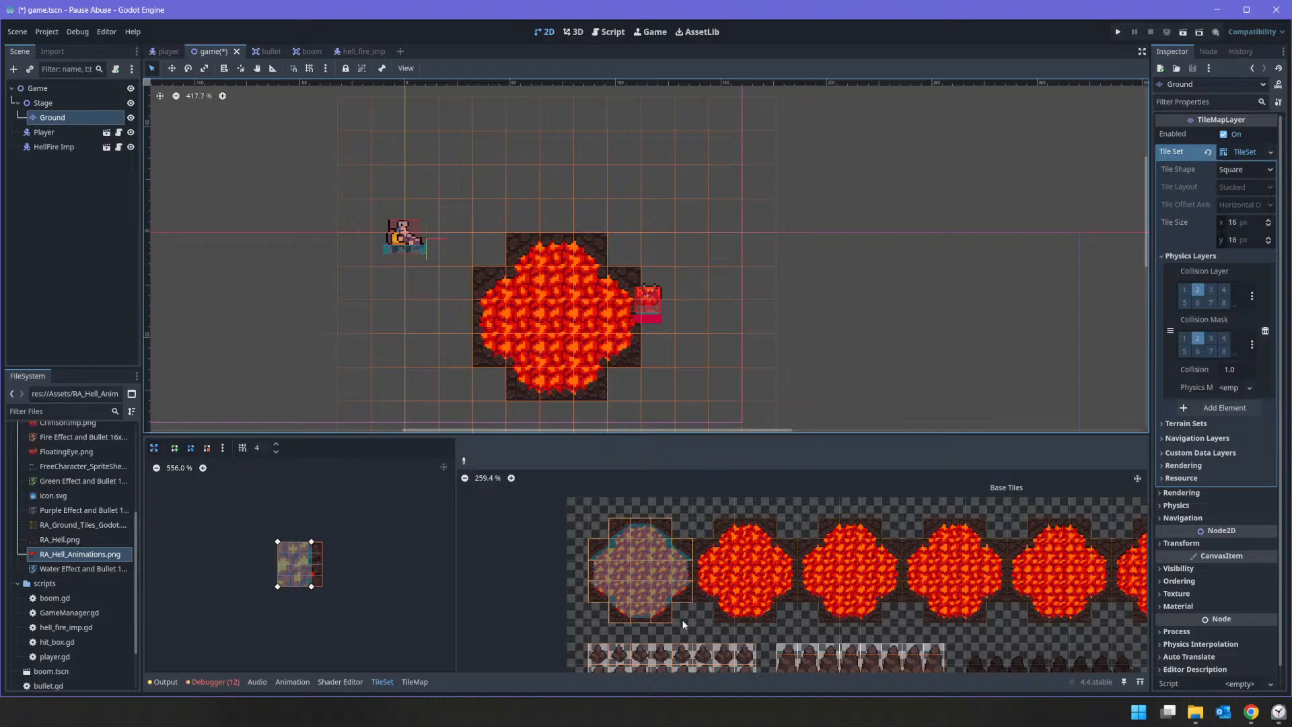
Step: Reshape the collision polygon into a right triangle spanning the tile's full height and three quarters of its width
scroll(703, 583, "up", 3)
scroll(703, 583, "up", 3)
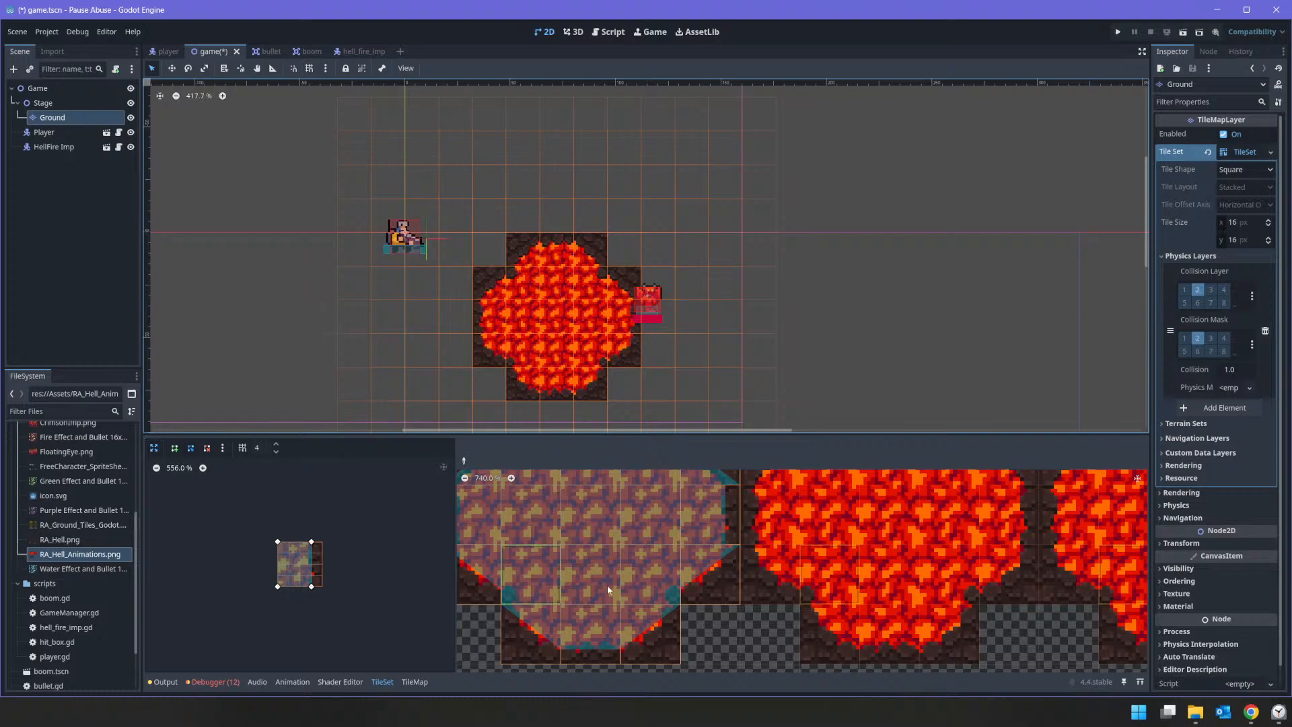
scroll(706, 606, "down", 1)
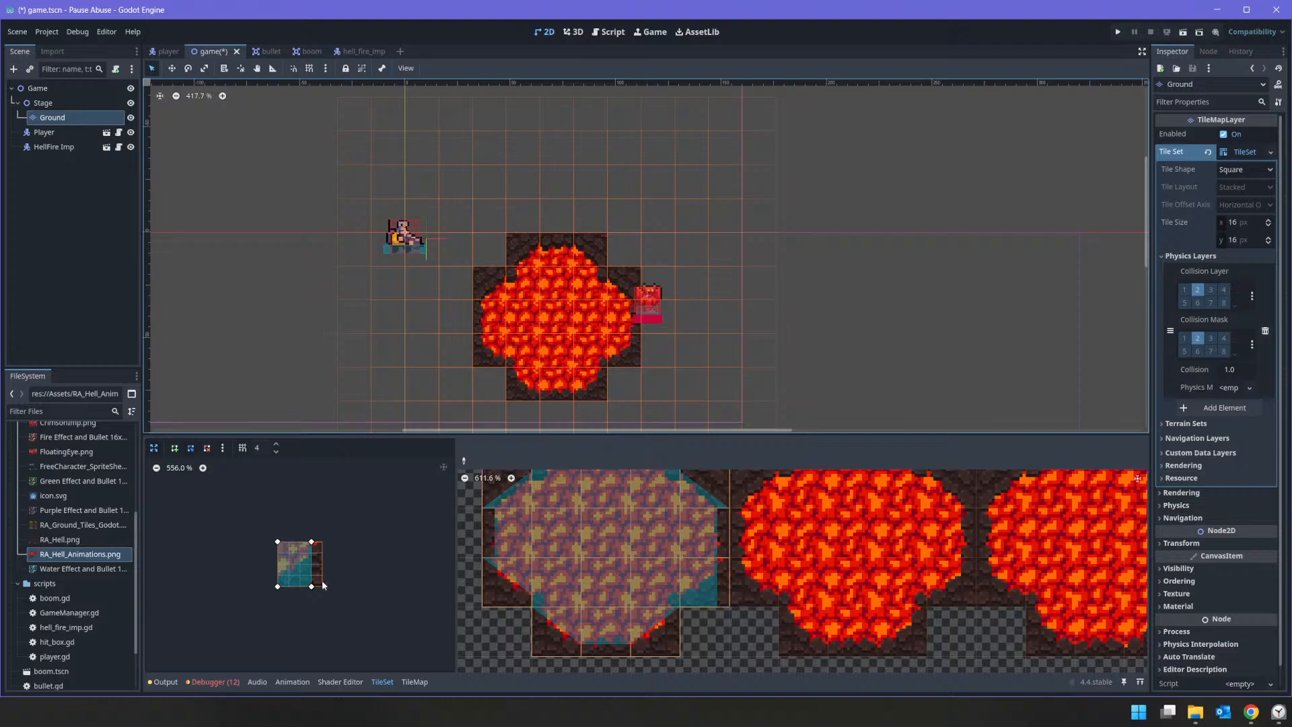
left_click_drag(311, 542, 331, 542)
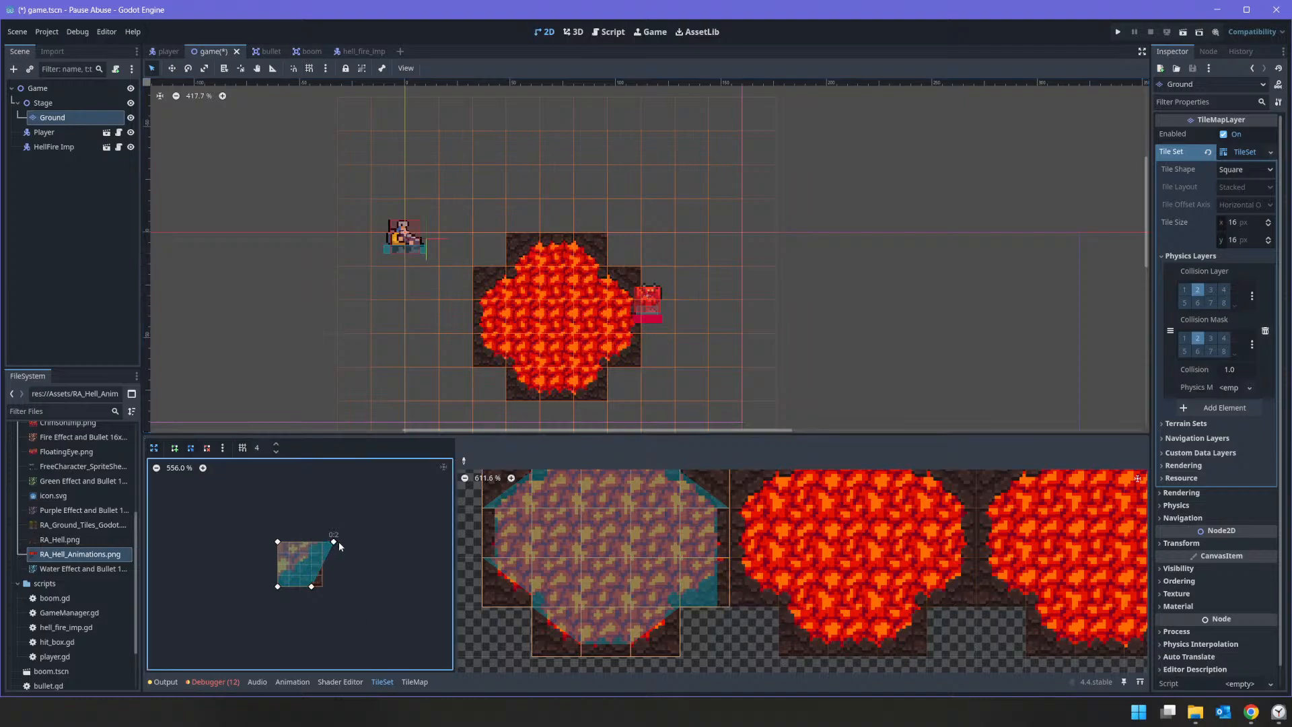
left_click(324, 542)
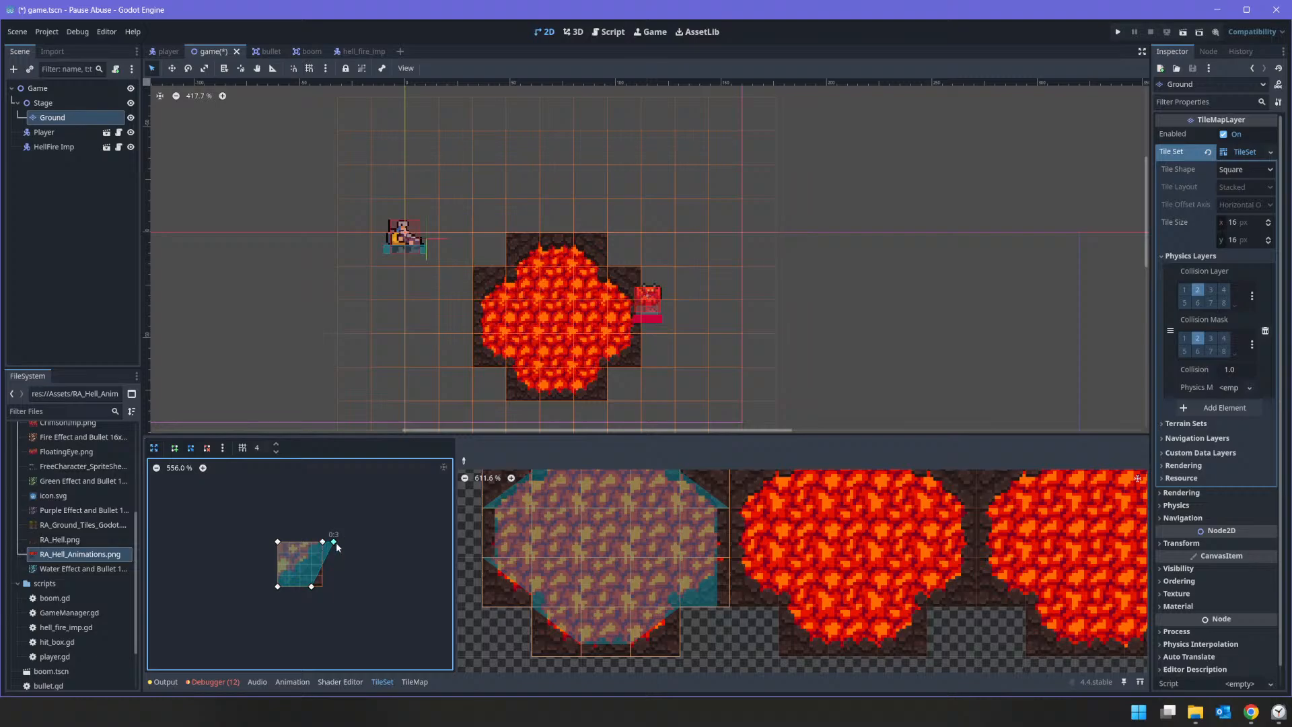
right_click(334, 544)
right_click(311, 588)
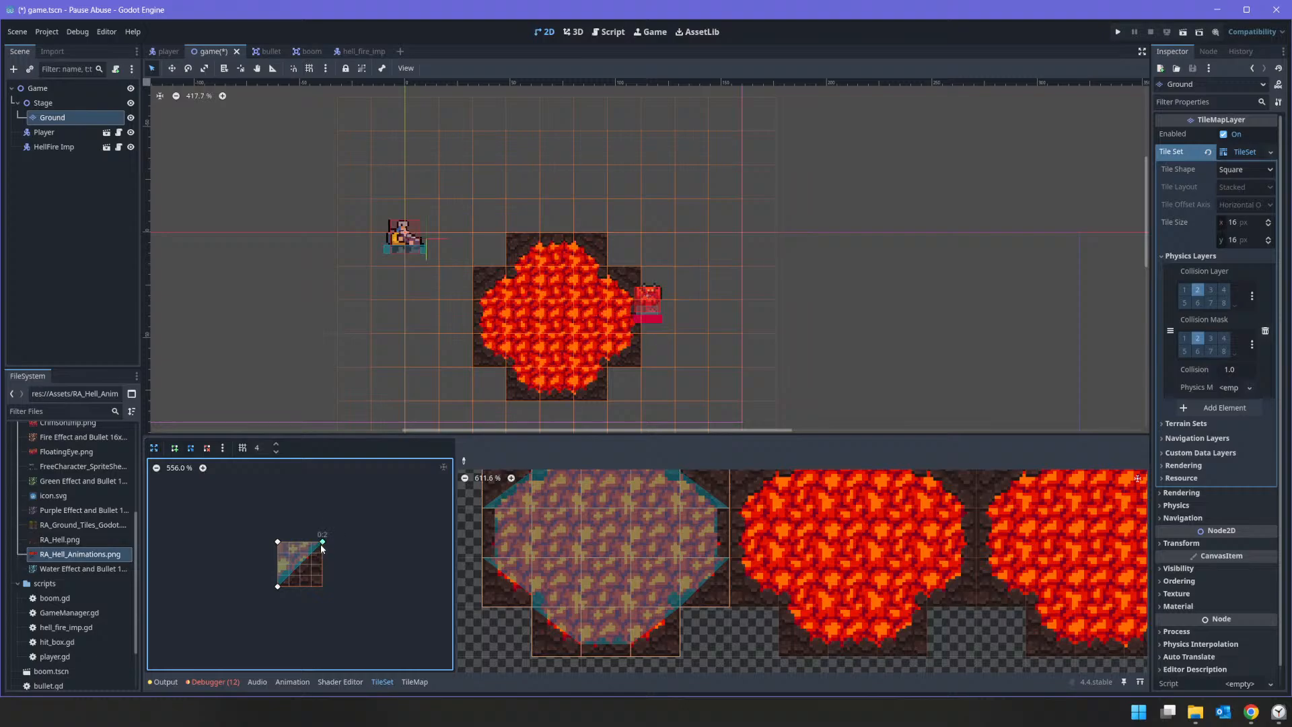
left_click_drag(323, 546, 313, 547)
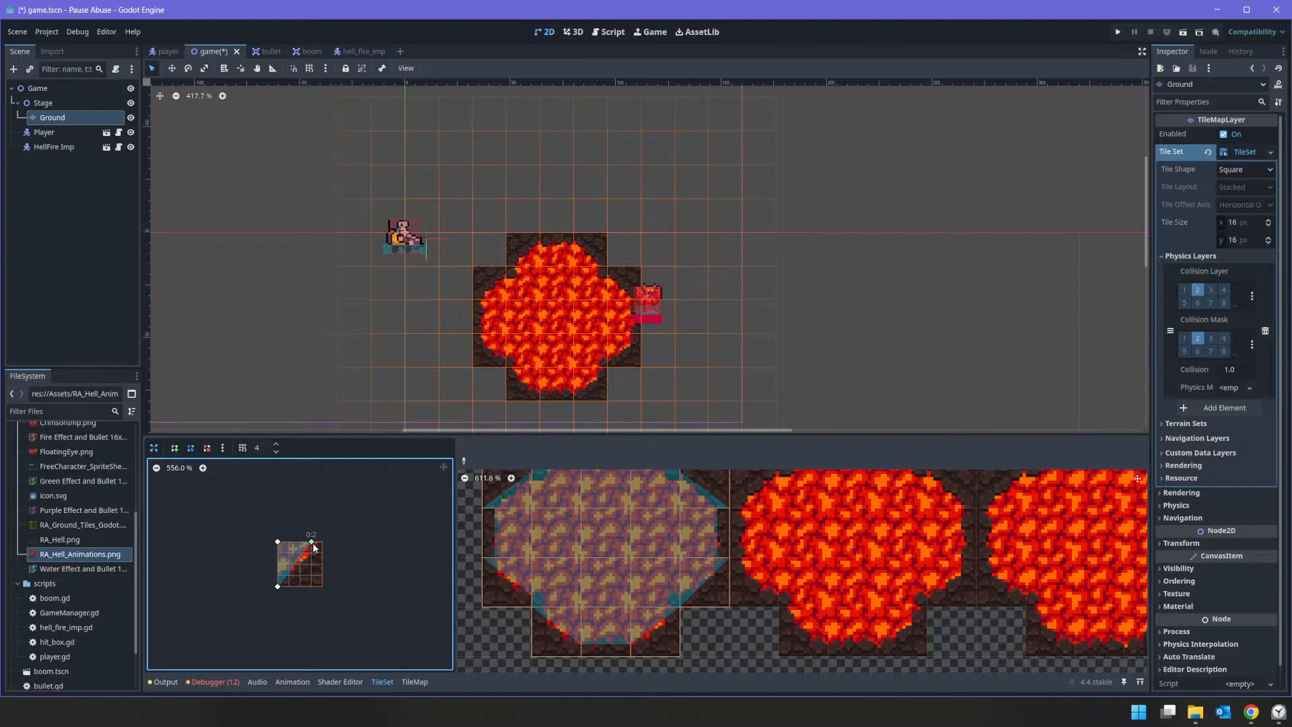
Step: Repaint the diagonal tiles on the lava circle's left and right sides with the taller triangle, flipped to match each corner
left_click(718, 572)
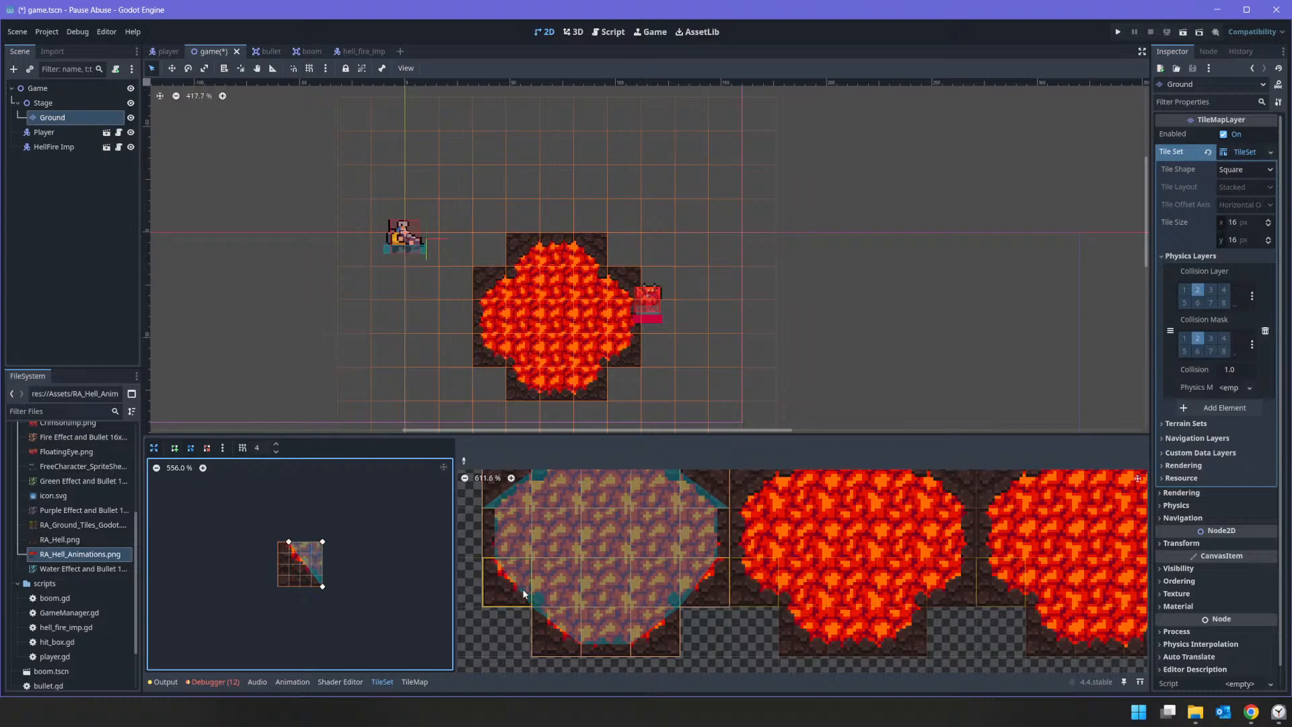
left_click(508, 494)
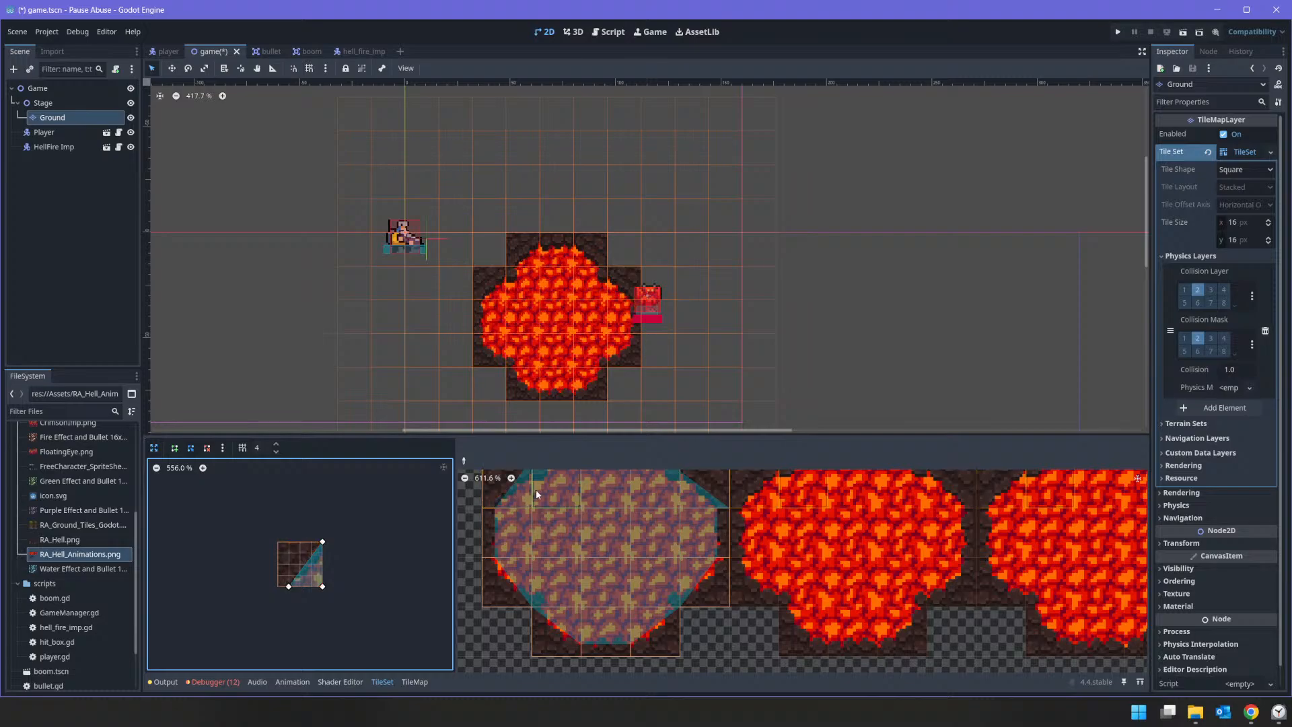
left_click(704, 550)
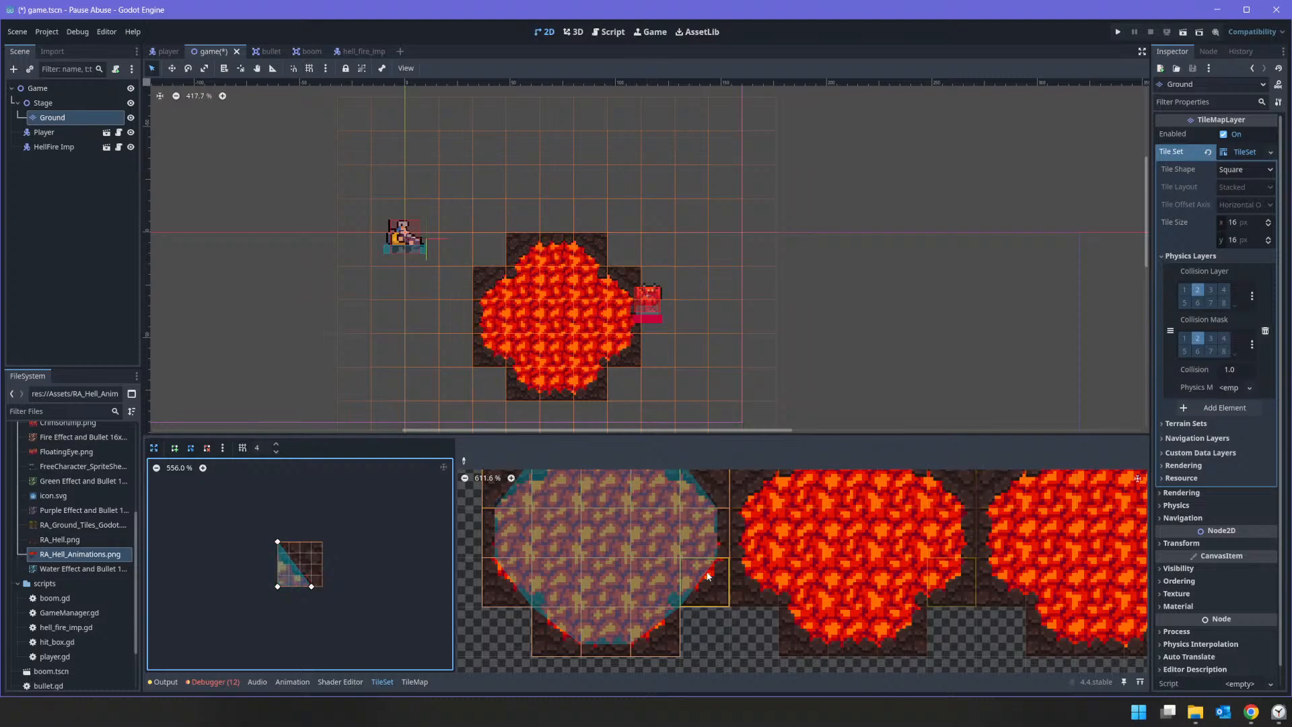
Step: Switch the TileSet's collision painting to the RA_Hell.png tile source
middle_click_drag(592, 541, 576, 576)
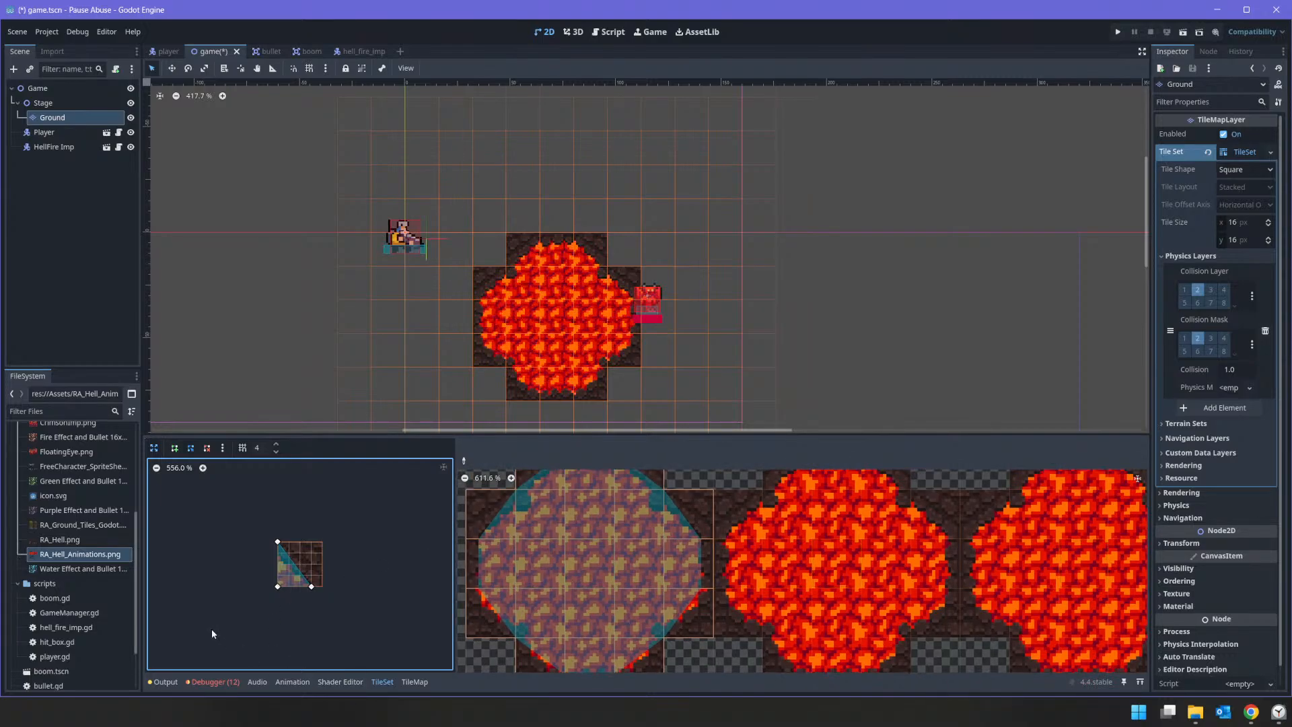
left_click(382, 682)
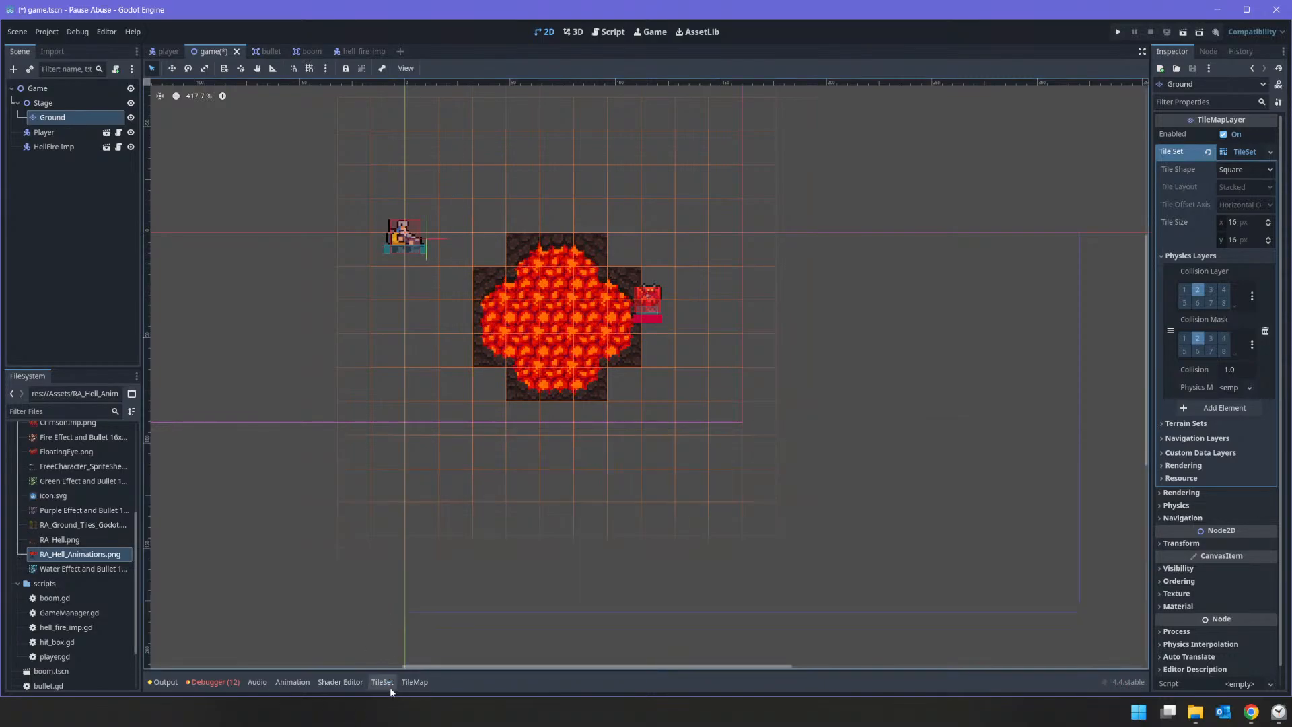
left_click(382, 682)
left_click(211, 509)
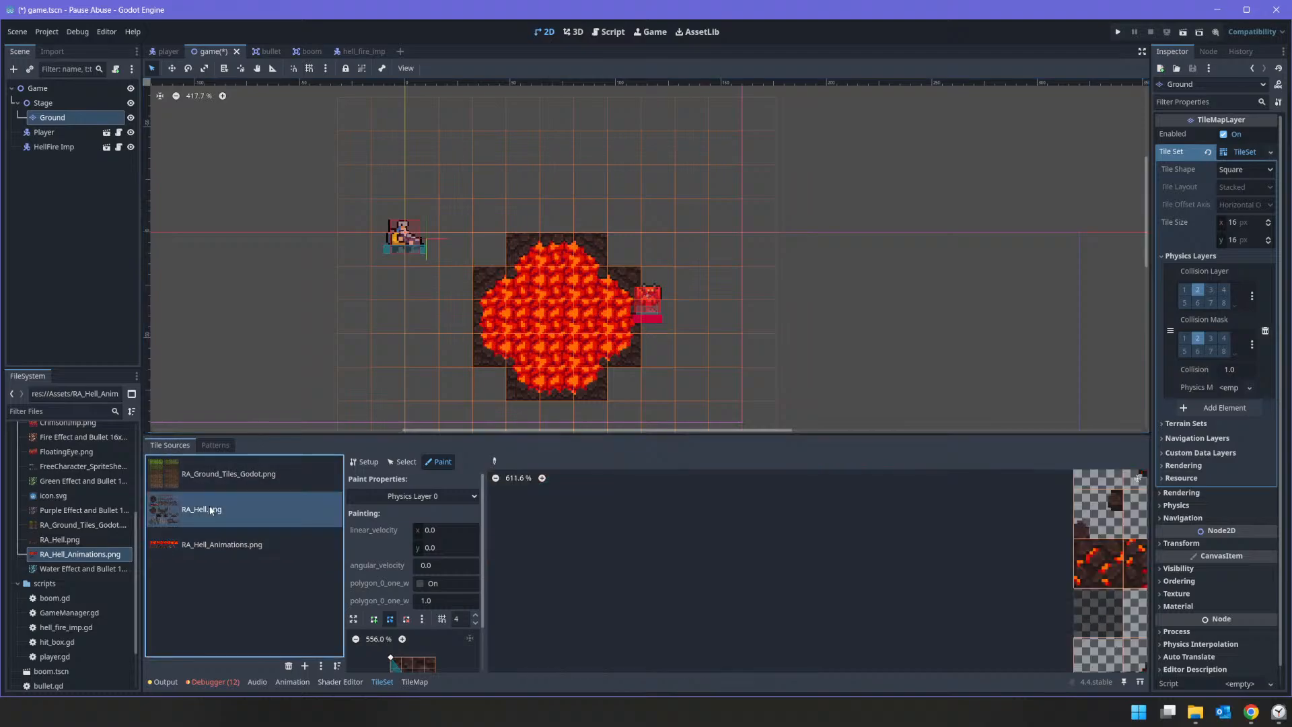
Step: Reset the collision polygon to the full tile and paint it on the U-shaped group of rock wall tiles
scroll(732, 553, "down", 5)
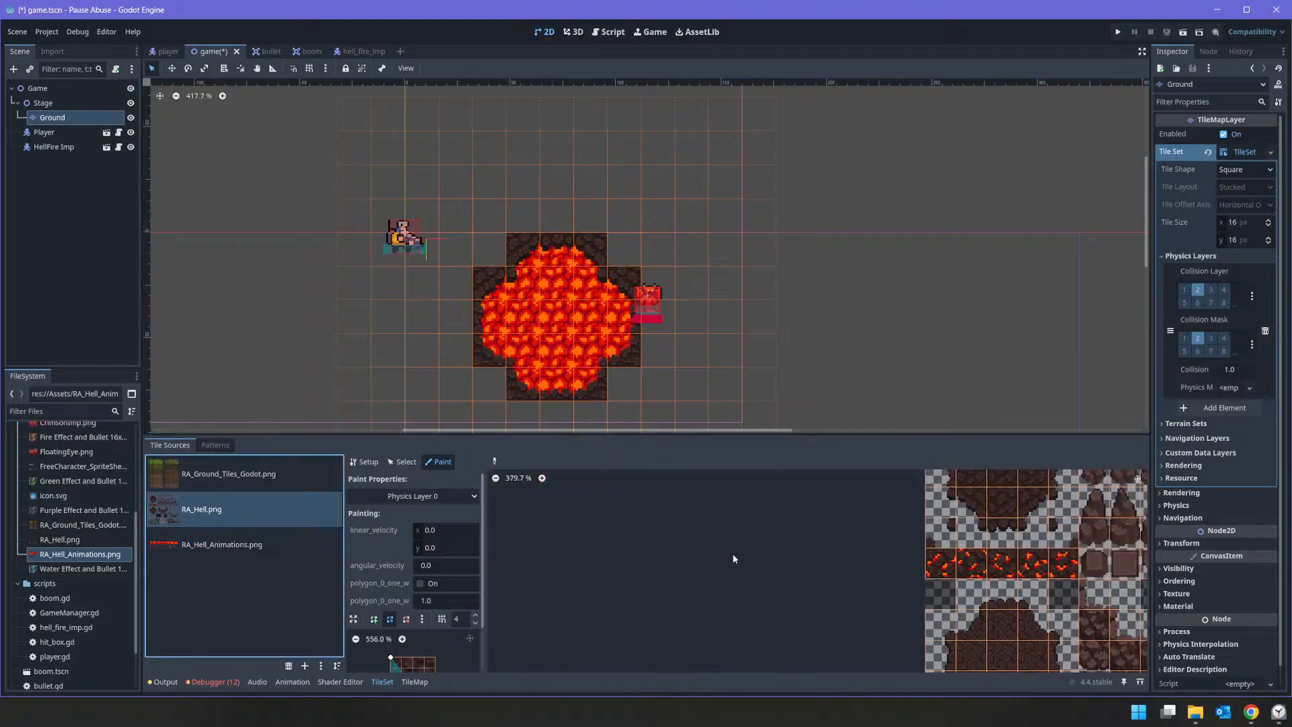
scroll(780, 595, "down", 2)
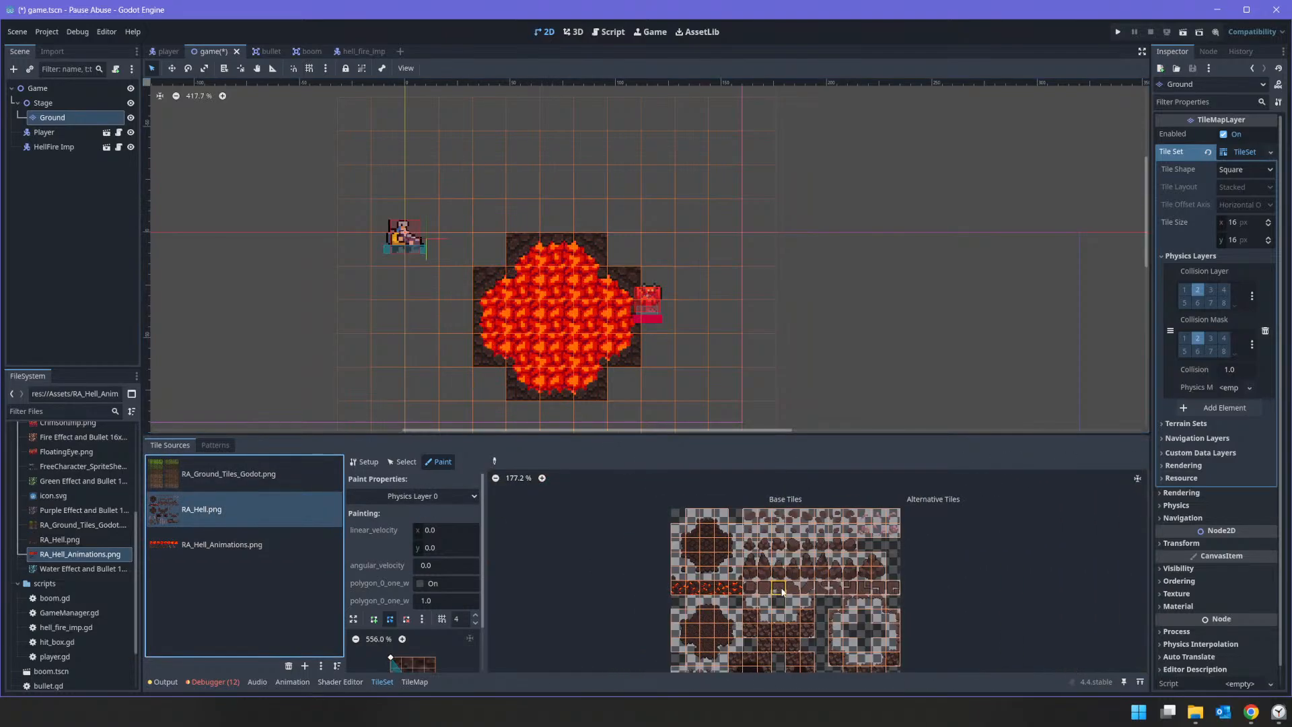
scroll(673, 572, "up", 1)
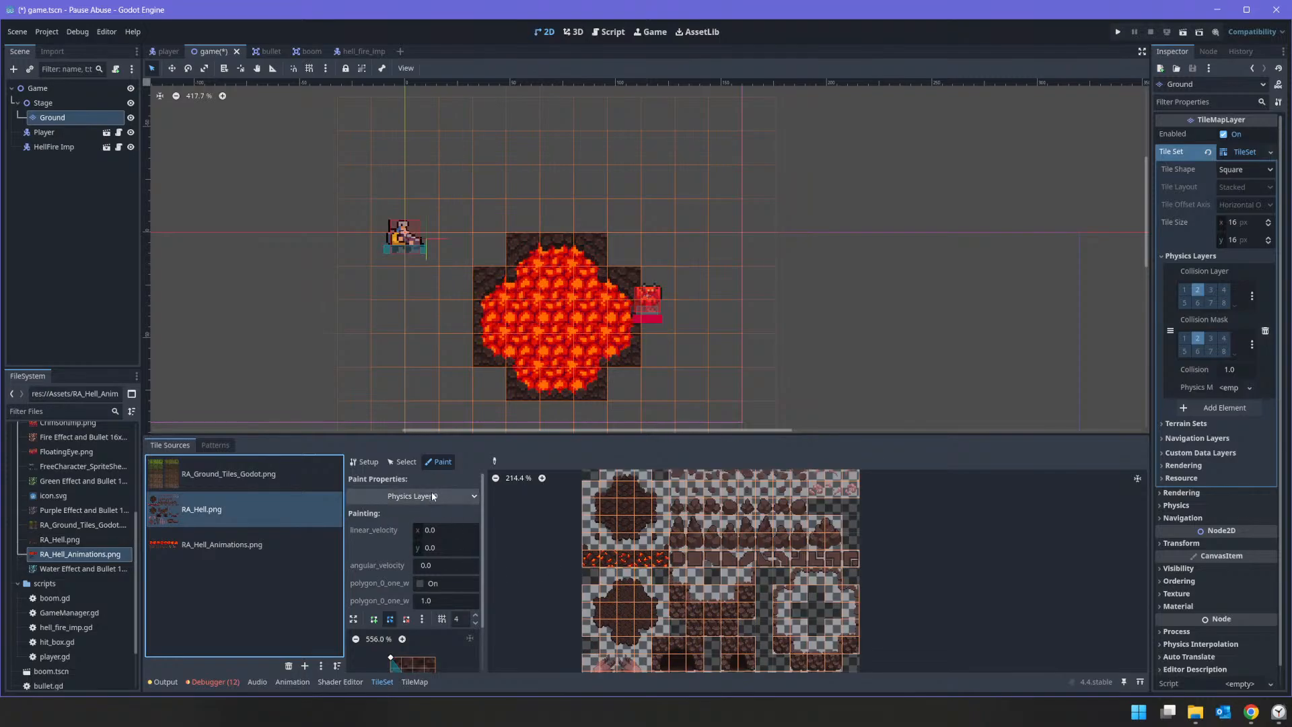
middle_click_drag(541, 604, 531, 499)
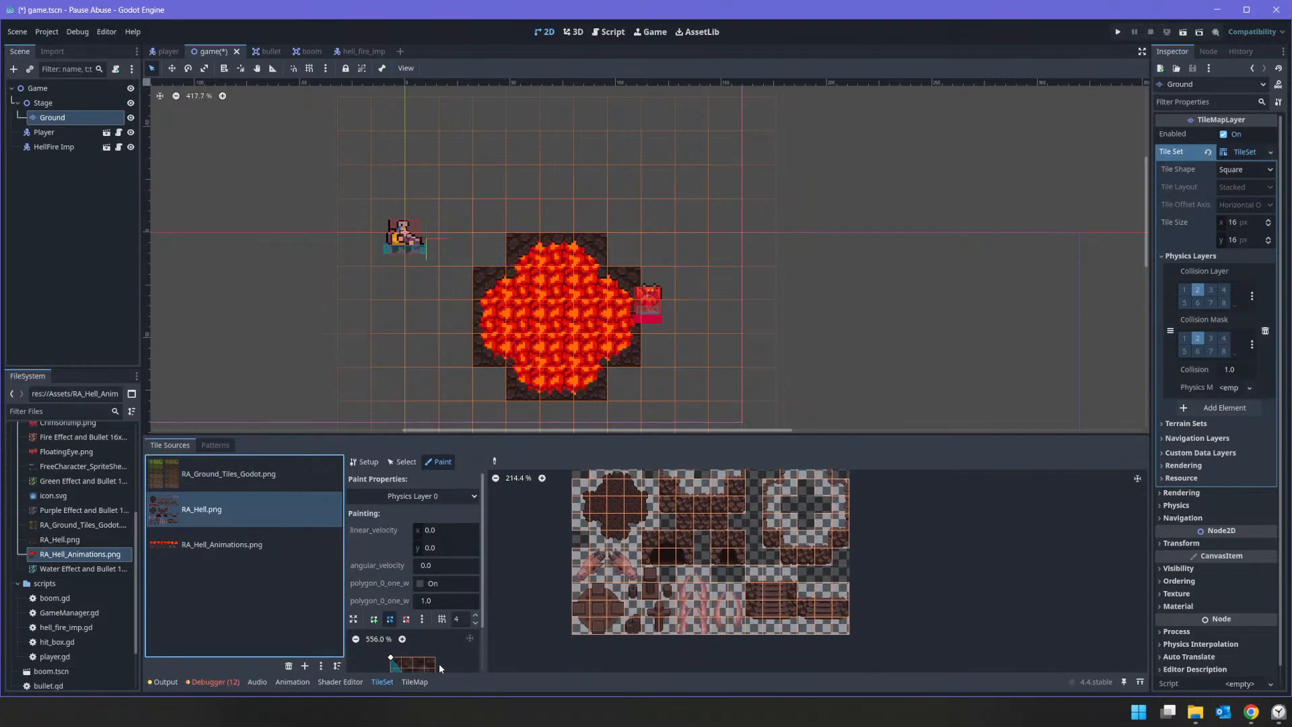
scroll(437, 644, "down", 2)
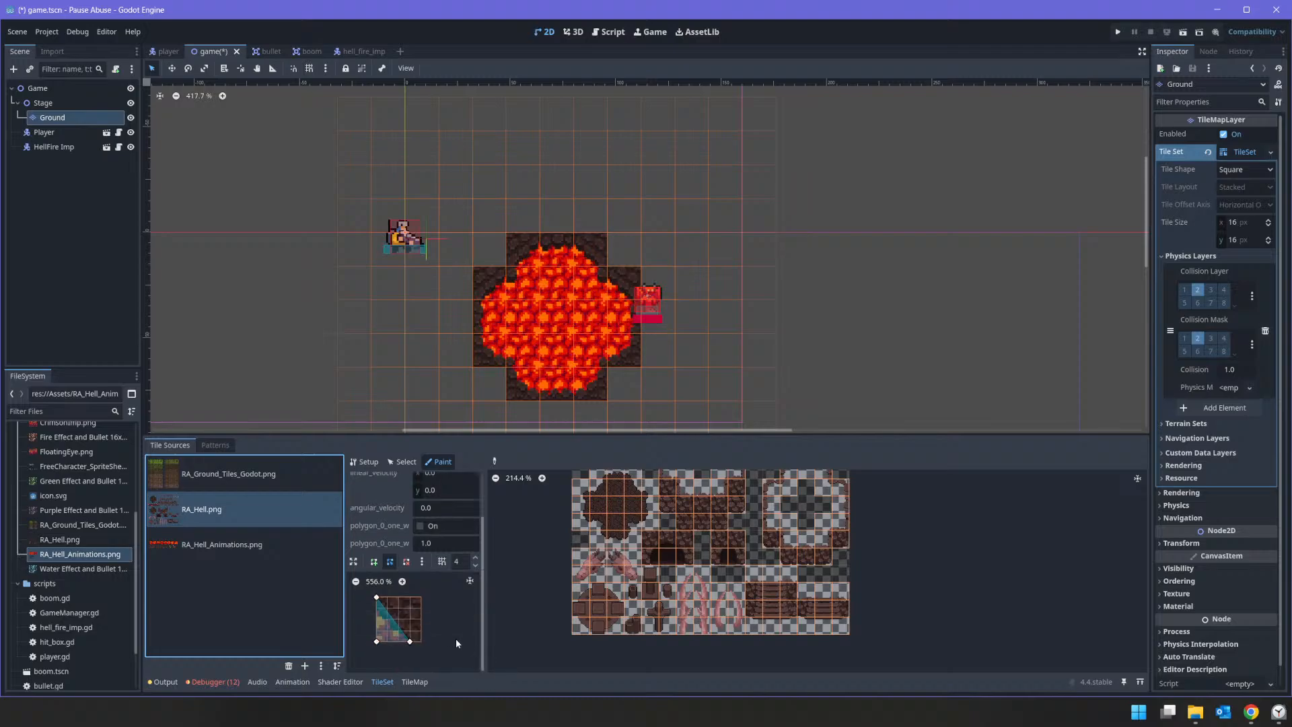
key("f")
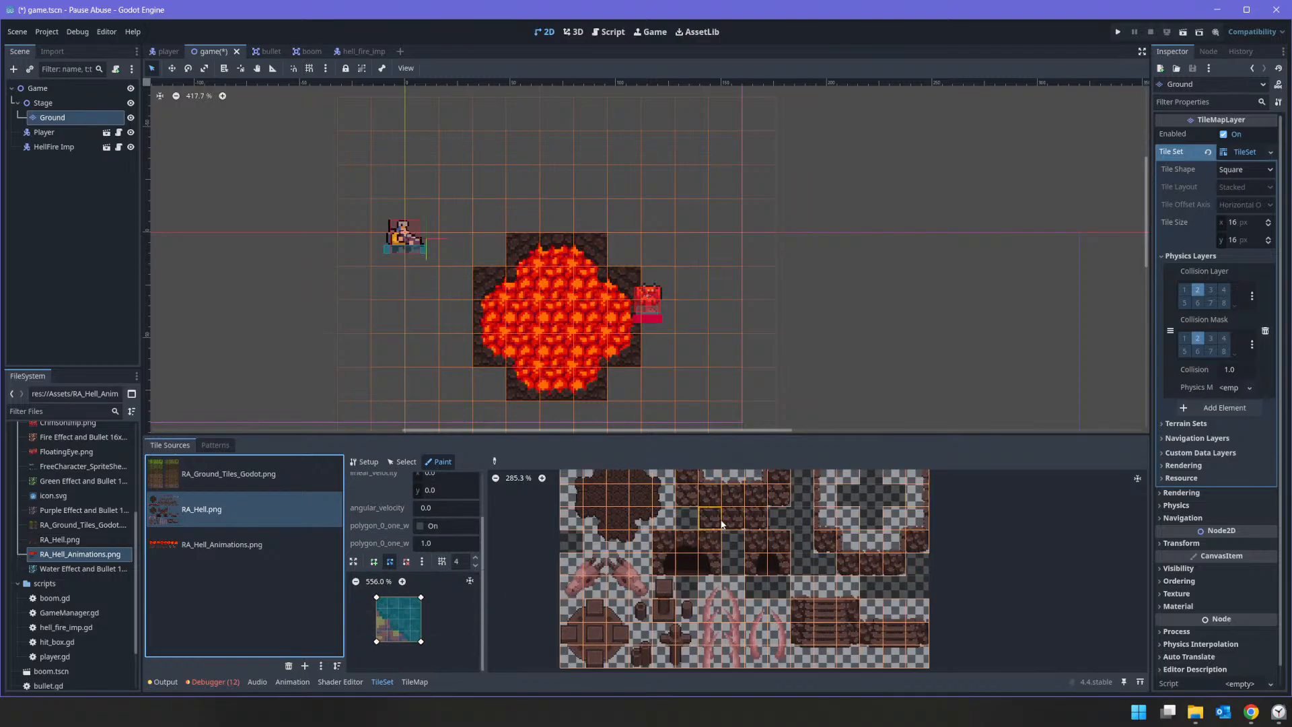
scroll(726, 518, "up", 2)
mouse_move(669, 539)
left_mouse_down()
mouse_move(669, 557)
mouse_move(697, 558)
mouse_move(710, 536)
mouse_move(641, 537)
mouse_move(750, 546)
mouse_move(738, 514)
mouse_move(738, 543)
left_mouse_up()
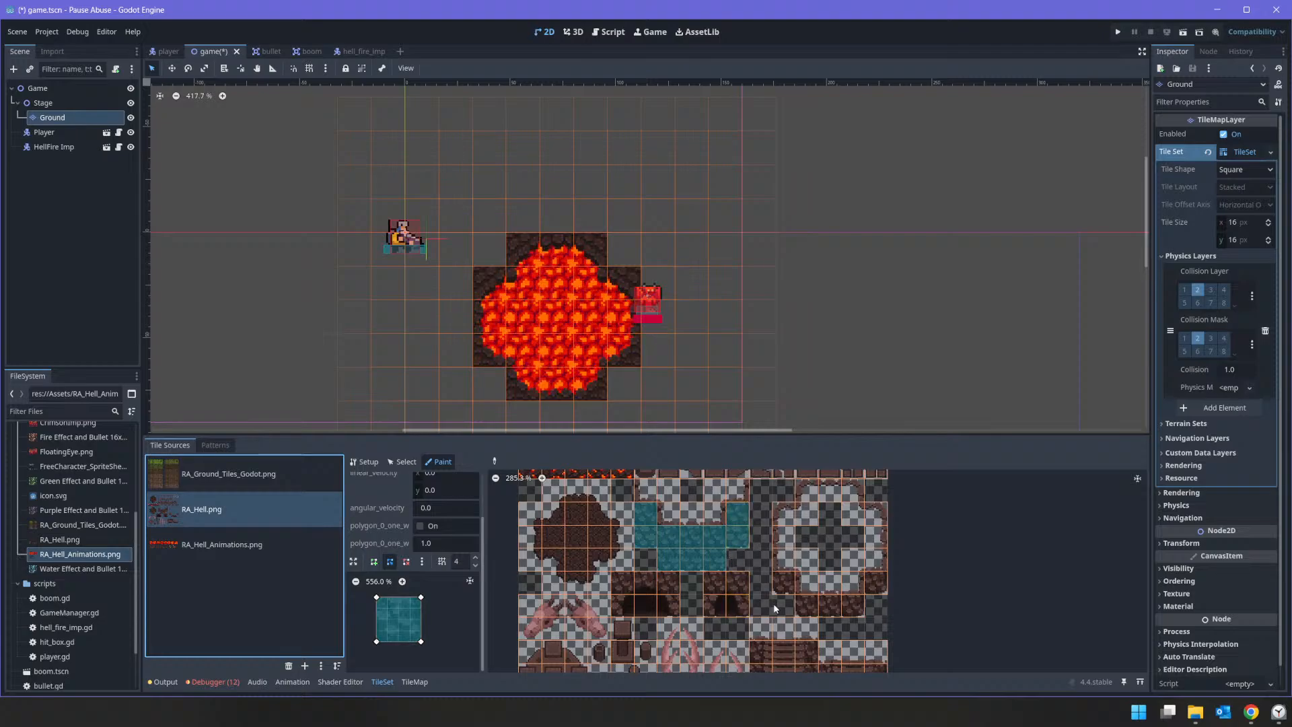
Step: Paint the full-tile collision polygon on the lower wall tiles of the ring-shaped pit
left_click(788, 580)
left_click(815, 608)
left_click_drag(816, 609, 862, 608)
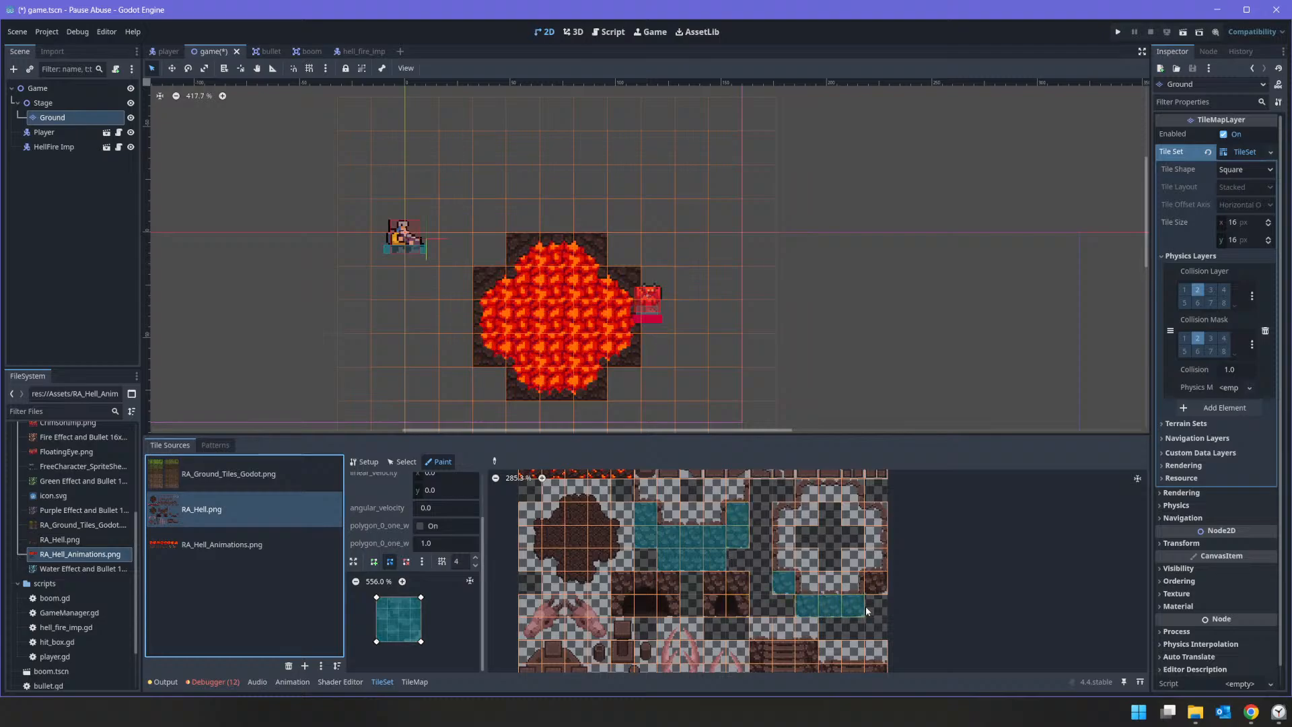
left_click(874, 589)
Step: Paint the full-tile collision polygon across the row of boulder tiles and the lava-cracked rock strip
middle_click_drag(841, 513, 827, 555)
scroll(672, 538, "up", 3)
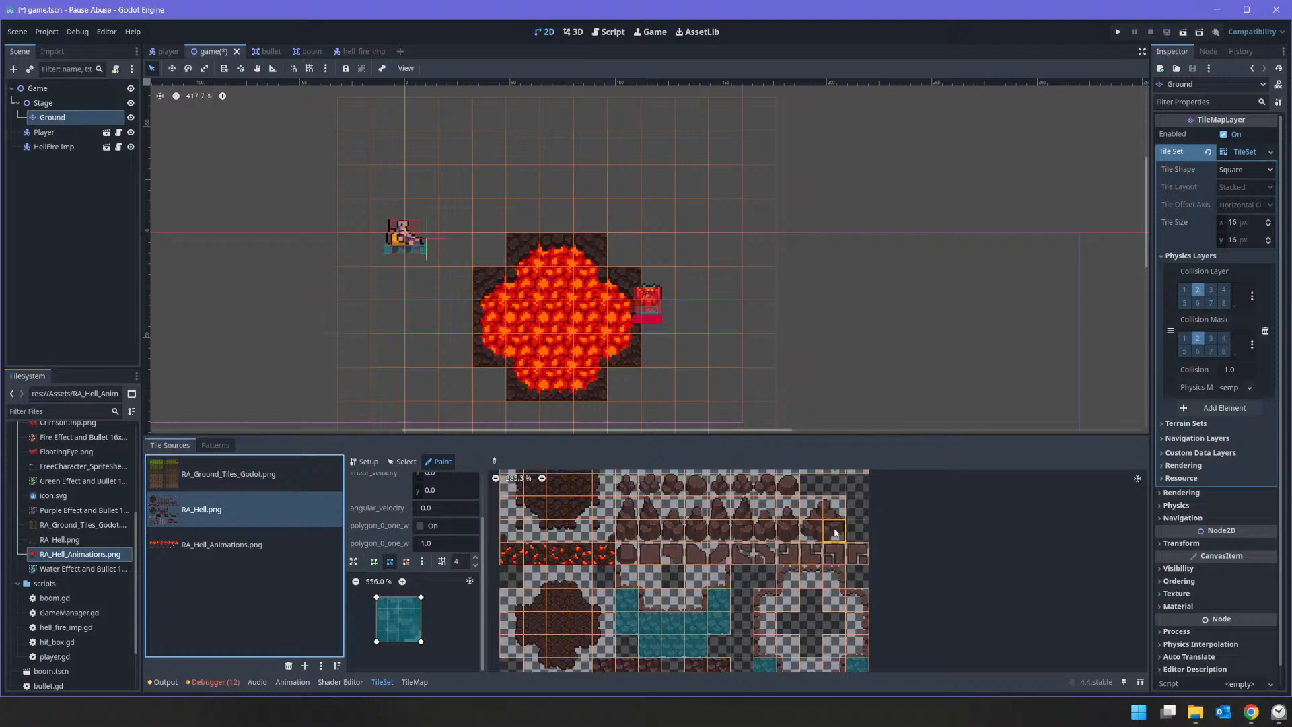
left_click_drag(625, 484, 780, 490)
mouse_move(655, 553)
middle_mouse_down()
mouse_move(778, 606)
mouse_move(750, 558)
mouse_move(756, 520)
middle_mouse_up()
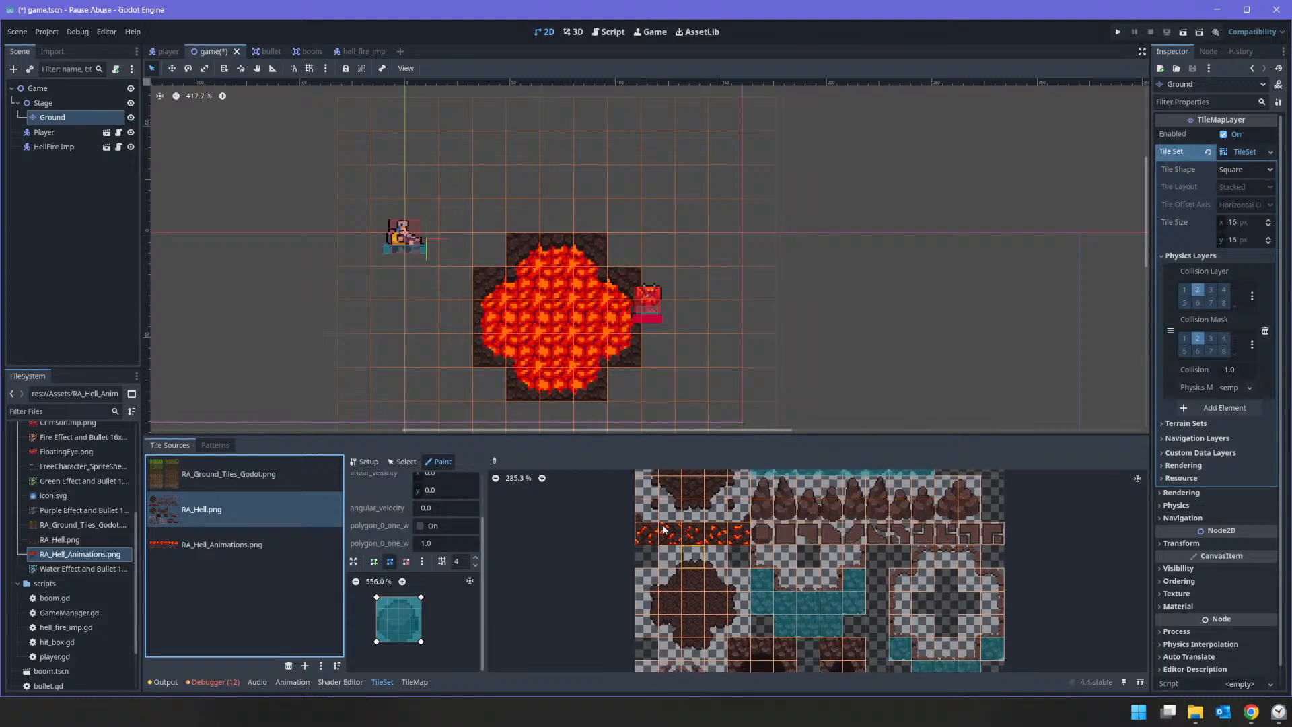
left_click_drag(644, 536, 735, 539)
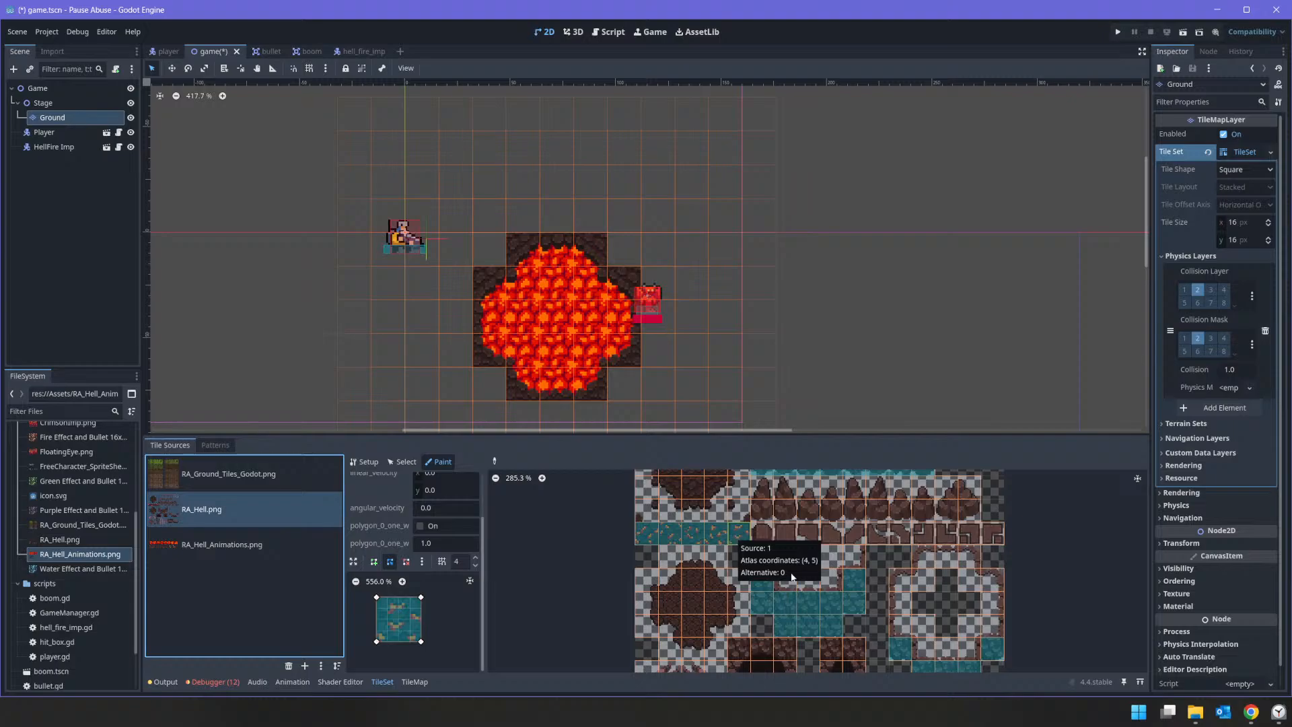
Step: Paint the full-tile collision across the upper row of the cave entrance tiles and on the larger entrance's two side tiles
middle_click_drag(826, 606, 806, 503)
scroll(748, 551, "up", 1)
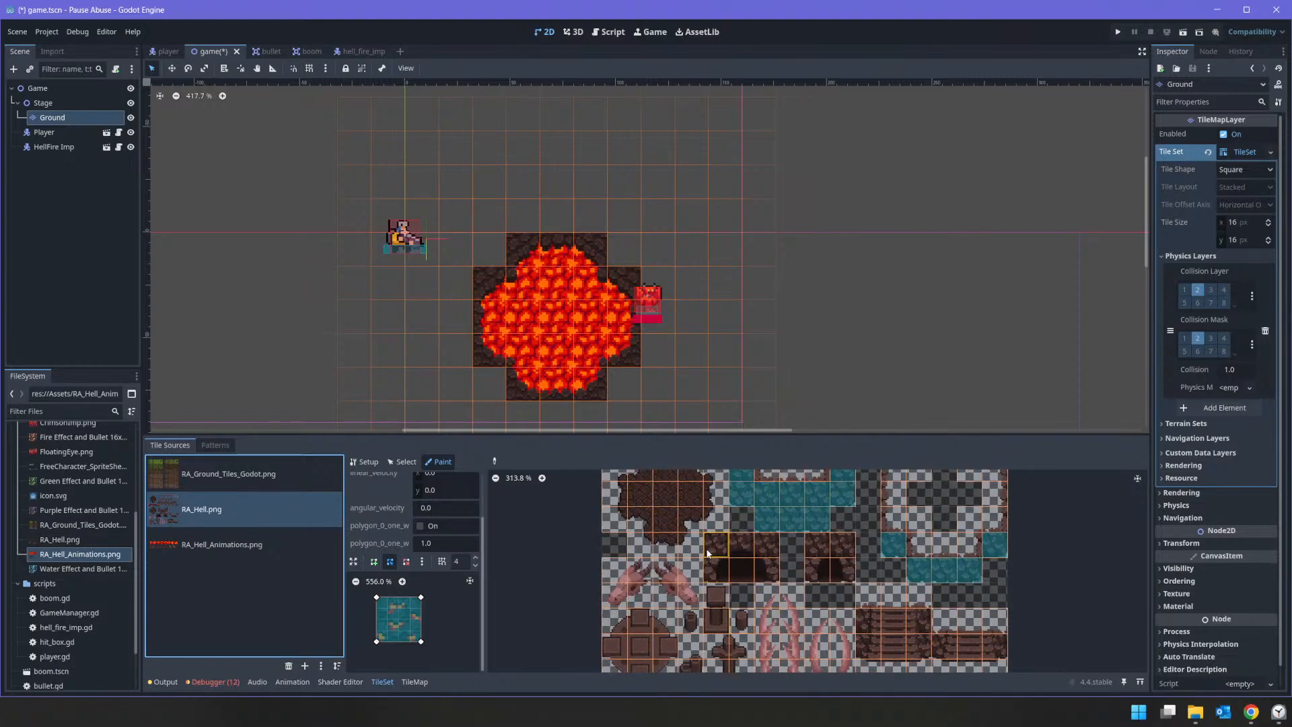
scroll(715, 552, "down", 1)
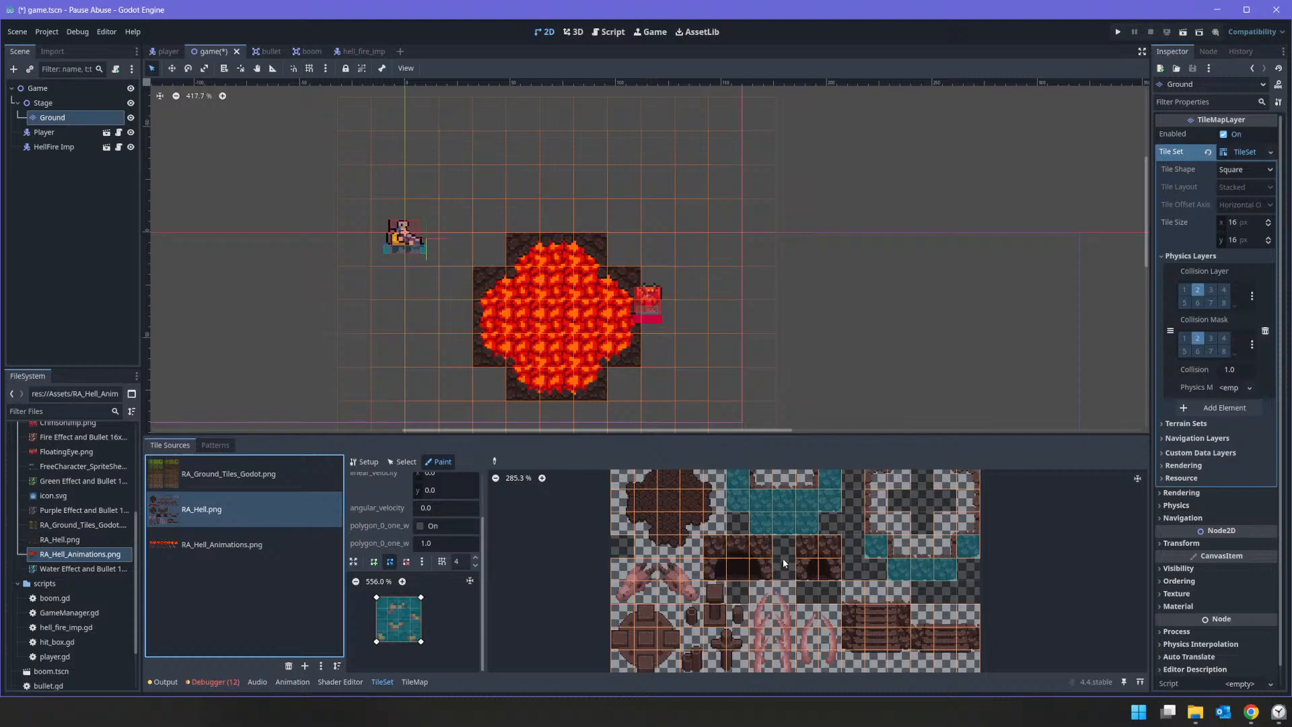
middle_click_drag(873, 580, 811, 534)
left_click_drag(767, 500, 661, 501)
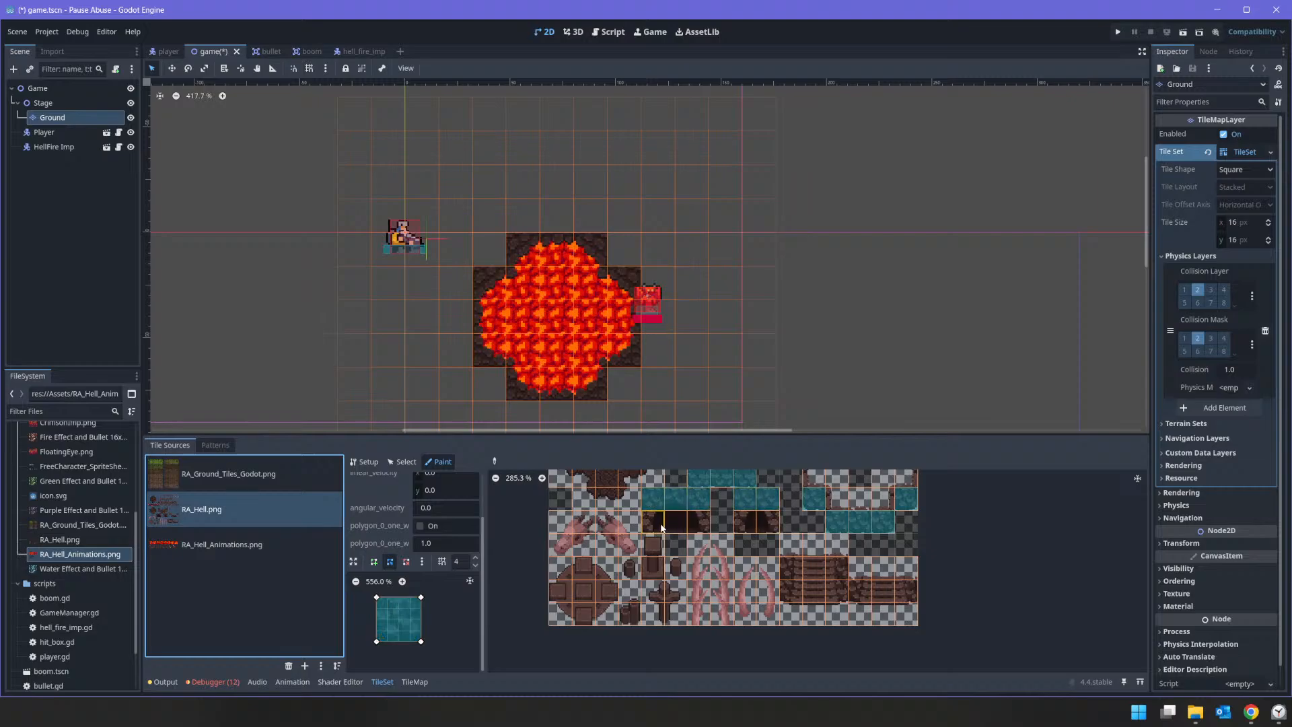
left_click(652, 526)
left_click(699, 523)
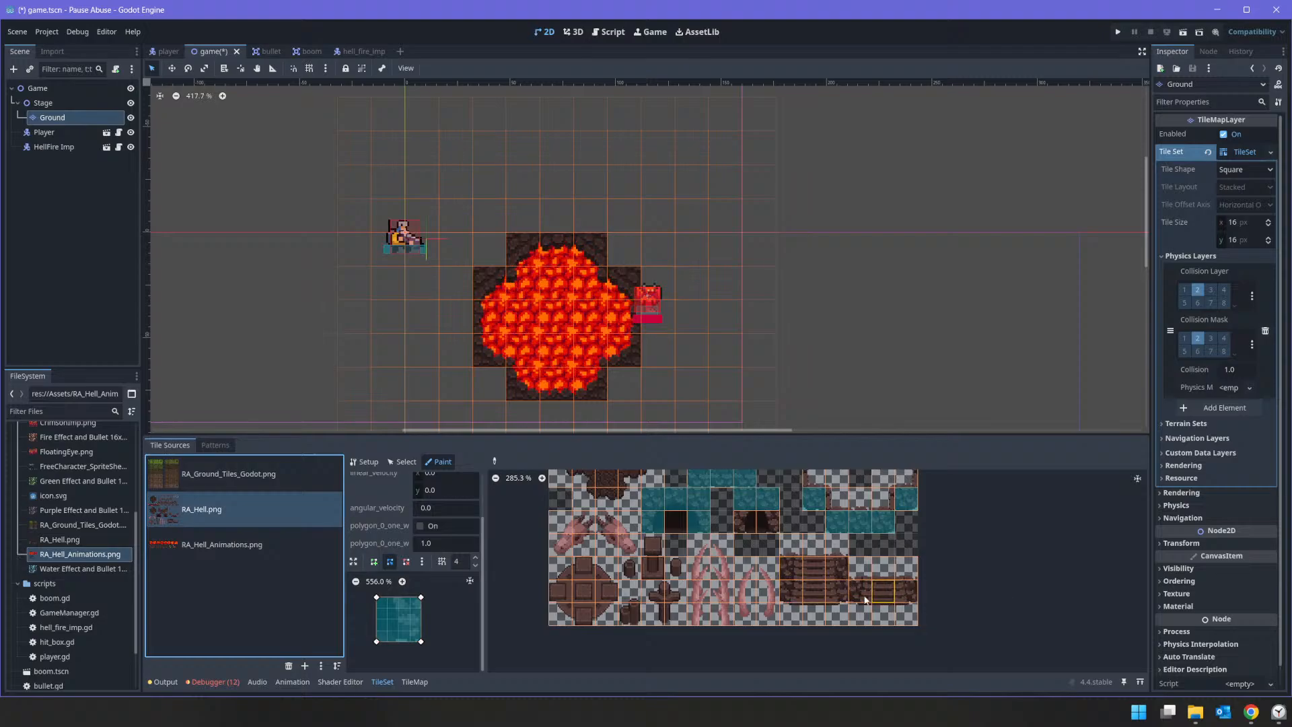
Step: Reshape the collision polygon into a half-width rectangle and paint it on both staircases' left edge tiles and, mirrored, on their right edge tiles
left_click(790, 597)
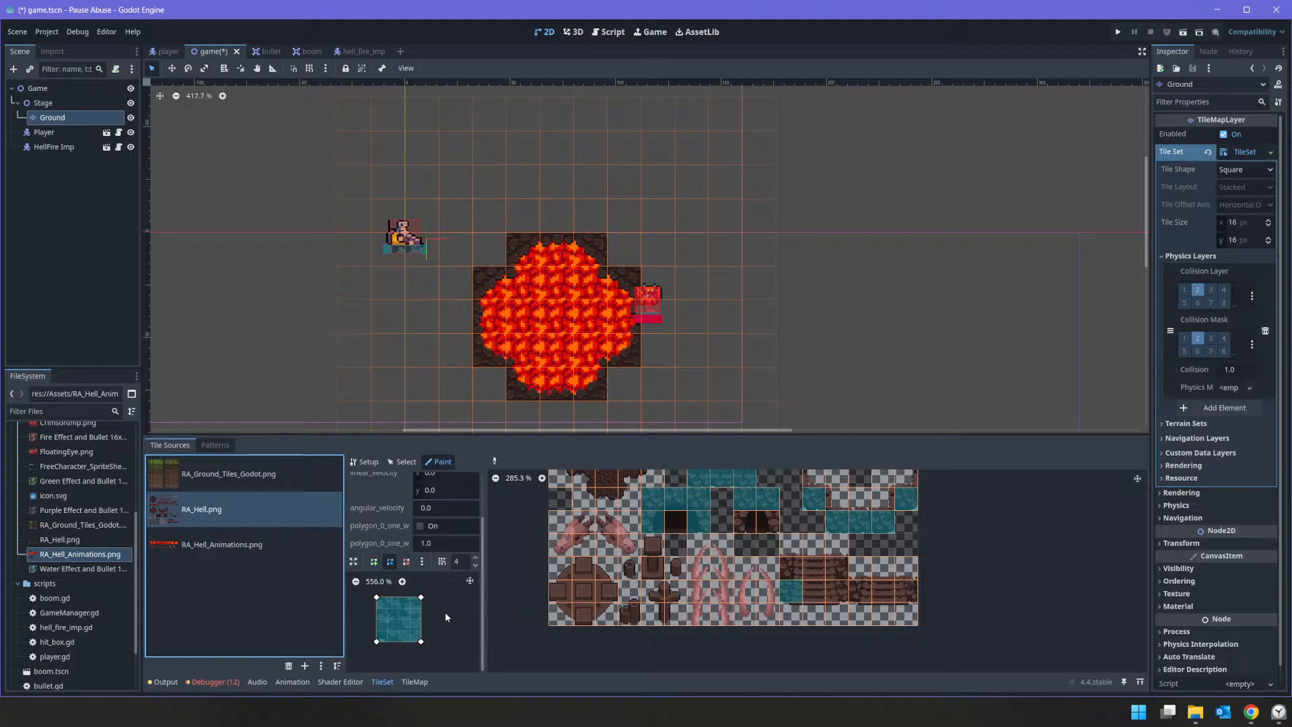
left_click_drag(421, 596, 399, 641)
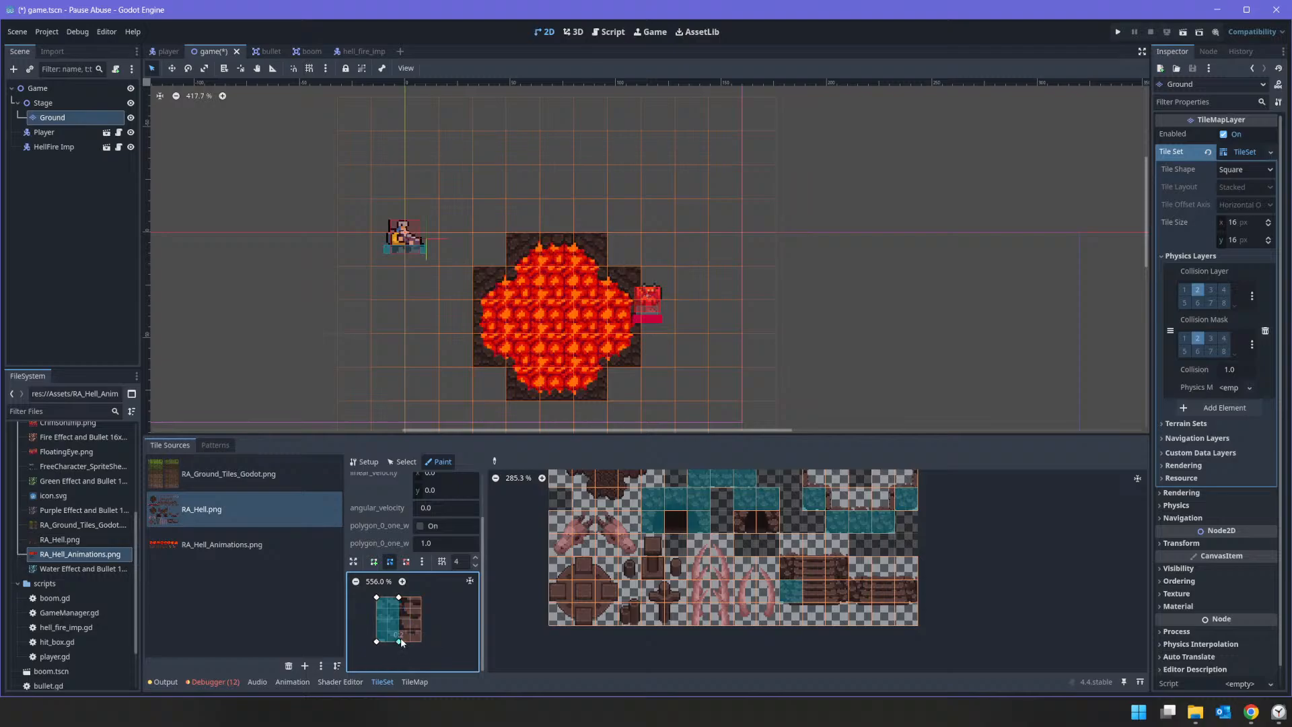
left_click(792, 571)
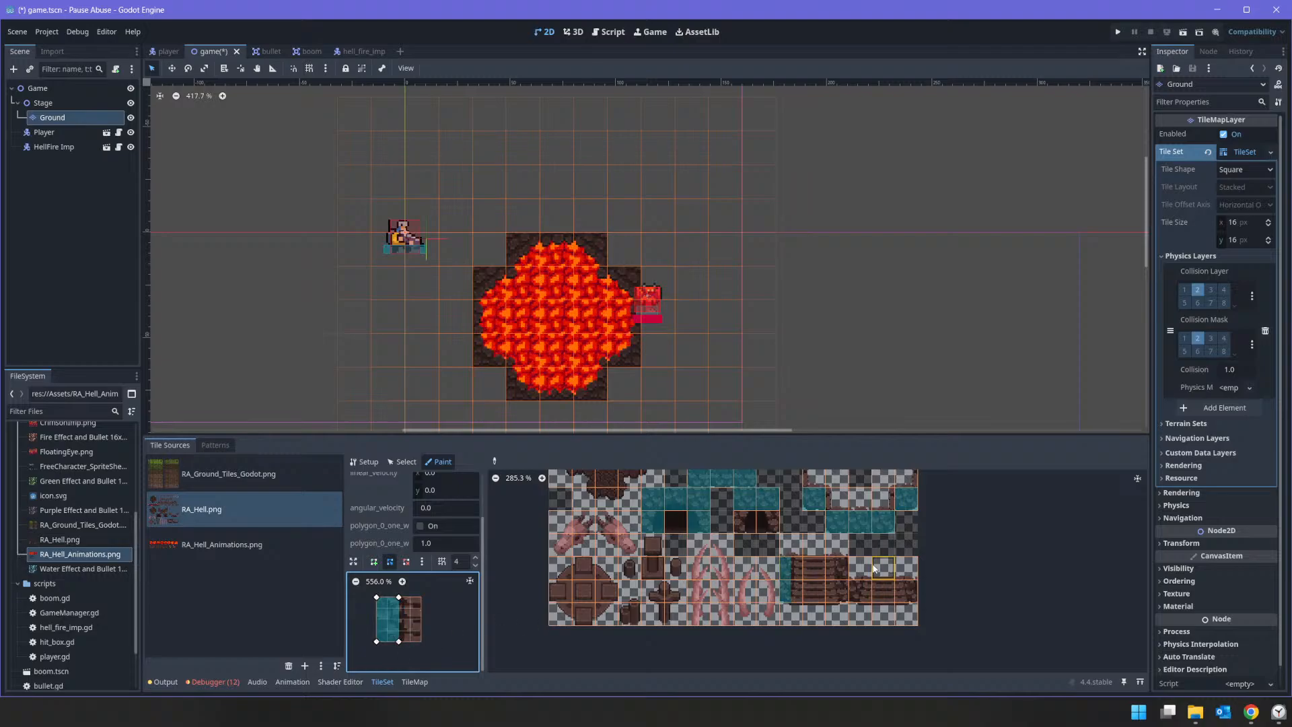
left_click(862, 583)
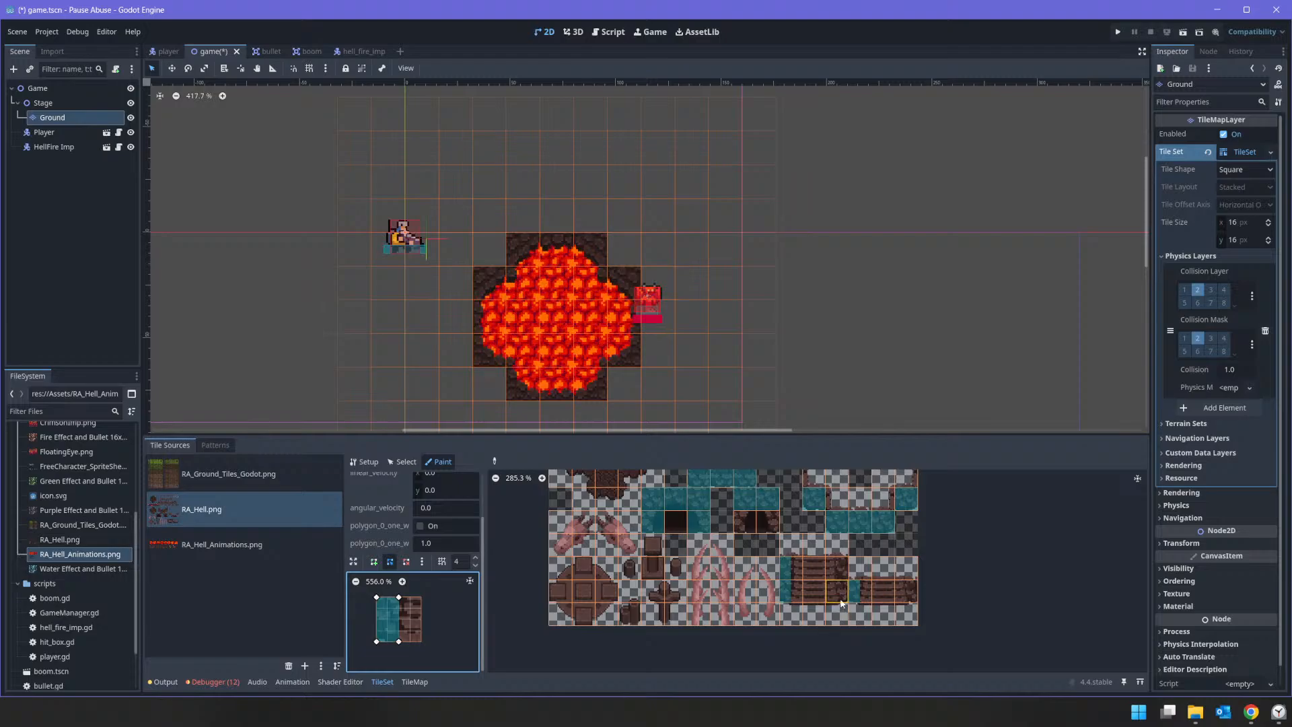
key("h")
left_click(839, 571)
left_click(838, 588)
left_click(903, 592)
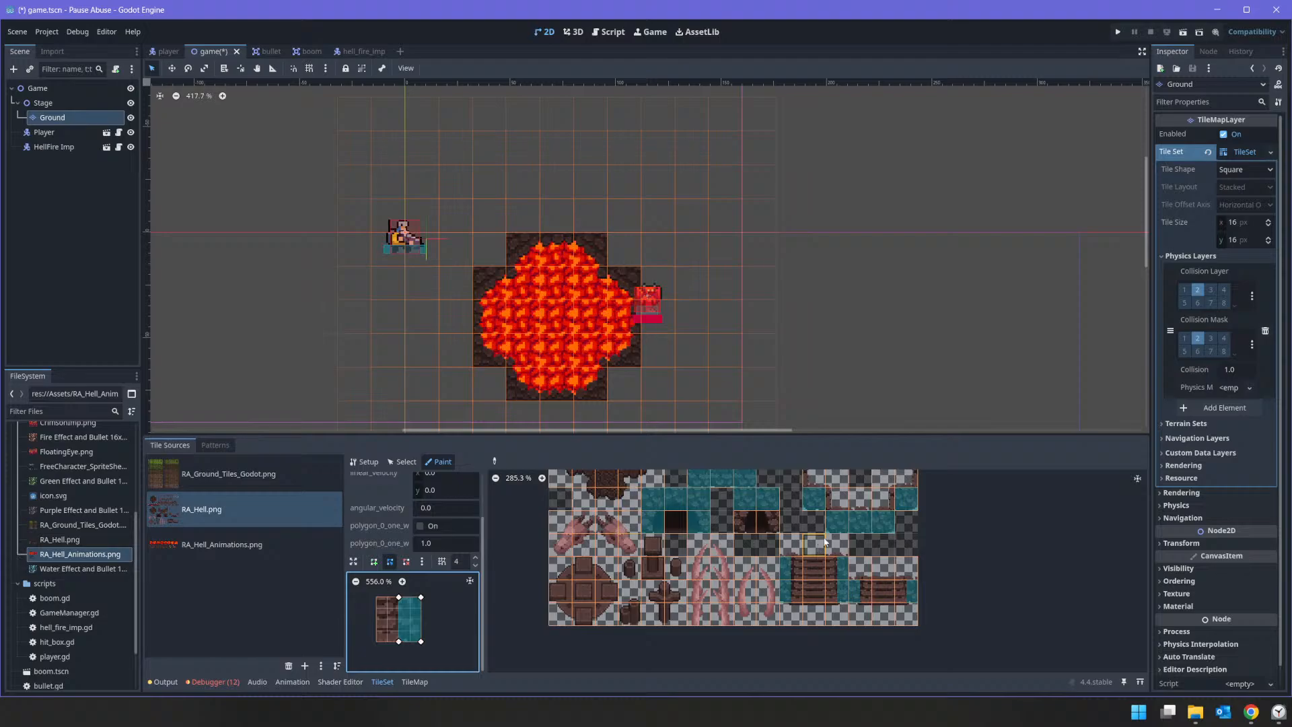
Step: Reset the collision polygon to the full tile and paint it along the lower row of the tall rock spike tiles
middle_click_drag(813, 534, 859, 673)
scroll(807, 586, "down", 2)
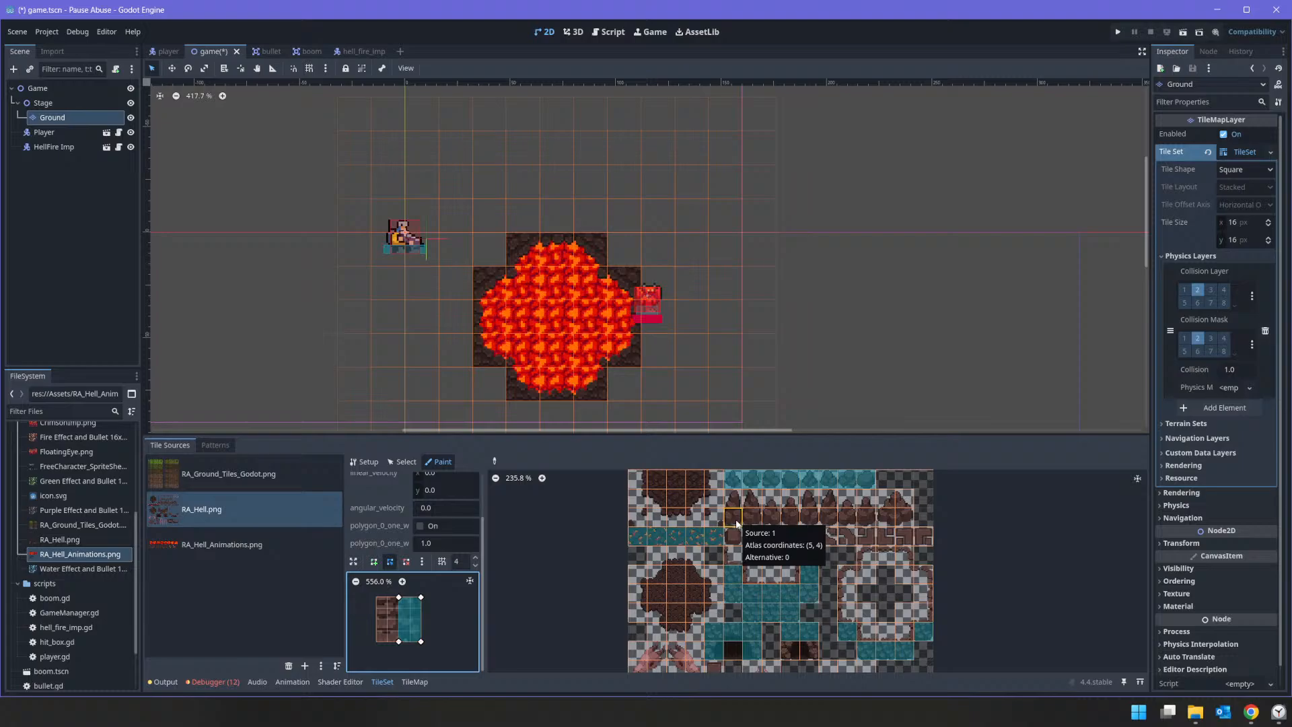
scroll(728, 553, "down", 1)
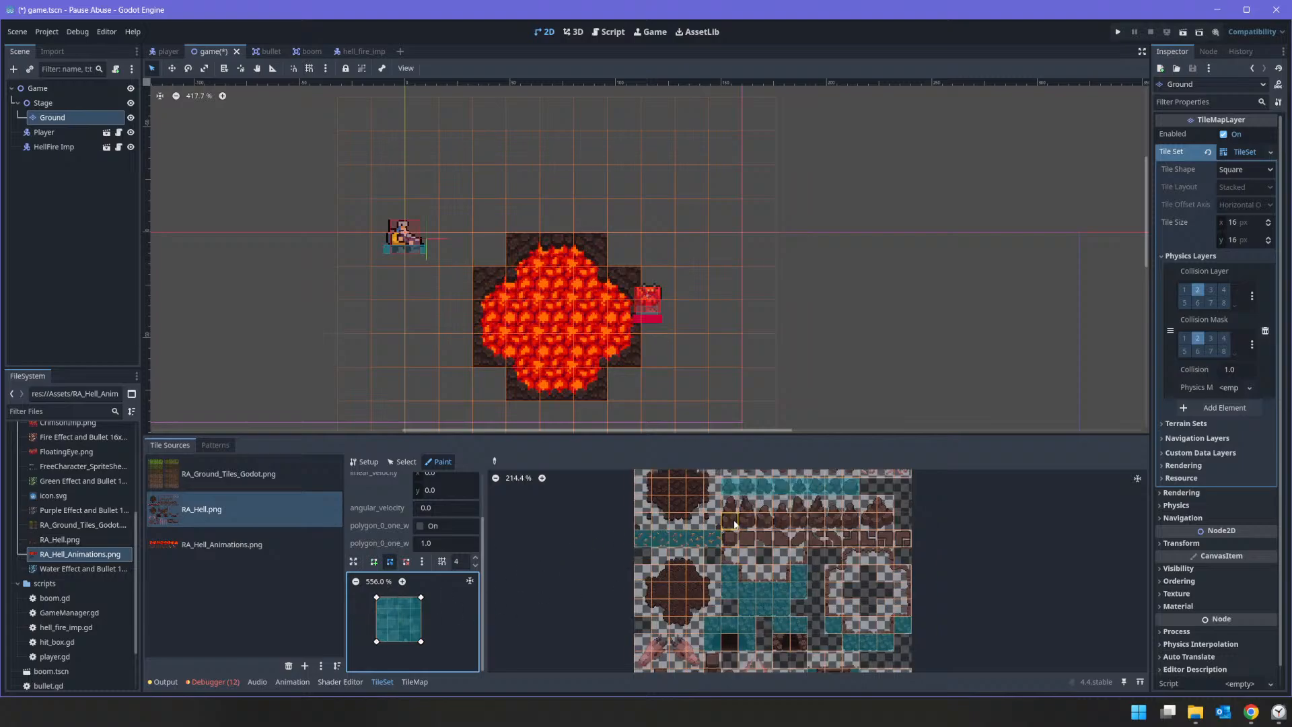
left_click_drag(735, 524, 878, 531)
Step: Switch the RA_Hell.png tile source from painting to atlas setup
scroll(878, 532, "up", 1)
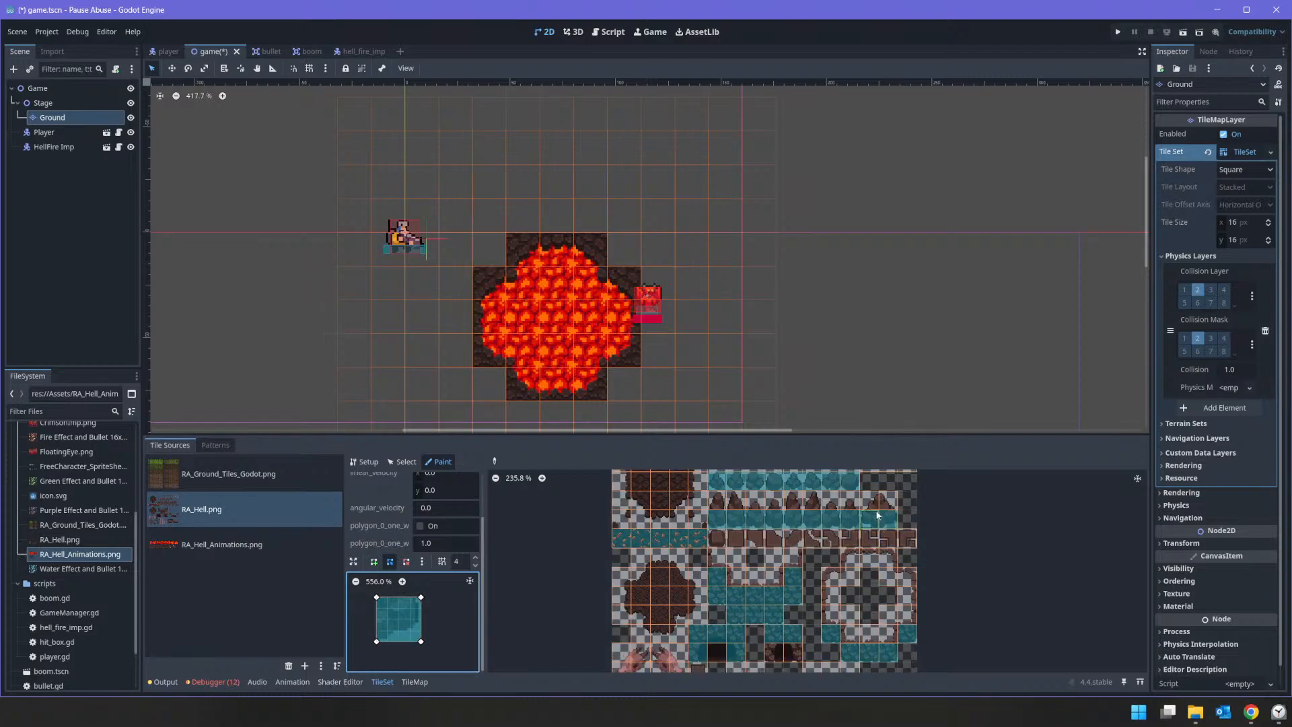
scroll(789, 514, "up", 1)
scroll(619, 497, "down", 1)
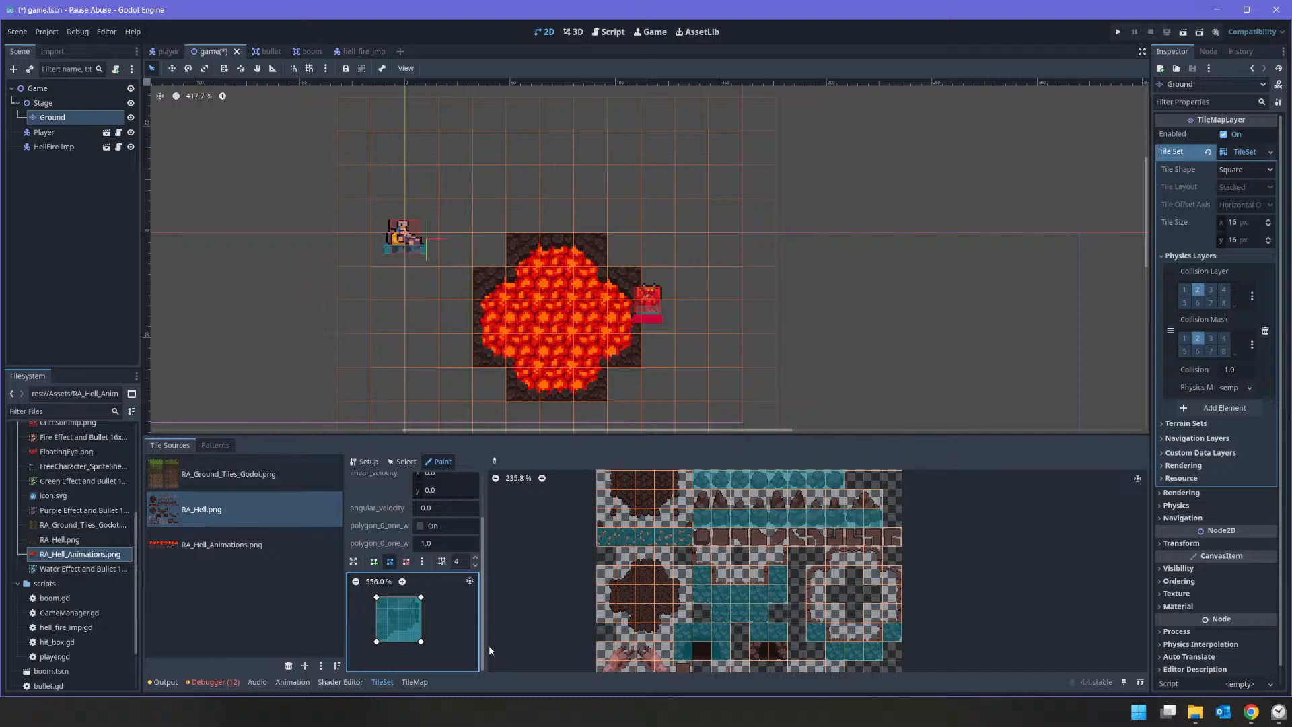
left_click(269, 506)
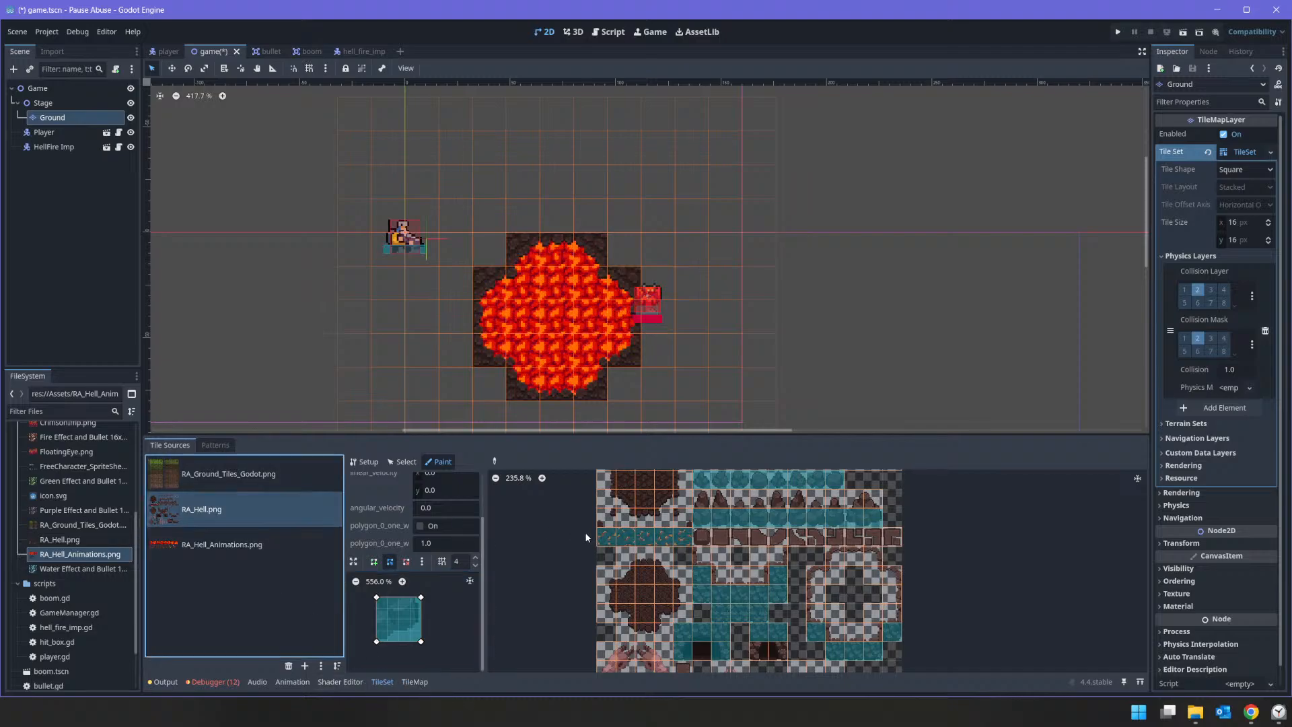
left_click(372, 461)
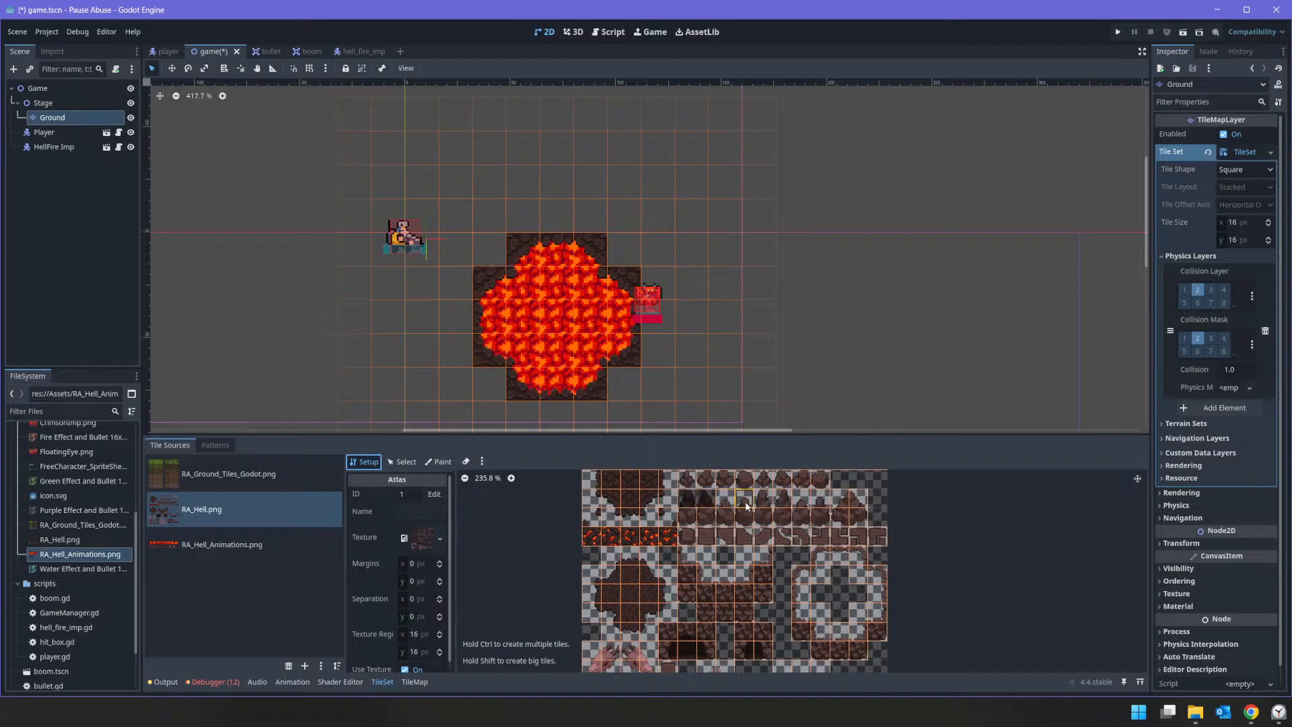
key("Delete")
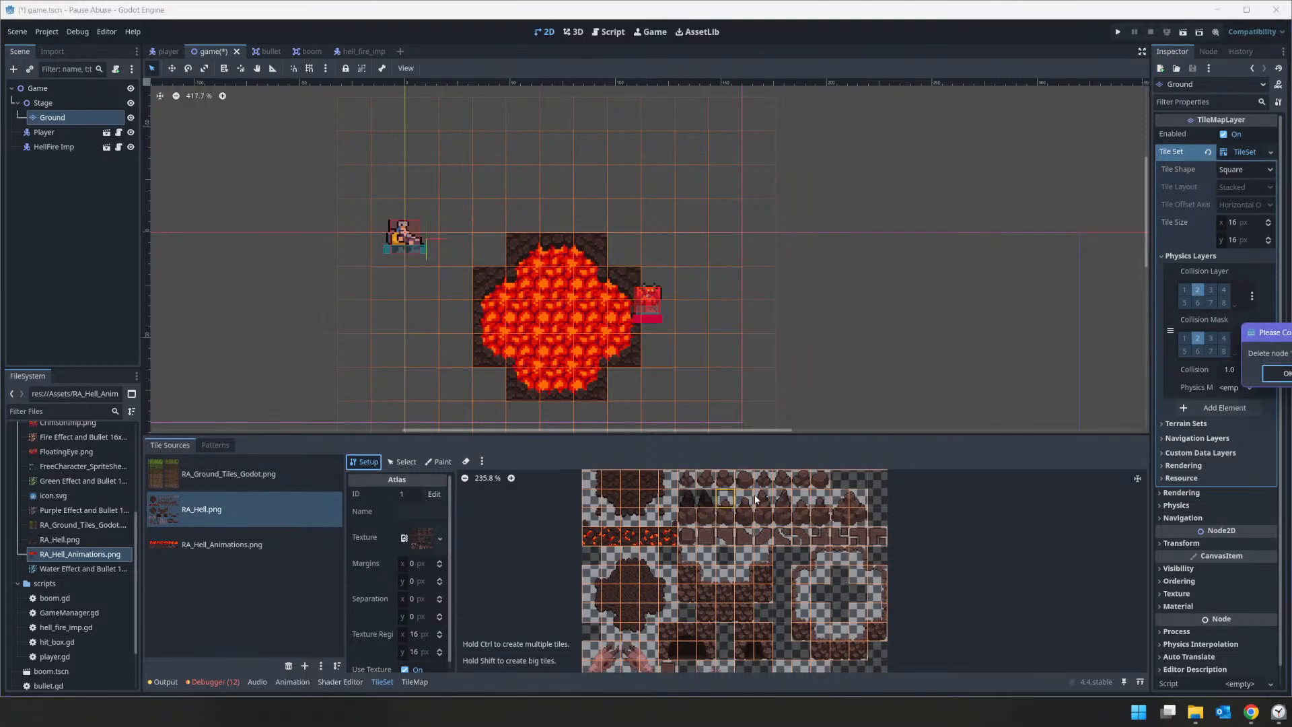
key("Return")
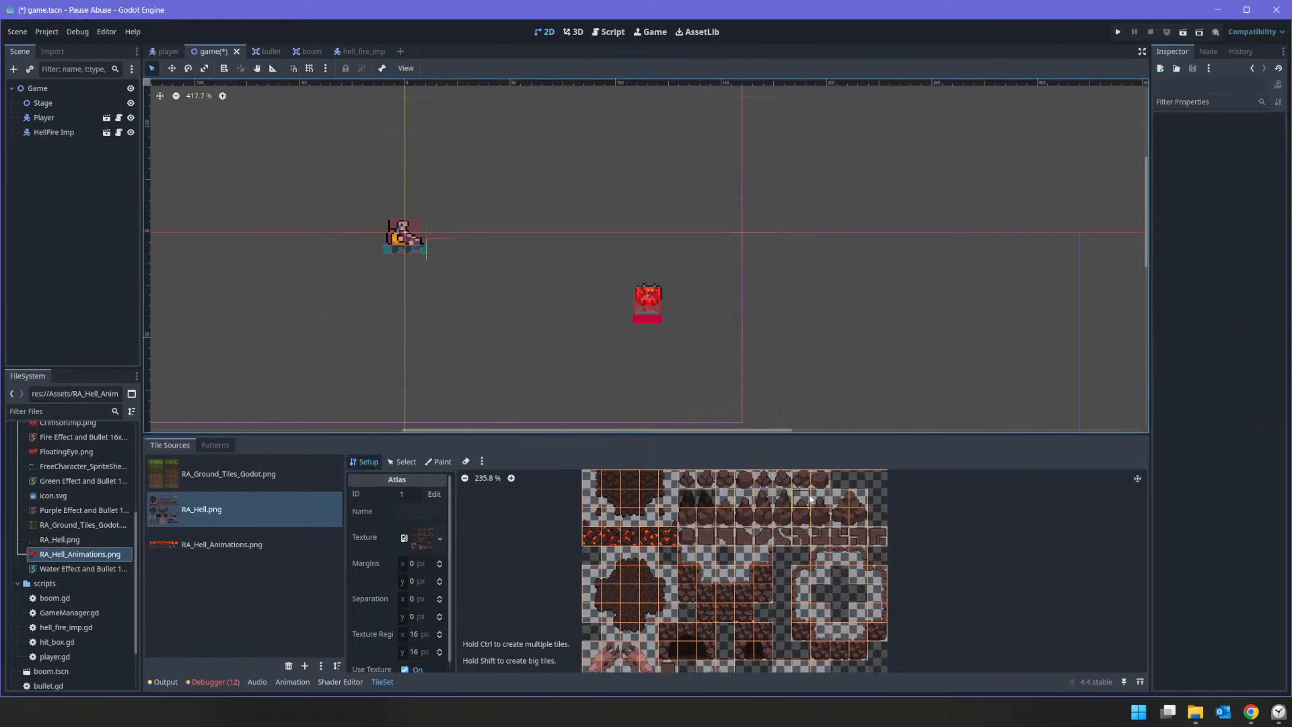
key("ctrl+z")
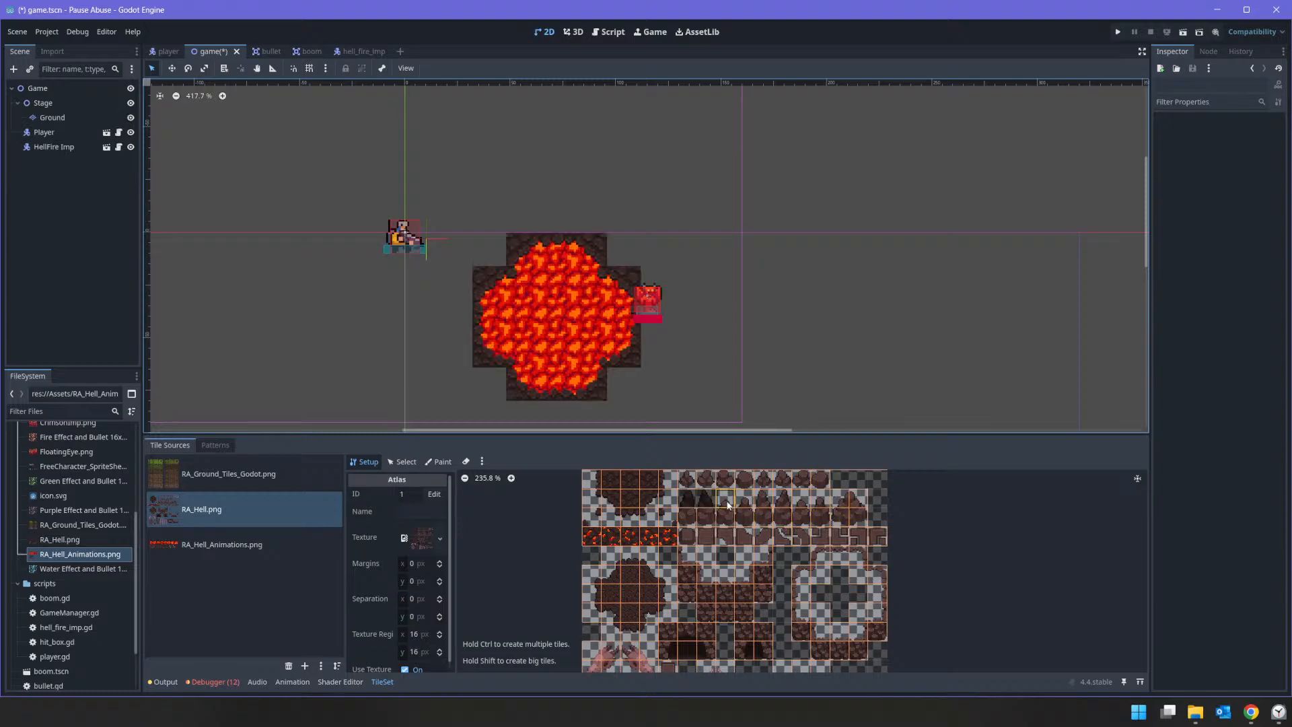
Step: Delete the remaining tiles in the upper row of the tall rock spikes from the RA_Hell.png atlas
right_click(751, 499)
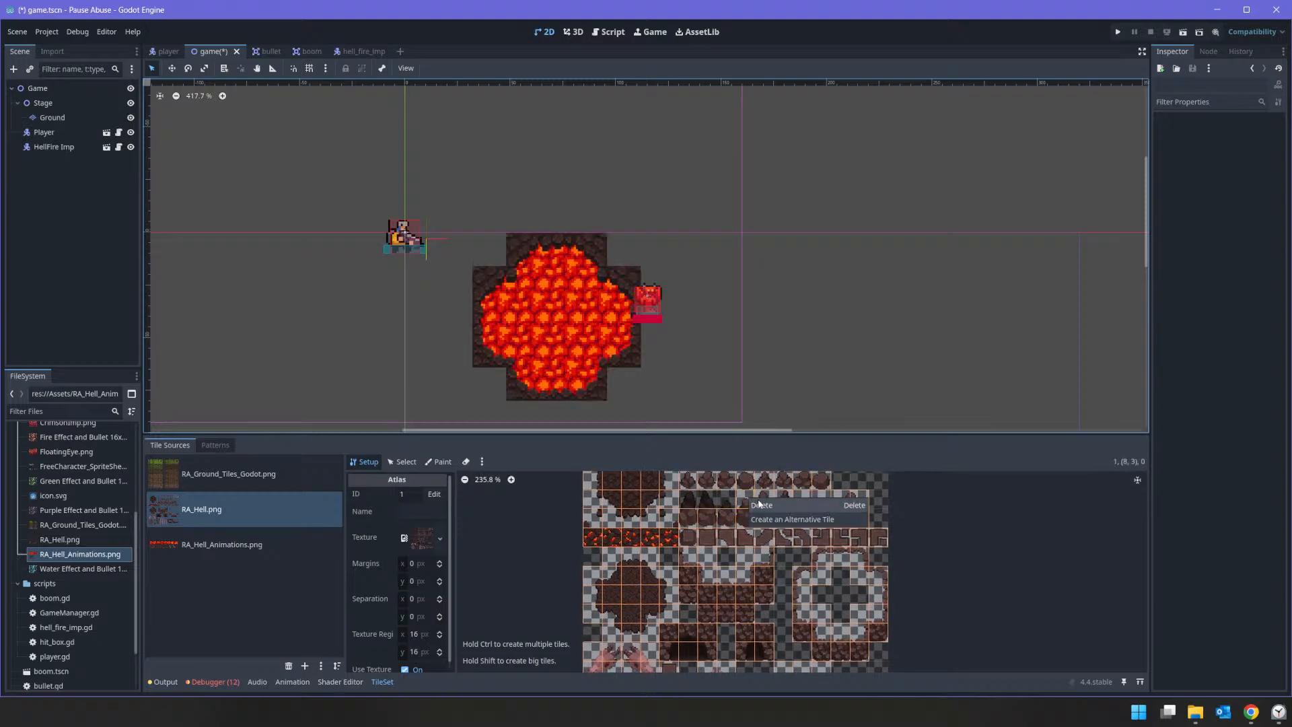
right_click(791, 508)
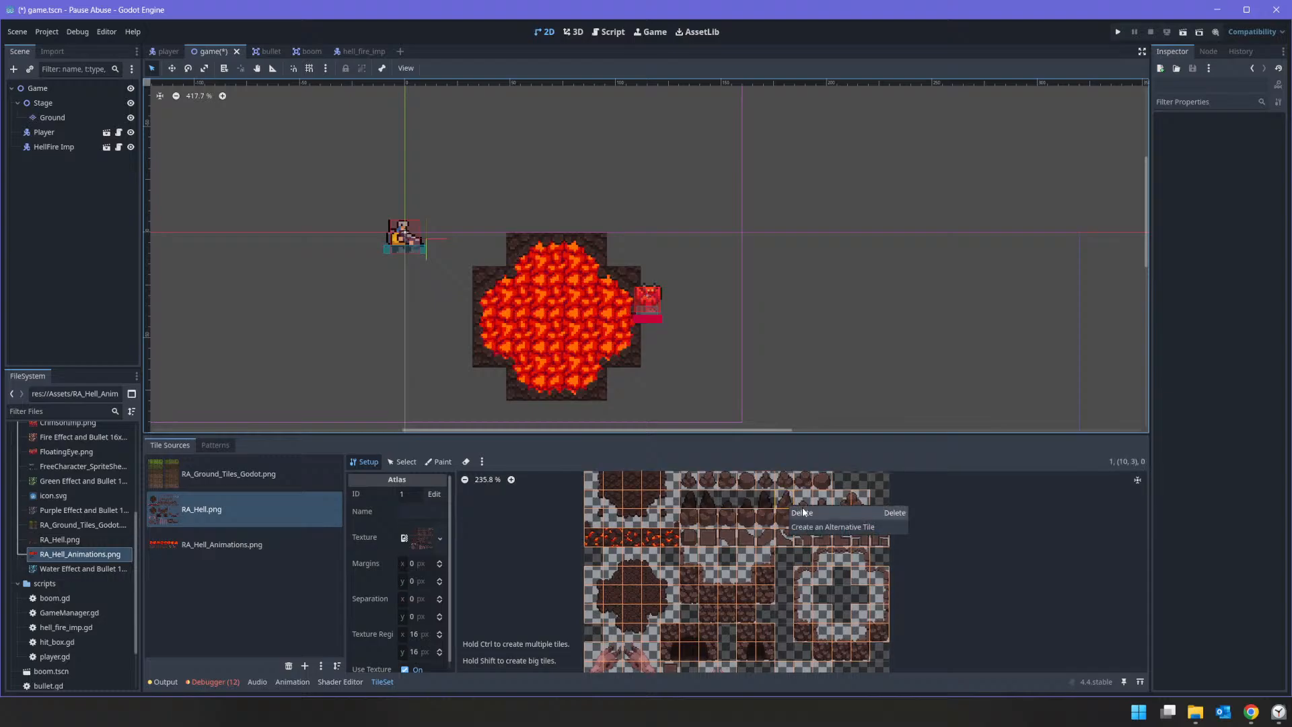
left_click(803, 513)
right_click(813, 505)
left_click(827, 512)
right_click(834, 503)
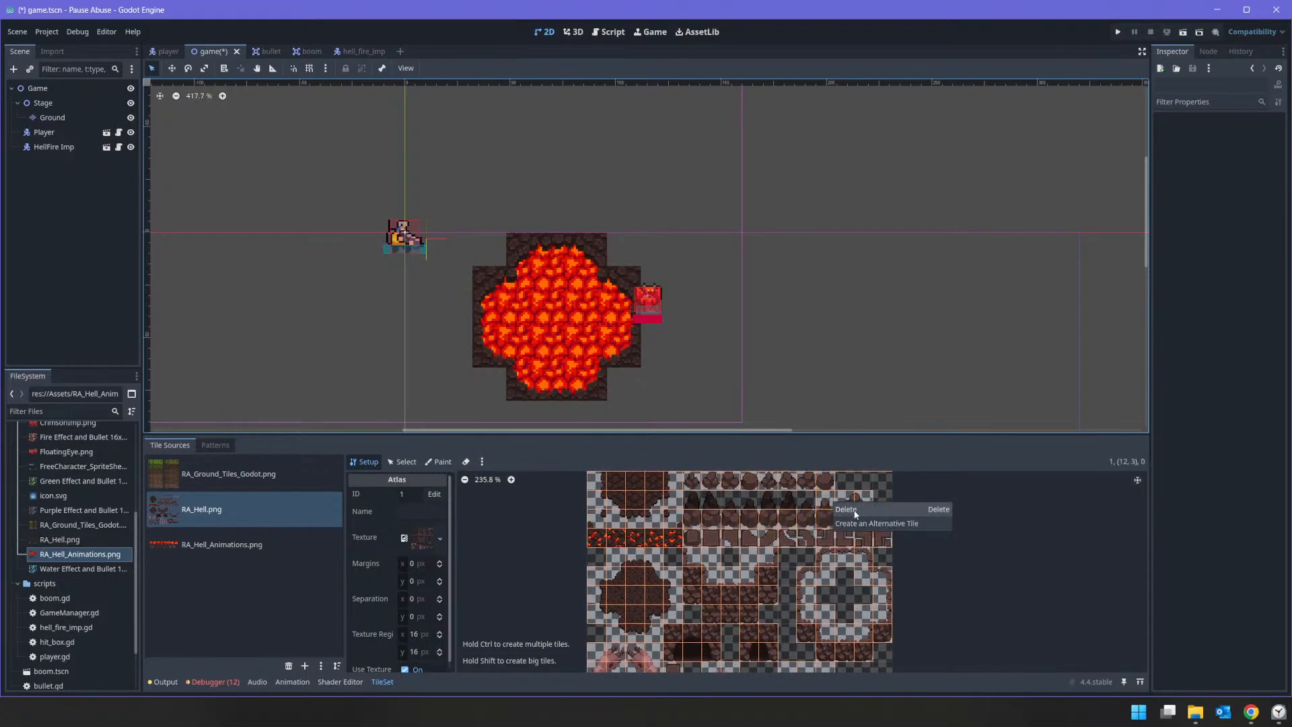
left_click(854, 512)
right_click(850, 503)
left_click(861, 509)
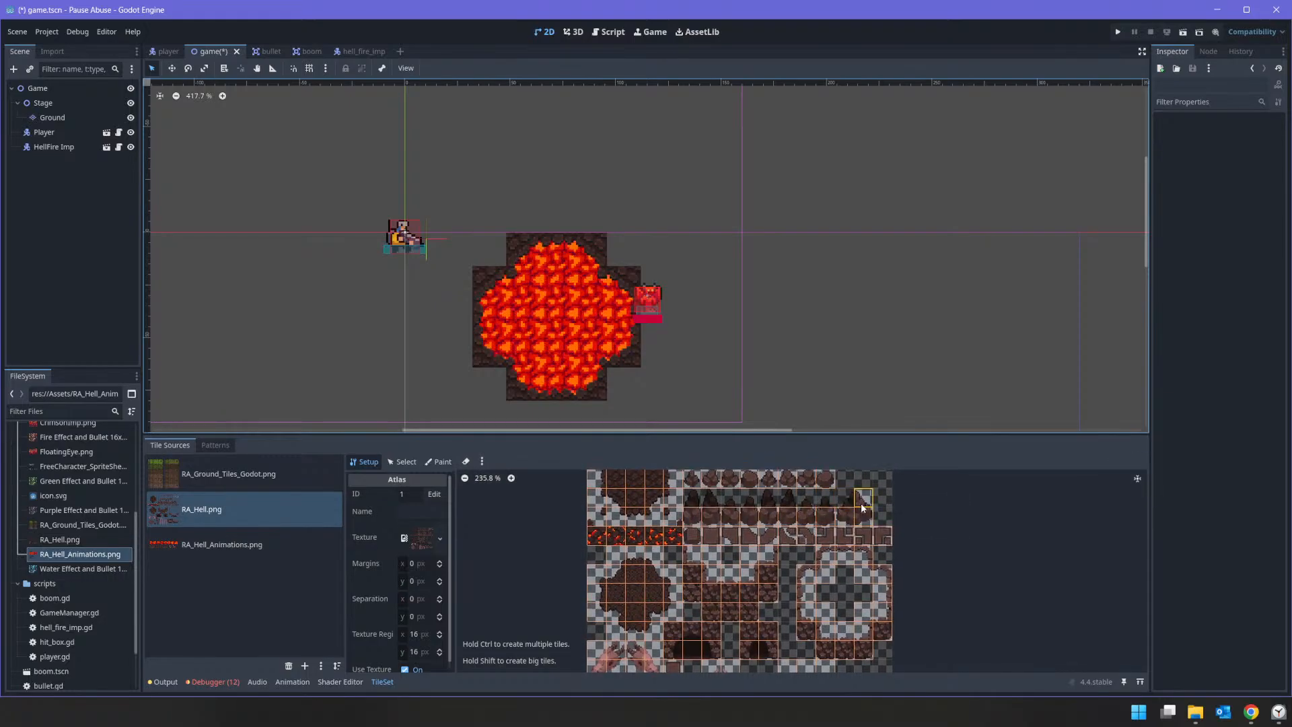
Step: Delete every tile in the lower row of the tall rock spikes from the RA_Hell.png atlas
right_click(698, 516)
left_click(712, 523)
right_click(714, 520)
left_click(732, 527)
right_click(739, 517)
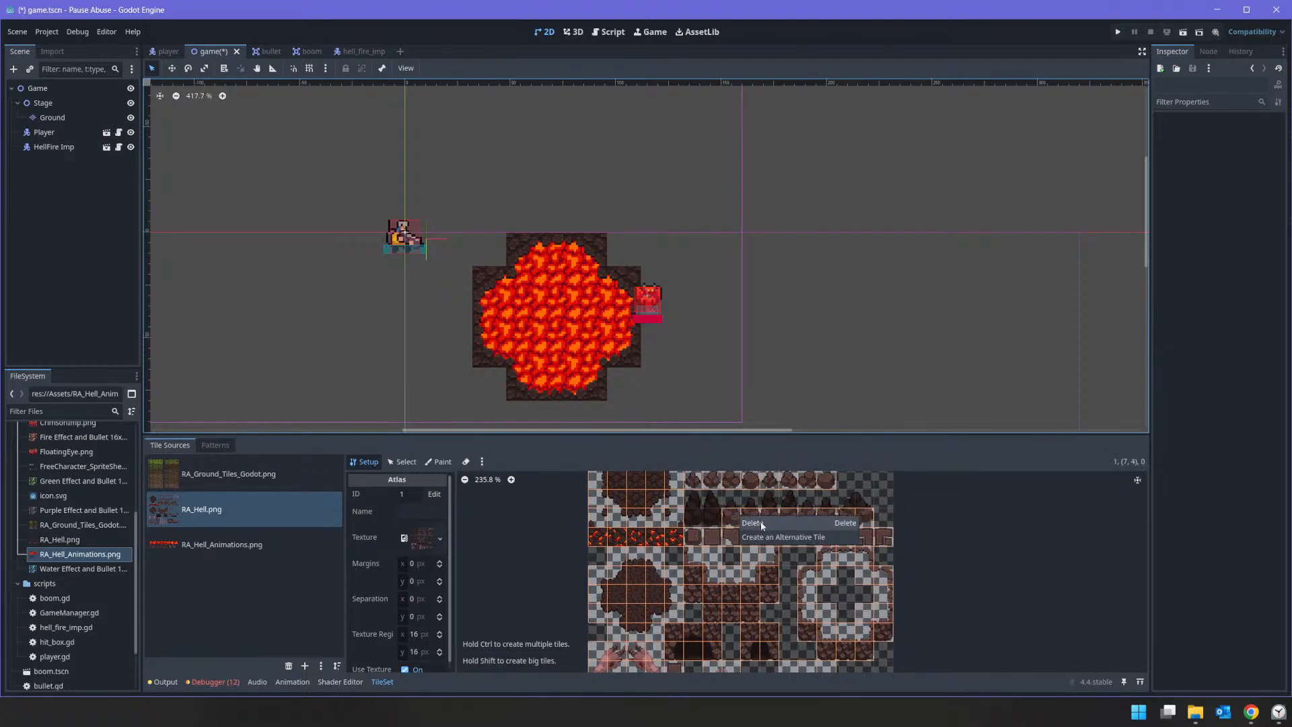
left_click(763, 525)
right_click(758, 516)
left_click(775, 524)
right_click(769, 520)
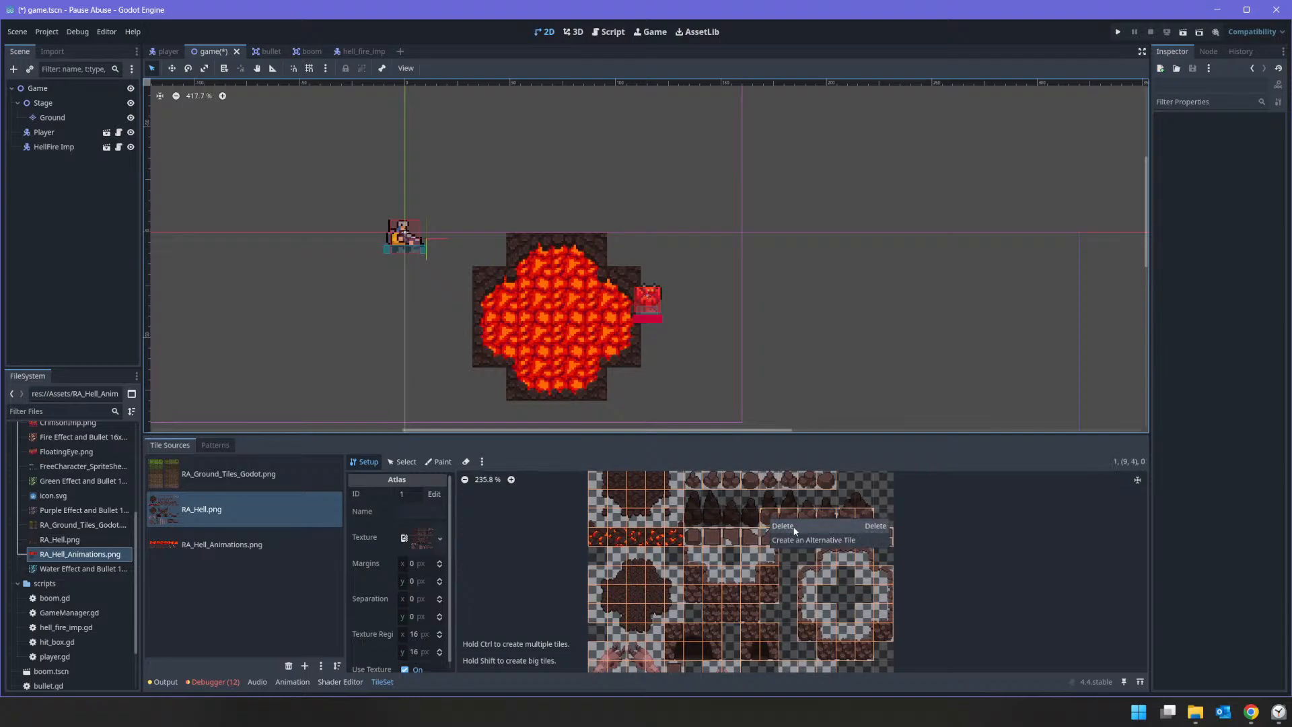
left_click(782, 525)
right_click(790, 519)
left_click(804, 525)
right_click(810, 521)
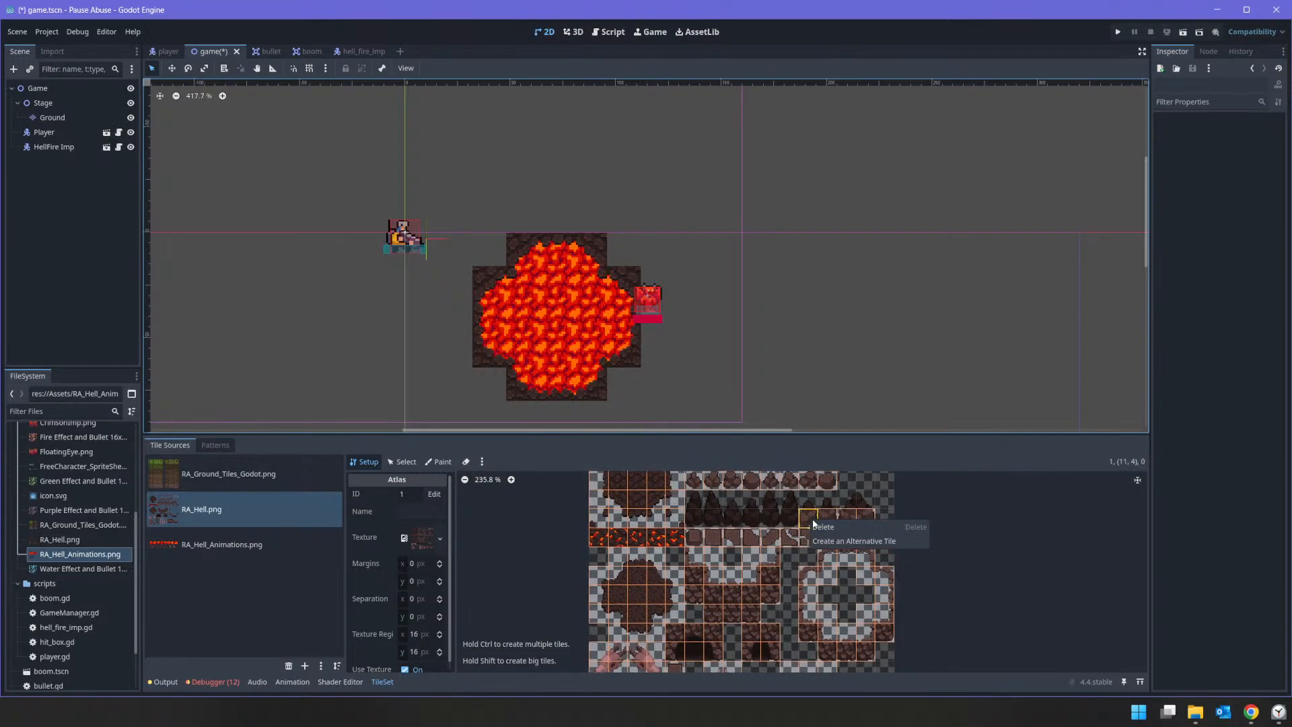
left_click(836, 529)
right_click(838, 523)
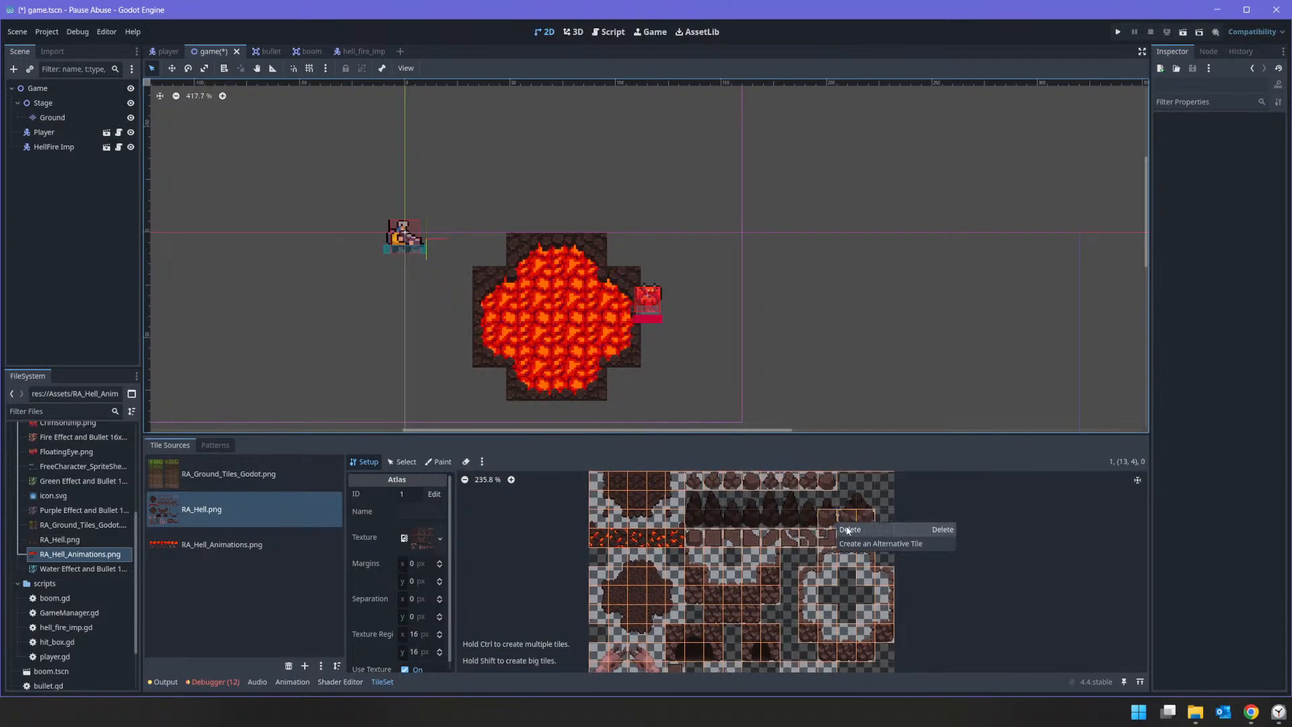
left_click(848, 530)
right_click(832, 521)
left_click(841, 526)
right_click(858, 520)
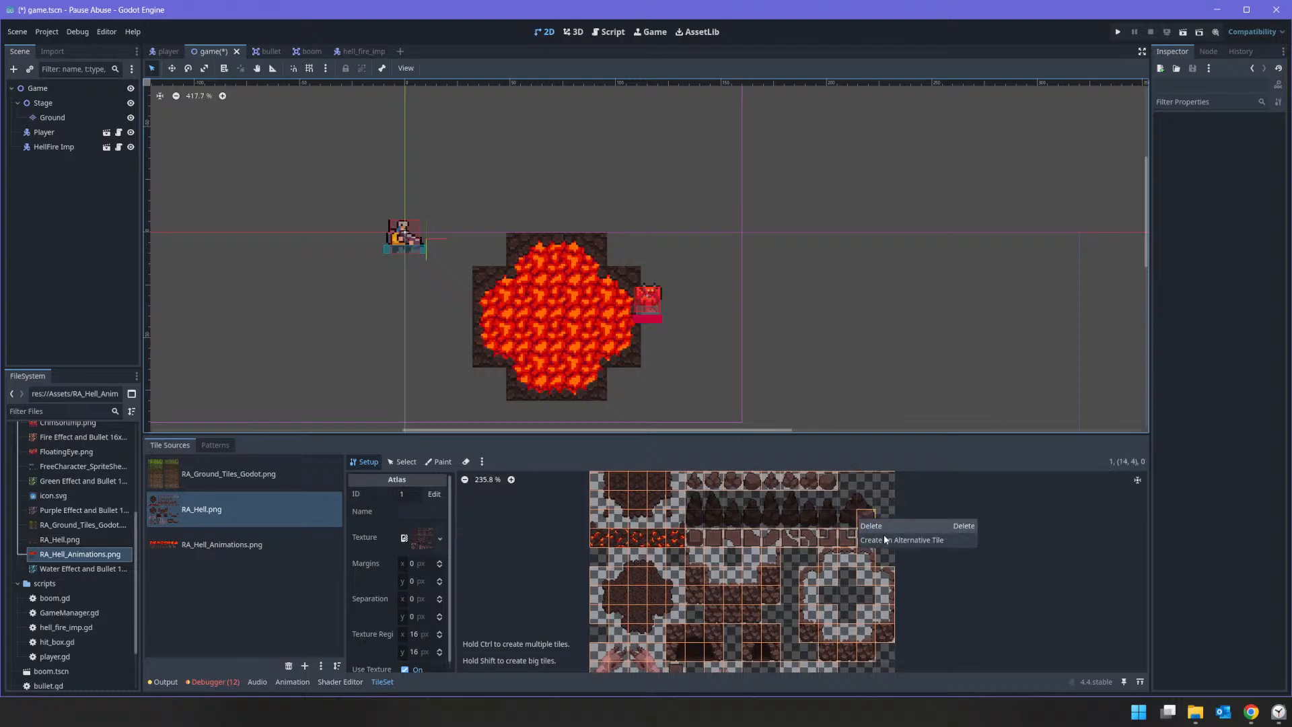
left_click(872, 525)
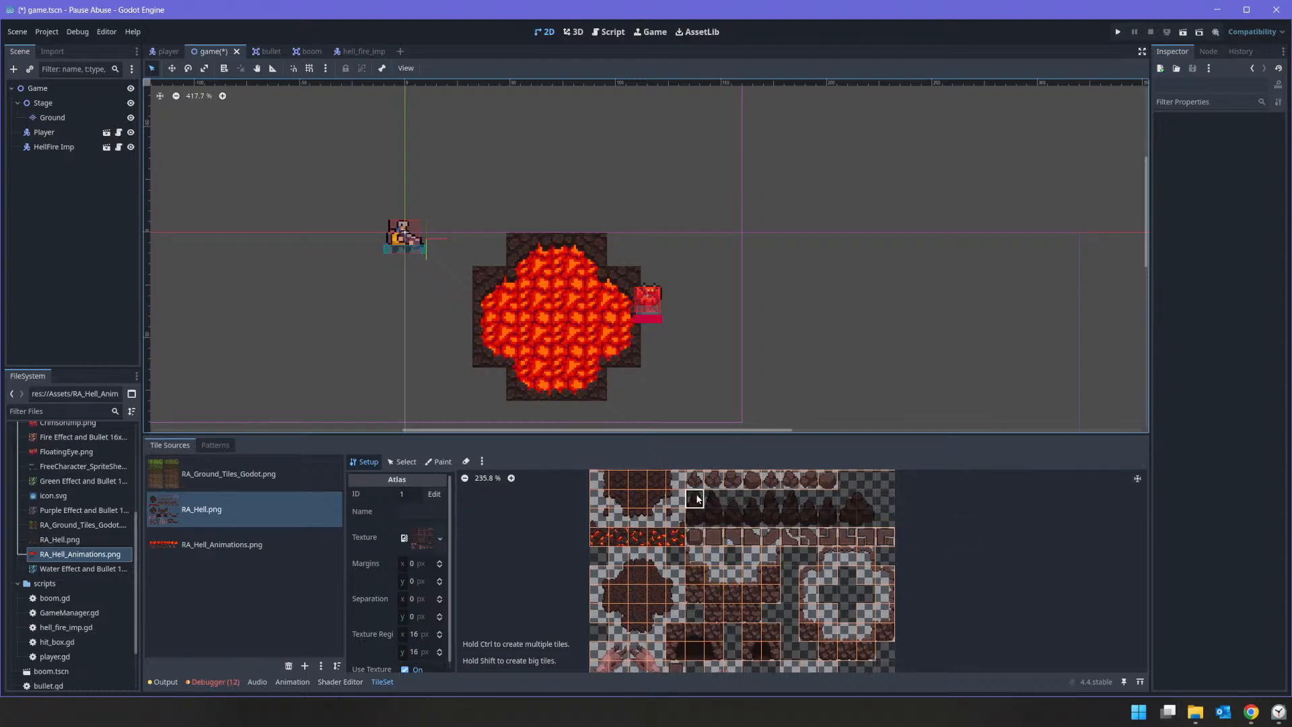
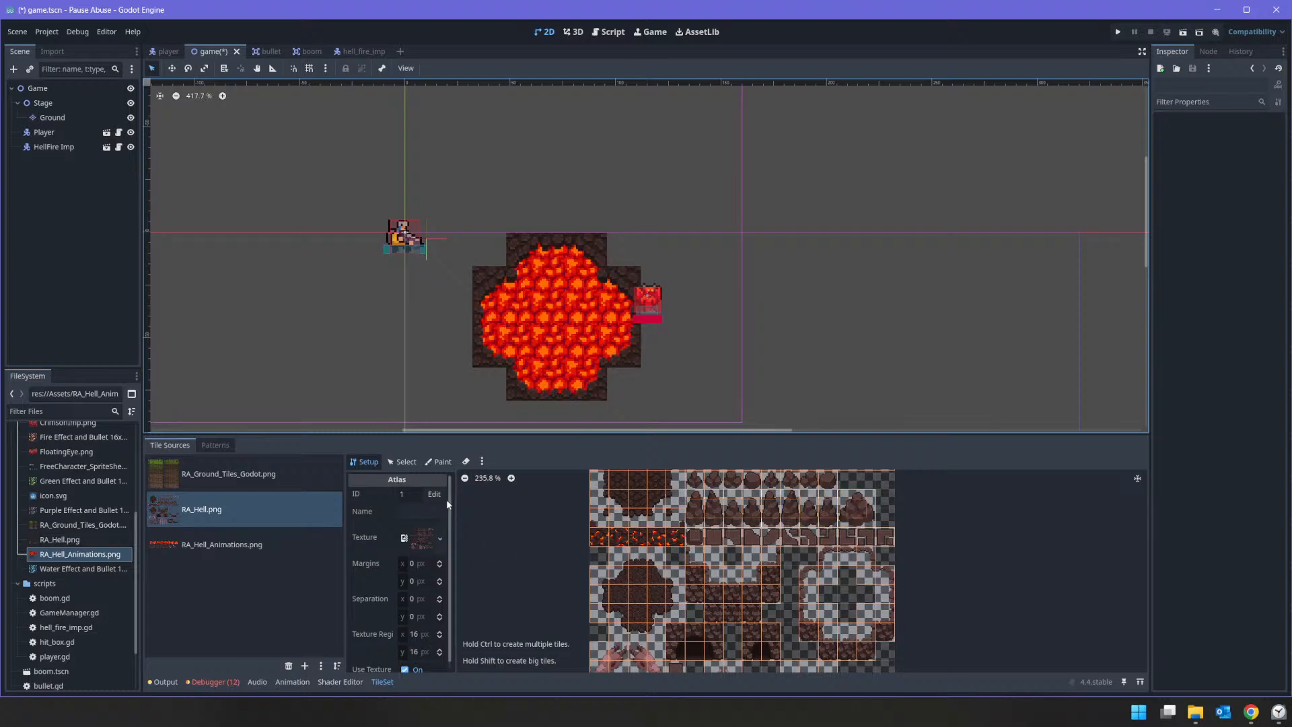
Step: Reshape the collision polygon to cover only the lower half of the tall rock spikes and paint it along their row in RA_Hell.png
left_click(439, 463)
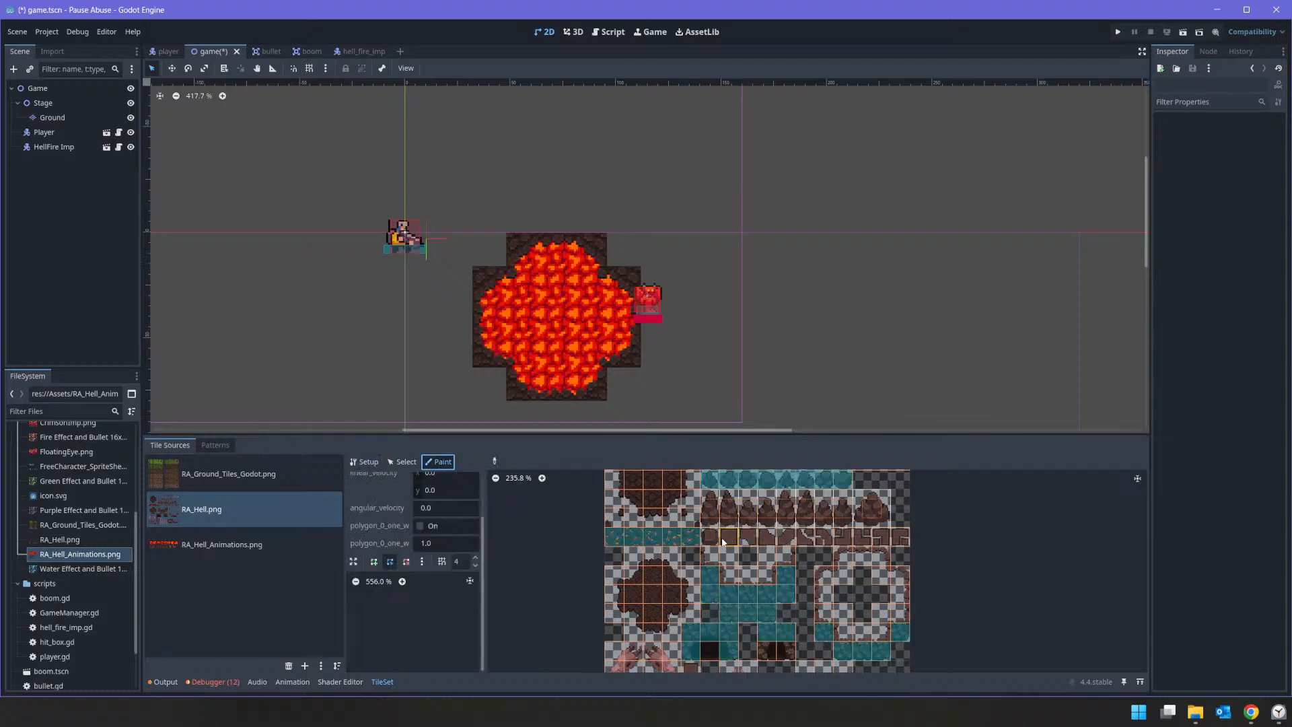
left_click(713, 519)
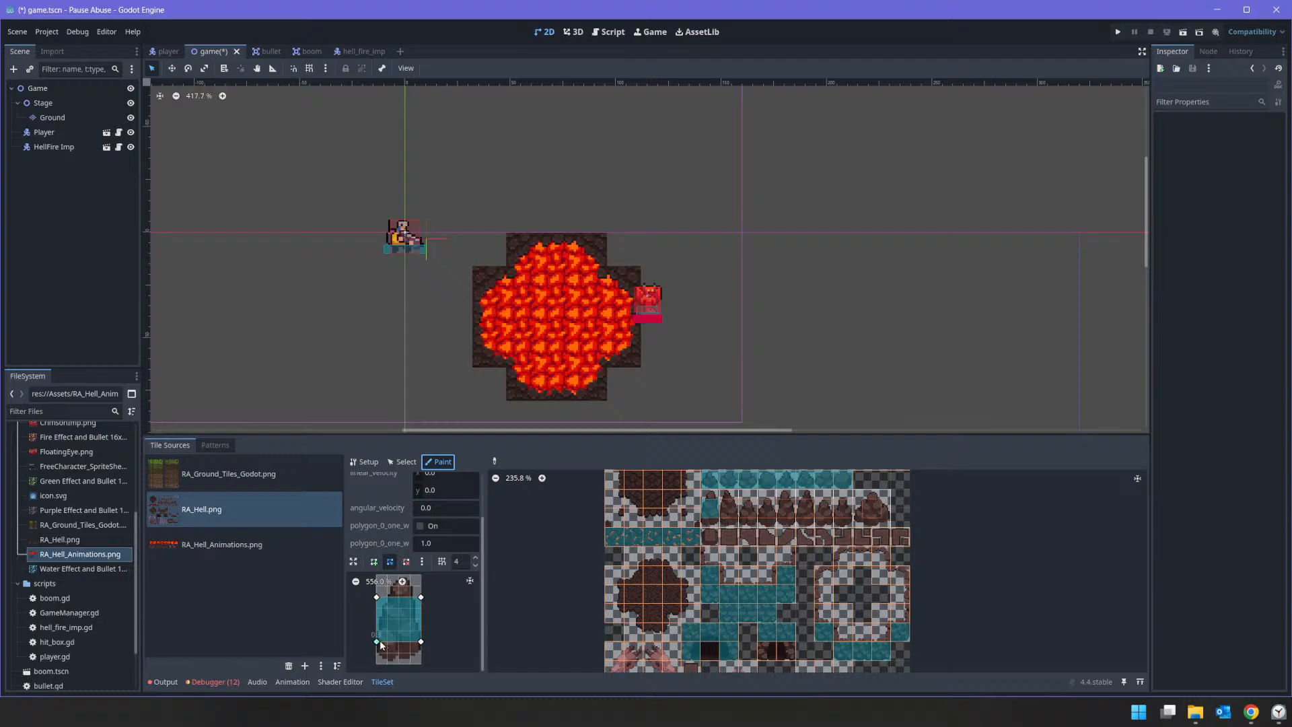
left_click_drag(377, 641, 421, 665)
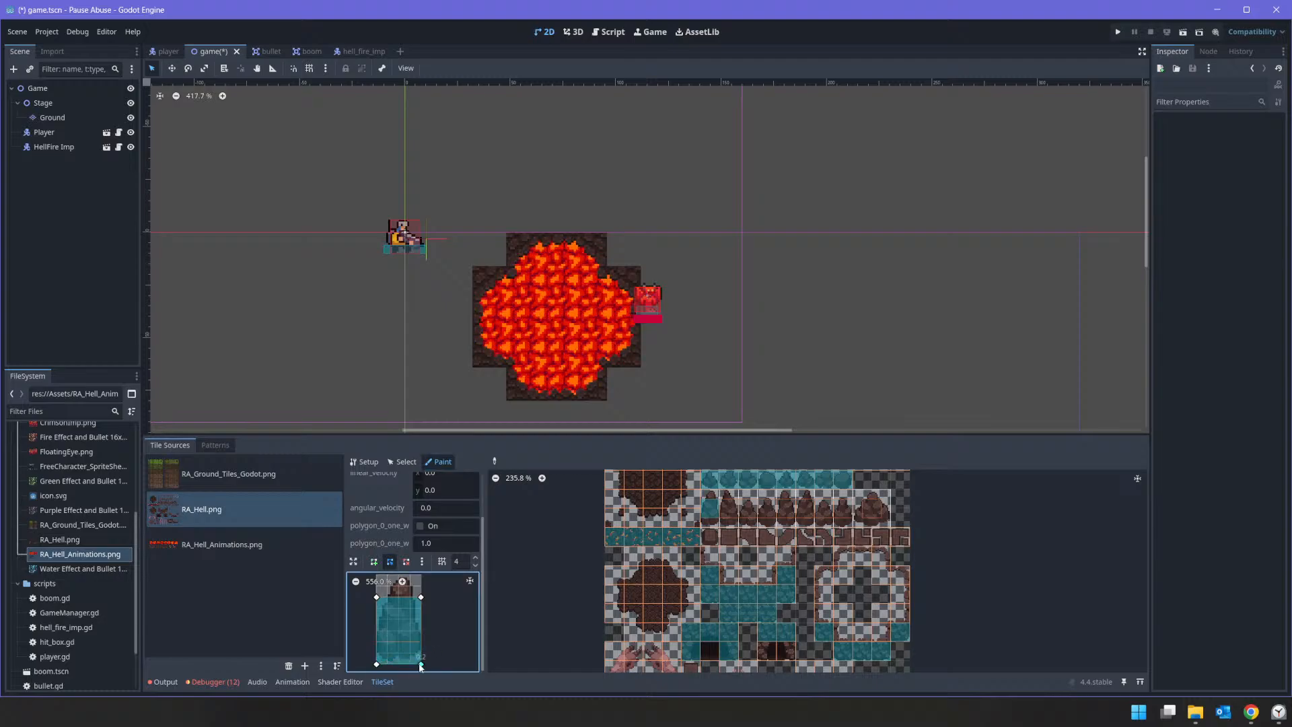
left_click_drag(420, 597, 376, 619)
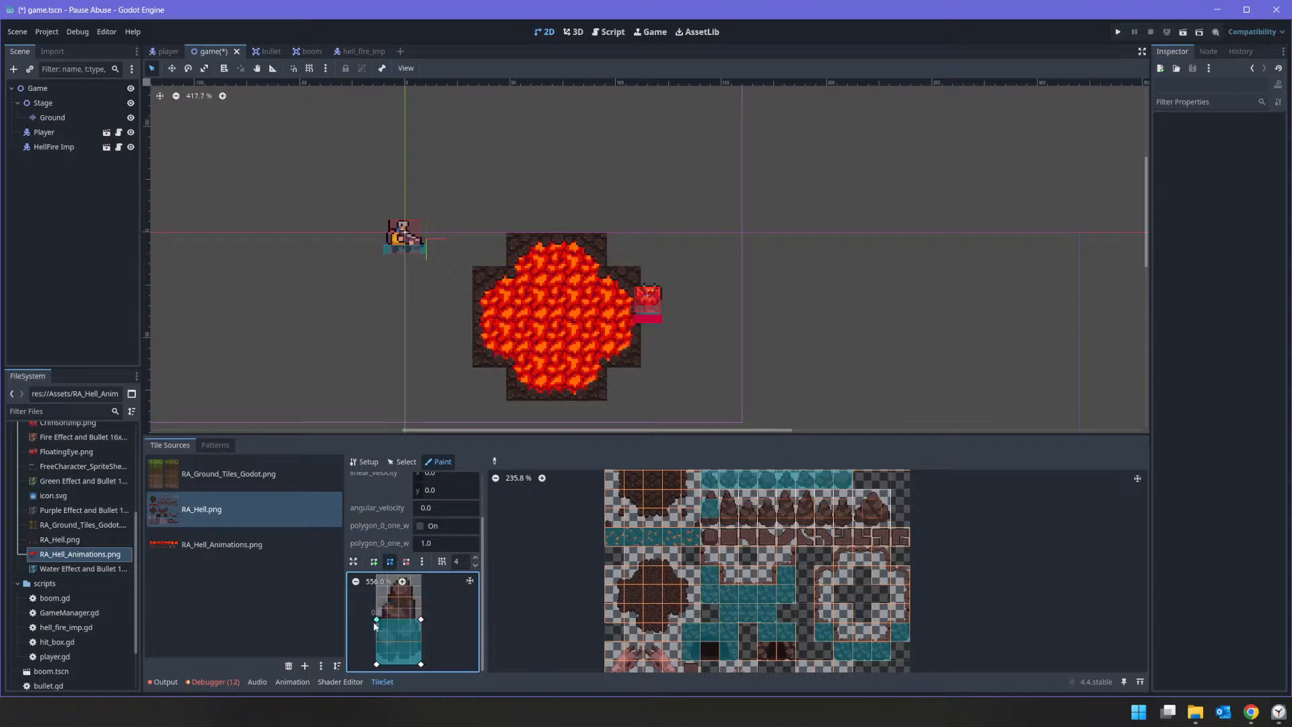
left_click_drag(722, 511, 872, 517)
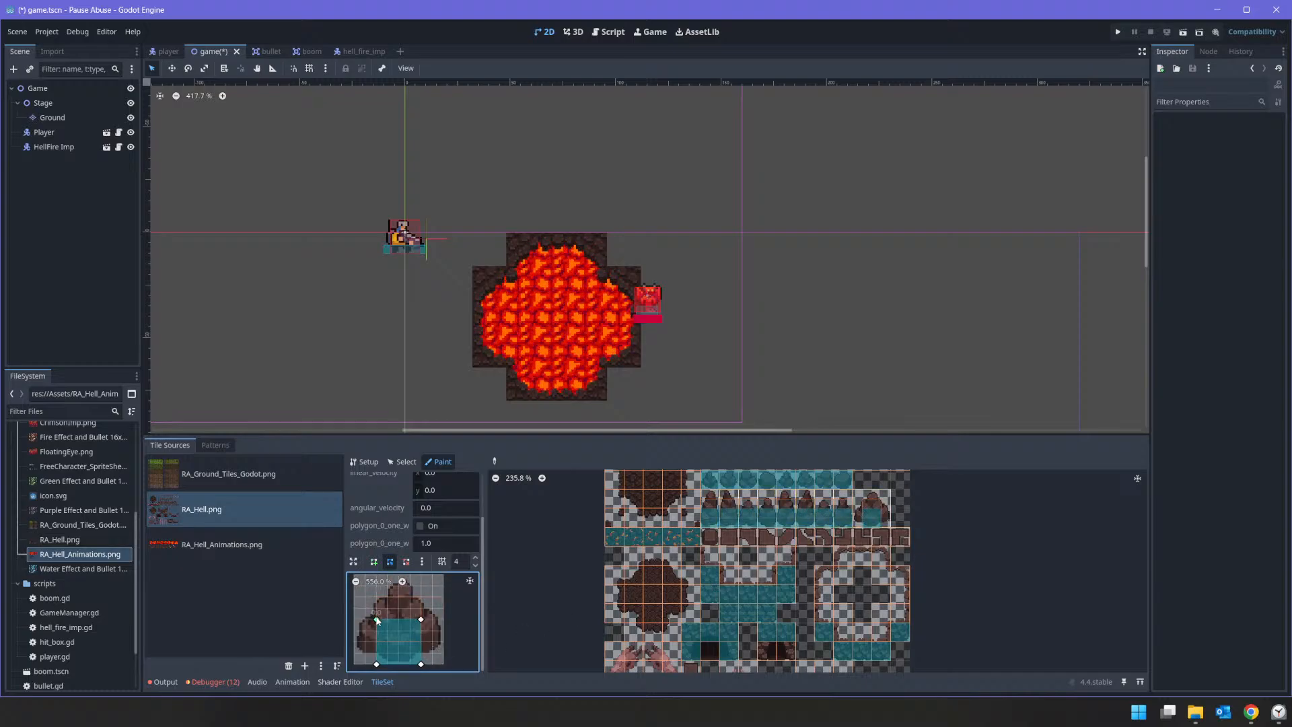
Step: Widen the collision polygon to span the full base of the wide rock spike and paint it on that tile
left_click_drag(376, 619, 354, 619)
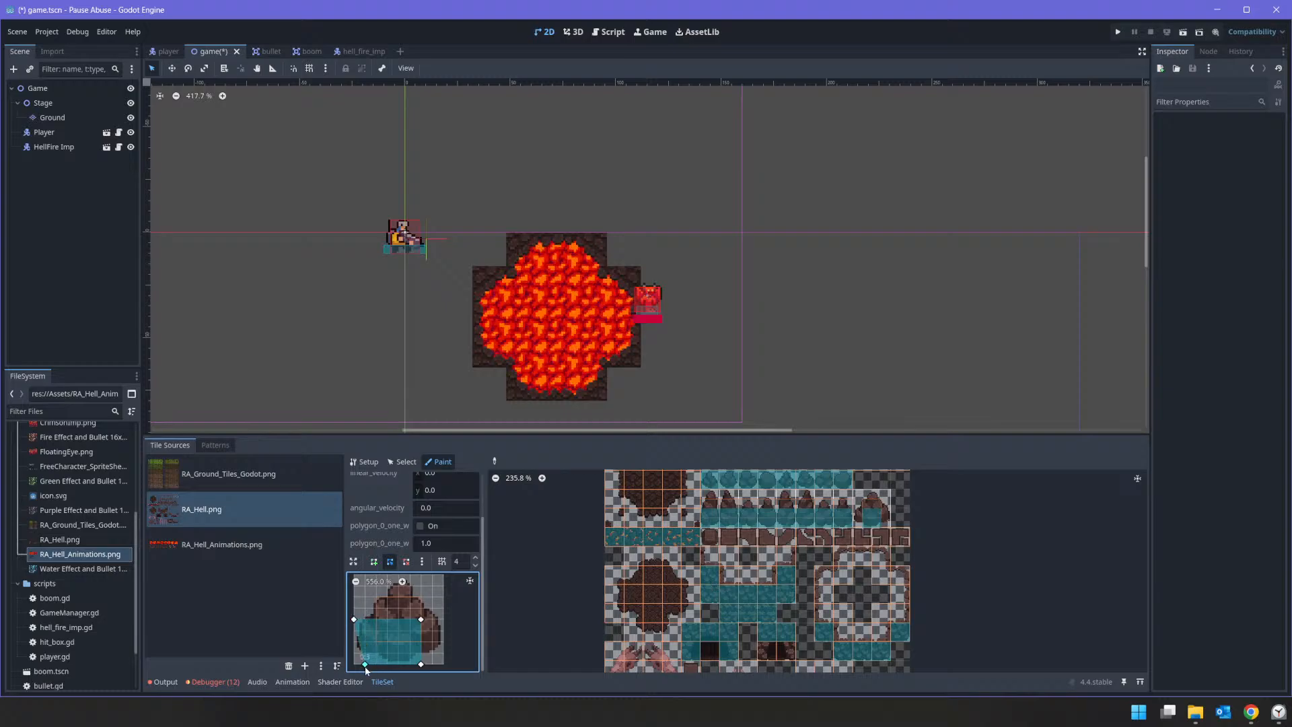
left_click_drag(376, 664, 354, 664)
left_click_drag(421, 619, 442, 619)
left_click_drag(421, 665, 443, 664)
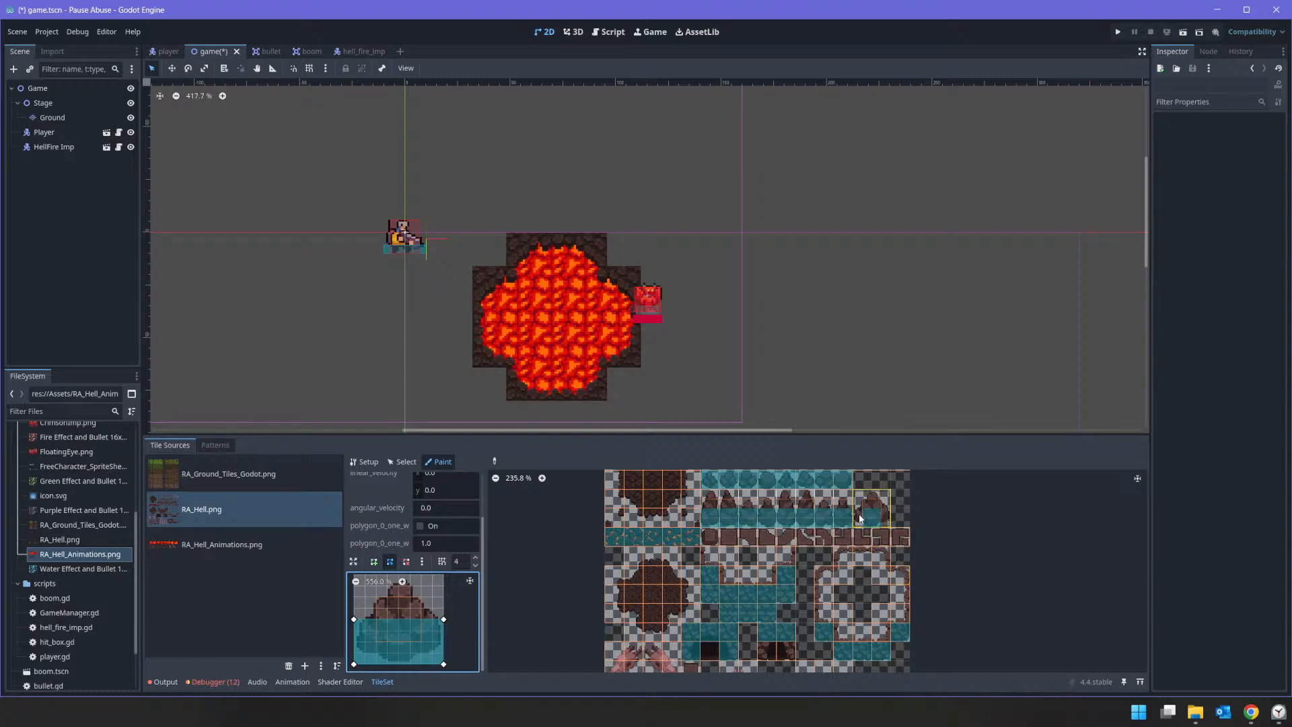
Step: Reset the collision polygon to the full tile and paint it on the two small urns and the pedestal between them
scroll(799, 611, "down", 4)
middle_click_drag(760, 619, 770, 527)
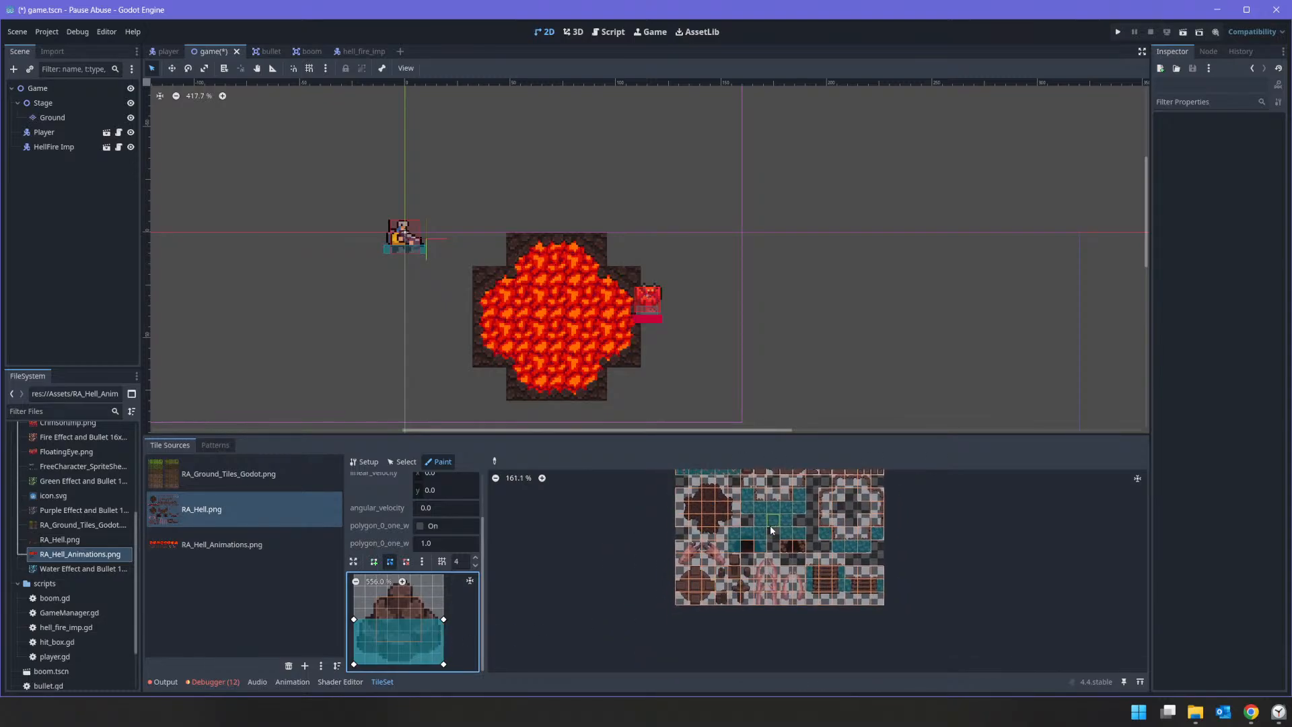
scroll(736, 616, "up", 4)
scroll(736, 616, "up", 4)
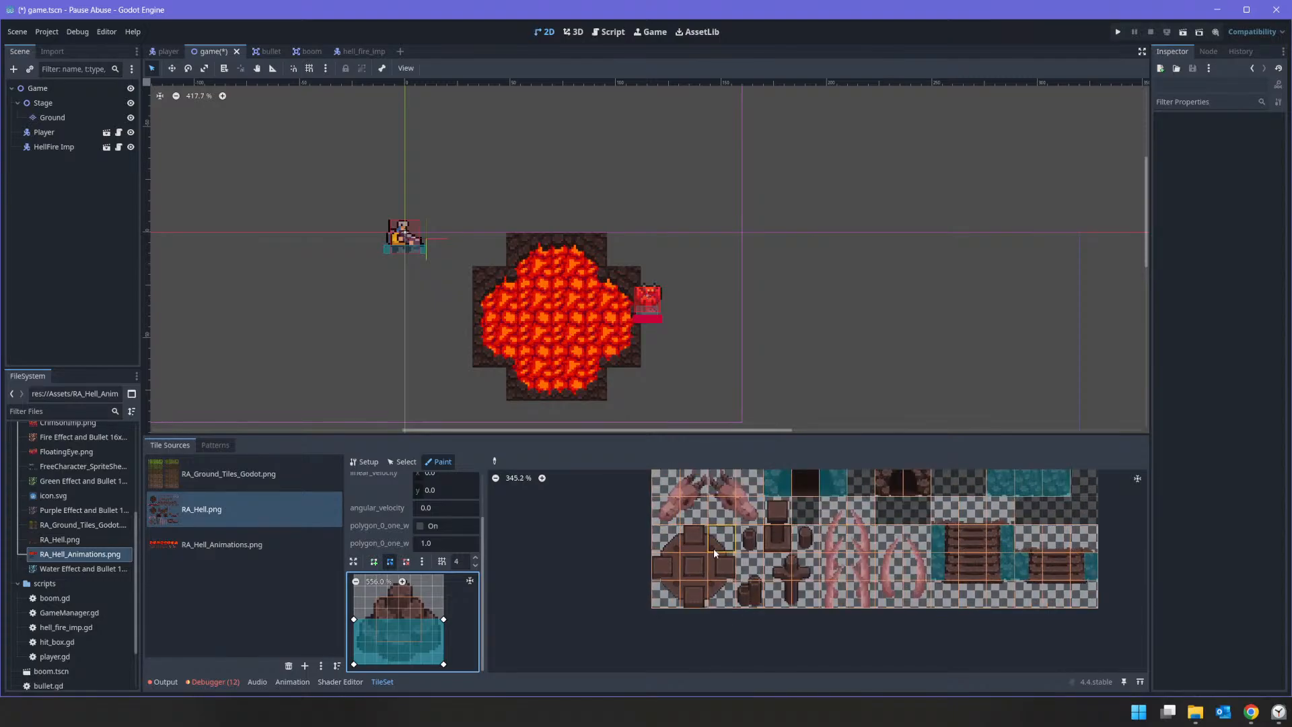
left_click(749, 540)
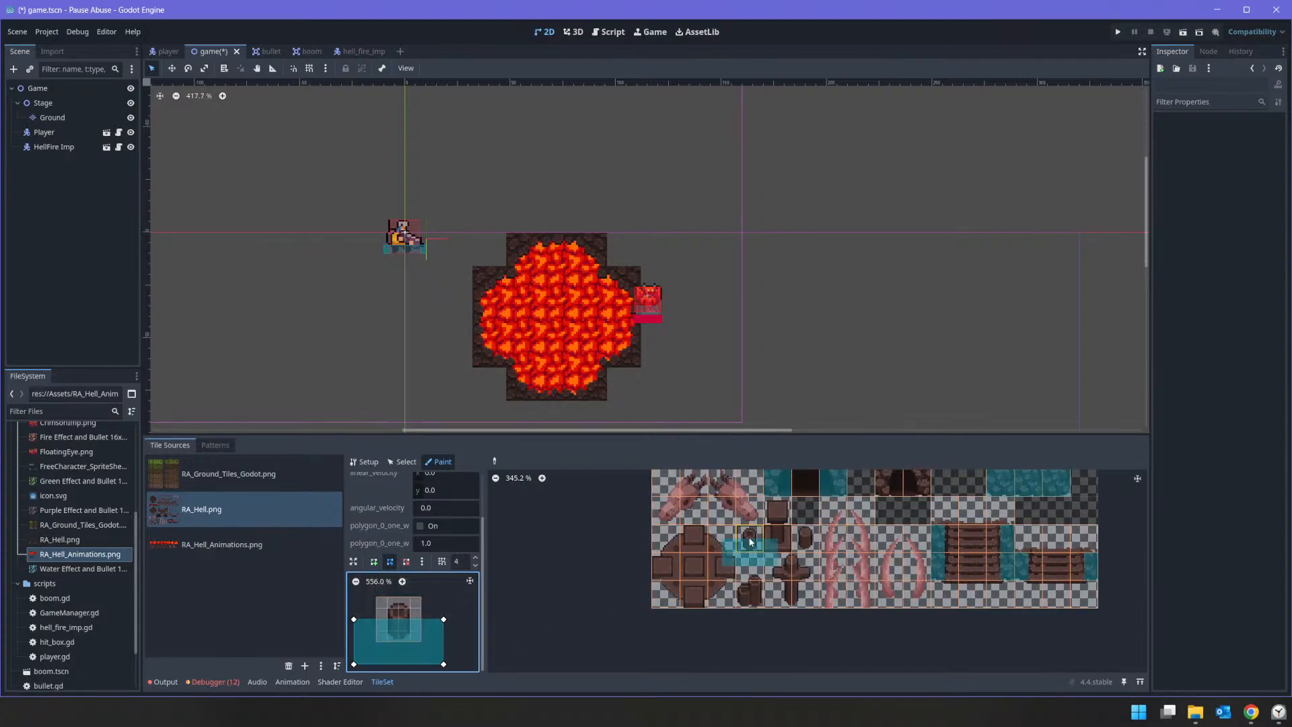
key("f")
left_click(749, 542)
left_click(810, 545)
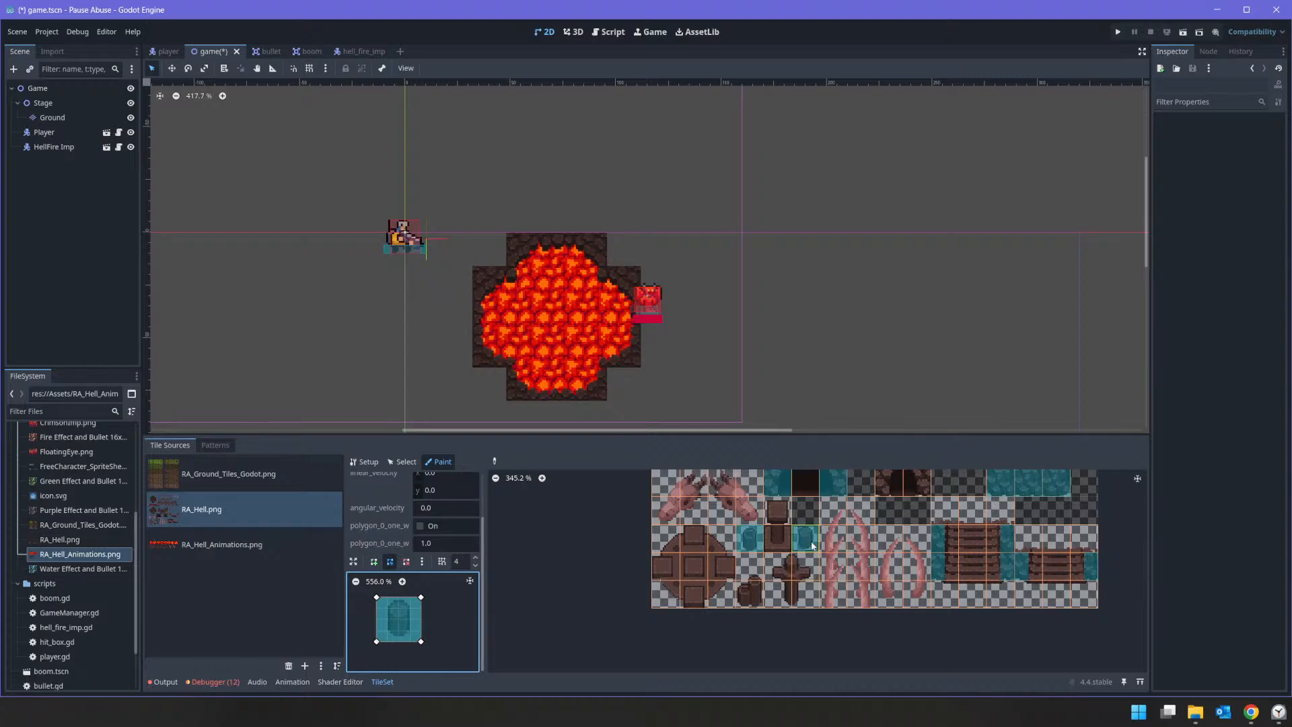
left_click(785, 545)
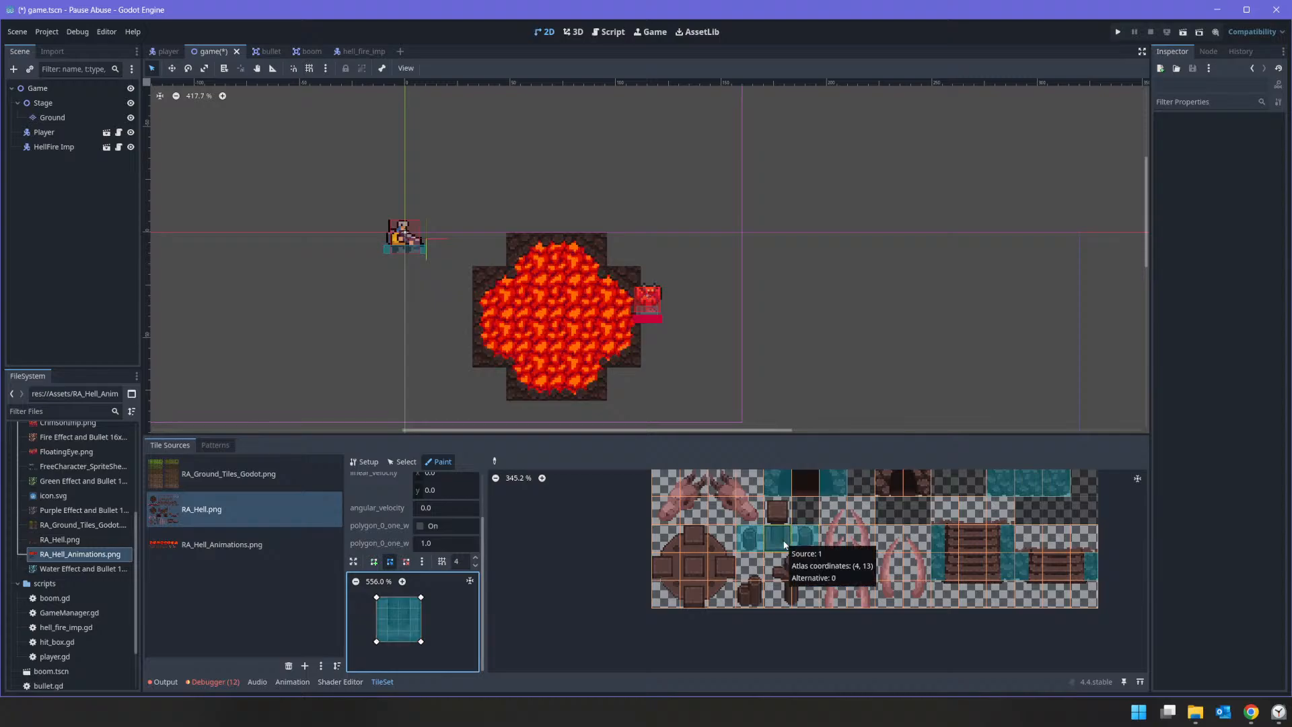
Step: Paint full-tile collision on the pots below the urns, the tall branching bones and the base of the curved horns
left_click(750, 594)
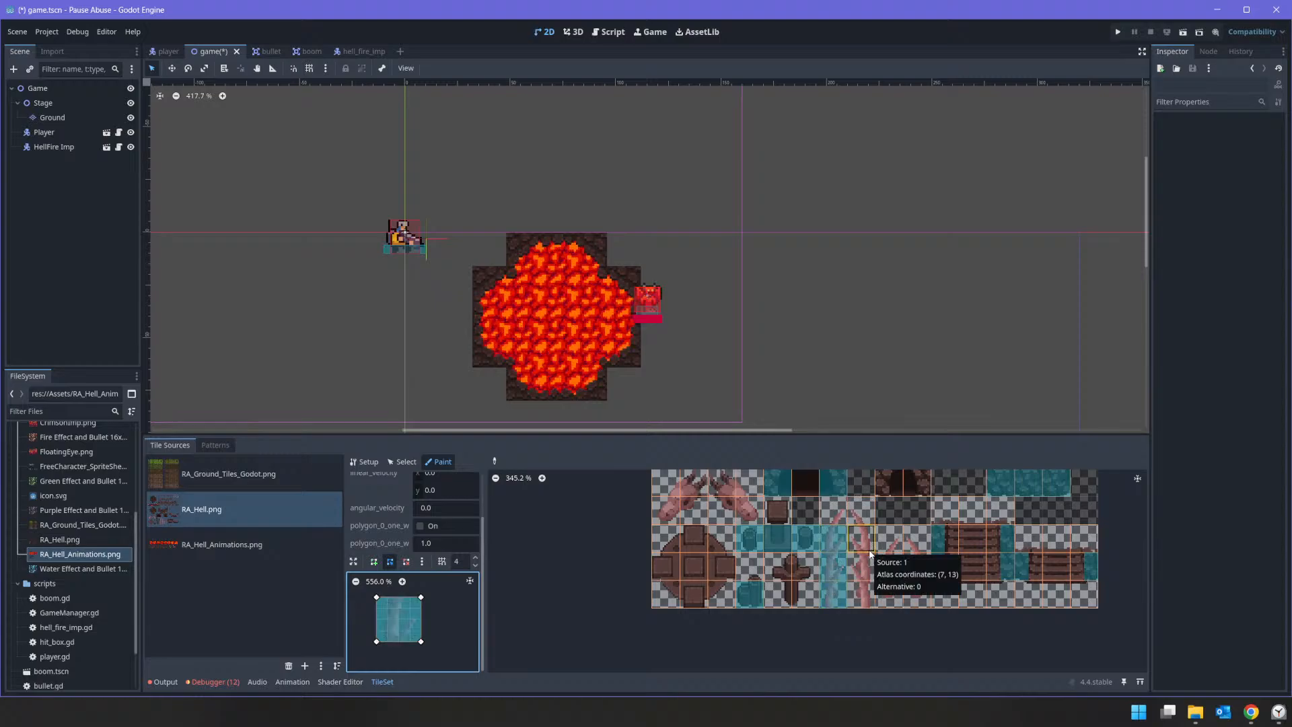
scroll(842, 571, "up", 5)
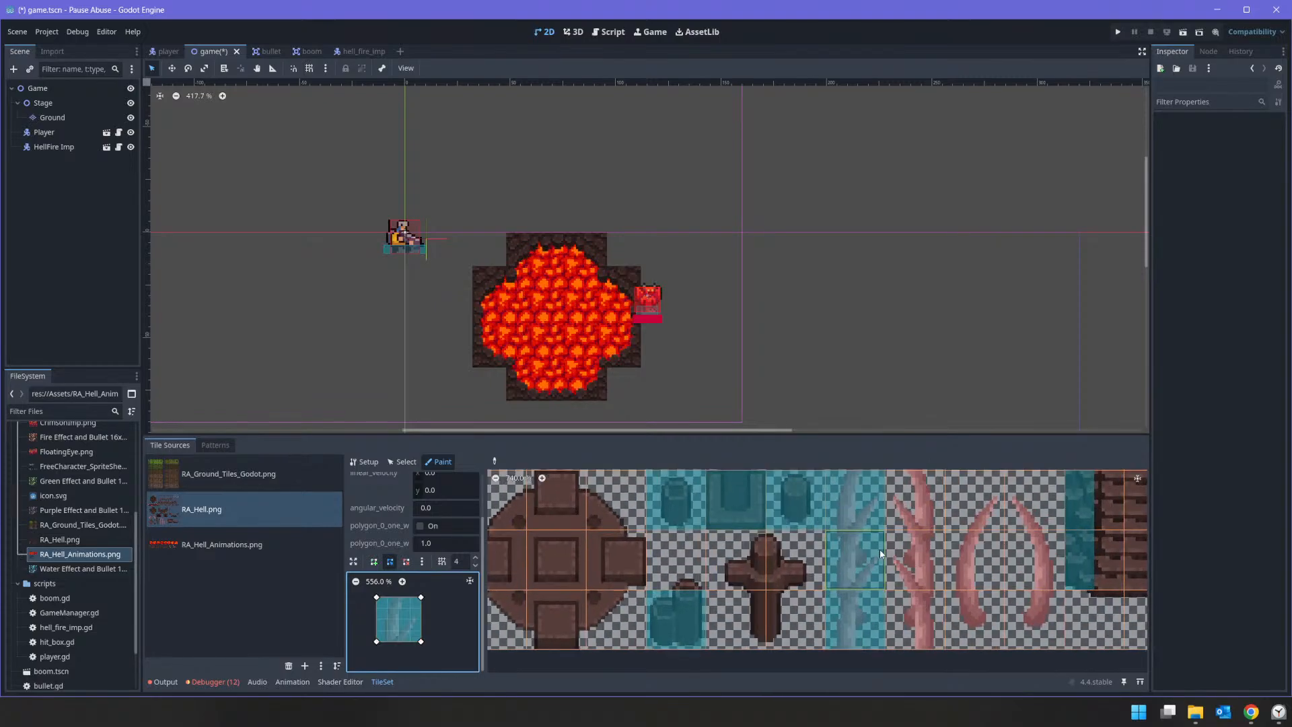
scroll(881, 553, "down", 4)
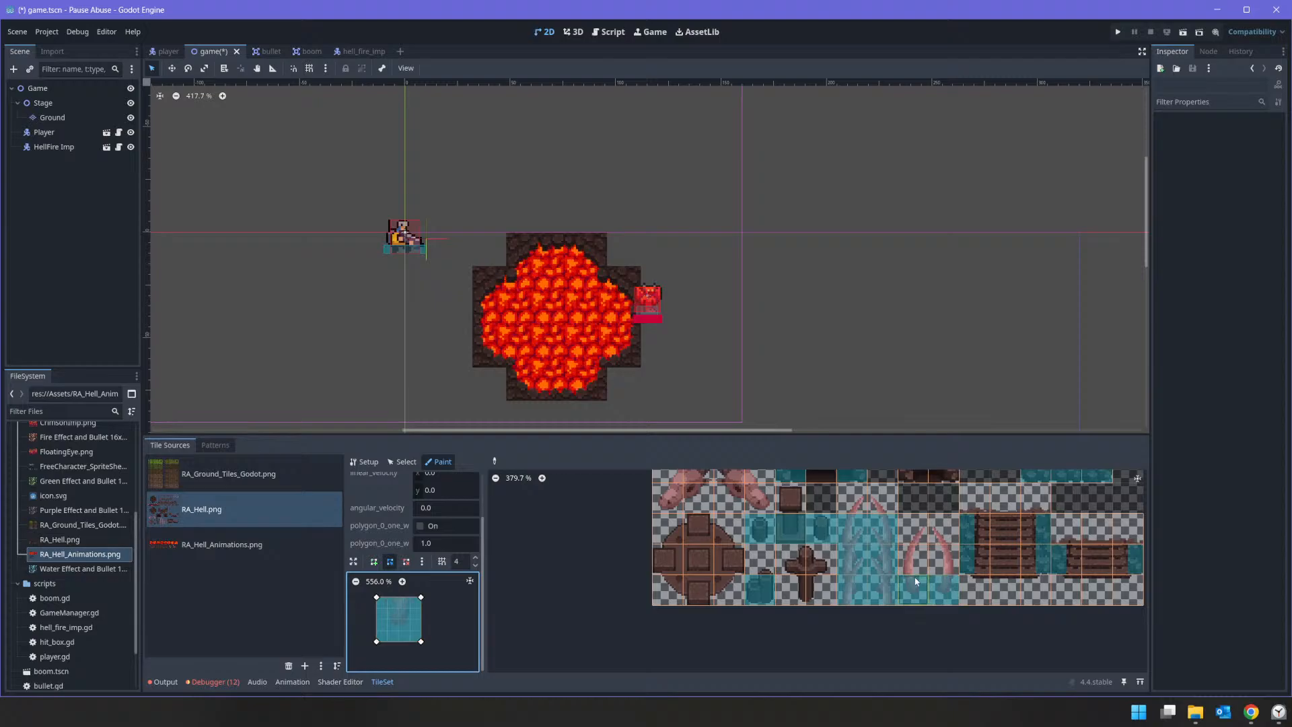
scroll(1005, 561, "down", 3)
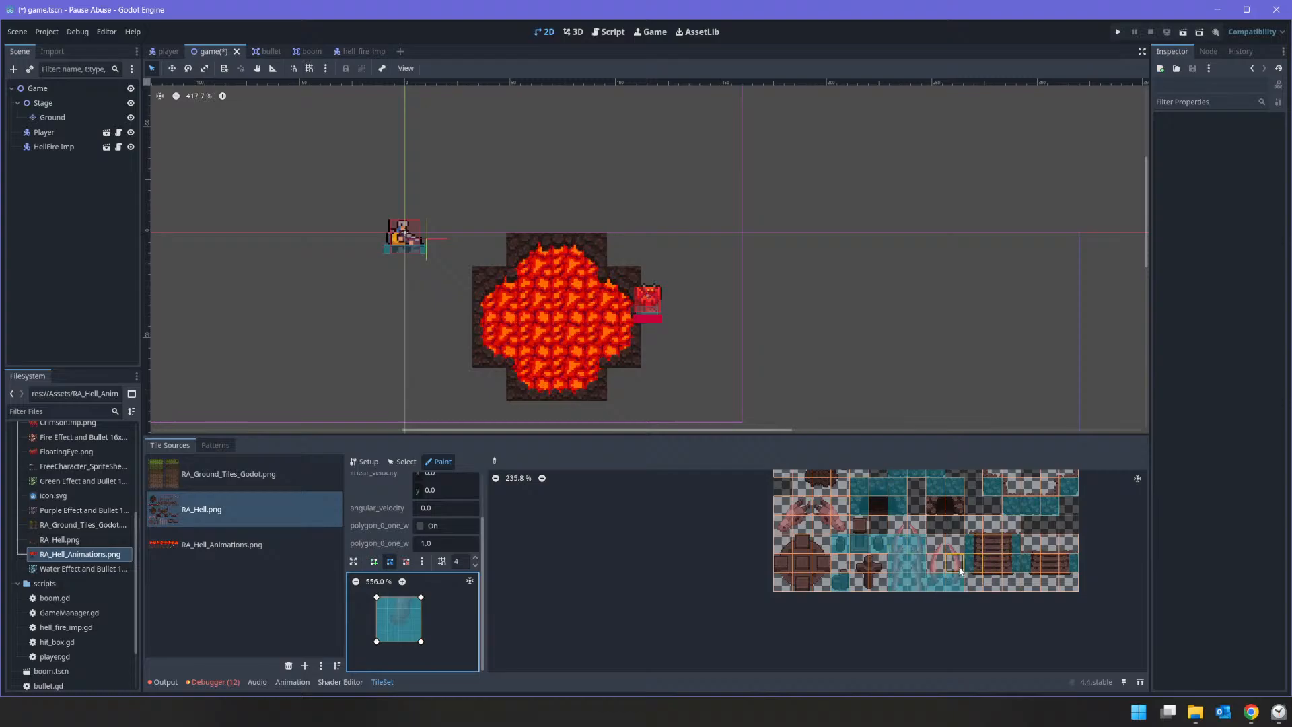
Step: Examine the collision coverage of the RA_Hell.png atlas and the tiles of the RA_Ground_Tiles_Godot.png source
scroll(962, 565, "down", 5)
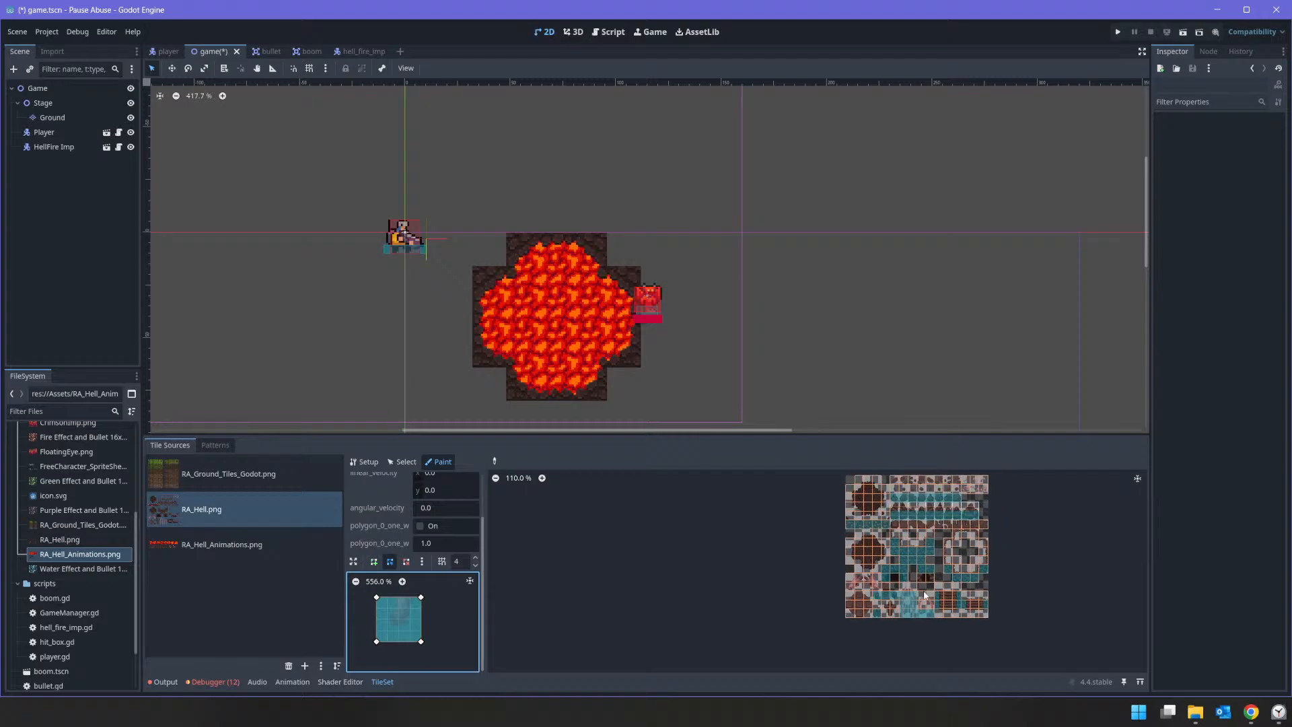
scroll(915, 606, "up", 6)
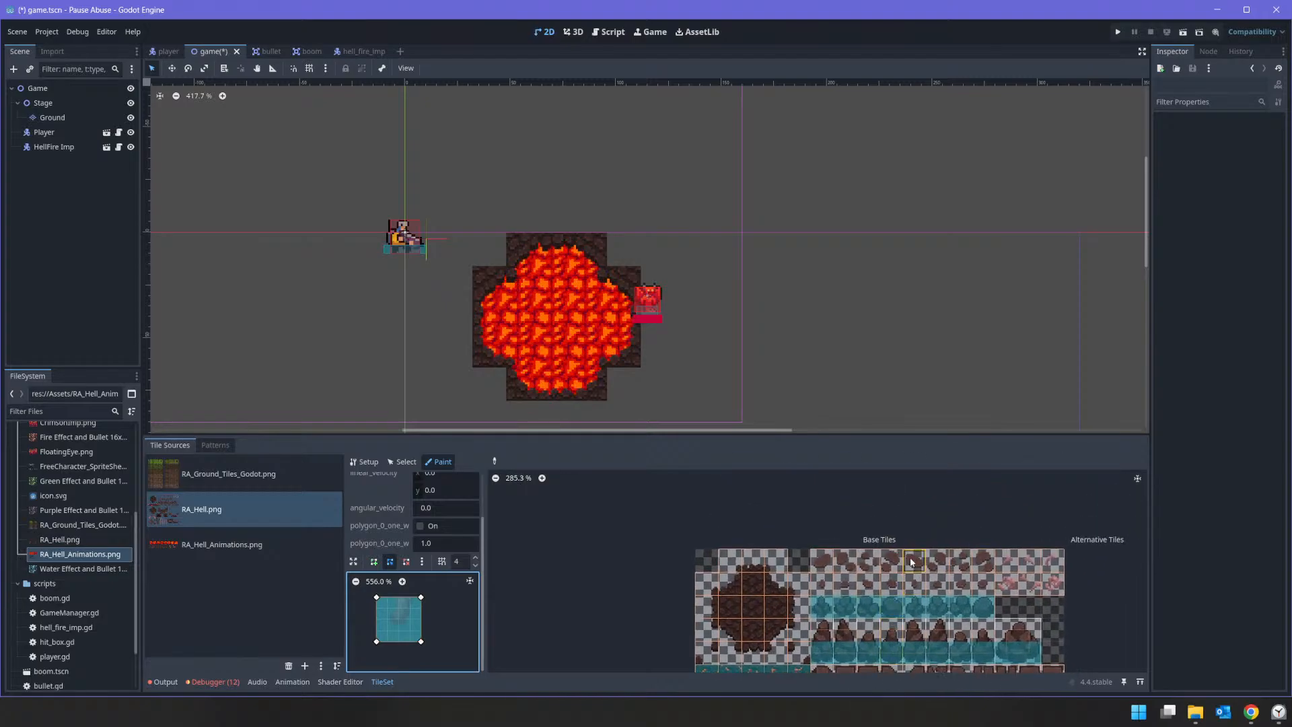
scroll(835, 605, "down", 2)
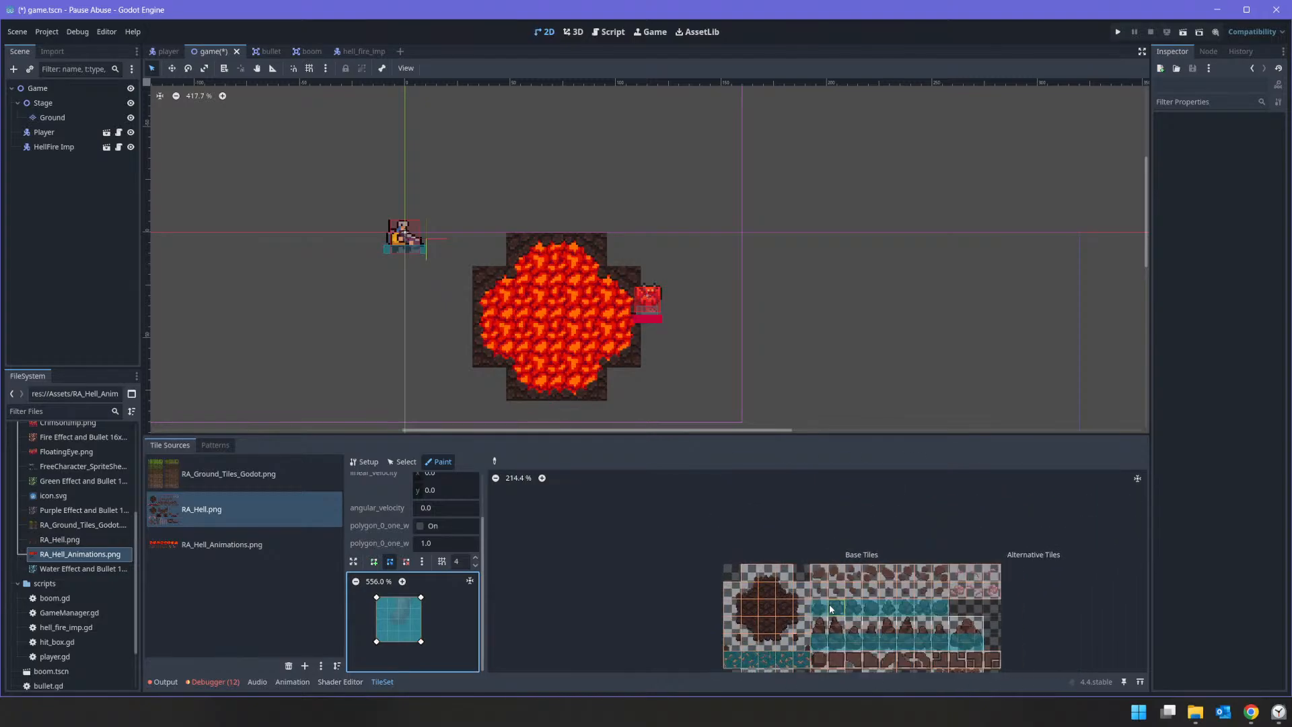
scroll(768, 617, "up", 1)
middle_click_drag(768, 616, 879, 534)
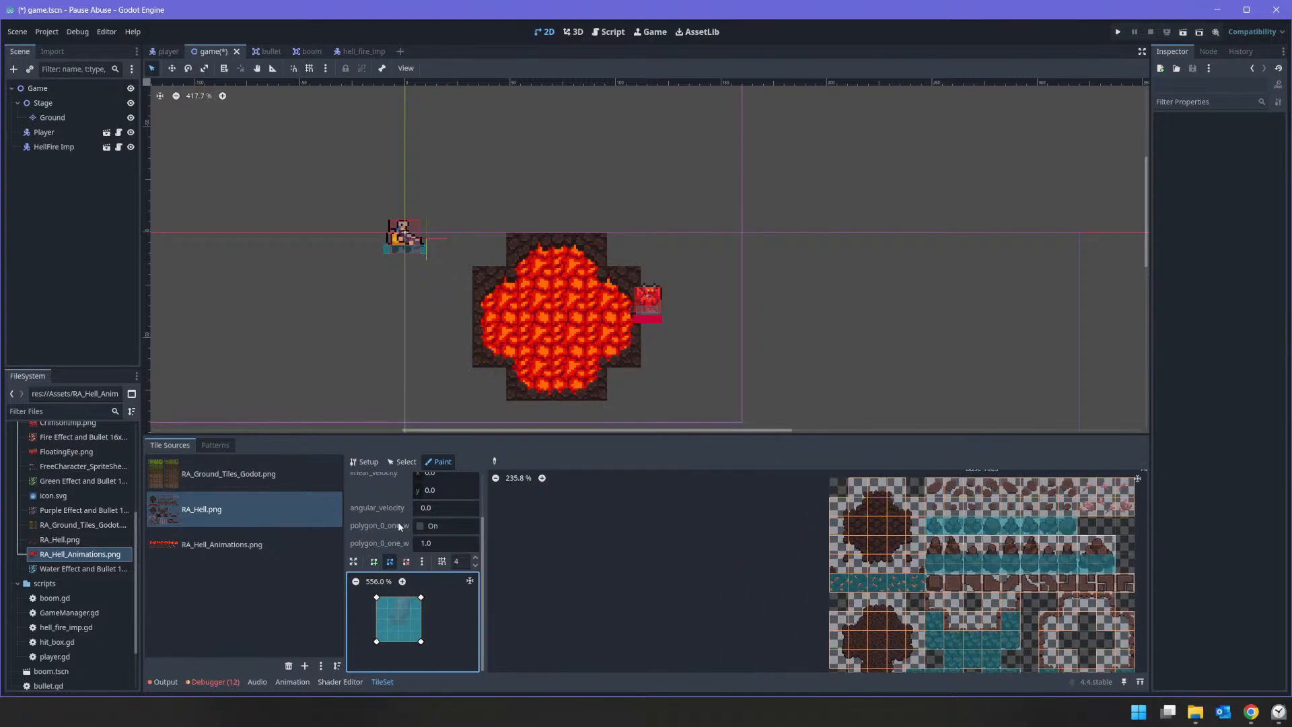
left_click(195, 479)
scroll(875, 596, "down", 7)
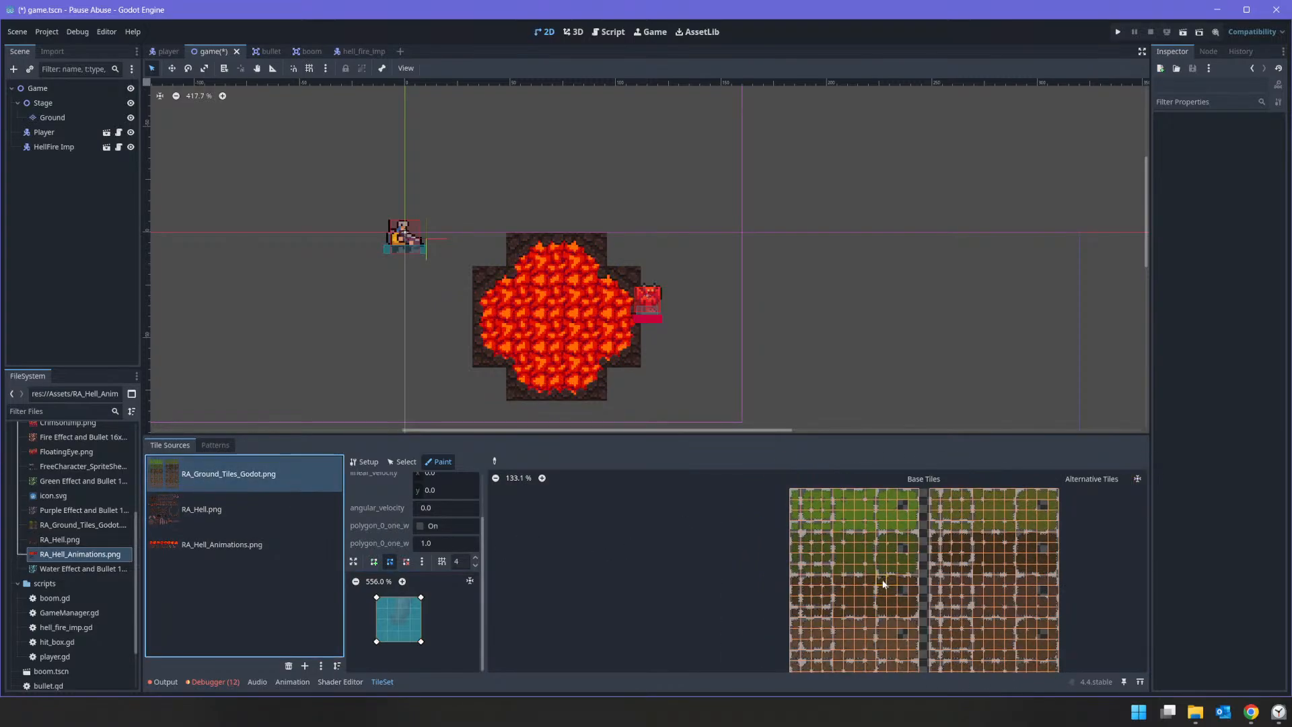
scroll(894, 594, "up", 4)
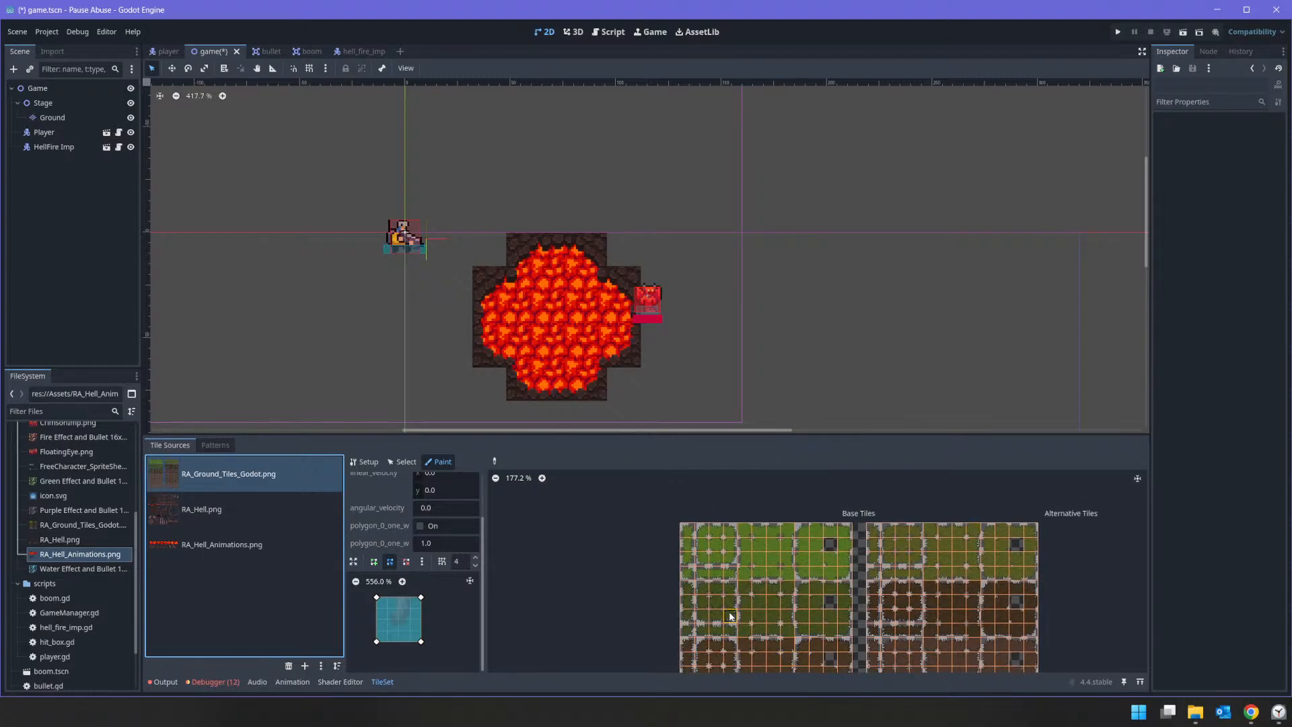
middle_click_drag(810, 636, 802, 490)
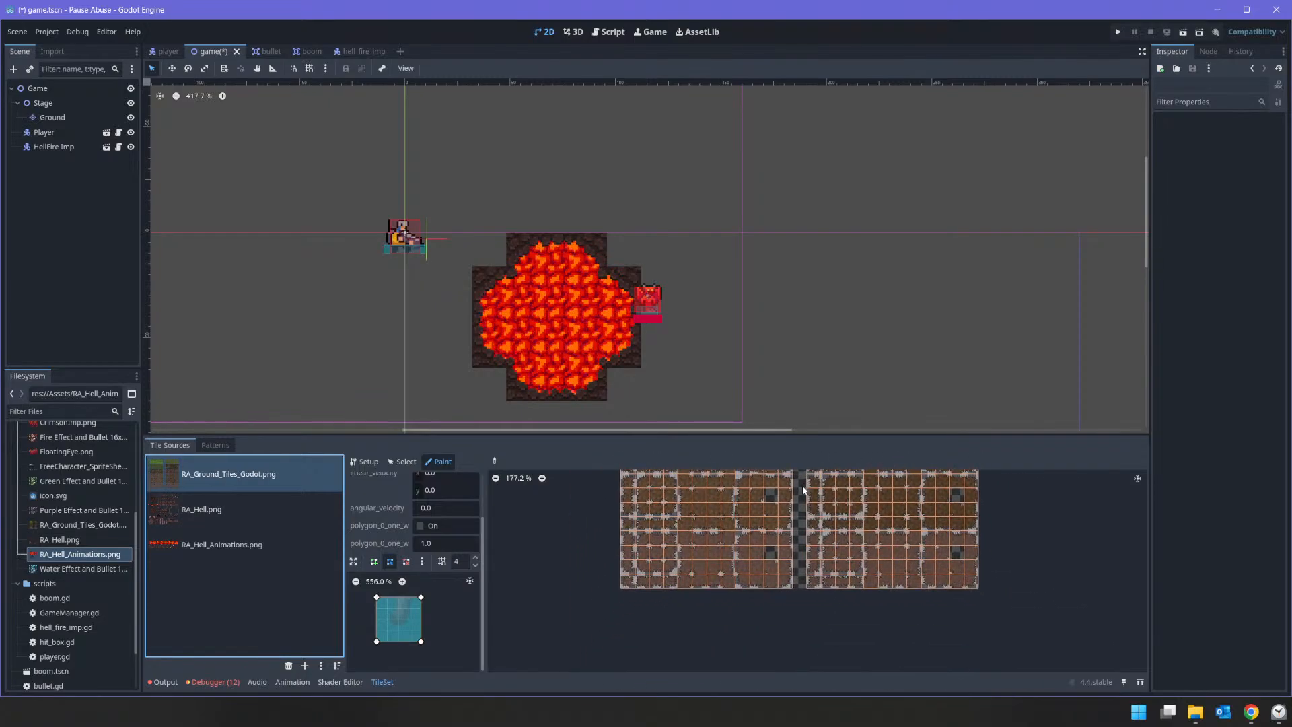
scroll(915, 565, "up", 3)
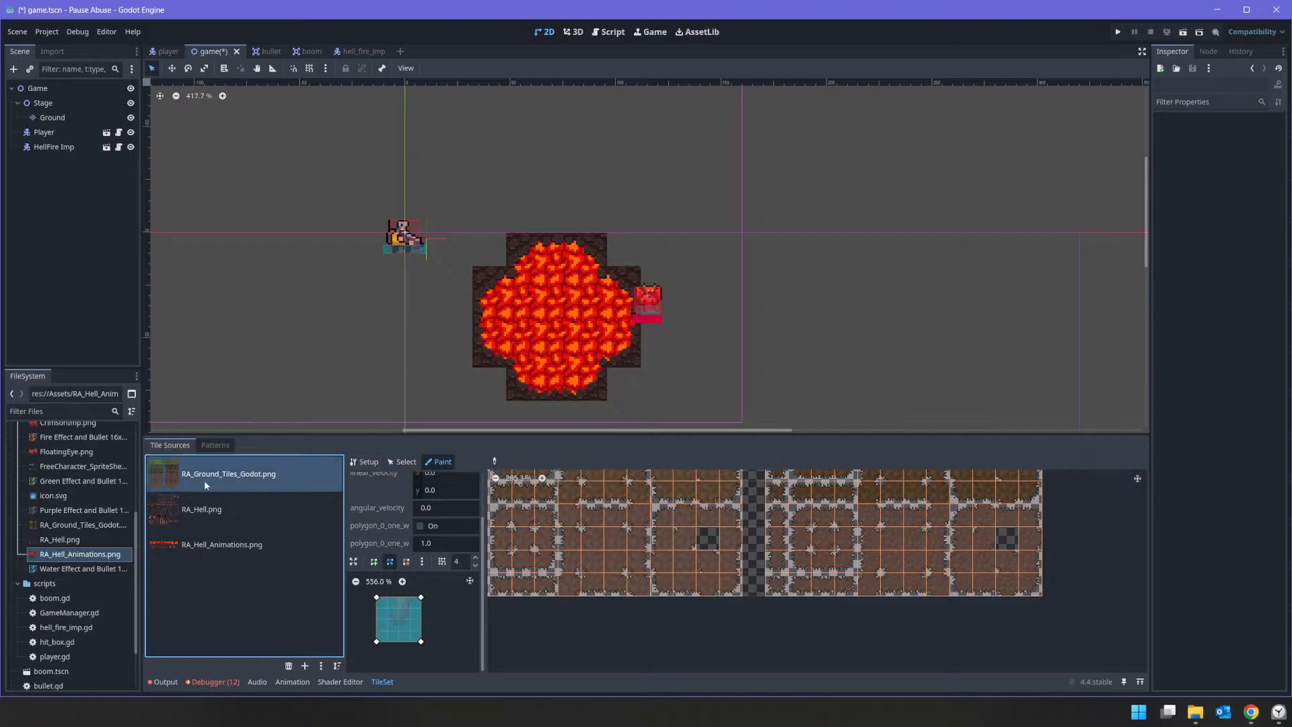
left_click(211, 447)
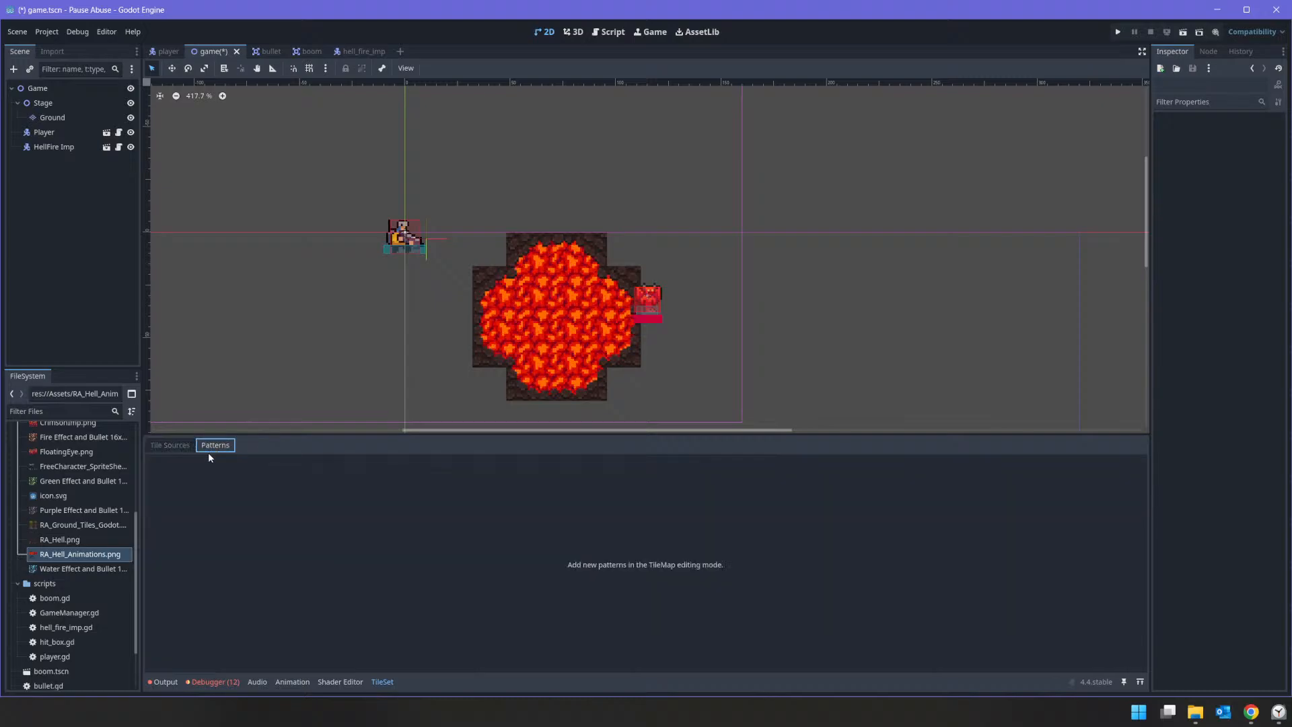
left_click(291, 541)
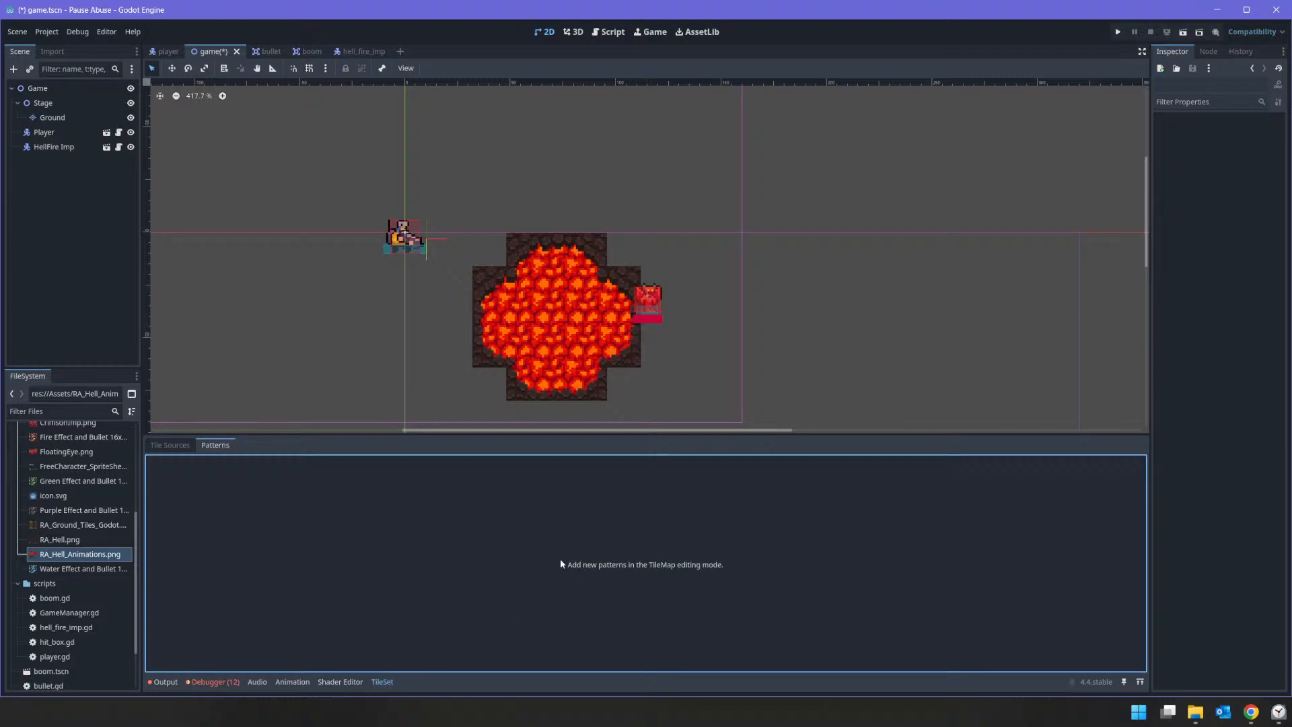
left_click(172, 446)
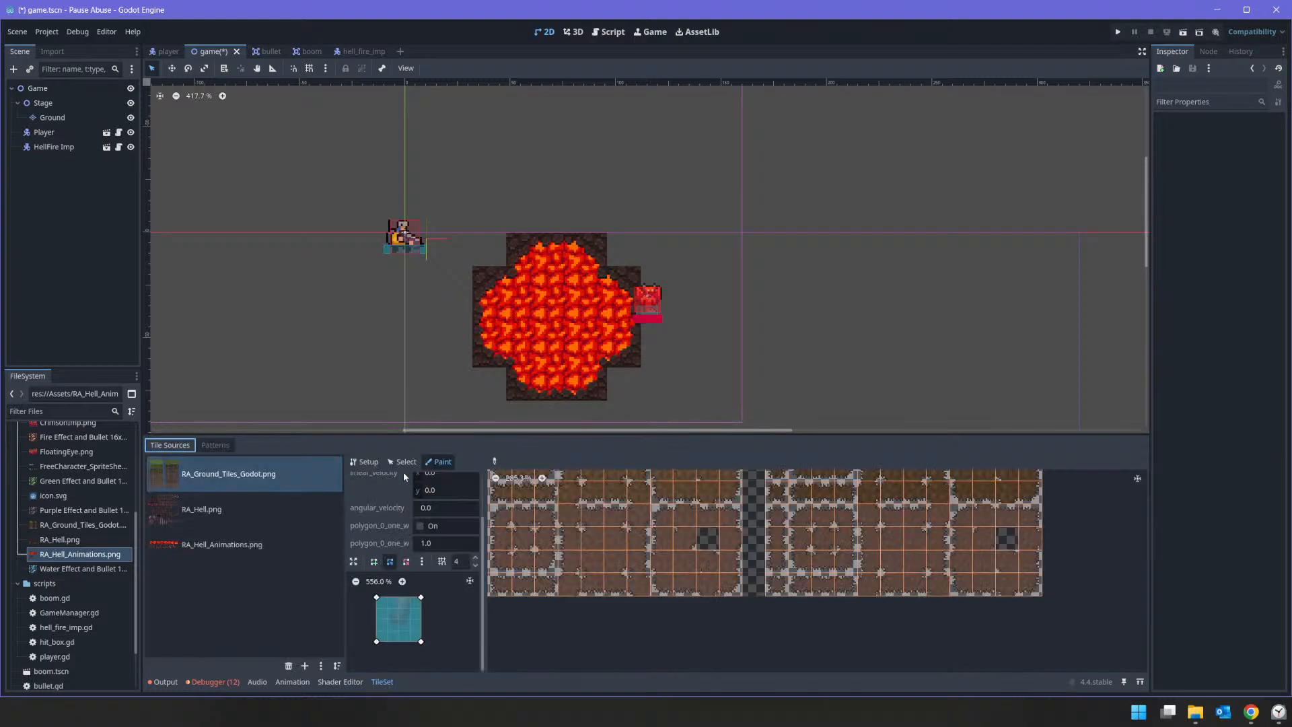
left_click(369, 461)
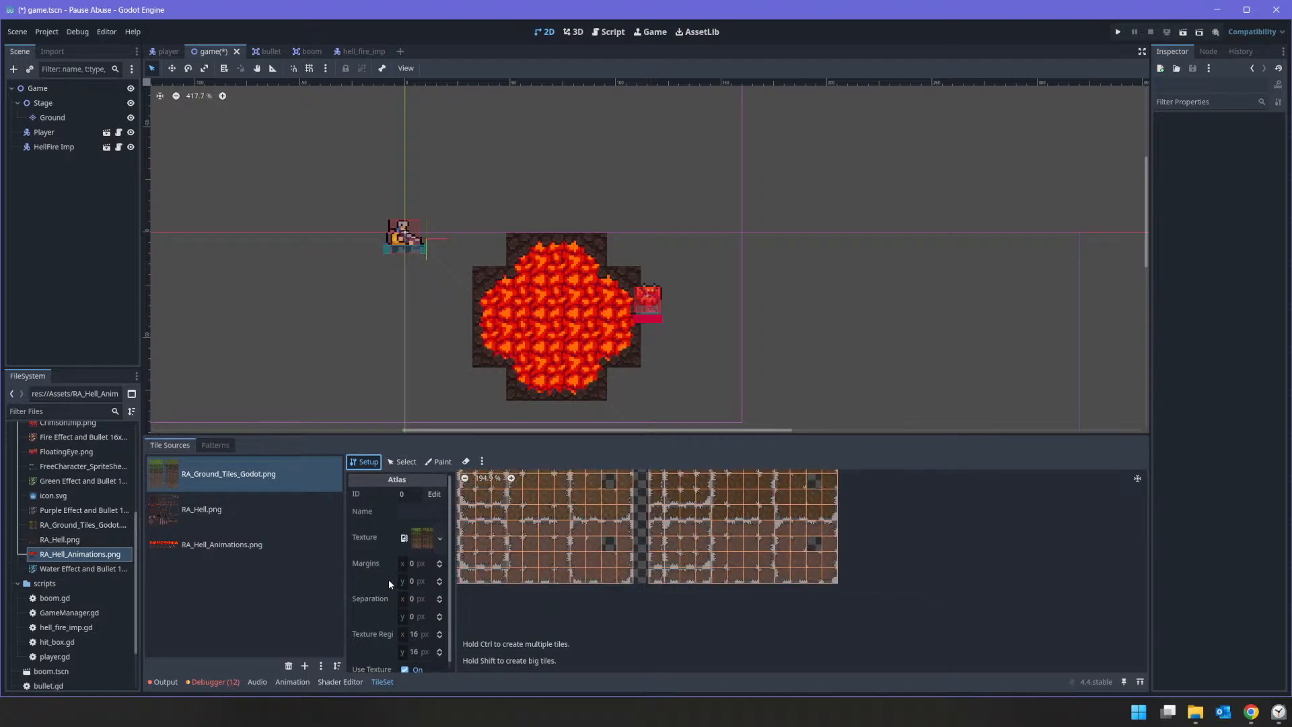
left_click(322, 666)
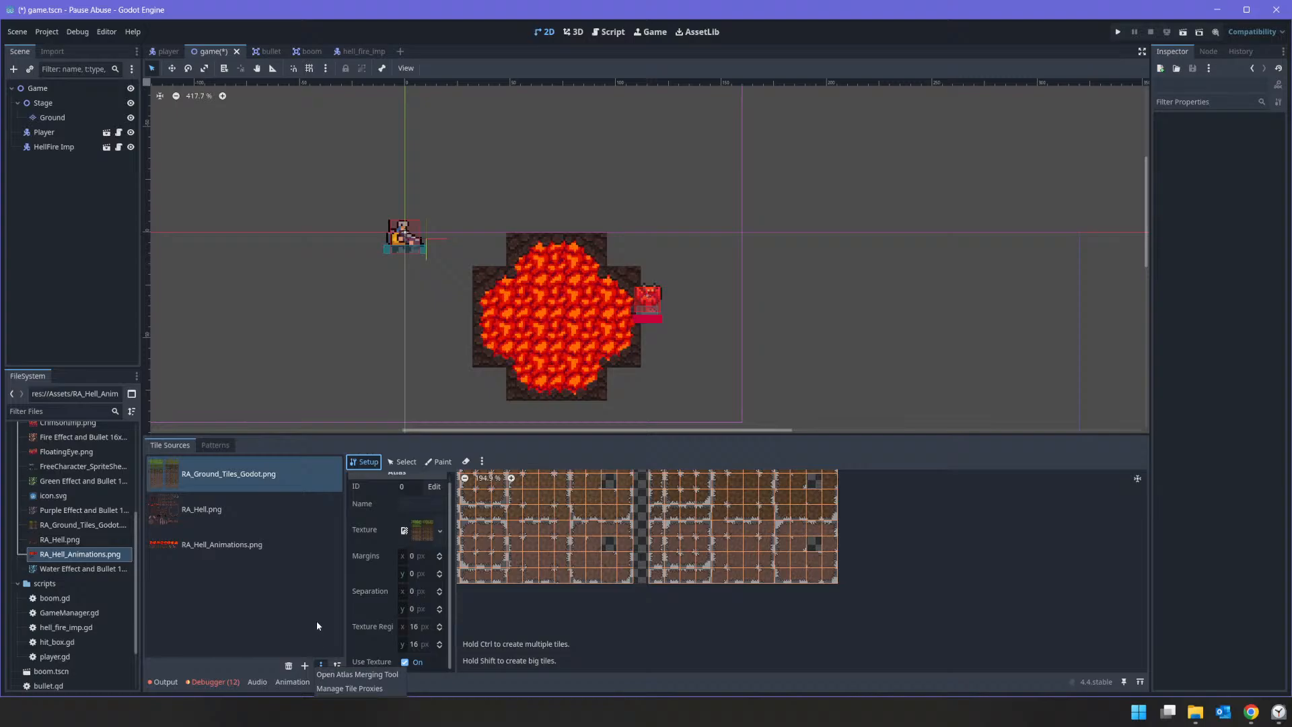
left_click(316, 620)
left_click(304, 666)
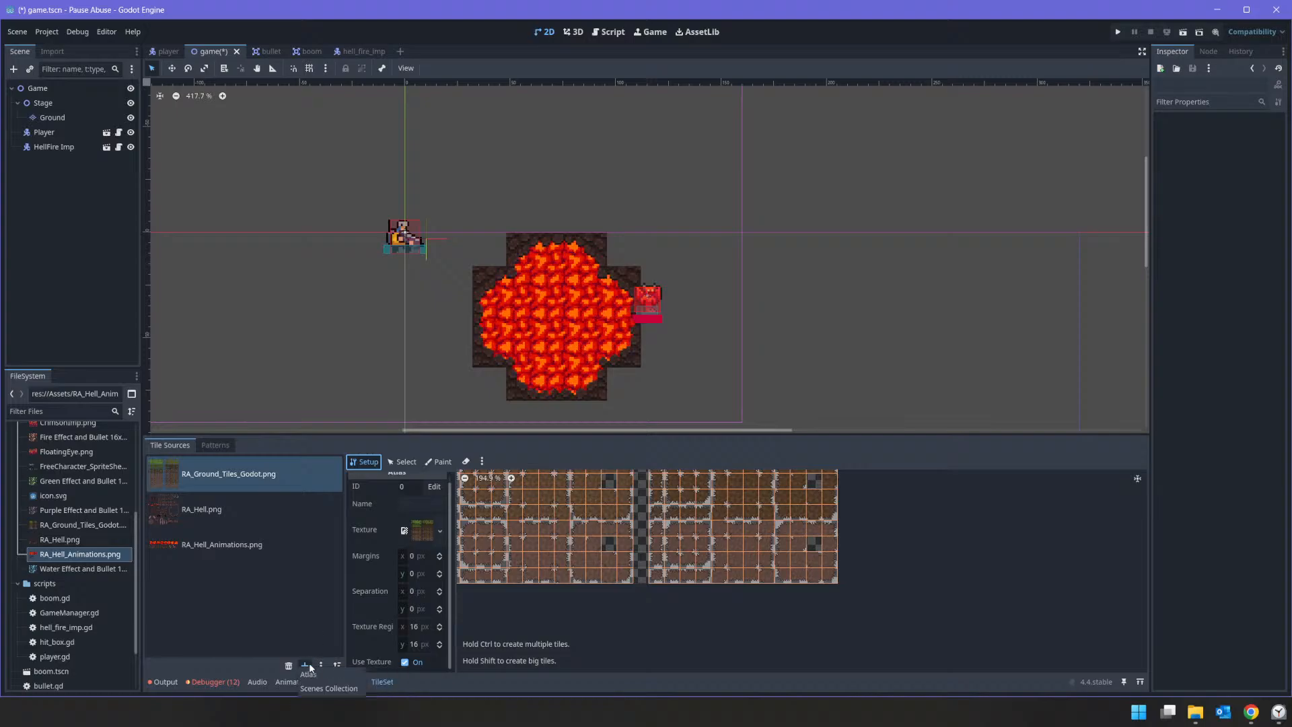
left_click(300, 609)
Step: Switch RA_Ground_Tiles_Godot.png to tile selection and examine its dirt and stone-edged tiles
left_click(405, 462)
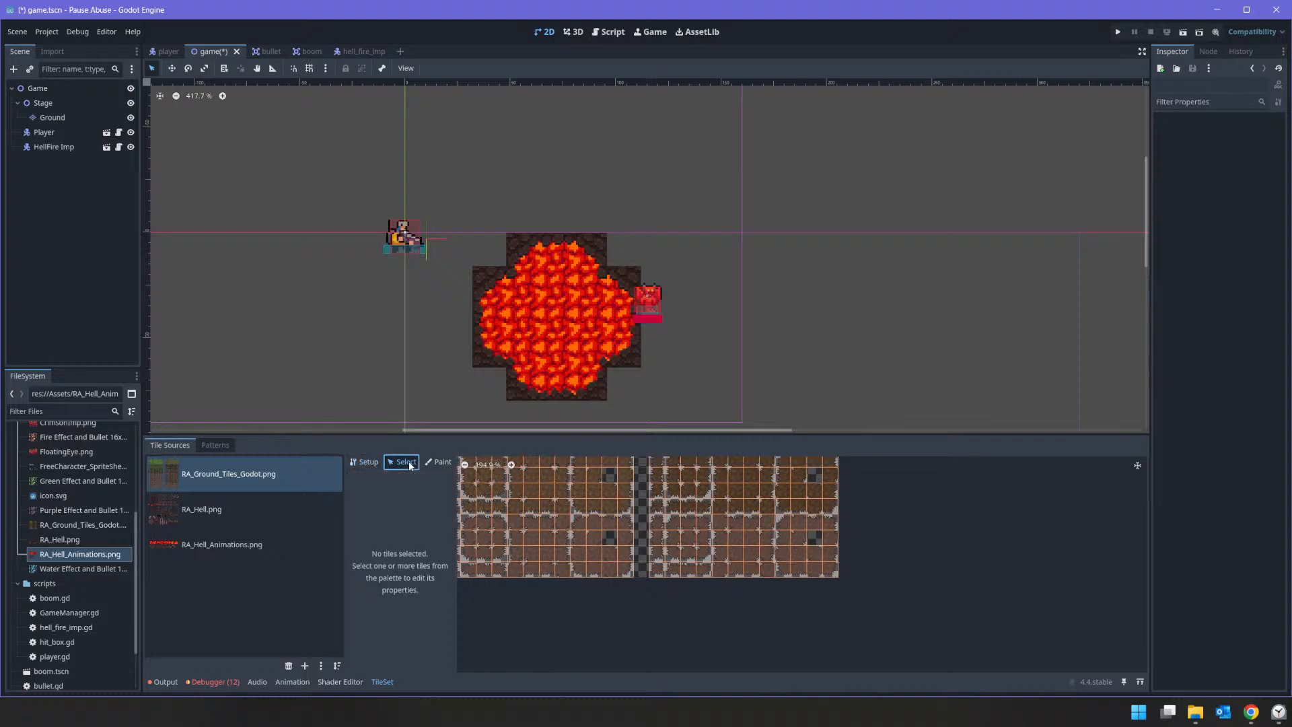
scroll(611, 604, "up", 3)
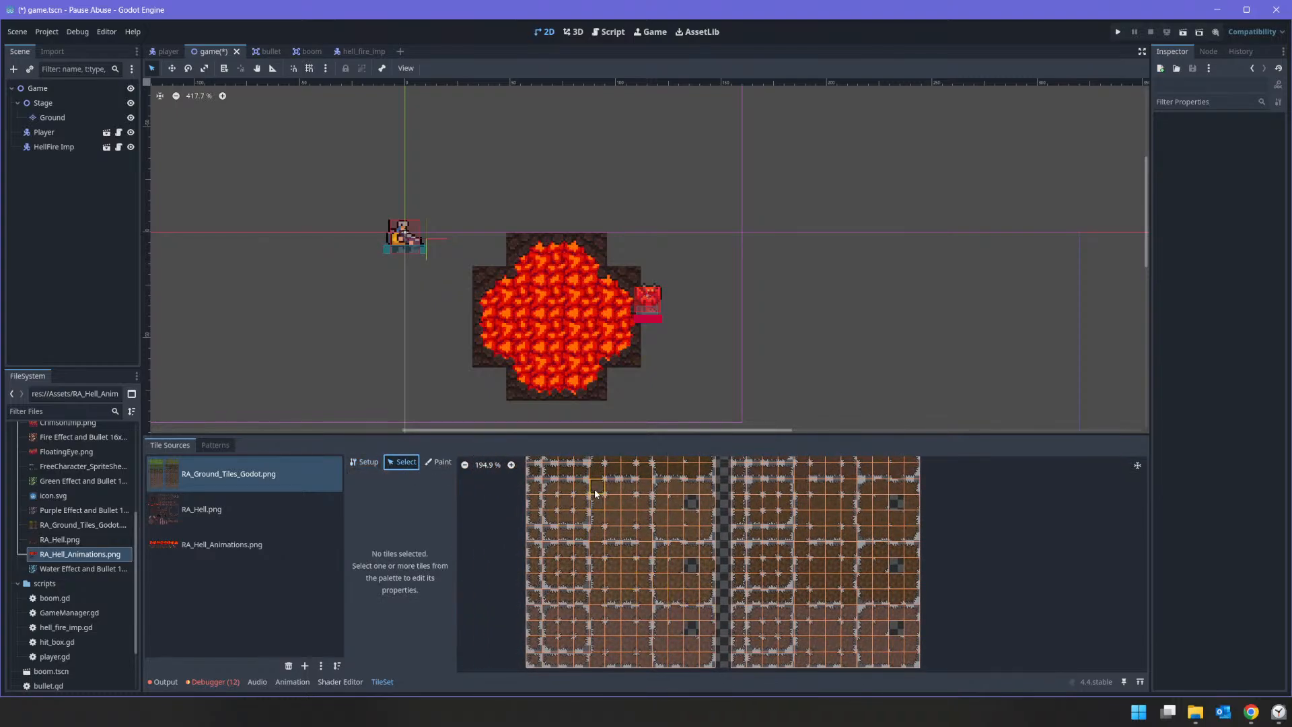
scroll(602, 582, "down", 2)
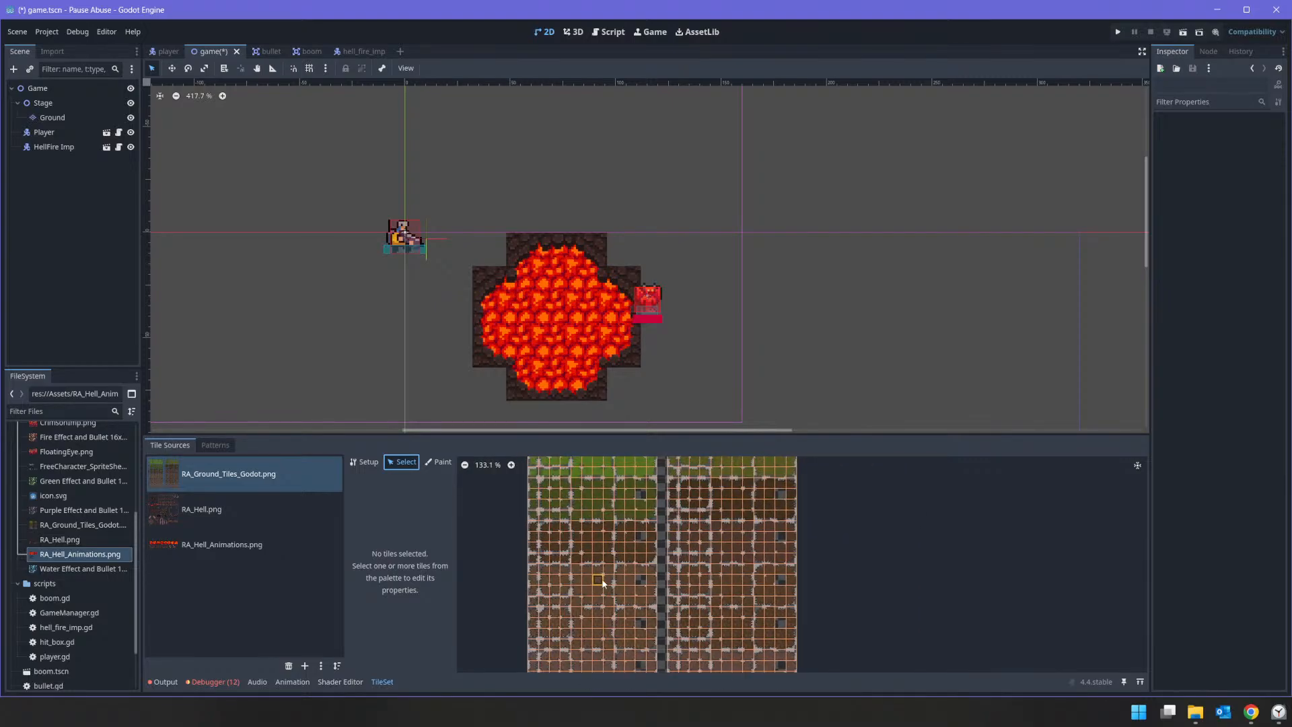
middle_click_drag(602, 582, 606, 590)
middle_click_drag(699, 631, 625, 528)
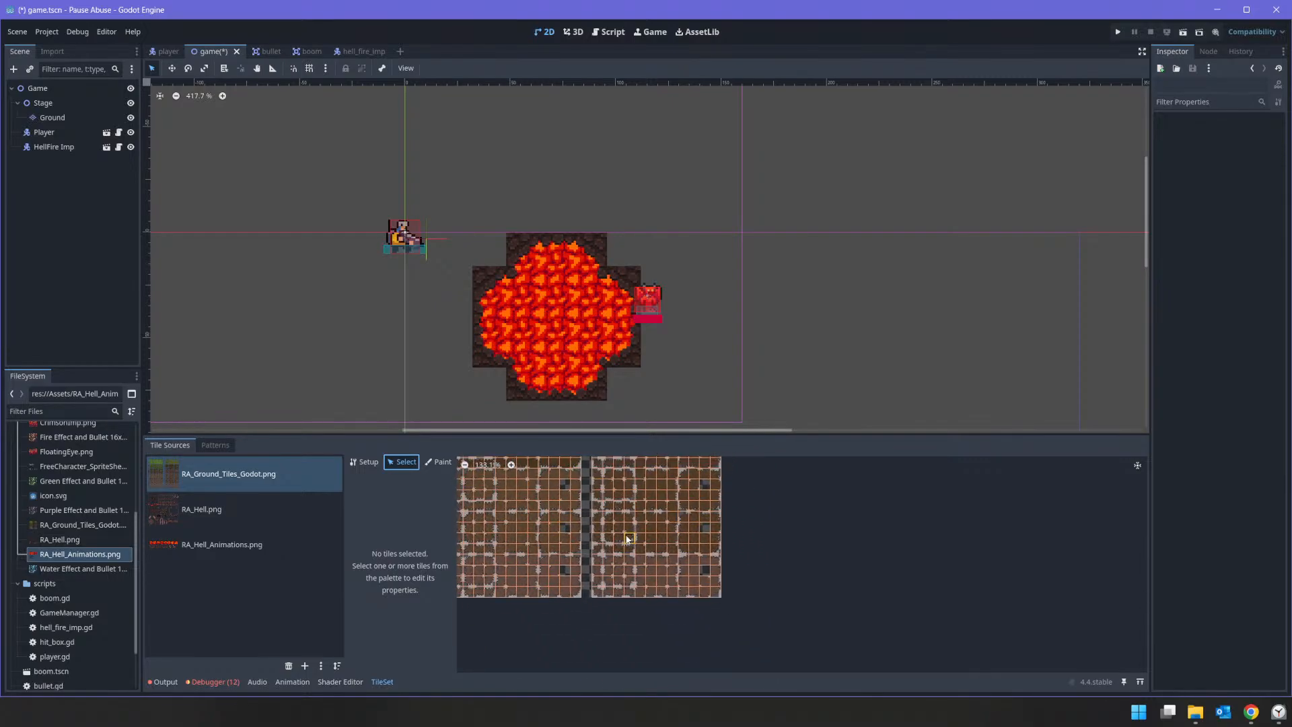
scroll(626, 538, "up", 5)
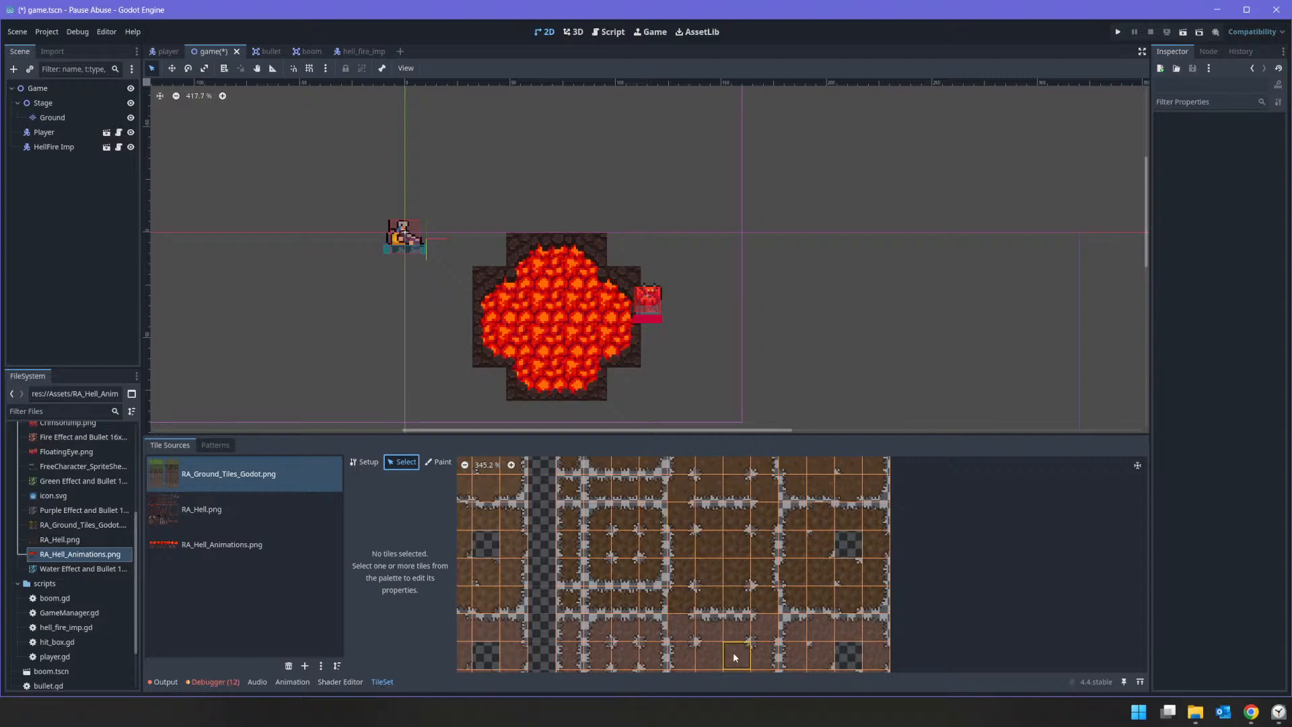
Step: Examine the terrain and rendering properties of the lower 3×3 stone-edged tile block in RA_Ground_Tiles_Godot.png, and check the TileSet's patterns
middle_click_drag(735, 658, 733, 545)
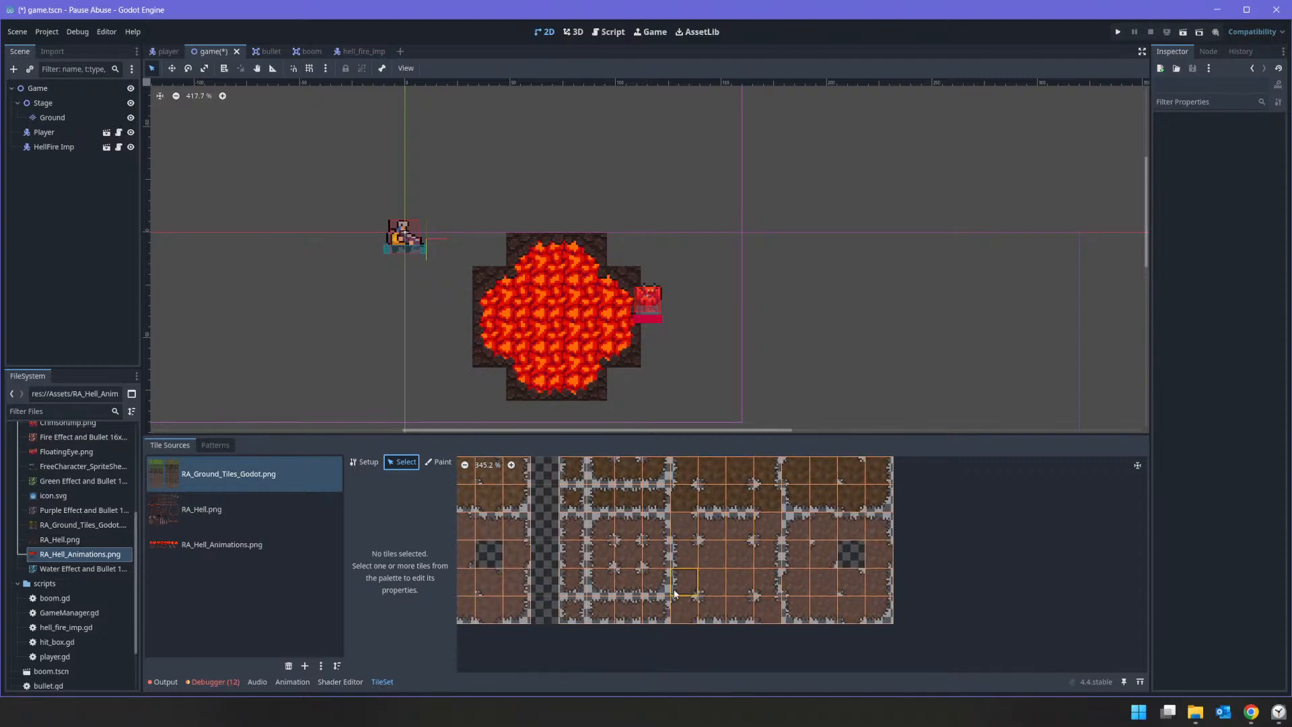
left_click_drag(601, 525, 652, 586)
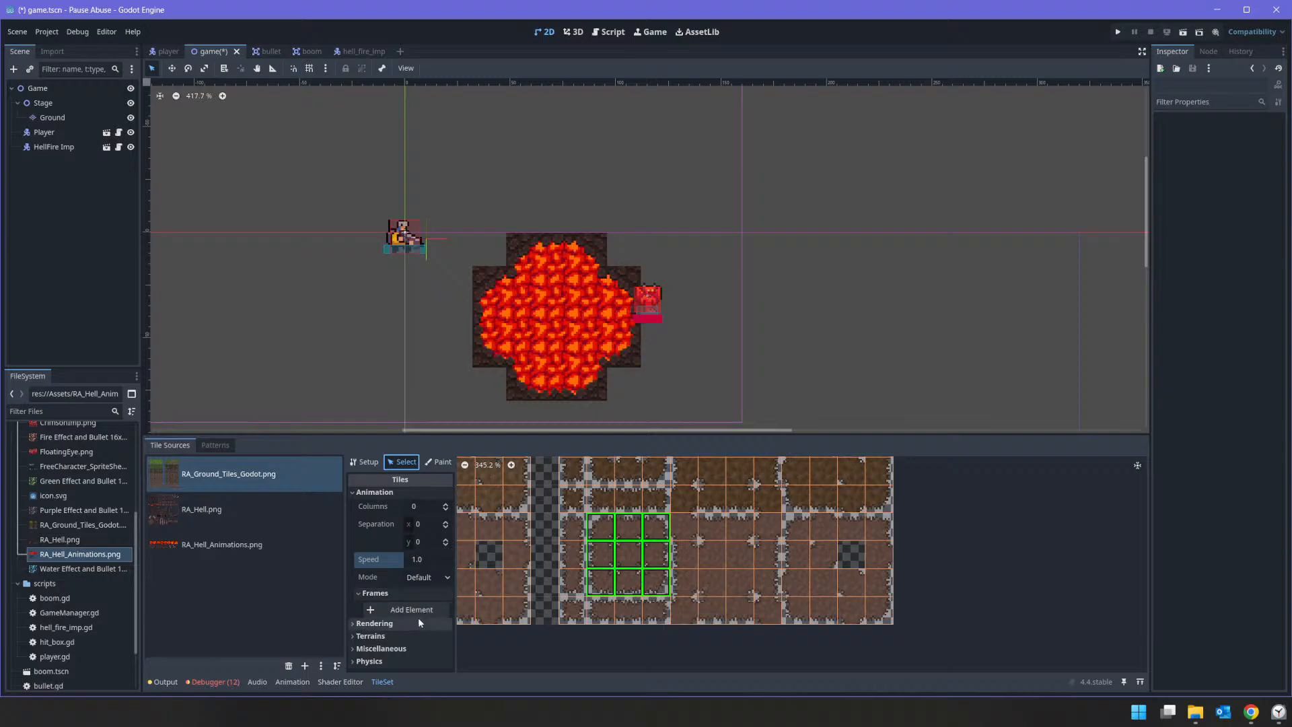
left_click(409, 635)
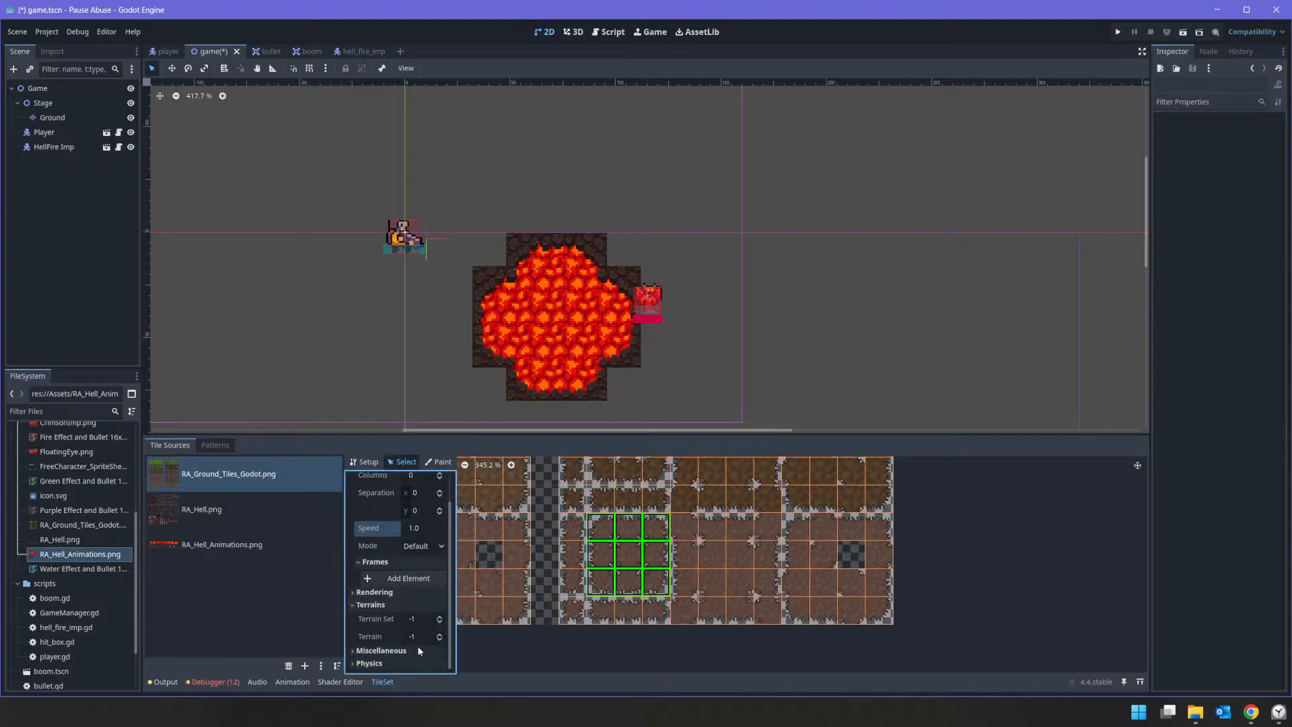
left_click(215, 444)
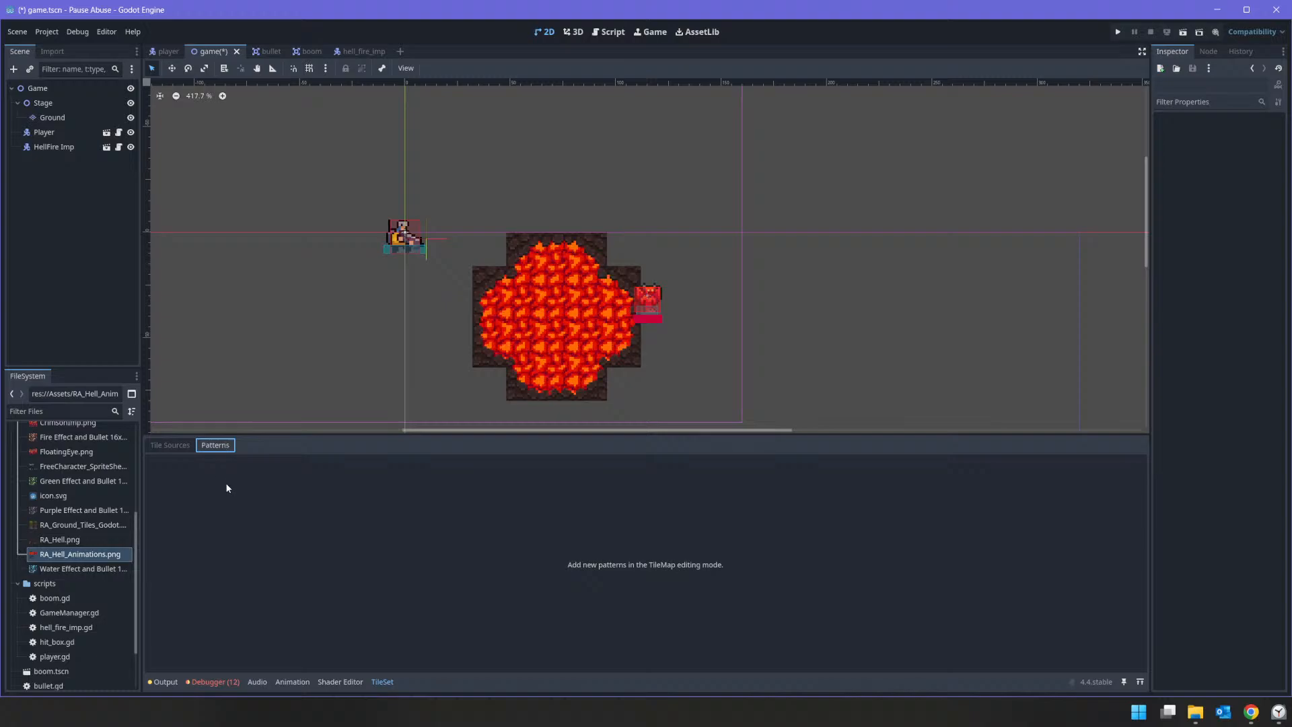
left_click(254, 492)
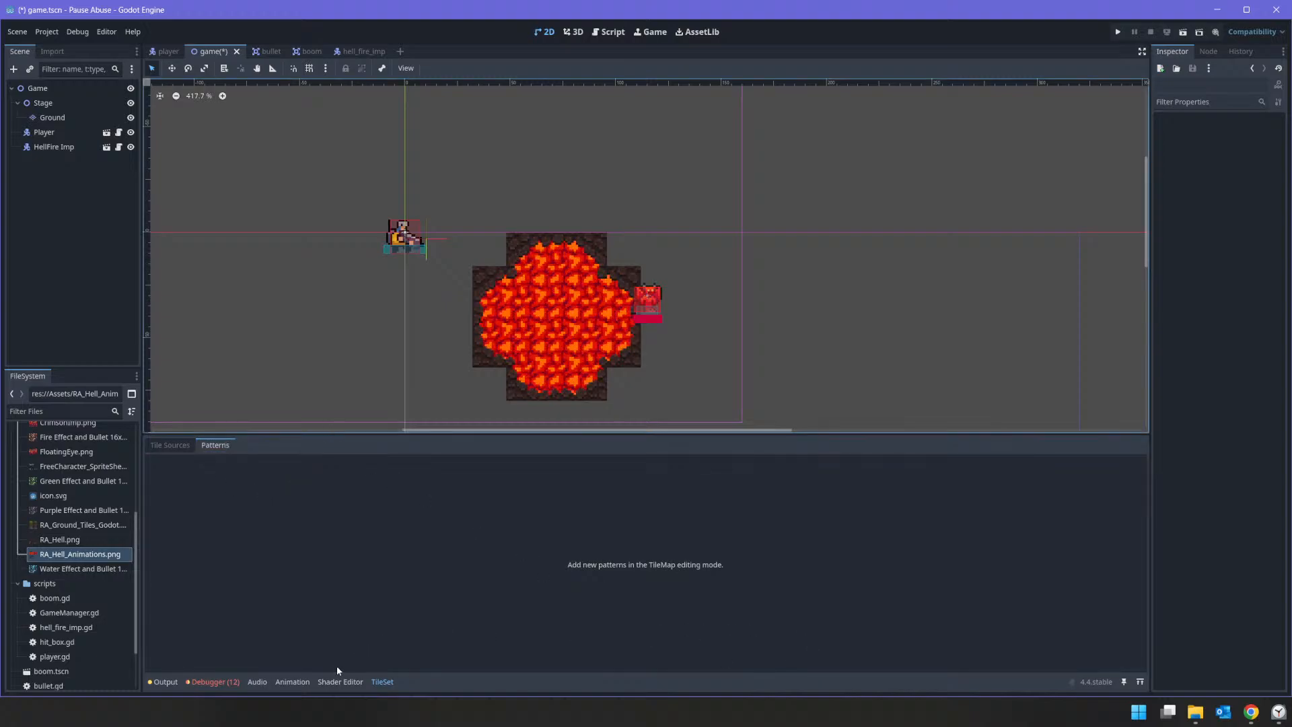
left_click(170, 444)
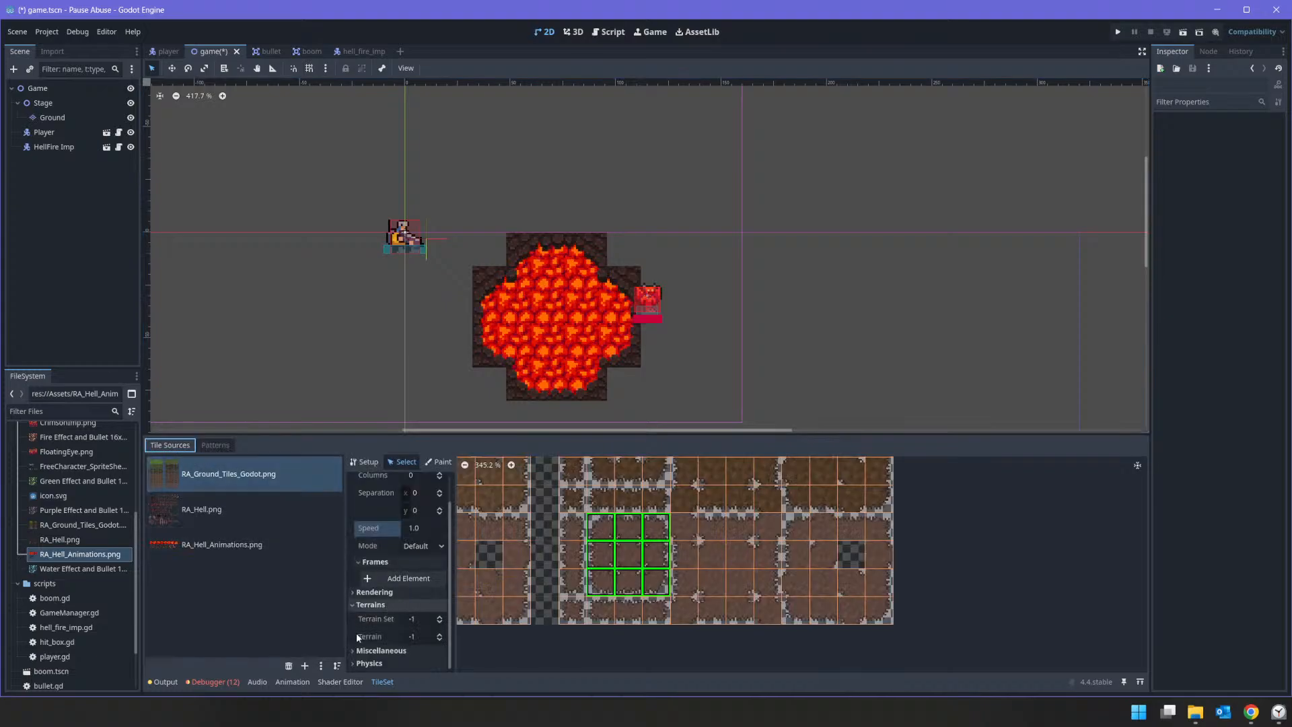
left_click(359, 592)
left_click(358, 592)
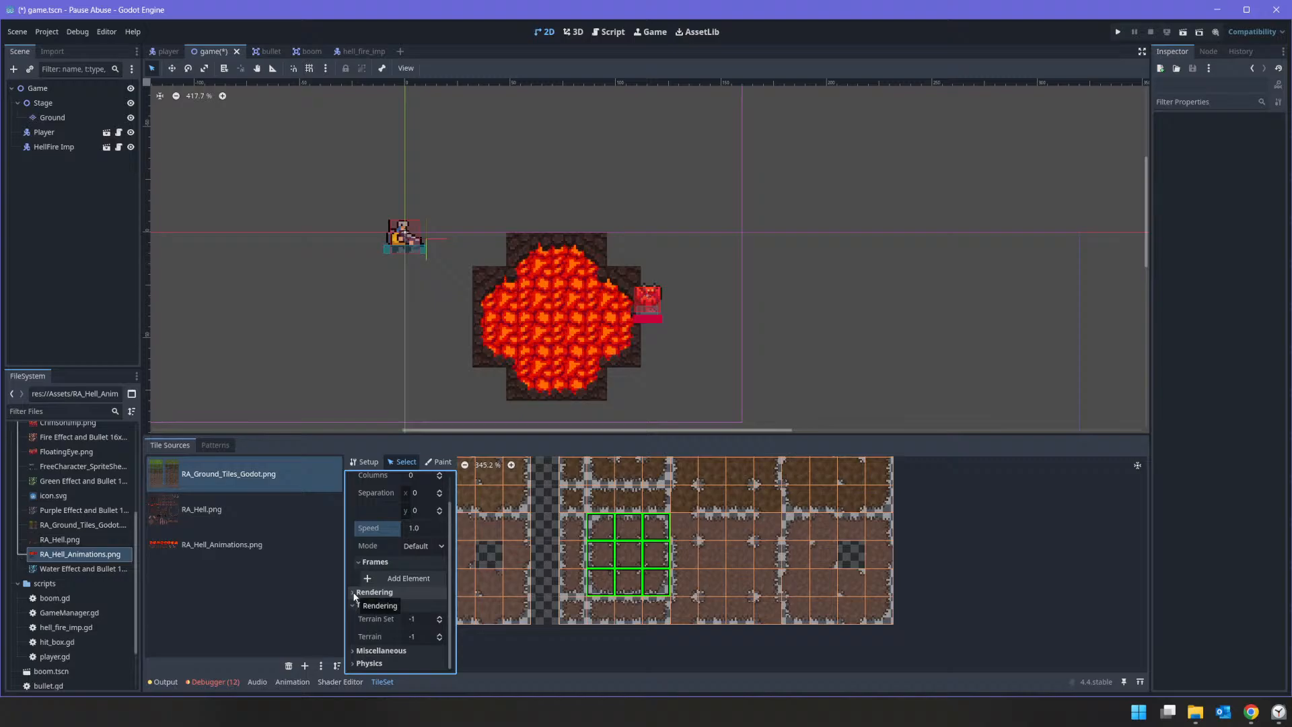
left_click(370, 636)
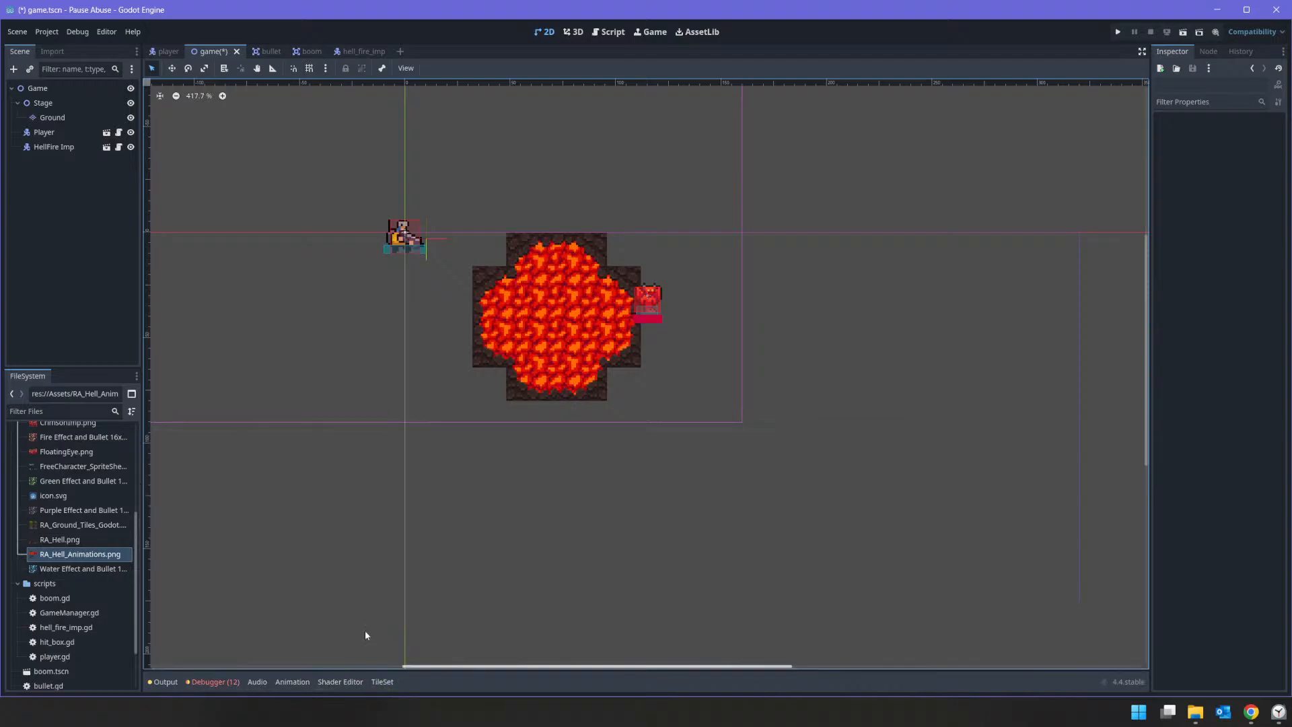
Step: Add a terrain set to the Ground layer's TileSet in Match Corners and Sides mode
left_click(374, 682)
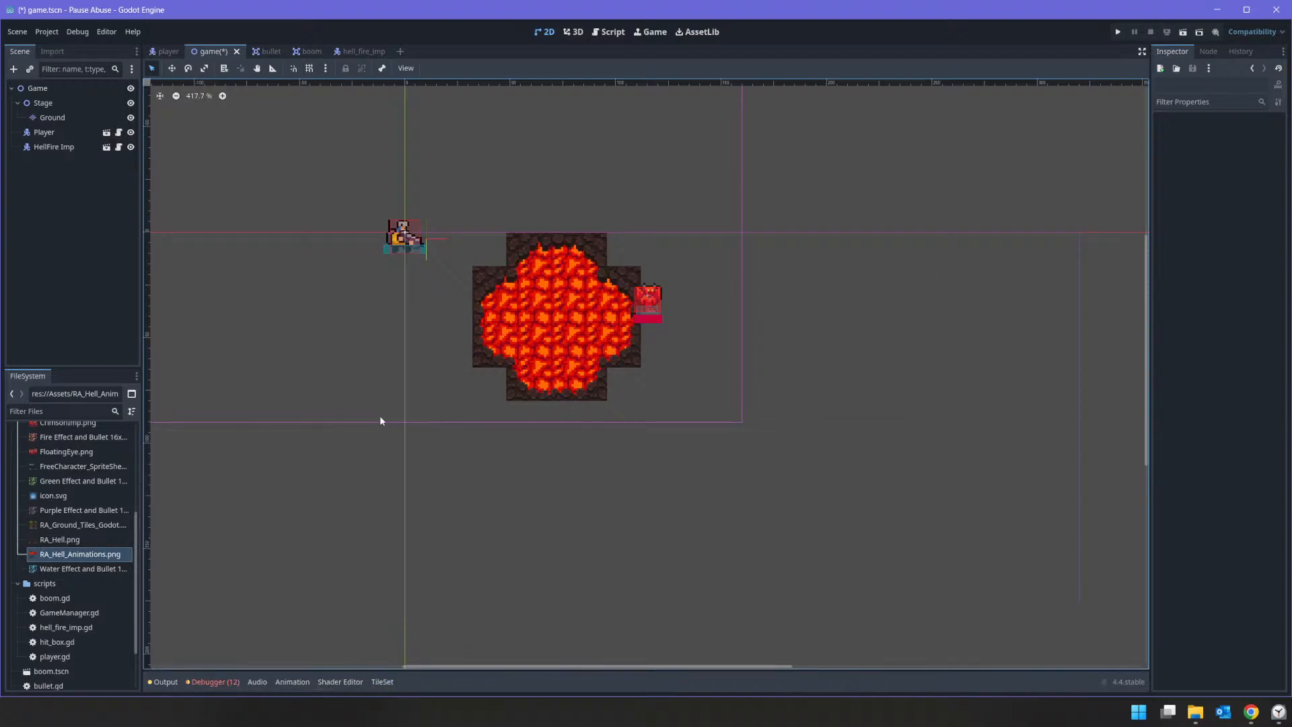
left_click(55, 118)
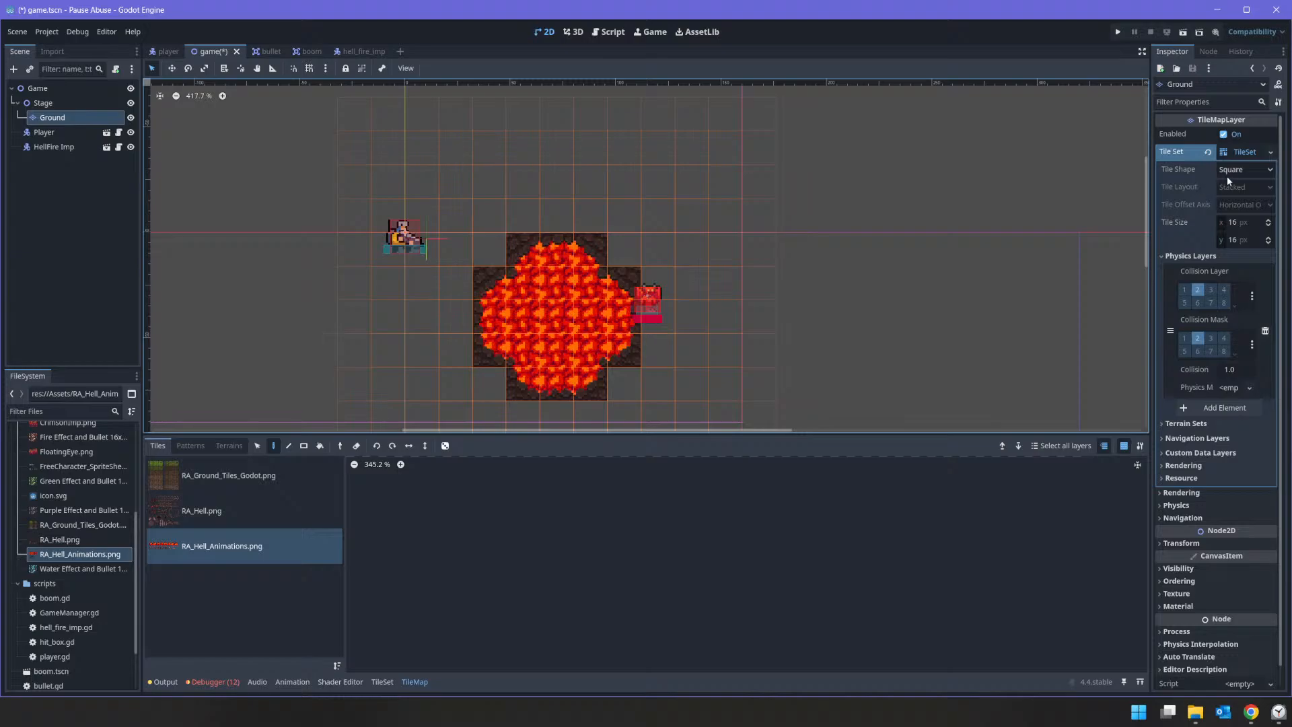
left_click(1191, 426)
left_click(1237, 438)
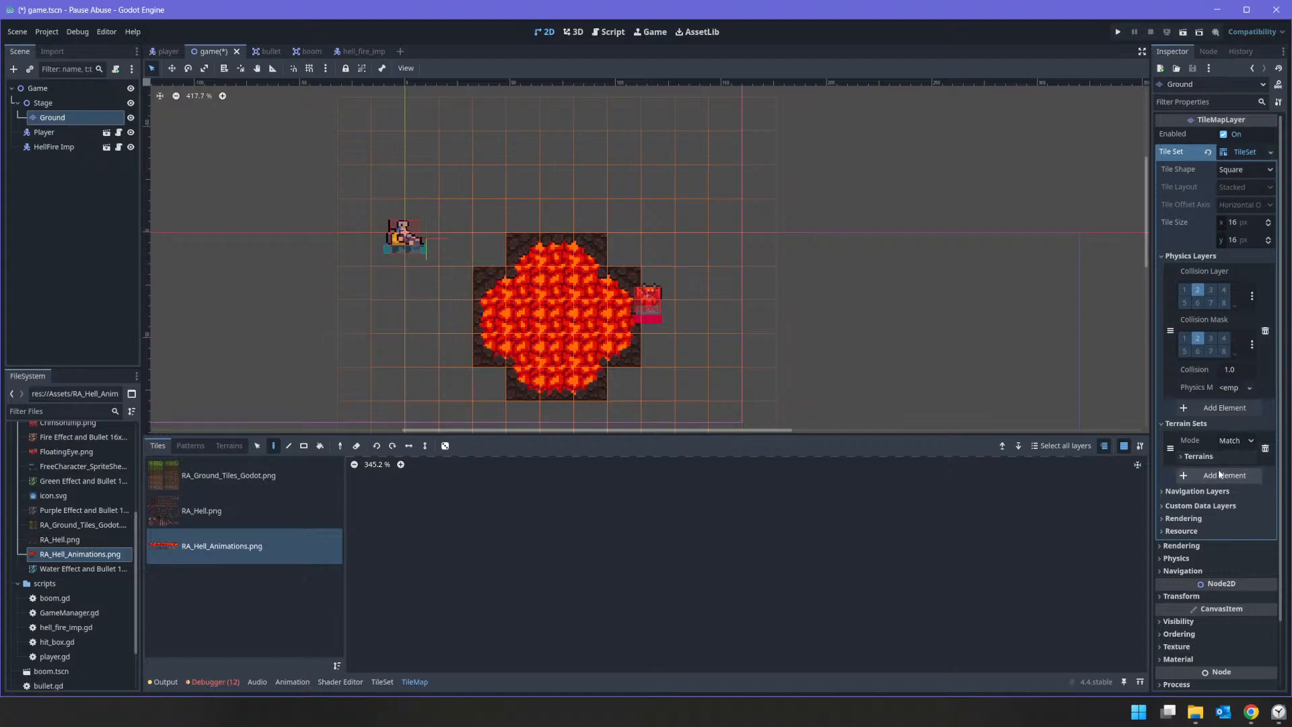
left_click(1225, 442)
left_click(1226, 457)
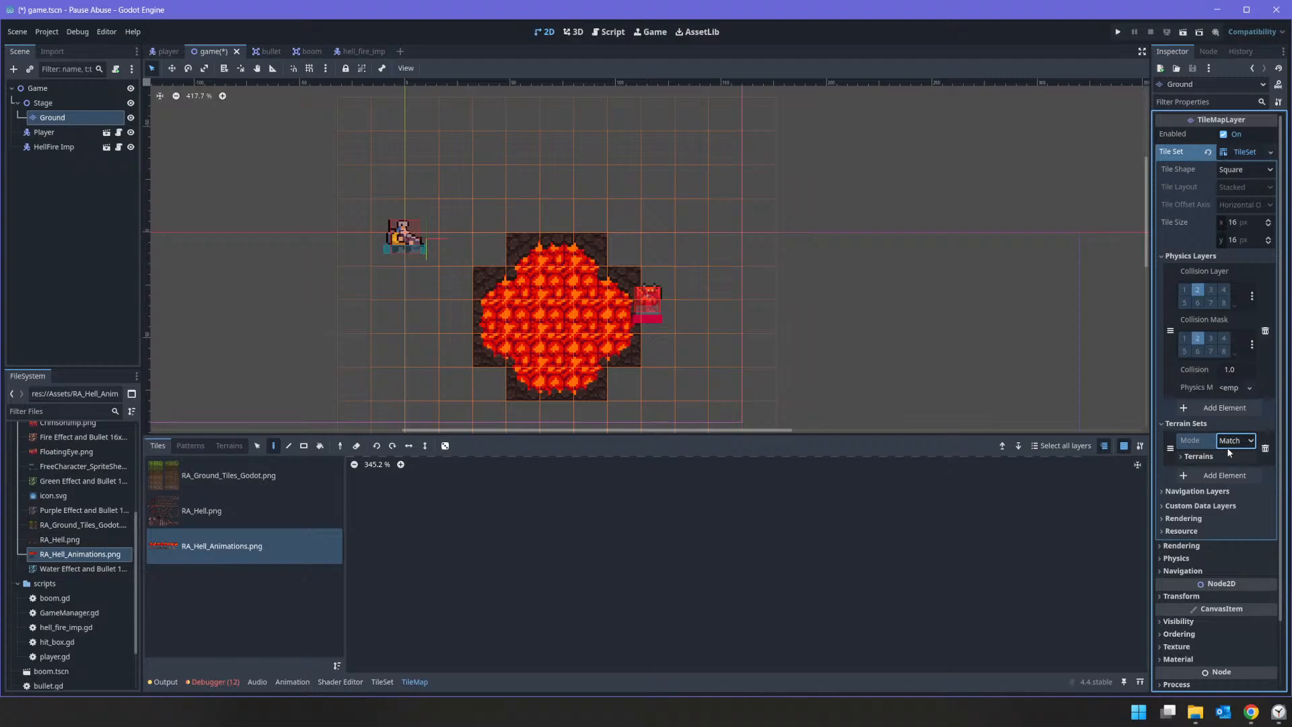
left_click(1182, 455)
left_click(1177, 495)
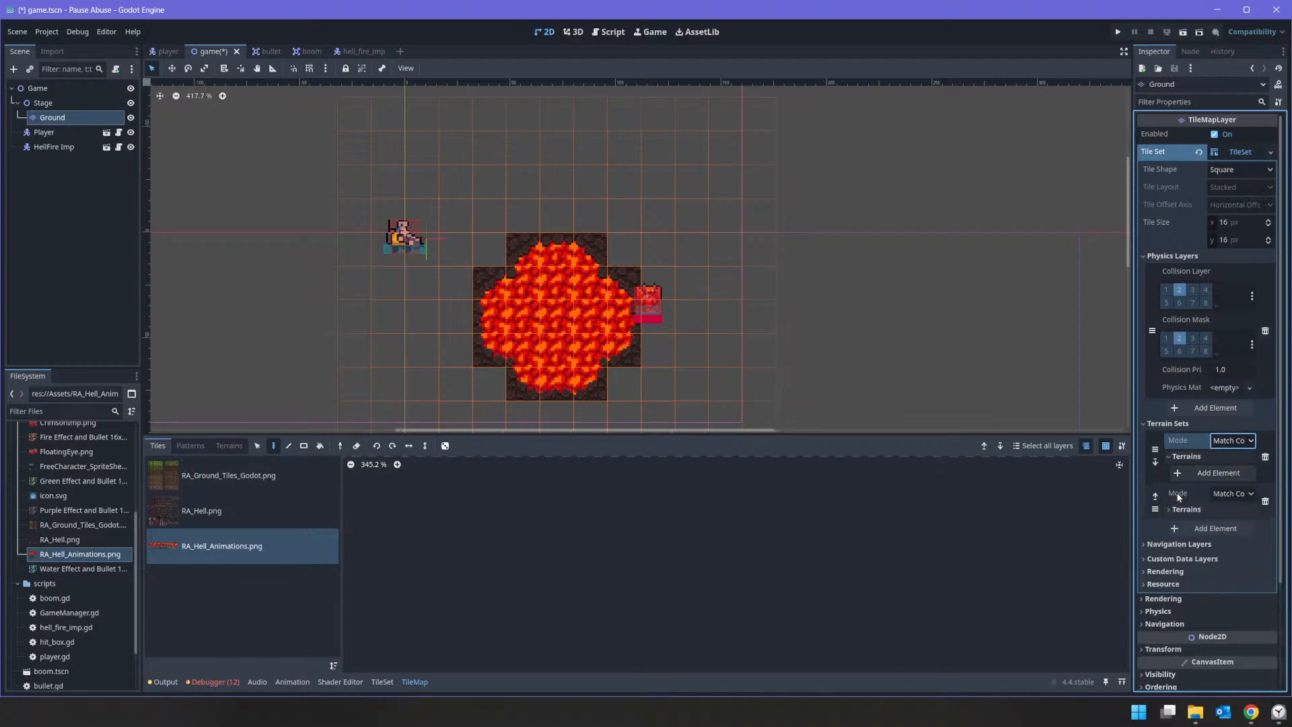
left_click(1205, 509)
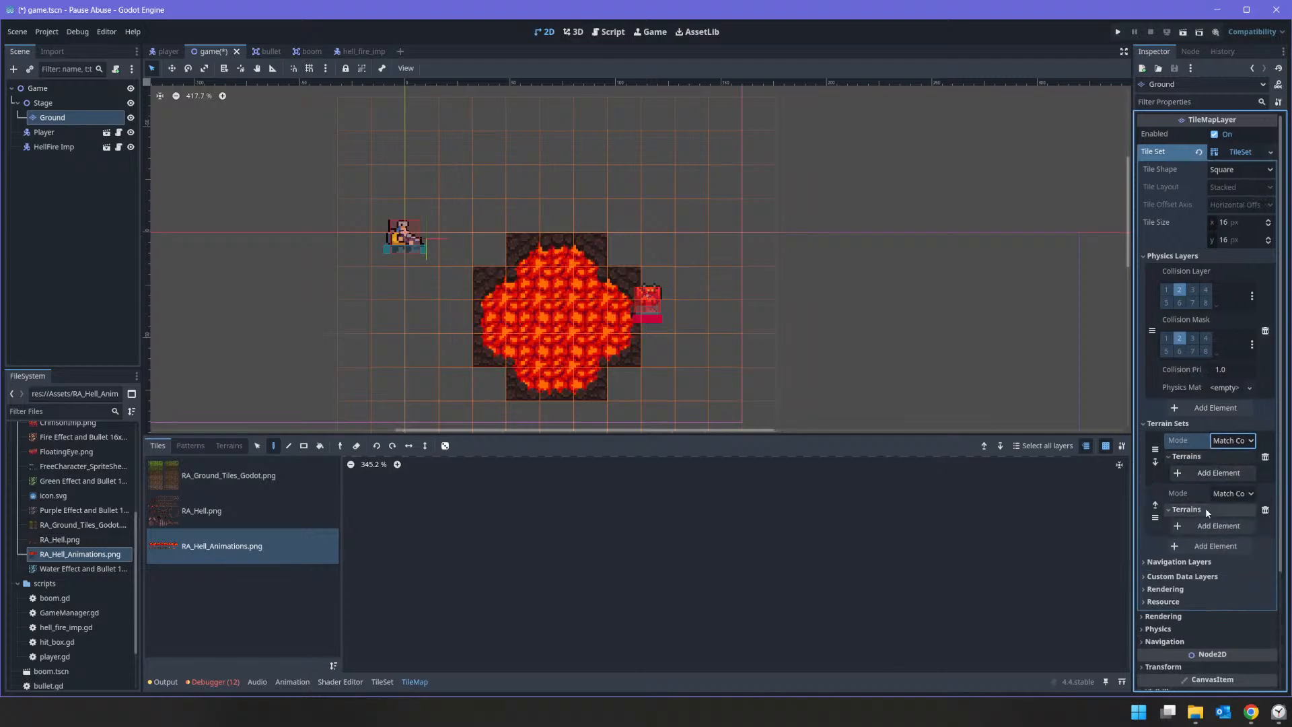
left_click(1209, 511)
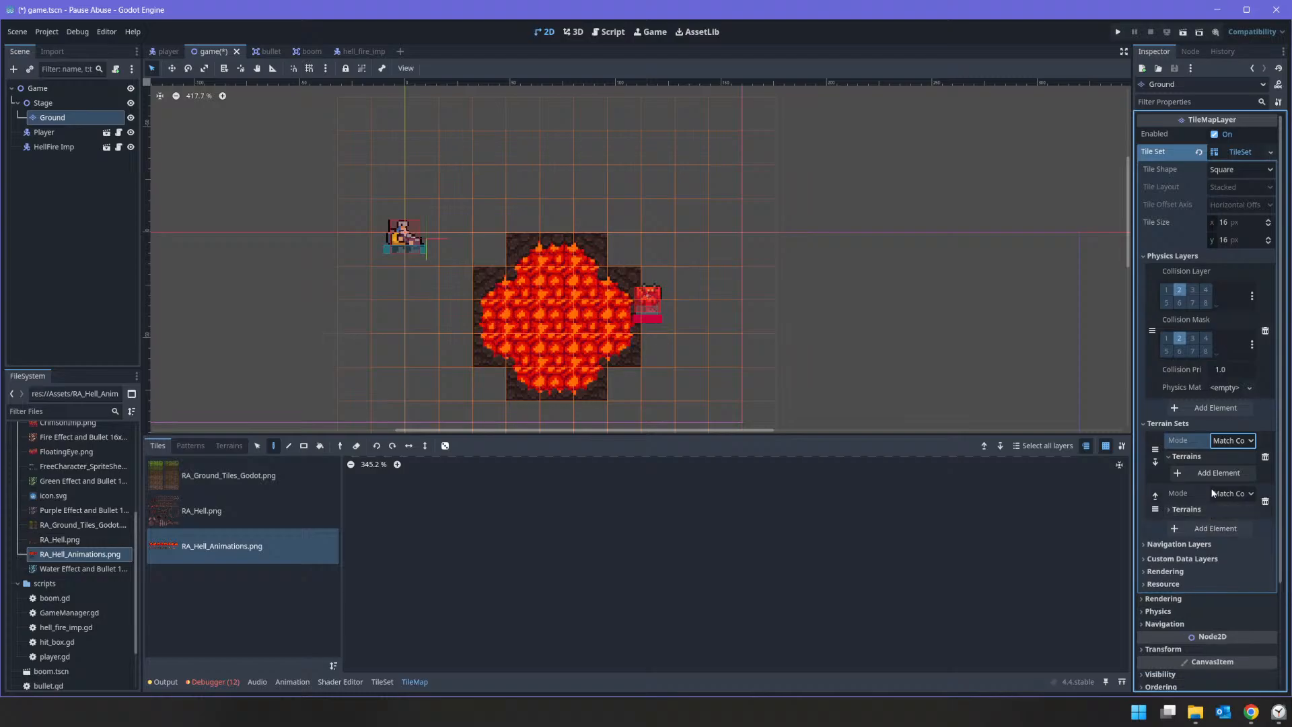
left_click(1236, 443)
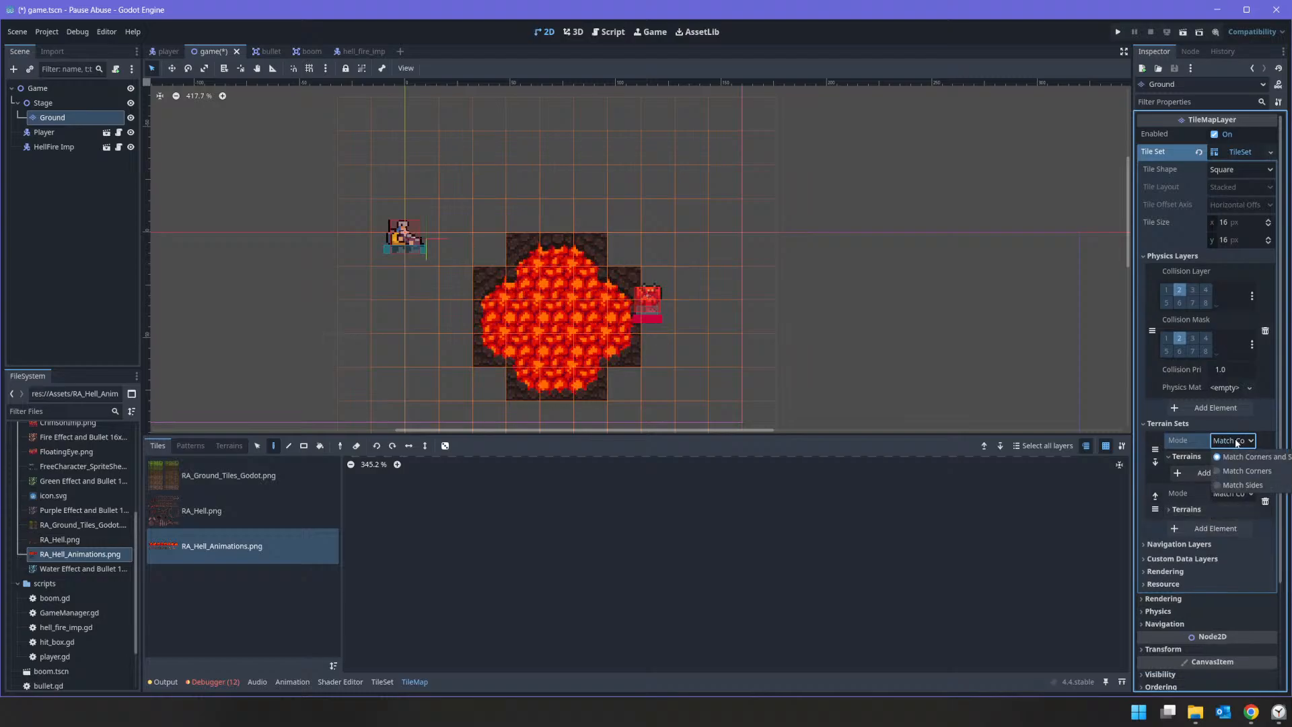
left_click(1236, 443)
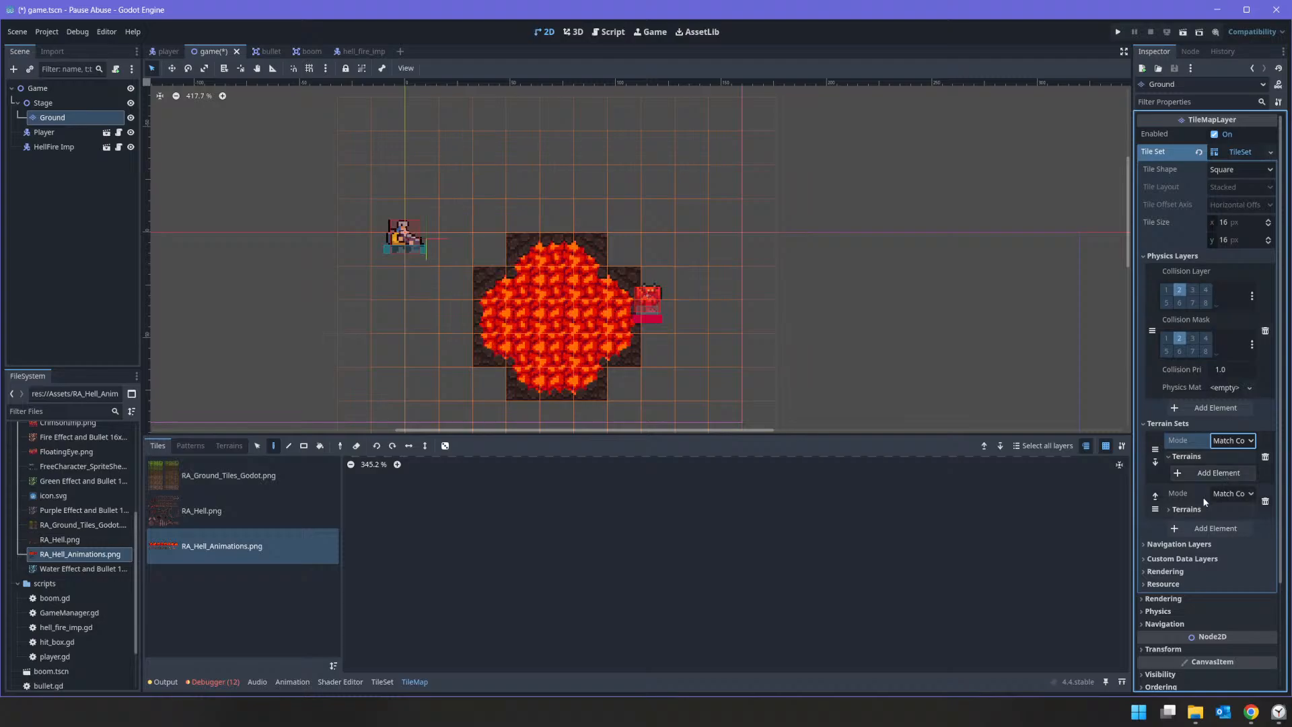
left_click(1190, 510)
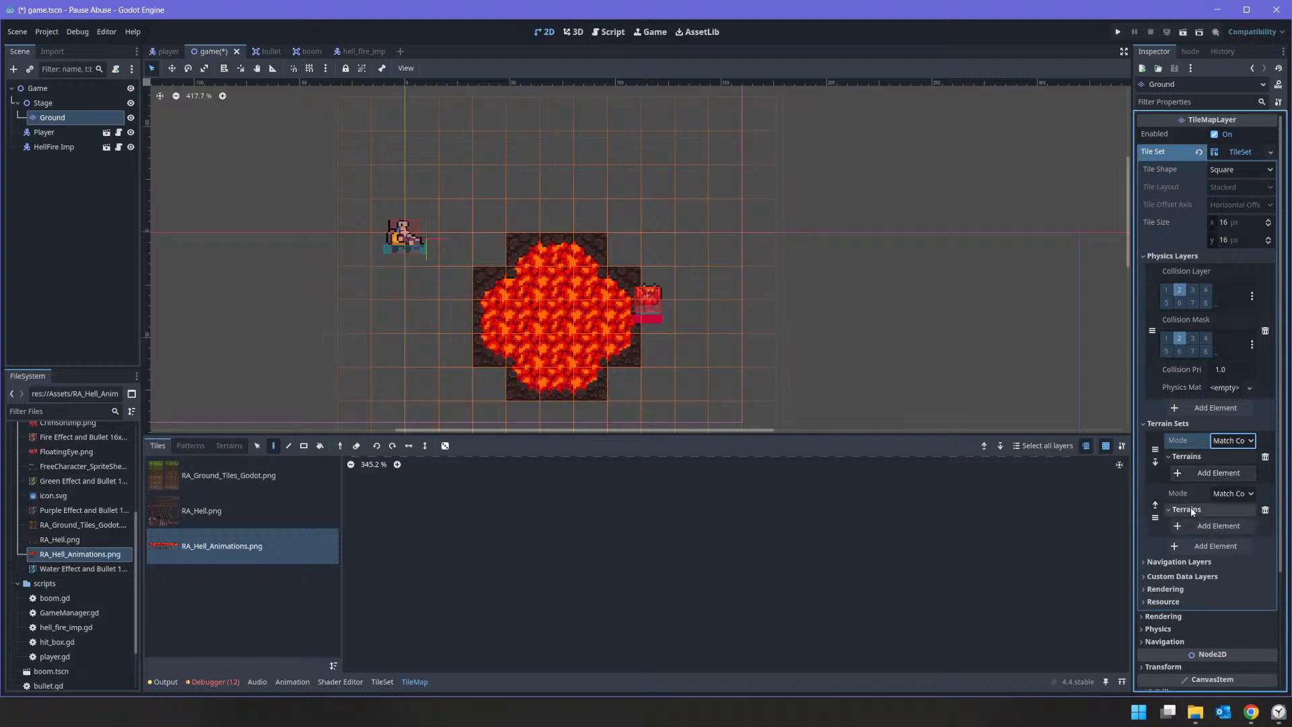
left_click(1265, 511)
Step: Add a terrain to the Ground TileSet's terrain set and name it "Rock Floor"
left_click(1179, 455)
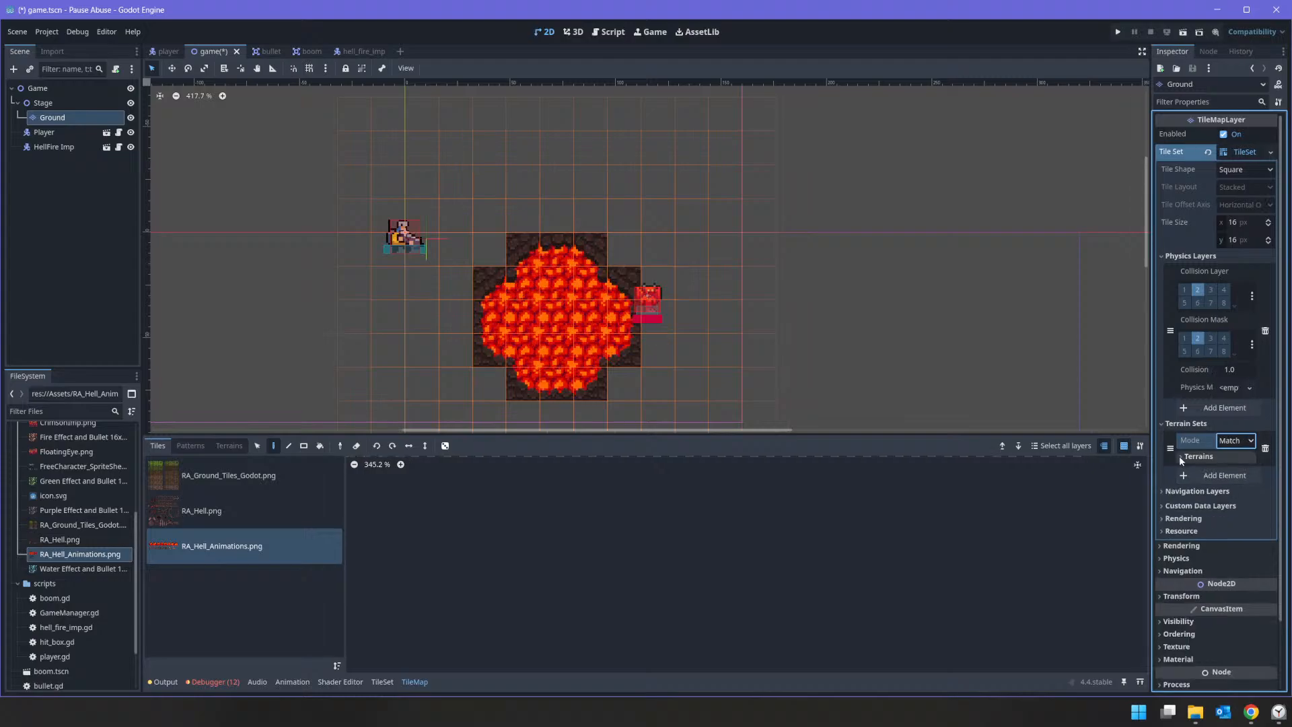
left_click(1179, 456)
left_click(1223, 473)
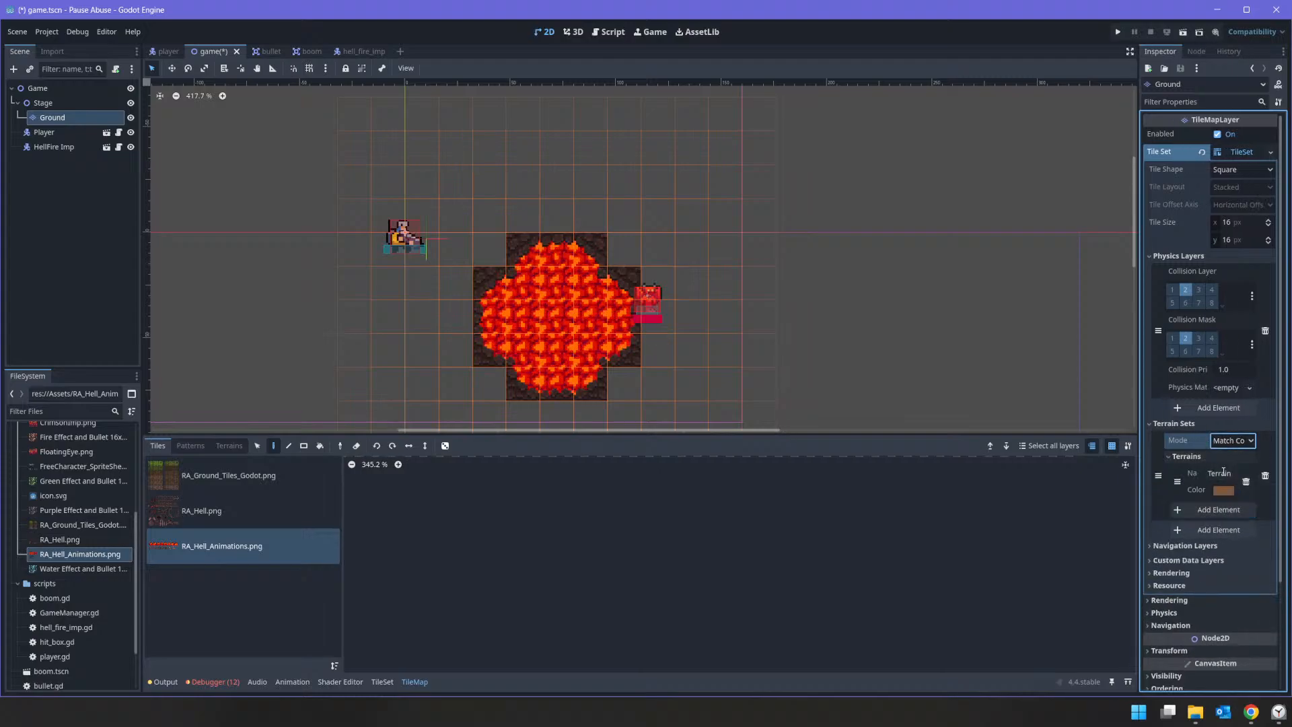
left_click(1230, 474)
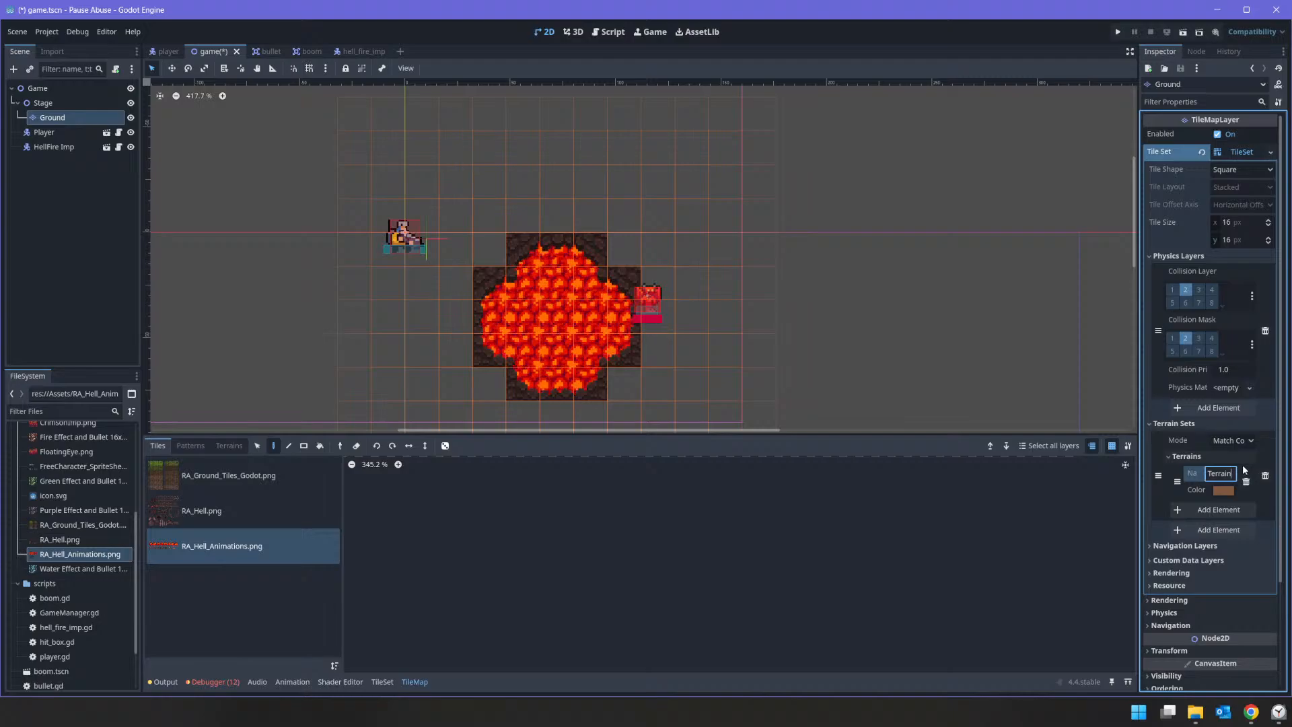
key("ctrl+a")
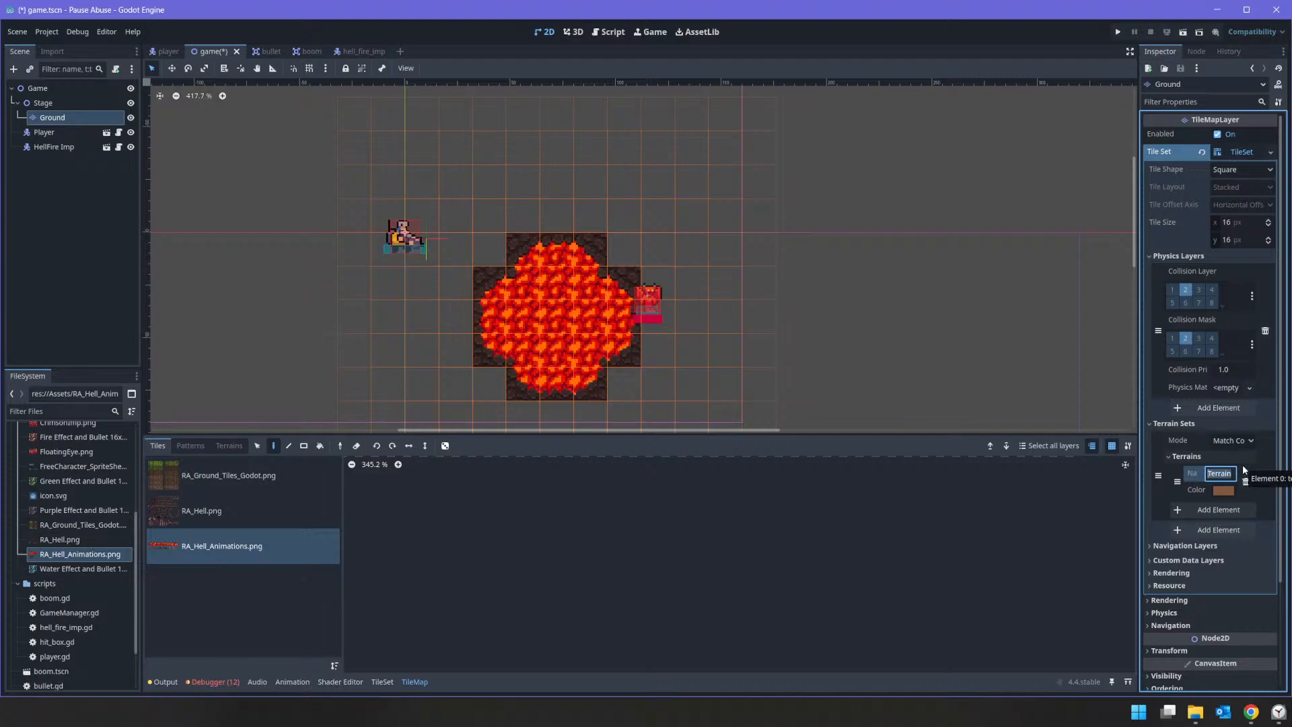
type("Brown Dirt")
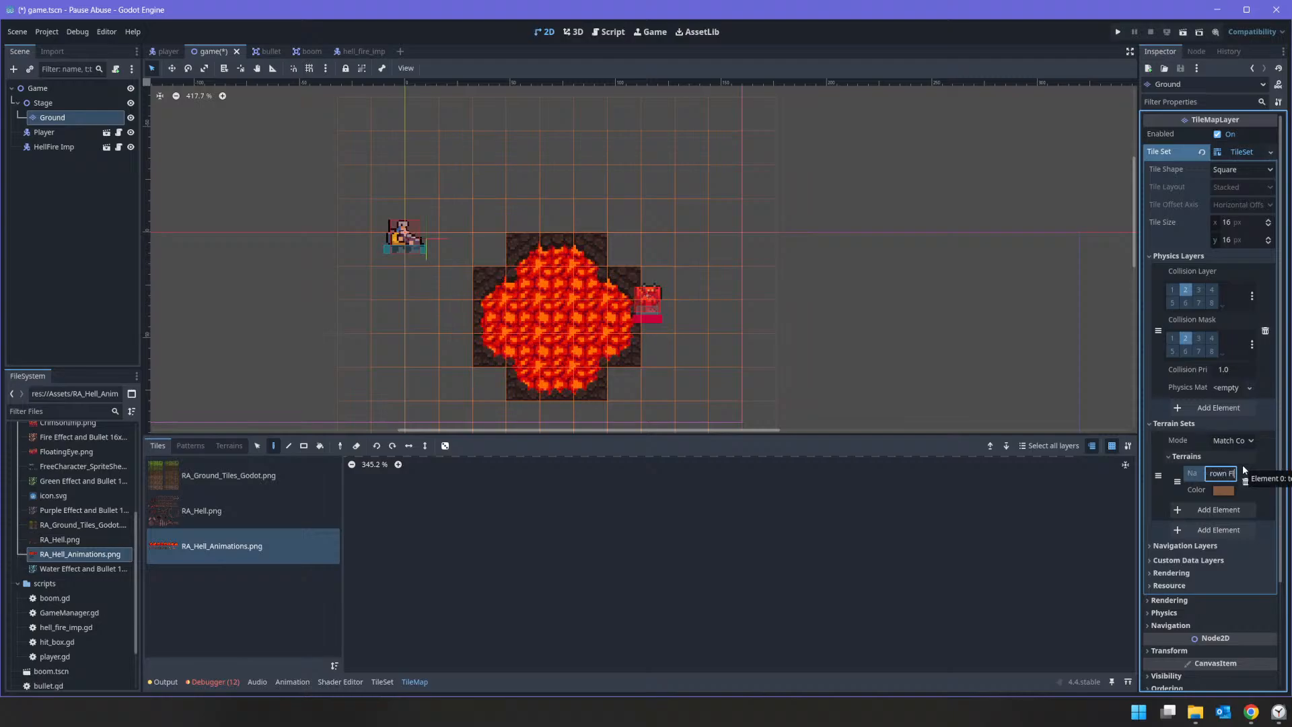
key("ctrl+a")
type("Ro")
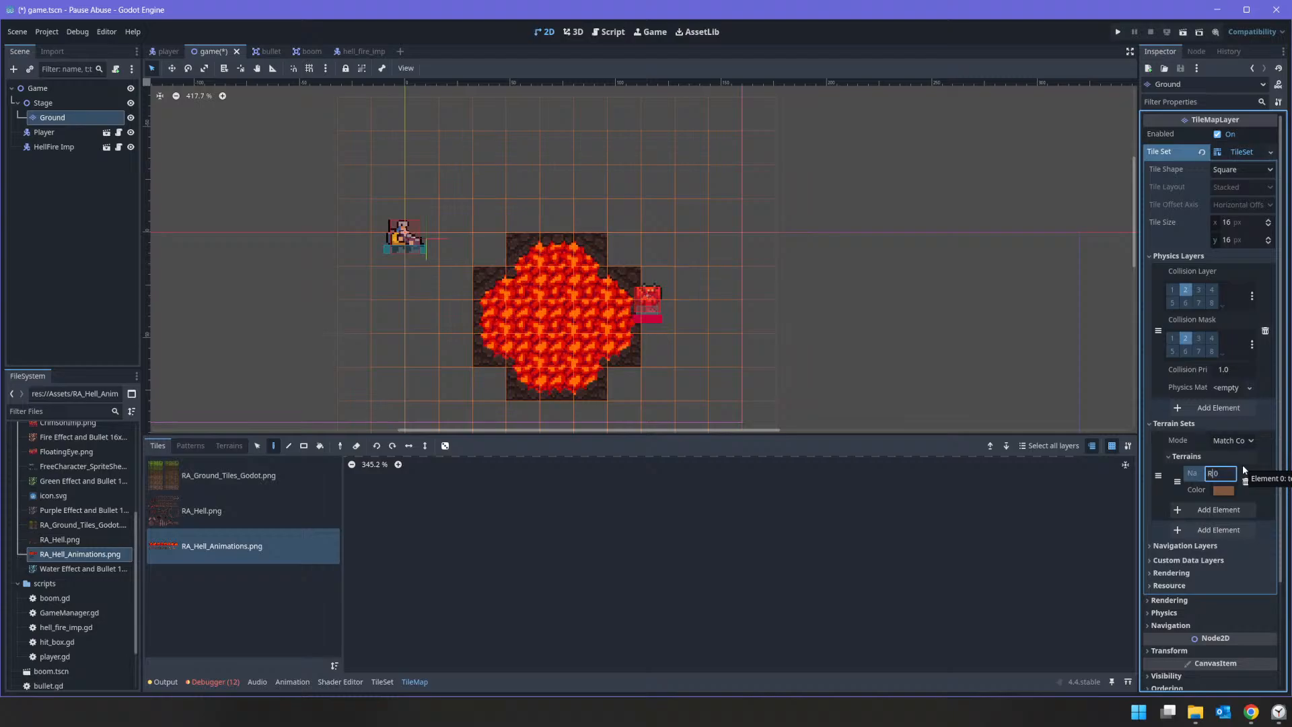
type("ck Floor")
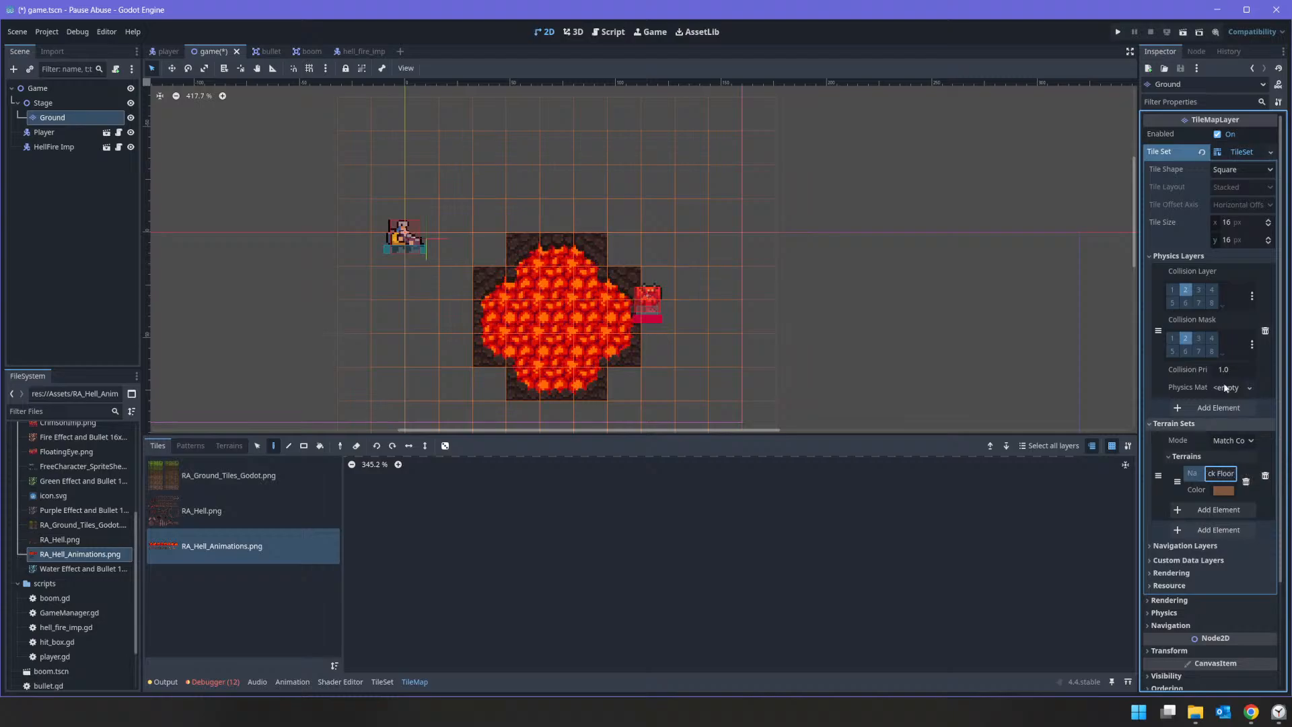
Step: Add a second terrain to the same terrain set and give it a name ending in "ss Floor"
left_click(1207, 510)
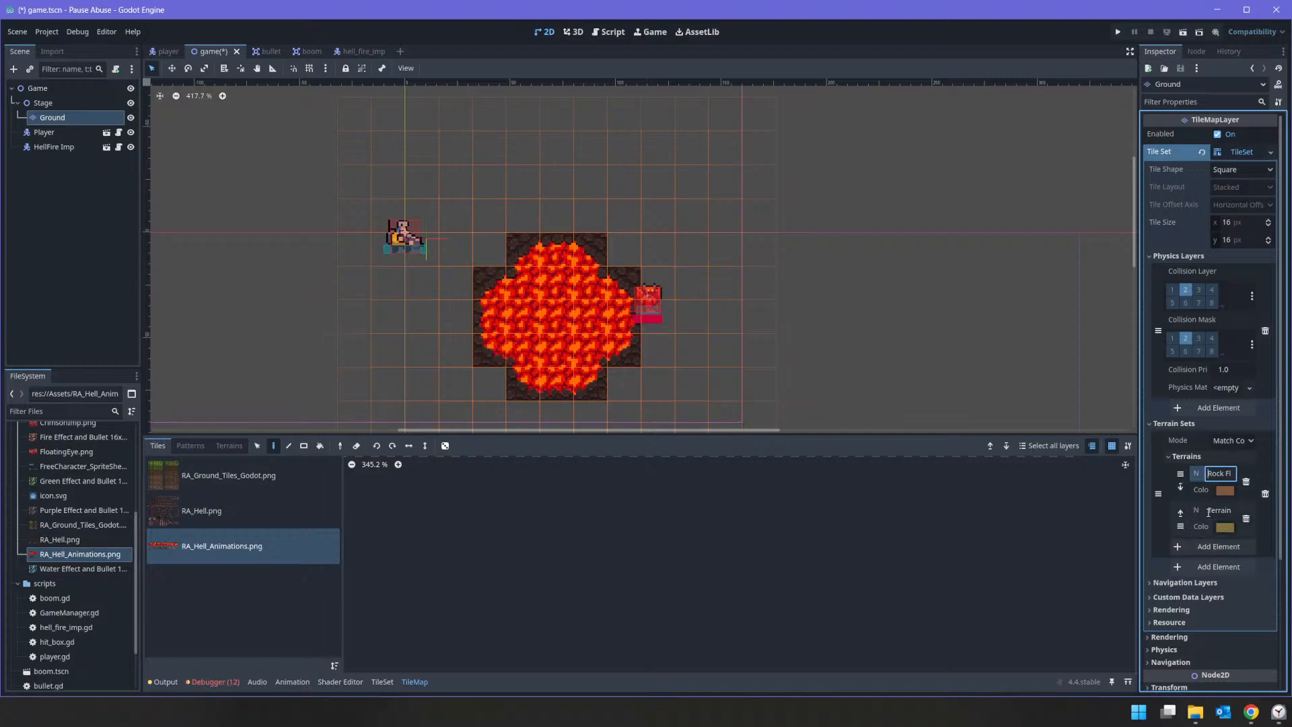
left_click(1226, 511)
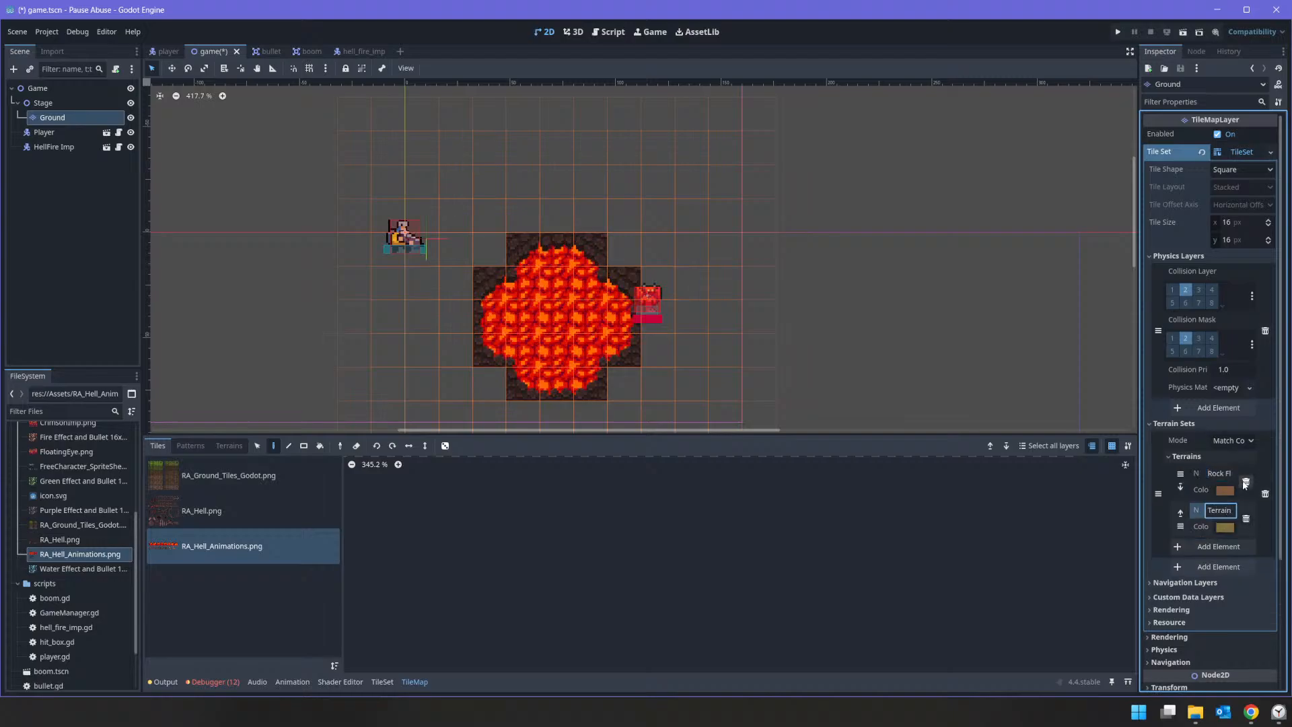
key("ctrl+a")
key("BackSpace")
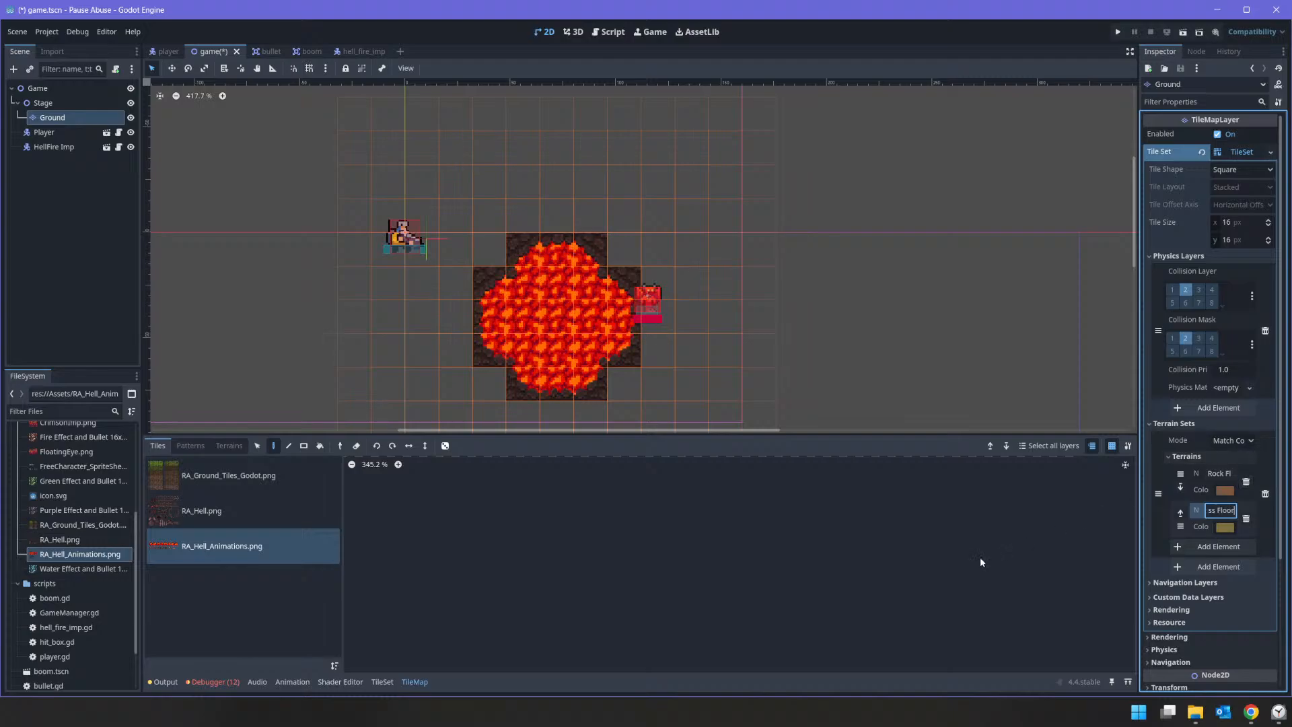
key("Tab")
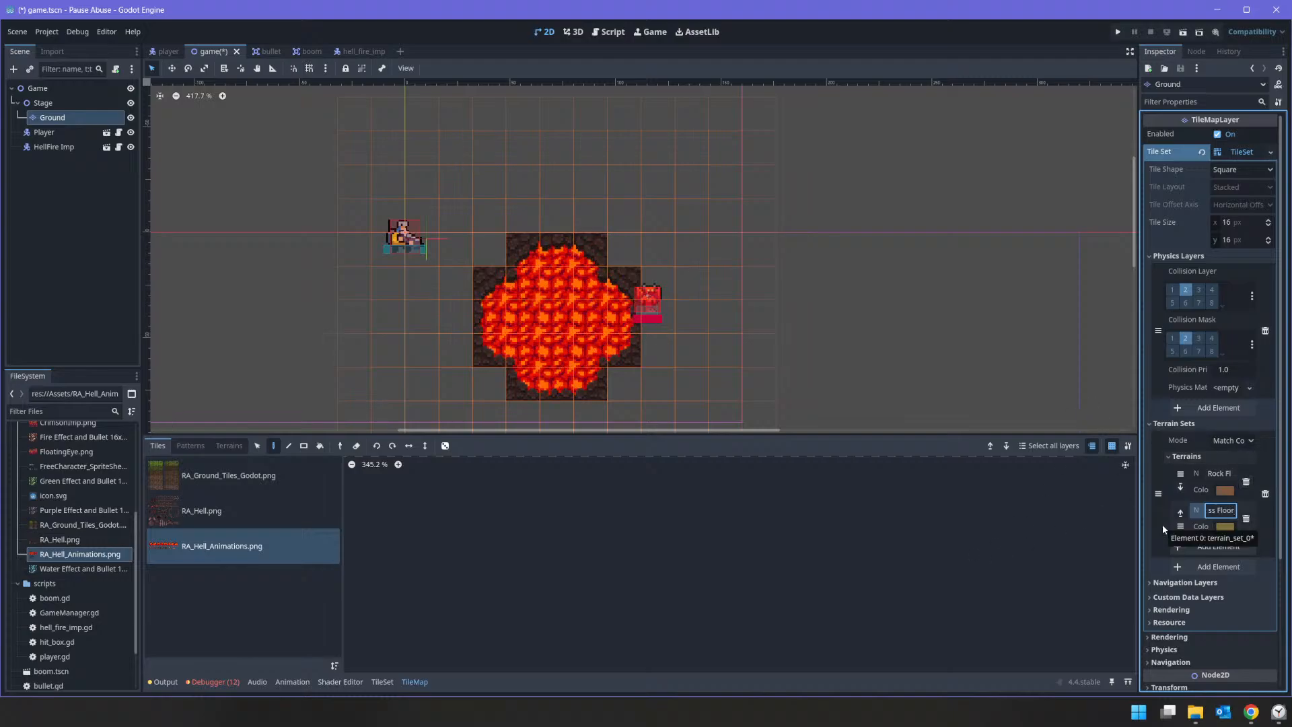
Step: Open the RA_Ground_Tiles_Godot.png source in the TileSet editor and set its paint property to Terrains
left_click(389, 683)
left_click(215, 447)
left_click(184, 450)
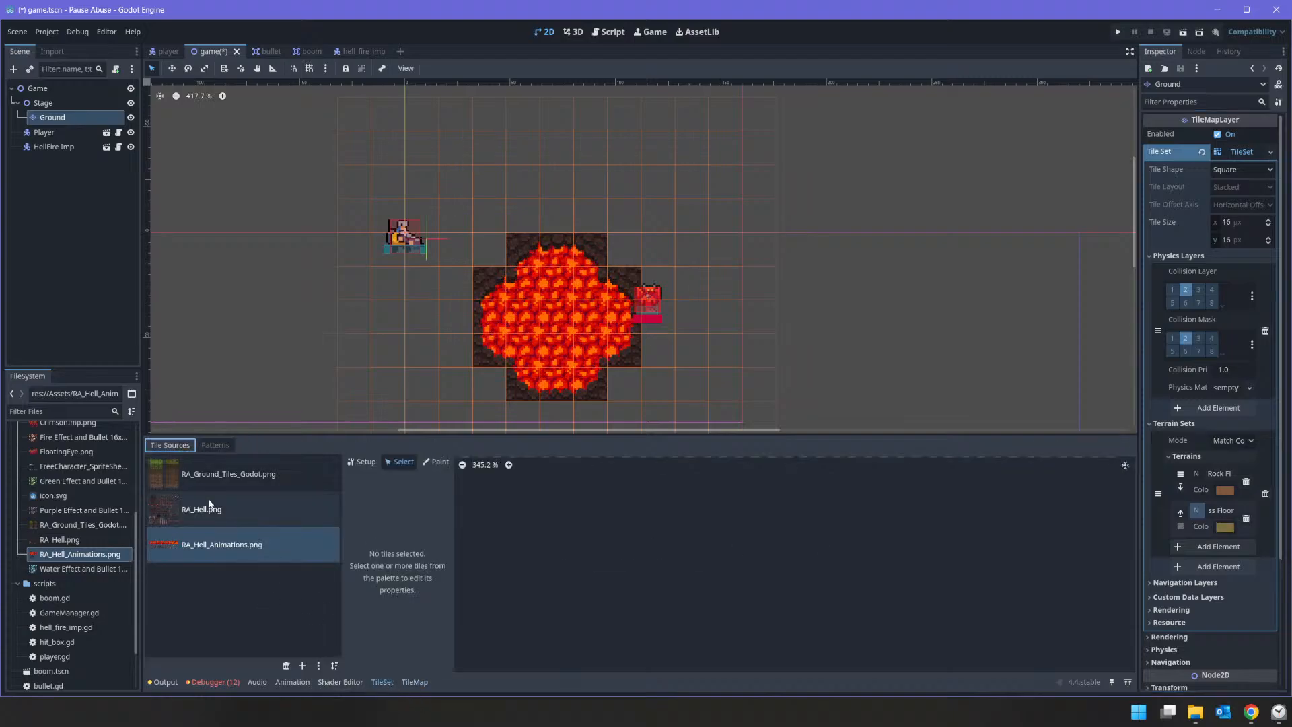
left_click(272, 486)
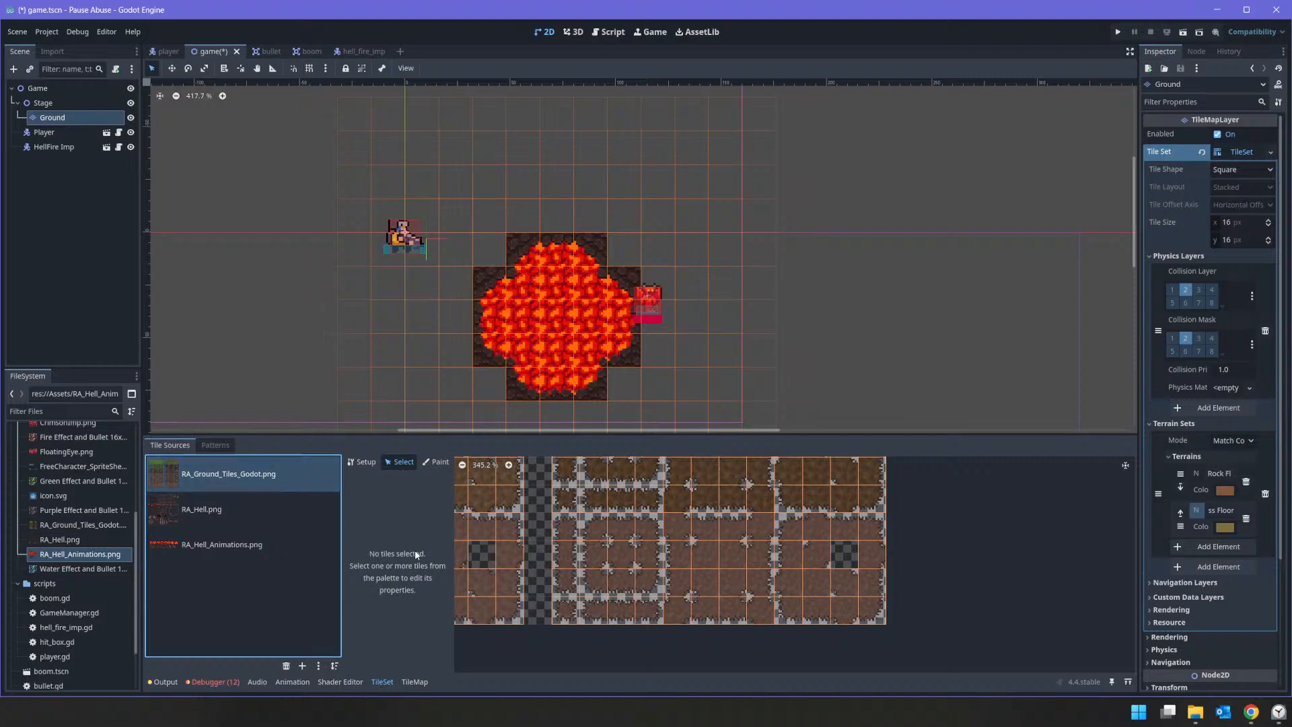
left_click(360, 465)
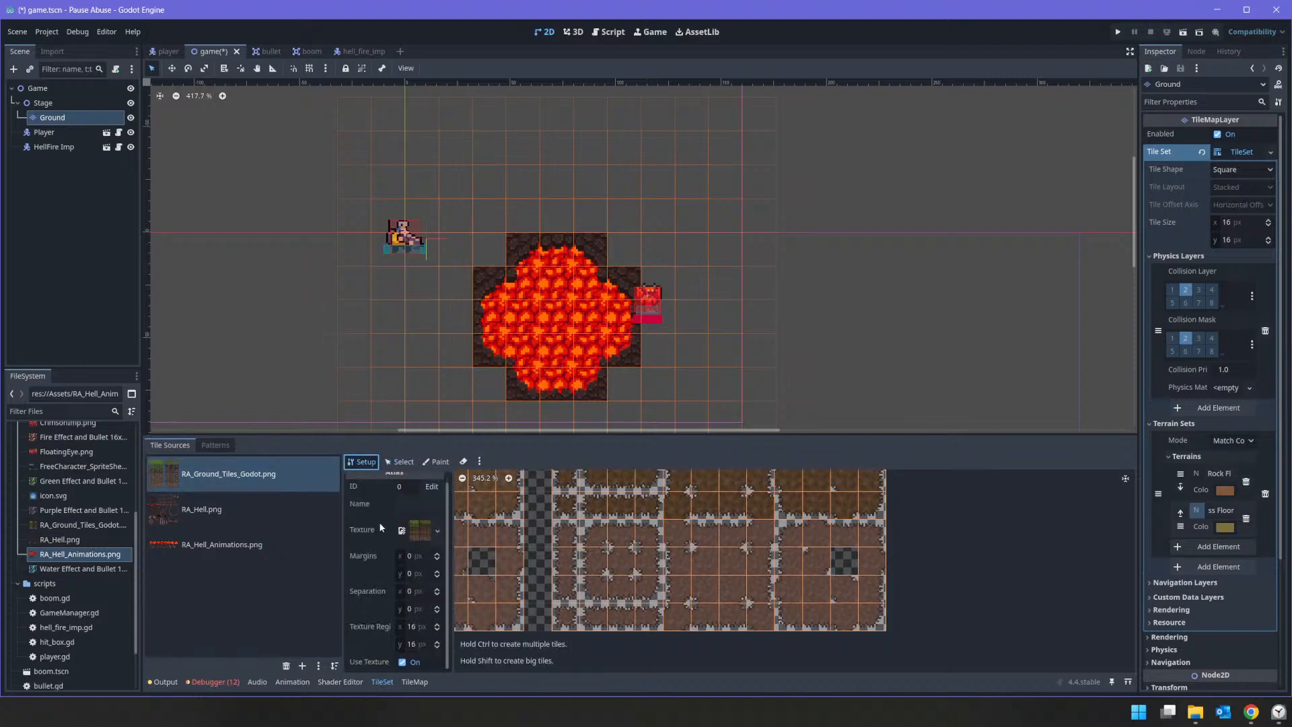
scroll(365, 551, "up", 1)
left_click(436, 462)
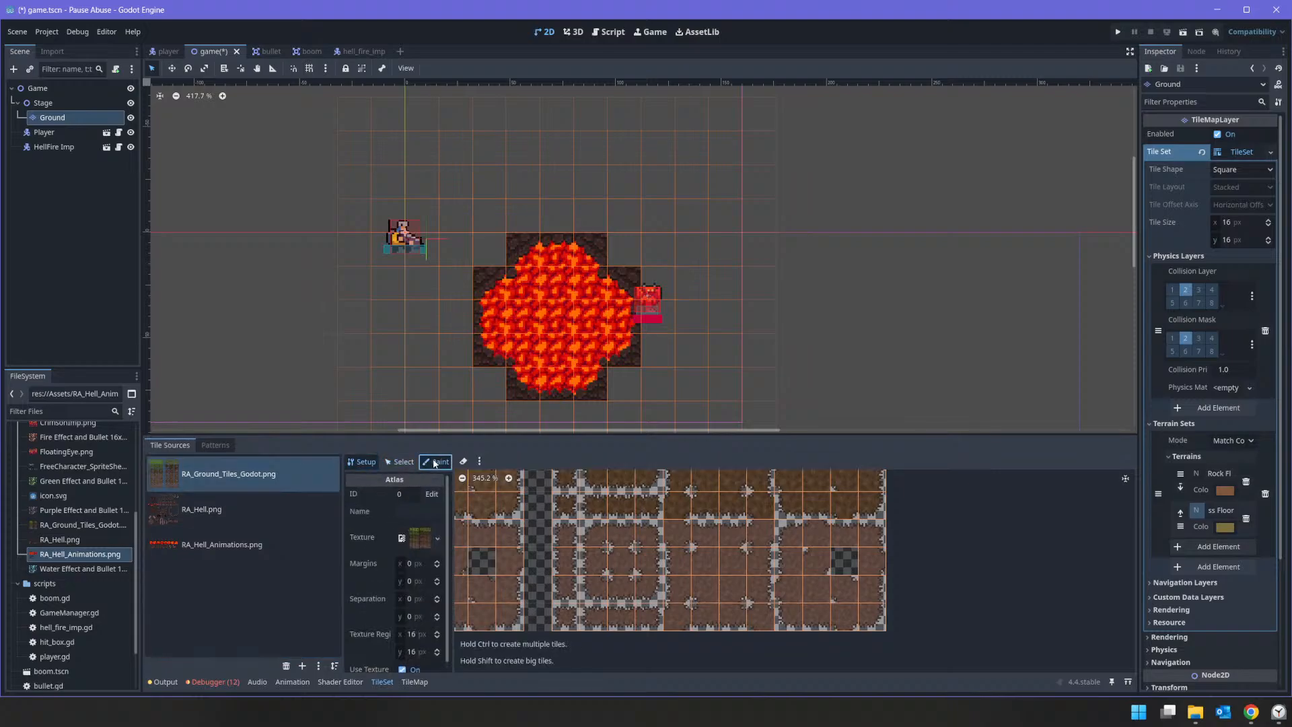
left_click(417, 496)
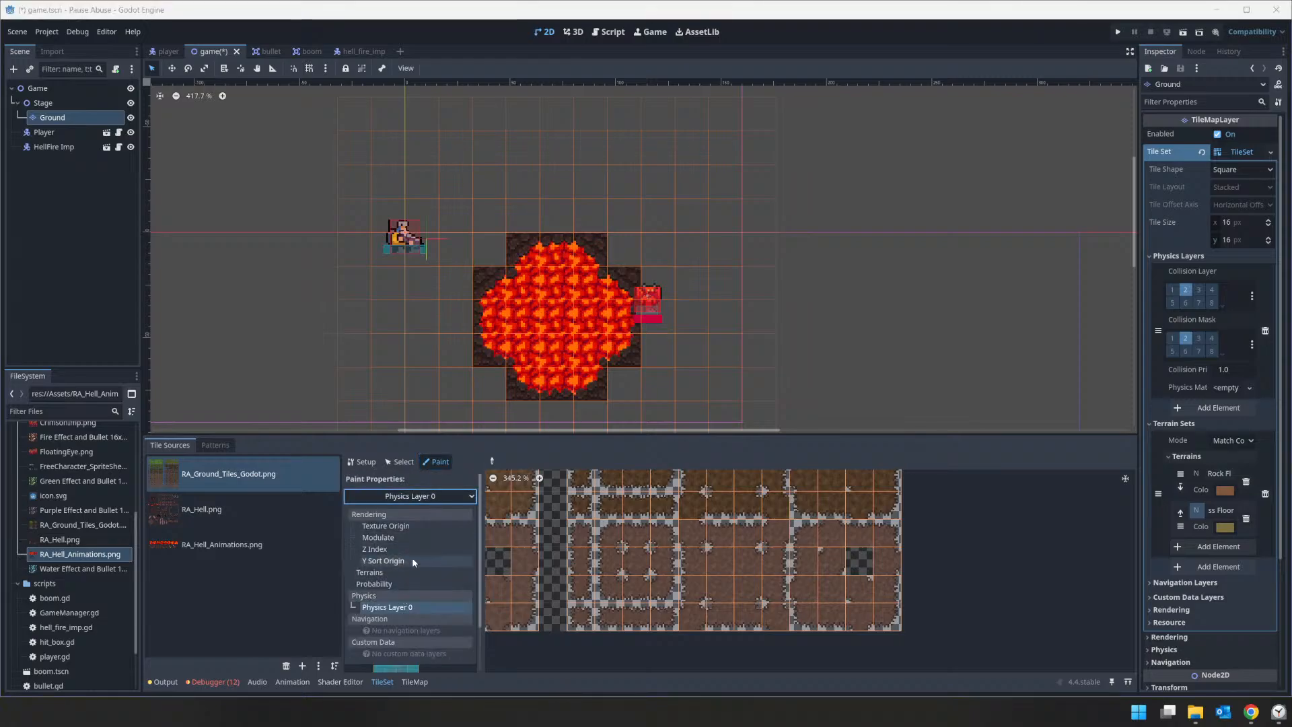
left_click(385, 573)
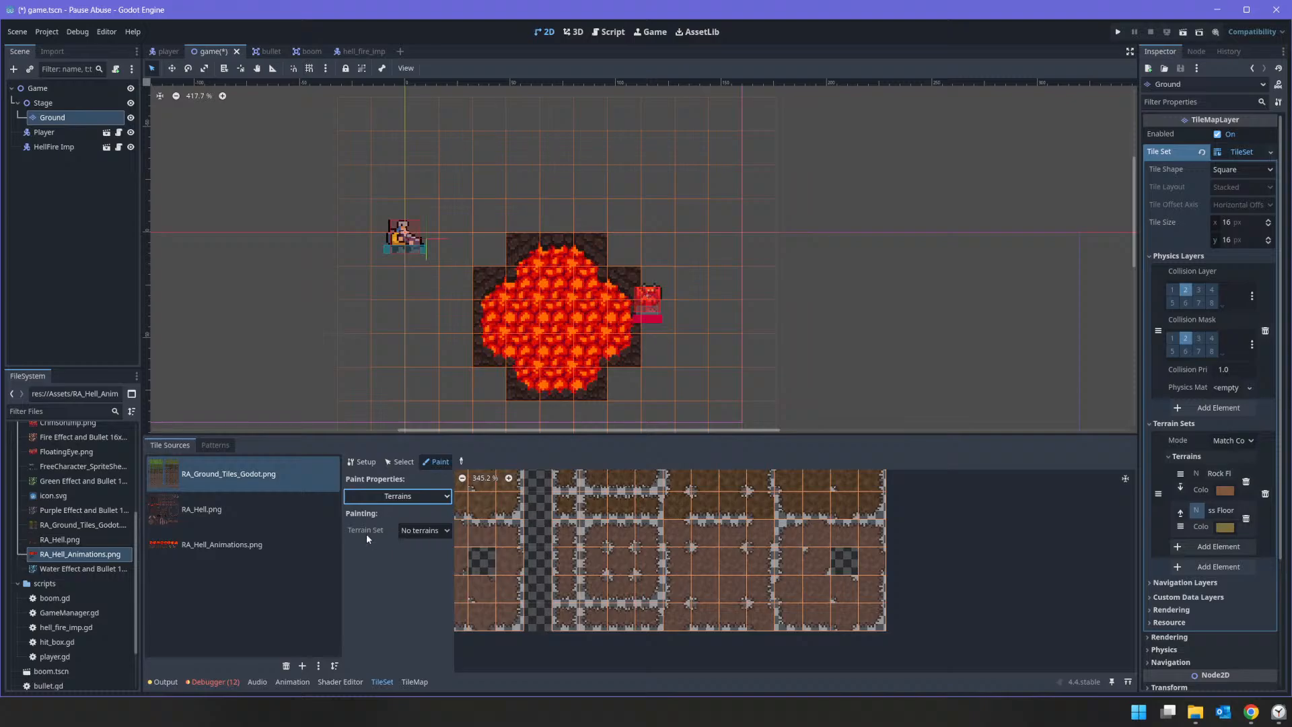
Step: Choose Terrain Set 0 and its Rock Floor terrain as the values for painting the RA_Ground_Tiles_Godot.png tiles
left_click(421, 530)
left_click(418, 553)
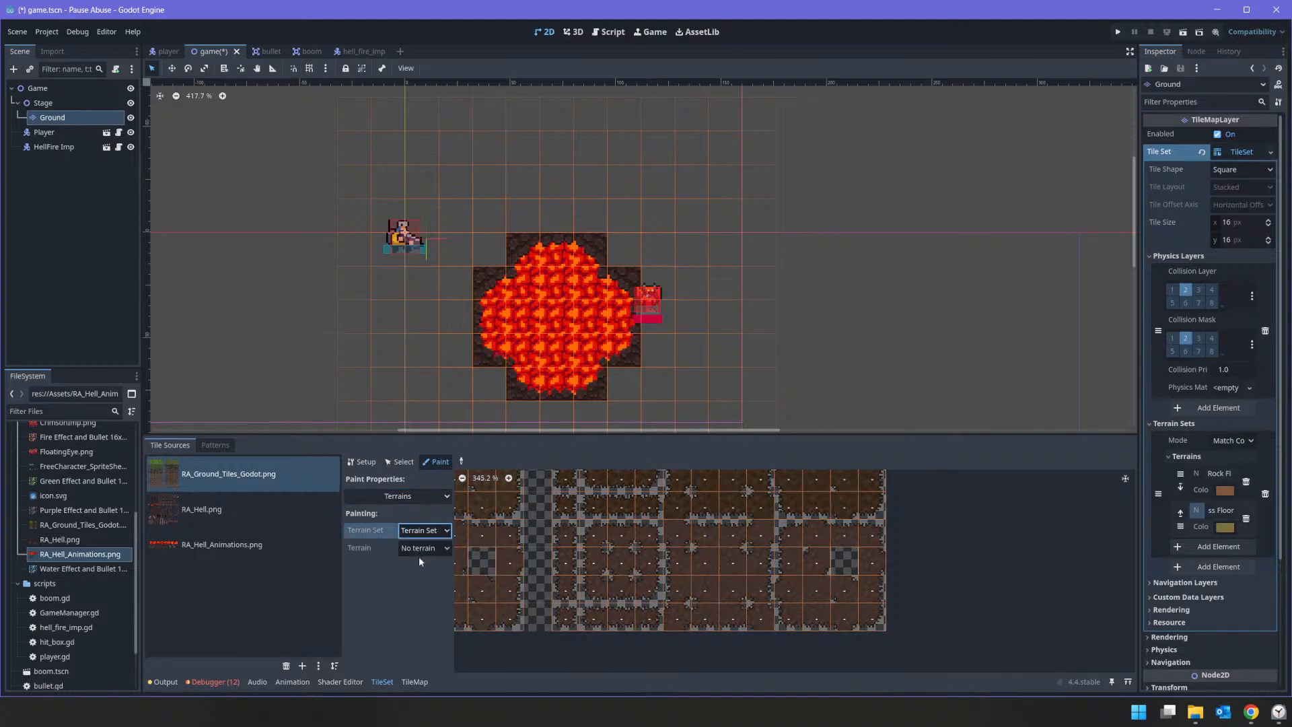
left_click(426, 548)
left_click(437, 577)
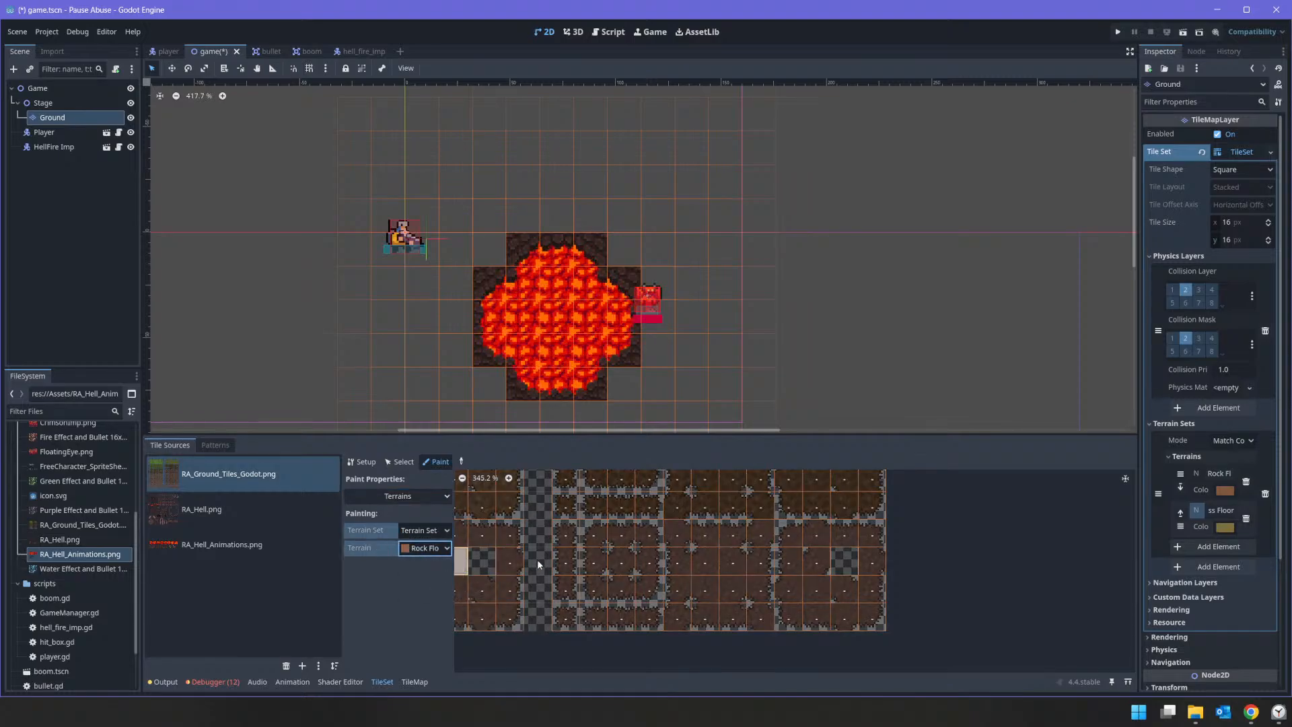
Step: Assign the single-width vertical column of the lighter brown rock tiles to the terrain set and paint its Rock Floor bits
middle_click_drag(928, 598, 1061, 608)
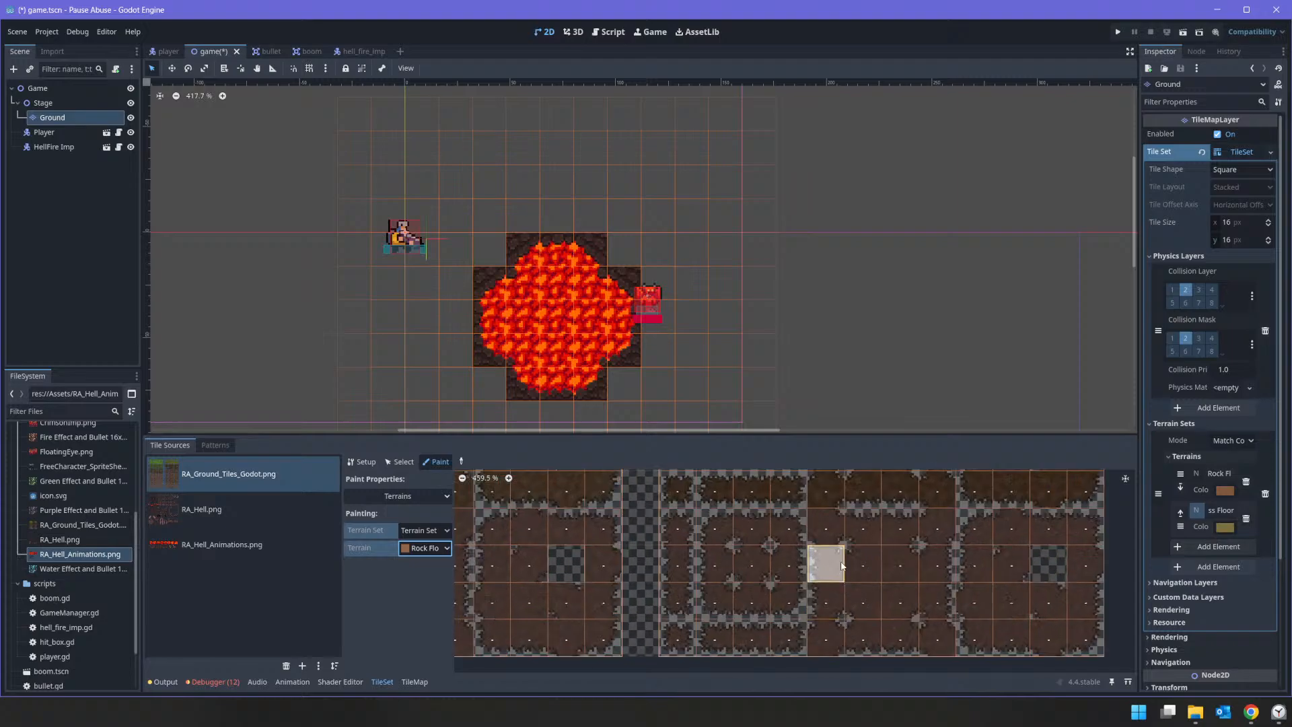
scroll(827, 558, "up", 7)
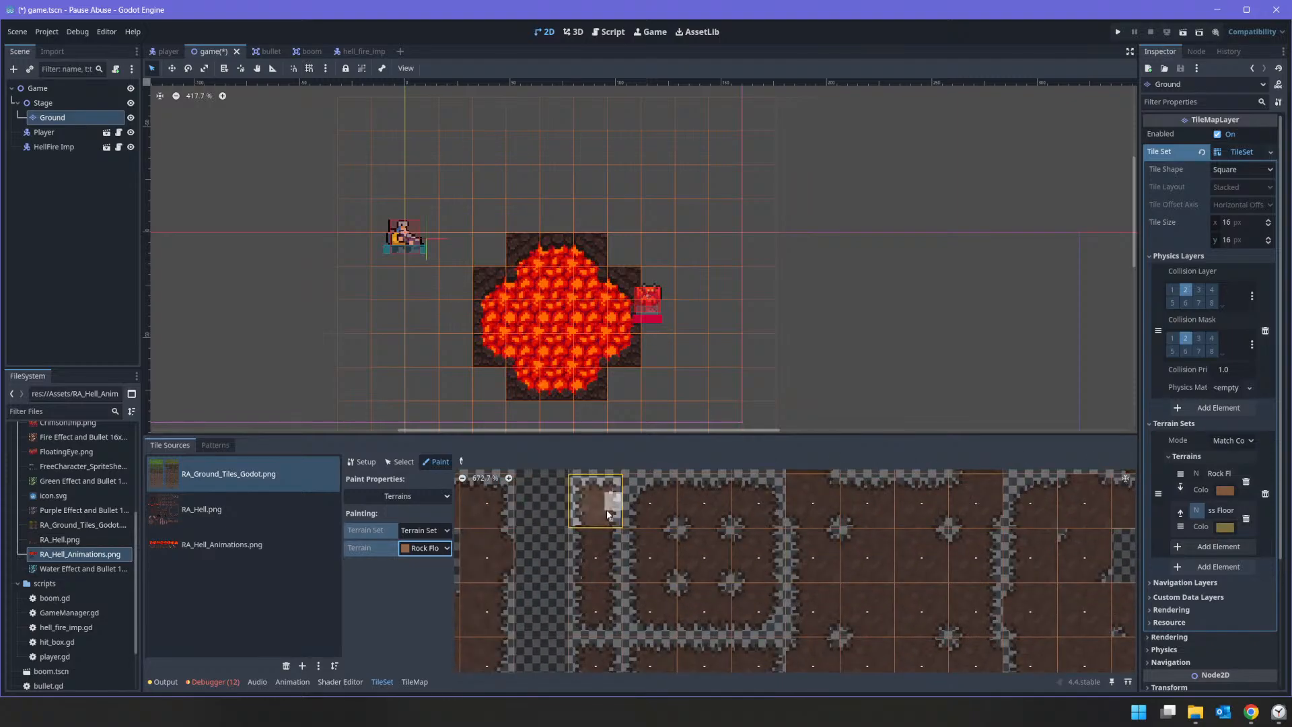
left_click(607, 510)
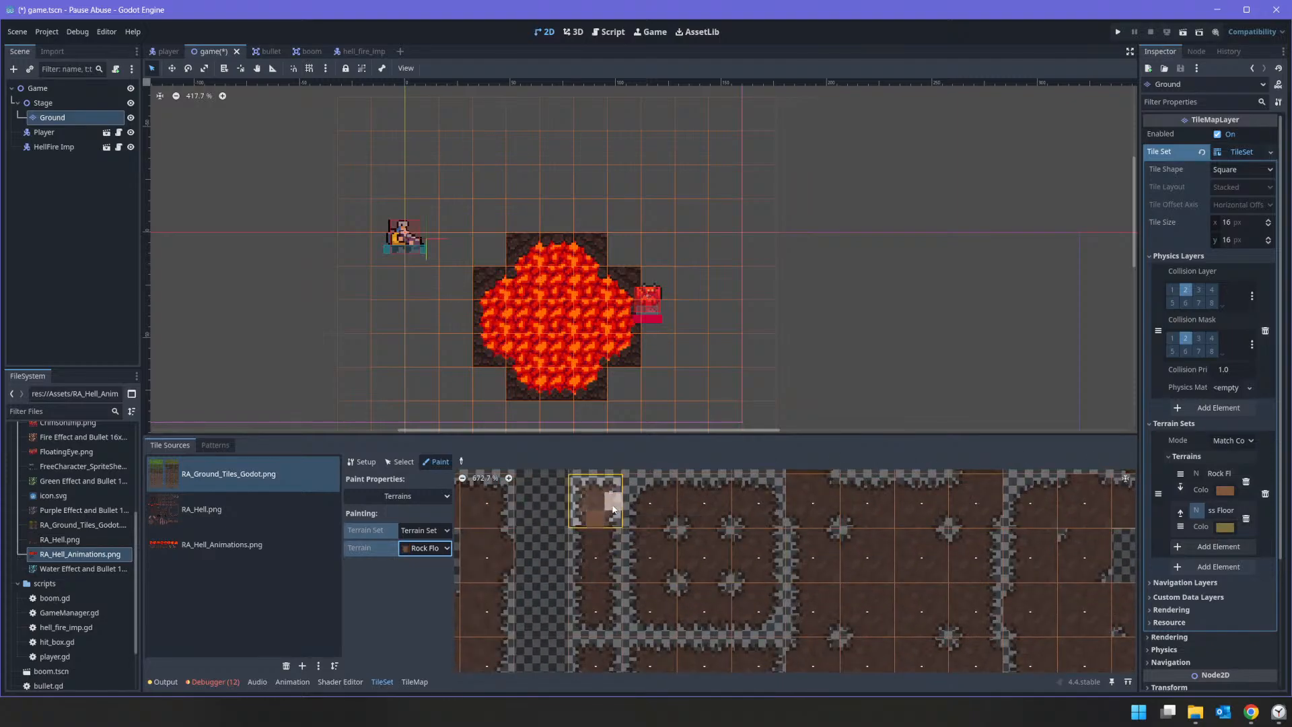
left_click(597, 545)
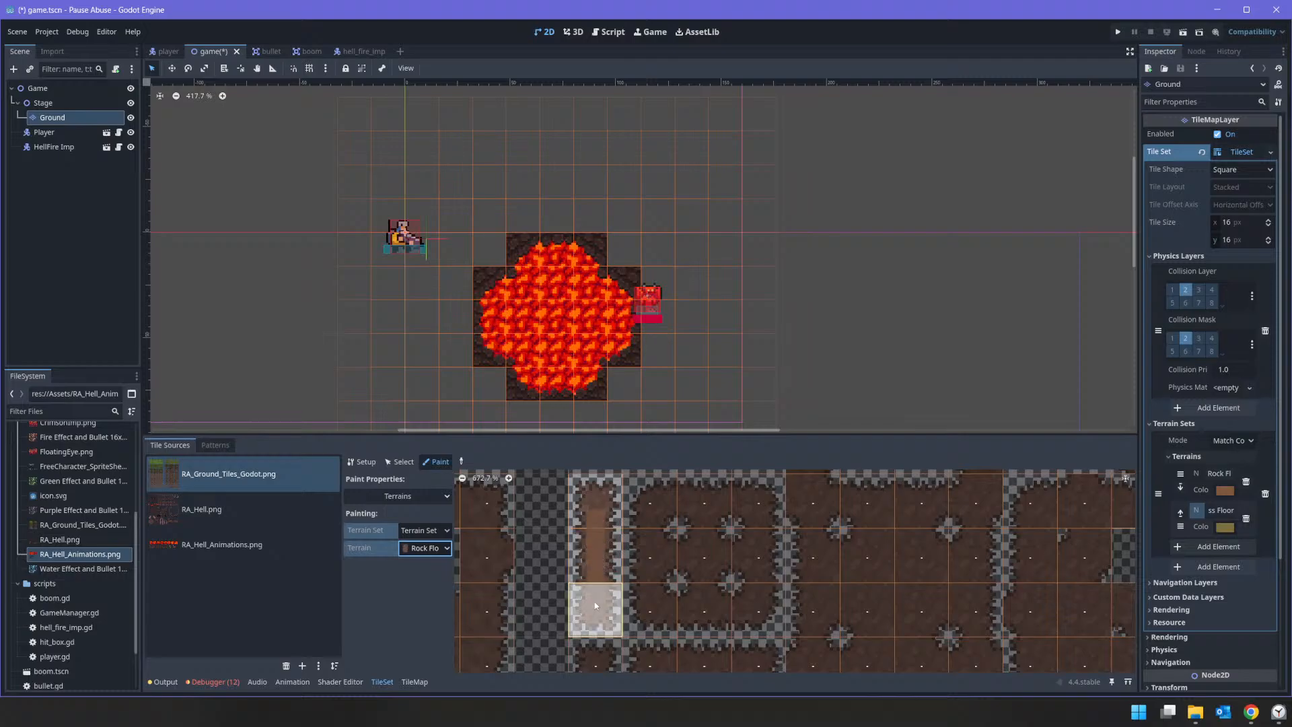
left_click_drag(597, 595, 596, 610)
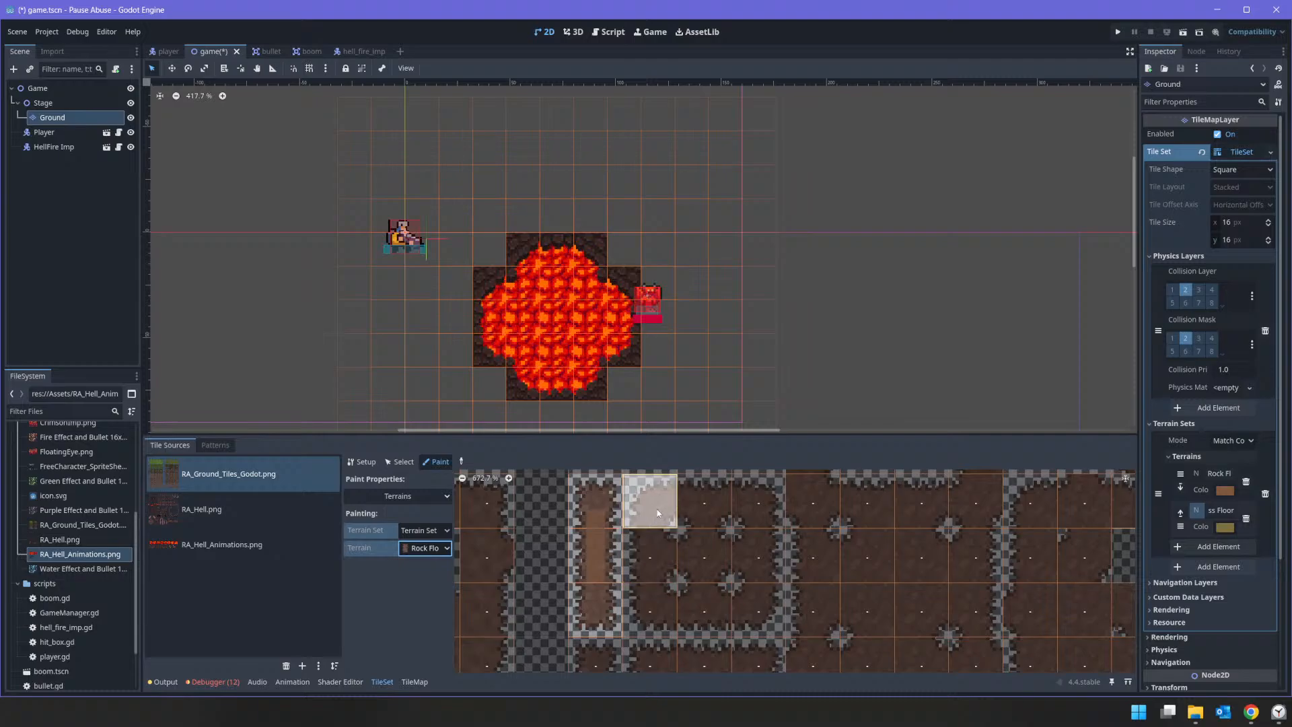
Step: Assign the remaining tiles of the lighter brown rock block to the terrain set, leaving out its empty cell
mouse_move(657, 511)
left_mouse_down()
mouse_move(687, 507)
mouse_move(745, 577)
mouse_move(682, 591)
mouse_move(698, 542)
mouse_move(746, 523)
mouse_move(967, 510)
mouse_move(939, 603)
mouse_move(824, 595)
mouse_move(962, 571)
mouse_move(955, 620)
mouse_move(902, 656)
mouse_move(611, 658)
left_mouse_up()
middle_click_drag(847, 579, 634, 636)
mouse_move(818, 562)
left_mouse_down()
mouse_move(875, 558)
mouse_move(978, 615)
mouse_move(834, 624)
mouse_move(853, 644)
left_mouse_up()
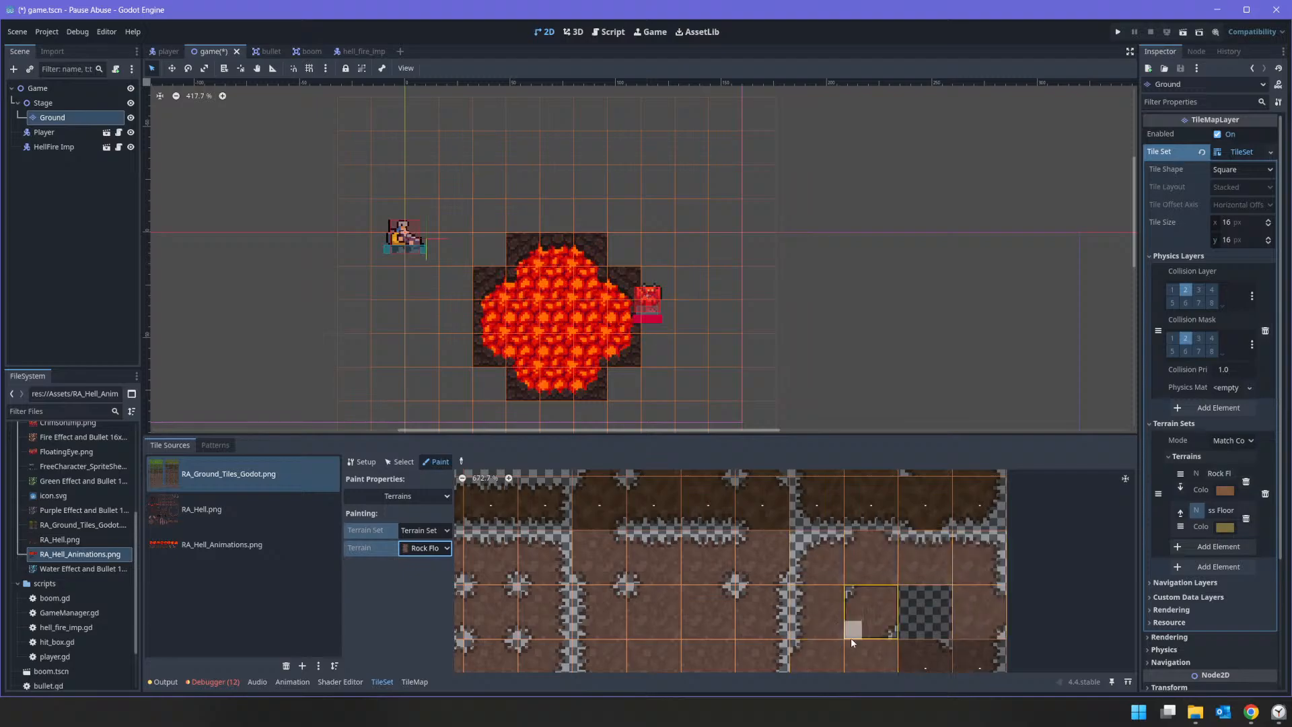
middle_click_drag(850, 636, 859, 529)
mouse_move(839, 611)
left_mouse_down()
mouse_move(967, 633)
mouse_move(980, 568)
mouse_move(940, 557)
left_mouse_up()
Step: Paint the Rock Floor bits inside the 3×3 rock tile group and the single-height strip beneath it, skipping the stone edges
scroll(767, 567, "down", 4)
scroll(779, 562, "up", 5)
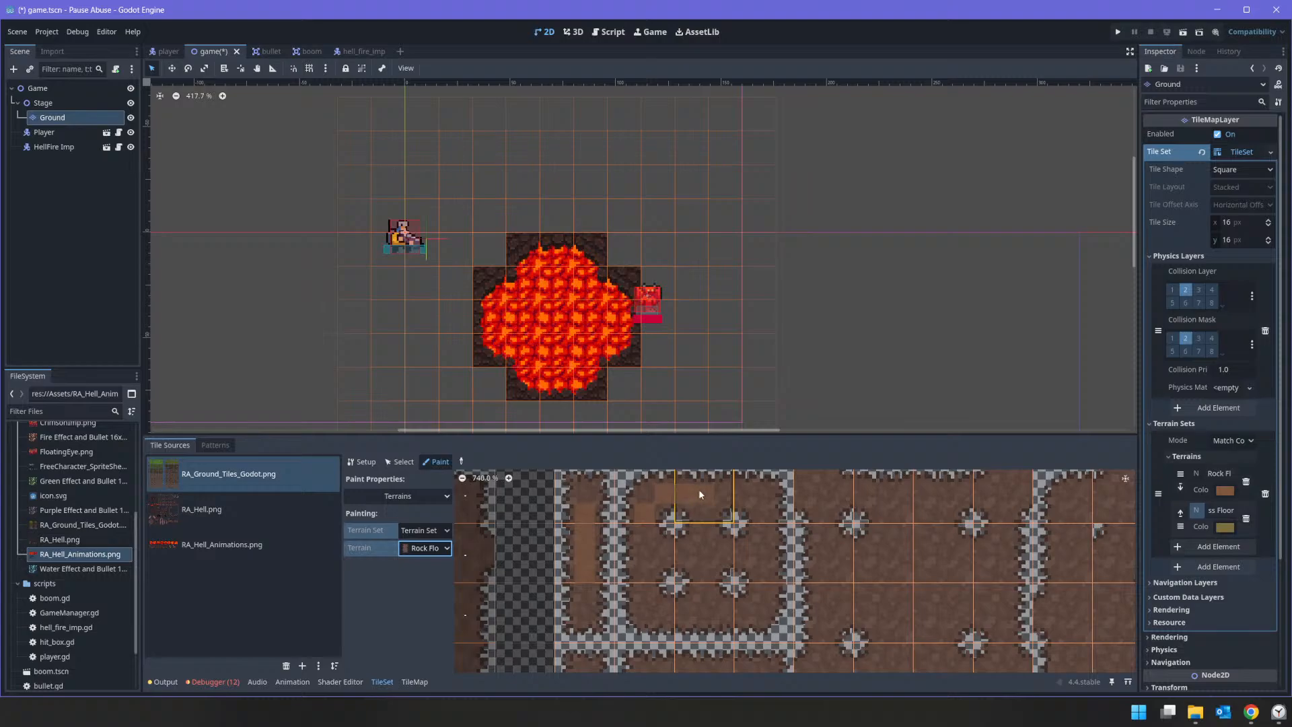
left_click_drag(772, 497, 763, 543)
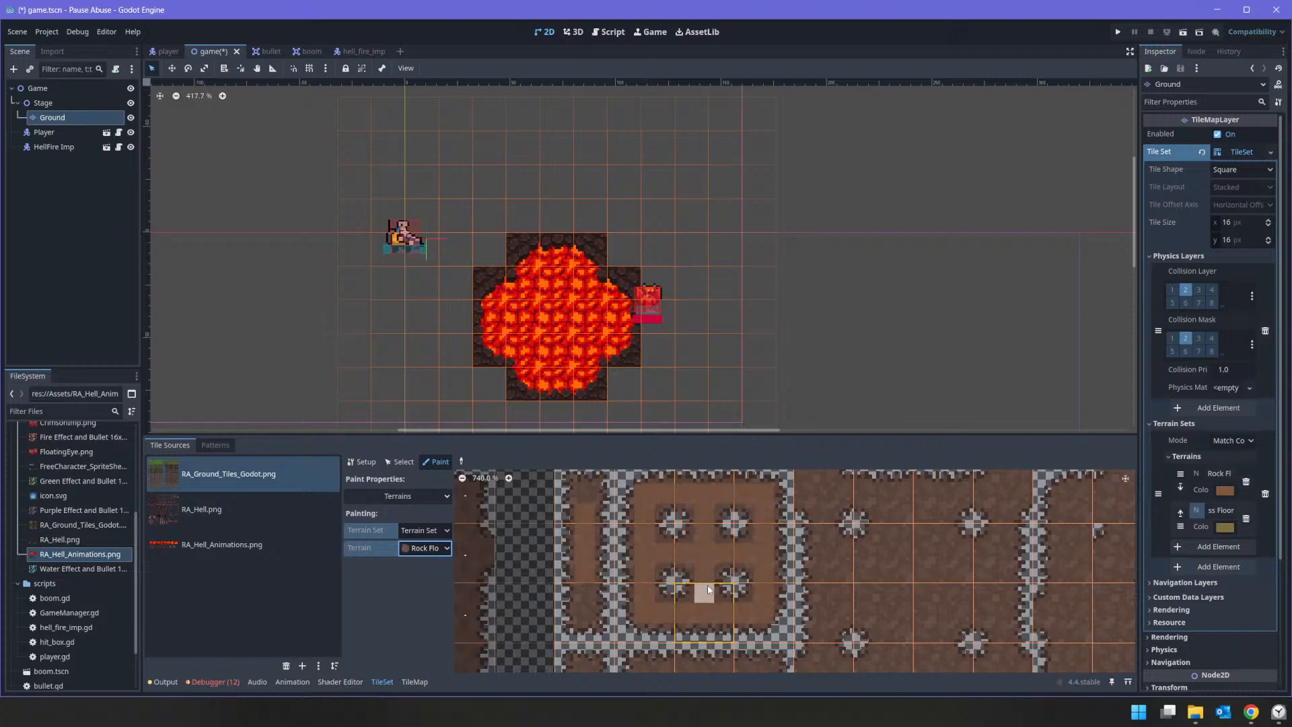
scroll(721, 556, "down", 2)
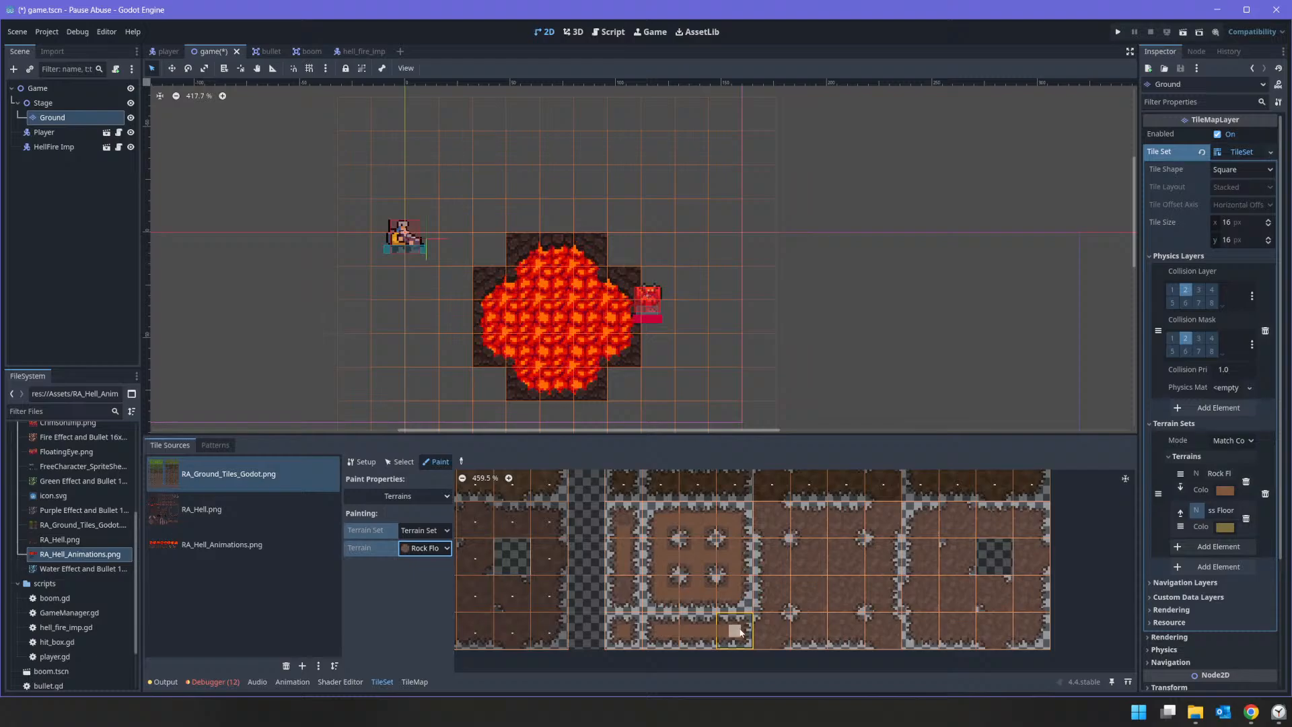
Step: Paint the Rock Floor bits on the middle 4×4 group of rock tiles, leaving the stone corners and edges unpainted
scroll(822, 543, "up", 2)
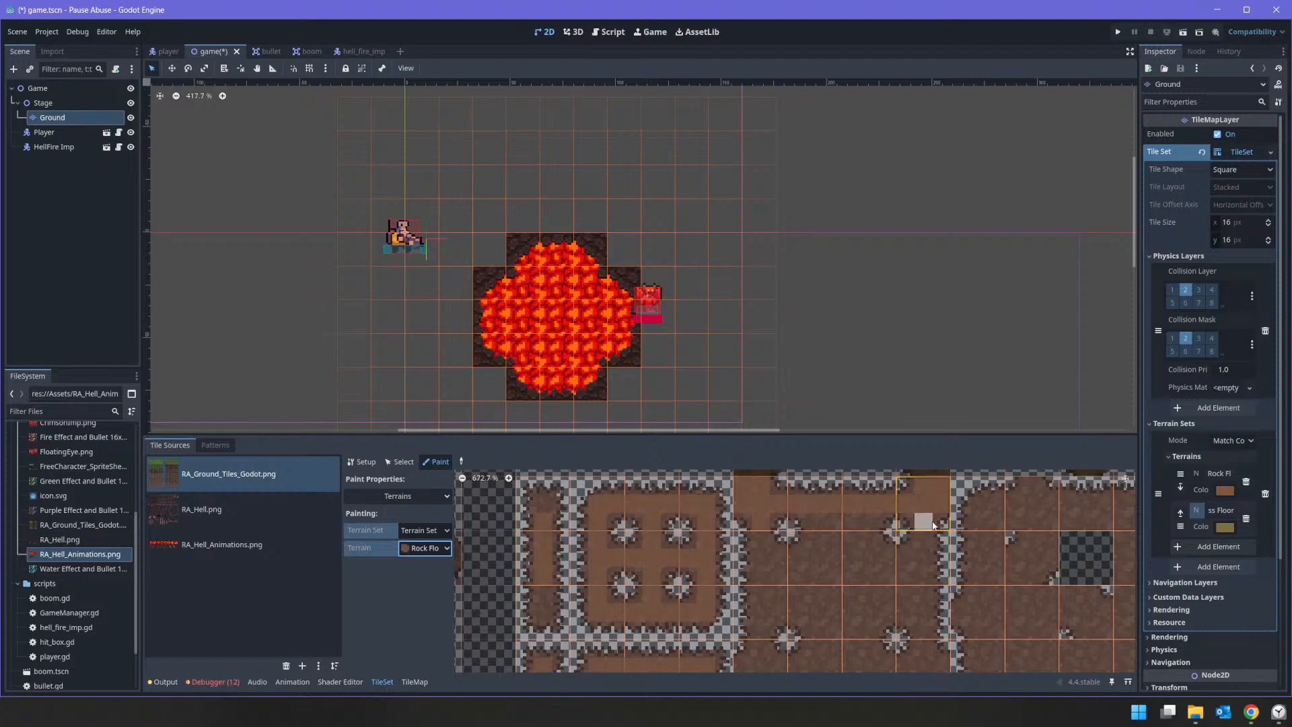
left_click_drag(922, 538, 919, 590)
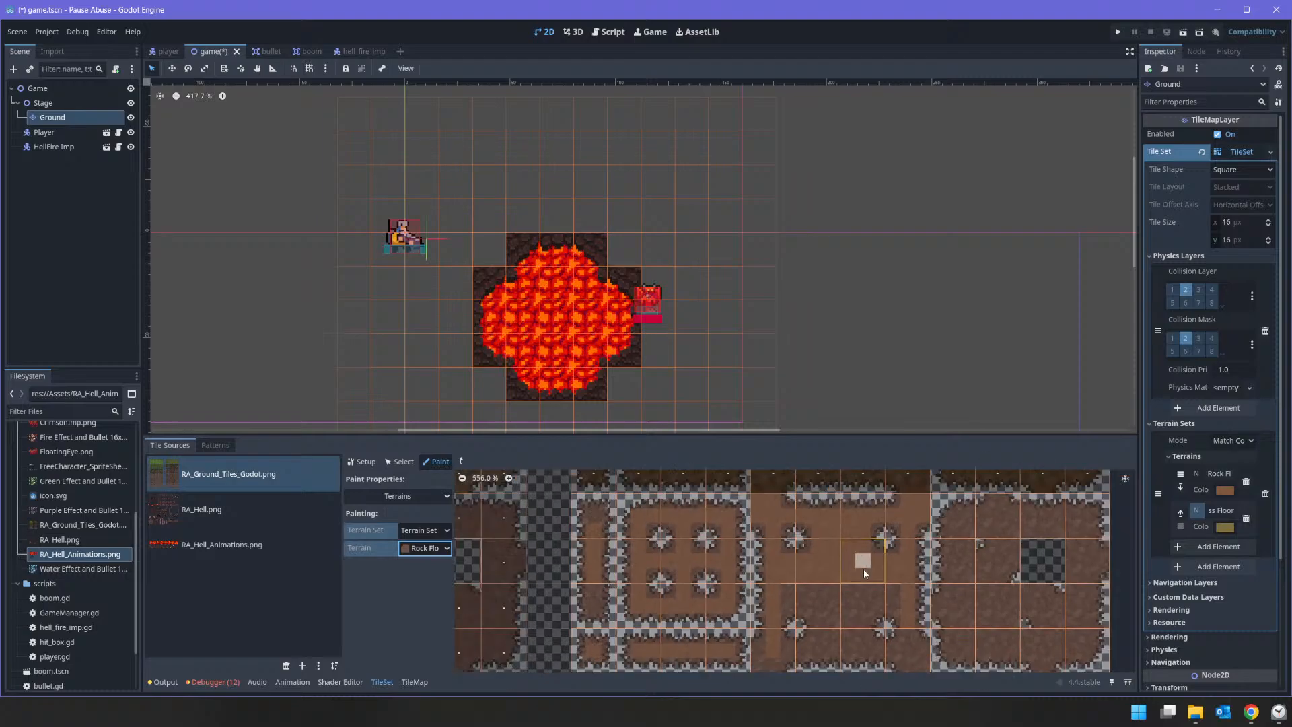
scroll(781, 511, "down", 1)
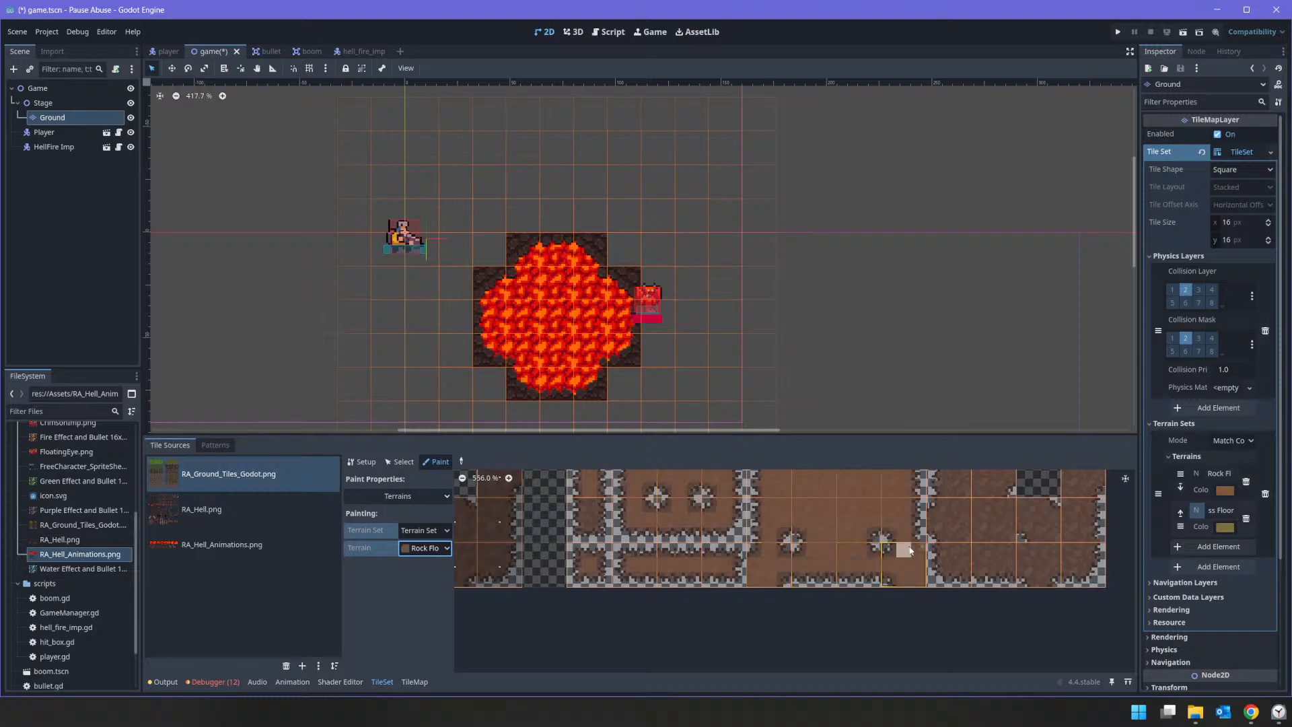
scroll(895, 513, "down", 3)
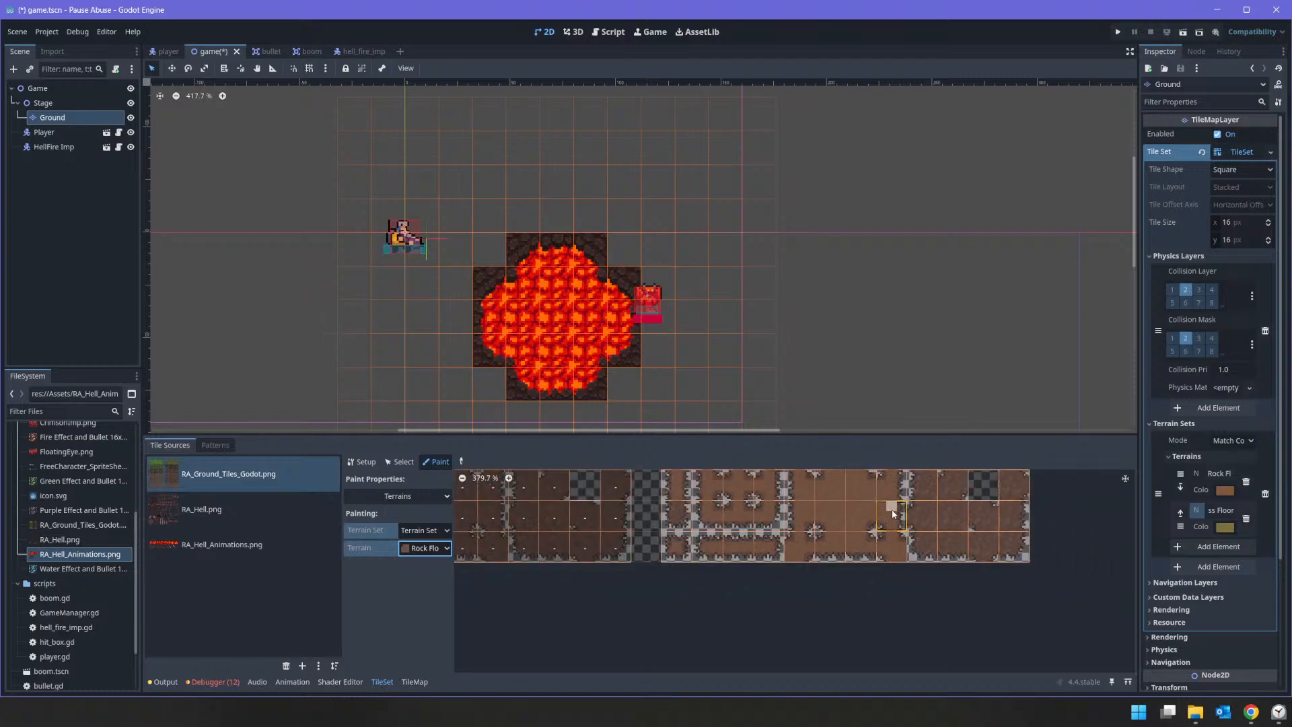
Step: Paint the Rock Floor bits on the rock tiles surrounding the empty cell, leaving out the stone borders and corners
scroll(704, 601, "up", 5)
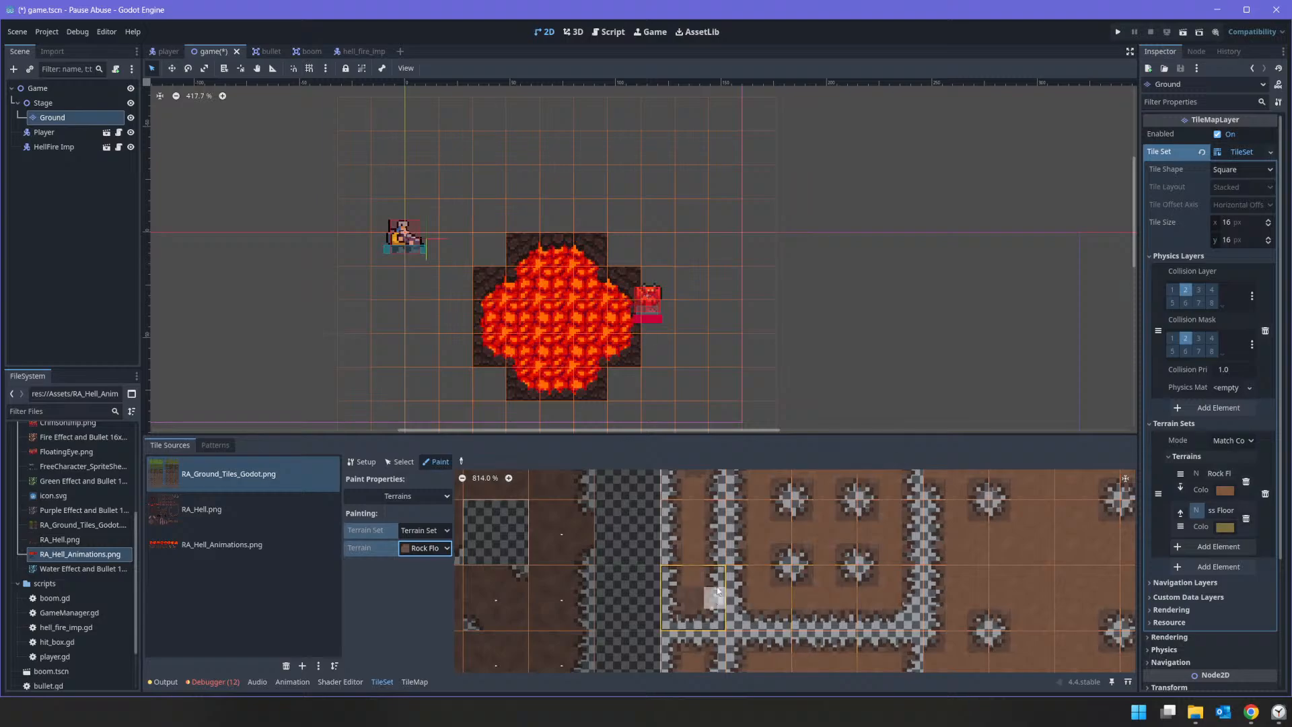
middle_click_drag(740, 552, 600, 559)
middle_click_drag(952, 577, 668, 608)
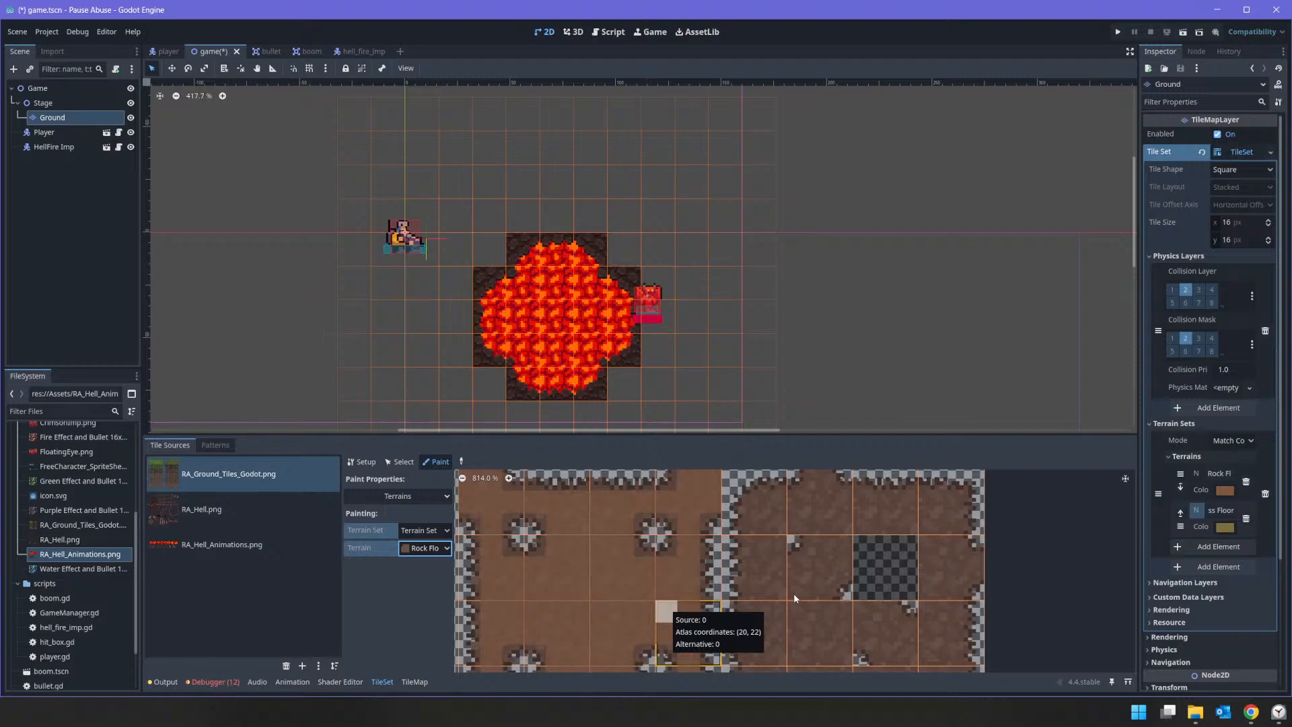
scroll(824, 547, "down", 1)
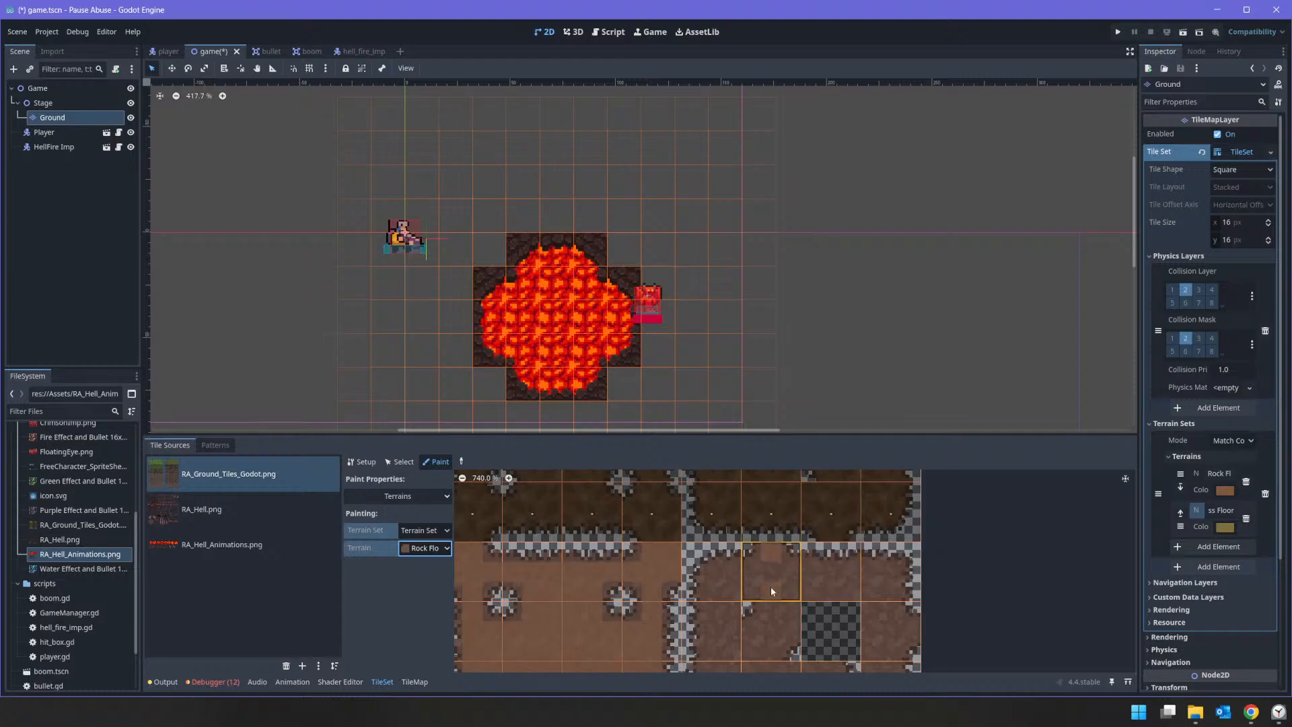
mouse_move(773, 579)
left_mouse_down()
mouse_move(716, 579)
mouse_move(711, 612)
mouse_move(890, 576)
mouse_move(755, 591)
left_mouse_up()
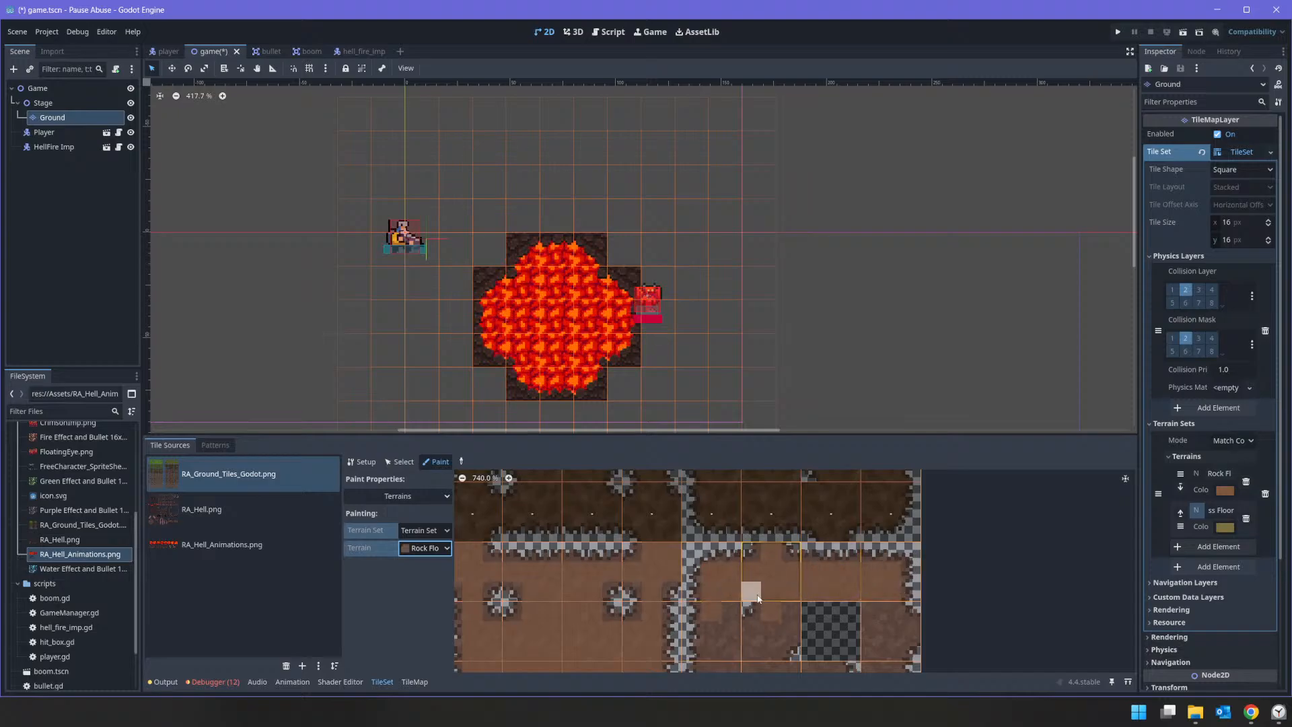
middle_click_drag(755, 591, 795, 516)
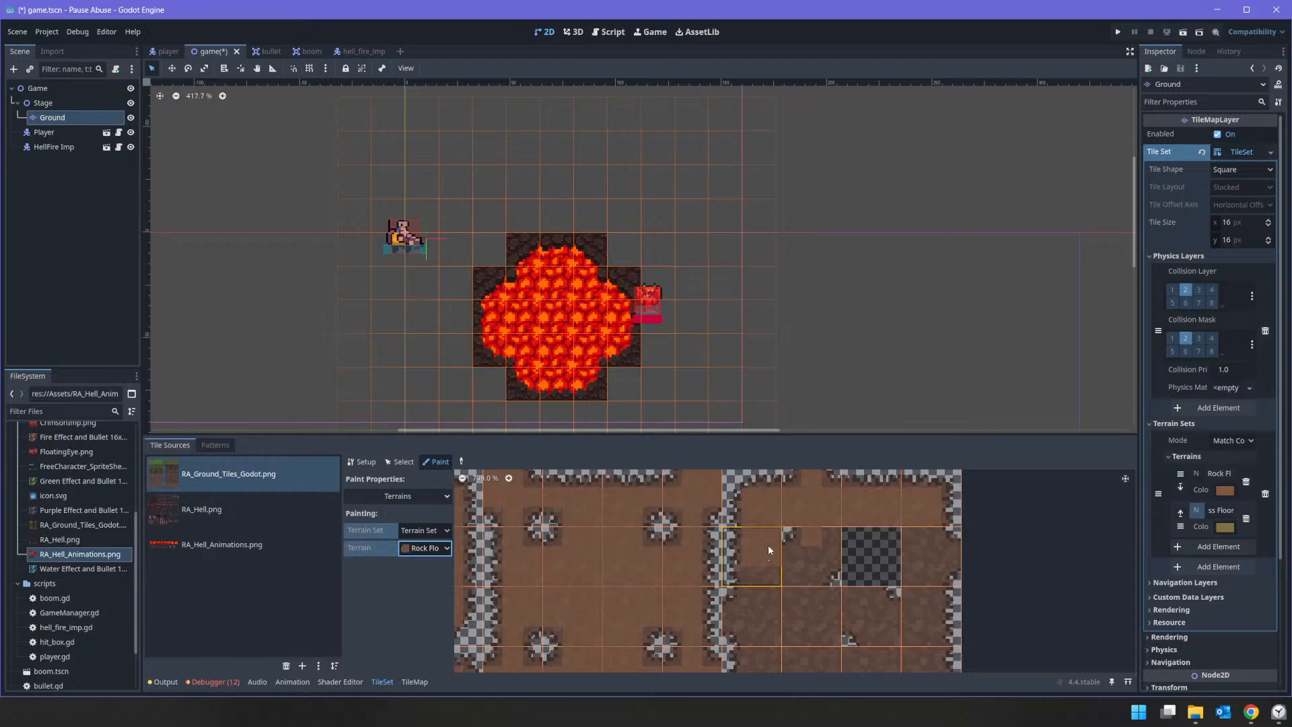
left_click_drag(767, 583, 752, 627)
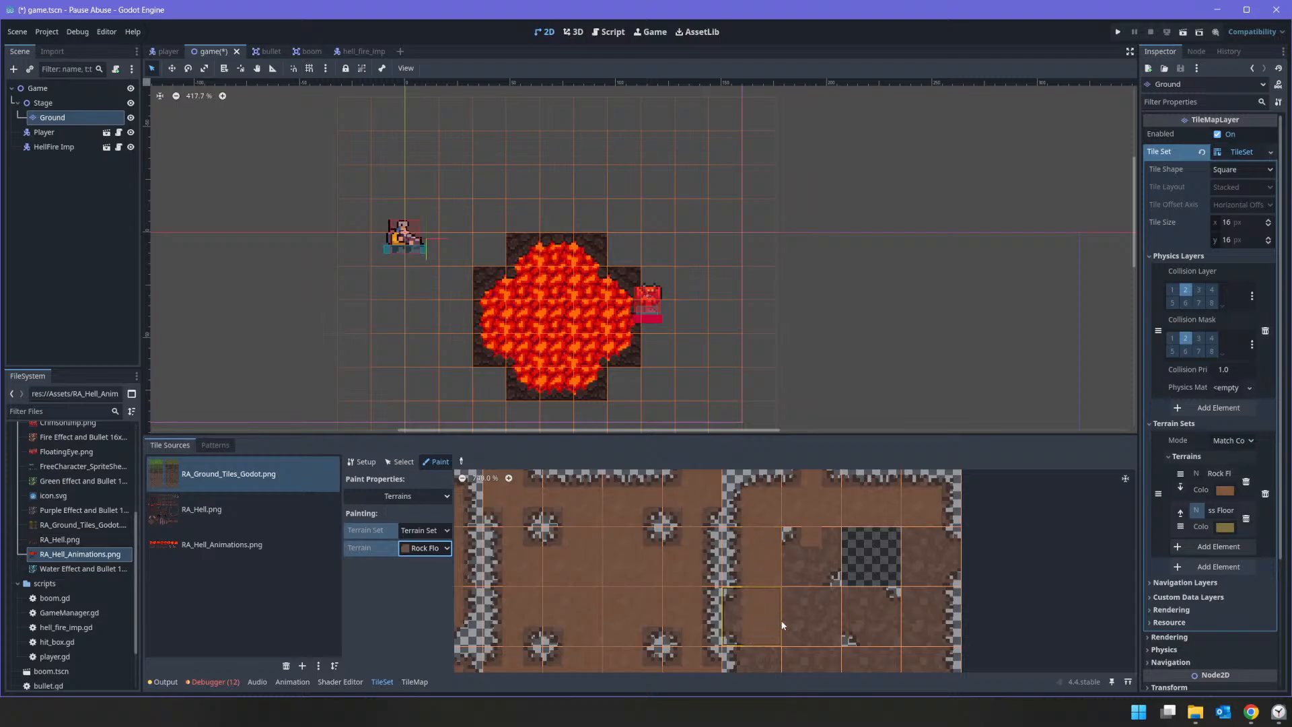
middle_click_drag(775, 617, 765, 524)
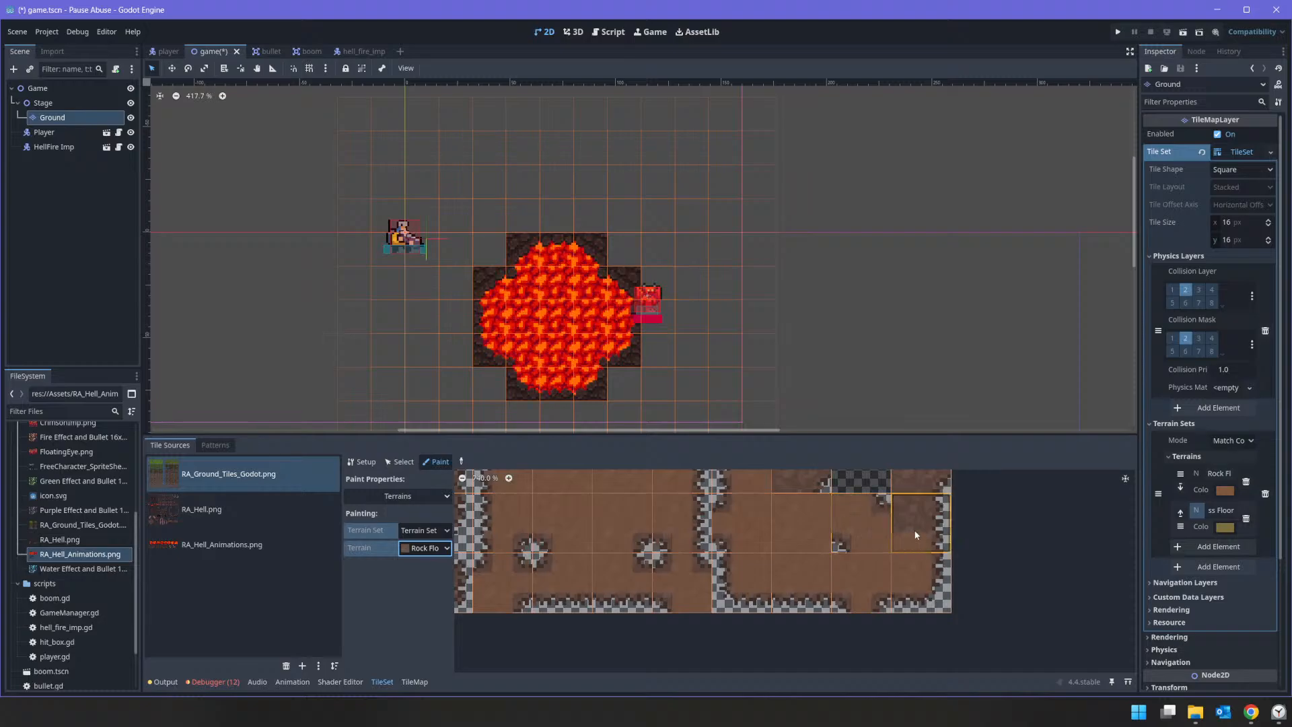
middle_click_drag(912, 541, 880, 644)
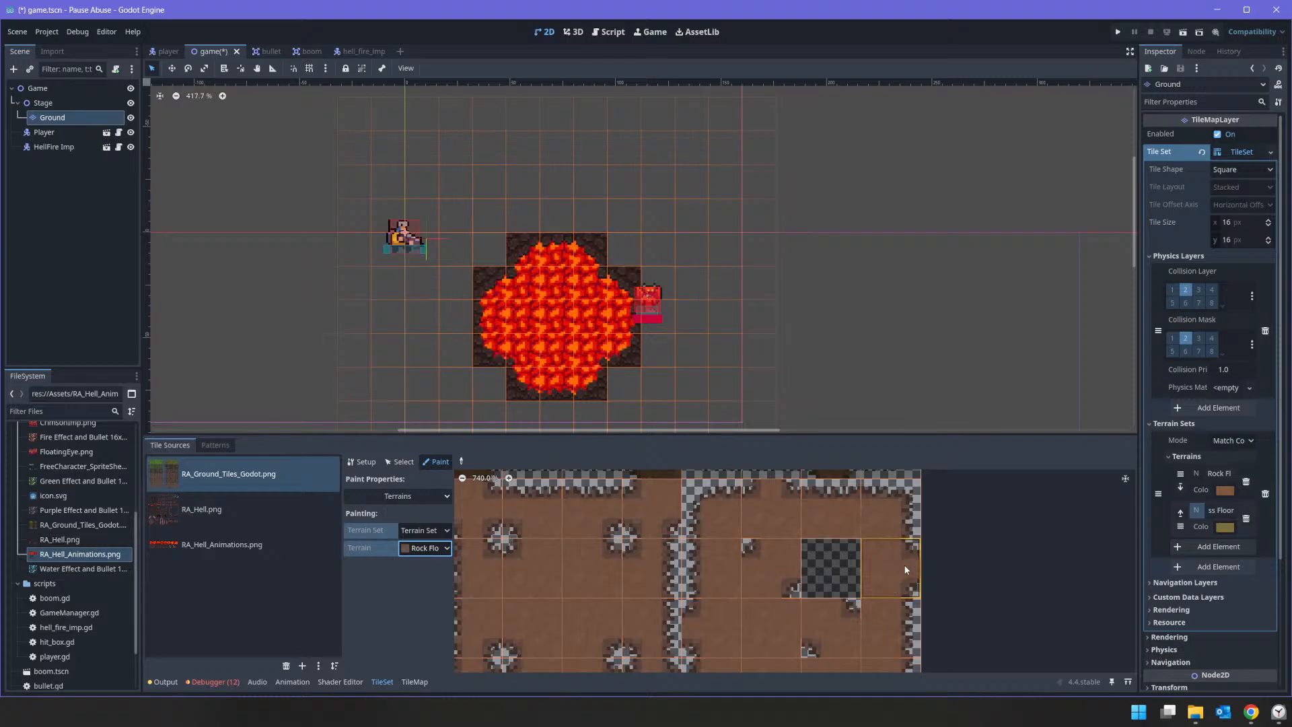
Step: Review the painted Rock Floor tiles and the neighbouring darker rock tile block in the atlas
scroll(904, 570, "down", 6)
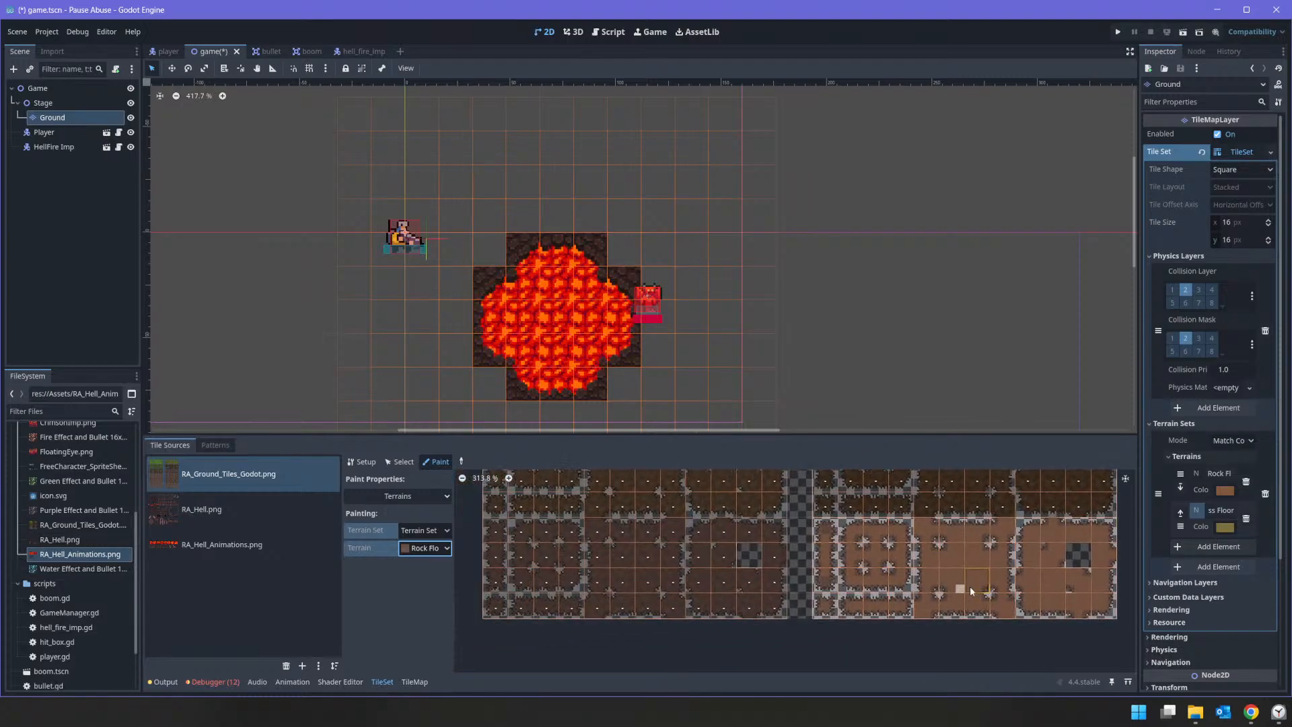
middle_click_drag(971, 588, 671, 546)
scroll(793, 563, "down", 1)
scroll(744, 542, "down", 4)
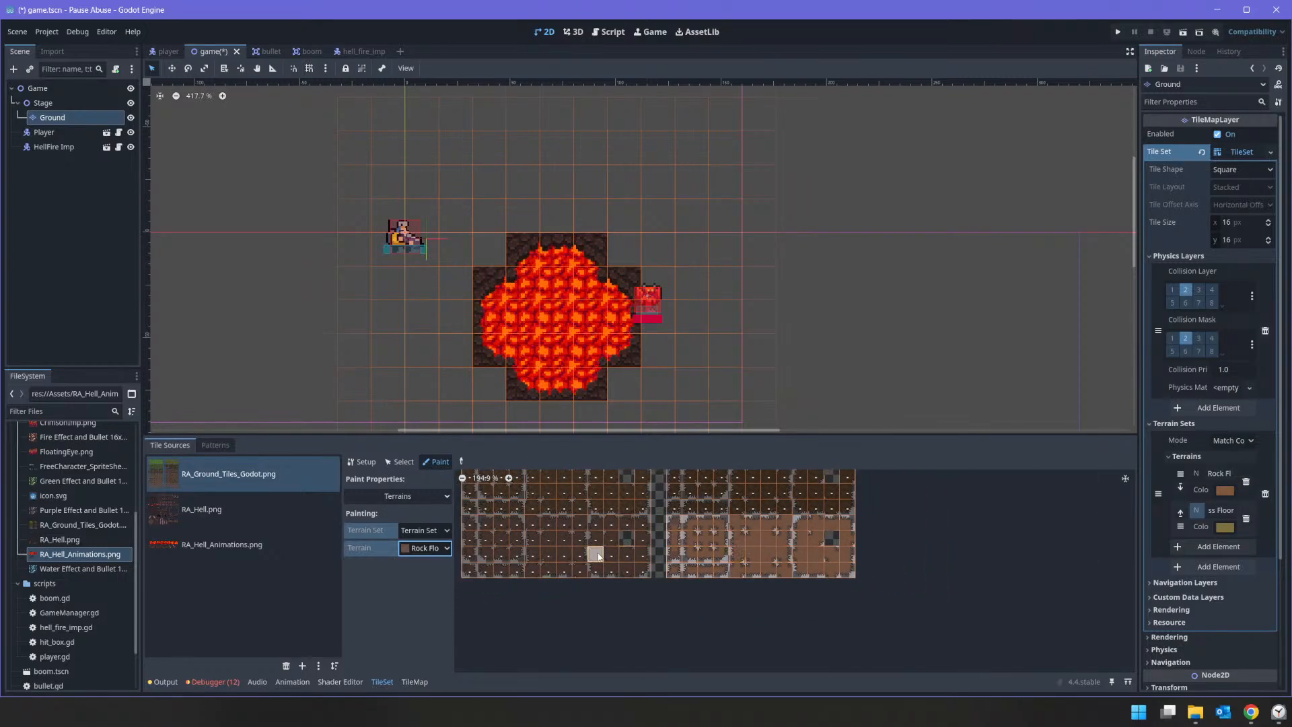
scroll(652, 564, "up", 6)
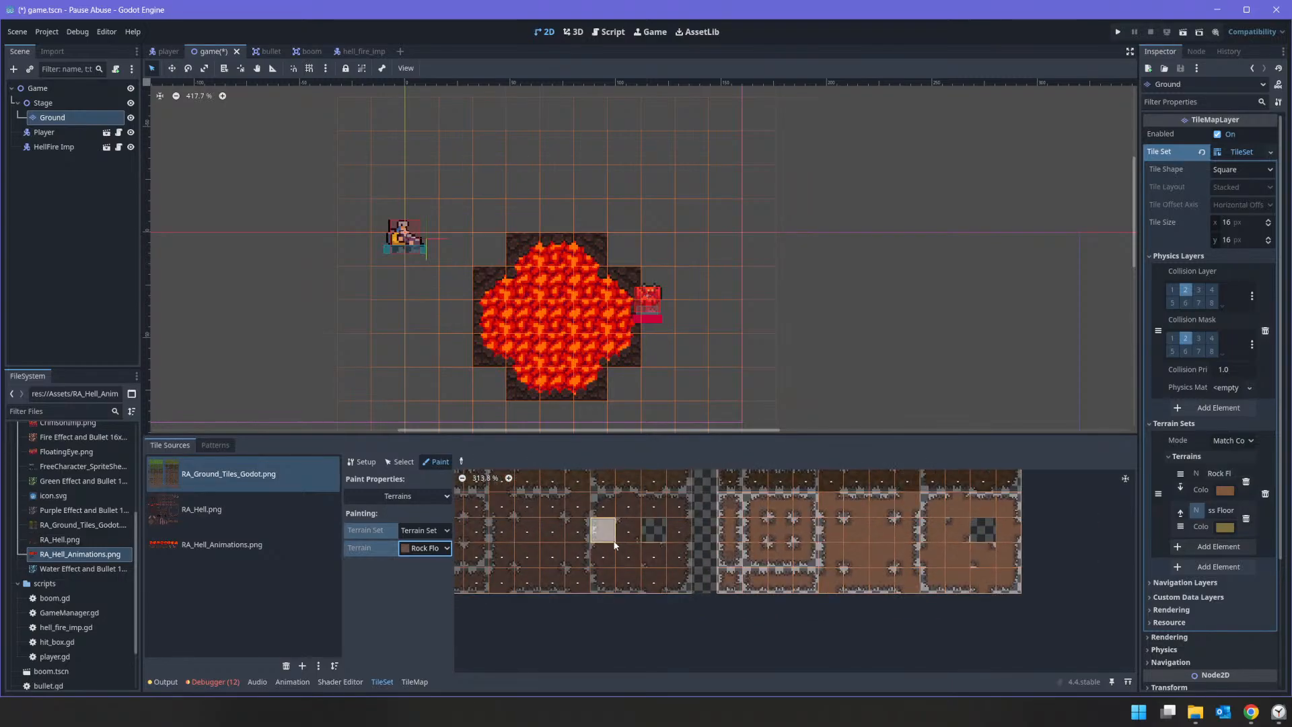
scroll(592, 563, "up", 1)
middle_click_drag(599, 551, 784, 546)
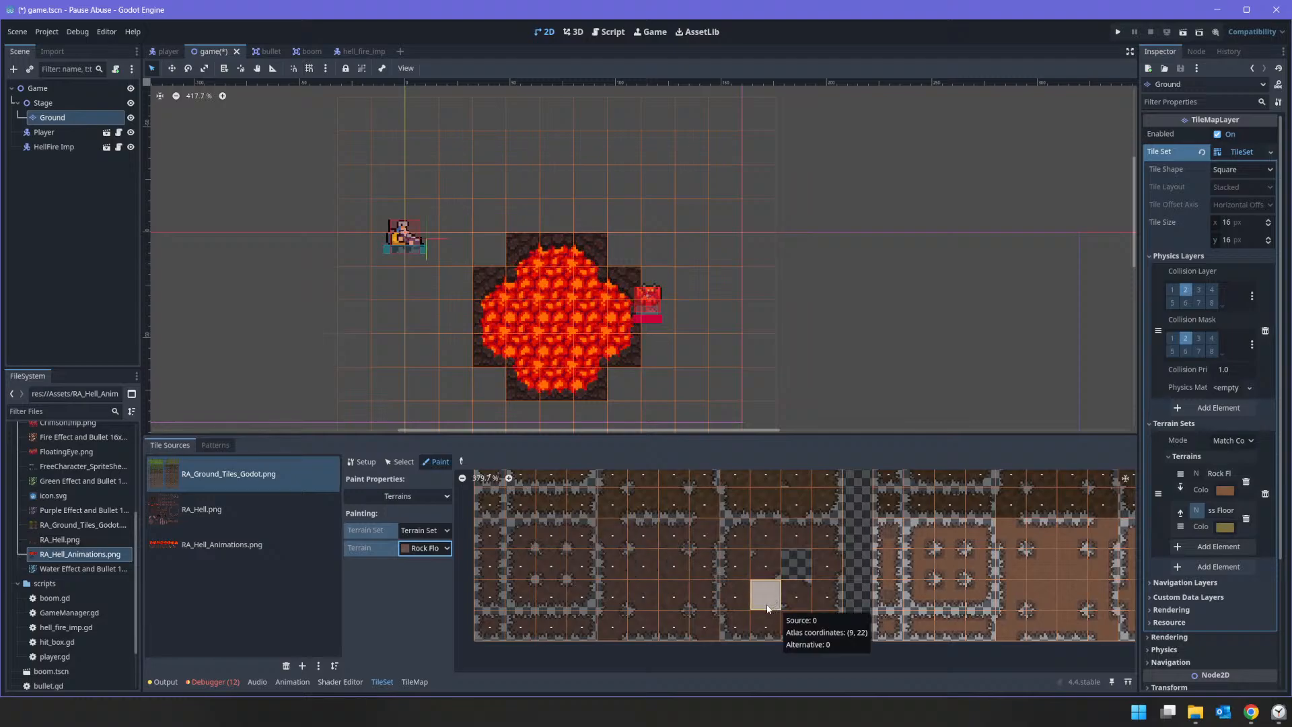
Step: Paint a large Rock Floor terrain area on the Ground tile map over the lava pool and around the HellFire Imp
left_click(412, 681)
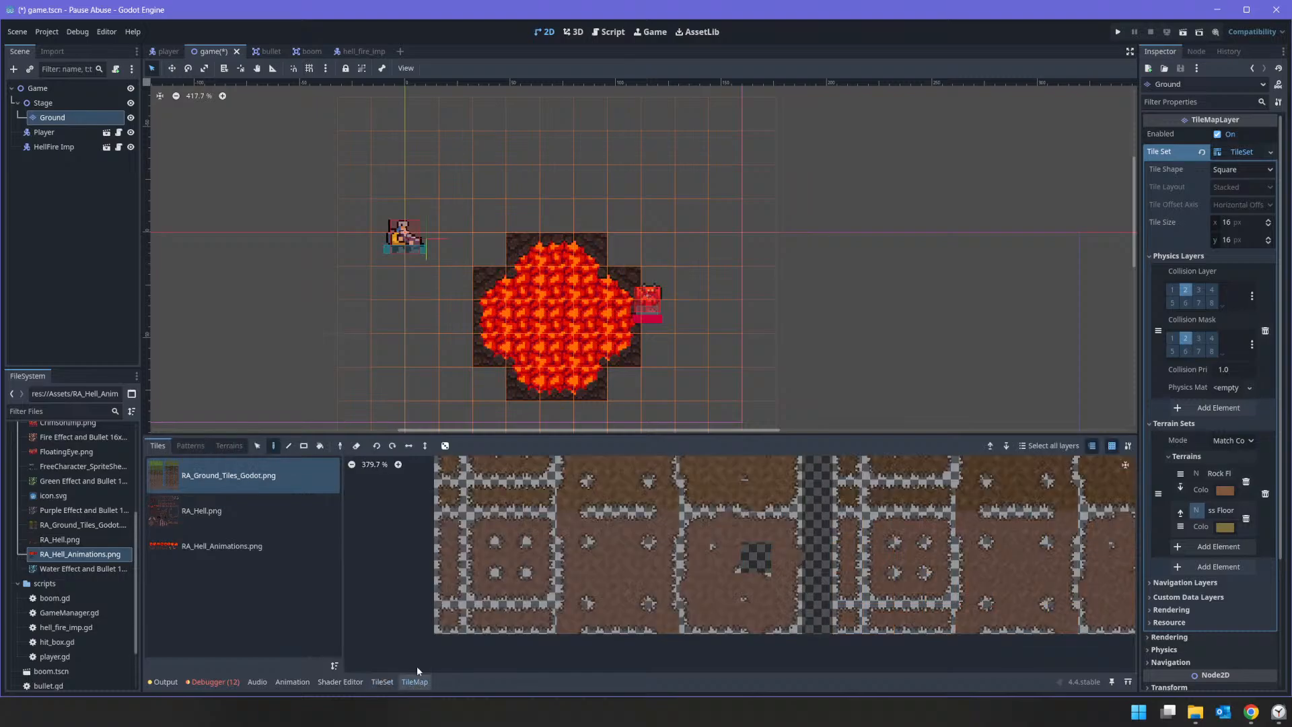
left_click(229, 447)
left_click(225, 495)
mouse_move(720, 210)
left_mouse_down()
mouse_move(821, 257)
mouse_move(689, 257)
mouse_move(756, 154)
mouse_move(922, 247)
mouse_move(915, 210)
mouse_move(875, 279)
mouse_move(845, 226)
mouse_move(748, 335)
mouse_move(739, 269)
mouse_move(568, 201)
mouse_move(705, 237)
mouse_move(491, 336)
mouse_move(643, 403)
mouse_move(630, 399)
left_mouse_up()
left_click_drag(547, 379, 618, 331)
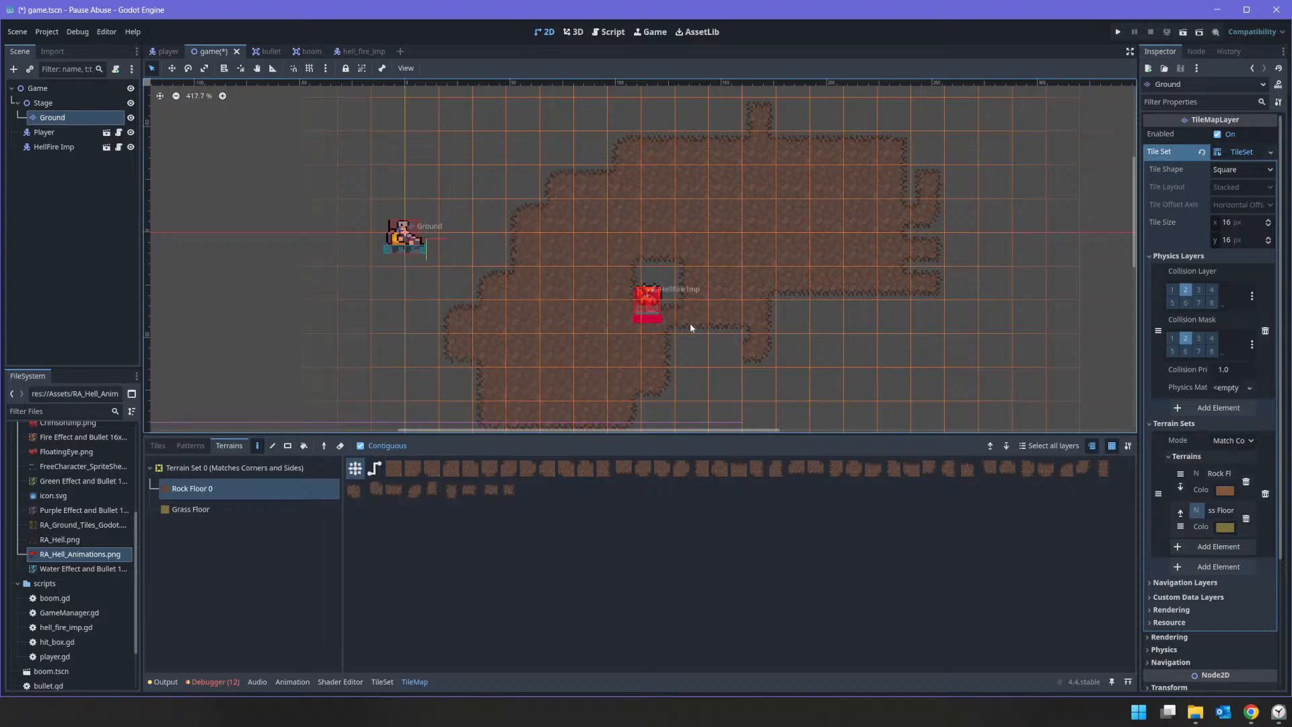
left_click_drag(686, 264, 826, 249)
mouse_move(736, 335)
left_mouse_down()
mouse_move(976, 238)
mouse_move(907, 181)
left_mouse_up()
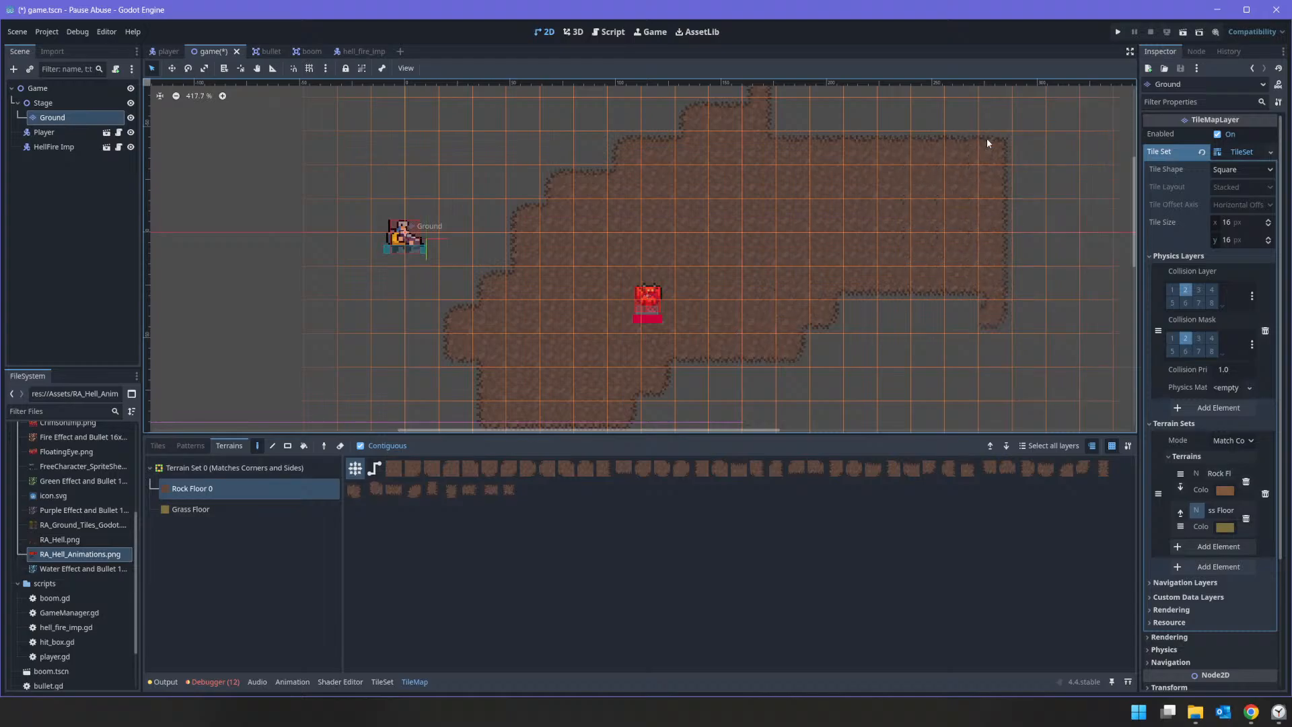
Step: Extend the Rock Floor area below and beyond the HellFire Imp with connecting paths that leave small gaps between them
scroll(867, 312, "down", 4)
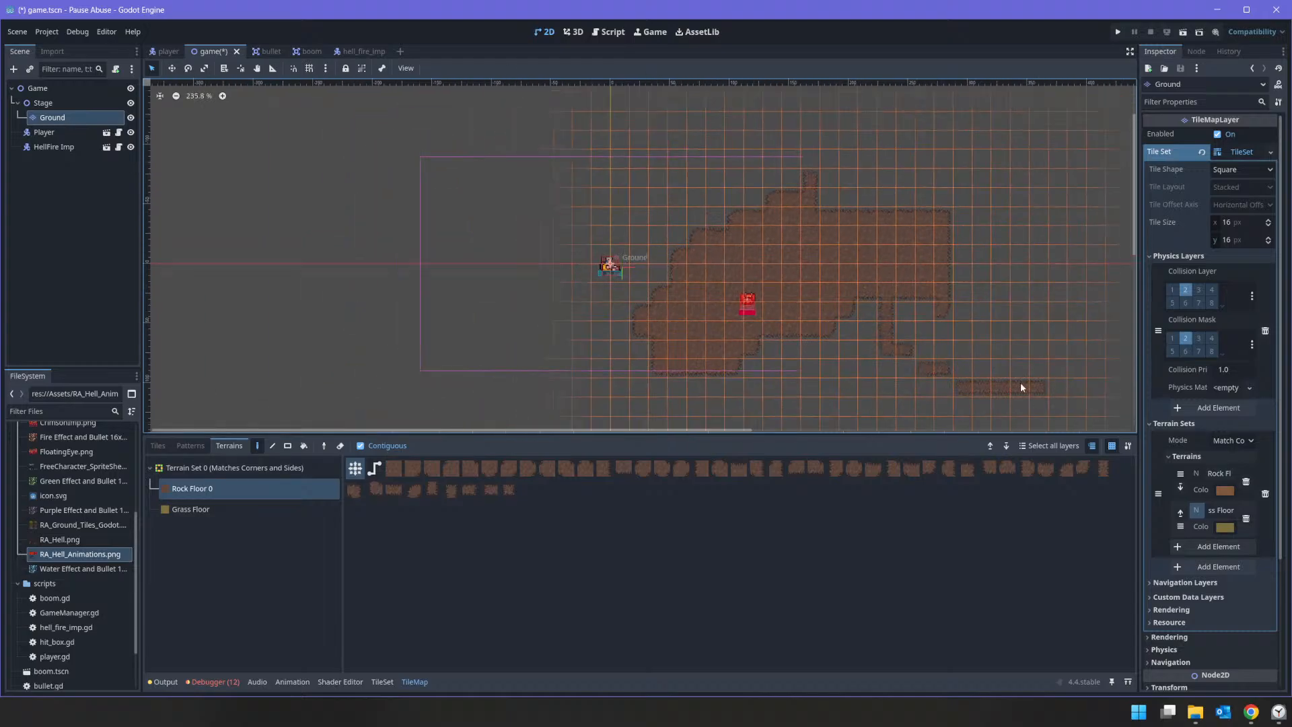
scroll(785, 332, "up", 2)
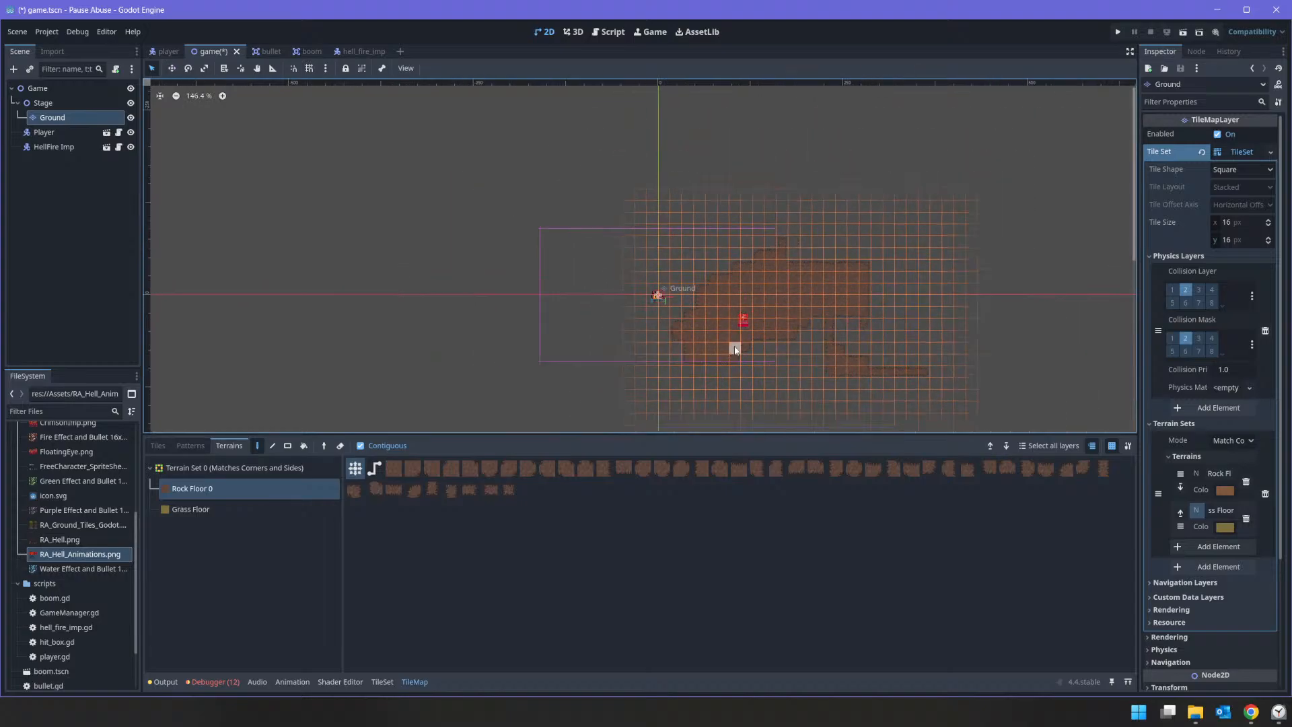
mouse_move(834, 362)
left_mouse_down()
mouse_move(868, 382)
mouse_move(848, 394)
left_mouse_up()
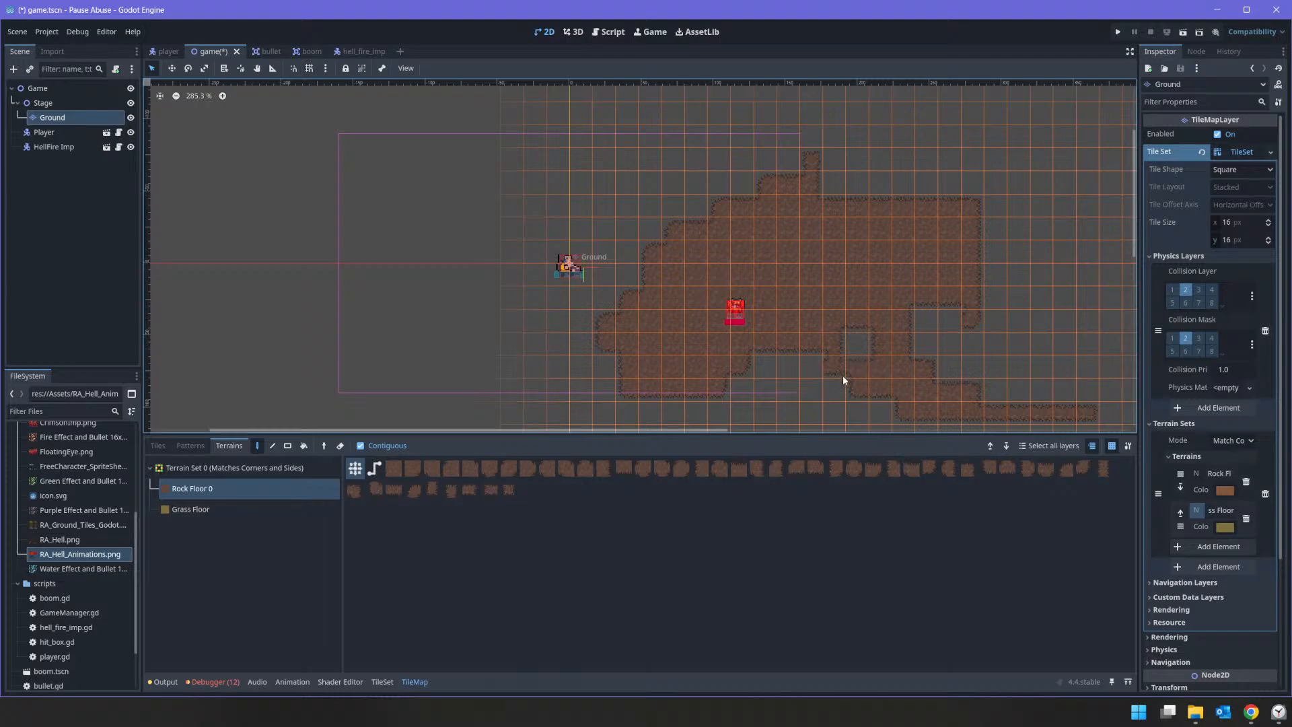
left_click(786, 361)
middle_click_drag(787, 408, 818, 261)
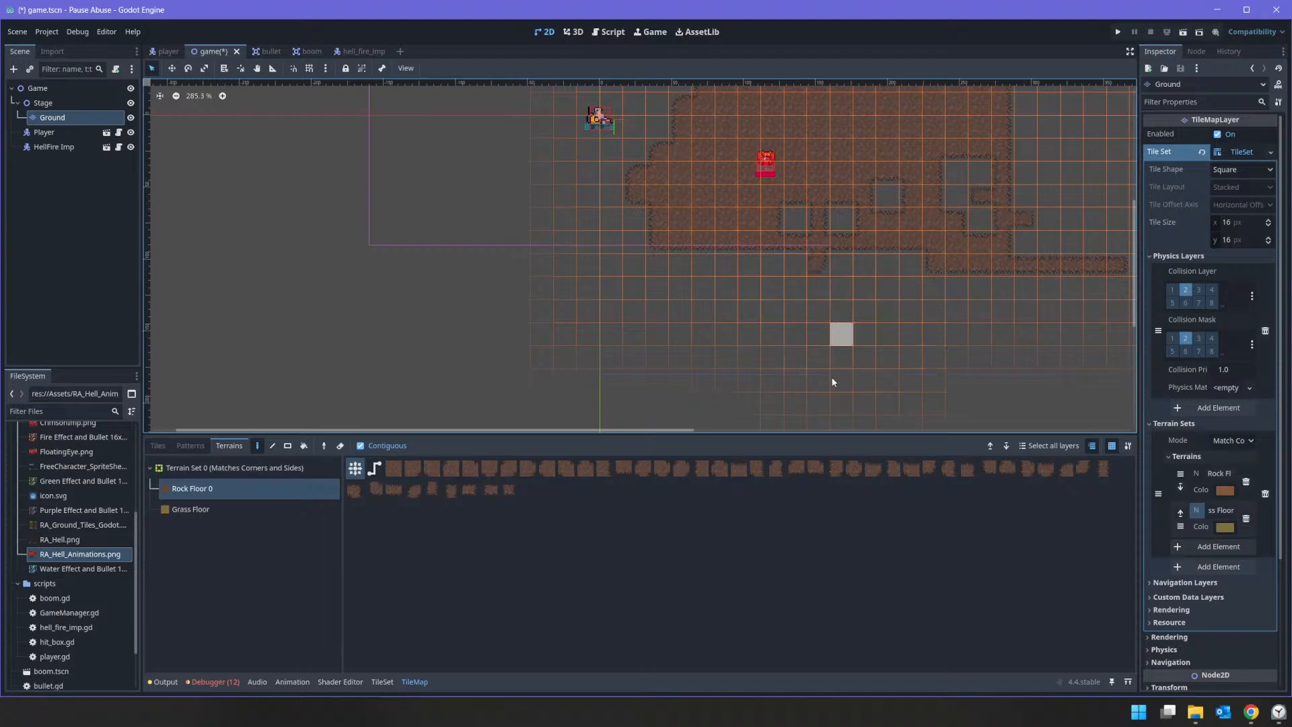
scroll(899, 280, "down", 5)
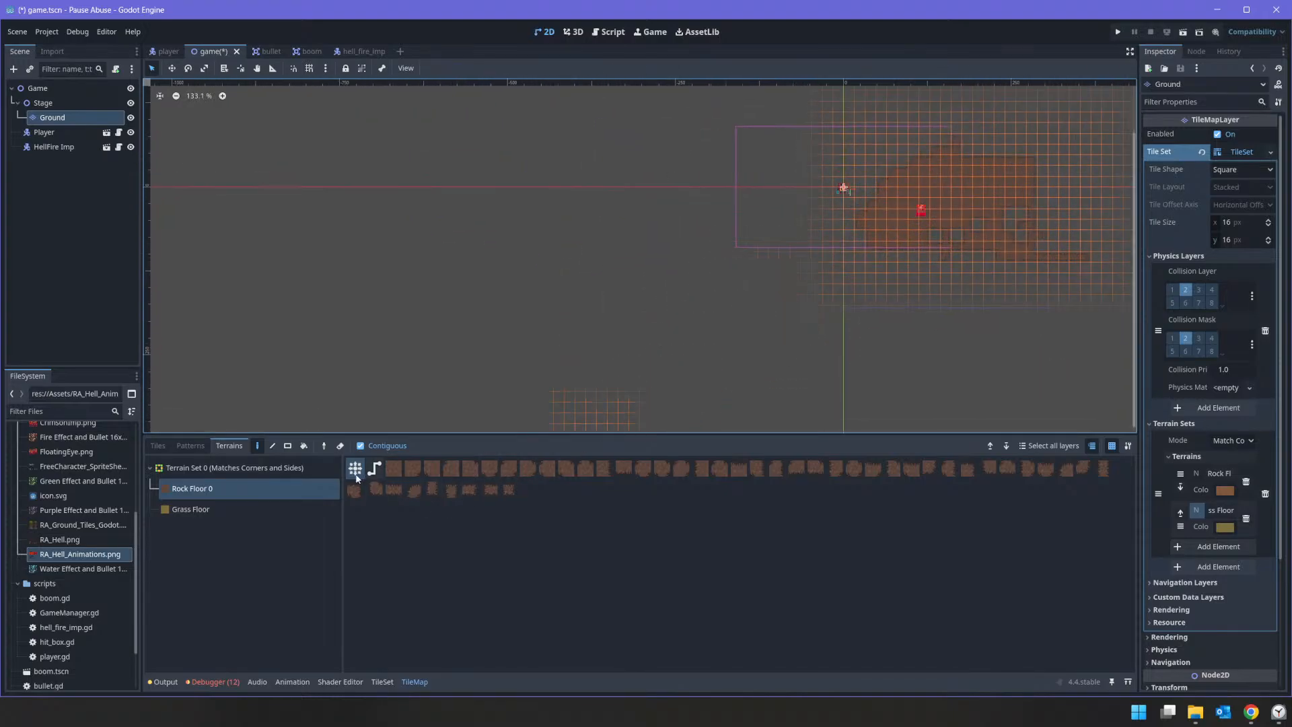
Step: Erase the entire painted Rock Floor area around the HellFire Imp from the Ground tile map with one rectangular selection
left_click(287, 447)
left_click(341, 447)
middle_click_drag(805, 242, 576, 341)
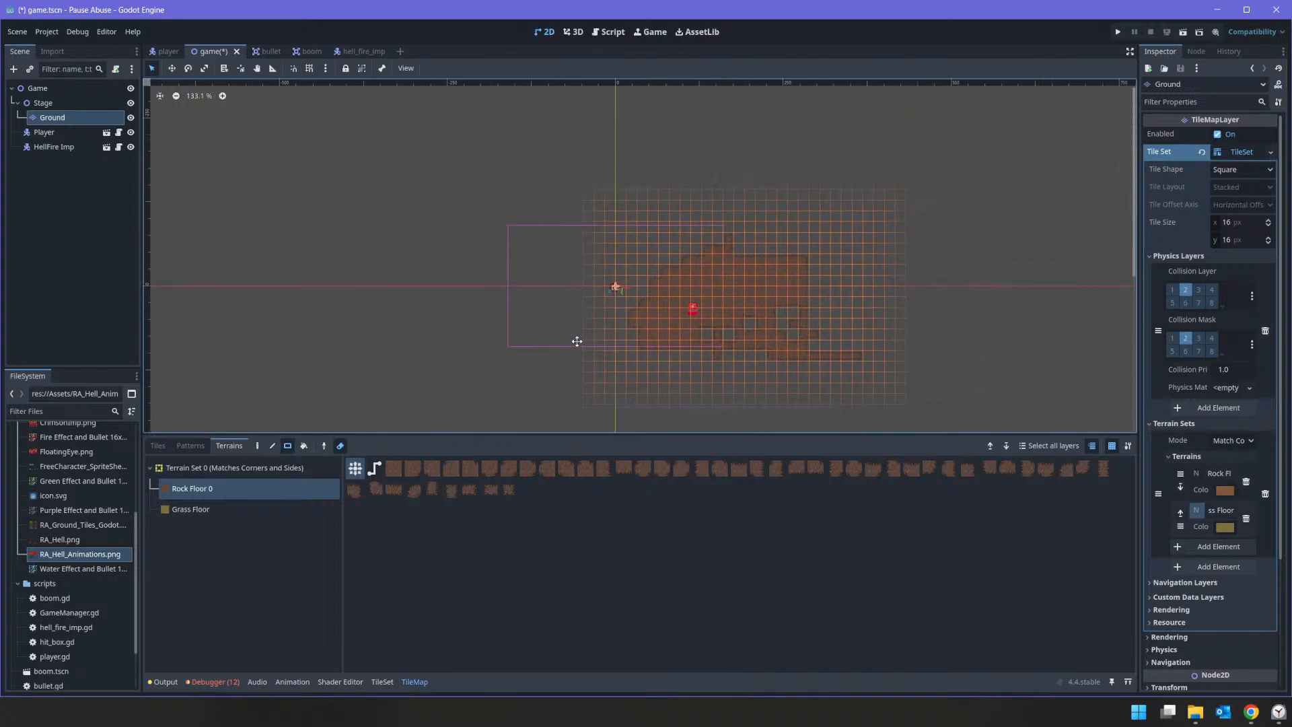
mouse_move(509, 111)
left_mouse_down()
mouse_move(527, 139)
mouse_move(990, 407)
left_mouse_up()
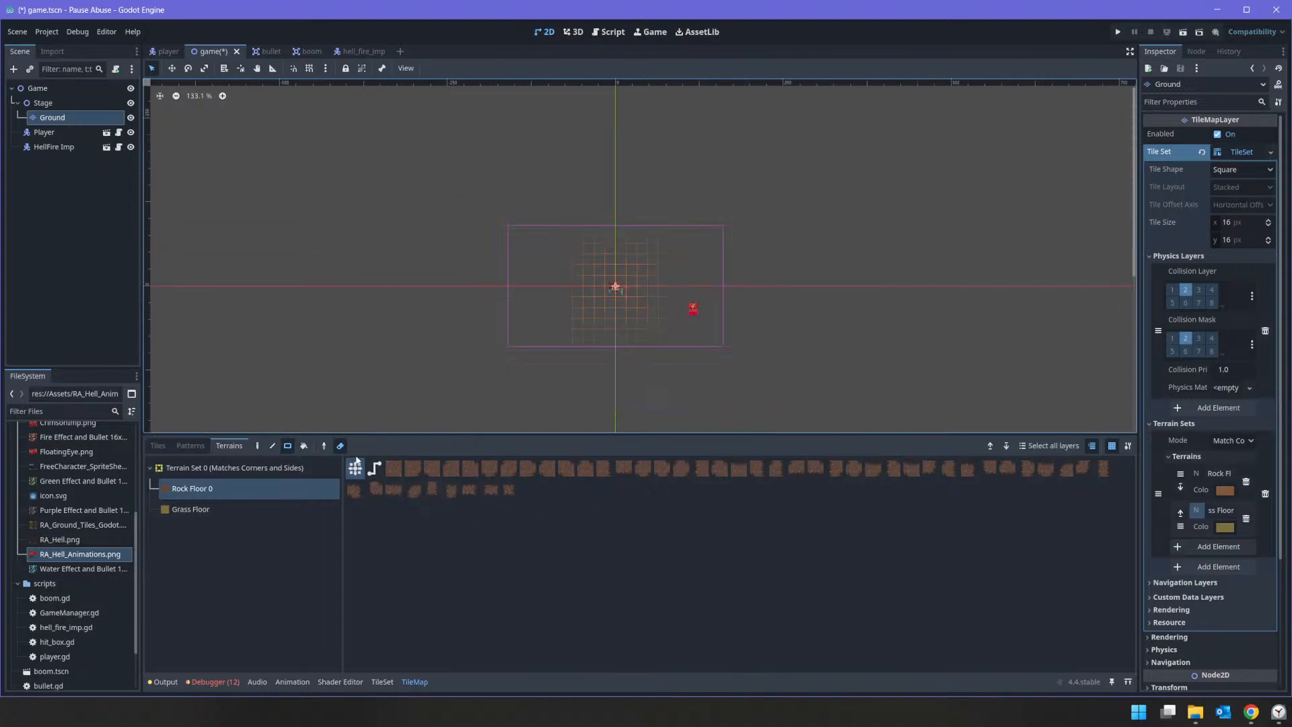
Step: Try painting a long winding Rock Floor trail across the stage in path mode, and undo it
left_click(374, 469)
mouse_move(367, 306)
left_mouse_down()
mouse_move(723, 220)
mouse_move(429, 412)
left_mouse_up()
left_click(257, 445)
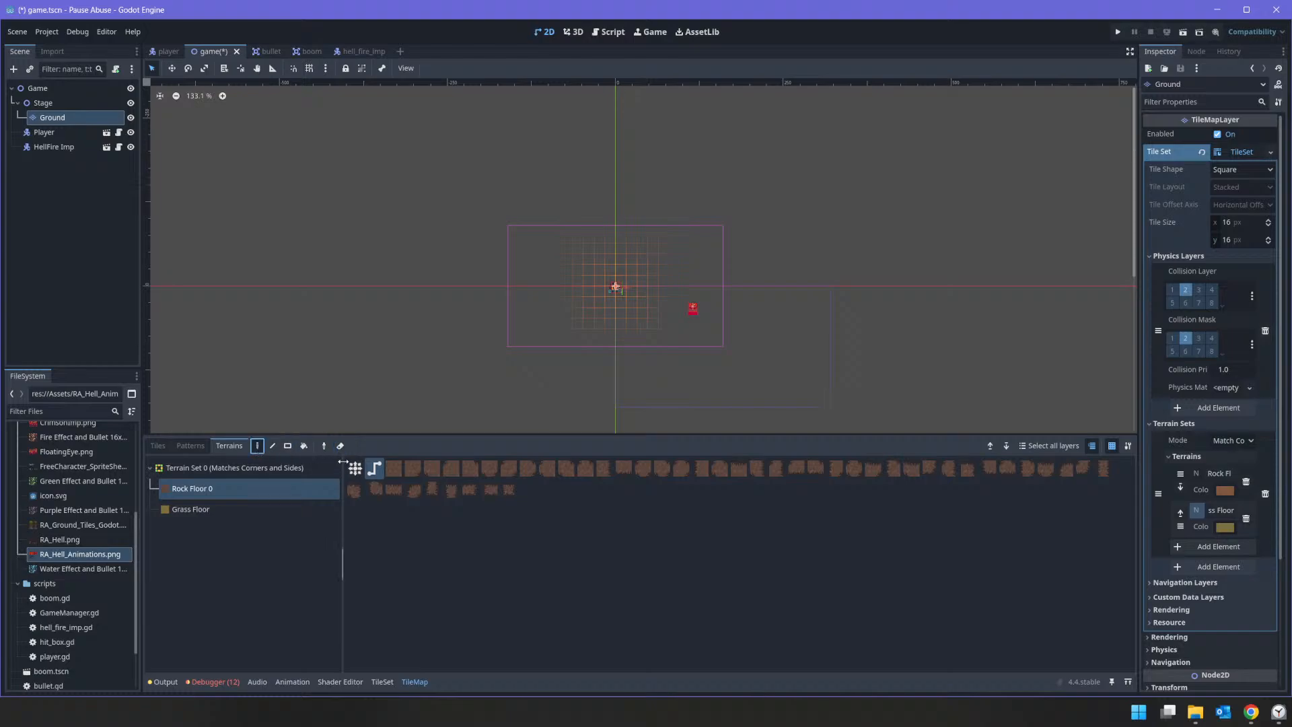
mouse_move(378, 344)
left_mouse_down()
mouse_move(644, 348)
mouse_move(785, 251)
mouse_move(846, 160)
mouse_move(883, 306)
mouse_move(1009, 307)
mouse_move(895, 431)
left_mouse_up()
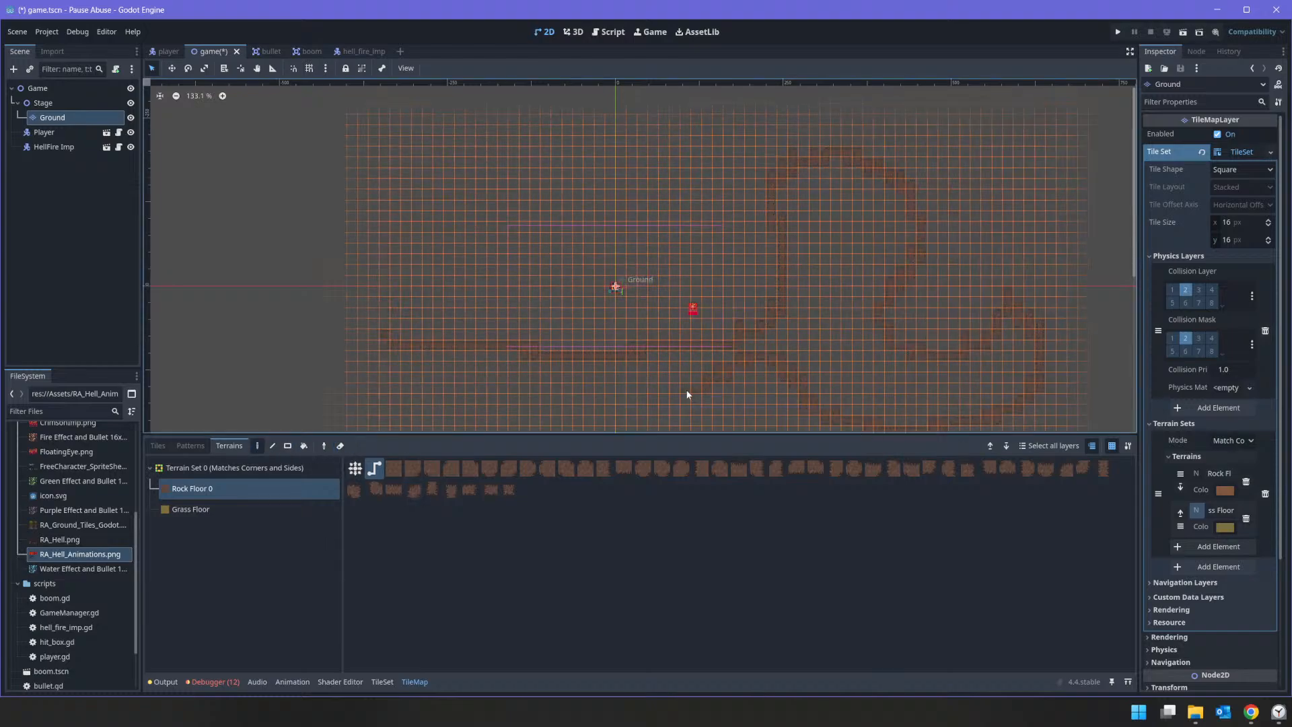
scroll(804, 377, "down", 2)
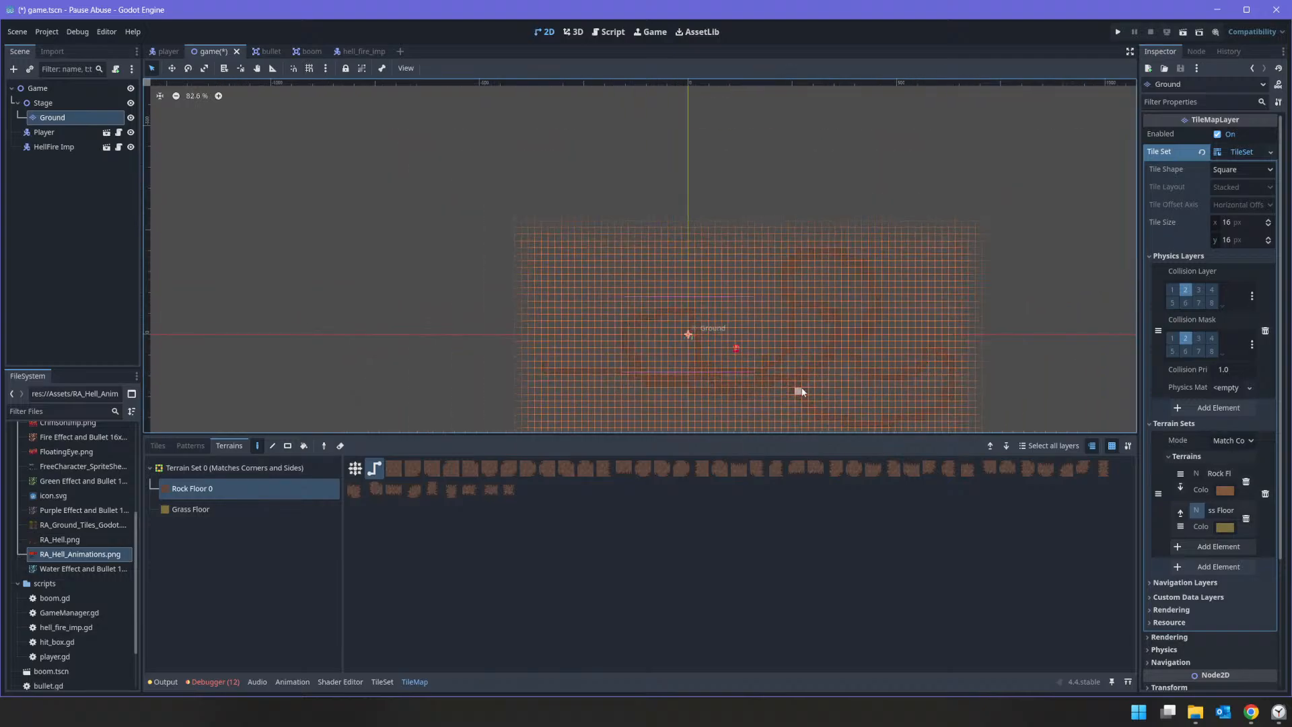
scroll(805, 394, "up", 4)
key("ctrl+z")
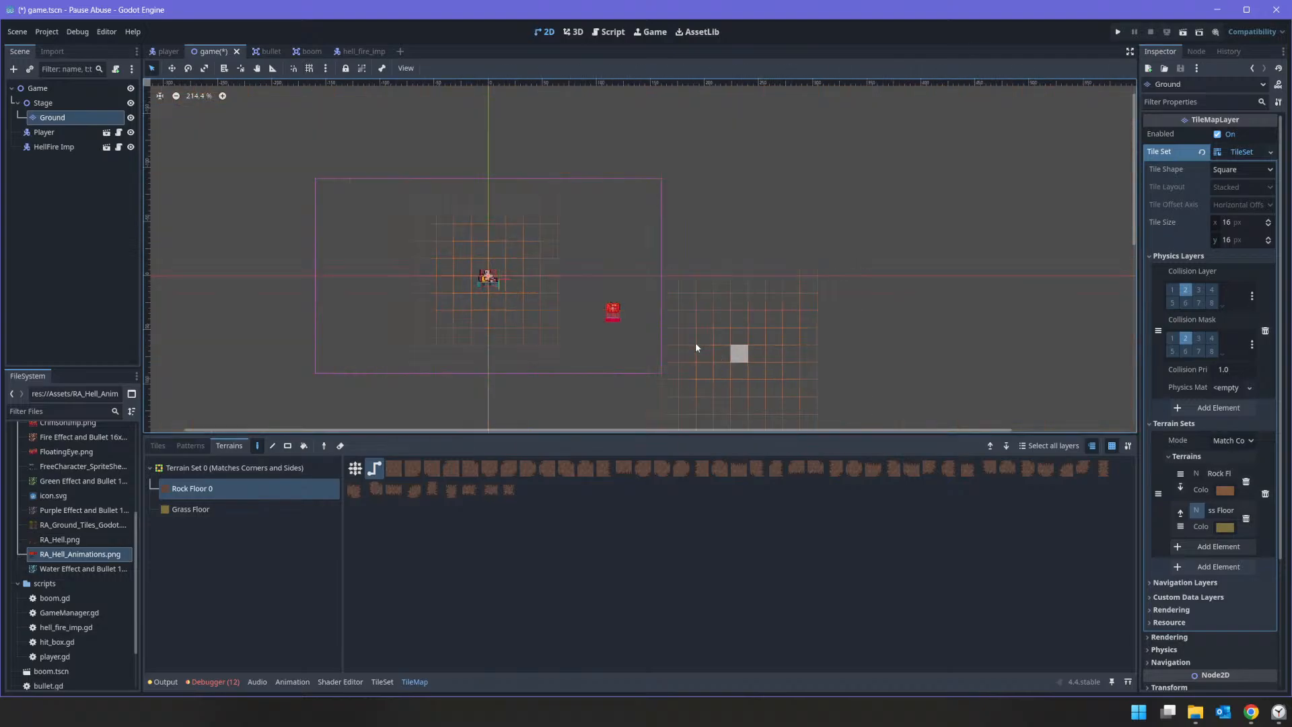
Step: Examine the Physics Layer 0 collision painting on the RA_Hell.png and RA_Ground_Tiles_Godot.png tiles
scroll(394, 376, "down", 2)
scroll(394, 376, "down", 2)
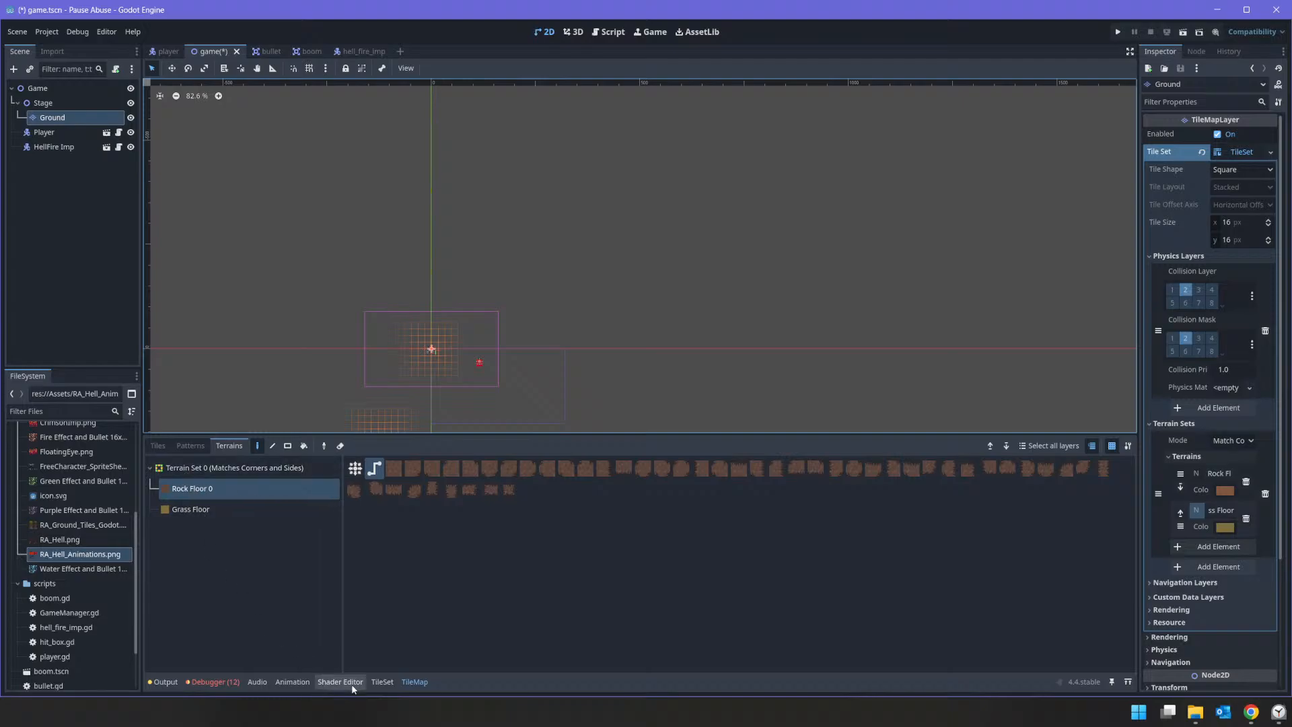
left_click(399, 682)
left_click(392, 682)
left_click(199, 509)
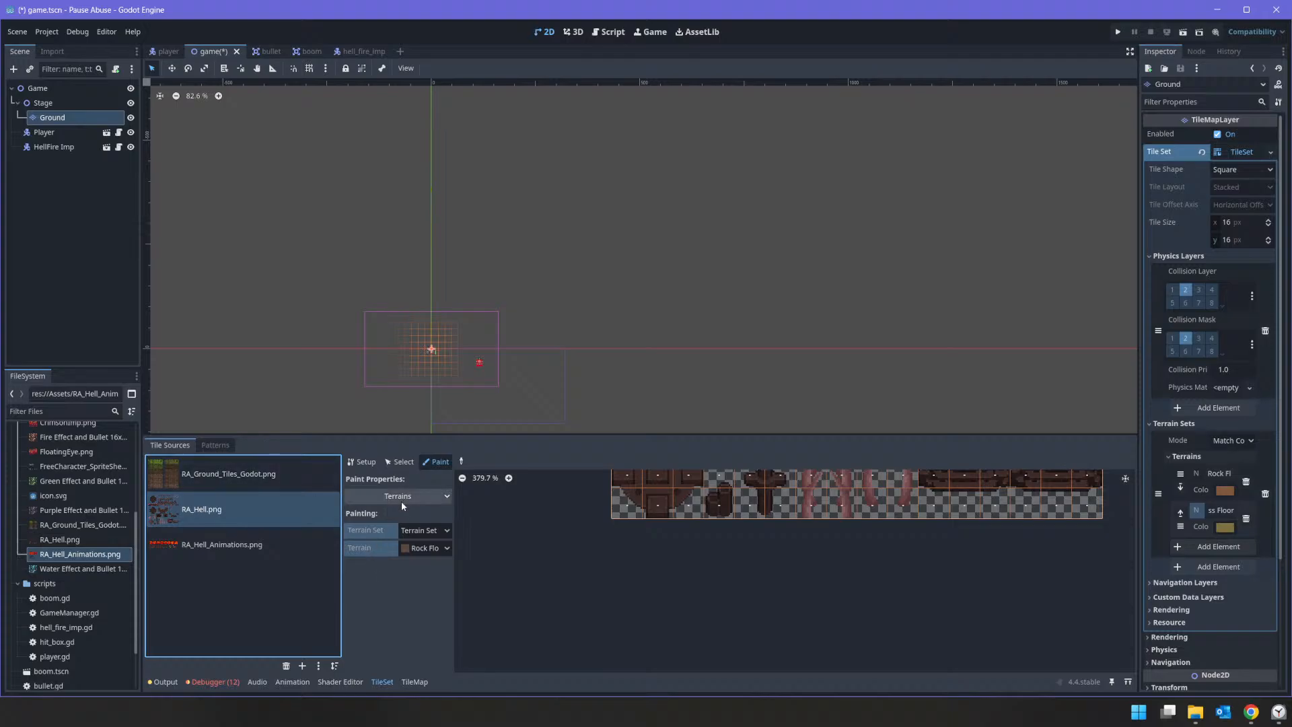
left_click(398, 498)
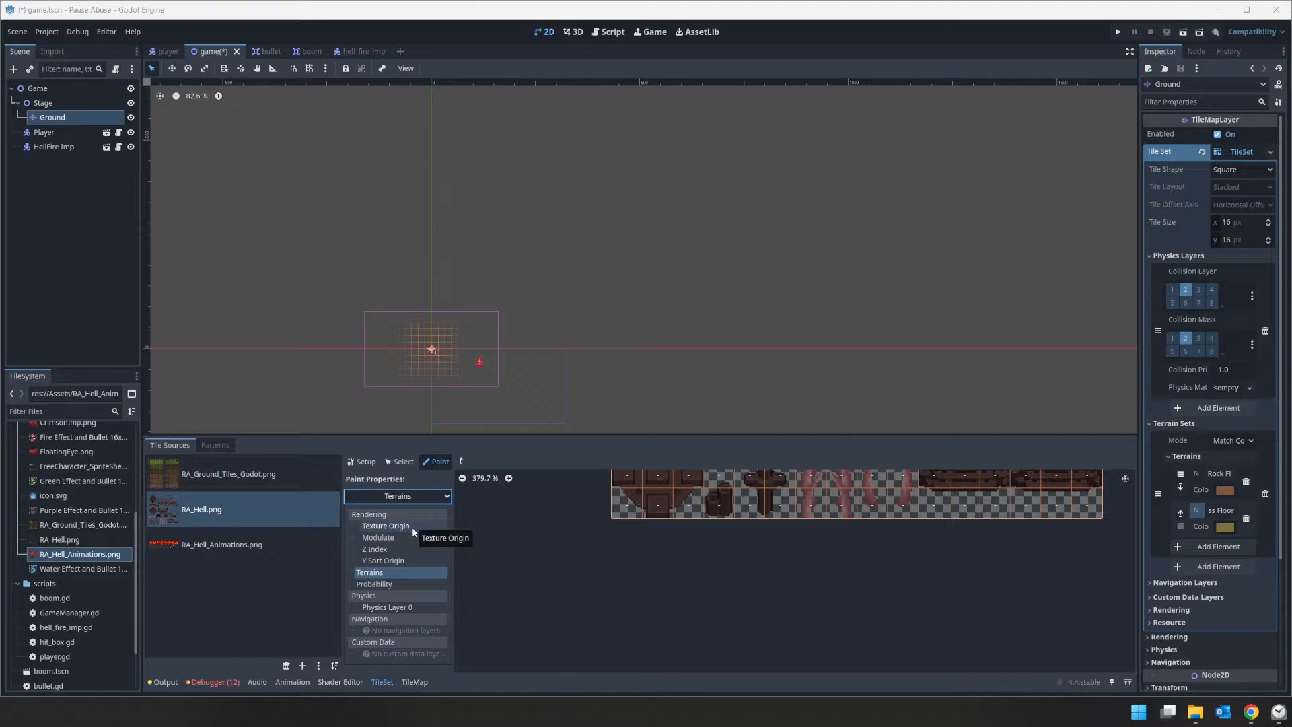
left_click(389, 608)
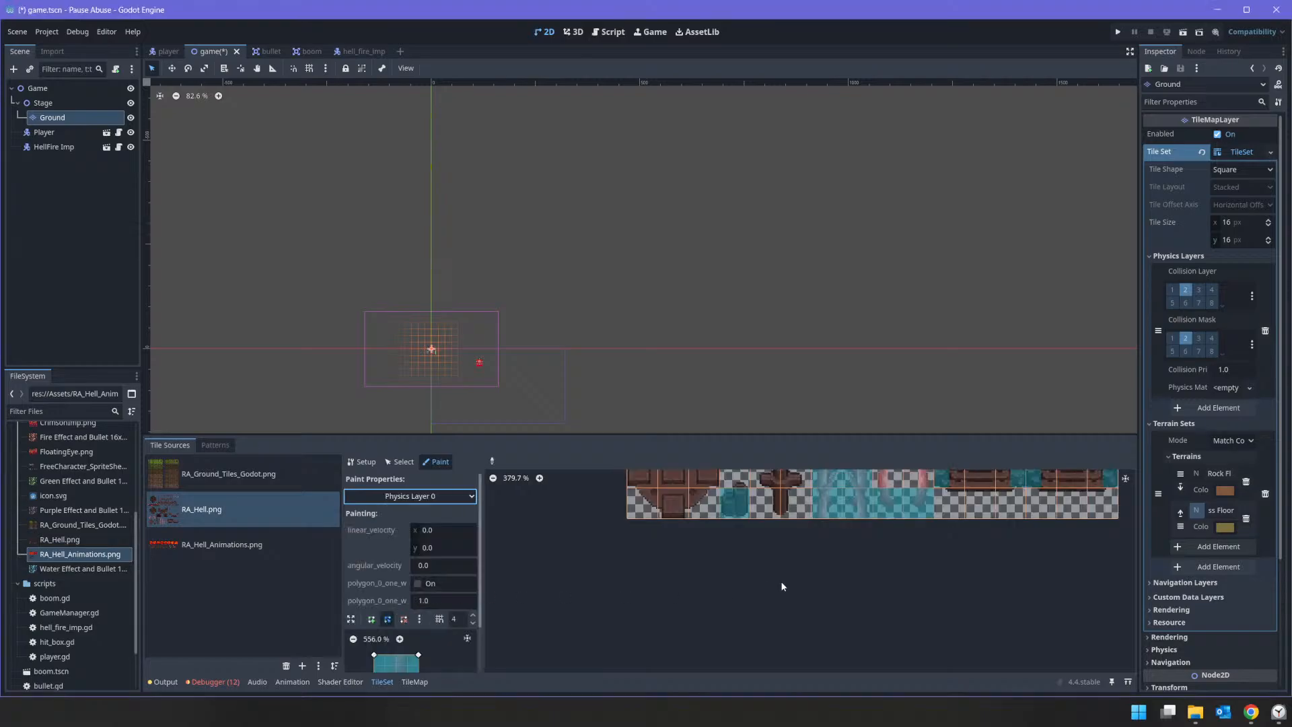
middle_click_drag(655, 506, 628, 678)
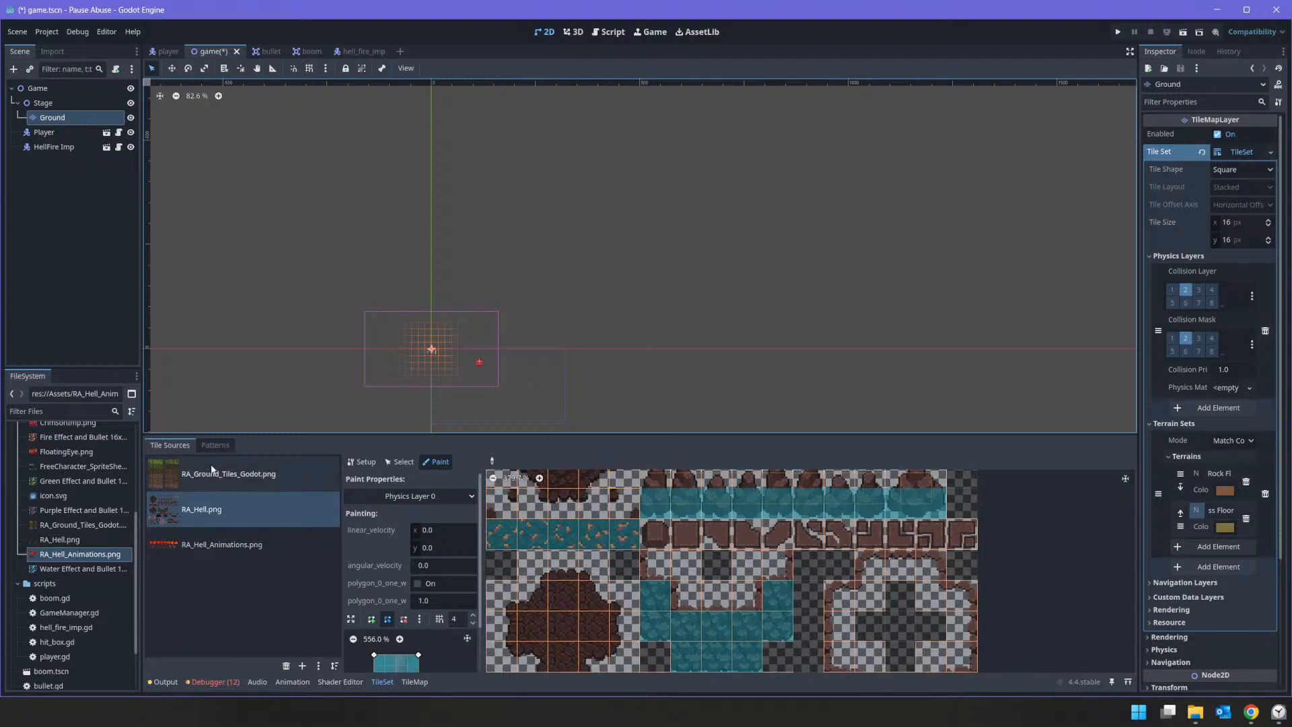
left_click(245, 478)
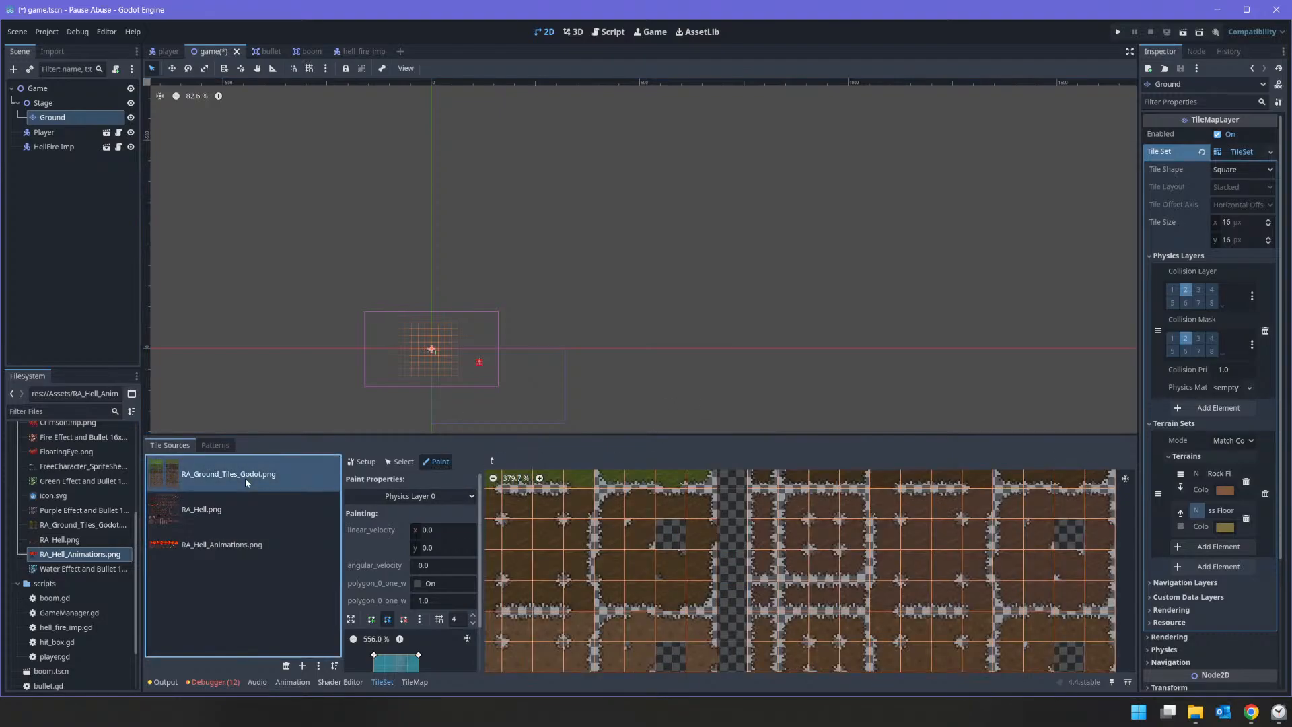
middle_click_drag(833, 522, 933, 614)
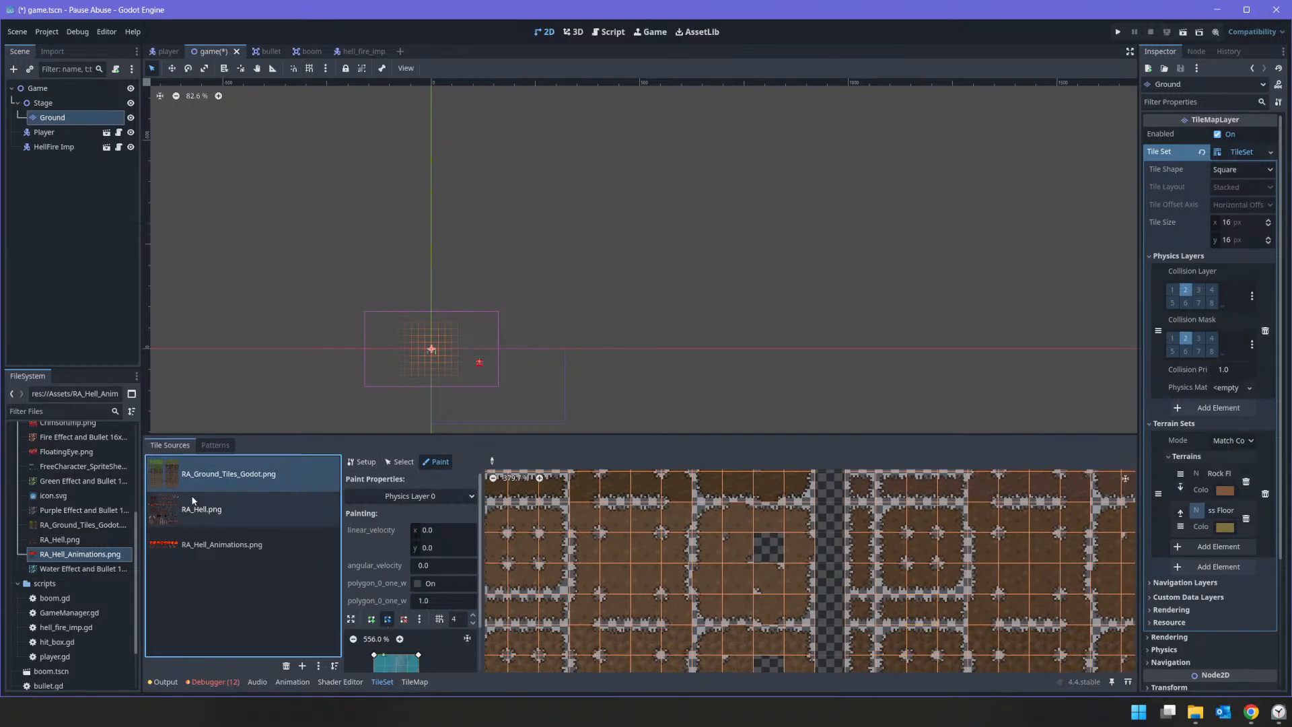
Step: In RA_Ground_Tiles_Godot.png, set the paint property to Terrains and assign the terrain set to the unassigned bottom-block tiles around the empty cell
left_click(443, 496)
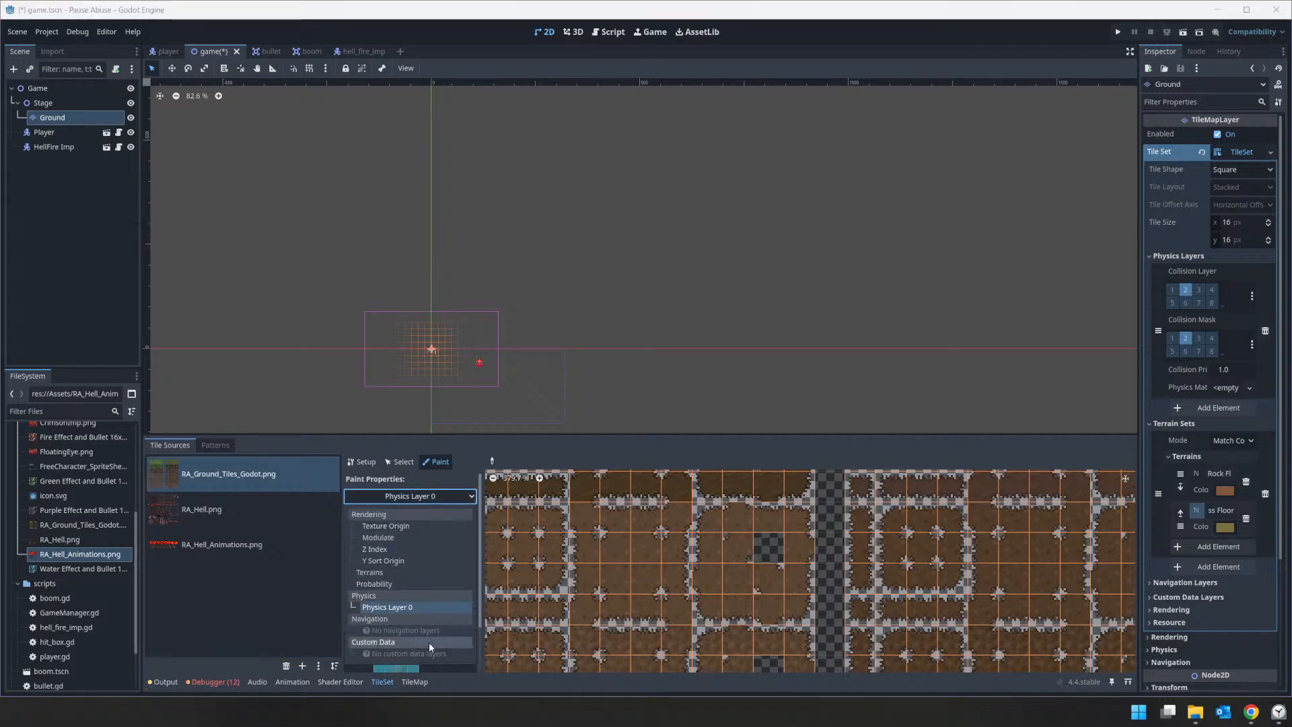
left_click(393, 574)
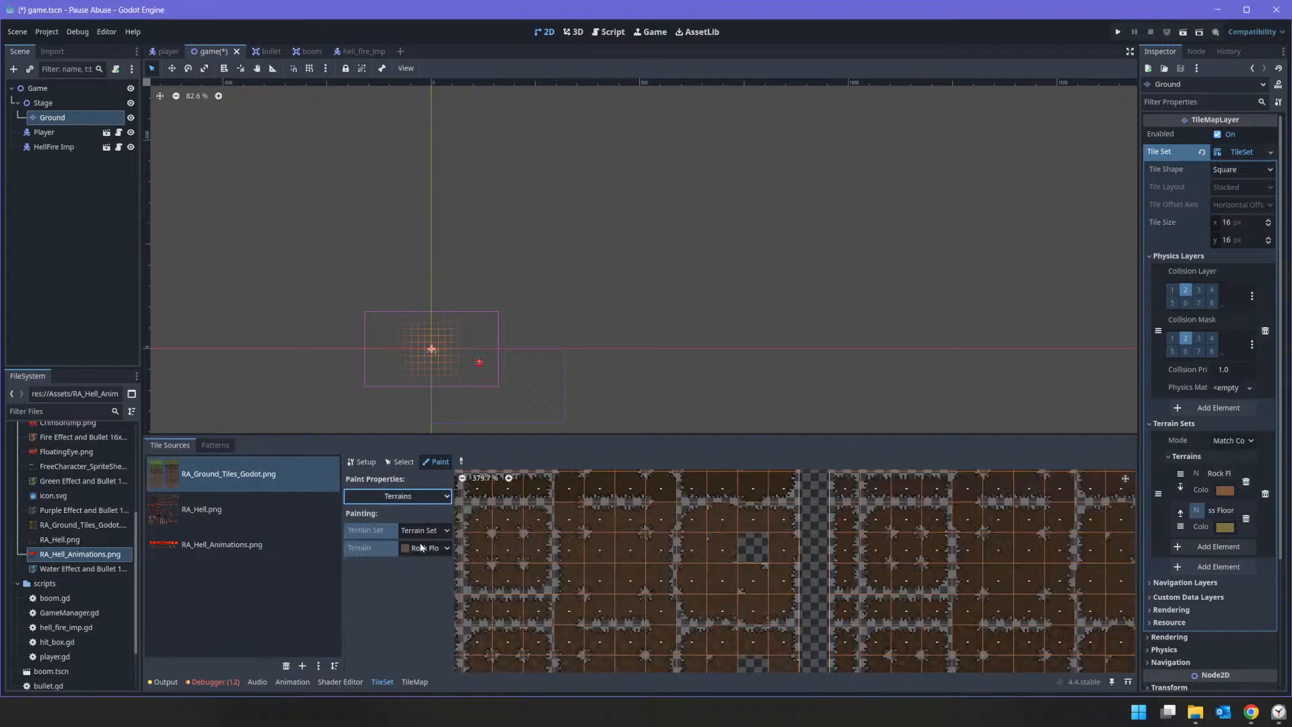
scroll(889, 588, "down", 2)
scroll(890, 588, "up", 3)
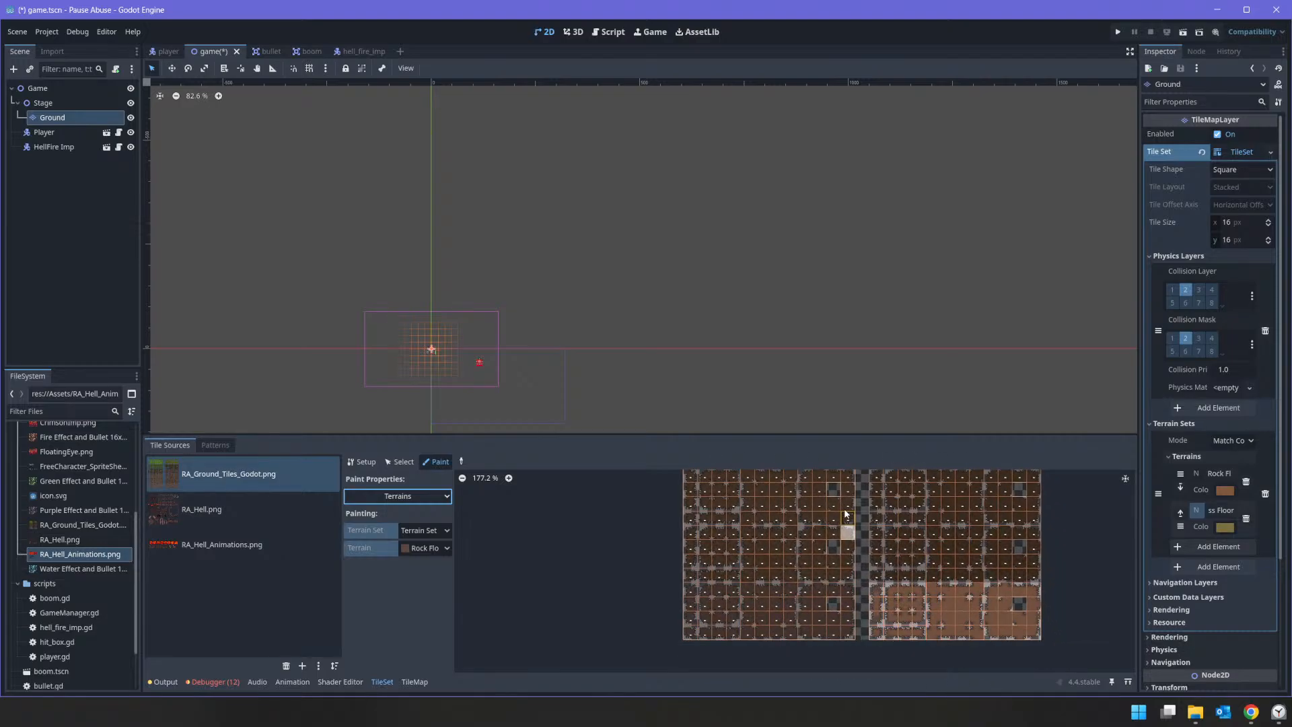
scroll(876, 560, "up", 2)
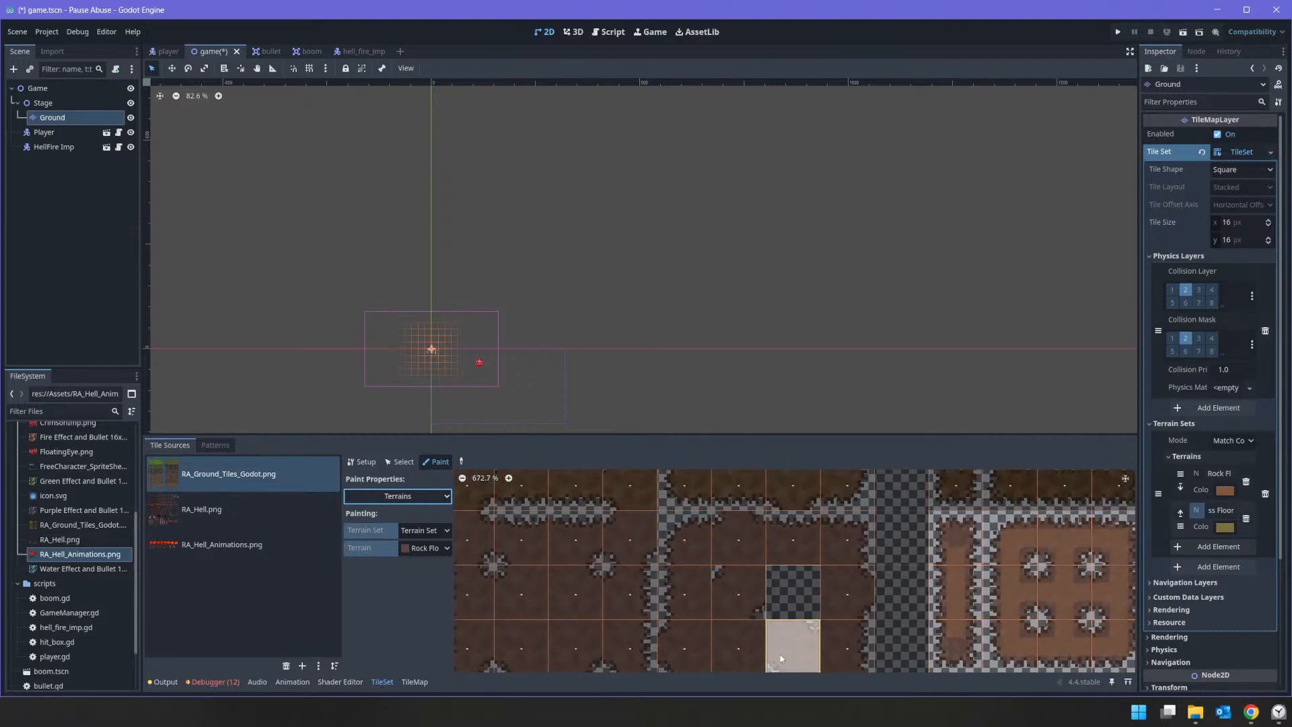
left_click_drag(675, 559, 834, 553)
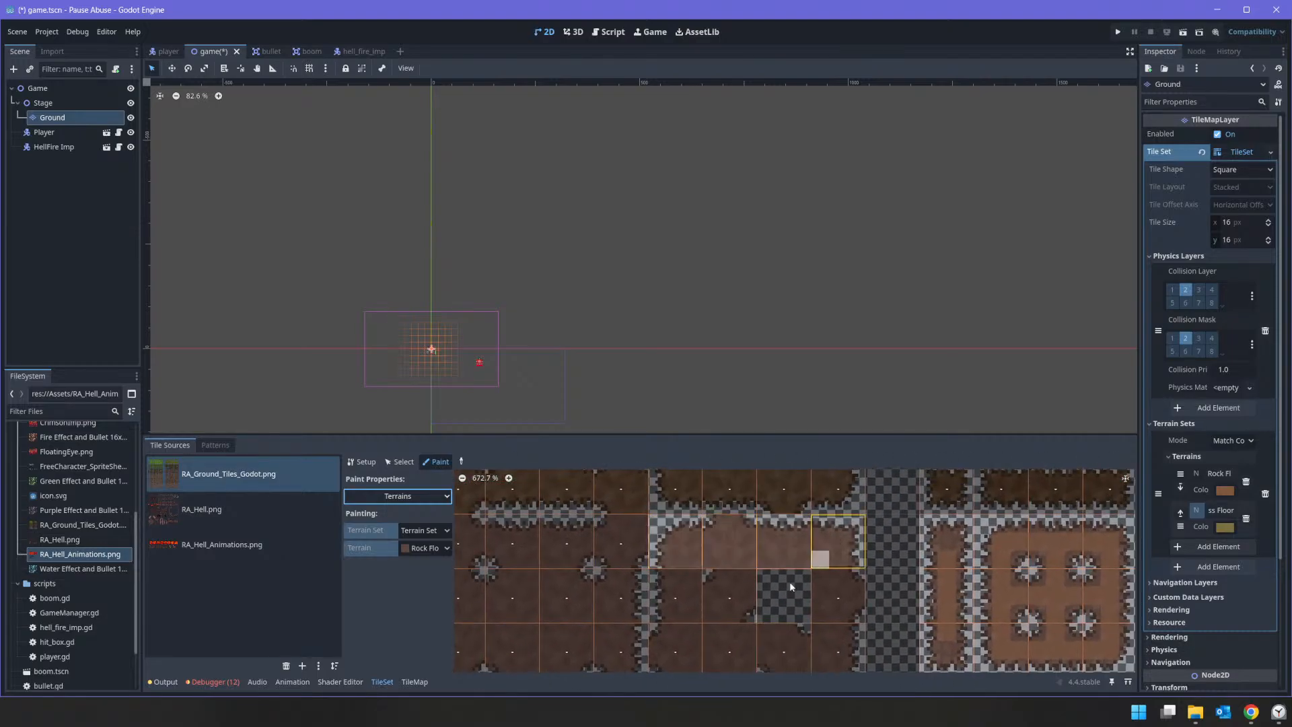
left_click_drag(665, 598, 735, 602)
left_click(836, 596)
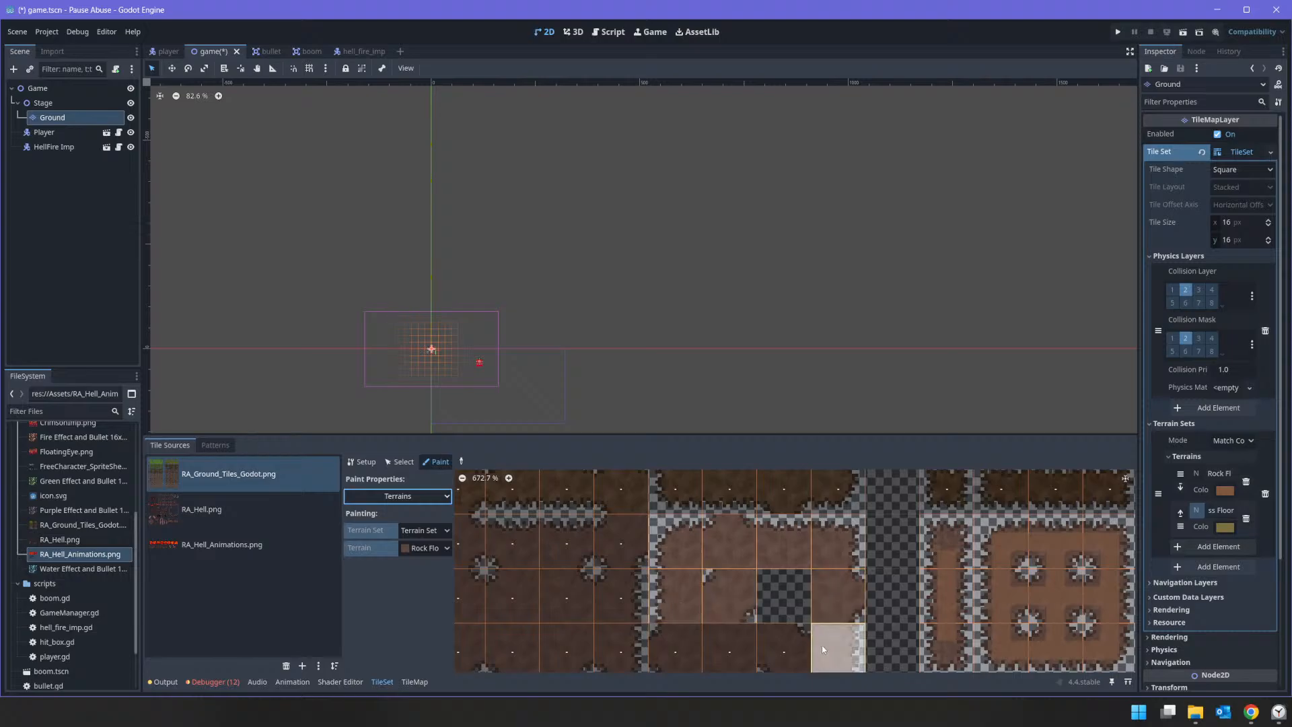
middle_click_drag(822, 645, 838, 498)
Step: Assign the terrain set to the remaining tiles of that block, including the 3x3 group, the single column and the strip tiles
mouse_move(691, 547)
left_mouse_down()
mouse_move(840, 573)
mouse_move(796, 543)
mouse_move(715, 619)
left_mouse_up()
mouse_move(635, 604)
left_mouse_down()
mouse_move(473, 604)
mouse_move(620, 551)
mouse_move(511, 497)
mouse_move(540, 516)
left_mouse_up()
mouse_move(540, 516)
middle_mouse_down()
mouse_move(630, 603)
mouse_move(887, 575)
middle_mouse_up()
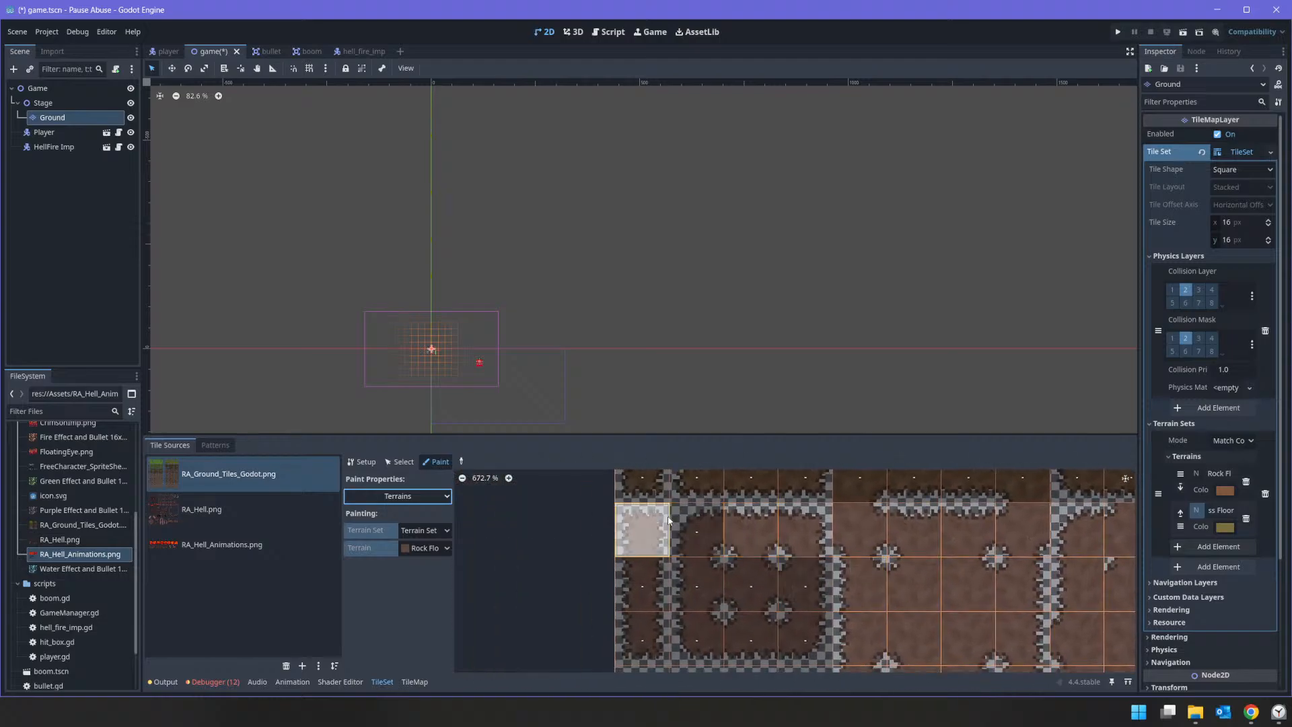
mouse_move(642, 532)
left_mouse_down()
mouse_move(697, 533)
mouse_move(643, 598)
left_mouse_up()
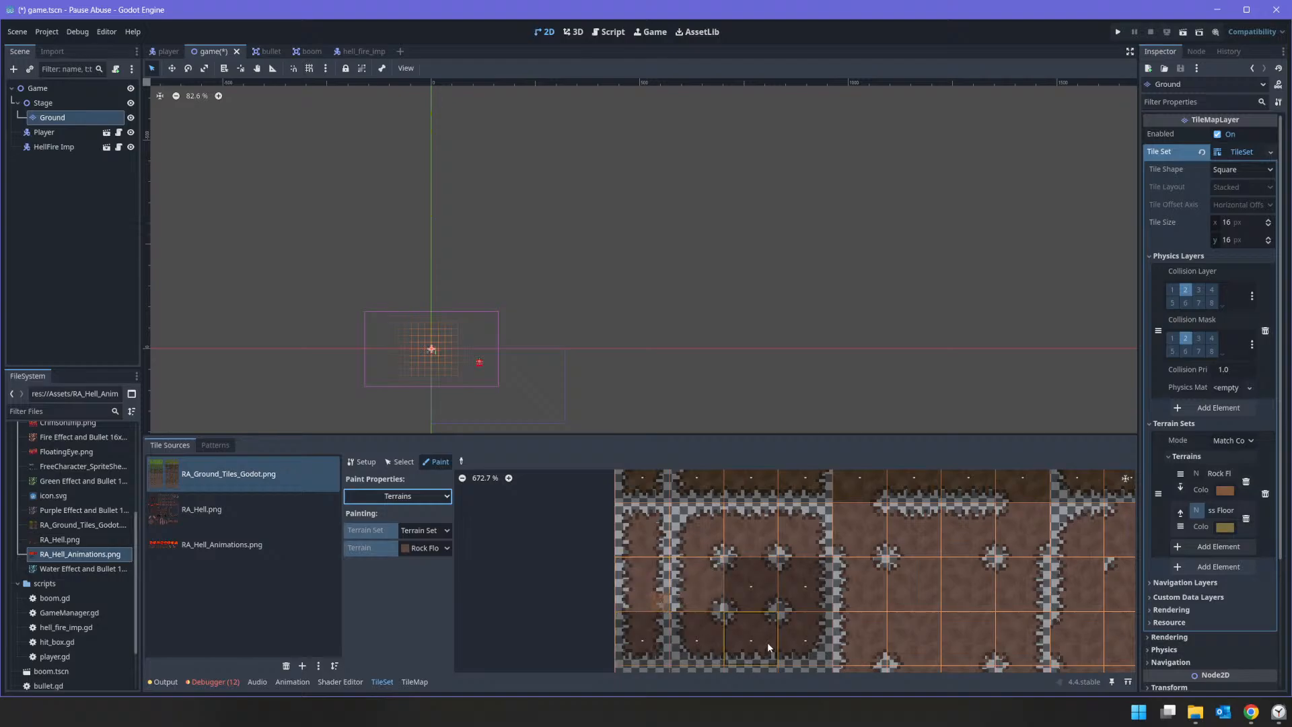
mouse_move(790, 589)
left_mouse_down()
mouse_move(731, 626)
mouse_move(642, 636)
left_mouse_up()
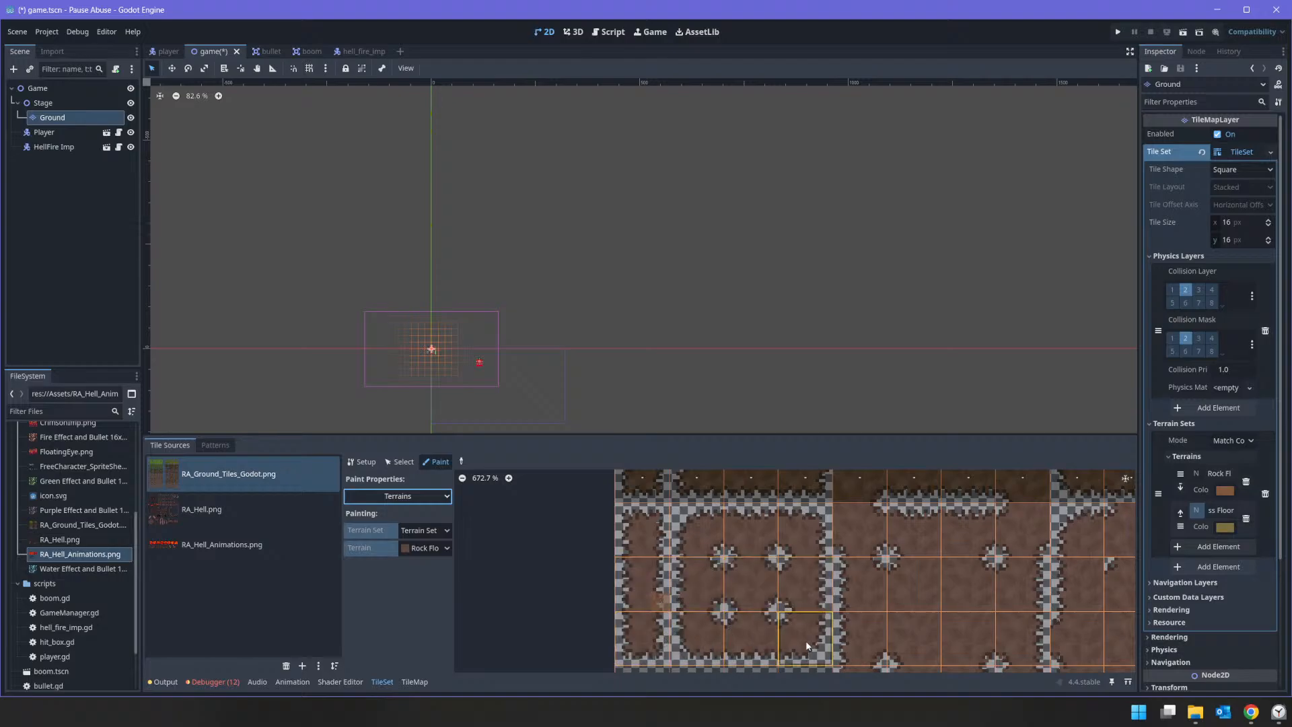
Step: Paint Rock Floor bits on the block's bottom strip, 3x3 group and single column, leaving out the stone borders and corners
middle_click_drag(820, 651, 824, 572)
mouse_move(784, 622)
left_mouse_down()
mouse_move(636, 608)
mouse_move(796, 613)
left_mouse_up()
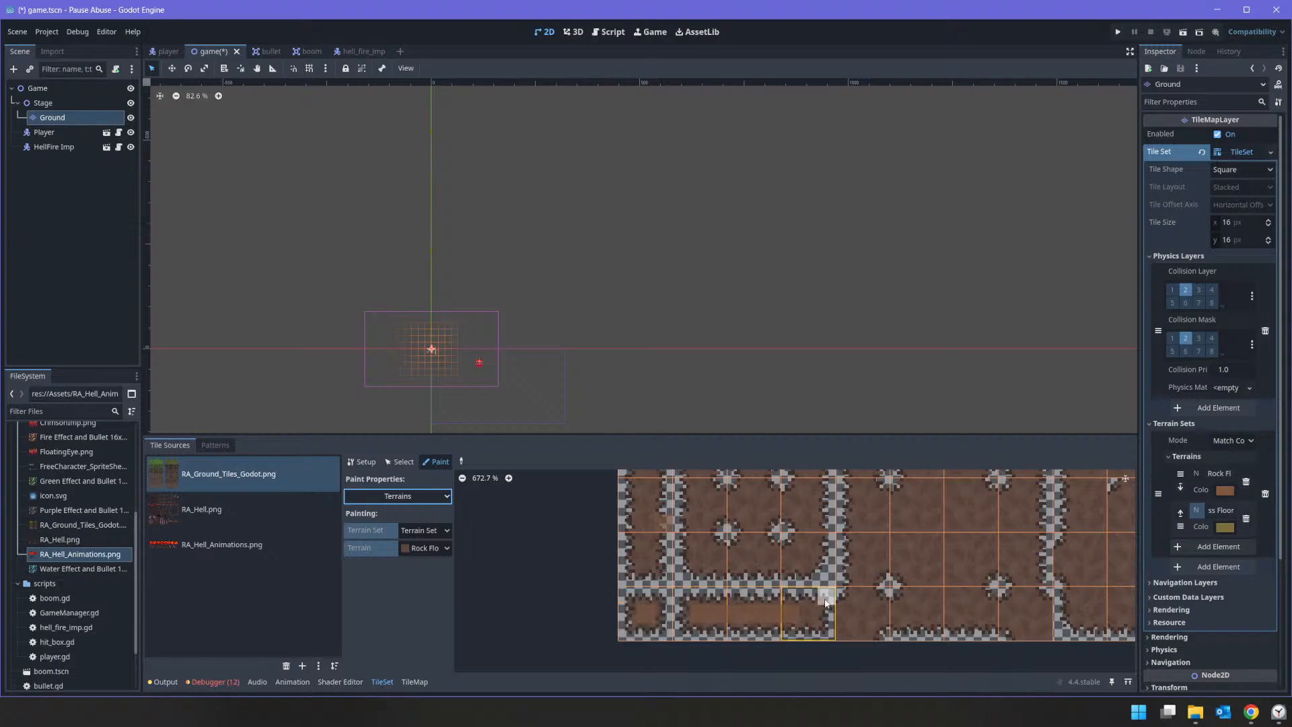
left_click(807, 617)
mouse_move(809, 561)
left_mouse_down()
mouse_move(700, 554)
mouse_move(699, 497)
mouse_move(716, 512)
left_mouse_up()
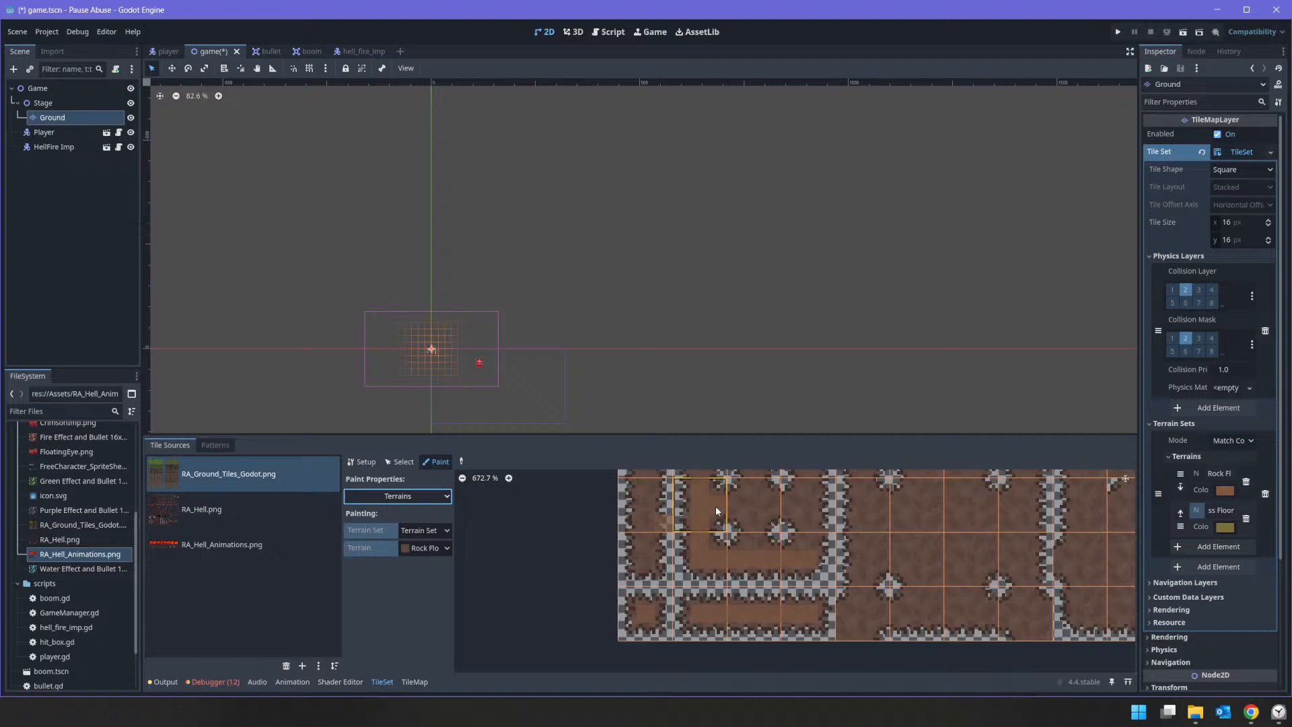
mouse_move(800, 508)
left_mouse_down()
mouse_move(802, 530)
mouse_move(753, 540)
left_mouse_up()
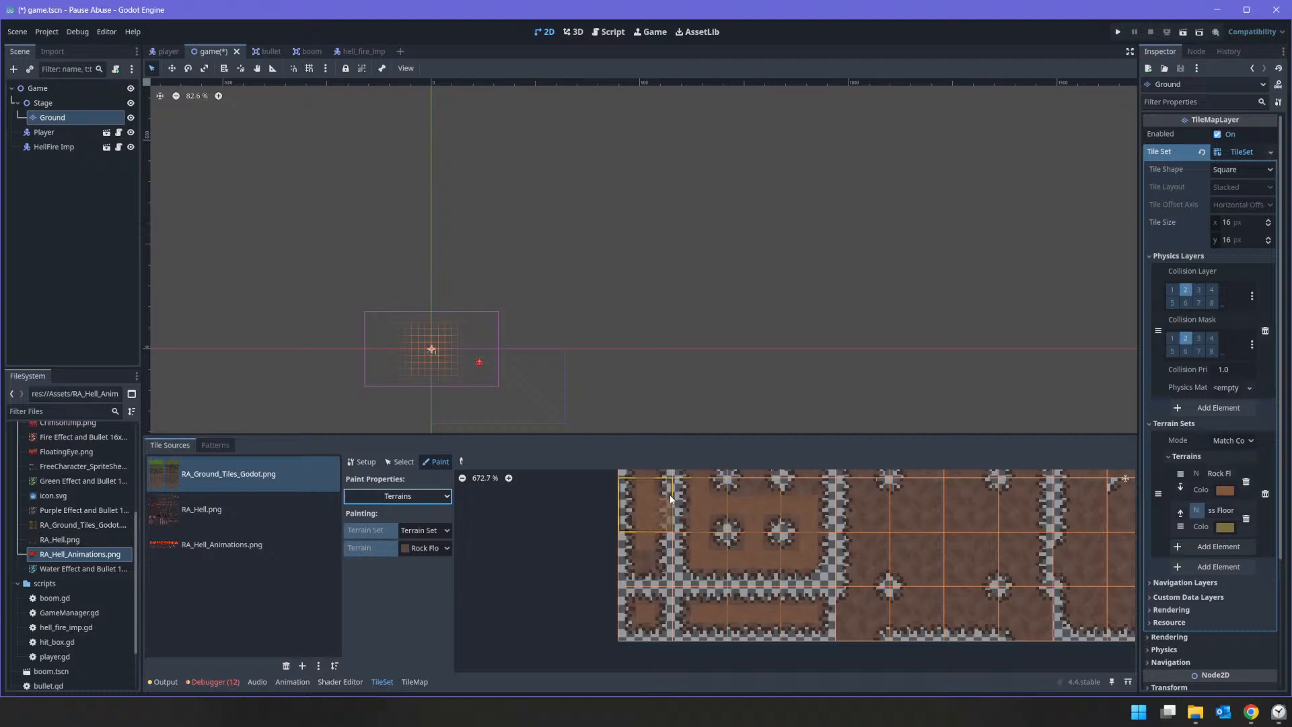
scroll(666, 531, "up", 2)
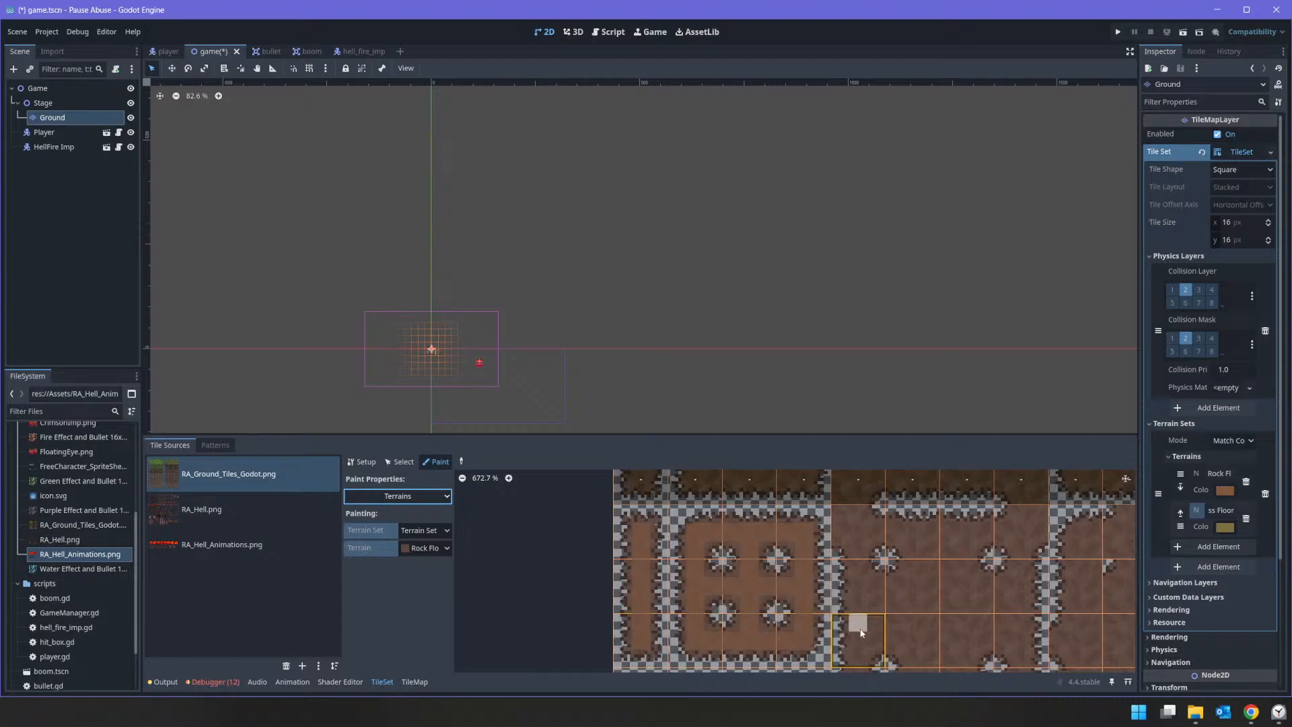
Step: Paint Rock Floor bits on the wide ground tile block right of the 3x3 group, leaving out its stone borders and corners
mouse_move(862, 630)
middle_mouse_down()
mouse_move(825, 517)
mouse_move(841, 505)
mouse_move(847, 585)
mouse_move(614, 597)
middle_mouse_up()
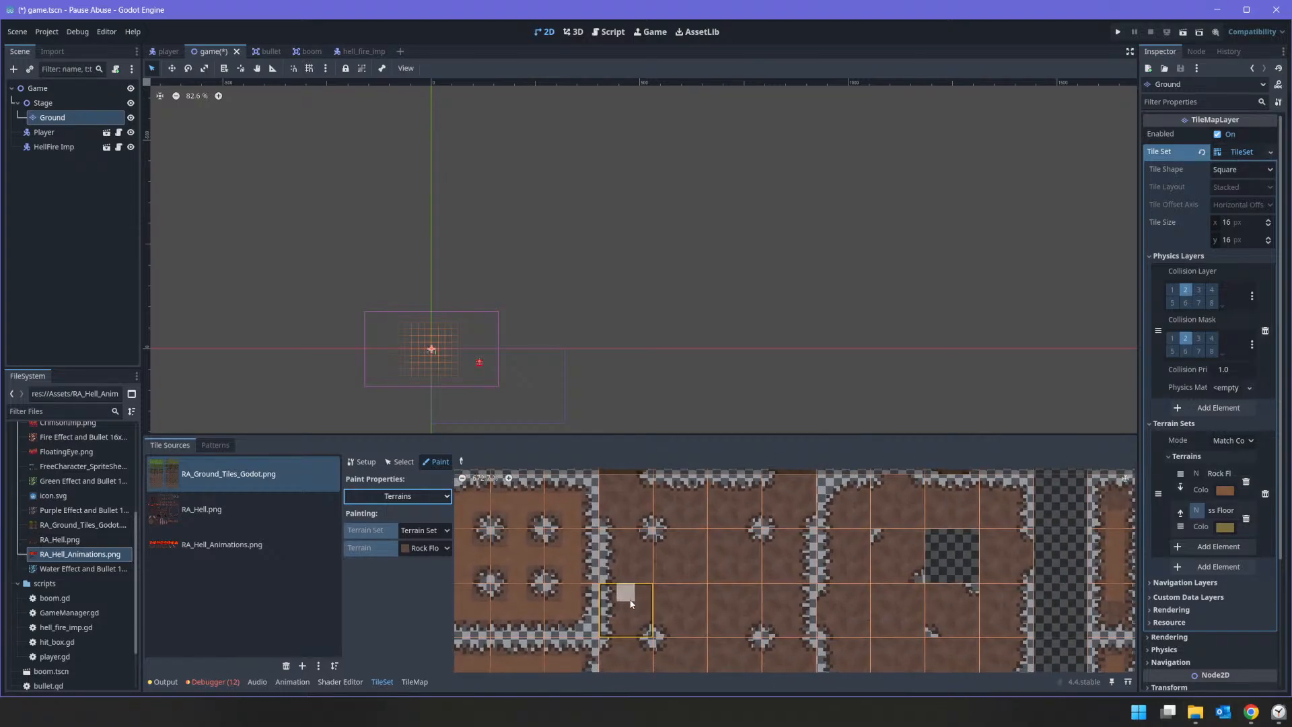
scroll(614, 597, "down", 2)
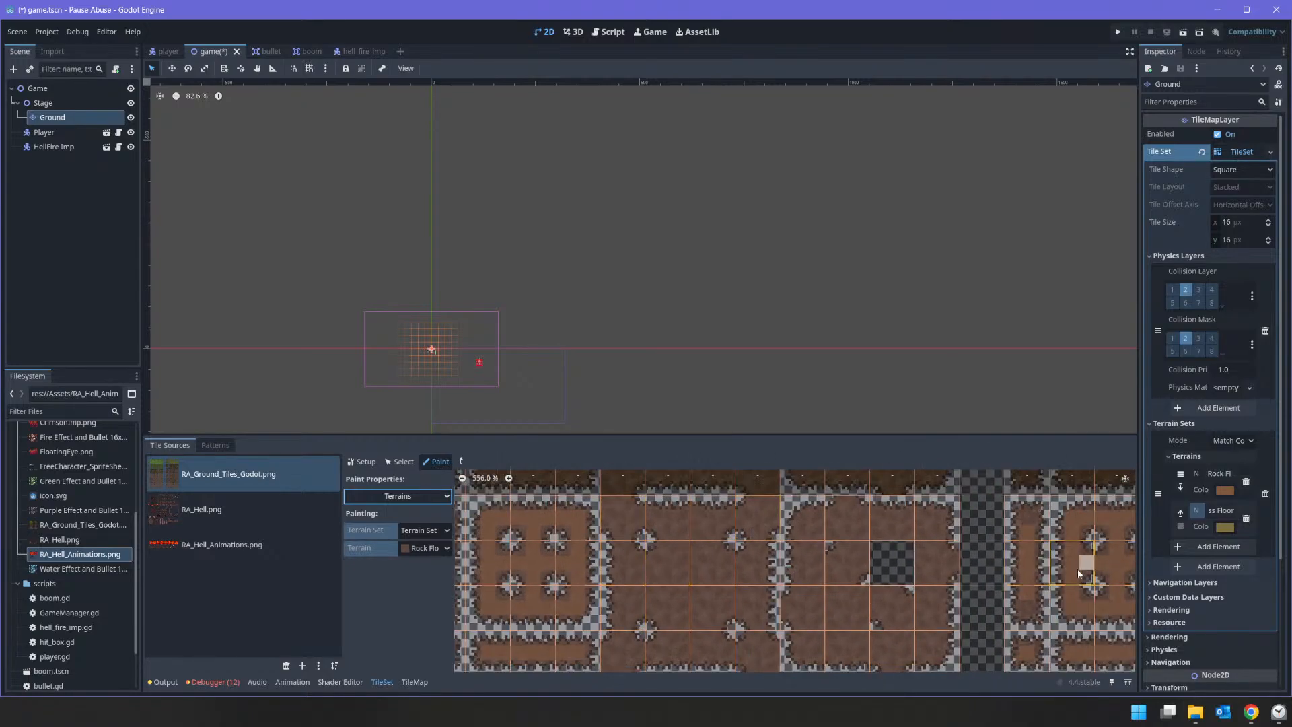
mouse_move(1076, 567)
middle_mouse_down()
mouse_move(656, 499)
mouse_move(700, 551)
mouse_move(800, 592)
middle_mouse_up()
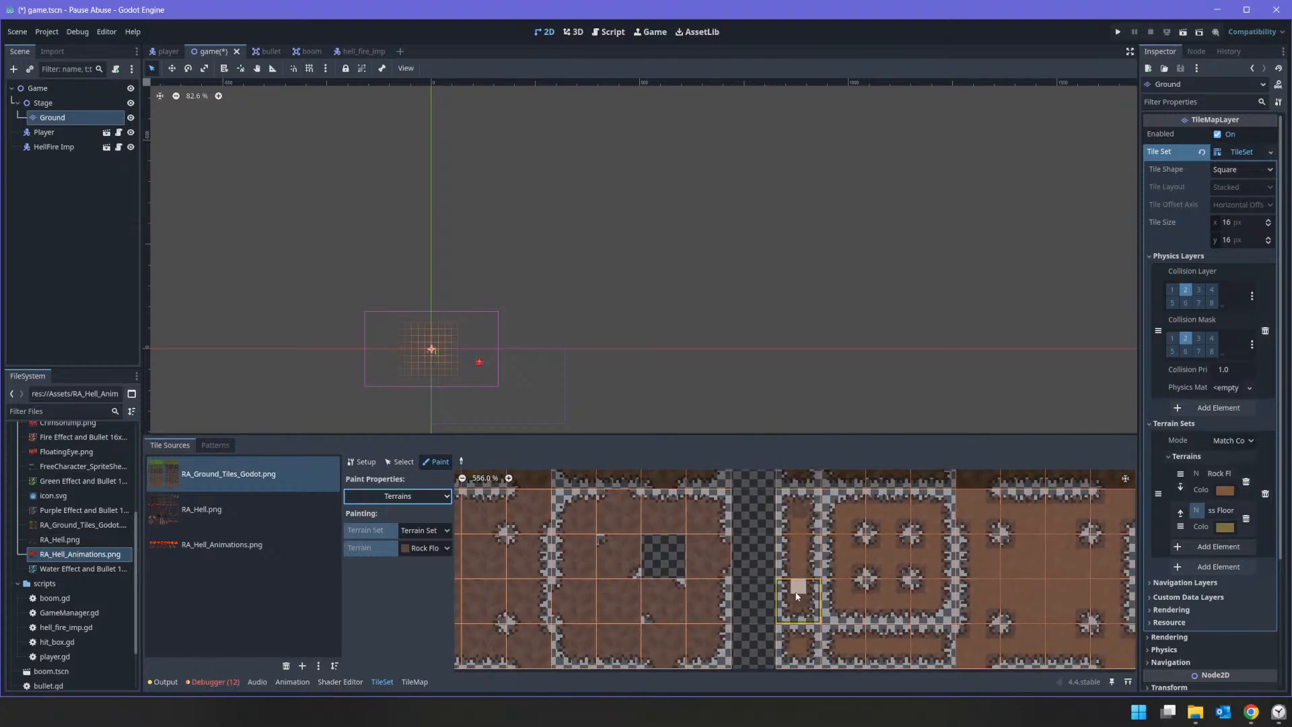
middle_click_drag(639, 590, 962, 599)
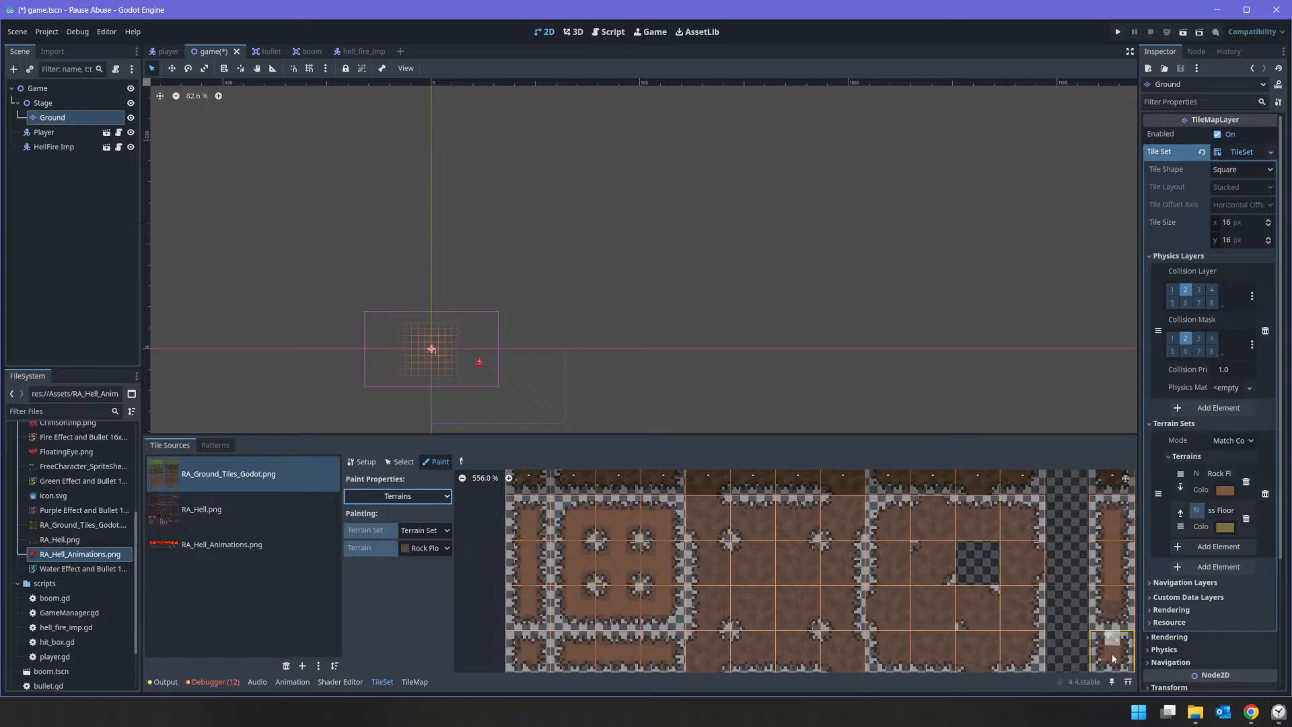
middle_click_drag(1112, 655, 1101, 576)
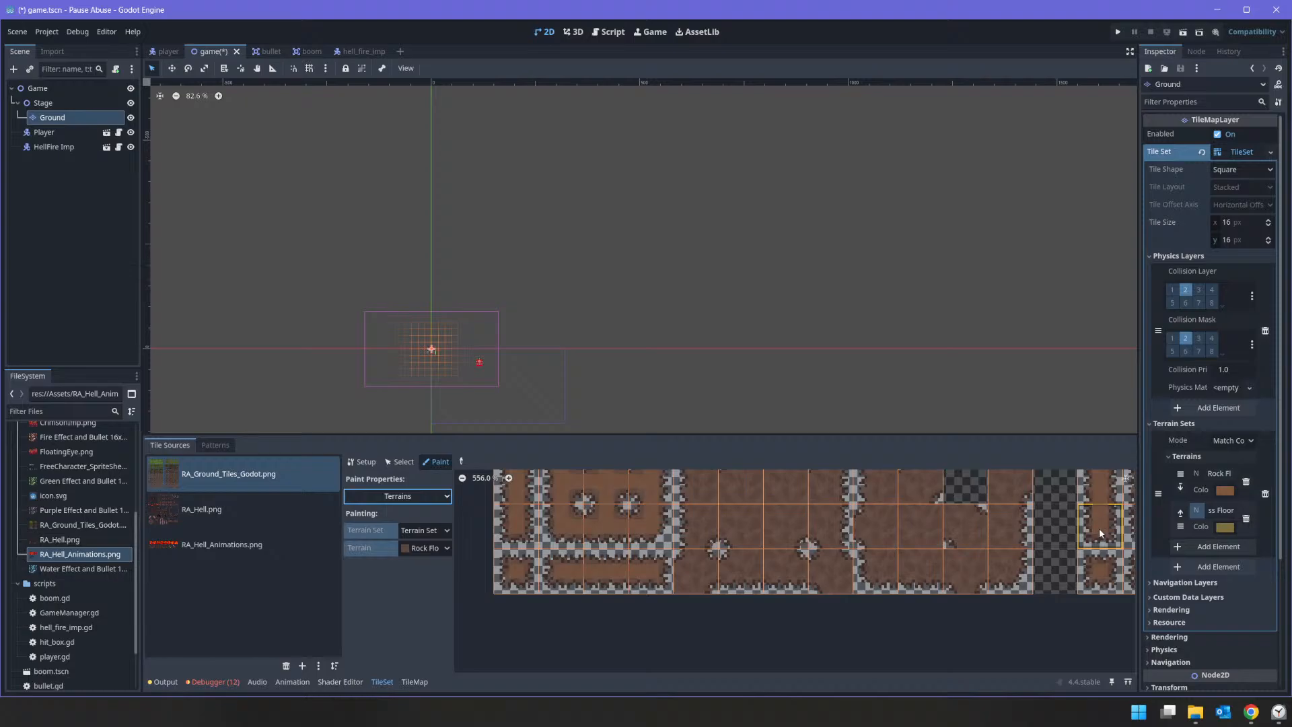
scroll(1099, 528, "down", 2)
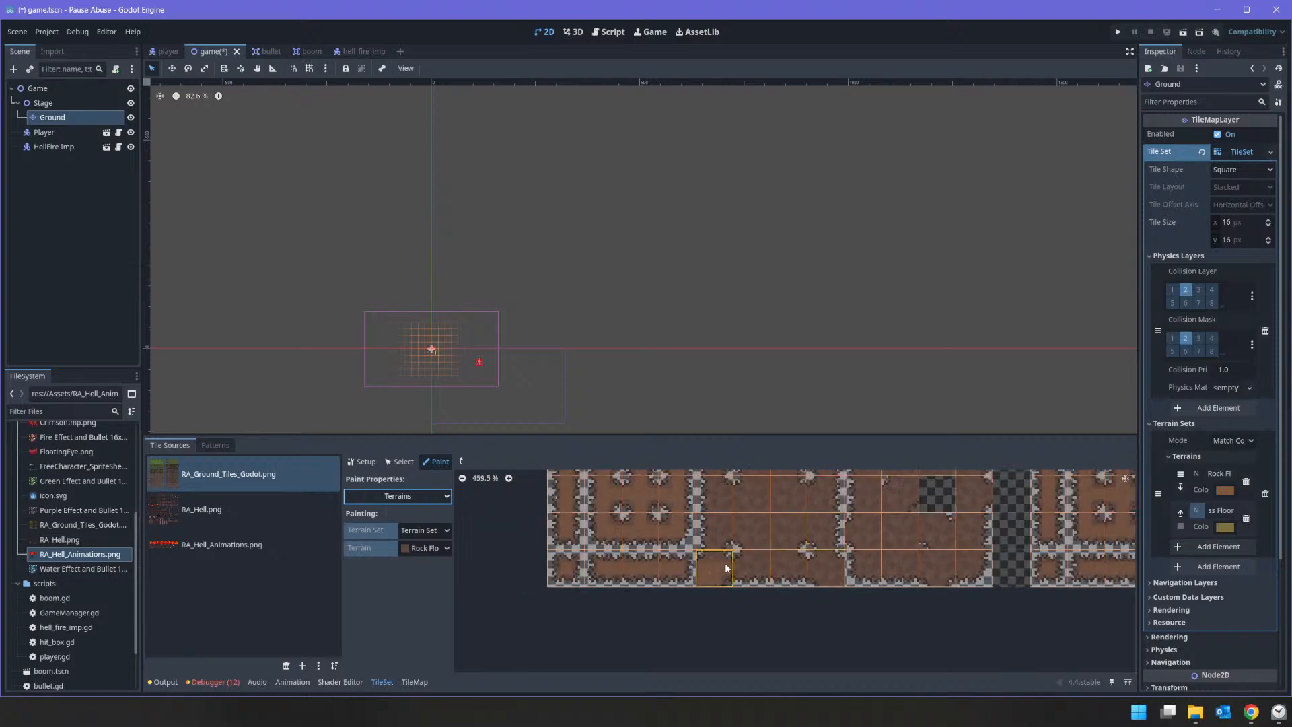
scroll(768, 556, "up", 2)
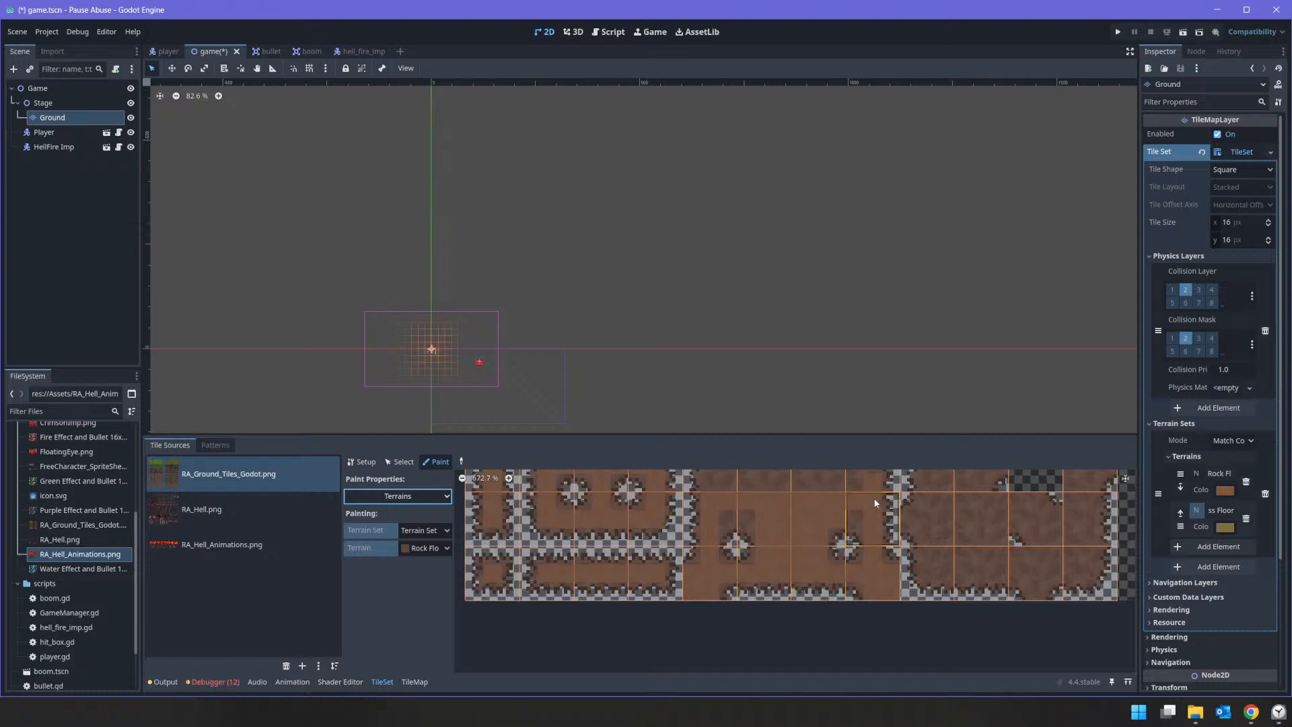
middle_click_drag(808, 506, 835, 595)
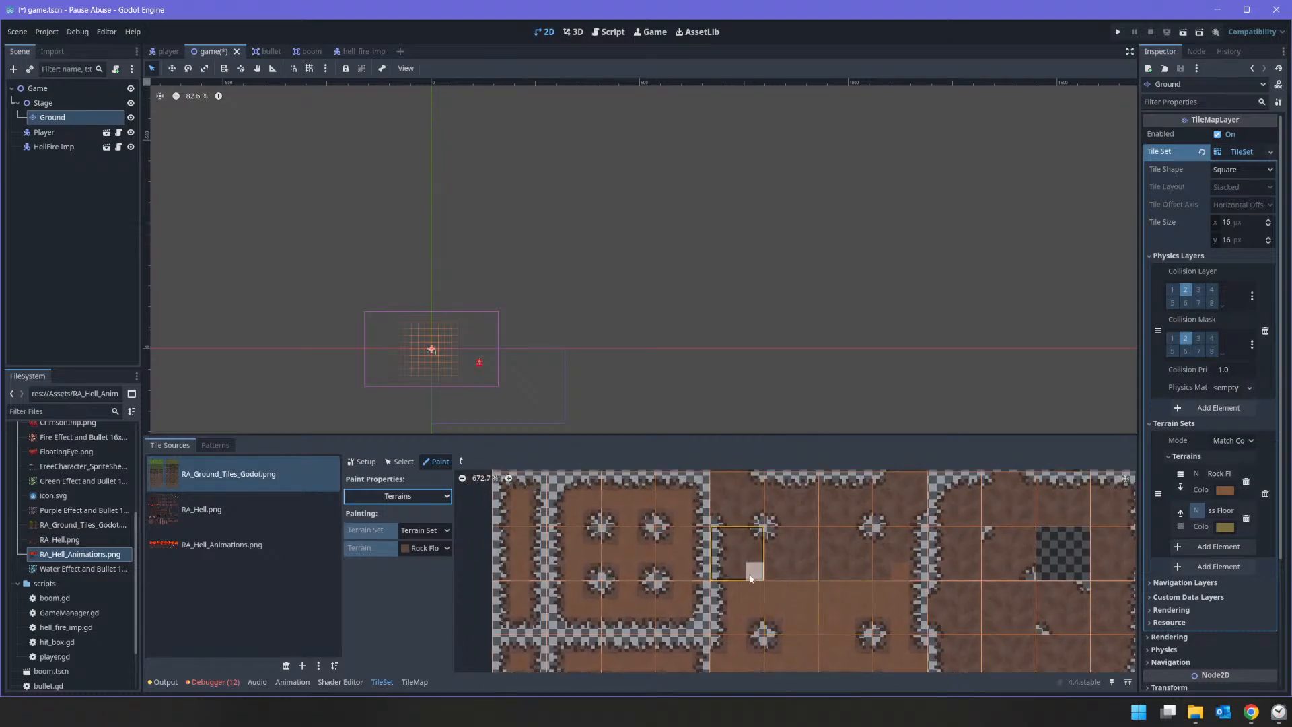
mouse_move(738, 564)
left_mouse_down()
mouse_move(866, 570)
mouse_move(899, 554)
mouse_move(738, 547)
left_mouse_up()
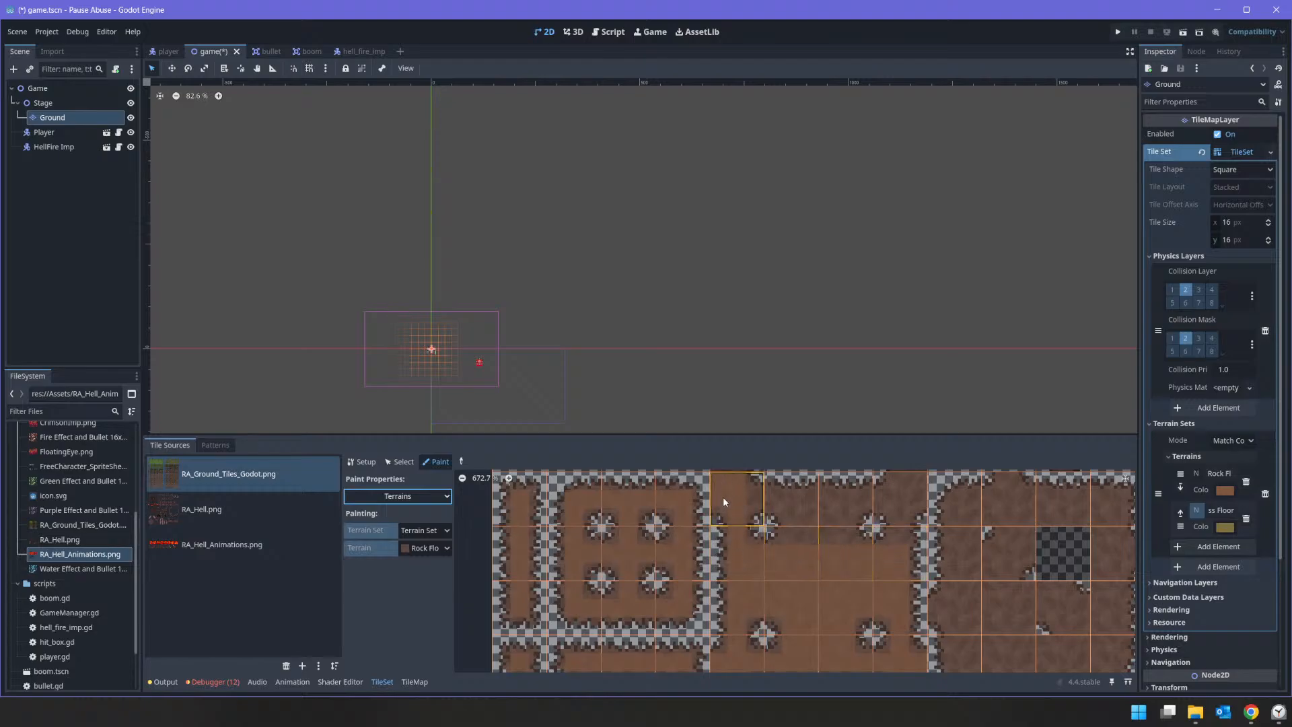
mouse_move(773, 498)
left_mouse_down()
mouse_move(873, 501)
mouse_move(919, 482)
left_mouse_up()
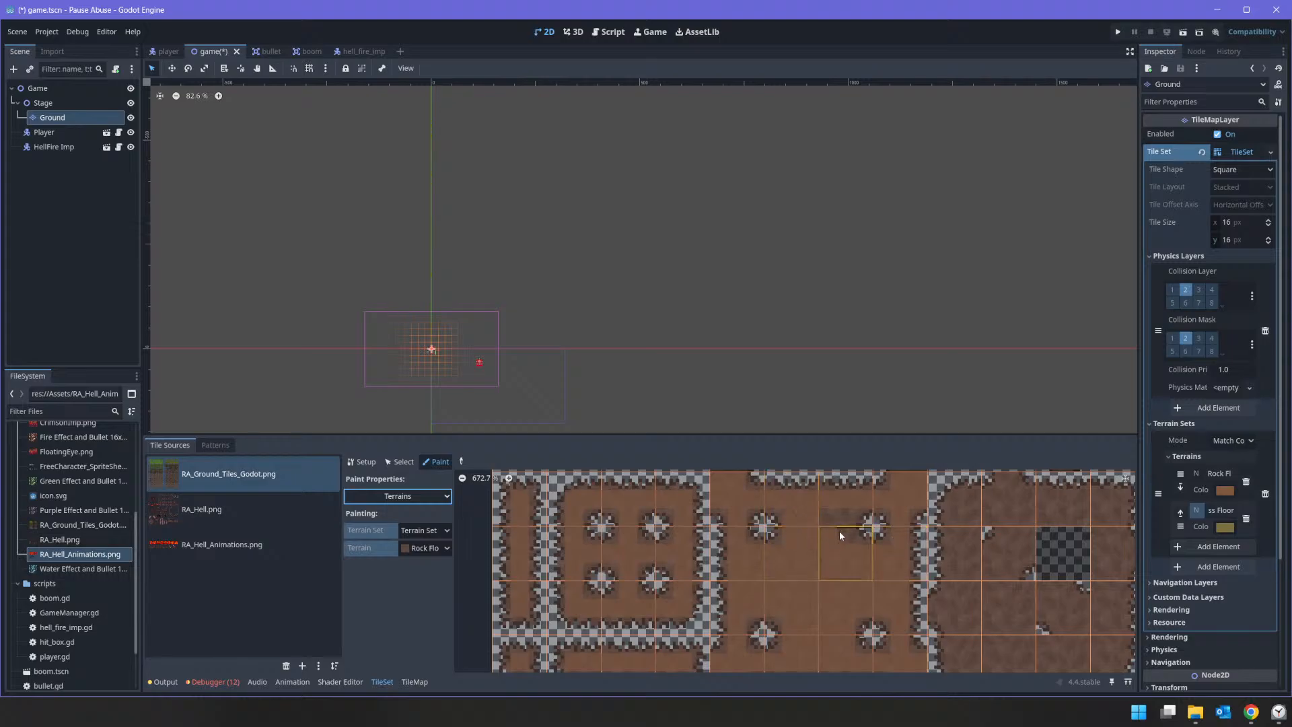
Step: Paint Rock Floor bits on the tiles surrounding the block's empty cell, leaving out the stone edges and corner spots
middle_click_drag(956, 596, 711, 594)
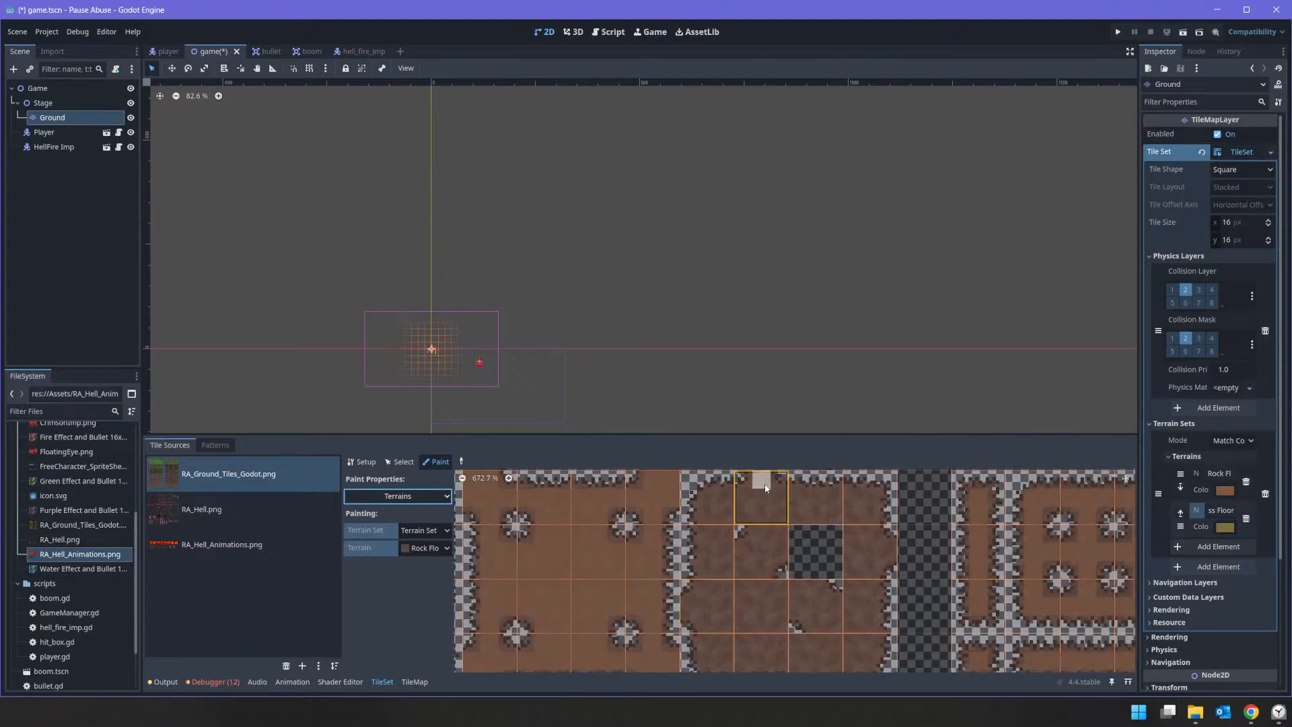
middle_click_drag(763, 499, 757, 538)
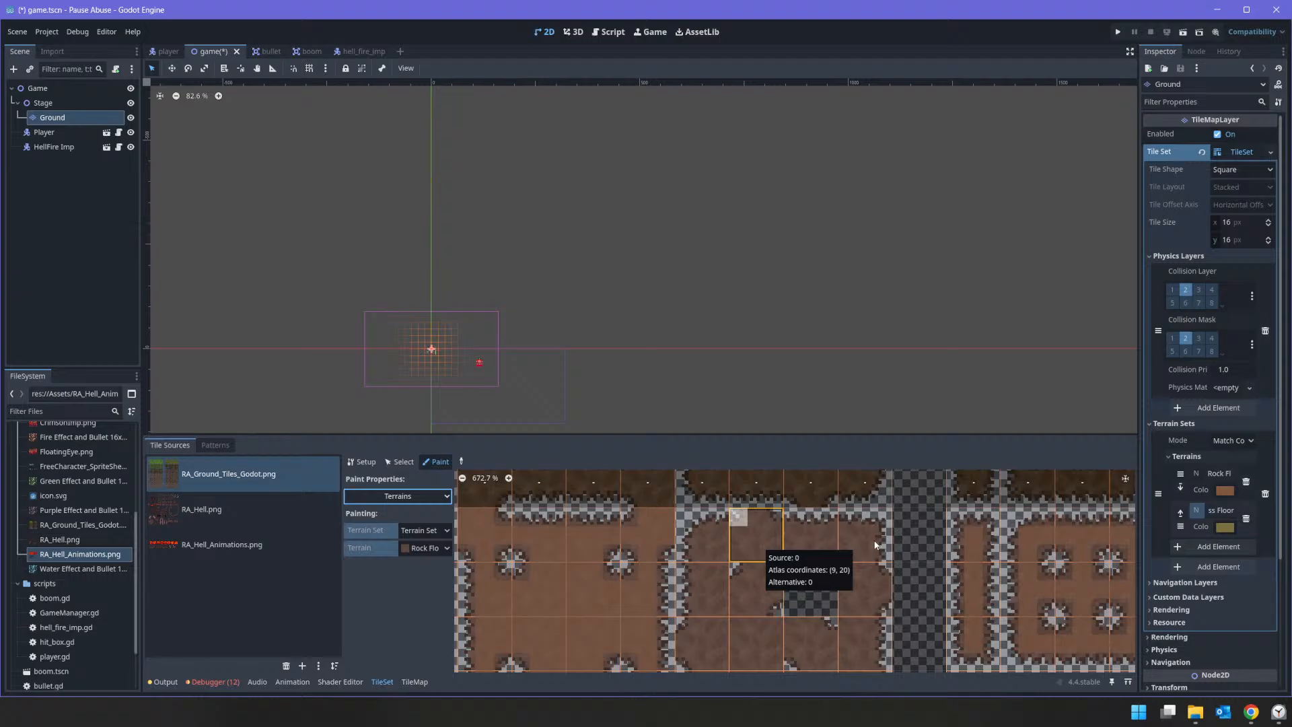
left_click_drag(754, 553, 753, 667)
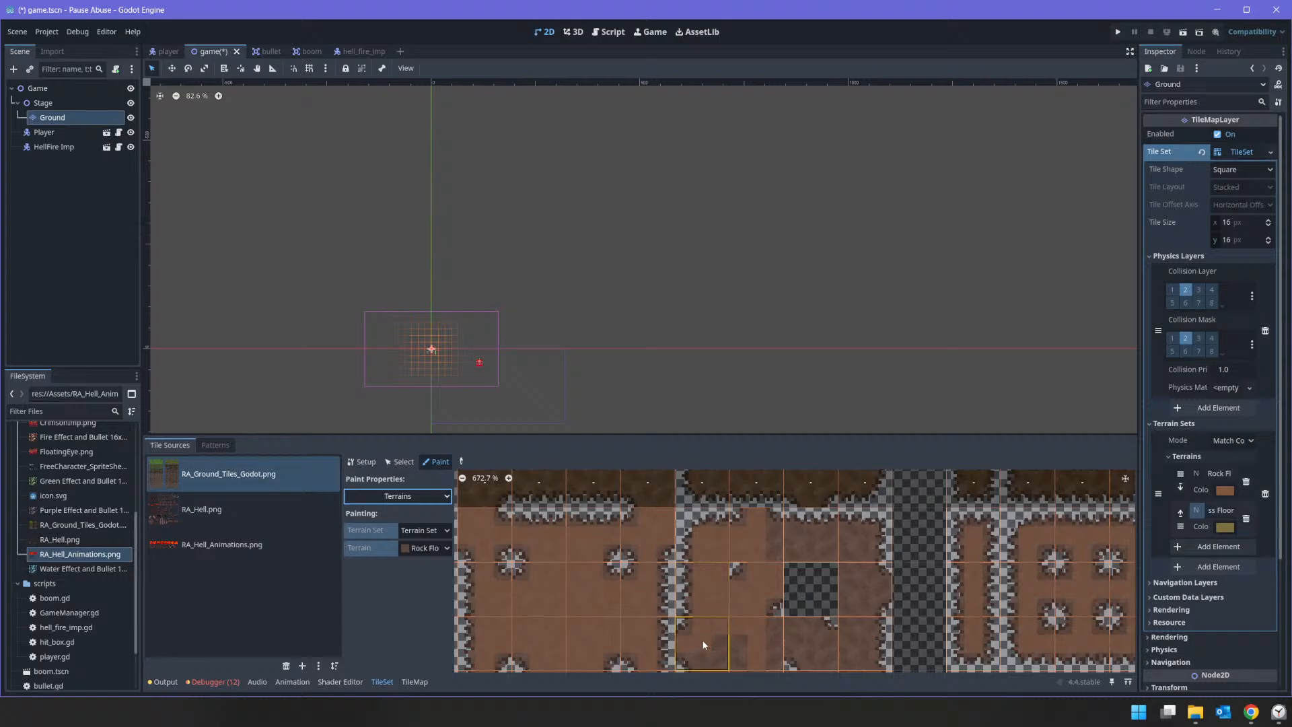
middle_click_drag(733, 648, 744, 578)
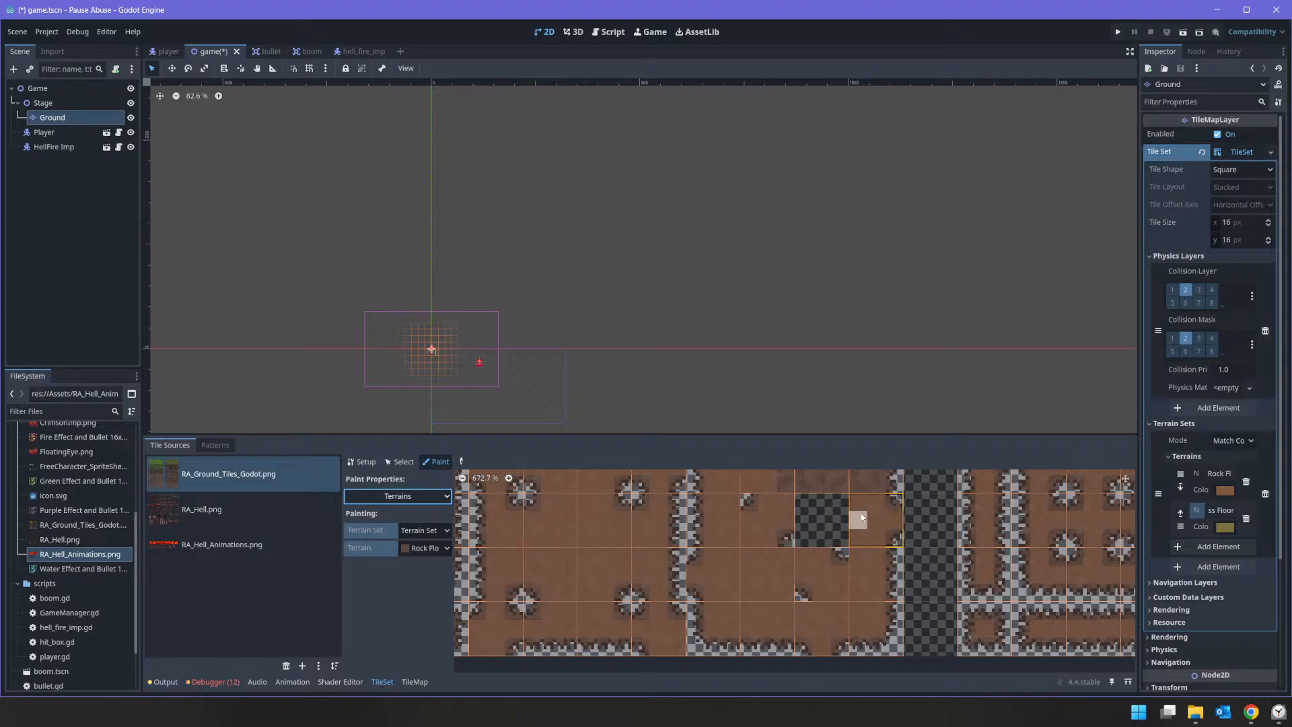
scroll(855, 552, "up", 3)
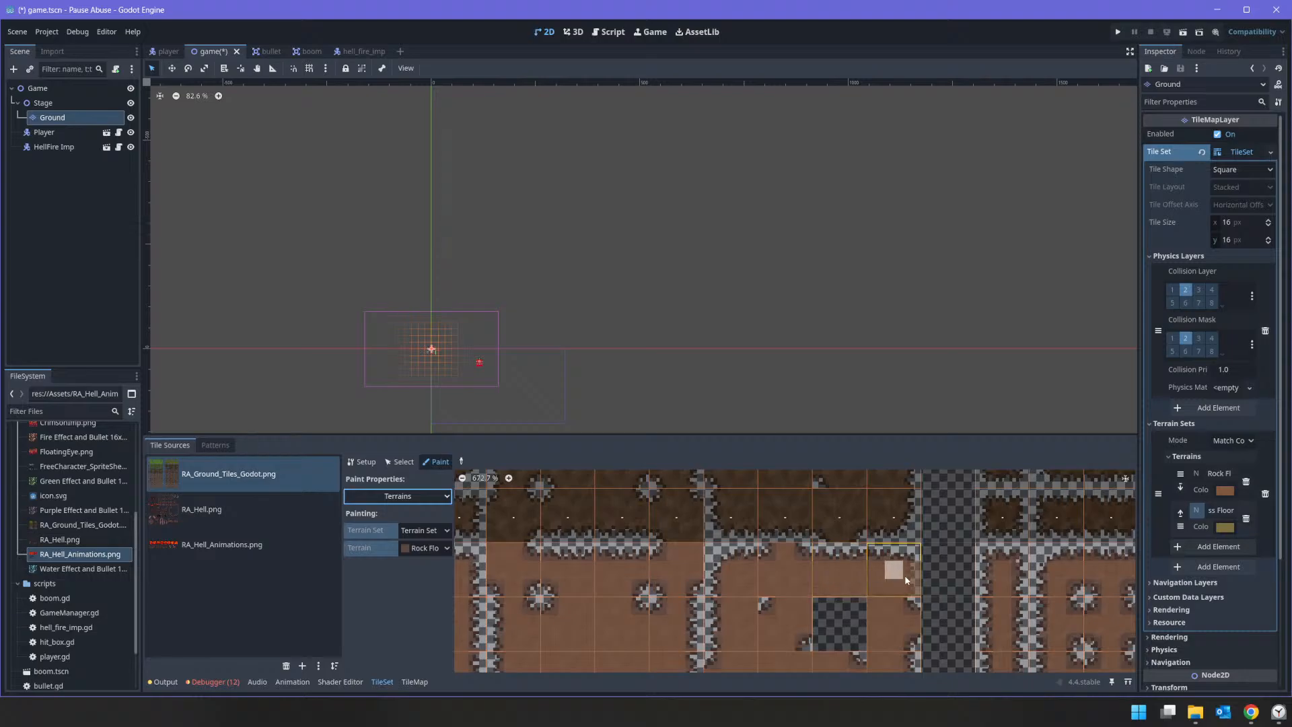
scroll(1030, 636, "down", 1, "ctrl")
scroll(1030, 636, "down", 7, "ctrl")
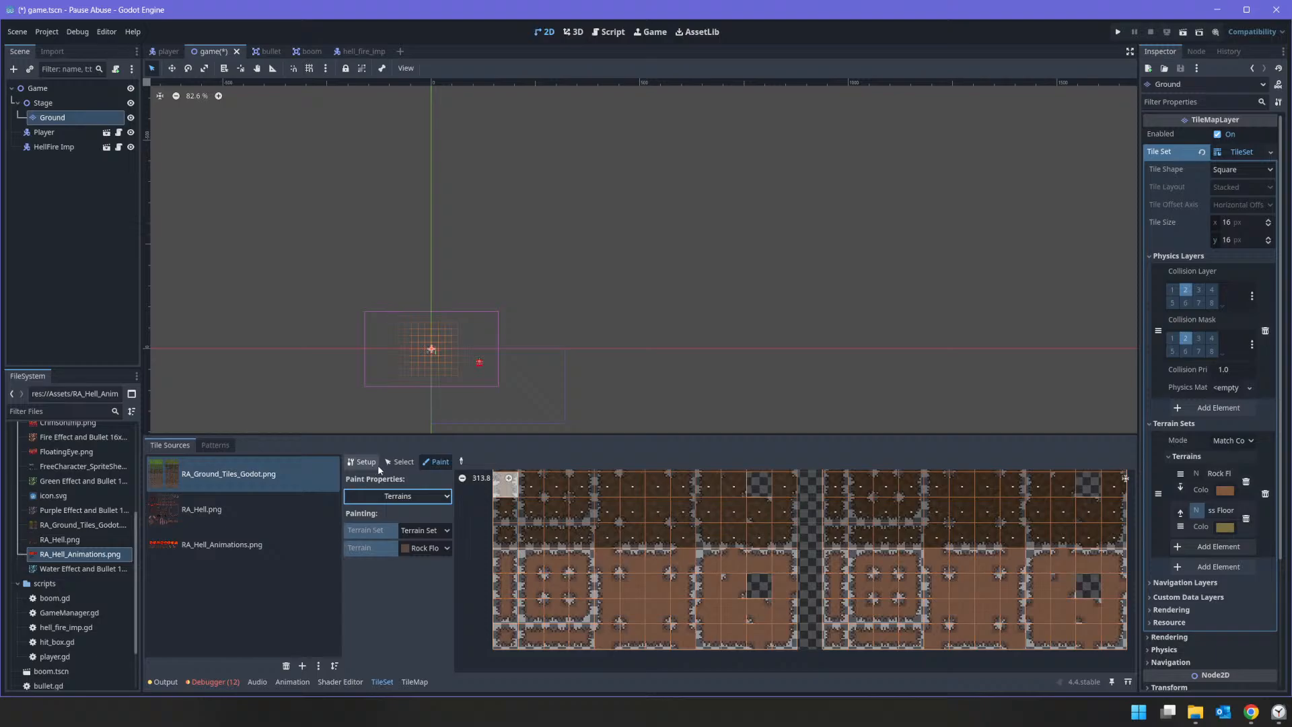
Step: On the Ground tile map, paint Rock Floor 0 in path mode with rectangles over the start area around the player and imp
left_click(414, 682)
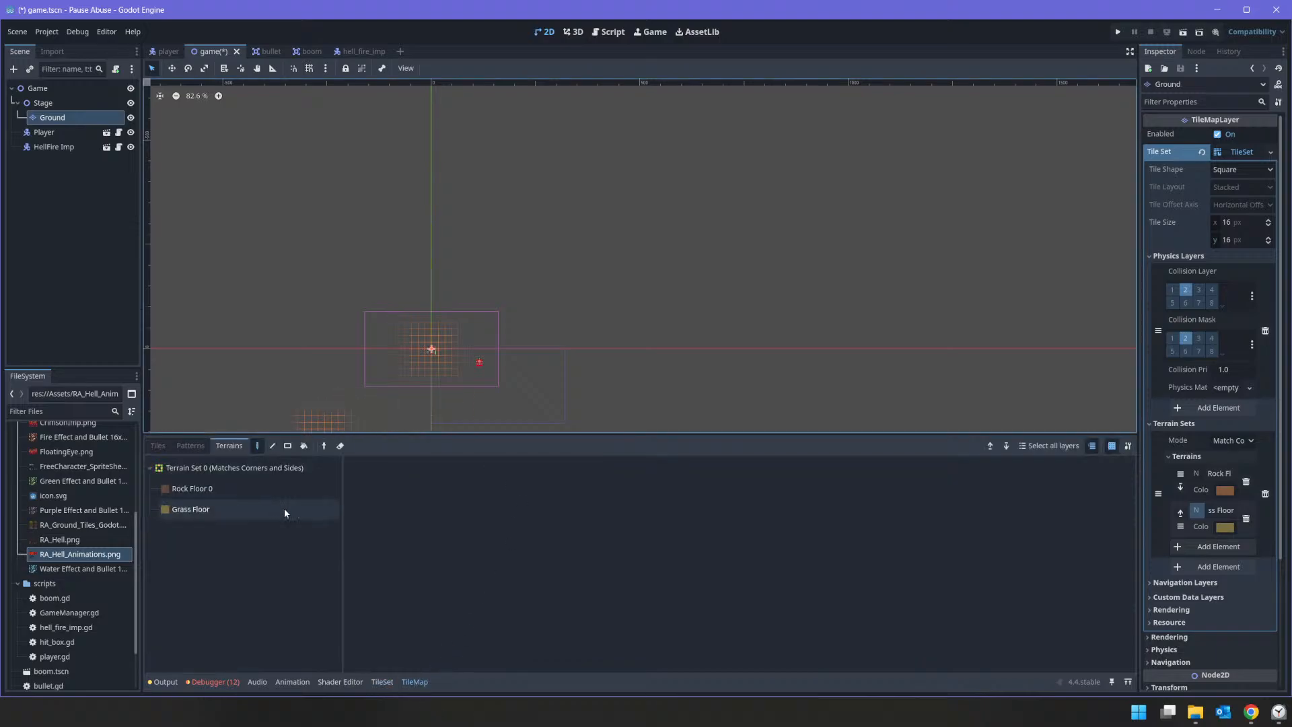
left_click(211, 491)
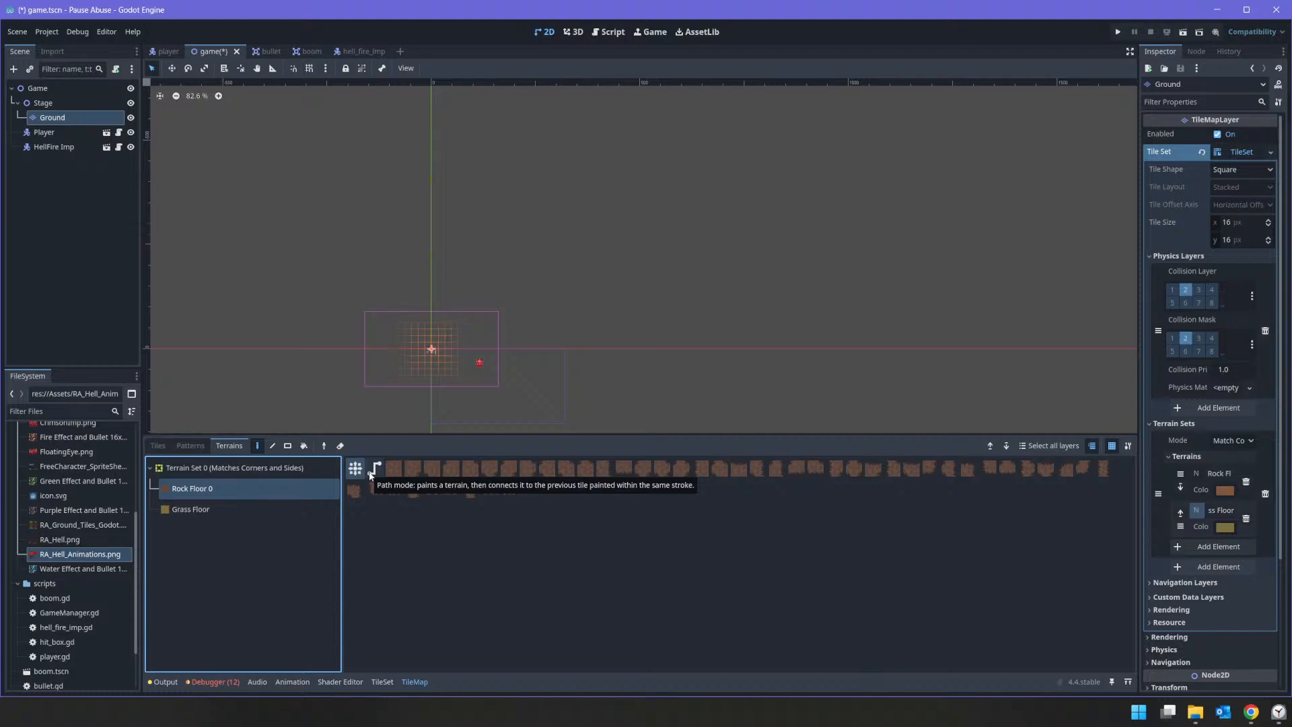
left_click(370, 473)
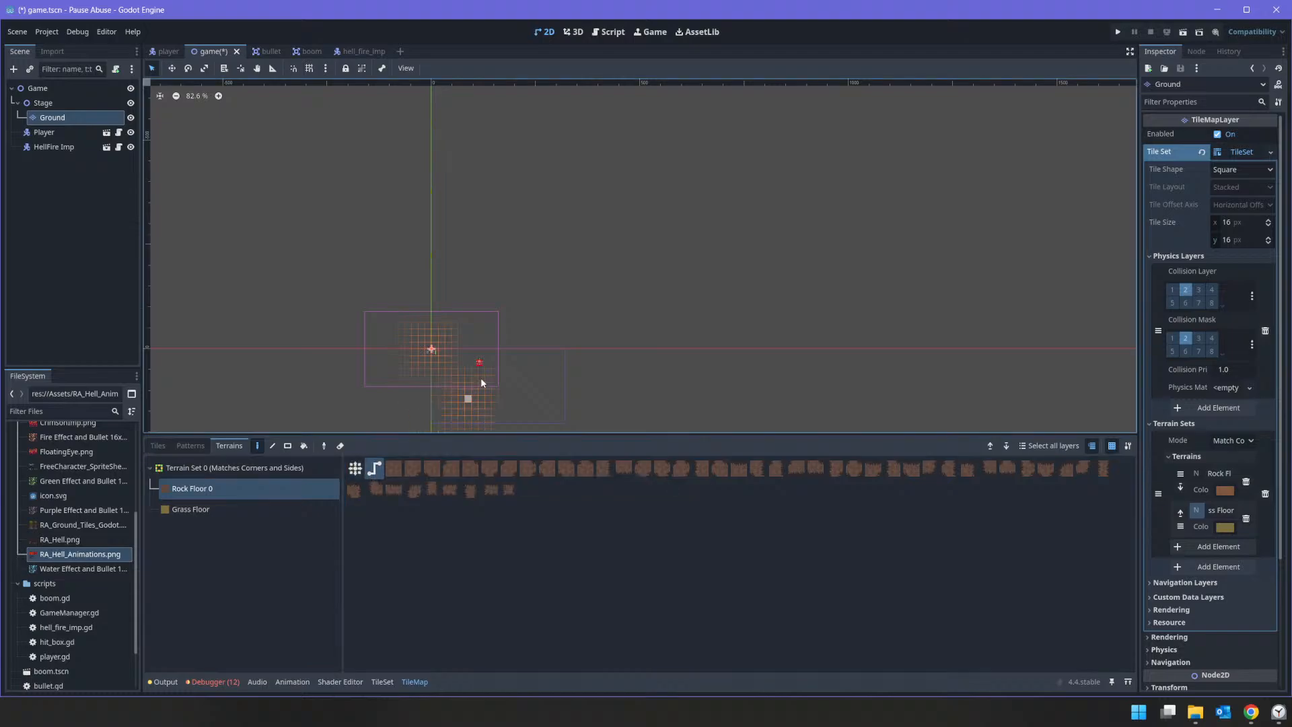
left_click(288, 446)
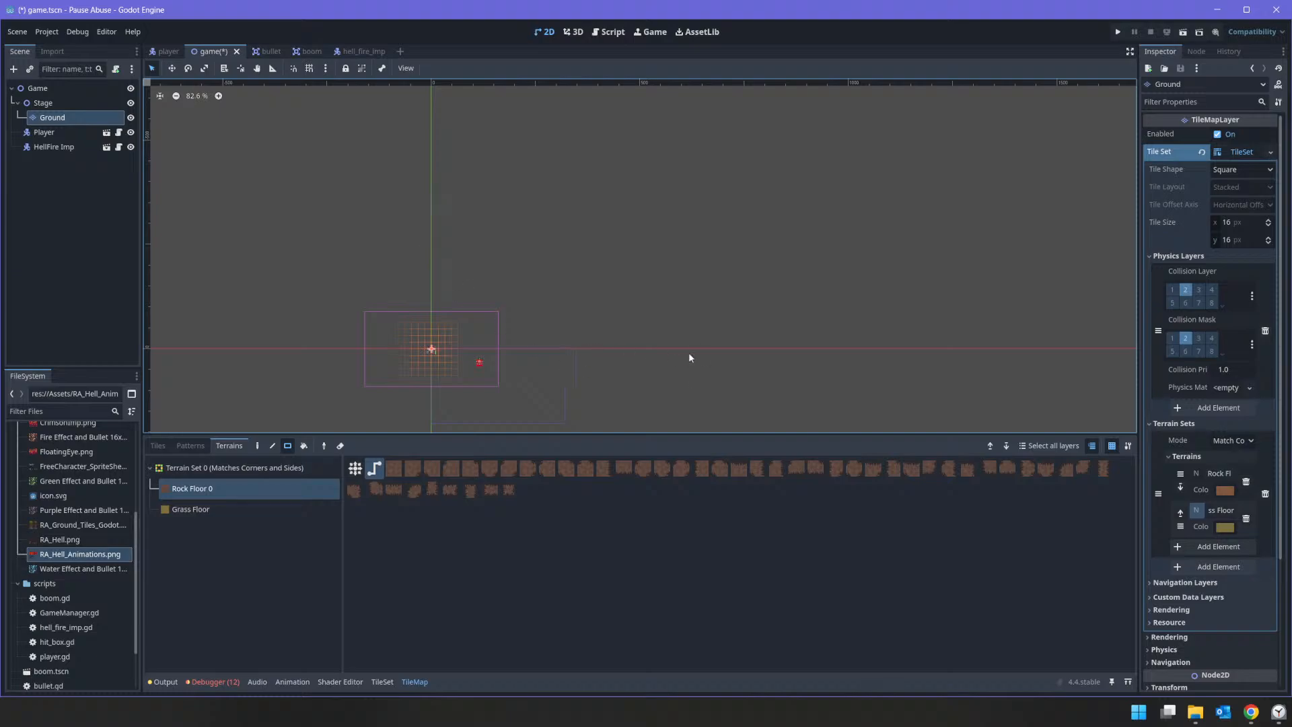
middle_click_drag(688, 353, 731, 191)
mouse_move(422, 155)
left_mouse_down()
mouse_move(685, 302)
mouse_move(604, 279)
left_mouse_up()
mouse_move(851, 360)
middle_mouse_down()
mouse_move(805, 314)
mouse_move(644, 216)
middle_mouse_up()
left_click_drag(553, 155, 697, 236)
mouse_move(603, 323)
middle_mouse_down()
mouse_move(678, 237)
mouse_move(725, 266)
mouse_move(740, 177)
middle_mouse_up()
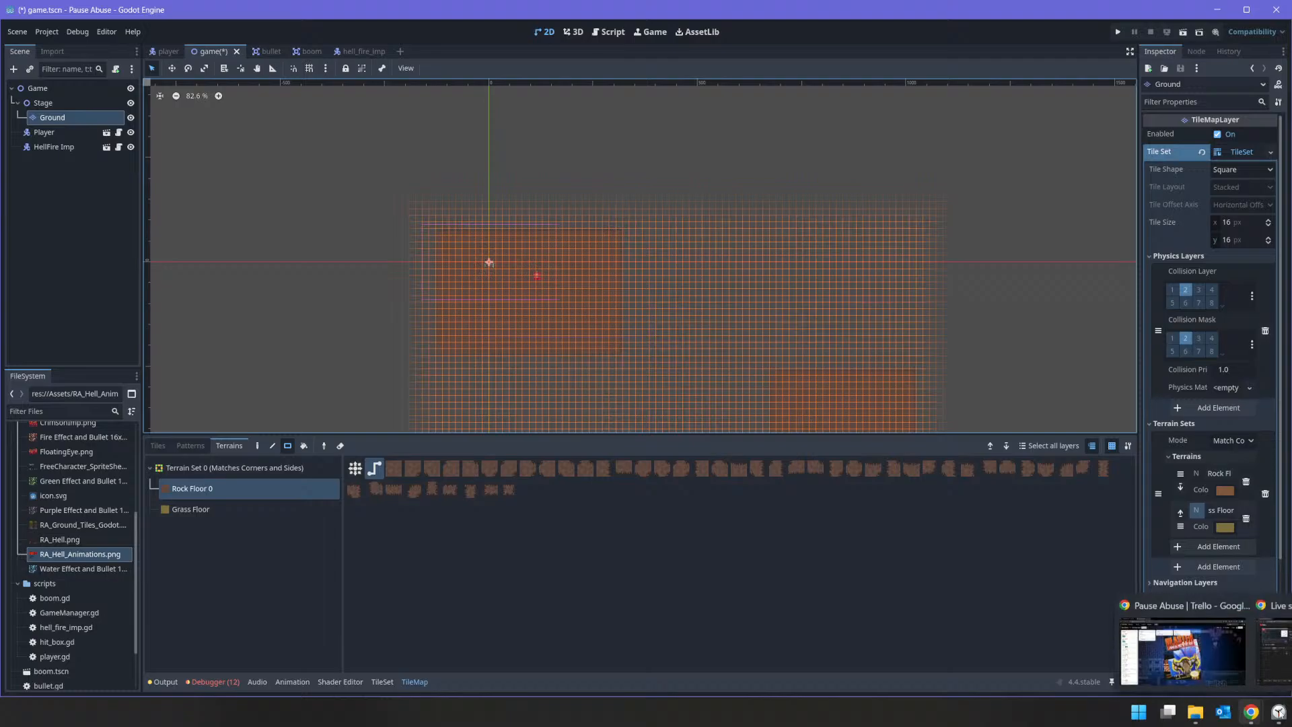
Step: Study the hell cave map in OneNote, and back in Godot extend the floor with rectangles at the start area's lower-left and lower-right
key("alt+Tab")
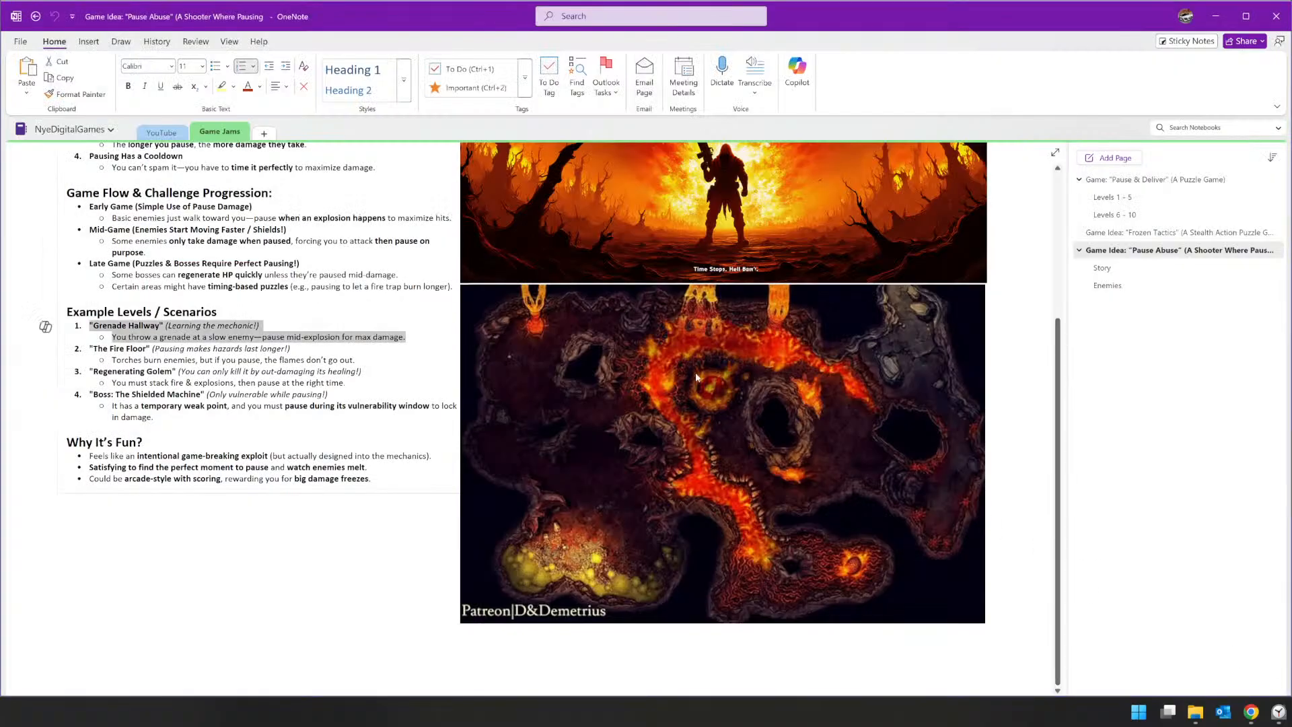
scroll(638, 530, "down", 3)
scroll(686, 453, "up", 3)
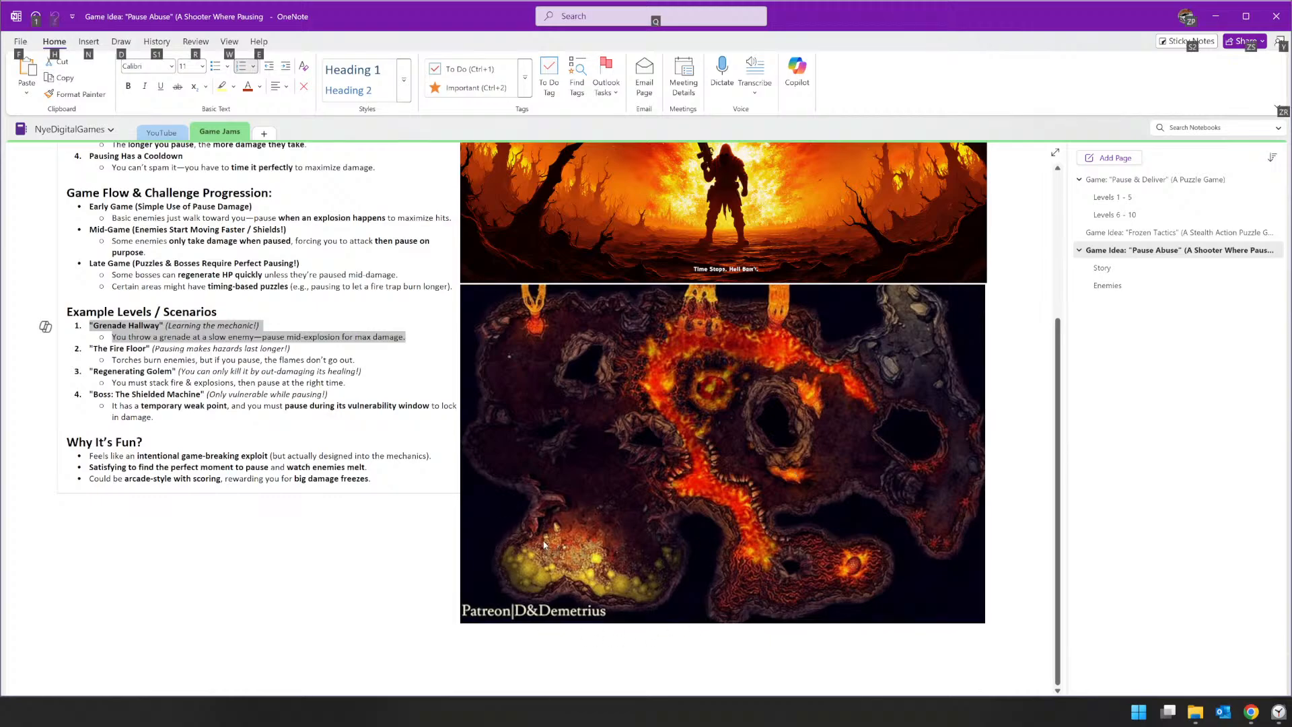
key("alt+Tab")
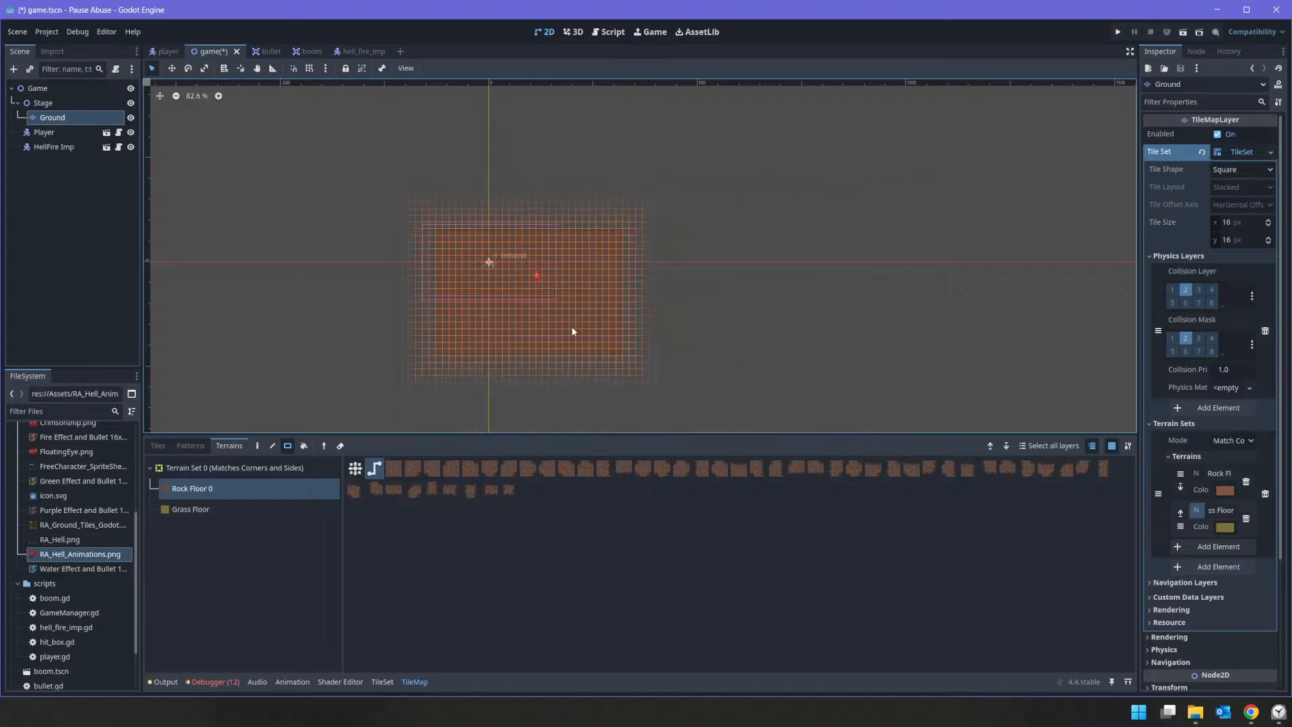
key("alt+Tab")
key("alt+Tab")
left_click_drag(404, 330, 496, 389)
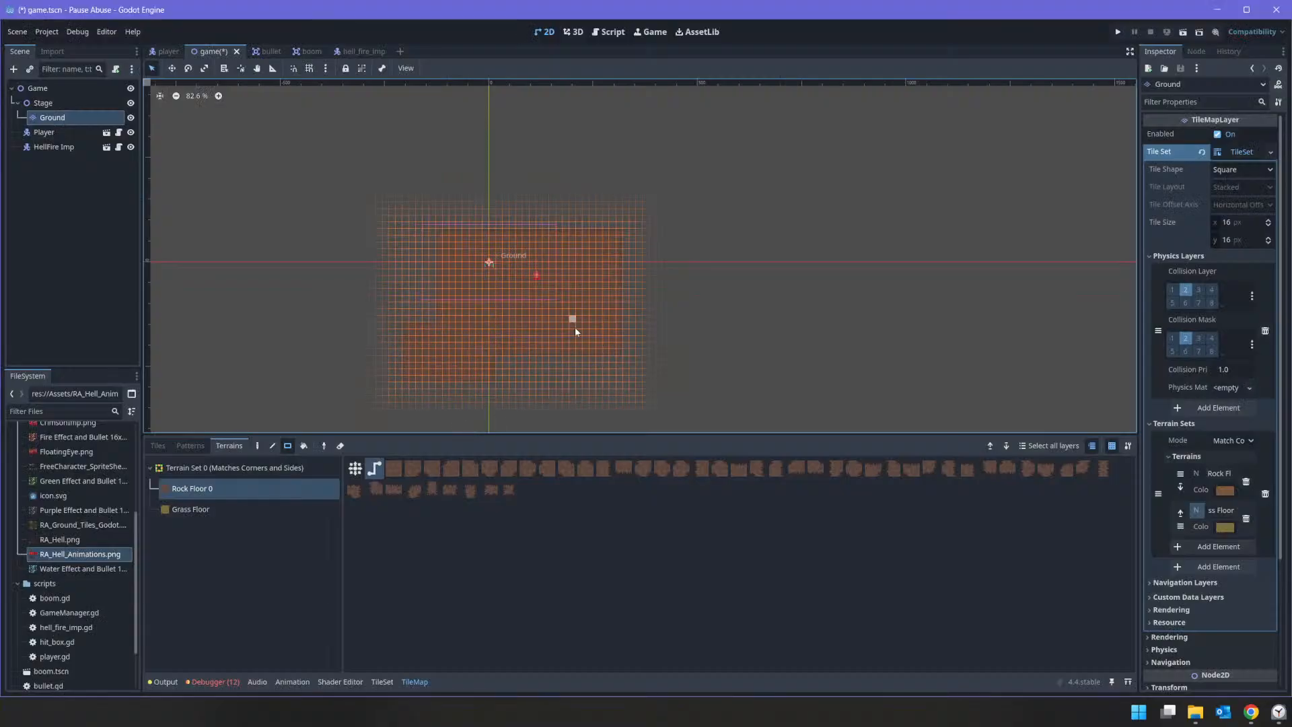
mouse_move(572, 319)
left_mouse_down()
mouse_move(727, 397)
mouse_move(687, 371)
mouse_move(637, 369)
left_mouse_up()
Step: Compare with the OneNote cave map and paint a wide Rock Floor rectangle directly above the start area, extending past its left side
key("alt+Tab")
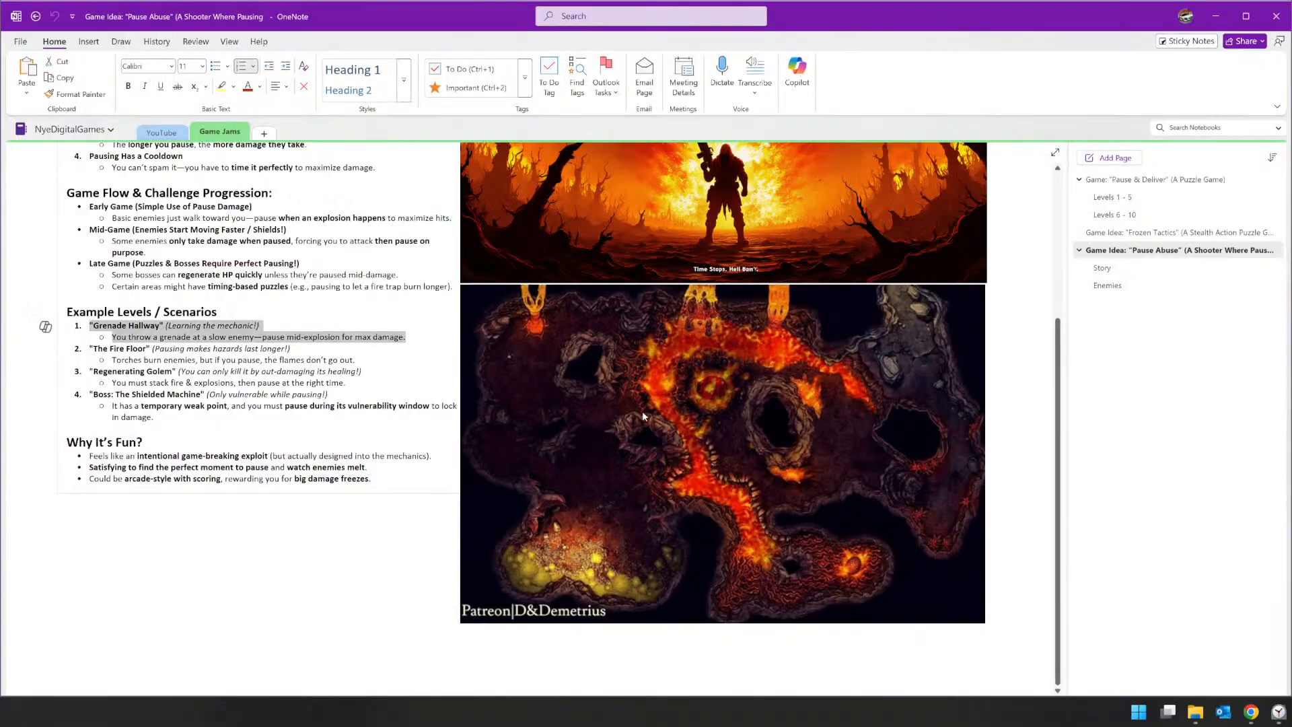
key("alt+Tab")
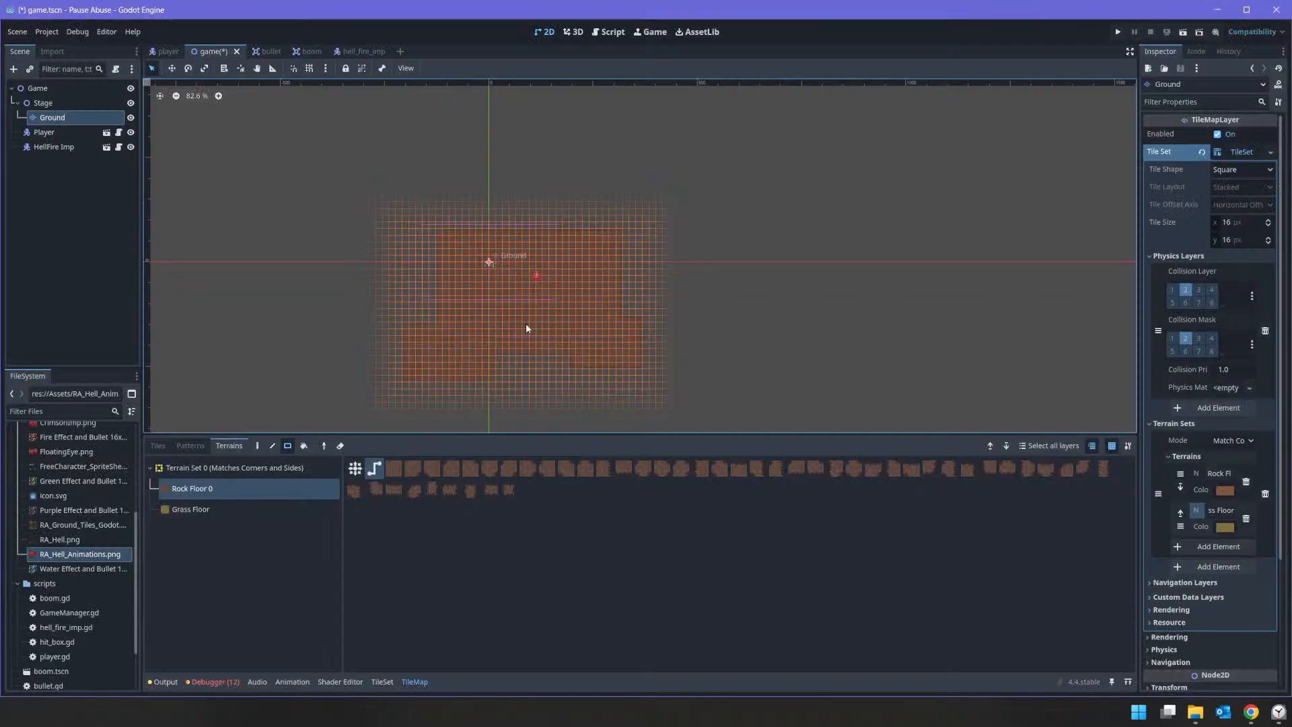
key("alt+Tab")
Step: Check the cave map again and paint a tall Rock Floor rectangle upward from the left part of the upper floor area
key("alt+Tab")
mouse_move(331, 149)
left_mouse_down()
mouse_move(491, 230)
mouse_move(568, 211)
left_mouse_up()
key("alt+Tab")
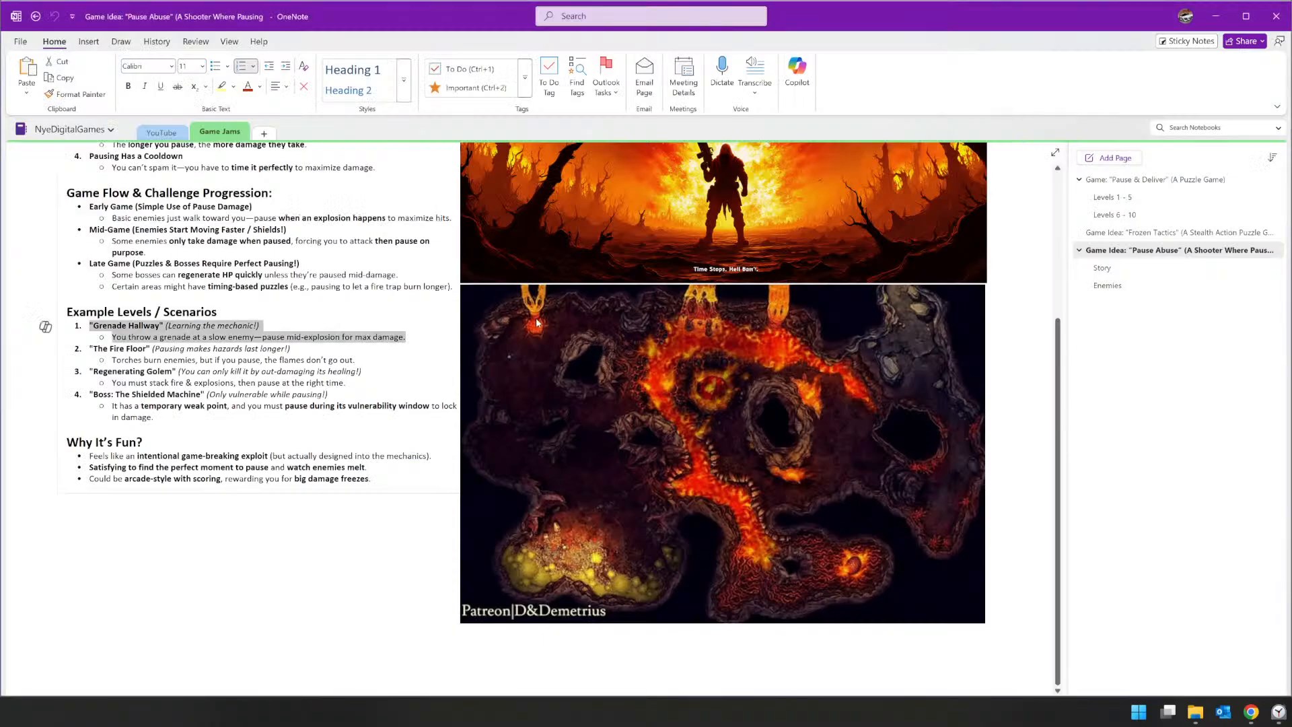
key("alt+Tab")
middle_click_drag(493, 180, 552, 344)
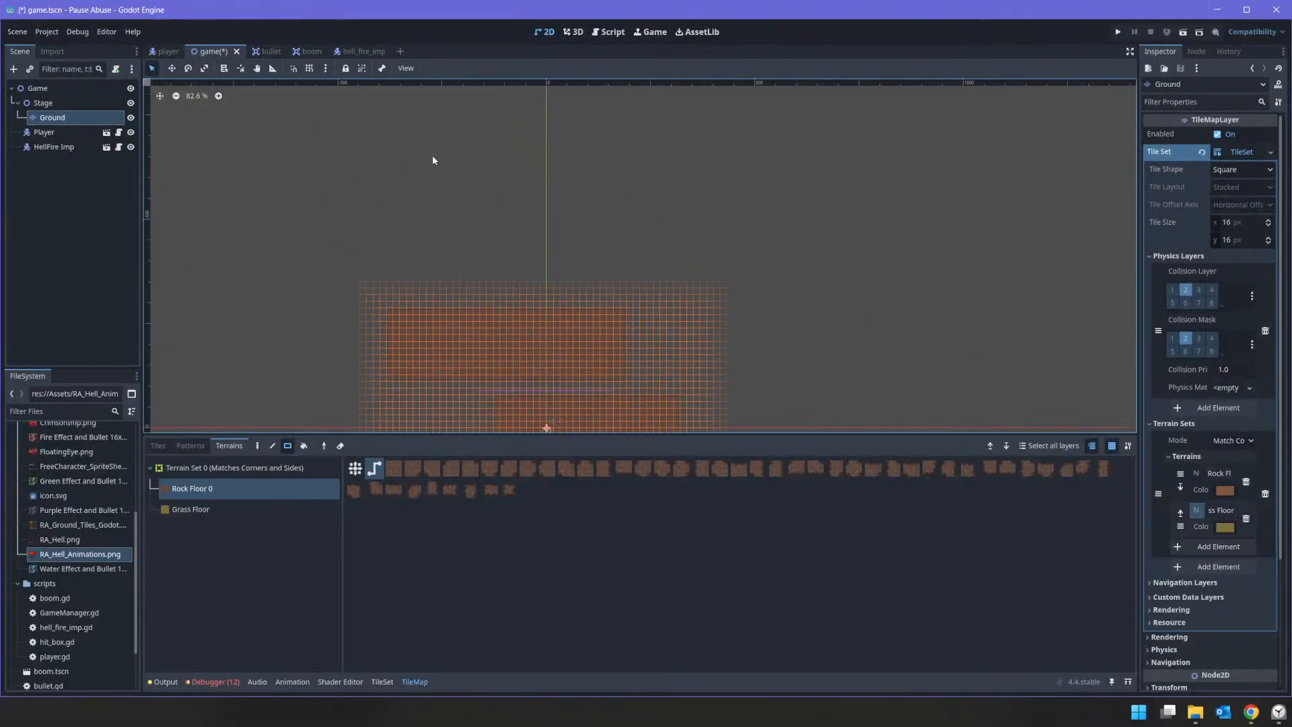
mouse_move(436, 170)
left_mouse_down()
mouse_move(456, 271)
mouse_move(553, 313)
left_mouse_up()
Step: Following the cave map, paint two horizontal Rock Floor corridors running right from the tall section, with gaps above and below the lower one
key("alt+Tab")
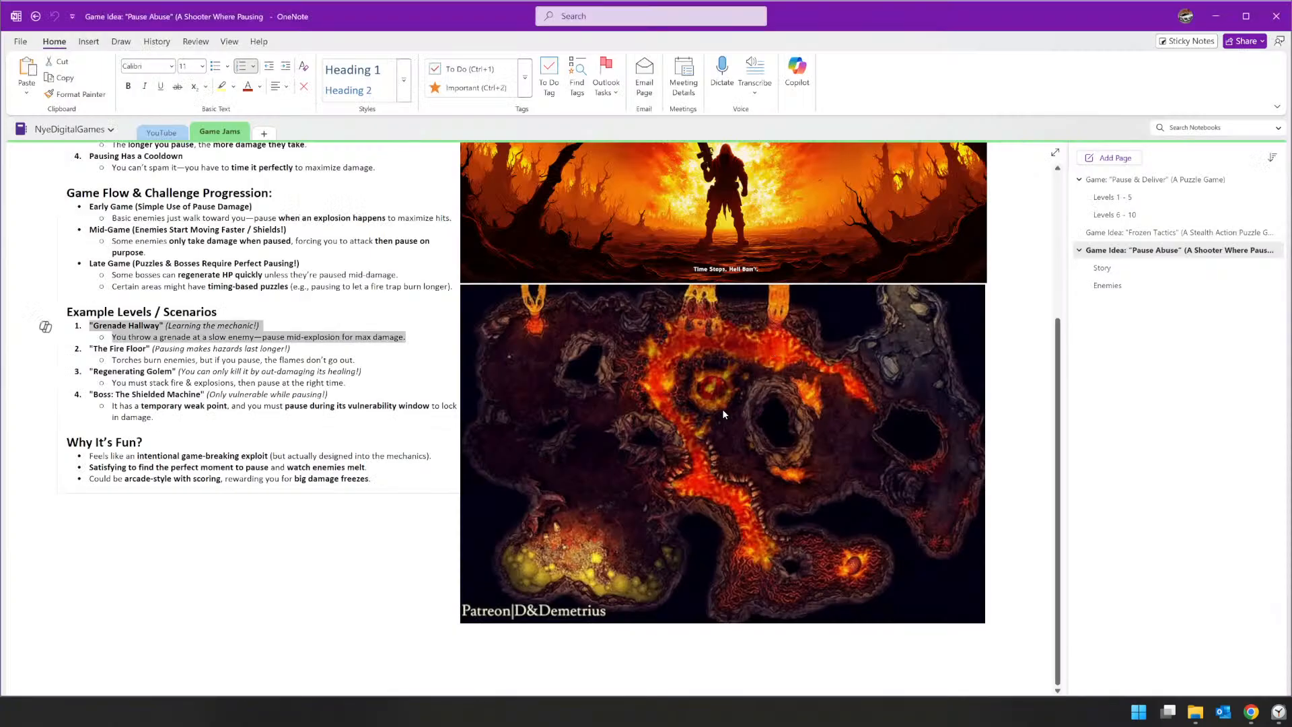
key("alt+Tab")
mouse_move(540, 189)
left_mouse_down()
mouse_move(670, 237)
mouse_move(721, 229)
left_mouse_up()
key("alt+Tab")
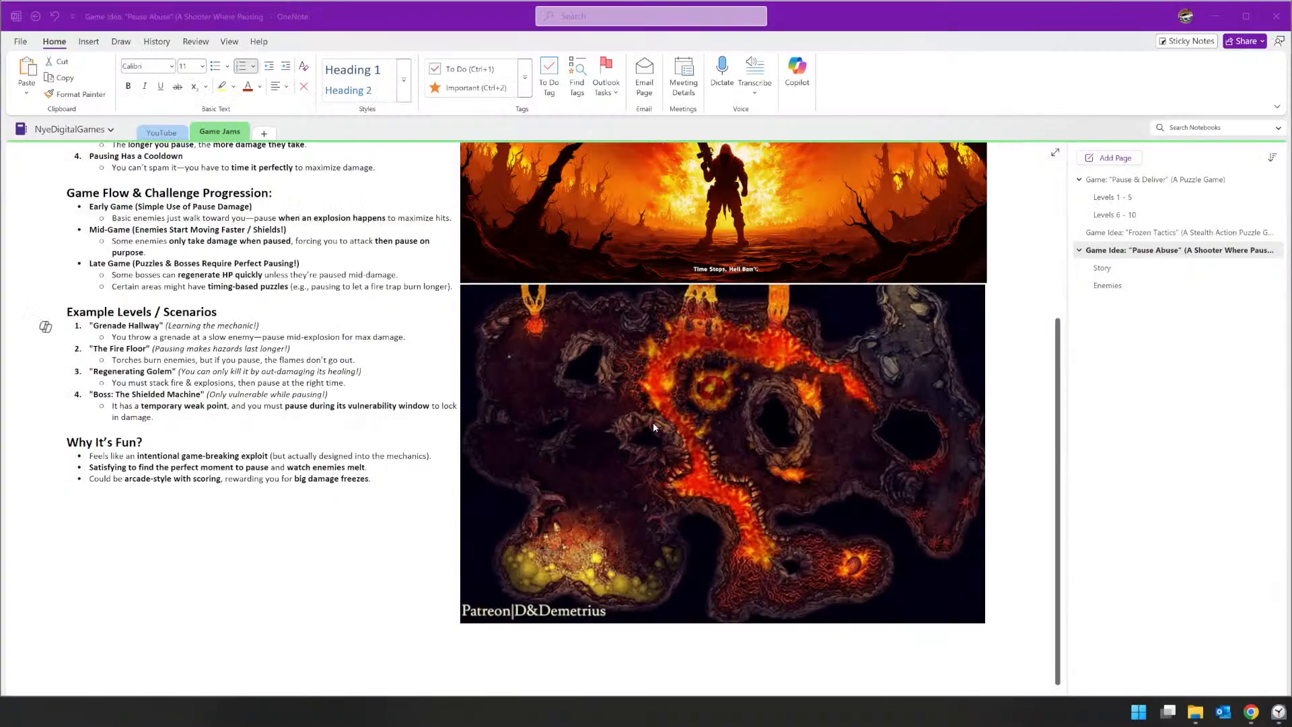
key("alt+Tab")
key("alt+Tab")
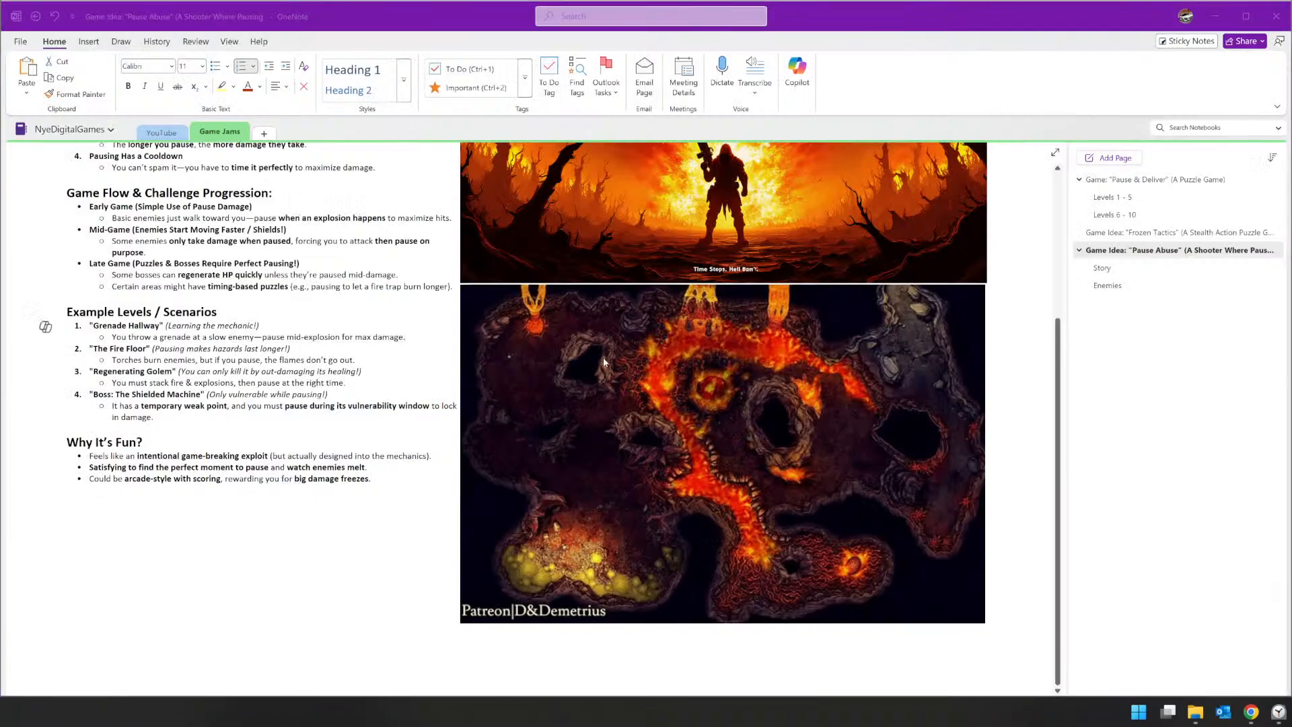
Step: Following the cave map, paint a tall Rock Floor rectangle along the right side that joins the corridors down to the start area
key("alt+Tab")
mouse_move(548, 269)
left_mouse_down()
mouse_move(732, 308)
mouse_move(711, 294)
left_mouse_up()
key("alt+Tab")
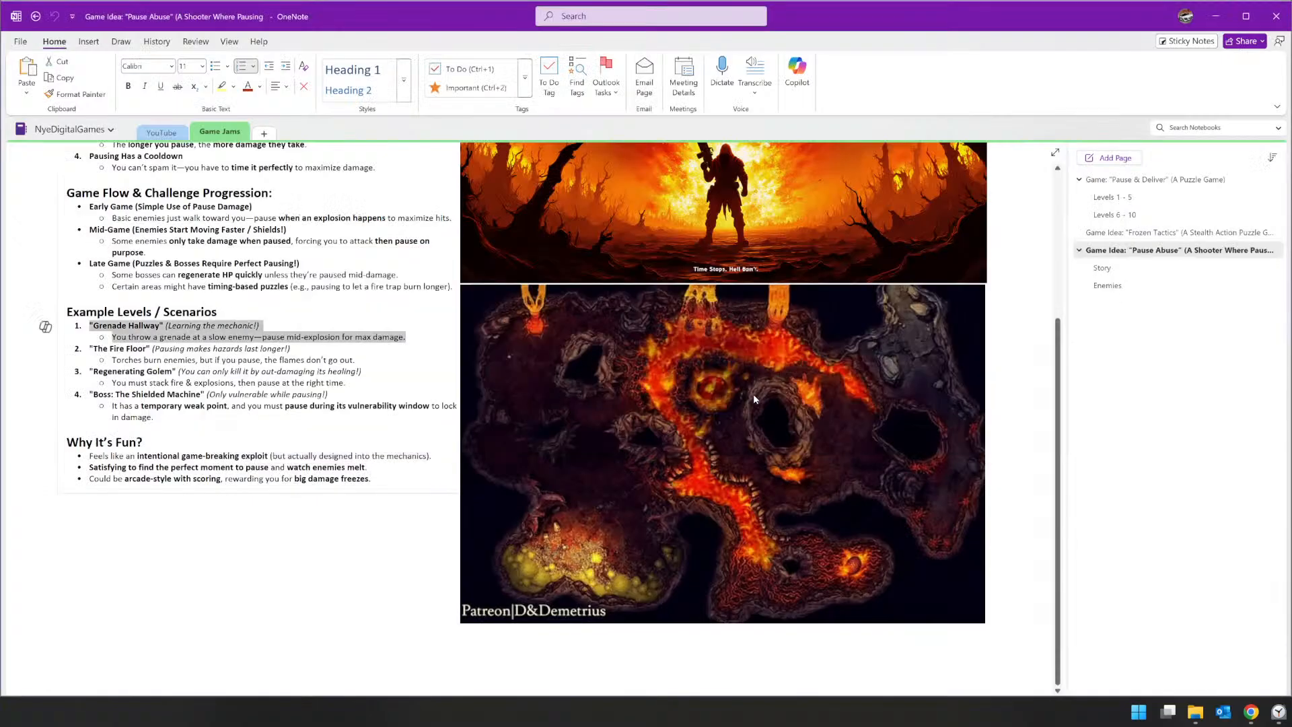
key("alt+Tab")
middle_click_drag(844, 385, 705, 315)
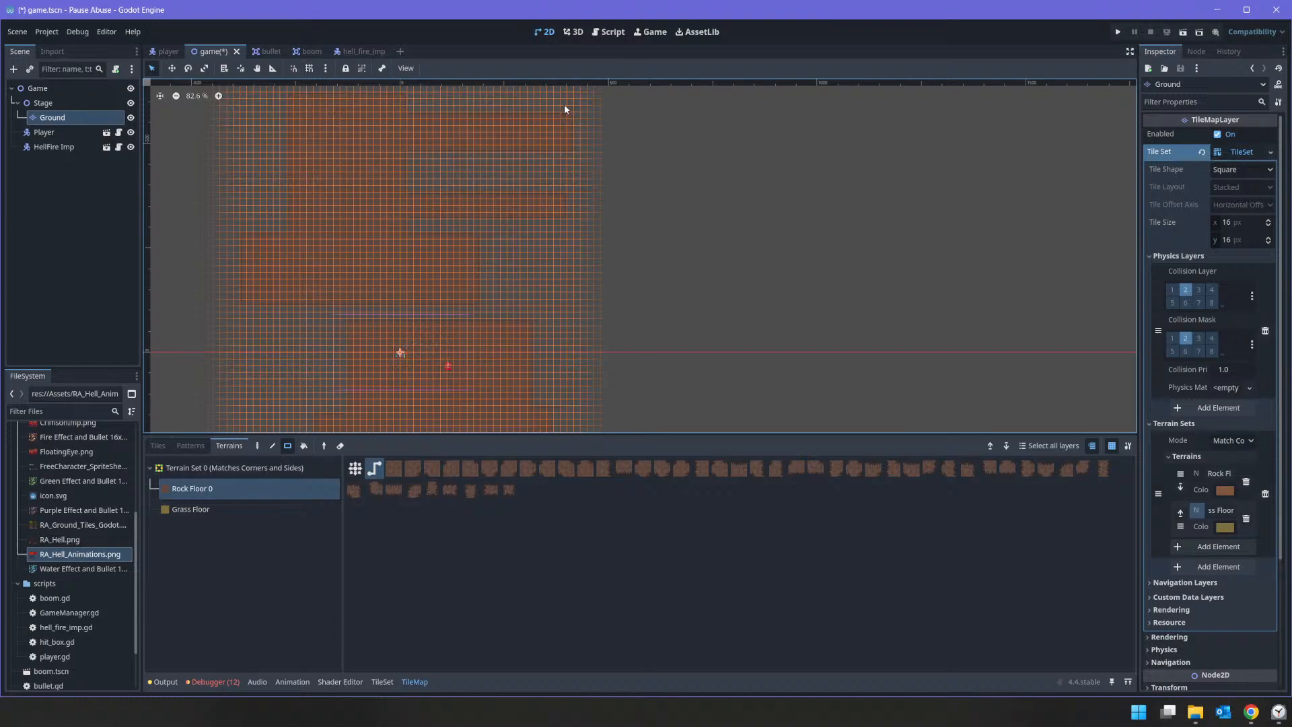
mouse_move(565, 109)
left_mouse_down()
mouse_move(586, 357)
mouse_move(646, 385)
left_mouse_up()
key("alt+Tab")
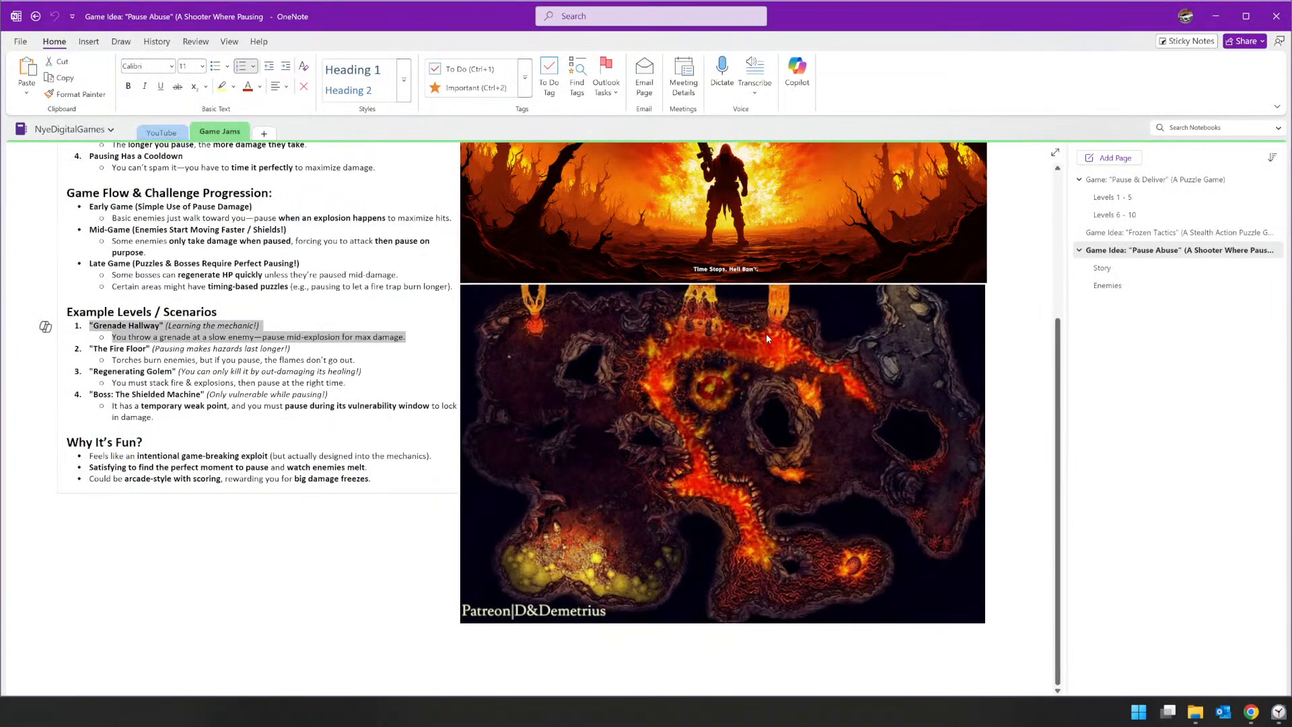
key("alt+Tab")
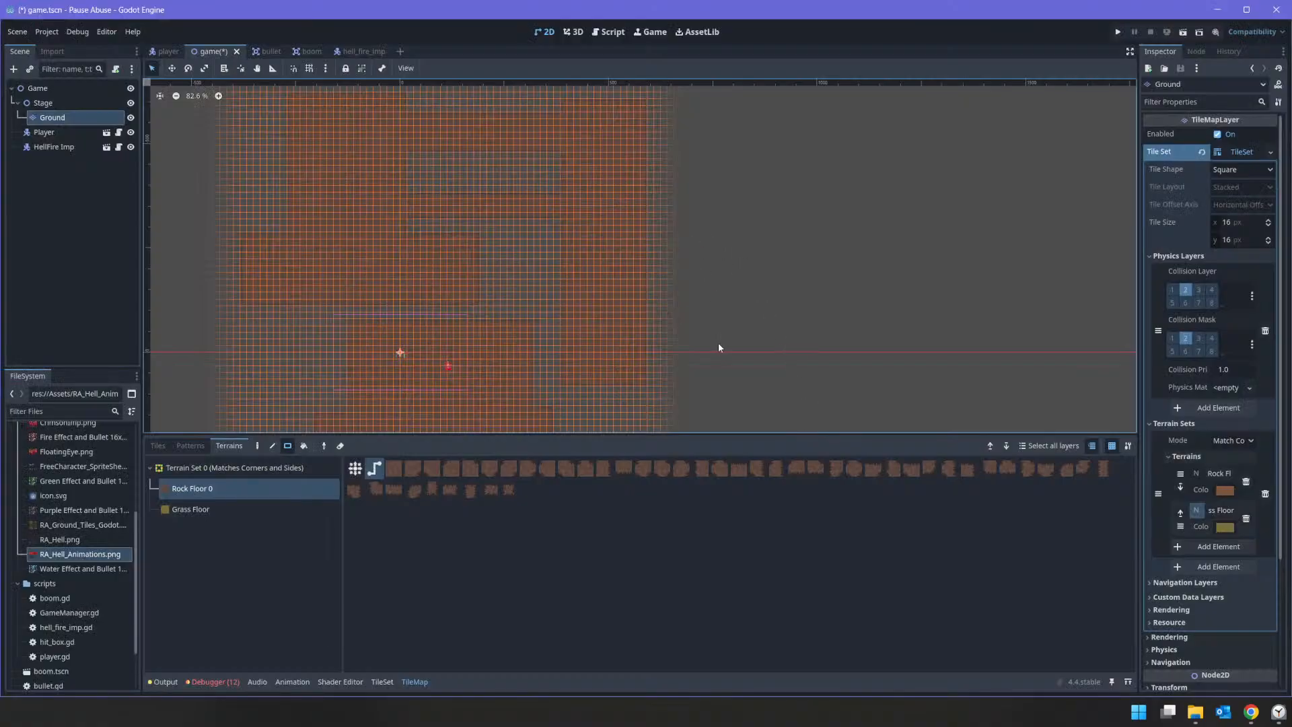
middle_click_drag(718, 348, 638, 169)
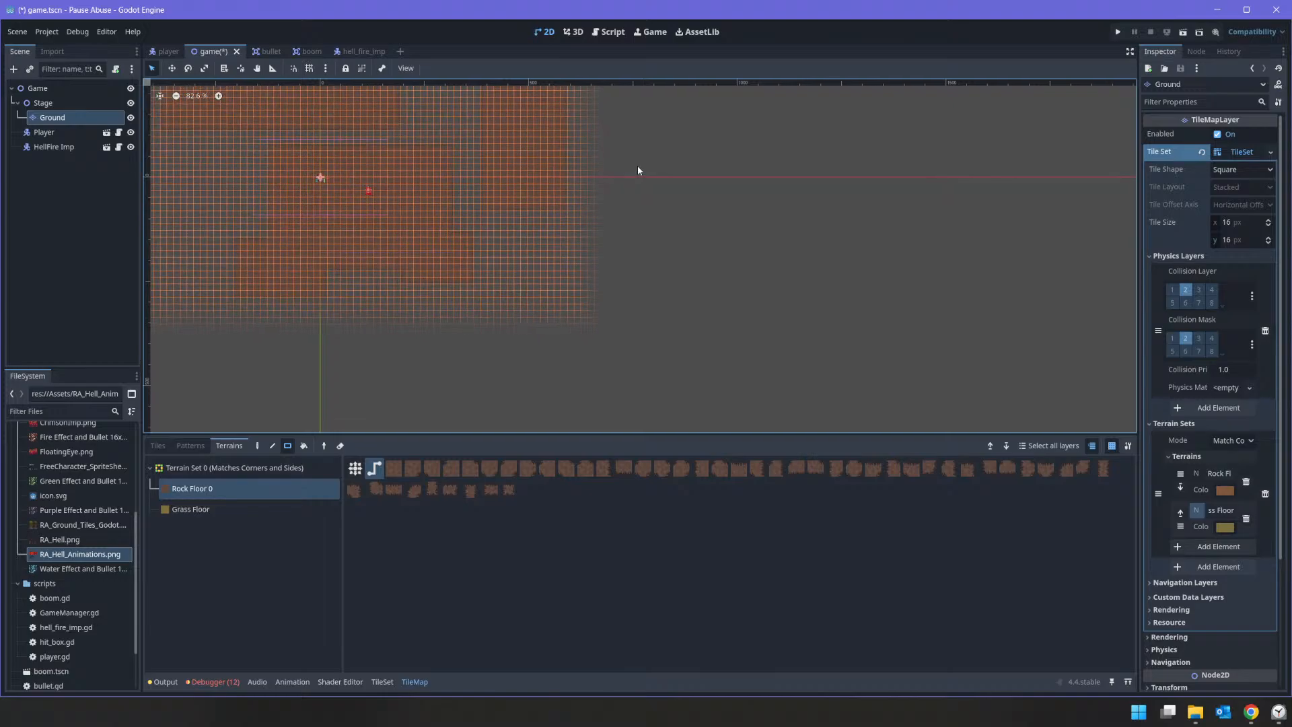
left_click_drag(530, 187, 614, 346)
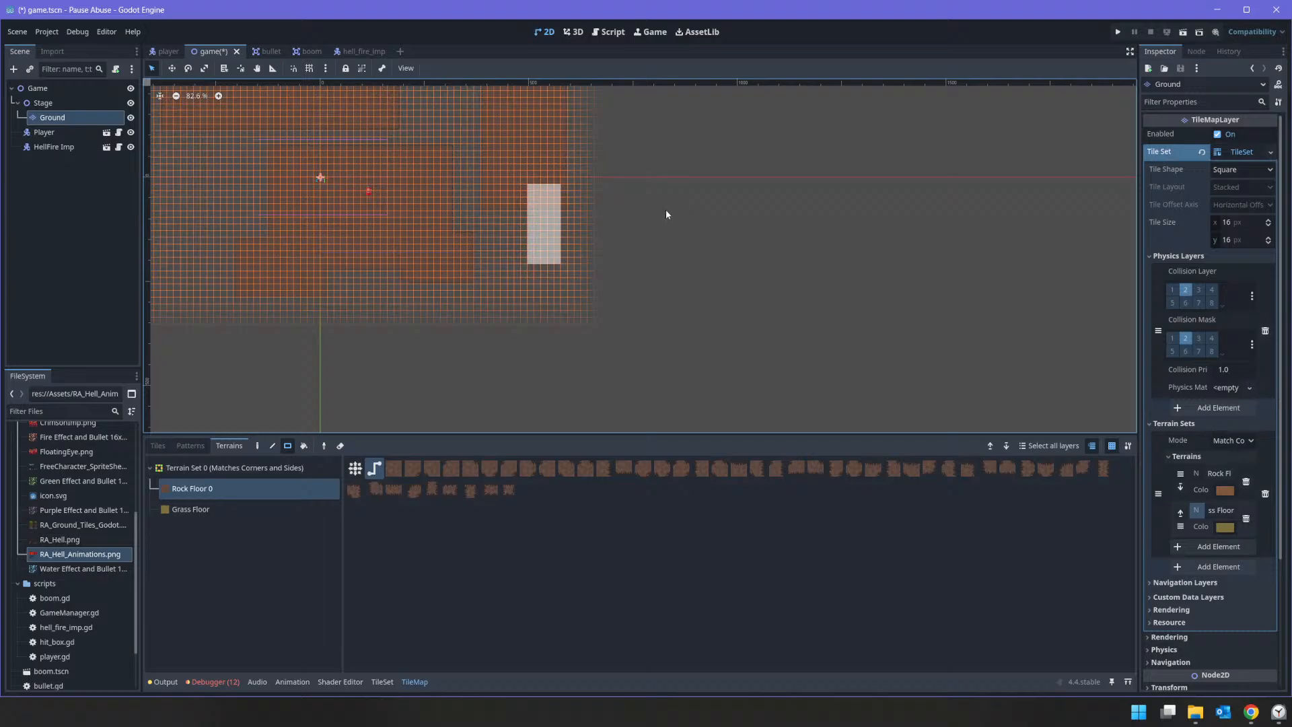
left_click_drag(666, 214, 666, 215)
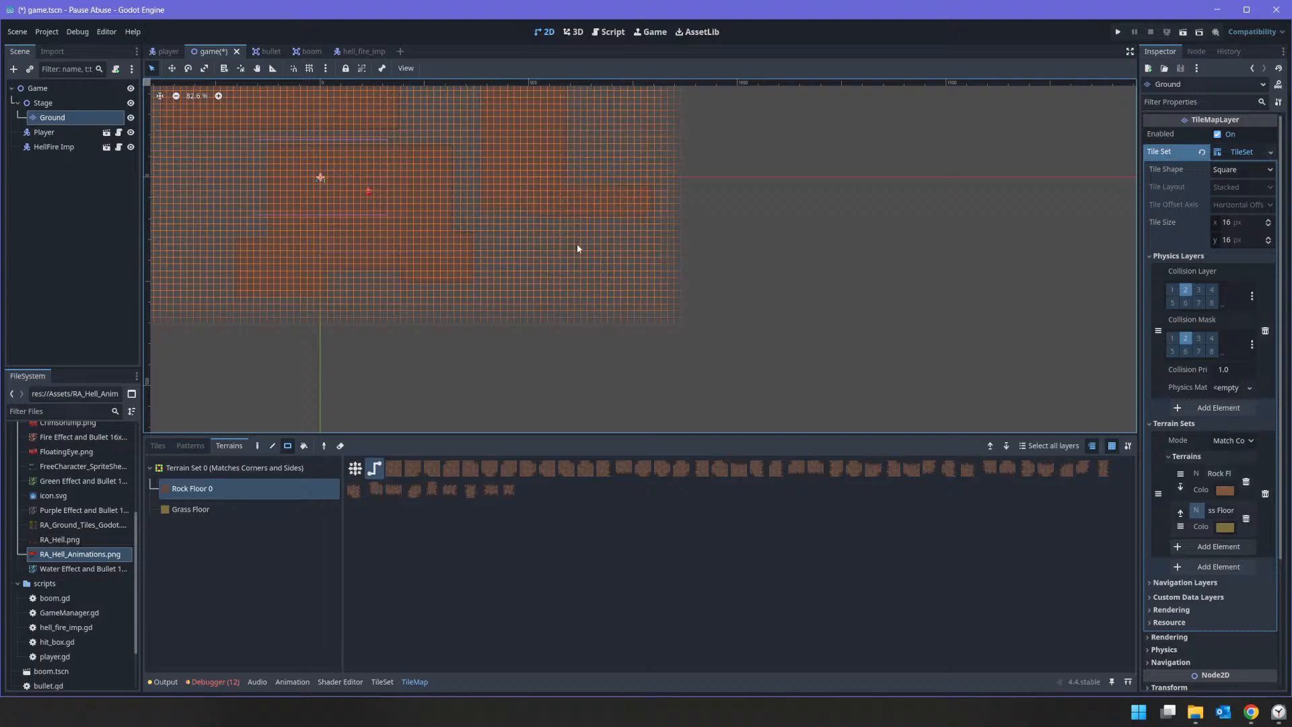
key("ctrl+z")
Step: Following the cave map, paint a narrow Rock Floor rectangle down from the tall right section and a wide one running right from its lower end
left_click_drag(531, 174, 587, 325)
key("alt+Tab")
key("alt+Tab")
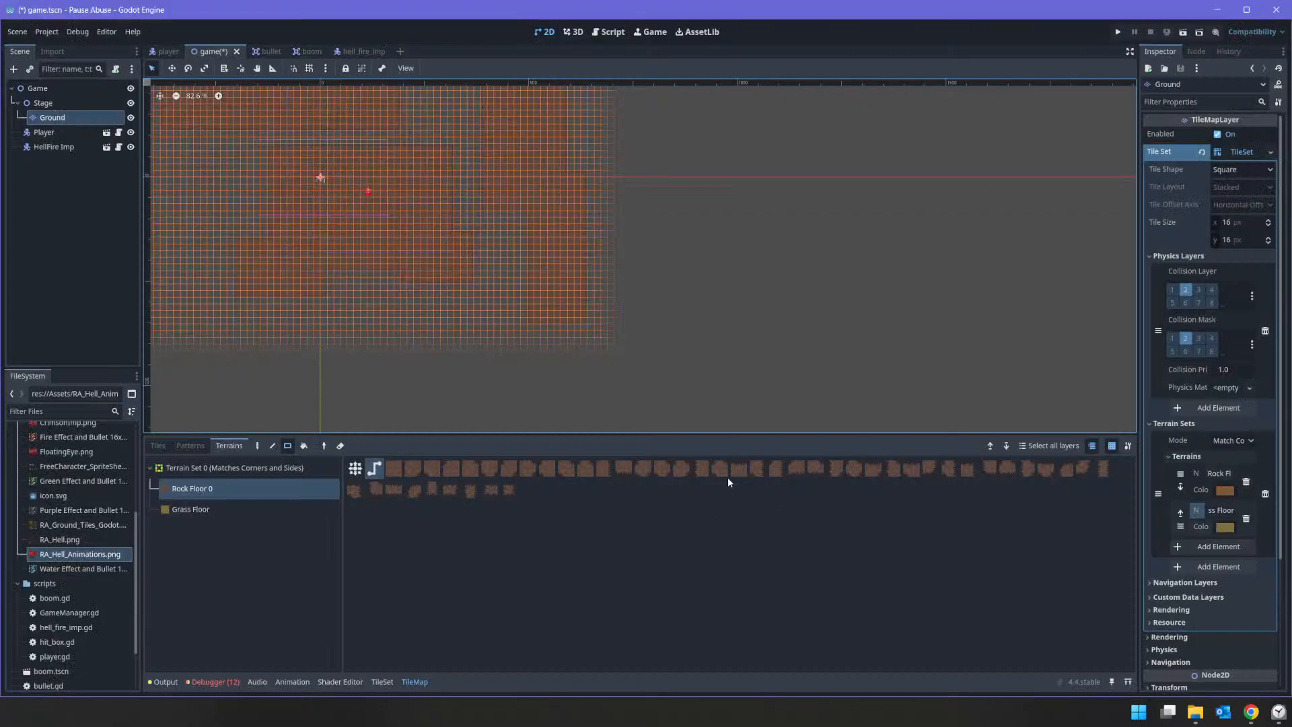
left_click_drag(569, 273, 784, 347)
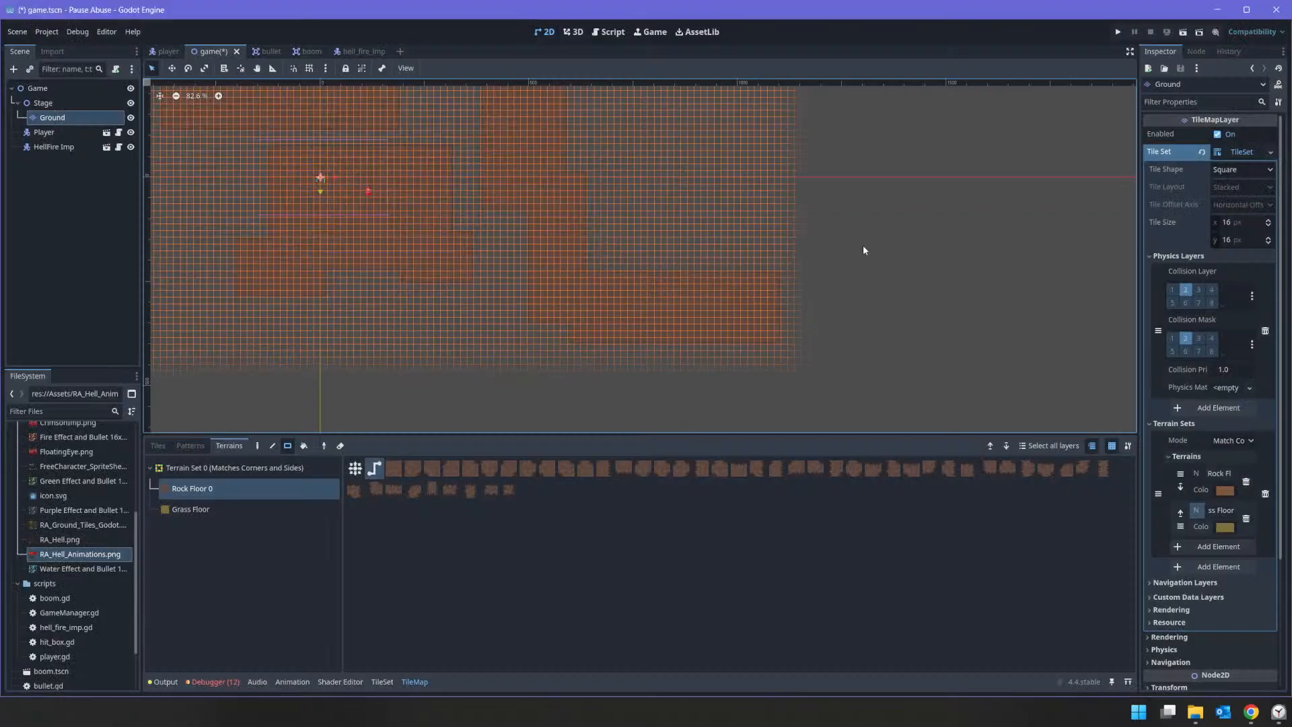
Step: Check the cave map and paint a horizontal Rock Floor corridor running right from the tall section, leaving a gap above the lower block
key("alt+Tab")
Step: Compare with the cave map and paint a wide Rock Floor rectangle running right from the upper end of the tall section
key("alt+Tab")
left_click_drag(567, 172, 752, 214)
key("alt+Tab")
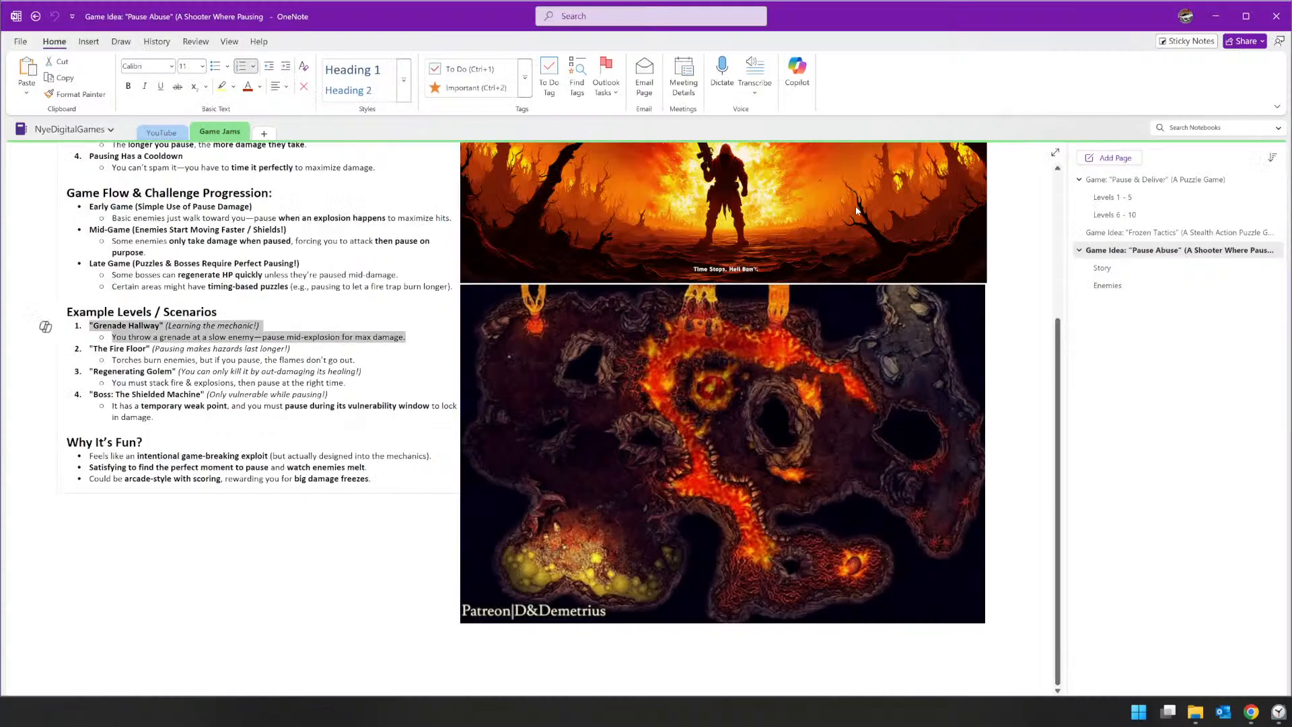
key("alt+Tab")
middle_click_drag(728, 214, 735, 404)
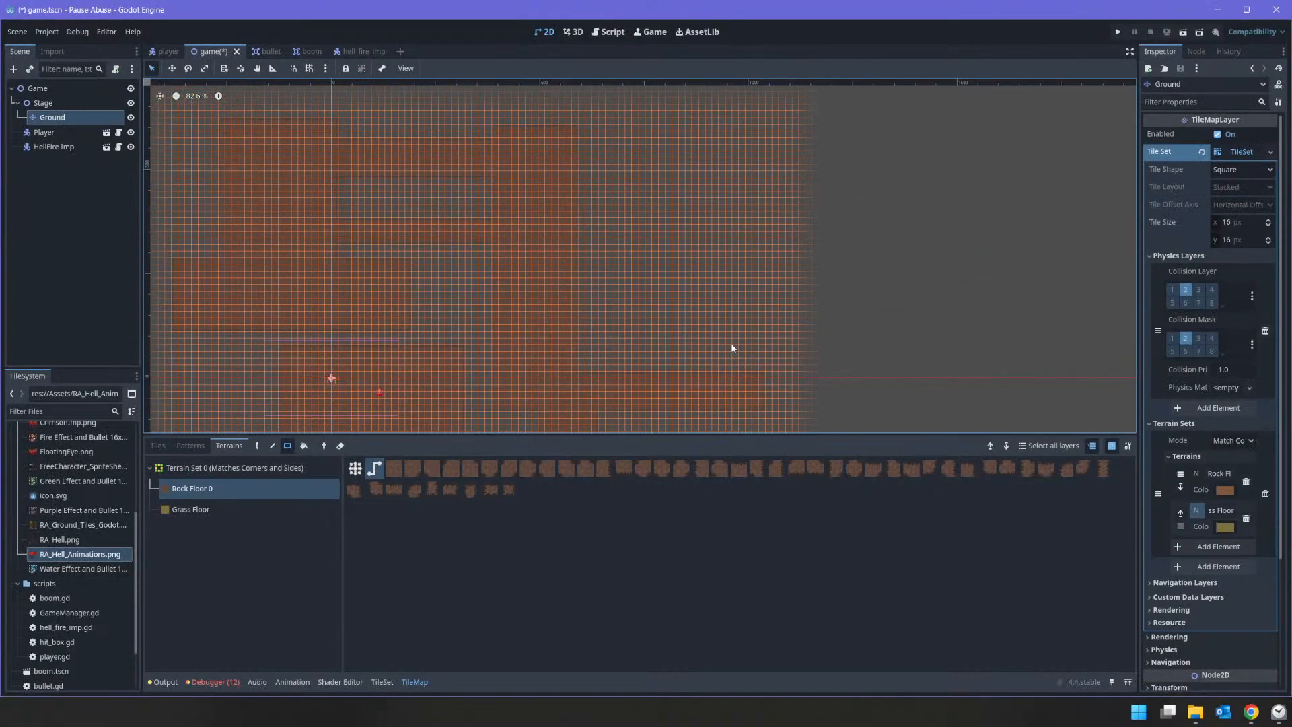
key("alt+Tab")
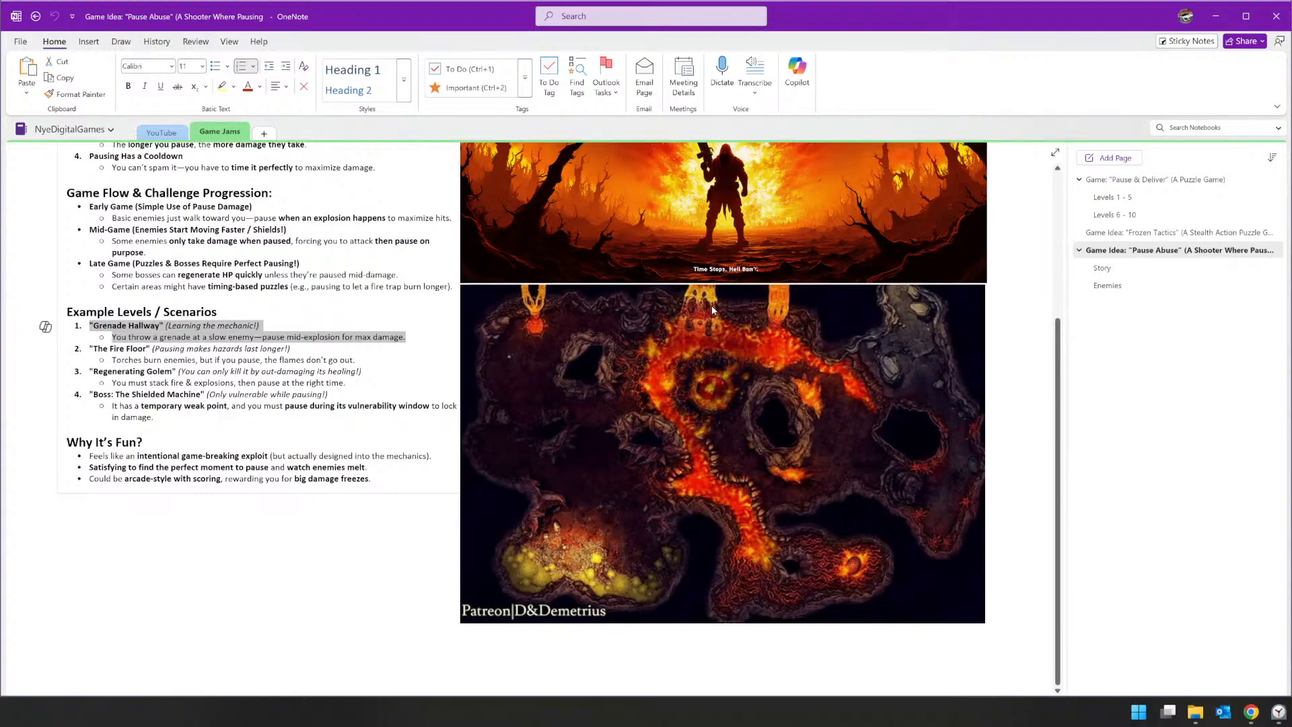
key("alt+Tab")
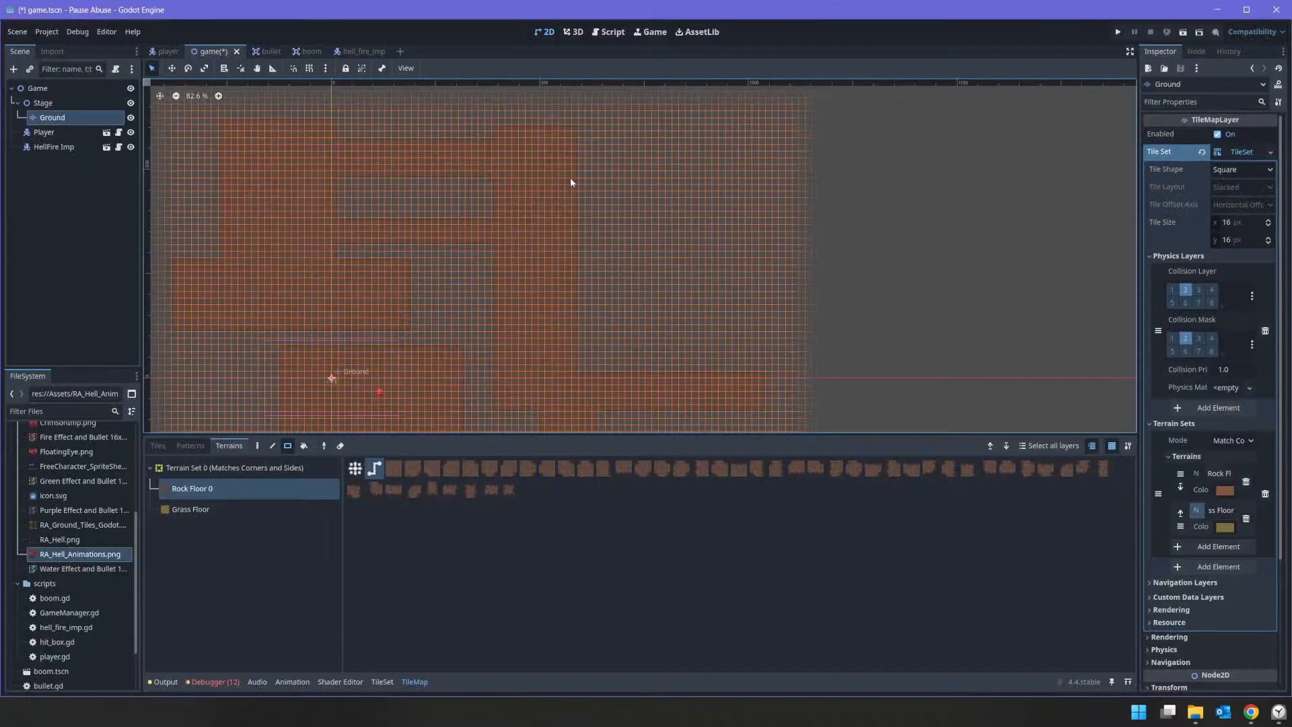
left_click_drag(549, 125, 813, 221)
Step: Following the cave map, paint a tall Rock Floor rectangle joining the right ends of the upper block and the middle corridor
key("alt+Tab")
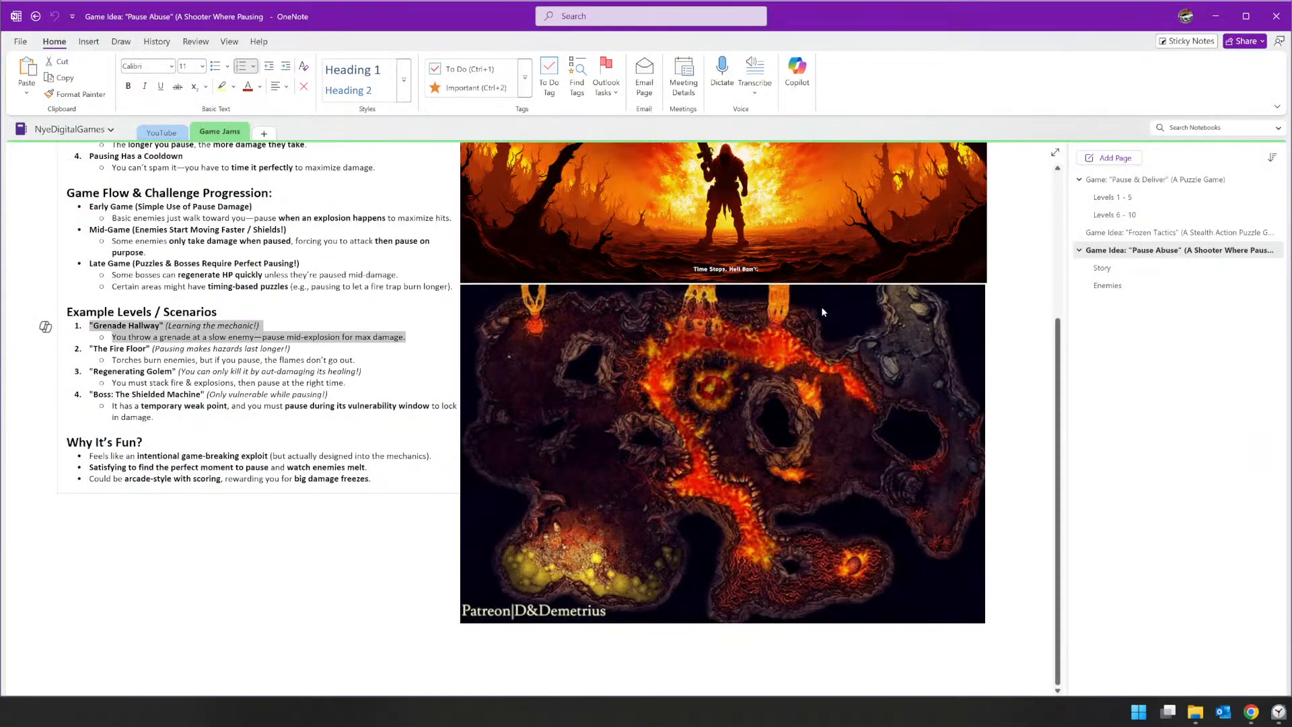
key("alt+Tab")
key("alt+Tab")
Step: Compare with the cave map and try to join the middle corridor's right end to the lower block with a narrow Rock Floor strip
key("alt+Tab")
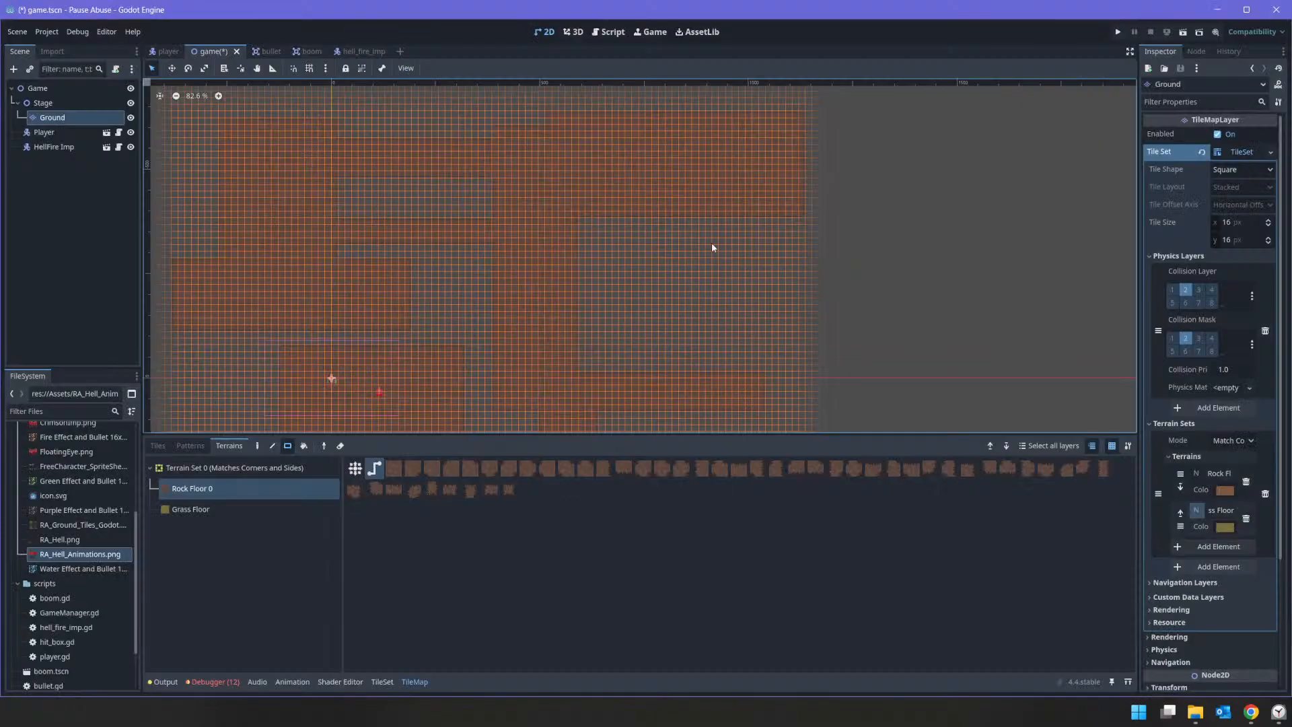
left_click_drag(707, 274, 810, 386)
key("alt+Tab")
key("alt+Tab")
middle_click_drag(888, 208, 799, 370)
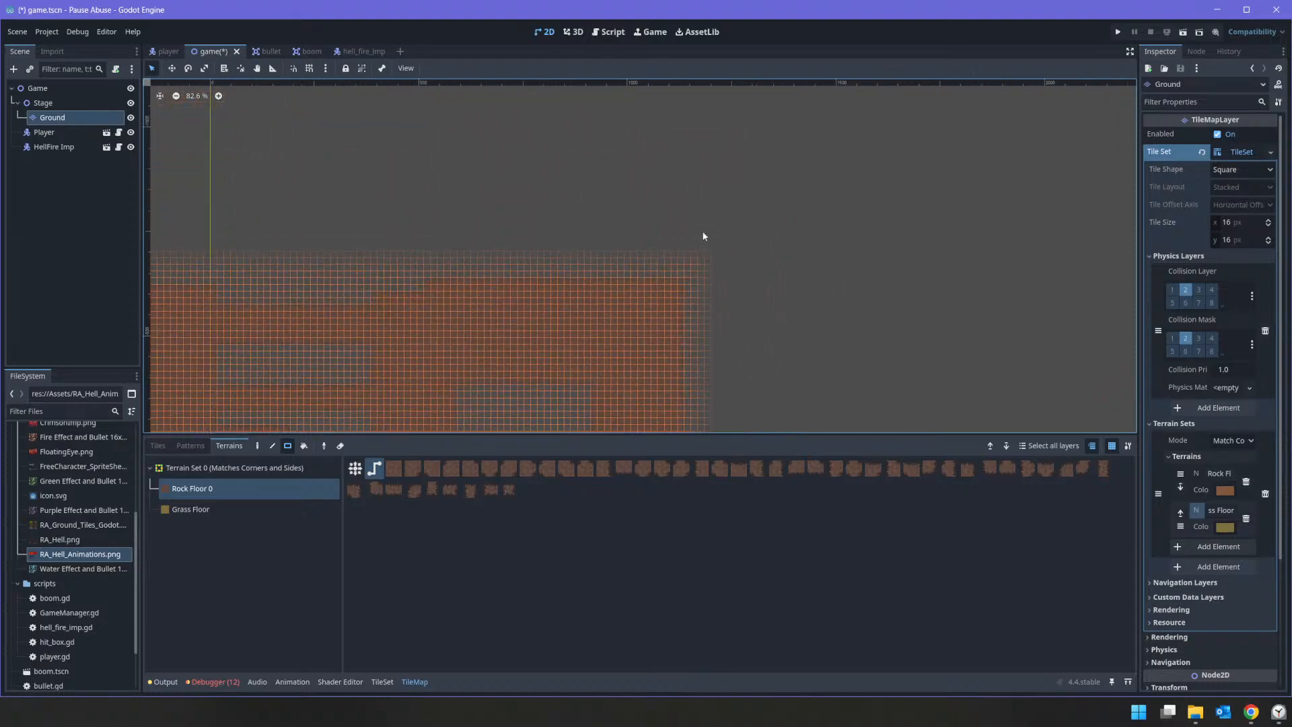
mouse_move(672, 197)
left_mouse_down()
mouse_move(731, 335)
mouse_move(772, 338)
left_mouse_up()
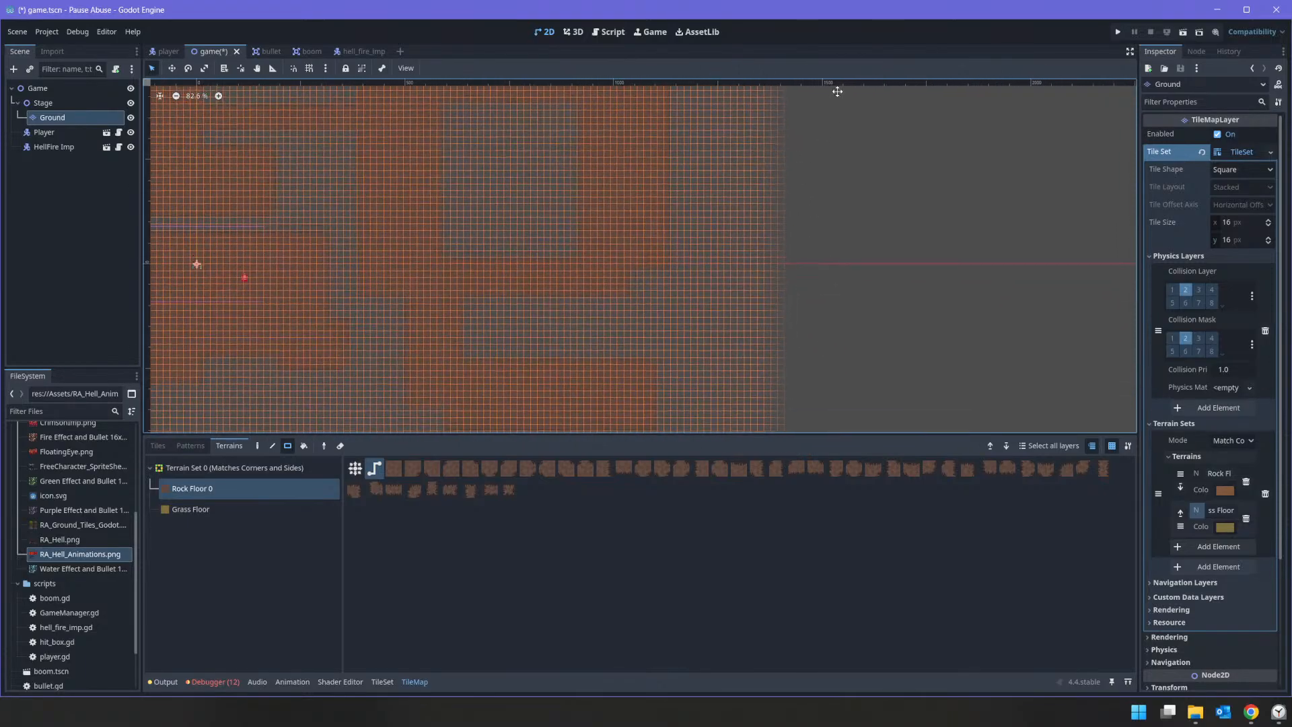
key("alt+Tab")
key("alt+Tab")
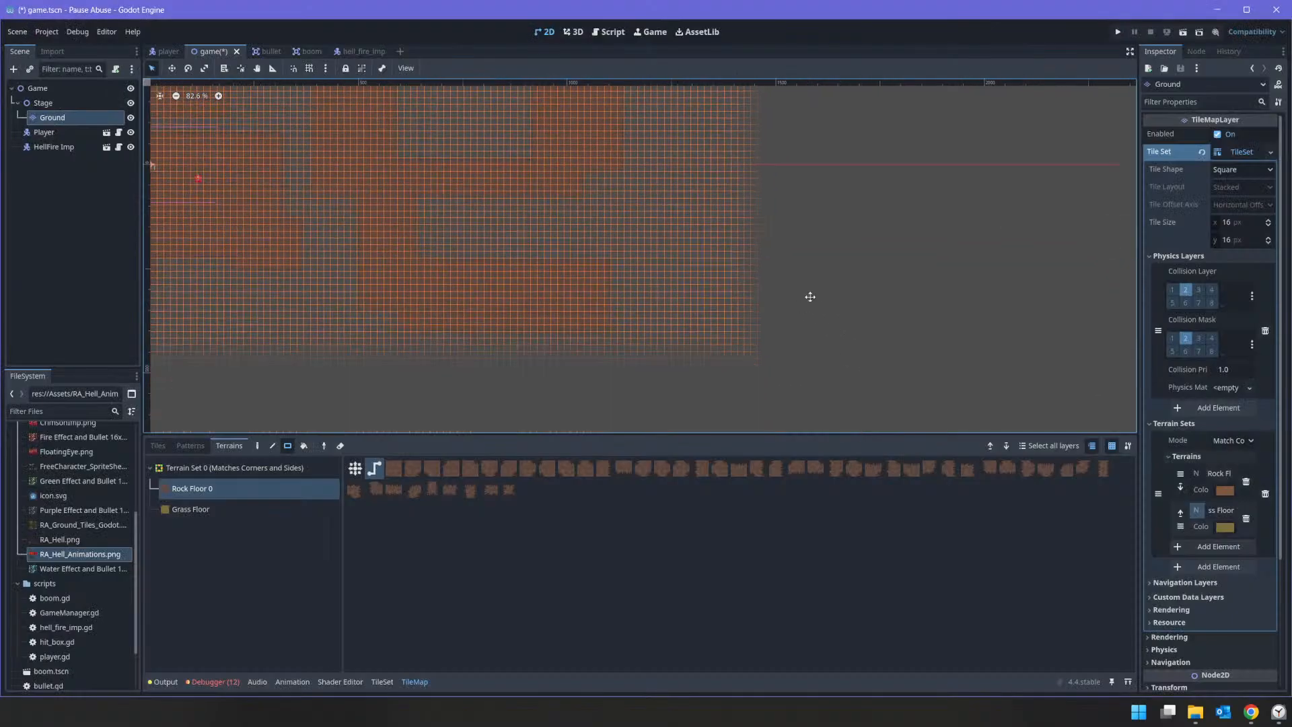
mouse_move(588, 131)
left_mouse_down()
mouse_move(615, 231)
mouse_move(604, 252)
left_mouse_up()
Step: Check the cave map again and try to enlarge the narrow Rock Floor link beside the lower block's right end
key("alt+Tab")
key("alt+Tab")
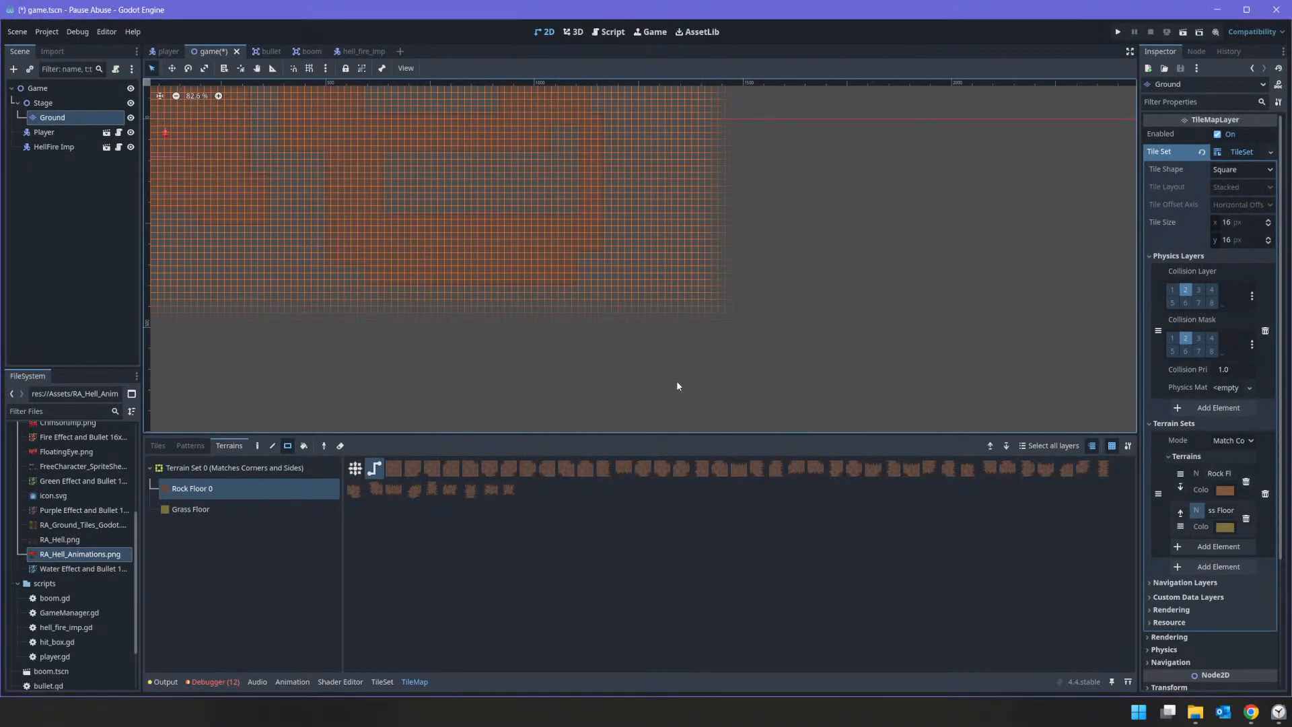
key("alt+Tab")
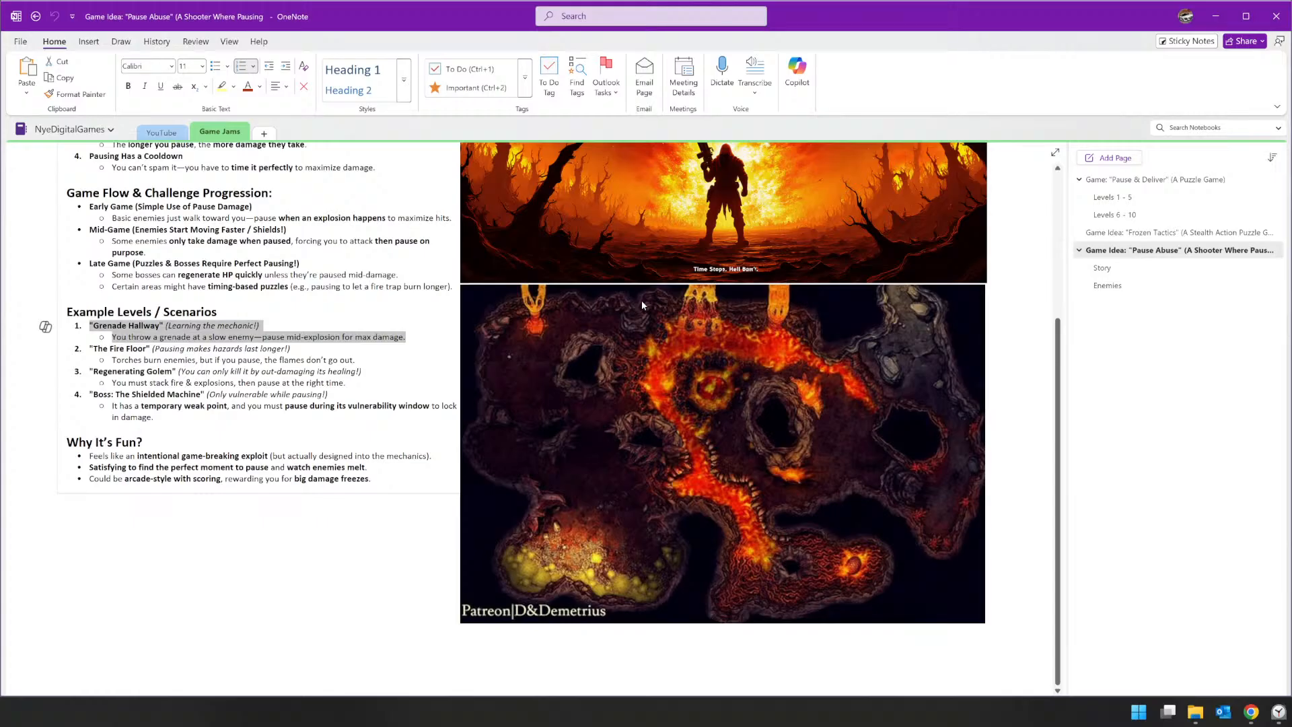
key("alt+Tab")
mouse_move(533, 194)
left_mouse_down()
mouse_move(548, 257)
mouse_move(580, 299)
left_mouse_up()
key("alt+Tab")
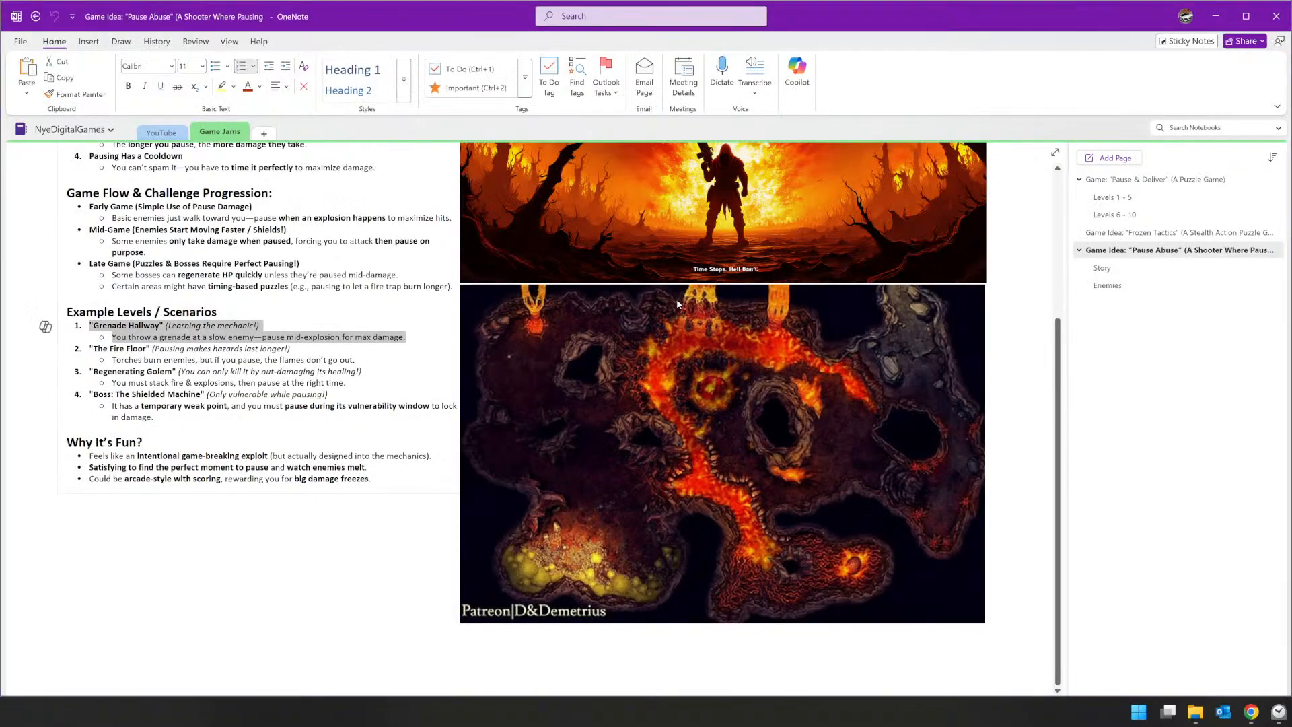
key("alt+Tab")
key("alt+Tab")
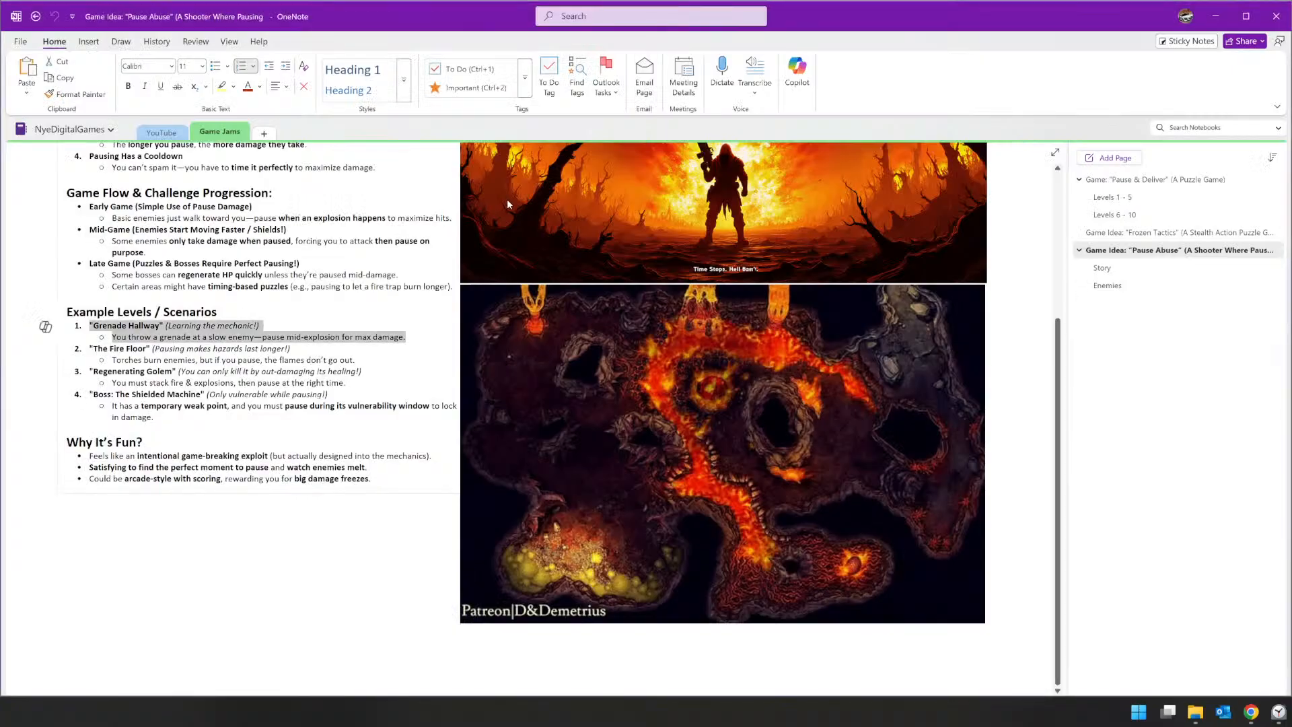
key("alt+Tab")
middle_click_drag(463, 186, 424, 407)
scroll(572, 244, "down", 3)
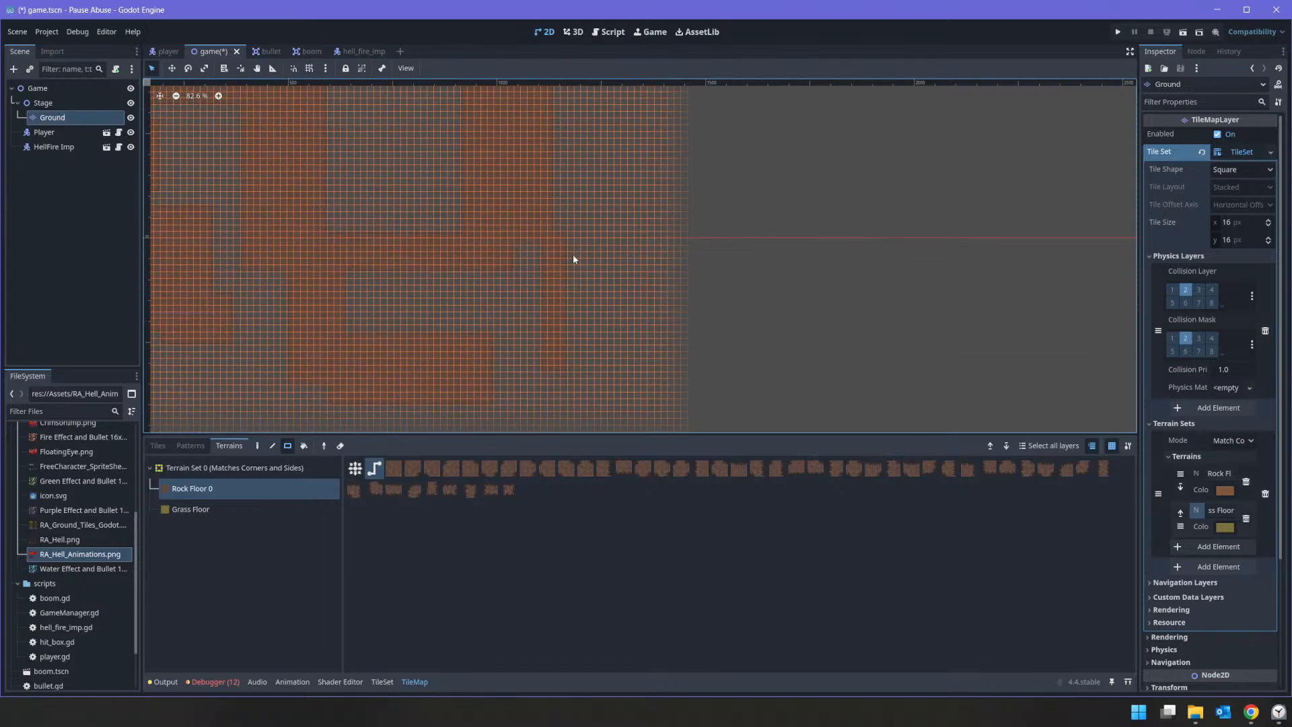
left_click(573, 253)
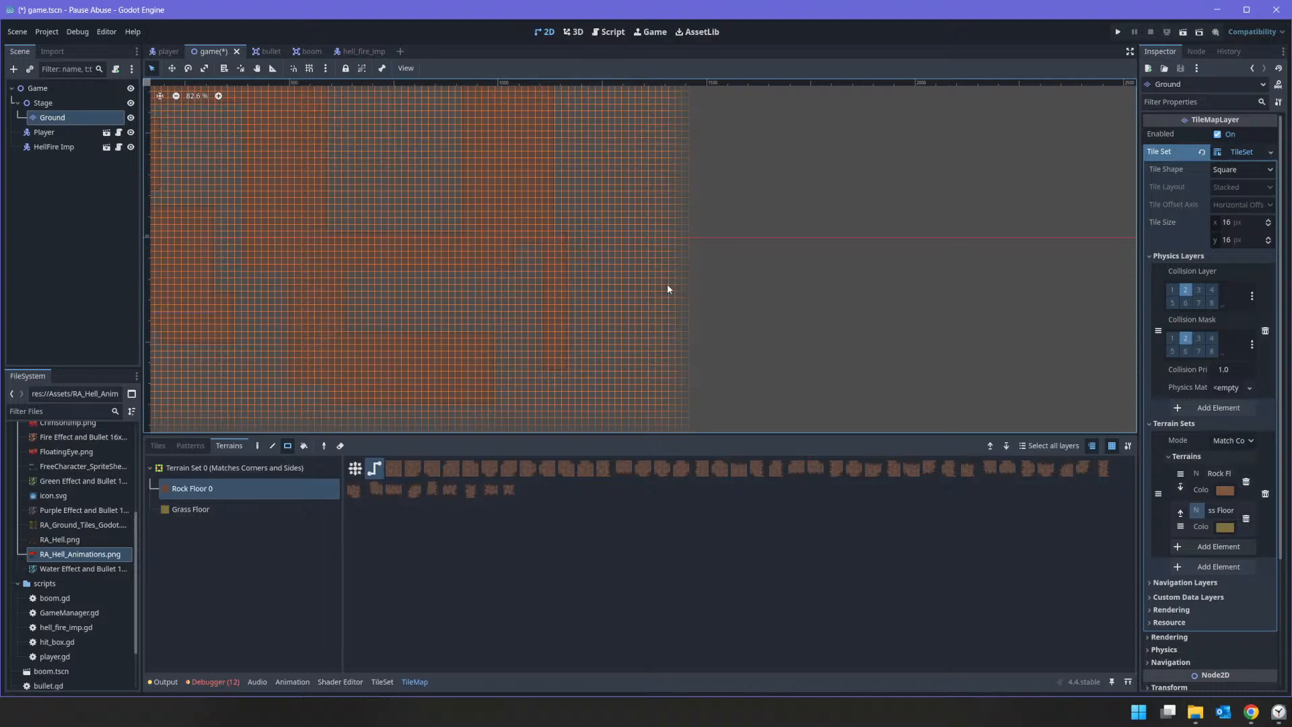
Step: Following the cave map, paint a long, narrow Rock Floor rectangle downward from the right end of the upper block
middle_click_drag(675, 205, 647, 321)
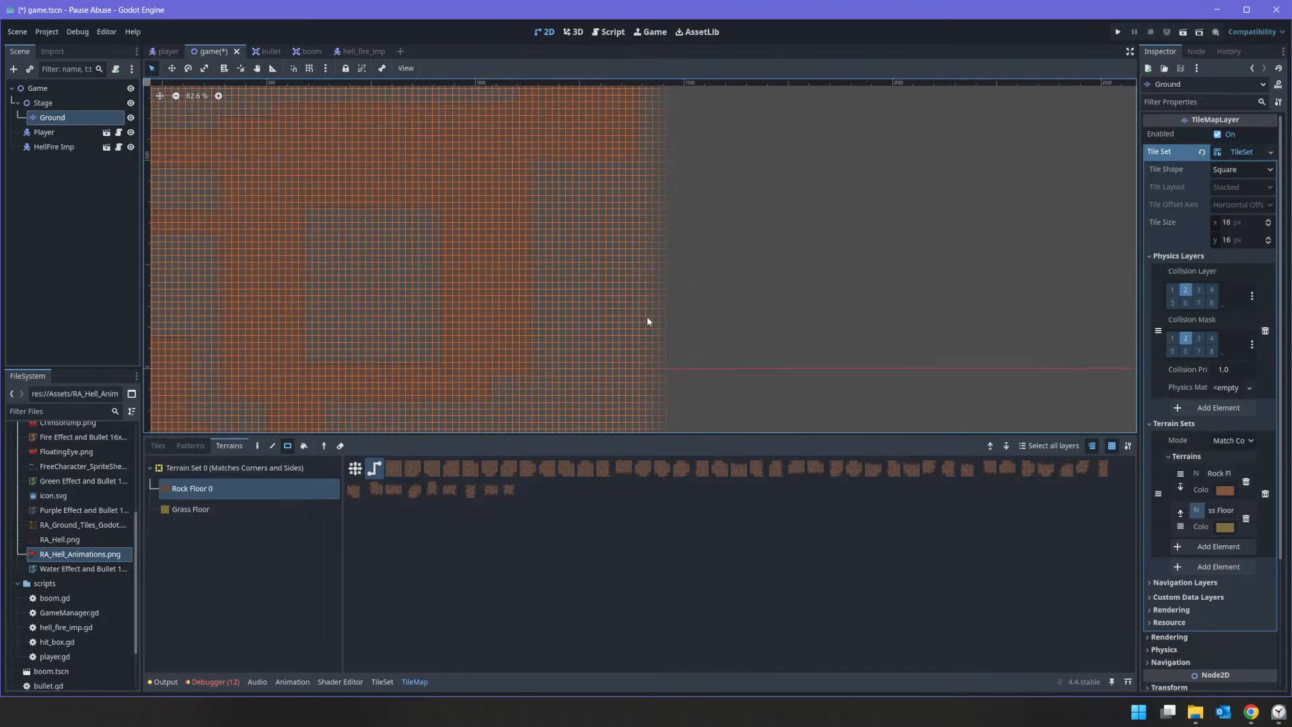
key("alt+Tab")
Step: Following the cave map, extend the far-right column with Rock Floor and connect it to the middle corridor's right end
key("alt+Tab")
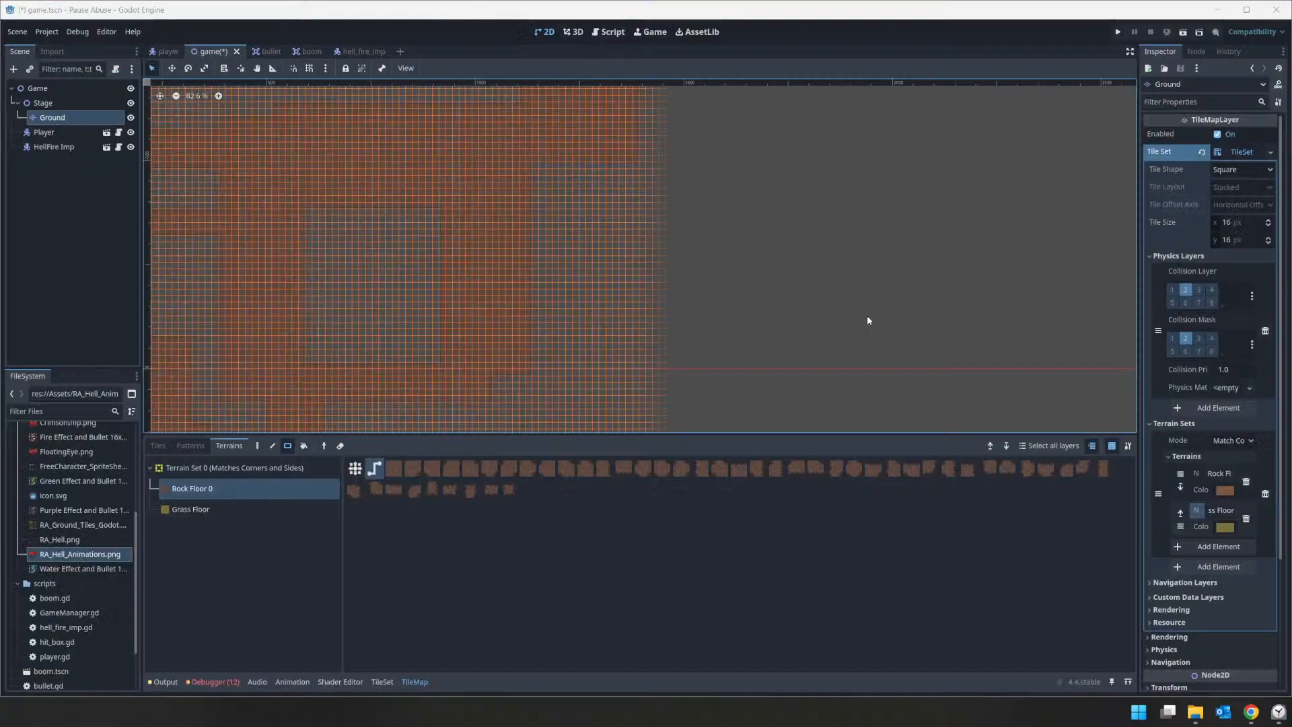
left_click_drag(619, 163, 658, 385)
middle_click_drag(684, 367, 754, 222)
key("alt+Tab")
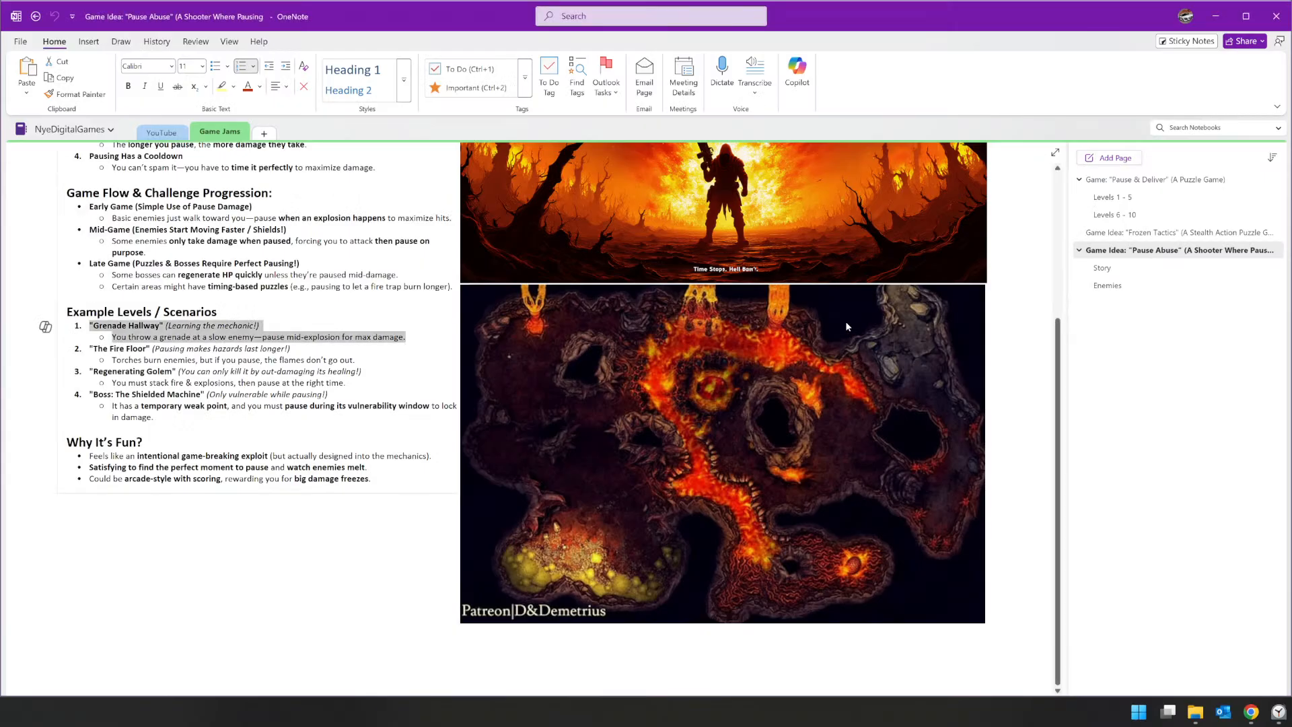
key("alt+Tab")
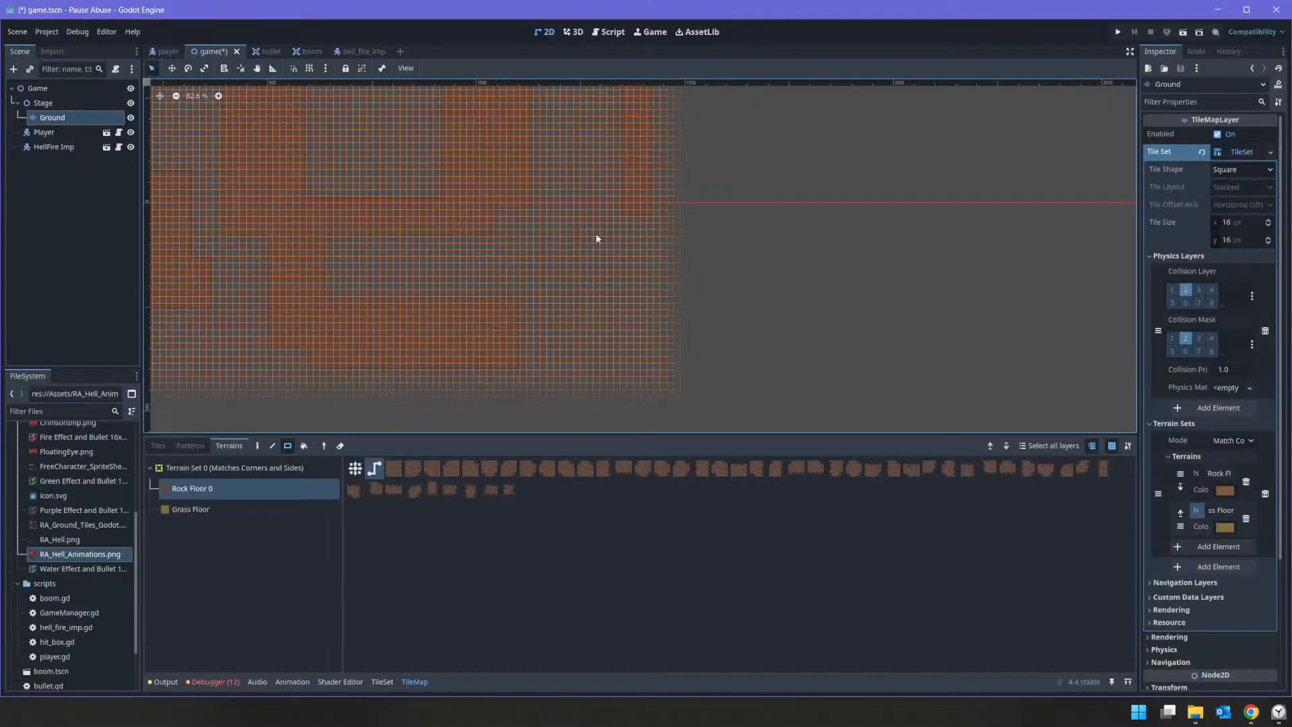
left_click_drag(623, 266, 644, 309)
left_click_drag(509, 206, 621, 246)
left_click_drag(504, 232, 556, 253)
Step: Add a small Rock Floor piece at the lower block's right end and try roughening the block's edges with freehand painting
middle_click_drag(536, 298, 672, 274)
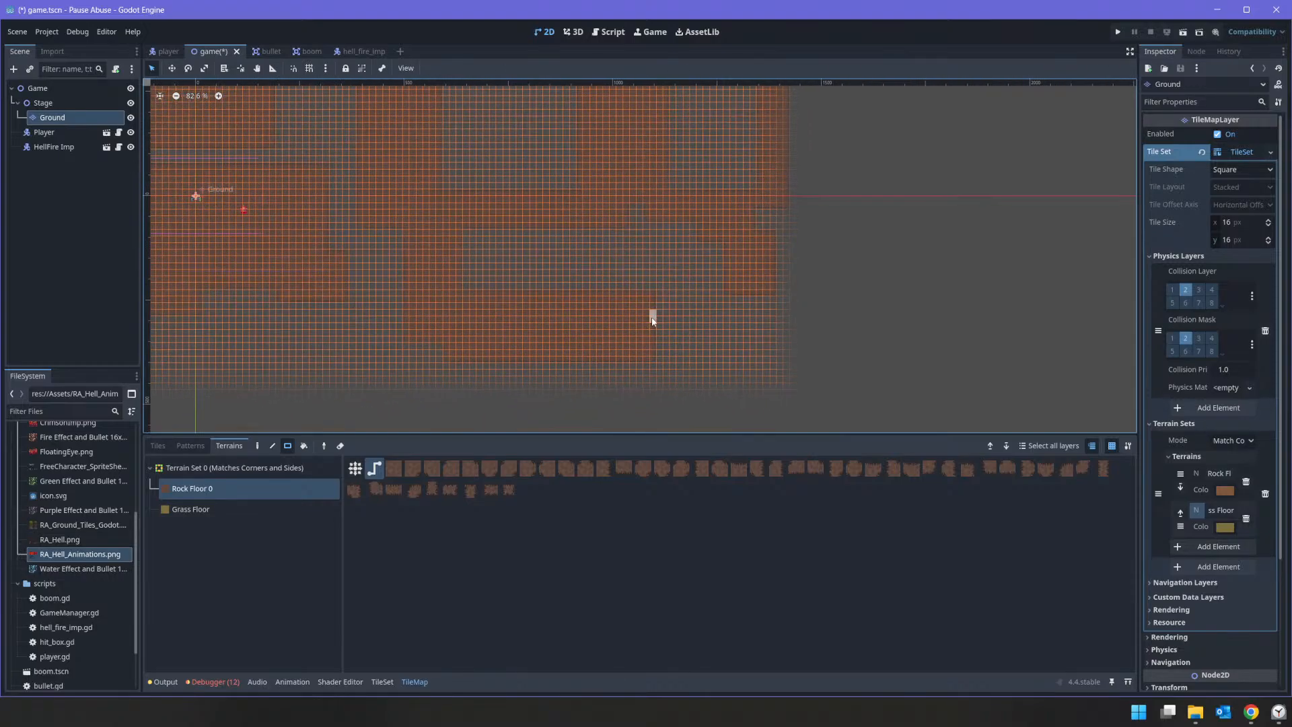
left_click_drag(652, 320, 659, 337)
left_click(270, 446)
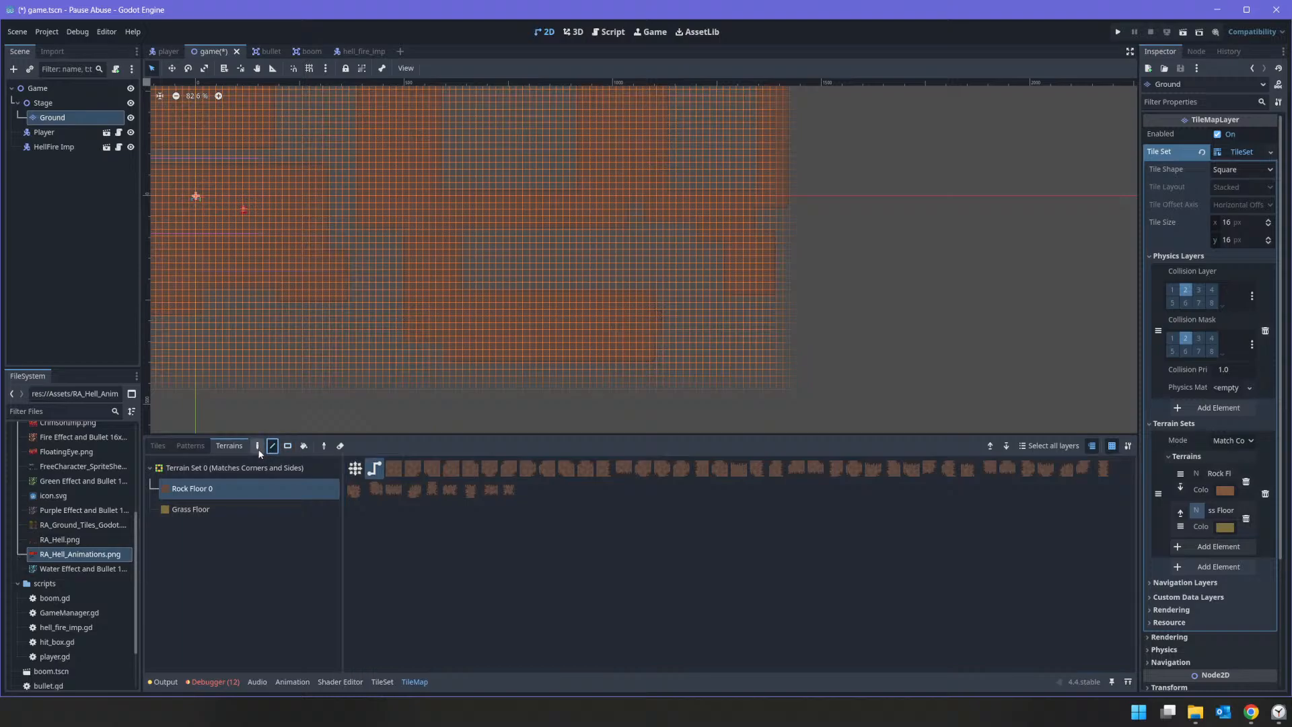
left_click(258, 448)
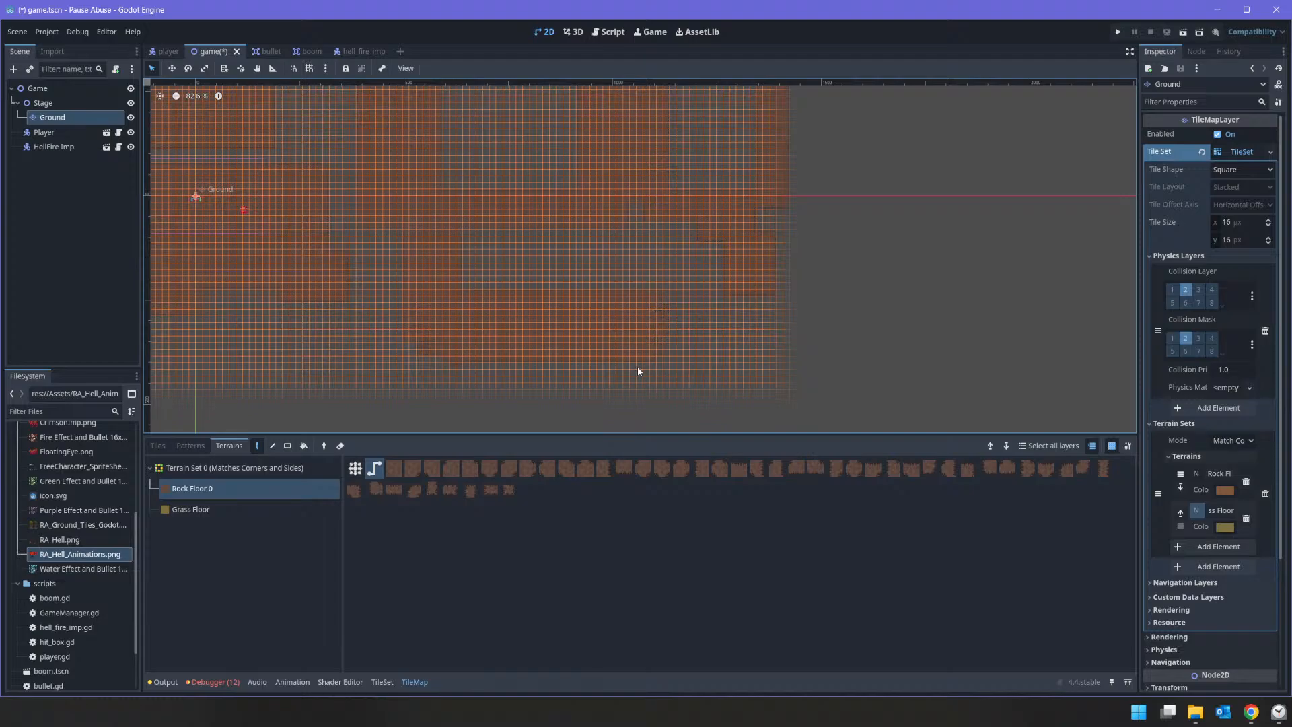
scroll(512, 362, "down", 1)
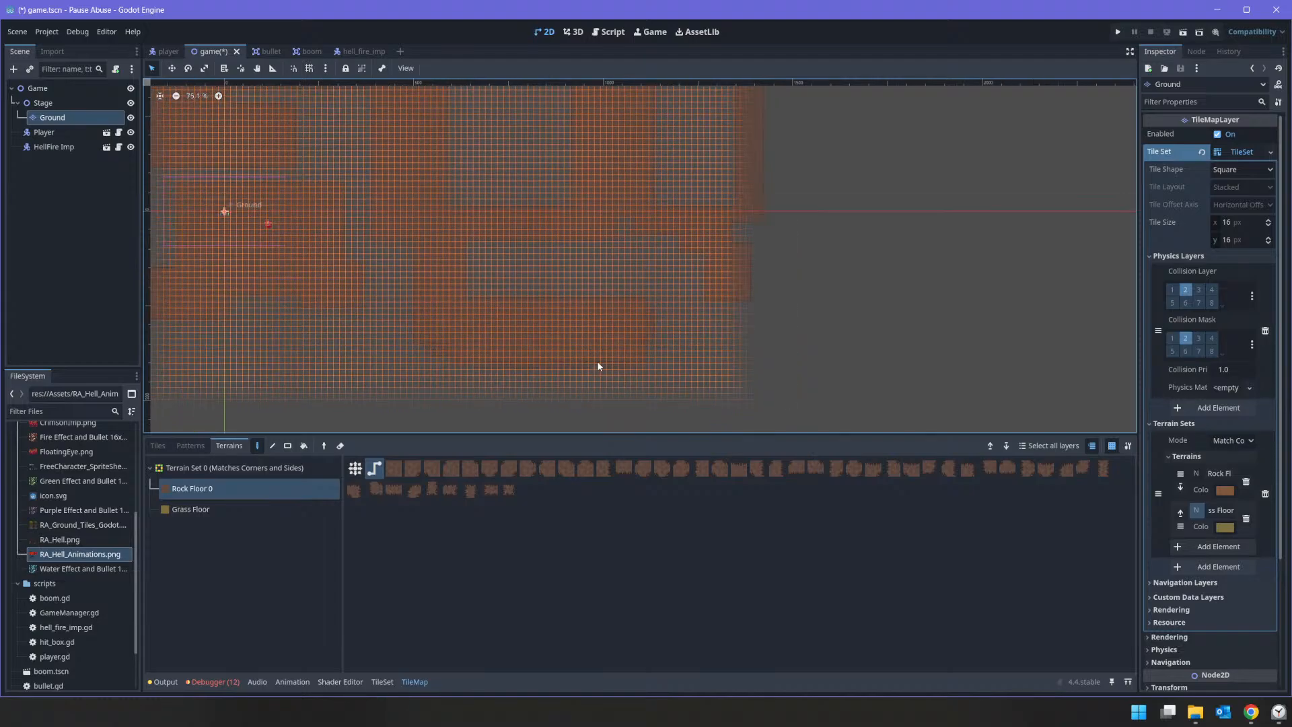
middle_click_drag(455, 295, 692, 277)
scroll(608, 248, "up", 5)
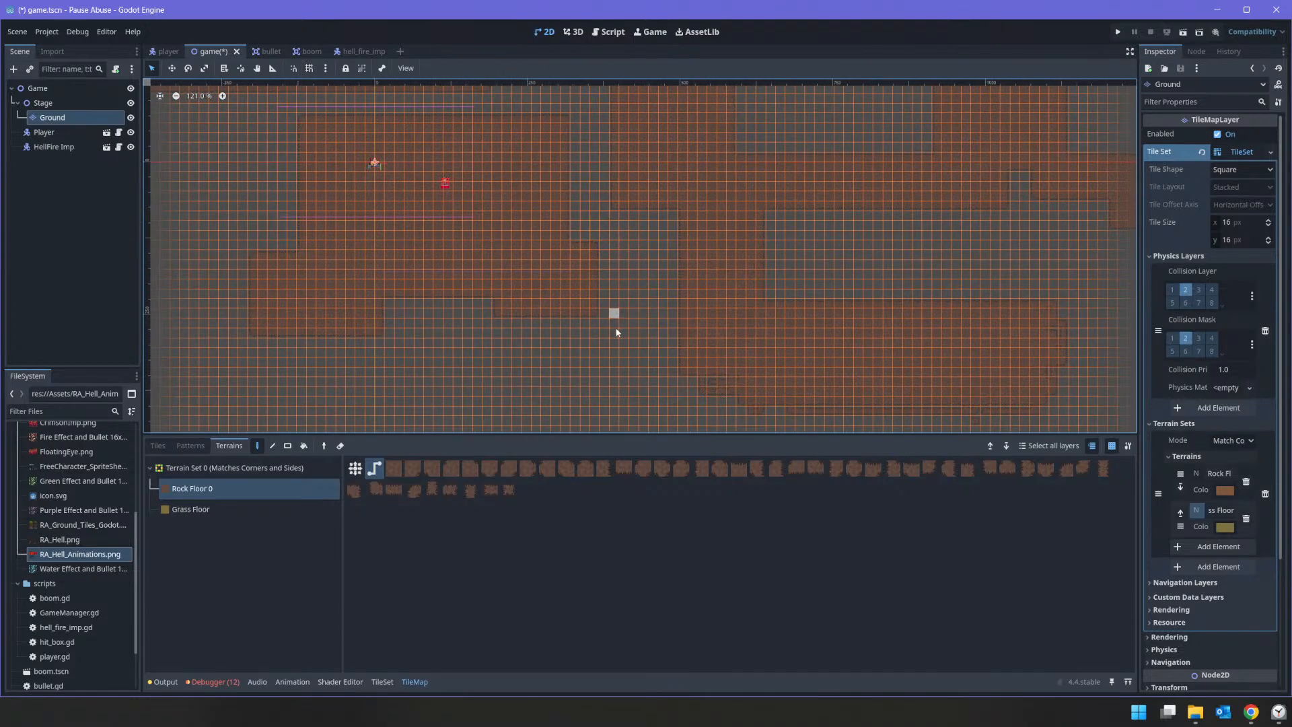
Step: Switch Rock Floor painting to connect mode and paint uneven edges freehand along the bottom and sides of the start area
middle_click_drag(680, 327, 798, 196)
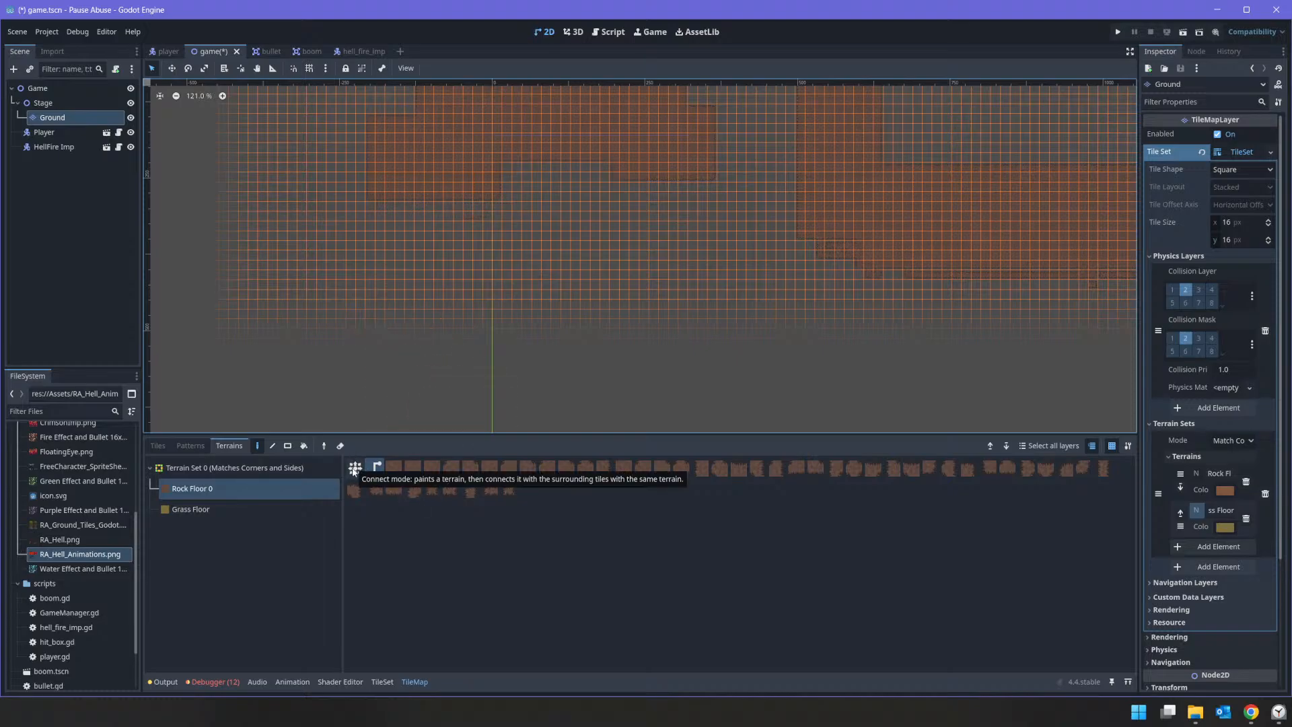
middle_click_drag(743, 395, 462, 390)
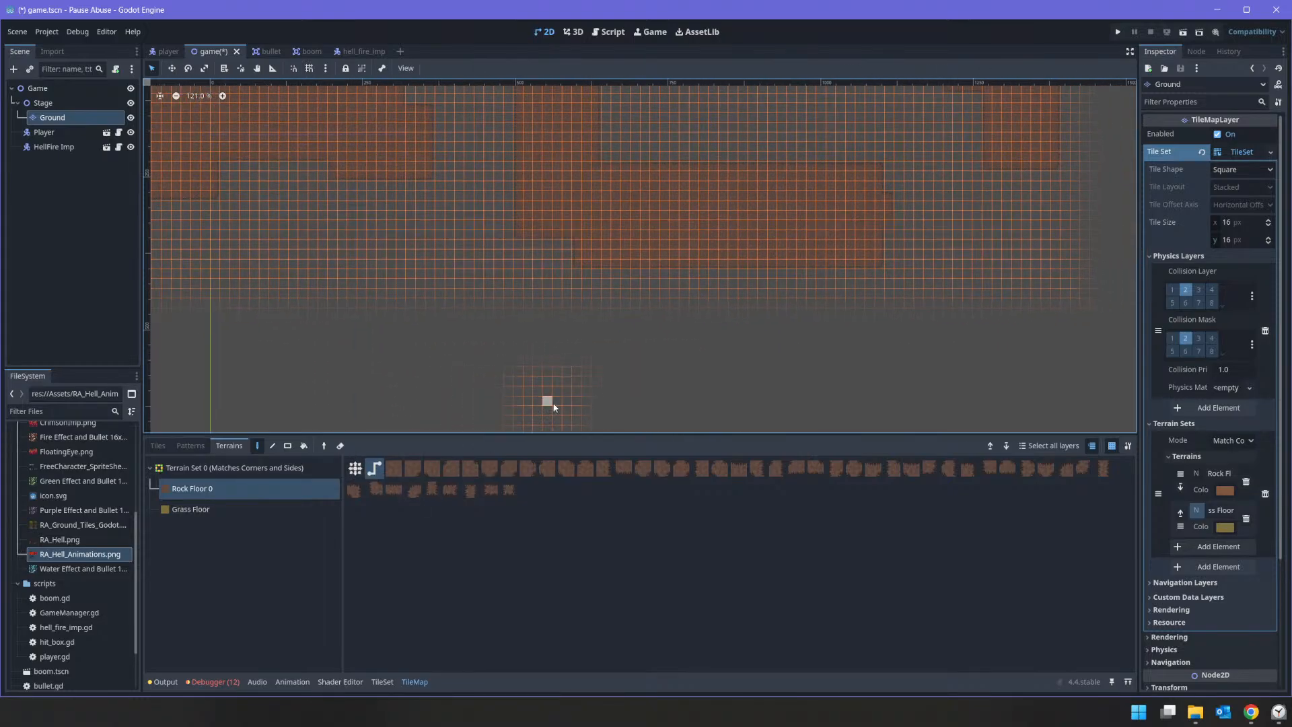
left_click(356, 468)
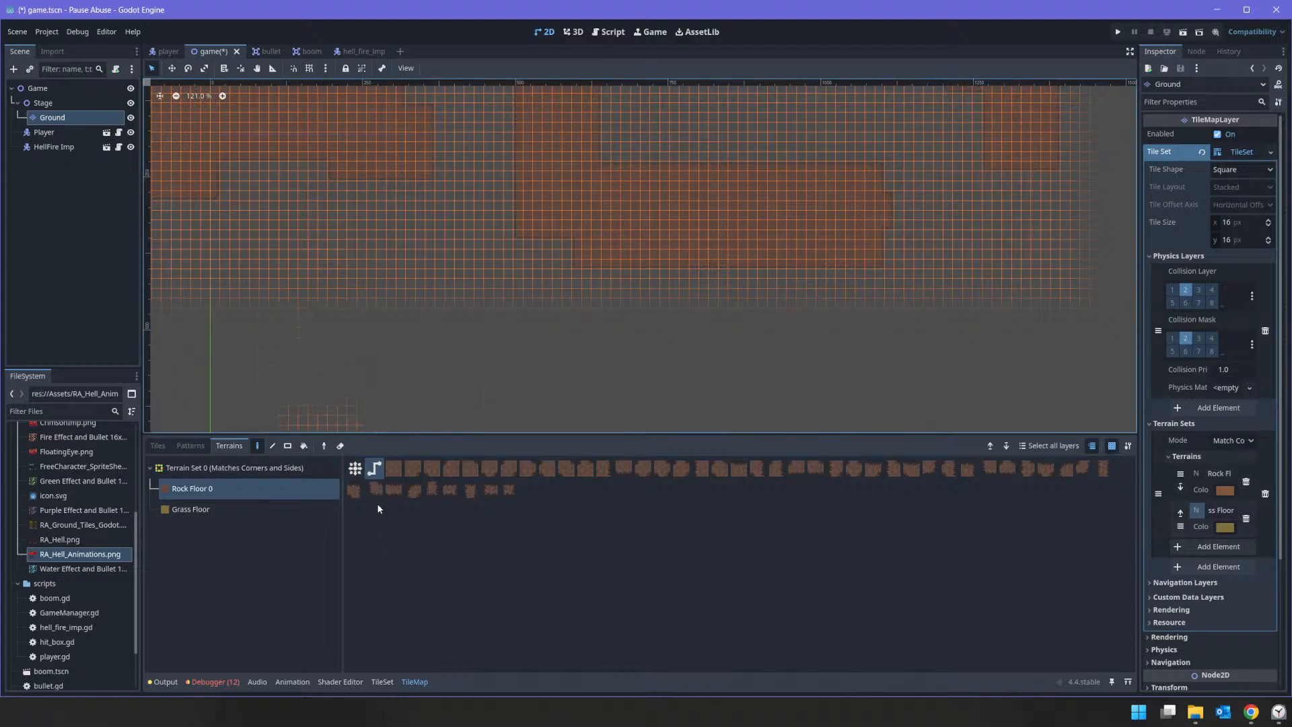
middle_click_drag(272, 247, 522, 323)
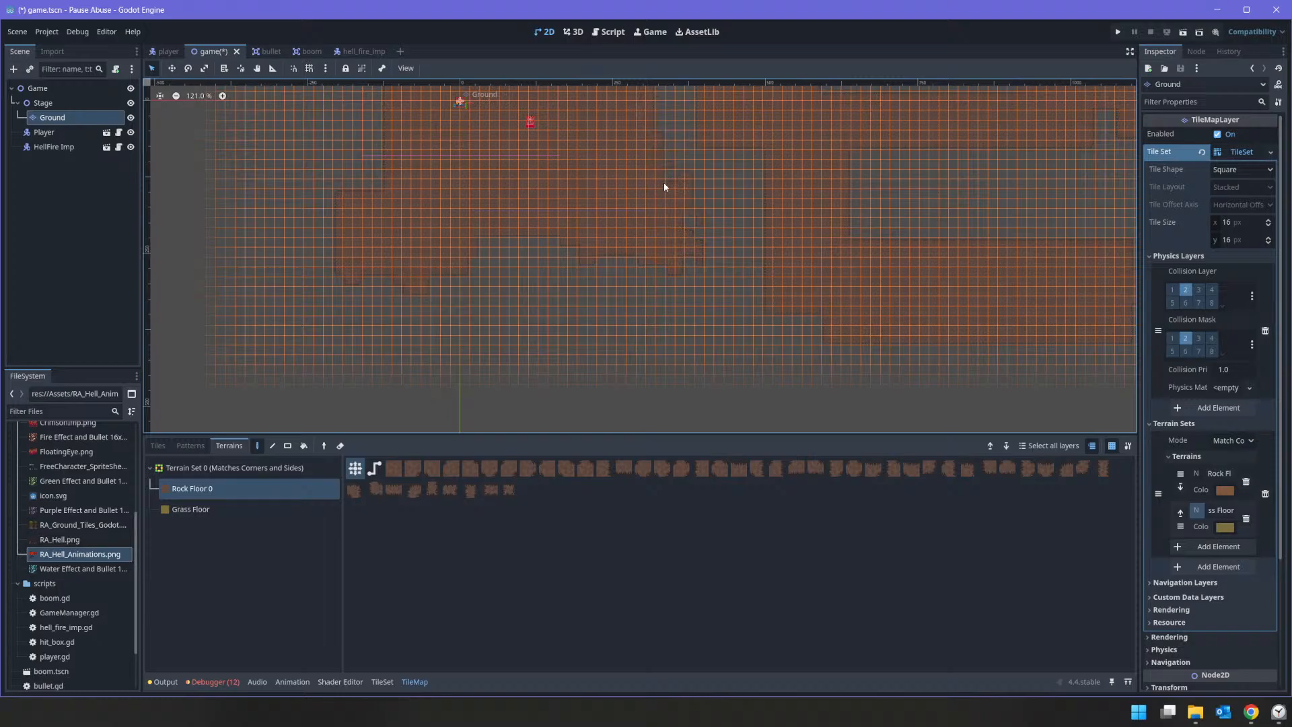
middle_click_drag(444, 187, 533, 235)
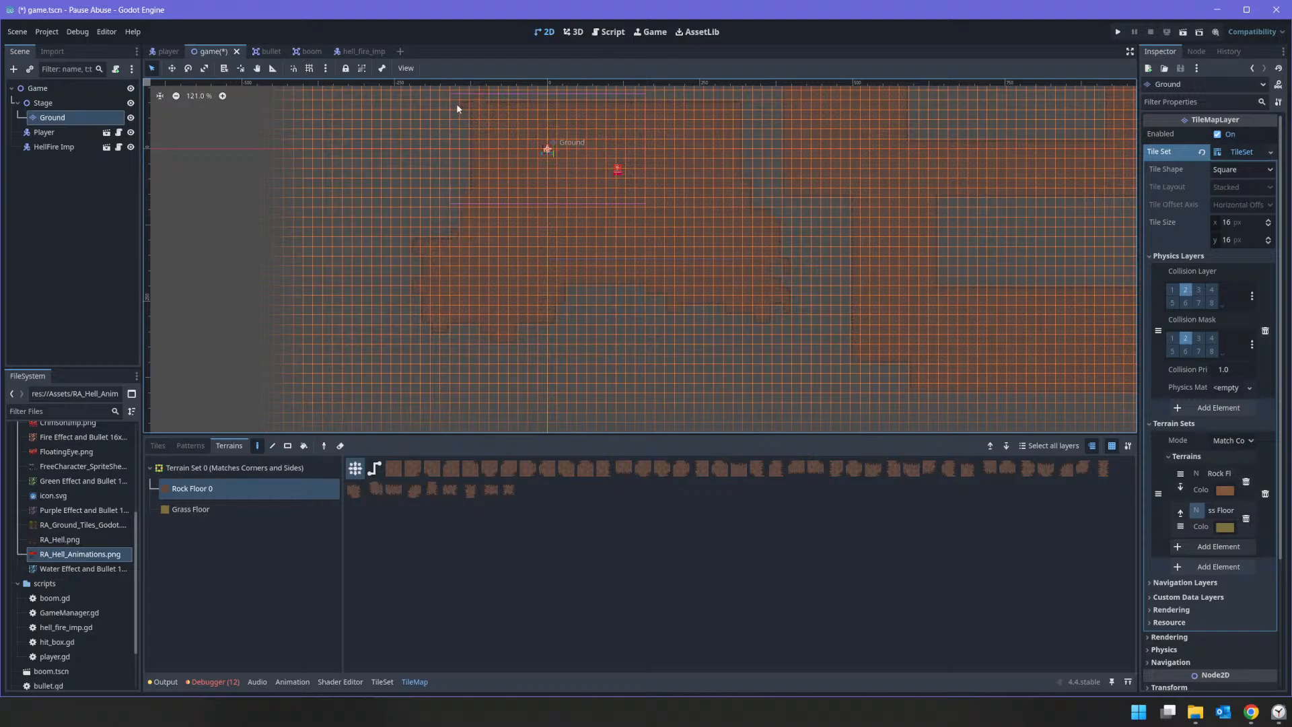
middle_click_drag(498, 121, 491, 231)
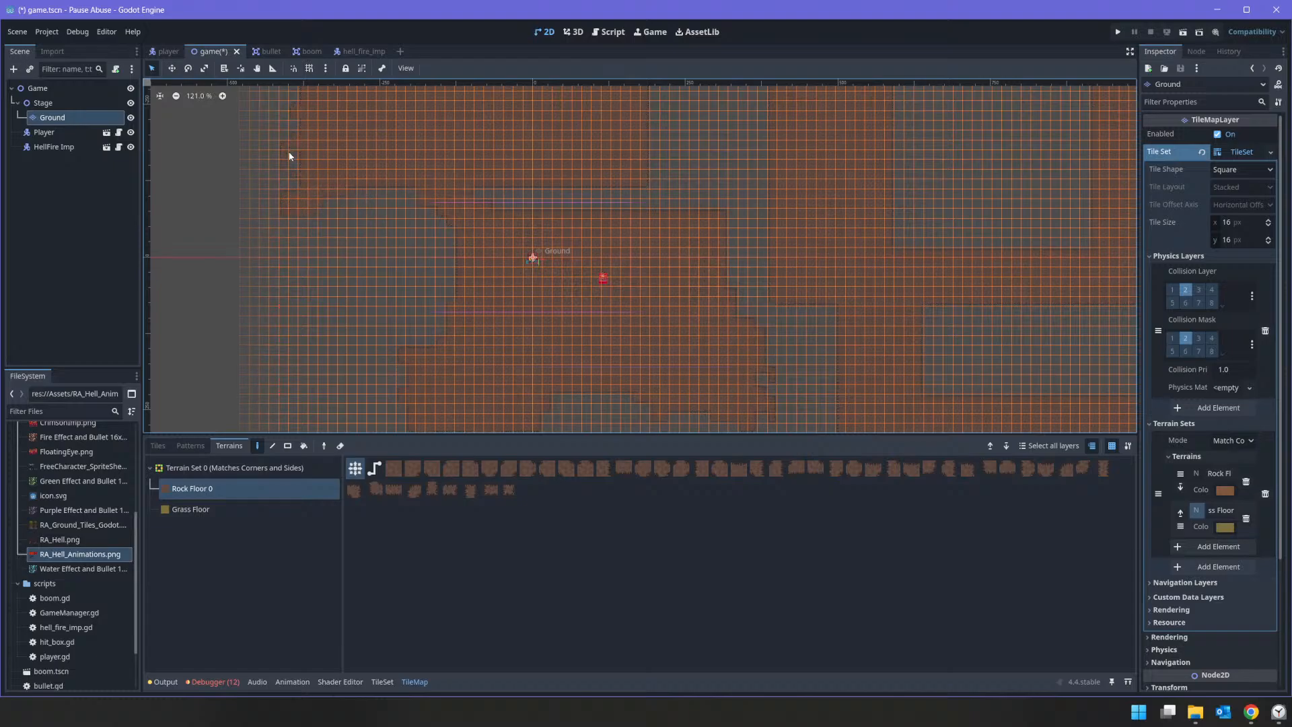
Step: Roughen the left end and underside of the Rock Floor block above the start area with freehand painting
middle_click_drag(330, 104, 377, 214)
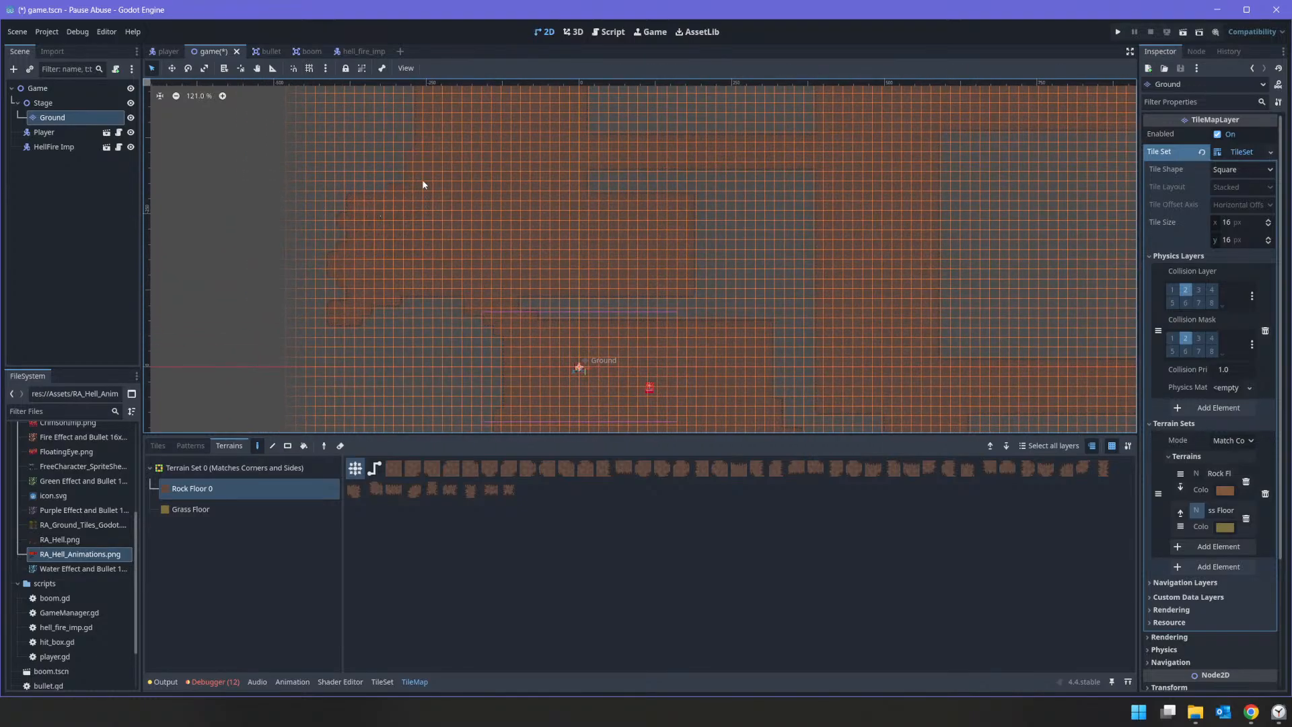
middle_click_drag(517, 175, 497, 269)
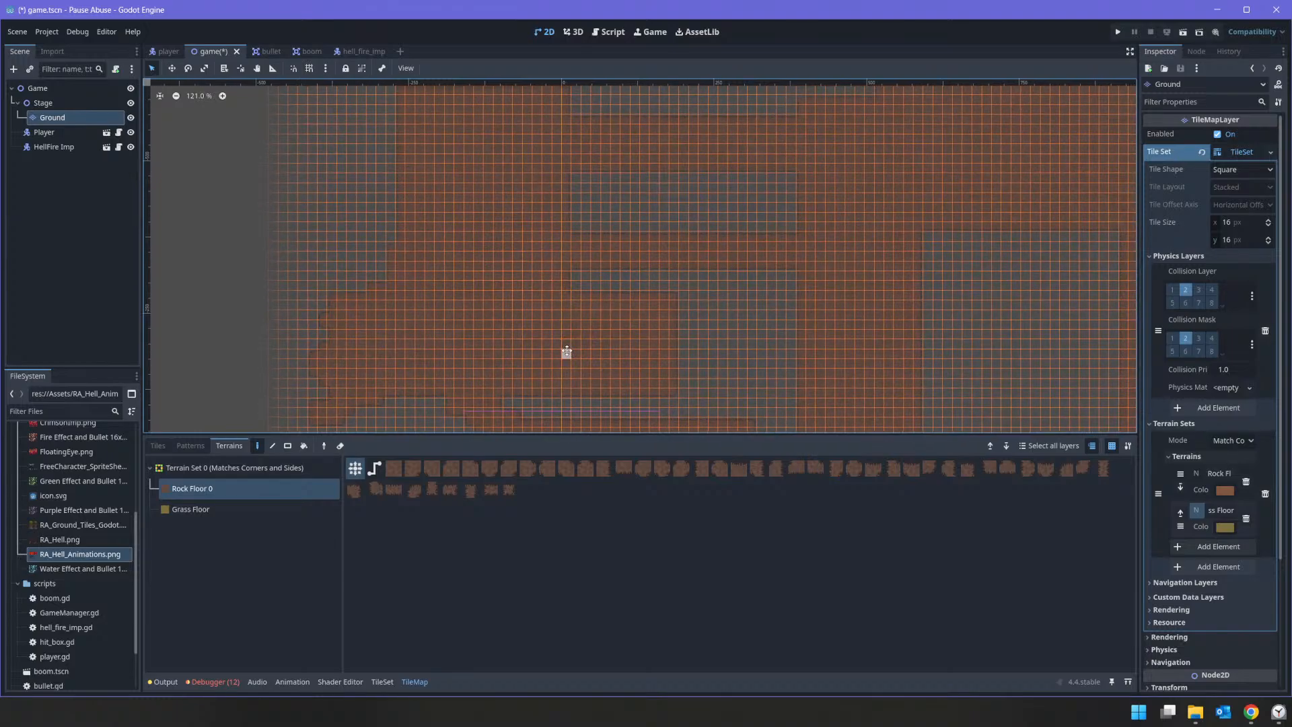
middle_click_drag(565, 352, 487, 264)
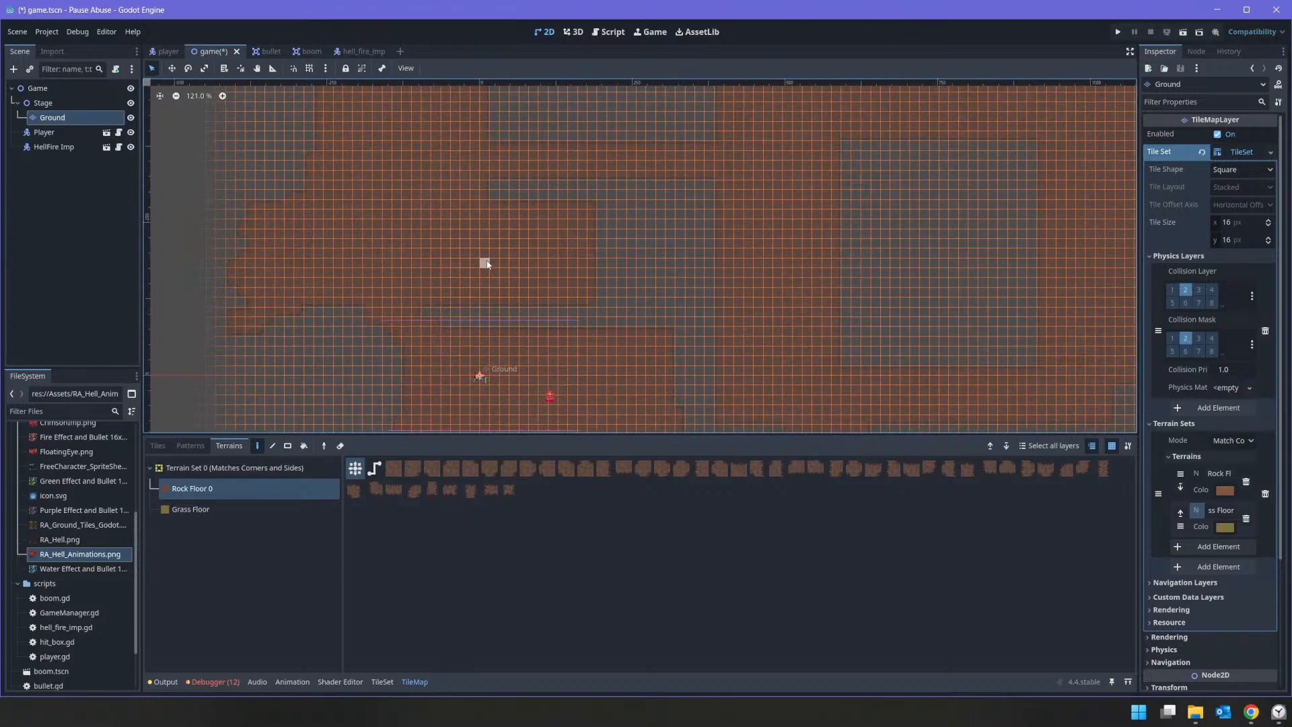
middle_click_drag(511, 362, 595, 206)
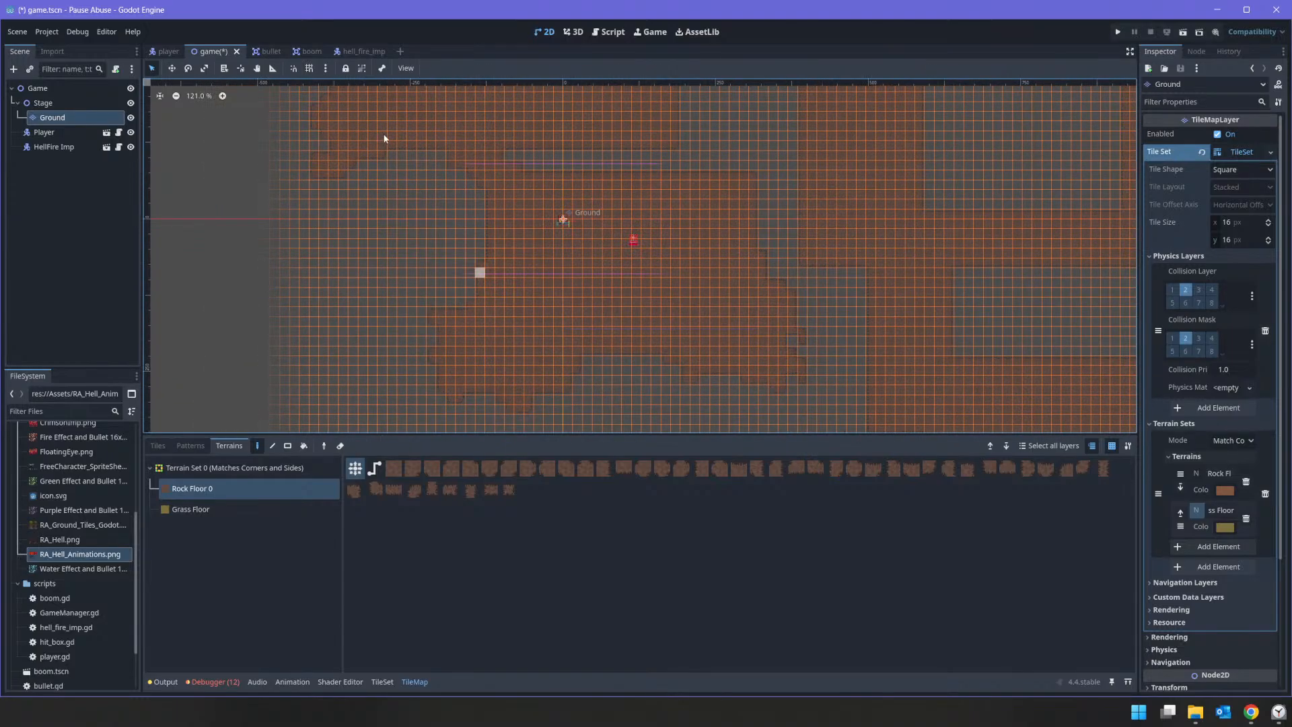
Step: Paint uneven Rock Floor edges along the lower block's left side, underside and upper edge
middle_click_drag(565, 394, 596, 263)
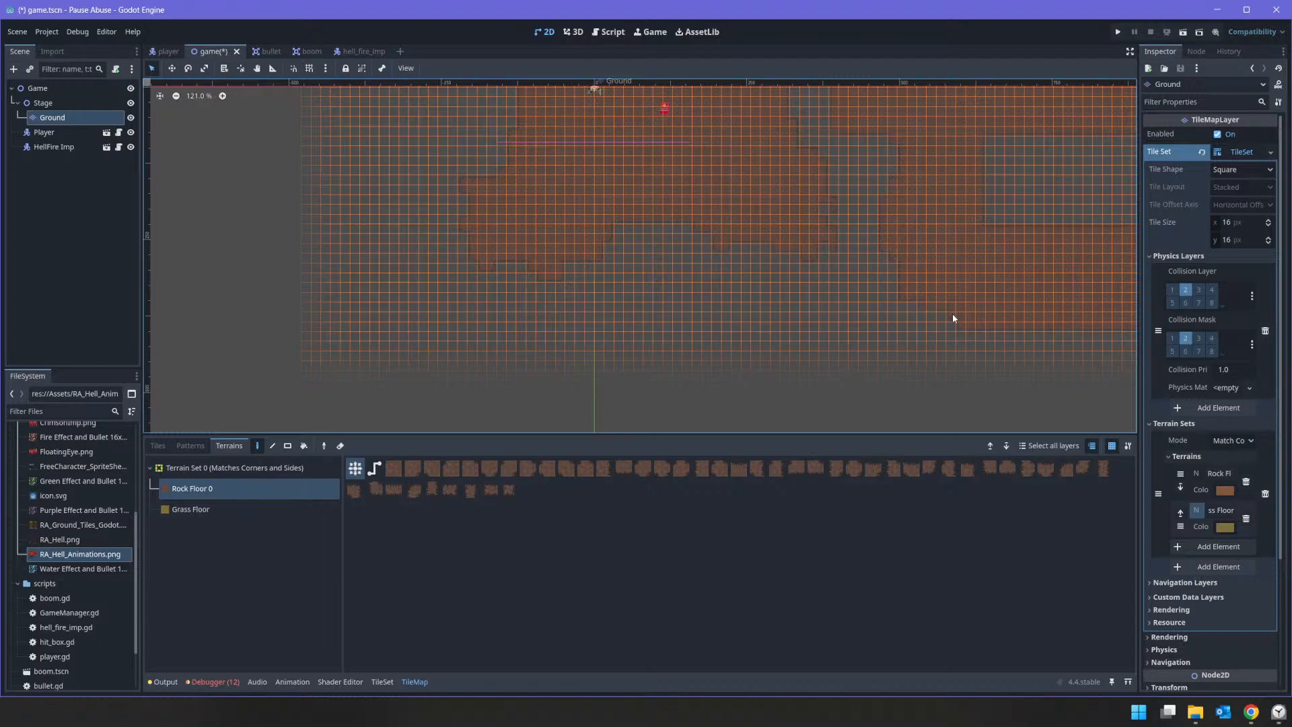
middle_click_drag(1032, 340, 711, 345)
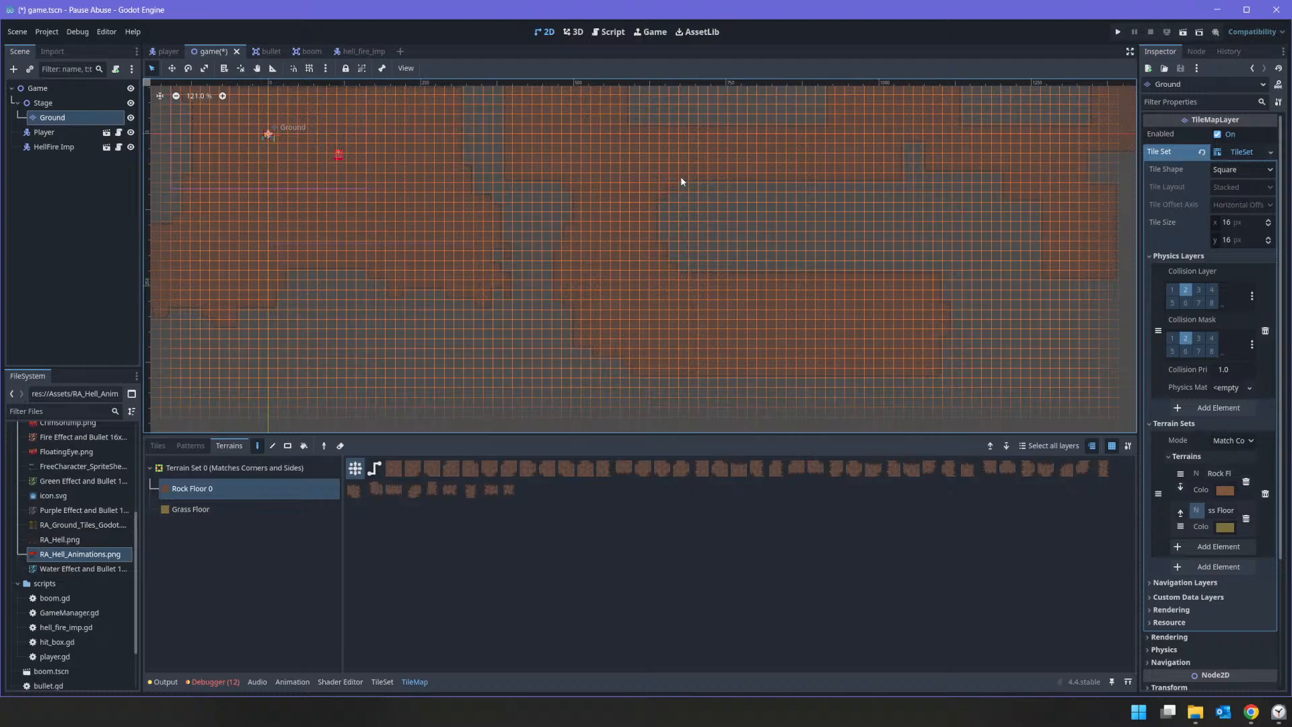
middle_click_drag(871, 334, 582, 308)
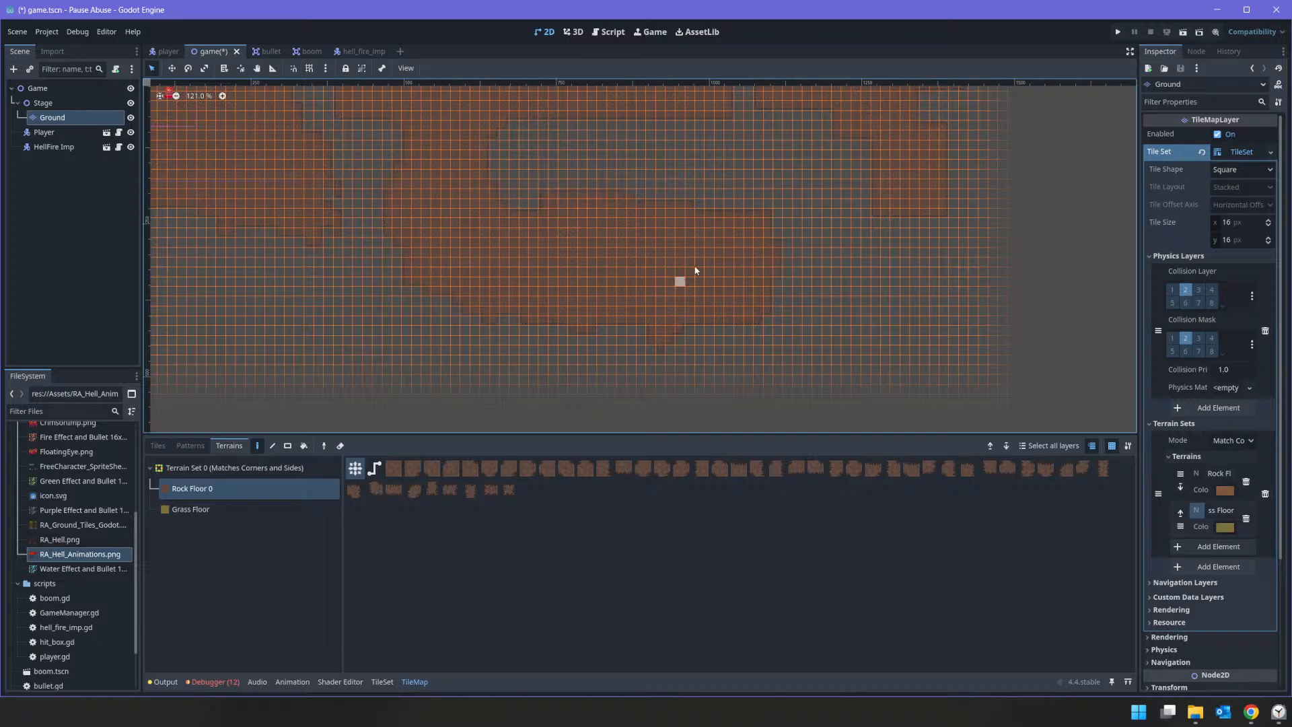
Step: Roughen the middle corridor's Rock Floor edges and its lower-right branch with freehand painting
middle_click_drag(698, 264, 805, 458)
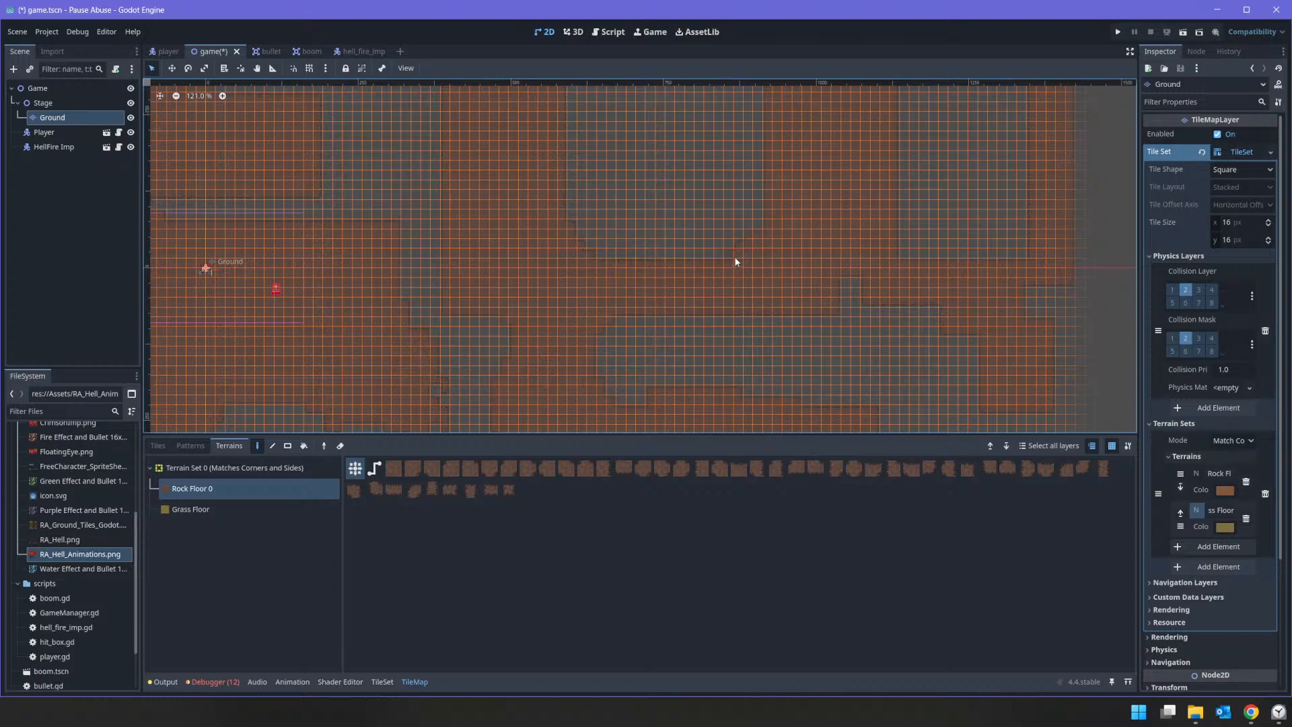
middle_click_drag(846, 307, 770, 234)
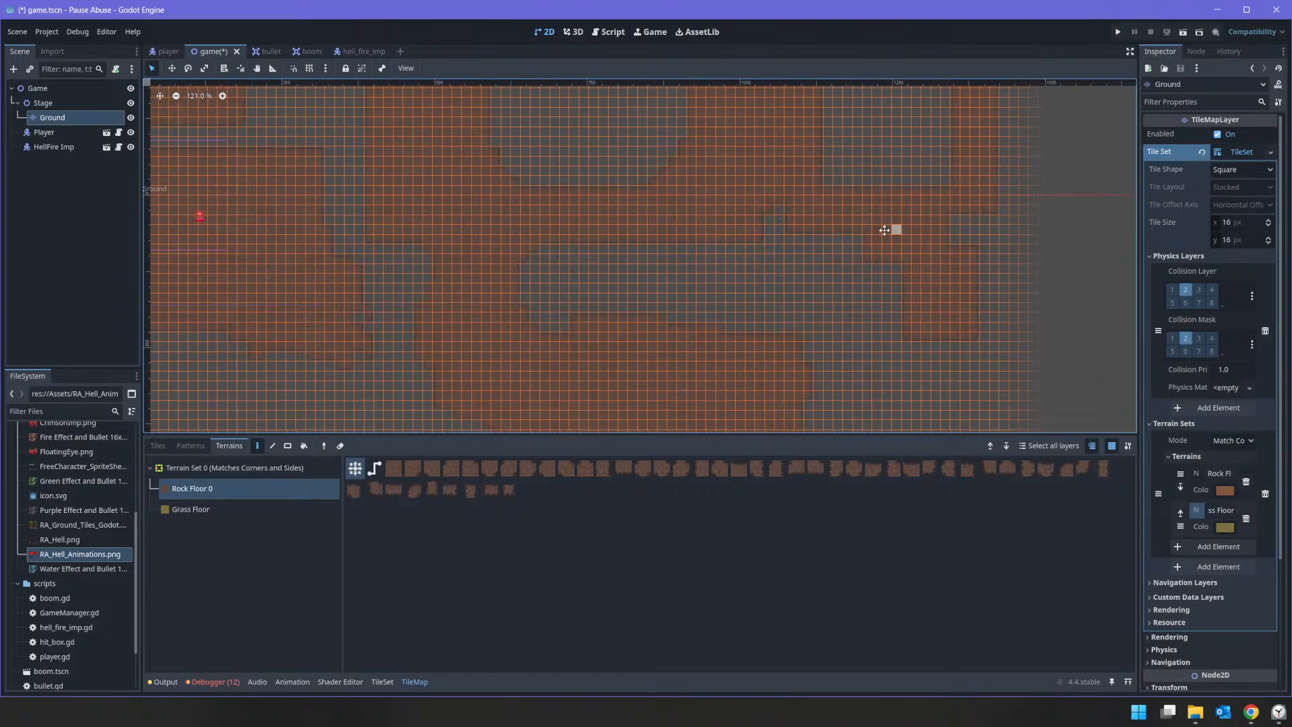
middle_click_drag(892, 228, 837, 184)
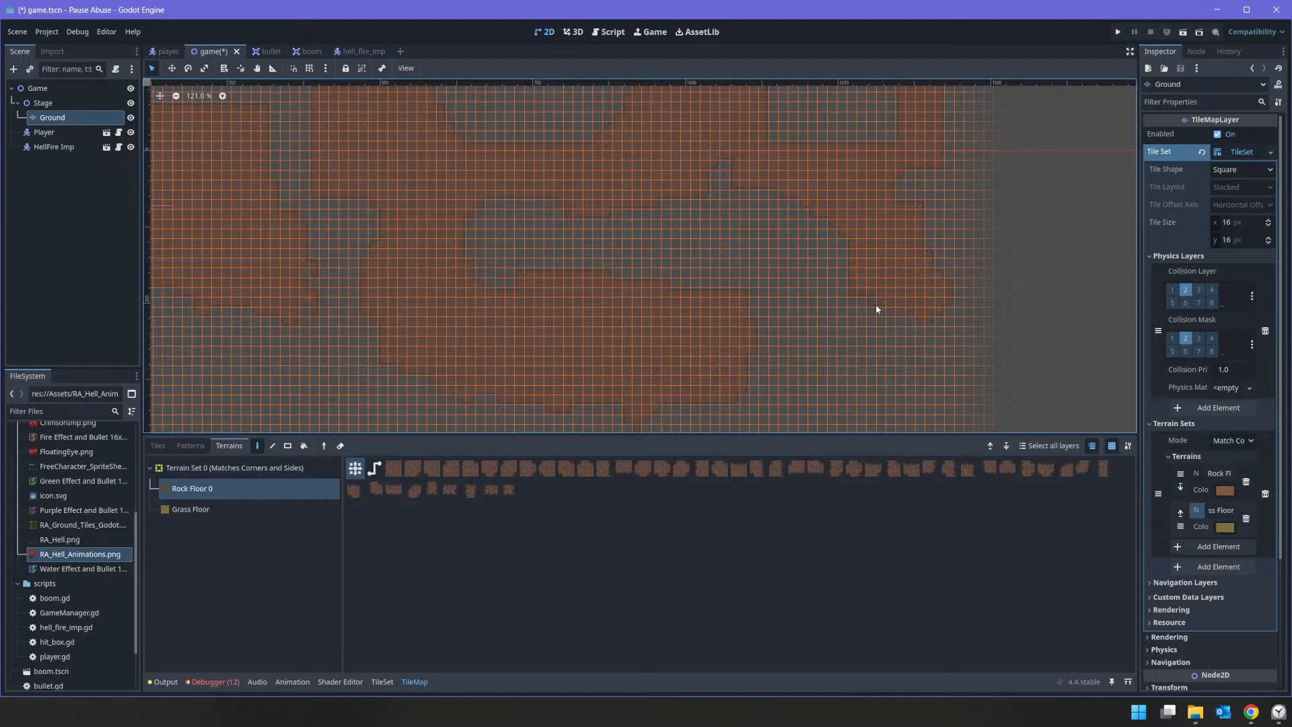
Step: Round off the gap beside the far-right column with Rock Floor and paint uneven edges along that column's outer side
mouse_move(888, 195)
middle_mouse_down()
mouse_move(891, 369)
mouse_move(868, 431)
middle_mouse_up()
scroll(747, 283, "down", 1)
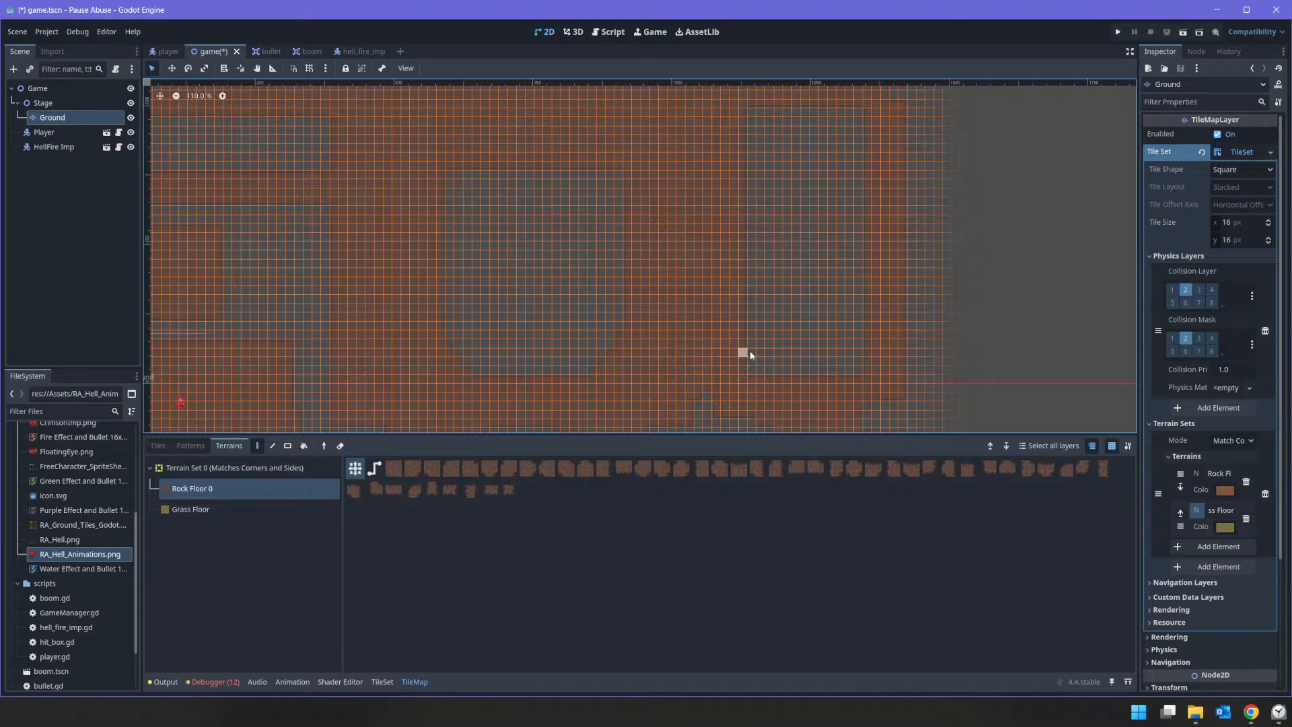
mouse_move(726, 357)
middle_mouse_down()
mouse_move(752, 236)
mouse_move(727, 291)
middle_mouse_up()
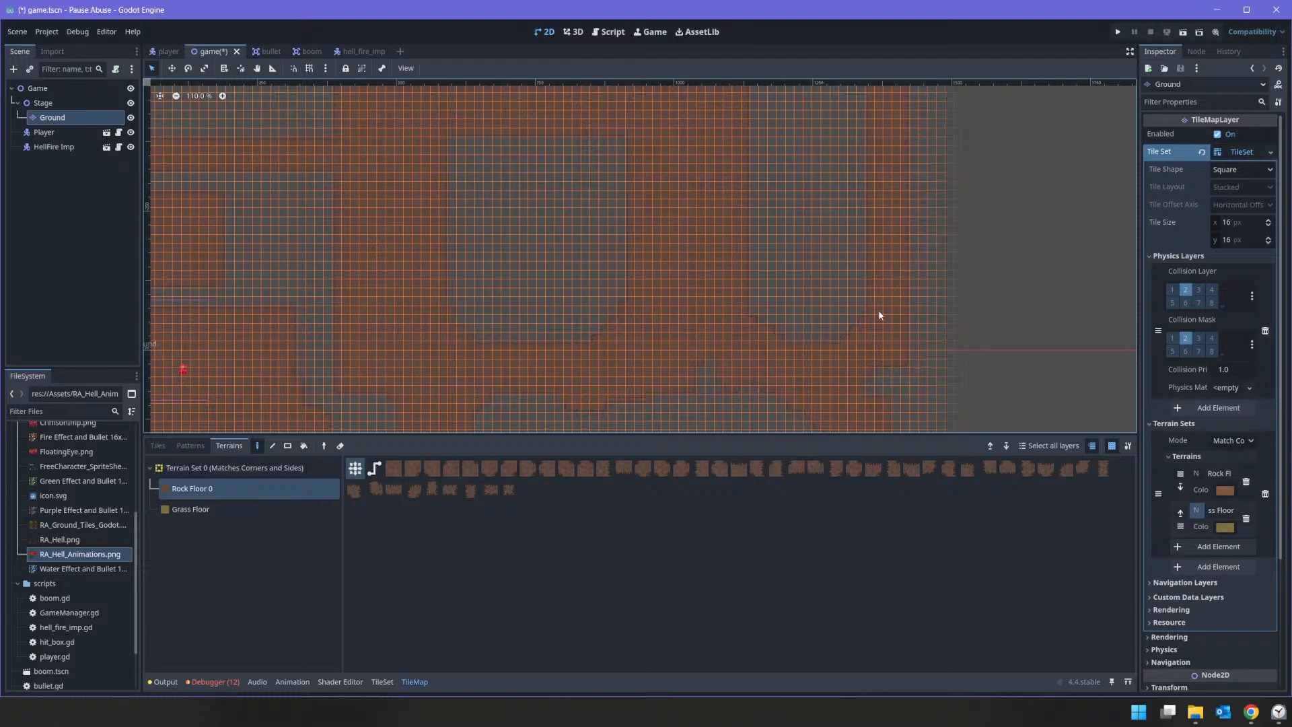
middle_click_drag(896, 227, 905, 263)
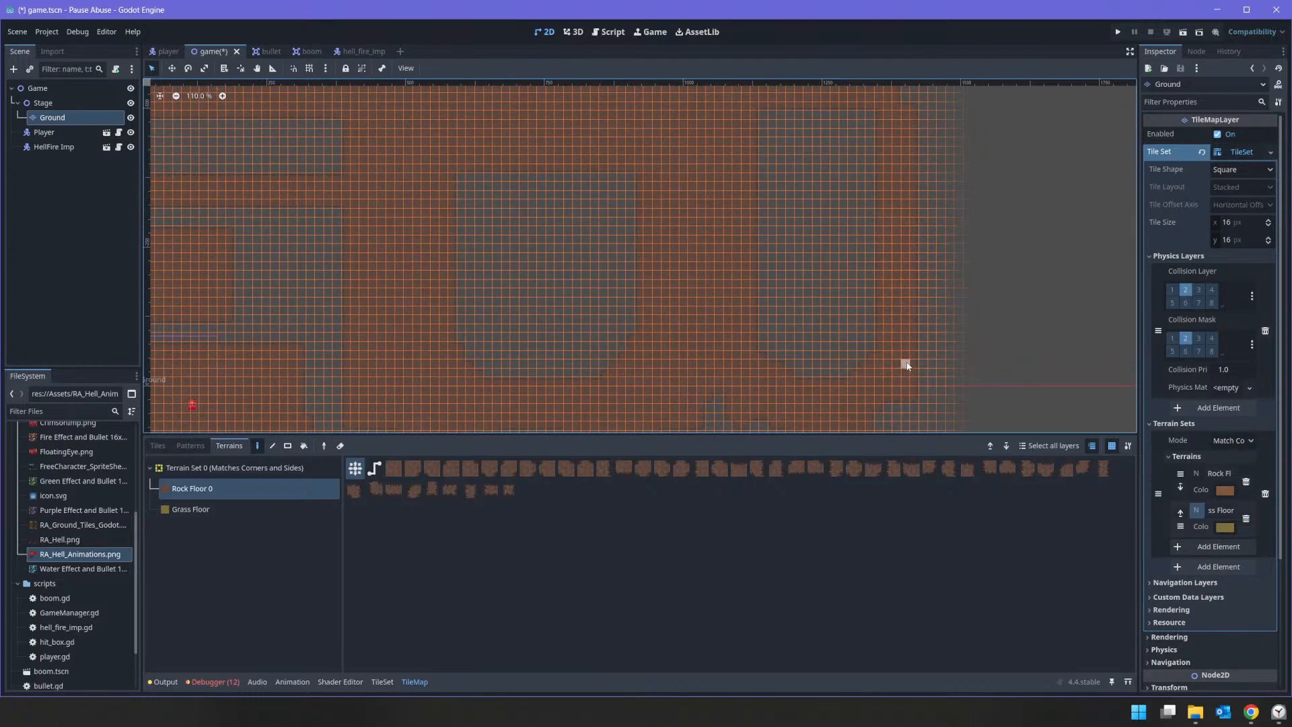
left_click_drag(907, 366, 950, 233)
Step: Paint uneven Rock Floor edges along the top of the upper block up to the far-right column
scroll(816, 222, "down", 5)
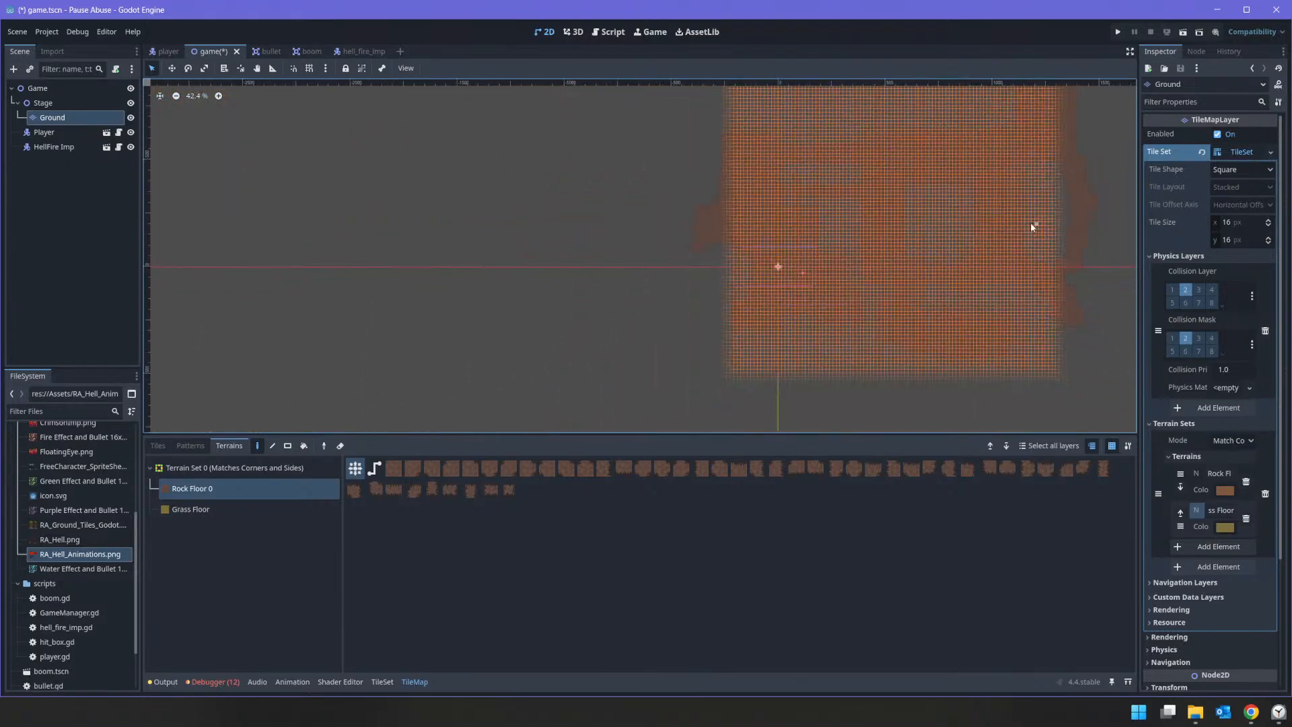
middle_click_drag(922, 197, 915, 240)
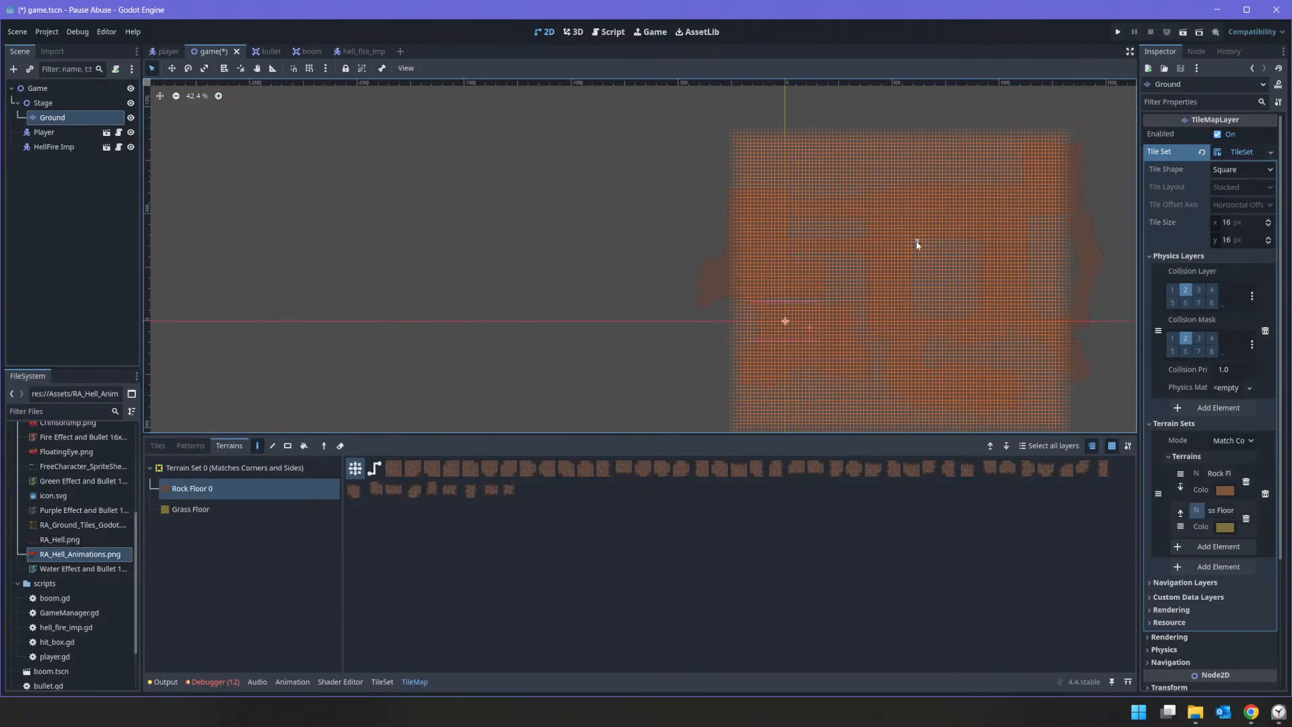
scroll(915, 240, "up", 2)
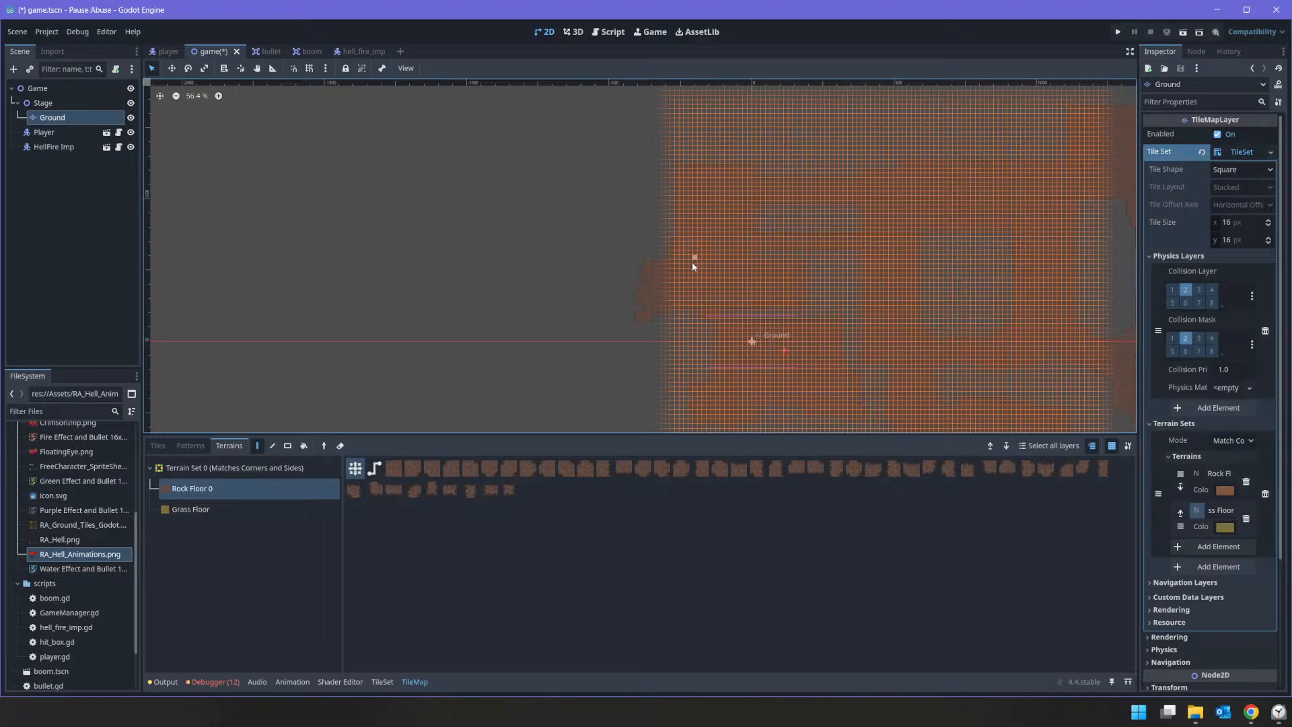
scroll(692, 261, "up", 3)
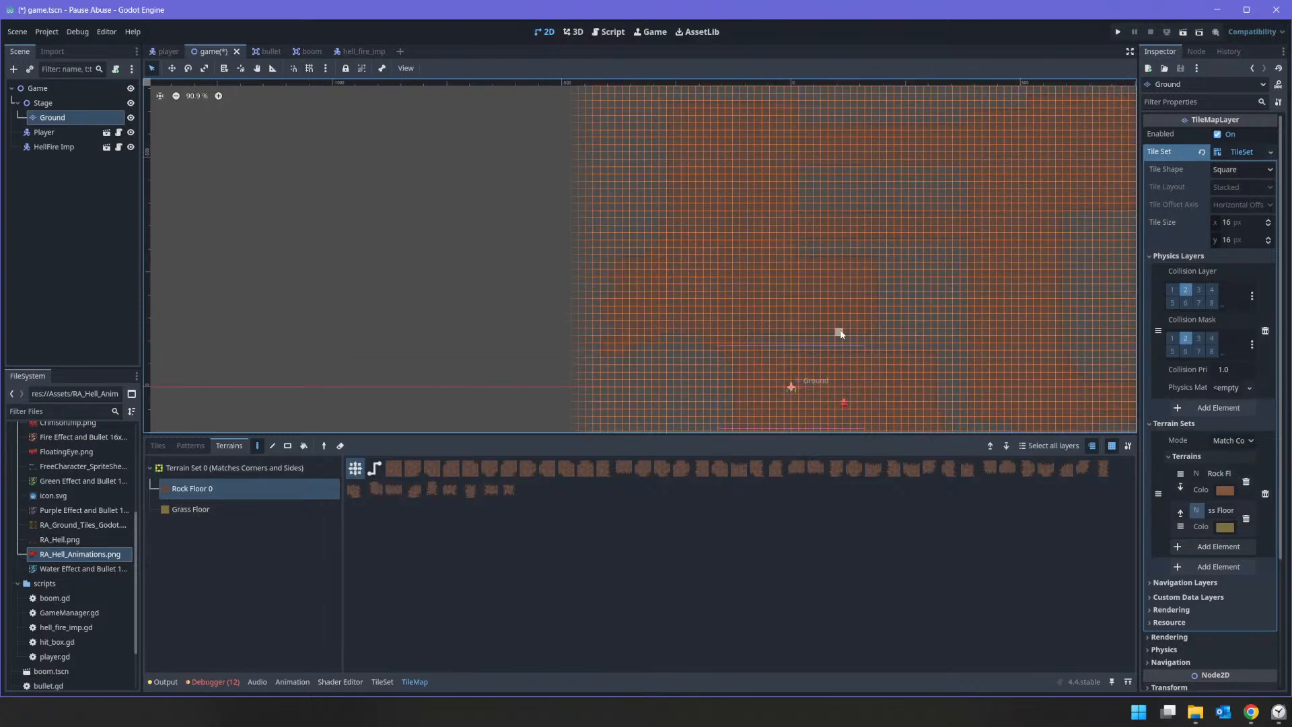
middle_click_drag(743, 186, 595, 275)
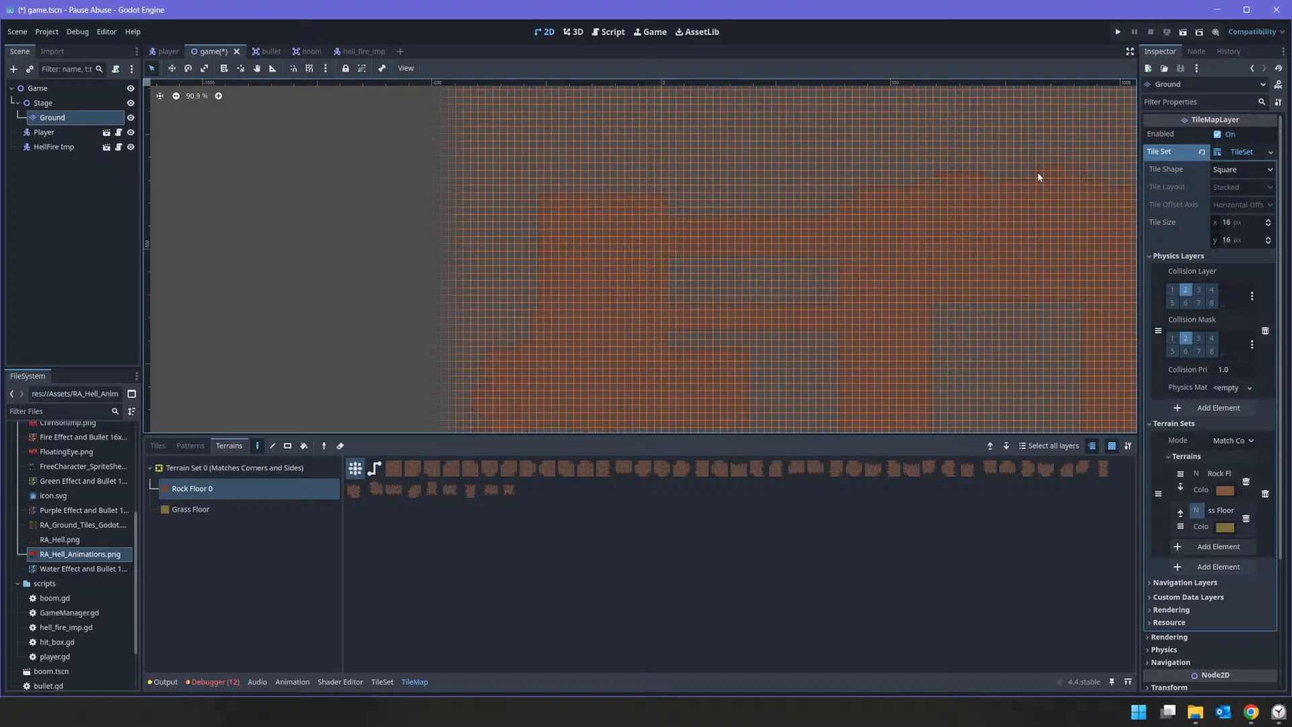
middle_click_drag(1074, 227, 821, 227)
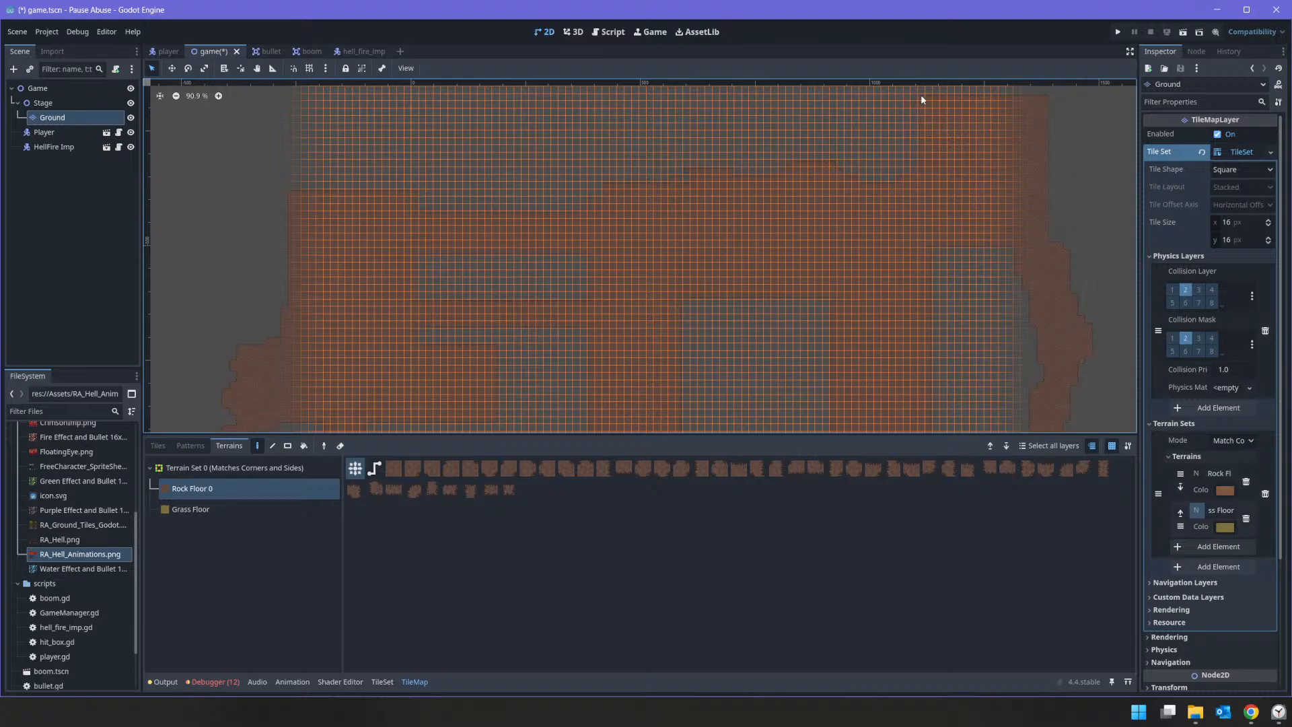
mouse_move(960, 132)
middle_mouse_down()
mouse_move(949, 230)
mouse_move(996, 94)
middle_mouse_up()
middle_click_drag(882, 262, 945, 110)
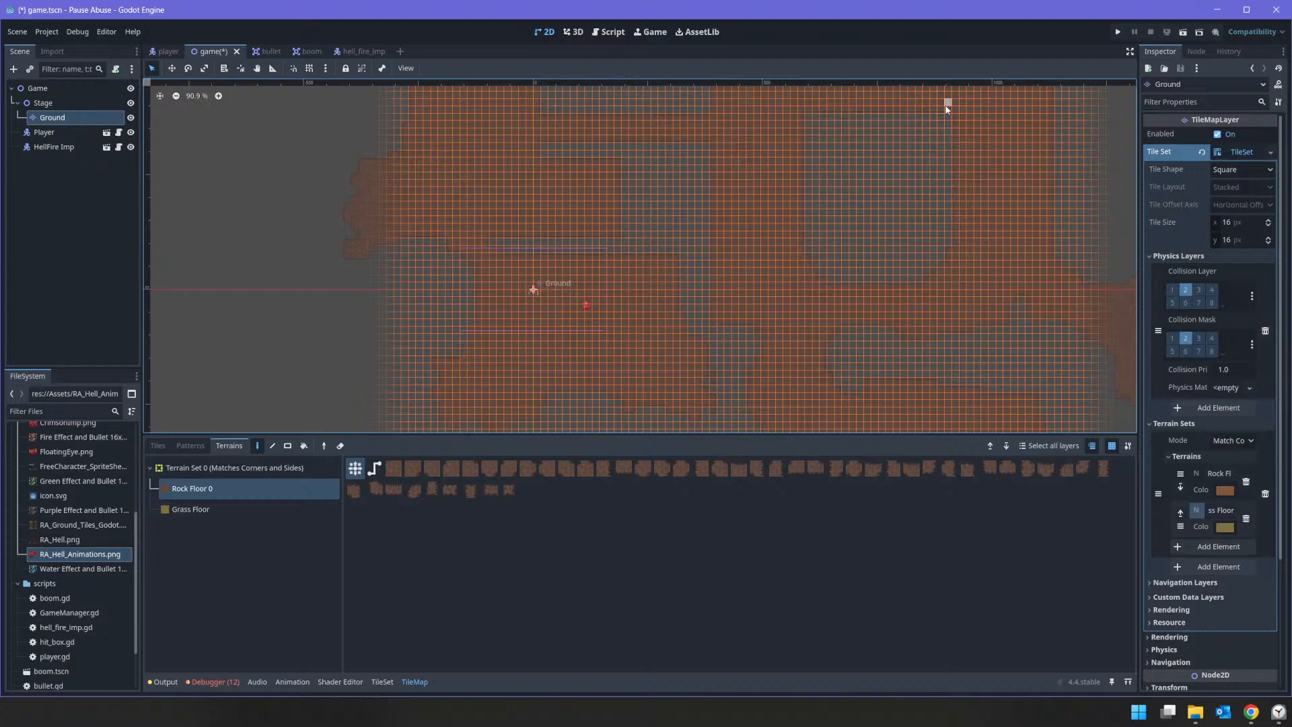
Step: Check the countdown timer in the Clock app and return to Godot
left_click(1275, 722)
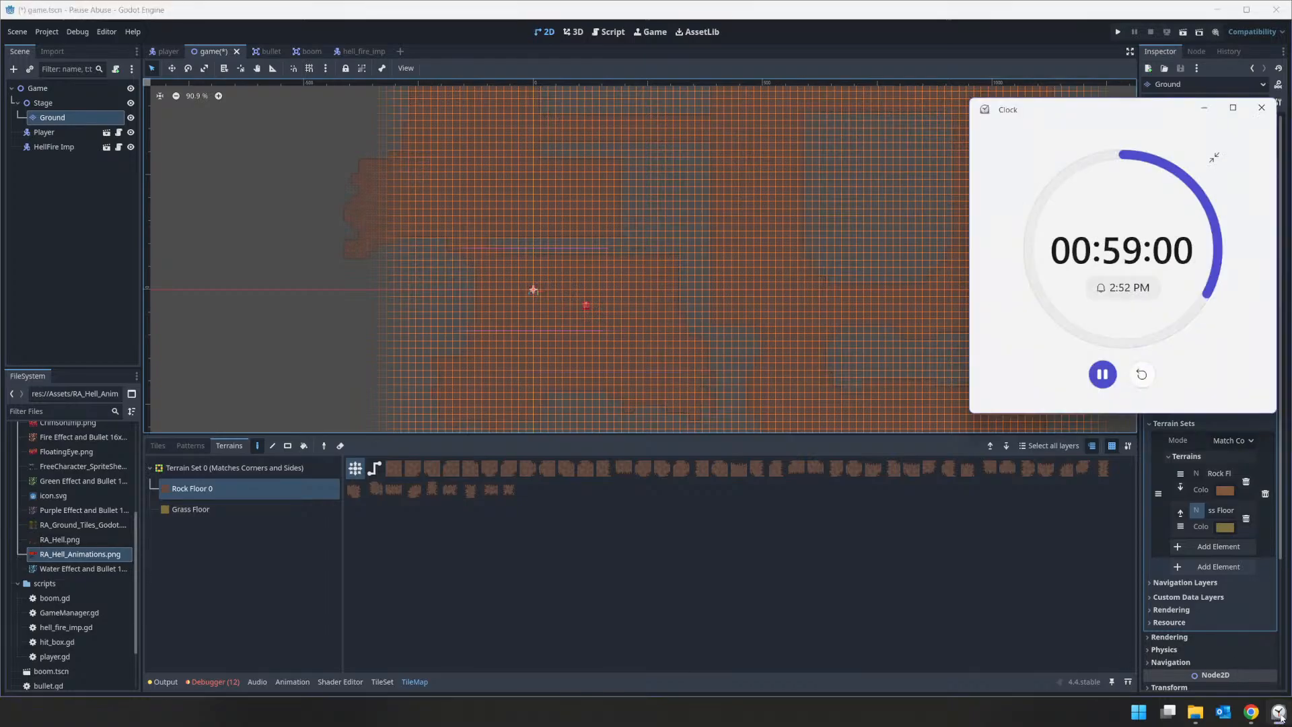
left_click(750, 578)
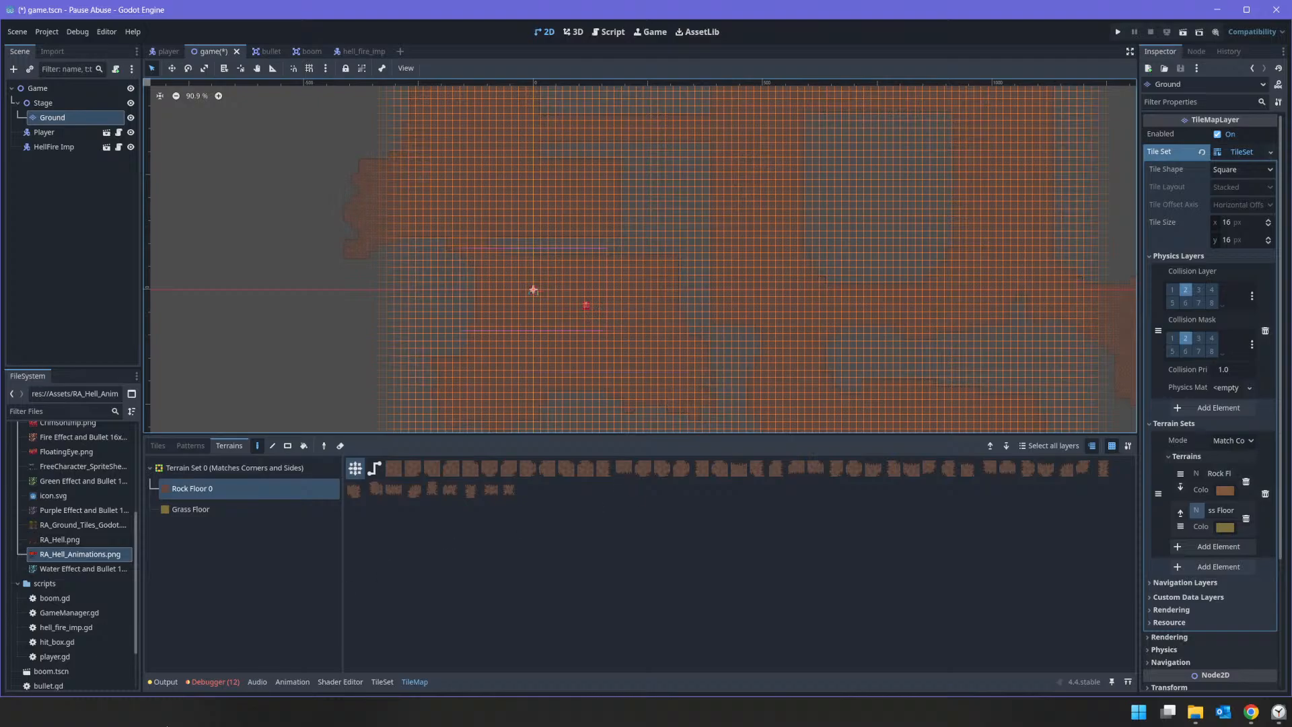
Step: In the Ground layer's tile set, rename the Grass Floor terrain to Lava Pools
left_click(382, 682)
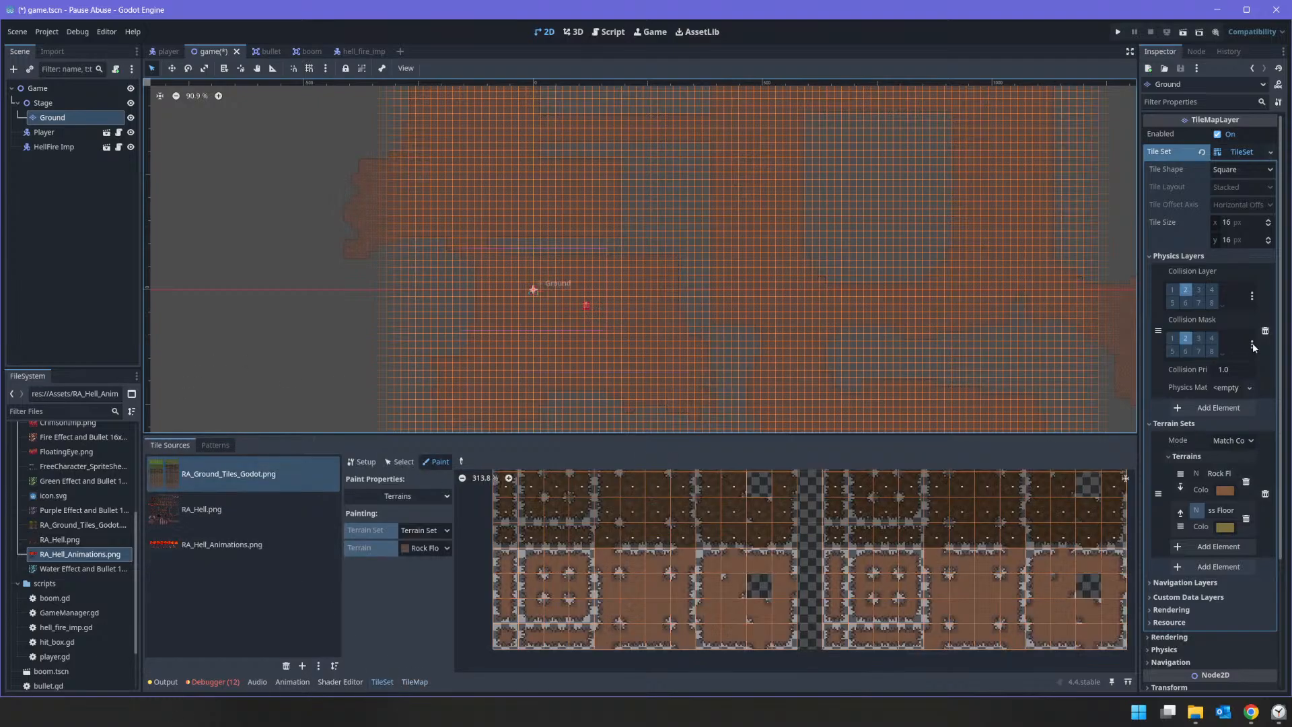
left_click(1219, 510)
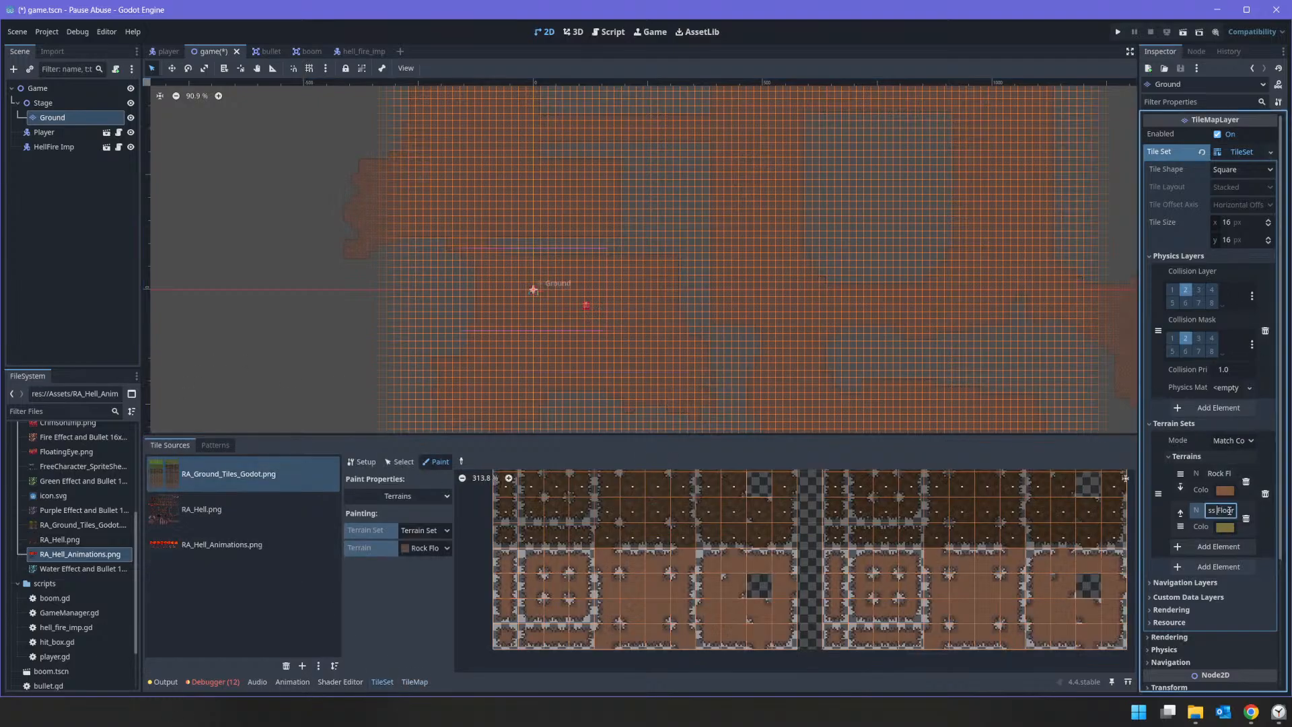
key("ctrl+a")
type("Lava Pools")
Step: Set the Lava Pools terrain's colour to orange, e05500
left_click(1228, 530)
mouse_move(1260, 325)
left_mouse_down()
mouse_move(1275, 315)
mouse_move(1260, 344)
mouse_move(1289, 275)
mouse_move(1289, 300)
mouse_move(1253, 317)
mouse_move(1245, 370)
mouse_move(1287, 361)
left_mouse_up()
mouse_move(1288, 300)
left_mouse_down()
mouse_move(1288, 270)
mouse_move(1288, 286)
left_mouse_up()
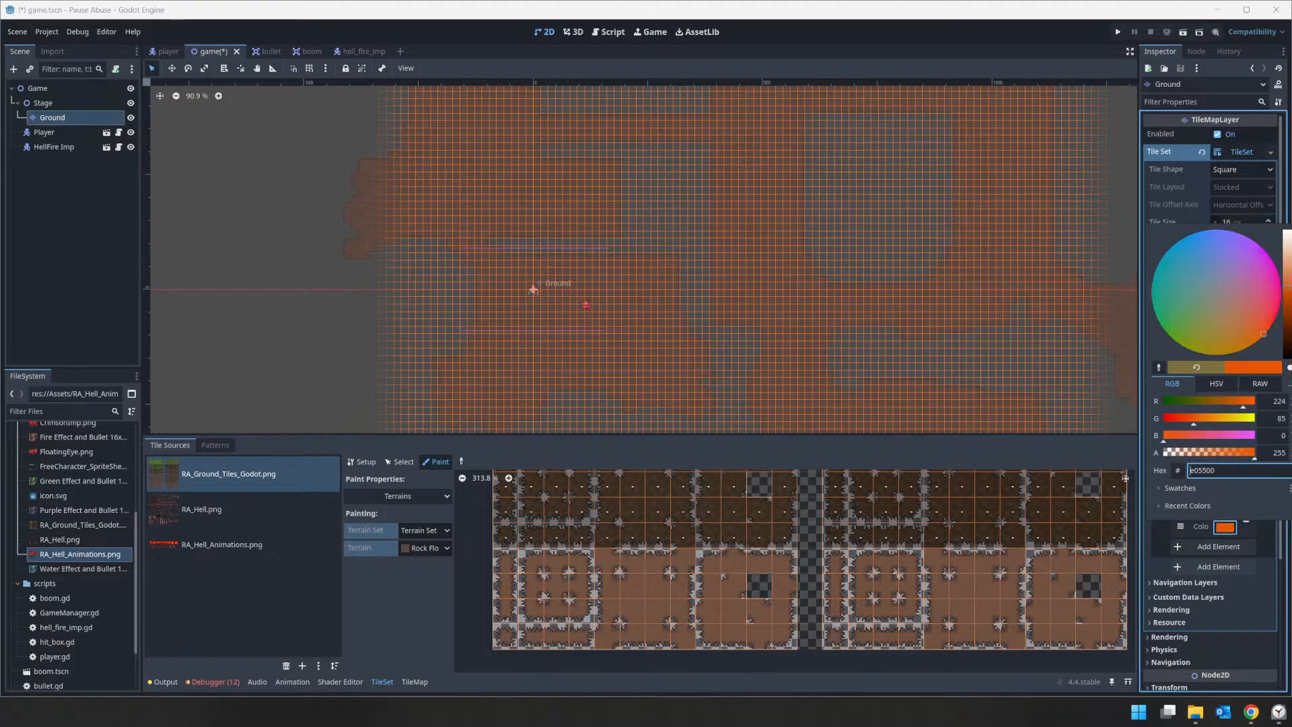
left_click(1232, 529)
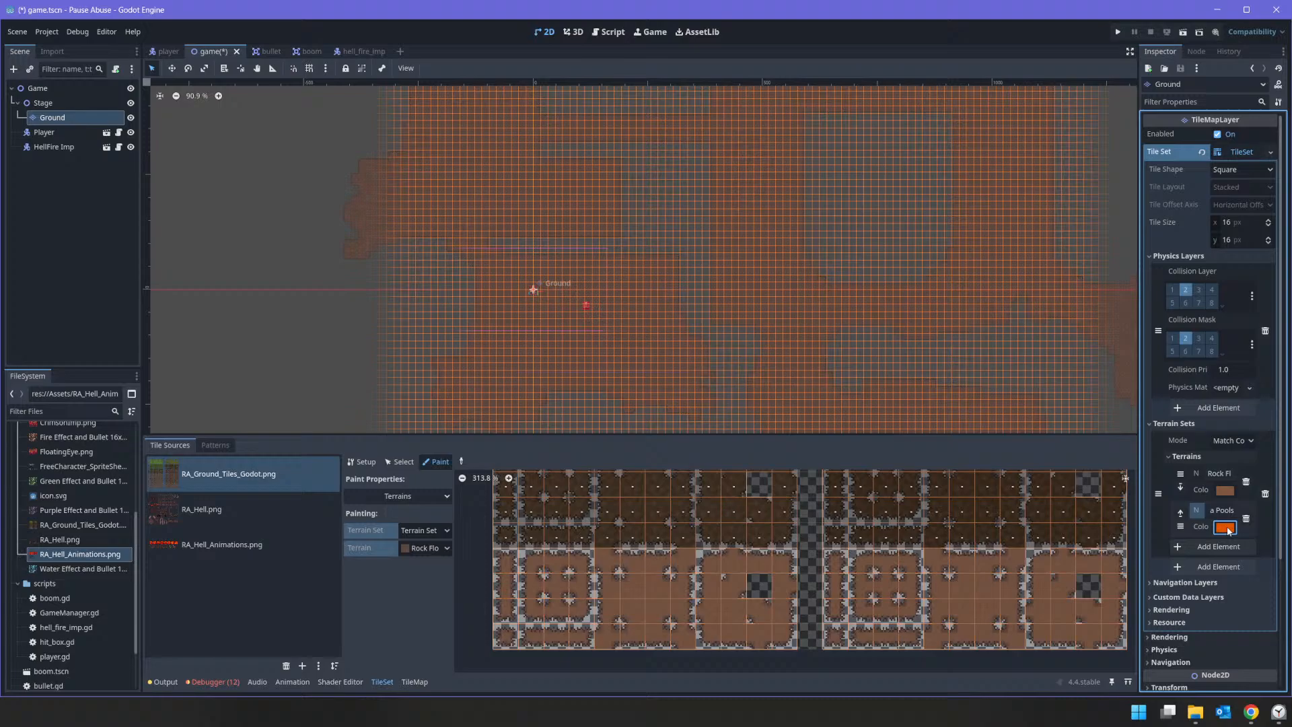
Step: Set up terrain painting on the RA_Hell_Animations.png tile source with Lava Pools as the terrain
left_click(258, 543)
left_click(428, 498)
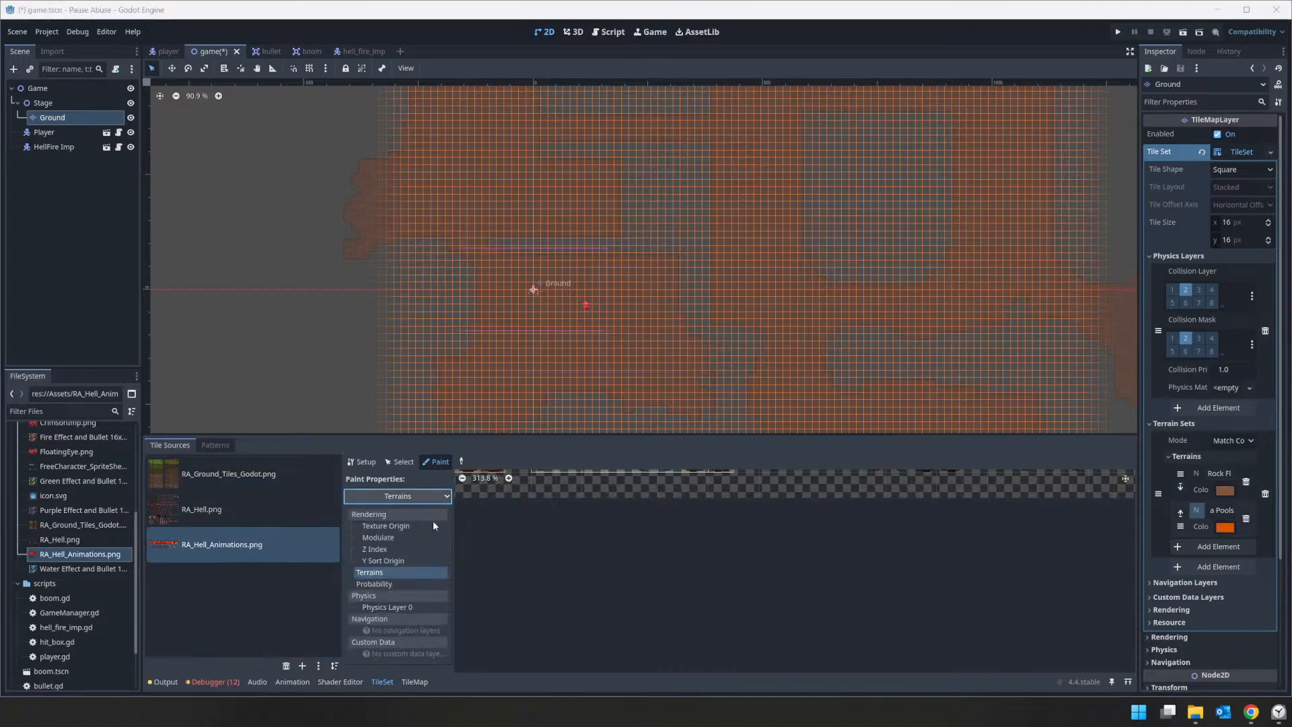
left_click(418, 499)
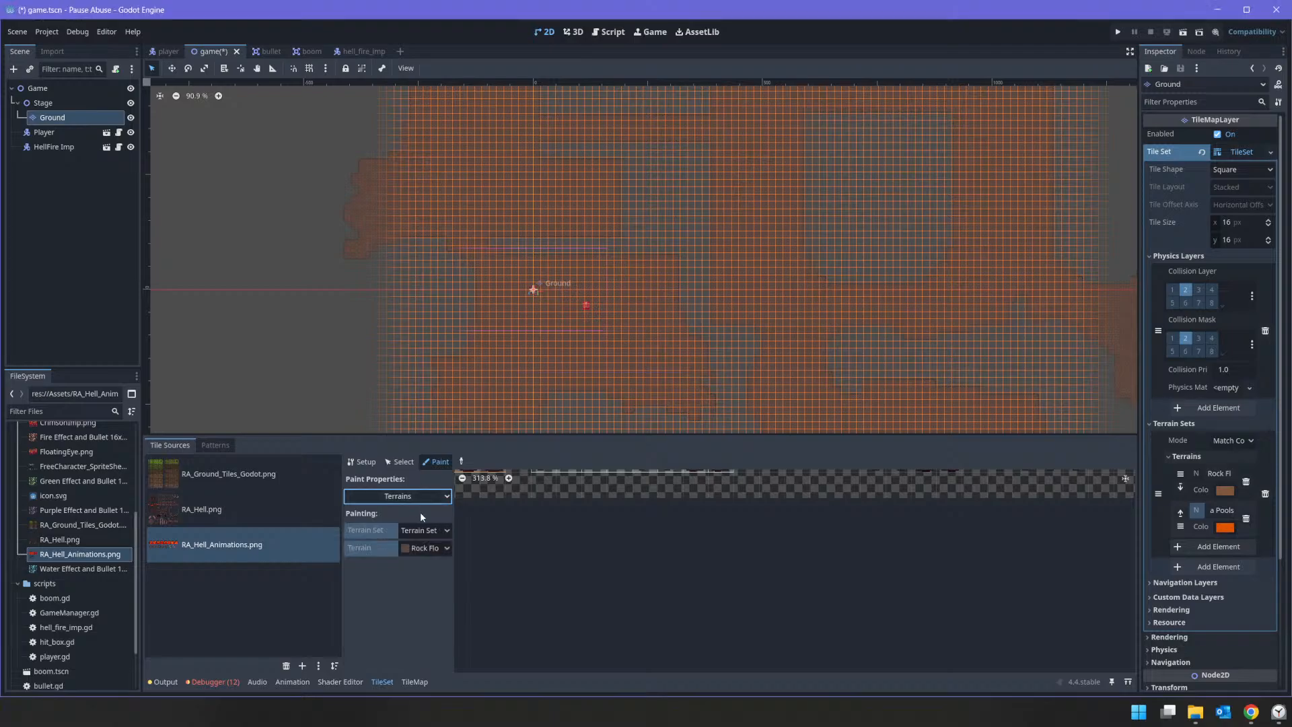
left_click(419, 546)
left_click(430, 592)
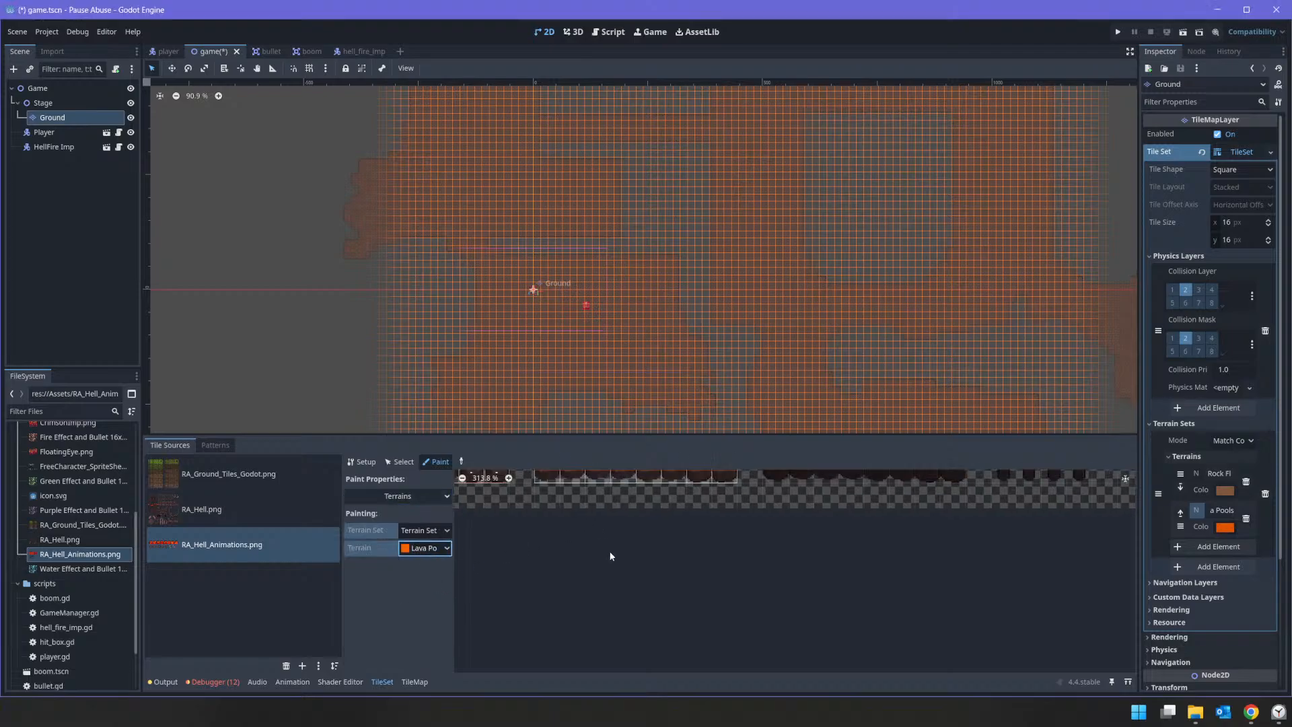
Step: Paint the Lava Pools terrain over the lava-filled centre of the first lava pool's tiles in the atlas
middle_click_drag(588, 539, 763, 653)
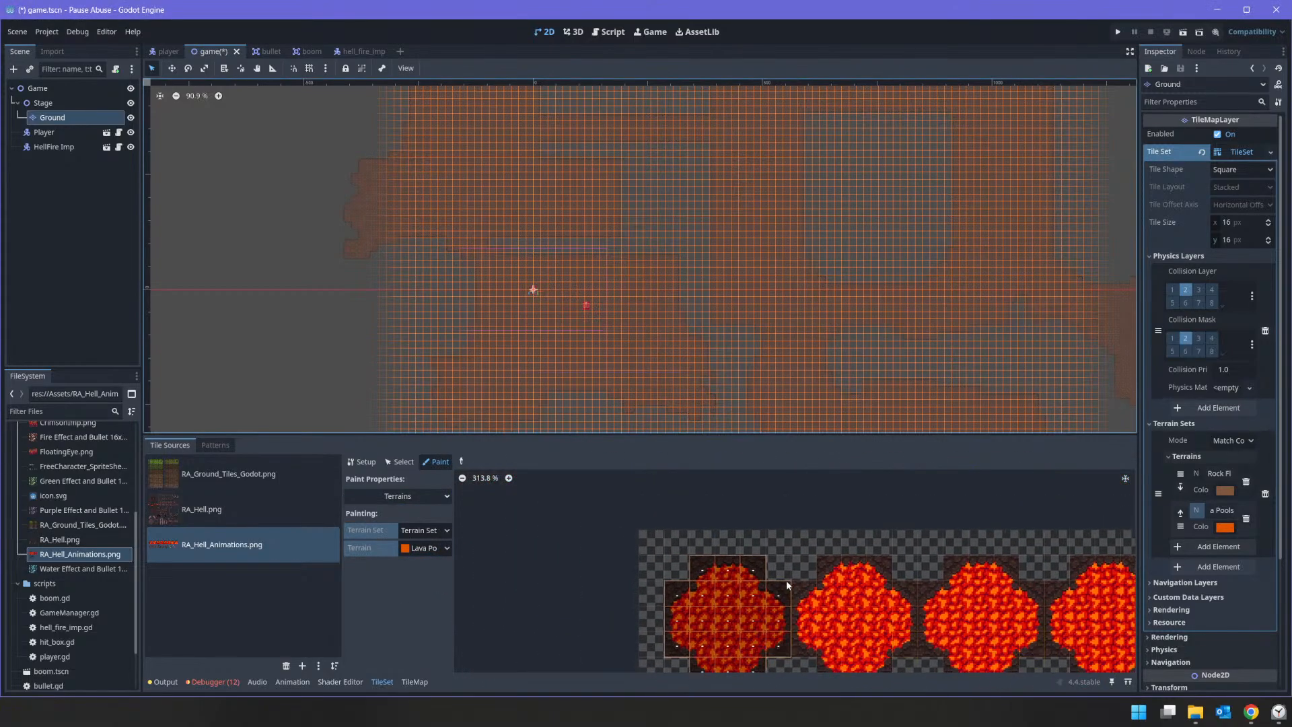
mouse_move(705, 573)
left_mouse_down()
mouse_move(741, 573)
mouse_move(767, 610)
mouse_move(775, 636)
mouse_move(700, 639)
mouse_move(677, 619)
mouse_move(759, 651)
mouse_move(736, 655)
left_mouse_up()
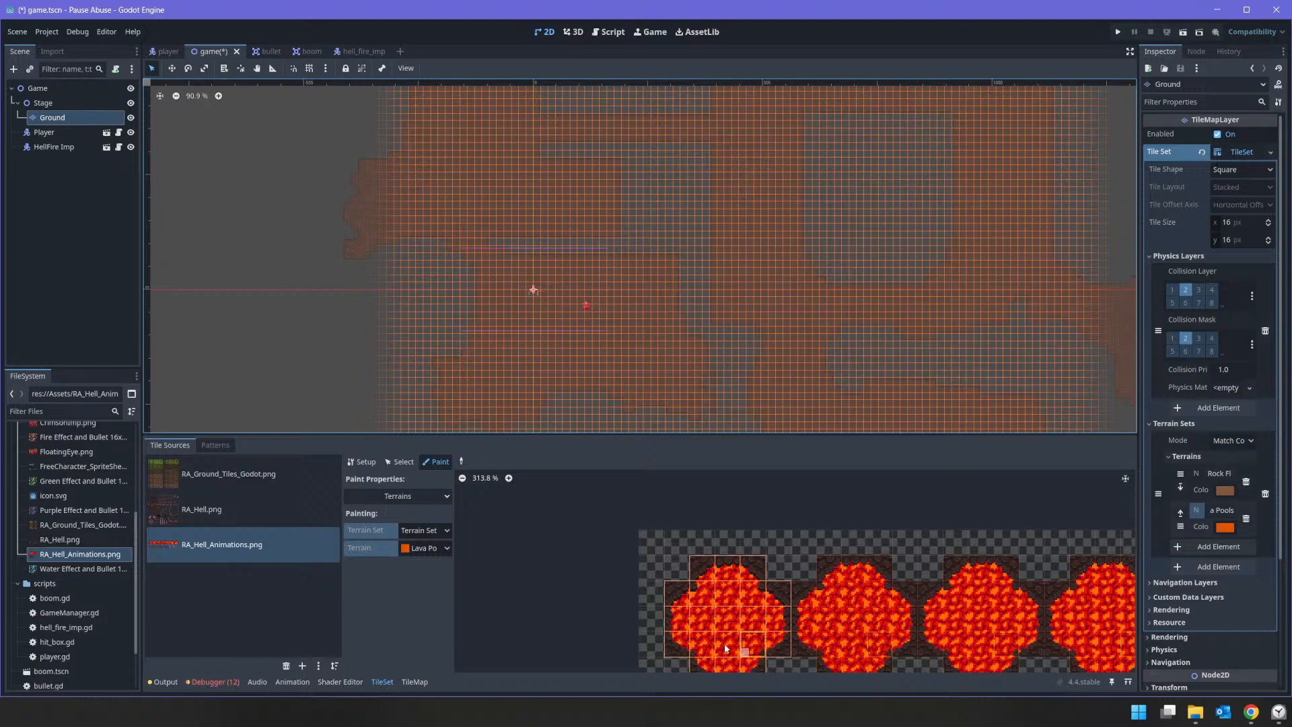
middle_click_drag(724, 640, 744, 571)
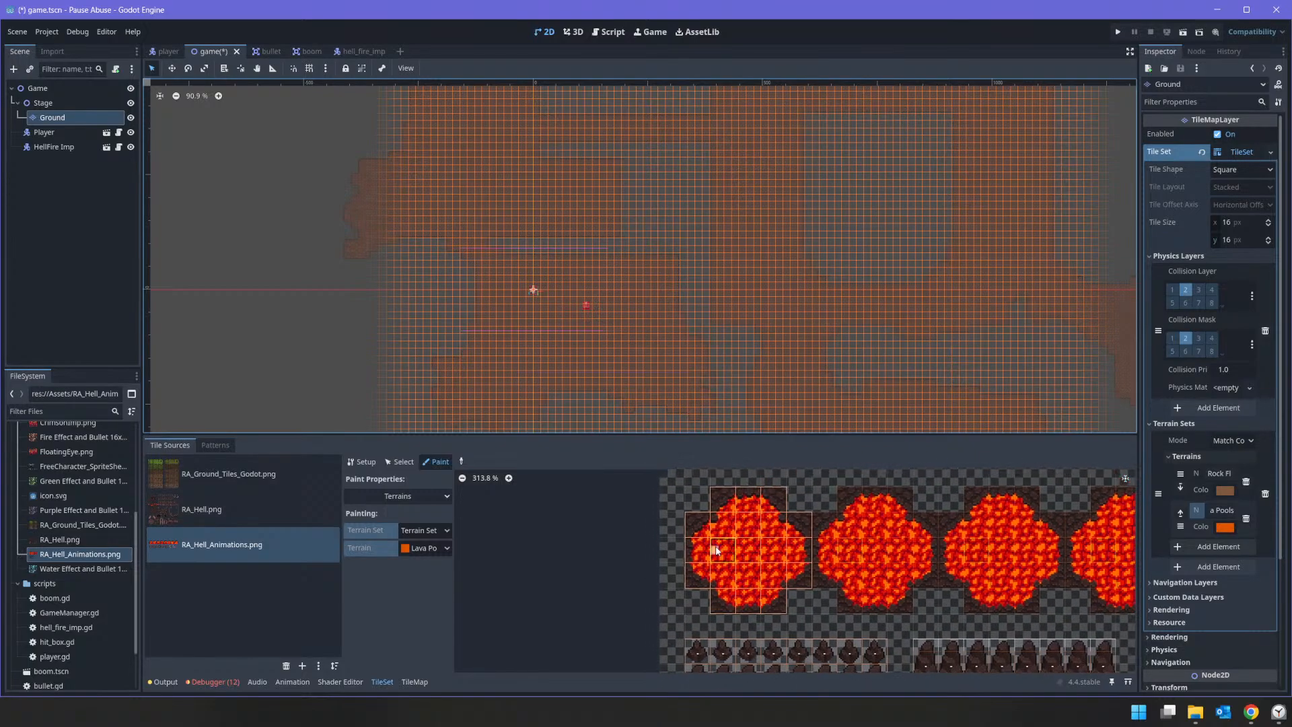
mouse_move(719, 538)
left_mouse_down()
mouse_move(747, 548)
mouse_move(754, 580)
mouse_move(801, 577)
left_mouse_up()
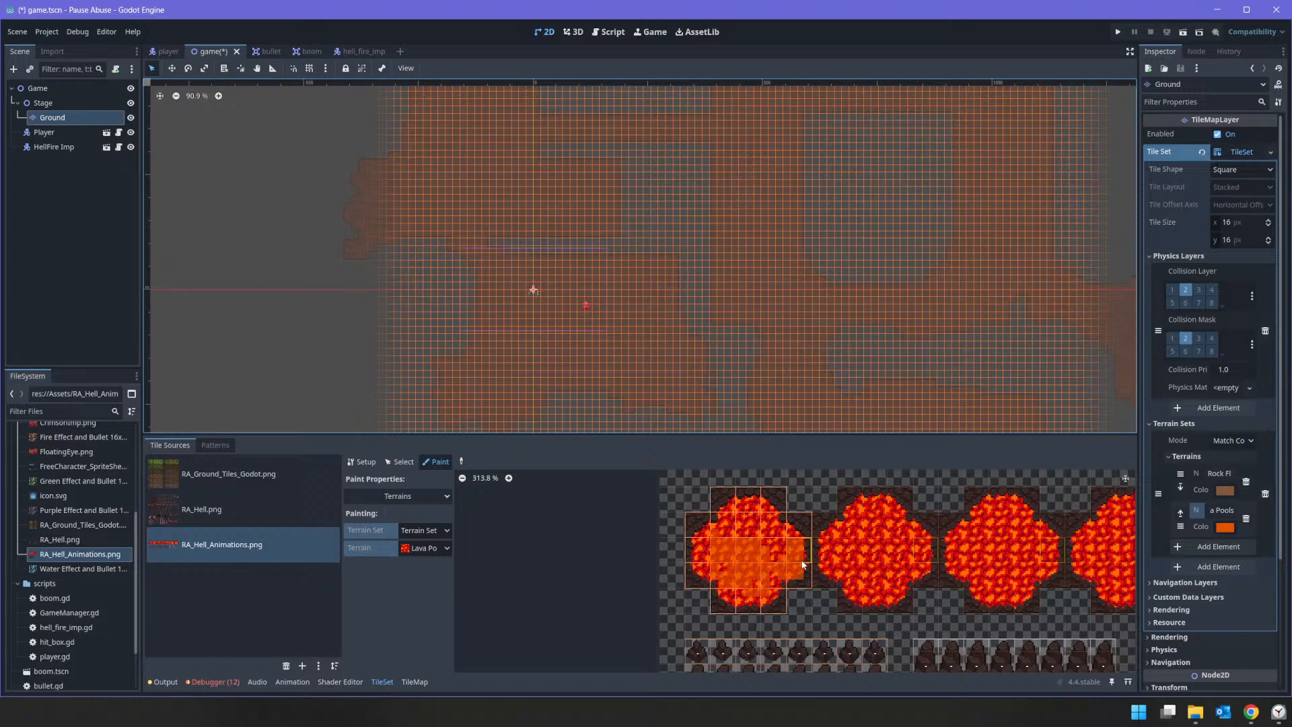
mouse_move(745, 534)
left_mouse_down()
mouse_move(724, 525)
mouse_move(733, 512)
mouse_move(764, 510)
mouse_move(740, 523)
left_mouse_up()
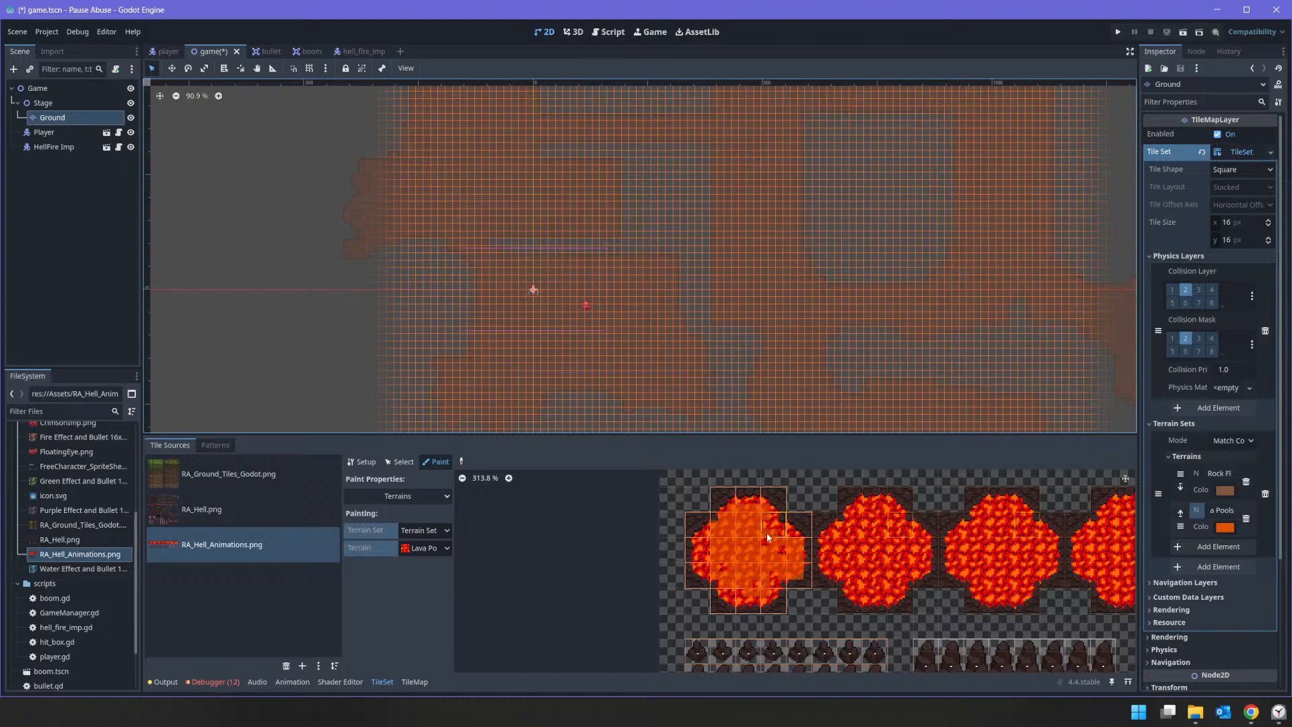
scroll(762, 526, "up", 5)
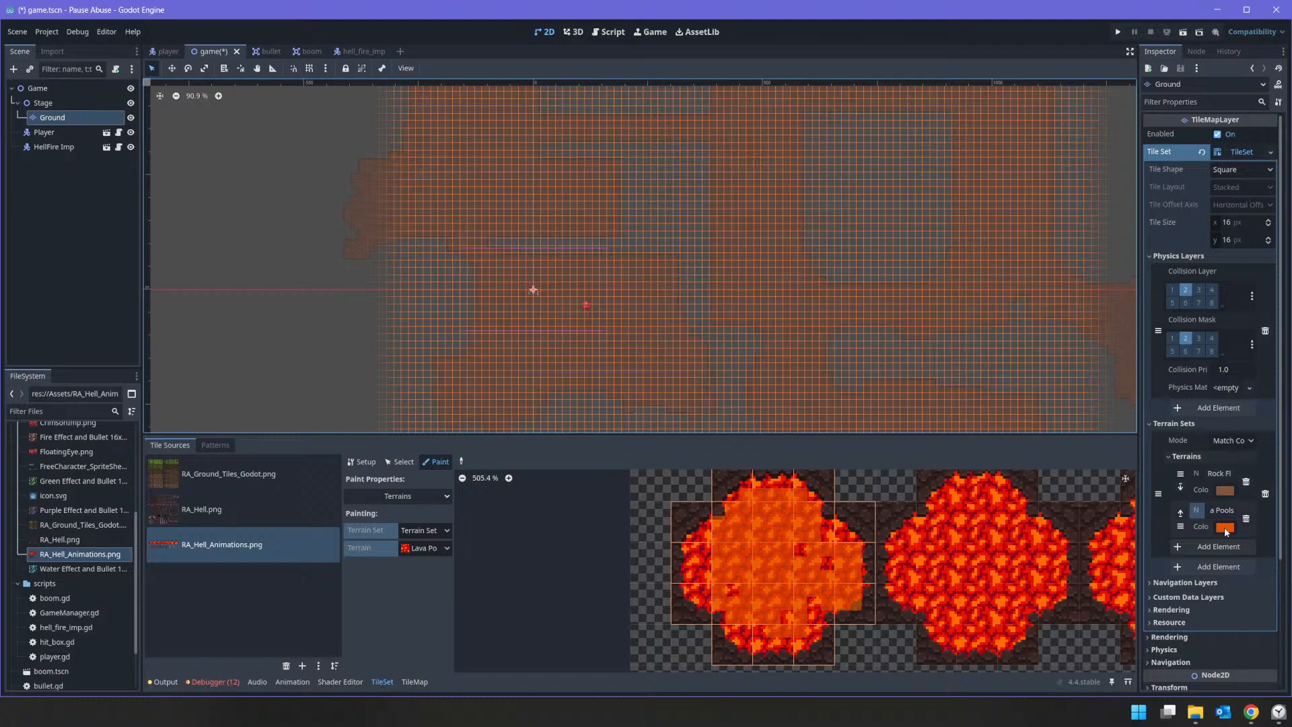
Step: Change the Lava Pools terrain's colour to green, 75962f, so it stands out against the lava tiles
left_click(1225, 527)
left_click(1185, 334)
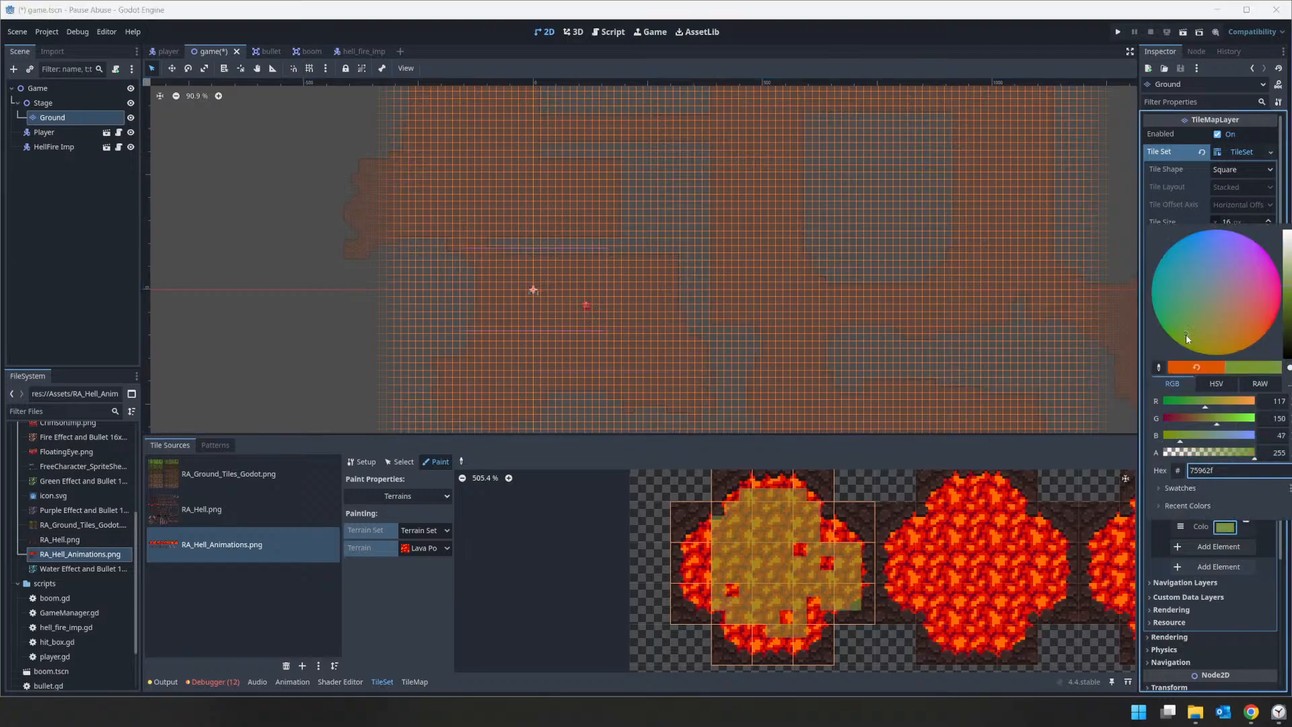
left_click(1221, 529)
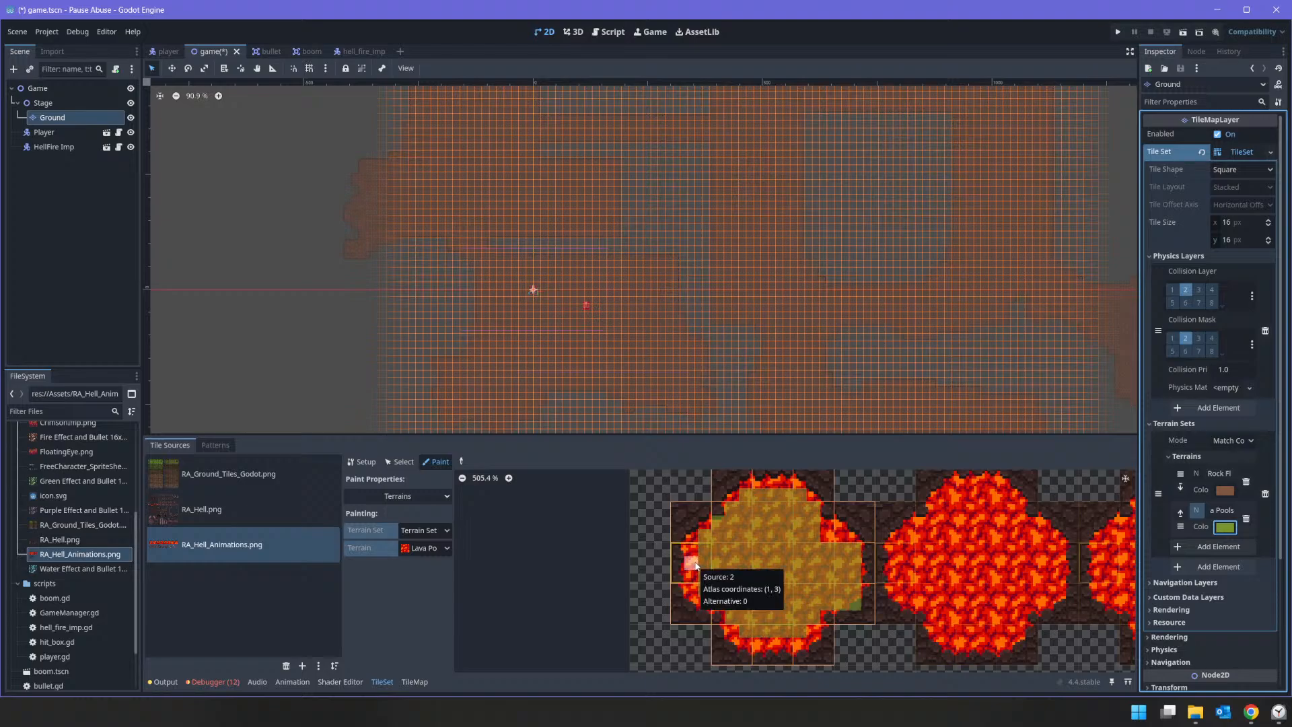
Step: Fill in the missed Lava Pools terrain bits on the left side of the first lava pool's tiles
left_click(697, 586)
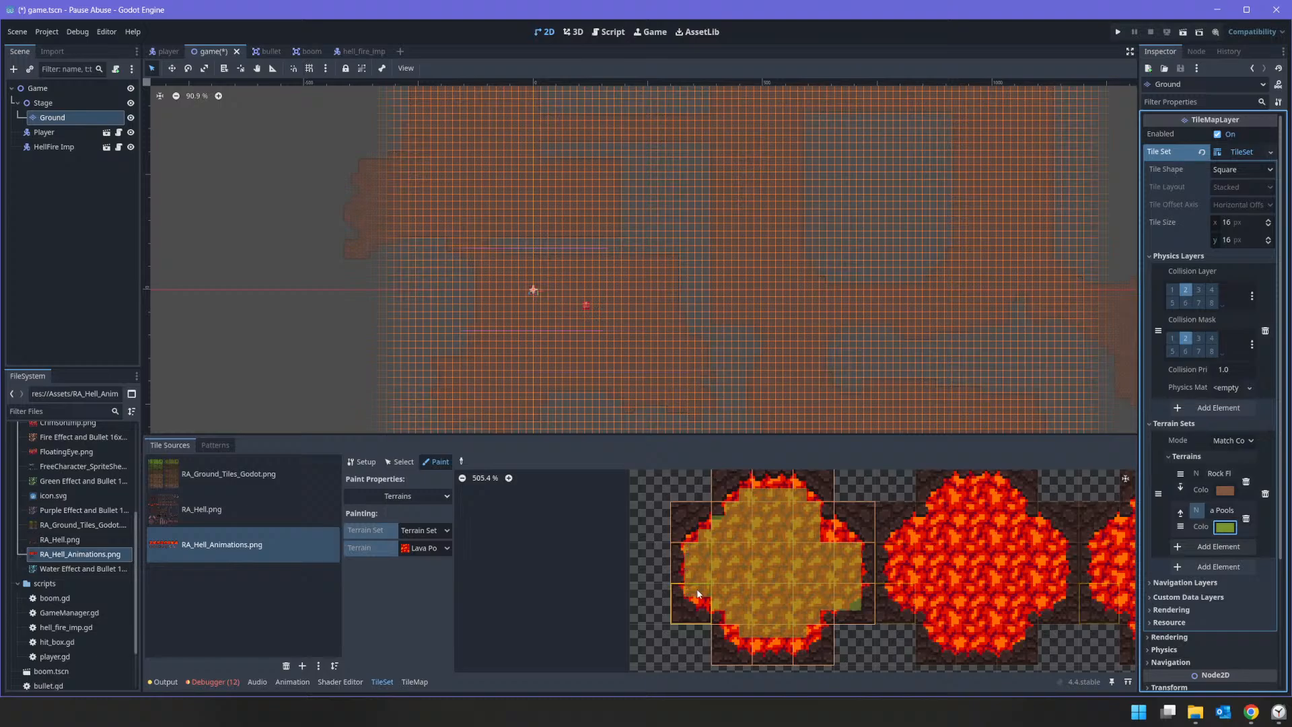
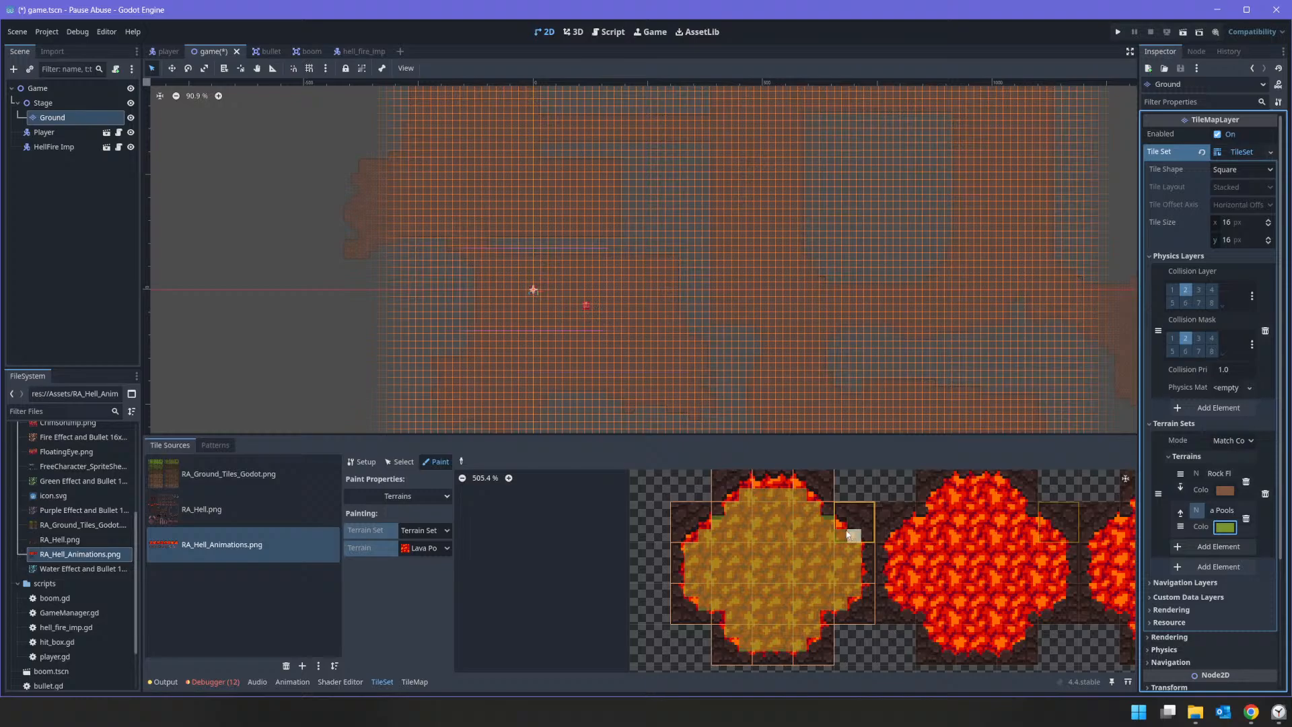
Step: Fill in the remaining Lava Pools terrain bits around the outer edges of the first lava pool's tiles in the atlas
left_click(799, 488)
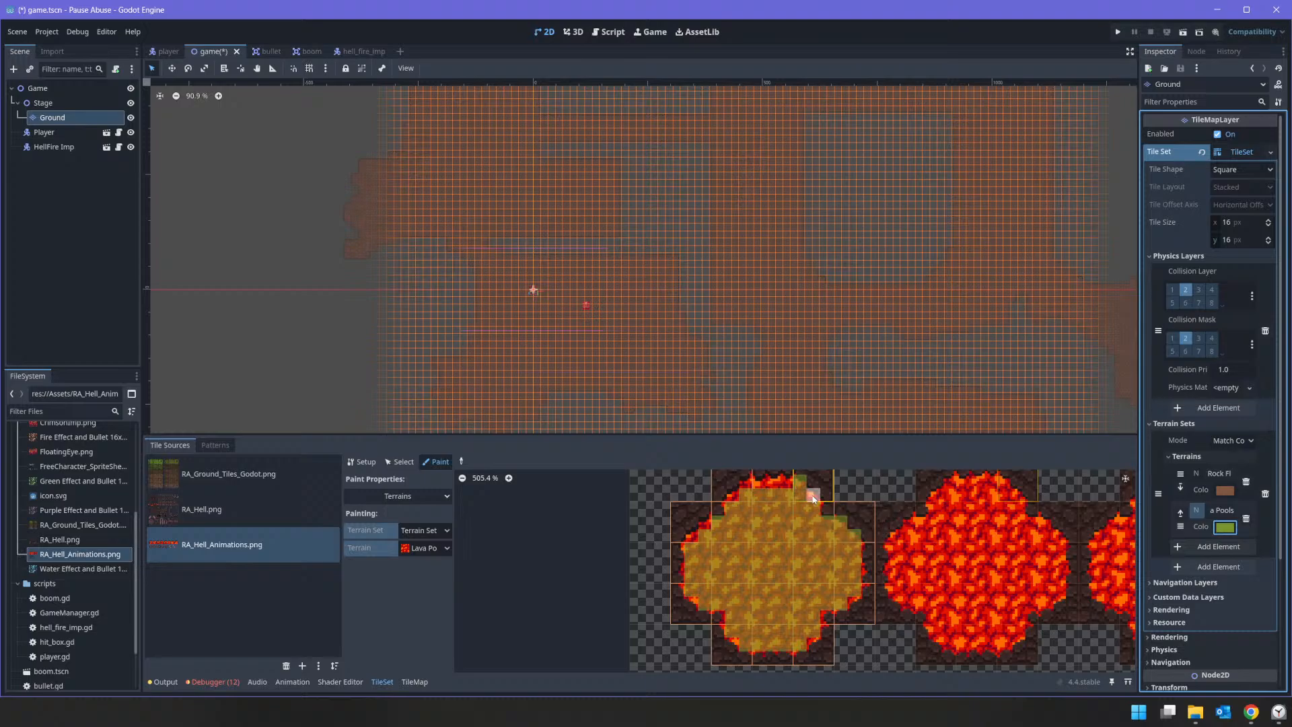
middle_click_drag(785, 488, 774, 549)
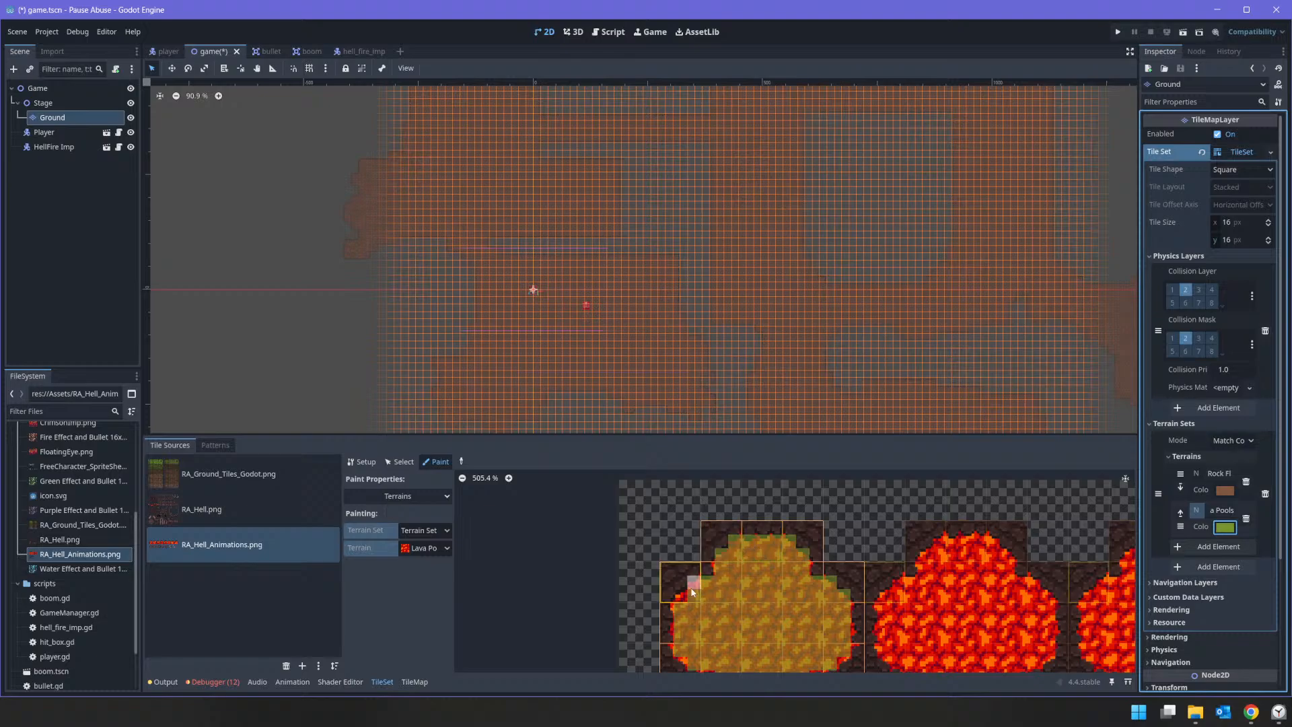
middle_click_drag(722, 611, 741, 575)
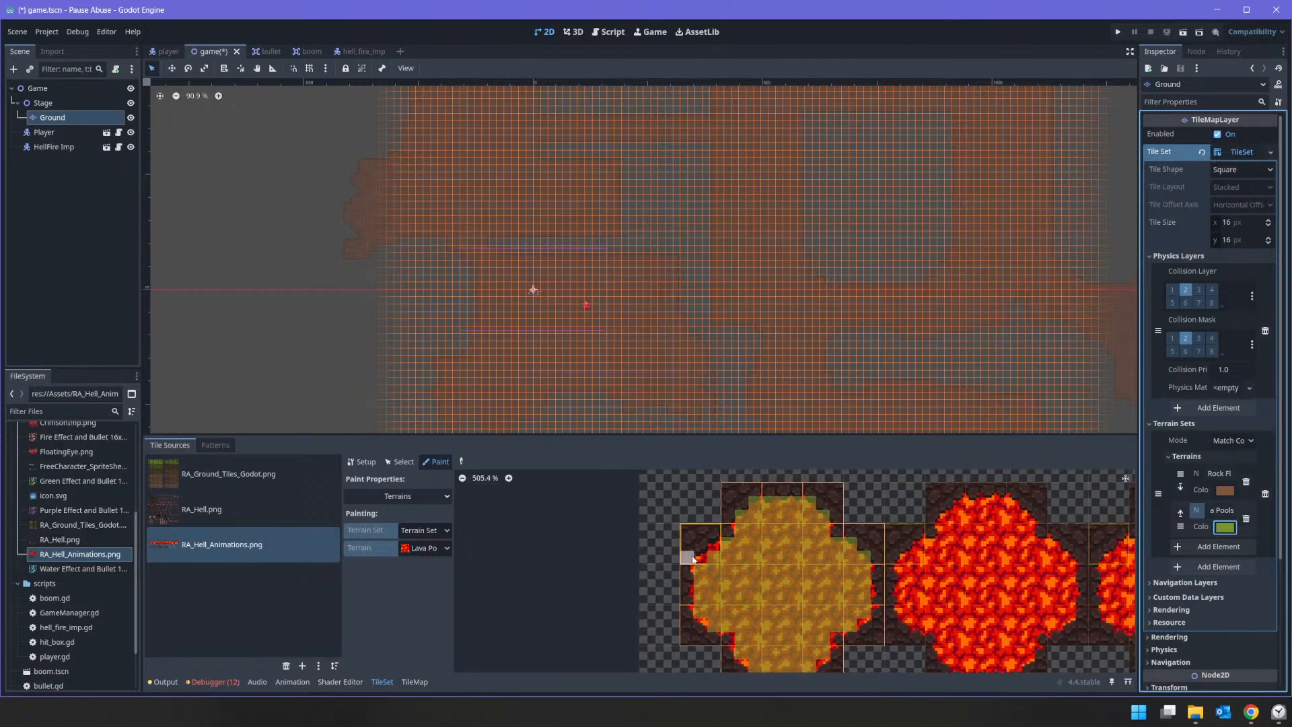
scroll(796, 589, "down", 2)
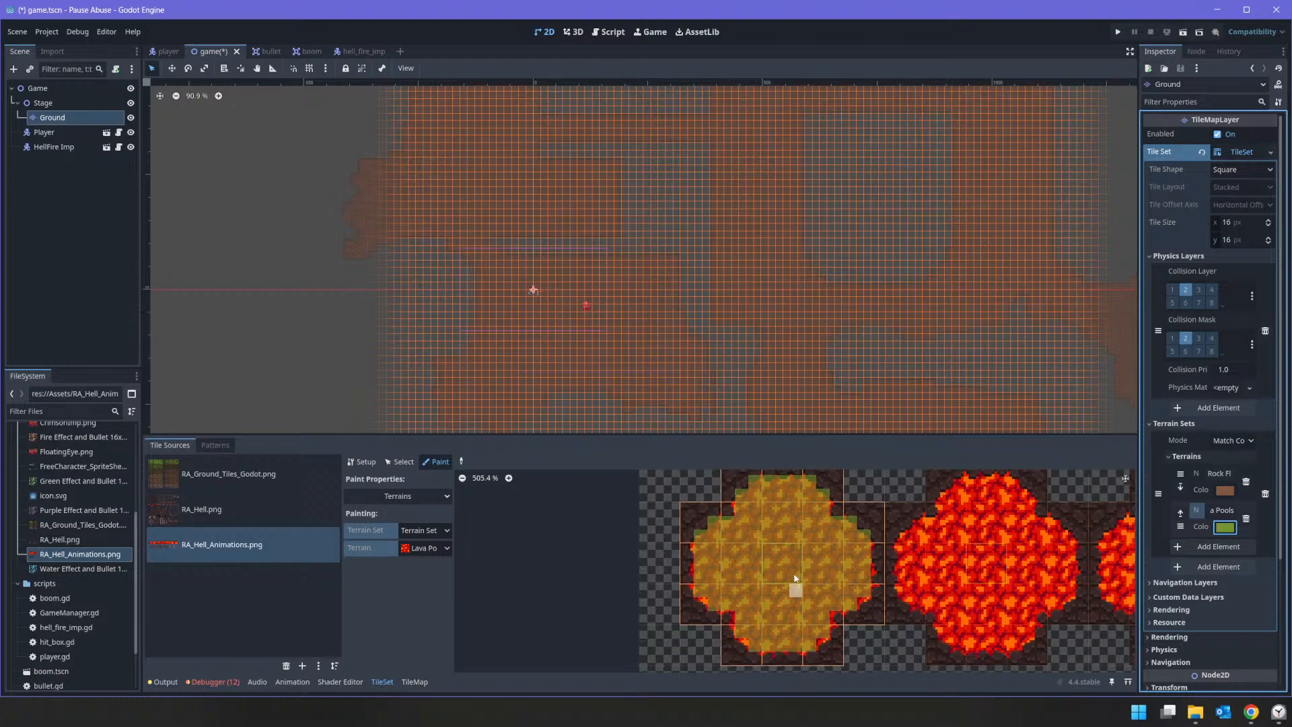
middle_click_drag(799, 568, 803, 577)
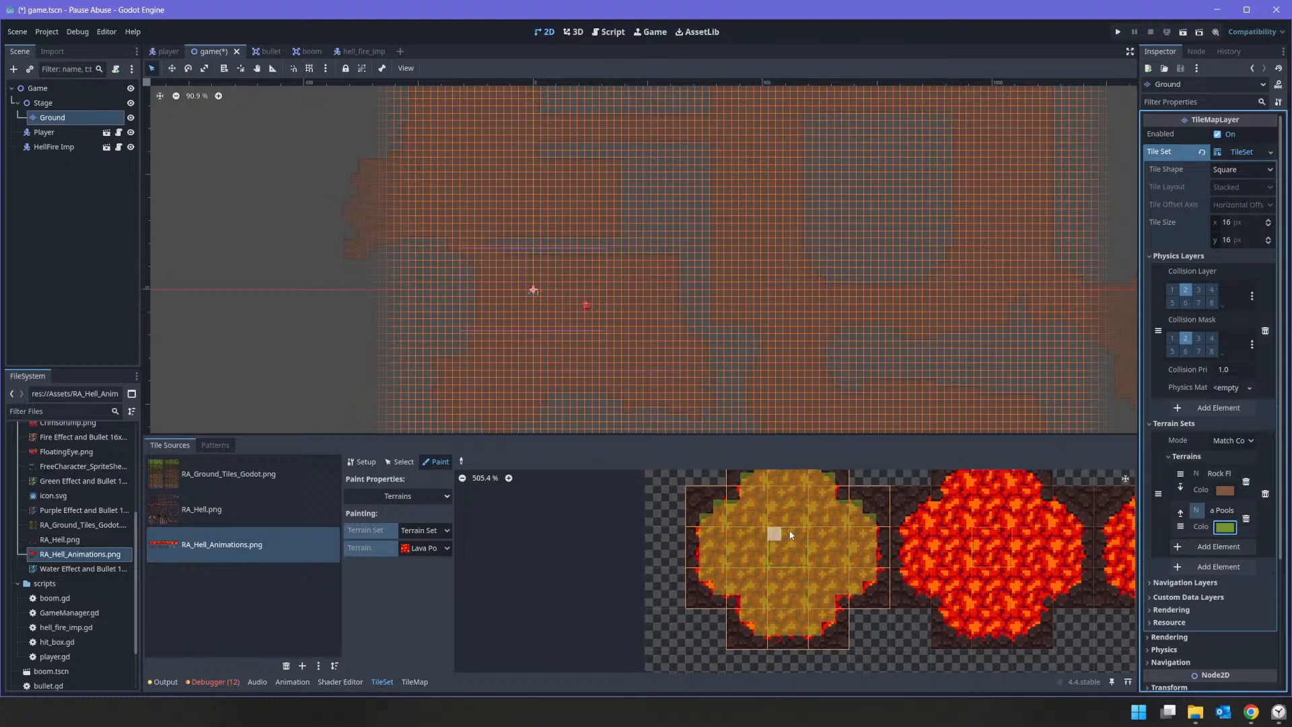
scroll(798, 559, "down", 3)
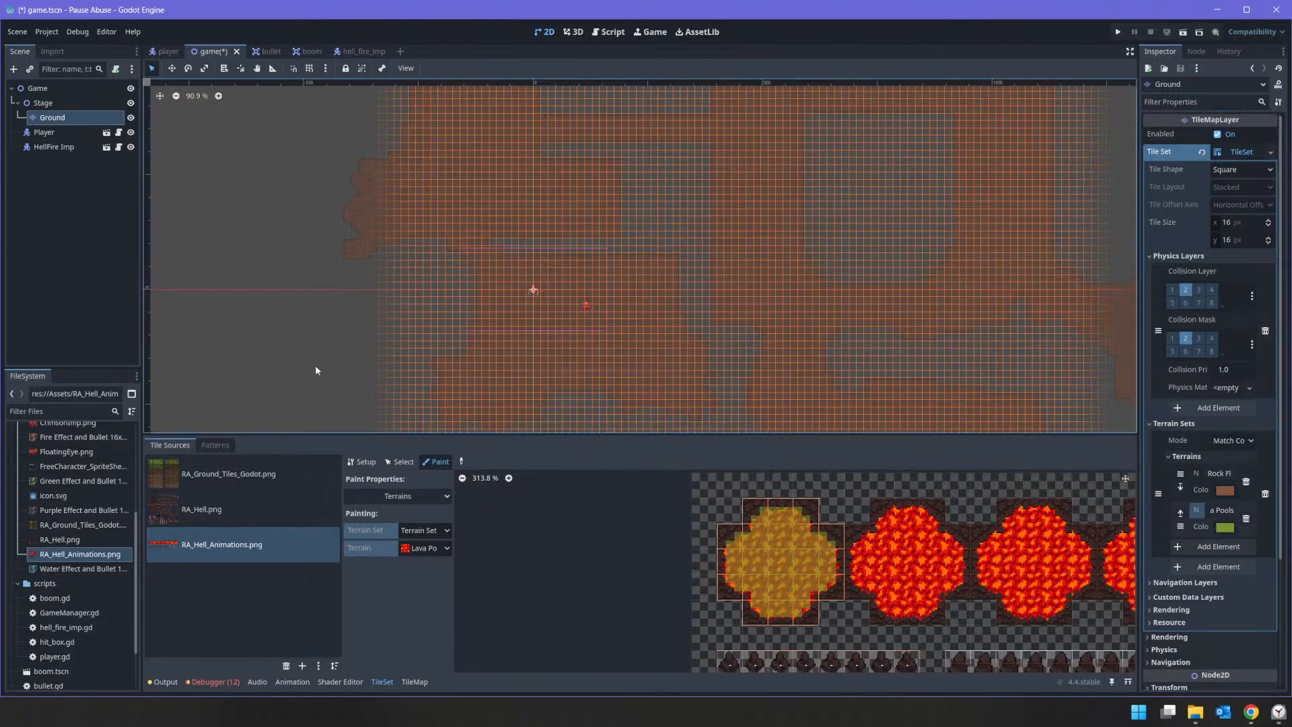
Step: Try filling the large gap up and to the right of the player with a rectangle of Lava Pools terrain on the Ground layer
left_click(414, 681)
left_click(208, 506)
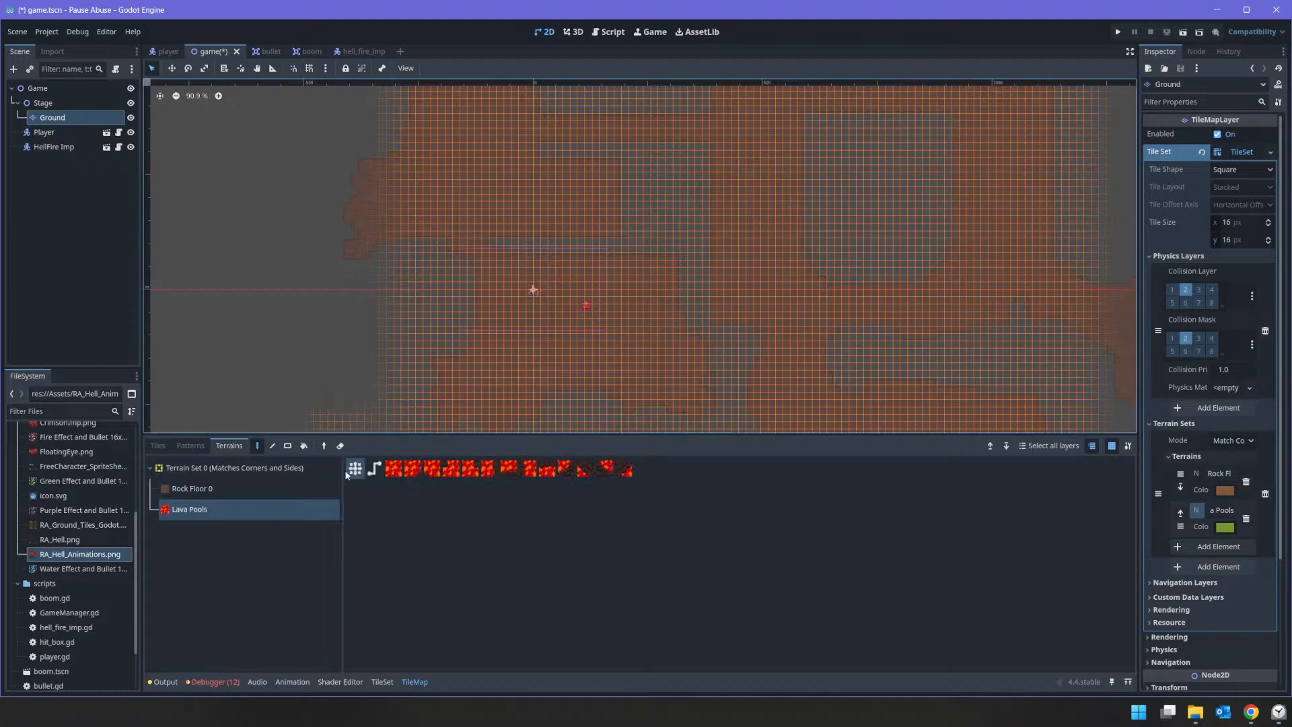
scroll(633, 283, "up", 8)
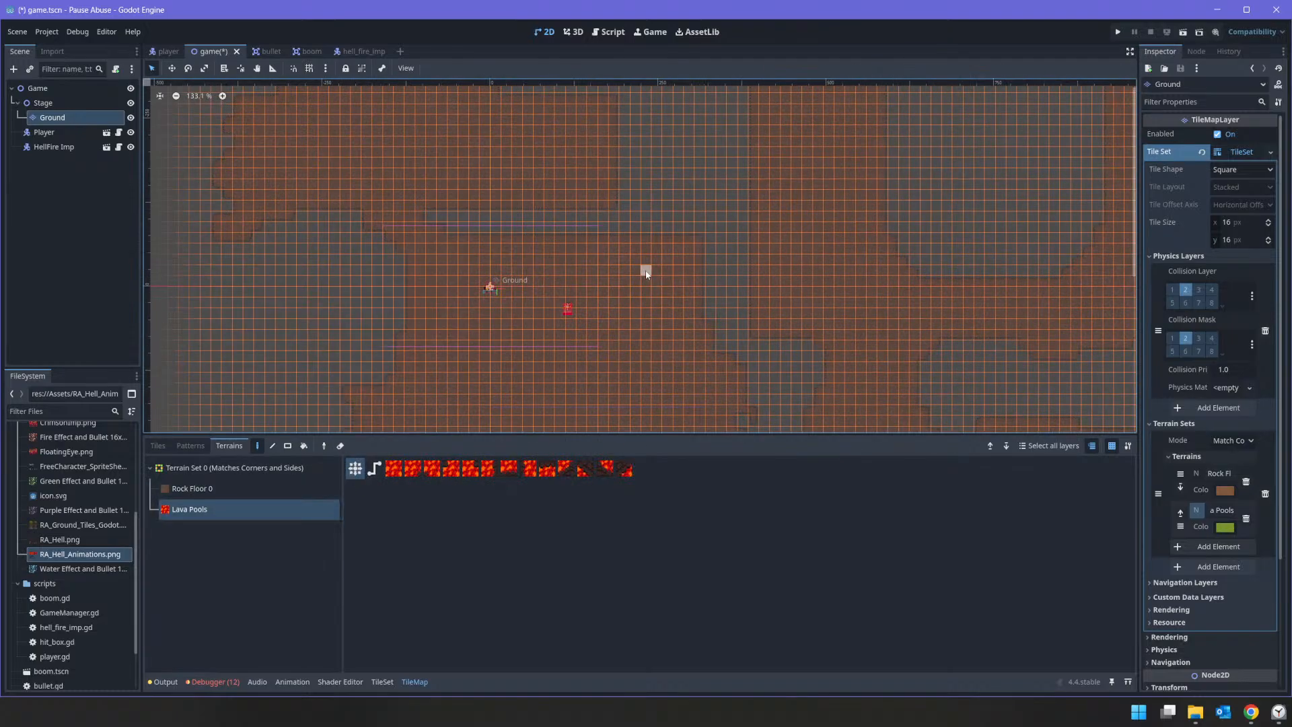
left_click(287, 445)
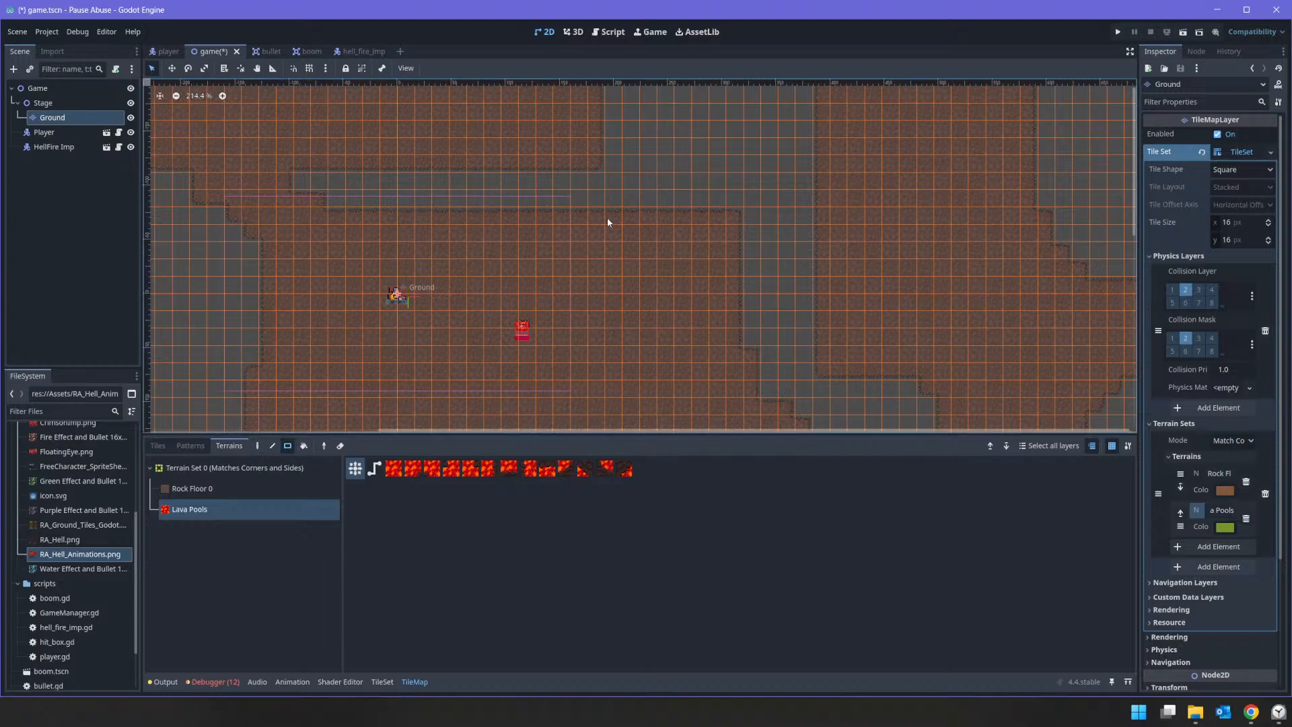
scroll(717, 180, "down", 3)
middle_click_drag(713, 176, 629, 358)
scroll(629, 359, "down", 1)
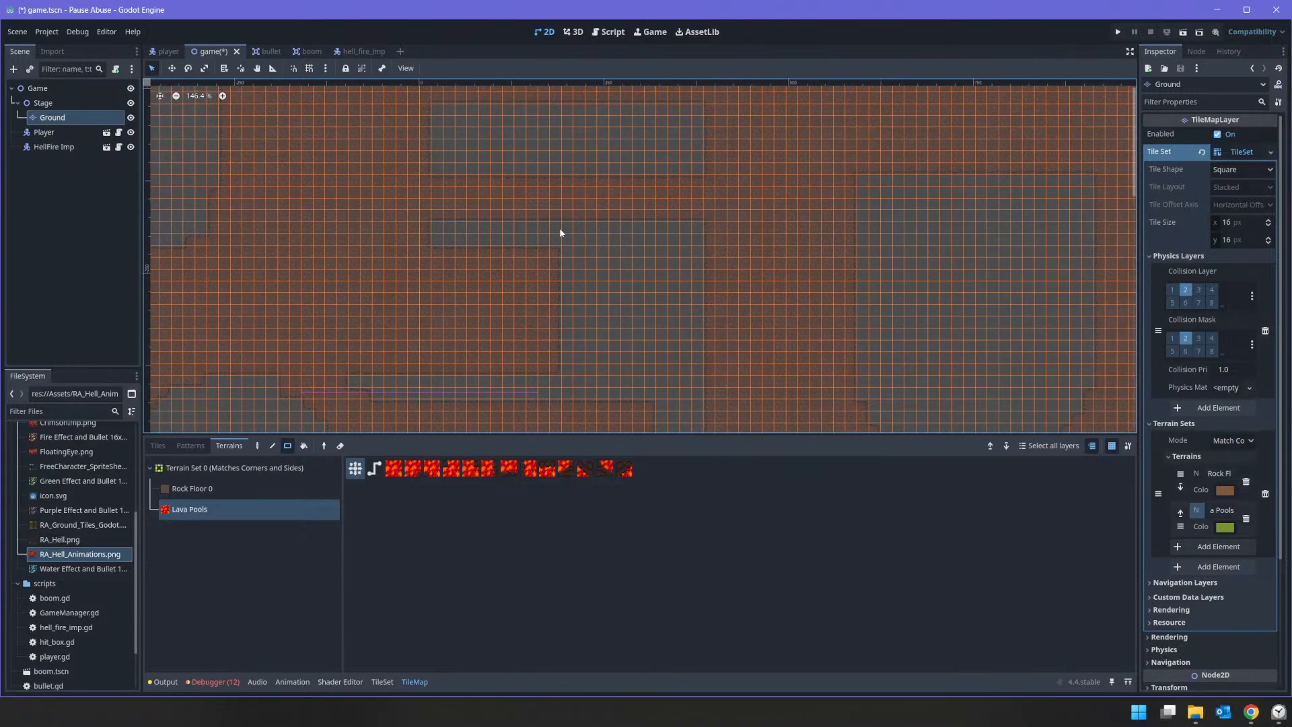
left_click_drag(562, 226, 693, 389)
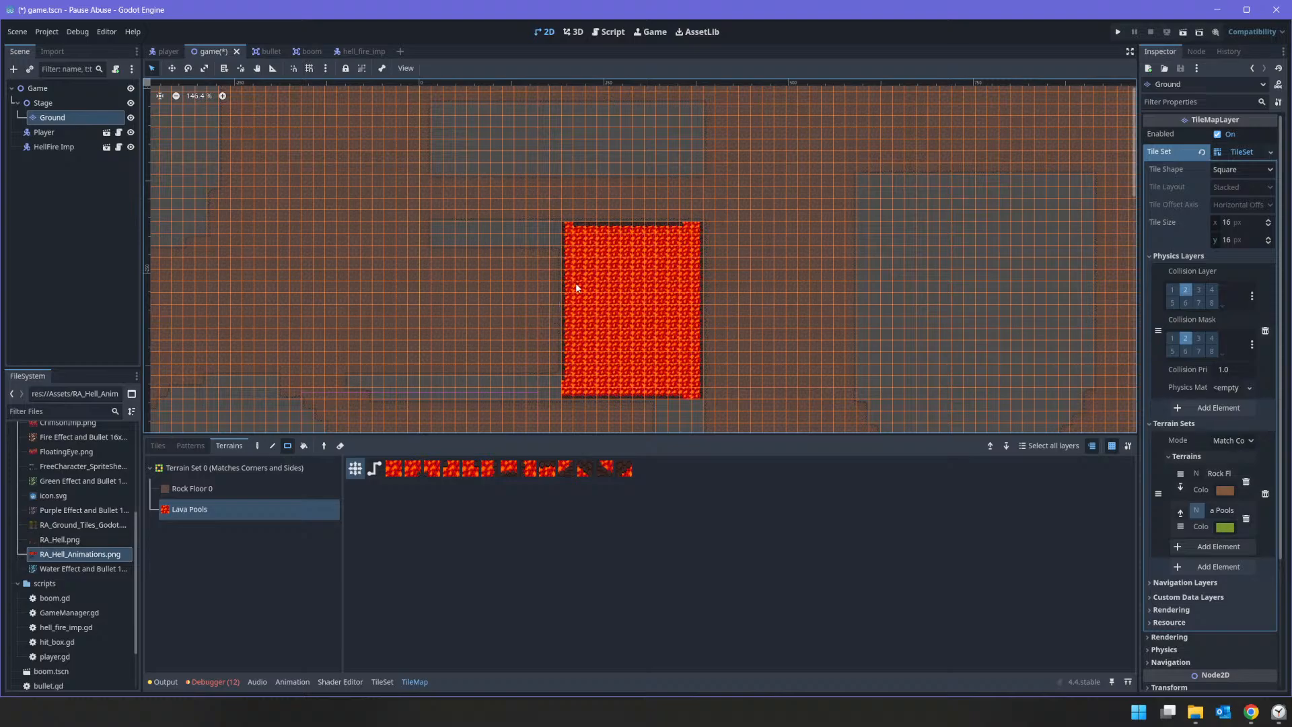
Step: Extend the Lava Pools terrain into the two narrow horizontal gaps running left from the large lava block
scroll(565, 245, "up", 5)
left_click_drag(358, 215, 551, 228)
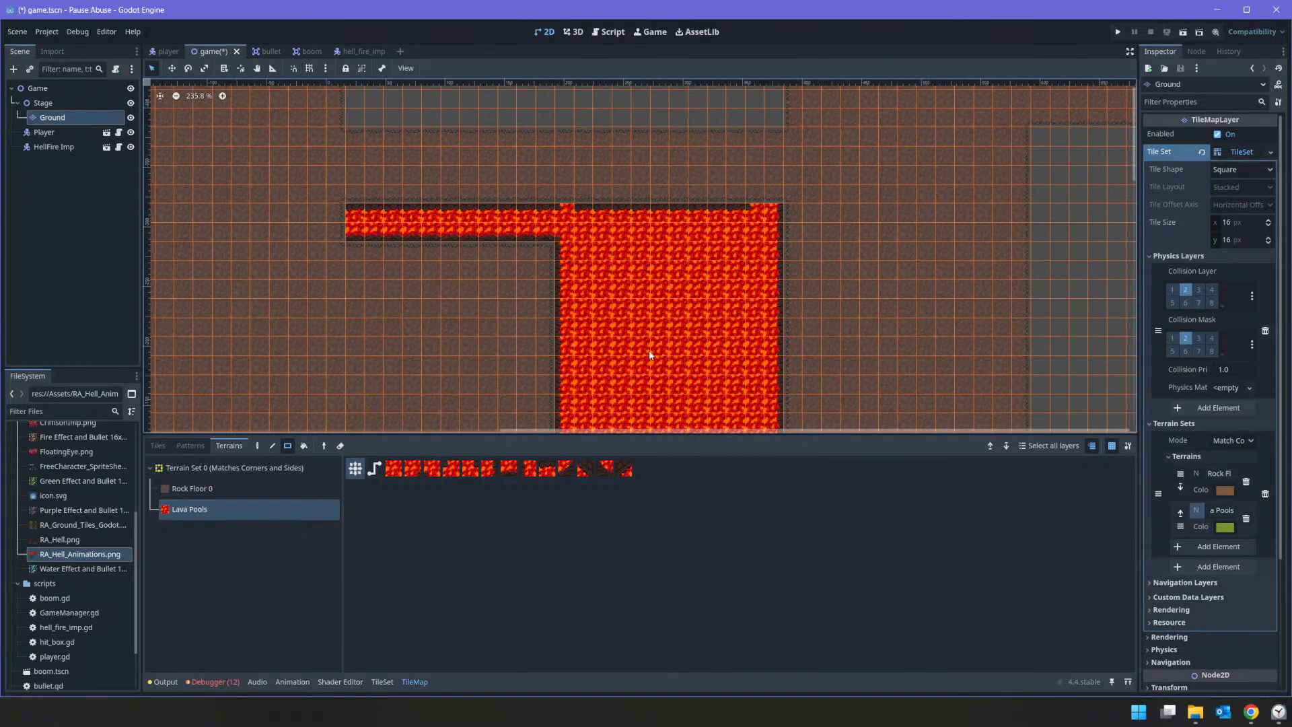
middle_click_drag(648, 350, 609, 196)
middle_click_drag(214, 189, 471, 261)
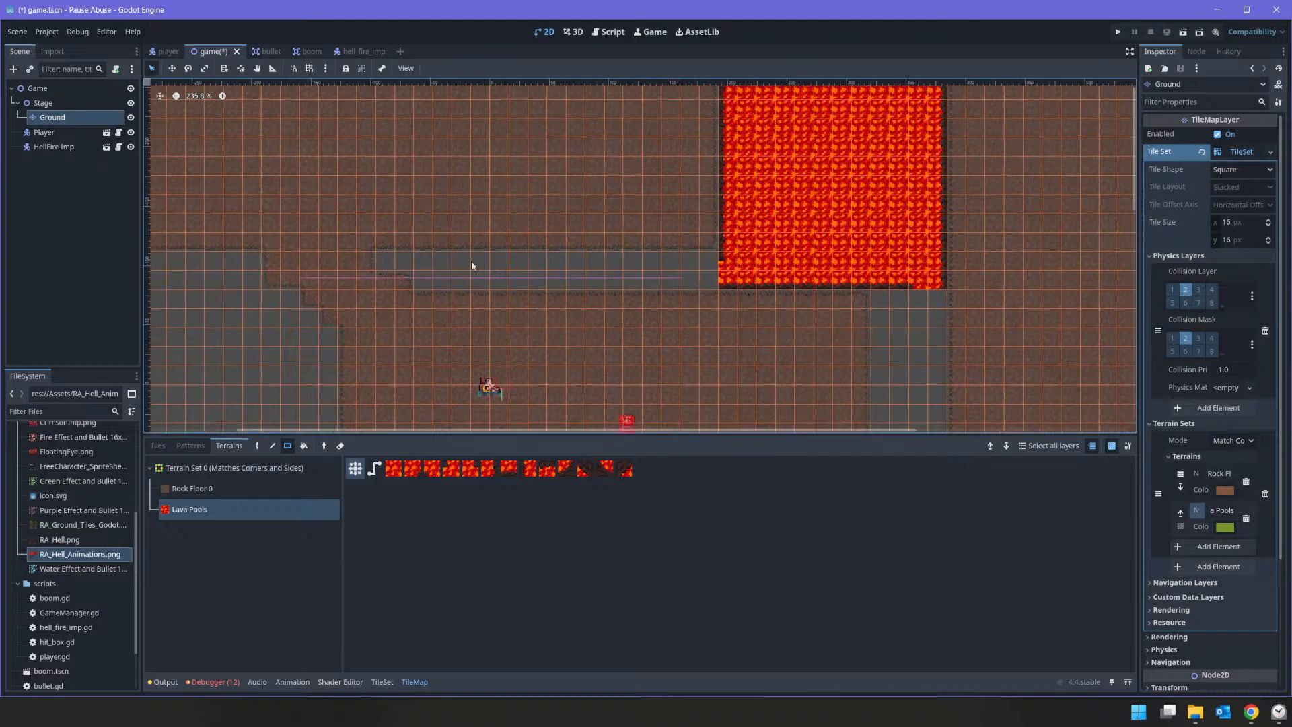
left_click_drag(382, 257, 723, 272)
left_click_drag(426, 280, 695, 286)
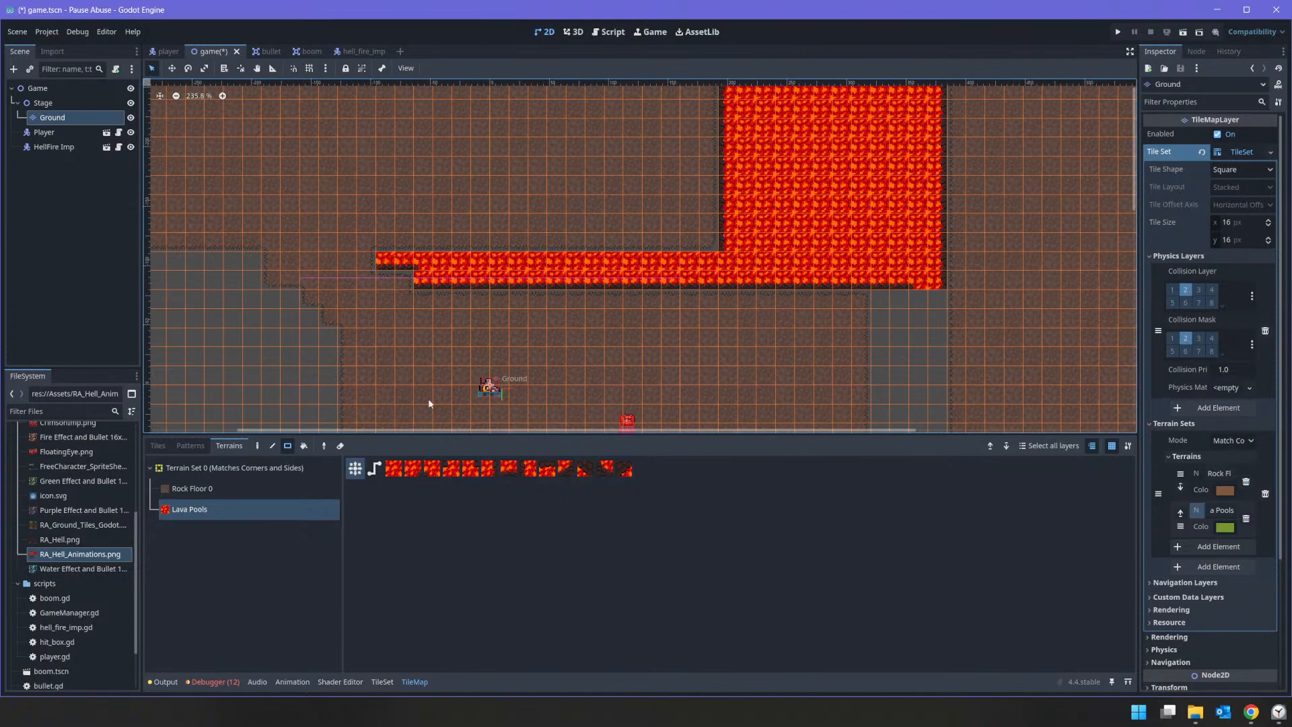
Step: Repaint both rows of the lower lava strip with Lava Pools in path mode instead of connect mode
left_click(374, 468)
left_click_drag(378, 261, 690, 265)
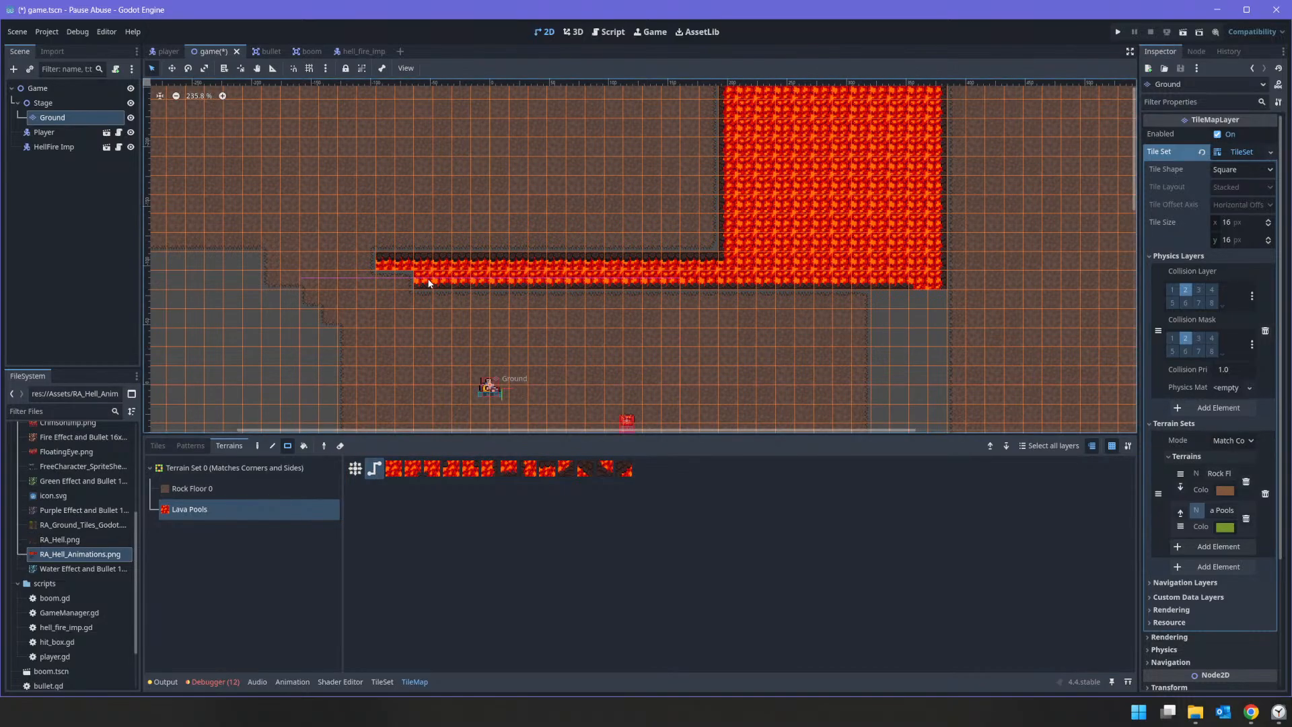
left_click_drag(428, 281, 725, 281)
scroll(613, 229, "down", 8)
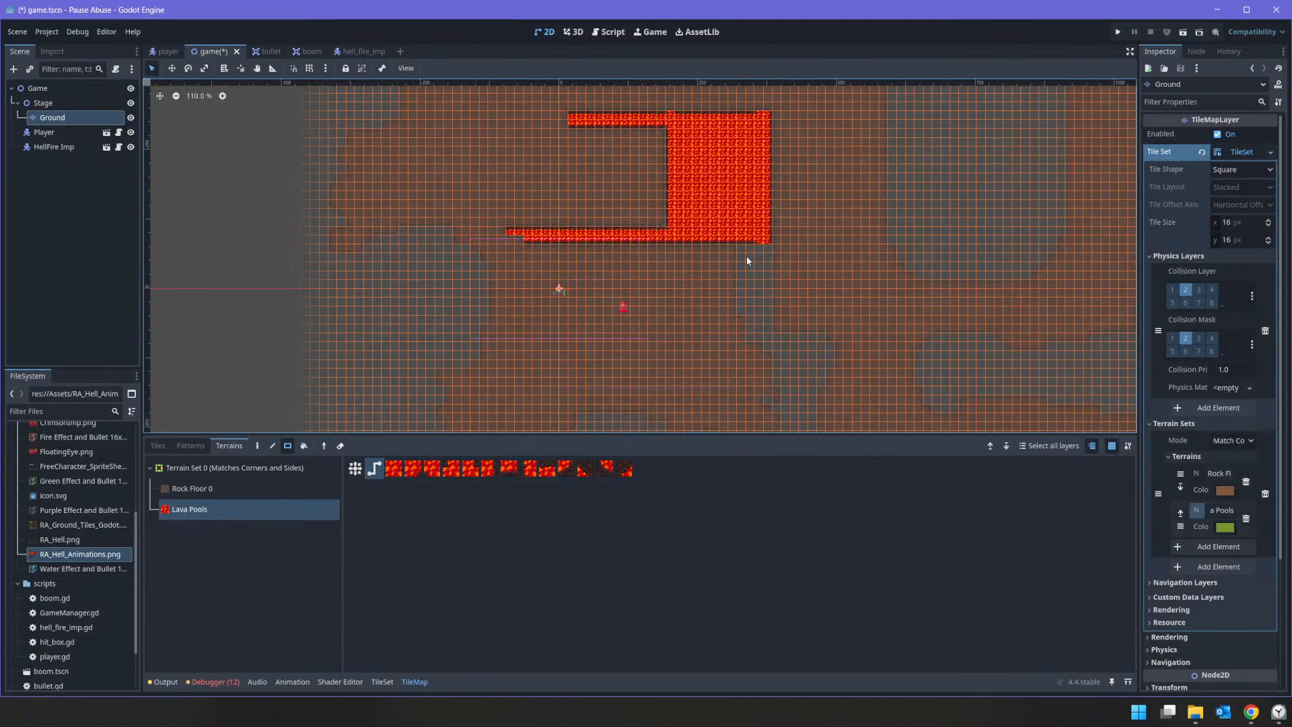
Step: Extend the Lava Pools terrain down the vertical gap below the lava block and repaint the strip along its top edge
scroll(746, 259, "up", 7)
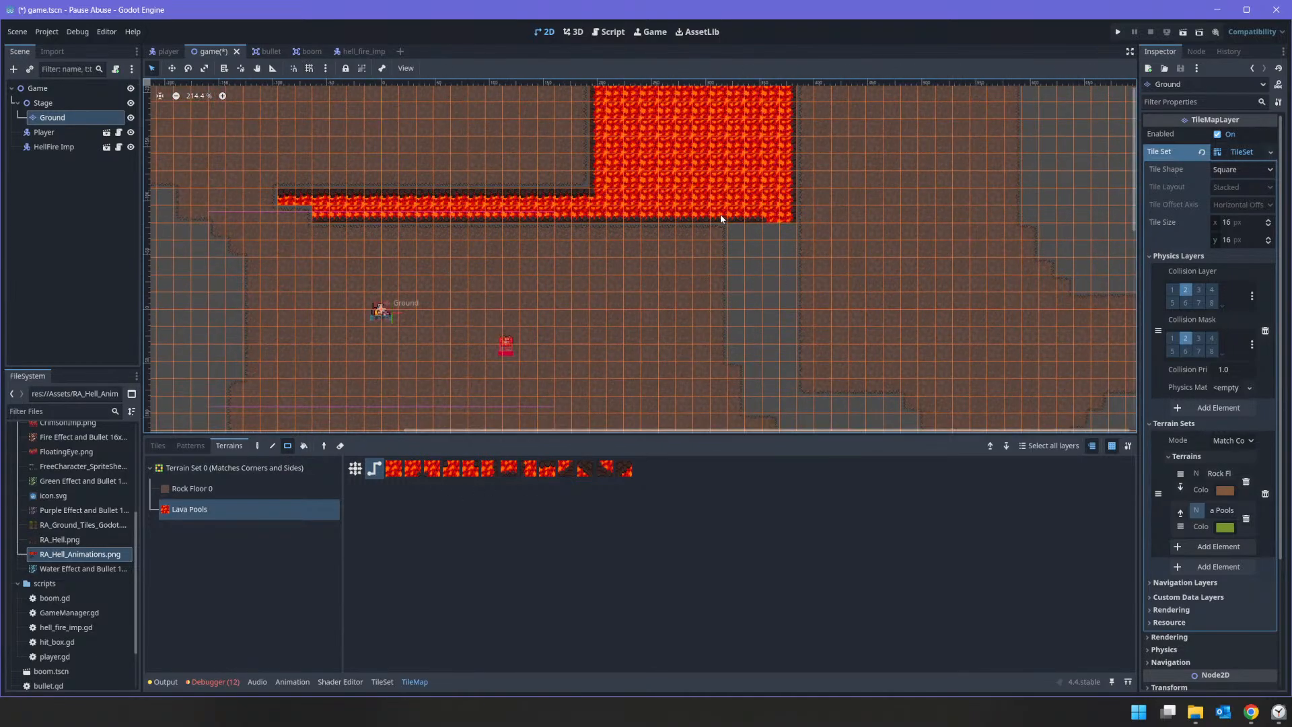
mouse_move(734, 210)
left_mouse_down()
mouse_move(773, 286)
mouse_move(774, 339)
mouse_move(798, 349)
mouse_move(786, 349)
left_mouse_up()
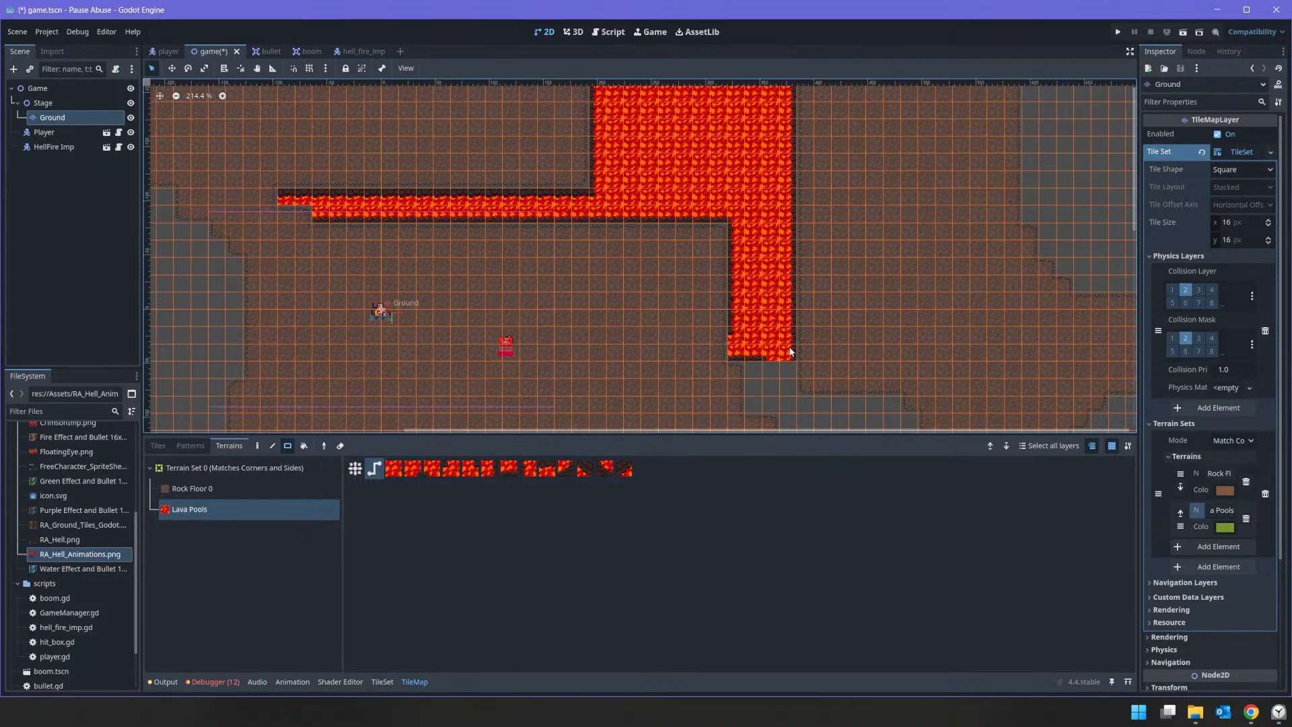
middle_click_drag(752, 171, 748, 337)
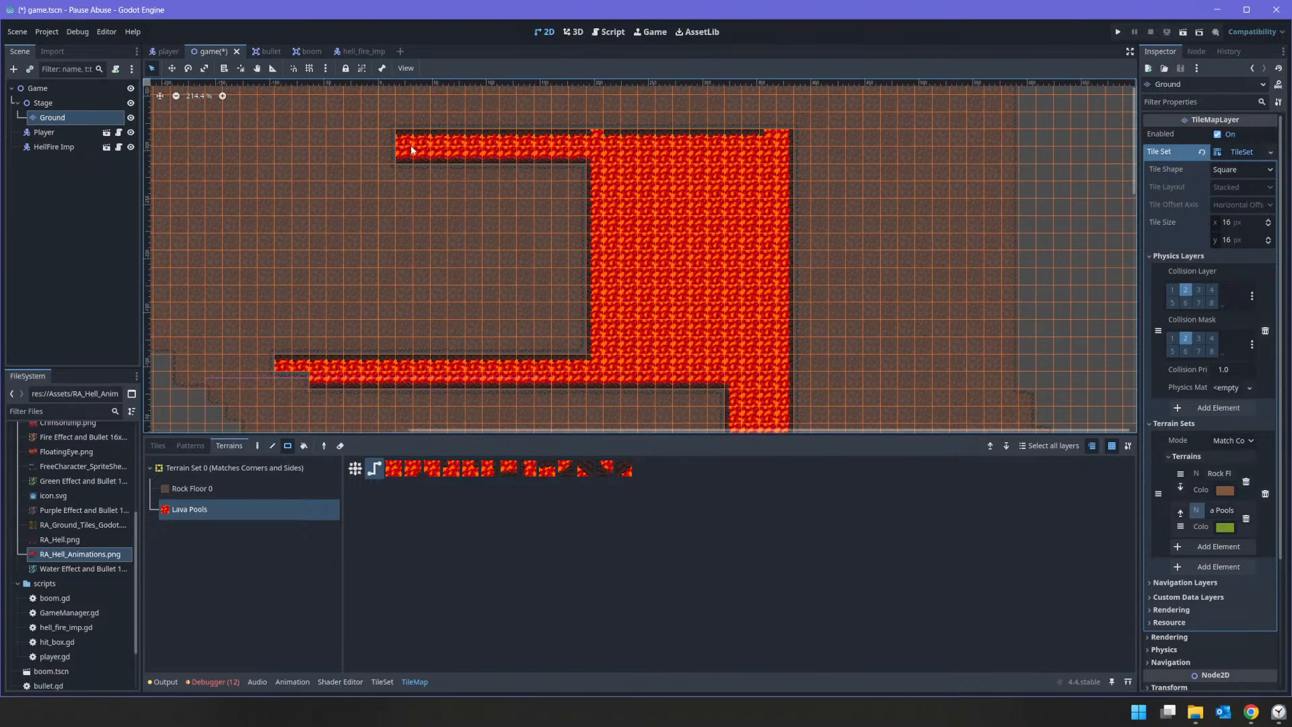
left_click_drag(412, 150, 777, 151)
mouse_move(727, 299)
middle_mouse_down()
mouse_move(724, 286)
mouse_move(426, 229)
middle_mouse_up()
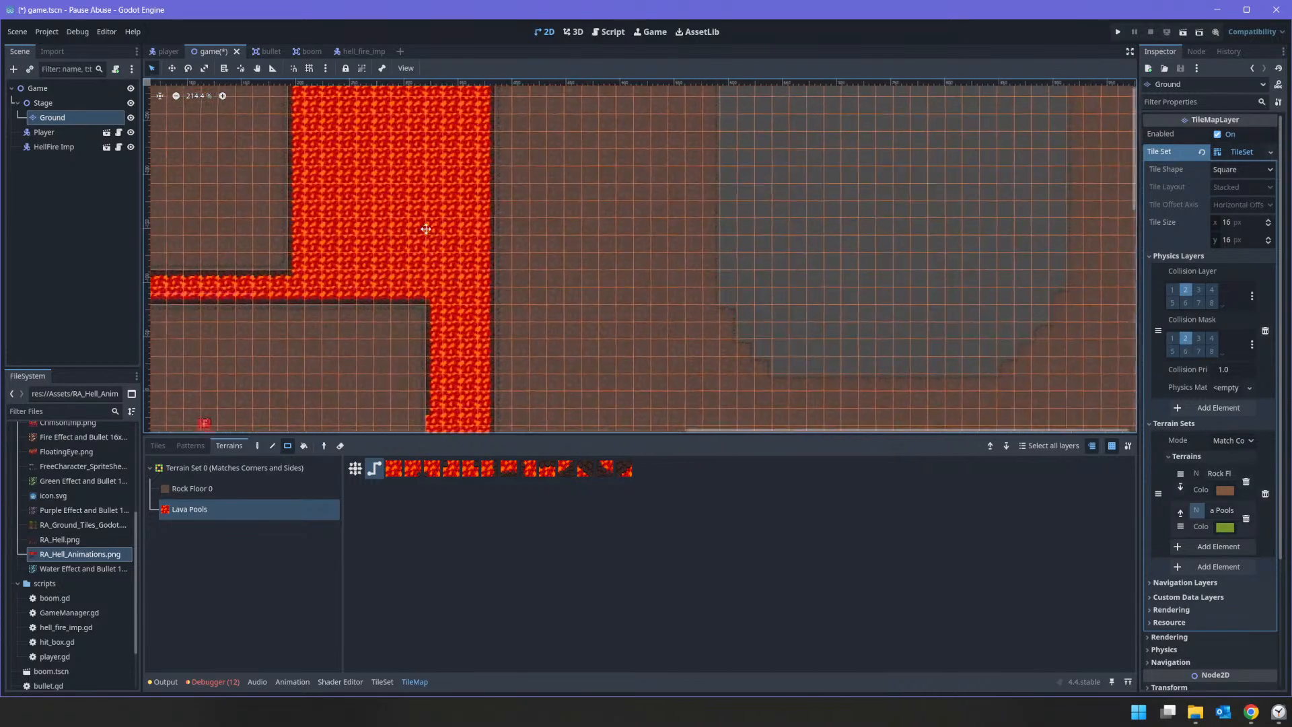
scroll(629, 310, "down", 10)
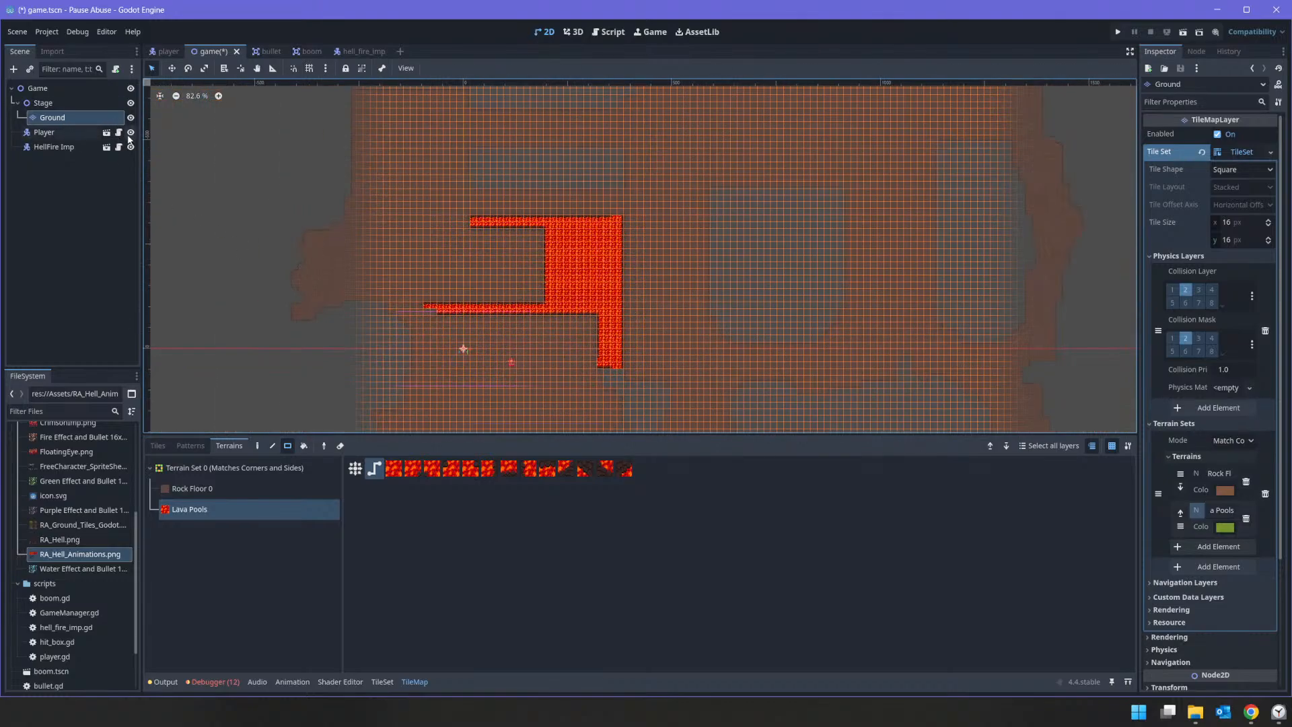
Step: Undo all the Lava Pools painting on the Ground layer
key("ctrl+z")
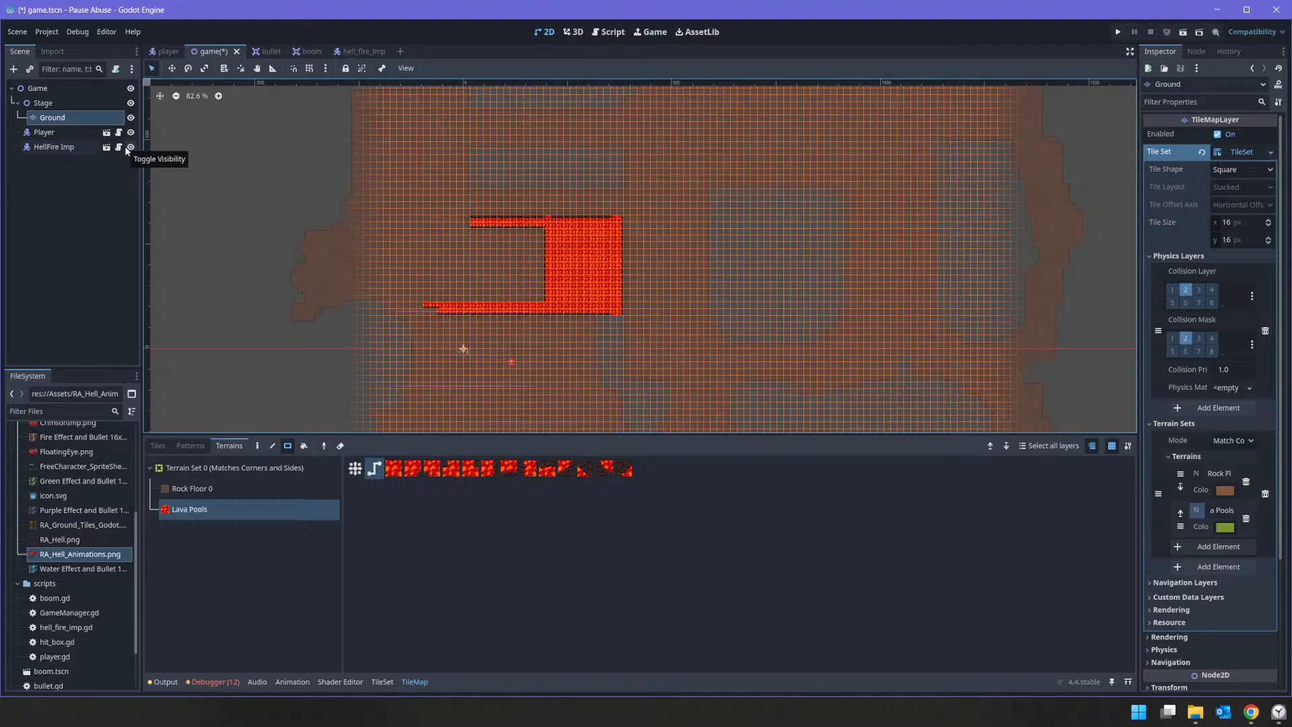
key("ctrl+z")
key("ctrl+z")
key("ctrl+z")
key("ctrl+z")
key("ctrl+z")
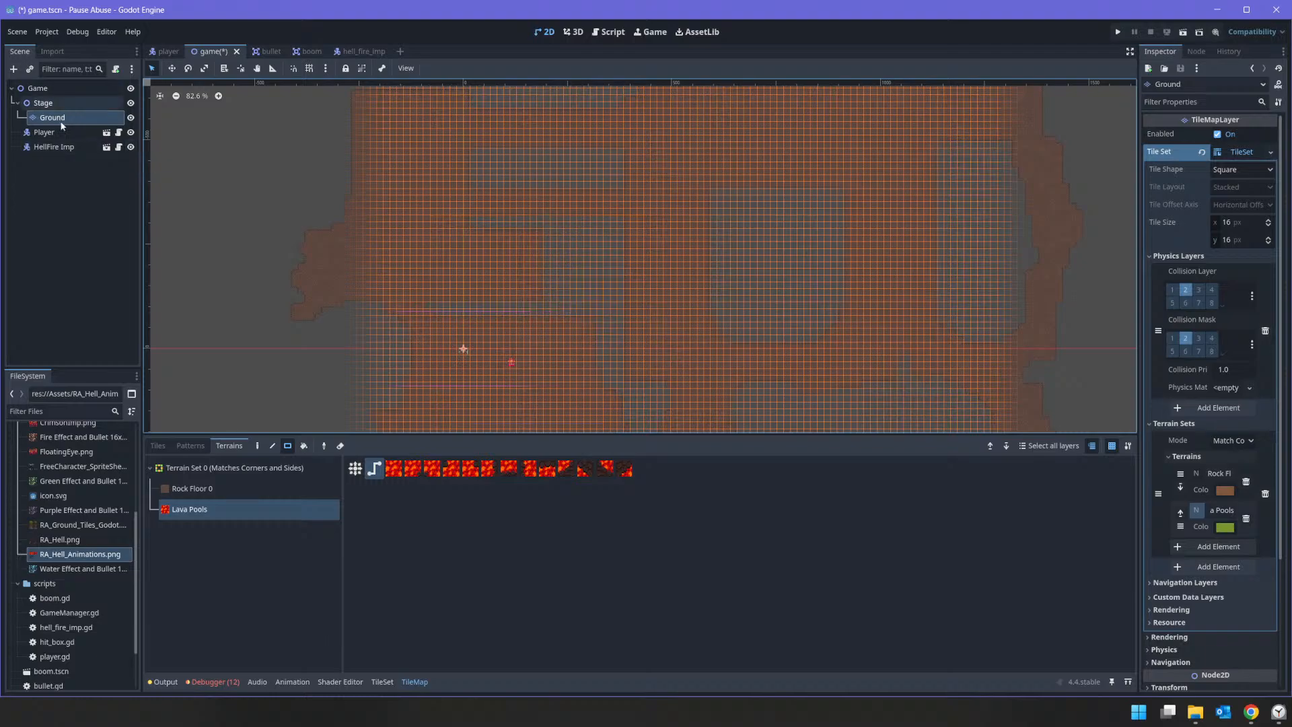
Step: Duplicate the Ground tile map layer under Stage and rename the copy Lava
left_click(50, 107)
left_click(63, 119)
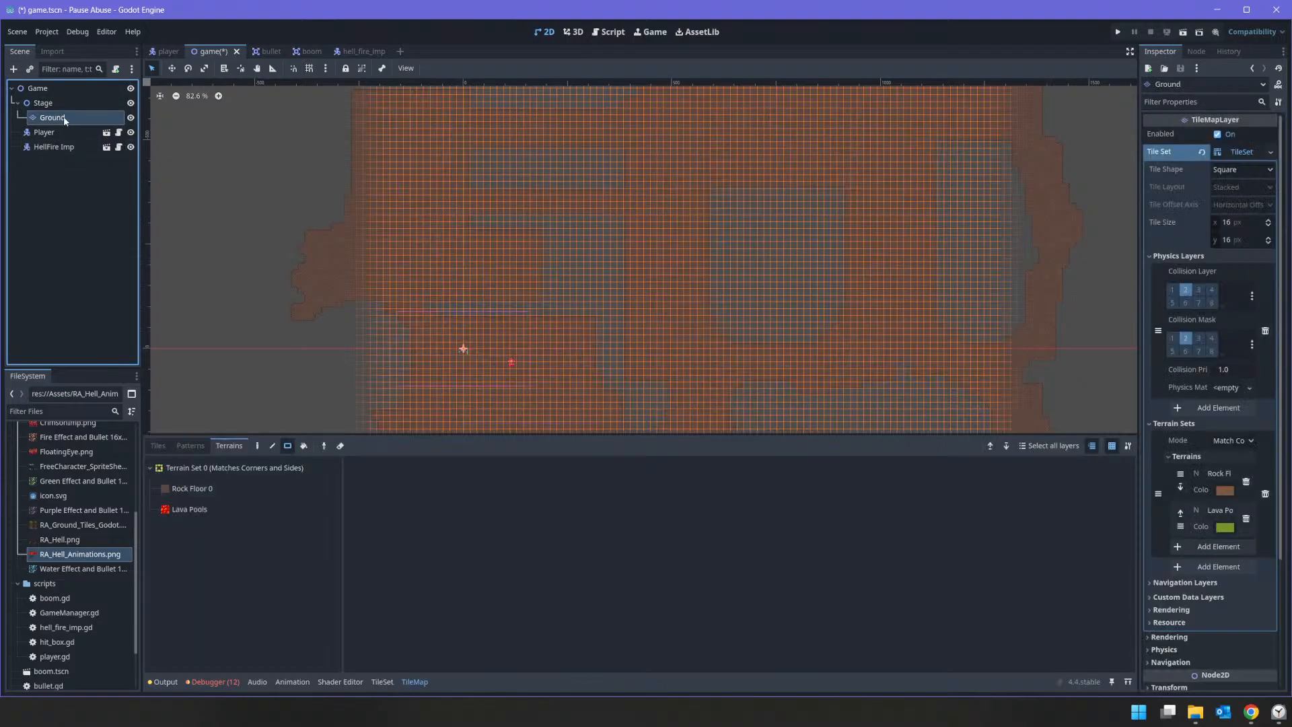
key("ctrl+d")
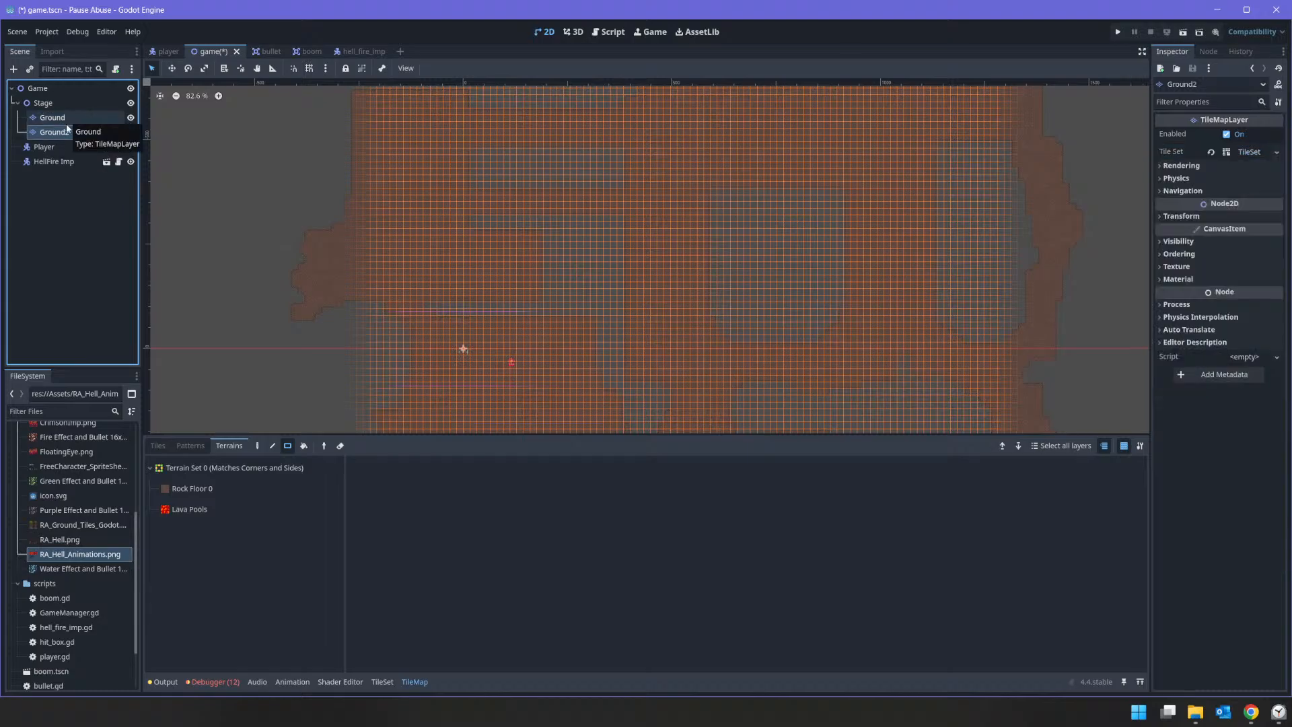
left_click(67, 119)
left_click(62, 132)
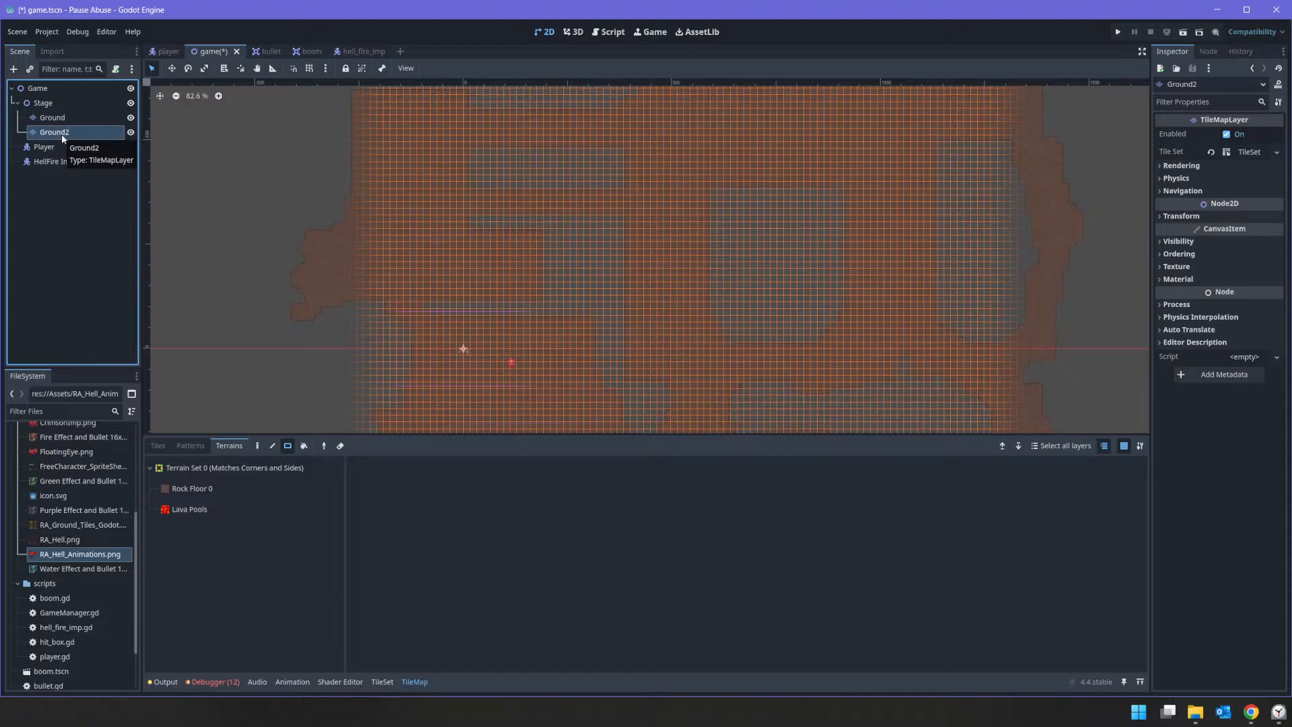
left_click(62, 134)
type("Lavs")
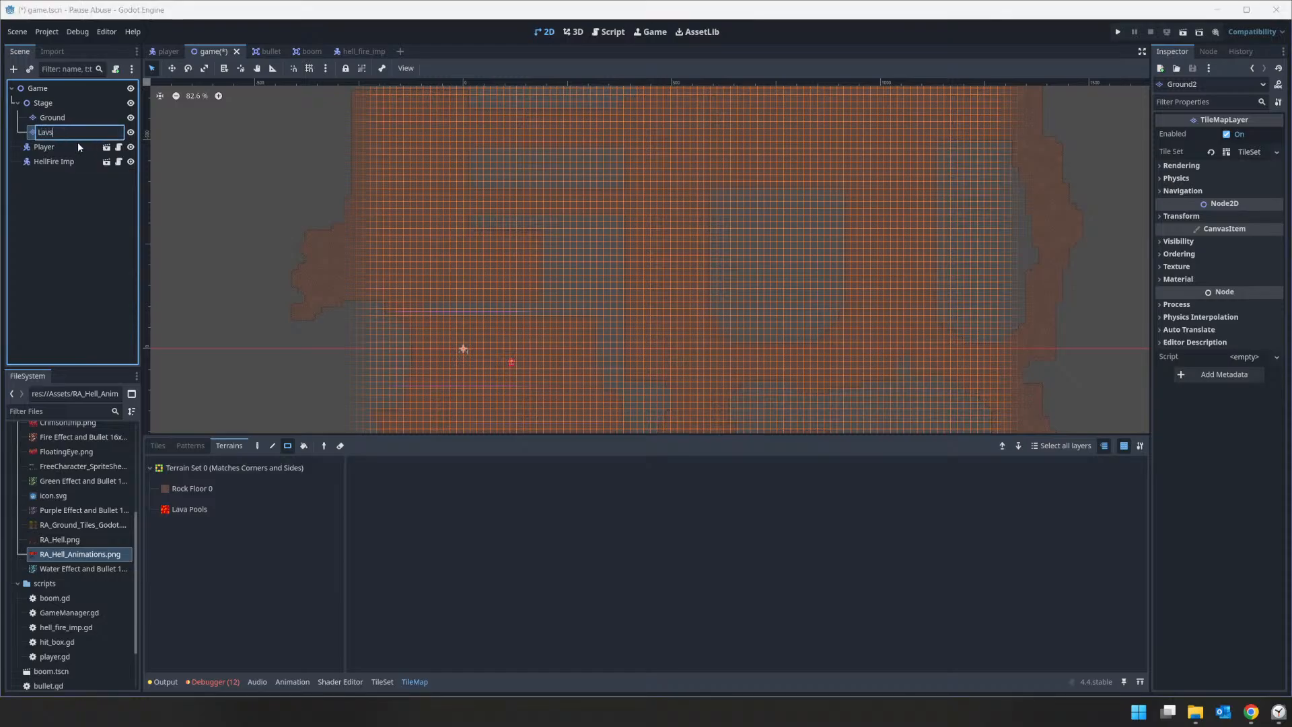
key("BackSpace")
type("a")
key("Return")
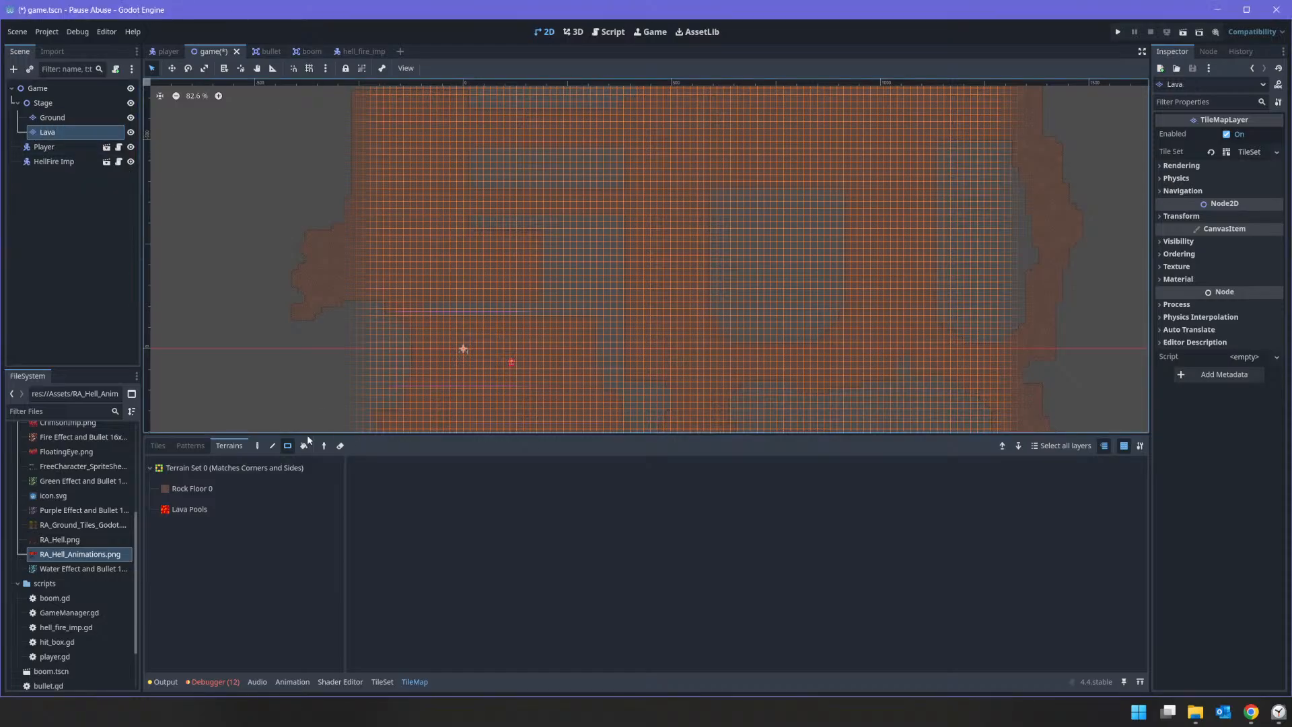
scroll(439, 239, "down", 5)
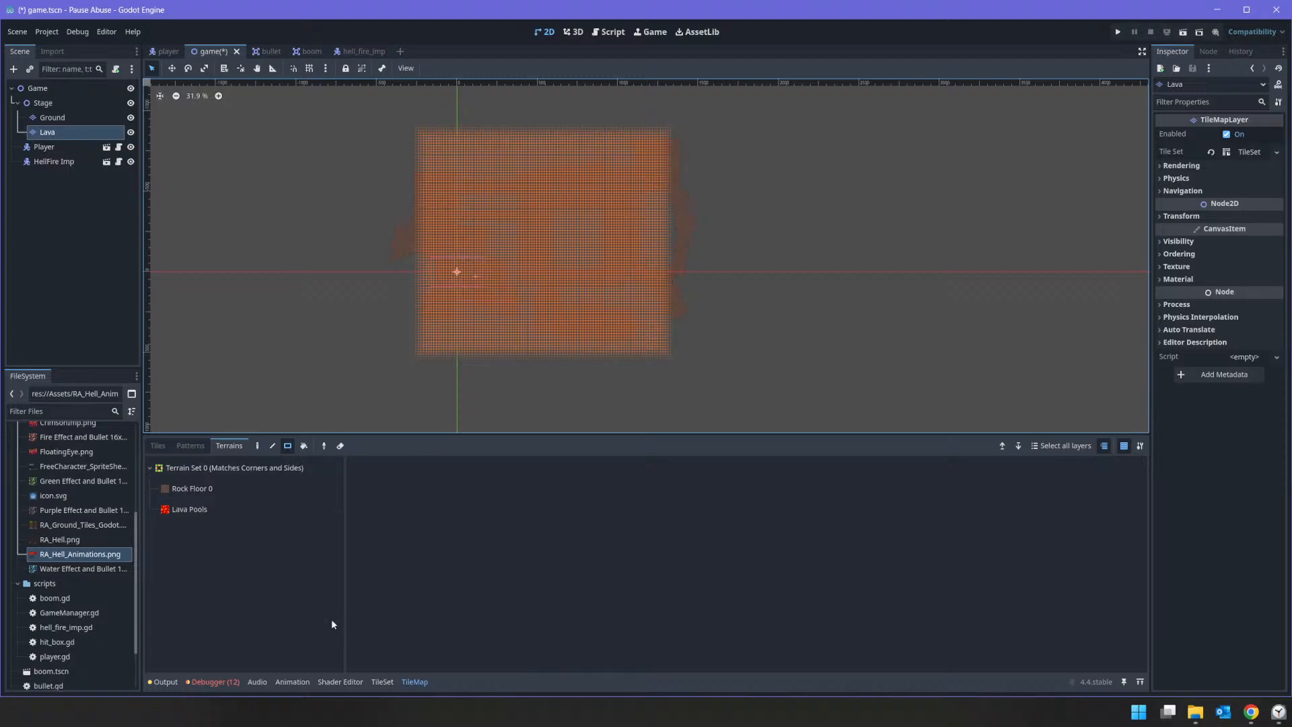
left_click(414, 682)
left_click_drag(370, 111, 847, 438)
key("Delete")
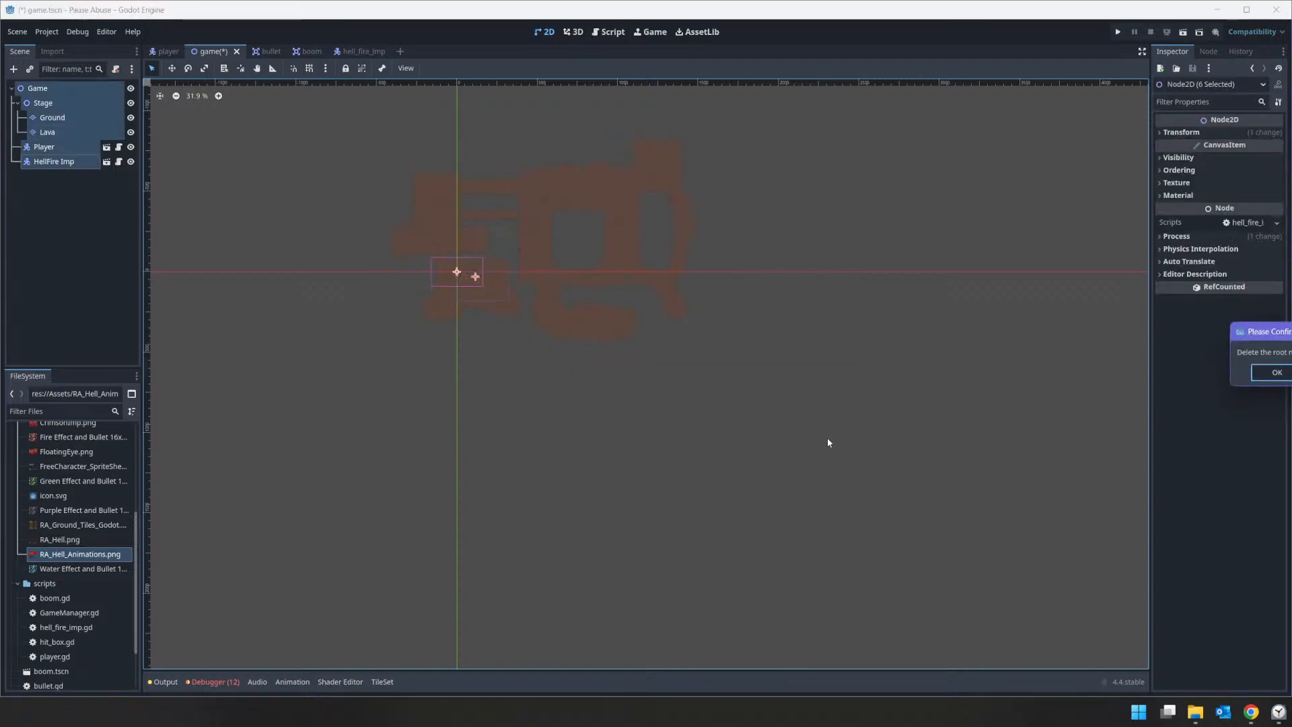
key("Escape")
left_click(1016, 349)
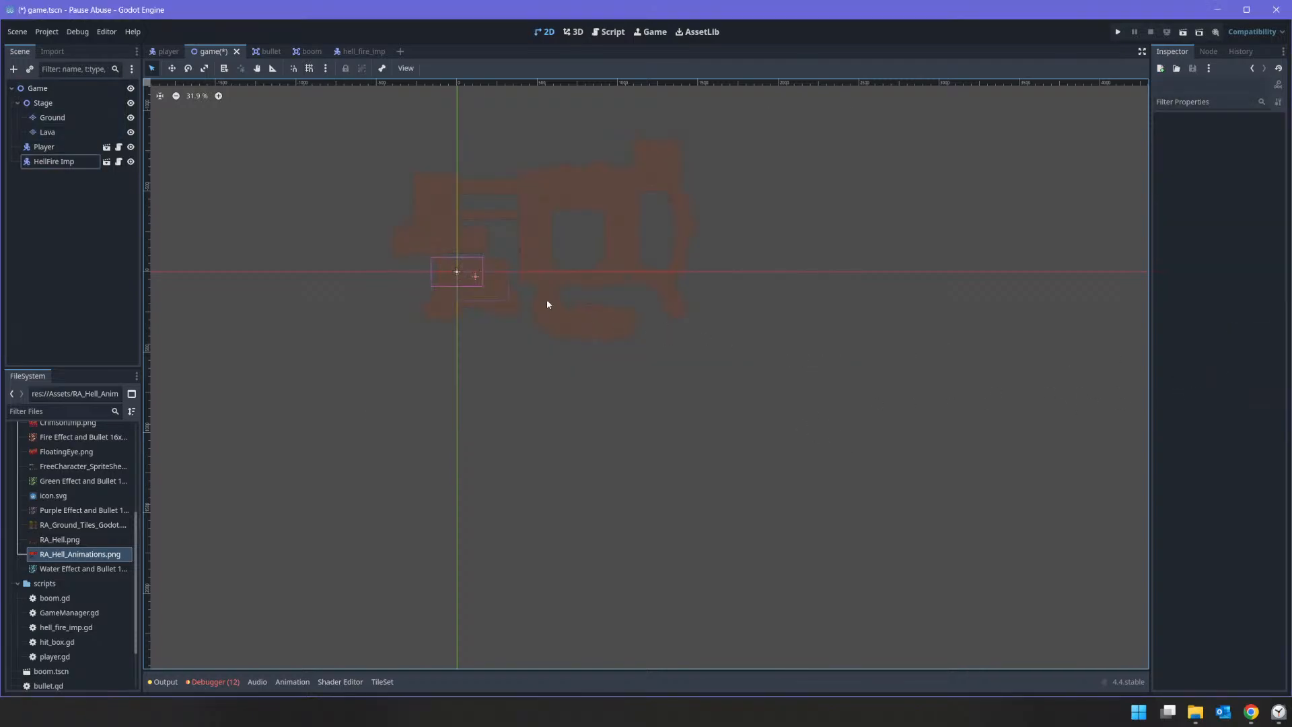
Step: Erase all the copied floor tiles from the Lava layer with one rectangle covering the whole cave
left_click(47, 134)
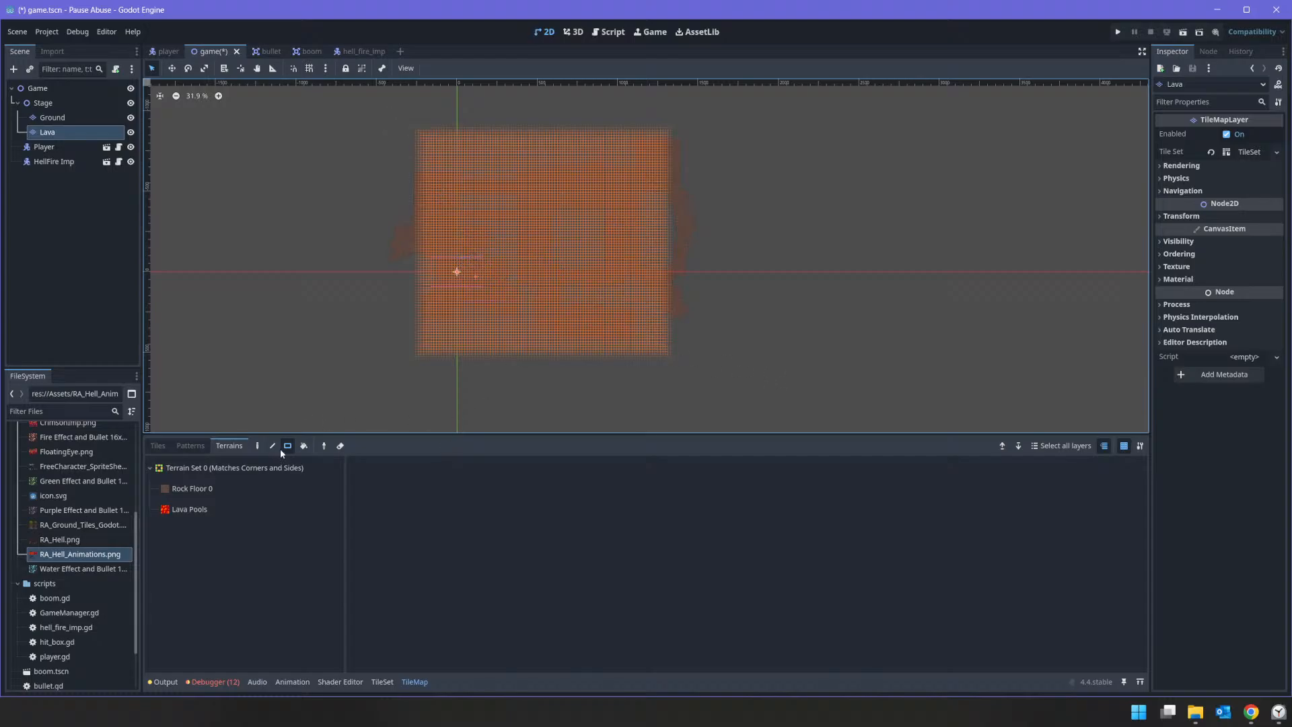
left_click(340, 446)
scroll(506, 272, "up", 10)
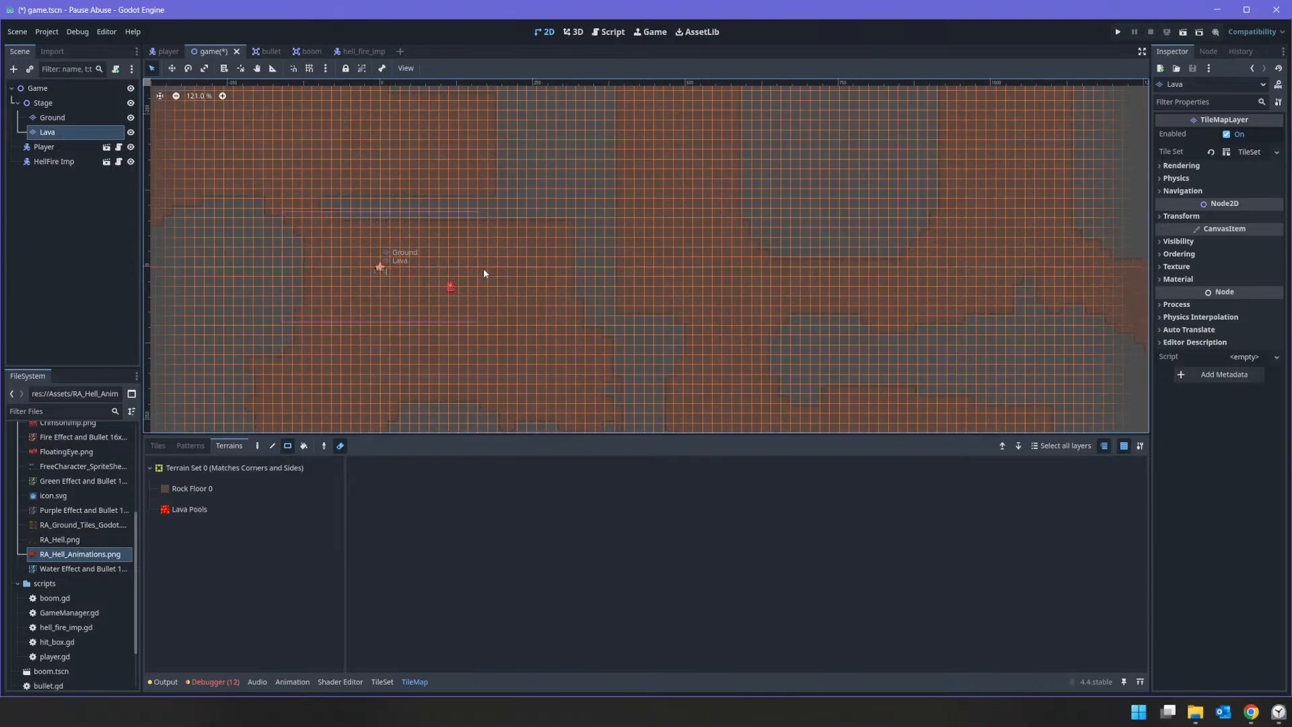
scroll(348, 346, "down", 5)
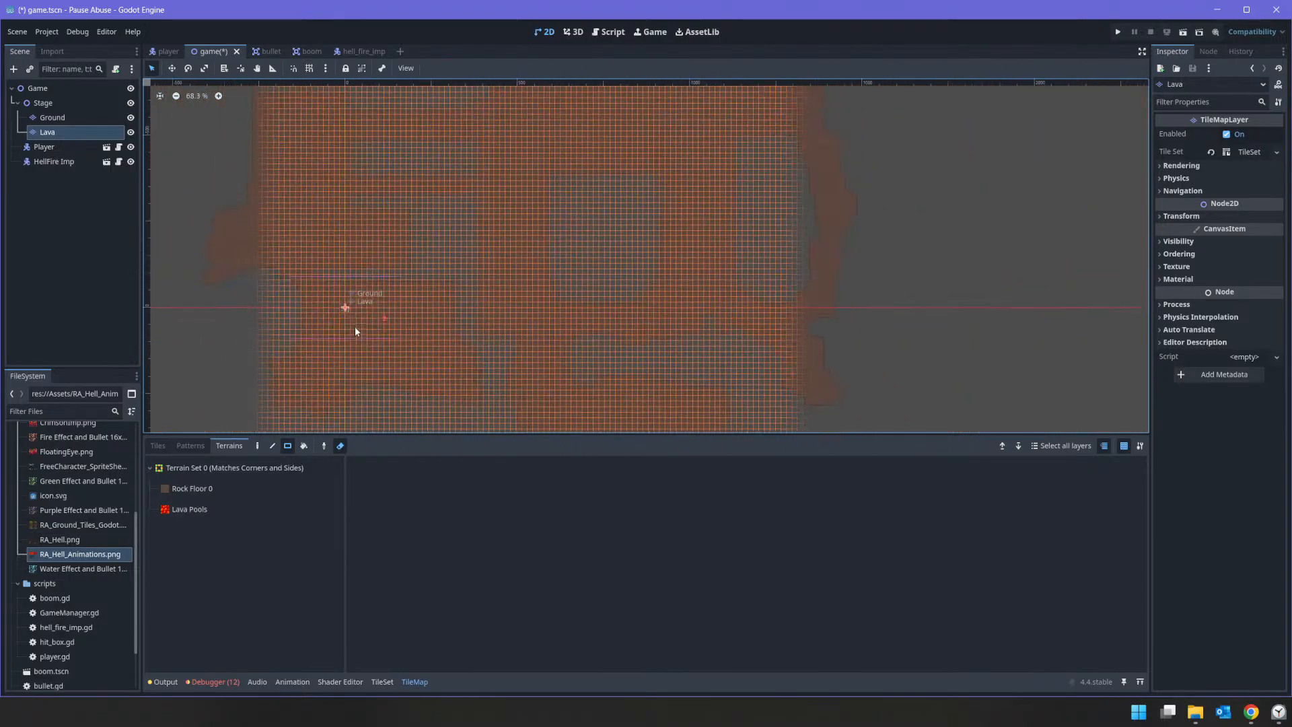
left_click(50, 118)
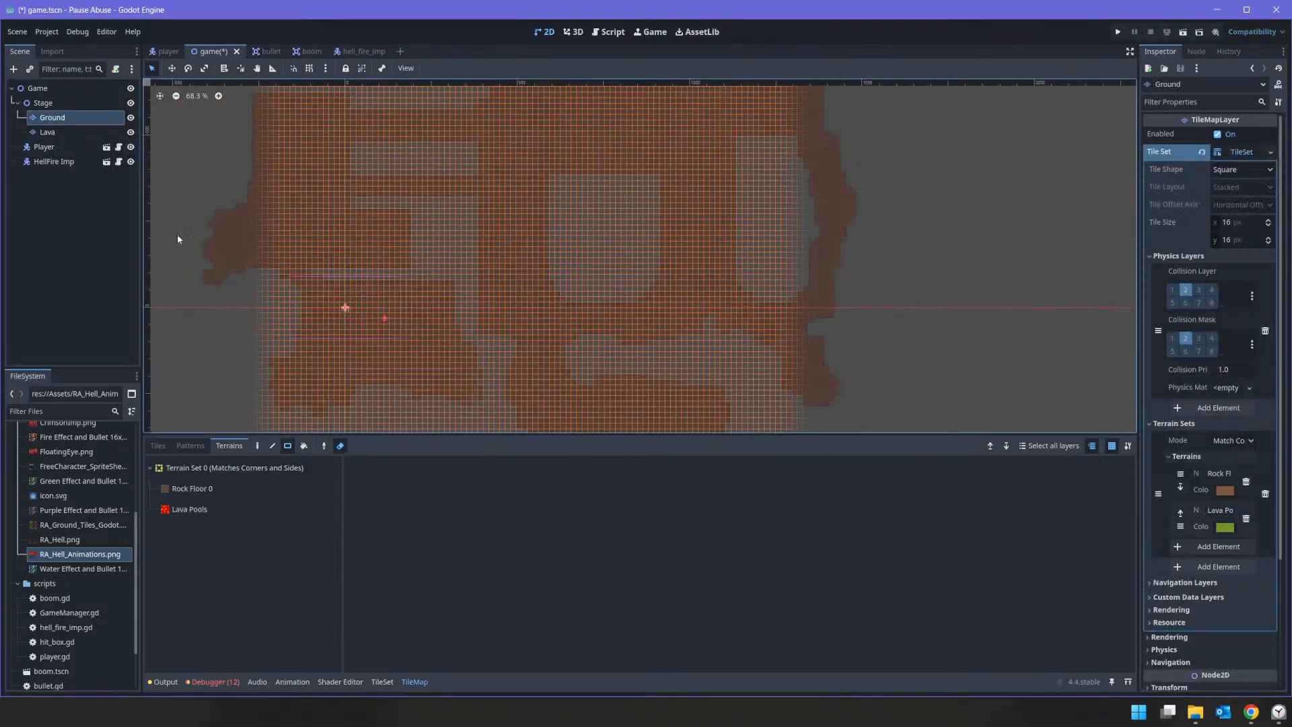
left_click(47, 132)
scroll(450, 307, "down", 2)
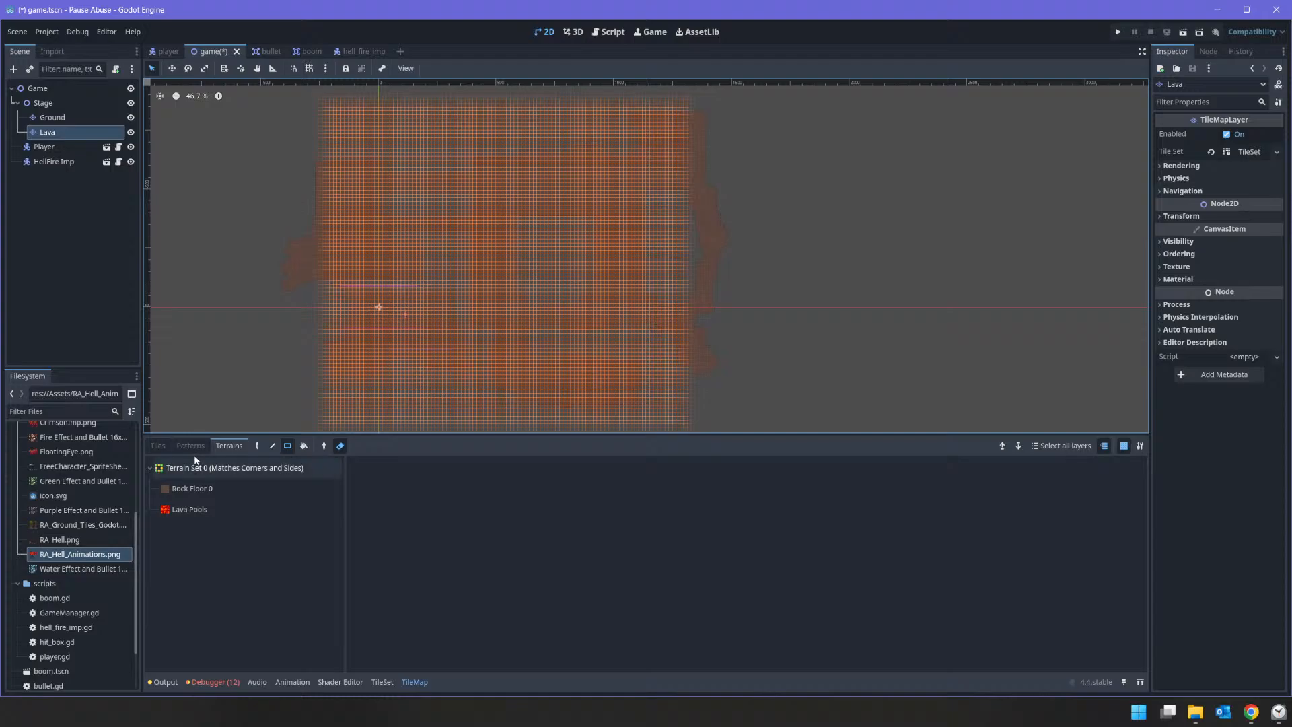
left_click(159, 446)
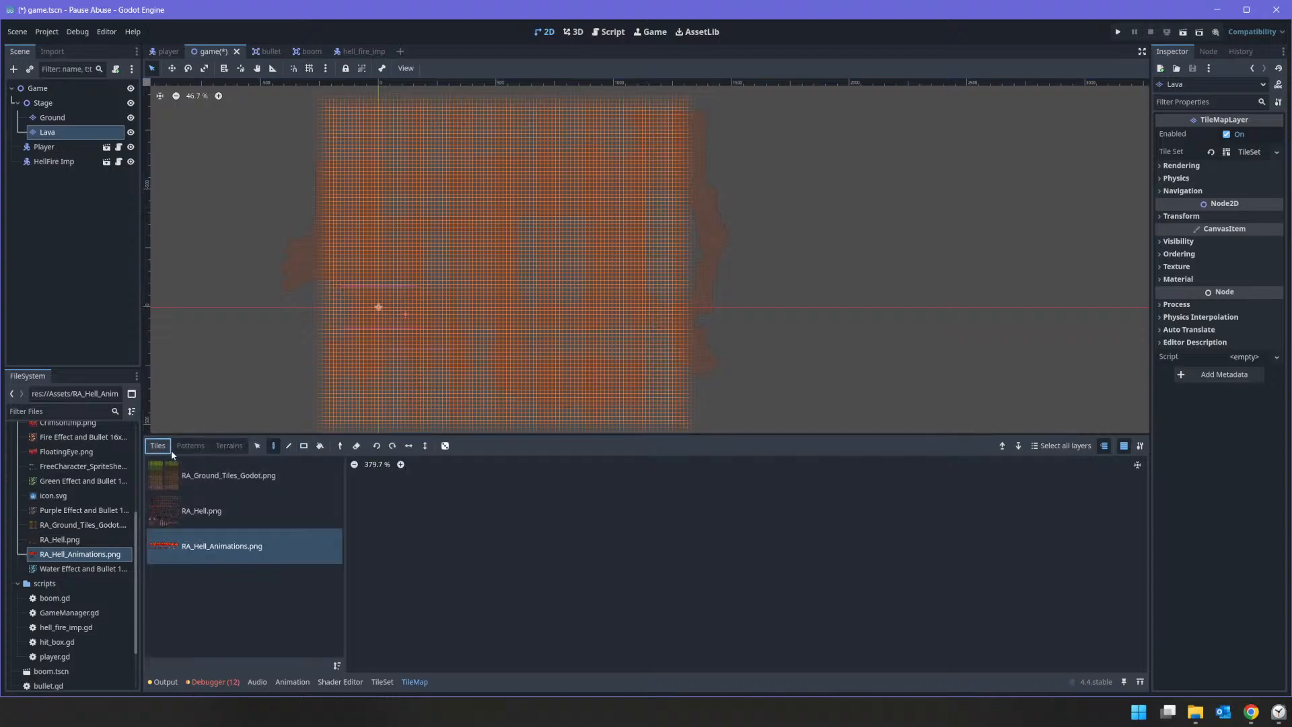
left_click(257, 446)
left_click(357, 446)
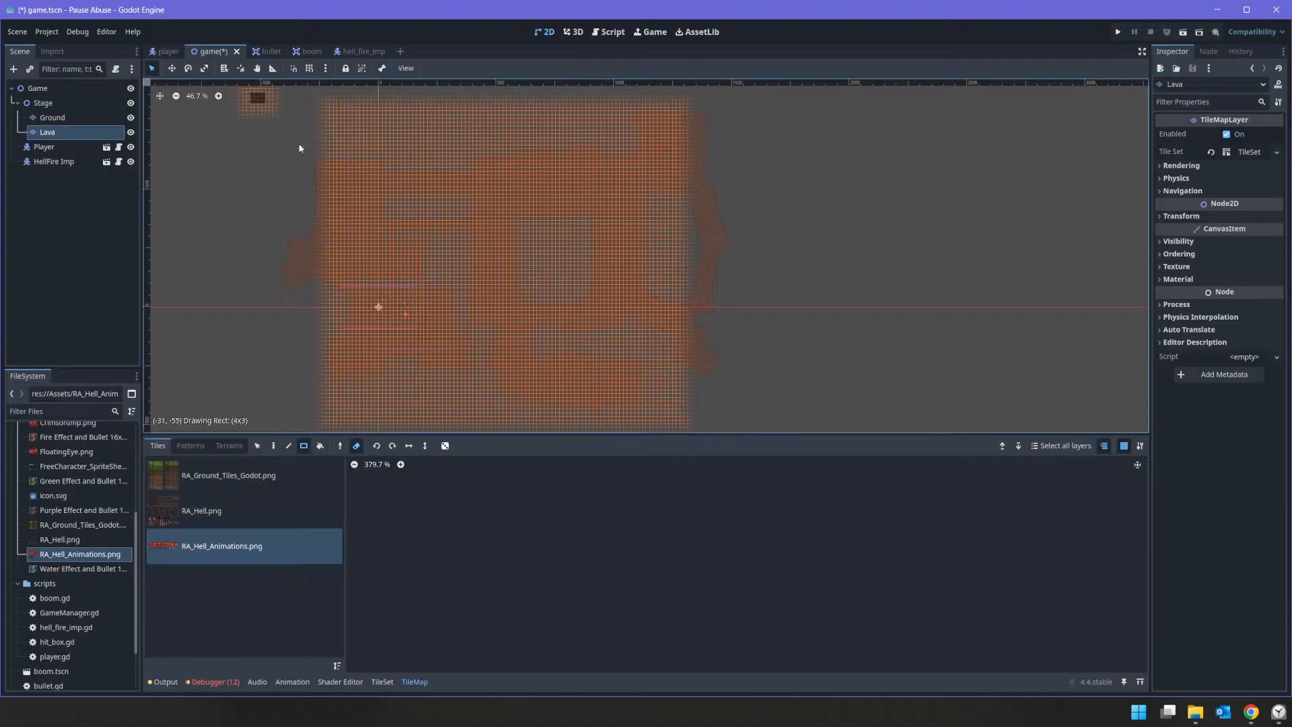
left_click_drag(300, 148, 849, 548)
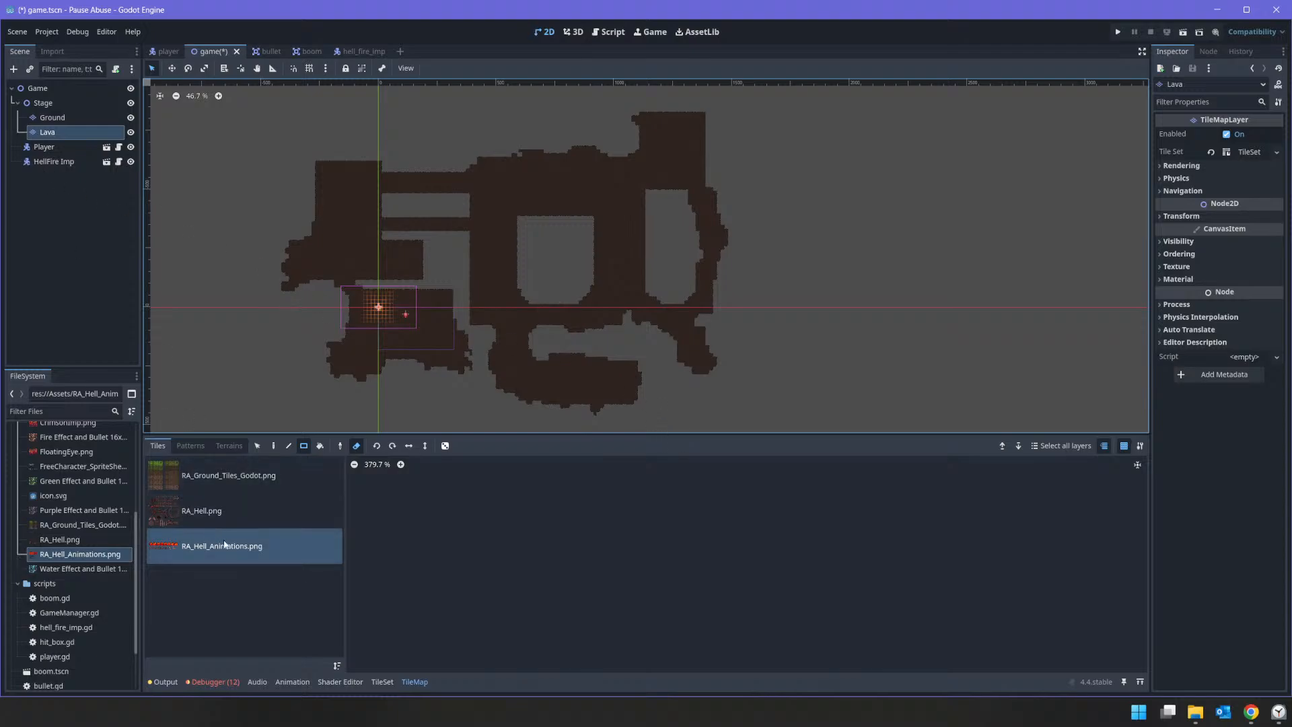
Step: Fill a large rectangle over the whole cave area on the Lava layer with Lava Pools terrain in connect mode
left_click(229, 445)
left_click(195, 510)
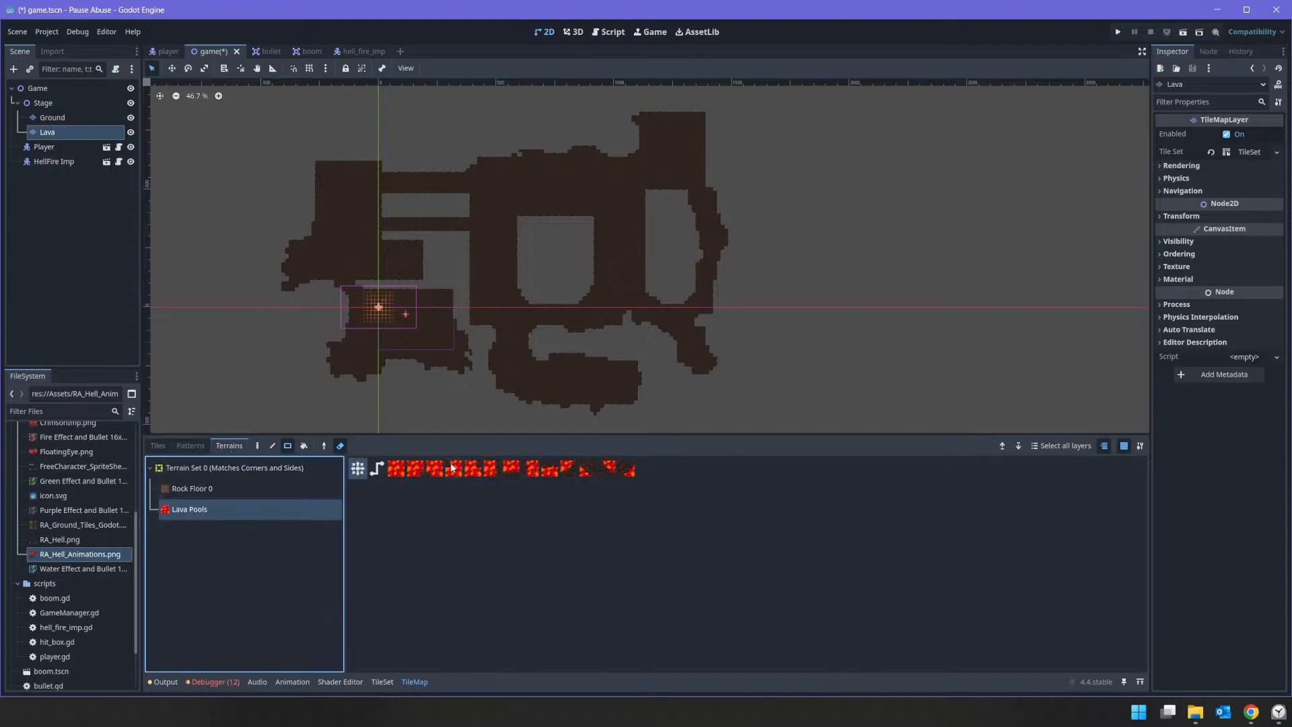
left_click_drag(241, 108, 825, 371)
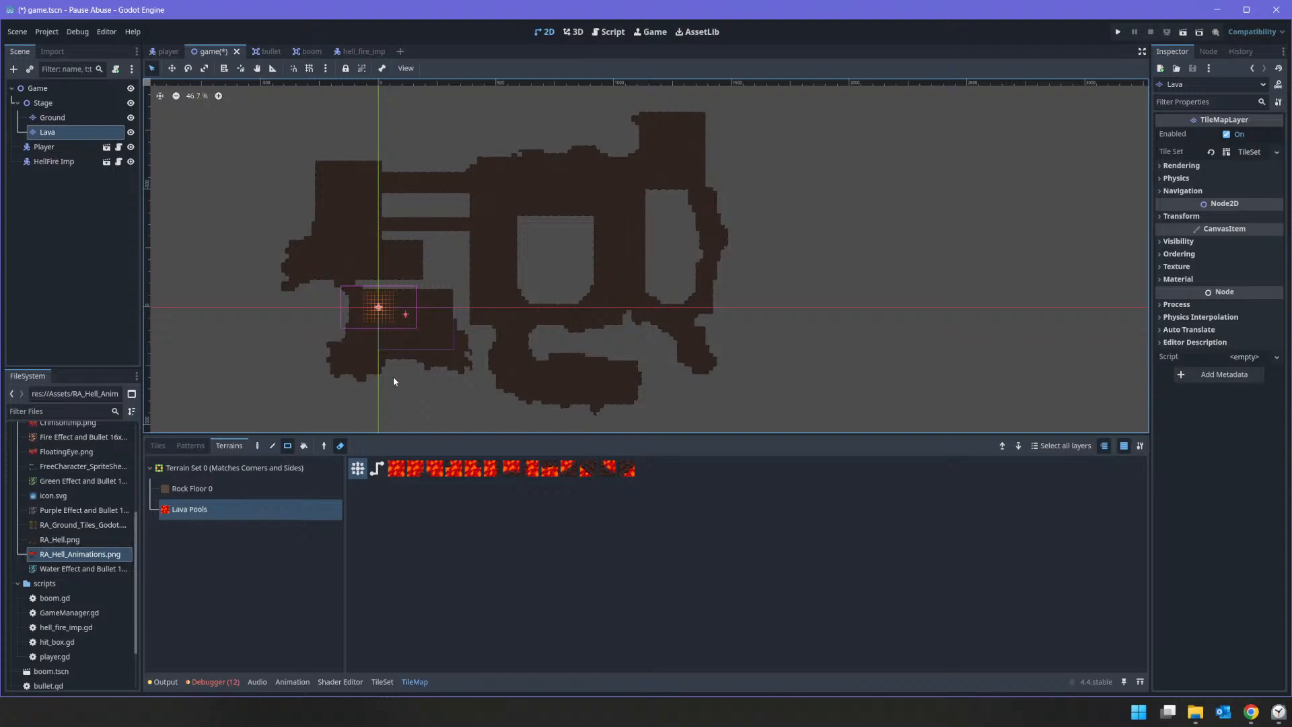
left_click(338, 446)
left_click_drag(272, 99, 756, 434)
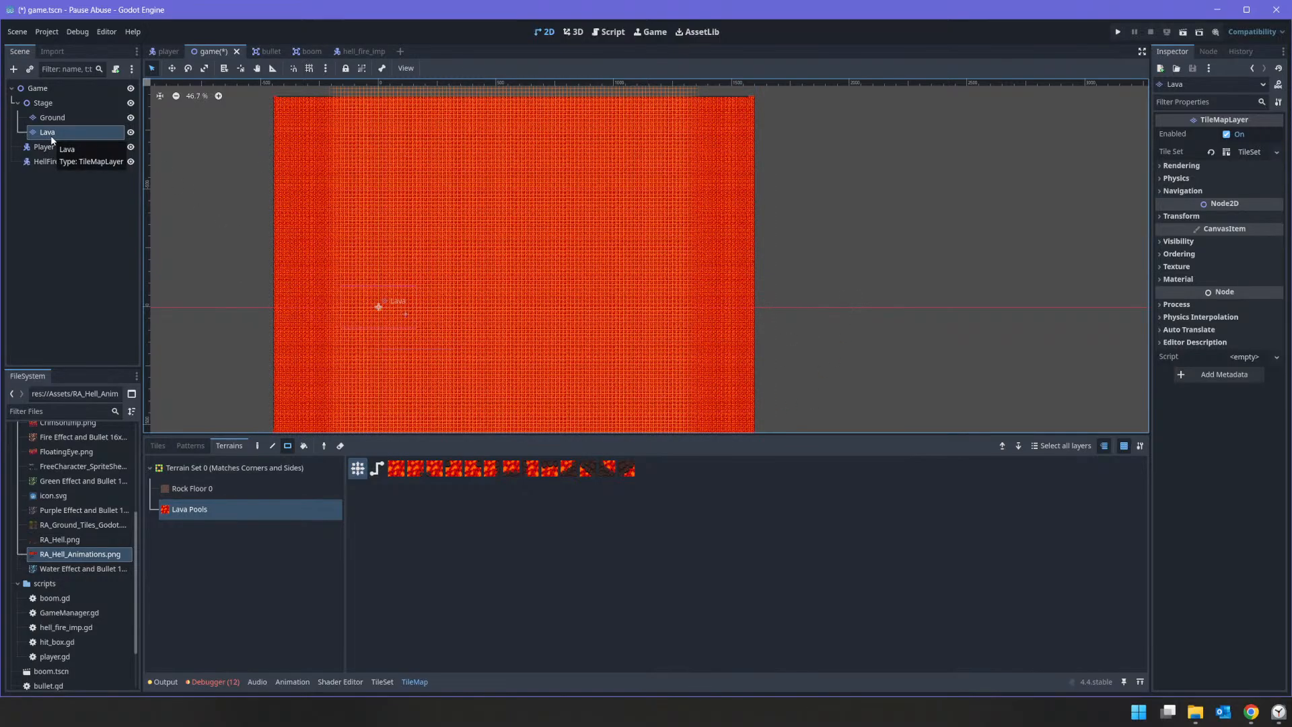
Step: Move the Lava layer above Ground under Stage so the floor draws over the lava, and inspect the Ground layer
left_click_drag(51, 135, 56, 116)
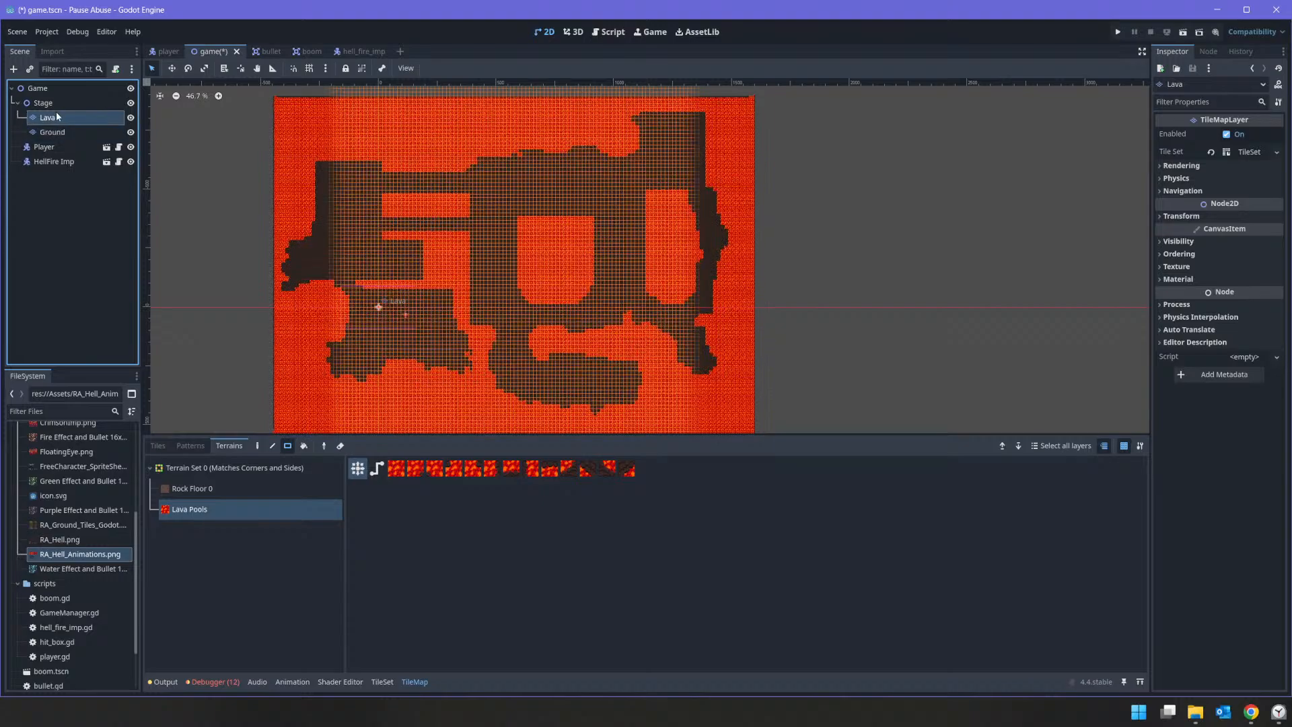
left_click(53, 131)
scroll(591, 310, "up", 8)
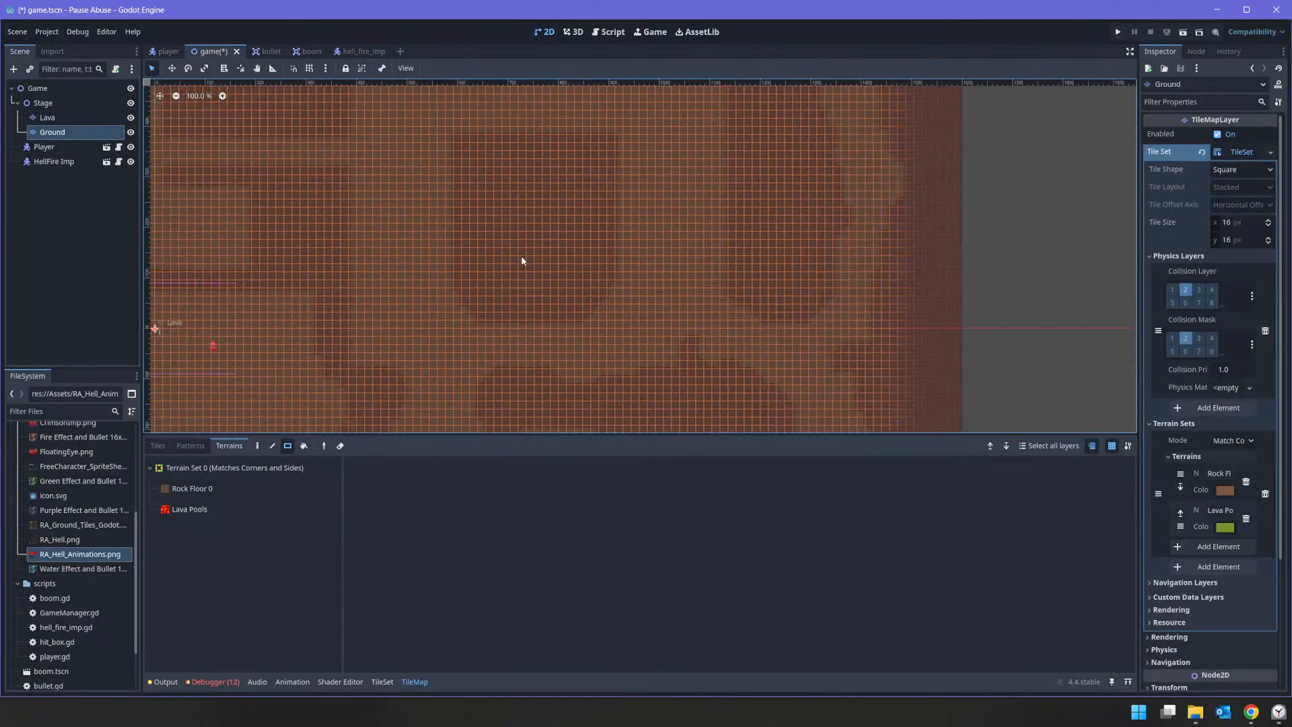
scroll(614, 213, "down", 9)
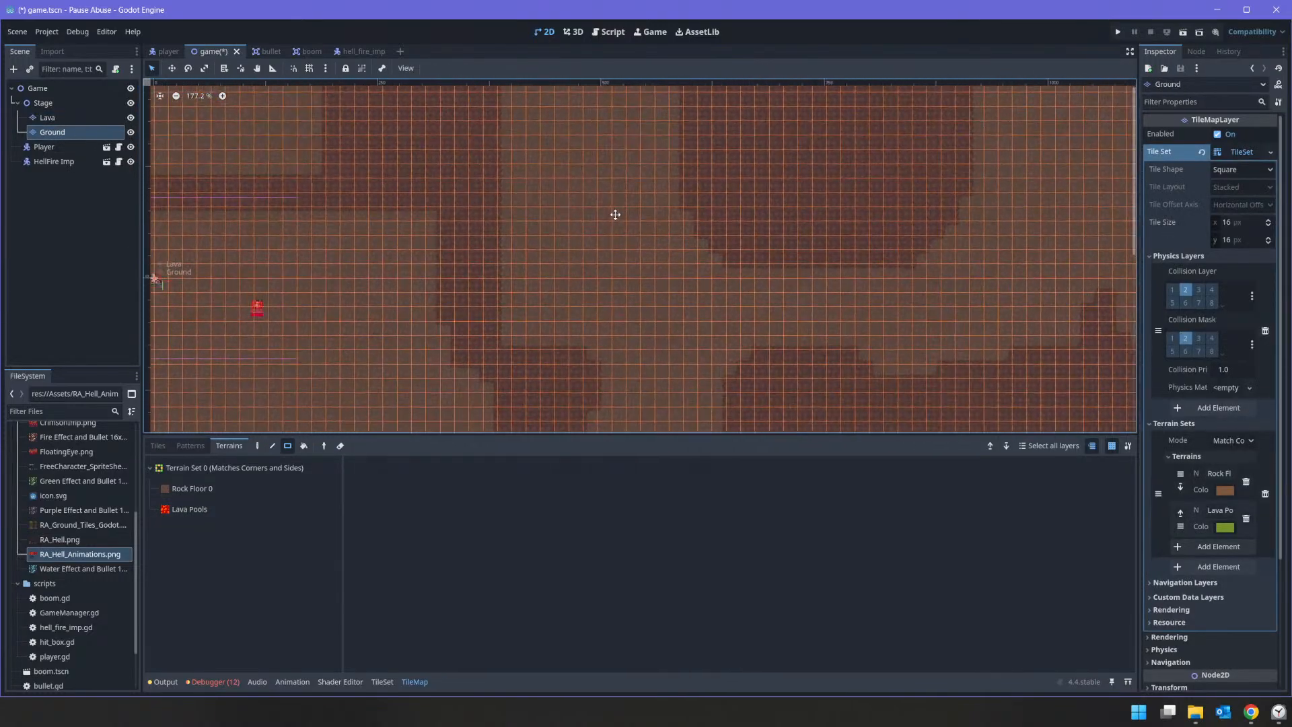
middle_click_drag(436, 265, 607, 249)
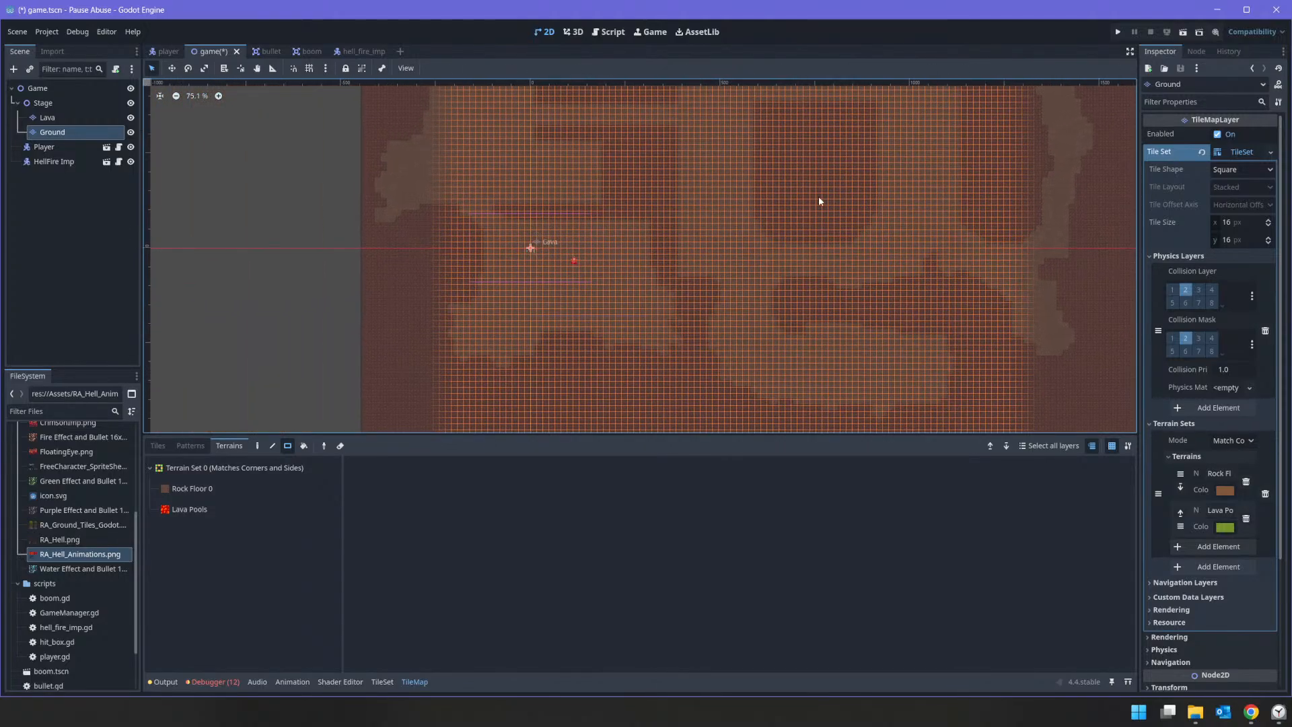
Step: Run the game to check the lava around the cave floor, shoot repeatedly at the imp, and stop the game
left_click(1121, 36)
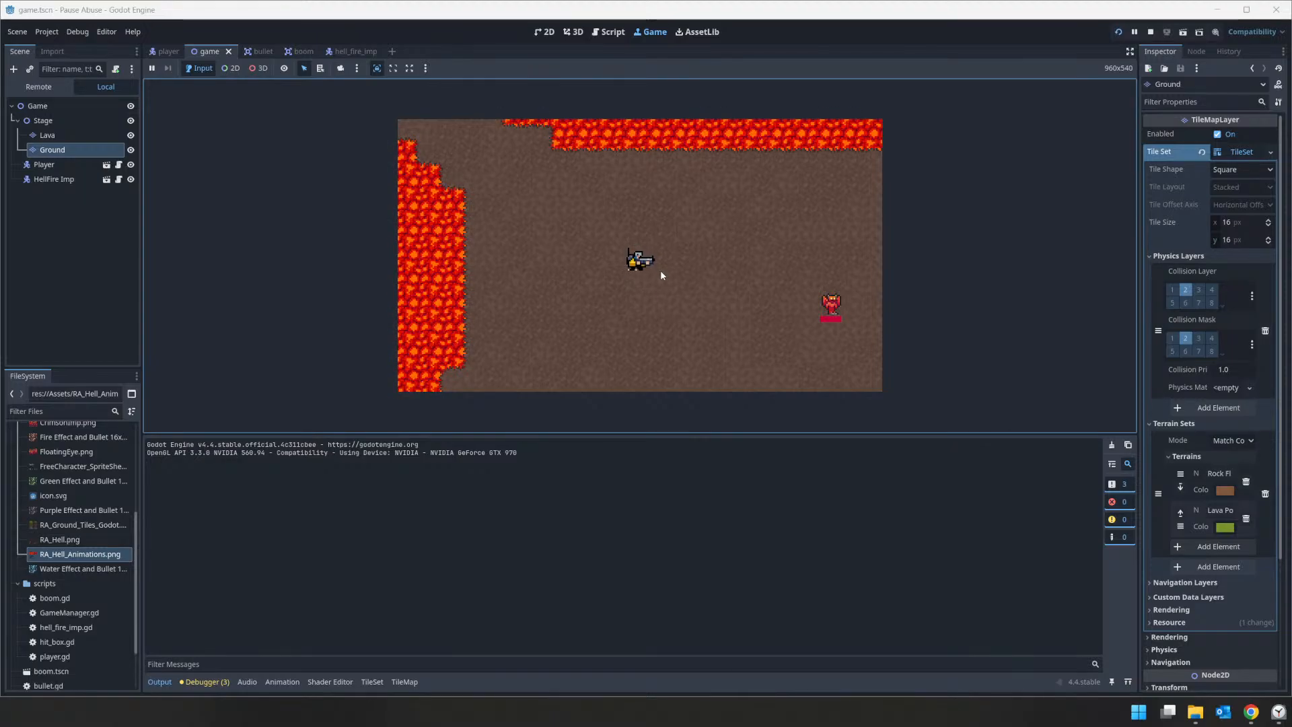
key("a")
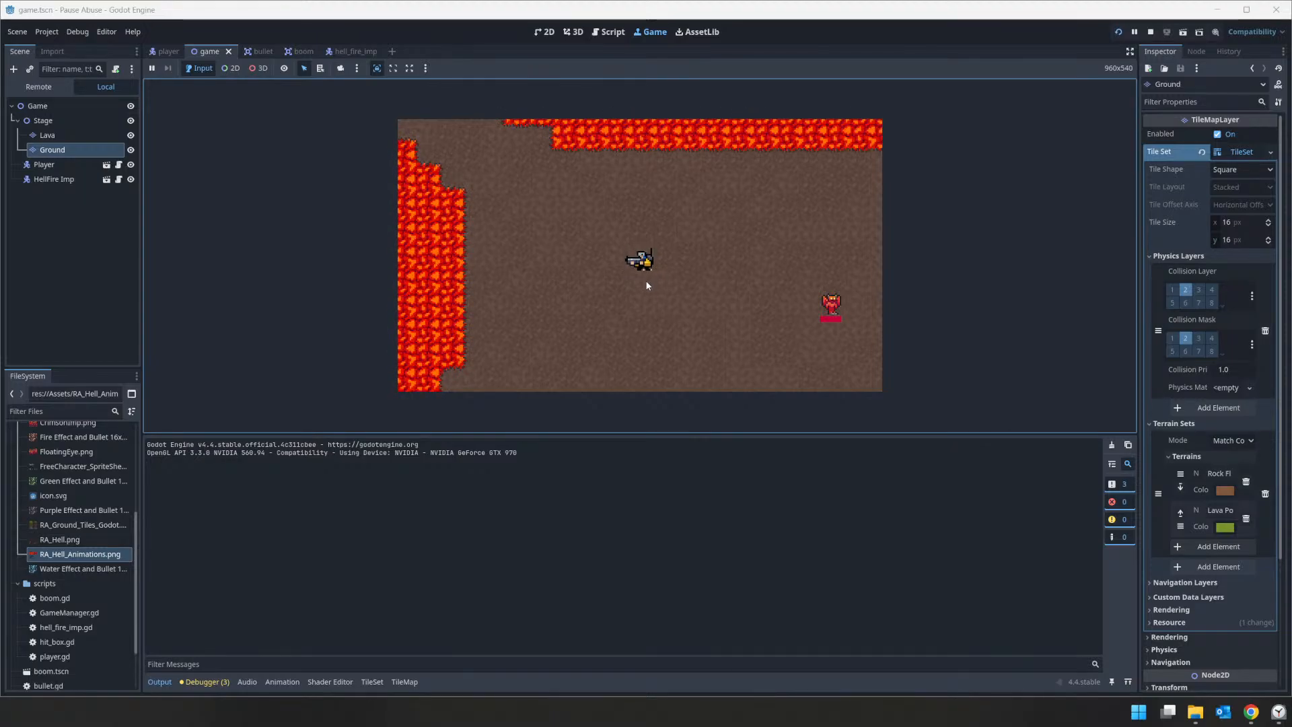
left_click(703, 280)
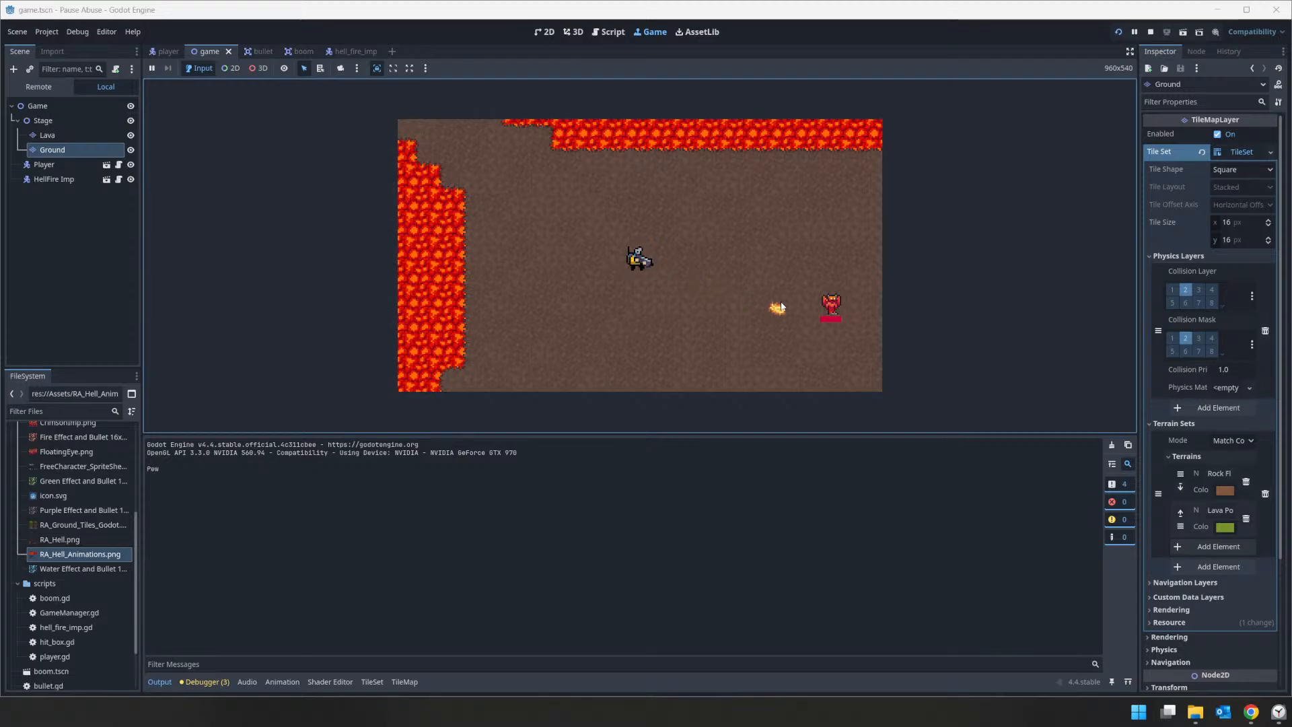
left_click(856, 310)
left_click(841, 316)
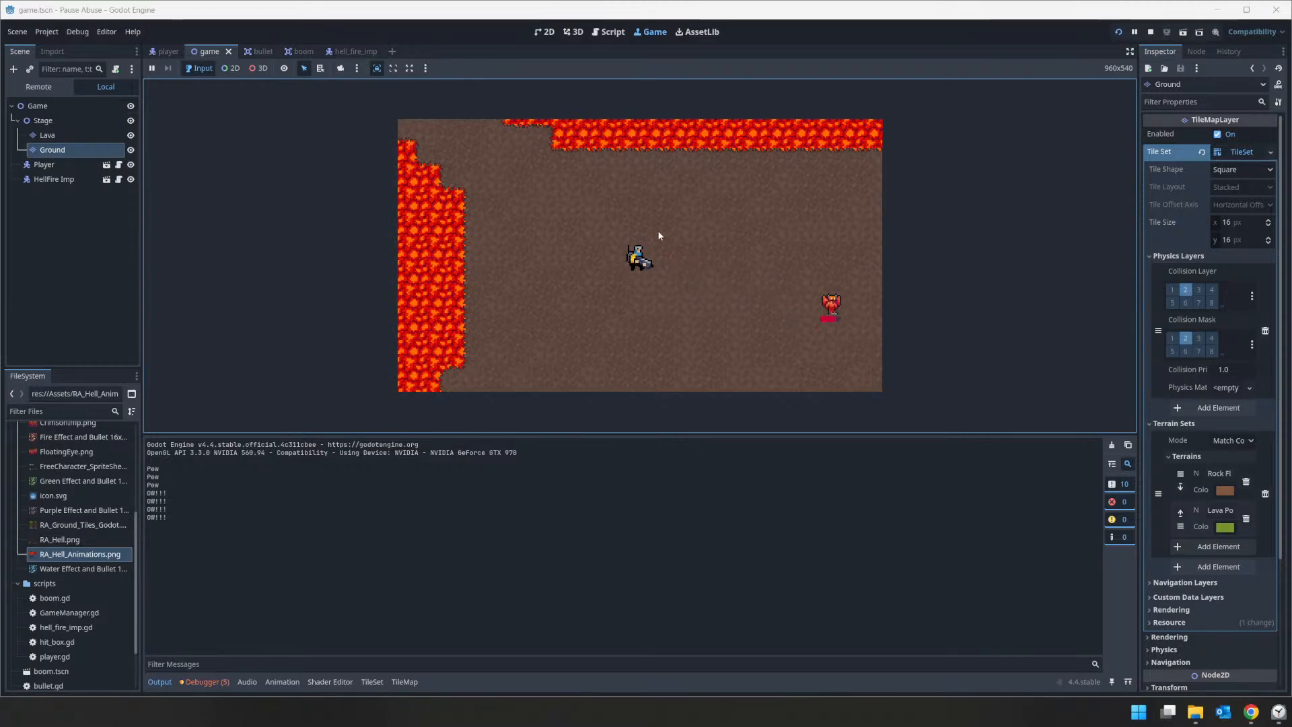
left_click(658, 310)
left_click(733, 313)
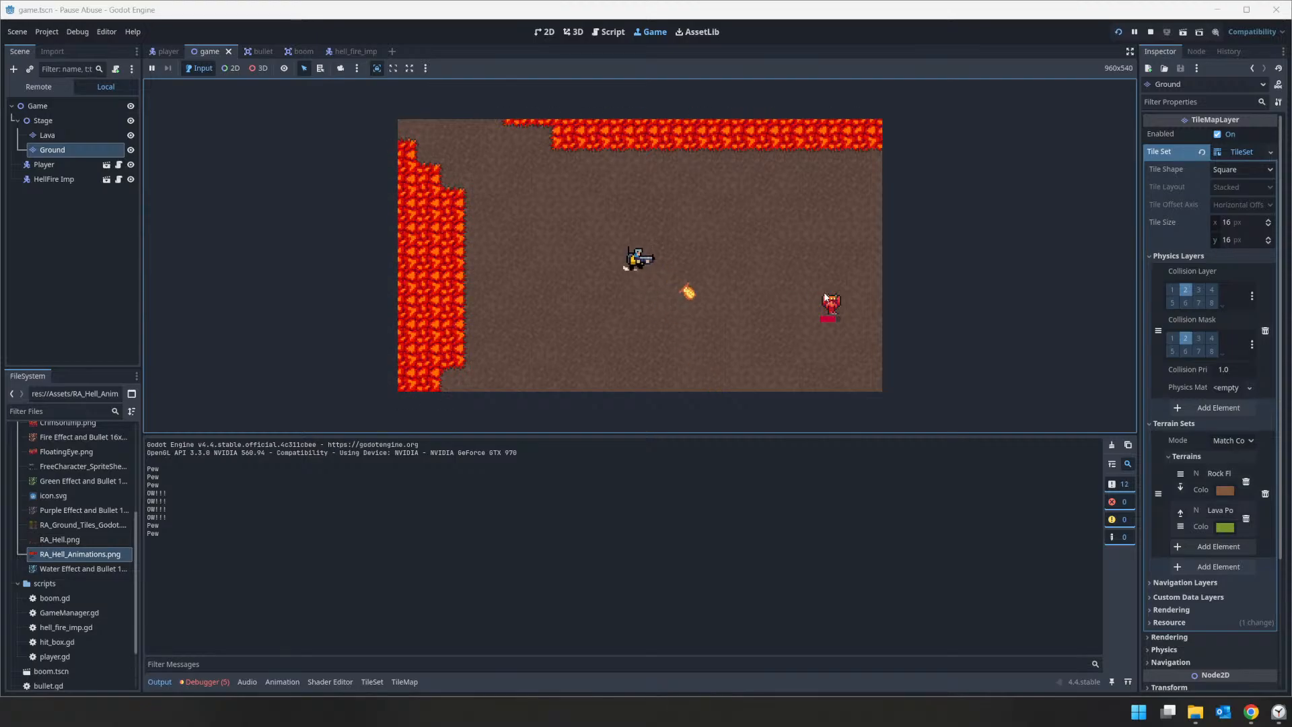
left_click(833, 308)
left_click(835, 310)
left_click(835, 310)
left_click(835, 308)
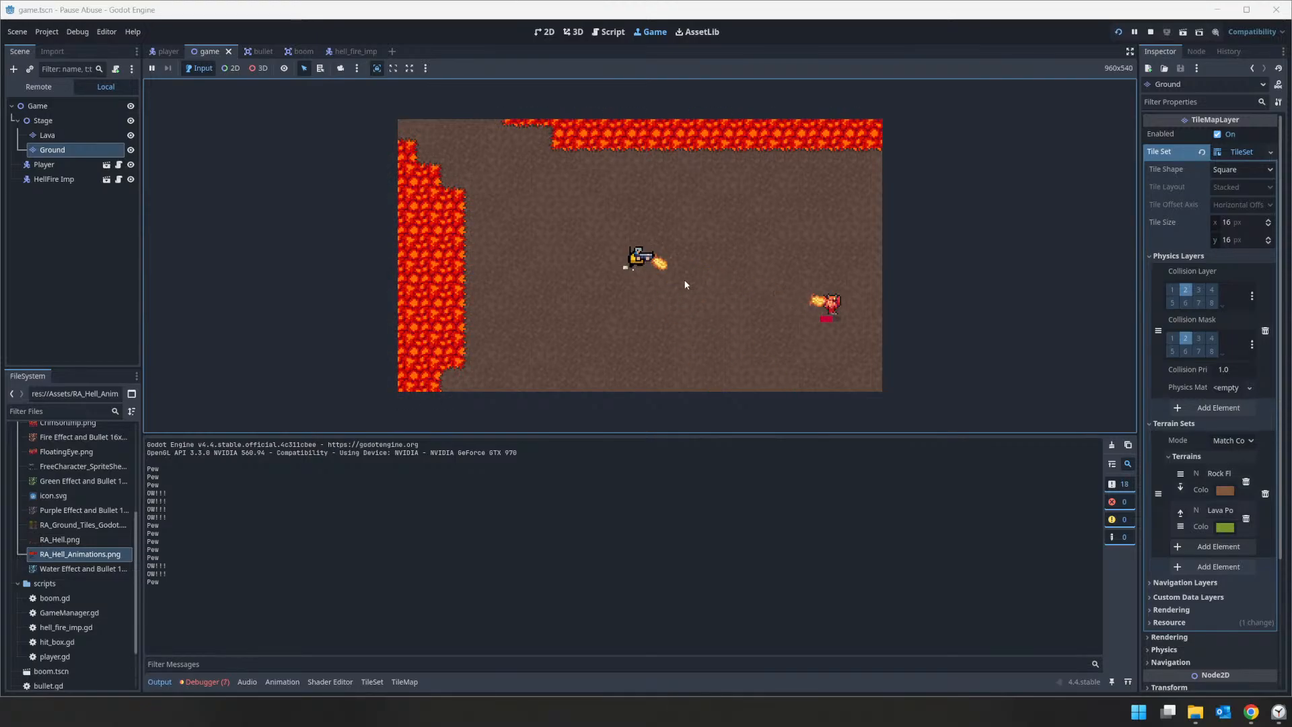
left_click(835, 309)
left_click(836, 308)
left_click(835, 306)
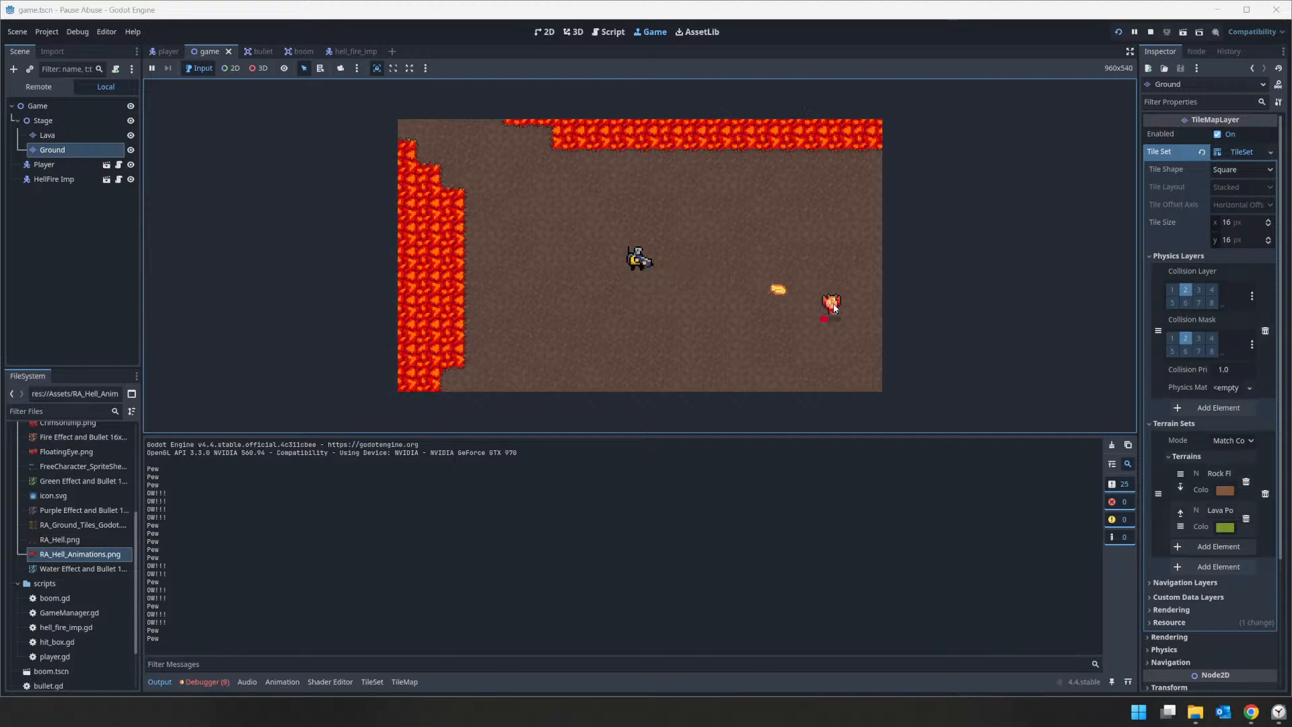
left_click(836, 306)
key("Escape")
left_click(1155, 32)
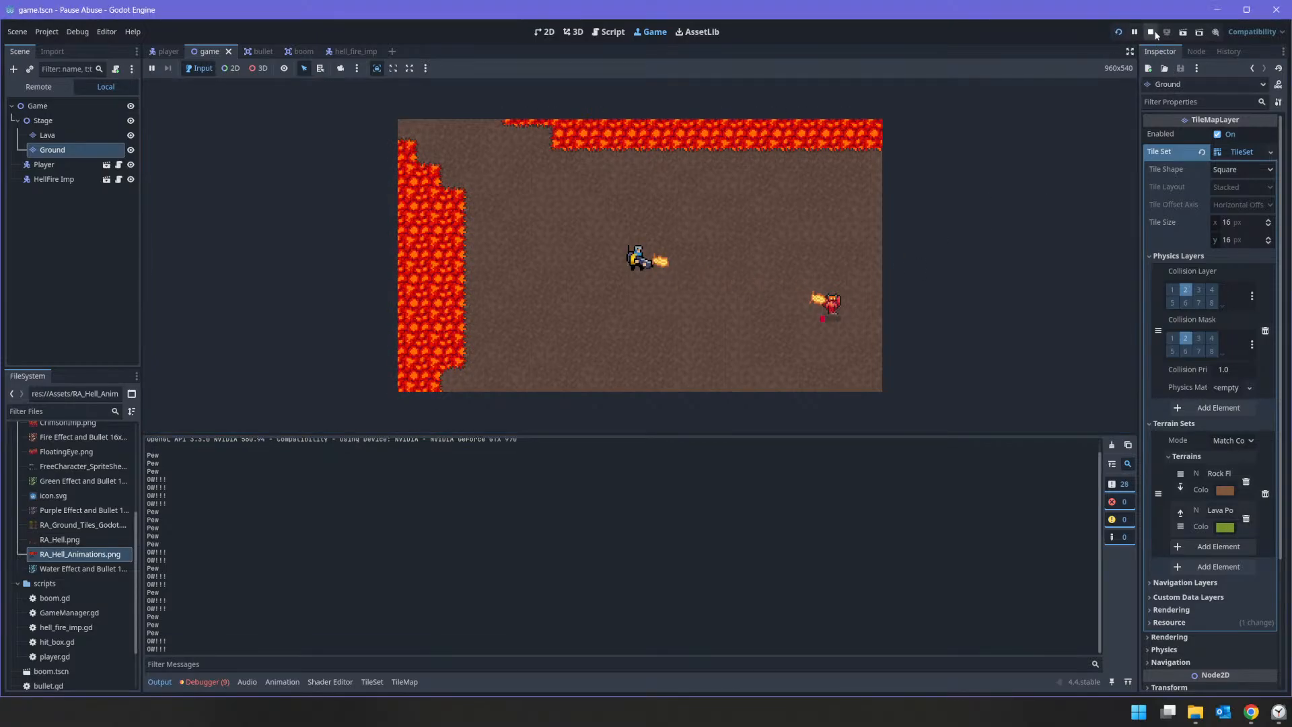
left_click(1151, 32)
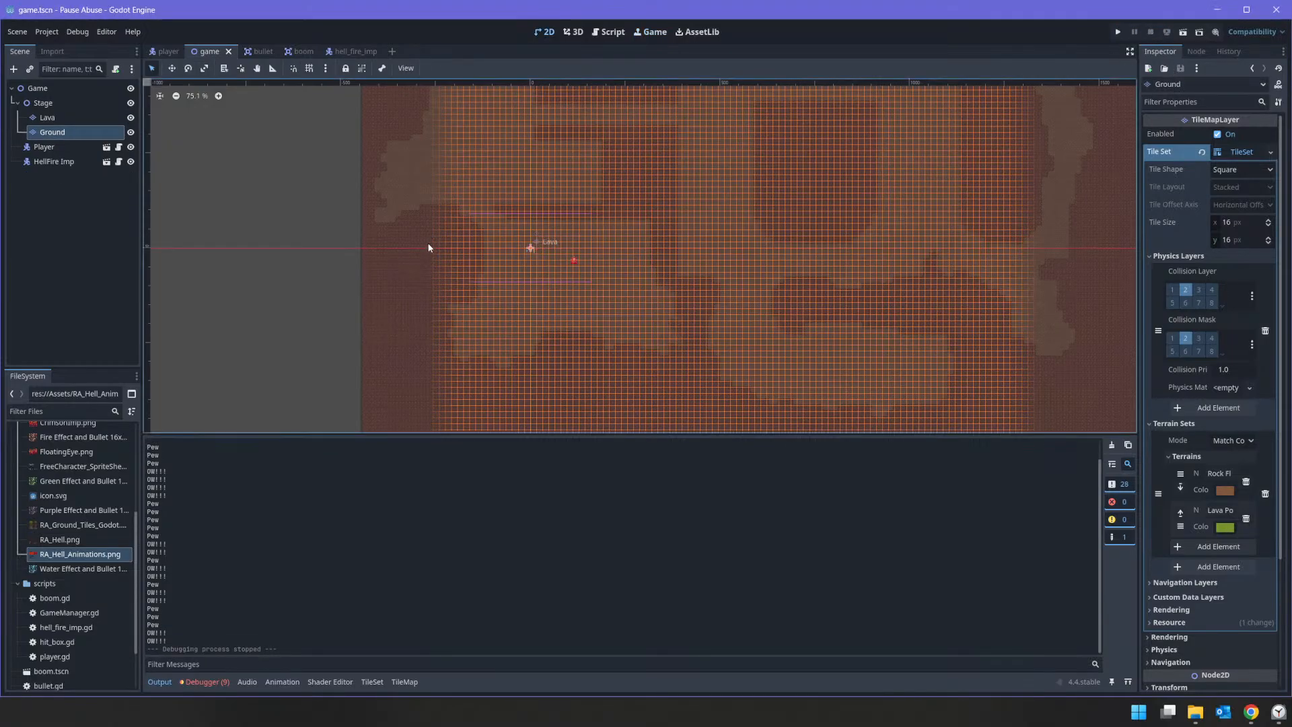
Step: Set up painting of the Physics Layer 0 property on RA_Hell_Animations.png in the Lava layer's tile set
left_click(47, 117)
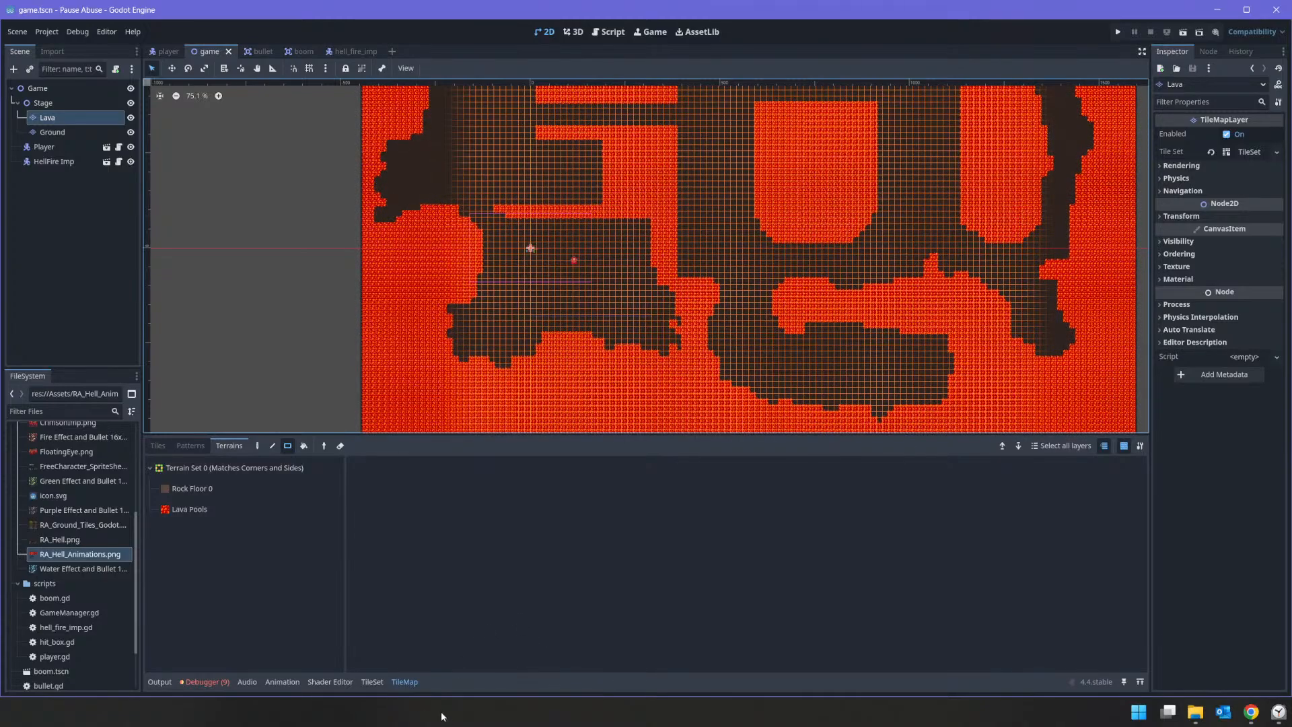
left_click(371, 682)
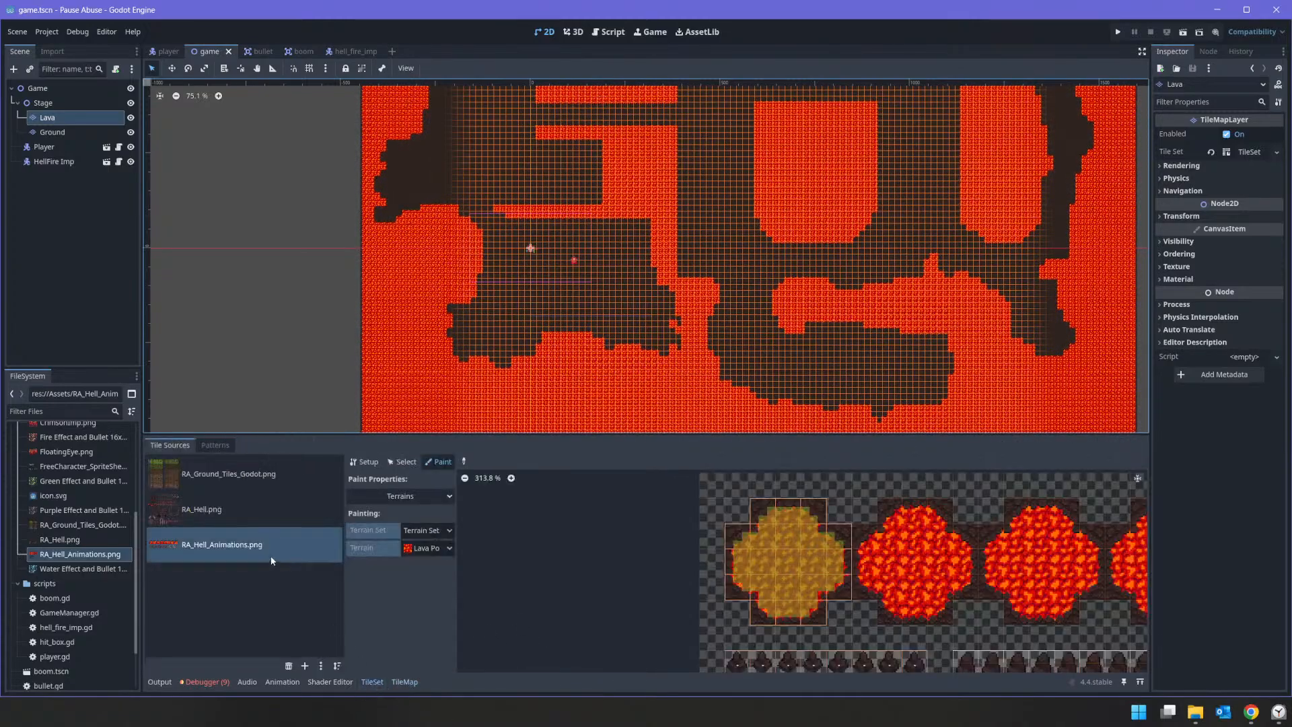
left_click(425, 495)
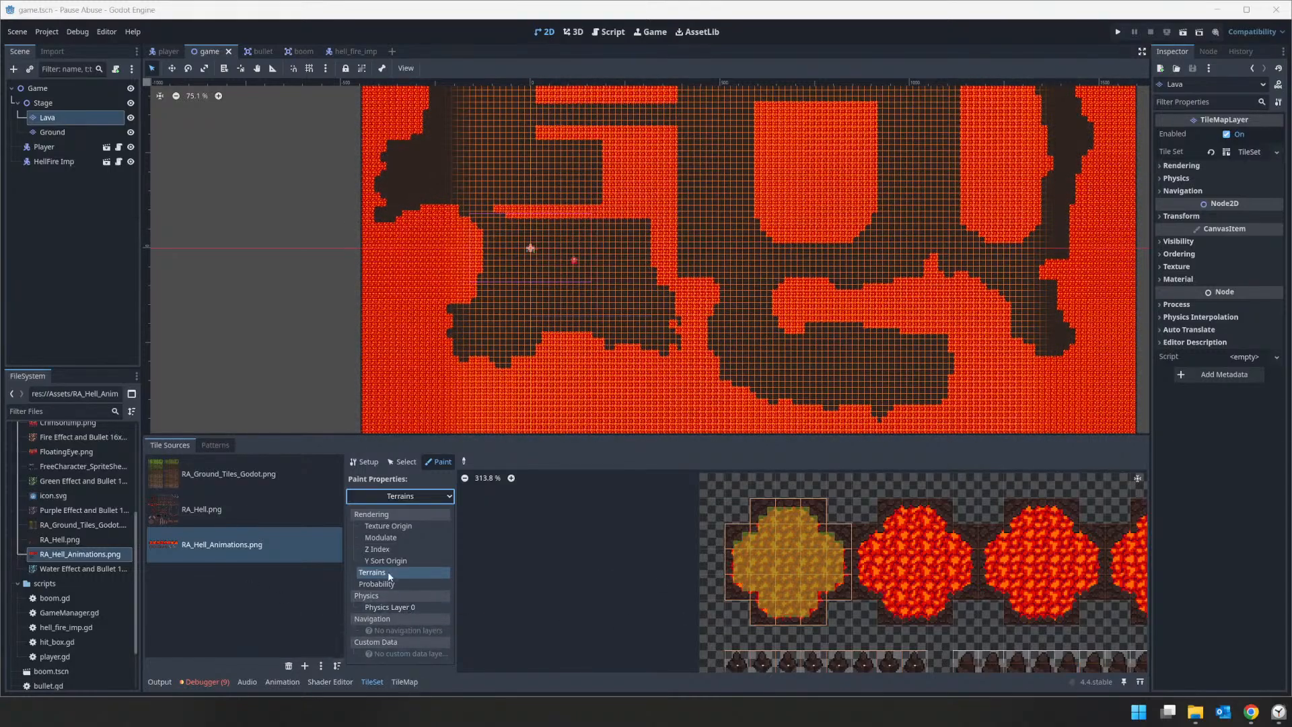
left_click(394, 607)
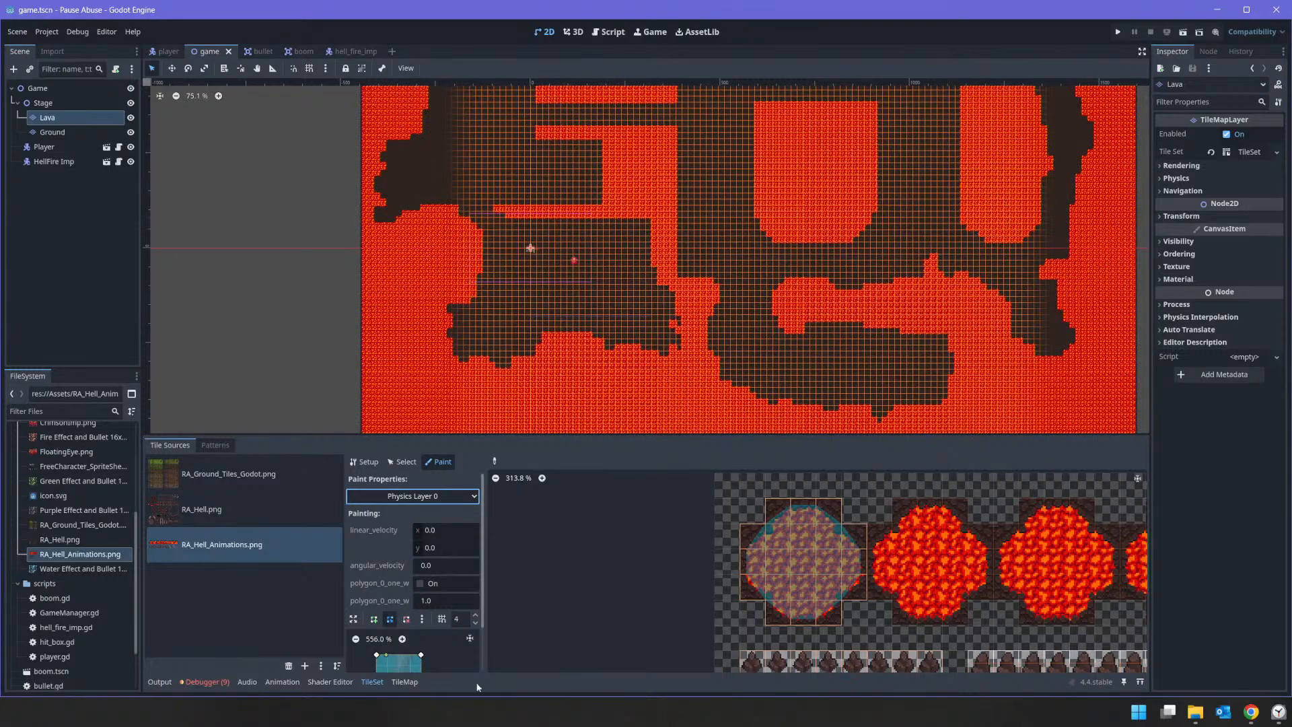
scroll(670, 600, "down", 3)
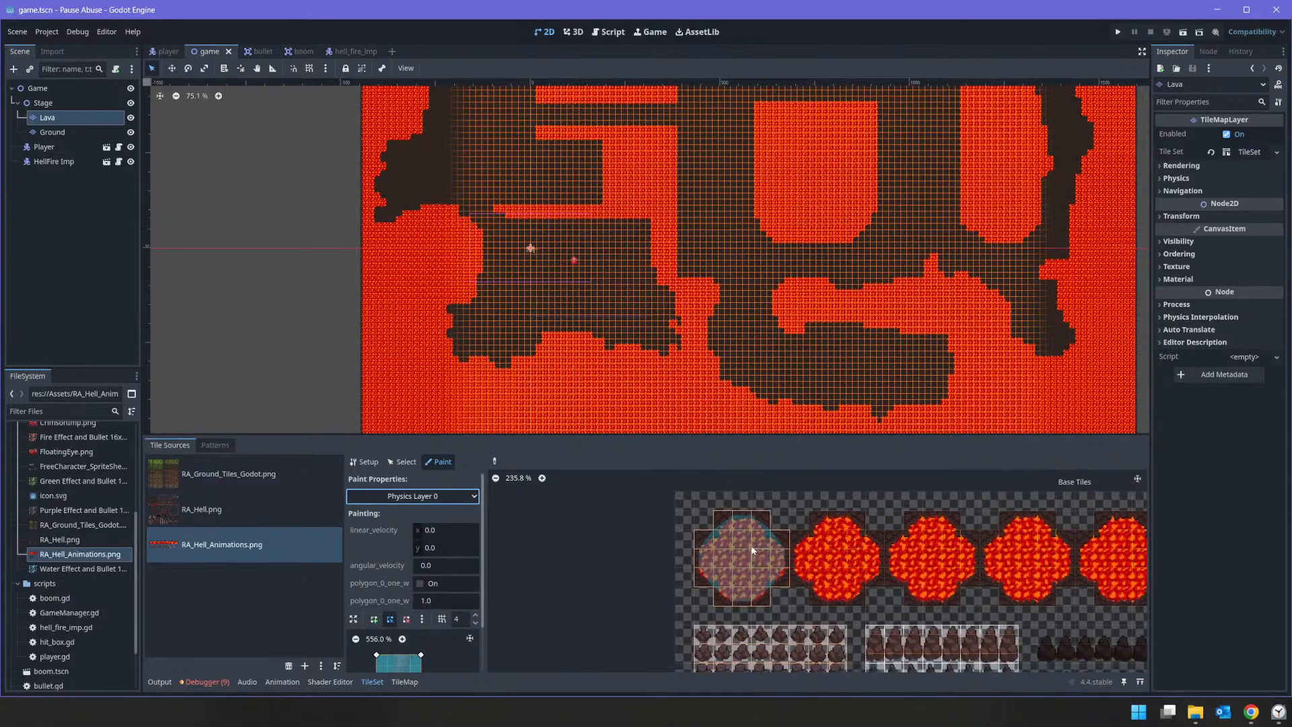
scroll(578, 514, "down", 1)
left_click(403, 462)
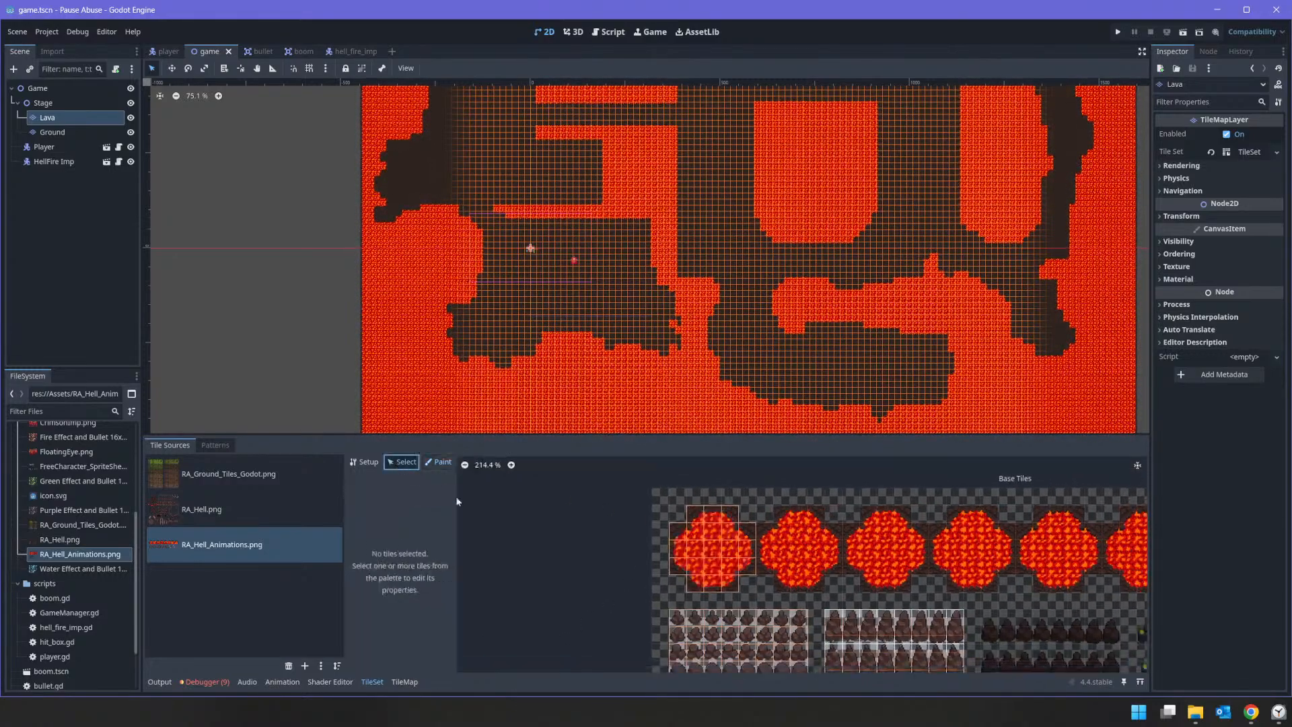
left_click(442, 463)
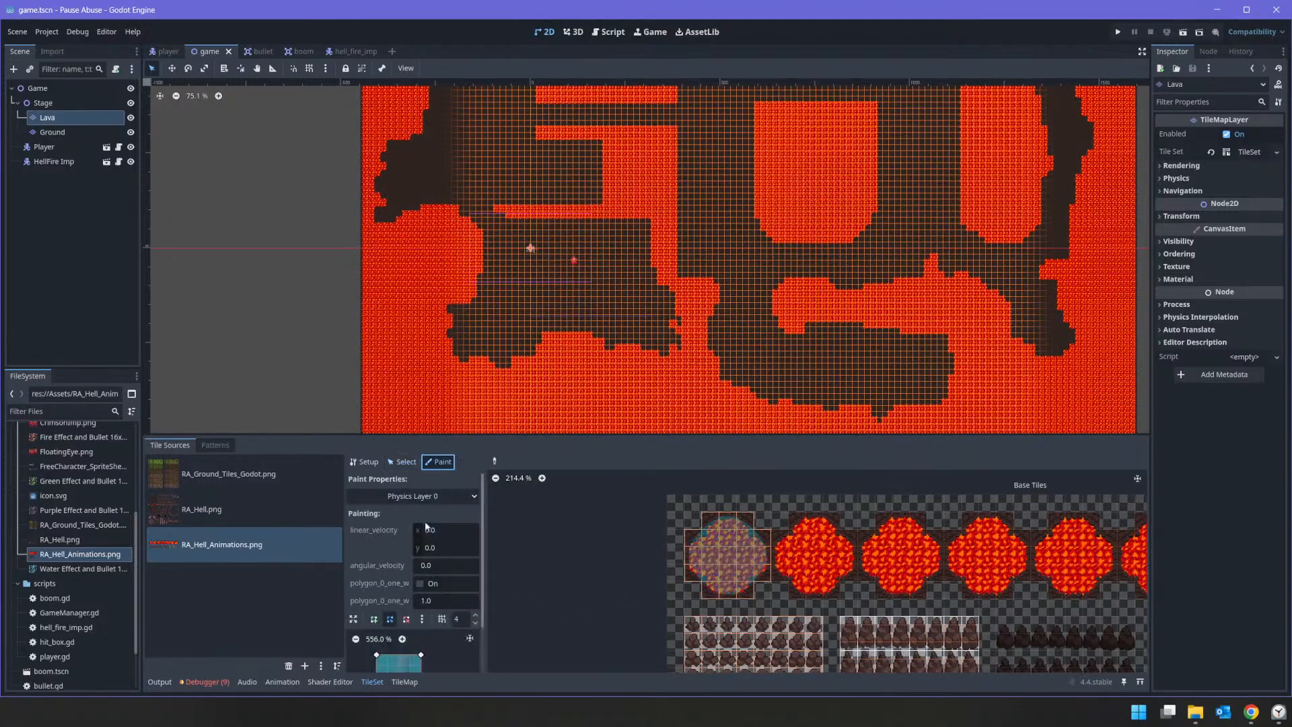
Step: Clear the Physics Layer 0 collision polygon, paint the empty property over the first lava pool's tiles, and save the scene
scroll(437, 653, "down", 2)
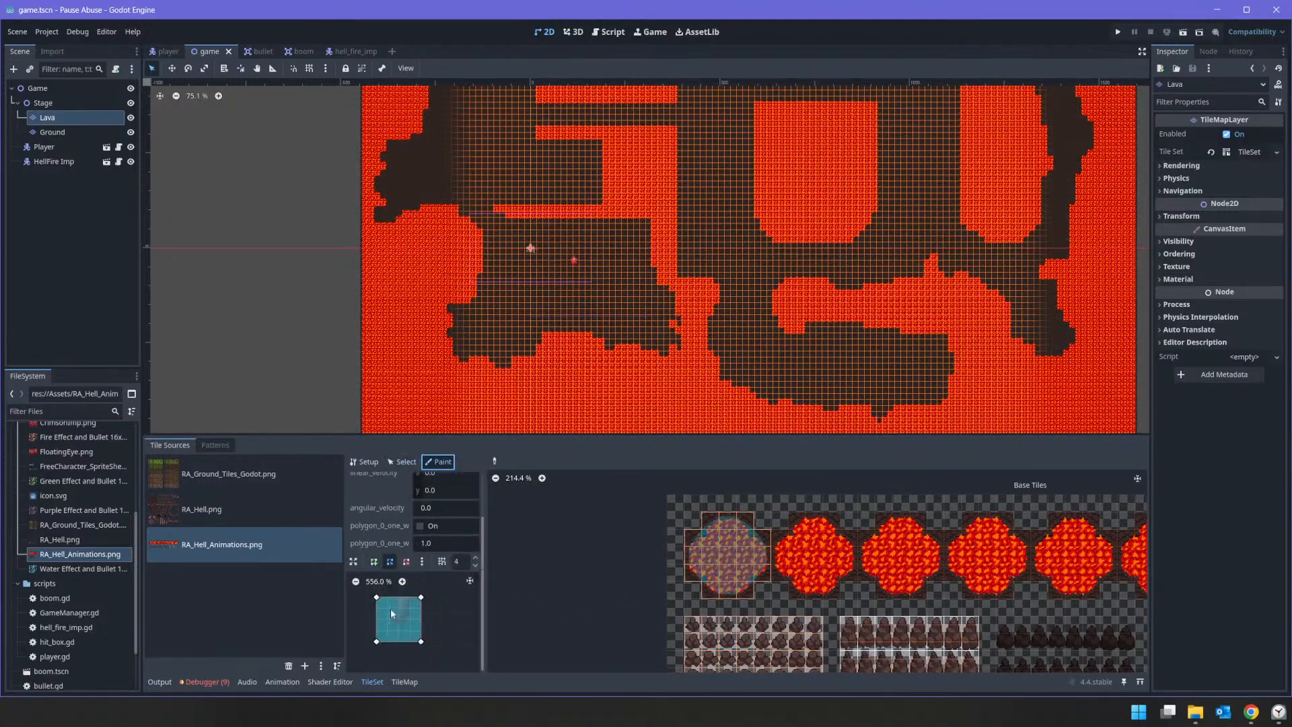
left_click(396, 611)
right_click(377, 598)
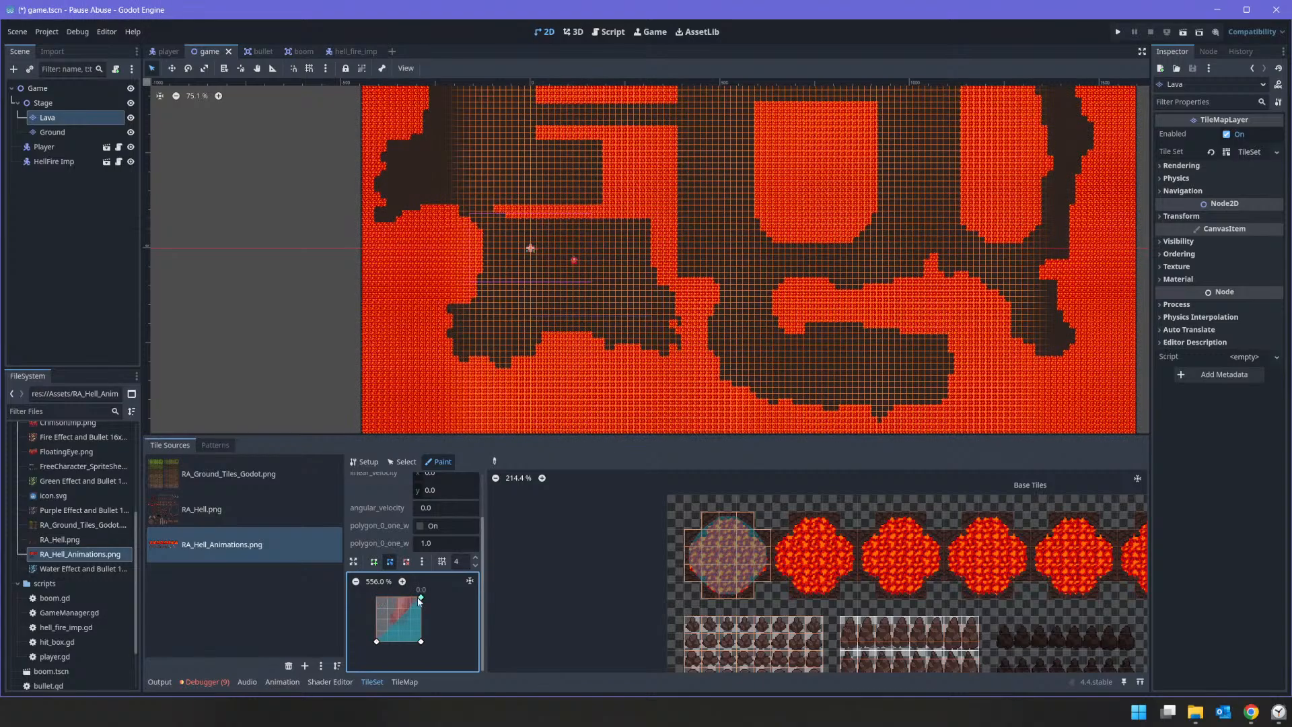
right_click(420, 642)
left_click(716, 535)
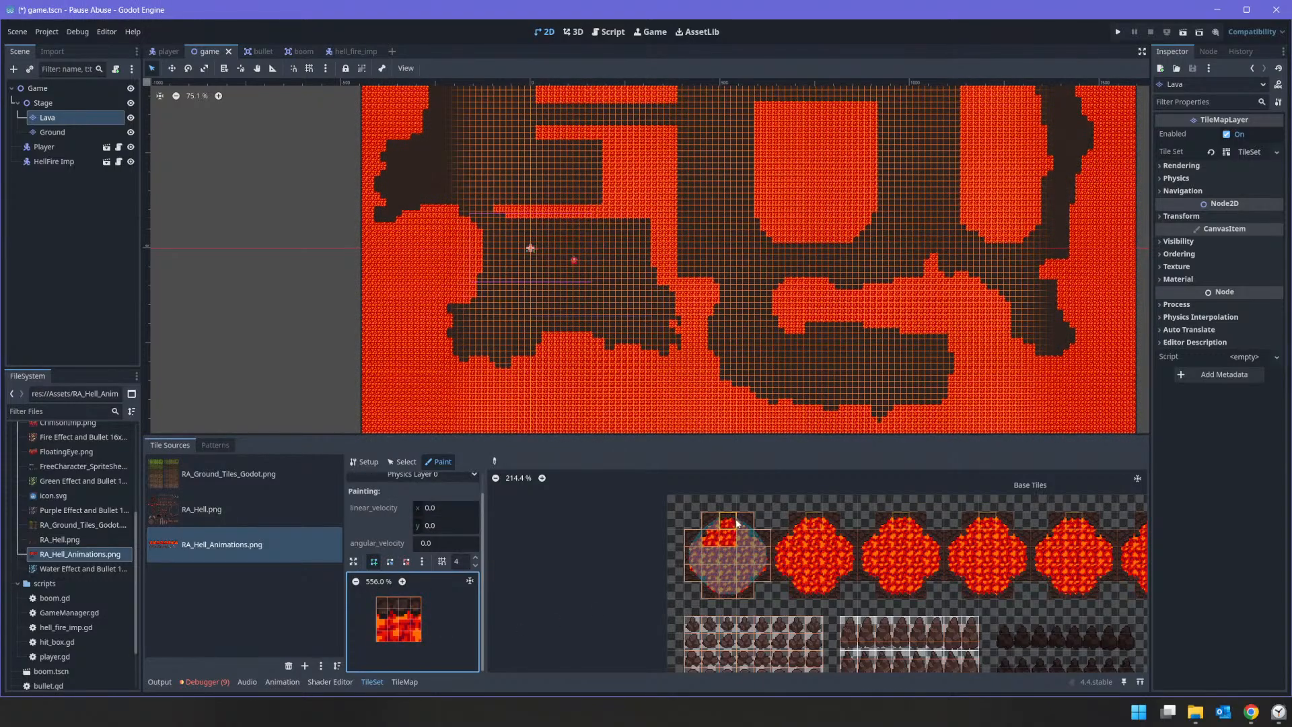
mouse_move(706, 550)
left_mouse_down()
mouse_move(730, 621)
mouse_move(760, 539)
mouse_move(714, 555)
mouse_move(704, 541)
mouse_move(703, 572)
mouse_move(725, 580)
mouse_move(734, 565)
mouse_move(720, 580)
mouse_move(759, 550)
mouse_move(771, 568)
mouse_move(728, 523)
left_mouse_up()
key("ctrl+s")
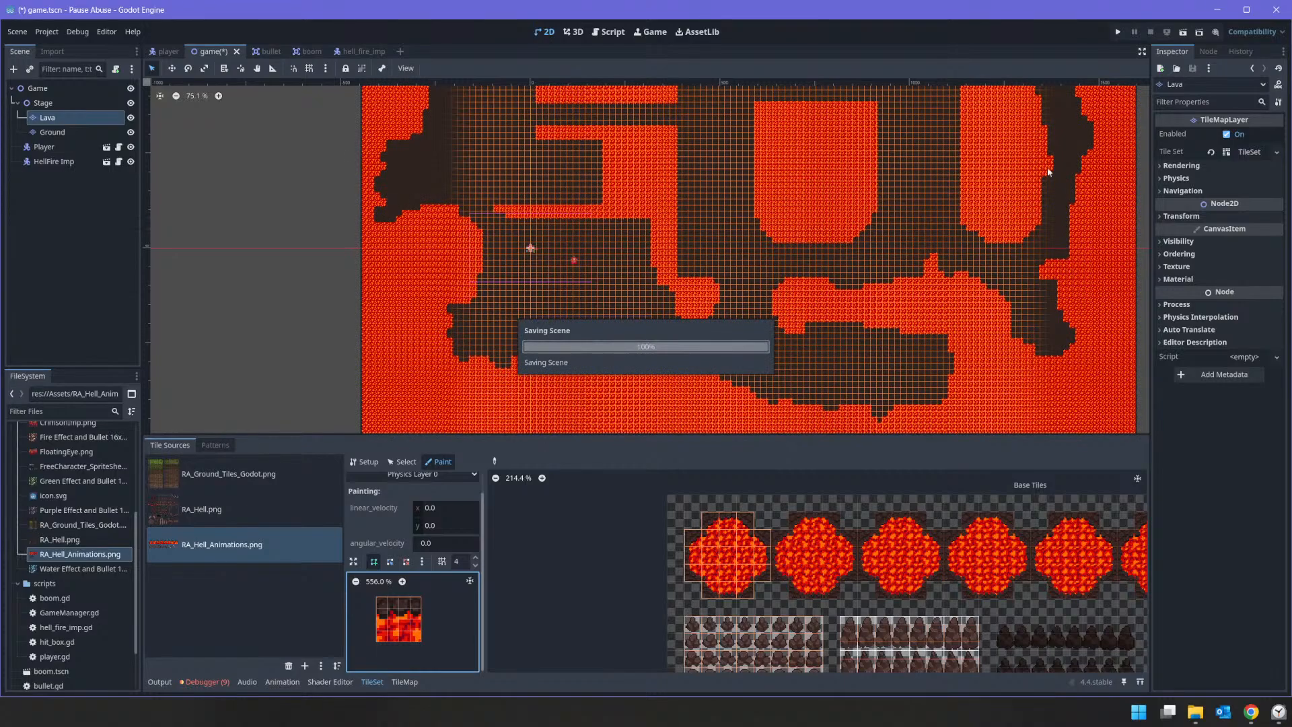
Step: Run the game to test the lava without collision, move around while shooting repeatedly at the imp, and stop the game
left_click(1121, 31)
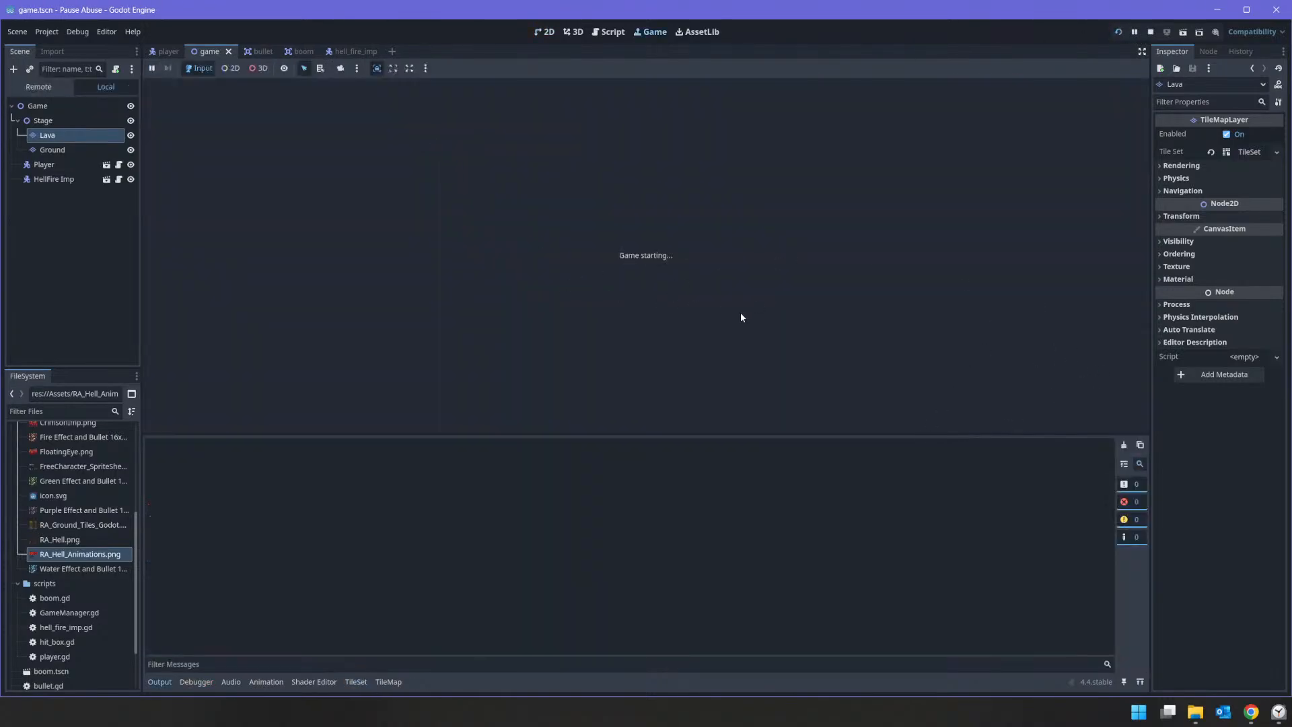
key("s")
key("d")
left_click(721, 293)
key("a")
left_click(792, 278)
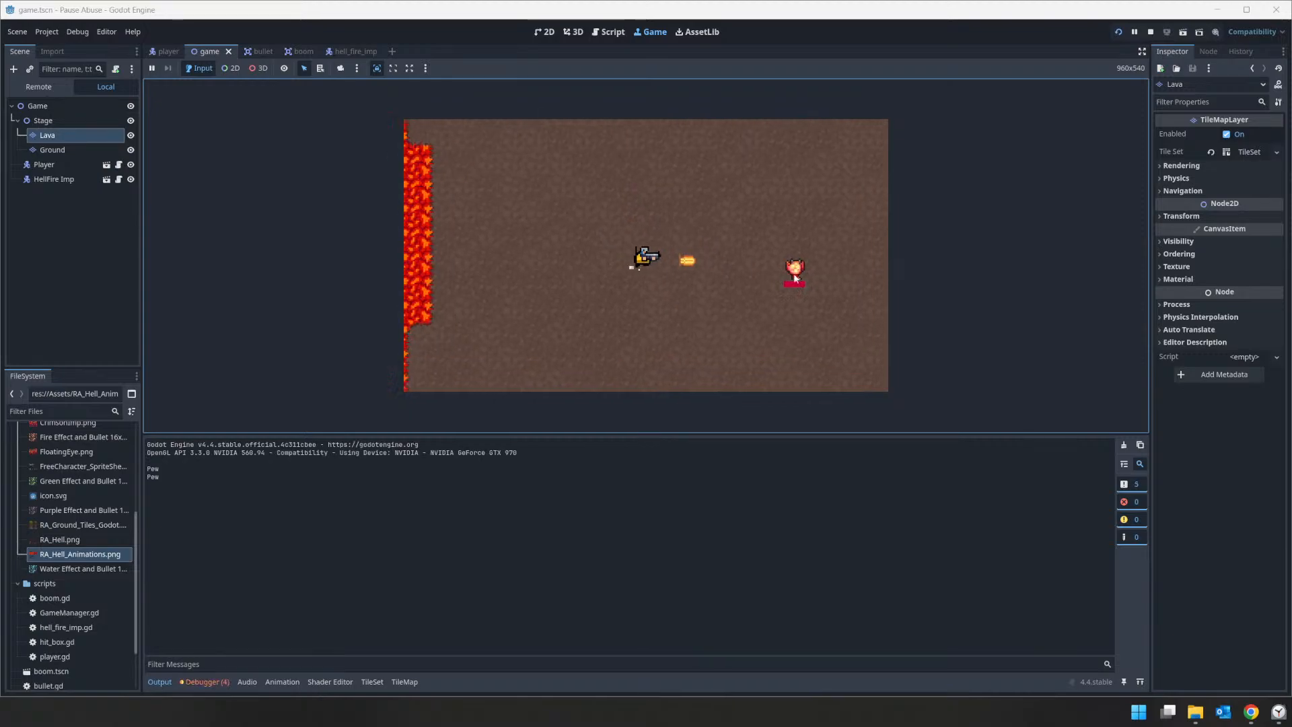
left_click(841, 273)
key("d")
key("a")
left_click(777, 283)
left_click(852, 271)
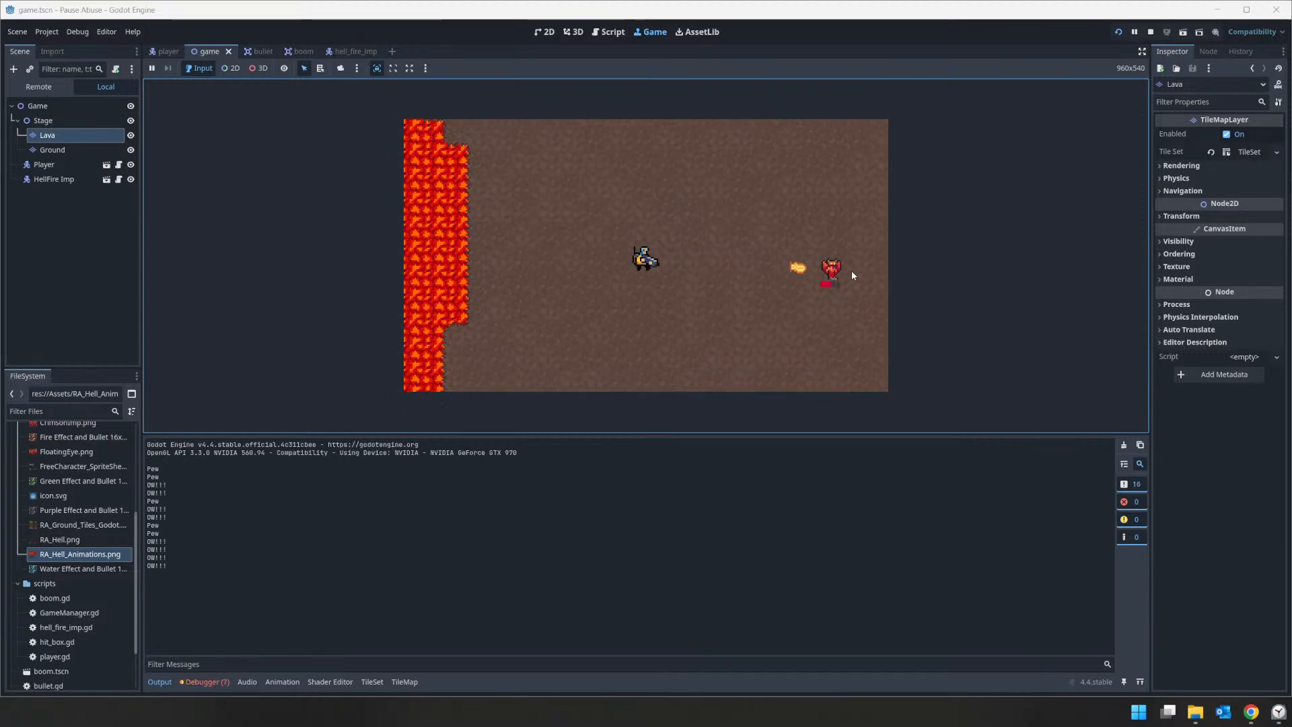
left_click(852, 272)
left_click(852, 271)
key("d")
left_click(851, 272)
left_click(736, 276)
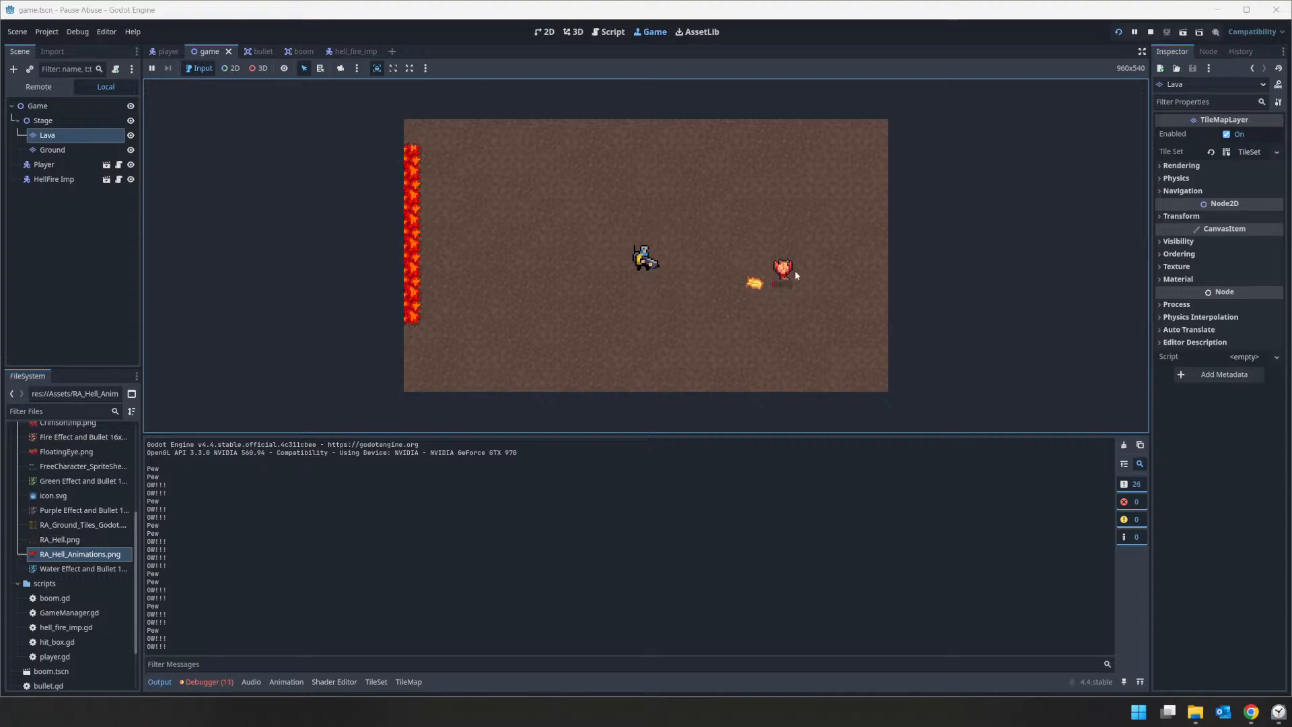
left_click(794, 273)
key("a")
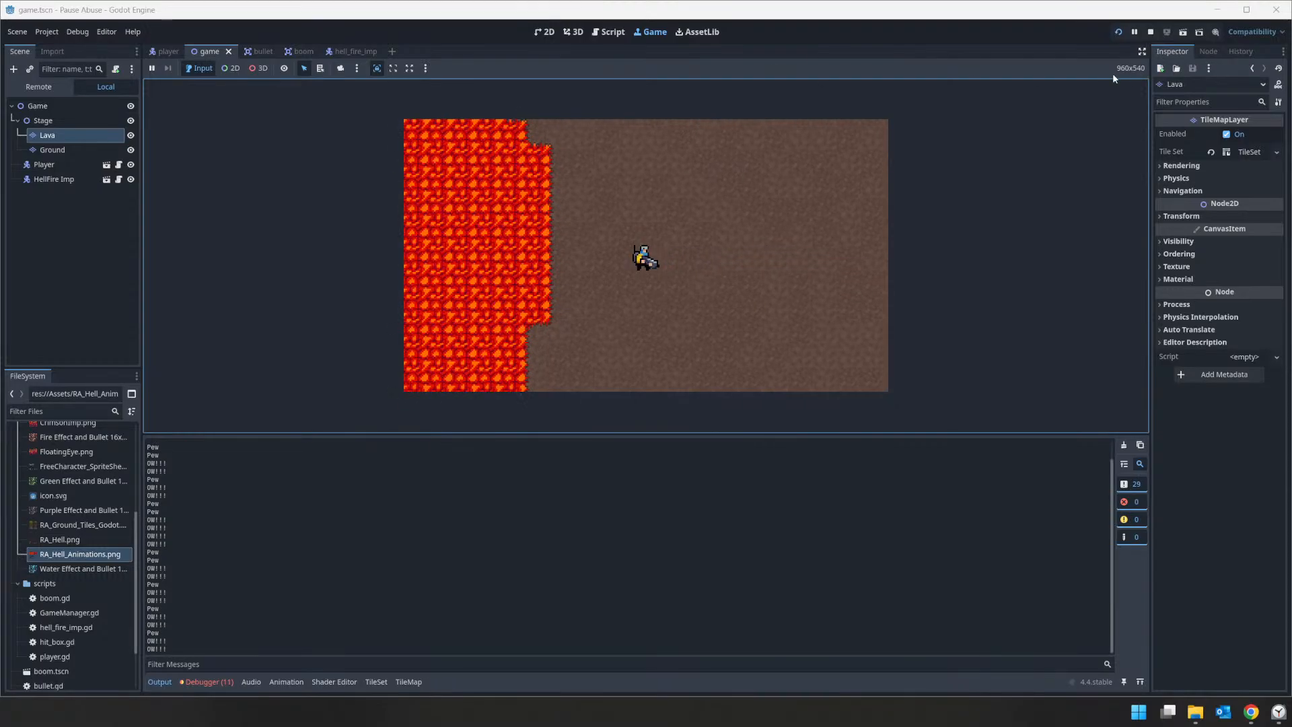
left_click(1150, 31)
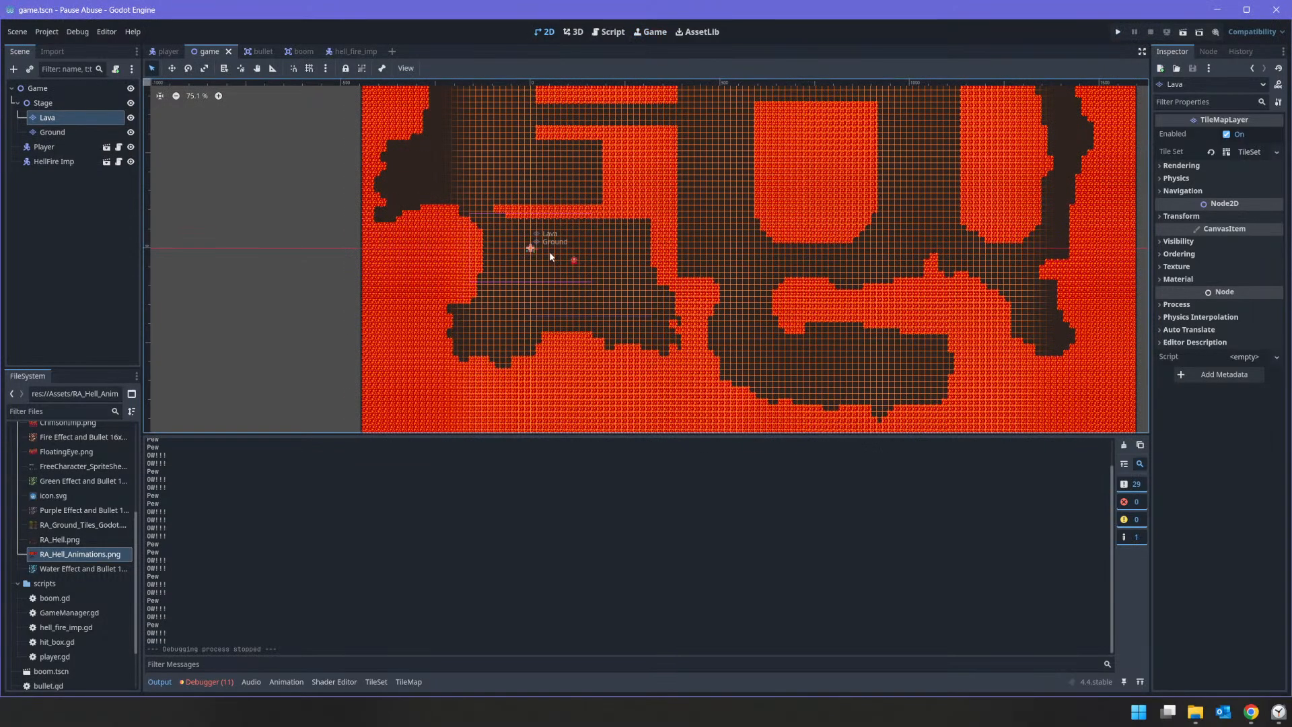
scroll(549, 251, "down", 3)
key("ctrl+z")
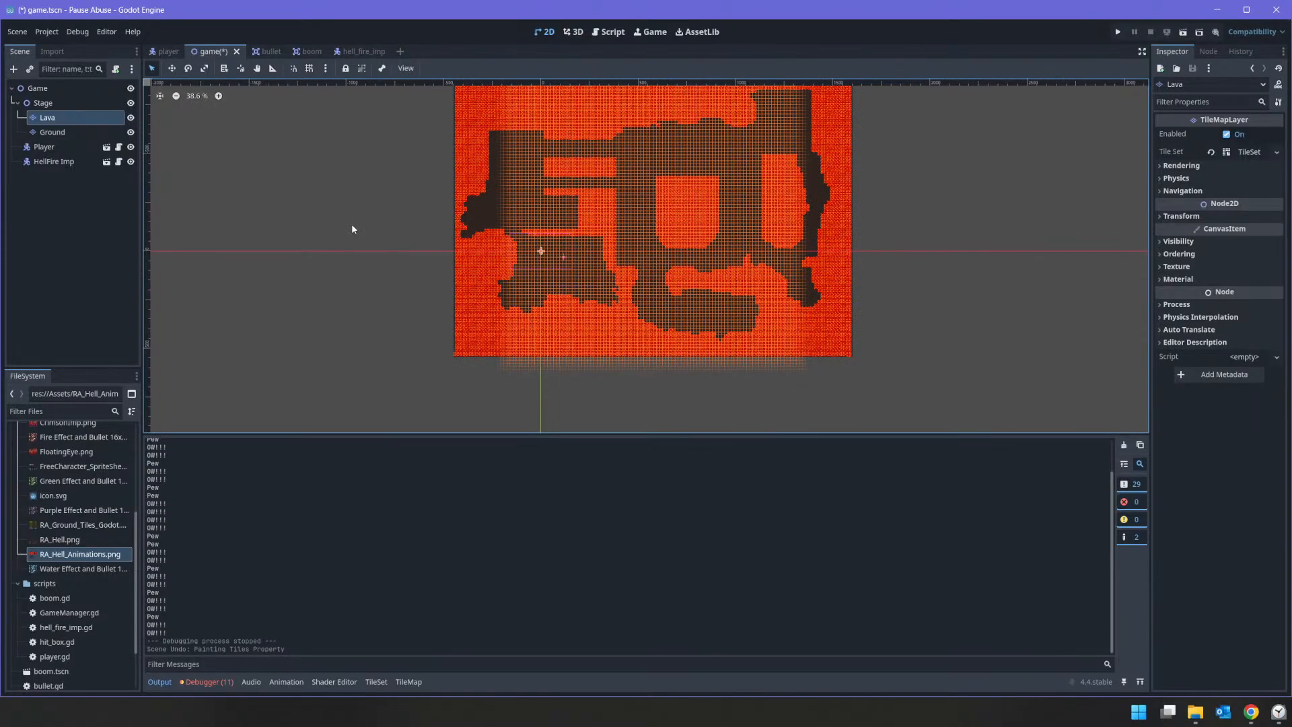
key("ctrl+shift+z")
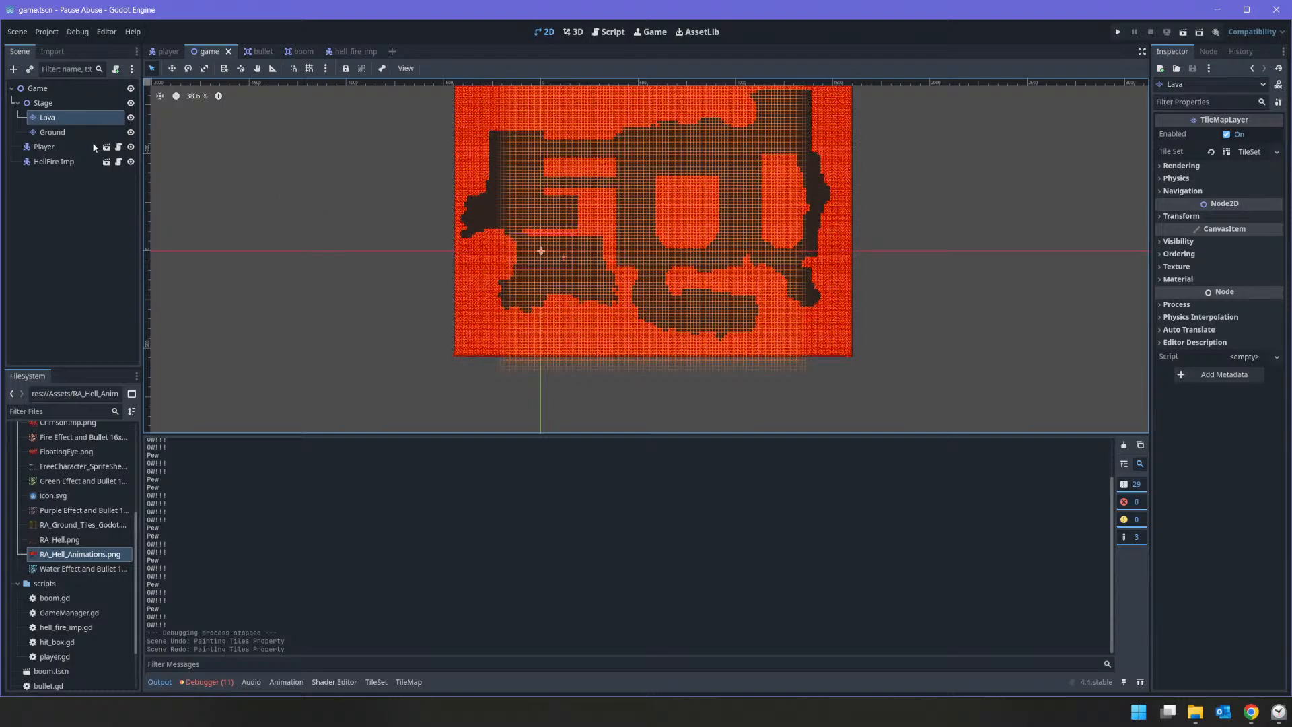
Step: Select all the painted lava tiles across the cave on the Lava layer and delete them
left_click(403, 683)
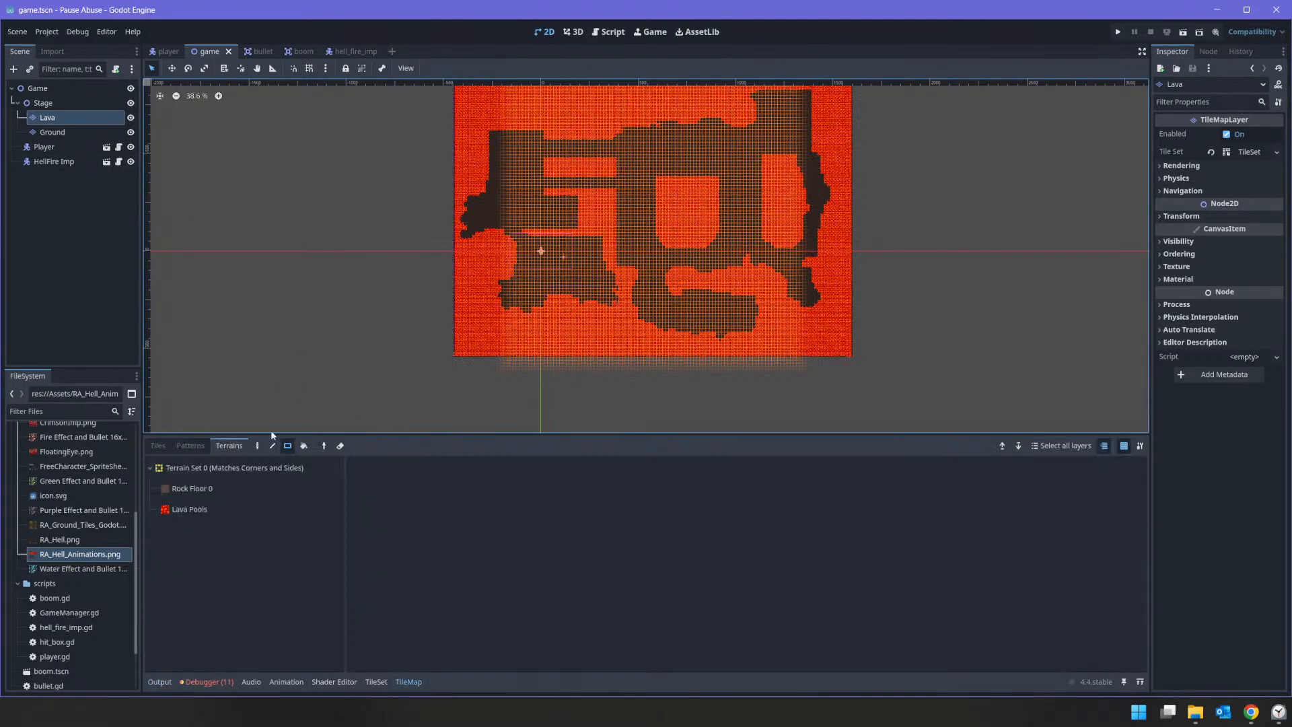
left_click(157, 446)
left_click(257, 445)
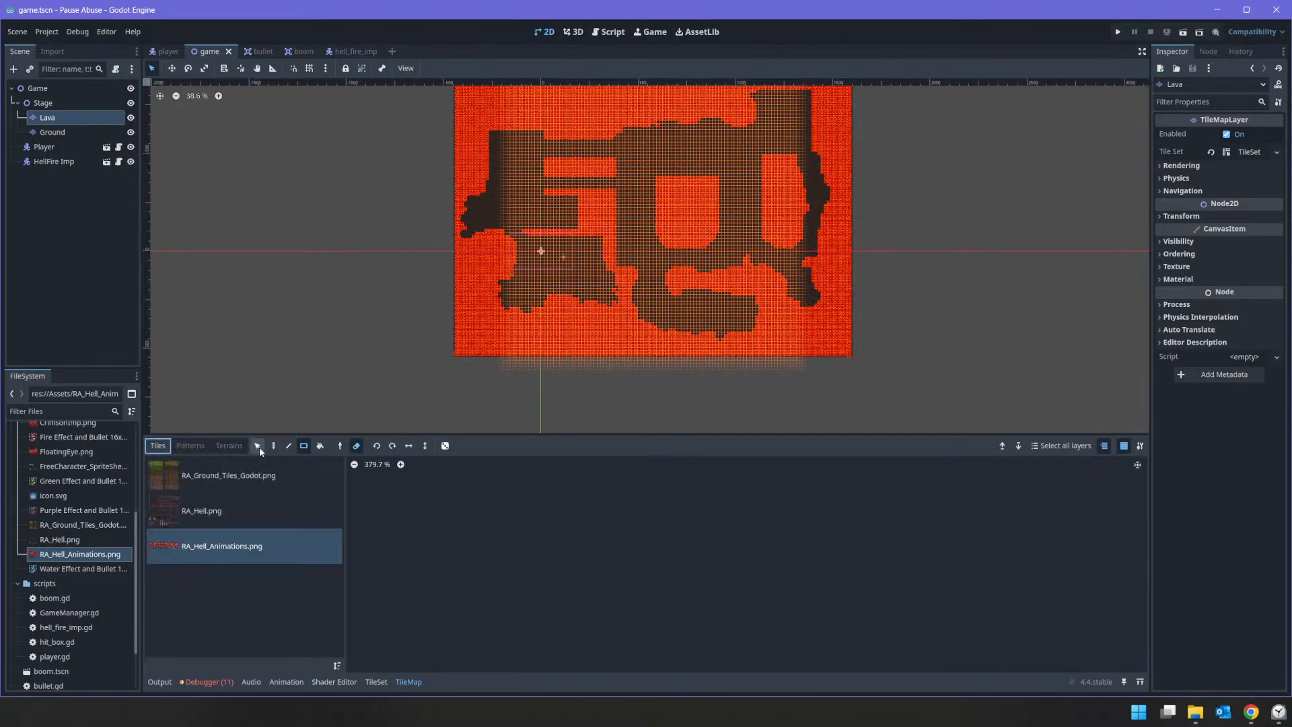
scroll(428, 151, "down", 2)
middle_click_drag(403, 122, 397, 220)
left_click_drag(390, 146, 876, 434)
key("Delete")
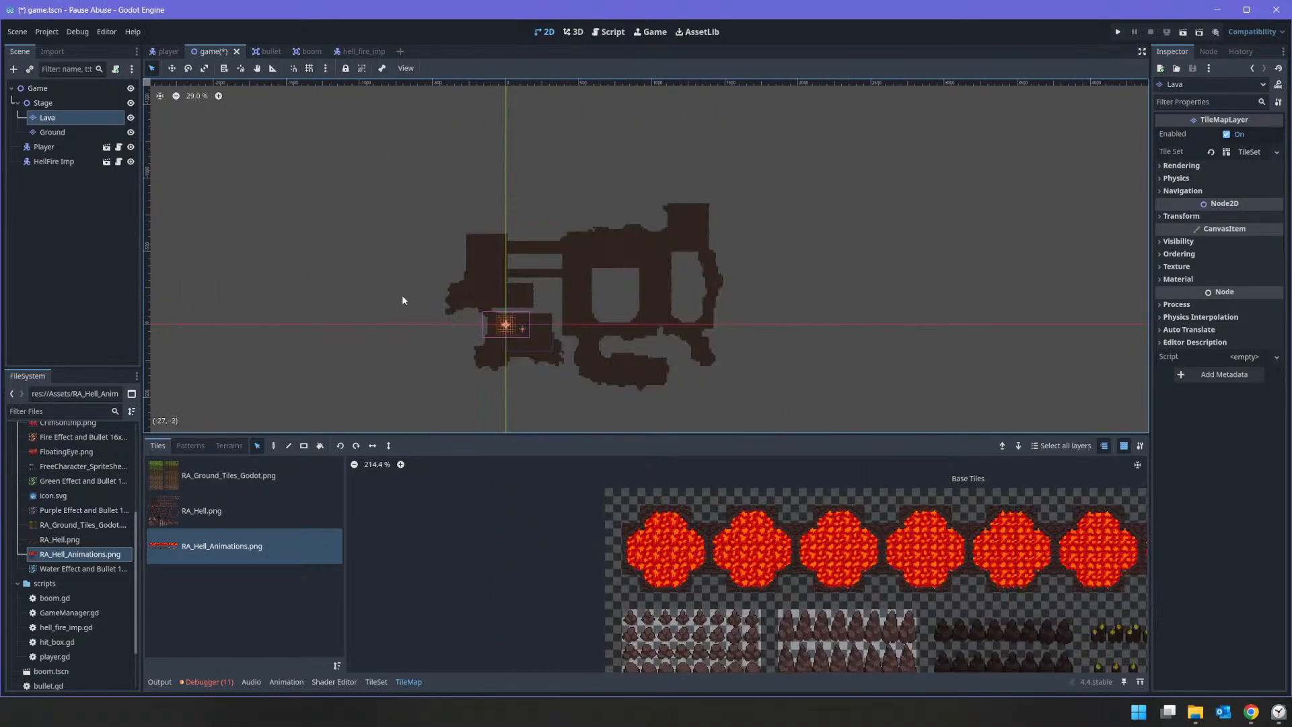
Step: Fill the gap above the starting room on the Lava layer with rectangles of Lava Pools terrain in connect mode
left_click(237, 446)
left_click(191, 509)
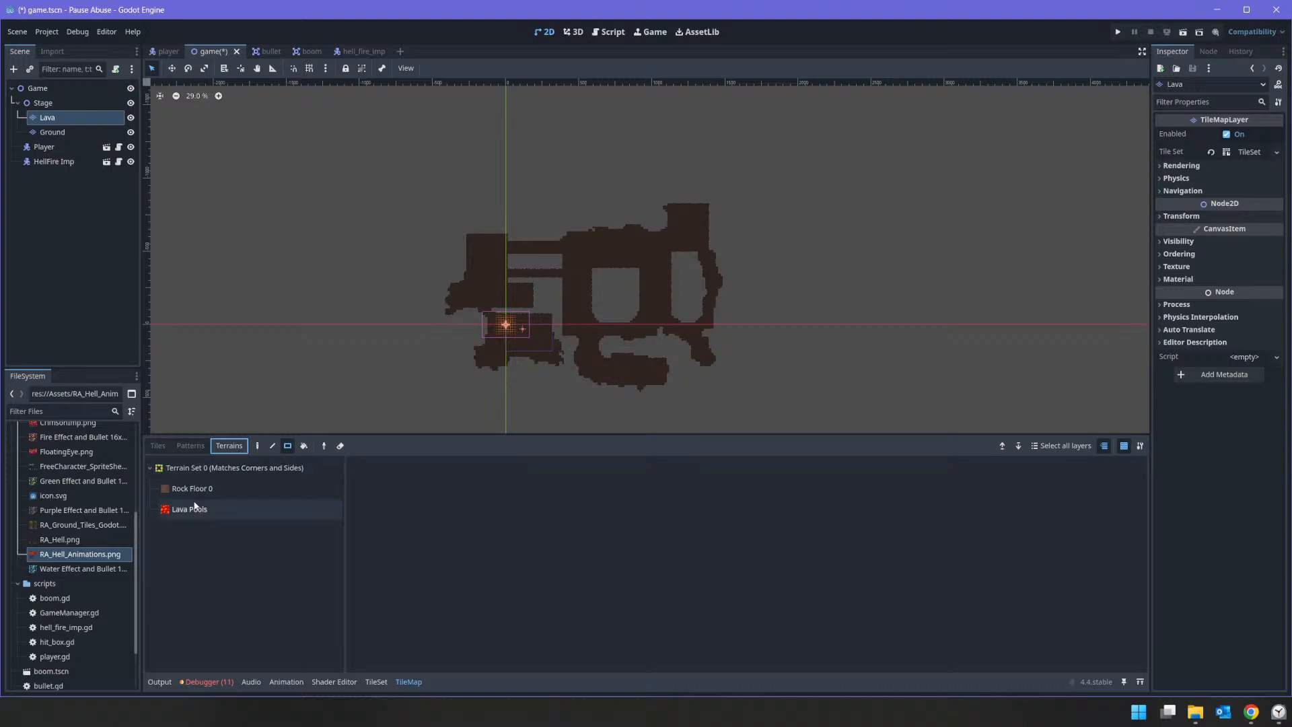
scroll(537, 281, "up", 10)
middle_click_drag(529, 327, 571, 113)
scroll(592, 159, "up", 4)
scroll(594, 165, "up", 1)
middle_click_drag(594, 165, 570, 282)
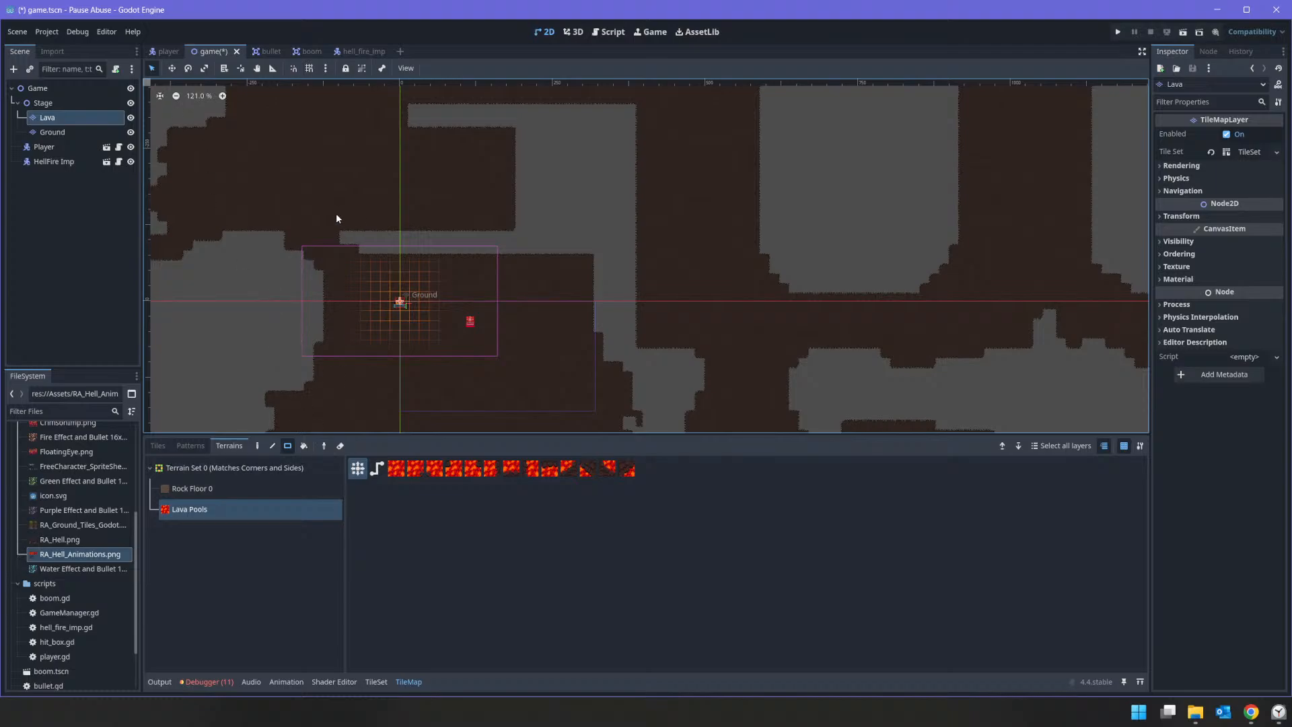
left_click_drag(398, 235, 633, 251)
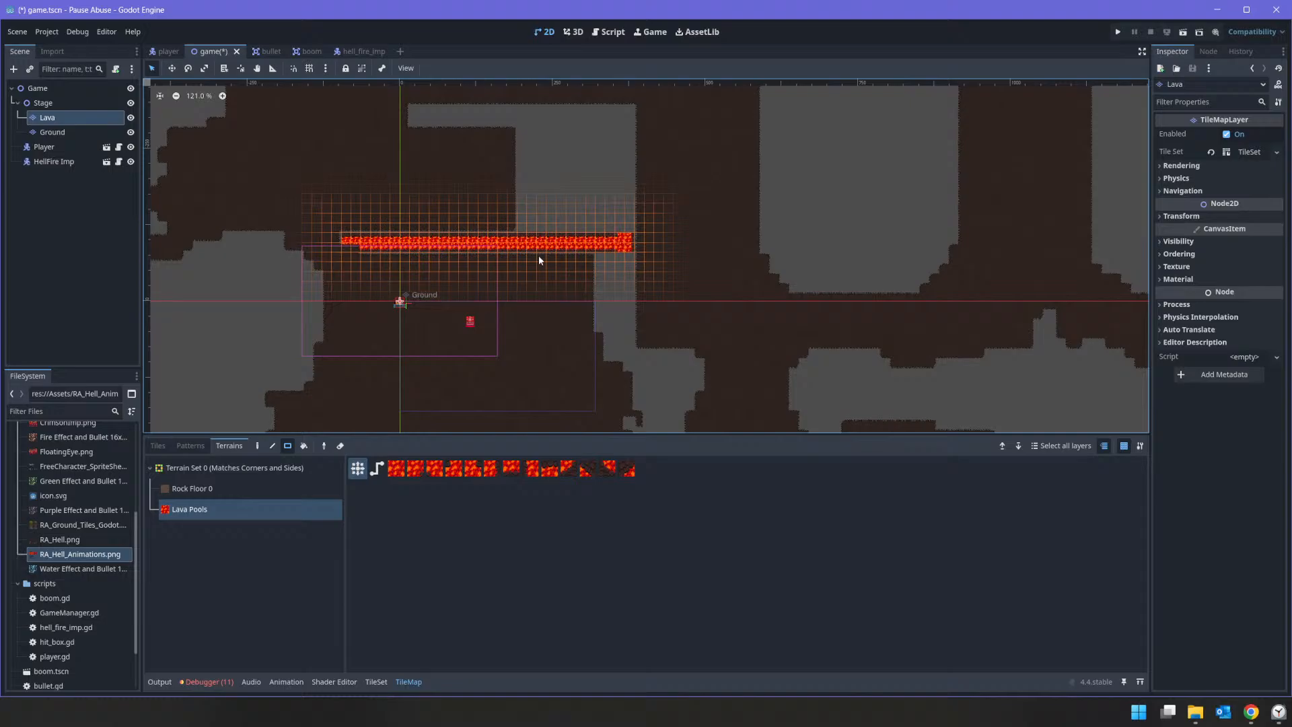
scroll(402, 198, "up", 10)
mouse_move(207, 240)
left_mouse_down()
mouse_move(576, 322)
mouse_move(1015, 347)
mouse_move(1016, 333)
left_mouse_up()
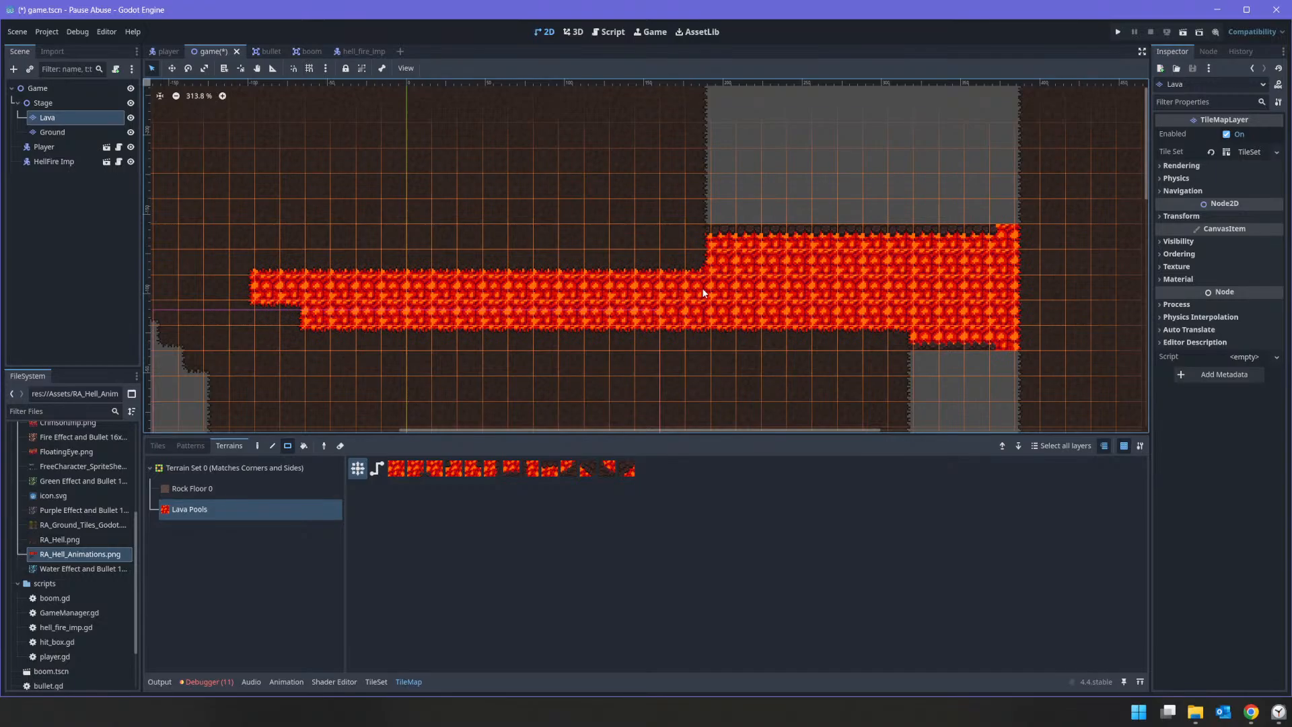
Step: Paint rows of a single Lava Pools edge tile along the upper edge of the lava strip above the starting room
left_click(548, 468)
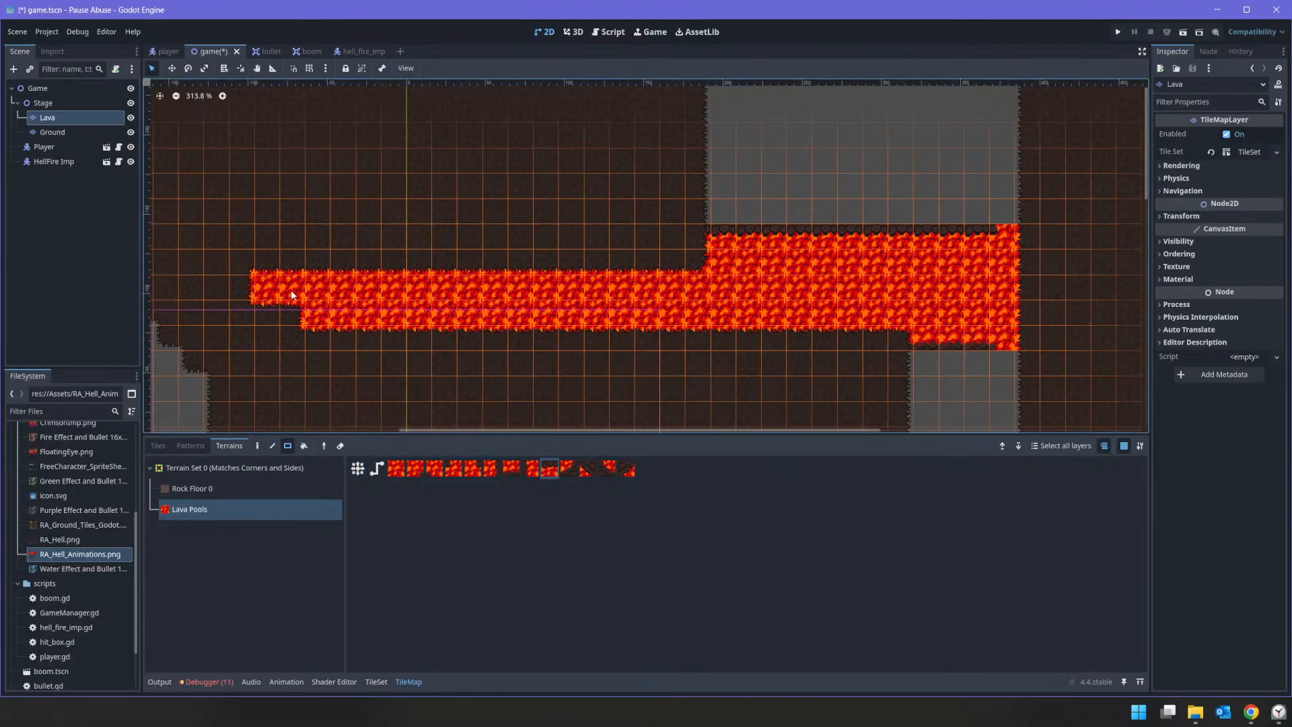
left_click_drag(264, 262, 694, 272)
left_click_drag(284, 284, 695, 285)
scroll(805, 313, "down", 4)
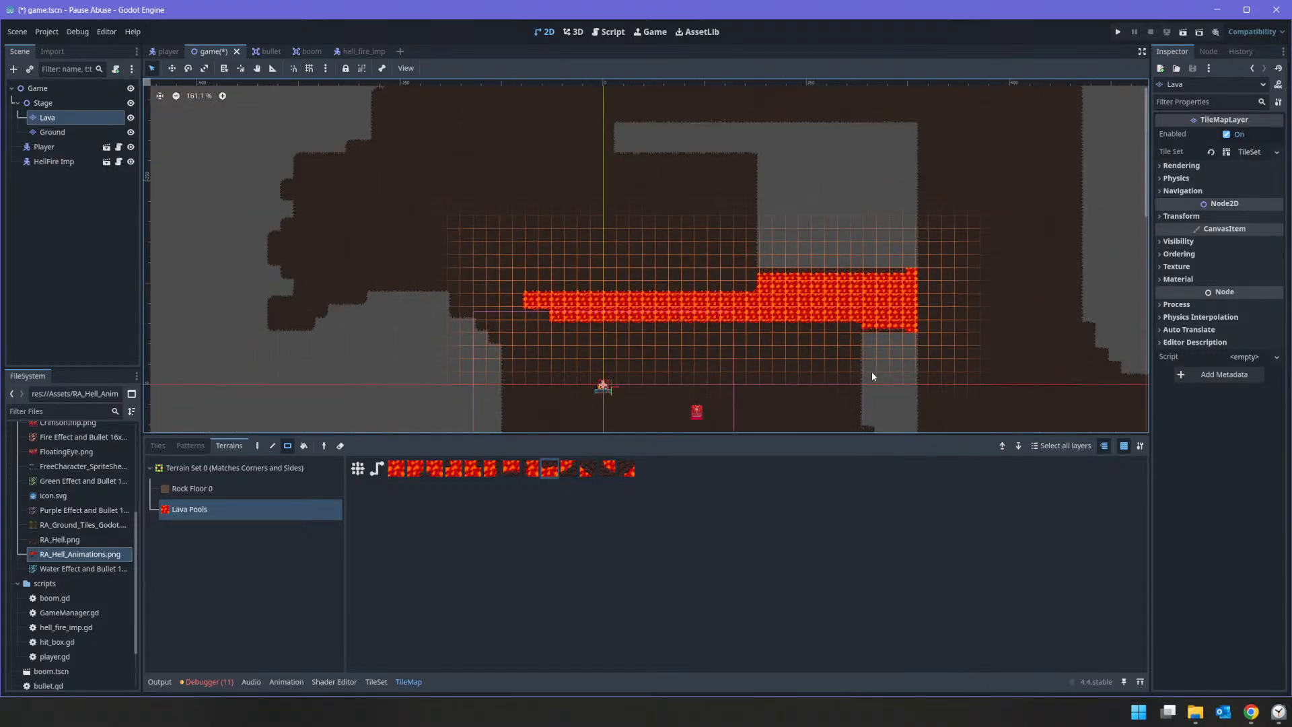
Step: Extend the lava down the gap east of the starting room and repaint the corner in connect mode
middle_click_drag(871, 372, 748, 257)
mouse_move(736, 200)
left_mouse_down()
mouse_move(765, 329)
mouse_move(819, 362)
mouse_move(803, 371)
left_mouse_up()
mouse_move(719, 169)
left_mouse_down()
mouse_move(806, 230)
mouse_move(804, 217)
left_mouse_up()
left_click(358, 469)
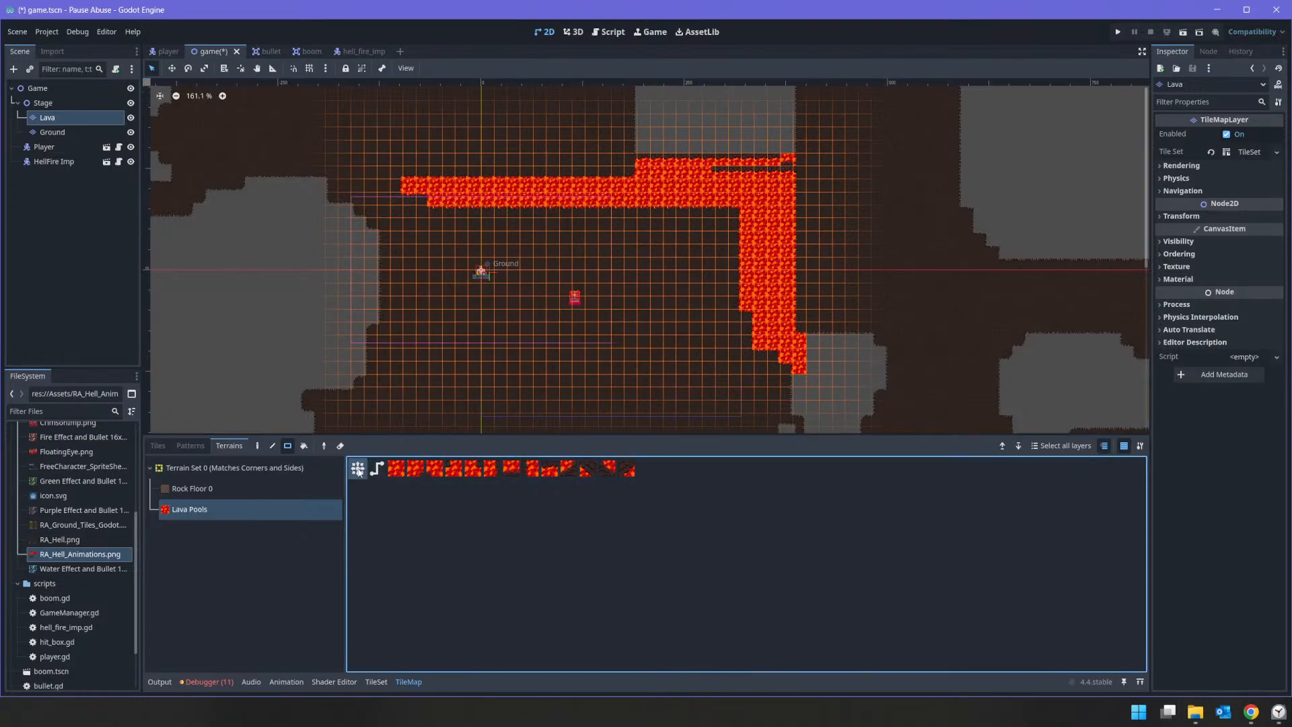
left_click_drag(674, 171, 752, 188)
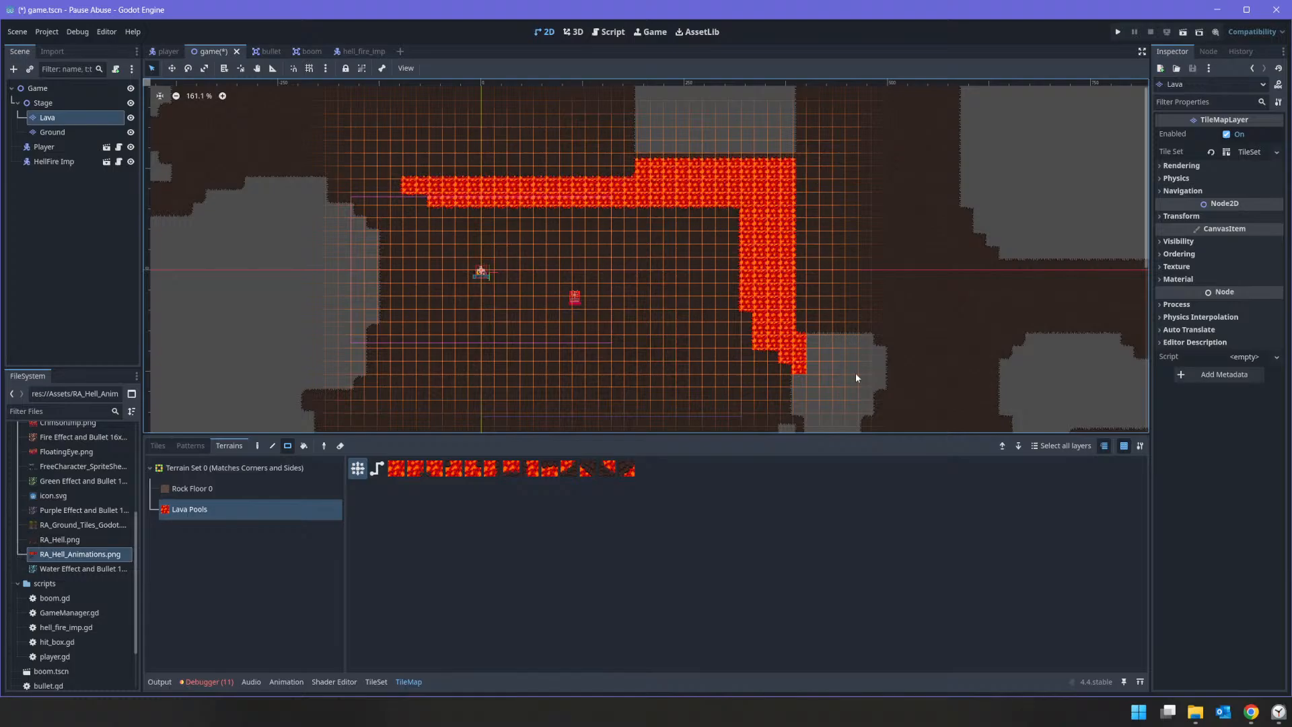
Step: Fill the gap southeast of the starting room and the empty area along its southern edge with Lava Pools terrain
middle_click_drag(854, 373, 746, 225)
left_click_drag(658, 176, 781, 367)
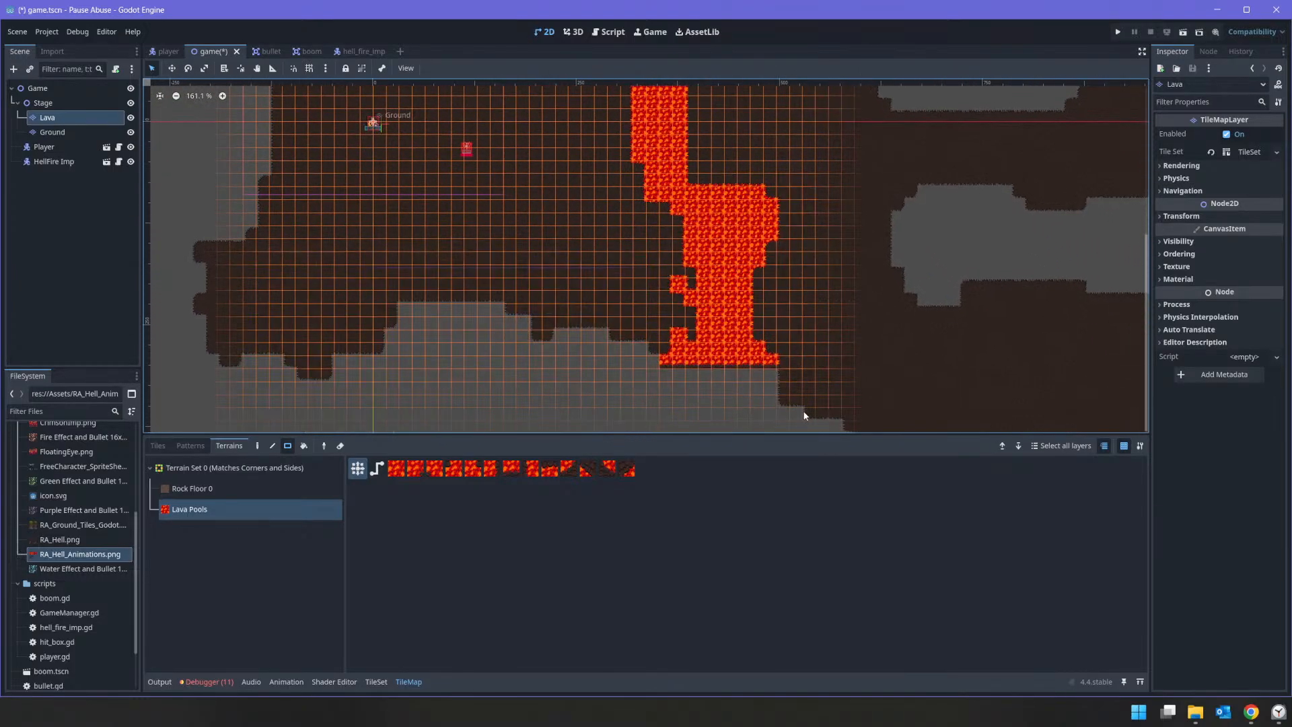
middle_click_drag(823, 393, 937, 239)
mouse_move(387, 145)
left_mouse_down()
mouse_move(603, 240)
mouse_move(939, 289)
mouse_move(929, 276)
left_mouse_up()
middle_click_drag(670, 241, 716, 237)
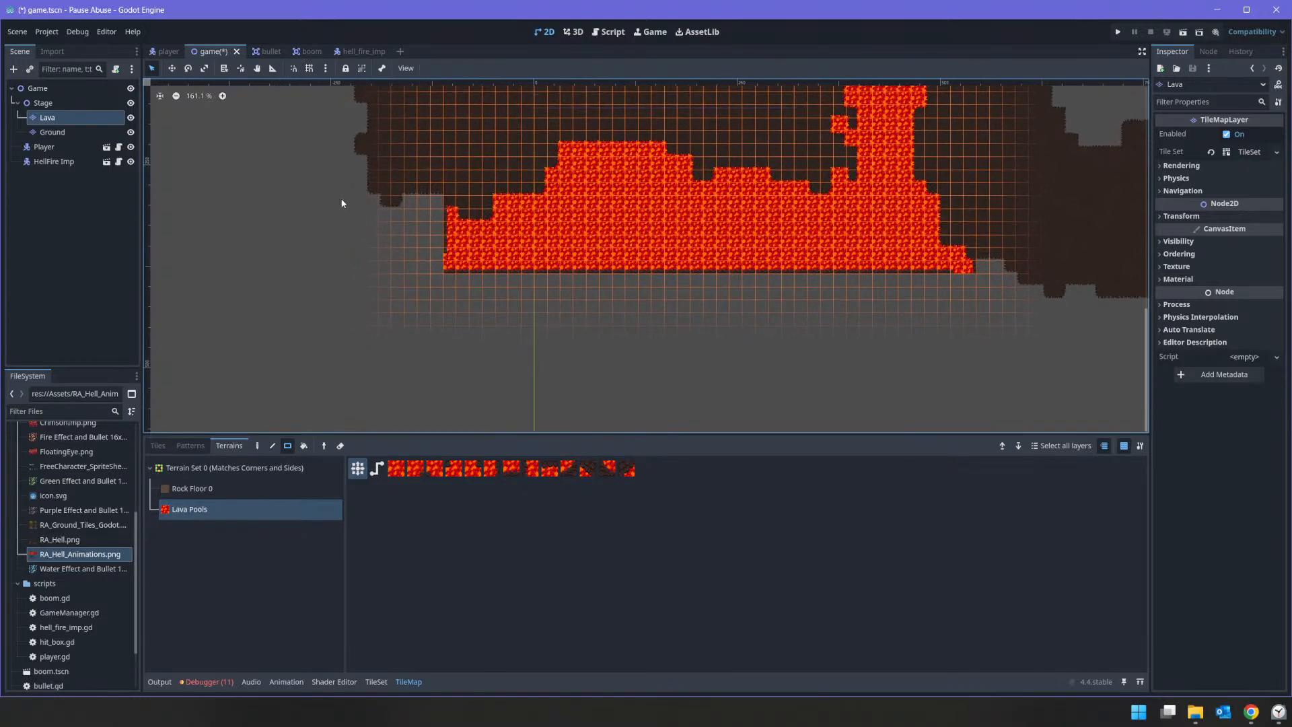
left_click_drag(327, 186, 522, 270)
Step: Continue the lava eastward in overlapping rectangles along the southern edge of the southeast room
middle_click_drag(997, 249, 701, 277)
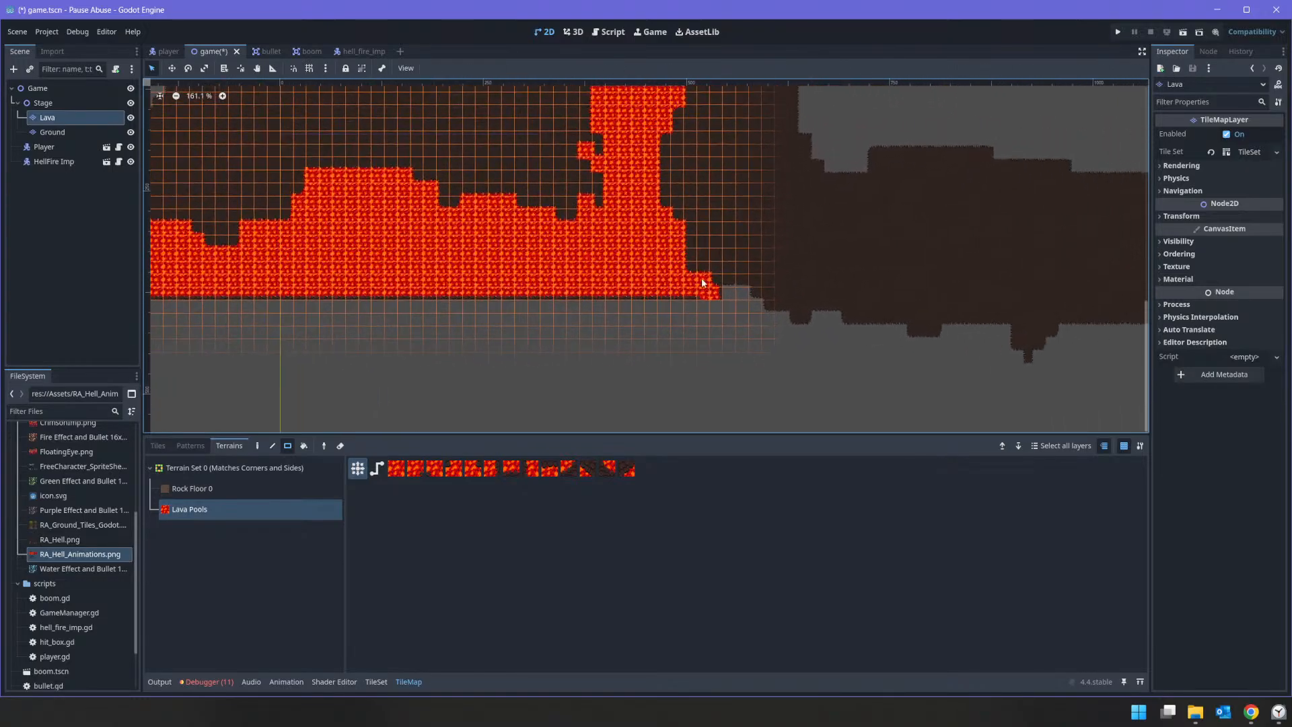
left_click_drag(592, 265, 926, 374)
middle_click_drag(869, 295, 715, 221)
left_click_drag(714, 220, 922, 328)
left_click_drag(875, 227, 1039, 324)
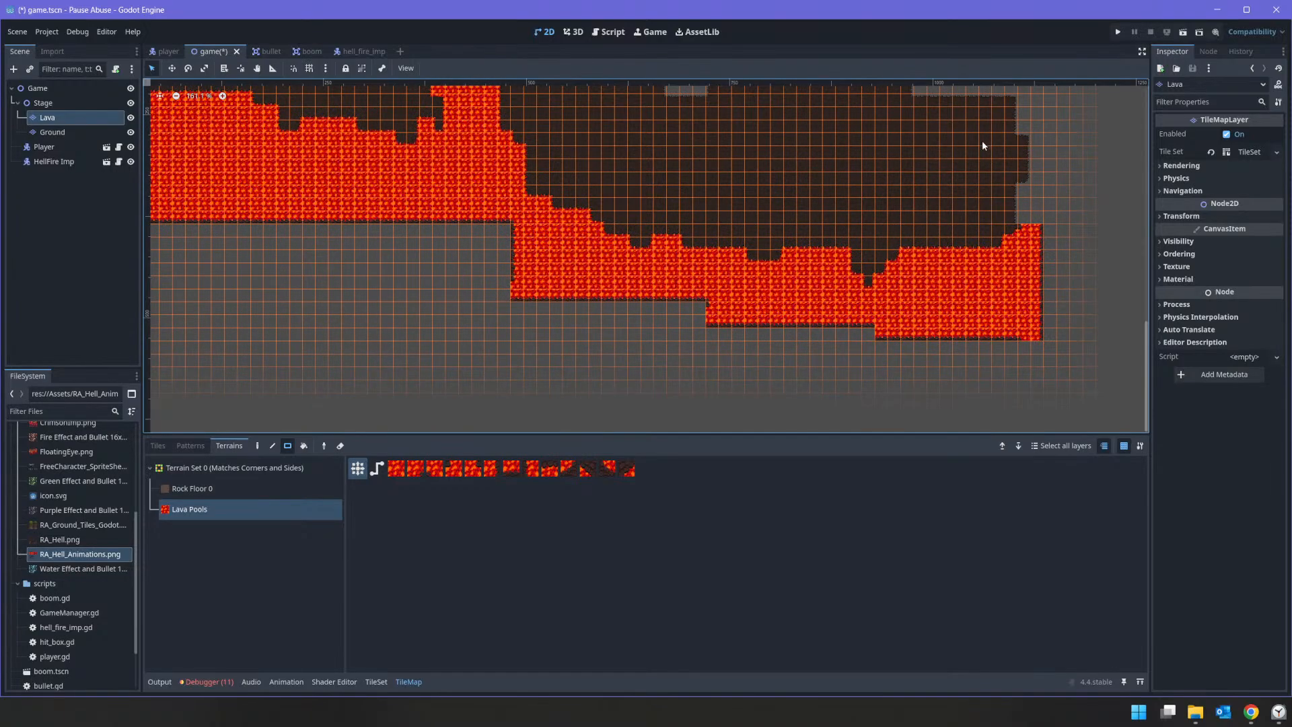
Step: Surround the southeast room's east side with lava and fill the gap between the room and the passage above it
middle_click_drag(1053, 217, 976, 345)
mouse_move(1002, 398)
left_mouse_down()
mouse_move(904, 319)
mouse_move(867, 176)
left_mouse_up()
middle_click_drag(610, 191, 612, 305)
mouse_move(544, 182)
left_mouse_down()
mouse_move(1032, 337)
mouse_move(1098, 343)
left_mouse_up()
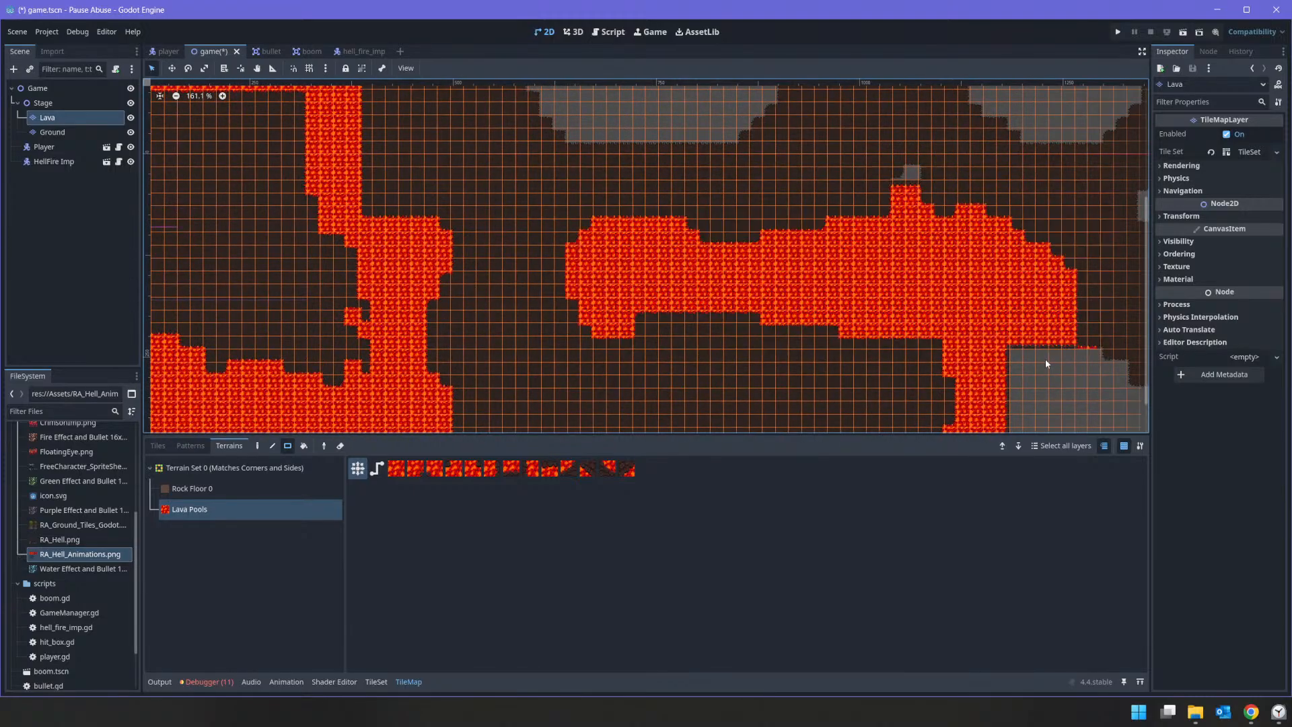
left_click_drag(871, 147, 941, 213)
Step: Fill the empty area outside the cave's southeast corner with overlapping rectangles of Lava Pools terrain
middle_click_drag(995, 354, 576, 208)
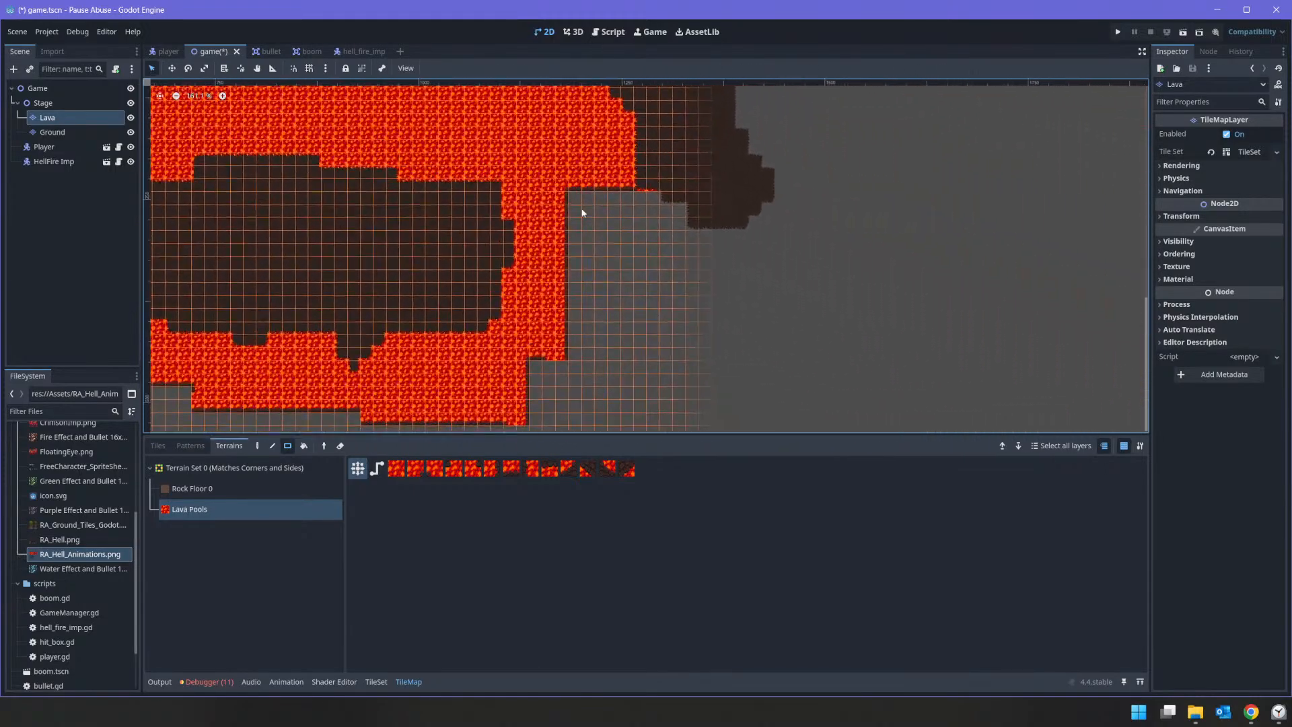
left_click_drag(622, 157, 784, 251)
left_click_drag(539, 174, 705, 374)
middle_click_drag(758, 311, 773, 375)
left_click_drag(650, 302, 801, 388)
middle_click_drag(790, 201, 799, 366)
left_click_drag(693, 211, 835, 382)
Step: Fill the enclosed gap in the eastern part of the cave and the strip along the outer east wall with lava
middle_click_drag(560, 91, 629, 244)
left_click_drag(587, 191, 812, 387)
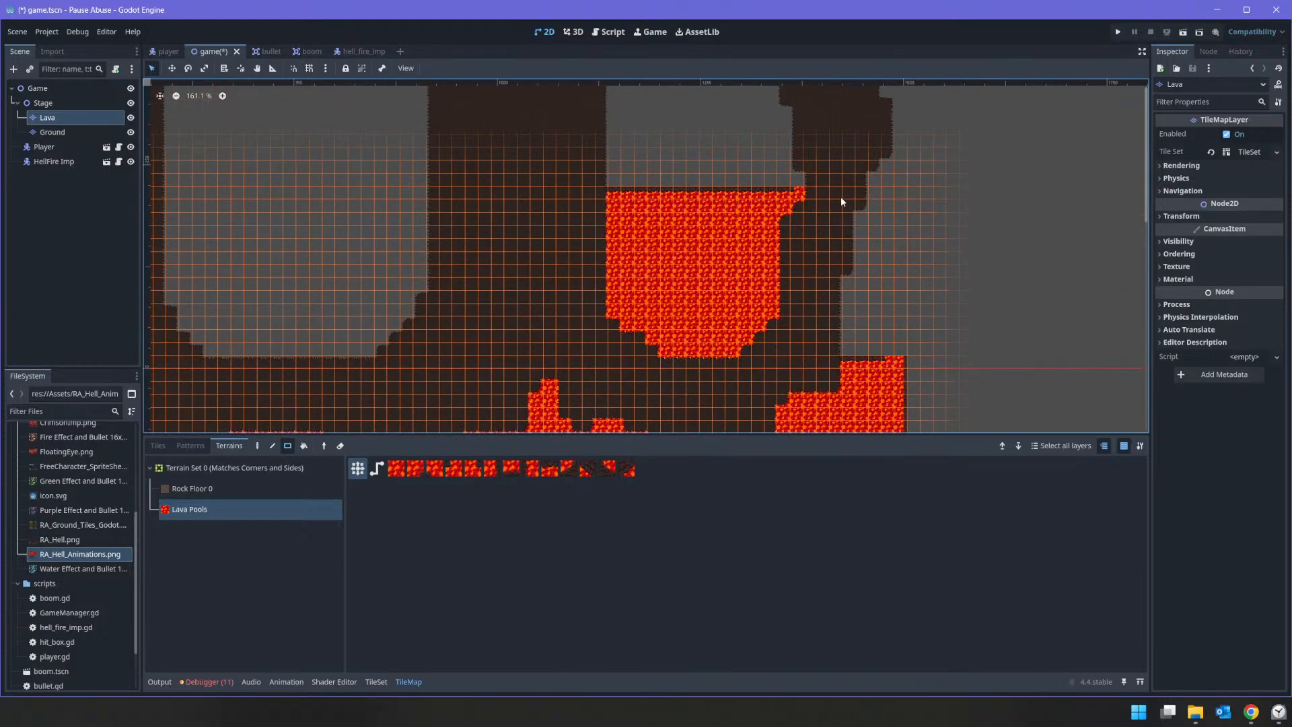
left_click_drag(836, 166, 905, 402)
middle_click_drag(831, 124, 889, 317)
mouse_move(666, 154)
left_mouse_down()
mouse_move(788, 297)
mouse_move(875, 368)
left_mouse_up()
mouse_move(895, 242)
middle_mouse_down()
mouse_move(788, 364)
mouse_move(571, 262)
mouse_move(931, 348)
mouse_move(1034, 139)
middle_mouse_up()
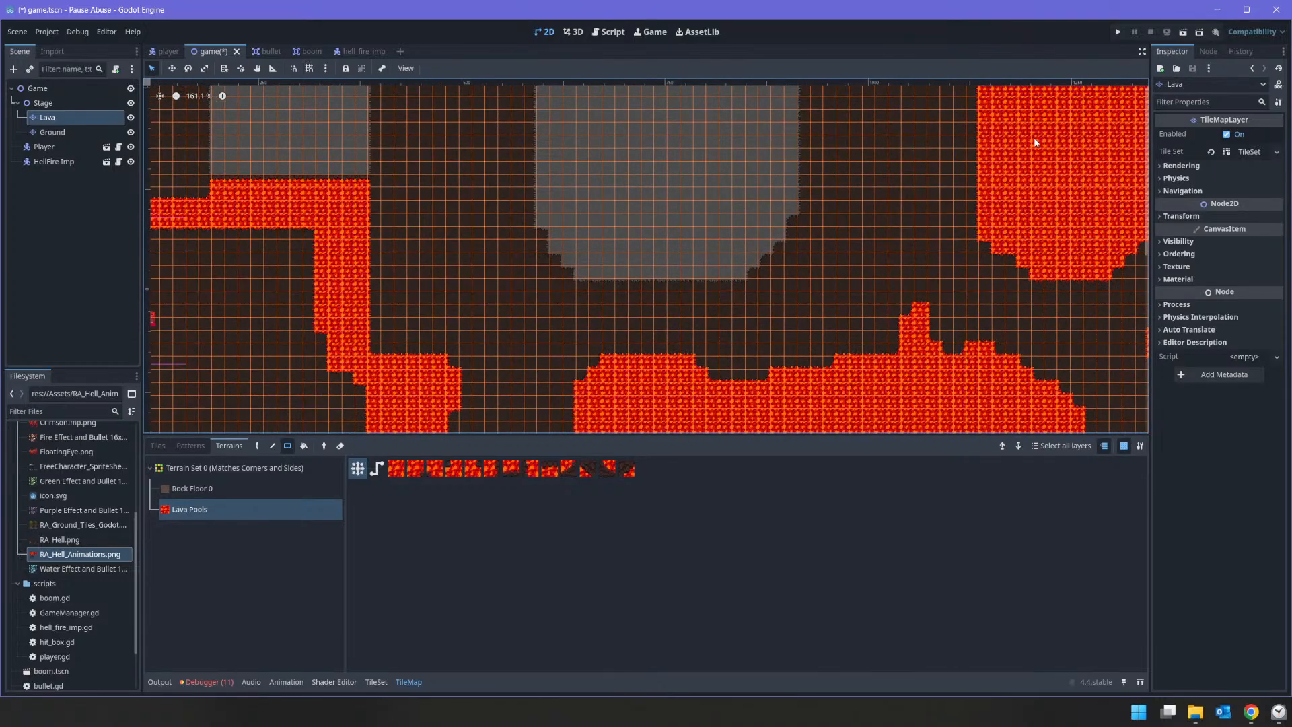
Step: Fill the large enclosed gap in the cave's centre and the L-shaped gap west of it with Lava Pools terrain
middle_click_drag(803, 200, 810, 281)
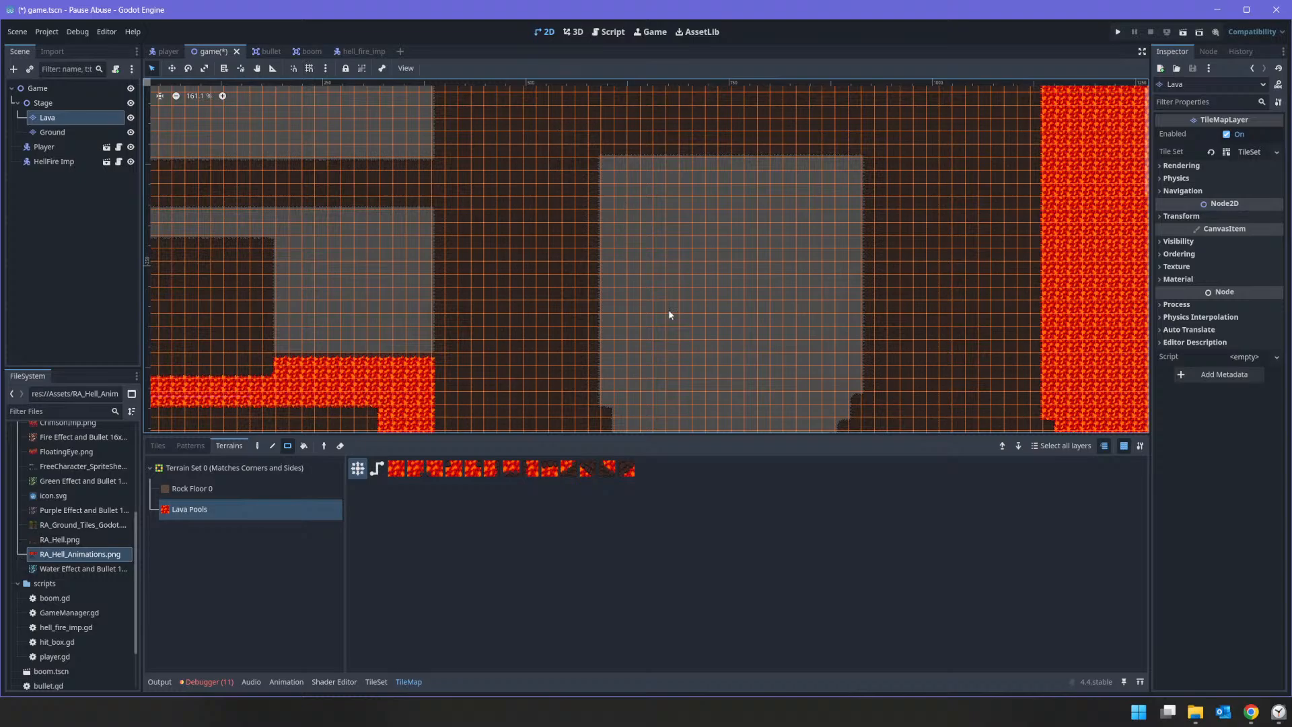
middle_click_drag(902, 412, 920, 312)
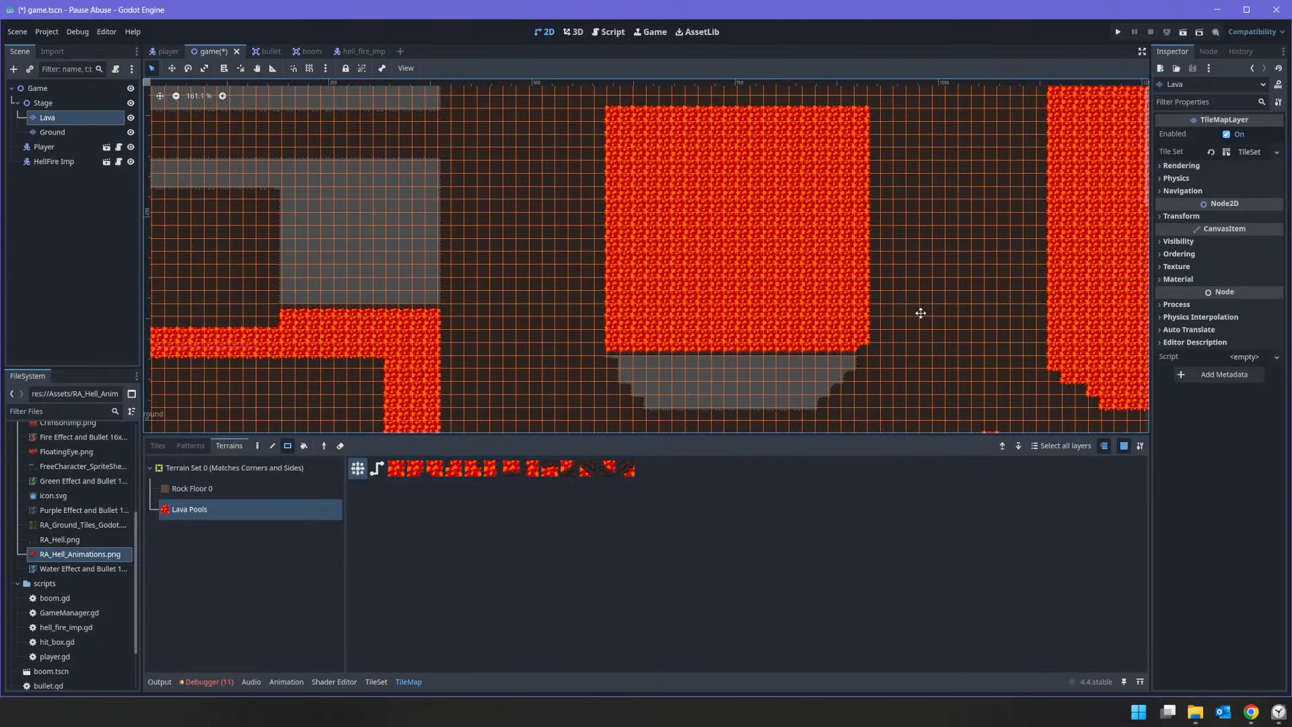
mouse_move(613, 286)
left_mouse_down()
mouse_move(779, 444)
mouse_move(893, 377)
left_mouse_up()
middle_click_drag(487, 266, 754, 410)
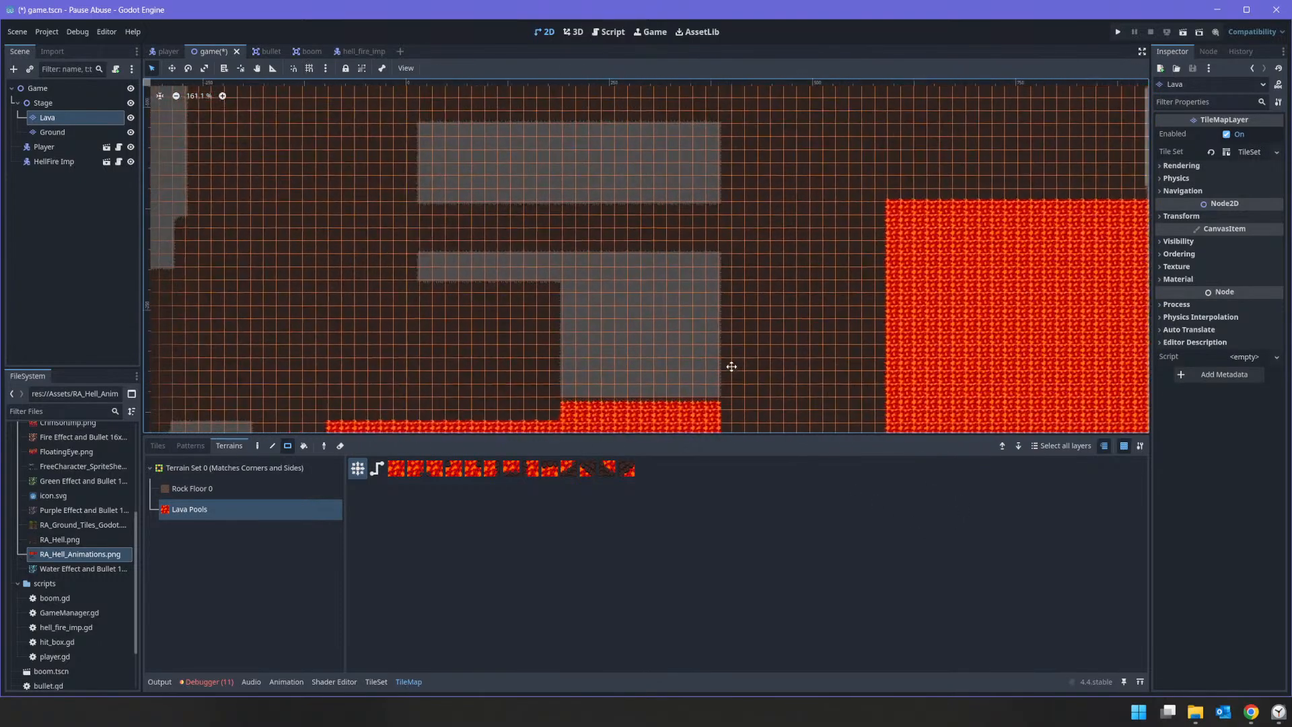
mouse_move(398, 236)
left_mouse_down()
mouse_move(769, 399)
mouse_move(772, 382)
left_mouse_up()
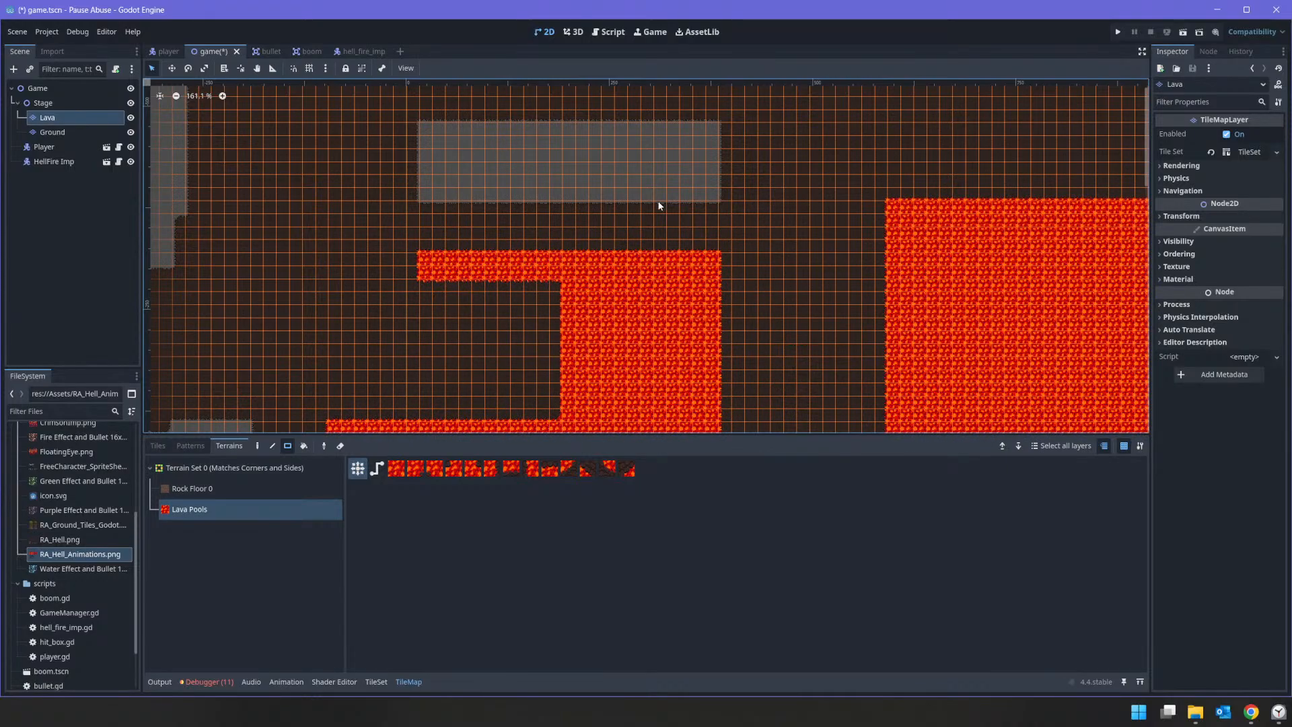
Step: Fill the gap north of the central lava block and the empty area outside the cave's west side with Lava Pools terrain
middle_click_drag(471, 149, 498, 284)
left_click_drag(406, 225, 769, 381)
mouse_move(407, 296)
middle_mouse_down()
mouse_move(905, 168)
mouse_move(766, 321)
mouse_move(815, 130)
middle_mouse_up()
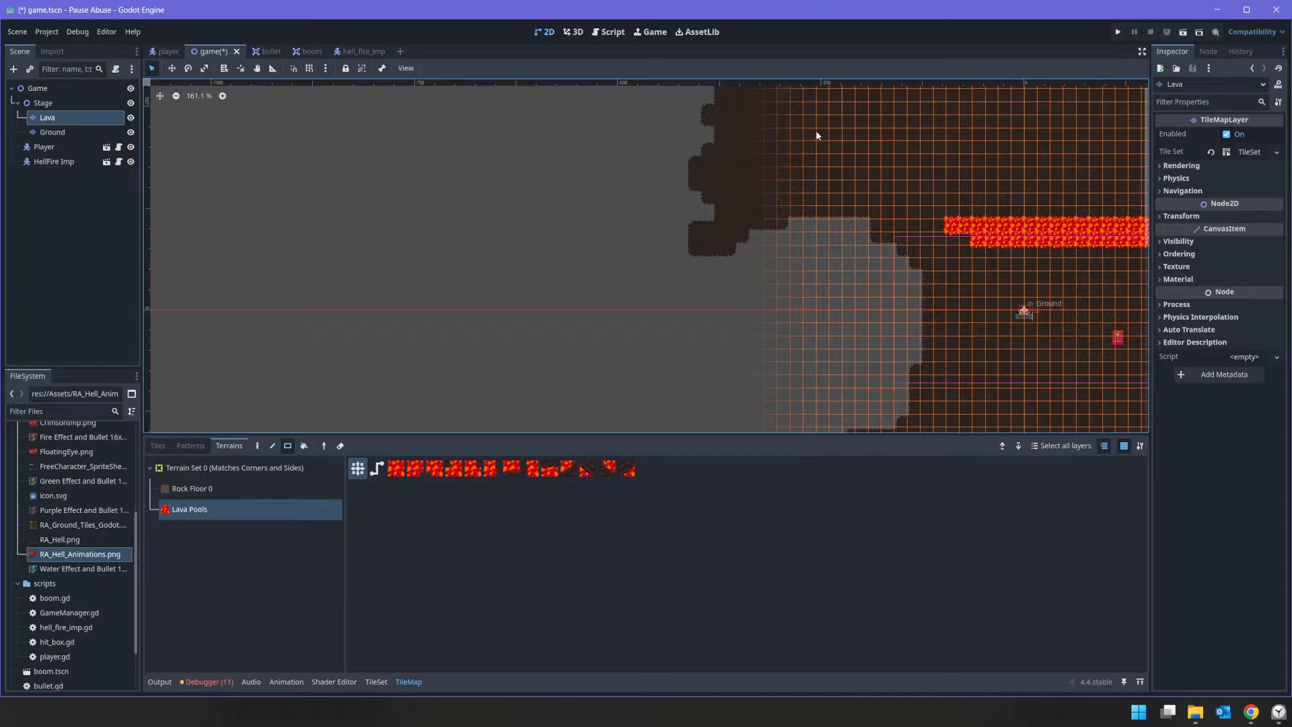
left_click_drag(601, 148, 995, 392)
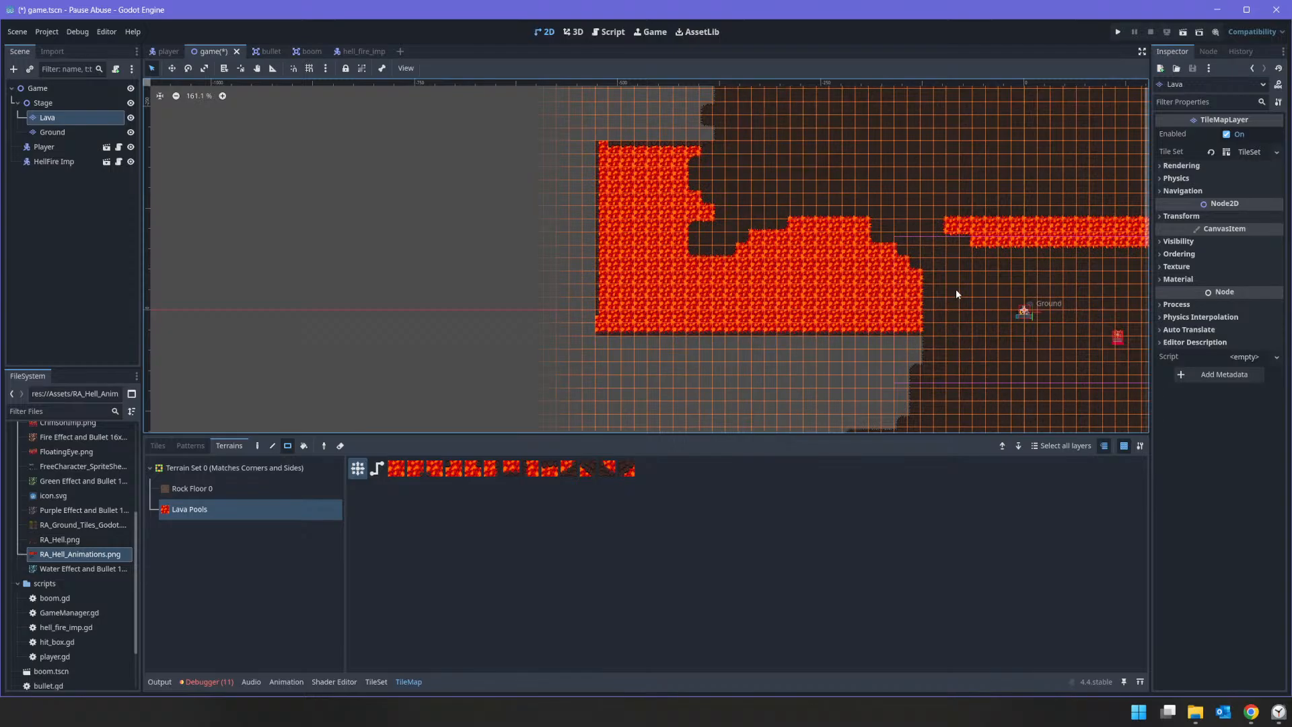
middle_click_drag(844, 144, 849, 348)
left_click_drag(548, 113, 811, 330)
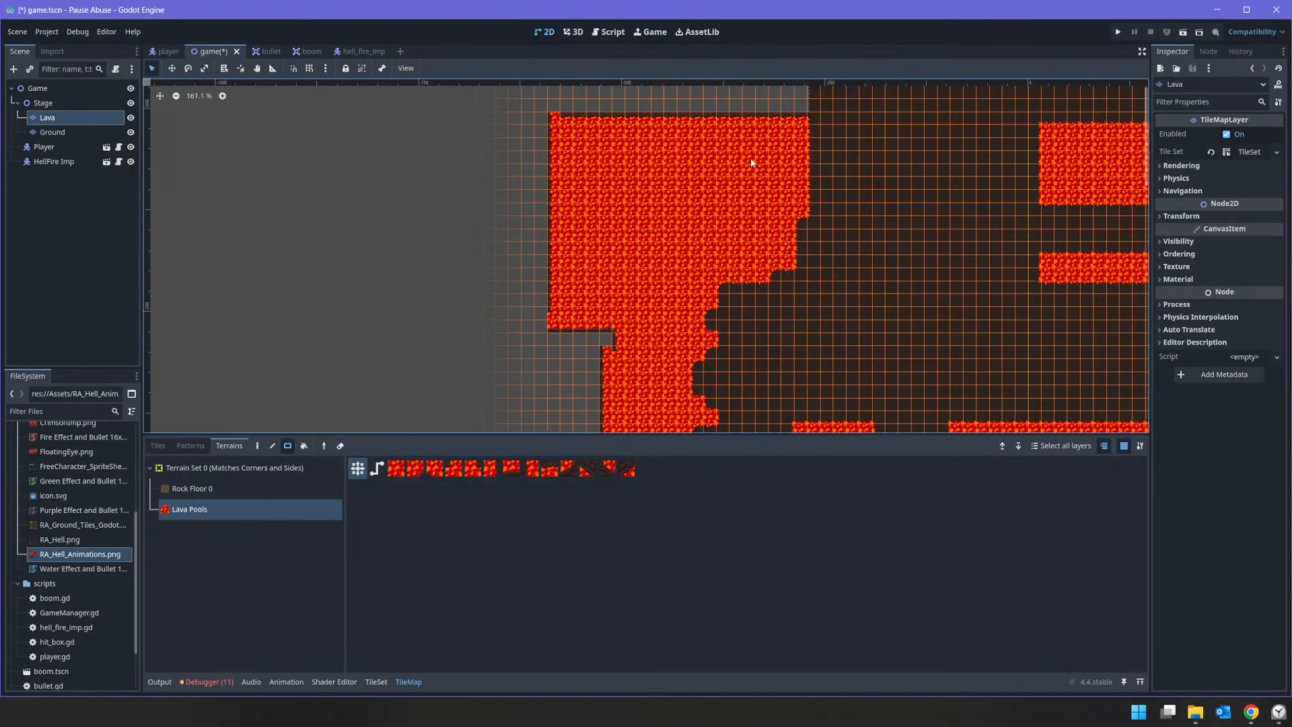
Step: Surround the cave's northwest corner and north edge with overlapping rectangles of Lava Pools terrain
middle_click_drag(757, 165, 724, 370)
left_click_drag(738, 207, 878, 374)
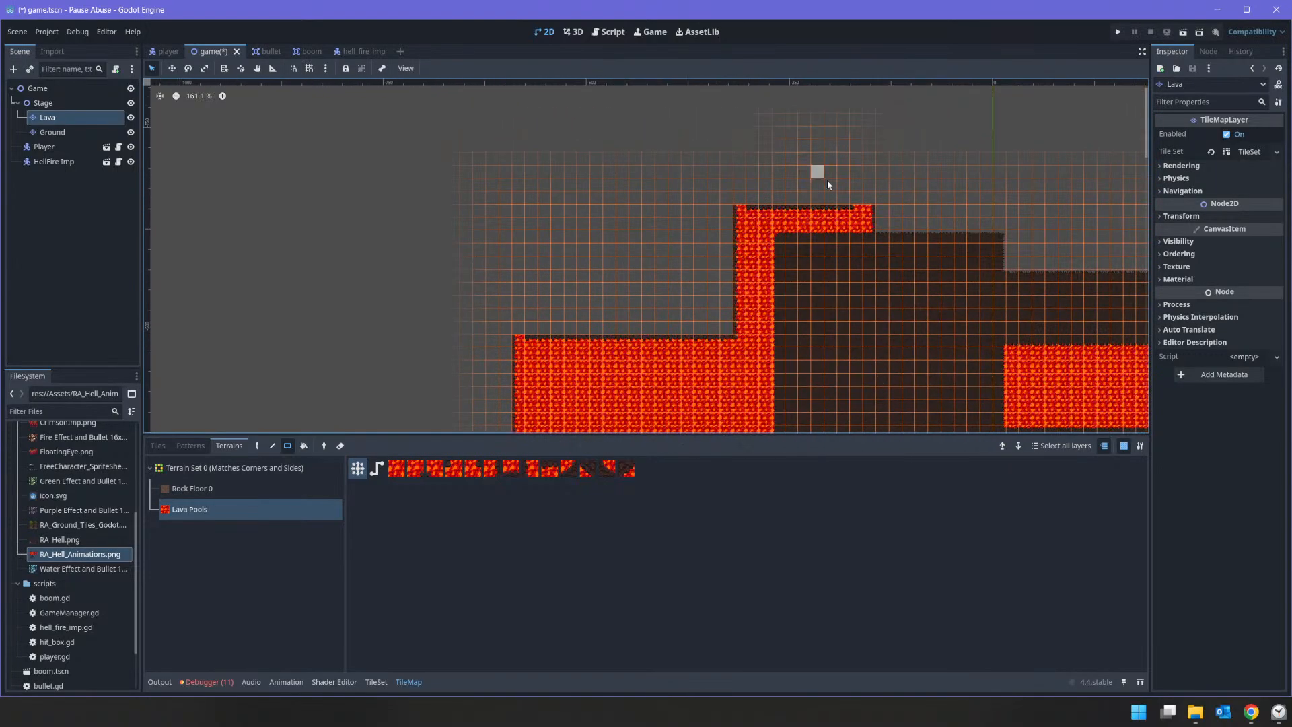
left_click_drag(824, 177, 1075, 329)
middle_click_drag(860, 270, 525, 216)
left_click_drag(728, 130, 1032, 261)
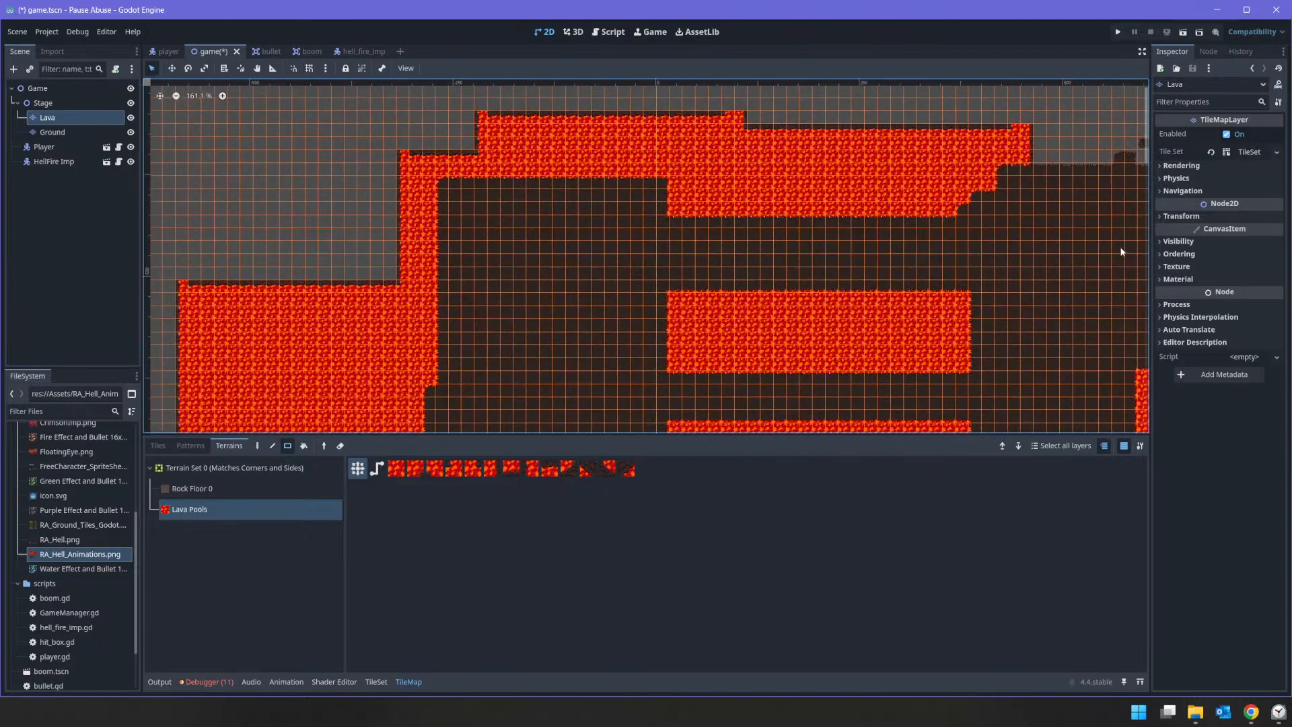
middle_click_drag(1123, 232, 739, 214)
left_click_drag(631, 113, 939, 193)
middle_click_drag(1051, 202, 935, 274)
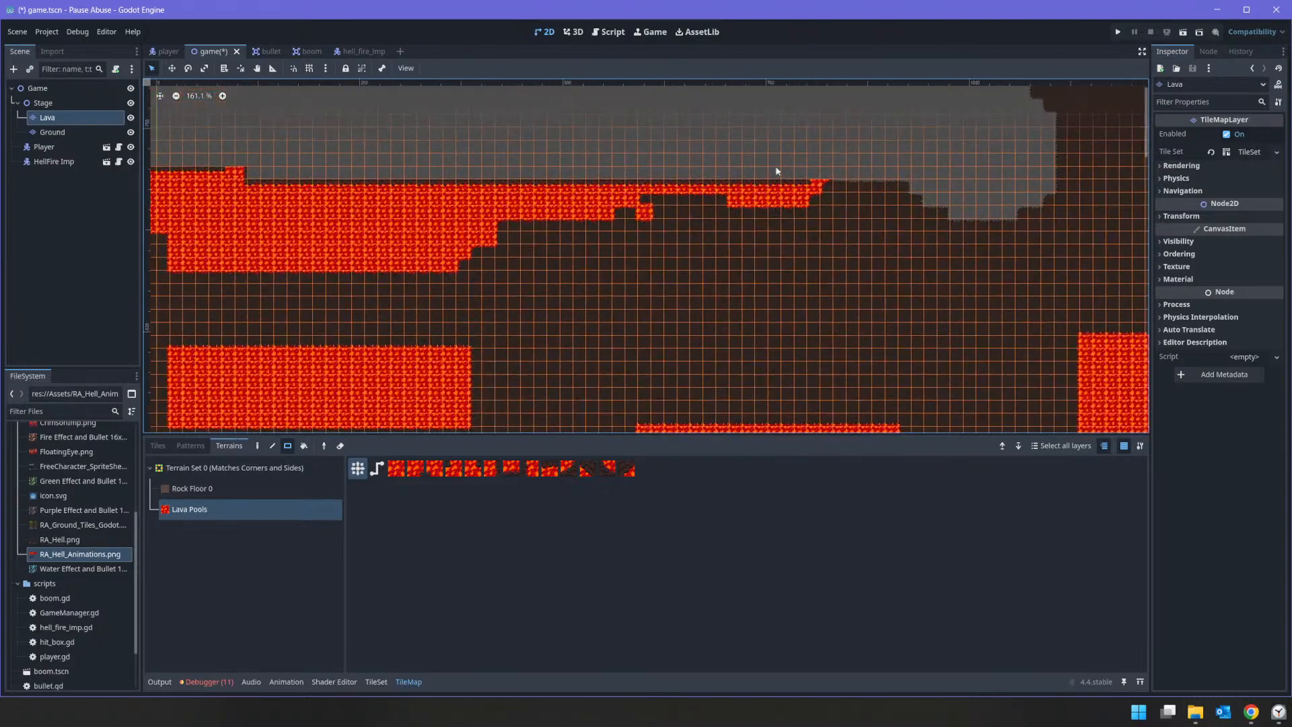
Step: Extend the lava border around the northeast part of the cave and along its outer east side
left_click_drag(746, 132, 1118, 270)
middle_click_drag(1084, 170, 938, 297)
left_click_drag(847, 214, 1020, 300)
middle_click_drag(1087, 193, 701, 136)
left_click_drag(708, 168, 863, 397)
middle_click_drag(880, 373, 874, 106)
left_click_drag(754, 131, 900, 356)
middle_click_drag(892, 395, 946, 86)
middle_click_drag(898, 335, 931, 147)
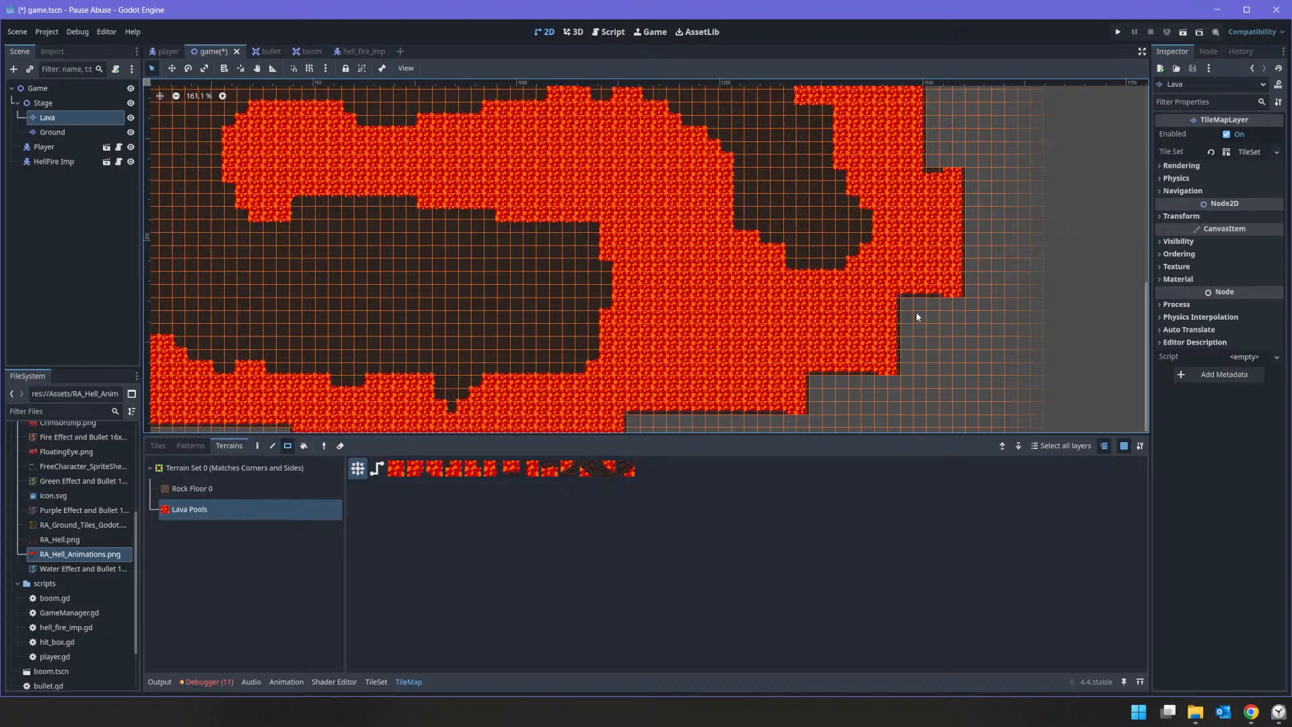
Step: Fill the remaining empty gap west of the starting room with lava and check the whole cave outline
middle_click_drag(851, 342, 221, 217)
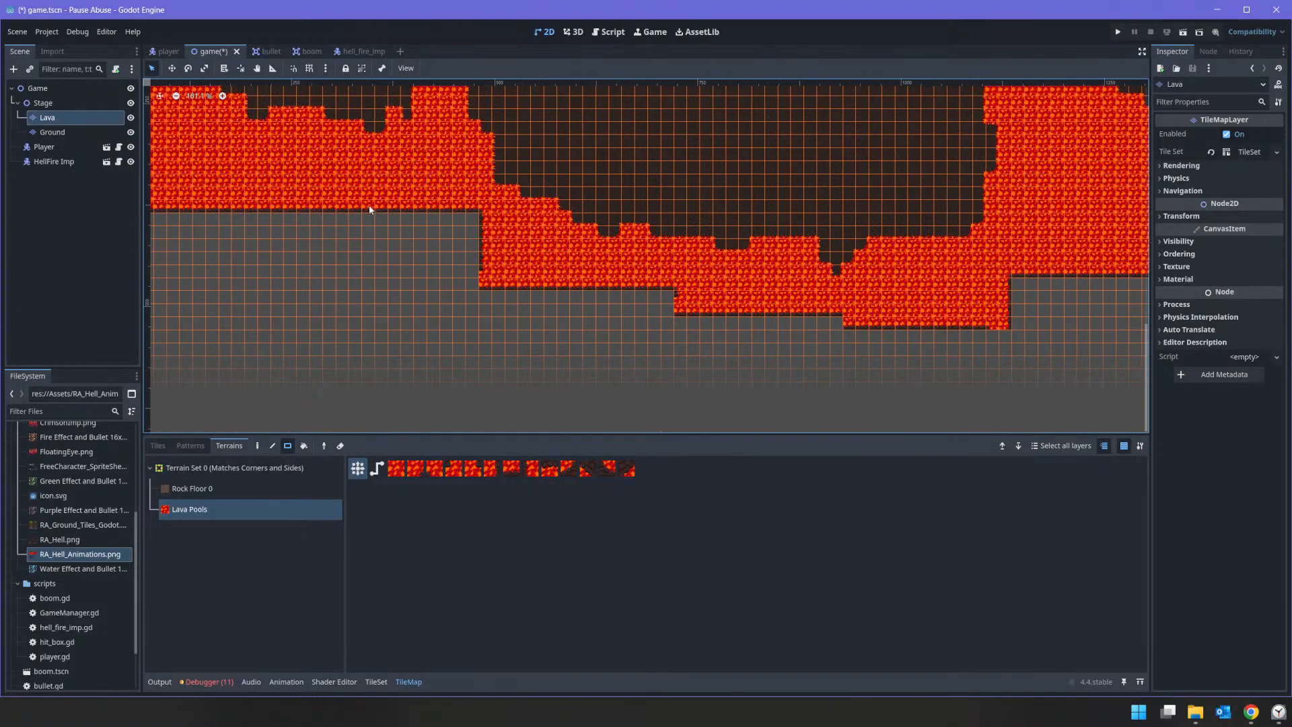
middle_click_drag(370, 206, 686, 409)
scroll(494, 322, "down", 2)
scroll(494, 321, "down", 2)
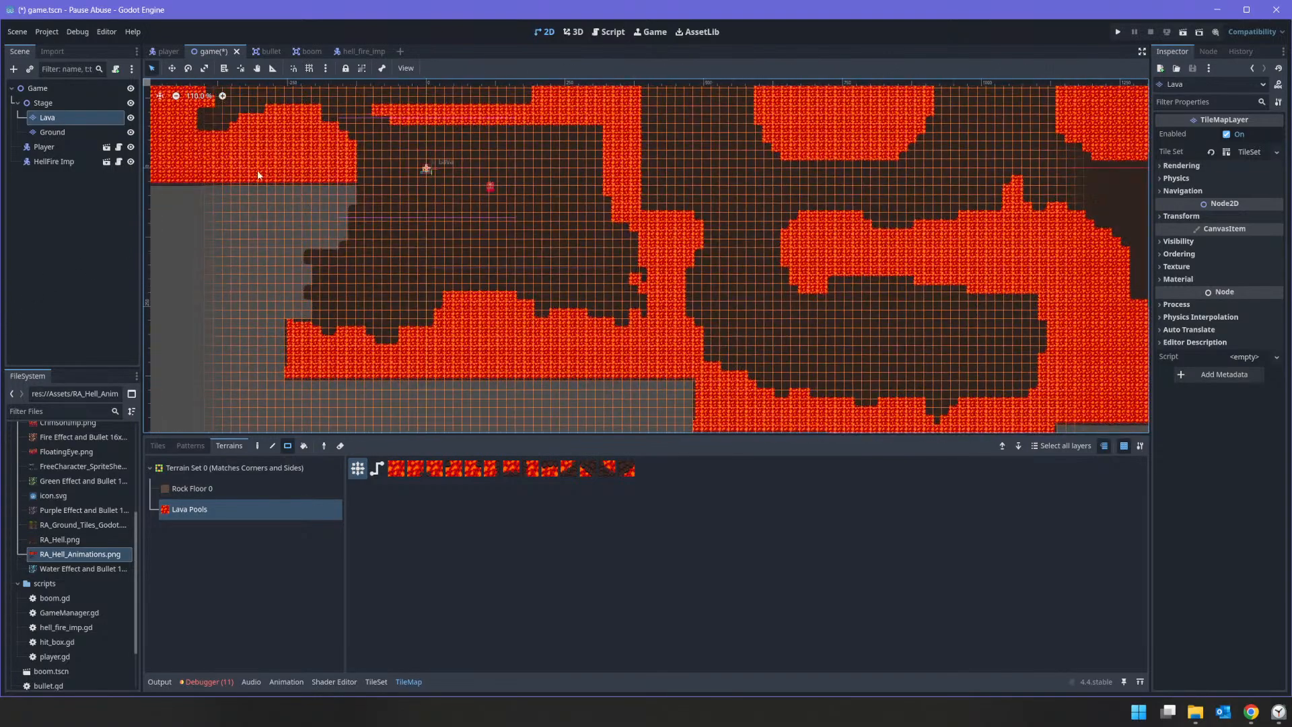
left_click_drag(251, 170, 381, 366)
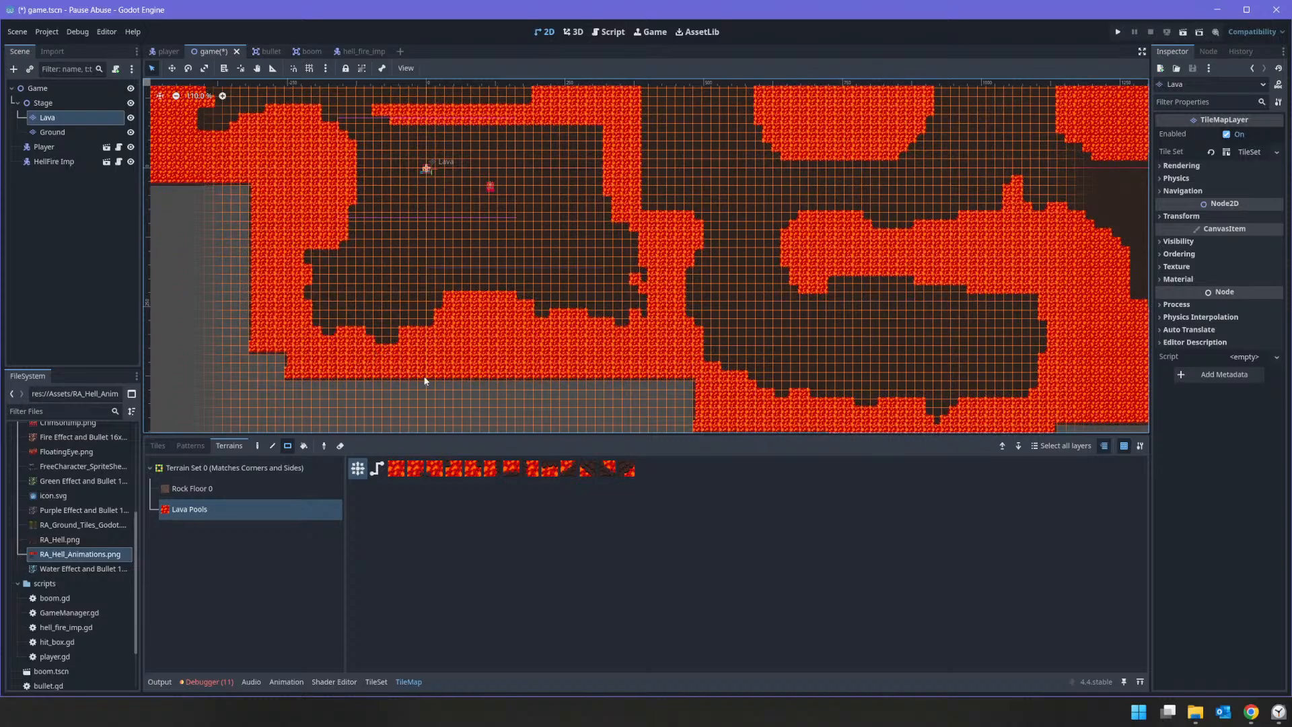
left_click(51, 133)
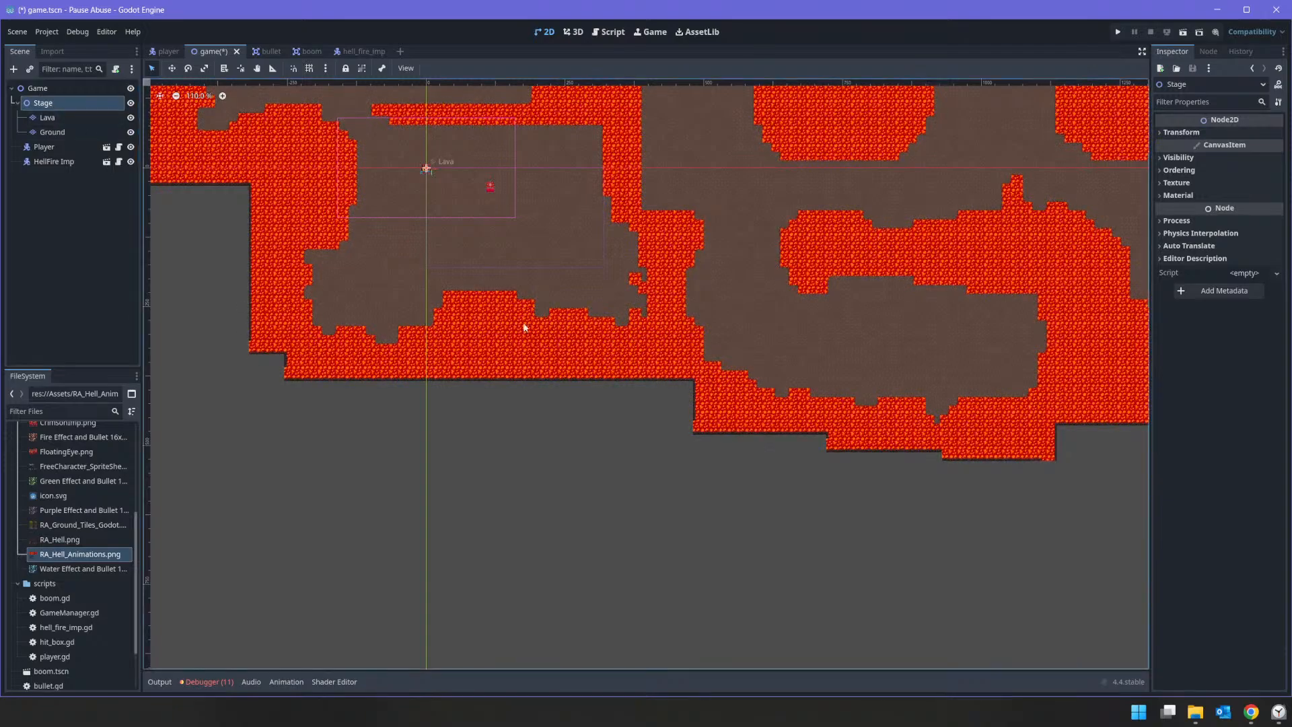
middle_click_drag(450, 184, 506, 307)
scroll(525, 296, "down", 3)
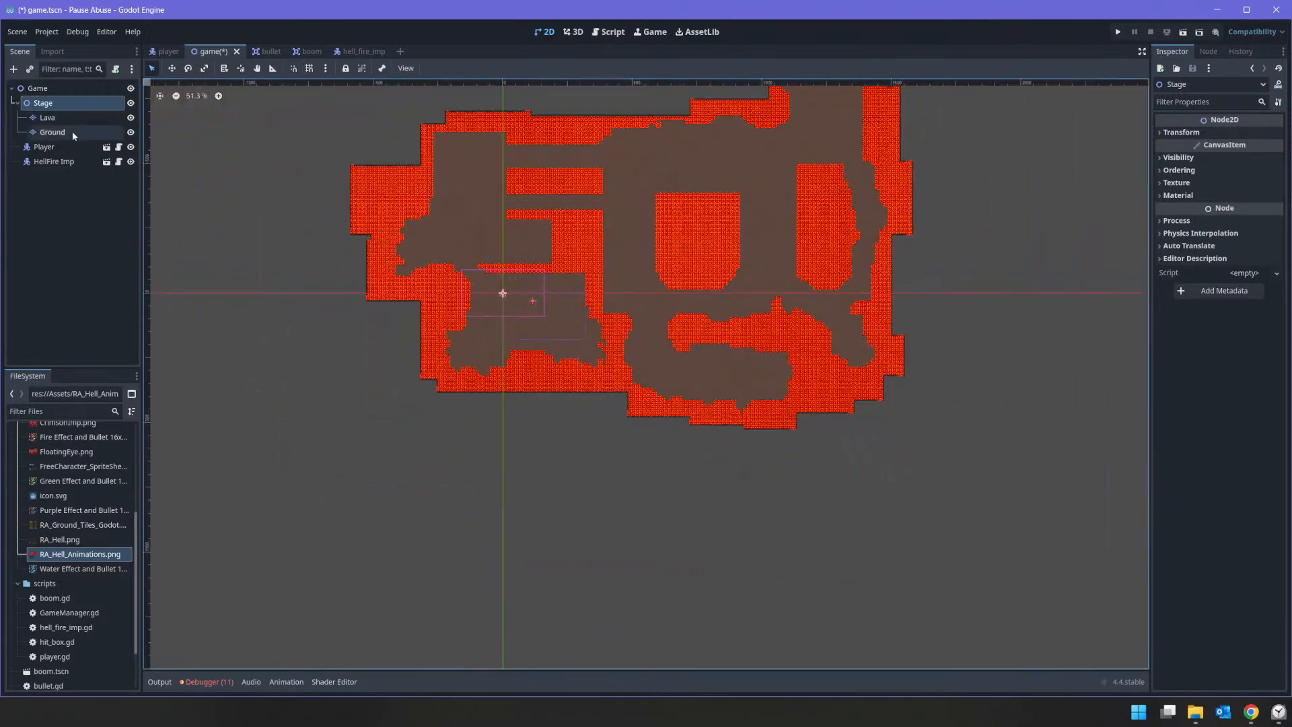
Step: Duplicate the Ground tile map layer and rename the copy Walls
left_click(47, 120)
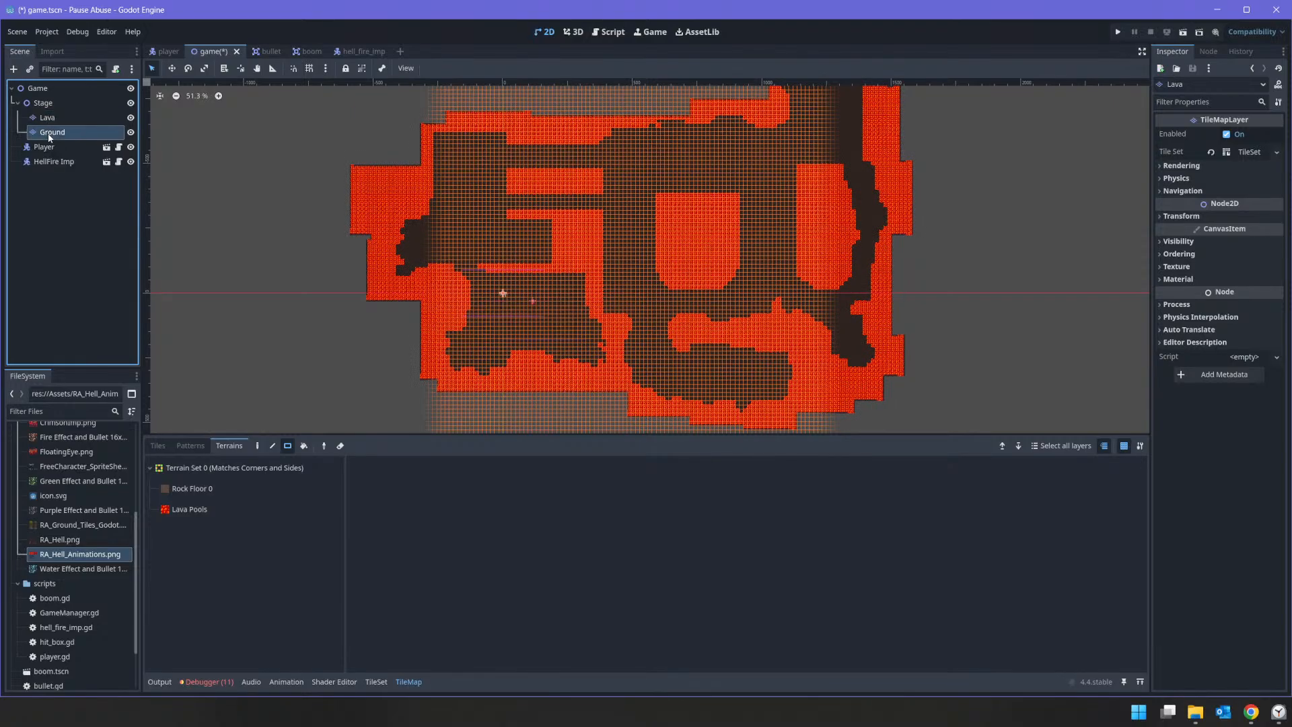
left_click(50, 134)
left_click(48, 135)
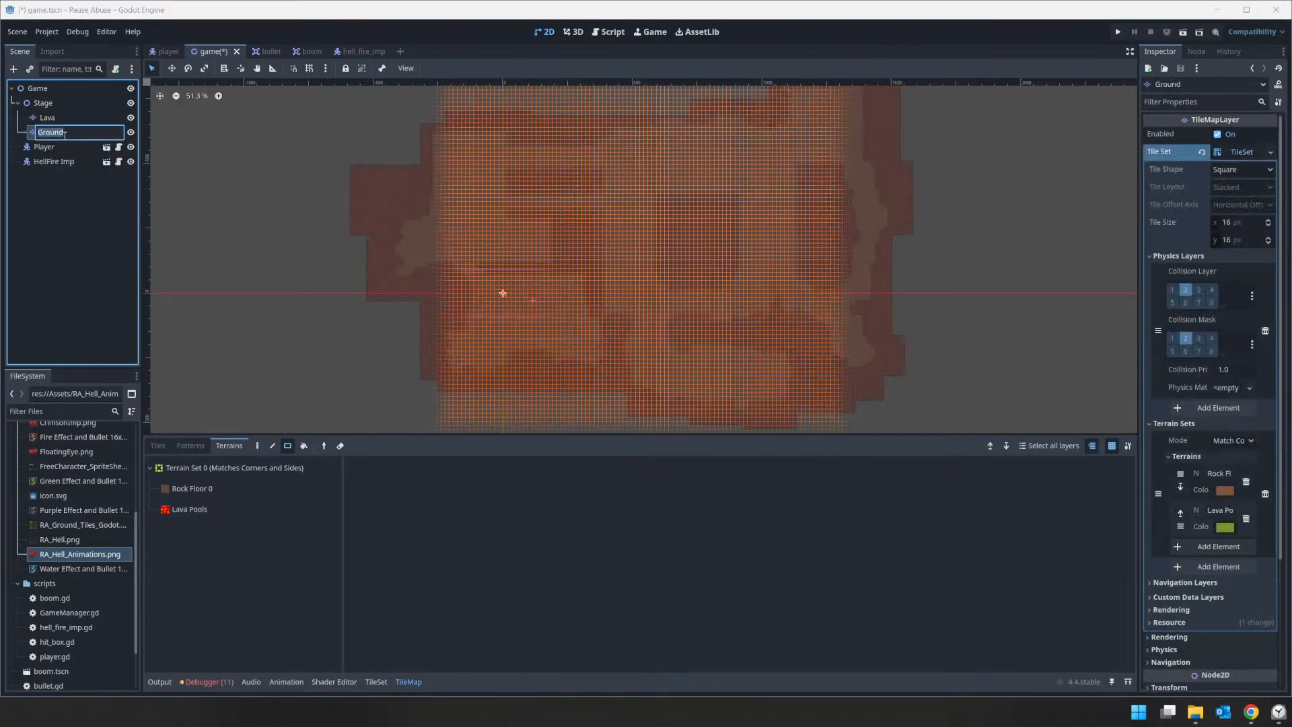
left_click(59, 141)
key("ctrl+d")
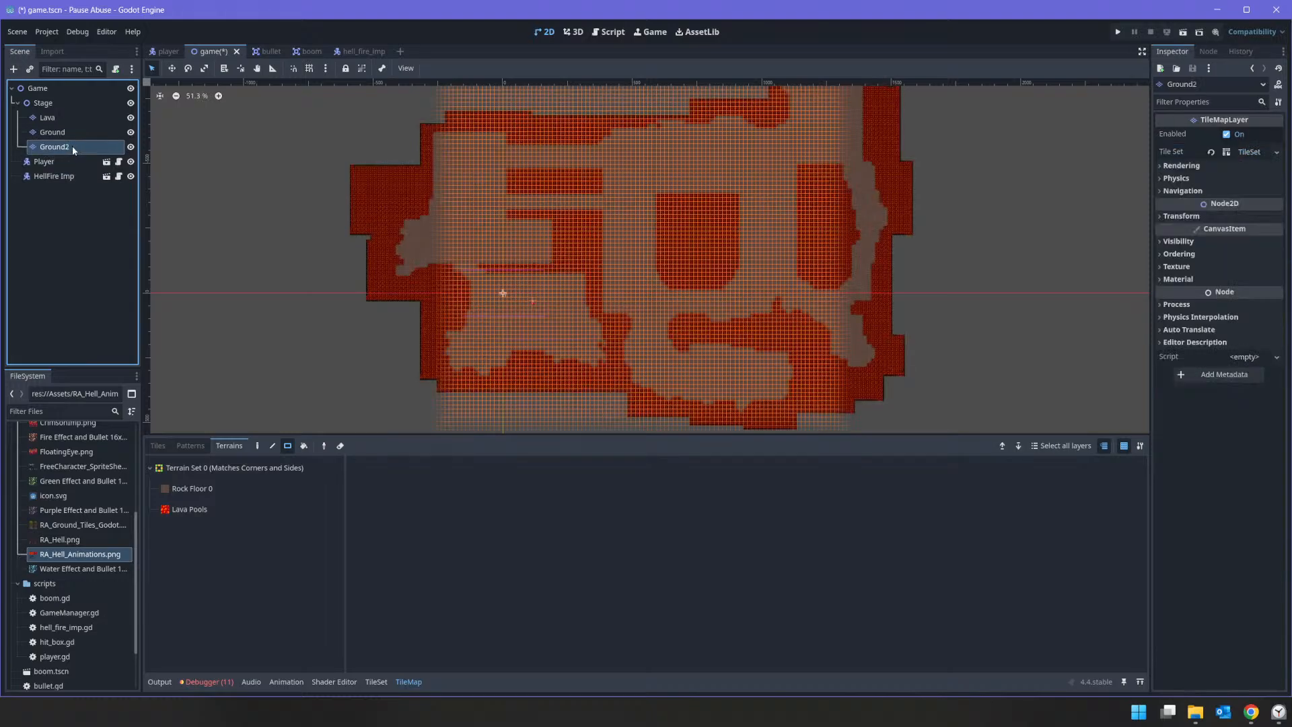
left_click(72, 146)
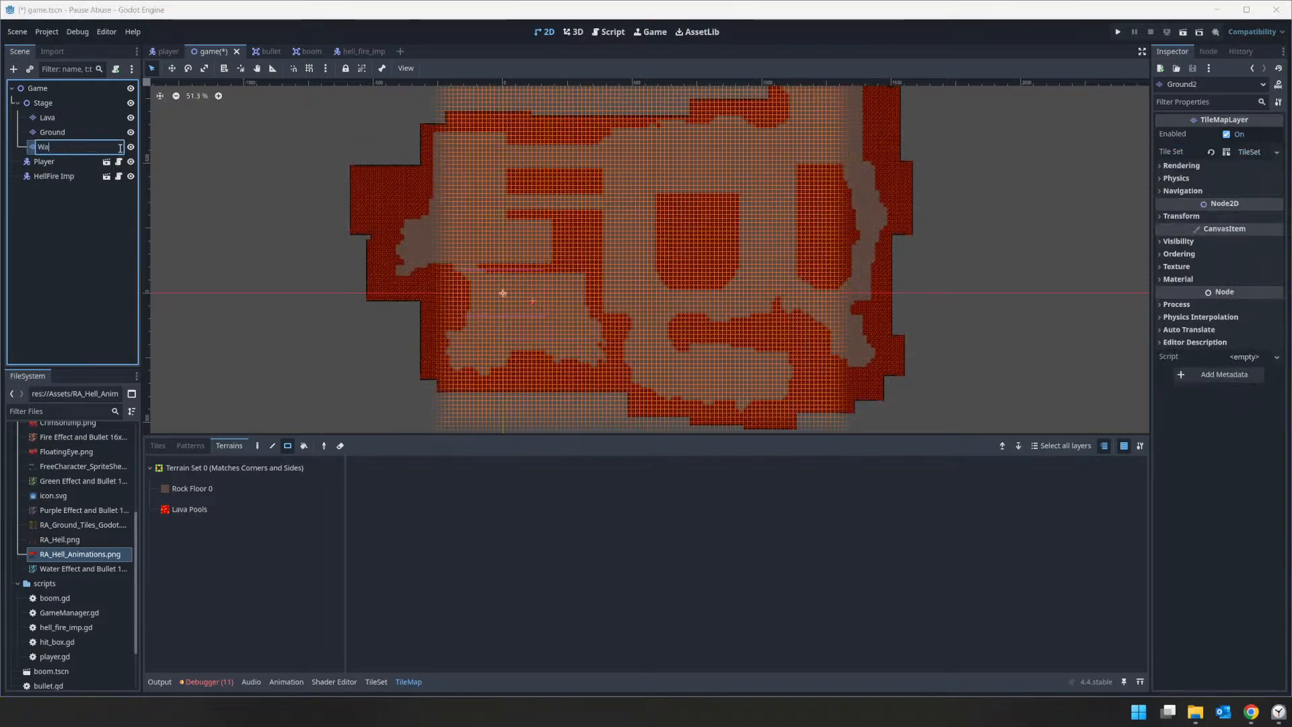
type("Walls")
key("Return")
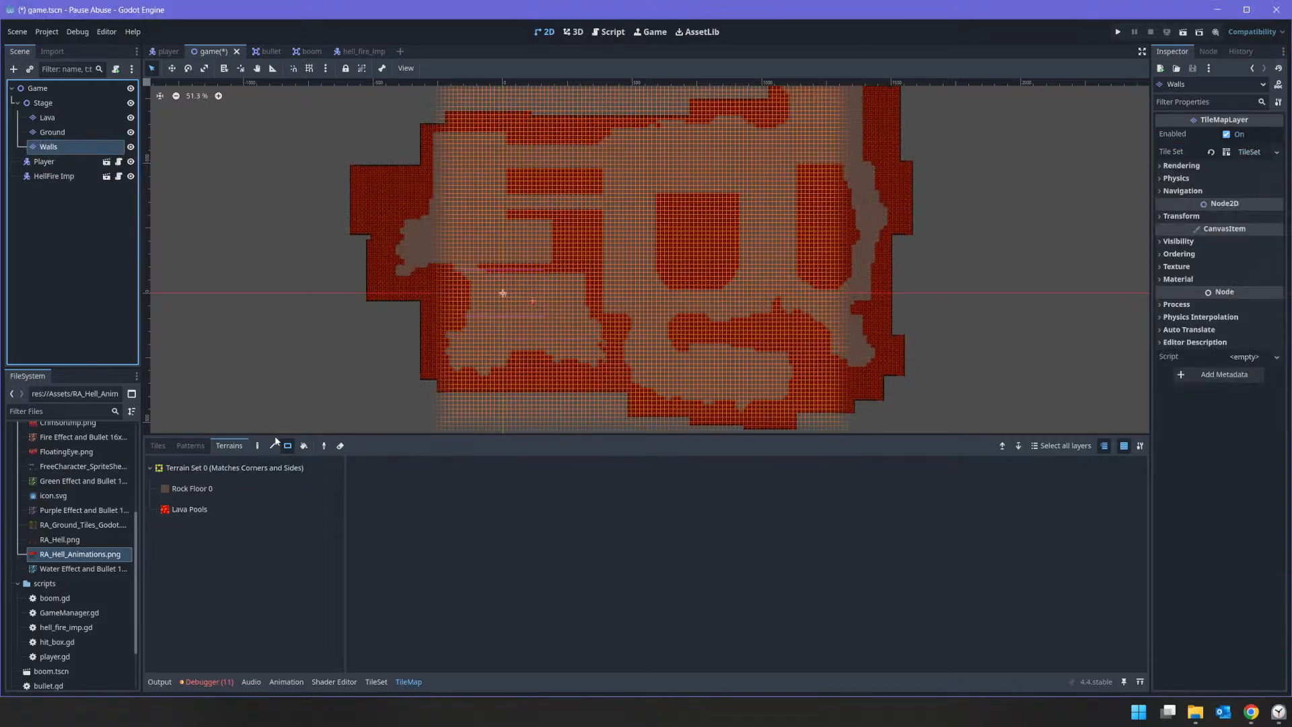
Step: Select every tile copied onto the Walls layer and delete them all
left_click(157, 446)
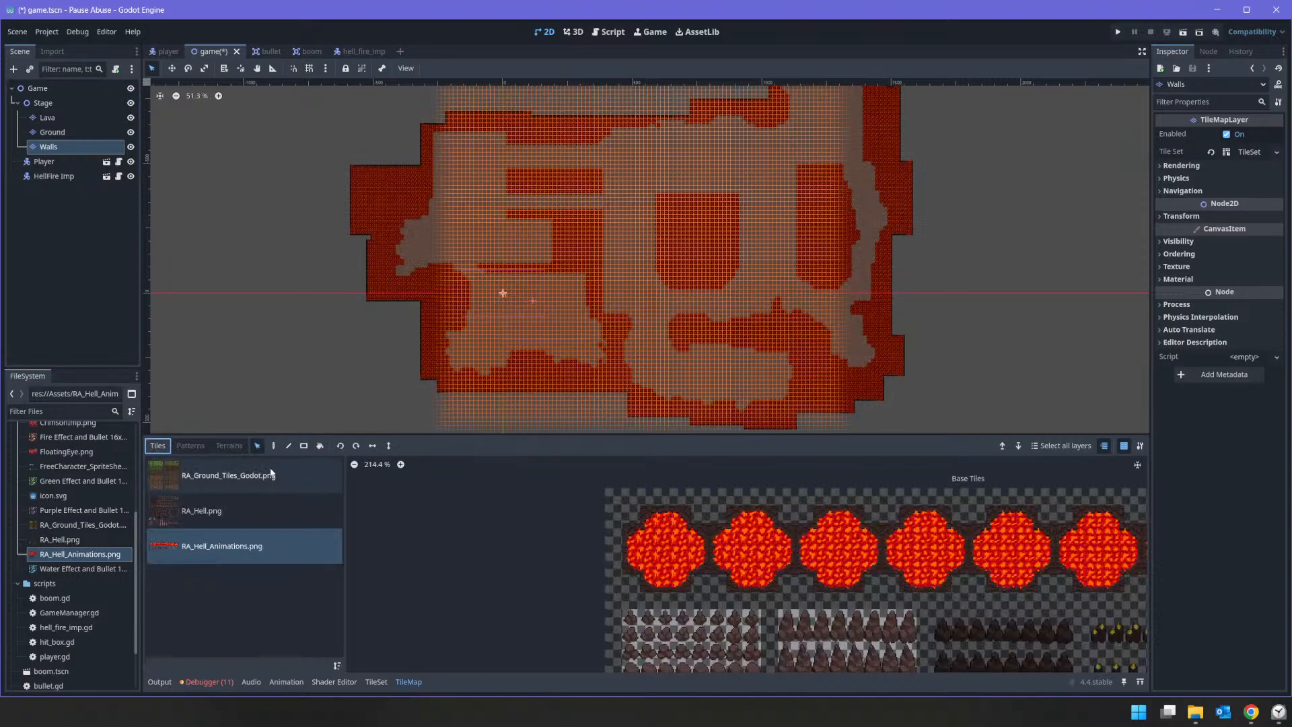
scroll(490, 280, "down", 5)
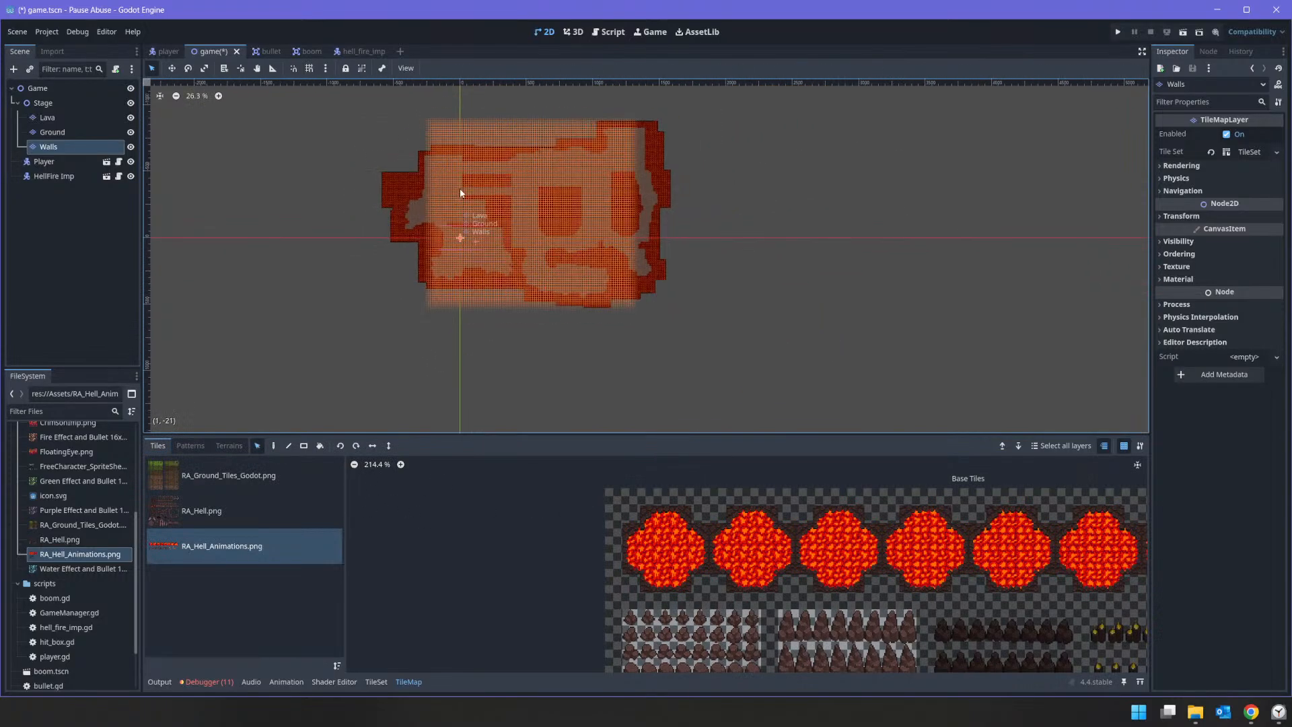
left_click_drag(347, 102, 796, 353)
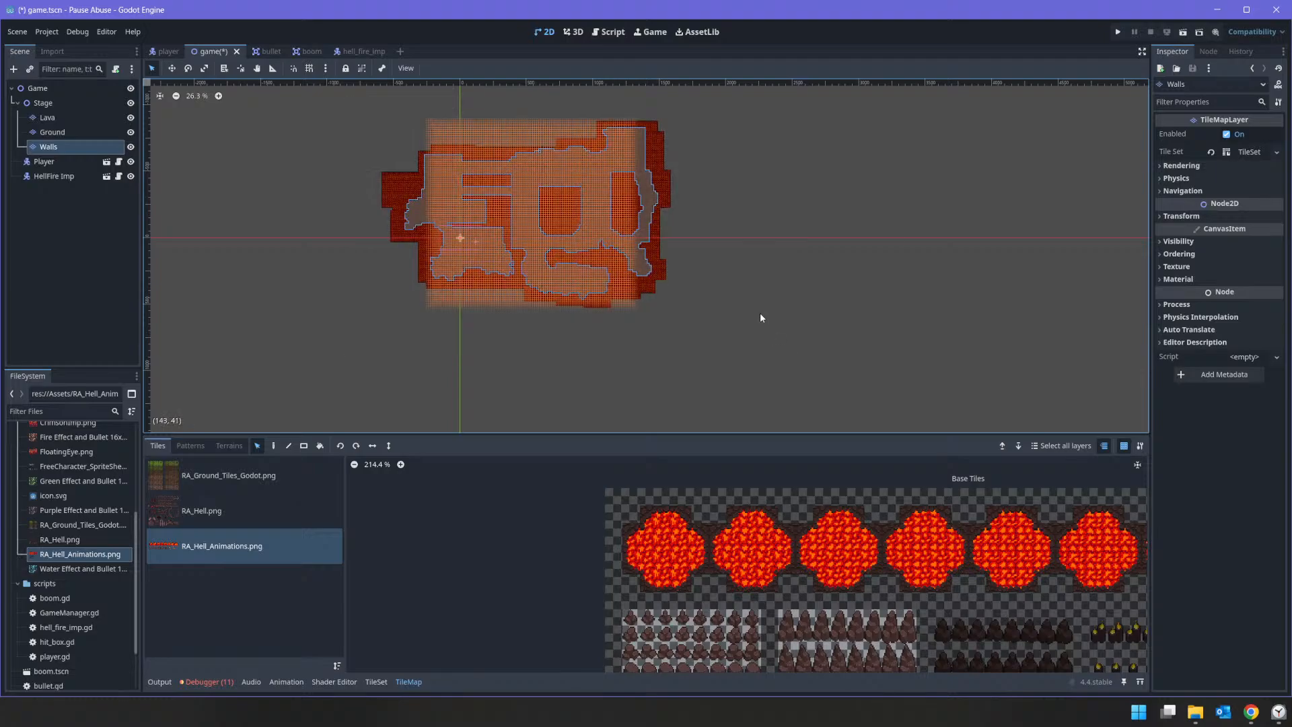
key("Delete")
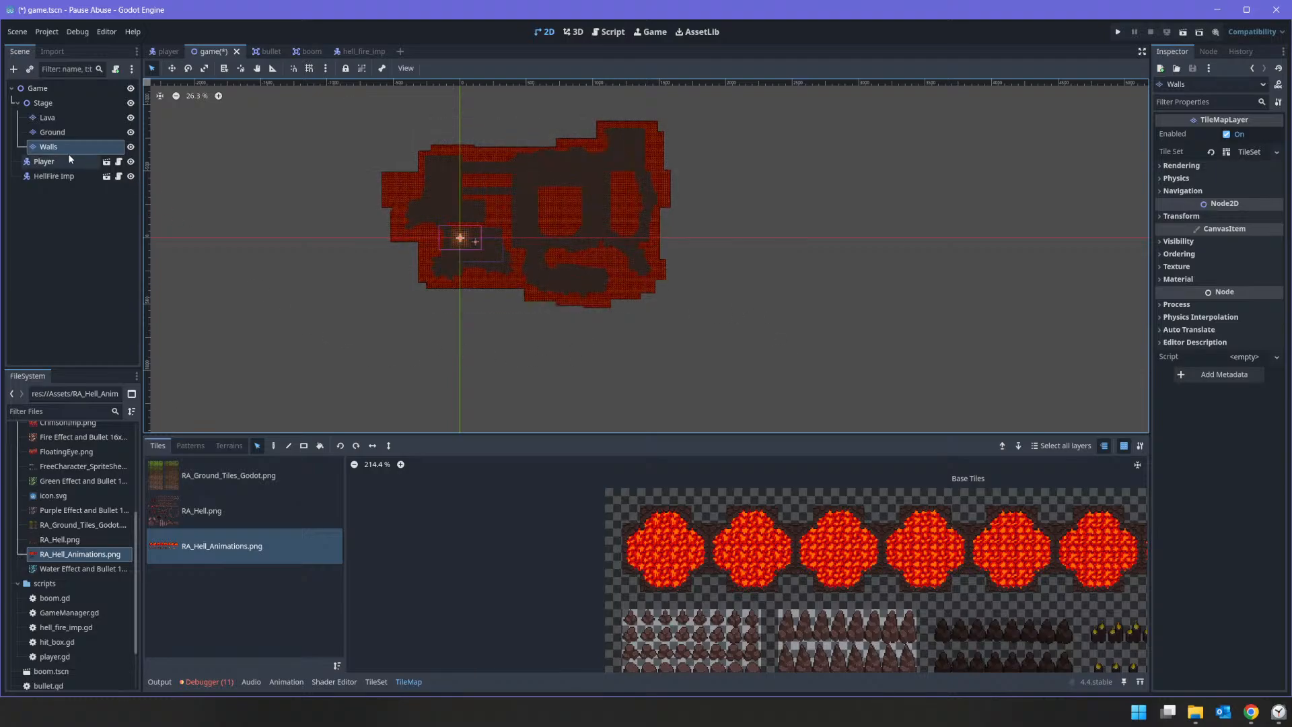
Step: Set up the Paint tool with the three-tile-high rock wall column from RA_Hell.png, with erasing turned off
left_click(208, 499)
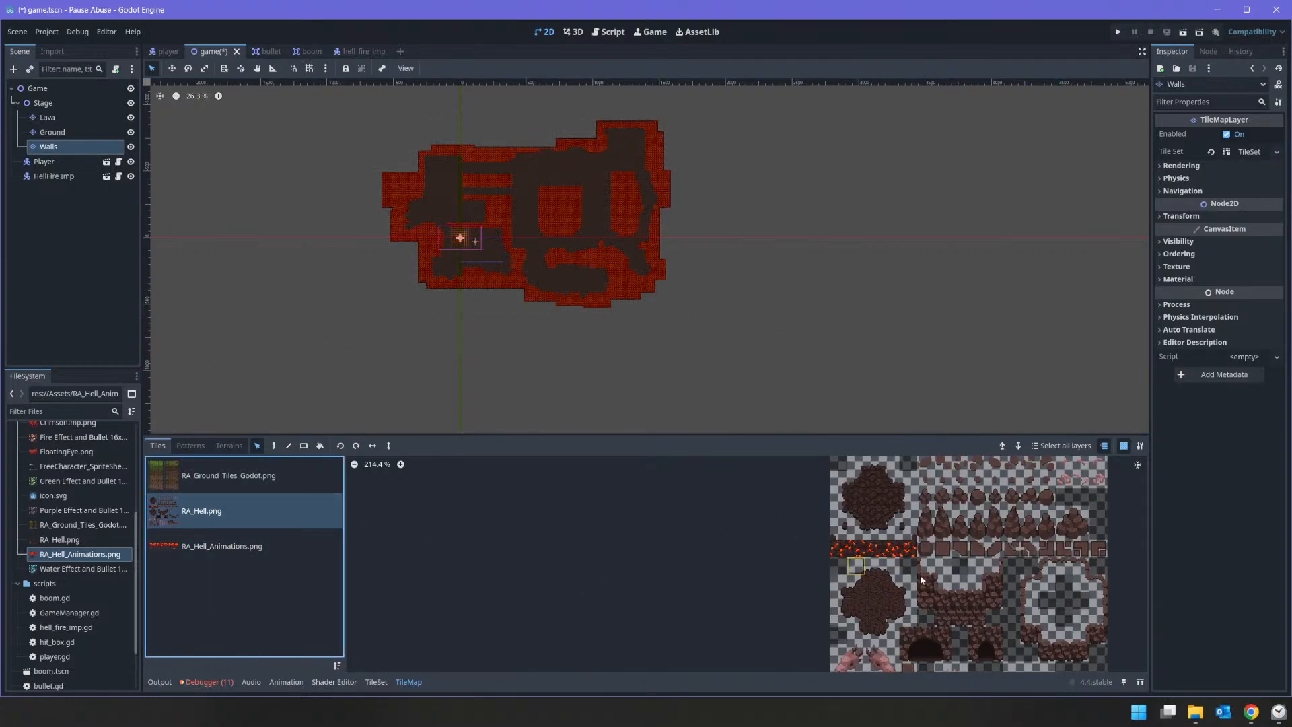
scroll(920, 579, "up", 2)
middle_click_drag(951, 619, 761, 552)
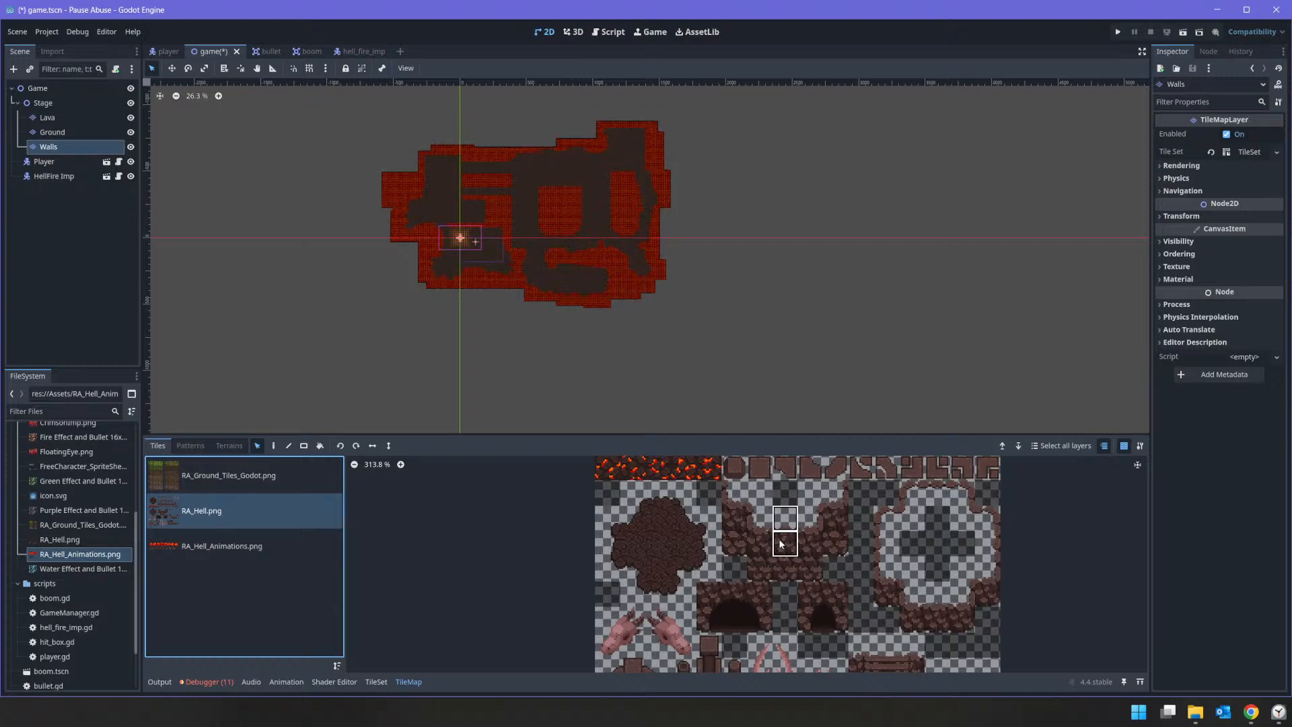
scroll(538, 256, "up", 7)
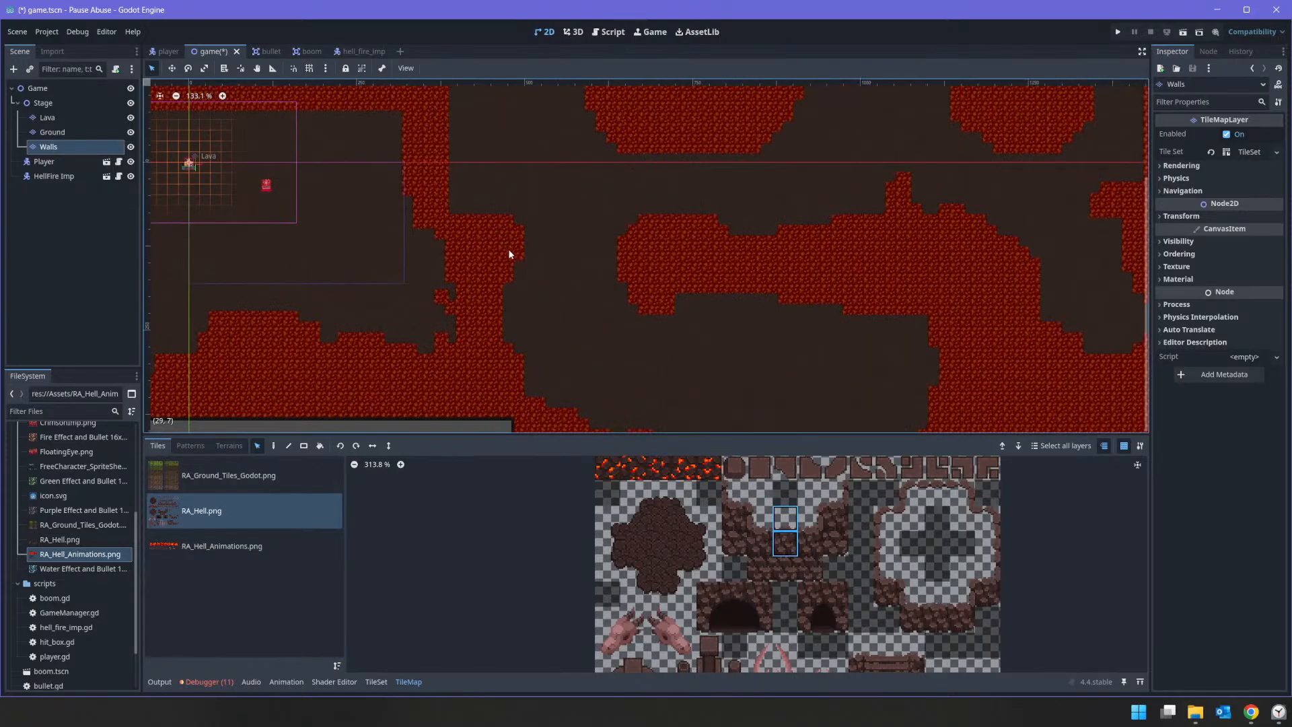
middle_click_drag(357, 323, 778, 271)
scroll(441, 207, "down", 1)
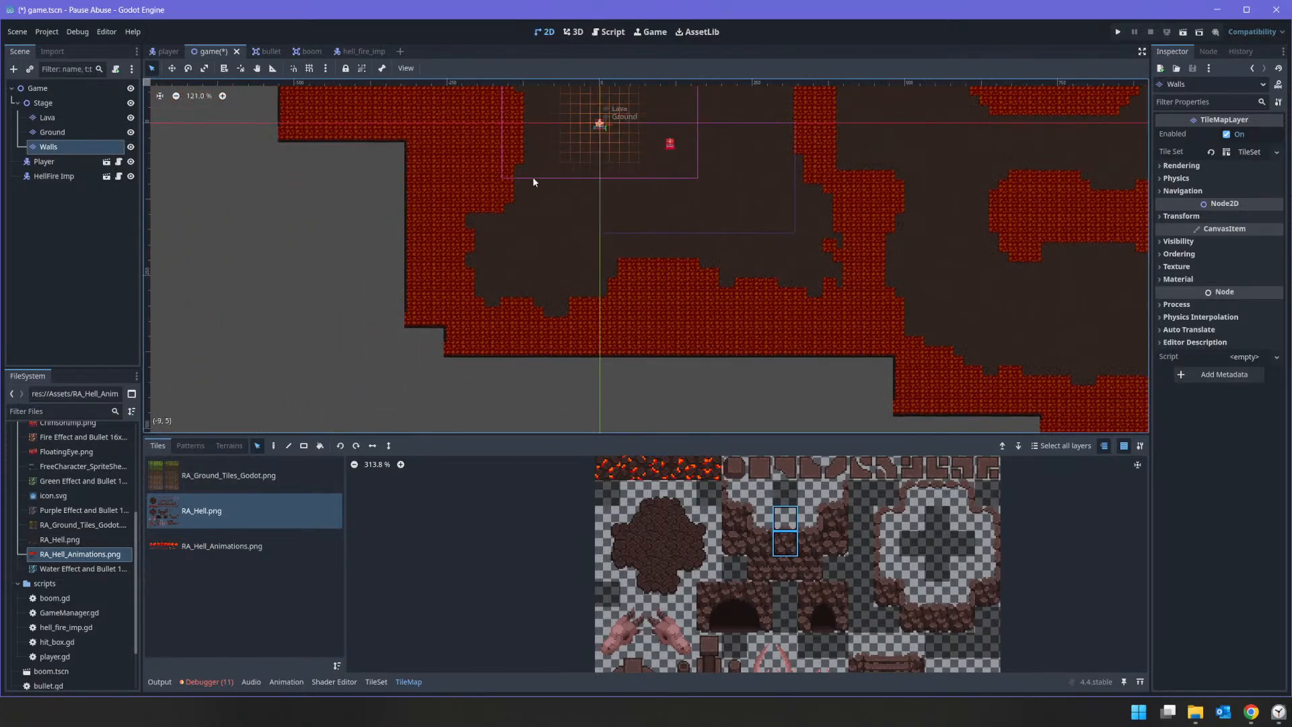
left_click(274, 446)
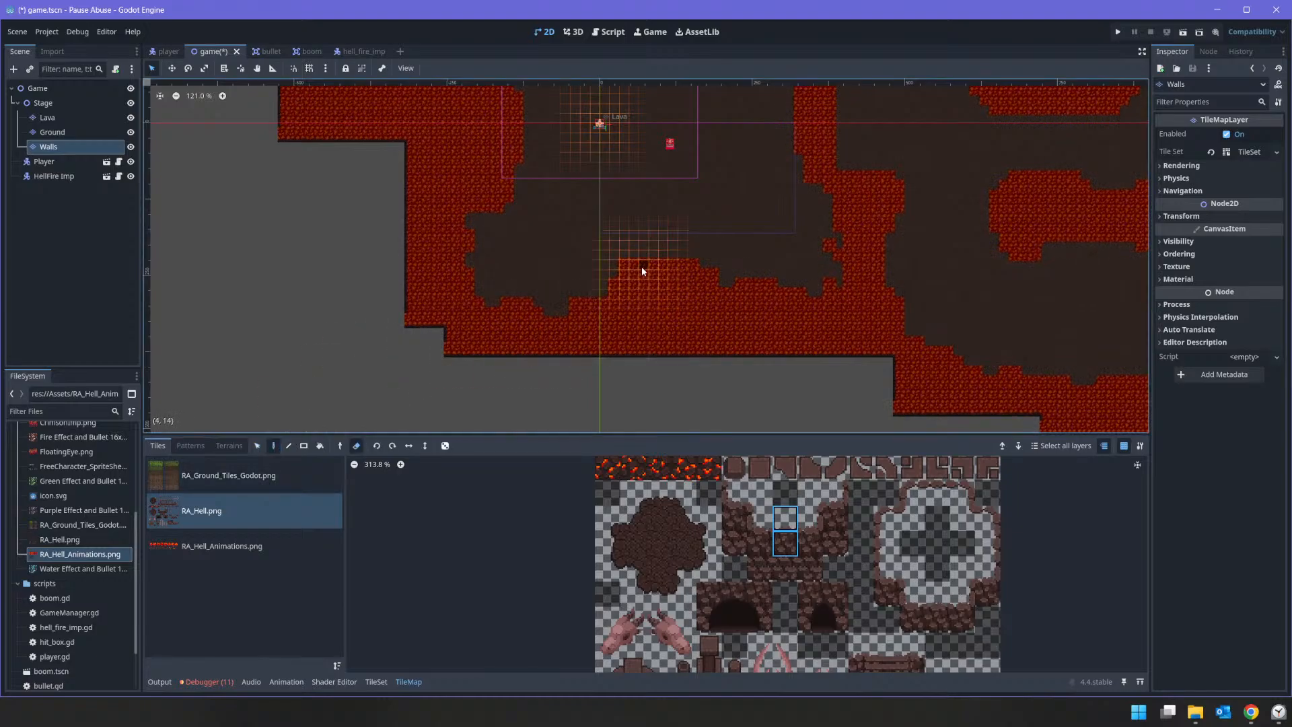
scroll(639, 269, "up", 12)
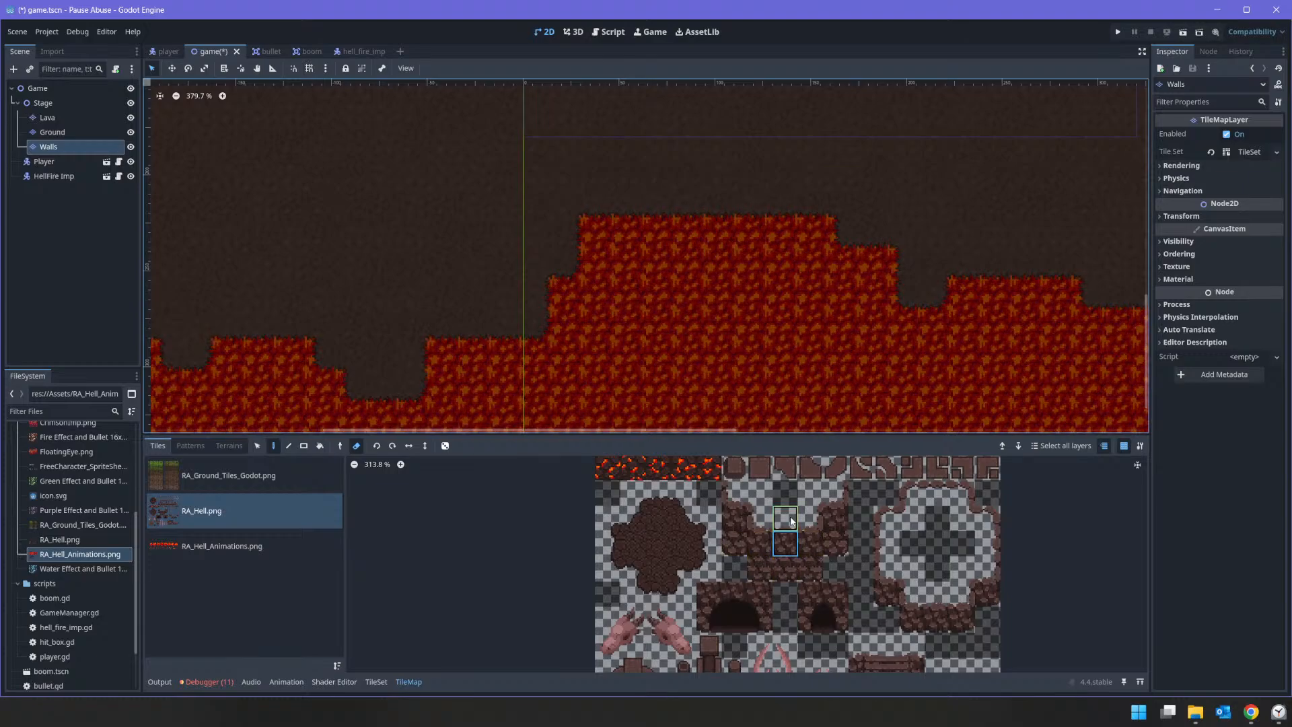
left_click(357, 446)
left_click_drag(786, 527, 785, 569)
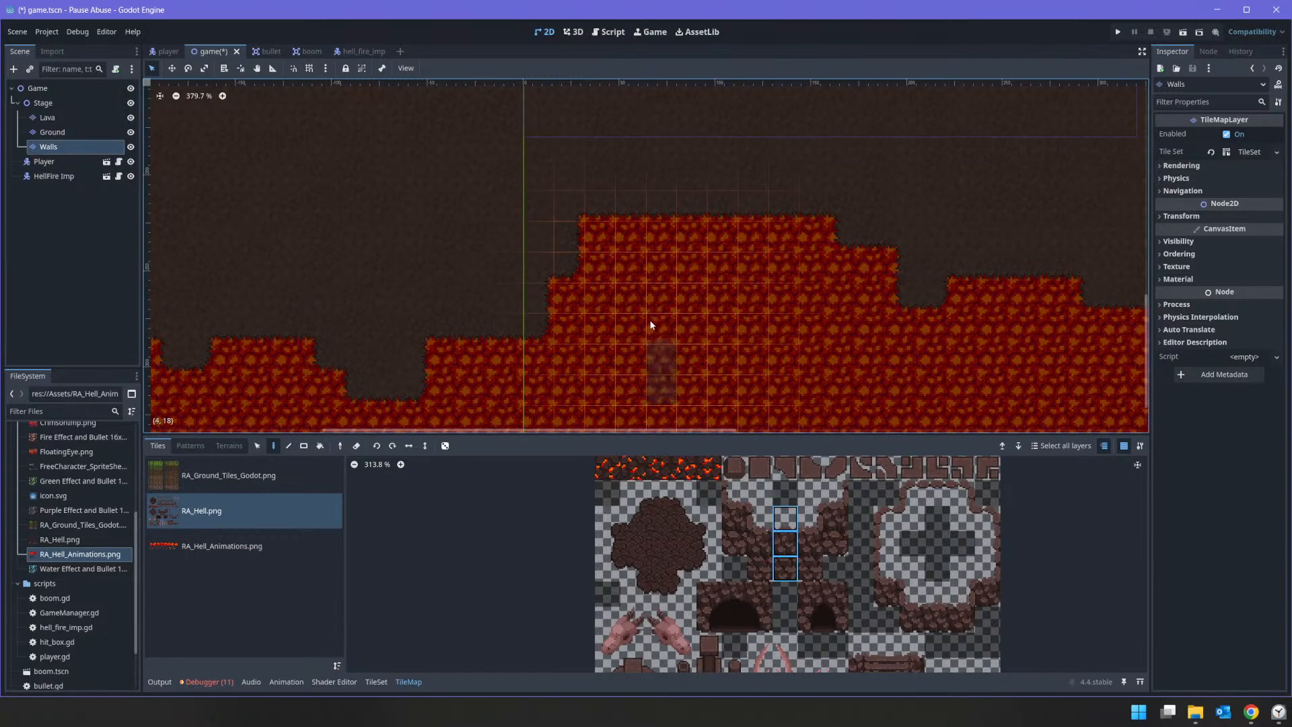
Step: Paint an eight-column rock wall along the highest lava ledge south of the starting room, undoing the misplaced trial pieces
left_click(592, 237)
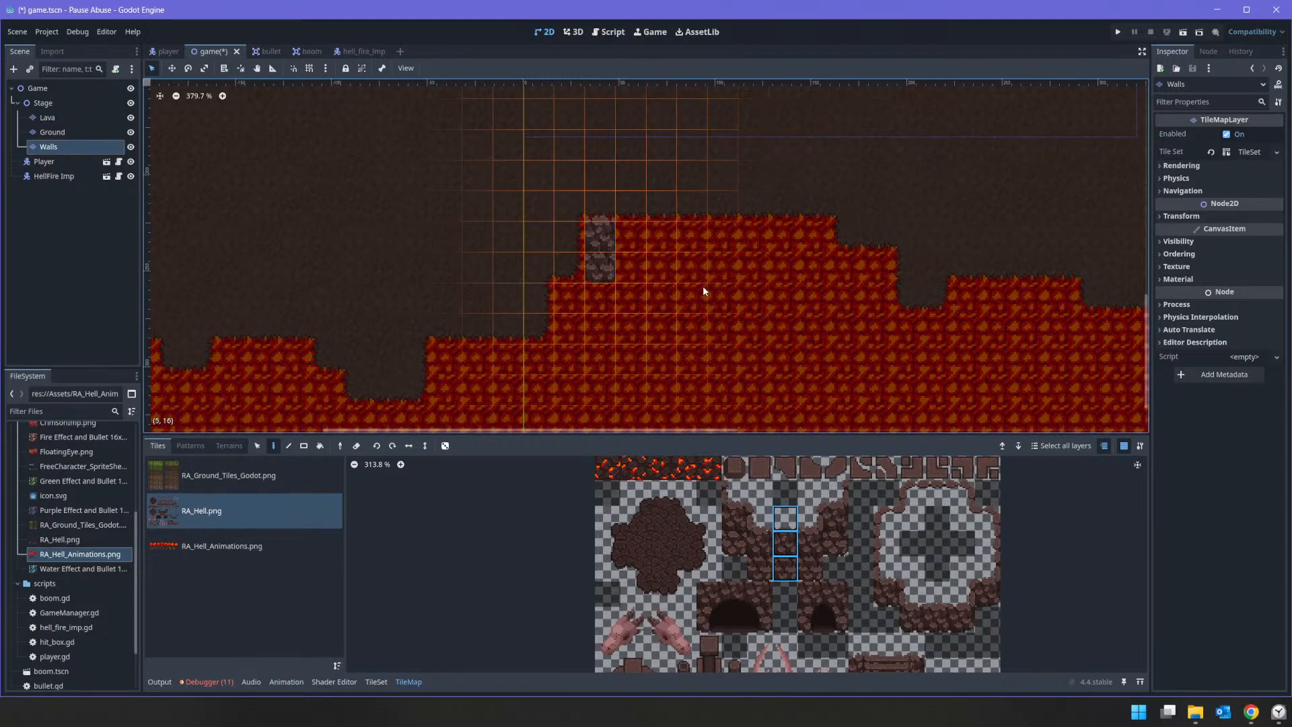
key("ctrl+z")
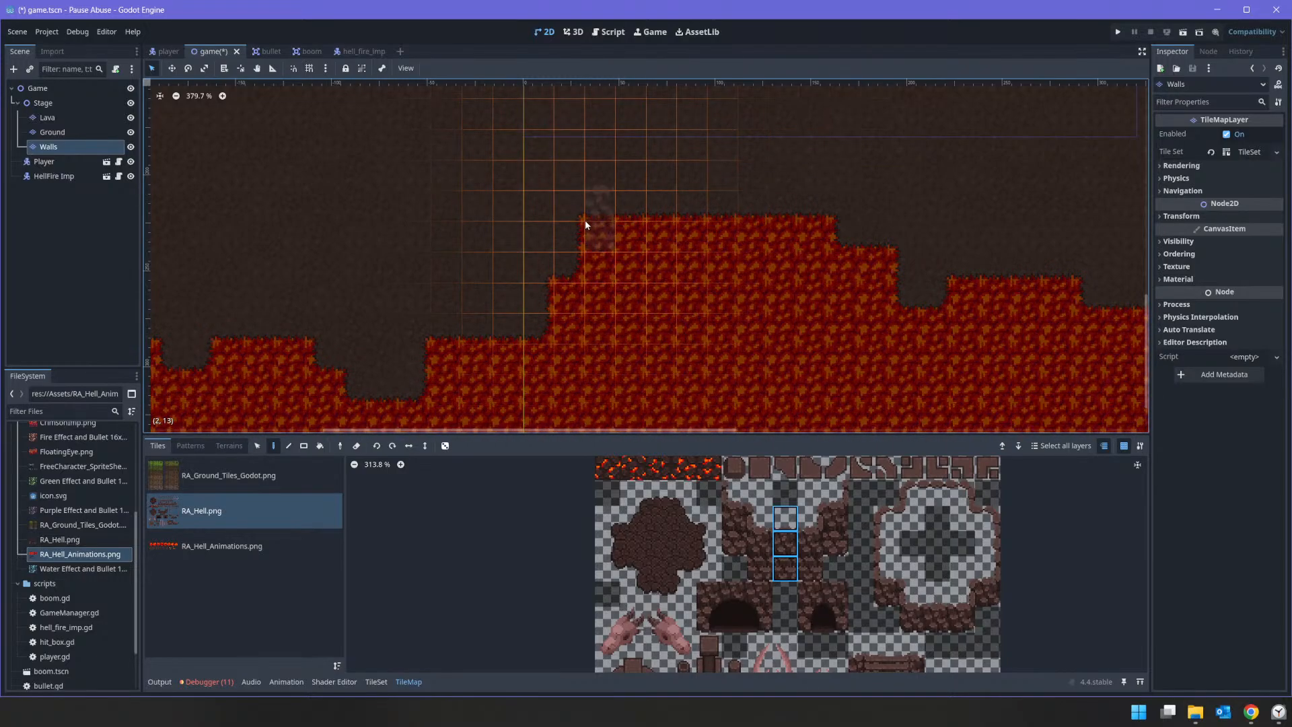
mouse_move(584, 220)
left_mouse_down()
mouse_move(870, 245)
mouse_move(910, 294)
mouse_move(936, 300)
left_mouse_up()
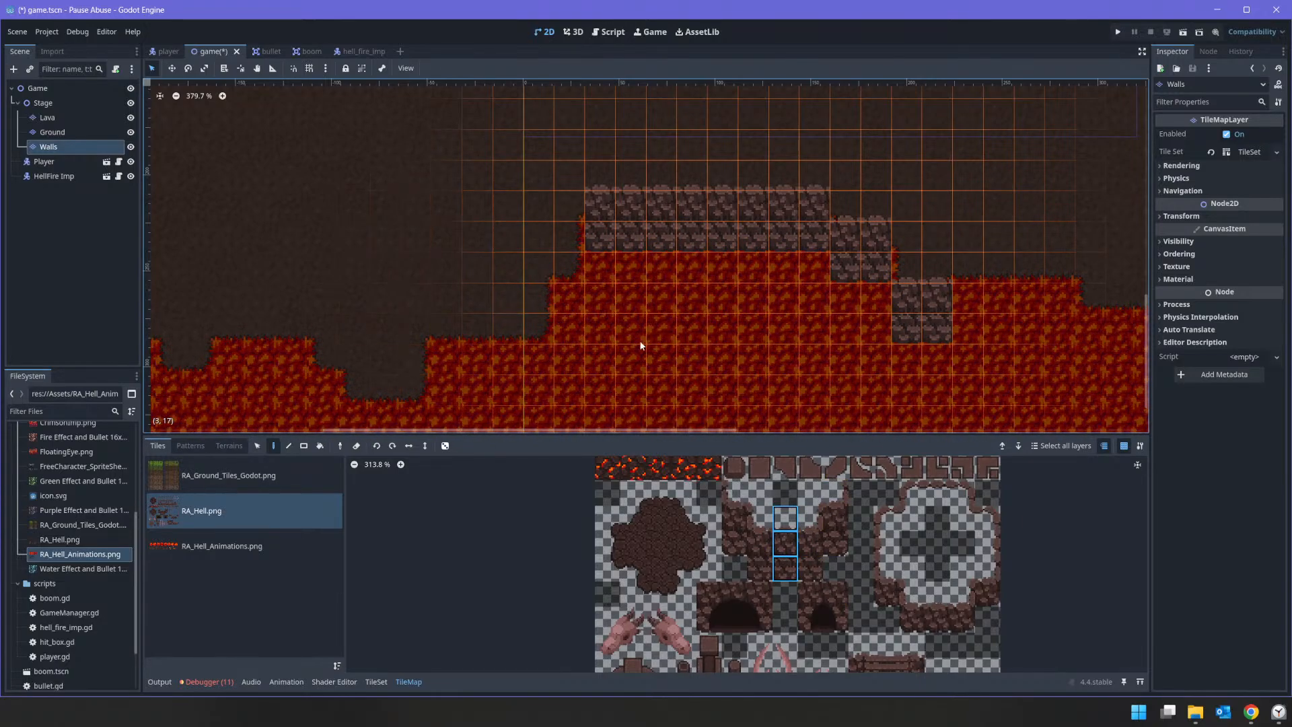
key("ctrl+z")
key("ctrl+z")
key("ctrl+z")
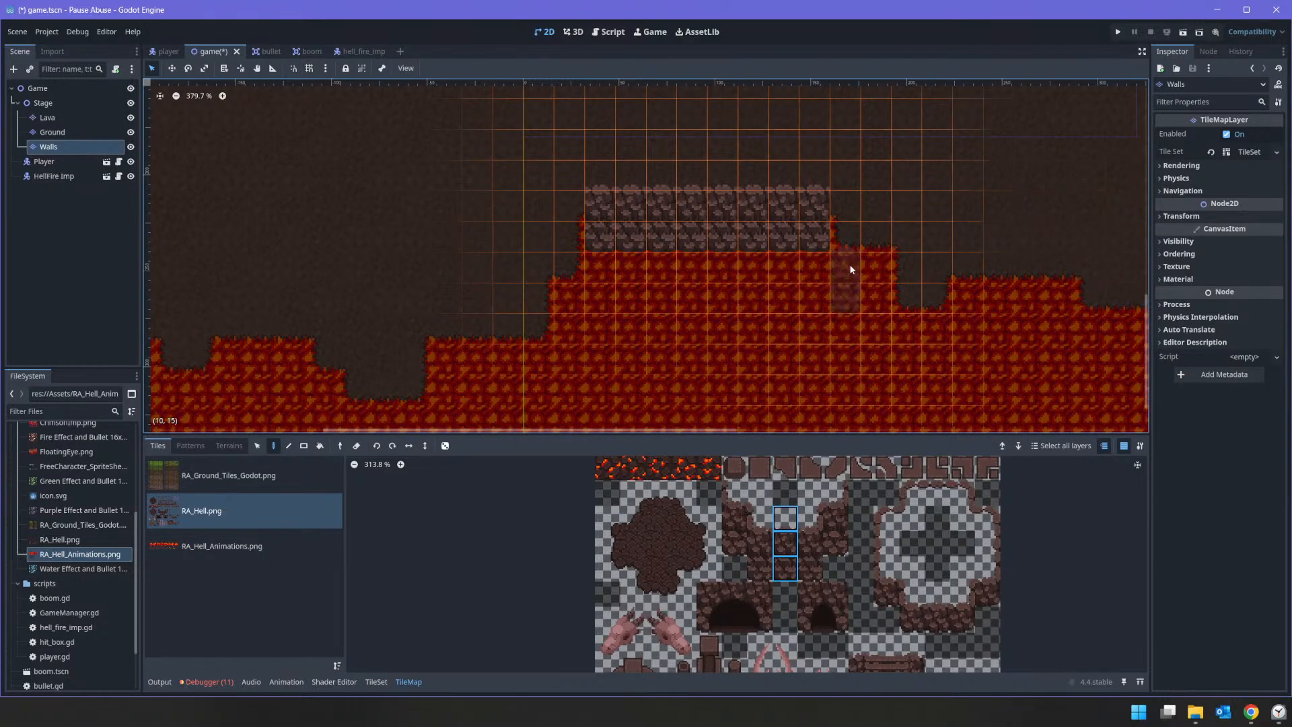
Step: Paint more rock wall columns along the southern lava ledges: one and four east of the eight-column wall, and three, one and three west
left_click(882, 253)
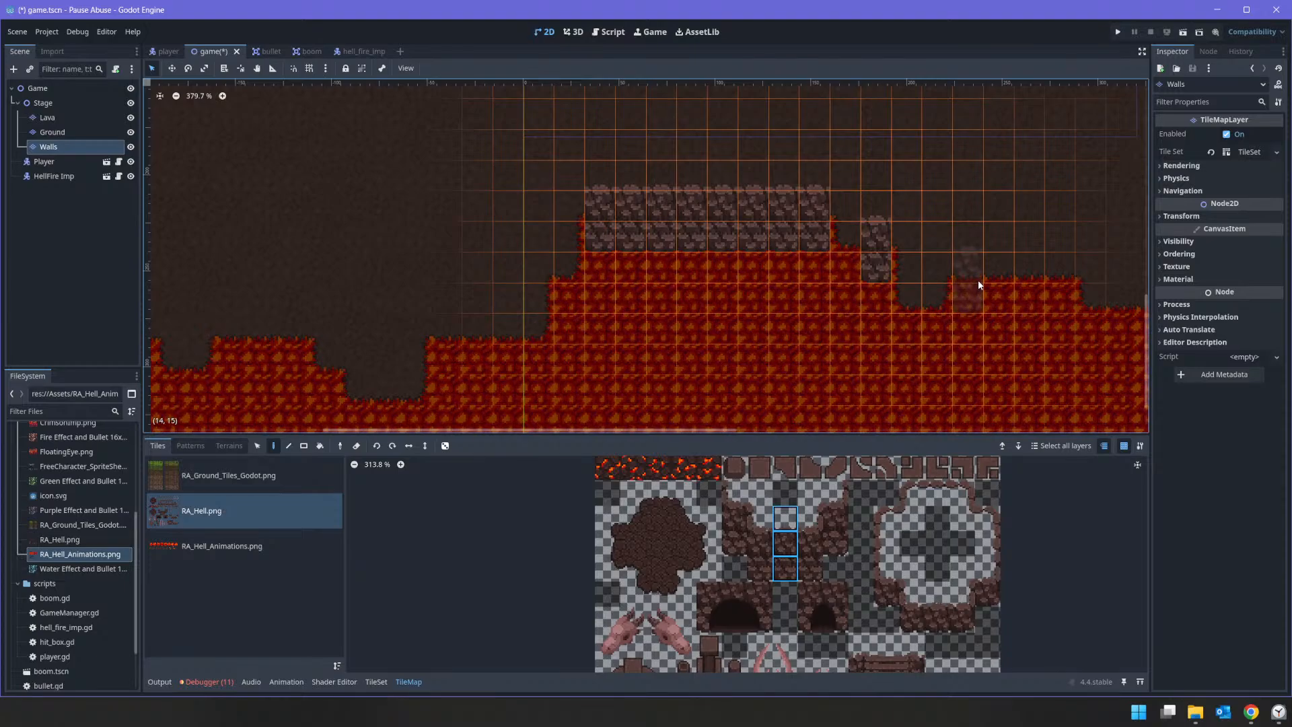
left_click_drag(978, 283, 1060, 283)
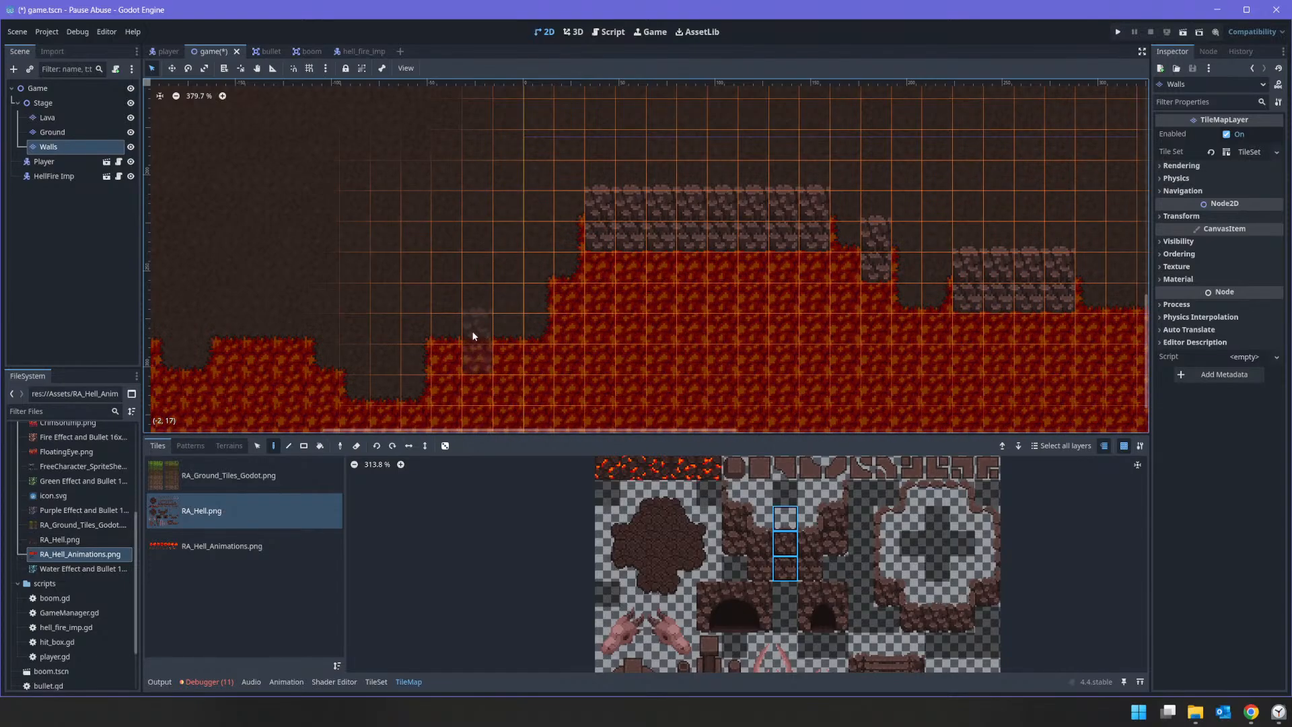
left_click_drag(450, 330, 504, 329)
middle_click_drag(492, 330, 743, 222)
left_click(635, 285)
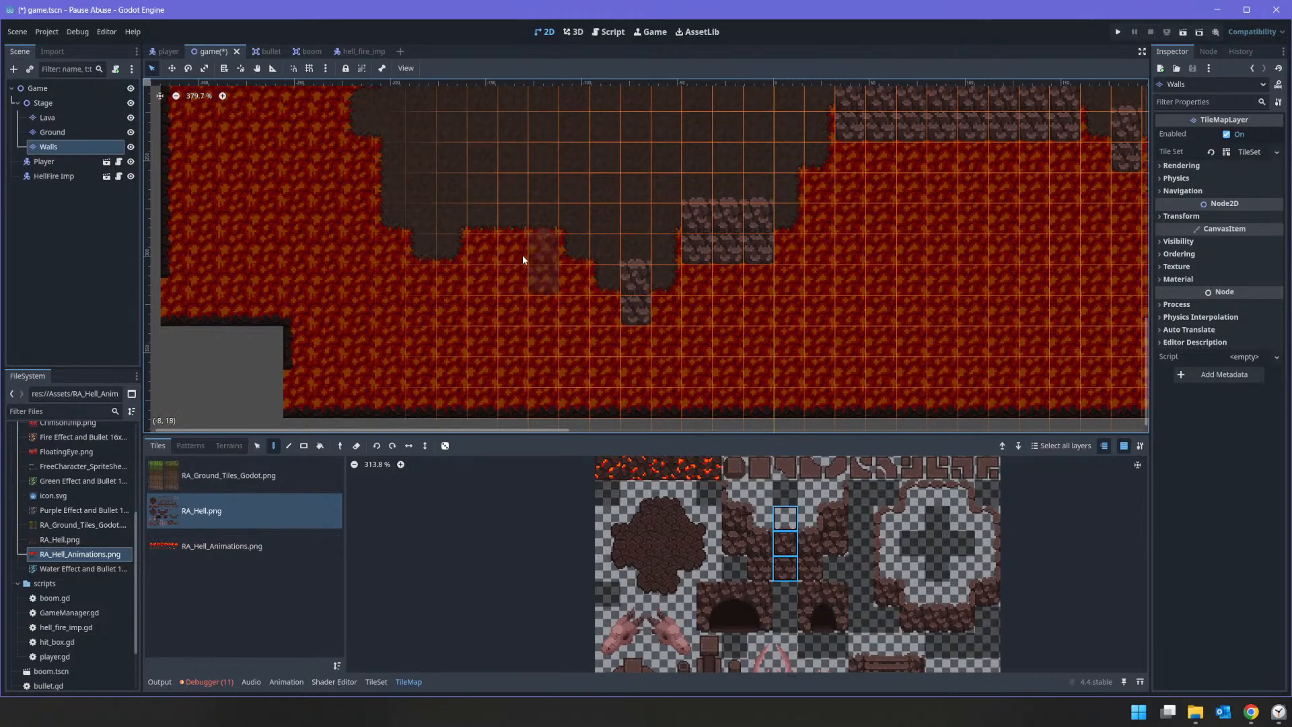
left_click_drag(536, 229, 480, 228)
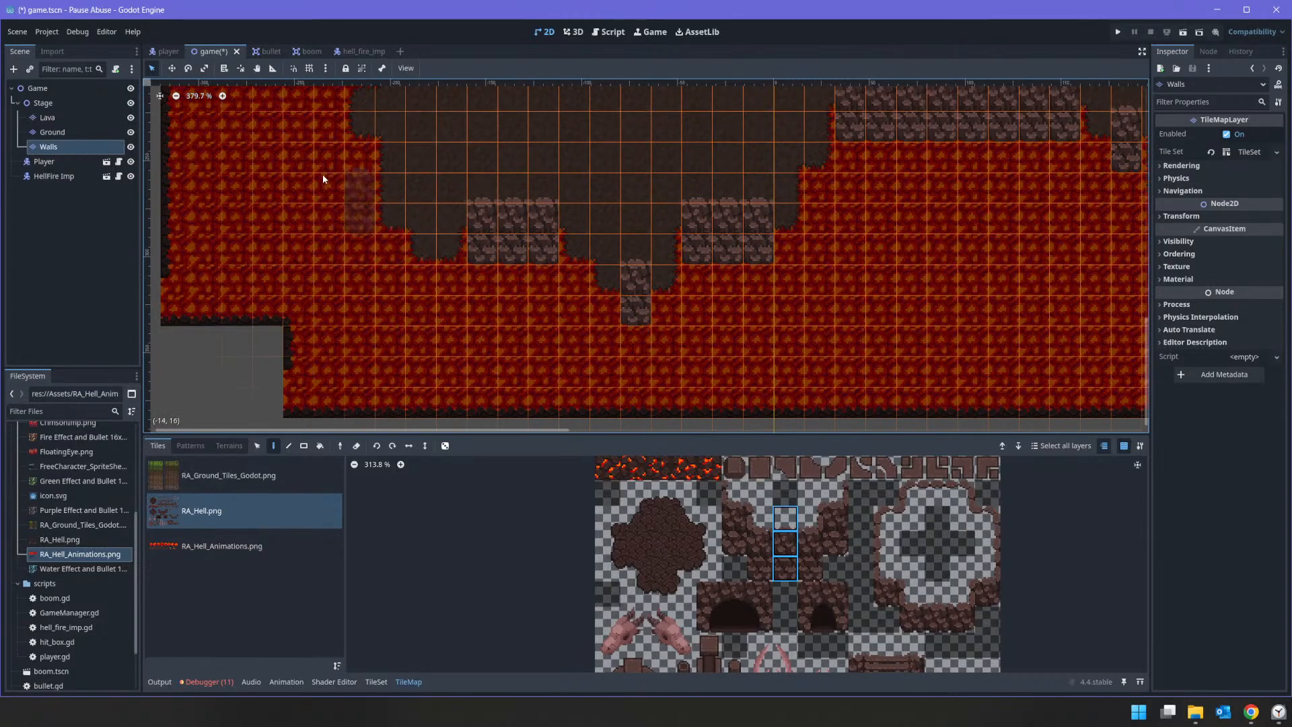
Step: Paint a six-column rock wall along the flat upper edge of the lava mass in the northwest
middle_click_drag(314, 177, 446, 471)
middle_click_drag(700, 191, 583, 449)
mouse_move(461, 165)
middle_mouse_down()
mouse_move(513, 318)
mouse_move(600, 393)
middle_mouse_up()
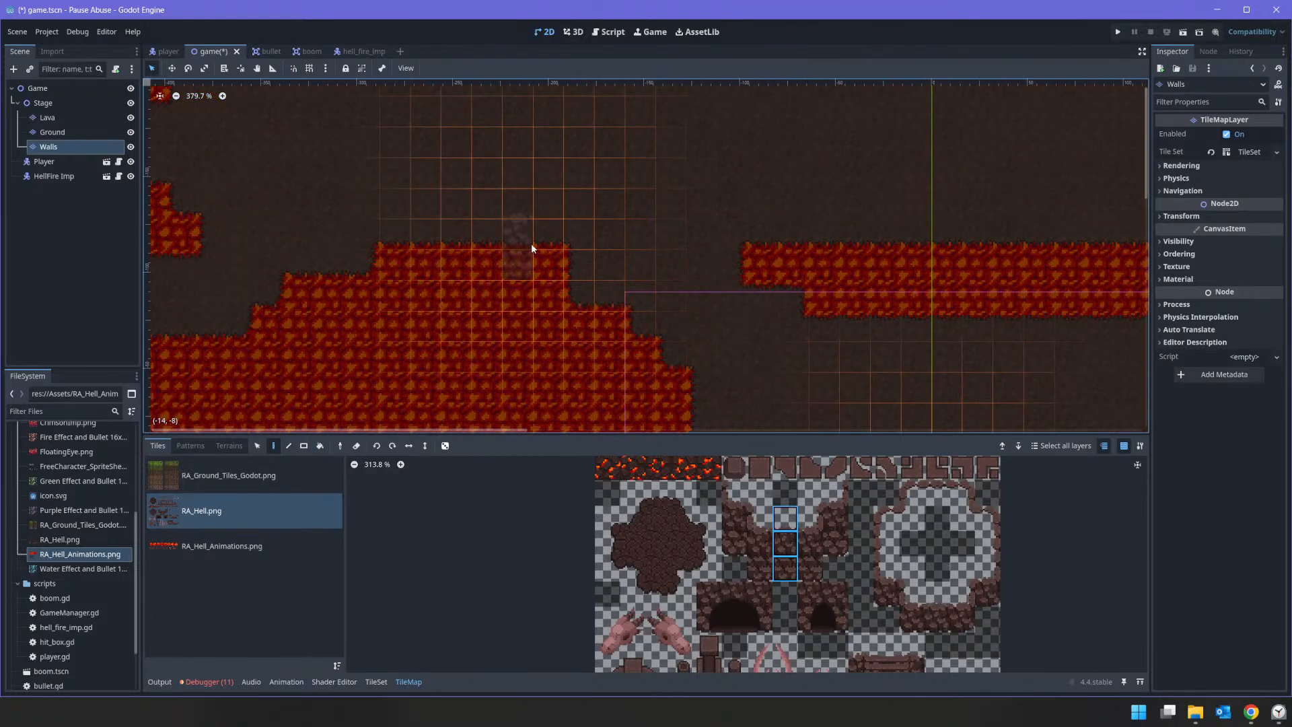
mouse_move(542, 245)
left_mouse_down()
mouse_move(411, 249)
mouse_move(412, 275)
left_mouse_up()
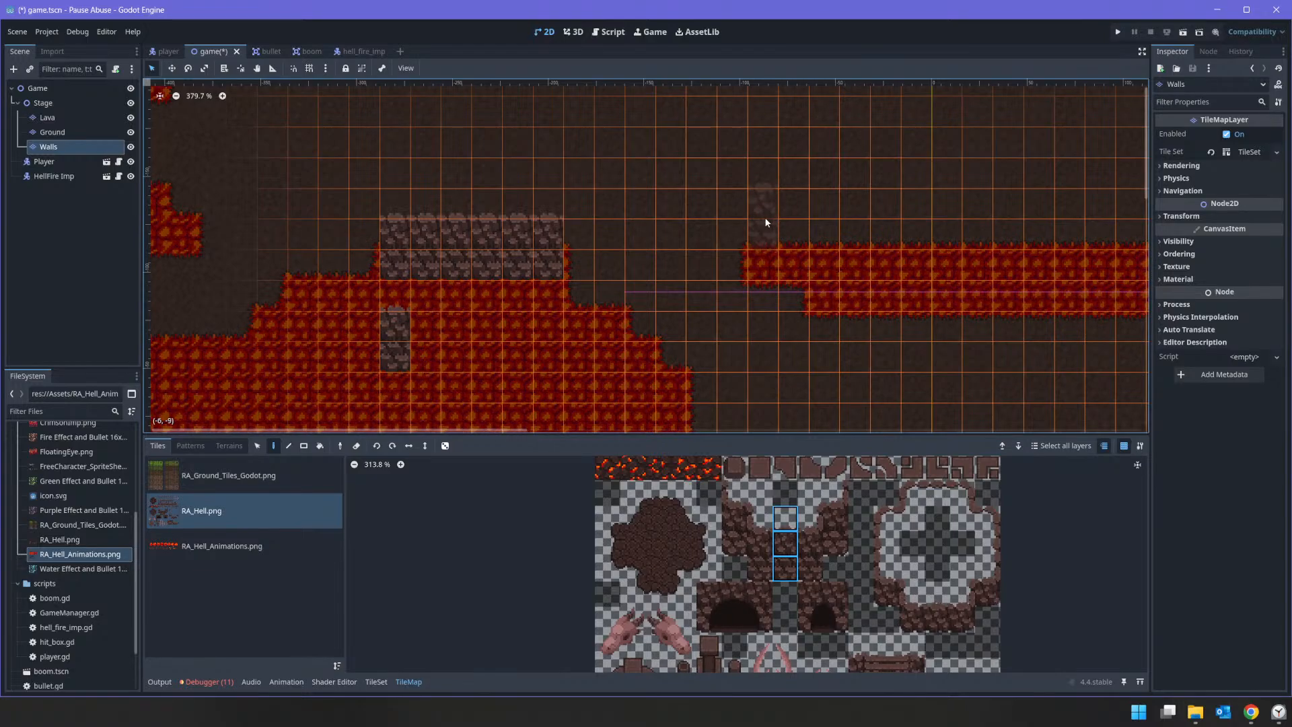
Step: Paint a 17-column rock wall along the long northern lava strip, undoing the misaligned first stroke
left_click_drag(772, 212, 958, 224)
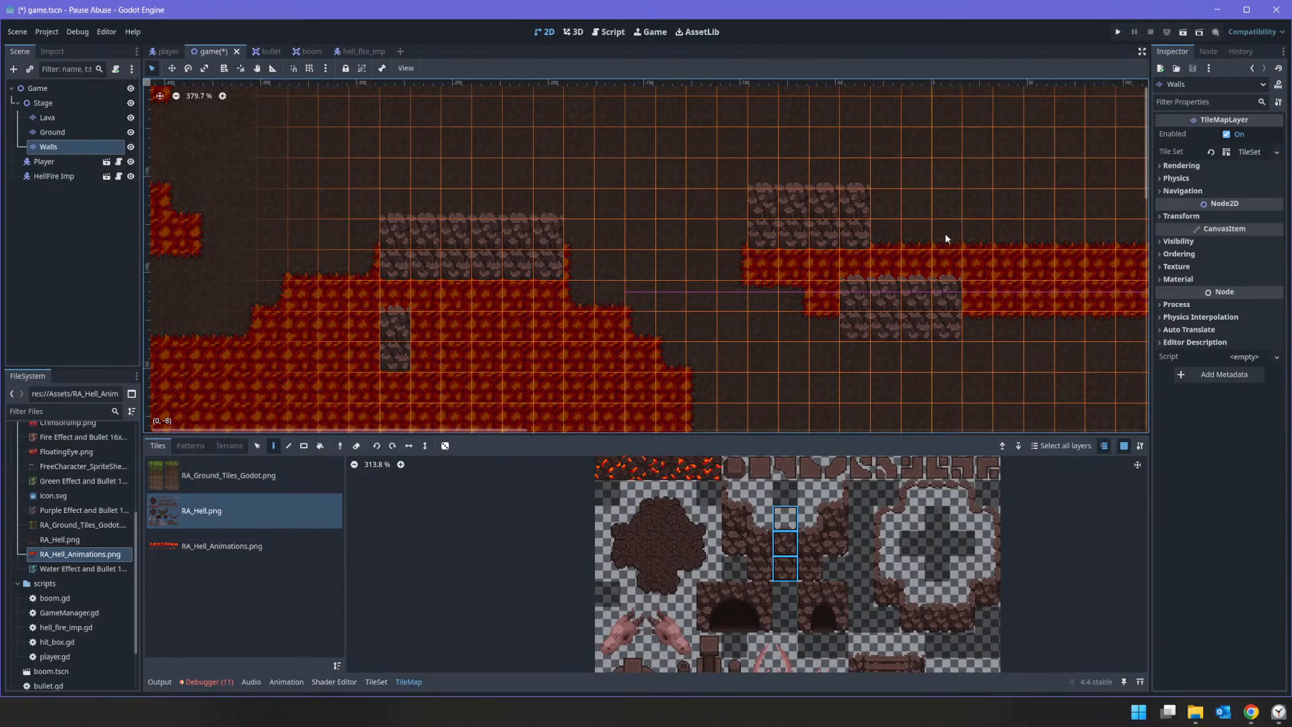
key("ctrl+z")
left_click_drag(768, 209, 1075, 222)
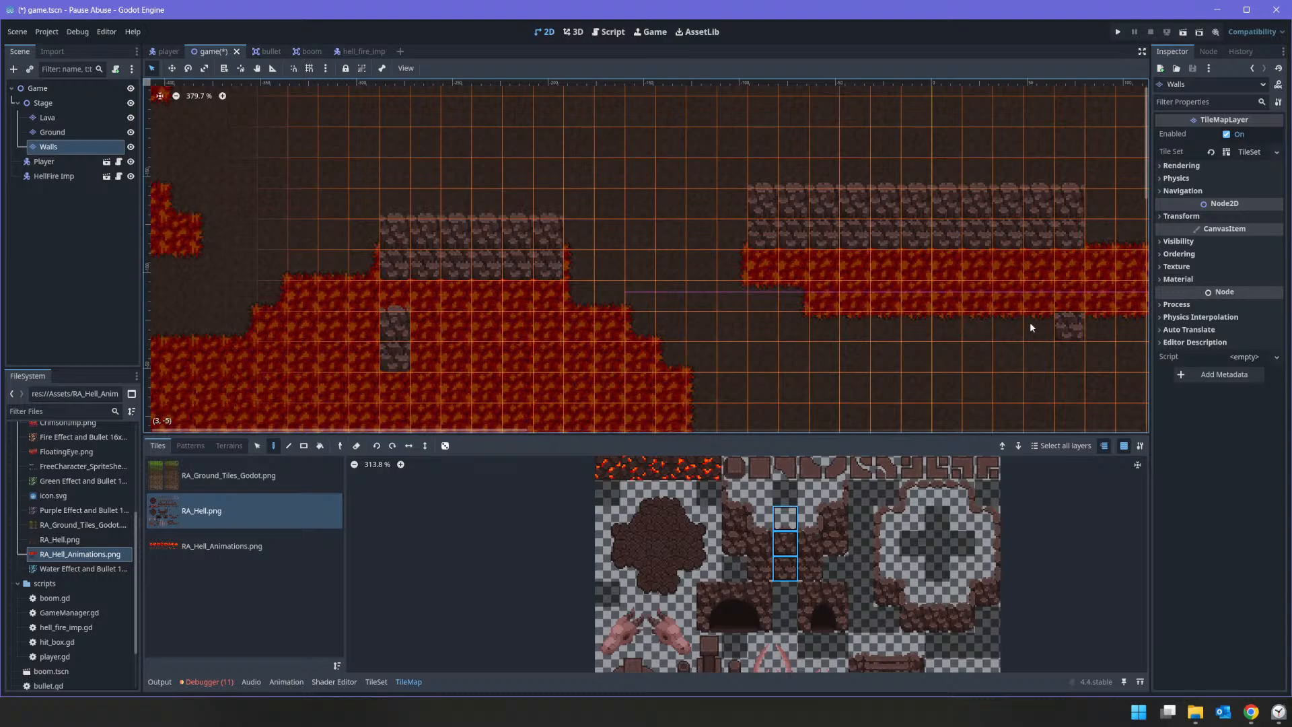
scroll(1046, 298, "down", 1)
middle_click_drag(1046, 299, 697, 311)
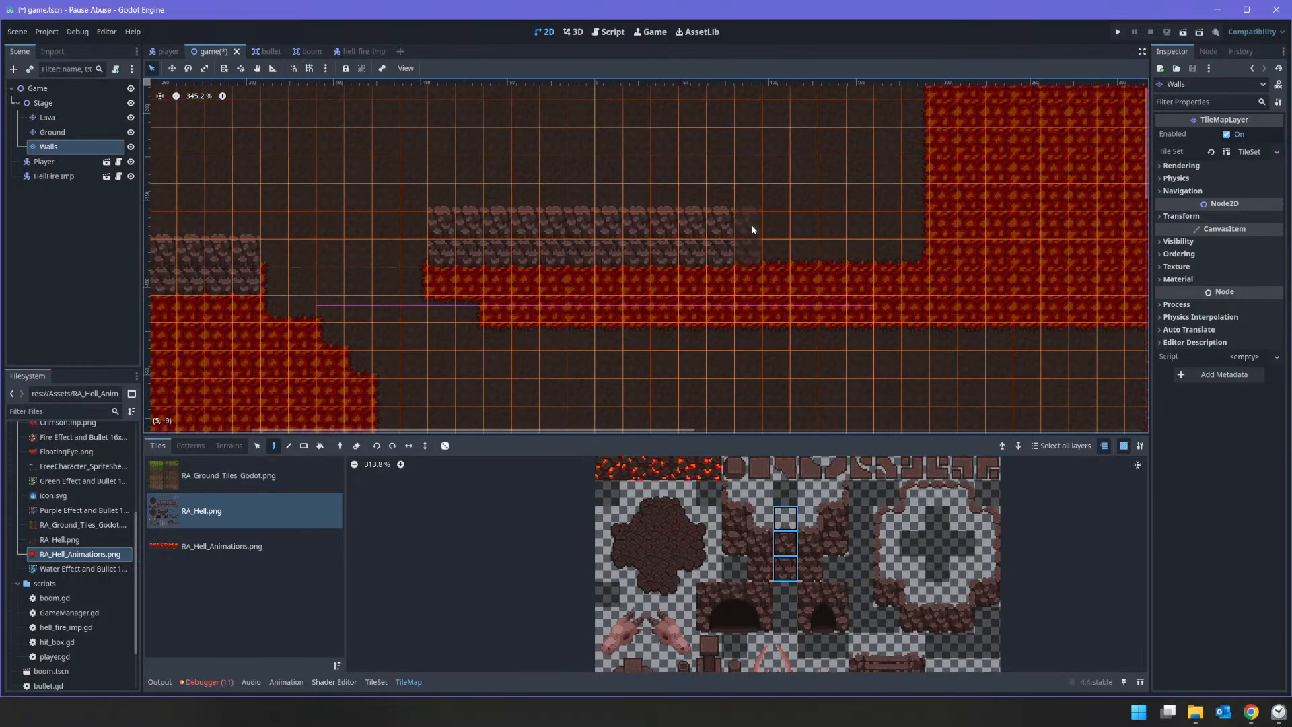
left_click_drag(751, 226, 887, 233)
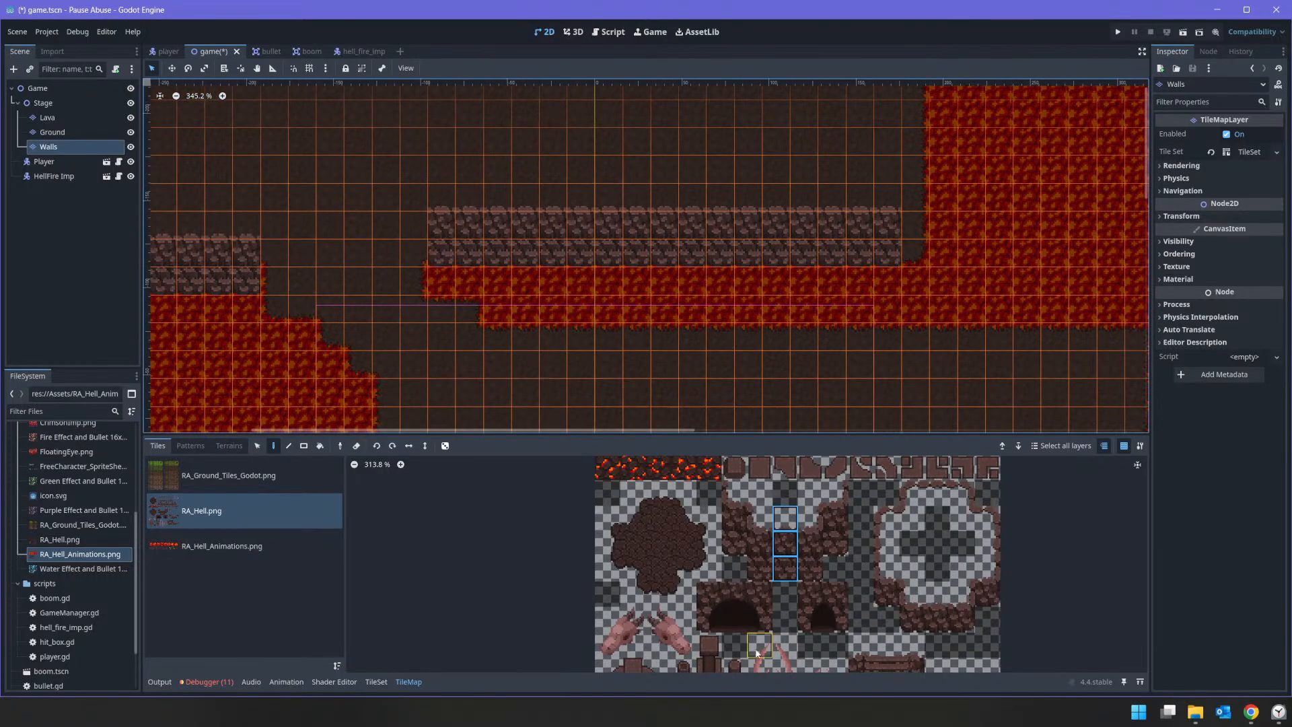
Step: Paint the three-tile right corner column from RA_Hell.png at the northern wall's east end and at the eastward step-ups of the southern wall
left_click_drag(810, 518, 801, 573)
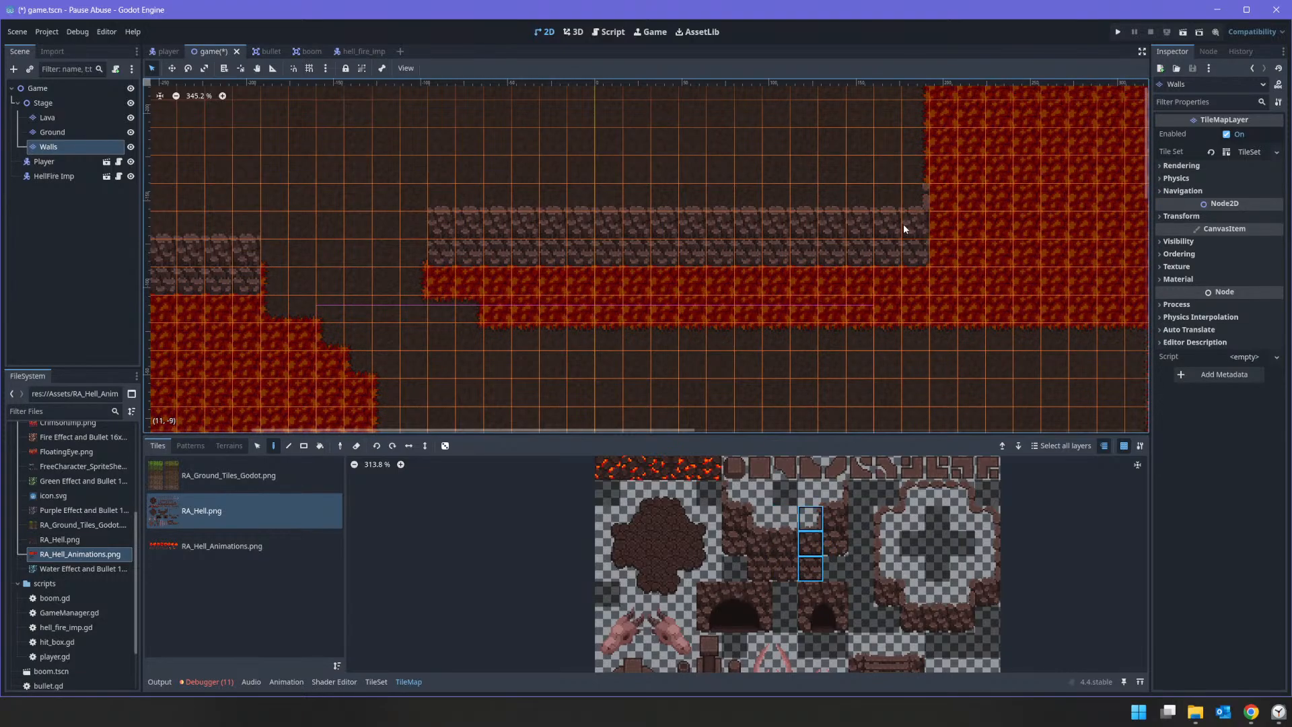
middle_click_drag(732, 316, 610, 406)
middle_click_drag(817, 422, 631, 104)
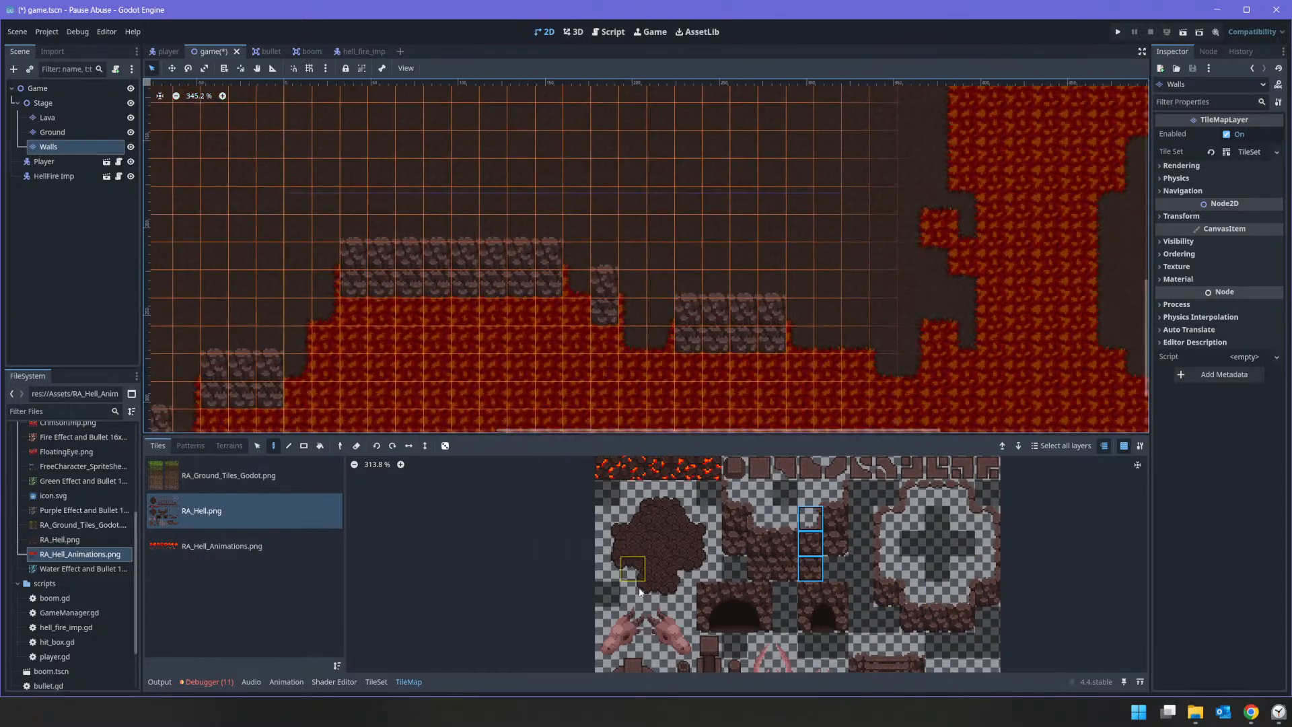
left_click(660, 340)
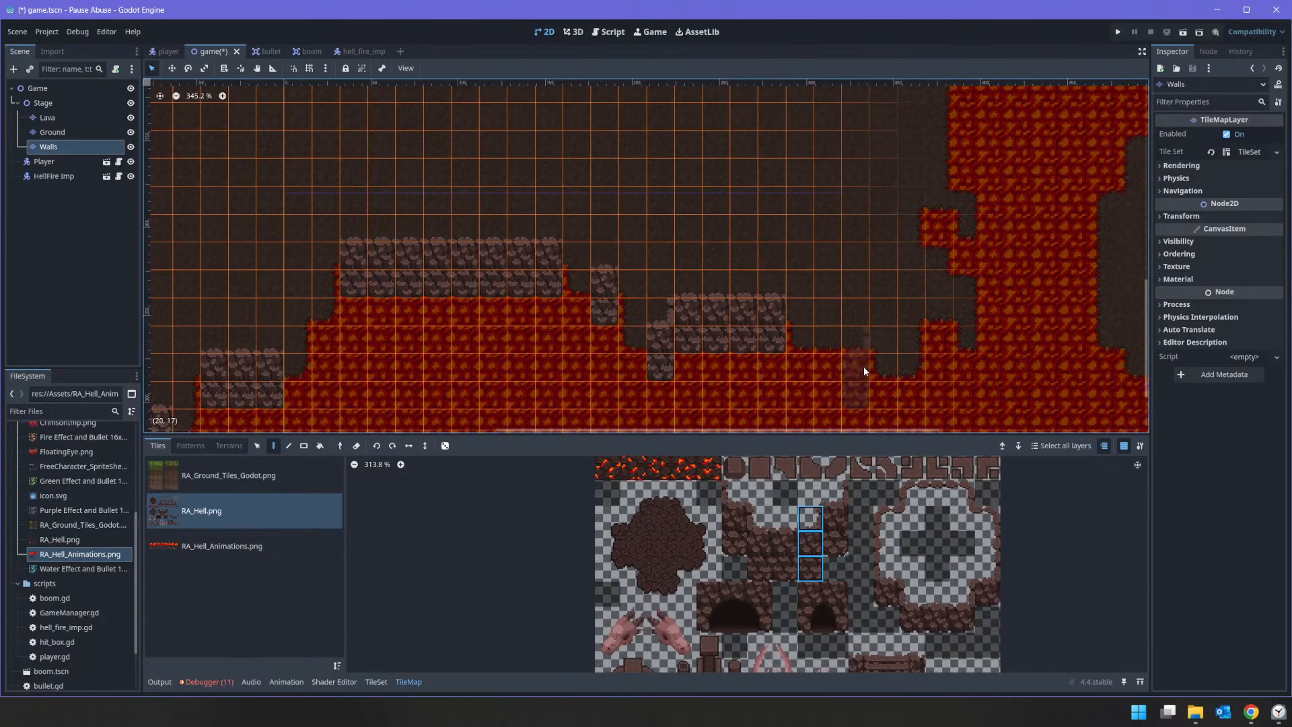
left_click(916, 382)
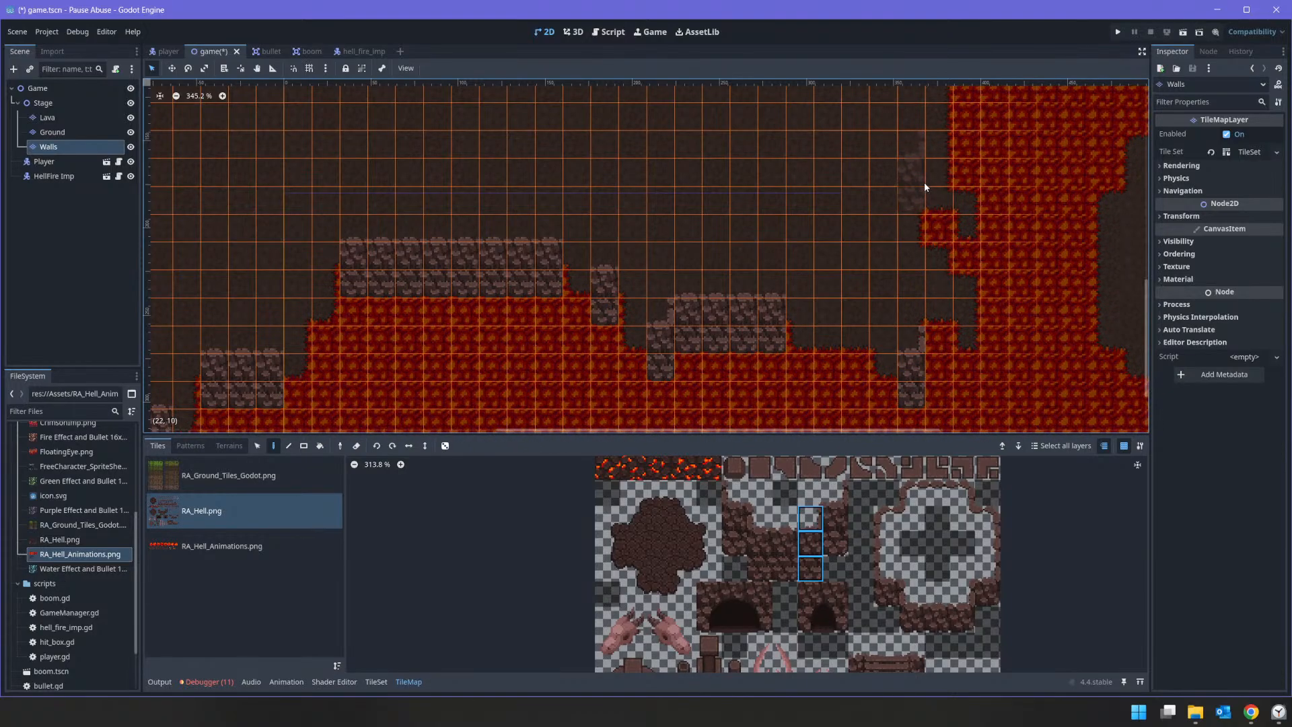
left_click(290, 358)
left_click_drag(321, 310, 325, 293)
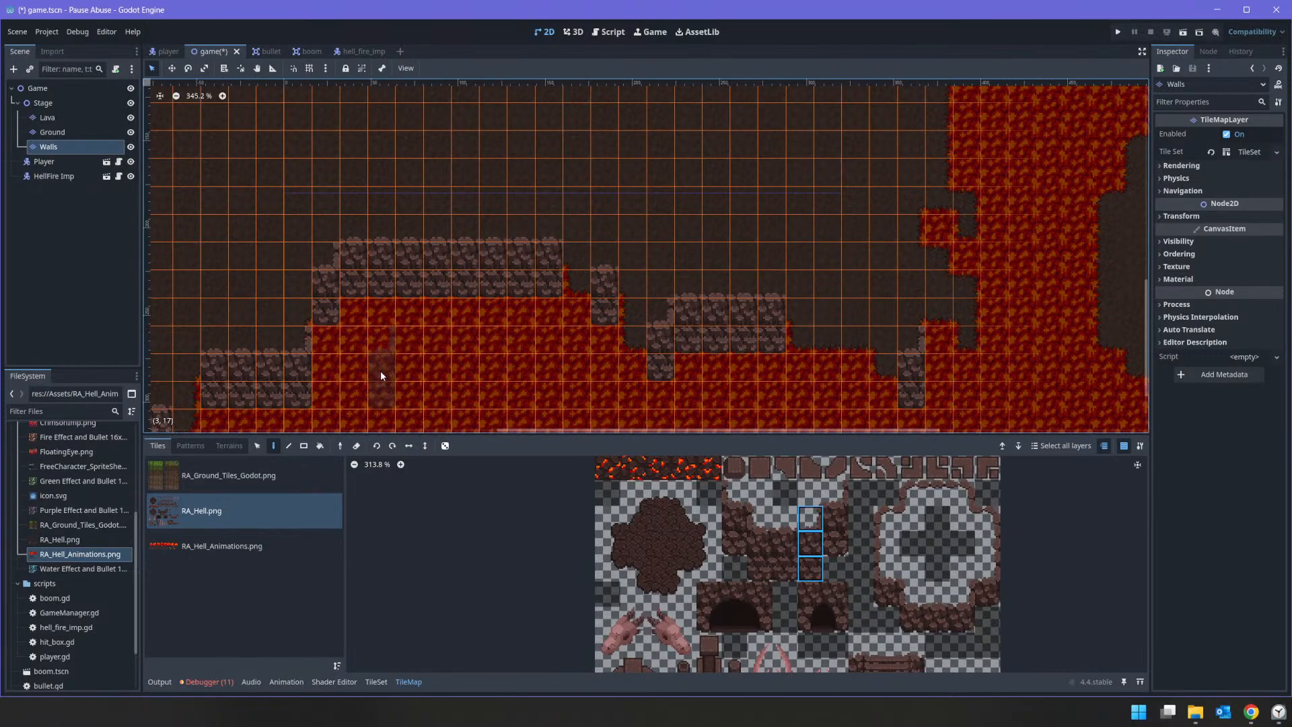
Step: Paint the right rim tile and the adjoining three-tile corner column from RA_Hell.png on the east sides of the two western pits
left_click(838, 494)
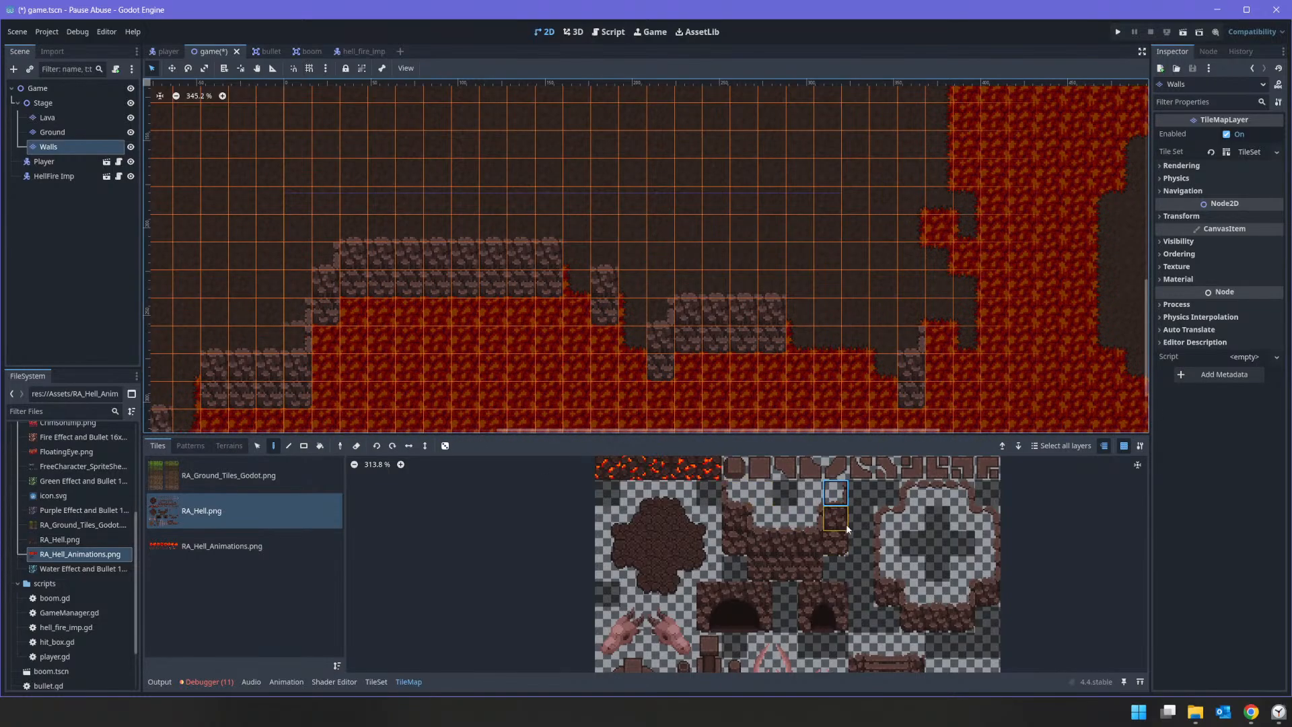
left_click(988, 544)
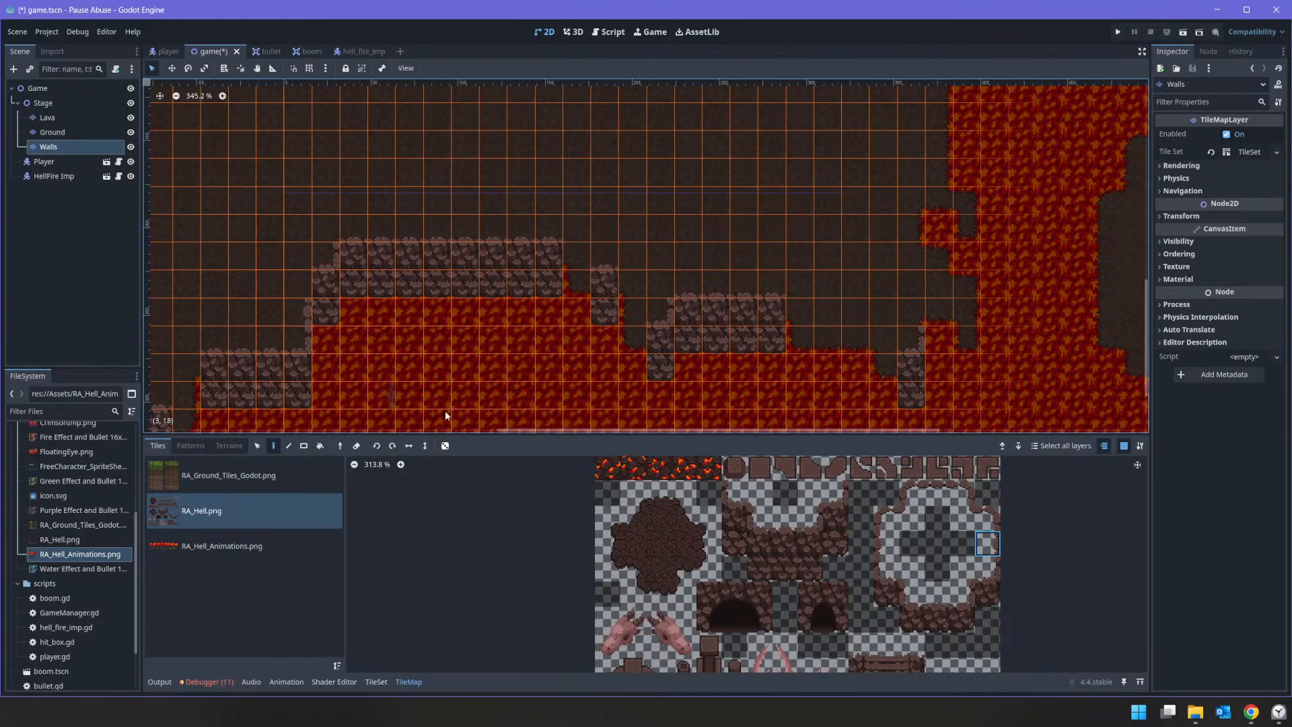
middle_click_drag(354, 378, 656, 284)
left_click(500, 288)
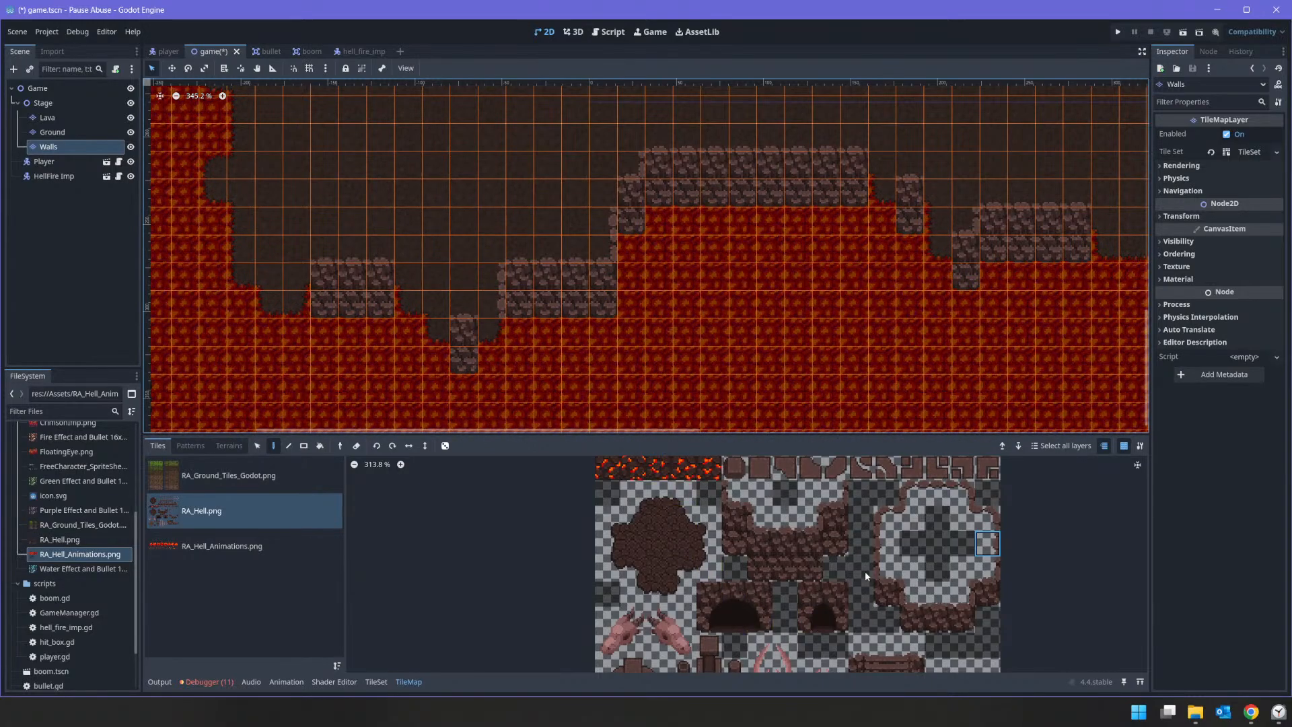
left_click_drag(835, 493, 835, 542)
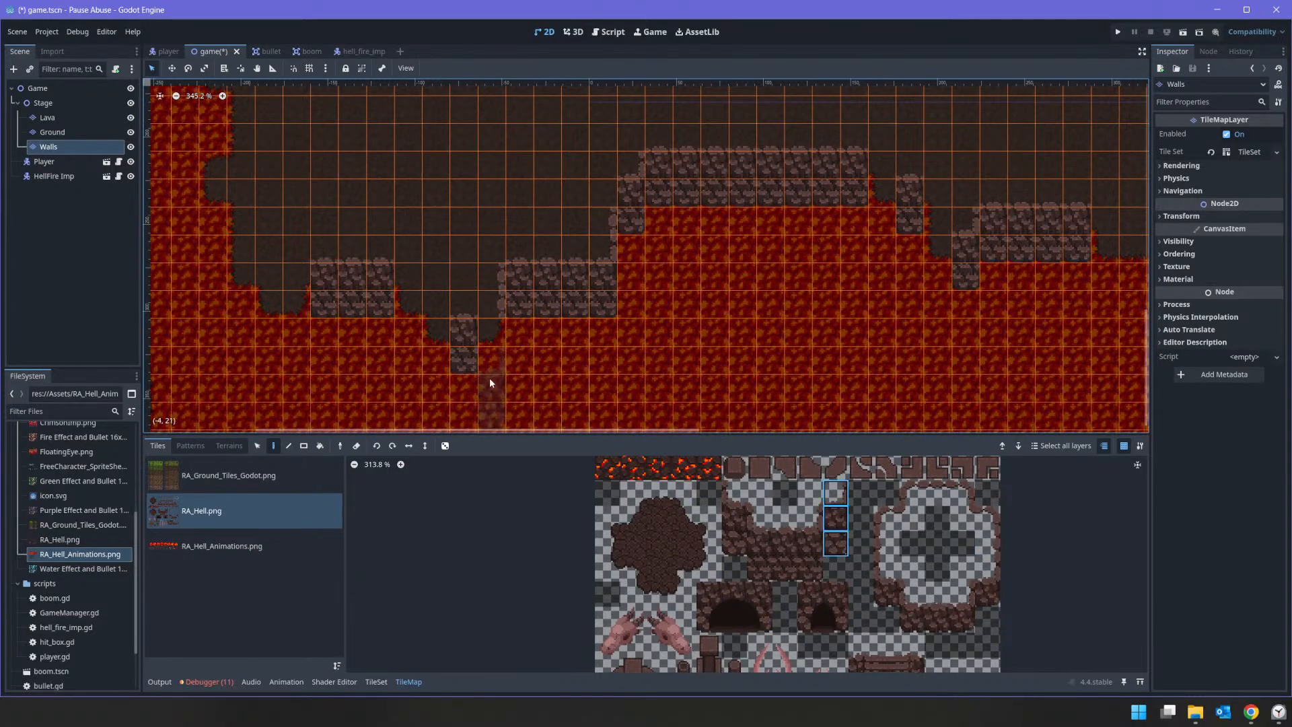
left_click(490, 331)
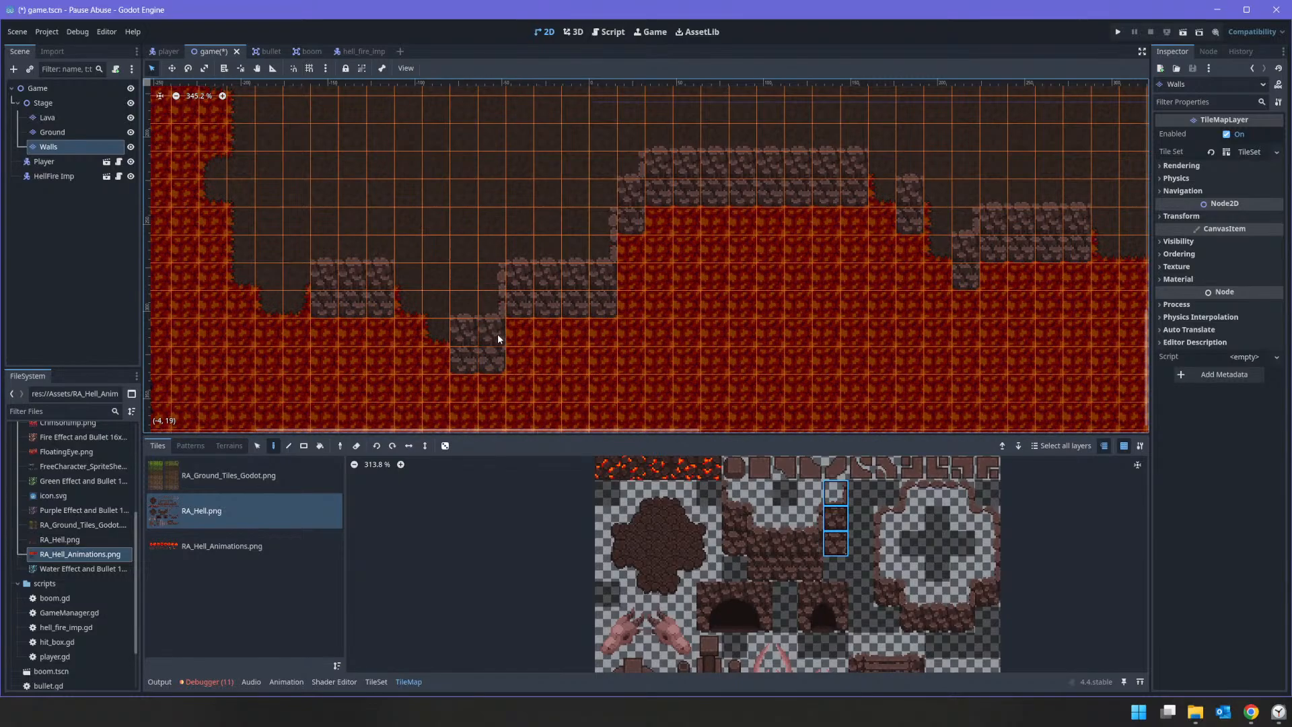
left_click(292, 304)
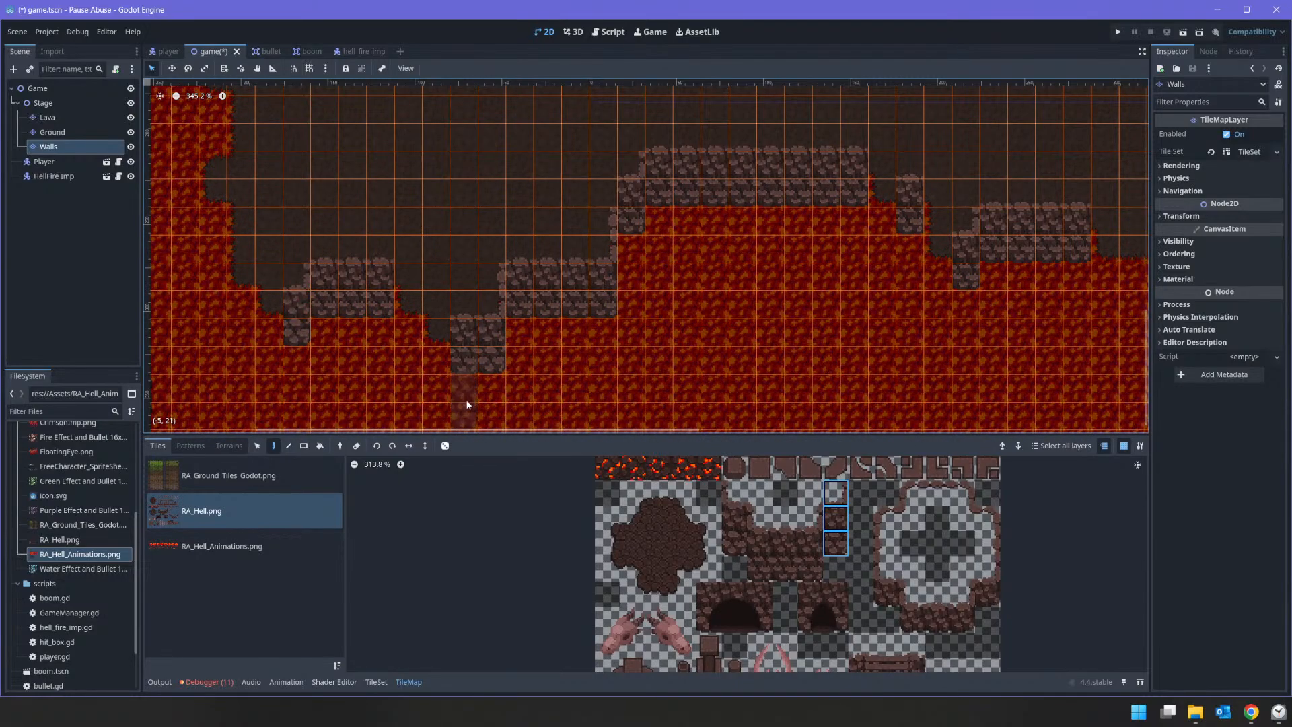
Step: Paint the four-tile left corner column from RA_Hell.png at the four eastward step-downs of the southern wall
middle_click_drag(893, 357, 753, 403)
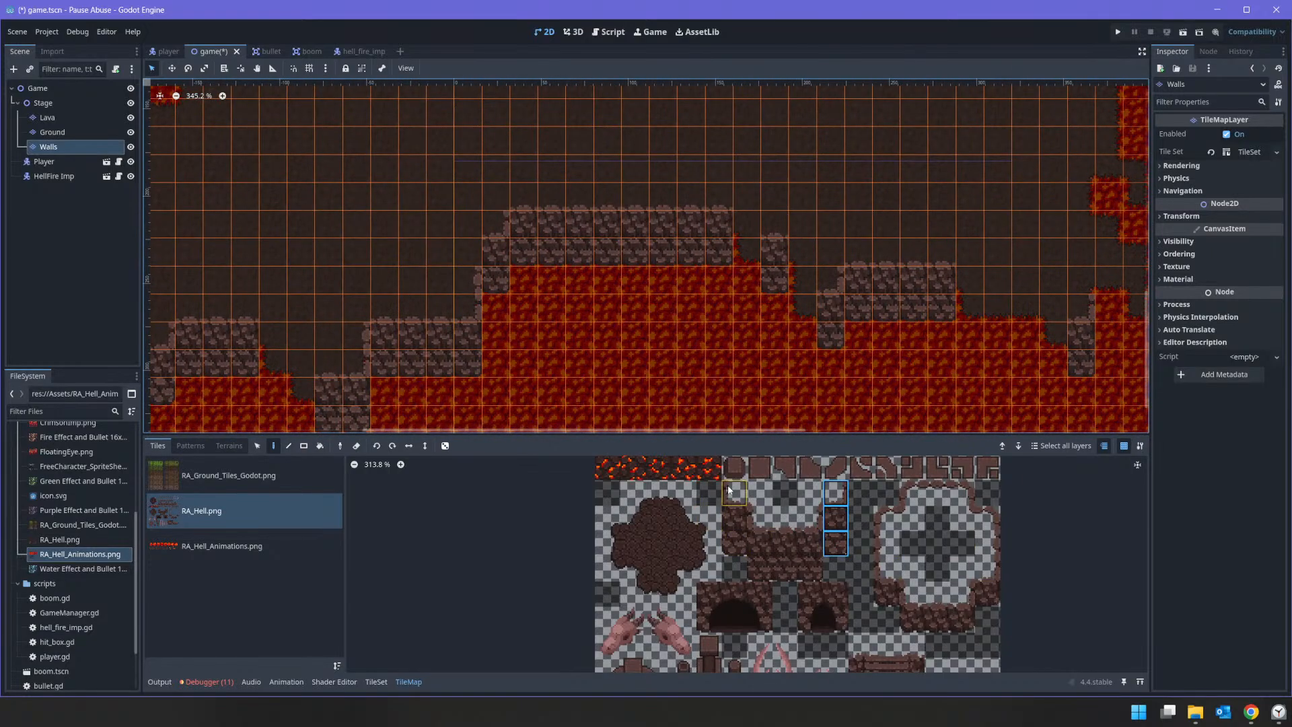
left_click(759, 529)
left_click_drag(759, 529, 759, 570)
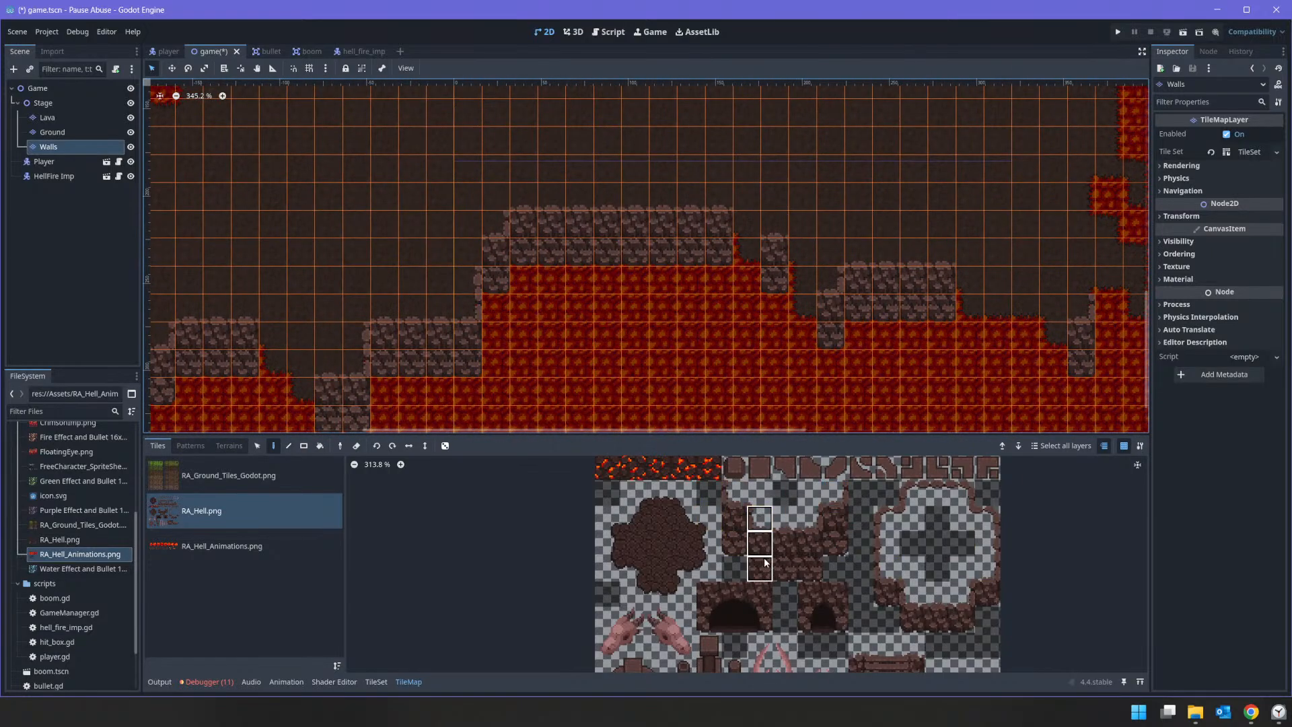
left_click_drag(762, 501, 762, 564)
left_click(805, 304)
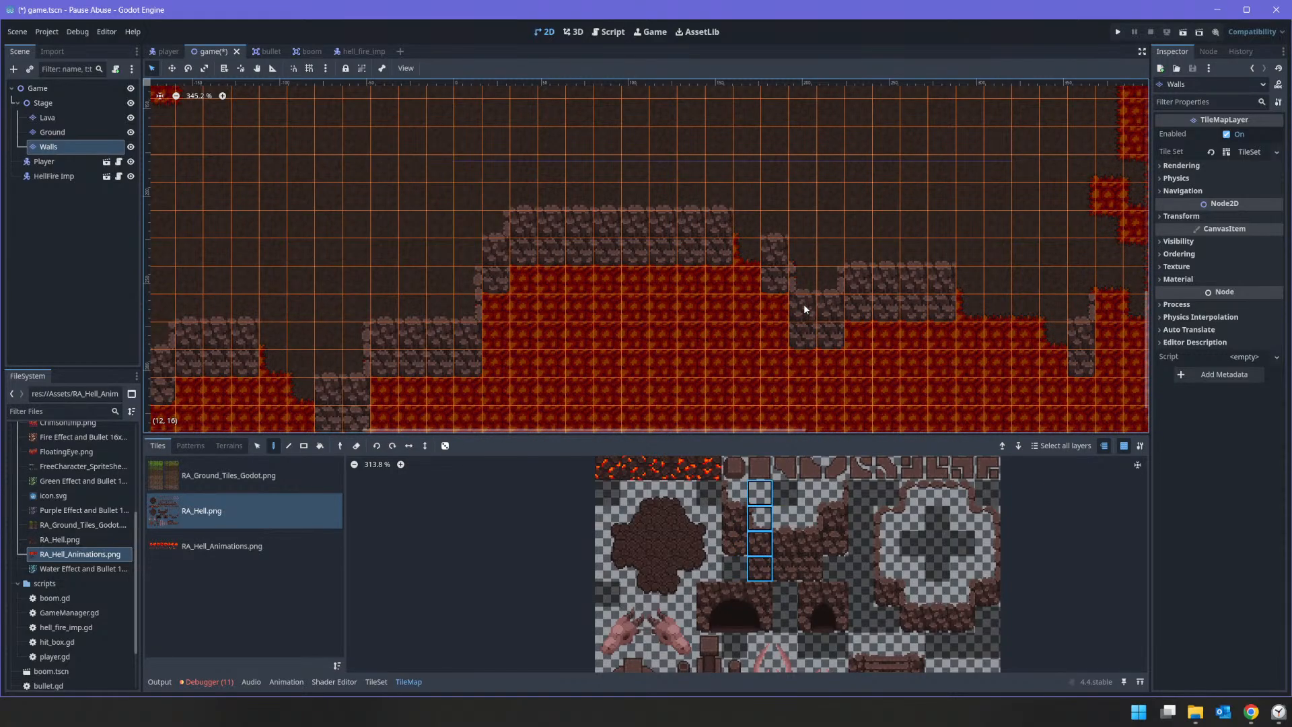
left_click(741, 249)
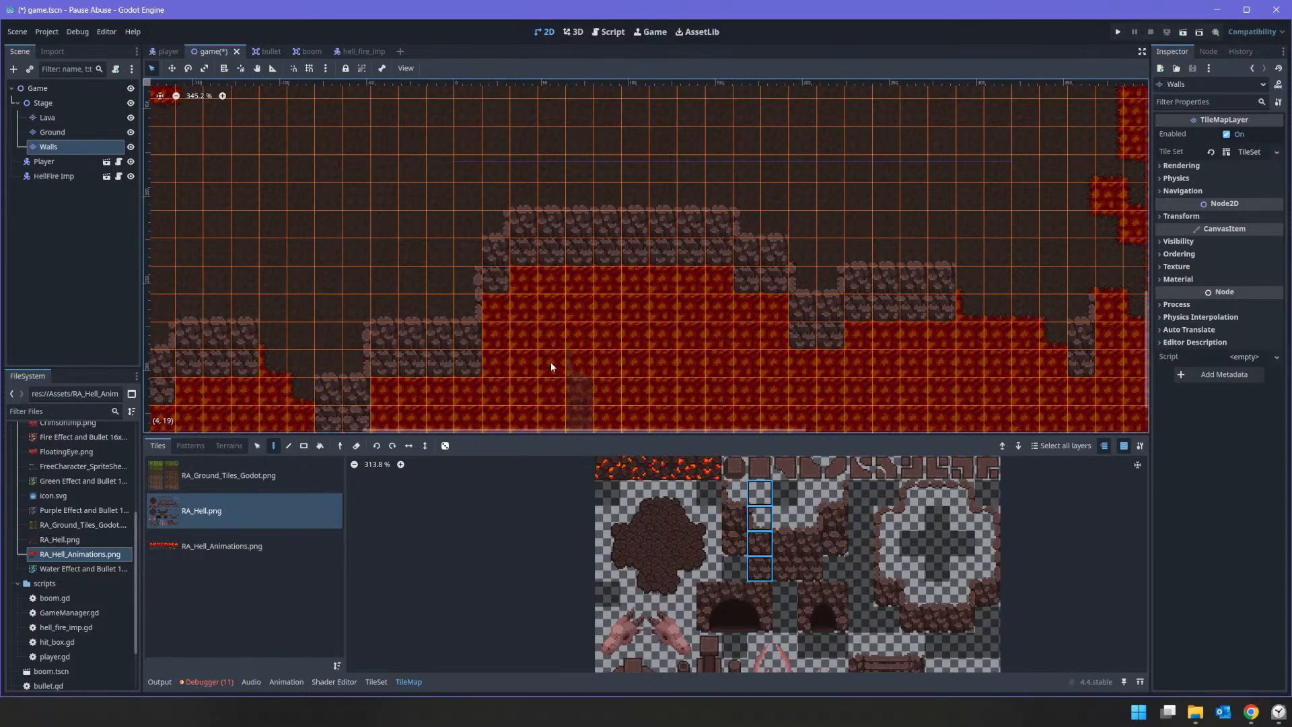
left_click(304, 383)
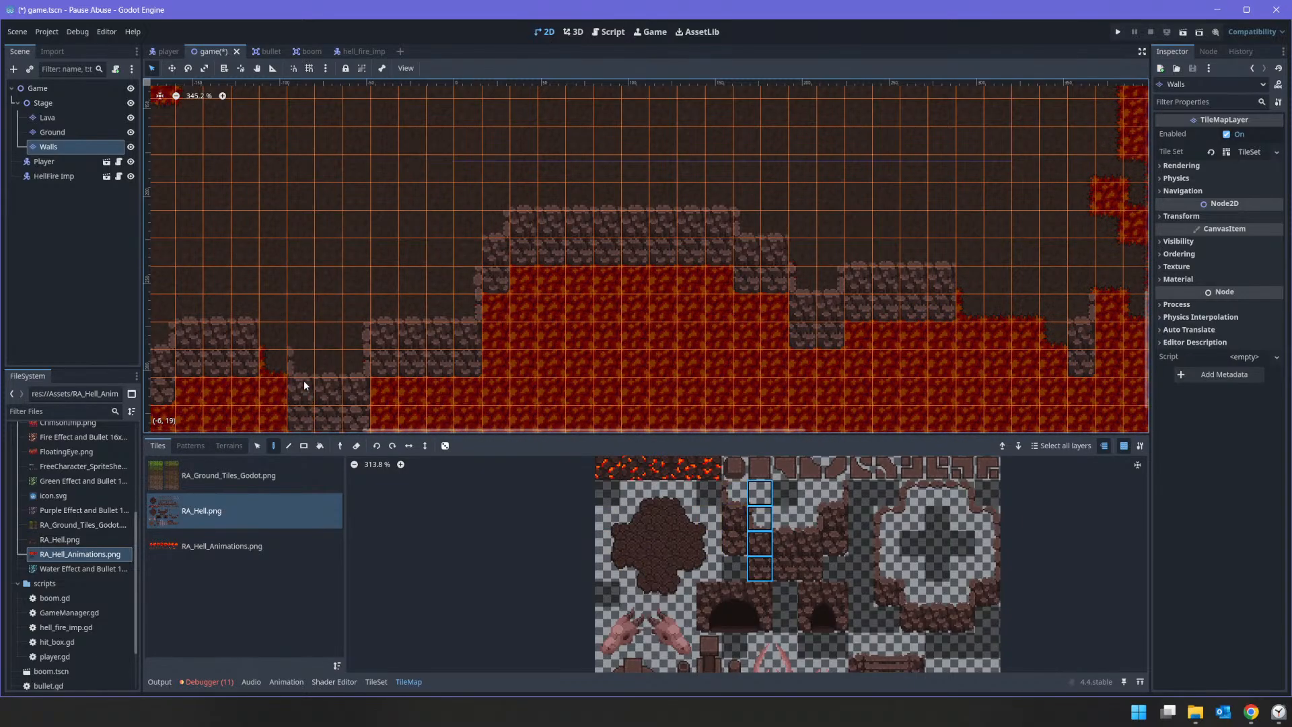
left_click(276, 355)
Step: Paint the four-tile left corner column at the room's southwest steps and in the western alcove, undoing a trial with the left rim tile
middle_click_drag(267, 345, 692, 313)
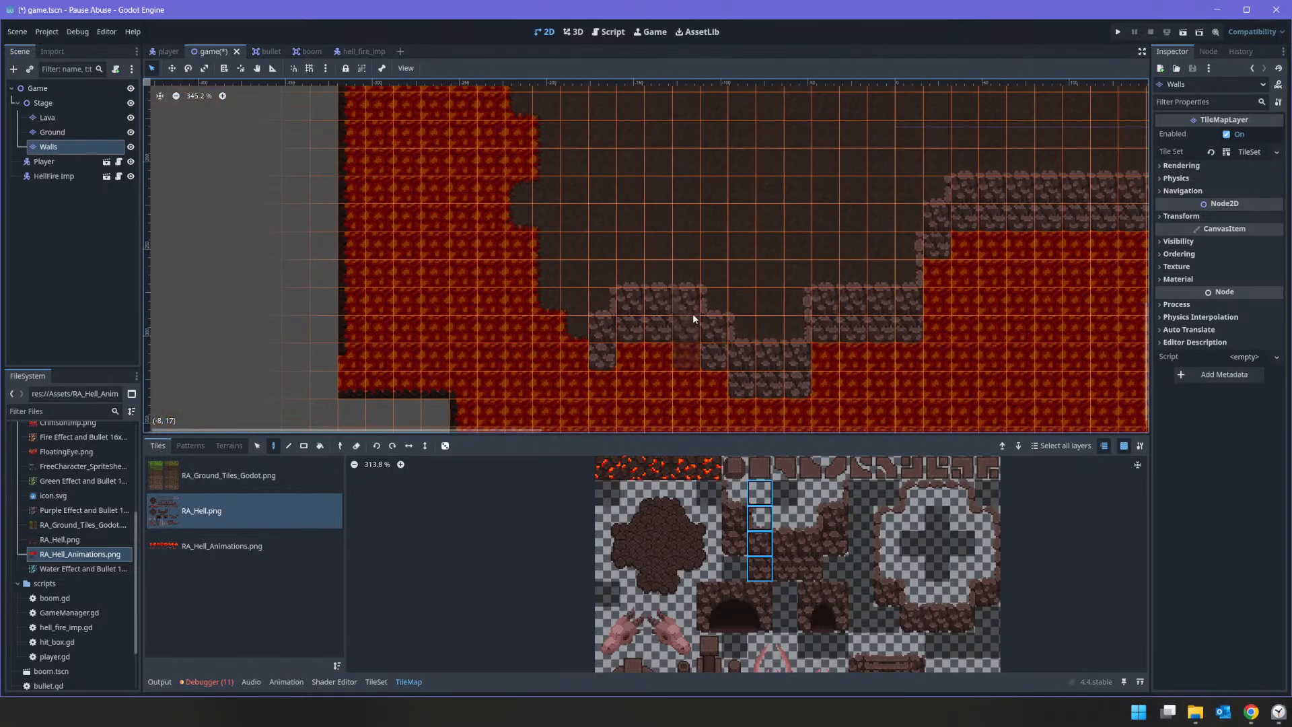
left_click(551, 286)
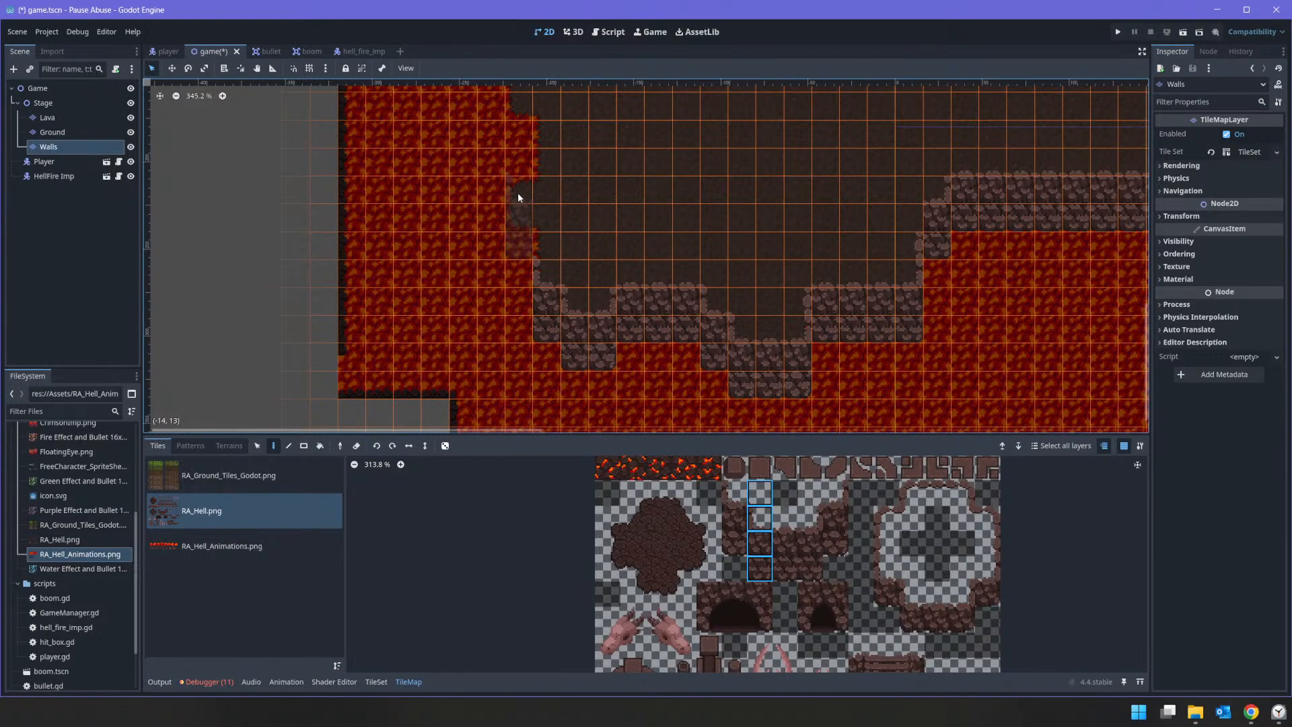
left_click(519, 218)
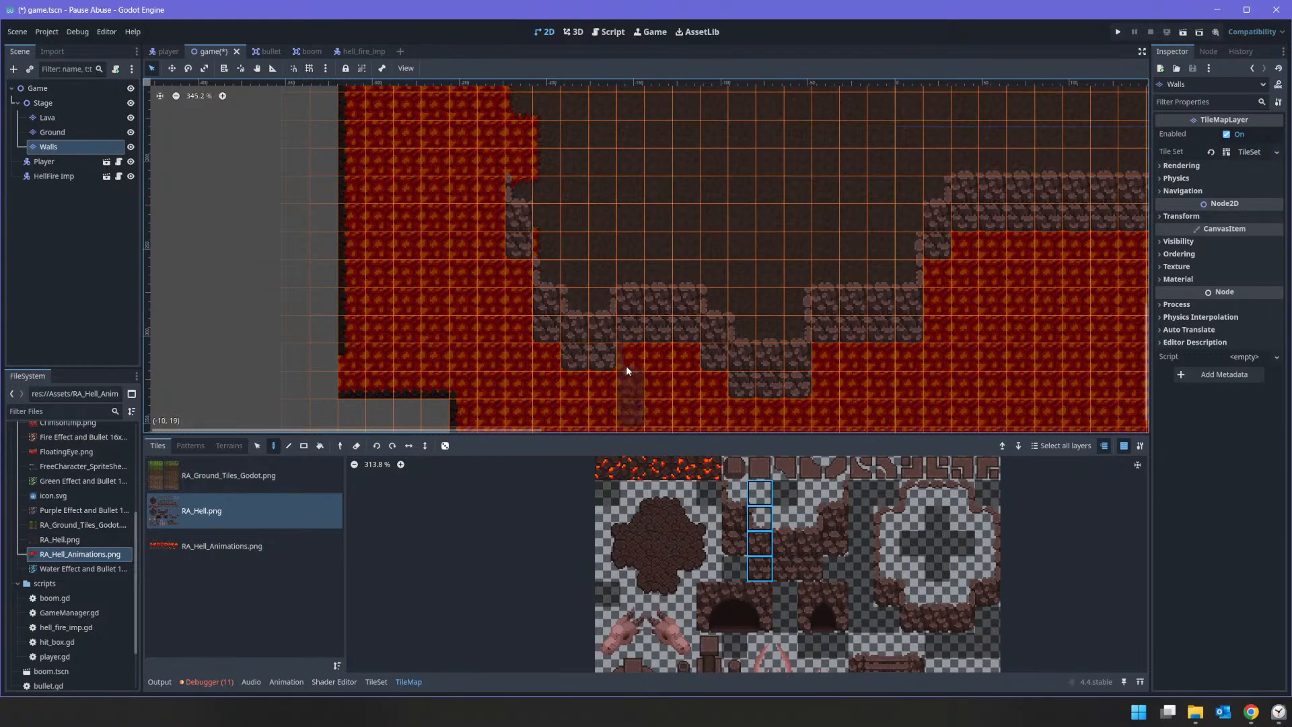
left_click(888, 542)
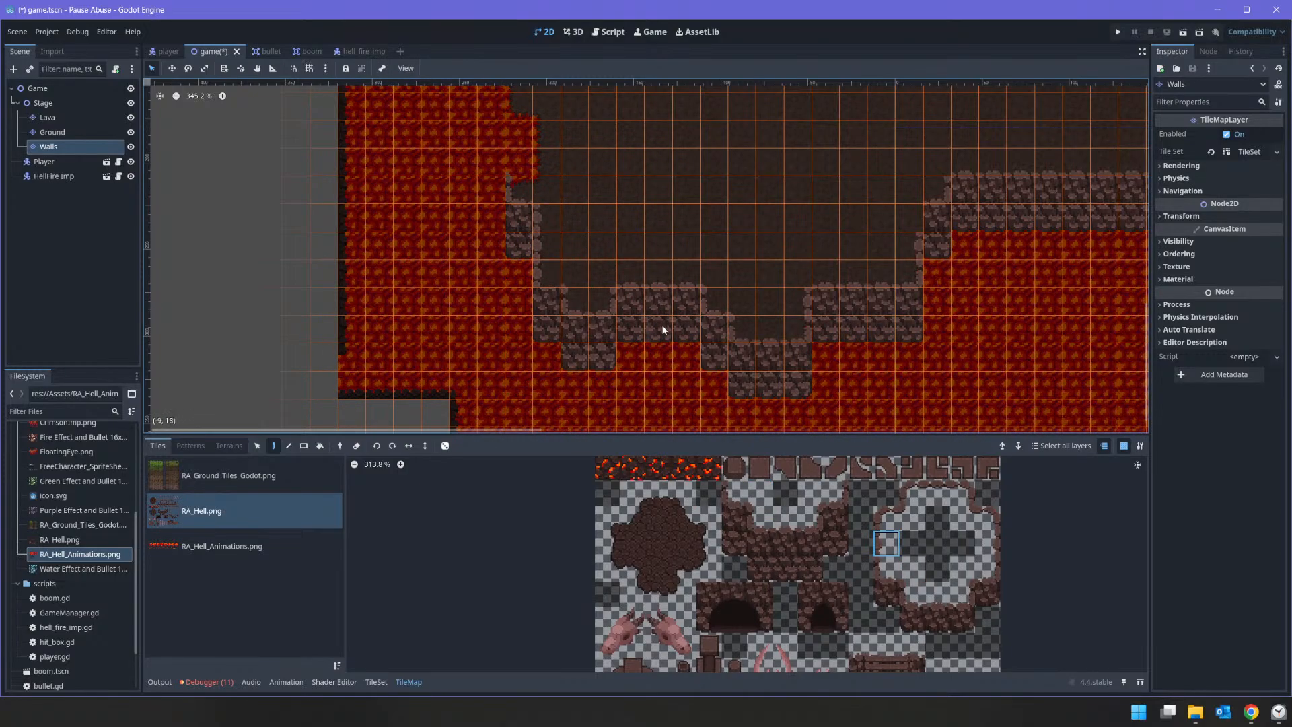
key("ctrl+z")
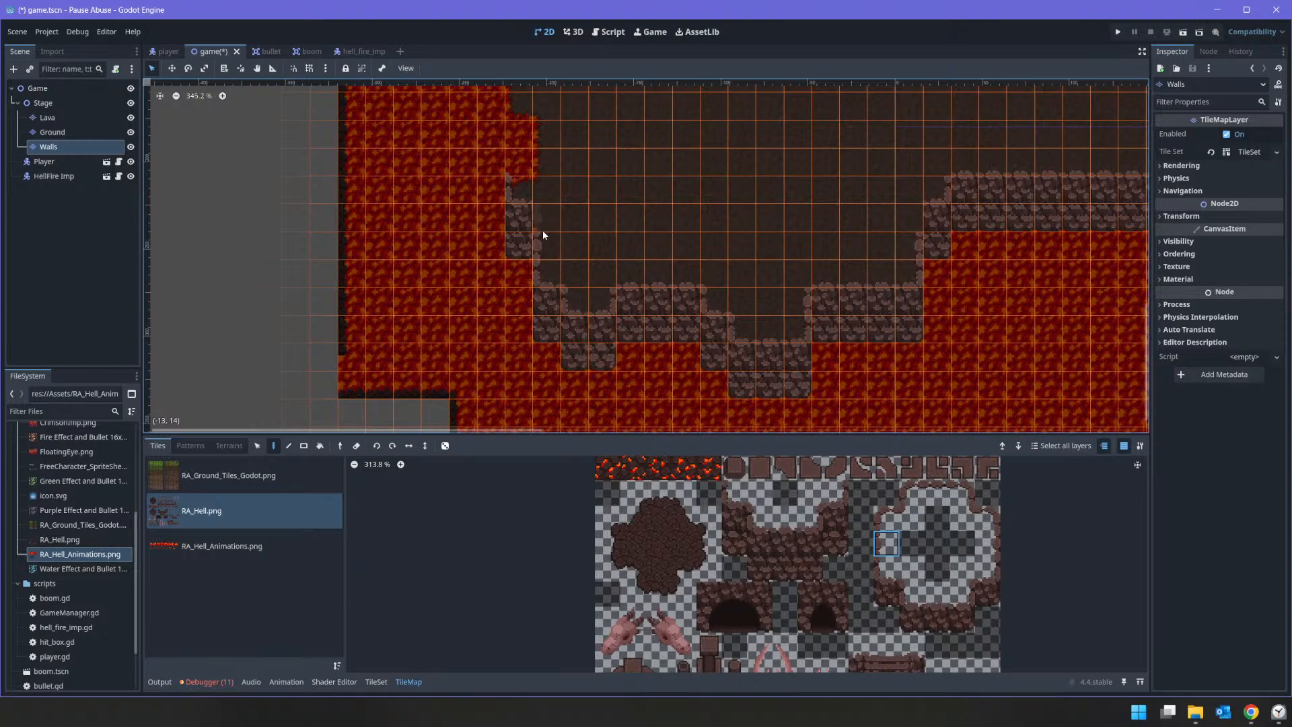
Step: Fill the gap at the southern wall's east end with rock columns, using the four-tile left corner column at the step-downs
left_click(760, 493)
middle_click_drag(1001, 351, 513, 349)
scroll(844, 303, "down", 4)
middle_click_drag(967, 361, 776, 348)
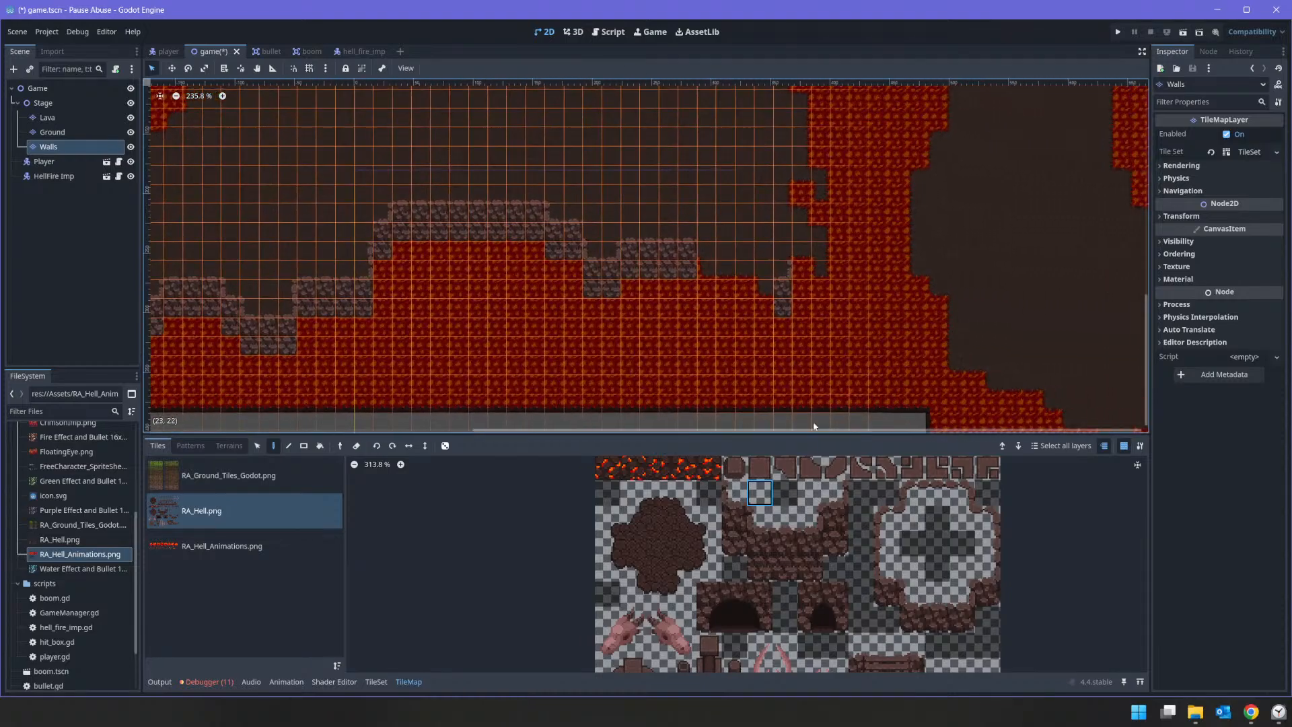
mouse_move(734, 492)
left_mouse_down()
mouse_move(734, 550)
mouse_move(776, 533)
mouse_move(779, 565)
mouse_move(752, 525)
mouse_move(755, 567)
left_mouse_up()
left_click(721, 268)
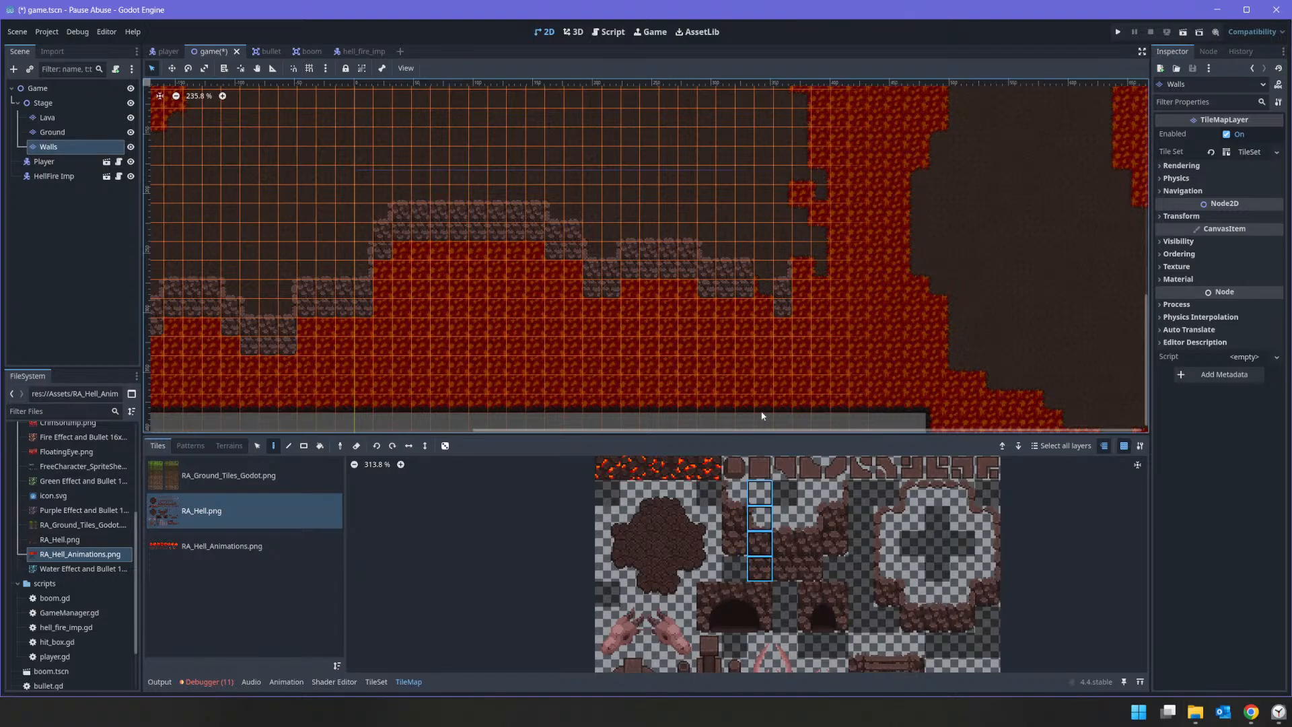
left_click(763, 273)
Step: Save the game scene, run the game, and walk the player southwest to check the southern rock walls
key("ctrl+s")
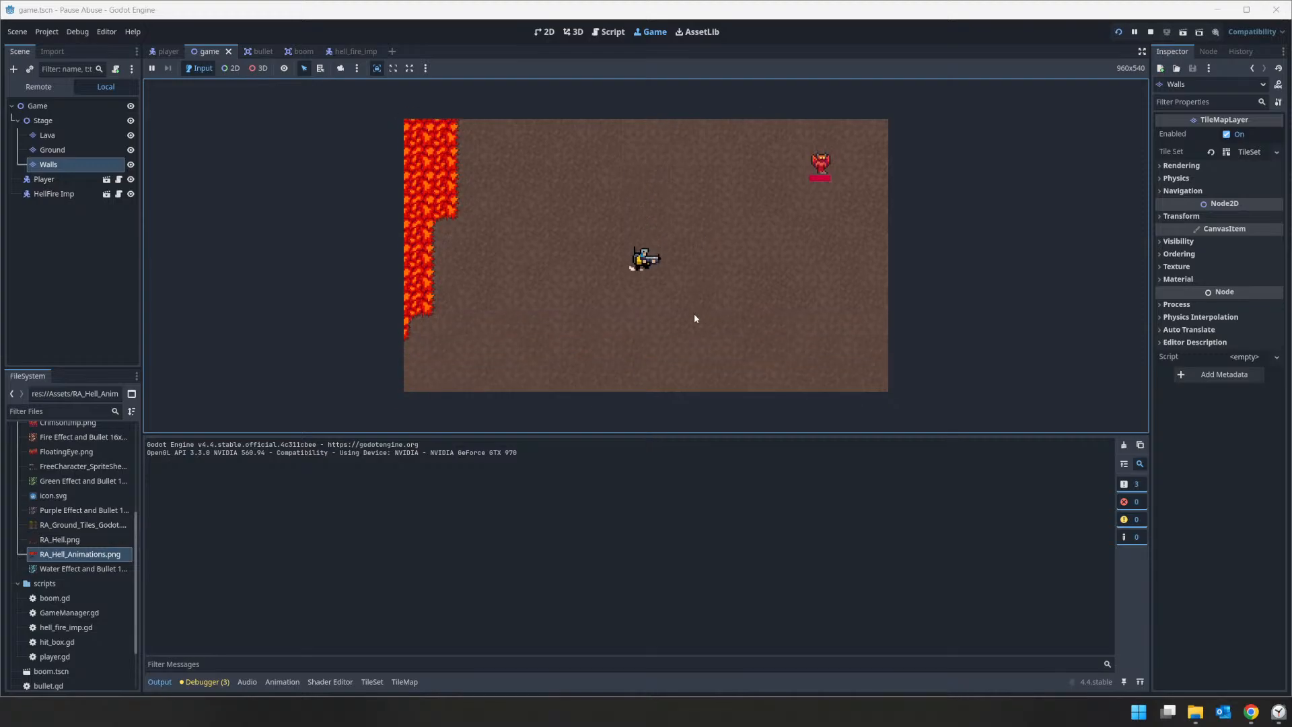
key("s")
key("a")
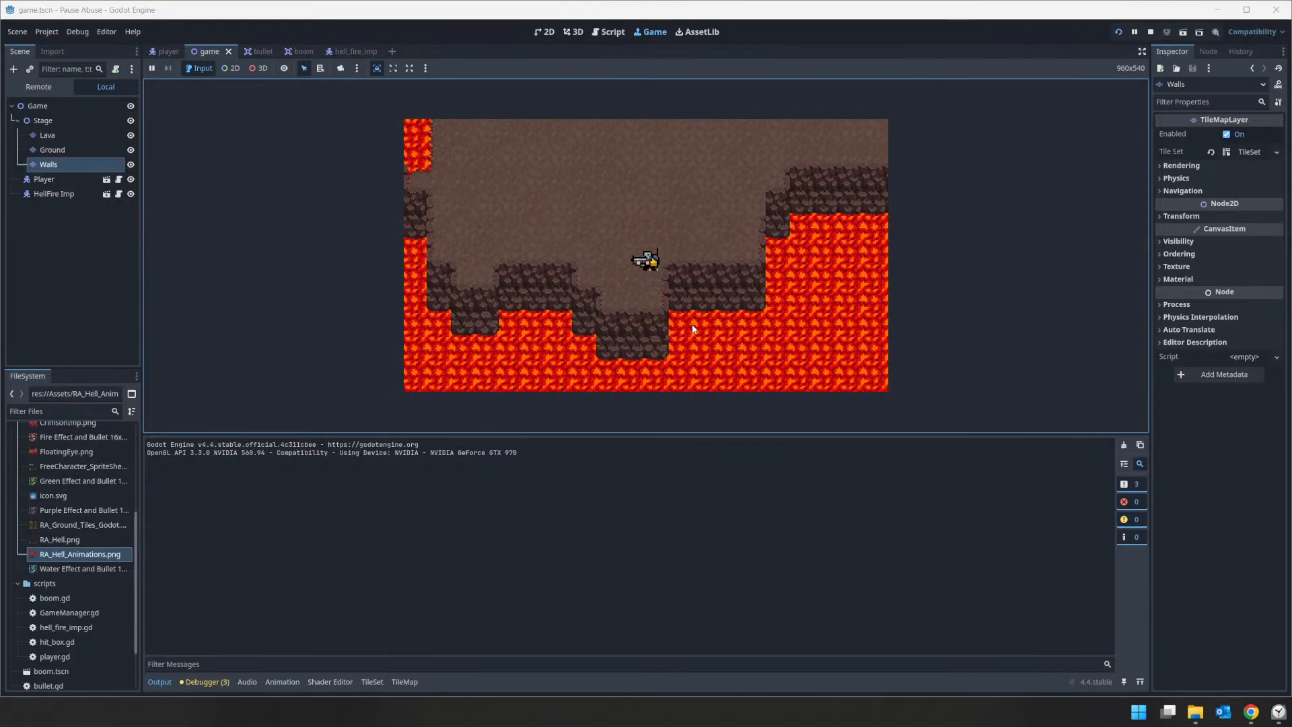
Step: Walk the player back and forth along the southern rock walls to examine their corners and the unlined lava edges
key("d")
key("w")
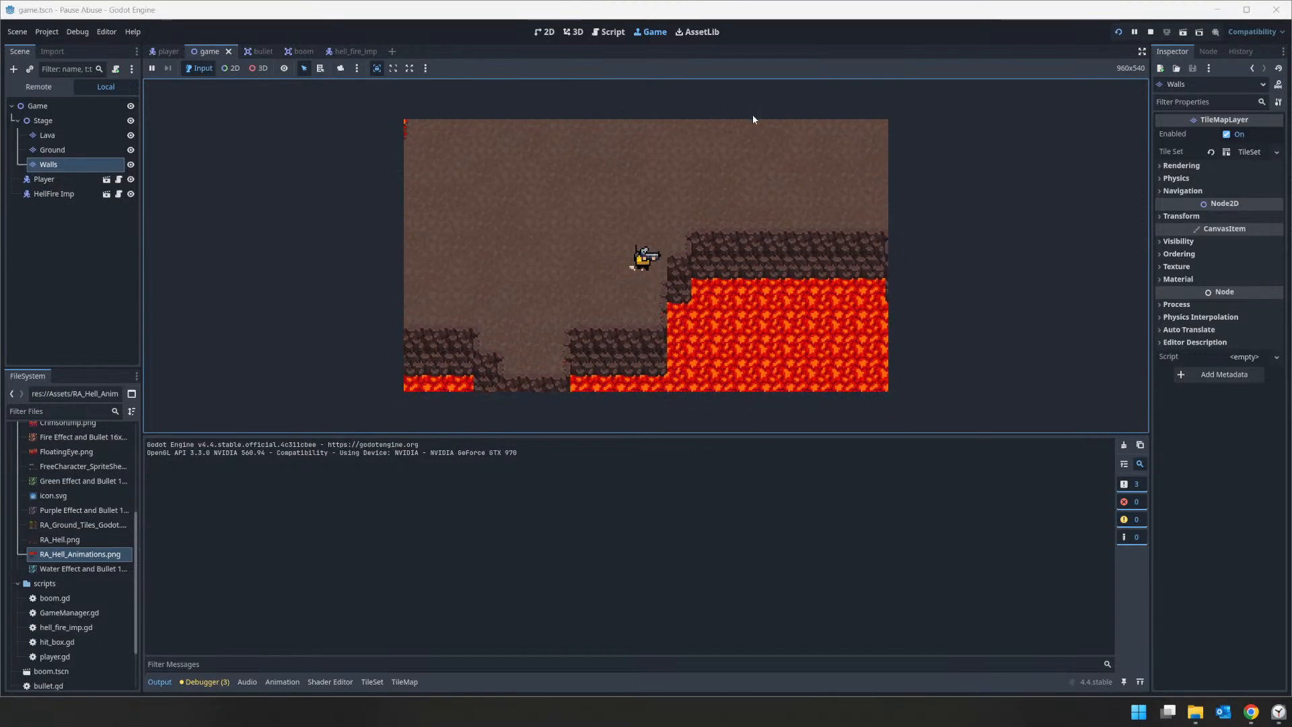
key("d")
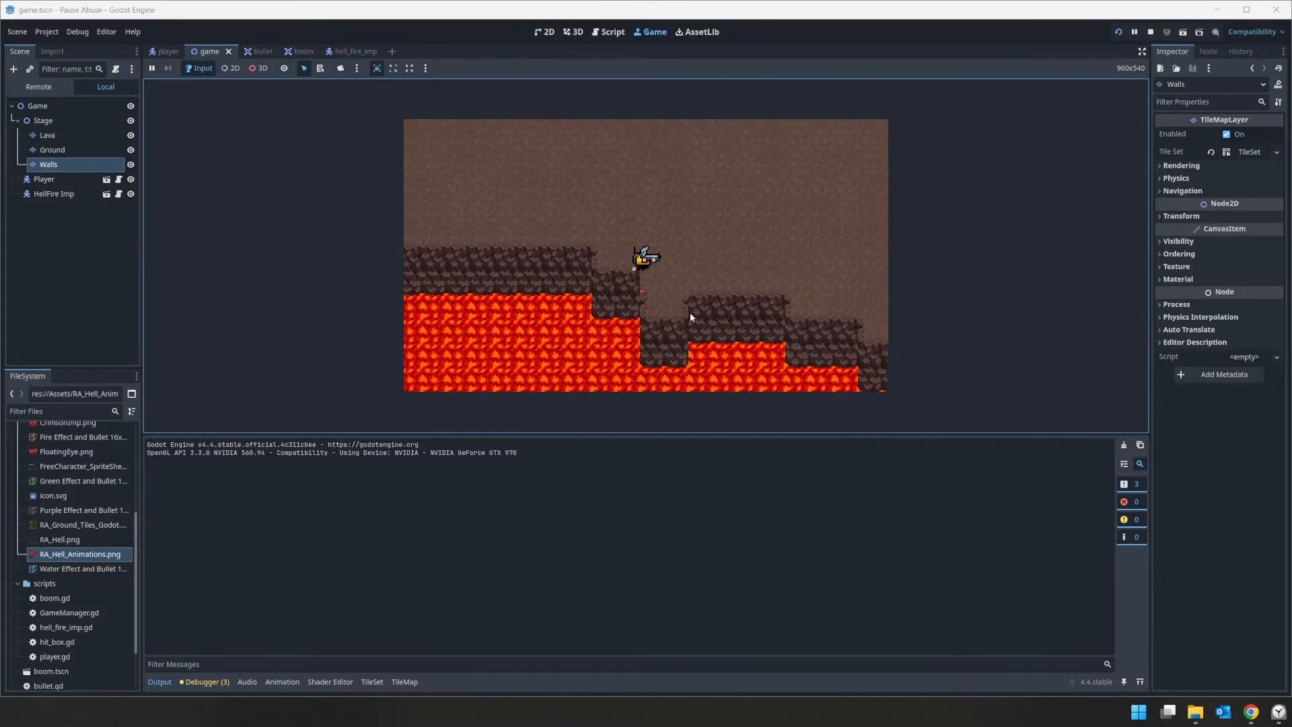
key("s")
key("a")
key("w")
key("a")
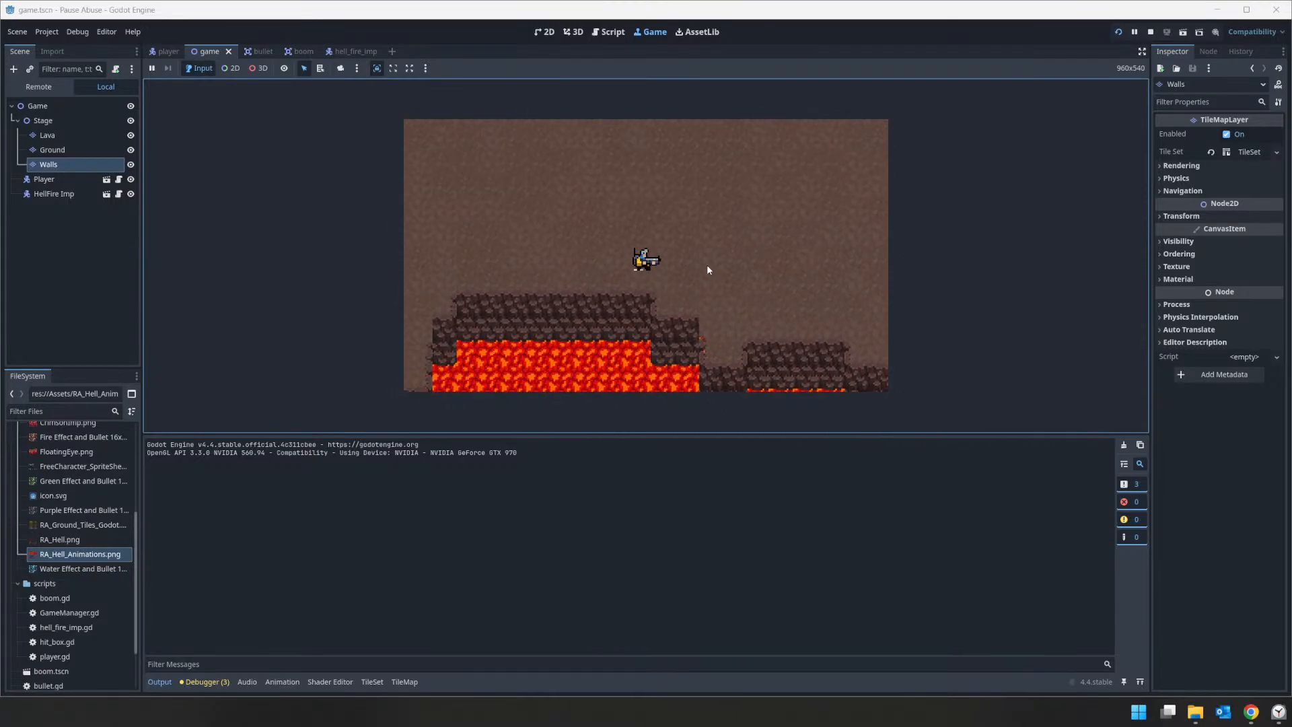
key("a")
key("s")
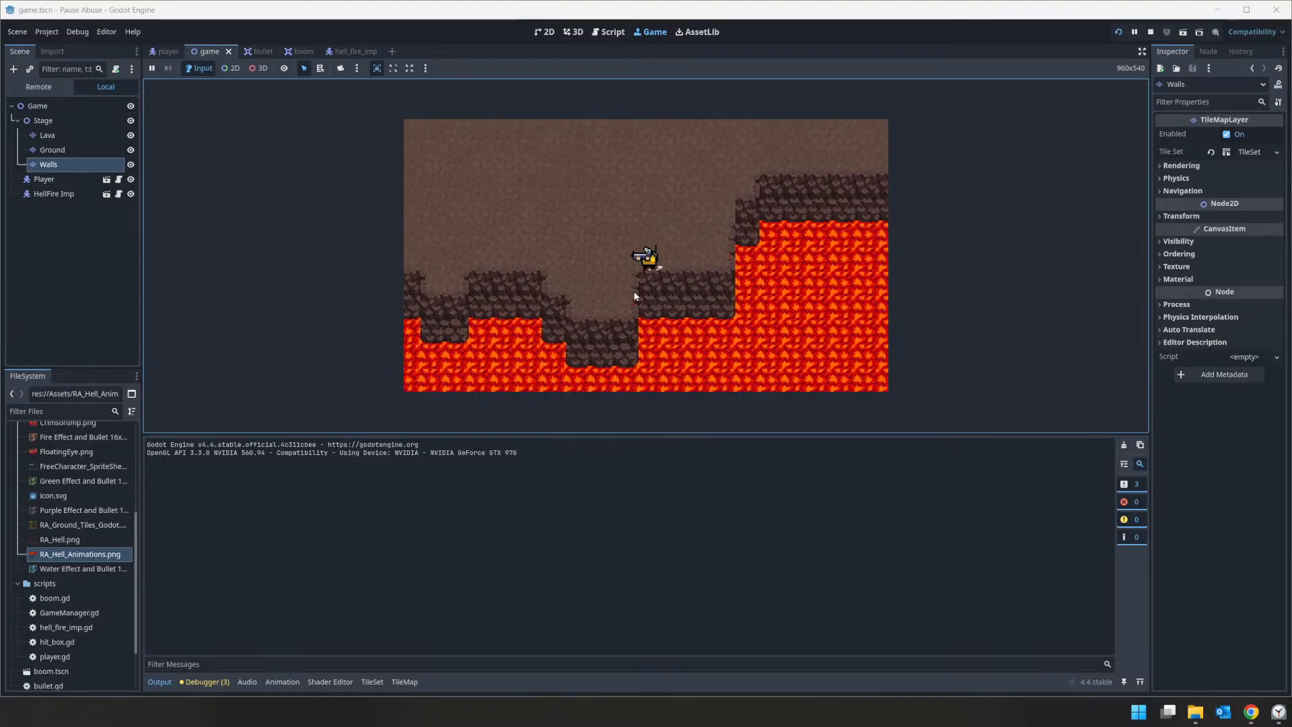
key("w")
key("d")
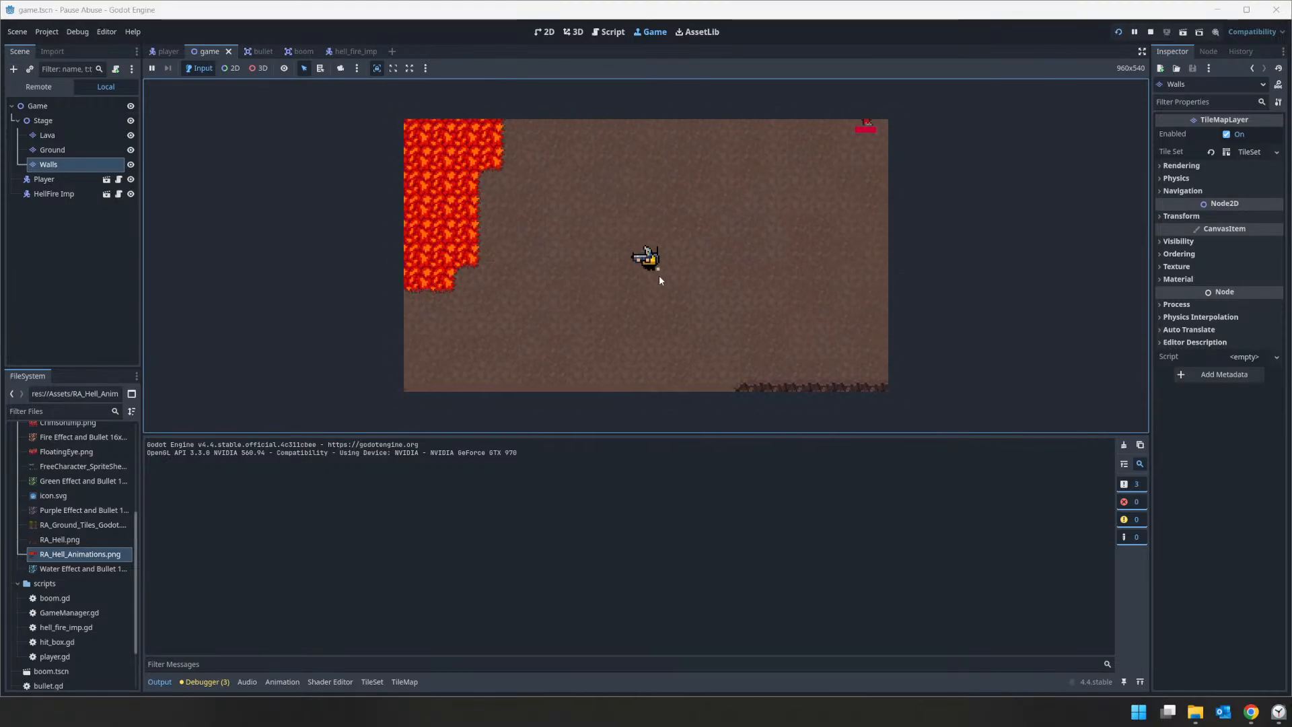
key("s")
key("a")
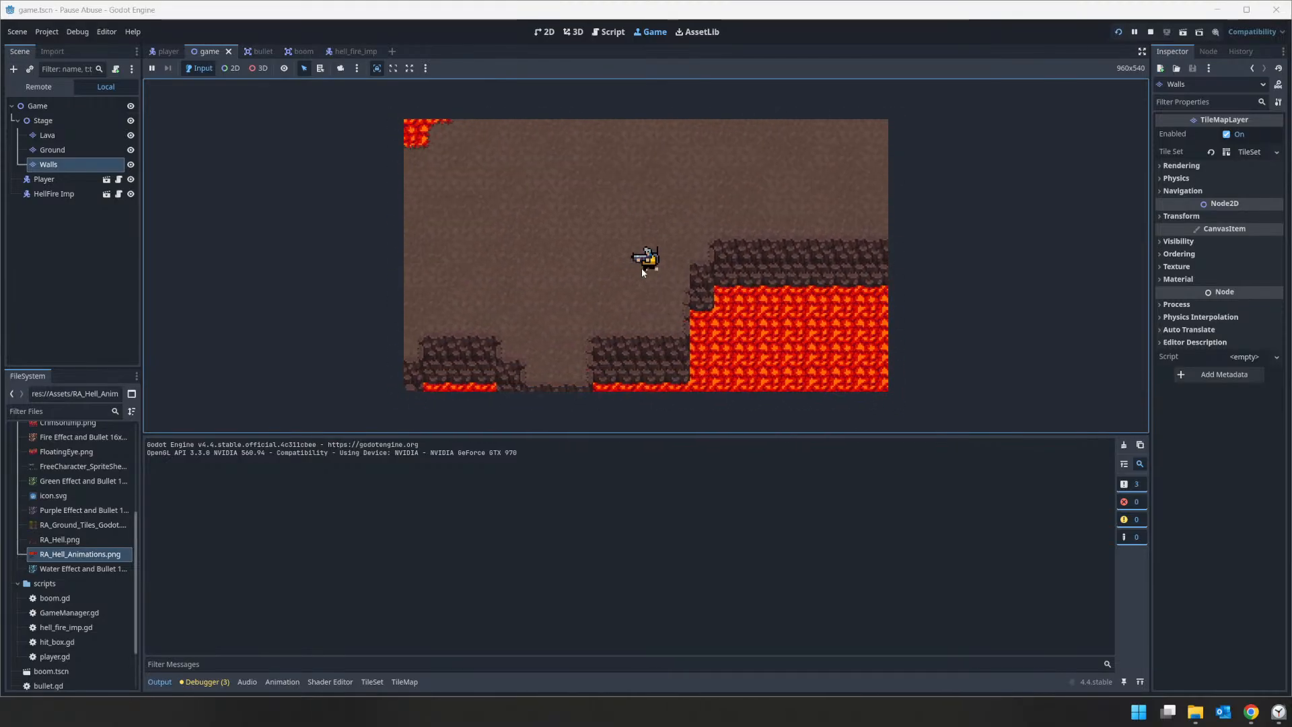
key("a")
key("w")
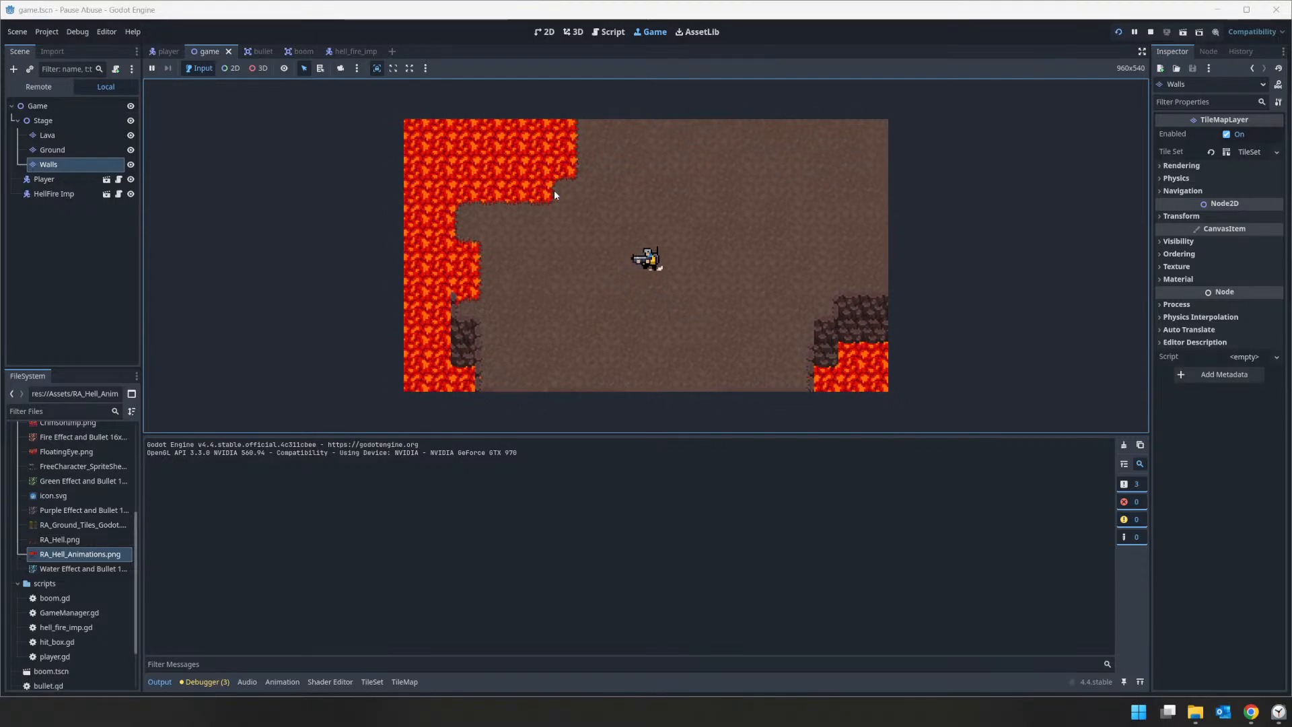
Step: Walk the player east to the HellFire Imp, shoot it several times, and stop the running game
key("d")
left_click(796, 307)
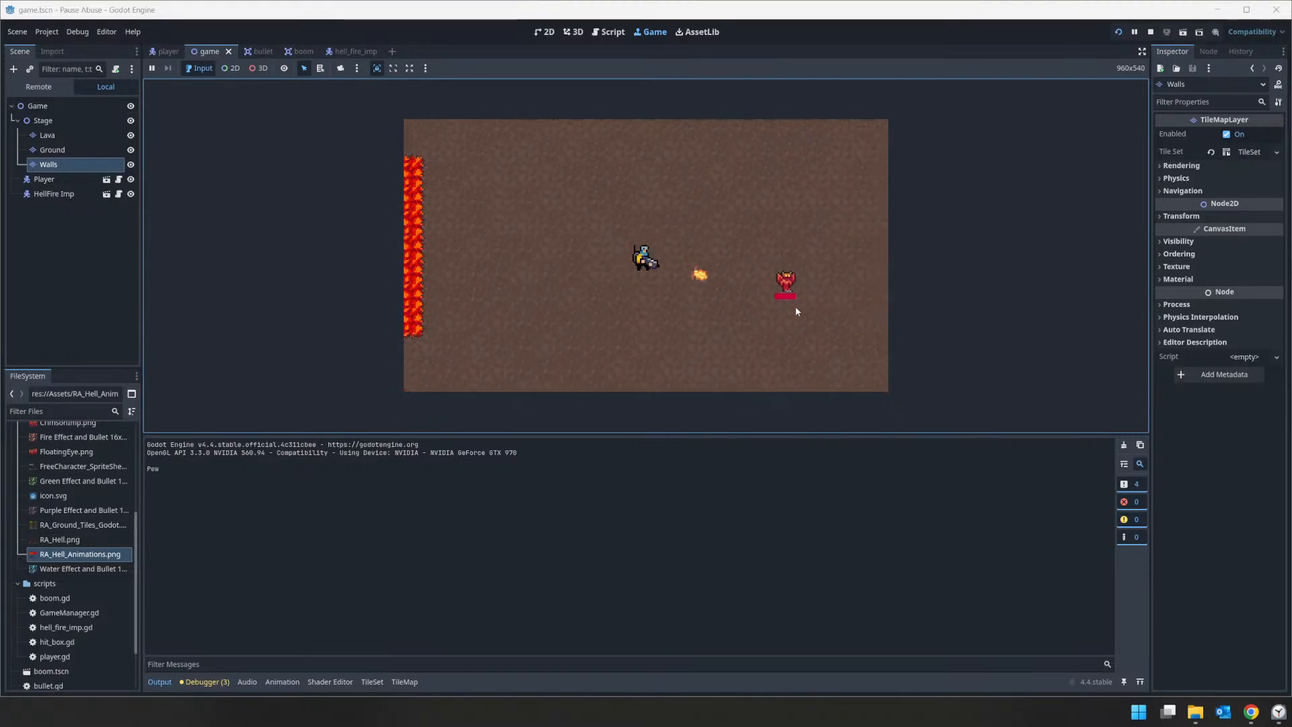
left_click(788, 280)
left_click(791, 285)
left_click(794, 290)
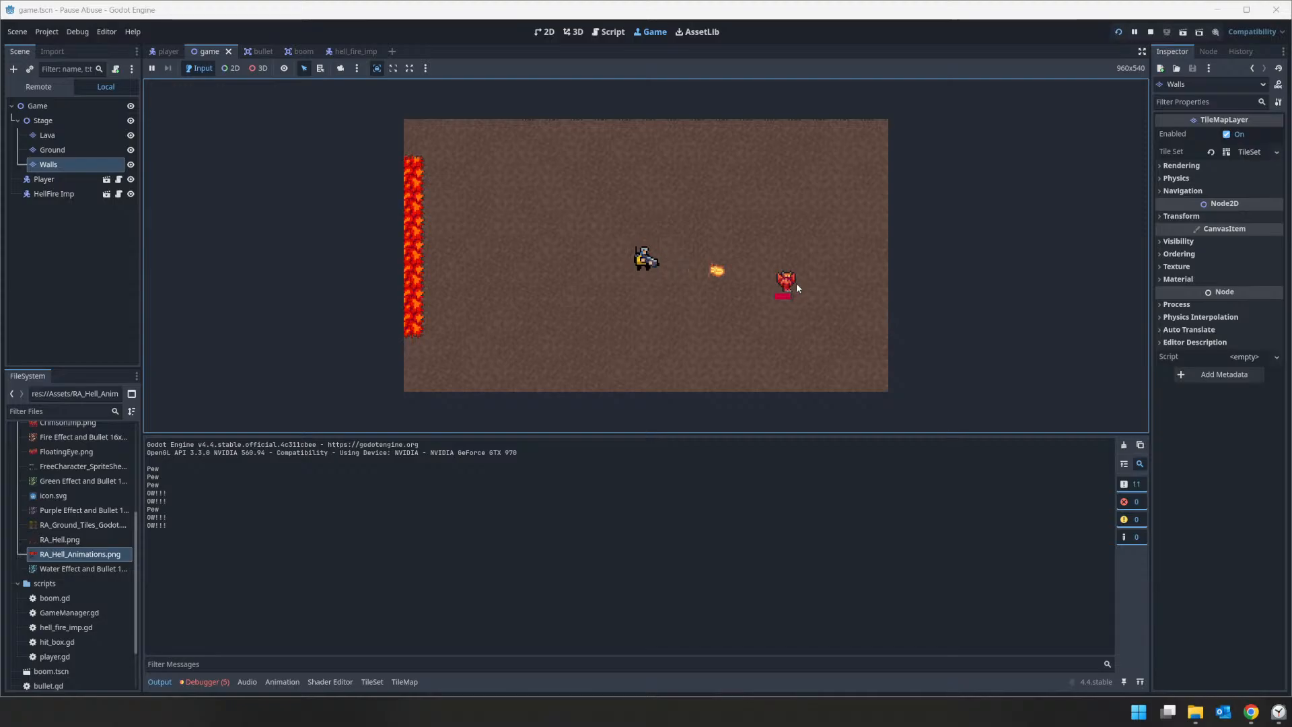
key("F8")
Step: Delete the Walls tile map layer from the Stage node
scroll(523, 248, "down", 6)
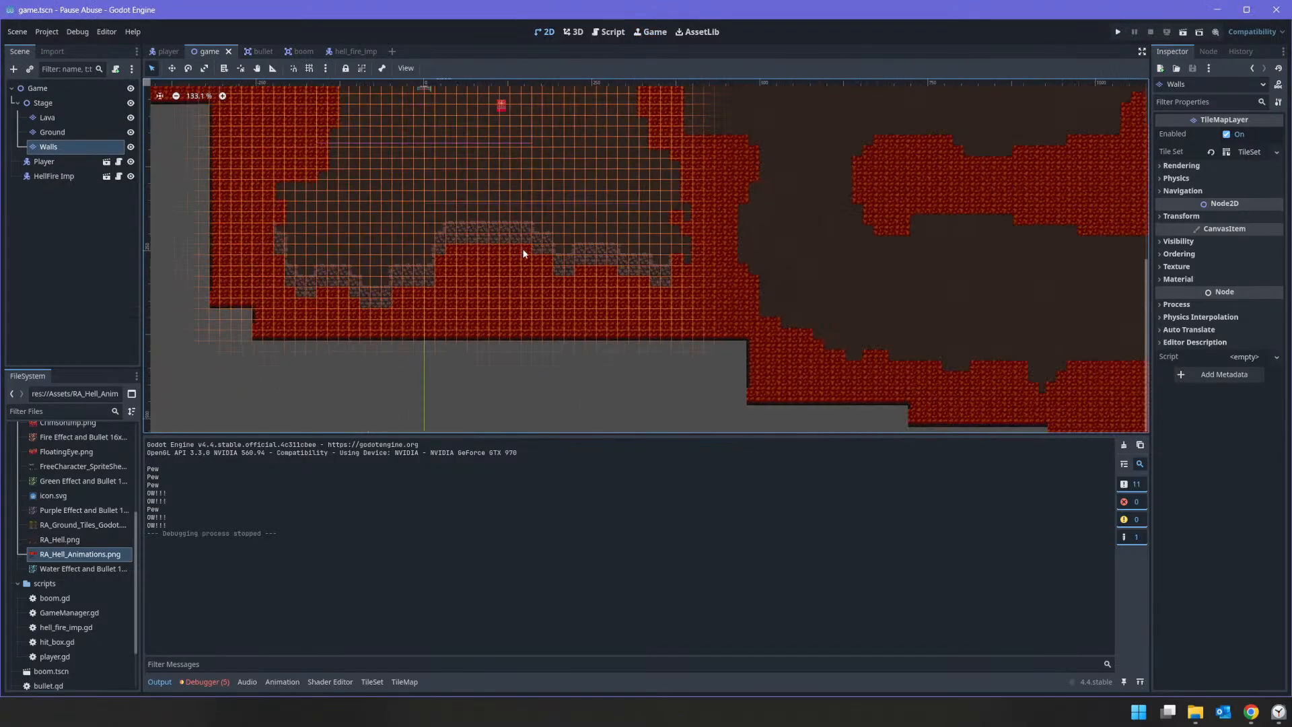
right_click(63, 150)
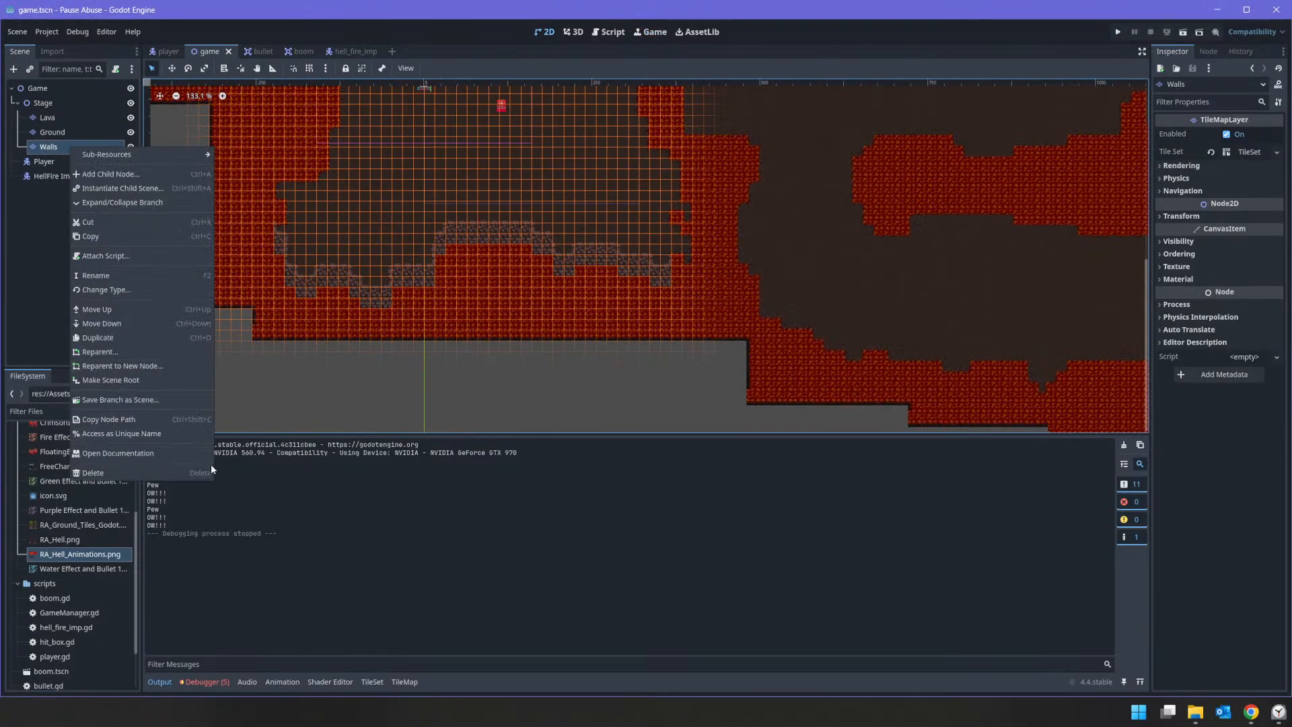
left_click(192, 474)
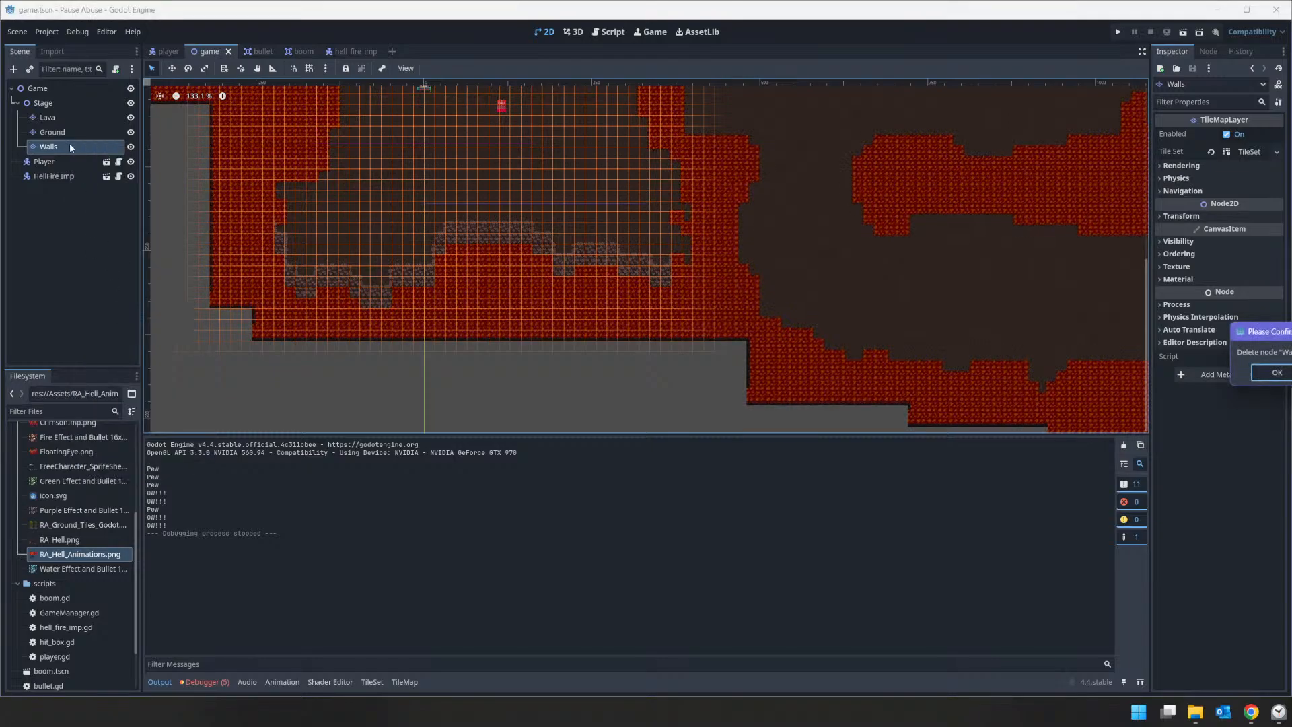
left_click(1255, 375)
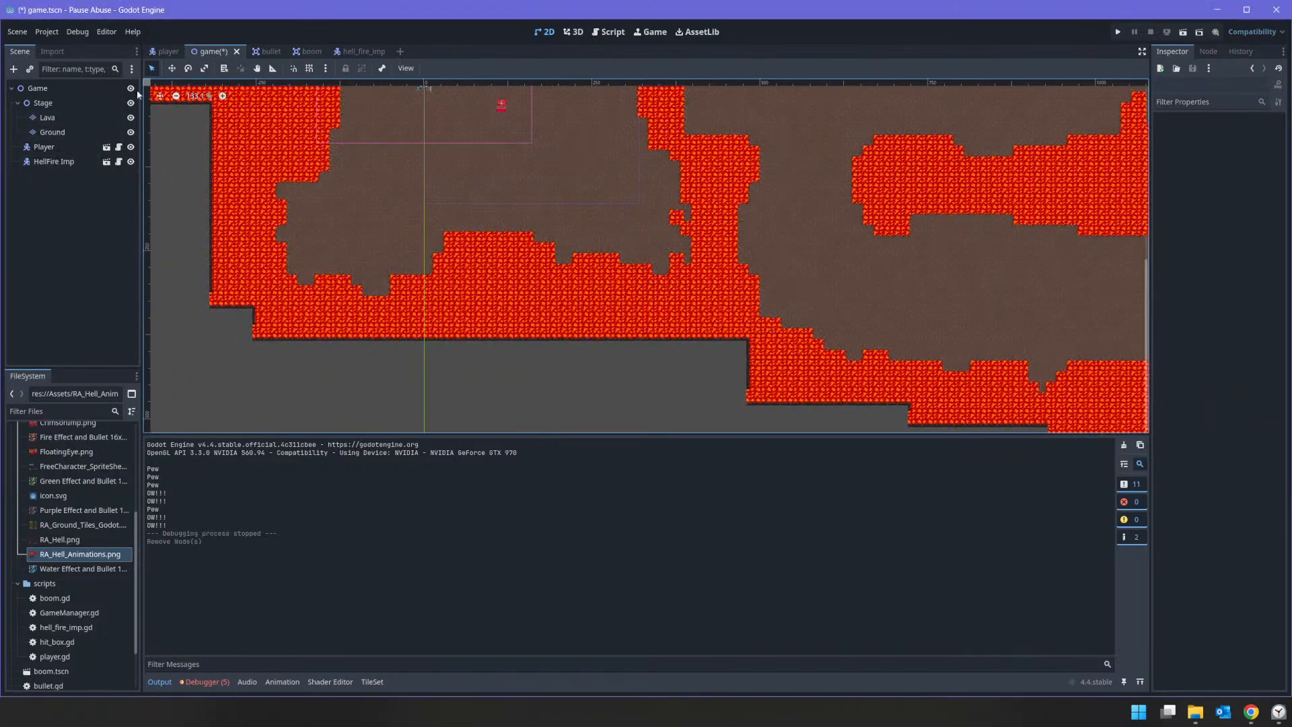
Step: Open the Ground layer's tile set for physics painting and bring up the rock floor tiles in RA_Ground_Tiles_Godot.png
left_click(53, 132)
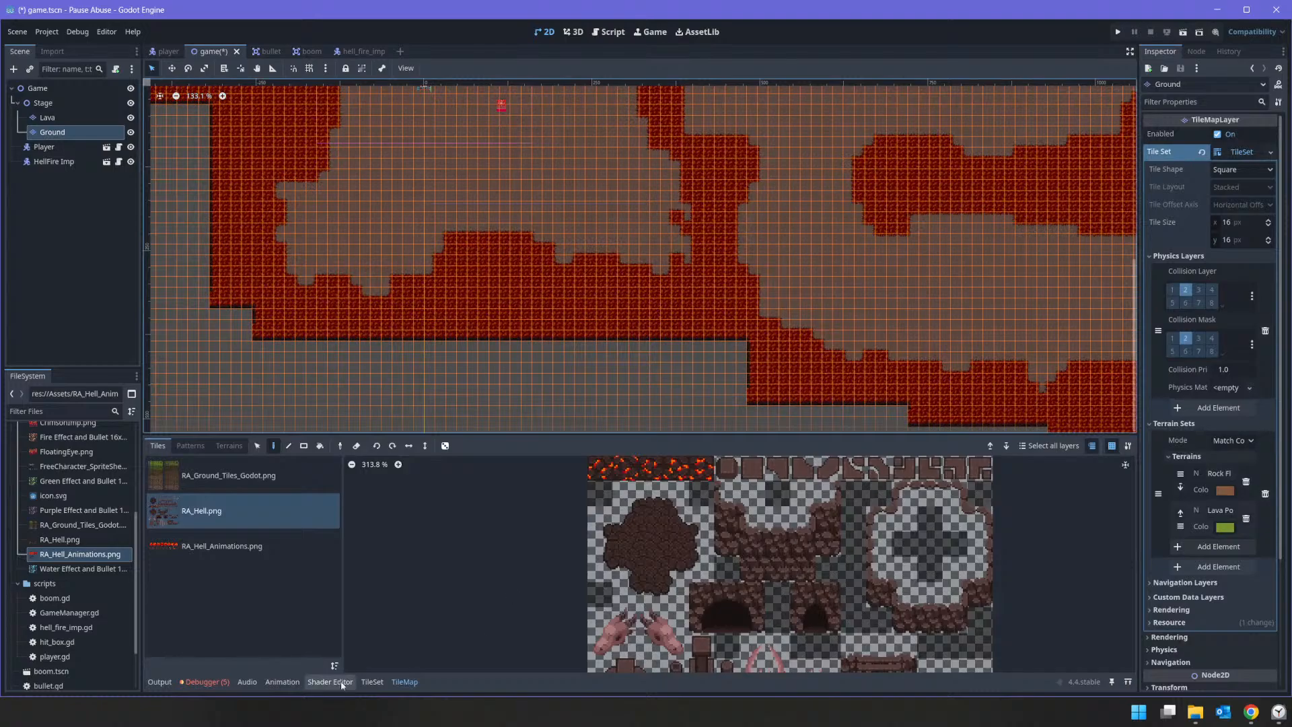
left_click(369, 682)
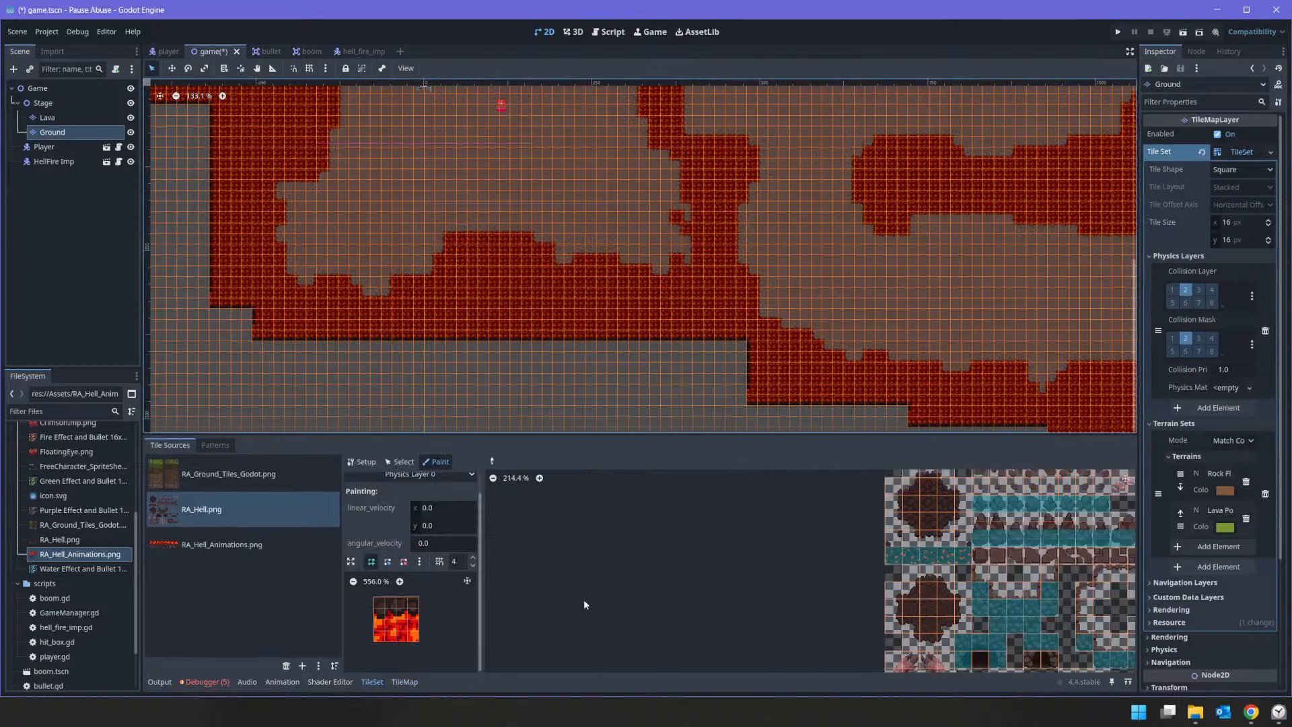
left_click(239, 481)
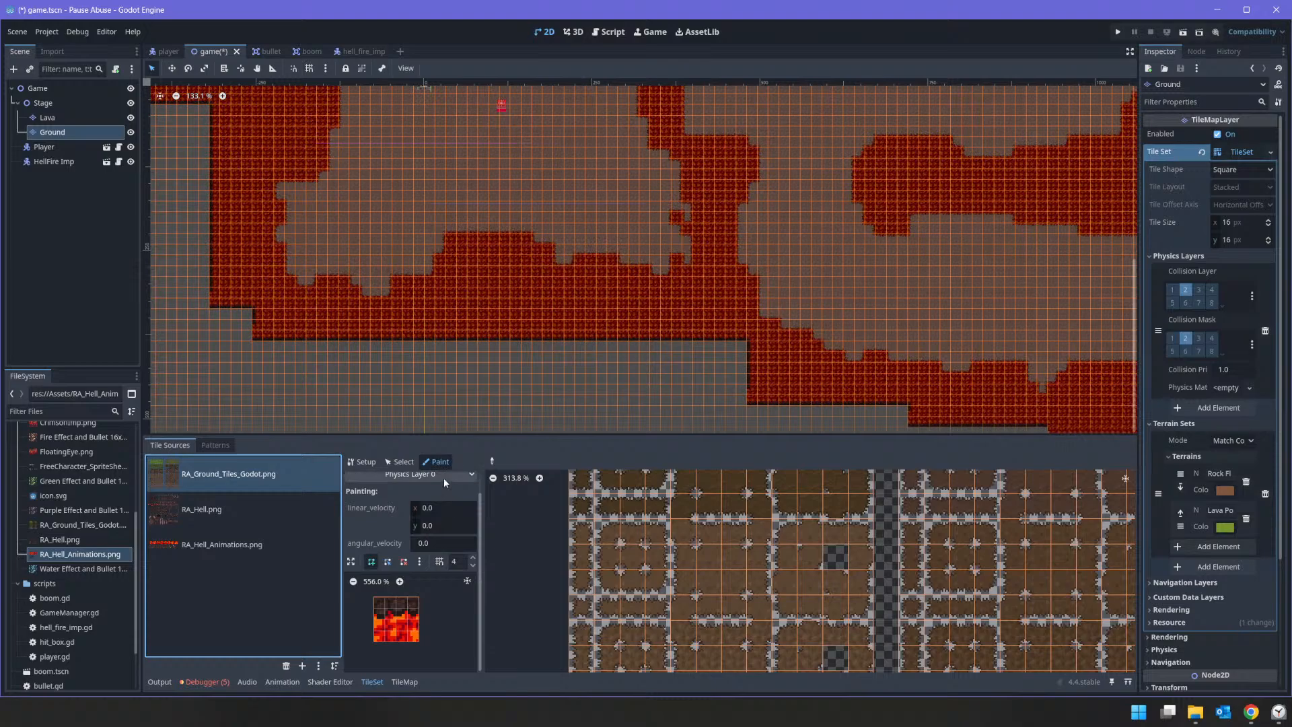
middle_click_drag(824, 660, 937, 498)
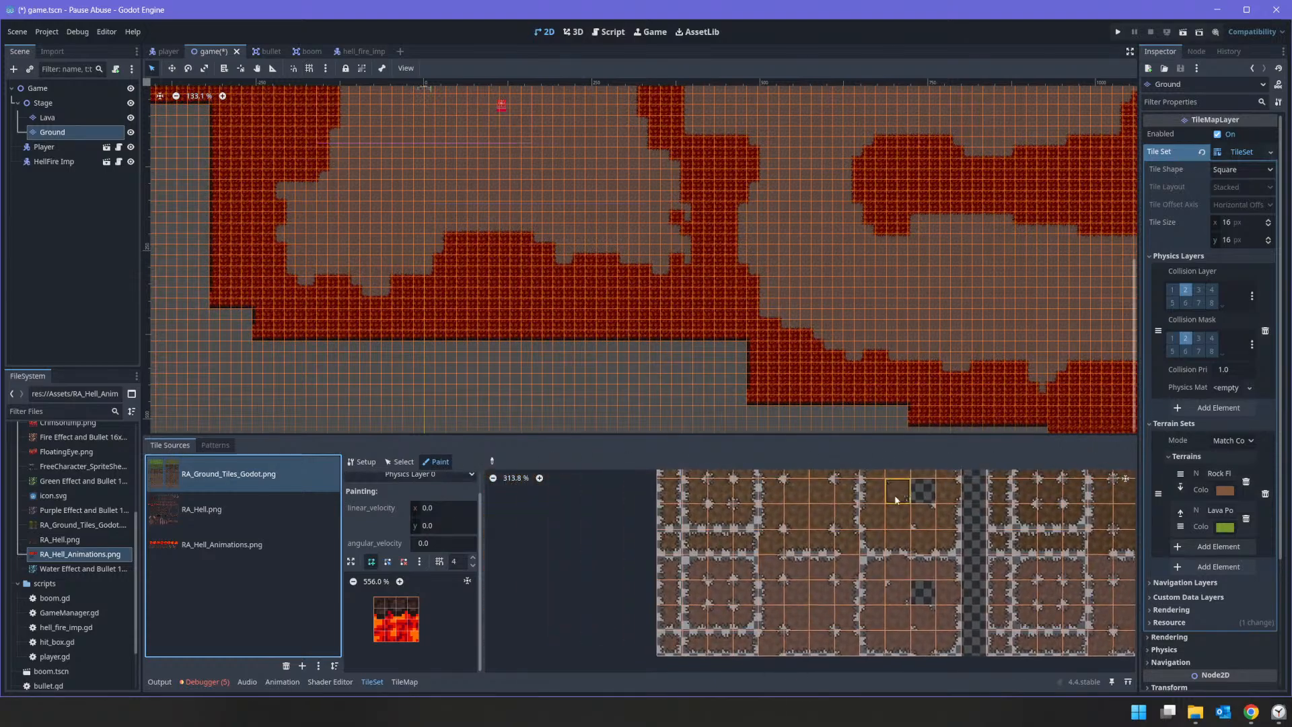
middle_click_drag(817, 614, 810, 568)
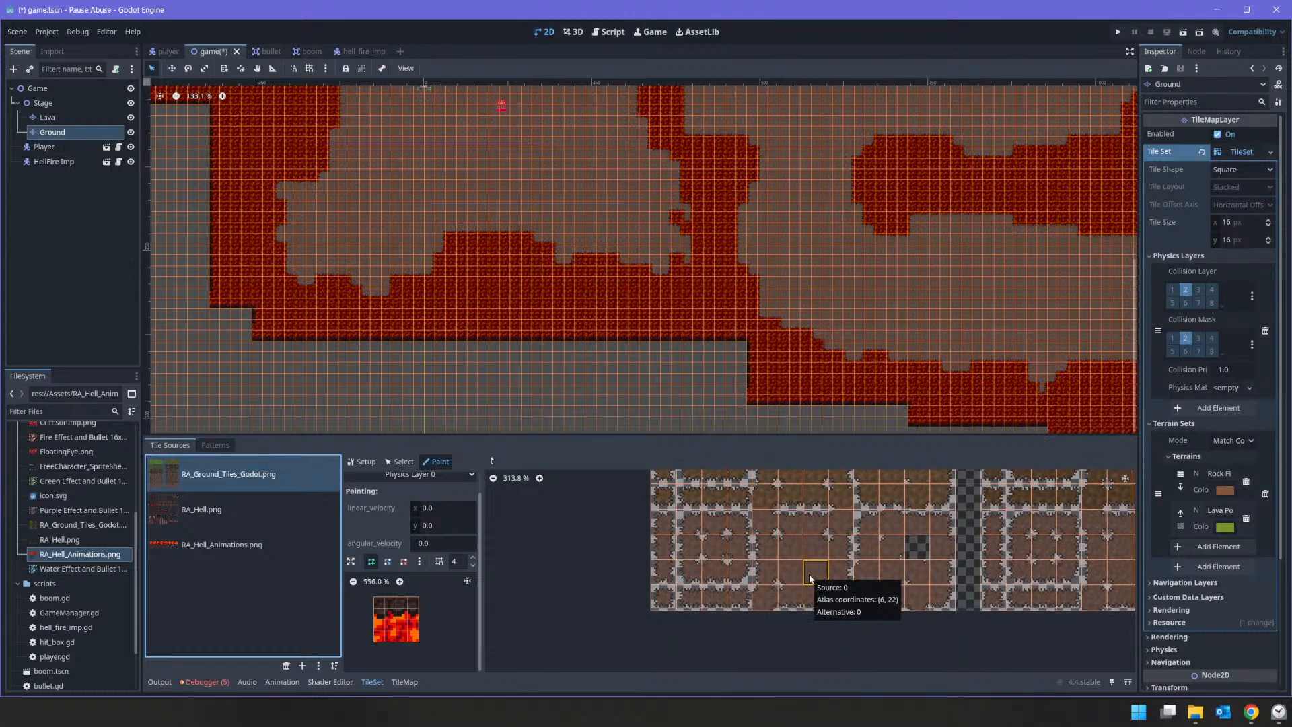
scroll(797, 566, "down", 1)
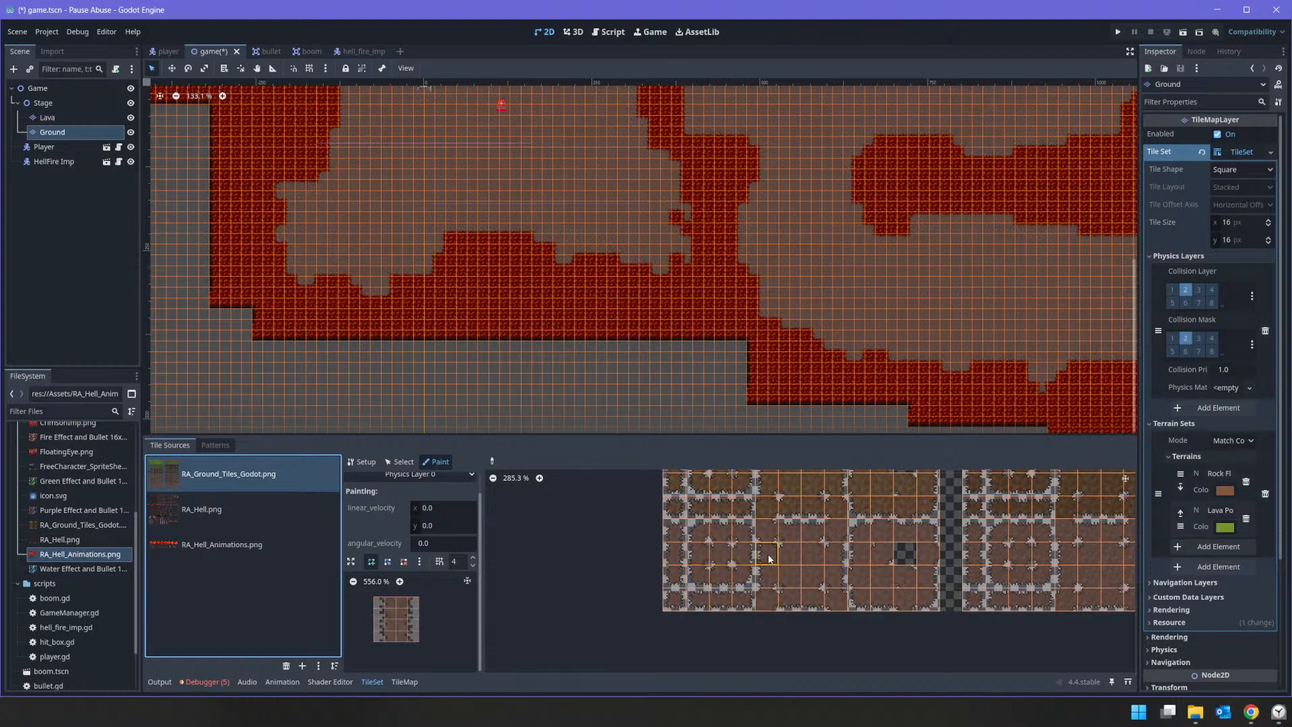
Step: Try to draw a collision polygon inside the rock floor tile's rocky edge, then reset it to the full tile shape
left_click(388, 604)
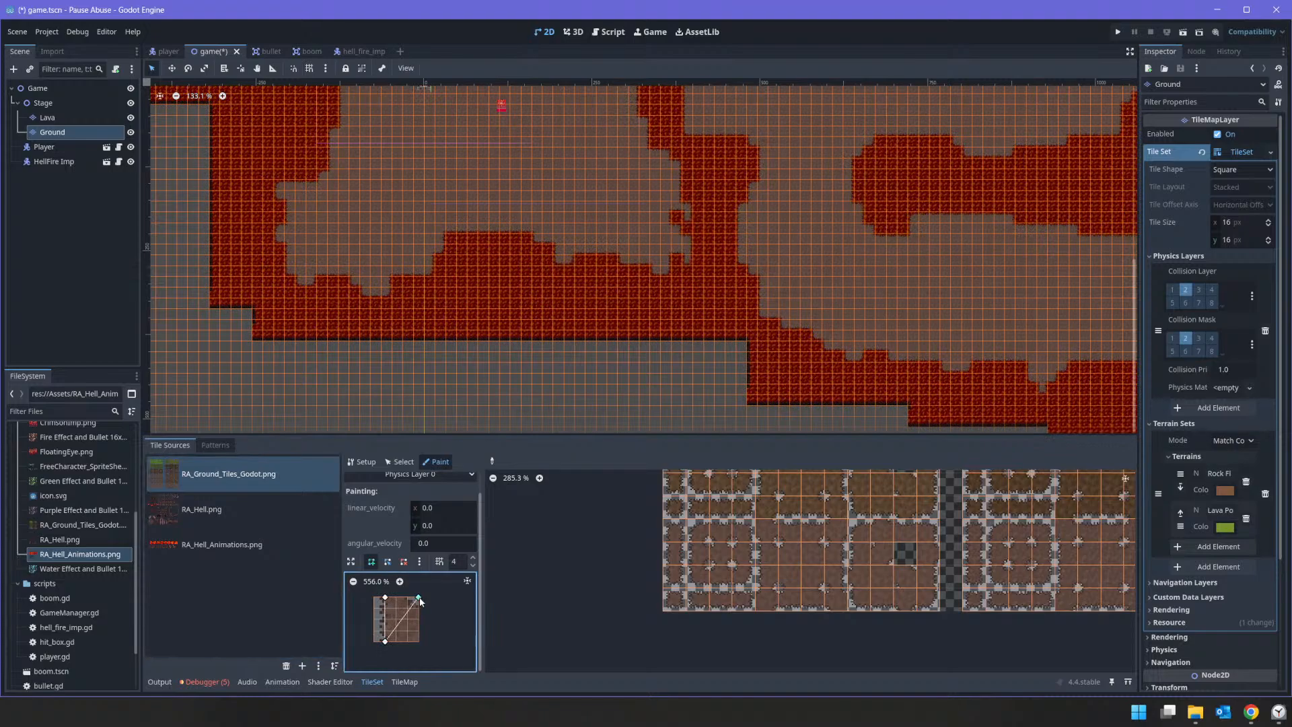
key("ctrl+z")
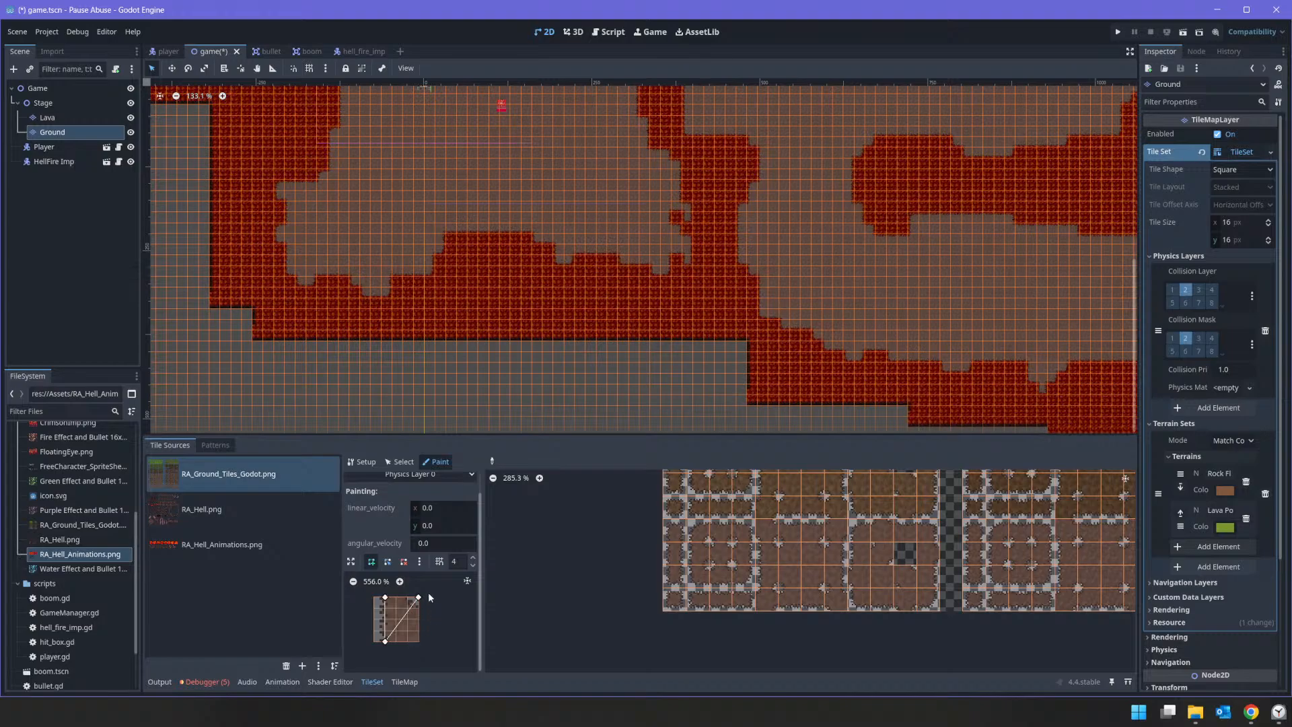
left_click_drag(418, 598, 418, 619)
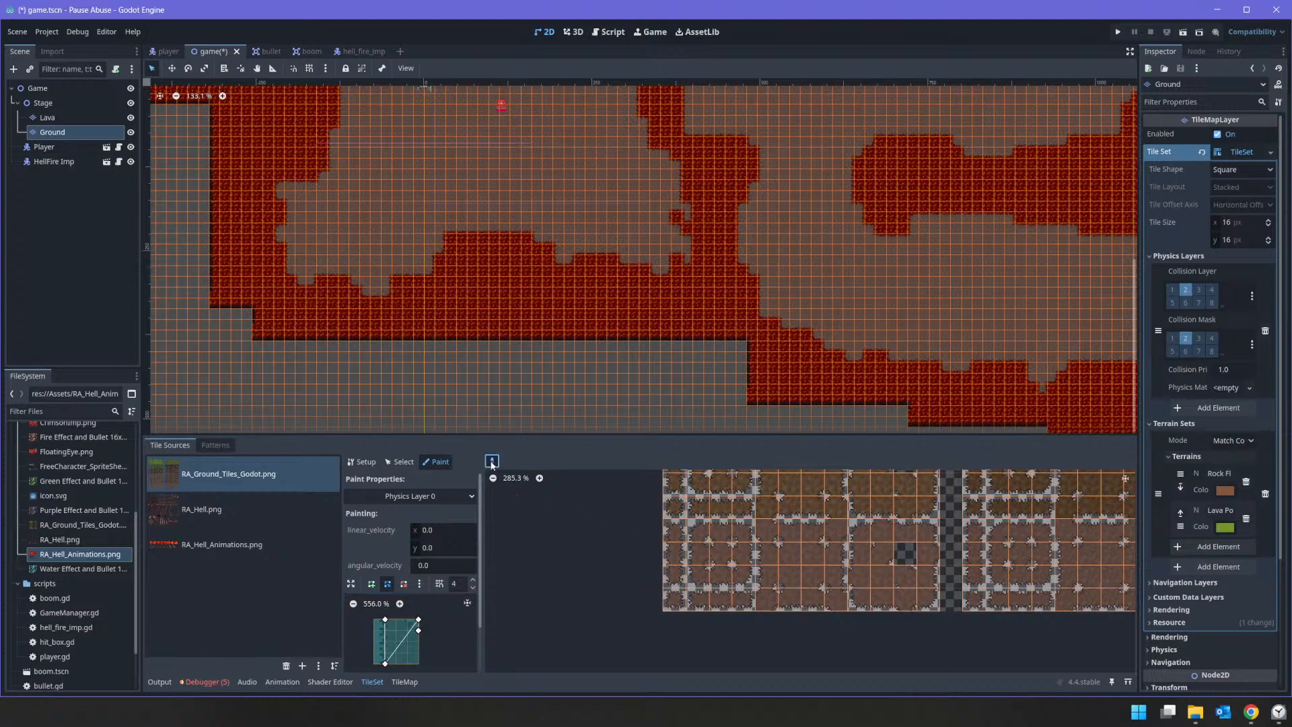
left_click(404, 644)
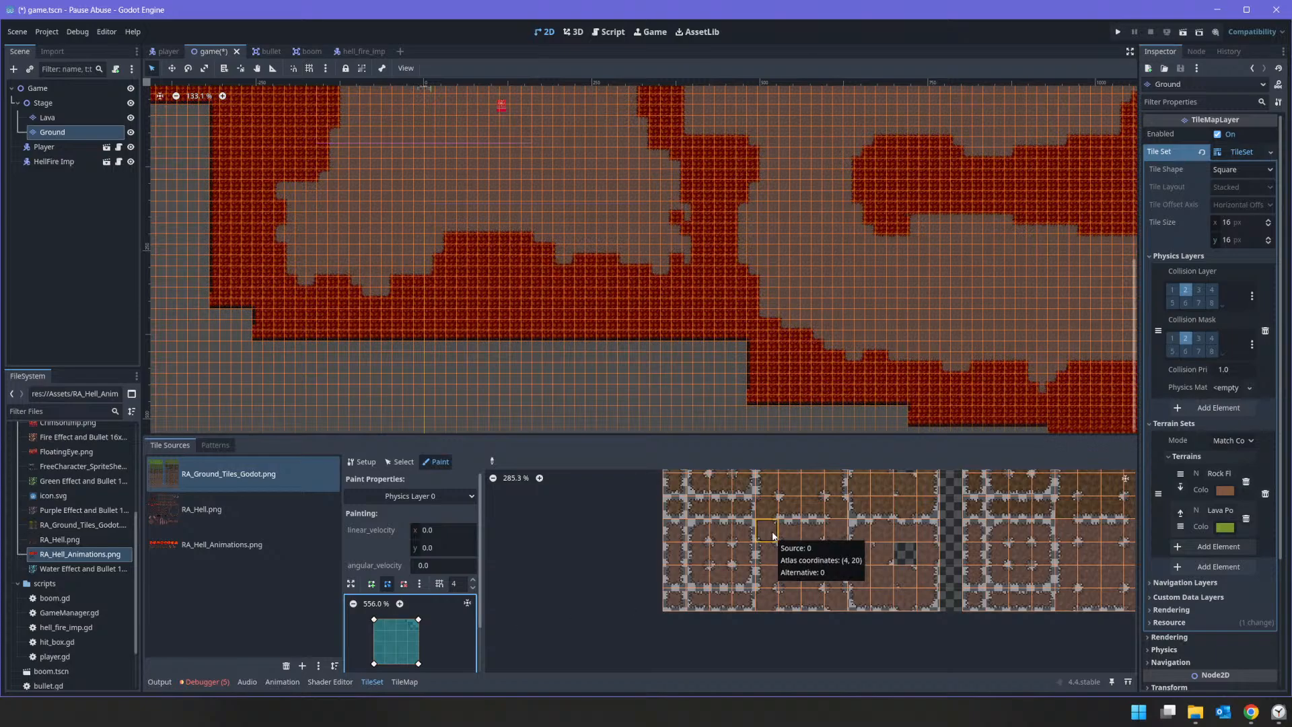
Step: Try to paint Physics Layer 0 collision on the rock floor's side edge tiles, using polygons that cover the floor inside the rocky rim
middle_click_drag(969, 623, 885, 555)
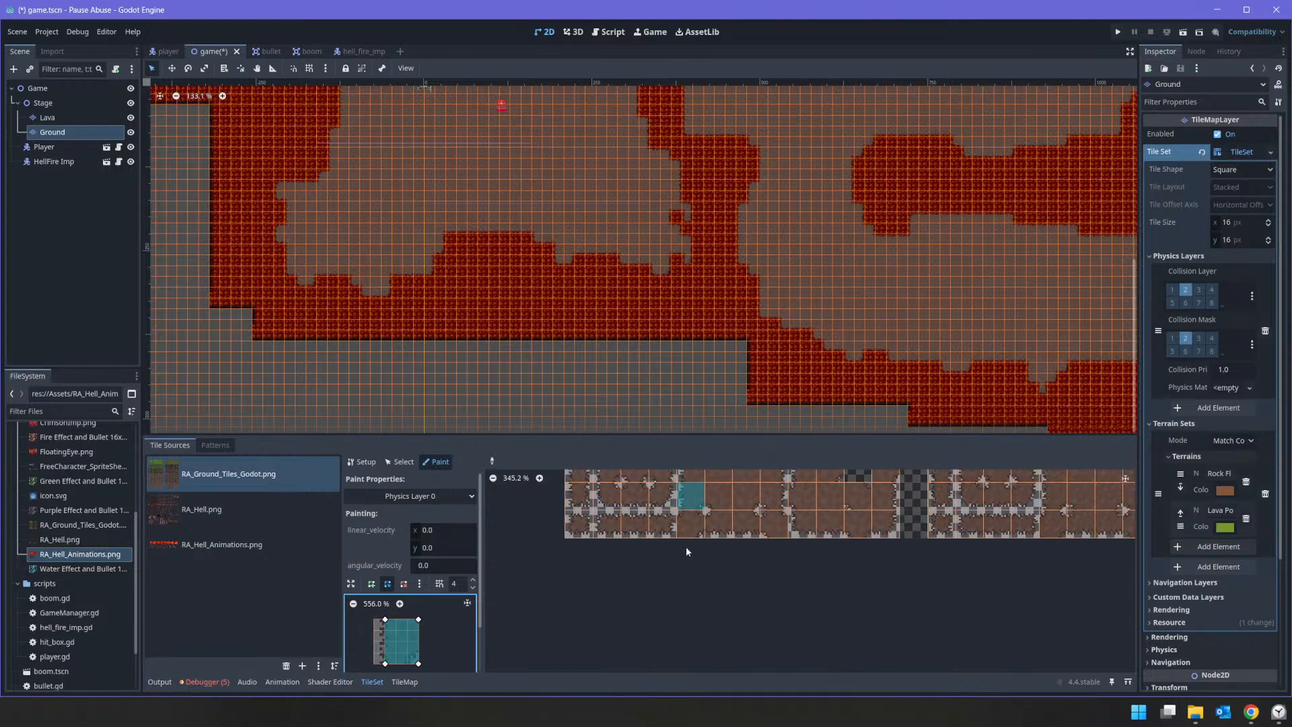
scroll(693, 579, "up", 3)
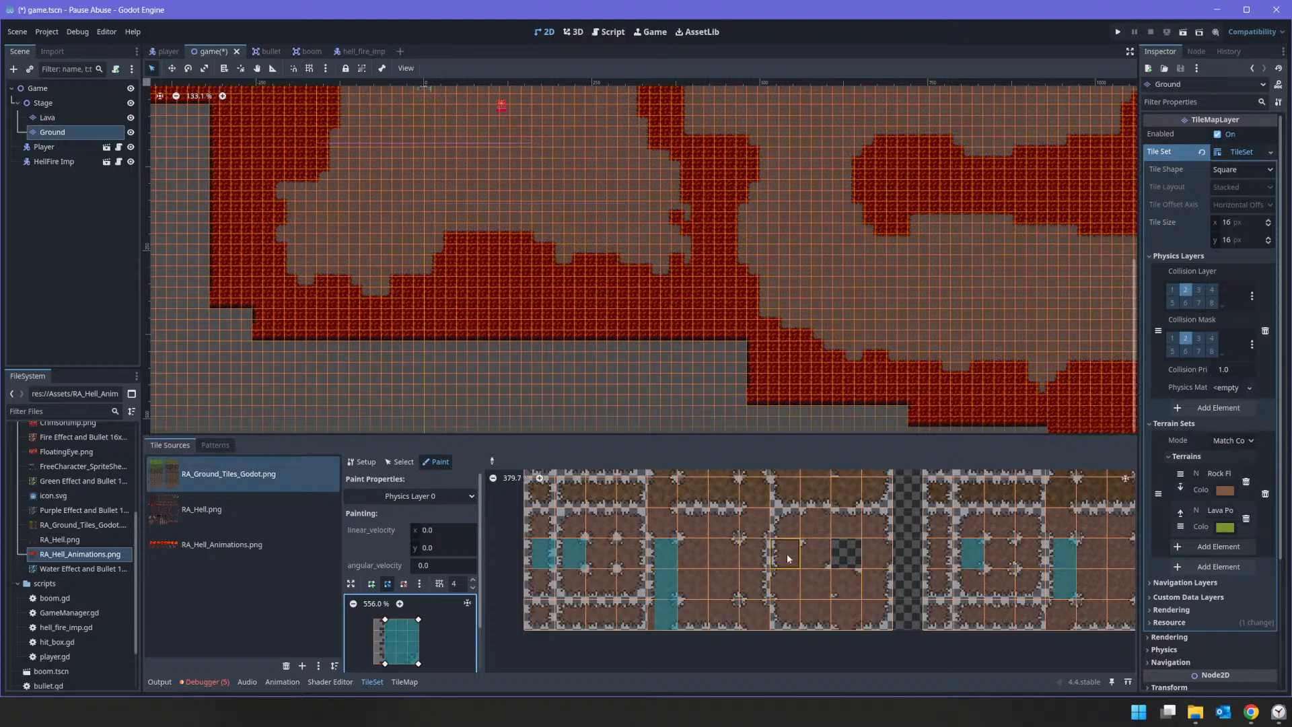
left_click(783, 582)
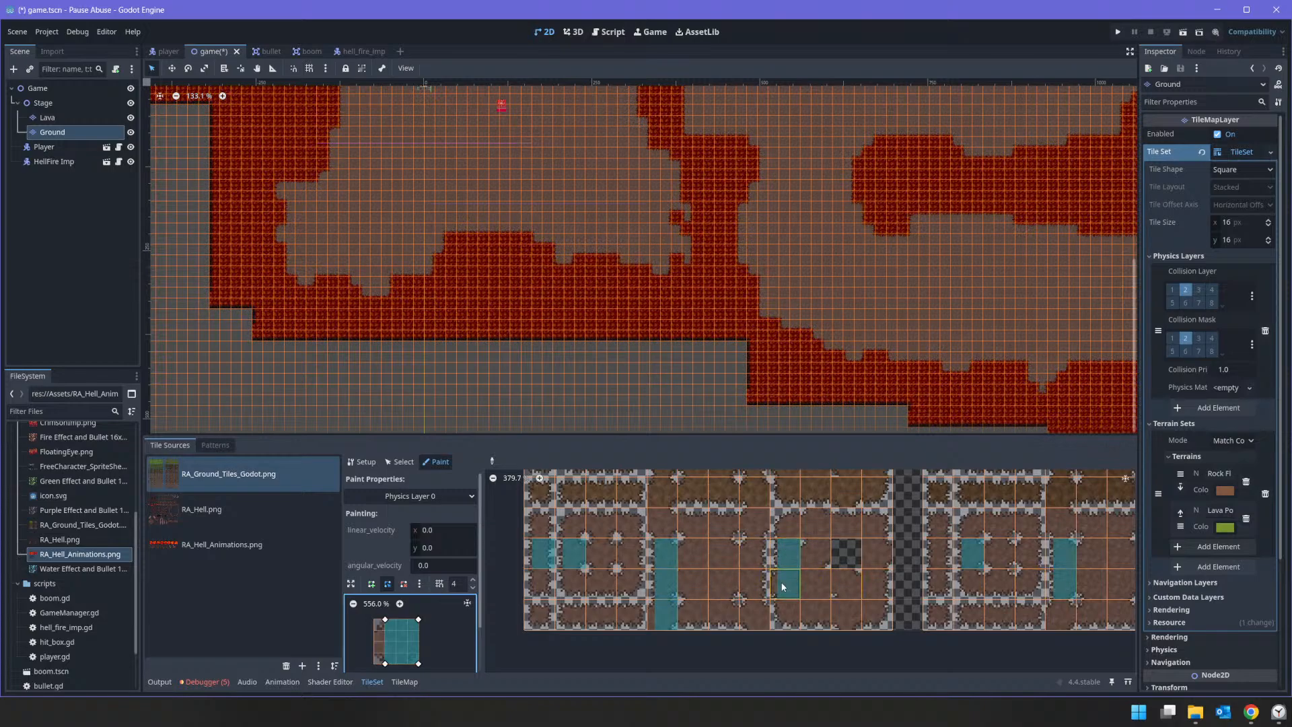
middle_click_drag(882, 593, 687, 571)
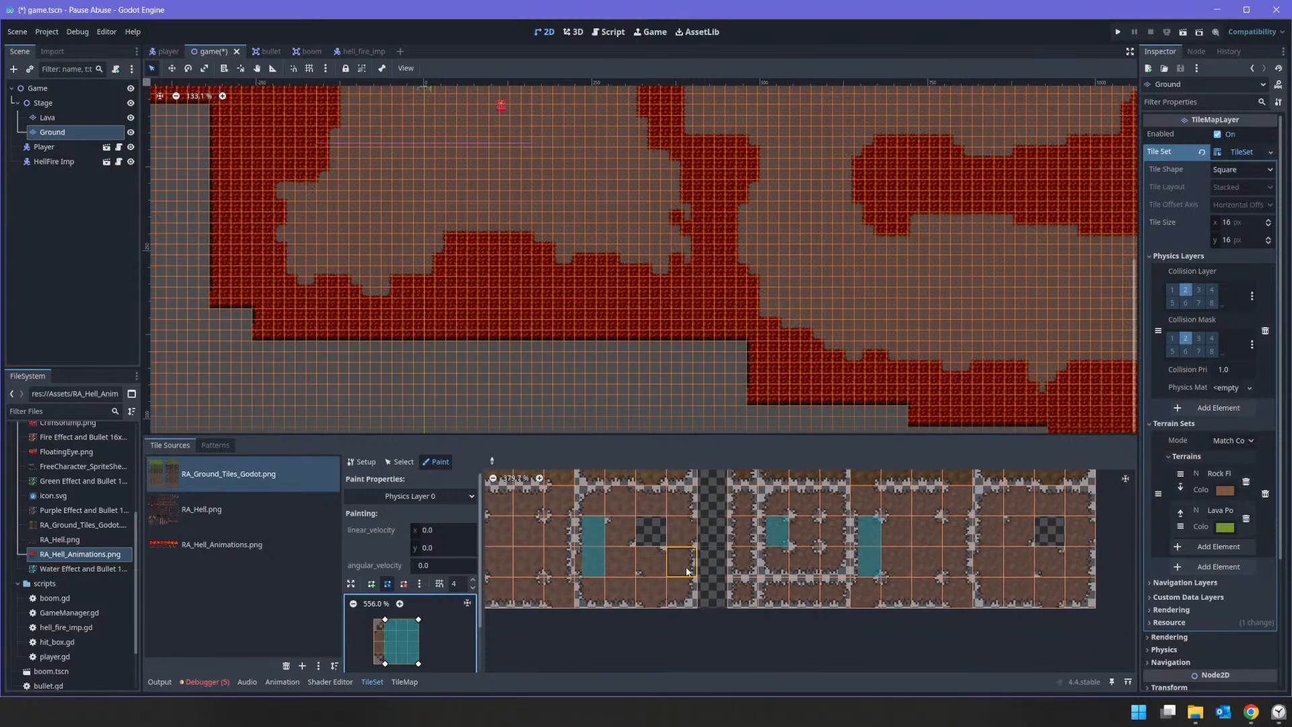
middle_click_drag(1031, 571, 1004, 620)
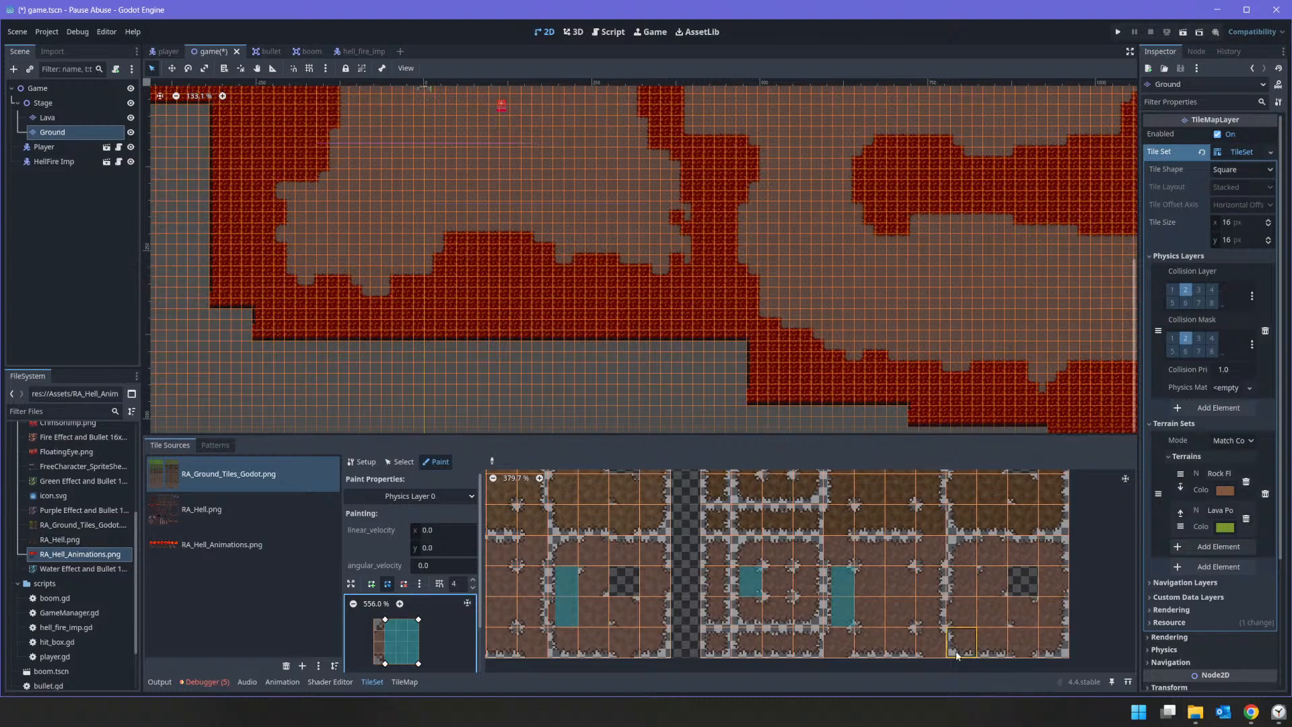
left_click(962, 584)
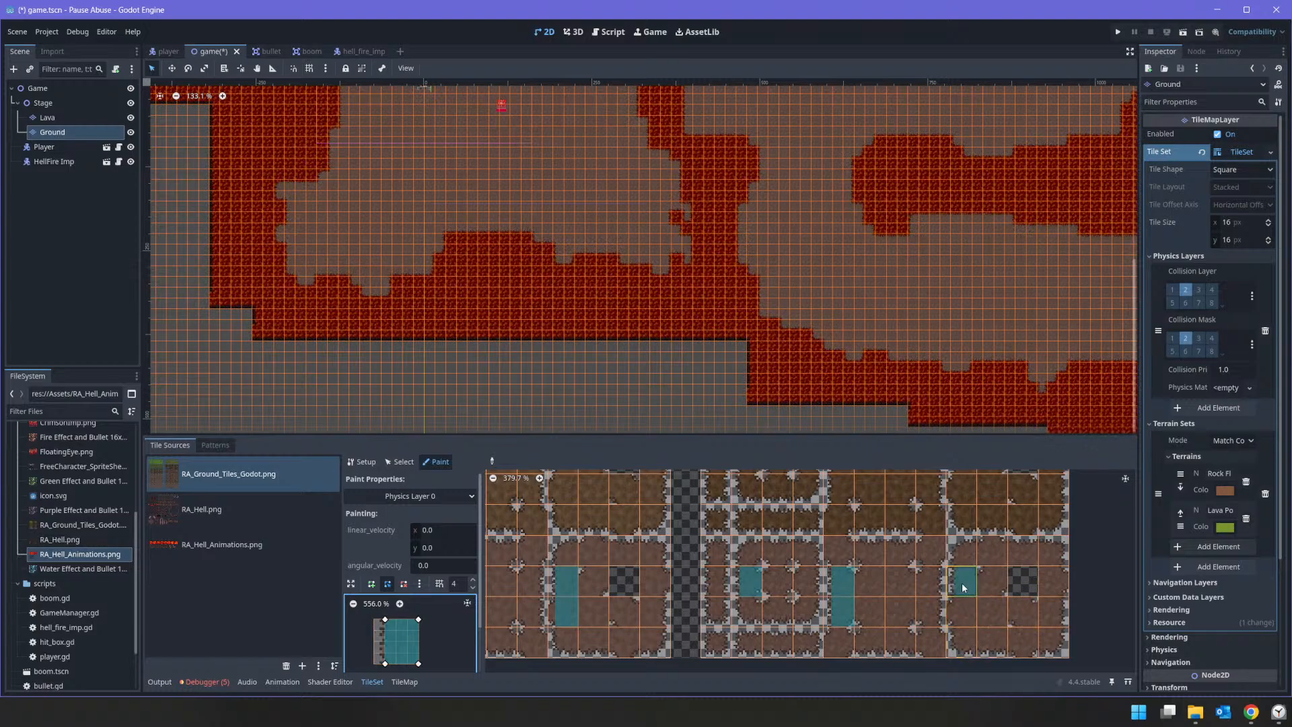
left_click(1056, 608)
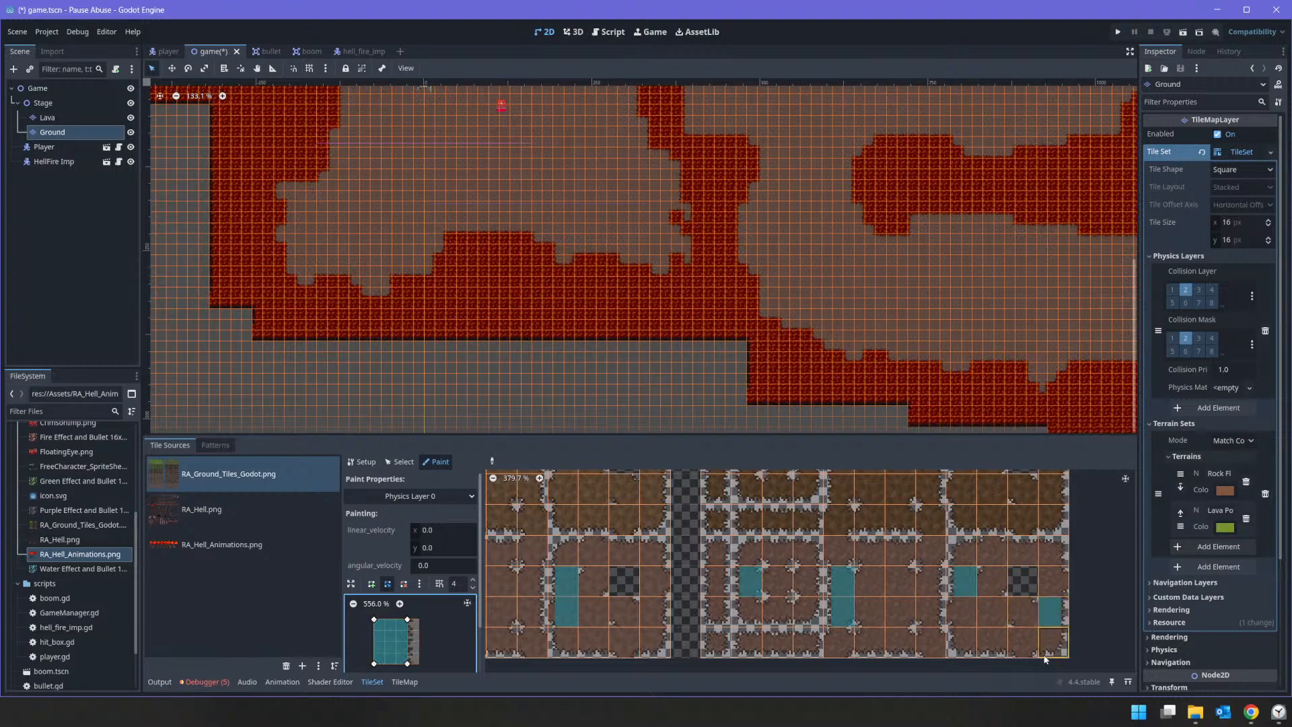
Step: Undo all the collision painting on the rock floor edge tiles
key("ctrl+z")
key("ctrl+z")
key("ctrl+z")
key("ctrl+z")
key("ctrl+z")
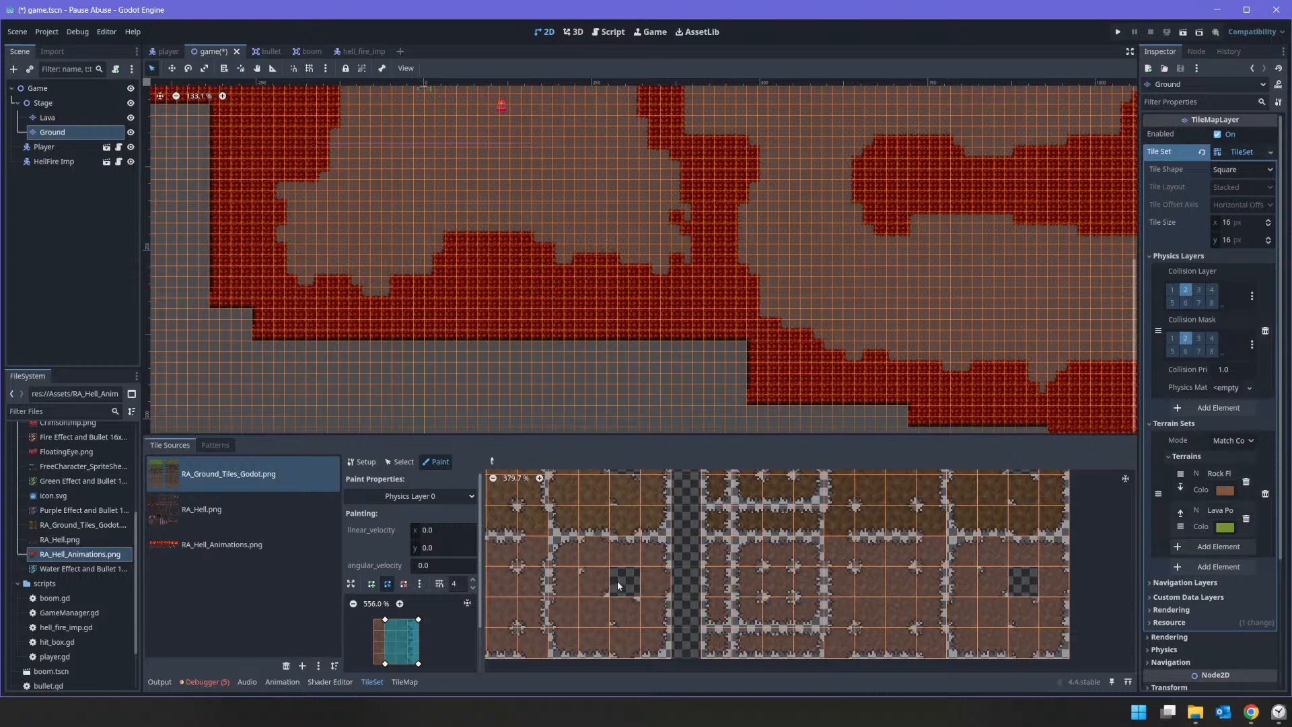
middle_click_drag(628, 582, 1109, 559)
key("ctrl+z")
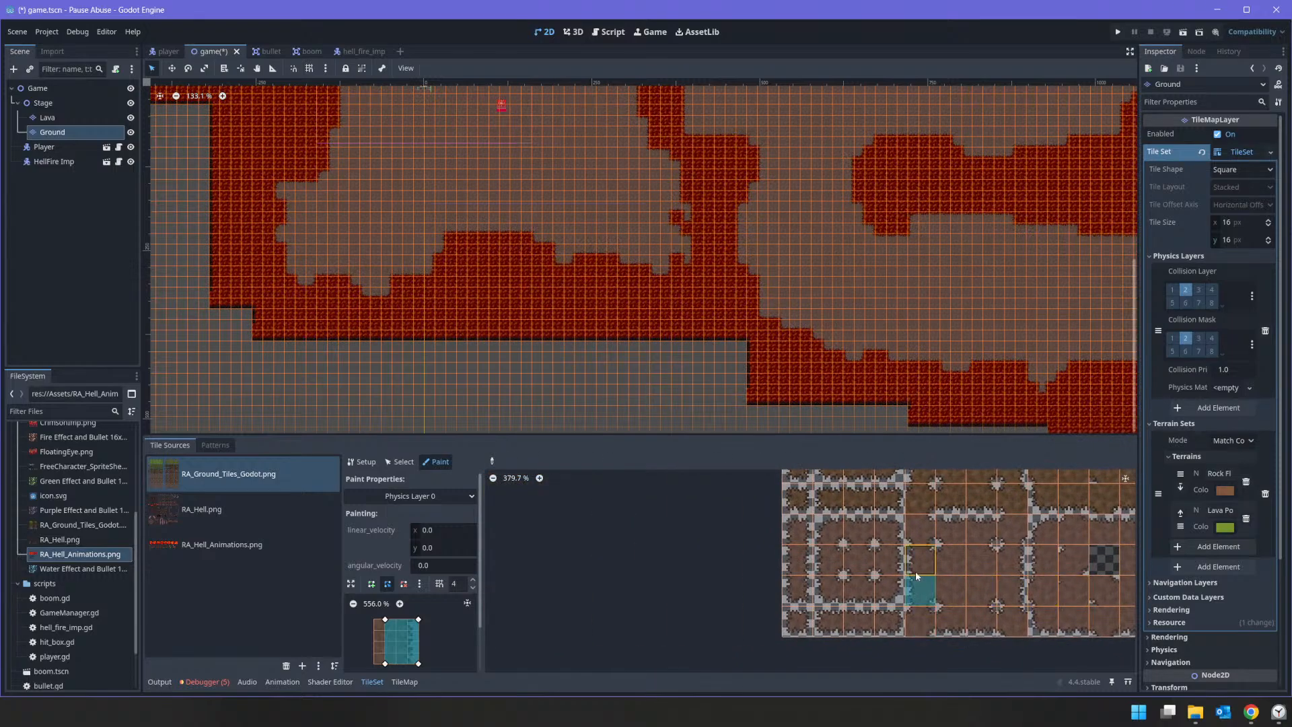
key("ctrl+z")
key("ctrl+z")
key("ctrl+z")
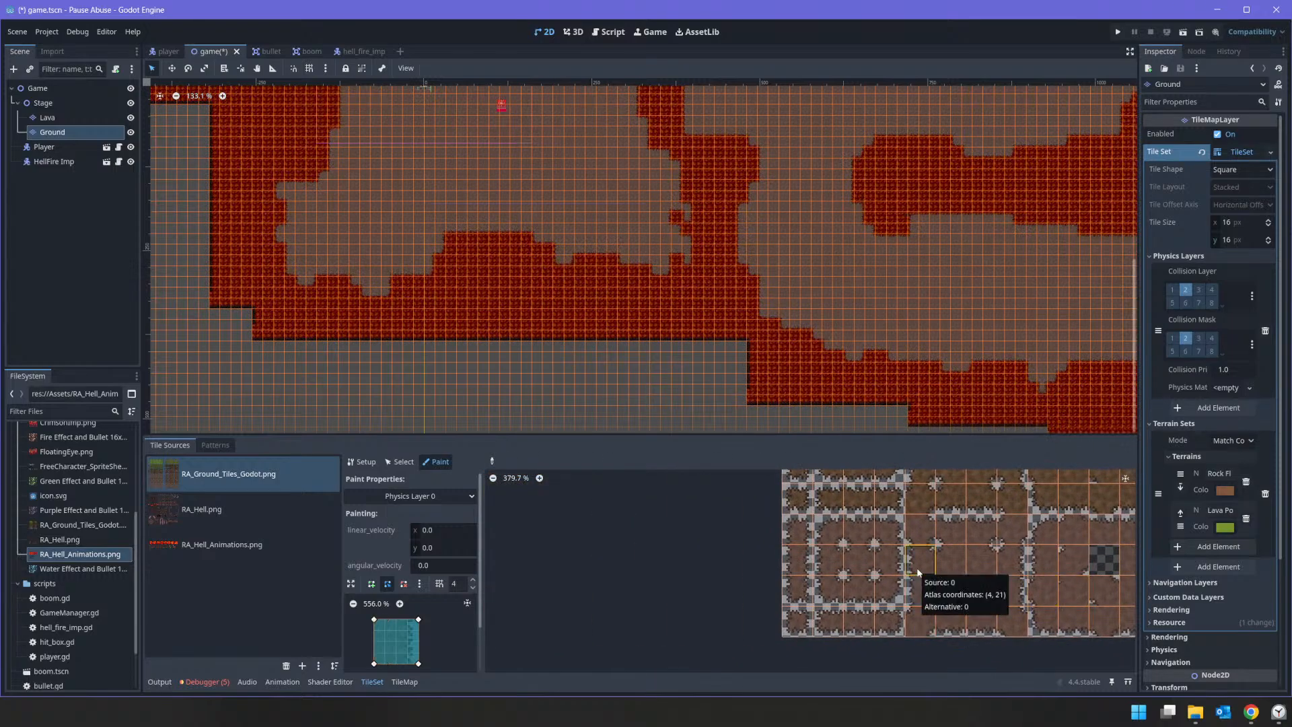
Step: Narrow the Physics Layer 0 polygon to a strip on the tile's left rim and paint it on the first rock floor block's left-edge tiles
left_click(919, 567)
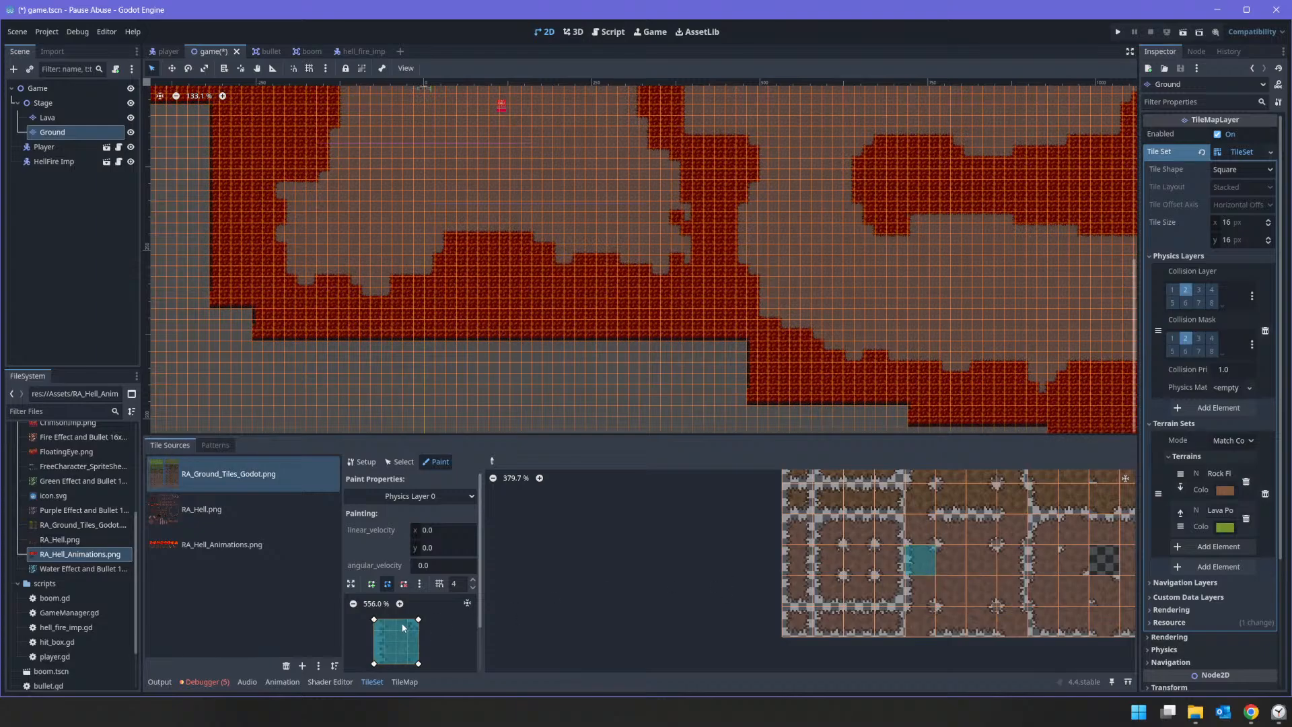
left_click_drag(419, 619, 385, 620)
left_click_drag(418, 664, 385, 663)
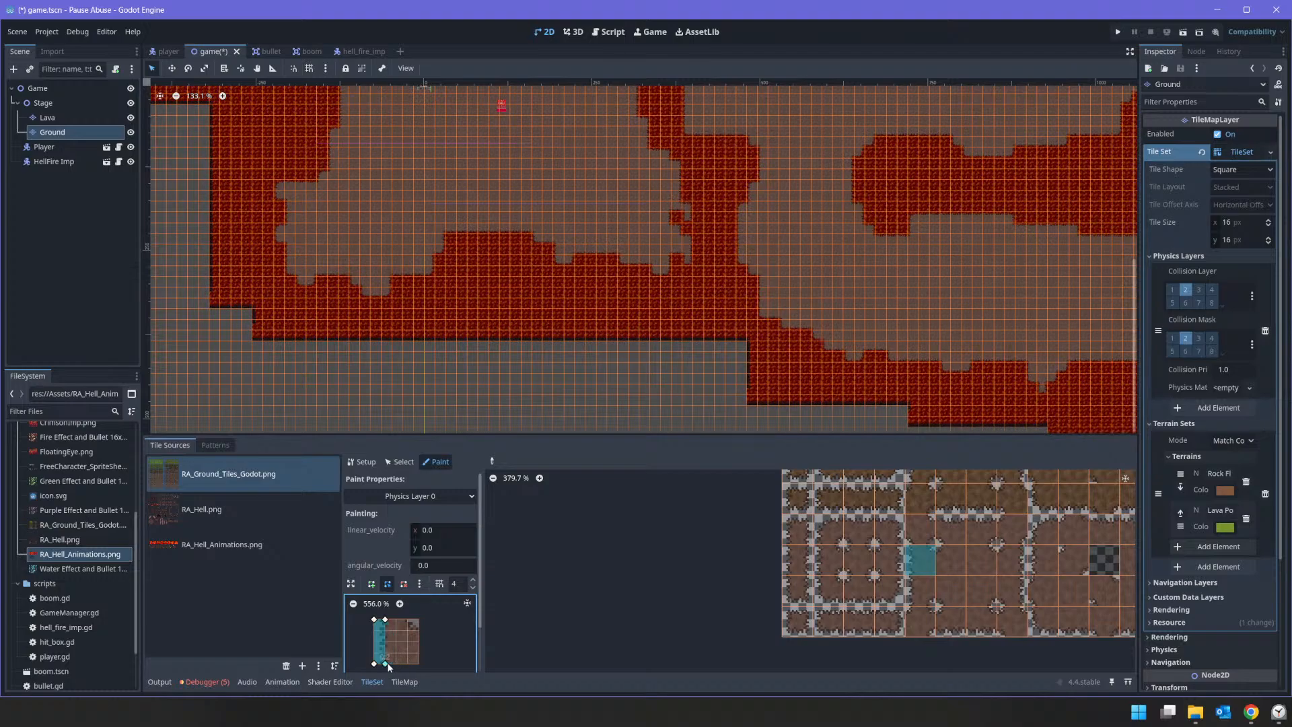
left_click_drag(919, 568, 919, 592)
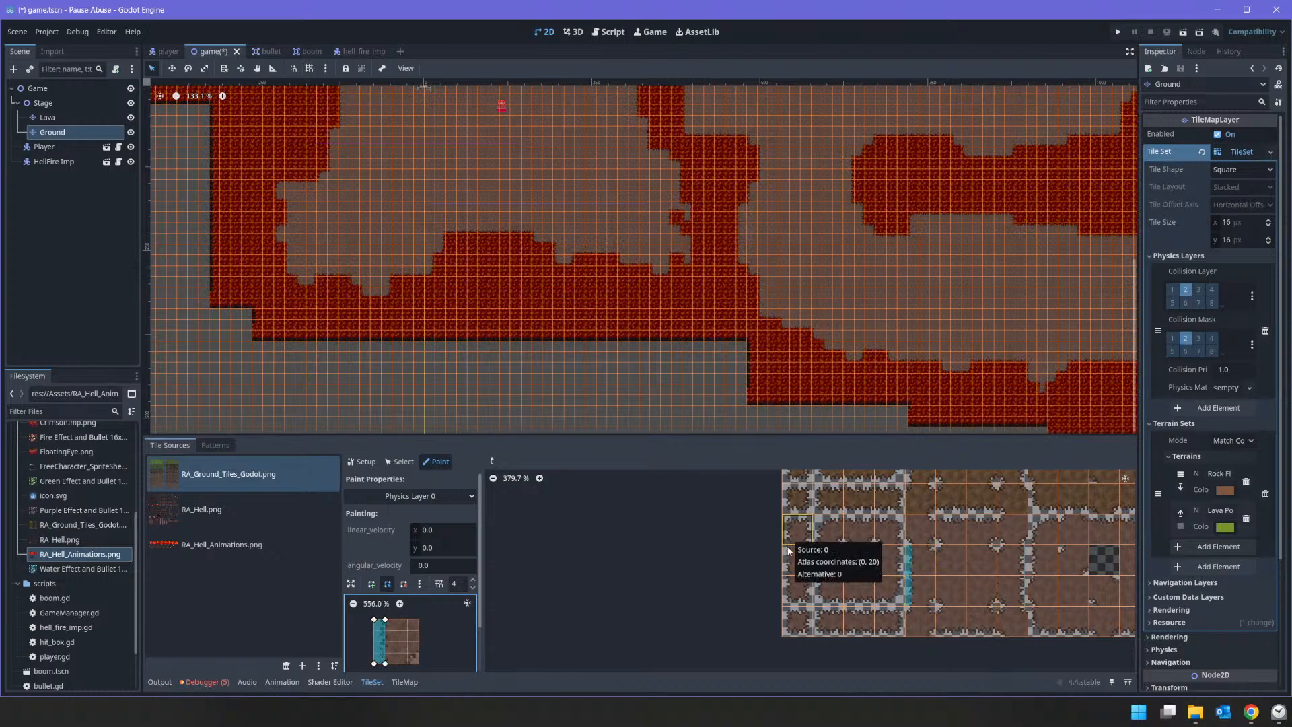
left_click_drag(786, 558, 784, 596)
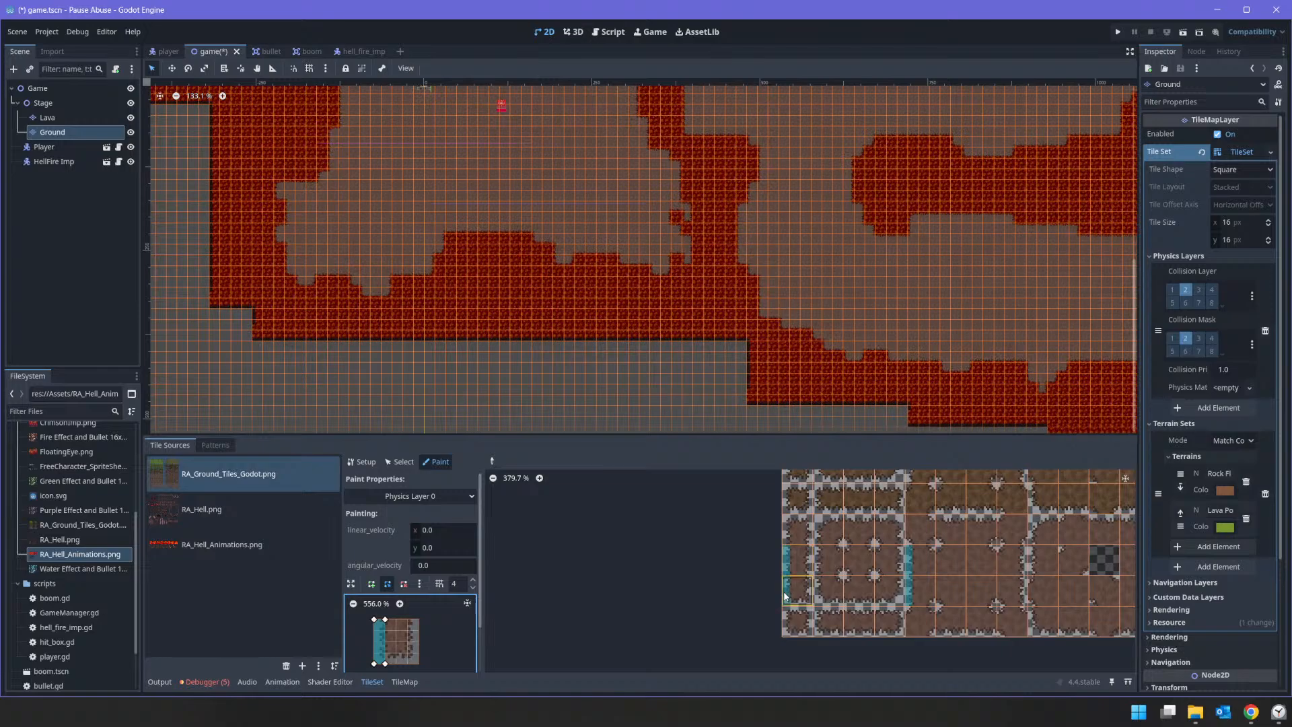
left_click(792, 633)
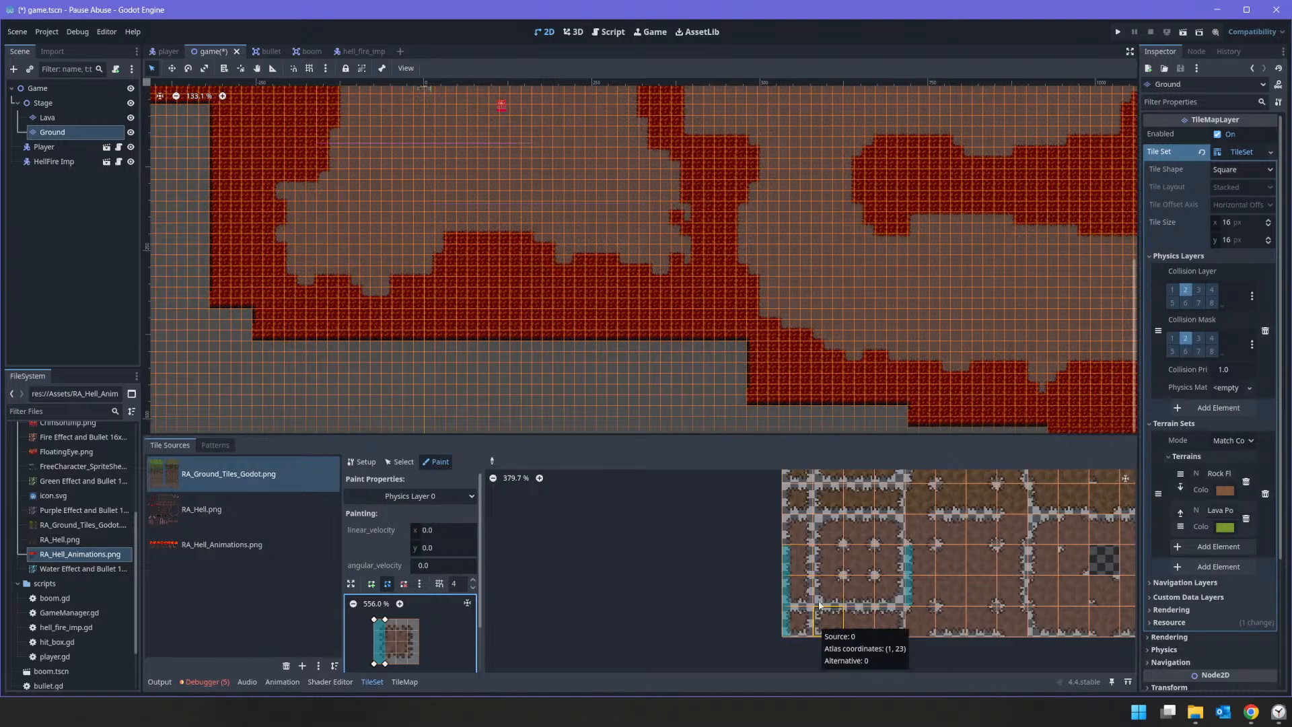
mouse_move(821, 565)
left_mouse_down()
mouse_move(819, 530)
mouse_move(820, 629)
left_mouse_up()
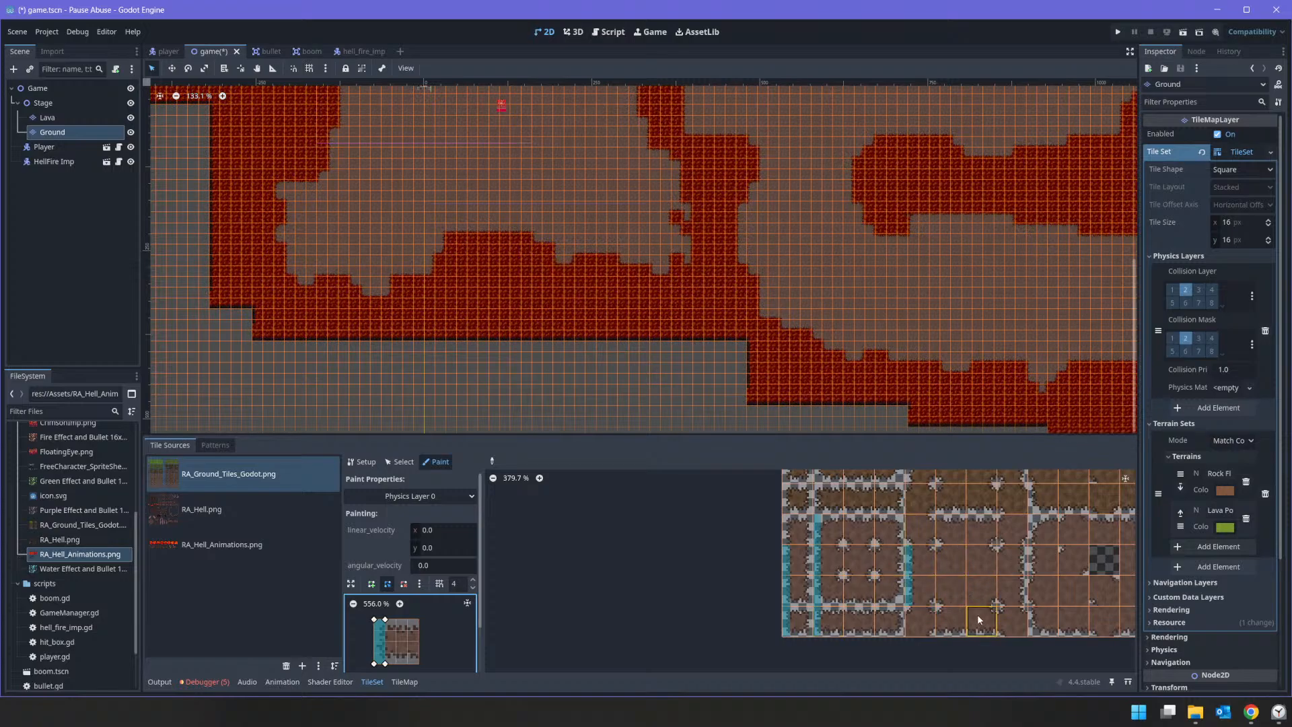
Step: Paint the same left-rim collision strip on the left-edge tiles of the remaining rock floor blocks in both tile groups
middle_click_drag(937, 607, 739, 579)
left_click_drag(836, 490, 838, 602)
mouse_move(1007, 523)
left_mouse_down()
mouse_move(1002, 503)
mouse_move(1001, 603)
left_mouse_up()
left_click_drag(1023, 508, 1018, 590)
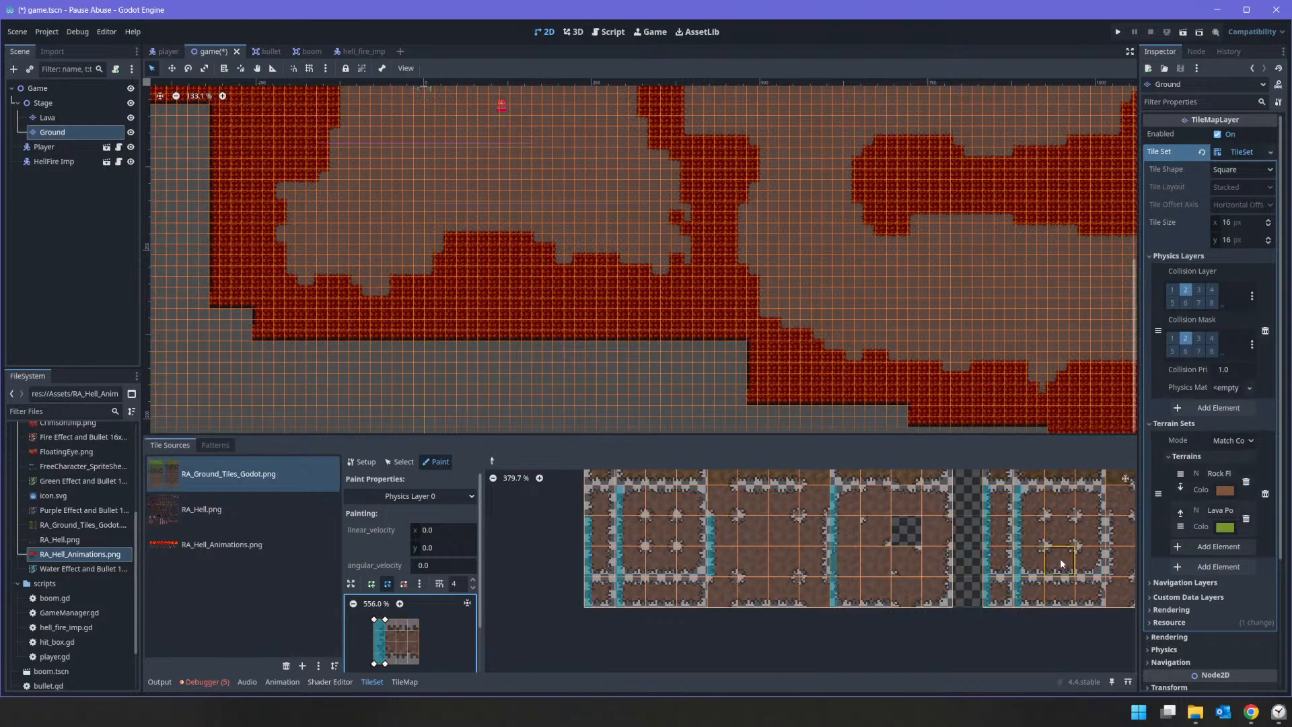
mouse_move(1055, 561)
middle_mouse_down()
mouse_move(843, 558)
mouse_move(826, 578)
middle_mouse_up()
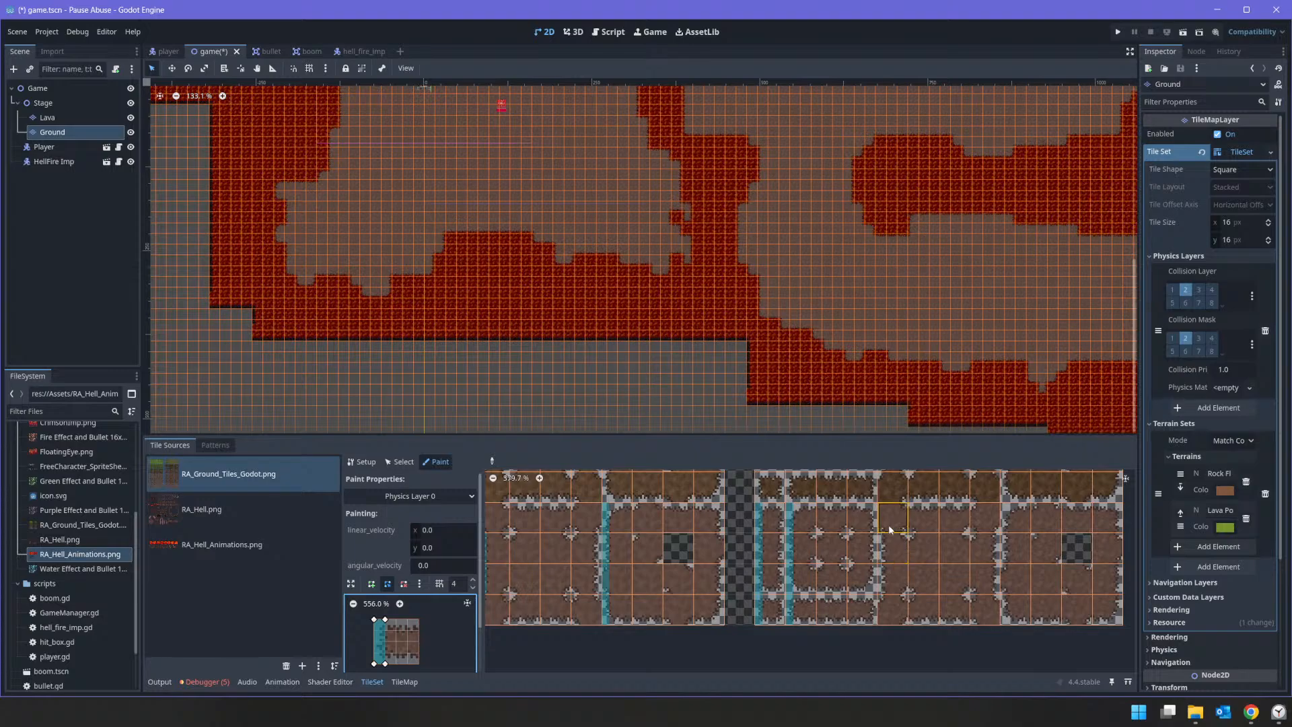
left_click_drag(891, 527, 886, 609)
left_click_drag(1002, 505, 1015, 610)
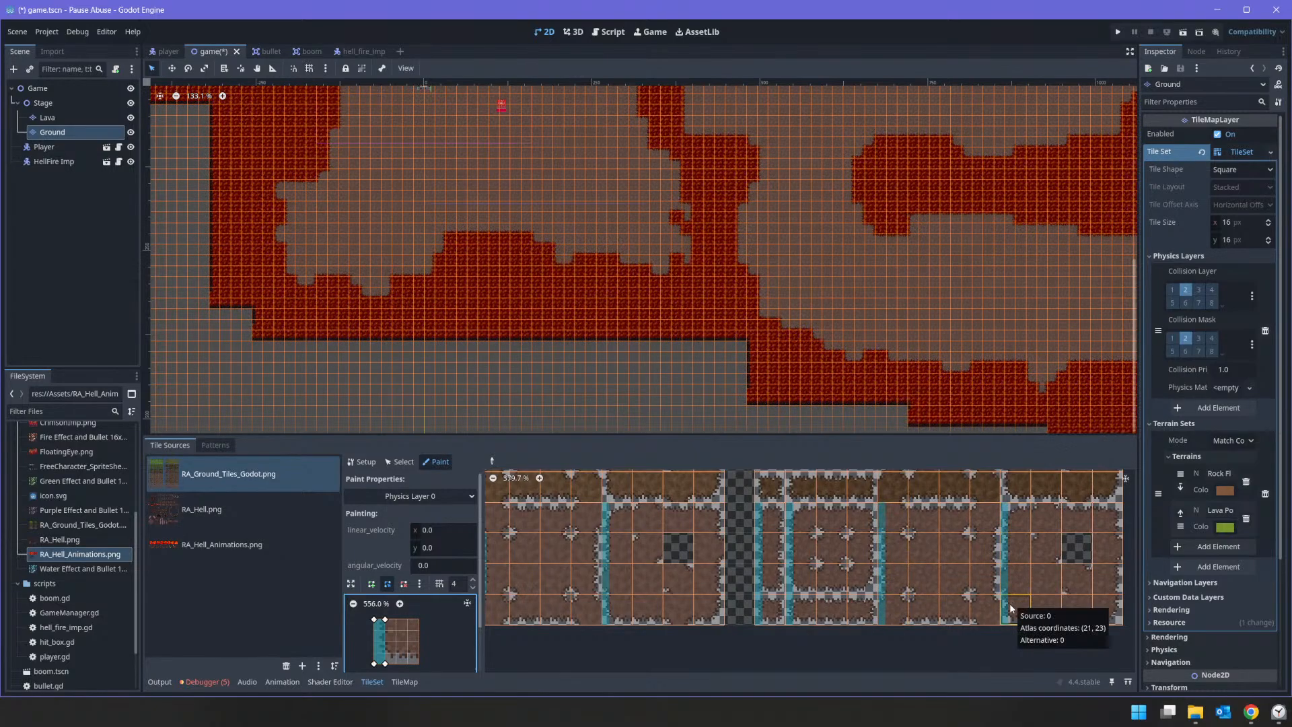
Step: Flip the collision strip horizontally and paint it on the right-edge tiles of the second rock floor tile group
key("h")
left_click_drag(1116, 518, 1115, 609)
left_click_drag(975, 514, 978, 604)
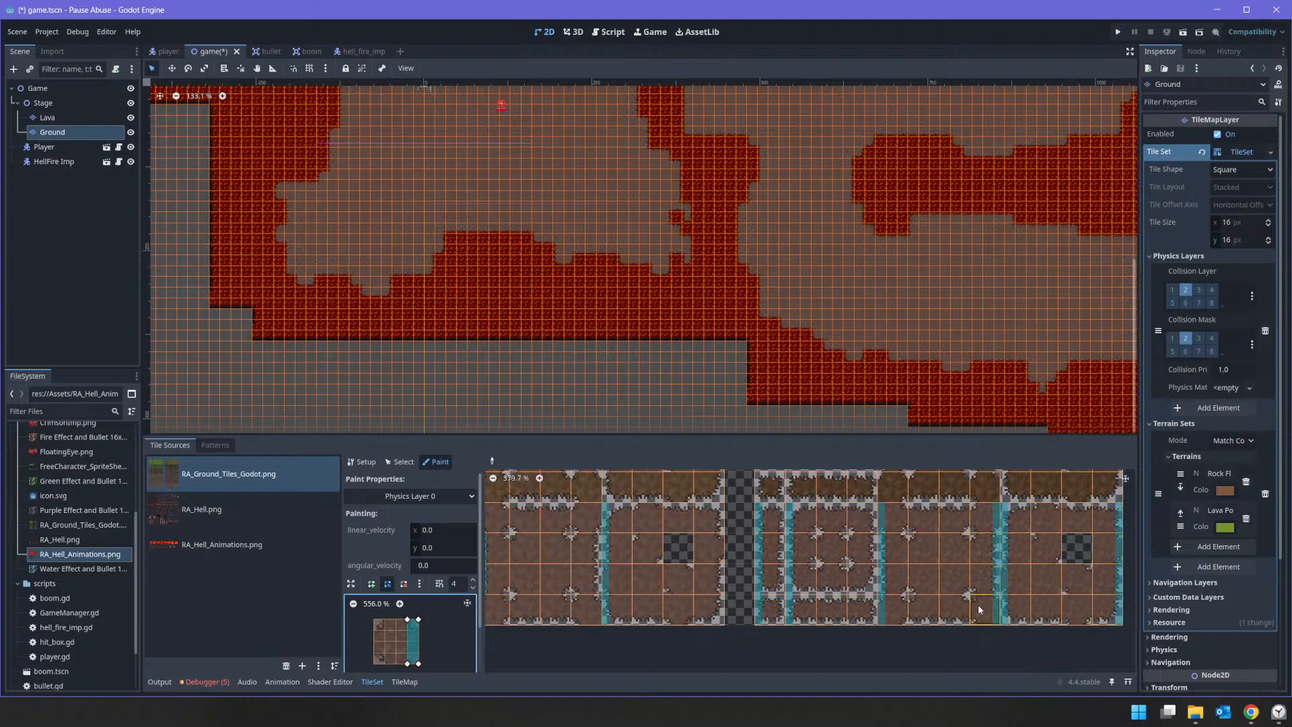
left_click_drag(866, 523, 861, 602)
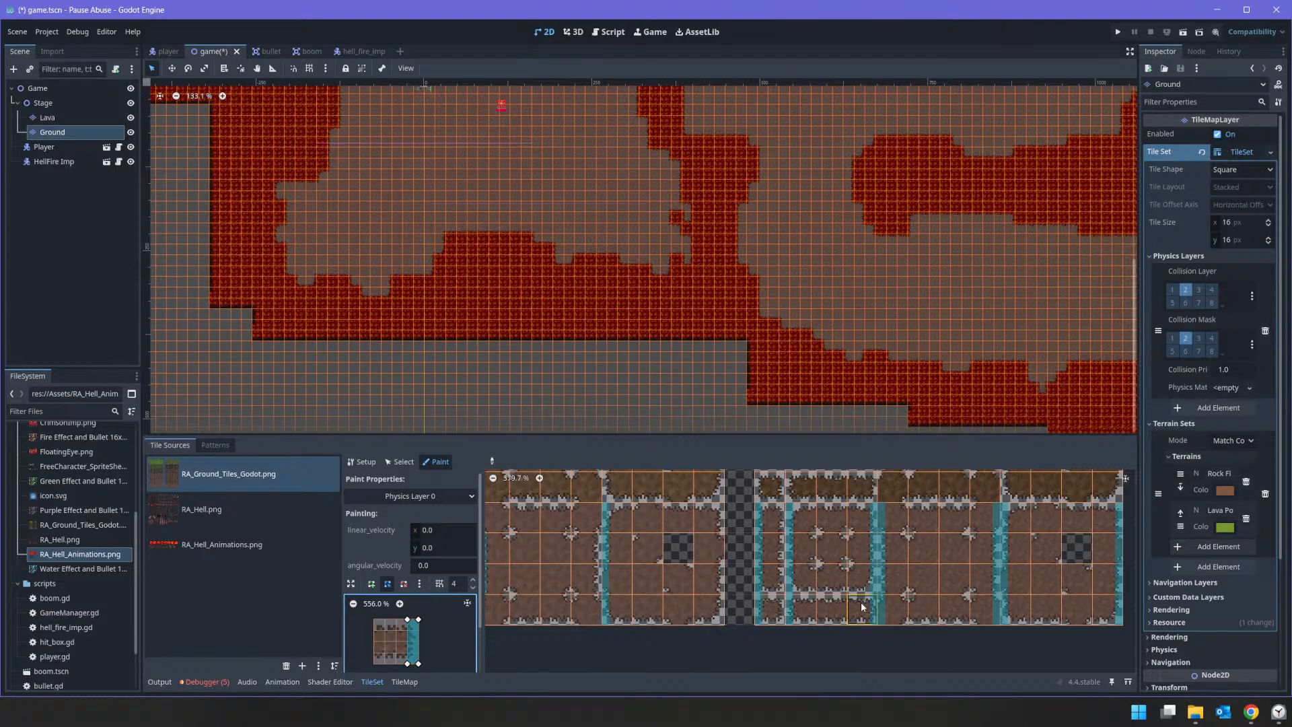
Step: Paint the right-rim collision strip on the right-edge tiles of the first rock floor tile group, including its single-tile-wide column
left_click_drag(706, 514, 708, 613)
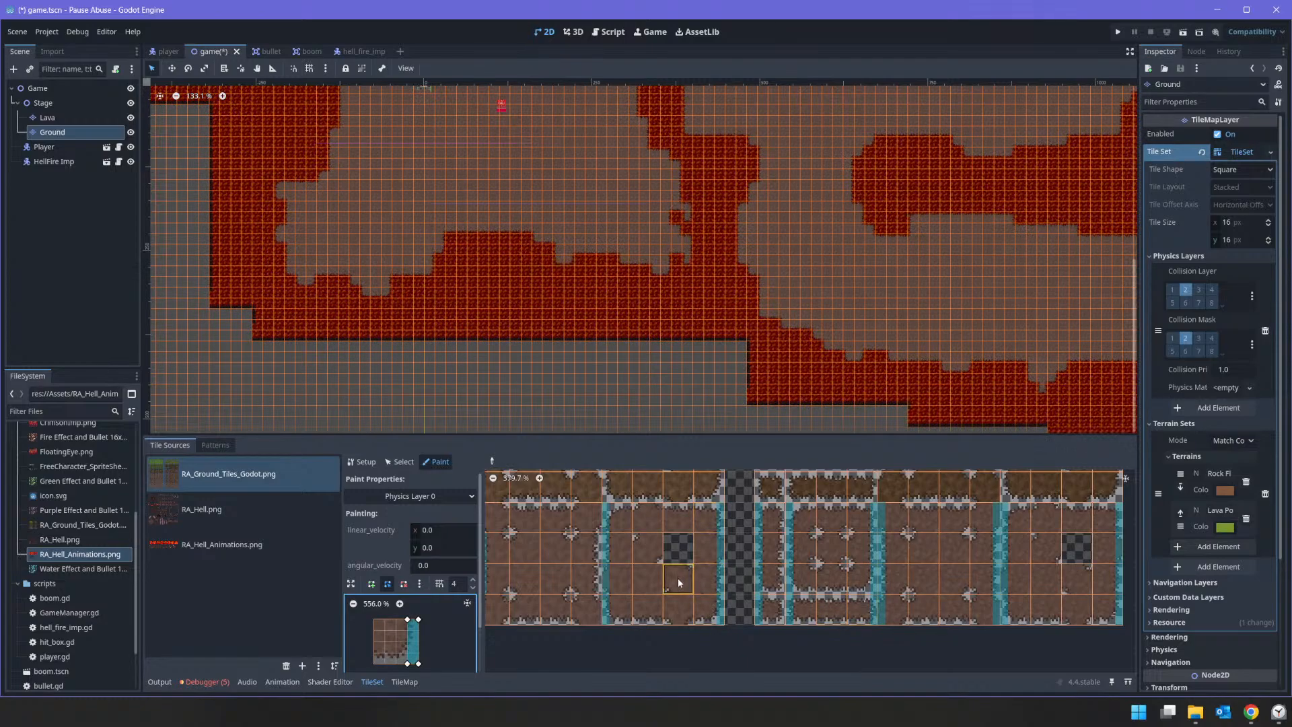
left_click_drag(589, 514, 589, 609)
middle_click_drag(622, 585, 806, 568)
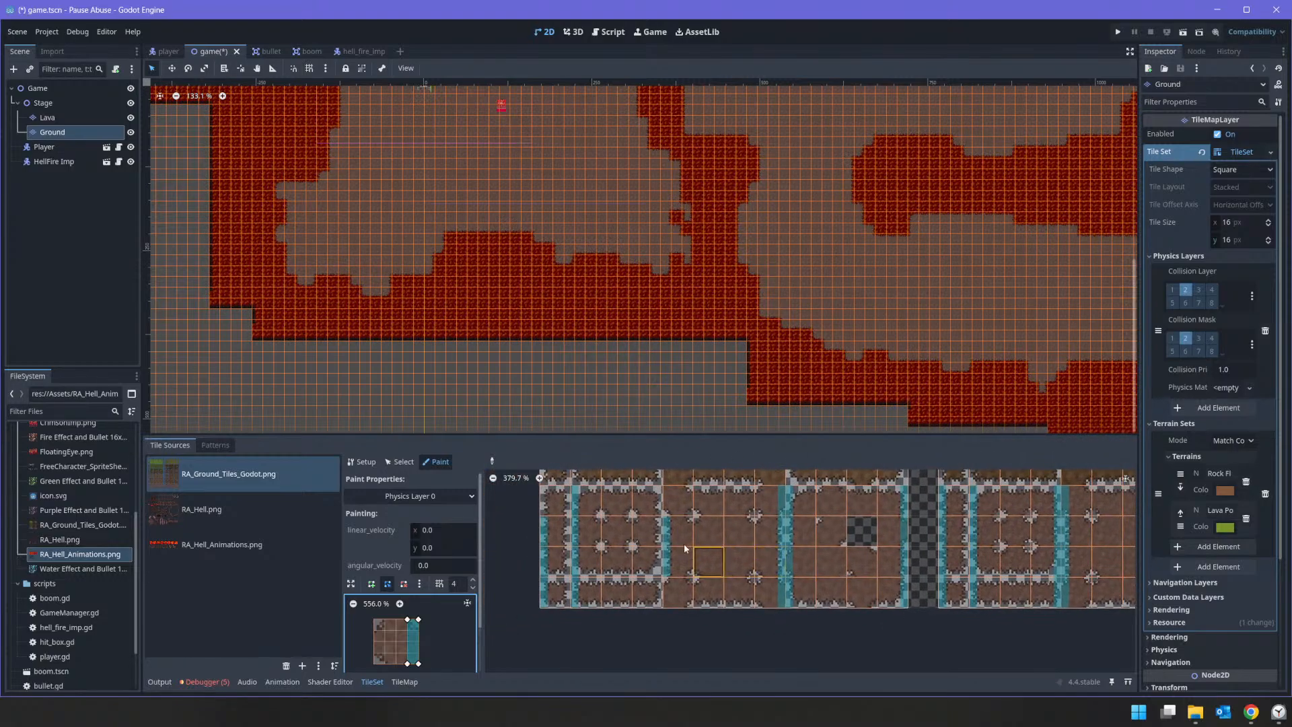
left_click_drag(650, 501, 654, 594)
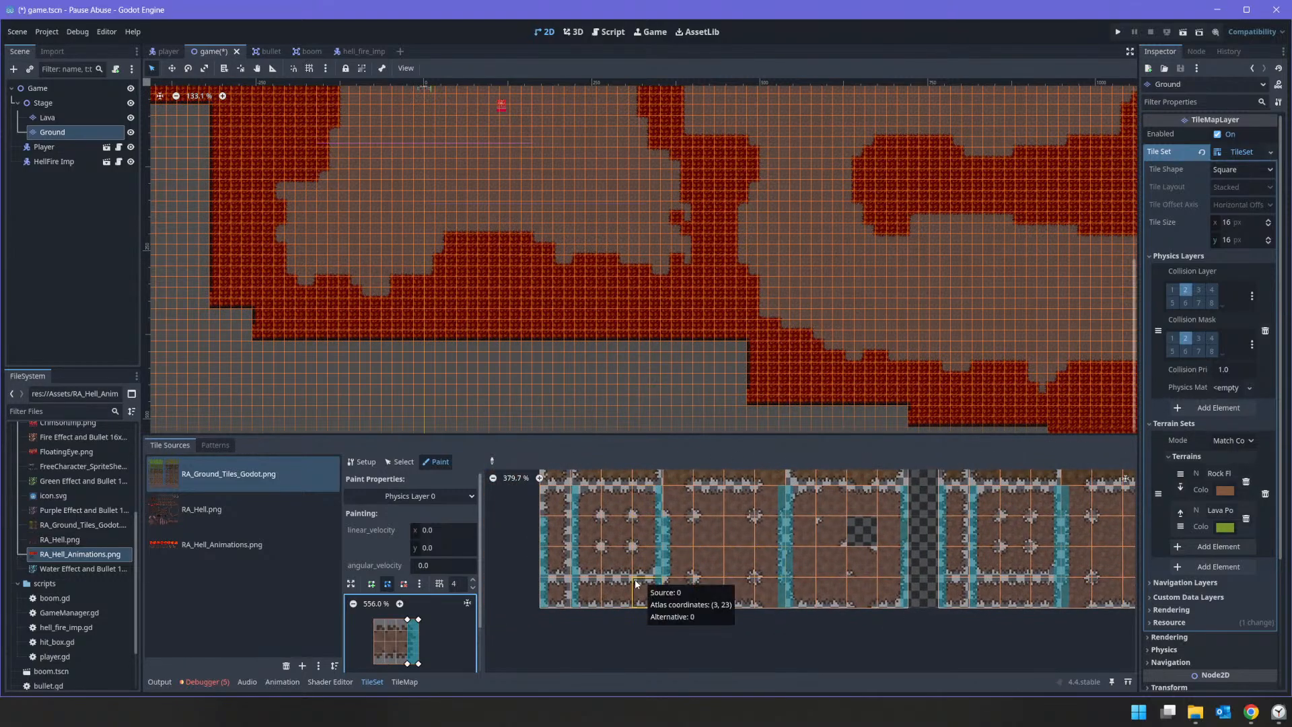
left_click_drag(560, 501, 565, 598)
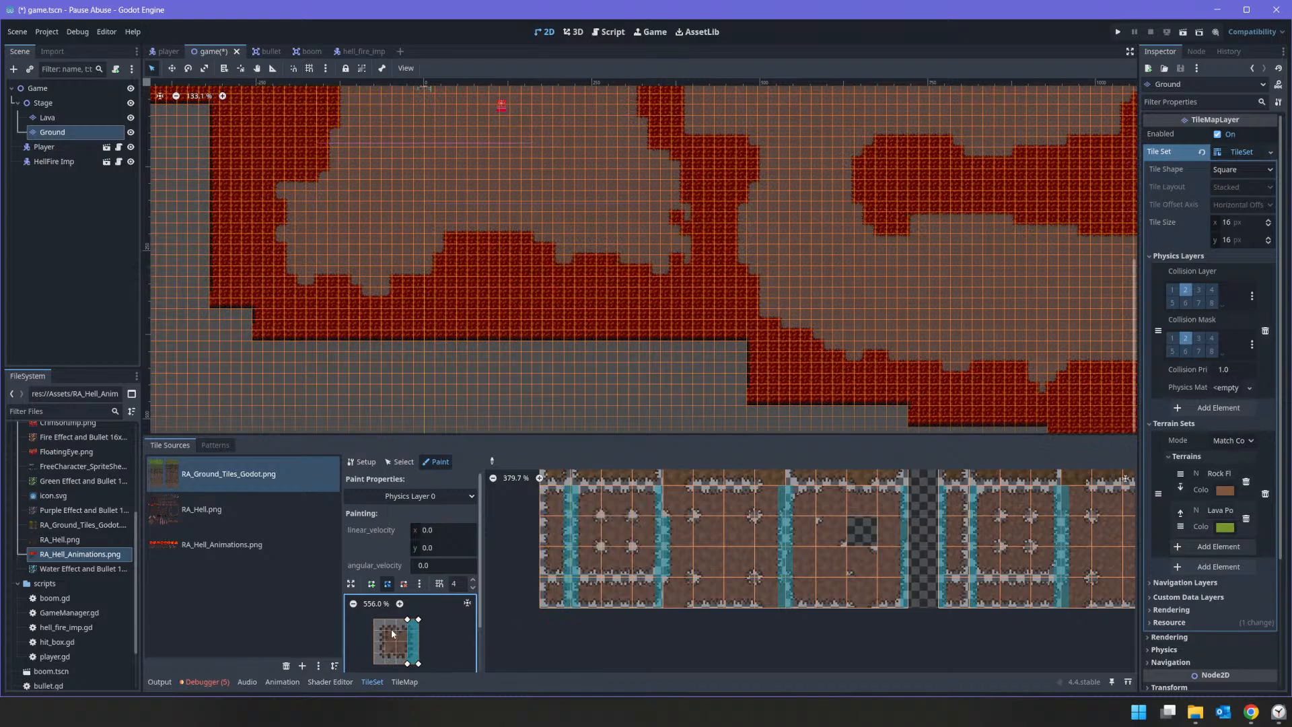
Step: Add a second narrow collision polygon along the left rim beside the right-rim strip, using a single-width rock floor tile as background
left_click(371, 583)
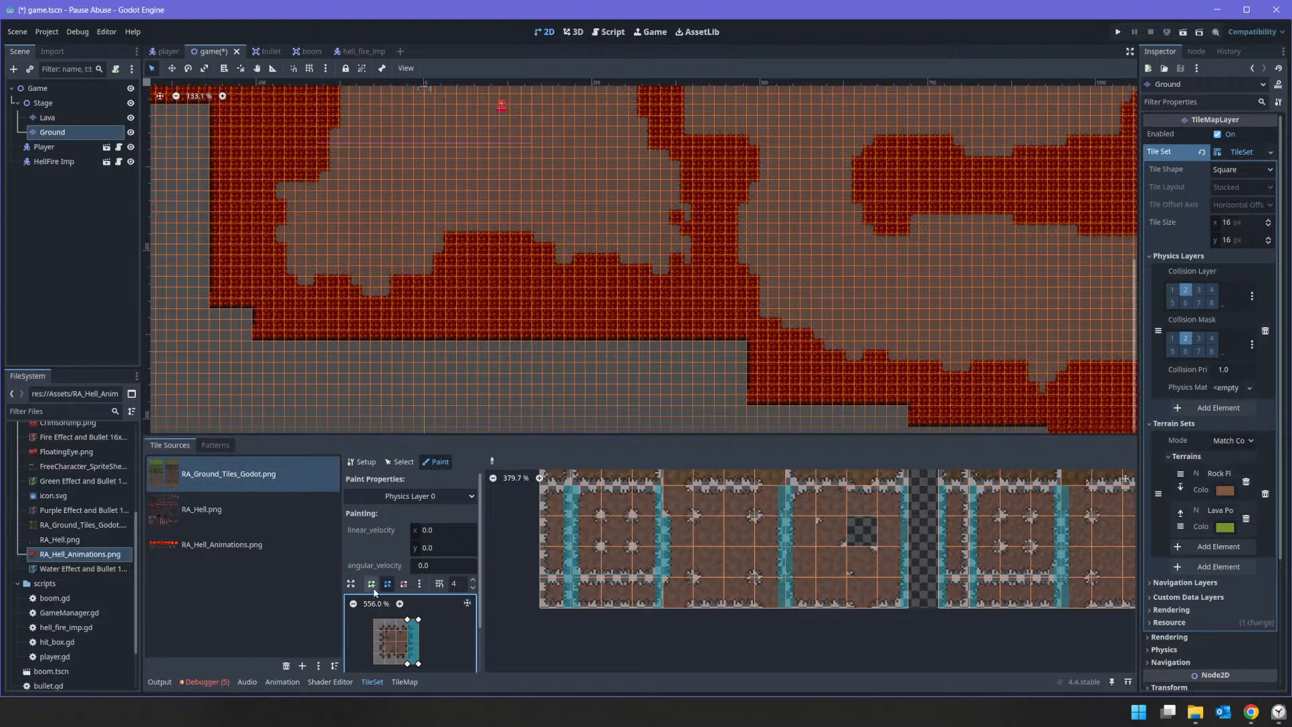
left_click(374, 619)
left_click(386, 664)
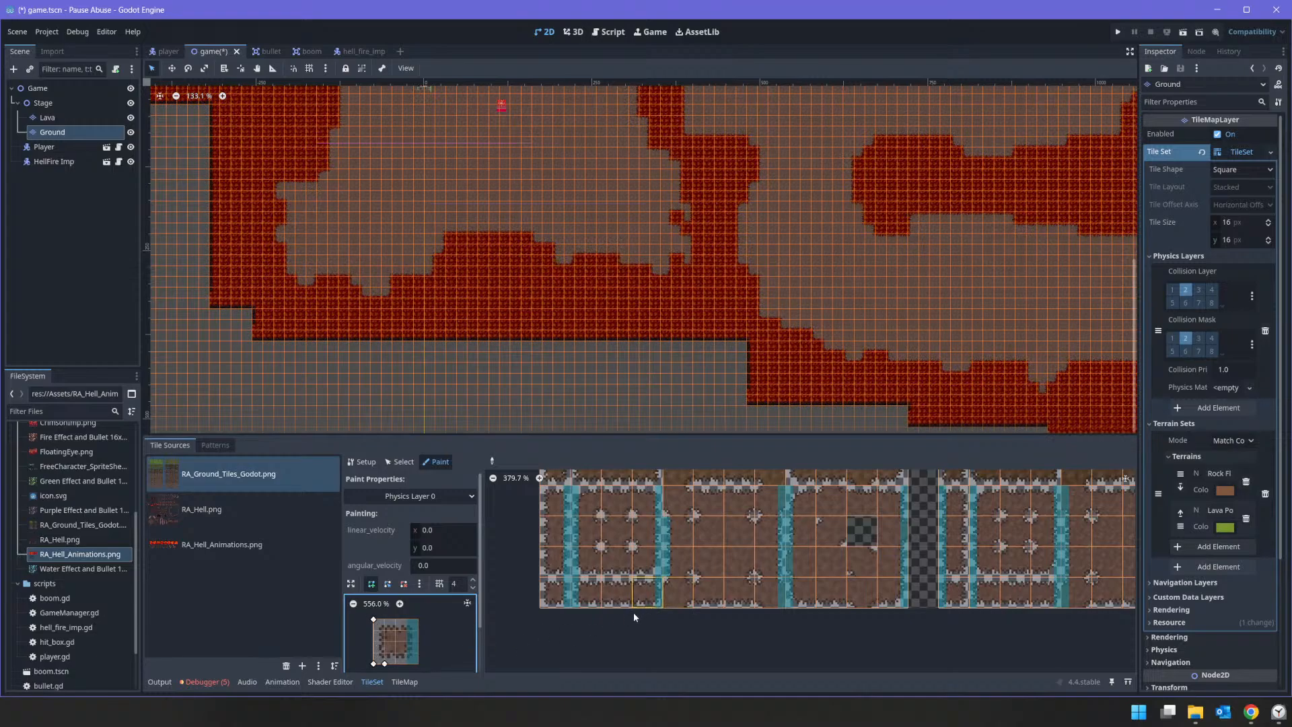
key("f")
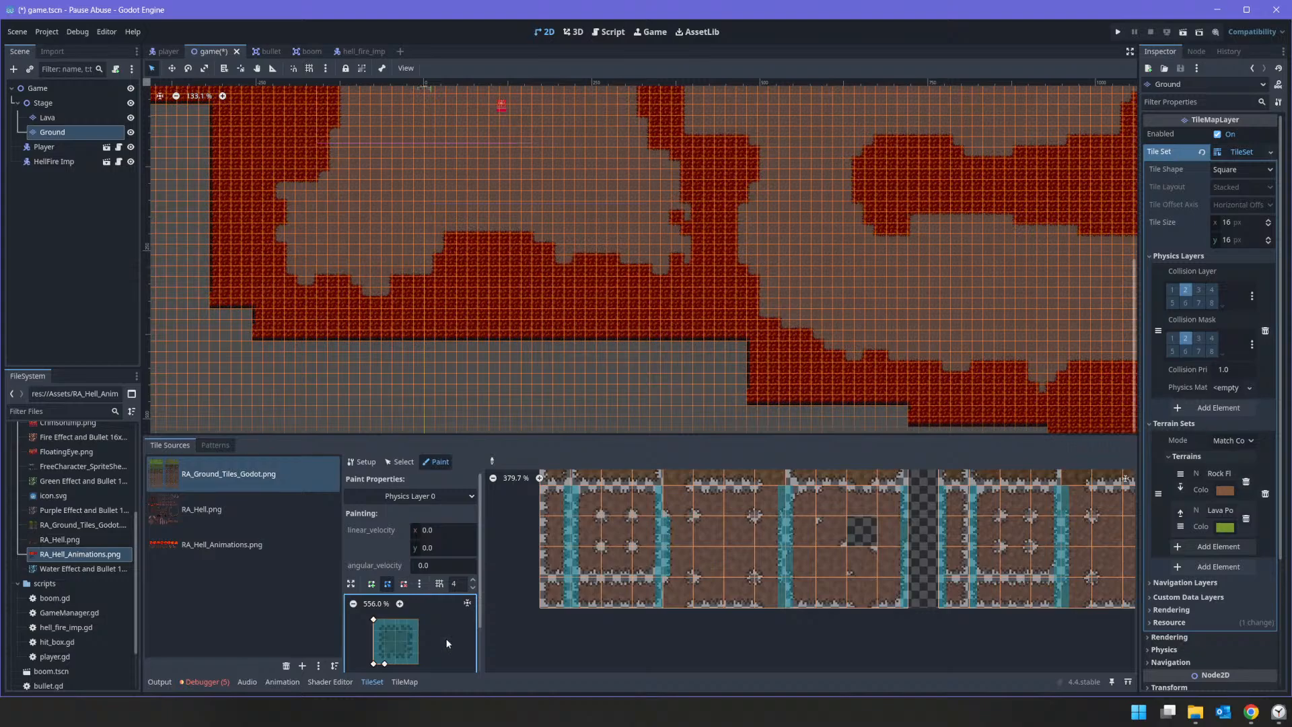
left_click(492, 461)
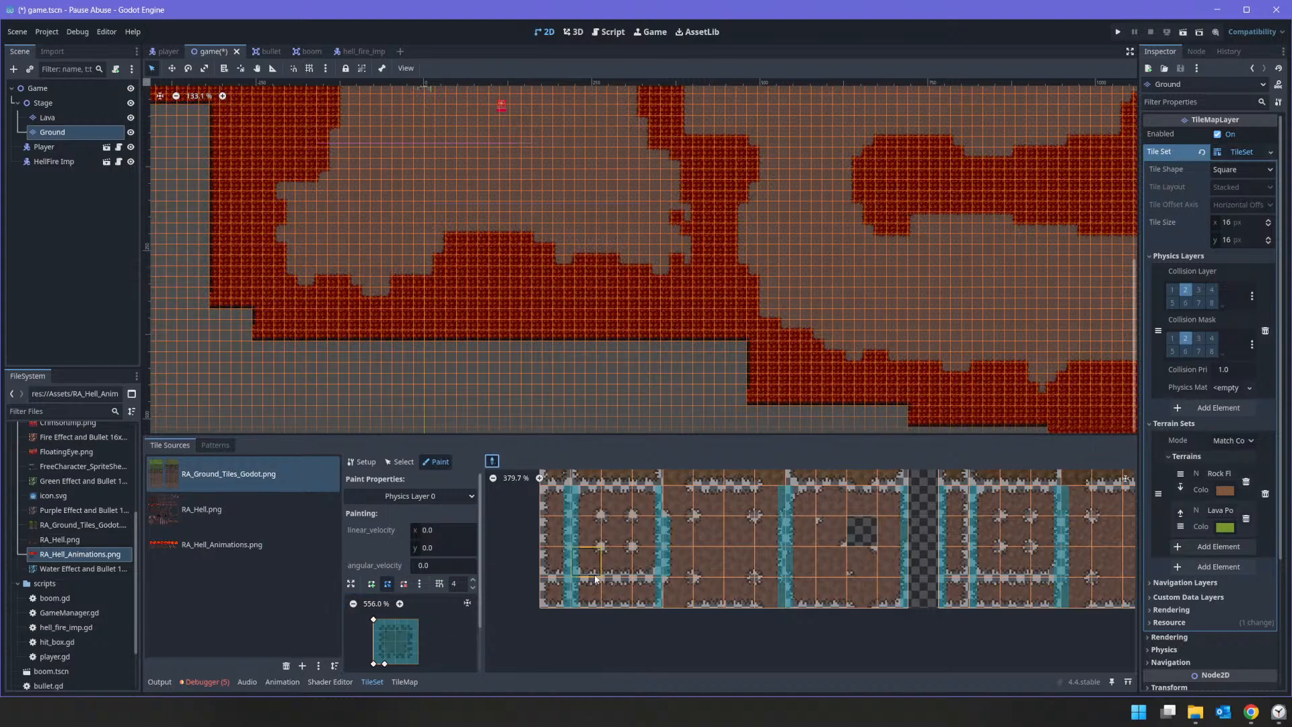
left_click(551, 521)
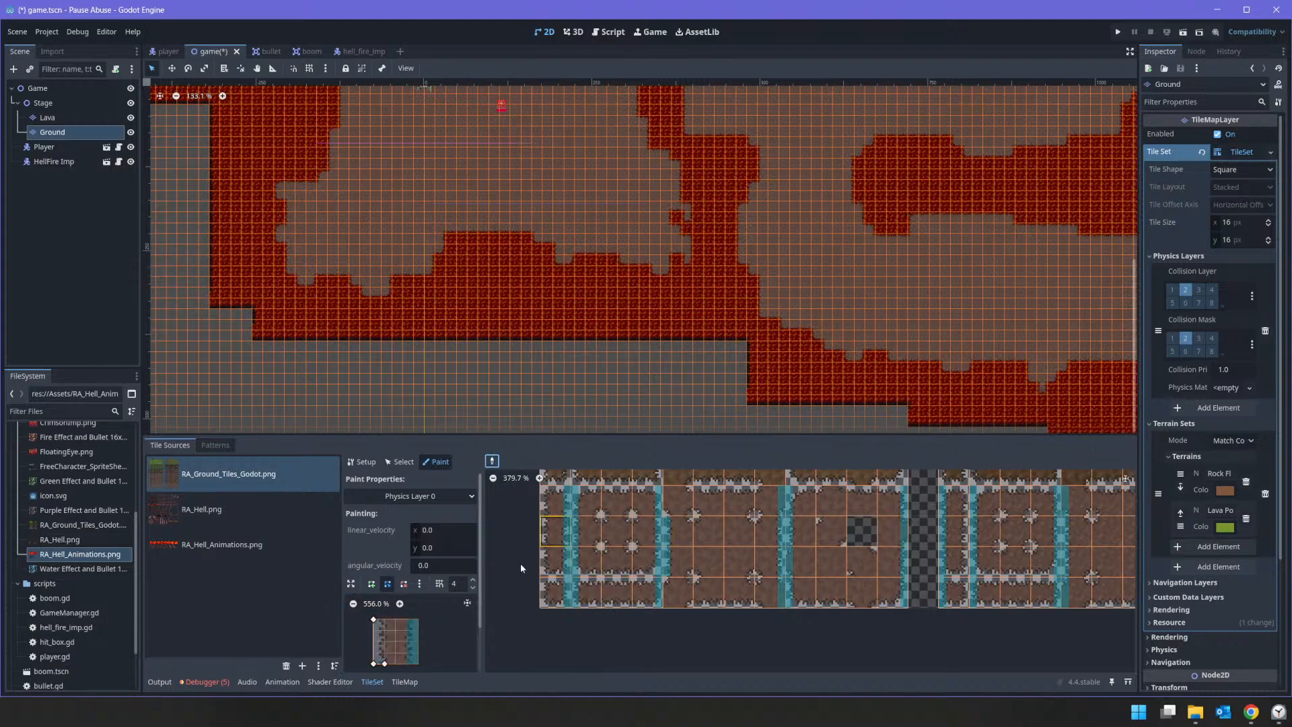
left_click(371, 583)
left_click(385, 620)
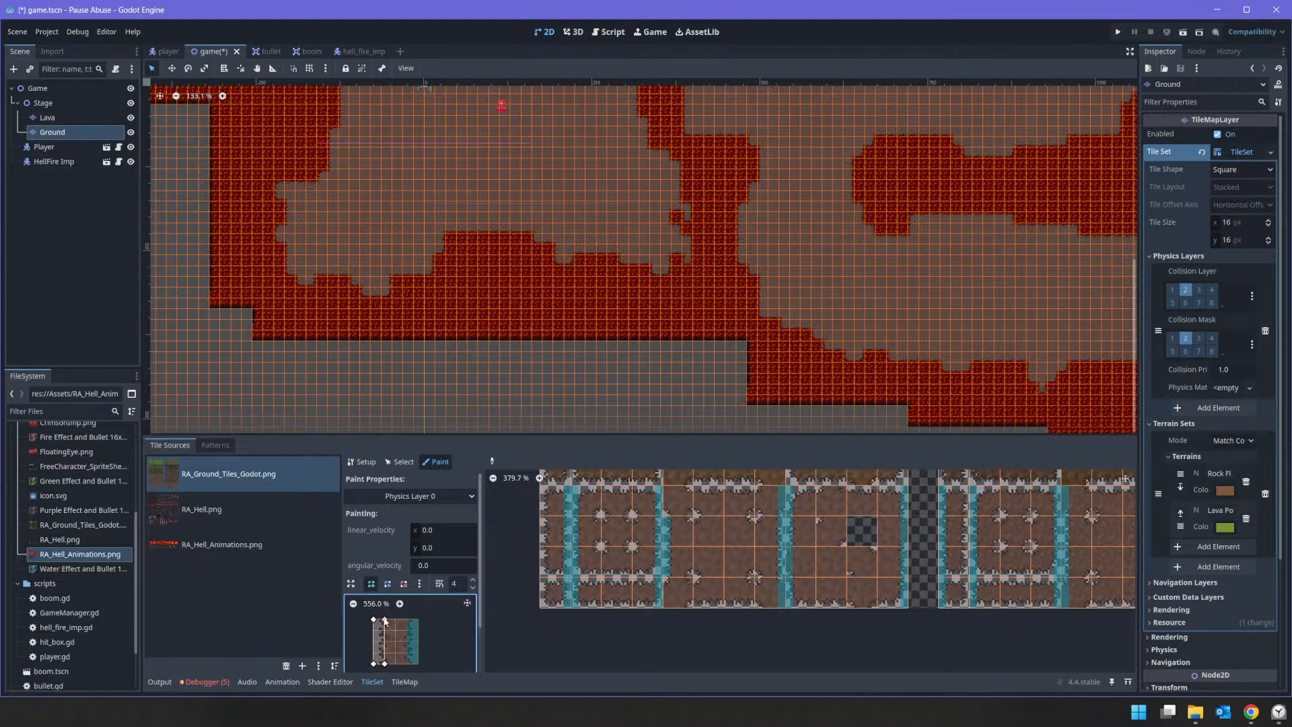
left_click(374, 621)
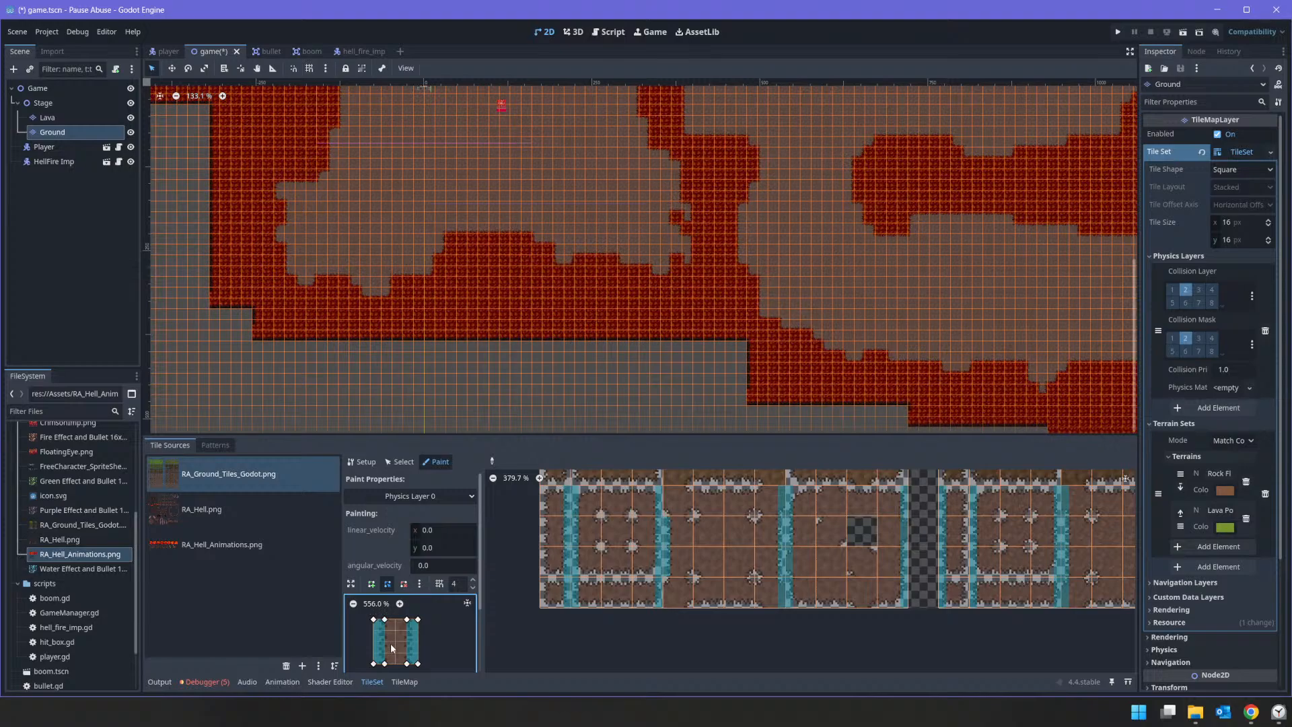
Step: Paint the two-sided collision strips on the single-tile-wide rock floor columns
left_click_drag(553, 503, 552, 546)
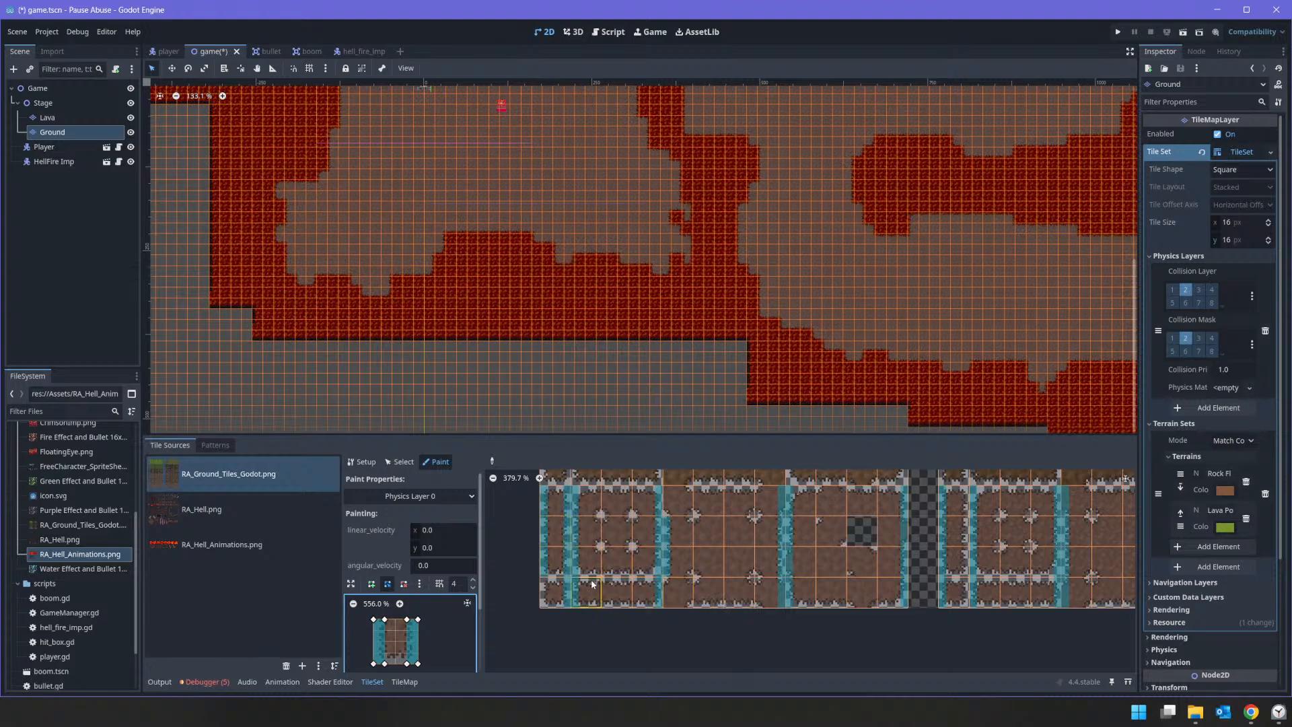
left_click(558, 597)
middle_click_drag(960, 580, 516, 588)
middle_click_drag(633, 583, 1027, 595)
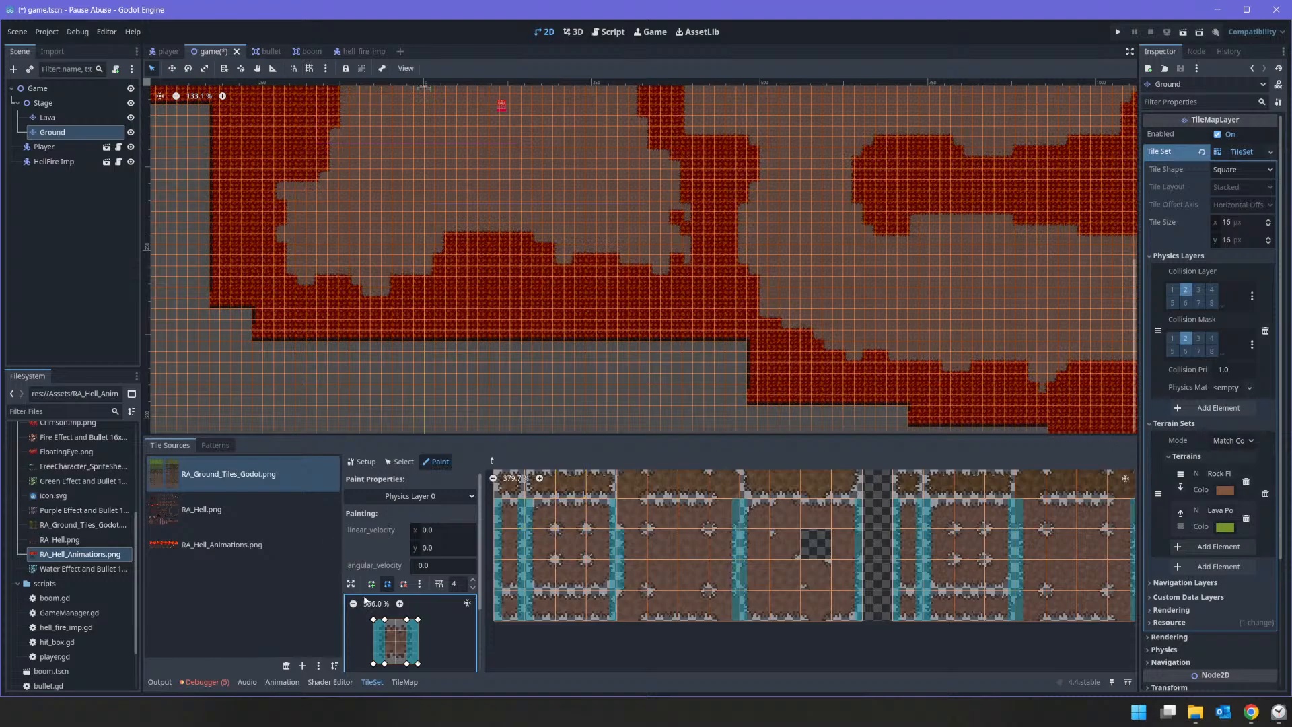
Step: Rework the collision polygons for the rock floor's top-left corner tile, deleting the extra points and the right-rim strip
left_click(542, 516)
left_click_drag(385, 619, 386, 630)
right_click(379, 630)
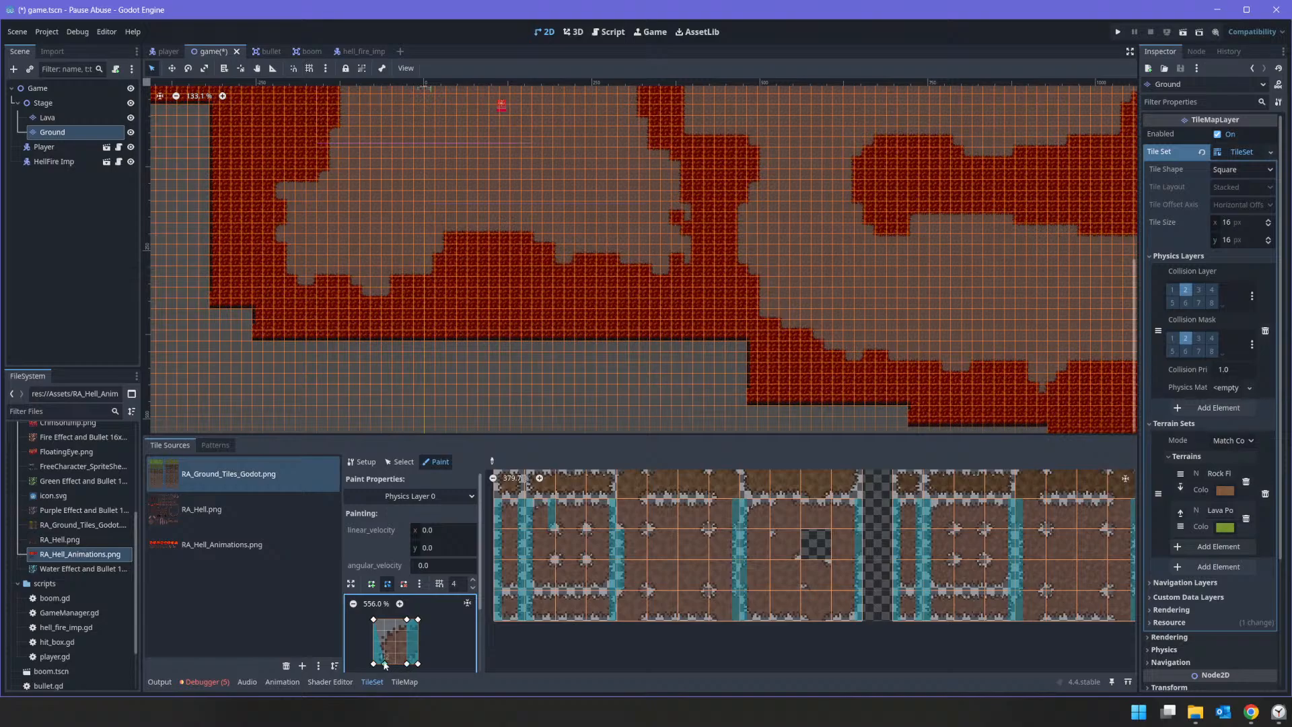
mouse_move(383, 664)
left_mouse_down()
mouse_move(406, 664)
mouse_move(385, 632)
mouse_move(396, 664)
mouse_move(384, 664)
left_mouse_up()
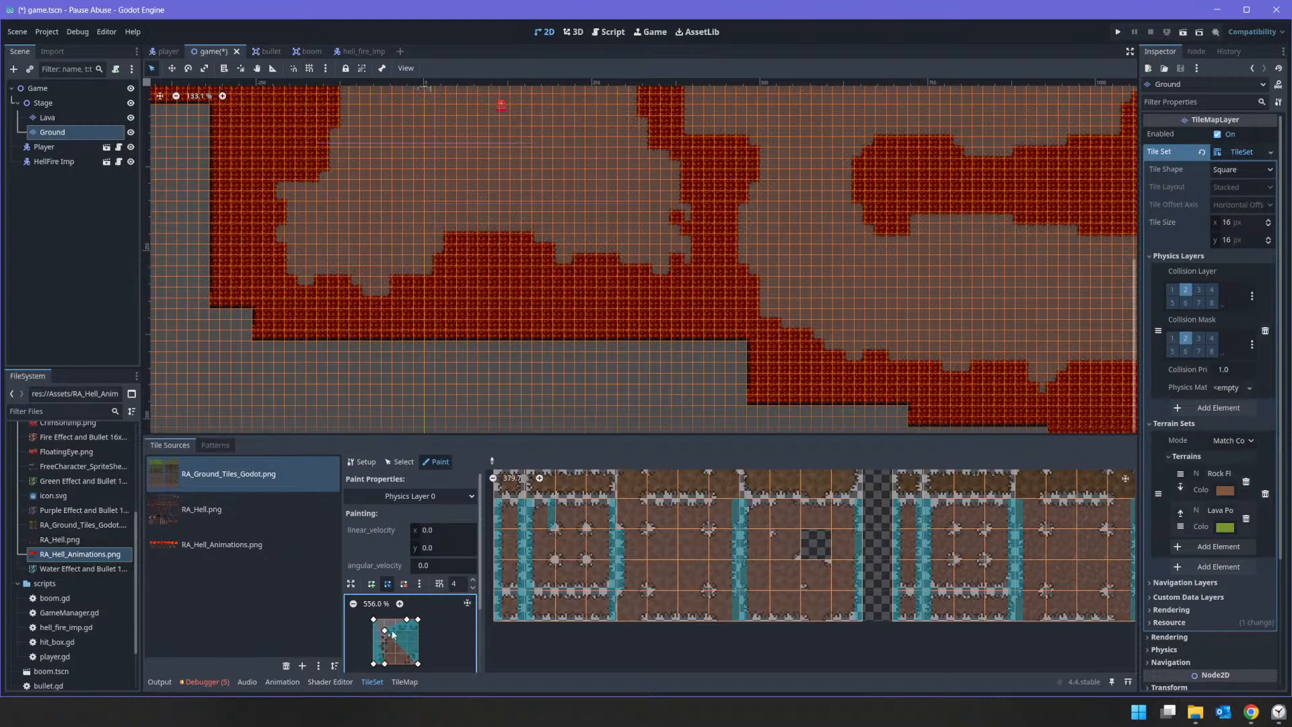
right_click(384, 632)
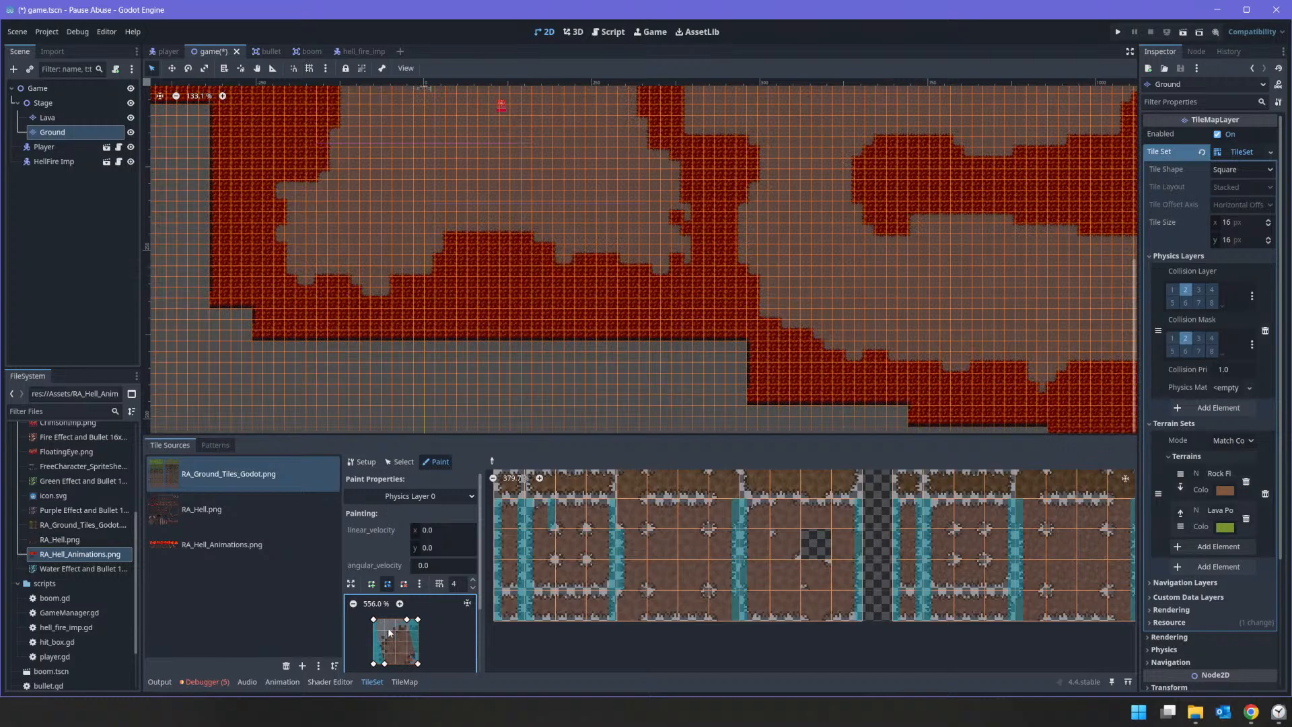
right_click(418, 621)
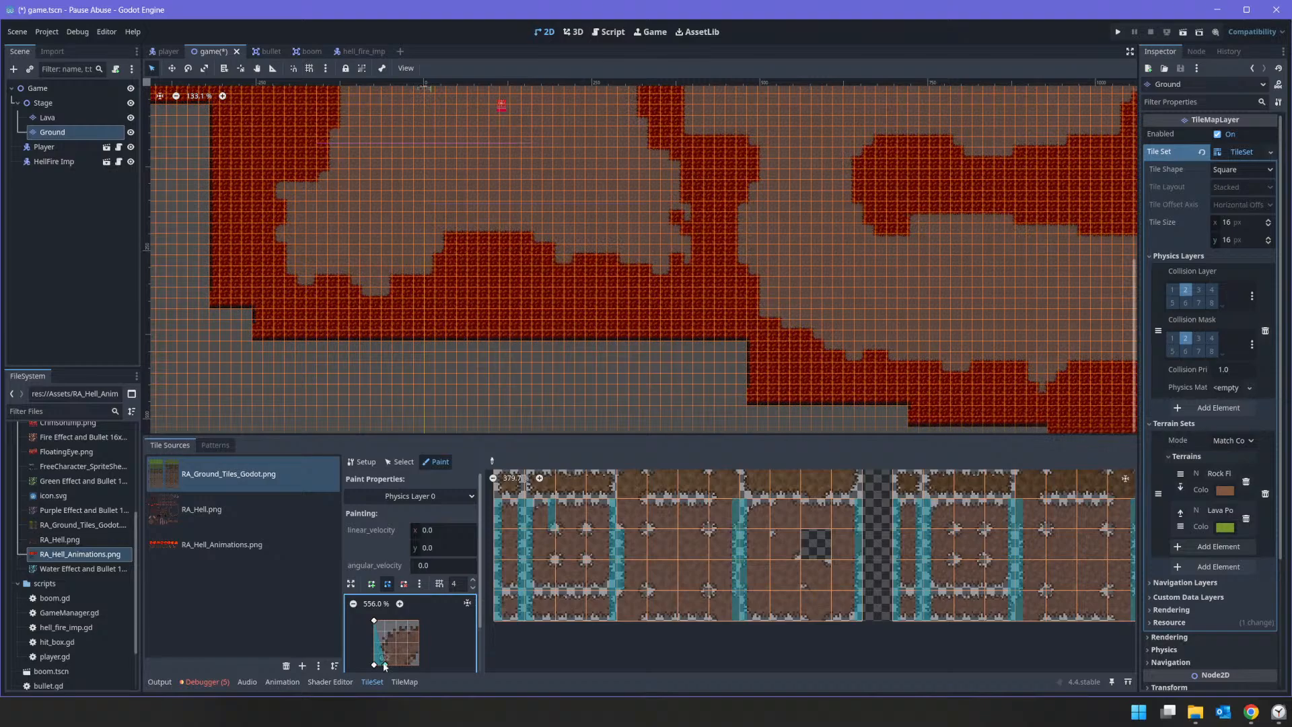
Step: Shape an L-shaped collision polygon along the top and side rims and paint top-rim collision on the rock floor blocks' upper corner and edge tiles
left_click_drag(380, 648, 418, 620)
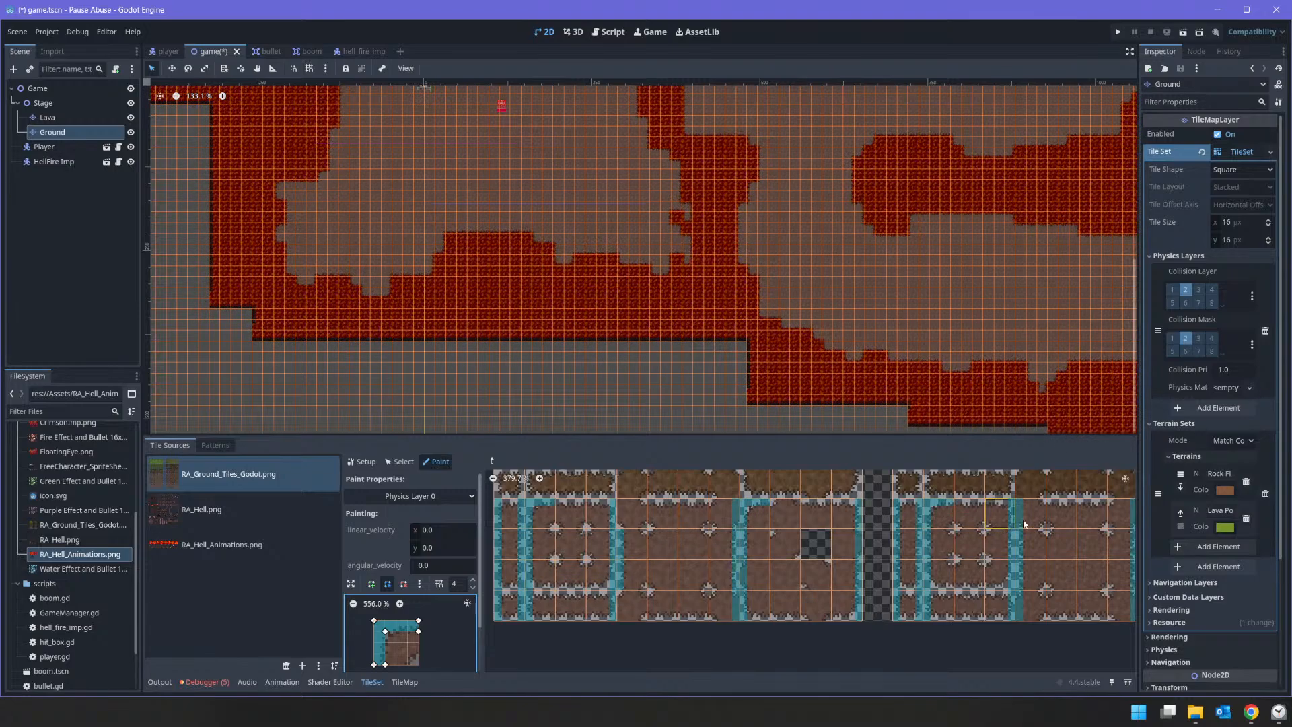
scroll(1046, 523, "right", 5)
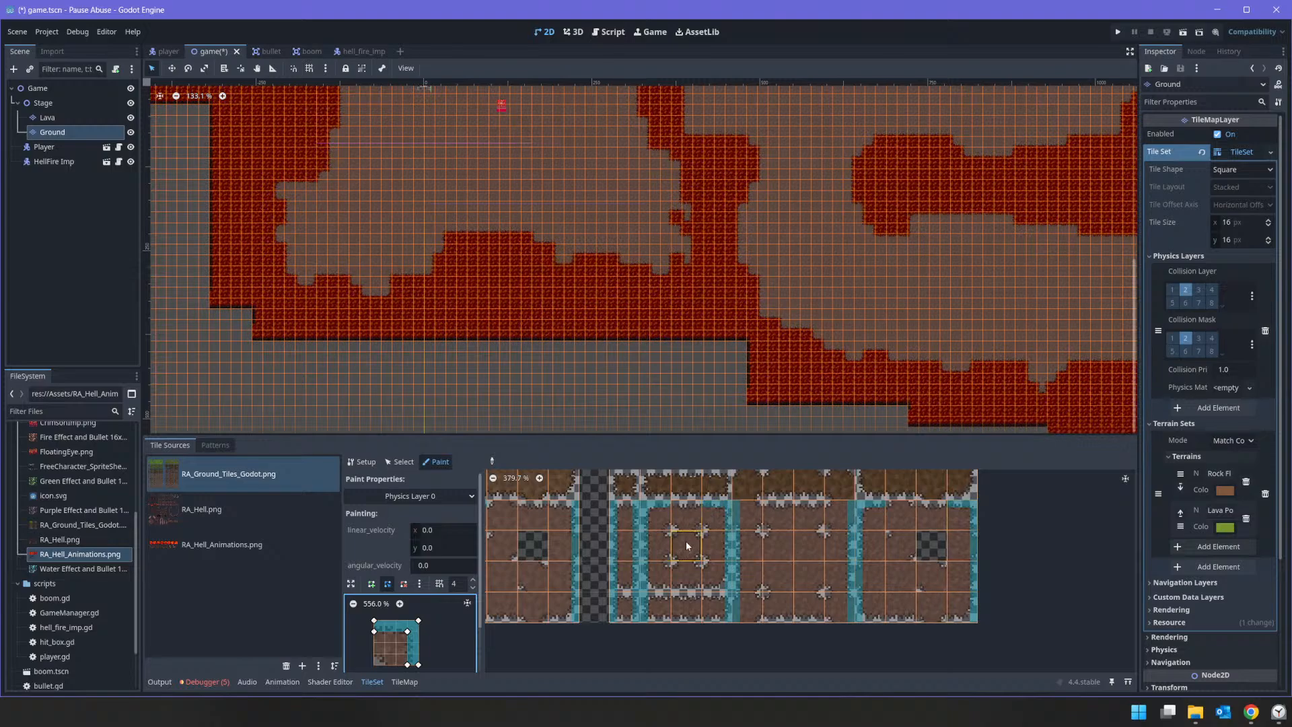
scroll(944, 555, "left", 4)
scroll(944, 556, "down", 1)
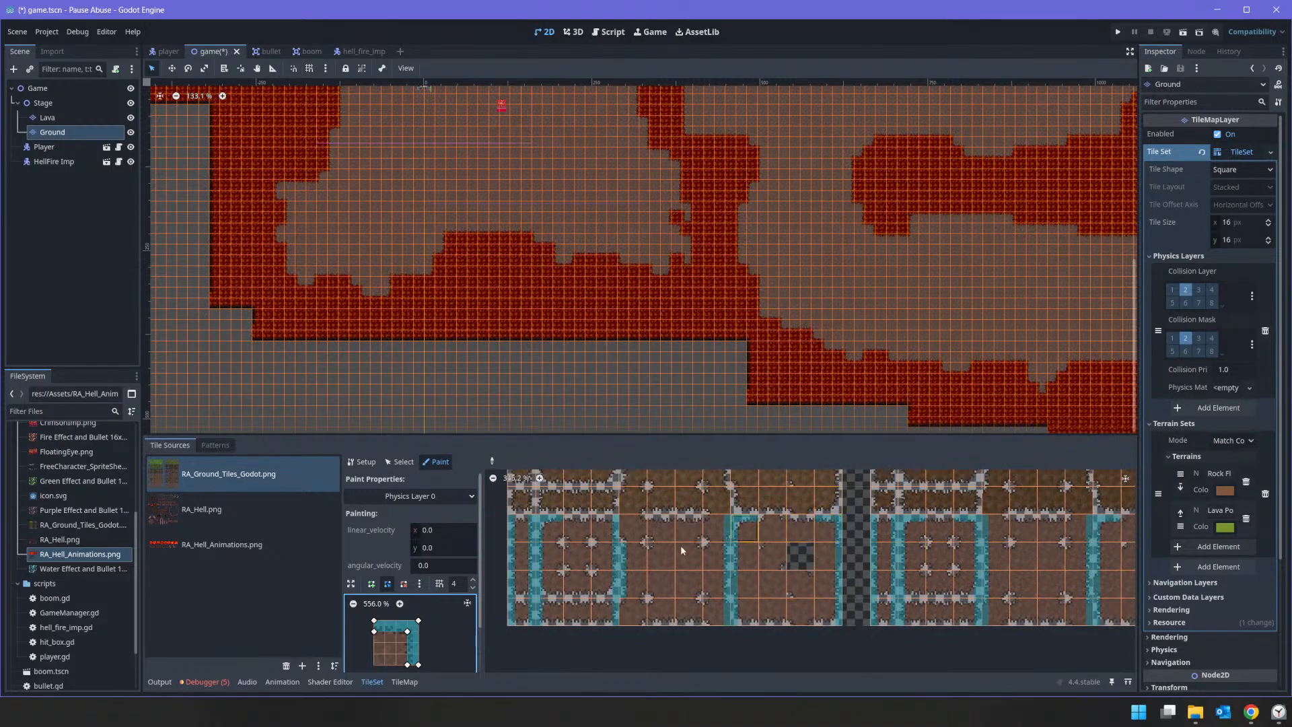
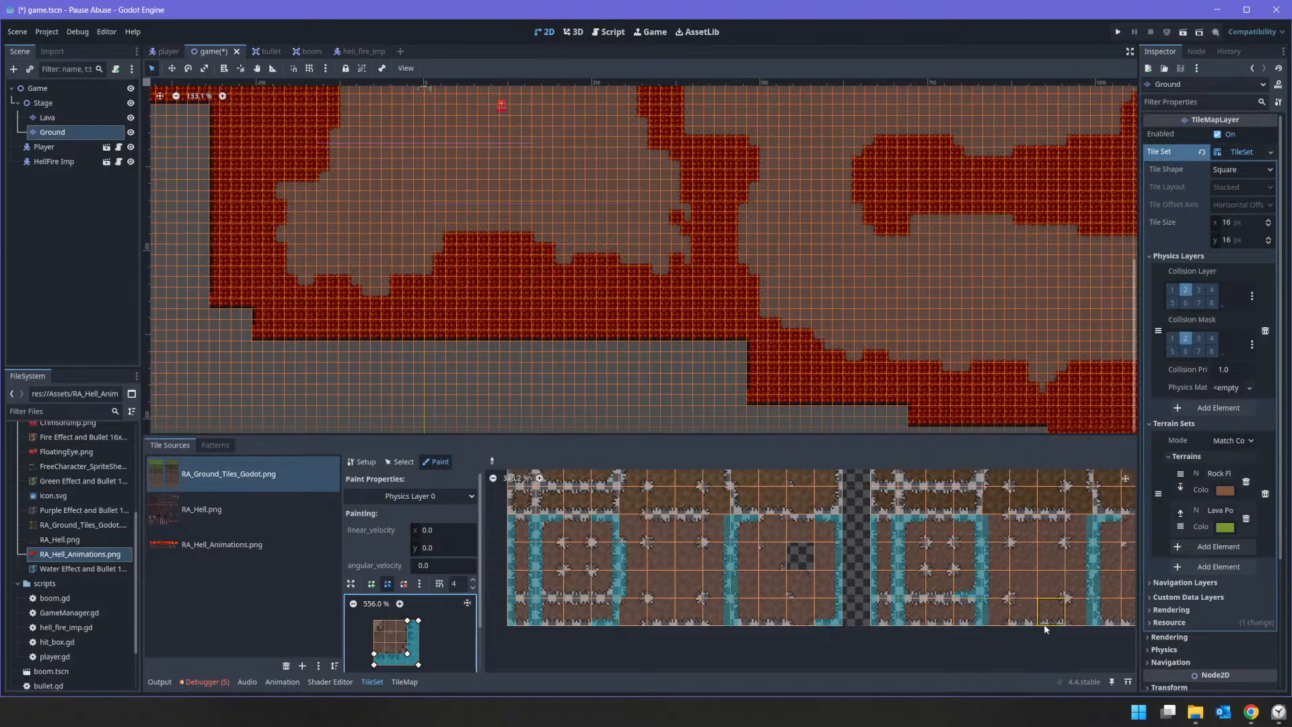
Step: Paint the L-shaped collision polygon covering the left and bottom edges onto the bottom-left corner ground tiles on Physics Layer 0
middle_click_drag(1044, 629, 684, 587)
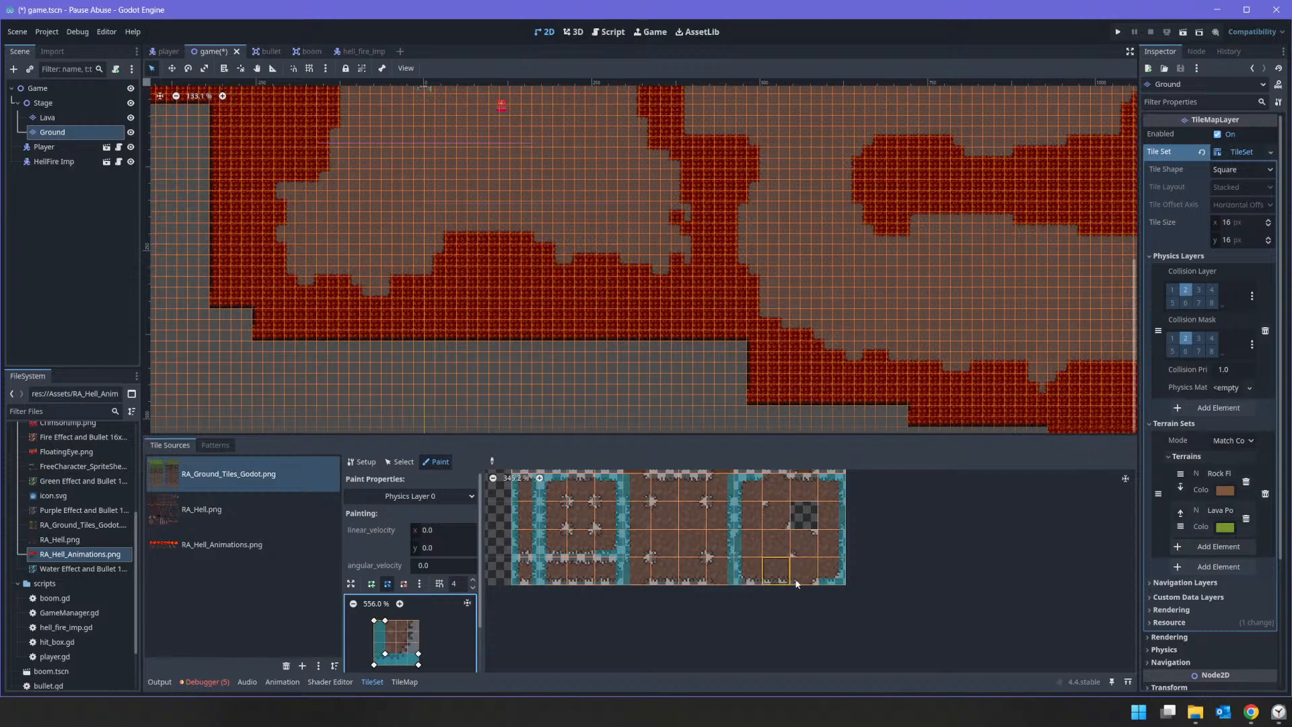
scroll(764, 576, "left", 5)
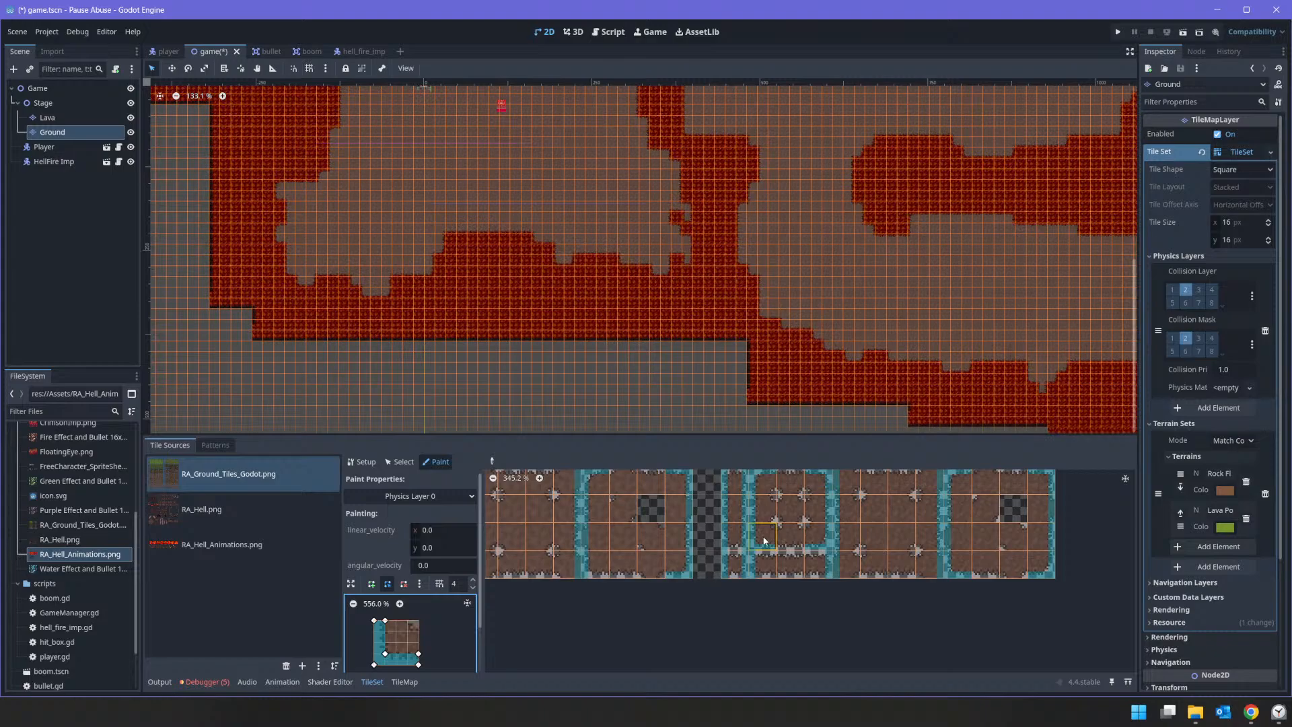
scroll(787, 559, "left", 5)
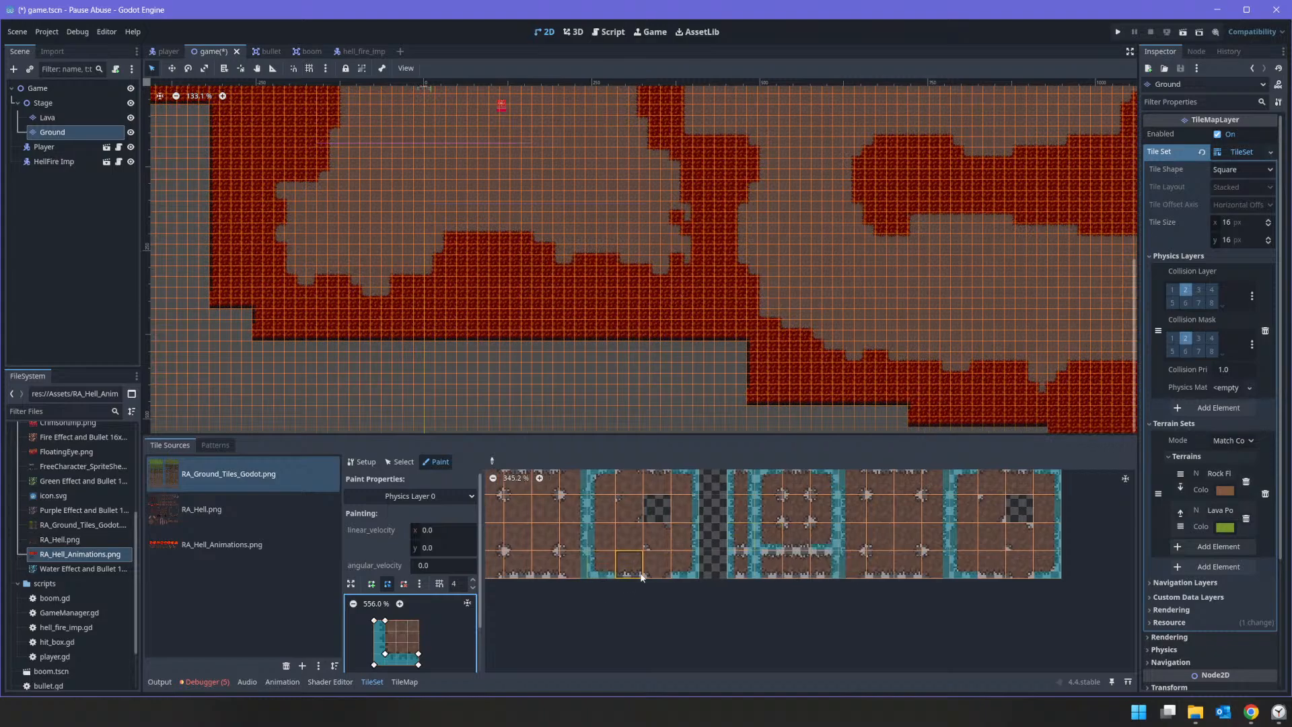
scroll(700, 592, "up", 2)
left_click(588, 544)
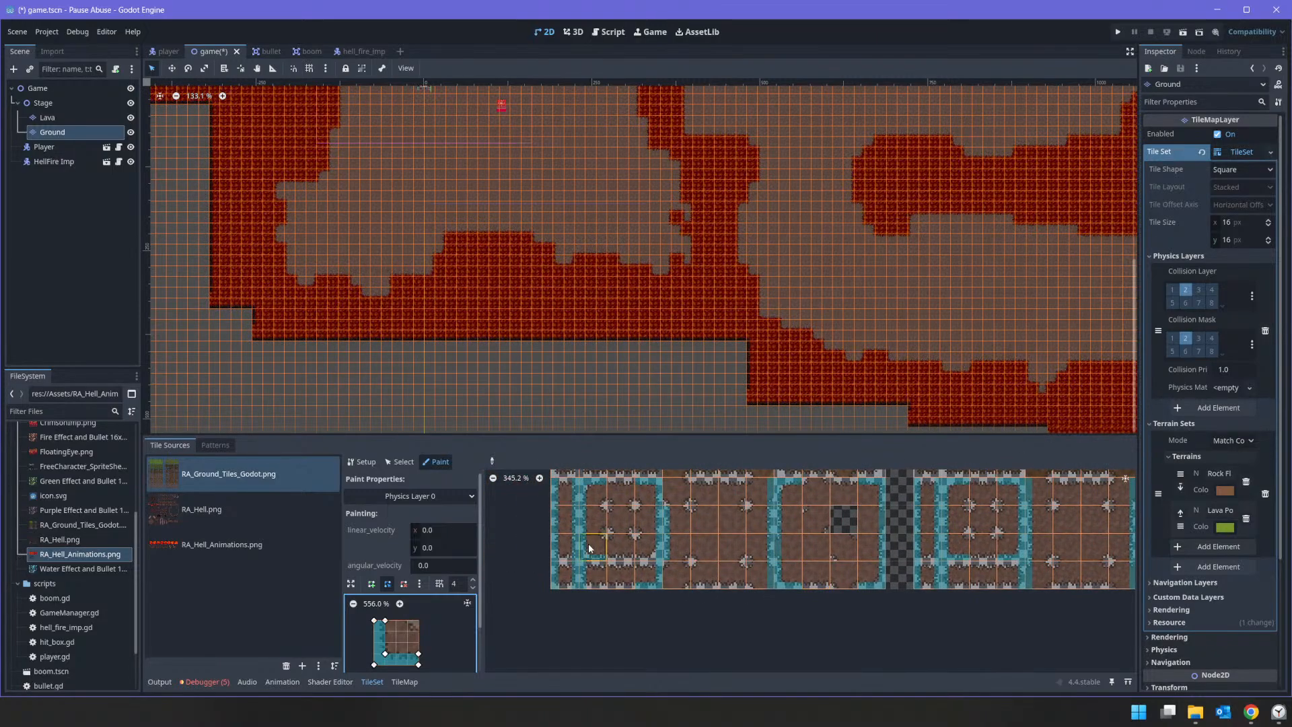
middle_click_drag(589, 545, 813, 544)
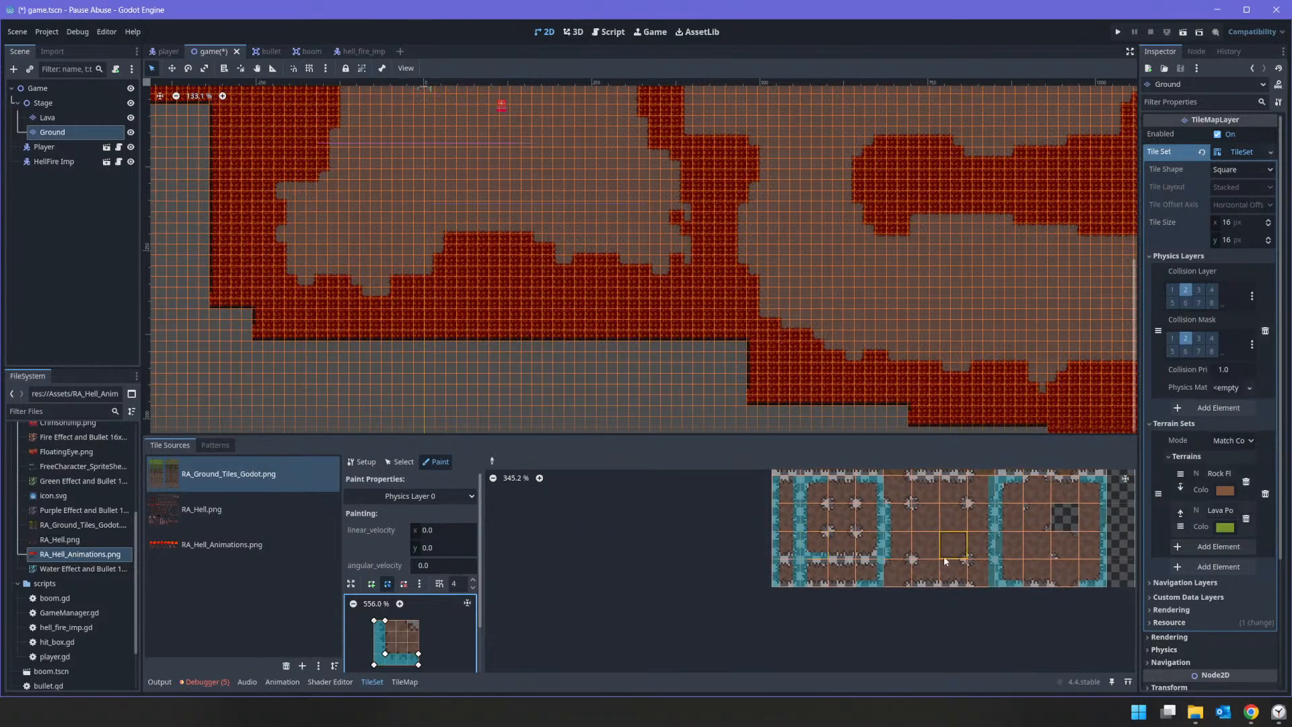
Step: Paint the L-shaped collision polygon covering the right and bottom edges onto the bottom-right corner ground tiles
left_click(899, 571)
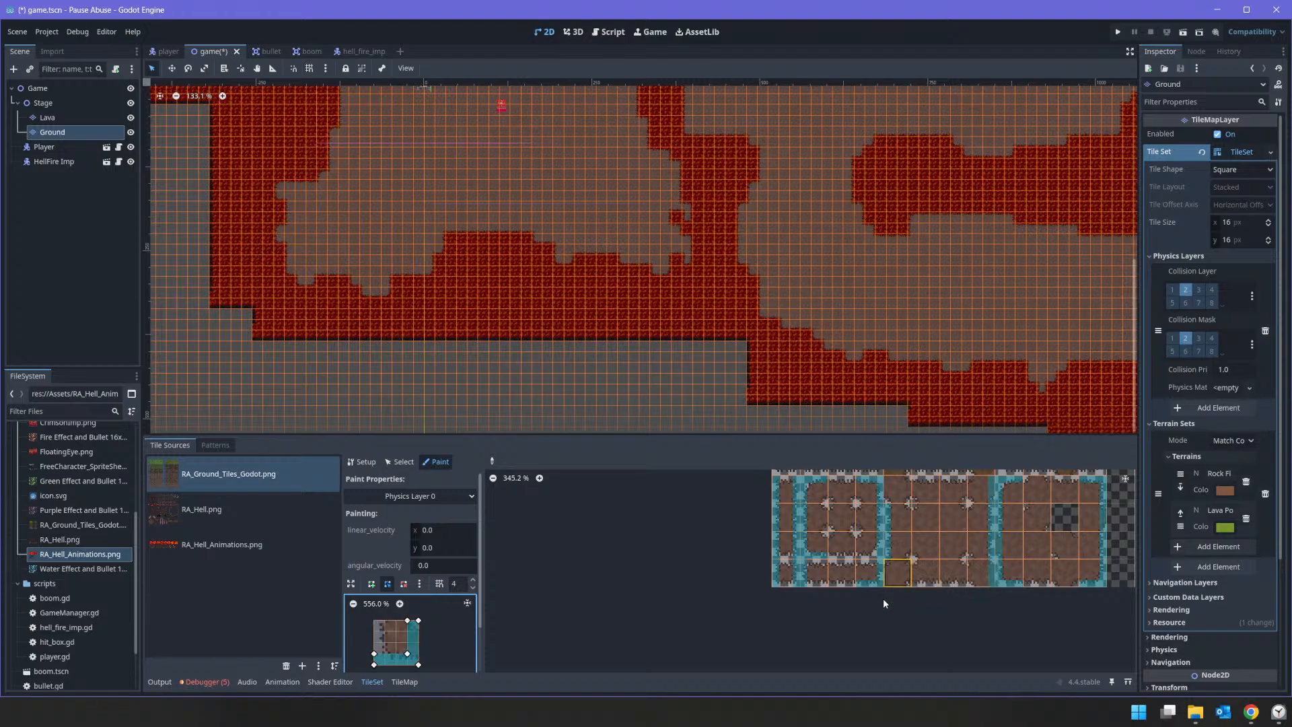
left_click(866, 546)
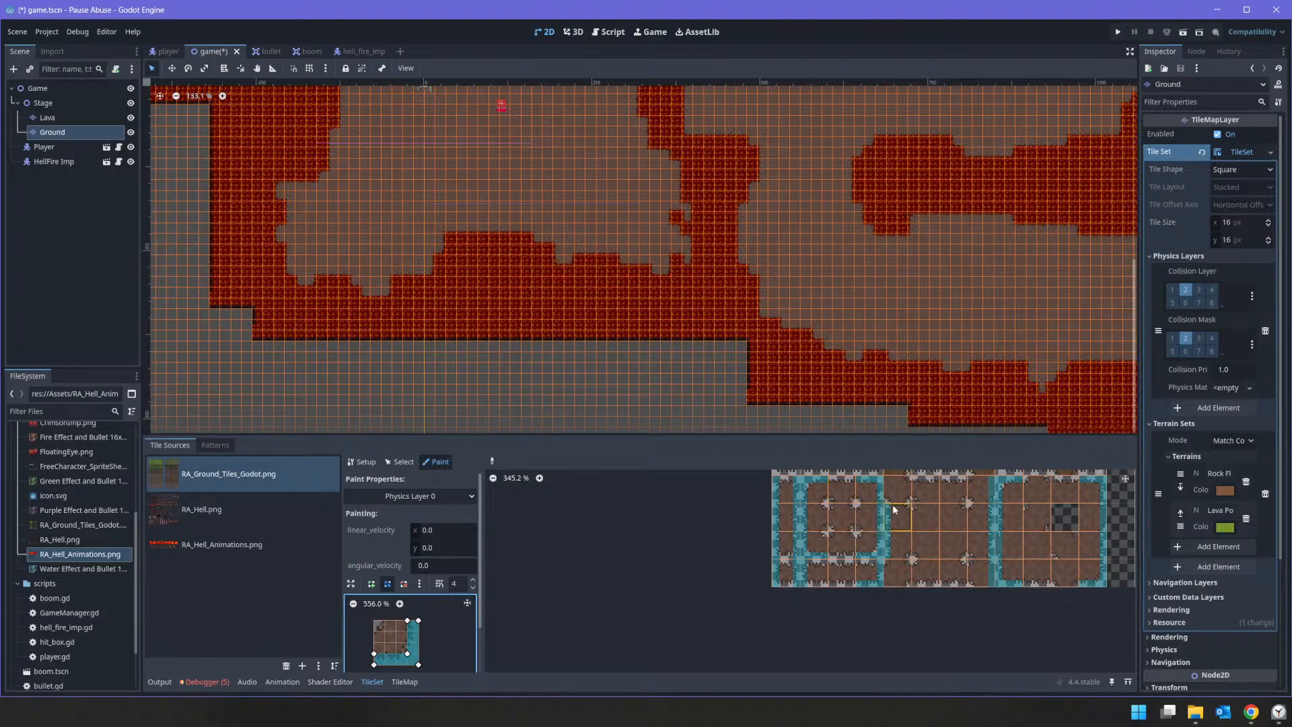
scroll(712, 556, "up", 3)
scroll(711, 556, "down", 3)
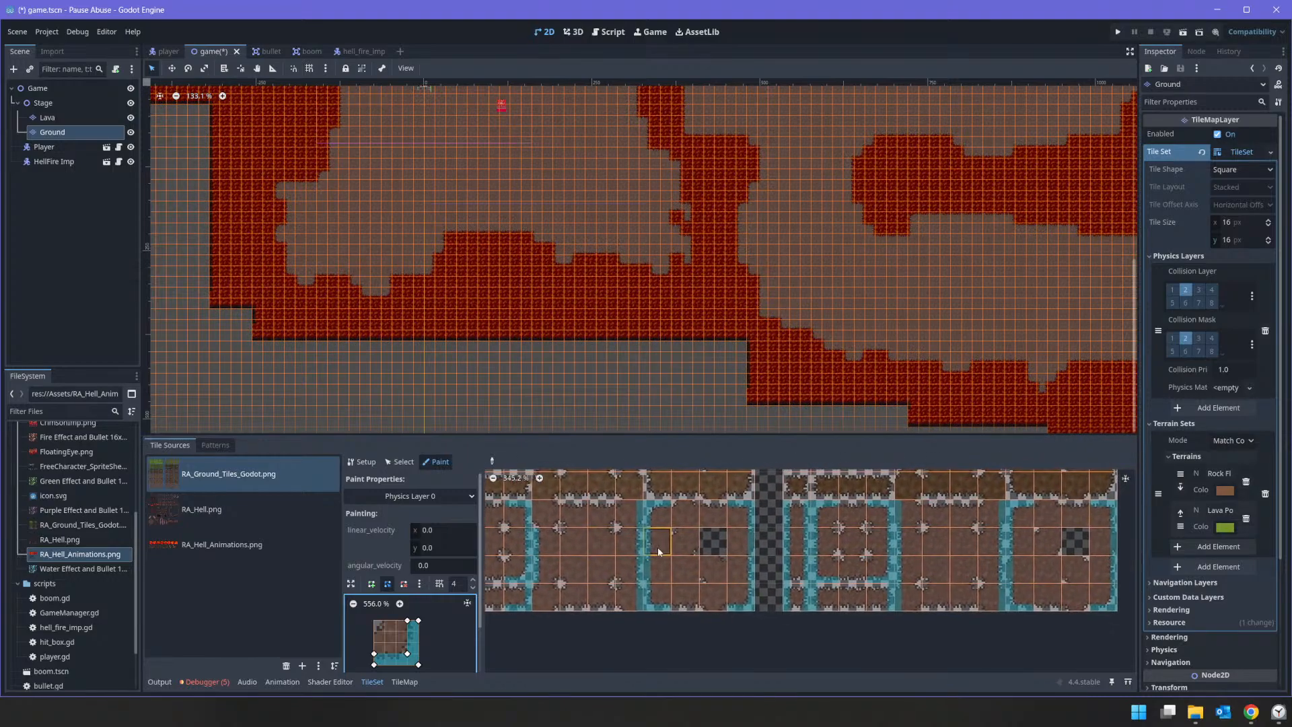
Step: Reshape the collision polygon into a narrow strip along the tile's top edge and paint it onto the top-edge ground tiles
middle_click_drag(581, 545, 796, 543)
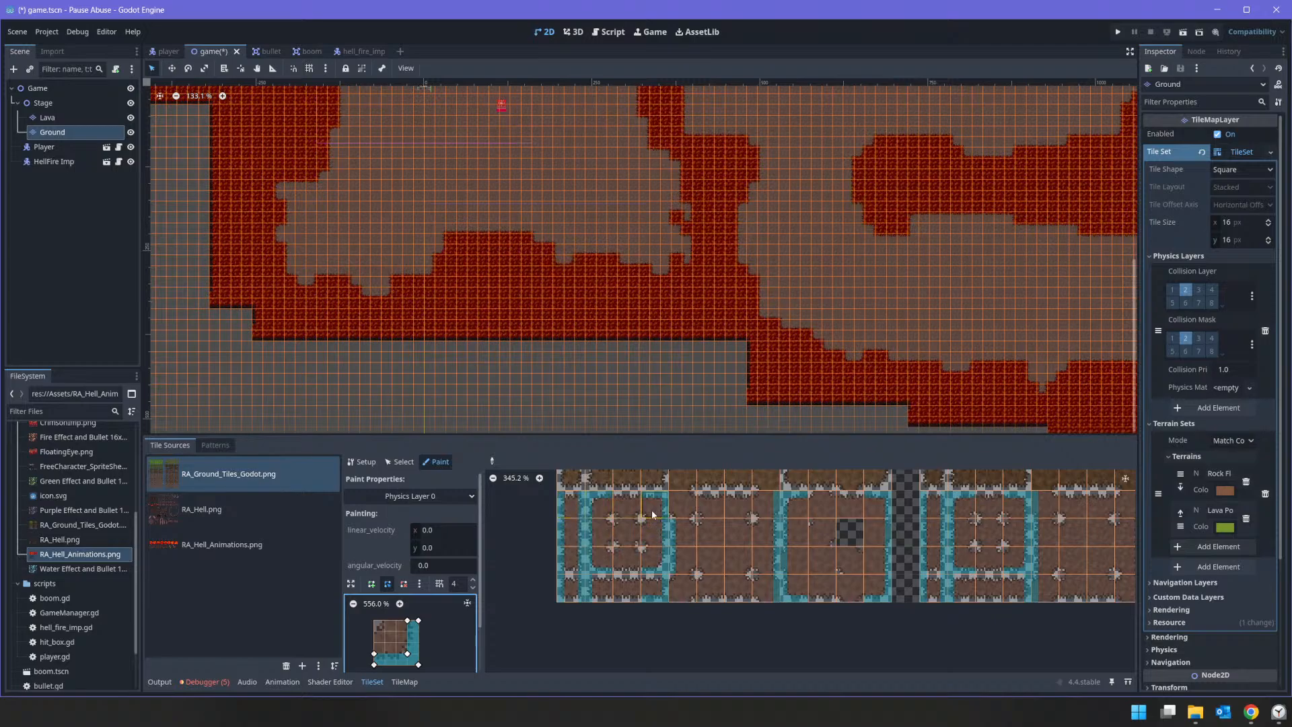
left_click(623, 506)
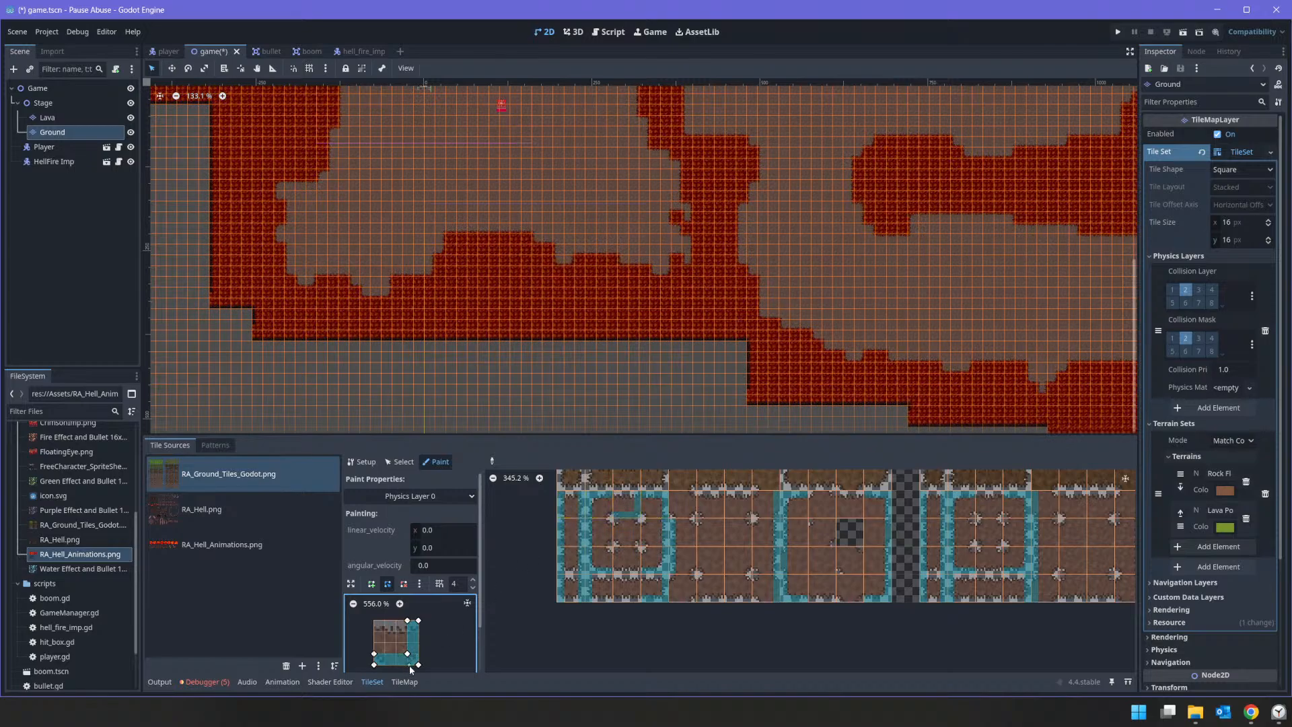
left_click_drag(382, 627, 365, 612)
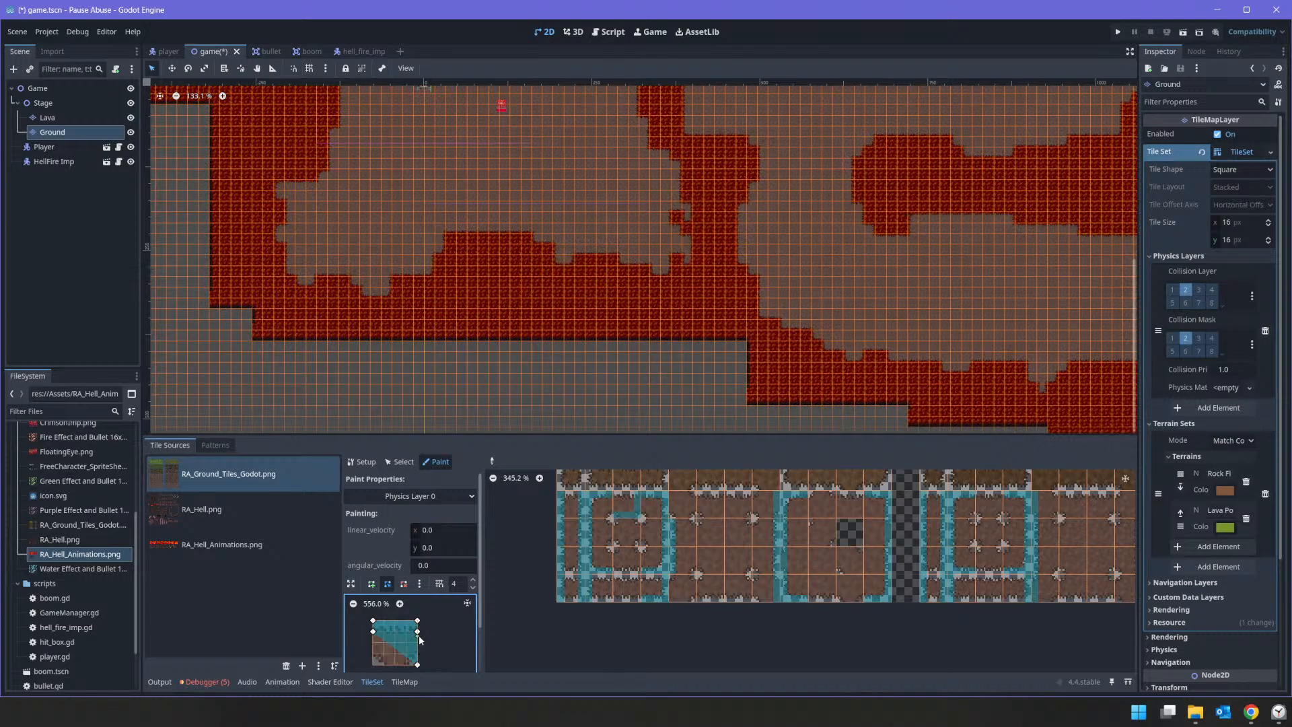
left_click_drag(418, 665, 417, 631)
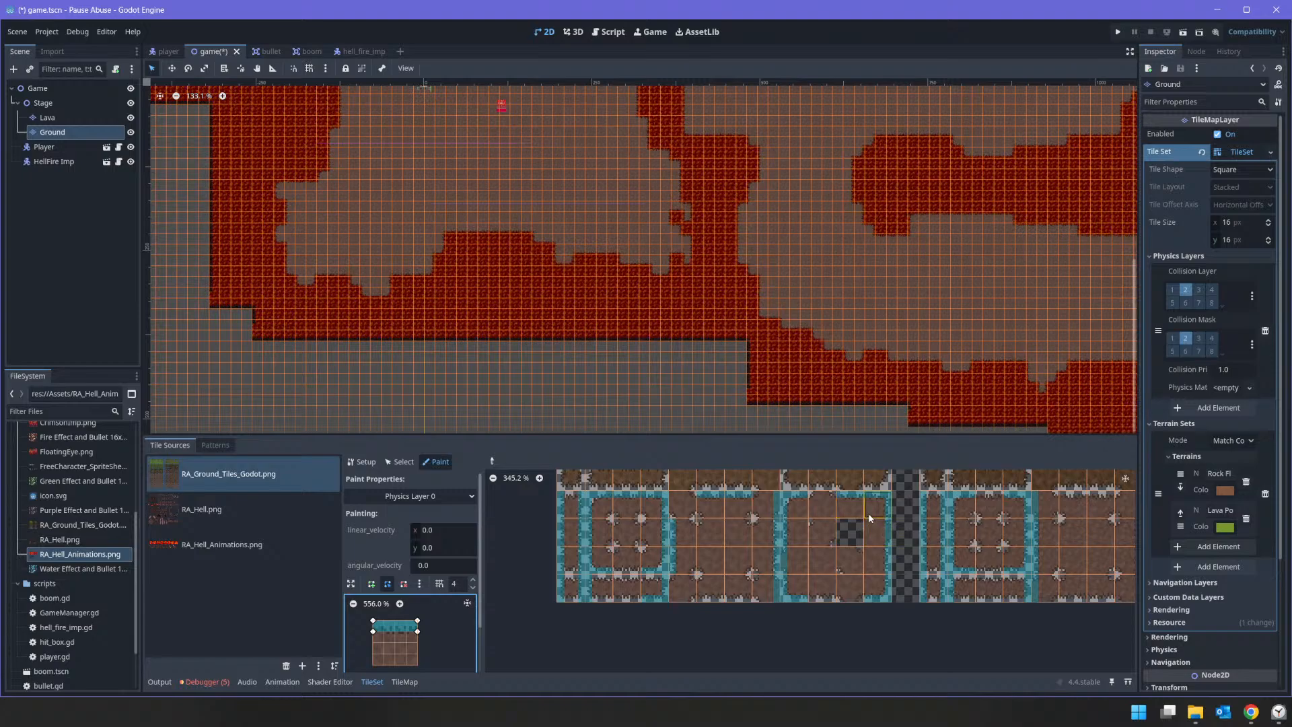
middle_click_drag(868, 512, 623, 537)
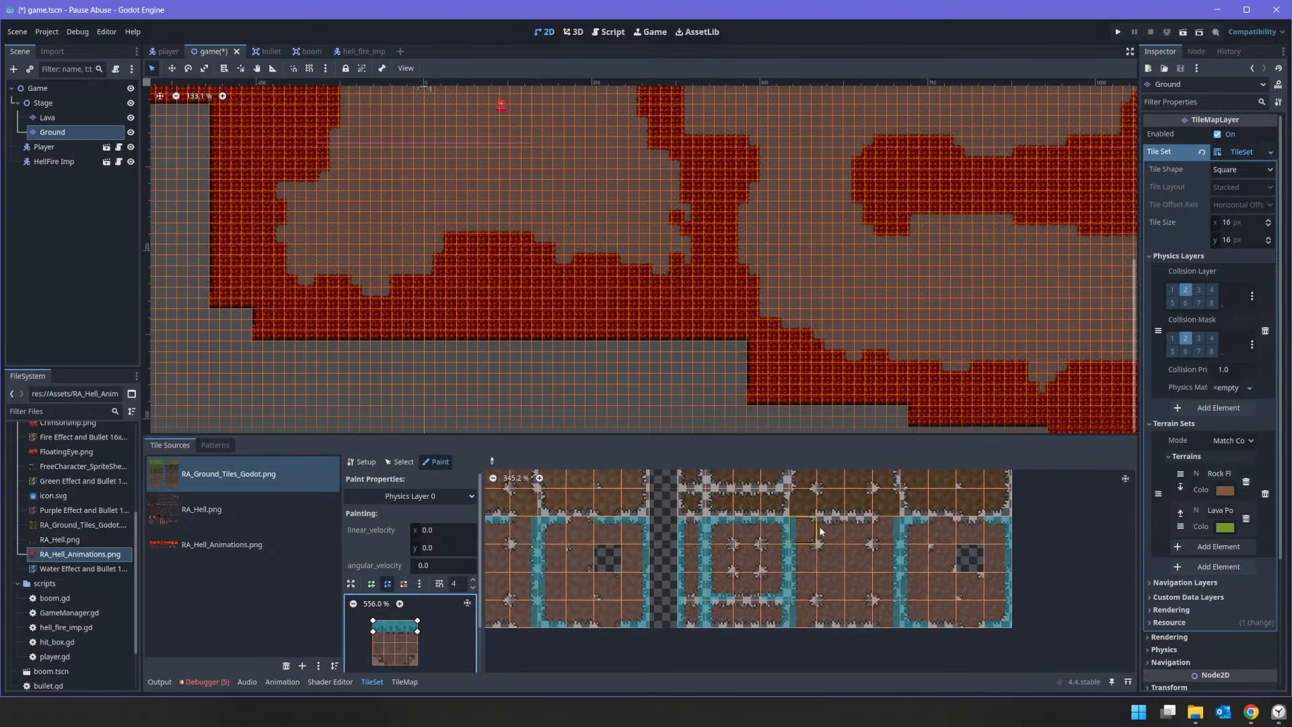
left_click_drag(834, 532, 857, 525)
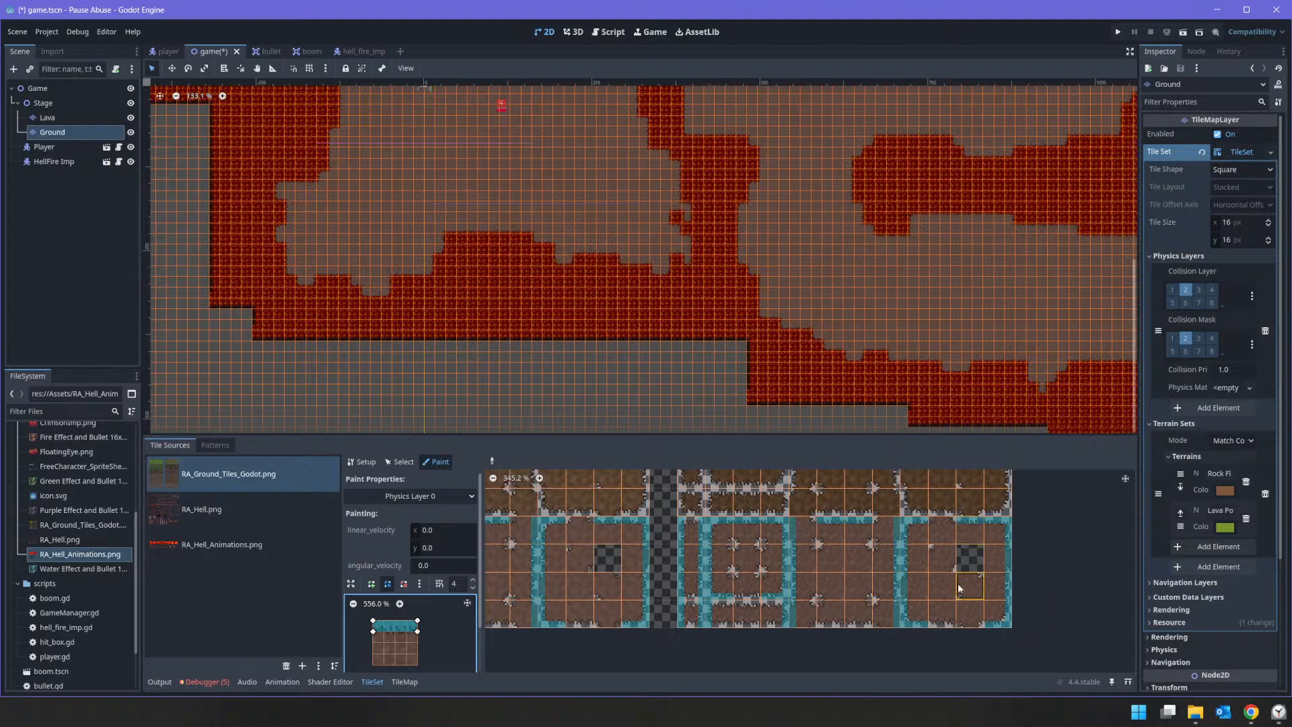
Step: Flip the collision strip vertically to the tile's bottom edge and paint it onto the bottom-edge ground tiles
left_click(953, 624)
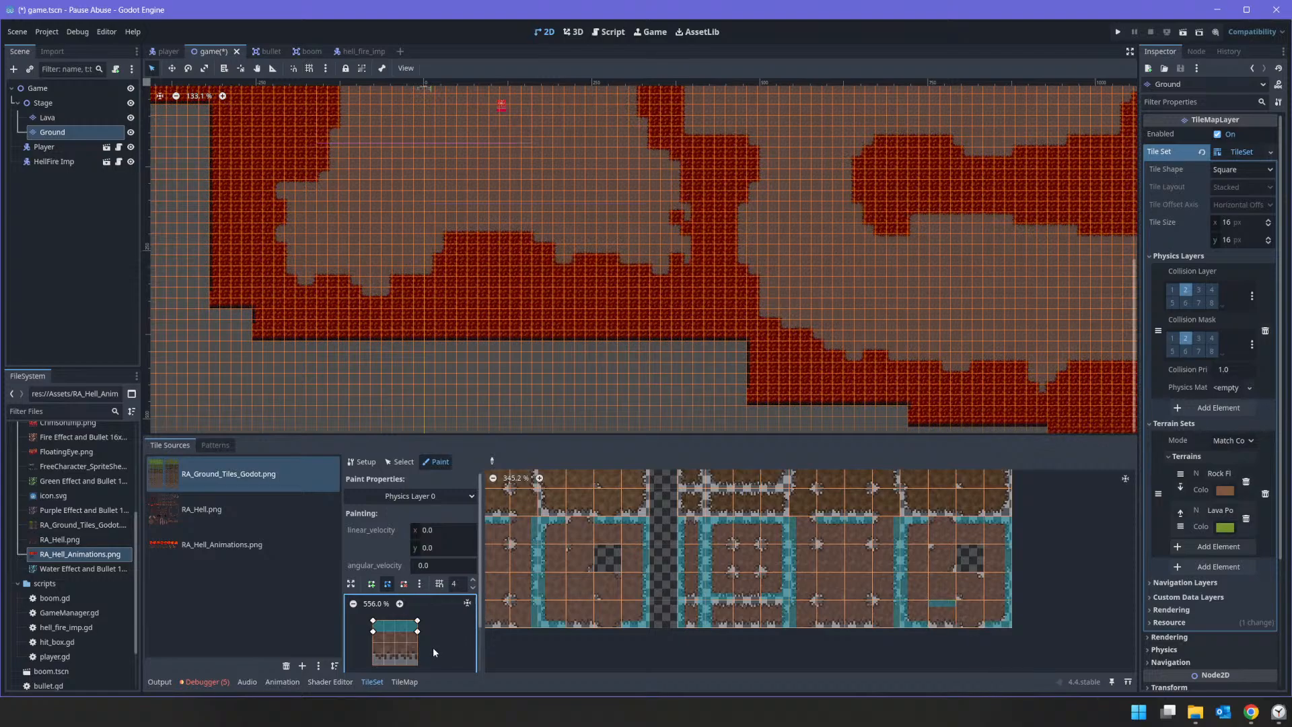
key("v")
left_click(944, 618)
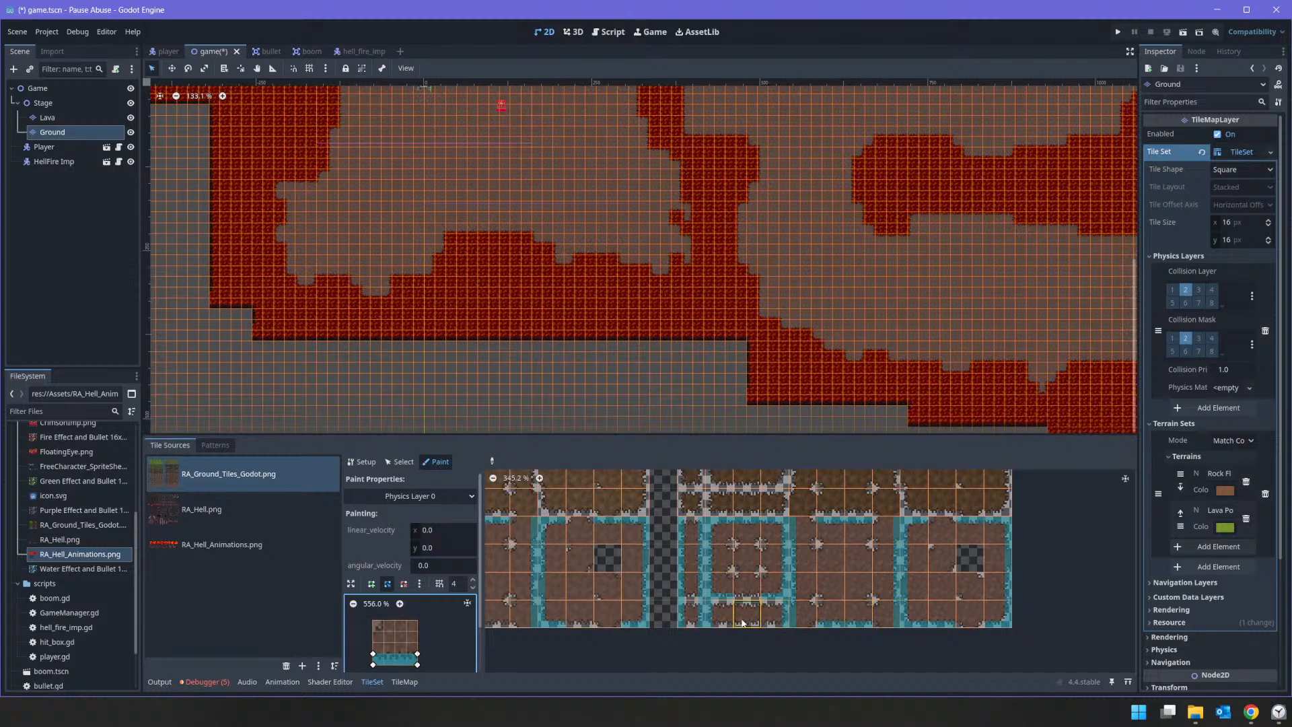
left_click(751, 583)
middle_click_drag(739, 555, 898, 542)
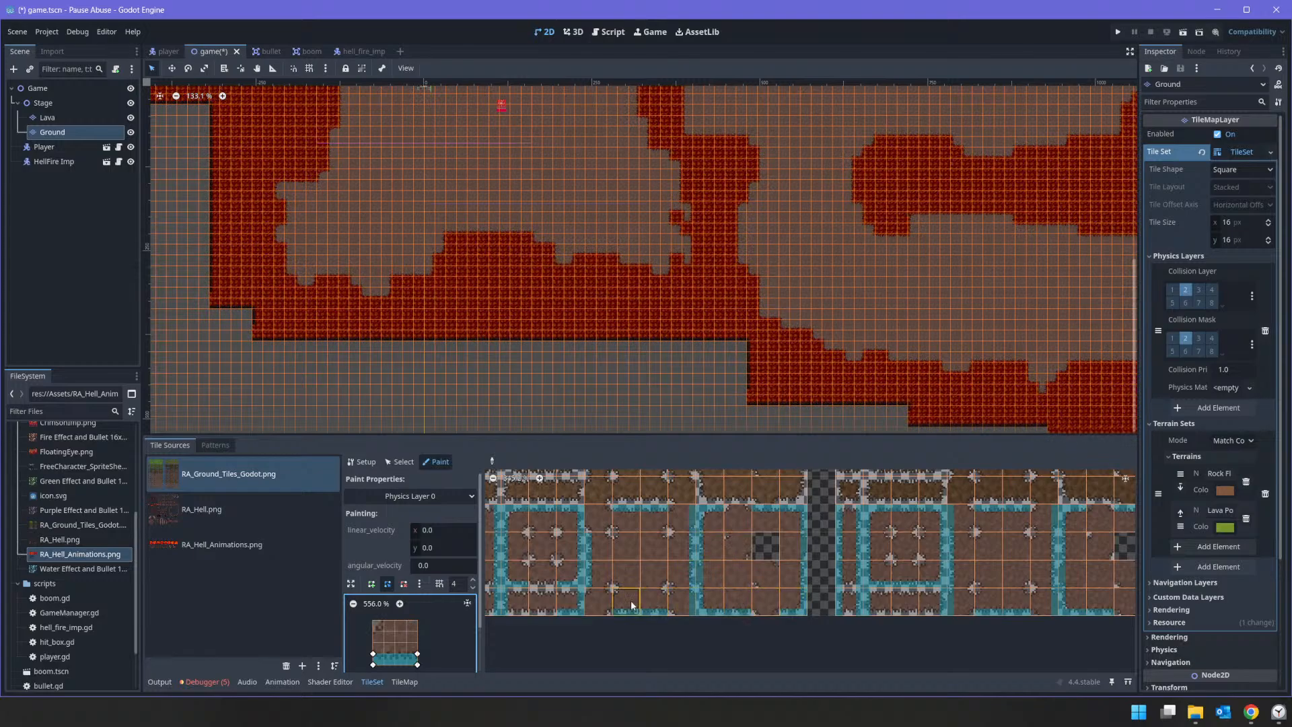
middle_click_drag(560, 585, 724, 586)
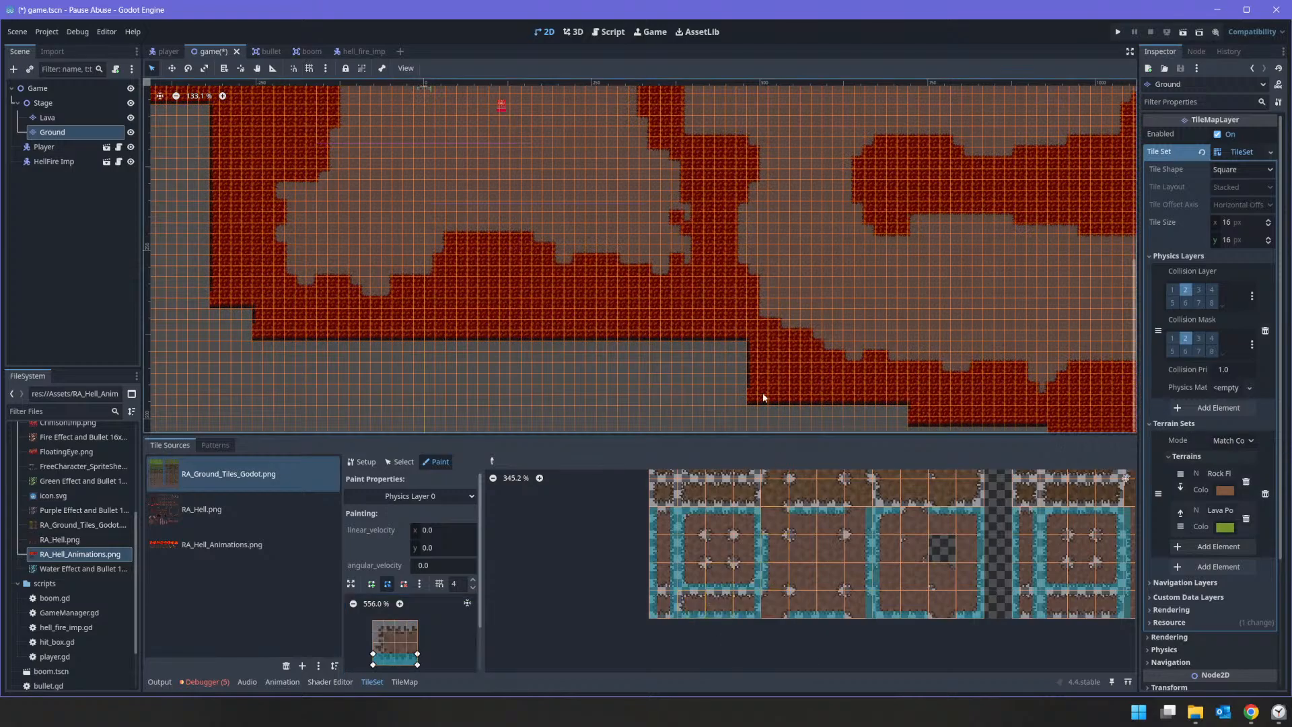
Step: Enable Visible Collision Shapes for debugging and run the project
scroll(659, 346, "down", 6)
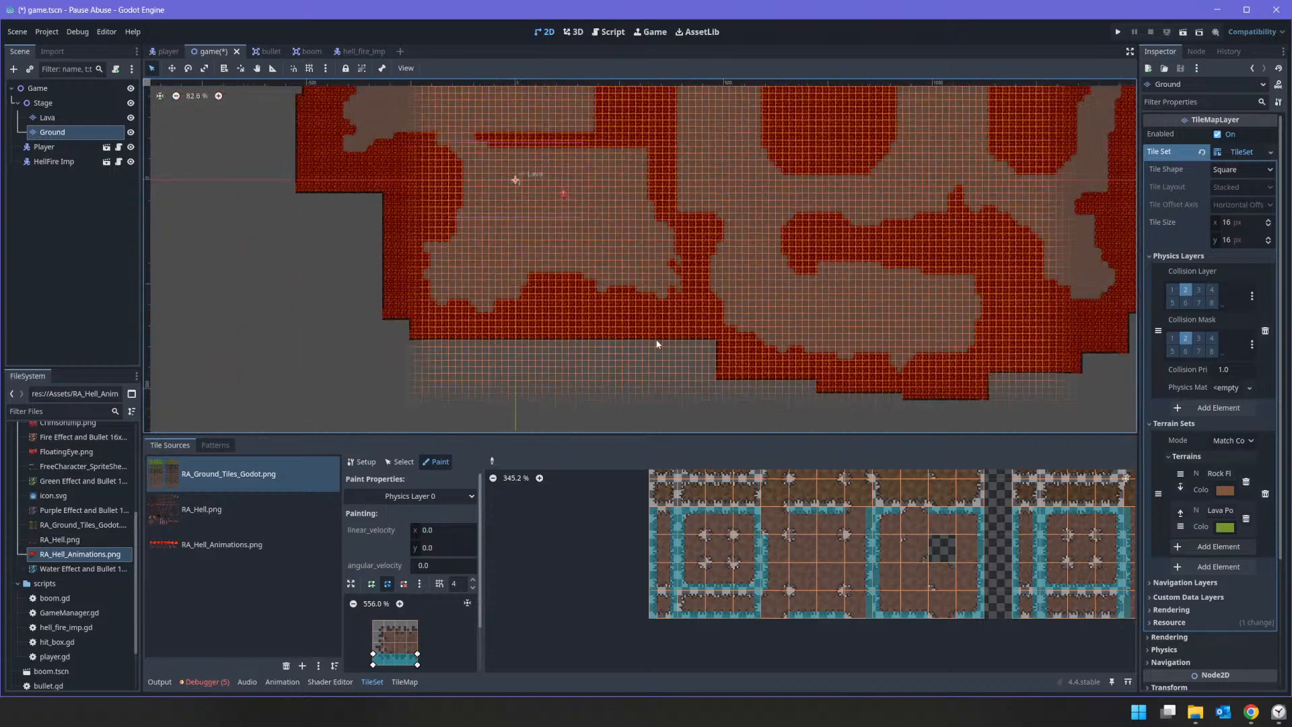
left_click(53, 35)
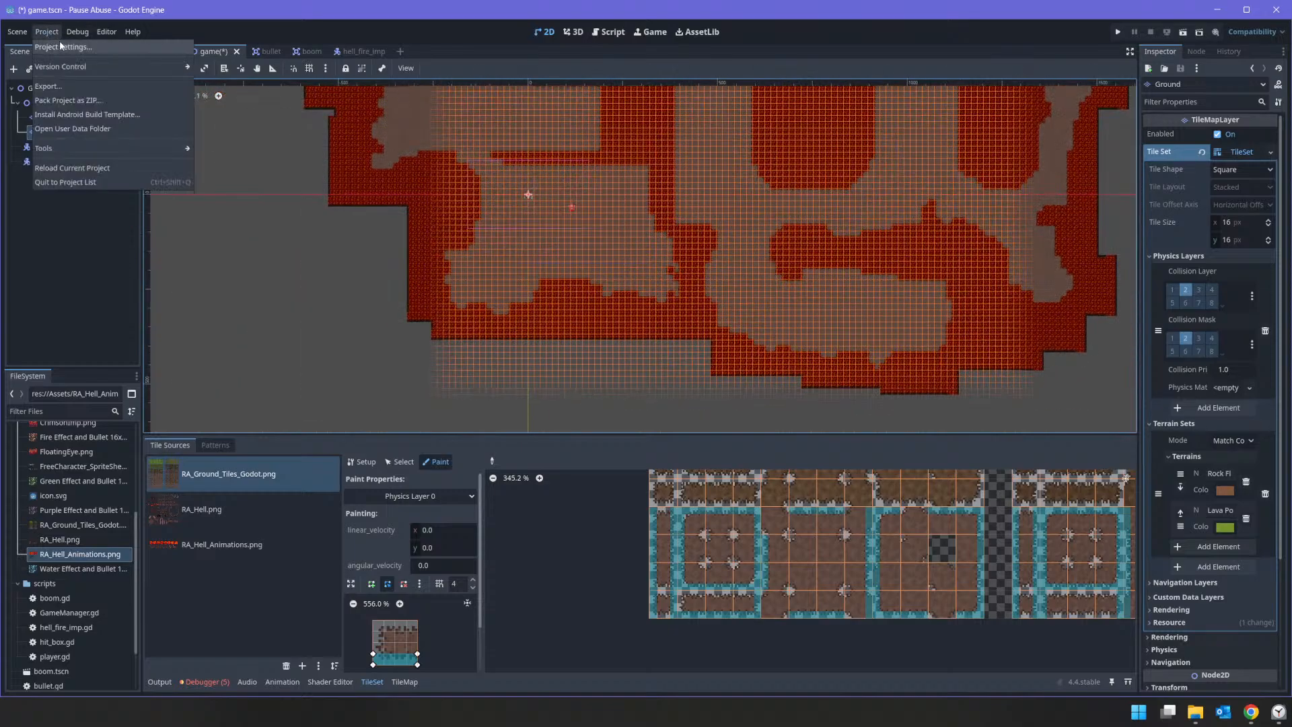
mouse_move(74, 31)
left_click(98, 83)
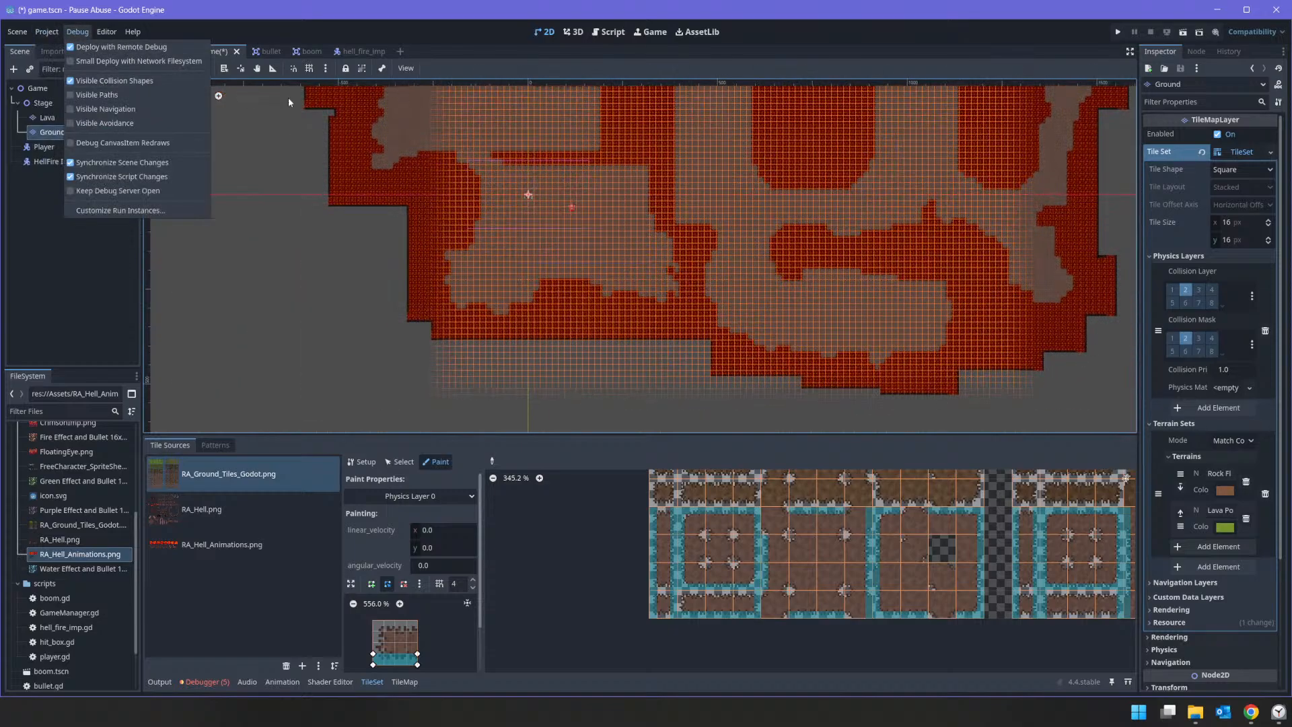
left_click(1116, 32)
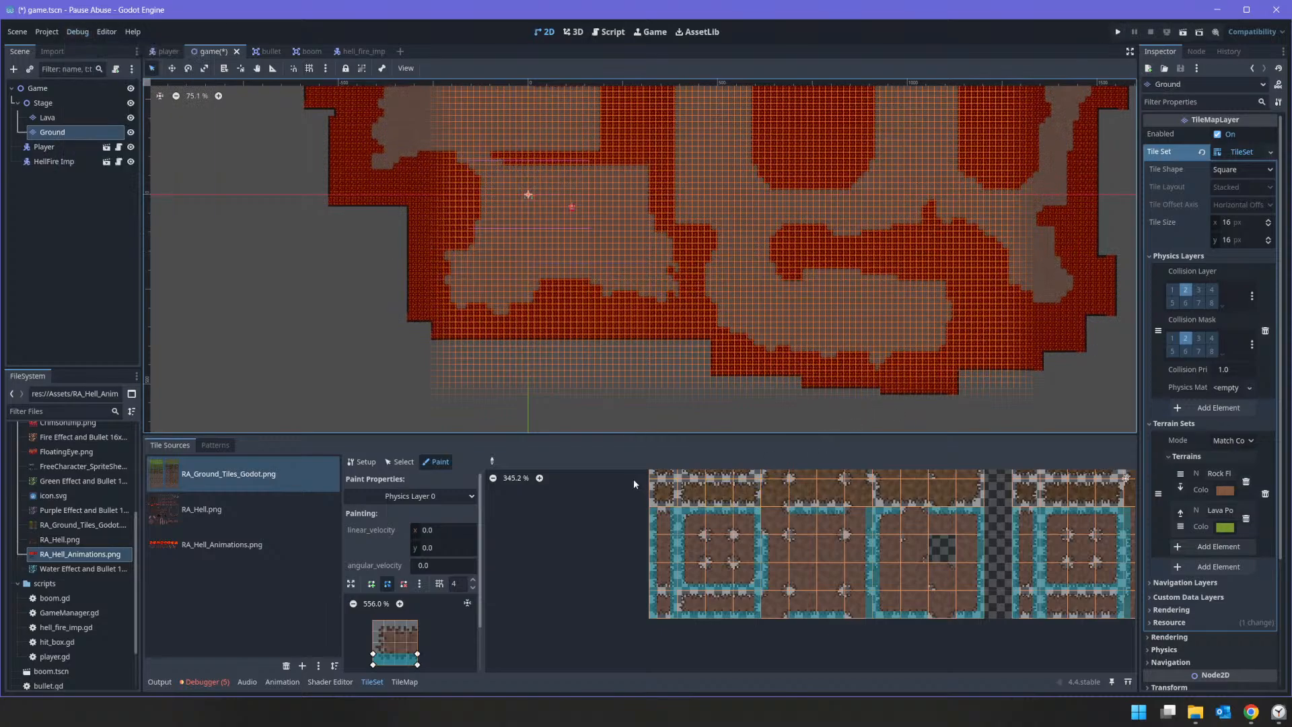
left_click(1117, 37)
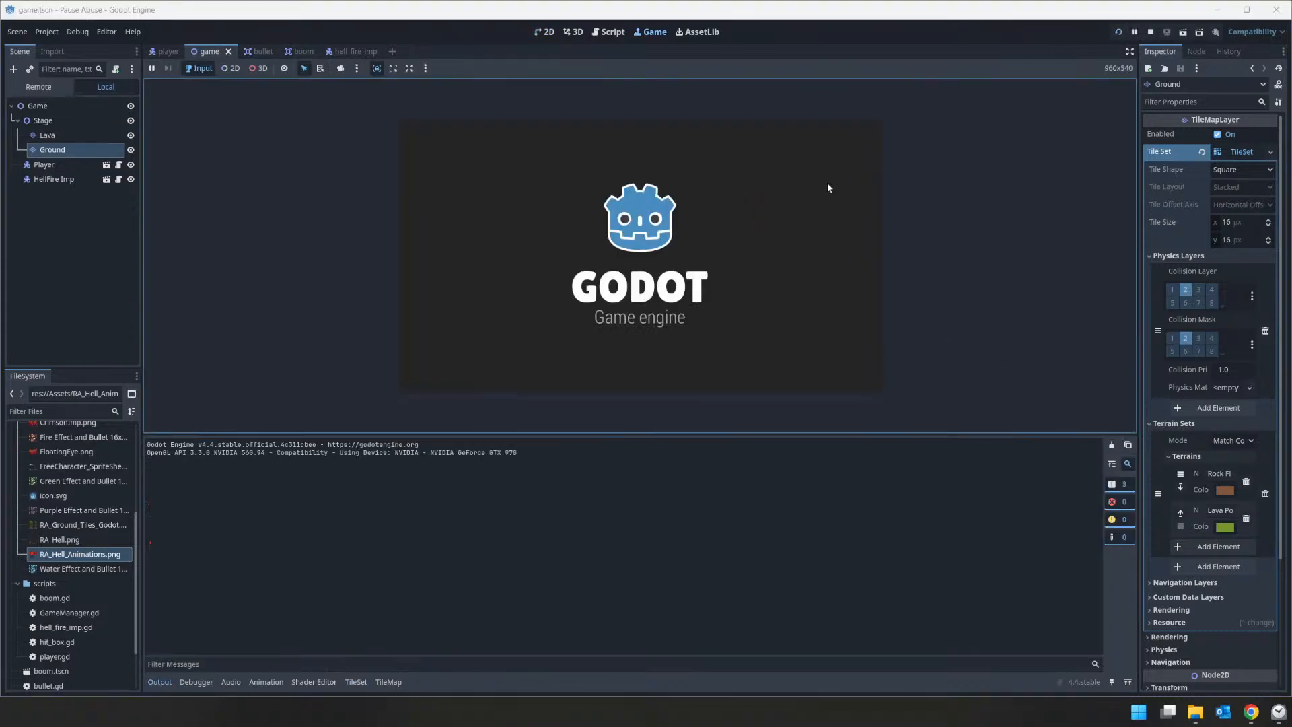
Step: Walk the player along the lava borders to test the new ground collisions
key("a")
key("w")
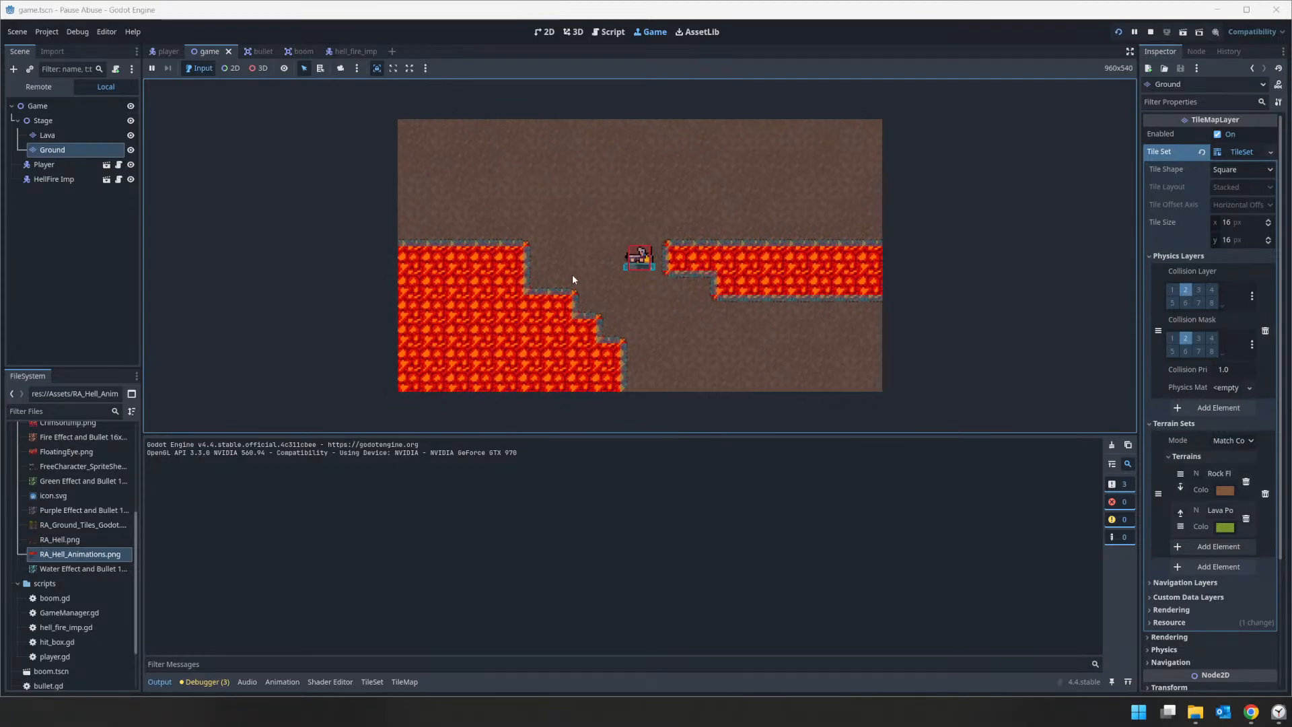
key("s")
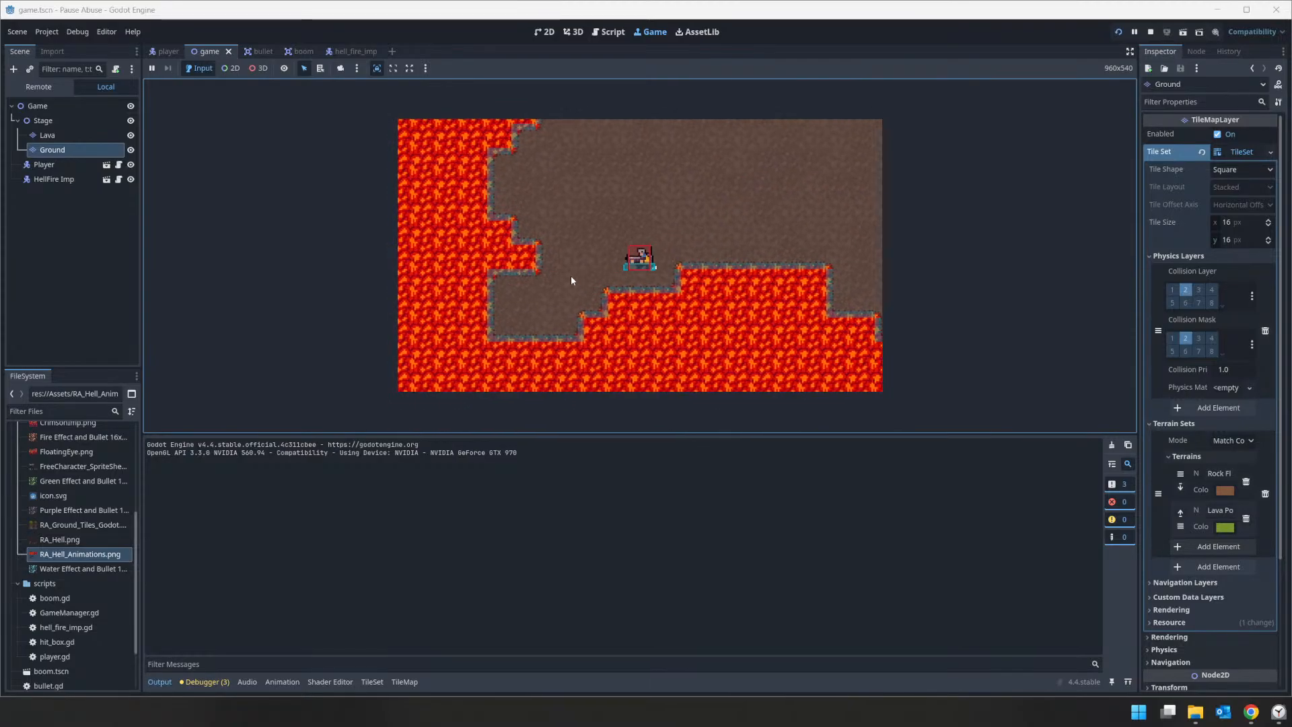
key("w")
key("d")
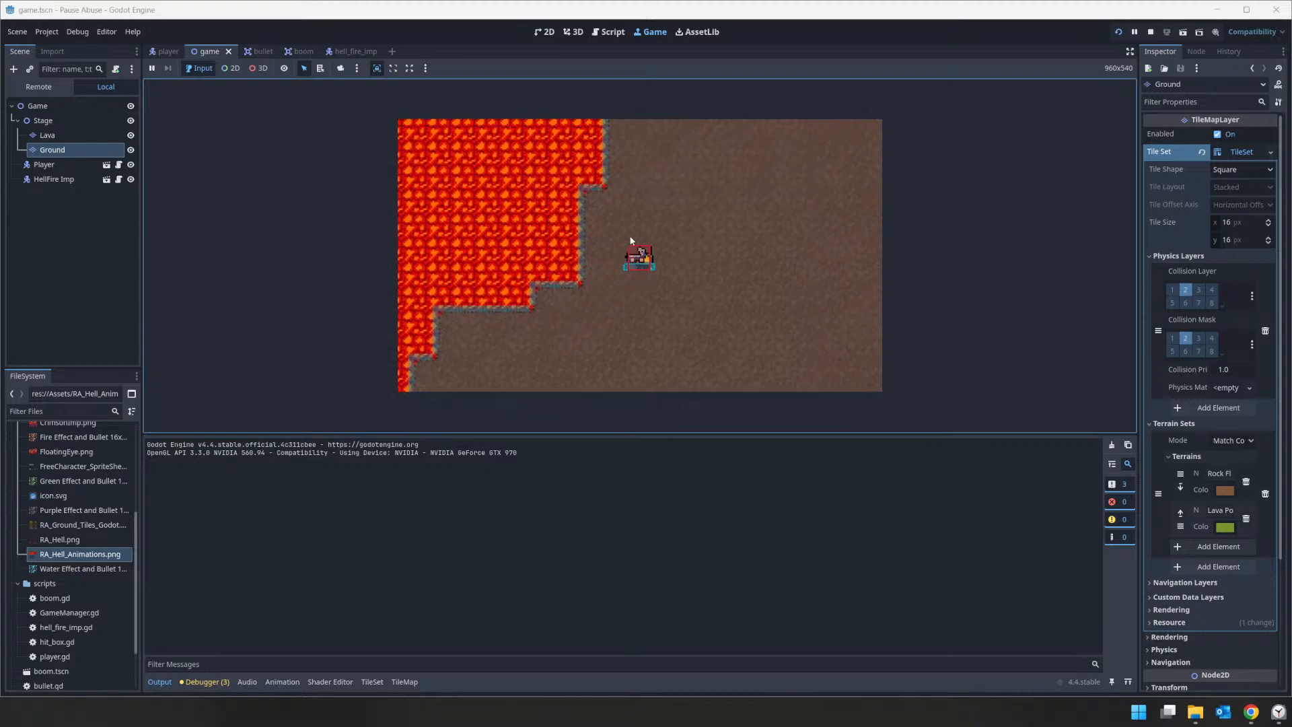
Step: Fire bullets in several directions while moving the player through the open area and the corridor between the lava pools
left_click(763, 244)
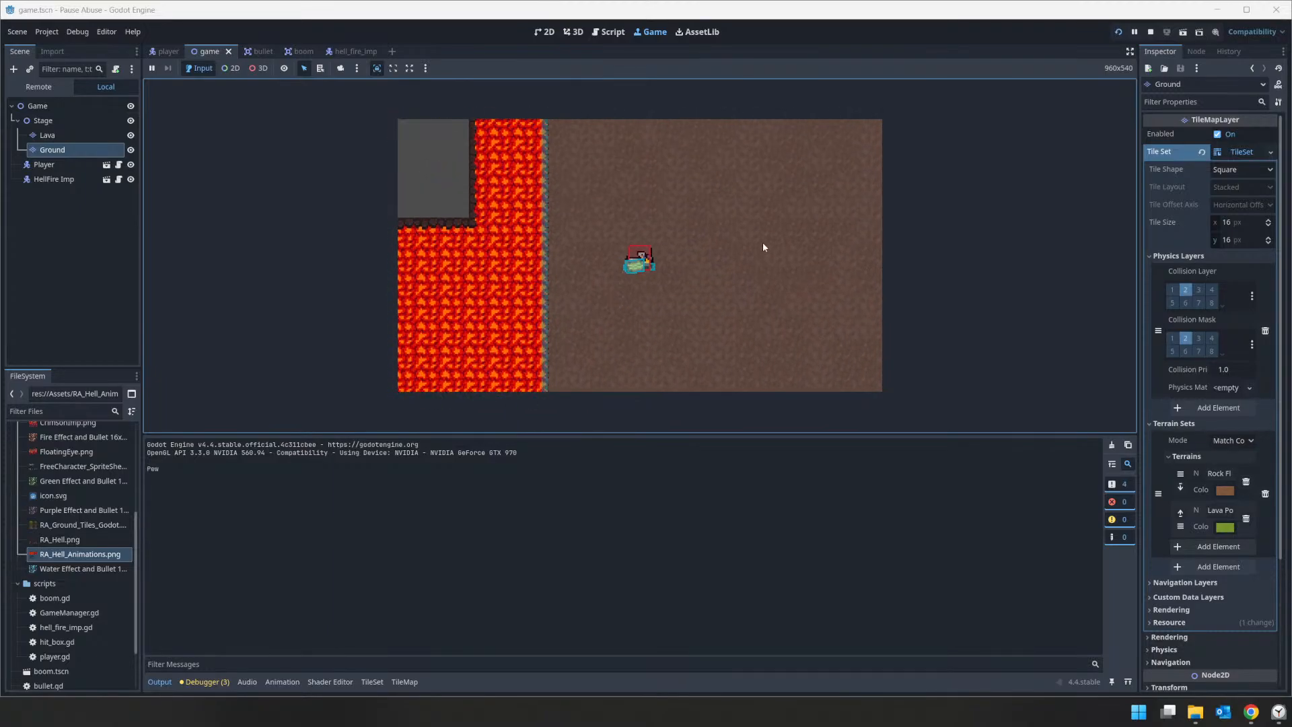
key("d")
left_click(706, 217)
left_click(786, 300)
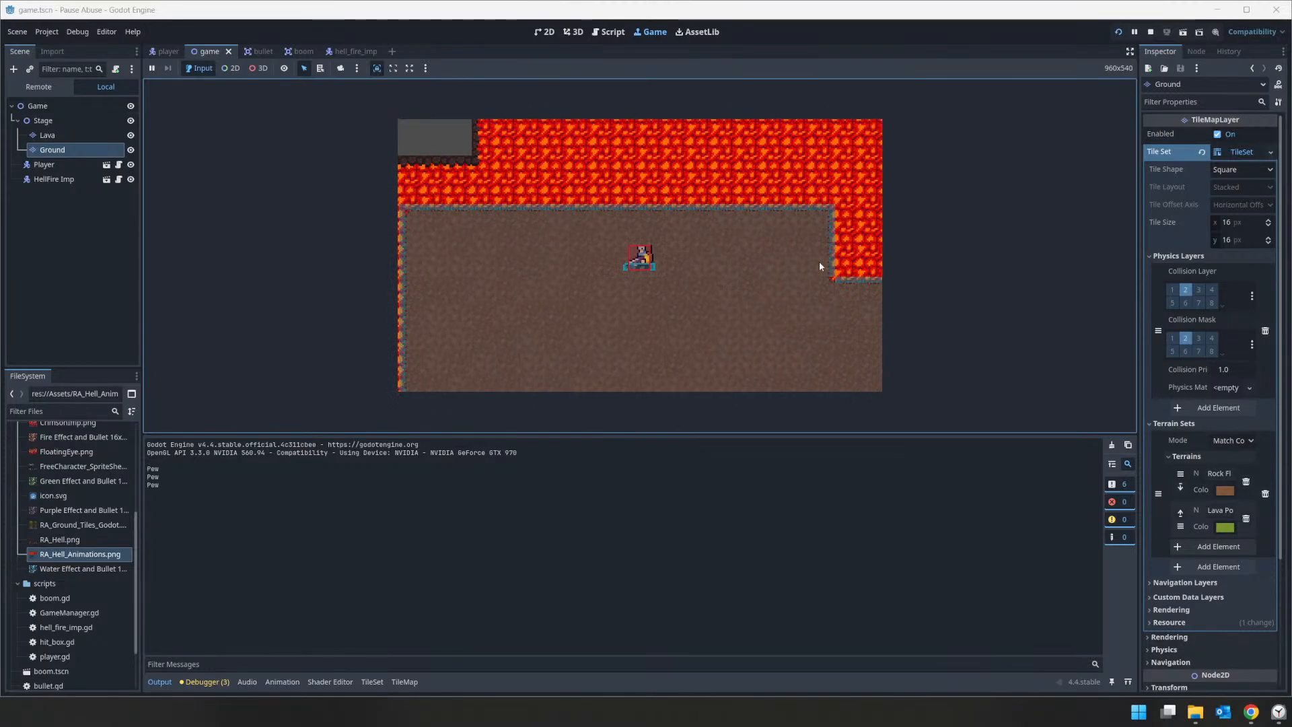
key("s")
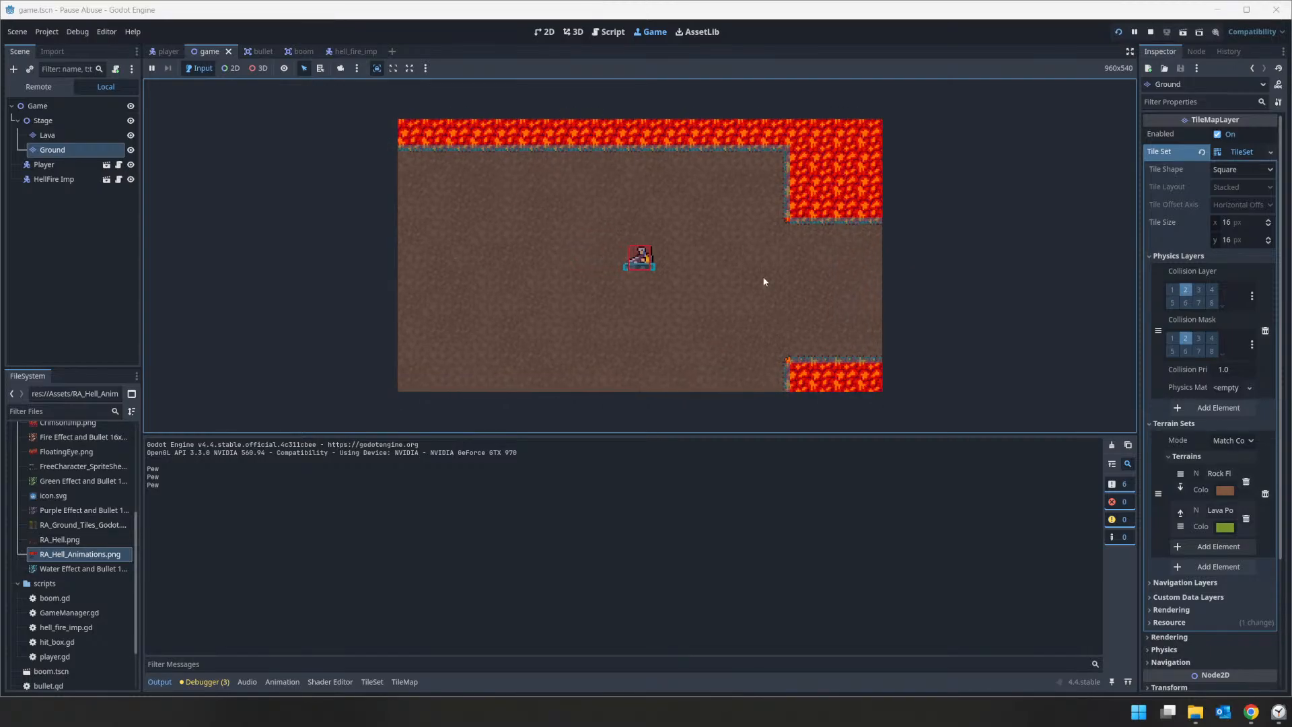
key("d")
left_click(810, 289)
left_click(806, 337)
left_click(466, 229)
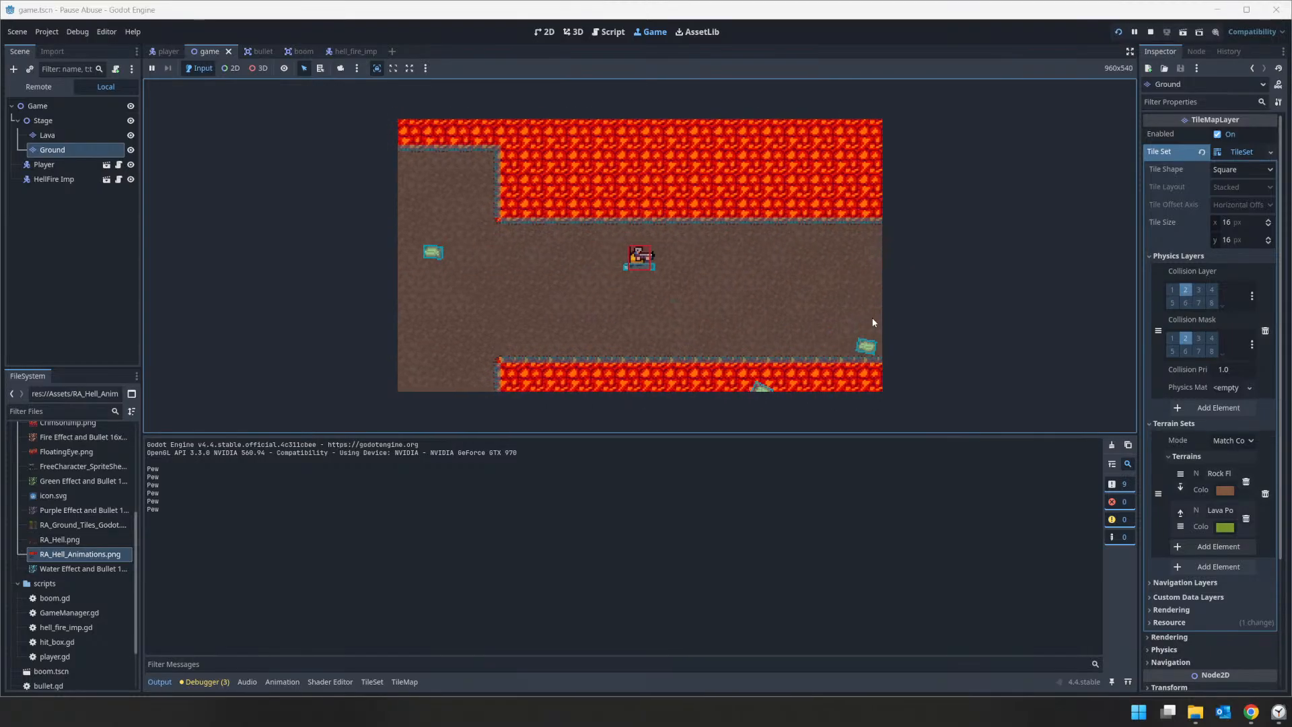
left_click(872, 319)
left_click(868, 318)
key("s")
key("d")
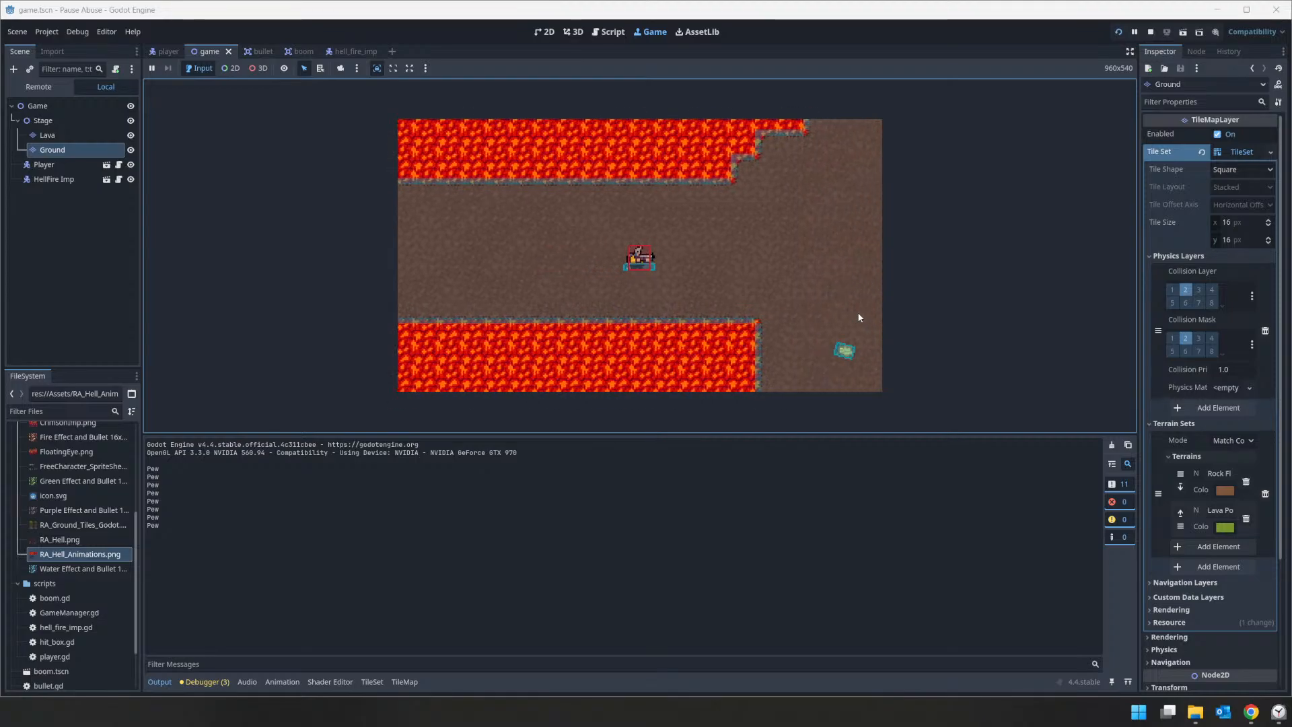
Step: Push the player up and sideways against the stepped lava edge along the map's upper border to check its collision
key("w")
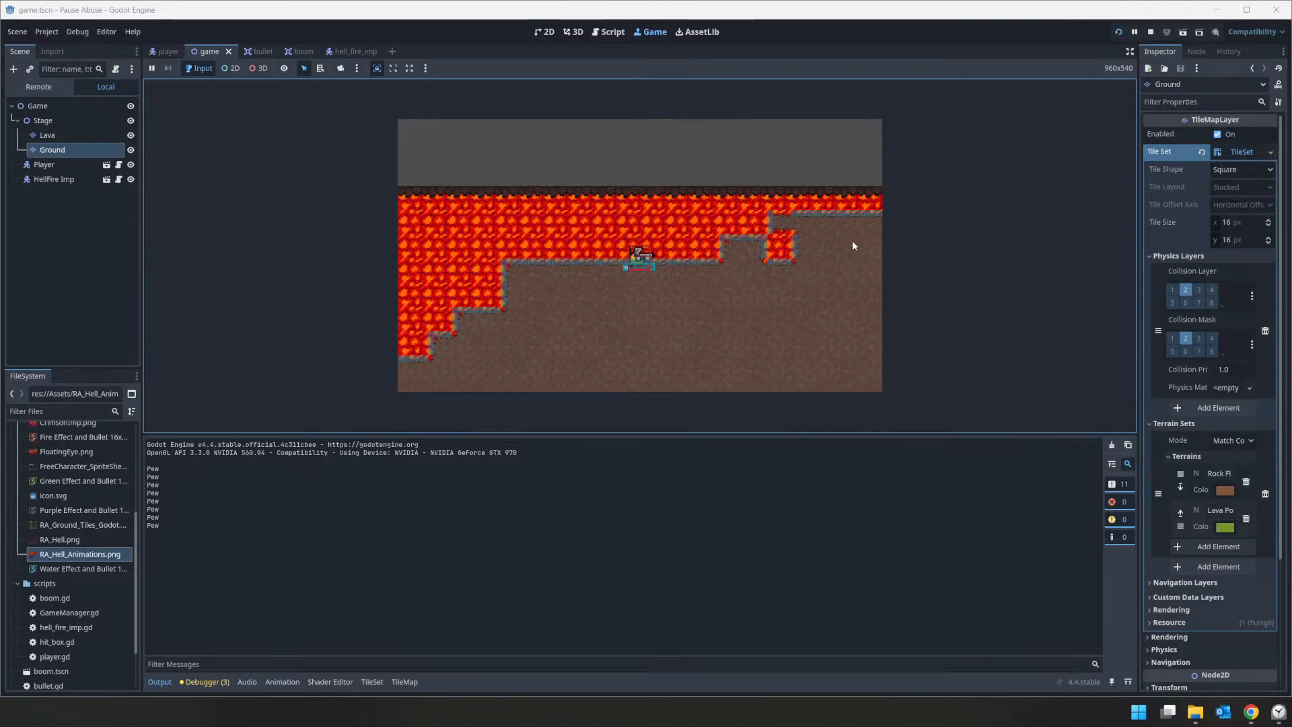
key("s")
key("w")
key("a")
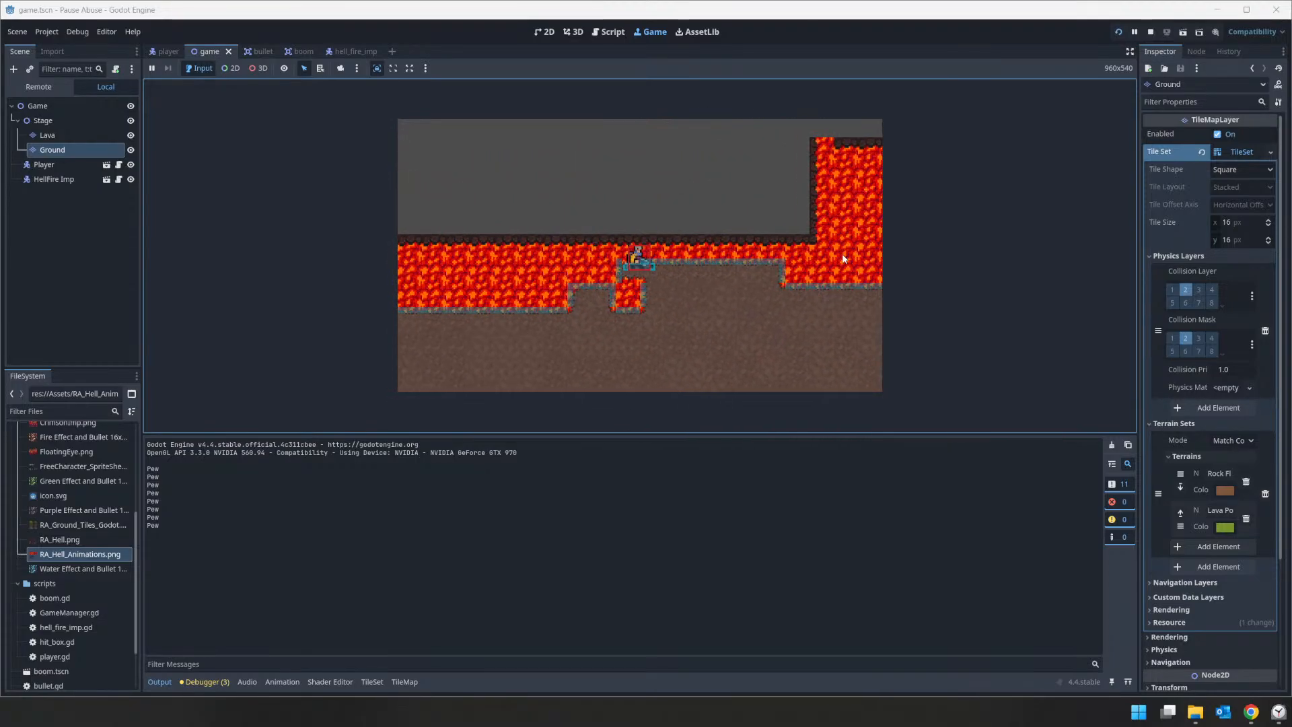
key("d")
key("s")
key("d")
key("w")
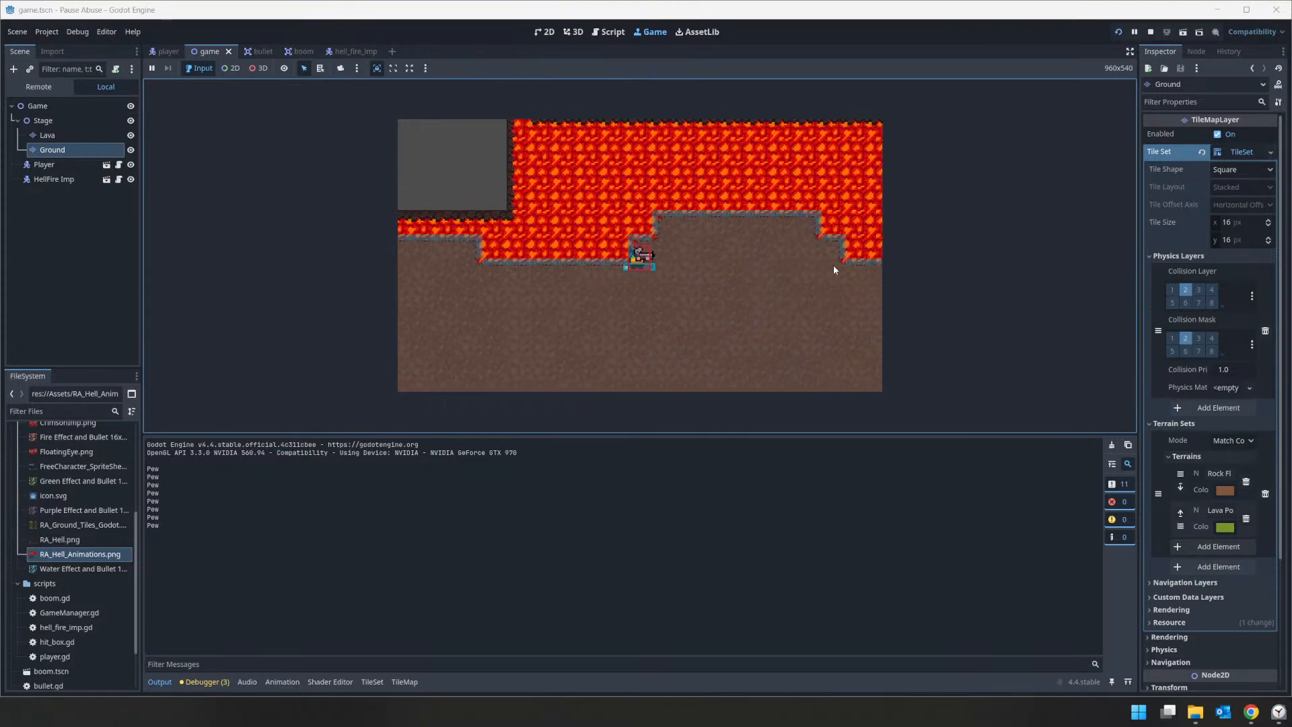
key("d")
key("w")
key("s")
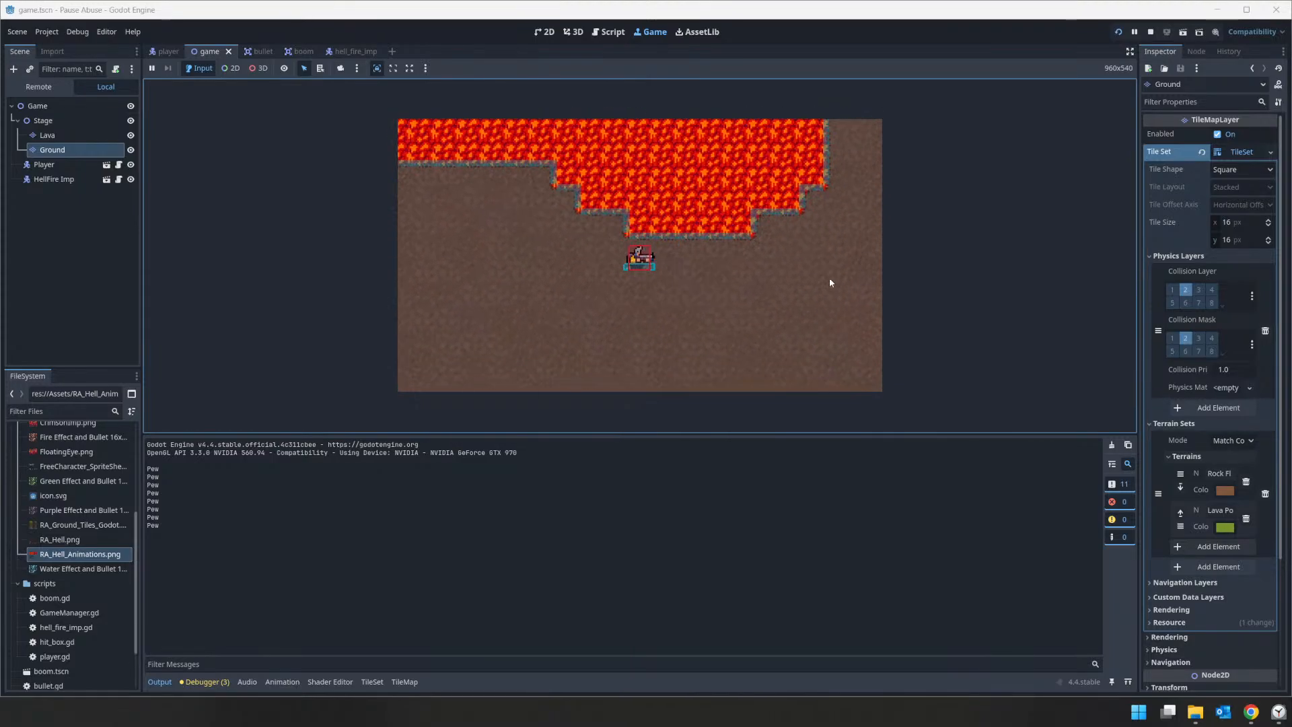
Step: Walk the player away from the stepped upper lava edge and fire bullets over the rock floor and the lava beside it
key("w")
key("w")
left_click(612, 138)
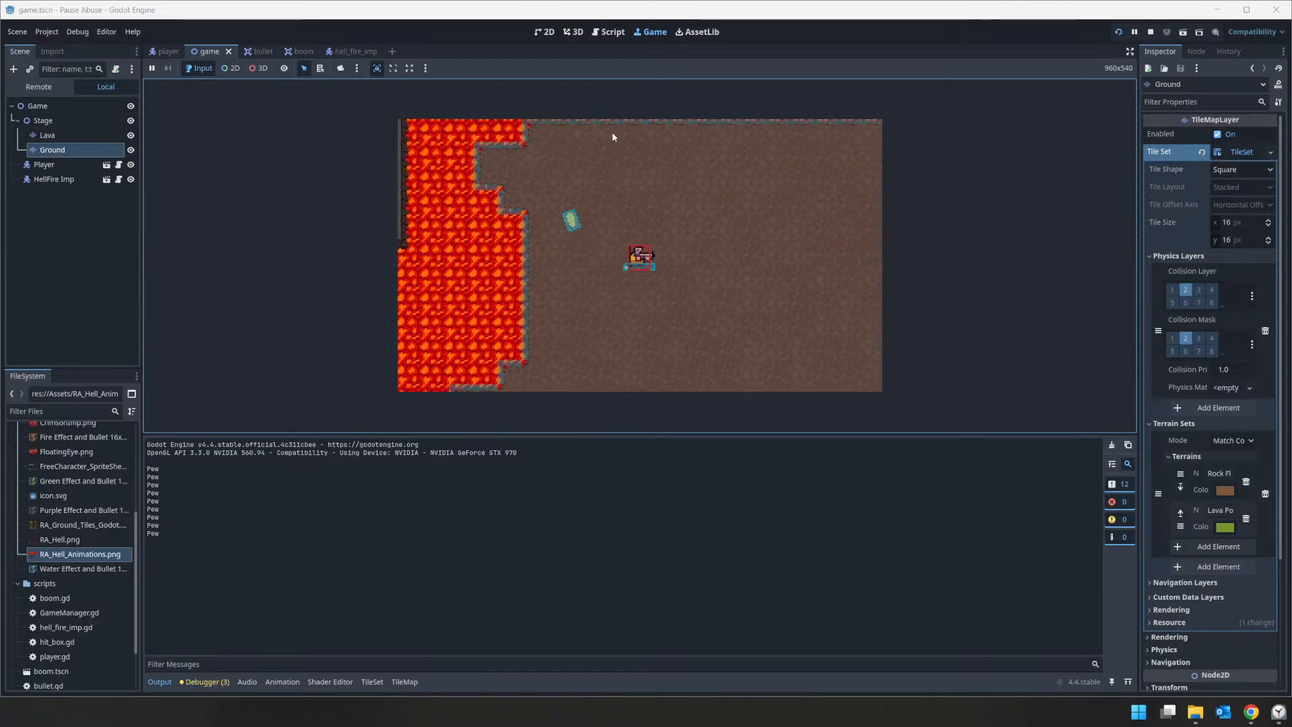
key("a")
left_click(463, 175)
left_click(471, 202)
key("d")
key("s")
left_click(791, 337)
left_click(792, 338)
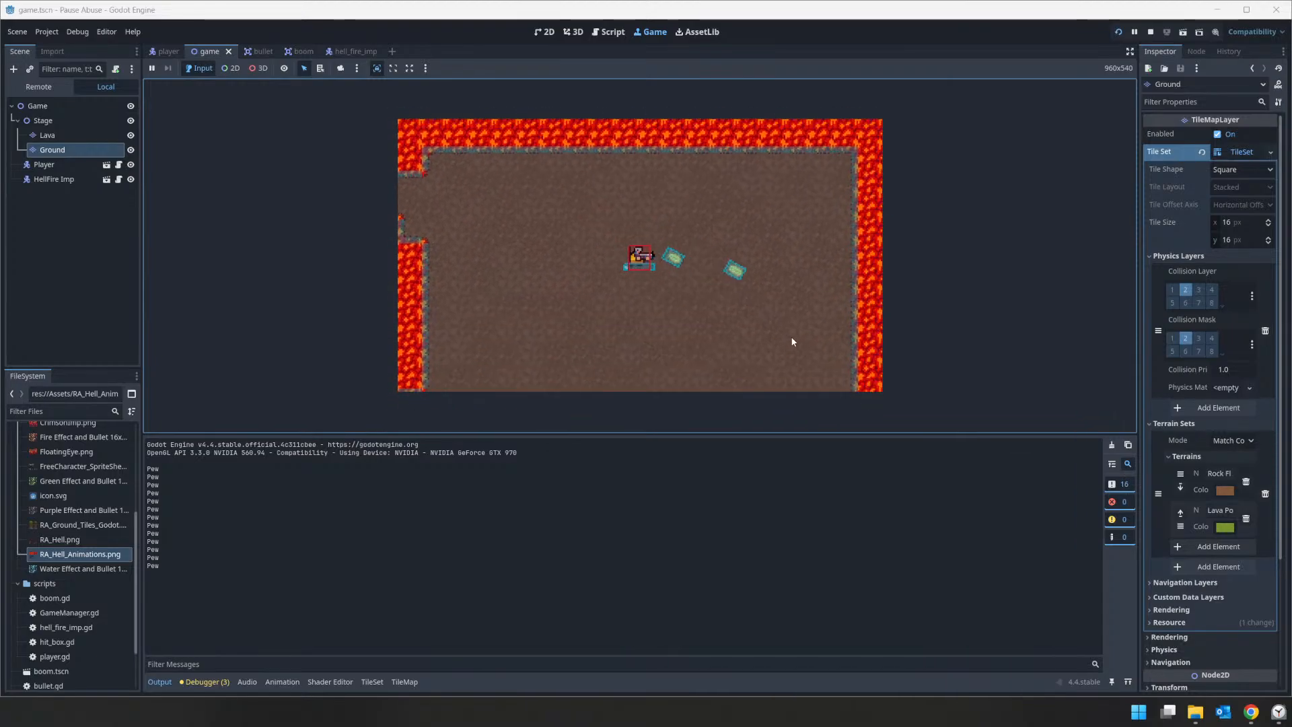
Step: Move the player down out of the lava-walled room while firing bullets diagonally ahead
left_click(791, 338)
left_click(767, 338)
key("a")
left_click(730, 351)
left_click(729, 350)
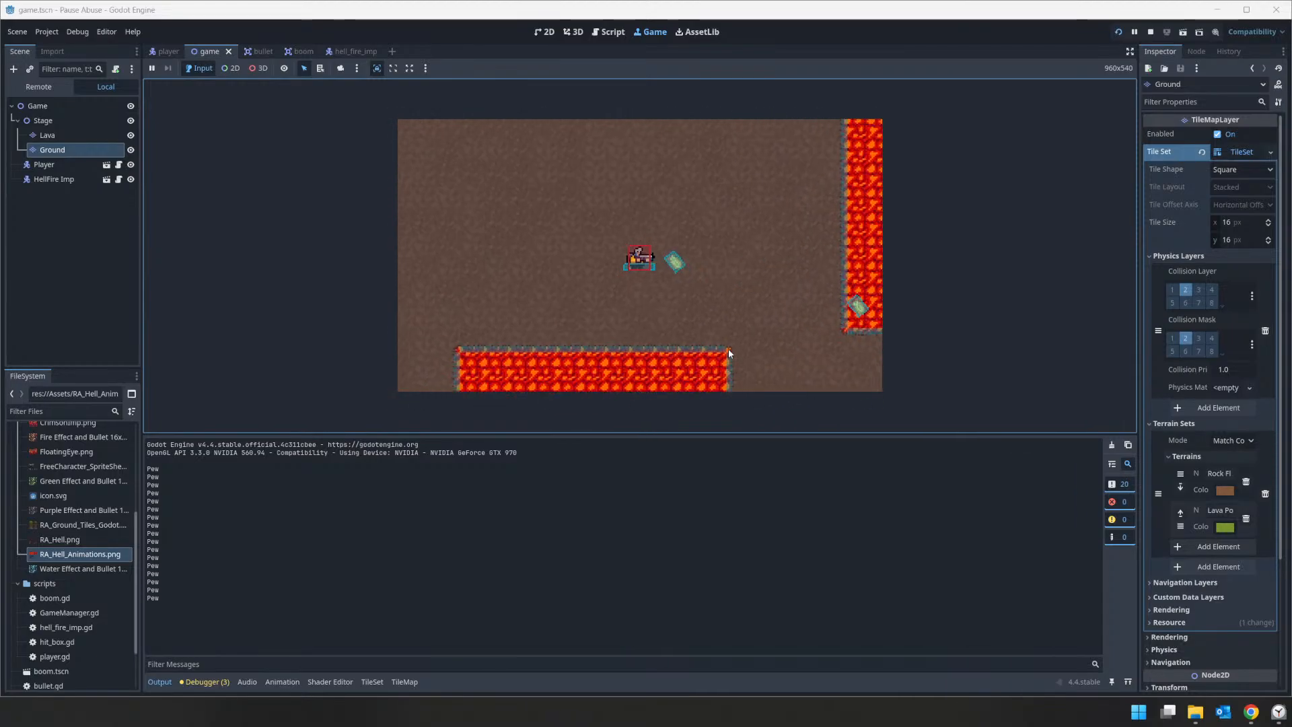
key("d")
left_click(760, 362)
key("s")
left_click(752, 383)
left_click(751, 383)
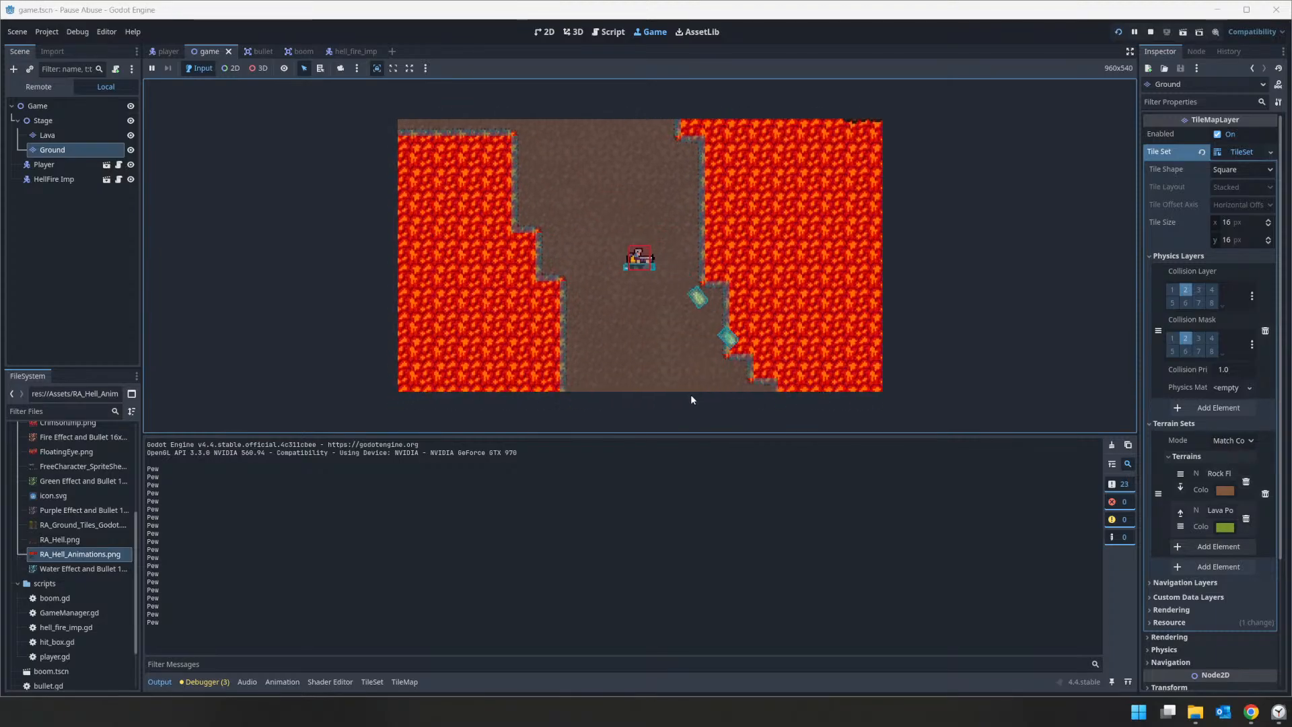
Step: Steer the player down the narrow corridor between the lava pools while firing downward at its edges
left_click(675, 372)
left_click(674, 369)
left_click(674, 365)
key("d")
key("a")
left_click(658, 357)
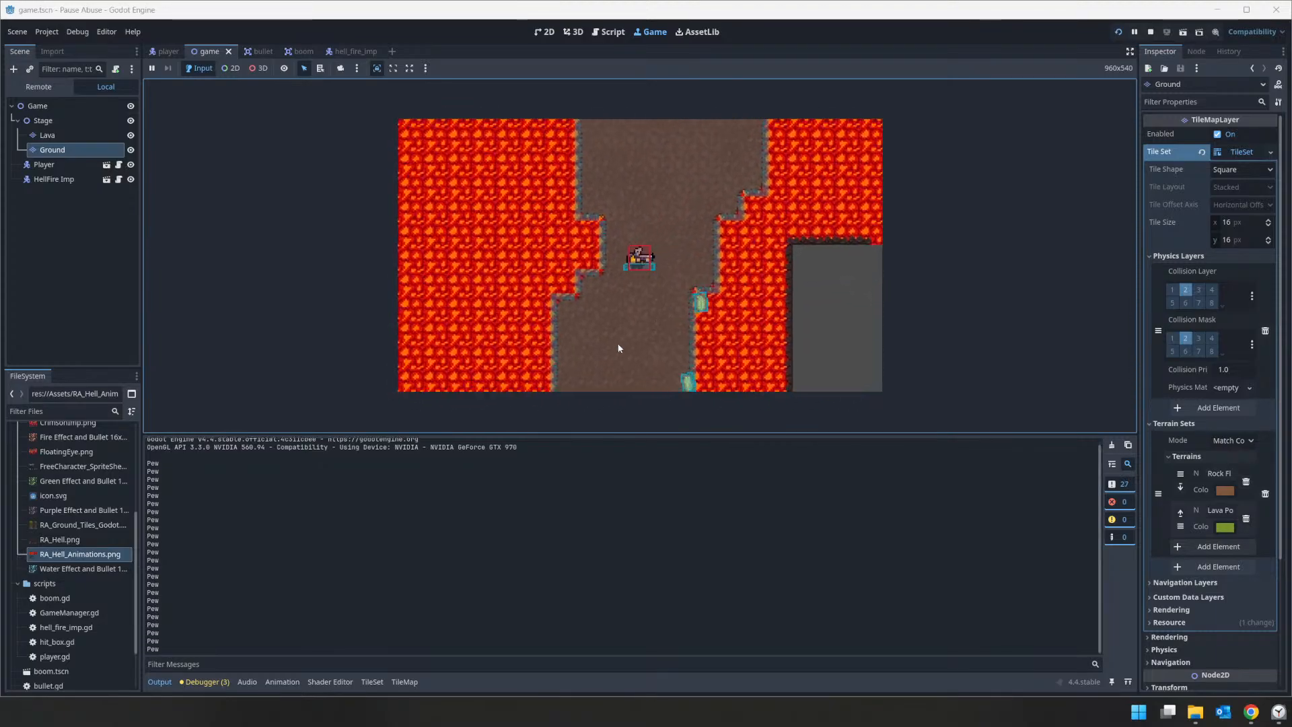
left_click(618, 351)
left_click(666, 389)
left_click(673, 387)
key("d")
left_click(642, 395)
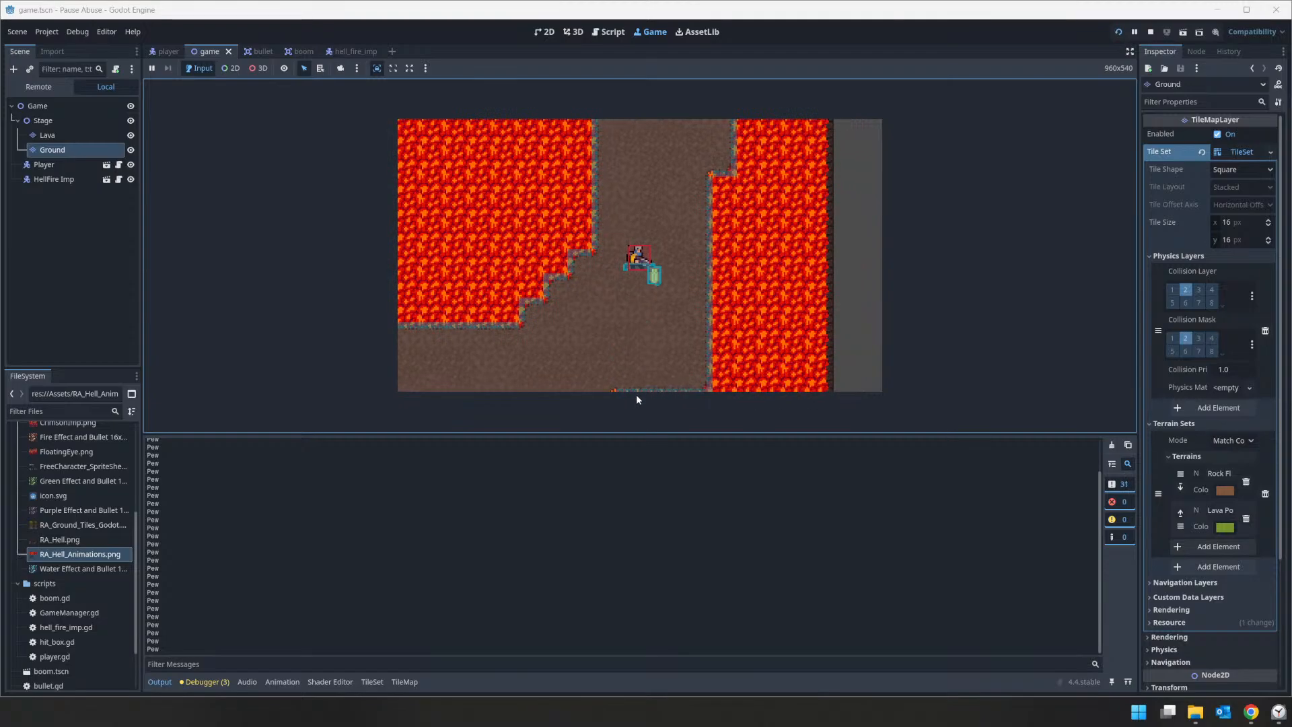
Step: Guide the player through the stepped passage south of the corridor while firing at the lava on both sides
key("a")
left_click(552, 379)
left_click(605, 383)
key("d")
left_click(716, 386)
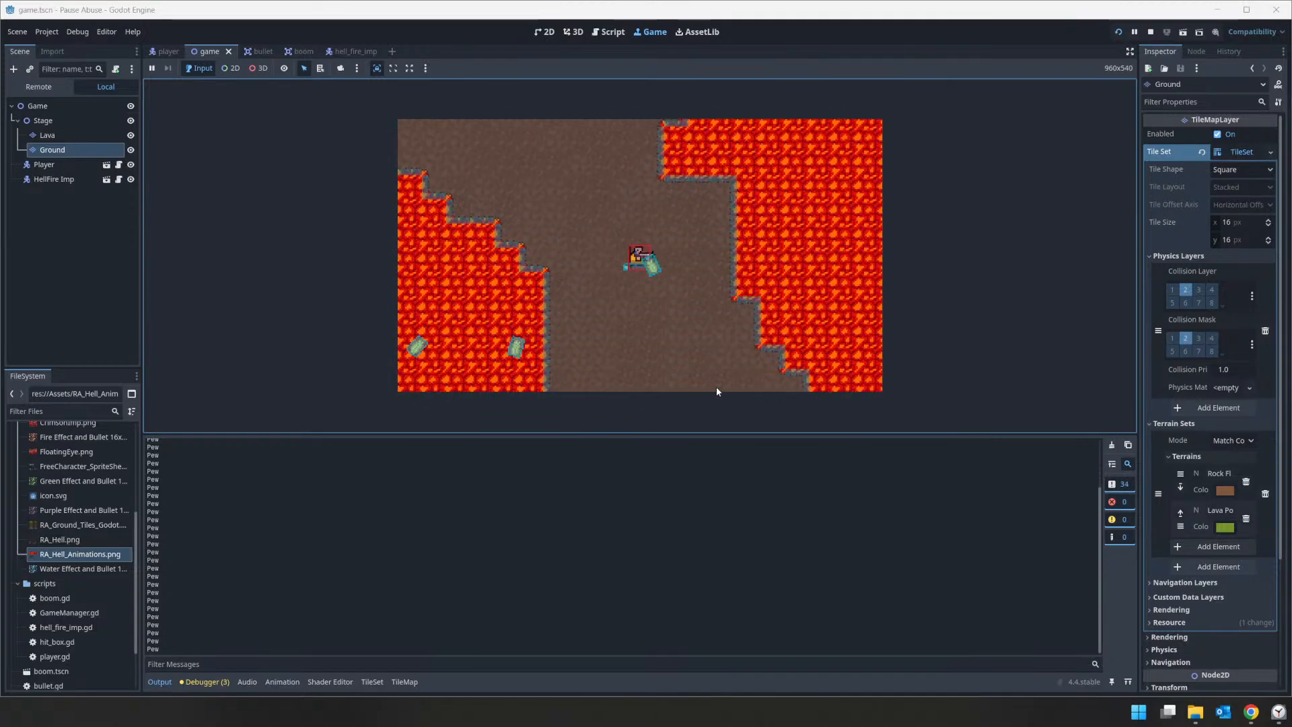
left_click(595, 319)
left_click(589, 337)
key("a")
key("w")
left_click(583, 269)
left_click(582, 244)
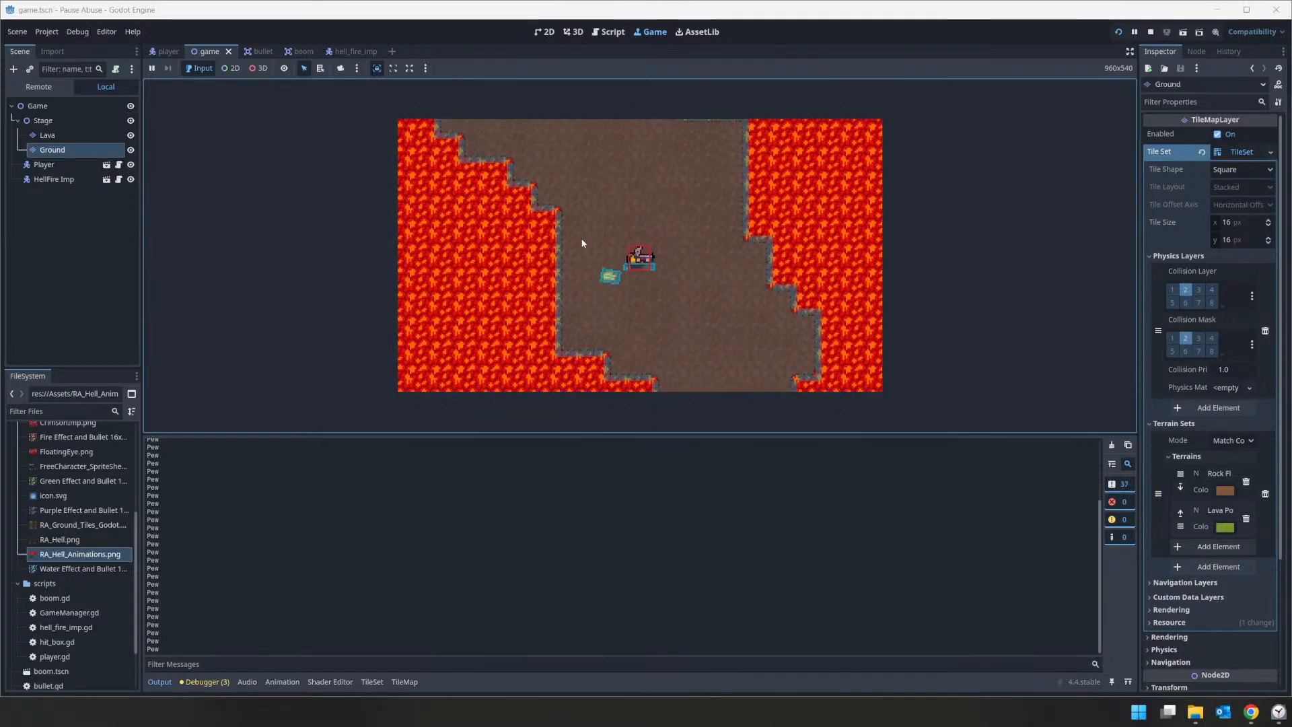
Step: Walk the player left across the open ground above the jagged lava pool, firing bullets to the left
key("a")
left_click(571, 227)
left_click(571, 229)
left_click(517, 237)
left_click(382, 220)
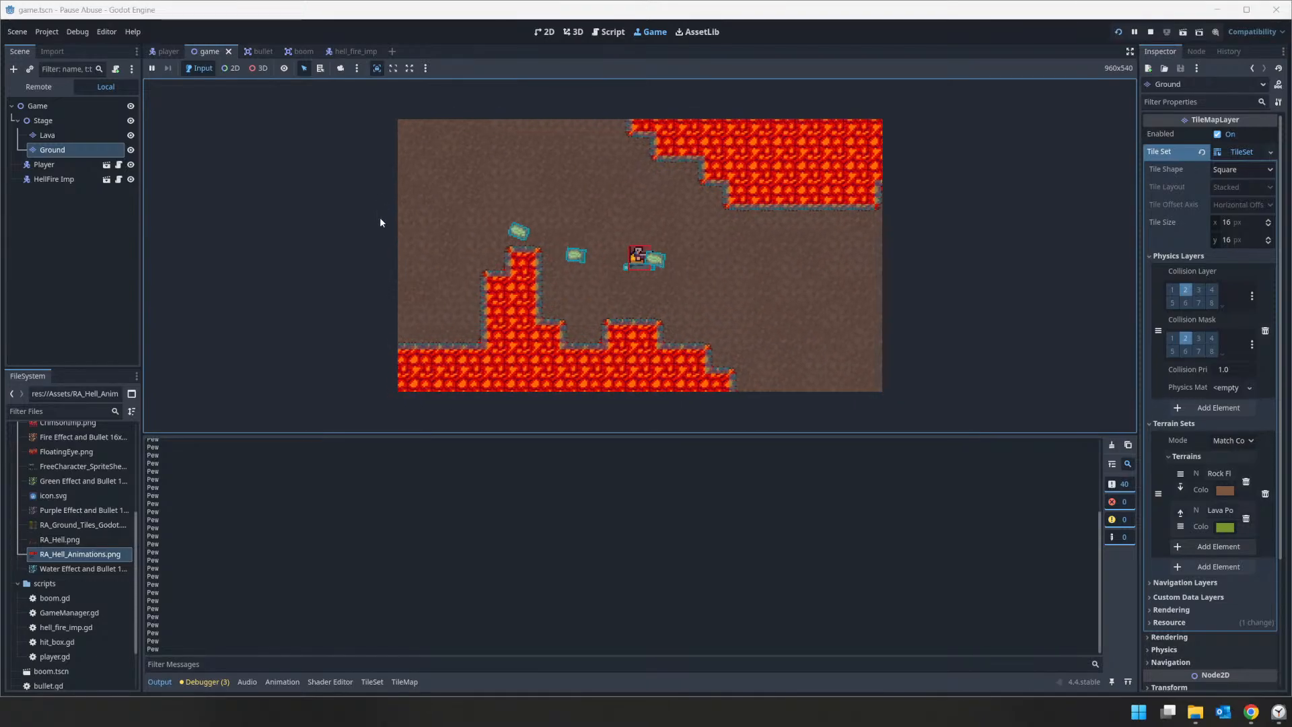
left_click(426, 216)
key("w")
left_click(417, 315)
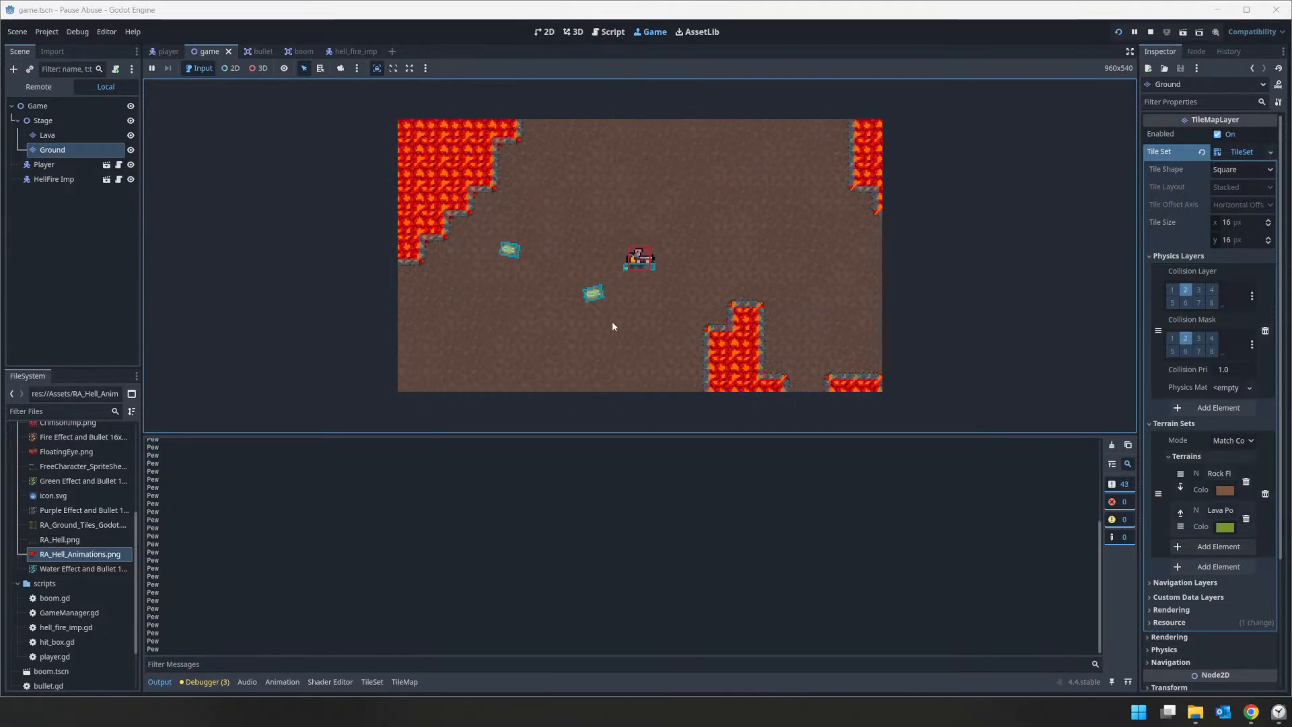
Step: Test bullets in alternating directions while leading the player between the upper and lower lava pools and down the next passage
left_click(826, 245)
key("s")
left_click(732, 377)
left_click(464, 202)
key("w")
left_click(397, 161)
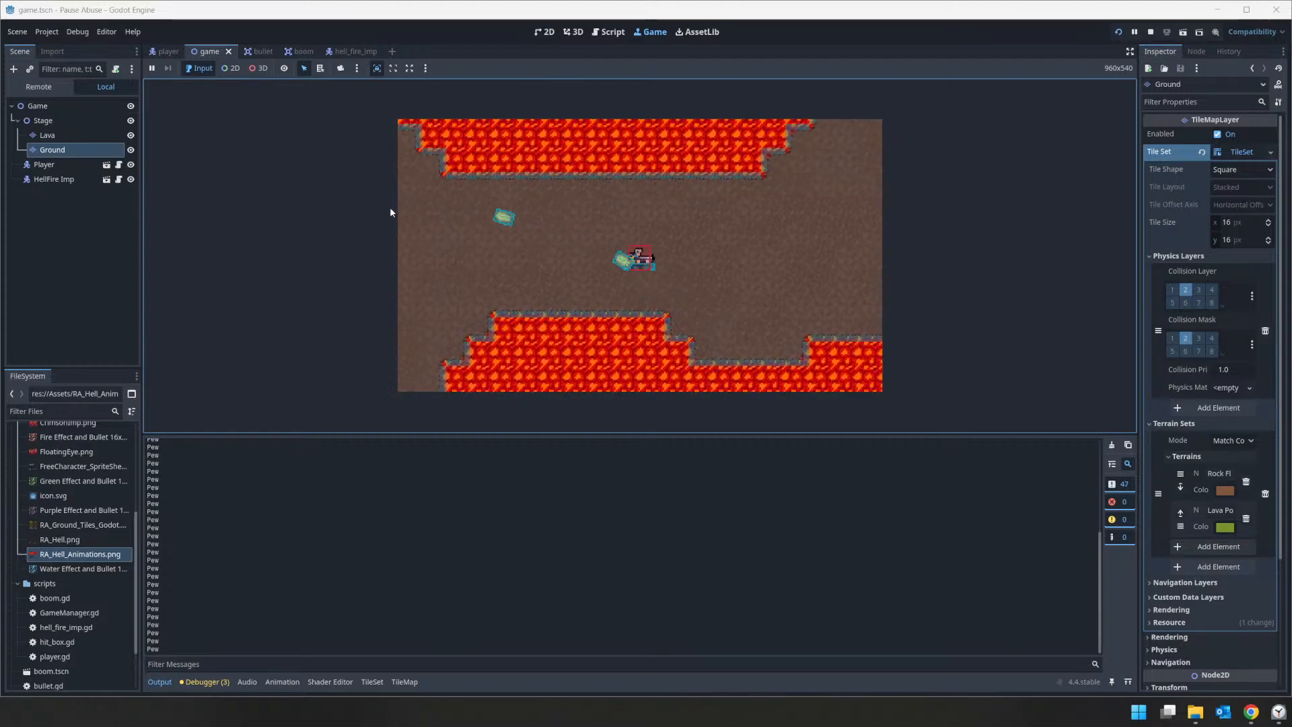
left_click(458, 332)
left_click(456, 357)
key("s")
left_click(475, 348)
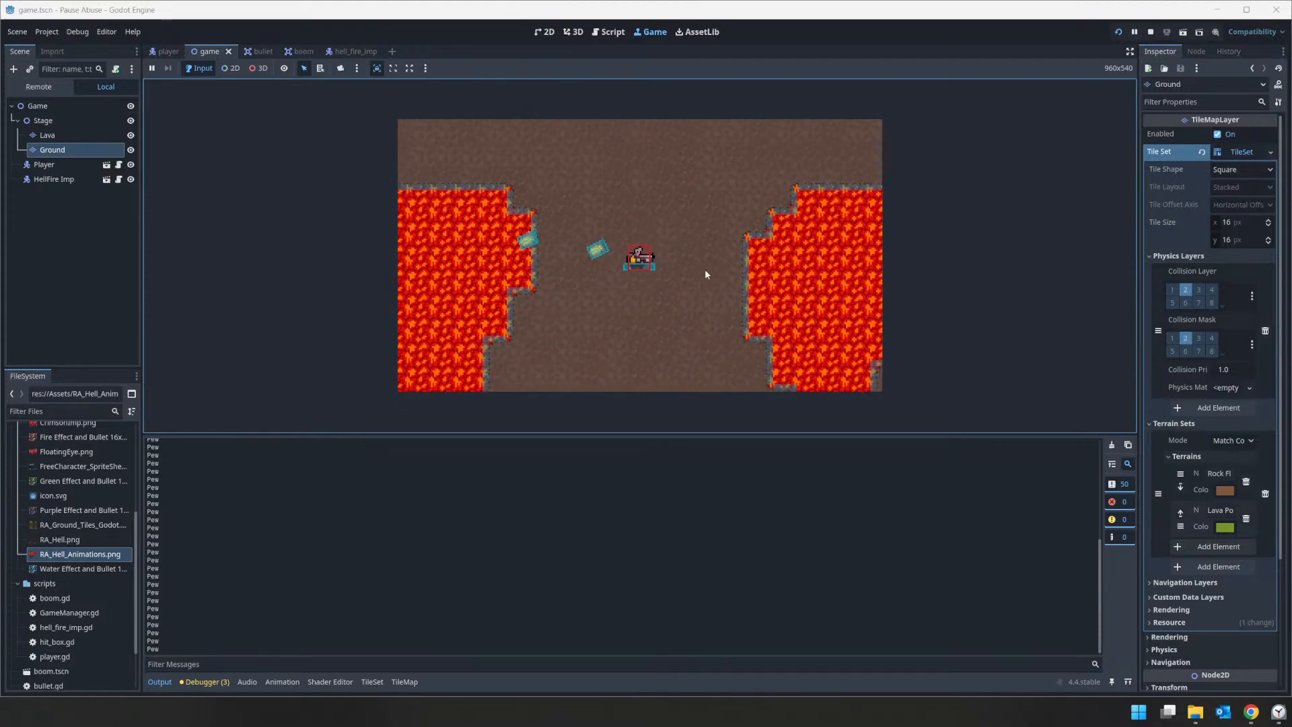
Step: Walk the player down and right to the jagged lower lava border while firing, and stop the running project
left_click(705, 268)
left_click(686, 311)
key("s")
left_click(688, 356)
left_click(713, 346)
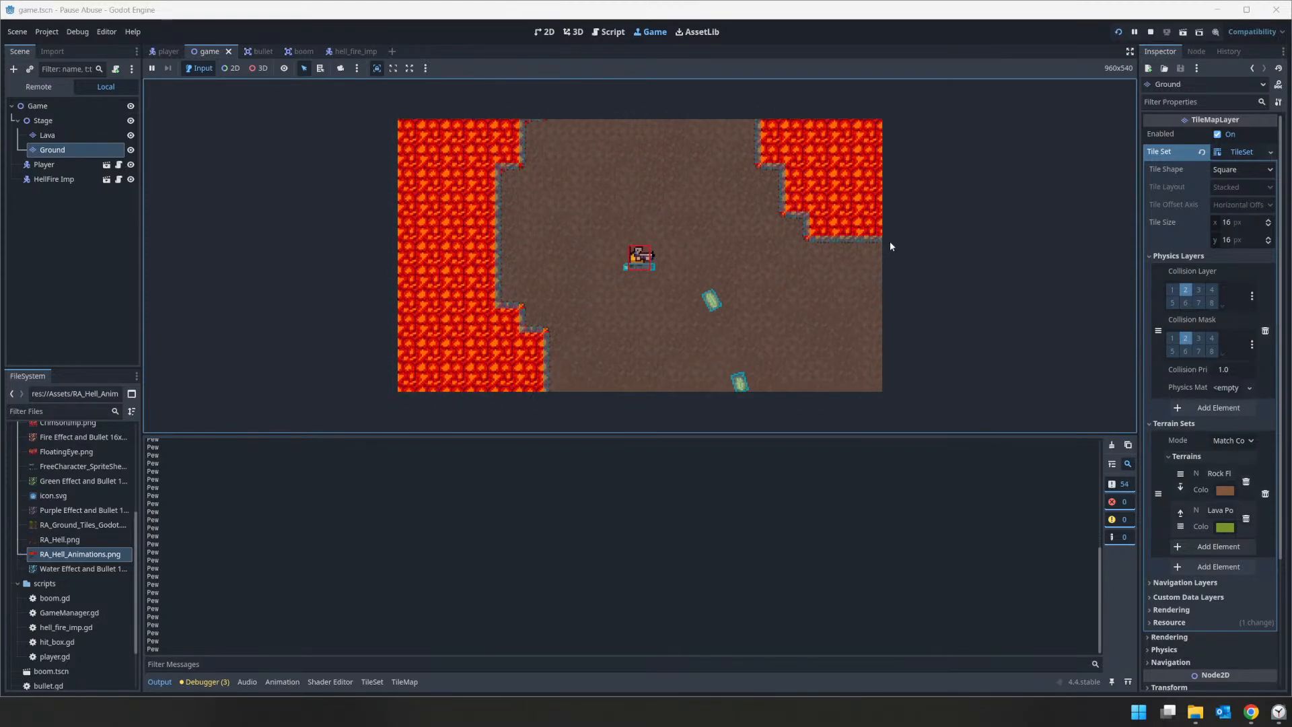
left_click(868, 248)
key("d")
left_click(783, 261)
left_click(748, 306)
key("s")
left_click(748, 333)
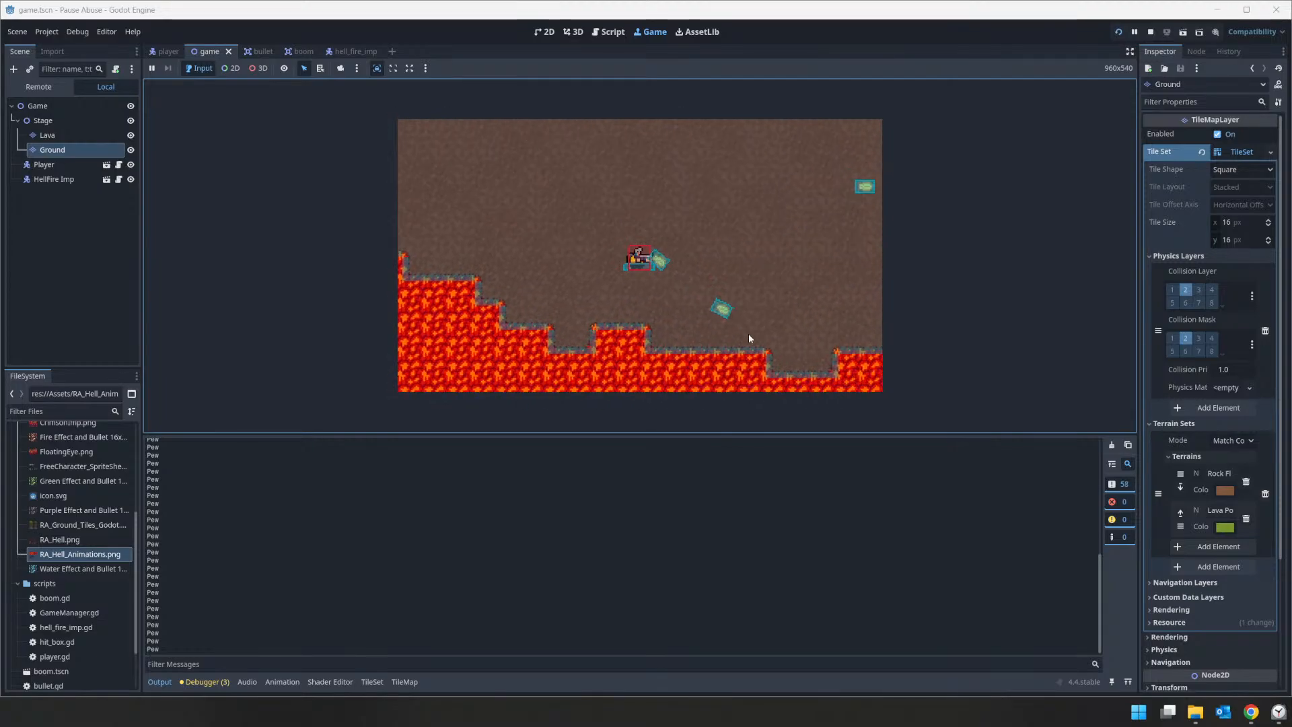
left_click(1151, 31)
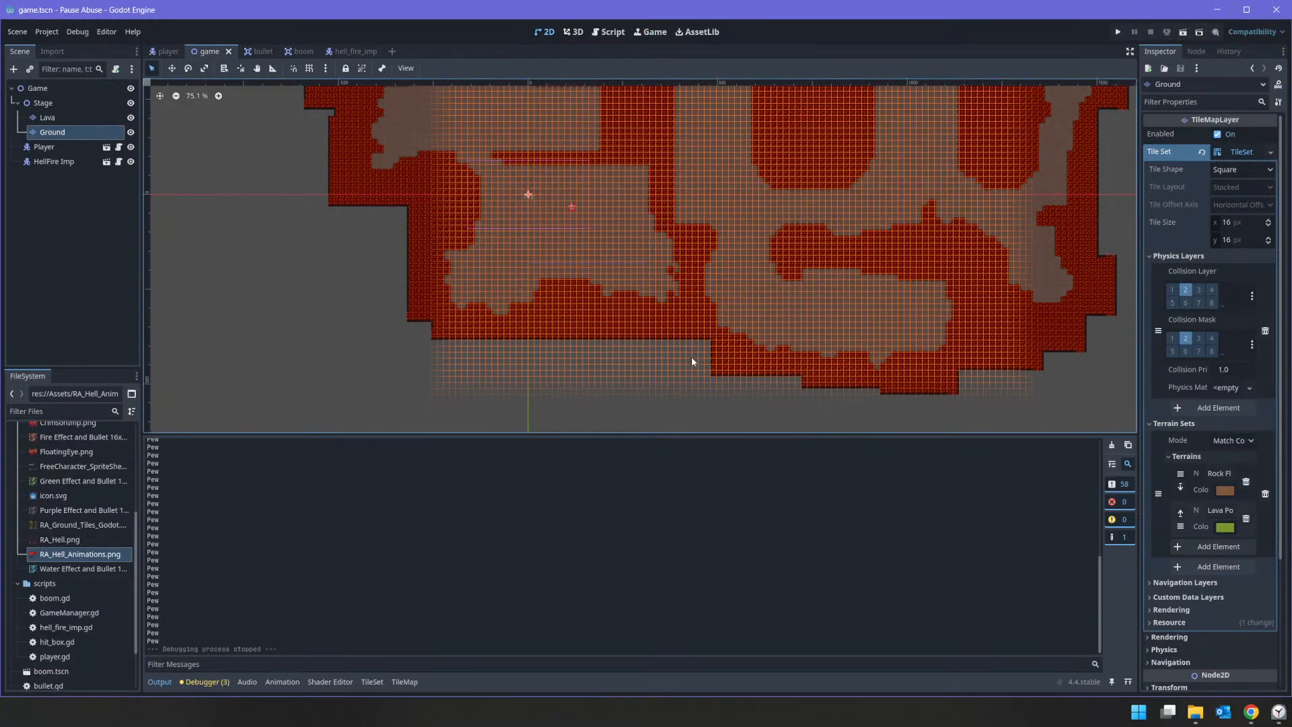
Step: Reopen the ground tile set and draw a second collision polygon along the tile's top edge, opposite the bottom-edge strip
left_click(372, 682)
scroll(657, 583, "up", 3)
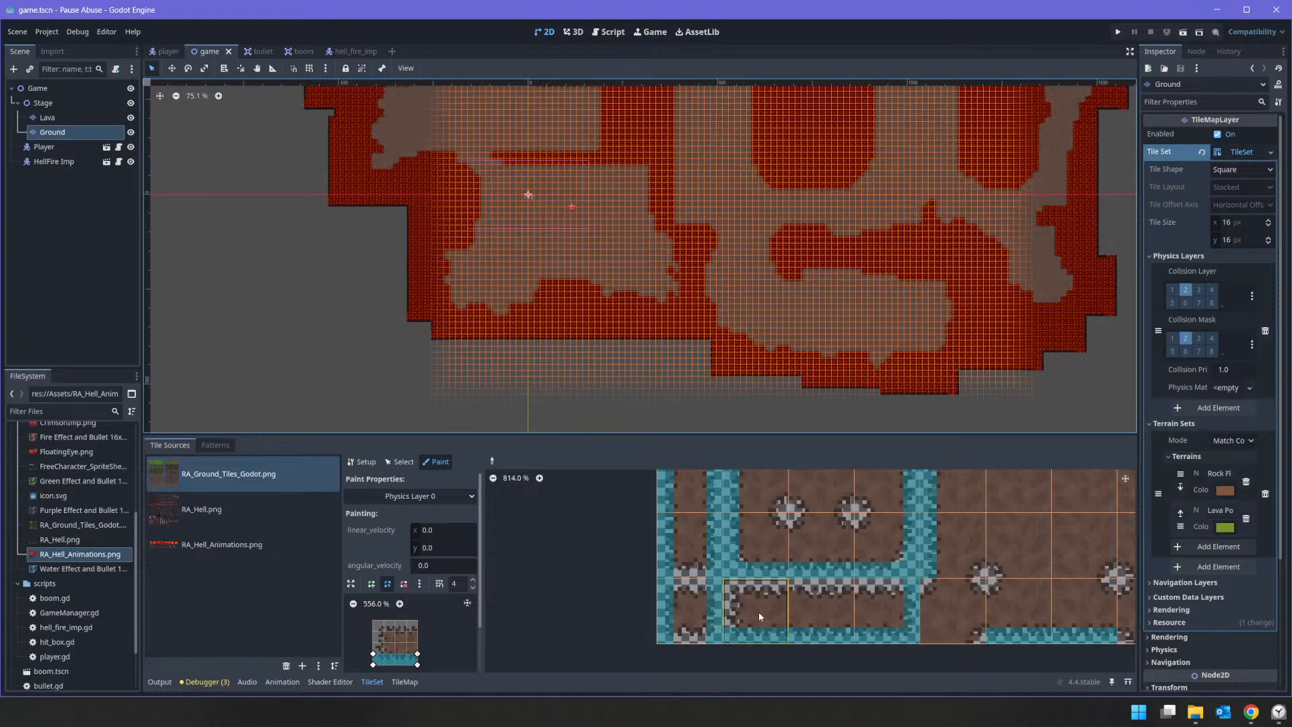
left_click(817, 612)
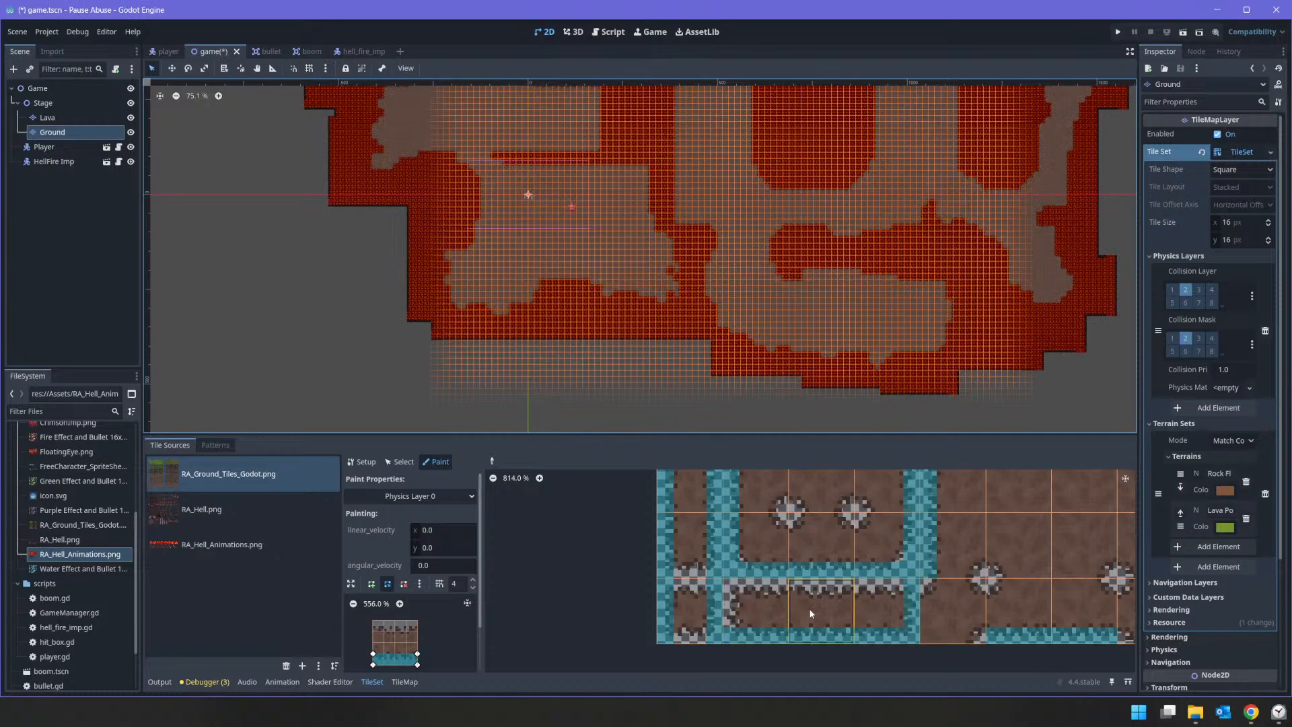
left_click(374, 631)
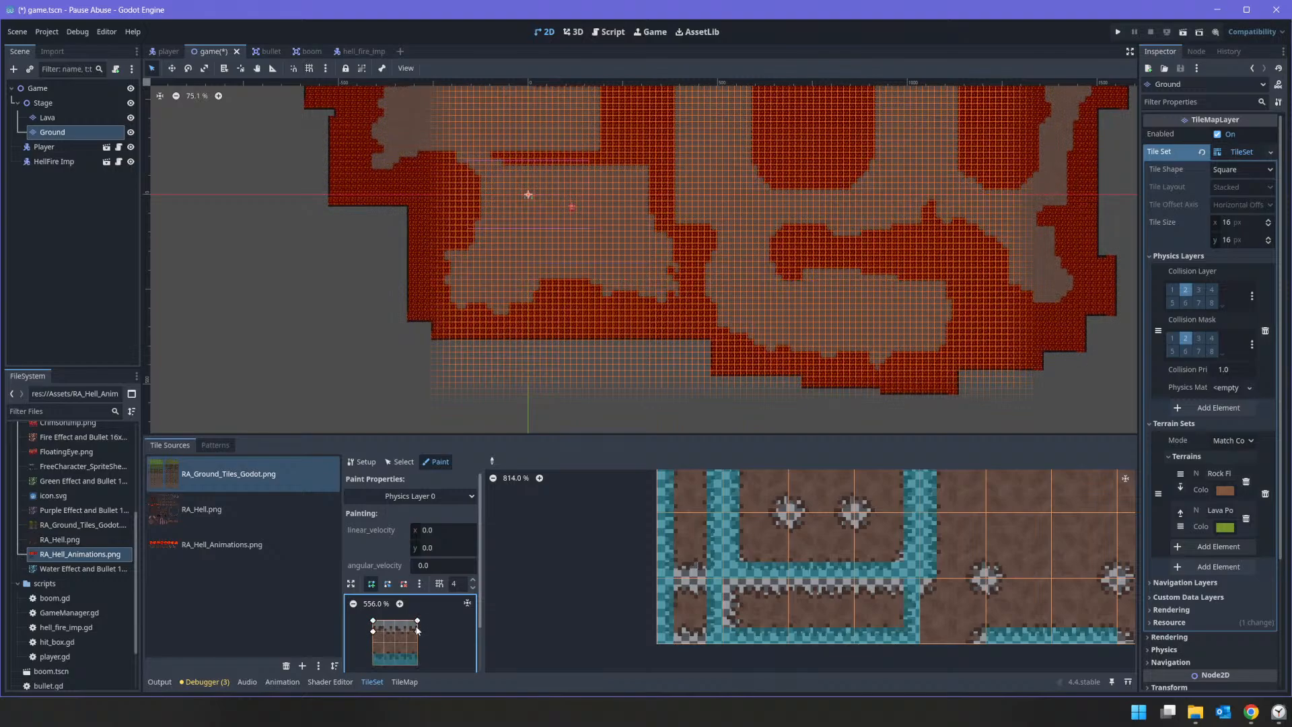
left_click(373, 621)
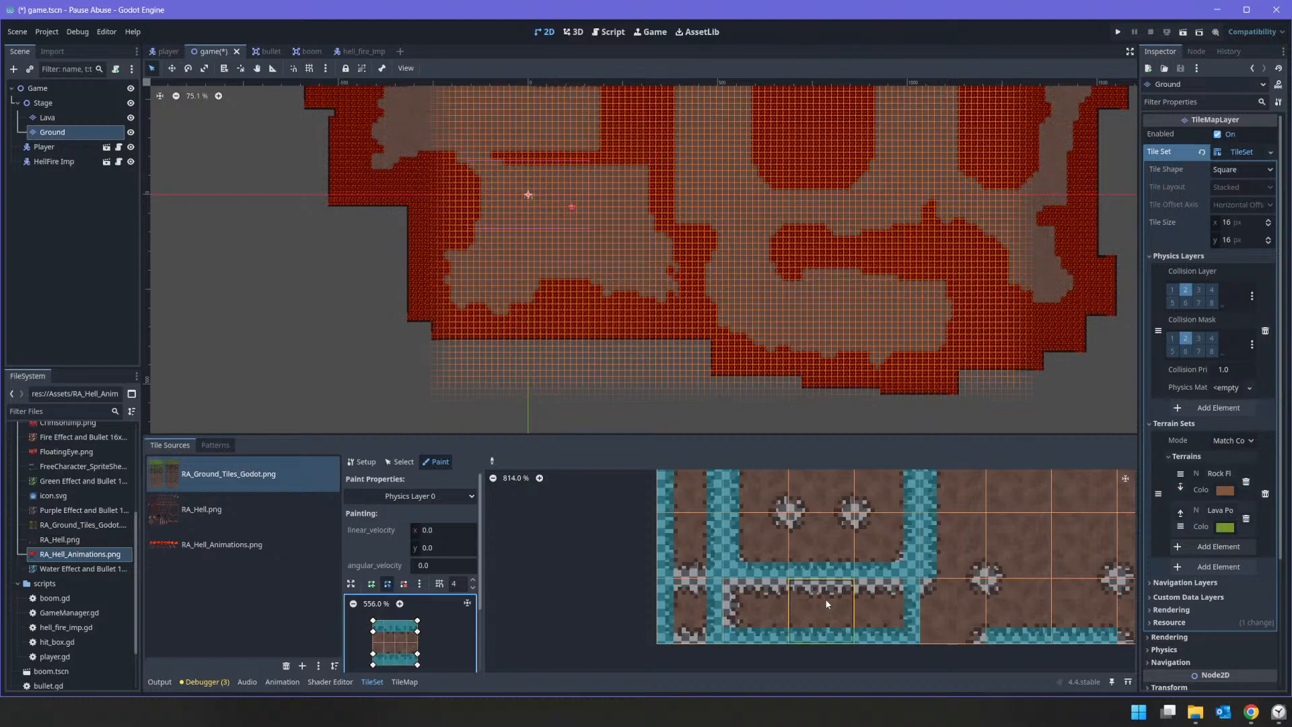
Step: Paint the top-and-bottom edge collision onto the straight horizontal strip tile in the atlas's second tile block
scroll(866, 595, "down", 3)
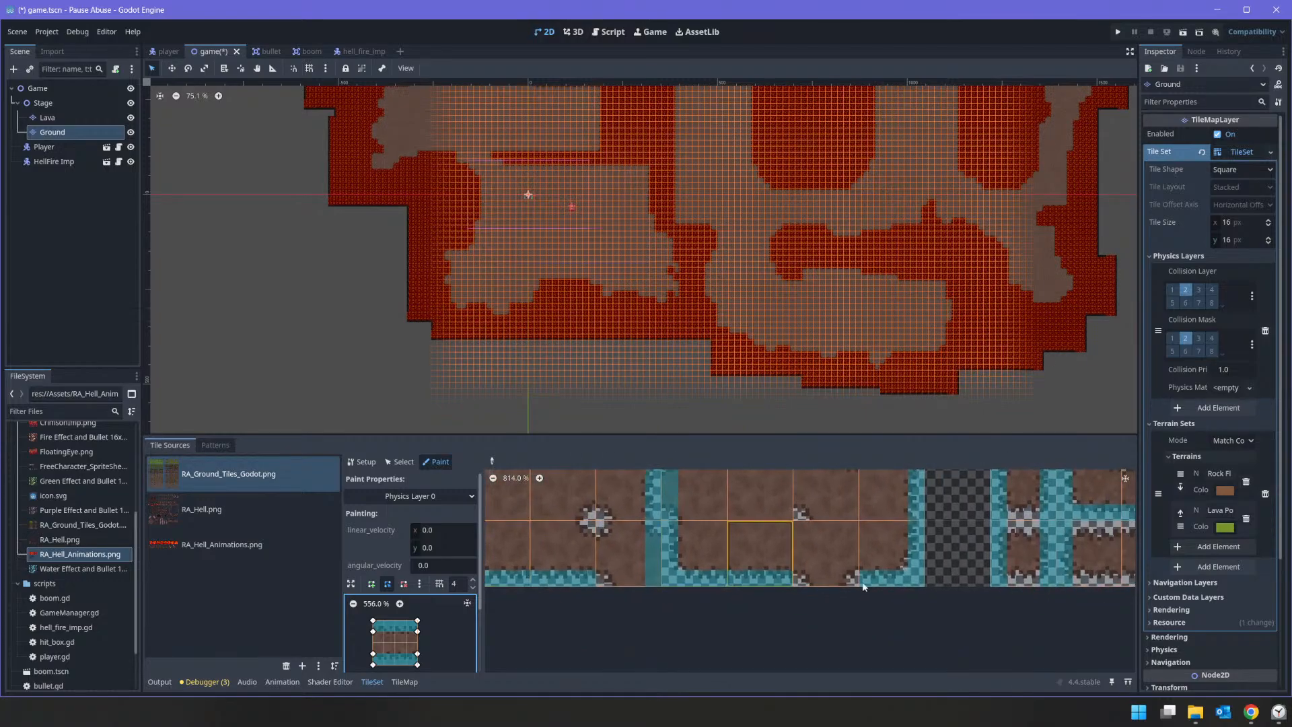
scroll(1069, 580, "down", 1)
left_click(1067, 576)
mouse_move(1070, 572)
middle_mouse_down()
mouse_move(772, 575)
mouse_move(781, 476)
mouse_move(832, 516)
mouse_move(532, 665)
mouse_move(672, 589)
mouse_move(660, 585)
mouse_move(980, 615)
mouse_move(941, 600)
middle_mouse_up()
scroll(533, 664, "down", 1)
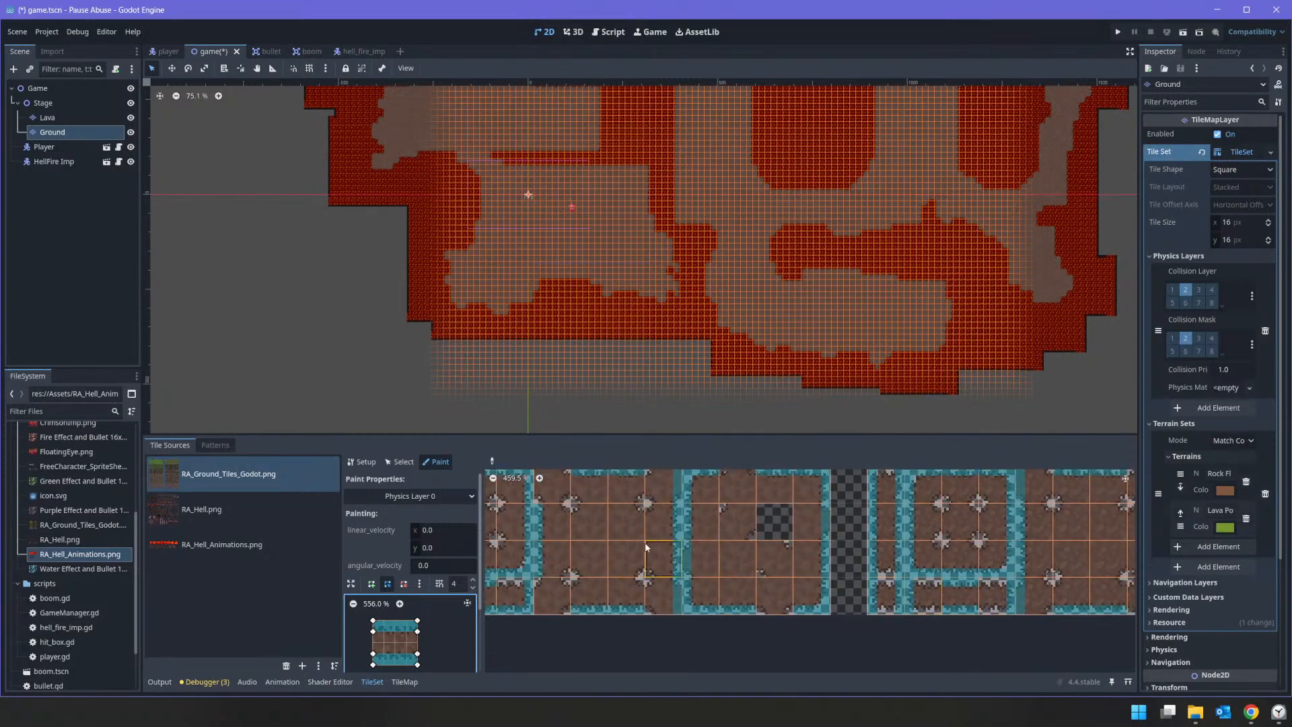
Step: Reshape the collision polygon into a frame running along all four tile edges
middle_click_drag(650, 549, 972, 574)
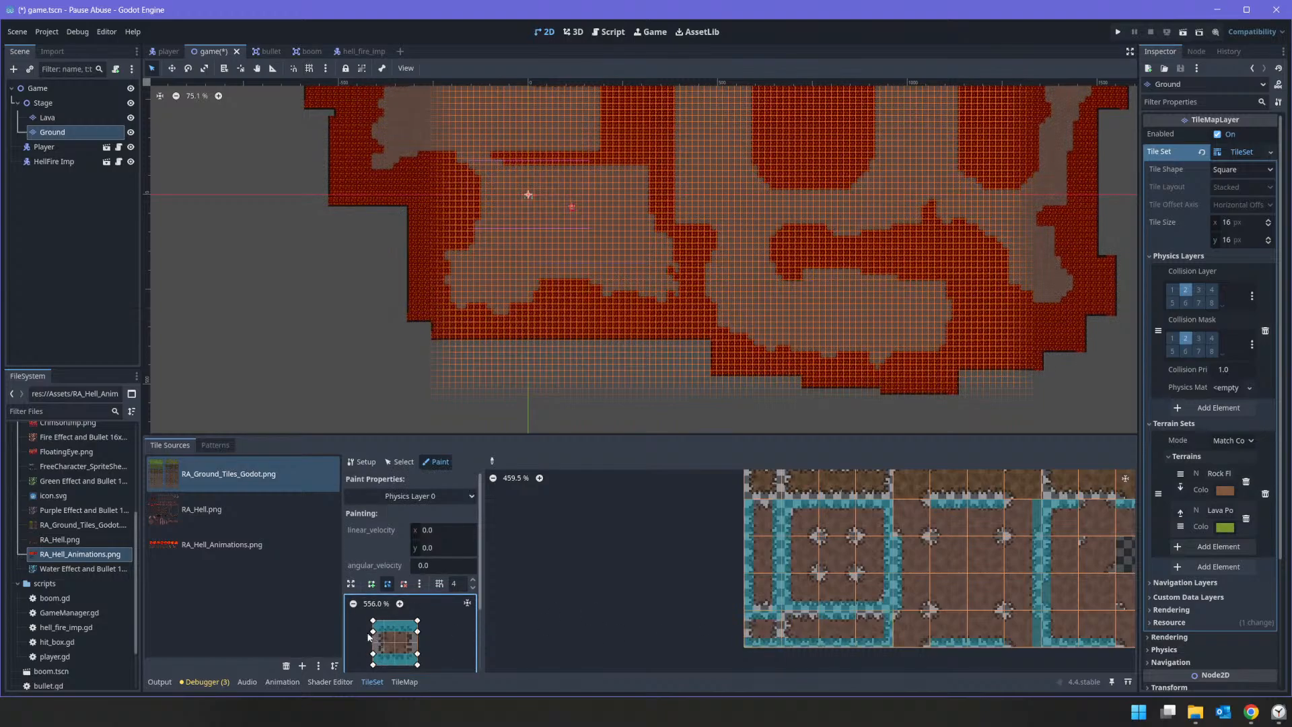
left_click_drag(376, 633, 386, 657)
scroll(892, 629, "down", 2)
scroll(838, 611, "up", 5)
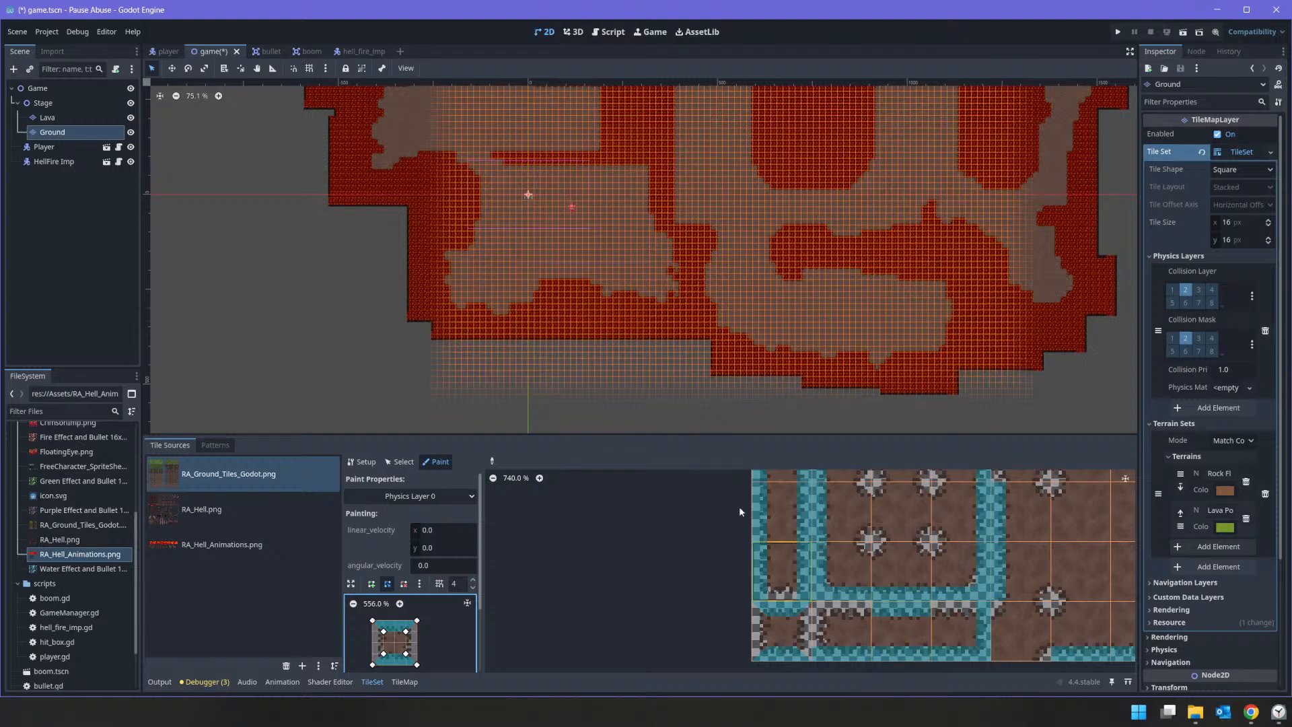
Step: Pick the horizontal strip tile's collision and reshape it into a three-sided end cap for the first block's bottom-row strip ends
left_click(492, 461)
left_click(888, 622)
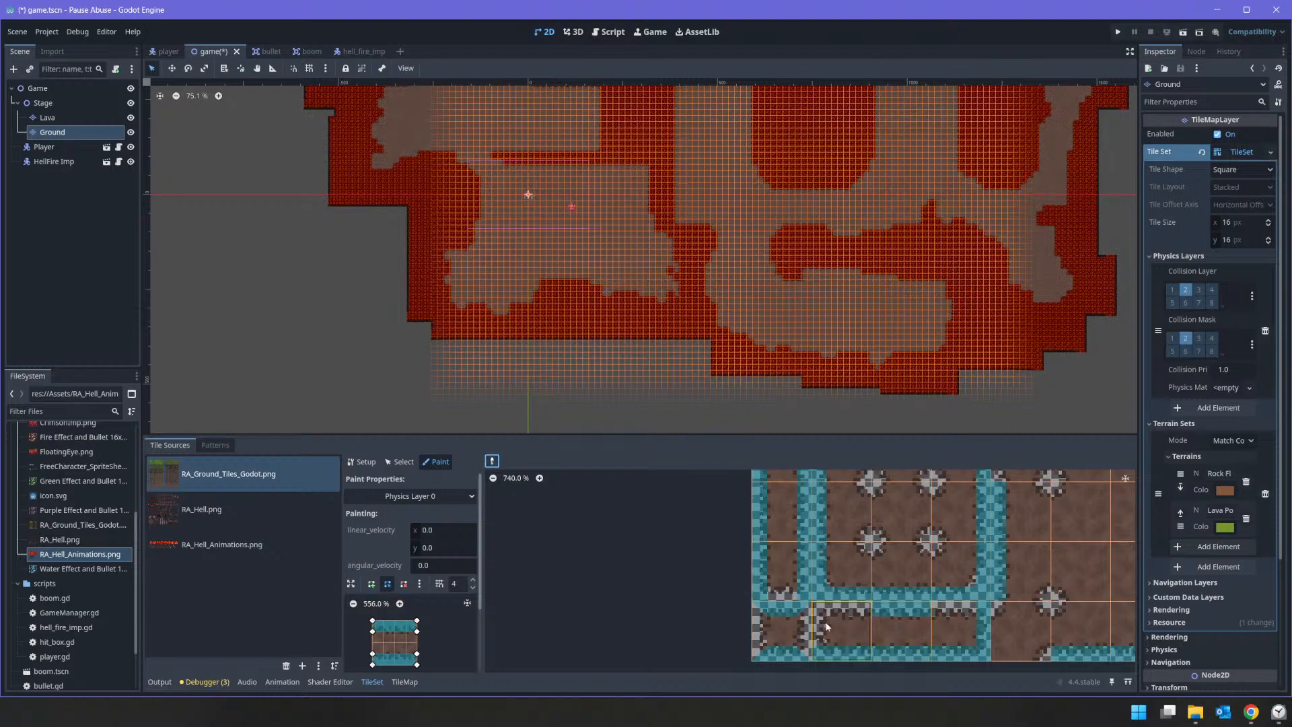
left_click(844, 627)
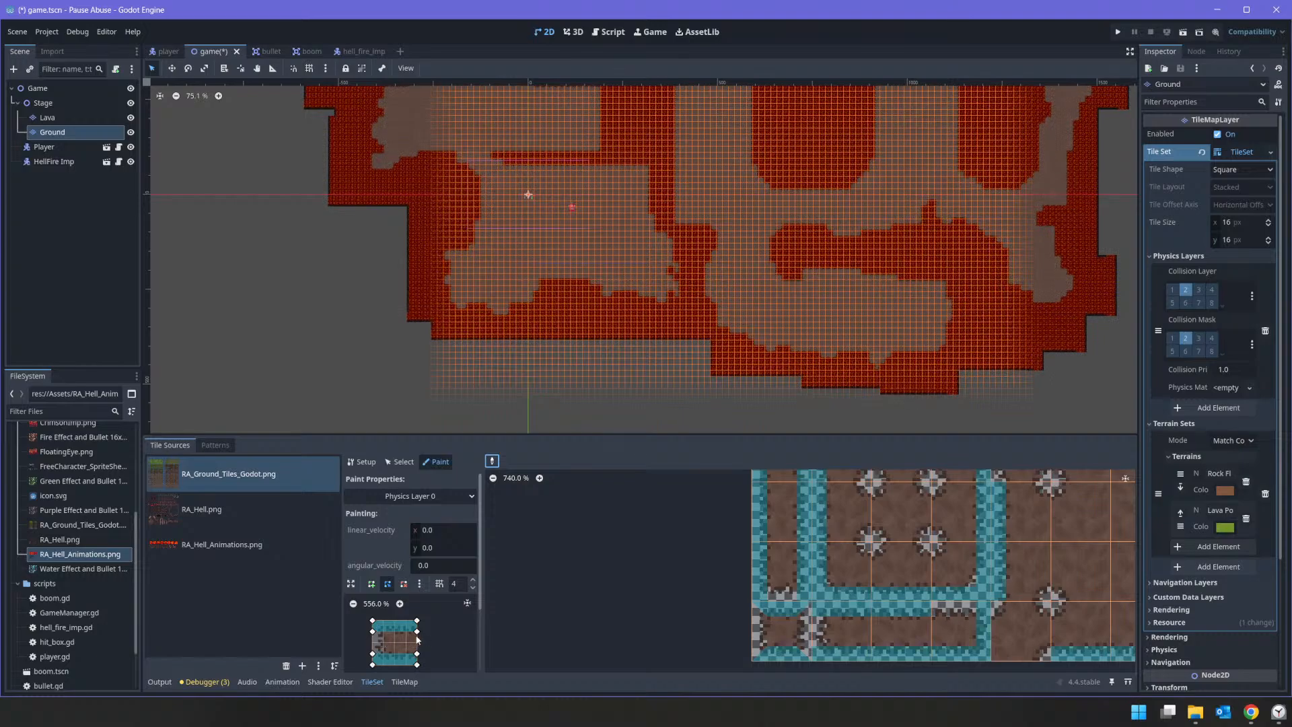
left_click(384, 631)
left_click(382, 653)
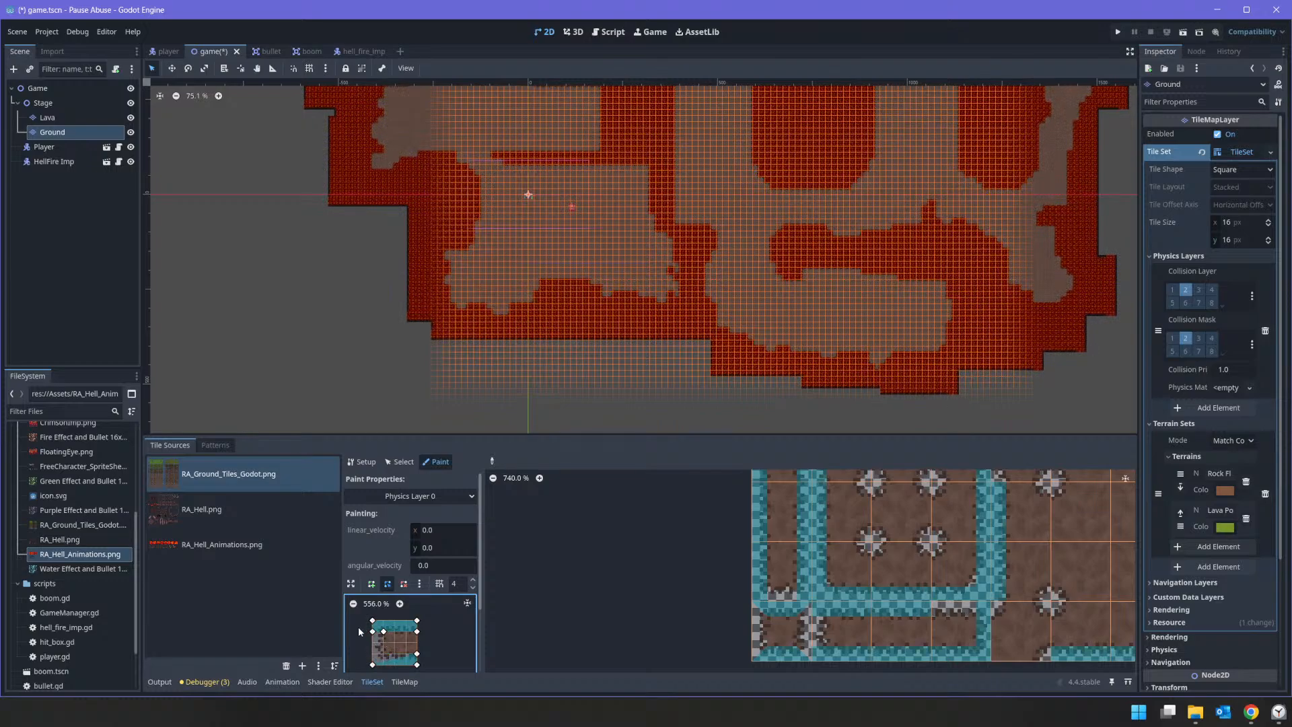
left_click_drag(373, 651, 371, 665)
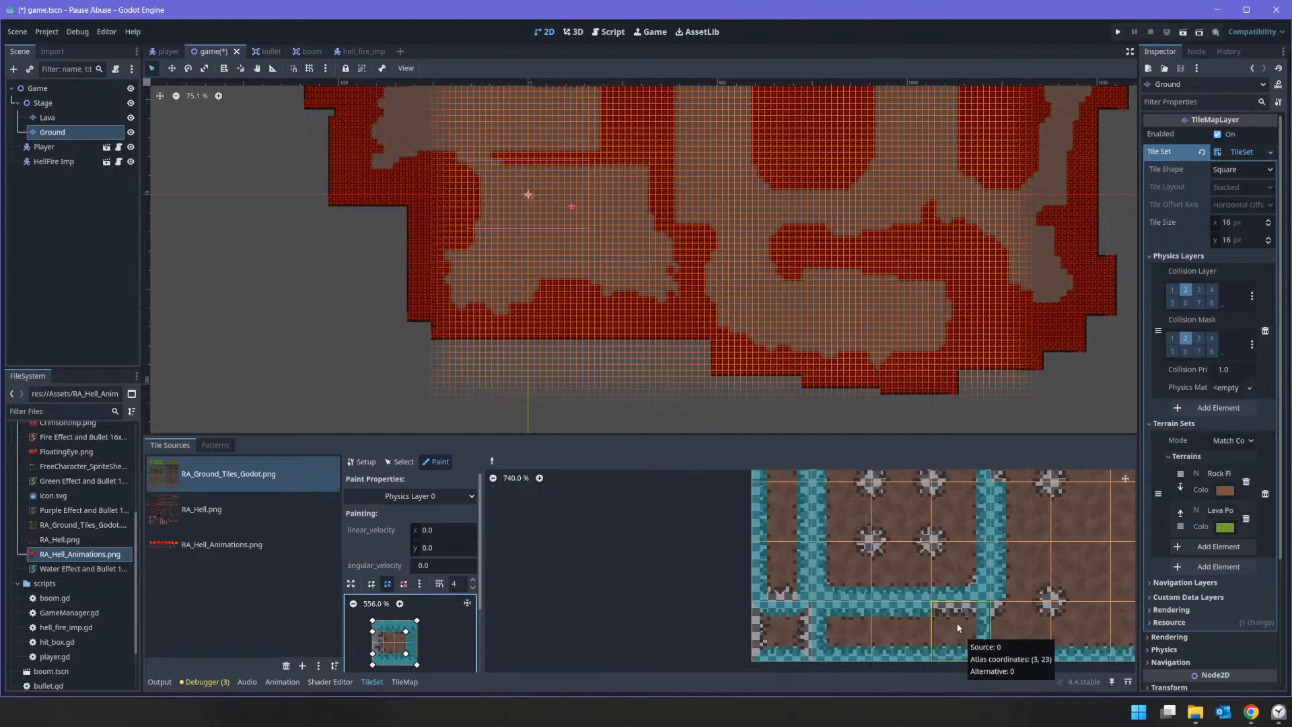
Step: Paint the three-sided end-cap collision on the second block's bottom-row strip ends, flipping the polygon horizontally to match each end
middle_click_drag(1046, 642, 571, 596)
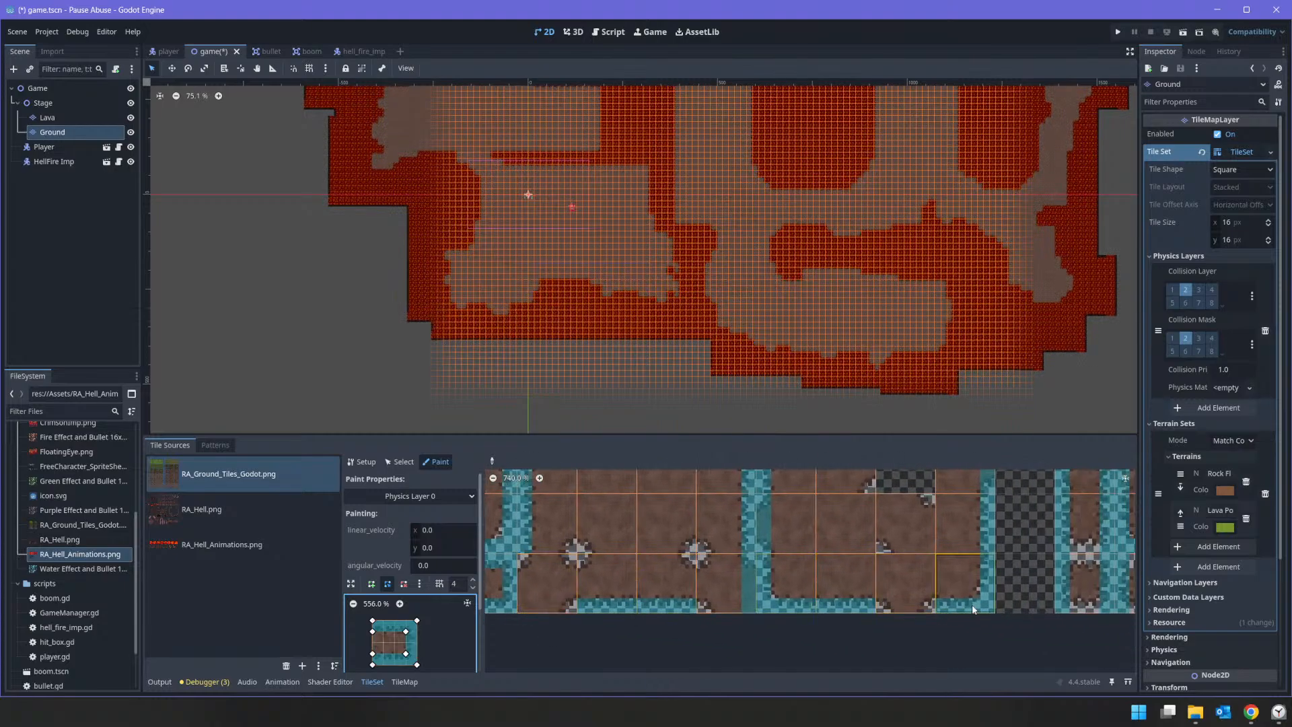
middle_click_drag(965, 605, 556, 605)
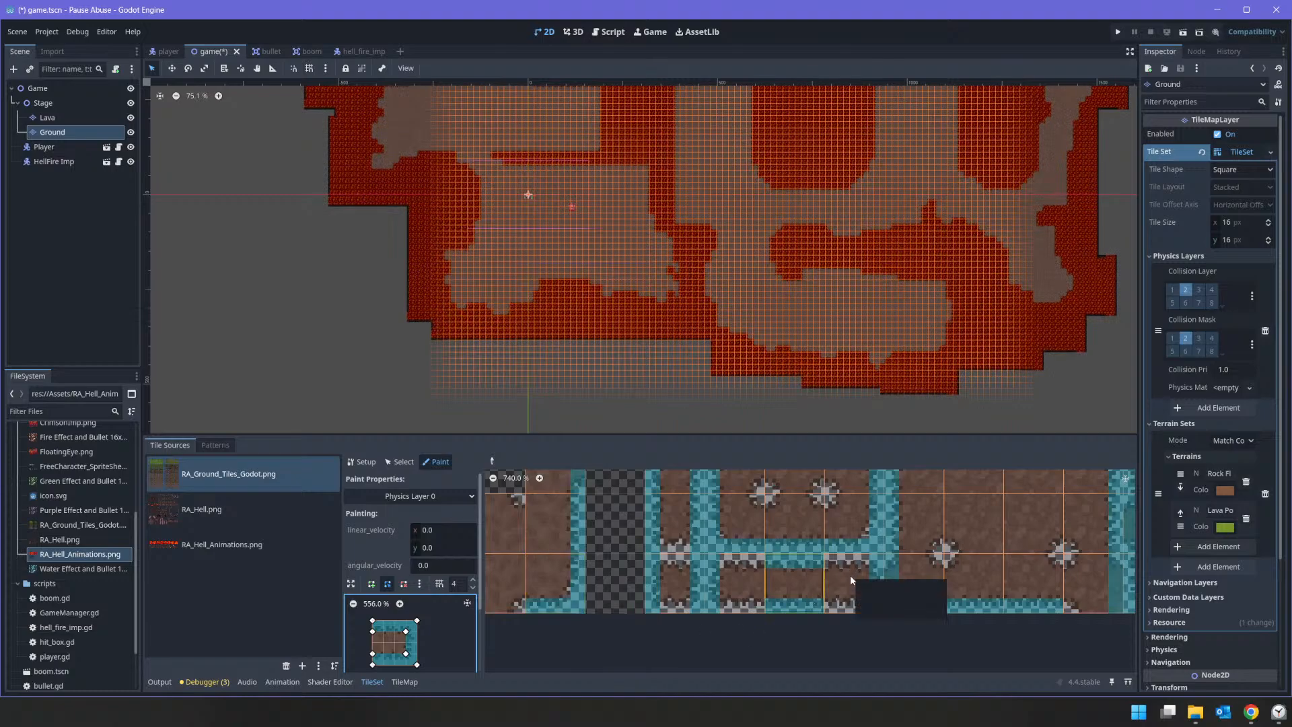
left_click(742, 582)
key("h")
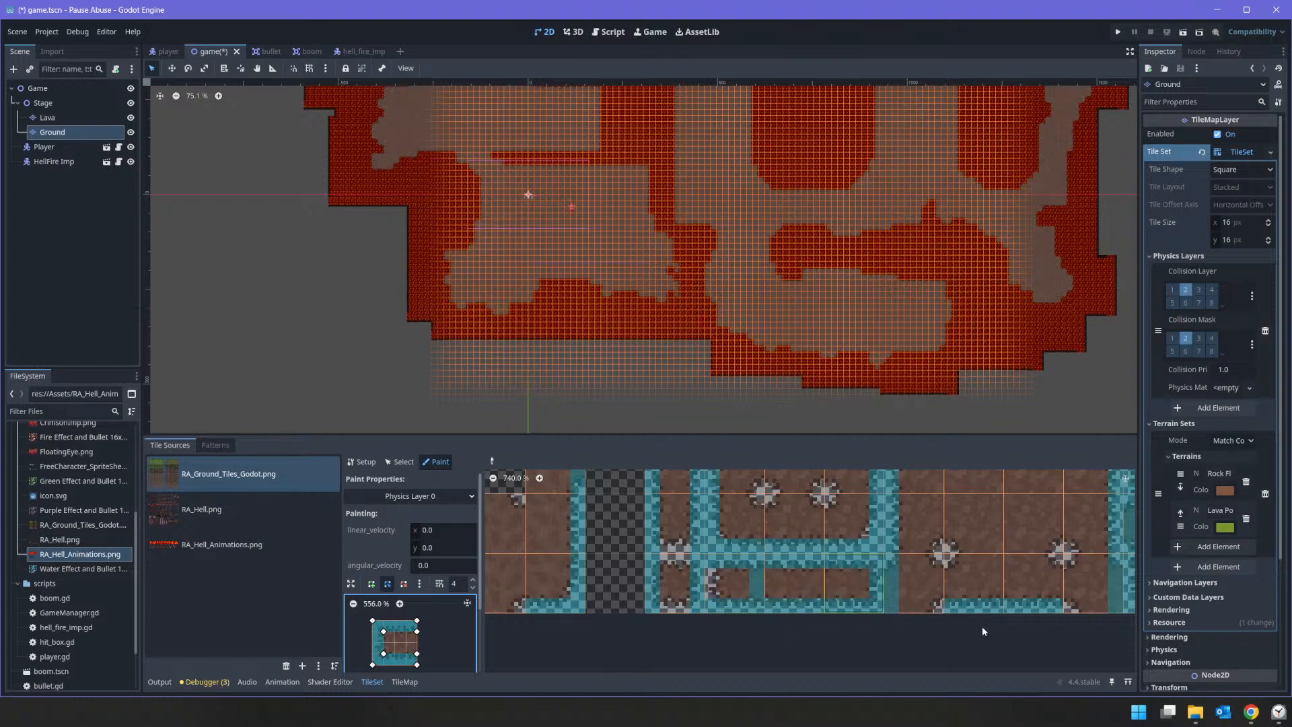
key("h")
key("h")
scroll(1045, 588, "down", 2)
scroll(1044, 588, "down", 4)
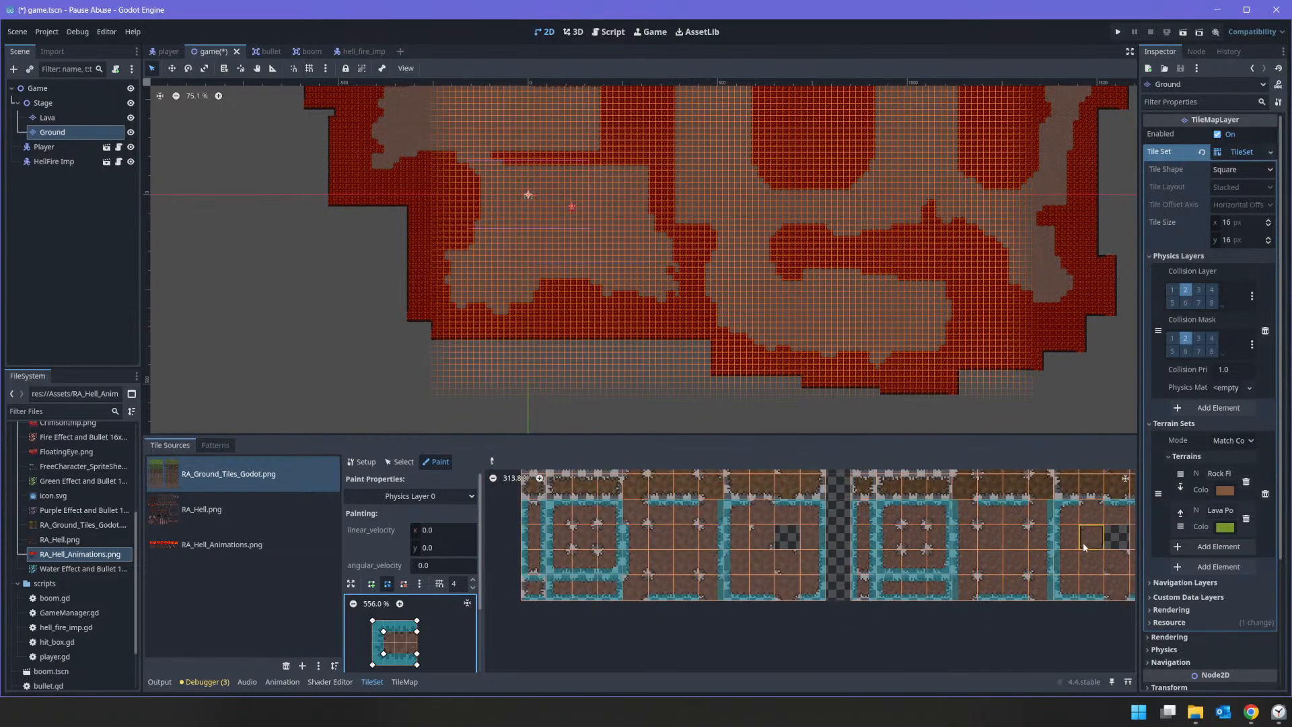
mouse_move(1084, 544)
middle_mouse_down()
mouse_move(842, 539)
mouse_move(1085, 561)
middle_mouse_up()
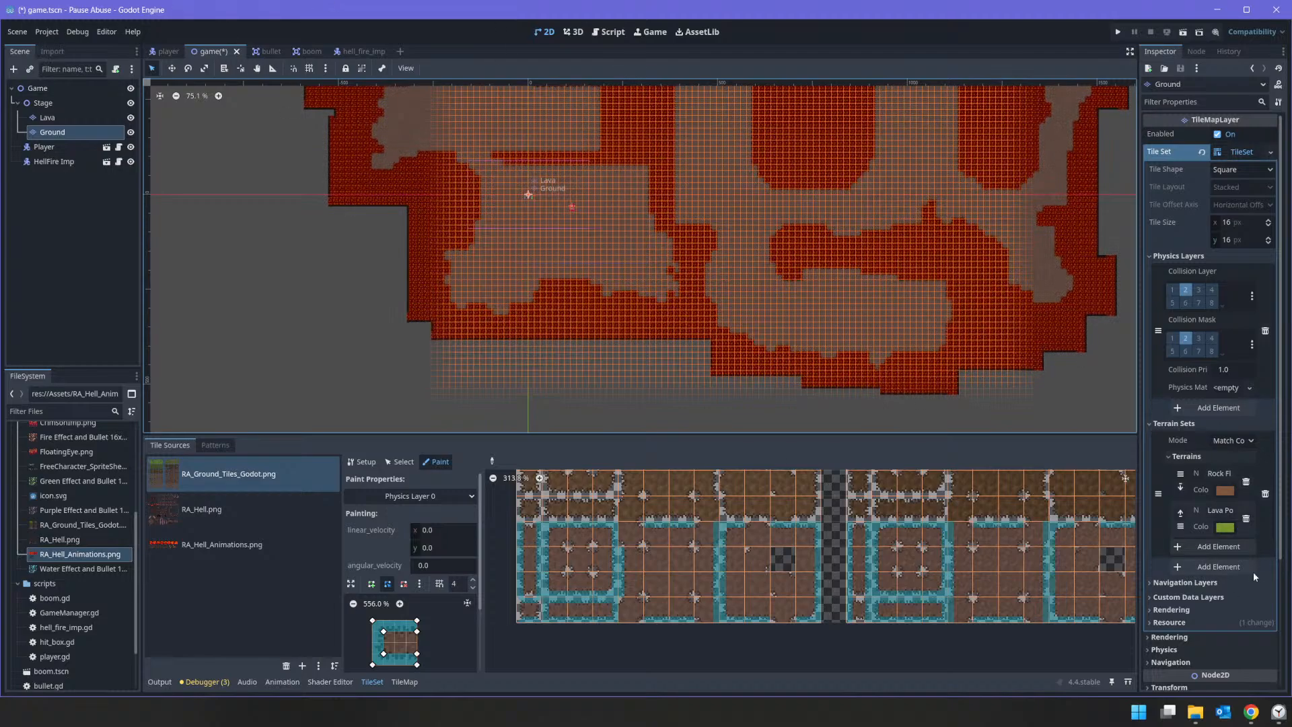
left_click(1251, 712)
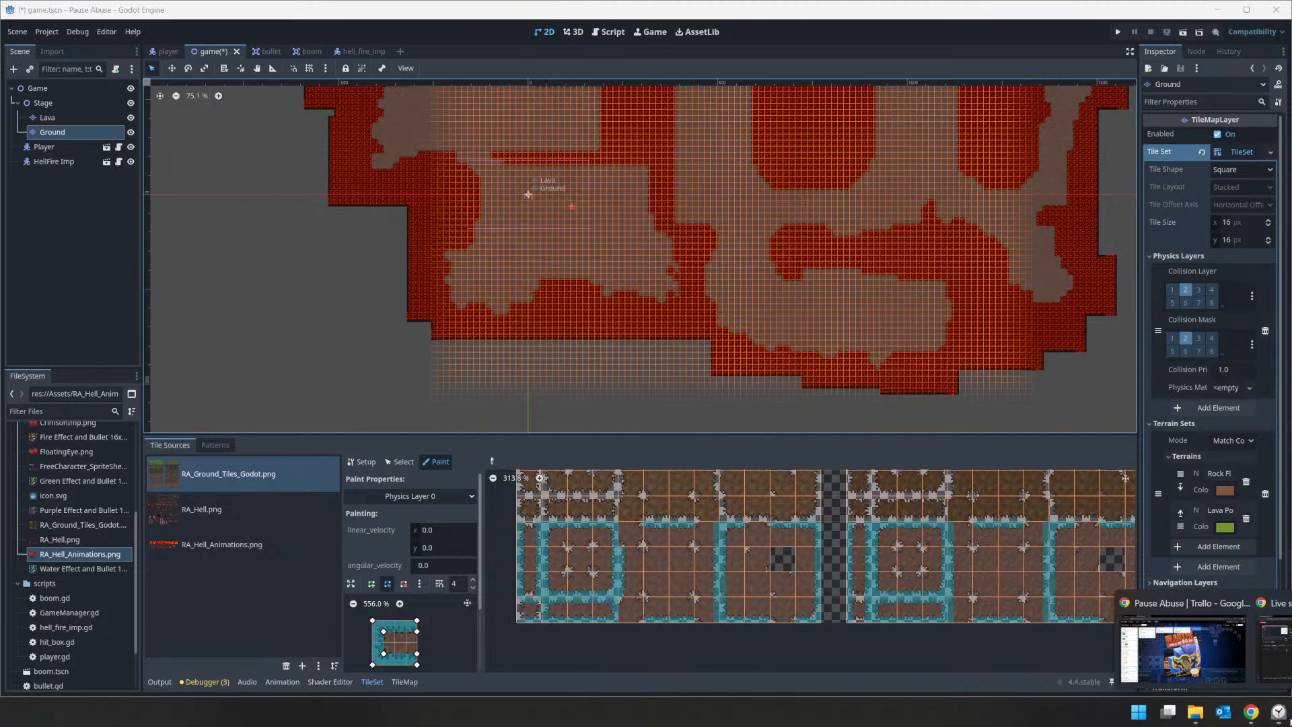
left_click(1277, 711)
left_click(1278, 711)
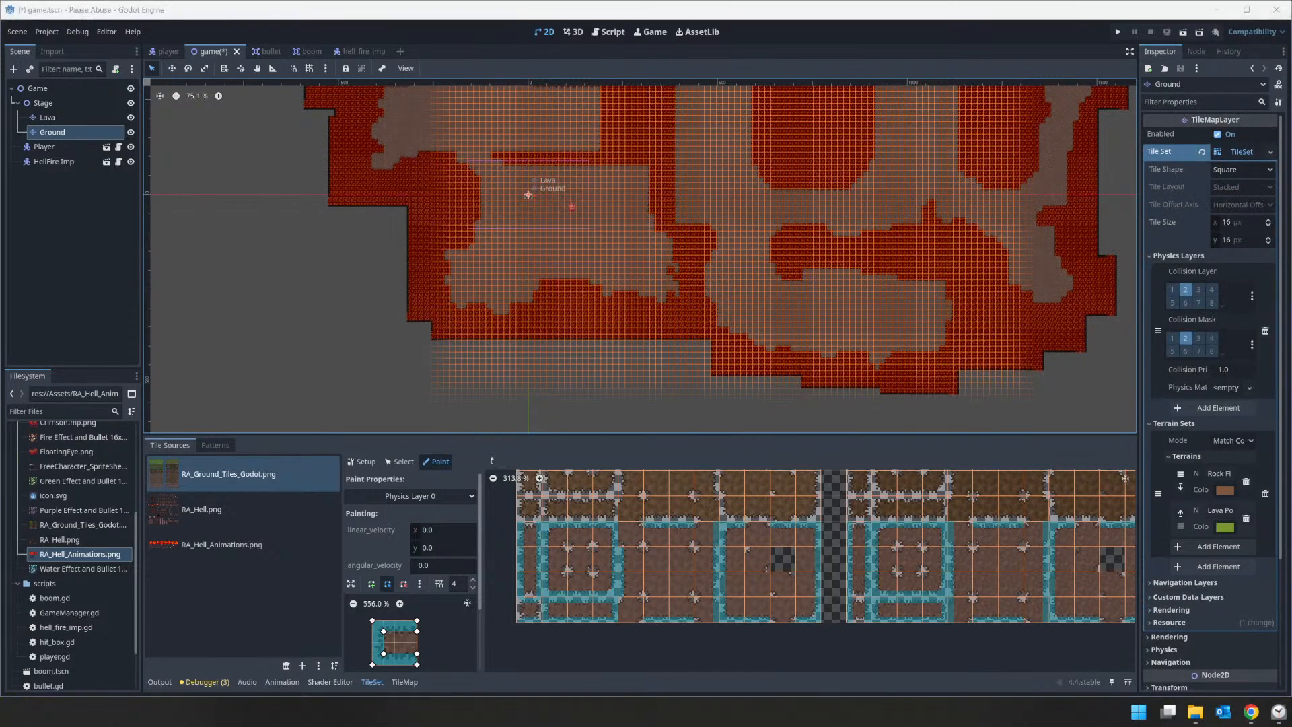
mouse_move(1250, 711)
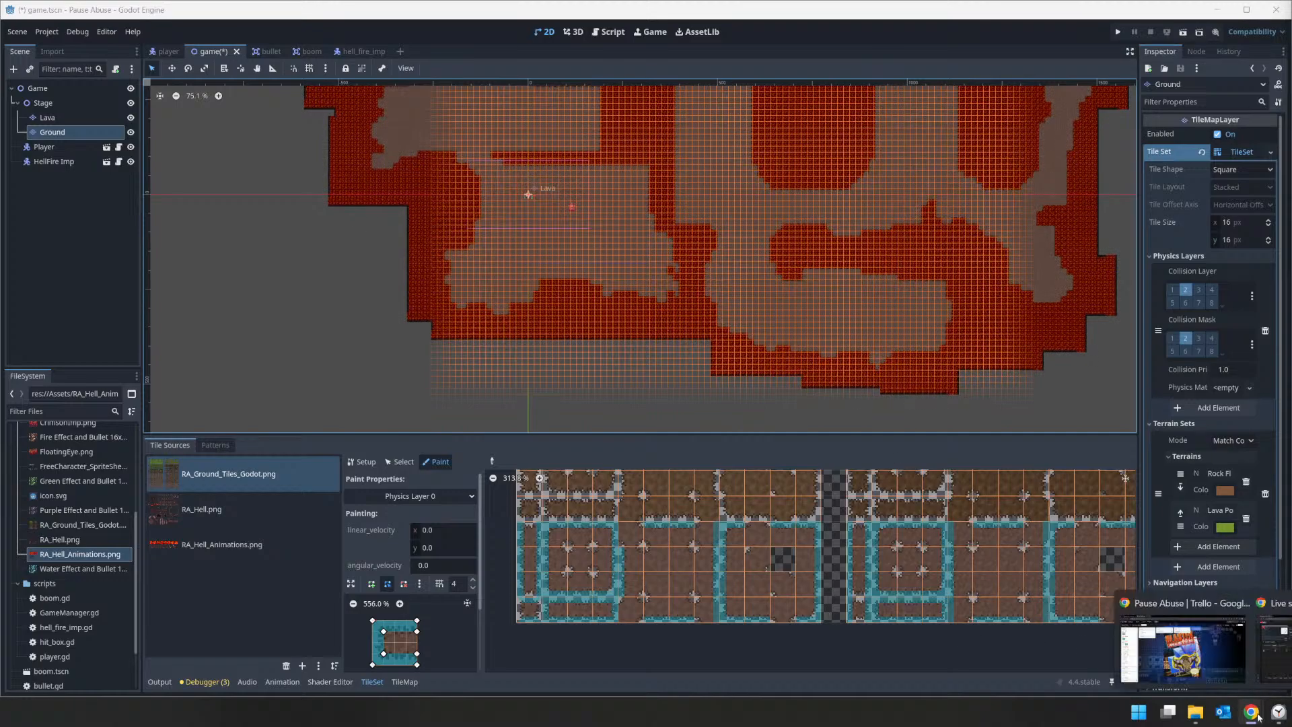
Step: Switch to the Pause Abuse Trello board, check off all three TileMap to-do items and mark the card complete
left_click(1182, 647)
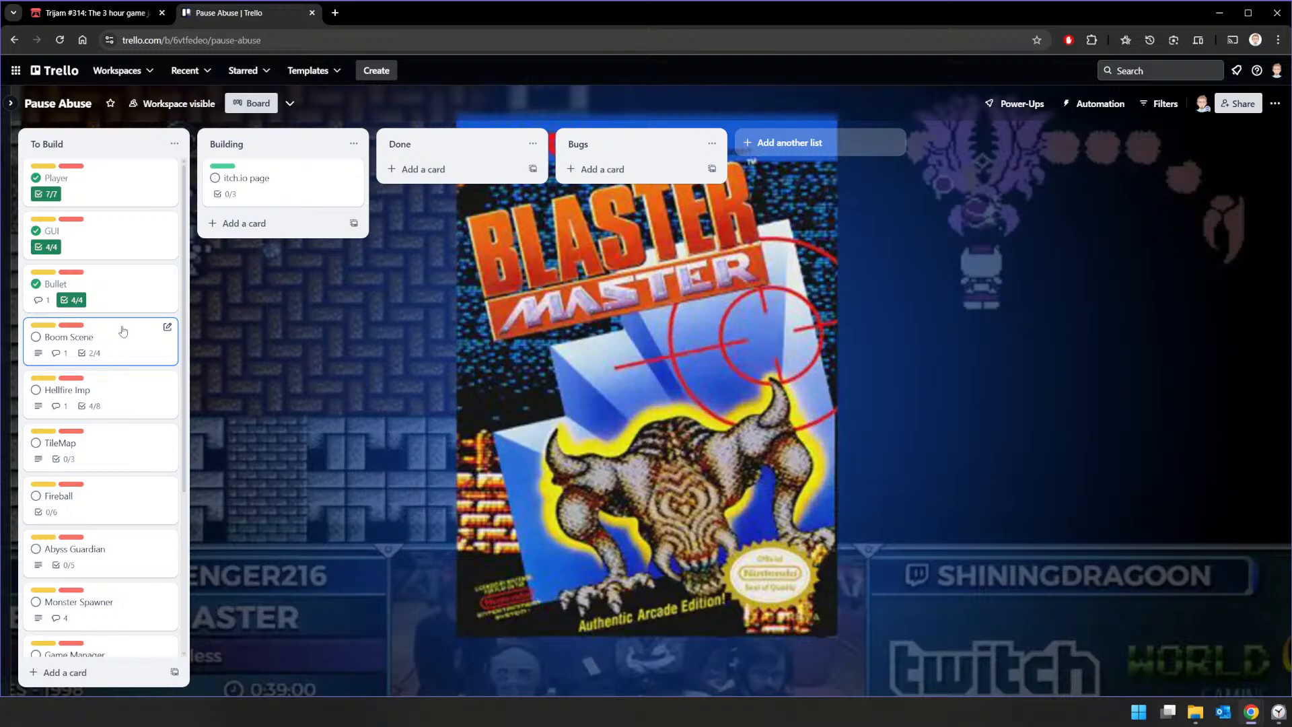
left_click(111, 383)
left_click(111, 383)
left_click(132, 430)
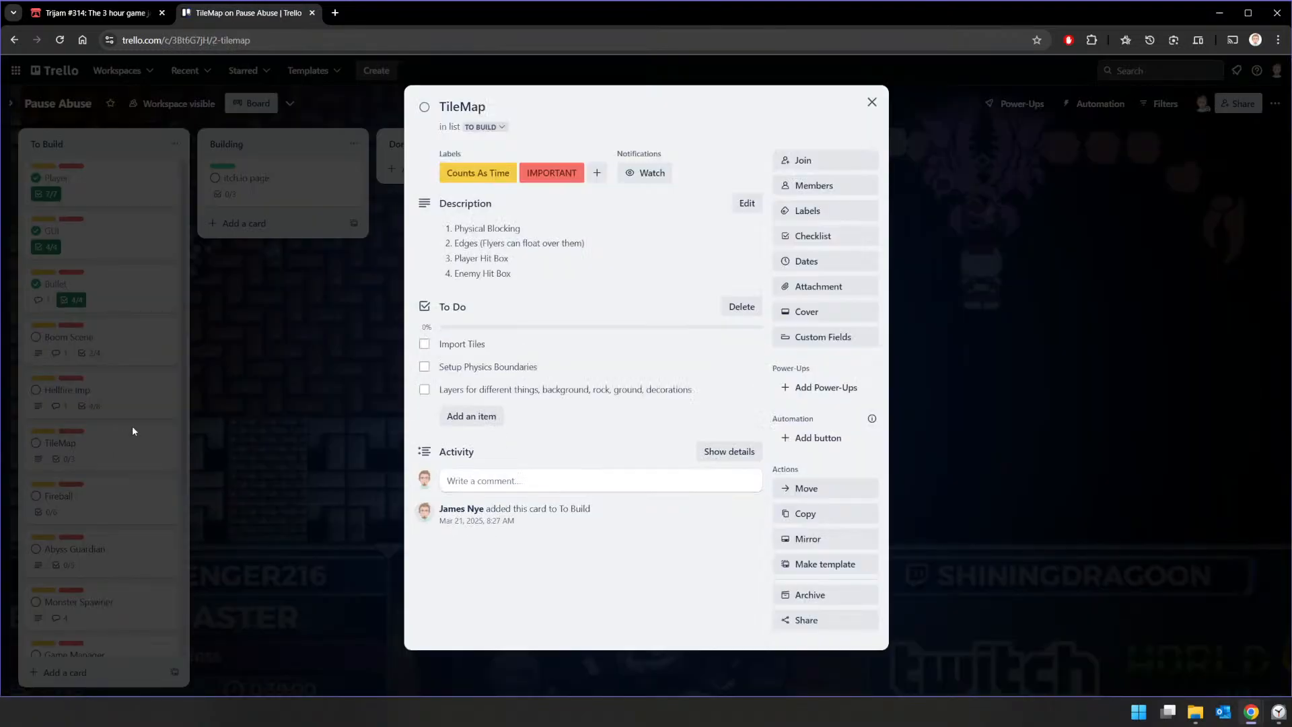
left_click(424, 344)
left_click(424, 367)
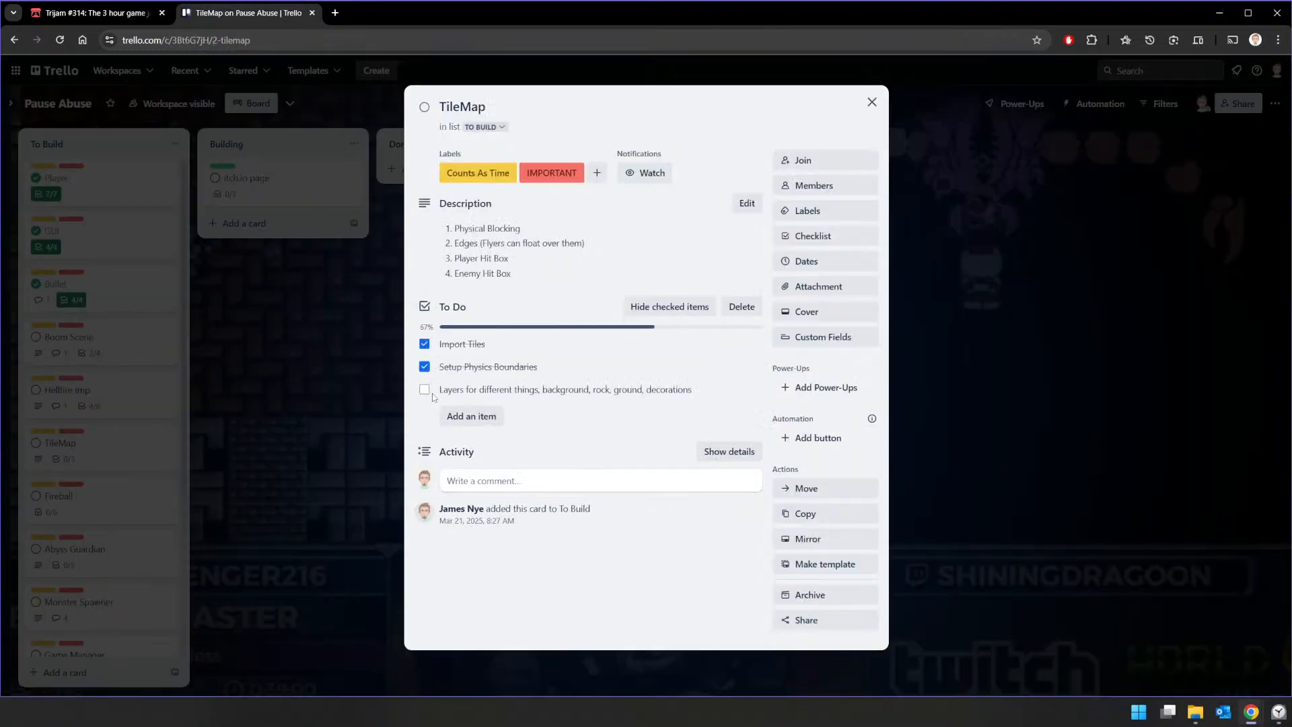
left_click(425, 390)
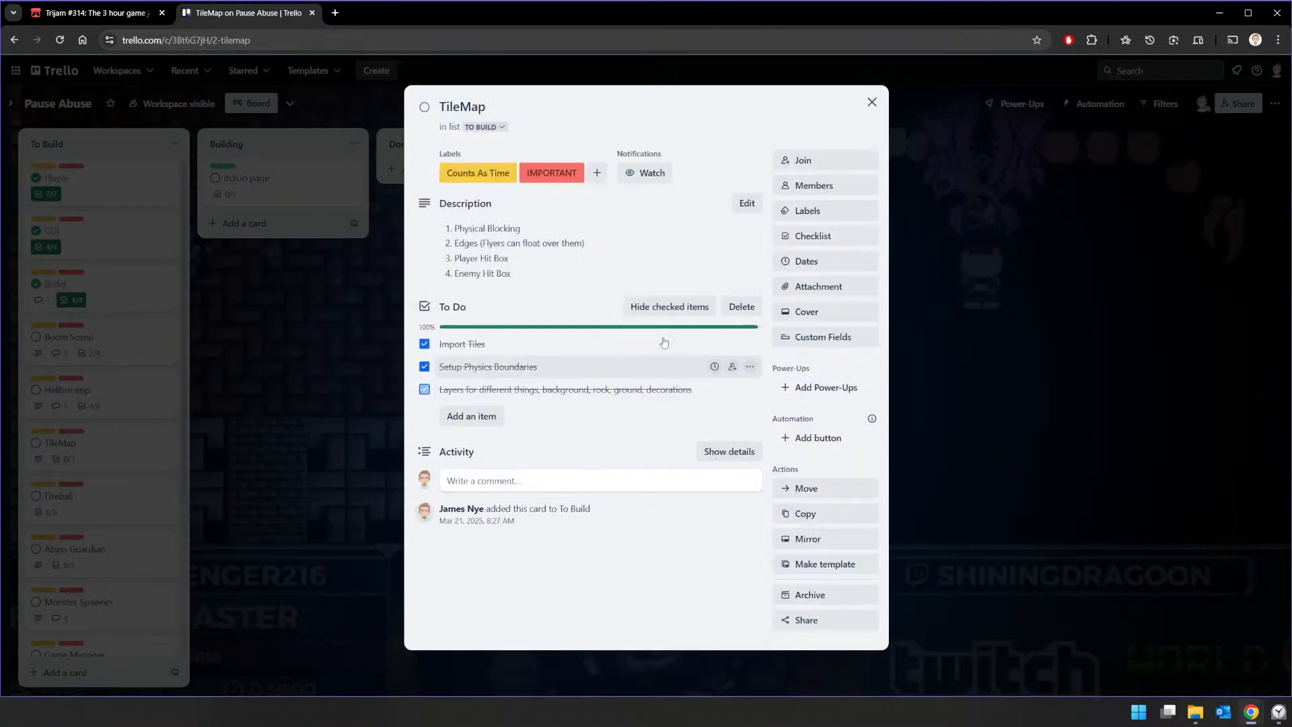
left_click(420, 108)
left_click(872, 102)
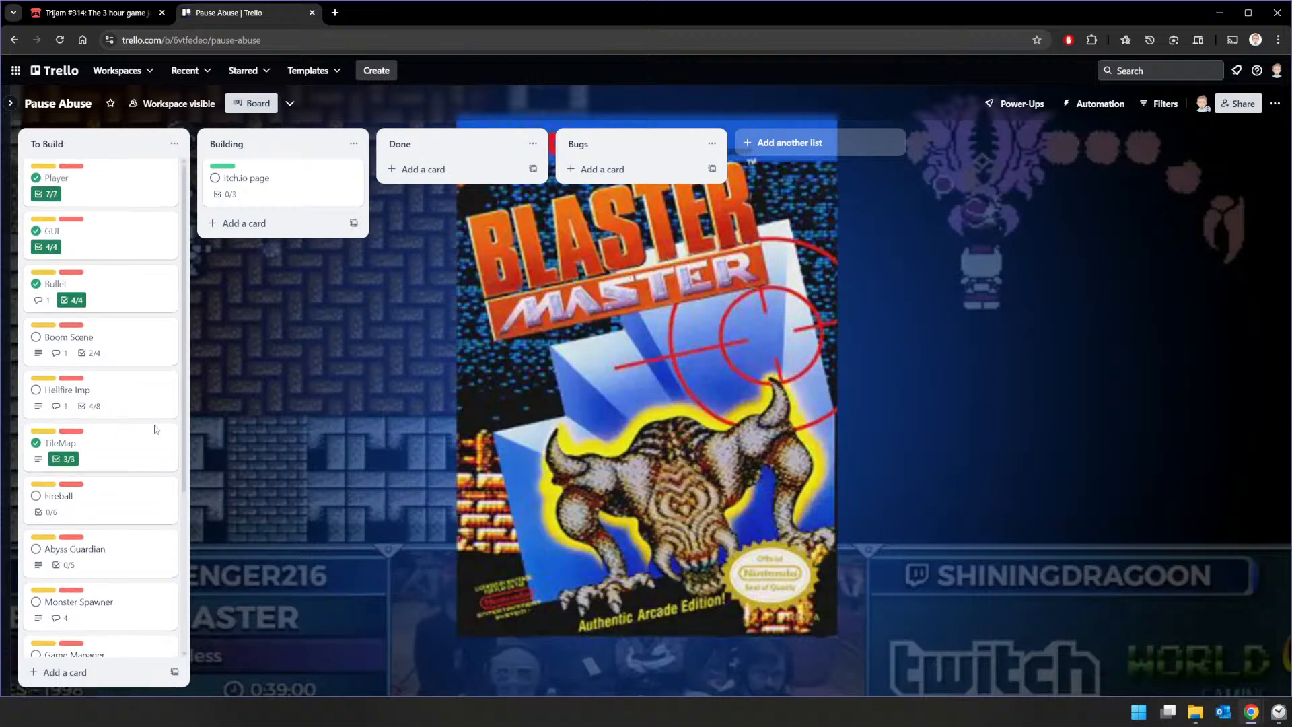
left_click(1291, 712)
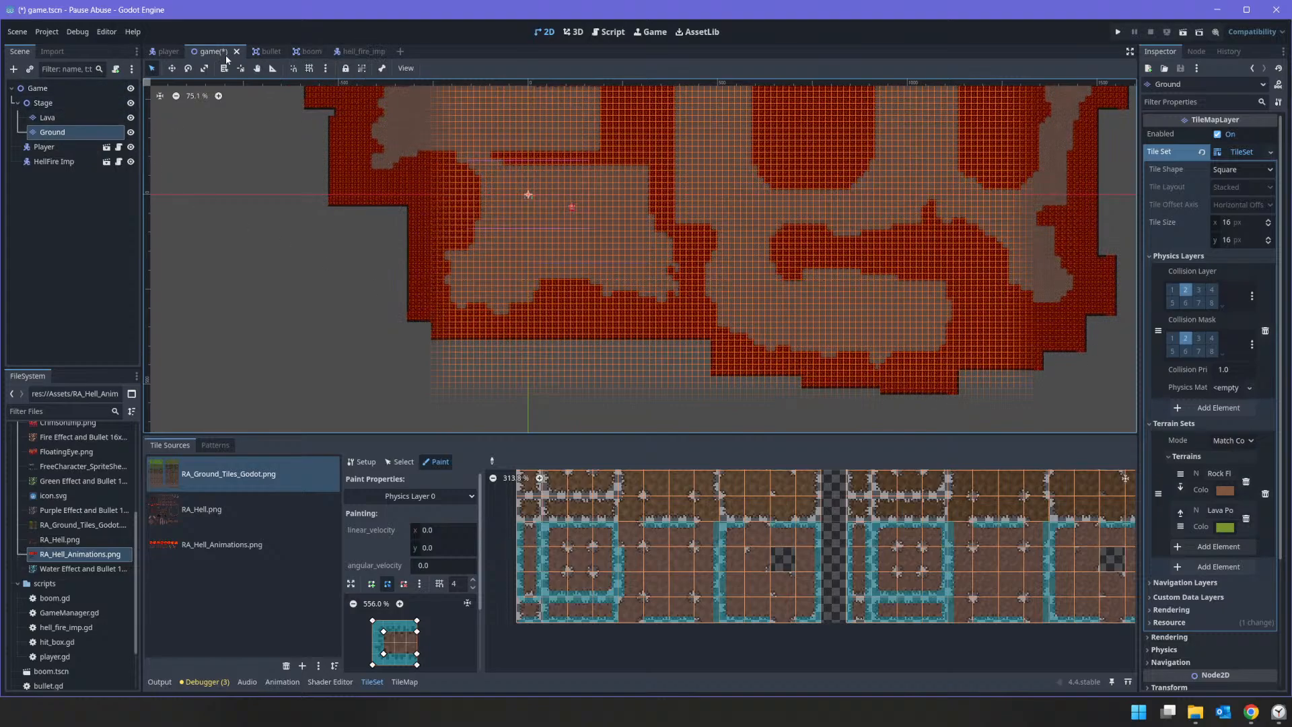
Step: Back in Godot, save the game scene and add a Timer child node to the root of the hell_fire_imp scene
key("ctrl+s")
left_click(355, 51)
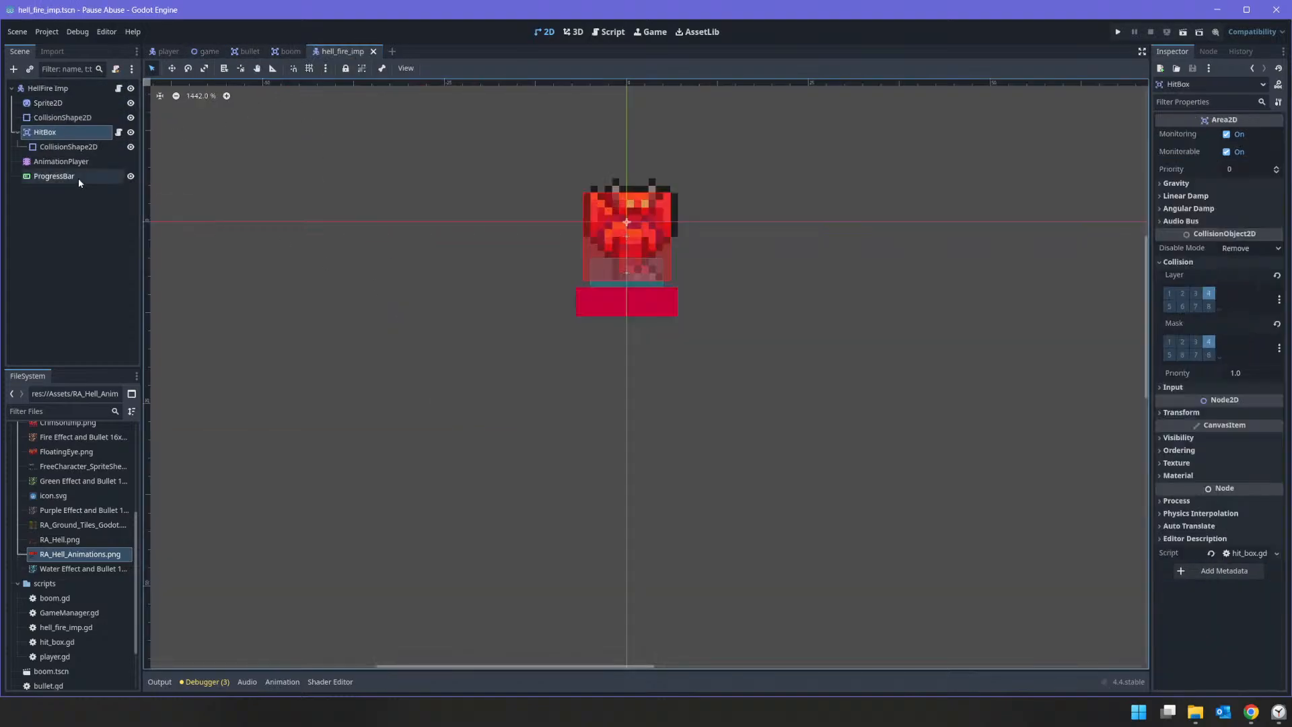
left_click(51, 89)
right_click(54, 91)
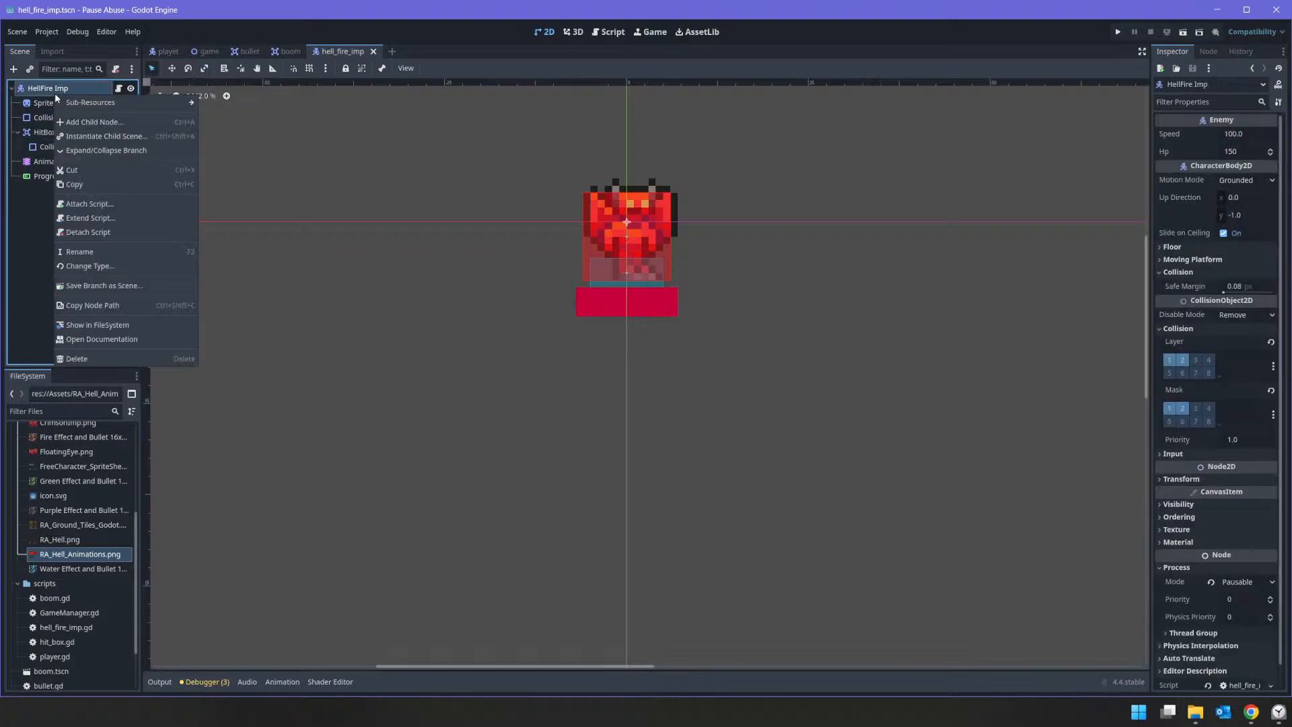
left_click(102, 107)
type("TIMER")
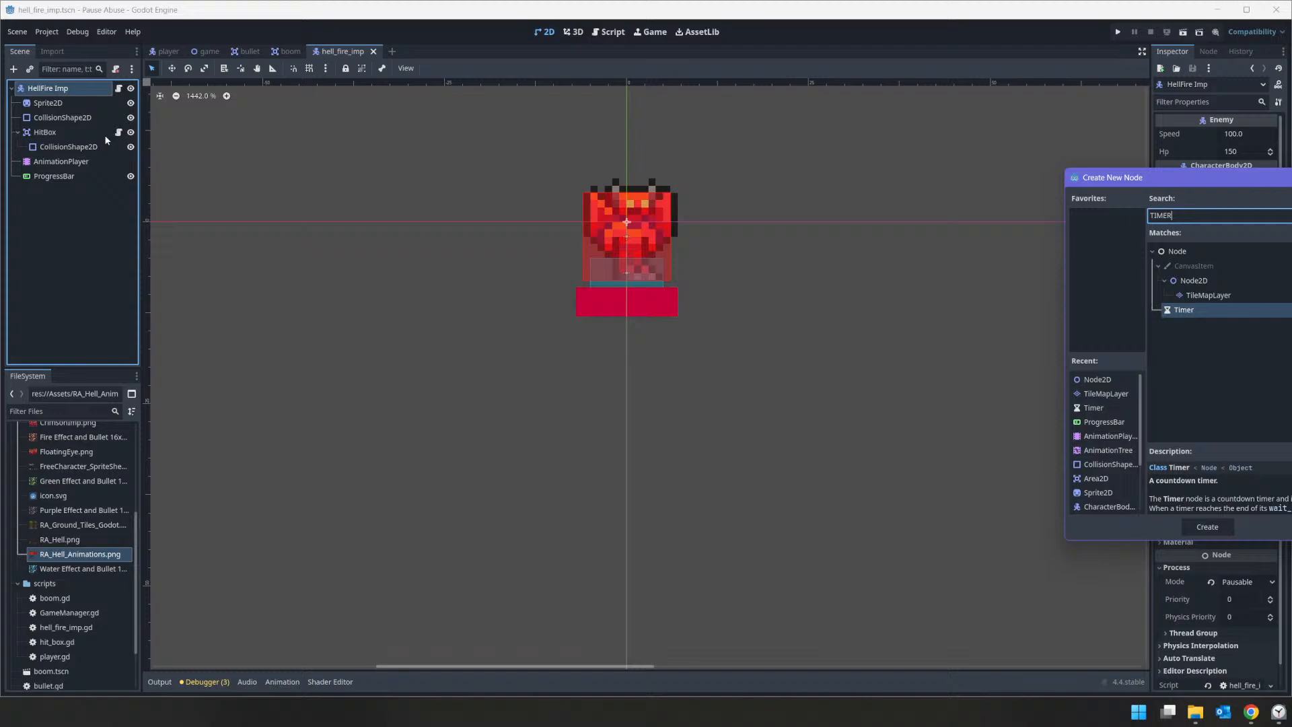
key("Return")
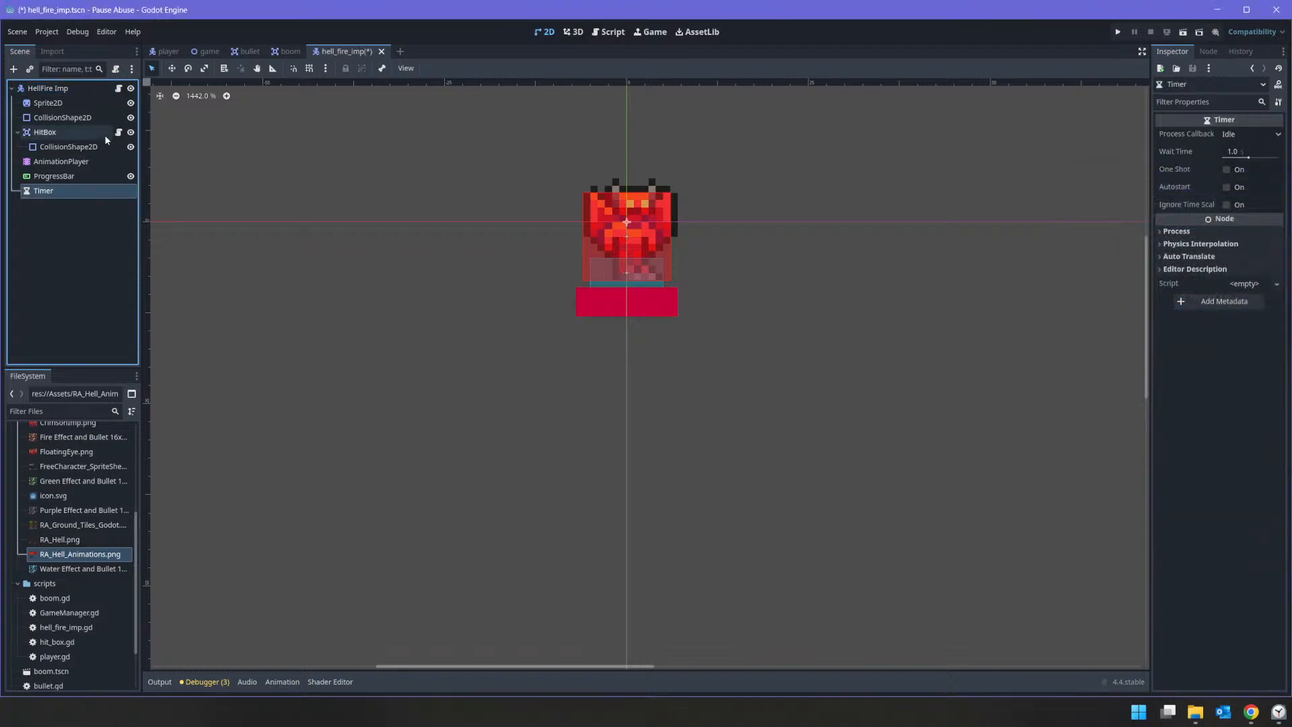
Step: Rename the imp's new Timer node to ThrowFireball
double_click(79, 195)
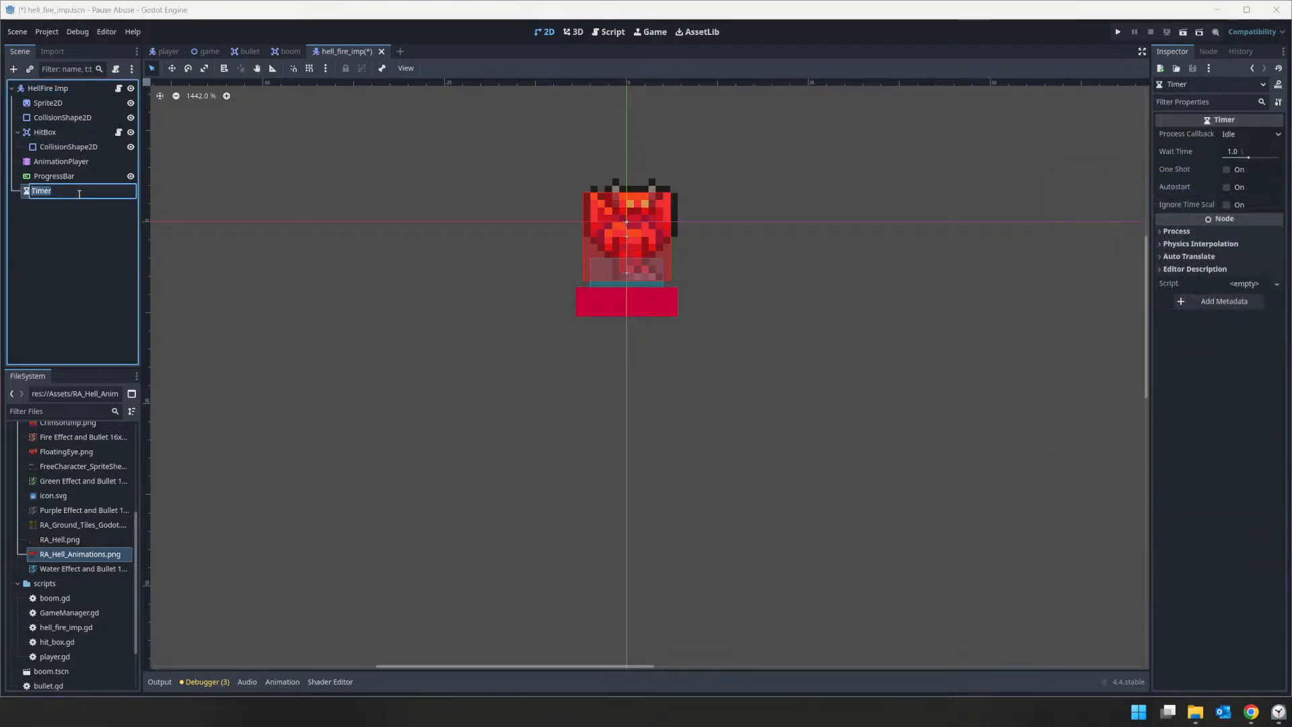
type("ThrowFireball")
key("Return")
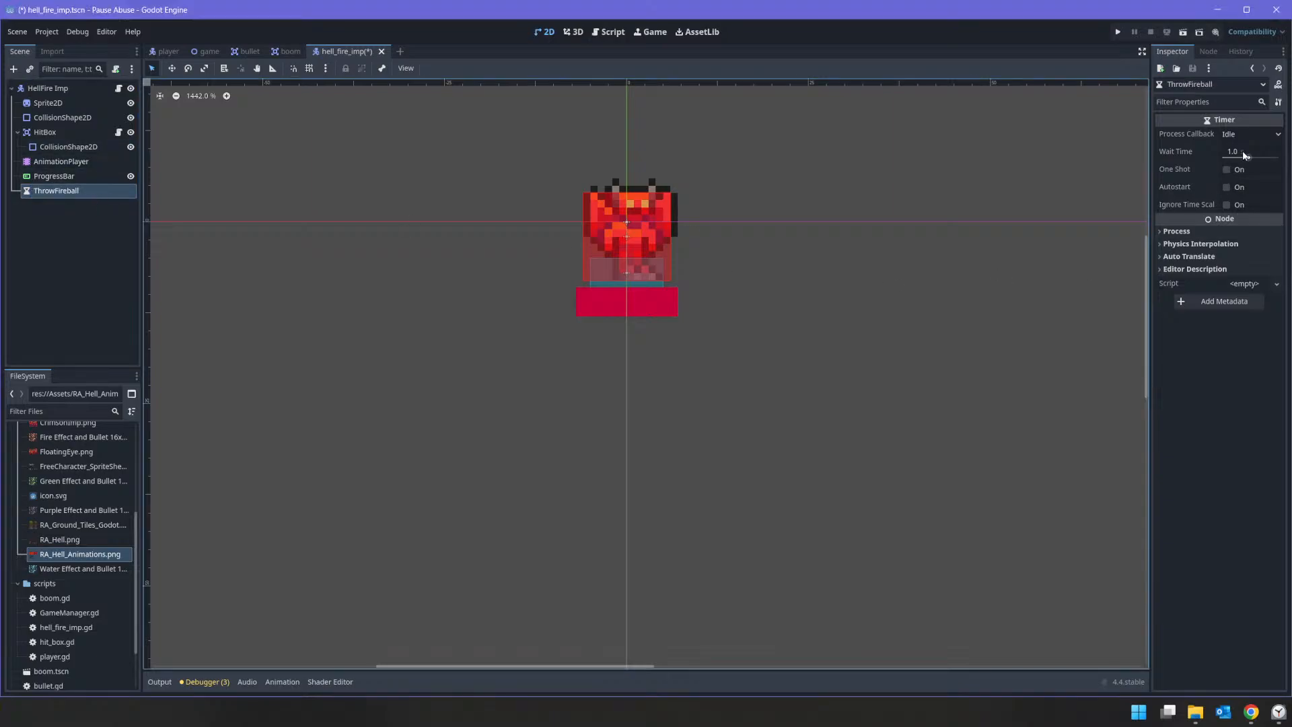
Step: Enable Autostart on the ThrowFireball timer, keep One Shot off, and set its wait time to 2 seconds
left_click(1239, 174)
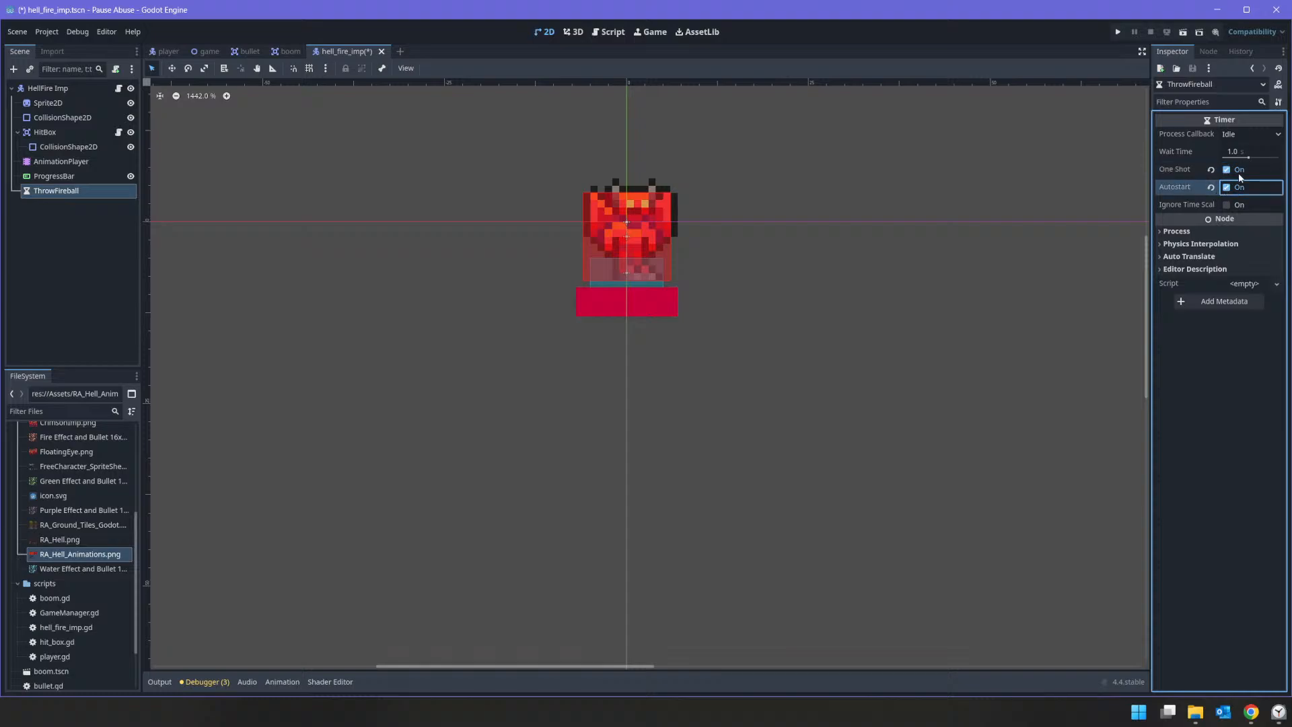
left_click(1241, 173)
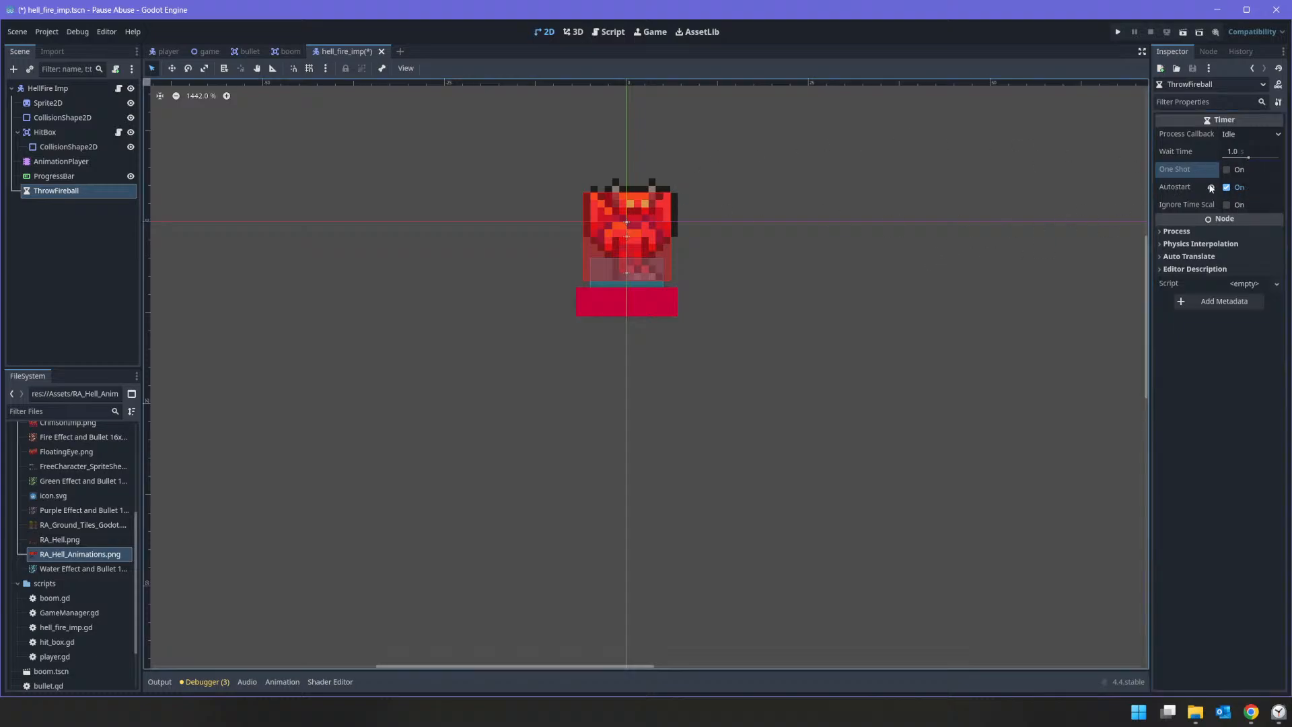
left_click(1234, 152)
type("2.")
key("Return")
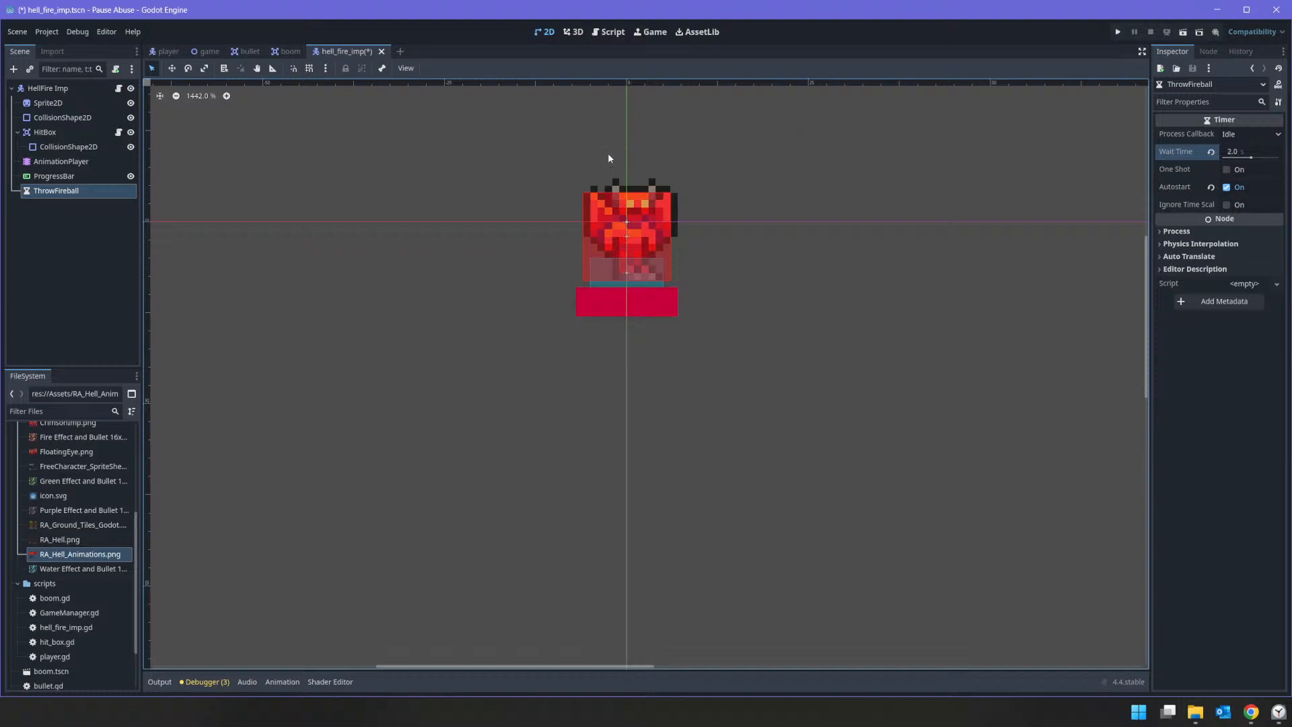
Step: Save a copy of the bullet scene as Fireball.tscn in the project root folder
left_click(240, 52)
left_click(17, 32)
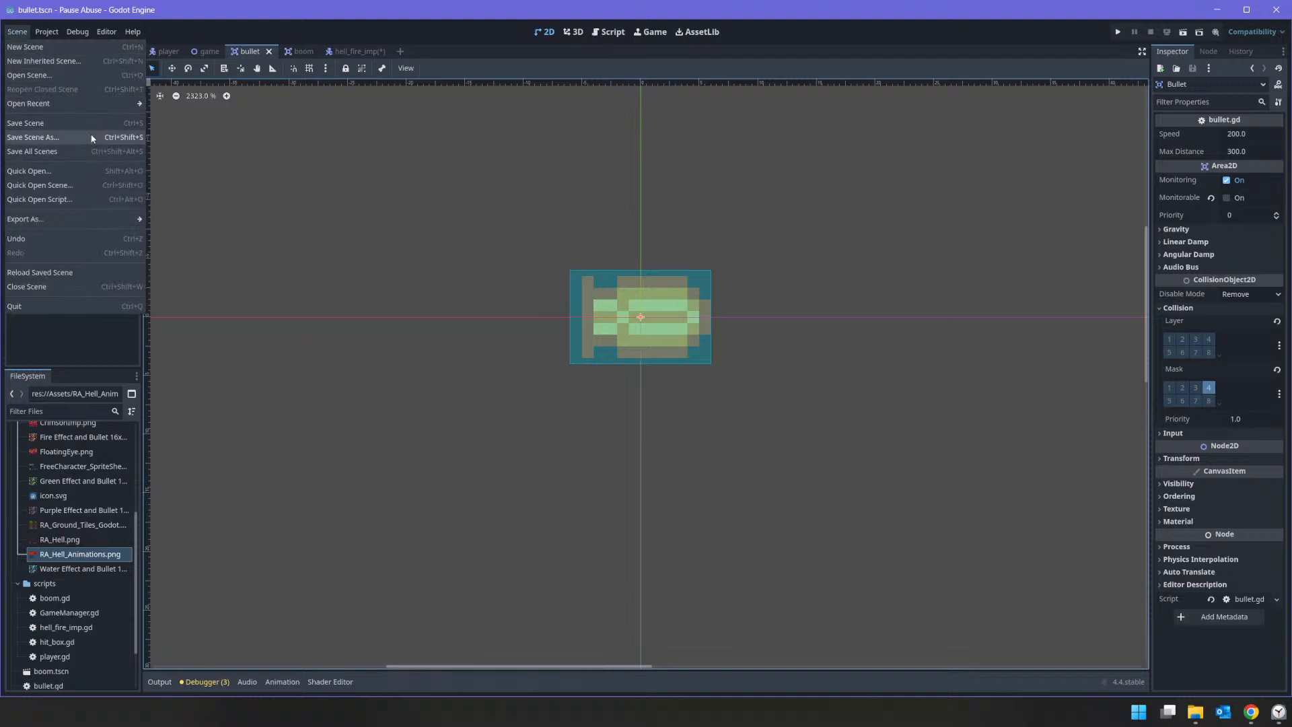
left_click(34, 137)
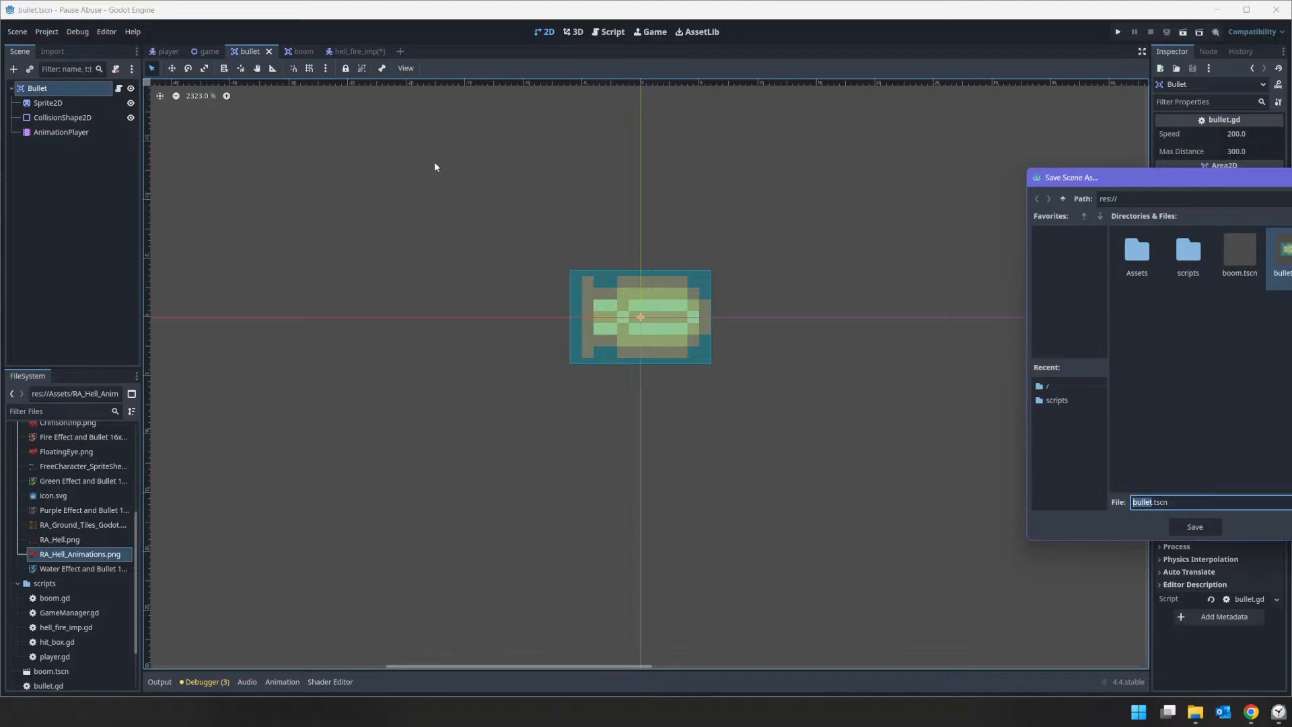
type("Fireba")
key("Return")
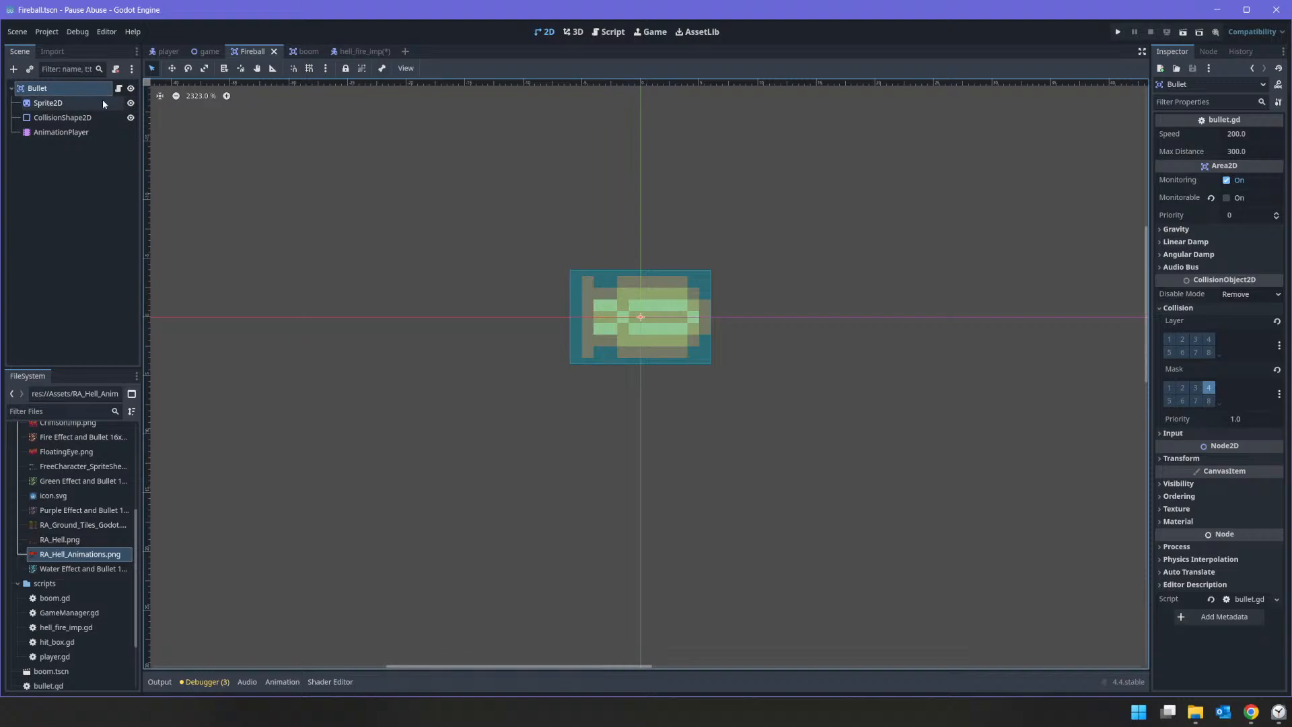
Step: Open the script attached to the copied scene's root node and rename that node to Fireball
left_click(119, 88)
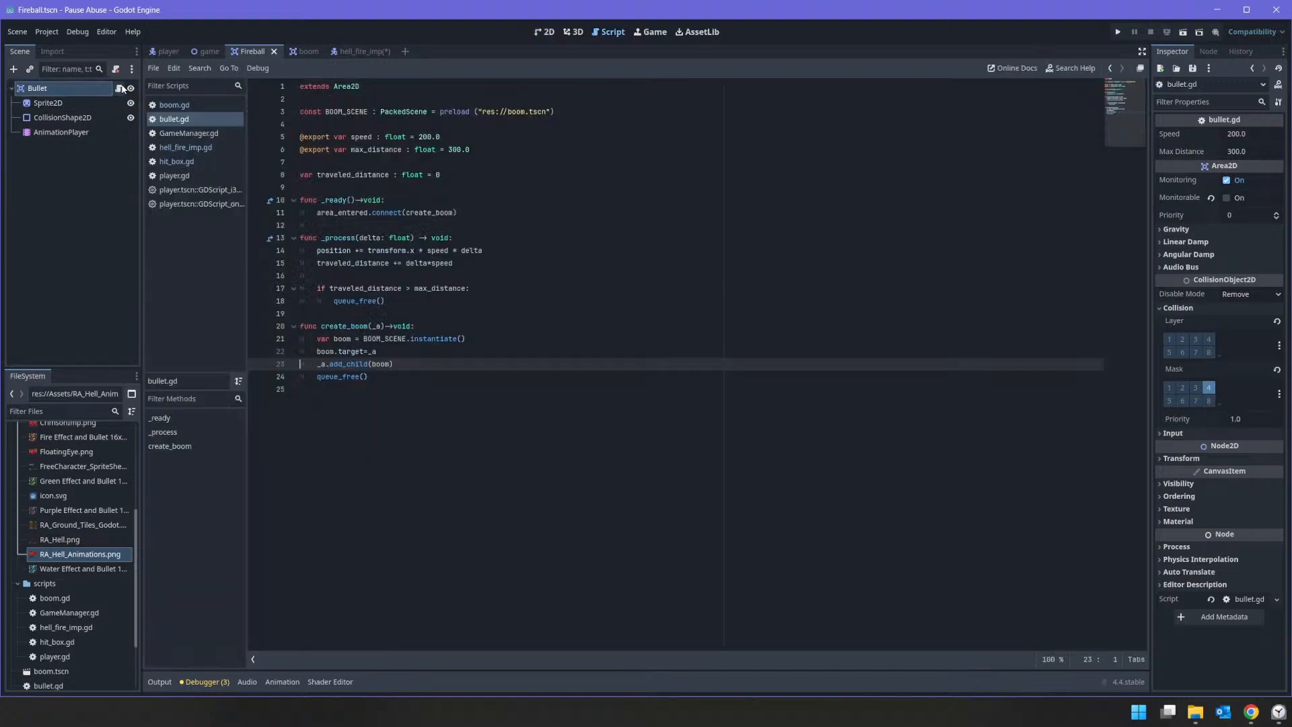
left_click(65, 94)
type("Fireball")
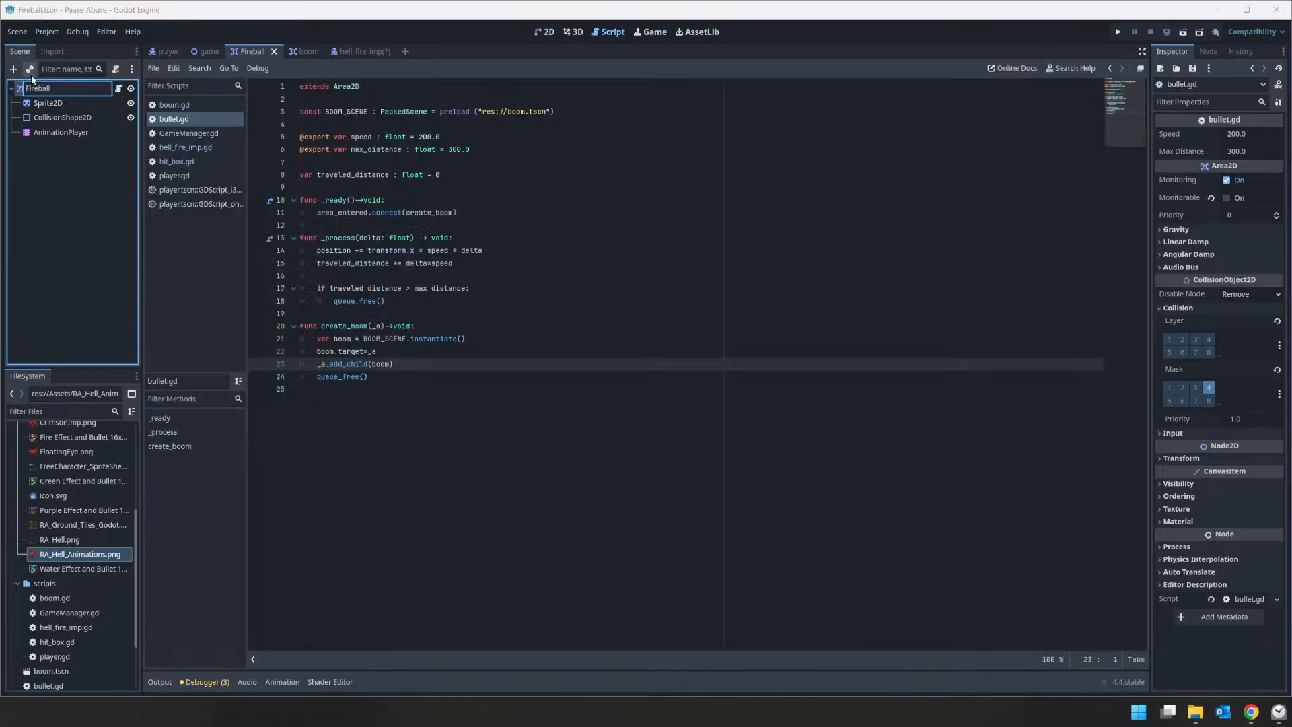
key("Return")
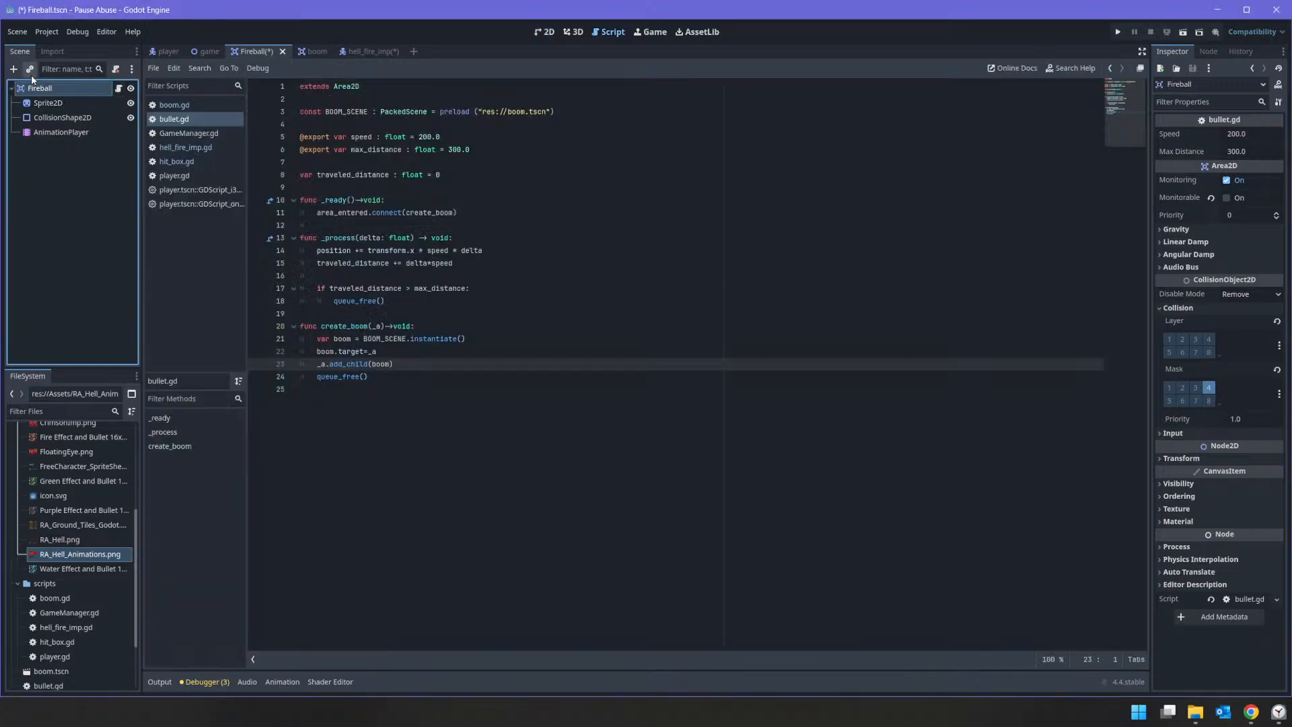
Step: Save the bullet.gd script under the name Fireball.gd in the scripts folder
right_click(168, 121)
left_click(198, 144)
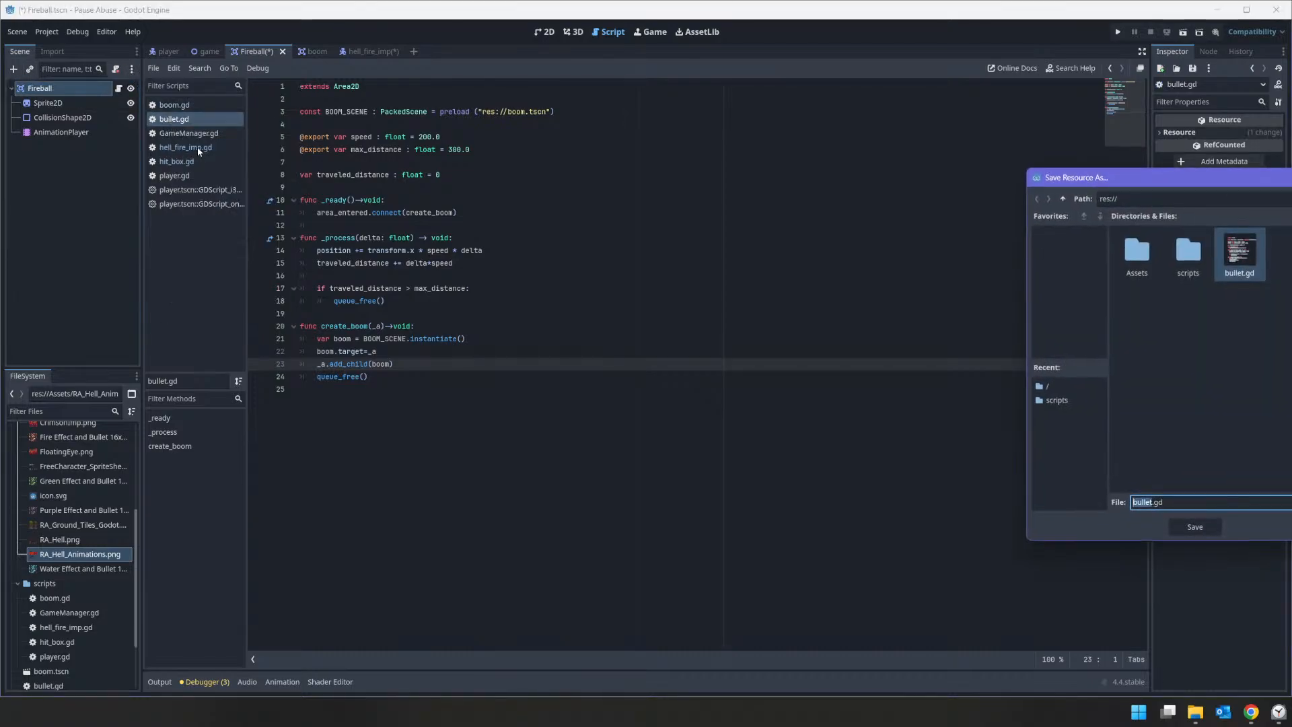
double_click(1188, 252)
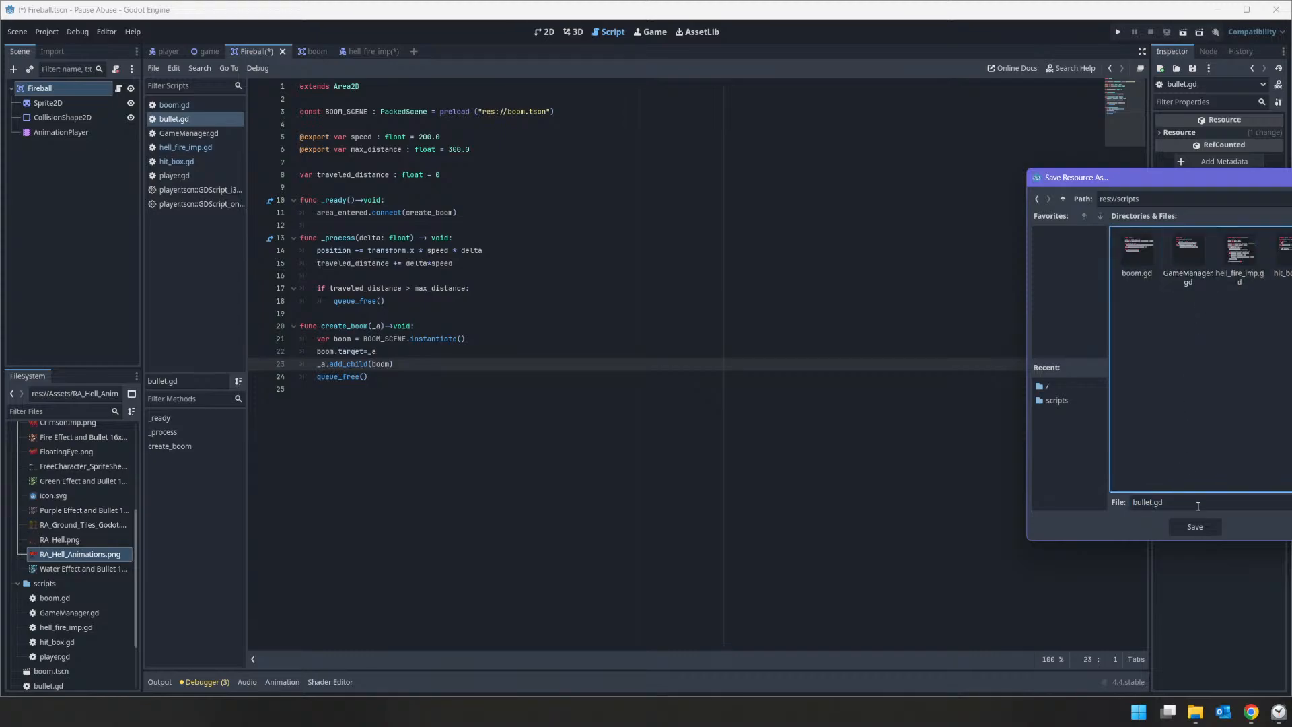
left_click(1218, 502)
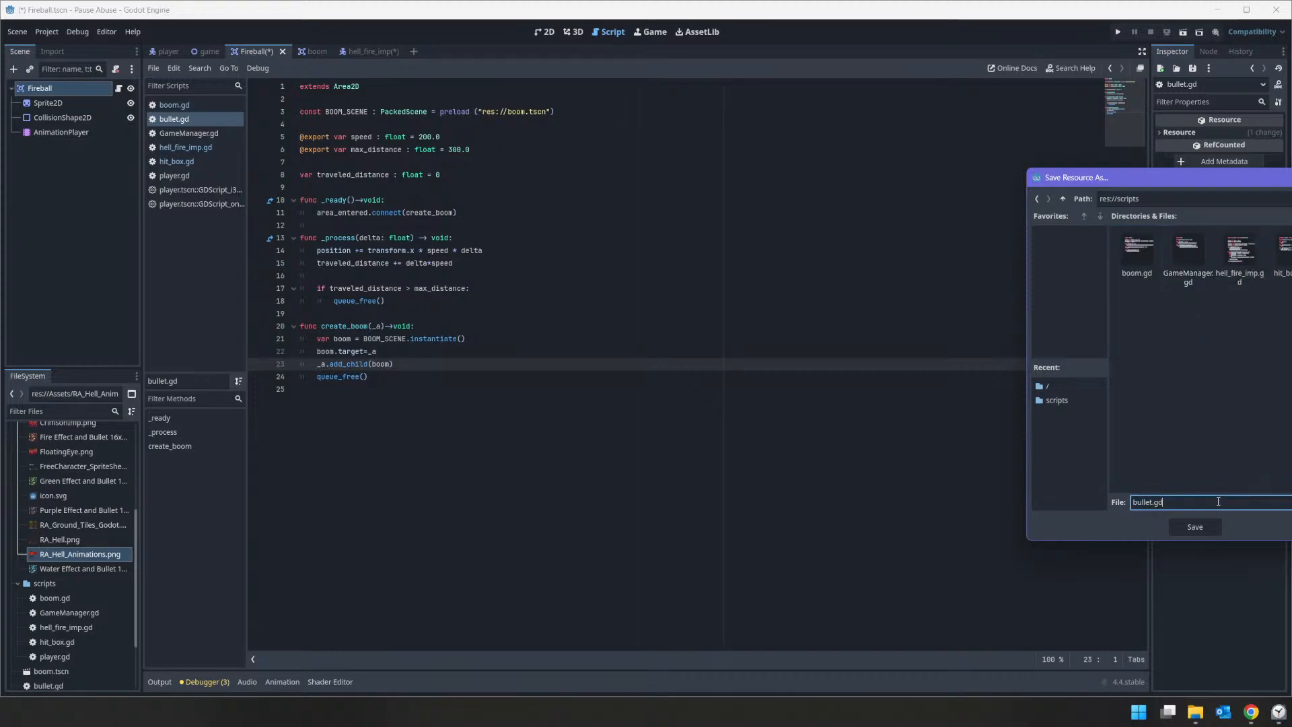
double_click(1141, 501)
type("Fireball")
key("Return")
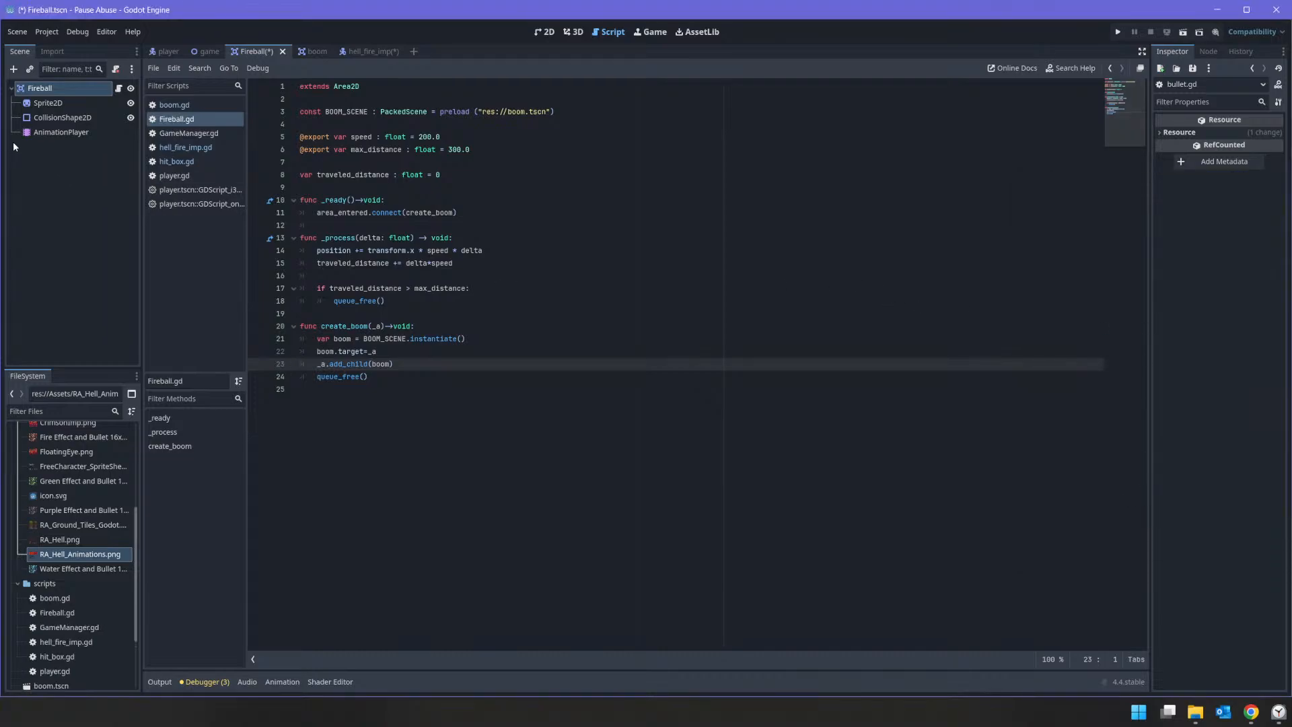
Step: Add a HitBox child node to the Fireball root node
right_click(44, 88)
left_click(75, 116)
type("hit")
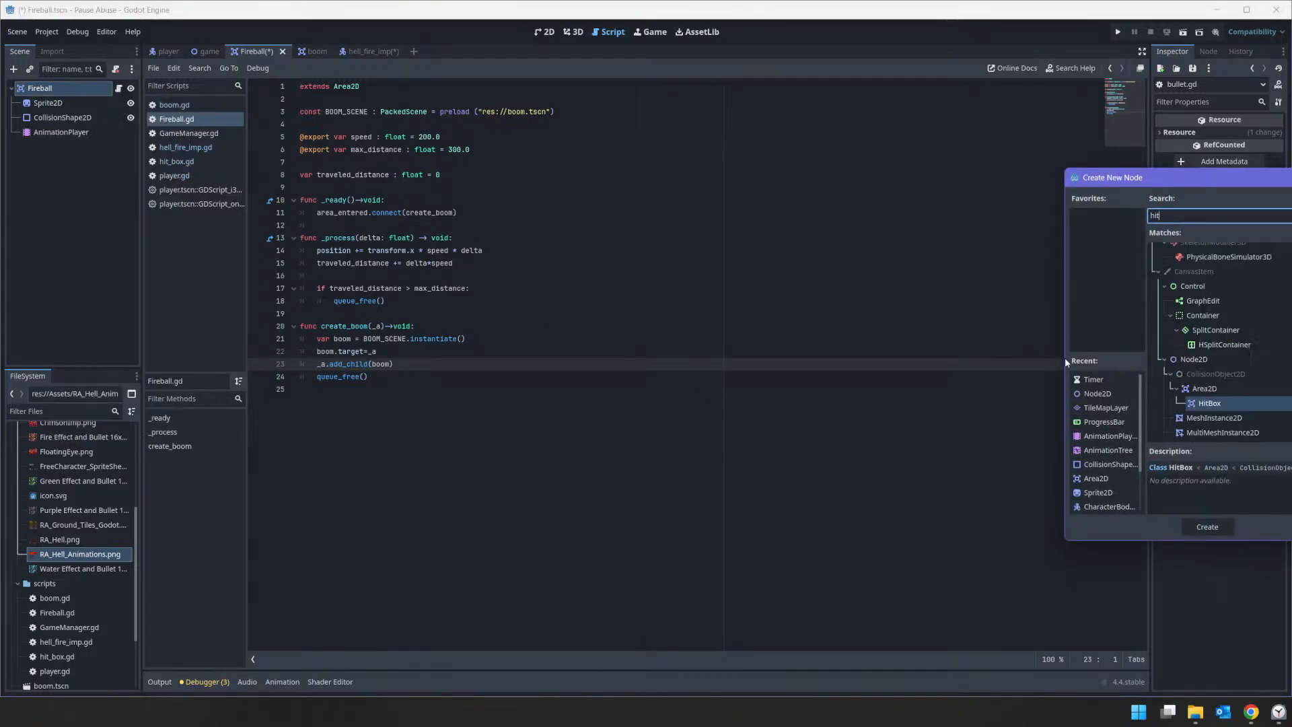
double_click(1191, 404)
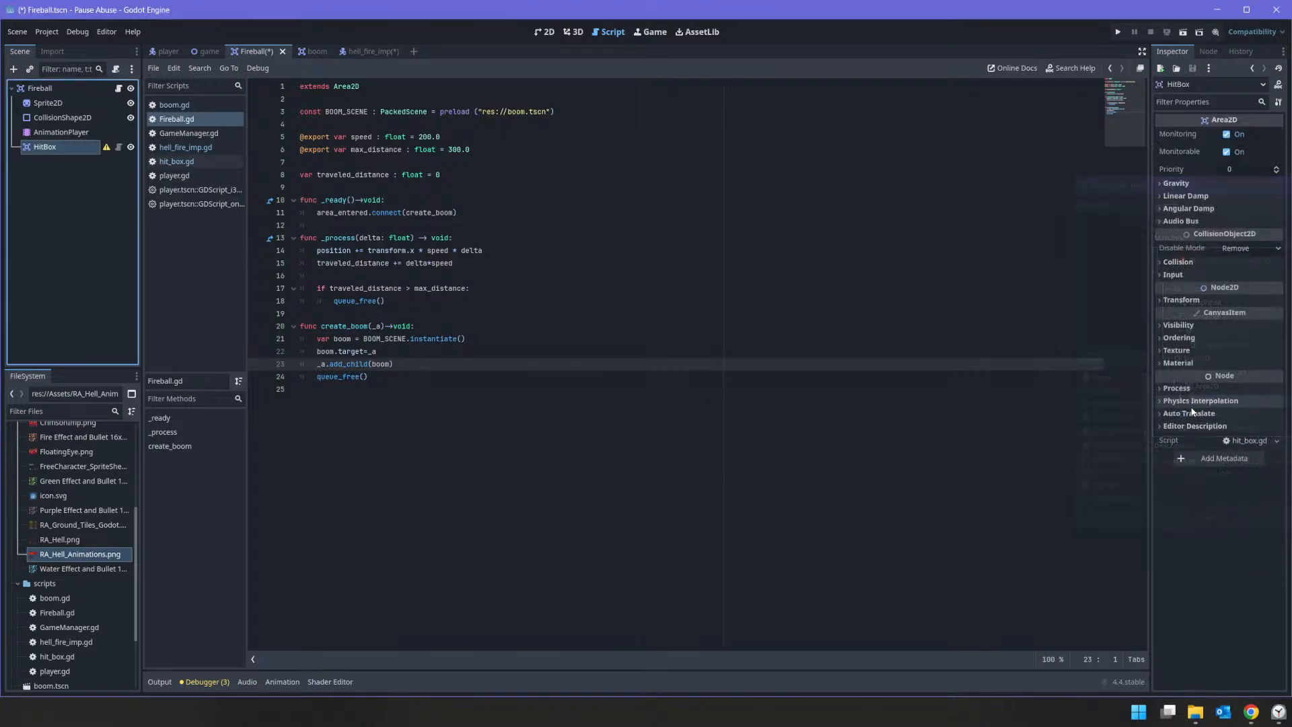
Step: Add a CollisionShape2D child to the Fireball's HitBox and assign it a new CircleShape2D
right_click(52, 141)
left_click(78, 174)
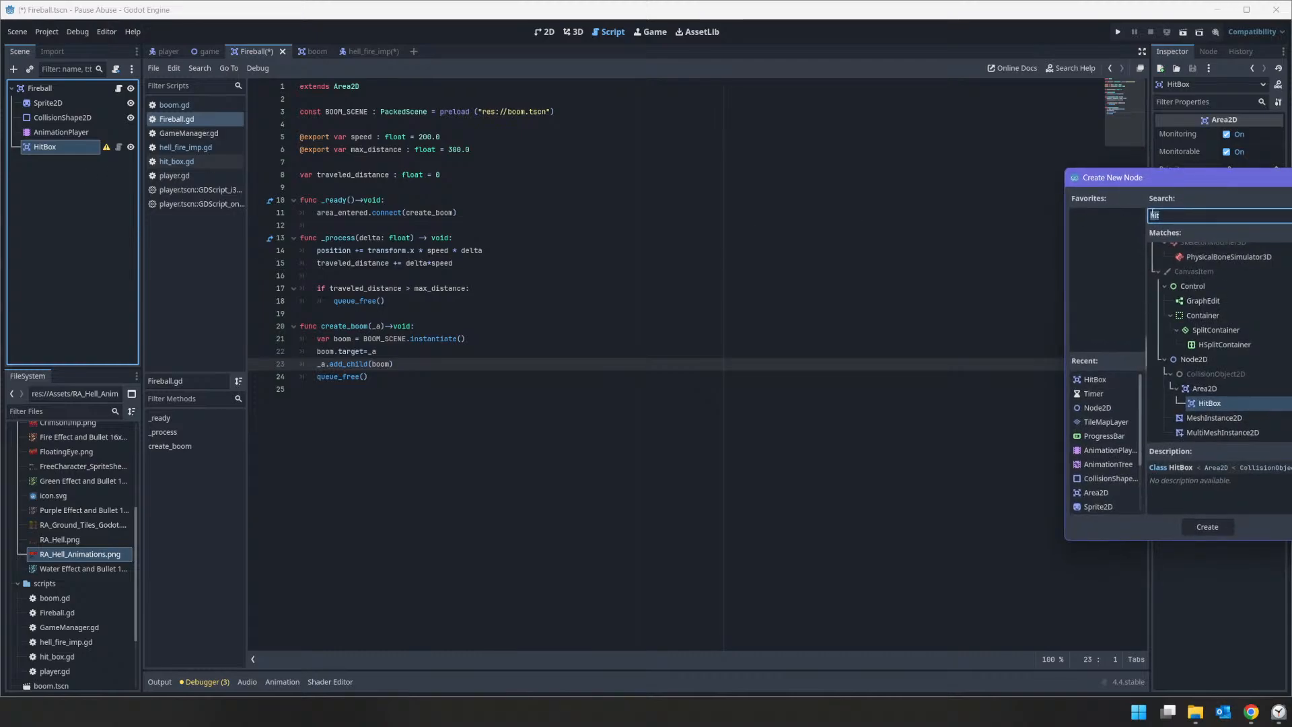
type("collision")
key("Return")
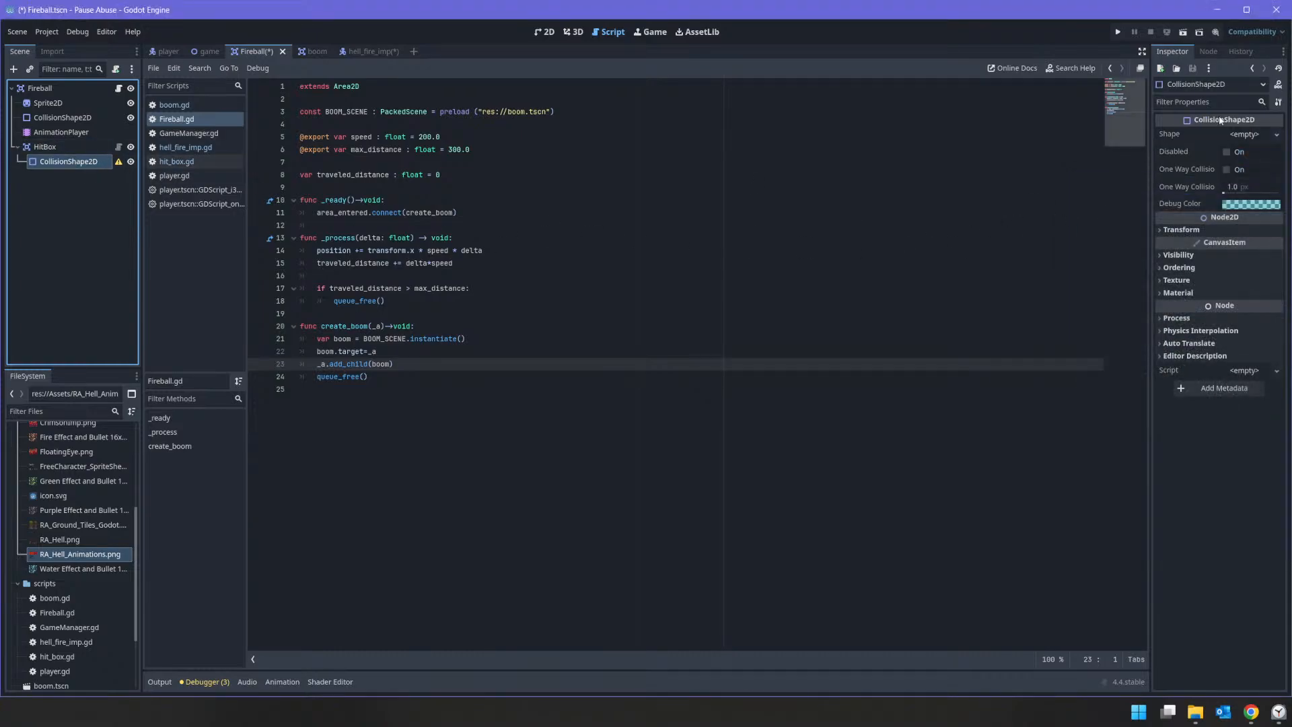
left_click(1235, 138)
left_click(1274, 139)
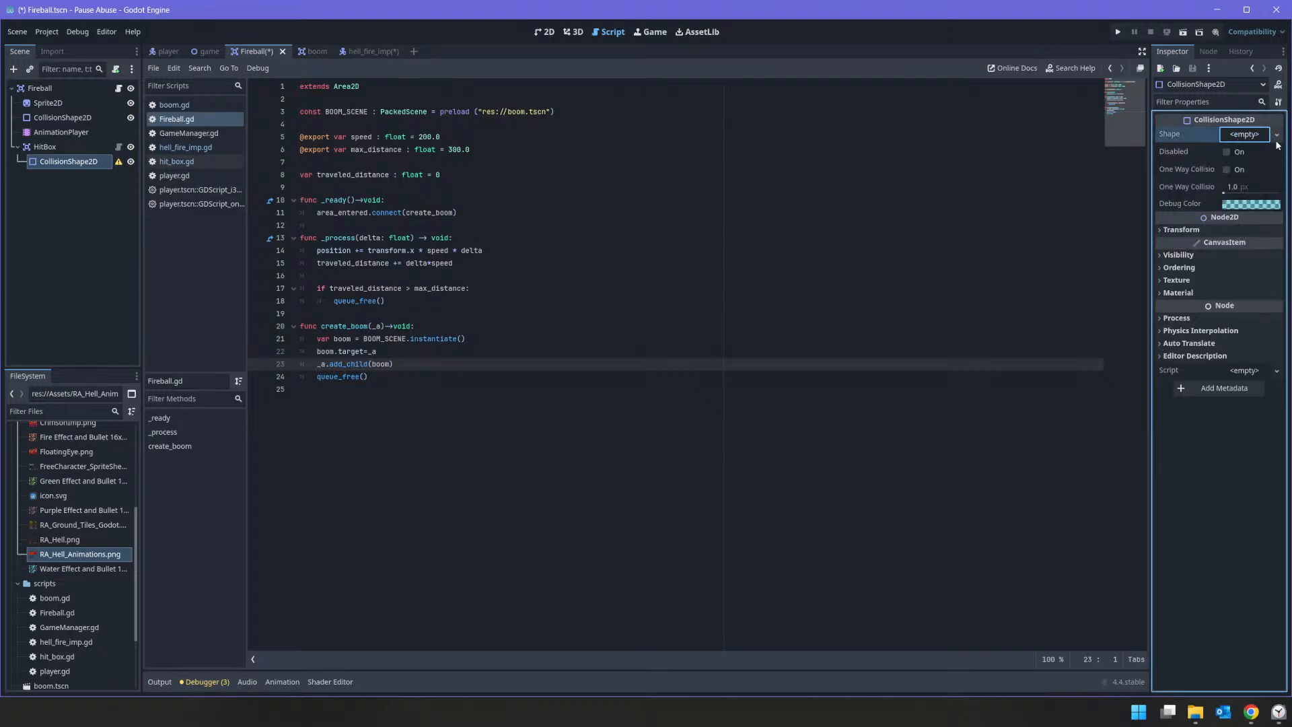
left_click(1276, 136)
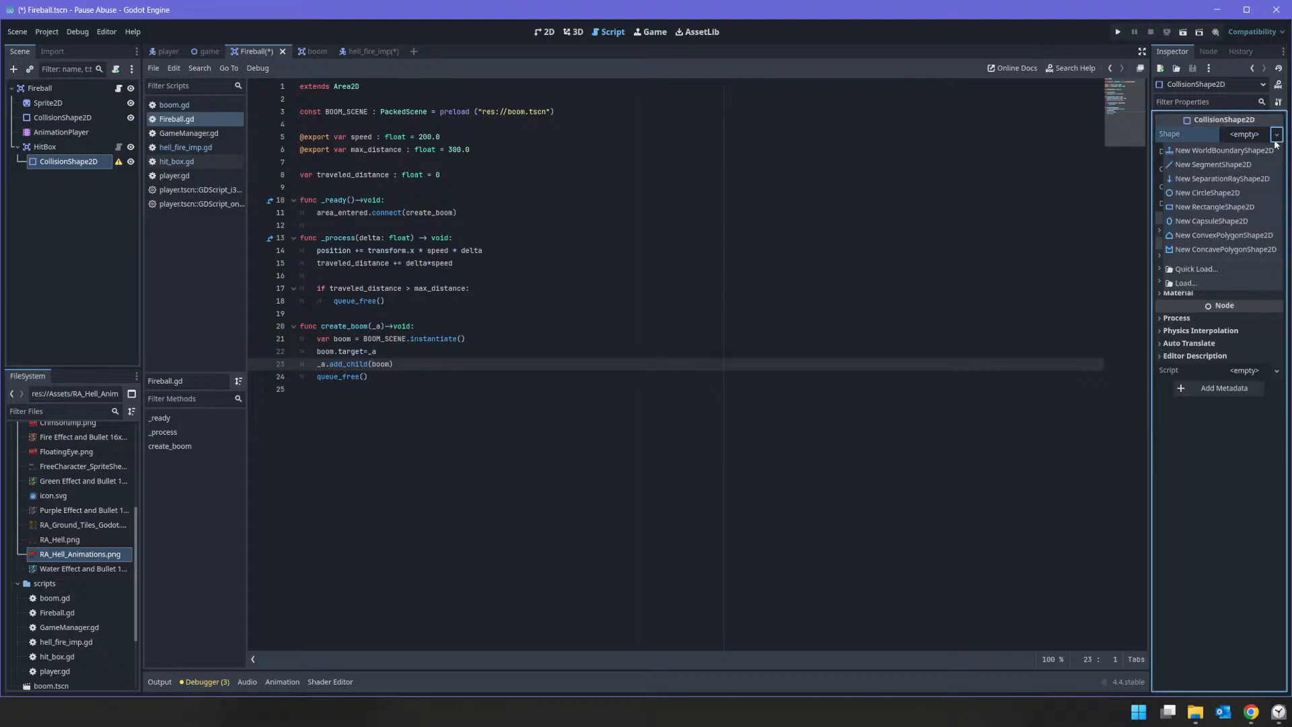
left_click(1224, 193)
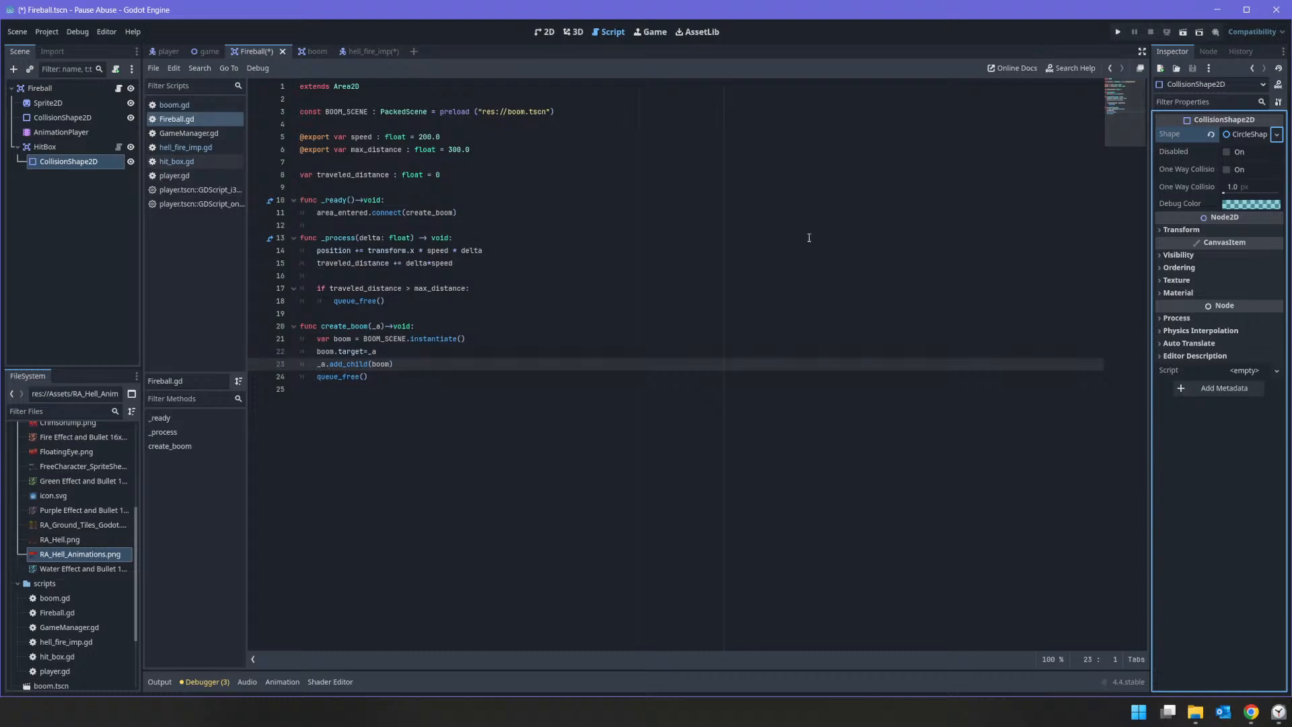
Step: Open the HitBox node's script, hit_box.gd, and review its Damaged signal and TakeDamage function
left_click(107, 147)
left_click(117, 147)
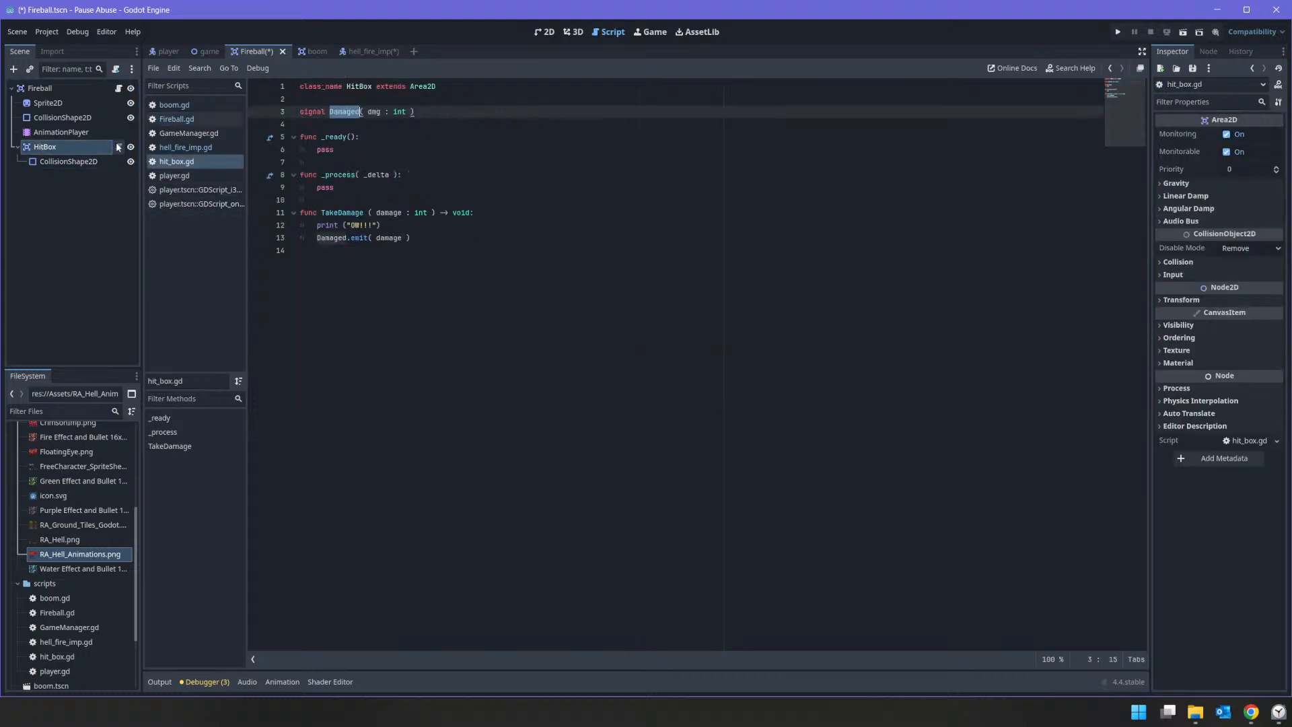
left_click(62, 148)
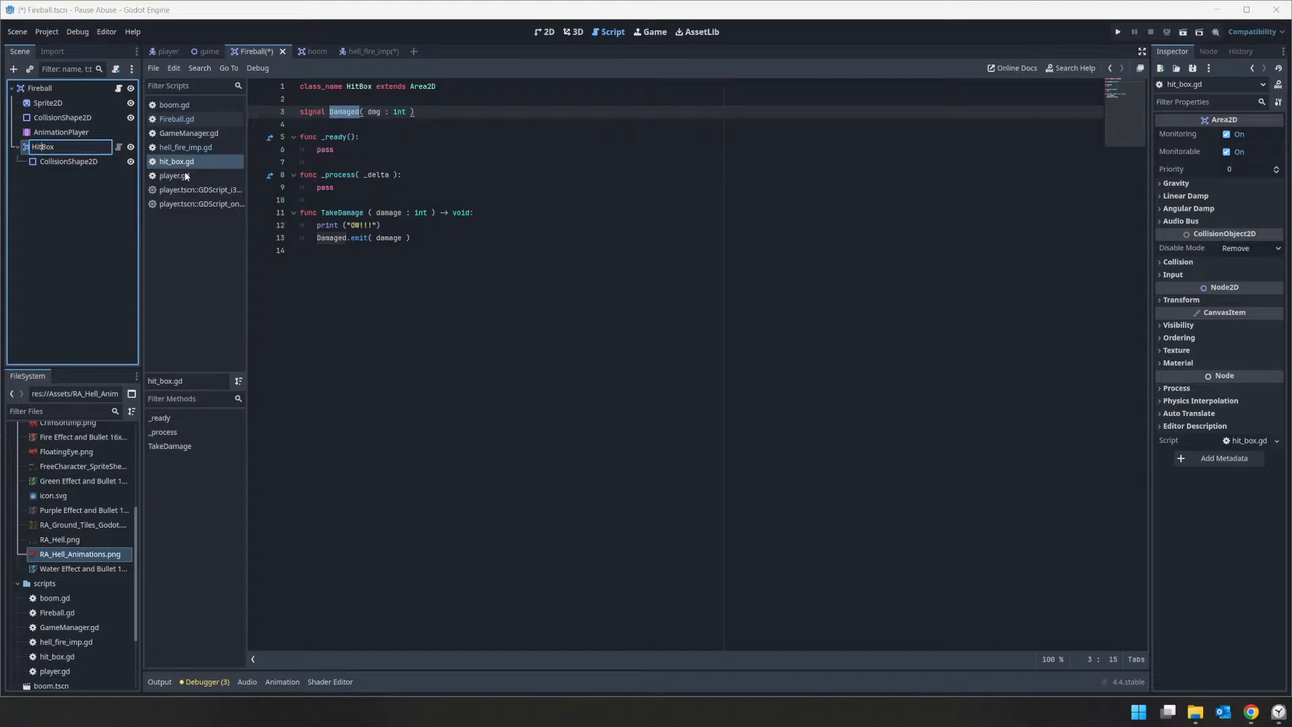
left_click(403, 106)
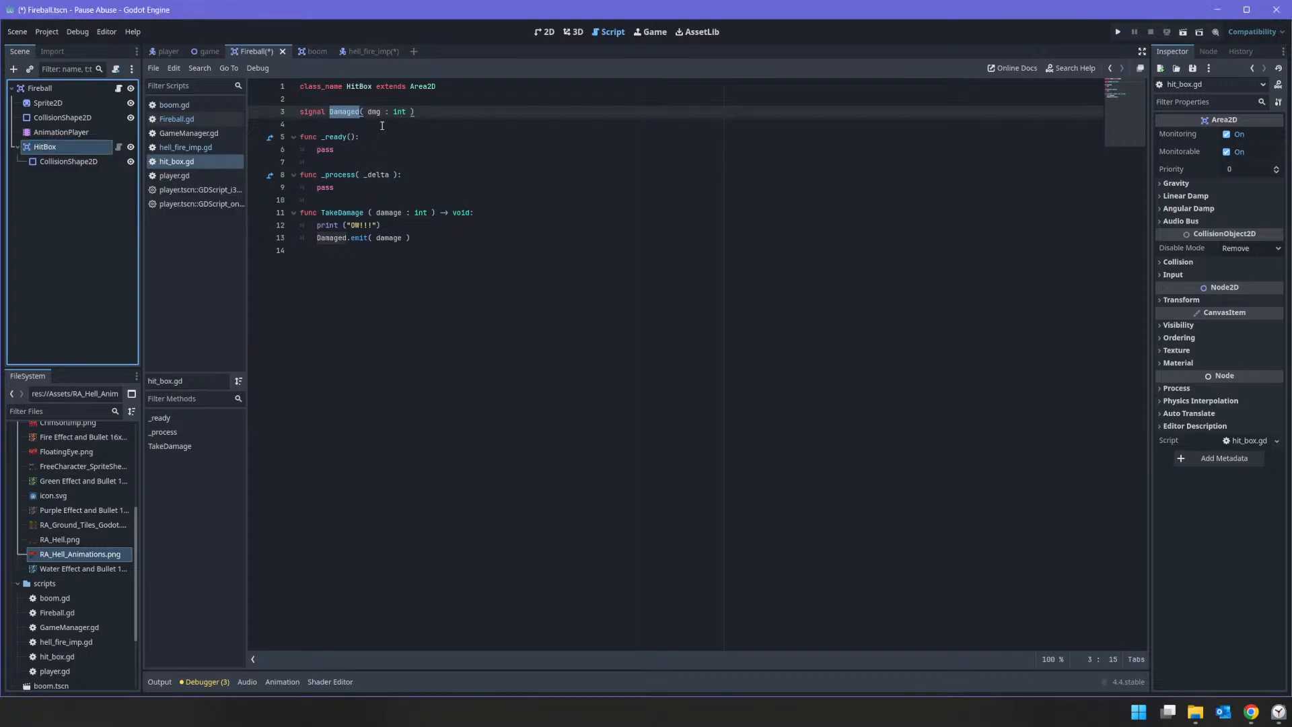
Step: Delete the Fireball's HitBox node and add an Area2D child named HurtBox to the Fireball root instead
right_click(67, 147)
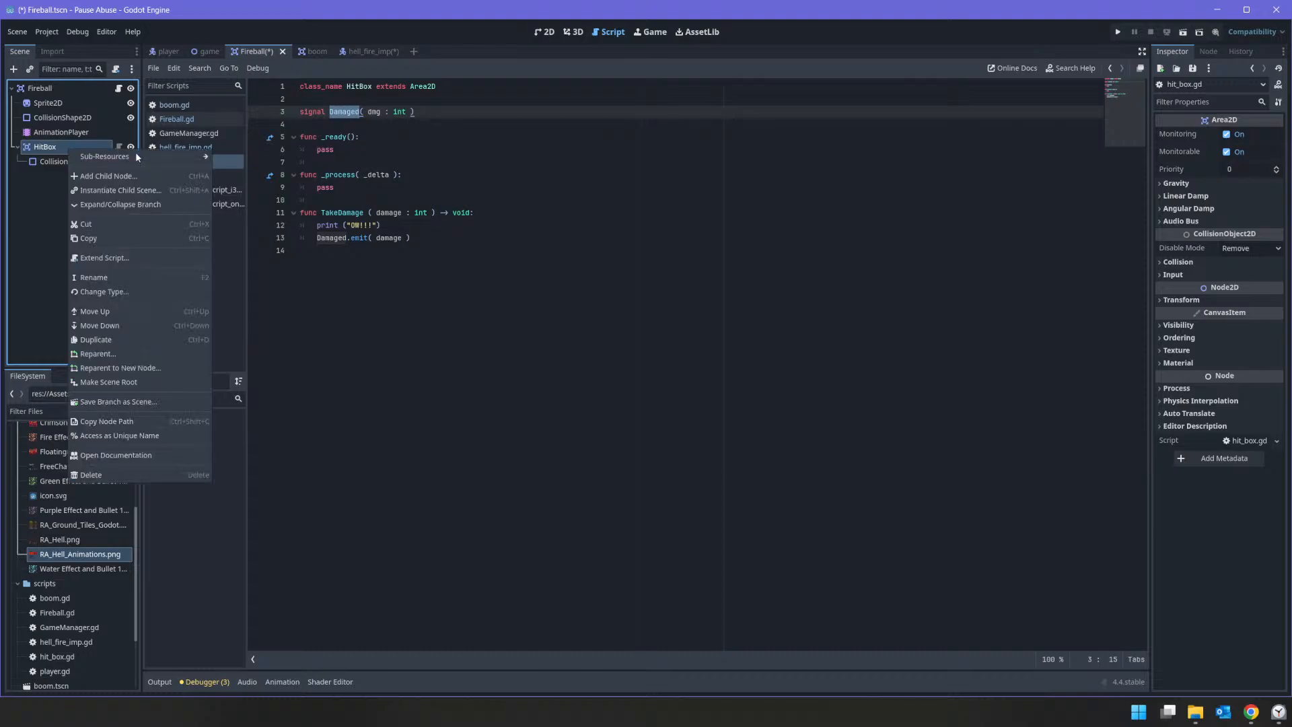
left_click(152, 475)
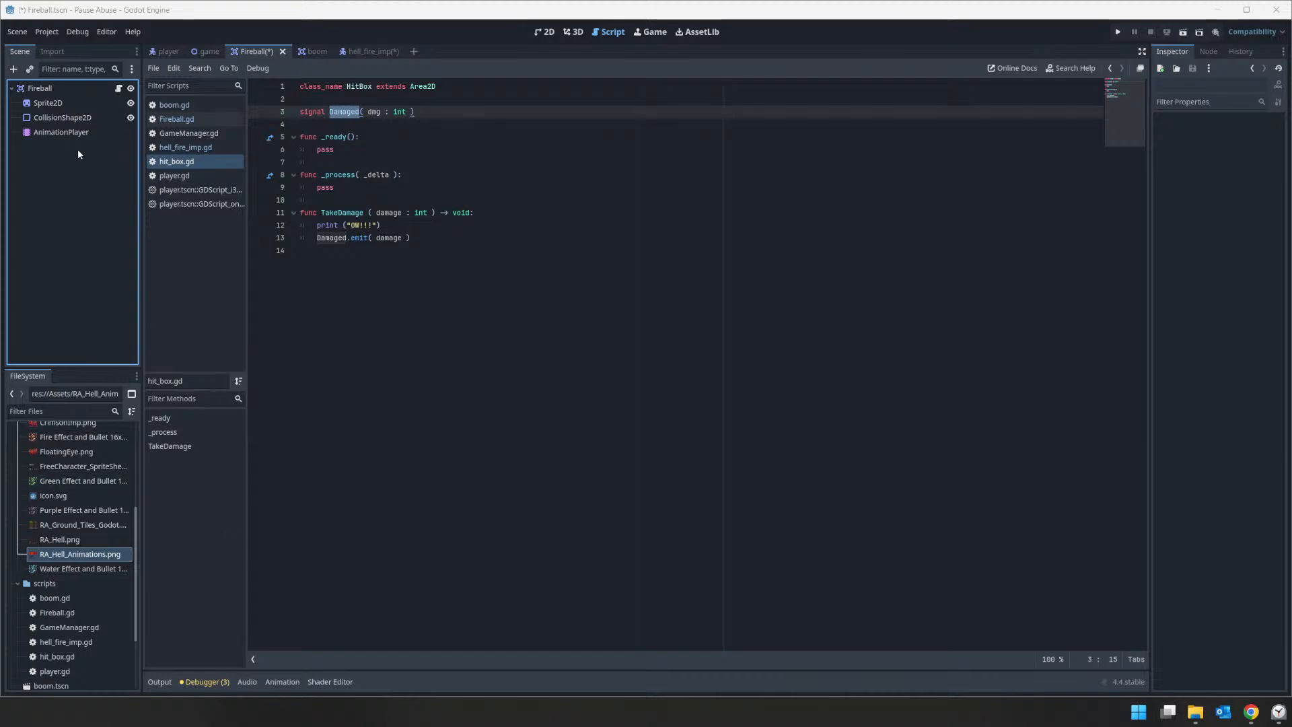
right_click(47, 91)
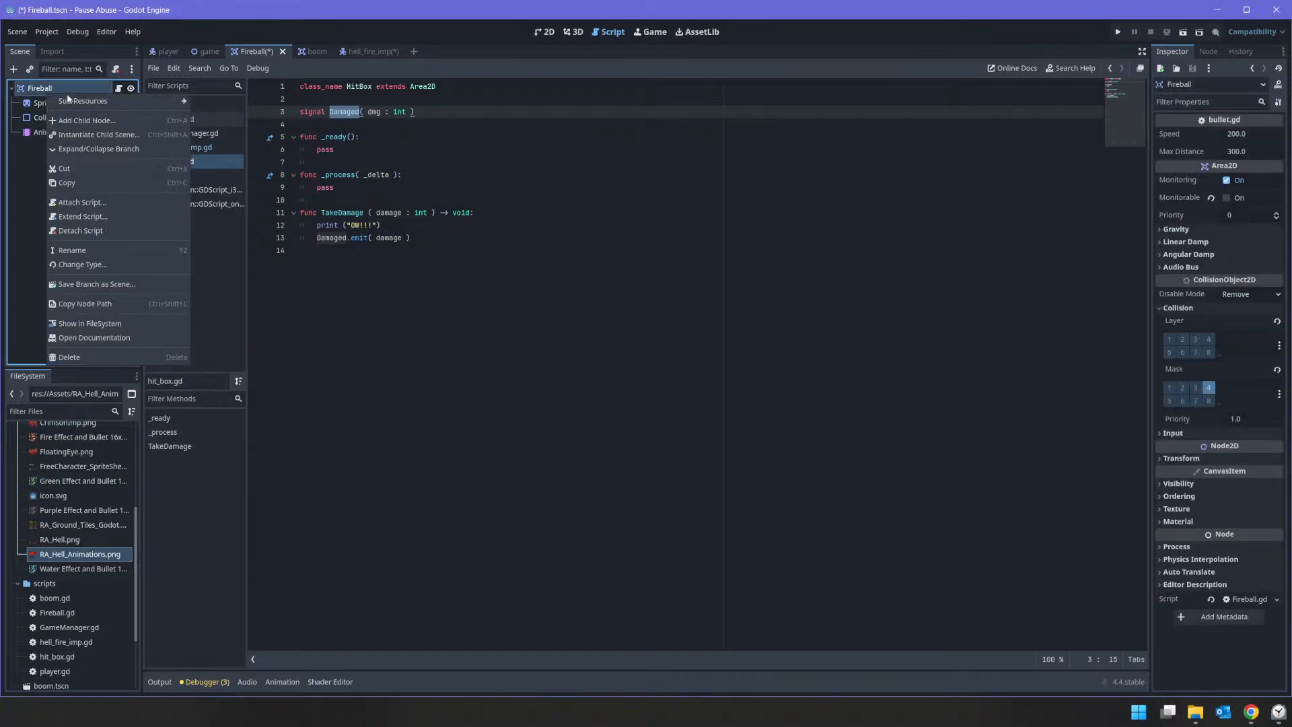
left_click(67, 122)
type("Area")
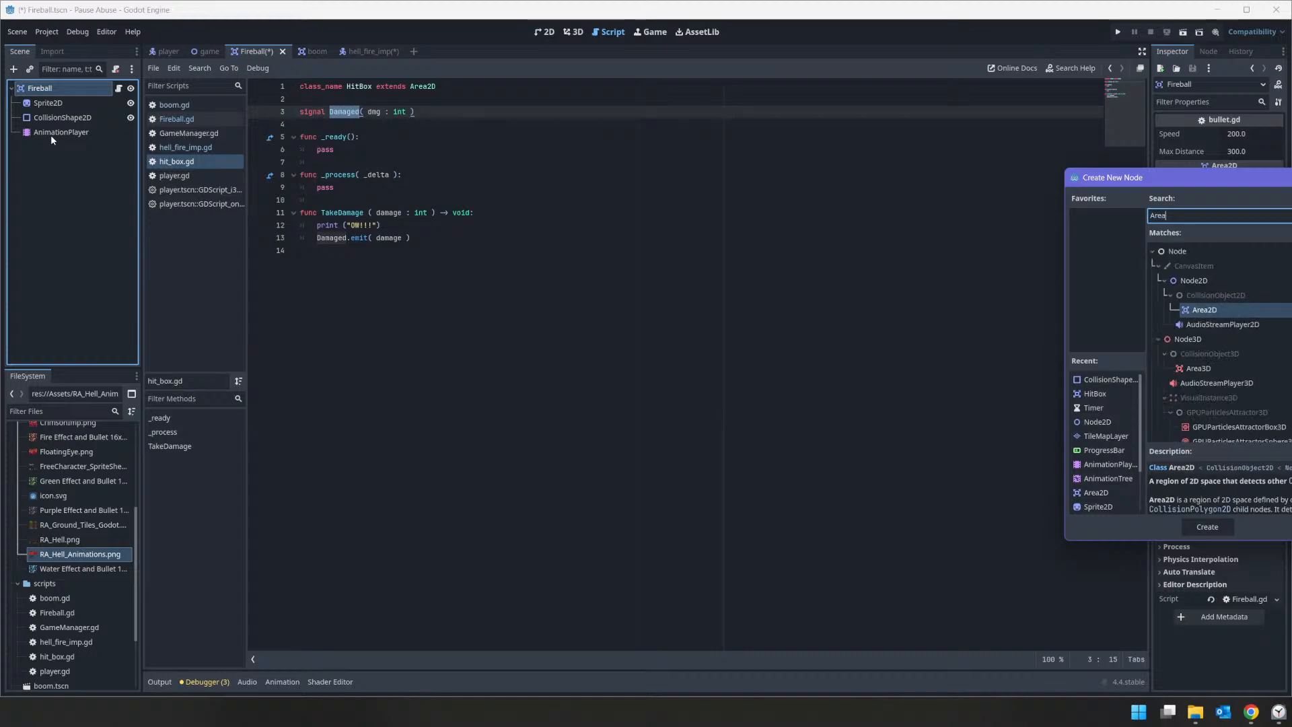
key("Return")
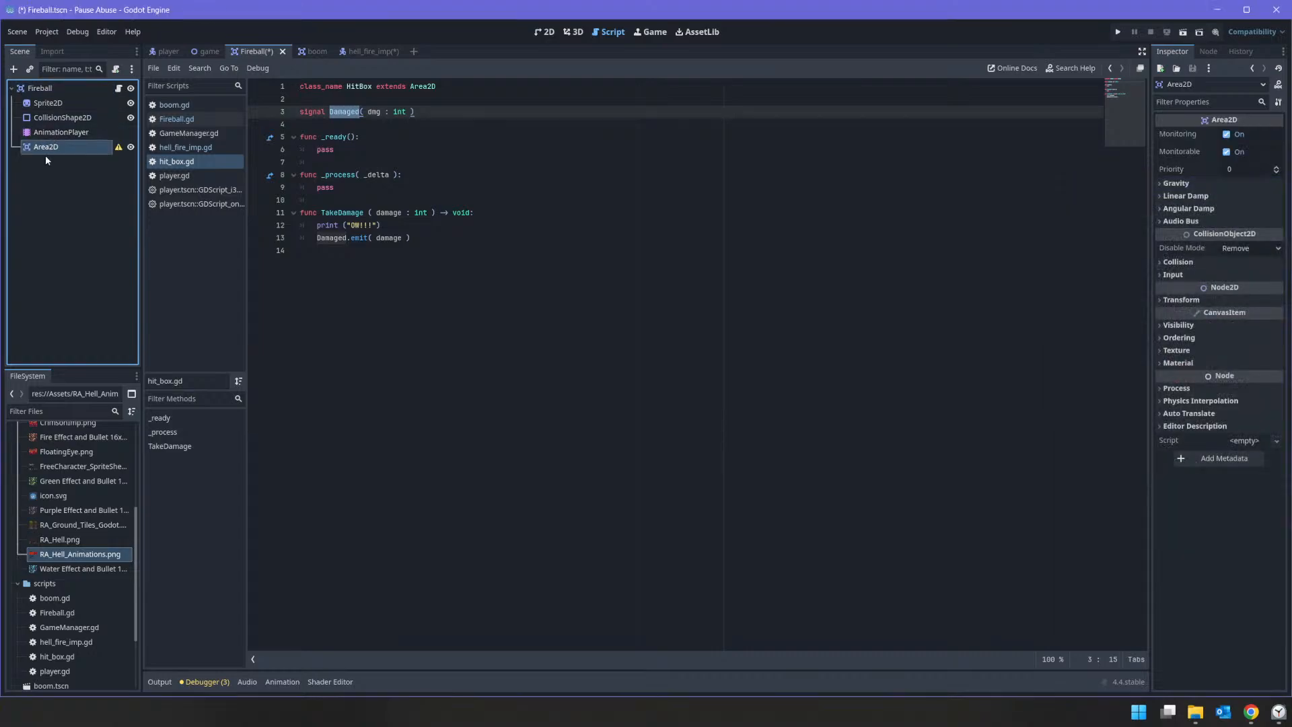
double_click(47, 146)
type("HurtBox")
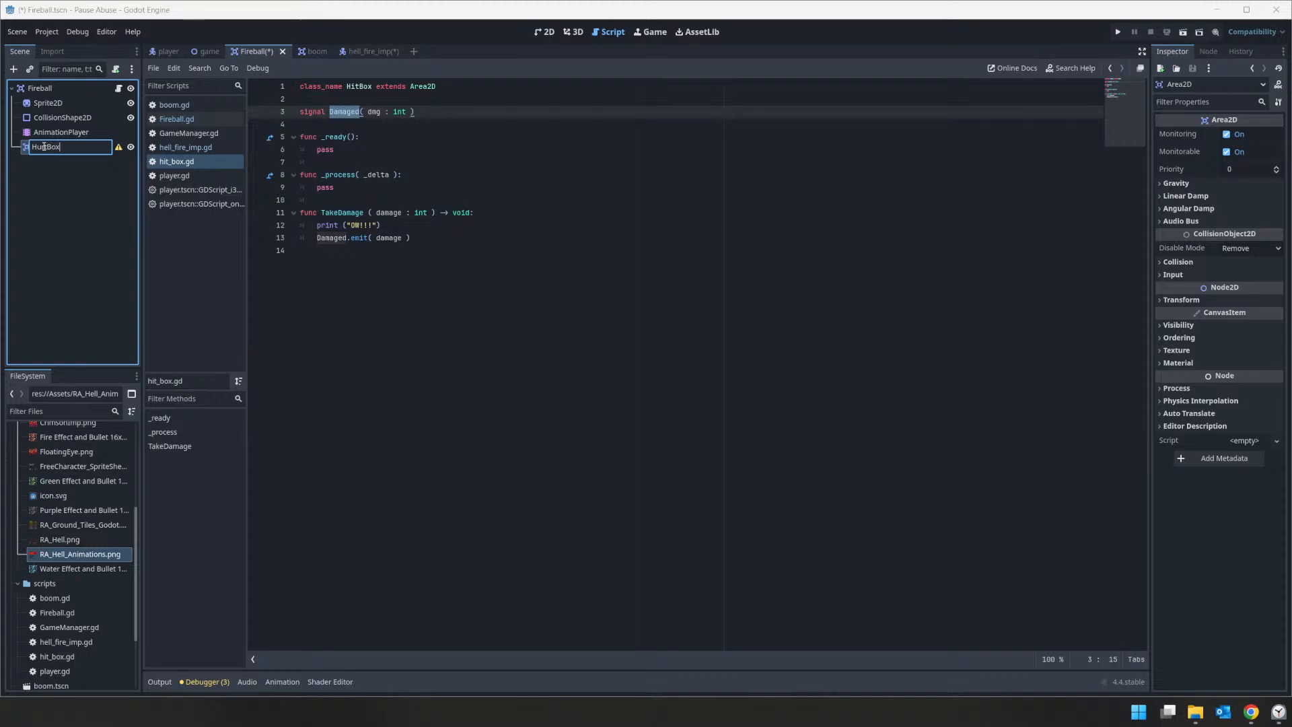
key("Return")
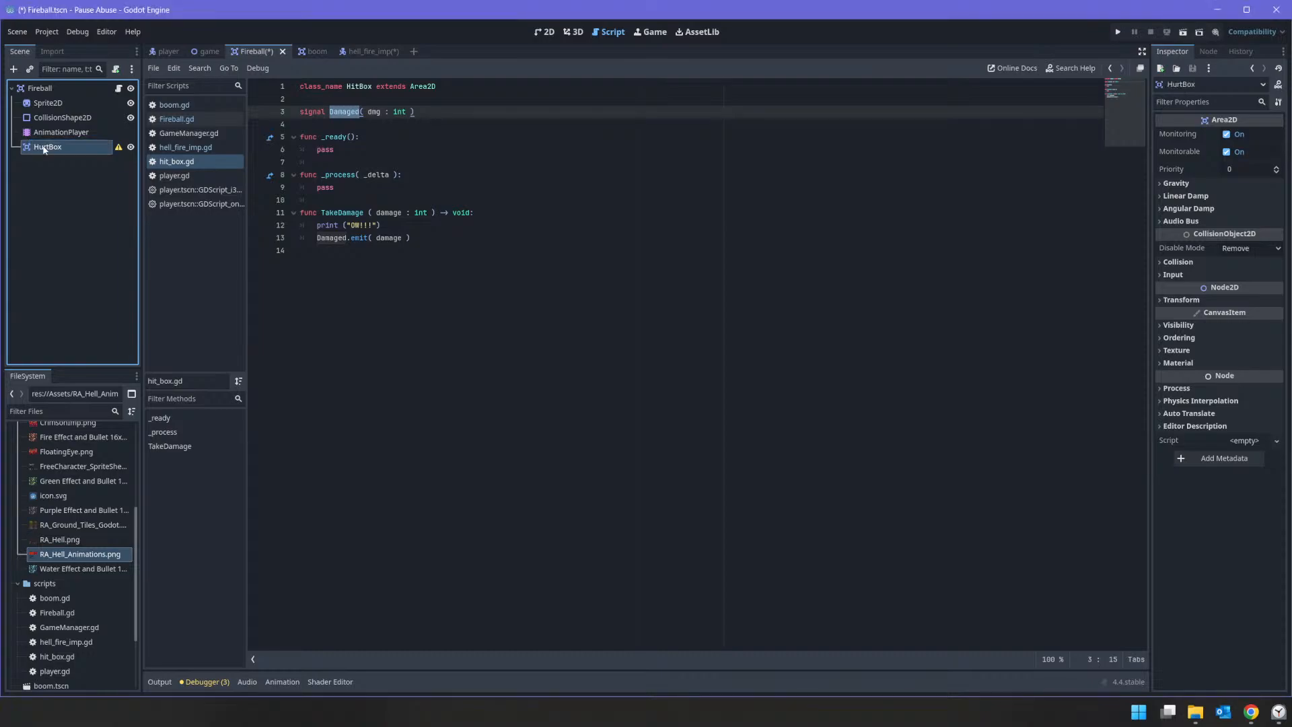
Step: Add a CollisionShape2D child node to the Fireball's HurtBox
right_click(44, 146)
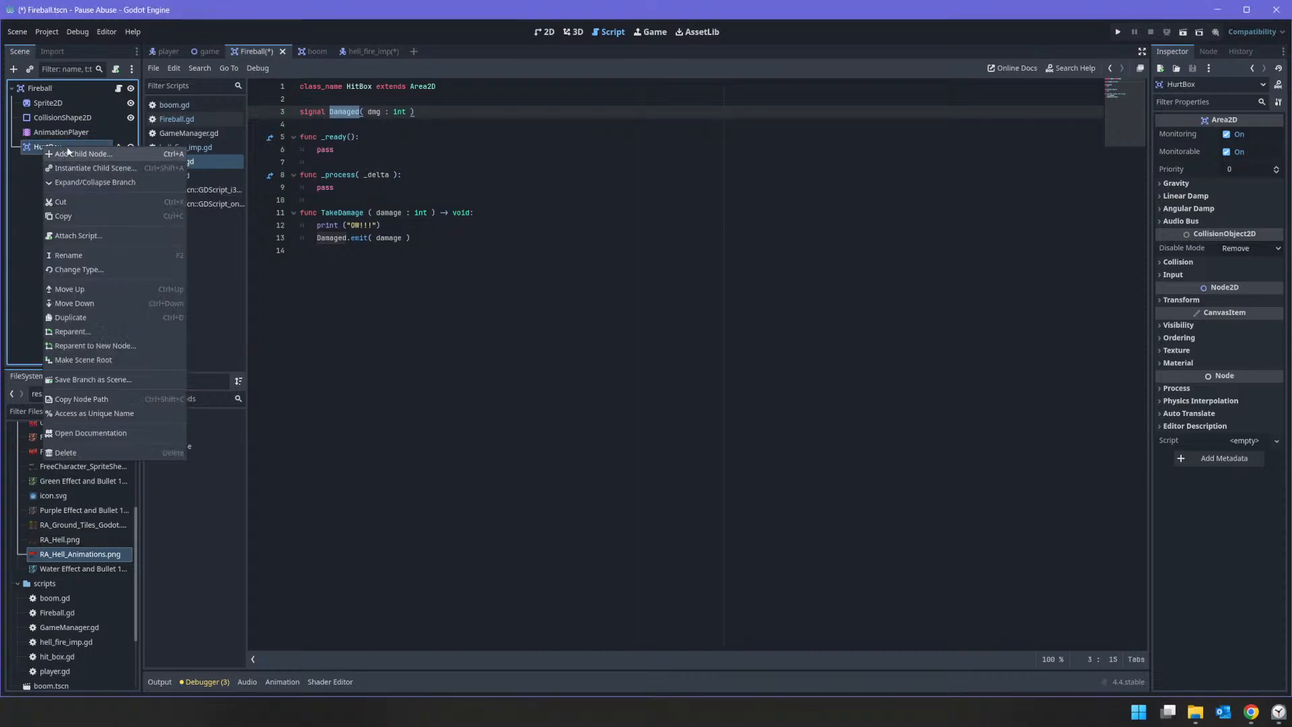
left_click(65, 153)
type("collision")
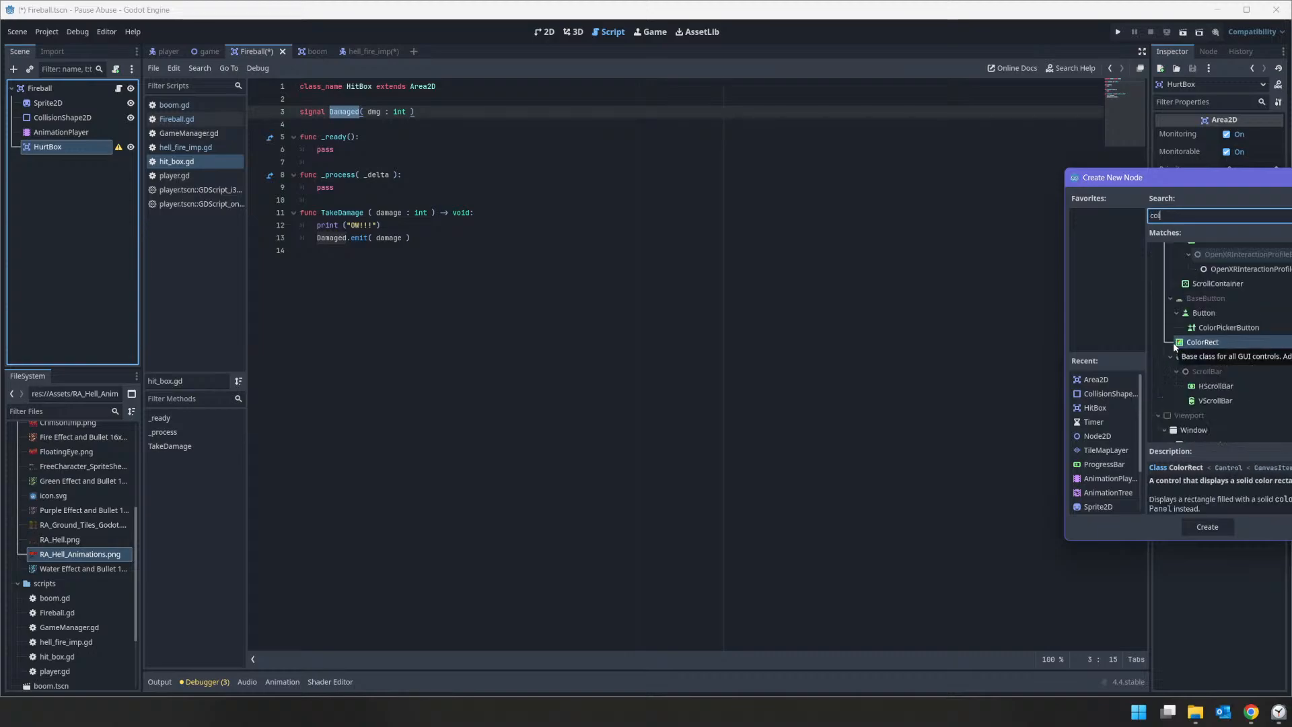
key("Return")
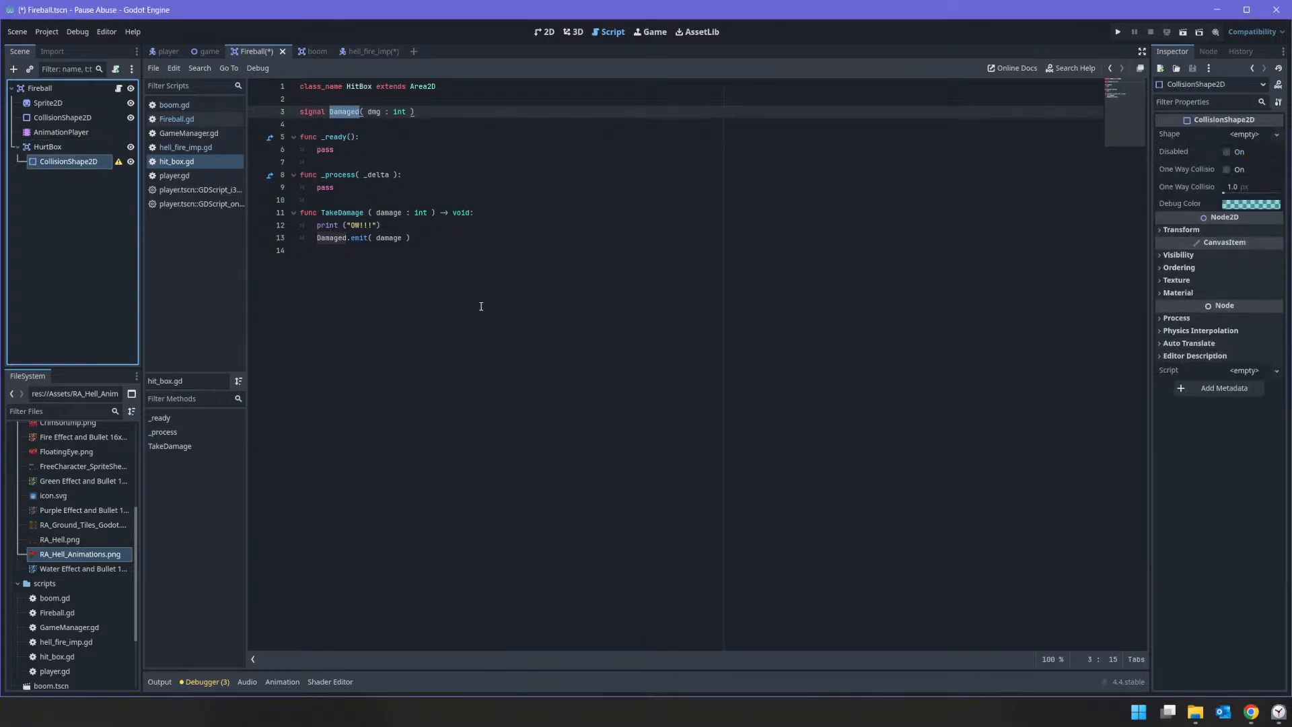
Step: Attach a new GDScript named hurt_box.gd, stored in the res://scripts folder, to the HurtBox node
left_click(47, 146)
left_click(116, 68)
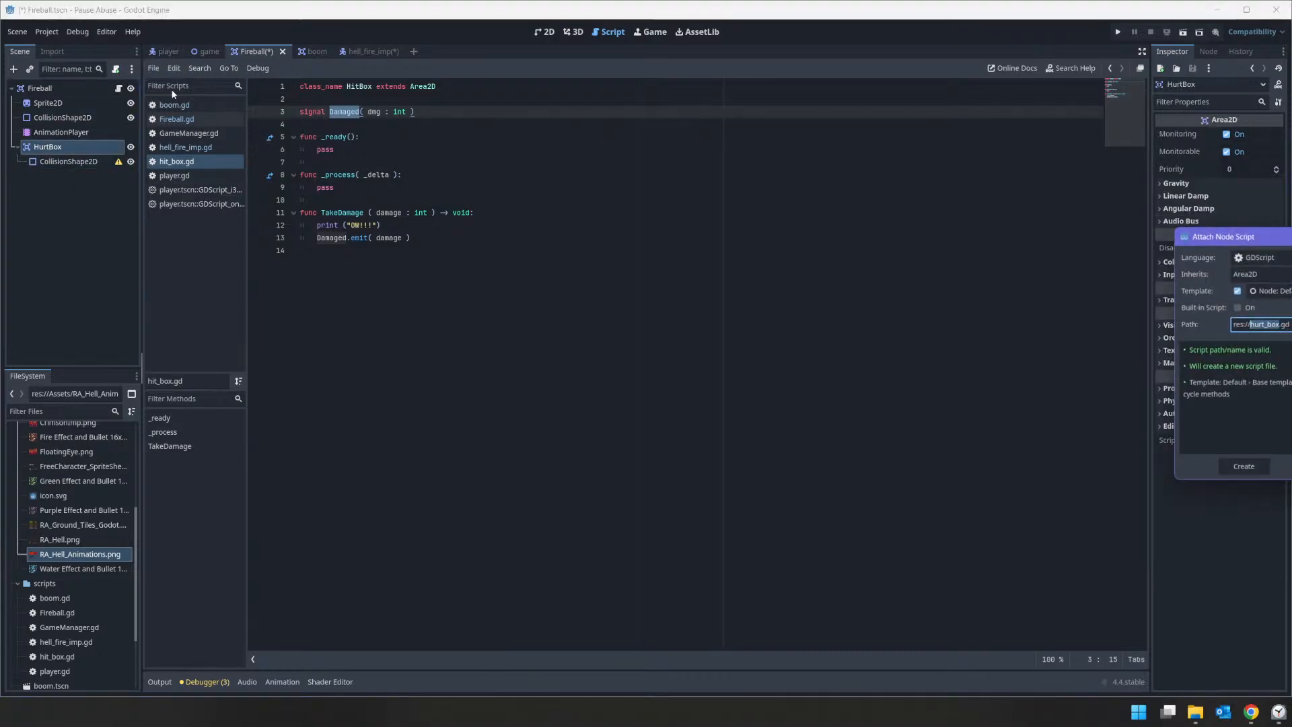
left_click(1291, 323)
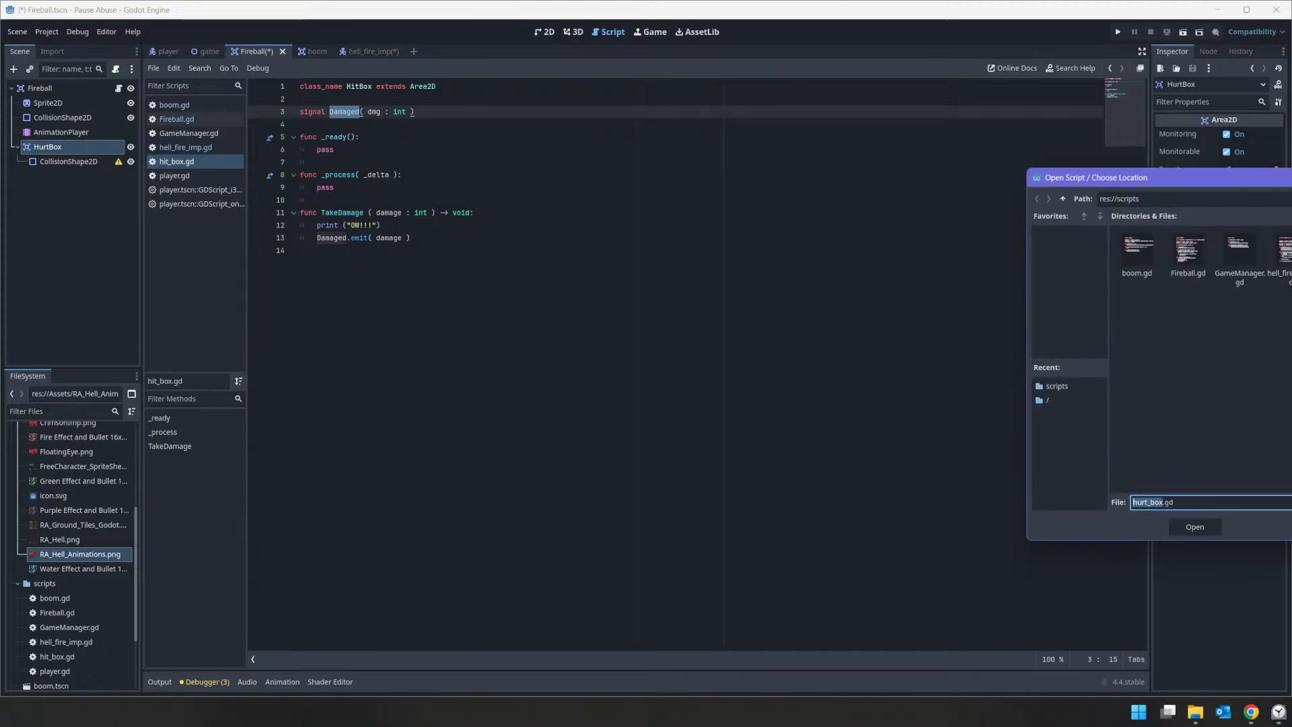
left_click(1190, 529)
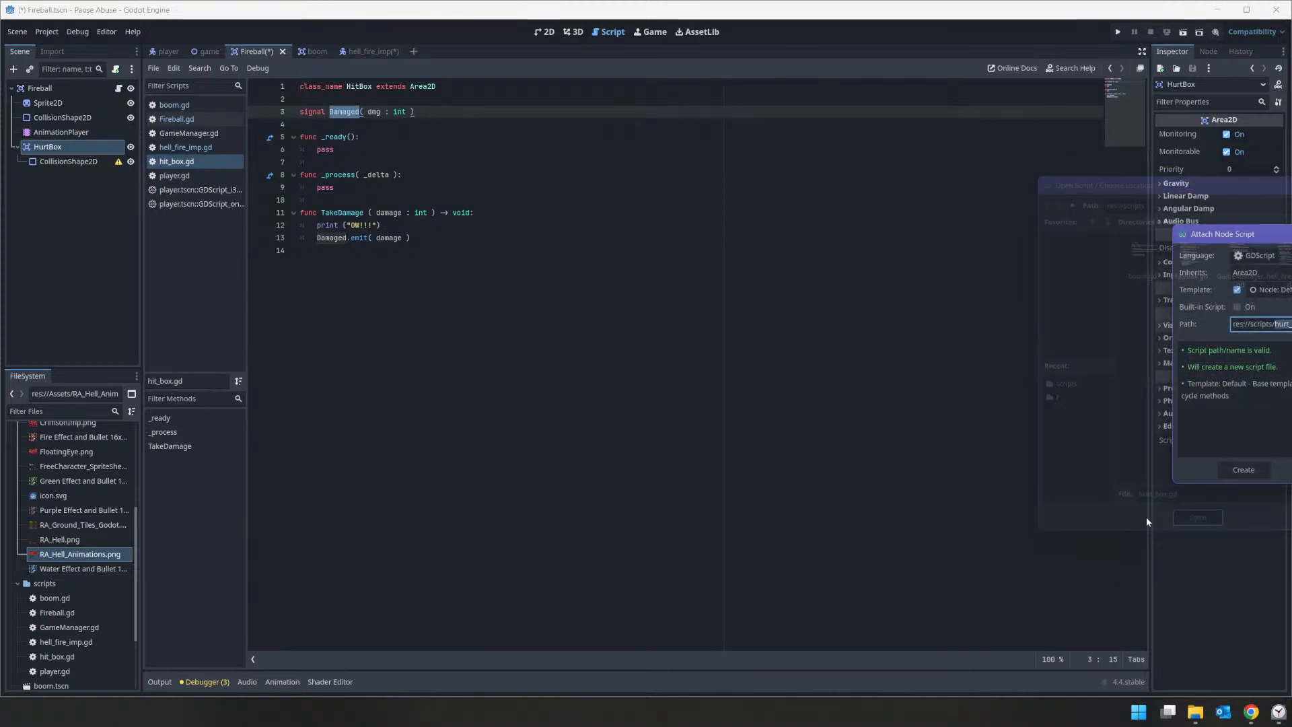
left_click(1244, 468)
Step: Replace the template code in hurt_box.gd with the copied HurtBox class code and delete its StunBox elif branch
key("ctrl+a")
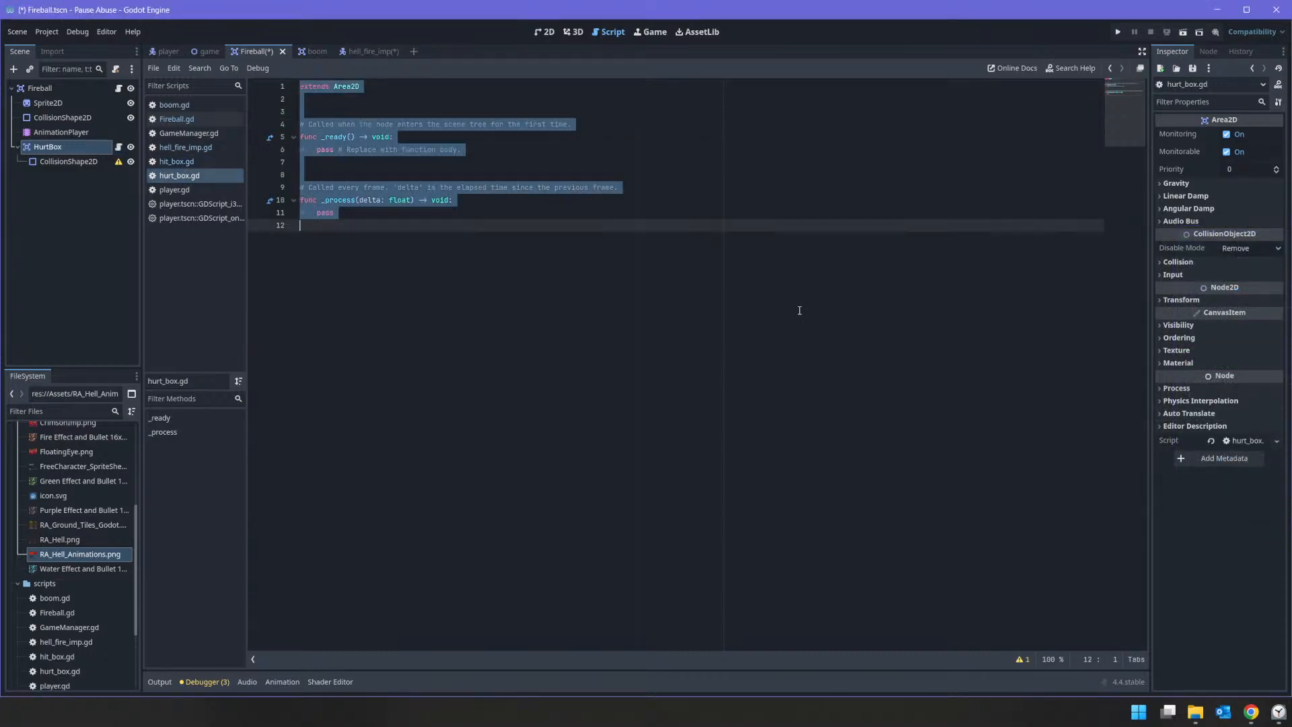
type("class_name HurtBox extends Area2D  @export var damage : int = 1  signal hit signal stun  func _ready(): \tarea_entered.connect( AreaEntered ) \tpass \t func AreaEntered( a : Area2D ) -> void: \tif a is HitBox: \t\thit.emit() \t\ta.TakeDamage ( self ) \telif a is StunBox: \t\tprint (\"STUNNING!\") \t\tstun.emit() \t\ta.TakeDamage () \tpass")
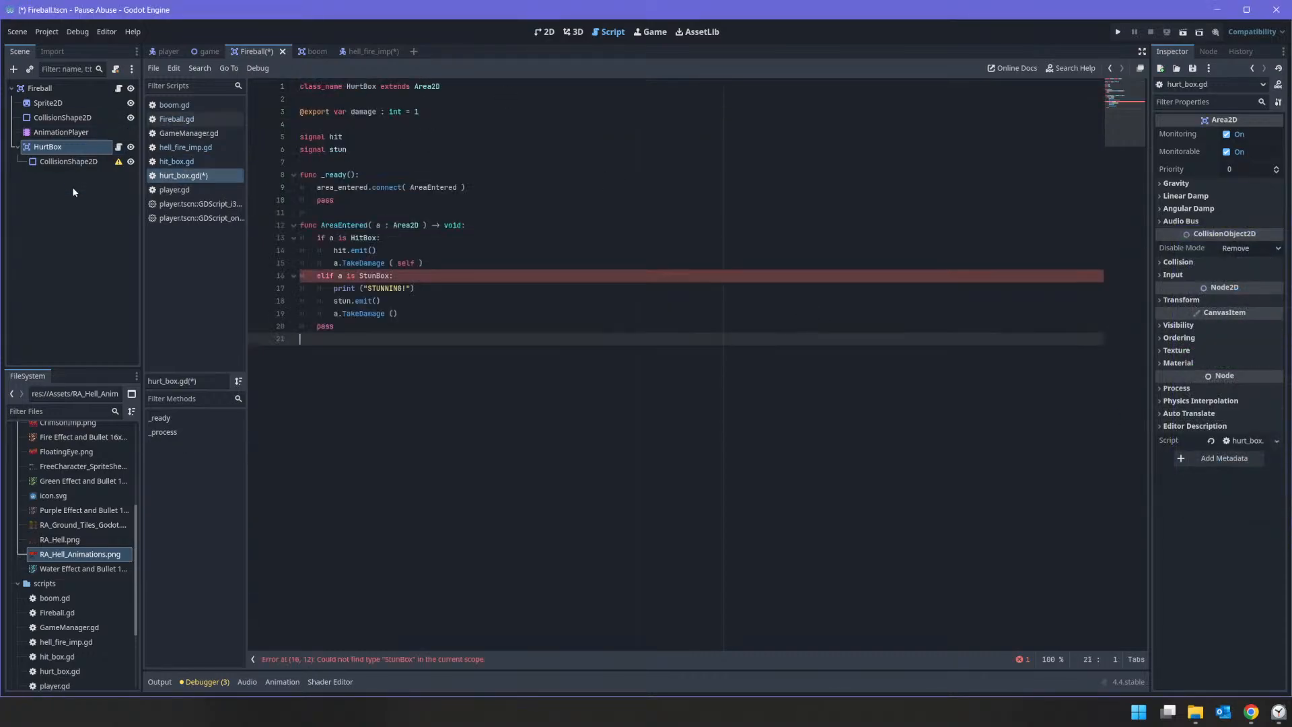
left_click(378, 299)
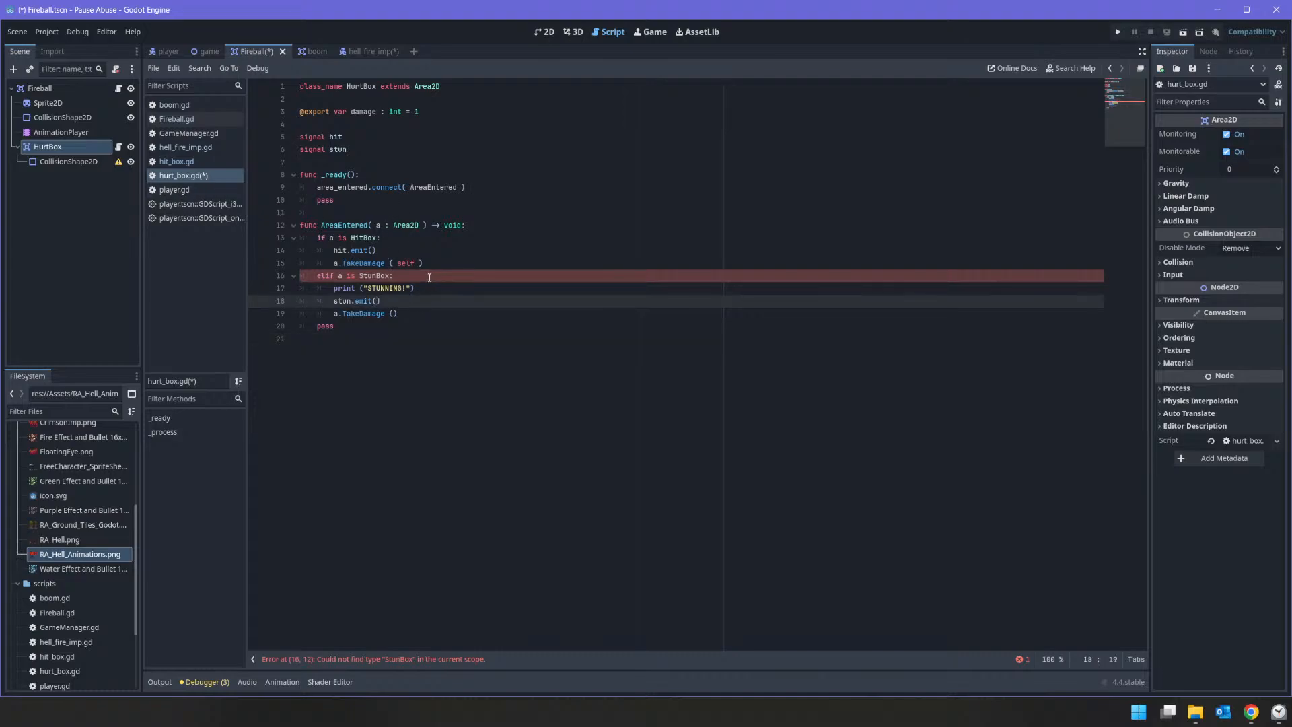
left_click(429, 277)
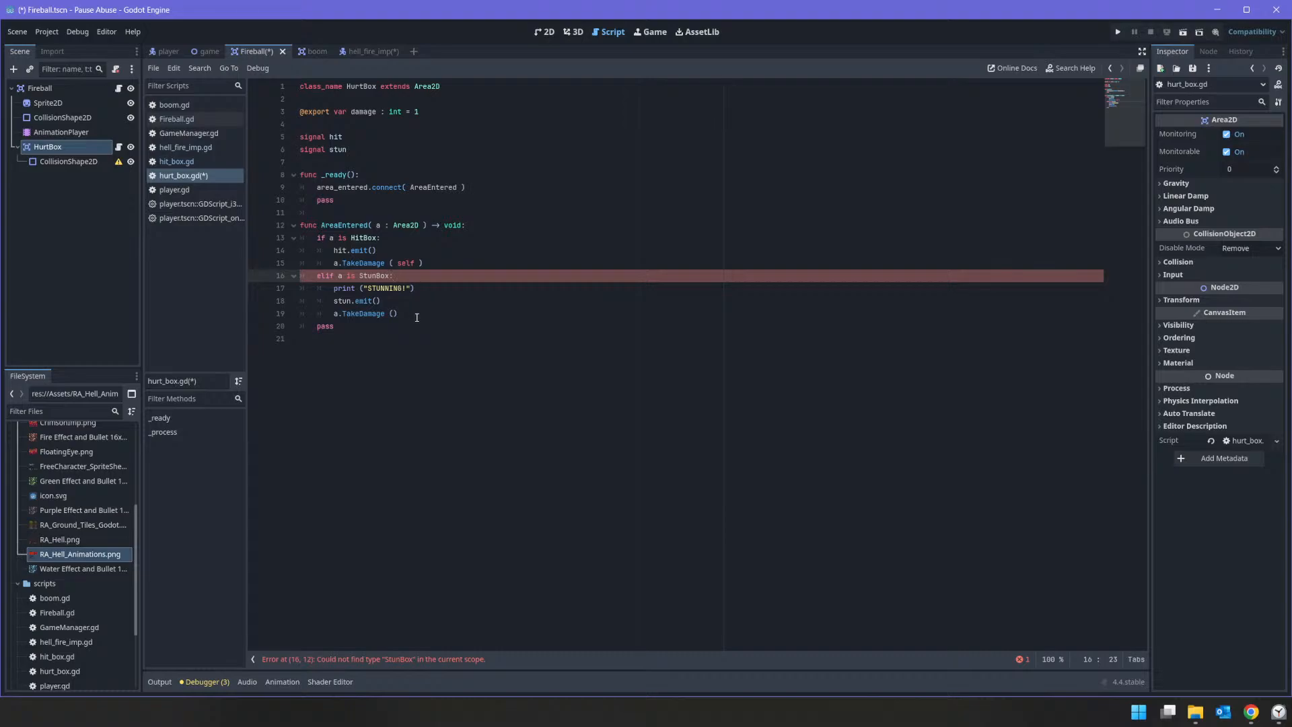
left_click_drag(417, 315, 301, 275)
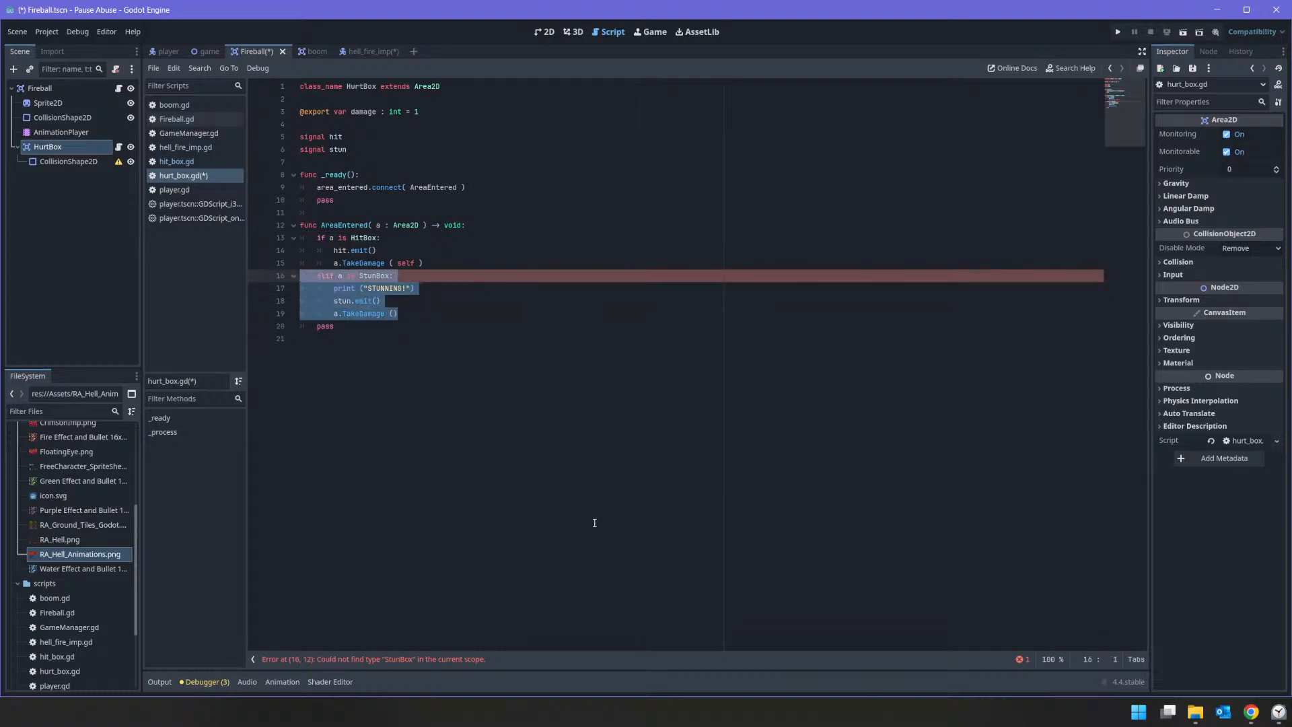
key("Delete")
Step: Delete the stun signal declaration from hurt_box.gd and save the Fireball scene and script
key("Delete")
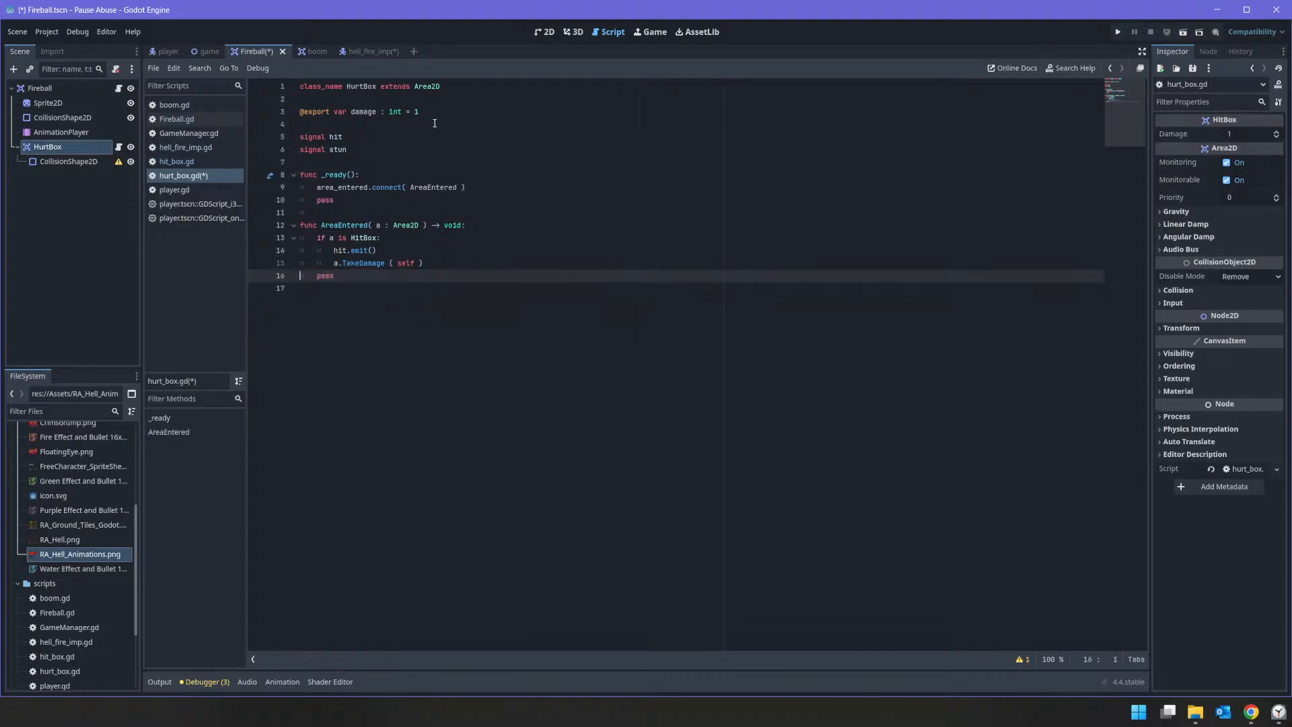
left_click_drag(378, 150, 268, 146)
key("Delete")
key("Delete")
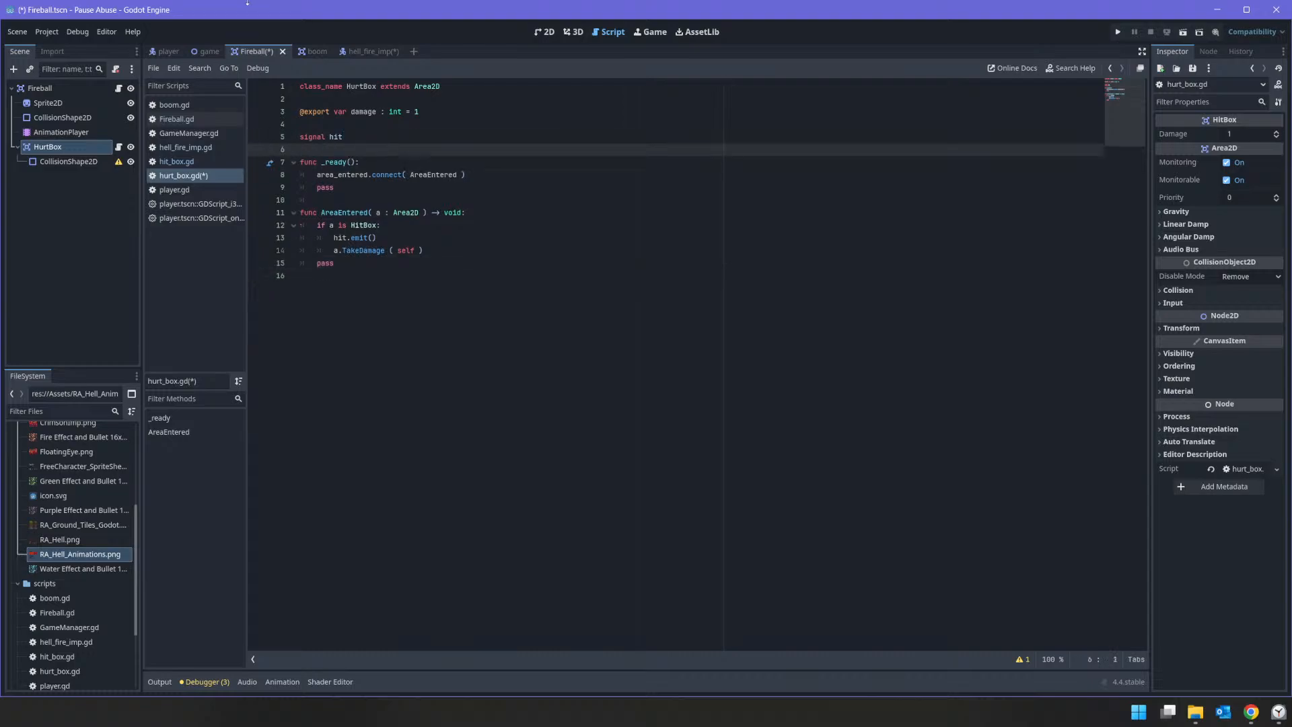
key("ctrl+s")
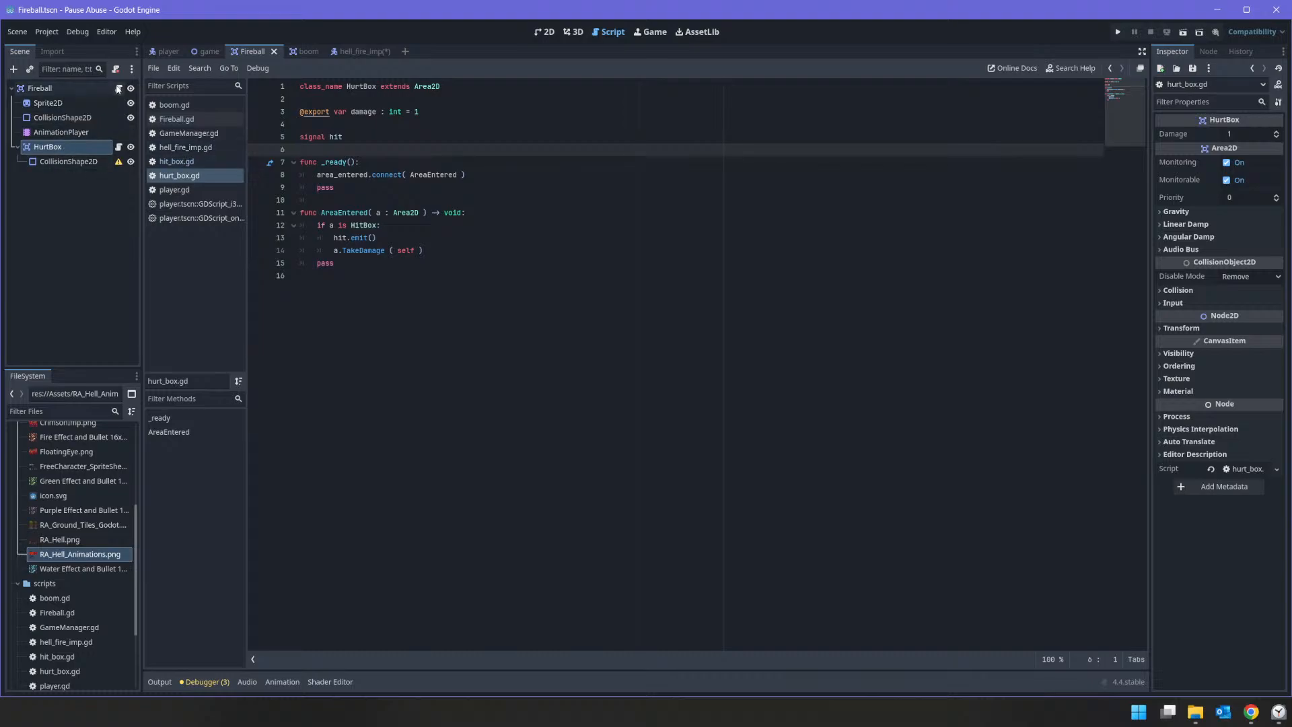
Step: Assign the purple All_Fire_Bullet_Pixel sprite sheet as the texture of the Fireball's Sprite2D
left_click(58, 161)
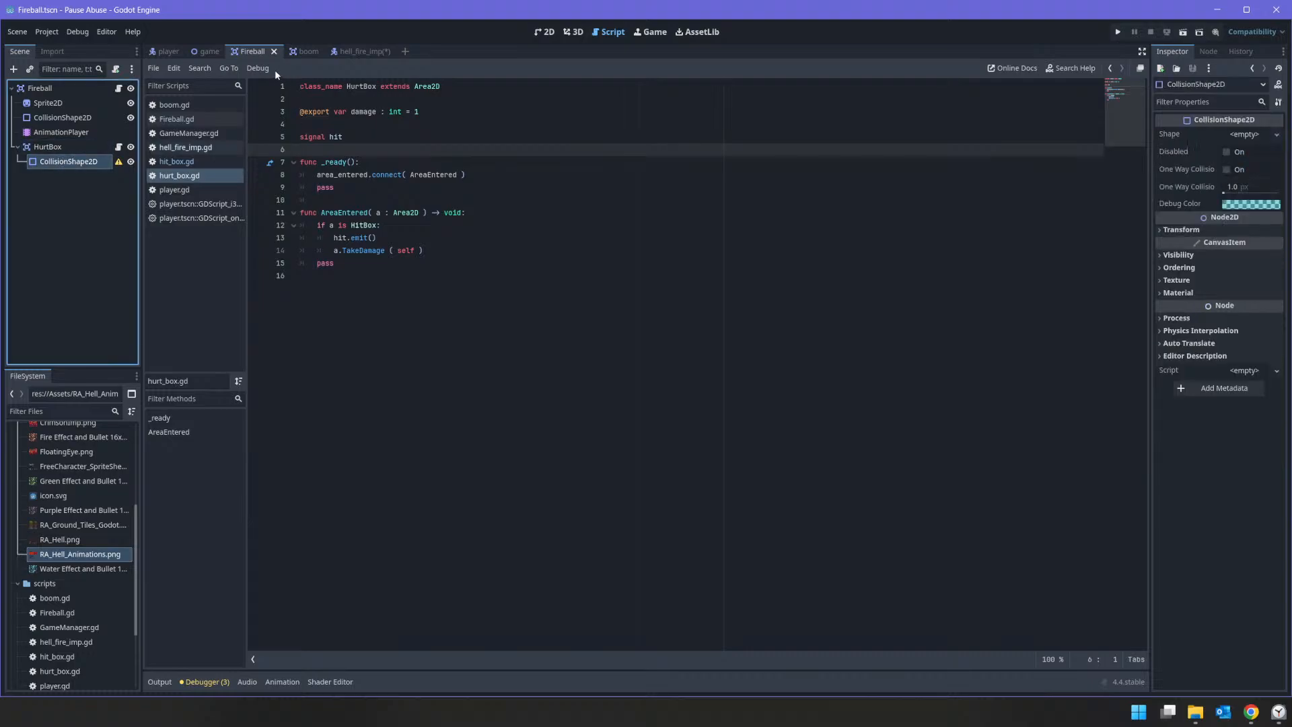
left_click(63, 102)
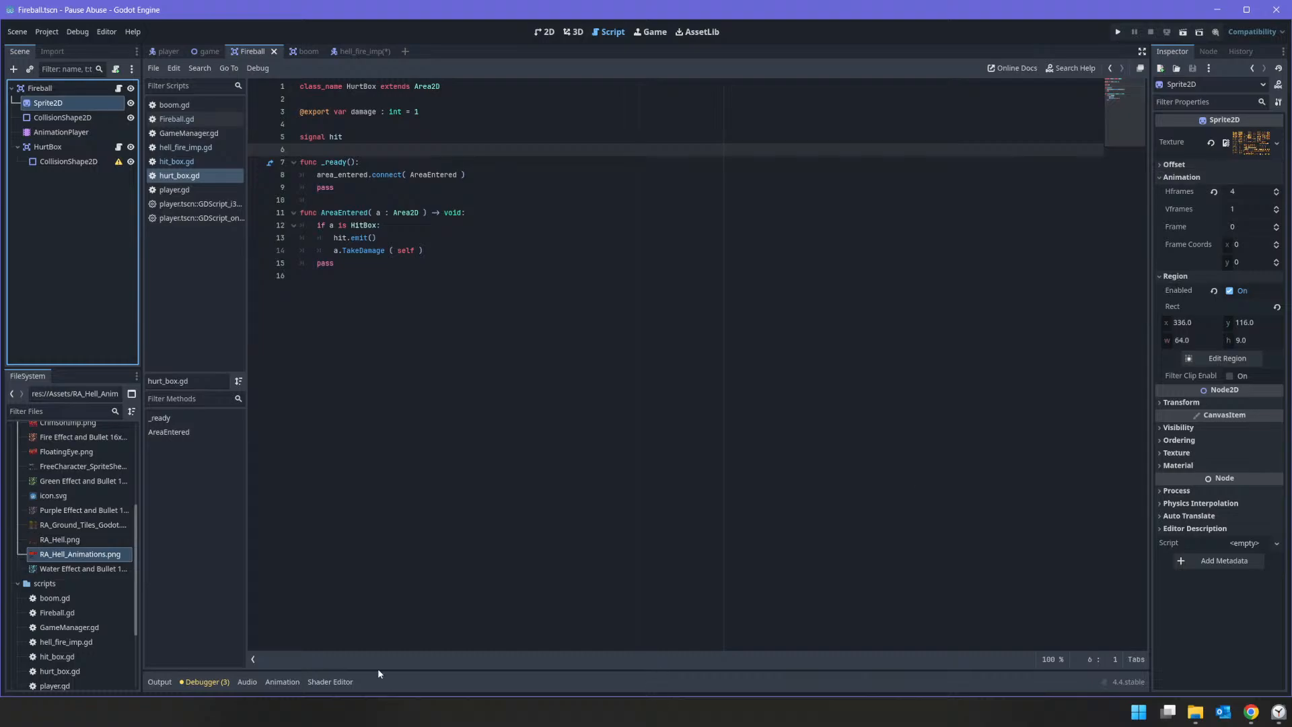
scroll(78, 529, "up", 5)
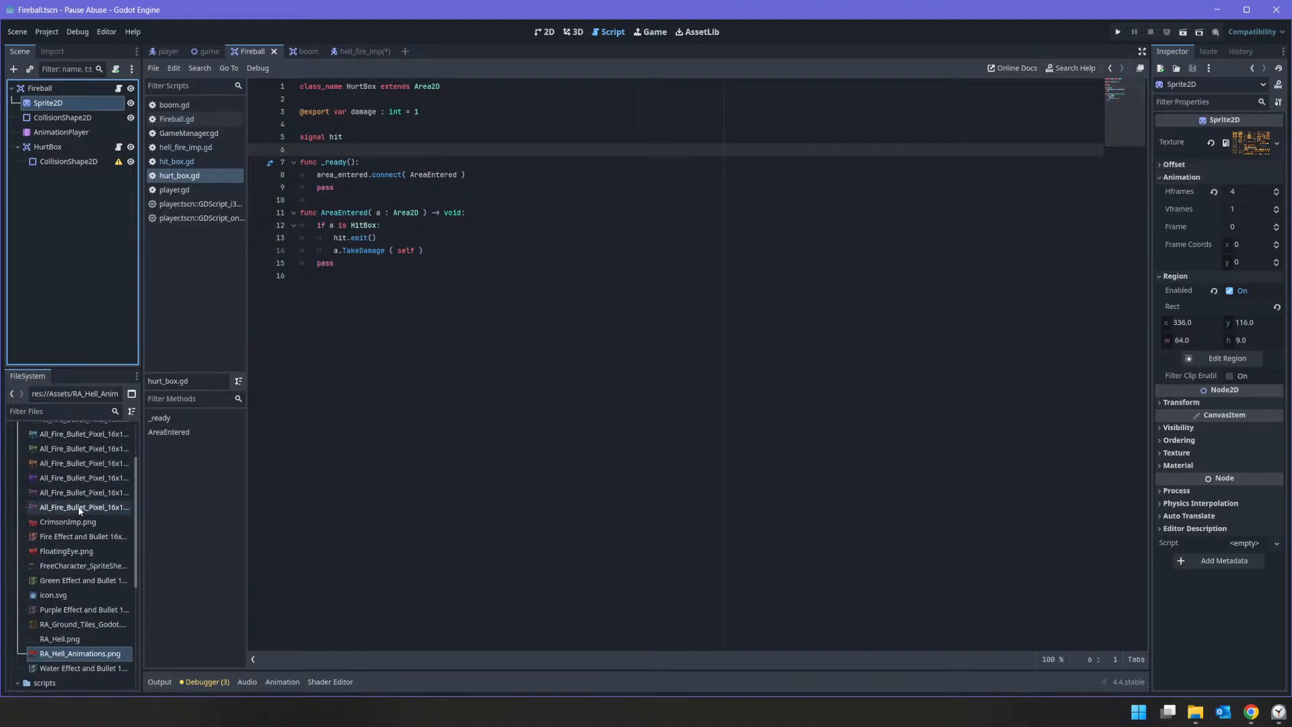
left_click_drag(77, 477, 1233, 142)
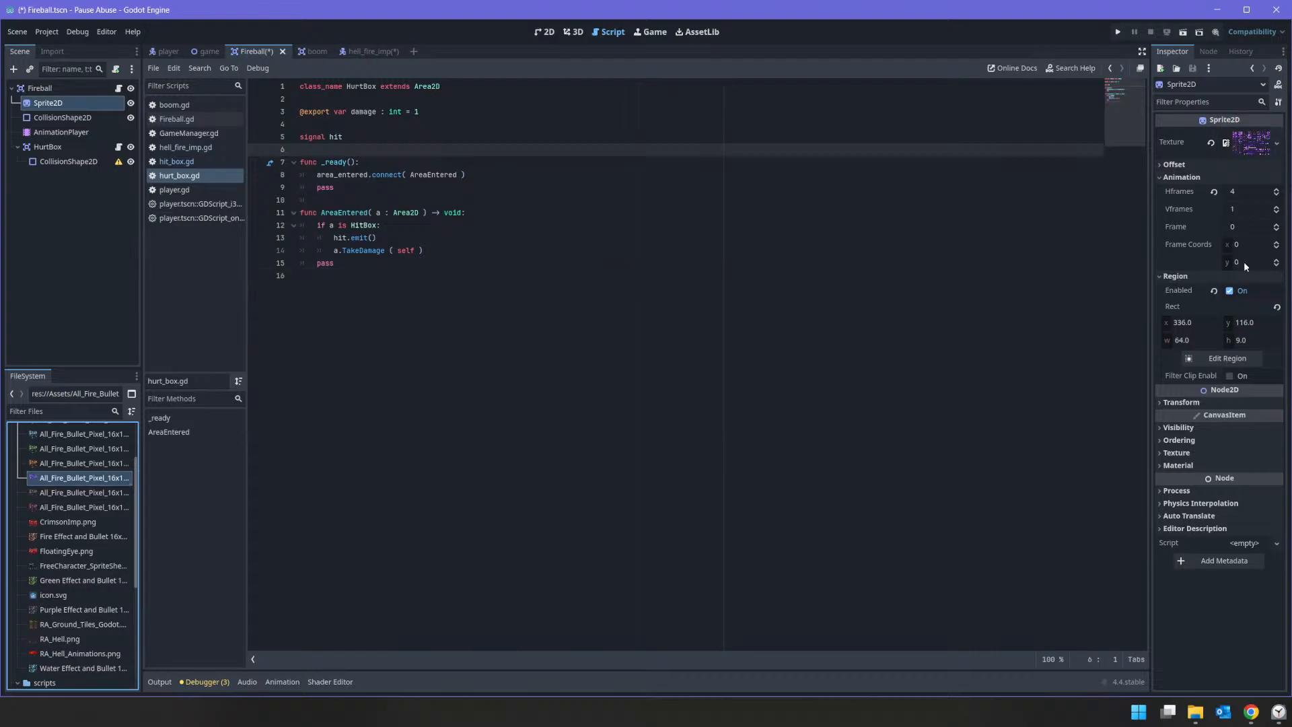
Step: Examine the purple sprite sheet in the Sprite2D's Region Editor for a suitable row of fireball frames
left_click(1248, 359)
scroll(1189, 431, "down", 3)
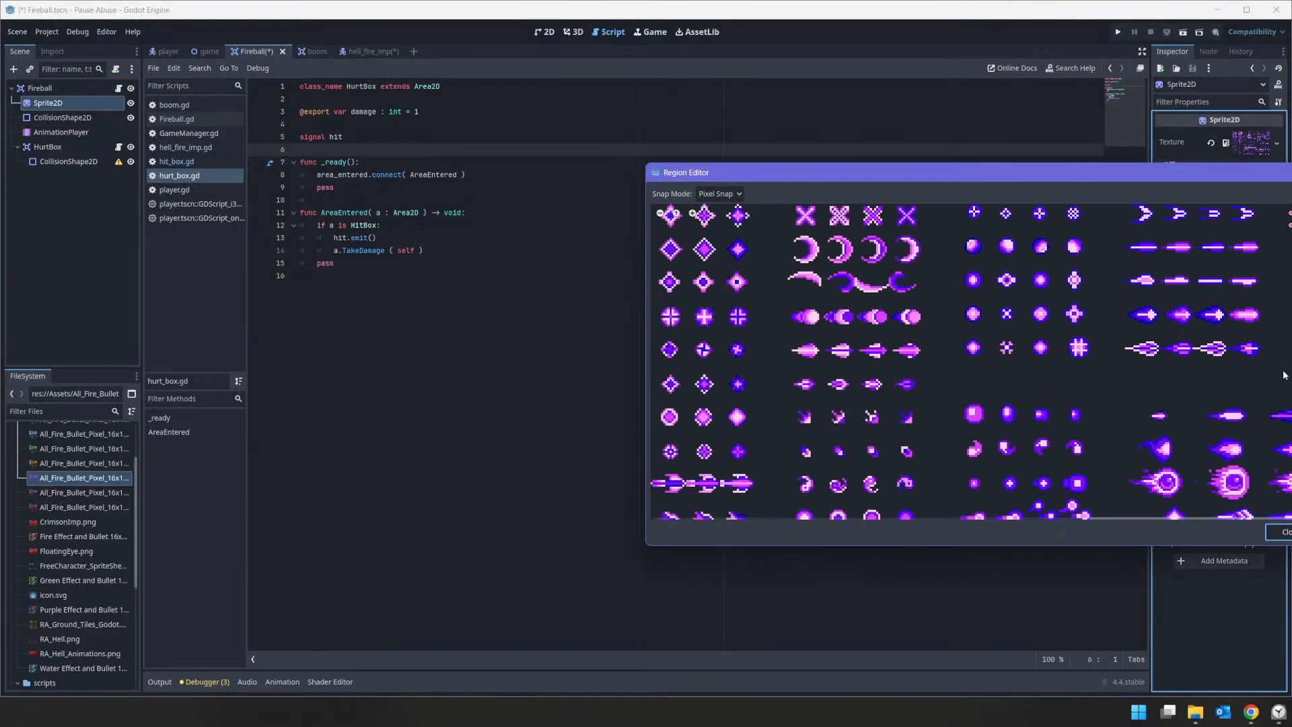
scroll(1260, 320, "up", 3)
scroll(1274, 331, "down", 8)
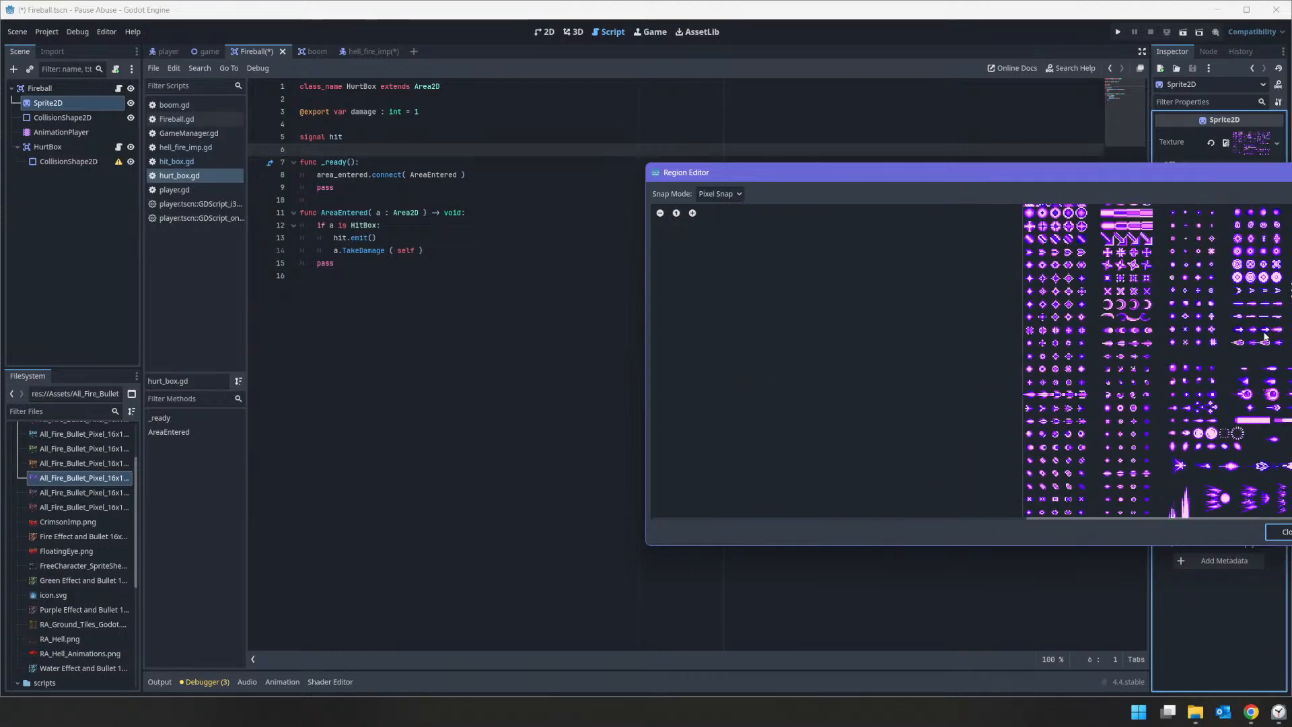
scroll(1182, 340, "up", 3)
middle_click_drag(1259, 288, 1209, 383)
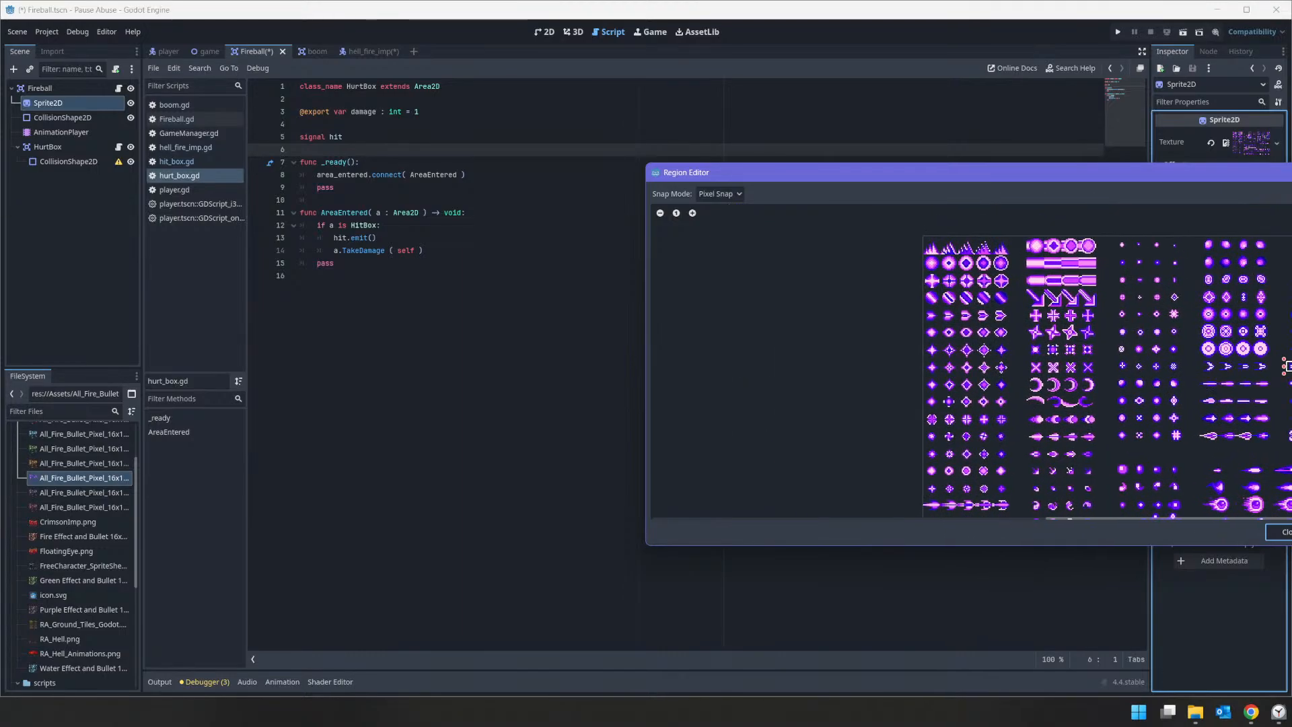
scroll(1279, 371, "up", 6)
scroll(1278, 377, "down", 3)
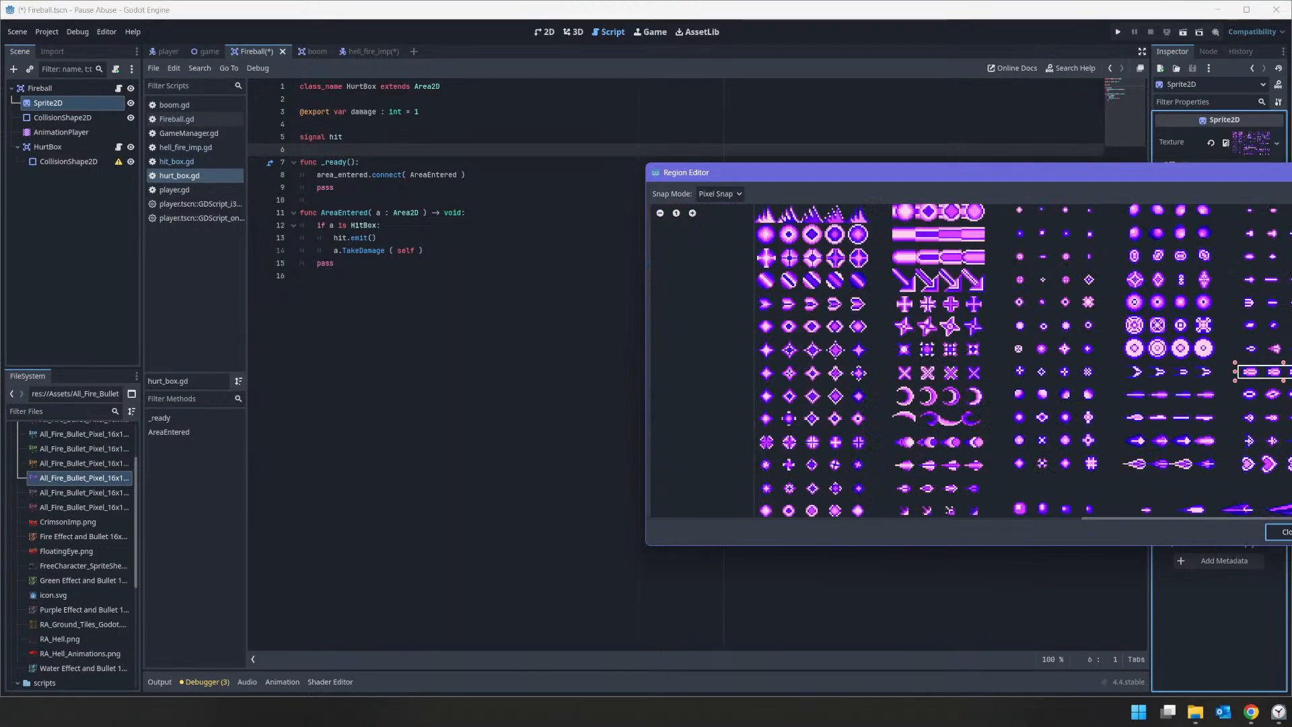
scroll(1252, 320, "down", 1)
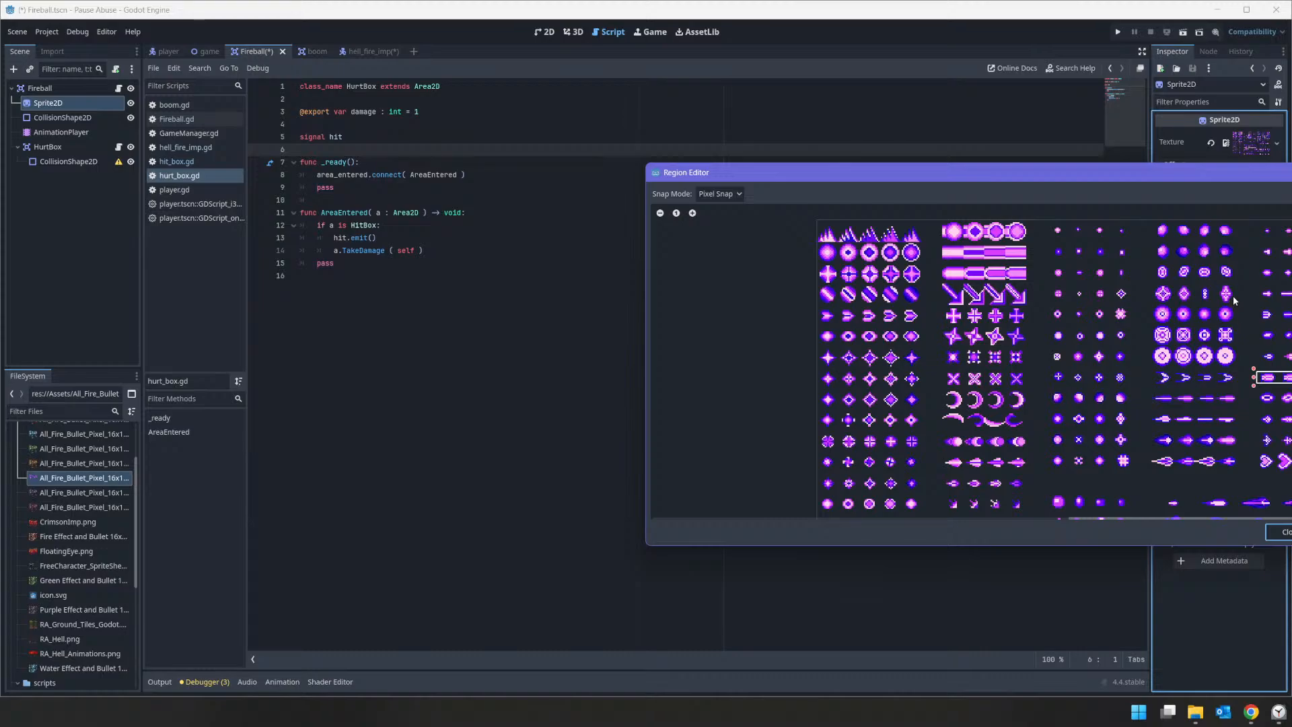
middle_click_drag(958, 426, 900, 239)
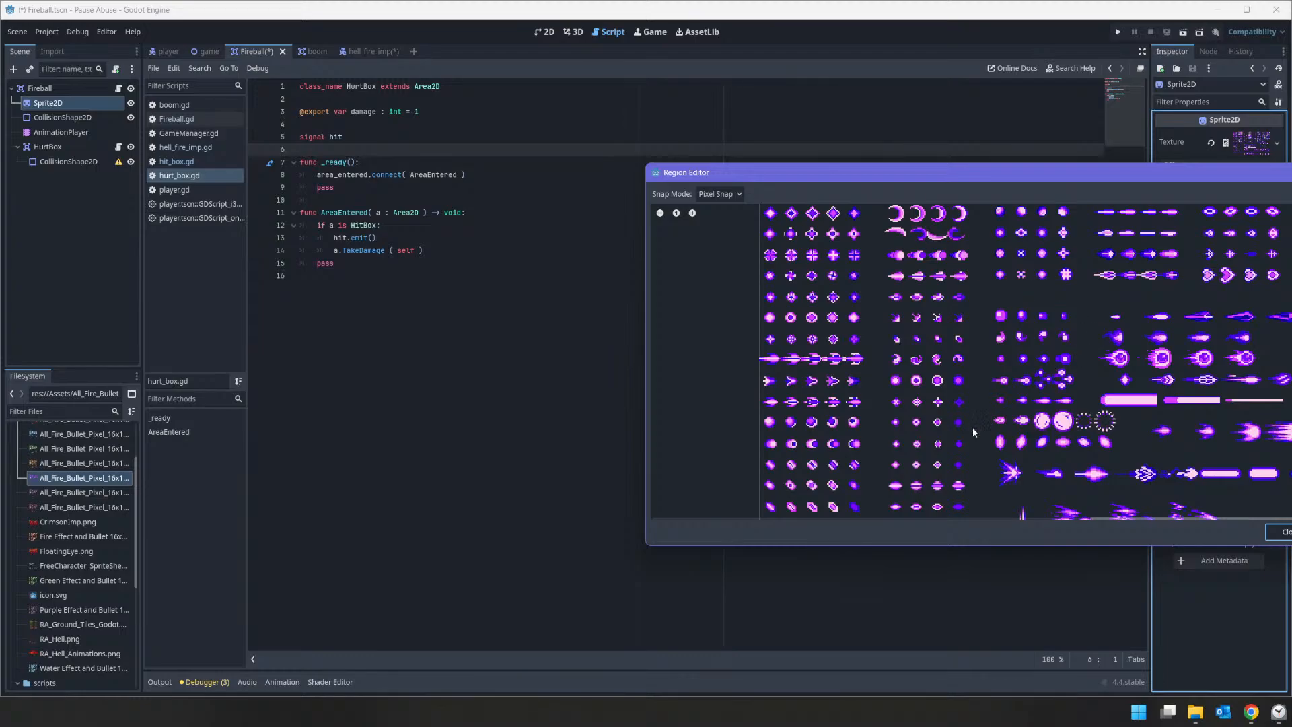
middle_click_drag(1018, 214, 1015, 390)
scroll(1016, 374, "up", 1)
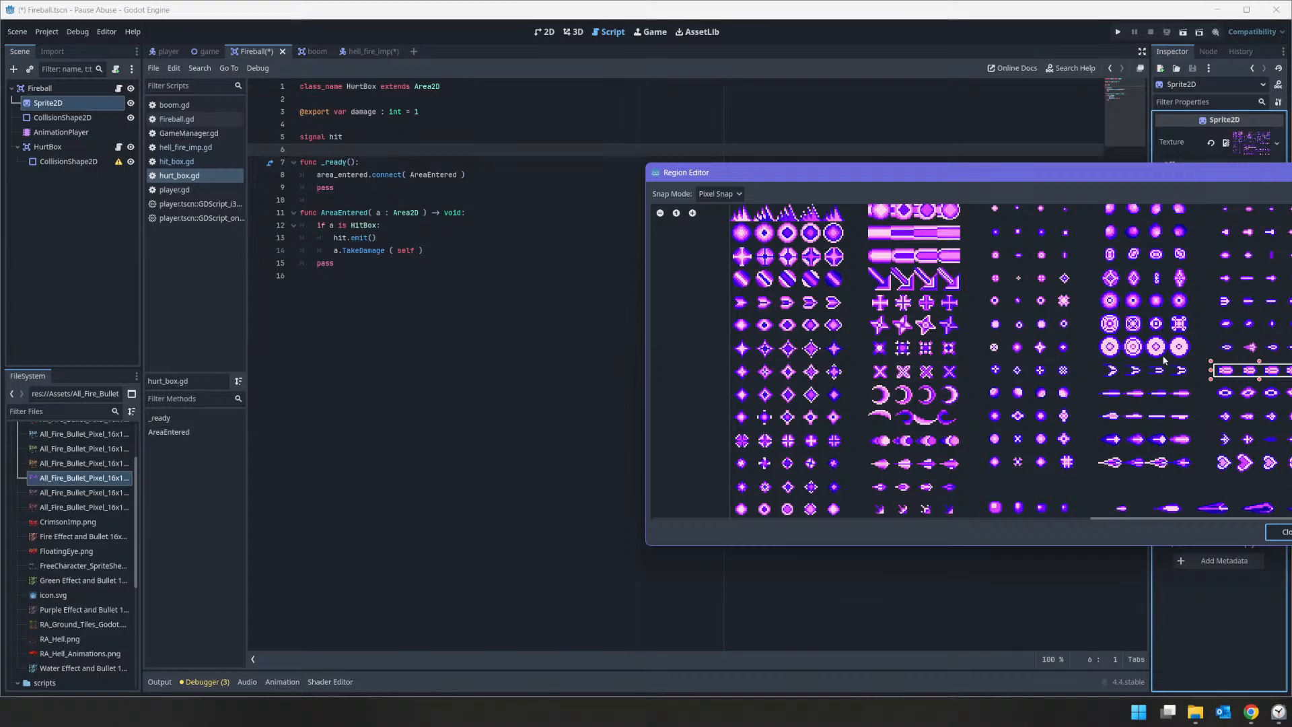
middle_click_drag(1163, 356, 1291, 286)
middle_click_drag(1104, 460, 1048, 238)
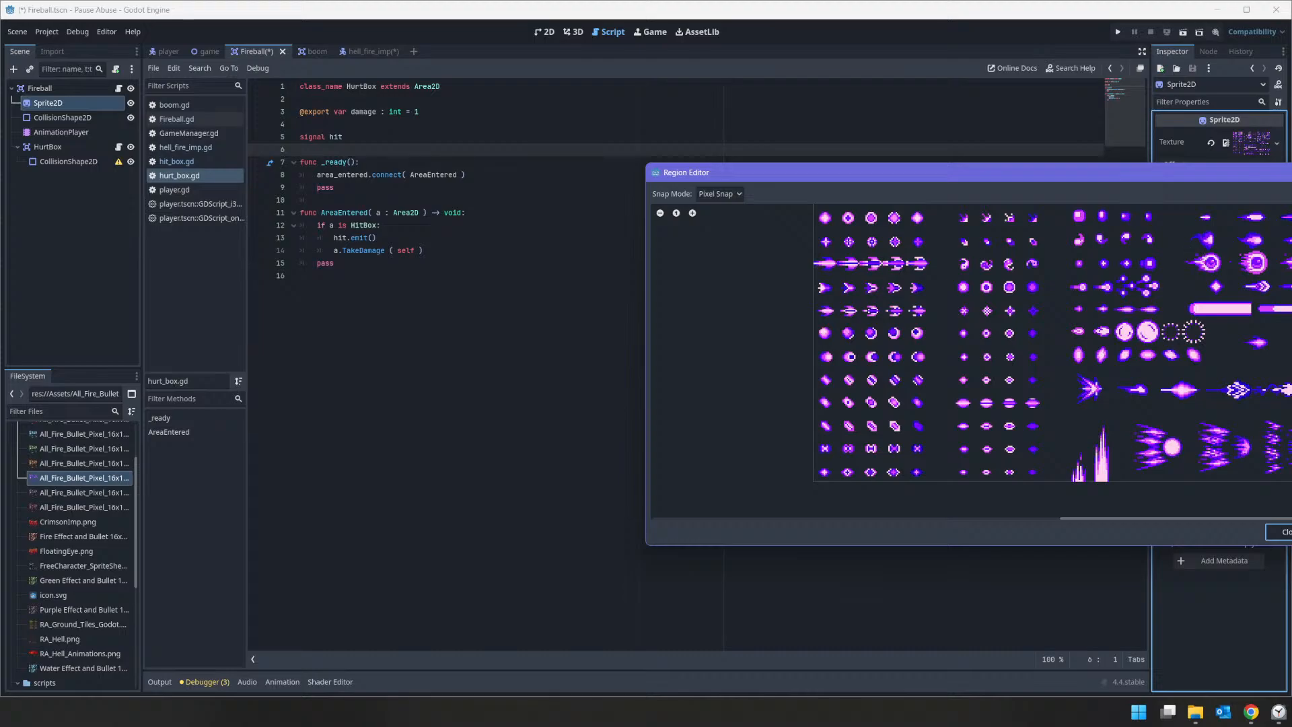
Step: Crop the Sprite2D's texture region to the row of large purple fireballs, at x 258, y 240, 126 px wide and 16 px high
scroll(1282, 282, "up", 1)
left_click_drag(1182, 248, 1291, 279)
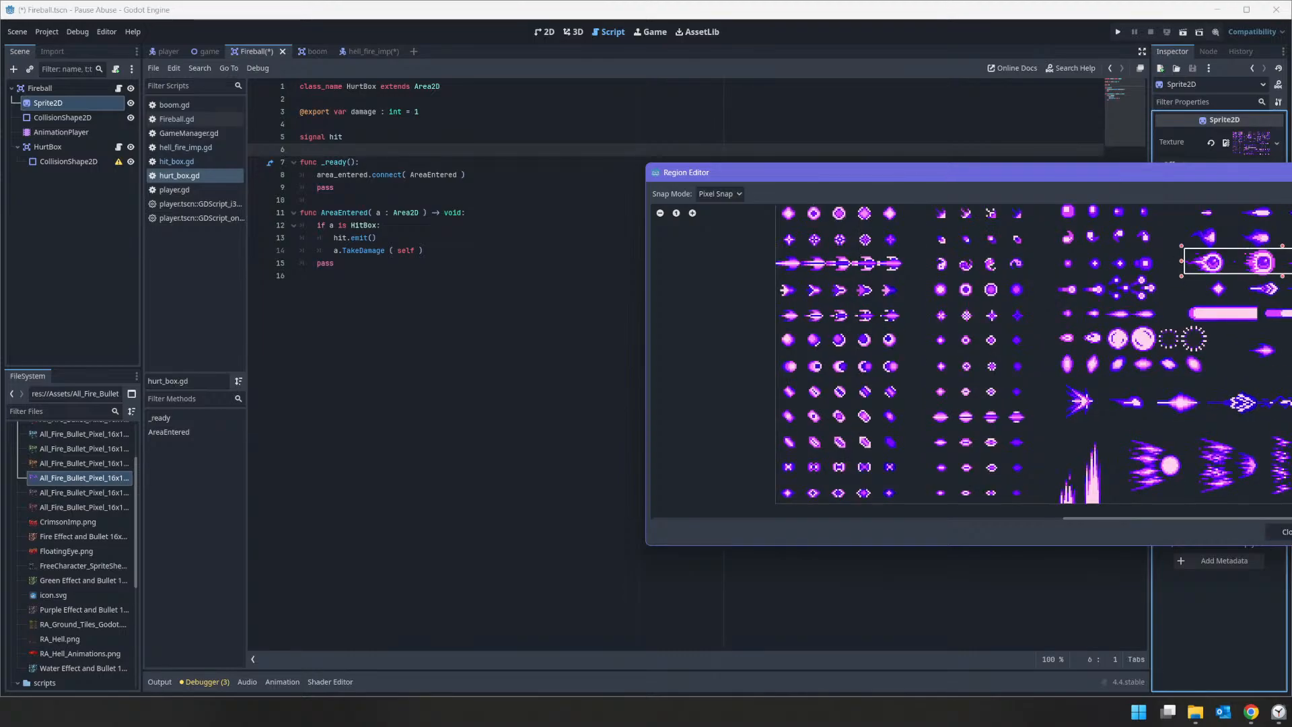
scroll(1291, 269, "up", 9)
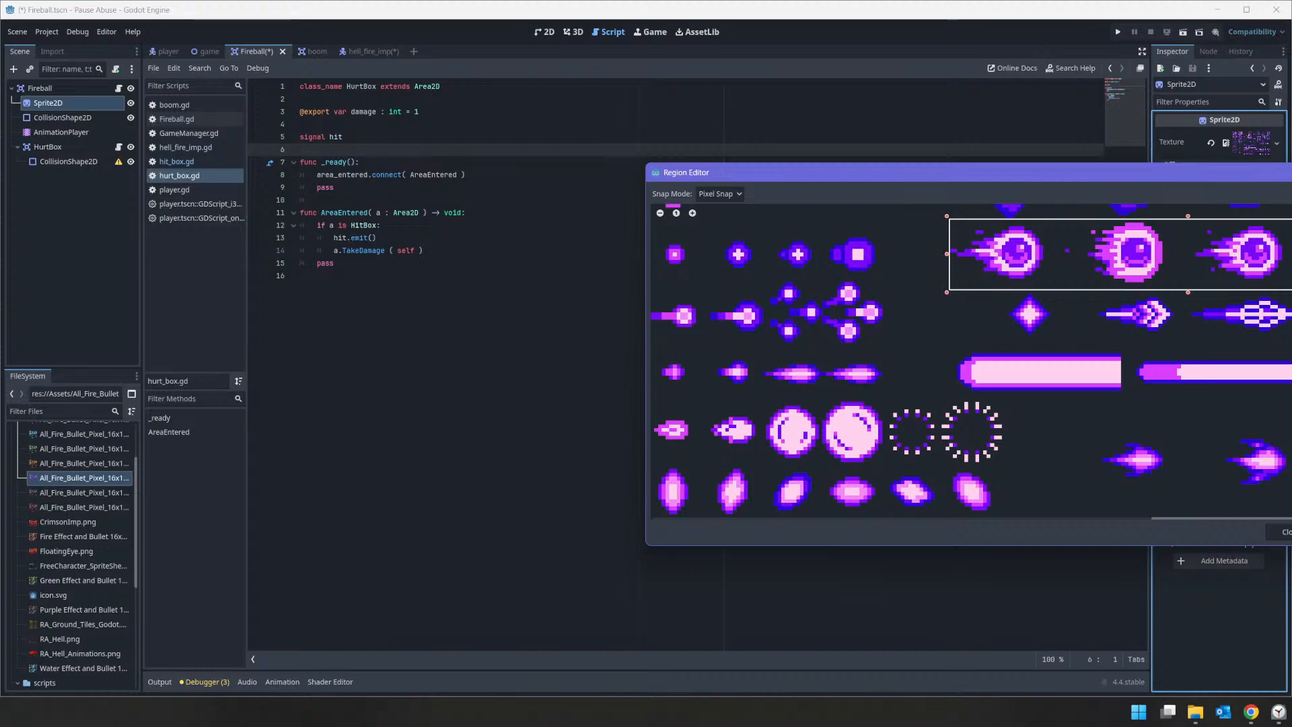
left_click_drag(1187, 292, 1187, 333)
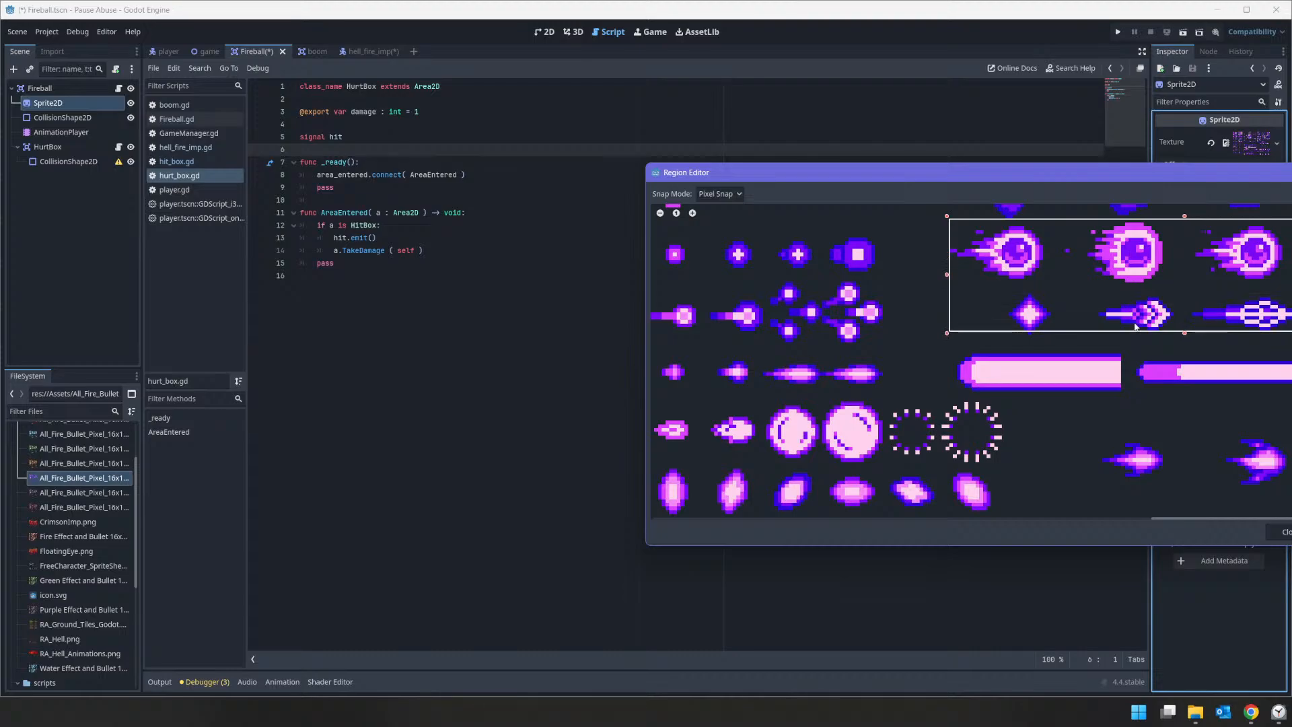
left_click_drag(1186, 332, 1215, 282)
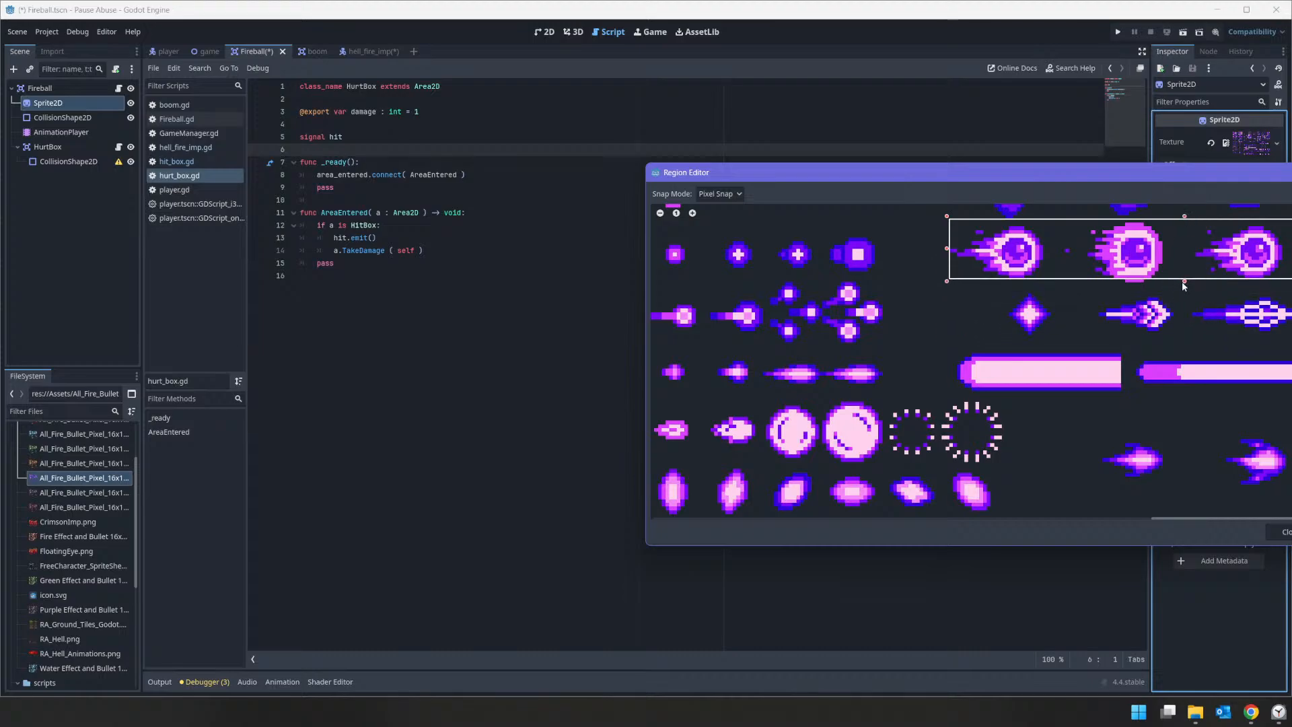
left_click_drag(1182, 281, 1190, 286)
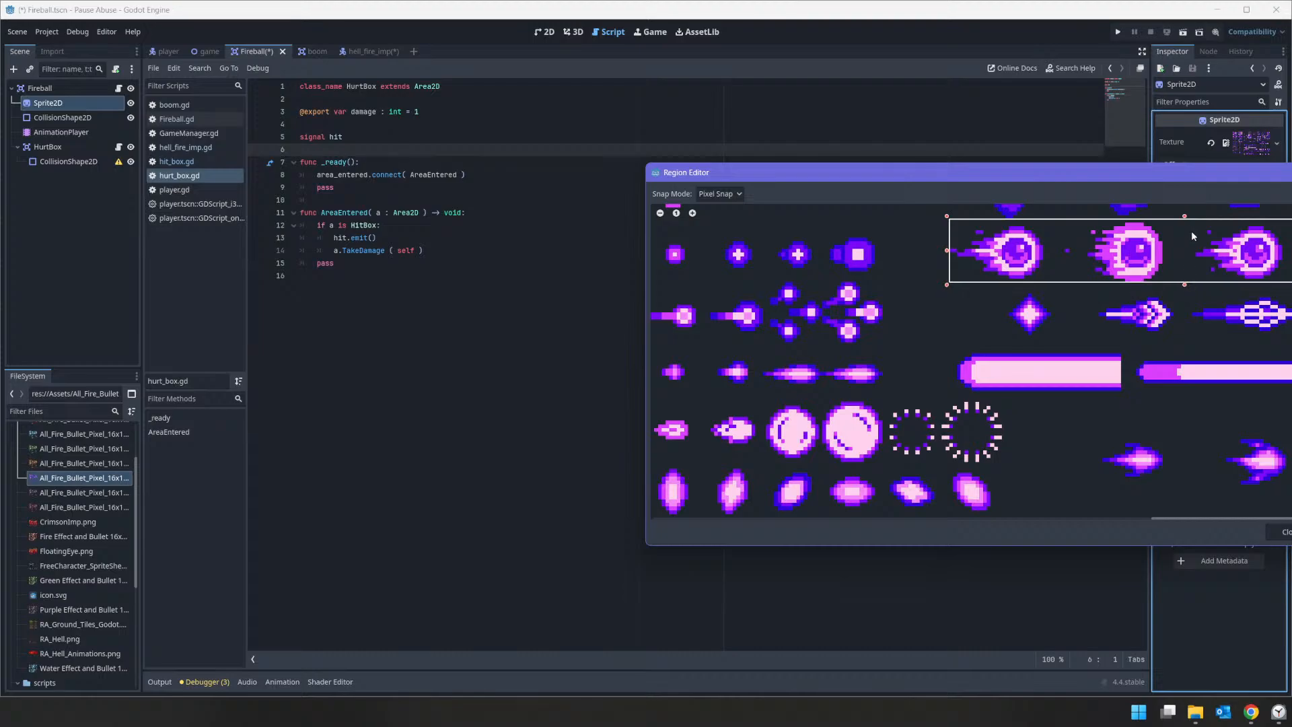
left_click_drag(1184, 216, 1187, 225)
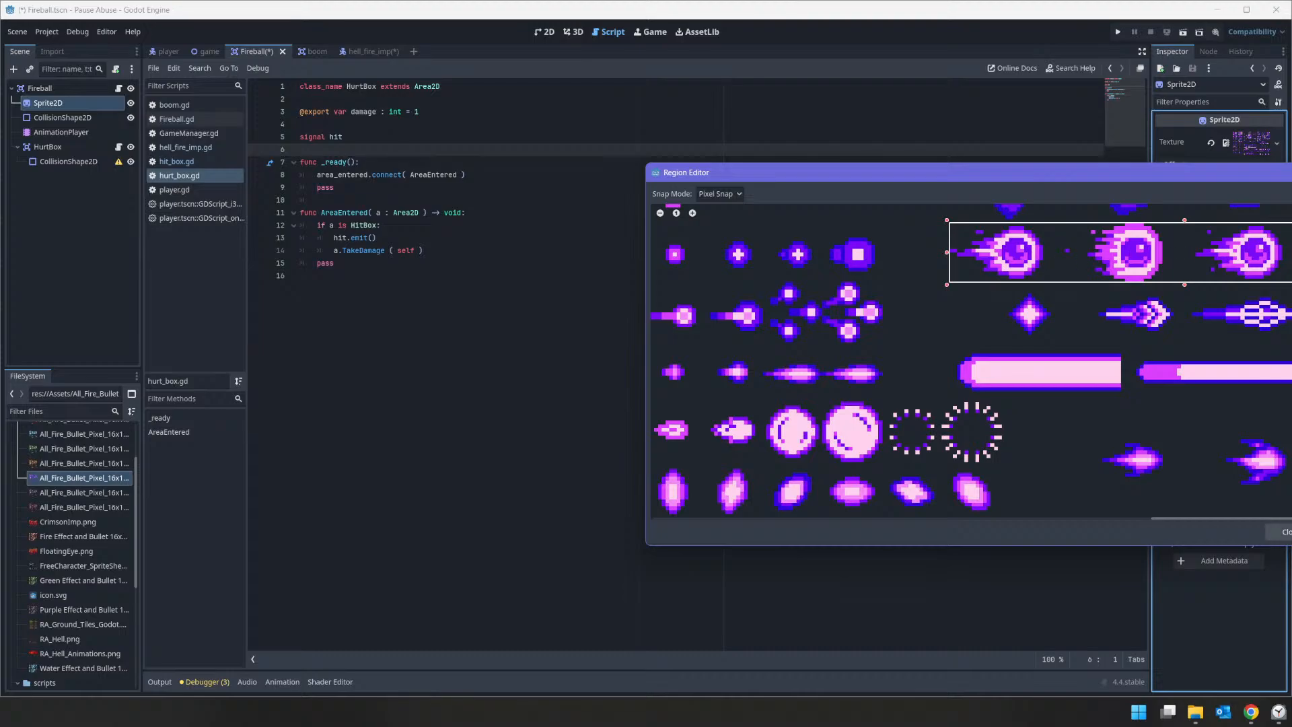
left_click(1278, 531)
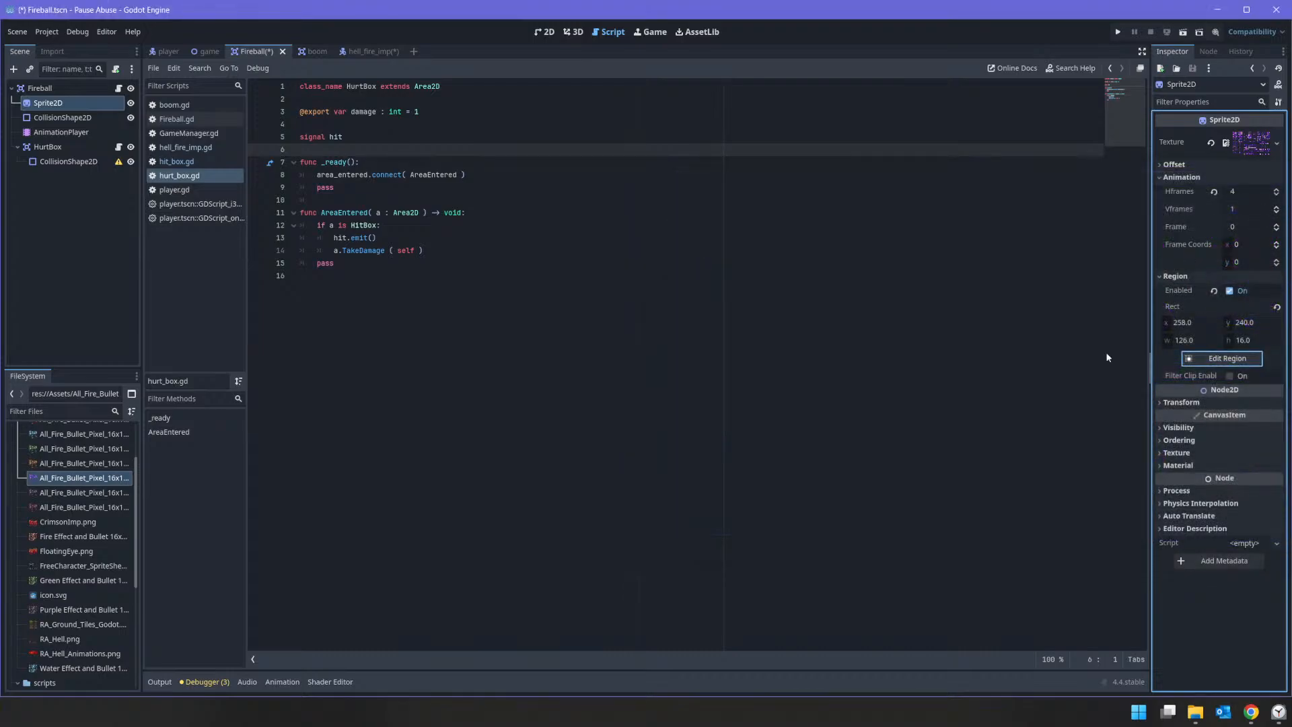
Step: Preview the Fireball's default animation in the 2D view, stop playback and save the scene
left_click(82, 134)
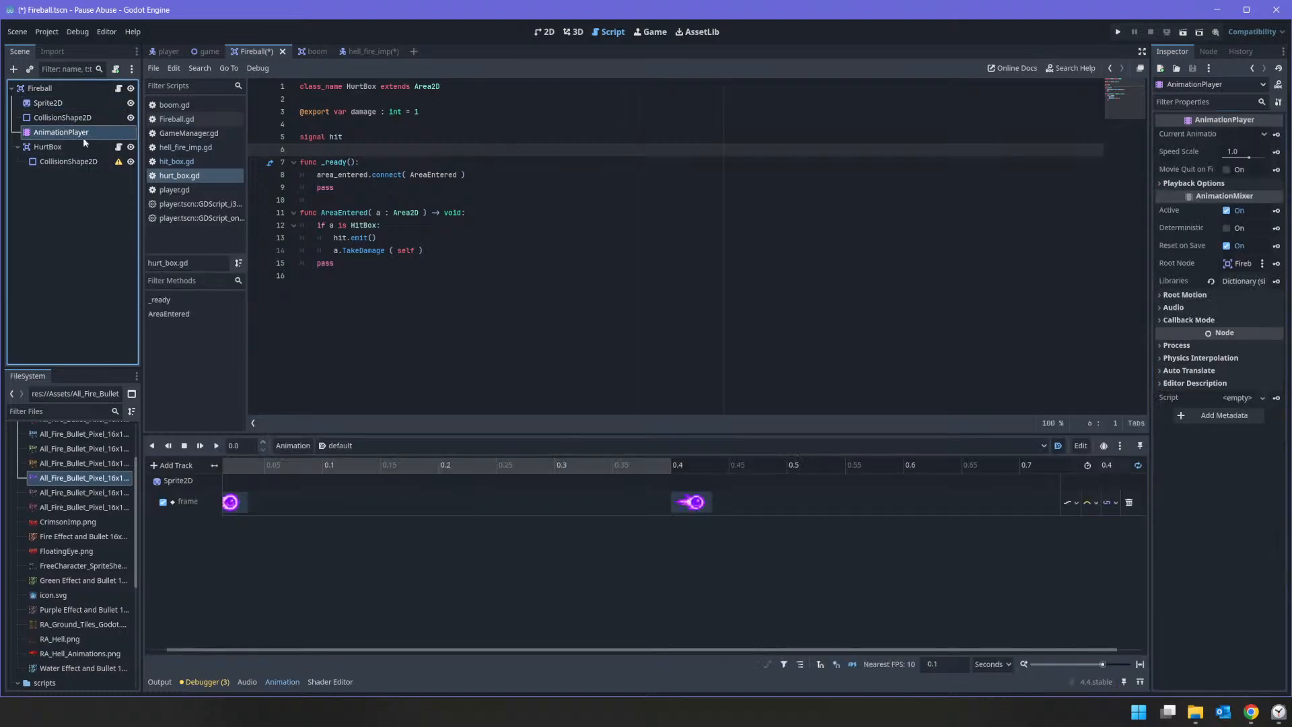
left_click(543, 32)
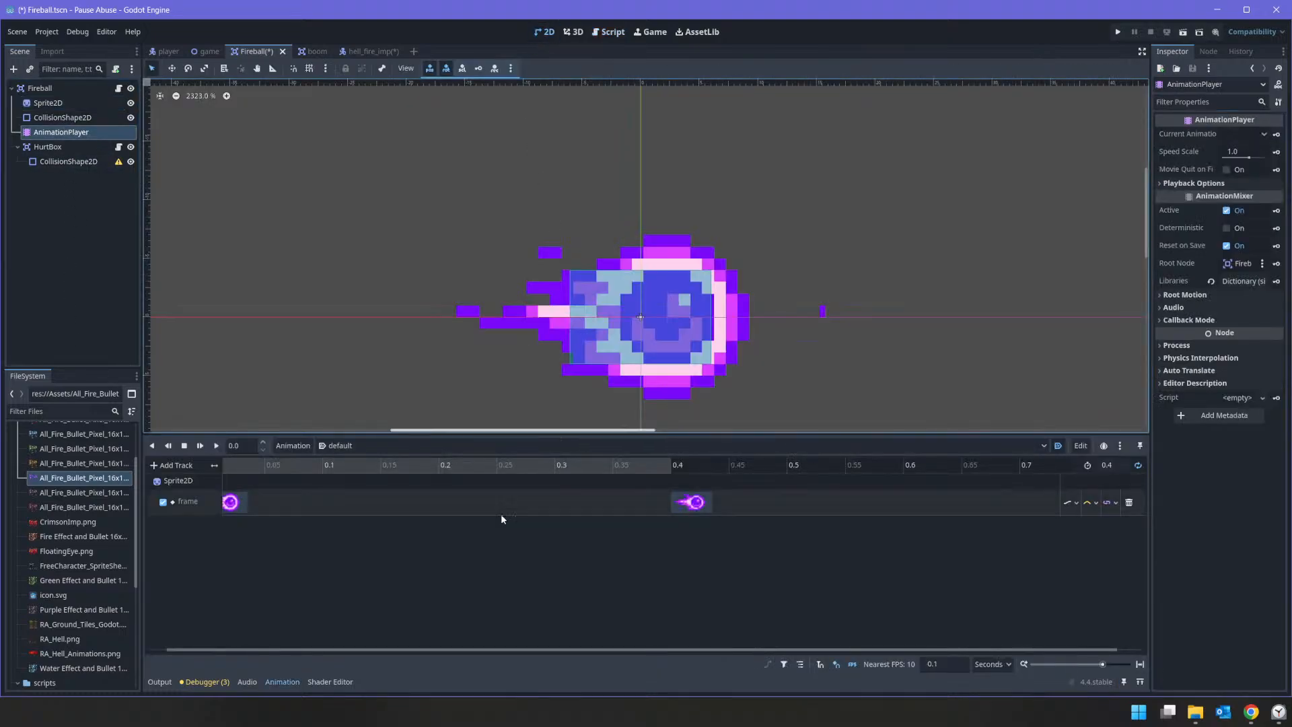
left_click(216, 444)
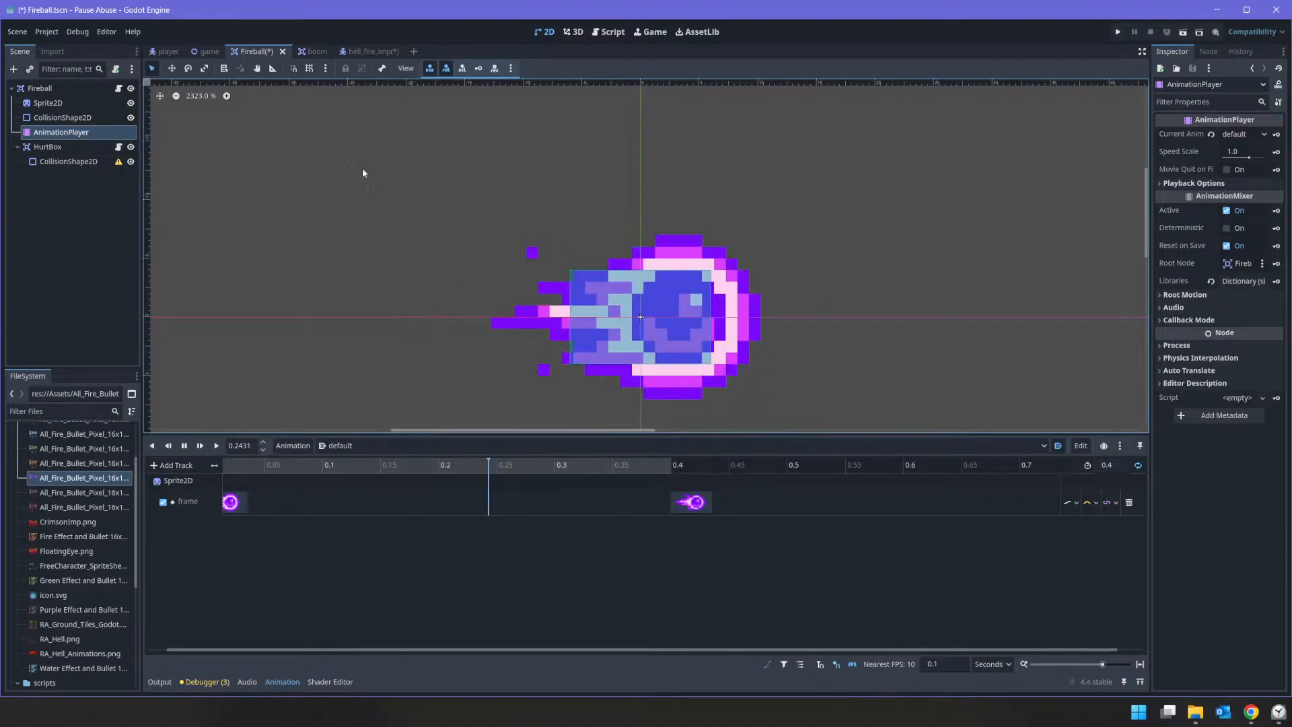
left_click(184, 445)
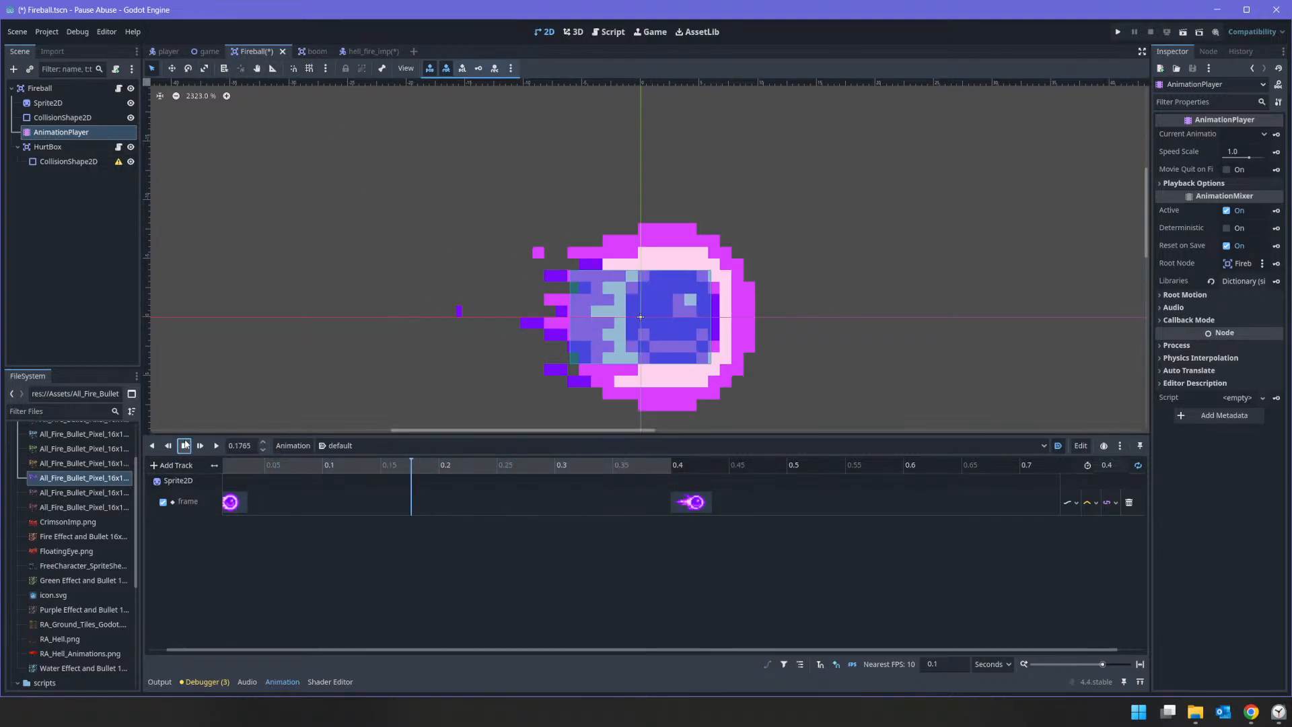
key("ctrl+s")
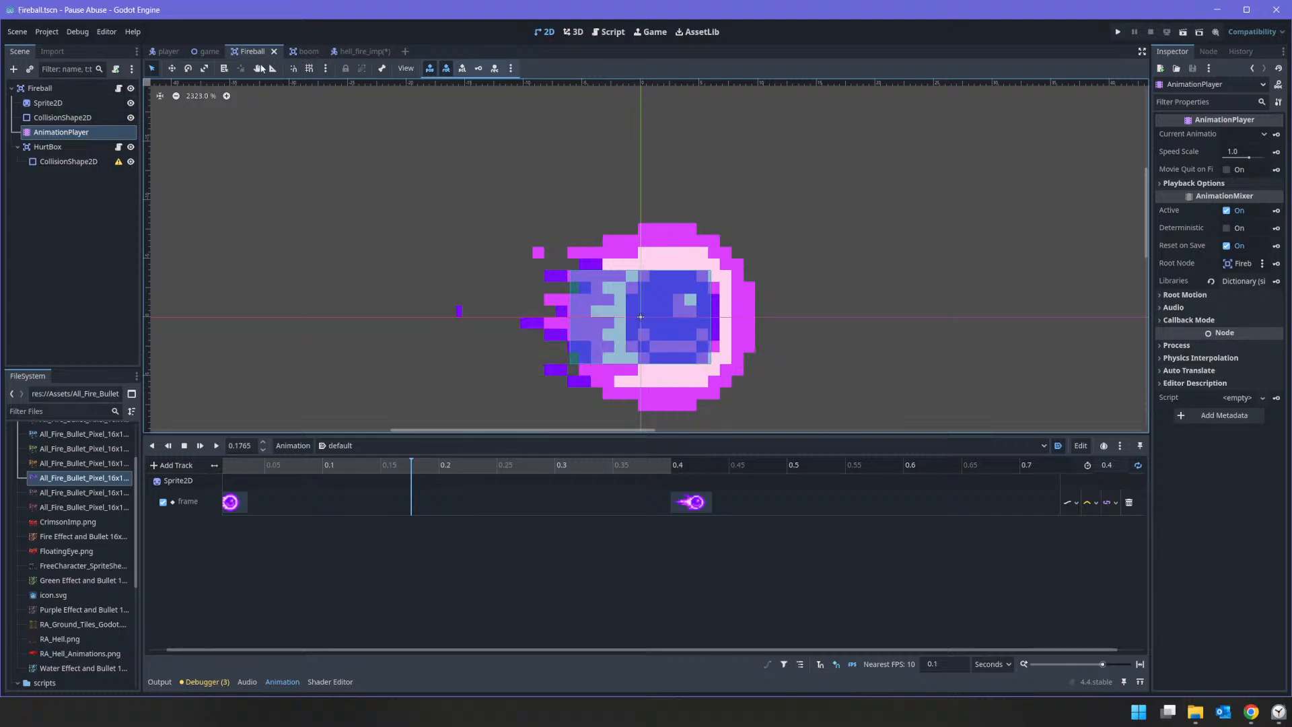
left_click(362, 50)
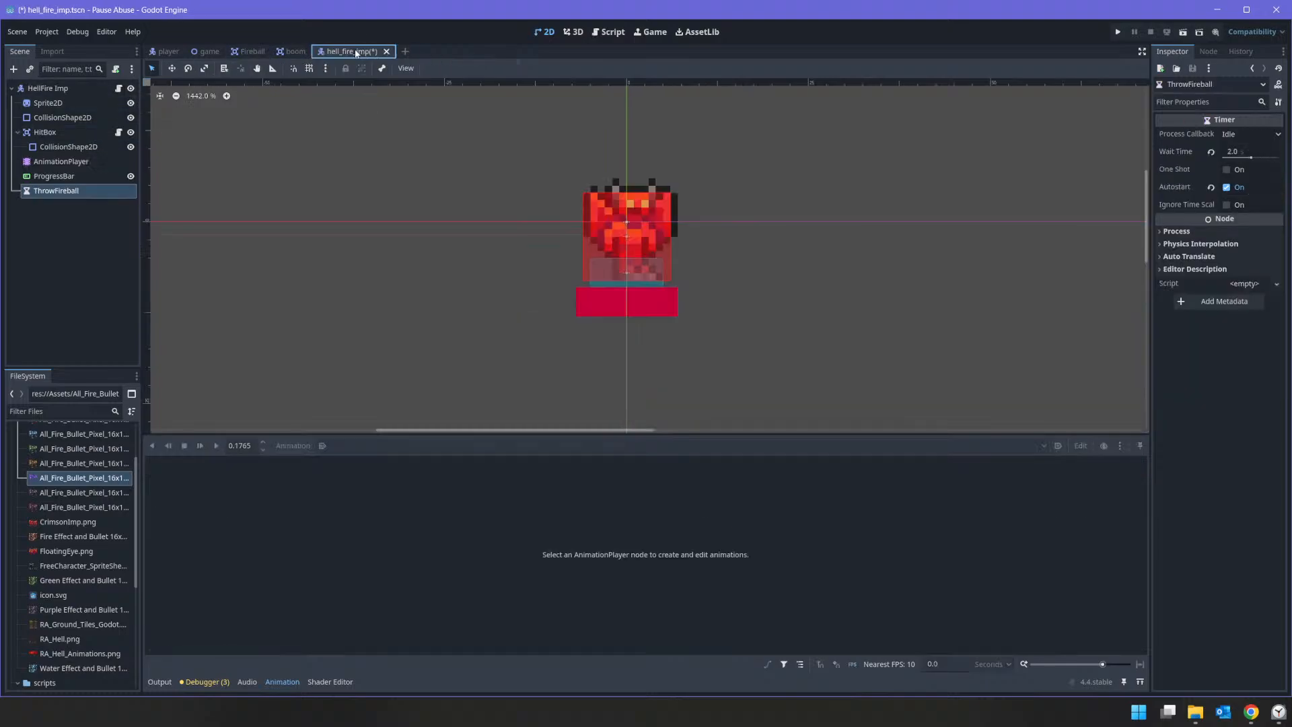
left_click(116, 88)
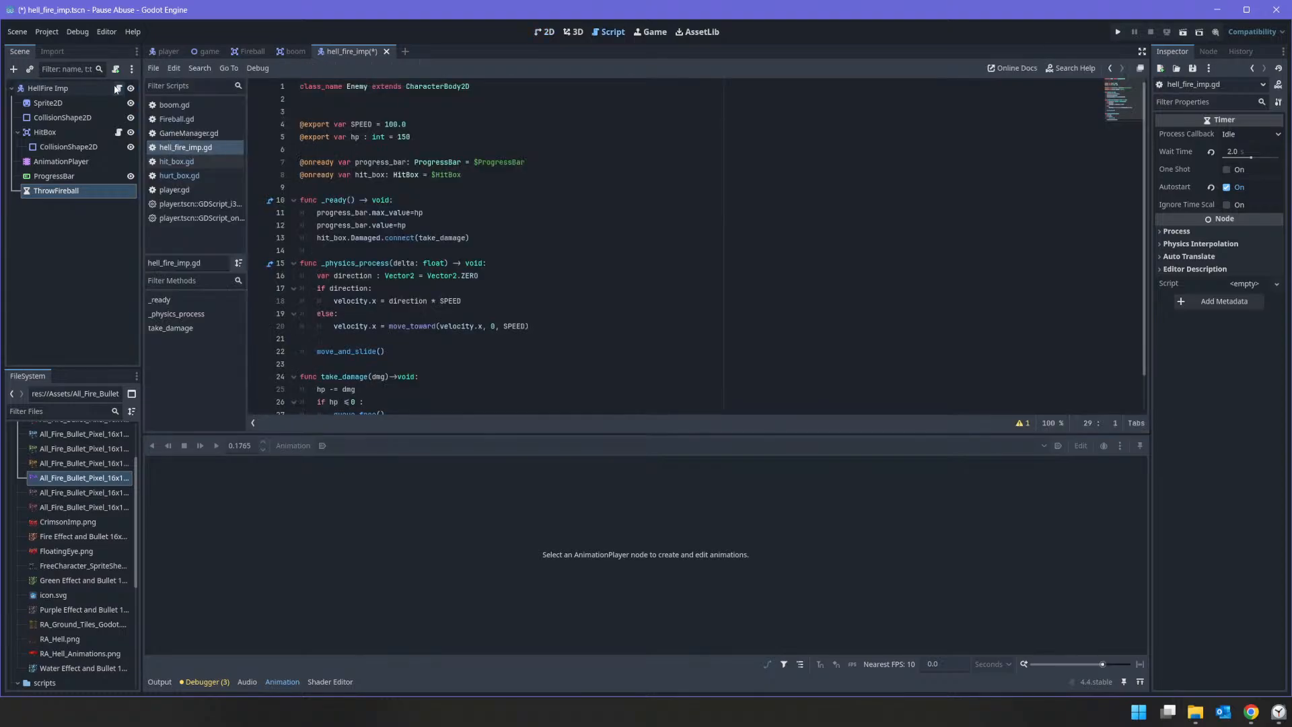
scroll(293, 162, "up", 1)
left_click_drag(70, 192, 312, 191)
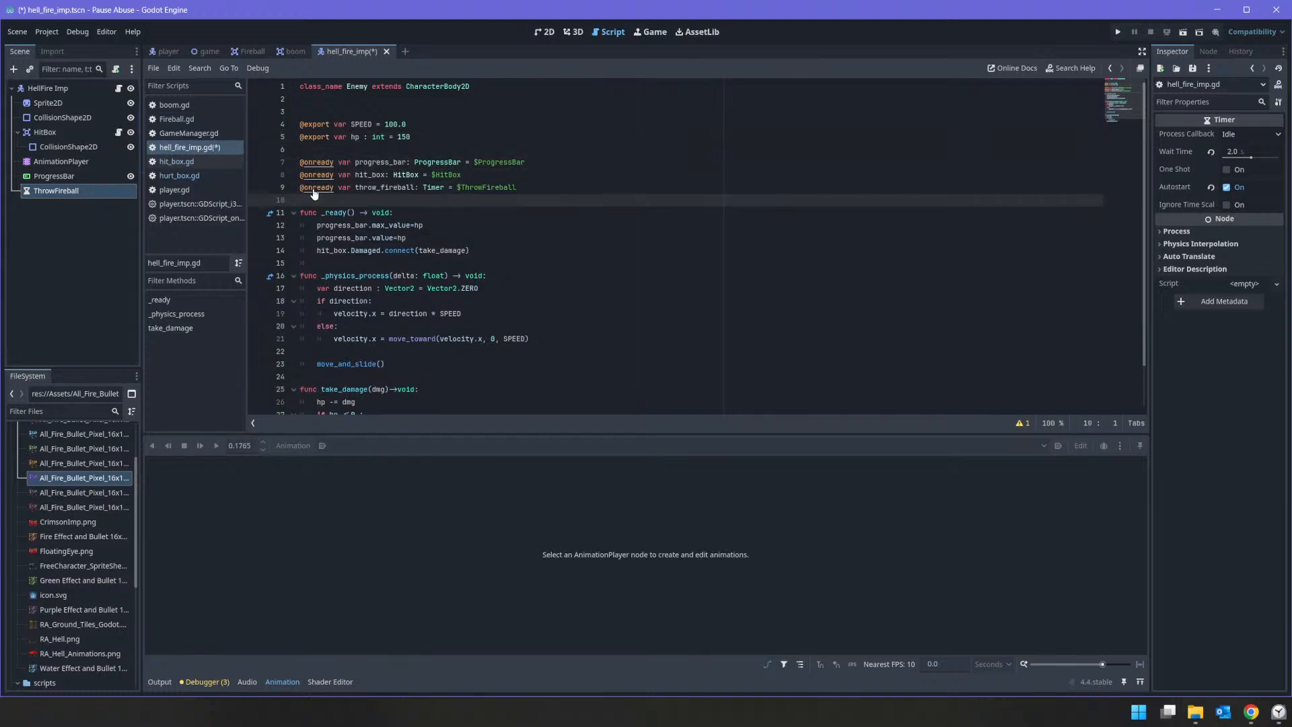
Step: Connect the throw_fireball timer's timeout signal to shoot at the end of _ready() in hell_fire_imp.gd
left_click(494, 254)
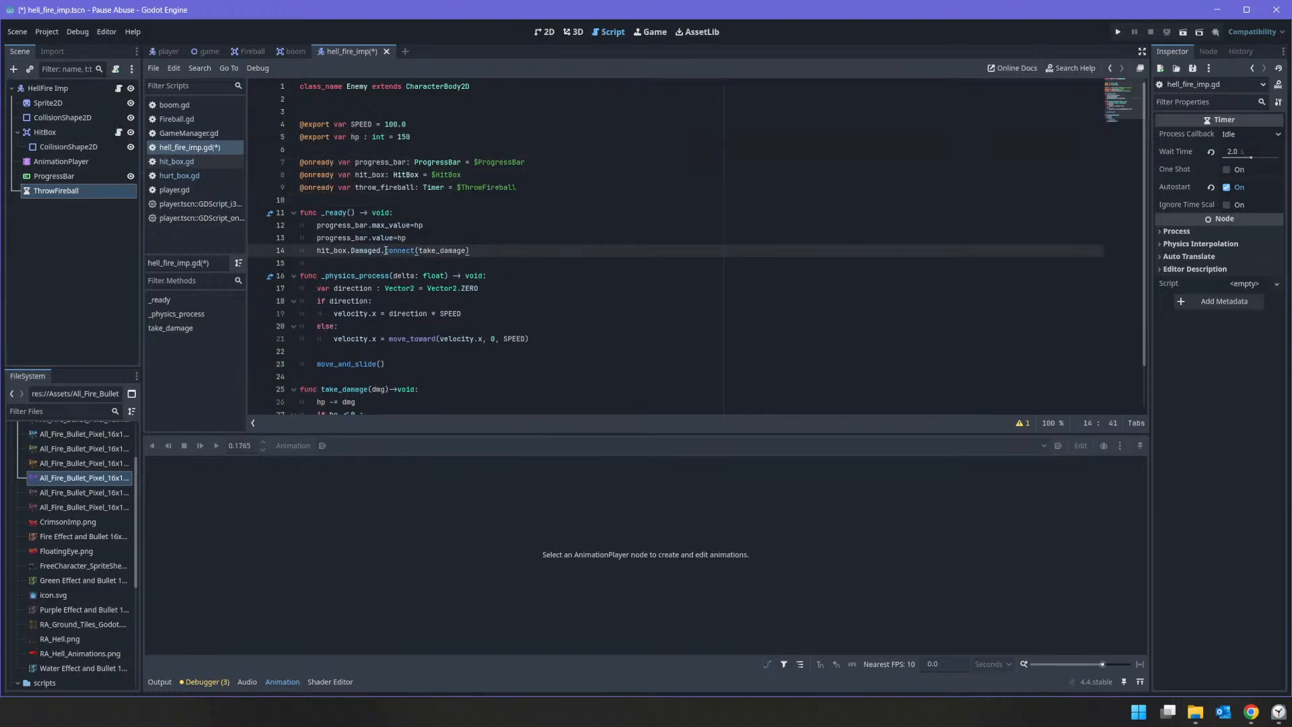
key("Return")
type("throw_fireball")
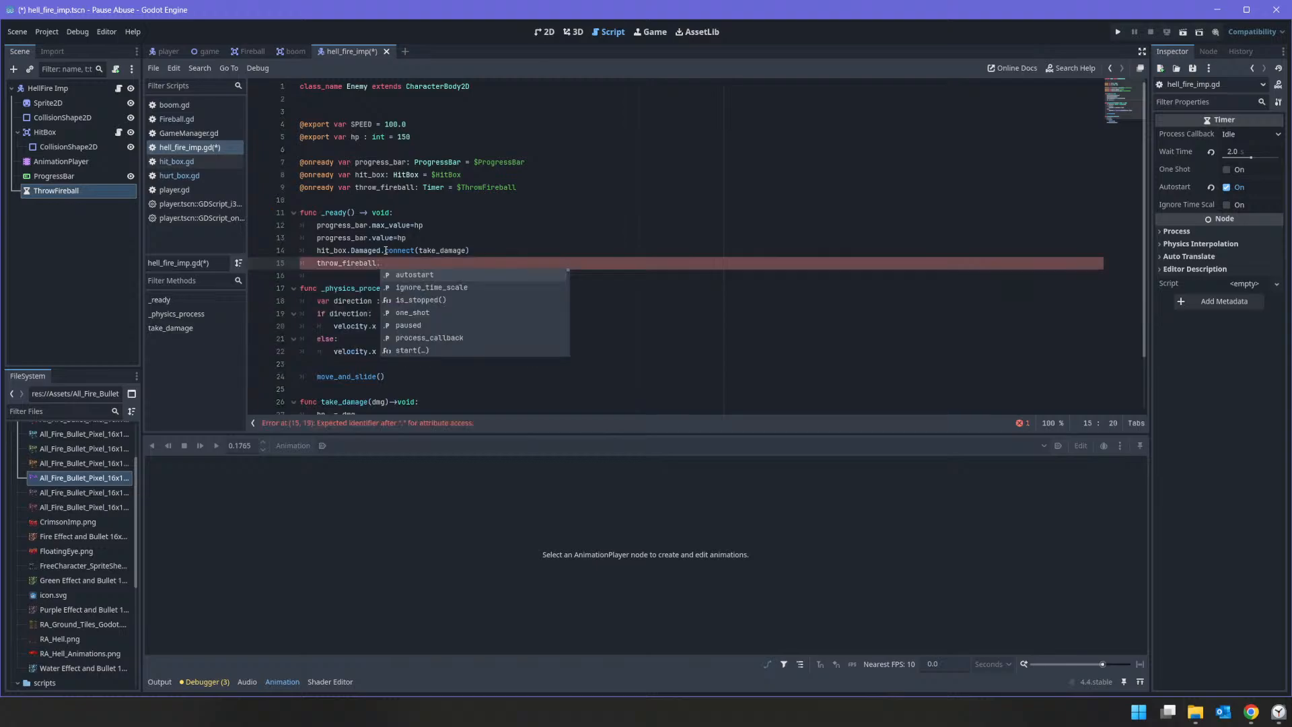
type(".timr")
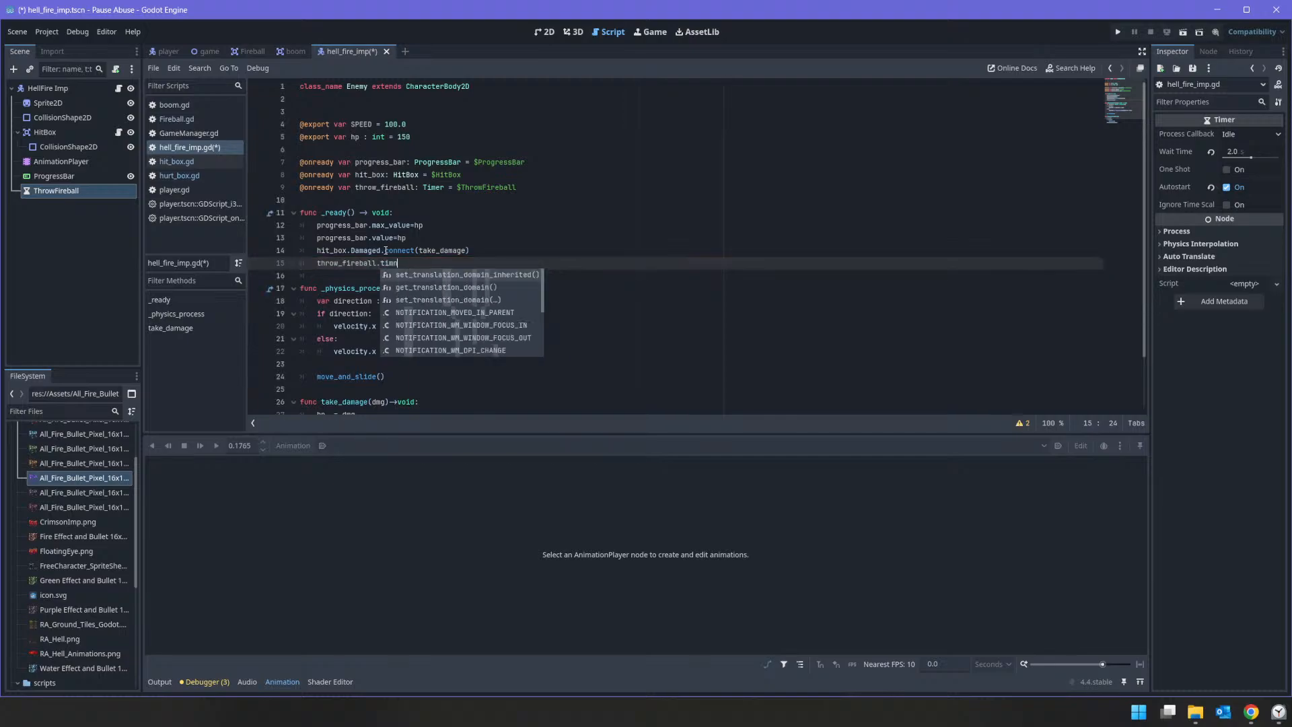
key("BackSpace")
key("BackSpace")
key("Return")
type(".co")
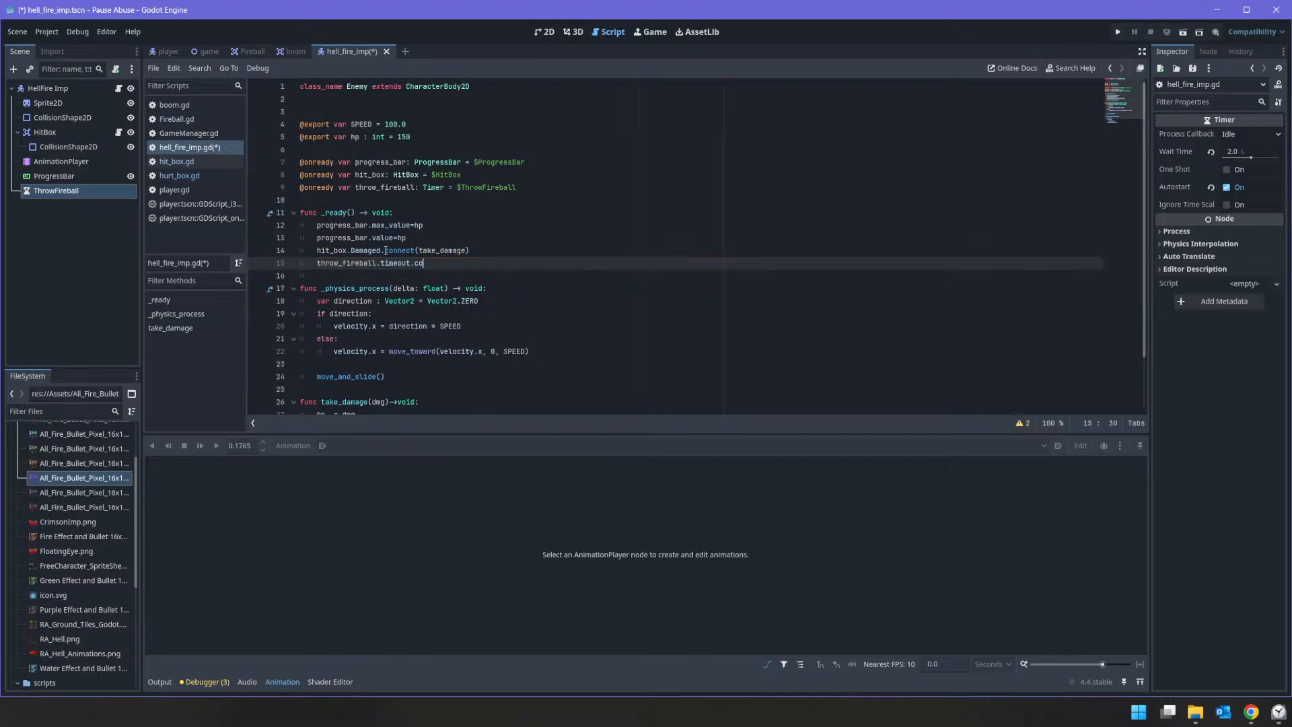
type("nnect(")
key("Return")
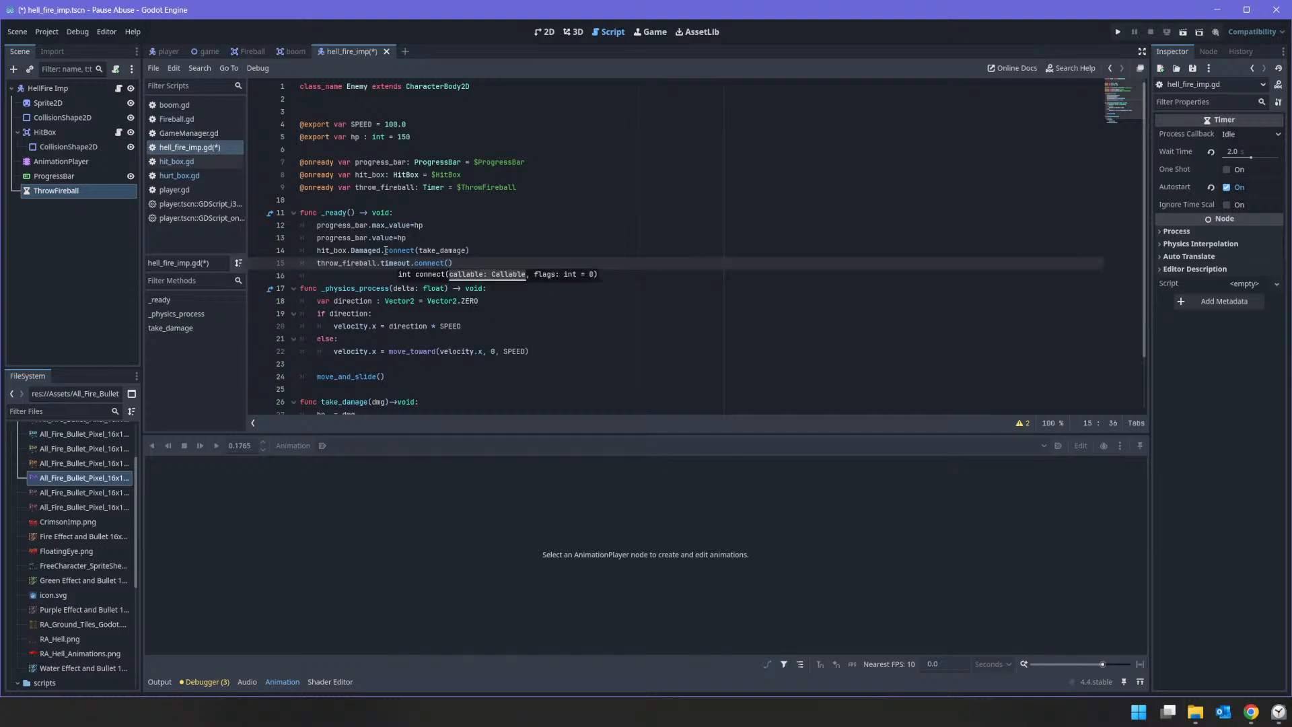
type("throw")
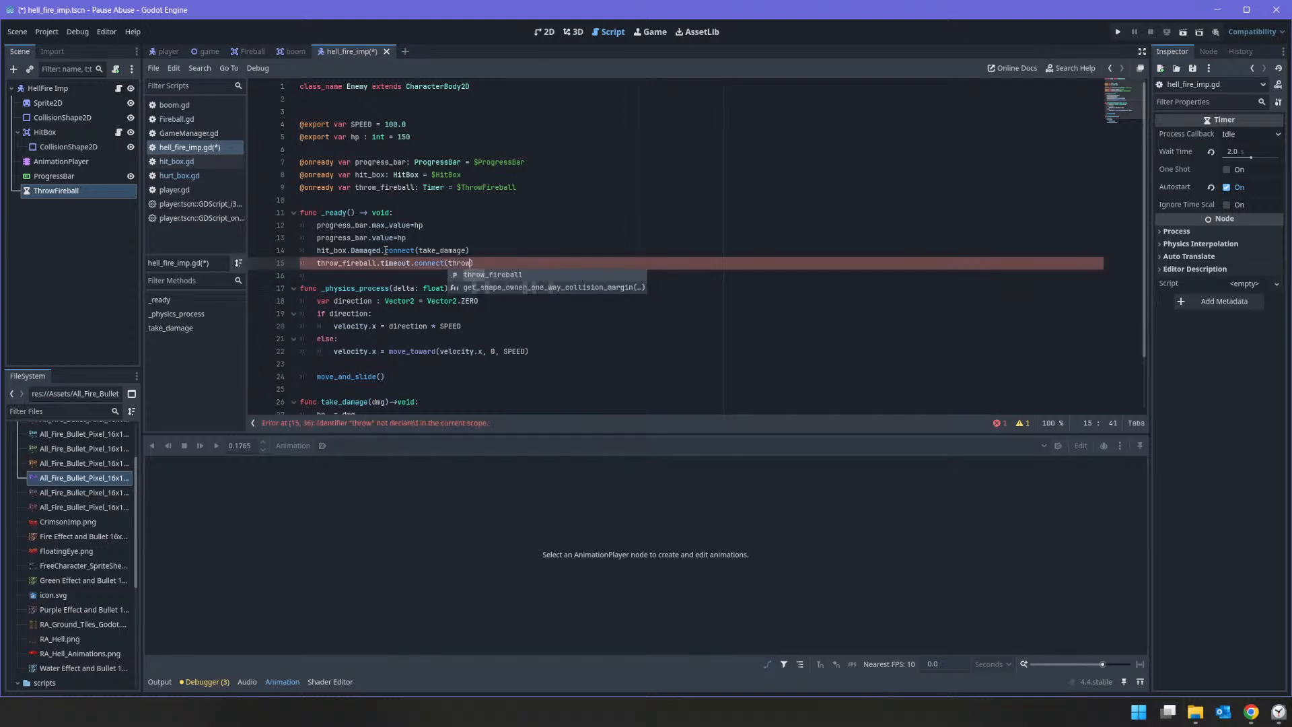
key("BackSpace")
key("BackSpace")
key("BackSpace")
key("BackSpace")
key("BackSpace")
type("sh")
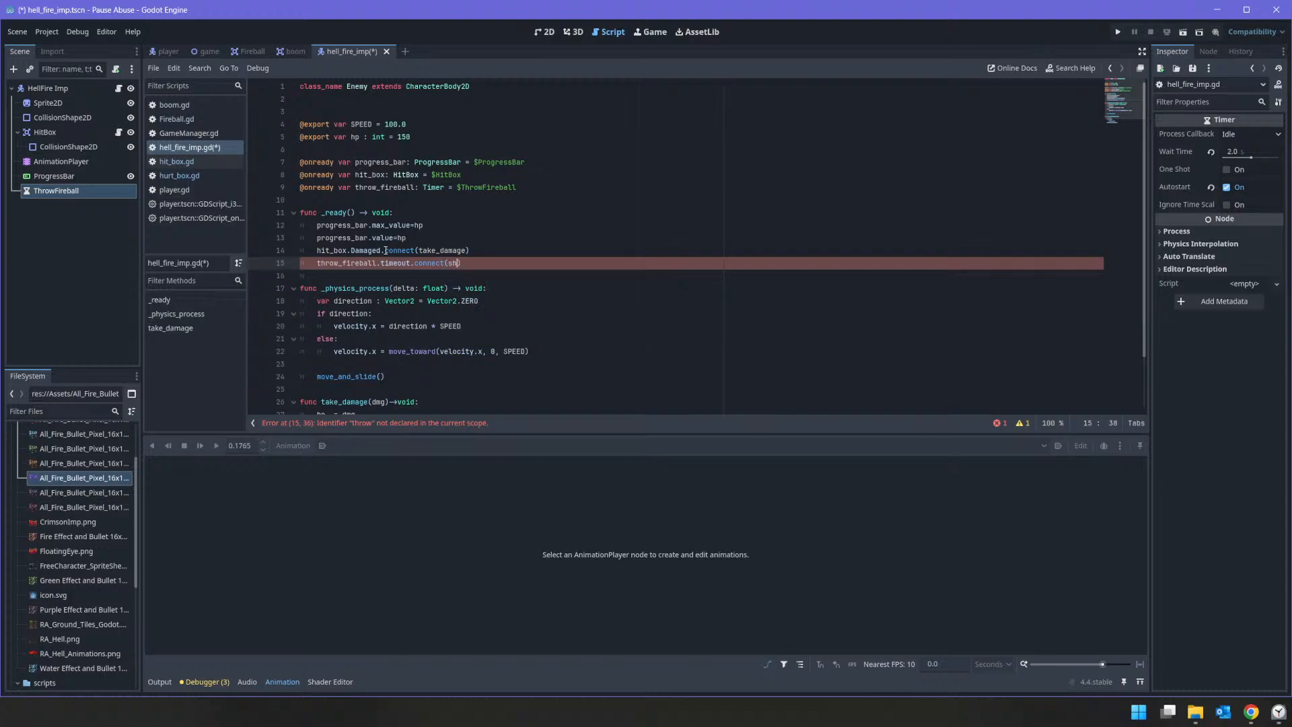
type("oot)")
Step: Add a shoot() -> void function containing only pass at the end of hell_fire_imp.gd
scroll(401, 324, "down", 2)
left_click(349, 390)
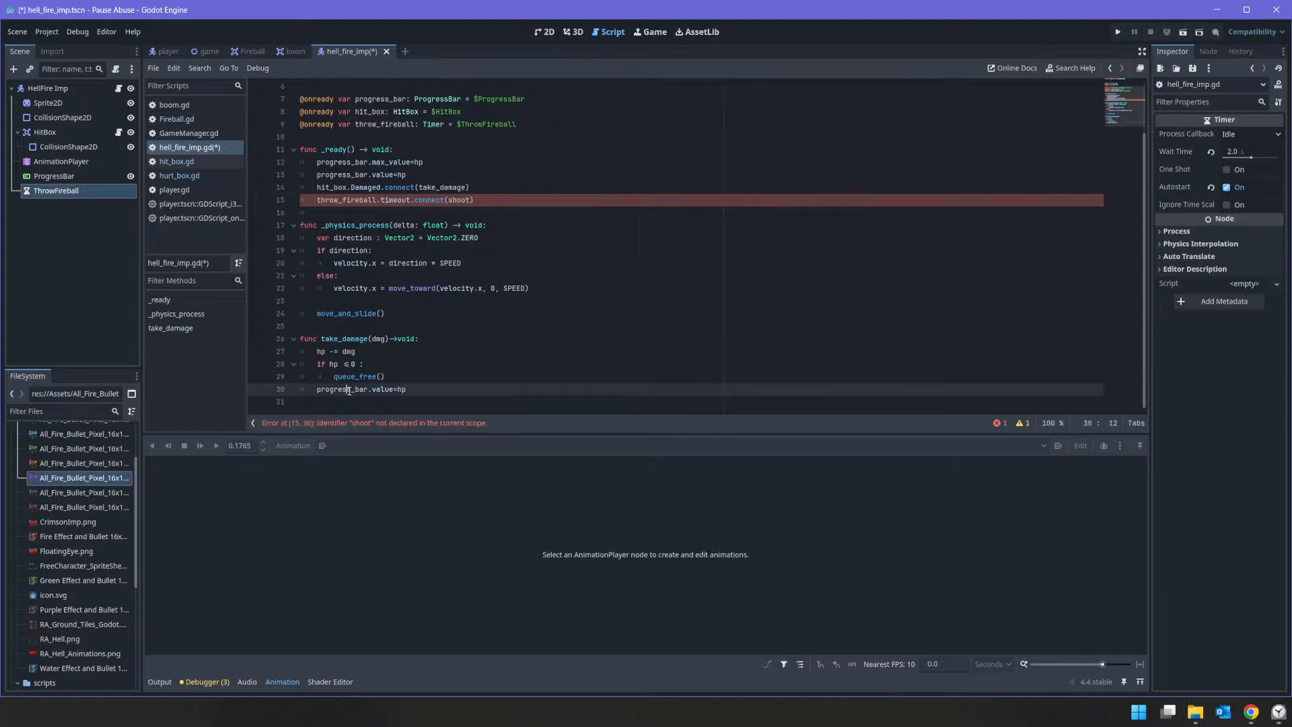
key("ctrl+End")
key("Return")
type("func s")
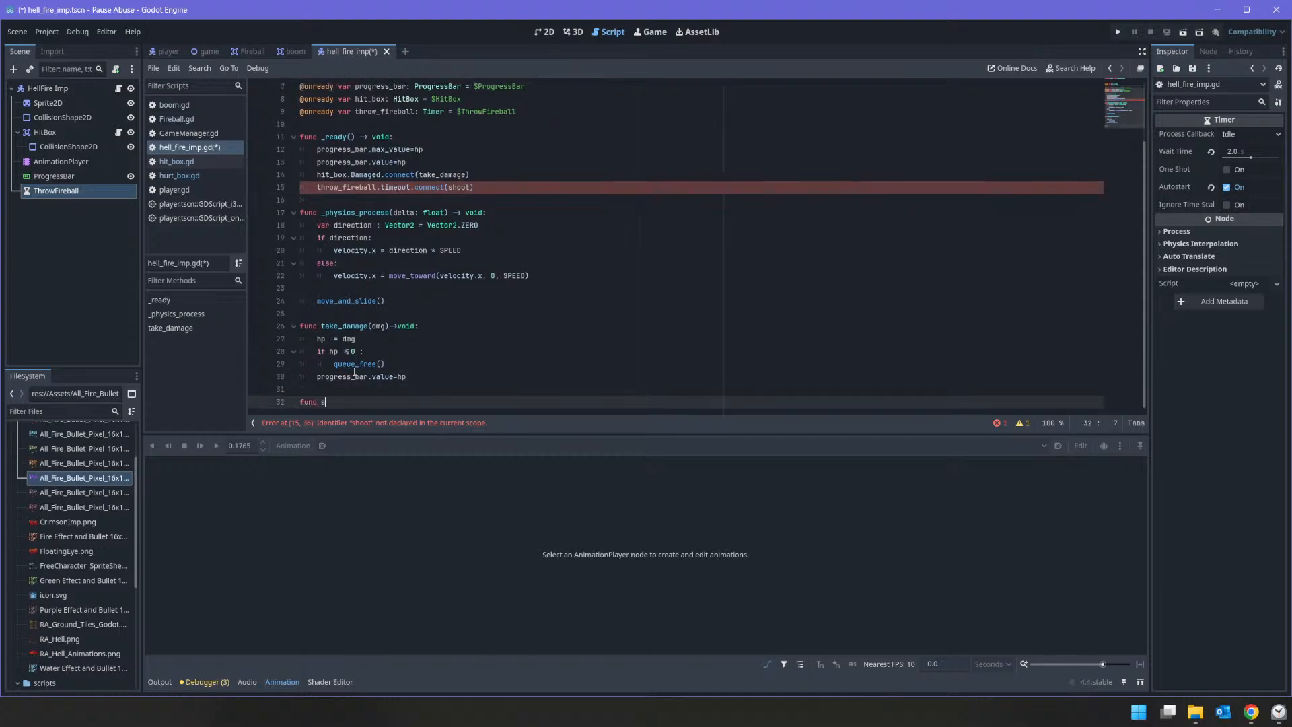
type("hoot")
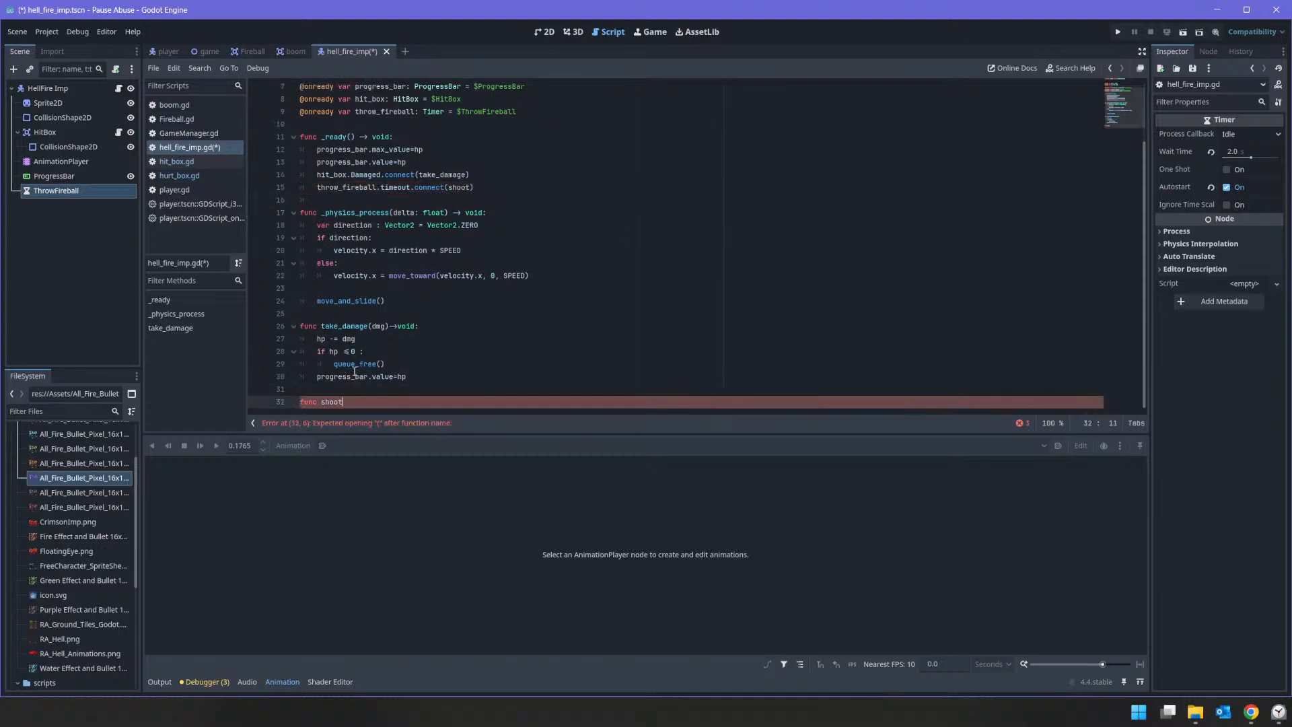
type("() -> void:")
key("Return")
type("d")
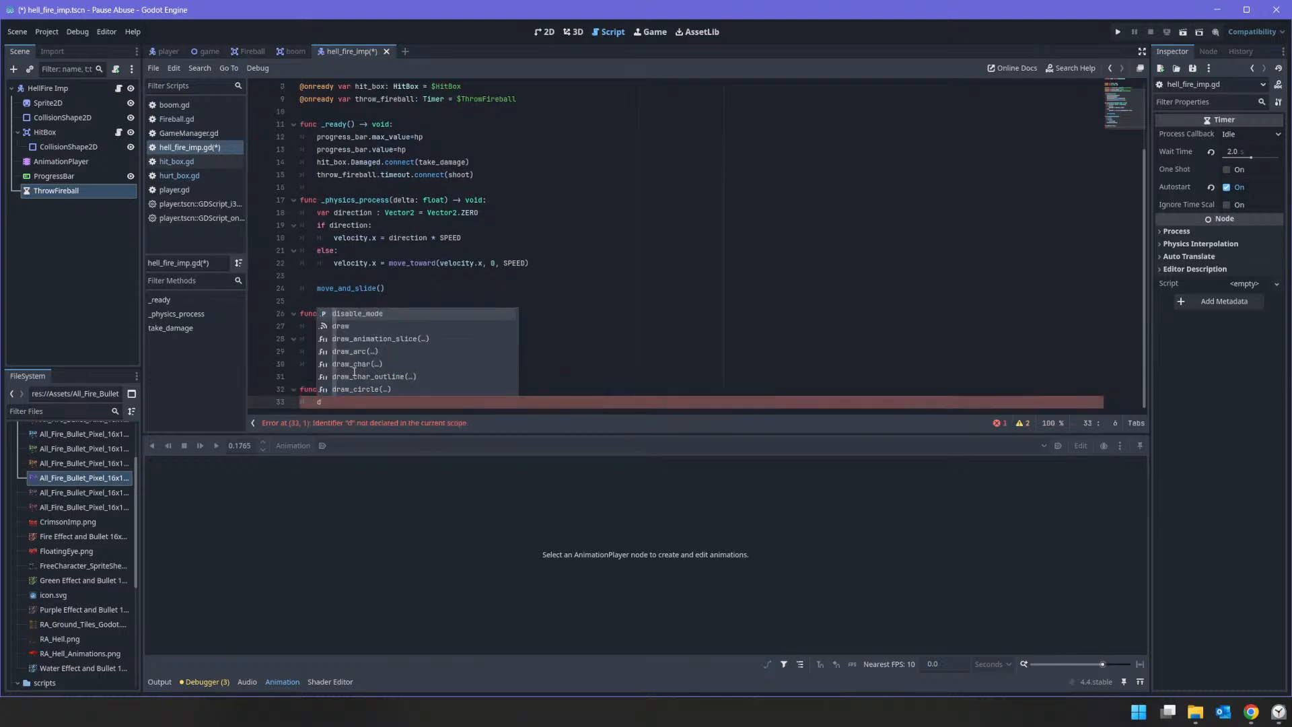
key("BackSpace")
type("pass")
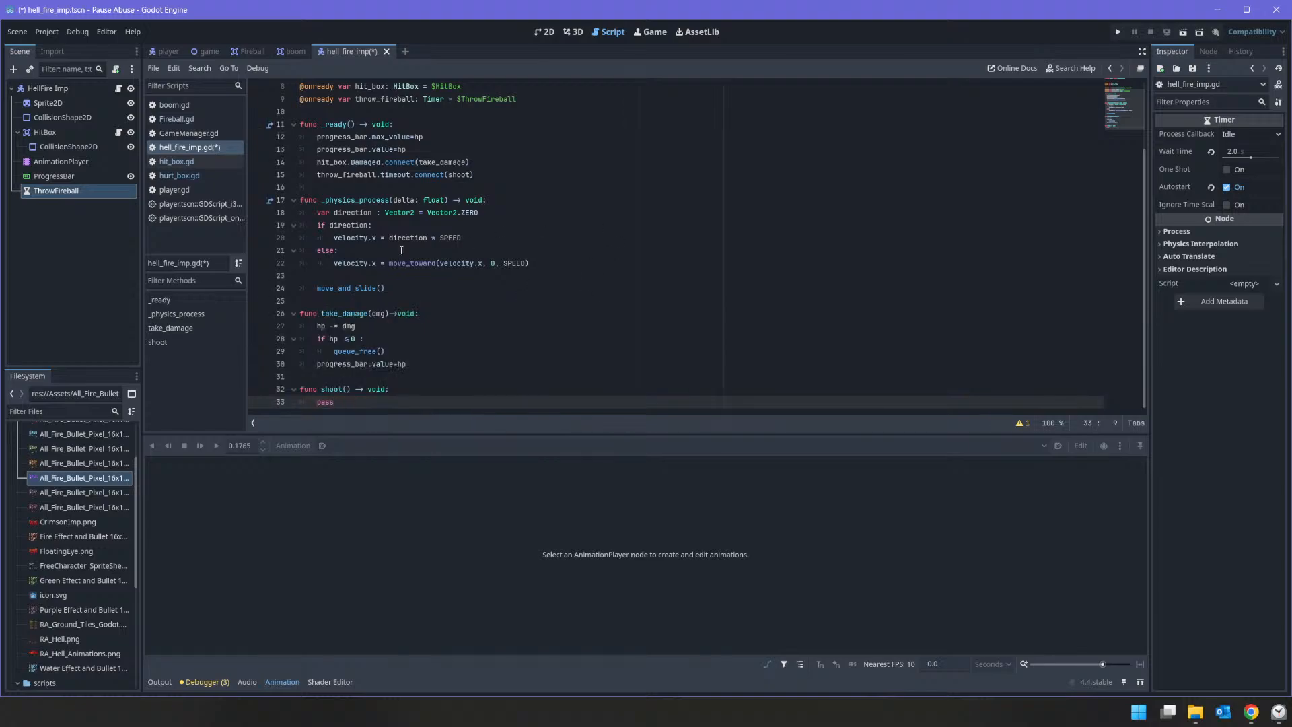
Step: Declare a FIREBALL constant of type PackedScene that preloads "res://Fireball.tscn" above the exported variables, followed by a blank line
scroll(401, 250, "up", 3)
left_click(330, 108)
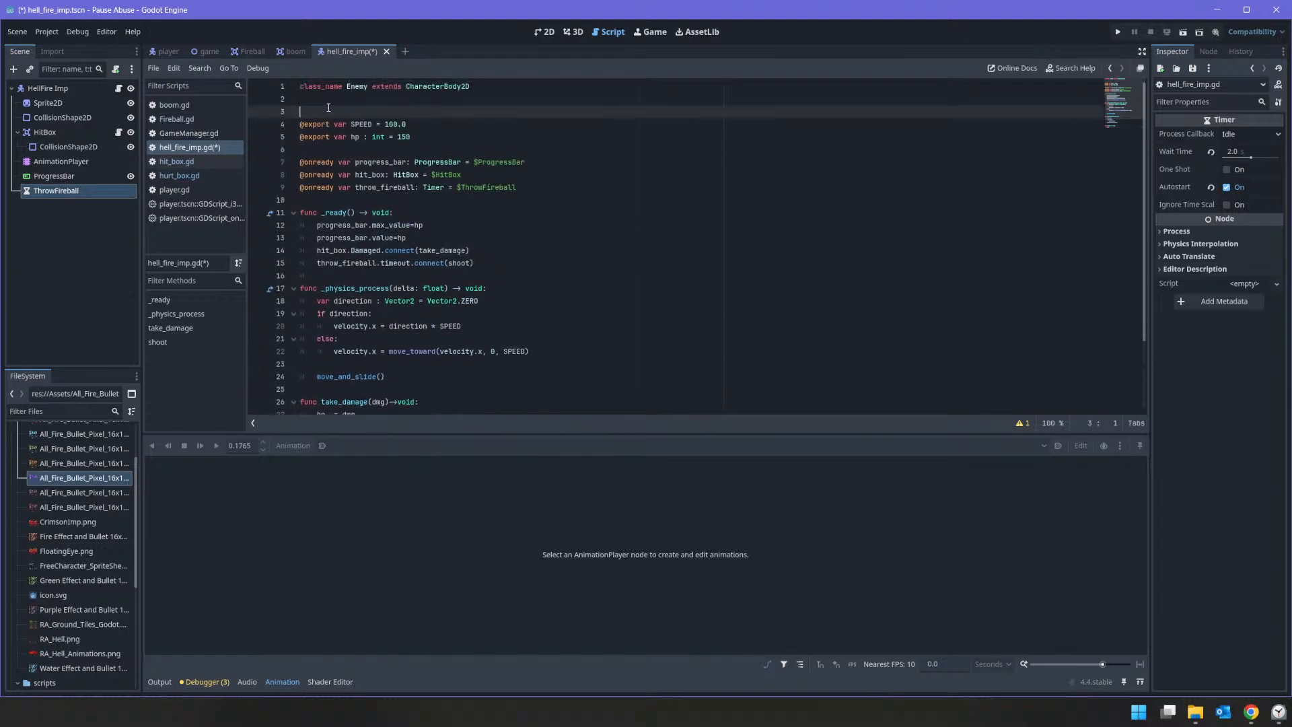
type("const FIREVBALL :=")
key("BackSpace")
key("BackSpace")
type(": PackedScene = preload (")
scroll(100, 532, "down", 5)
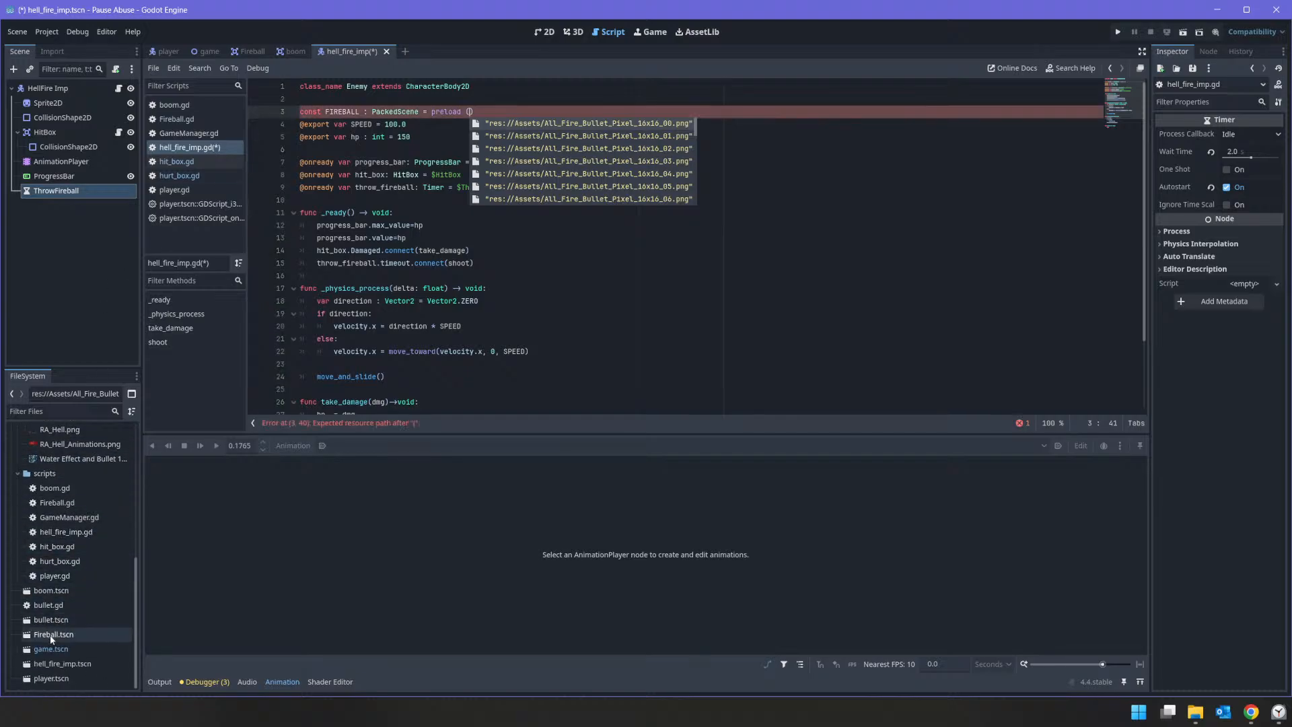
left_click_drag(54, 634, 469, 112)
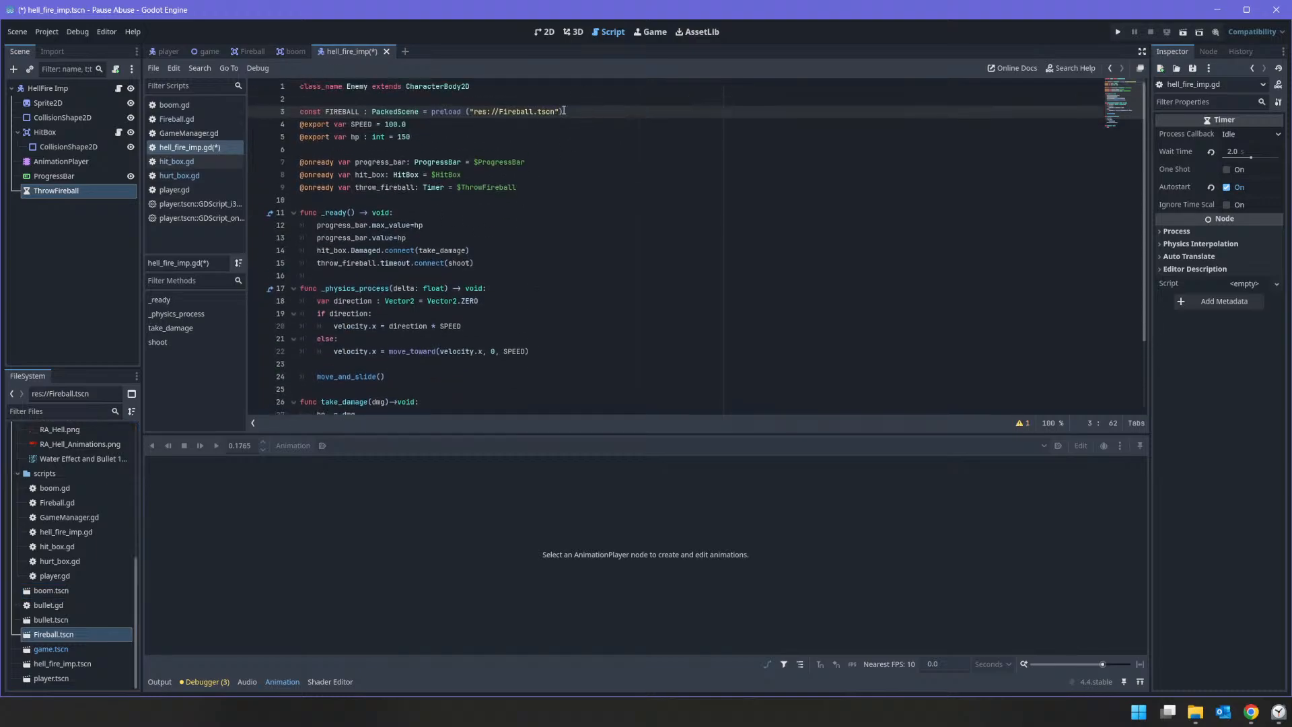
key("Return")
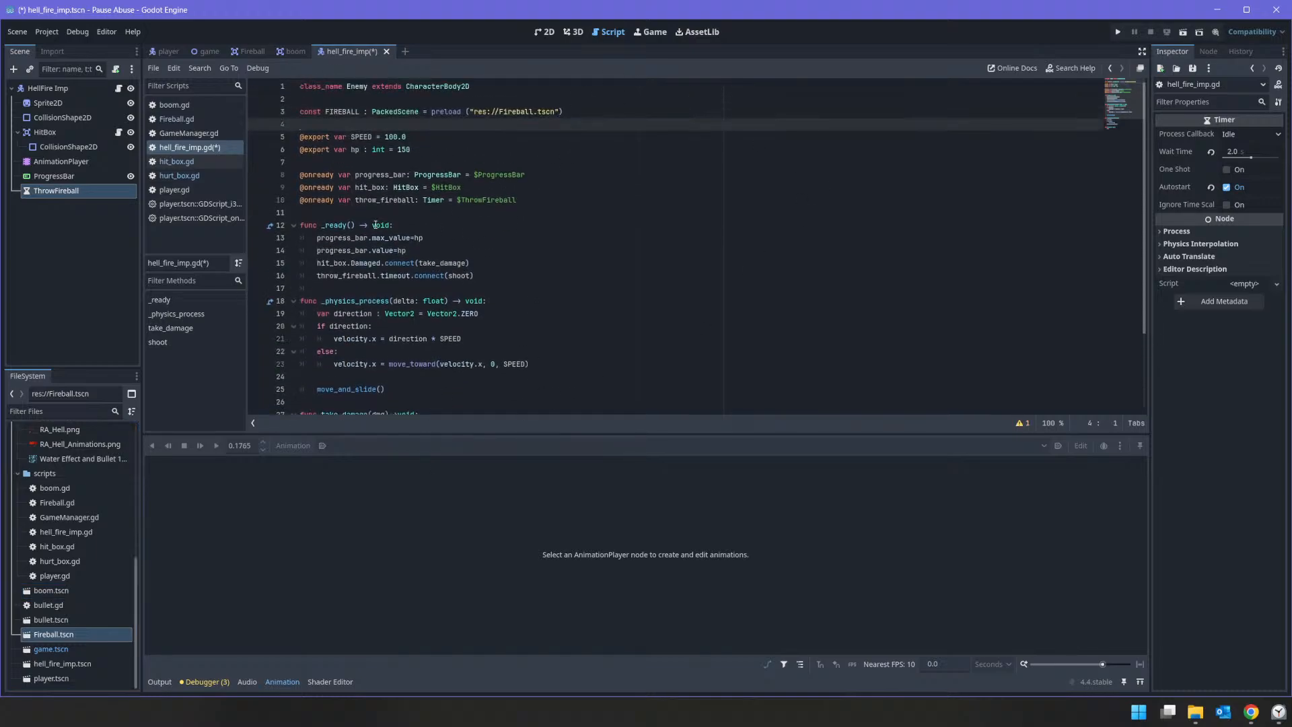
Step: Copy the whole shoot() function from player.gd and paste it over the pass statement in hell_fire_imp.gd's shoot()
left_click(165, 51)
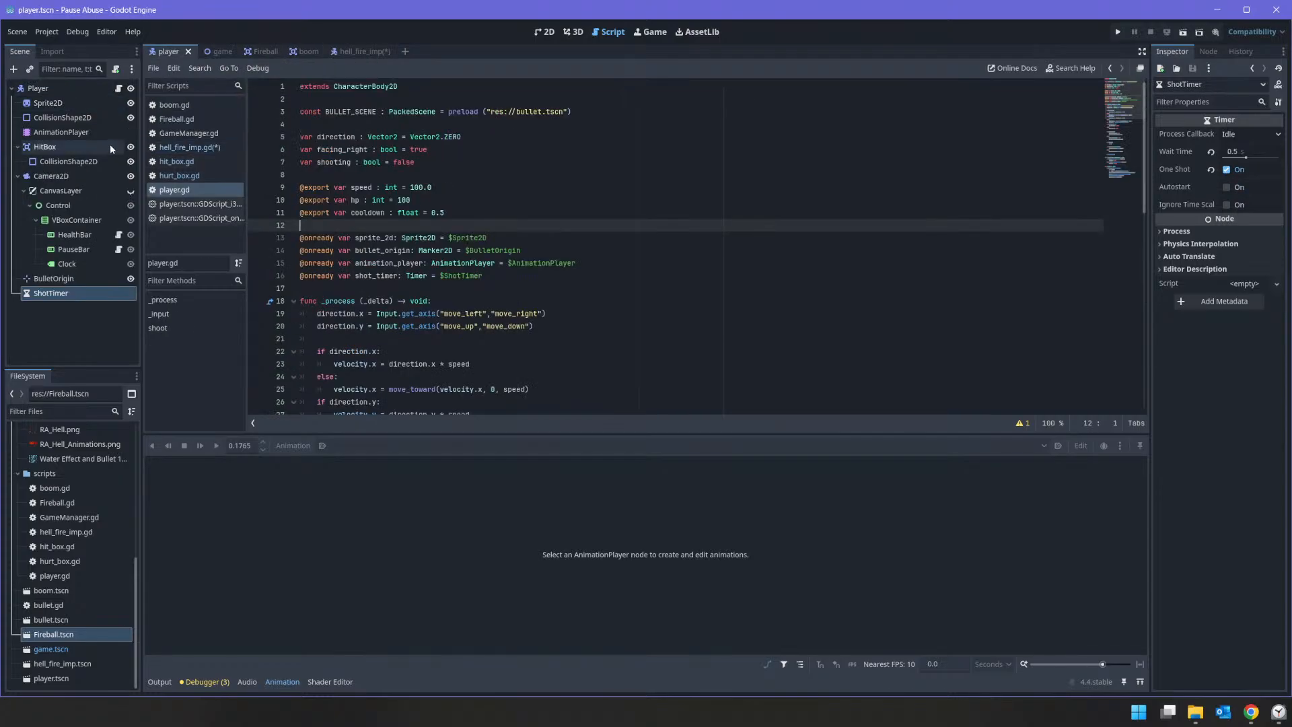
scroll(464, 393, "down", 12)
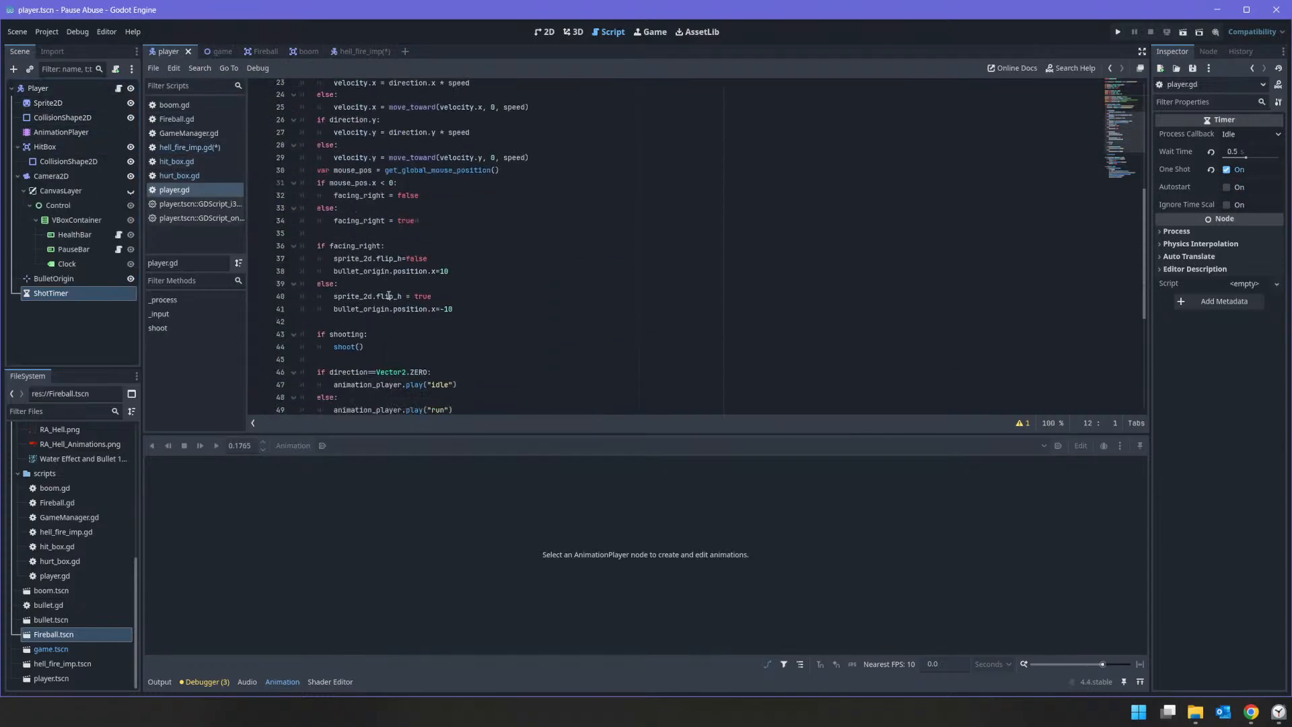
left_click_drag(465, 393, 296, 301)
key("ctrl+c")
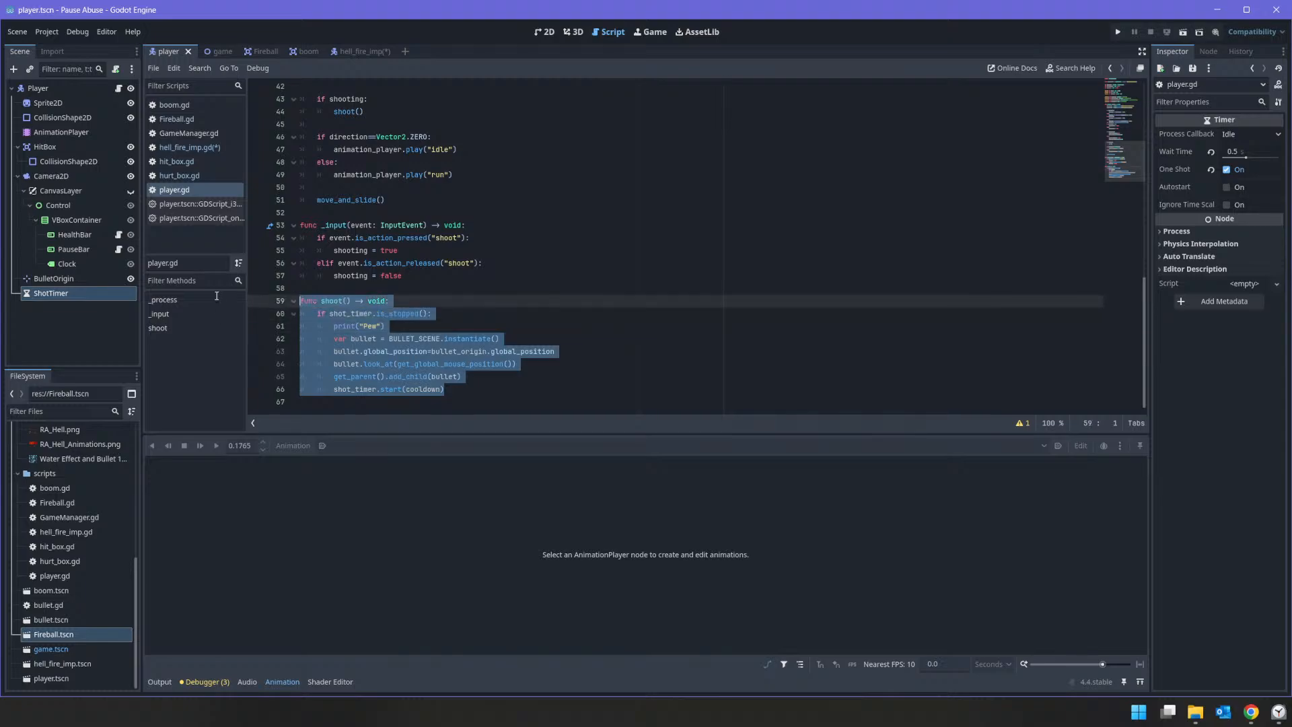
left_click(366, 52)
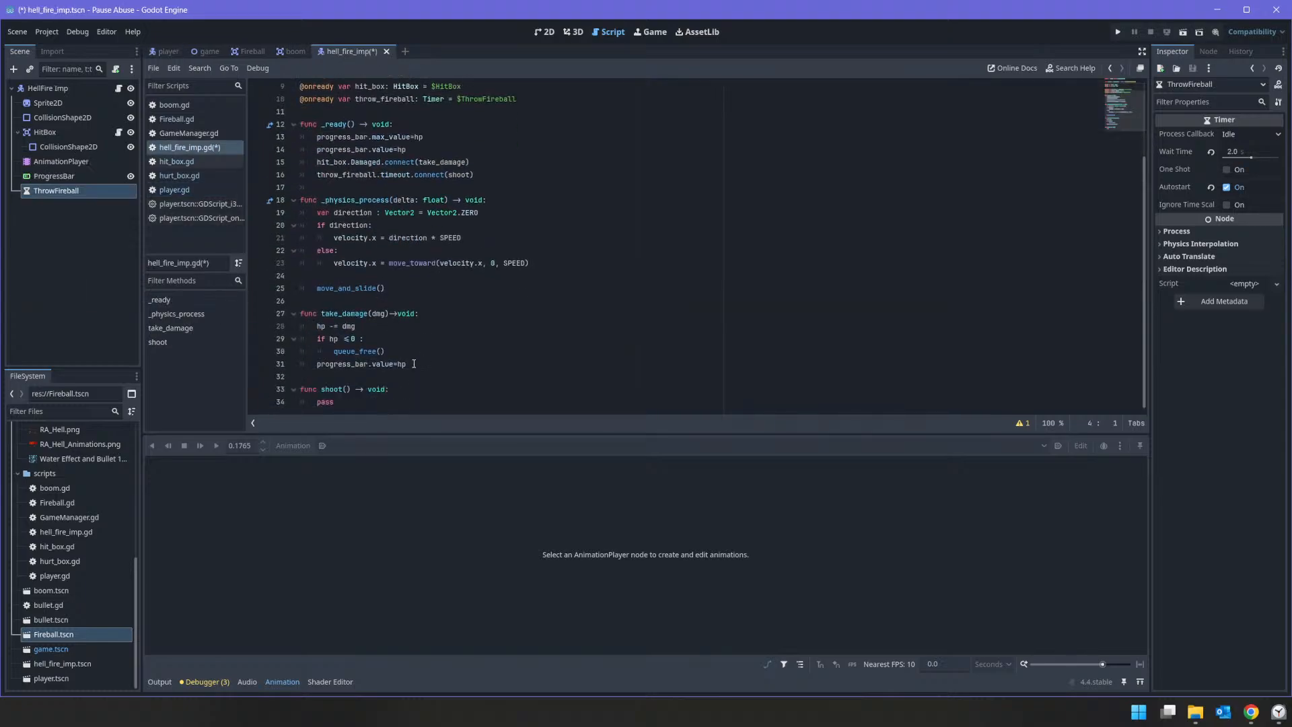
left_click(381, 403)
key("shift+Home")
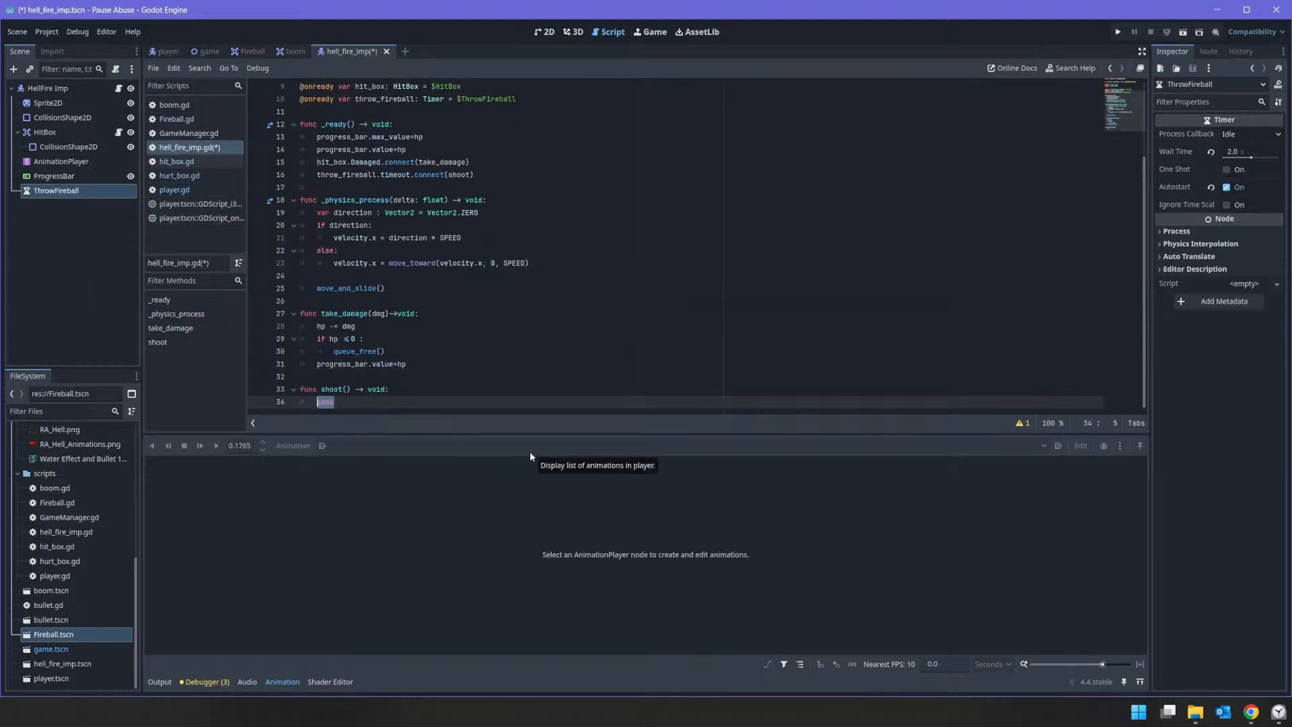
key("ctrl+v")
Step: Remove the duplicated func shoot() -> void: header from inside the pasted code in hell_fire_imp.gd
key("Up")
key("Up")
key("Up")
key("Up")
key("Up")
key("Up")
key("Up")
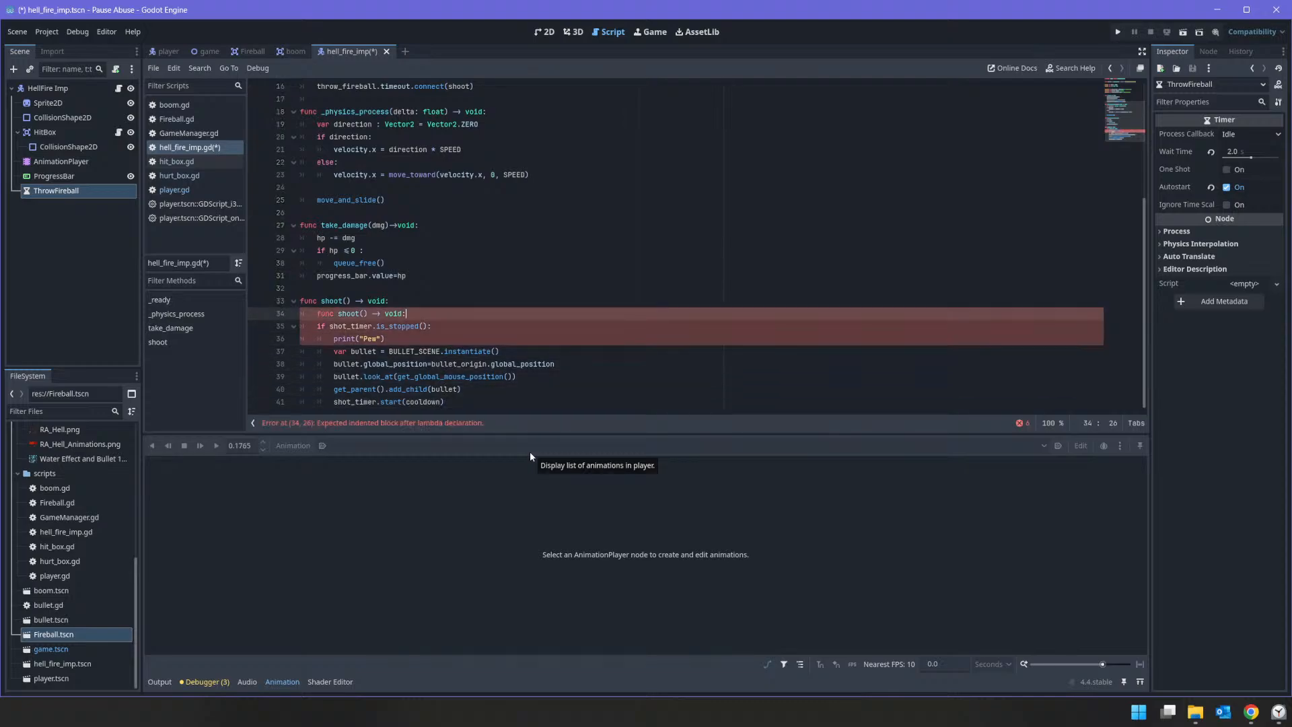
key("shift+Home")
key("BackSpace")
Step: Delete the shot_timer.is_stopped() condition and the print("Pew") line from the imp's shoot() function
key("BackSpace")
key("BackSpace")
key("Down")
key("Home")
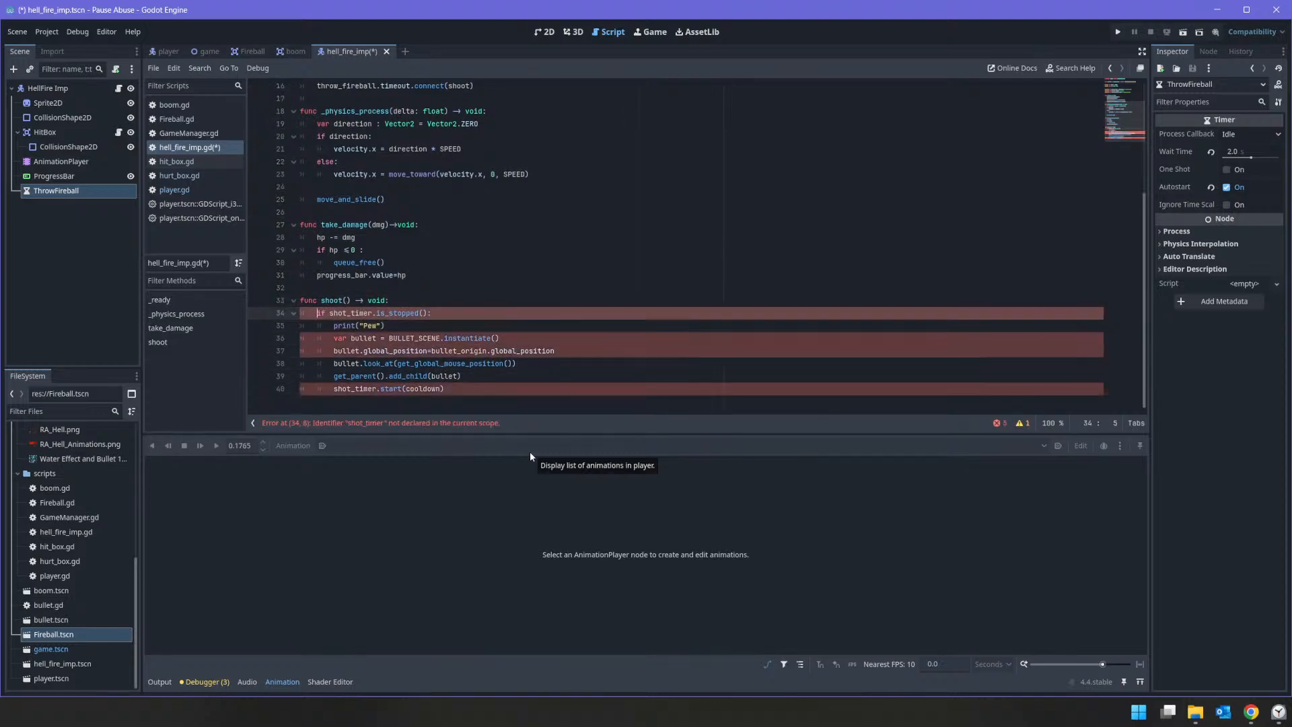
key("shift+End")
key("BackSpace")
key("Delete")
key("End")
key("Delete")
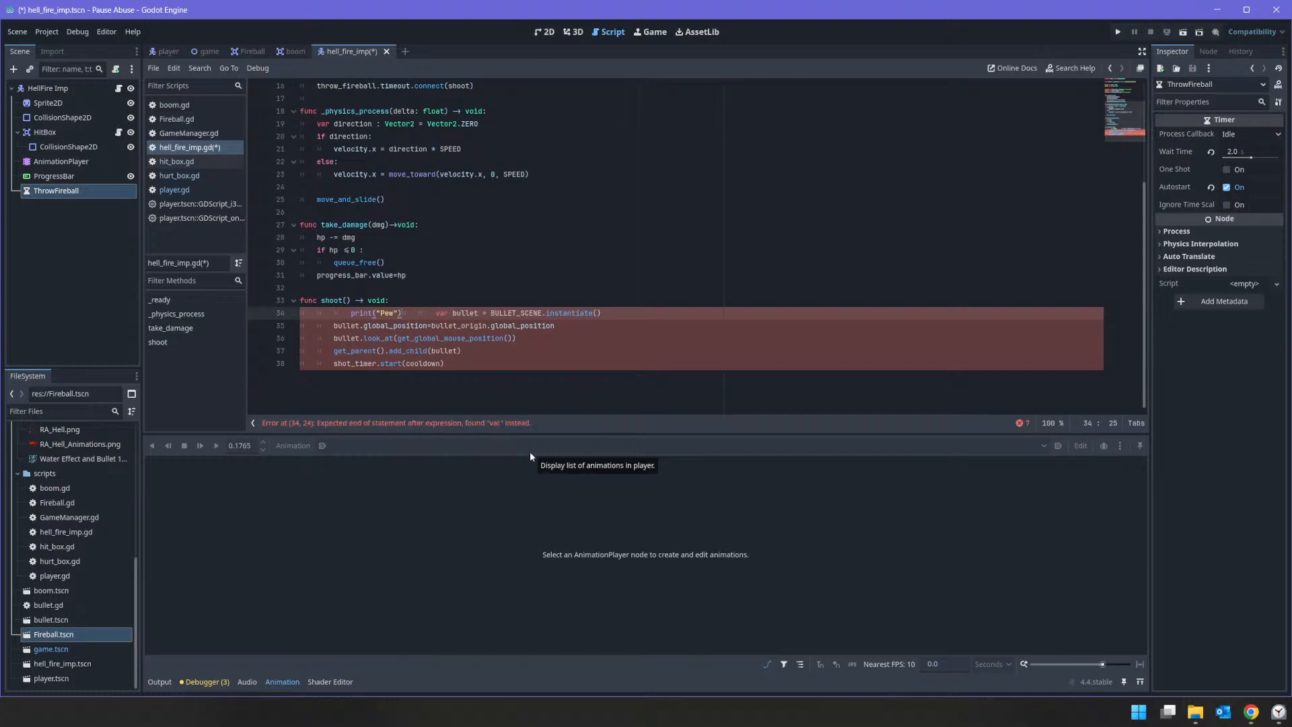
key("shift+Home")
key("BackSpace")
key("BackSpace")
key("BackSpace")
key("BackSpace")
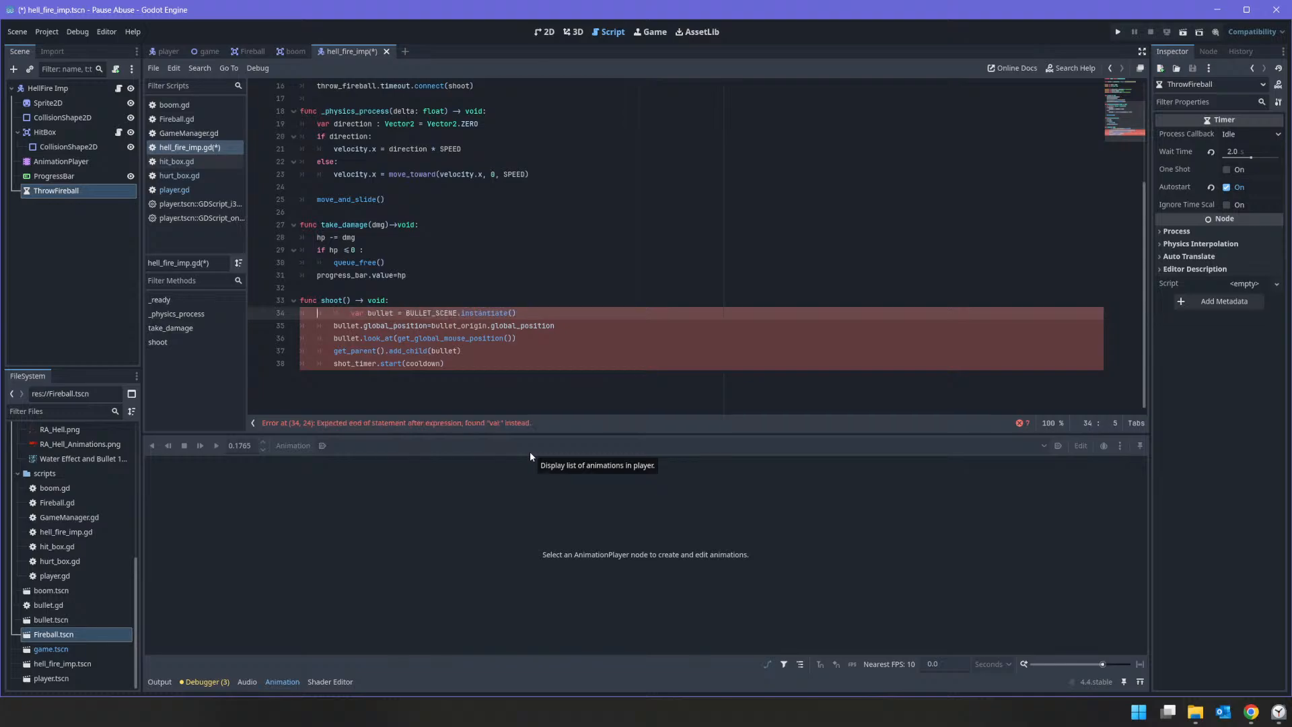
Step: Unindent the remaining pasted lines one level so they form the direct body of shoot()
key("shift+Down")
key("shift+Down")
key("shift+Down")
key("shift+Down")
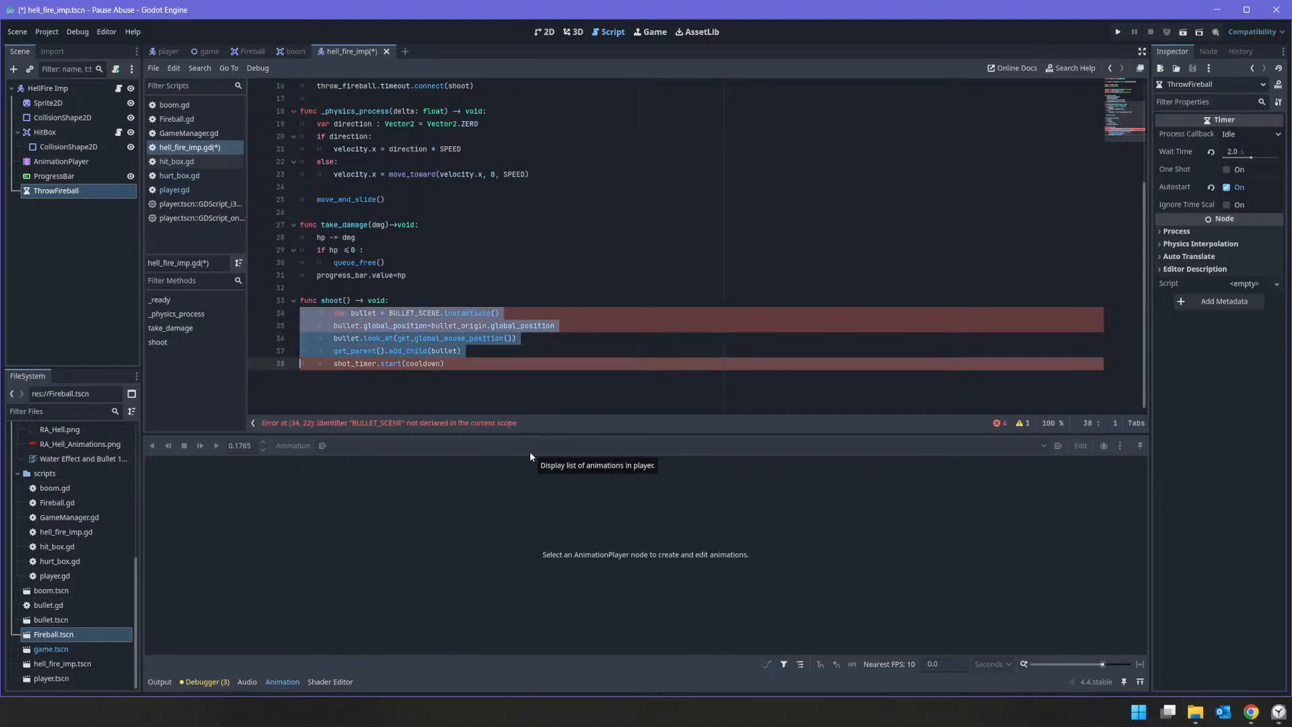
key("shift+End")
key("shift+Tab")
Step: Change the first line of shoot() to var fireball = FIREBALL.instantiate()
key("Up")
key("Up")
key("Up")
key("Up")
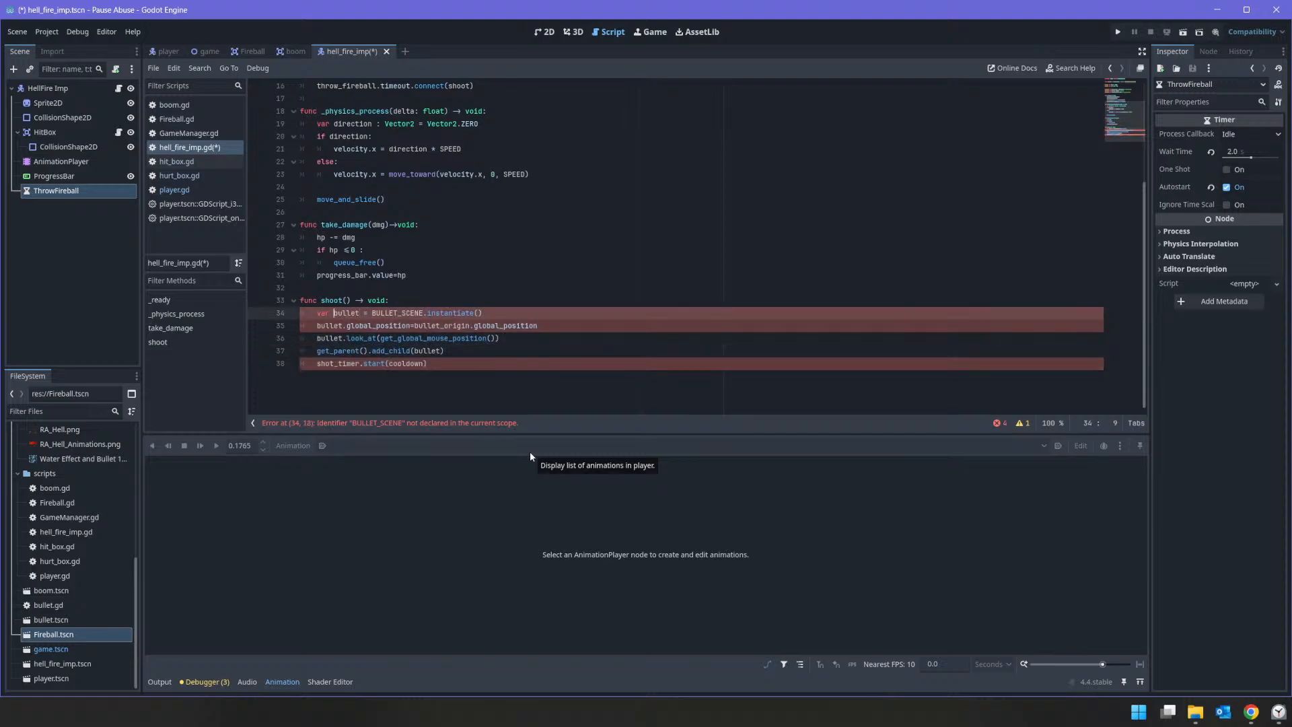
key("shift+Right")
key("shift+Right")
key("shift+Right")
key("shift+Right")
key("shift+Right")
key("shift+Right")
type("fireball")
key("Right")
key("shift+Right")
key("shift+Right")
key("shift+Right")
key("shift+Right")
key("shift+Right")
key("shift+Right")
key("shift+Right")
key("shift+Right")
key("shift+Right")
key("shift+Right")
key("shift+Right")
key("shift+Right")
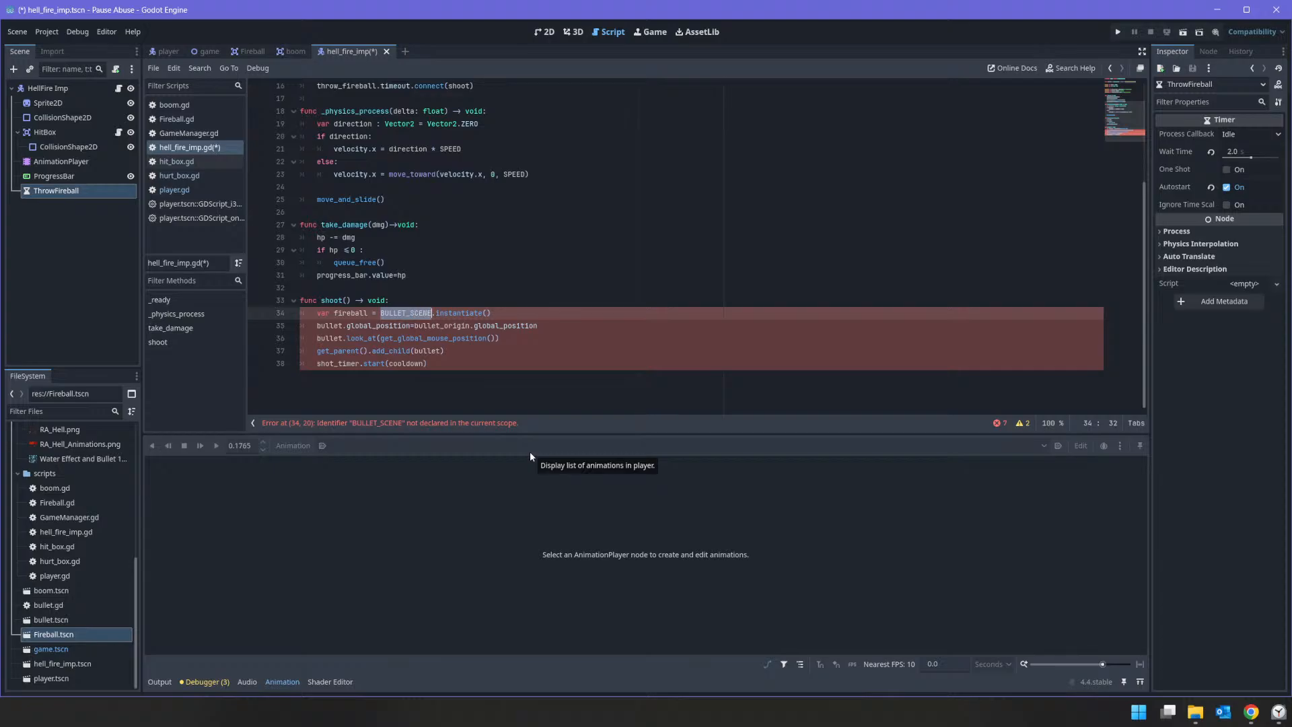
type("FIREBALL")
key("Escape")
key("Home")
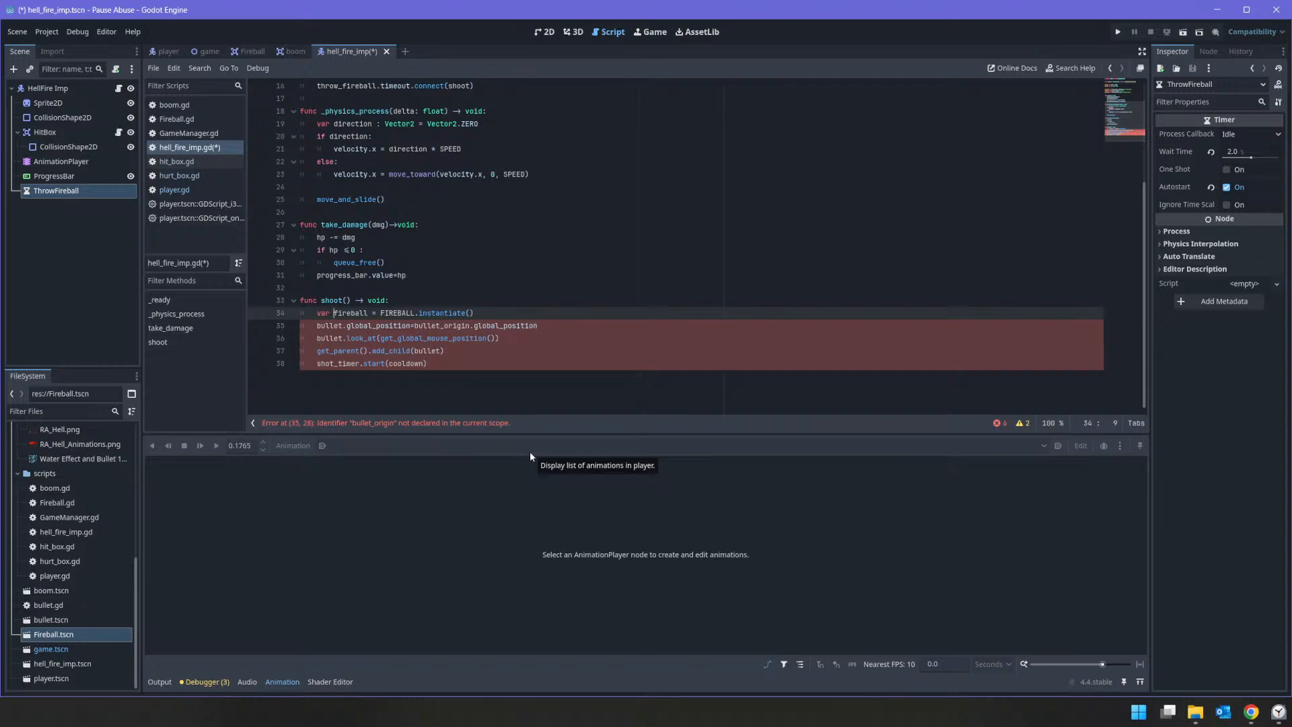
Step: Change the position line in shoot() to fireball.global_position=global_position
key("Down")
key("ctrl+Right")
key("ctrl+shift+Left")
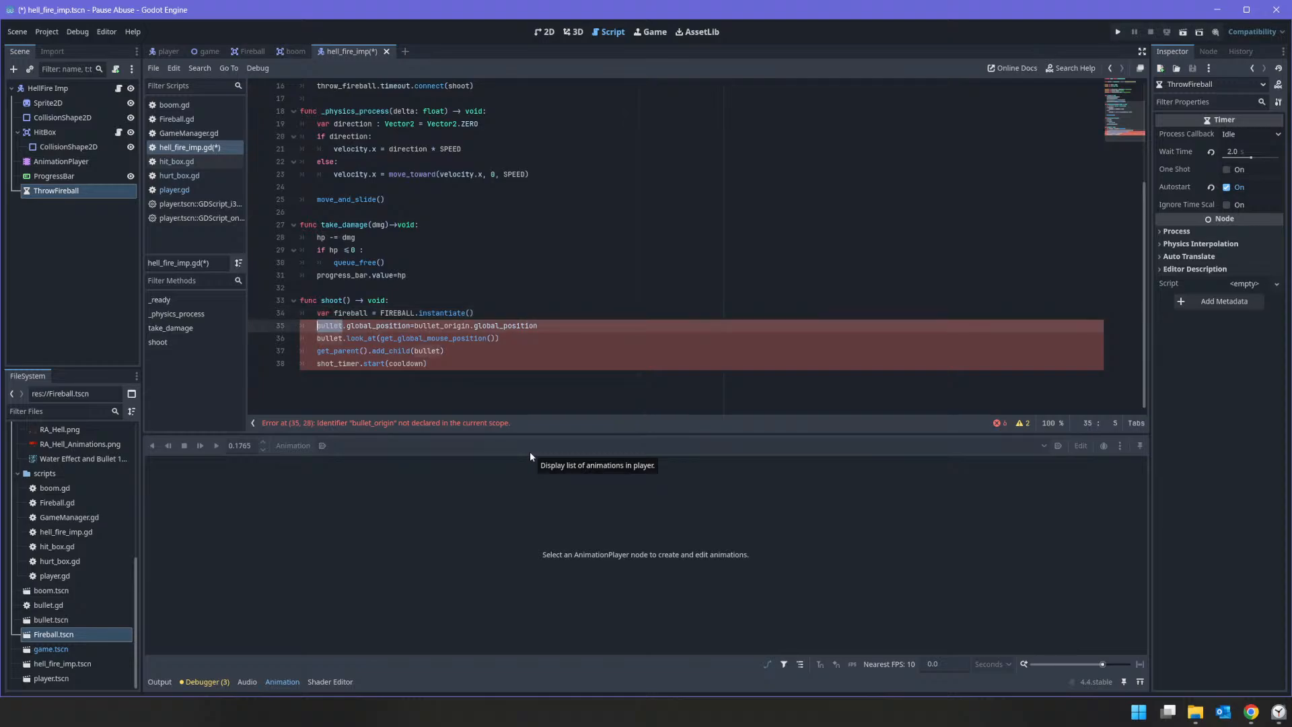
type("fireball")
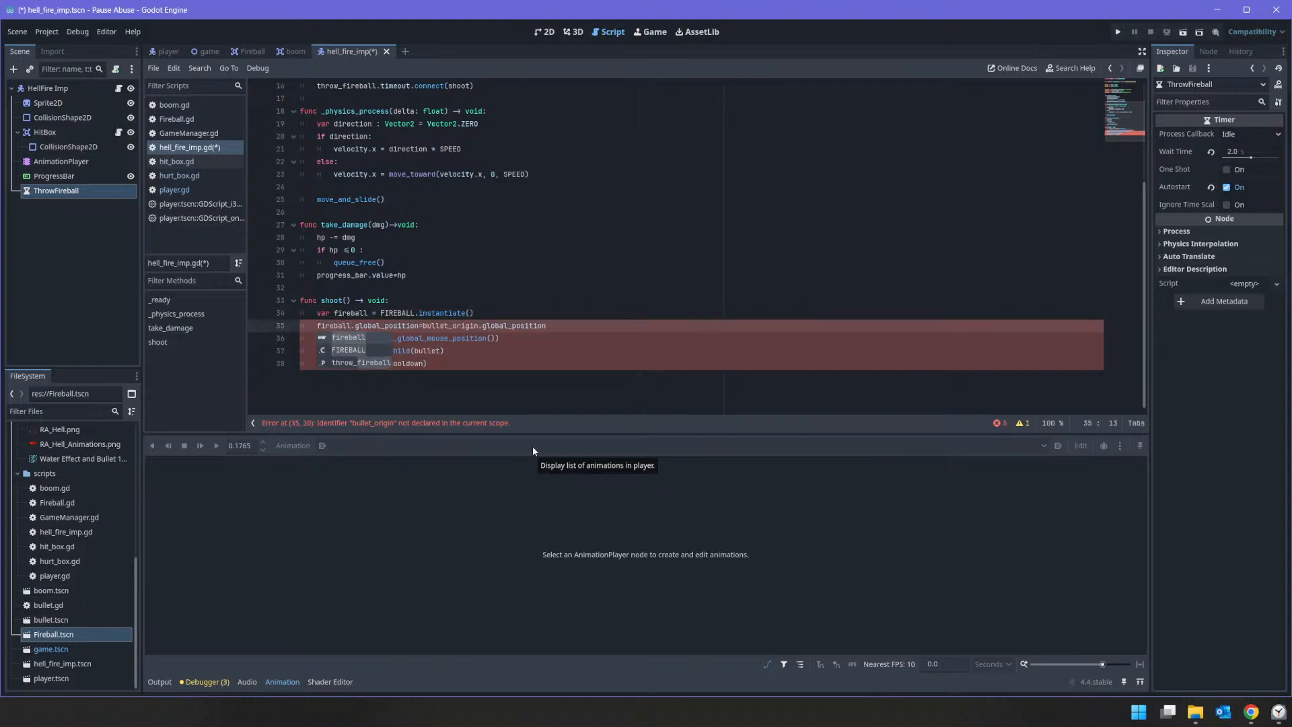
left_click(462, 313)
key("Down")
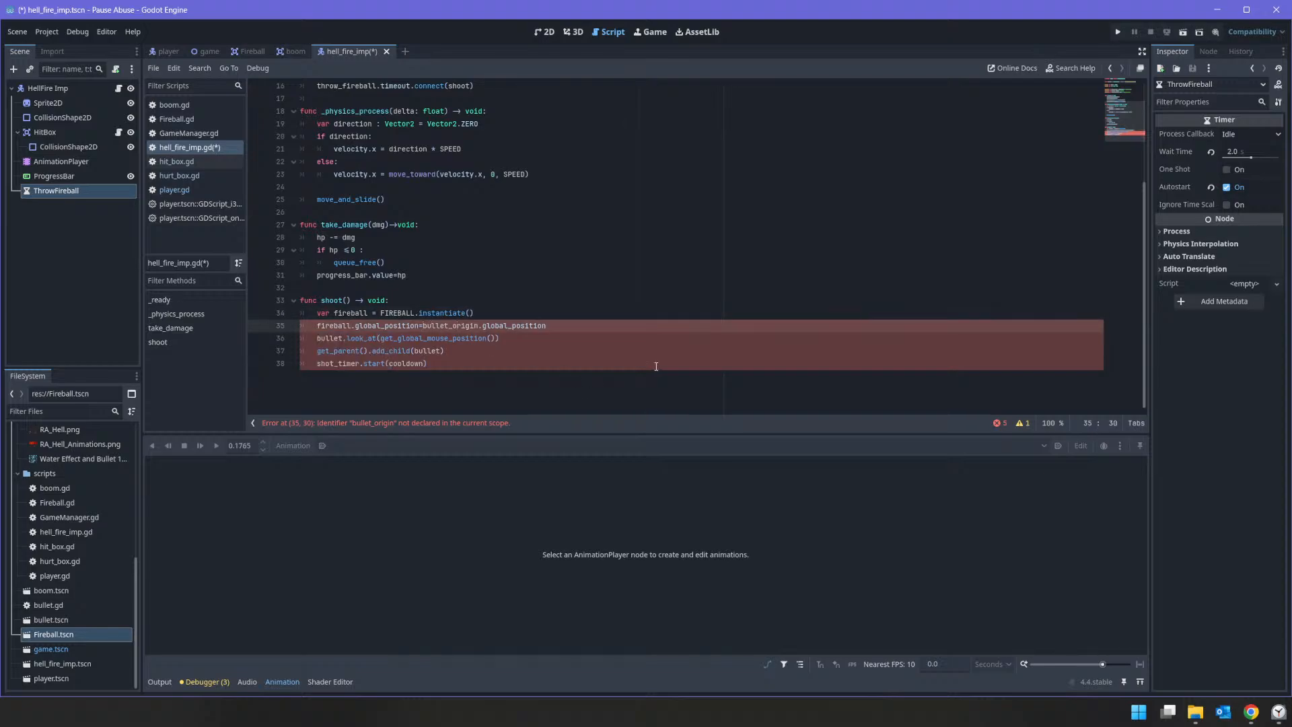
key("Delete")
key("Delete")
key("Delete")
key("Delete")
key("Delete")
key("Delete")
key("Delete")
key("Delete")
key("Delete")
key("Delete")
key("Delete")
key("Delete")
key("Delete")
key("Delete")
Step: Replace bullet with fireball in the look_at() line of shoot()
key("Down")
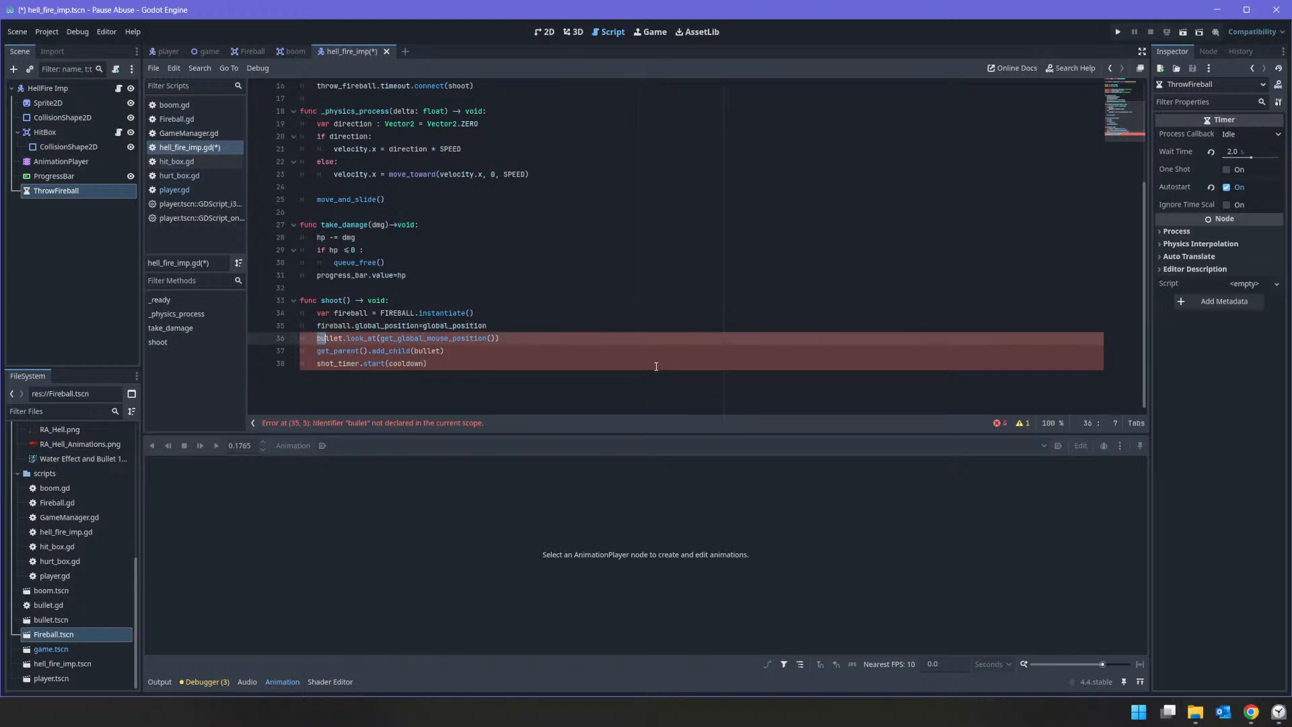
key("shift+Right")
key("shift+Right")
key("shift+Right")
key("shift+Right")
type("fireball")
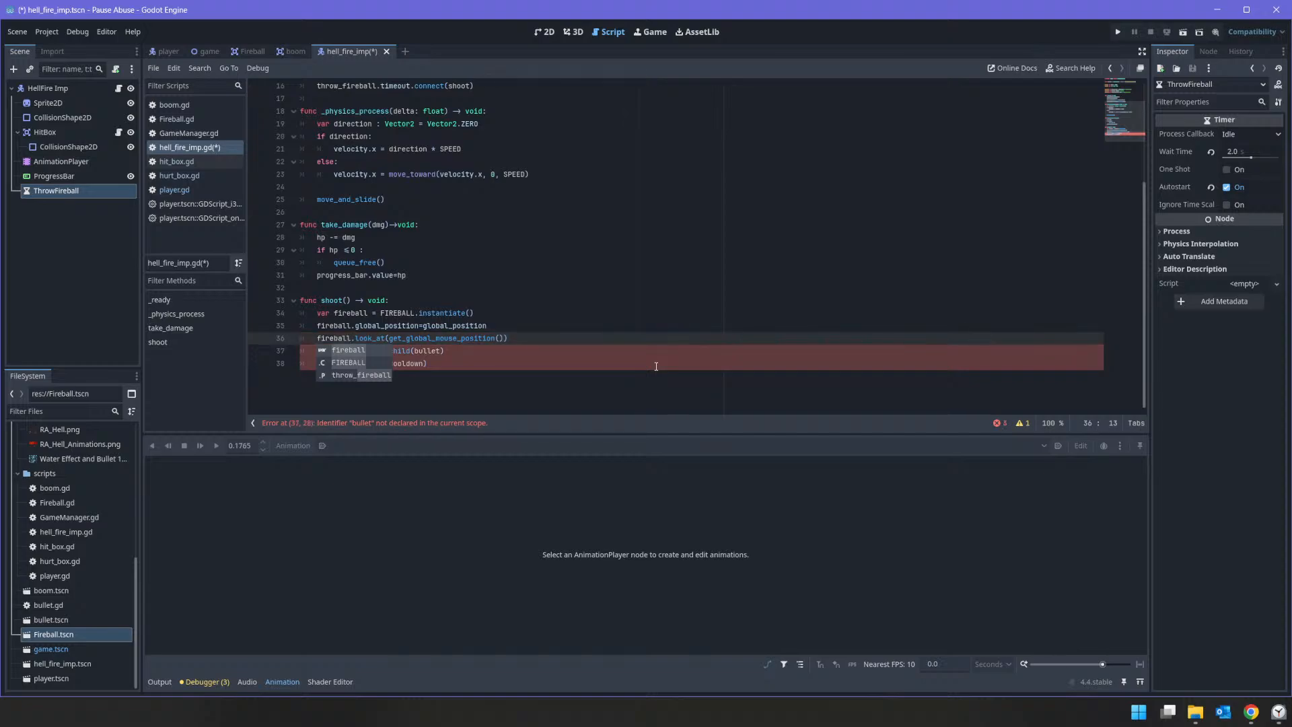
Step: Replace the mouse position argument of fireball.look_at() with %Player.global_position
key("End")
key("shift+Left")
key("shift+Left")
key("shift+Left")
key("shift+Left")
key("shift+Left")
key("shift+Left")
key("shift+Left")
key("shift+Left")
key("shift+Left")
key("shift+Left")
key("shift+Left")
key("shift+Left")
key("shift+Left")
key("shift+Left")
key("shift+Left")
key("shift+Left")
key("shift+Left")
key("shift+Left")
key("shift+Left")
key("shift+Left")
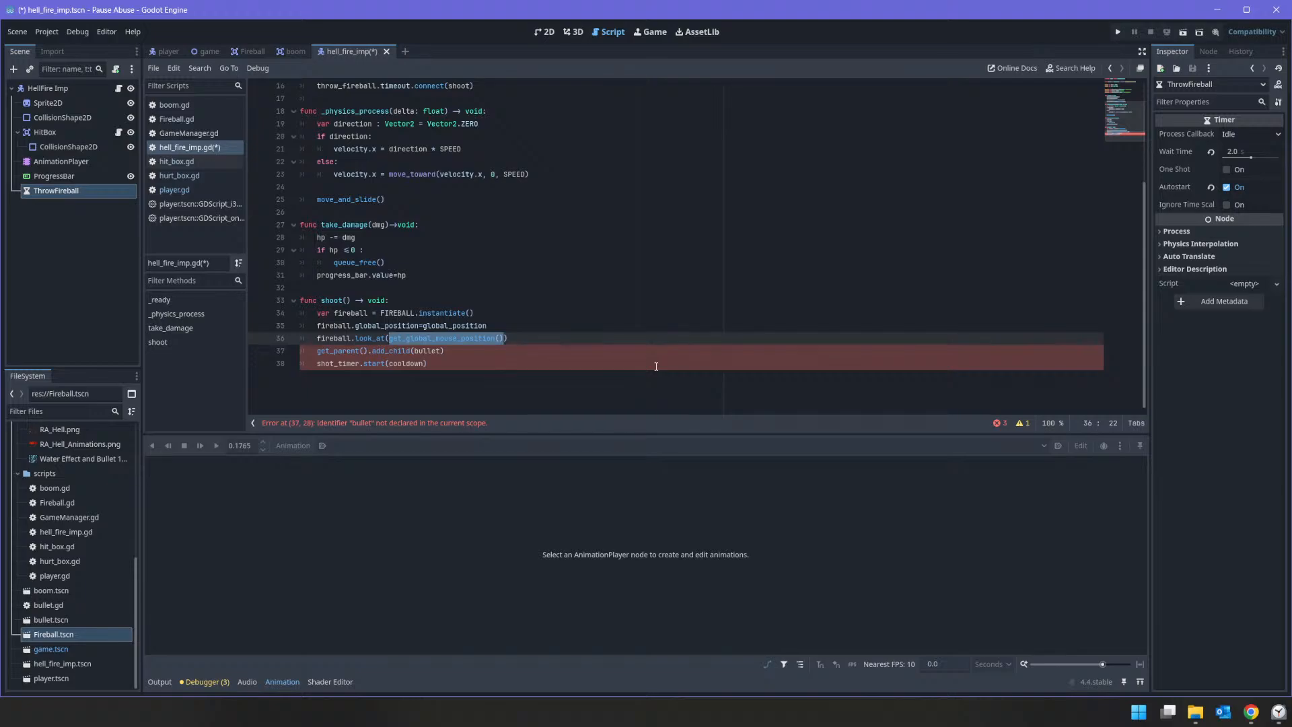
type("%Player")
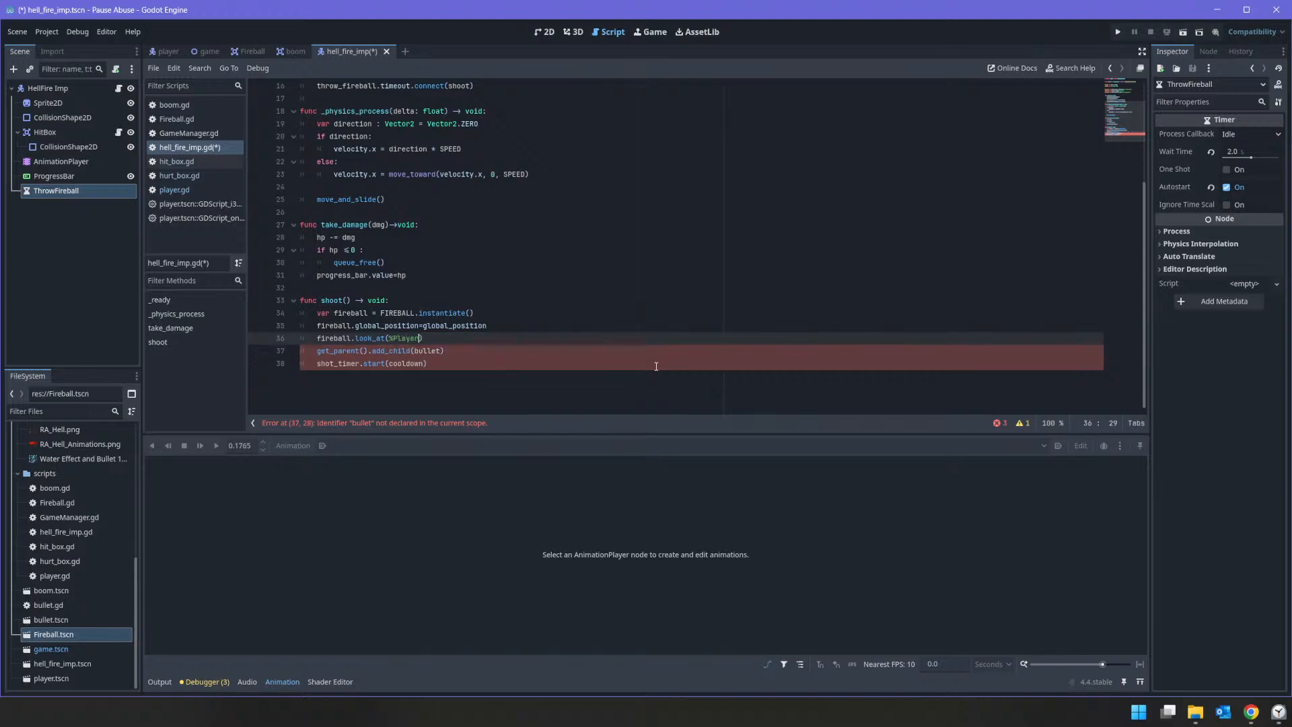
type(".")
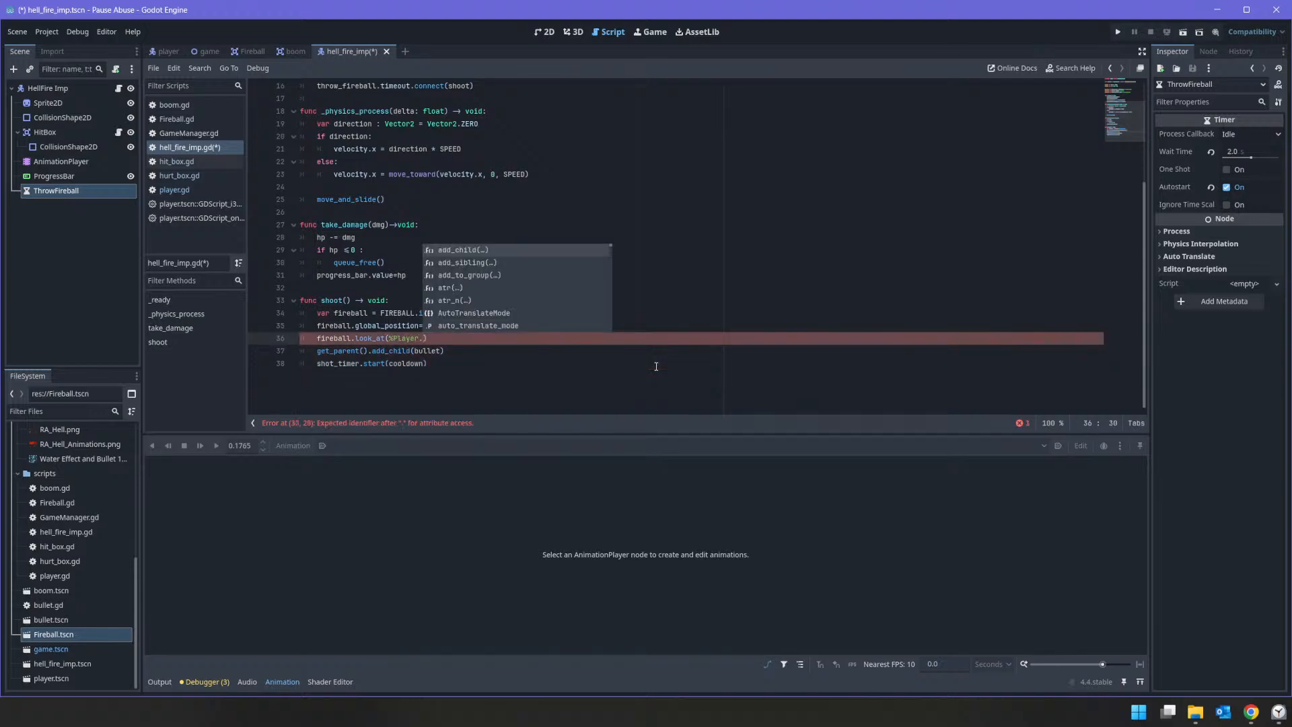
type("glob")
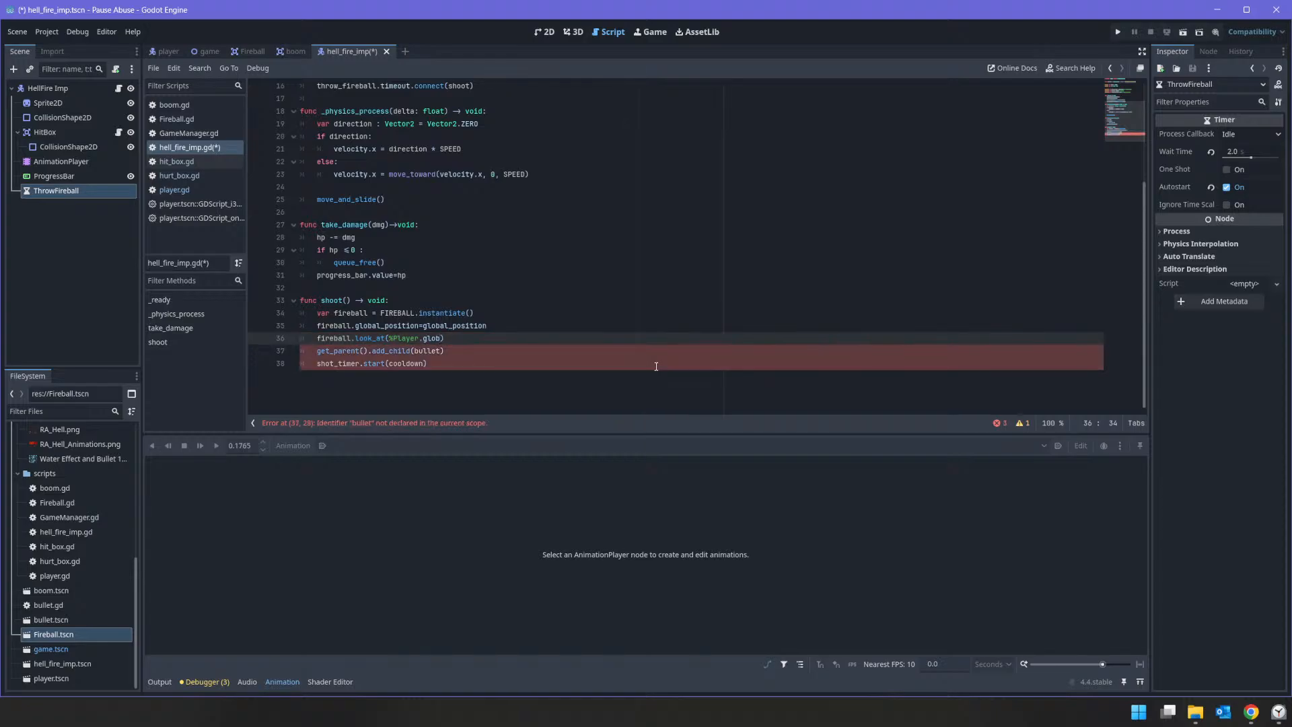
type("al_position")
Step: Change the add_child() argument in the imp's shoot() function from bullet to fireball
key("Down")
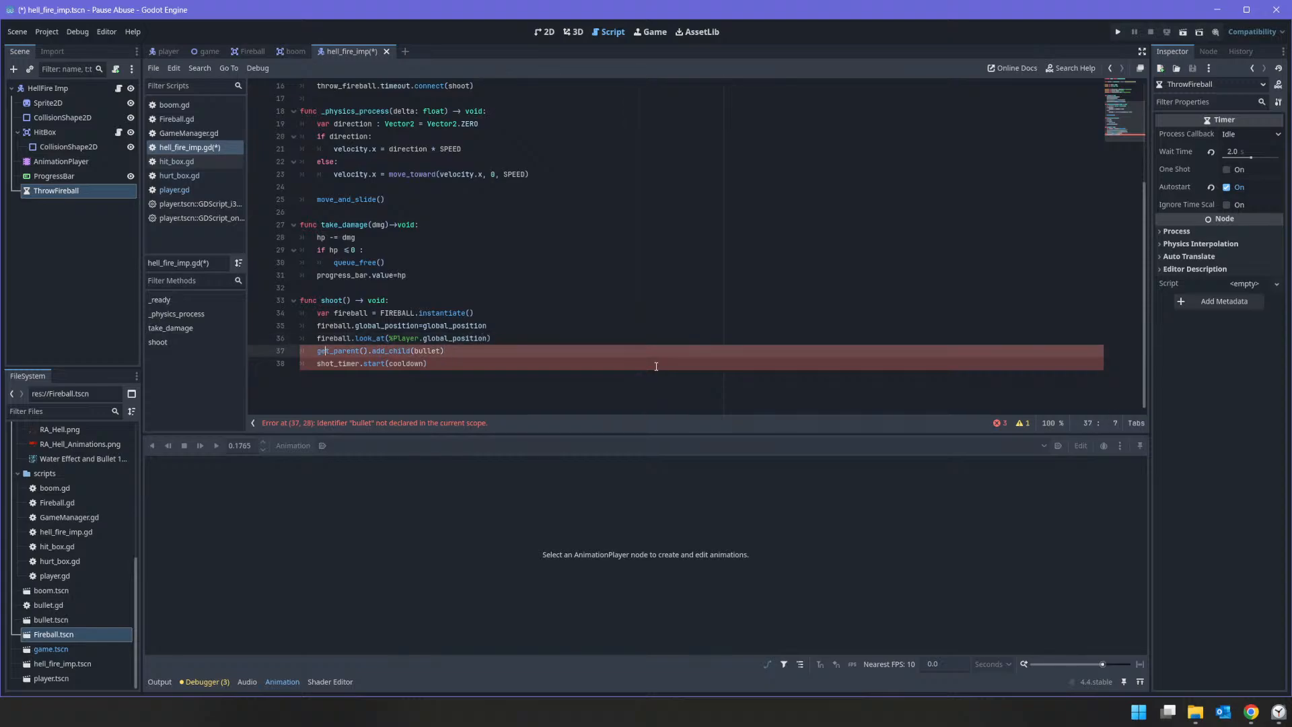
key("shift+Right")
key("shift+Right")
key("shift+Right")
key("shift+Right")
key("shift+Right")
key("shift+Right")
type("fireball")
Step: Delete the shot_timer.start(cooldown) line from the end of the imp's shoot() function
key("Down")
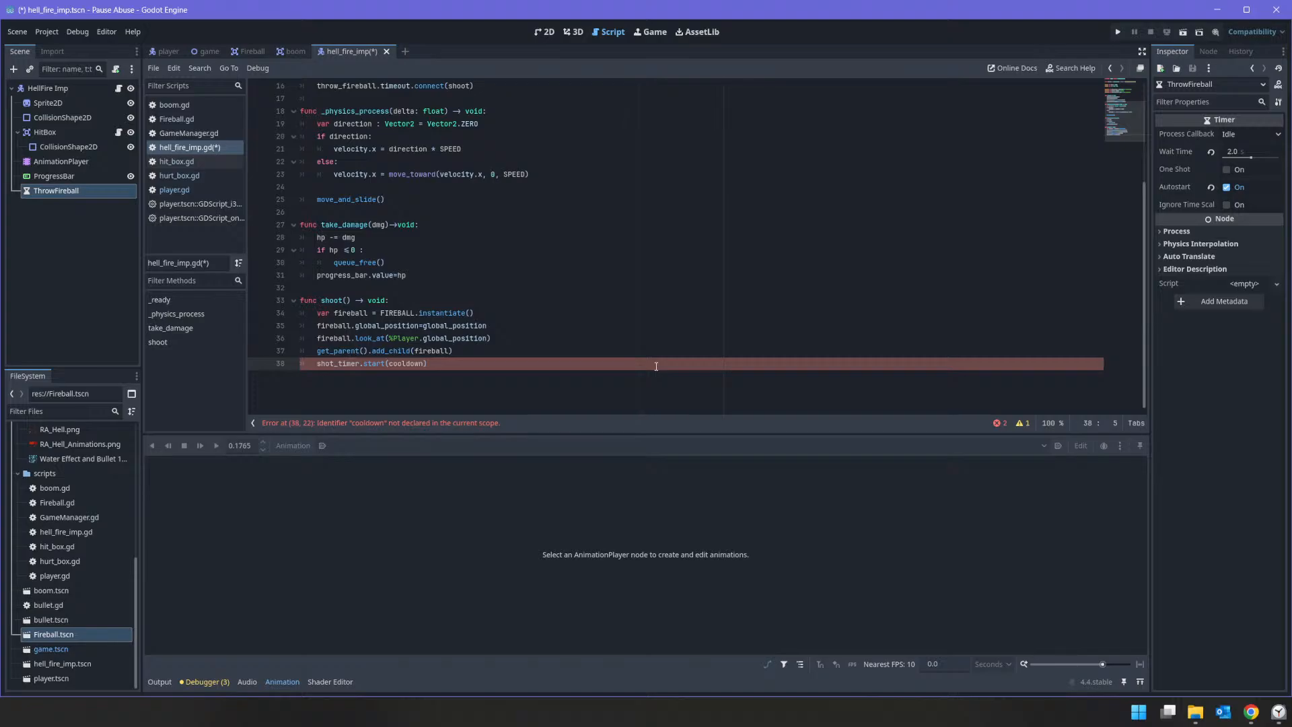
key("shift+Right")
key("shift+Right")
key("shift+Right")
key("shift+Right")
key("shift+Right")
key("shift+Right")
key("shift+Right")
key("shift+Right")
key("shift+Right")
key("shift+Right")
key("shift+Right")
key("shift+Right")
key("shift+Right")
key("shift+Right")
key("shift+Right")
key("shift+Right")
key("shift+Right")
key("shift+Right")
key("shift+Right")
key("shift+Right")
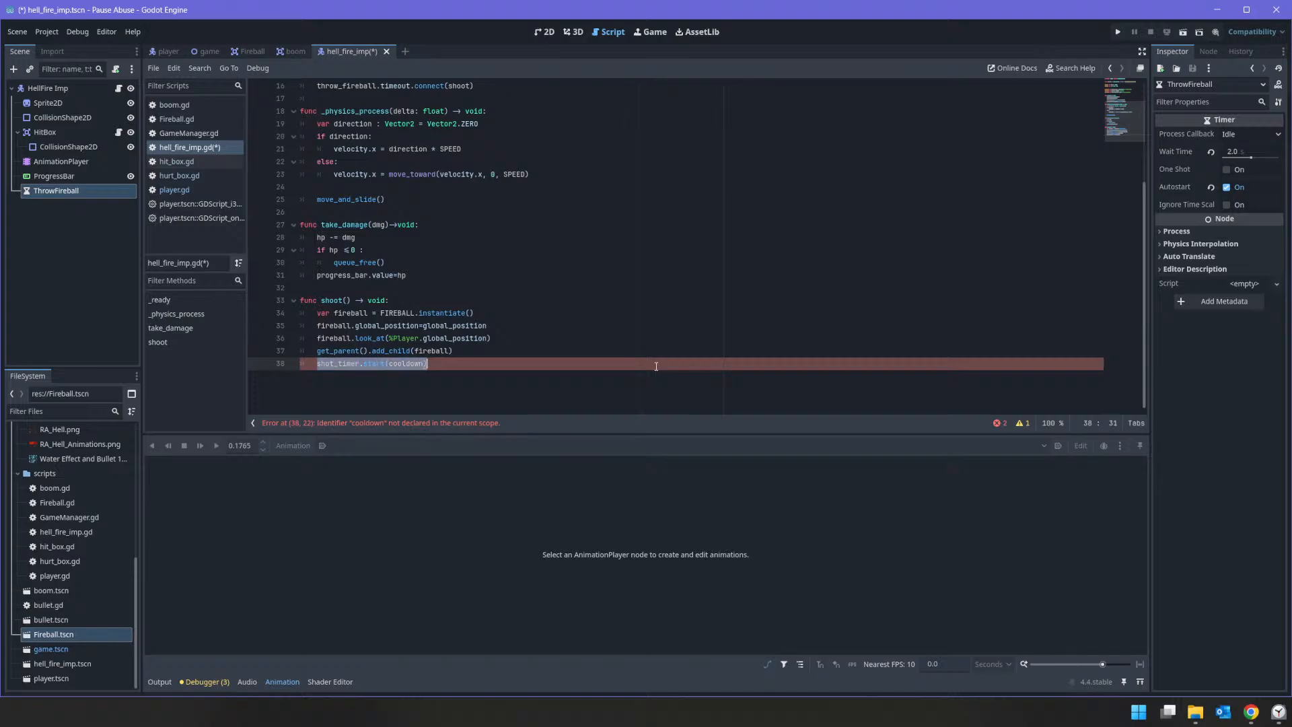
key("BackSpace")
key("BackSpace")
key("BackSpace")
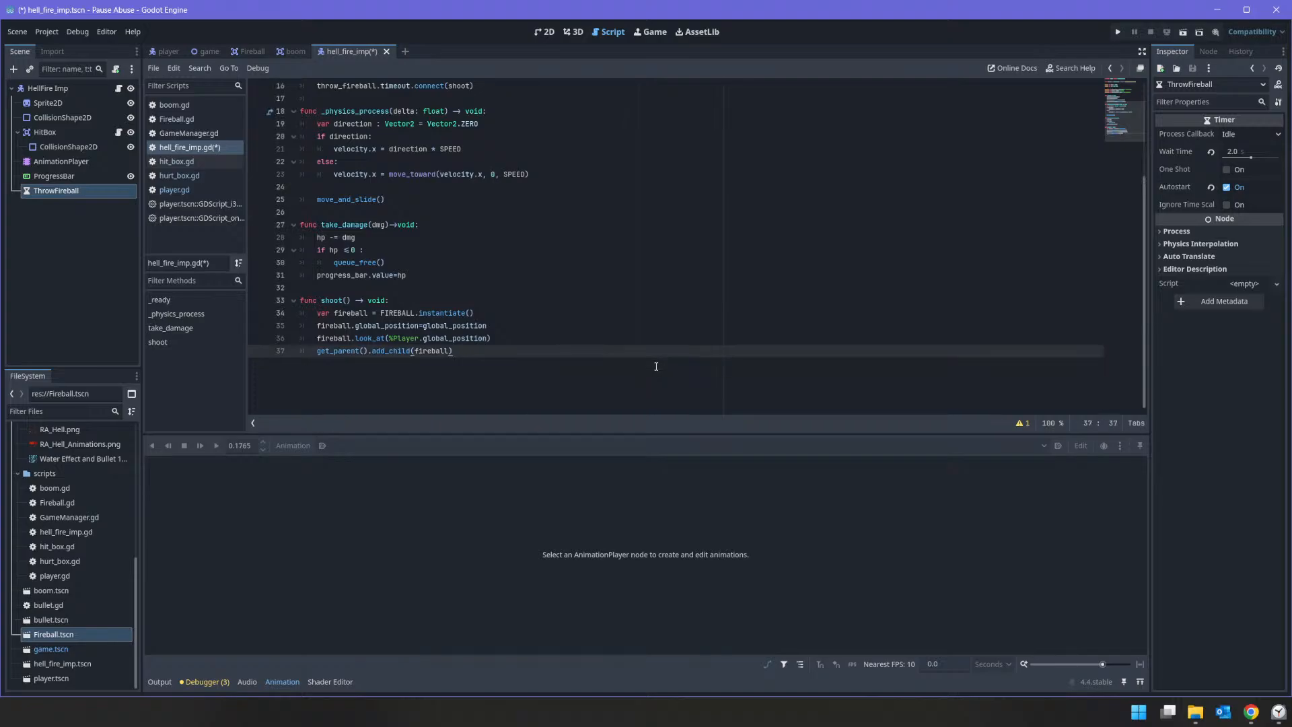
Step: Enable Access as Unique Name for the Player node in the game scene
left_click(210, 51)
left_click(41, 147)
right_click(42, 146)
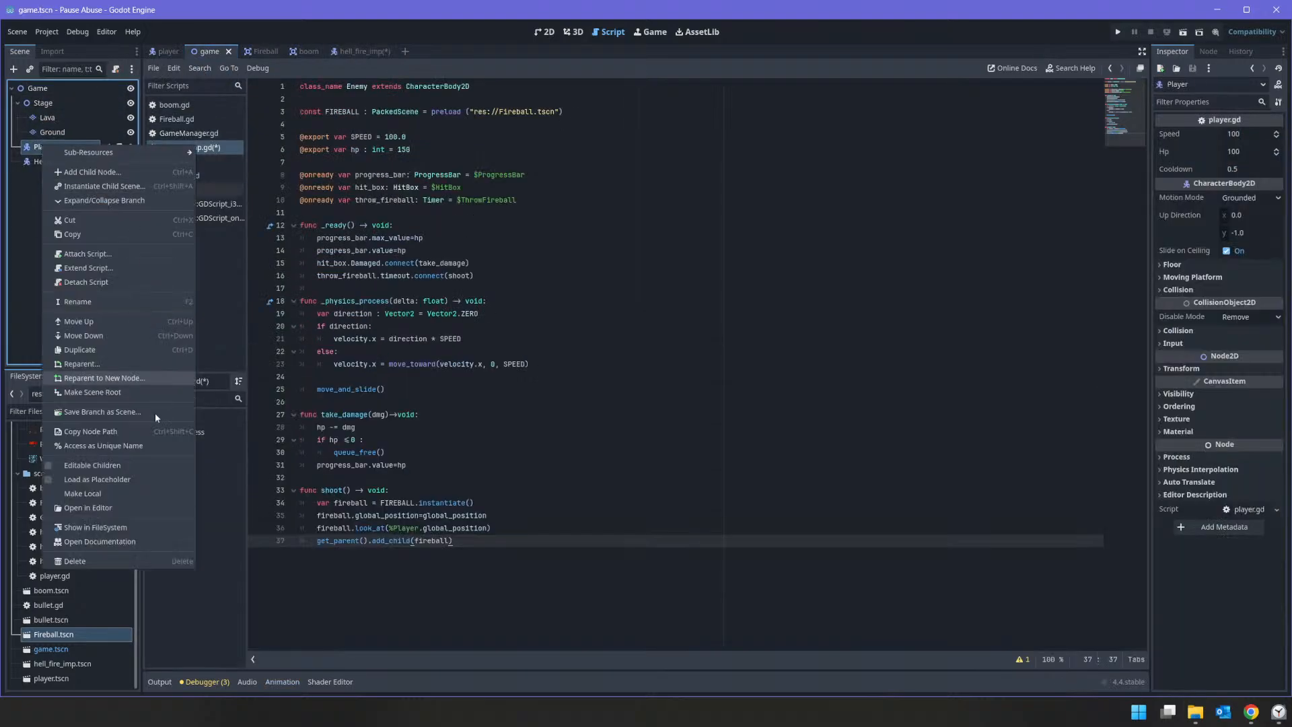
left_click(159, 441)
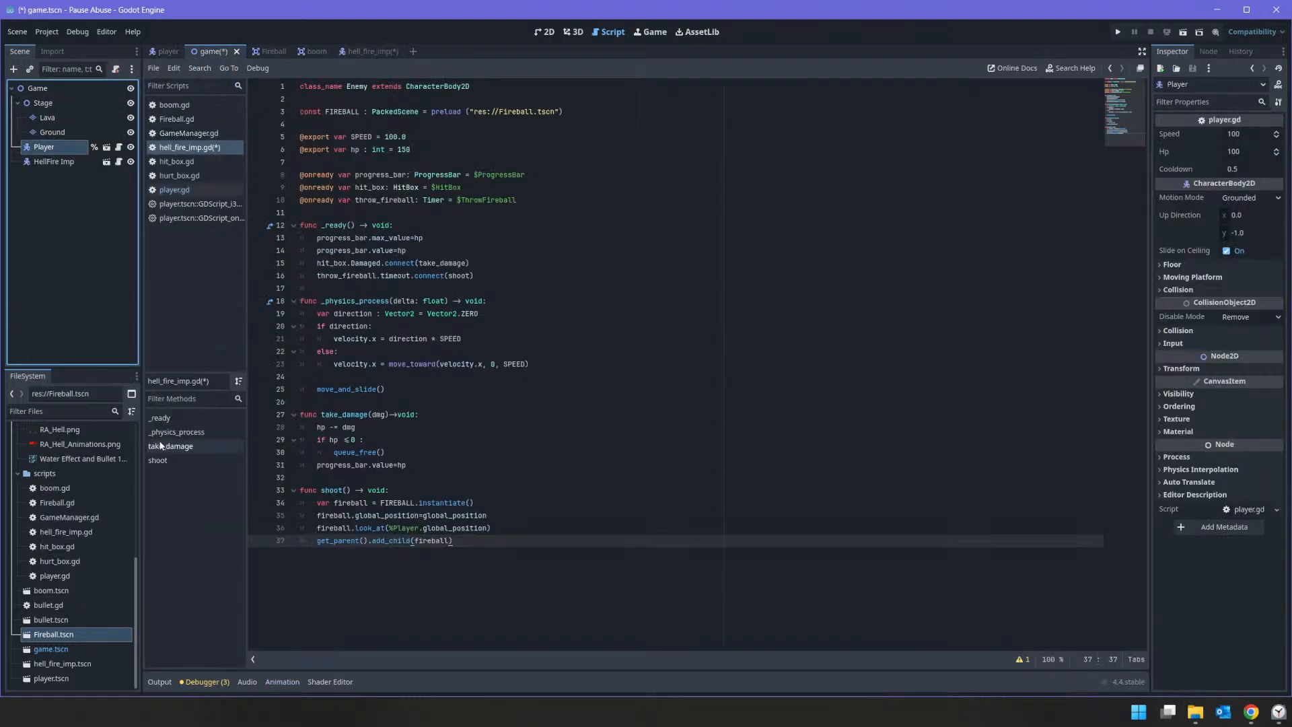
Step: Insert the game scene's Player node reference into the look_at() argument and delete the duplicate %Player
left_click(385, 54)
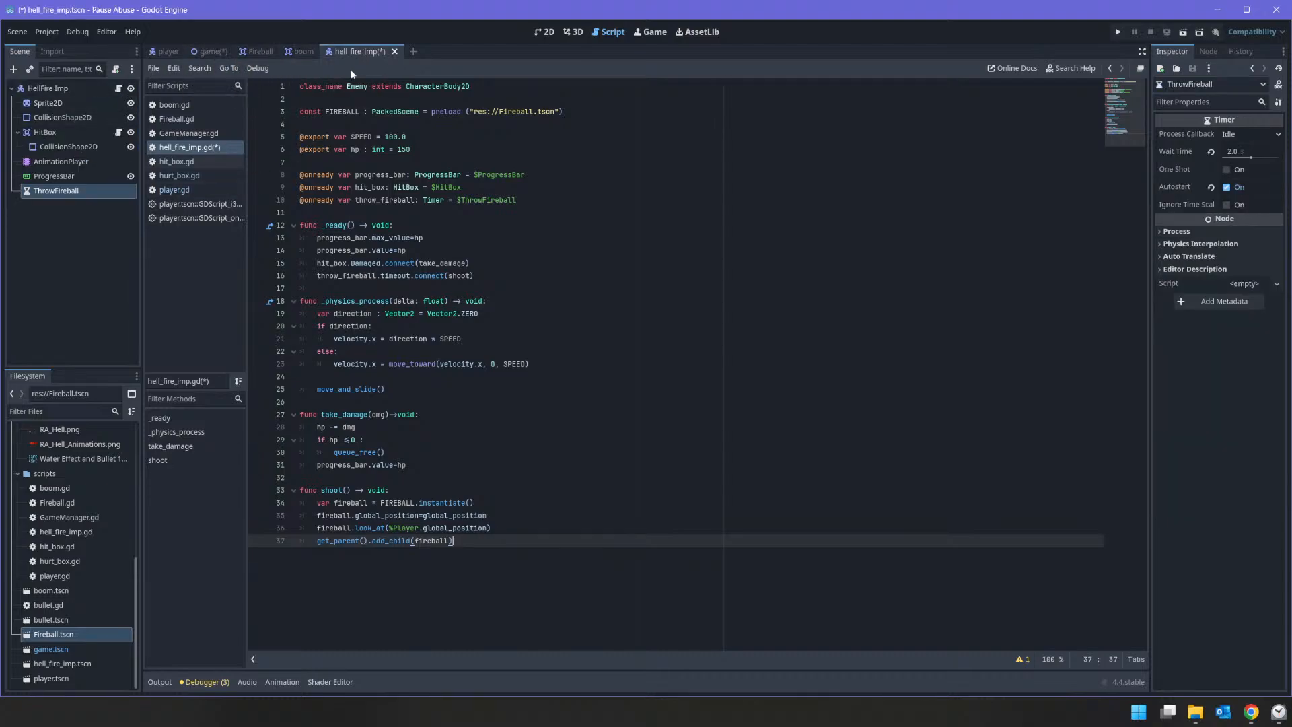
left_click(209, 52)
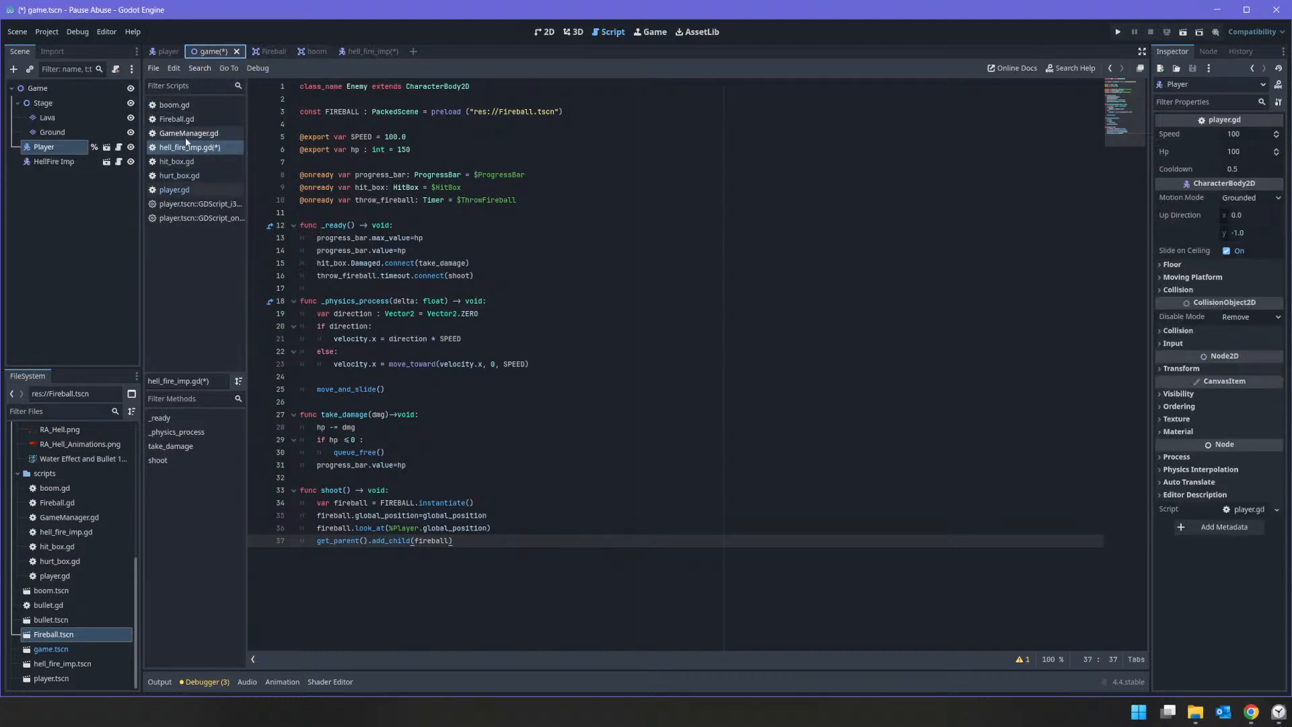
left_click_drag(43, 146, 389, 528)
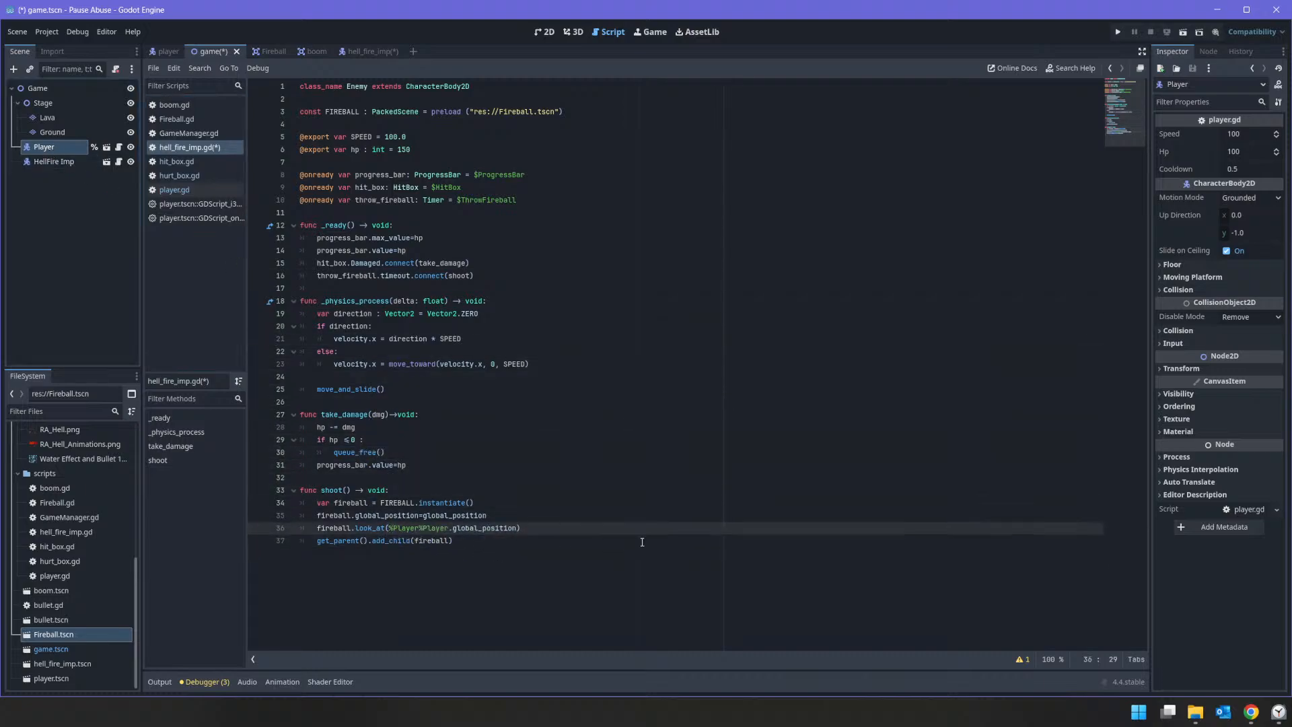
key("Delete")
key("Delete")
key("Delete")
key("Delete")
key("Delete")
key("Delete")
key("Delete")
Step: Save the game and hell_fire_imp scenes, and test-run the project to check the imp's fireball attack
key("ctrl+s")
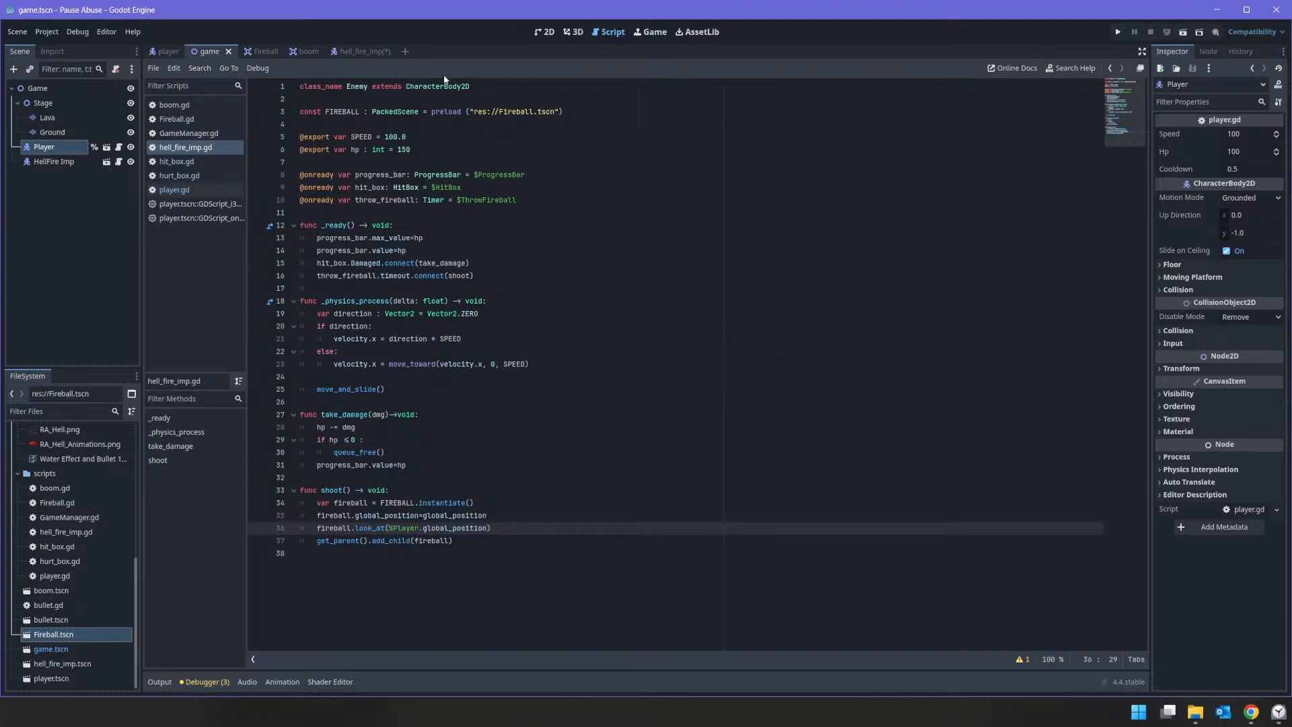
left_click(363, 52)
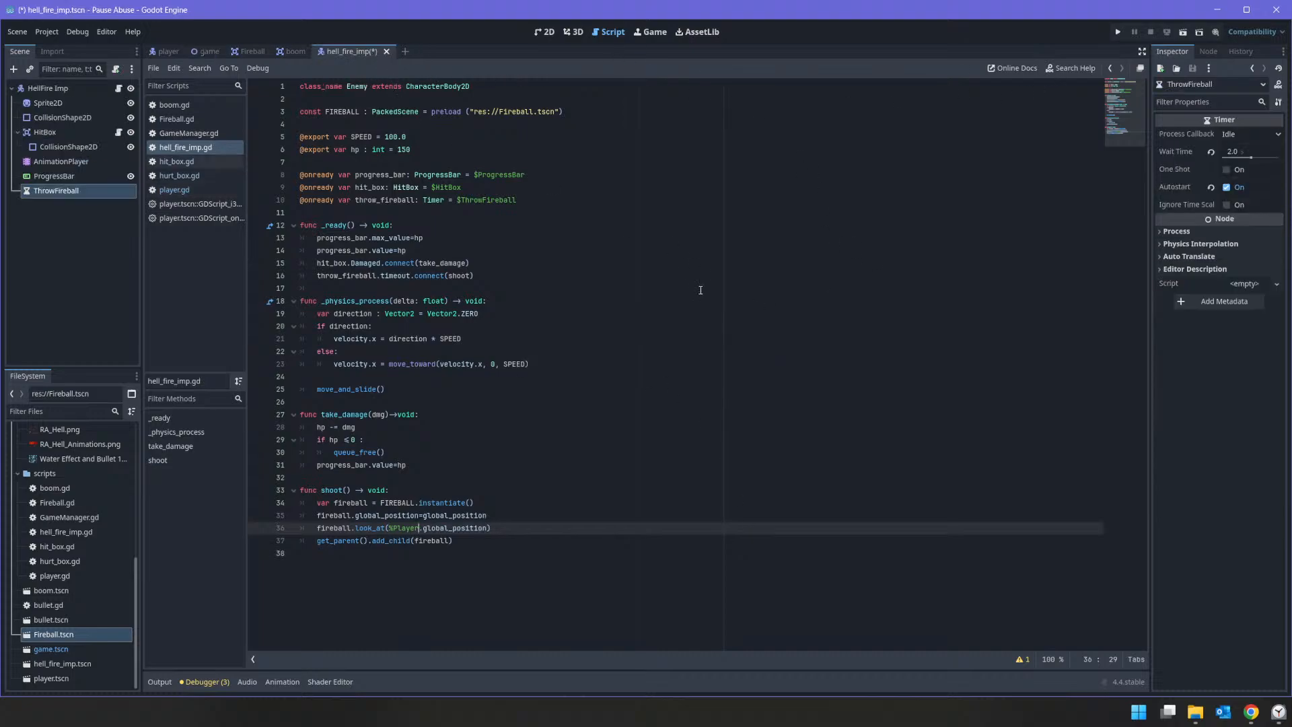
key("ctrl+s")
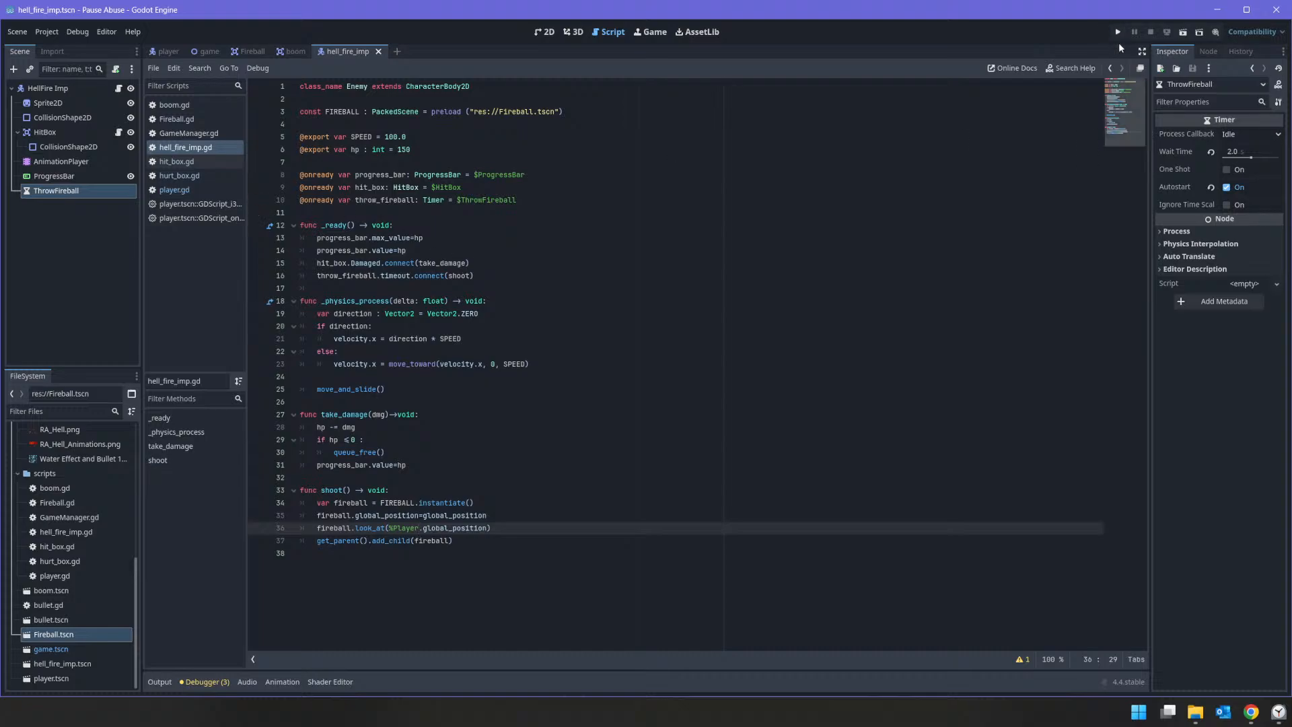
key("F5")
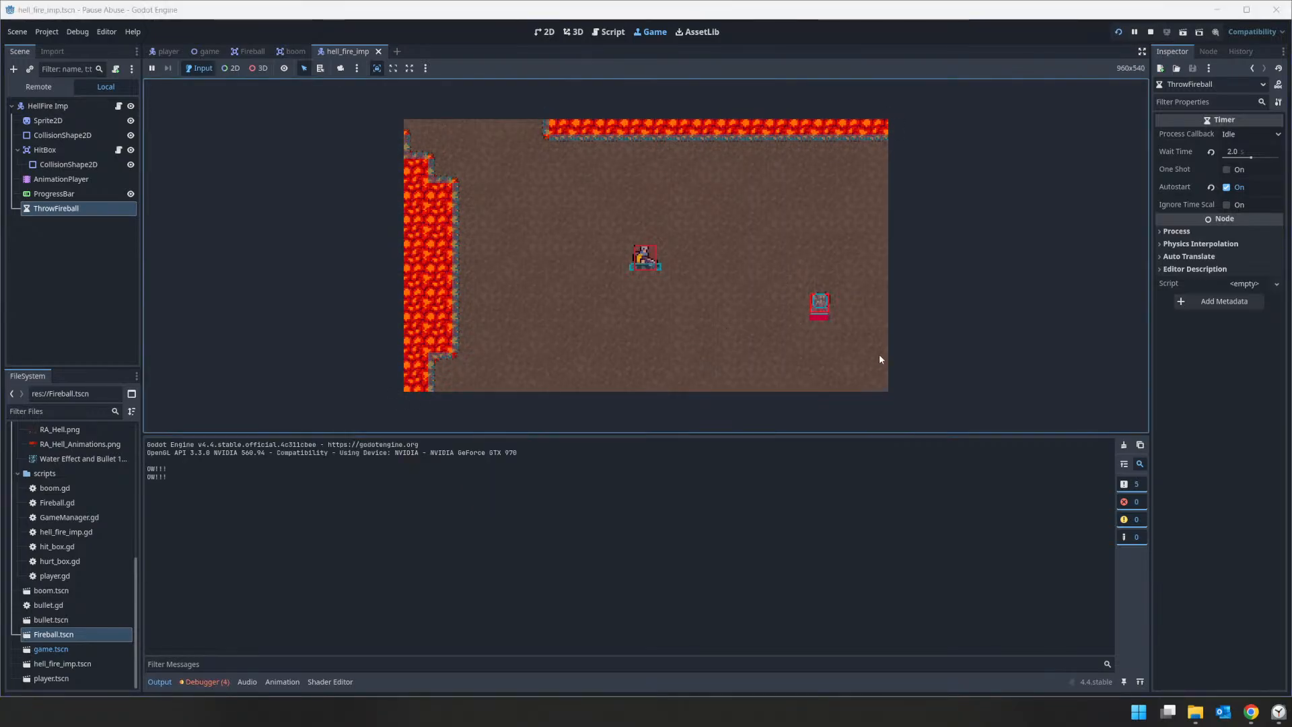
left_click(1149, 33)
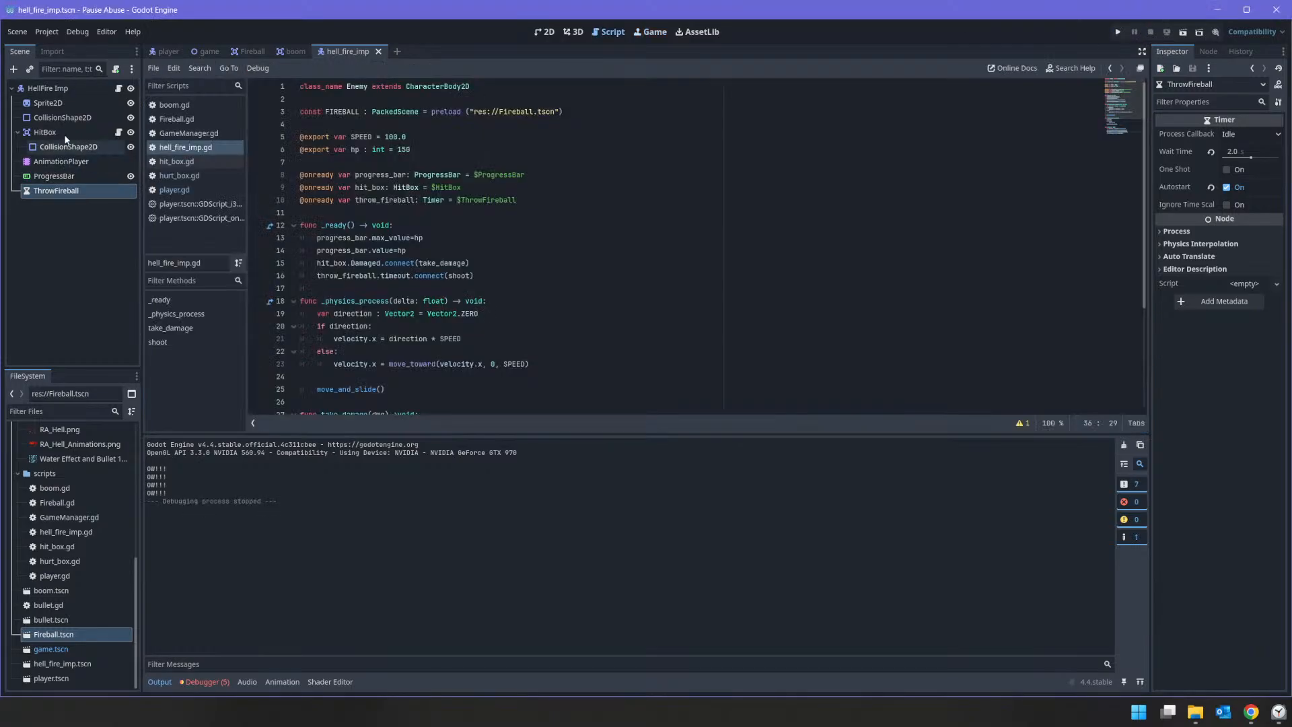
Step: Set the Fireball root node's collision mask to layer 3 only and run the project again
left_click(249, 51)
left_click(60, 88)
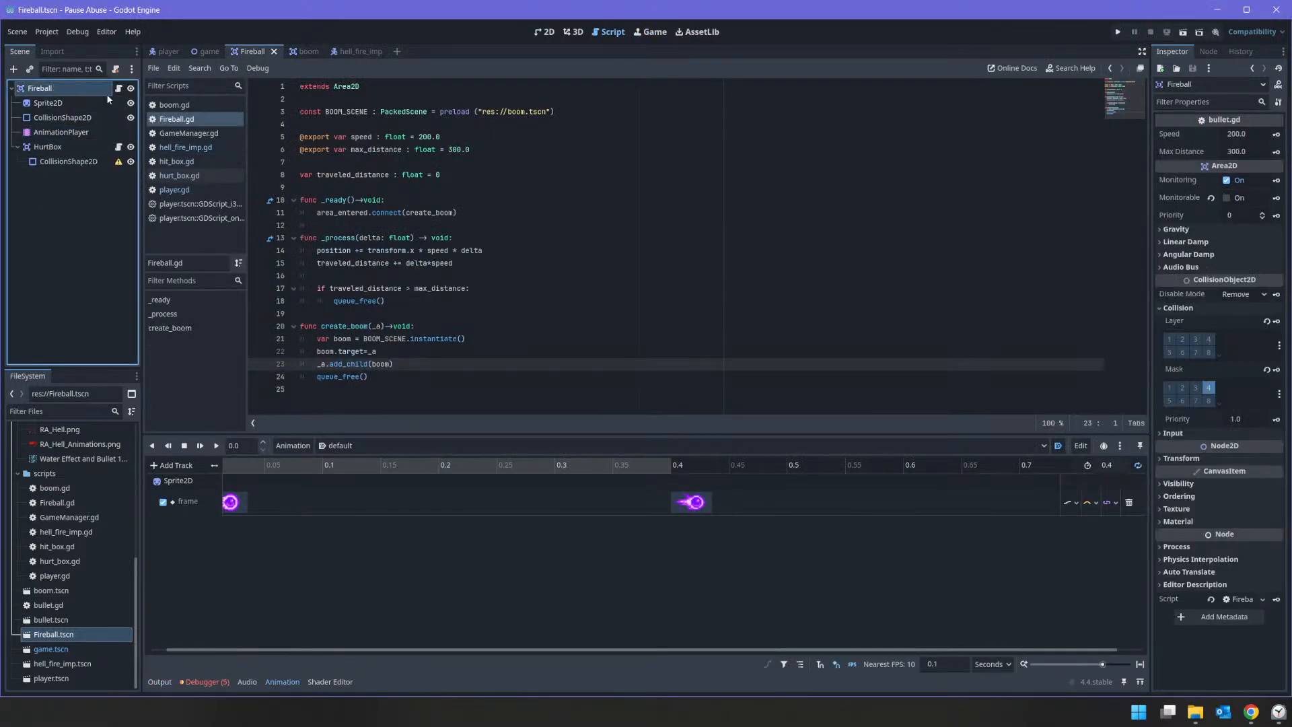
left_click(1197, 389)
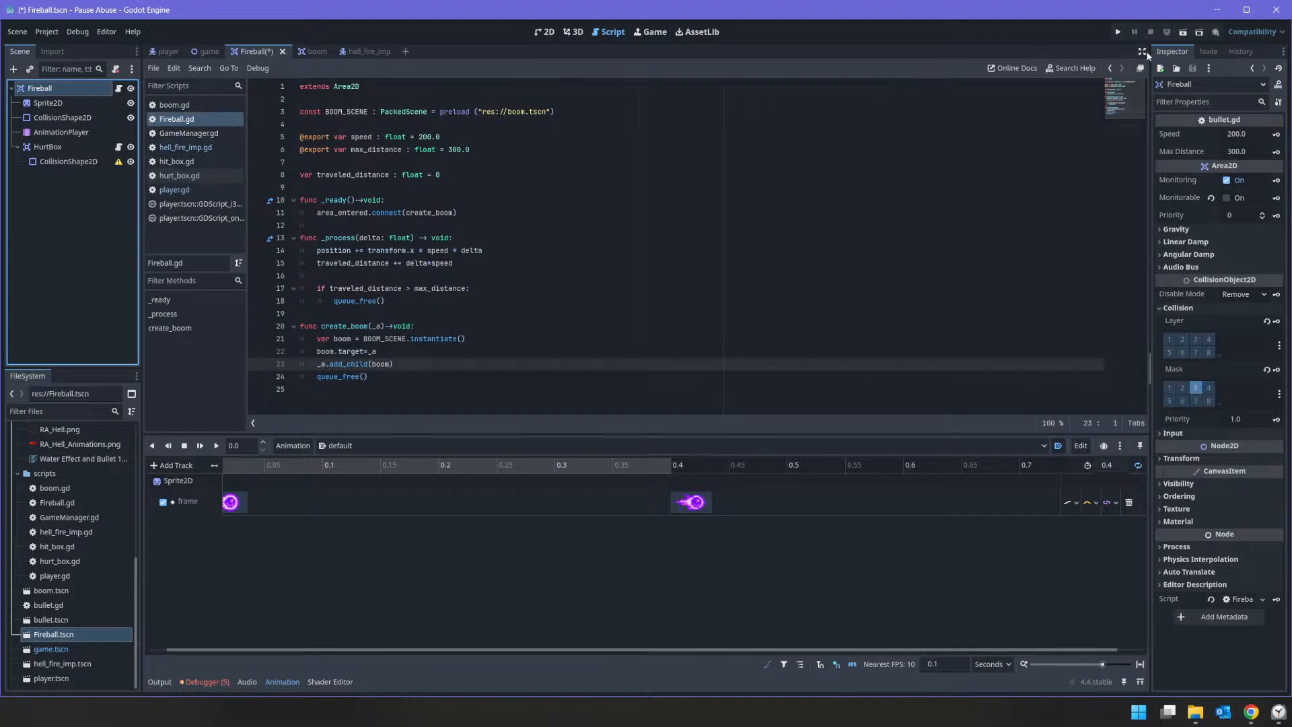
left_click(1118, 31)
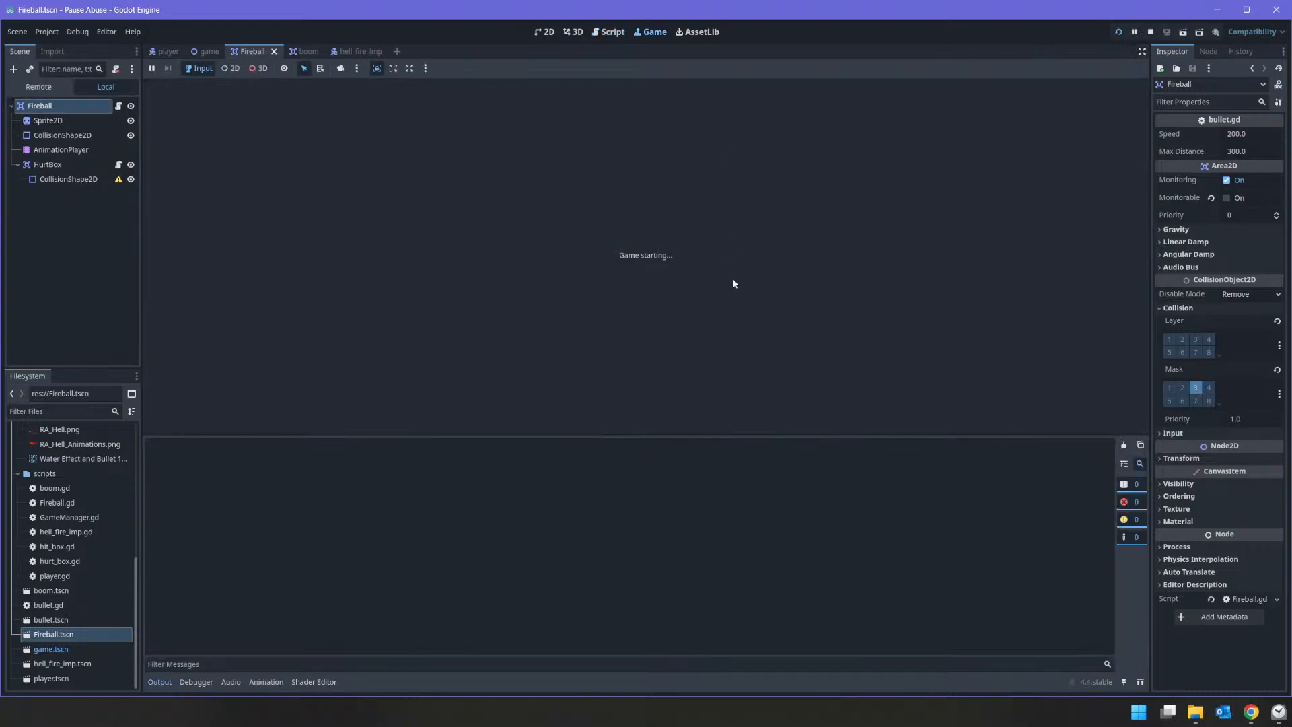
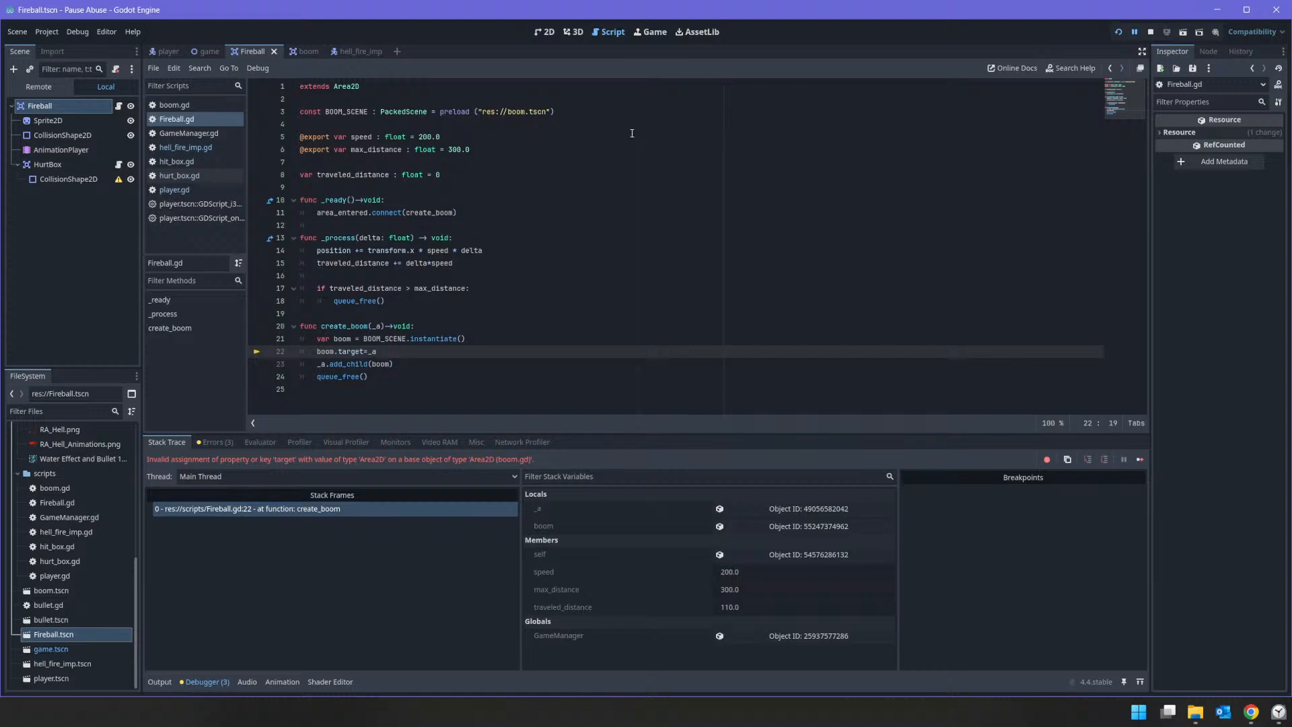
Step: Delete the BOOM_SCENE preload constant and its spare blank line from Fireball.gd
left_click_drag(556, 111, 275, 110)
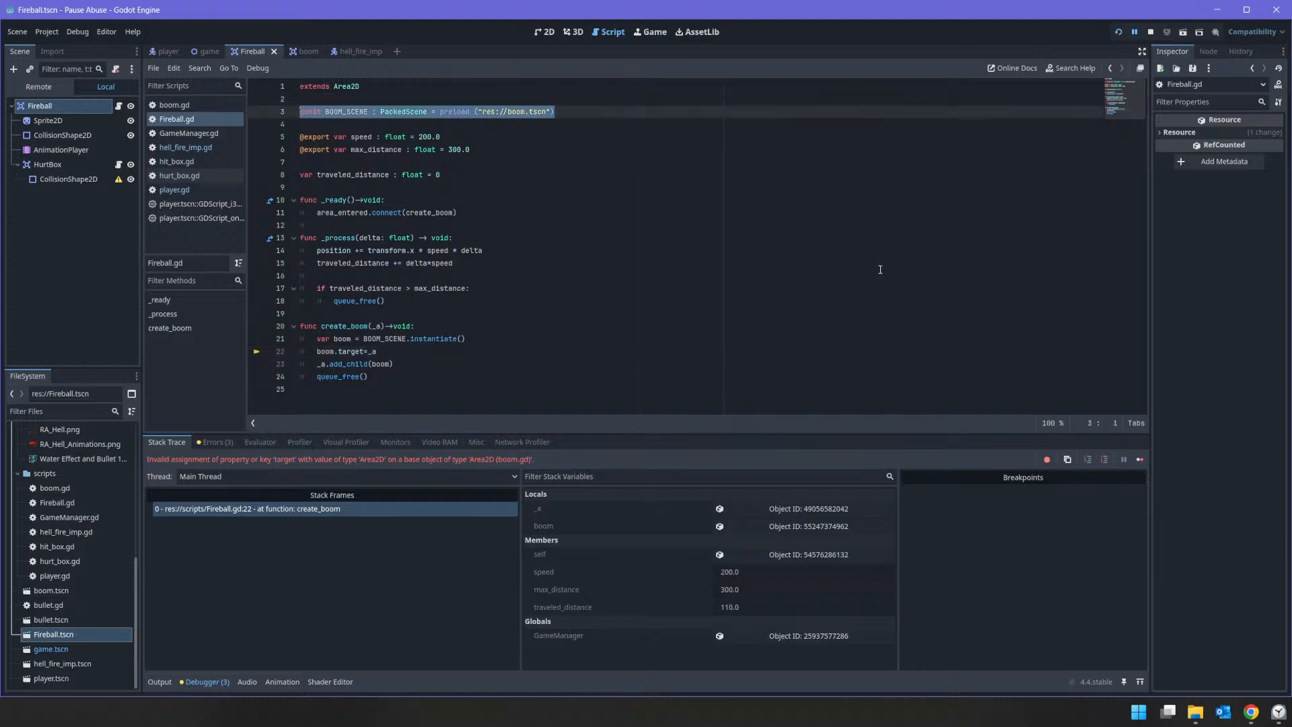
key("Delete")
key("Delete")
key("Delete")
Step: Change the callback connected to area_entered in Fireball.gd's _ready function to hit_player
key("Down")
key("Down")
key("Down")
key("Down")
key("Down")
key("Down")
key("Down")
key("Down")
key("Down")
key("Down")
key("Down")
key("Down")
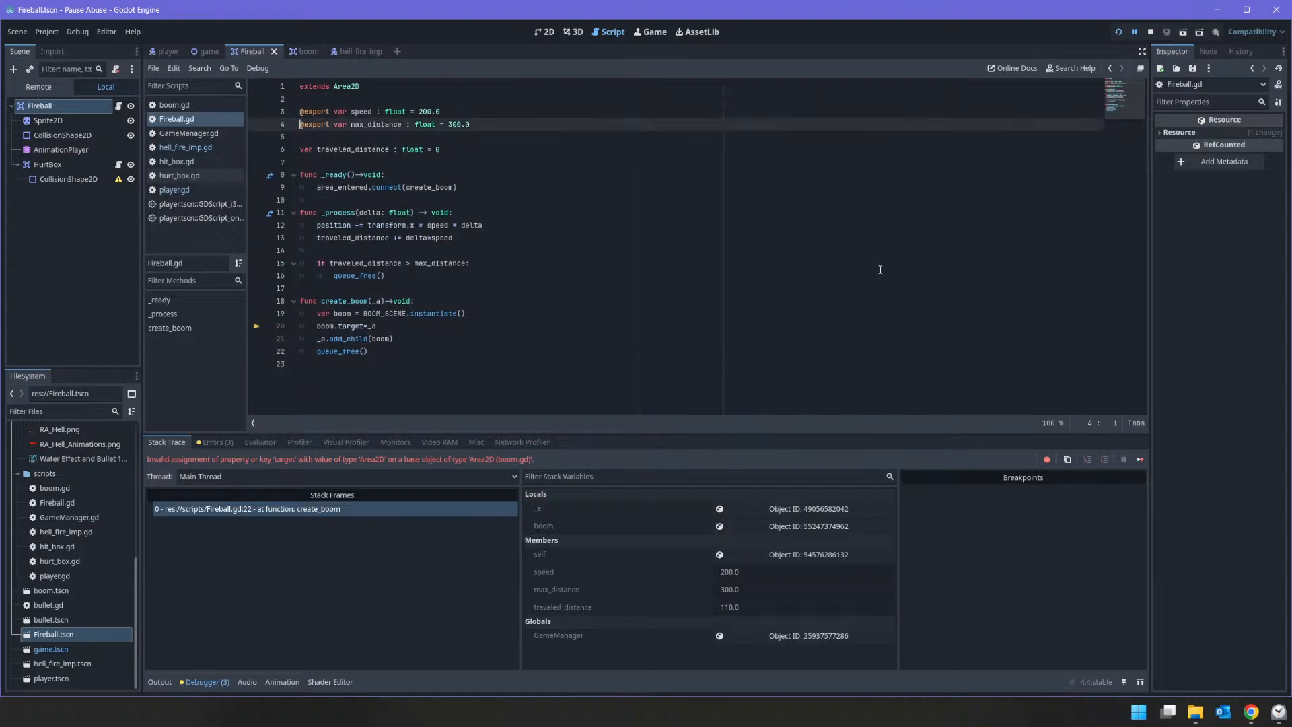
key("Down")
key("Down")
key("Down")
key("Down")
key("Up")
key("Up")
key("Up")
key("Up")
key("Up")
key("Up")
key("Up")
key("Up")
key("Up")
key("Up")
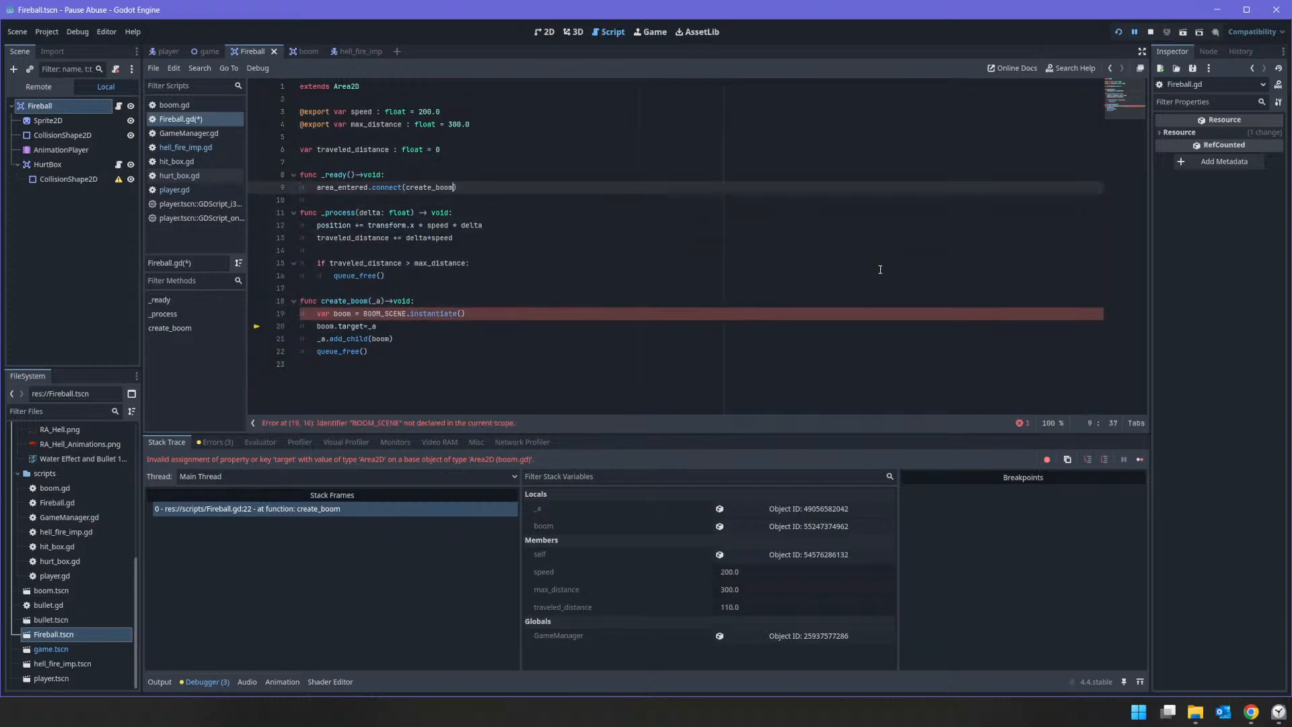
key("shift+Left")
key("shift+Left")
key("shift+Left")
key("shift+Left")
key("shift+Left")
key("shift+Left")
key("shift+Left")
key("shift+Left")
key("shift+Left")
key("shift+Left")
key("shift+Left")
type("hit_player")
Step: Rename the create_boom function definition in Fireball.gd to hit_player
key("Down")
key("Down")
key("Down")
key("Down")
key("Down")
key("Down")
key("Down")
key("Down")
key("Down")
key("Down")
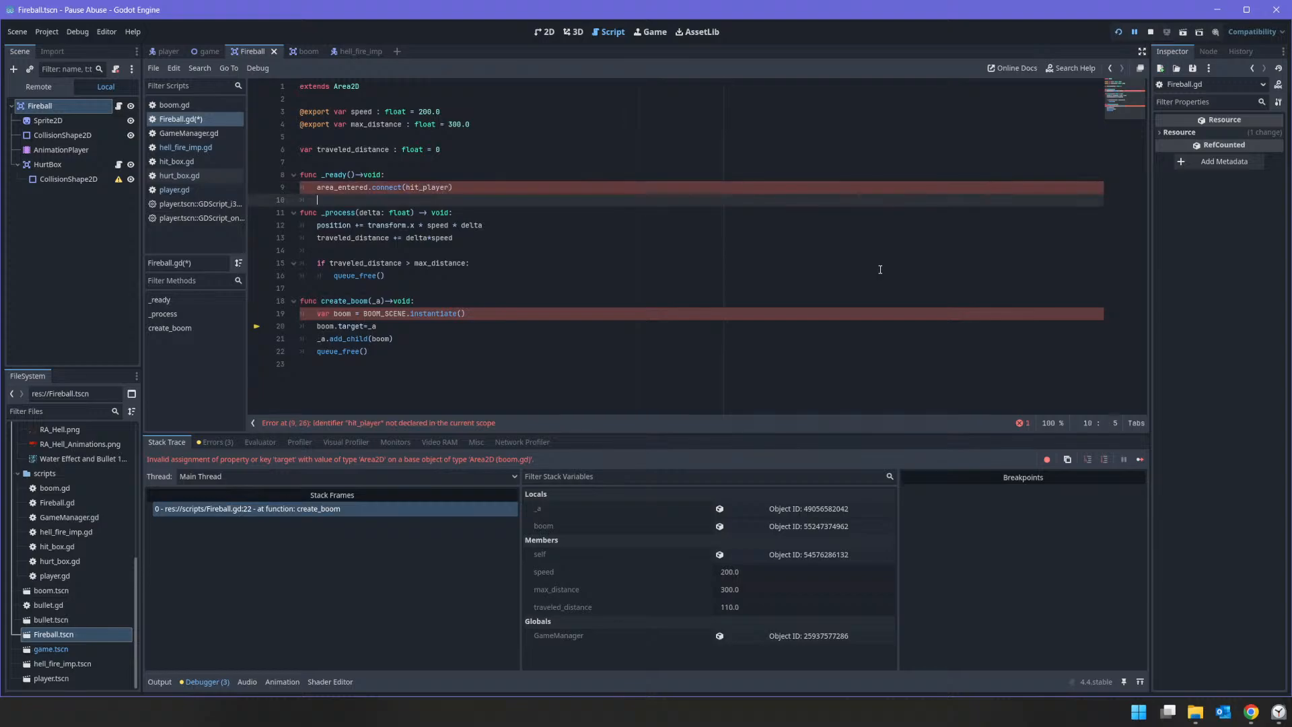
key("Up")
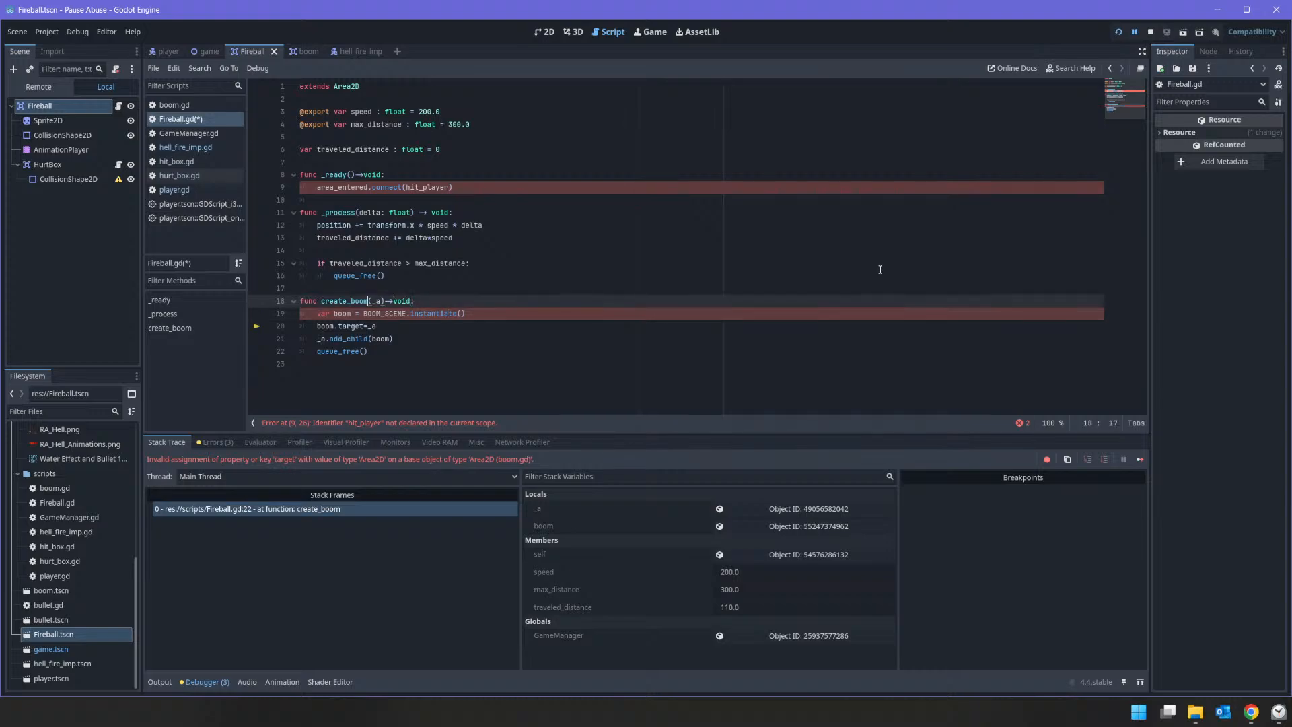
key("shift+Left")
key("shift+Left")
key("shift+Left")
key("shift+Left")
key("shift+Left")
key("shift+Left")
key("shift+Left")
key("shift+Left")
key("shift+Left")
key("shift+Left")
key("shift+Left")
type("hit_pplayer")
key("Delete")
Step: Remove the boom instantiate, target and add_child lines from hit_player, keeping only queue_free()
key("Down")
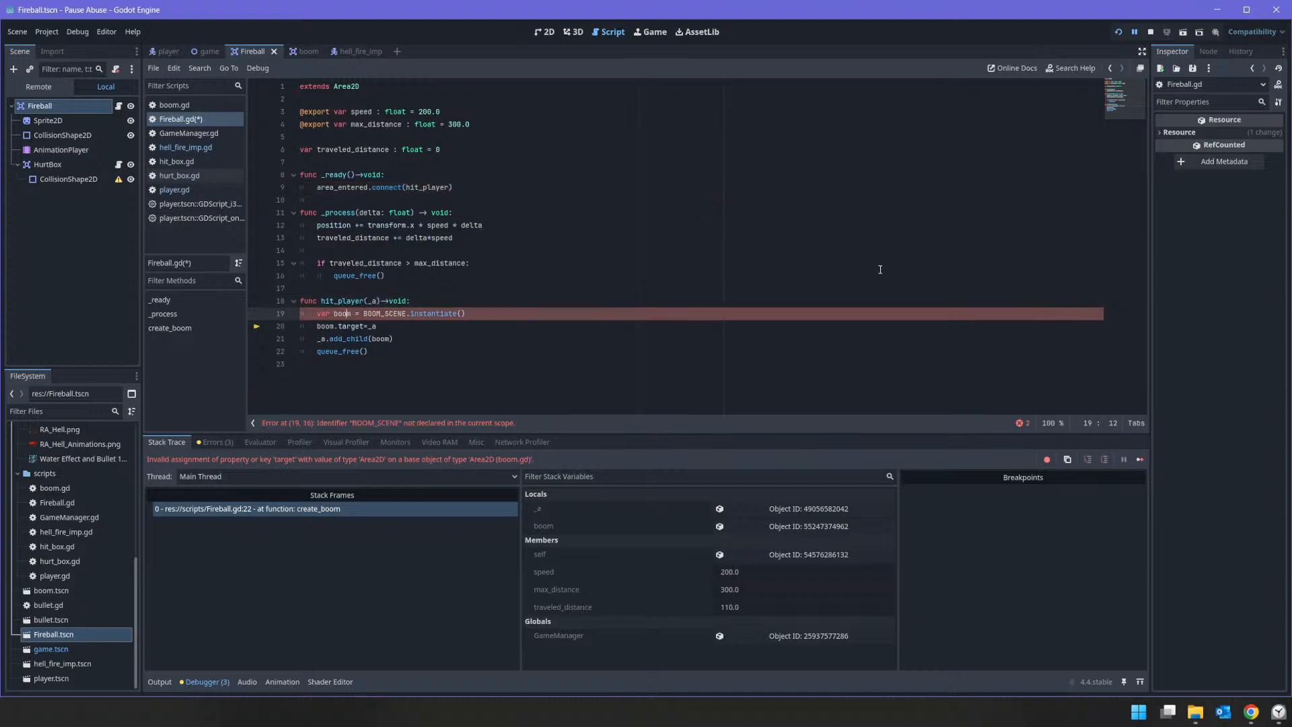
key("shift+End")
key("Delete")
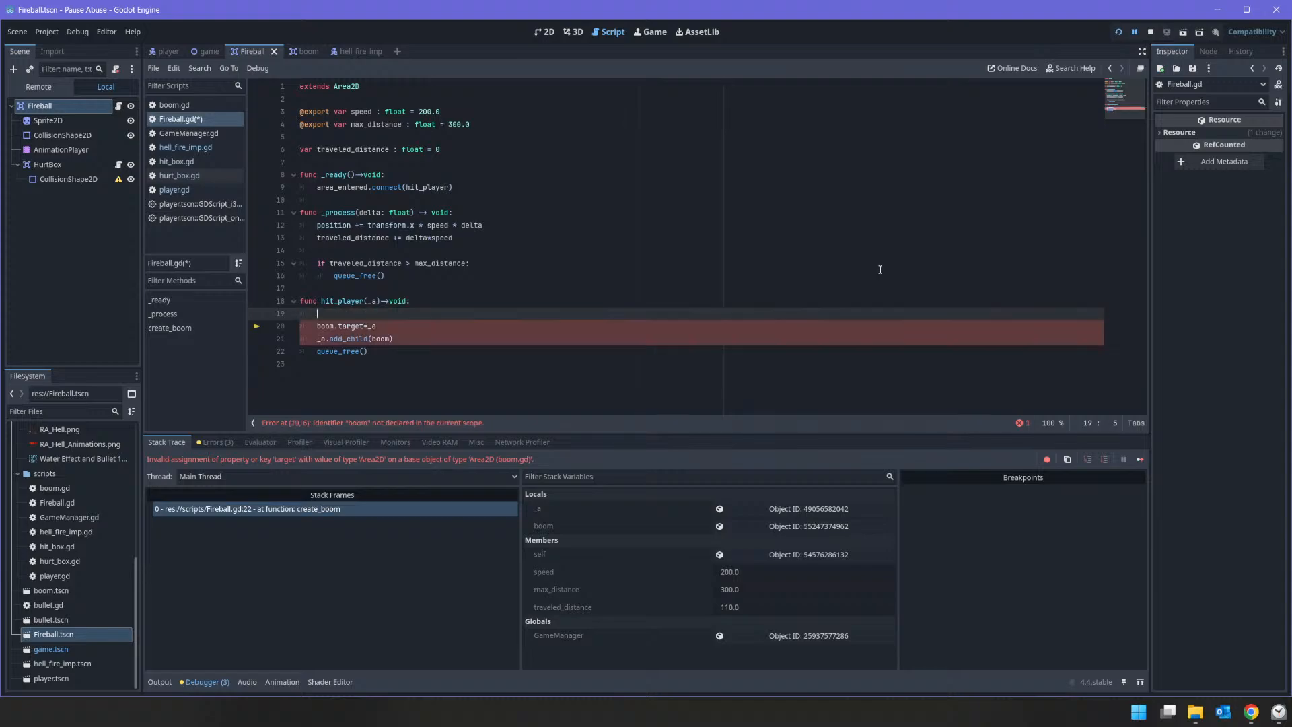
key("shift+Down")
key("shift+Down")
key("shift+End")
key("Delete")
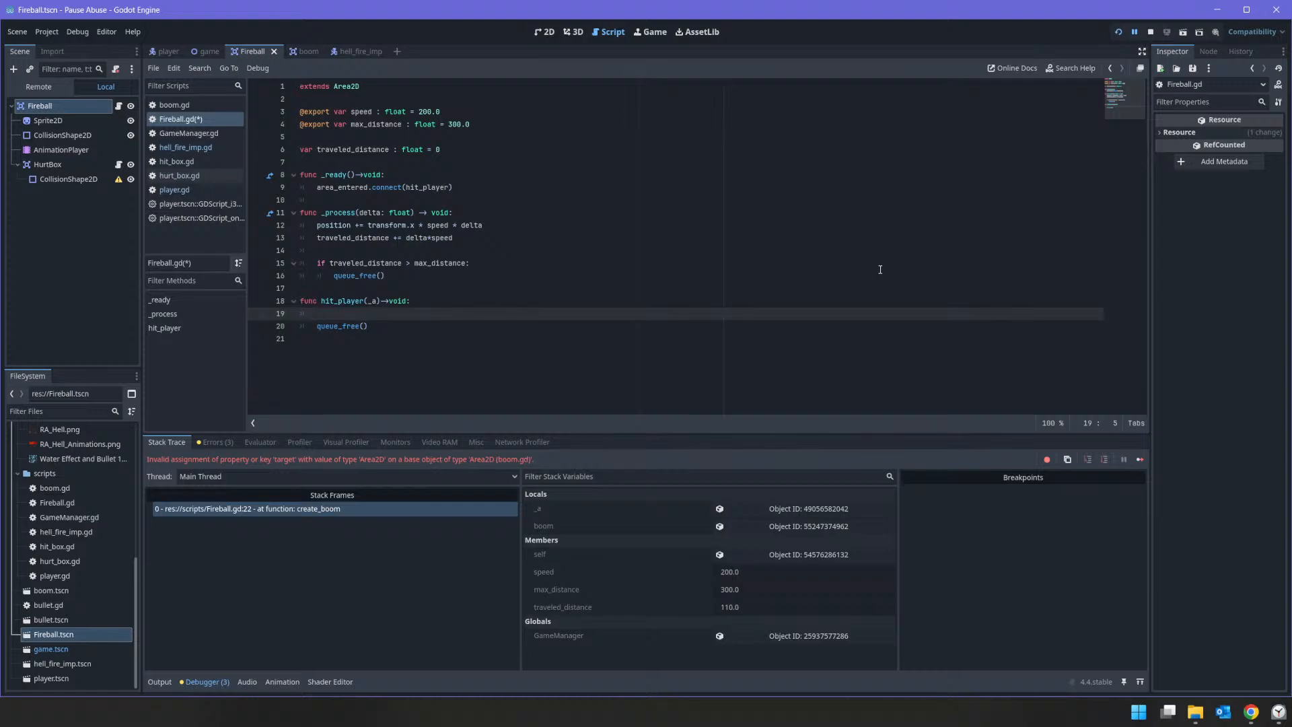
key("BackSpace")
Step: Give the Fireball HurtBox's CollisionShape2D a CircleShape2D and shrink it to roughly fit the fireball sprite
left_click(67, 164)
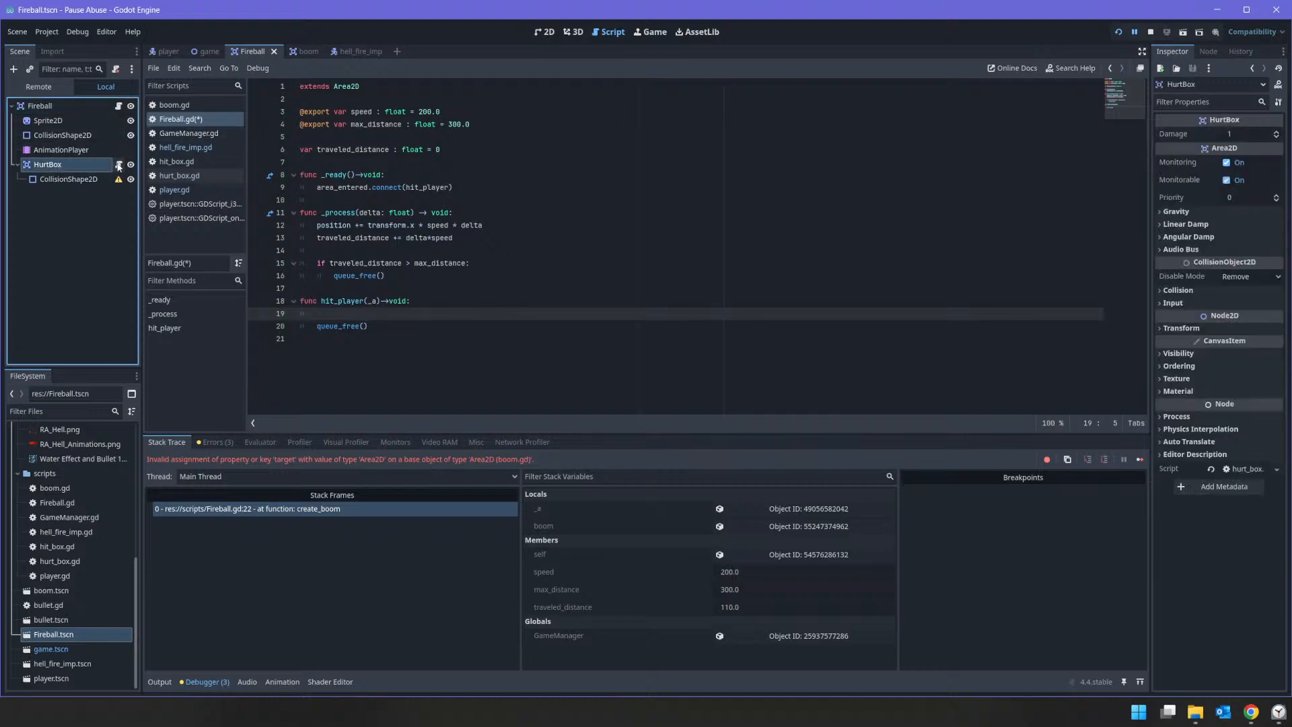
left_click(550, 34)
left_click(67, 179)
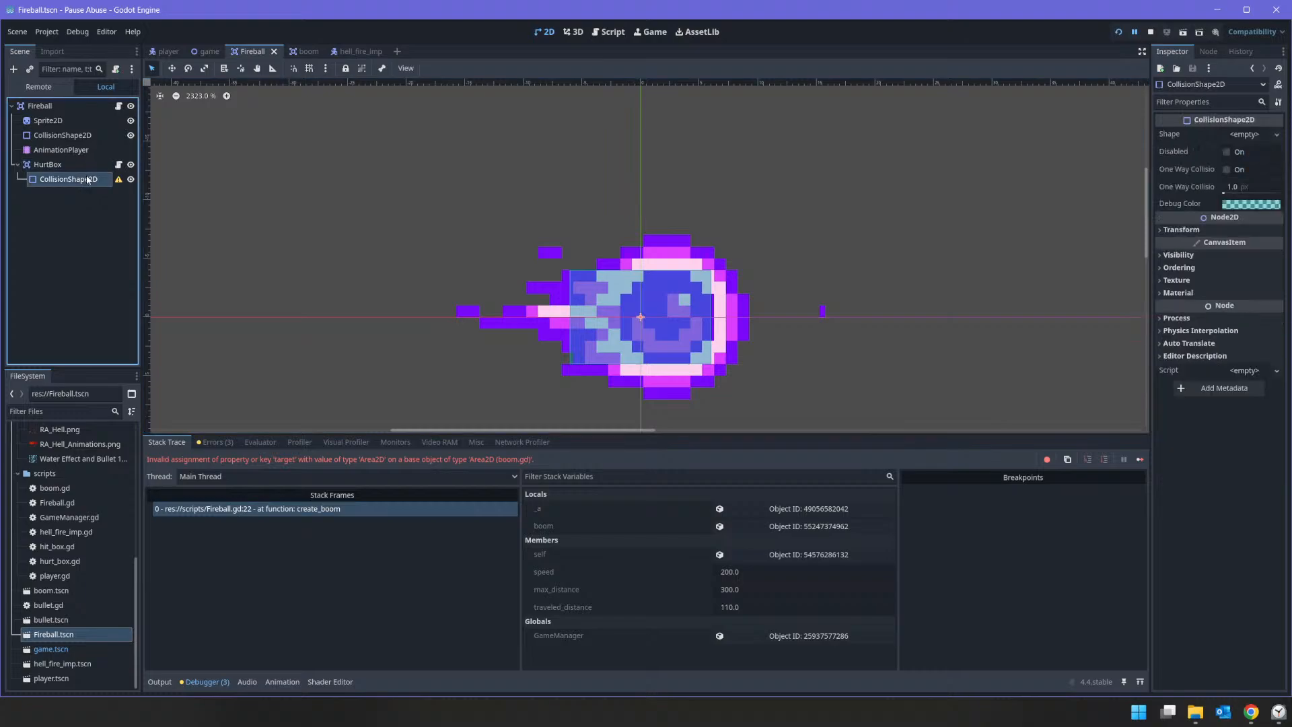
mouse_move(116, 184)
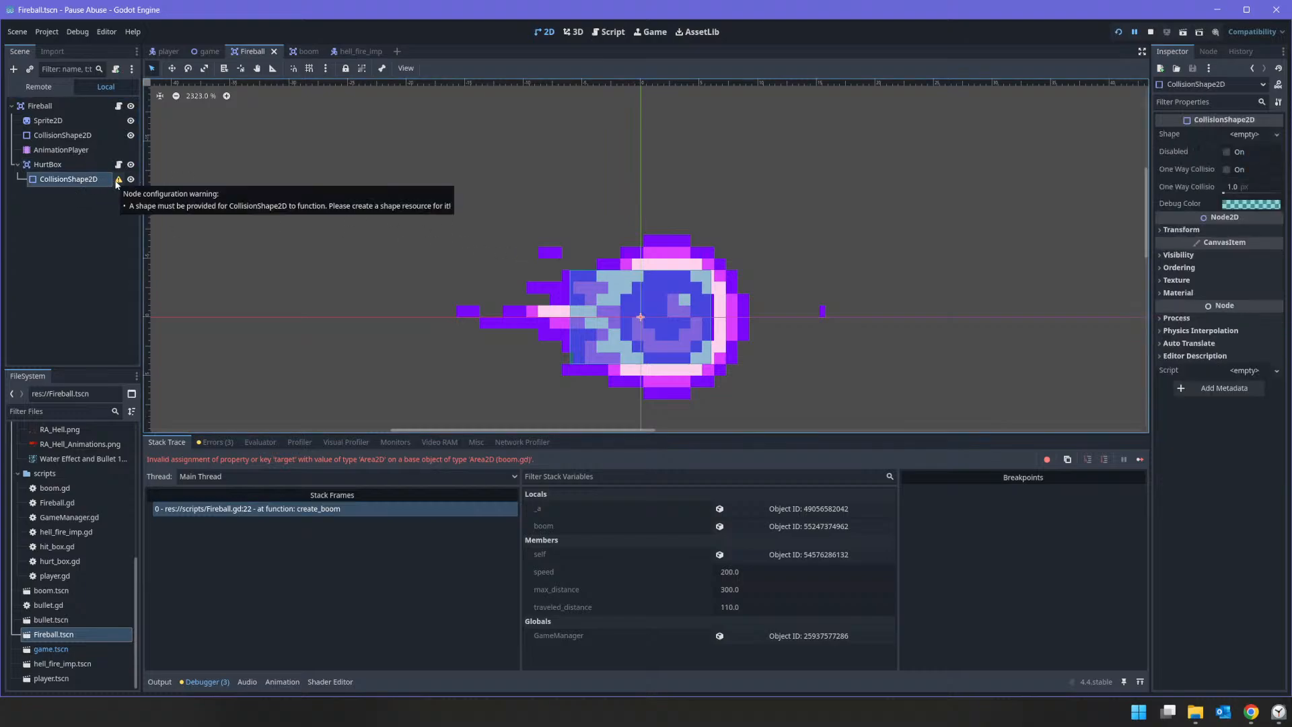
left_click(1275, 135)
left_click(1211, 192)
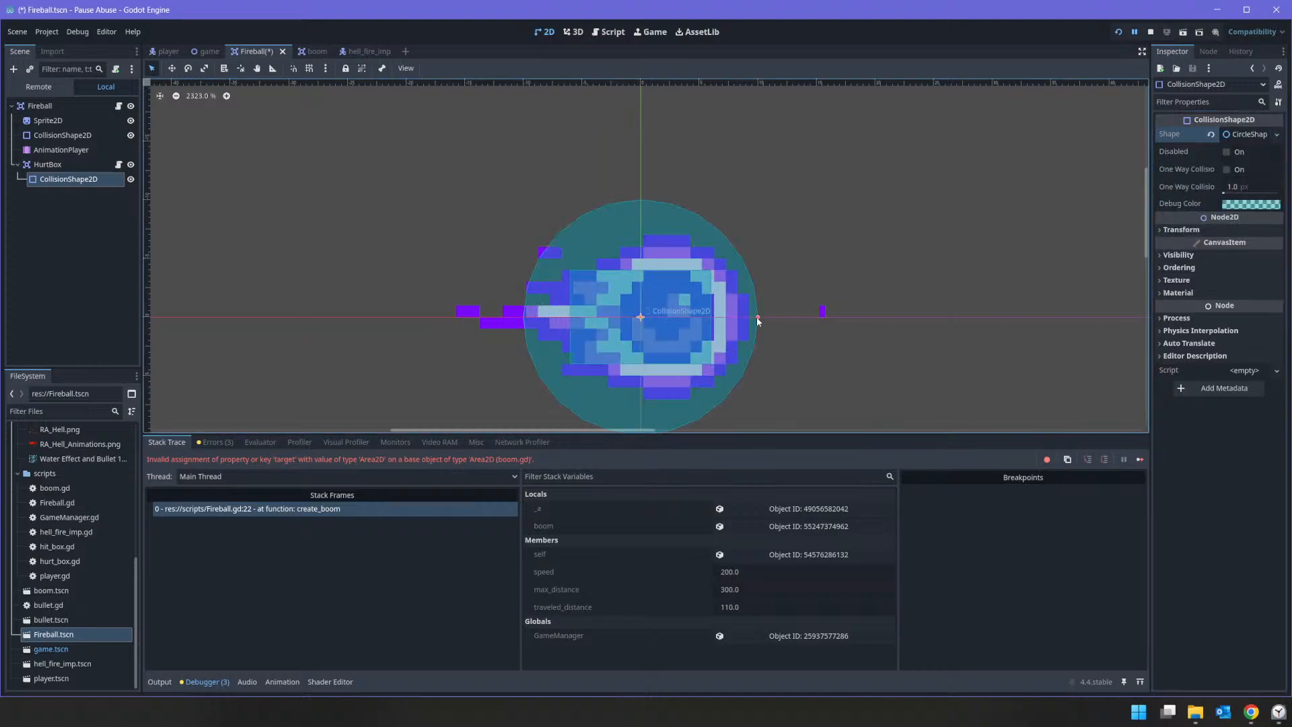
left_click_drag(755, 321, 732, 321)
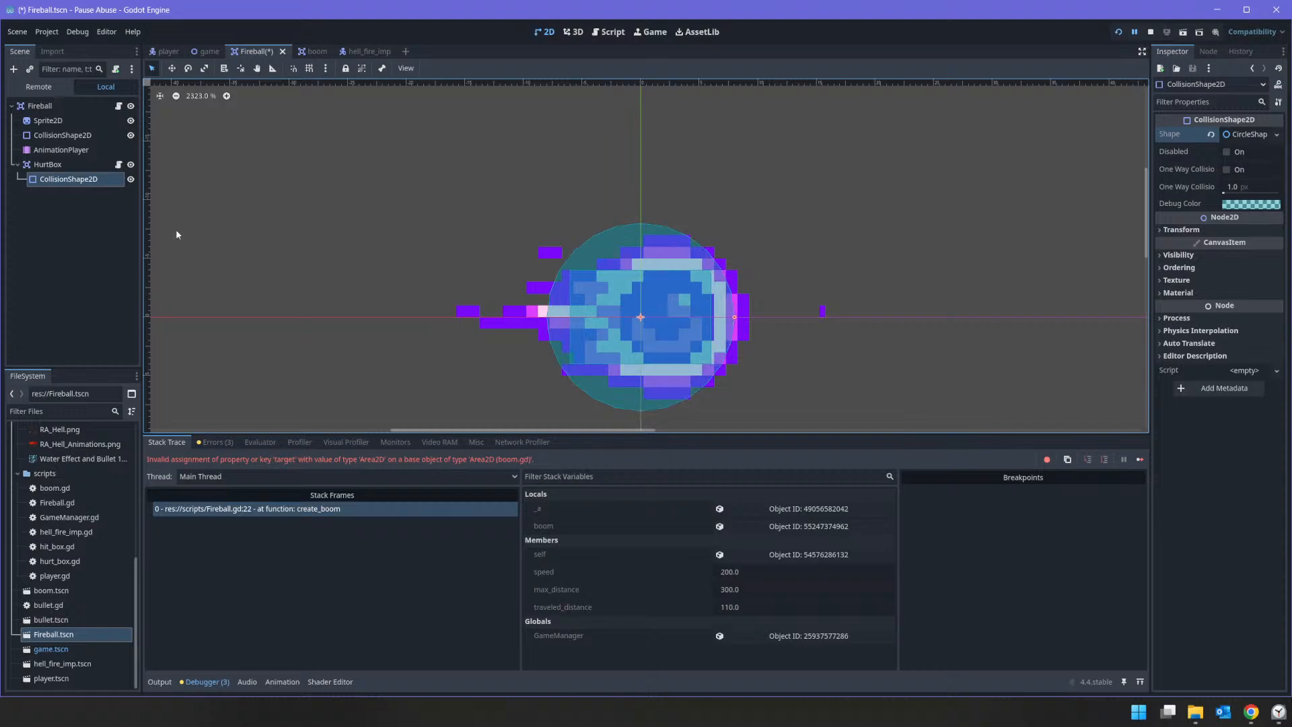
Step: Clear the HurtBox's collision layers, set its mask to layer 3 only, and turn off Monitorable
left_click(54, 165)
left_click(119, 178)
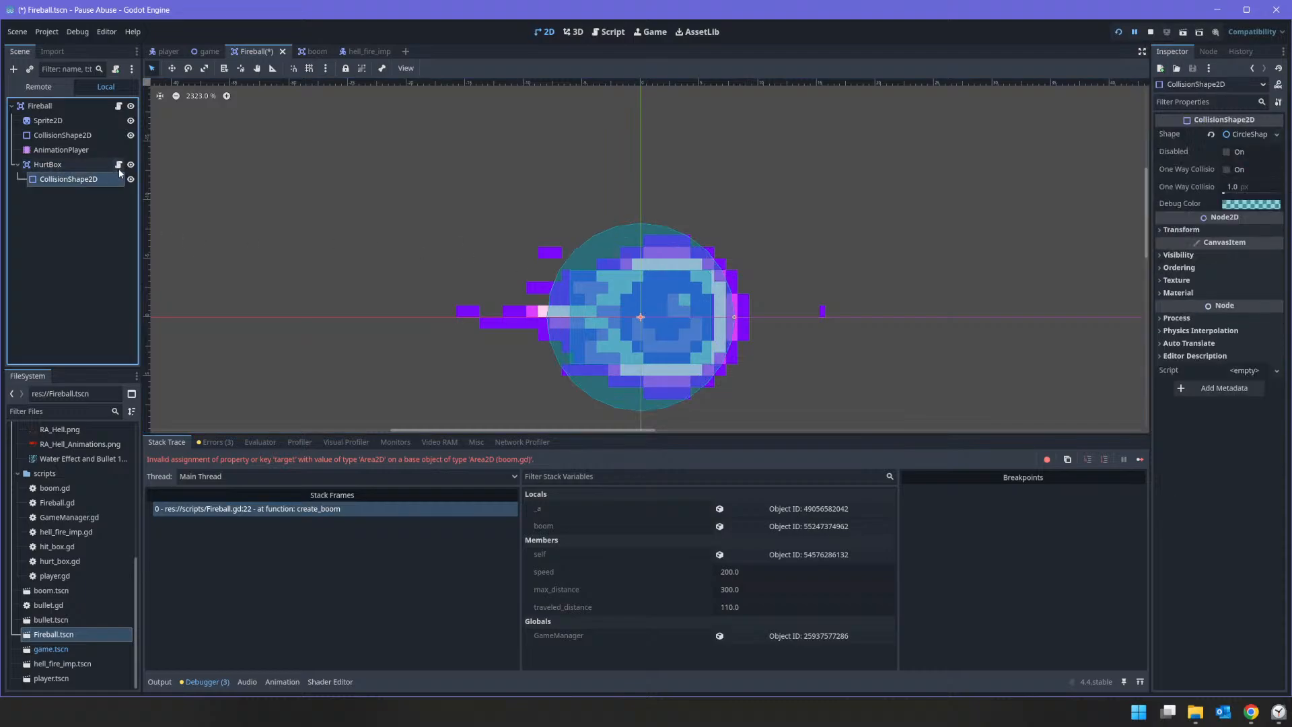
left_click(119, 166)
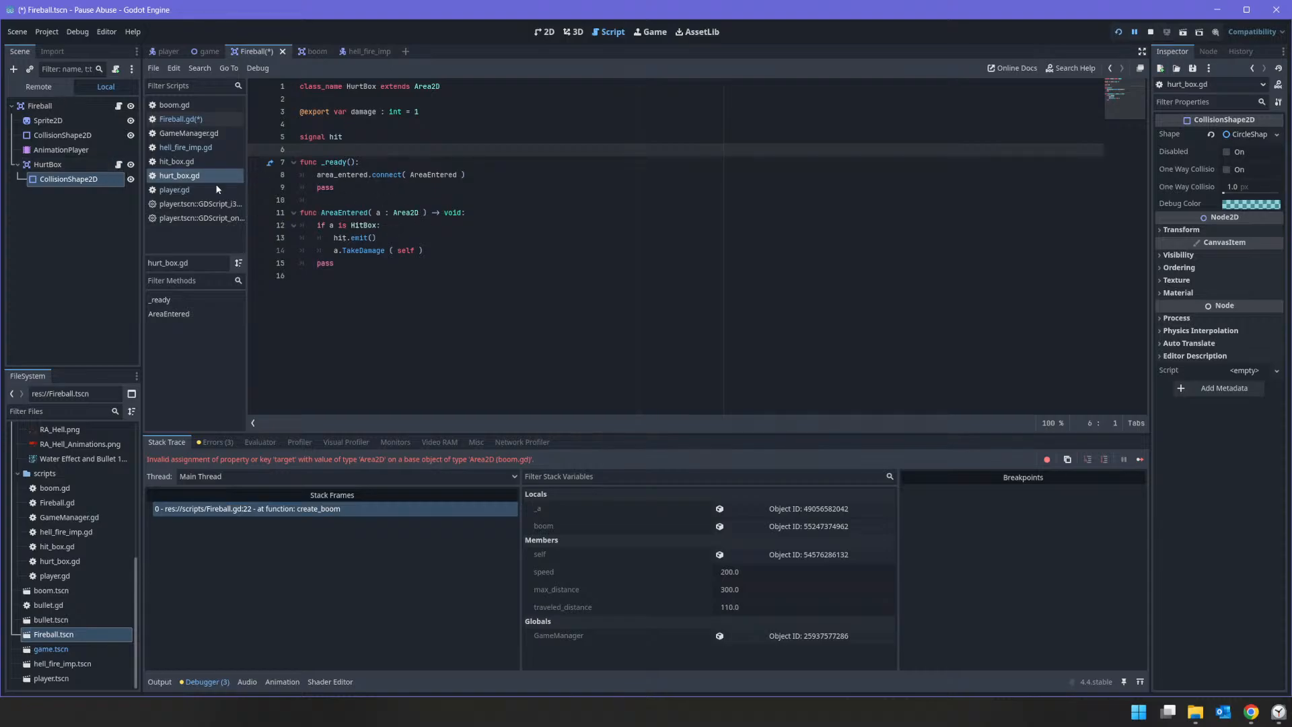
left_click(70, 104)
left_click(74, 162)
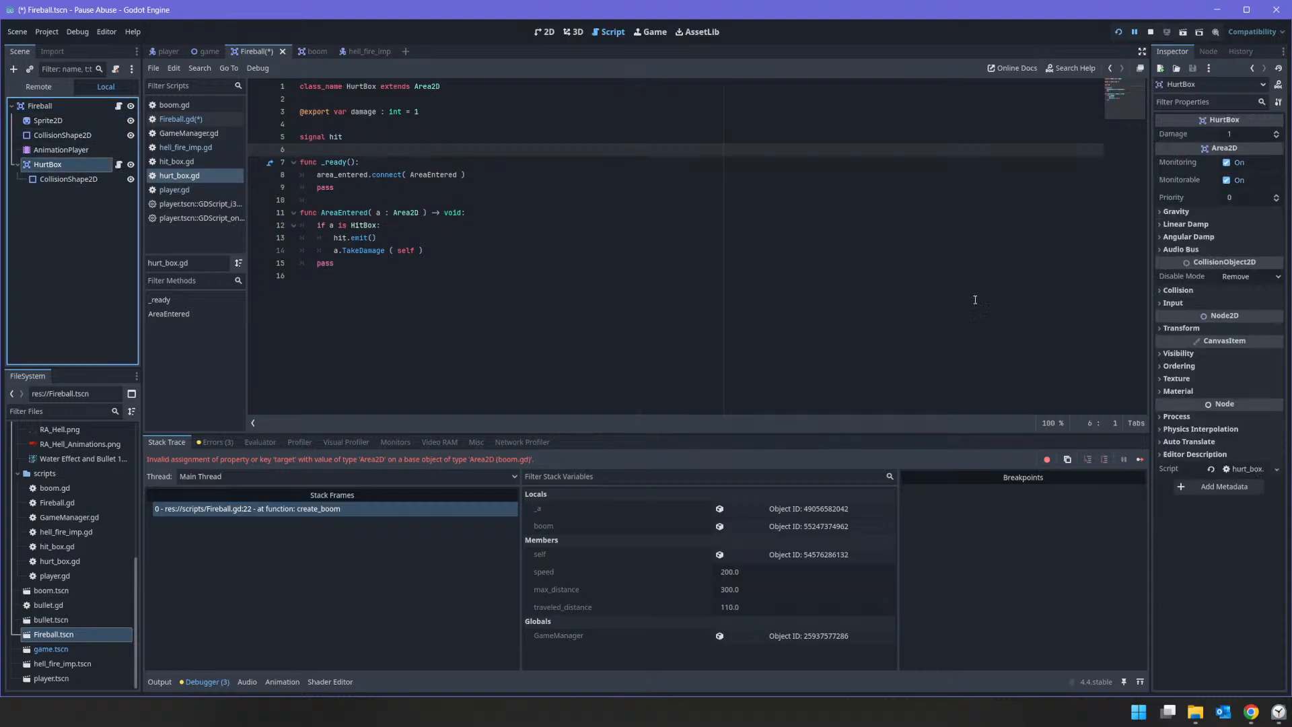
left_click(1177, 290)
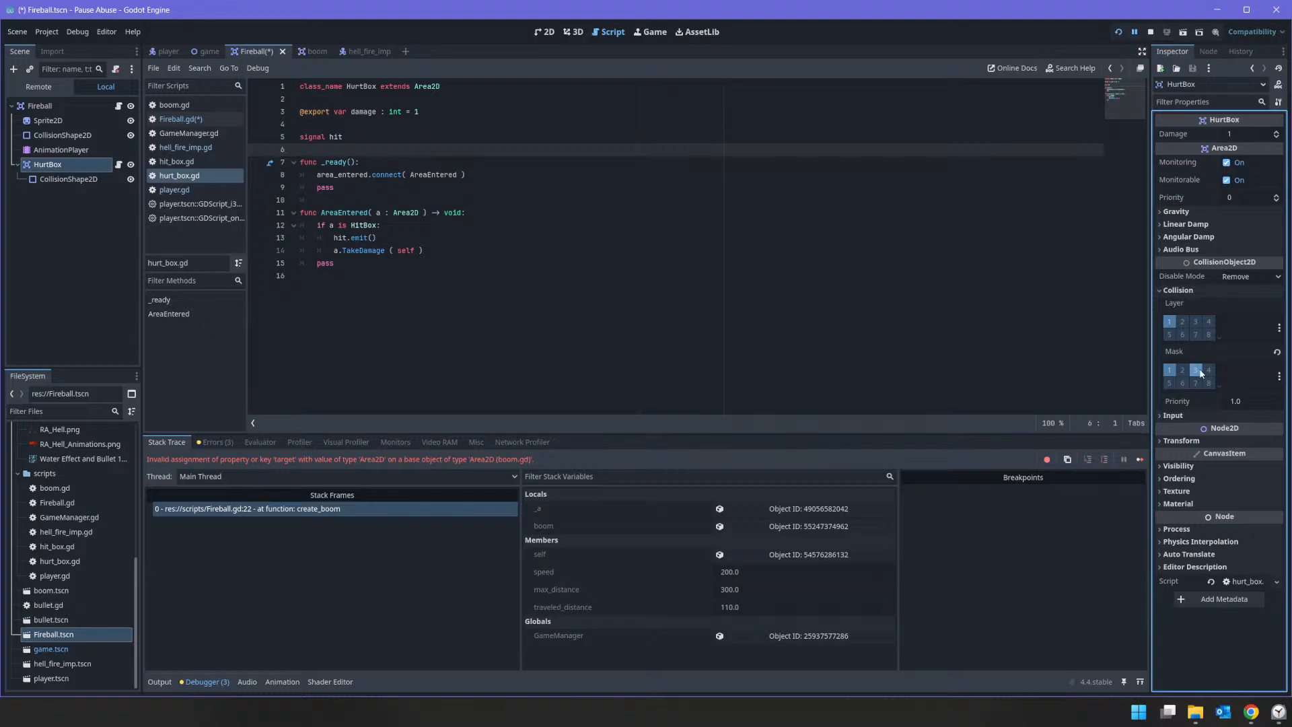
left_click(1169, 370)
left_click(1223, 182)
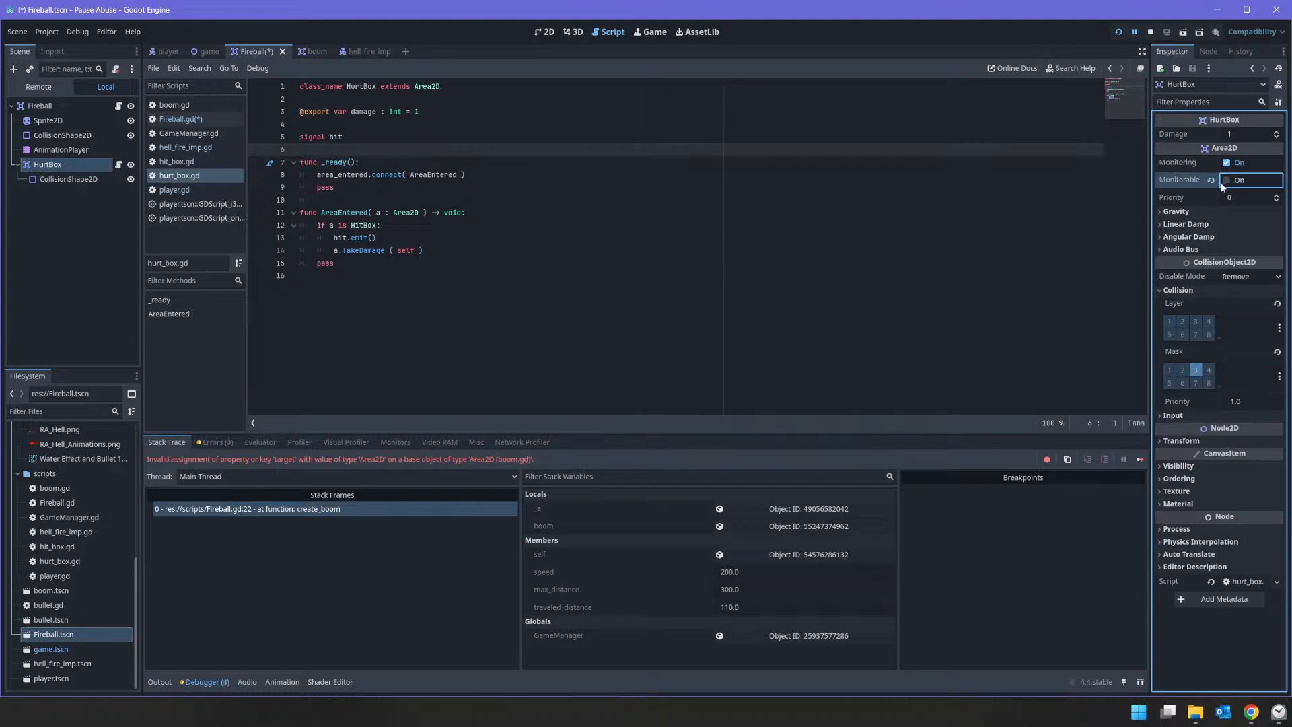
Step: Turn off Monitoring on the Fireball root node and set the HurtBox's damage to 10
left_click(61, 106)
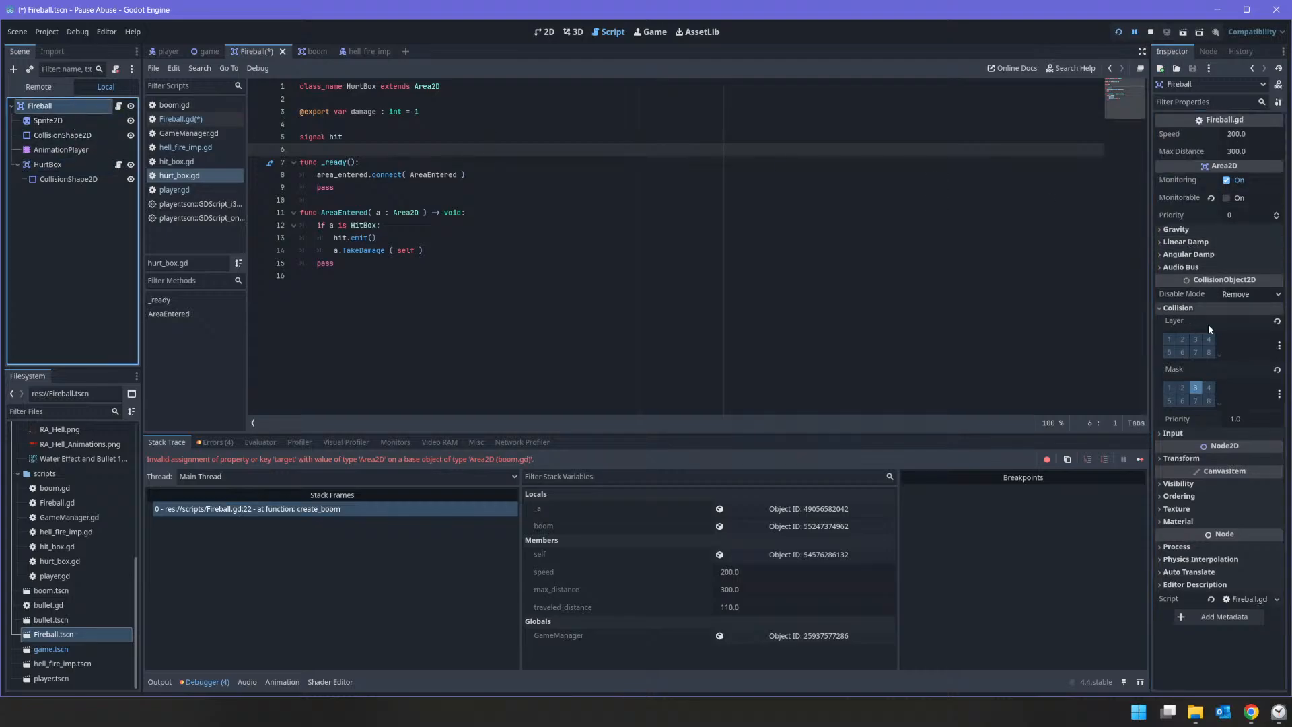
left_click(1229, 180)
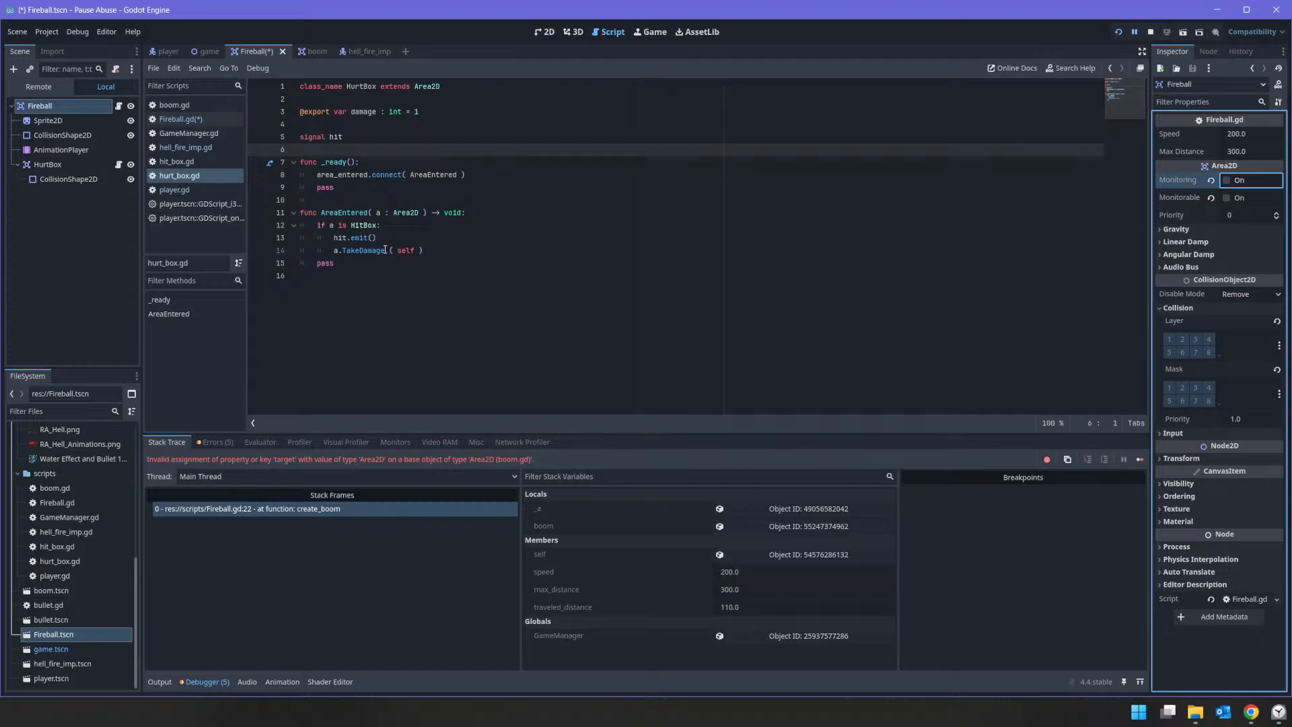
left_click(54, 165)
left_click(68, 176)
left_click(72, 164)
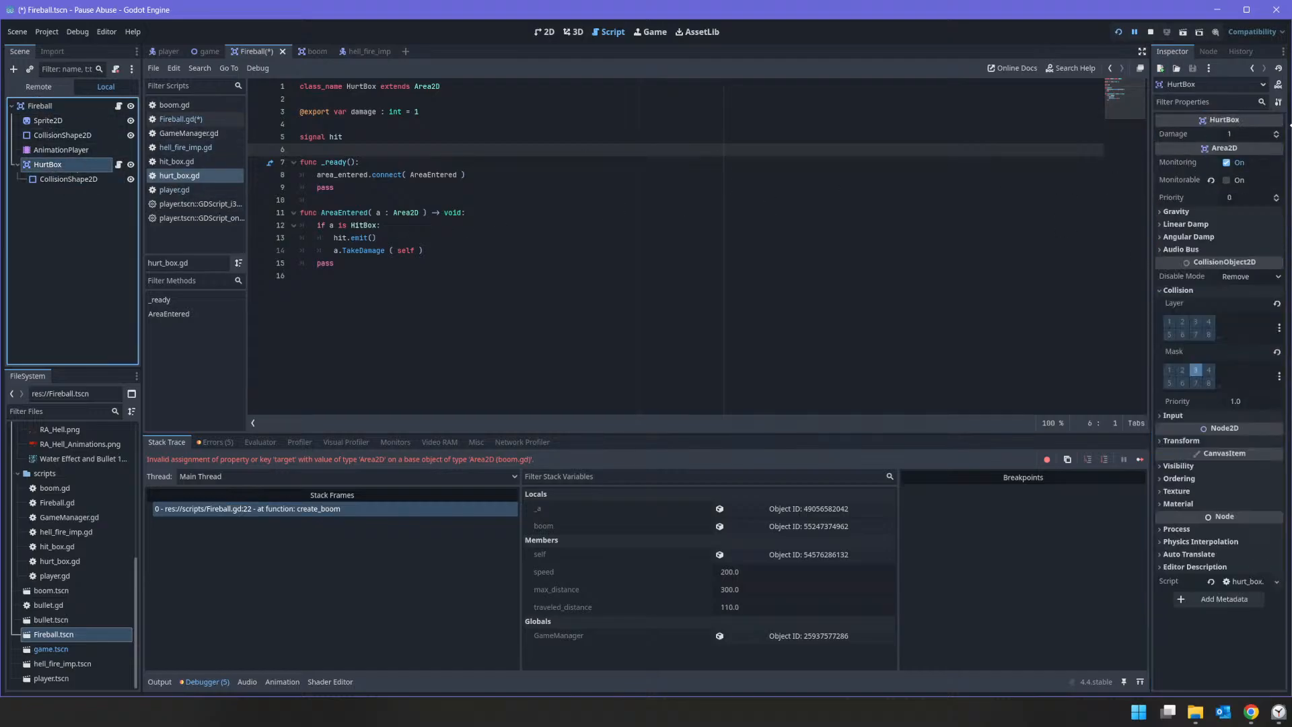
left_click(1244, 136)
type("wwwww10qwwq")
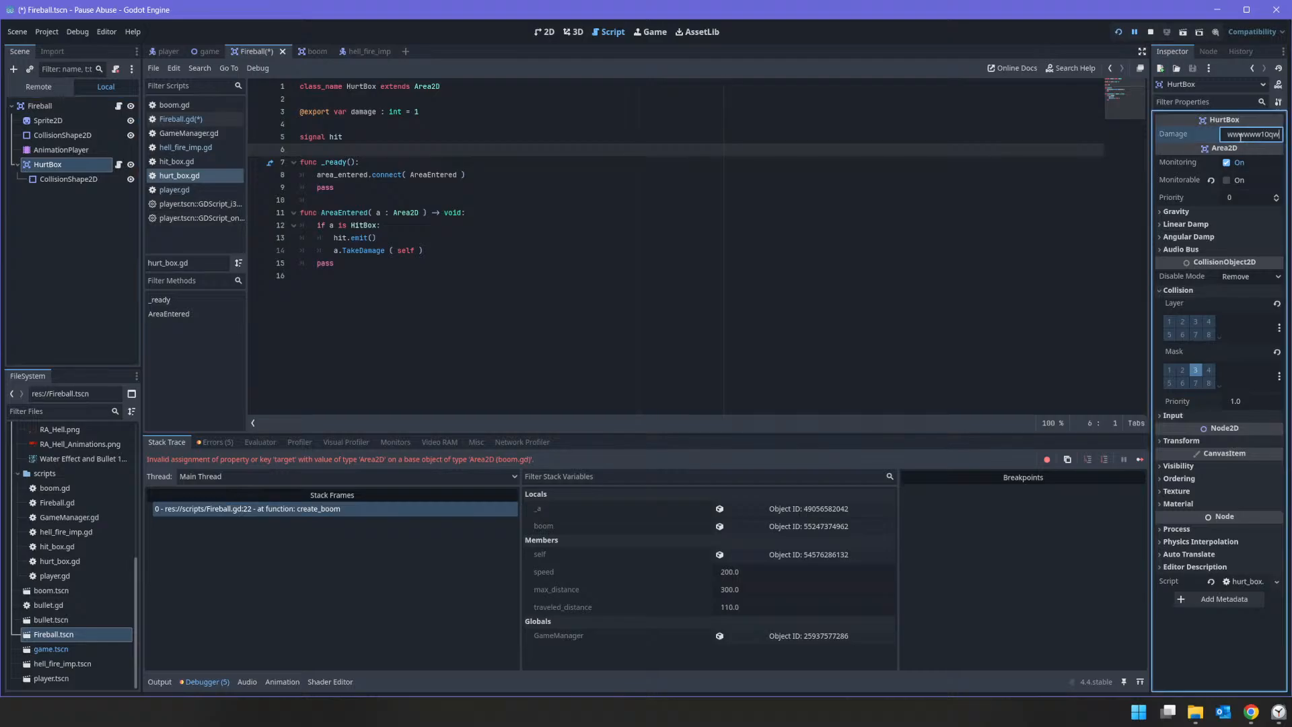
key("ctrl+a")
key("BackSpace")
Step: Restart the project, shoot at the imp to test the fireball and bullet collisions, and stop the game
left_click(1150, 32)
left_click(1117, 31)
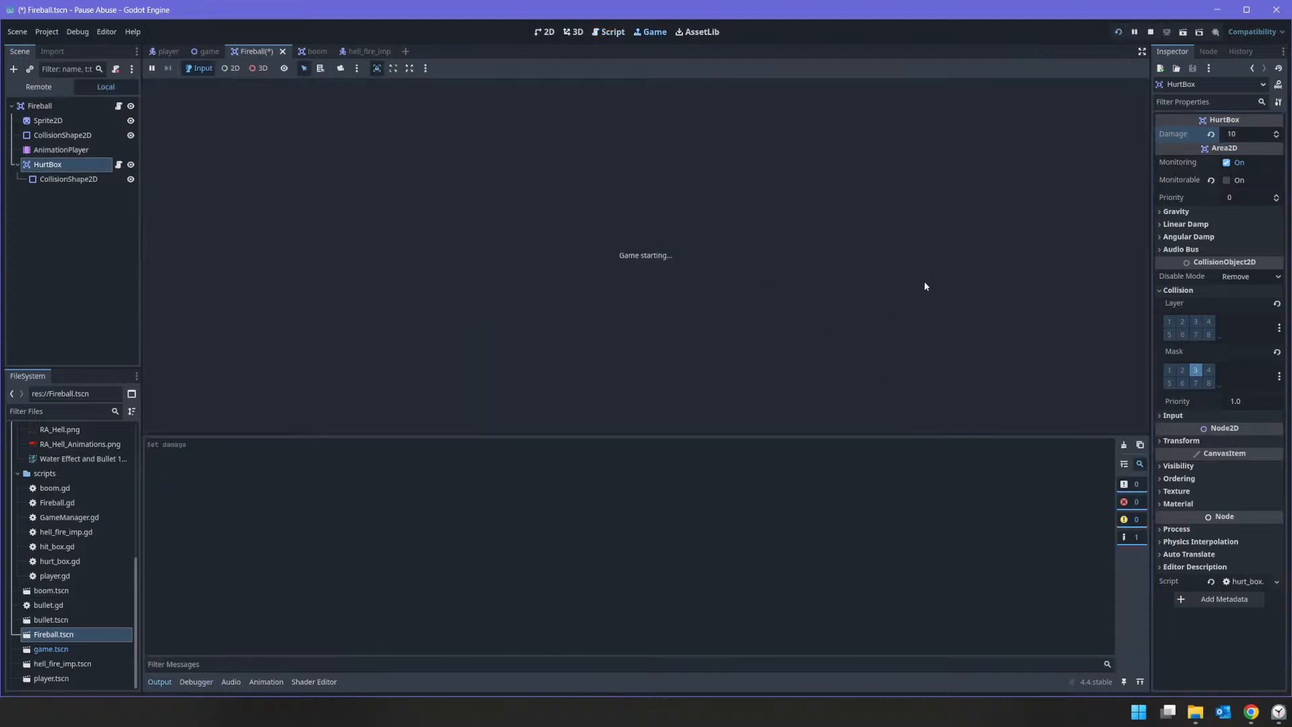
left_click(754, 335)
left_click(753, 334)
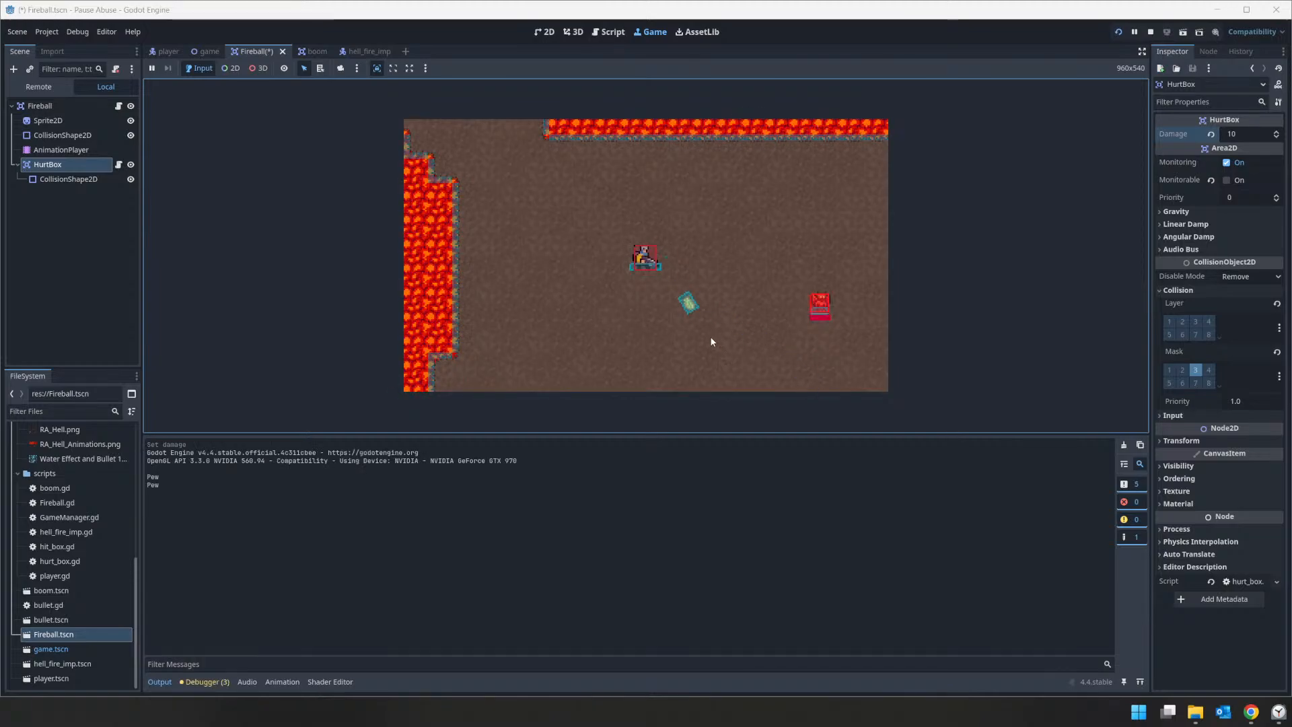
left_click(822, 307)
left_click(825, 307)
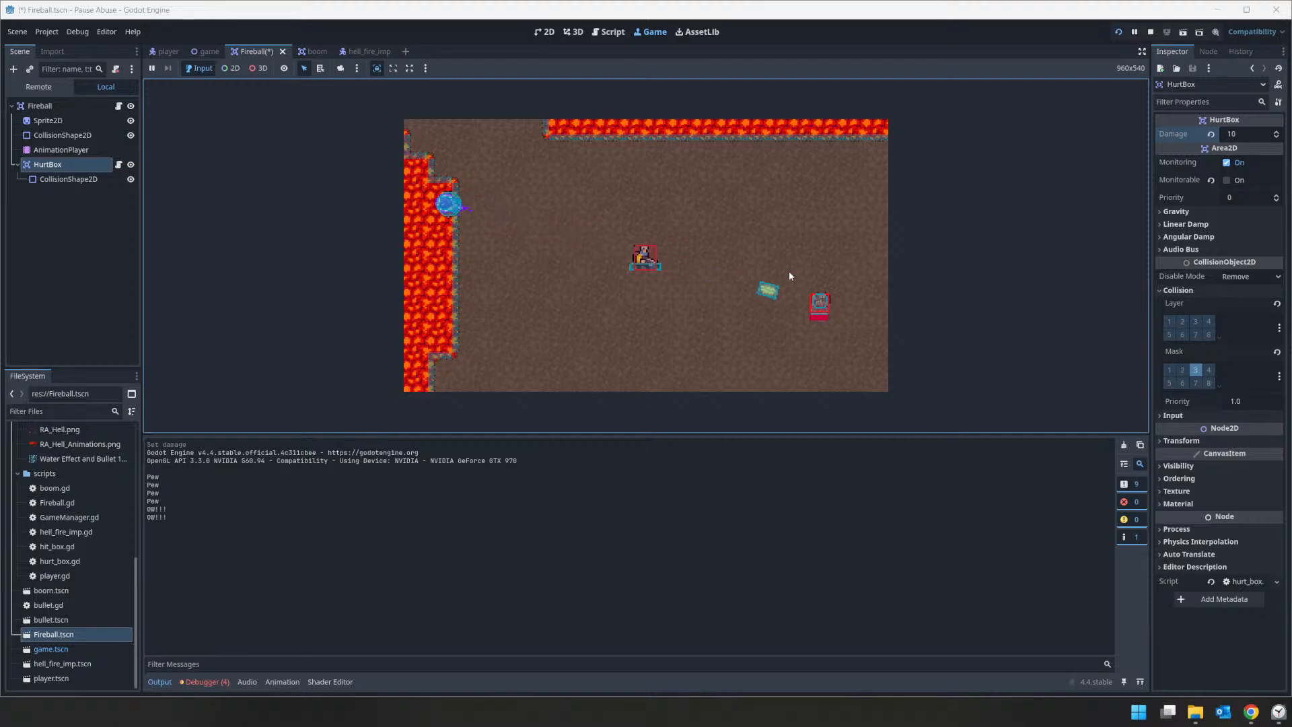
left_click(819, 303)
left_click(814, 299)
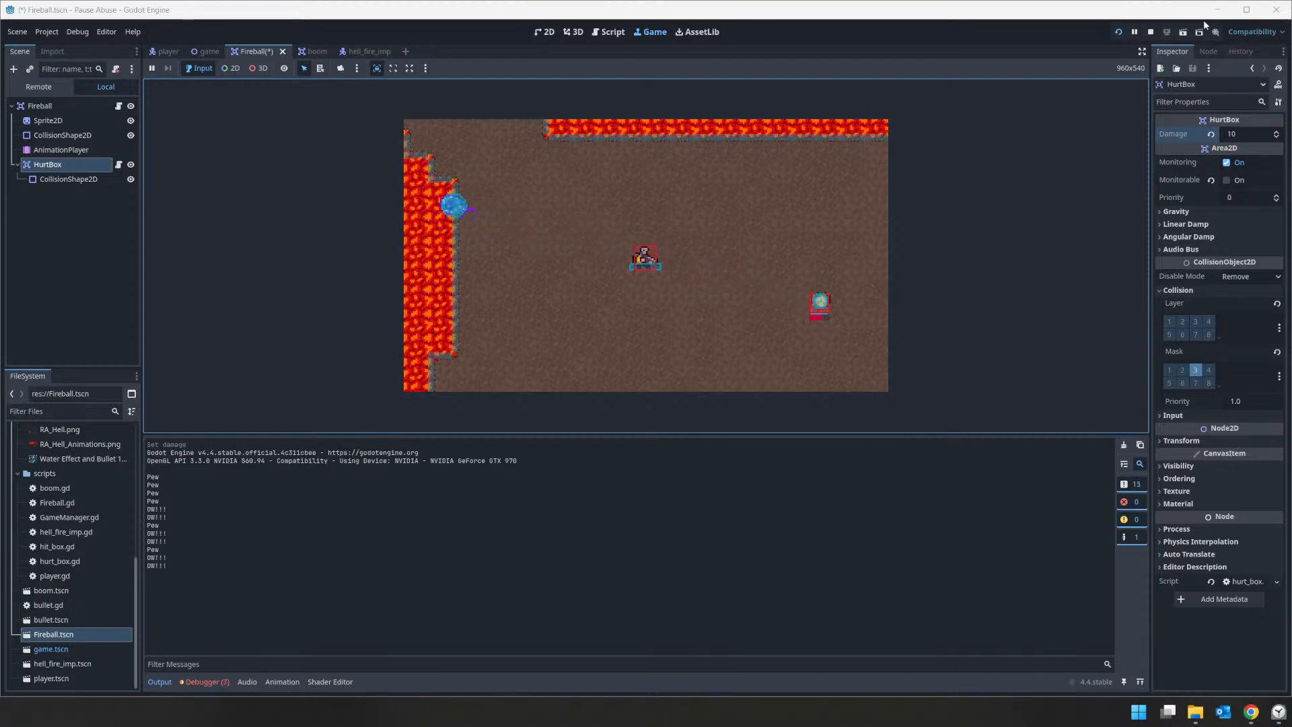
left_click(1151, 32)
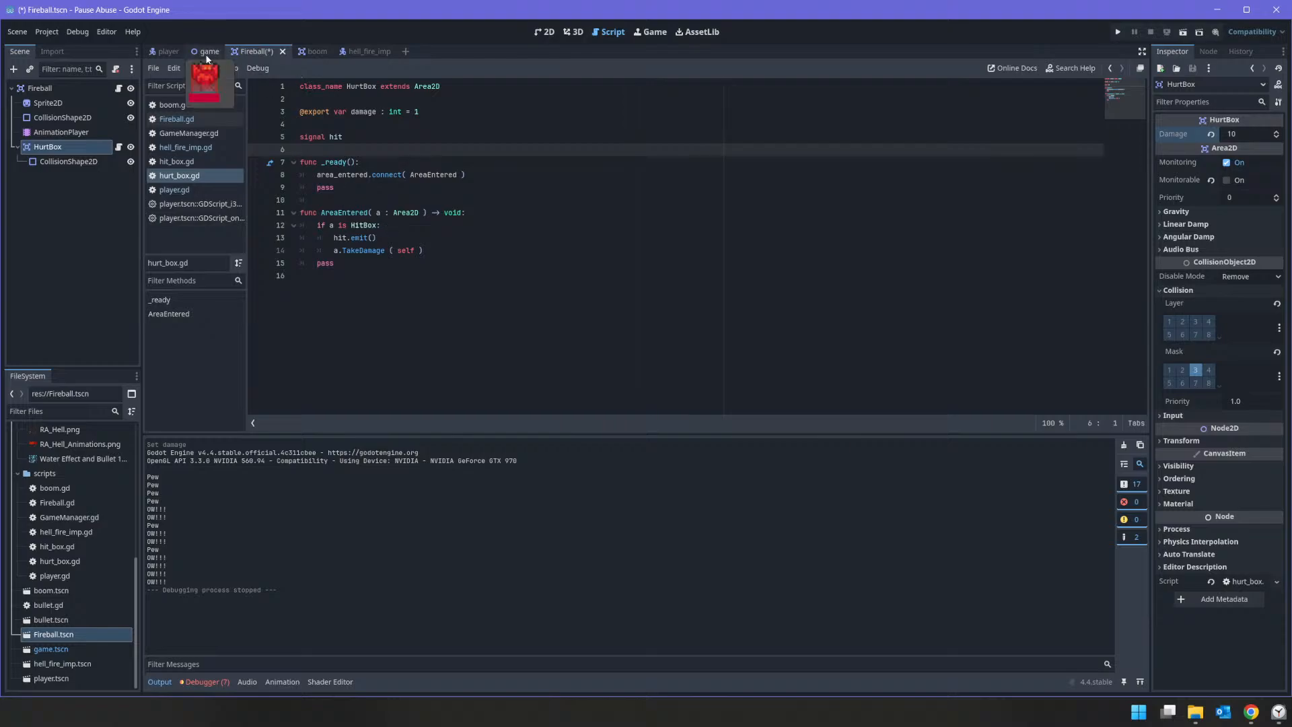
Step: Examine the HitBox collision settings in the player scene and read through player.gd for damage handling
left_click(165, 51)
left_click(45, 88)
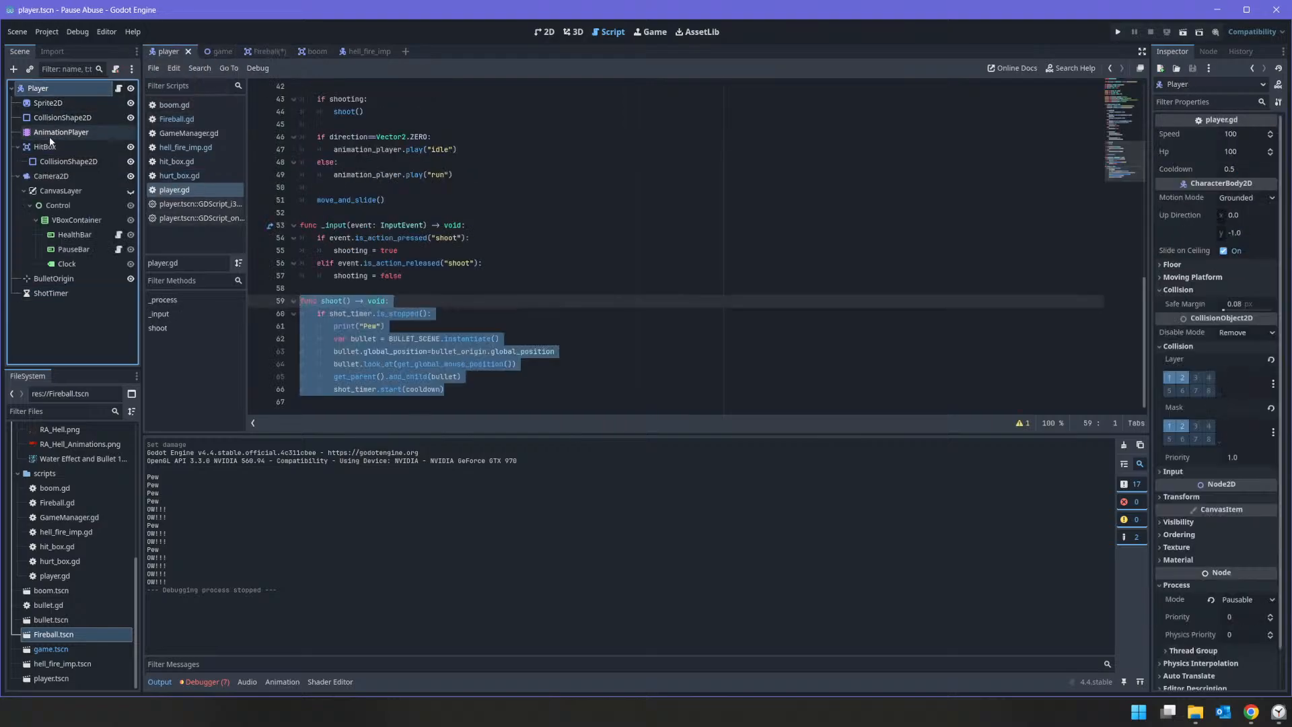
left_click(52, 147)
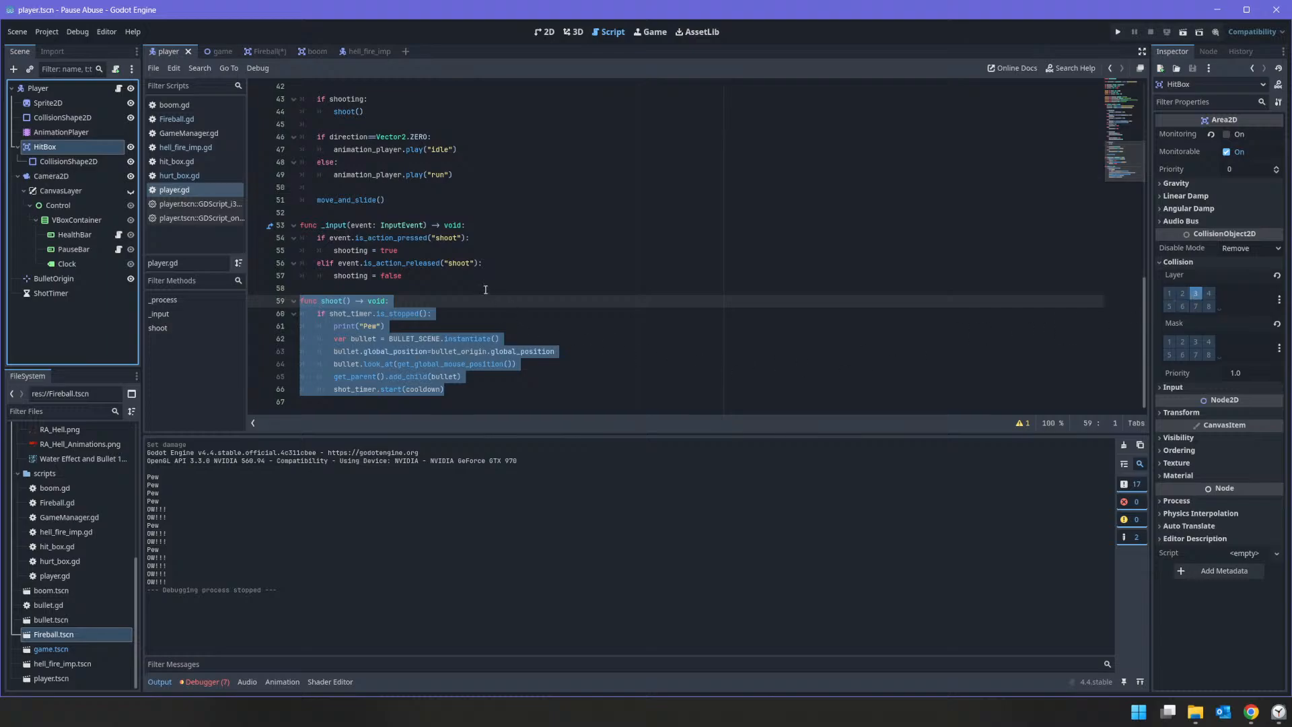
scroll(485, 289, "up", 12)
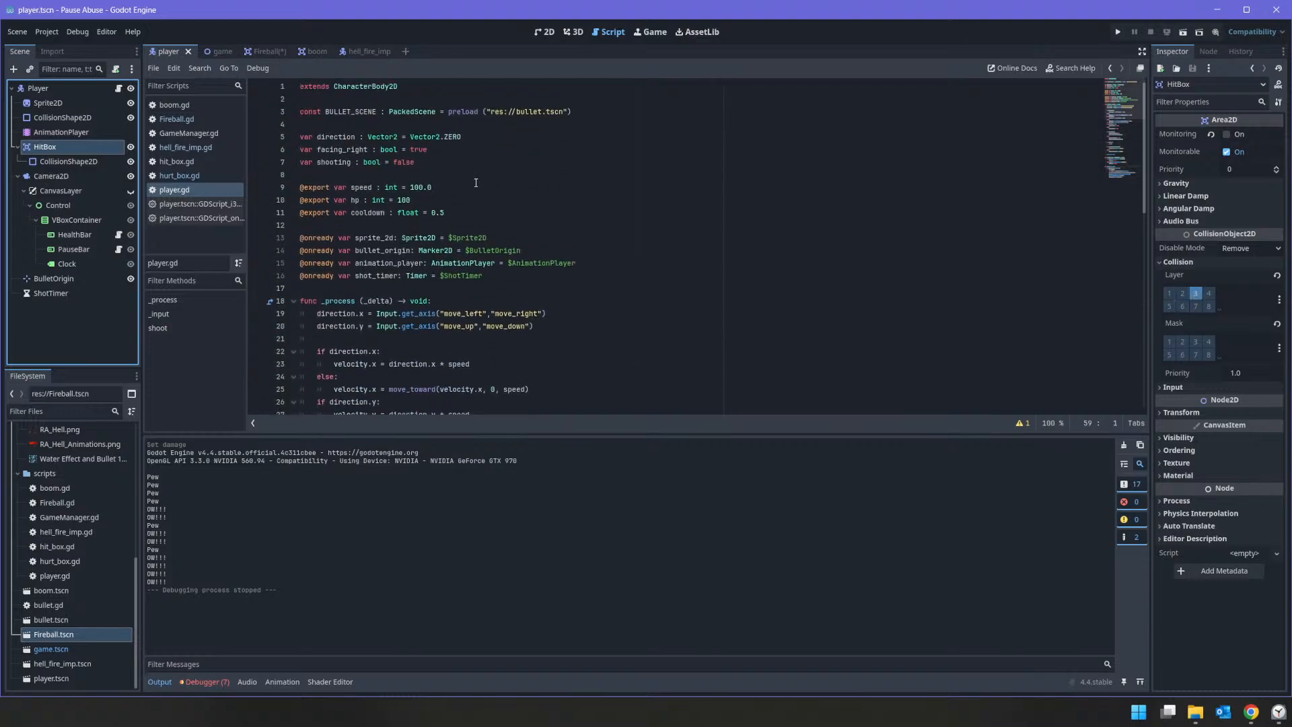
scroll(316, 191, "down", 7)
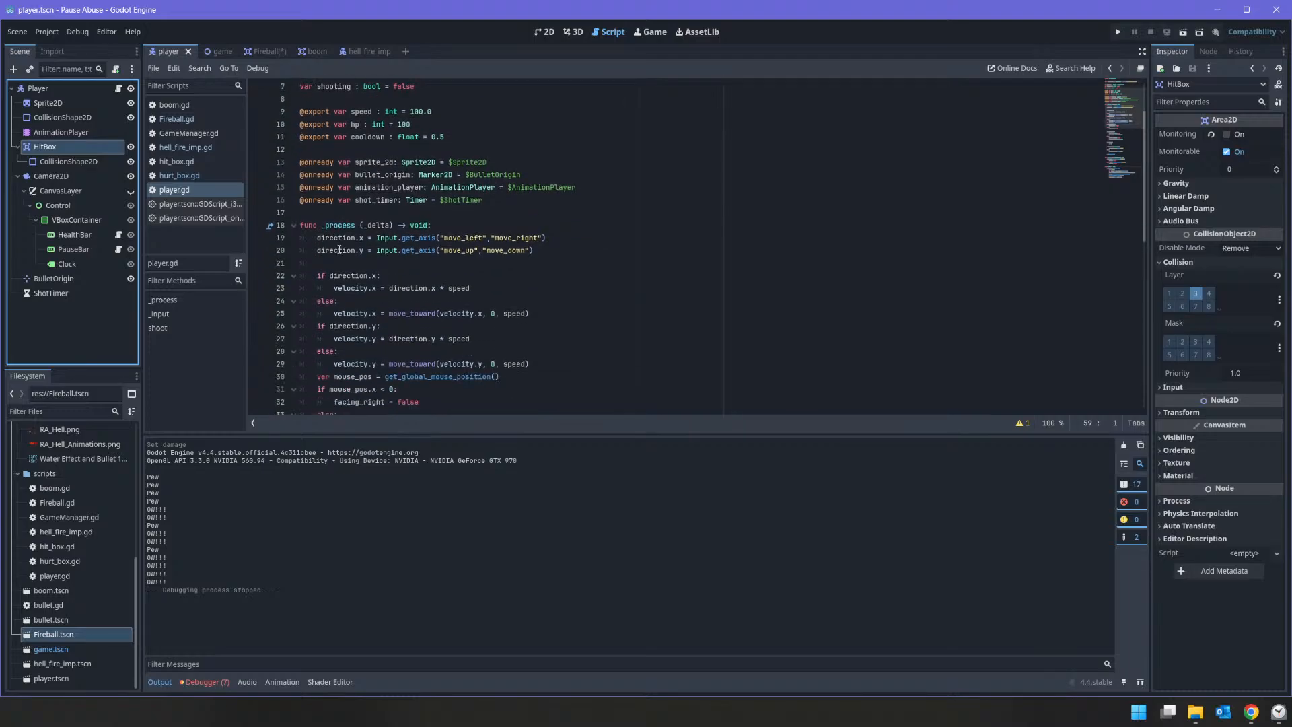
scroll(329, 197, "up", 7)
scroll(342, 202, "down", 5)
scroll(350, 196, "down", 9)
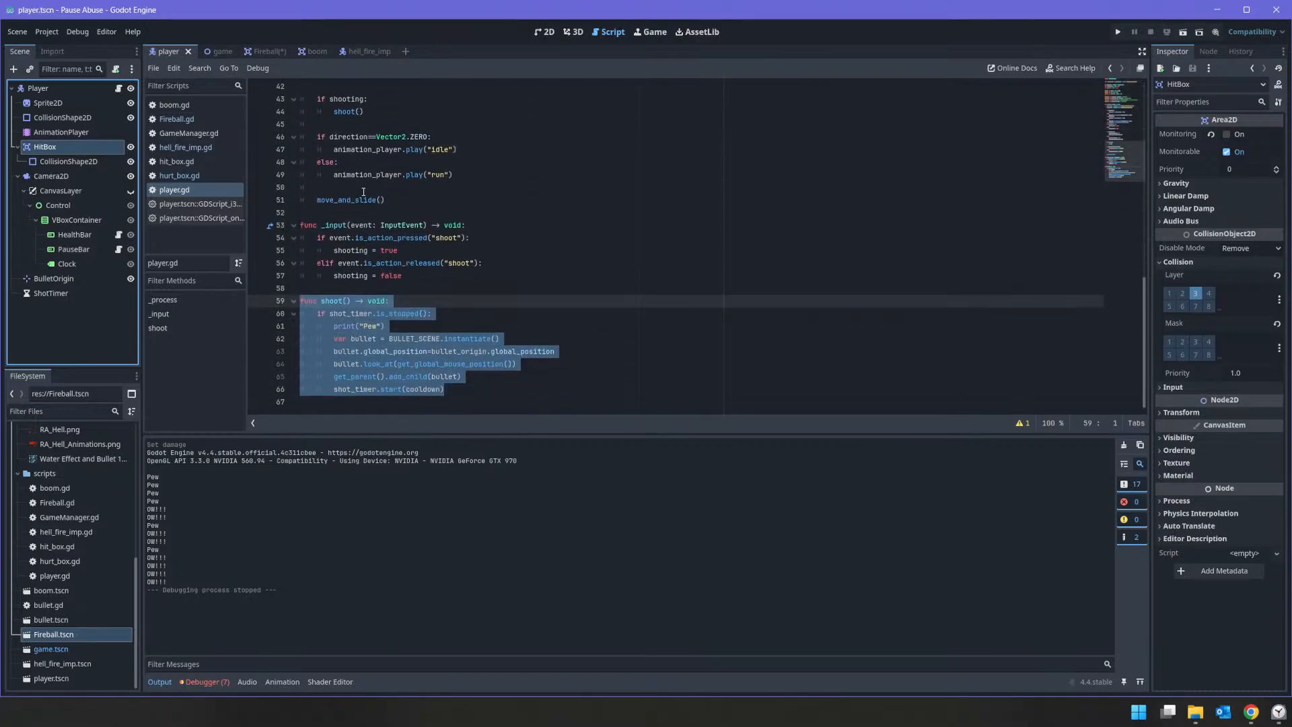
scroll(361, 194, "up", 4)
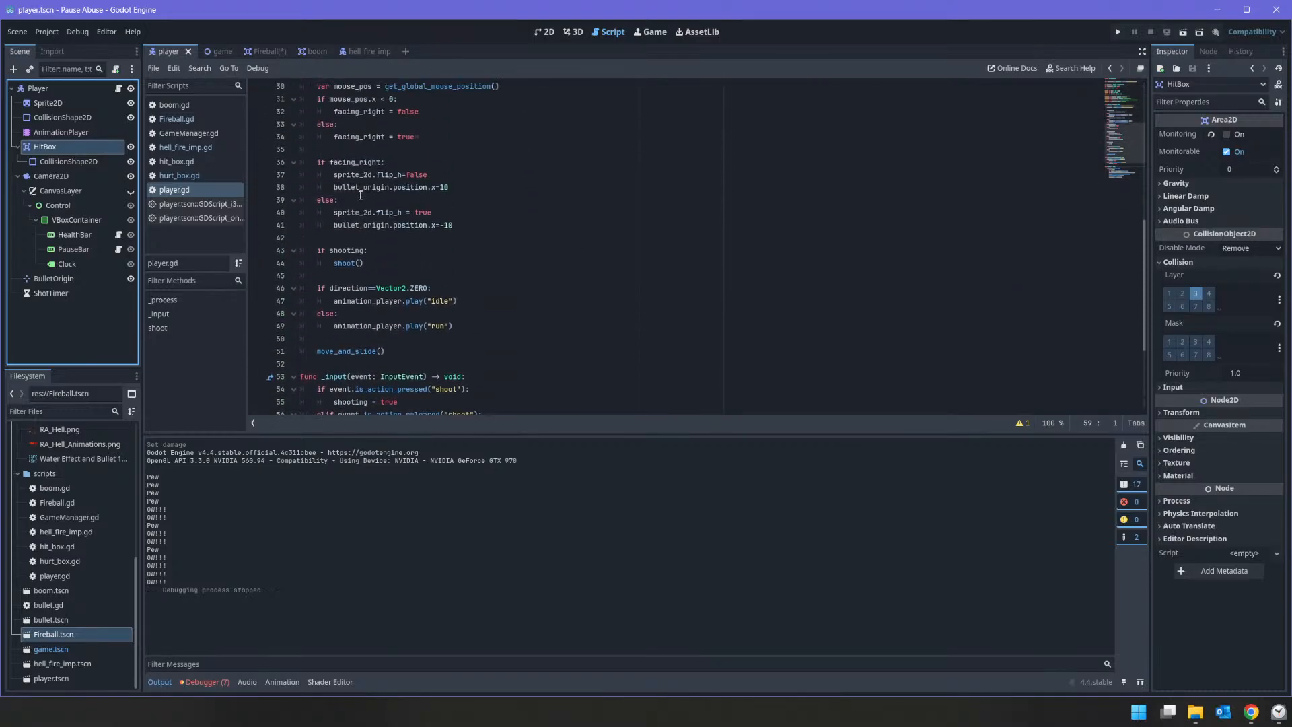
scroll(361, 194, "up", 10)
Step: Add an empty _ready() -> void function above _process in player.gd
left_click(377, 288)
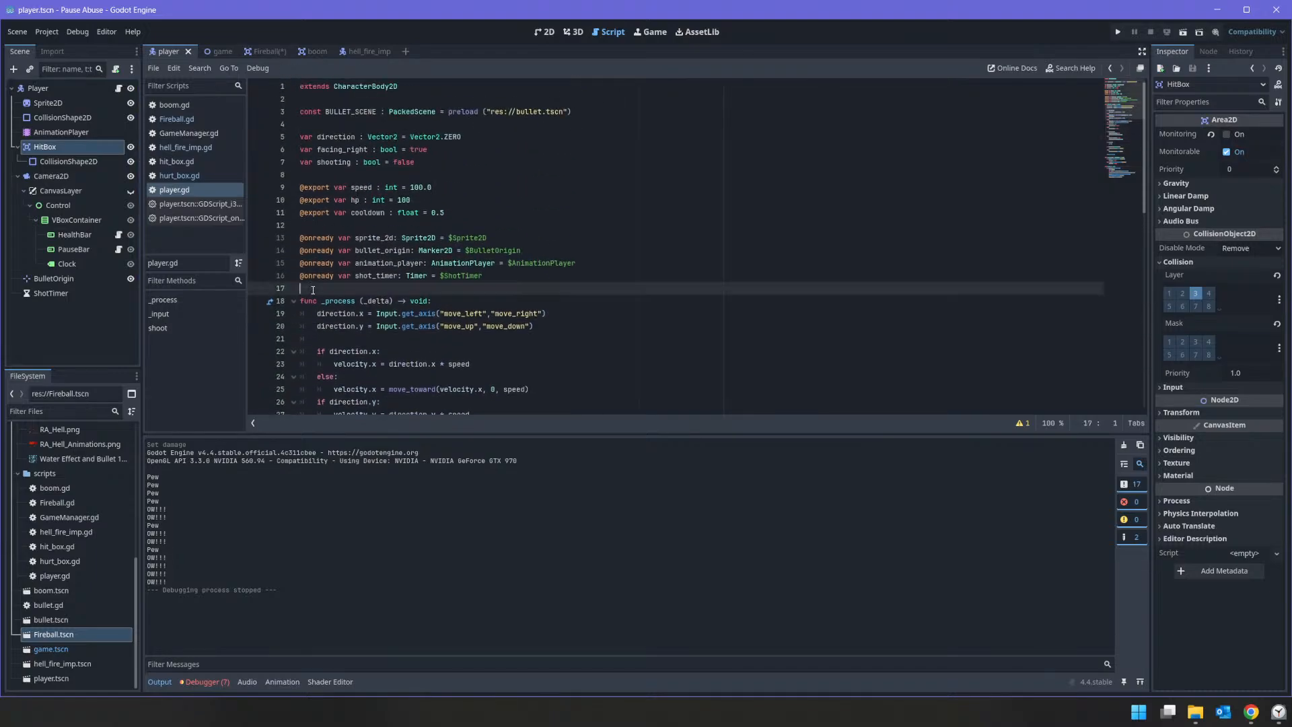
key("Return")
key("Up")
type("func")
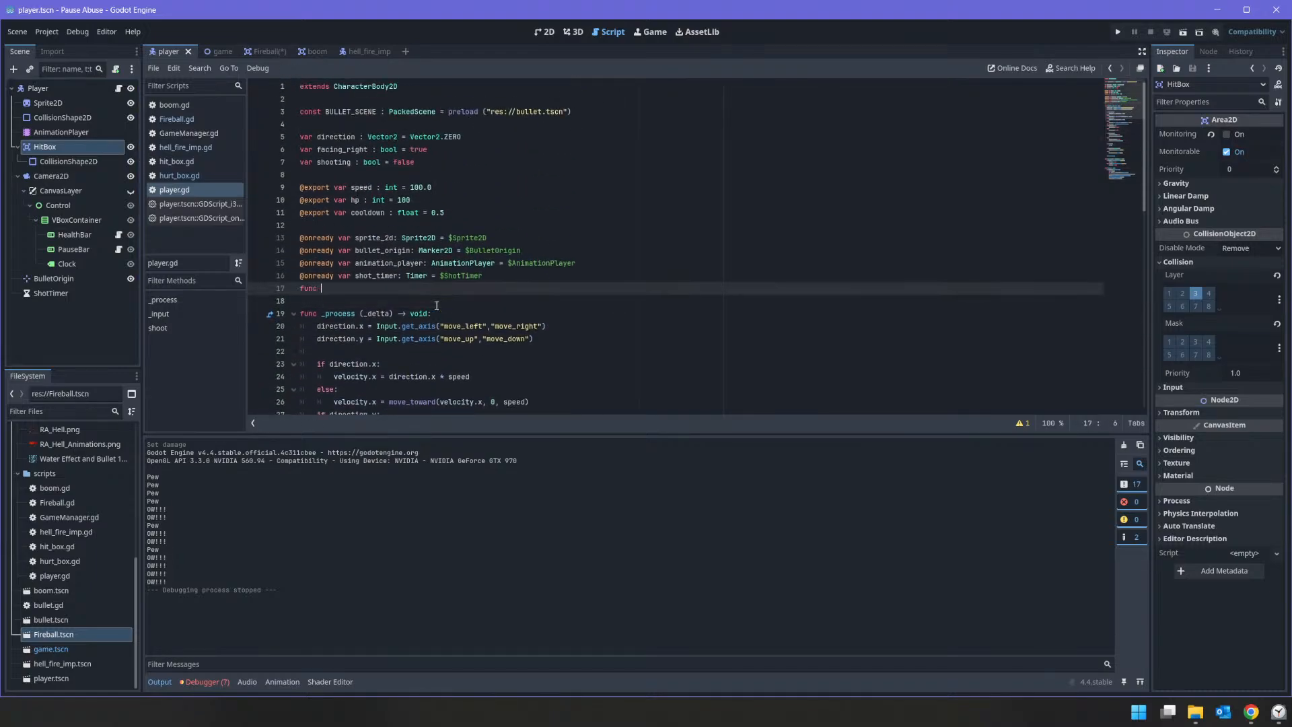
type(" _rea")
key("Return")
key("Home")
key("Return")
key("End")
key("Return")
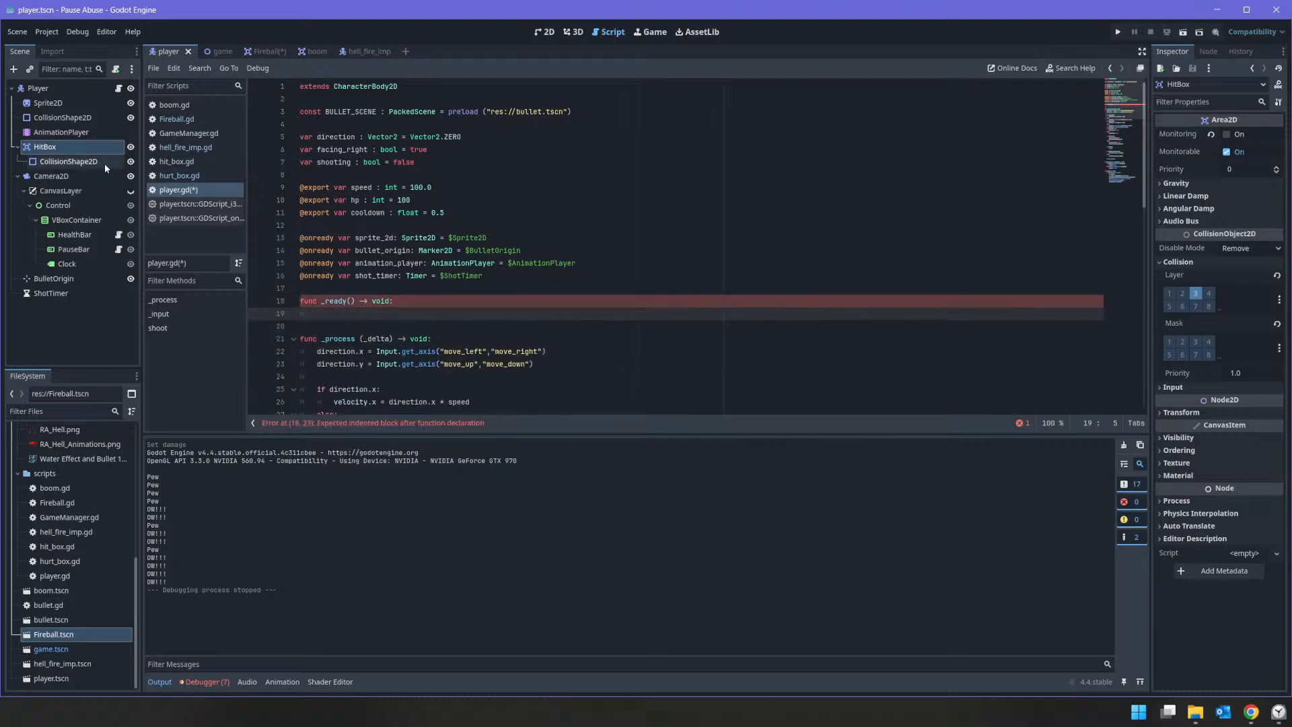
Step: Add an onready hit_box reference to the HitBox node and connect its hit signal to take_damage inside _ready
left_click_drag(45, 146, 334, 289)
left_click(437, 327)
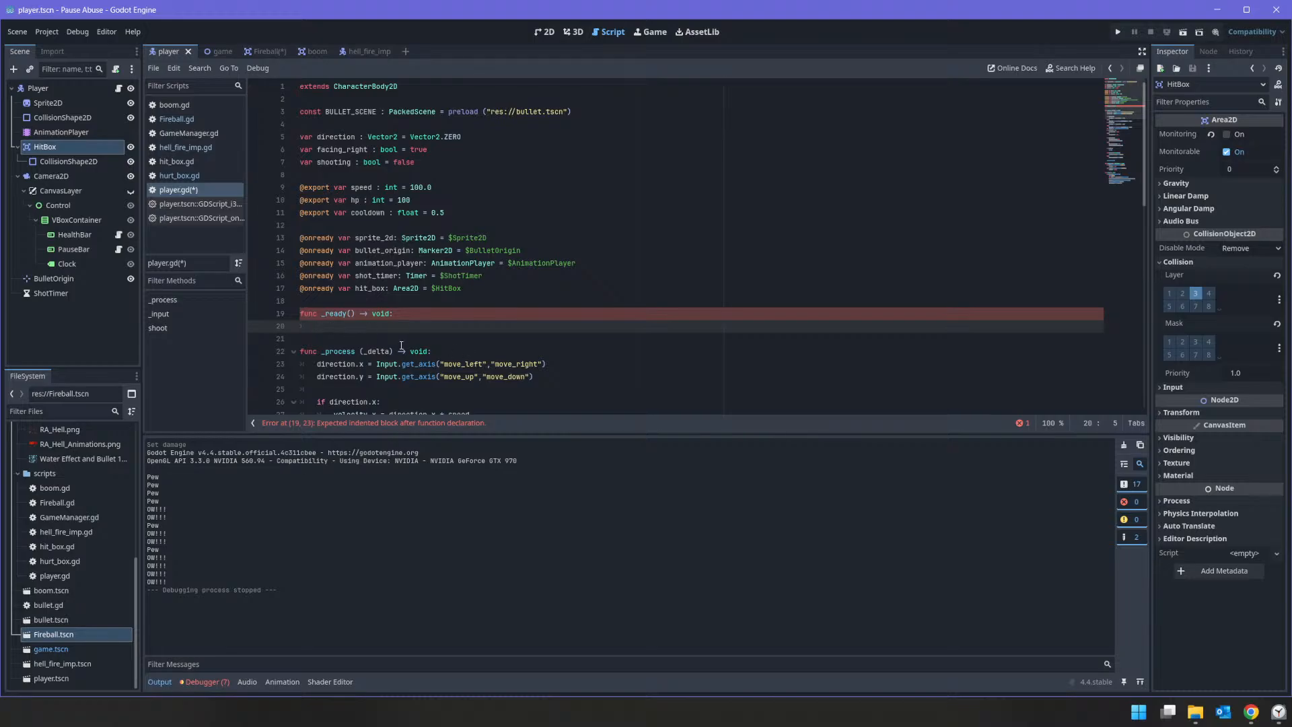
type("hit")
key("Return")
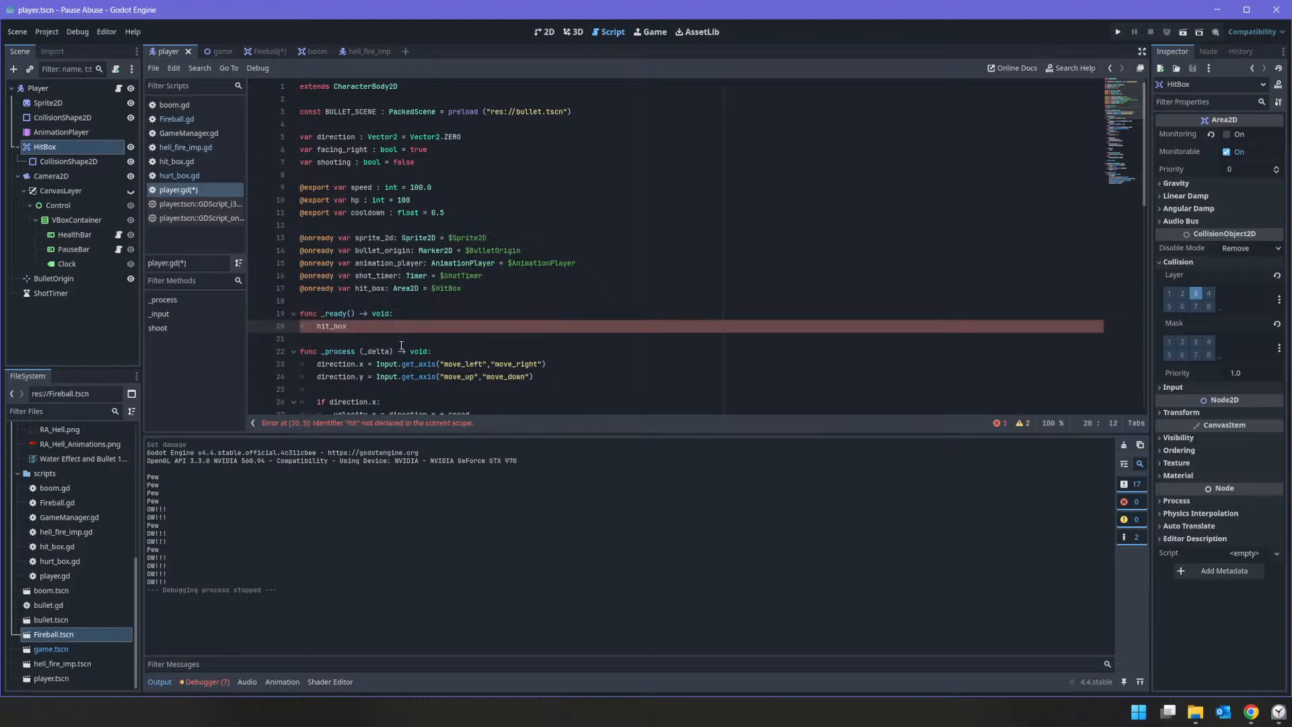
type(".")
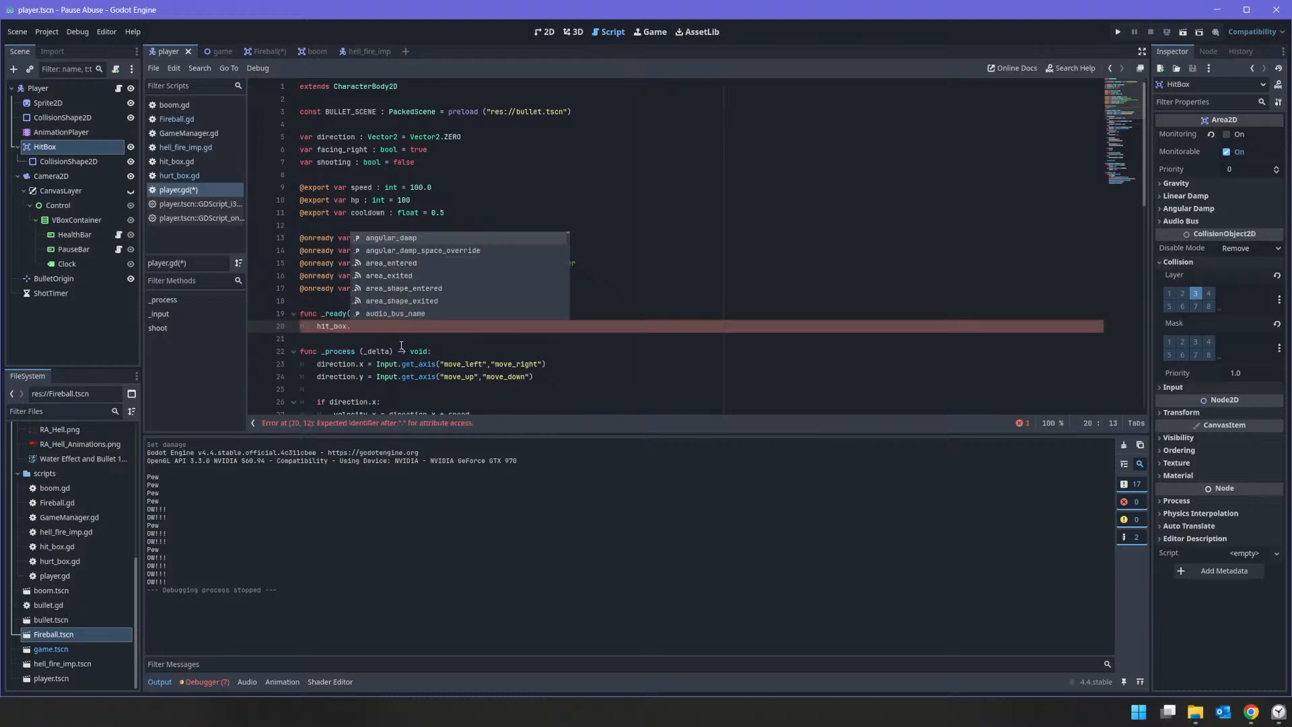
type("hit")
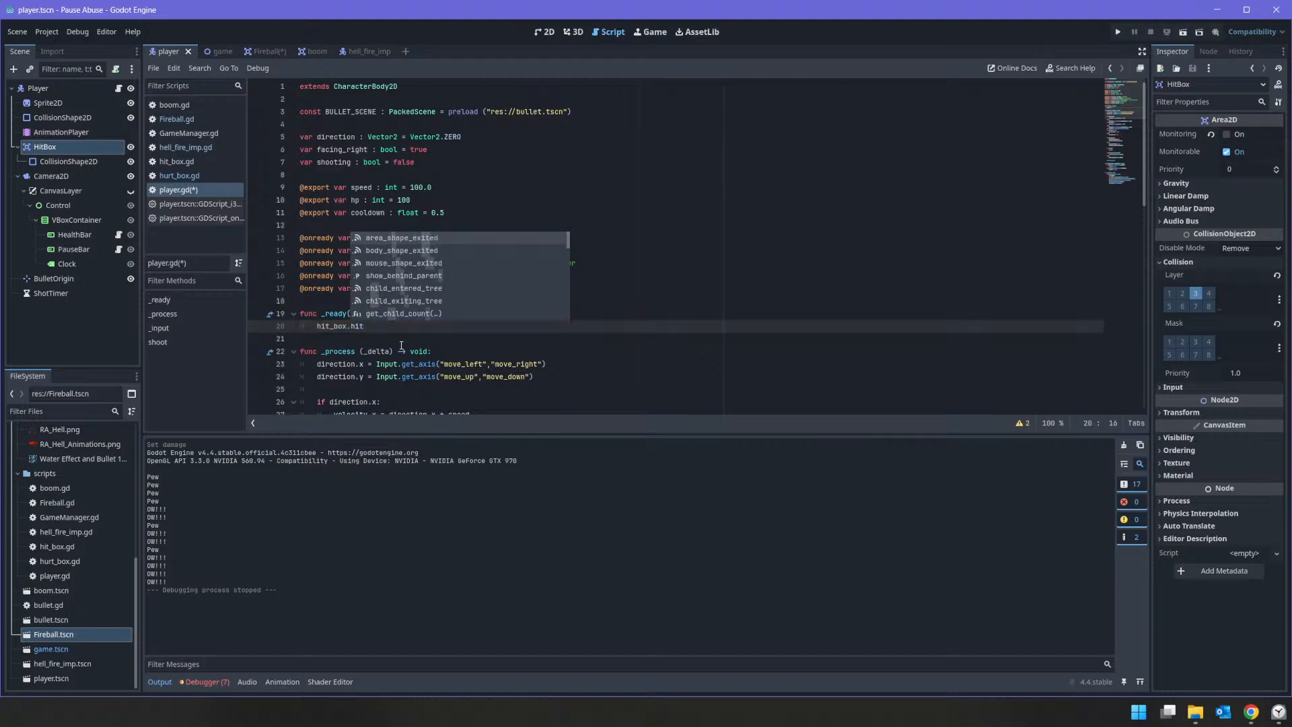
type(".connect")
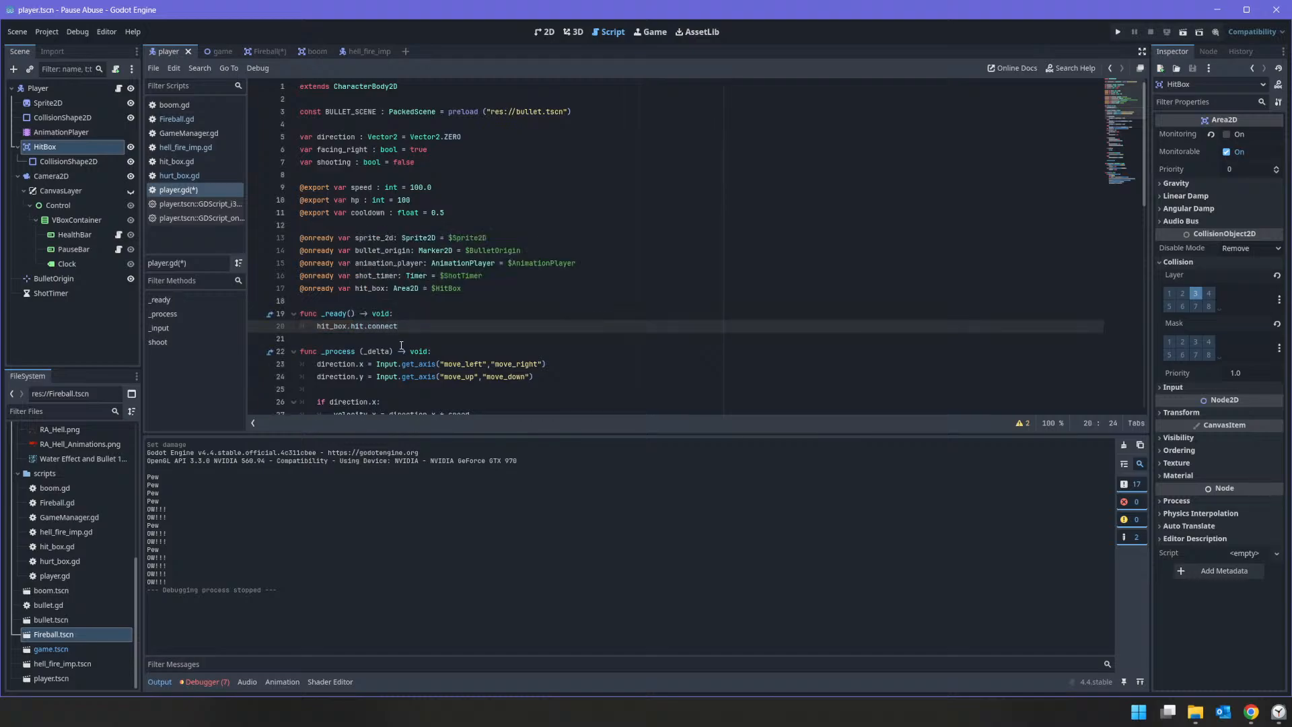
type("(take_damage")
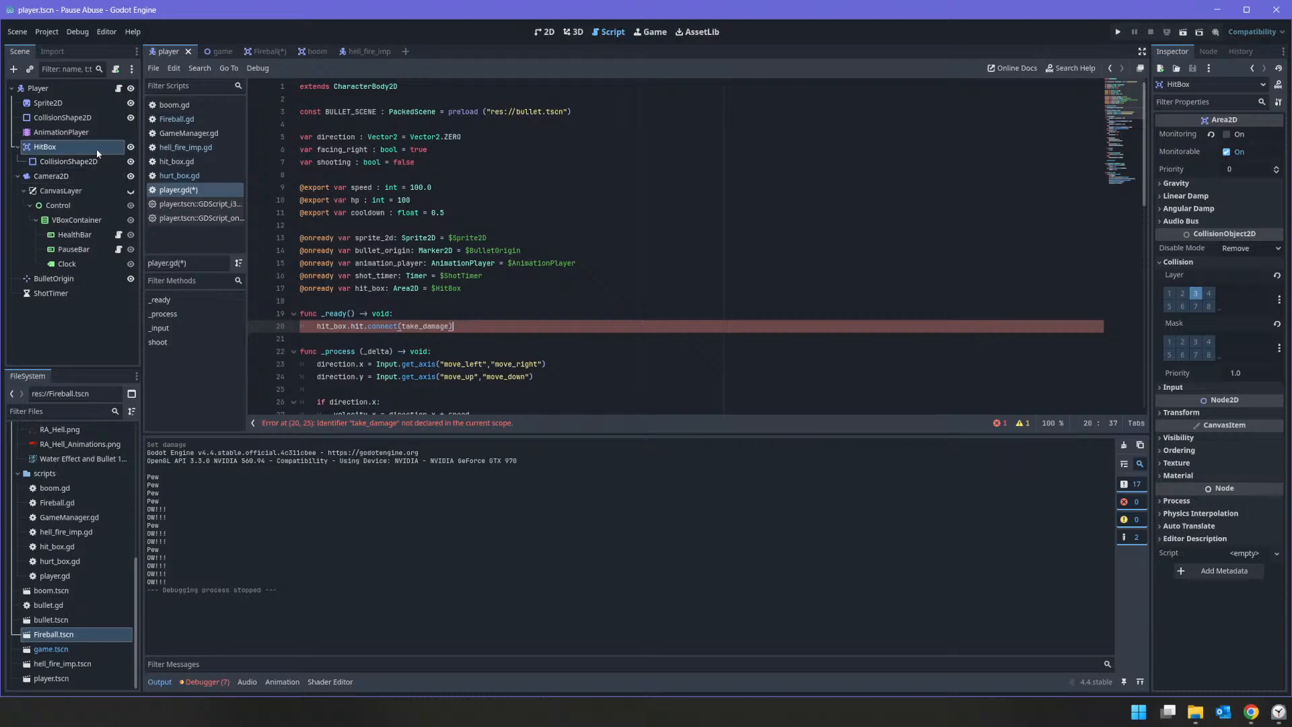
Step: Attach hit_box.gd to the player's HitBox node, check the signal name in that script, and return to player.gd
left_click_drag(57, 546, 58, 147)
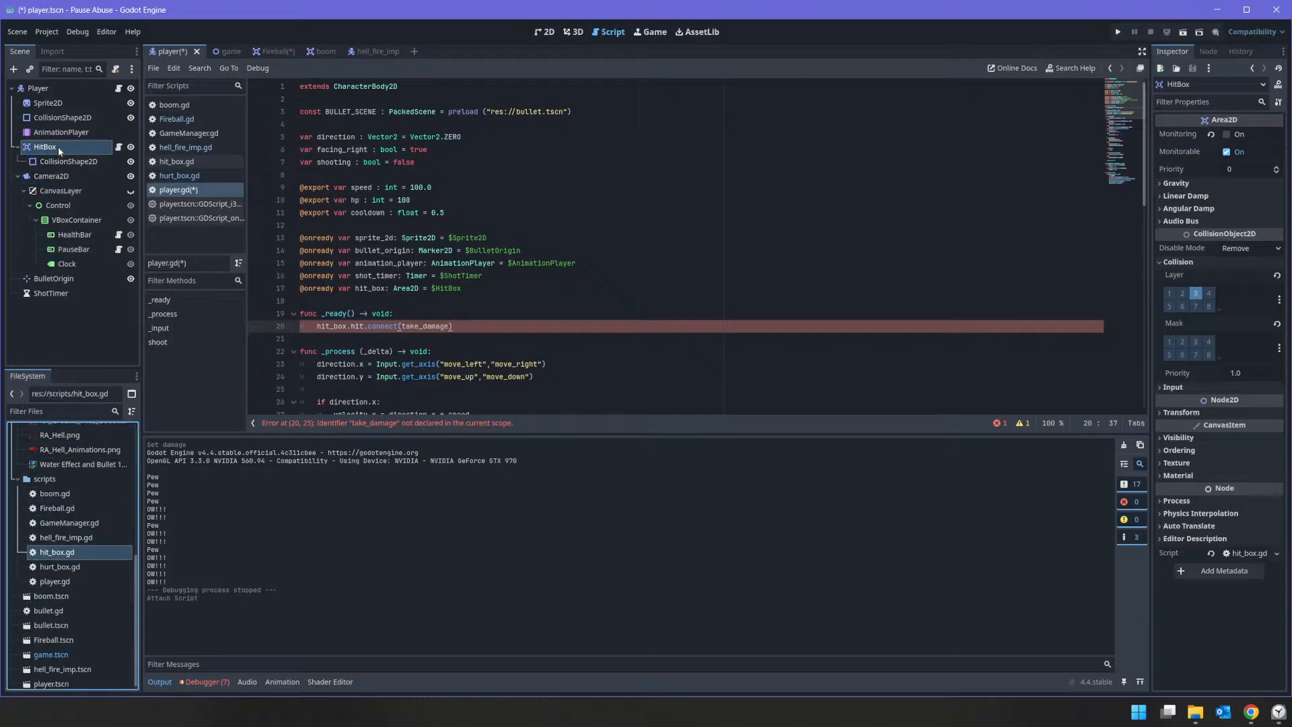
left_click(115, 147)
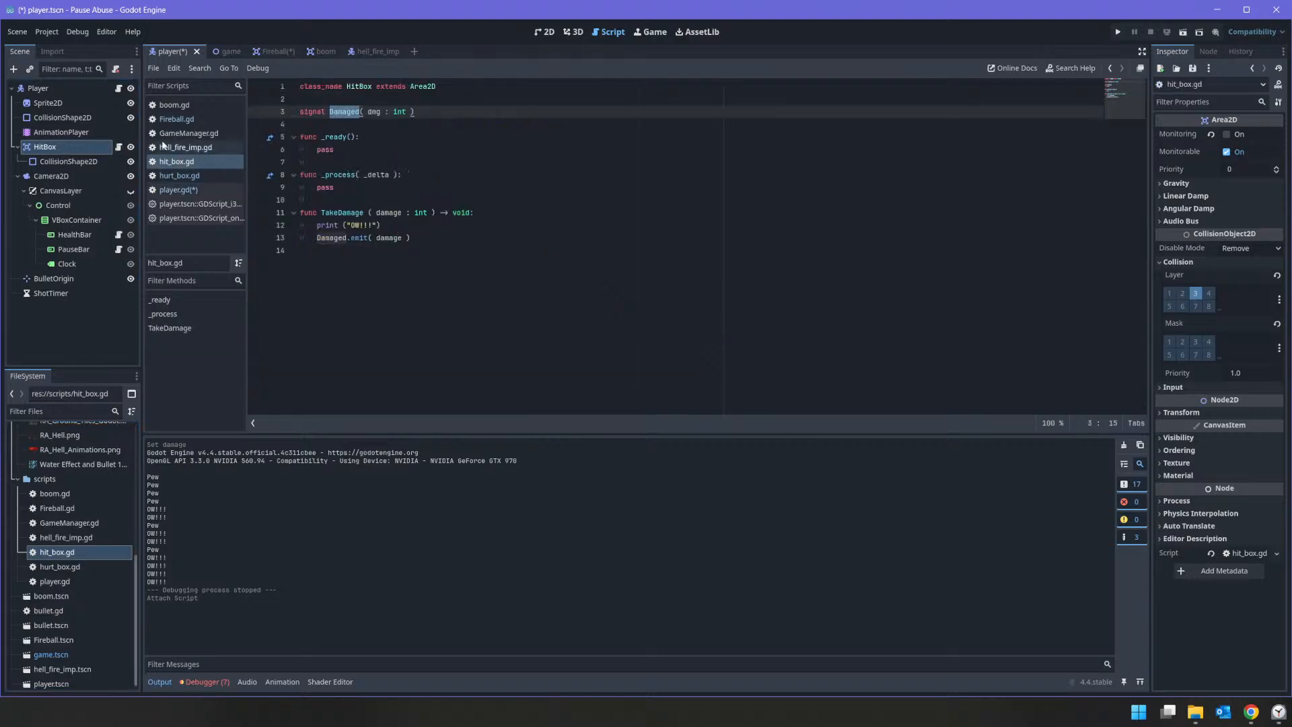
left_click(118, 88)
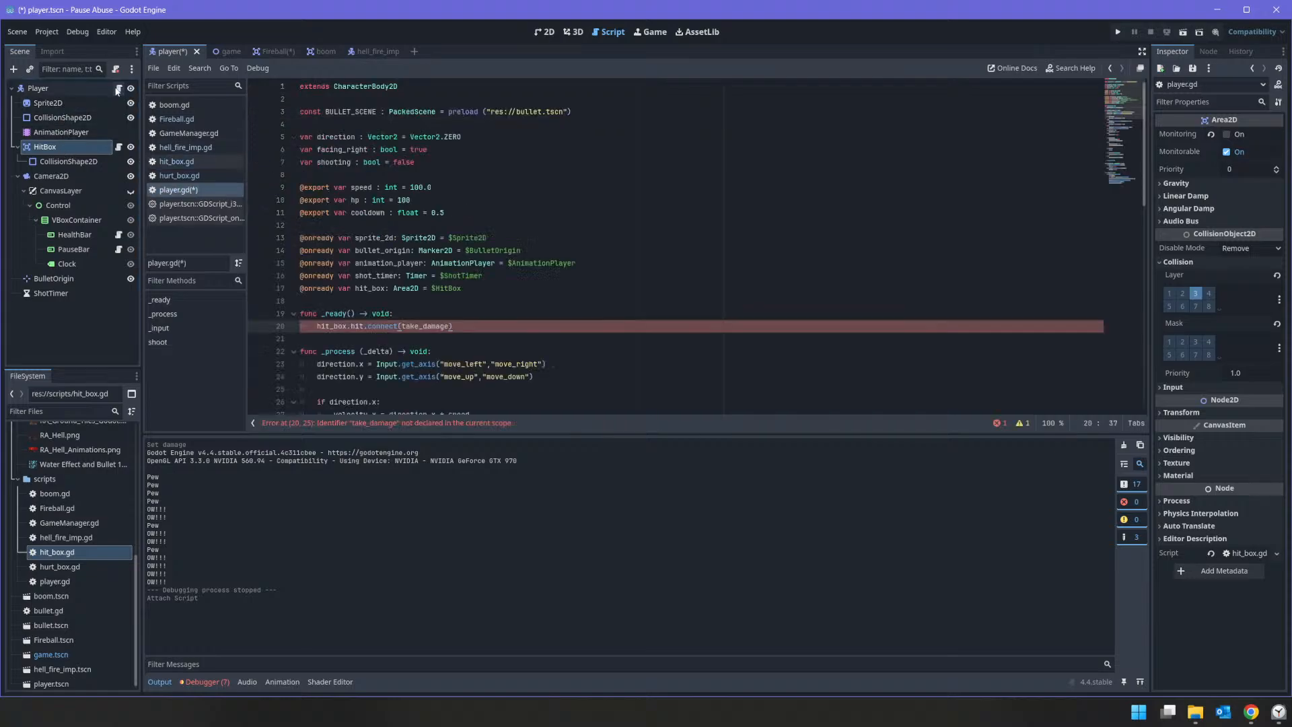
Step: Change the signal connected in _ready from hit to Damaged
left_click(352, 326)
key("shift+Right")
key("shift+Right")
key("shift+Right")
type("Damaged")
Step: Write a void damage function with a dmg parameter below _ready that subtracts dmg from hp
scroll(352, 402, "down", 15)
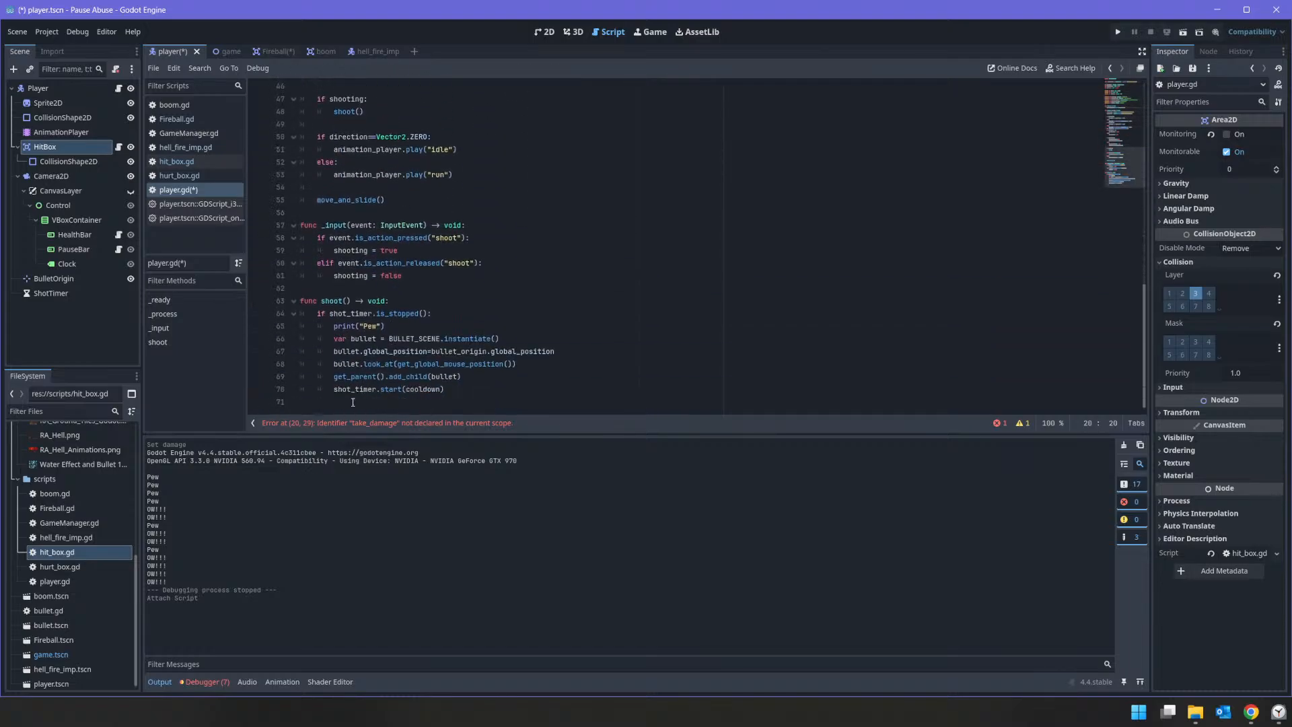
left_click(349, 423)
left_click(306, 264)
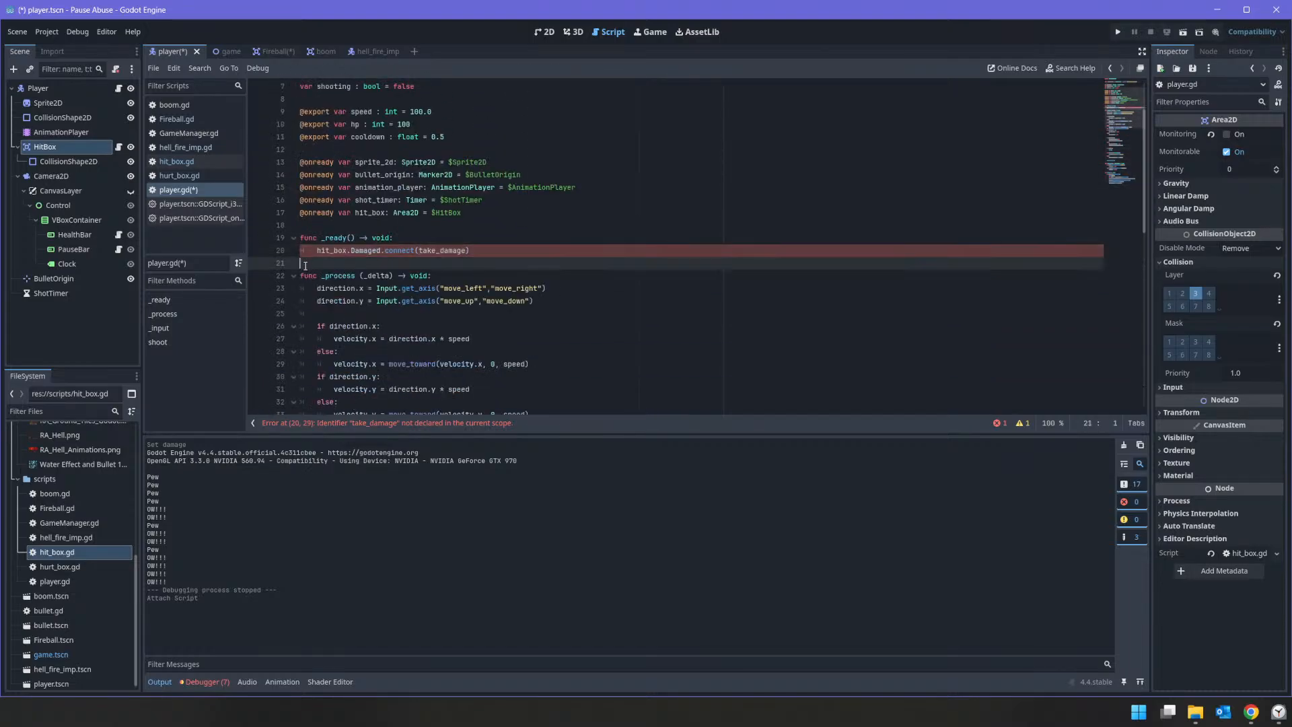
key("Return")
type("func")
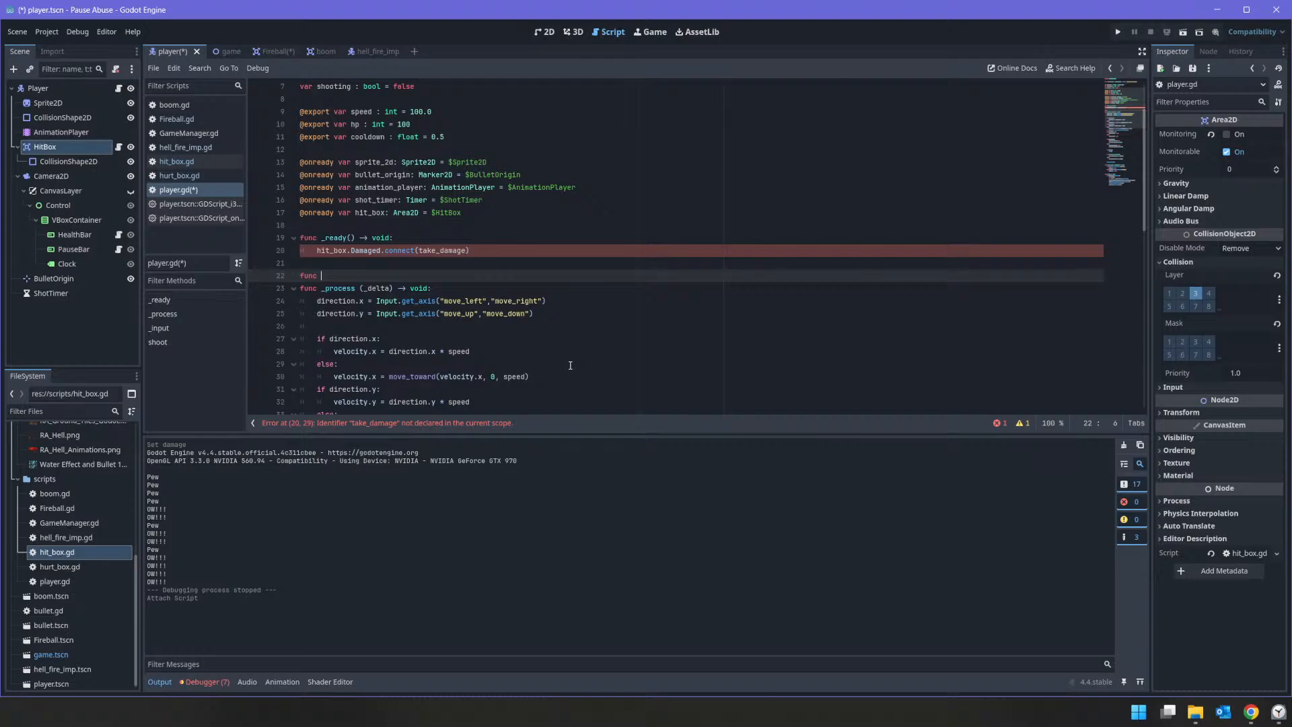
type(" take")
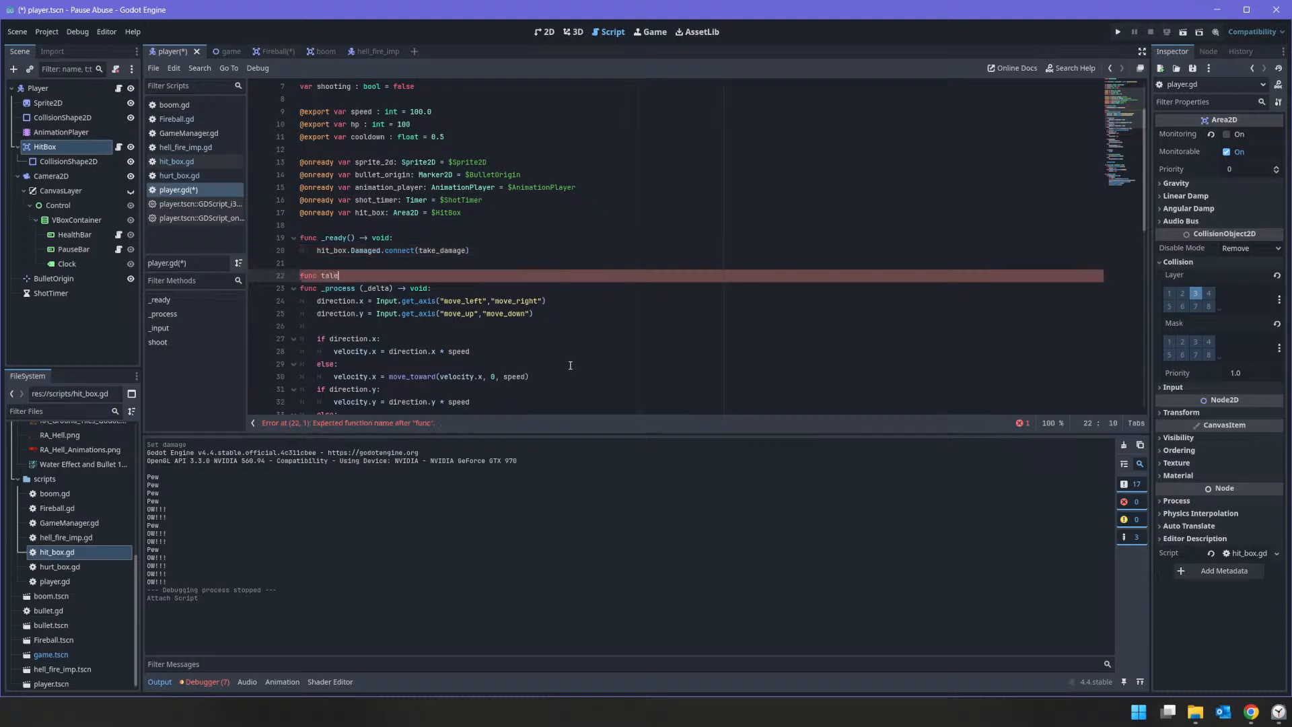
key("BackSpace")
key("BackSpace")
type("ke_d")
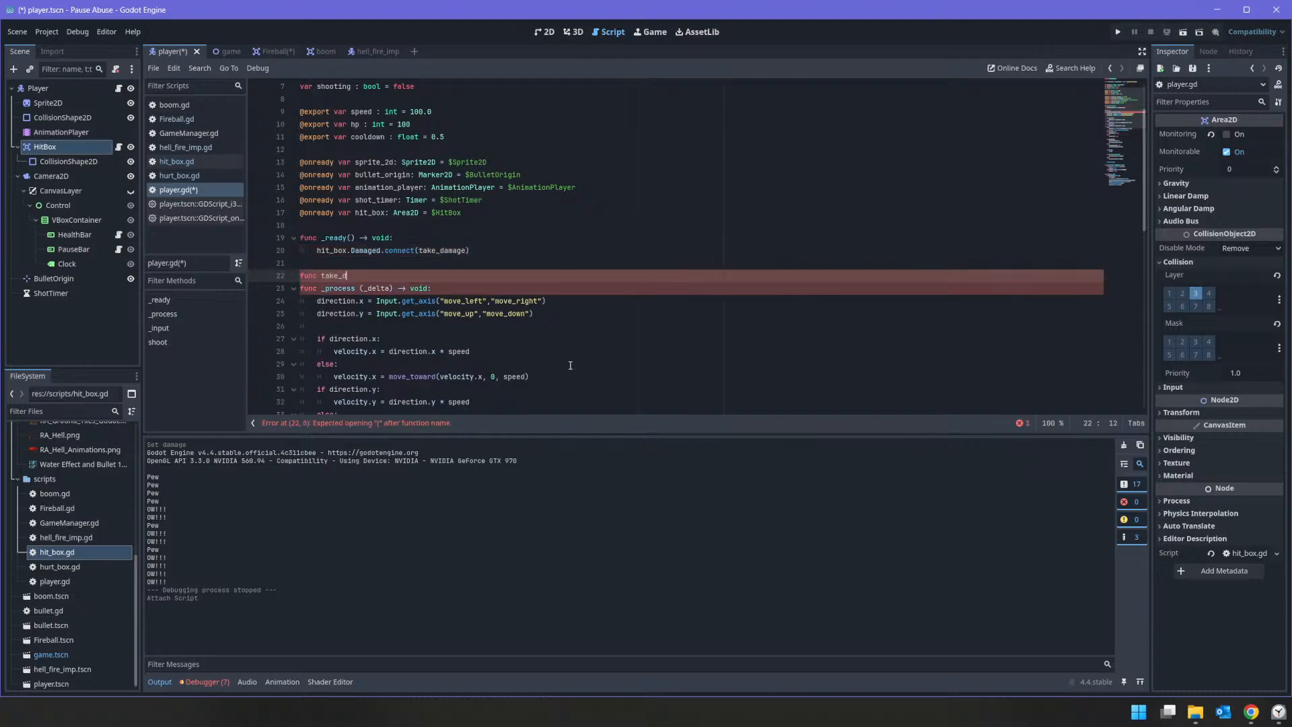
type("amge(dmg)->void:")
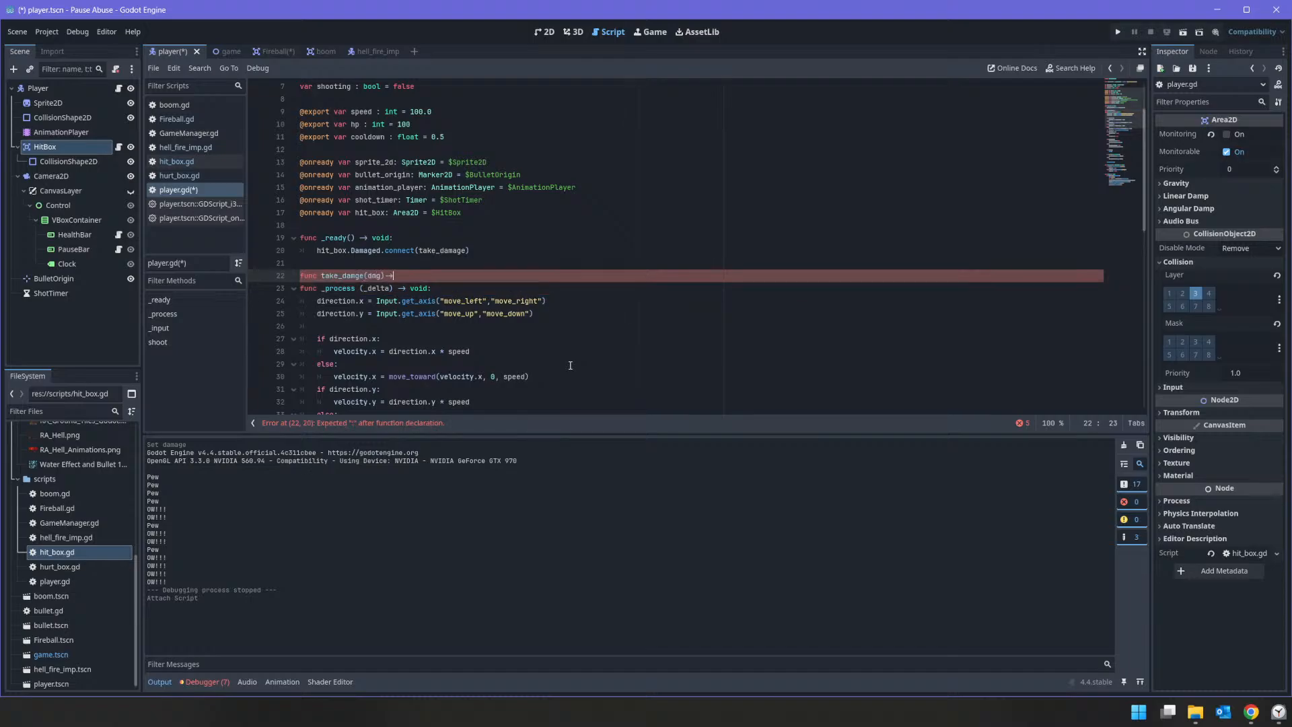
key("Return")
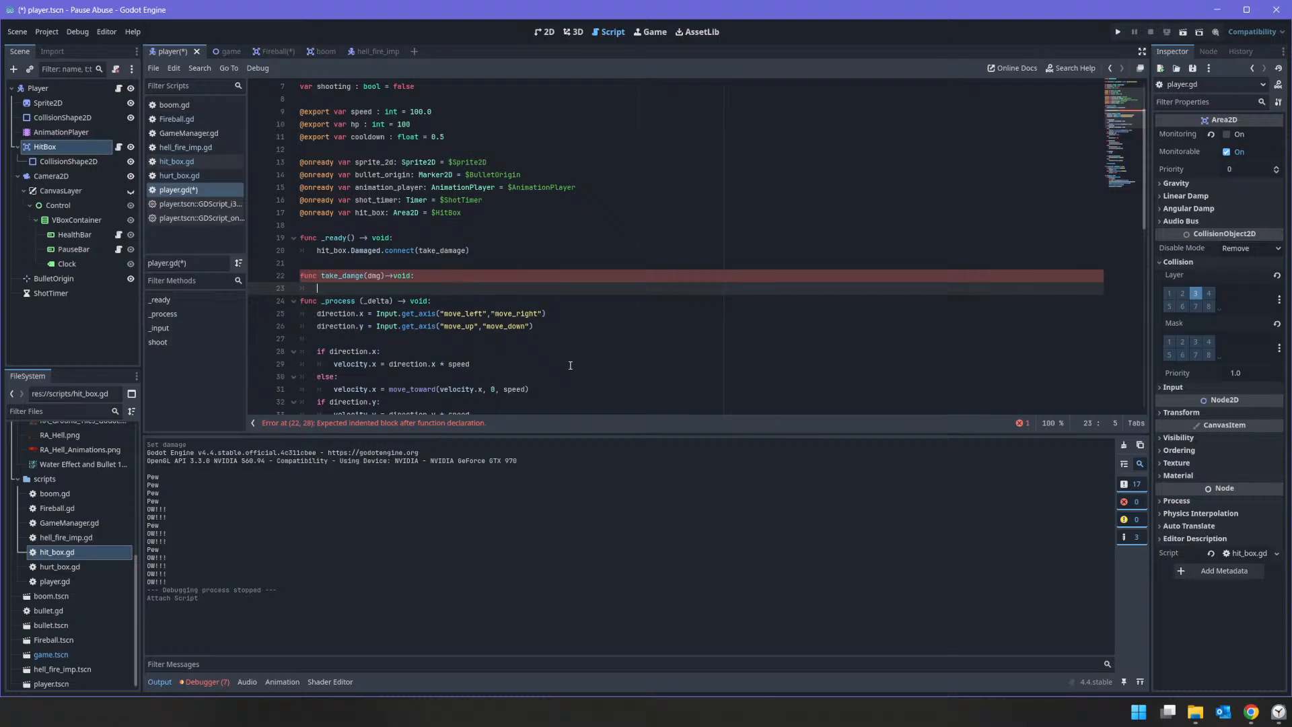
type("hp-=dmg")
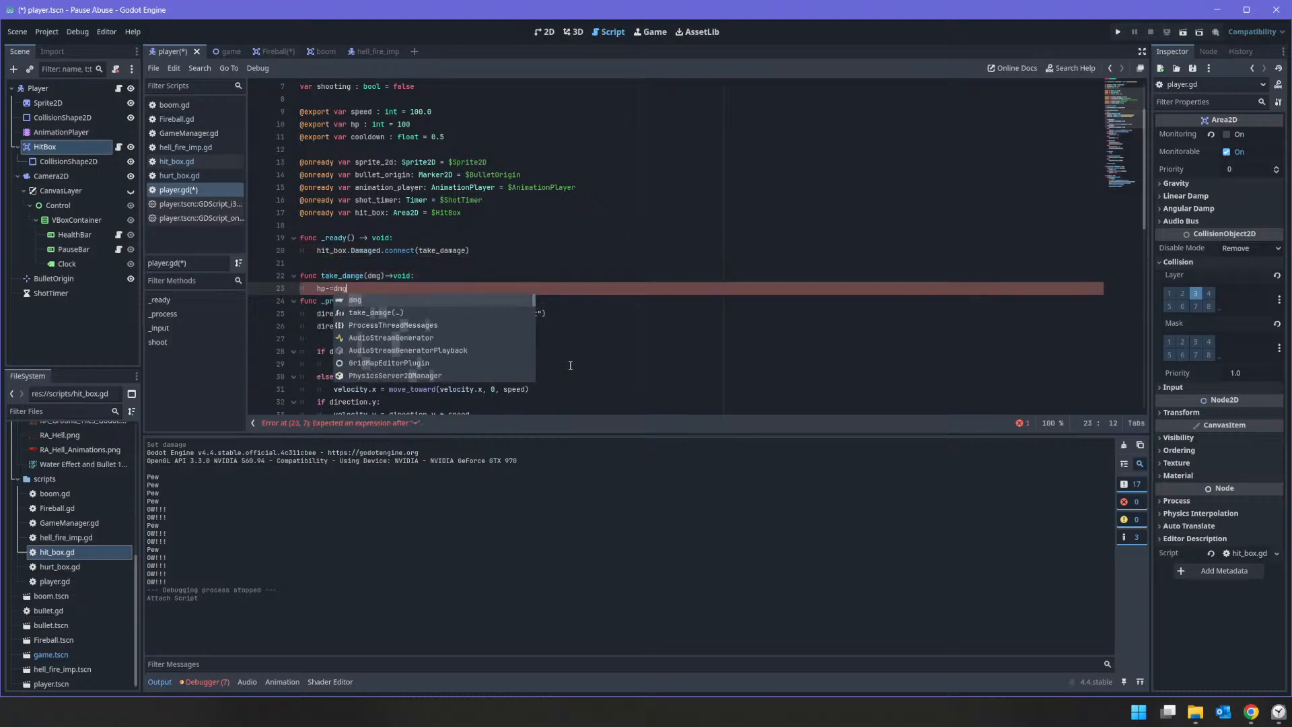
key("Return")
key("Return")
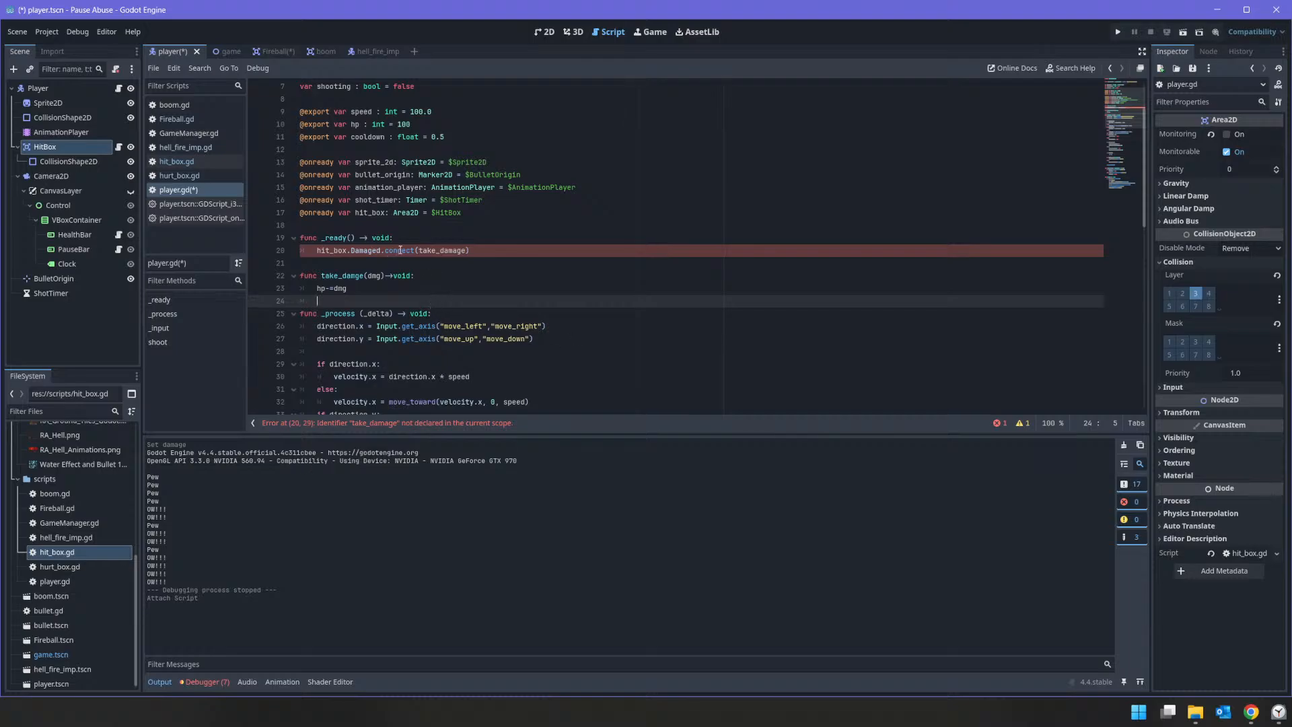
Step: Correct the new function's name to take_damage, matching the connected callback, and save the script
double_click(443, 250)
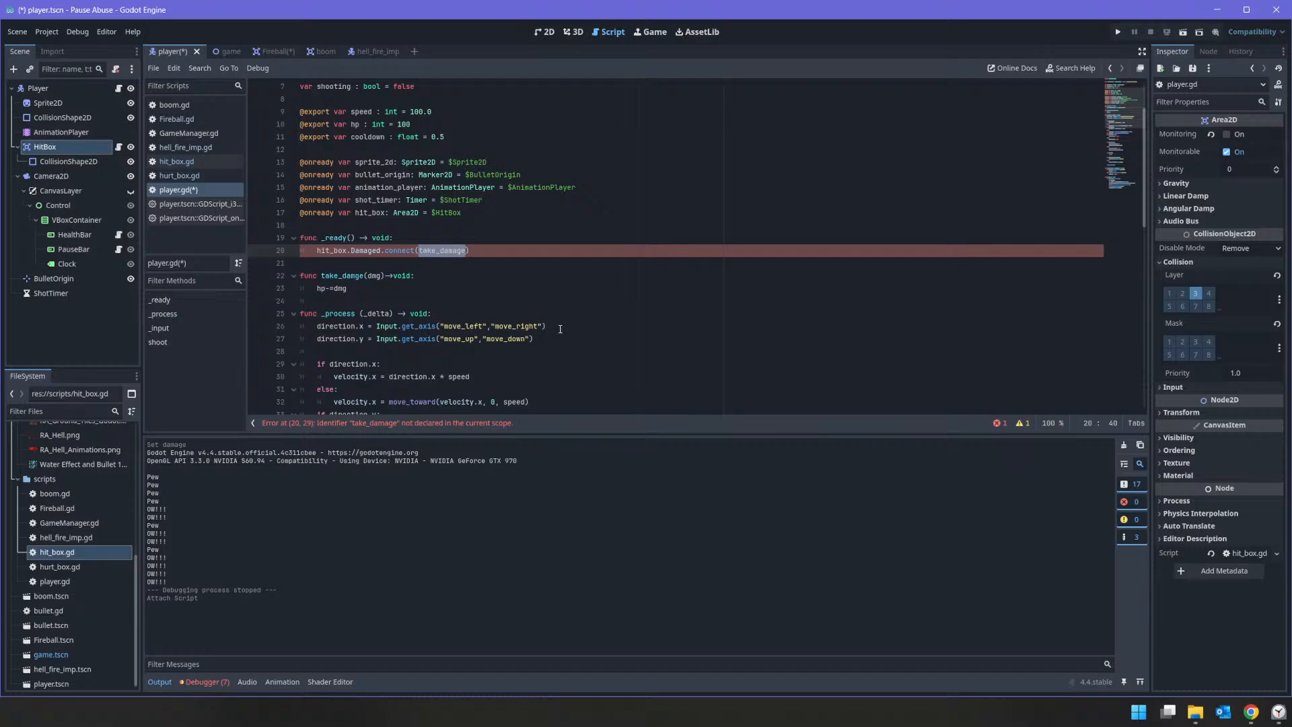
key("ctrl+c")
double_click(356, 276)
key("ctrl+v")
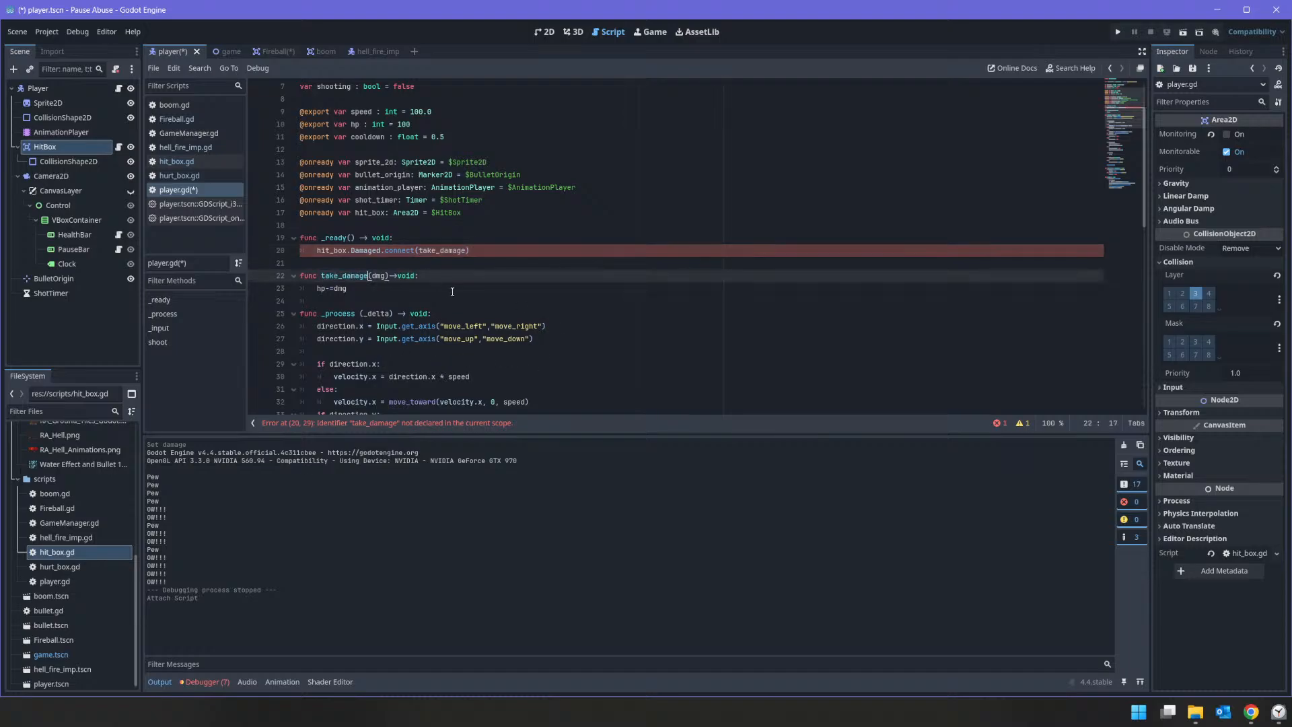
key("ctrl+s")
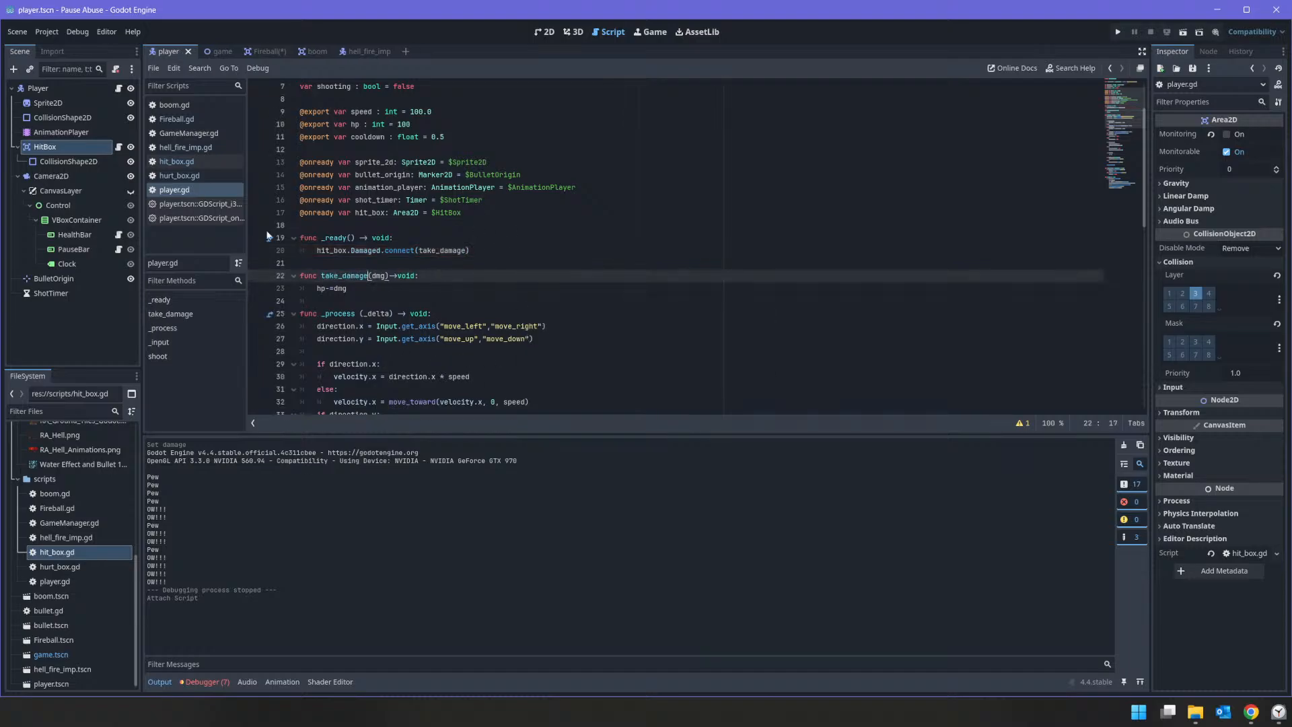
Step: Run the project and compare the TakeDamage call in hurt_box.gd with hit_box.gd and the imp's HitBox setup
left_click(1119, 33)
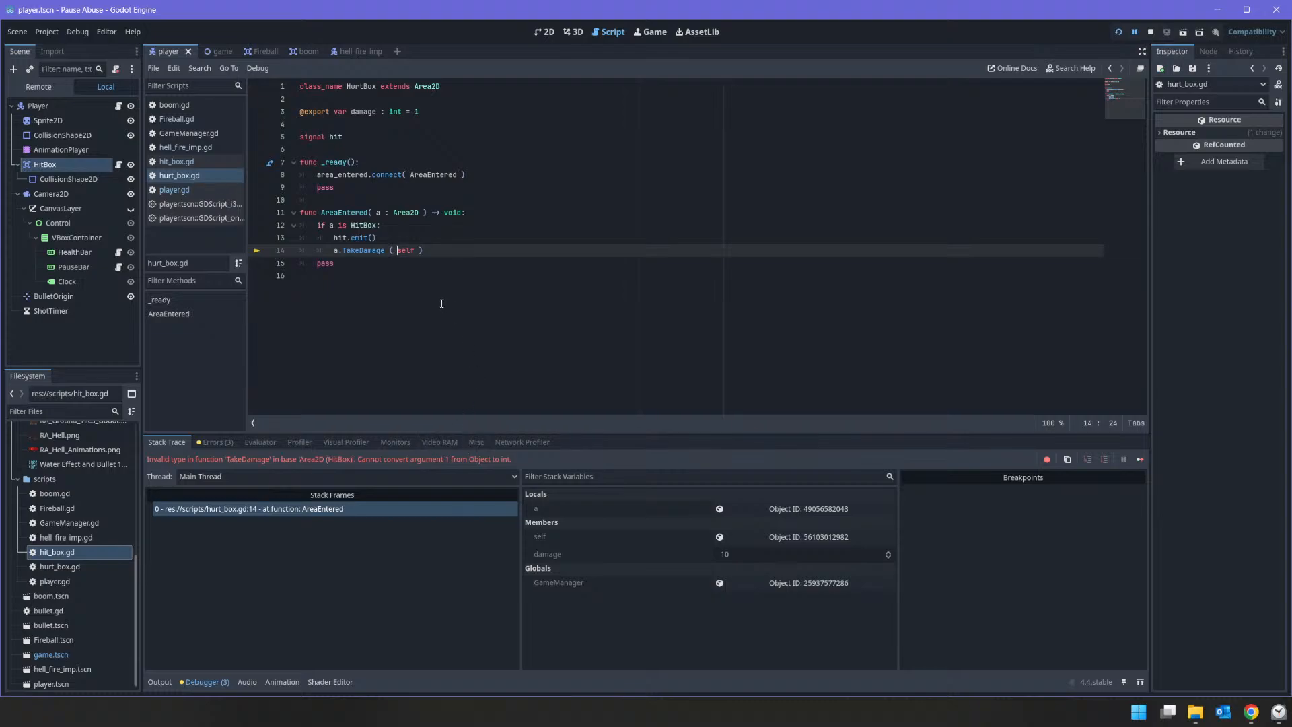
double_click(401, 250)
left_click(415, 250)
left_click(196, 161)
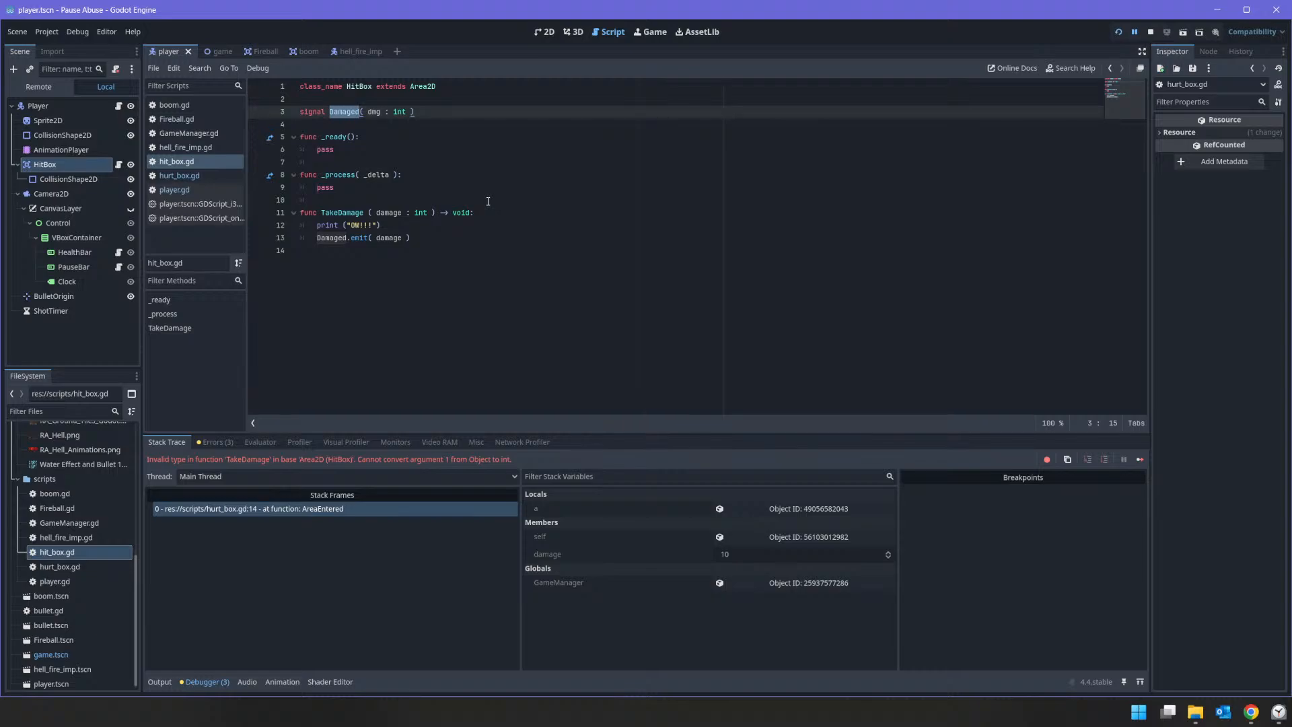
left_click(363, 52)
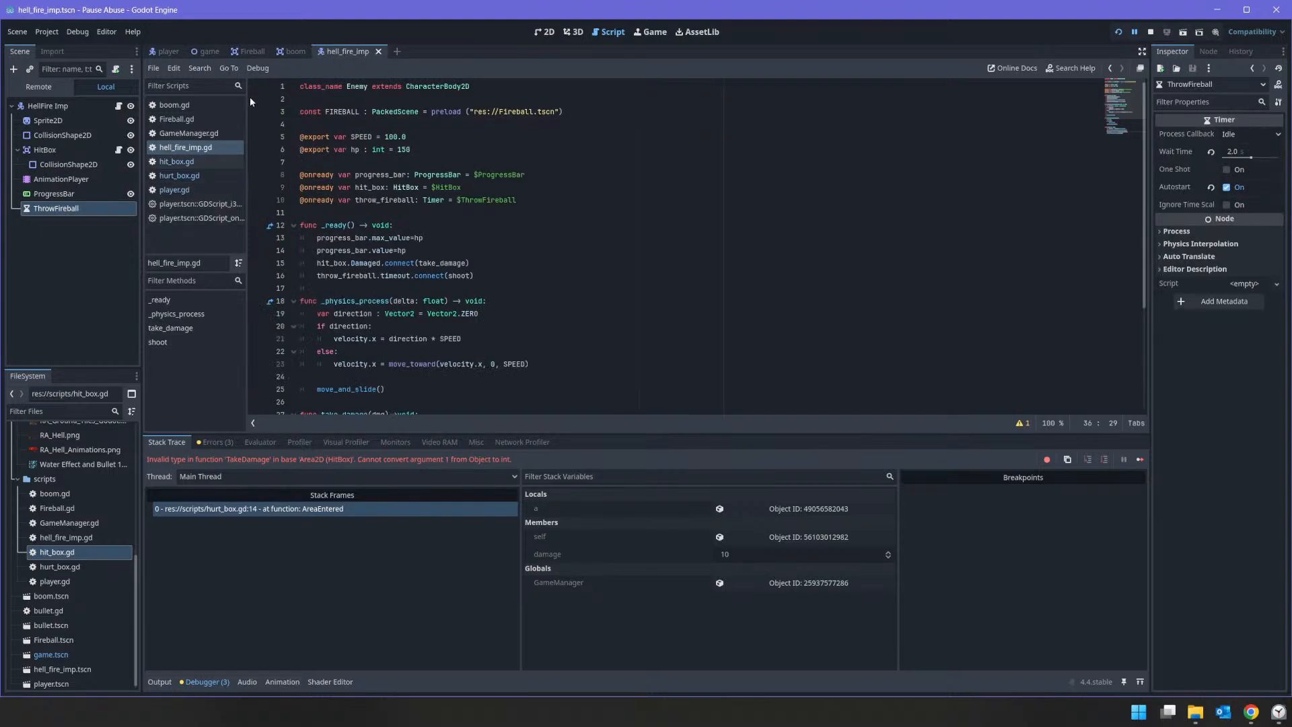
left_click(119, 149)
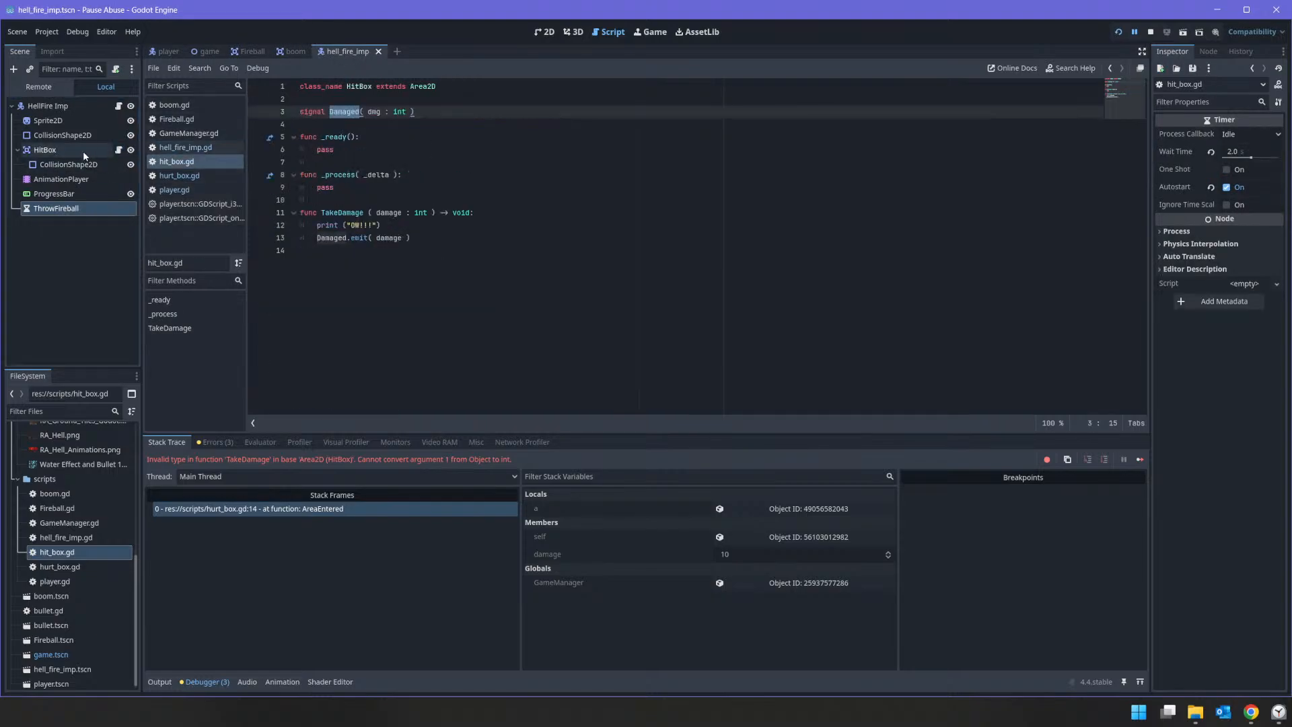
left_click(83, 150)
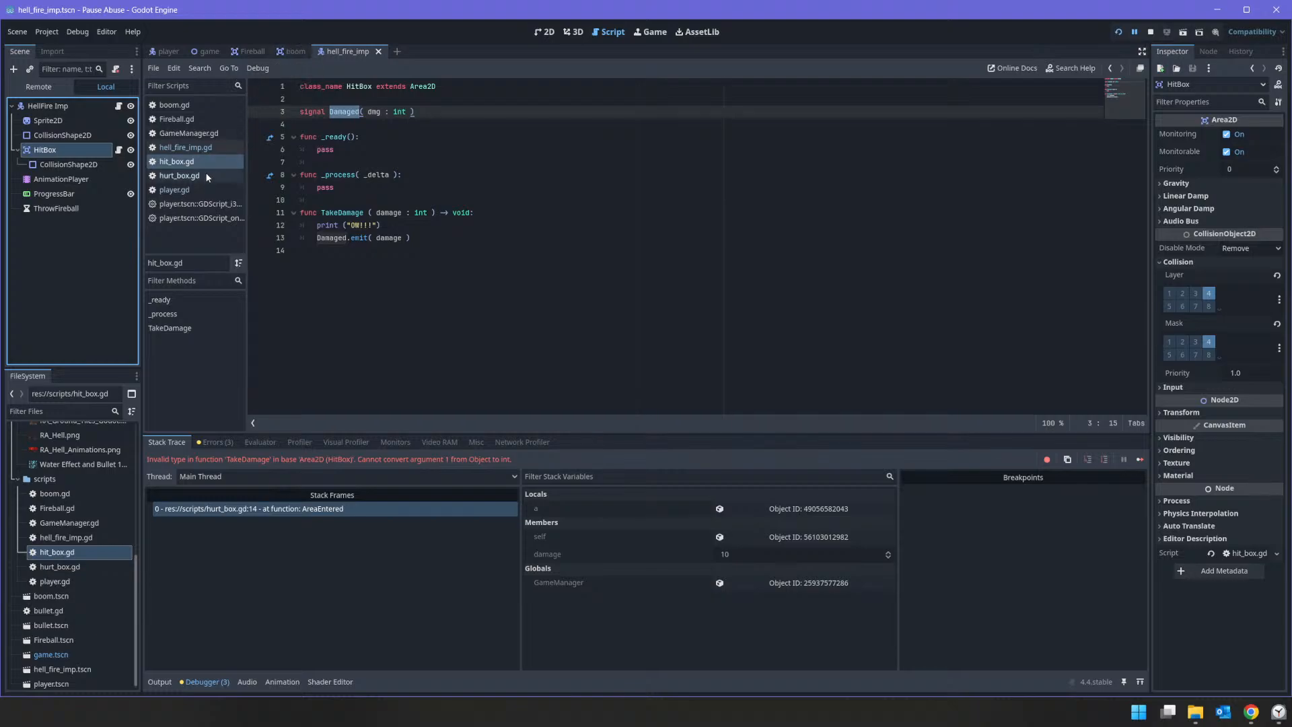
Step: Pass self.damage instead of self to the TakeDamage call in hurt_box.gd
left_click(179, 175)
left_click(417, 255)
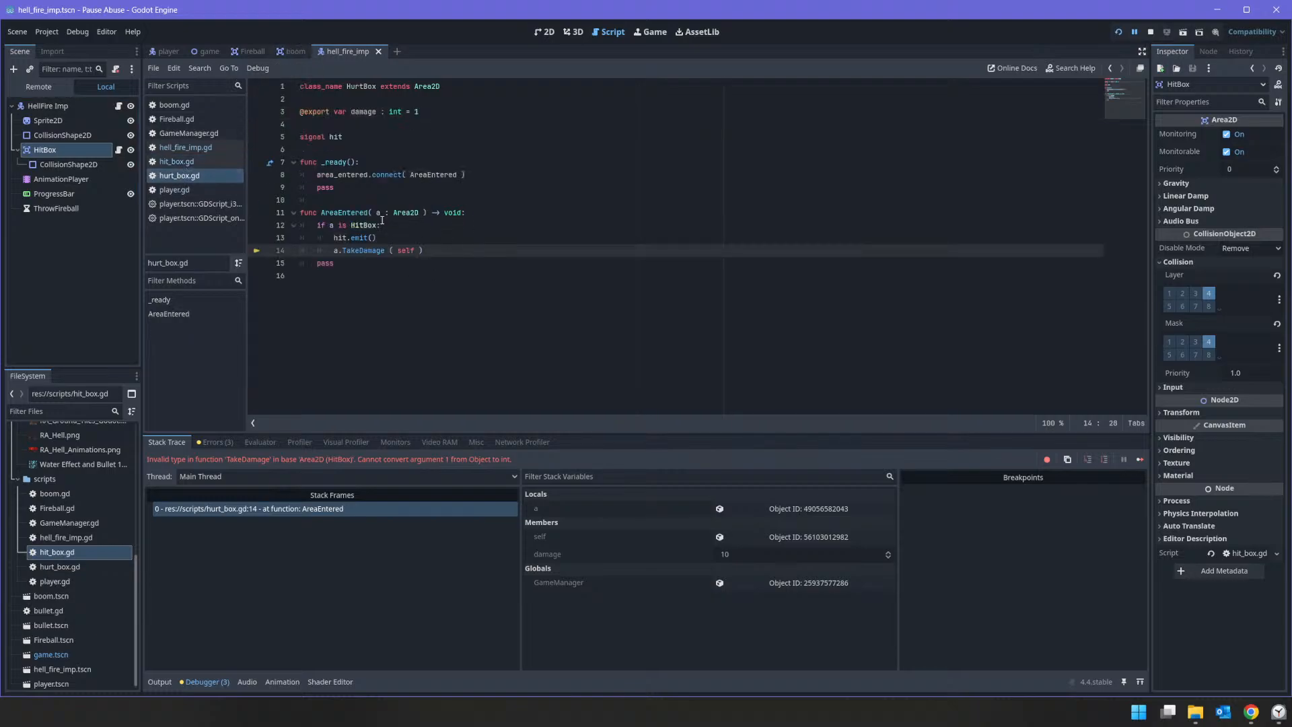
type(".damage")
Step: Restart the project, test the damage from fireballs and bullets, and stop the game
left_click(1150, 31)
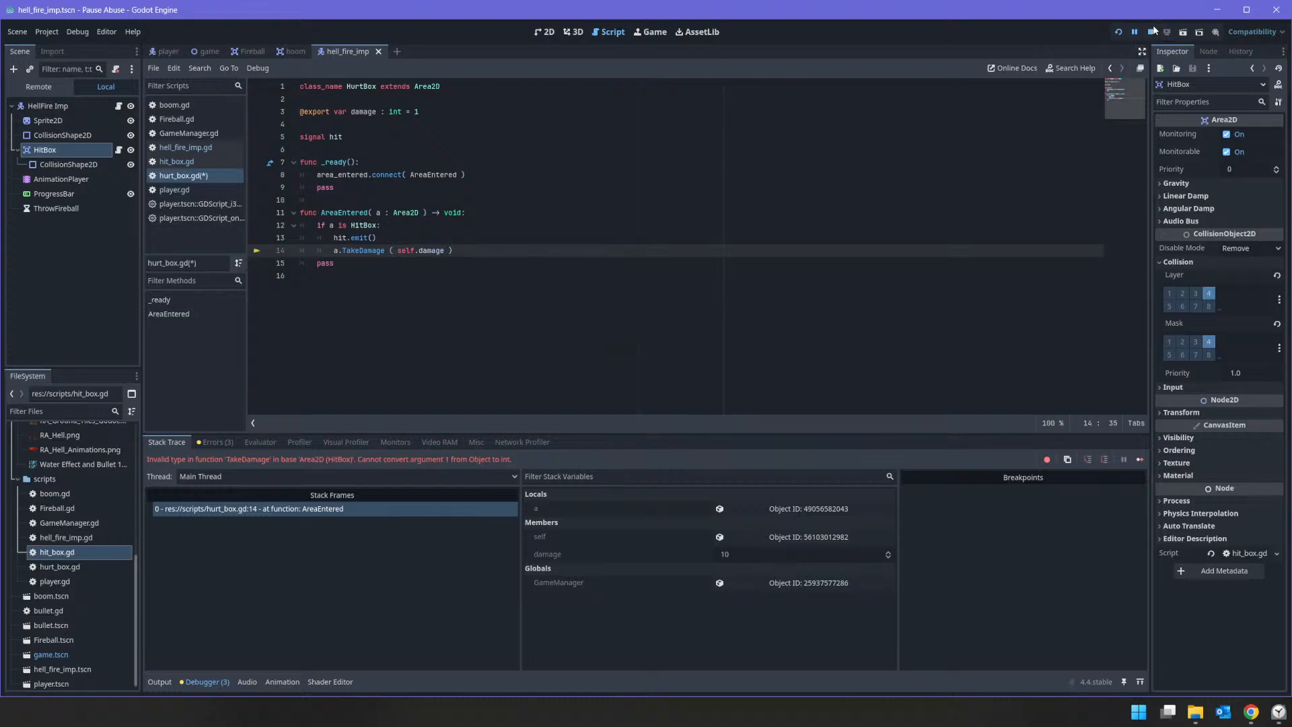
left_click(1119, 32)
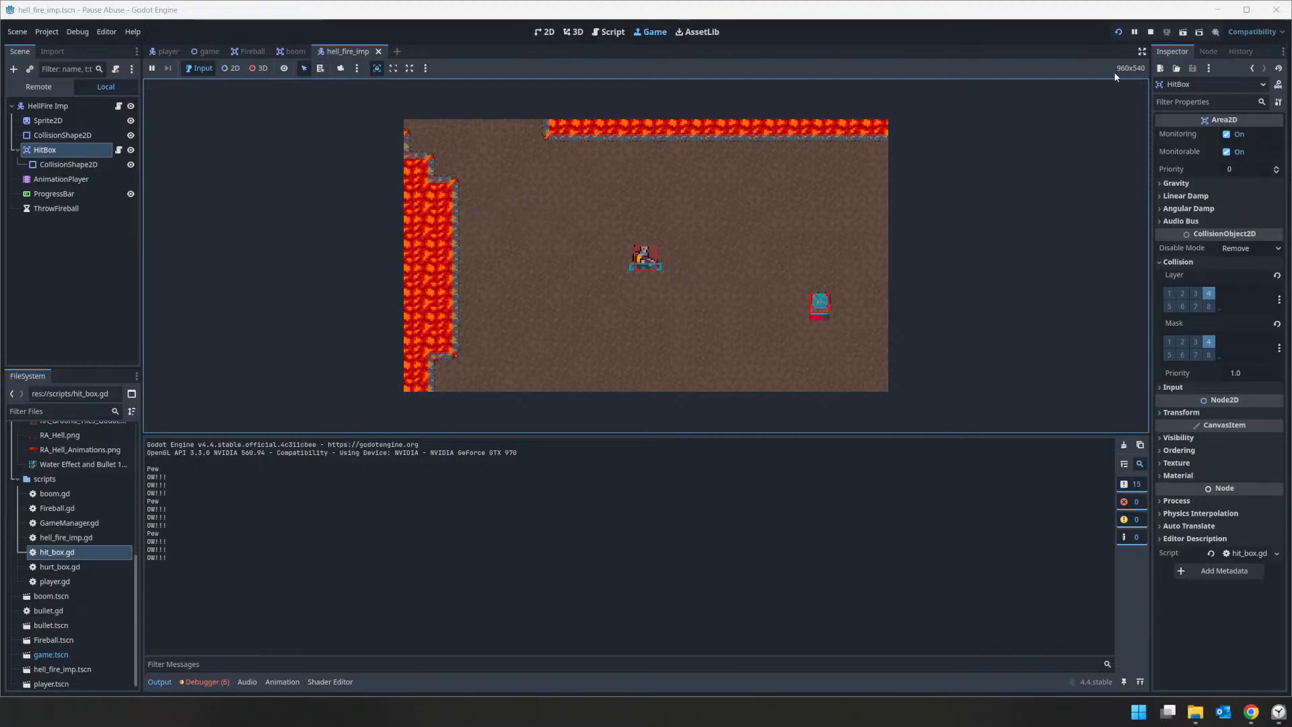
left_click(1150, 32)
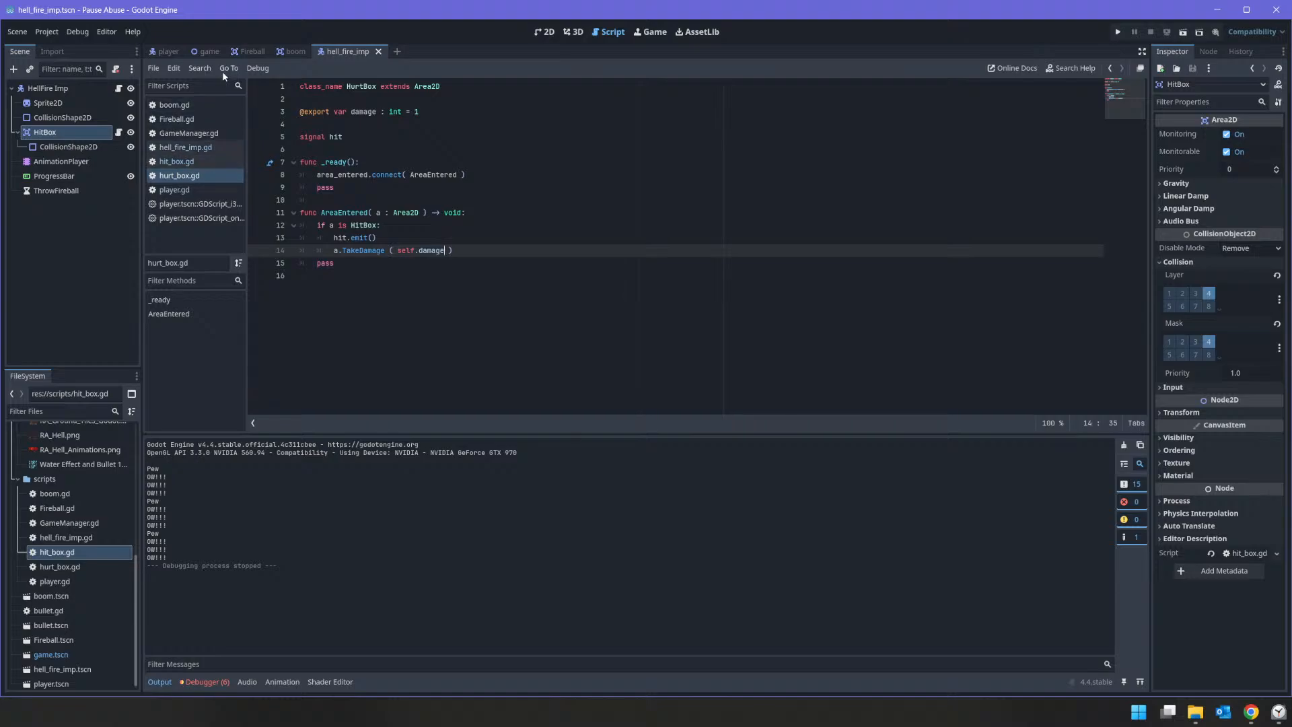
Step: Compare the area_entered connection and hit_player function in Fireball.gd with the create_boom handling in bullet.gd
left_click(248, 51)
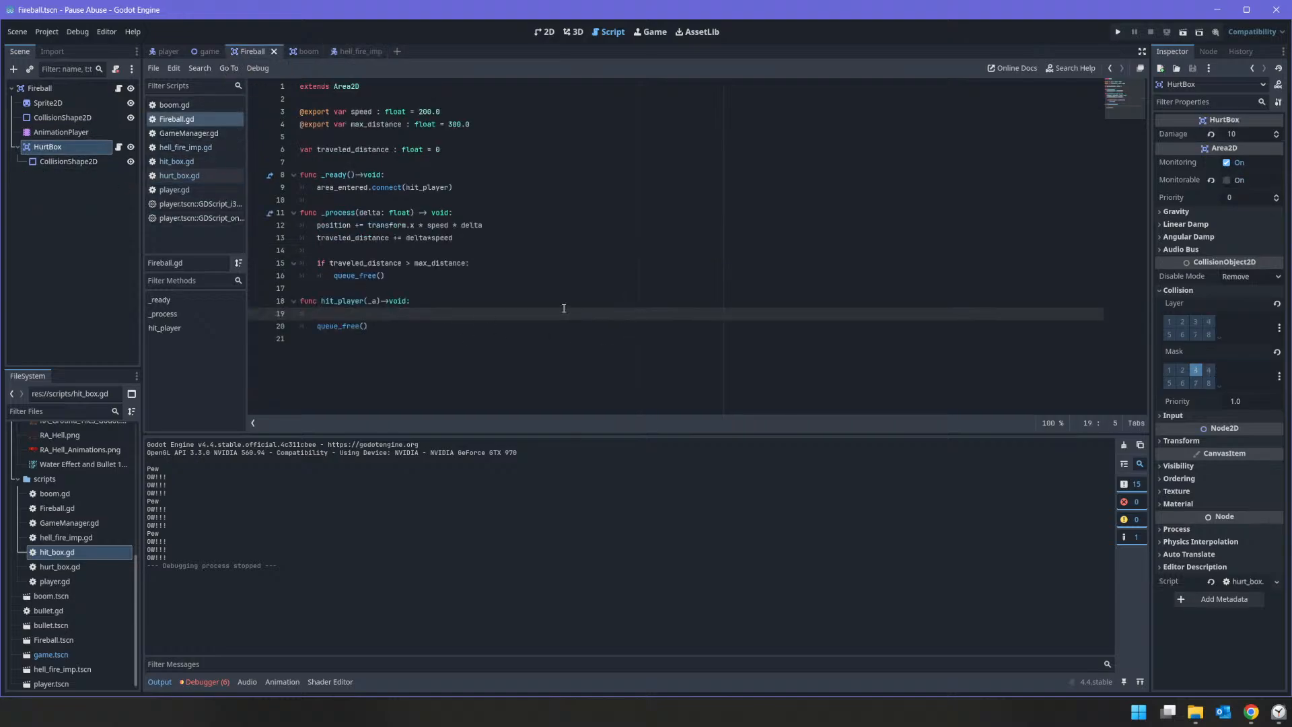
left_click(202, 121)
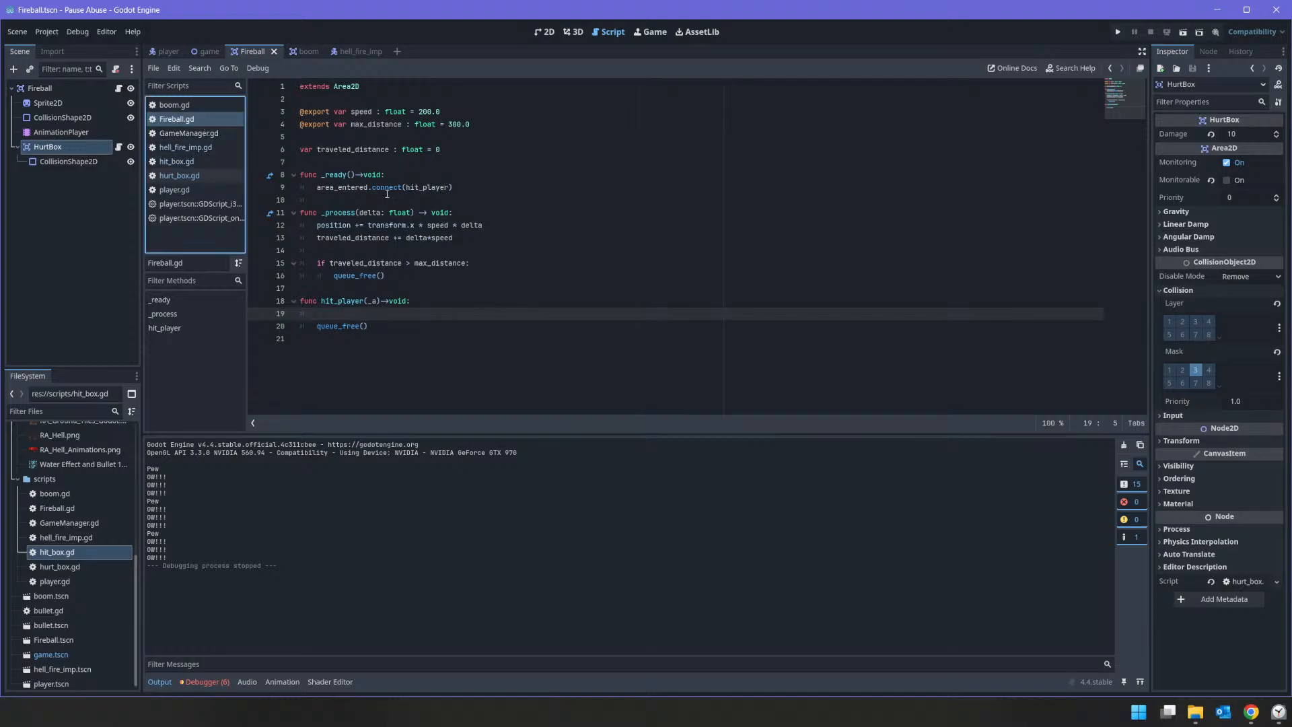
double_click(421, 188)
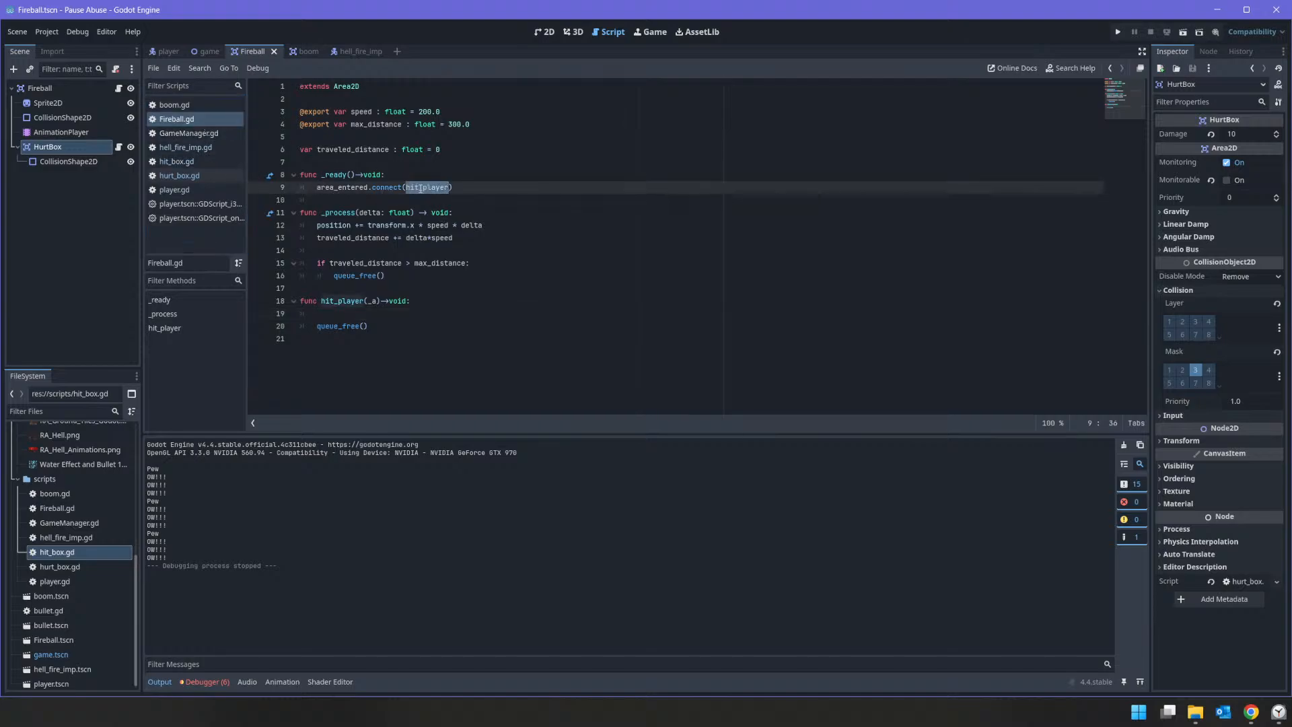
left_click(347, 311)
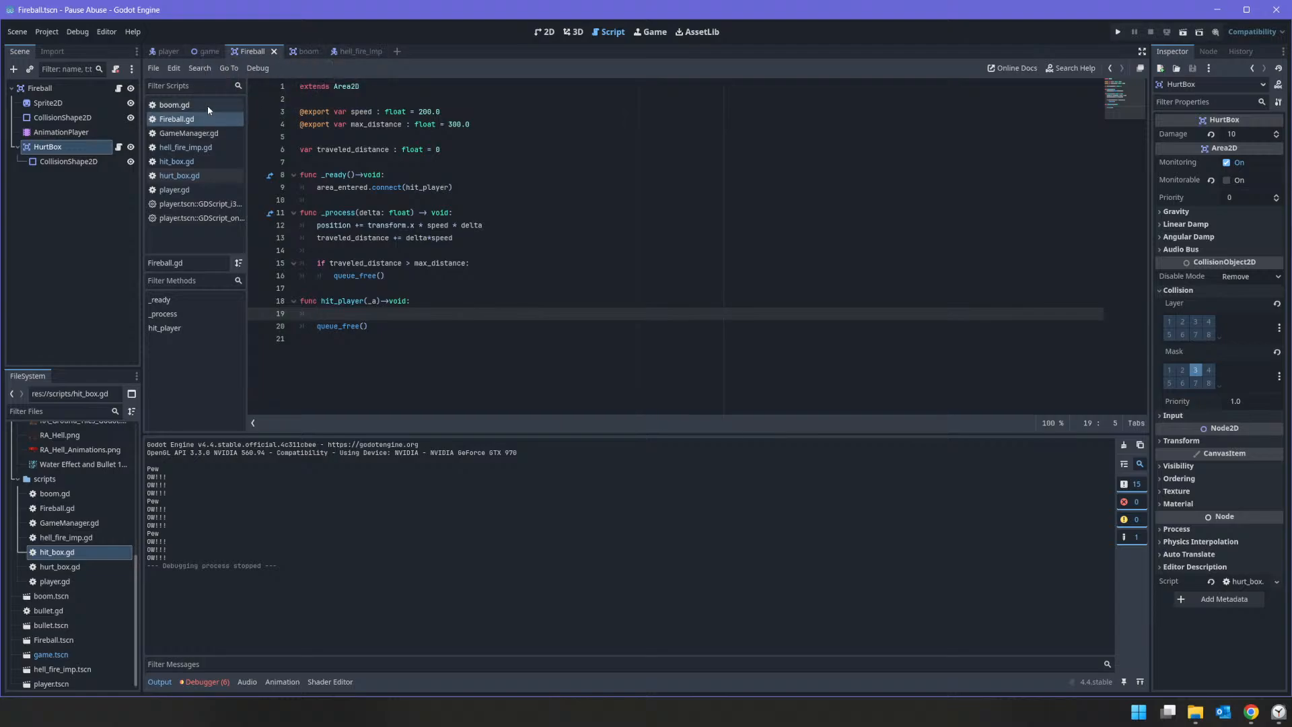
left_click(63, 612)
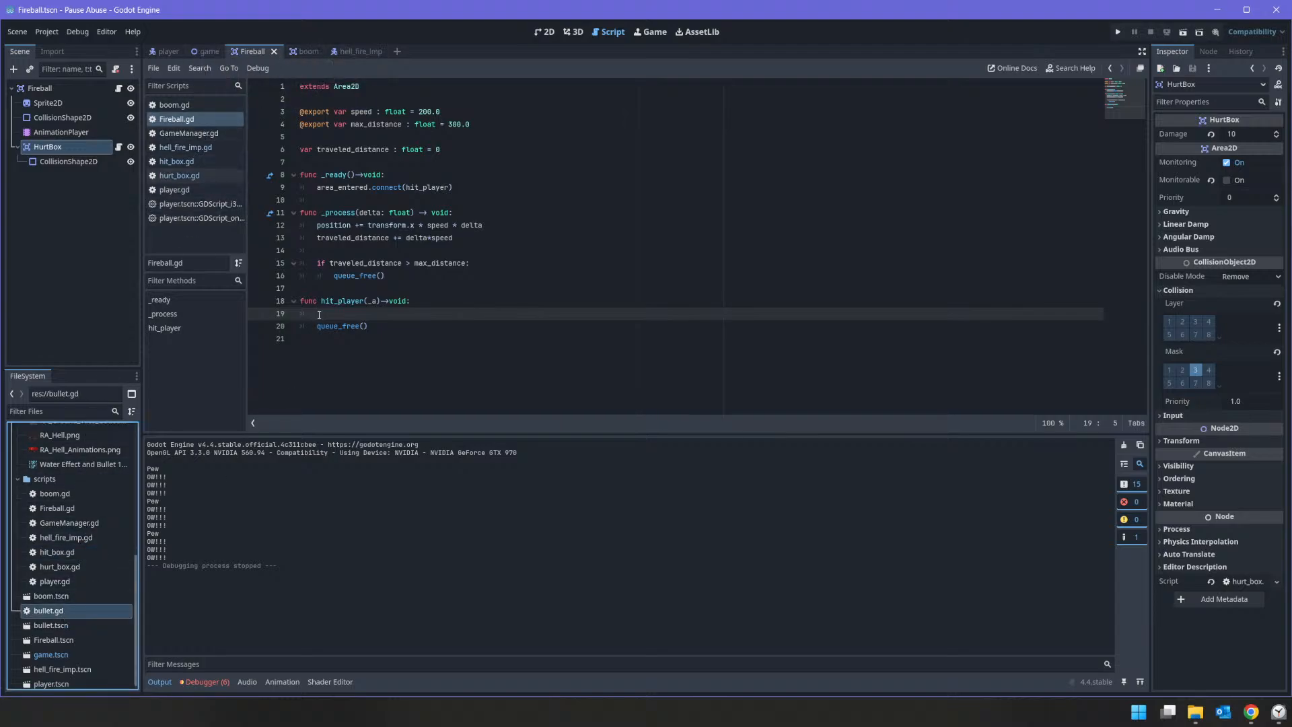
double_click(63, 612)
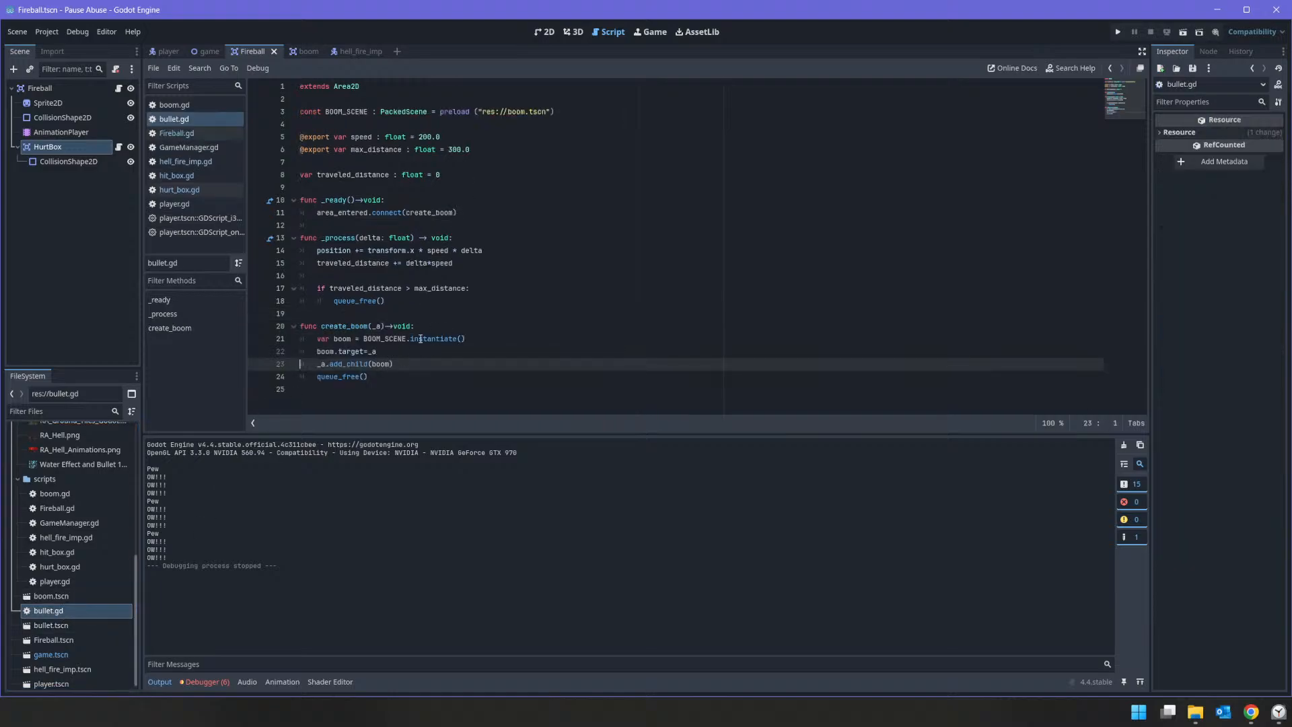
double_click(421, 212)
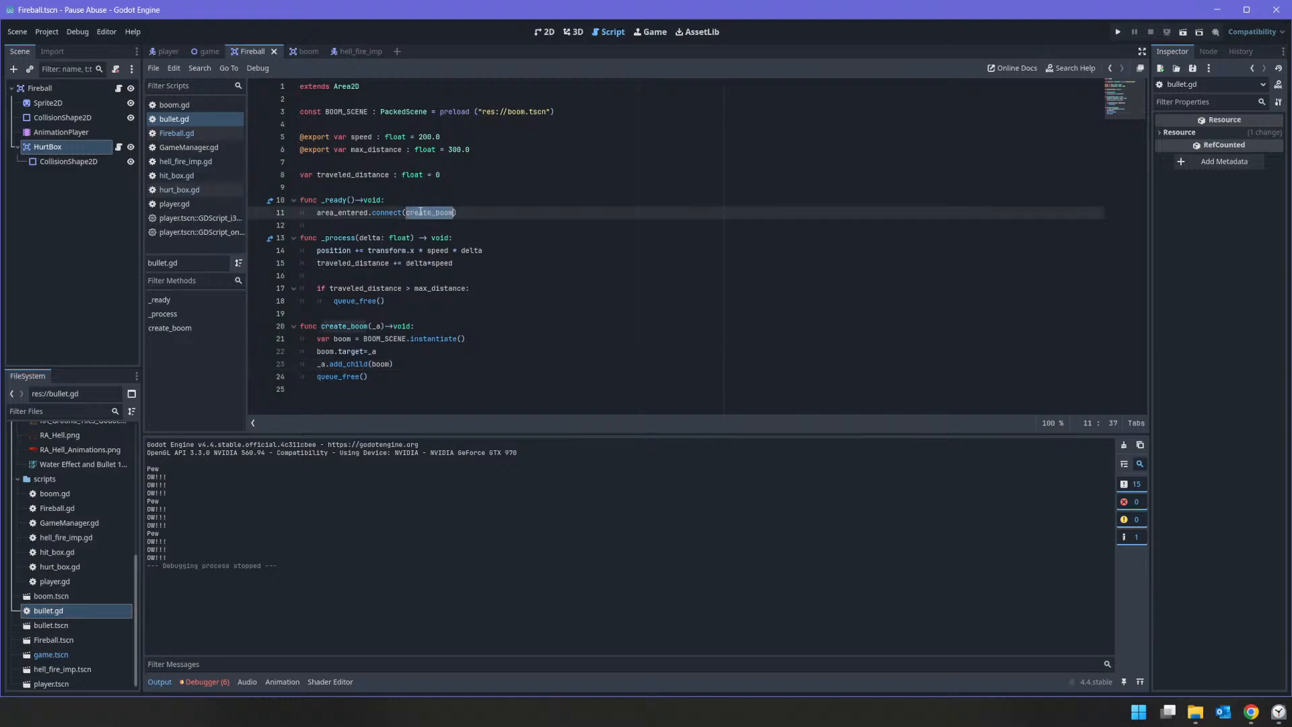
left_click(480, 214)
key("Up")
Step: Add a queue_free() call after the HitBox check in AreaEntered of hurt_box.gd and test-run the project
left_click(96, 148)
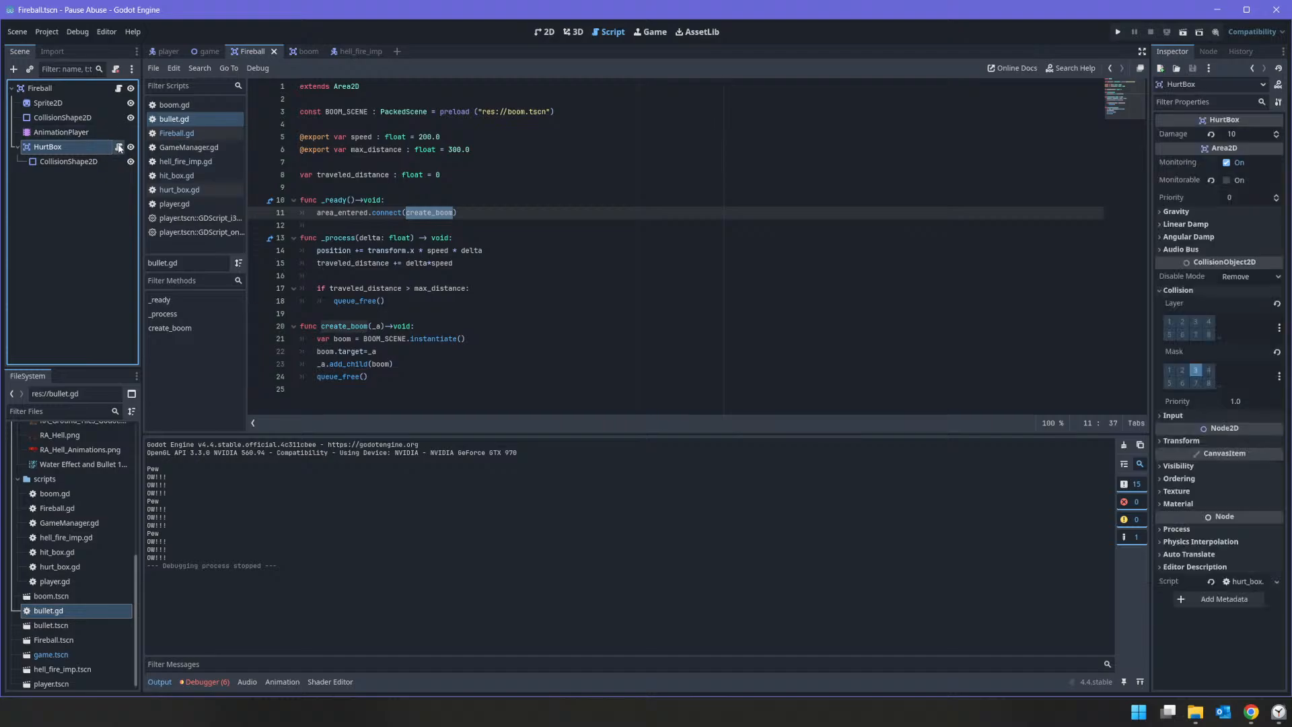
left_click(119, 146)
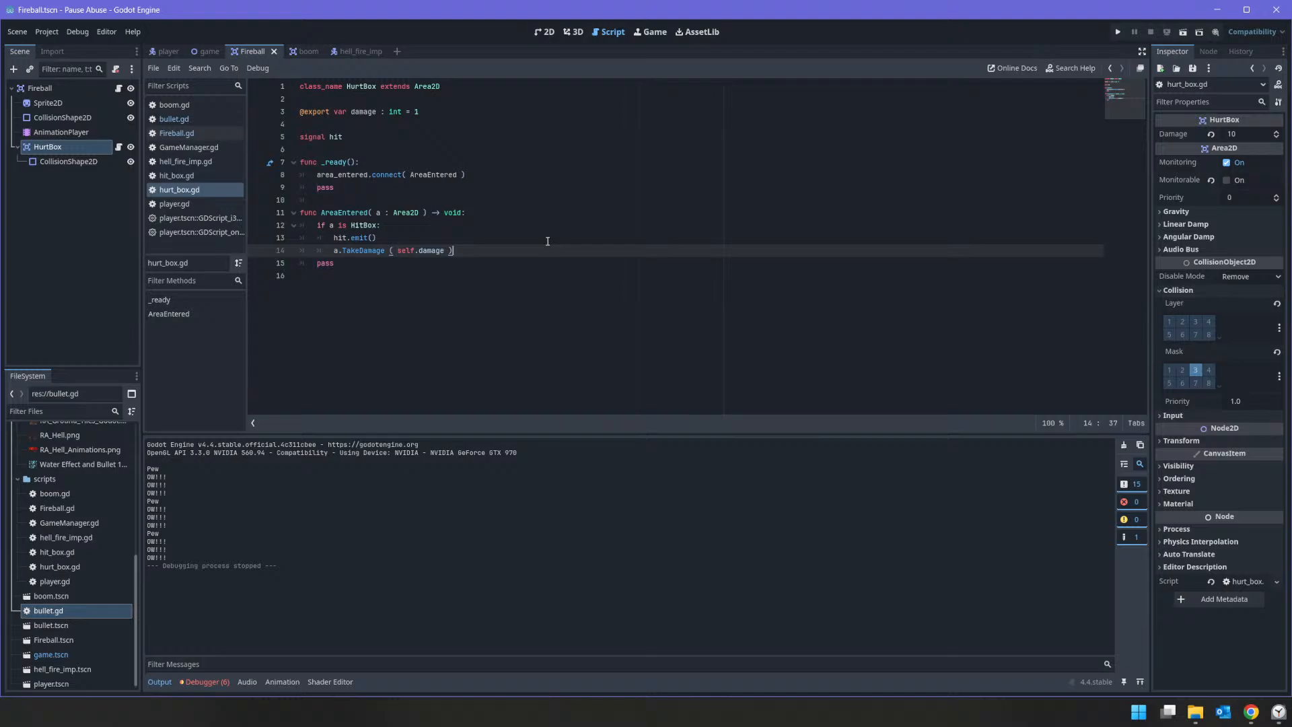
key("Return")
type("queue")
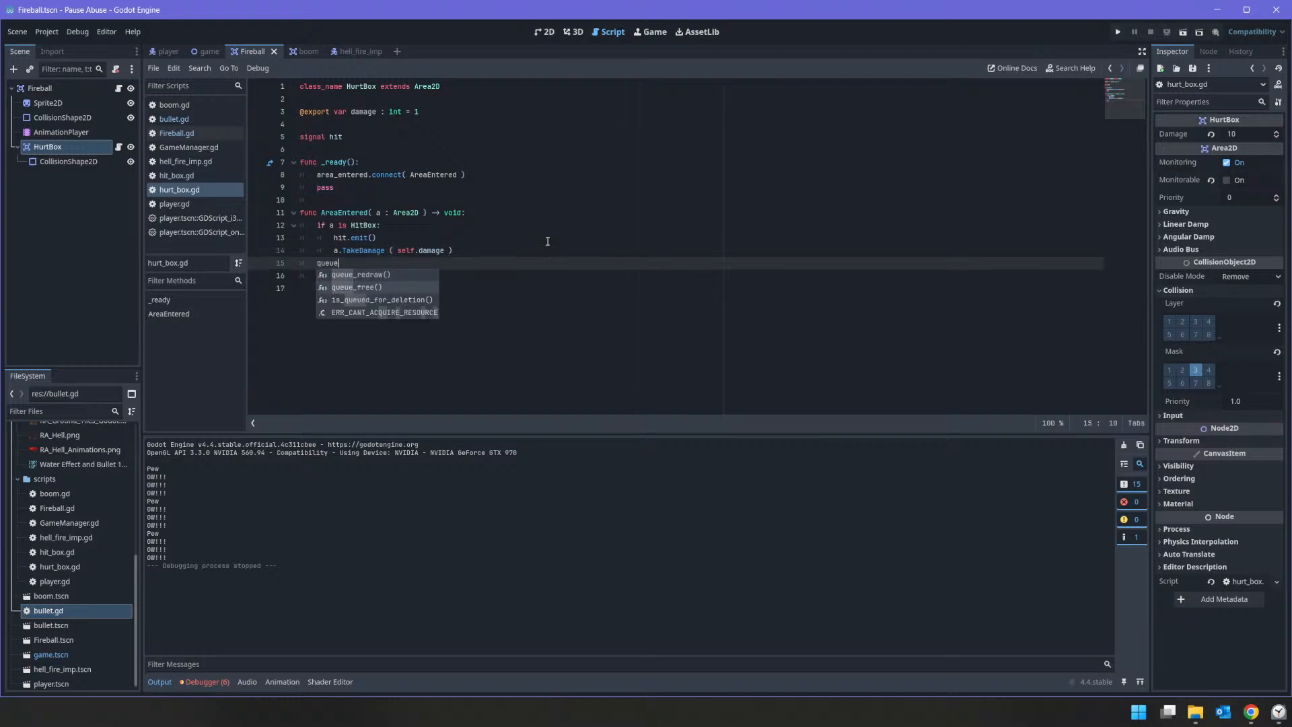
key("Down")
key("Return")
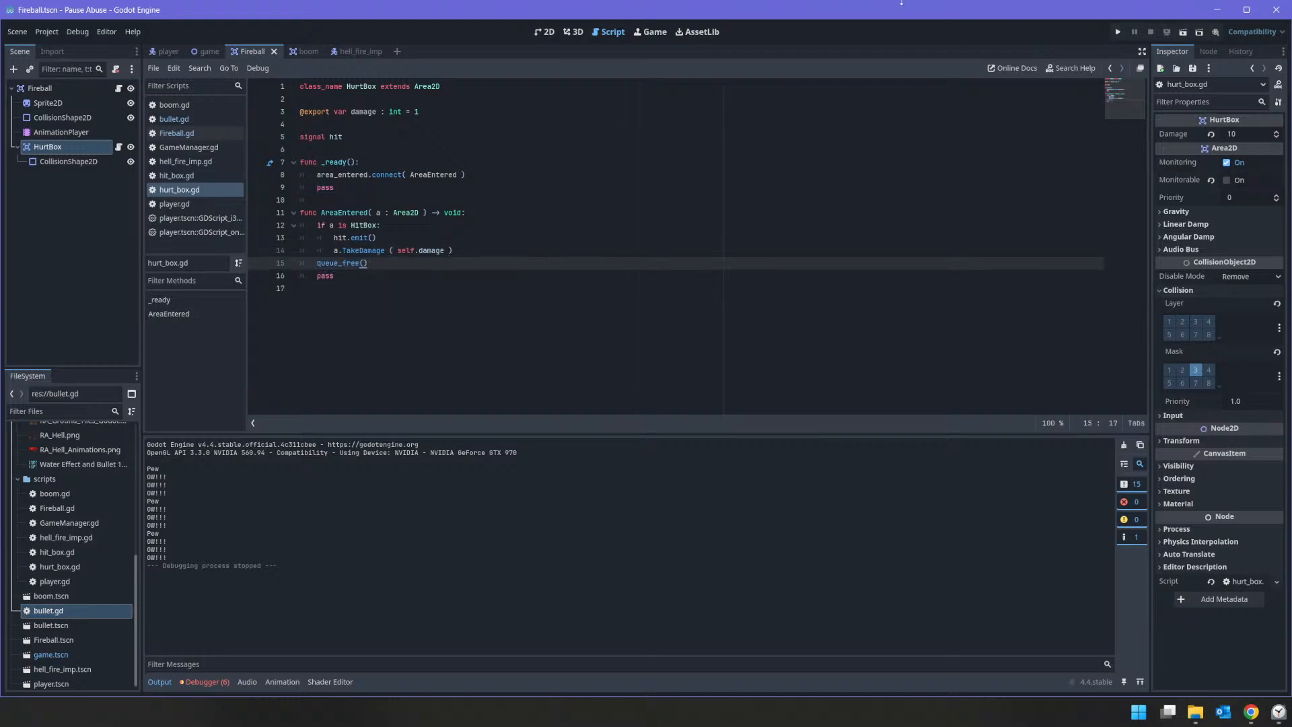
left_click(1118, 33)
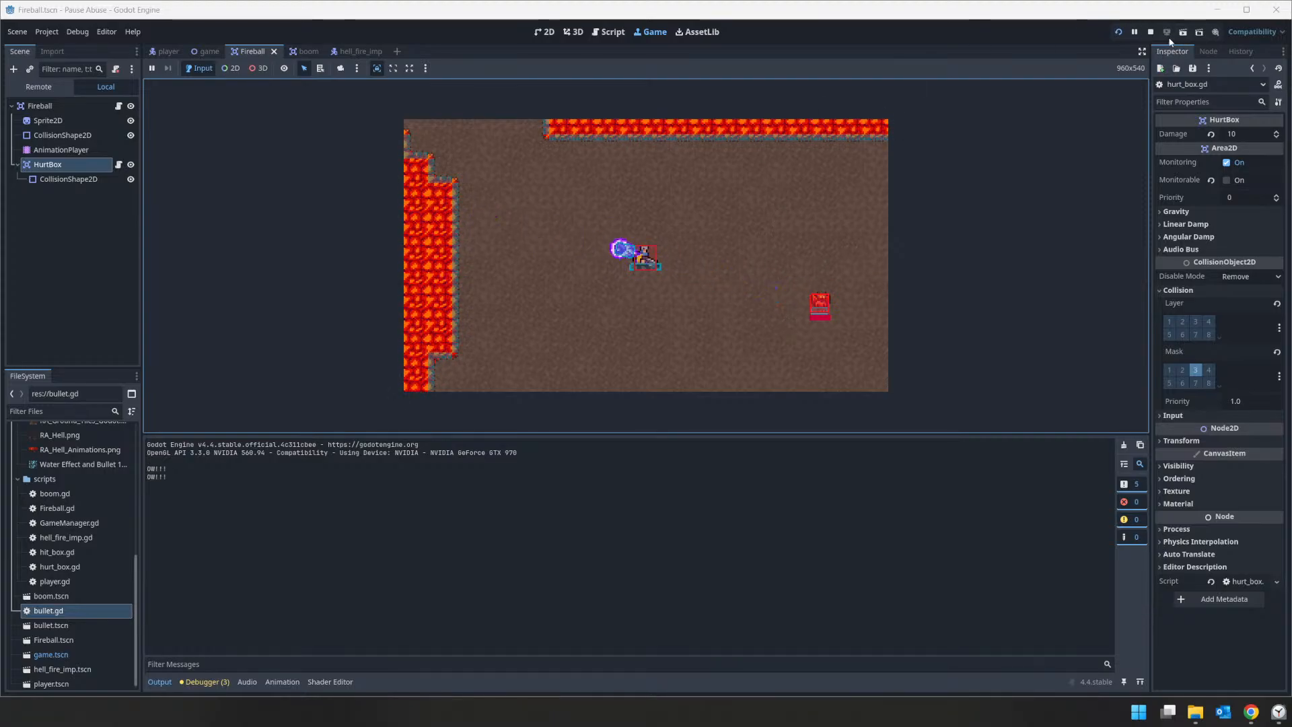
left_click(1151, 31)
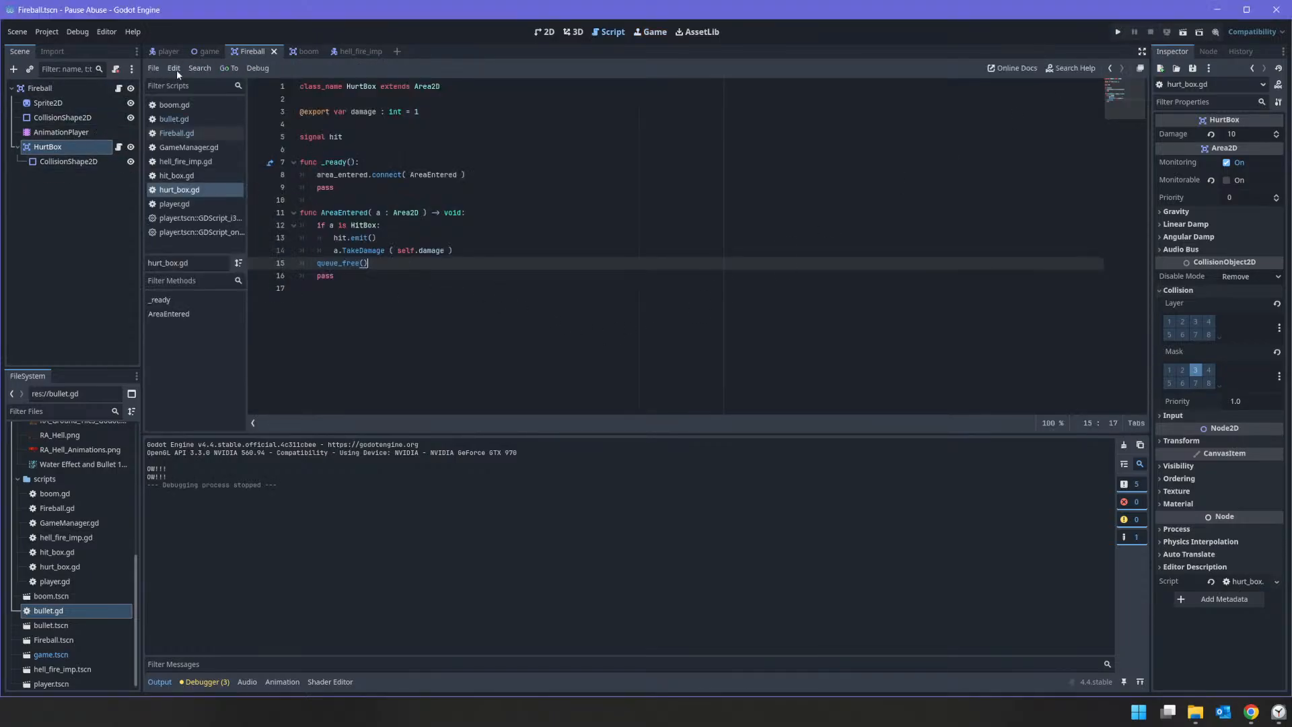
Step: Add print ("Taking Damage") below the hp reduction in the take_damage function of player.gd
left_click(172, 52)
scroll(397, 205, "down", 10)
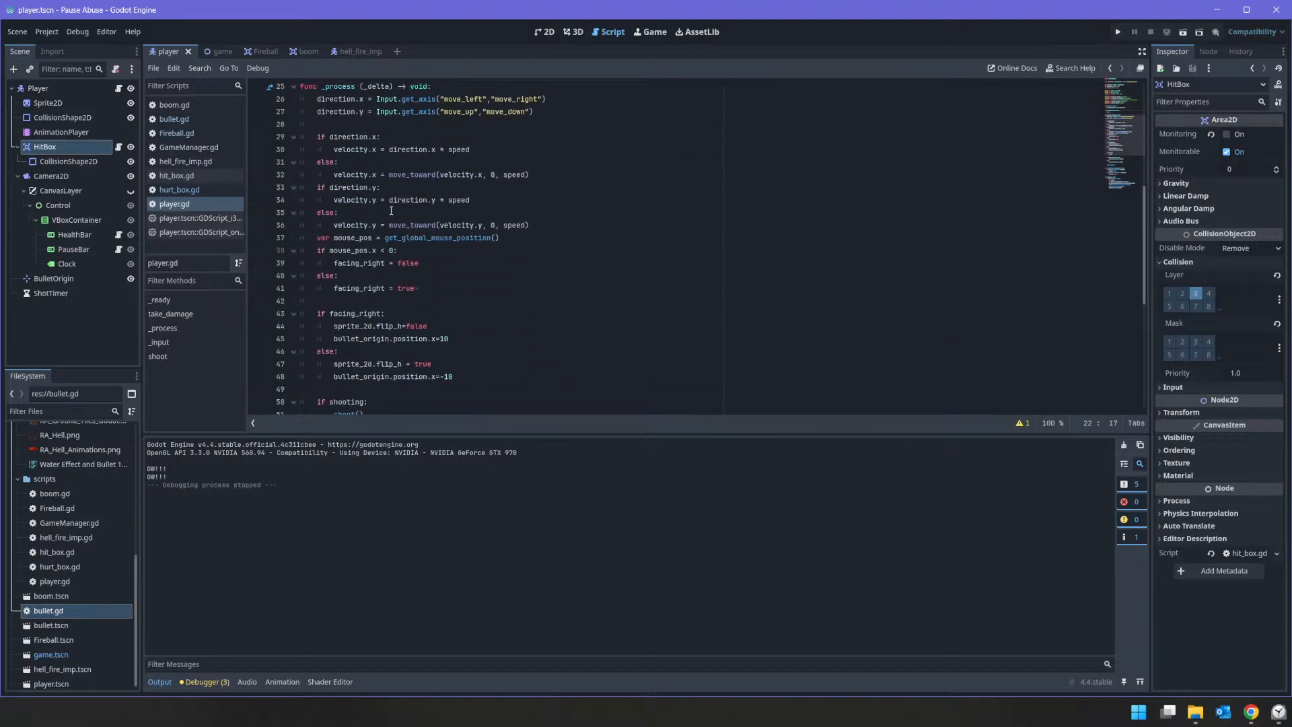
scroll(397, 205, "up", 10)
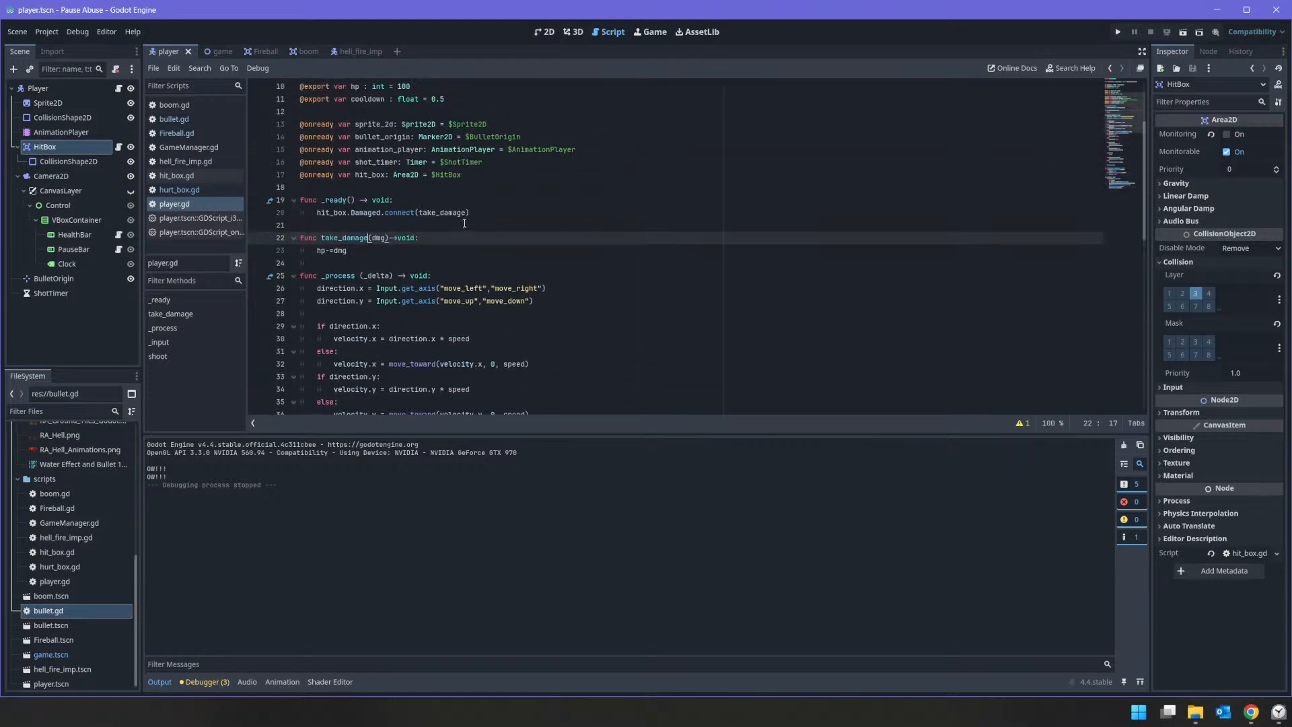
double_click(450, 212)
left_click(383, 247)
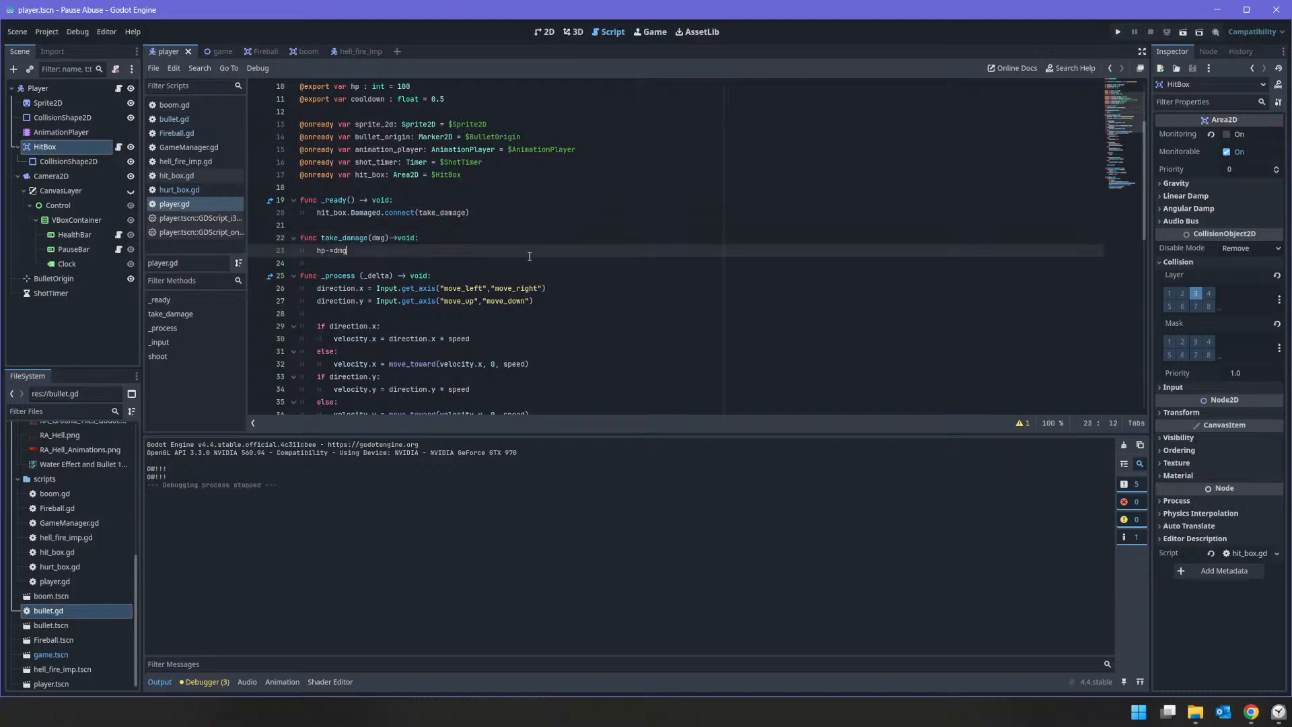
key("Return")
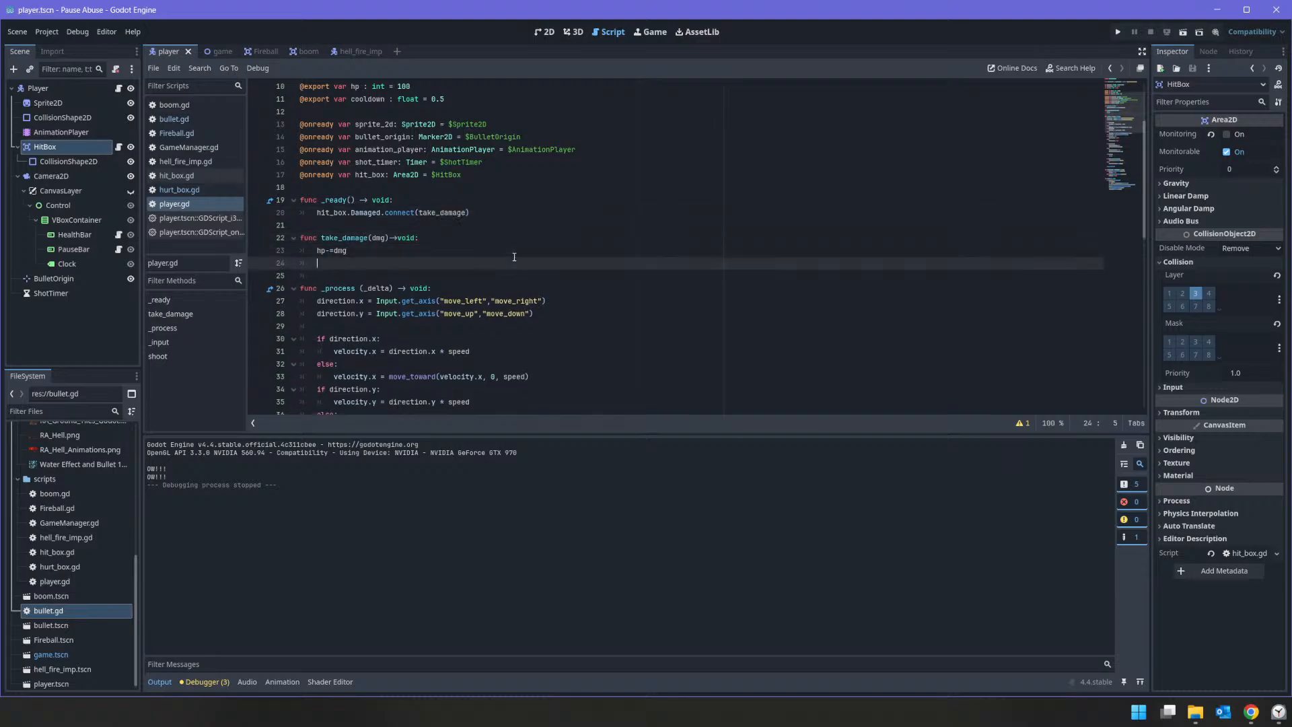
type("print (\"Taking Damage")
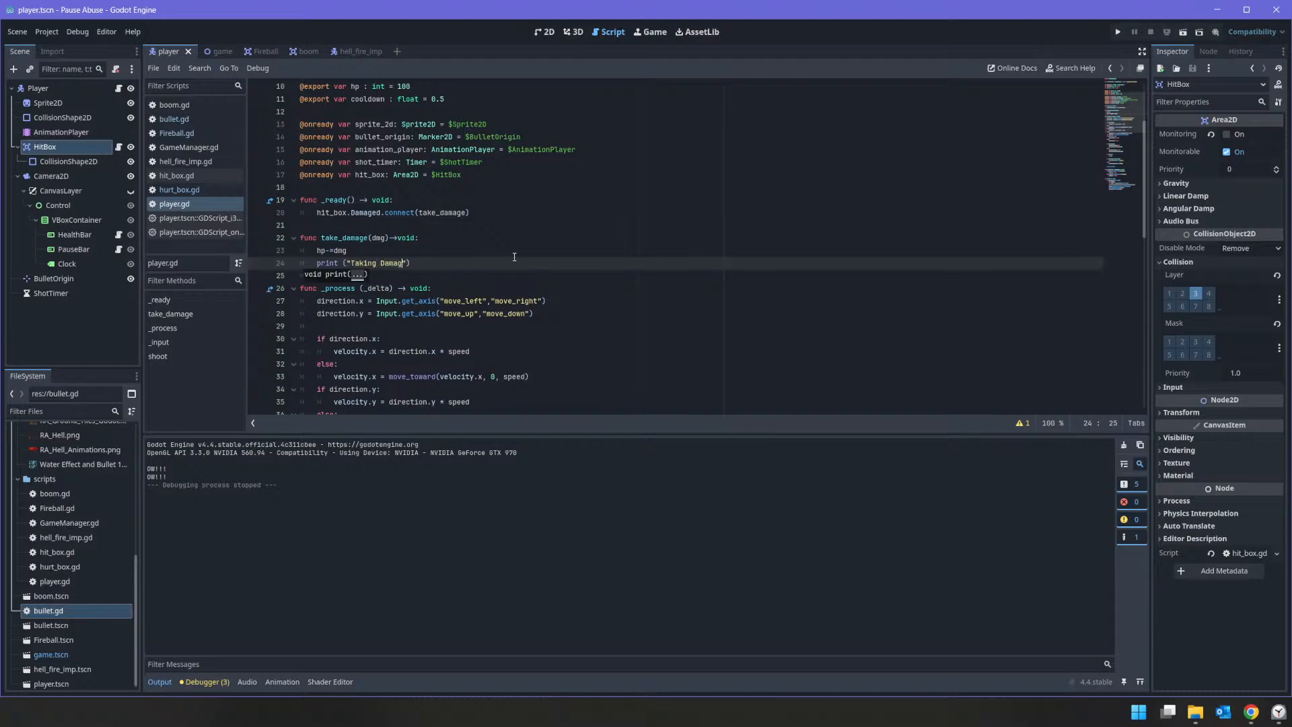
Step: Run the project to test the player's damage message in the output, and stop the game
left_click(1118, 32)
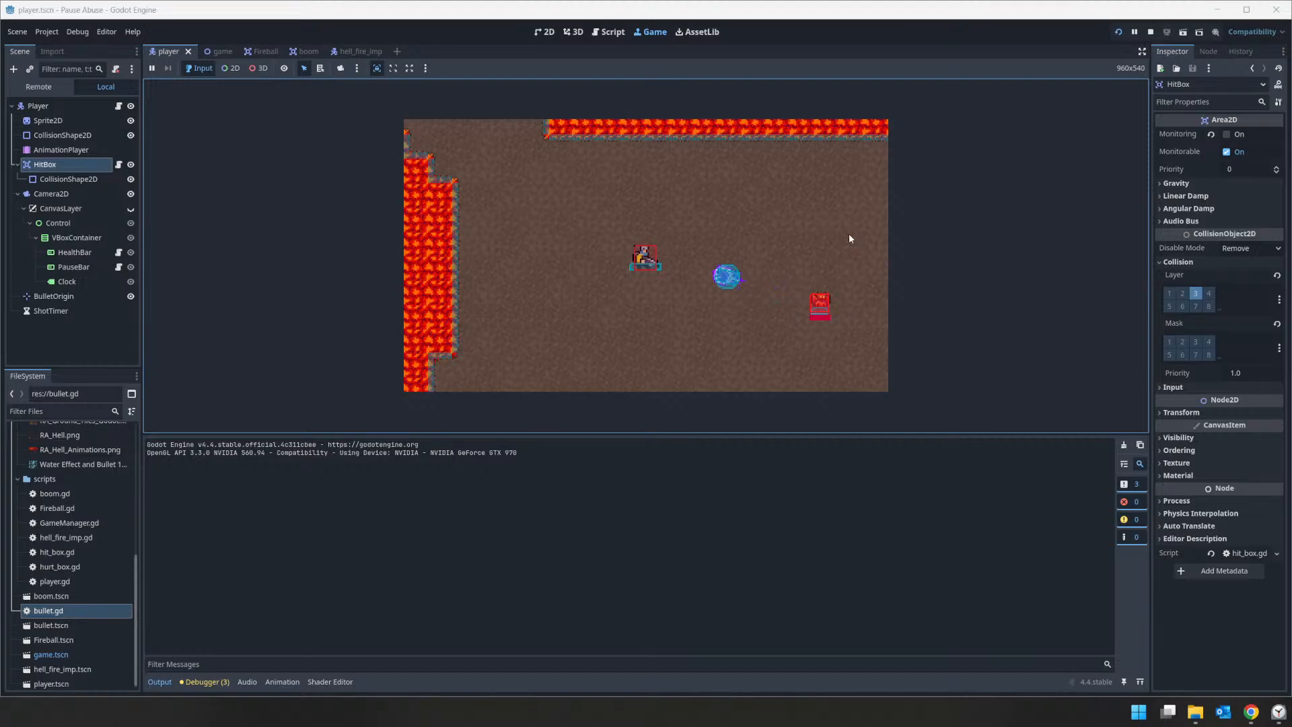
left_click(1149, 32)
left_click(453, 275)
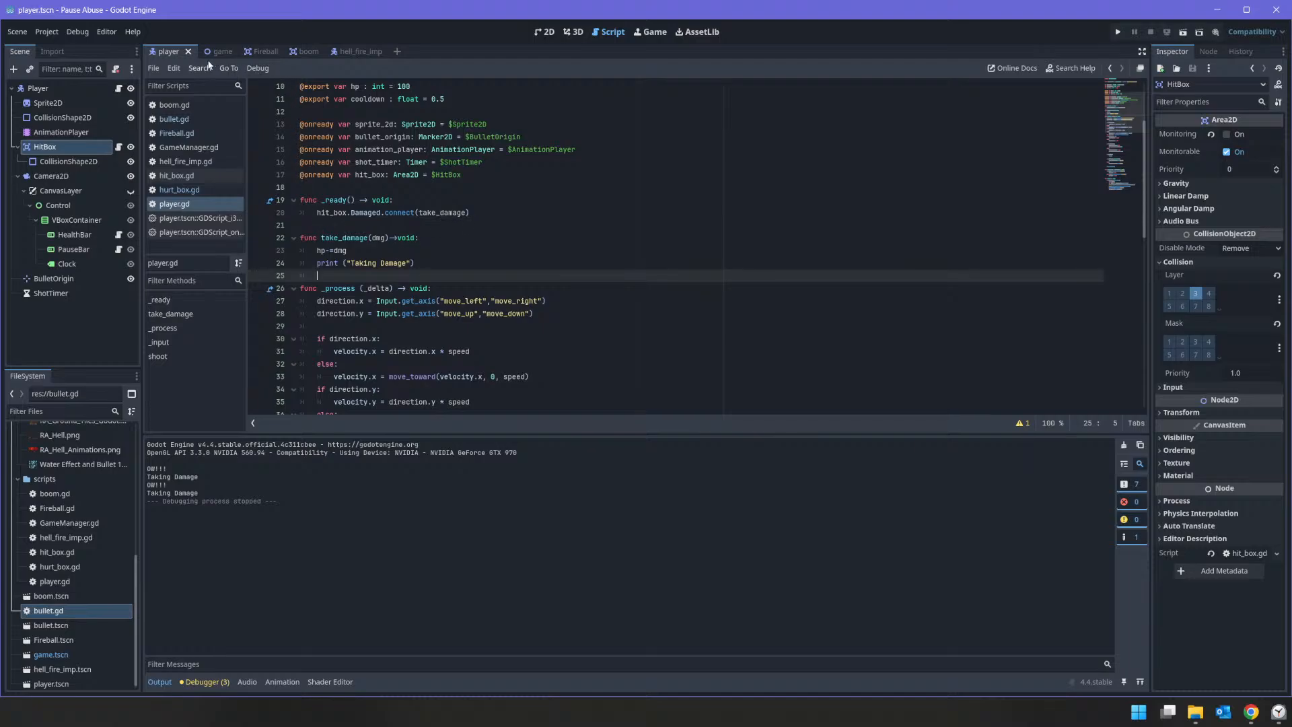
Step: In Fireball.gd's hit_player, add an "if _a is HitBox:" check that prints "Hit P{layer}", and test-run the project
left_click(265, 51)
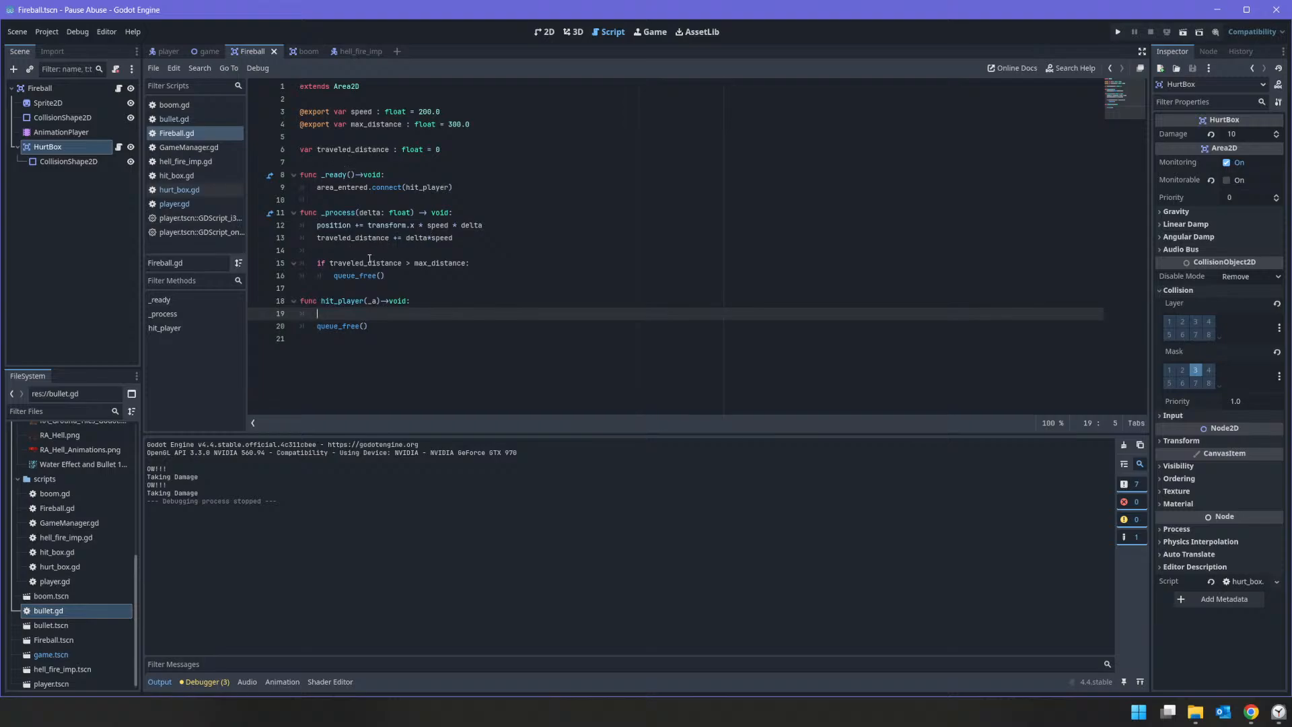
left_click(86, 148)
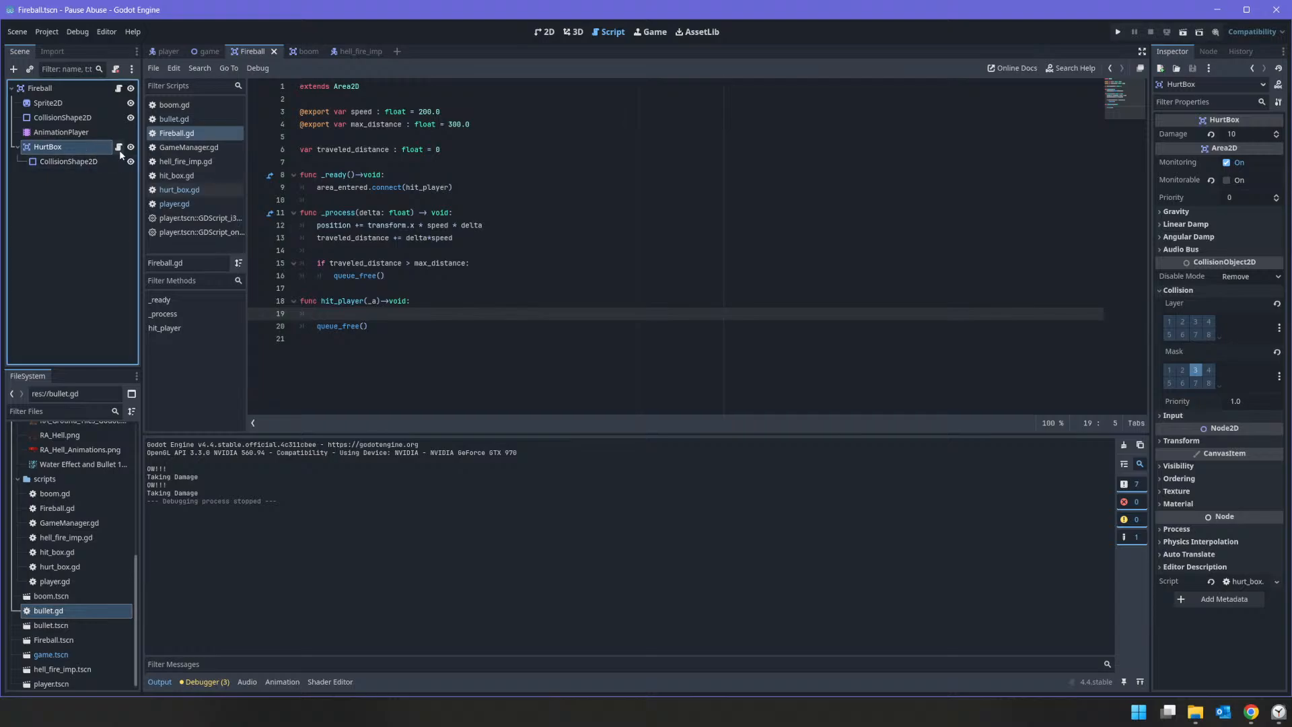
double_click(416, 189)
left_click(371, 301)
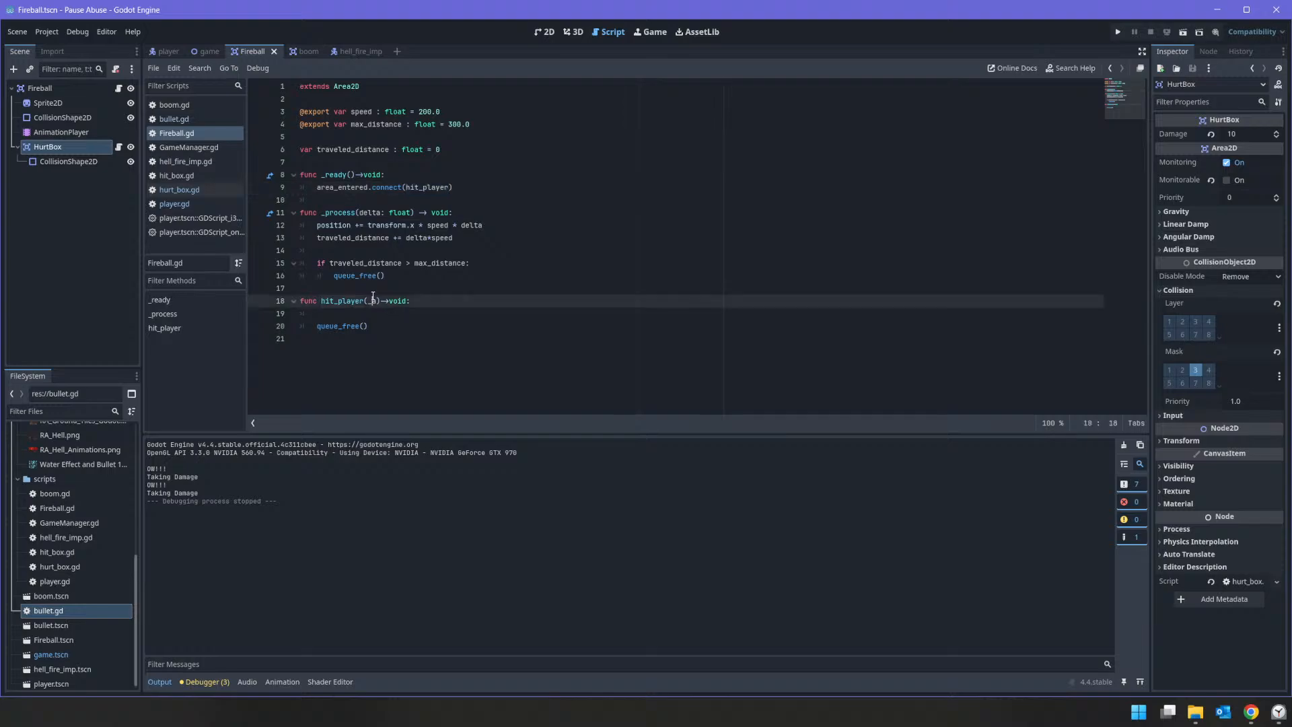
left_click(368, 315)
type("if ")
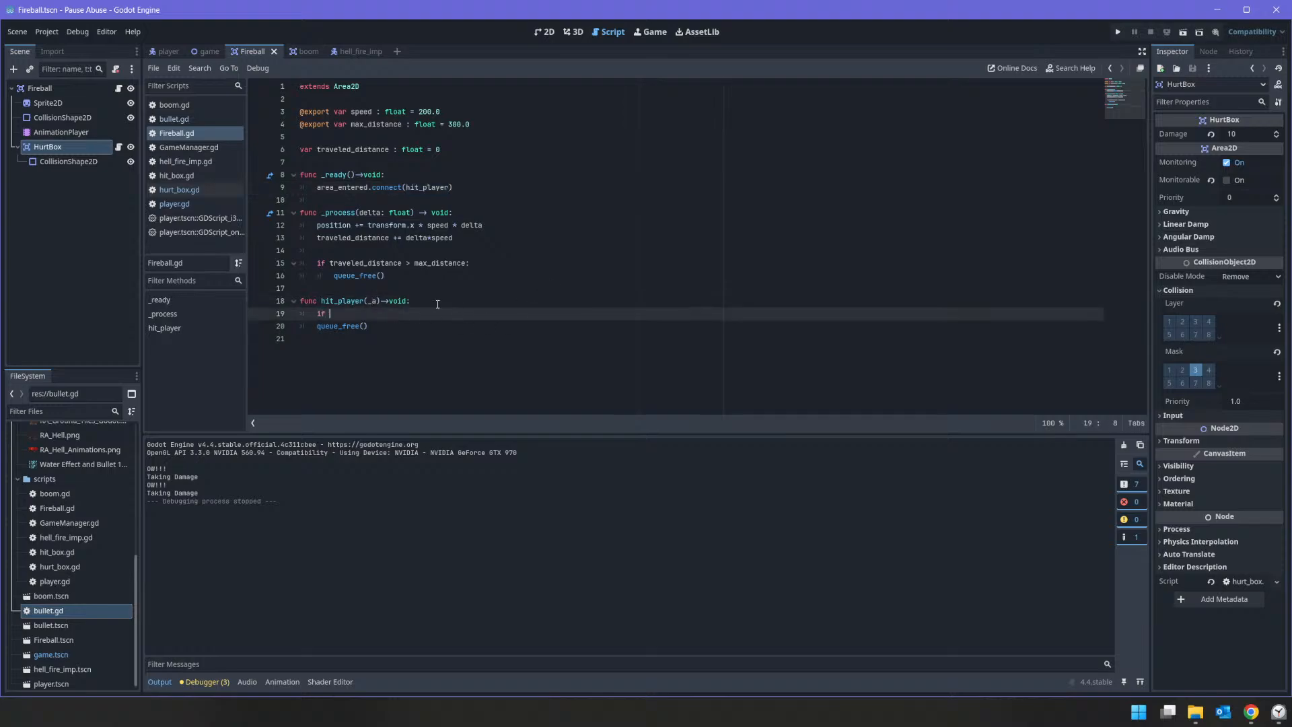
type("_a is H")
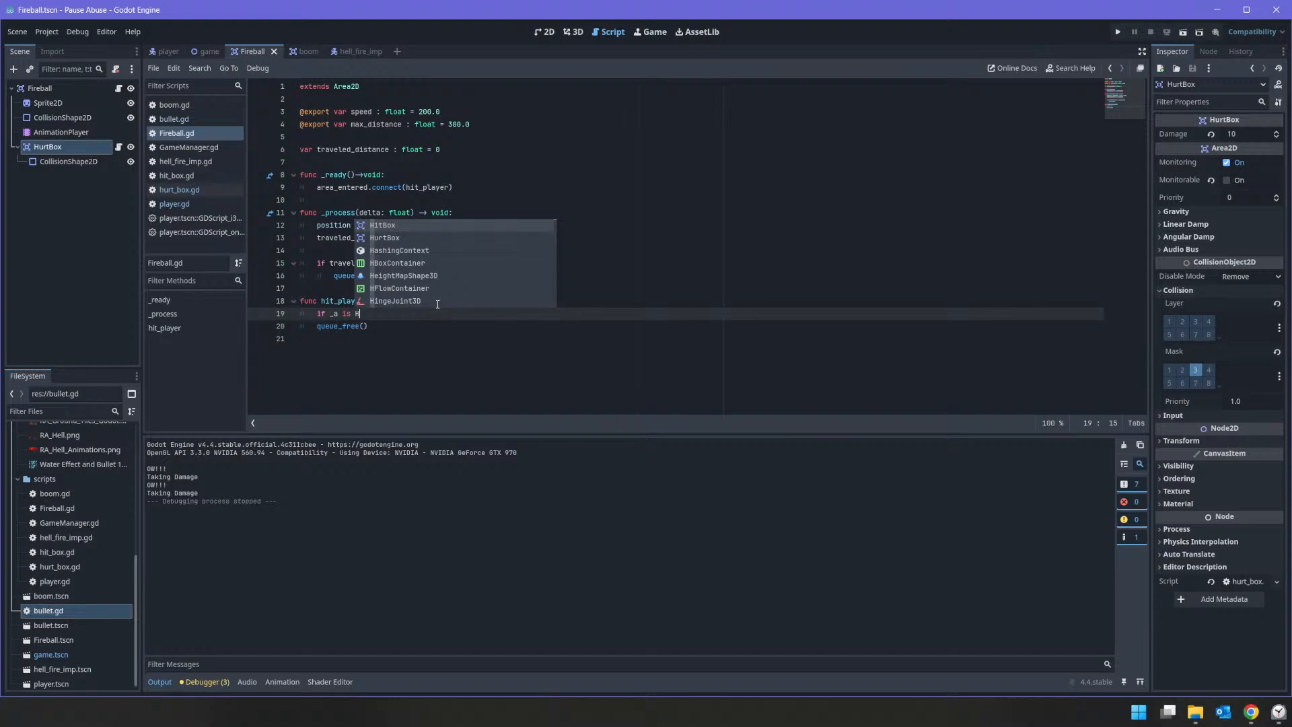
key("Return")
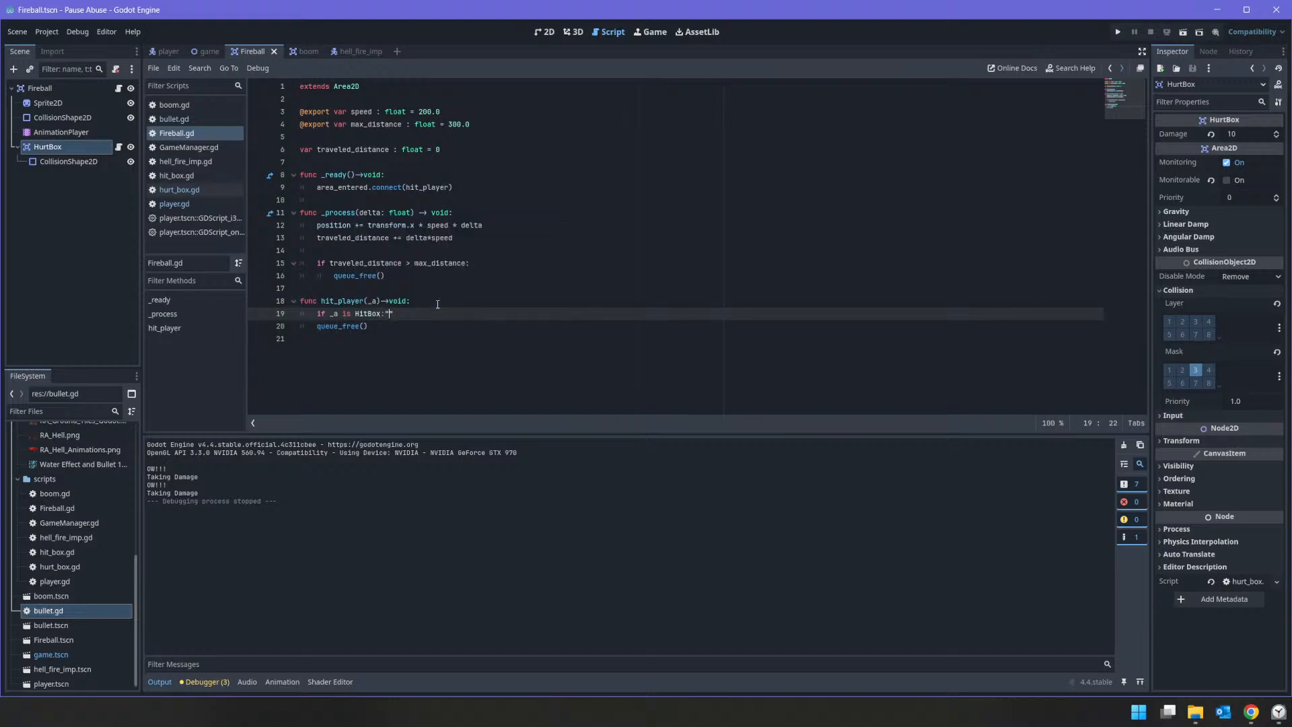
type(":")
key("Return")
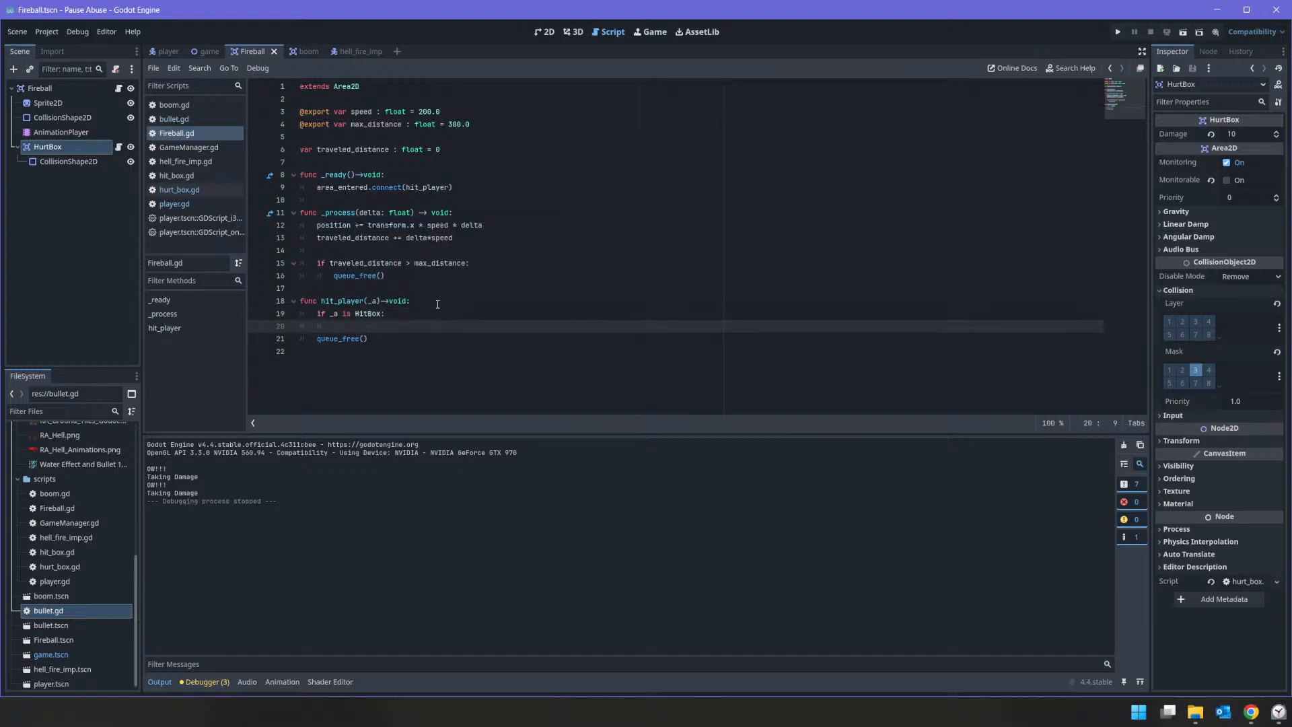
type("print (\"Hit P{layer")
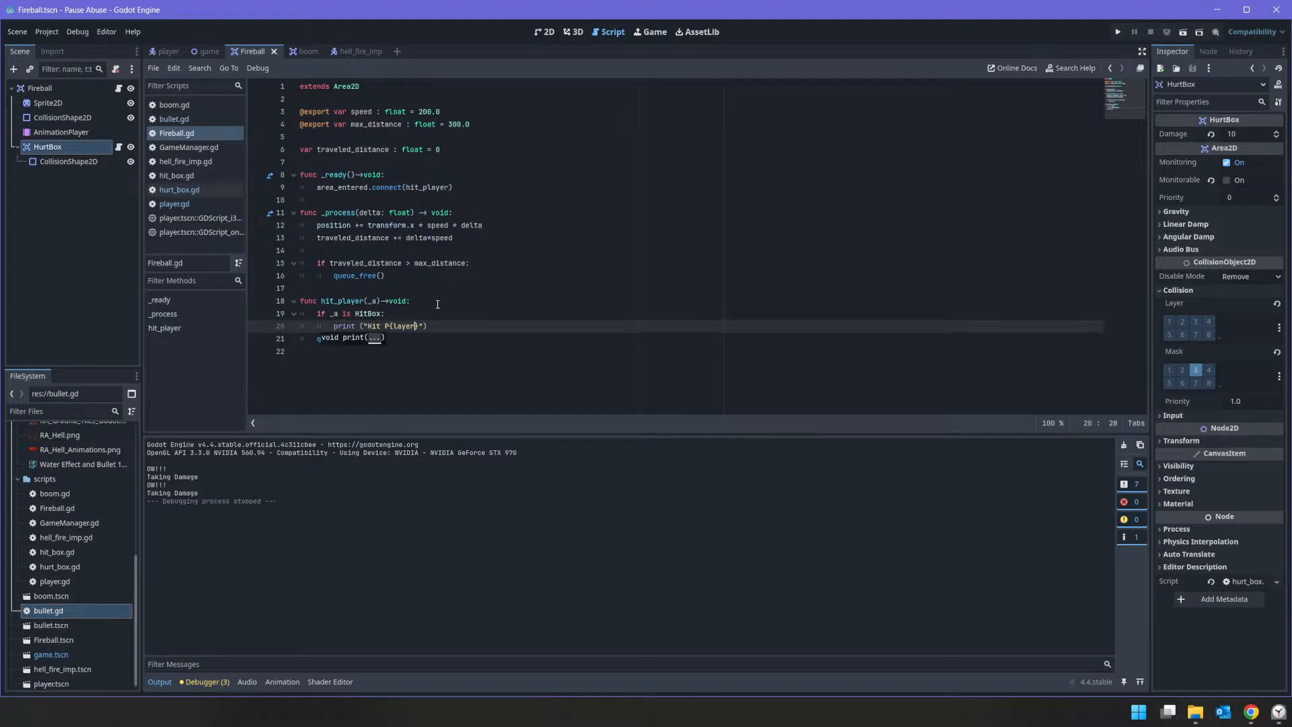
left_click(1117, 32)
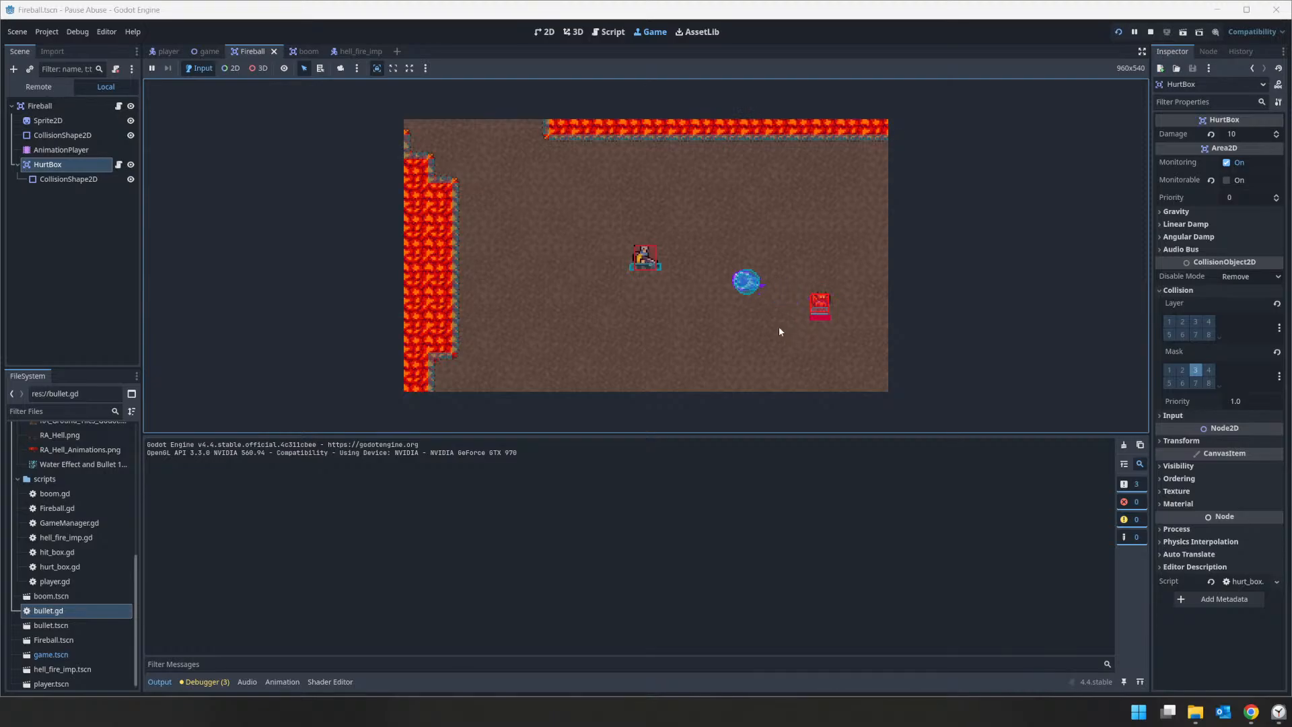
left_click(1151, 31)
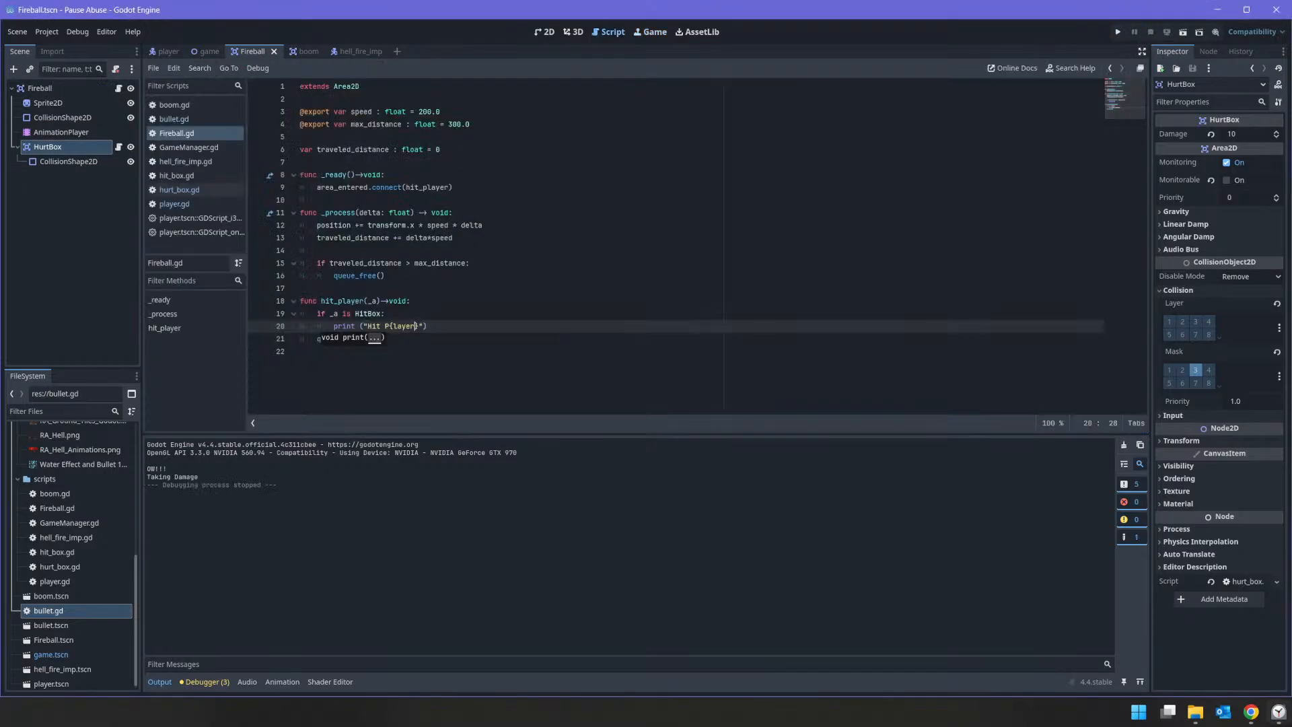
left_click(1279, 711)
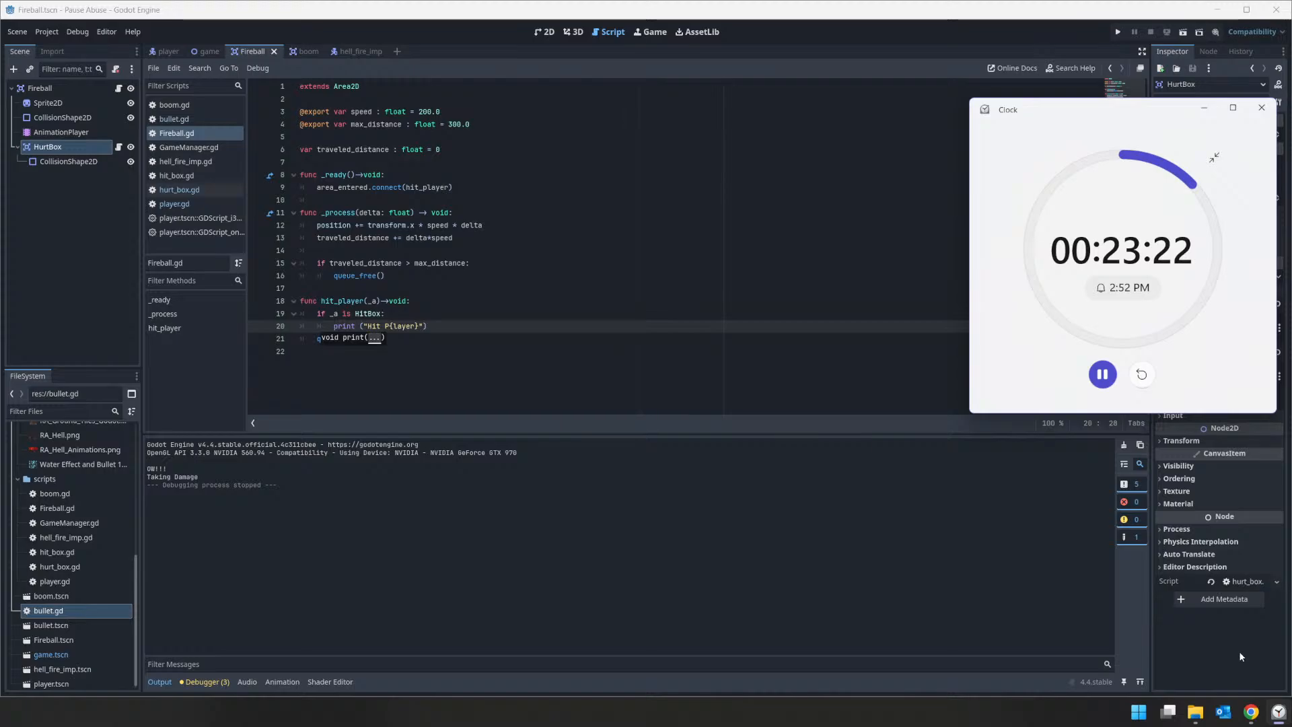
left_click(558, 340)
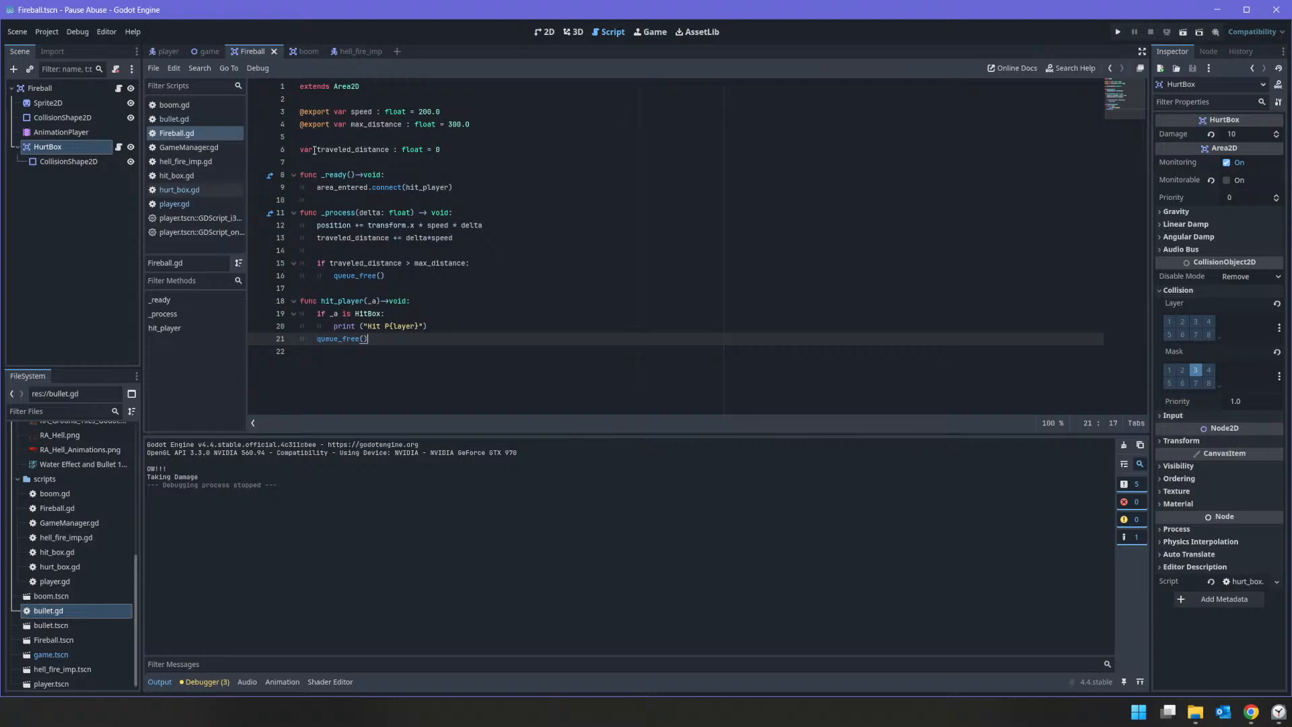
Step: Review the collision handling in bullet.gd, the fireball's hurt_box.gd and Fireball.gd to compare where each calls queue_free()
left_click(179, 119)
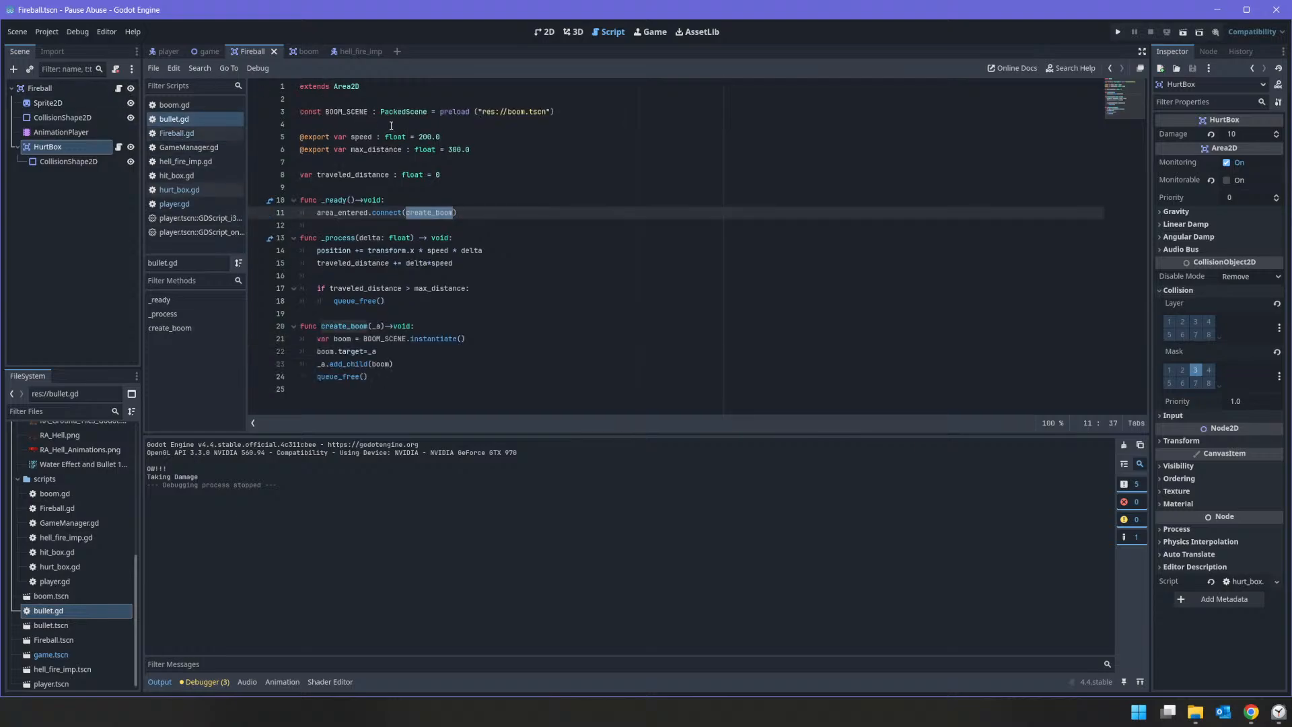
left_click(431, 368)
left_click(415, 384)
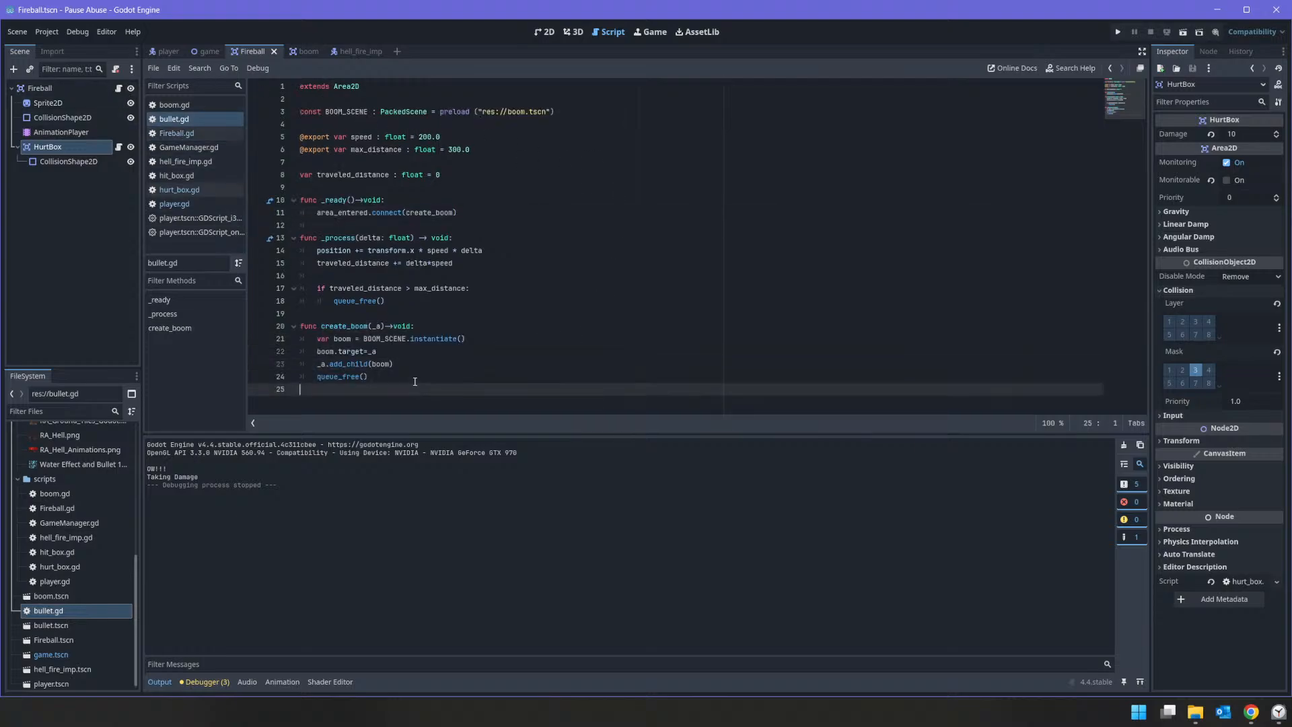
left_click(452, 352)
left_click(516, 312)
left_click(455, 224)
left_click(447, 183)
left_click(437, 137)
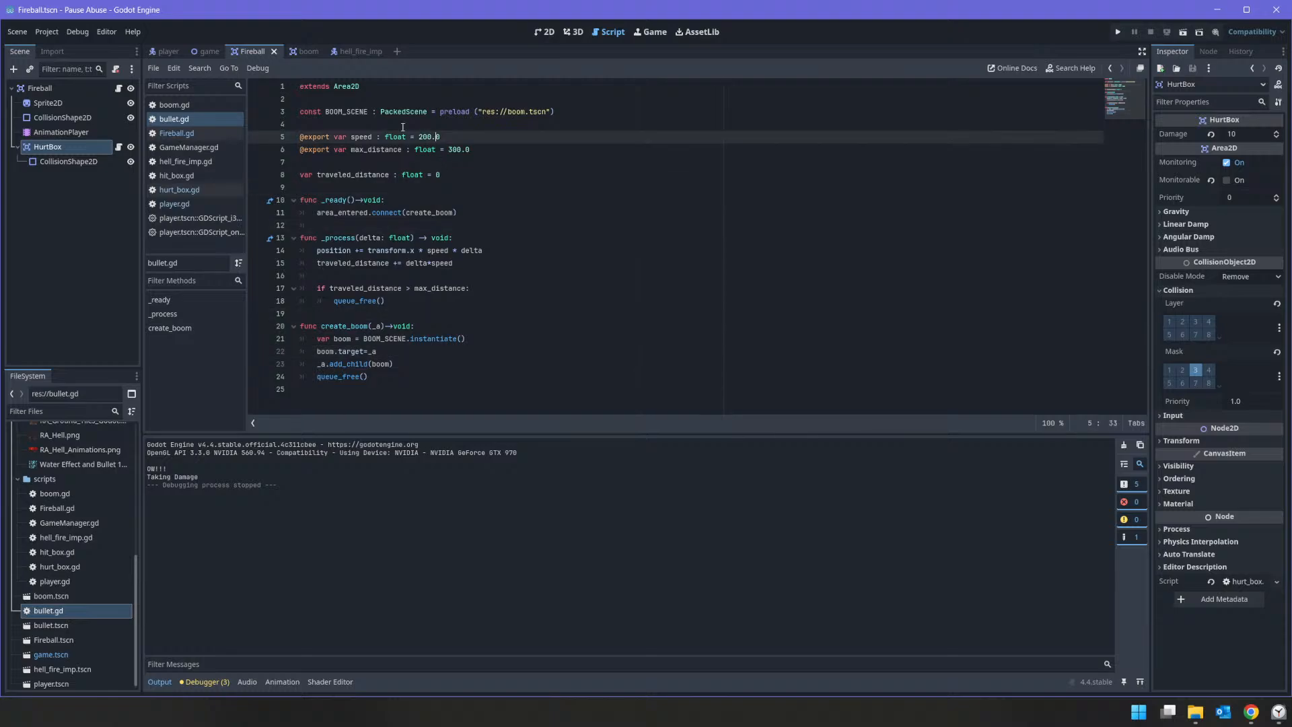
left_click(261, 52)
left_click(121, 149)
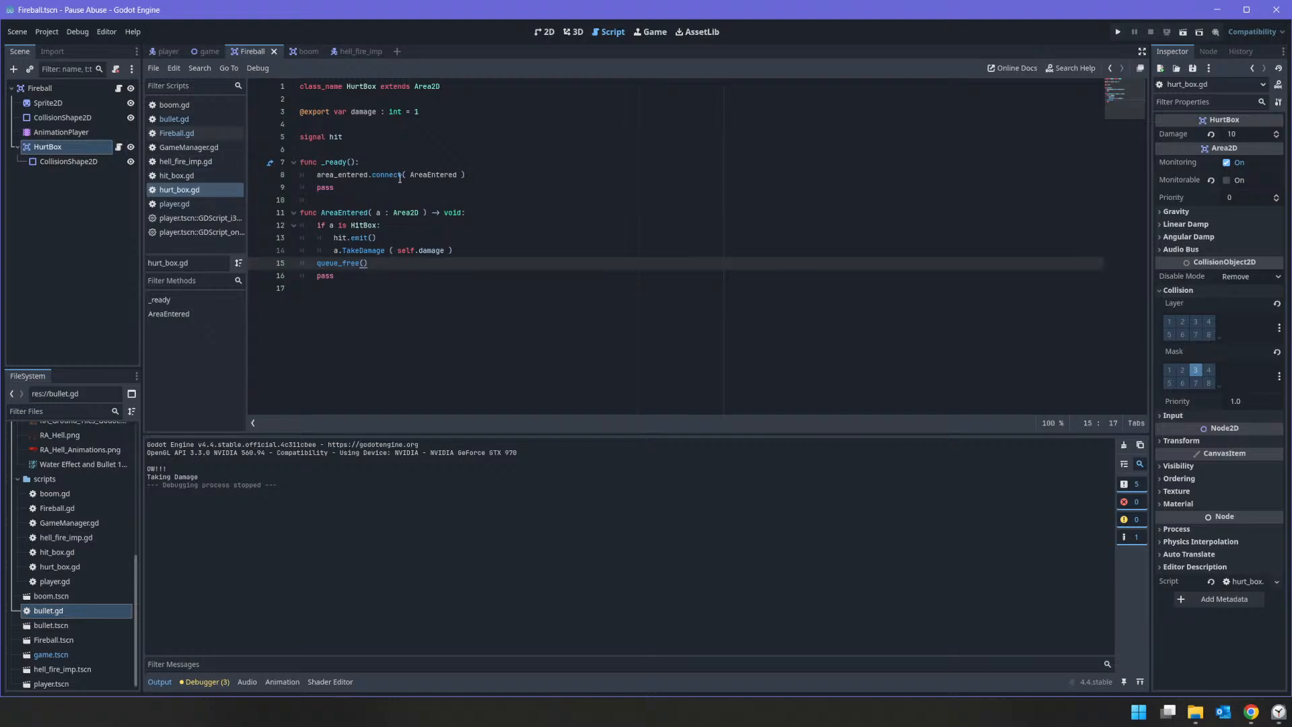
left_click(118, 88)
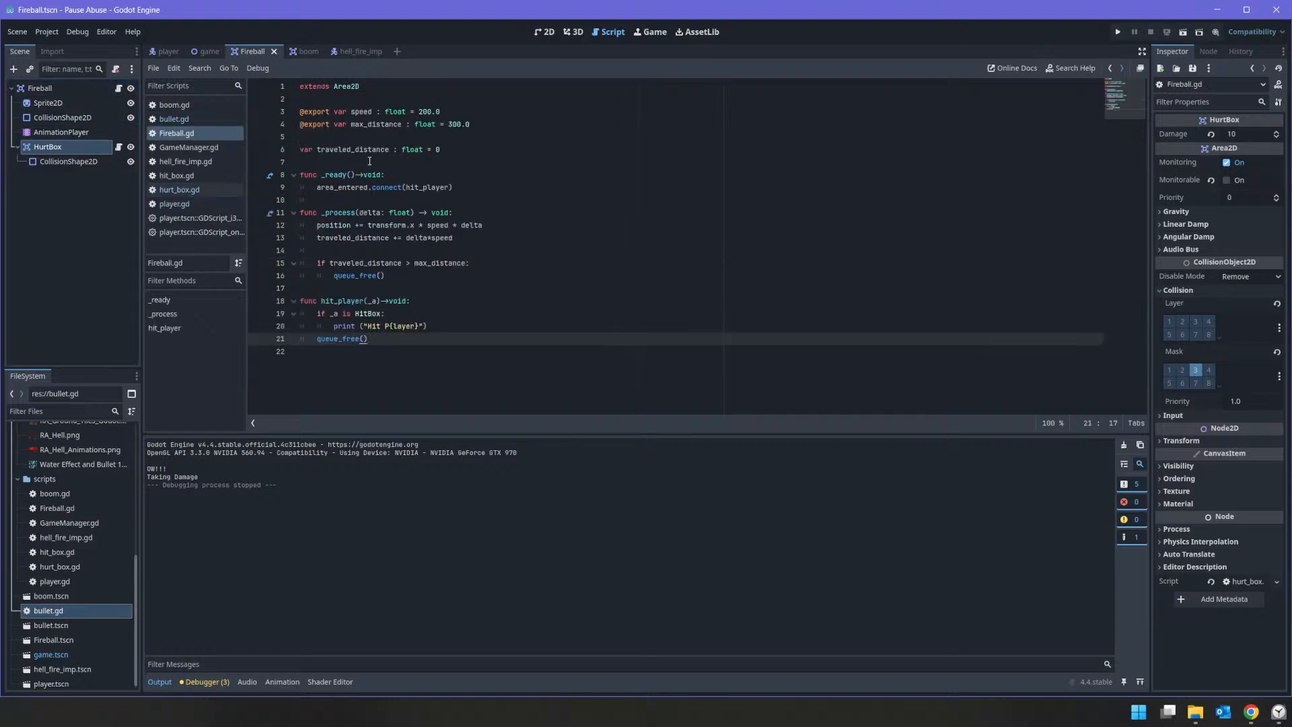
Step: Delete the _ready function with its area_entered connection from Fireball.gd
left_click_drag(502, 186, 242, 169)
key("BackSpace")
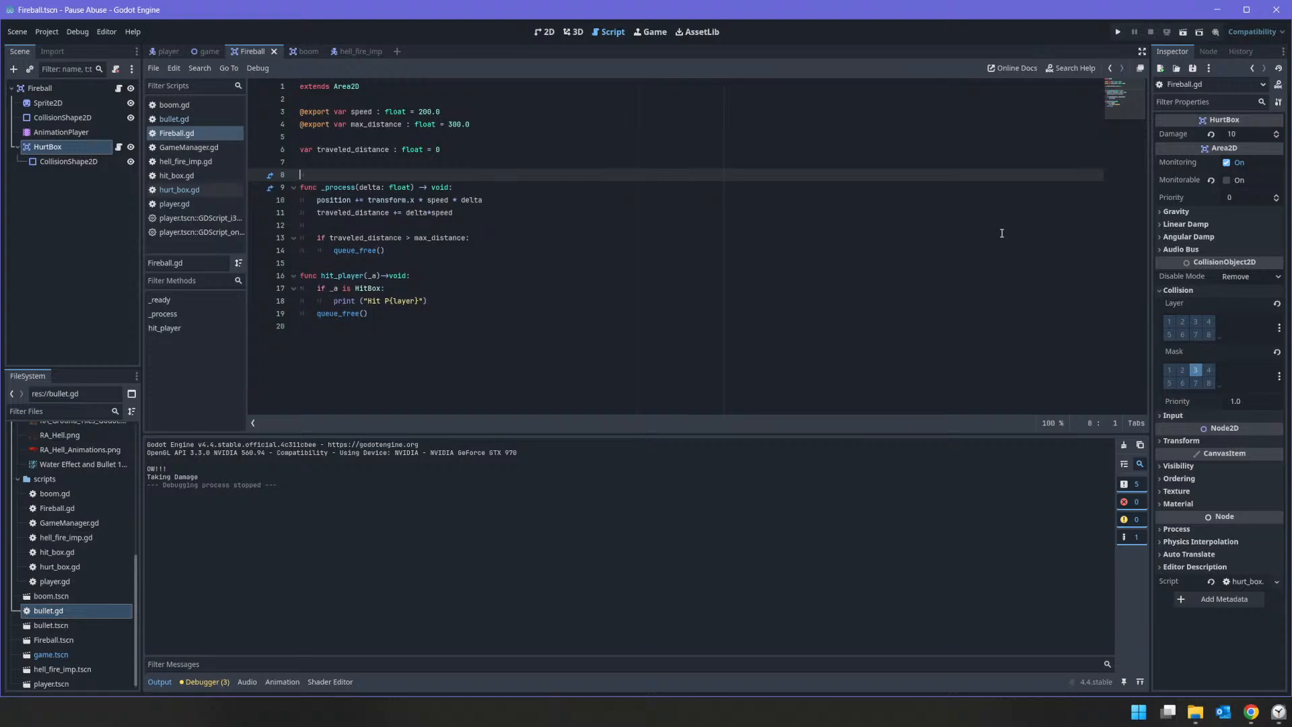
key("Delete")
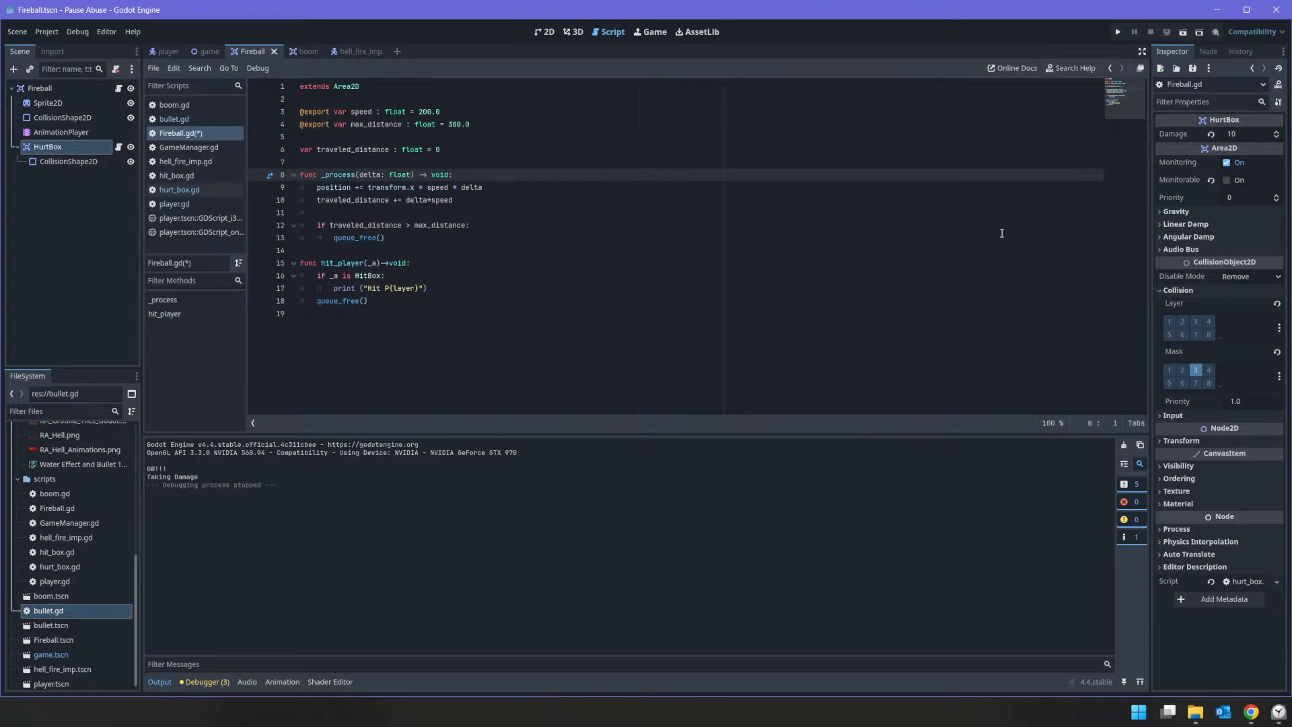
Step: Remove the entire hit_player function from the end of Fireball.gd
key("Down")
key("Down")
key("Down")
key("Down")
key("Down")
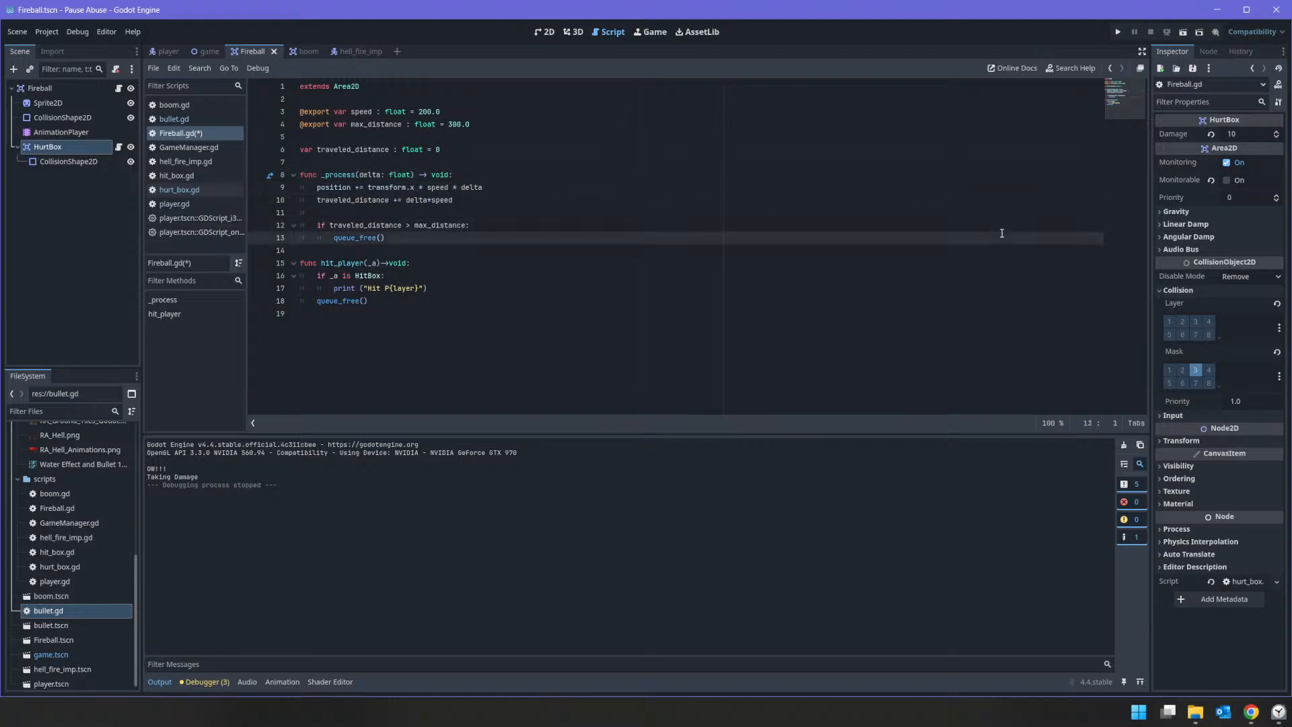
key("Down")
key("Down")
key("Down")
key("Up")
key("shift+Down")
key("shift+Down")
key("shift+Down")
key("shift+Down")
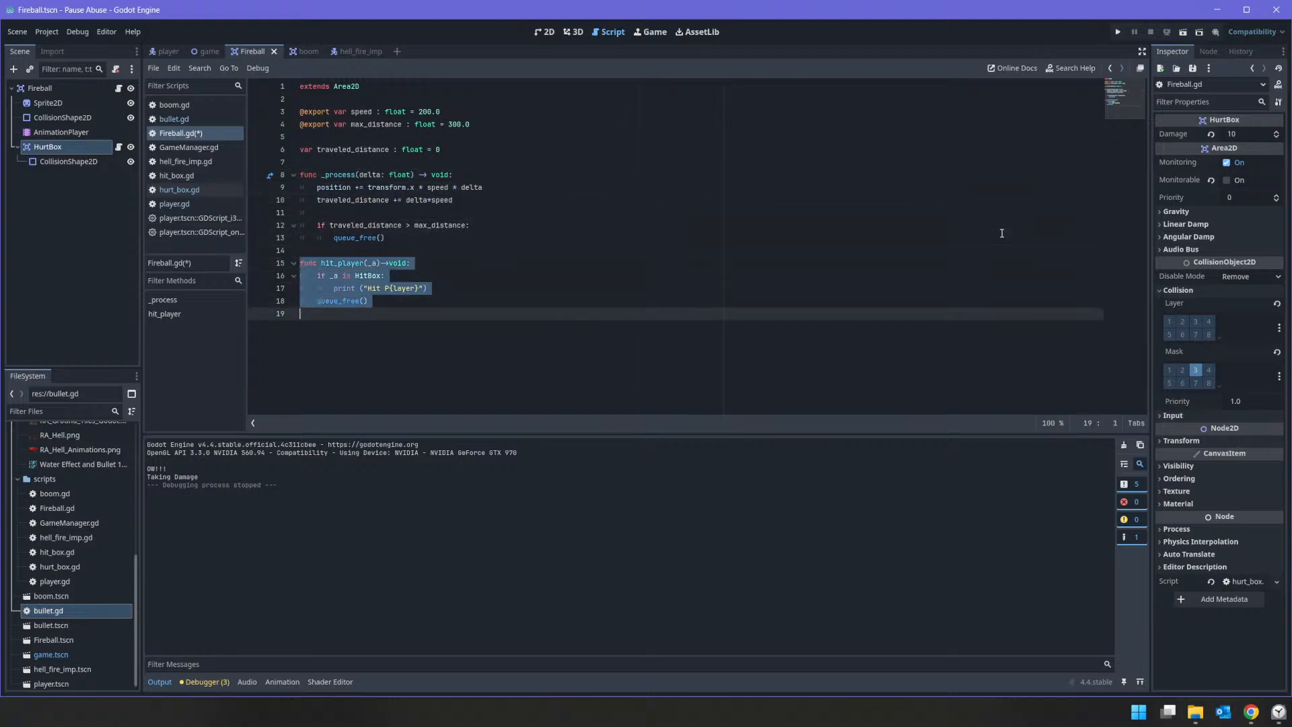
key("BackSpace")
key("BackSpace")
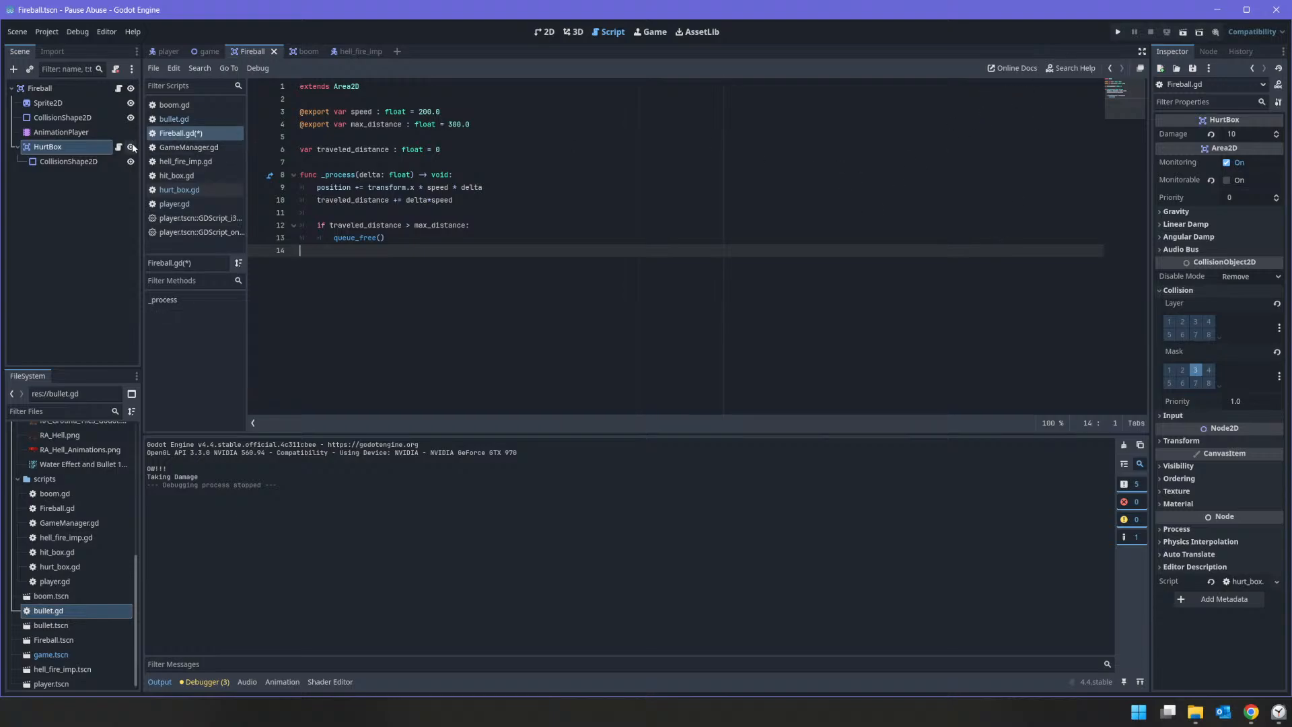
Step: In hurt_box.gd's AreaEntered, move the queue_free() call inside the HitBox check and change it to get_parent().queue_free()
left_click(119, 146)
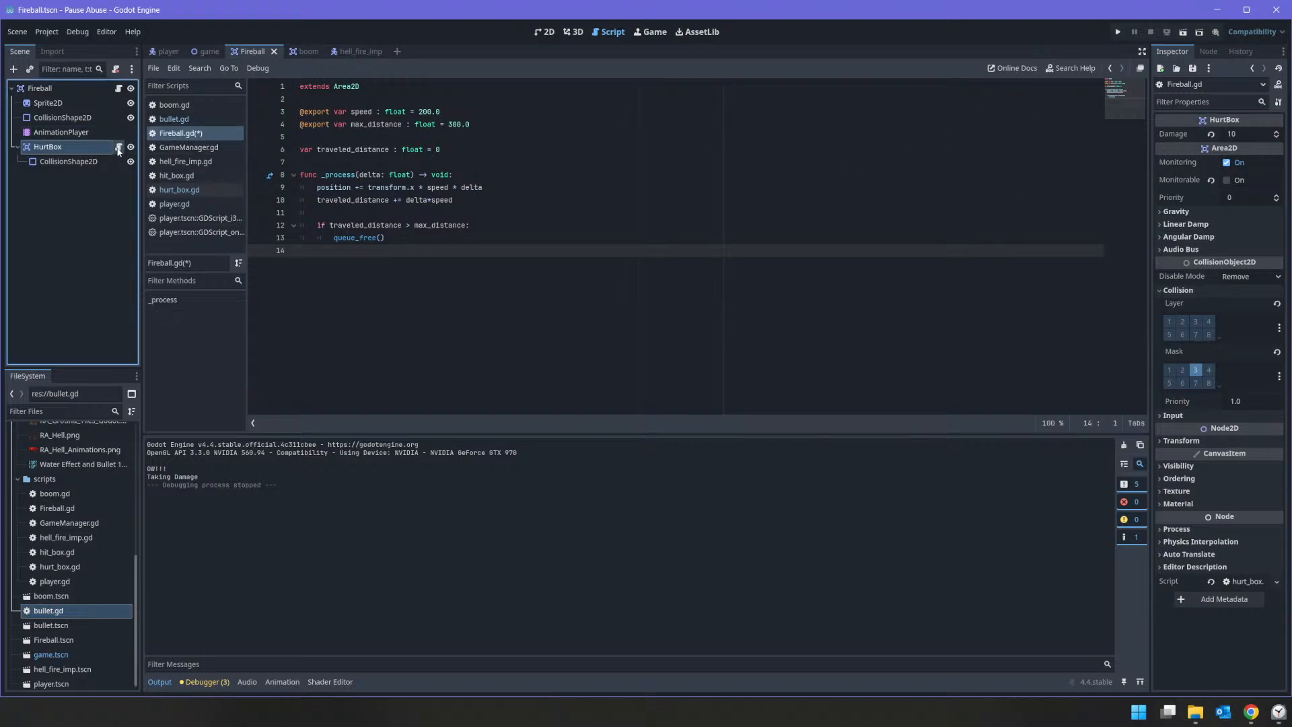
left_click(317, 226)
left_click(375, 237)
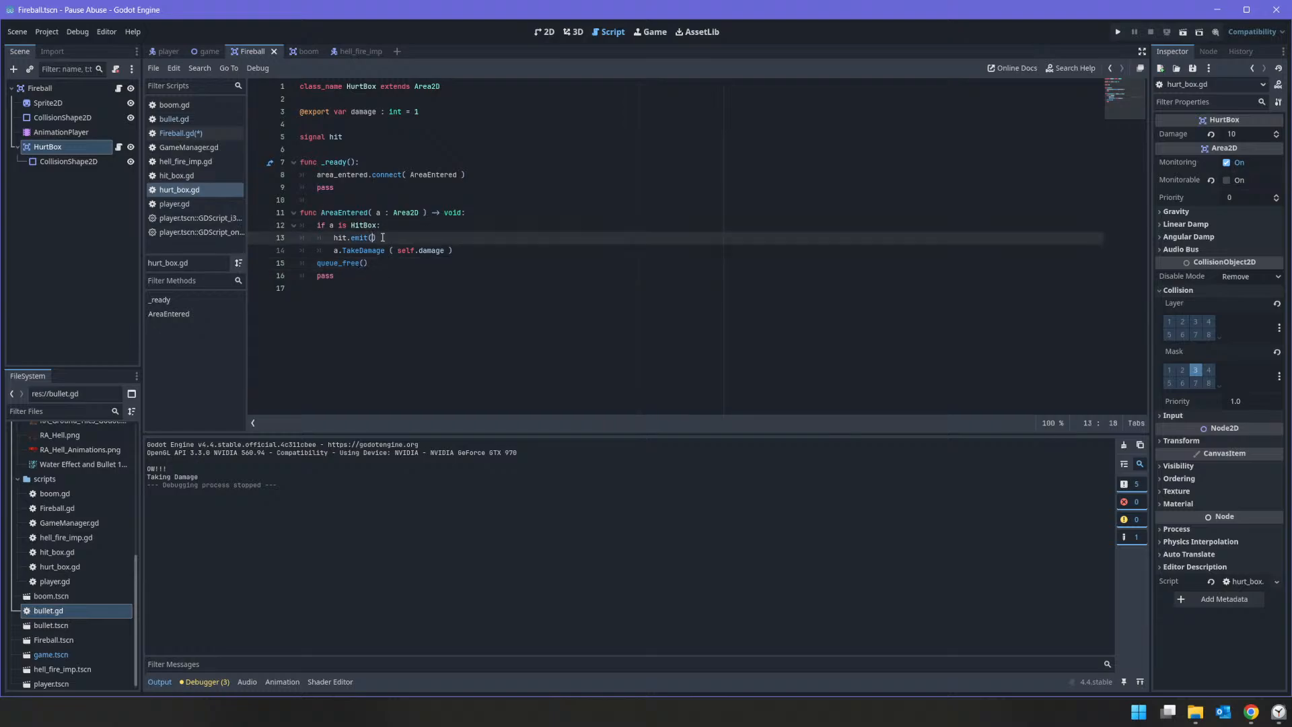
left_click(440, 250)
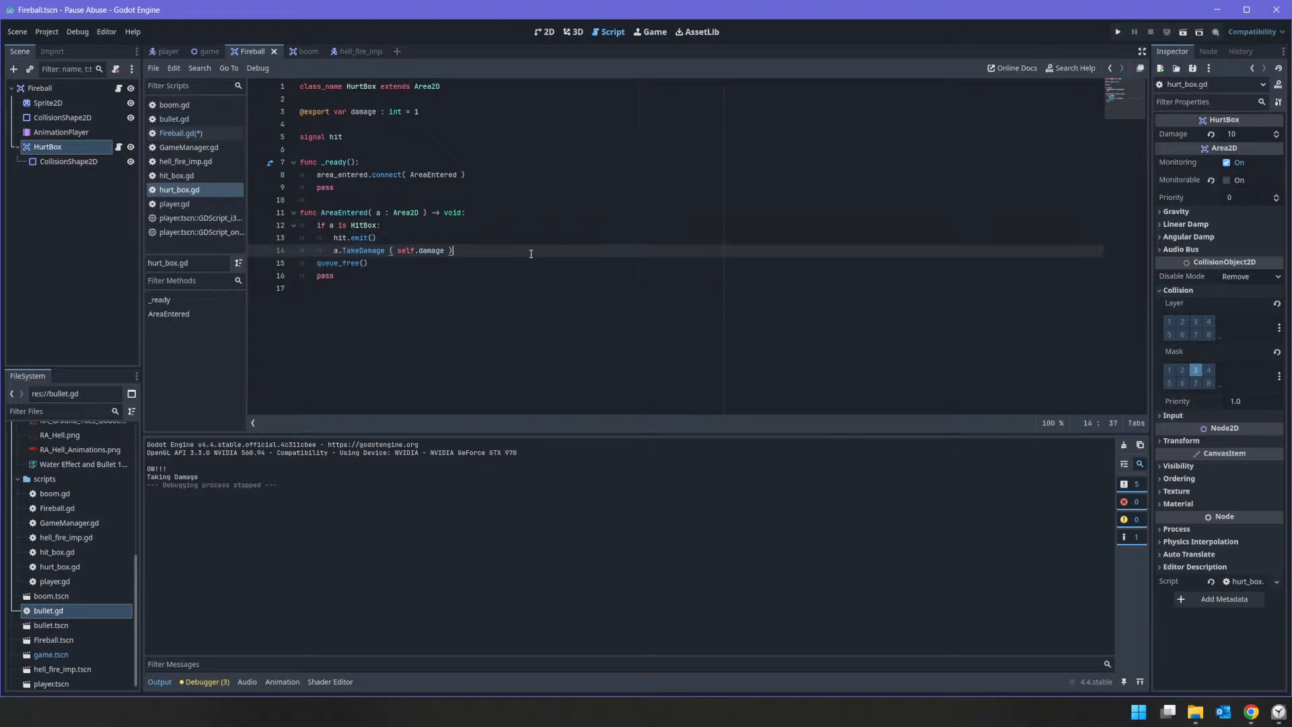
left_click(314, 264)
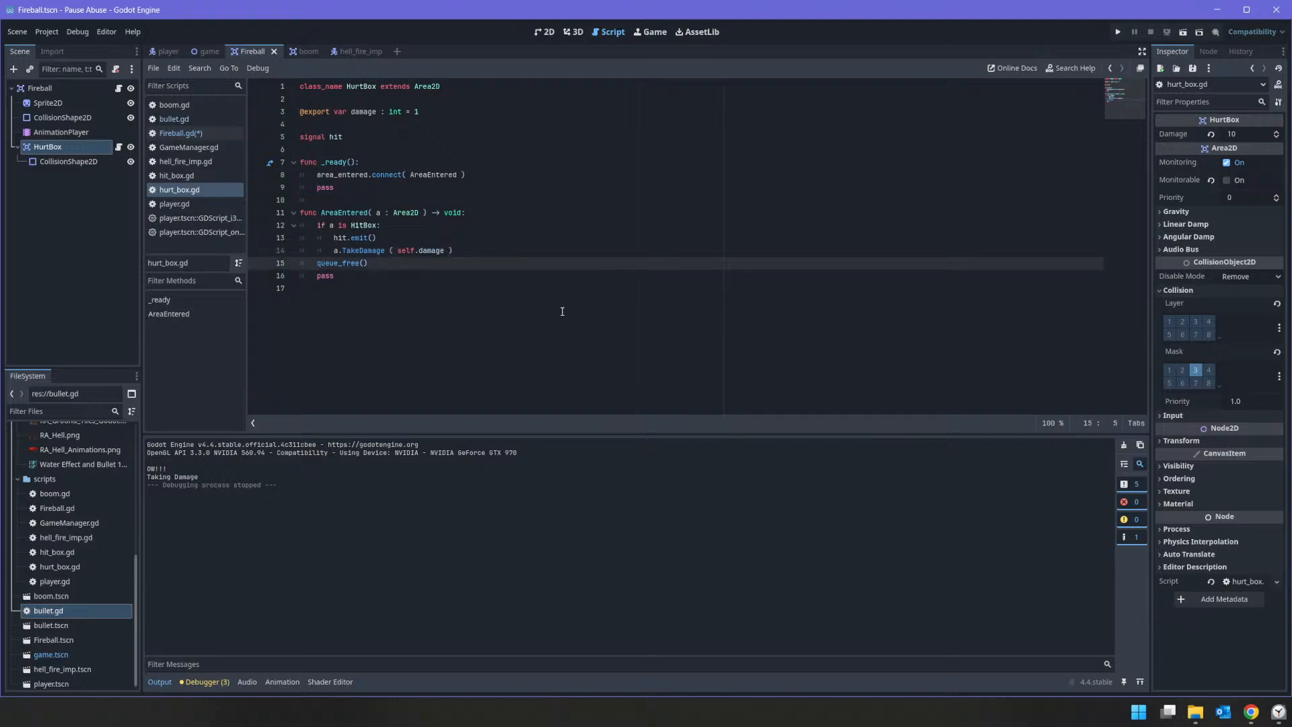
key("Tab")
type("get_poar")
key("BackSpace")
key("BackSpace")
key("BackSpace")
type("arent()")
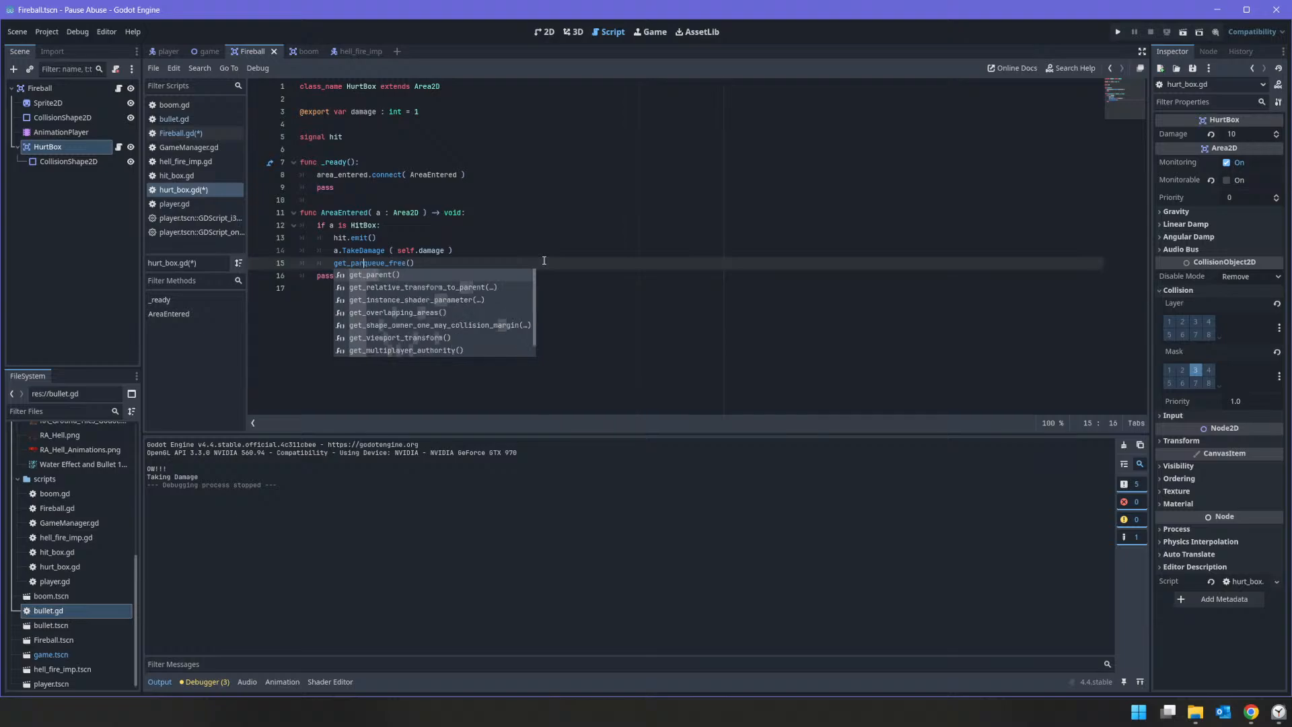
key("Tab")
type(".q")
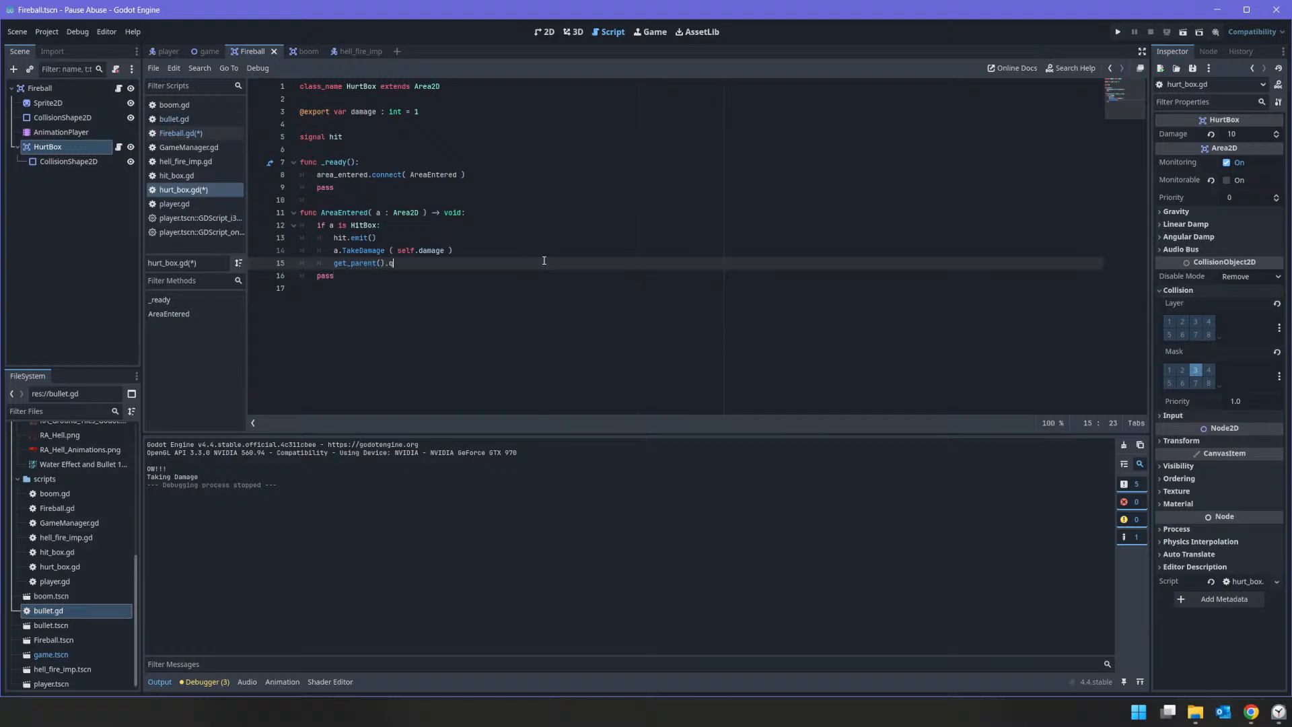
type("ueue_rf")
key("BackSpace")
key("BackSpace")
type("f")
key("Return")
Step: Run the project, shoot at the imp while its fireballs hit the player, and stop the game
left_click(1117, 33)
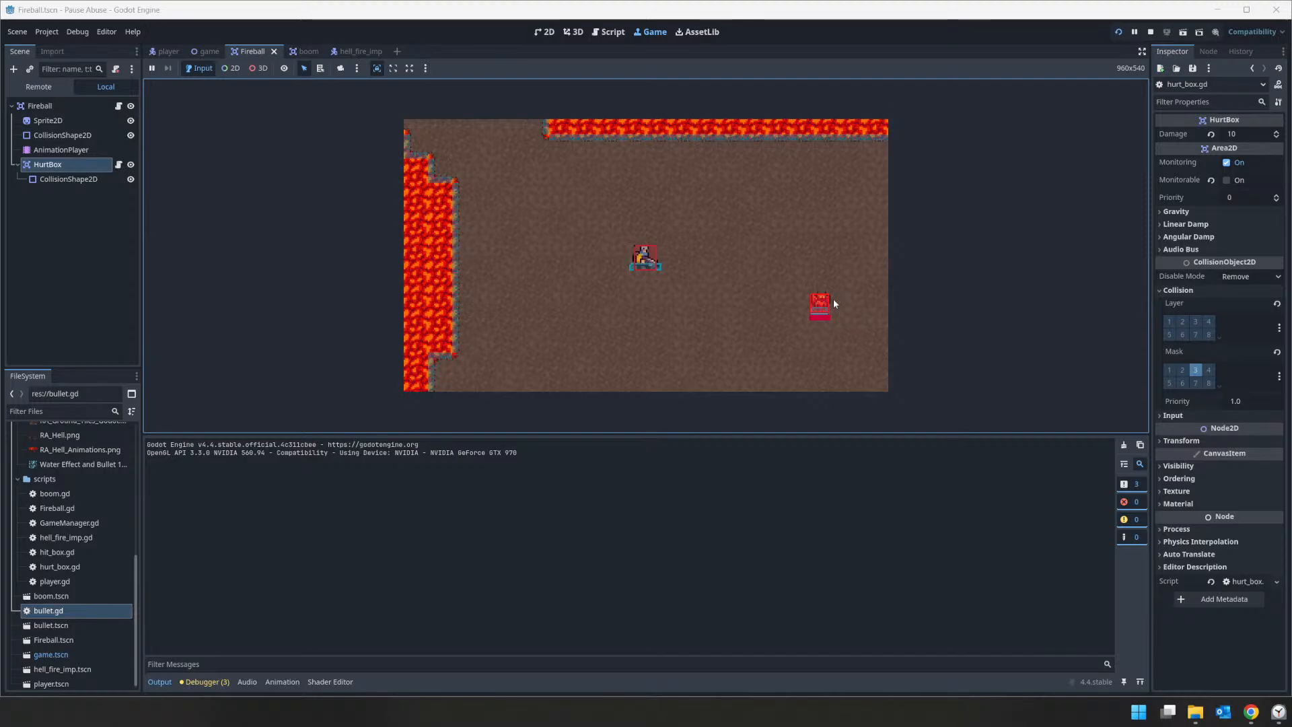
left_click(822, 313)
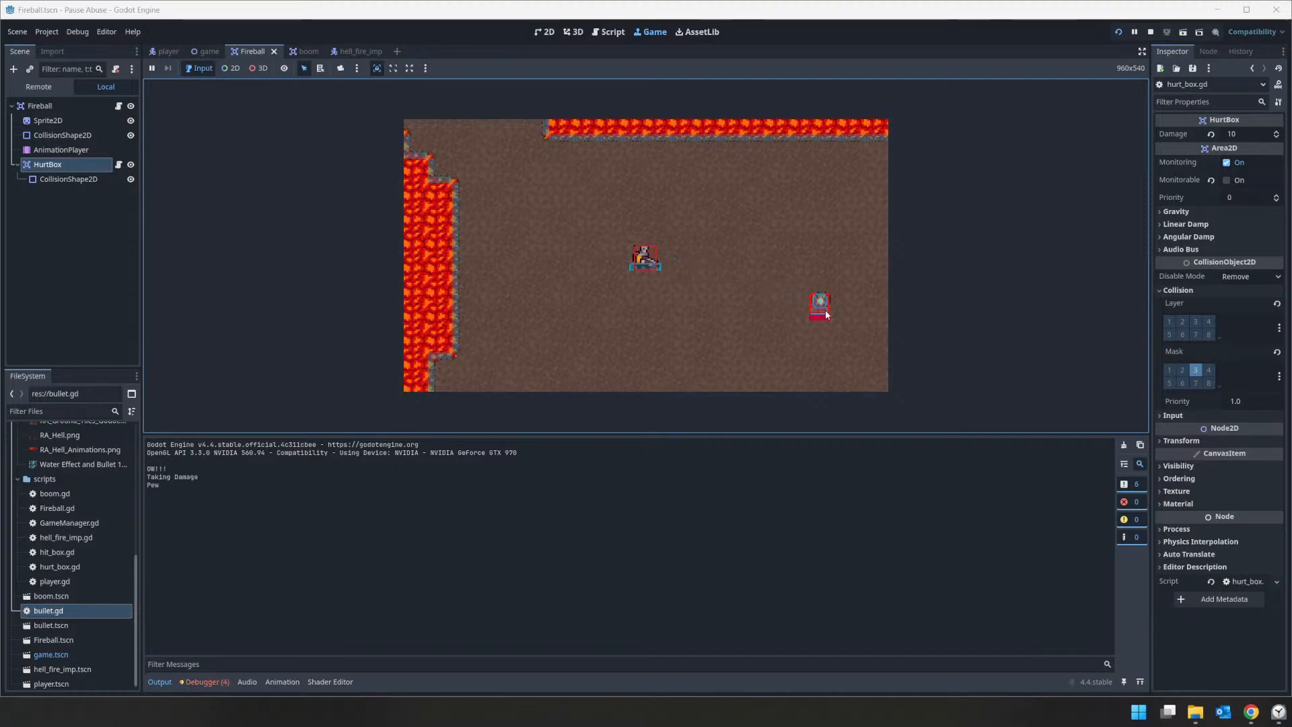
left_click(825, 309)
left_click(826, 305)
left_click(820, 309)
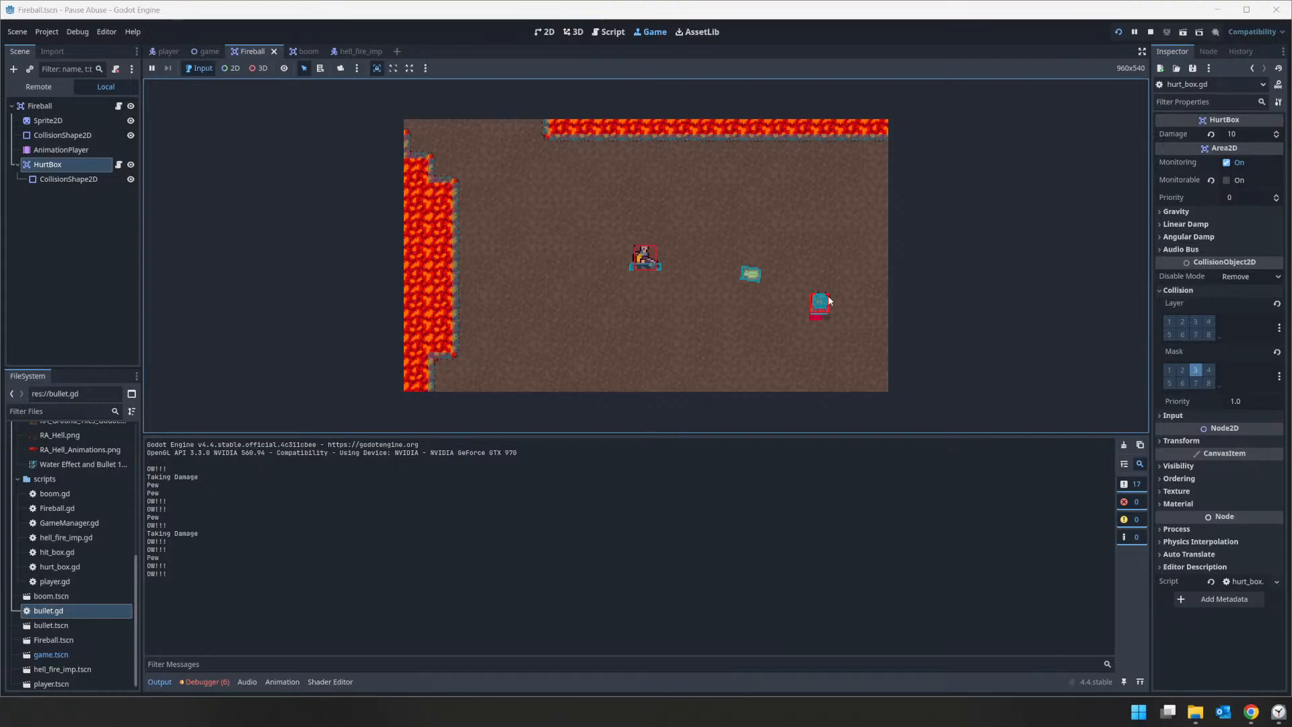
left_click(1150, 33)
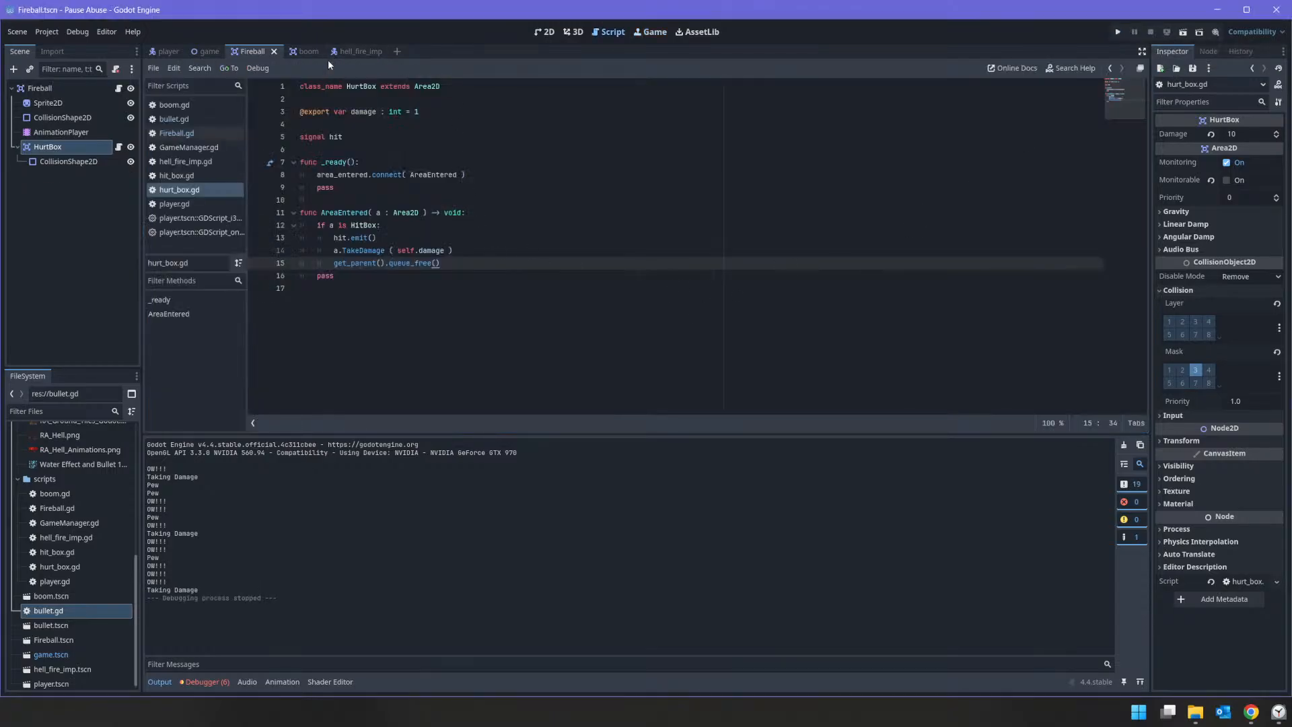
Step: Make the CanvasLayer node visible in the player scene
left_click(167, 53)
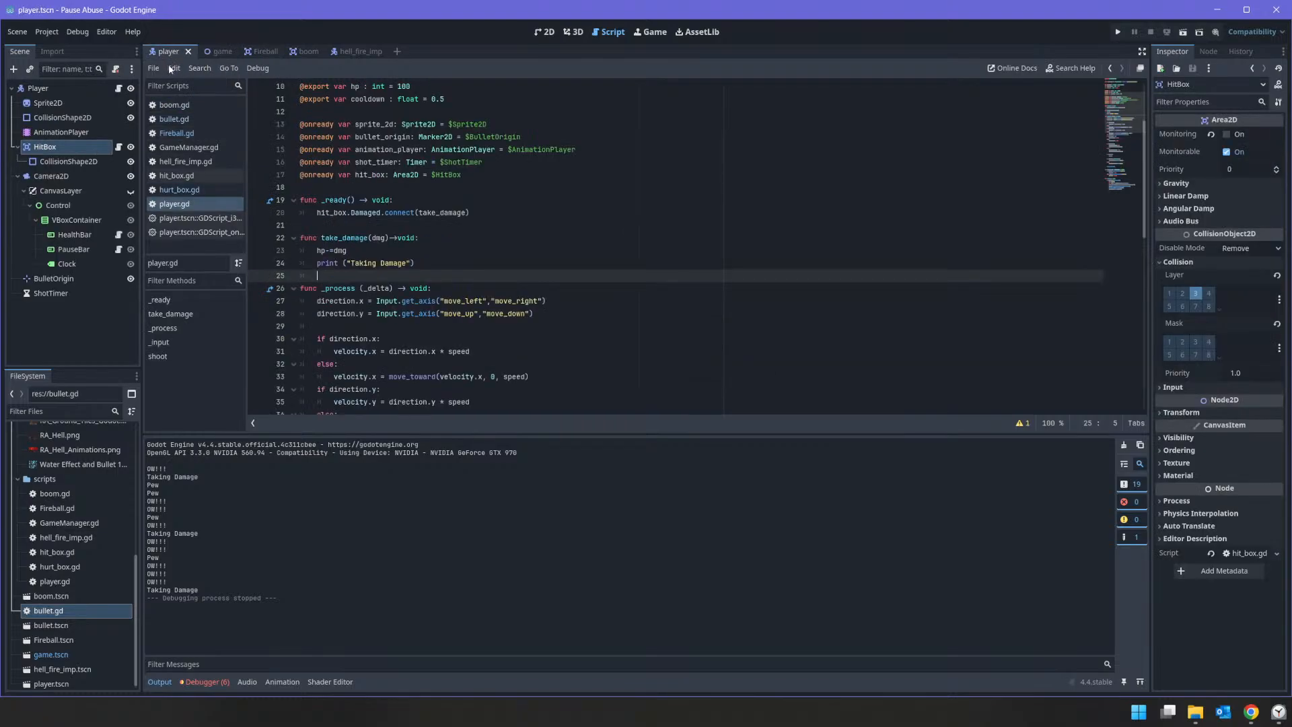
left_click(131, 191)
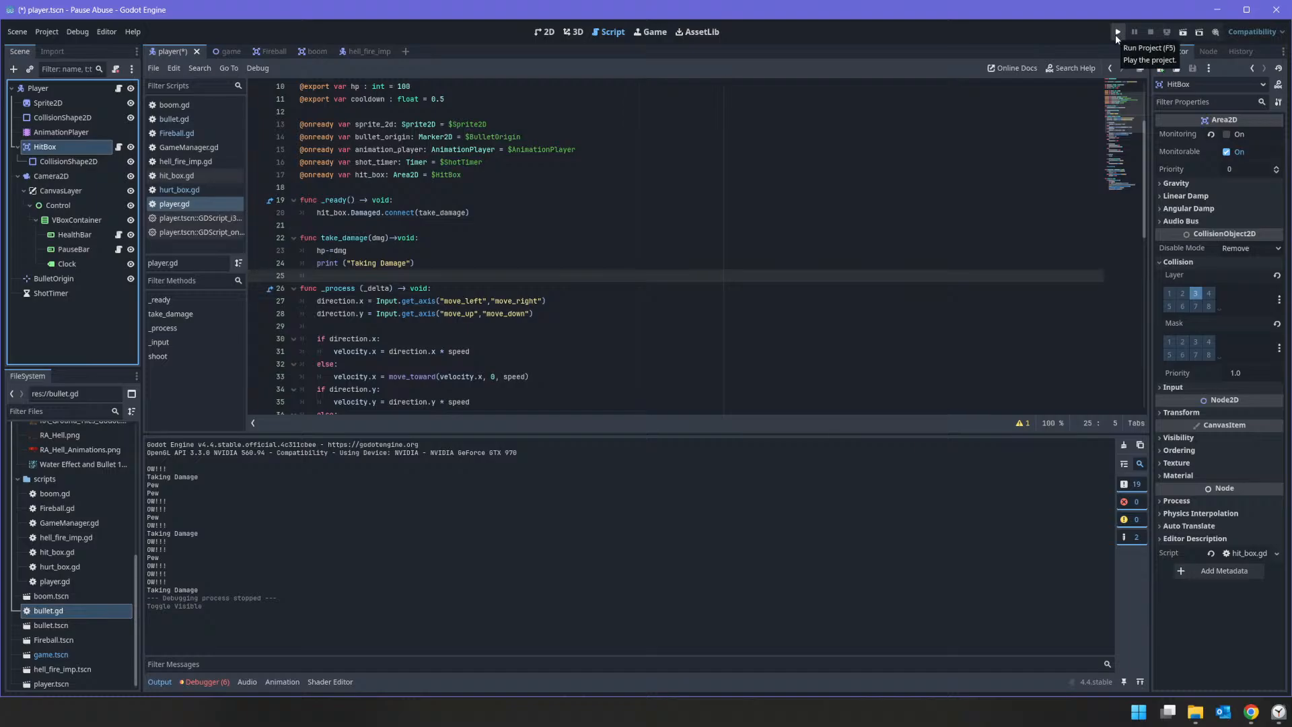
Step: In the boom scene's boom.gd, add an "if get_tree().paused:" check at the start of _physics_process
left_click(319, 53)
left_click(39, 88)
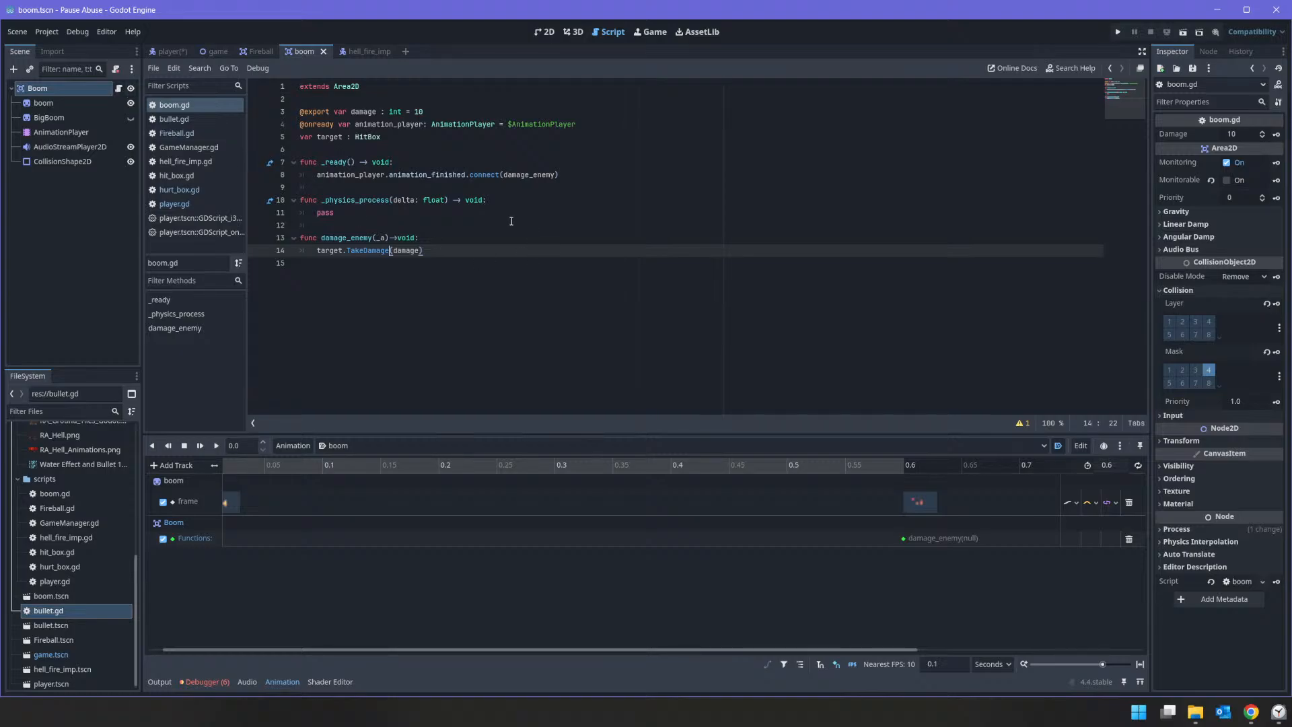
key("Down")
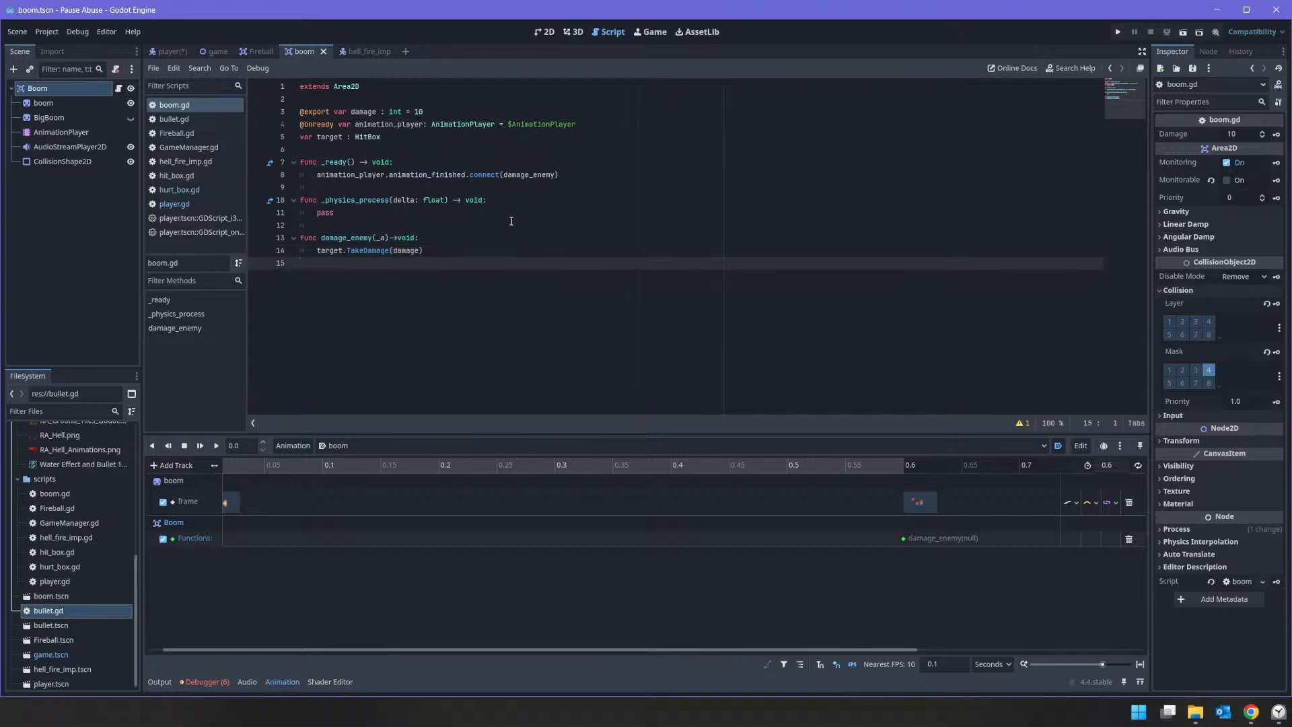
key("Up")
key("Up")
key("Up")
key("Down")
key("Down")
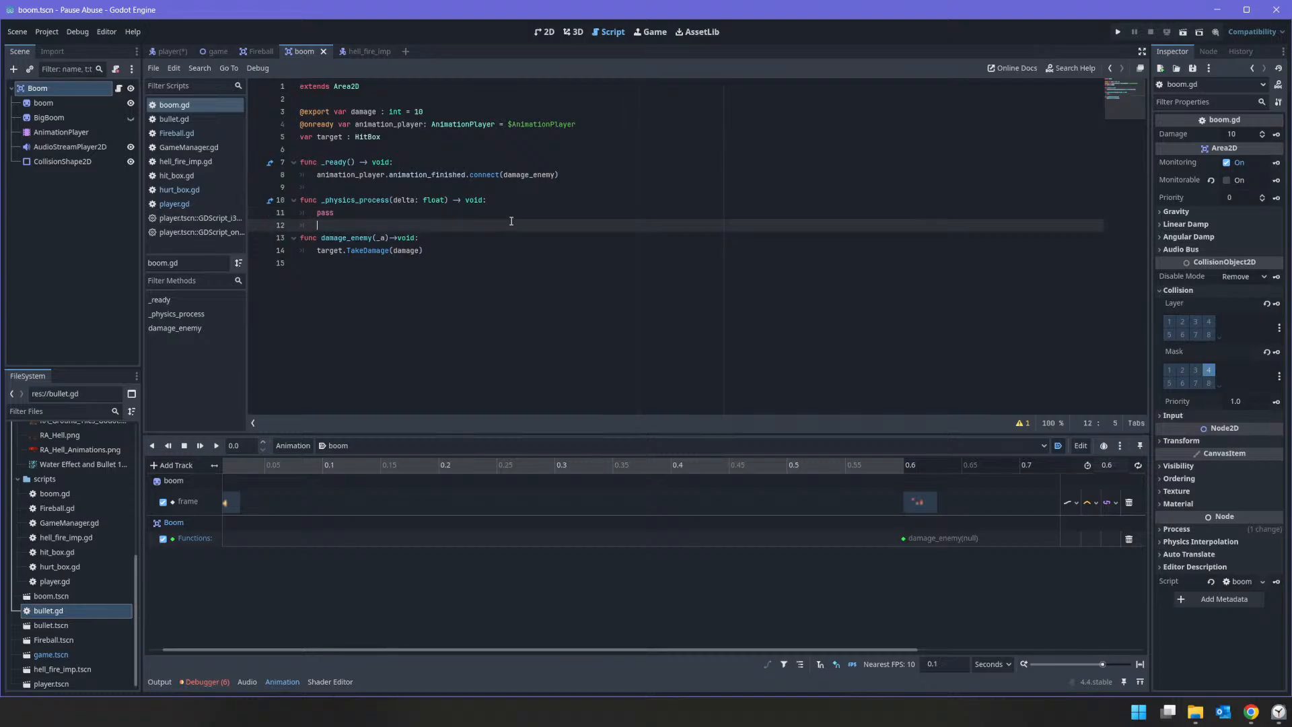
key("Up")
key("Up")
key("End")
key("Return")
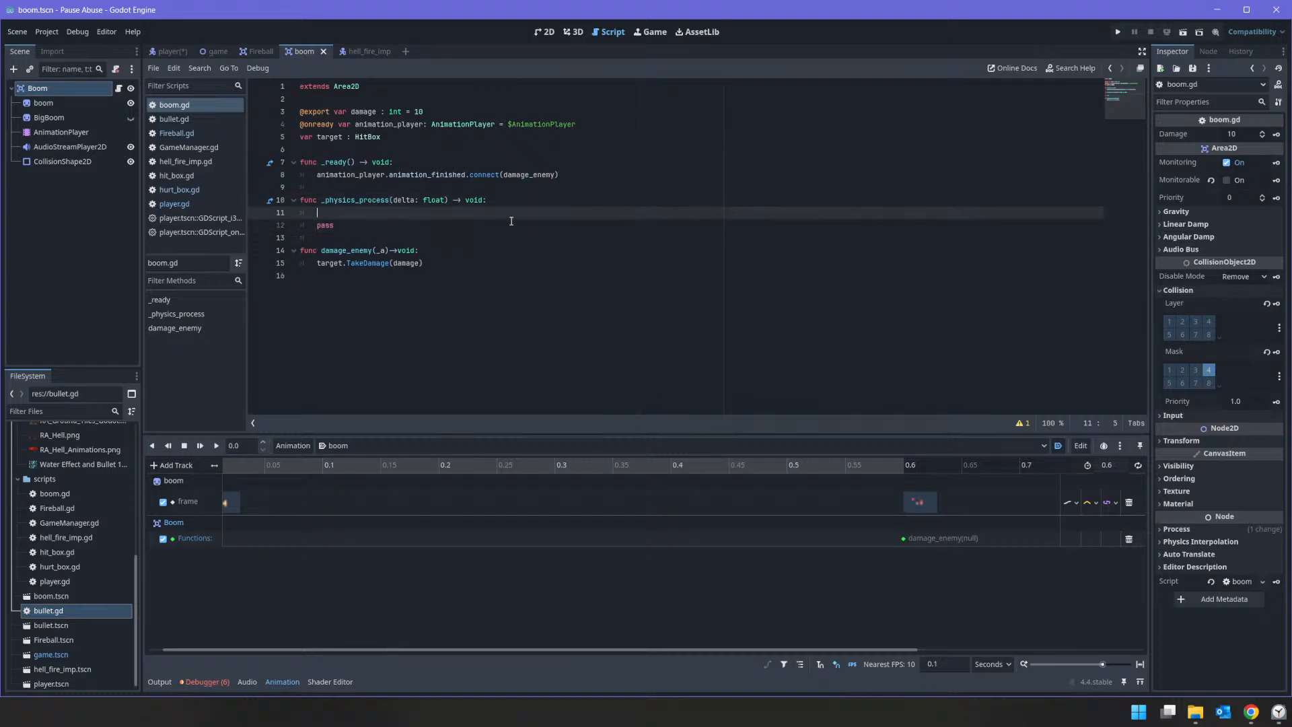
type("if get_tr")
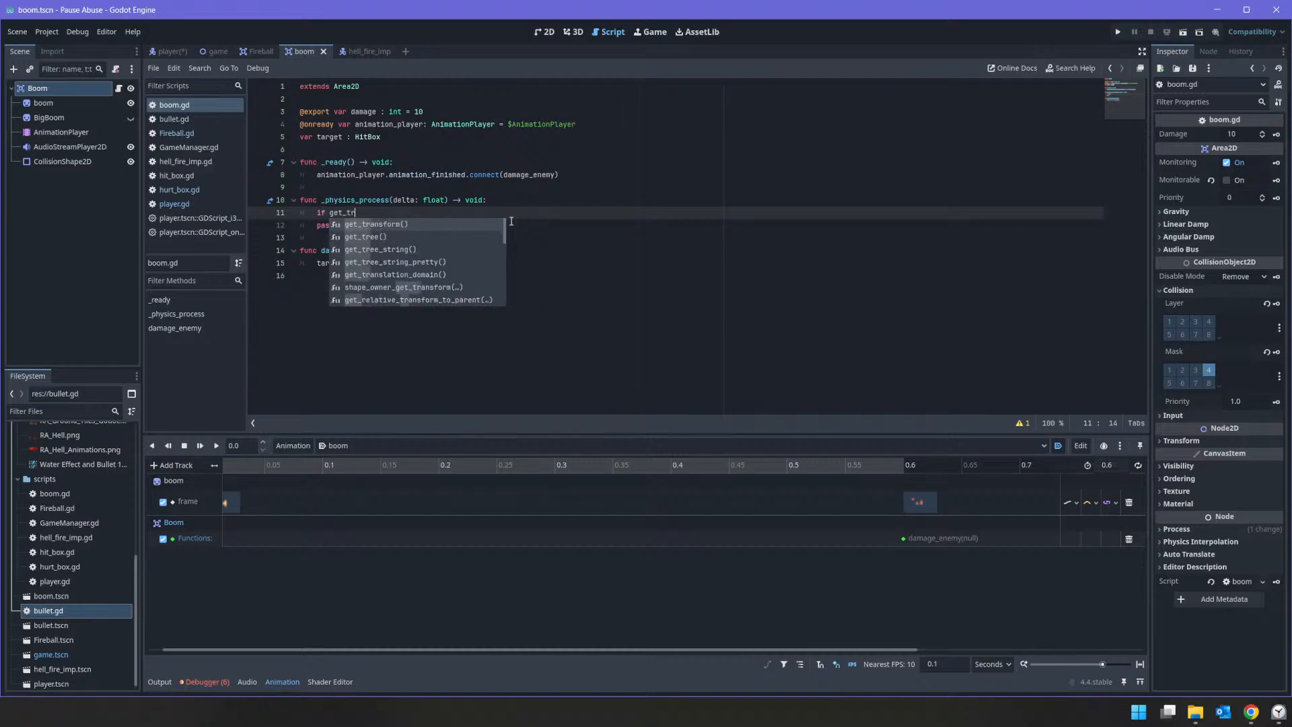
key("Down")
key("Return")
type(".")
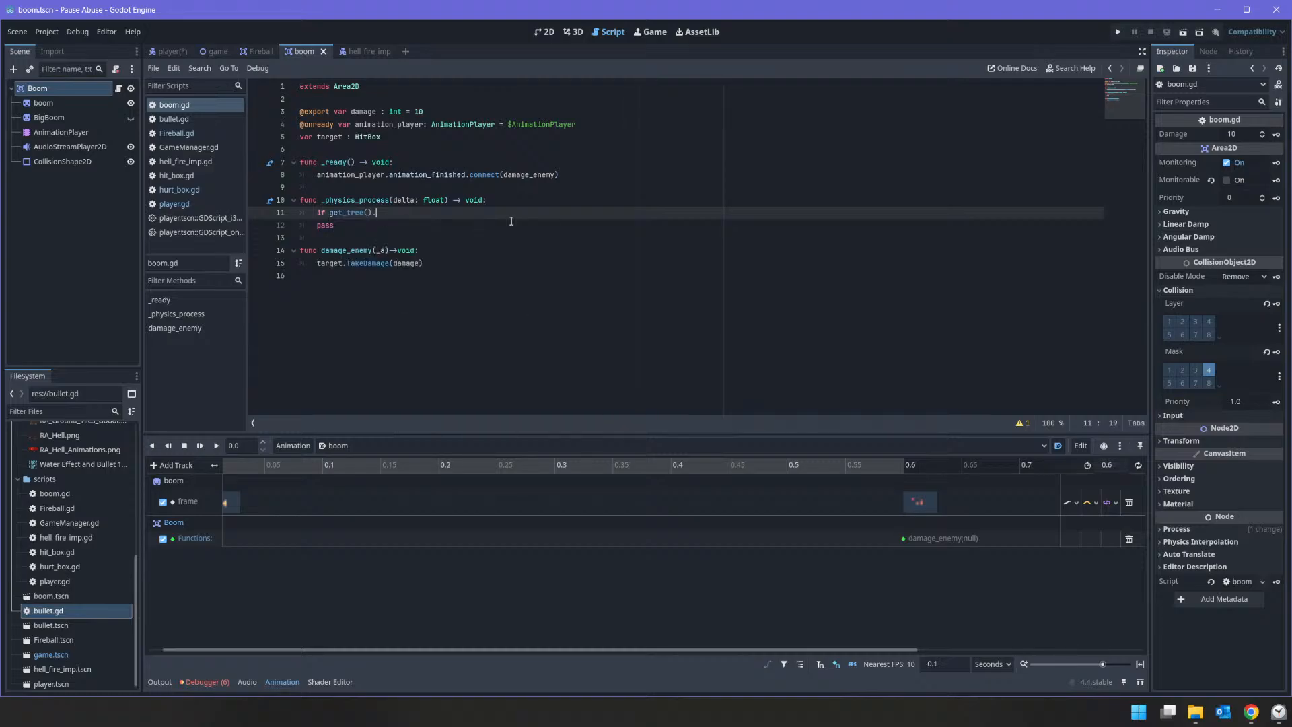
type("paused:")
key("Return")
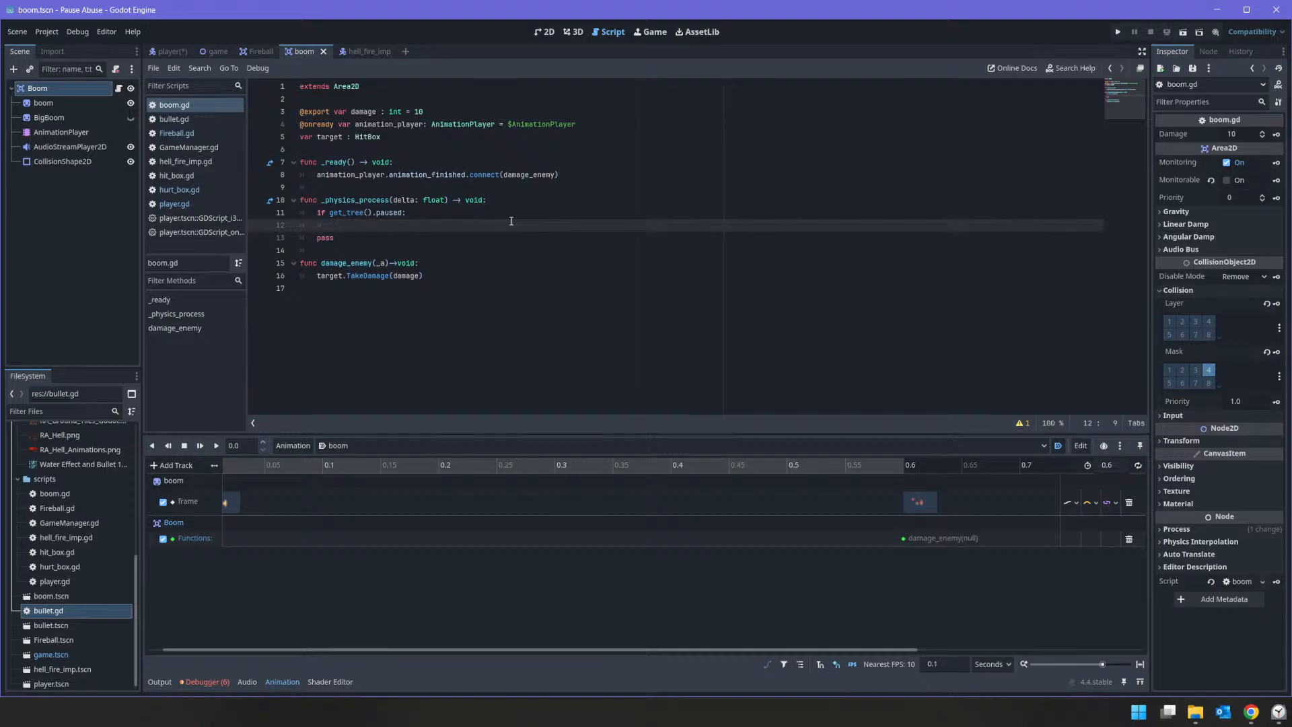
Step: Add "paused = true" inside the get_tree().paused check in boom.gd
type("pa")
key("Escape")
type("sued = true")
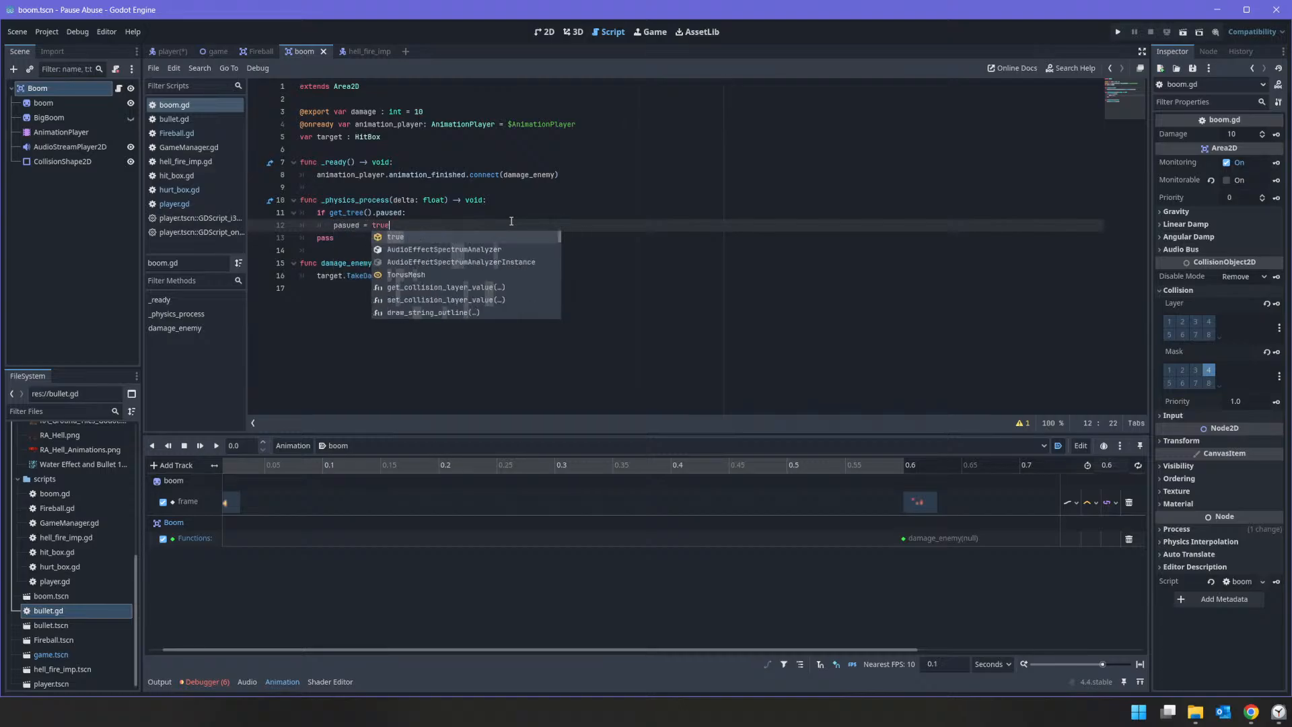
key("Left")
key("Left")
key("Left")
key("Left")
key("Left")
key("Left")
key("Left")
key("Left")
key("Left")
key("BackSpace")
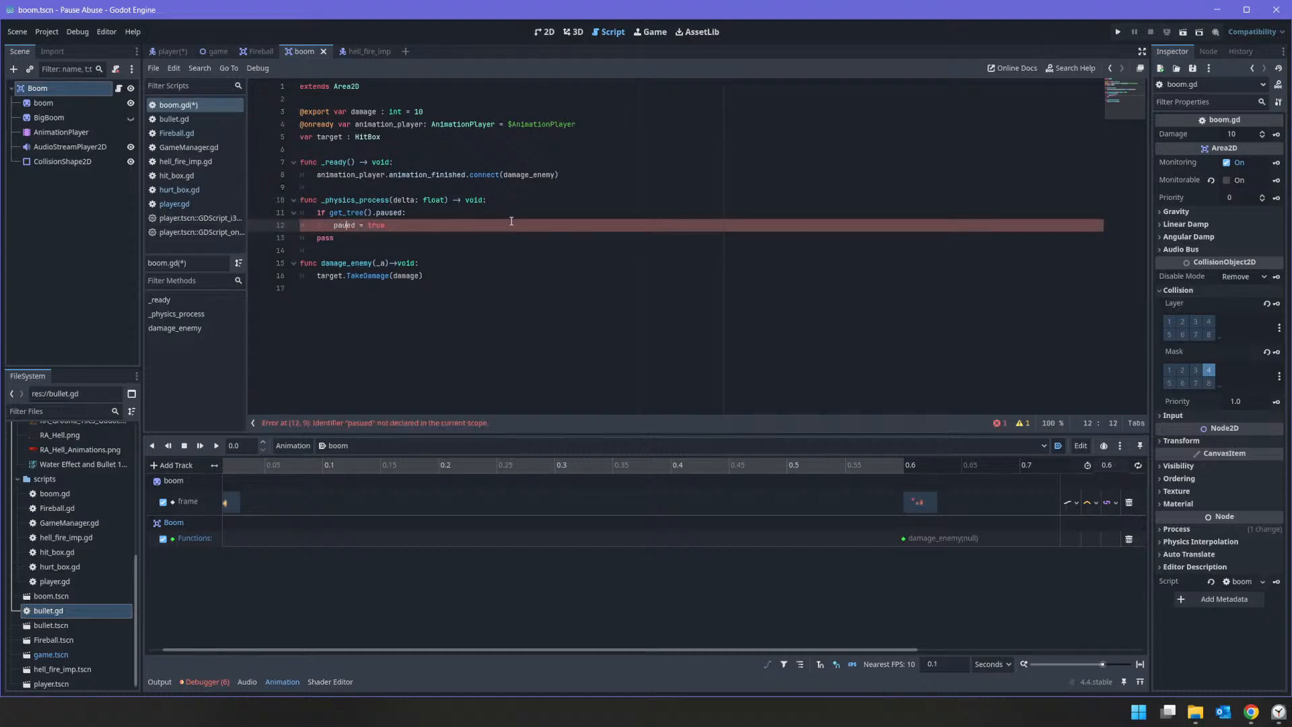
key("Right")
type("s")
key("Right")
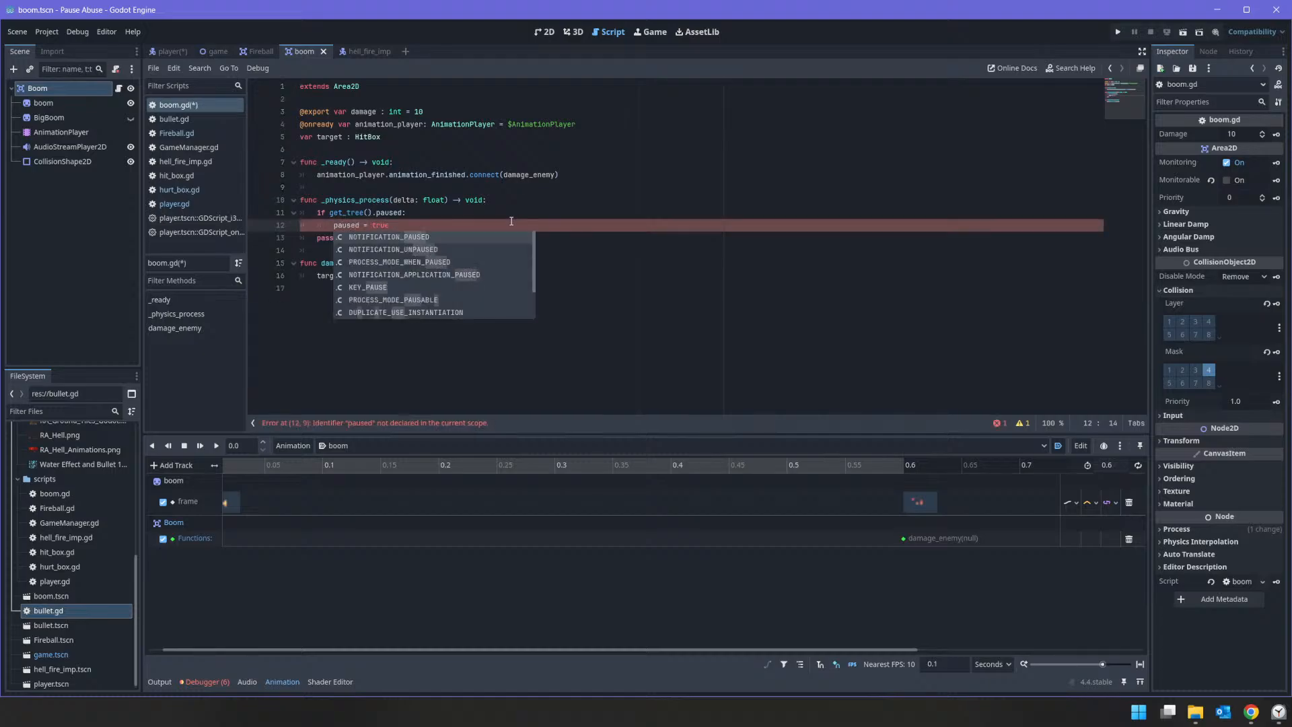
Step: Declare "var paused : bool = false" below the target variable in boom.gd
double_click(344, 224)
right_click(344, 224)
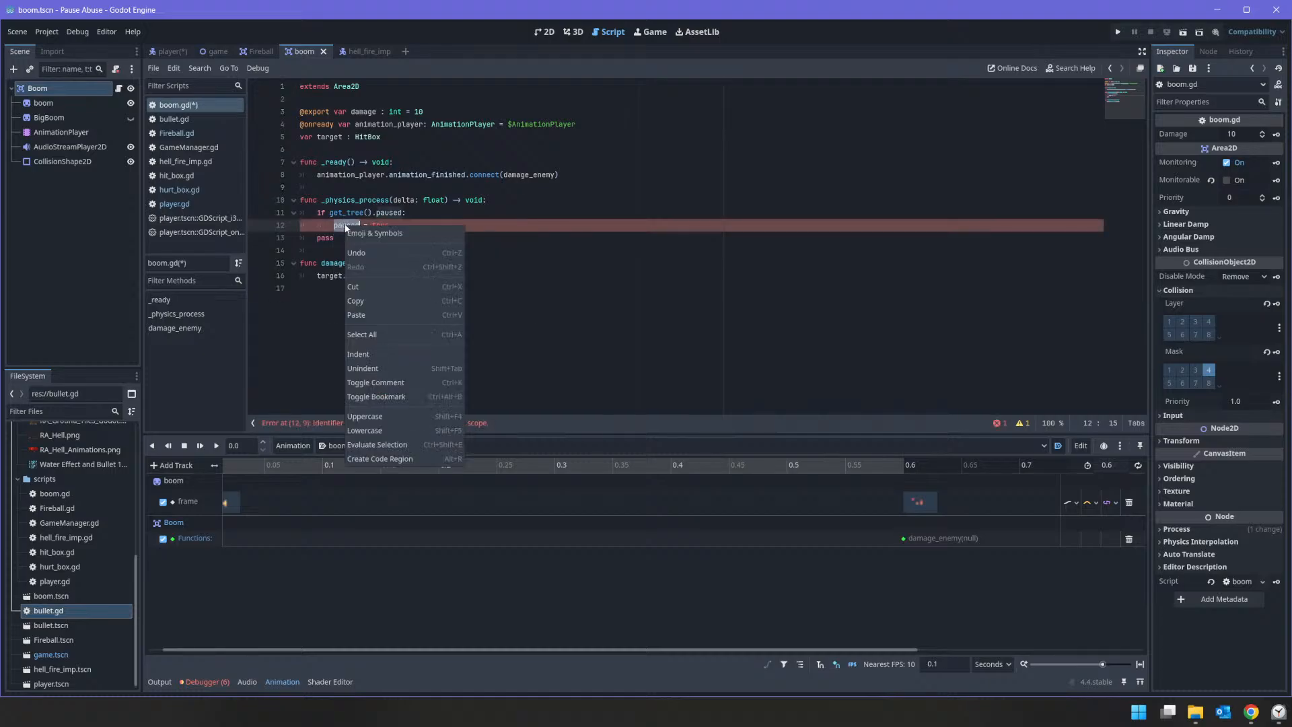
left_click(365, 301)
left_click(337, 162)
left_click(333, 151)
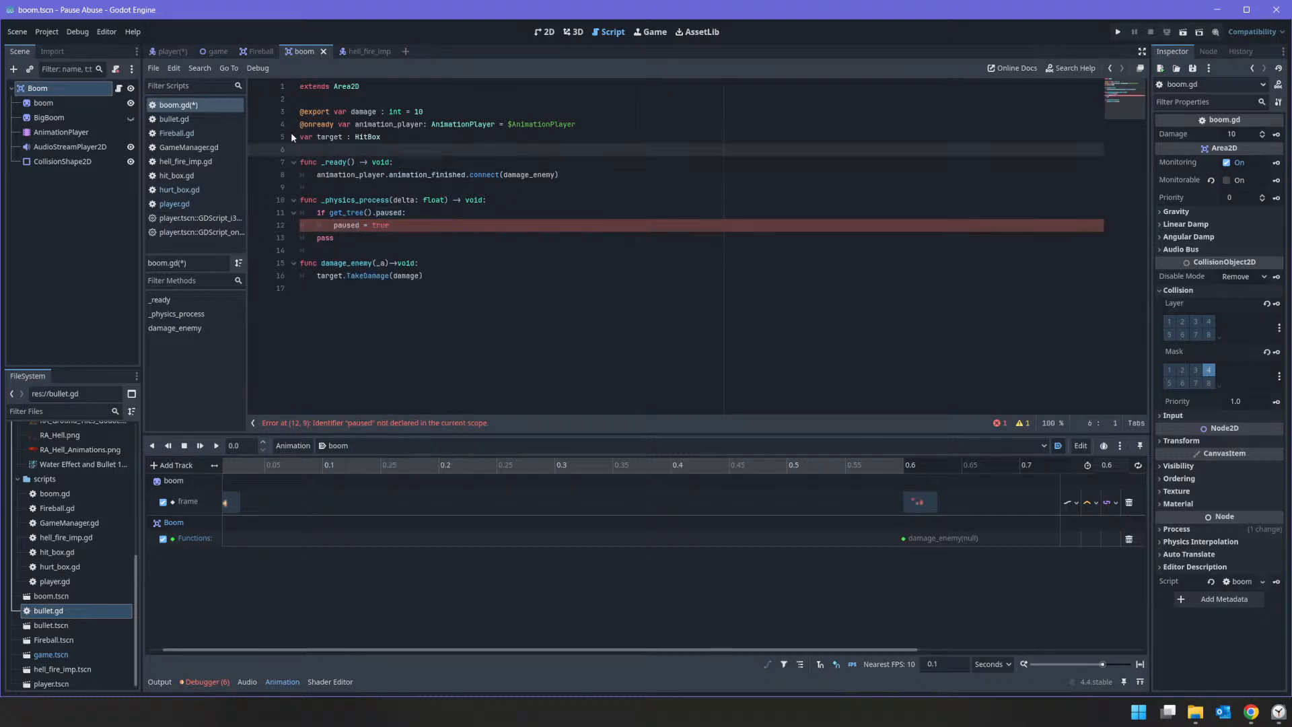
type("var")
key("ctrl+v")
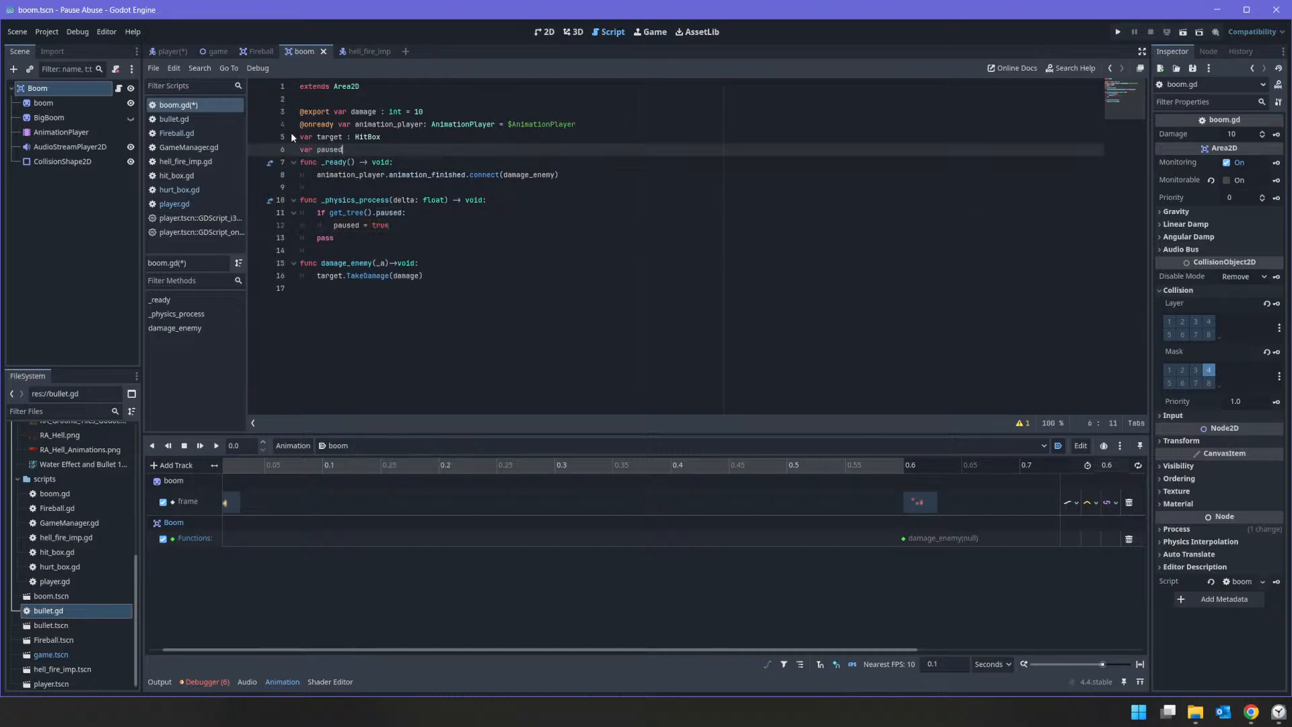
type(": bool = flase")
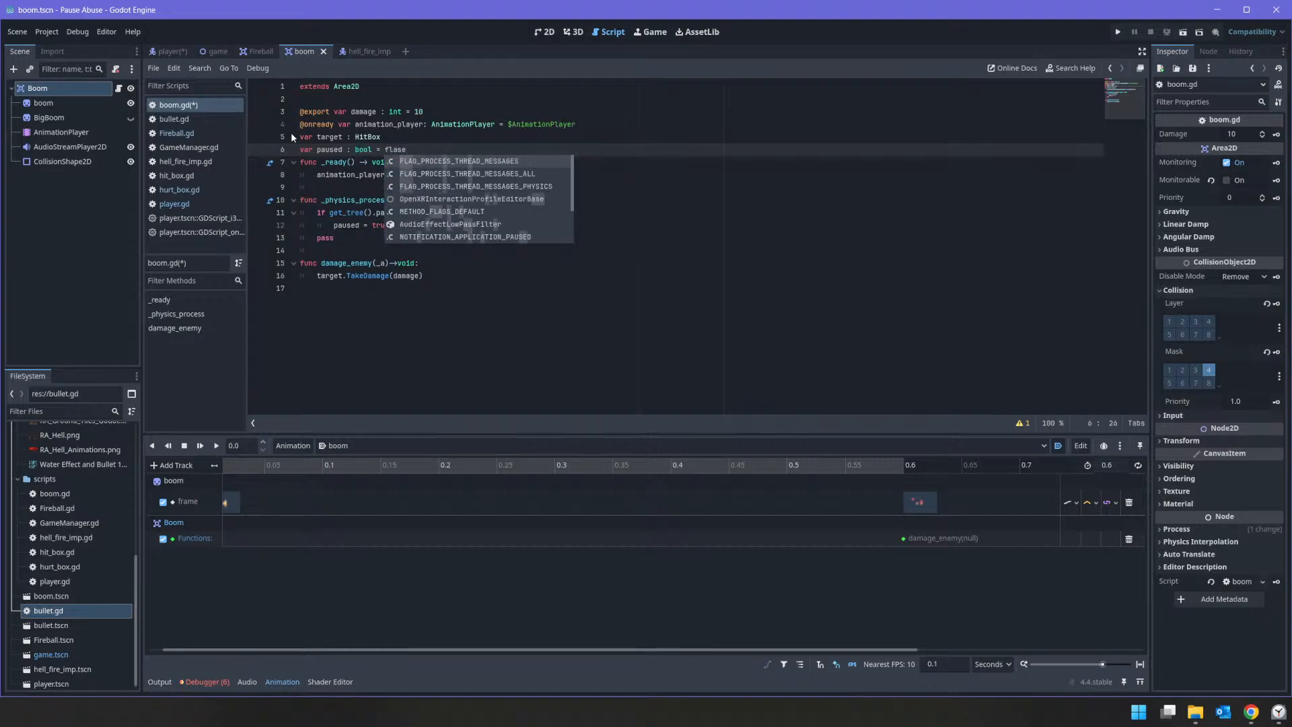
key("Left")
key("Left")
key("Left")
key("BackSpace")
type("a")
key("Right")
key("BackSpace")
type("l")
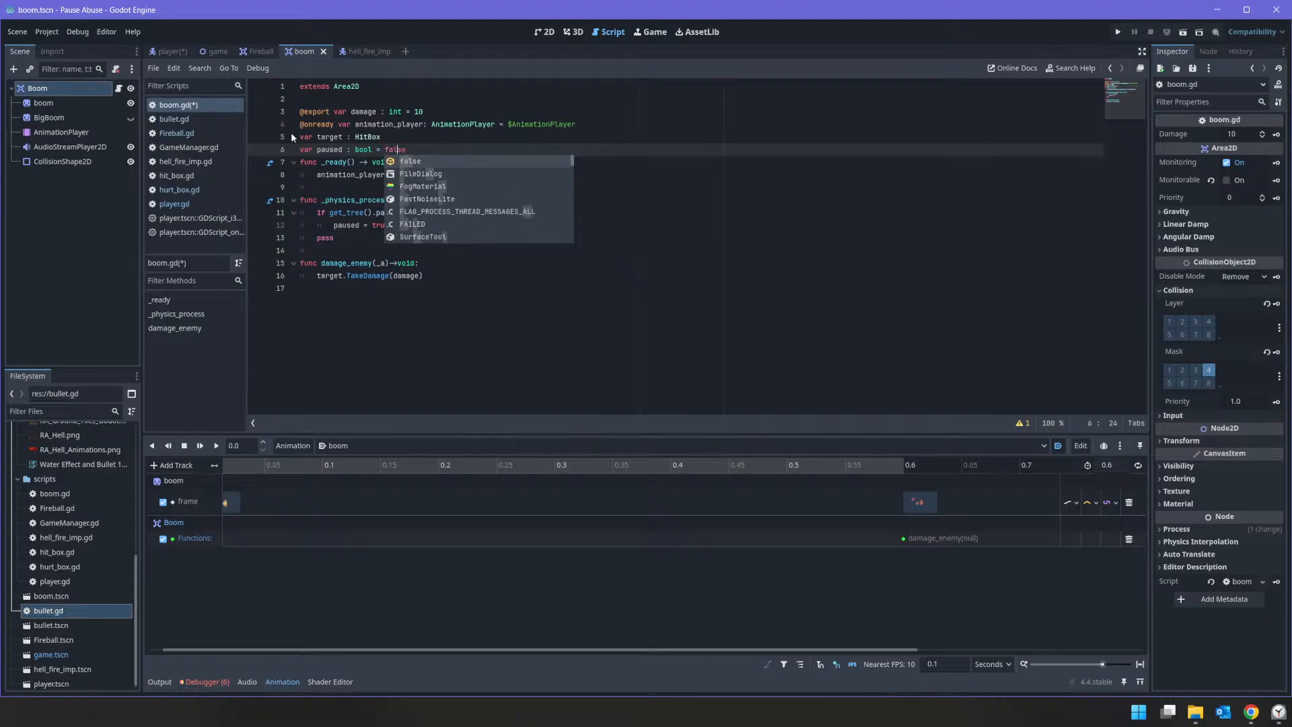
key("Escape")
Step: Cut the "if get_tree().paused:" check and its "paused = true" line out of _physics_process in boom.gd
key("Down")
key("Down")
key("Down")
key("Down")
key("Down")
key("Down")
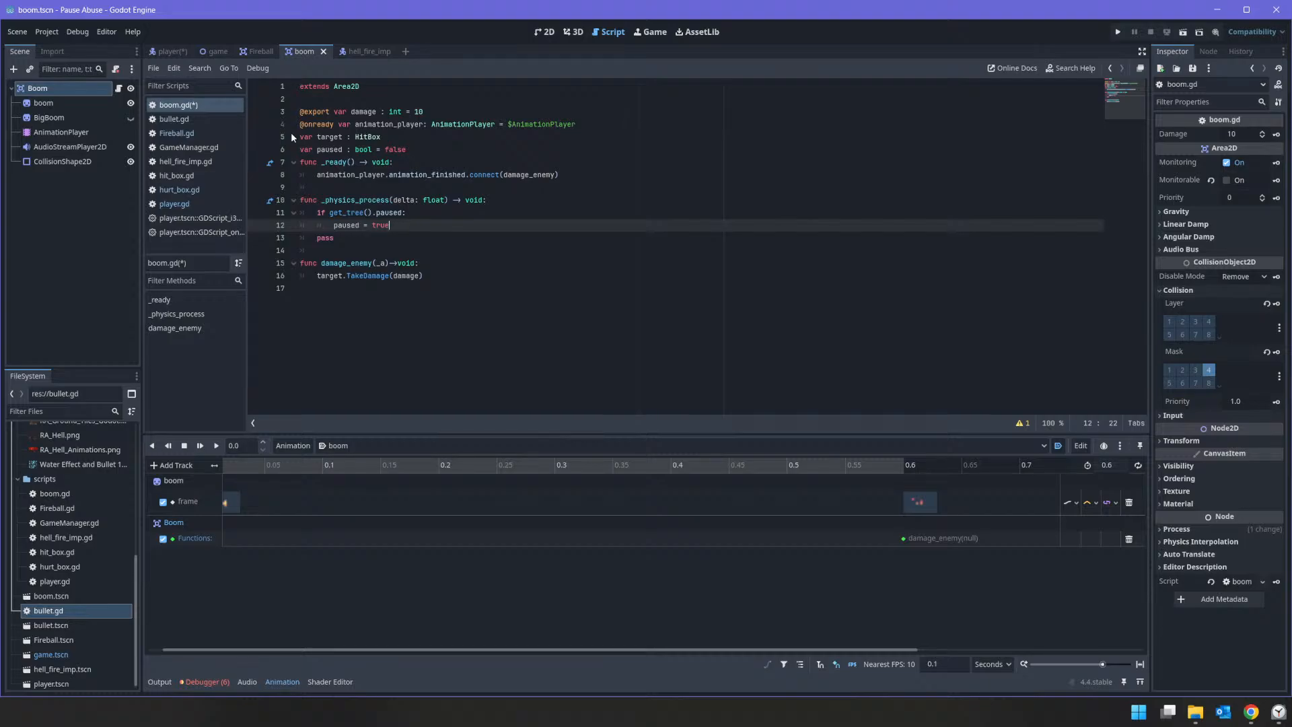
key("Return")
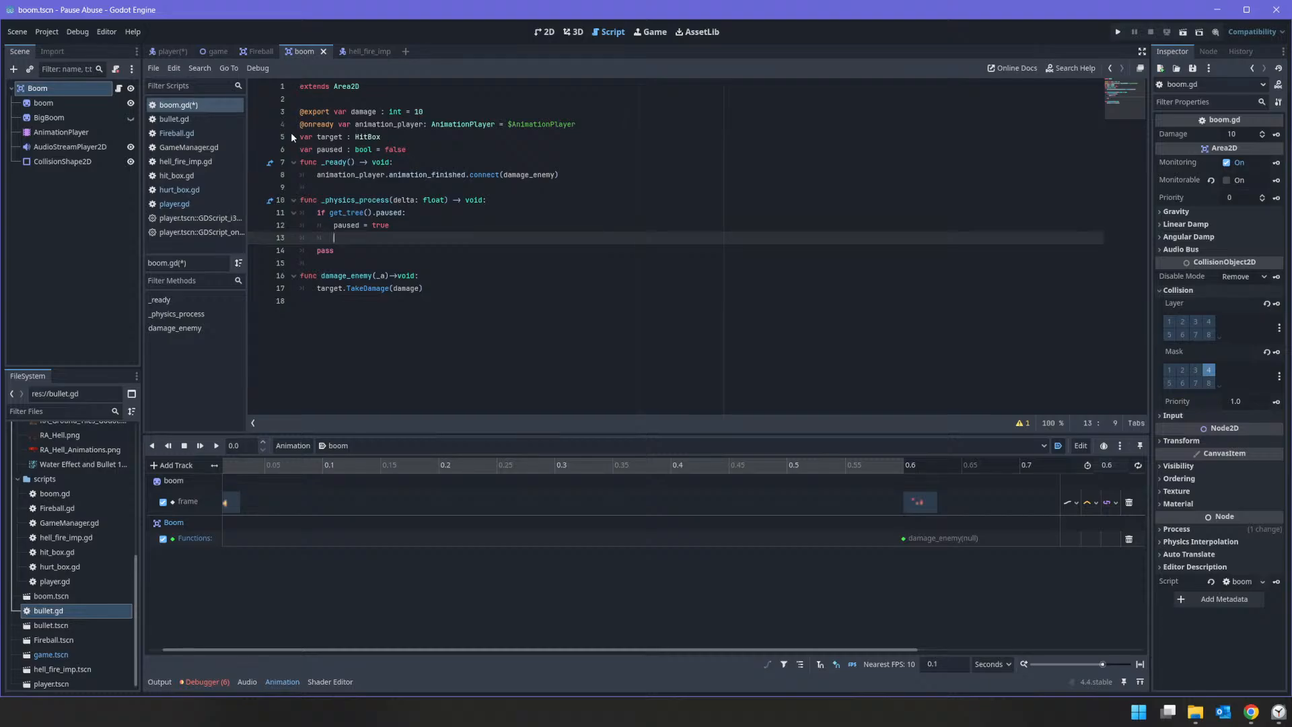
key("Up")
Step: Add a _process(delta: float) function above _physics_process and paste the get_tree().paused check into it
key("Up")
key("Home")
key("shift+Down")
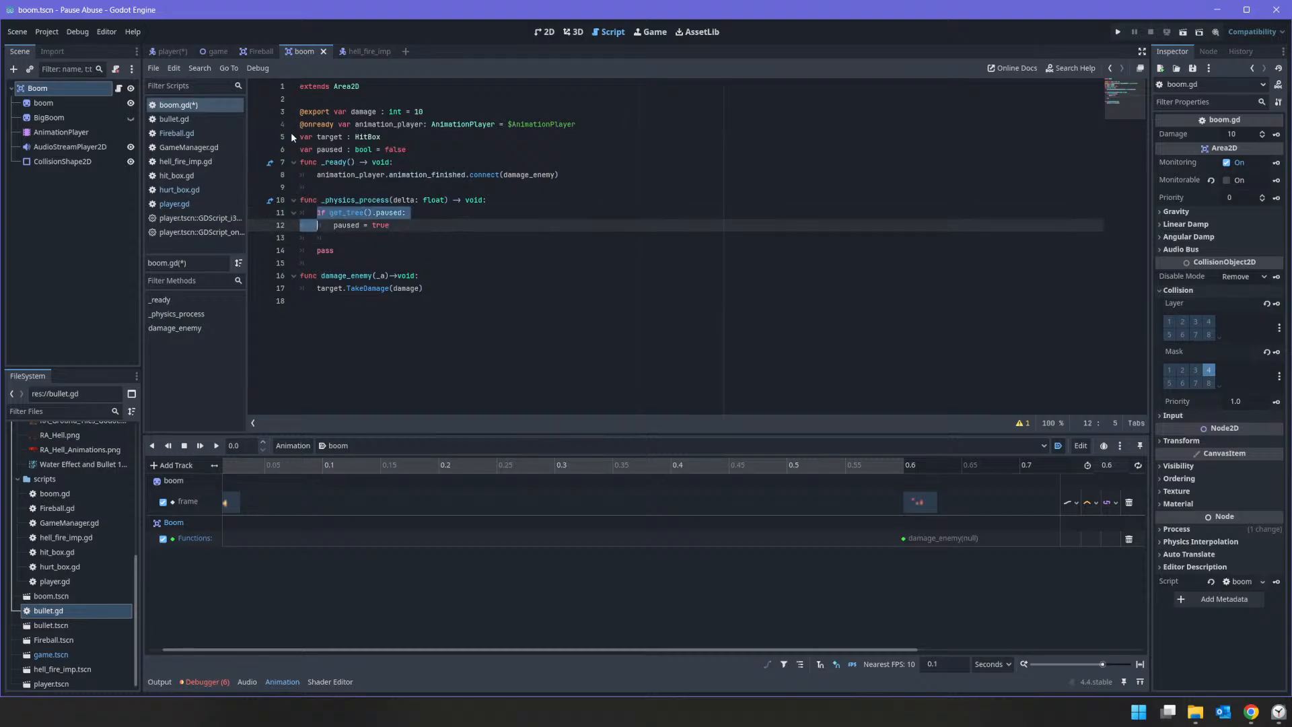
key("shift+Down")
key("BackSpace")
key("Up")
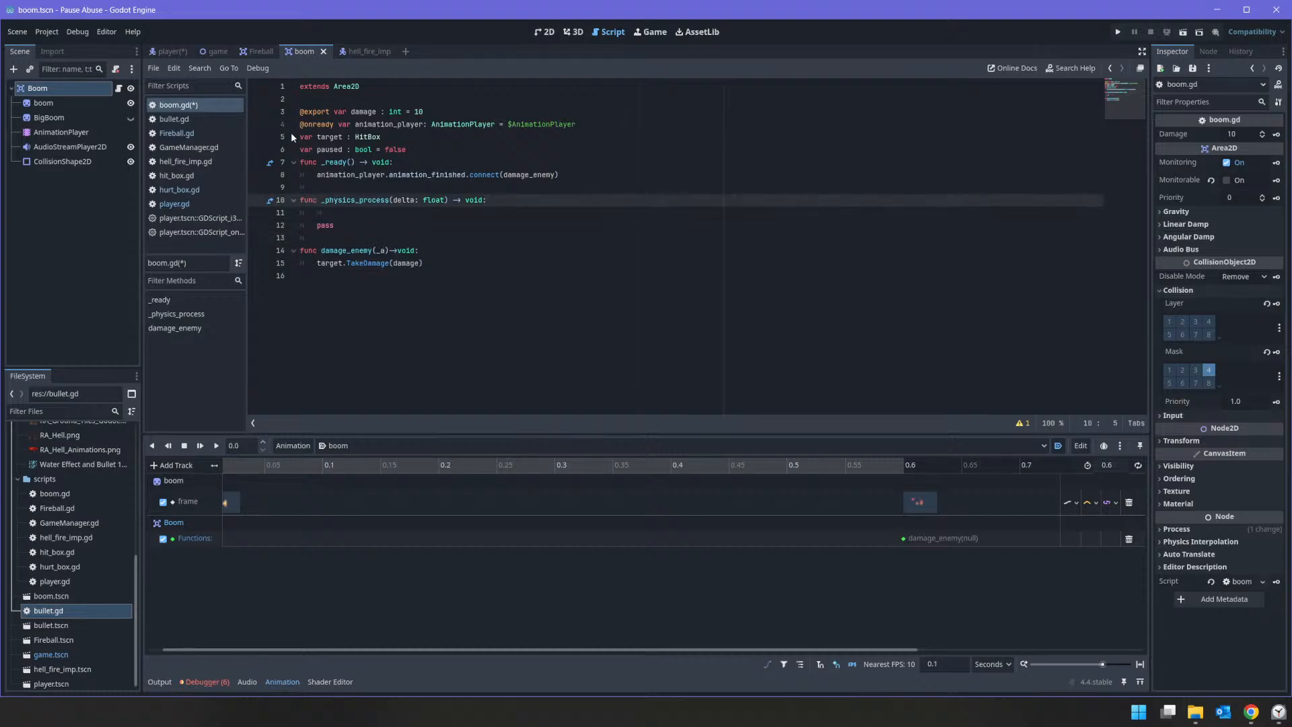
key("ctrl+shift+Return")
type("fun")
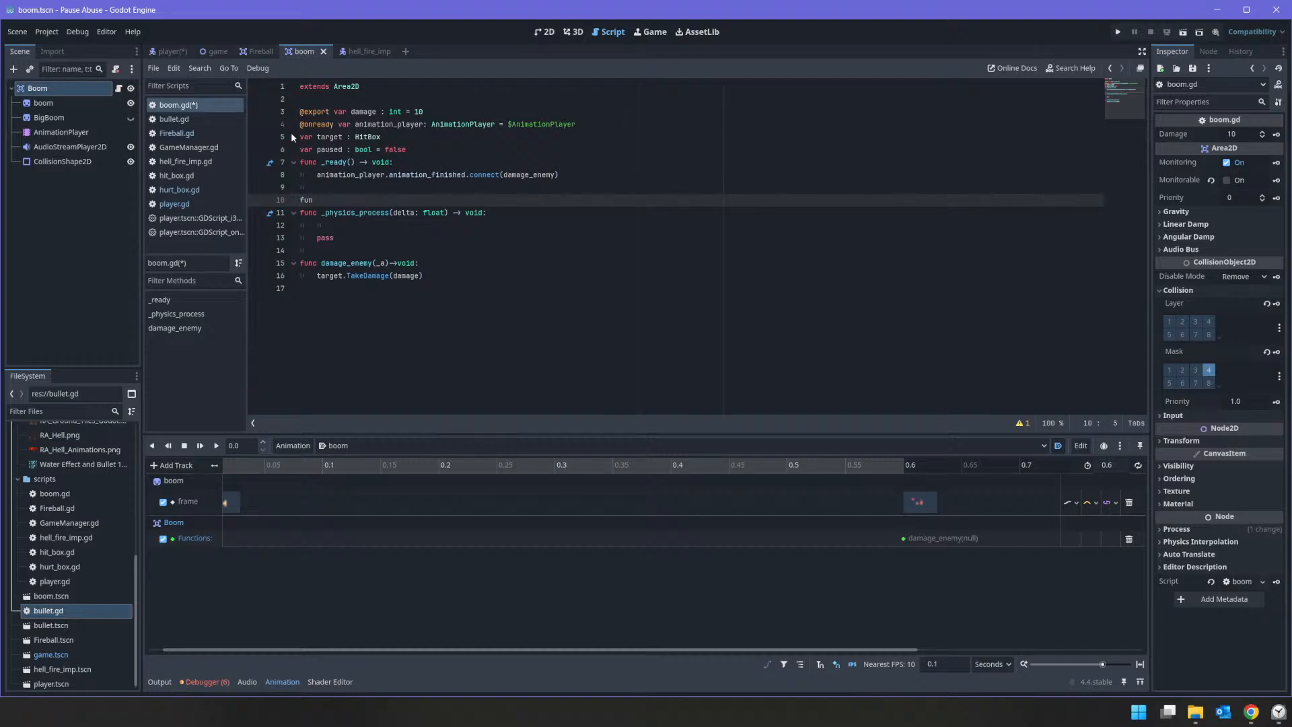
key("BackSpace")
type("c _pro")
key("Return")
key("Return")
key("ctrl+v")
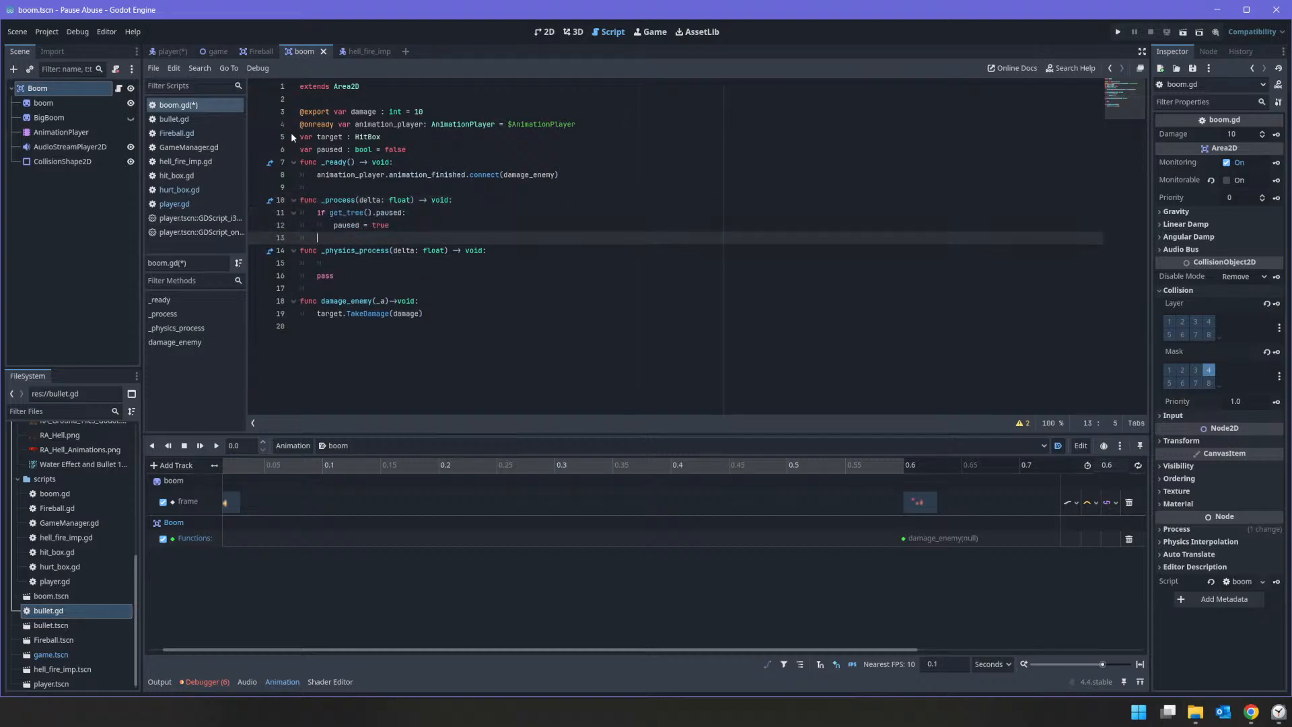
Step: Rename the parameter of the _process function to _delta
key("Up")
key("Up")
key("Up")
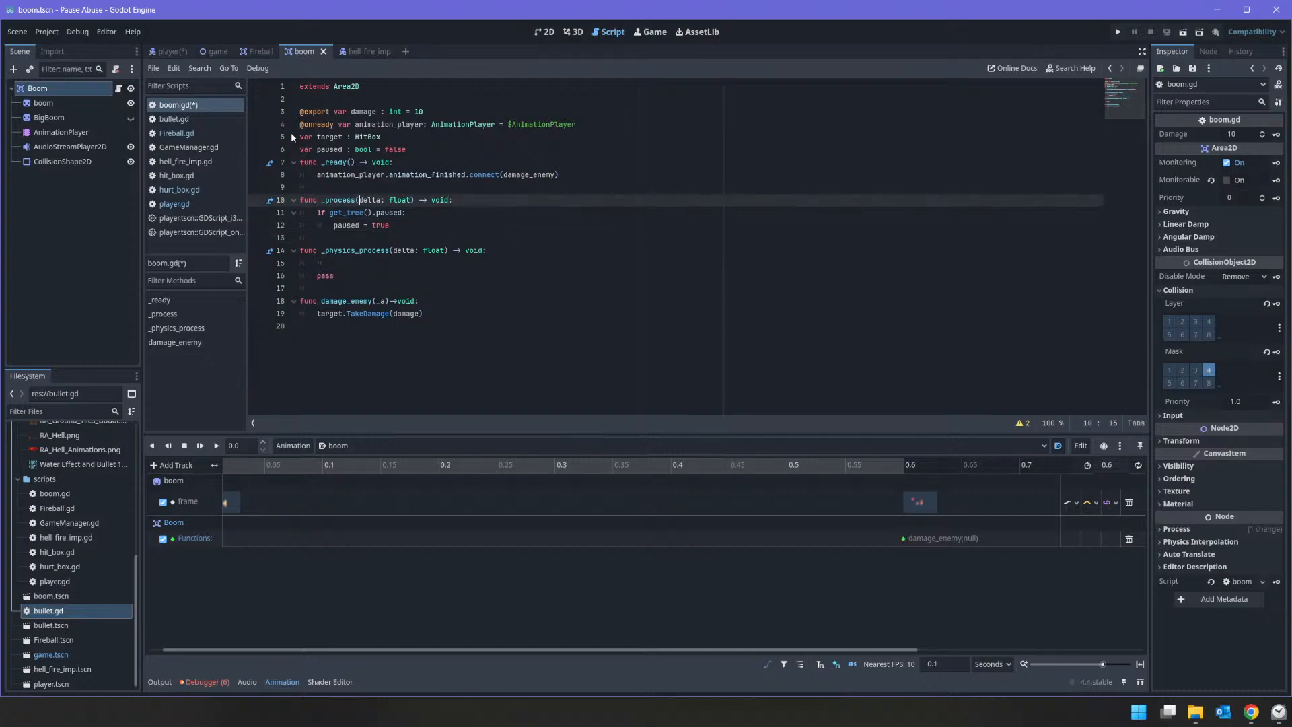
type("_")
Step: Start an "if paused:" block at the beginning of _physics_process, above the pass line
key("Down")
key("Down")
key("Down")
key("Down")
key("Down")
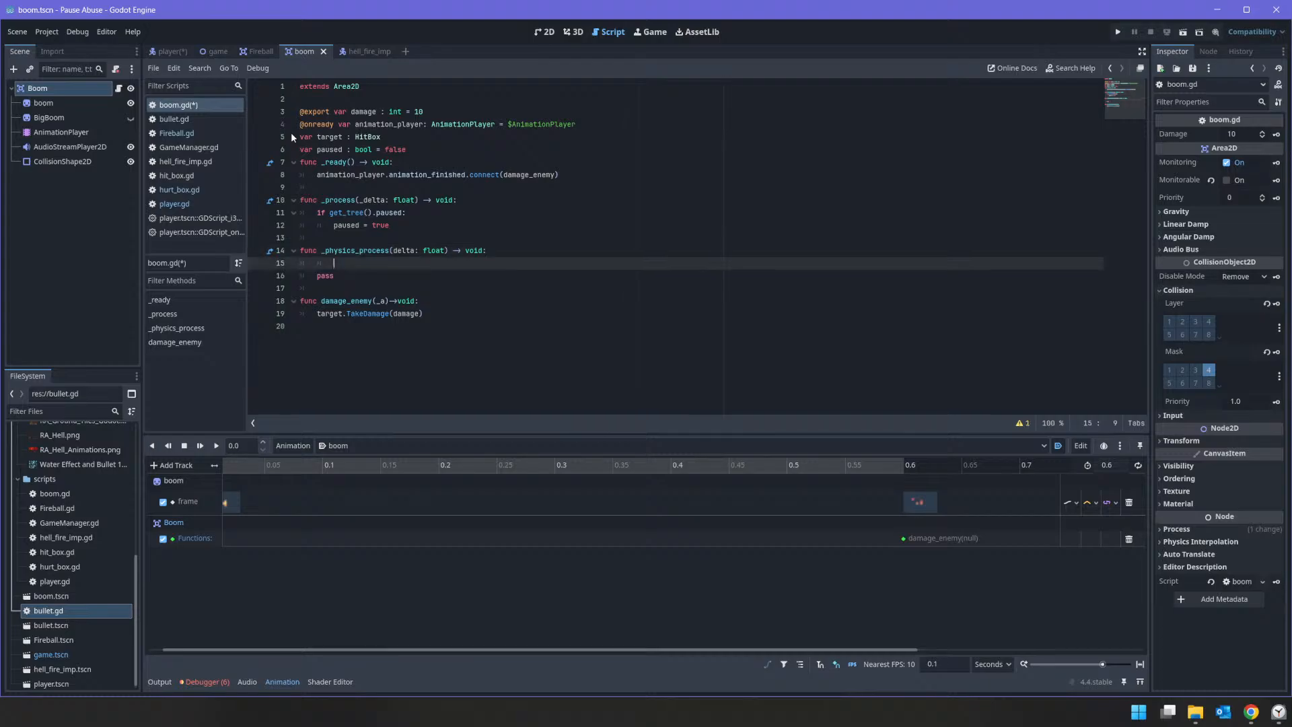
type("if pau")
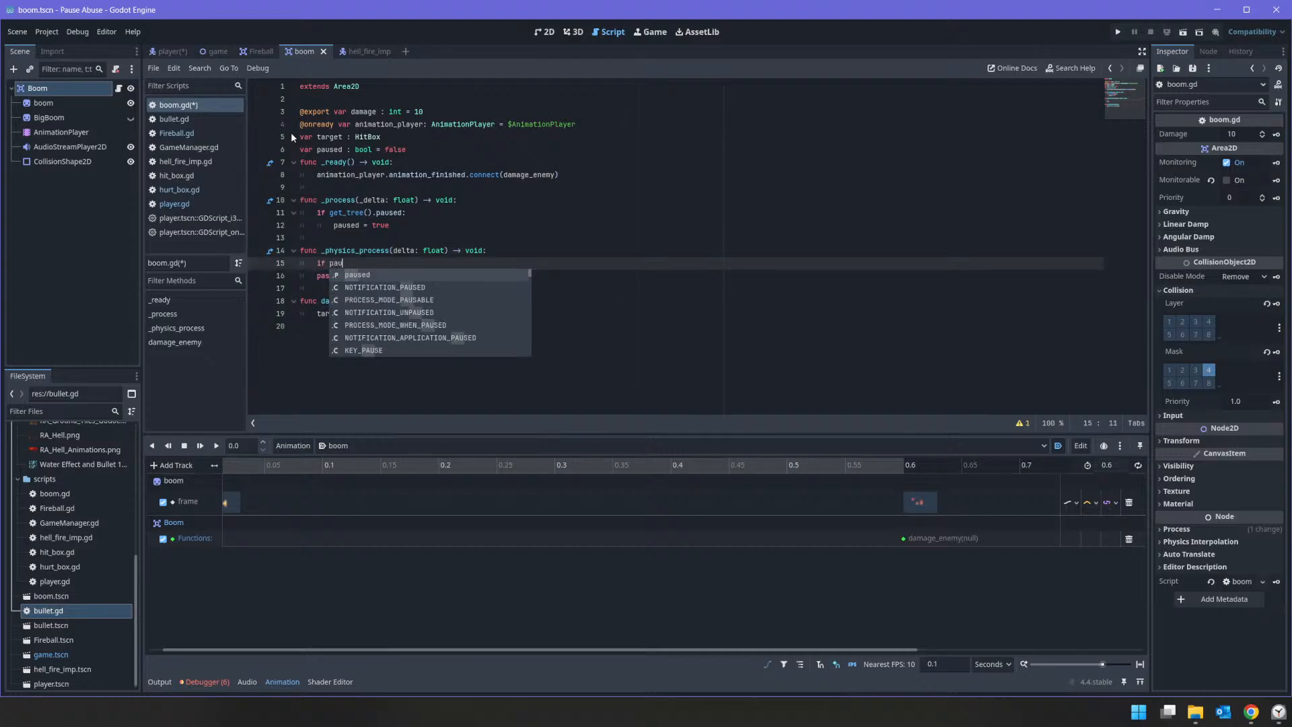
type("sed")
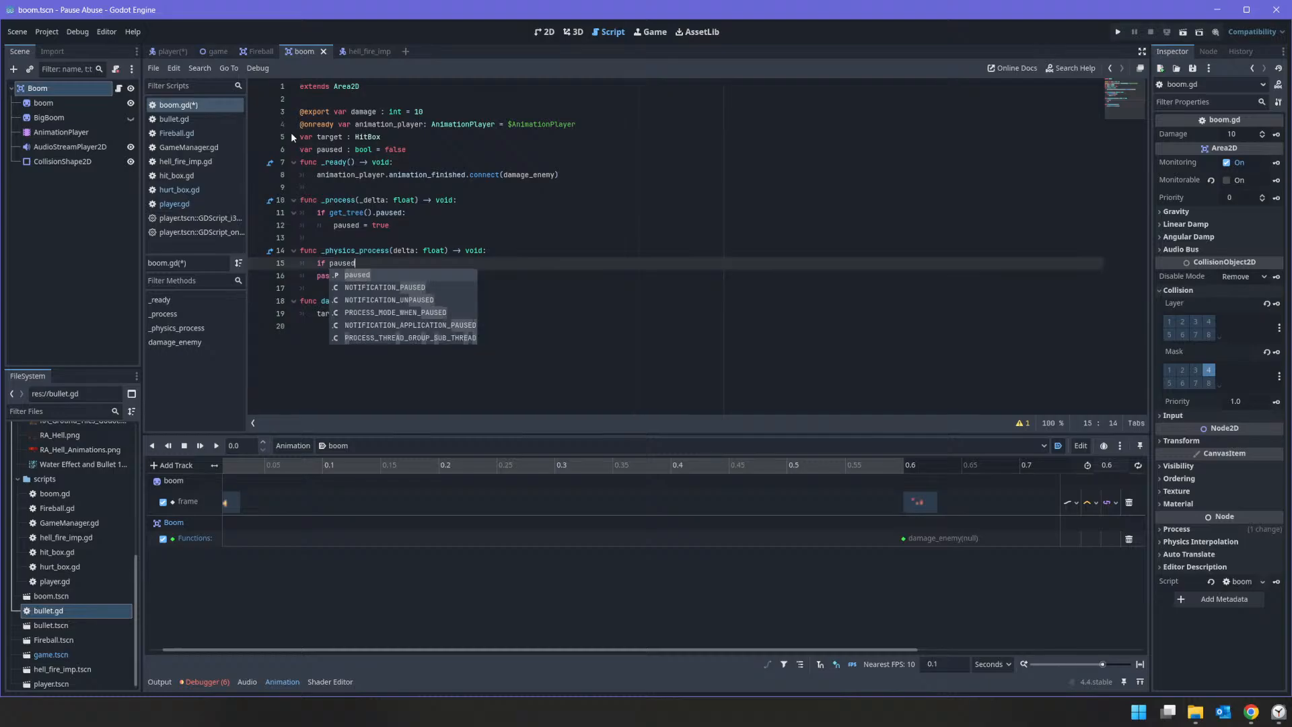
type("::")
key("Return")
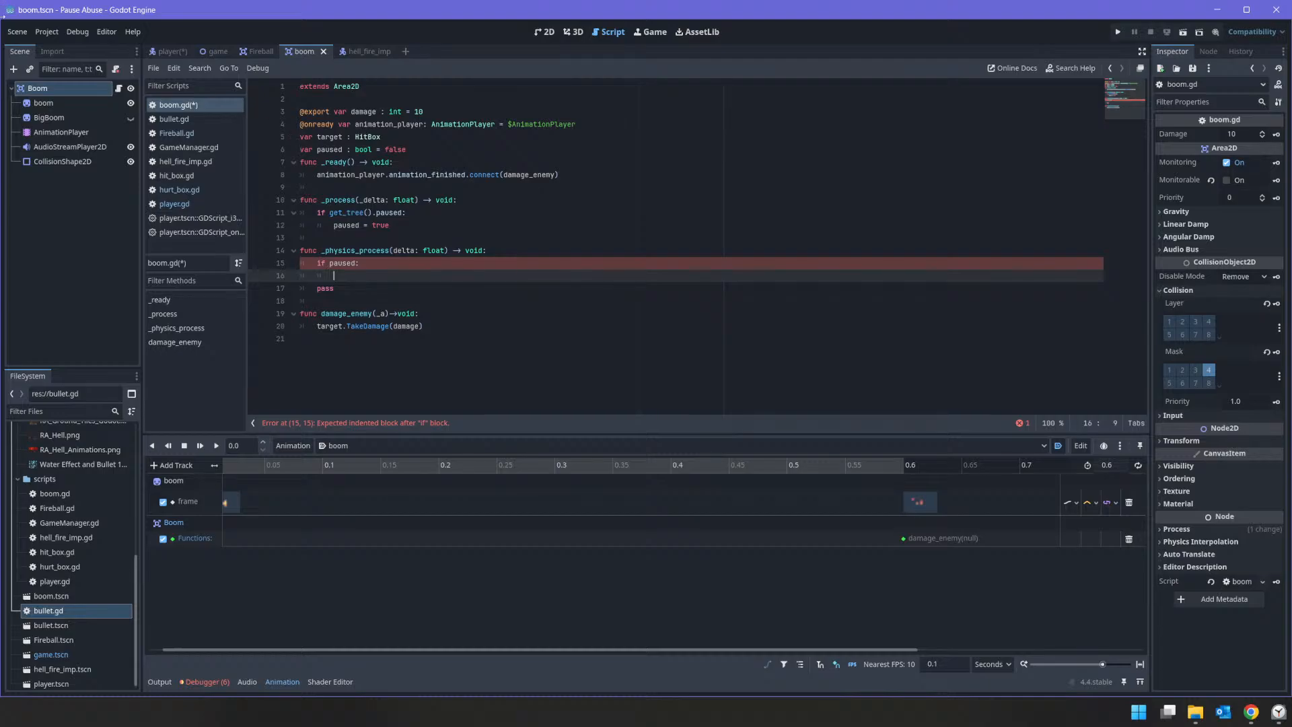
Step: Inside the "if paused:" block, add animation_player.play("big_boom")
mouse_move(64, 132)
left_mouse_down()
mouse_move(387, 147)
mouse_move(353, 199)
mouse_move(292, 184)
mouse_move(317, 156)
mouse_move(283, 131)
mouse_move(94, 161)
mouse_move(59, 132)
left_mouse_up()
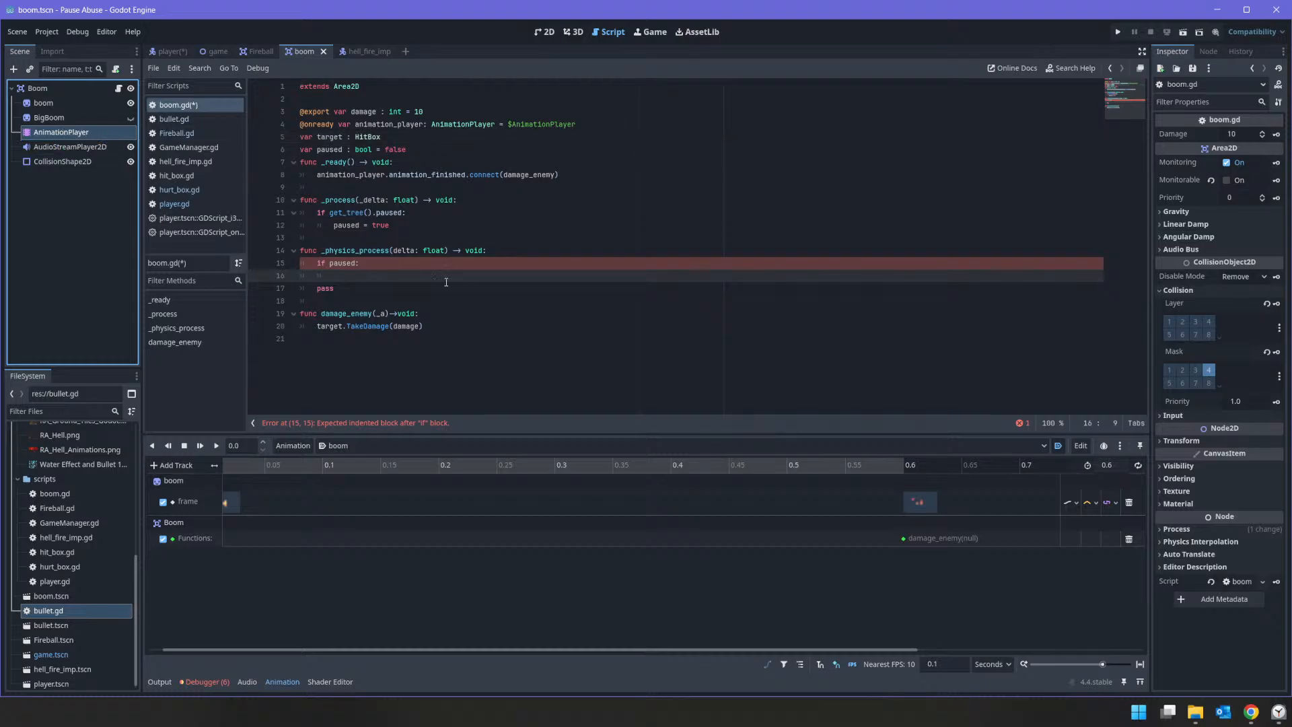
left_click(488, 278)
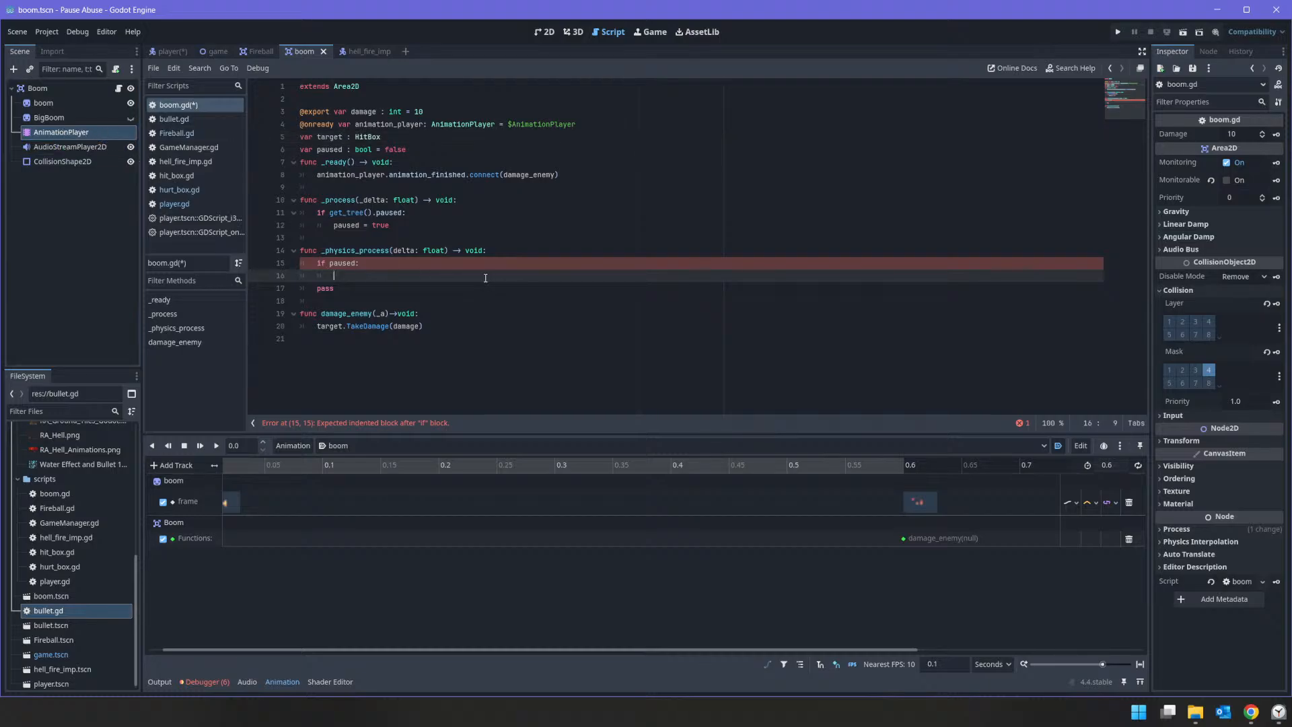
type("animation_player")
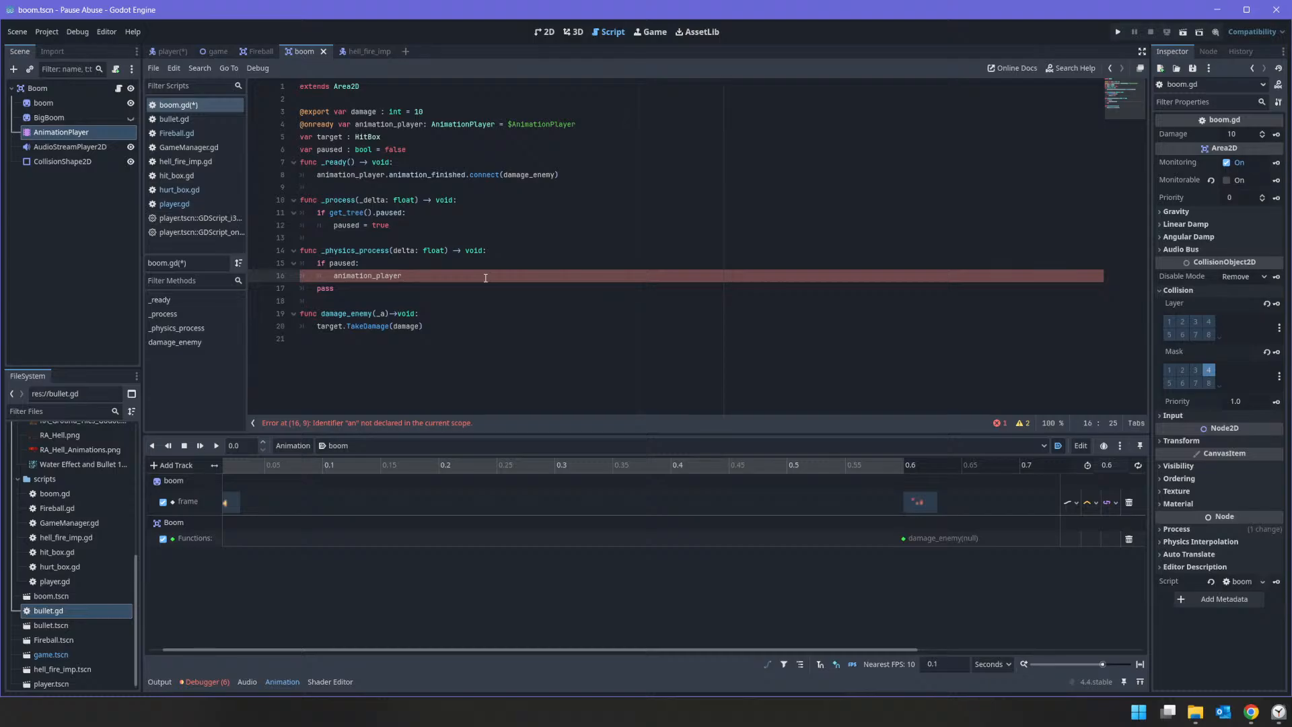
type(".play")
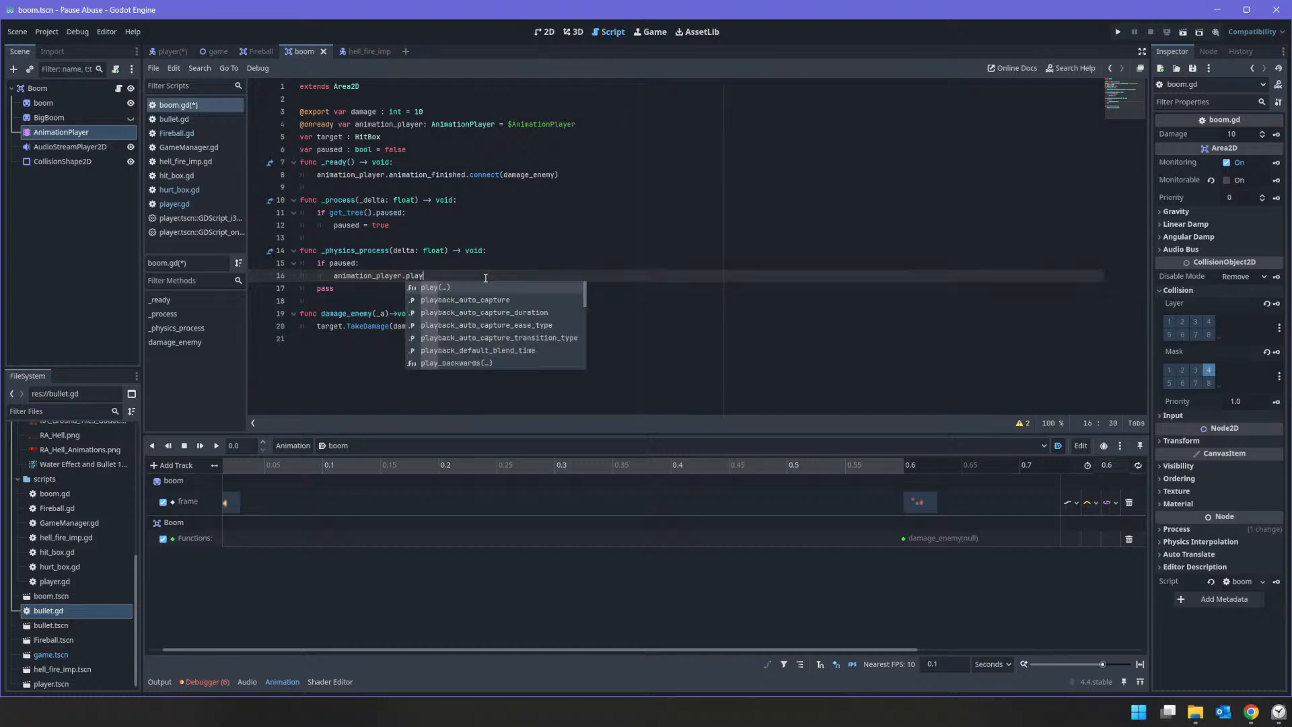
type("(")
key("Down")
key("Up")
key("Return")
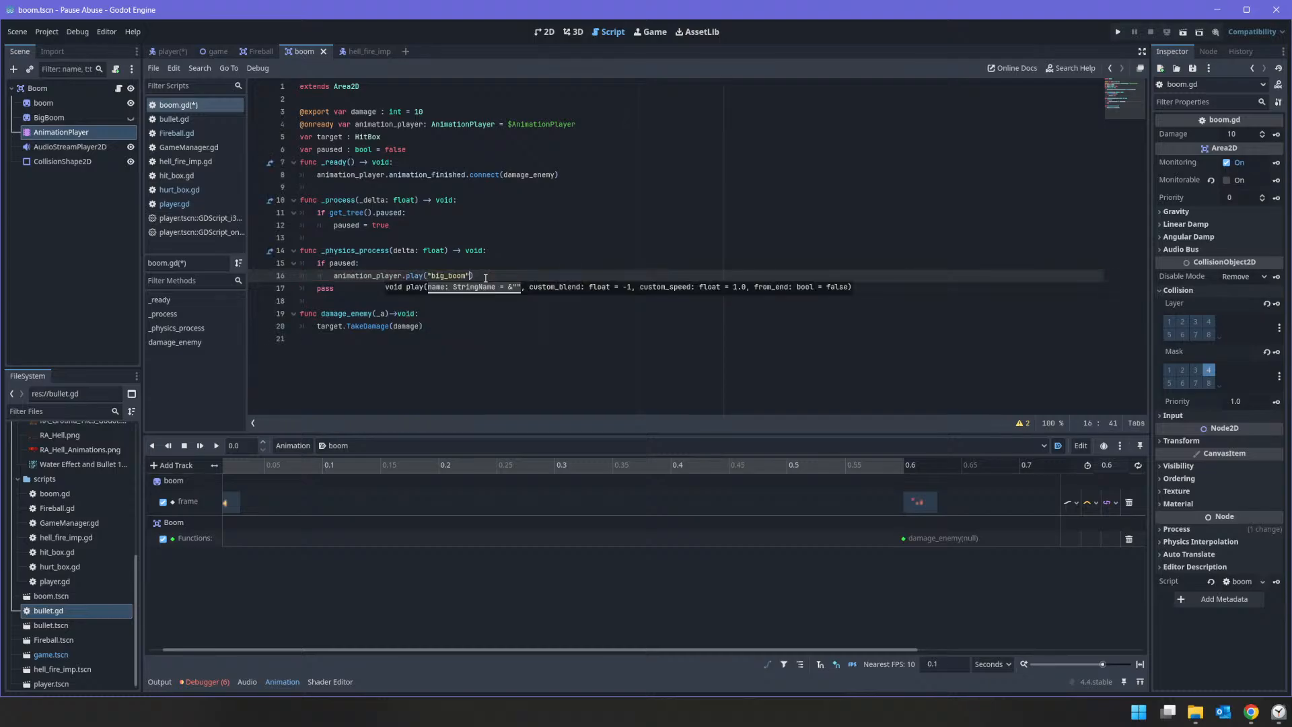
key("Return")
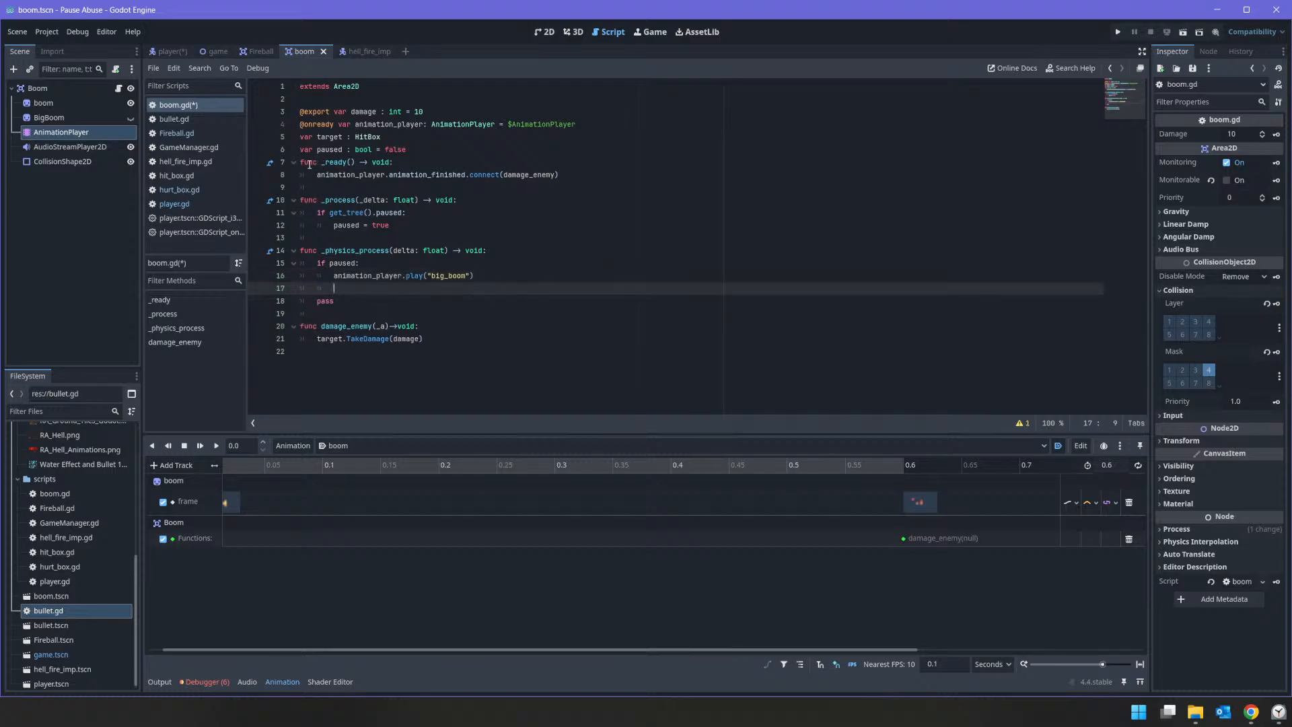
left_click(301, 159)
key("Return")
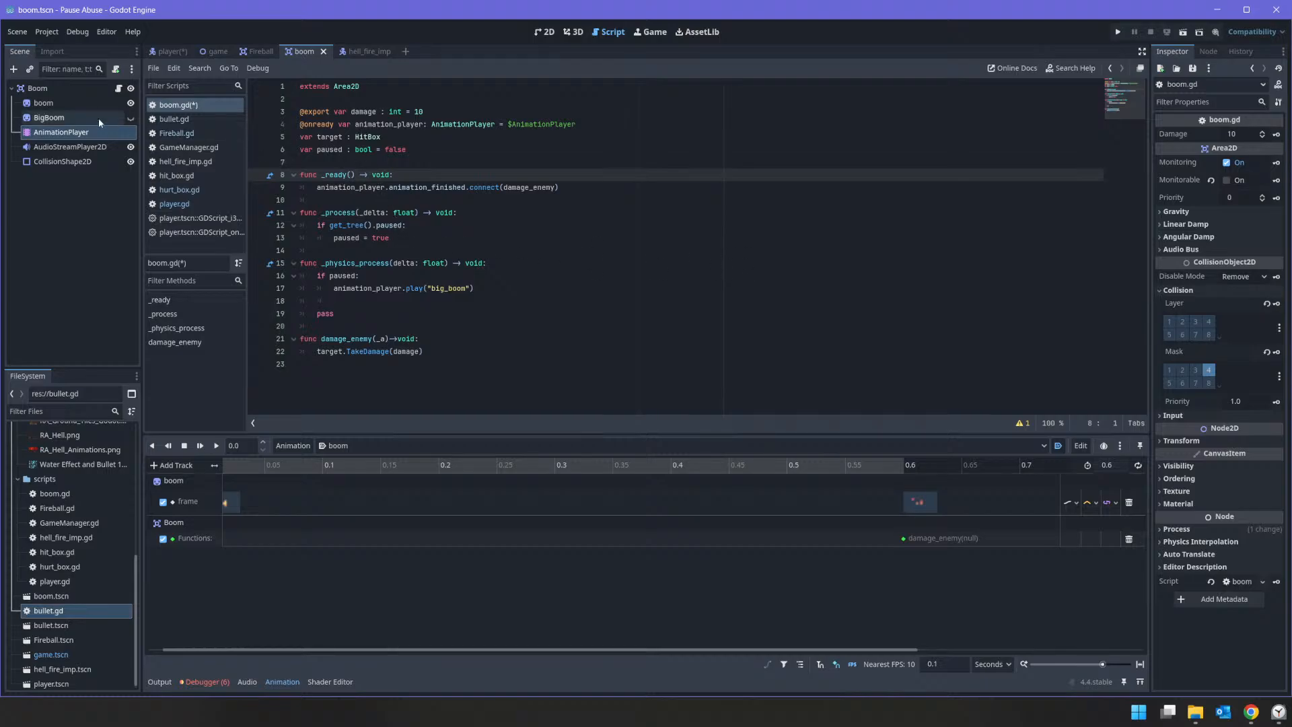
left_click_drag(55, 119, 307, 138)
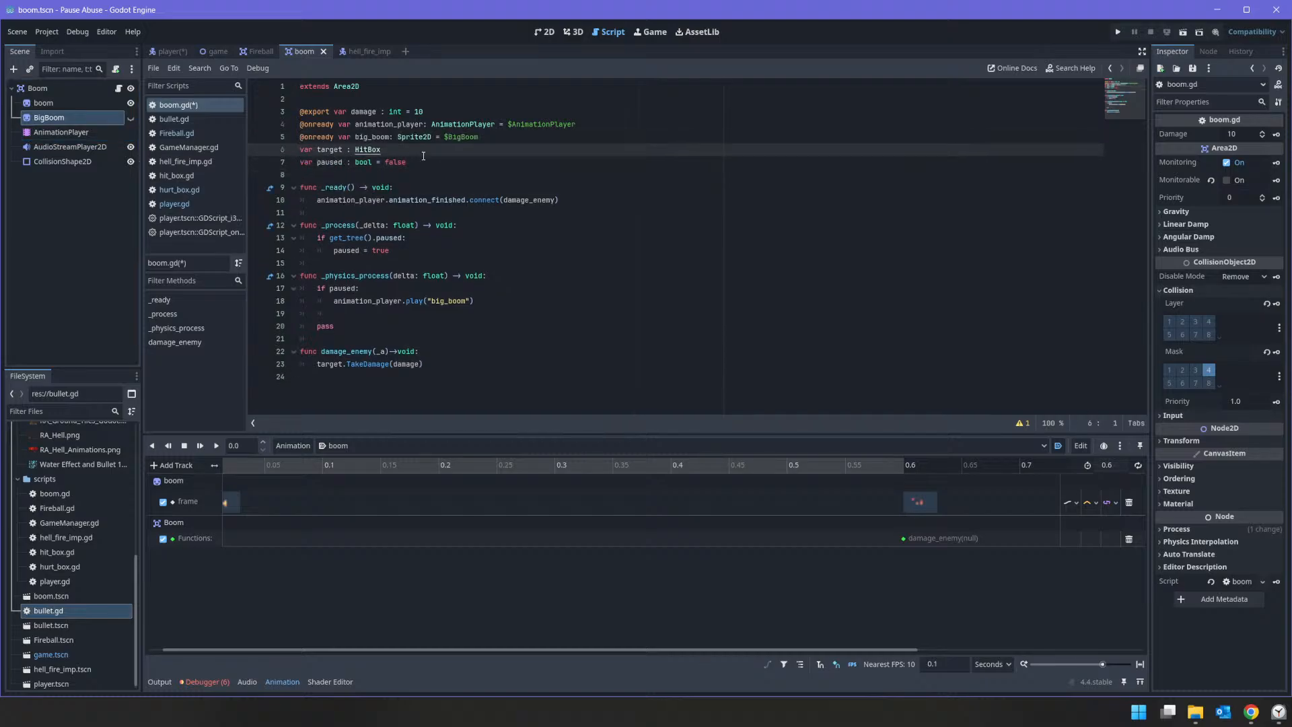
key("Return")
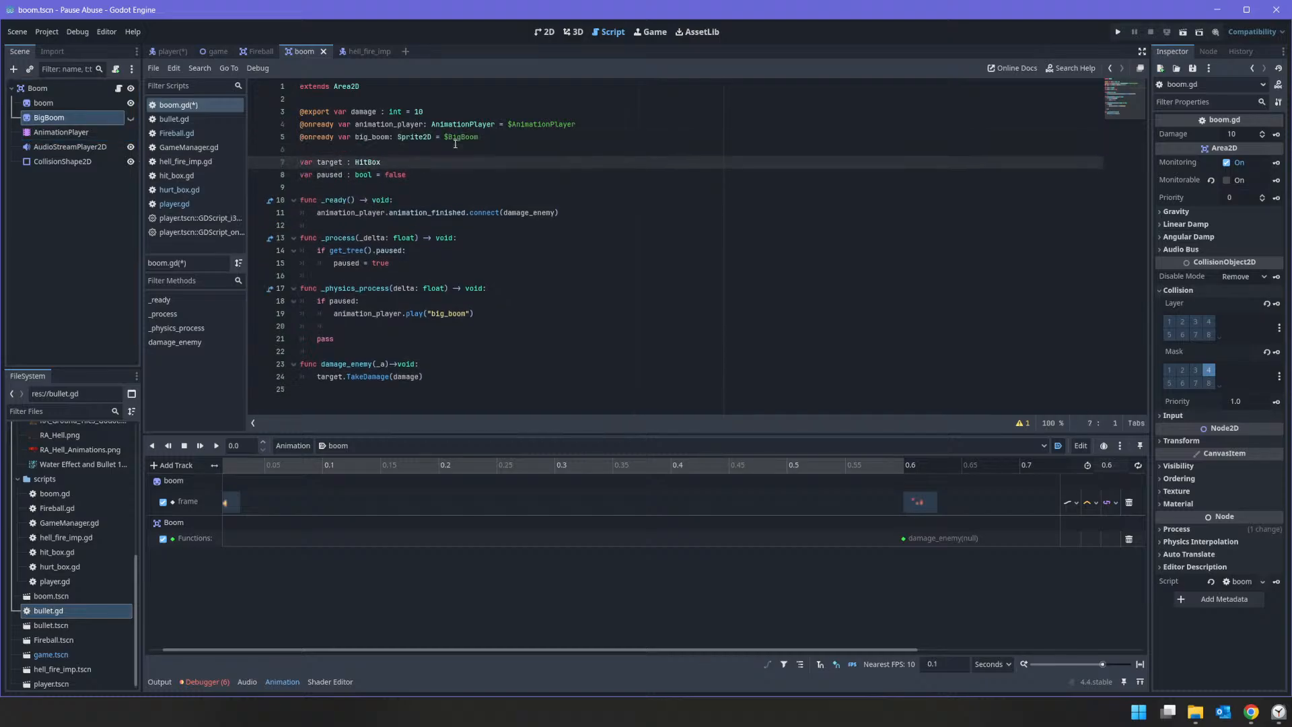
Step: Insert big_boom.visible=true above the big_boom animation call in the "if paused:" block
double_click(381, 136)
key("ctrl+c")
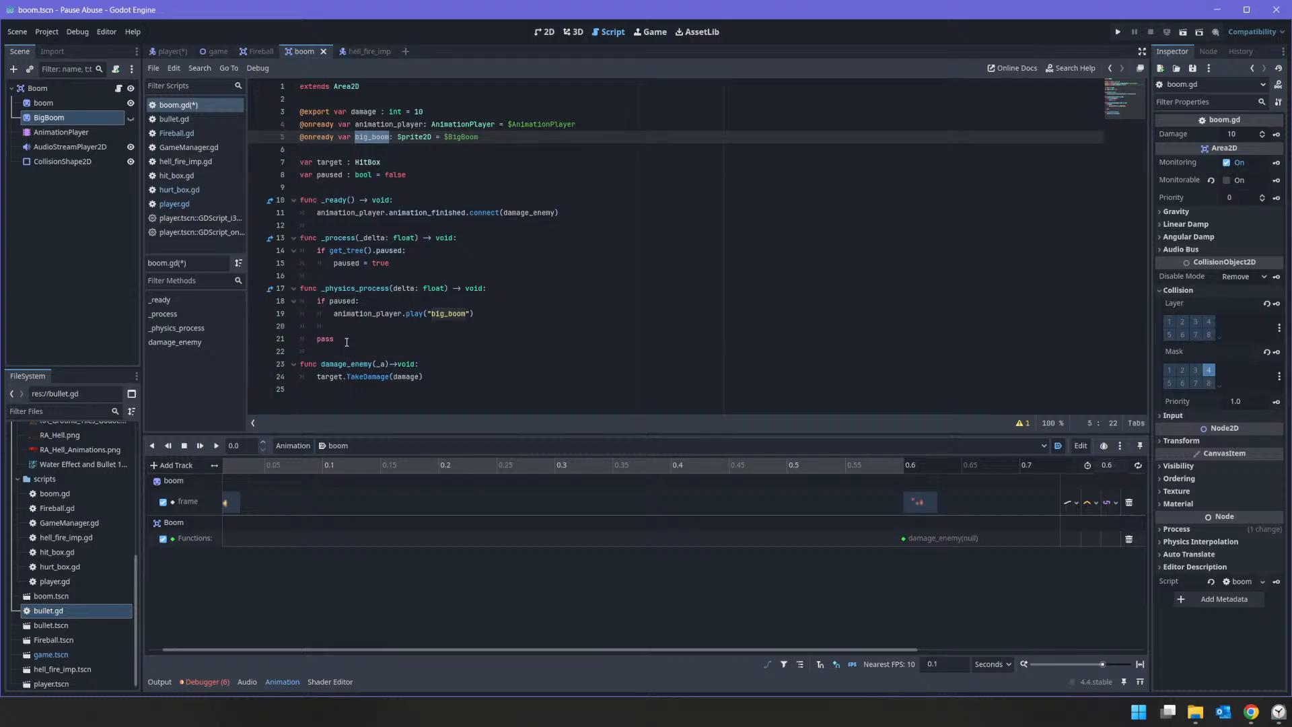
left_click(337, 314)
key("Return")
key("Up")
key("ctrl+v")
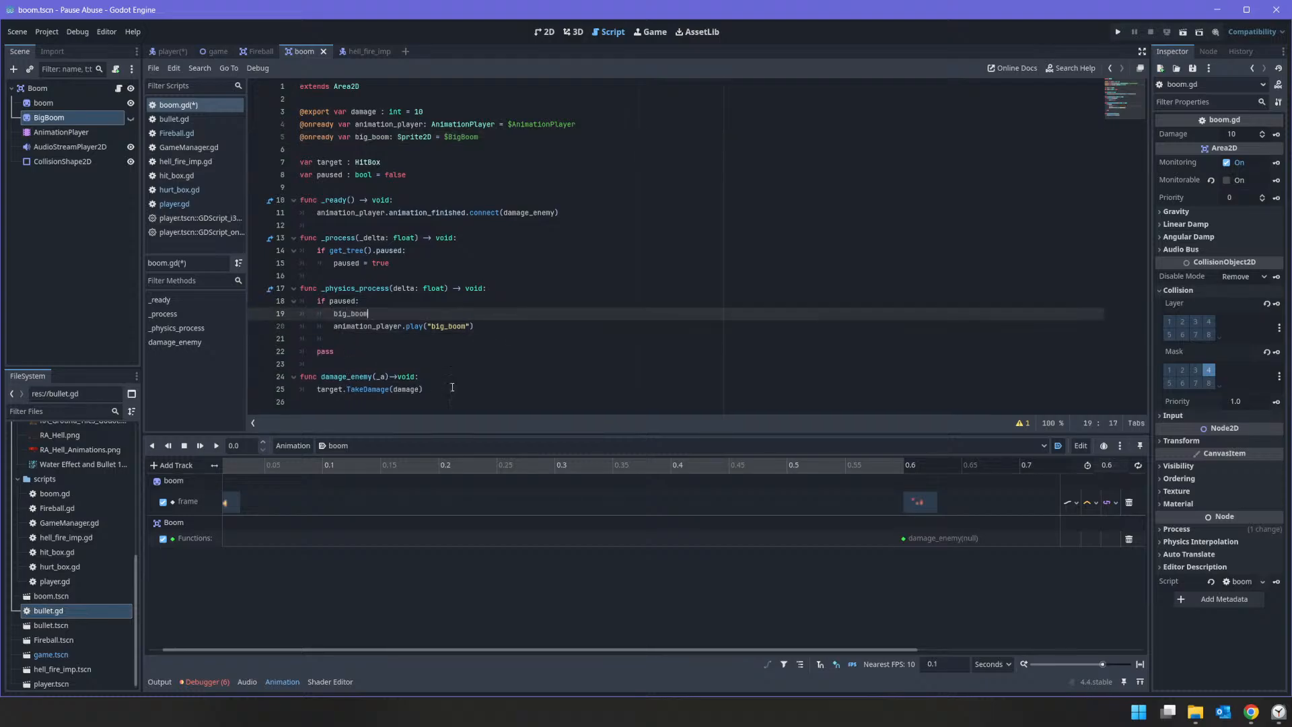
type(".vis")
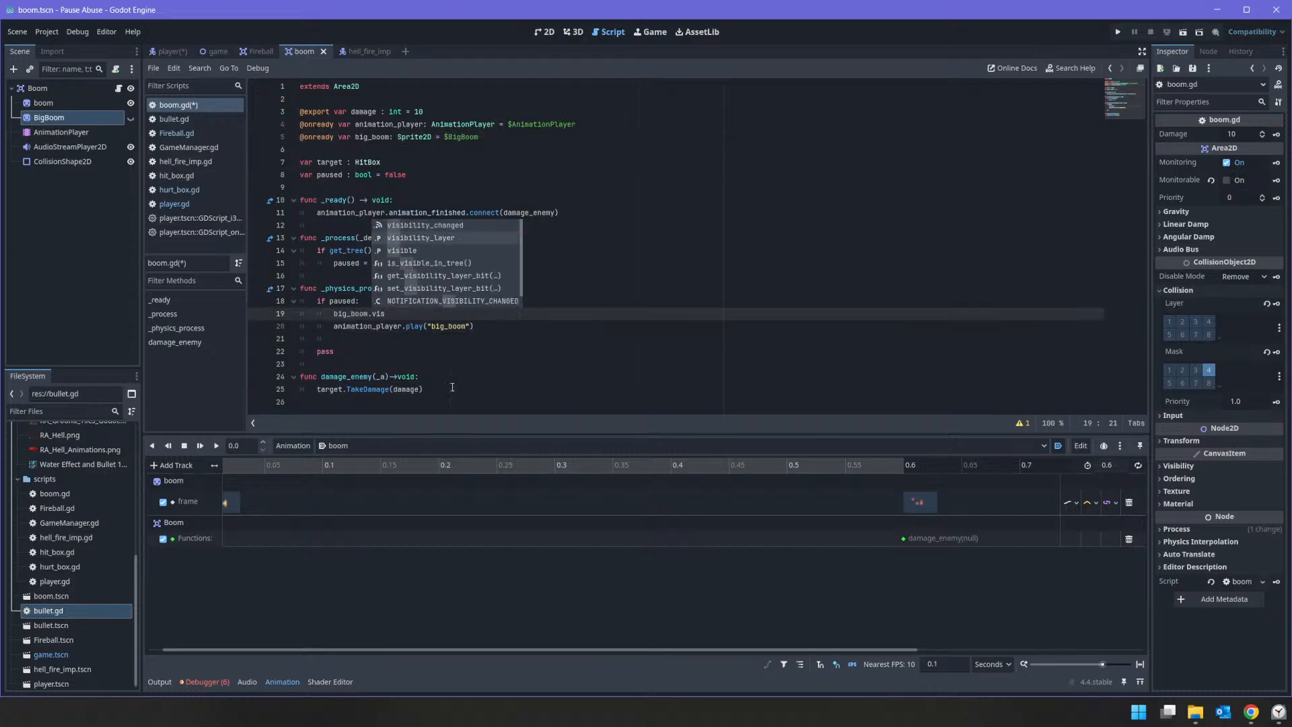
type("ible=true")
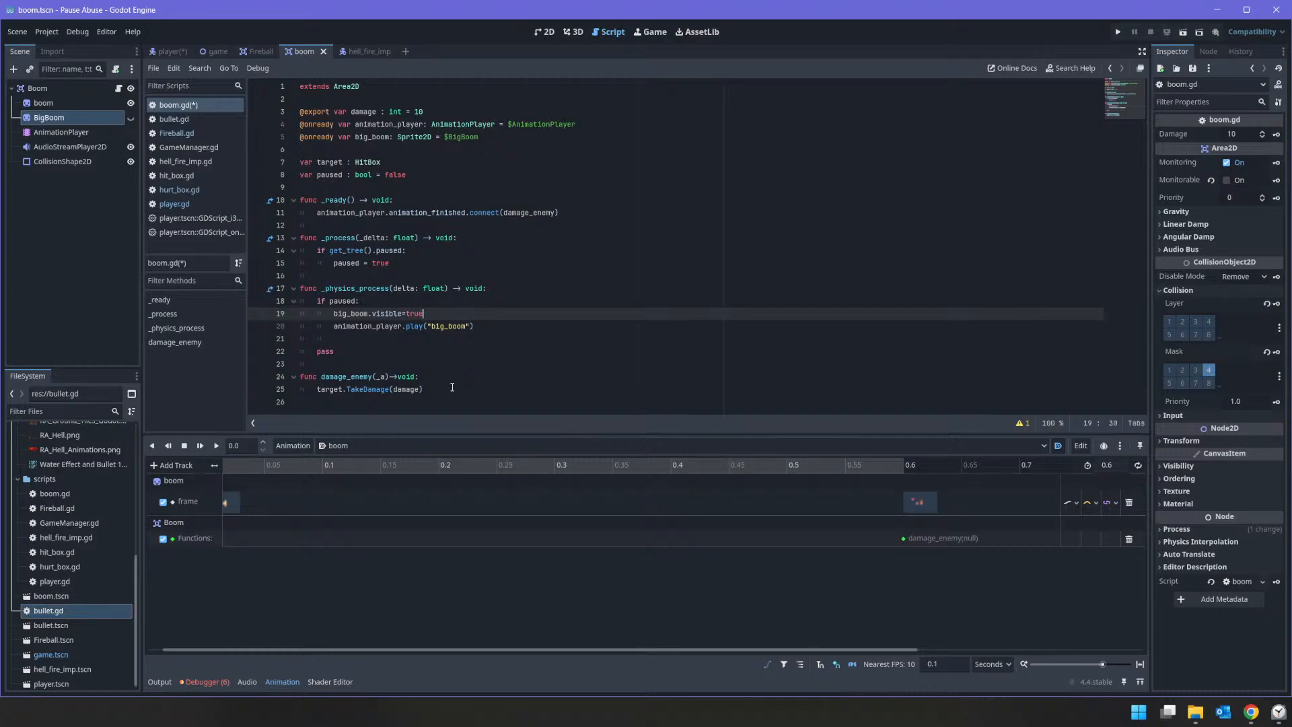
Step: Add scale.x+=delta*10 below the big_boom animation call in the "if paused:" block
key("Down")
key("Down")
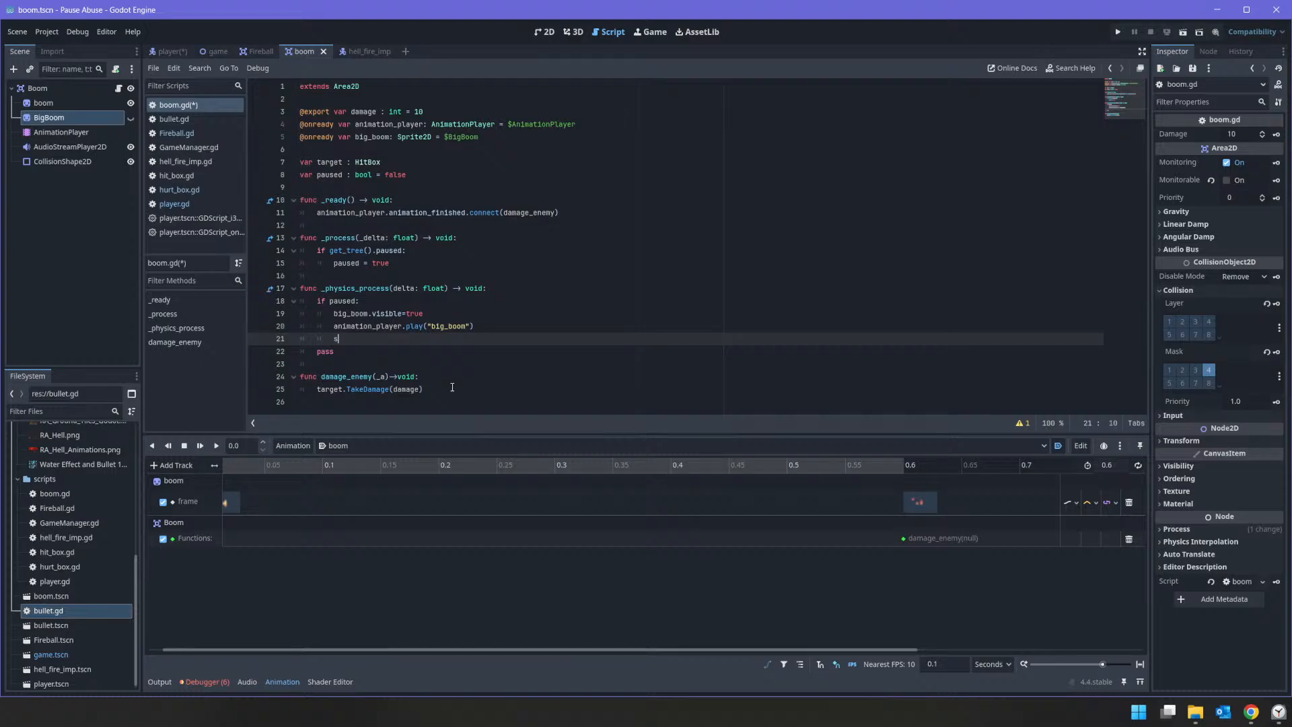
type("cale.z")
key("BackSpace")
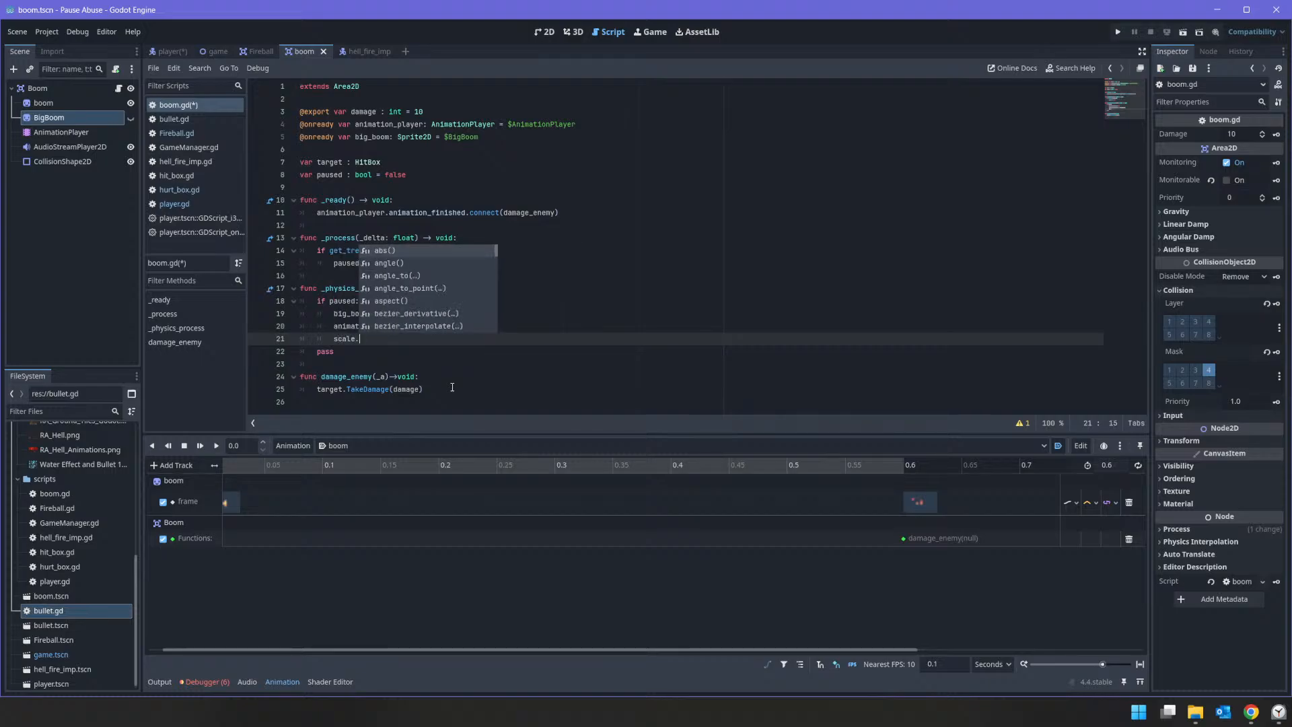
type("x")
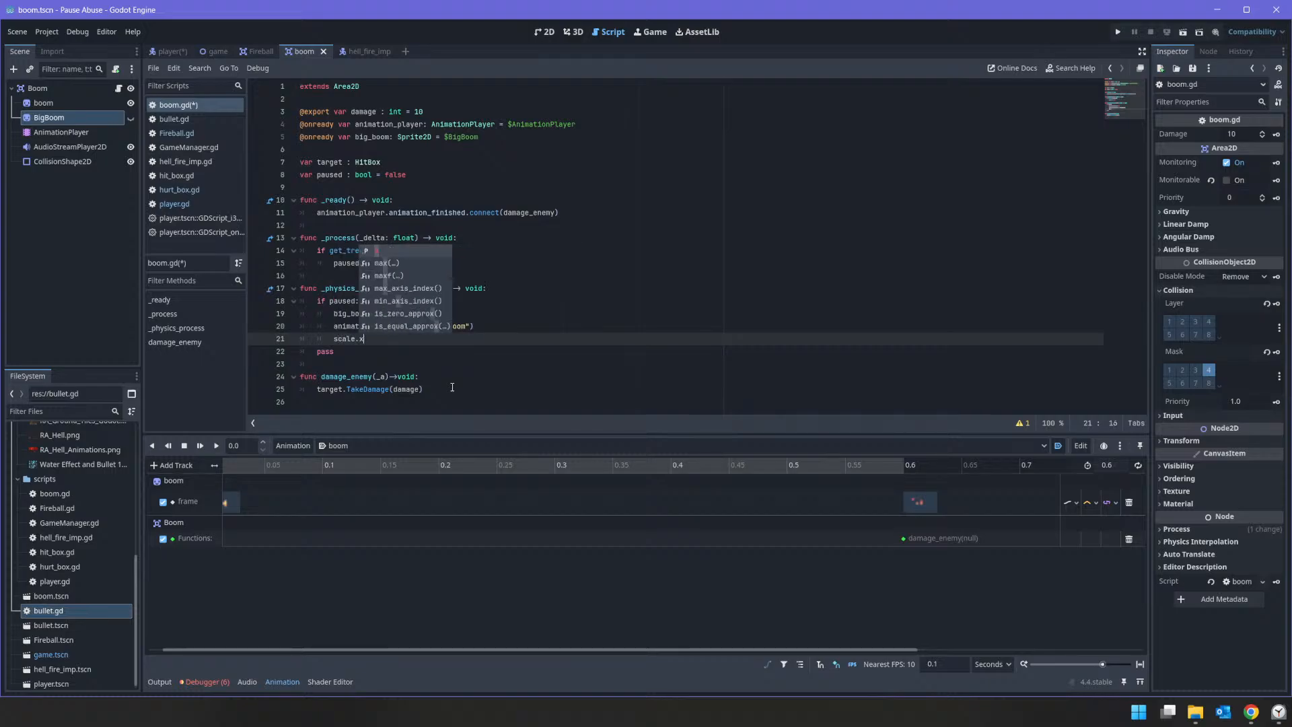
type("=")
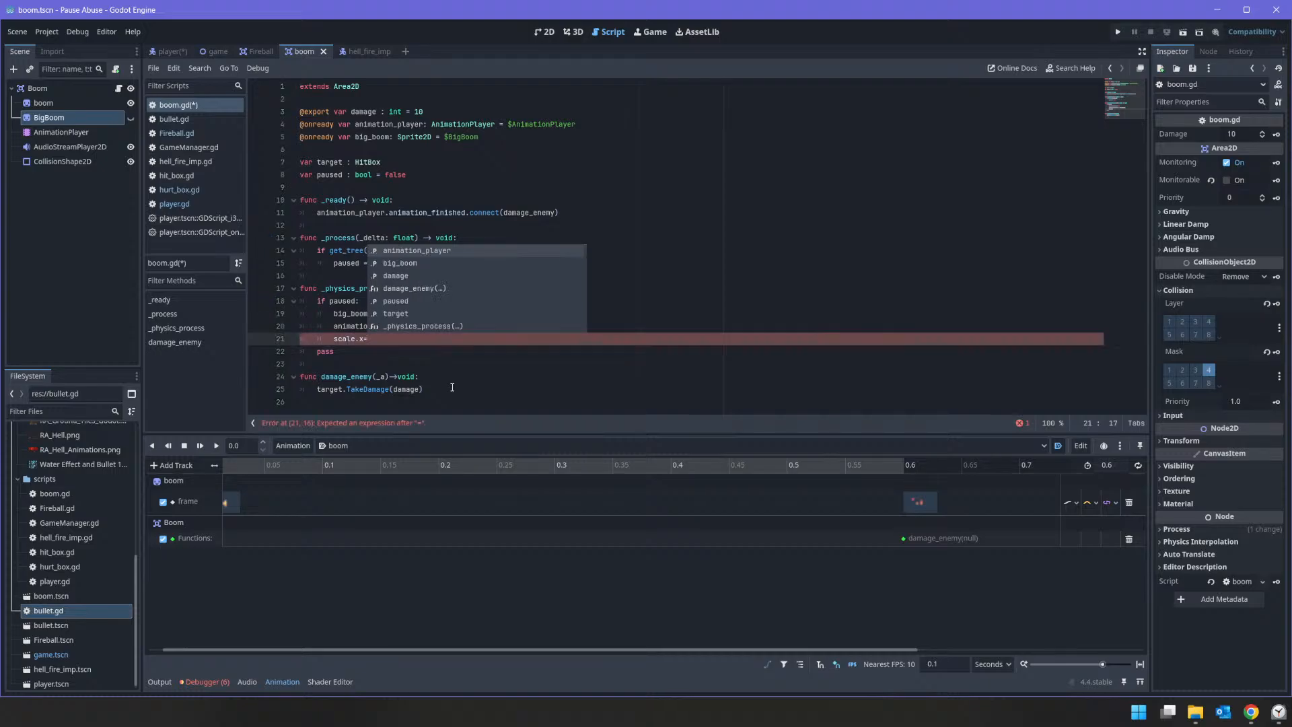
key("BackSpace")
type("+")
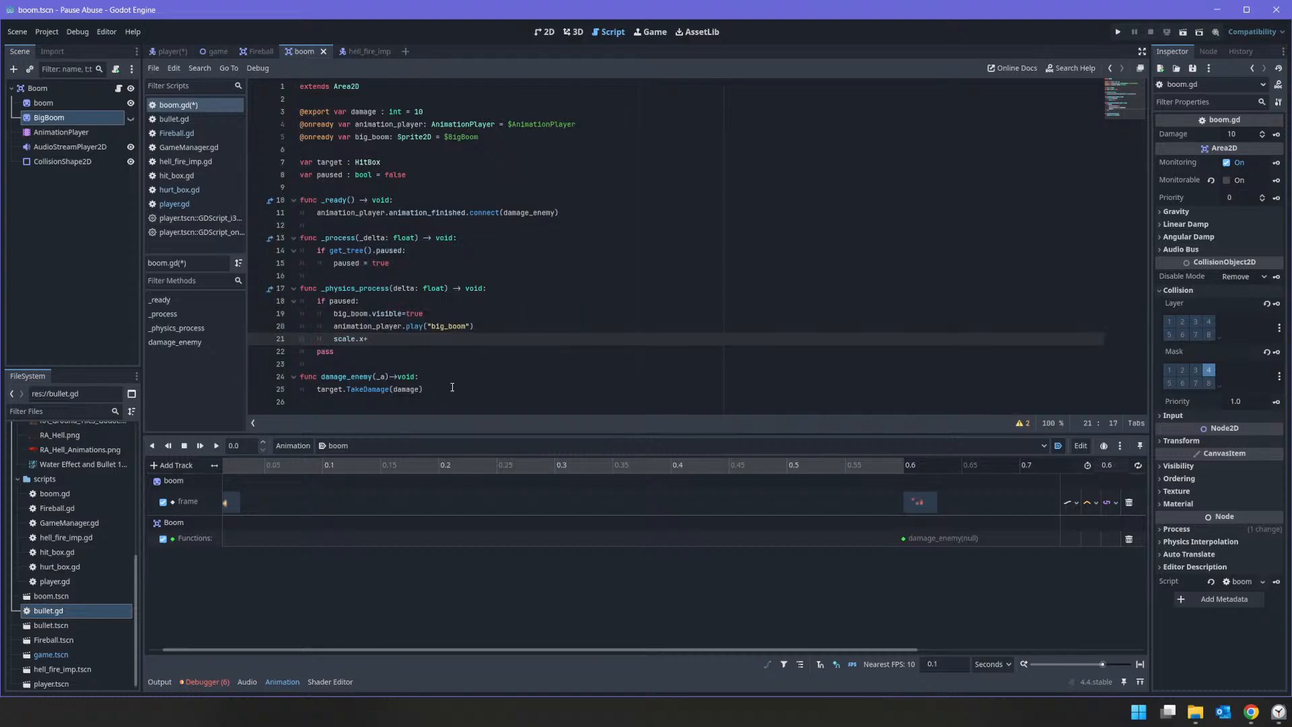
type("=")
type("_de")
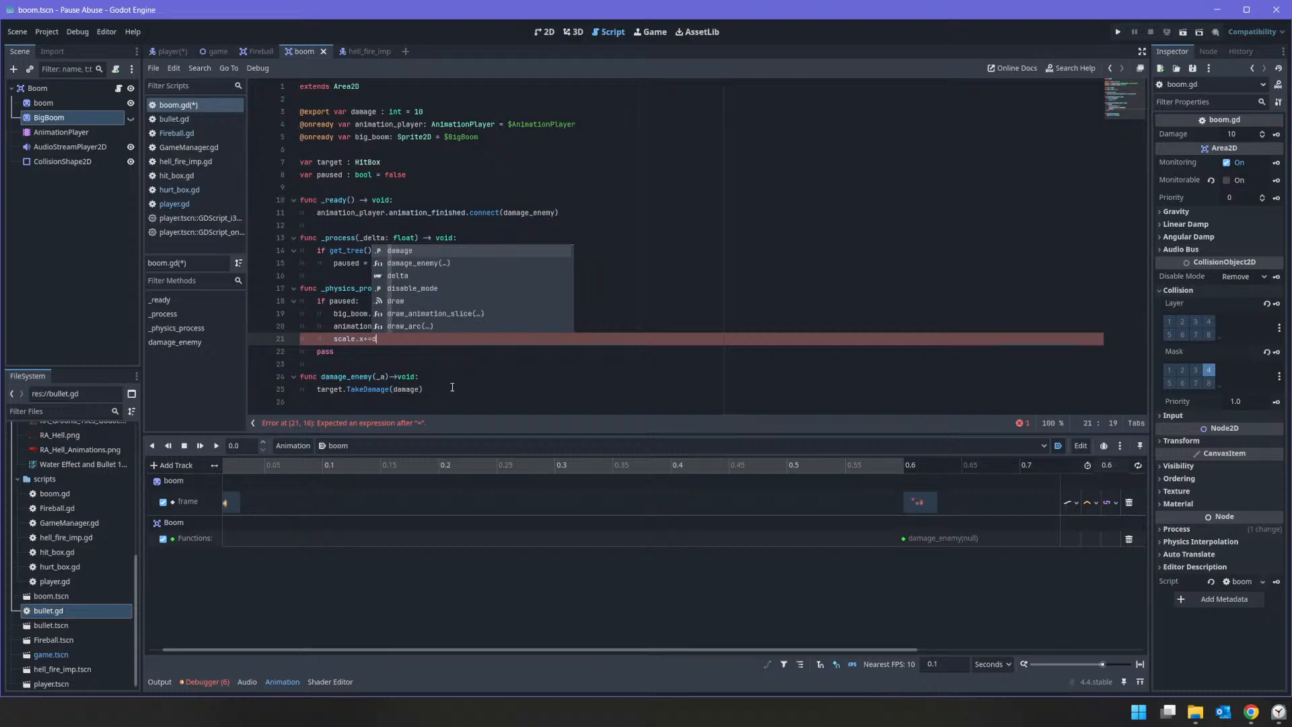
type("lta*")
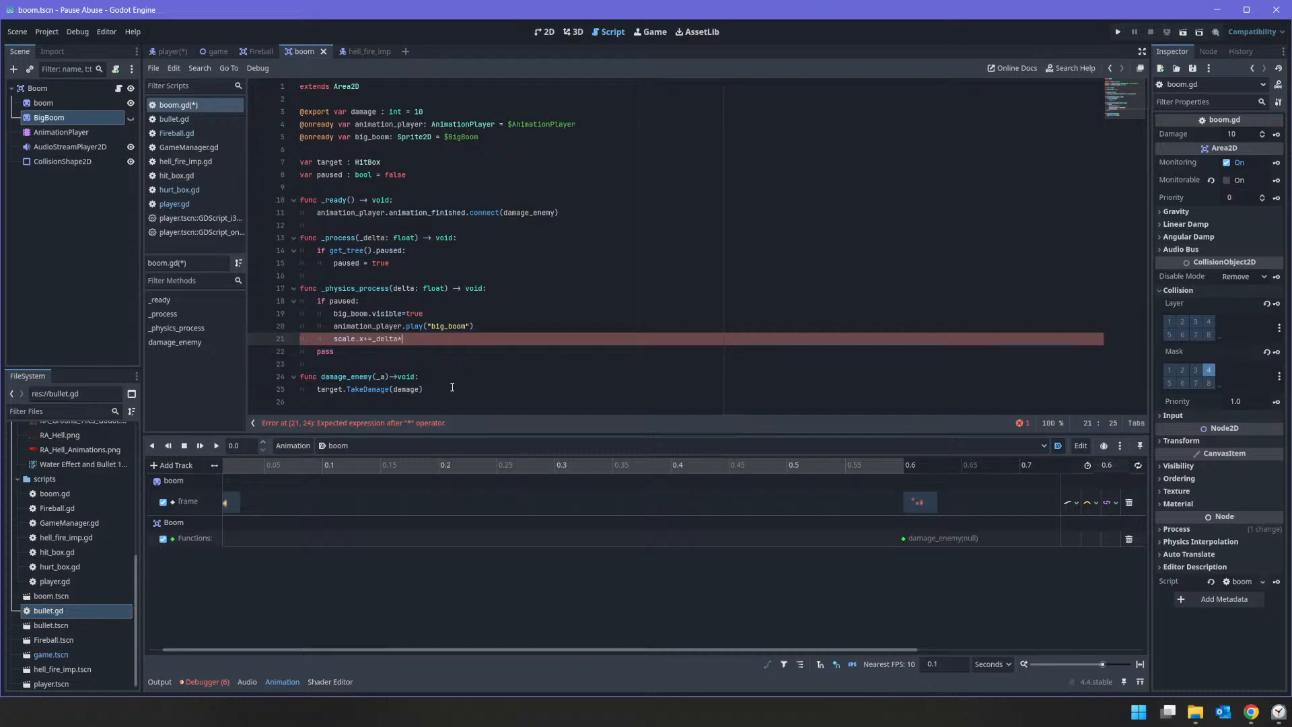
type("10")
key("BackSpace")
key("shift+Home")
key("ctrl+c")
key("End")
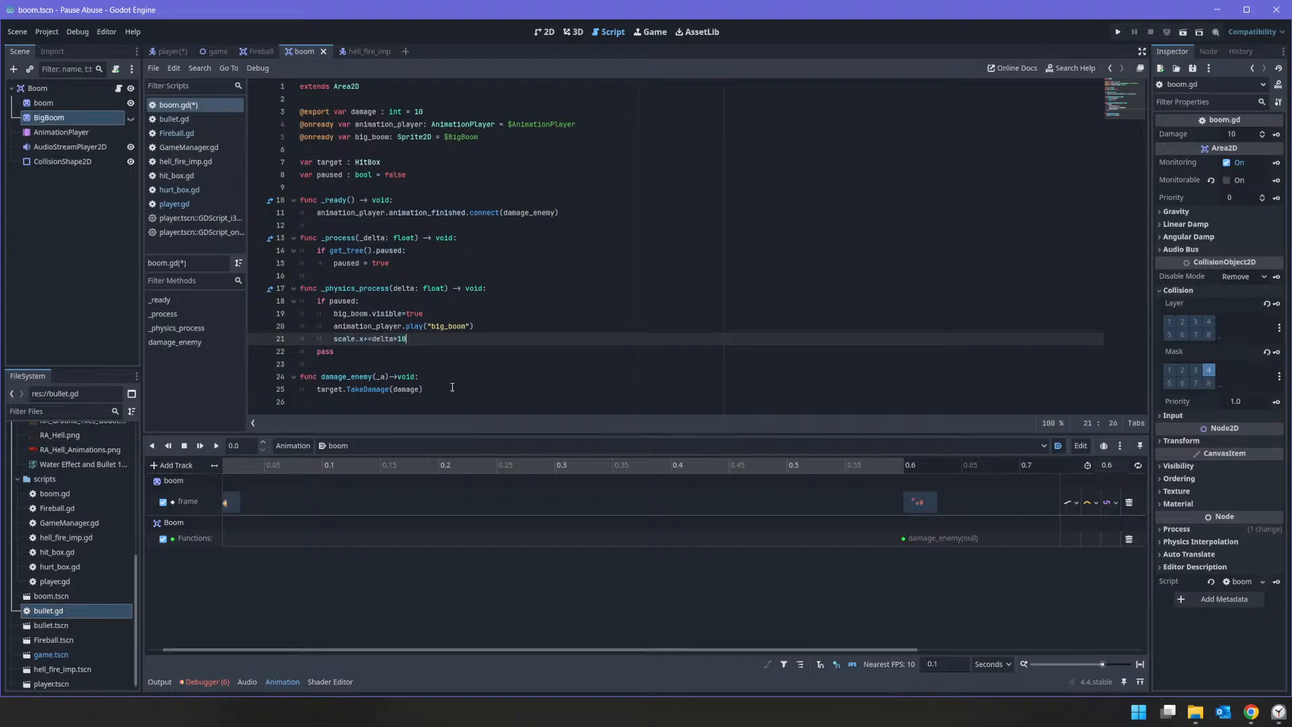
Step: Duplicate the scale.x line directly below it and change the copy to scale.y+=delta*10
key("Return")
key("ctrl+v")
key("Left")
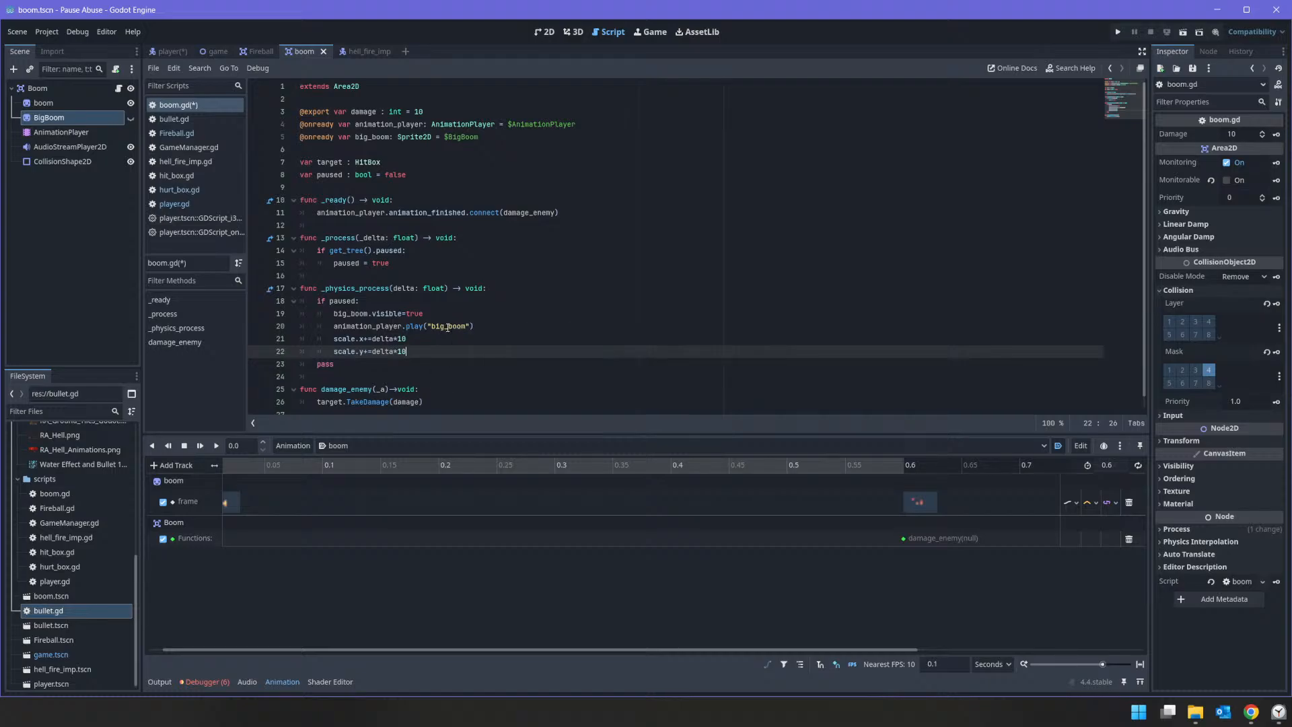
Step: Run the project to test the explosion's paused behaviour
scroll(440, 330, "down", 1)
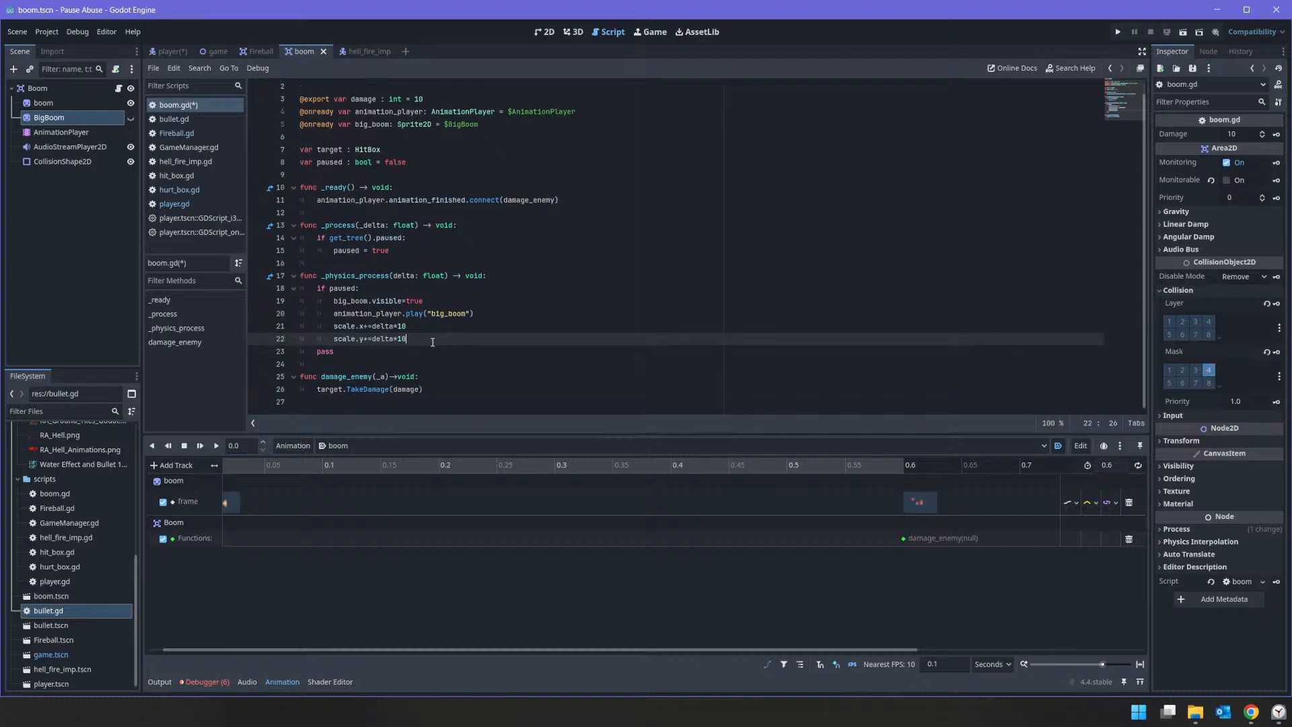
left_click(1118, 33)
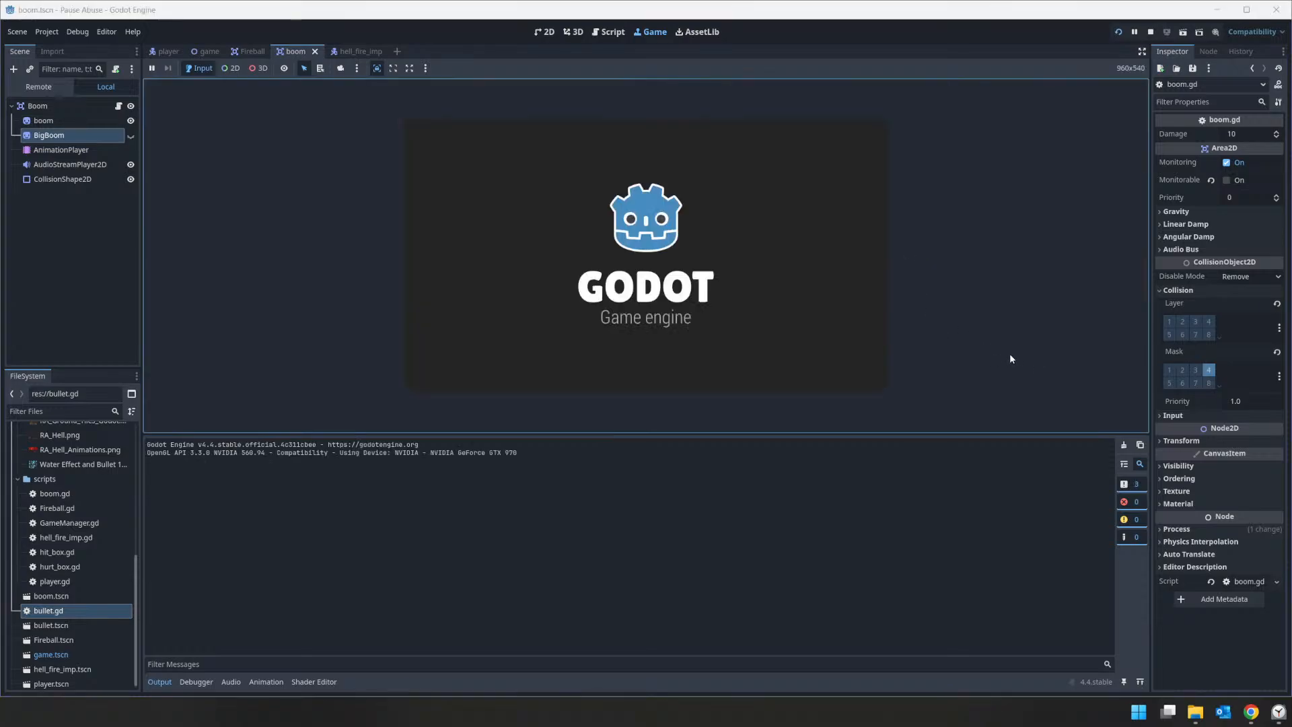
Step: Fire a shot in the running game to test the growing explosion, and stop the project
left_click(852, 321)
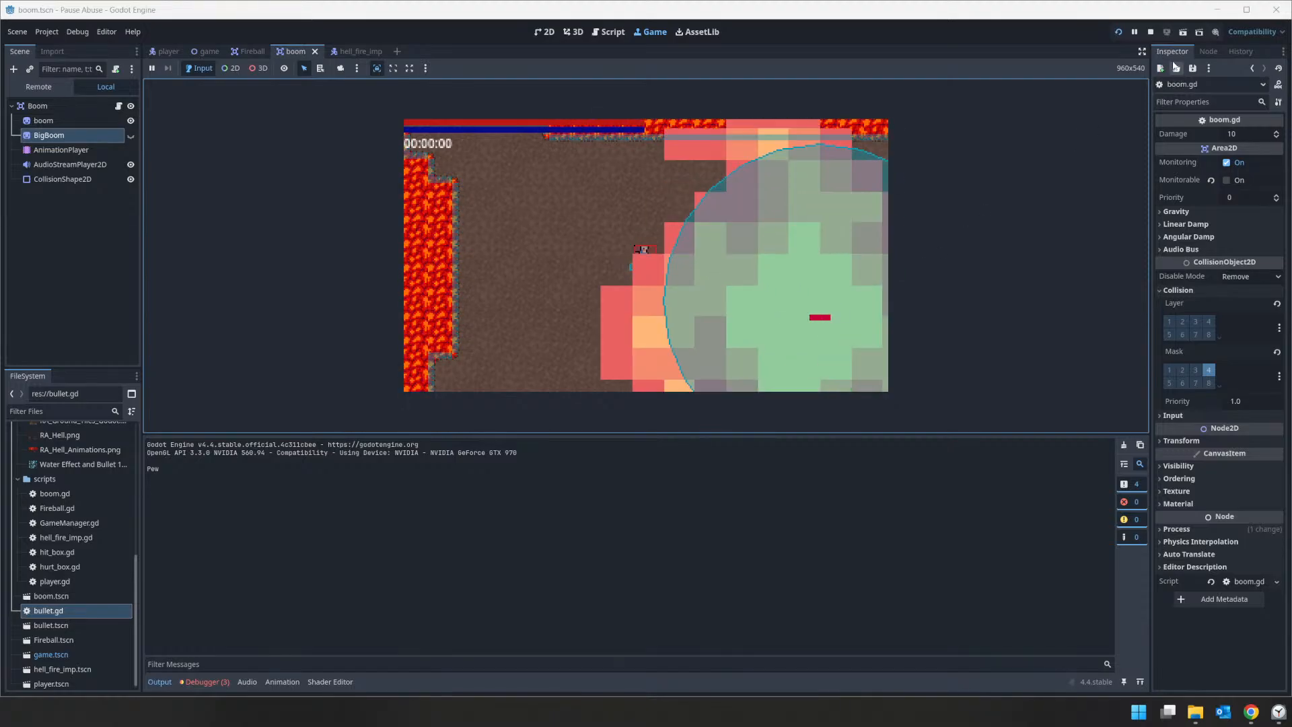
left_click(1152, 31)
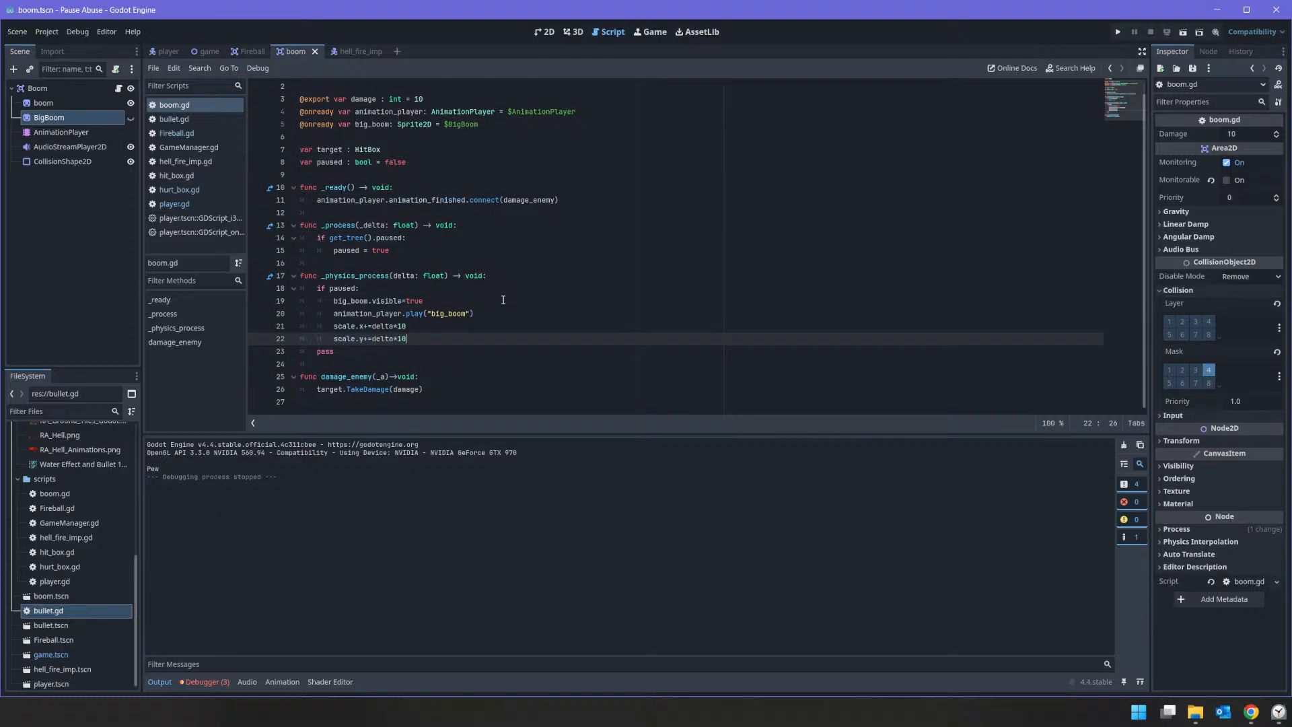
key("Up")
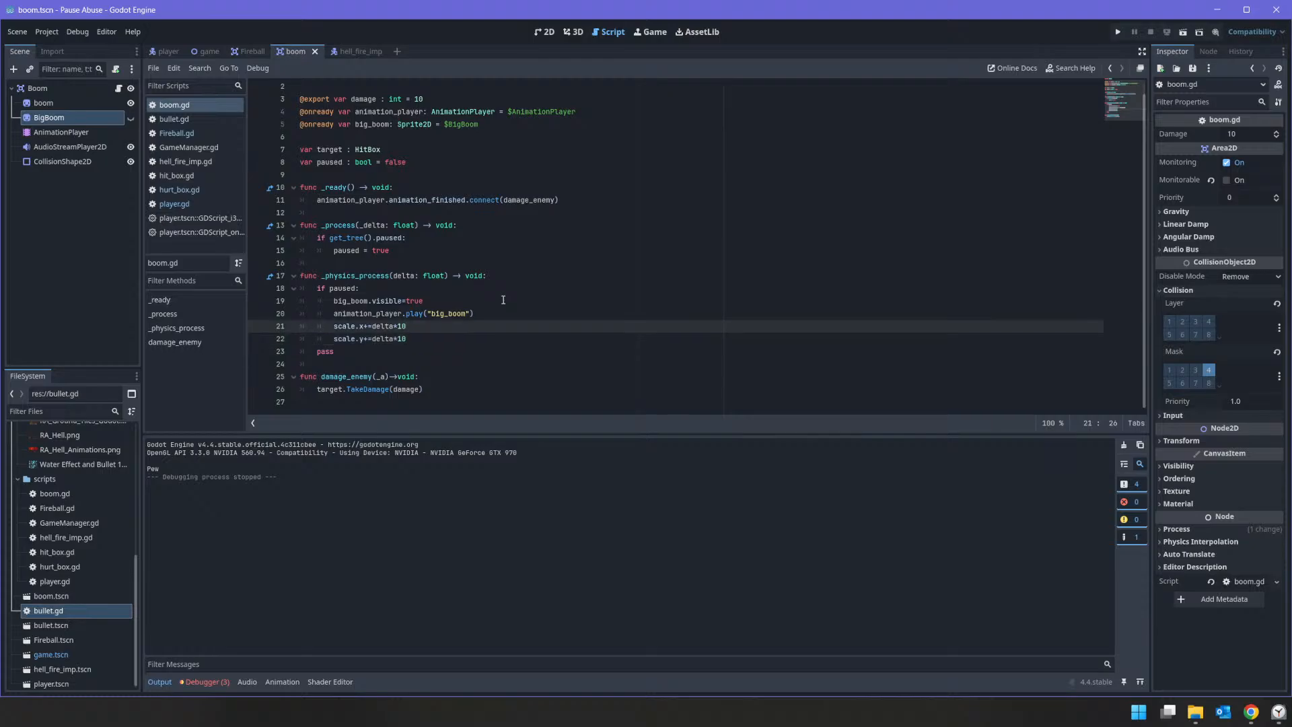
Step: Add a Label node as a child of the Boom root node in the 2D view
left_click(15, 90)
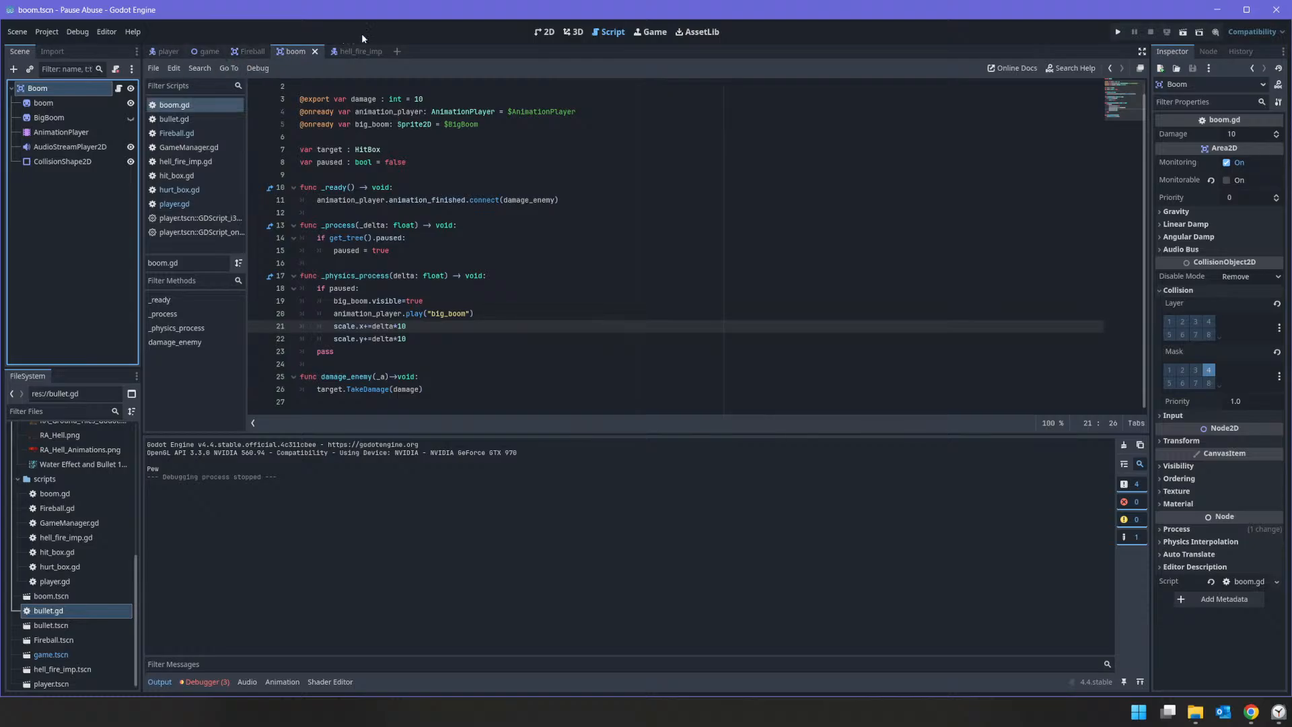
left_click(545, 32)
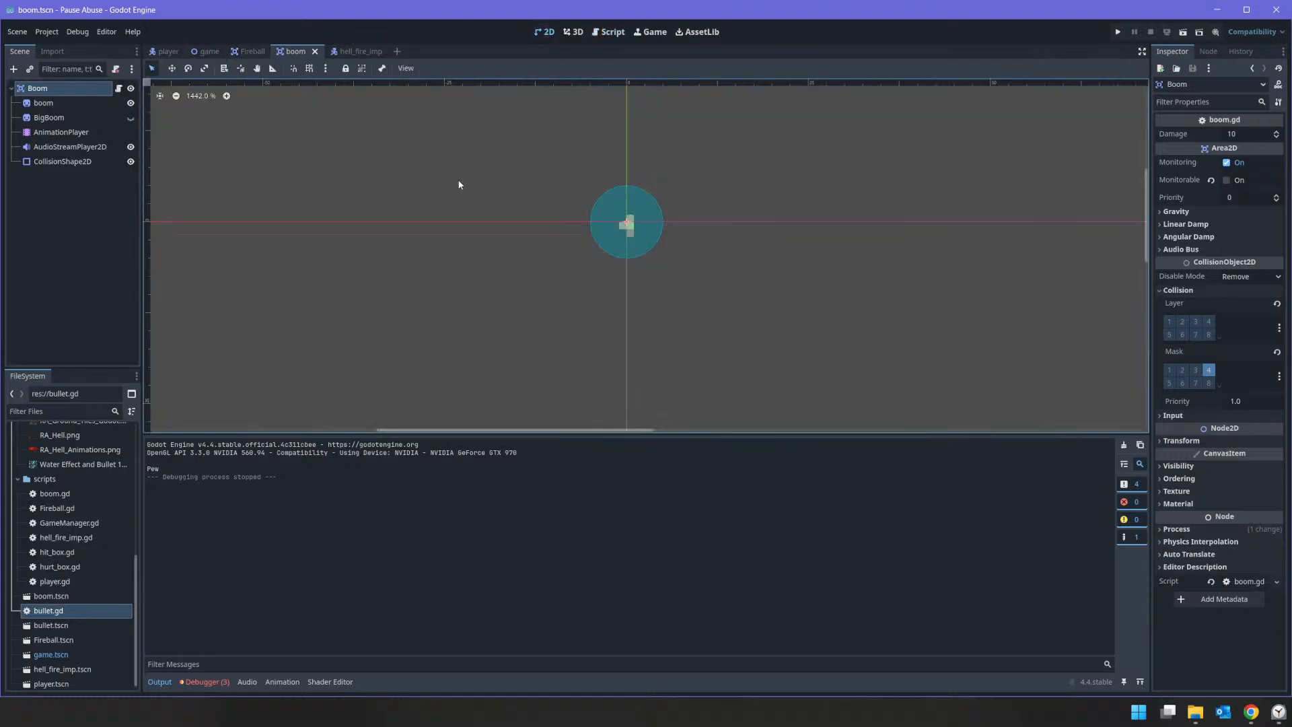
right_click(70, 88)
left_click(98, 95)
type("lavre")
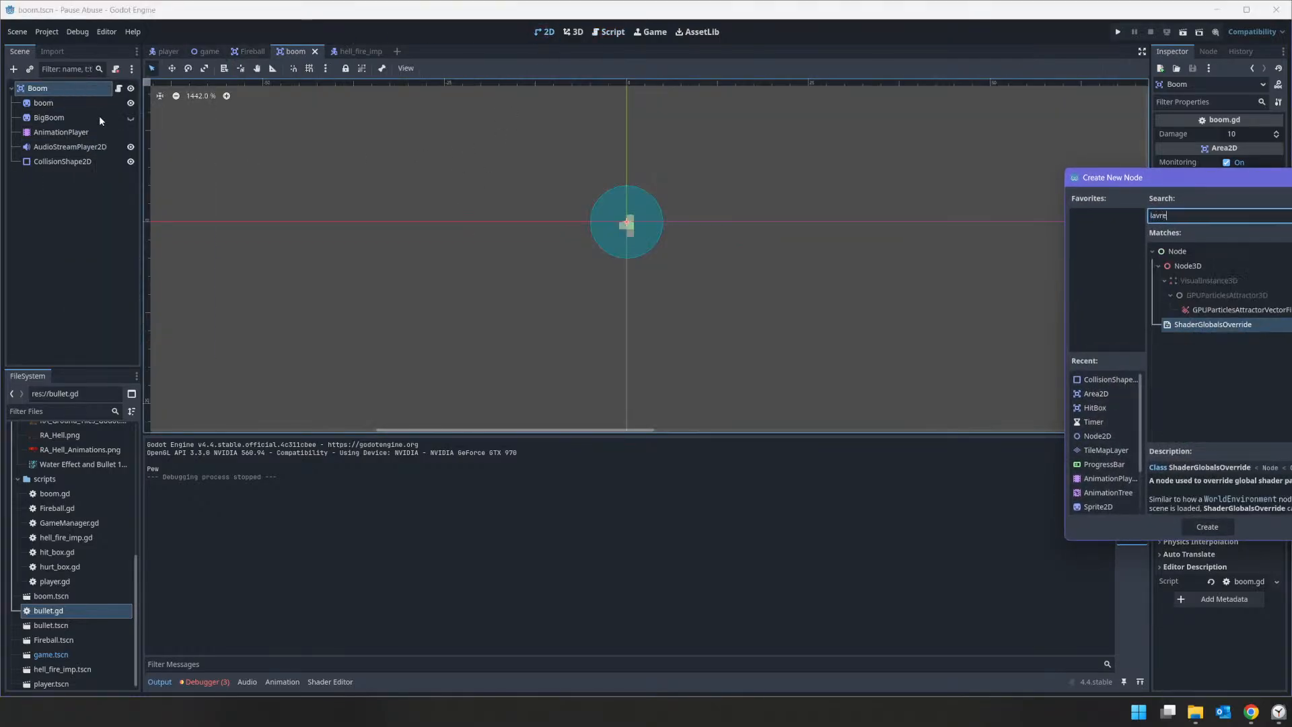
key("BackSpace")
key("BackSpace")
key("BackSpace")
type("brl")
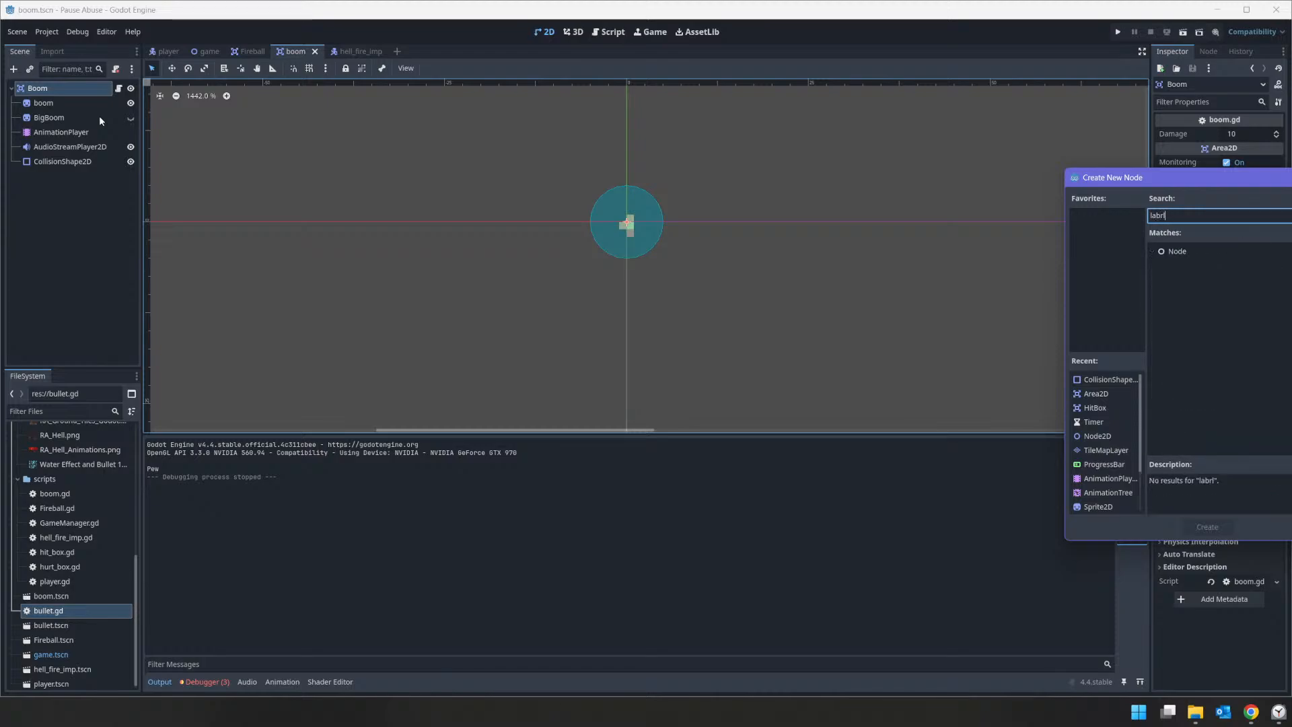
key("BackSpace")
key("BackSpace")
type("el")
key("Return")
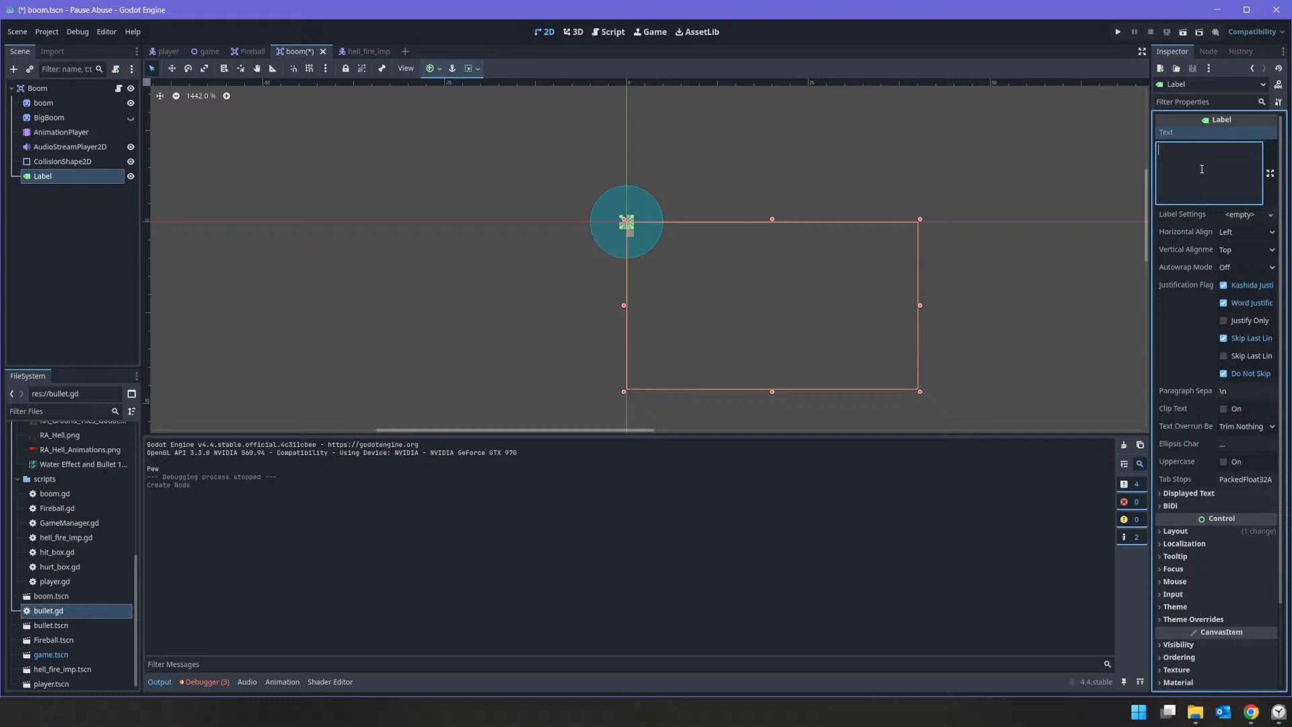
Step: Set the label's text to 452 and move it above the explosion to about (-15, -22)
type("452")
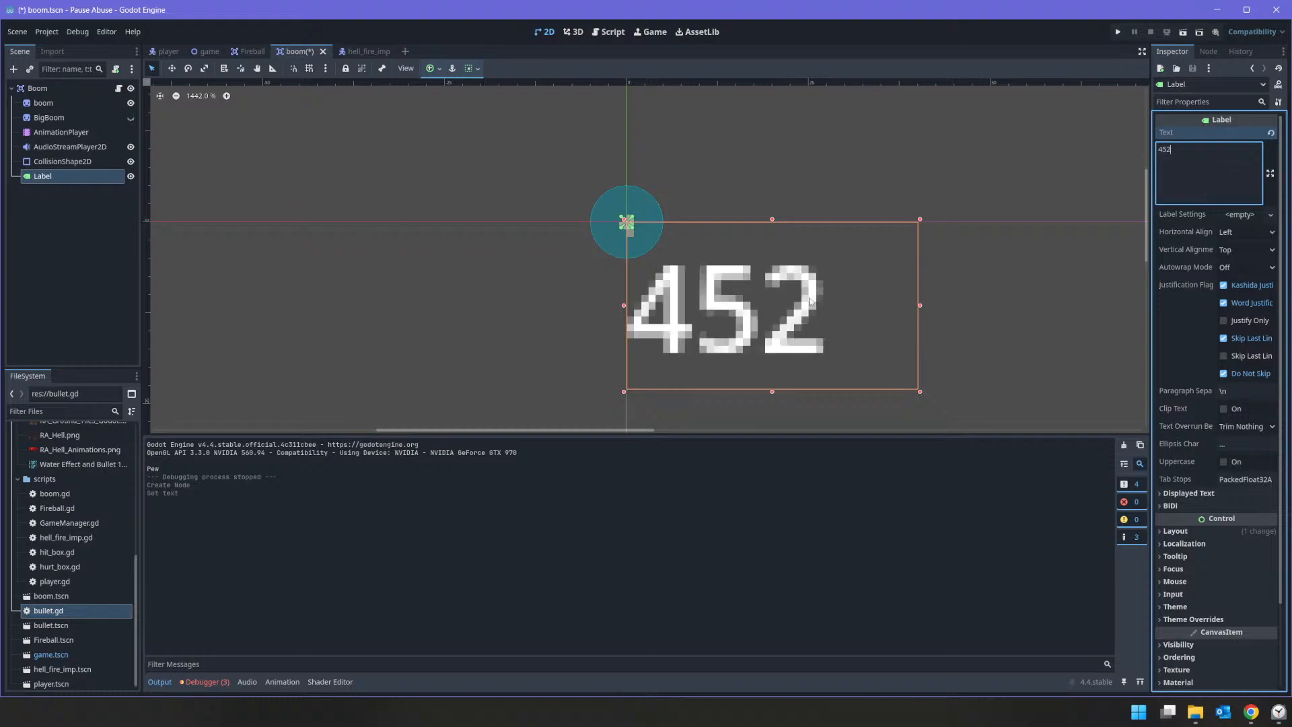
left_click_drag(701, 309, 628, 144)
scroll(592, 167, "up", 5)
scroll(628, 144, "down", 7)
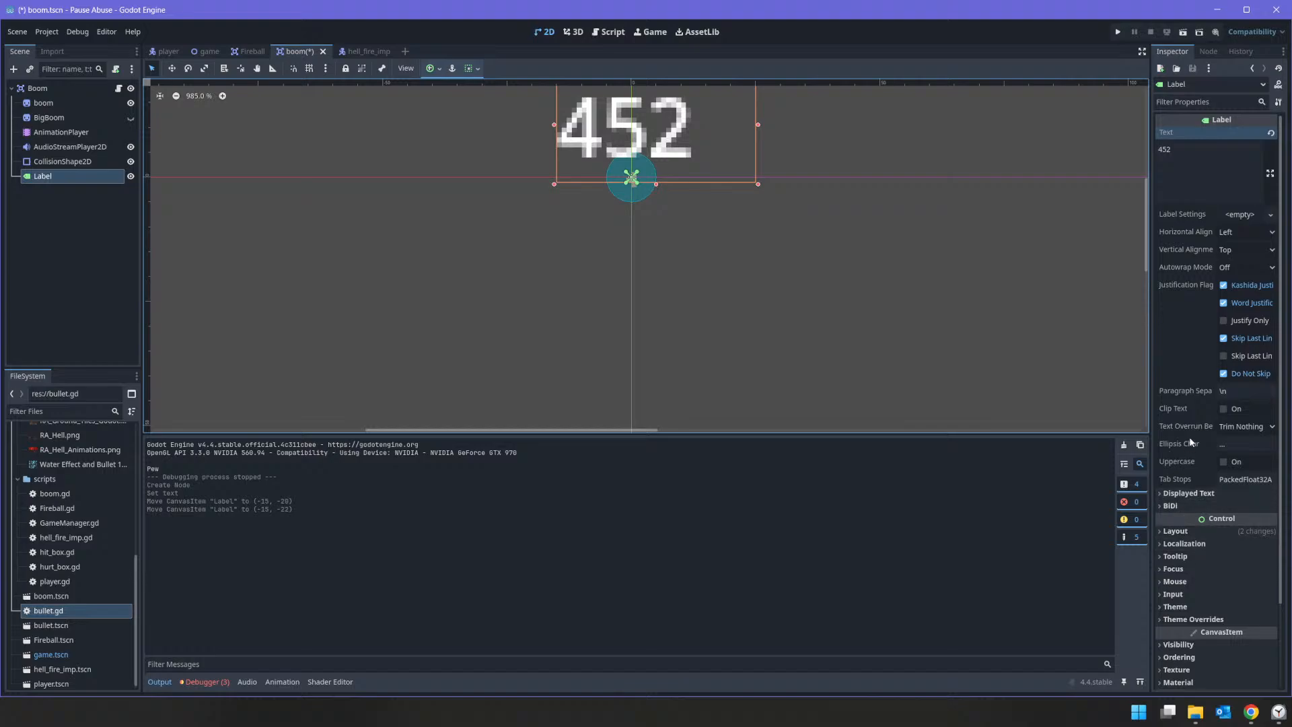
Step: Override the label's theme font size with 5 px
left_click(1184, 619)
scroll(1184, 622, "down", 3)
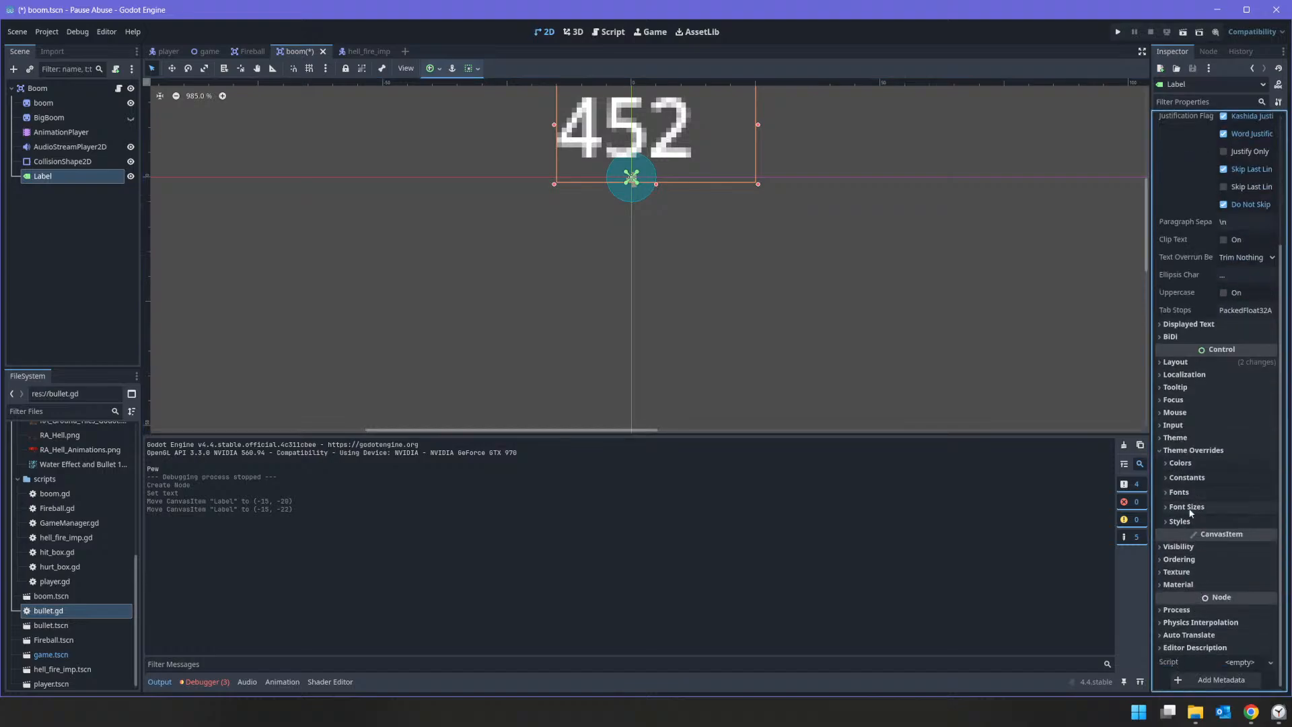
left_click(1185, 523)
left_click(1185, 524)
left_click(1194, 510)
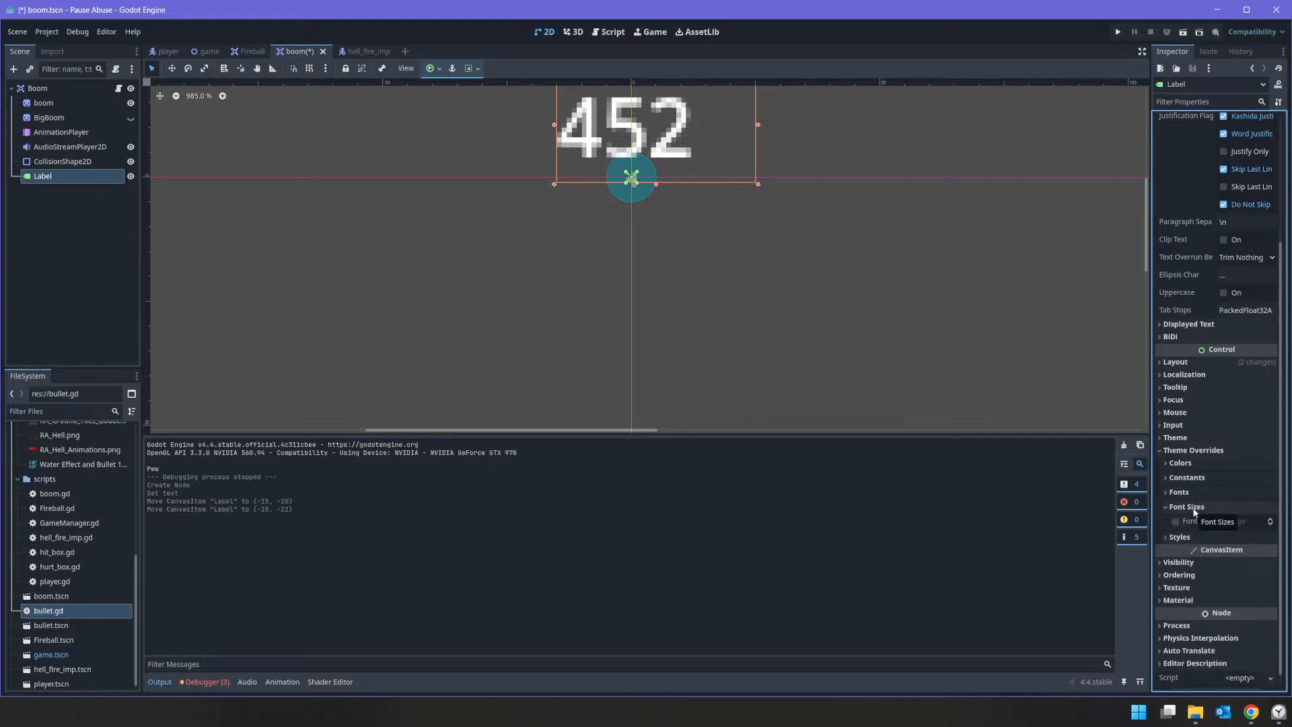
left_click(1205, 522)
left_click(1226, 524)
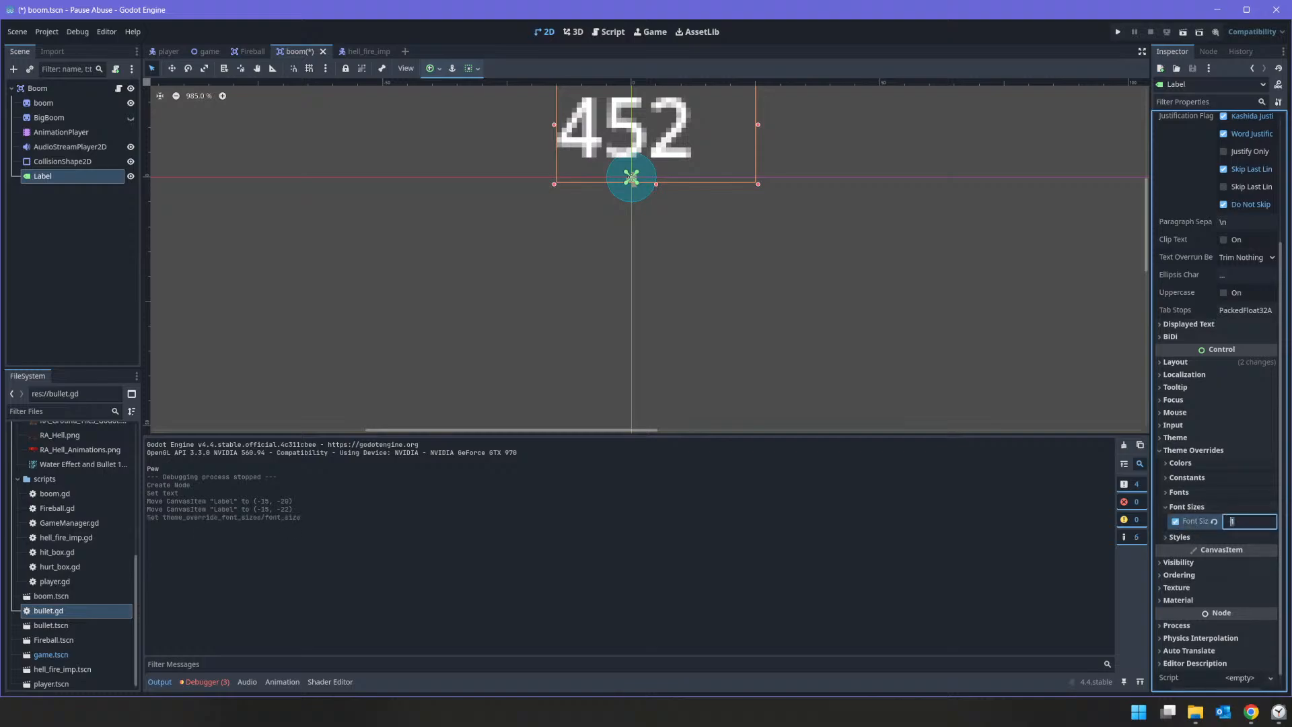
type("5")
key("Return")
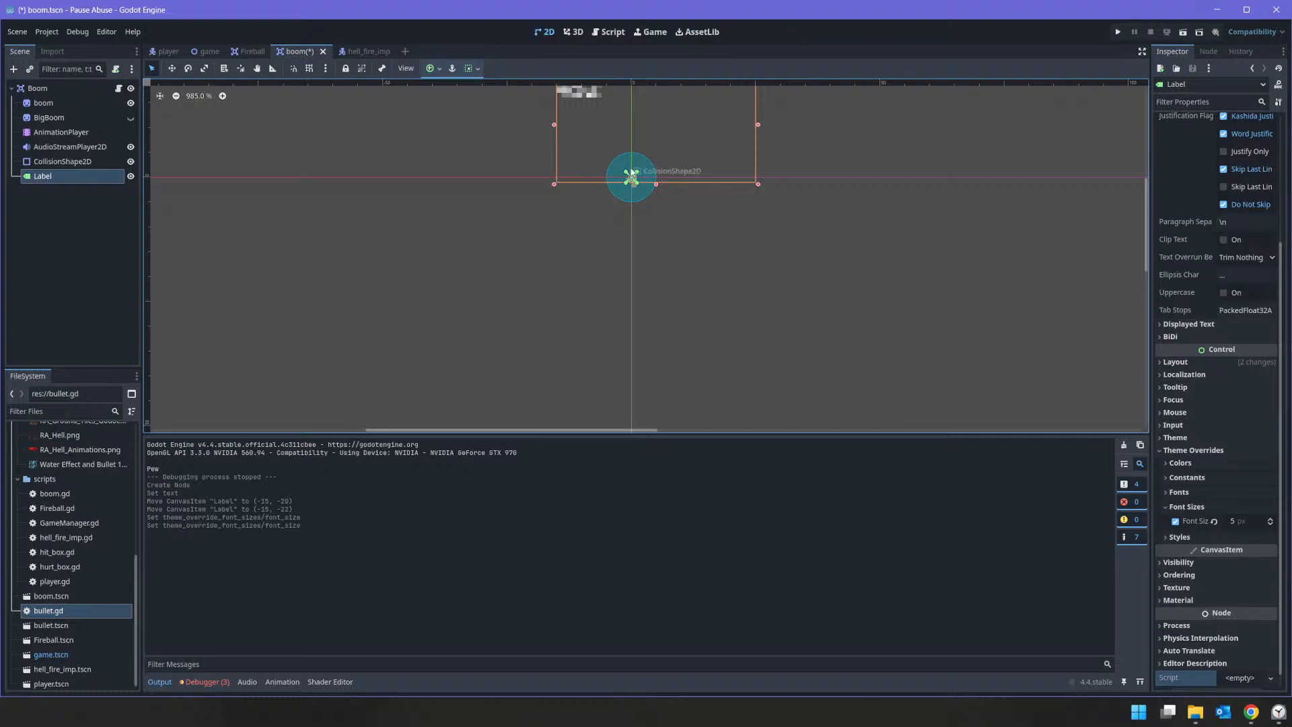
Step: Shrink the label to about 15 by 8, place it above the explosion at about (-7, -12), and hide it
scroll(636, 131, "up", 3)
scroll(673, 185, "down", 5)
left_click_drag(741, 202, 653, 165)
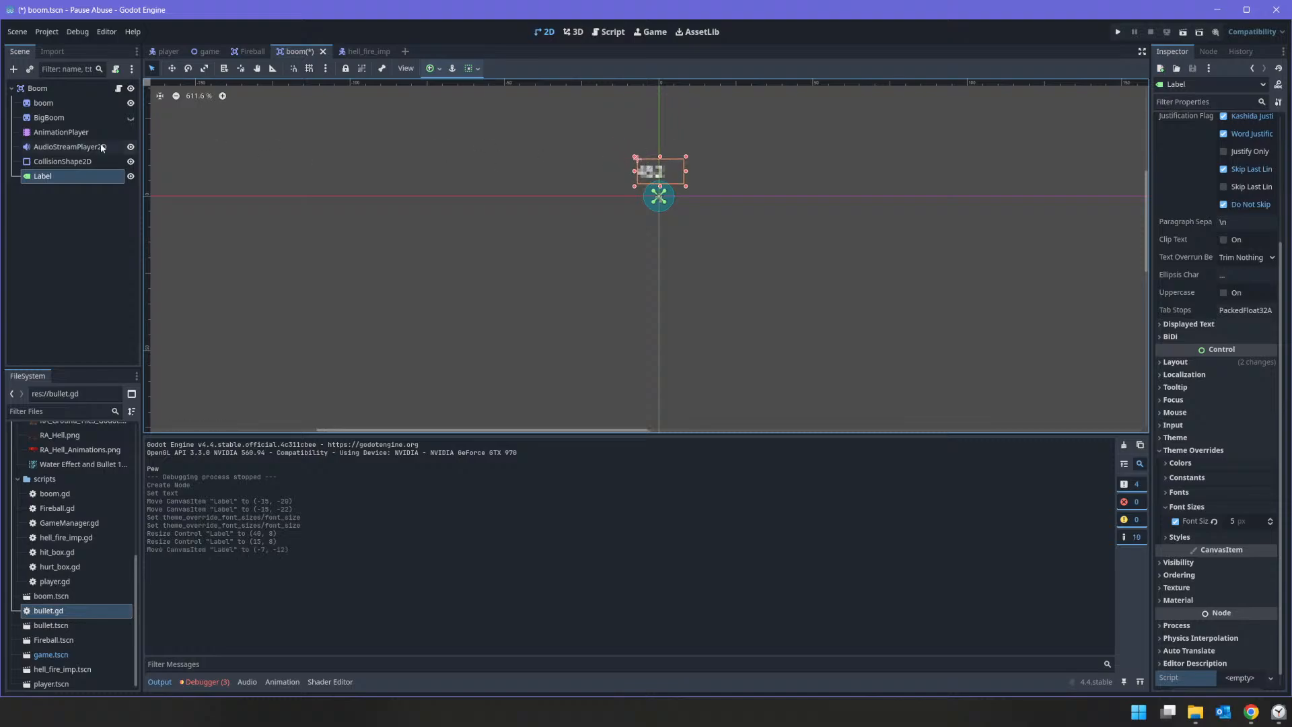
left_click(130, 177)
left_click(374, 52)
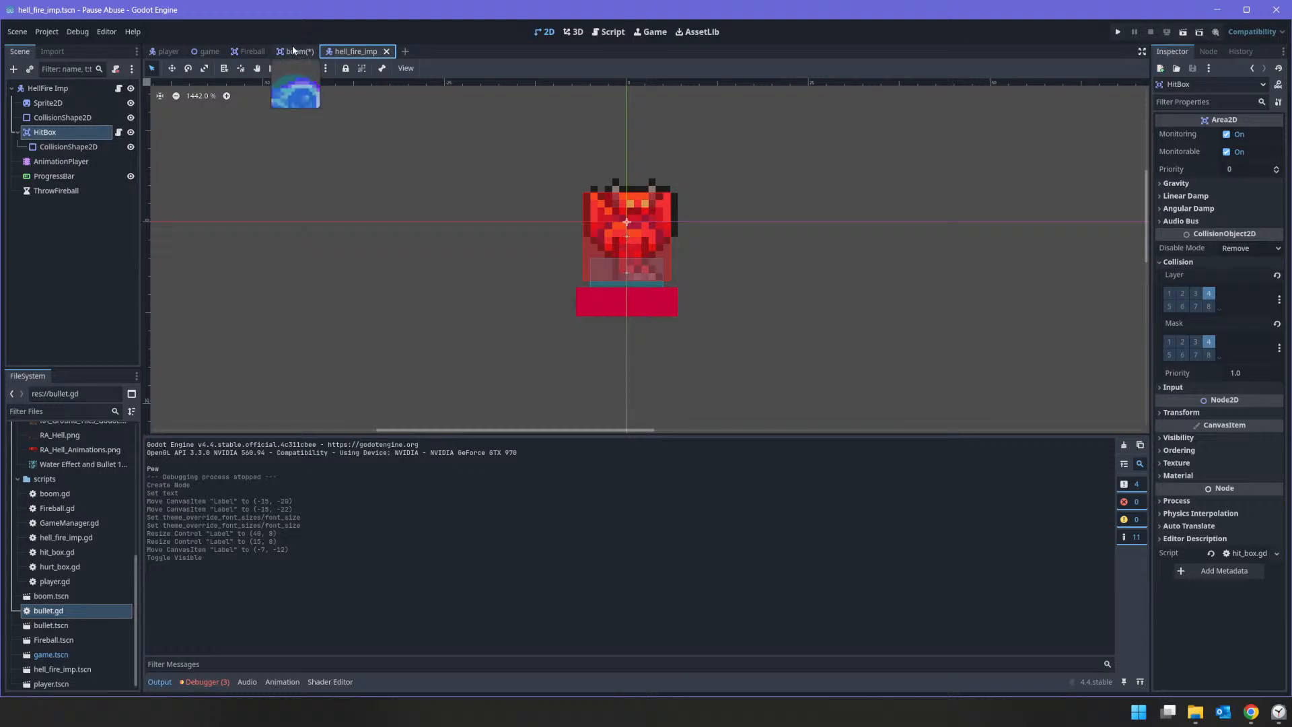
left_click(297, 52)
left_click(119, 88)
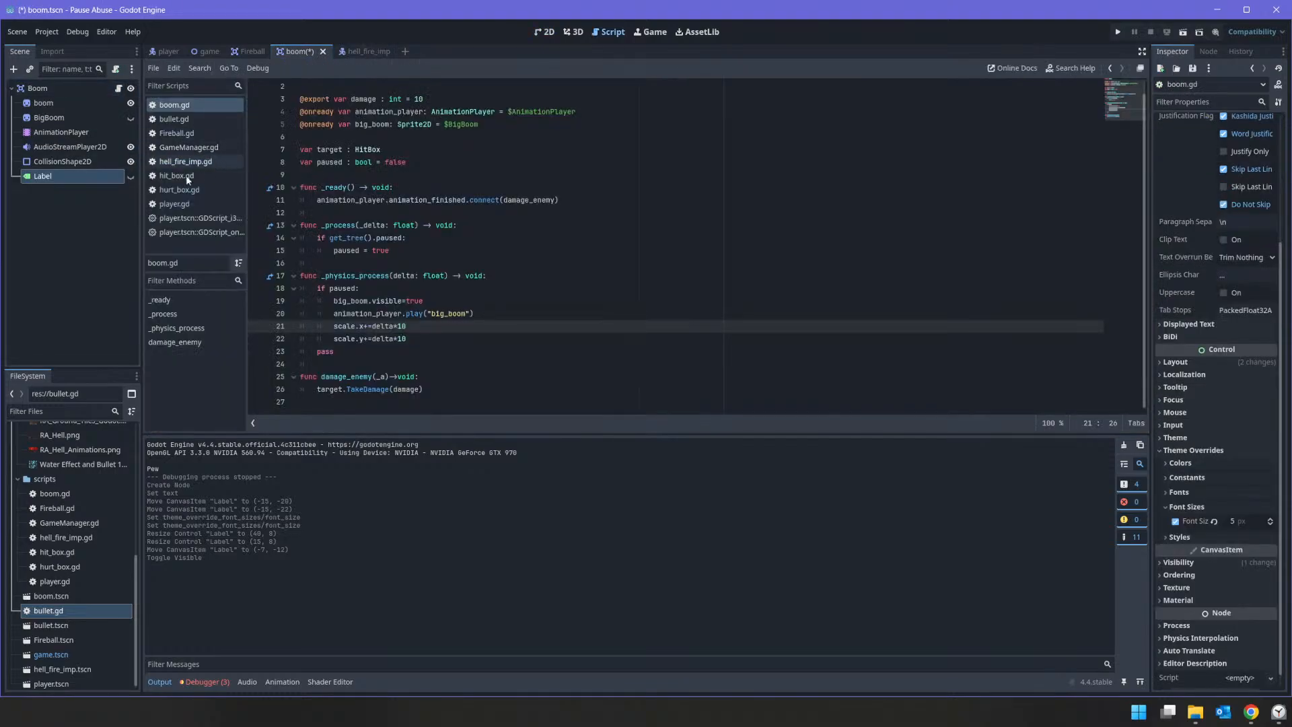
left_click_drag(51, 180, 363, 138, "ctrl")
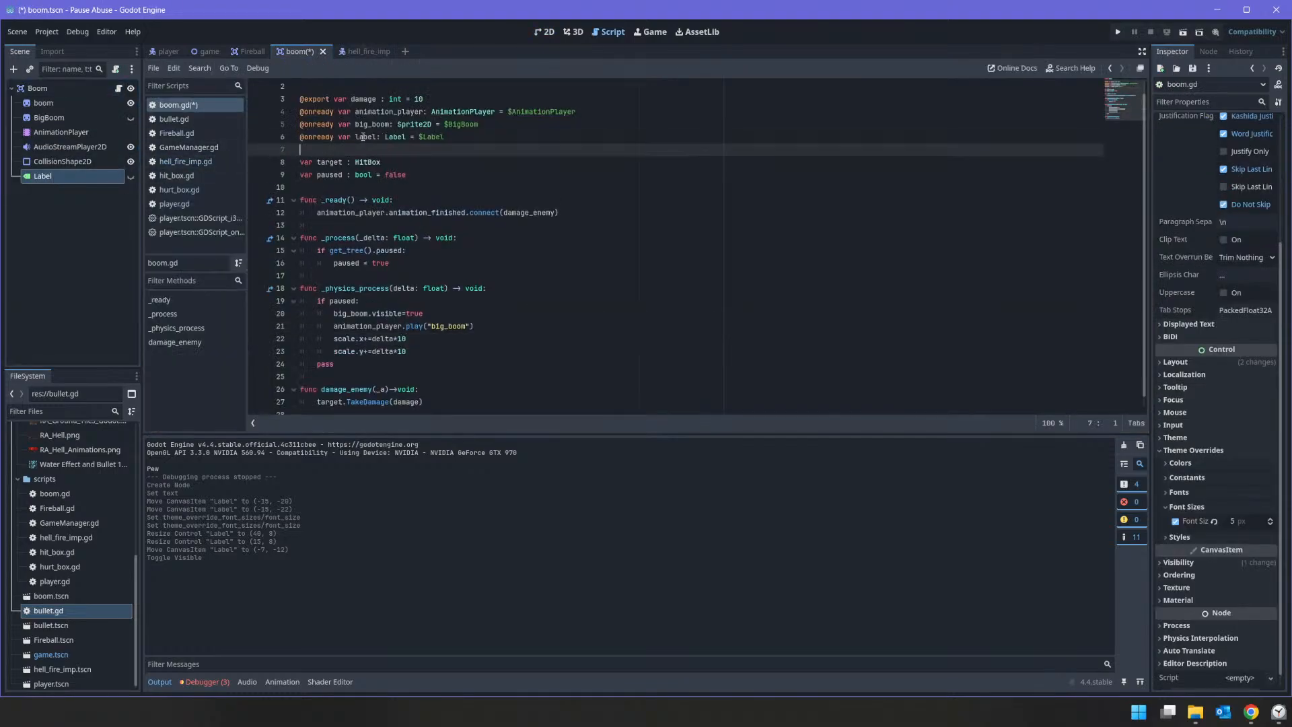
right_click(362, 138)
left_click(362, 136)
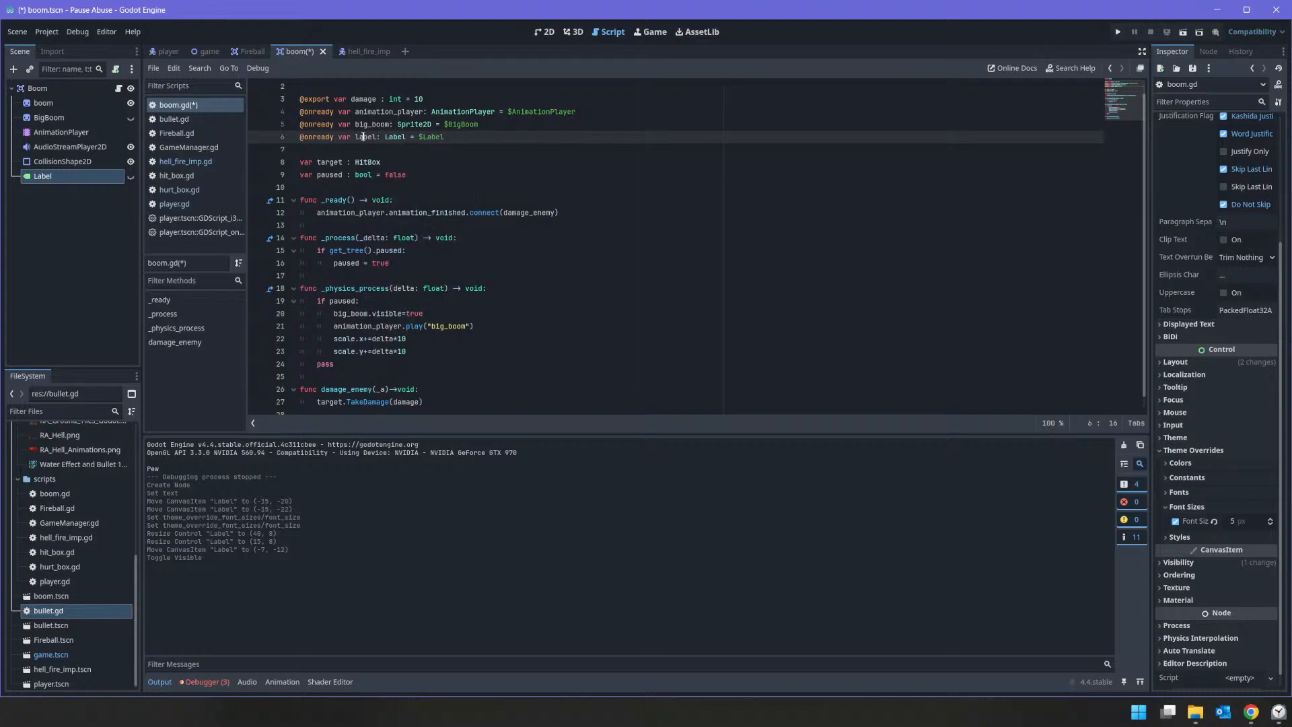
right_click(362, 136)
left_click(362, 138)
double_click(362, 136)
right_click(362, 136)
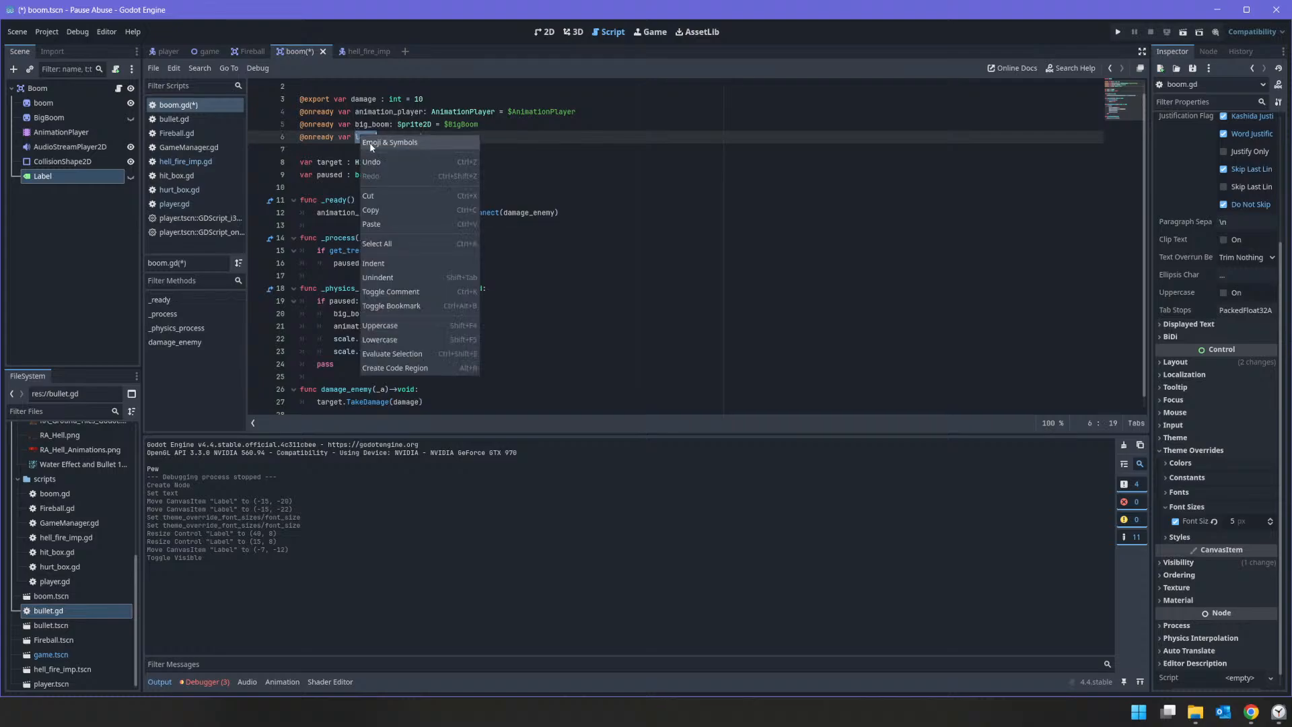
left_click(374, 210)
scroll(320, 183, "down", 1)
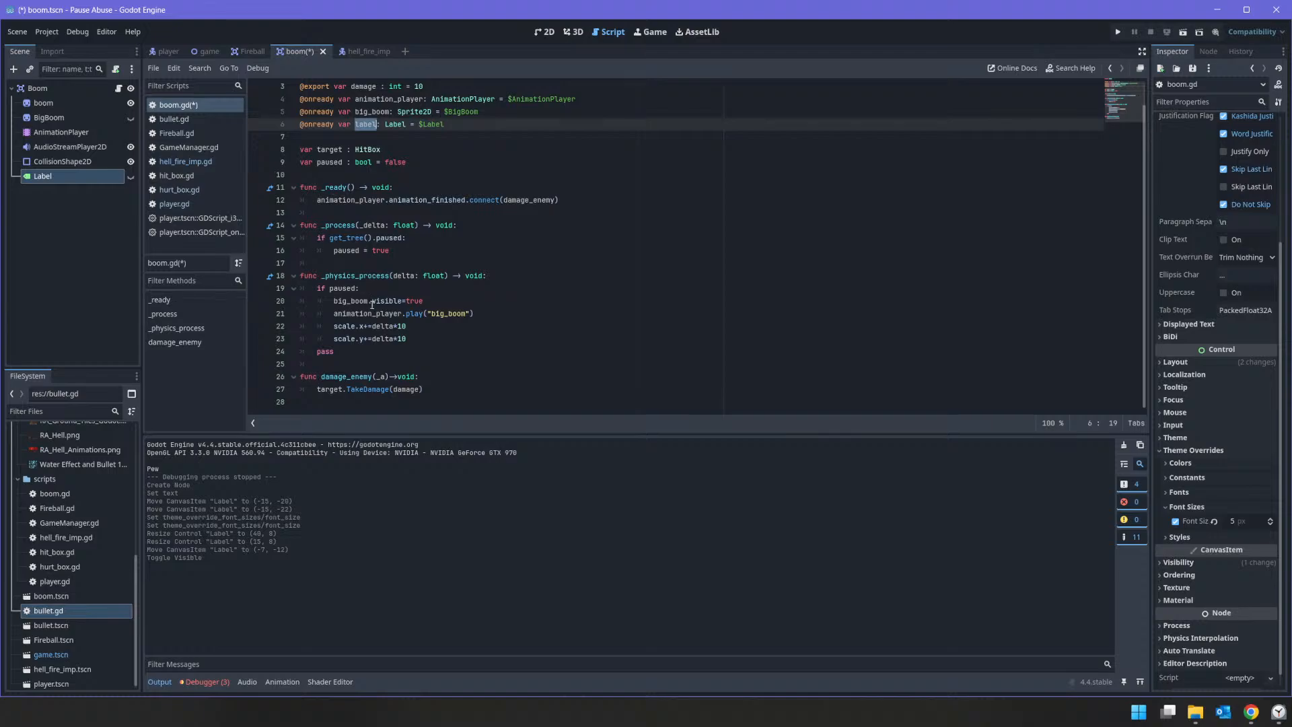
Step: Insert label.visible=true below big_boom.visible=true in the "if paused:" block
left_click(330, 213)
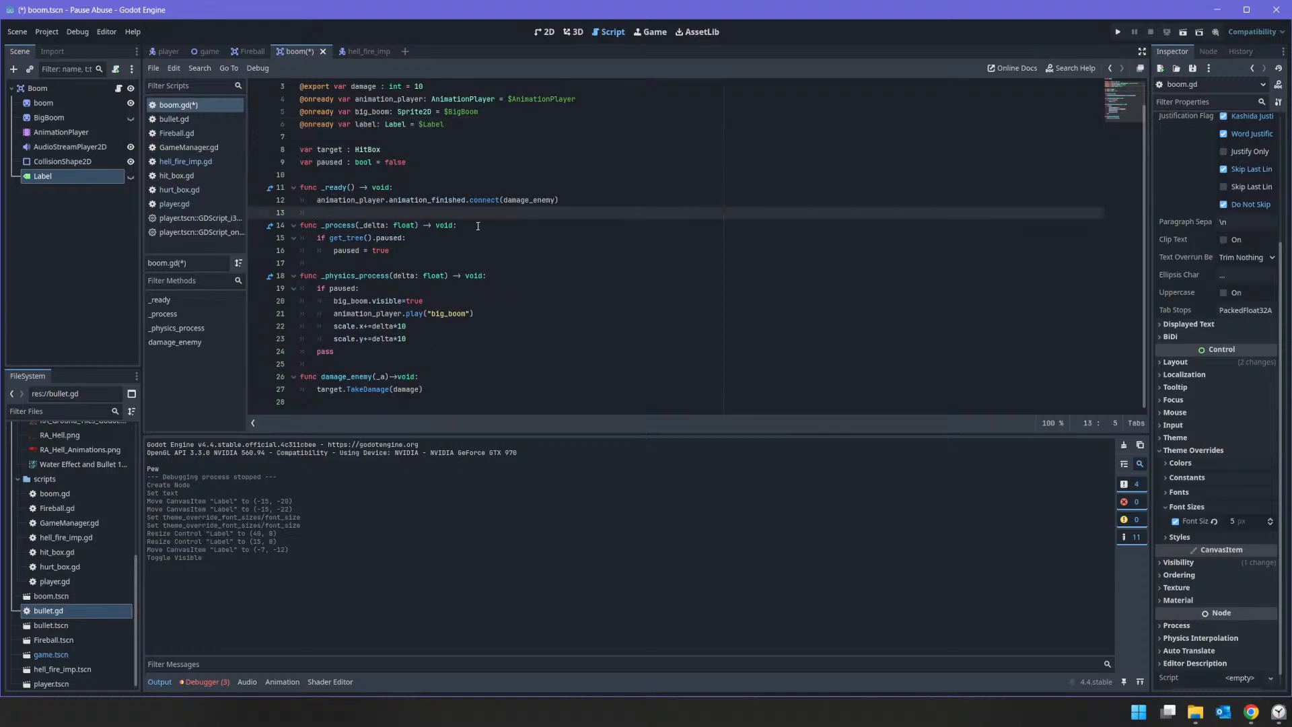
key("Down")
key("Down")
key("Down")
key("Down")
key("Down")
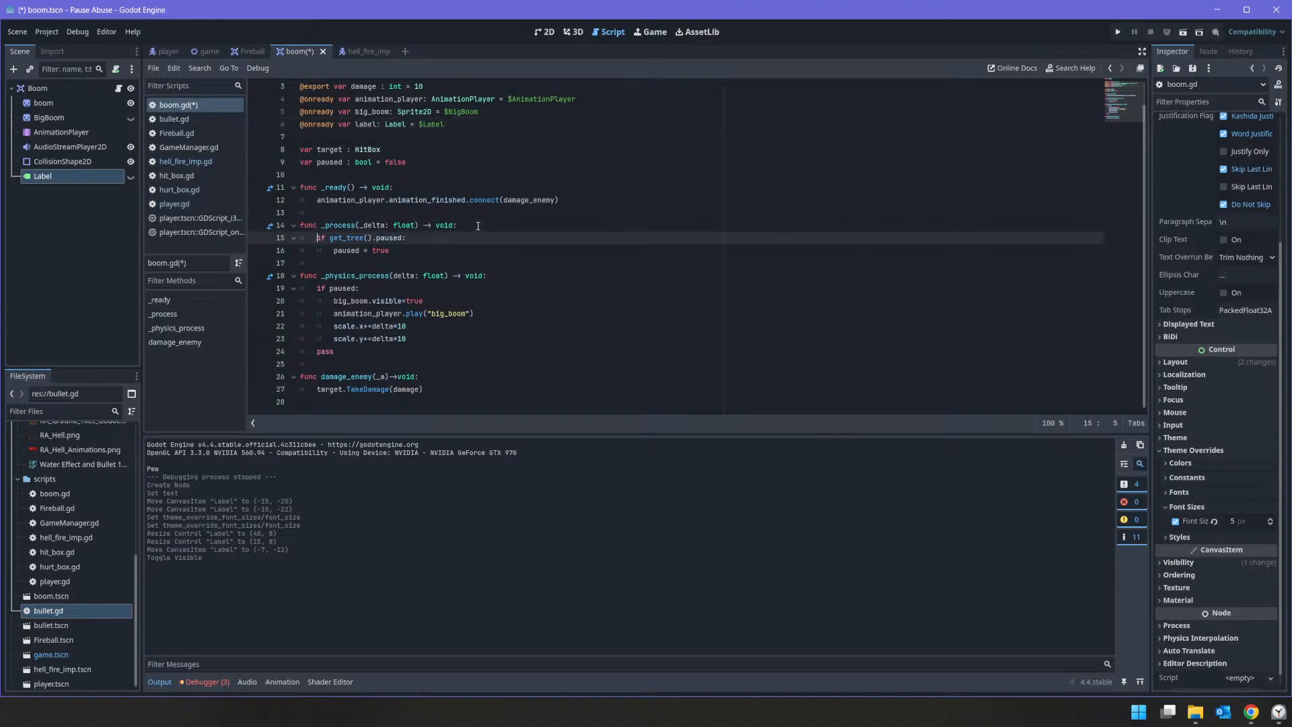
key("Down")
key("Down")
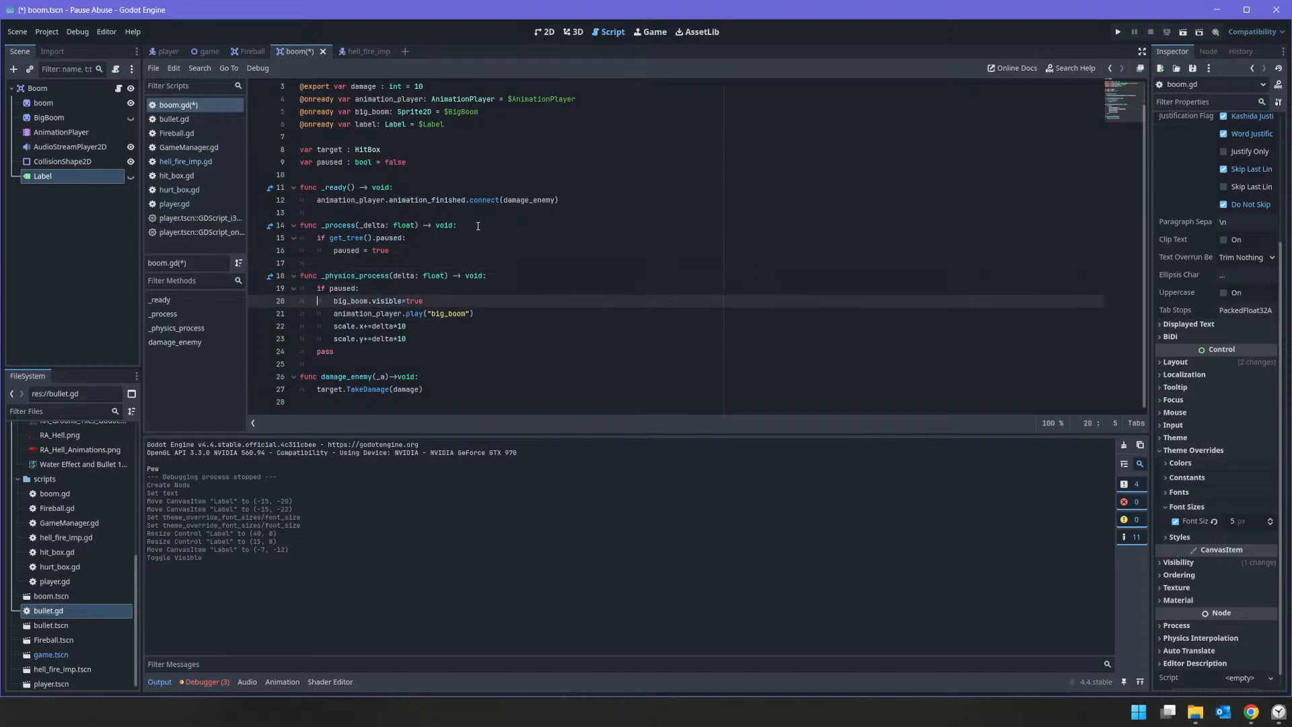
key("End")
key("Return")
type("label")
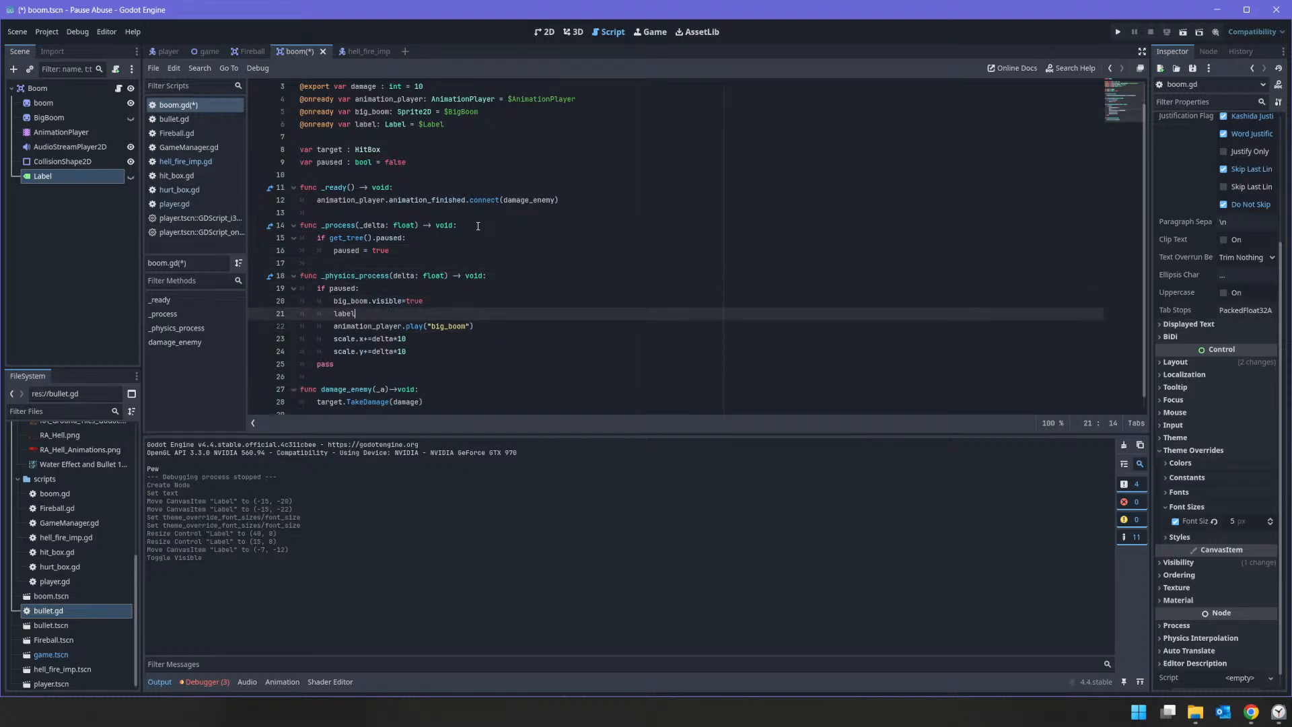
type(".vi")
key("Down")
key("Down")
key("Down")
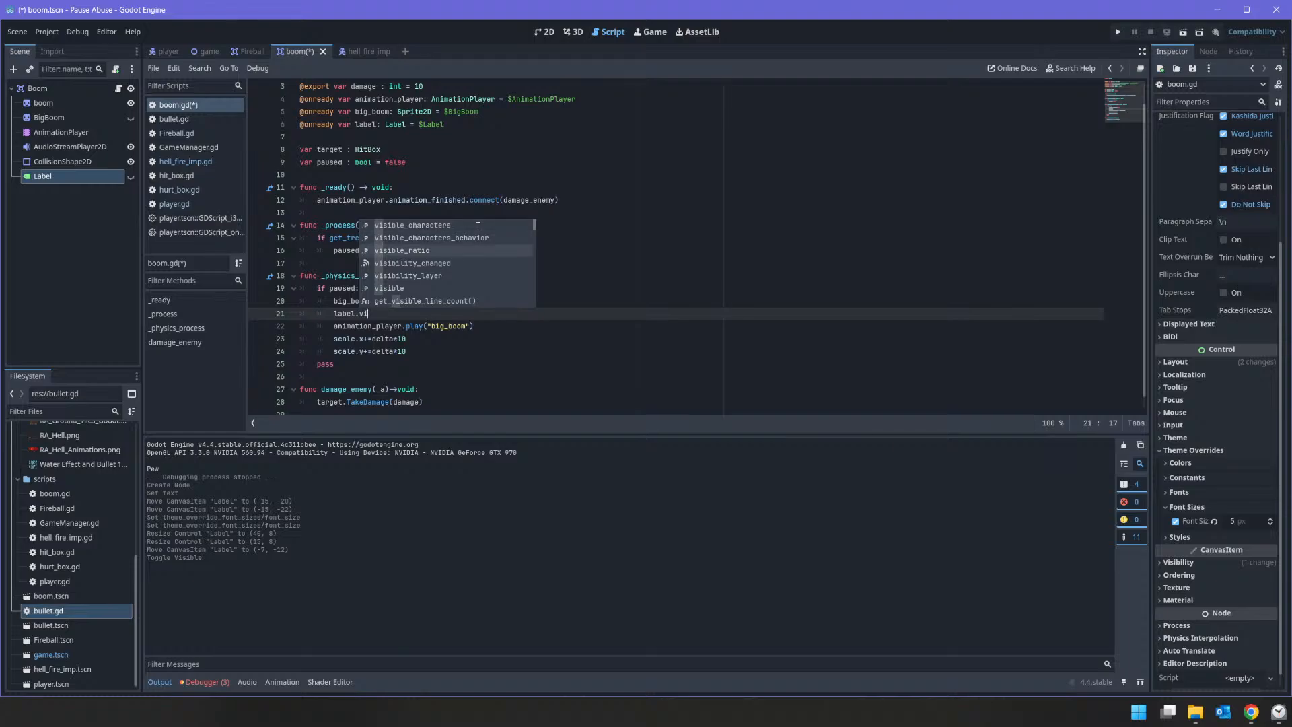
key("Return")
type("=true")
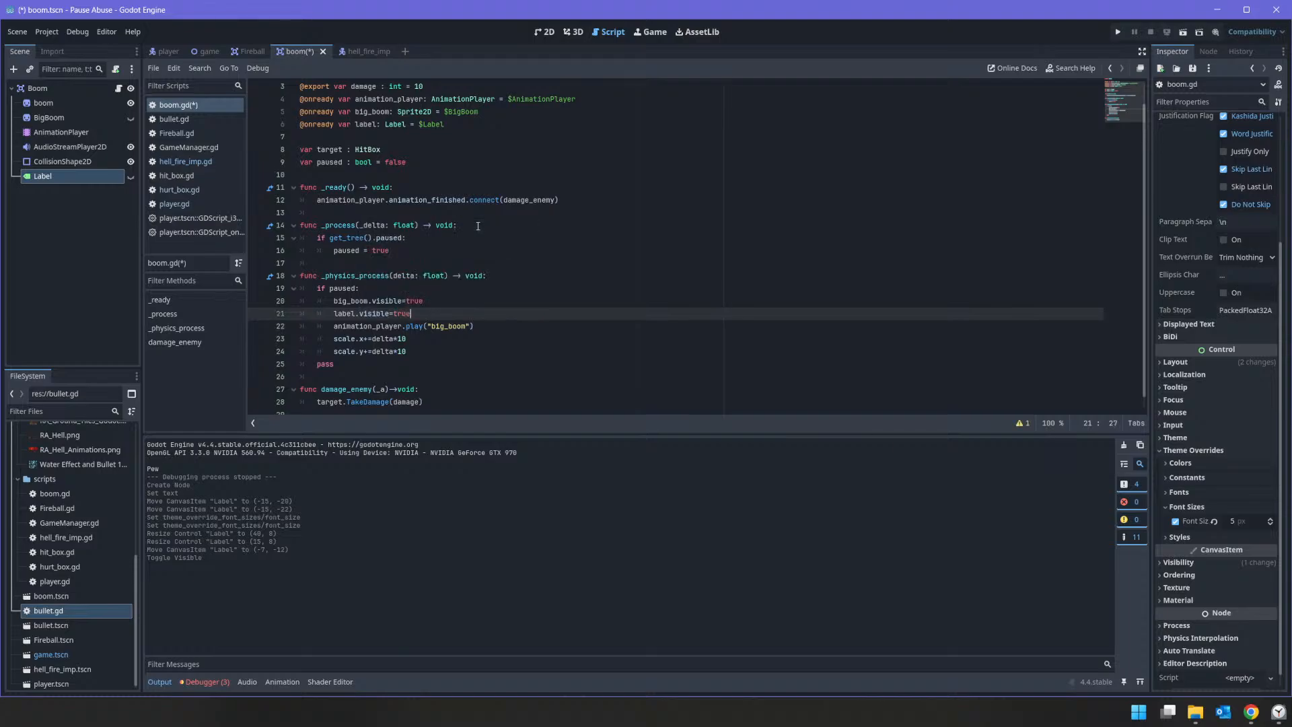
Step: Add label.text=str(damage) below the label.visible line
key("Return")
type("label")
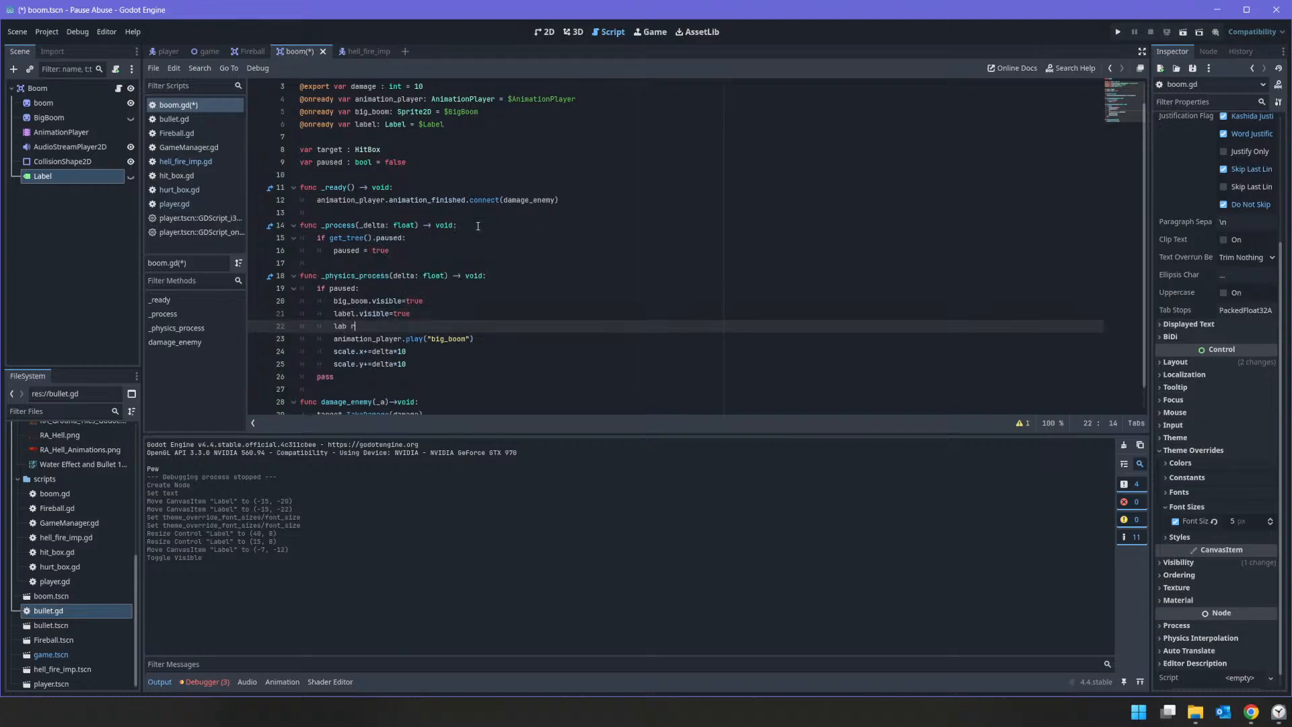
type(".")
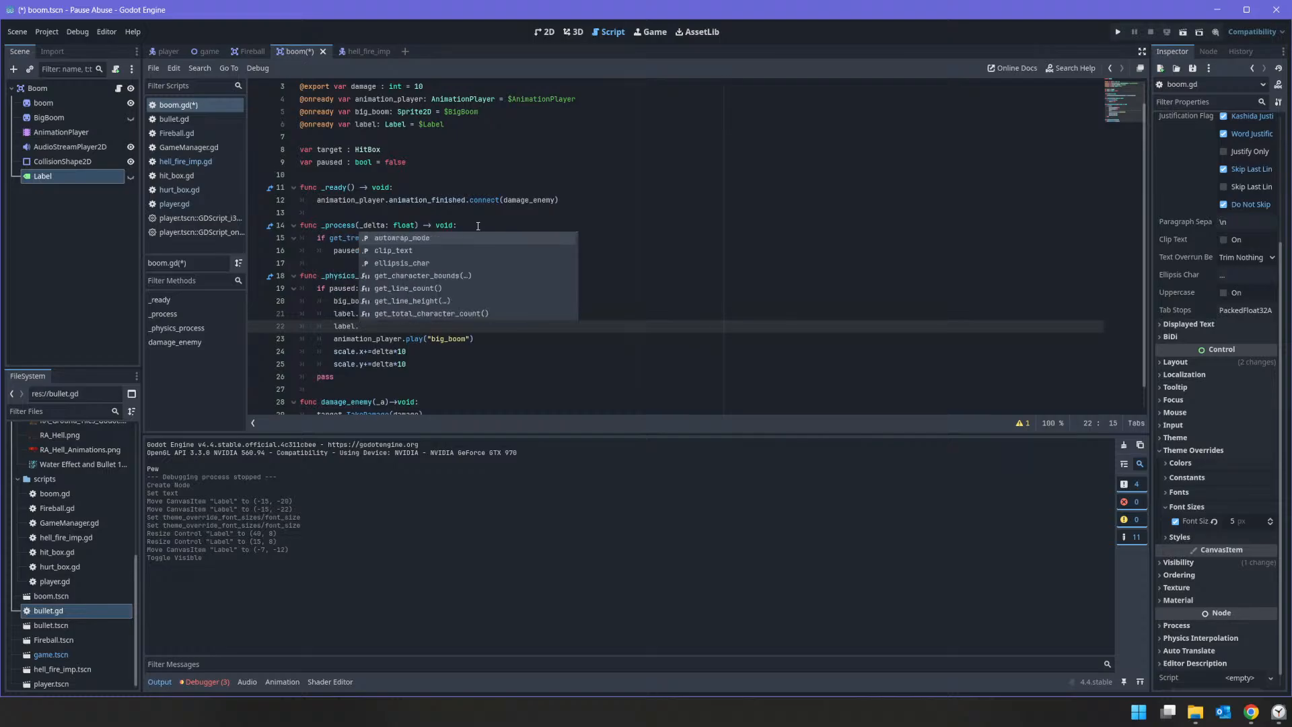
type("text=")
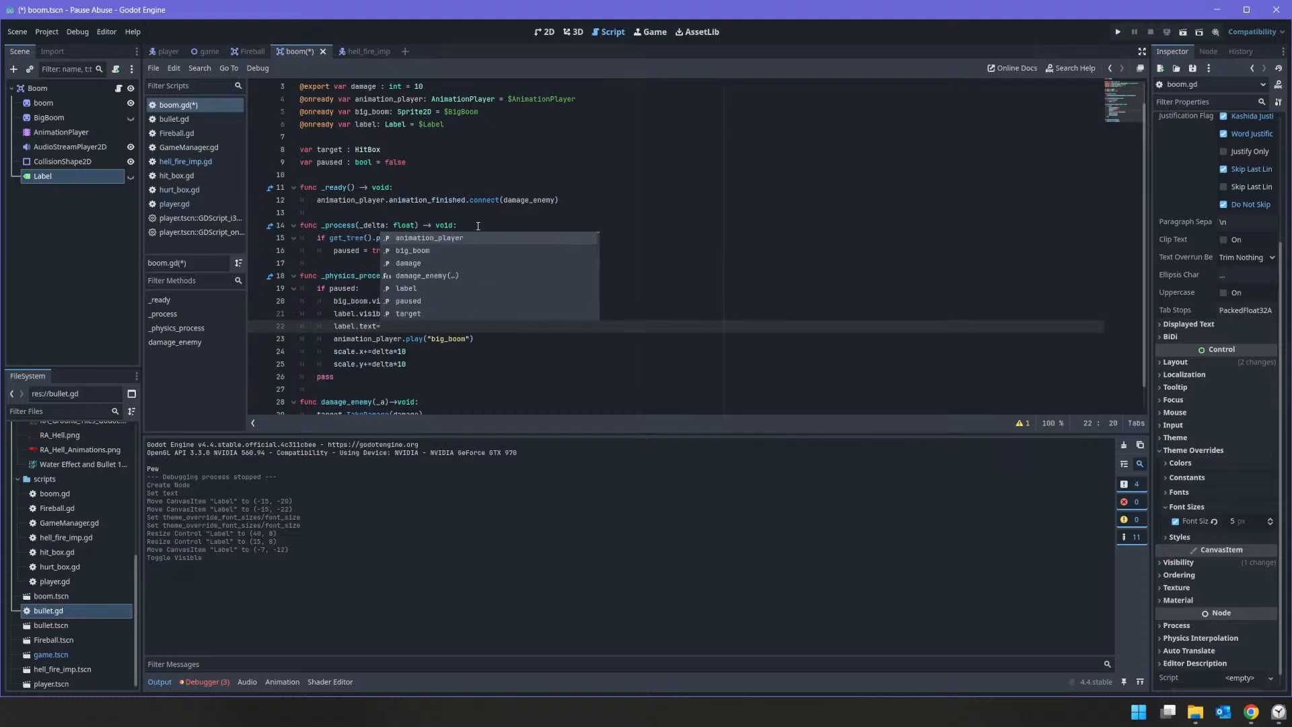
type("str(d")
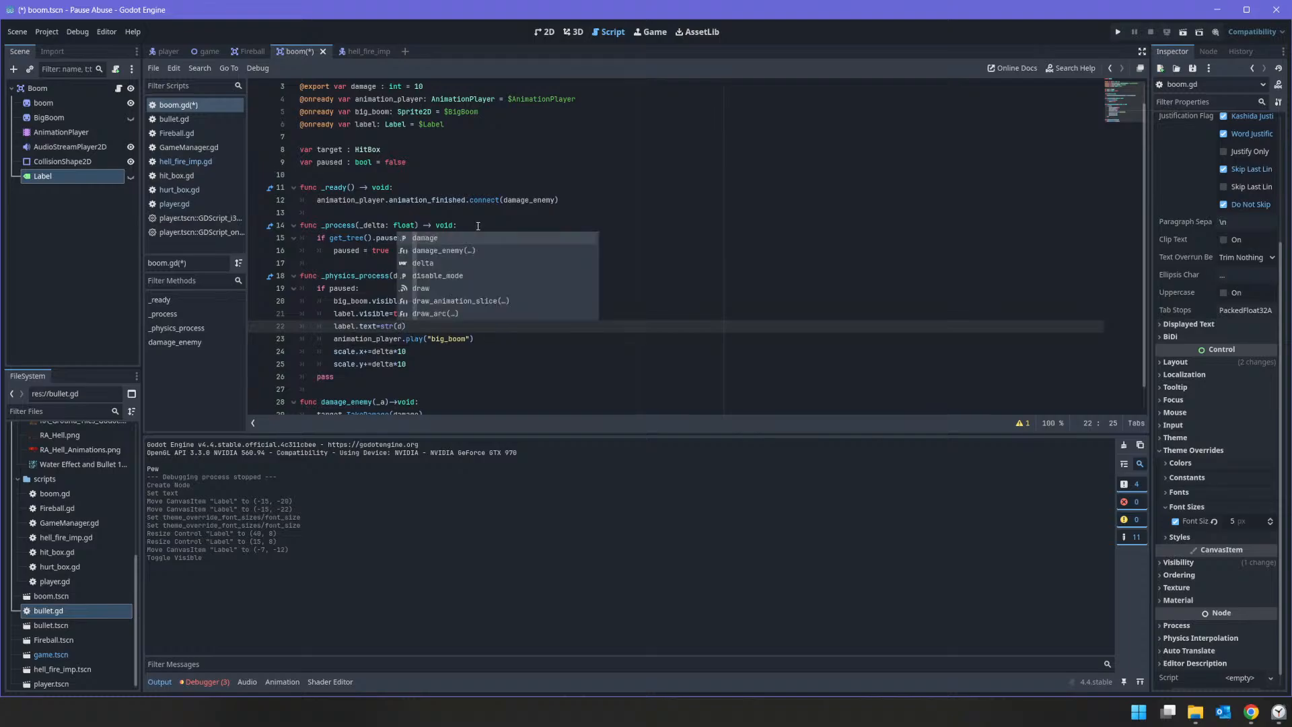
key("Return")
Step: Cut the text of the label.text=str(damage) line from the "if paused:" block in boom.gd
key("Down")
key("Down")
key("Down")
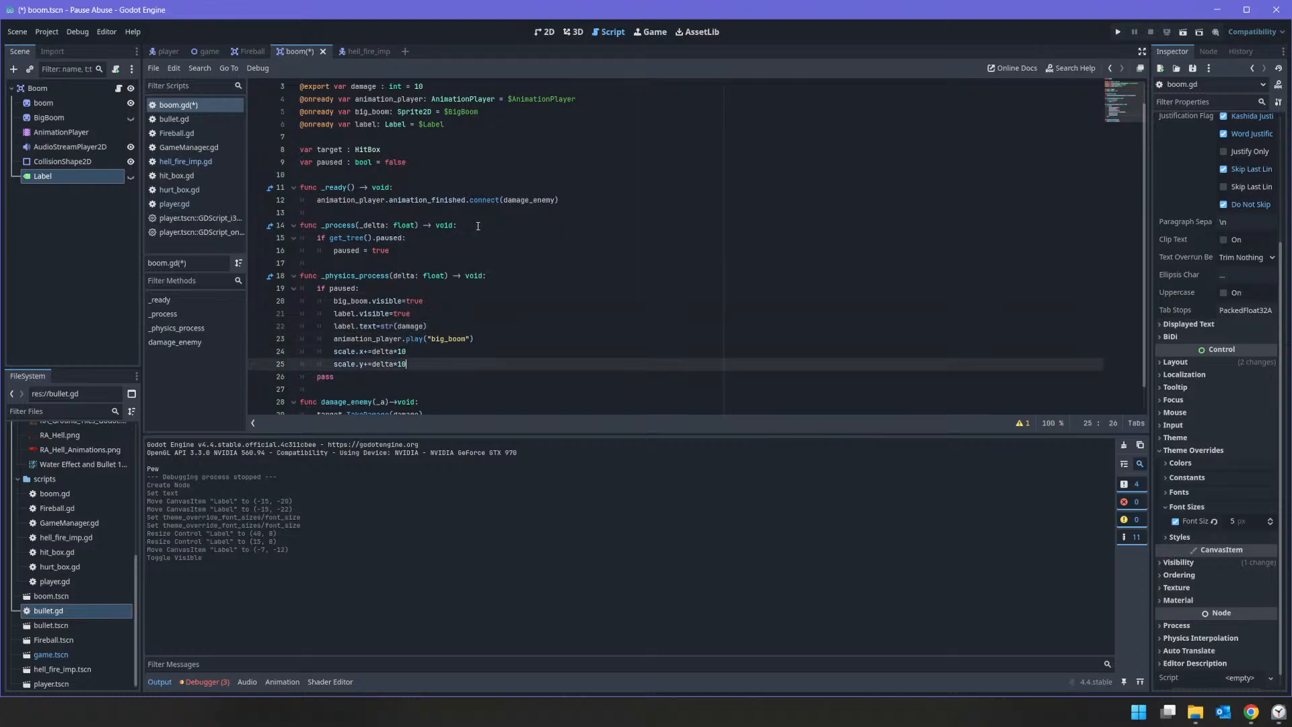
key("Up")
key("Up")
key("Up")
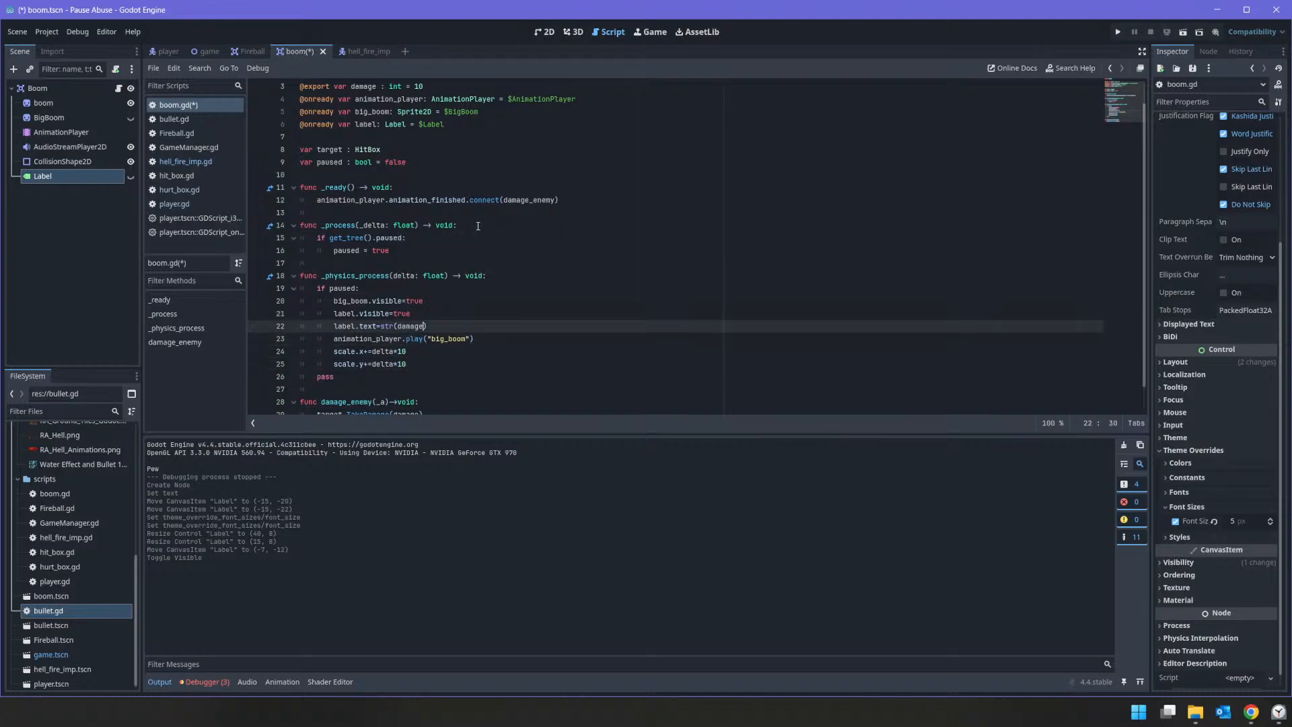
key("Home")
key("shift+End")
key("ctrl+x")
key("Down")
key("Down")
key("Up")
key("Up")
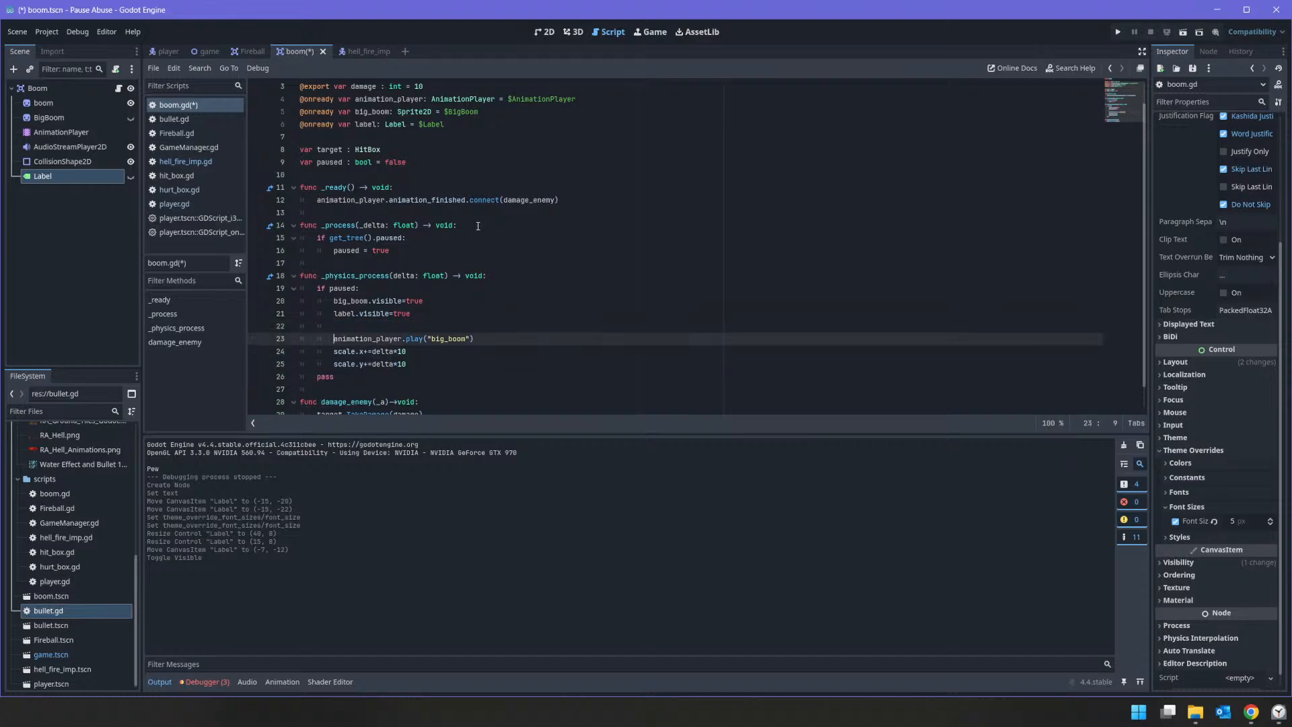
key("Home")
key("Delete")
key("Down")
key("Down")
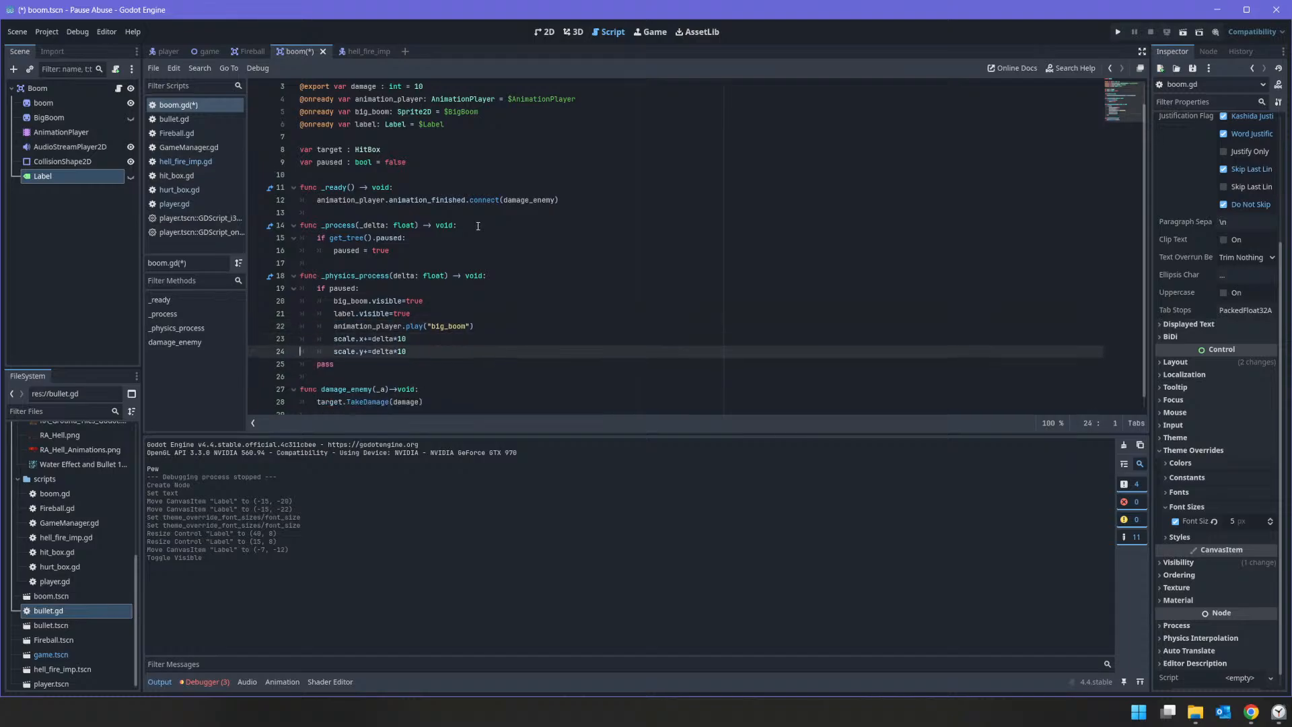
key("Return")
key("Return")
key("Tab")
key("Tab")
key("Up")
key("Down")
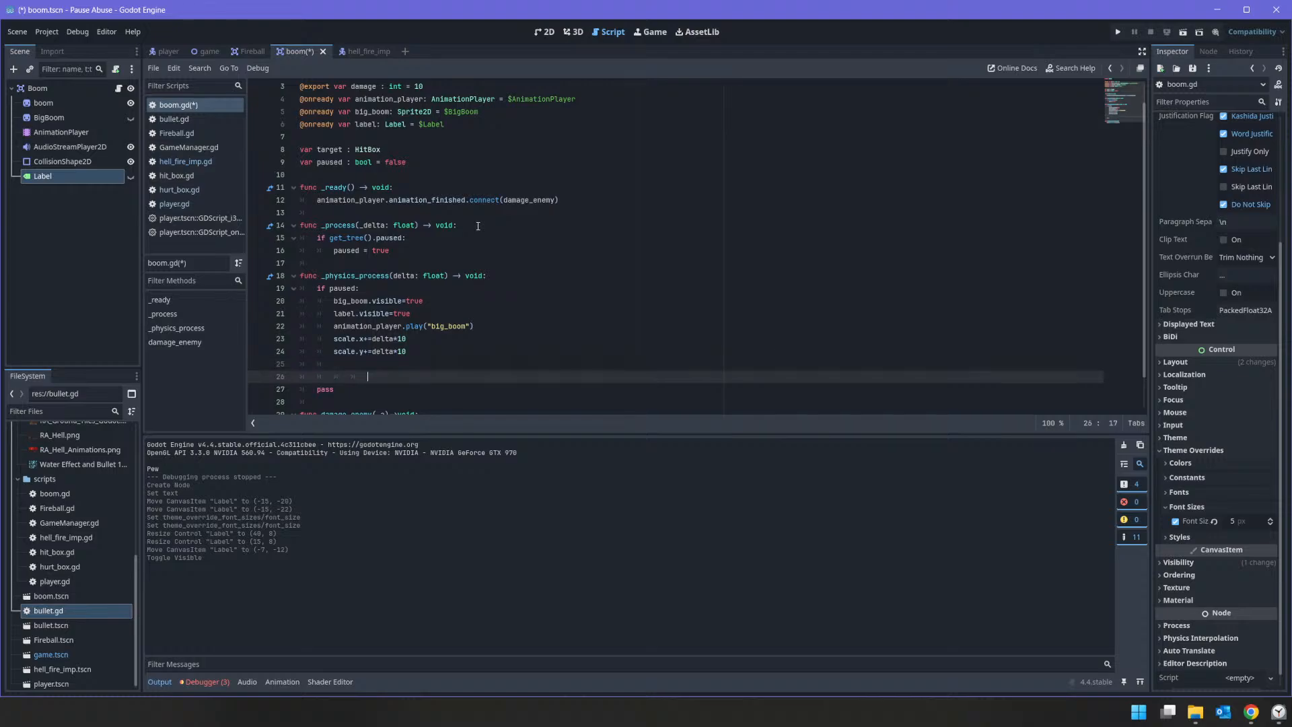
key("shift+Home")
key("ctrl+z")
key("ctrl+z")
key("ctrl+z")
key("ctrl+z")
key("ctrl+z")
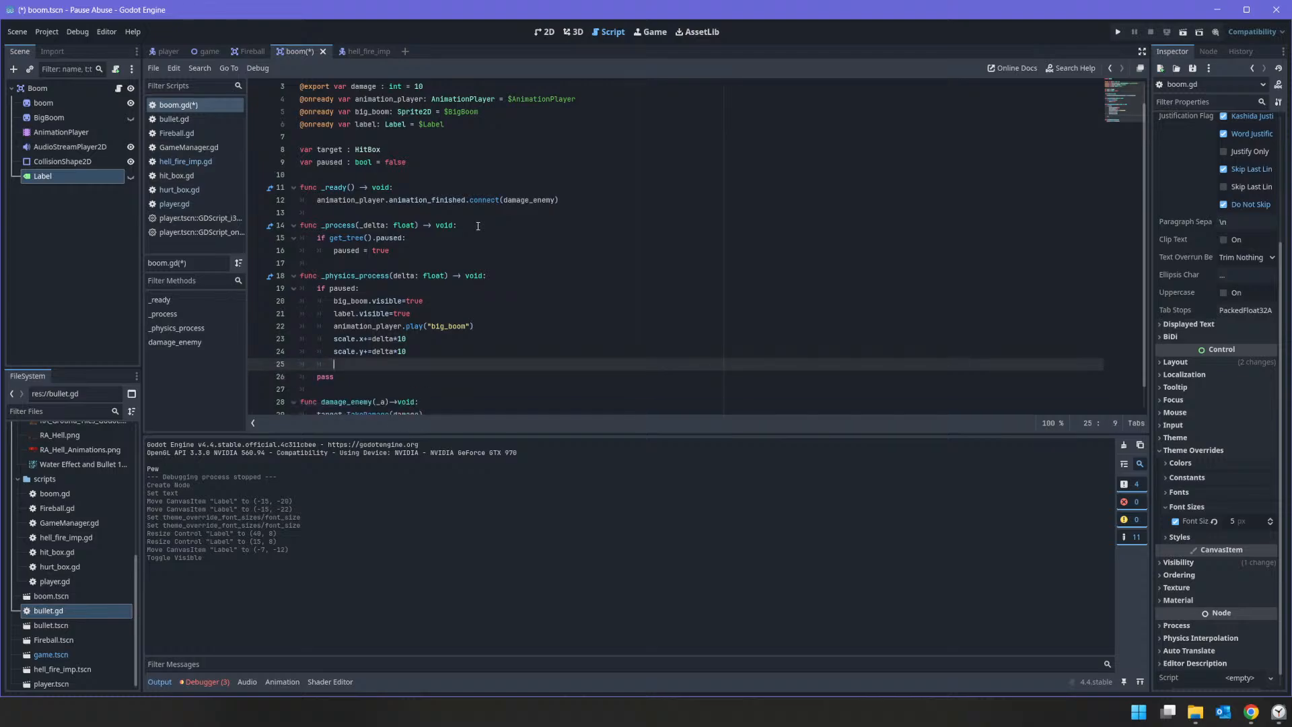
key("ctrl+z")
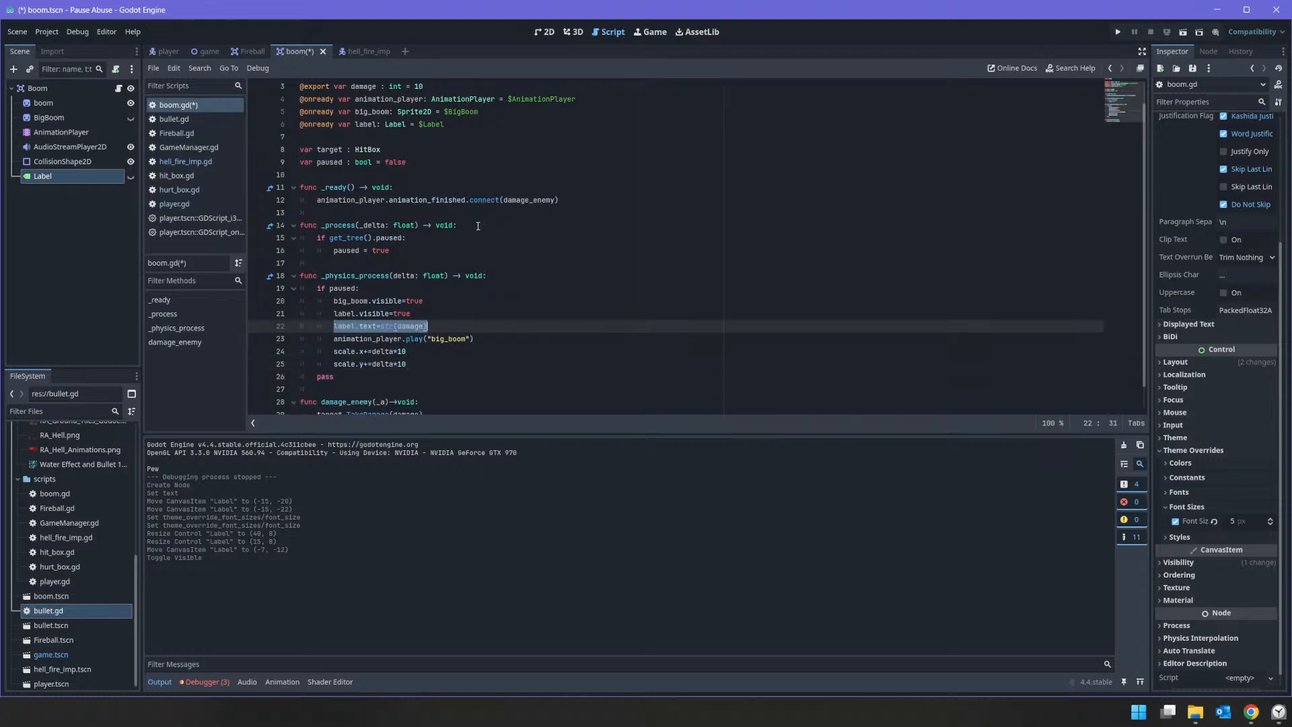
key("ctrl+z")
Step: Remove label.text=str(damage) from below label.visible=true and paste it after the scale.y line, leaving one blank line between them
key("BackSpace")
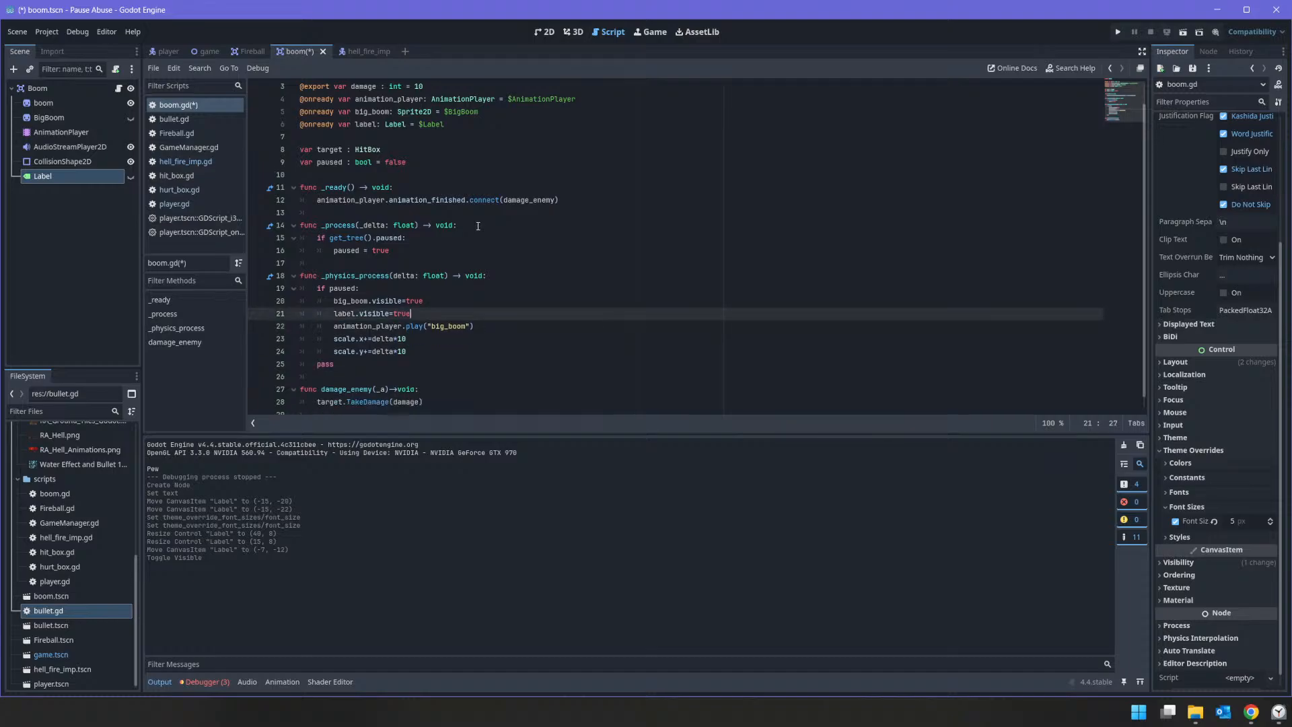
key("Down")
key("Down")
key("Down")
key("Return")
key("Return")
key("ctrl+v")
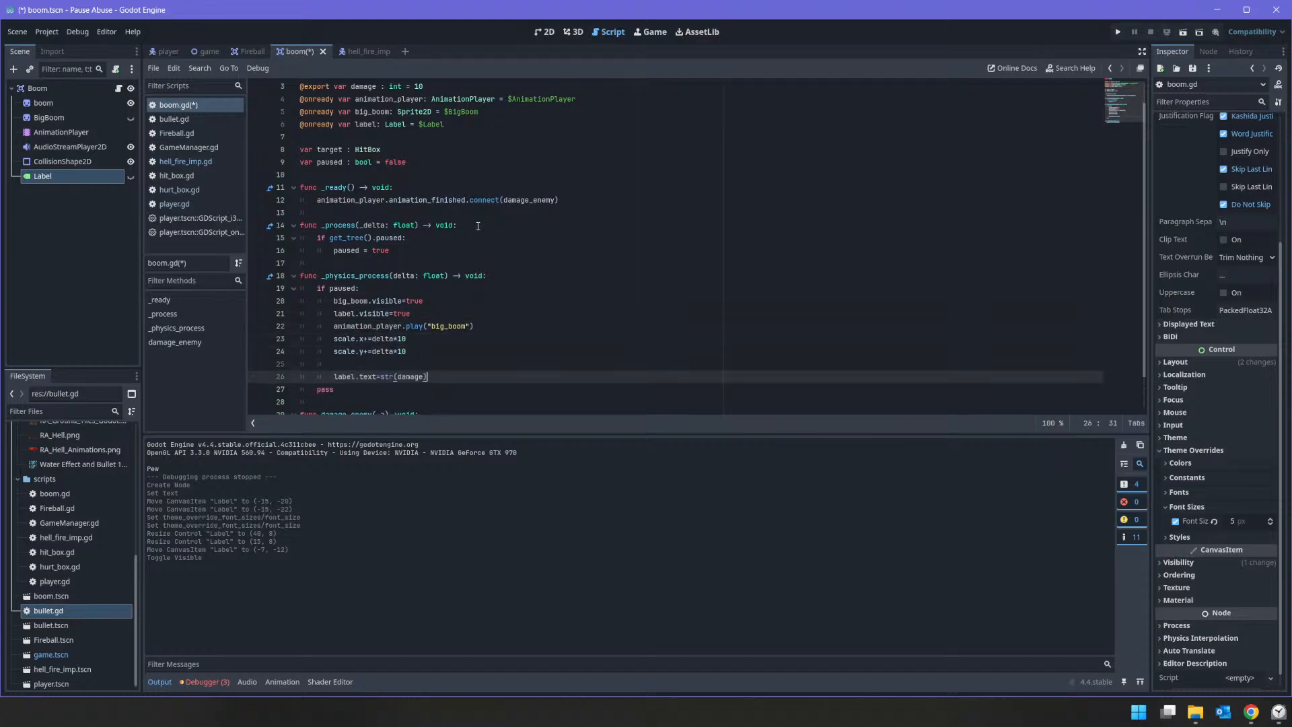
Step: Start a statement with the damage variable on the blank line above label.text=str(damage), leaving its operator out
key("Up")
type("damge")
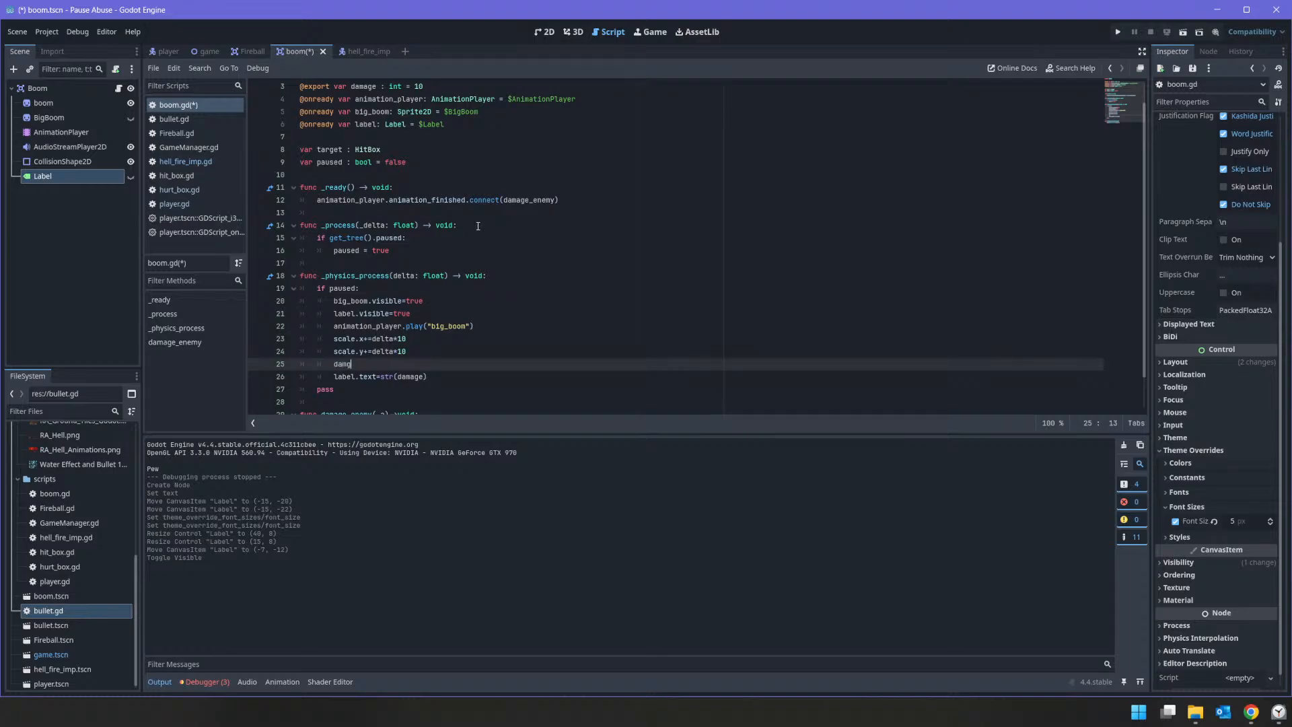
key("BackSpace")
key("BackSpace")
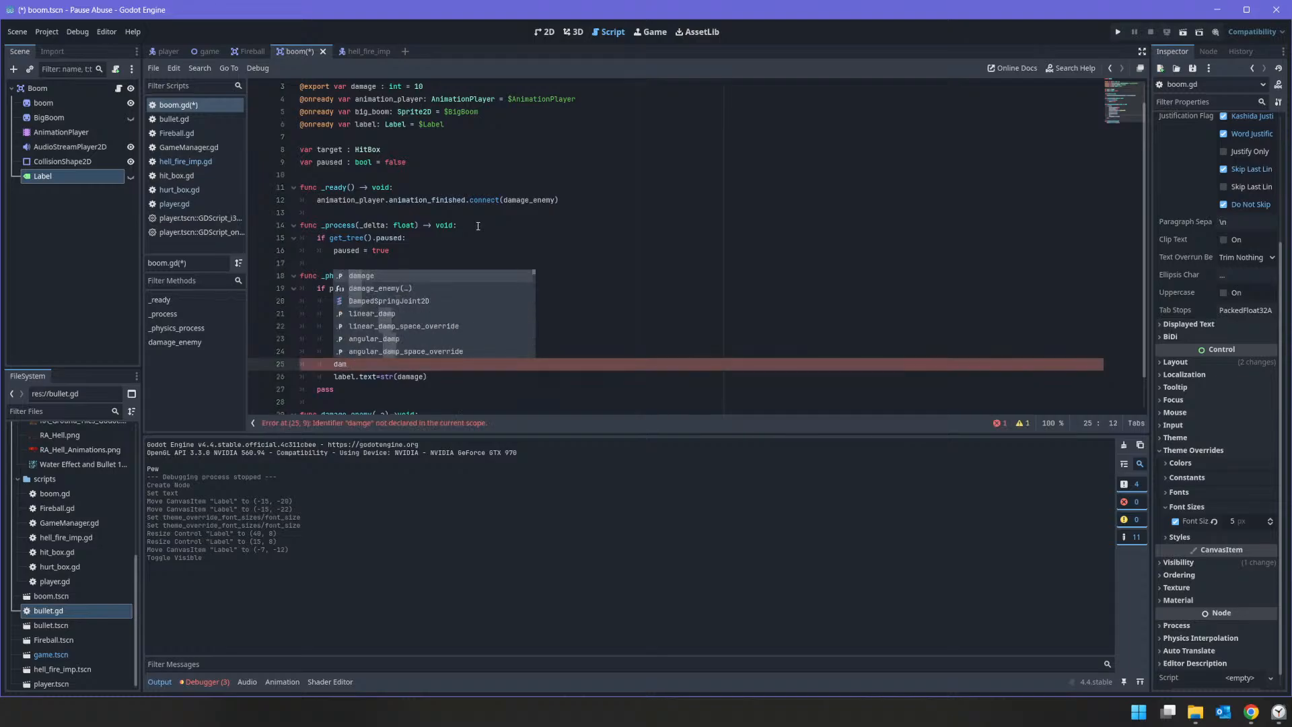
type("age *")
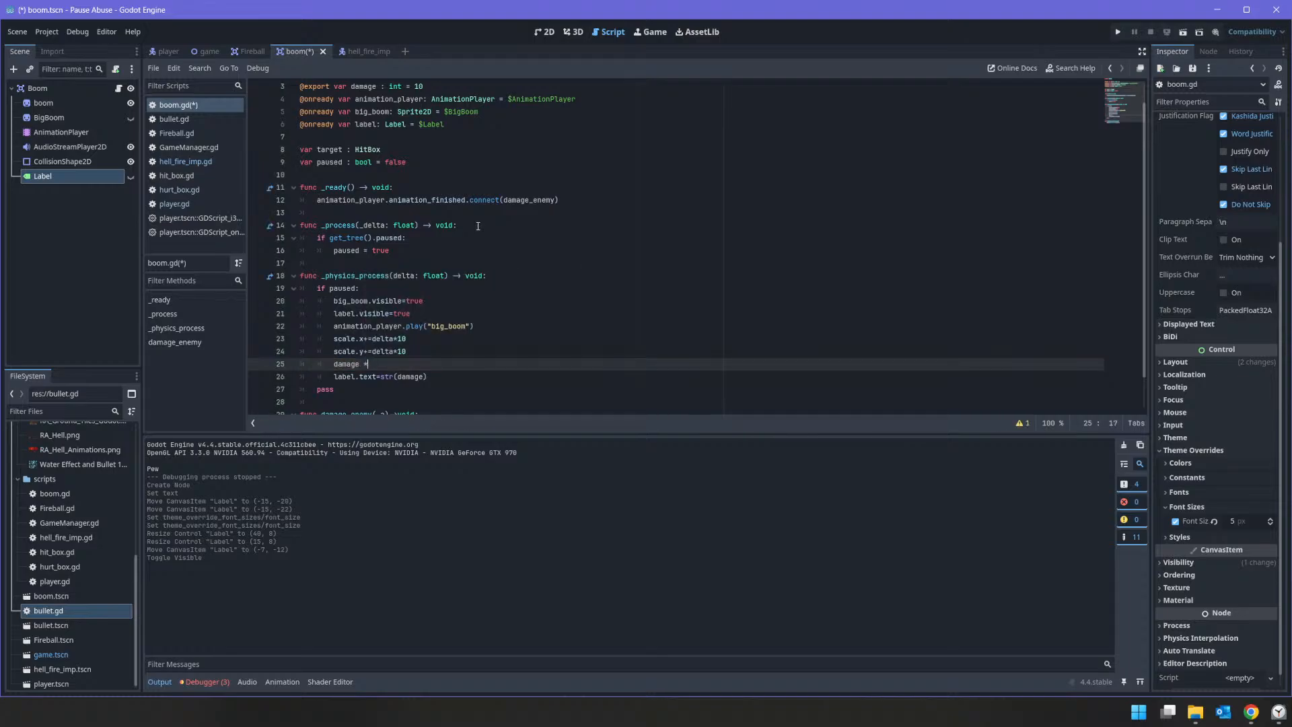
type("=")
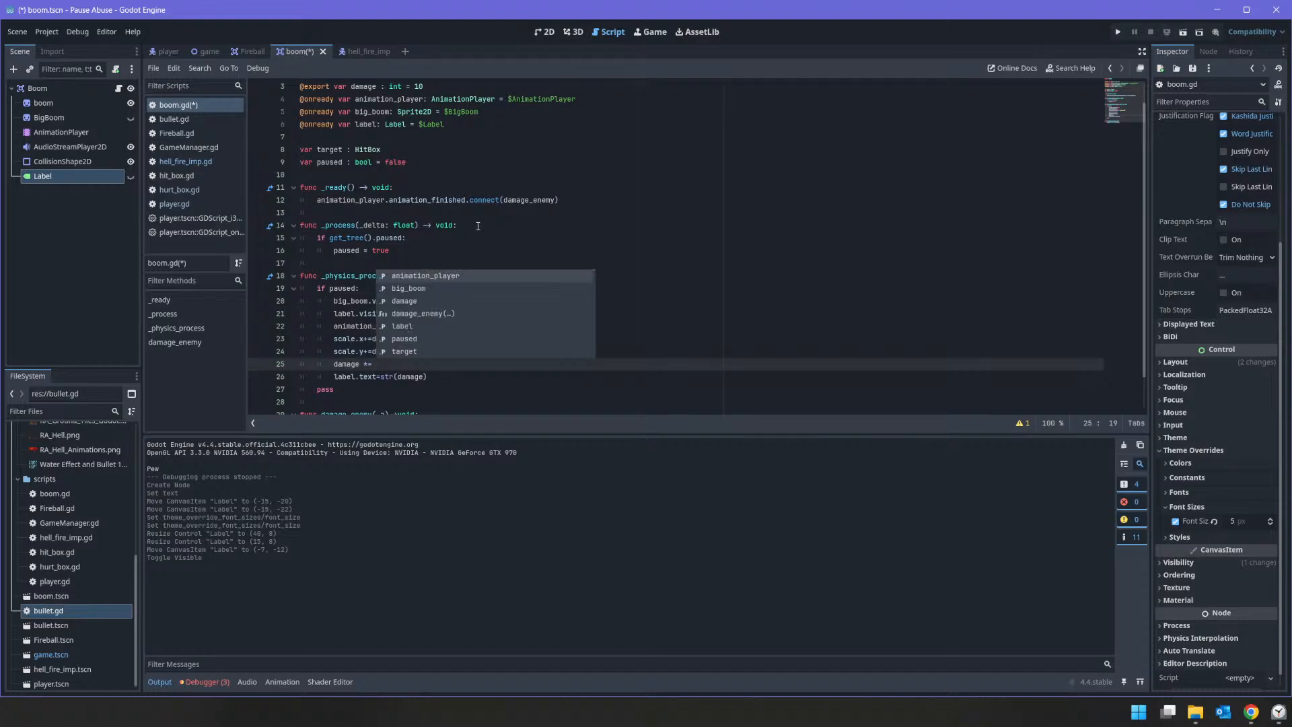
key("BackSpace")
key("BackSpace")
key("BackSpace")
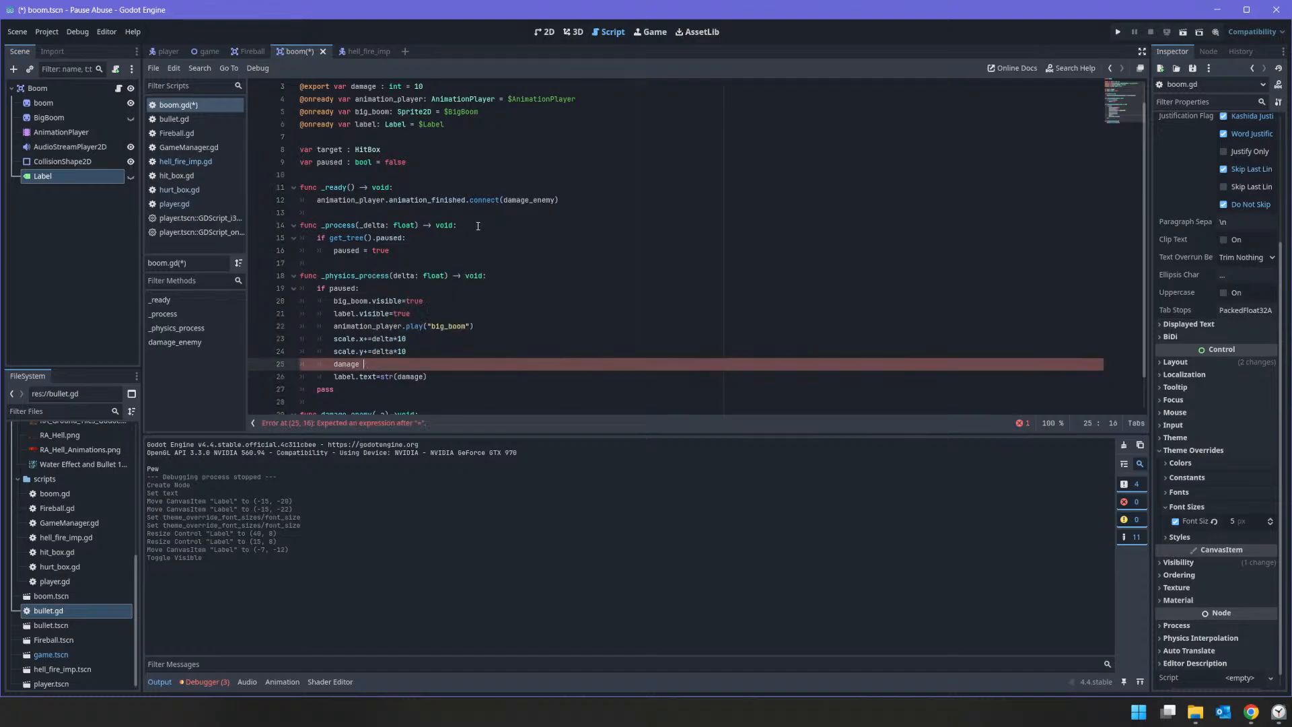
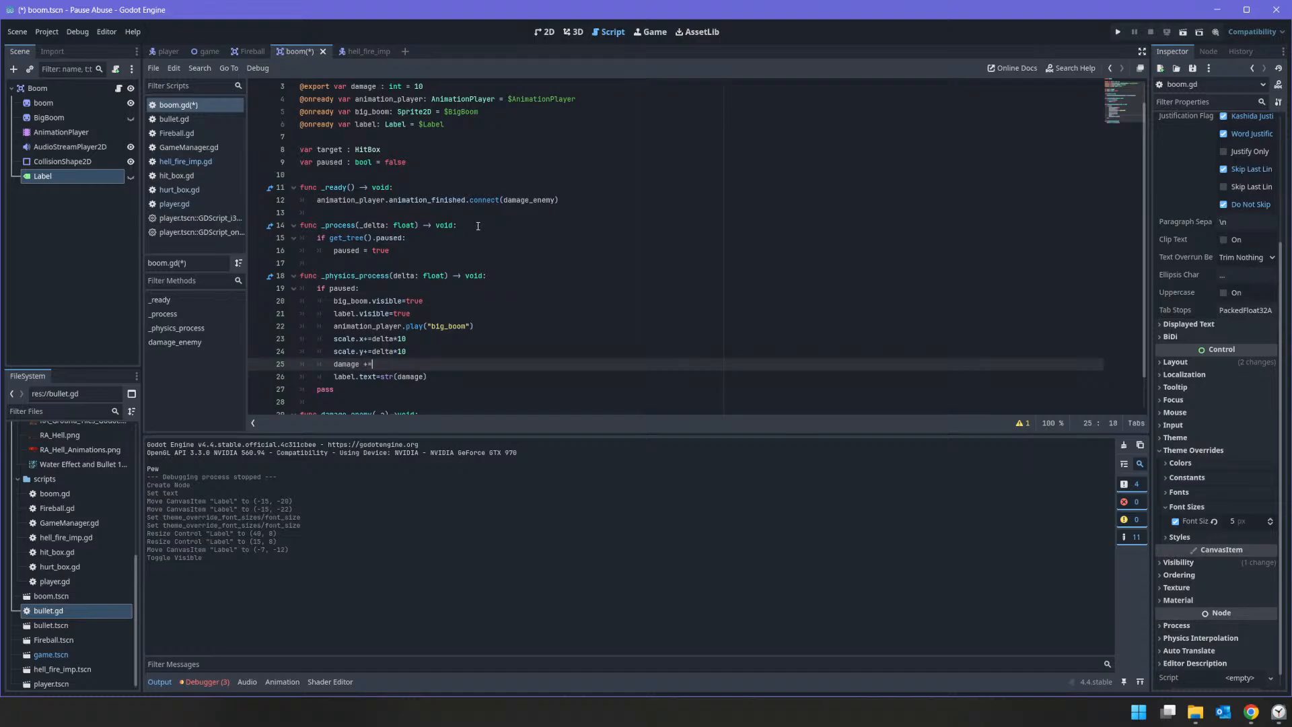
Step: Complete the damage line above label.text=str(damage) so it reads damage += damage*delta
type("damge")
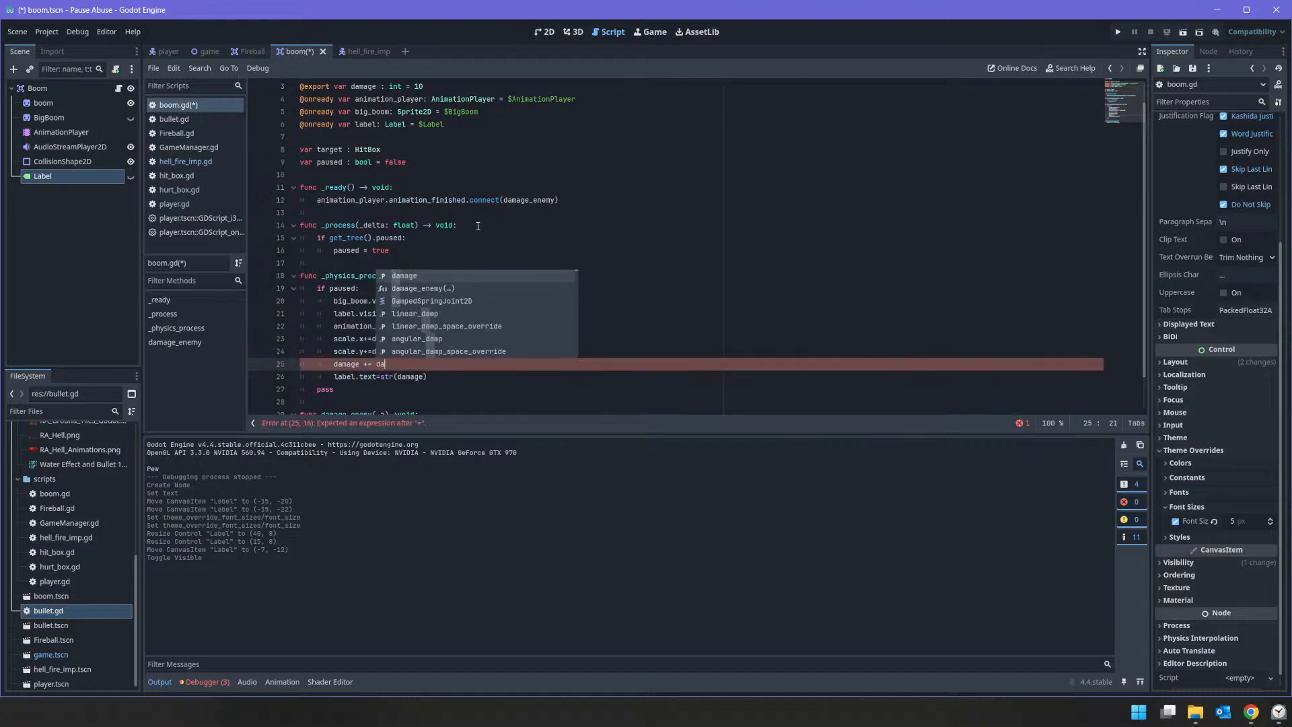
key("BackSpace")
key("BackSpace")
type("age")
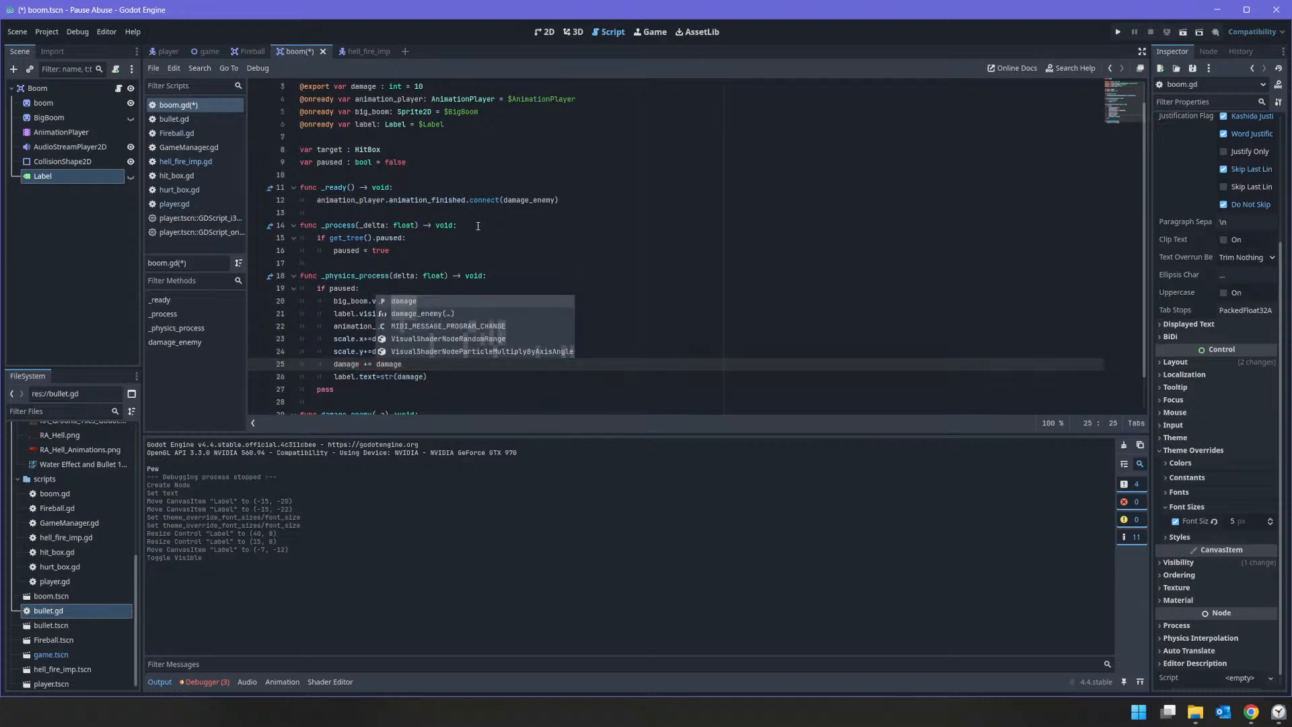
type("*delta")
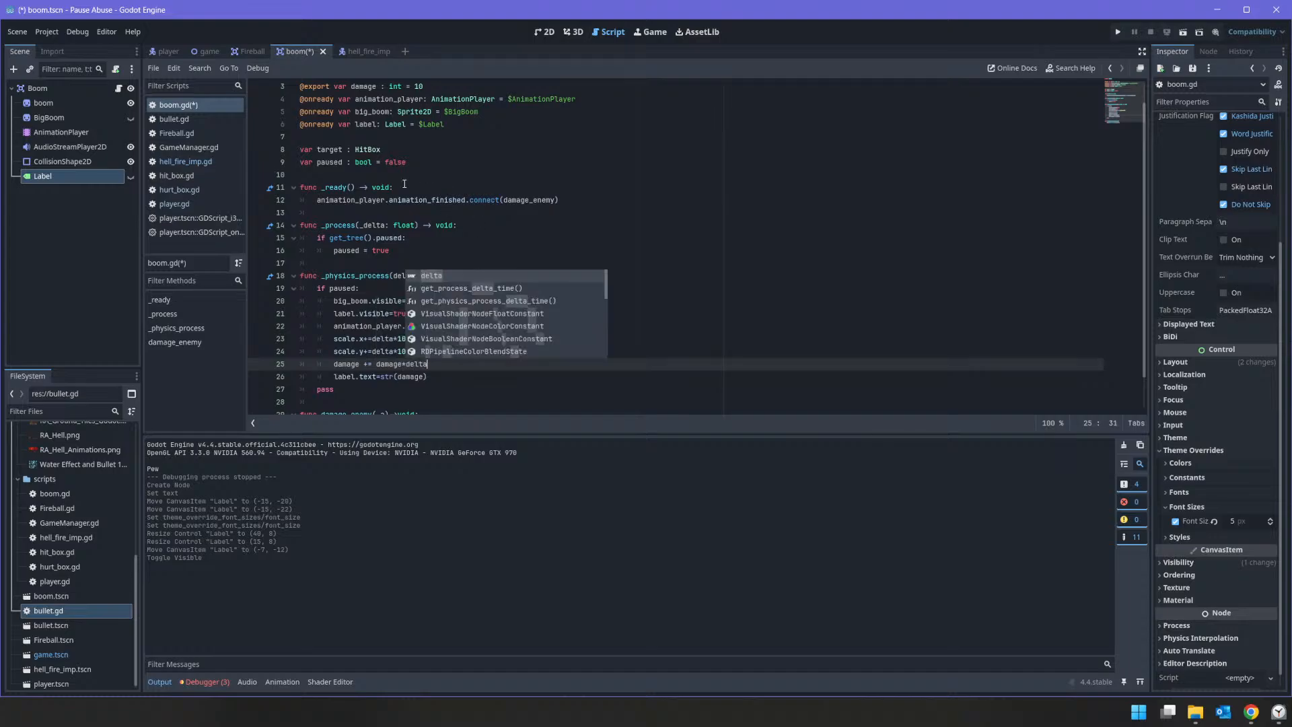
scroll(357, 347, "up", 1)
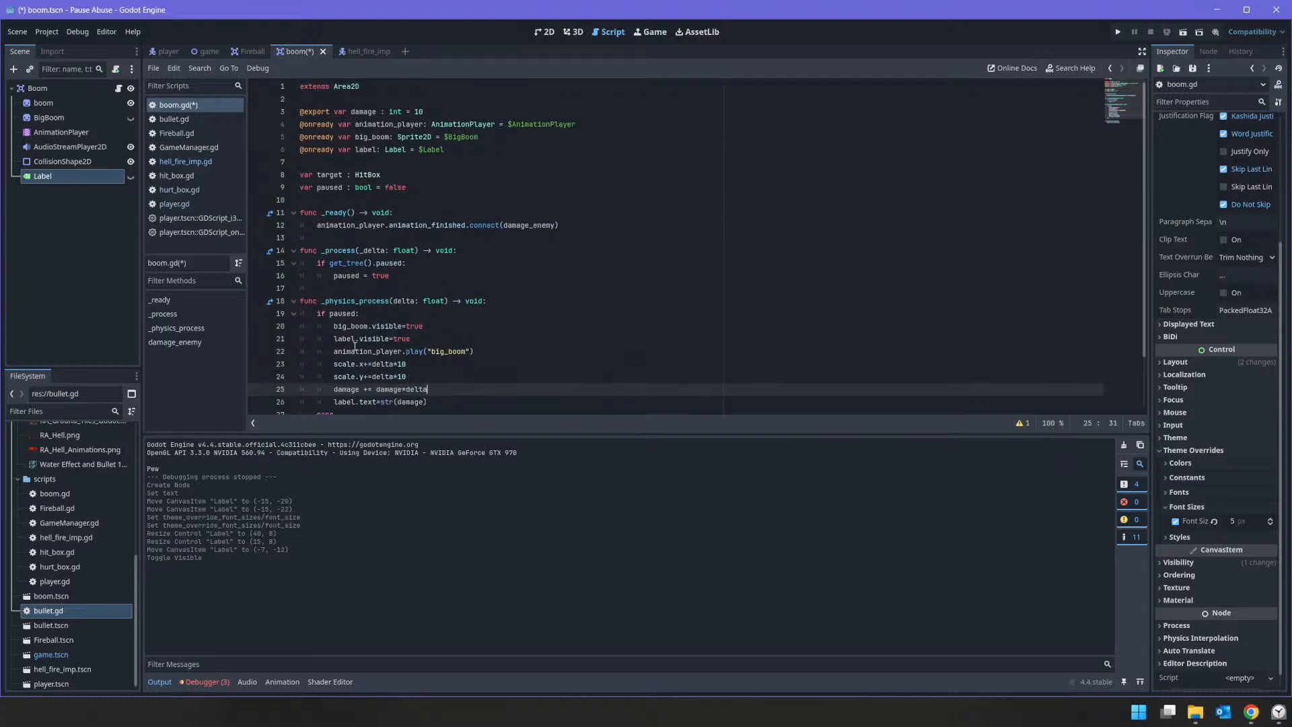
scroll(357, 343, "down", 2)
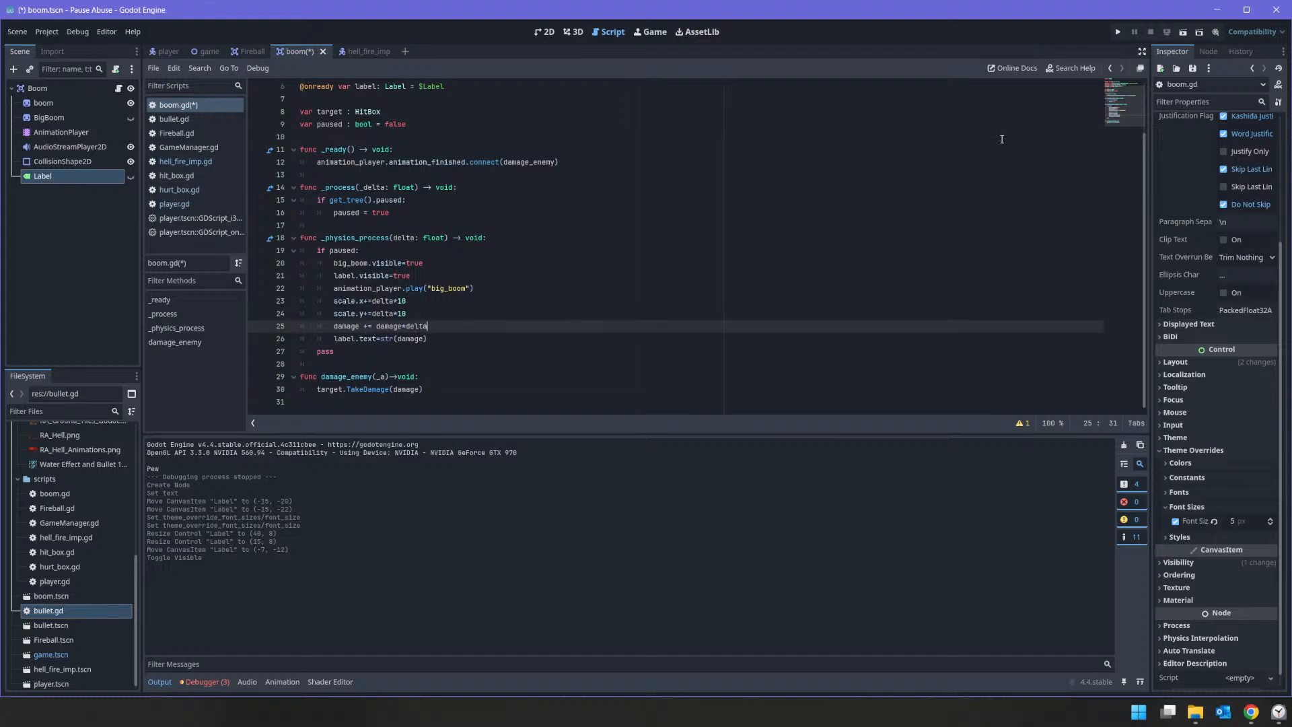
Step: Run the game, shoot at the enemy to check the explosion's damage label, and stop the game
left_click(1117, 32)
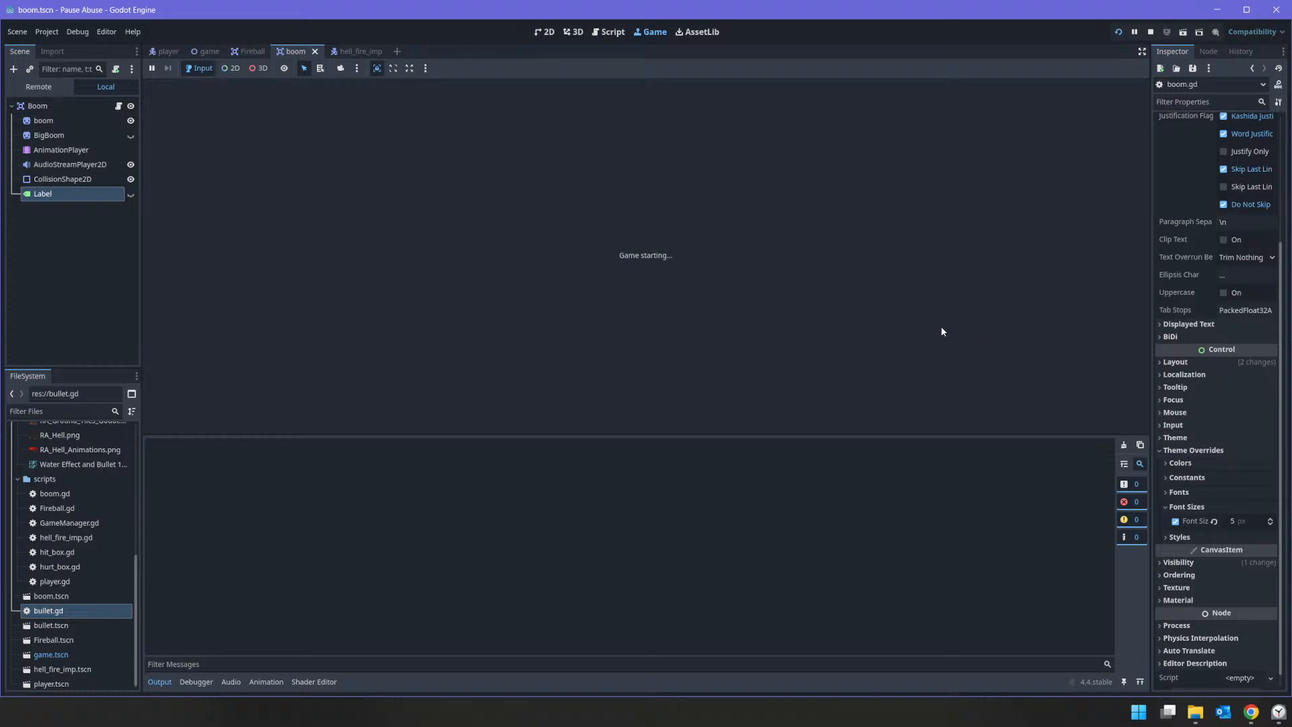
left_click(826, 308)
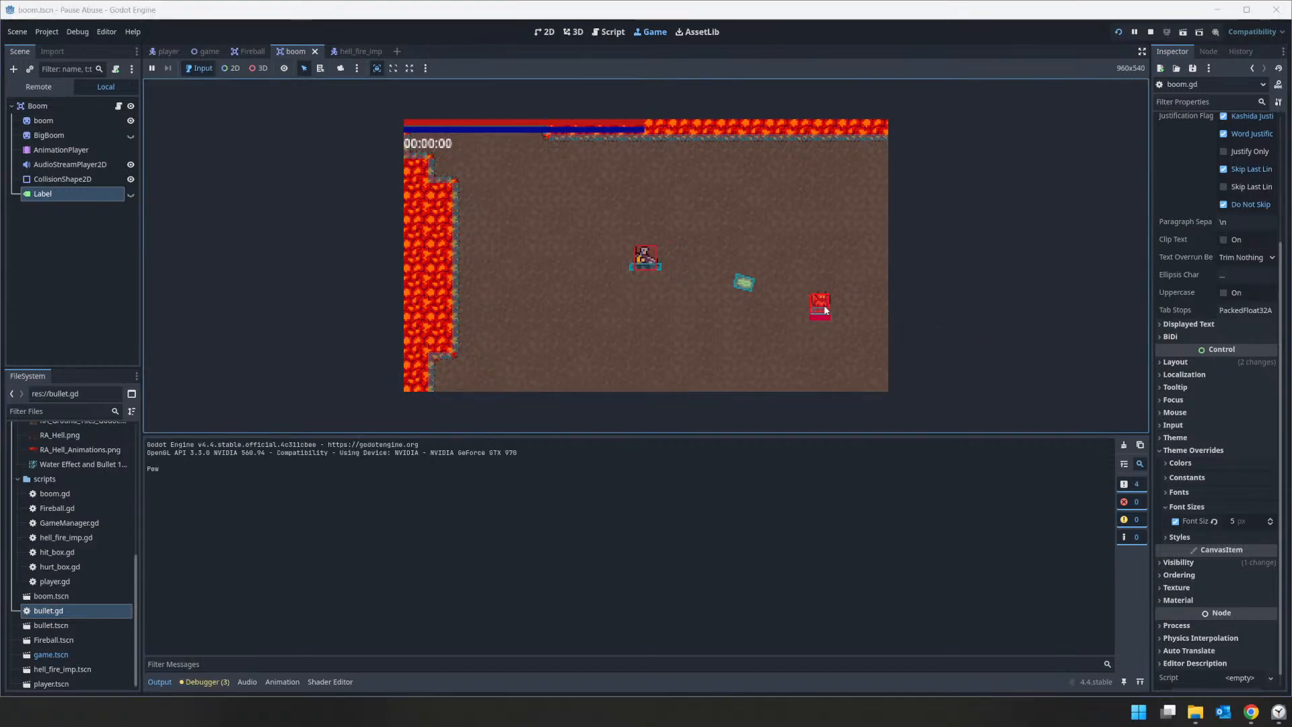
left_click(825, 310)
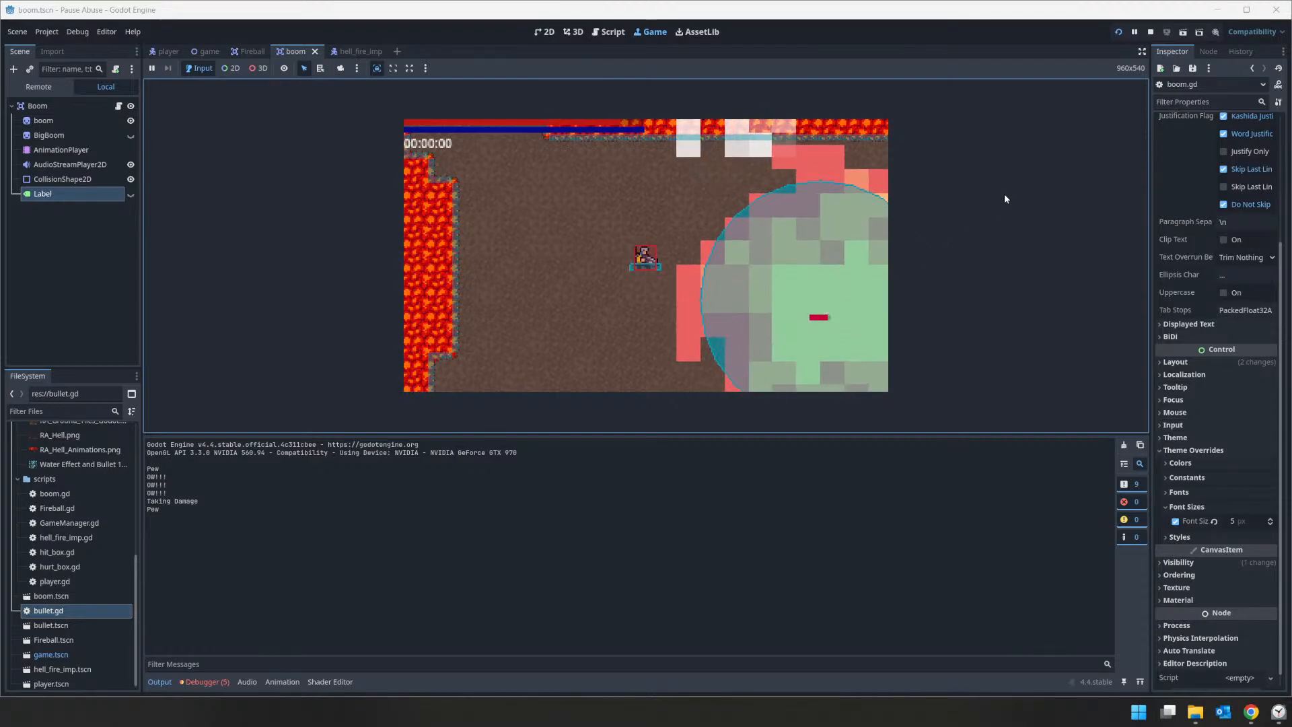
left_click(1151, 31)
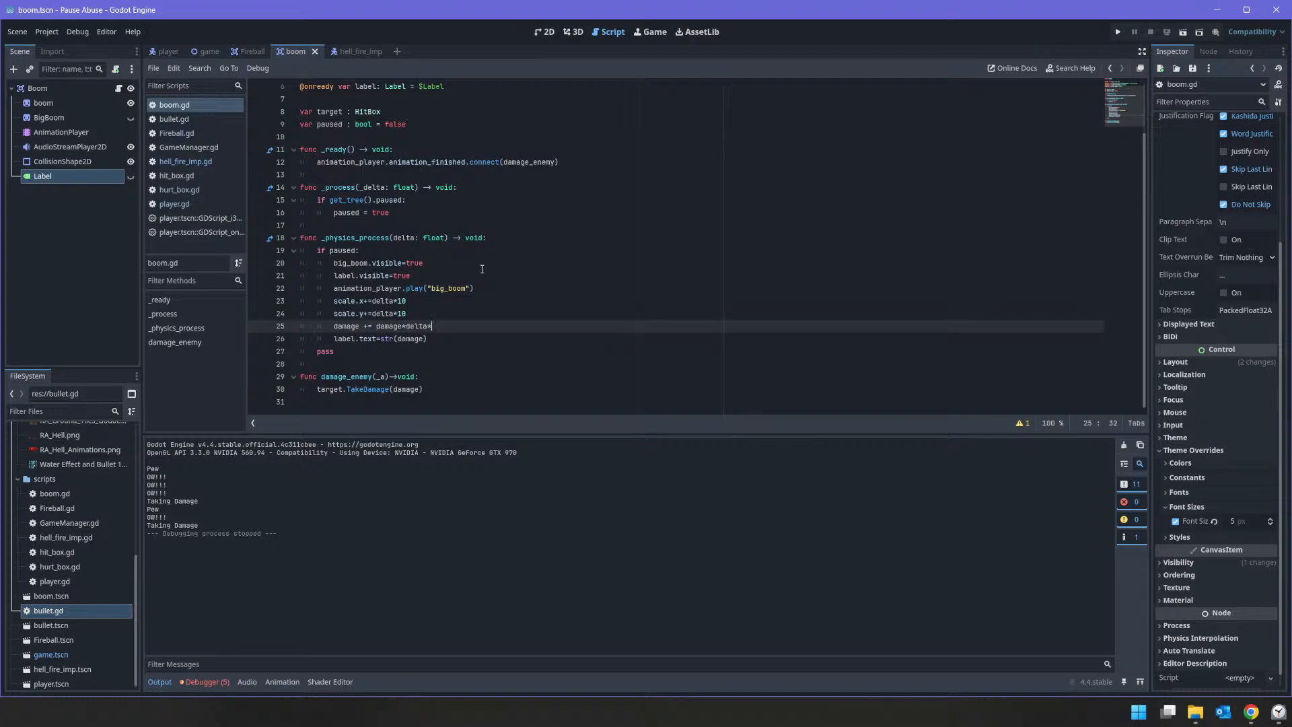
Step: Extend the damage line with a multiplier factor so it reads damage += damage*delta*multiplier
type("mu")
key("Return")
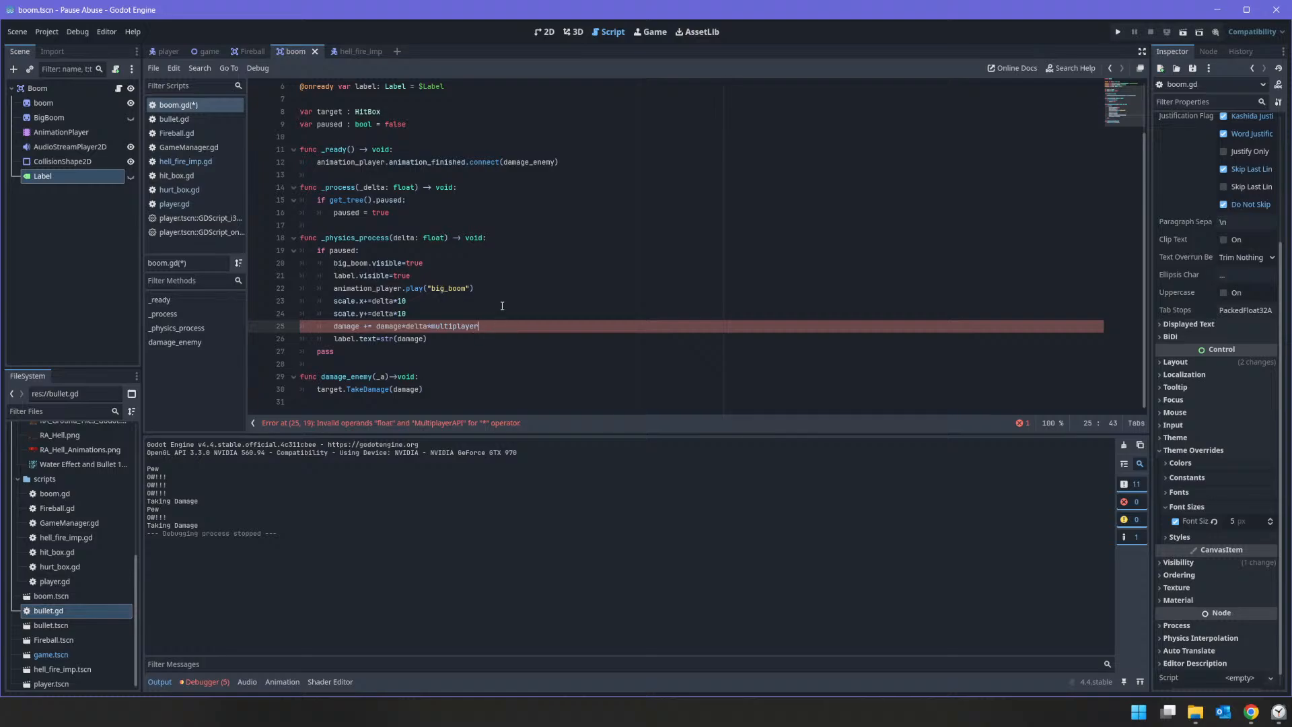
key("BackSpace")
key("BackSpace")
key("BackSpace")
type("ier")
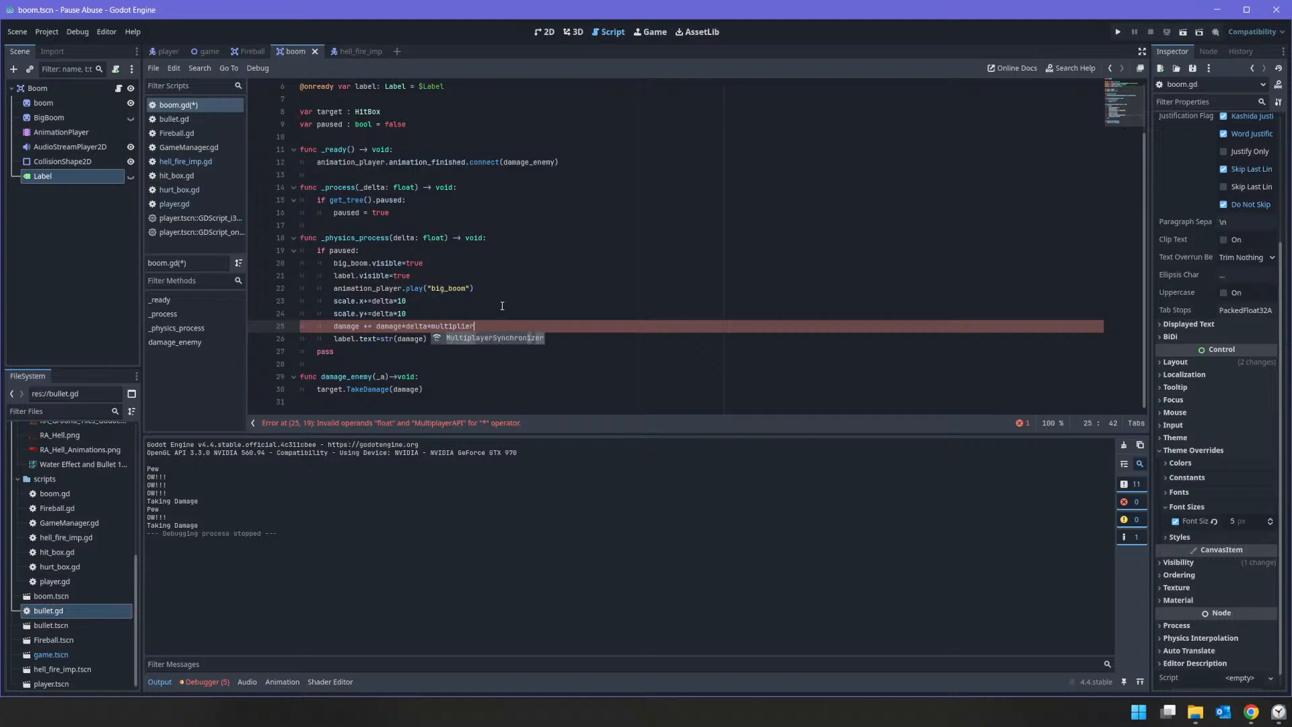
Step: Shorten the multiplier name in the damage line to multi
double_click(457, 325)
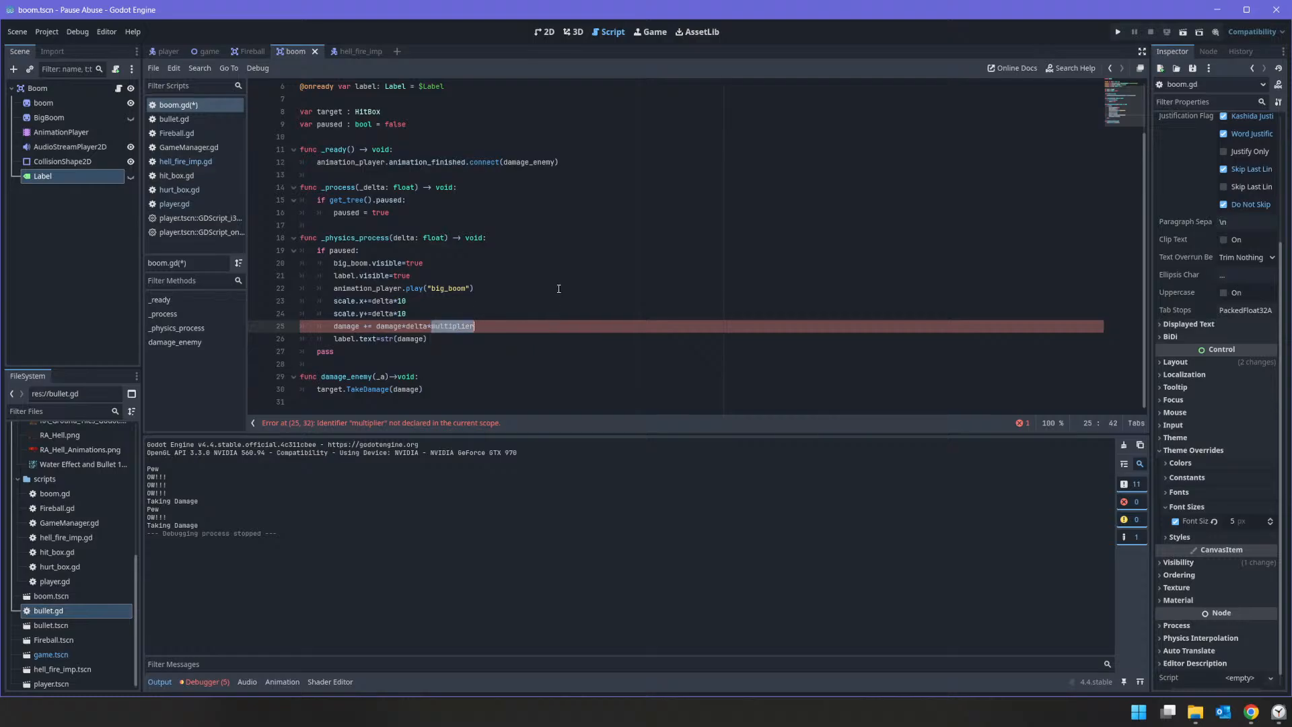
left_click(498, 327)
key("BackSpace")
key("BackSpace")
key("BackSpace")
key("BackSpace")
key("BackSpace")
Step: Declare var multi : int = 1 below the paused variable, keeping a blank line before _ready()
double_click(447, 325)
scroll(327, 207, "up", 2)
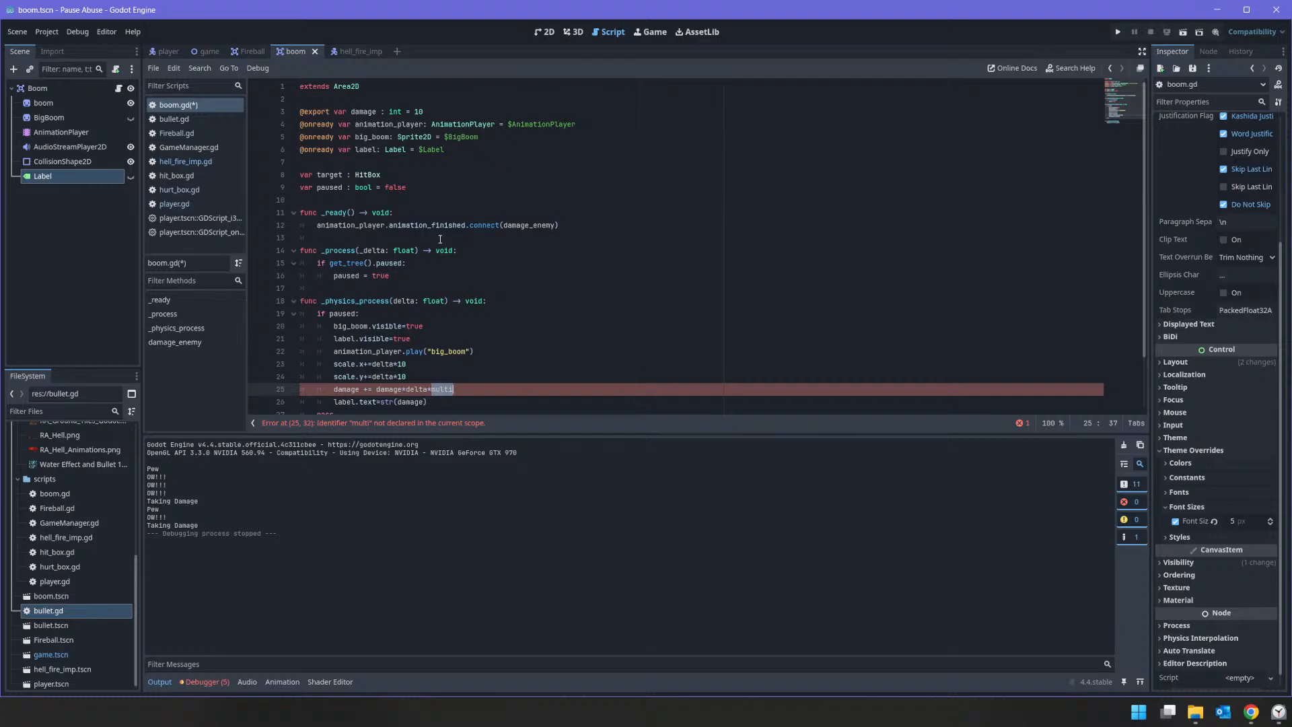
left_click(446, 202)
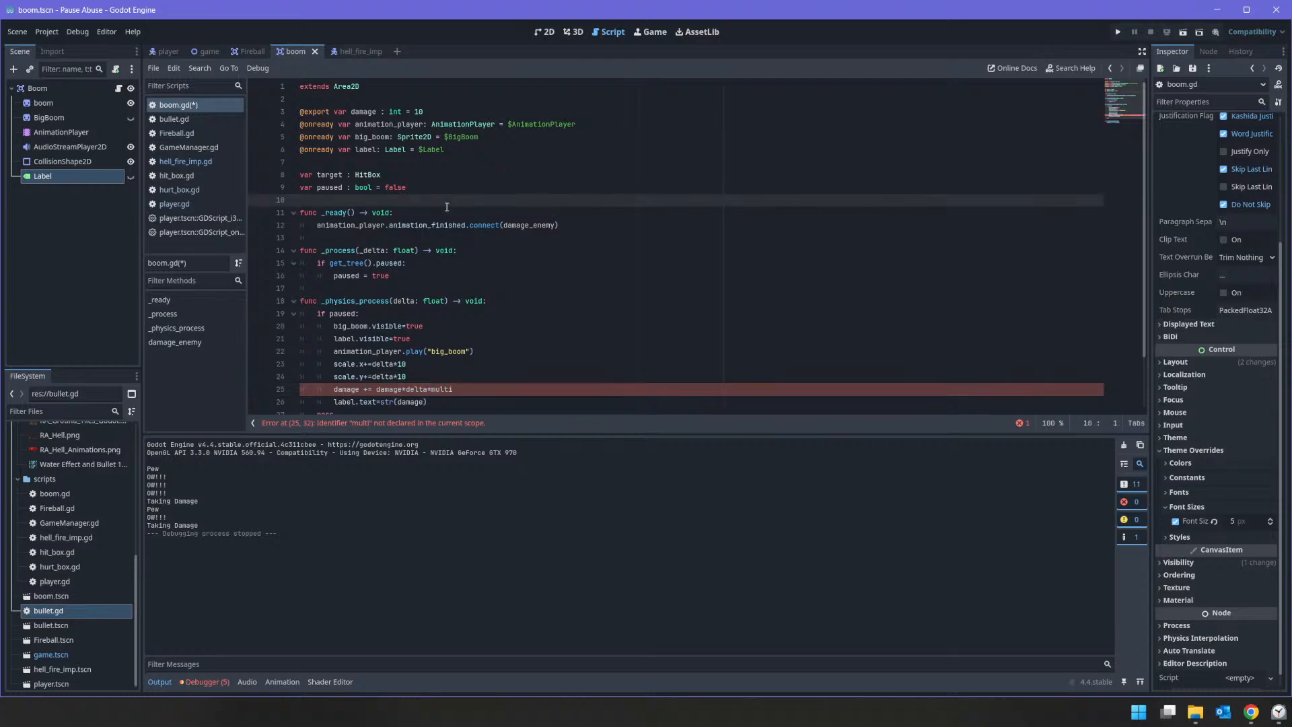
type("var multi :")
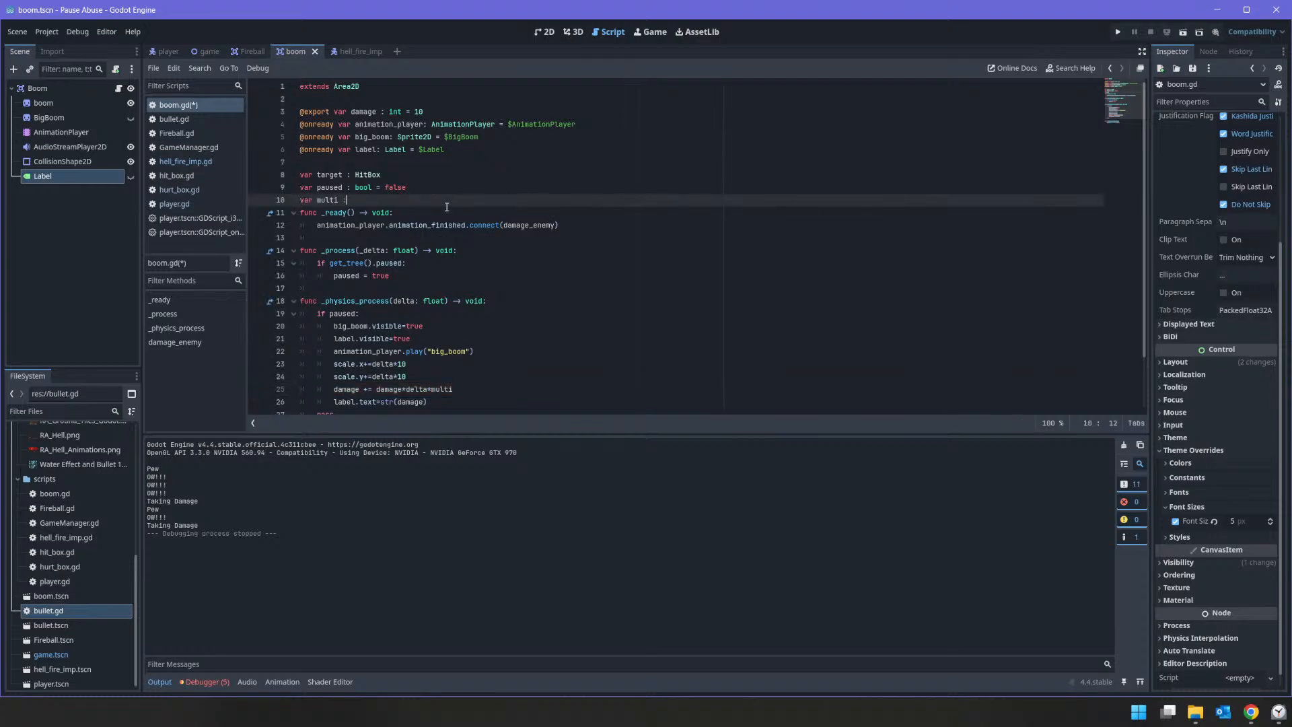
type(" =")
key("BackSpace")
key("BackSpace")
key("BackSpace")
type("int = 1")
key("Return")
scroll(446, 207, "down", 2)
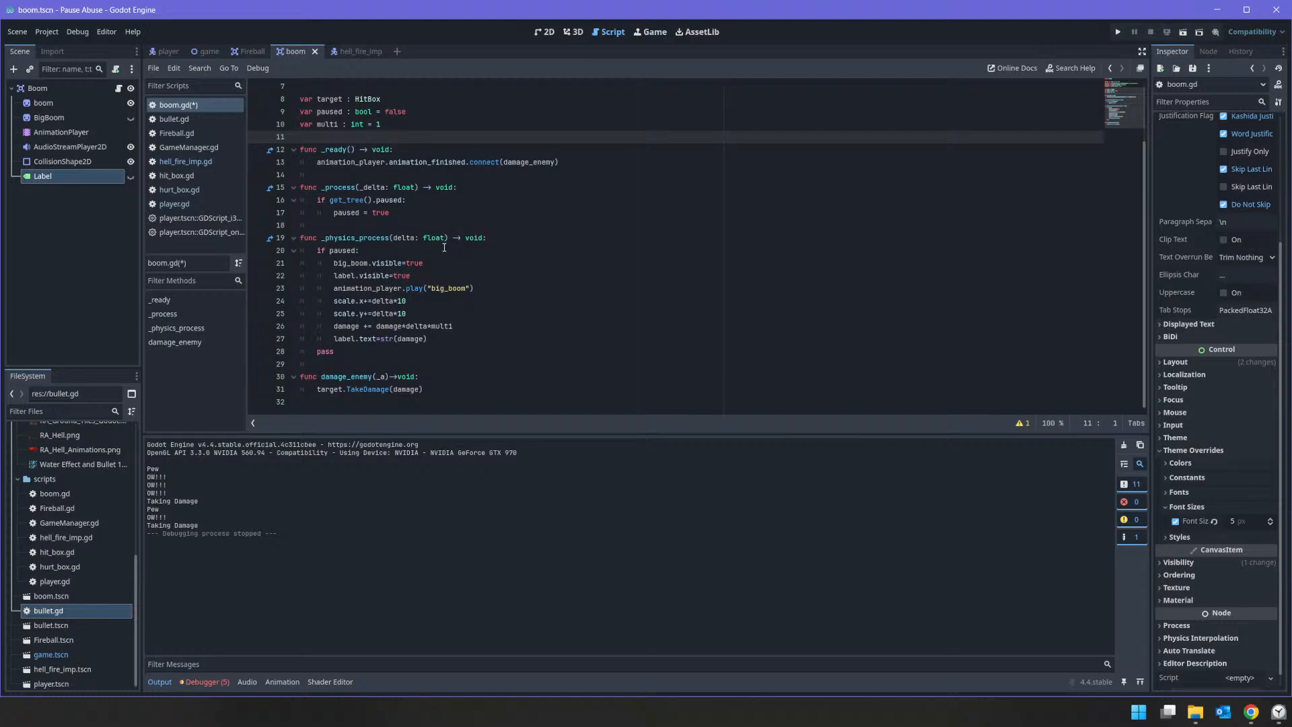
Step: Run the game with the multi factor, shoot the enemy to check the damage label, and stop the game
left_click(415, 326)
key("Up")
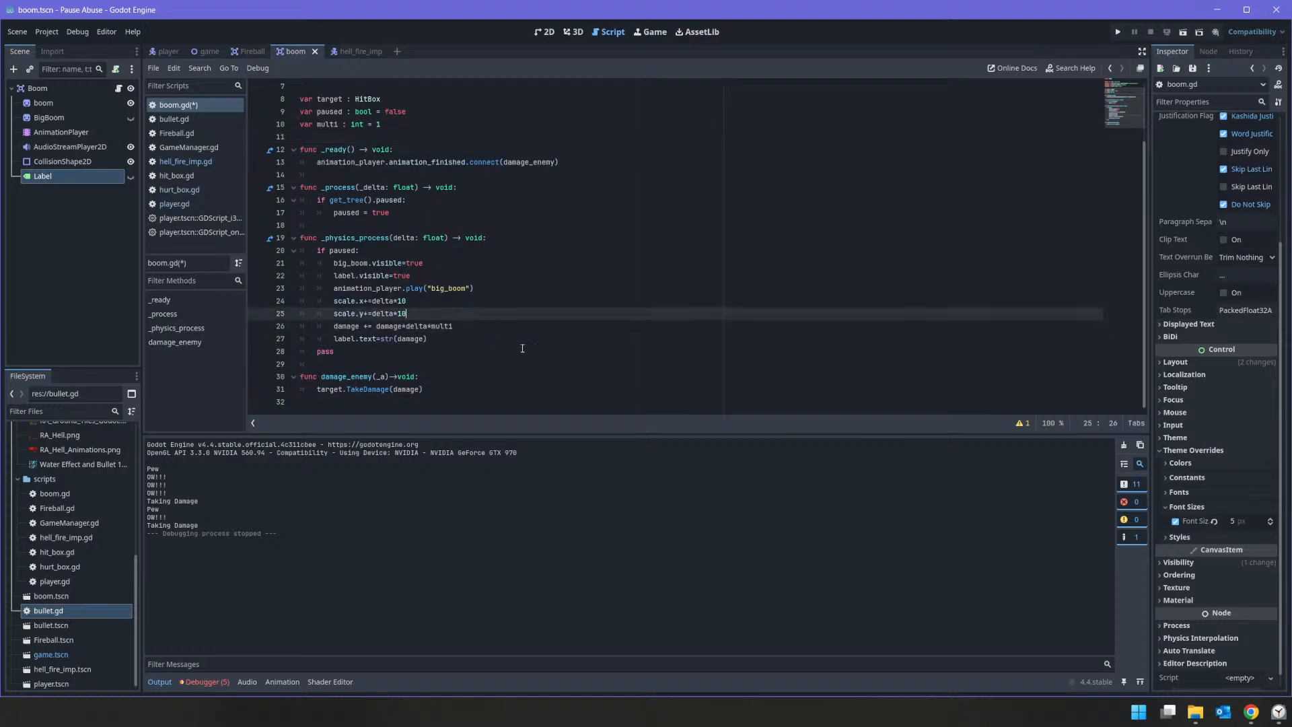
left_click(485, 326)
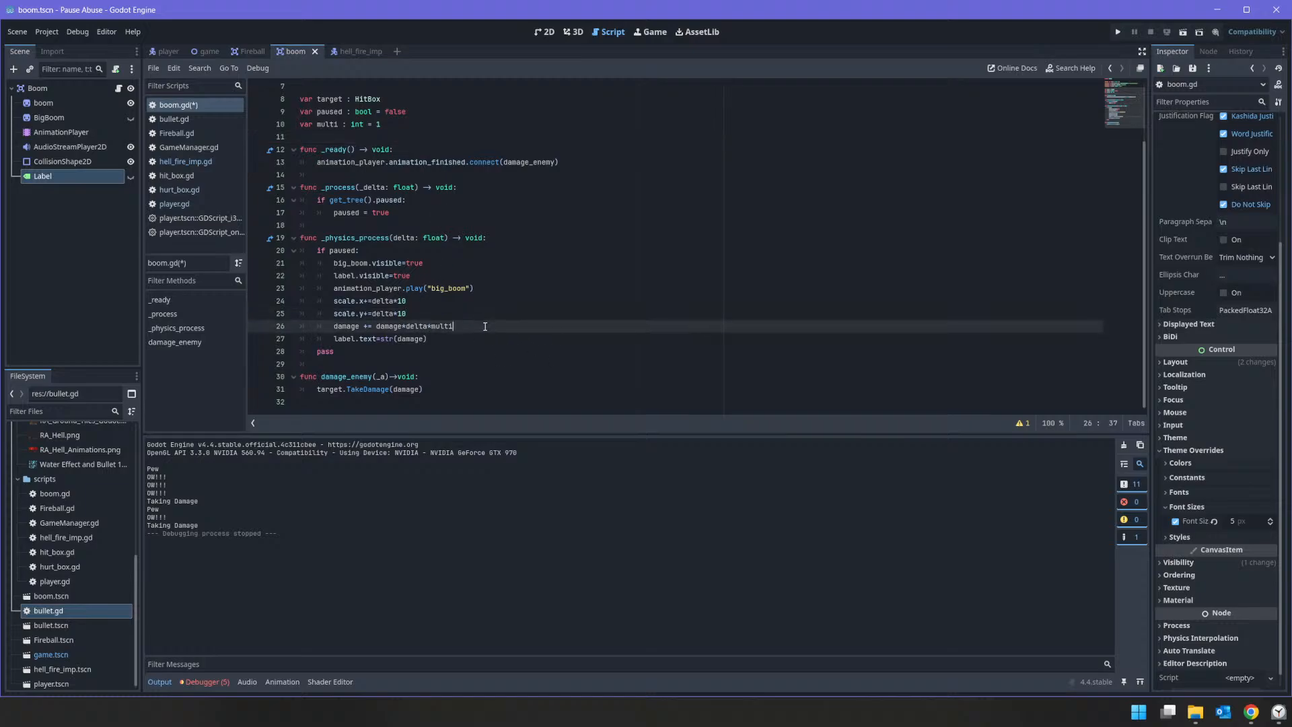
left_click(1114, 34)
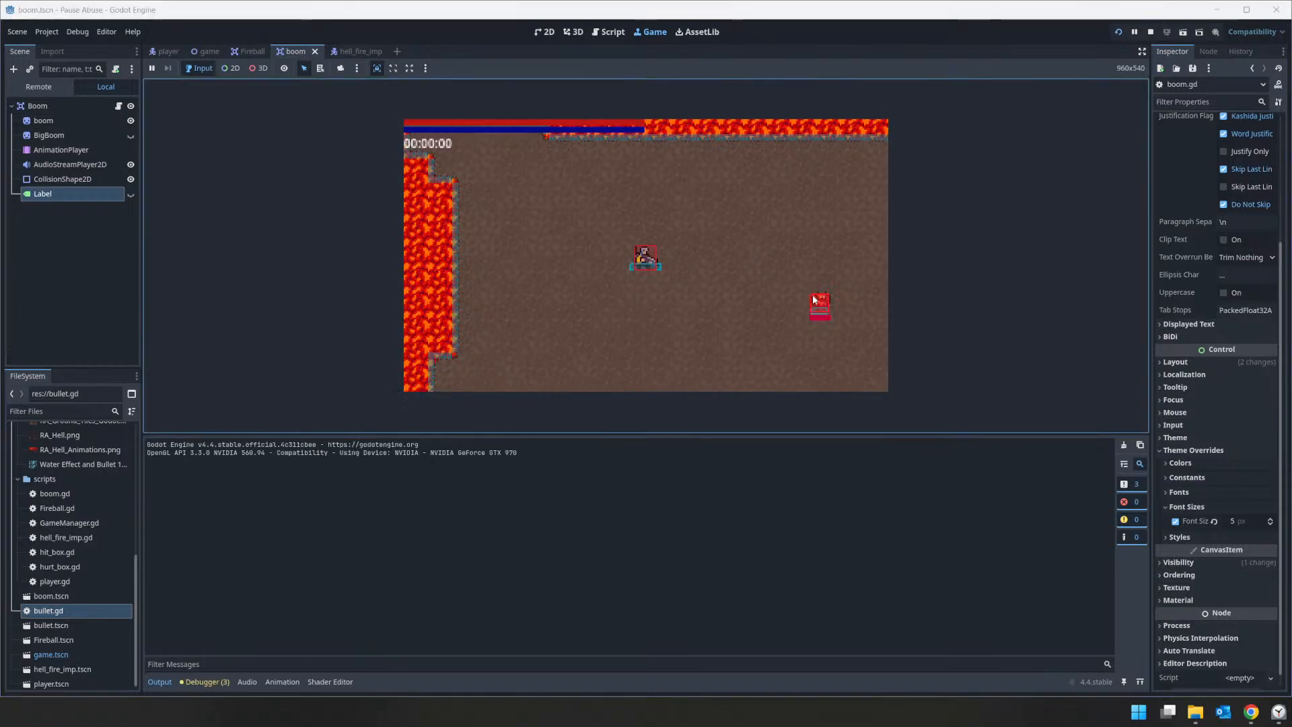
left_click(813, 293)
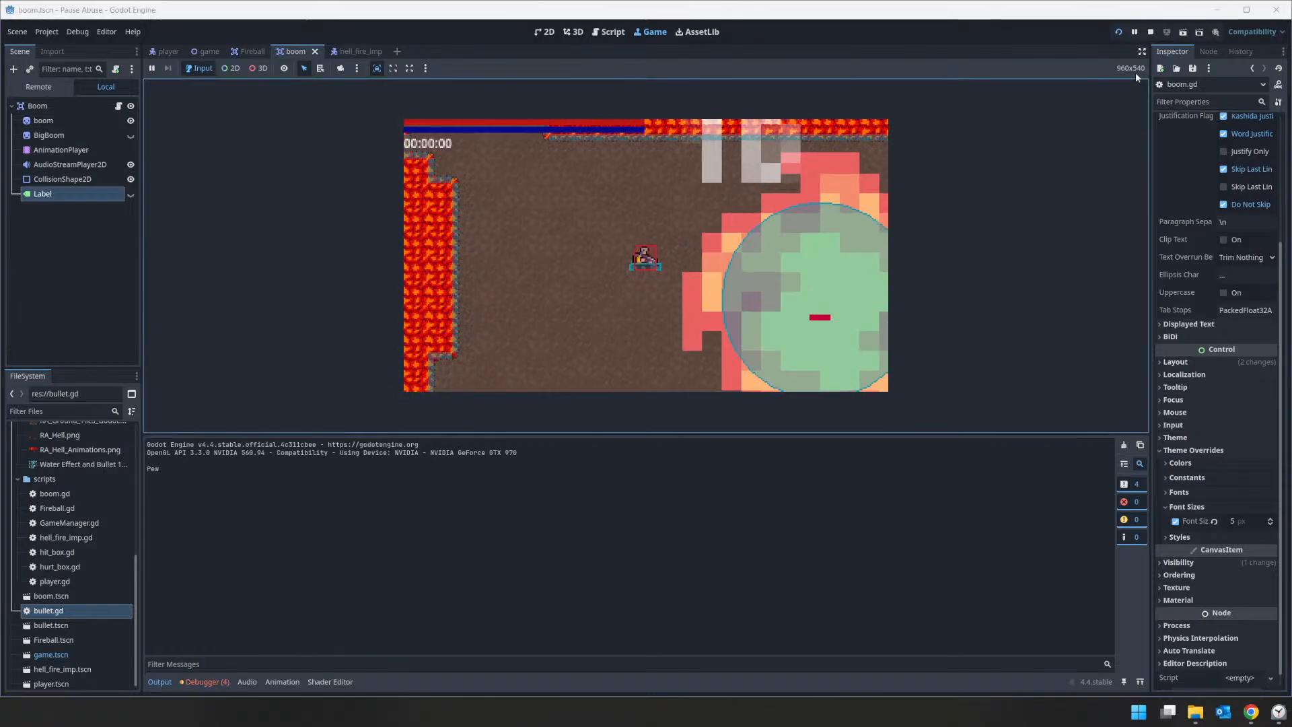
left_click(1149, 31)
type("qqqqqqqqqqqqqqqqqq")
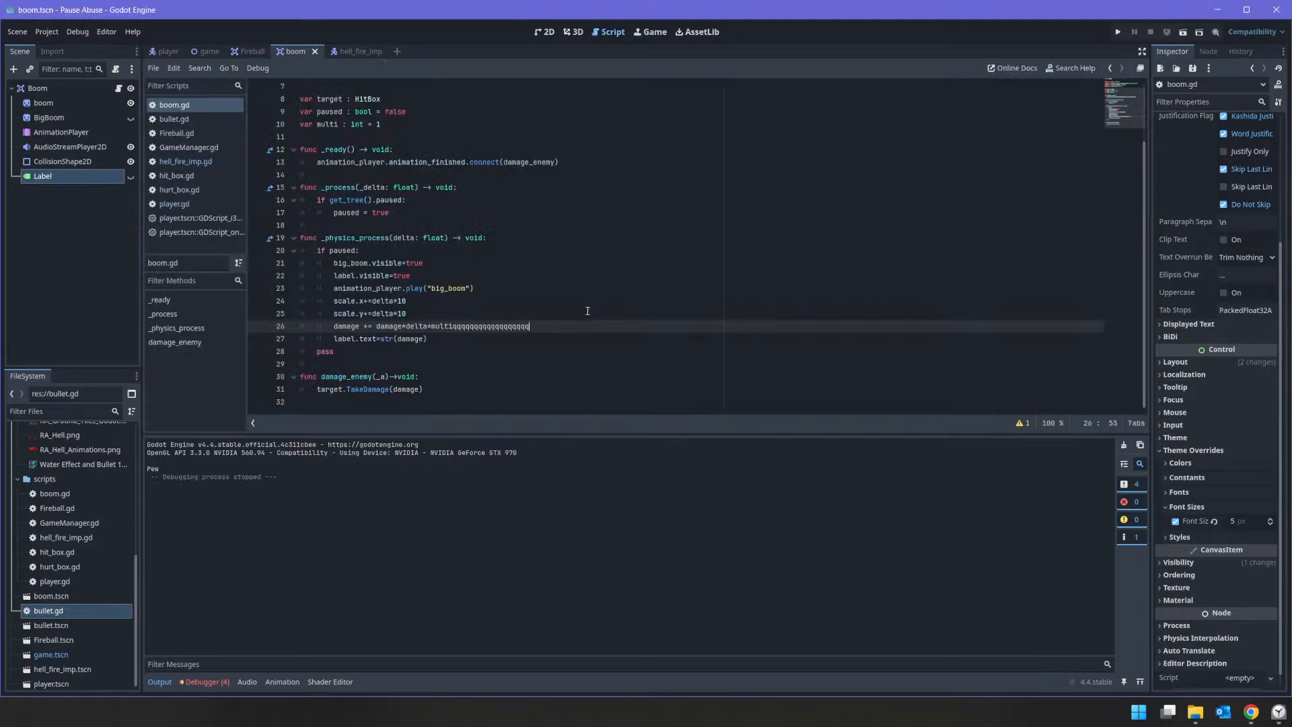
key("BackSpace")
key("BackSpace")
key("BackSpace")
Step: Change the damage line to damage += delta*multi*5, removing the damage factor from the expression
left_click(367, 326)
key("BackSpace")
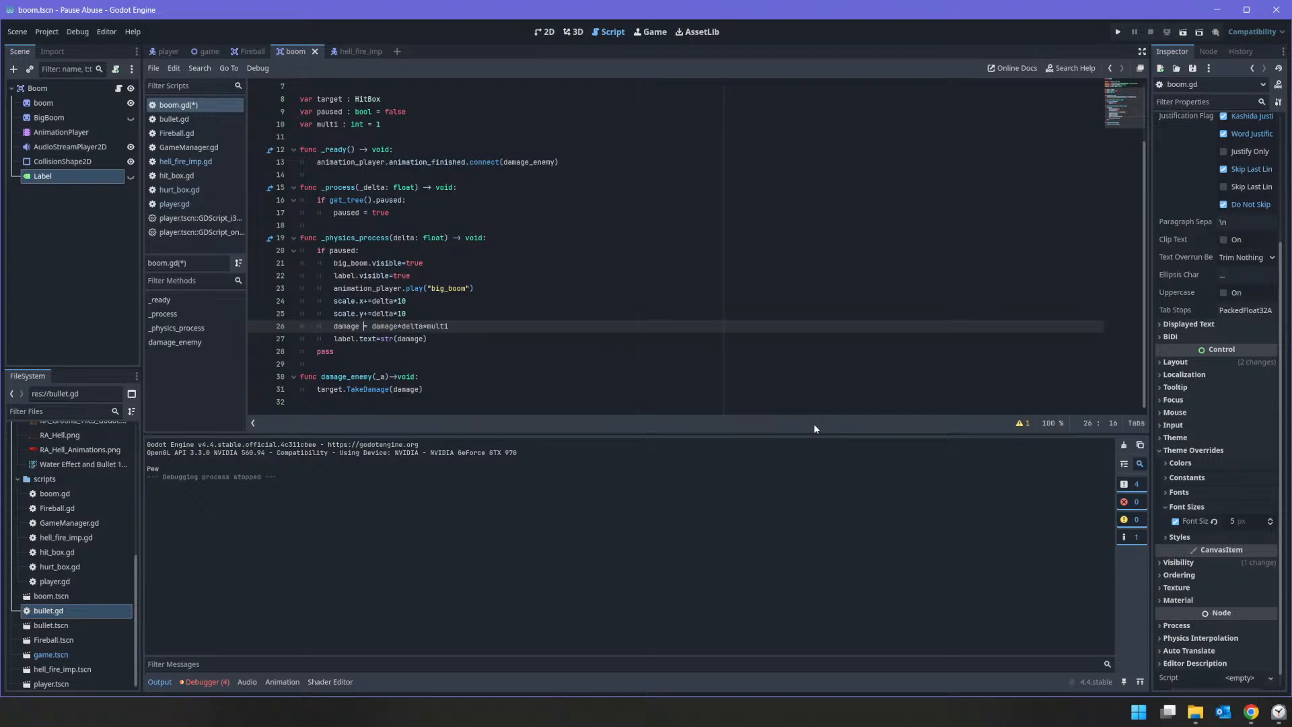
type("+")
key("shift+ctrl+Right")
key("shift+Right")
key("BackSpace")
Step: Test the delta*multi*5 damage increase by running the game, shooting the enemy, and stopping the game
left_click(1119, 31)
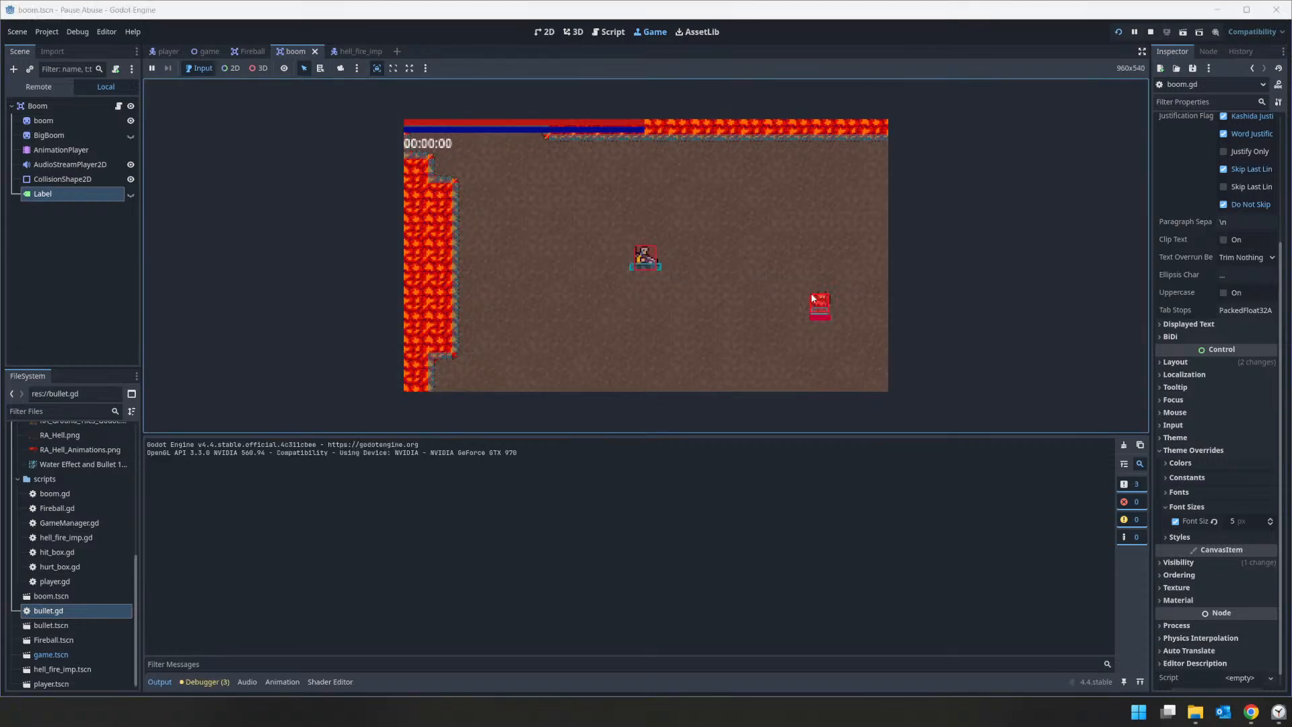
left_click(814, 298)
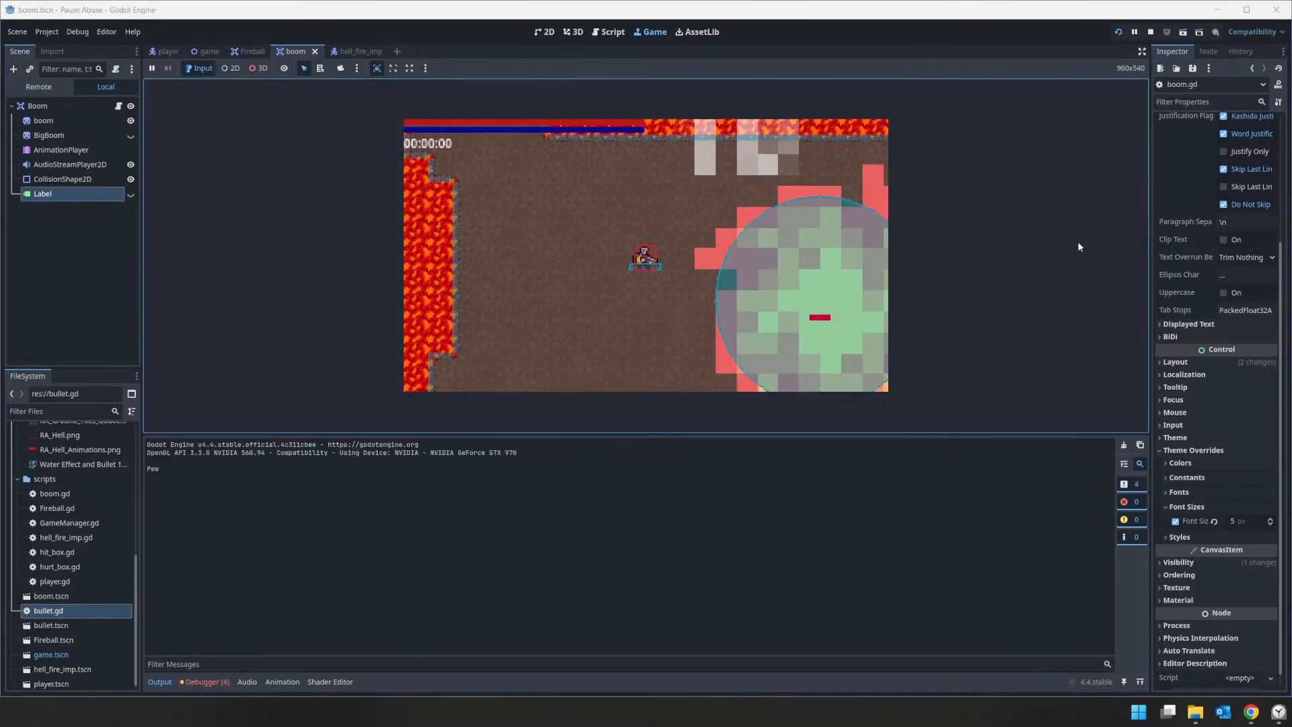
left_click(1151, 32)
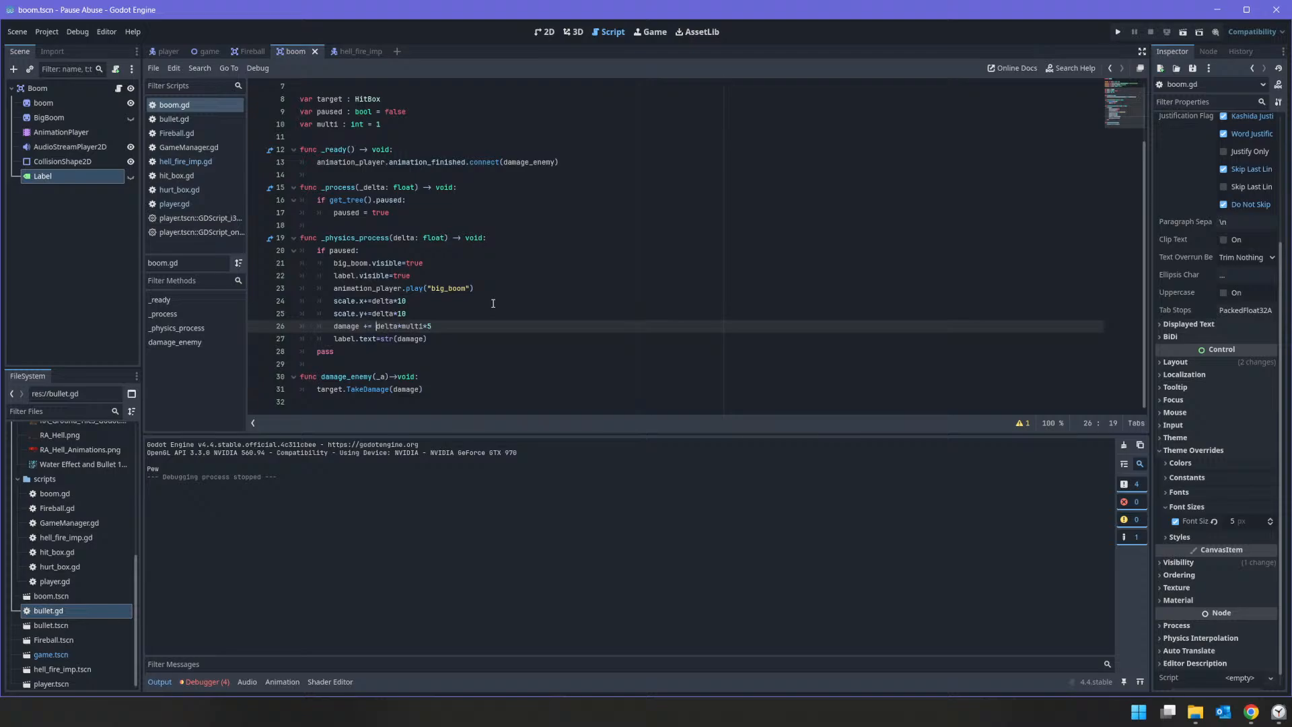
Step: Reduce the damage line to damage += multi, without the delta and 5 factors
key("shift+Right")
key("shift+Right")
key("shift+Right")
key("shift+Right")
key("shift+Right")
key("shift+Right")
key("shift+Right")
key("shift+Left")
key("BackSpace")
key("Right")
Step: Run the game to check the damage label with the plain multi increment, stop it, and review boom.gd
left_click(1118, 33)
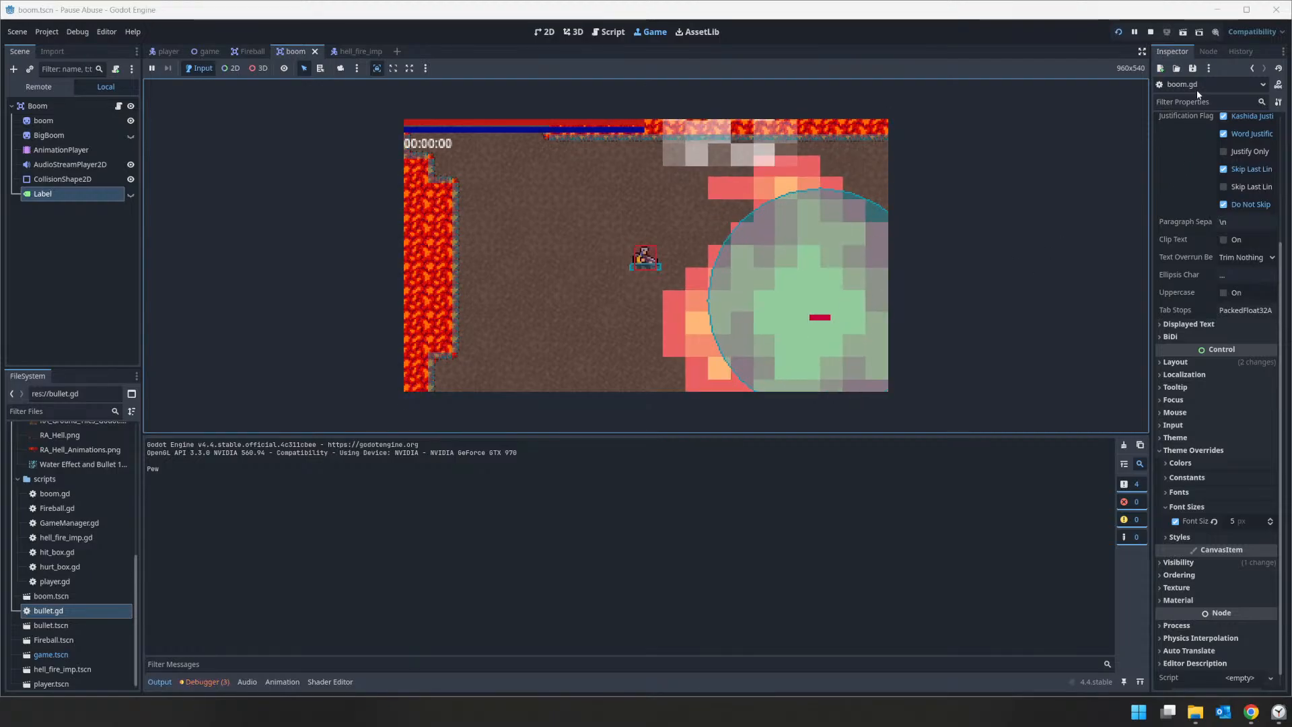
left_click(1150, 32)
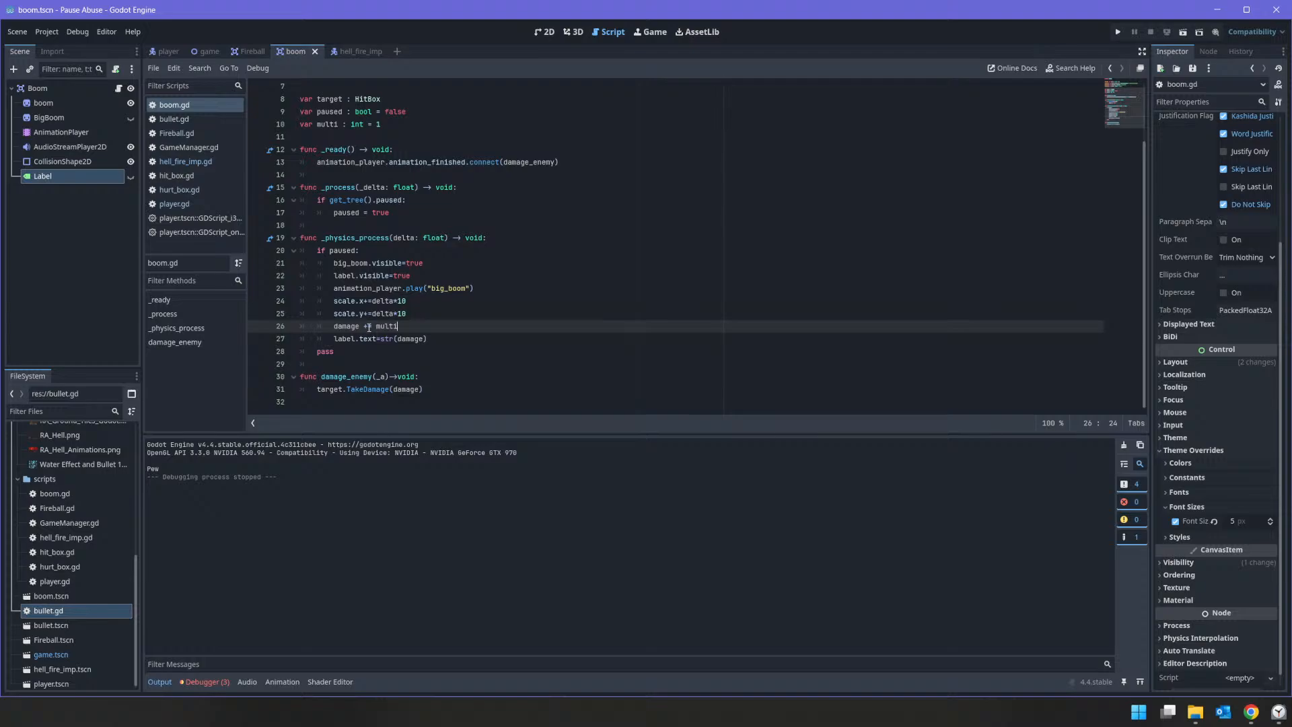
scroll(364, 307, "up", 2)
scroll(364, 307, "down", 2)
Step: Add a new line with animation_player below paused = true in _process
left_click(398, 211)
key("Return")
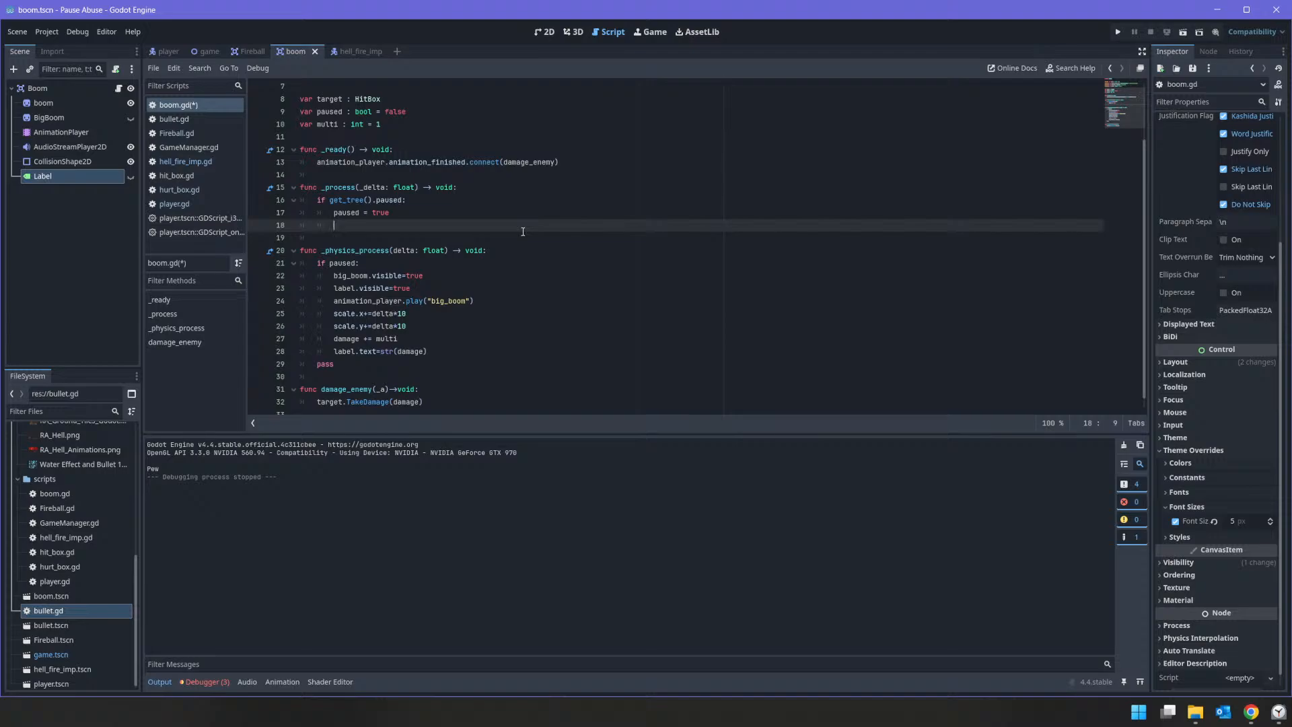
type("anim")
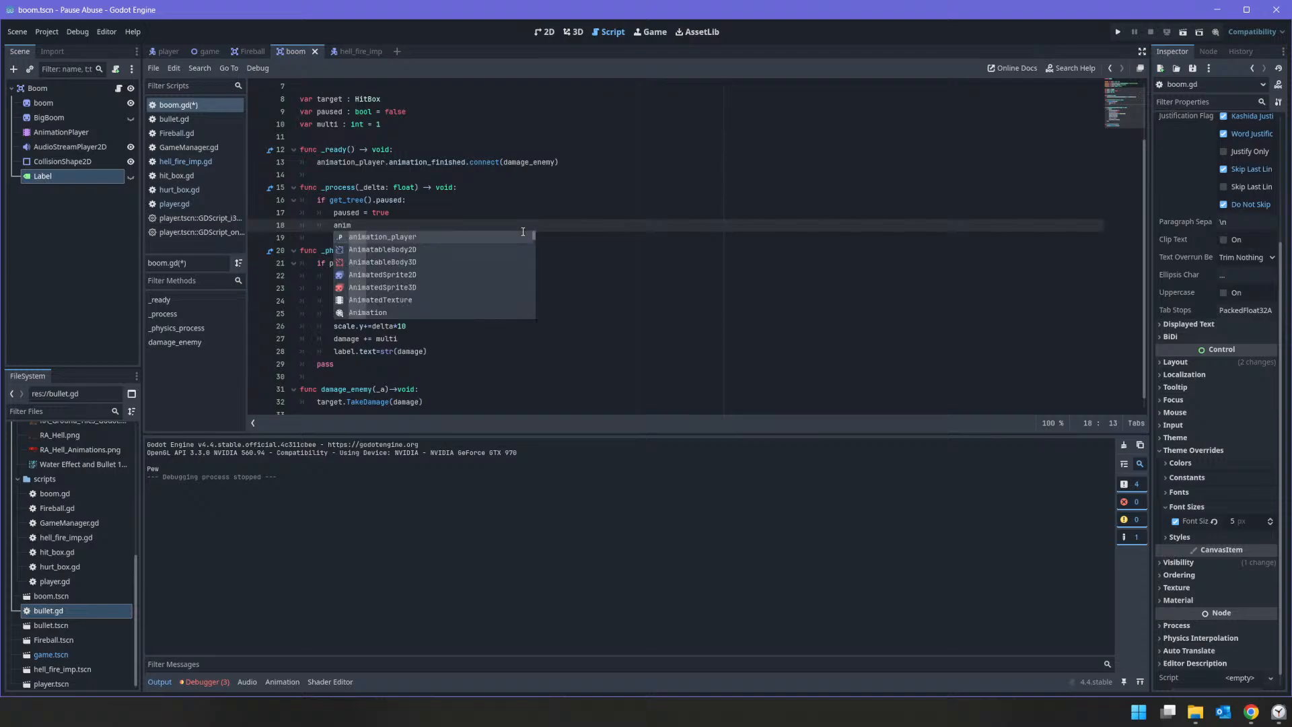
key("Return")
Step: Try finding a get_ method on animation_player, entering get_fr and get_anima
type(".ge")
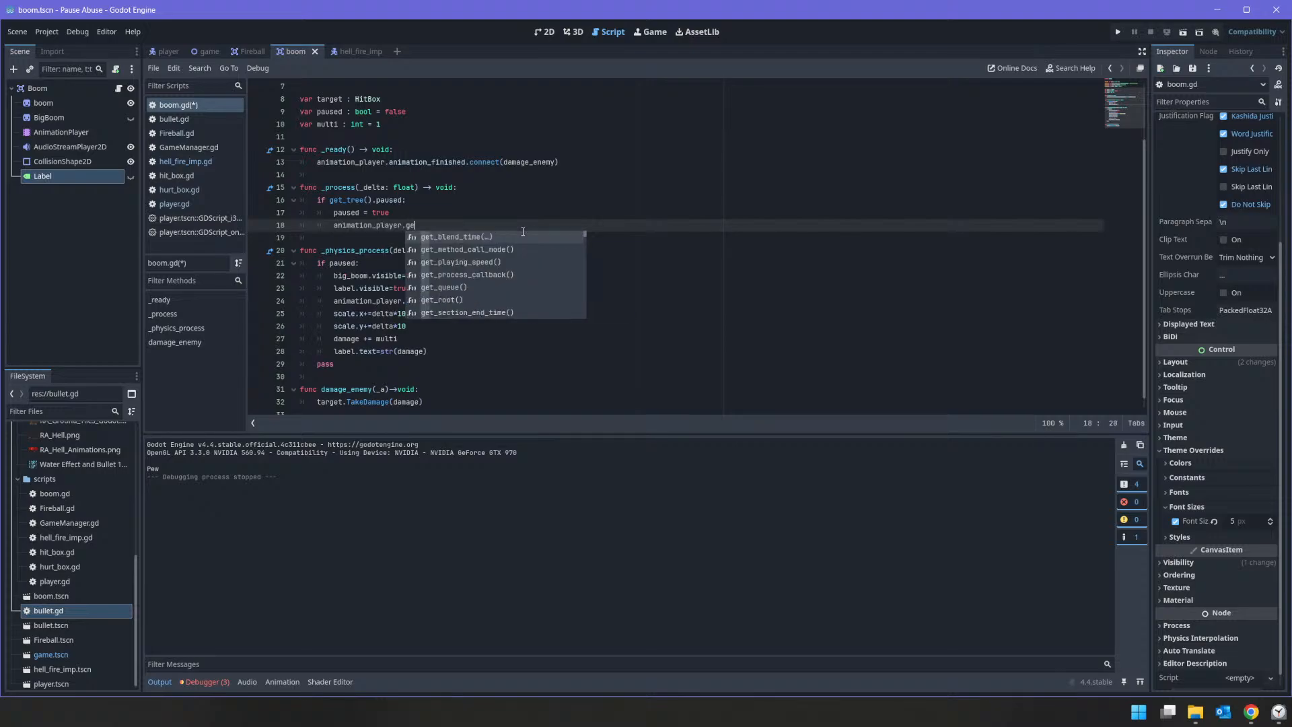
type("t")
type("_")
type("fr")
key("BackSpace")
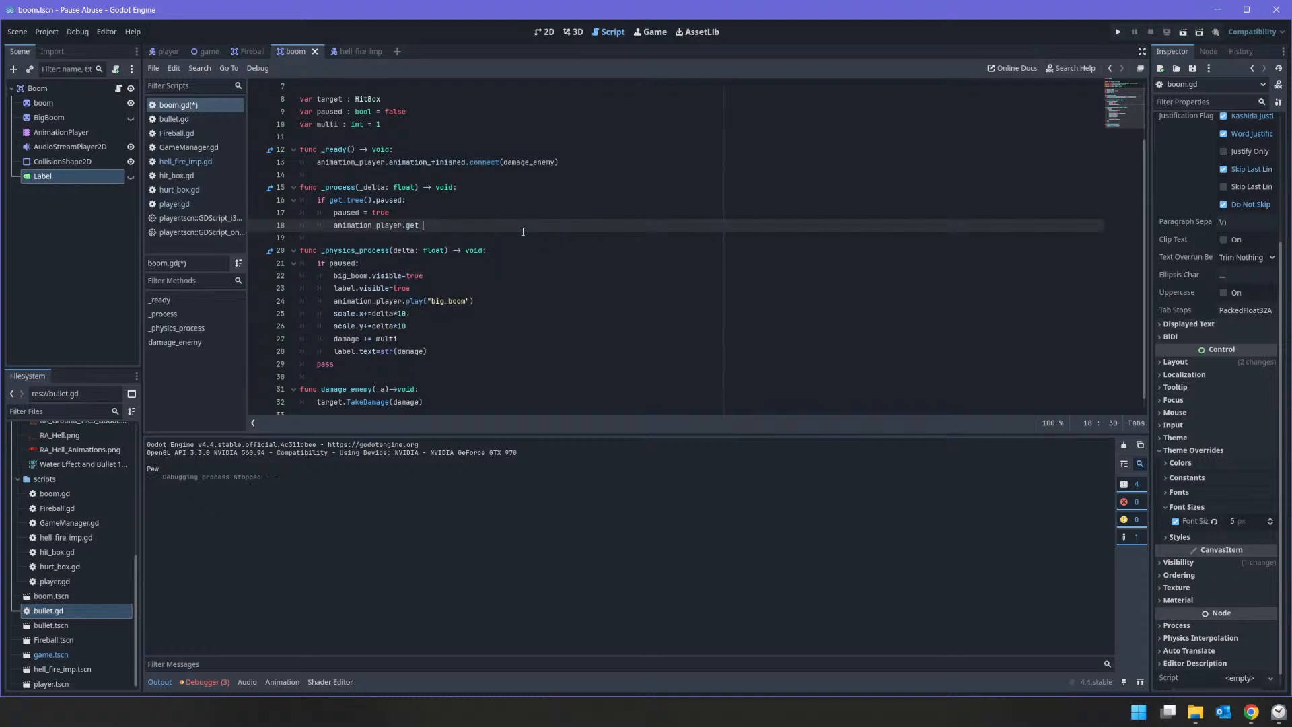
type("an")
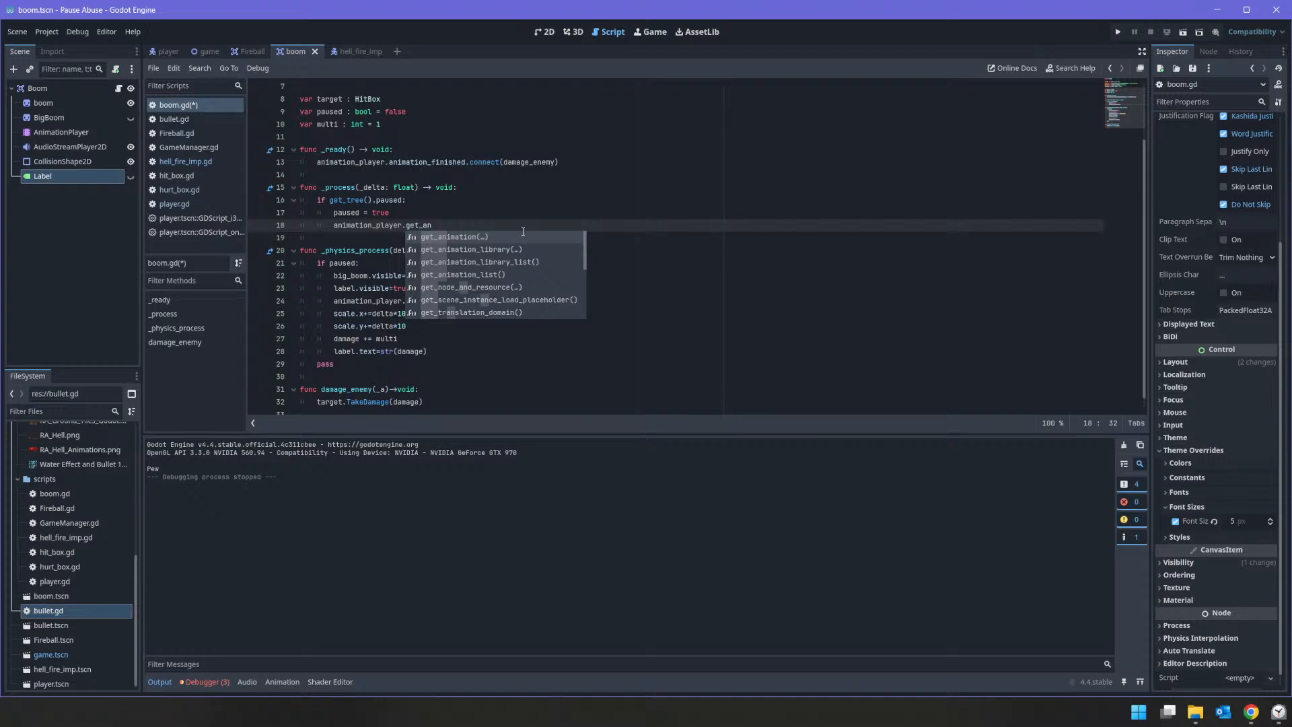
type("ima")
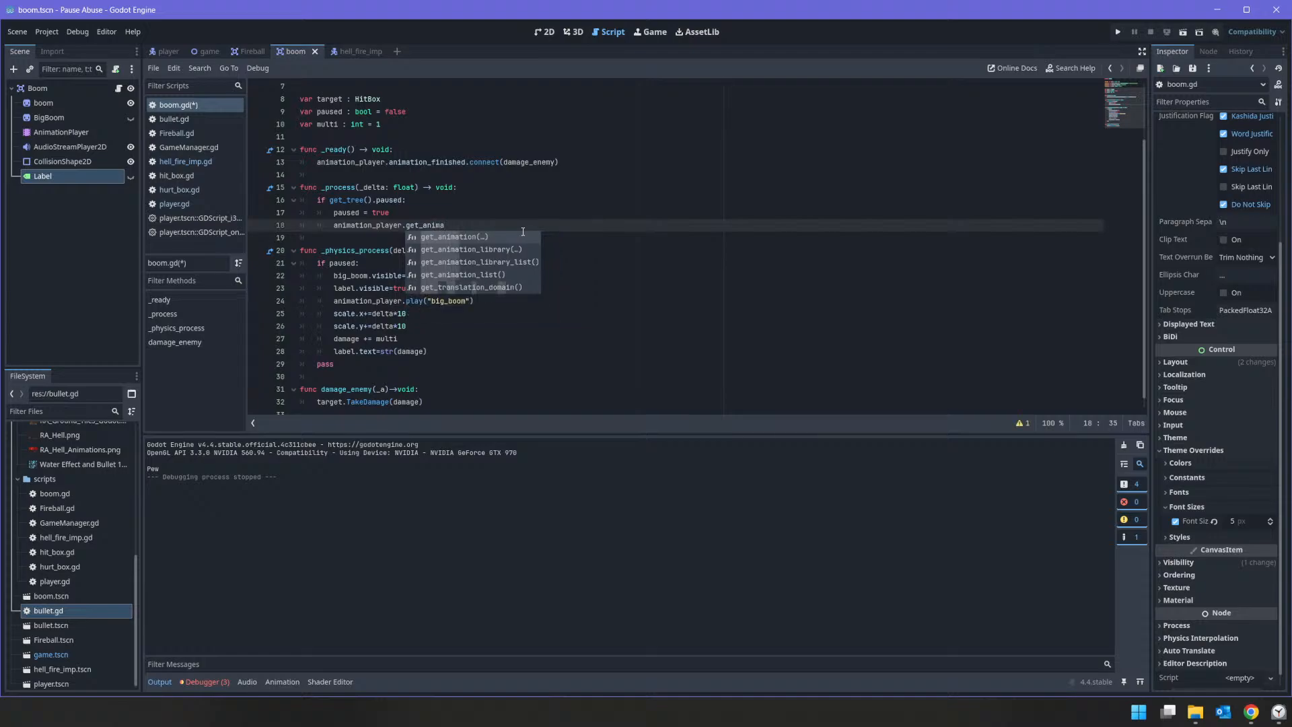
Step: Replace get_anima after animation_player with frame to try it as the member name
key("shift+Left")
key("shift+Left")
key("shift+Left")
key("shift+Left")
key("shift+Left")
key("shift+Left")
key("shift+Left")
key("shift+Left")
key("shift+Left")
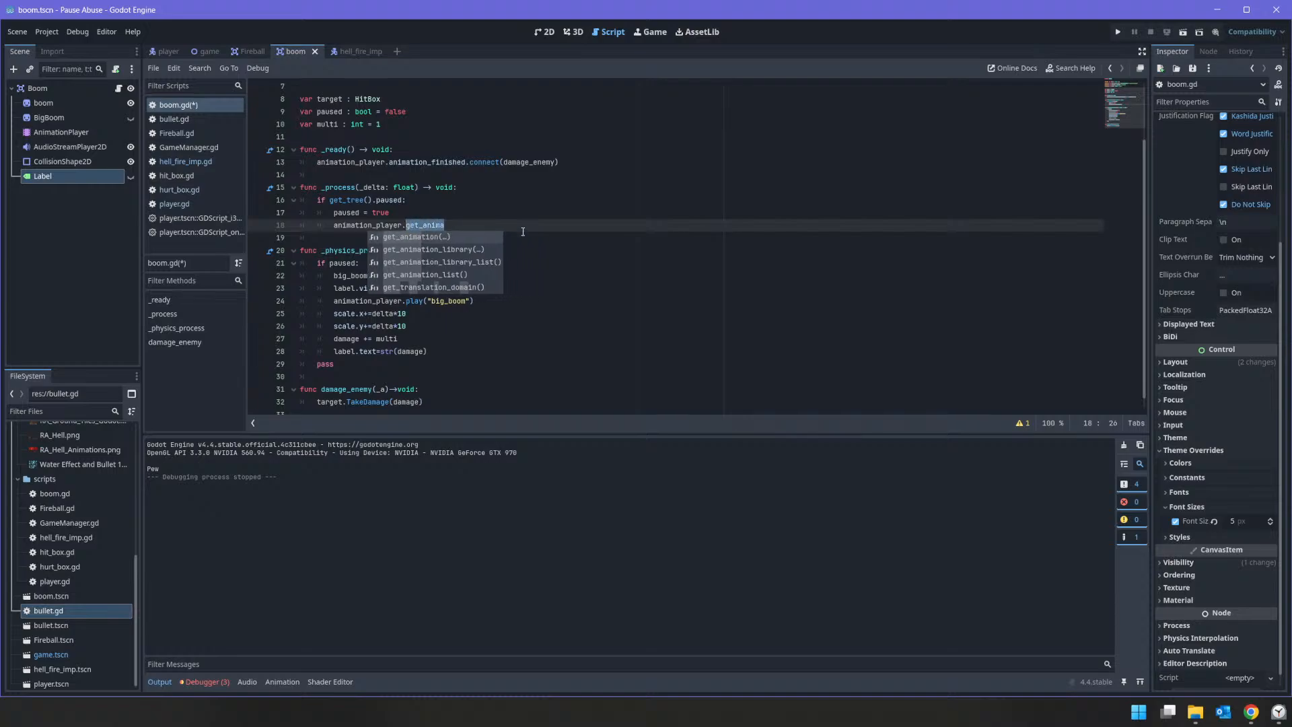
type("fr")
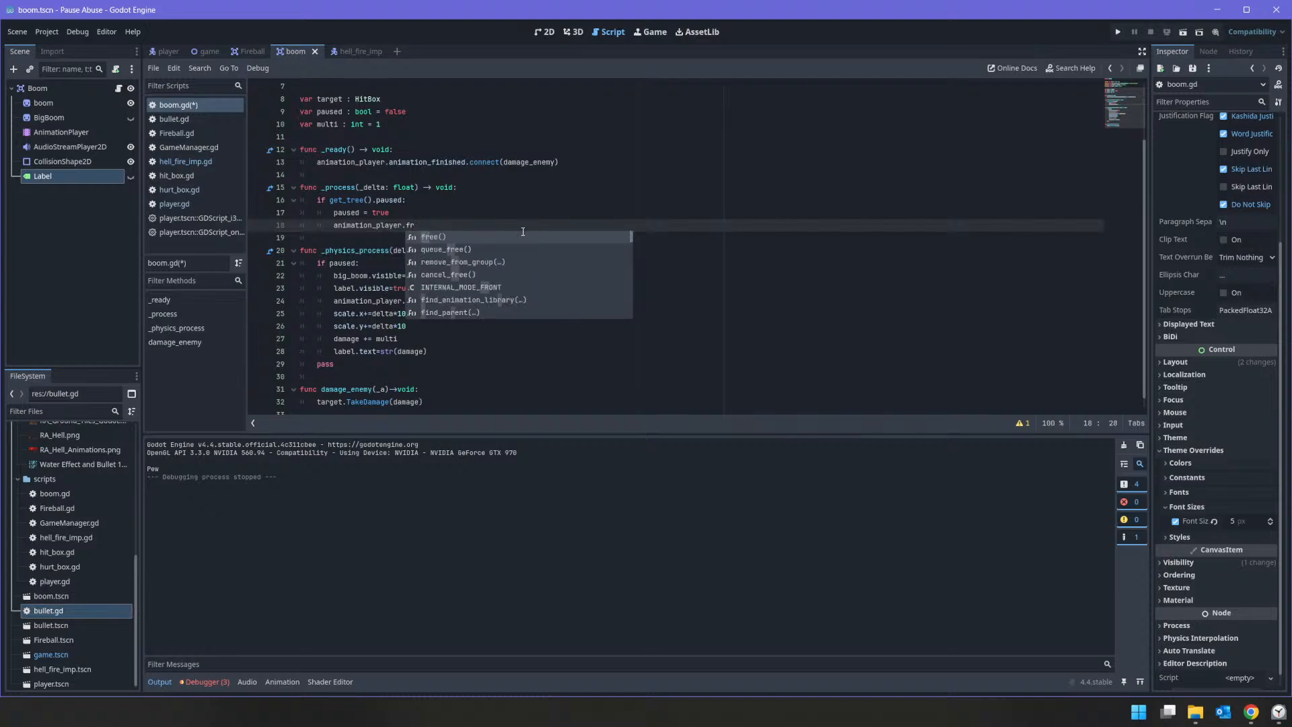
type("ame")
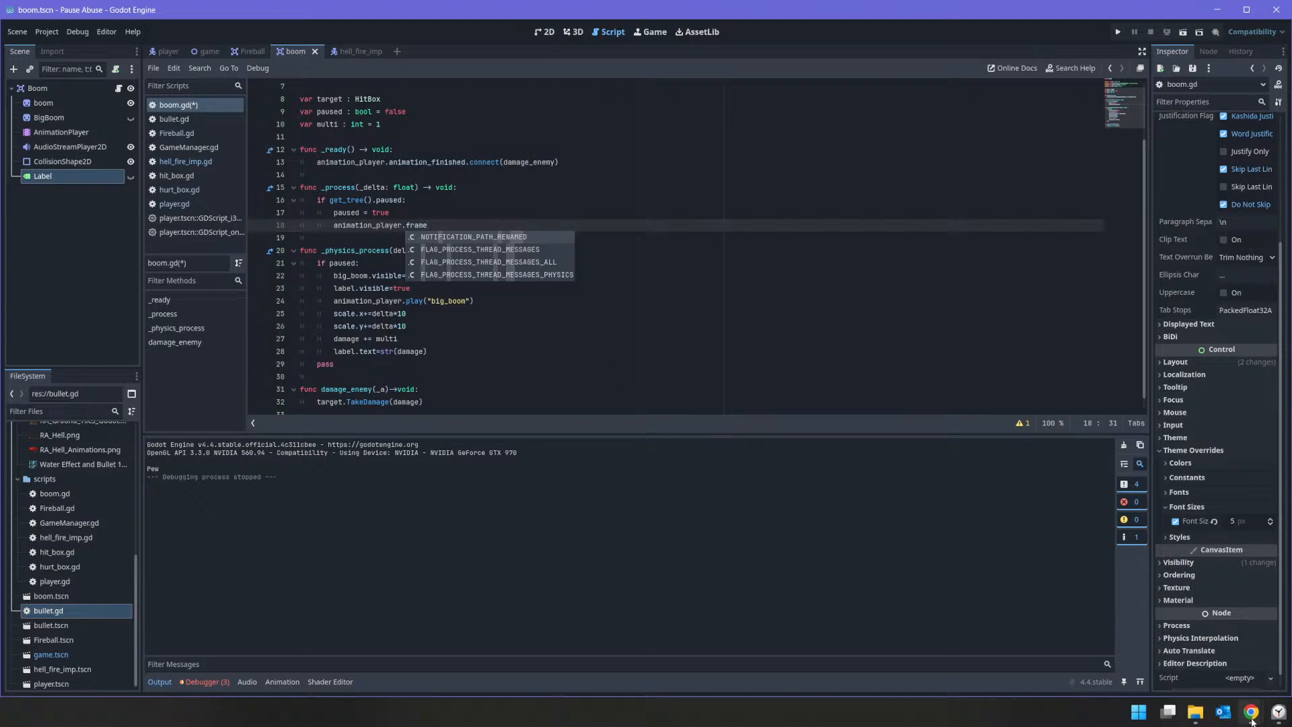
Step: Switch to Chrome and search in a new tab for godot get animation frame
mouse_move(1251, 712)
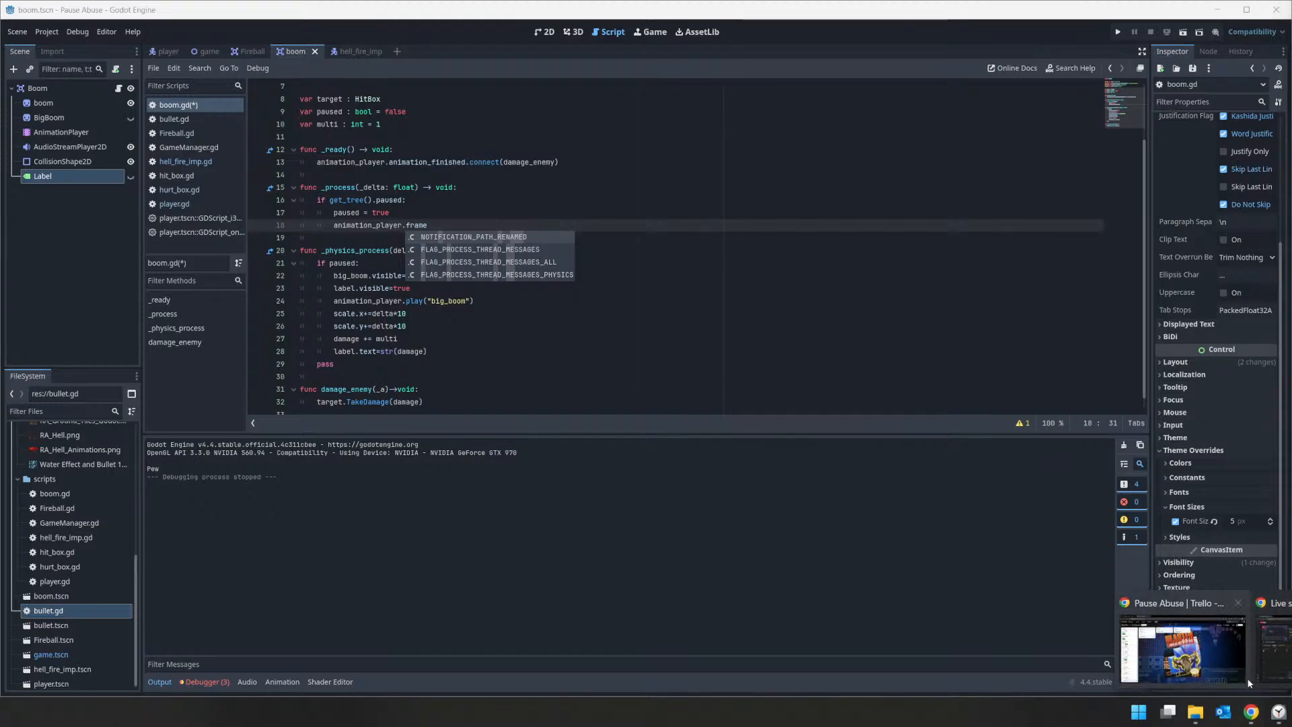
left_click(1249, 681)
left_click(335, 13)
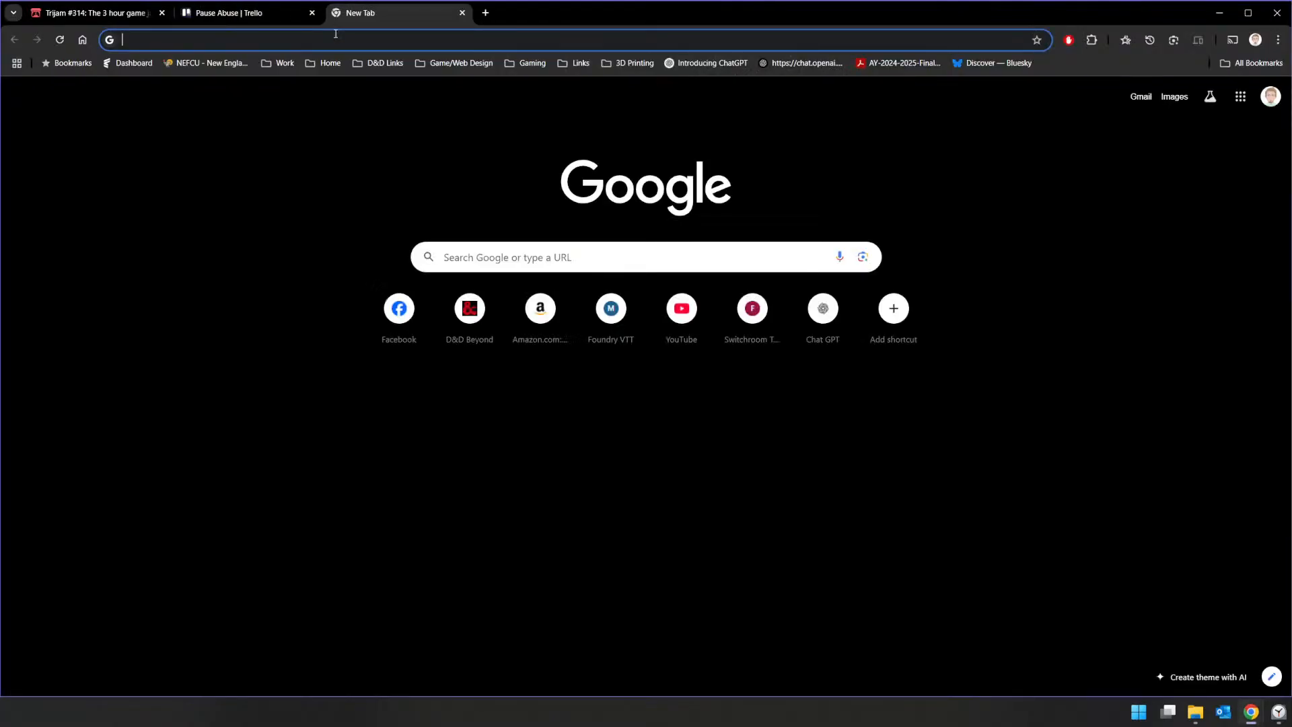
type("godot")
key("BackSpace")
key("BackSpace")
key("BackSpace")
type("id")
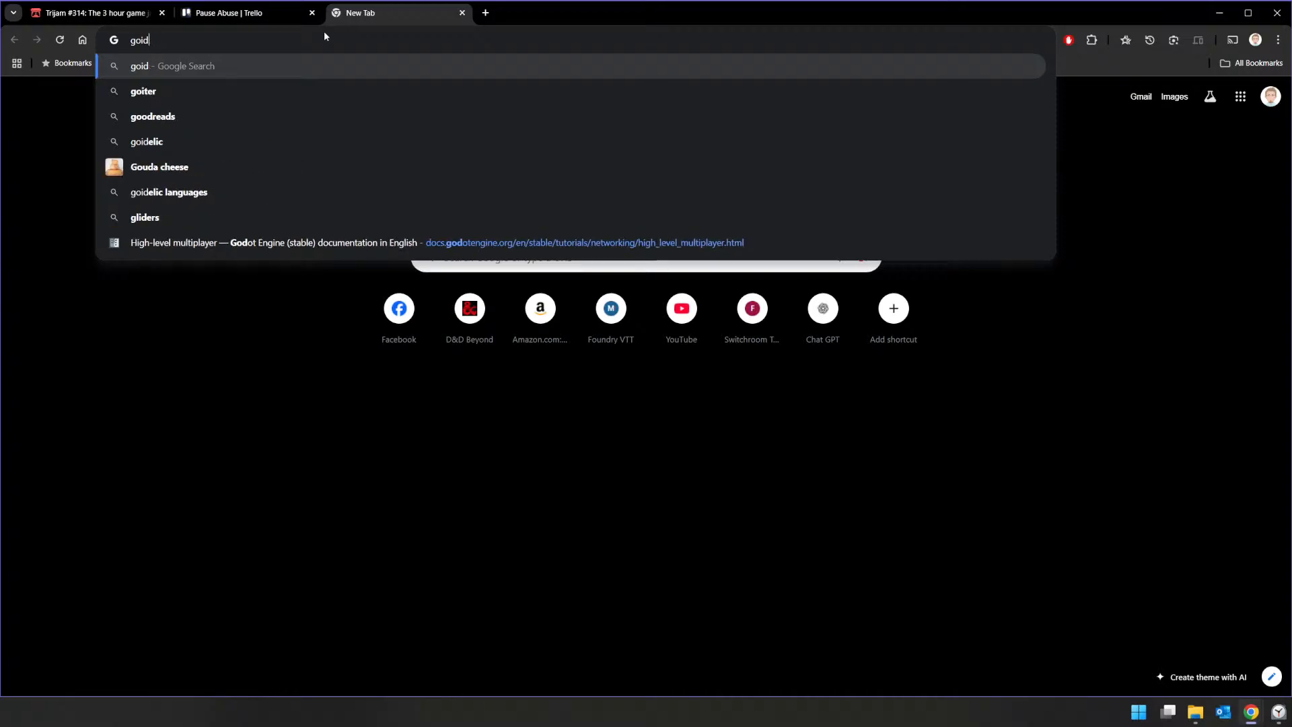
key("BackSpace")
key("BackSpace")
type("dot get an")
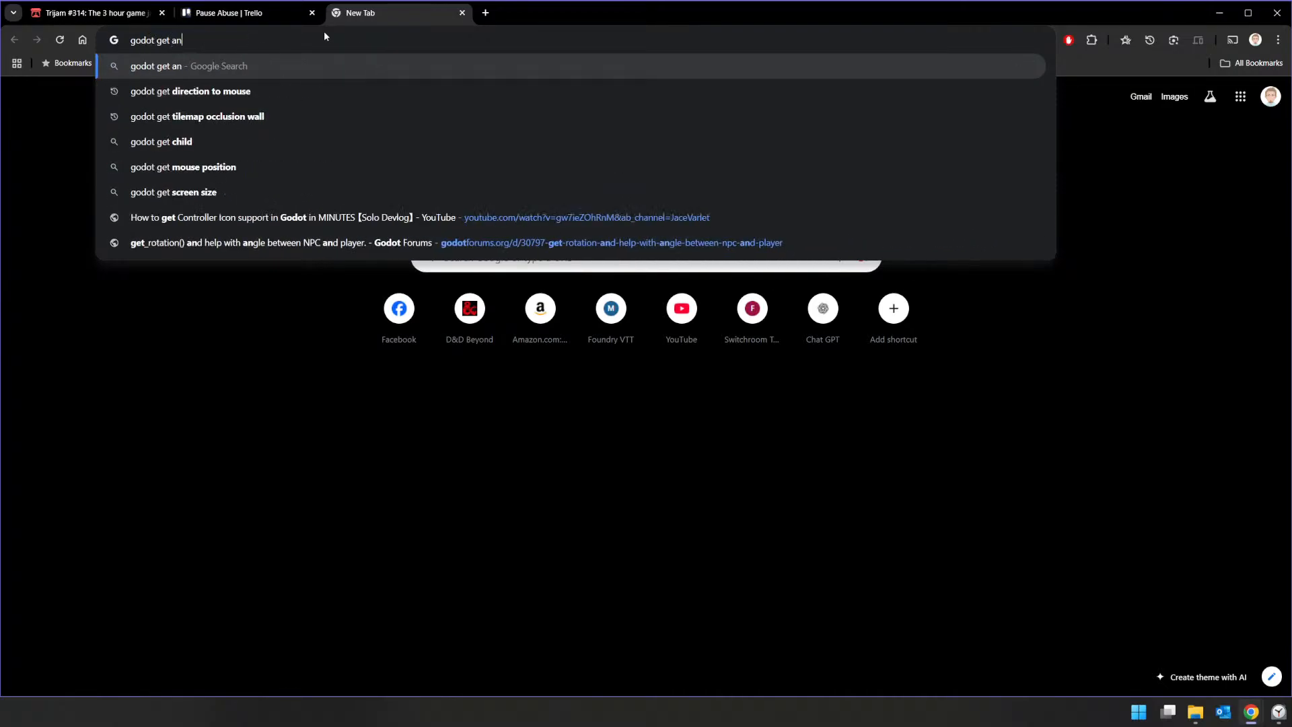
type("i")
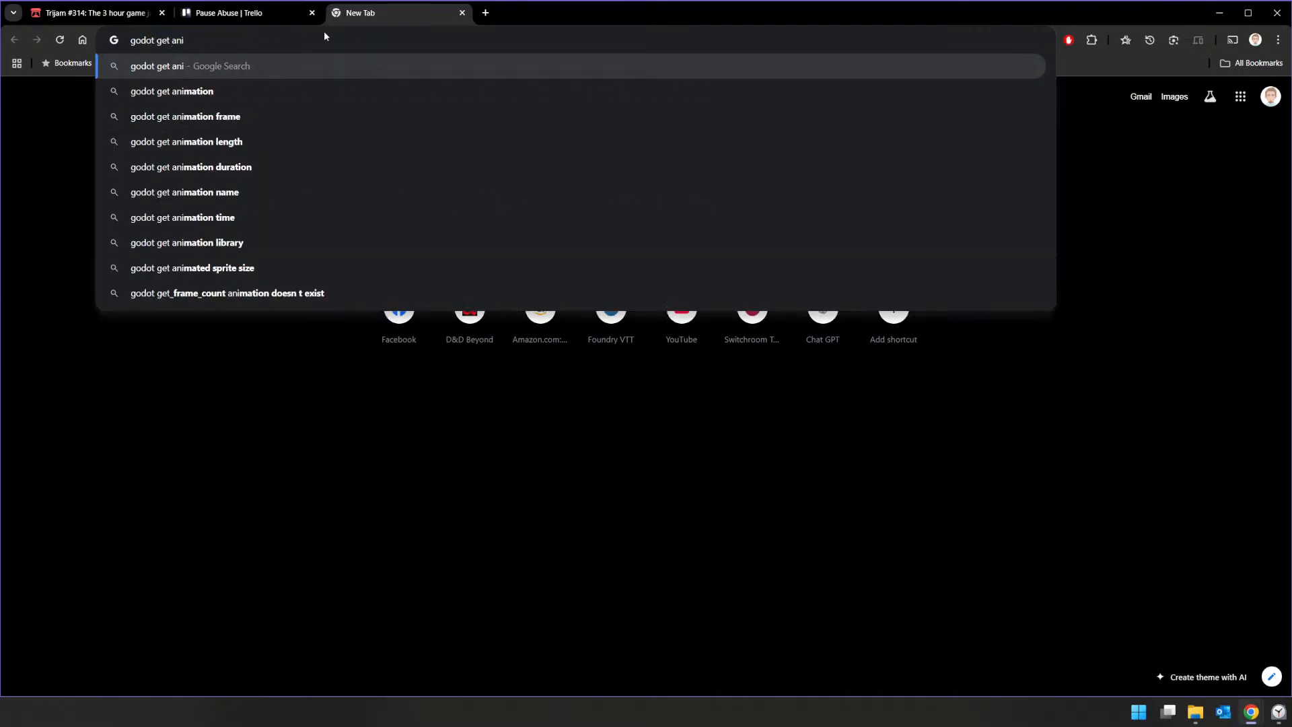
key("Down")
key("Down")
key("Return")
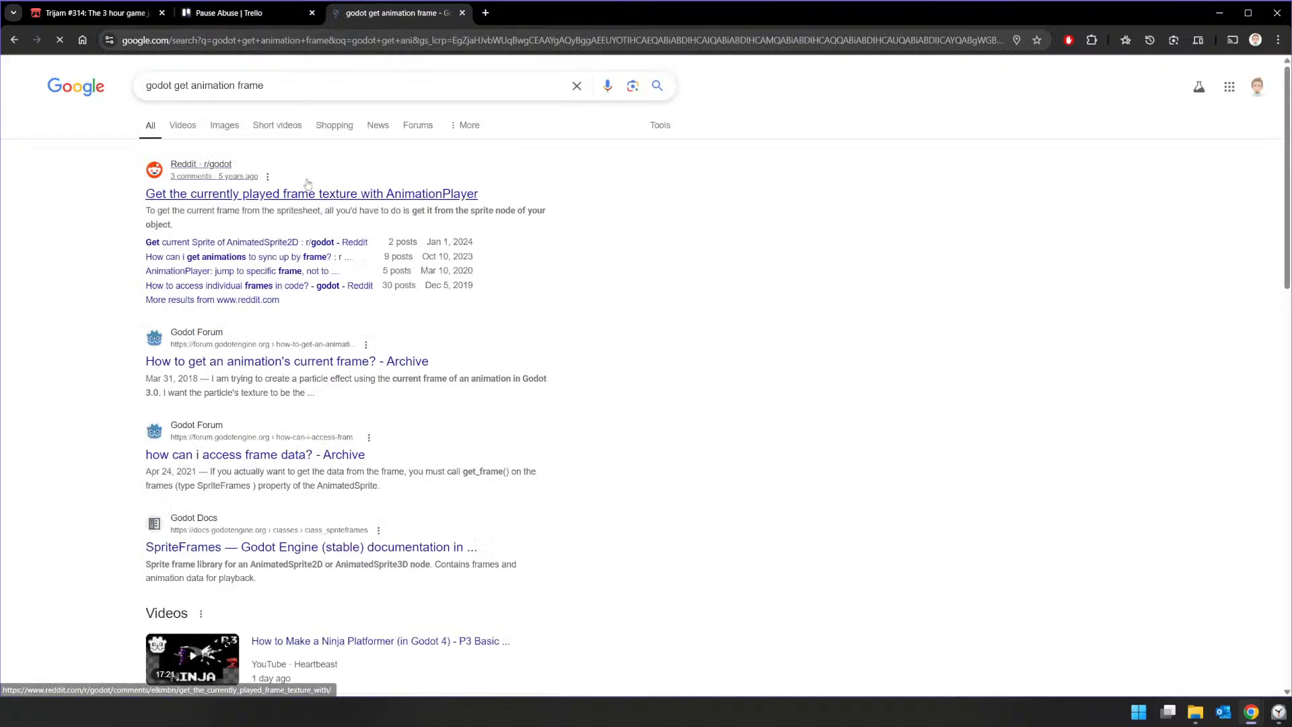
Step: Open the Reddit thread on getting the currently played frame texture and follow its link to the Sprite frame property documentation
left_click(300, 195)
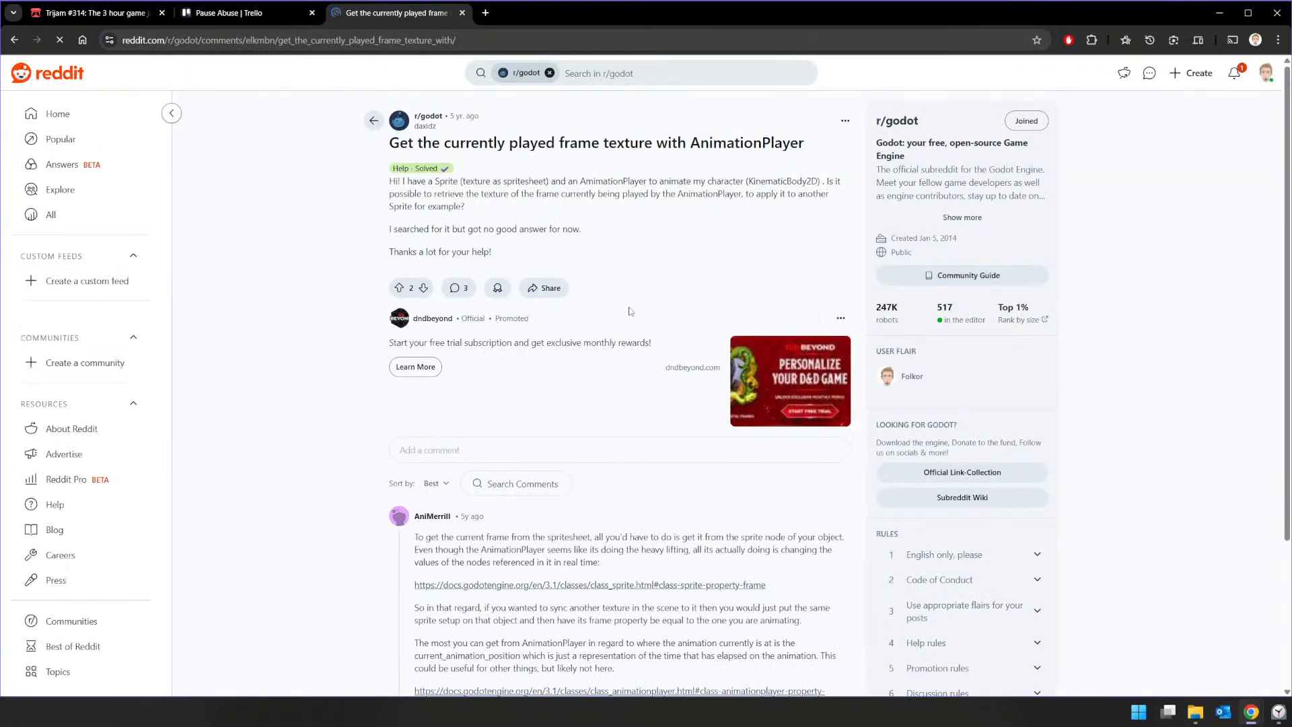
scroll(629, 311, "down", 5)
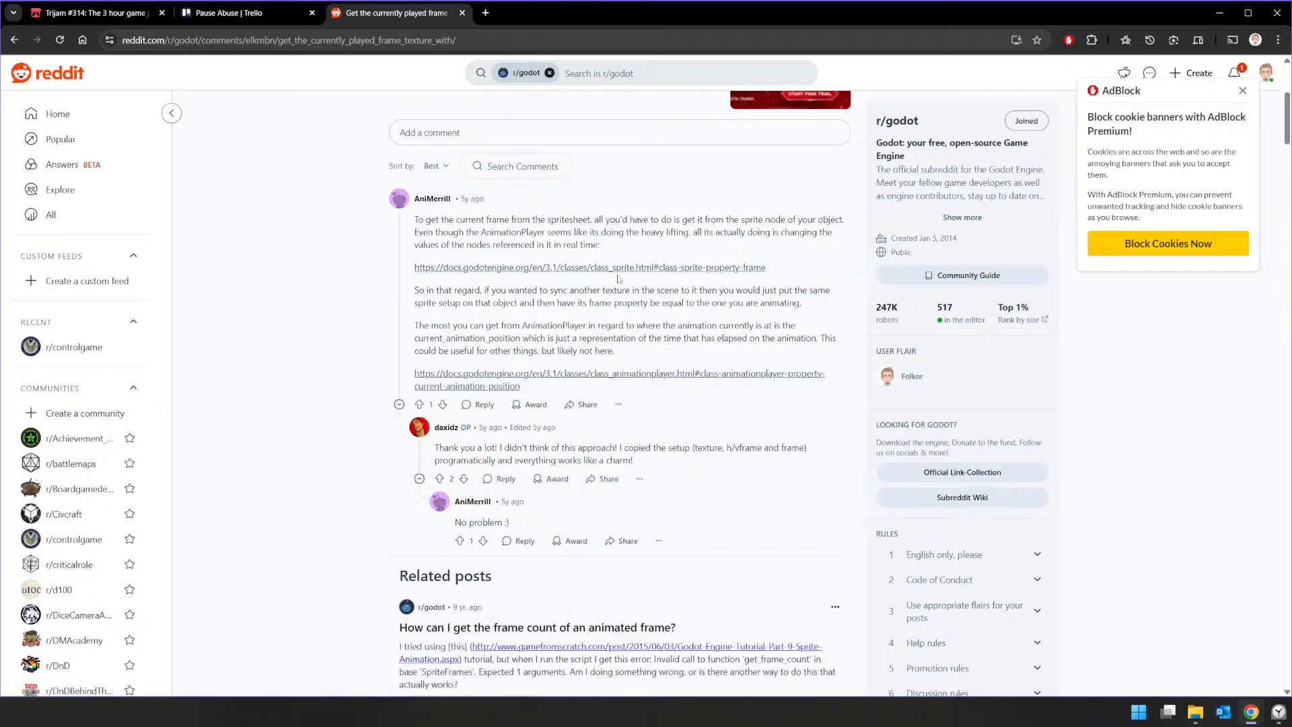
left_click(623, 268)
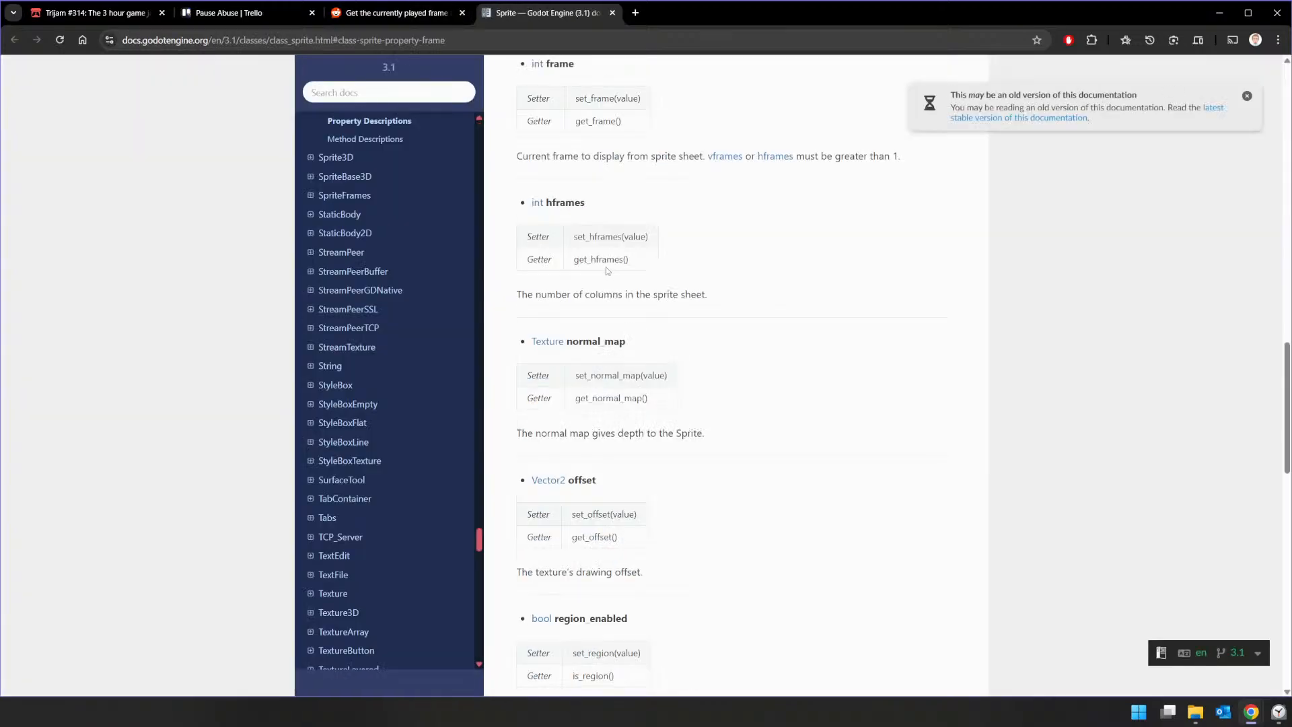
Step: Copy the get_frame getter name from the Sprite documentation, and close the documentation and Reddit tabs
double_click(587, 123)
right_click(587, 123)
left_click(606, 137)
left_click(612, 12)
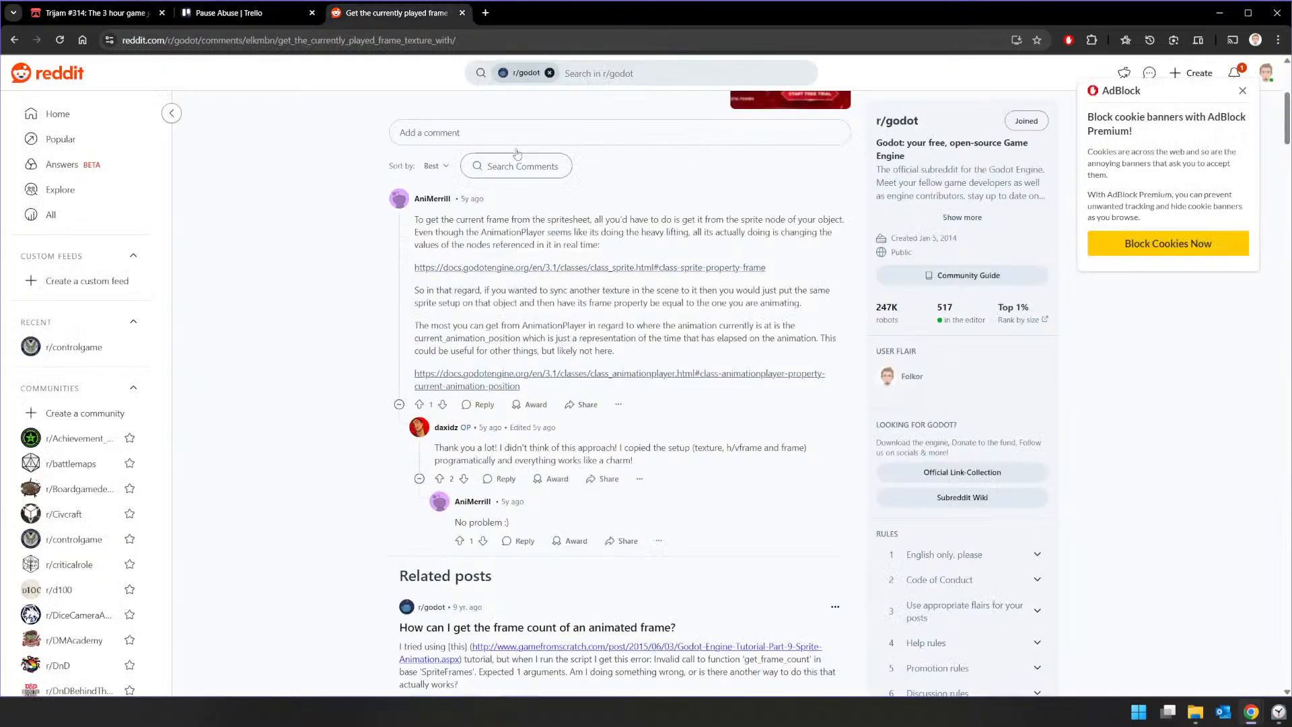
left_click(461, 13)
Step: Return to Godot and complete the line below paused = true as multi=animation_player.get_frame()
key("alt+Tab")
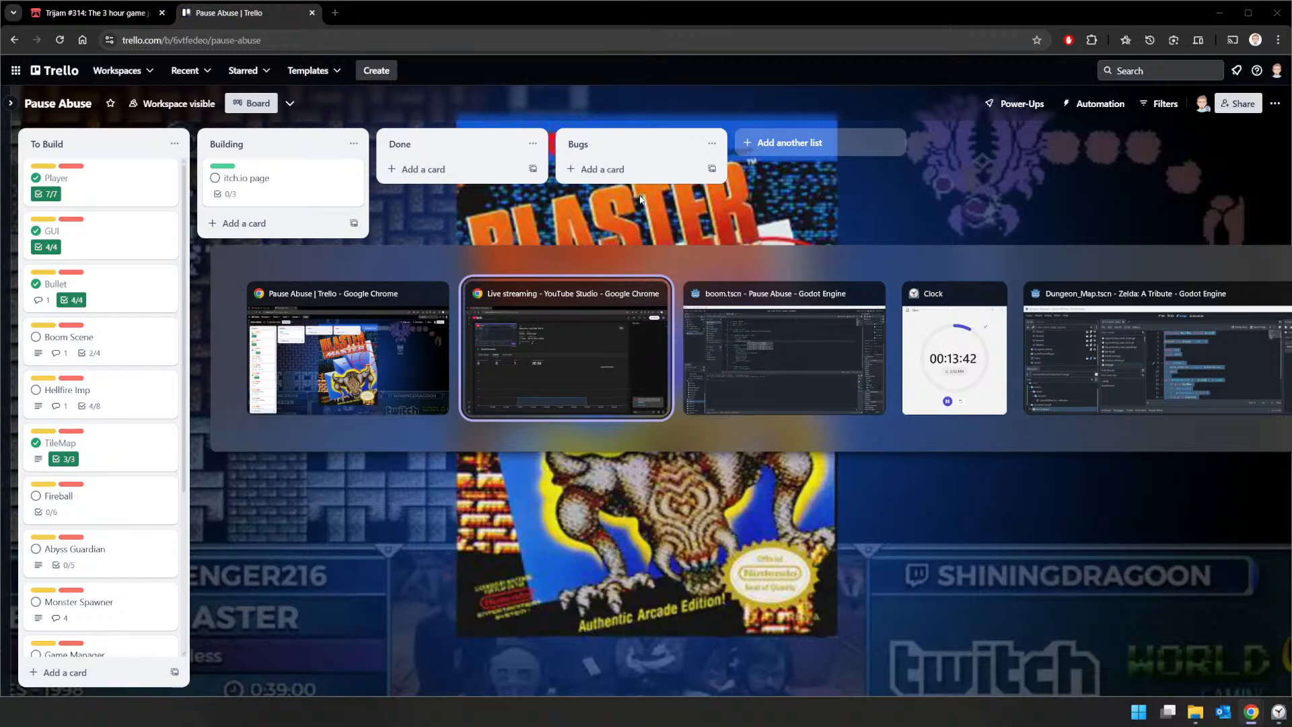
key("alt+Tab")
key("BackSpace")
key("BackSpace")
key("BackSpace")
key("BackSpace")
key("BackSpace")
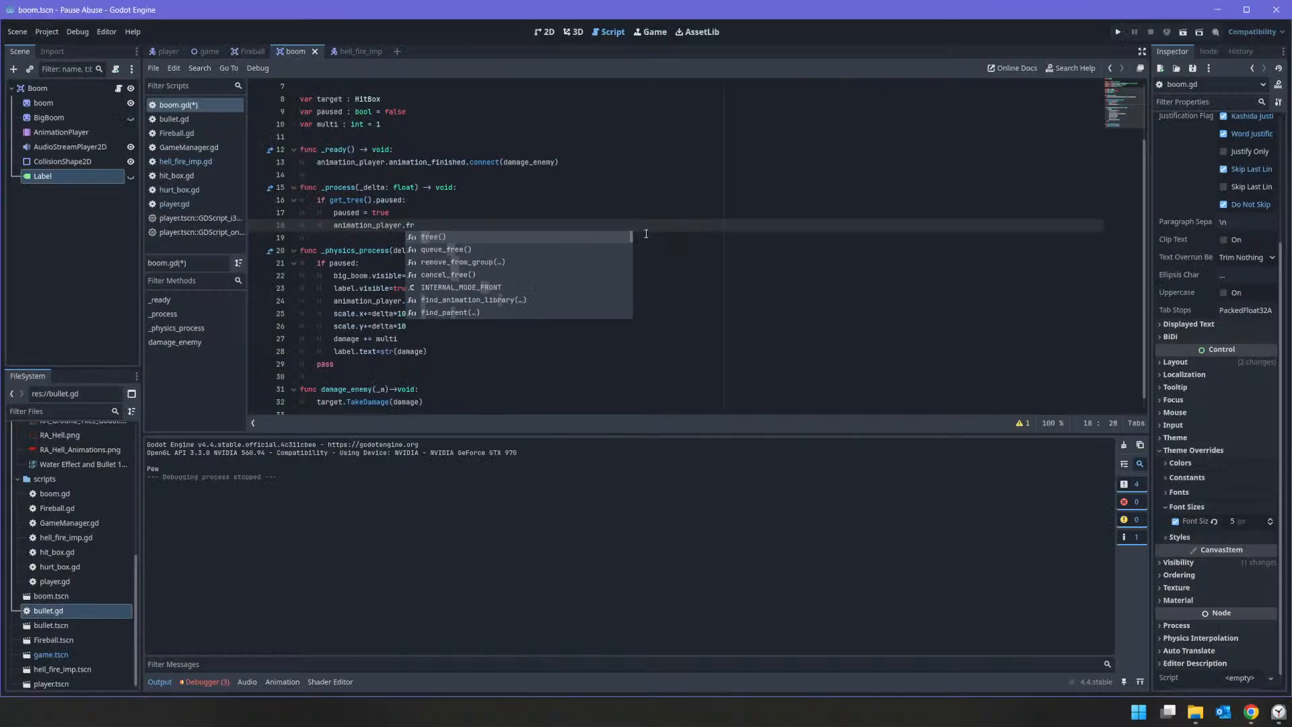
key("ctrl+v")
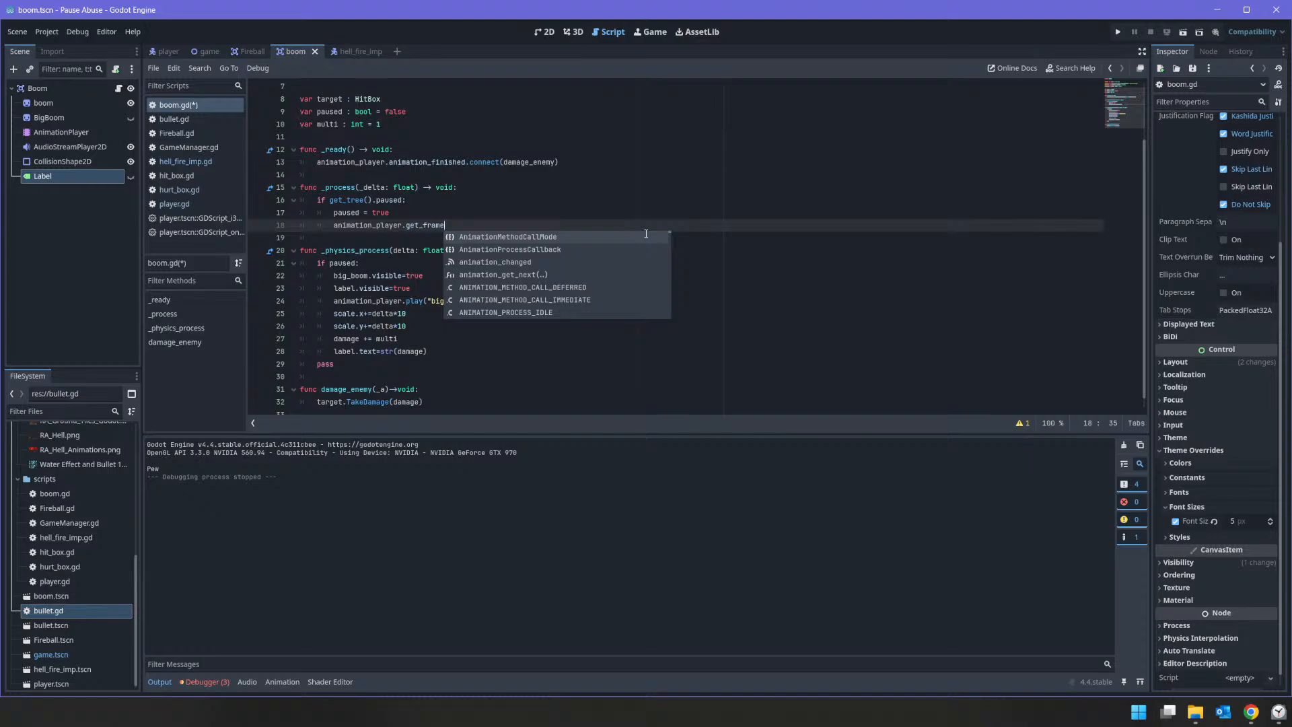
type(") ()")
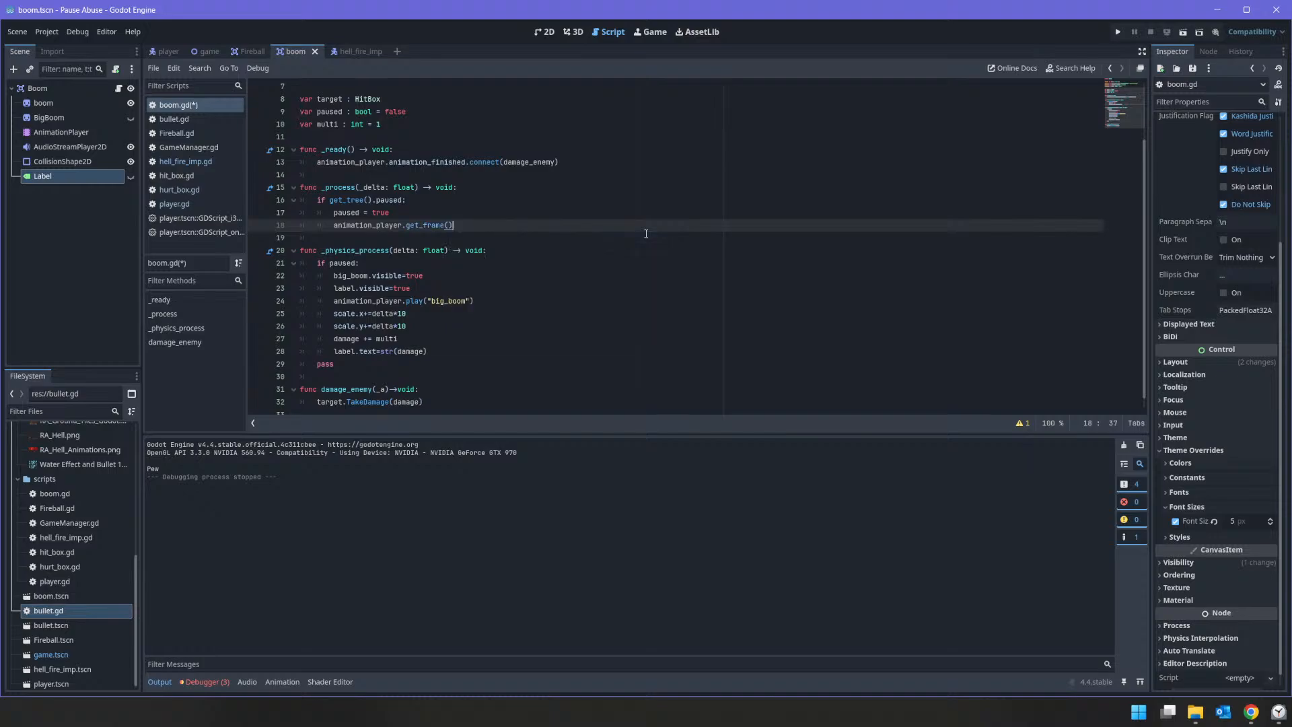
type("multi=")
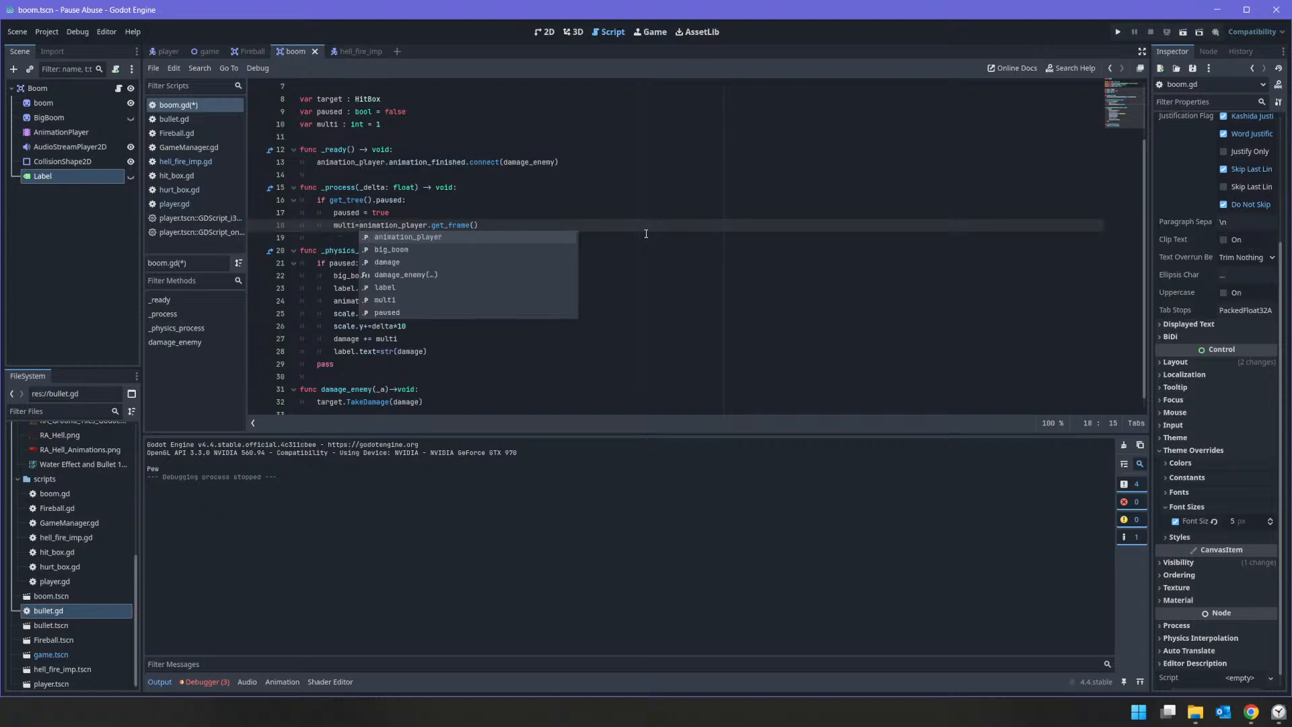
Step: Run the game to test the multi assignment and inspect the animation_player call on line 18
left_click(482, 332)
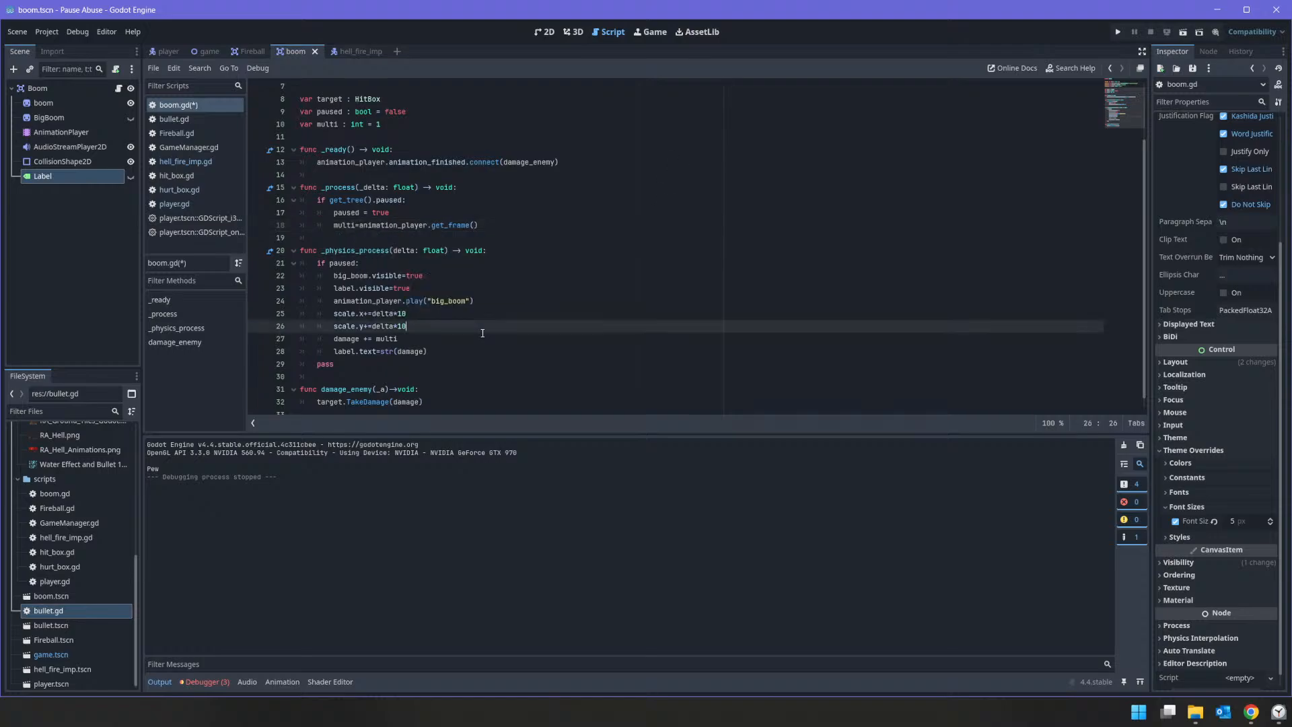
key("Down")
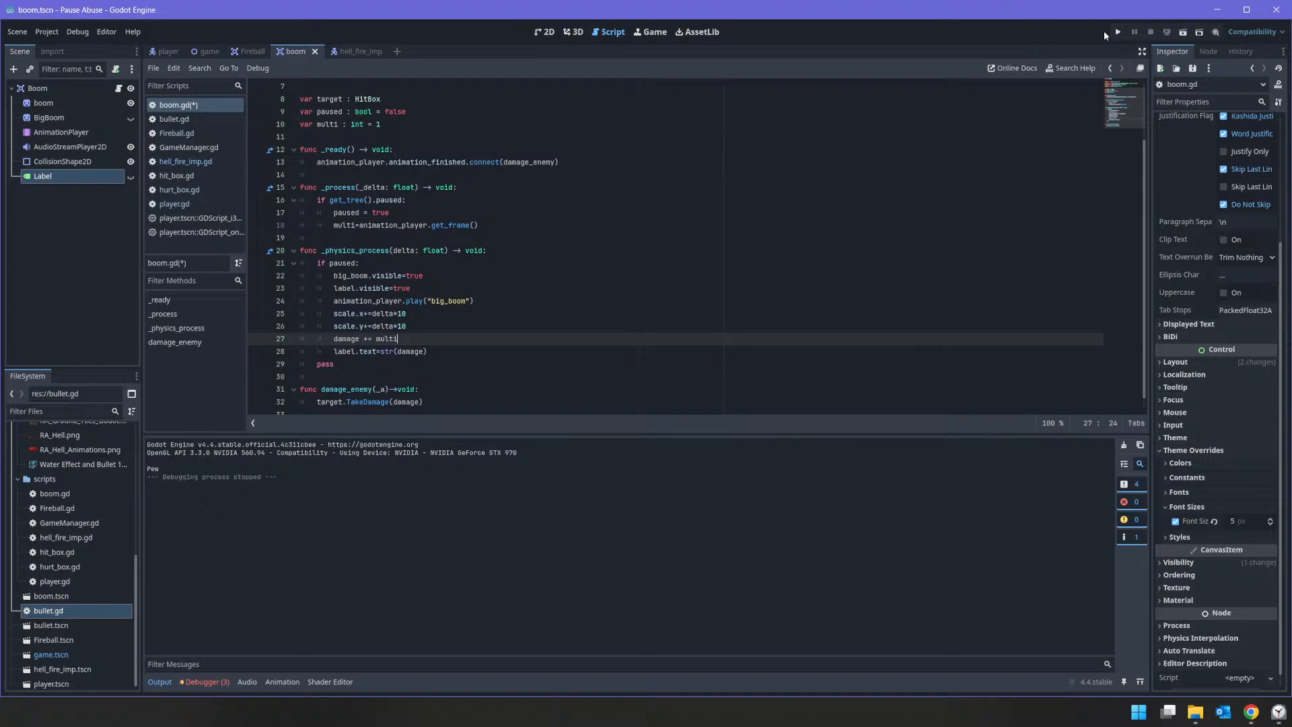
left_click(1117, 31)
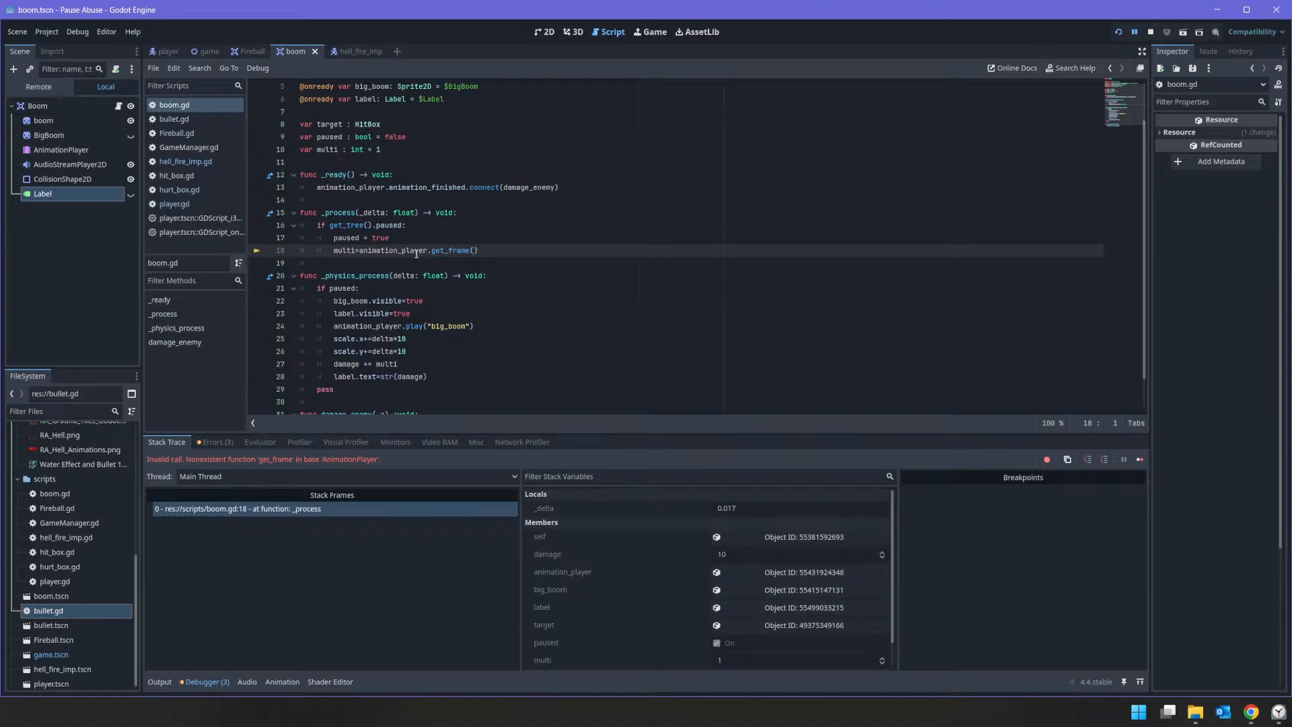
mouse_move(416, 253)
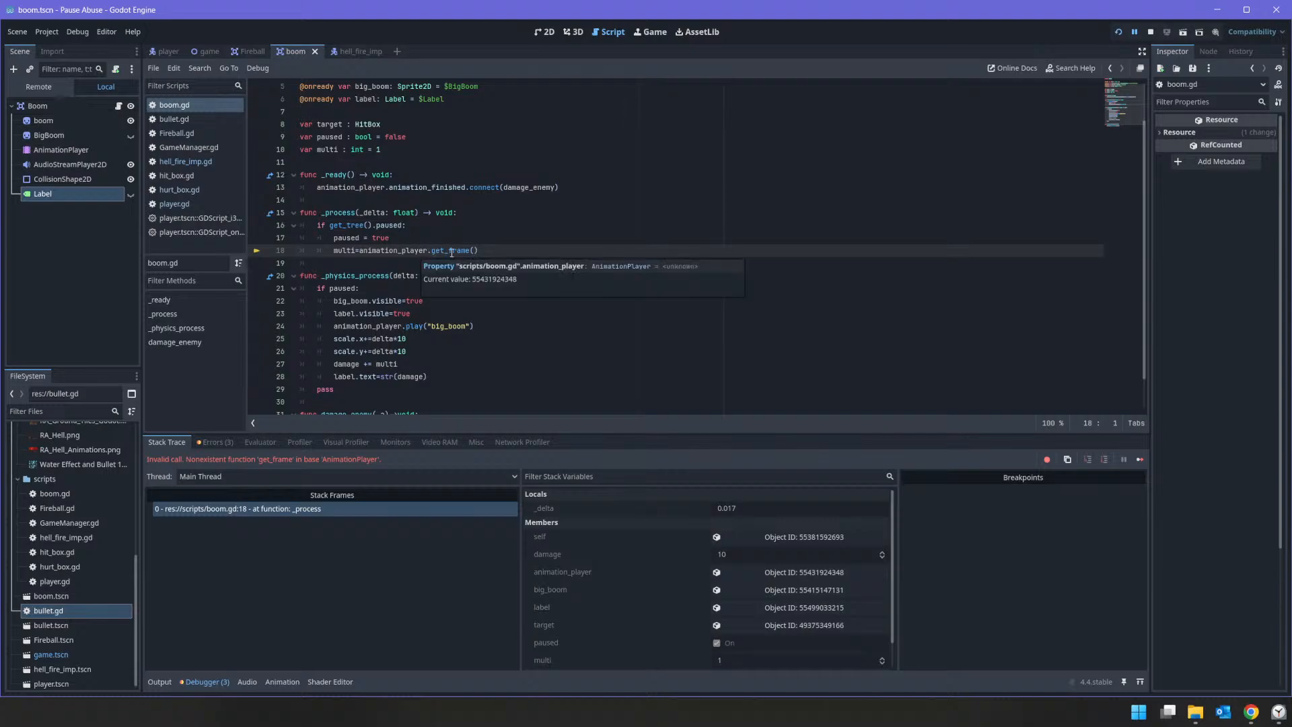
Step: Remove get_frame() from the multi assignment, retry get_fr, and cut the line back to animation_player followed by a dot
left_click(451, 251)
left_click_drag(494, 254, 444, 253)
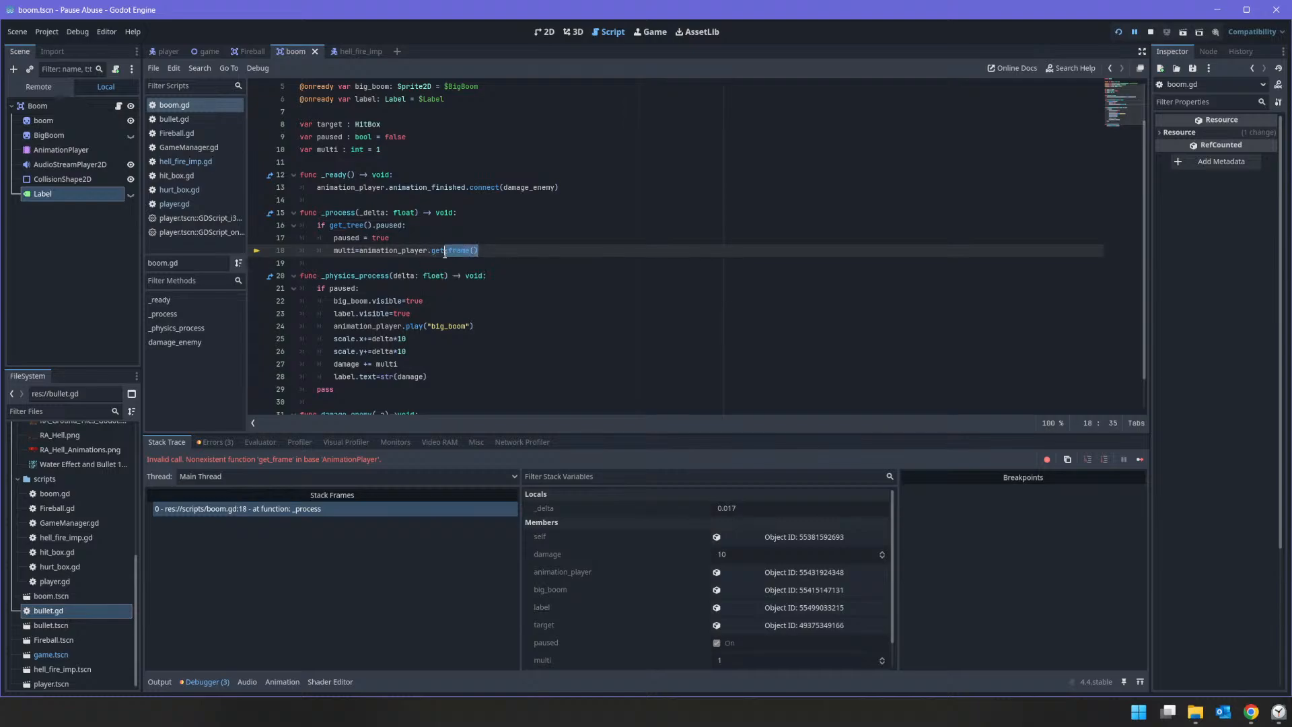
type("_")
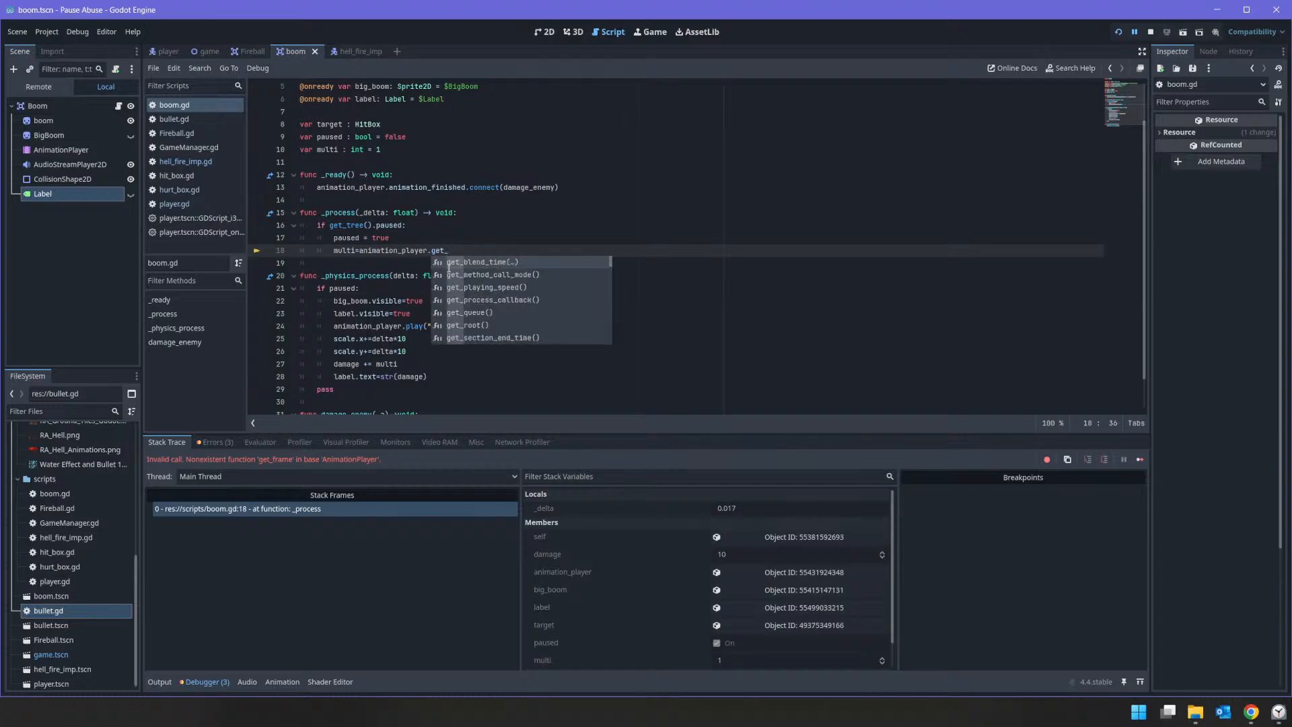
type("fr")
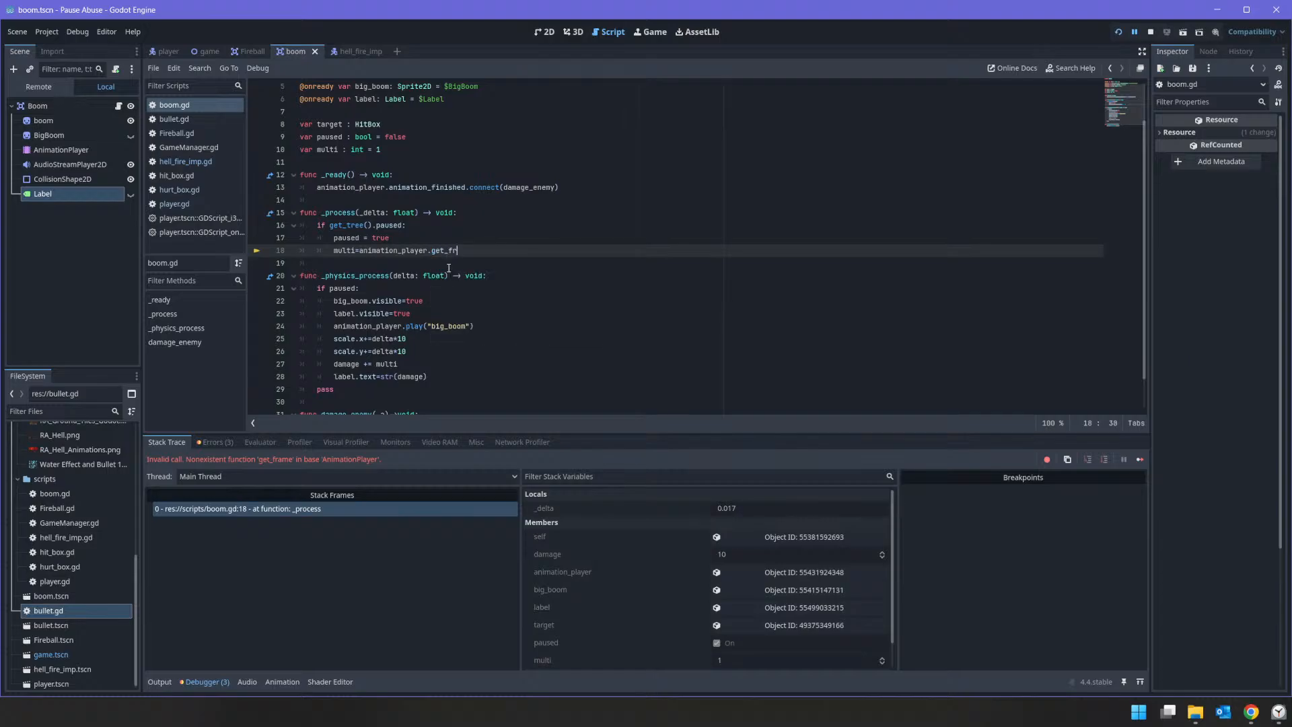
key("BackSpace")
key("BackSpace")
key("BackSpace")
key("BackSpace")
key("BackSpace")
type(".")
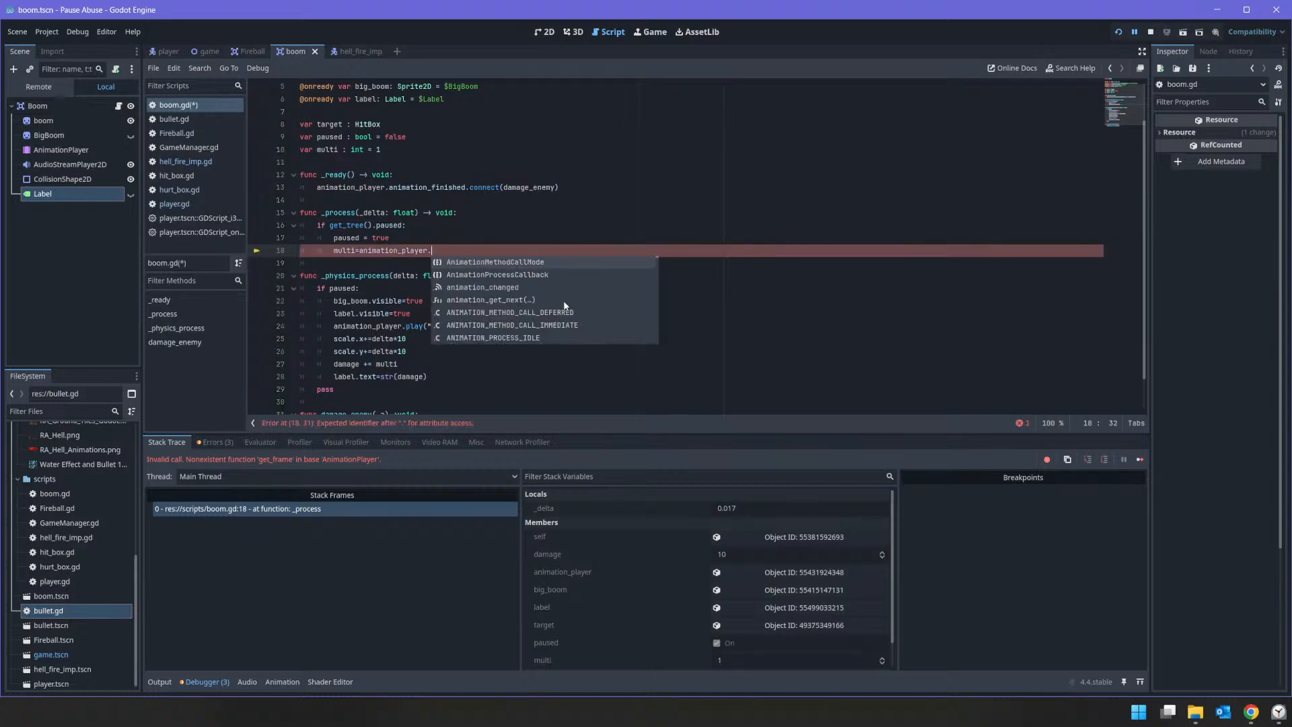
Step: Look through the suggested animation_player members and complete the multi assignment with current_animation
scroll(568, 305, "down", 1)
scroll(556, 325, "down", 3)
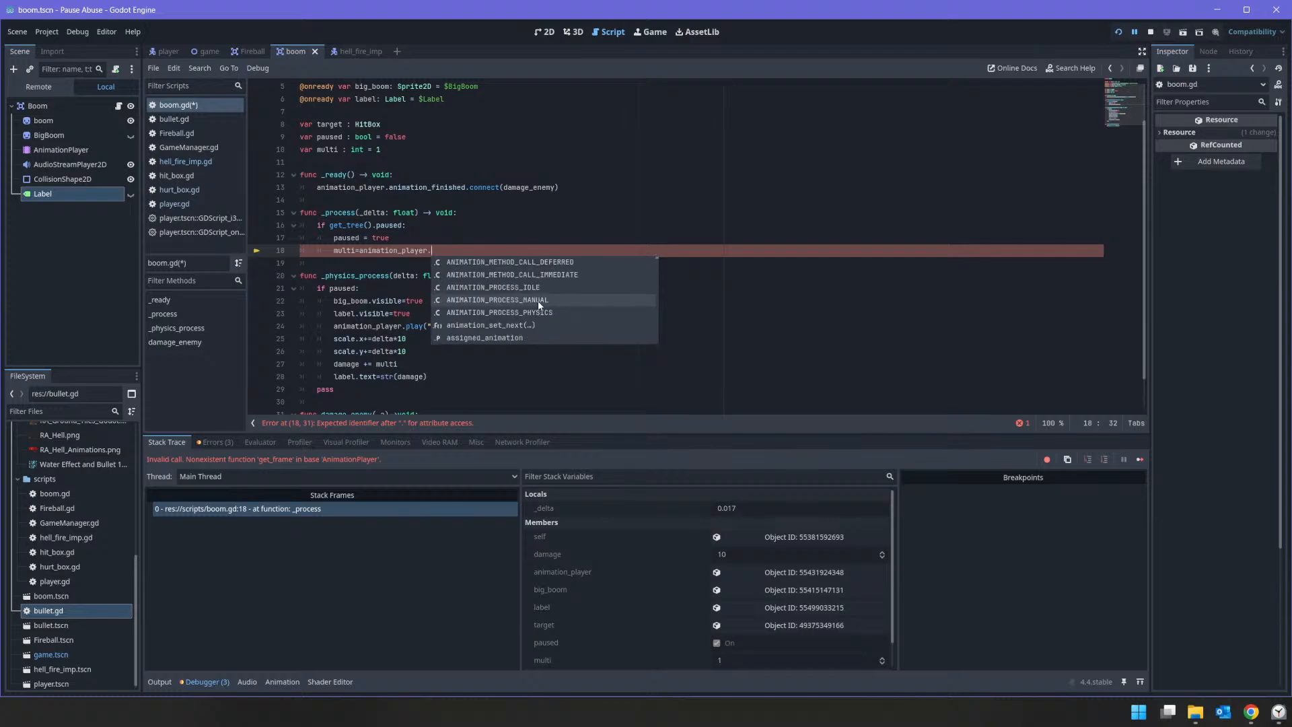
scroll(539, 300, "down", 2)
scroll(536, 308, "up", 2)
scroll(552, 301, "down", 2)
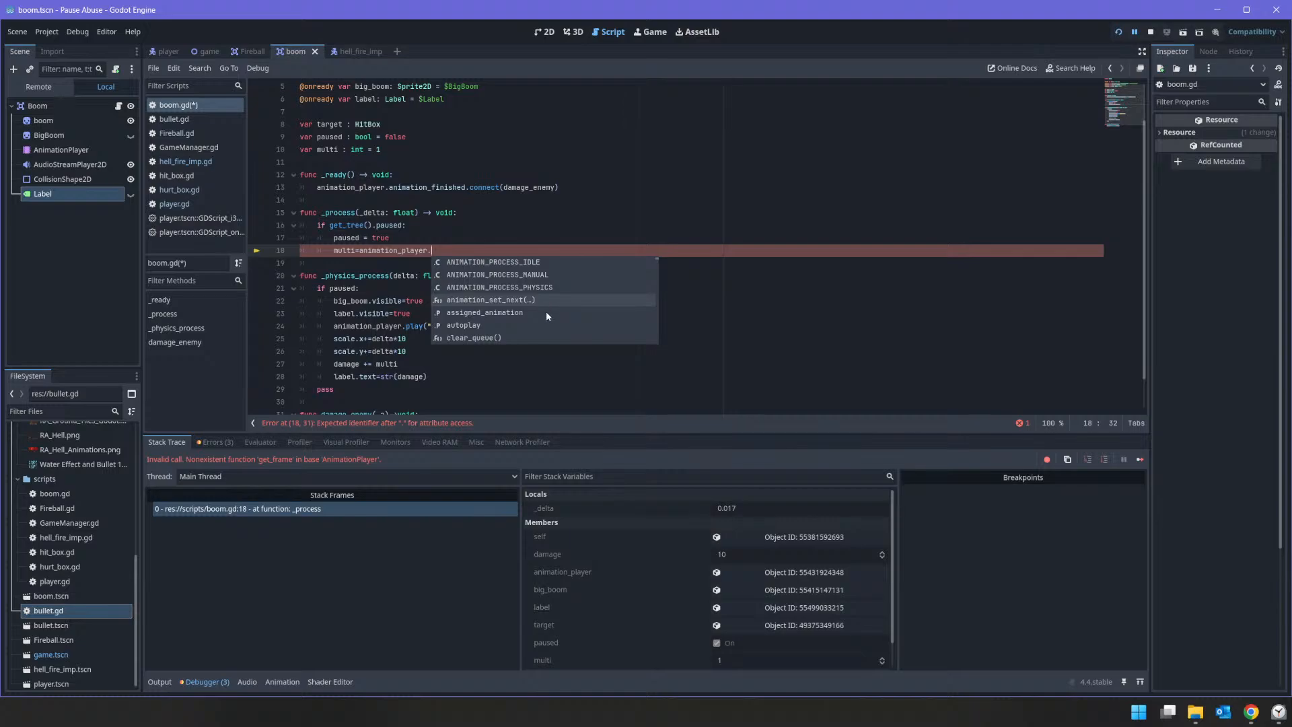
scroll(531, 314, "down", 3)
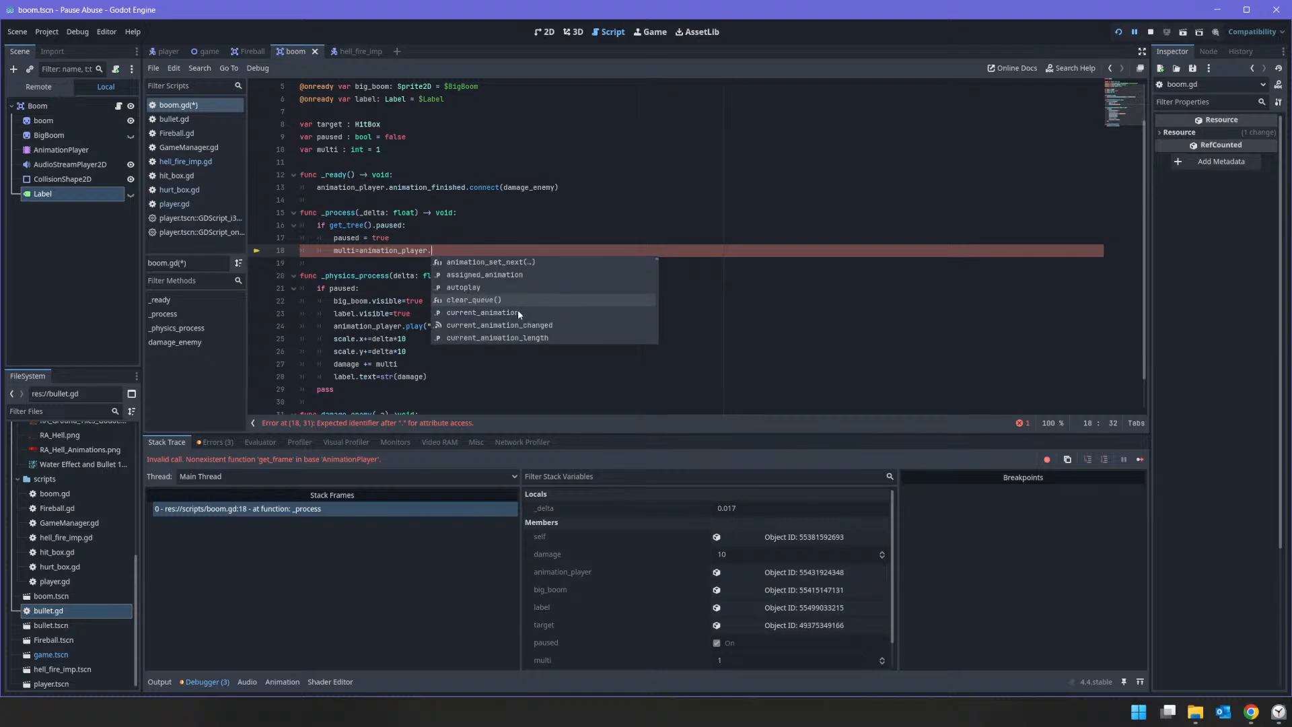
left_click(516, 313)
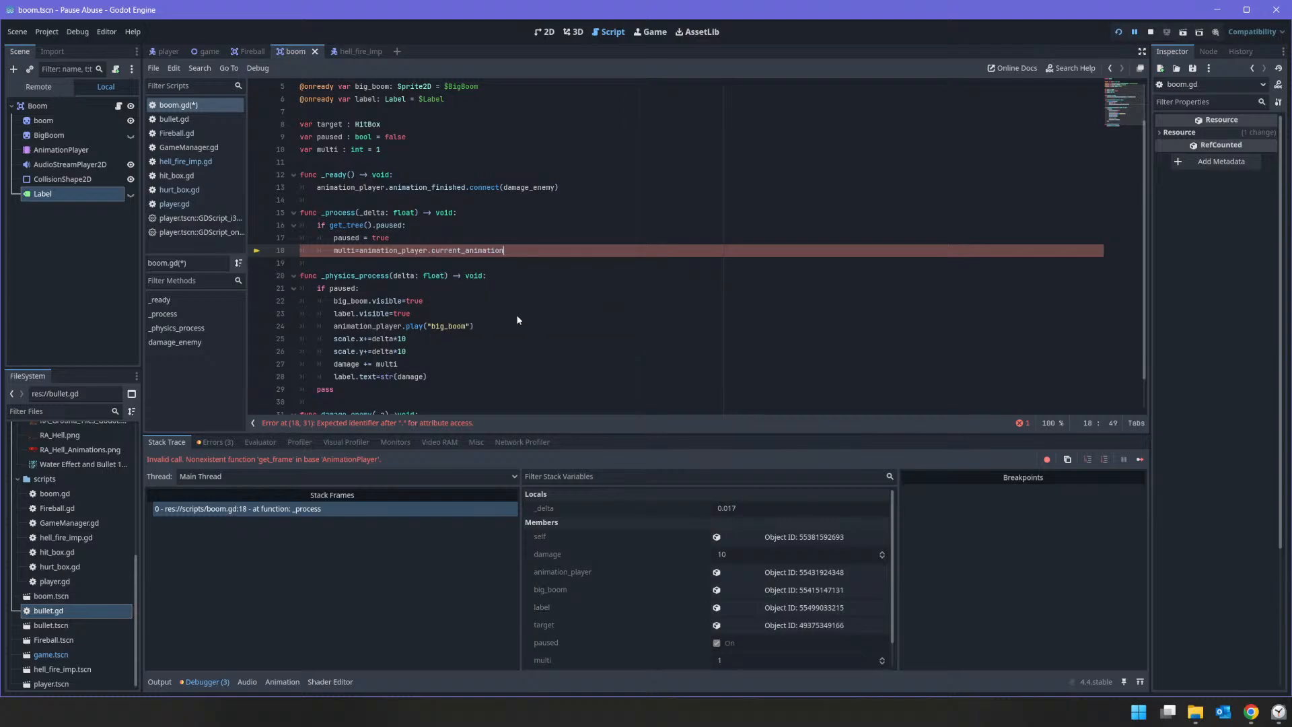
Step: Try adding get_fr and a member starting with f after current_animation in the multi assignment
type(".")
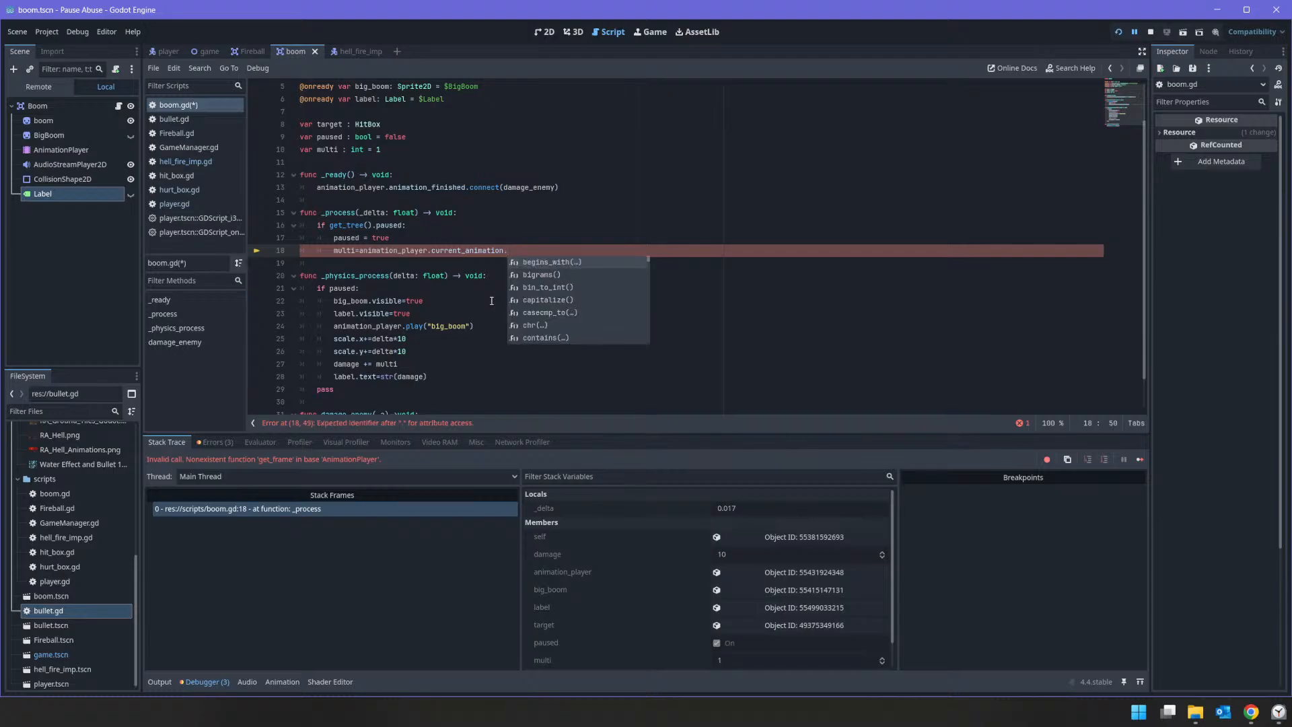
type("get")
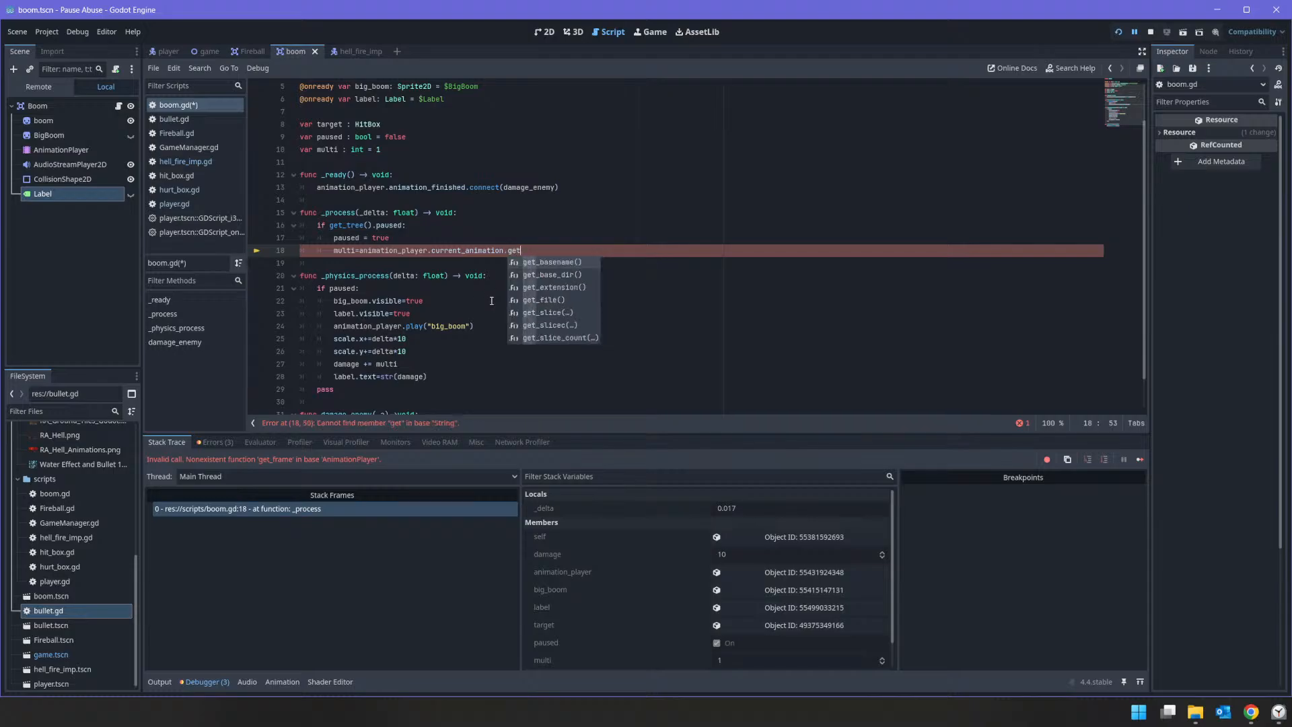
type("_fr")
key("BackSpace")
key("BackSpace")
key("BackSpace")
key("BackSpace")
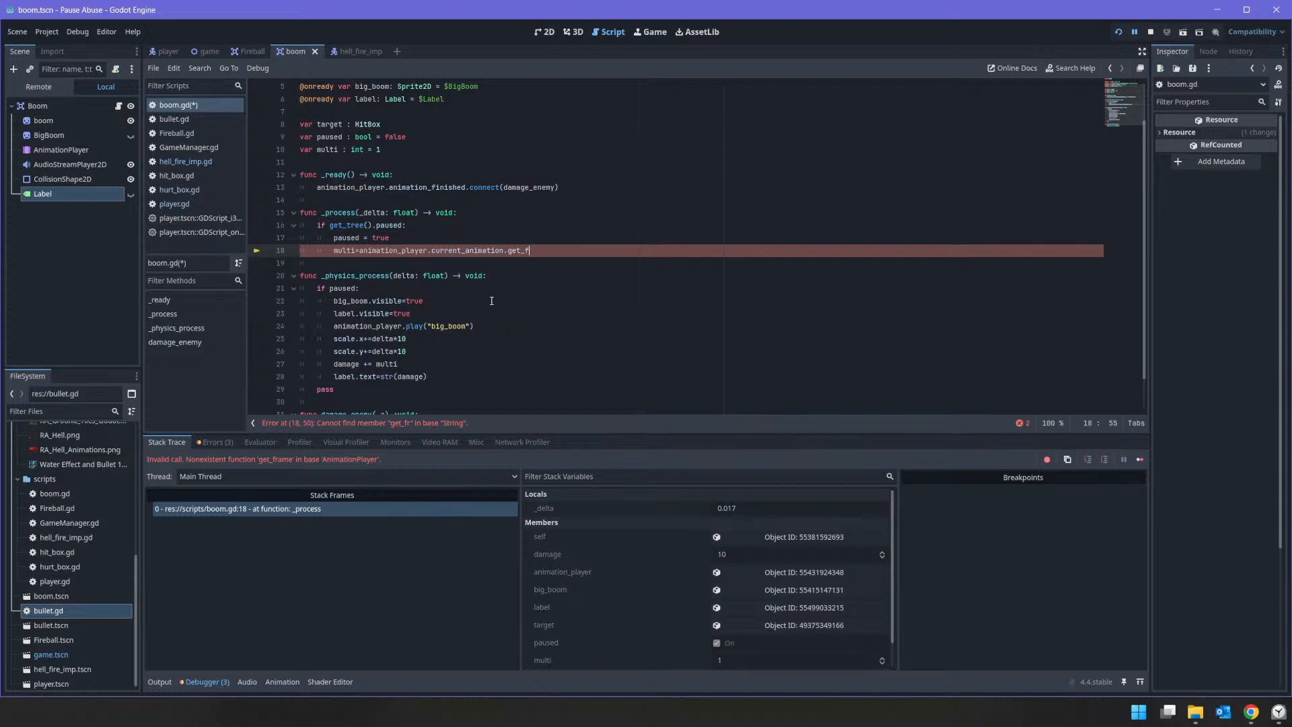
key("BackSpace")
key("BackSpace")
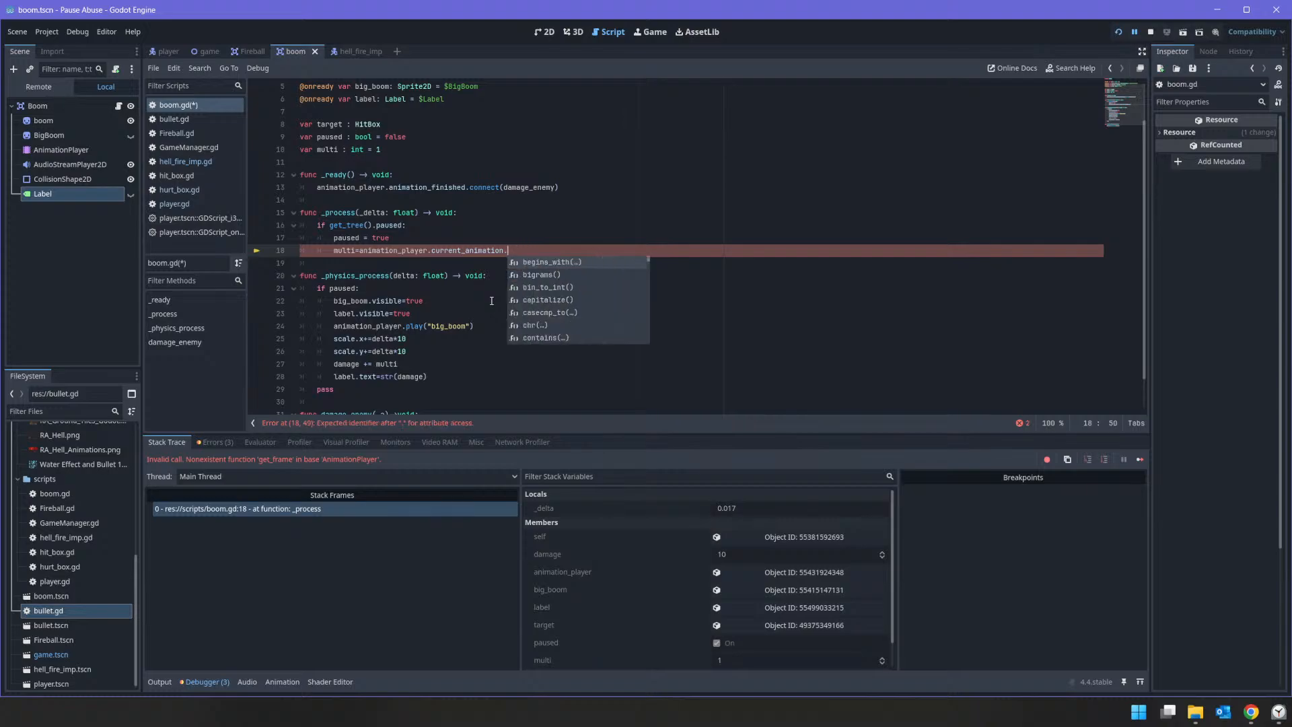
type("f")
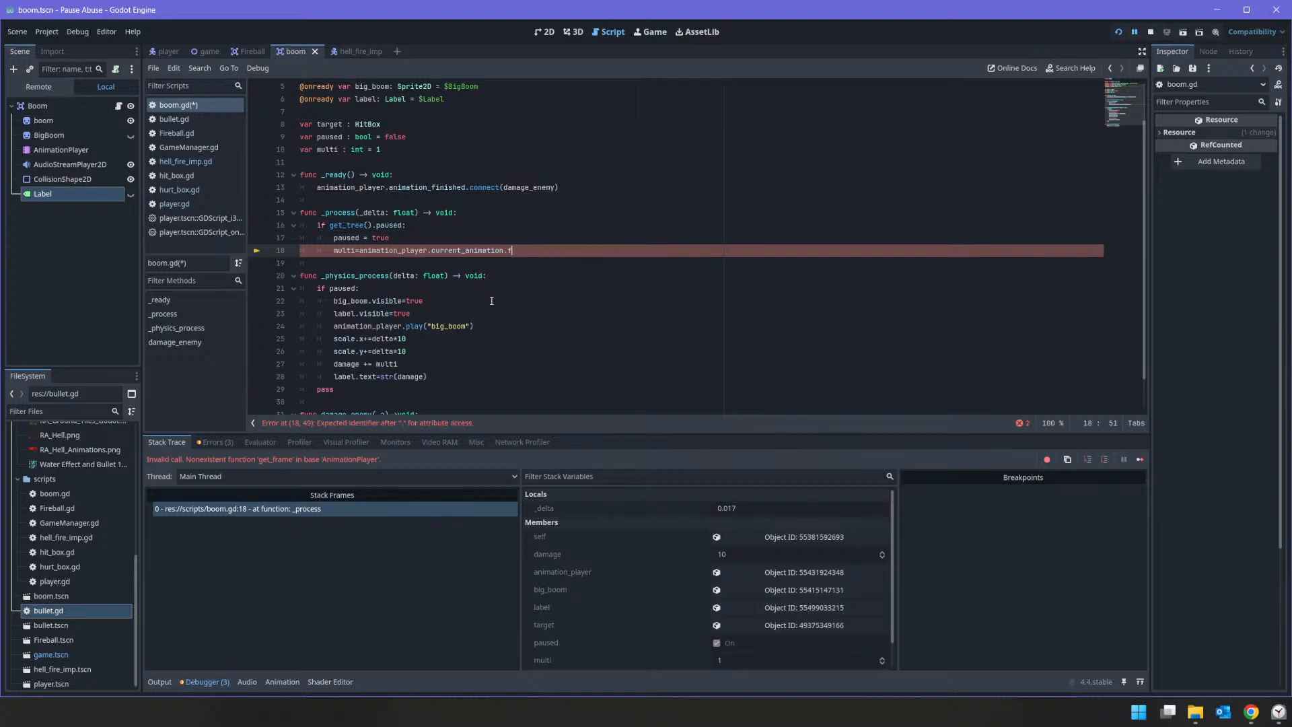
key("BackSpace")
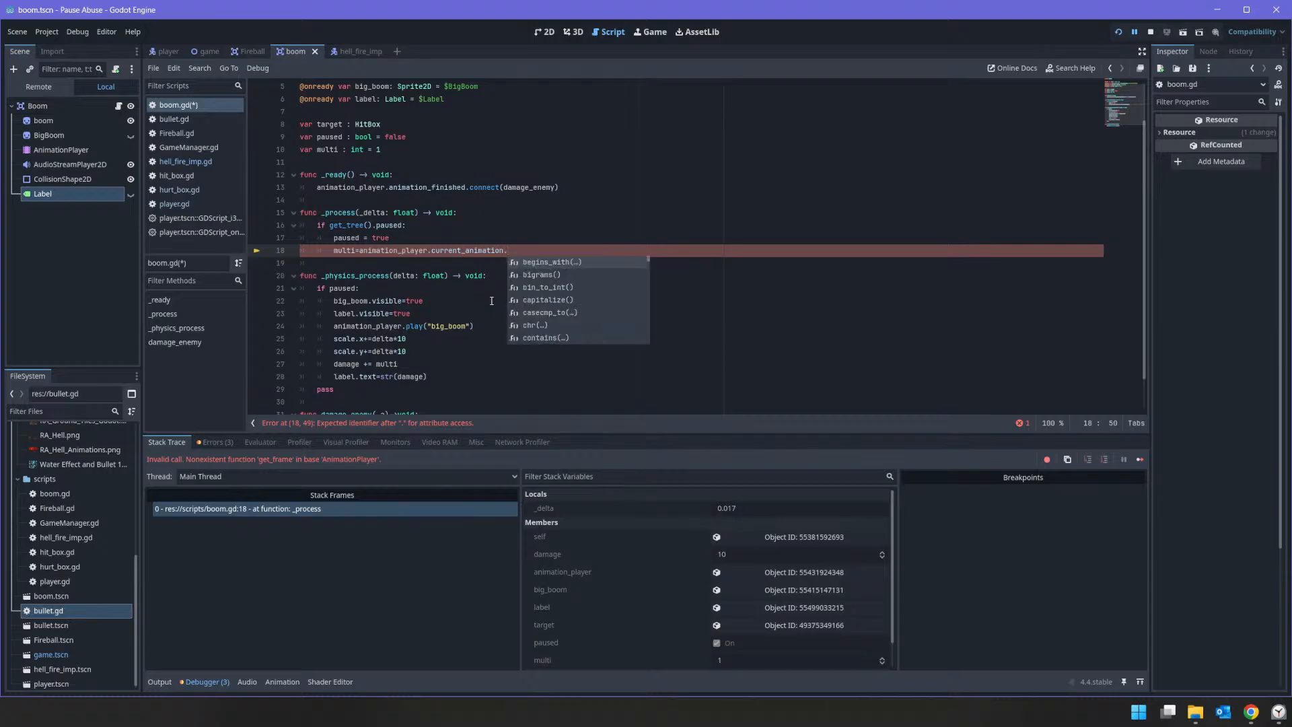
Step: Look through the suggested members of current_animation for one that gives the animation frame
key("Down")
key("Down")
key("Down")
key("Down")
key("Down")
key("Down")
key("Down")
key("Down")
key("Down")
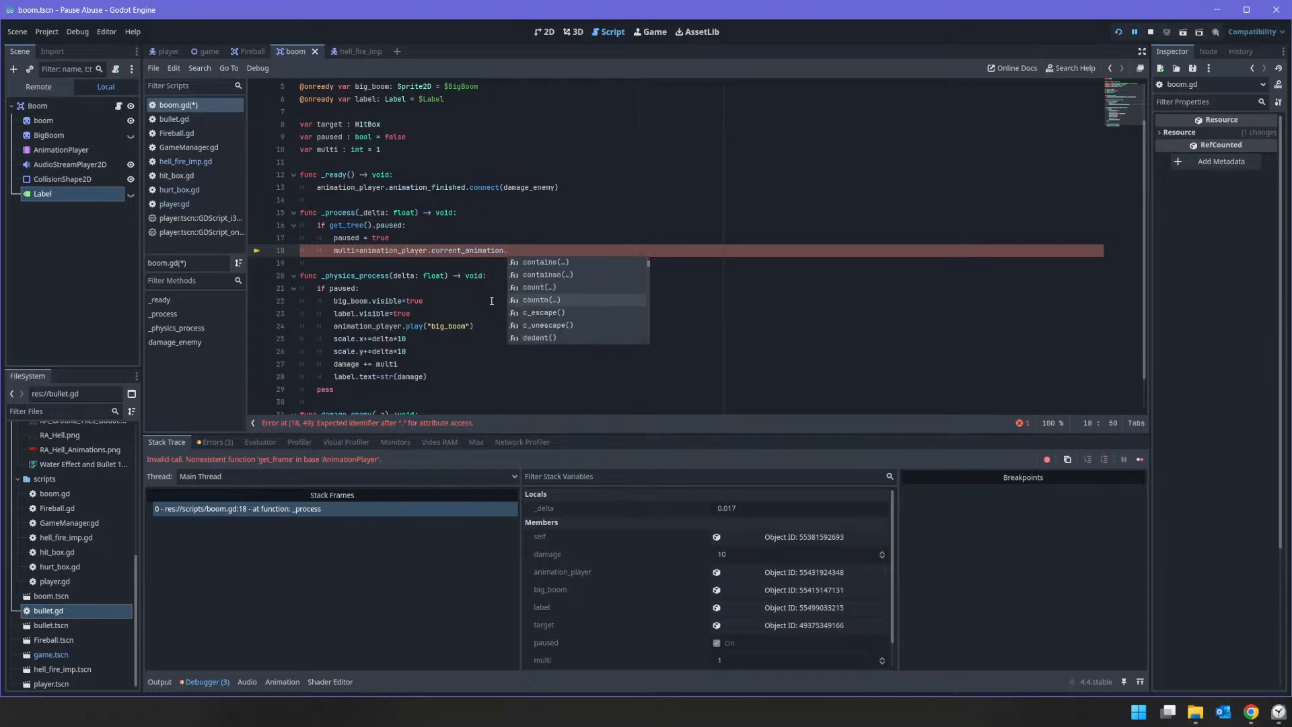
key("Down")
key("Down")
key("Down")
key("Down")
key("Down")
key("Down")
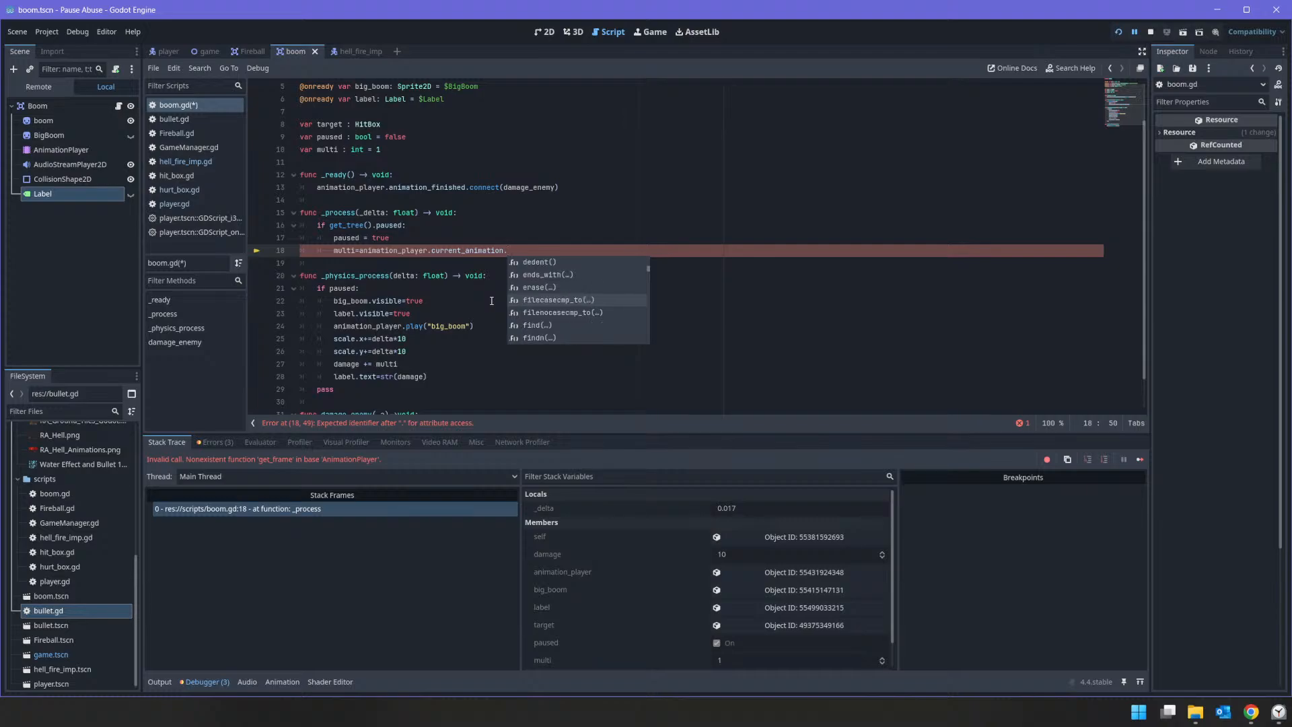
key("Down")
key("Down")
key("Down")
key("Down")
key("Down")
key("Down")
key("Down")
key("Down")
key("Down")
key("Down")
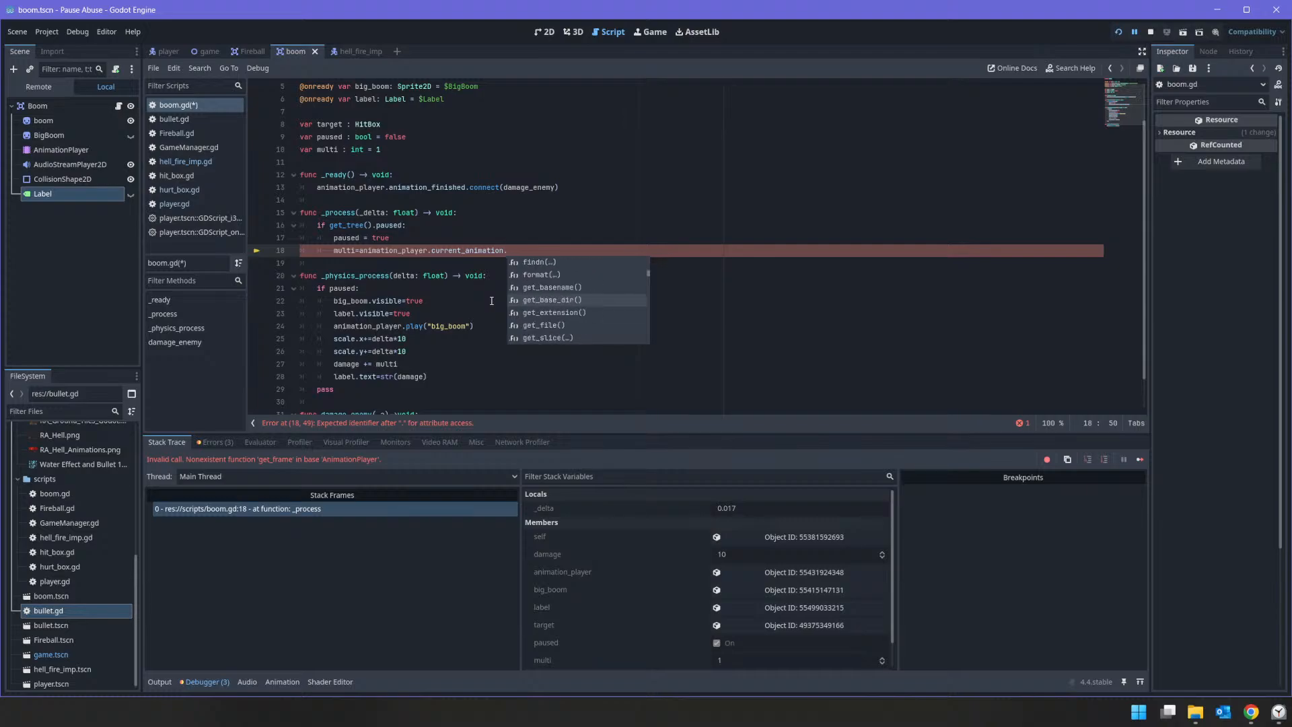
key("Down")
key("Down")
key("Down")
key("Down")
key("Down")
key("Down")
key("Down")
key("Down")
key("Down")
key("Down")
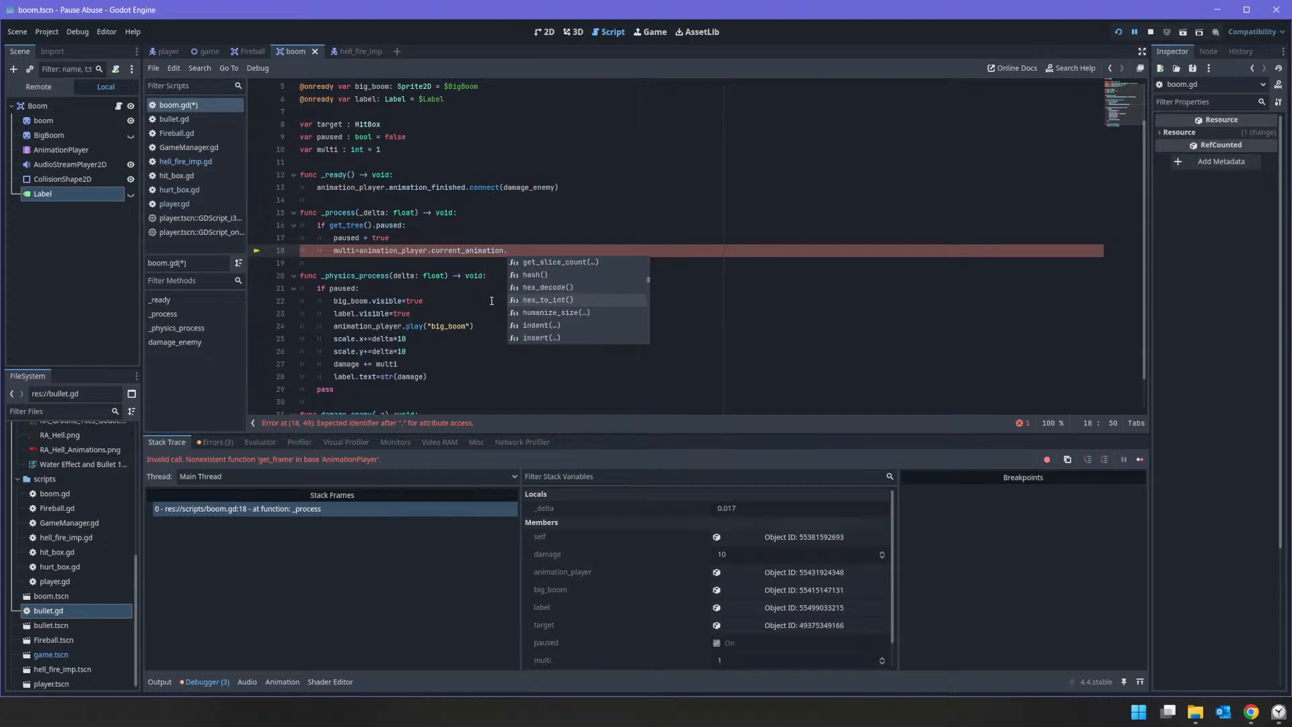
key("Down")
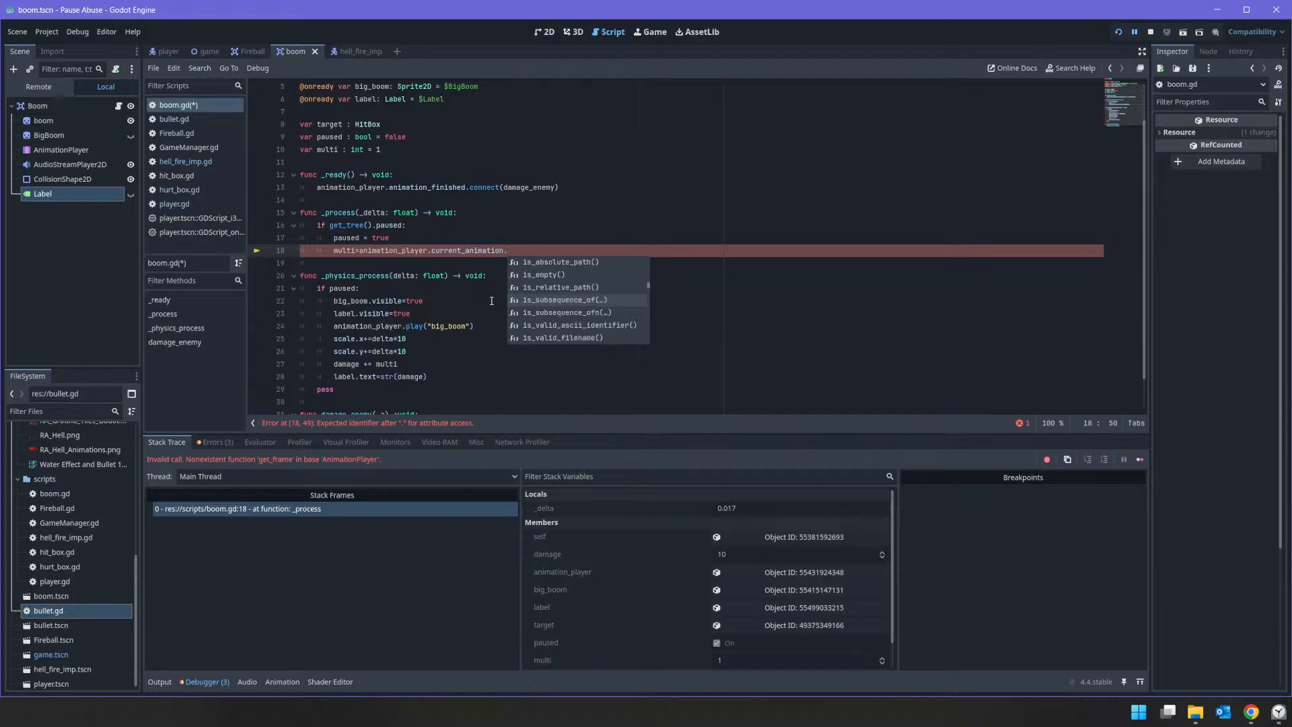
key("Down")
key("Down")
key("Down")
key("Down")
key("Down")
key("Down")
key("Down")
key("Down")
key("Down")
key("Down")
key("Down")
key("Down")
key("Down")
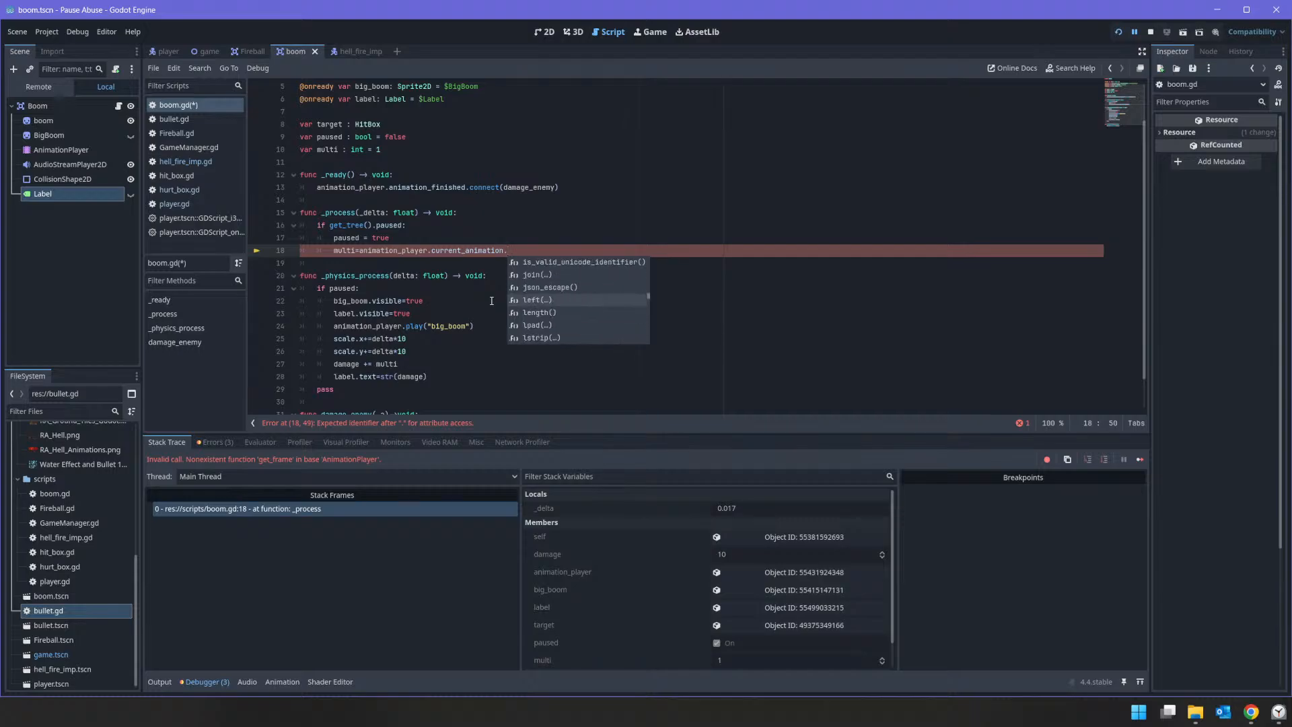
key("Down")
key("Down")
key("Down")
key("Down")
key("Down")
key("Down")
key("Down")
key("Down")
key("Down")
key("Down")
key("Down")
key("Down")
key("Down")
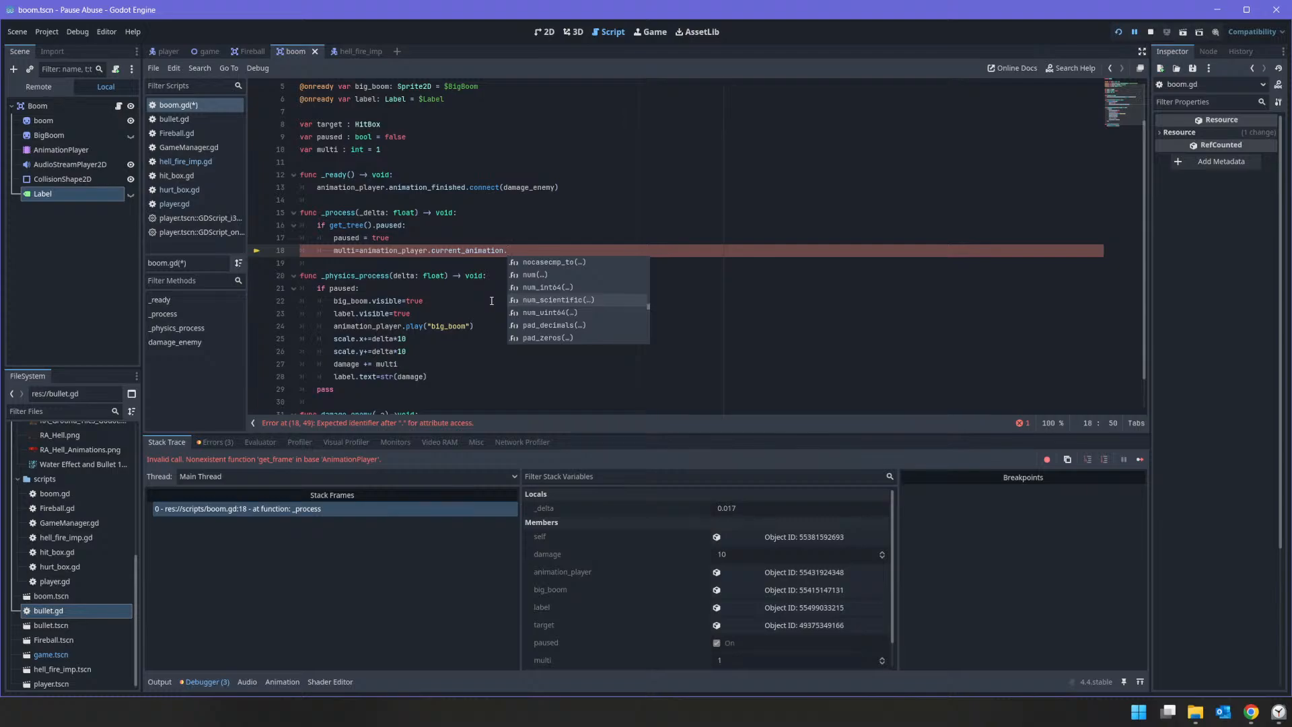
Step: Replace current_animation in the multi assignment with is_playing() followed by a dot
key("BackSpace")
key("BackSpace")
key("BackSpace")
key("BackSpace")
key("BackSpace")
key("BackSpace")
key("BackSpace")
key("BackSpace")
key("BackSpace")
key("BackSpace")
key("BackSpace")
key("BackSpace")
key("BackSpace")
key("BackSpace")
key("BackSpace")
key("BackSpace")
key("BackSpace")
key("BackSpace")
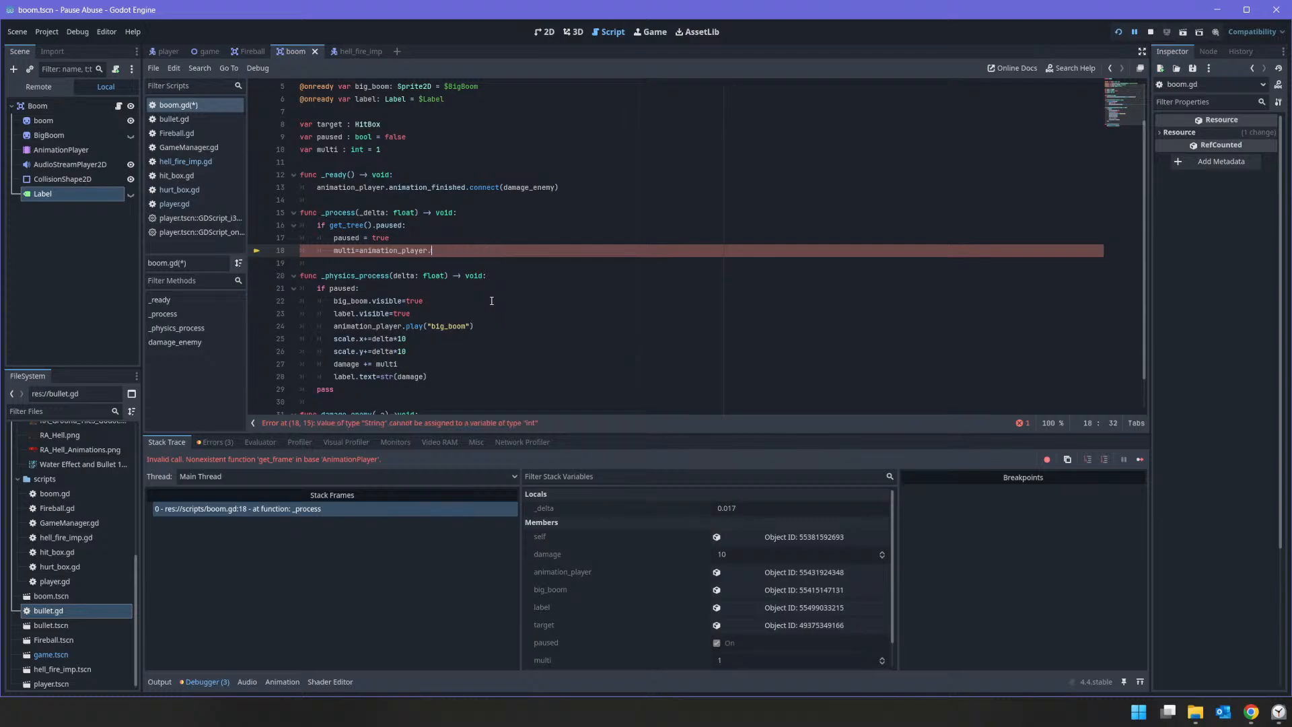
type("p,")
type("l")
type("a")
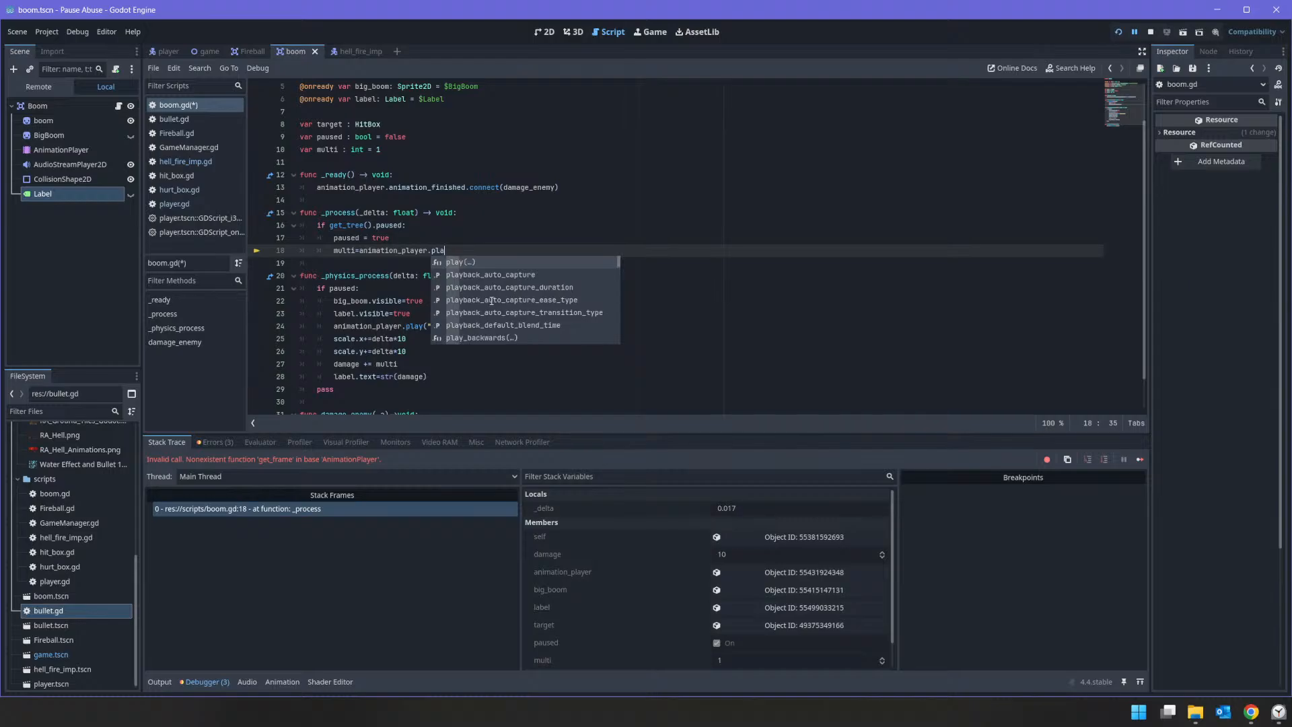
type("y")
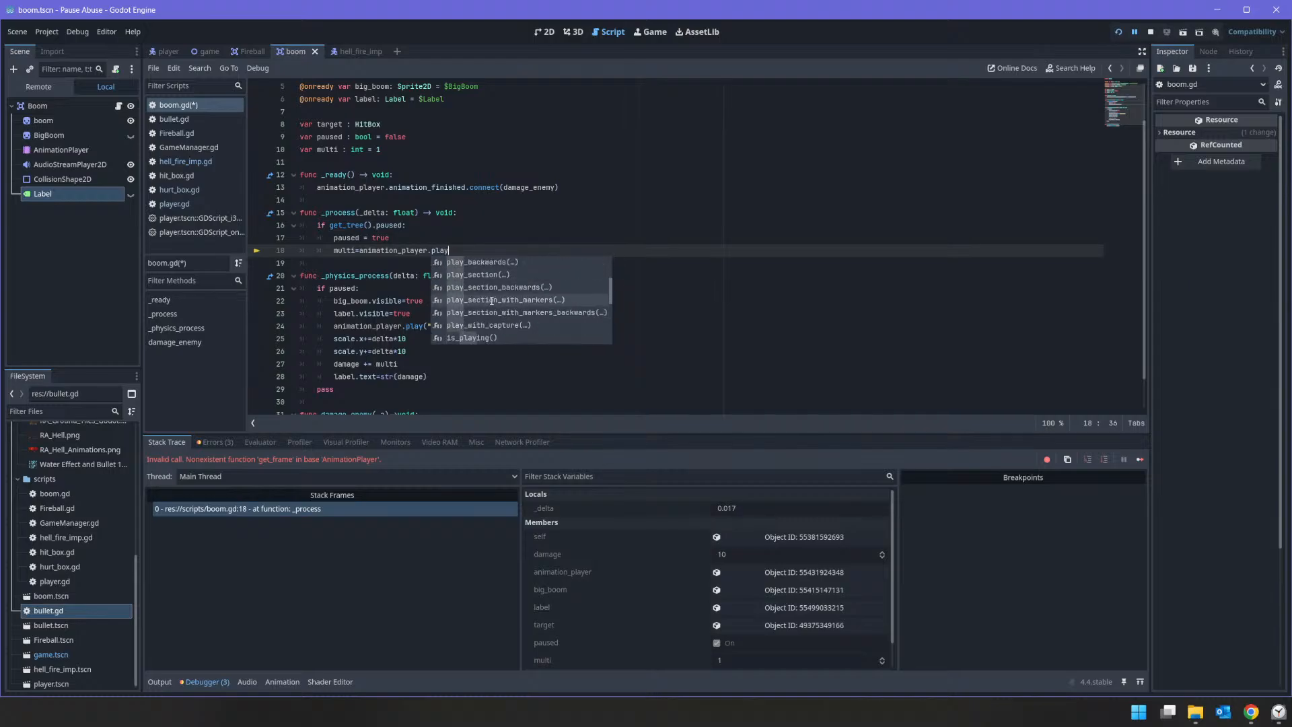
scroll(492, 300, "down", 1)
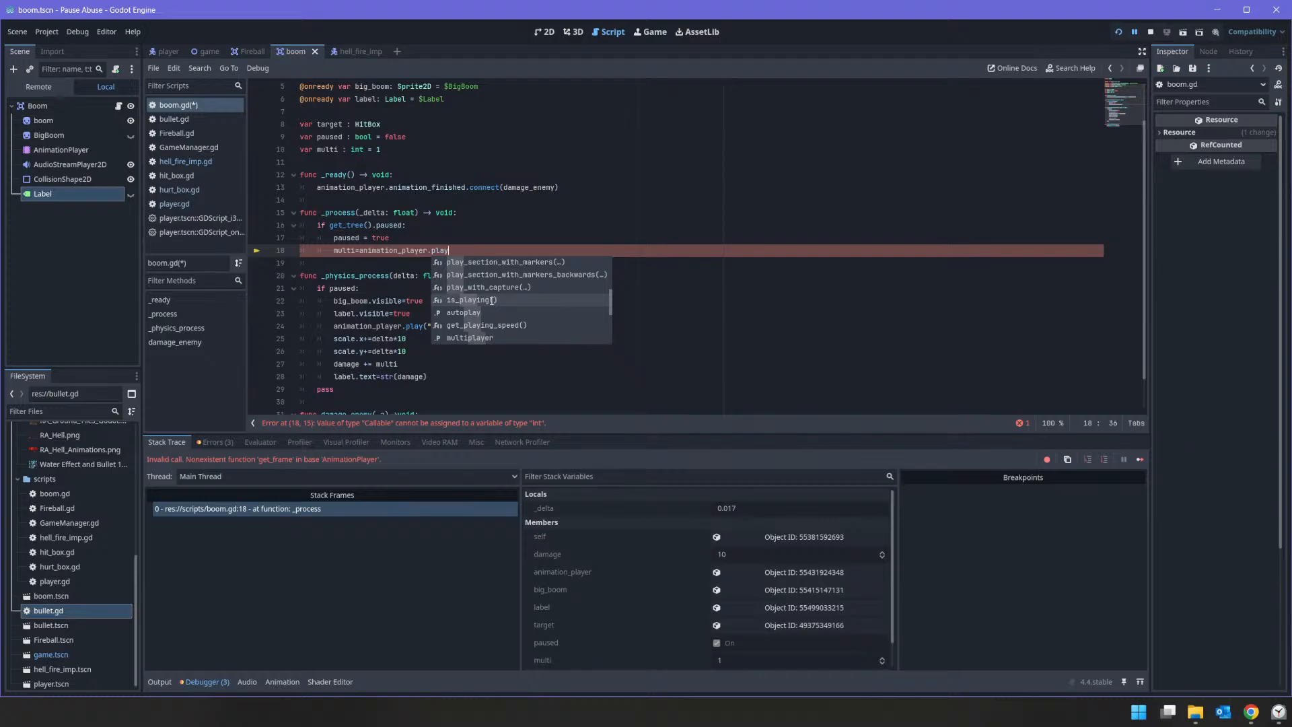
left_click(492, 300)
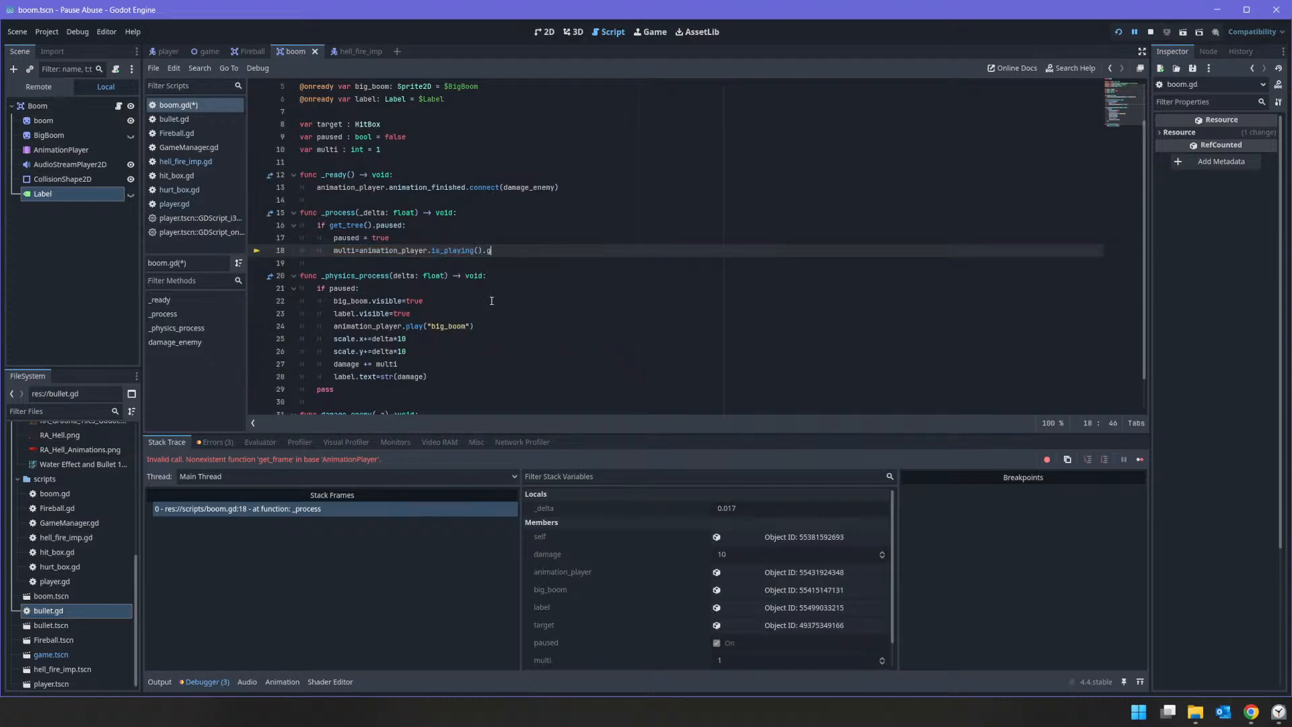
key("BackSpace")
Step: Switch to Chrome and search the web in a new tab for "godot animation player get frame"
key("alt+Tab")
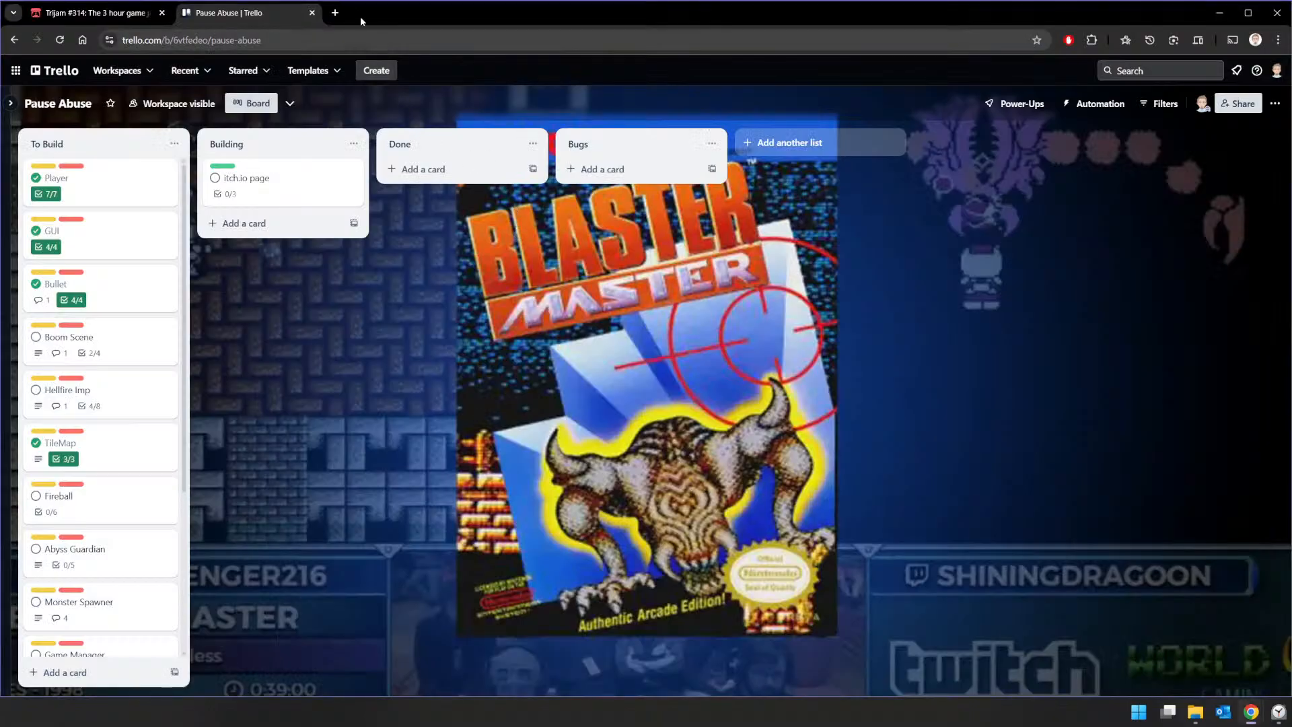
left_click(334, 12)
type("godo")
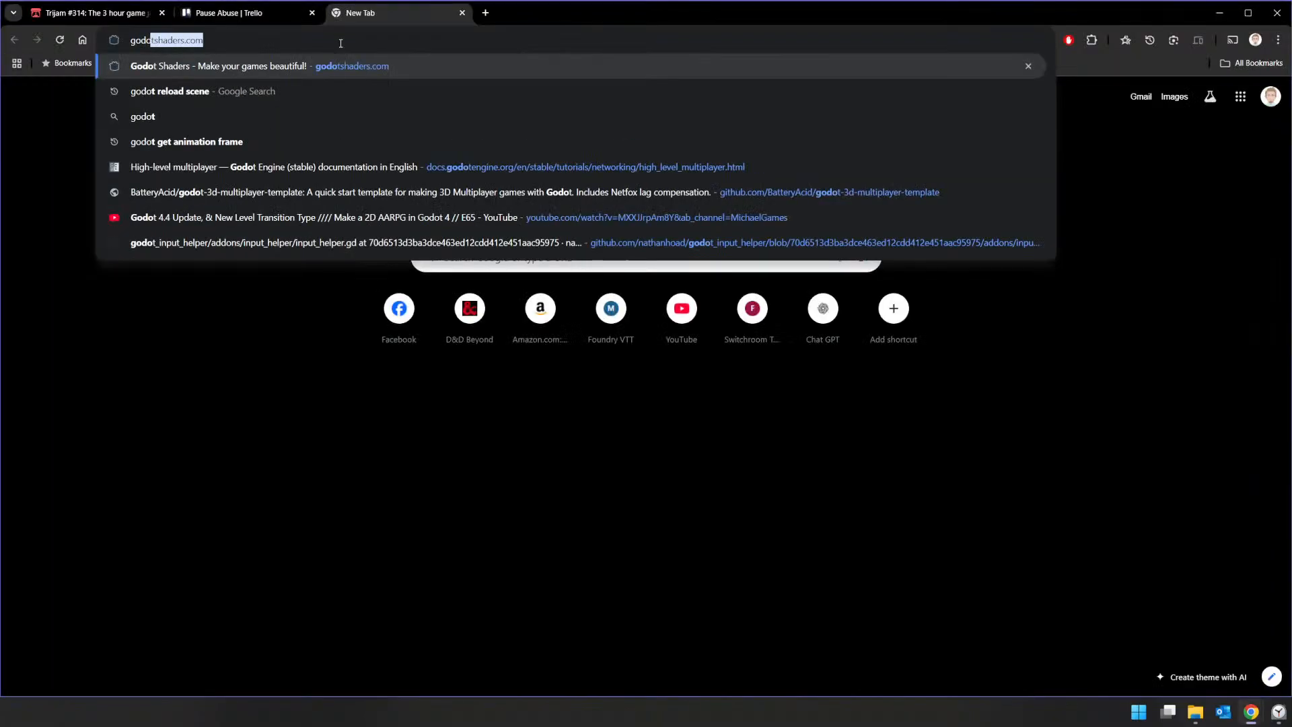
type("t ")
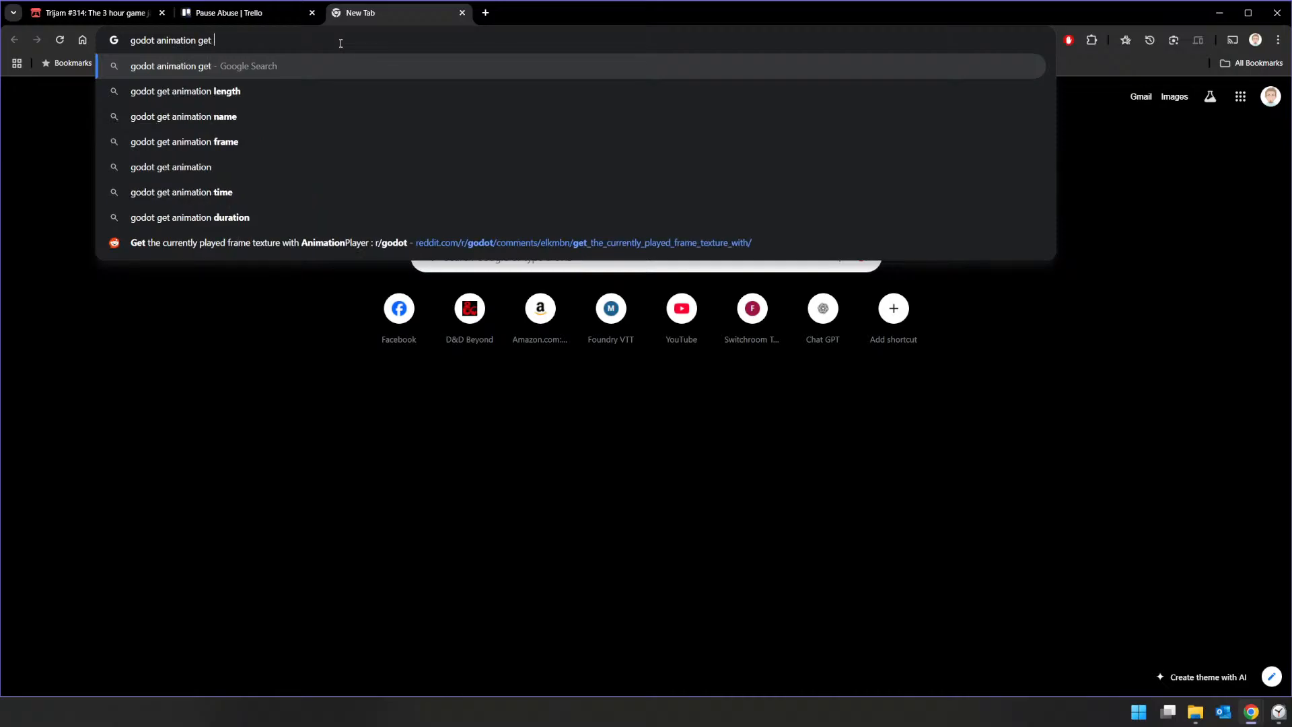
type("animation player get current frame")
key("Down")
key("Down")
key("Down")
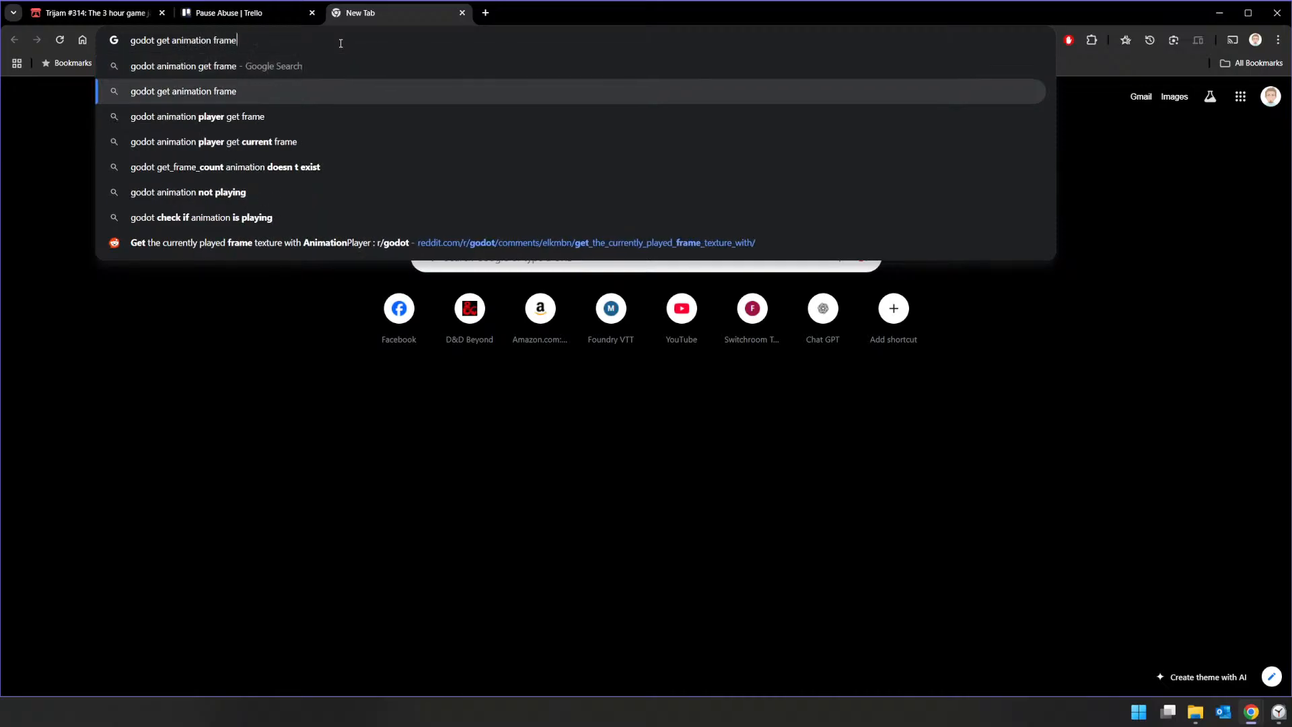
key("Up")
key("Return")
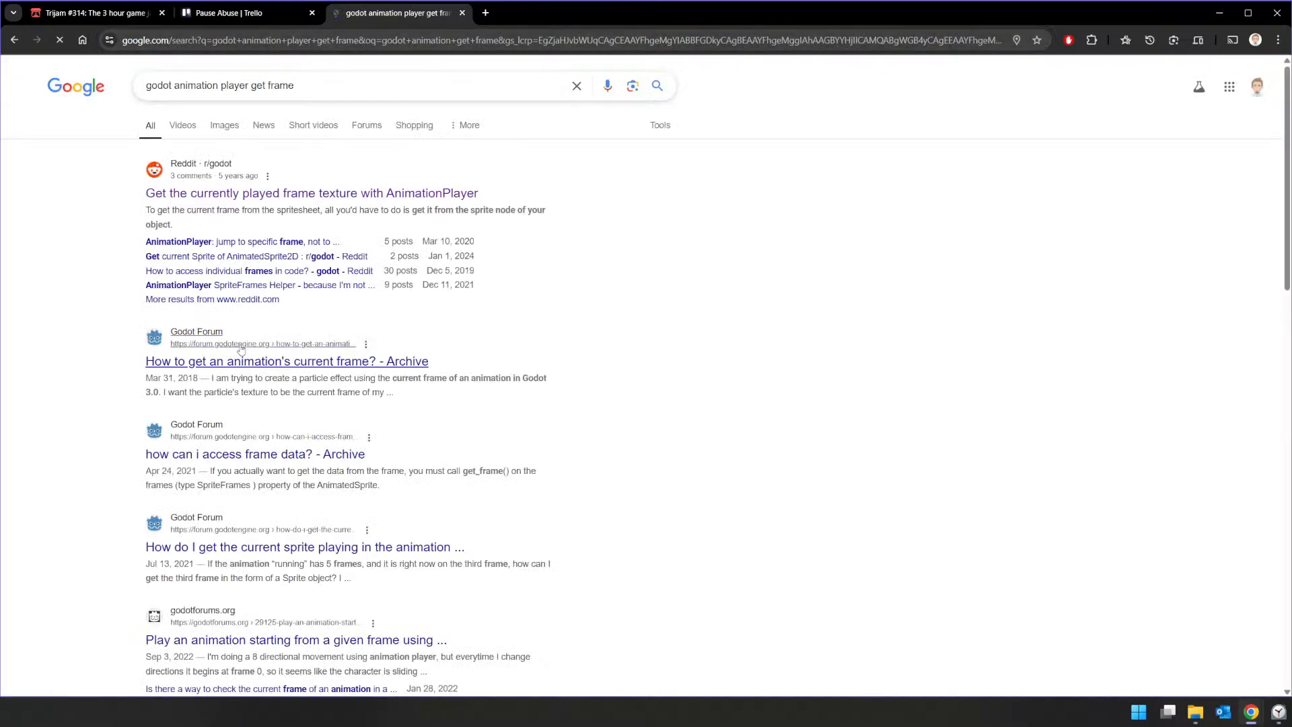
Step: Read the Godot Forum thread "How to get an animation's current frame?" and return to the search results
left_click(266, 362)
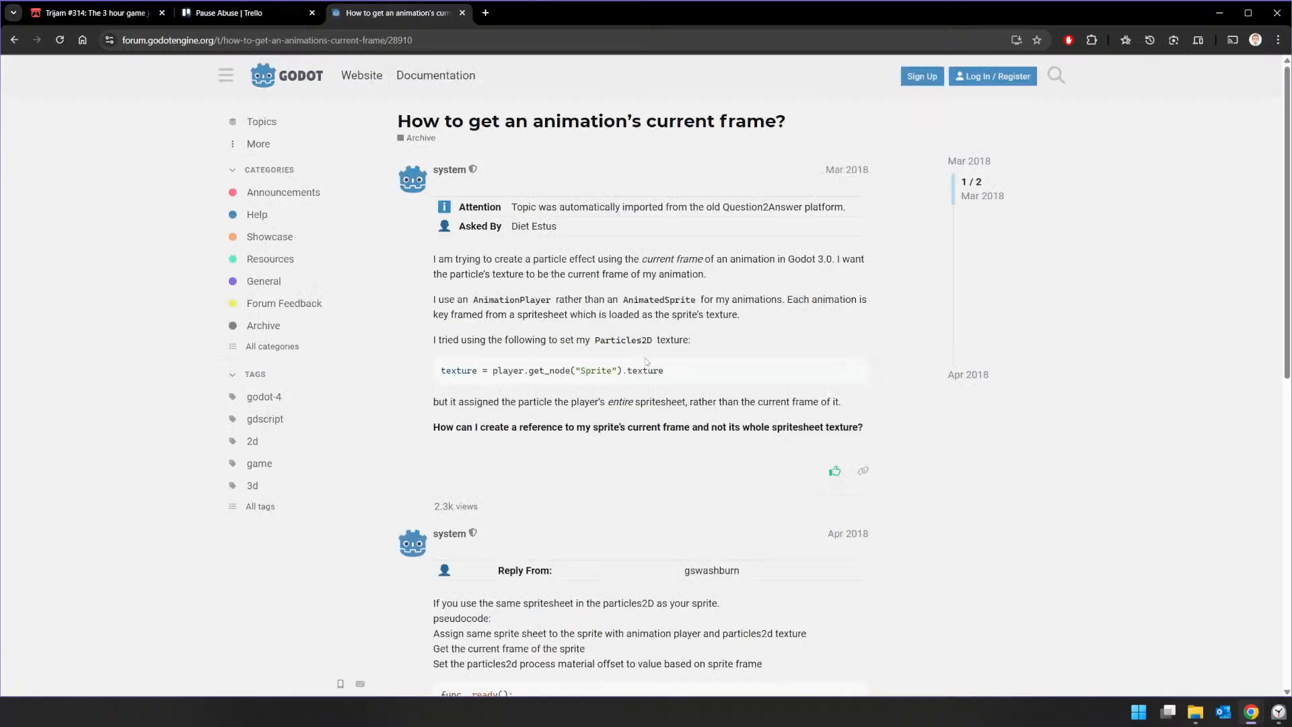
scroll(687, 377, "down", 5)
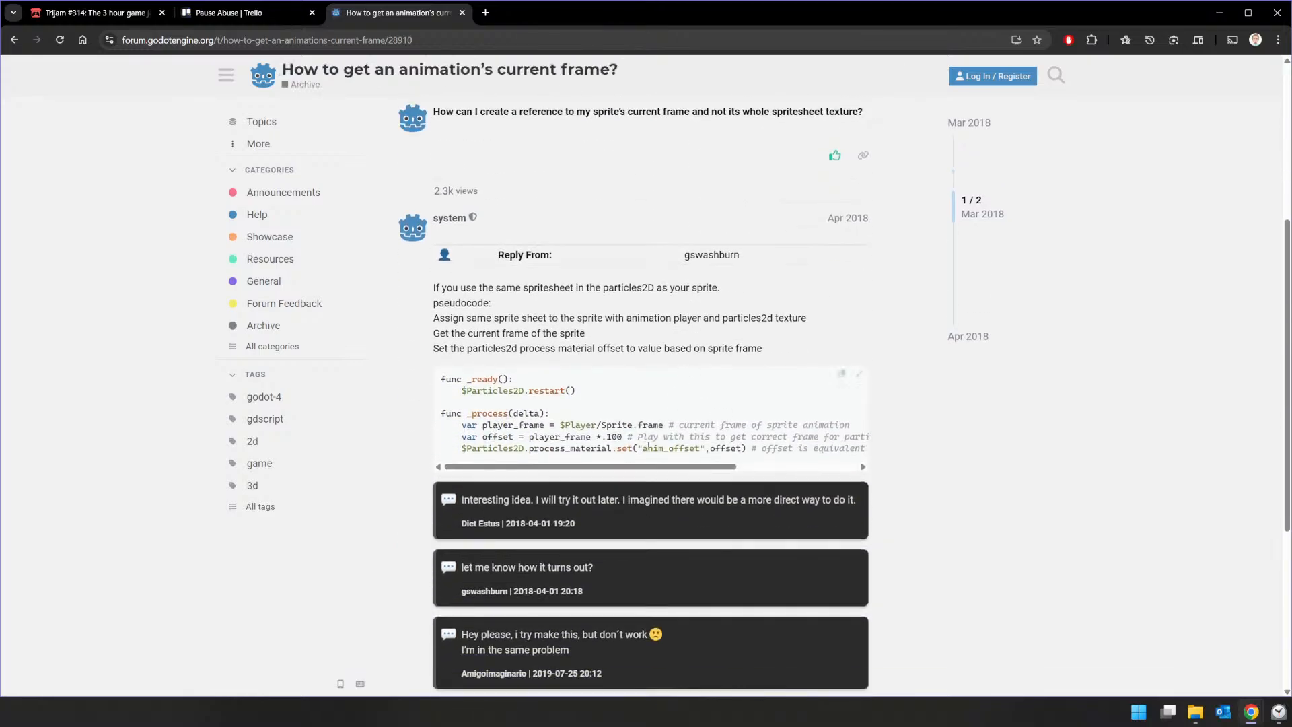
scroll(595, 423, "down", 5)
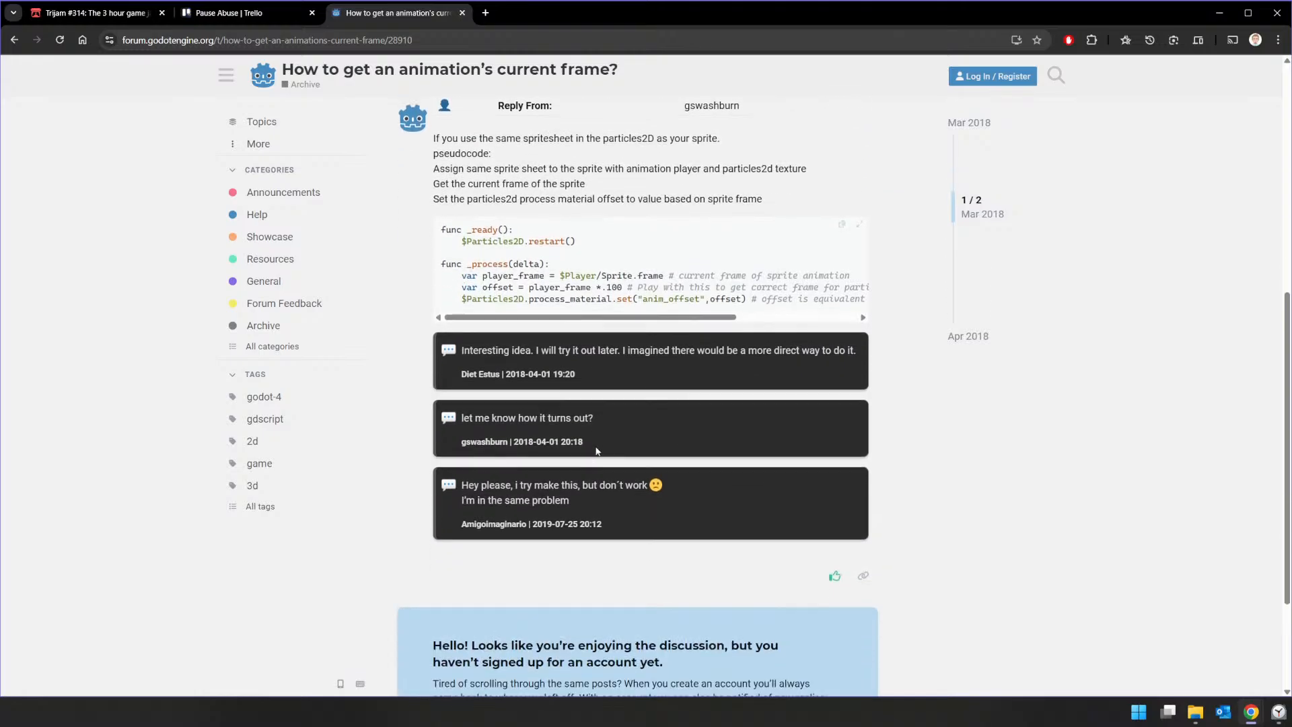
key("alt+Left")
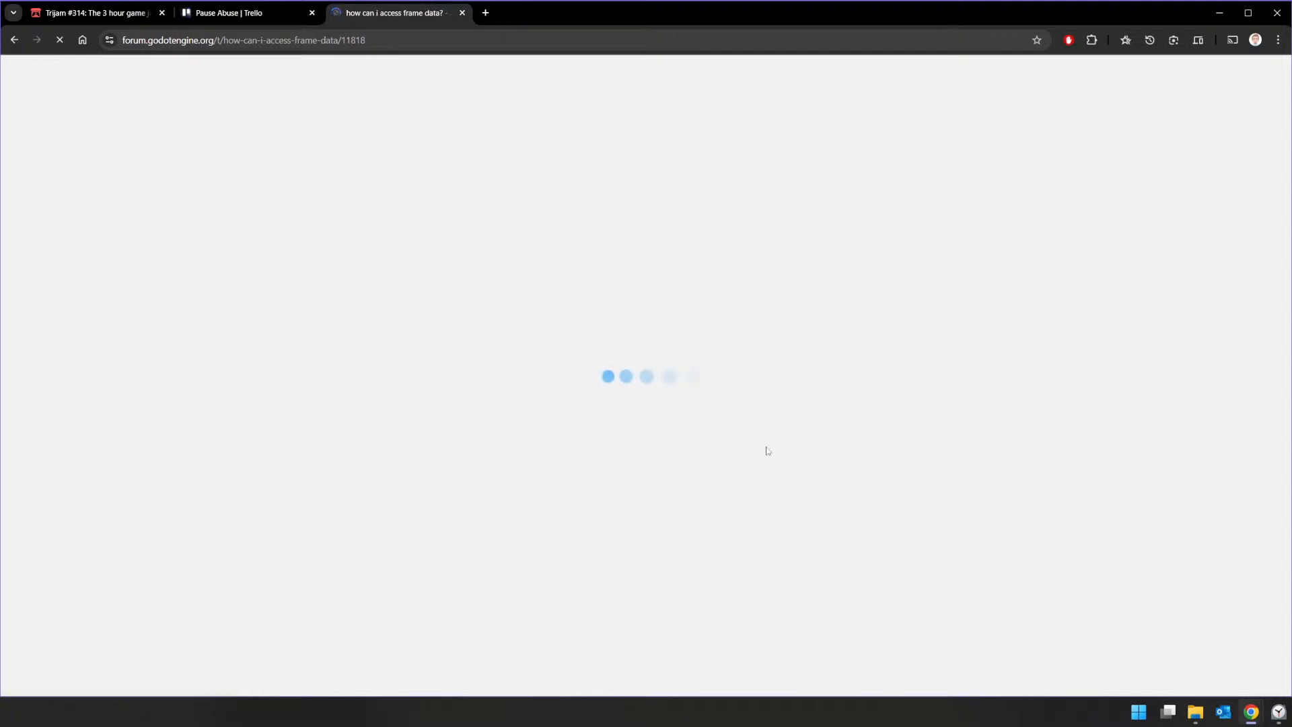
Step: Read the replies in the Godot Forum thread "how can i access frame data?" and return to the search results
scroll(762, 445, "down", 10)
scroll(748, 444, "up", 3)
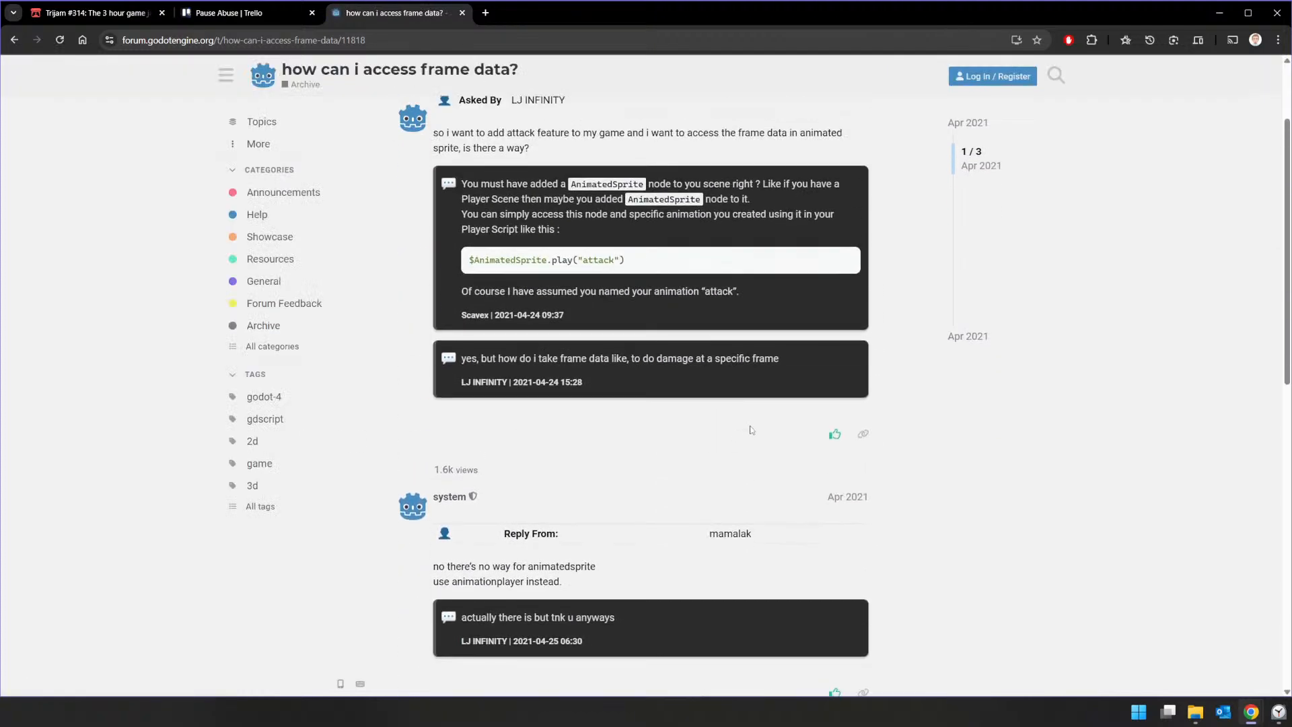
scroll(751, 429, "down", 6)
scroll(740, 428, "up", 3)
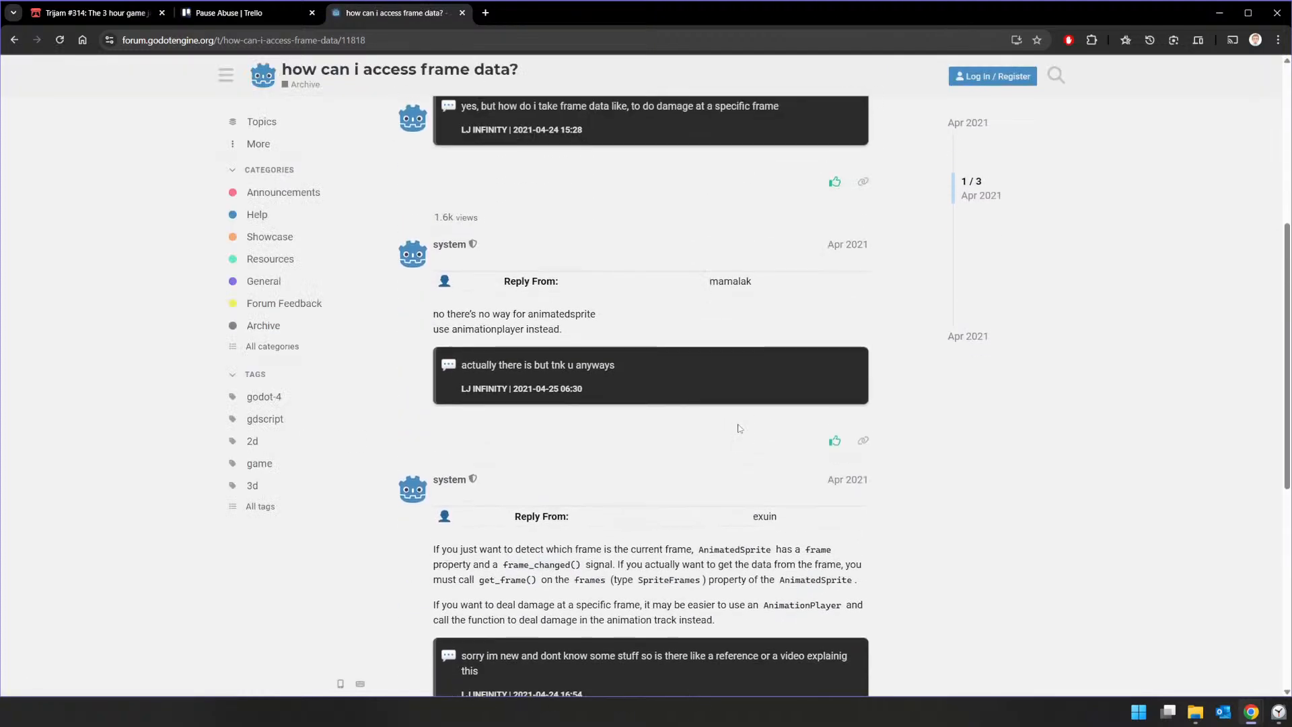
scroll(737, 424, "down", 5)
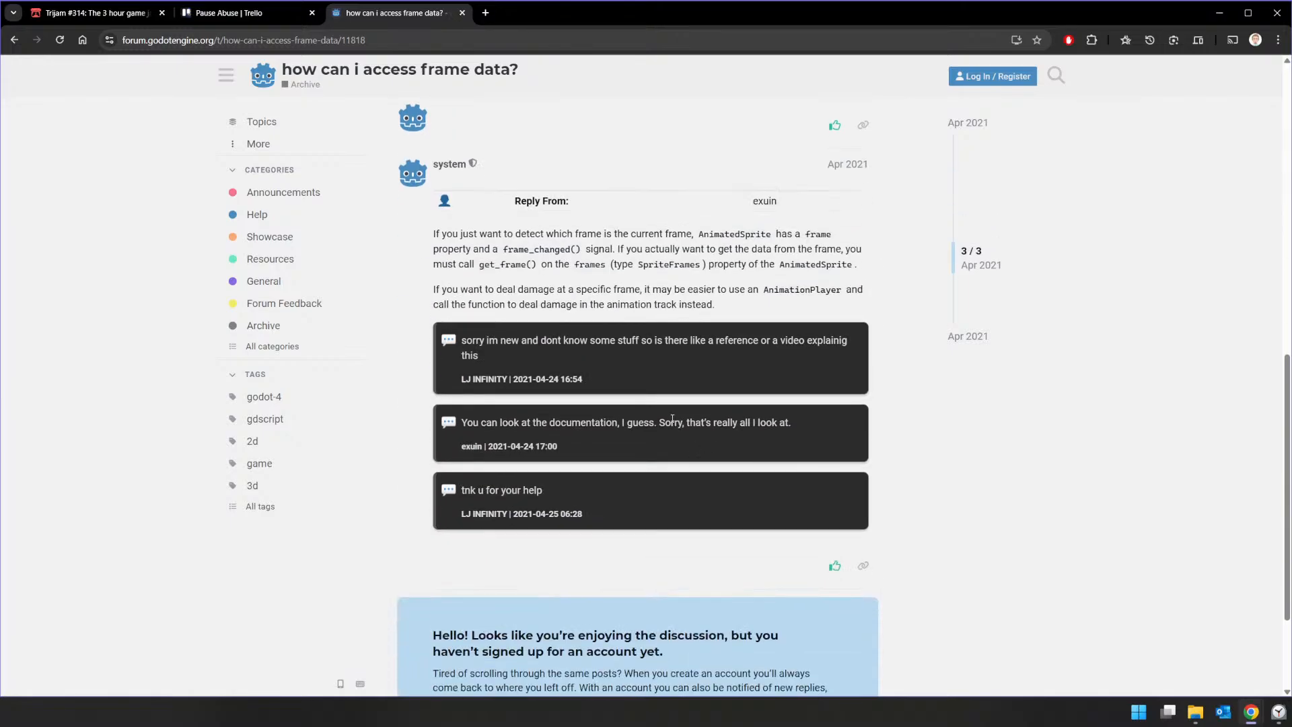
scroll(668, 415, "down", 1)
key("alt+Left")
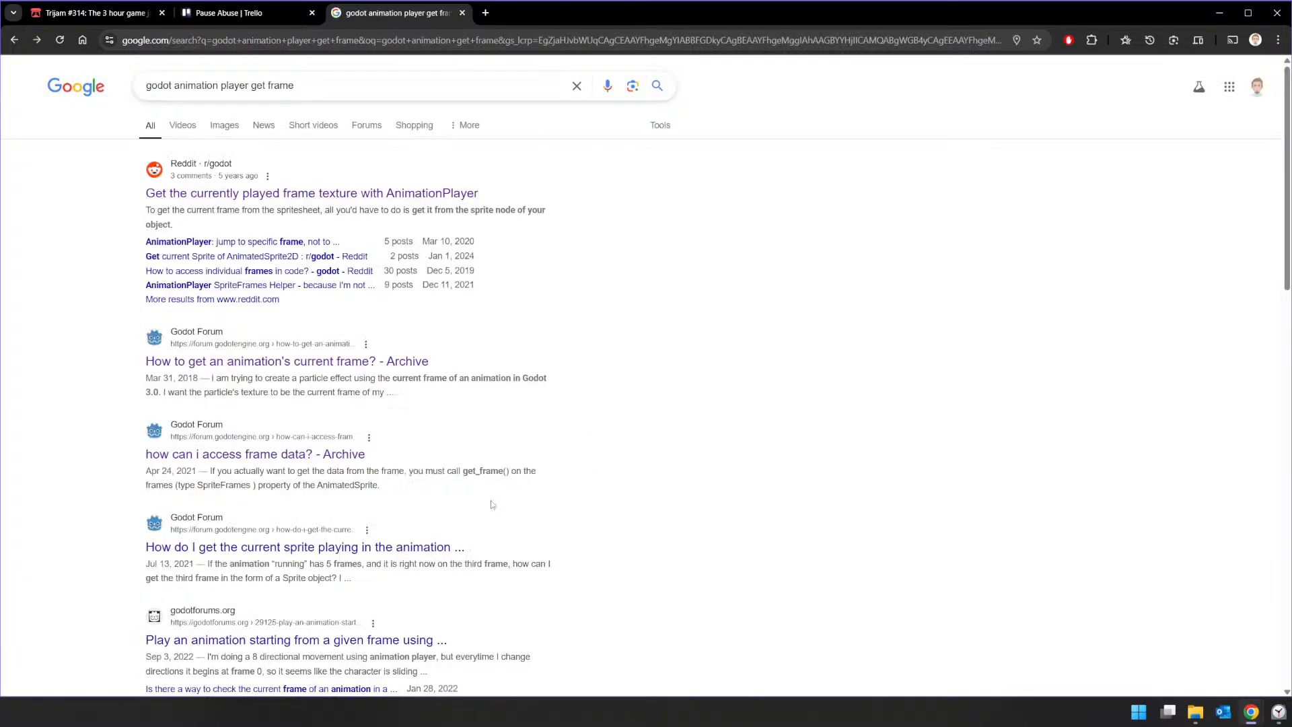
Step: Read the godotforums.org thread on checking an animated sprite's current frame, then look through the further search results
scroll(365, 550, "down", 3)
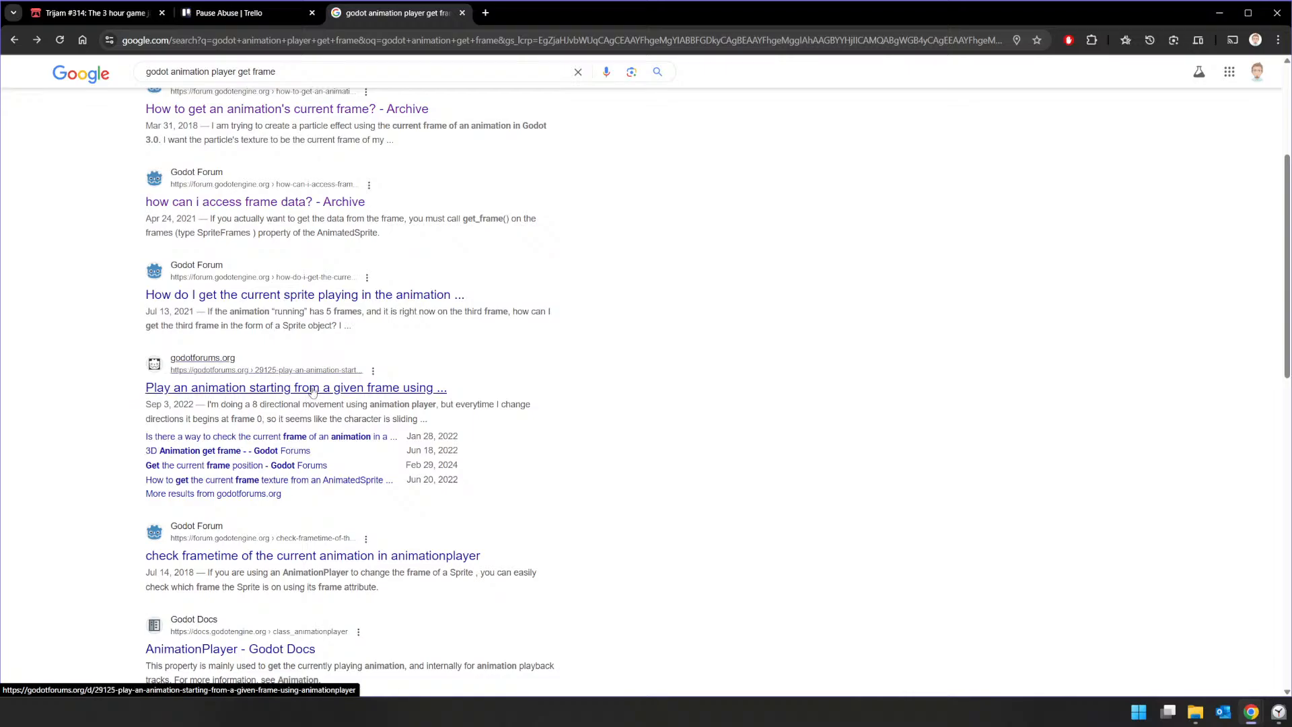
left_click(289, 436)
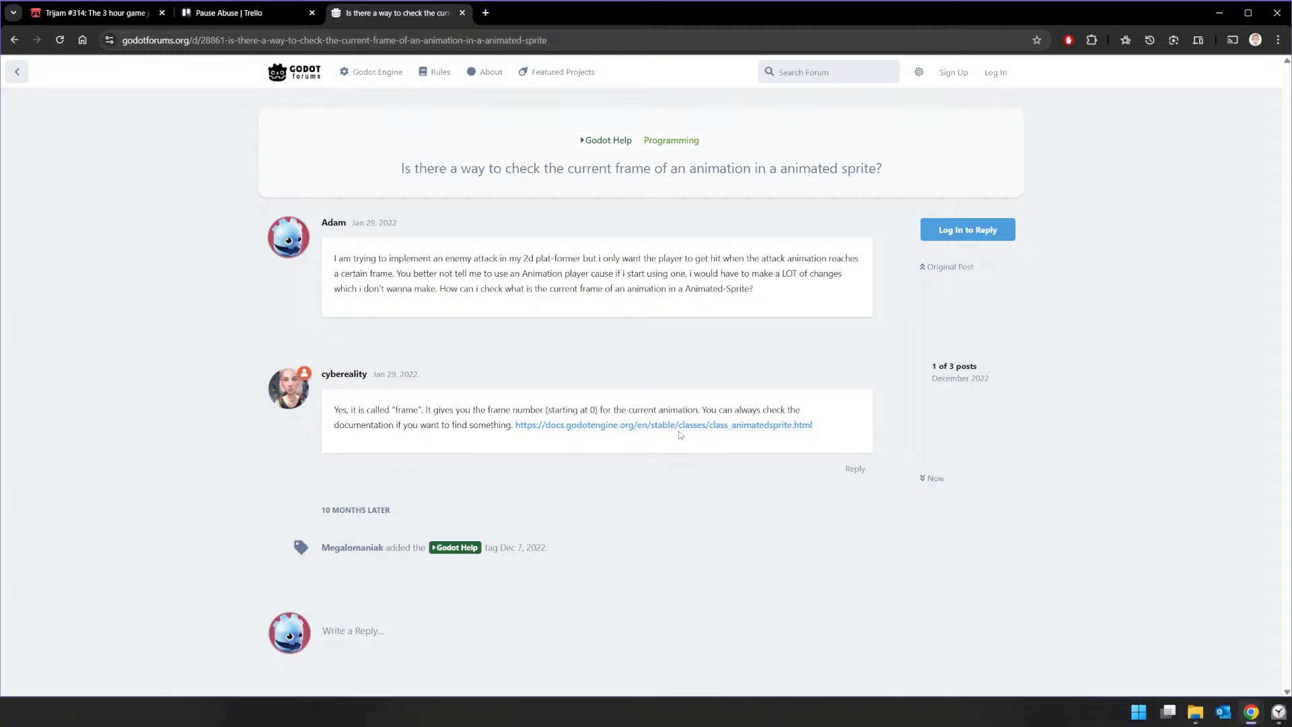
key("alt+Left")
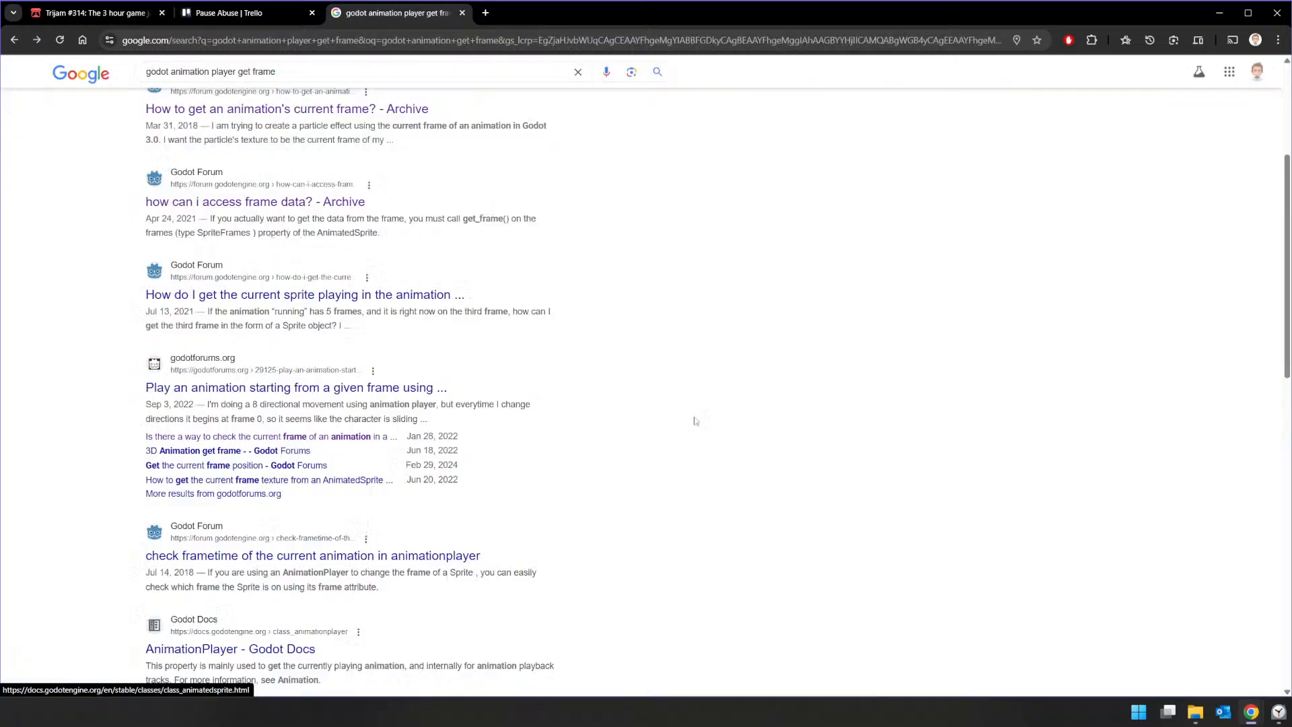
scroll(693, 341, "down", 6)
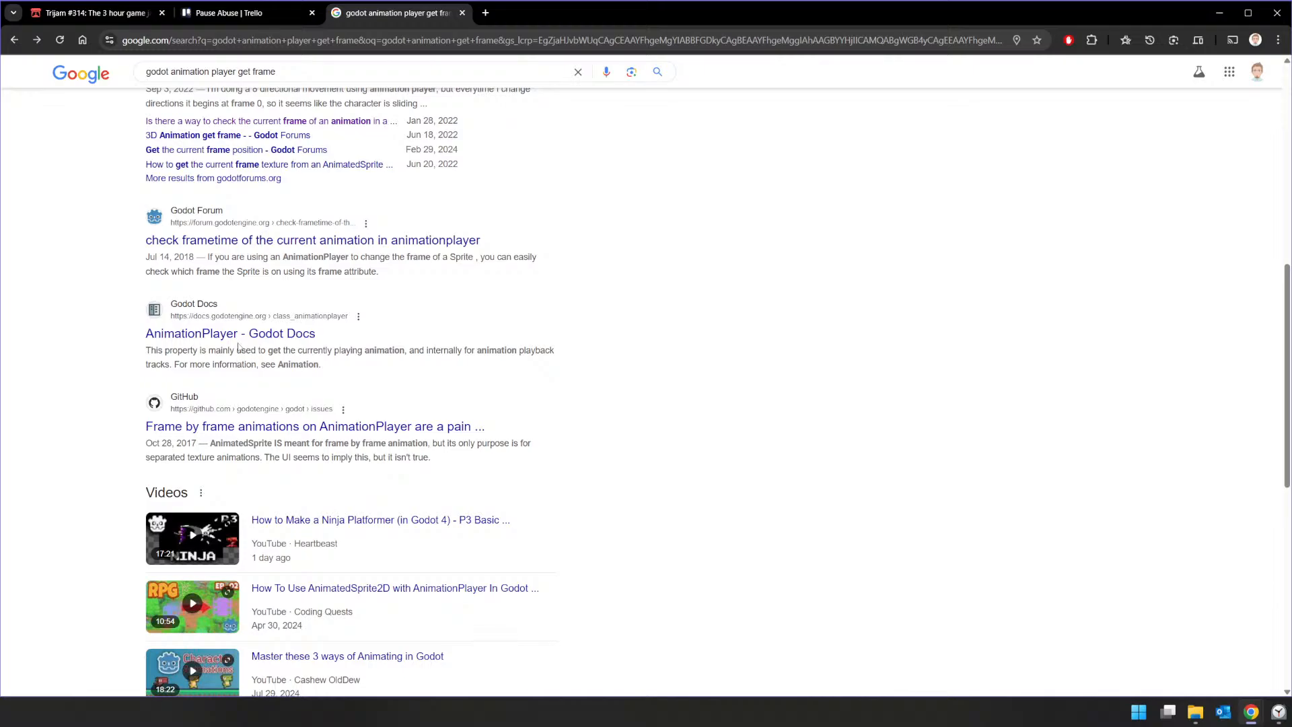
Step: Open the AnimationPlayer page in the Godot Docs and look through its occurrences of "frame" and its property list
left_click(238, 338)
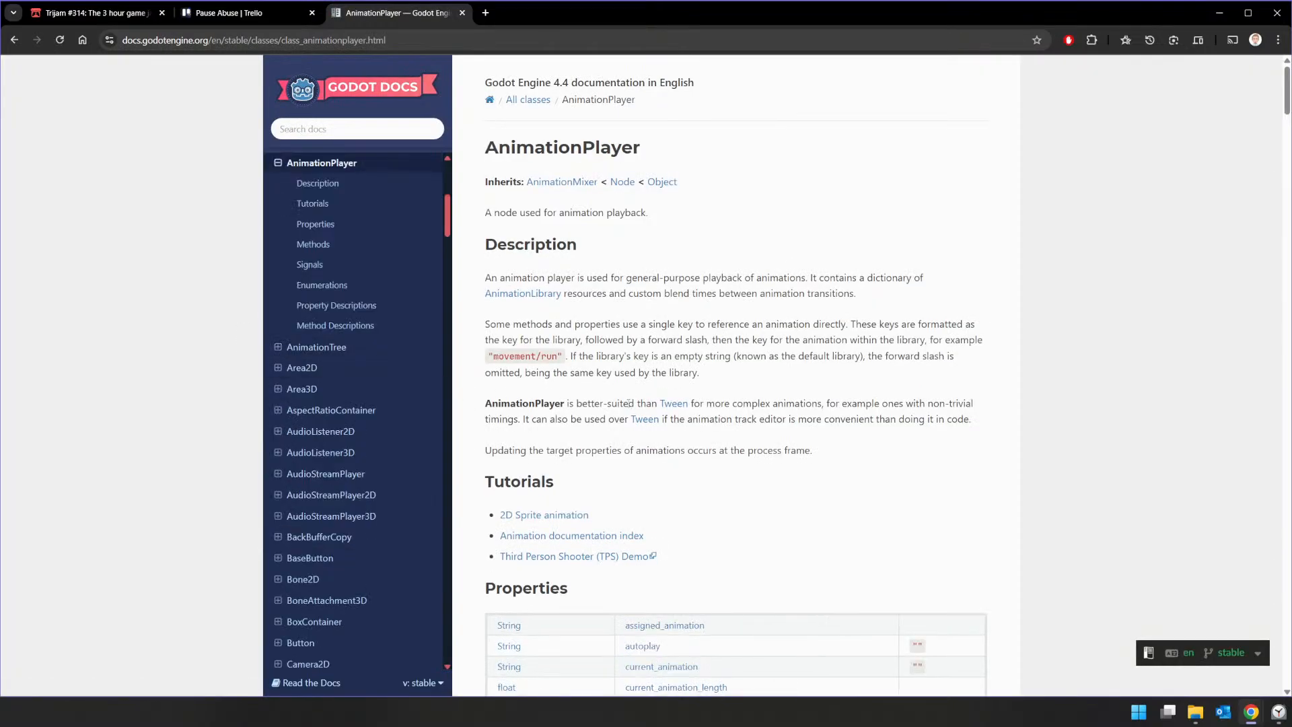
key("ctrl+f")
type("fram,e")
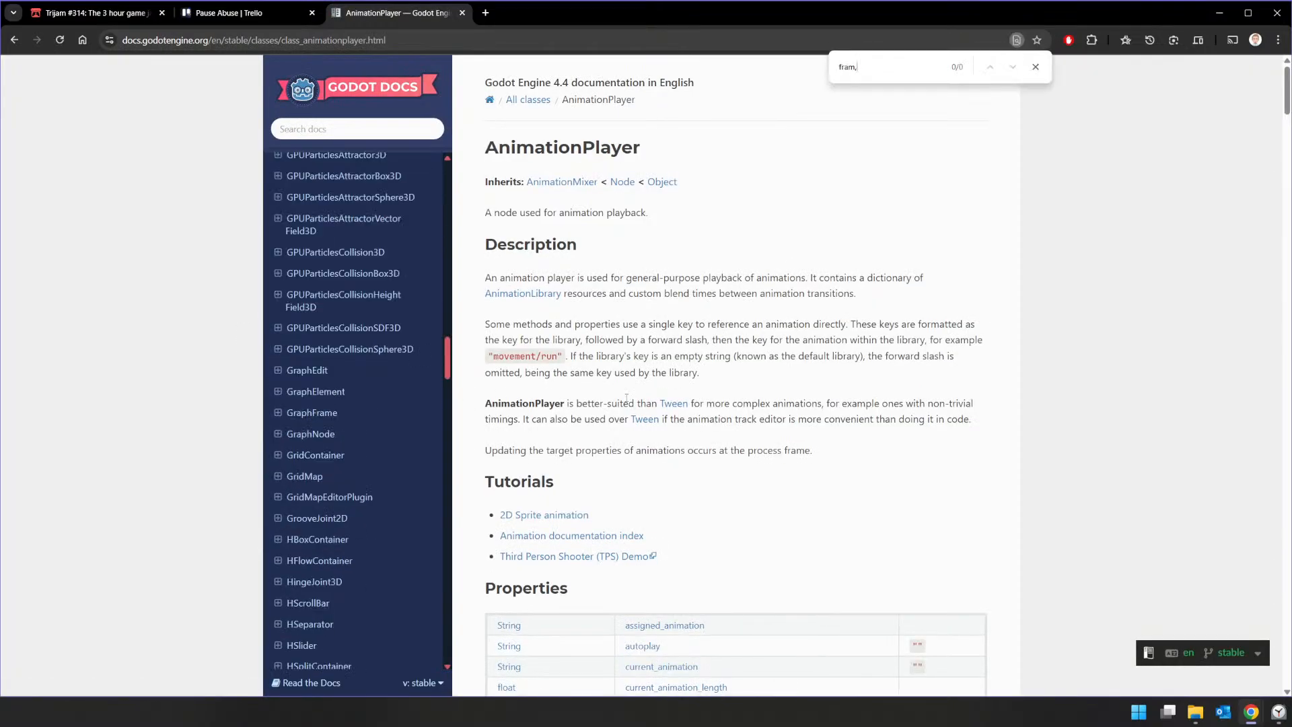
key("BackSpace")
type("e")
scroll(855, 300, "down", 3)
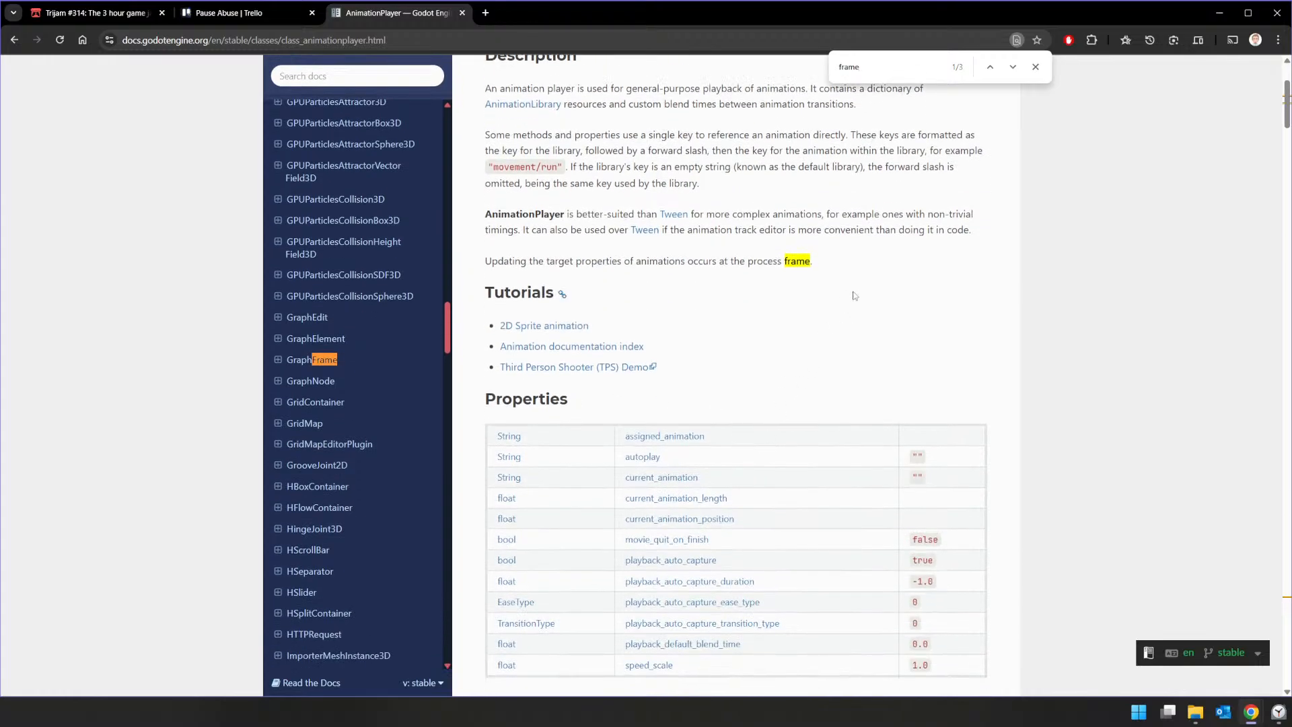
scroll(846, 293, "down", 5)
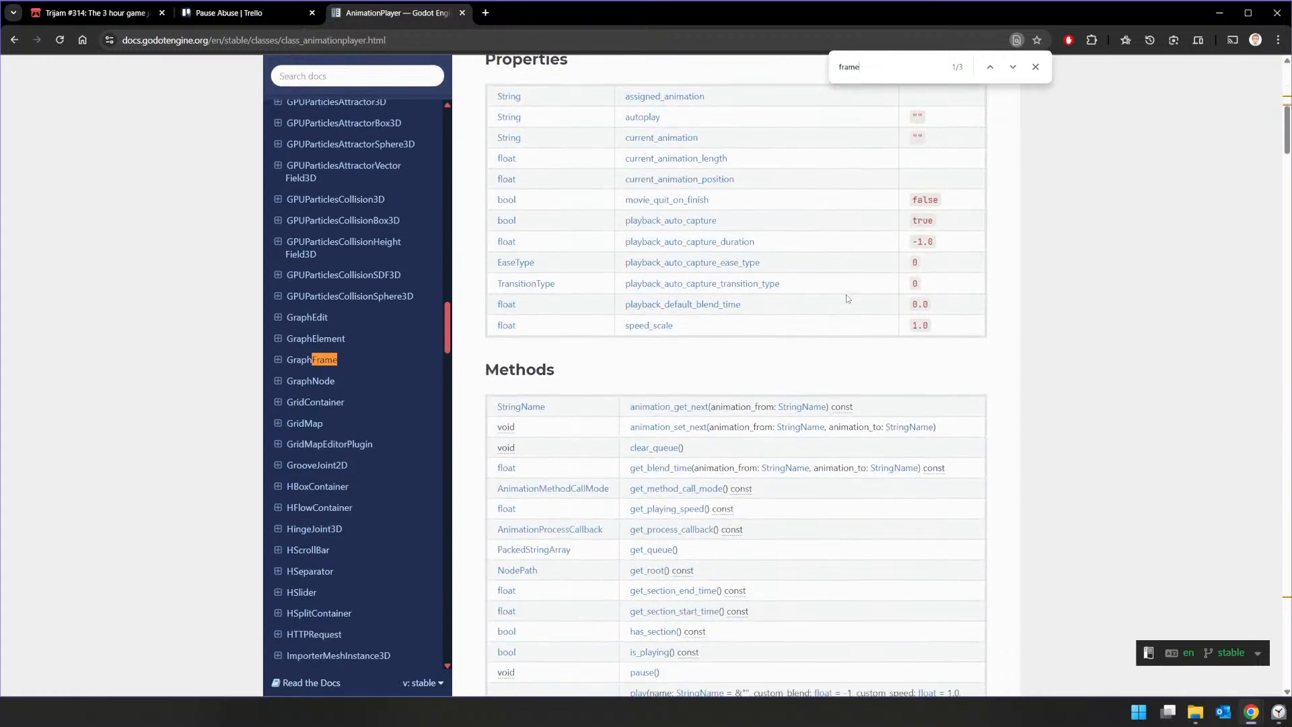
left_click(1011, 67)
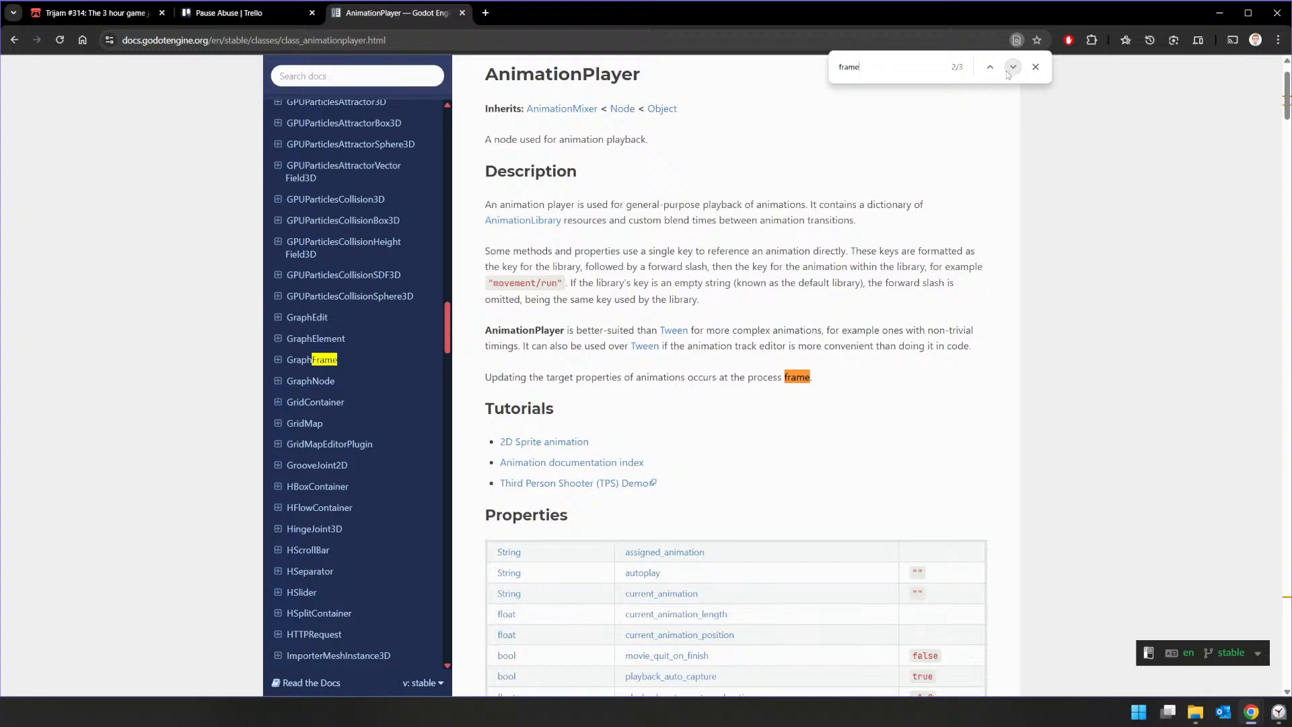
left_click(1011, 67)
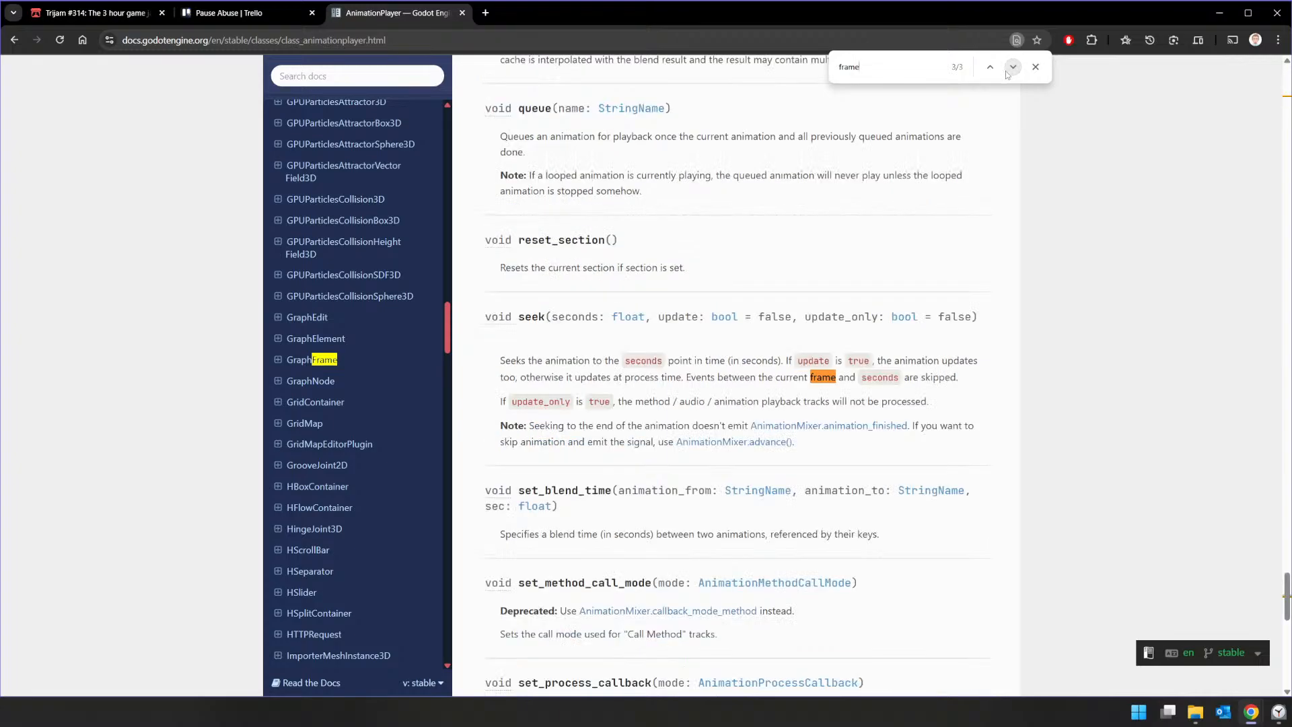
left_click(1011, 67)
left_click(1011, 67)
scroll(631, 224, "down", 5)
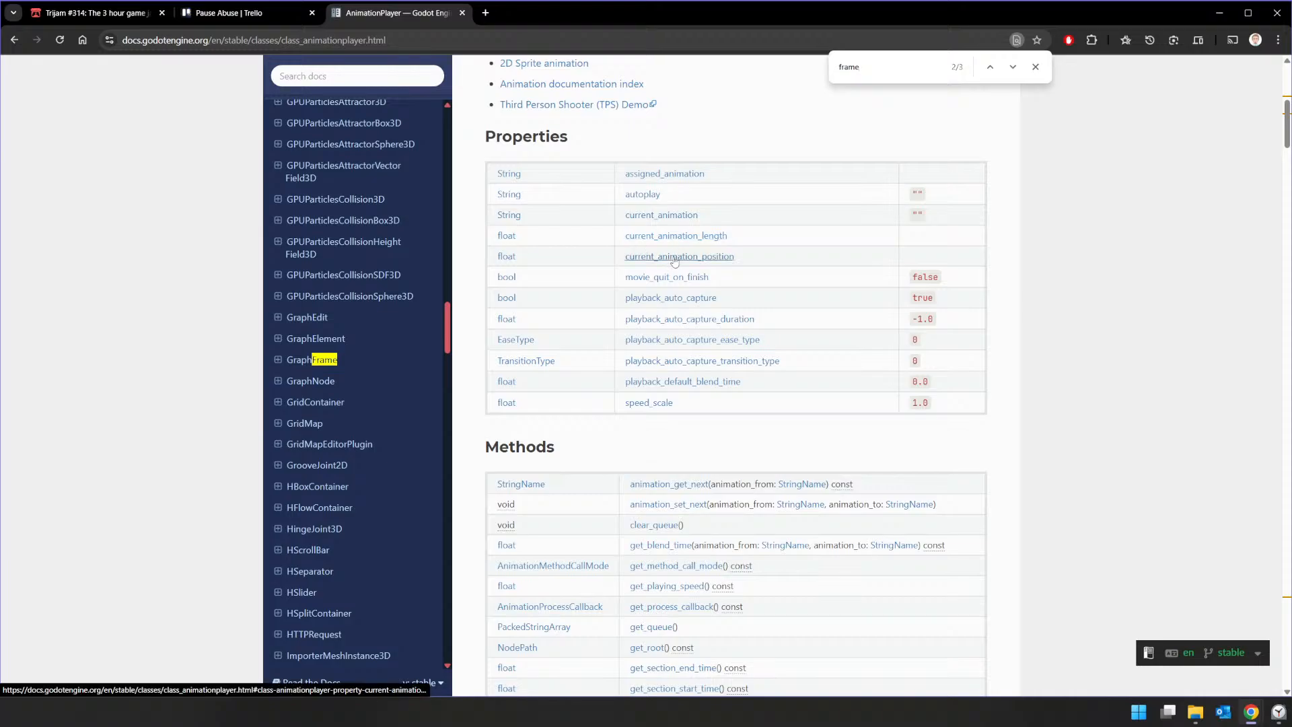
Step: Copy get_current_animation_position() from the current_animation_position entry and close the documentation page
left_click(673, 258)
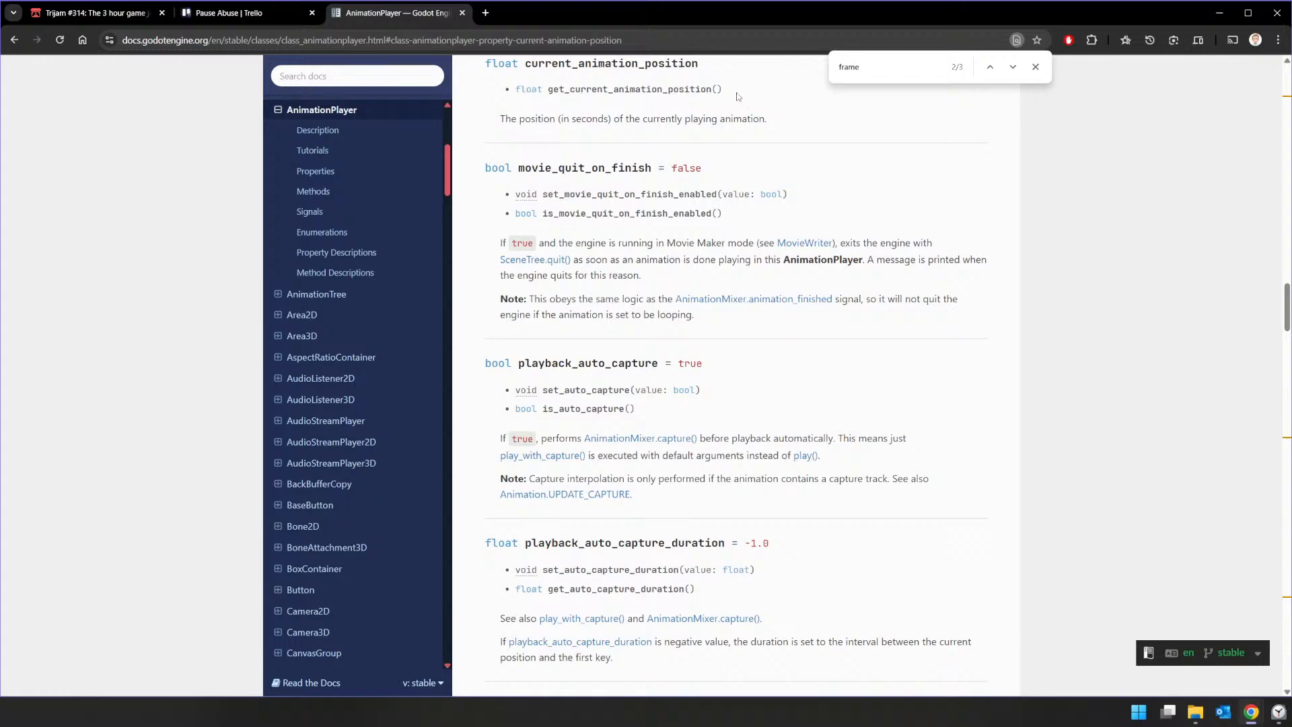
left_click_drag(724, 89, 550, 91)
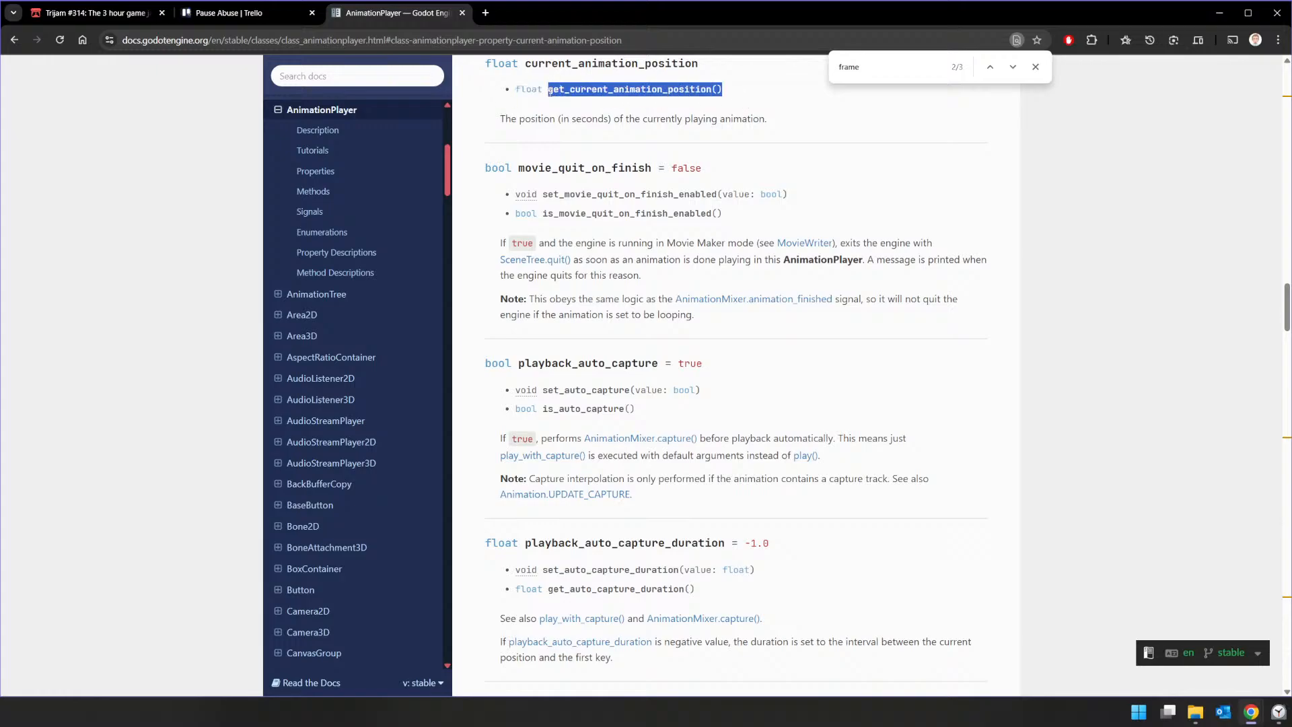
right_click(550, 95)
left_click(592, 109)
left_click(1034, 67)
left_click(462, 13)
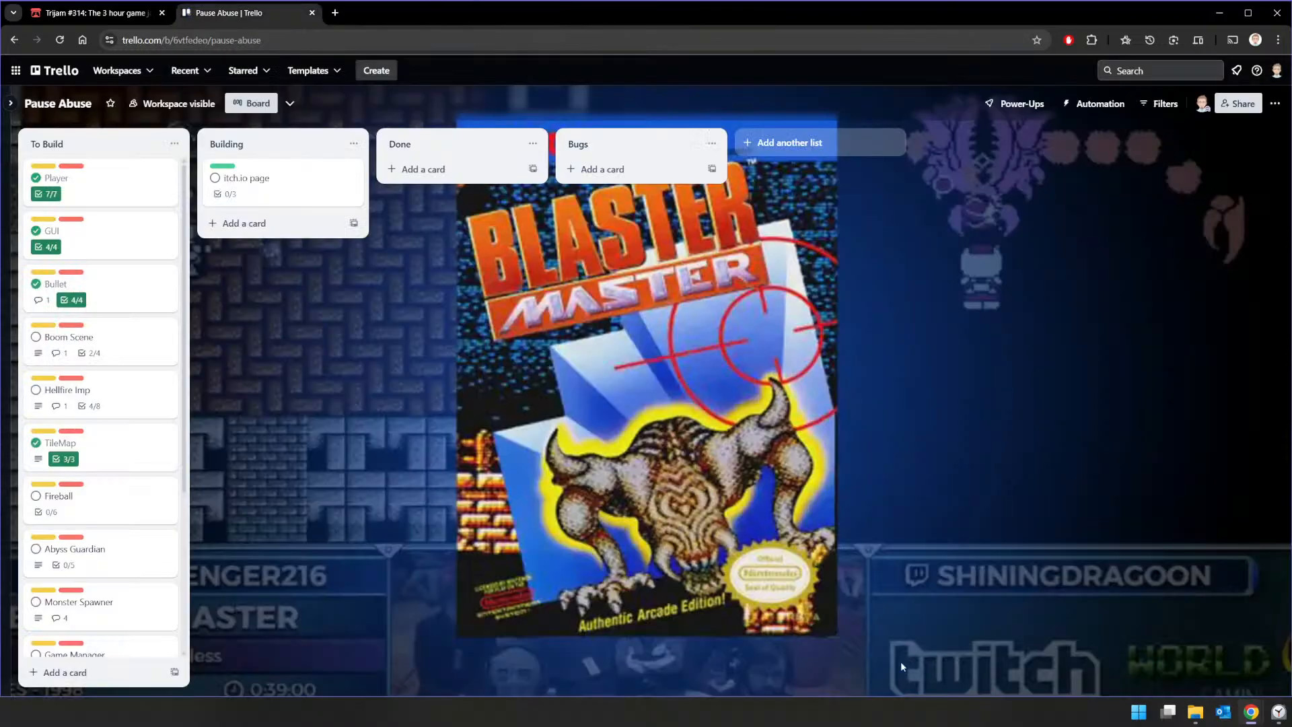
Step: Switch to Godot and complete the multi assignment in boom.gd as animation_player.get_current_animation_position()*5
key("alt+Tab")
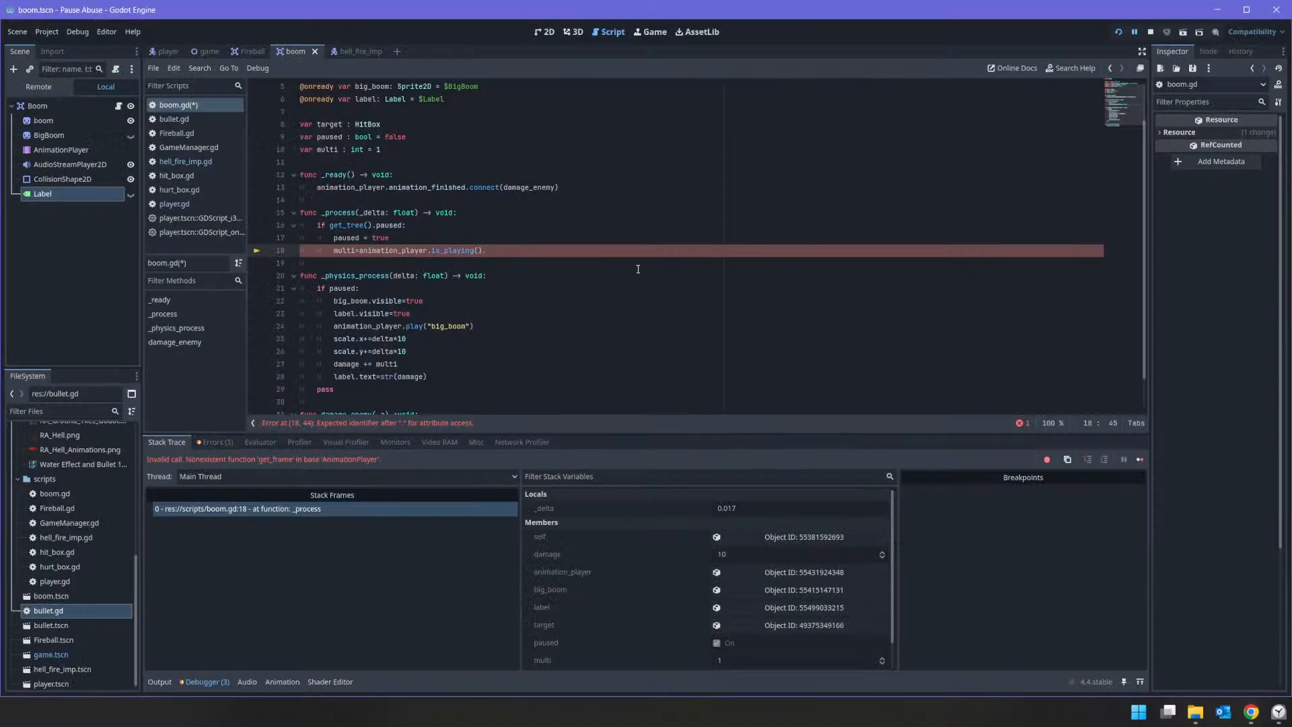
key("shift+Left")
key("shift+Left")
key("shift+Left")
key("shift+Left")
key("shift+Left")
key("shift+Left")
key("shift+Left")
key("shift+Left")
key("shift+Left")
key("shift+Left")
key("shift+Left")
key("shift+Left")
key("shift+Left")
key("ctrl+v")
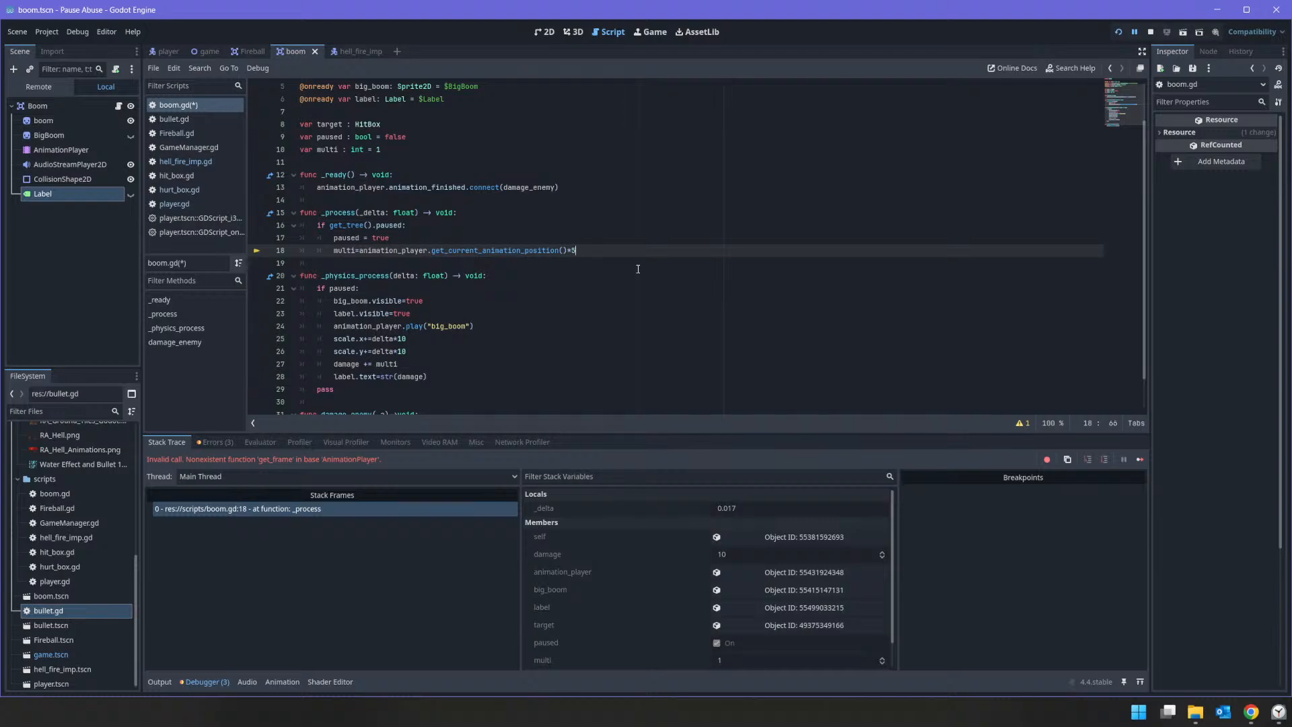
Step: Test the explosion on the enemy in a fresh game run, and raise the animation position factor in boom.gd to 10
left_click(1150, 31)
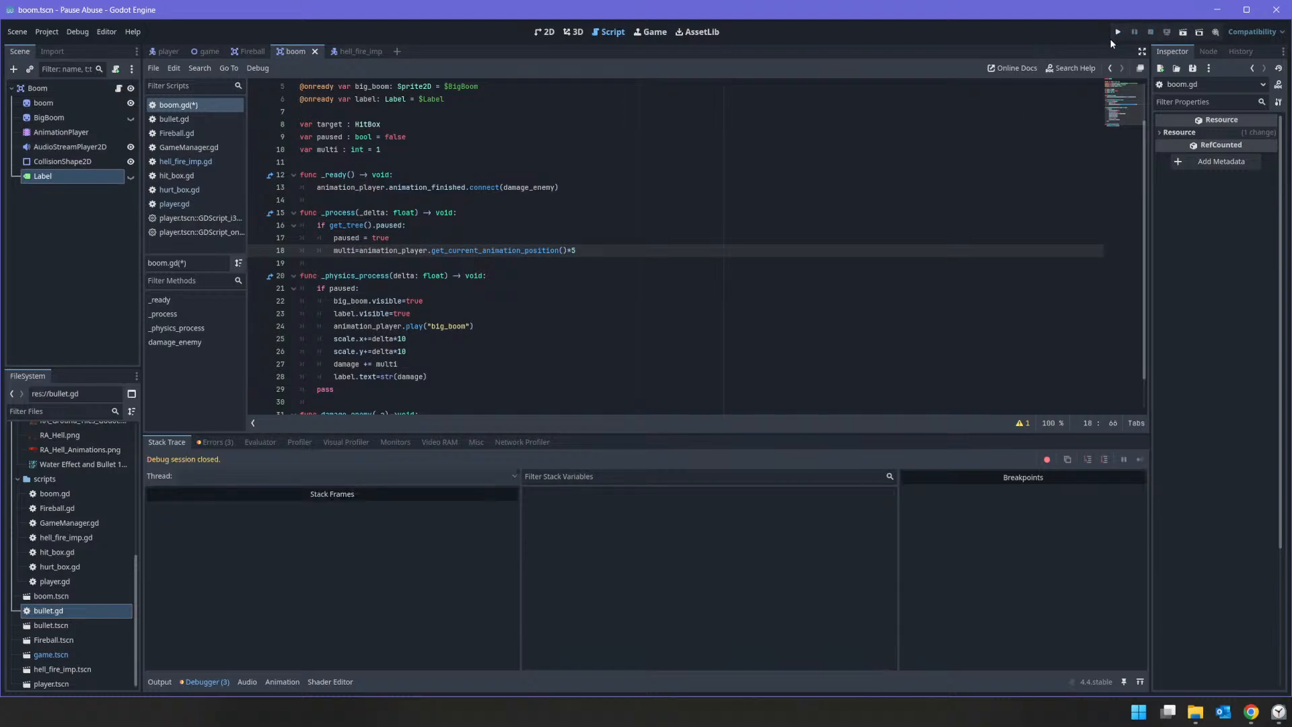
left_click(1117, 31)
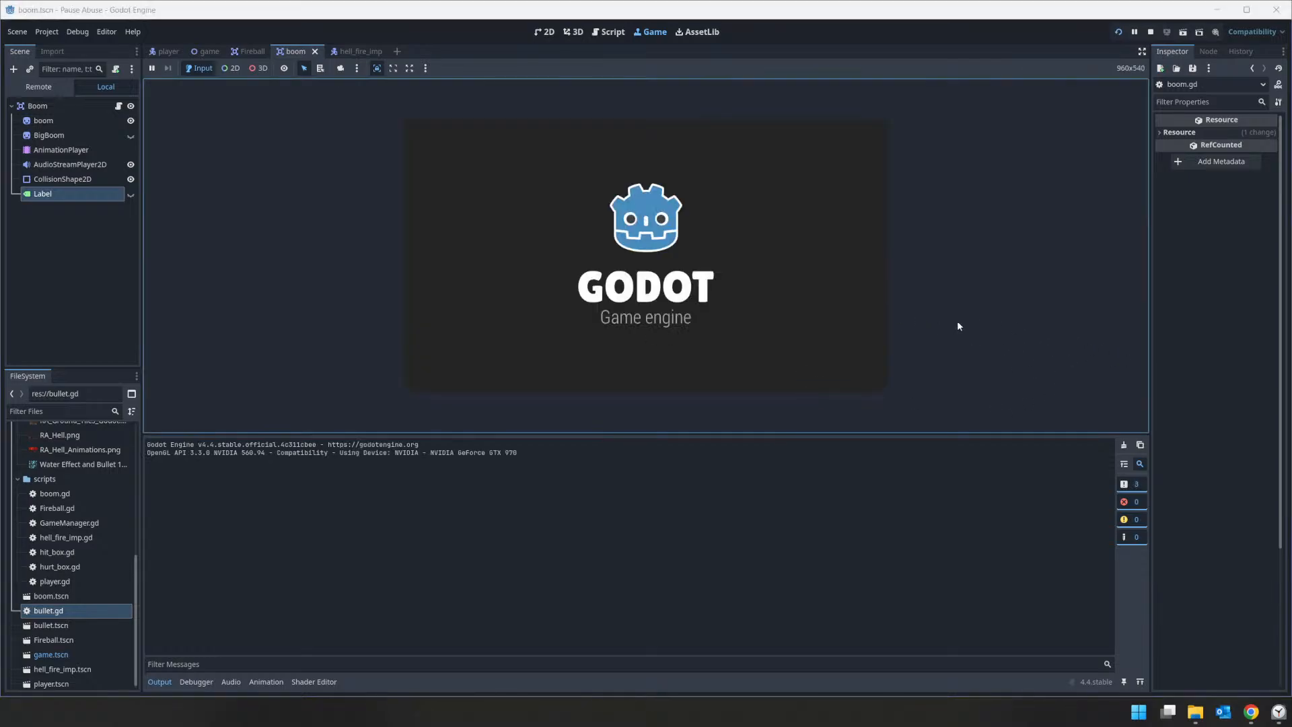
left_click(829, 307)
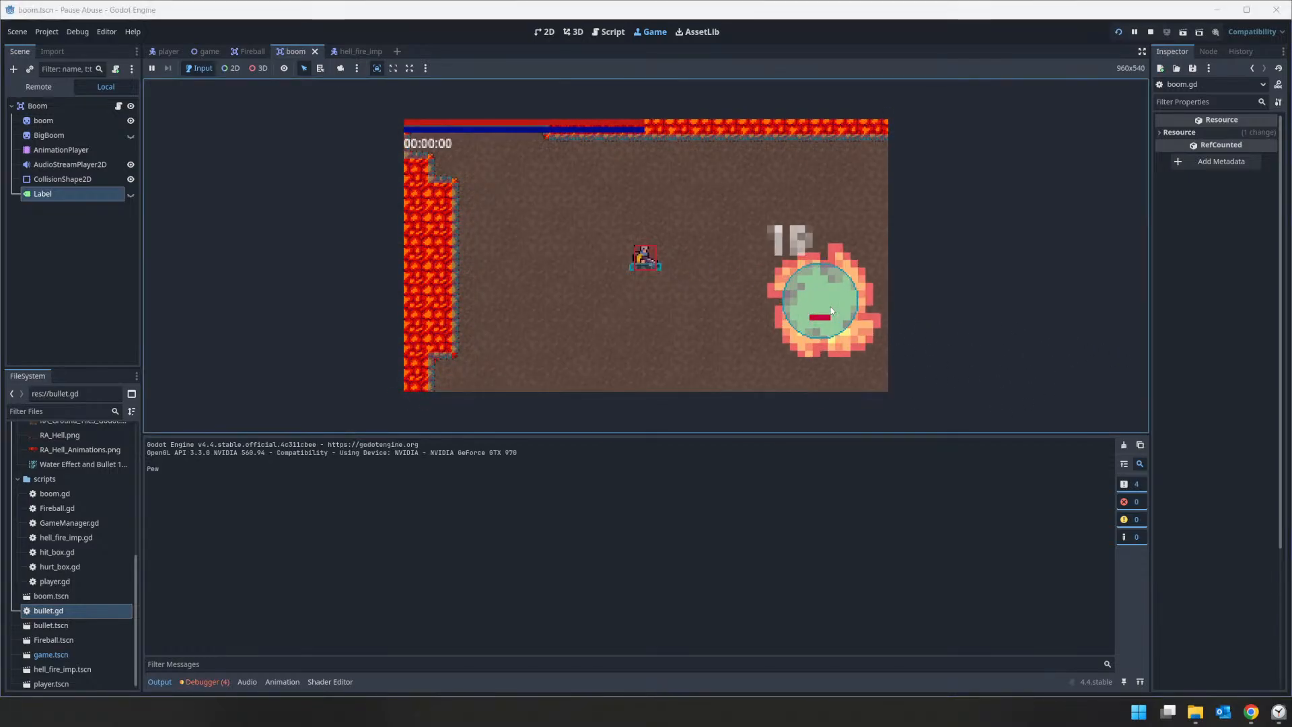
left_click(1150, 32)
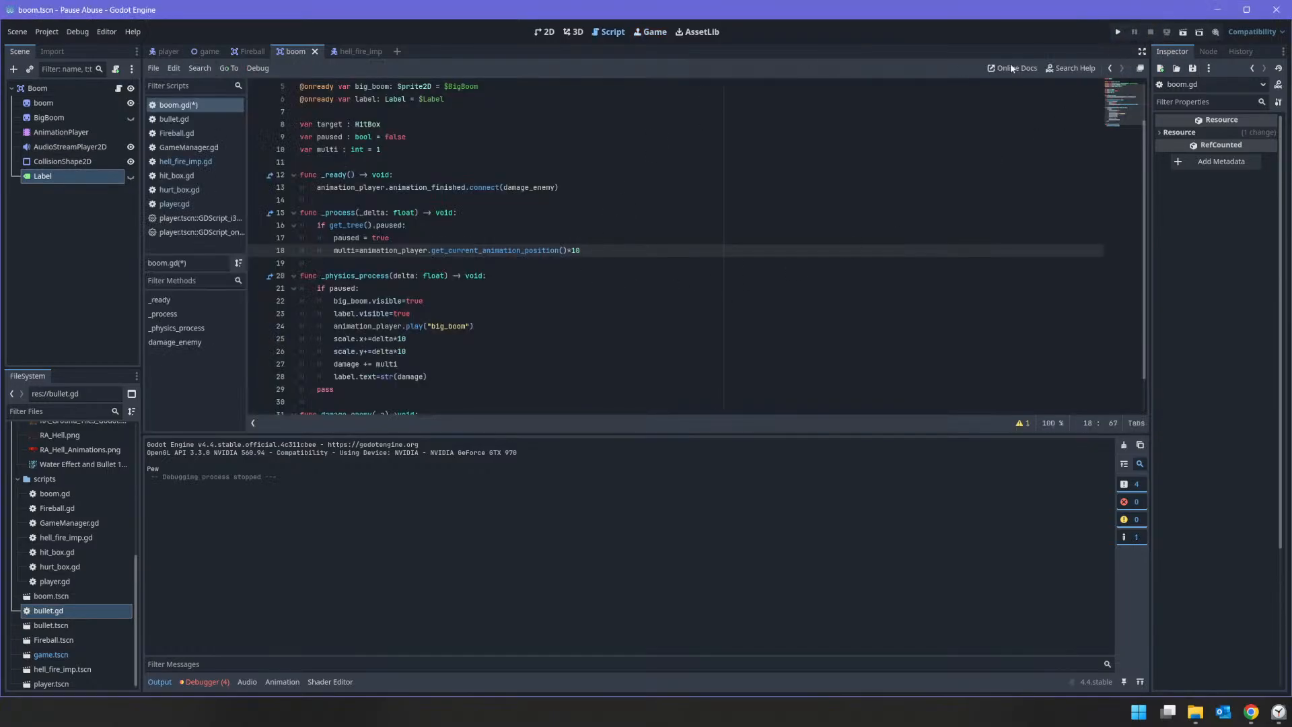
Step: Import the font m5x7.ttf from the GameJam folder in File Explorer into the Godot project's Assets and select it there
left_click(1195, 712)
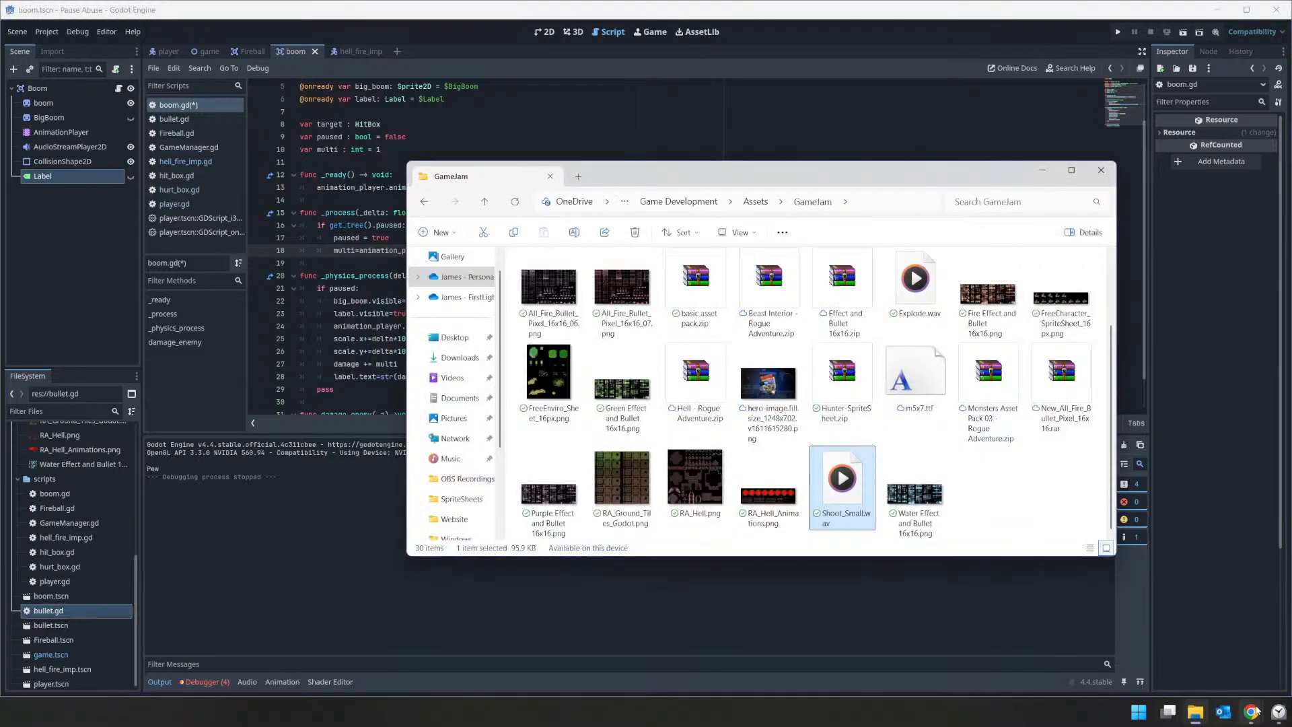
left_click(1276, 713)
left_click(1277, 713)
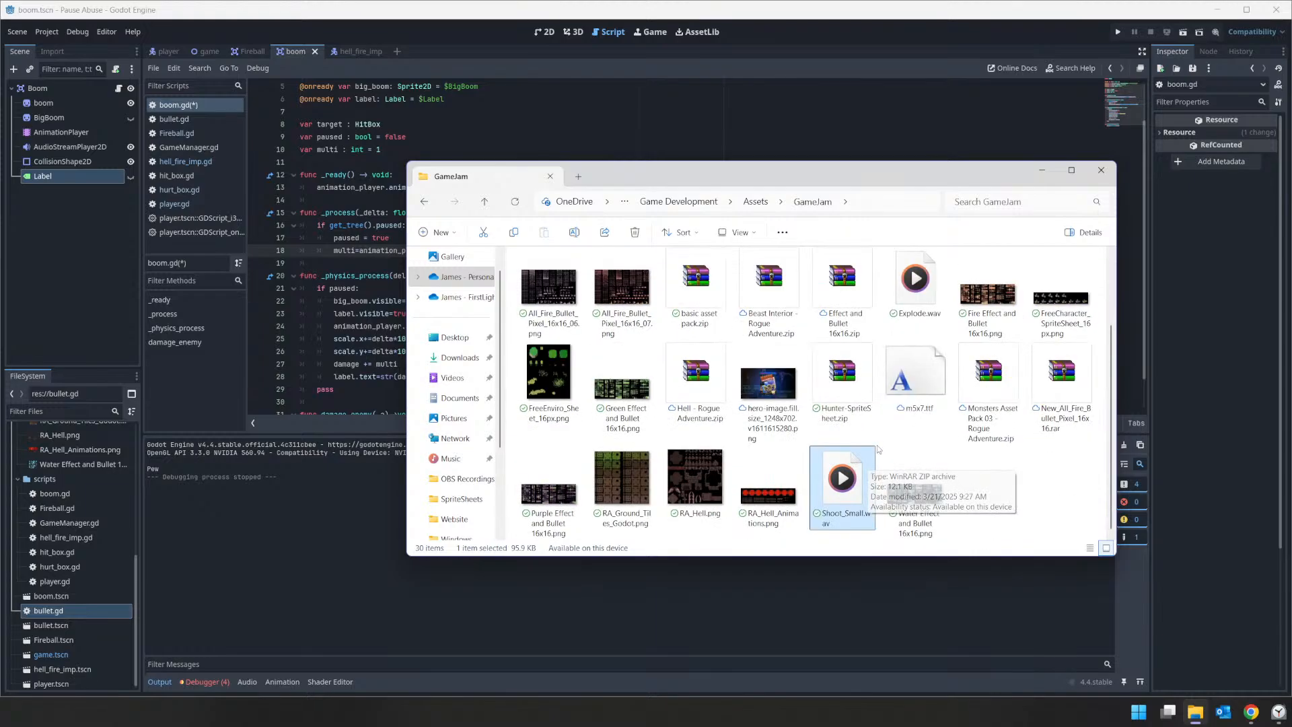
left_click_drag(912, 383, 32, 463)
scroll(80, 493, "down", 3)
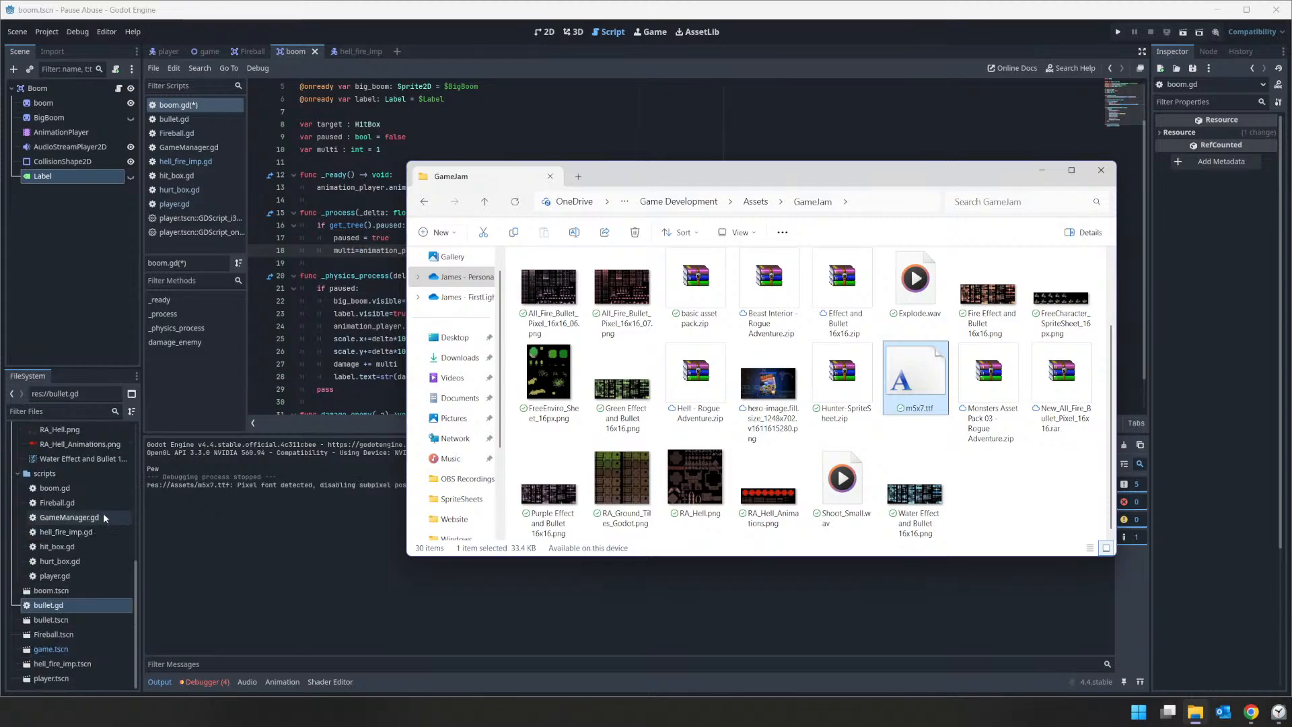
scroll(80, 606, "up", 2)
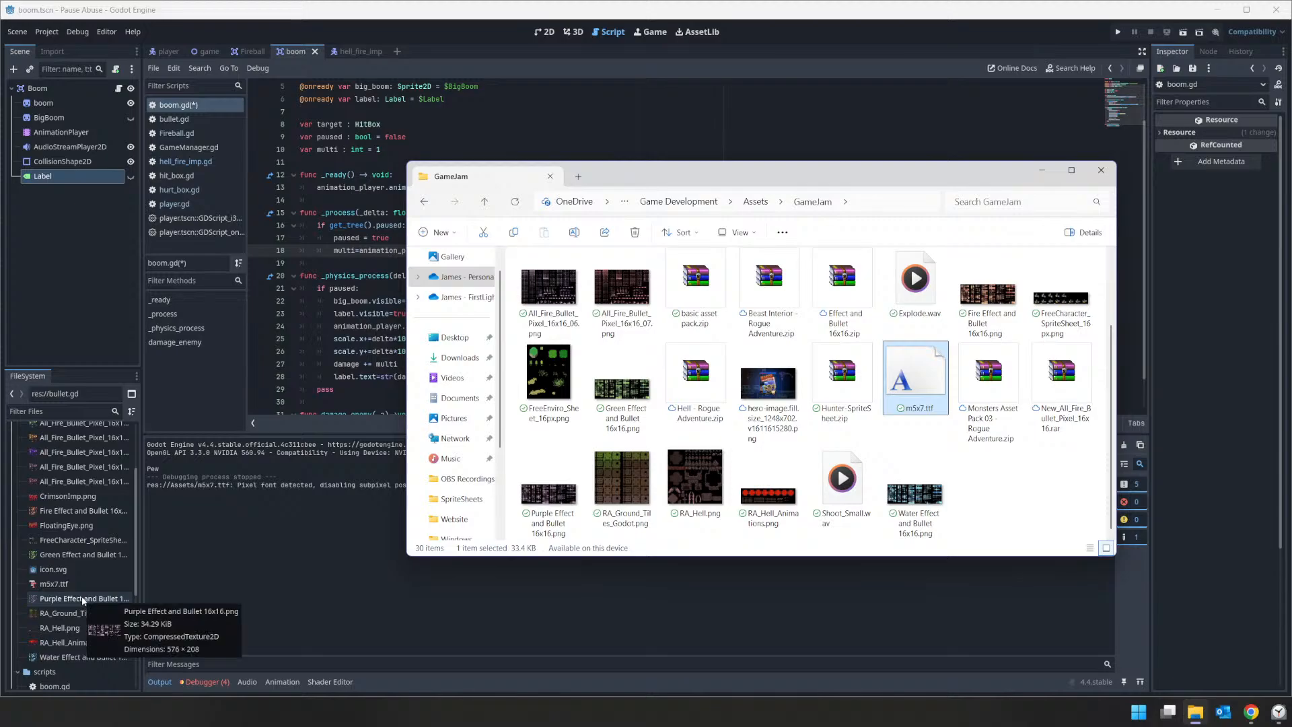
left_click(99, 583)
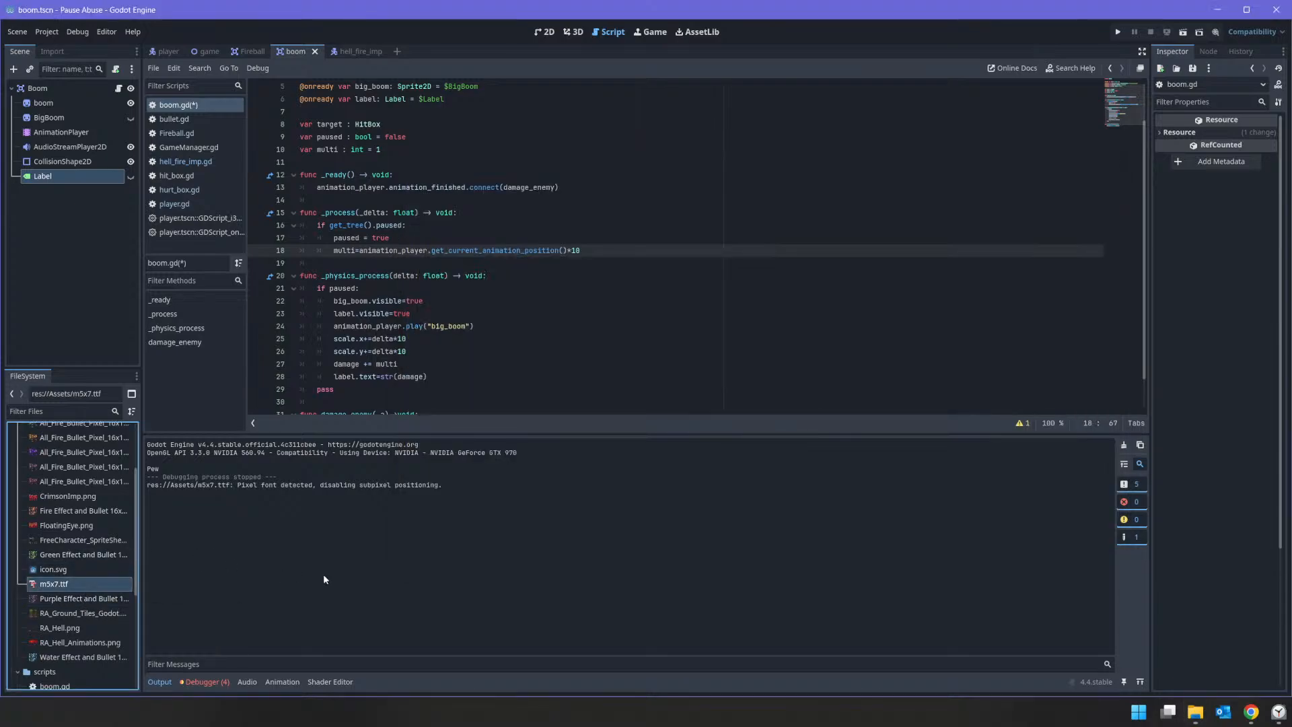
Step: Set the Boom scene Label's font theme override to m5x7.ttf
left_click(65, 176)
scroll(1204, 437, "down", 1)
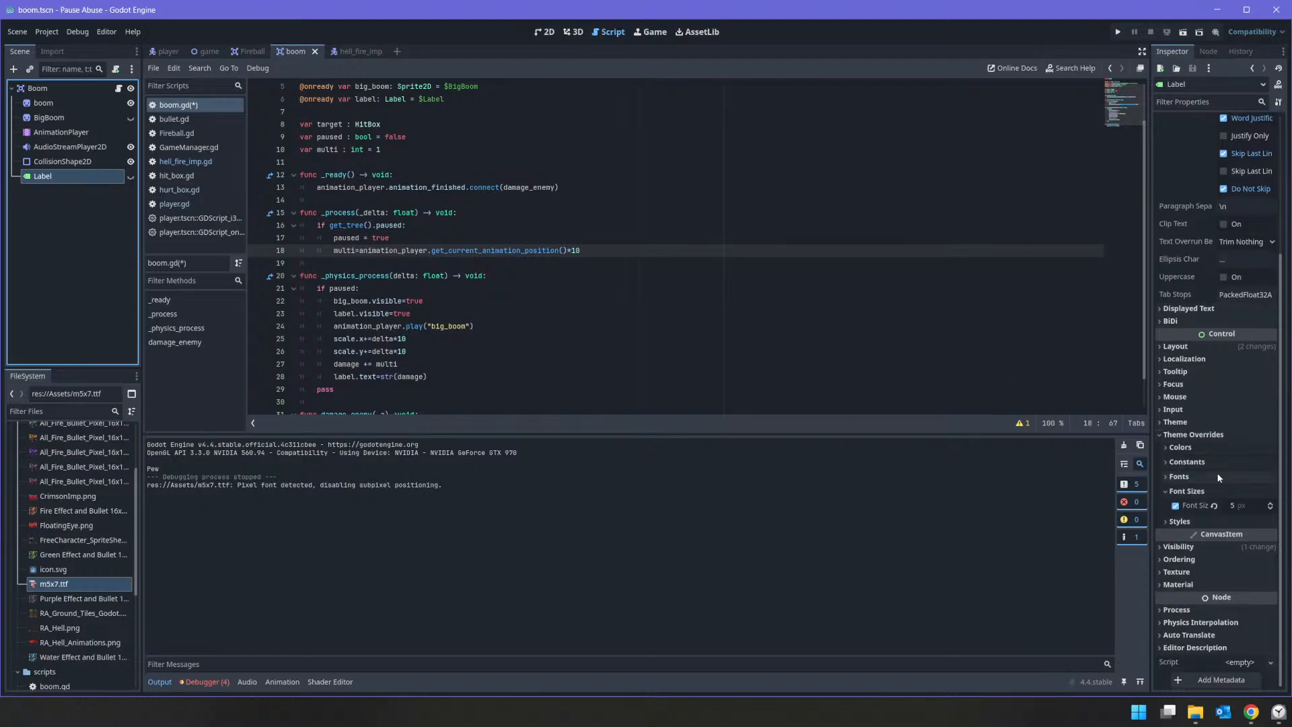
left_click(1179, 476)
left_click(1270, 491)
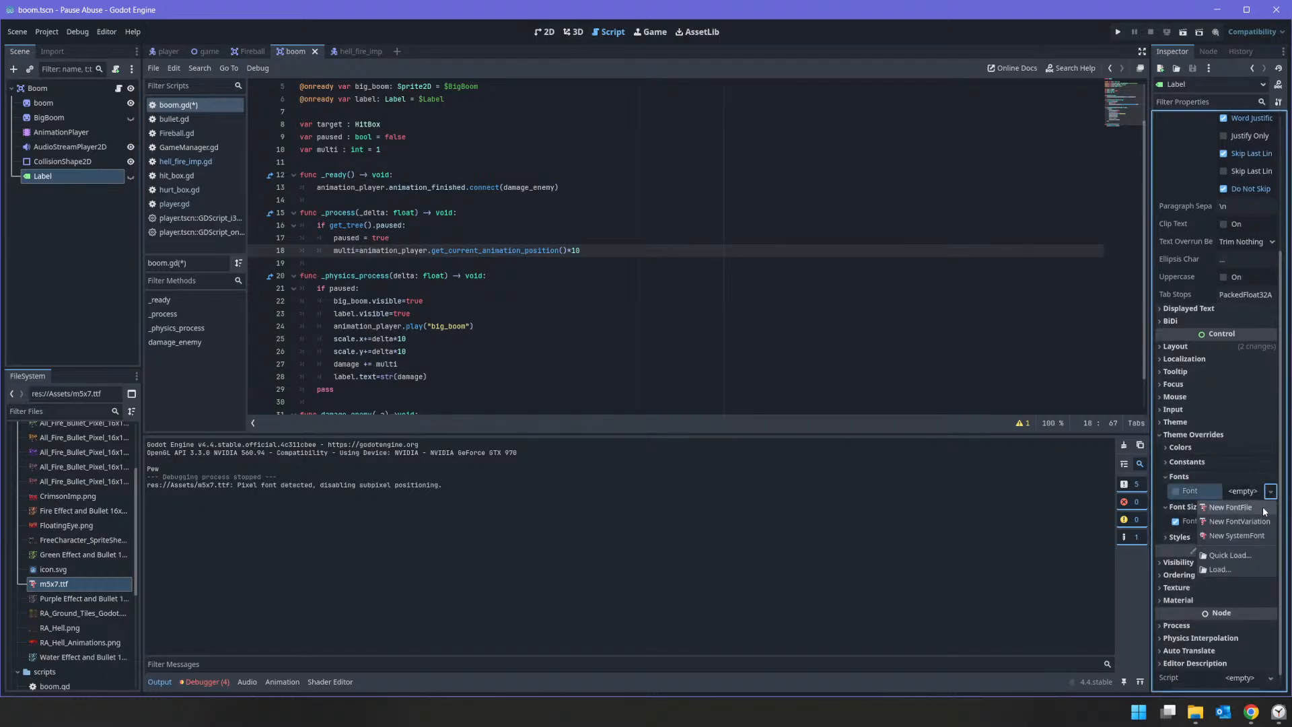
left_click(1255, 551)
double_click(1143, 258)
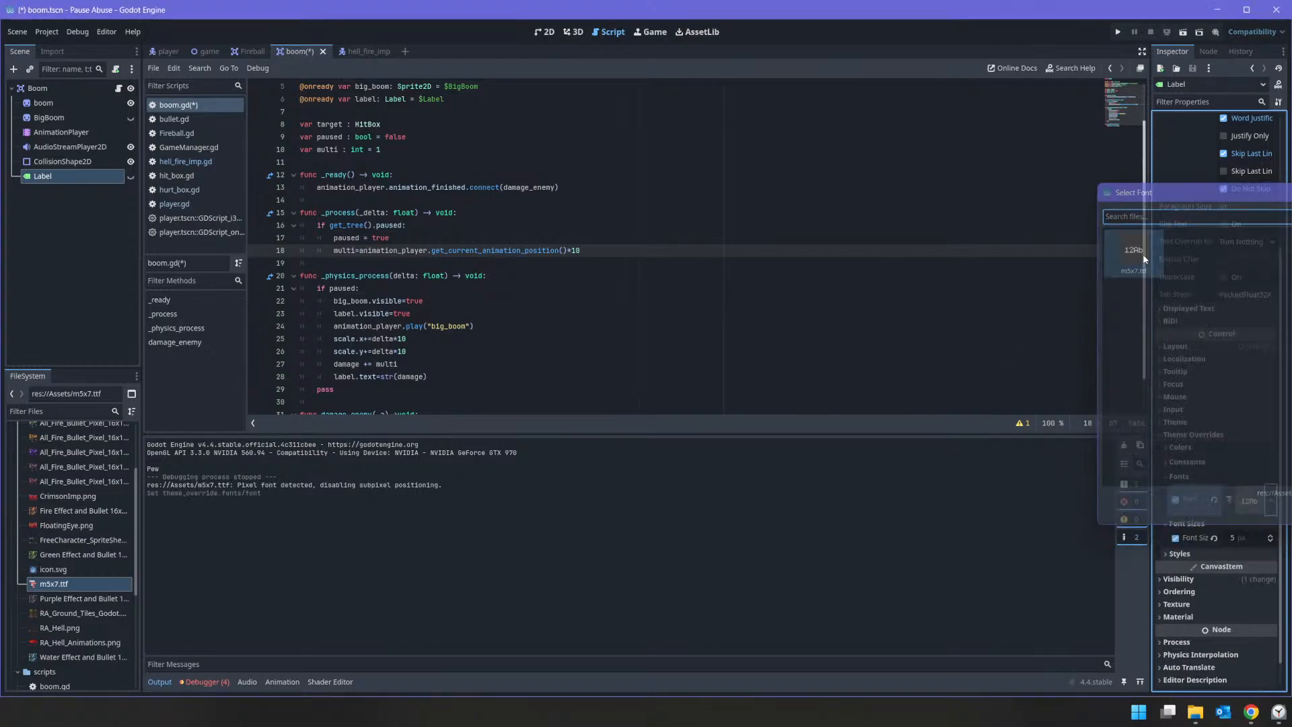
Step: Run the game, fire at the enemy to check the damage label's new font, and stop the game
left_click(1115, 30)
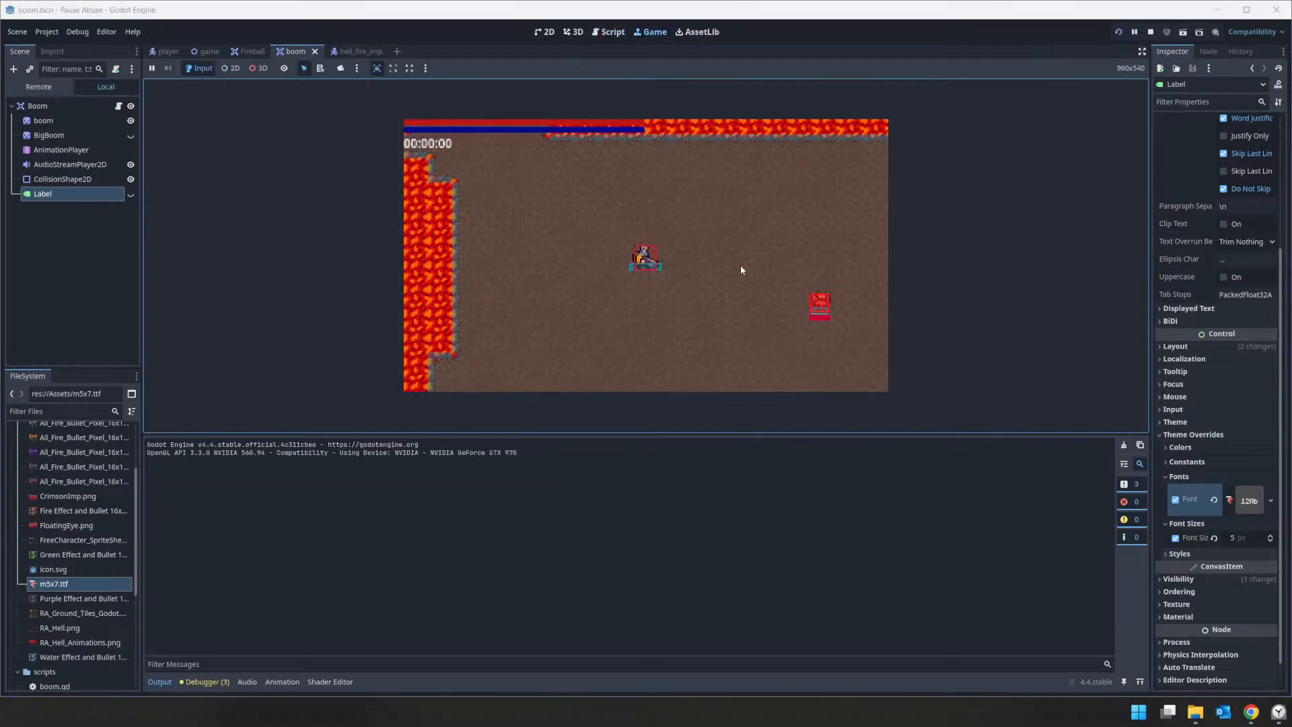
left_click(821, 294)
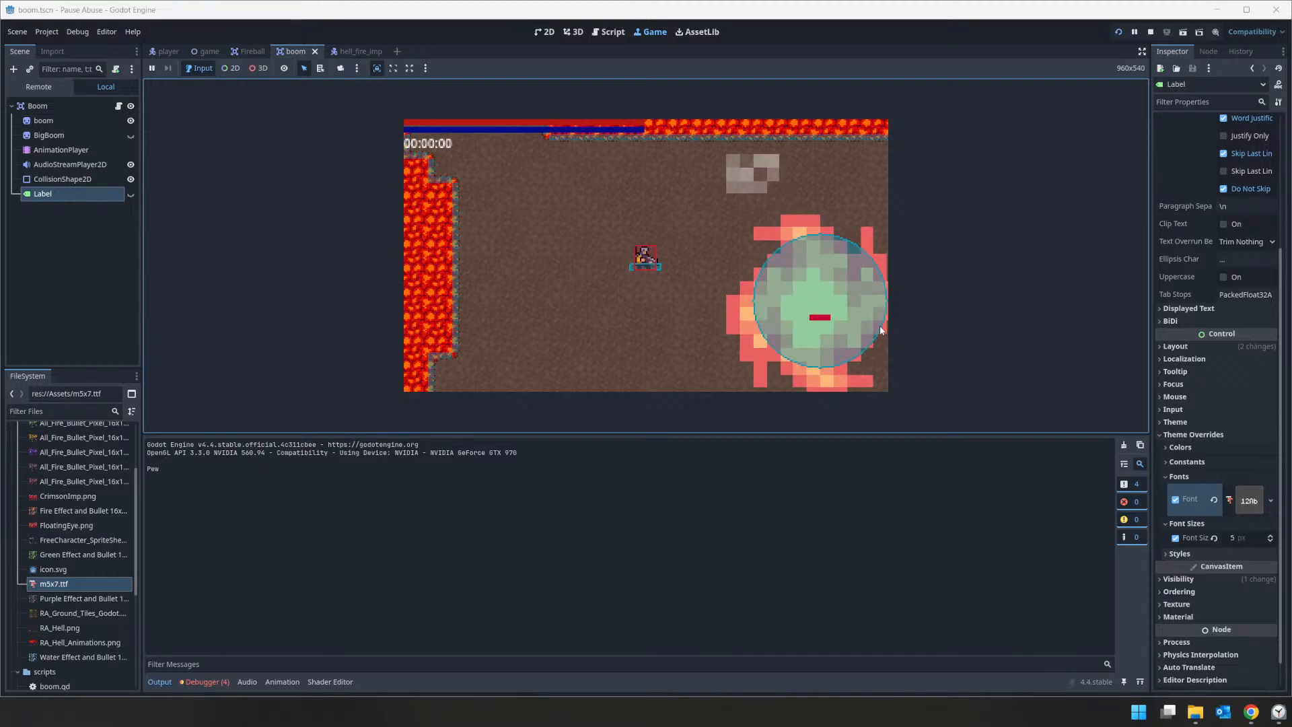
left_click(1149, 32)
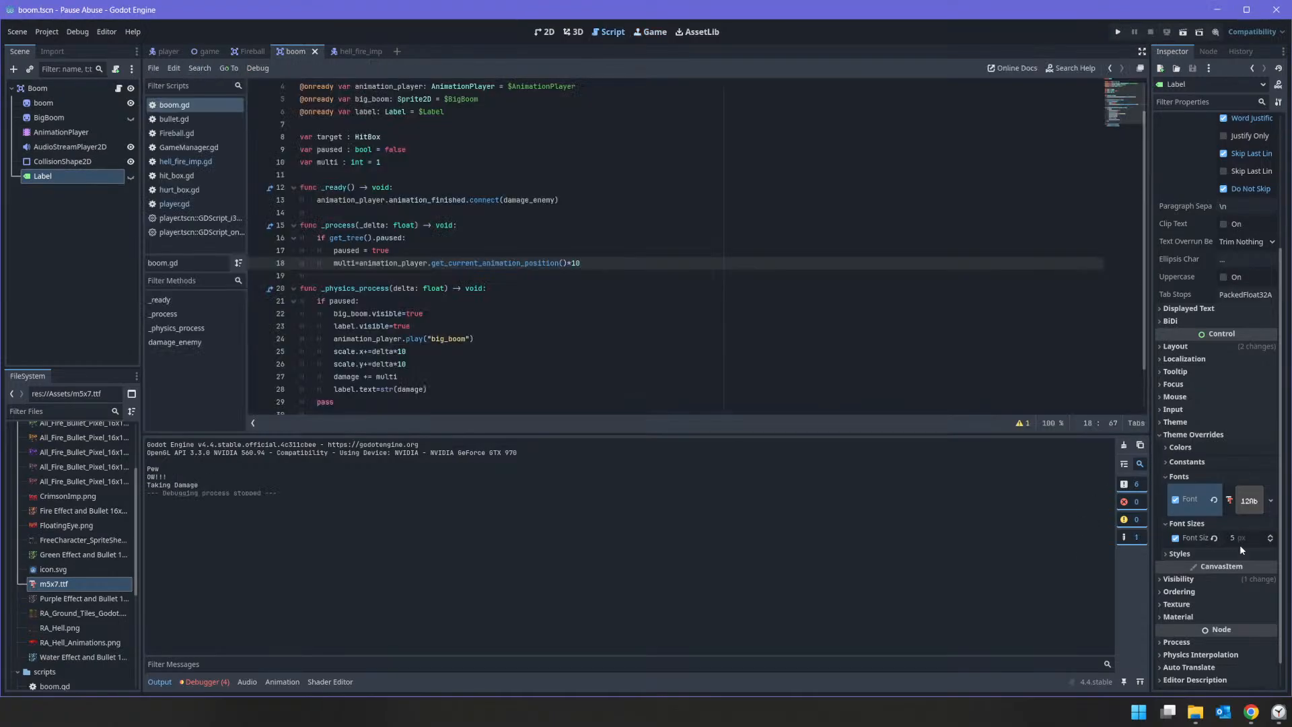
Step: Set the Label's font size override to 10 px and check it in a test run by firing at the enemy
left_click(1243, 539)
type("10")
key("Return")
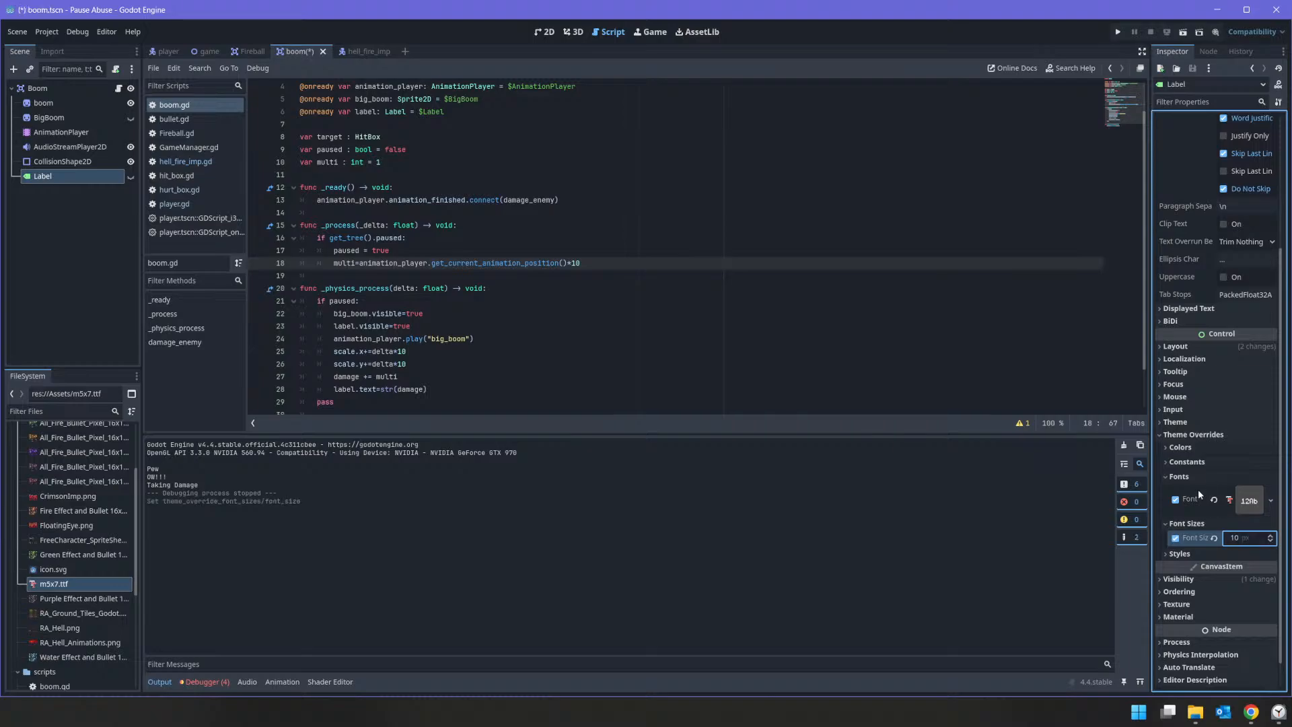
left_click(1118, 32)
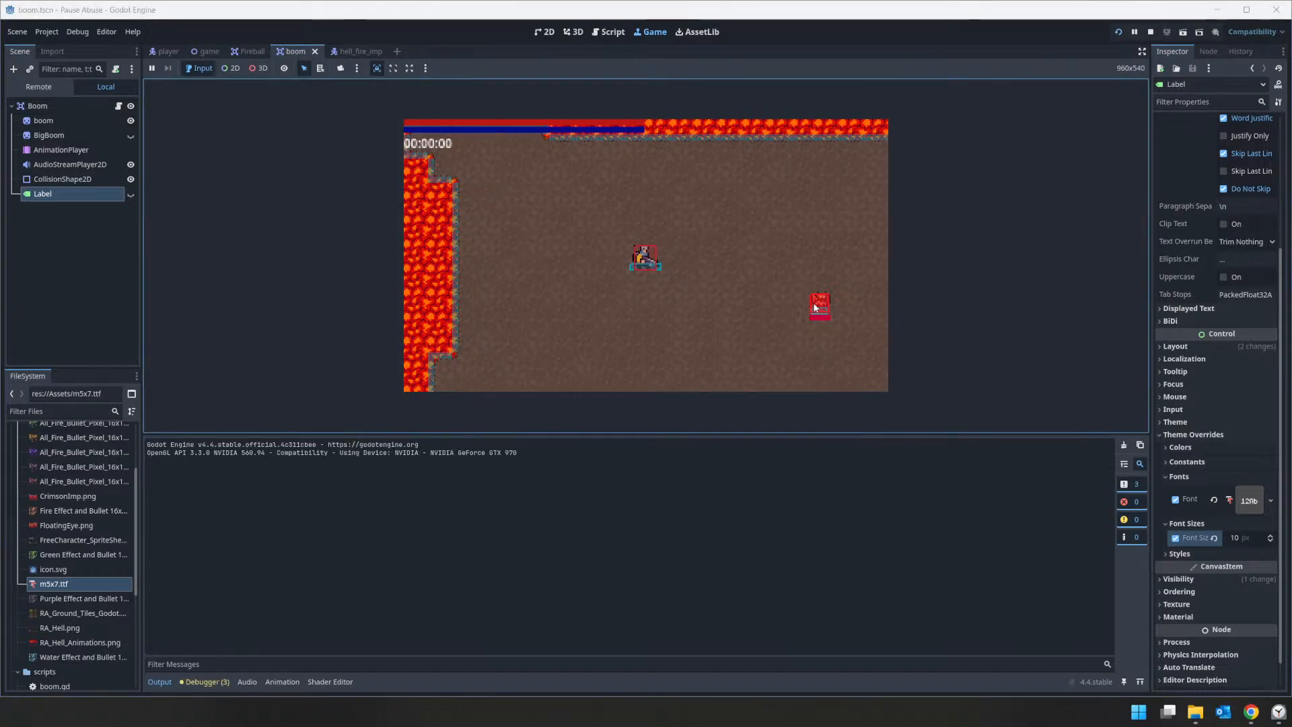
left_click(817, 305)
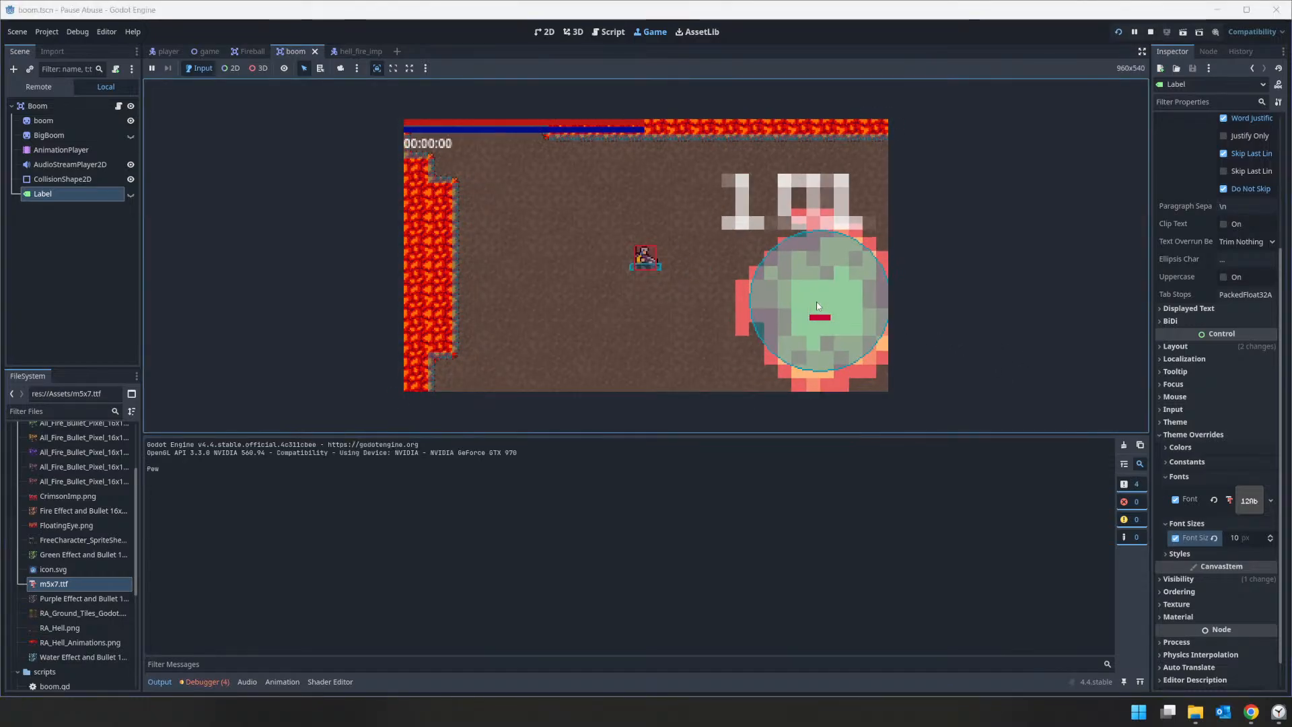
left_click(1150, 31)
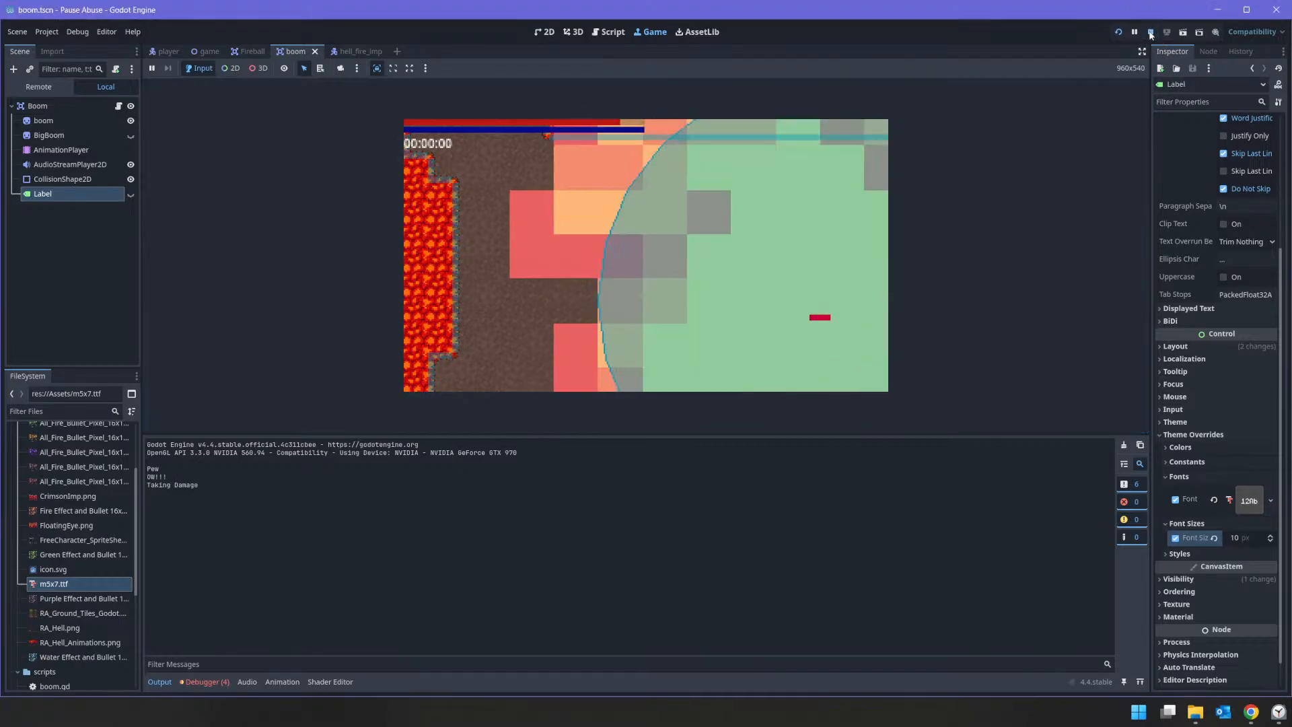
Step: Set the Label's font size override to 15 px
left_click(1256, 540)
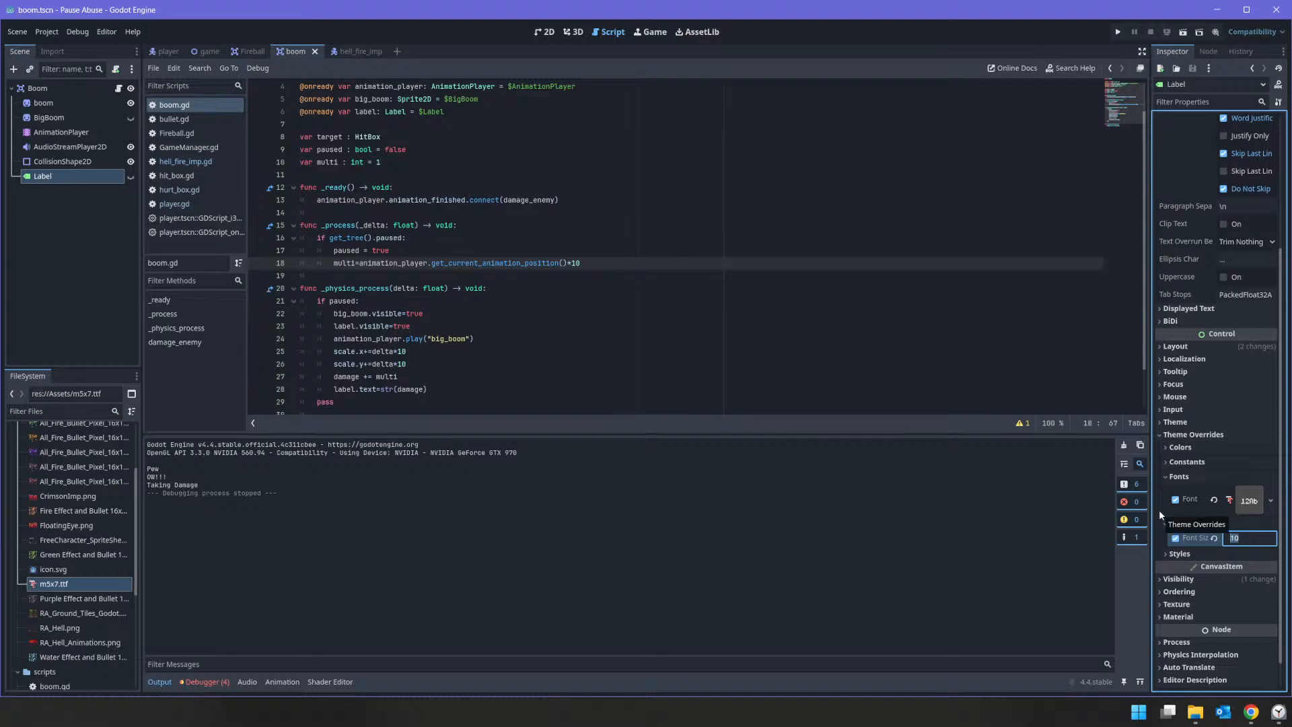
type("15")
key("Return")
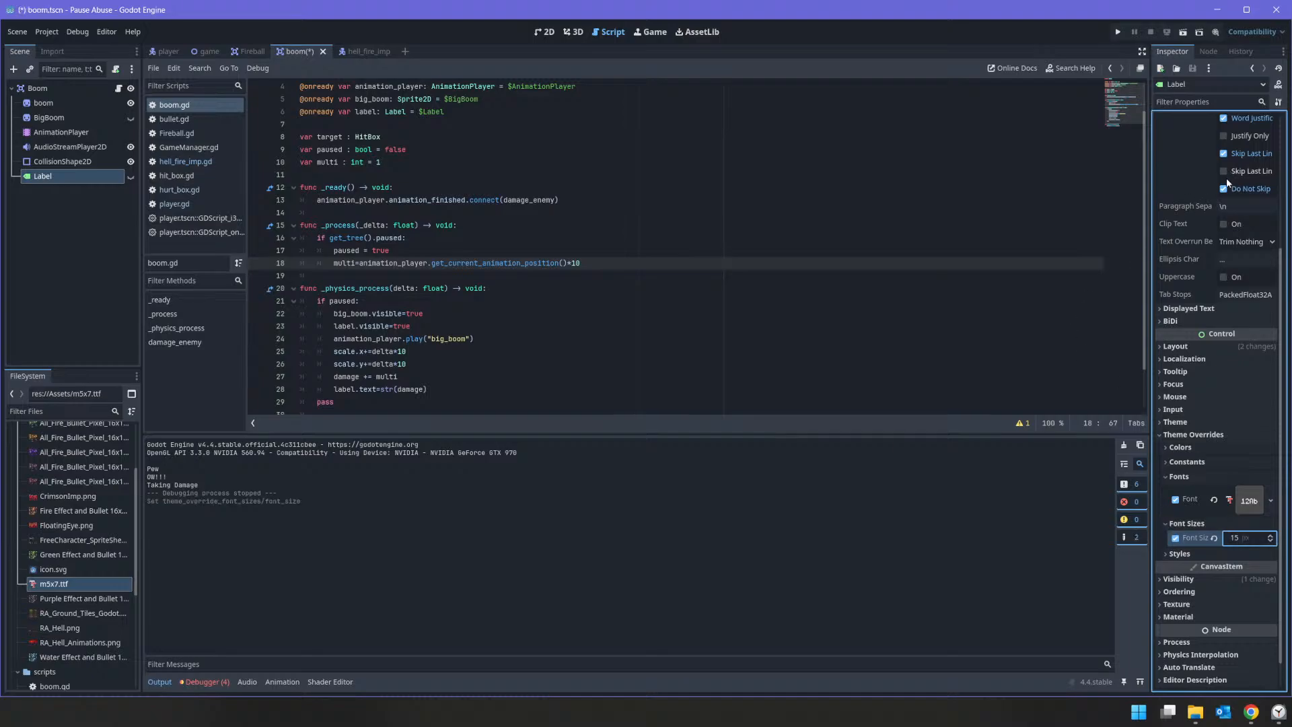
Step: Disable the Label's font size override and check the damage label in a test run by firing at the enemy
left_click(1174, 538)
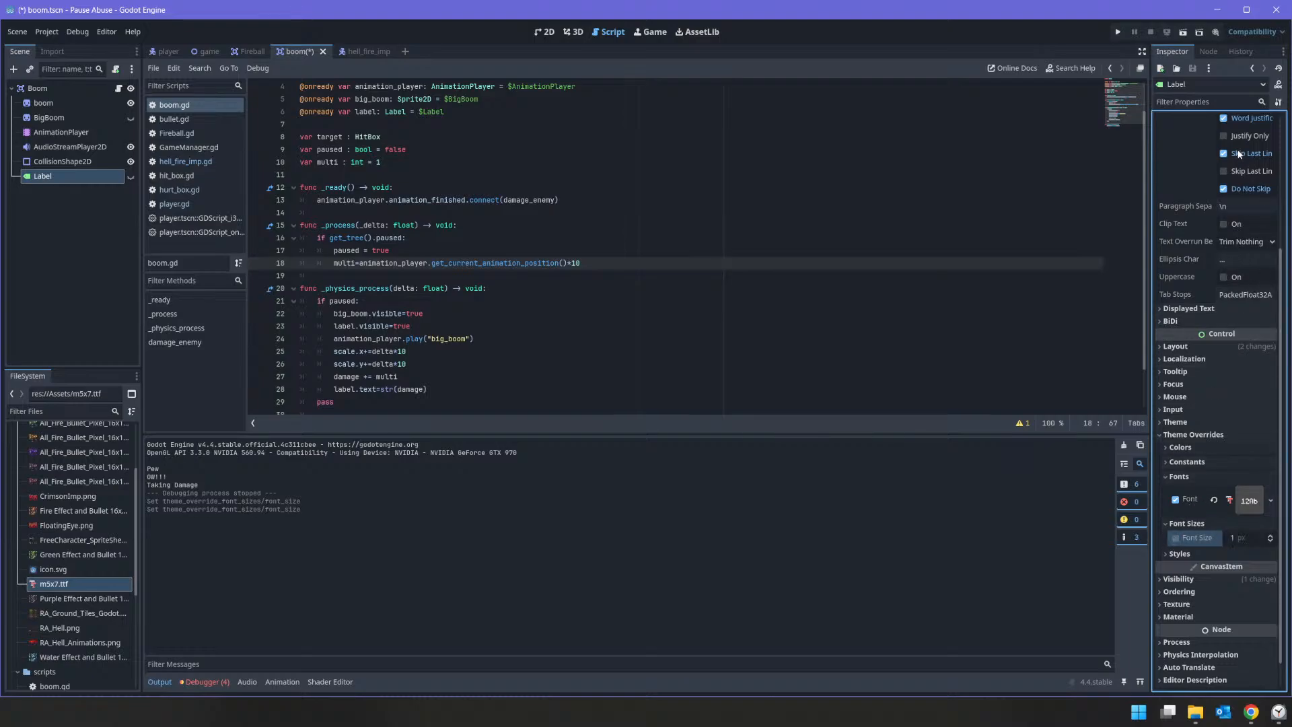
left_click(1115, 32)
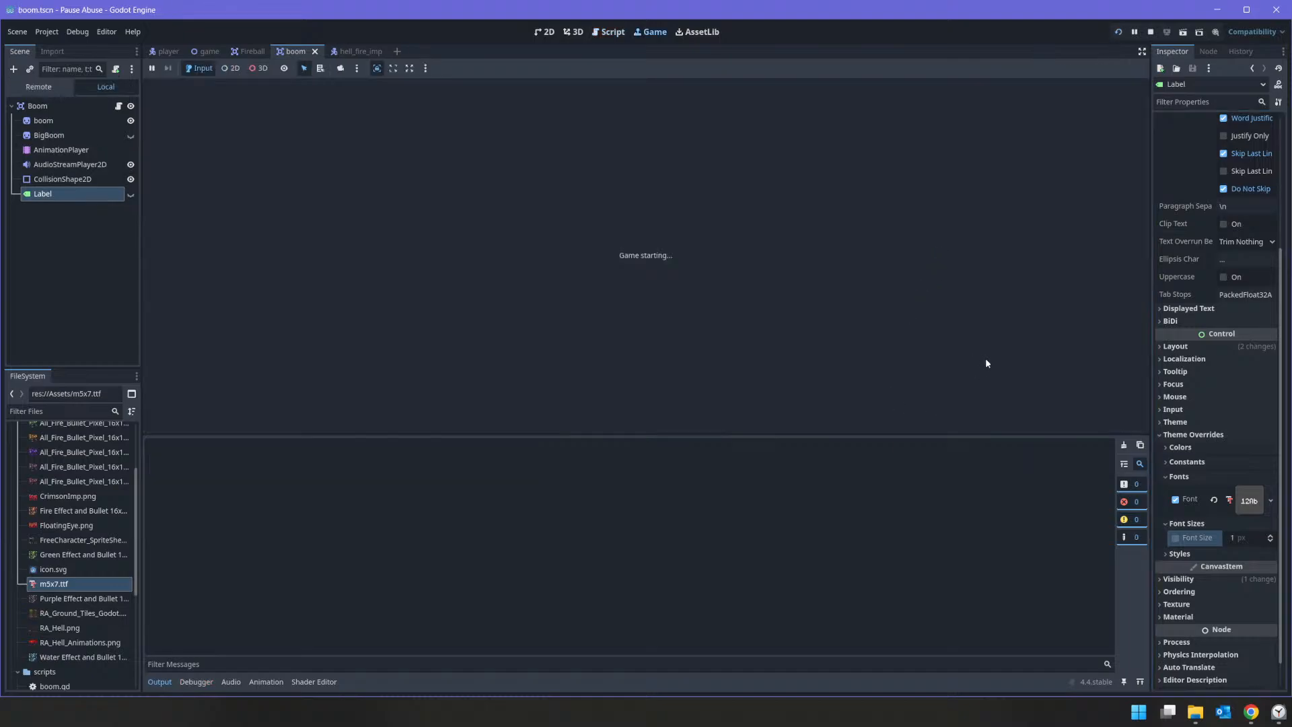
left_click(820, 306)
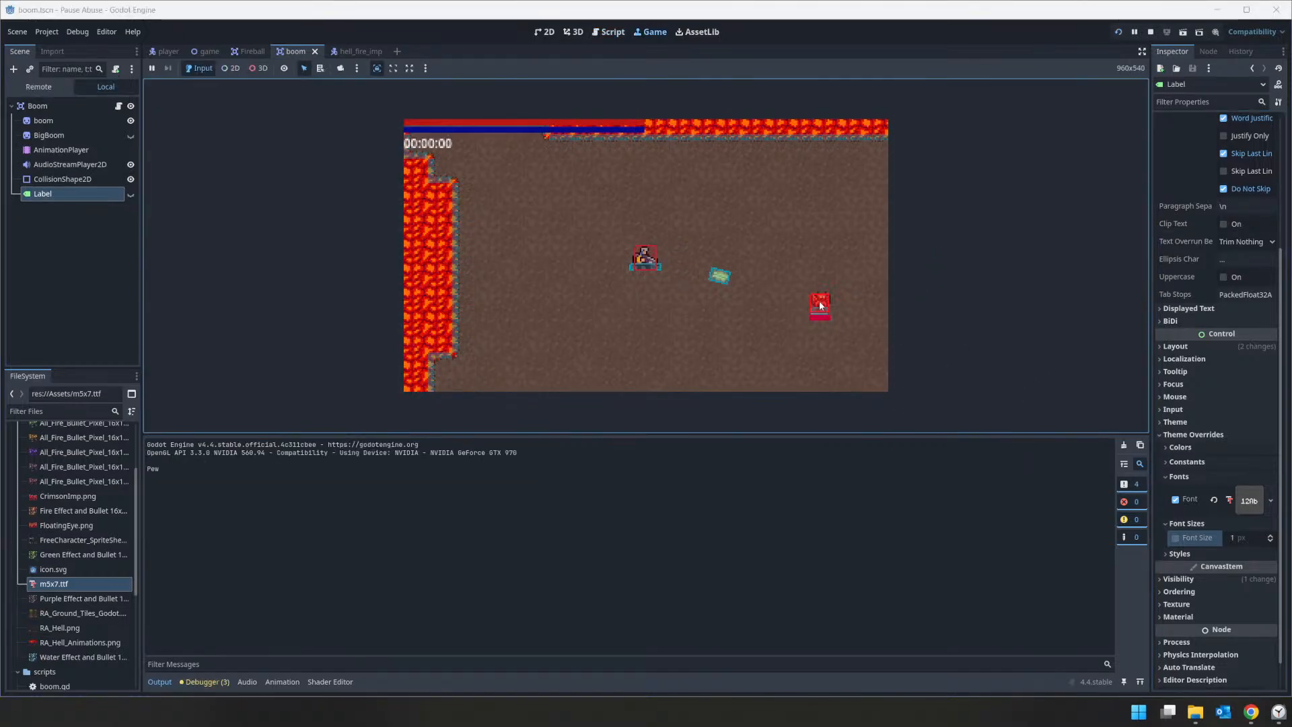
left_click(1148, 33)
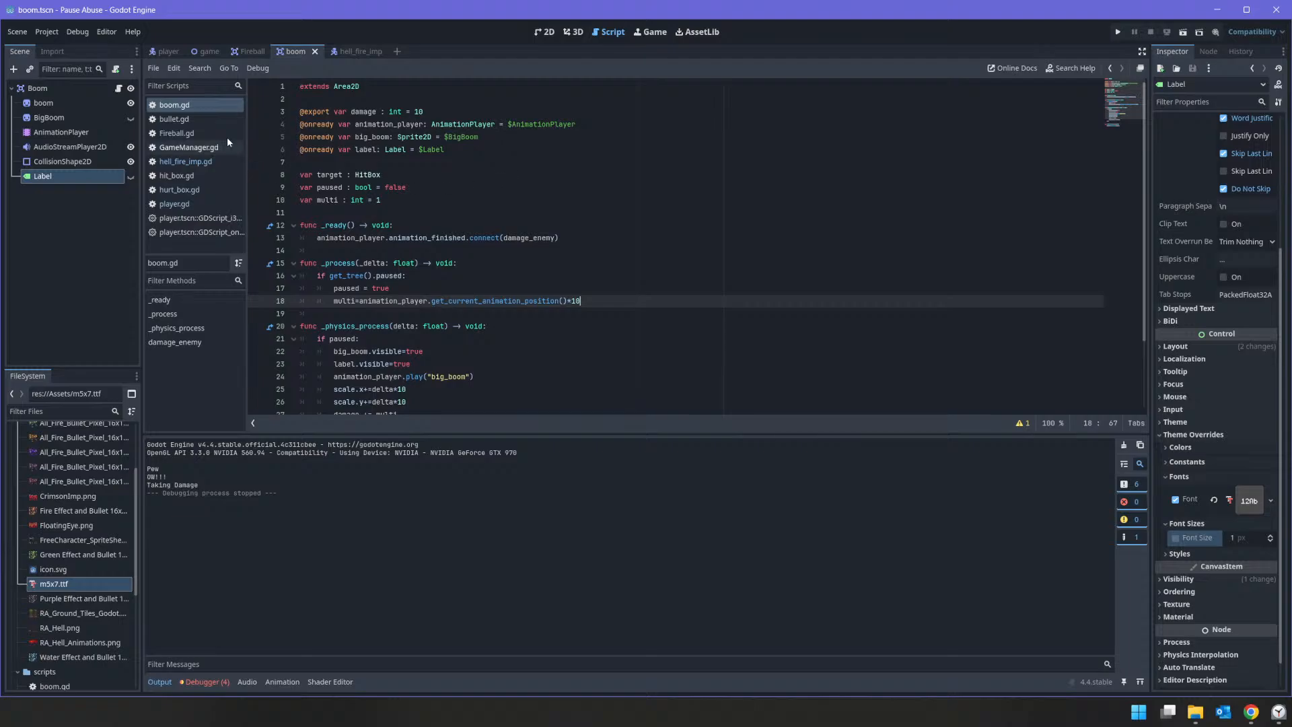
Step: Declare an exported max_size of type float with value 3.0 below the label variable in boom.gd
left_click(207, 105)
left_click(327, 162)
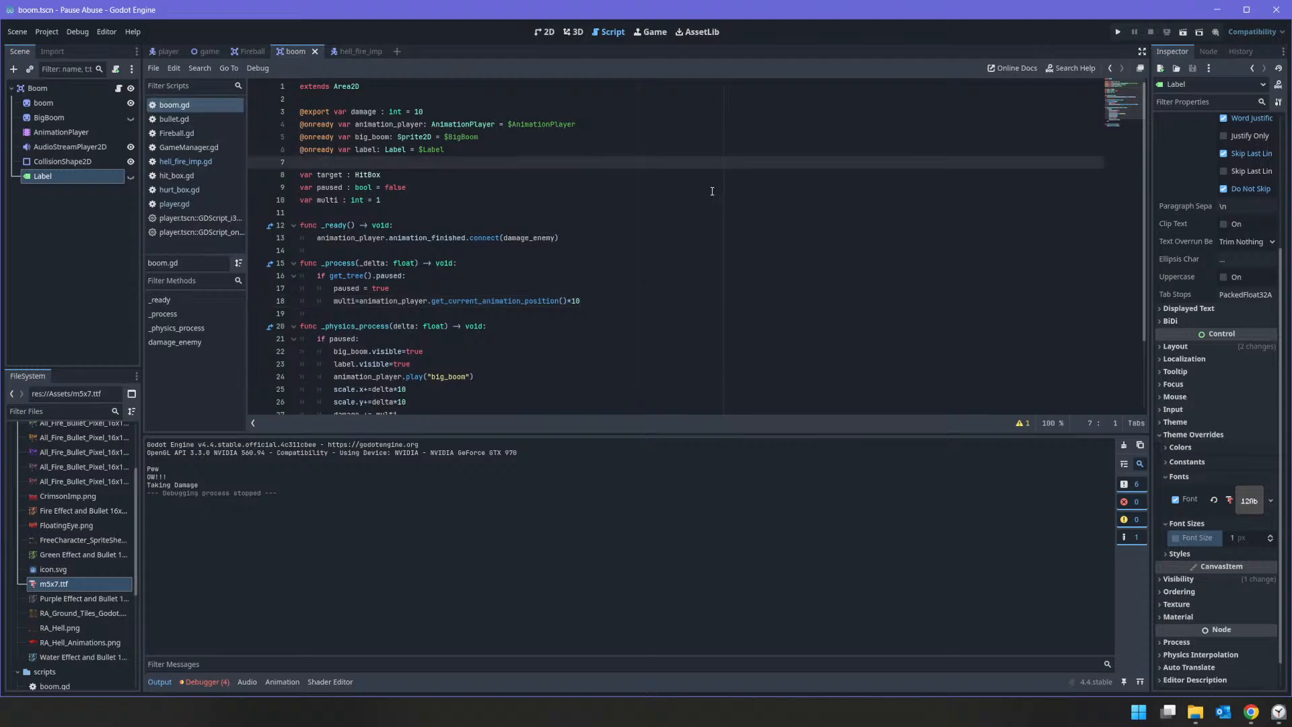
type("max_")
type("va")
key("BackSpace")
key("BackSpace")
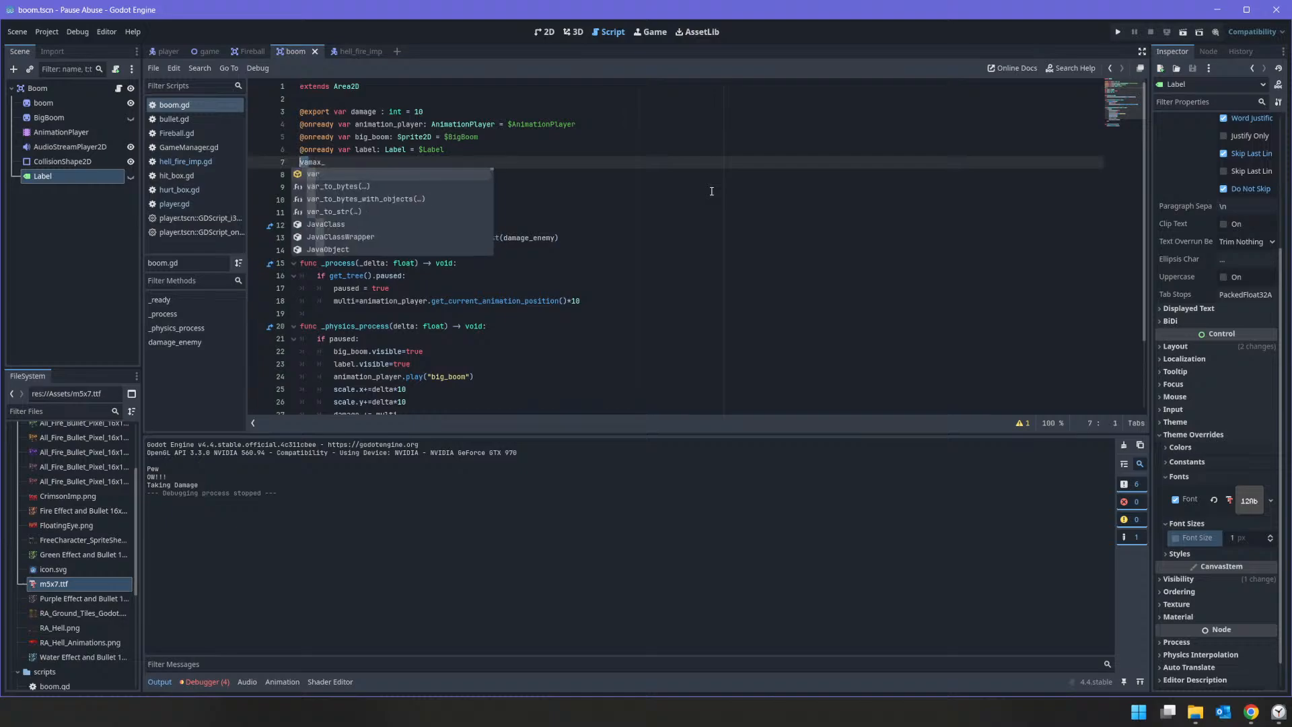
type("@export max_siozemax_")
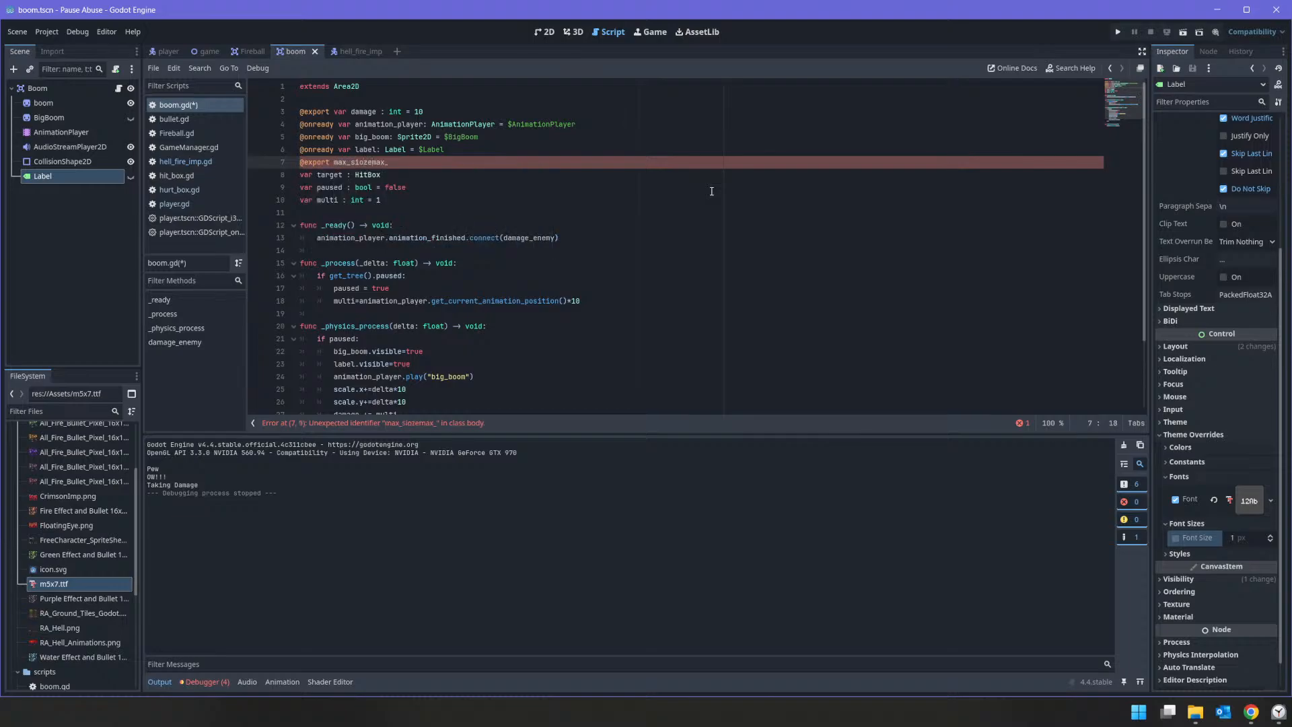
key("BackSpace")
key("BackSpace")
key("BackSpace")
type("ze : floa")
key("Return")
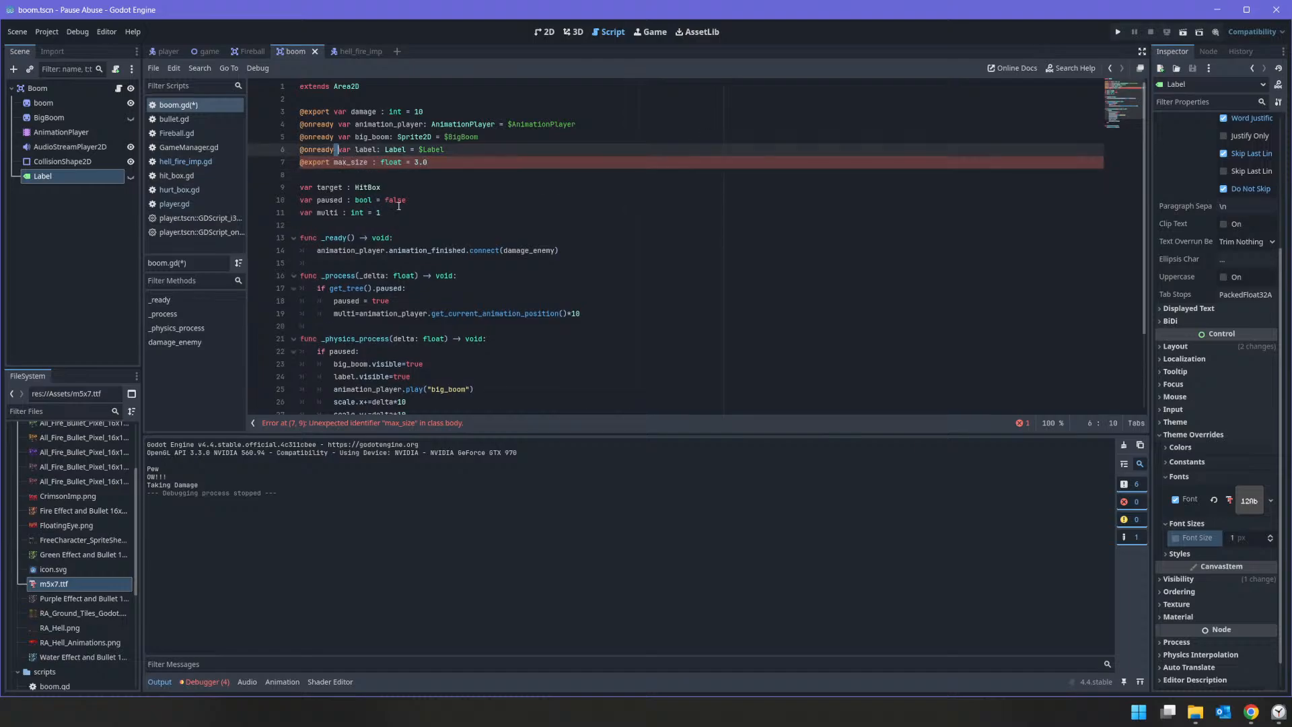
Step: Insert the missing var keyword before max_size in its export declaration
left_click(338, 162)
type("v")
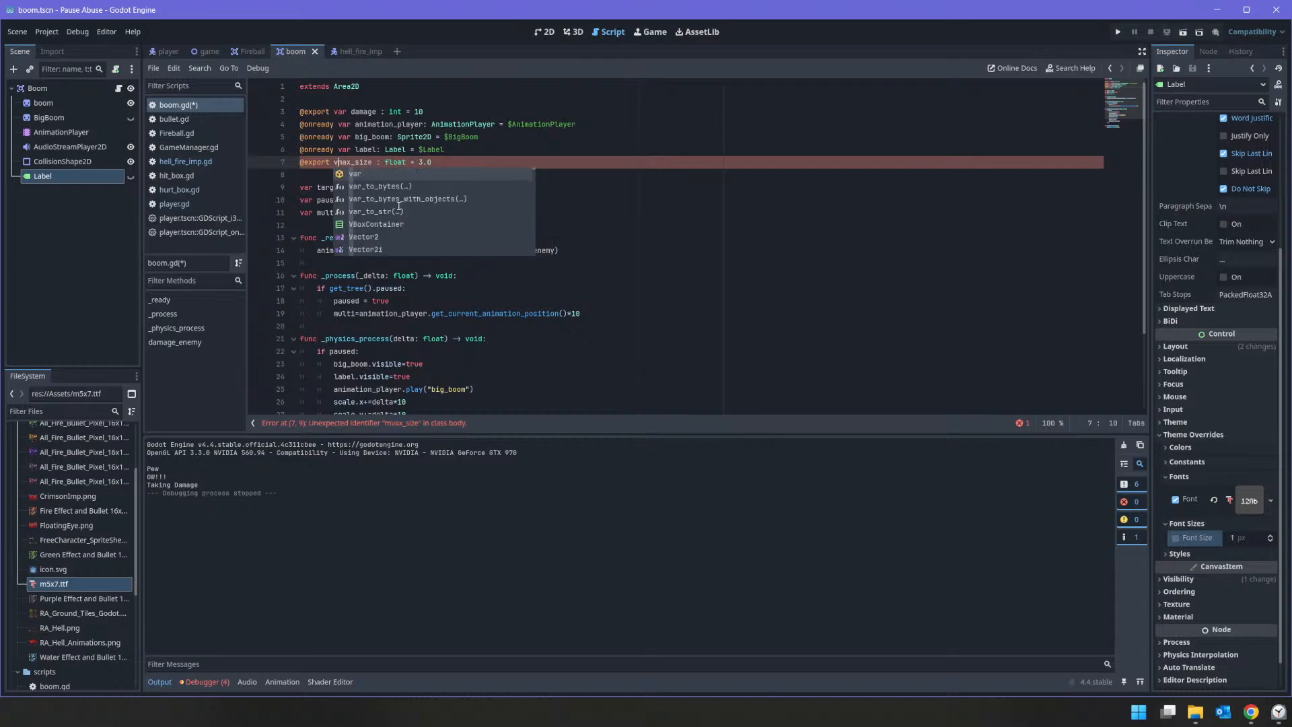
key("BackSpace")
key("Left")
type("var")
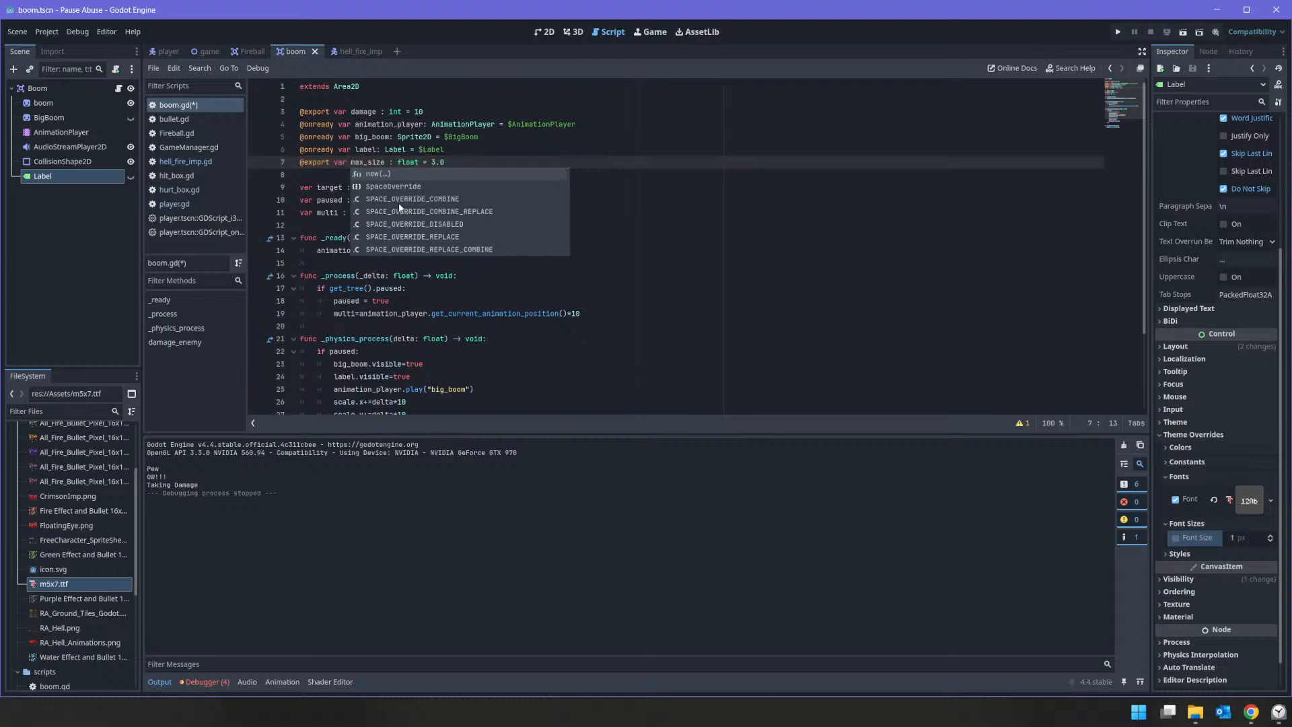
Step: Add the condition "if scale.x >= max_size:" above the scale growth lines in _physics_process
double_click(375, 163)
right_click(374, 163)
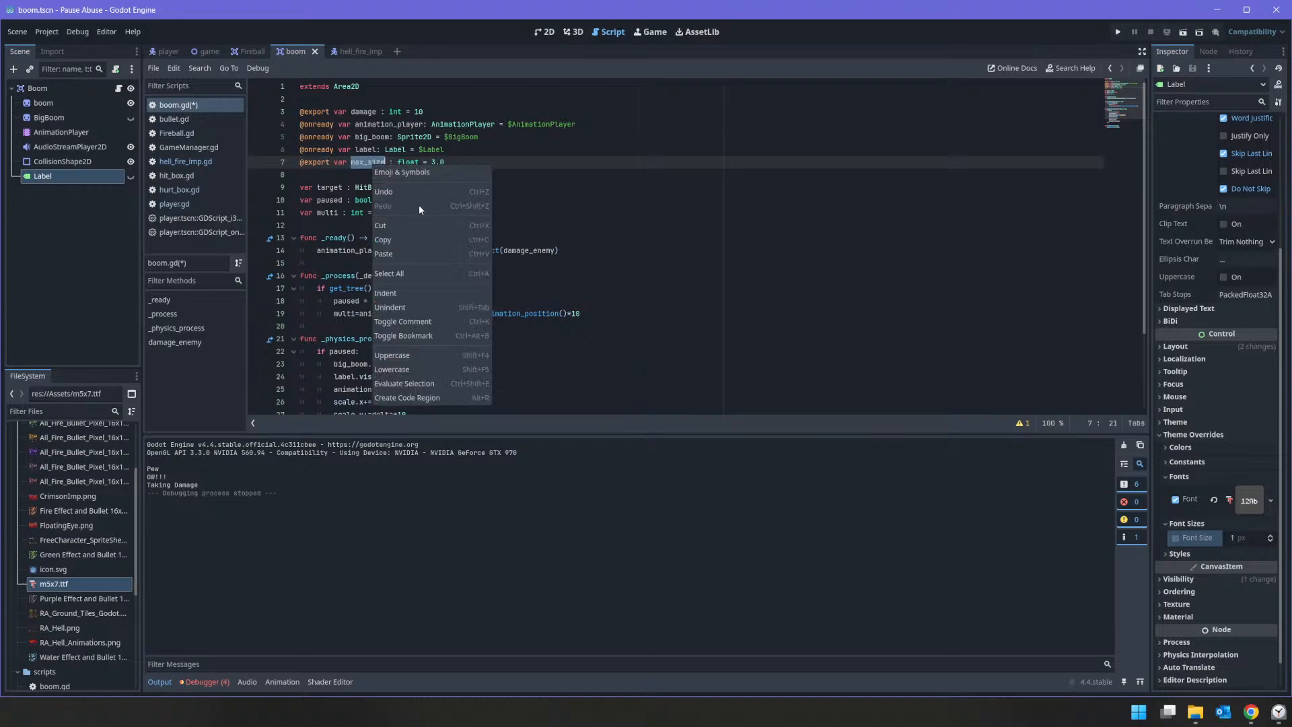
left_click(407, 241)
scroll(414, 268, "down", 3)
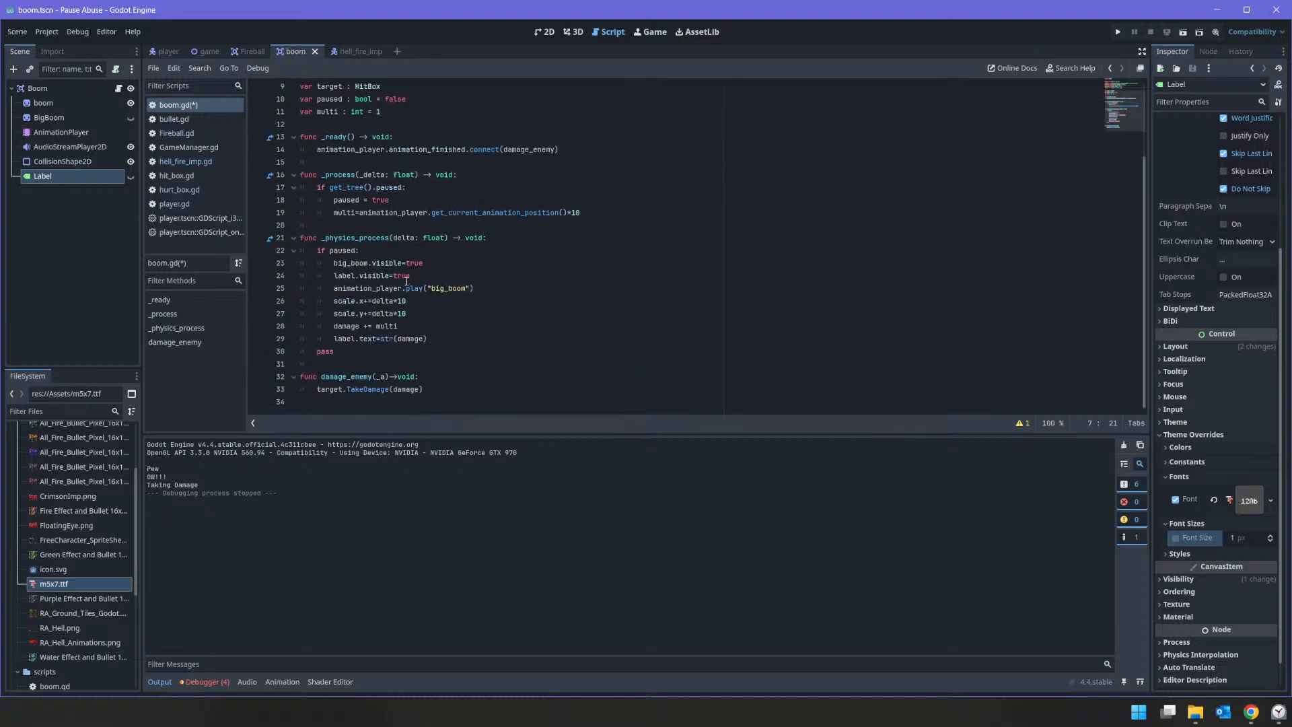
left_click(333, 302)
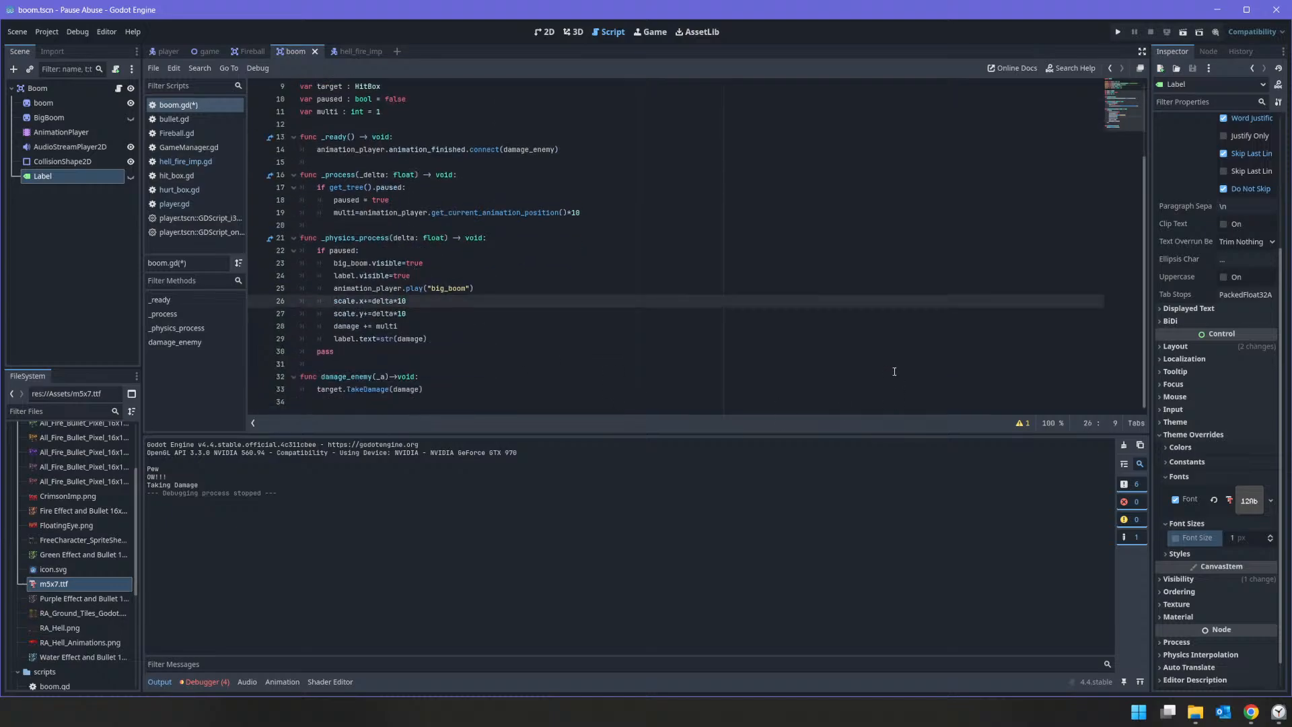
key("Return")
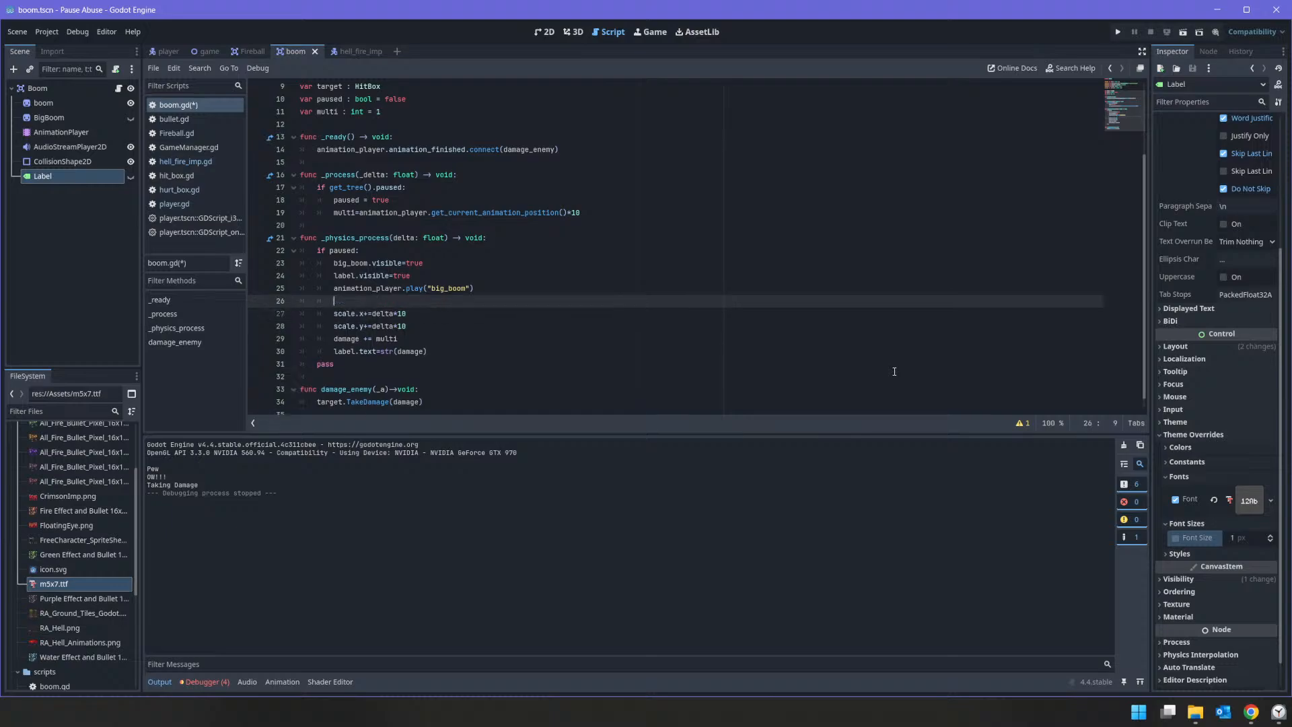
type("if scale.z")
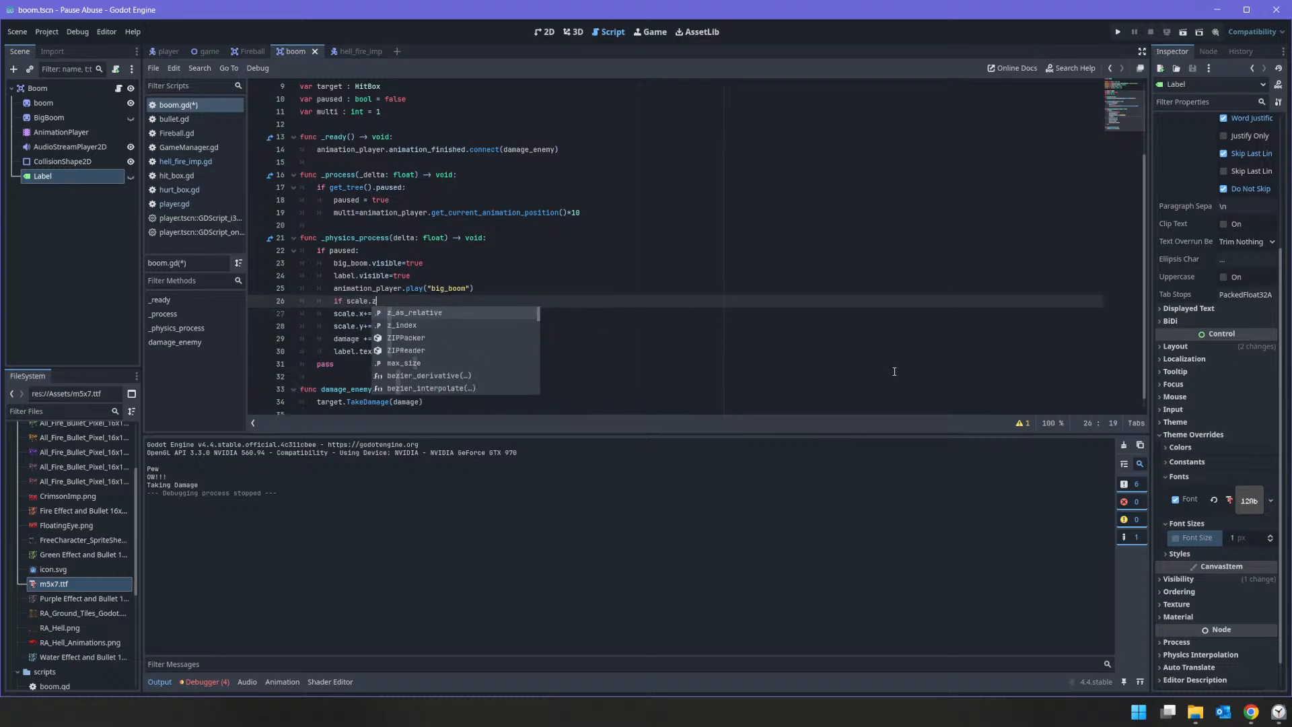
key("BackSpace")
type("xc")
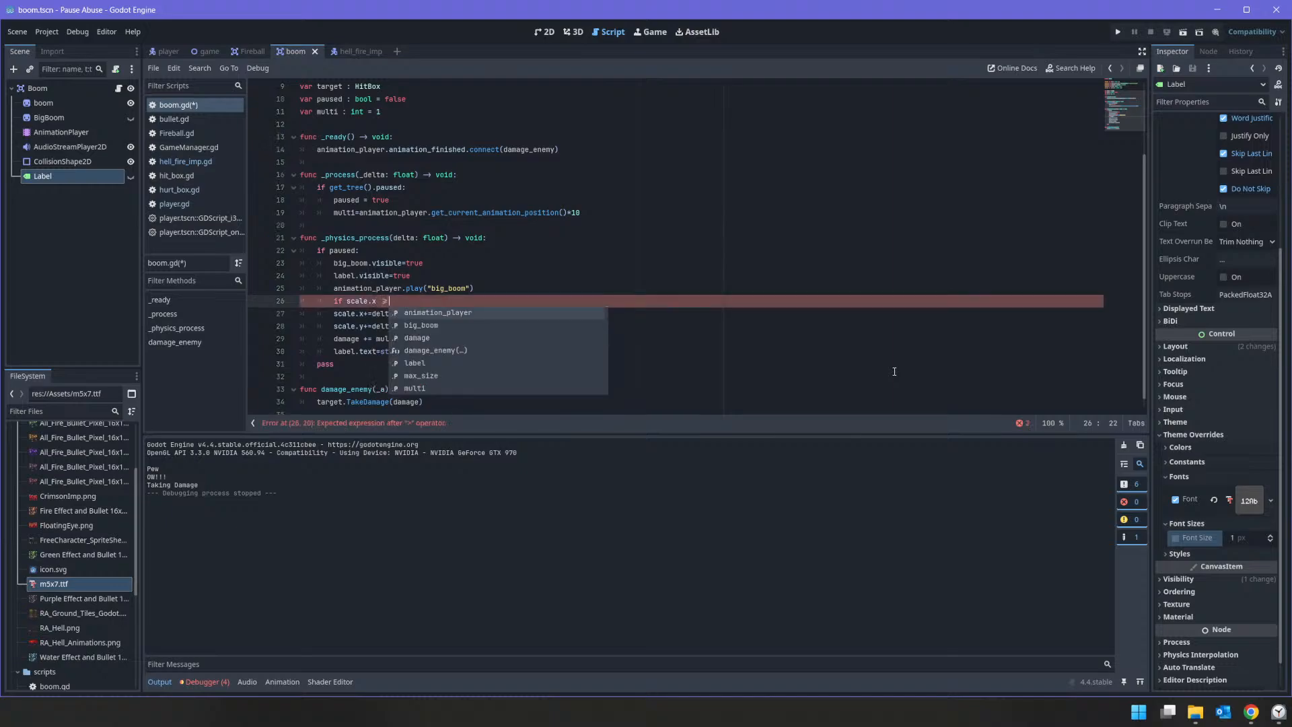
type("  max_size")
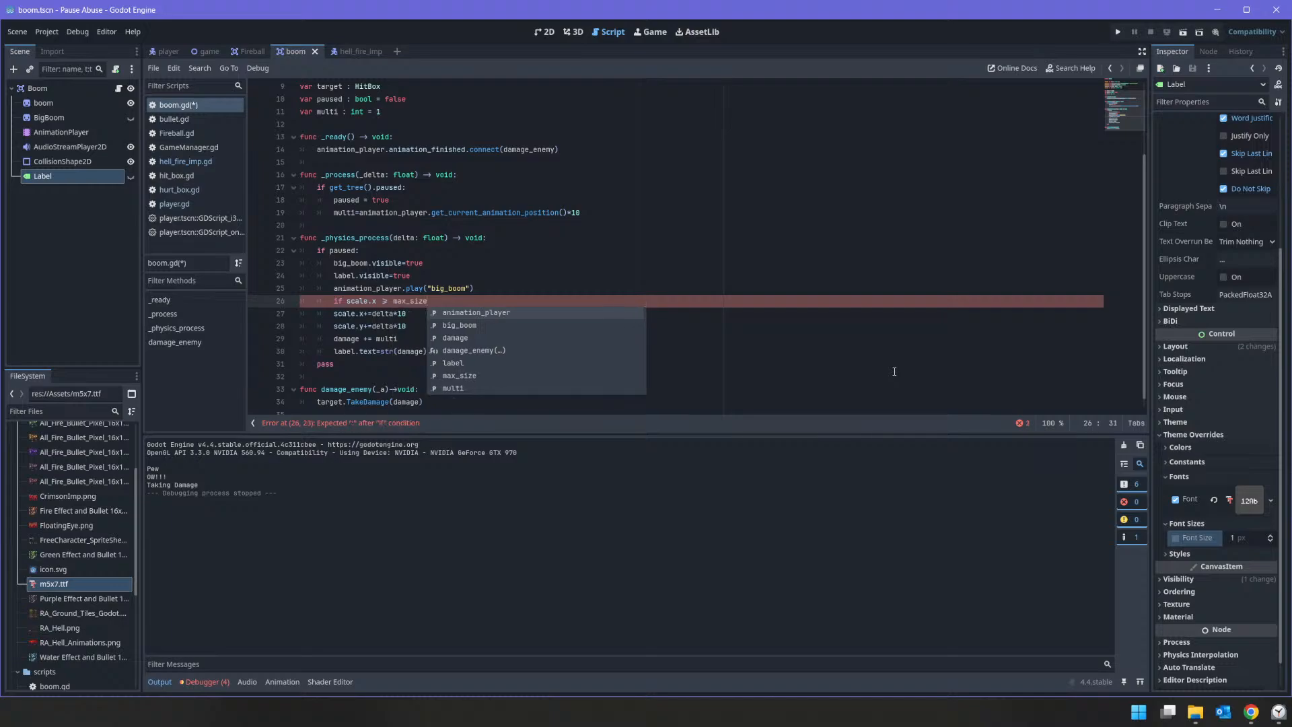
type(":")
key("Return")
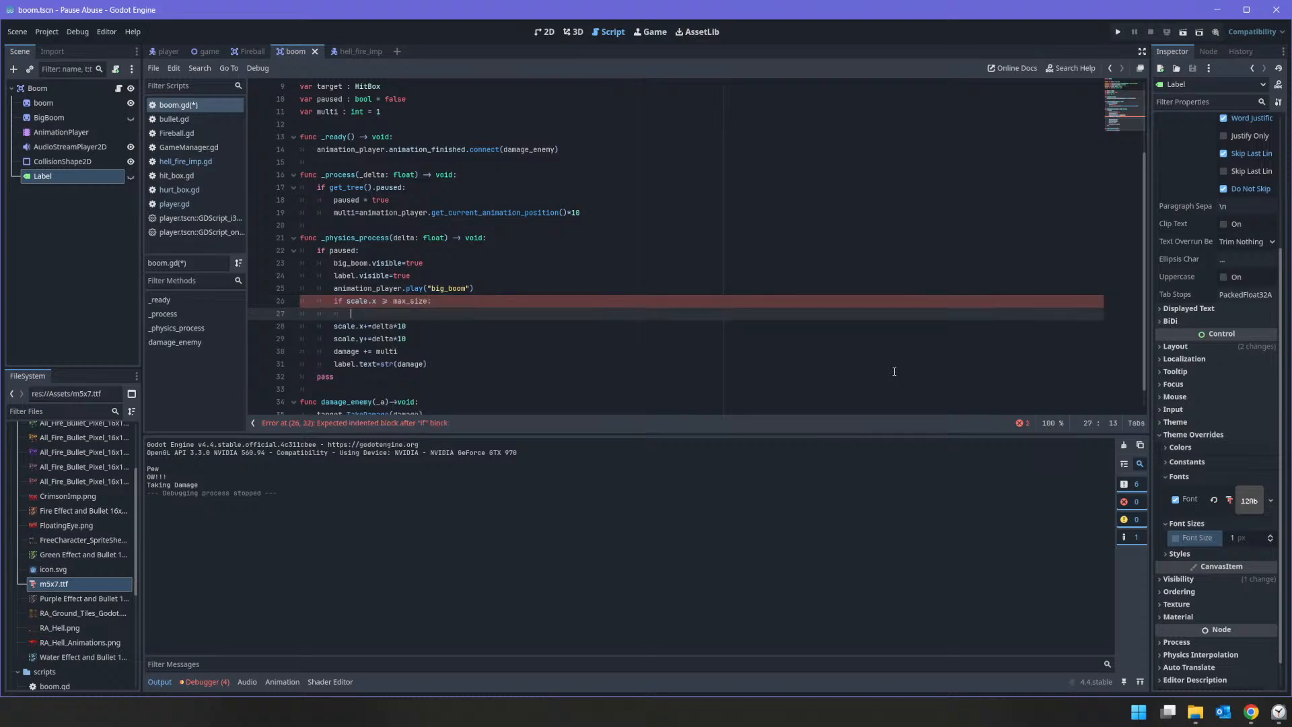
Step: Inside the max_size condition, assign max_size to both scale.x and scale.y
type("sca")
key("Return")
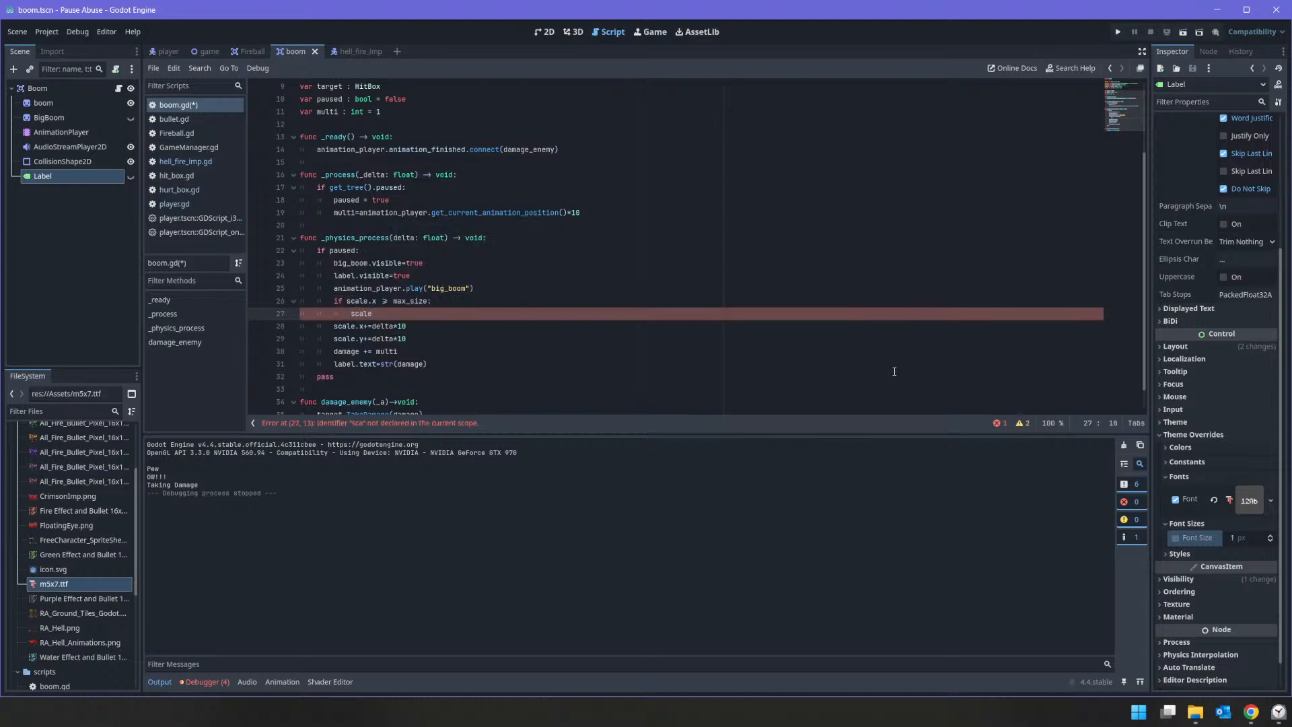
type(".x = max_sizeanimation_player")
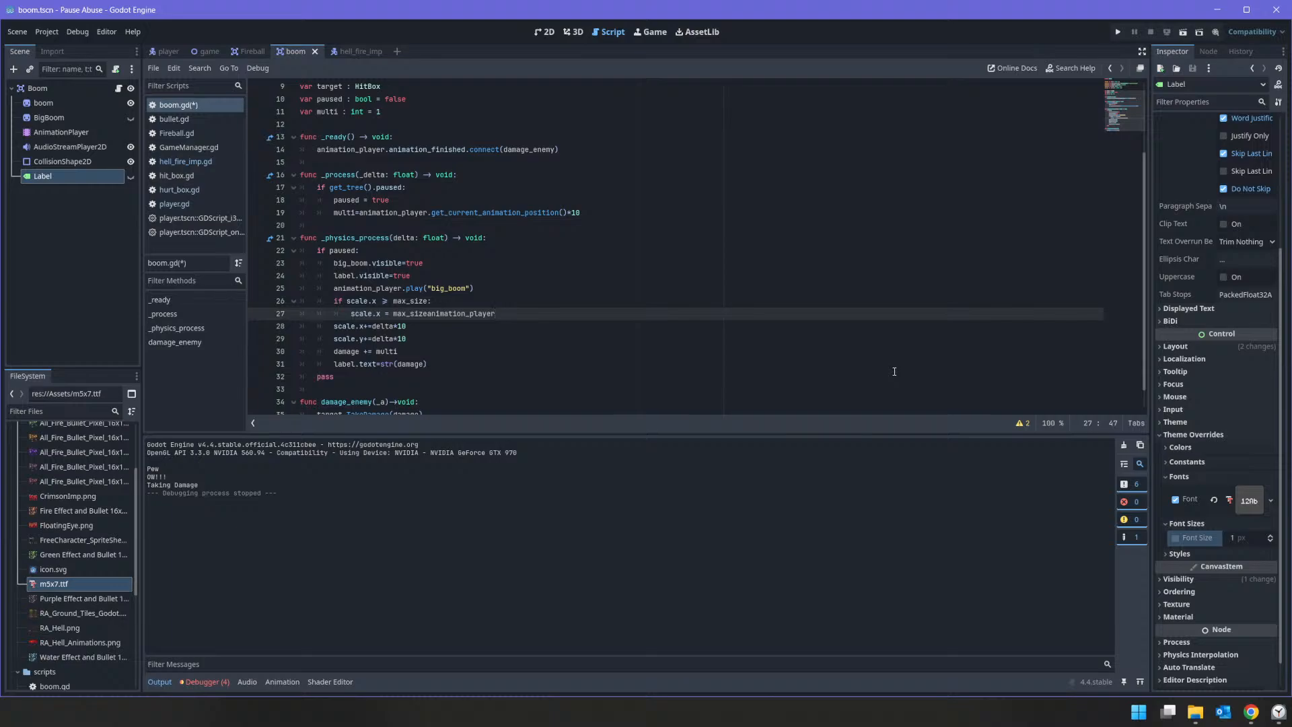
key("ctrl+BackSpace")
key("shift+Home")
key("ctrl+c")
key("End")
key("Return")
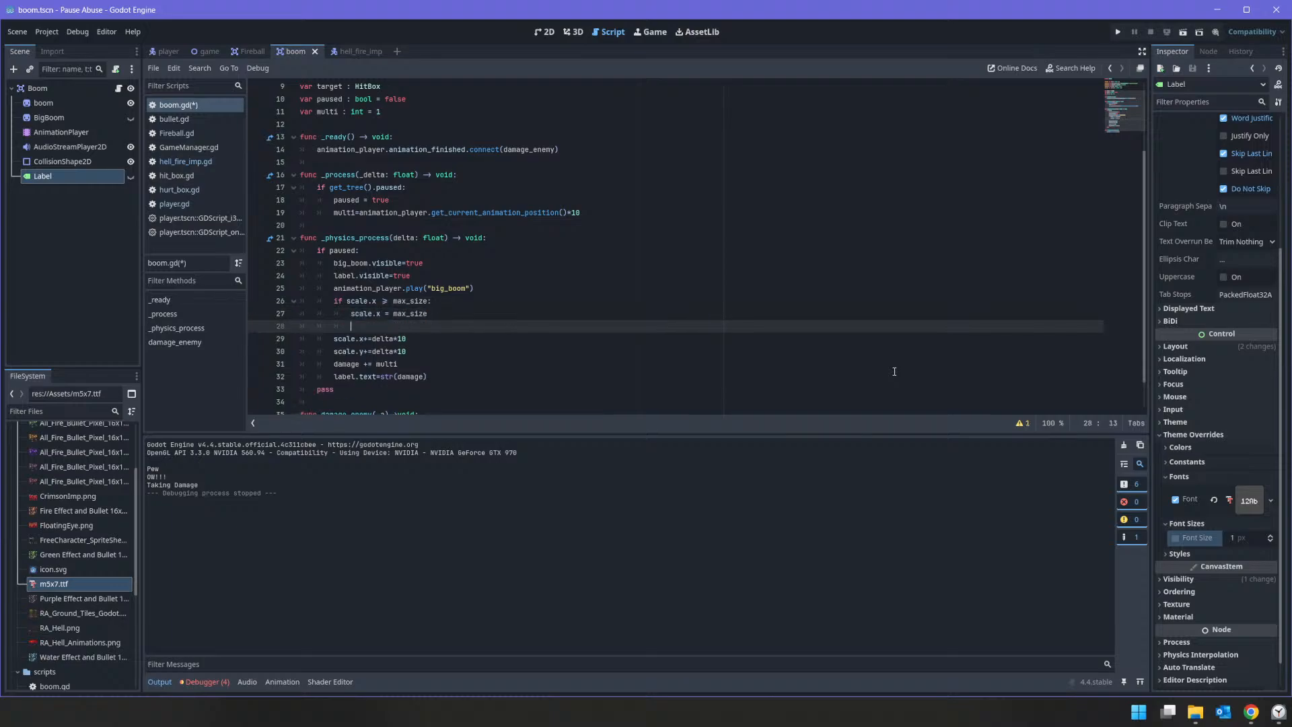
key("ctrl+v")
key("Delete")
type("y")
Step: Add an else branch after the condition, indent the scale.x and scale.y growth lines under it, and save the script
key("Down")
key("Home")
key("Return")
key("Up")
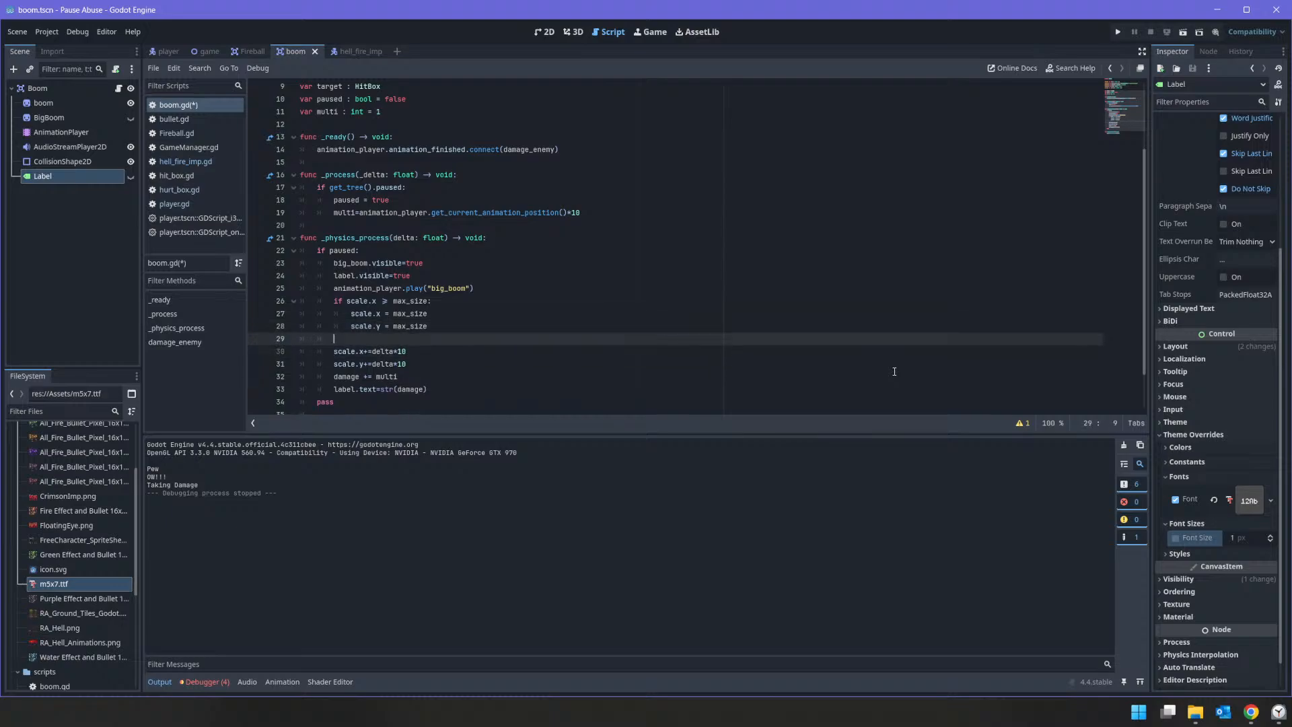
type("elsde:")
key("Delete")
key("Down")
key("Home")
key("shift+Down")
key("shift+End")
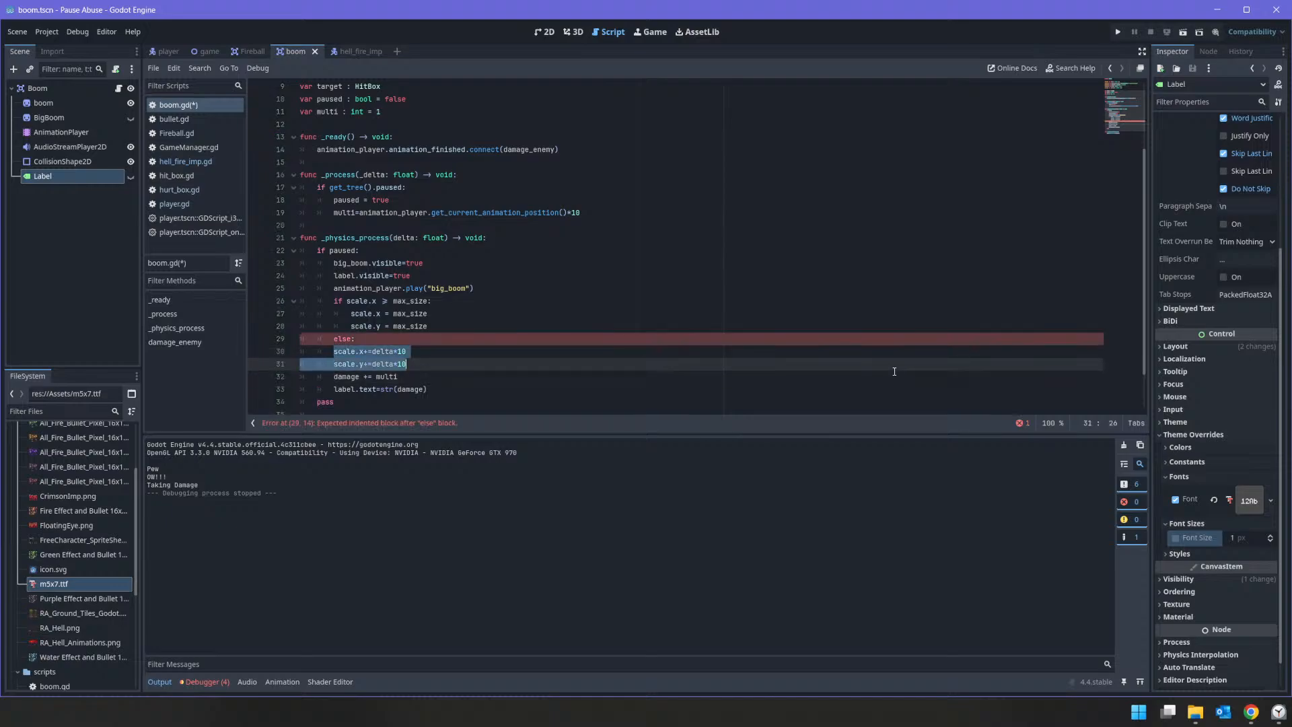
key("Tab")
key("ctrl+s")
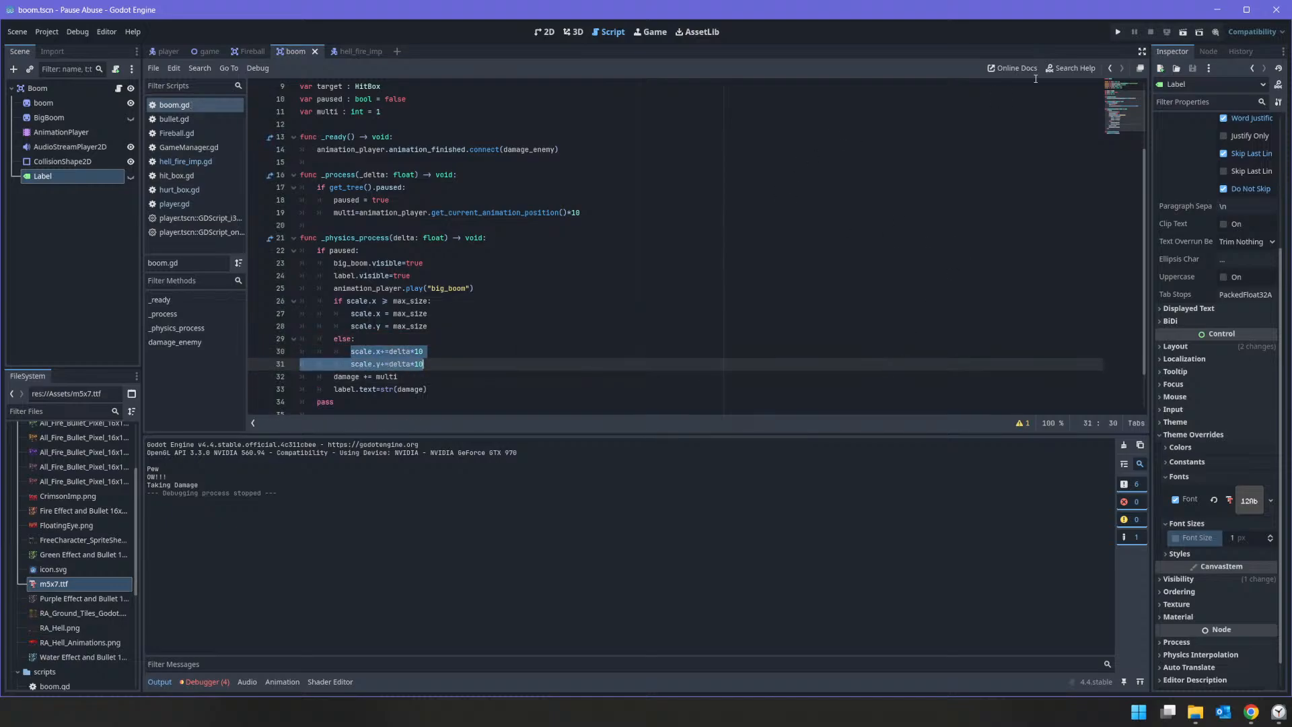
Step: Run the game, fire at the enemy to check the explosion's size limit, and stop the game
left_click(1116, 31)
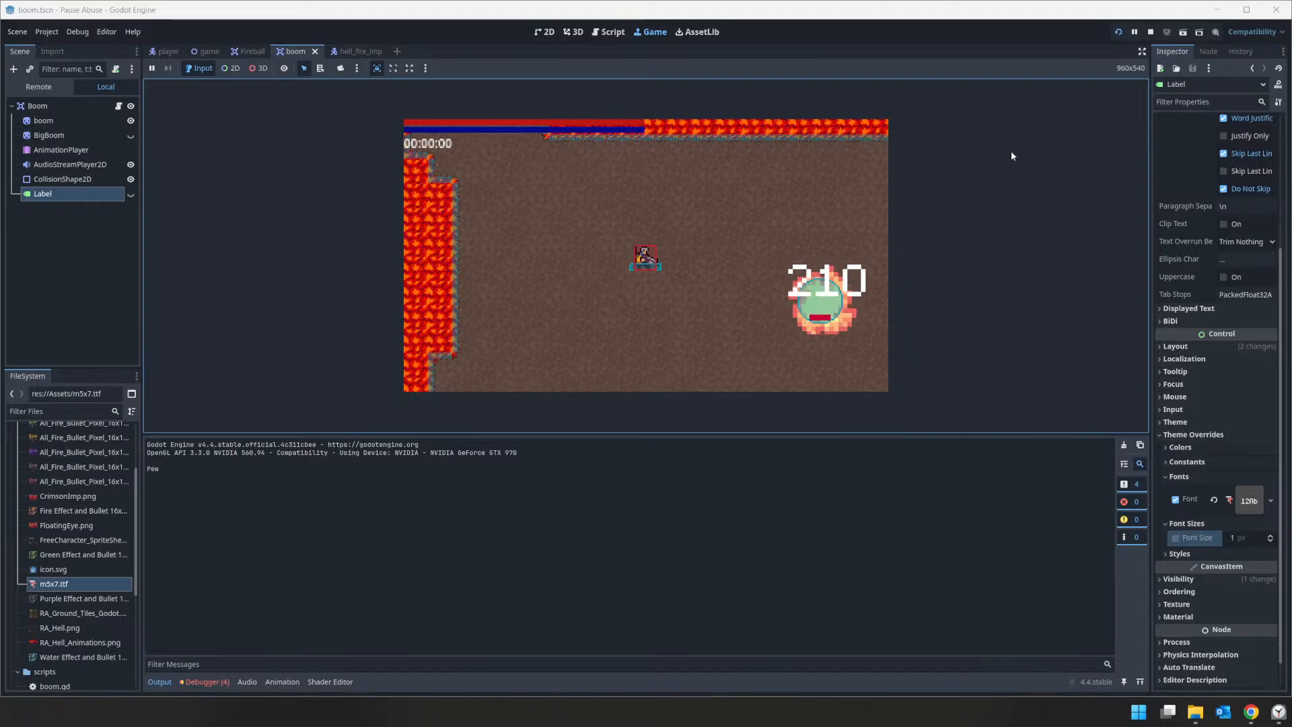
left_click(1150, 32)
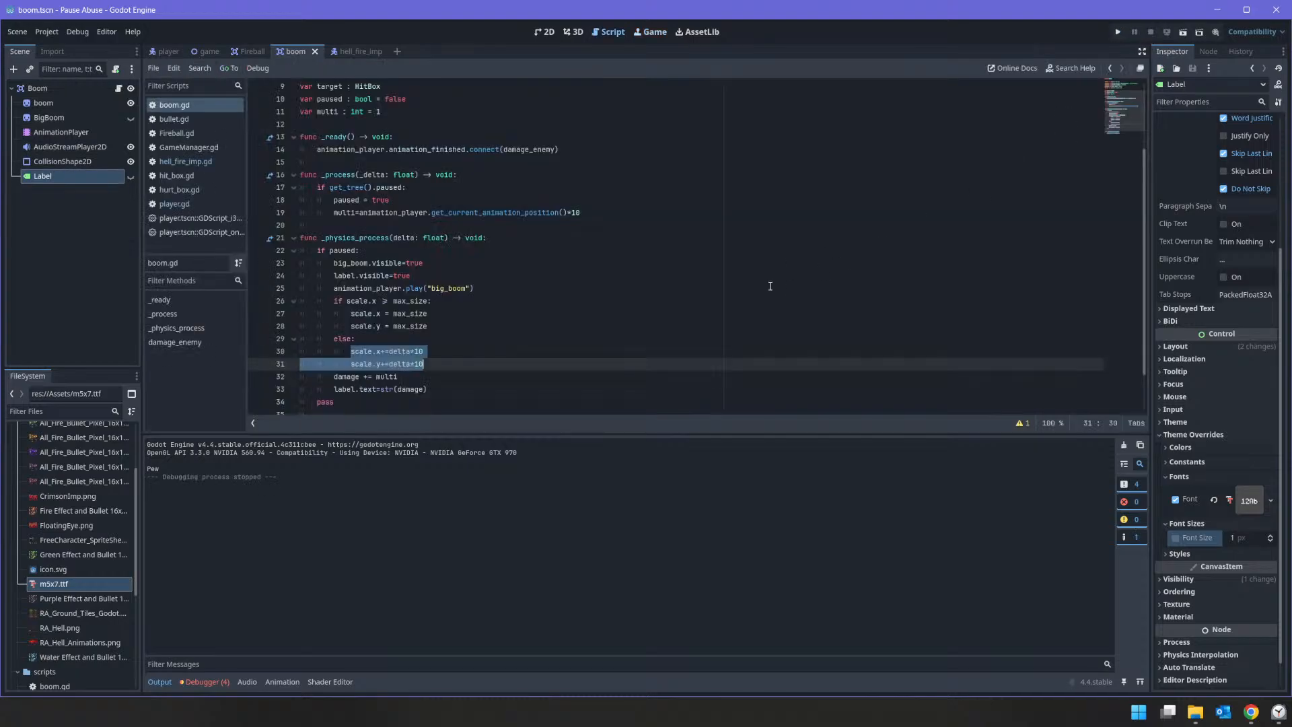
Step: Remove the *10 factor from the scale.x and scale.y growth lines and check the growth in a test run by firing at the enemy
left_click(473, 313)
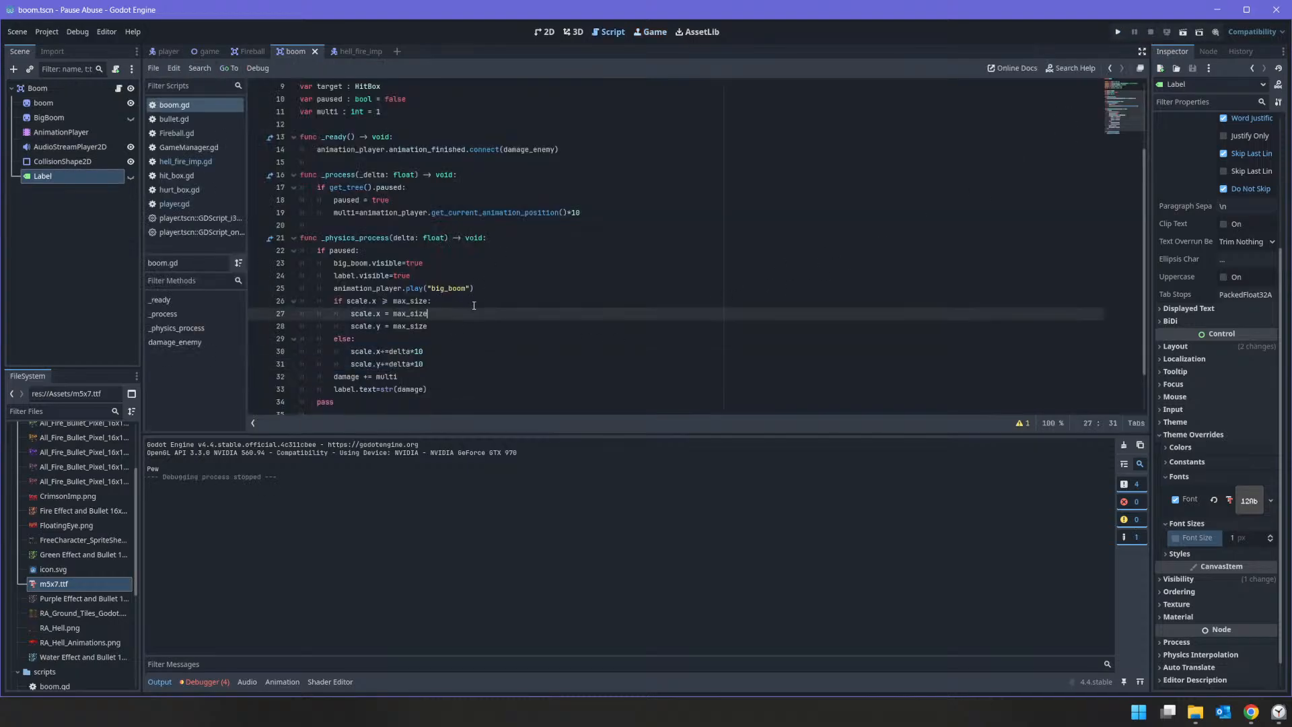
left_click(442, 353)
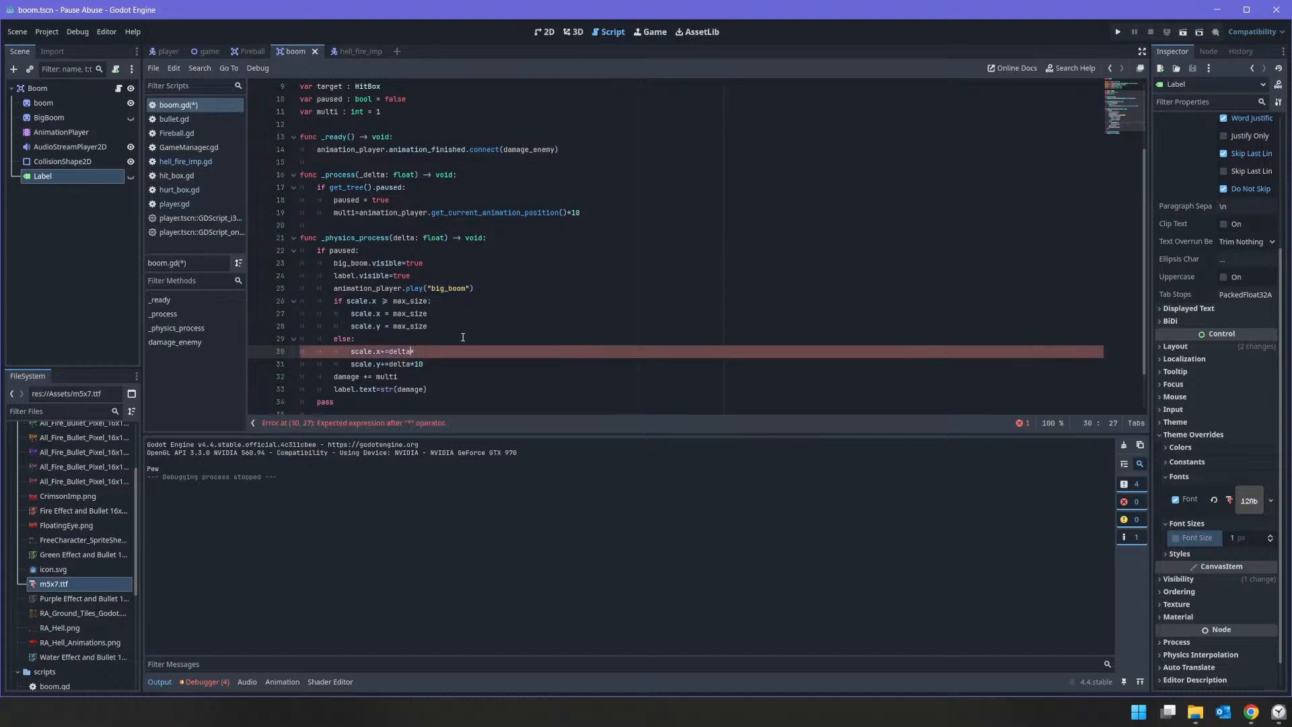
key("BackSpace")
key("Down")
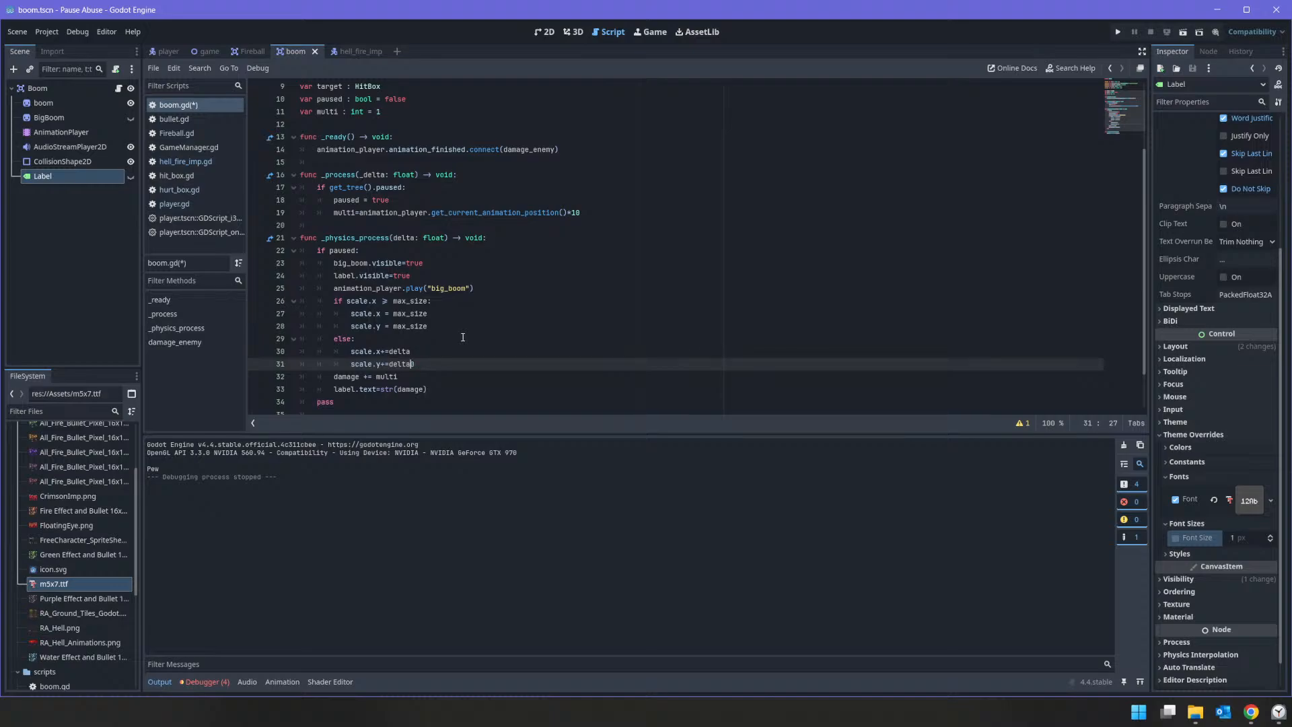
left_click(1118, 32)
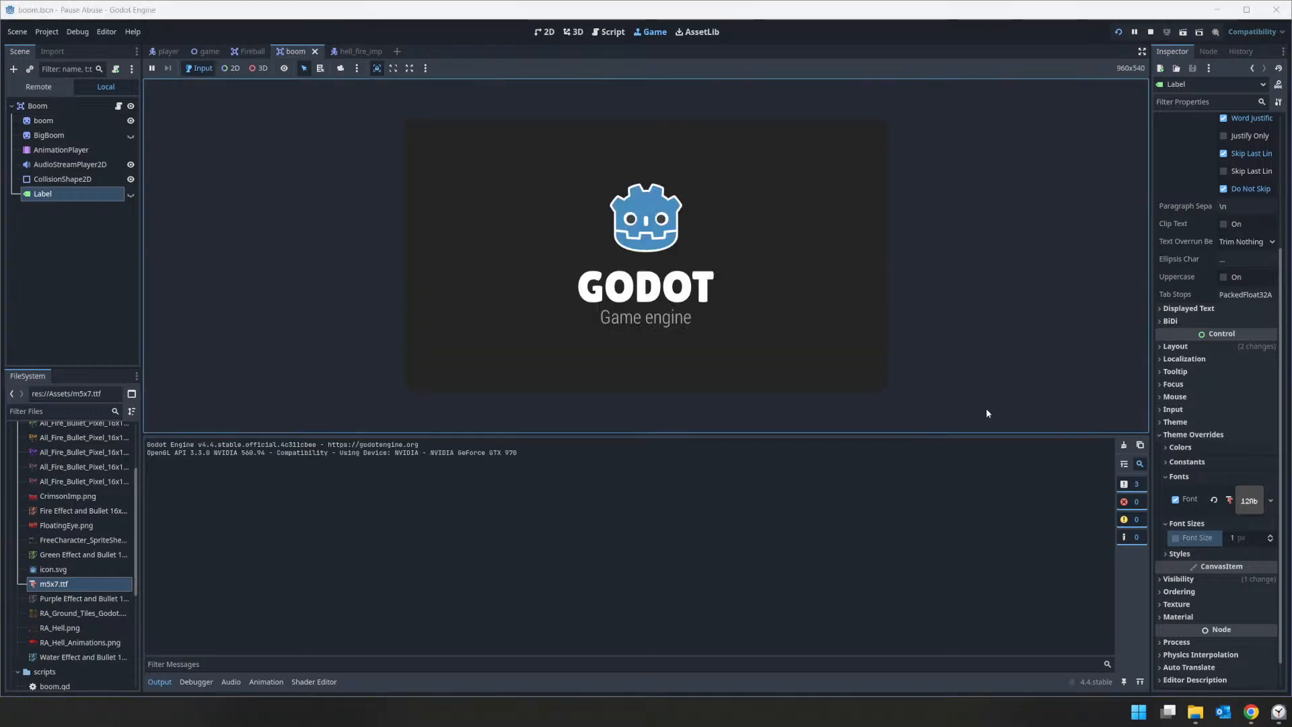
left_click(829, 320)
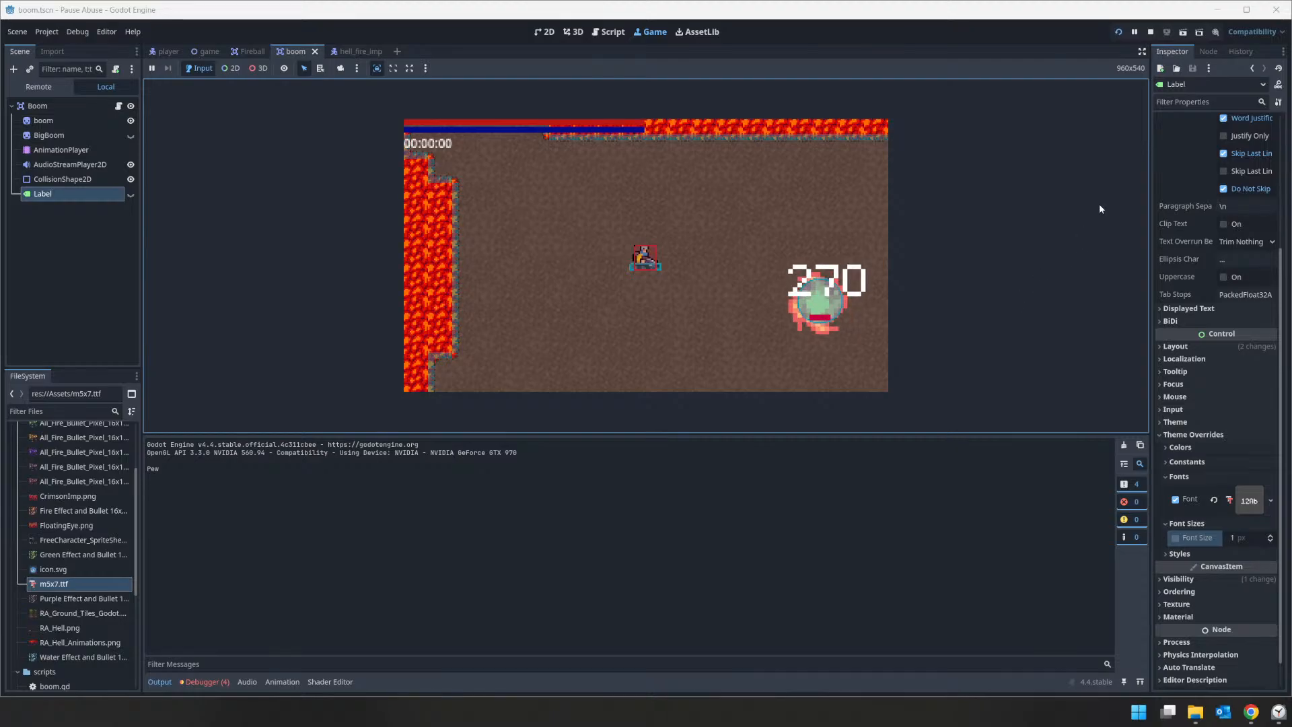
left_click(1150, 32)
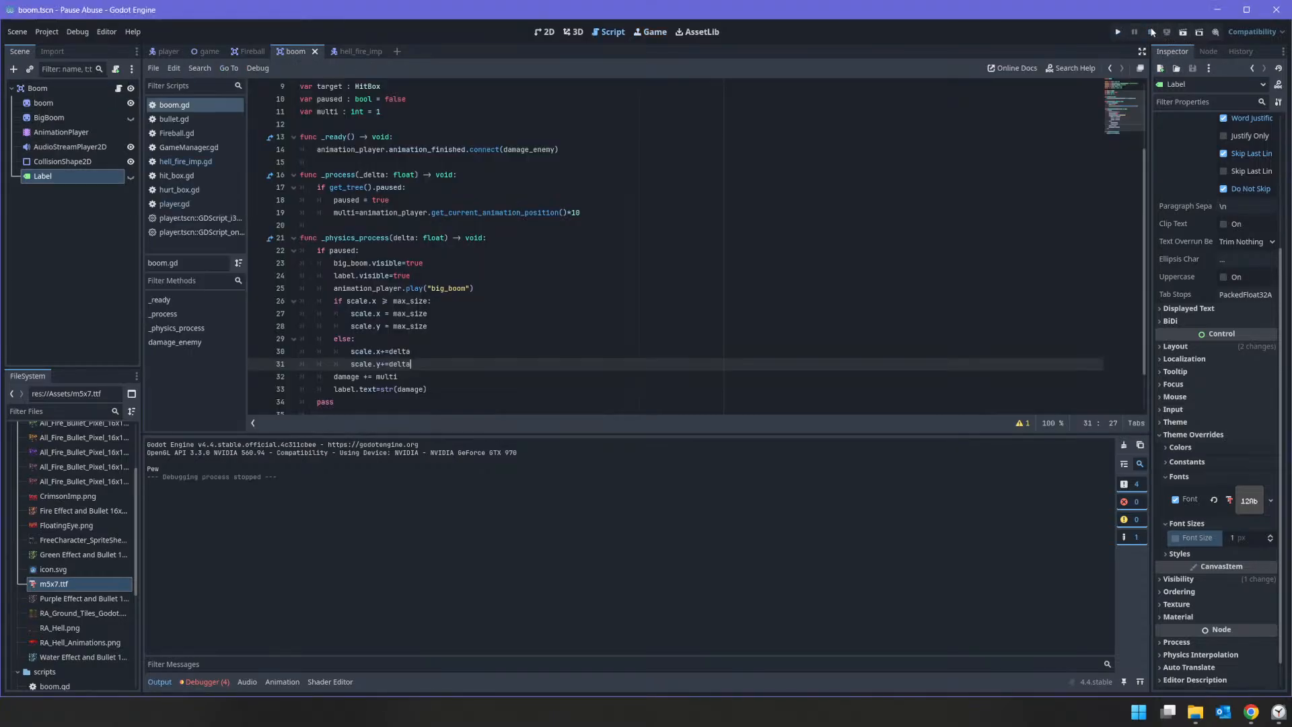
Step: Change the factor on the multi line in _process to *2 and test the damage by running the game and firing at the enemy
left_click(592, 214)
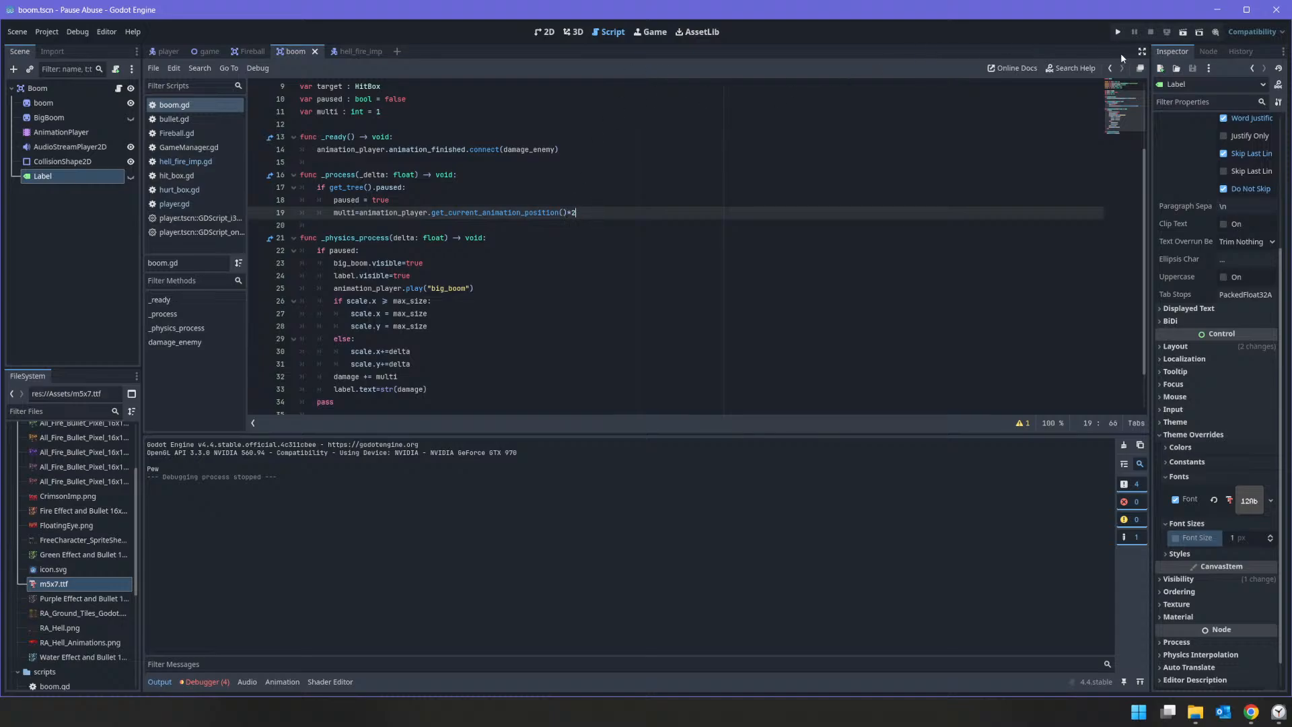
left_click(1118, 32)
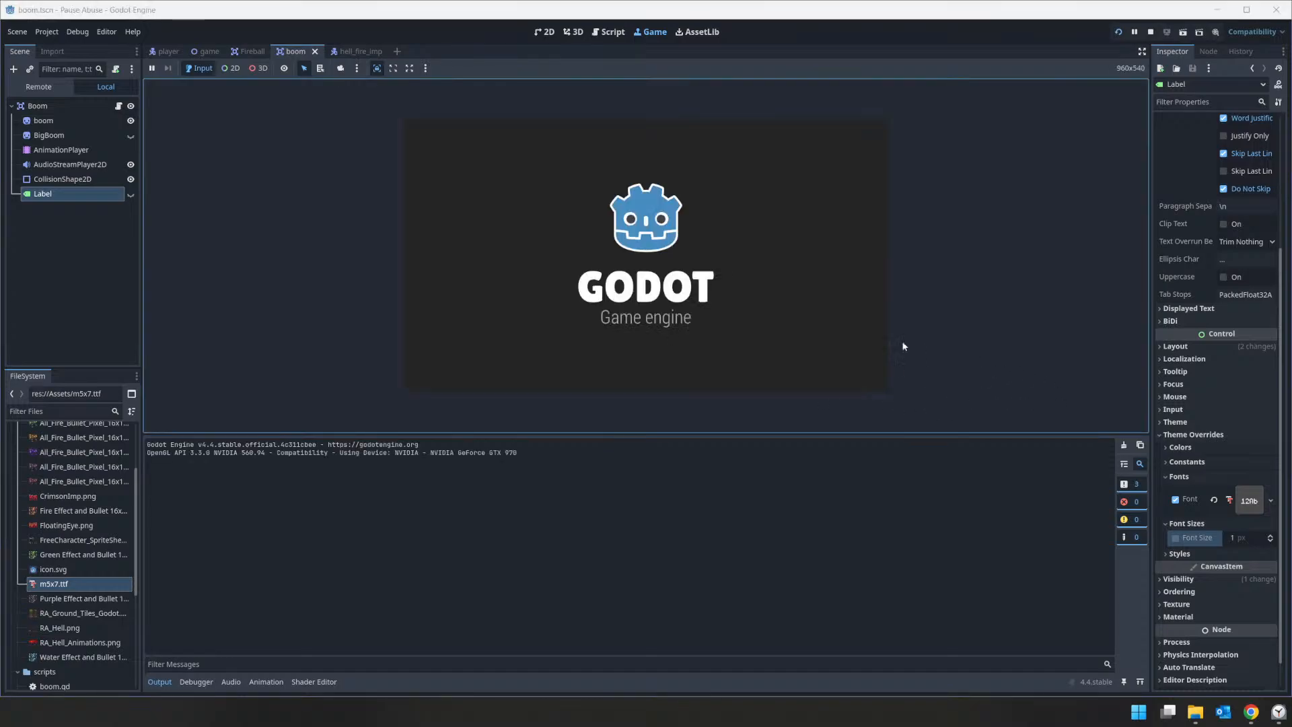
left_click(829, 306)
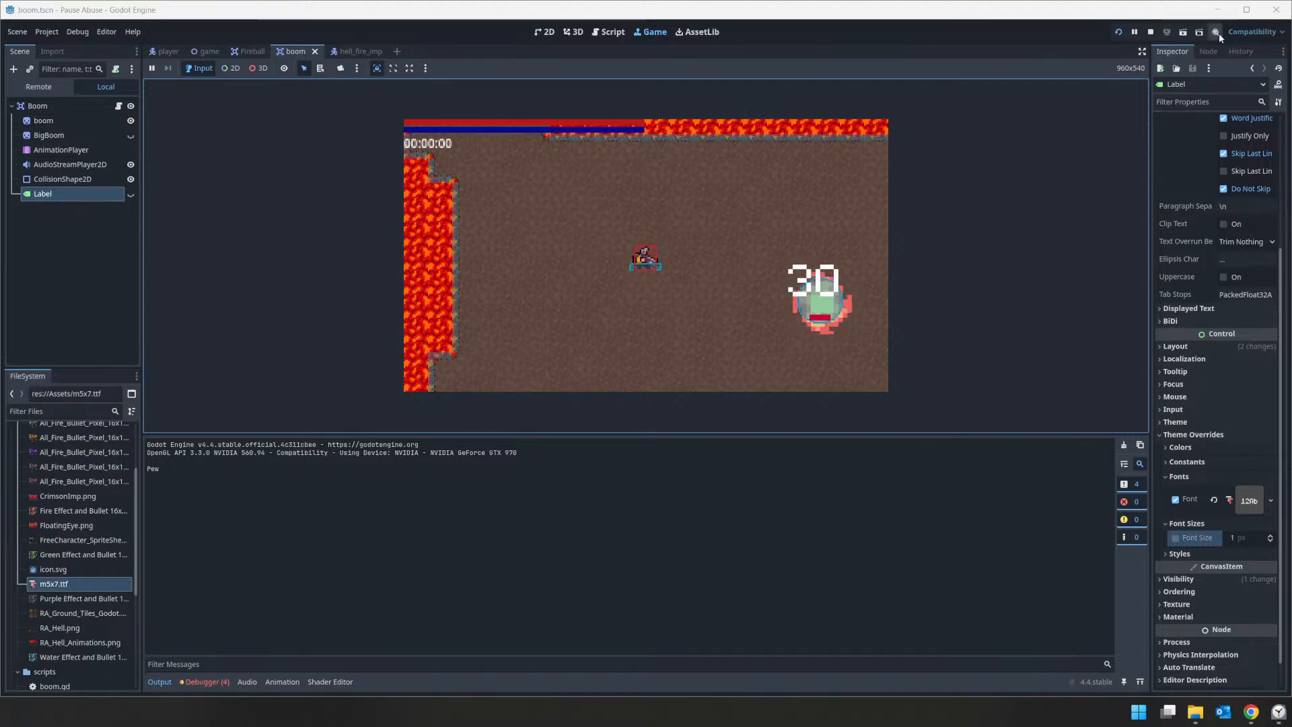
left_click(1149, 32)
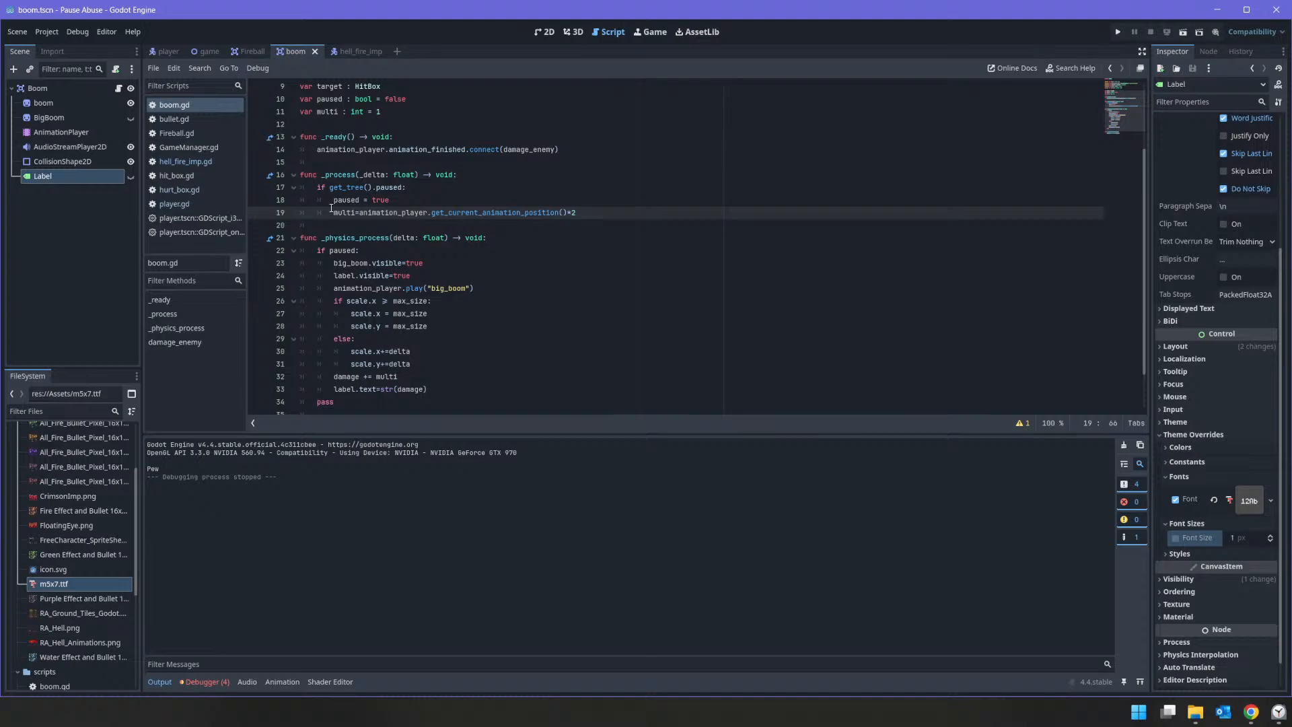
Step: Replace the animation-position expression assigned to multi in _process with the constant 2
mouse_move(349, 200)
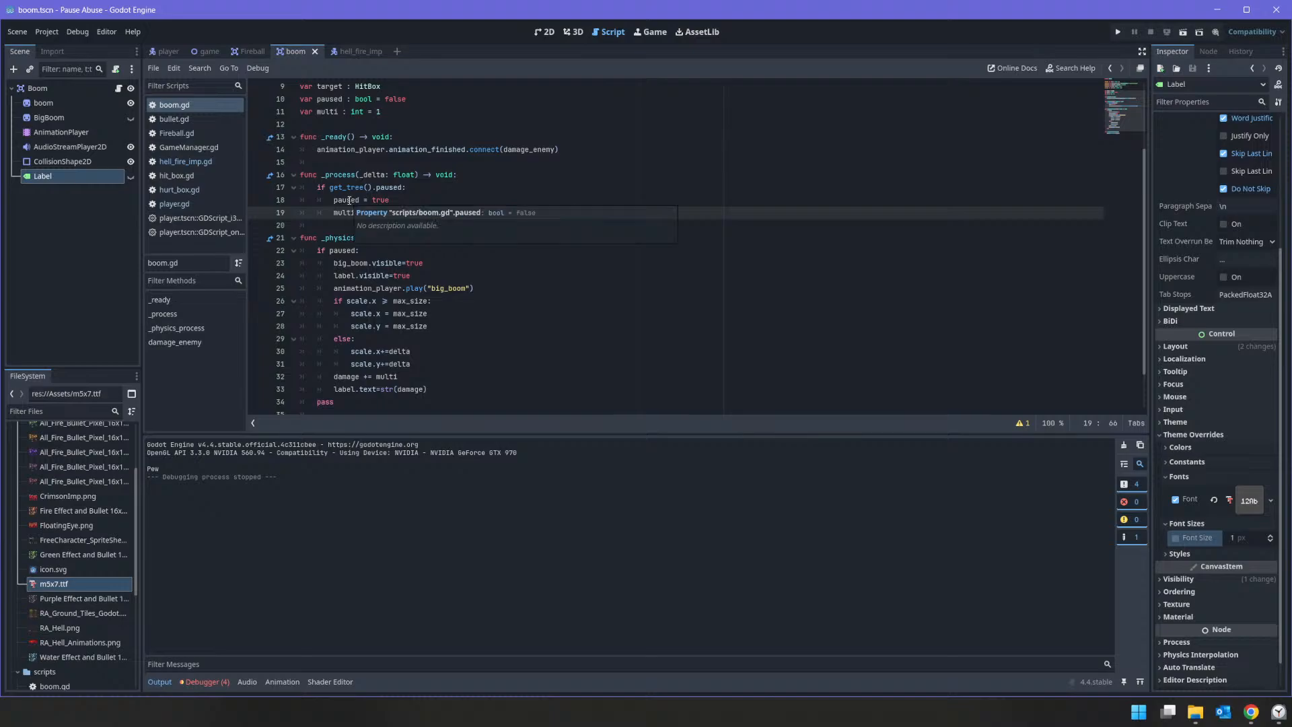
key("Up")
key("Up")
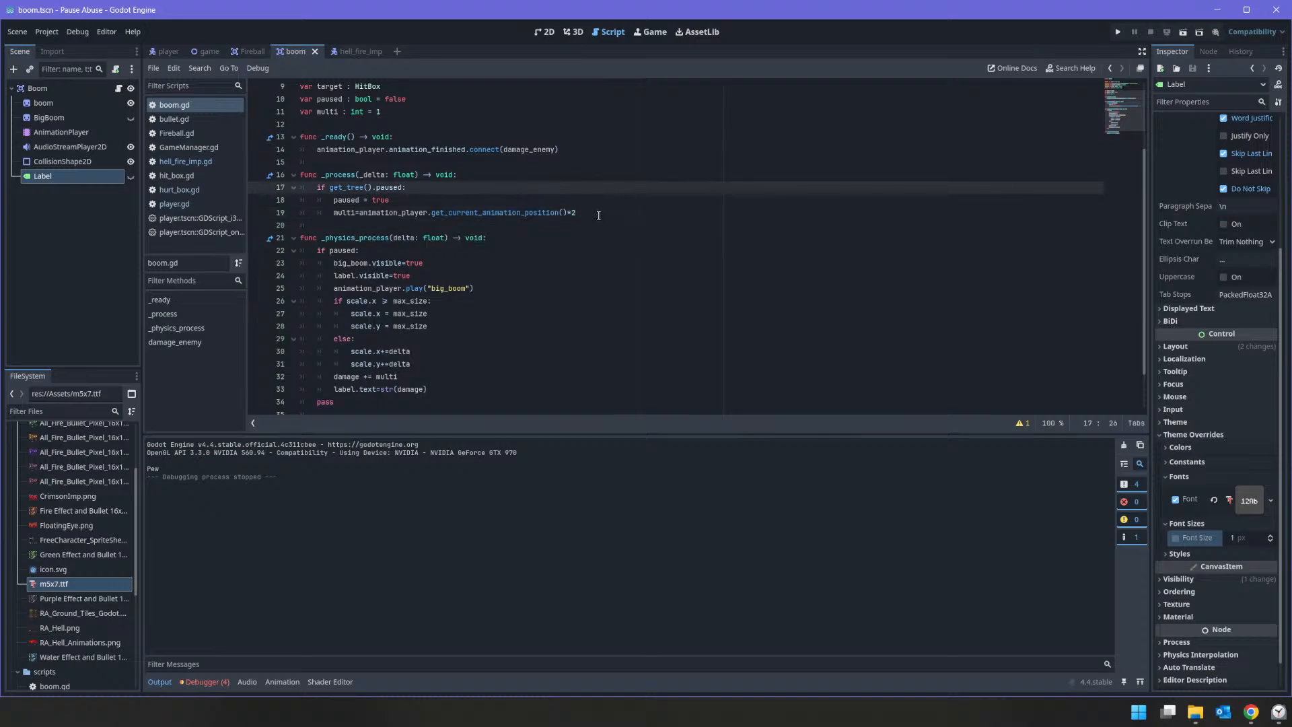
left_click_drag(598, 215, 302, 214)
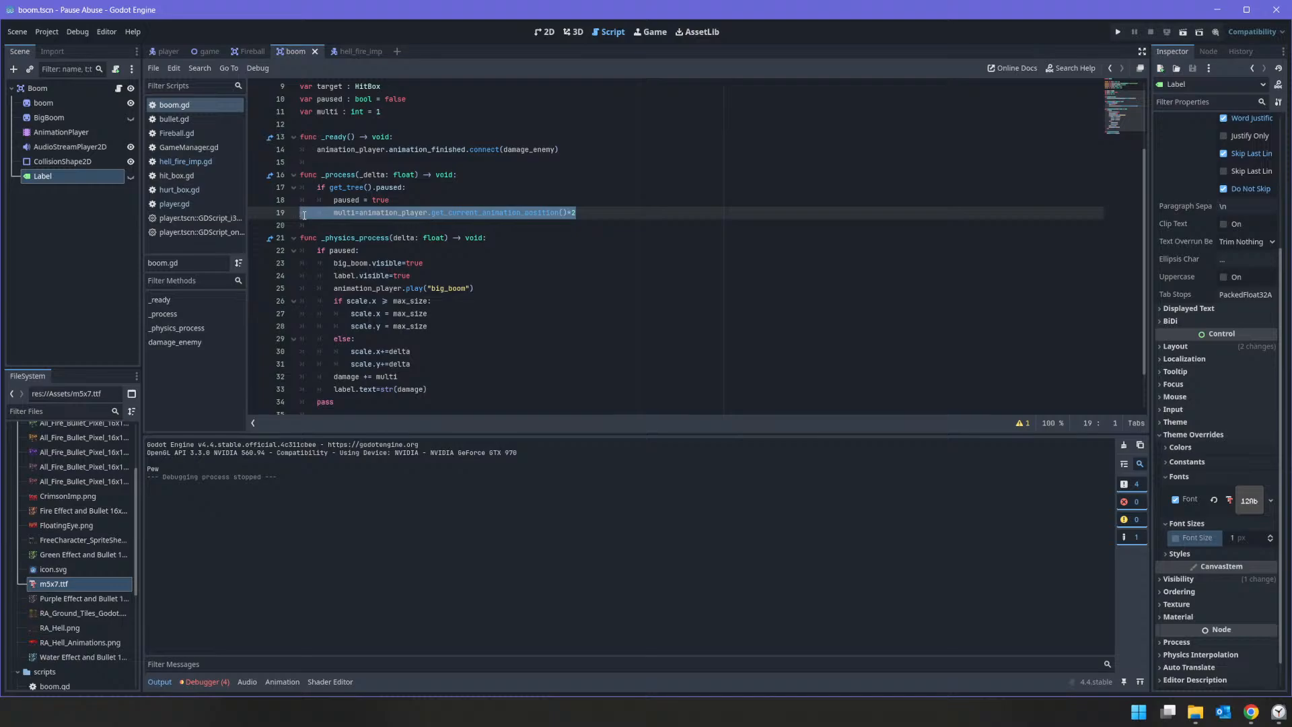
left_click(573, 214)
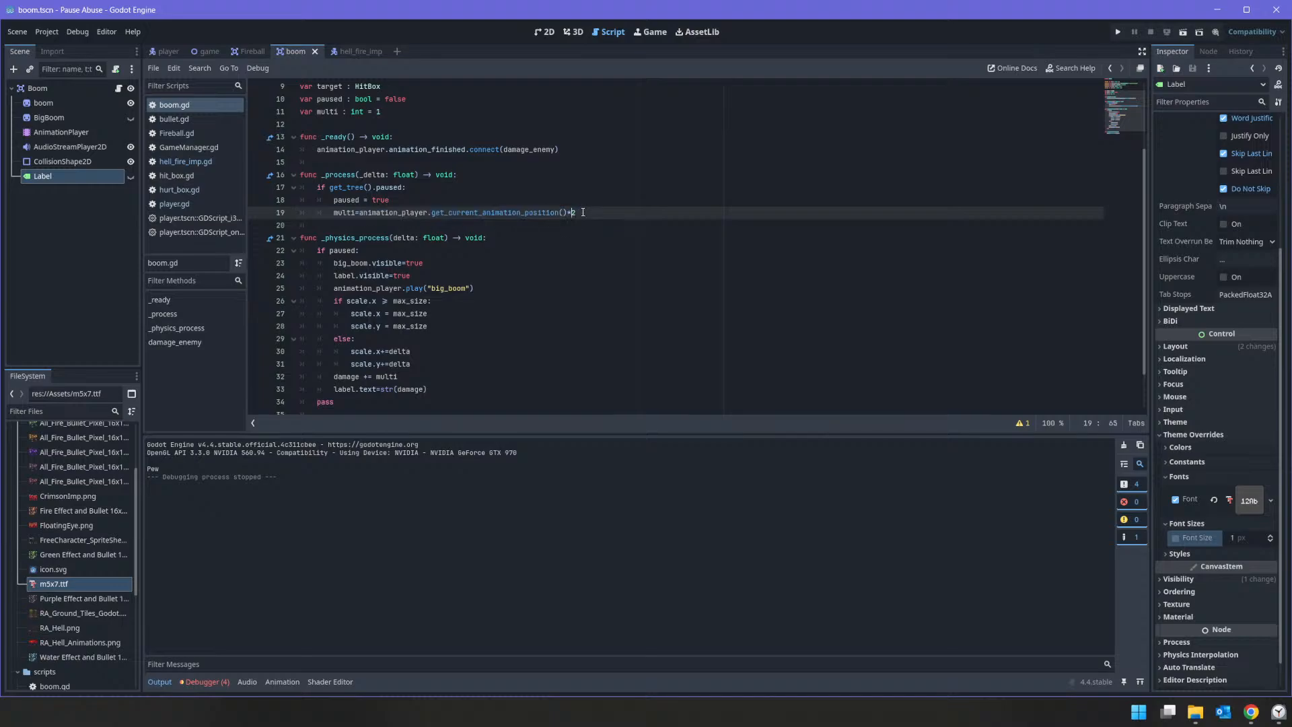
left_click_drag(583, 213, 363, 216)
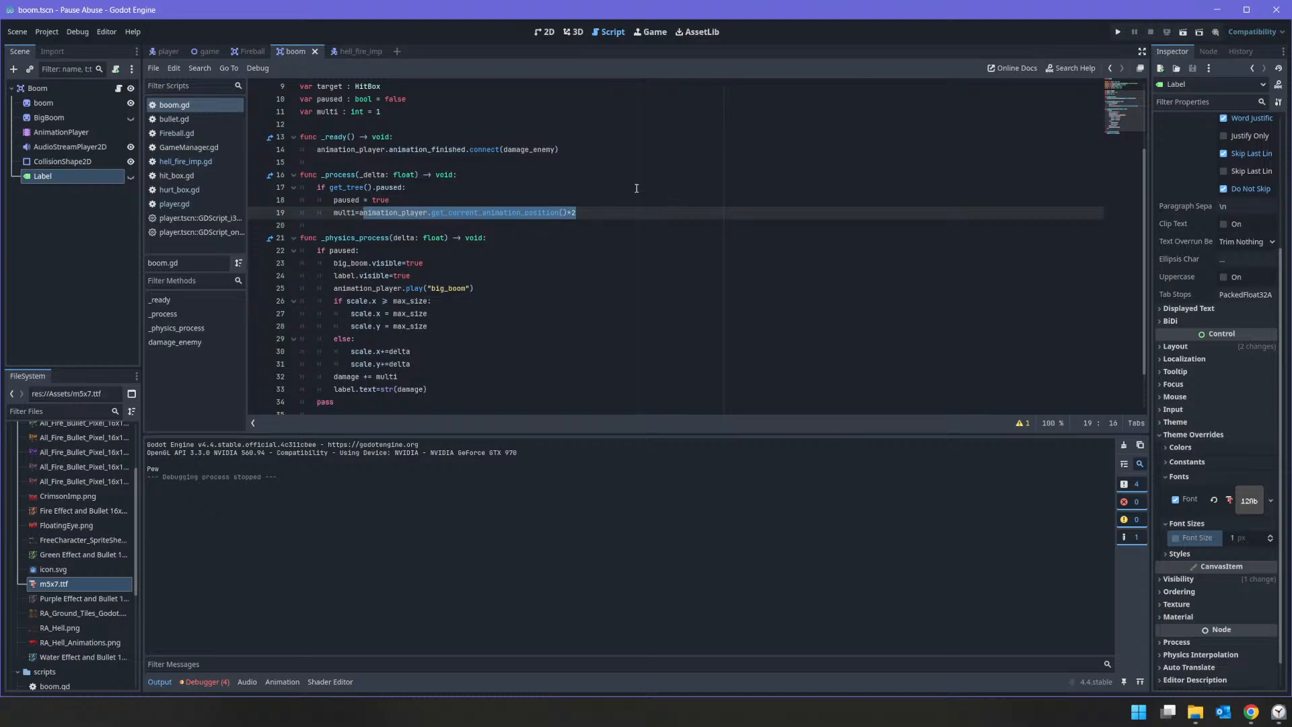
type("2")
key("Escape")
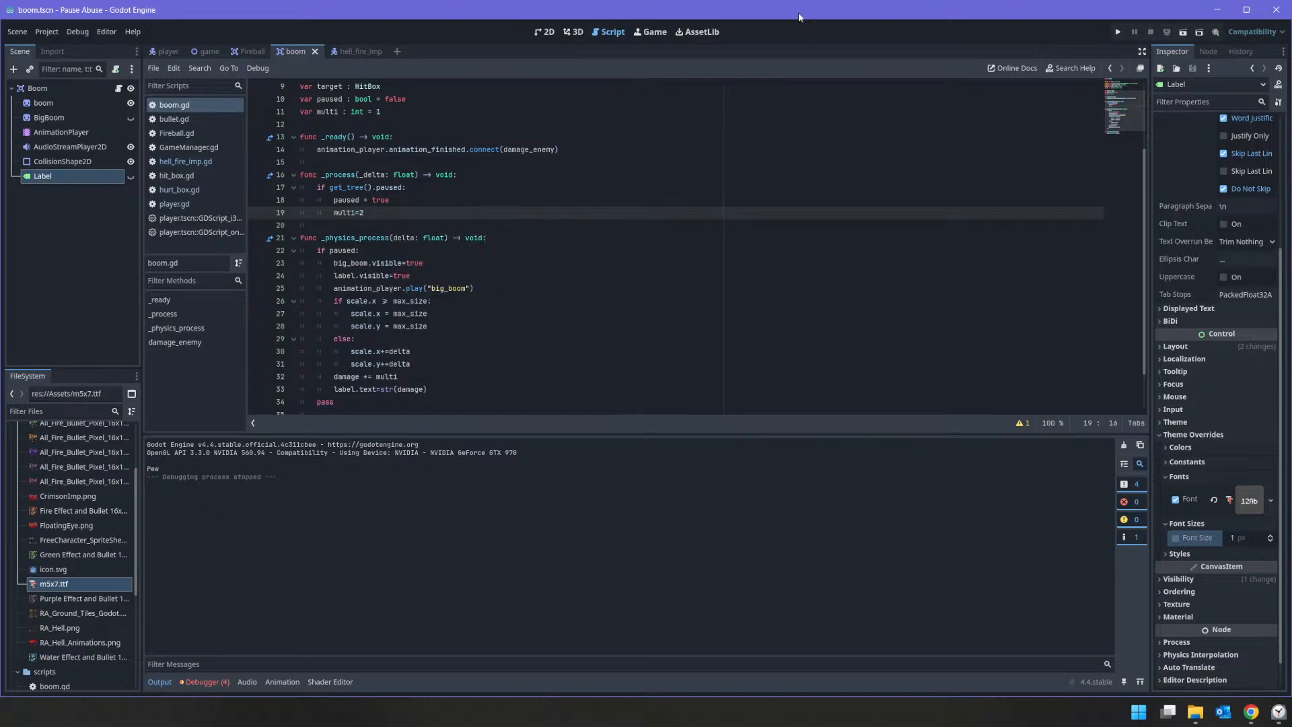
Step: Run the game, fire at the enemy to check the damage growth, stop the game, and review the boom.gd script
left_click(1118, 32)
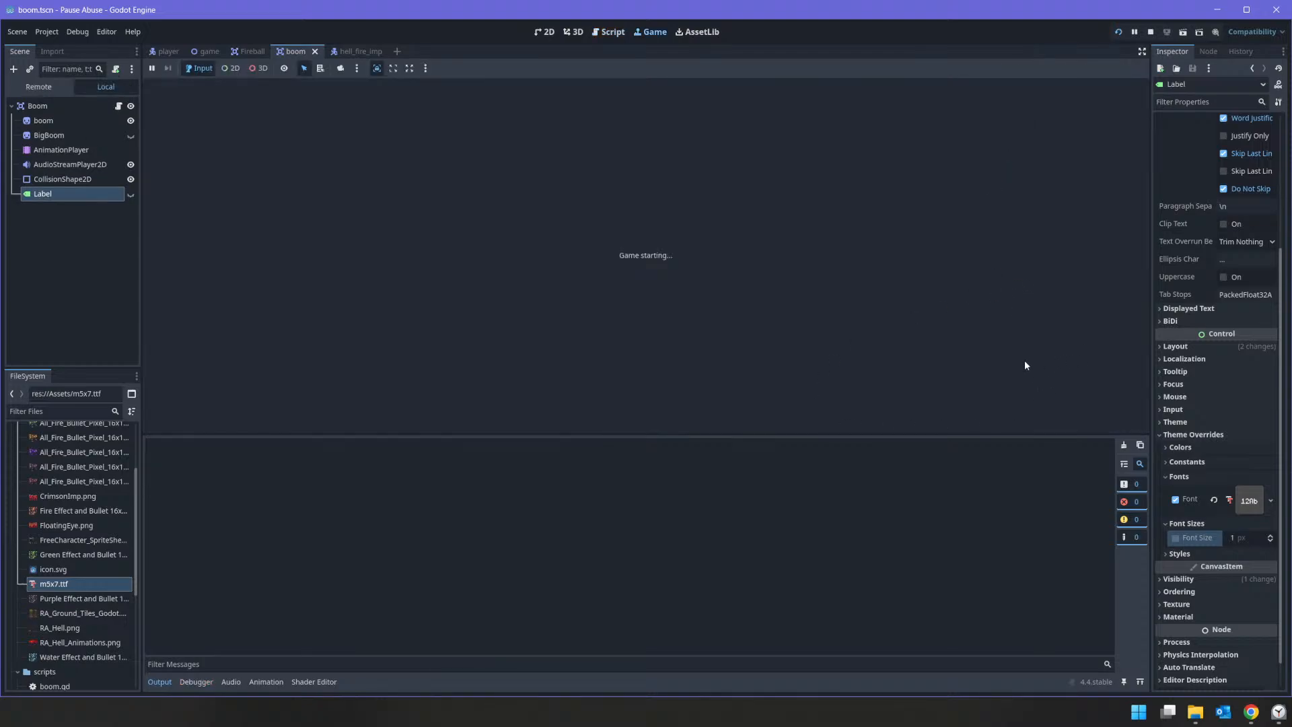
left_click(828, 304)
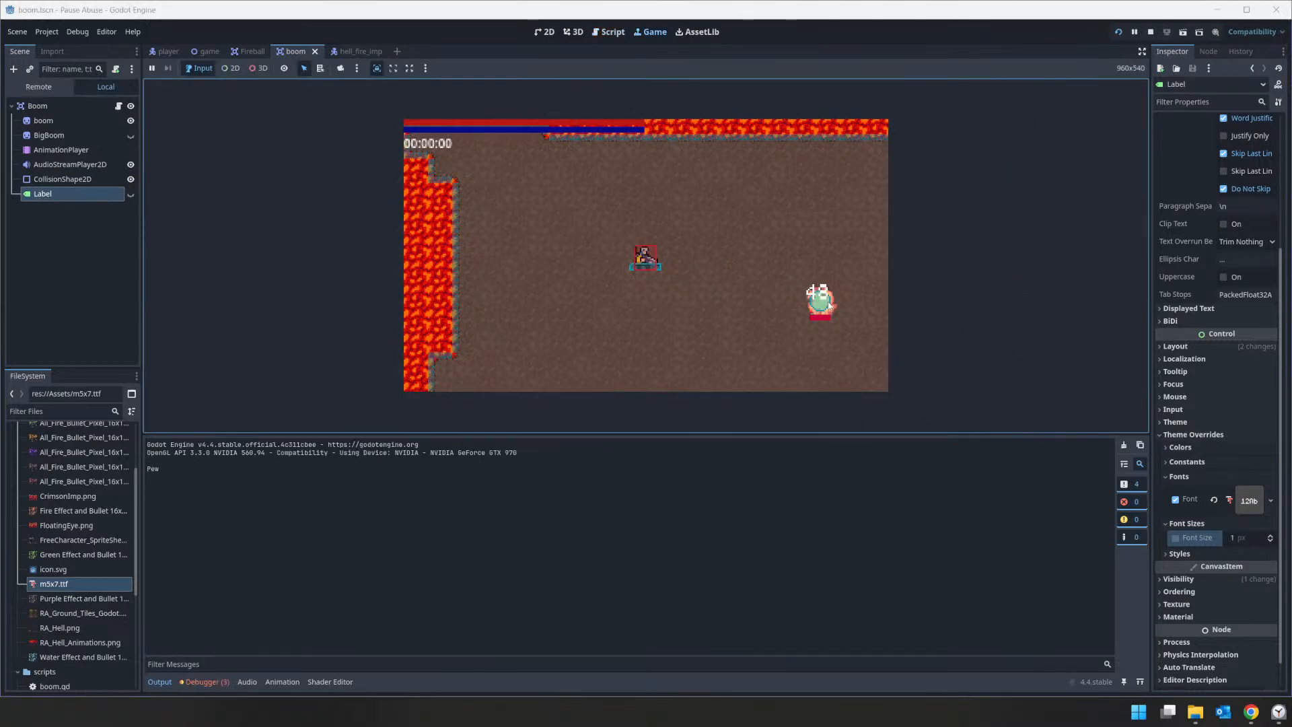
left_click(1151, 32)
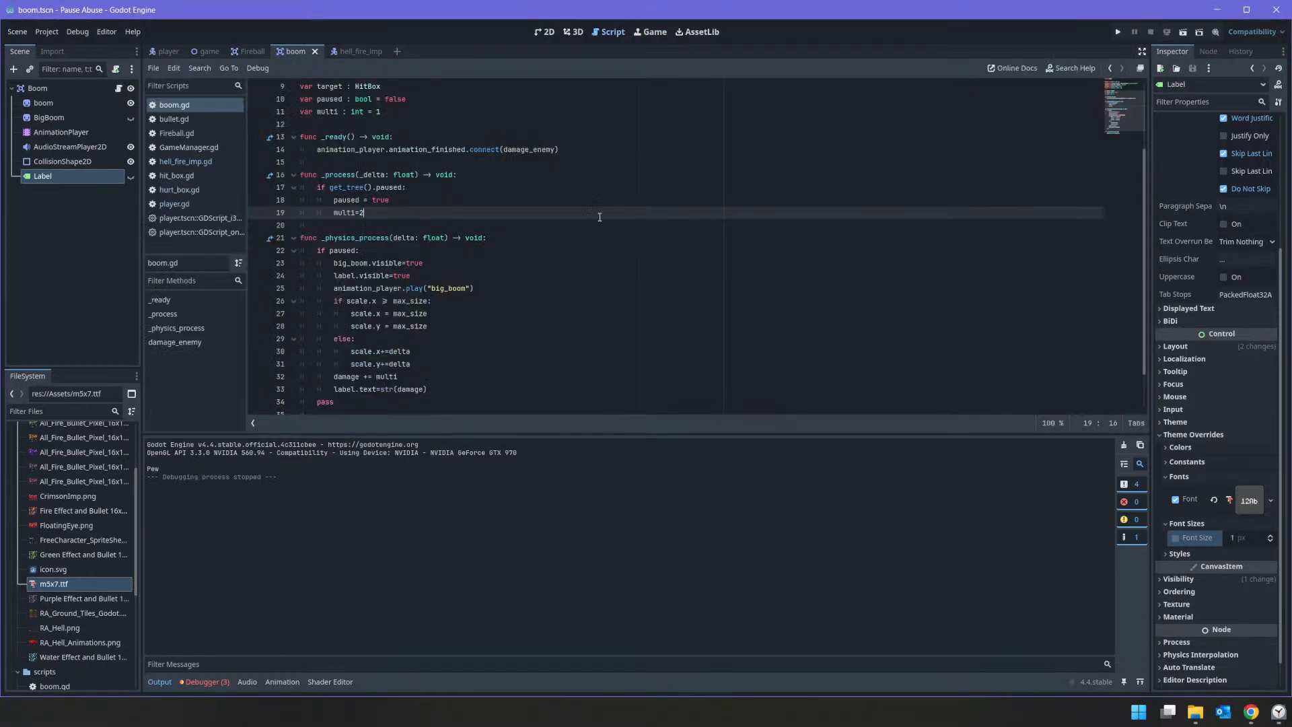
scroll(606, 205, "down", 2)
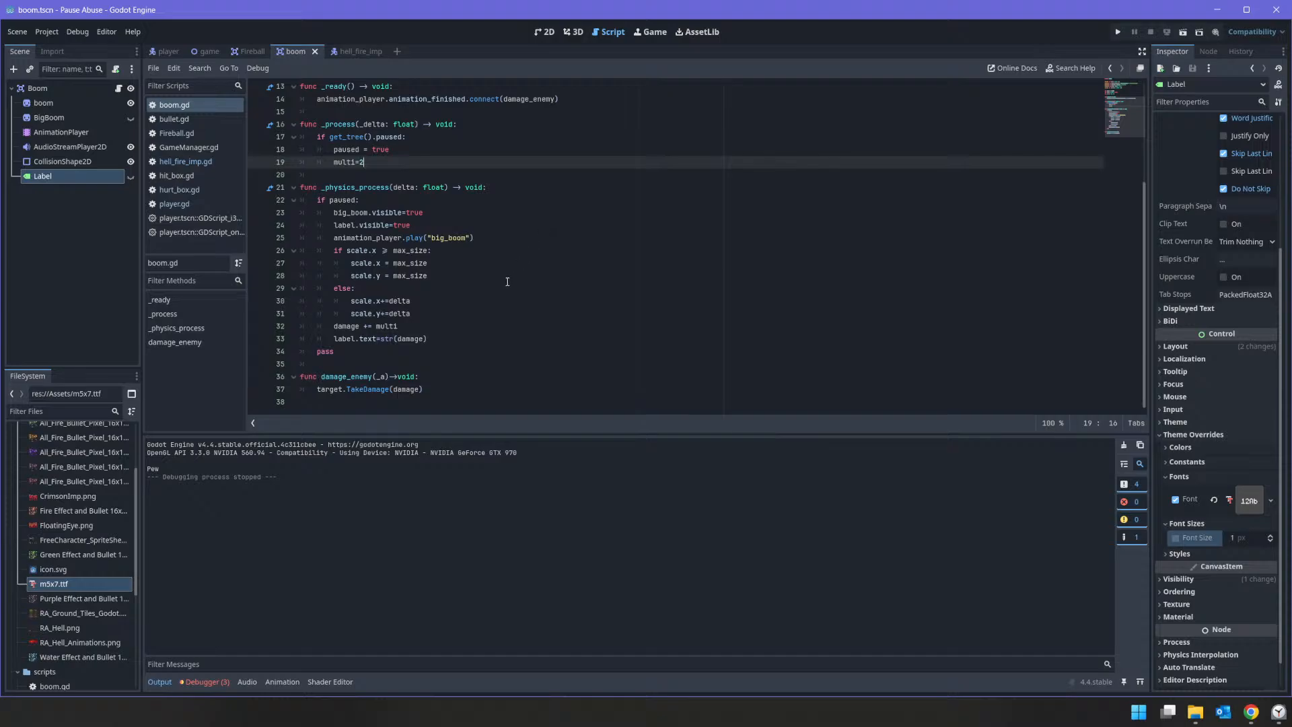
scroll(492, 293, "up", 5)
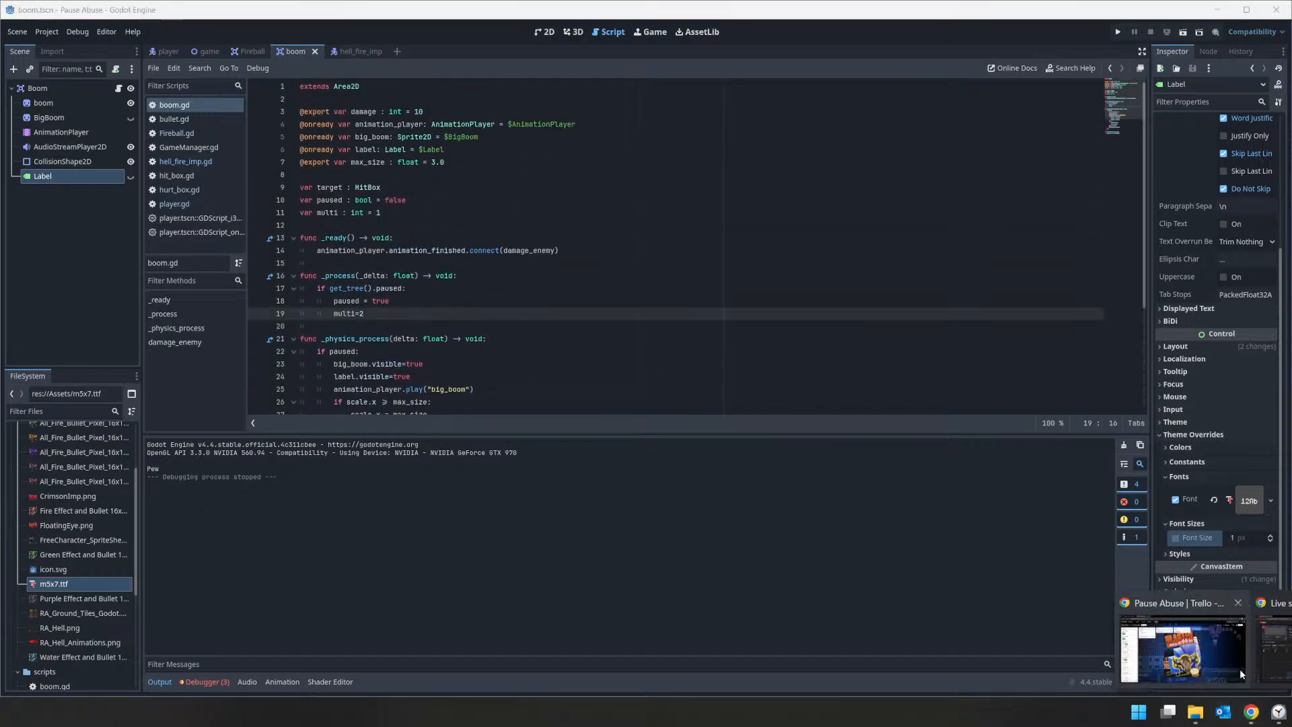
Step: Switch to the Trello board, check off Boom Scene's Add Pause Mechanics and Damage Label that grows with animation items, and mark the card complete
left_click(1240, 669)
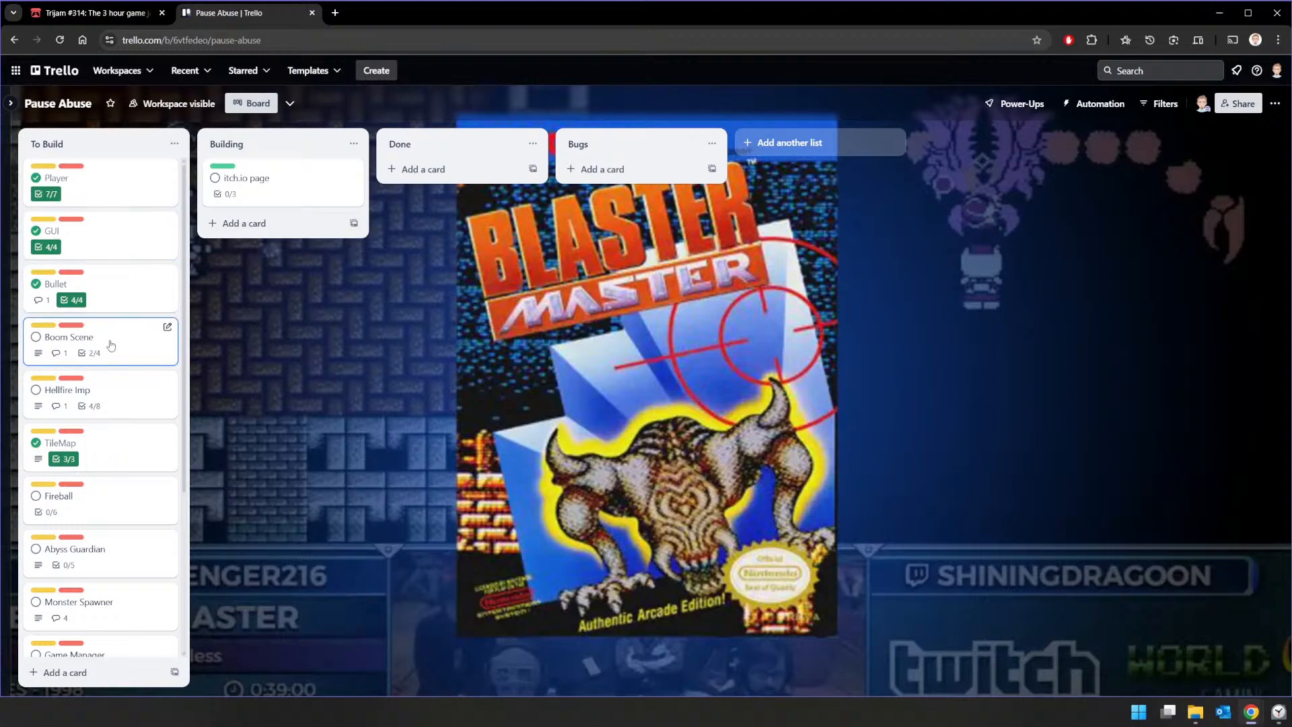
left_click(119, 335)
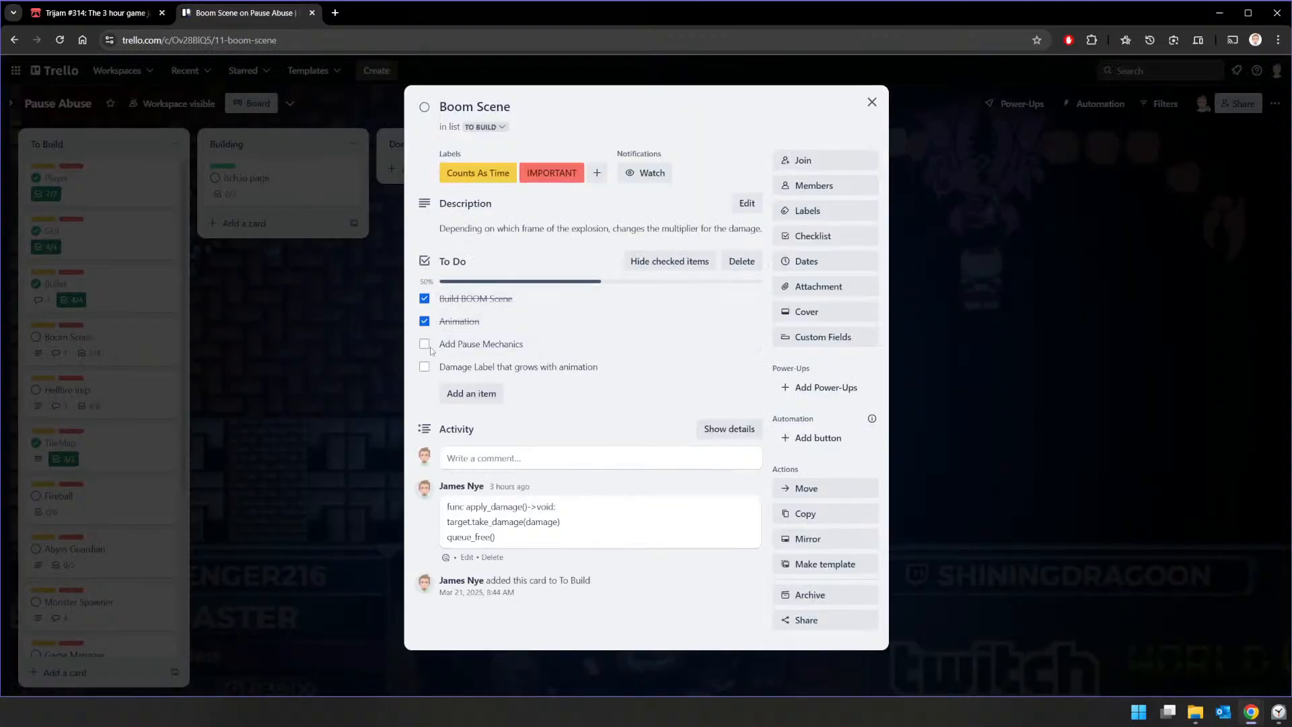
left_click(424, 345)
left_click(426, 368)
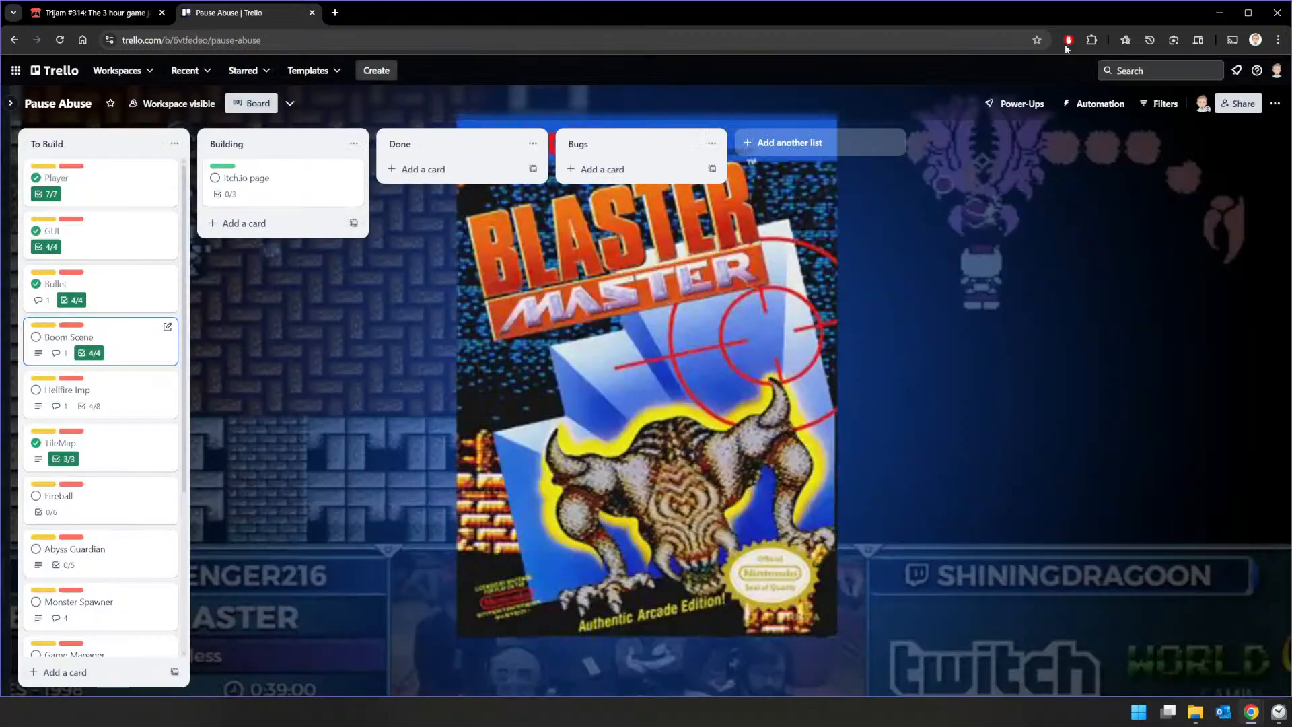
left_click(870, 103)
left_click(37, 338)
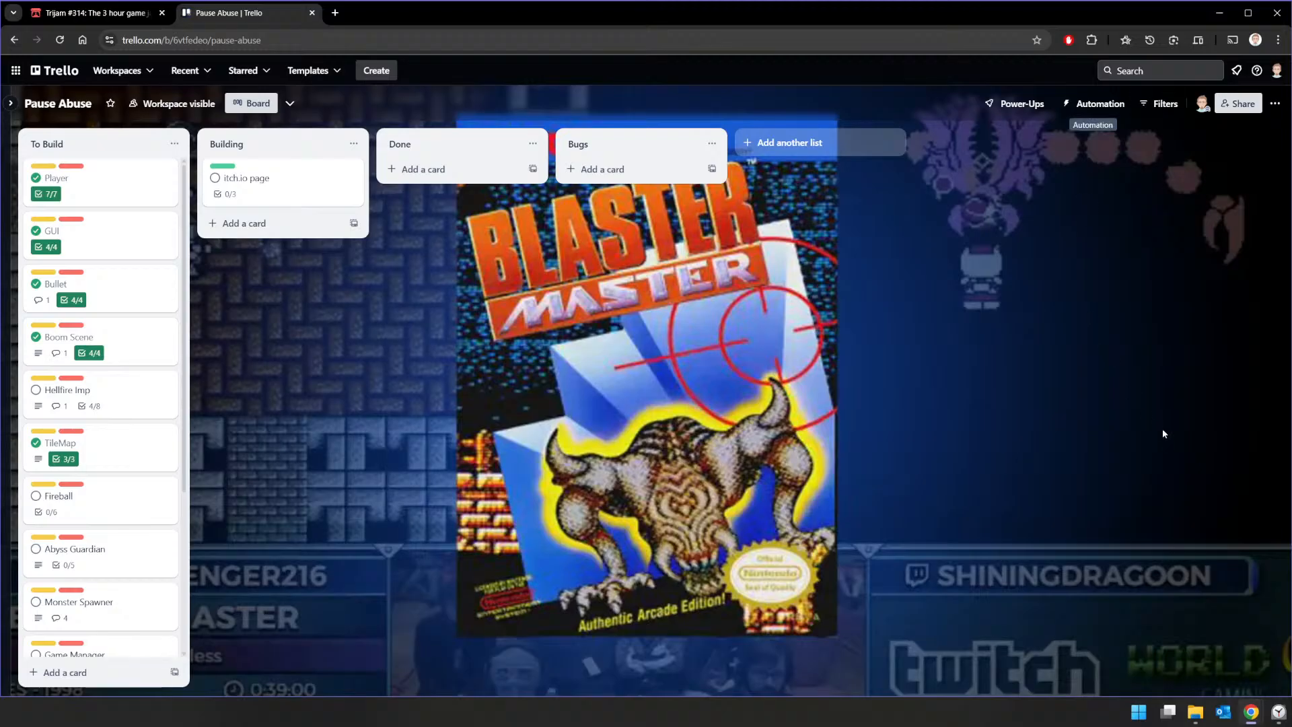
Step: Return to Godot, save the scene, and run the game, moving the player and firing repeatedly at the enemy to test the damage label
key("alt+Tab")
key("ctrl+s")
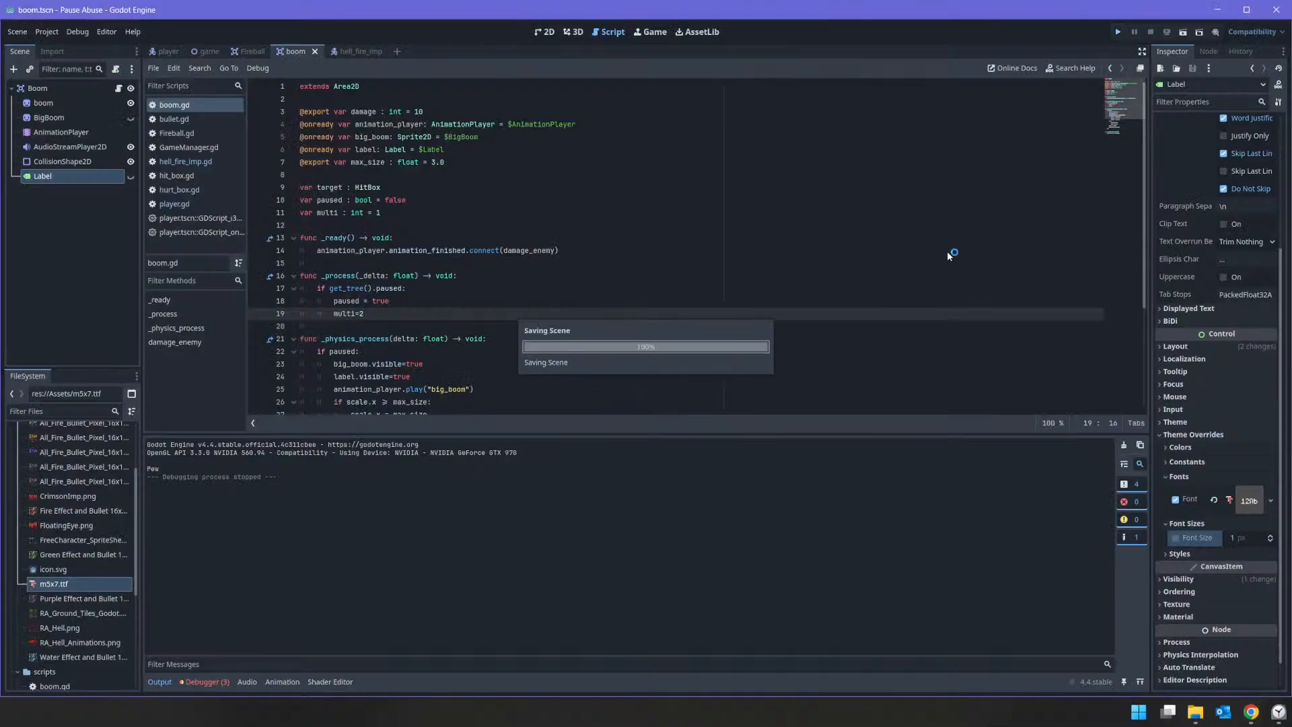
key("F5")
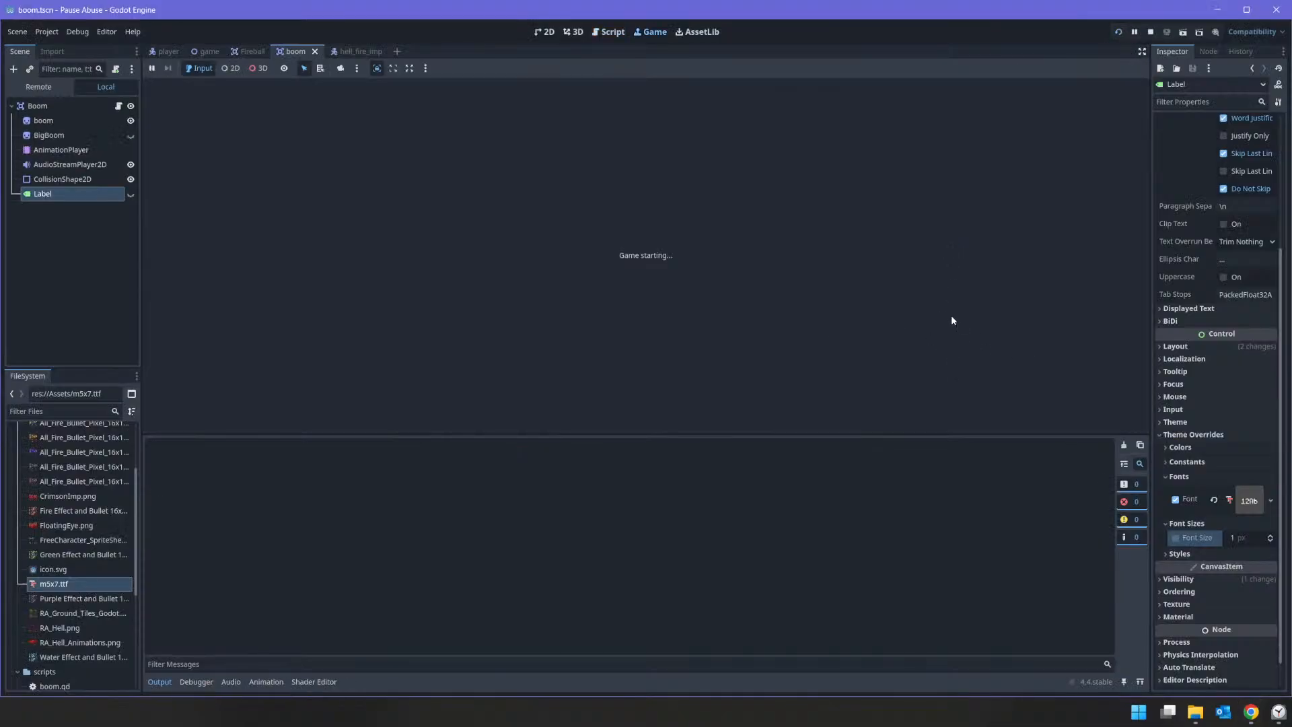
left_click(814, 300)
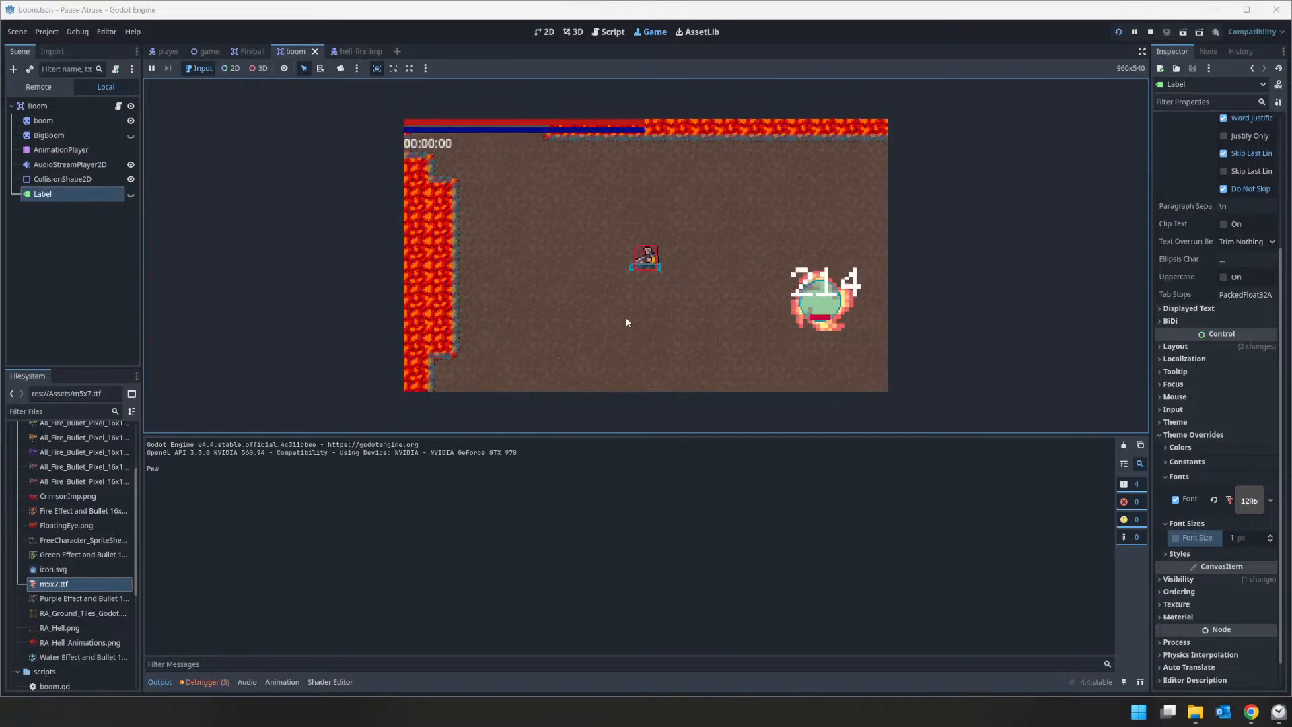
left_click(831, 308)
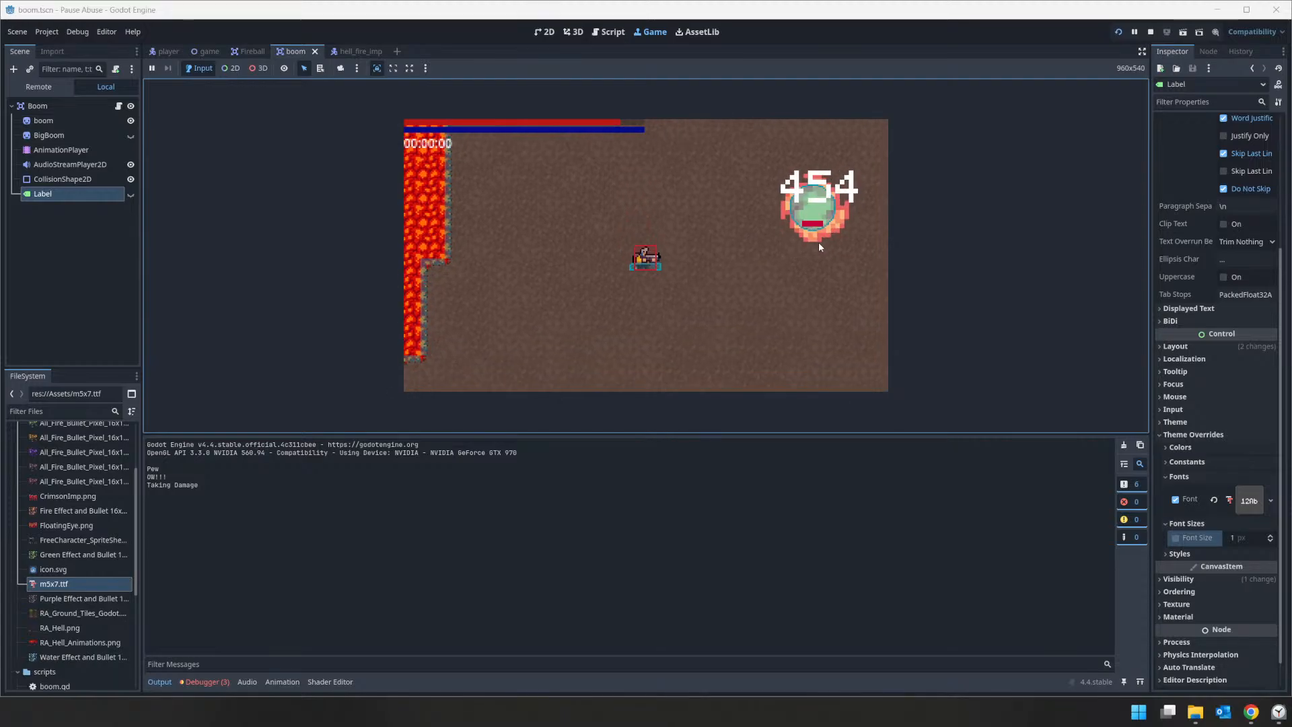
key("a")
left_click(767, 232)
key("w")
left_click(777, 259)
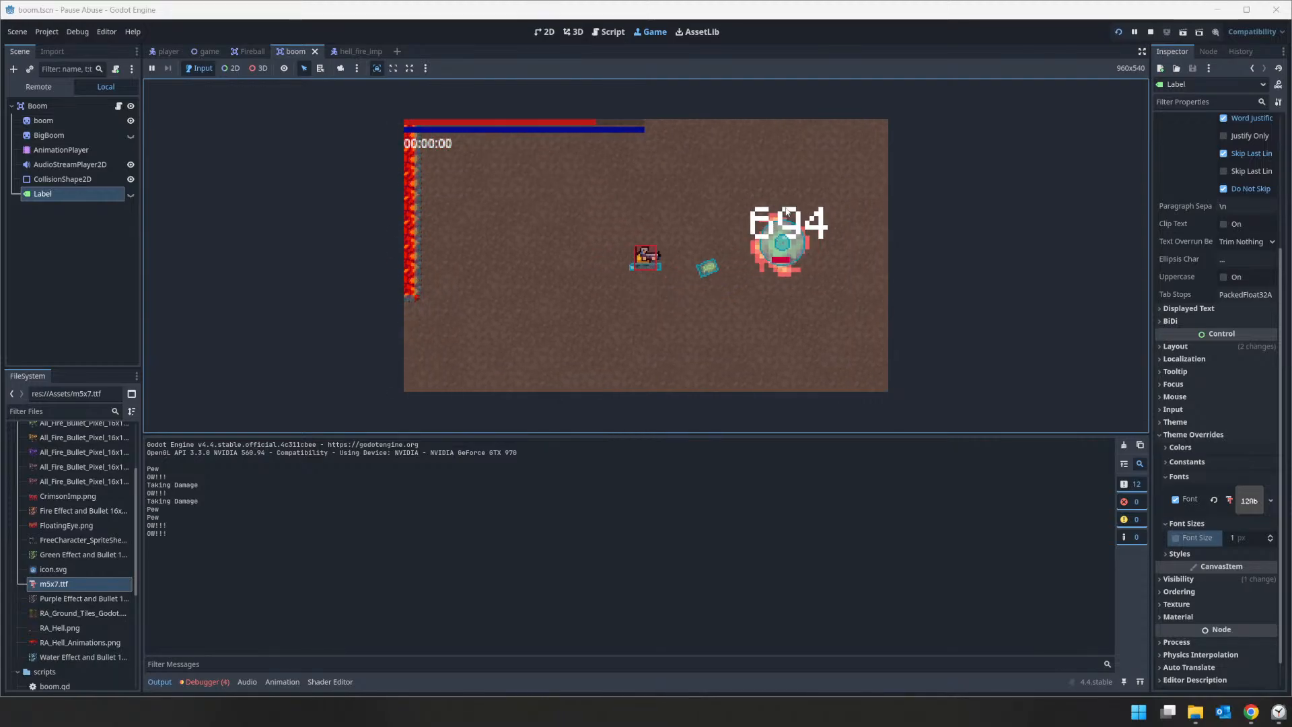
left_click(781, 293)
left_click(1150, 32)
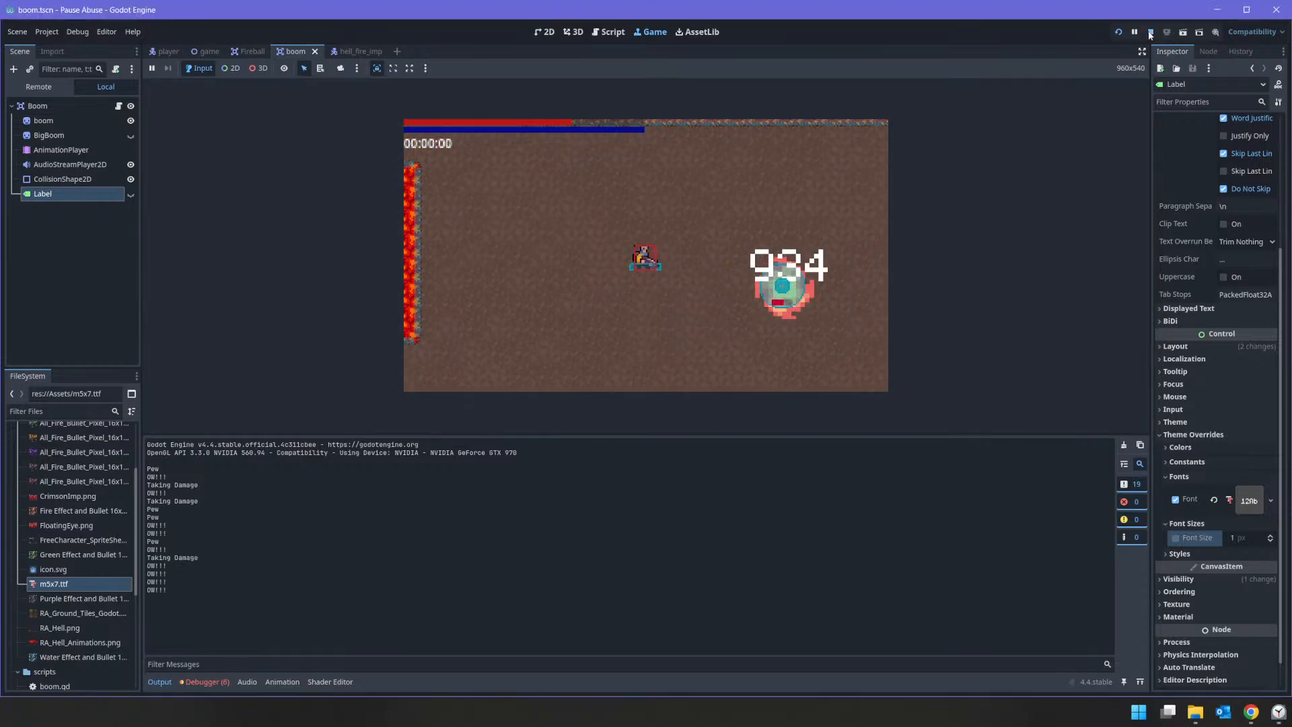
Step: Add an else branch to the get_tree().paused check in _process, after the multi line
scroll(416, 297, "down", 2)
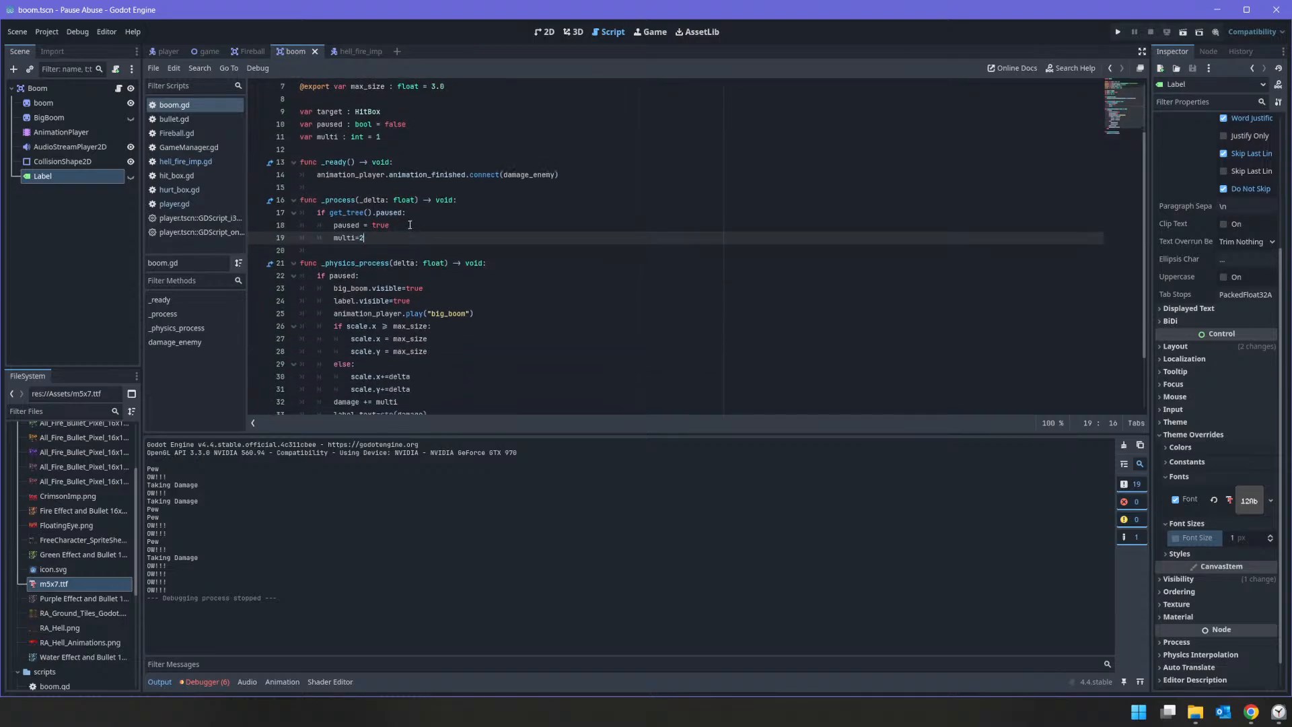
key("Return")
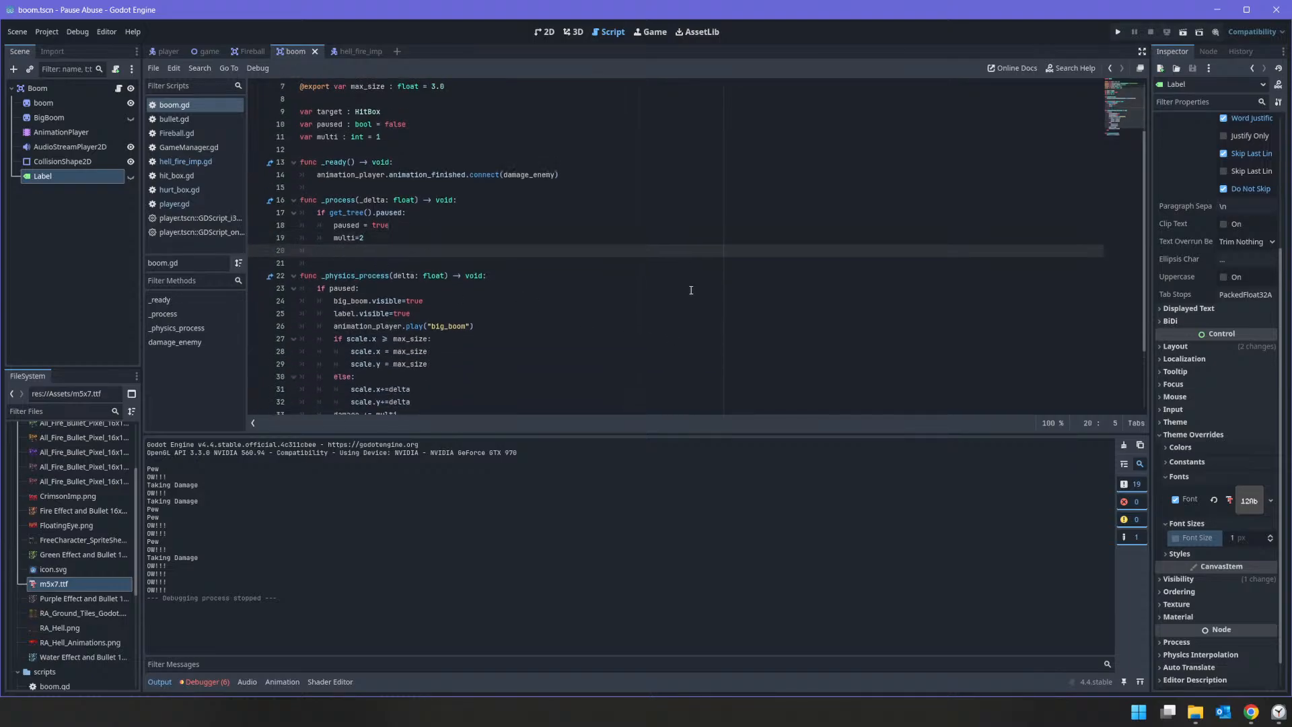
type("else:")
key("Return")
type("app")
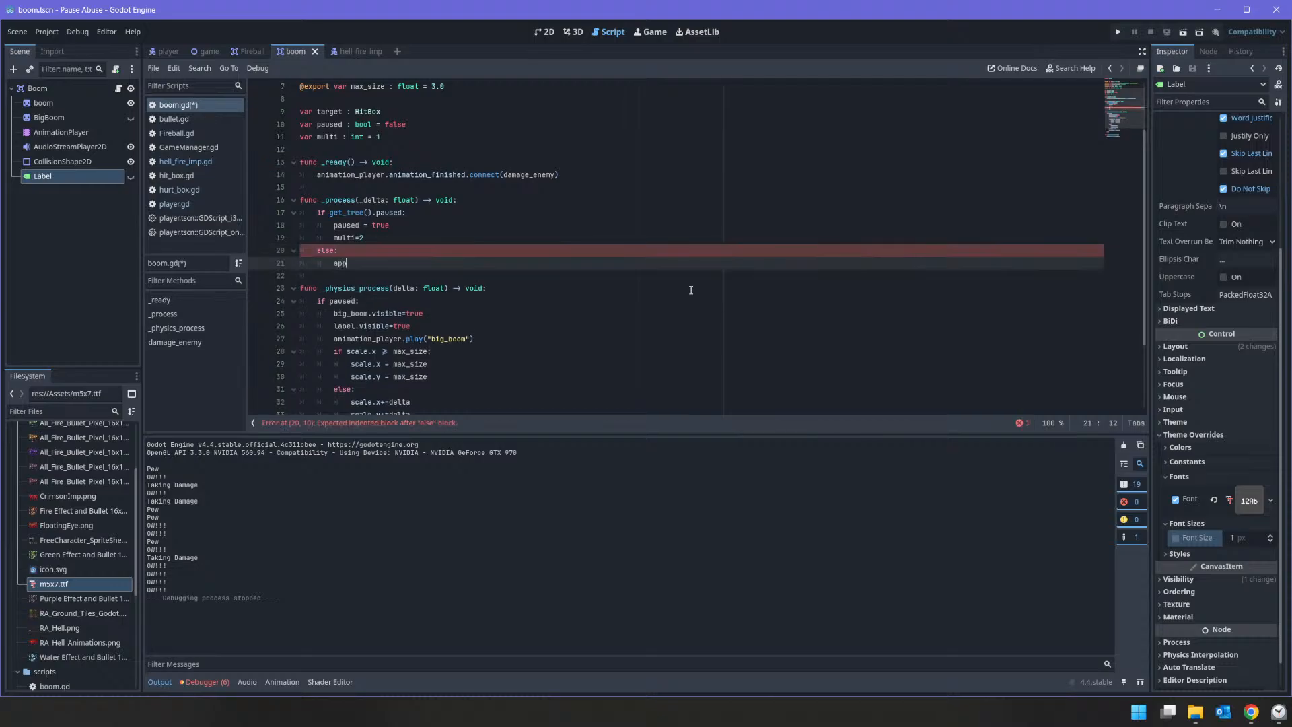
scroll(672, 286, "down", 5)
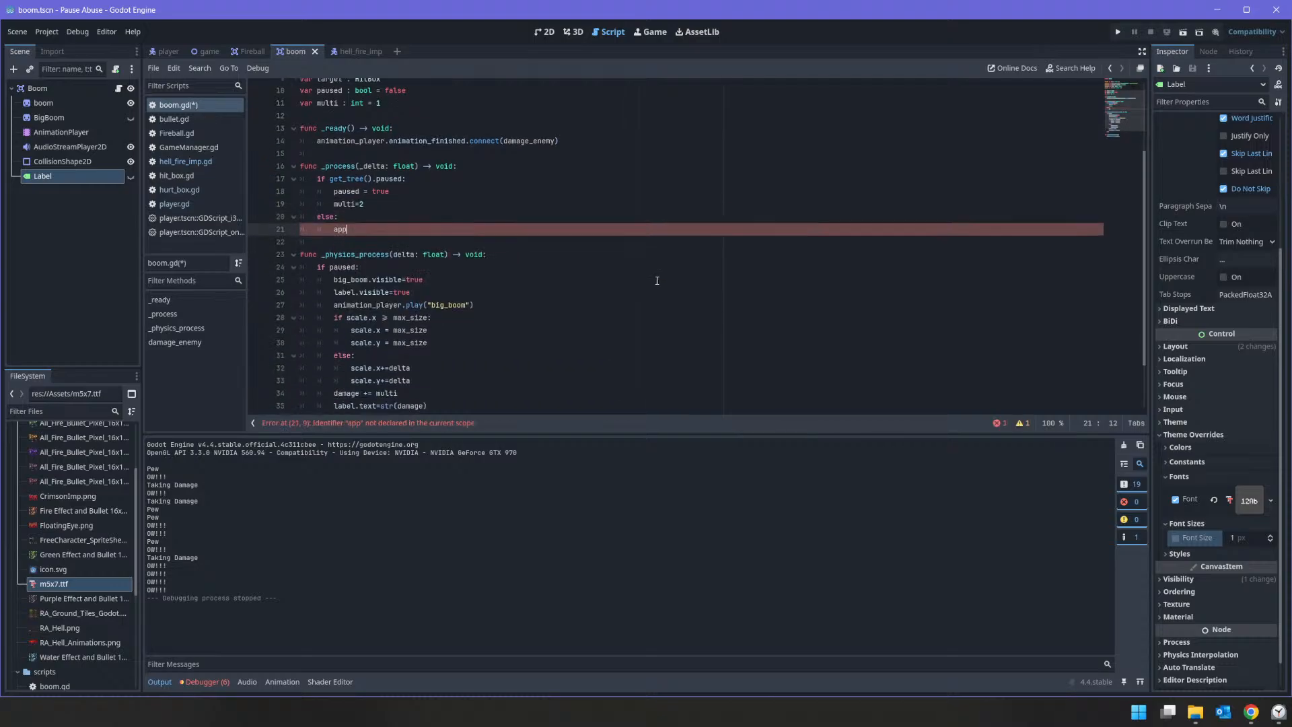
scroll(605, 275, "up", 3)
scroll(605, 274, "up", 2)
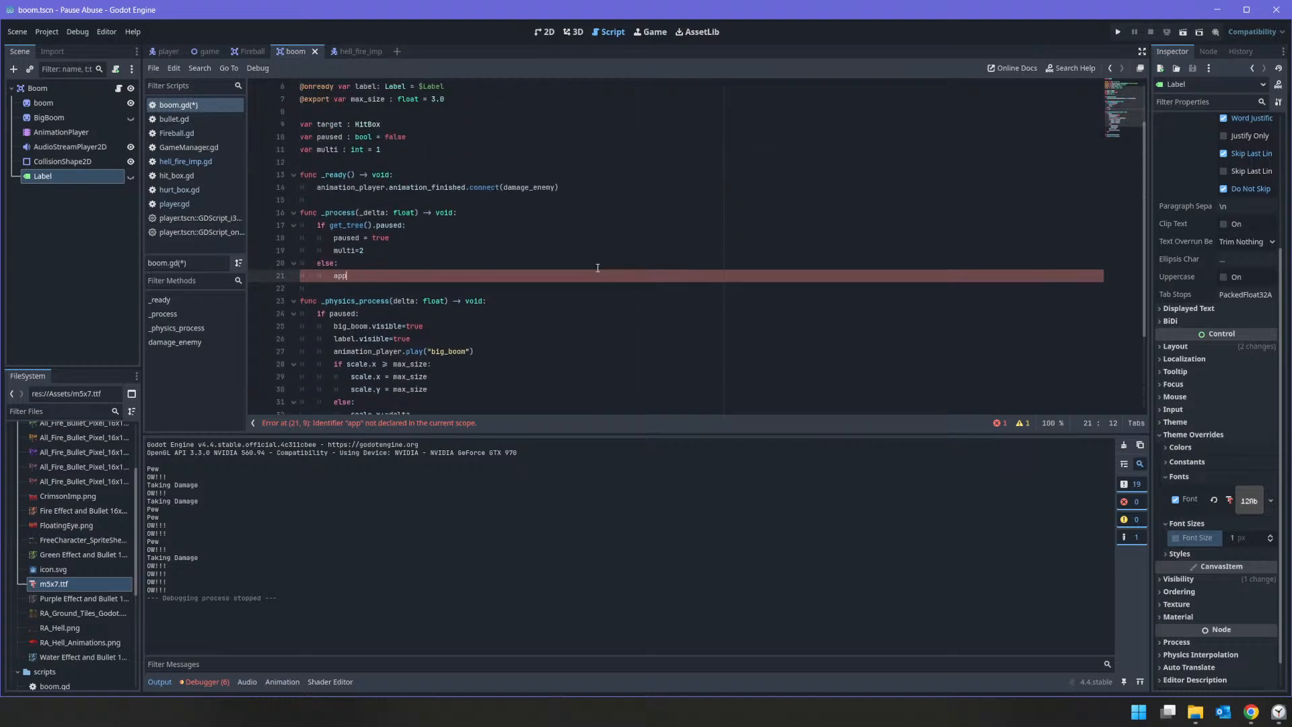
key("BackSpace")
key("BackSpace")
key("BackSpace")
type("dama")
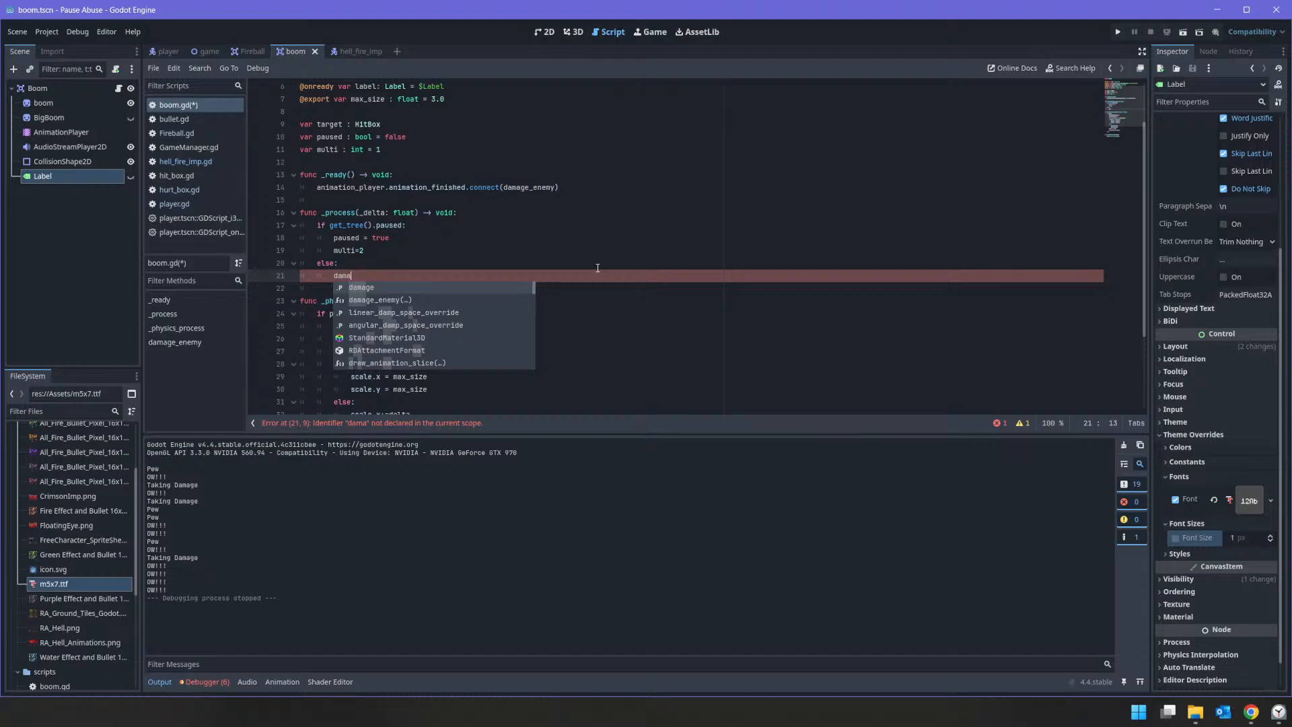
key("BackSpace")
key("BackSpace")
key("BackSpace")
key("BackSpace")
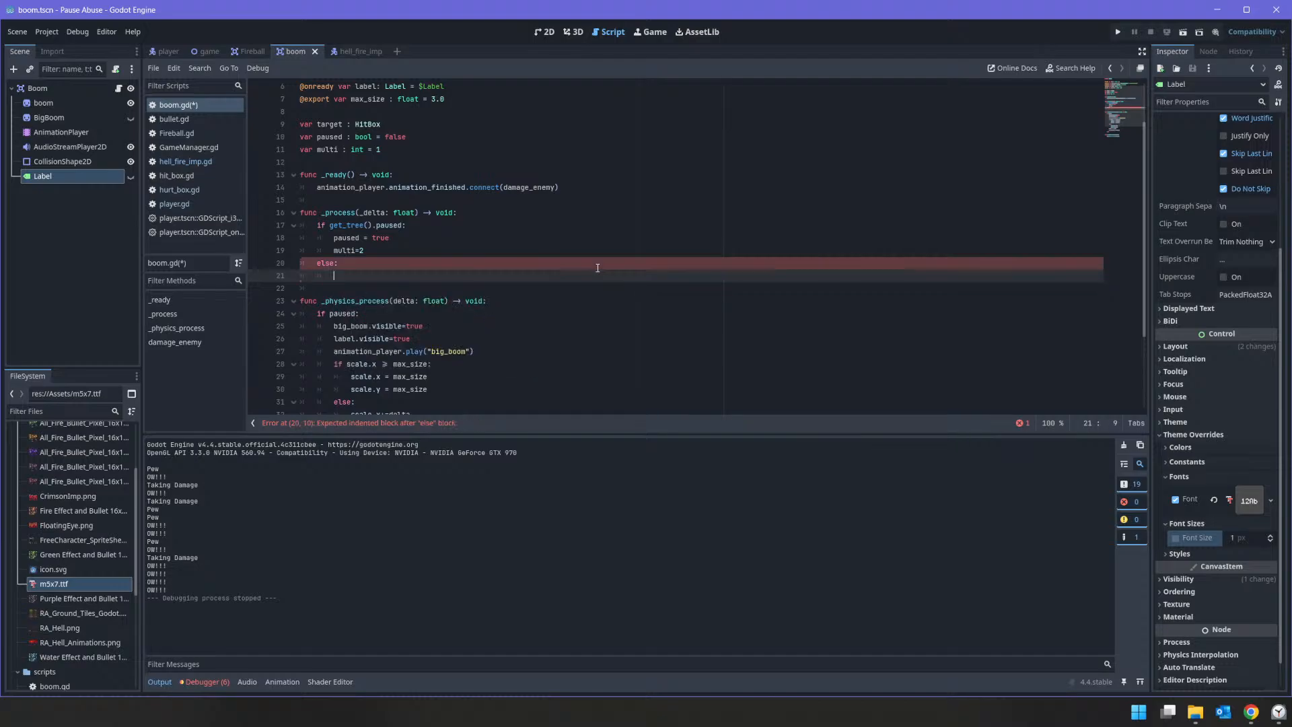
key("Up")
key("Up")
key("Up")
key("Up")
key("Up")
key("Up")
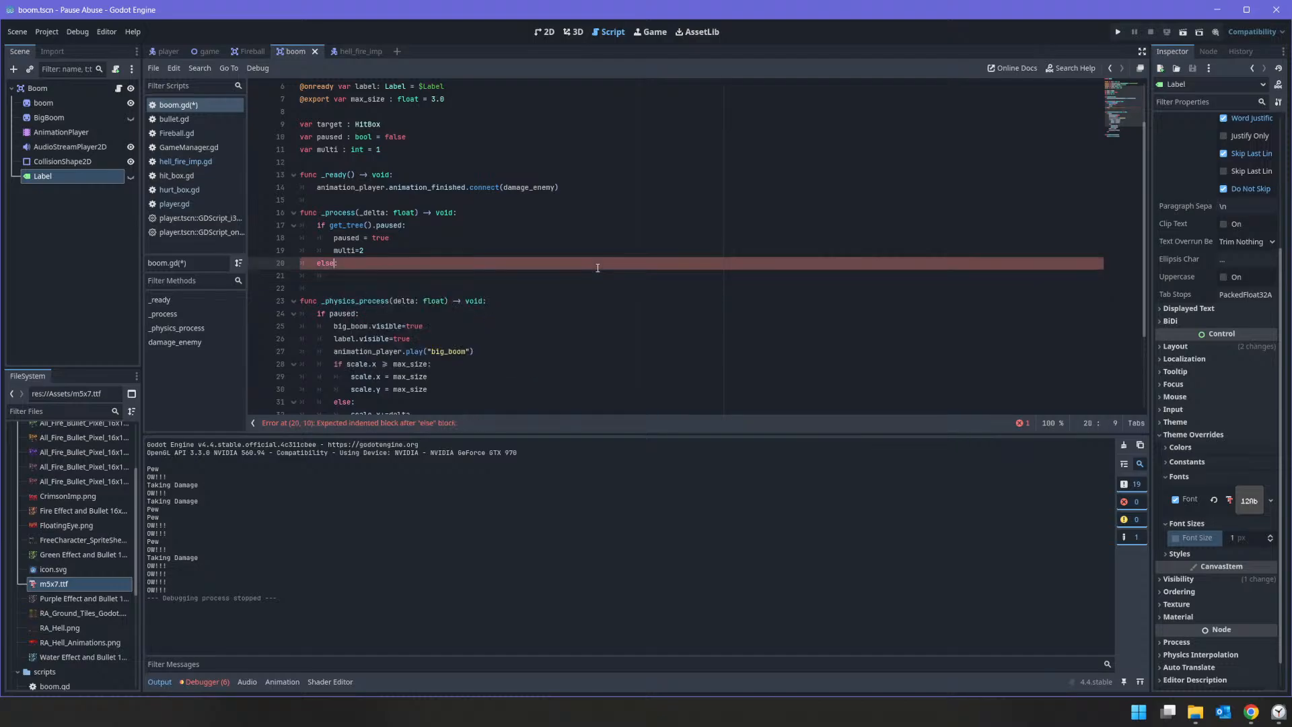
key("Down")
key("Down")
key("Down")
key("Down")
key("Down")
key("Down")
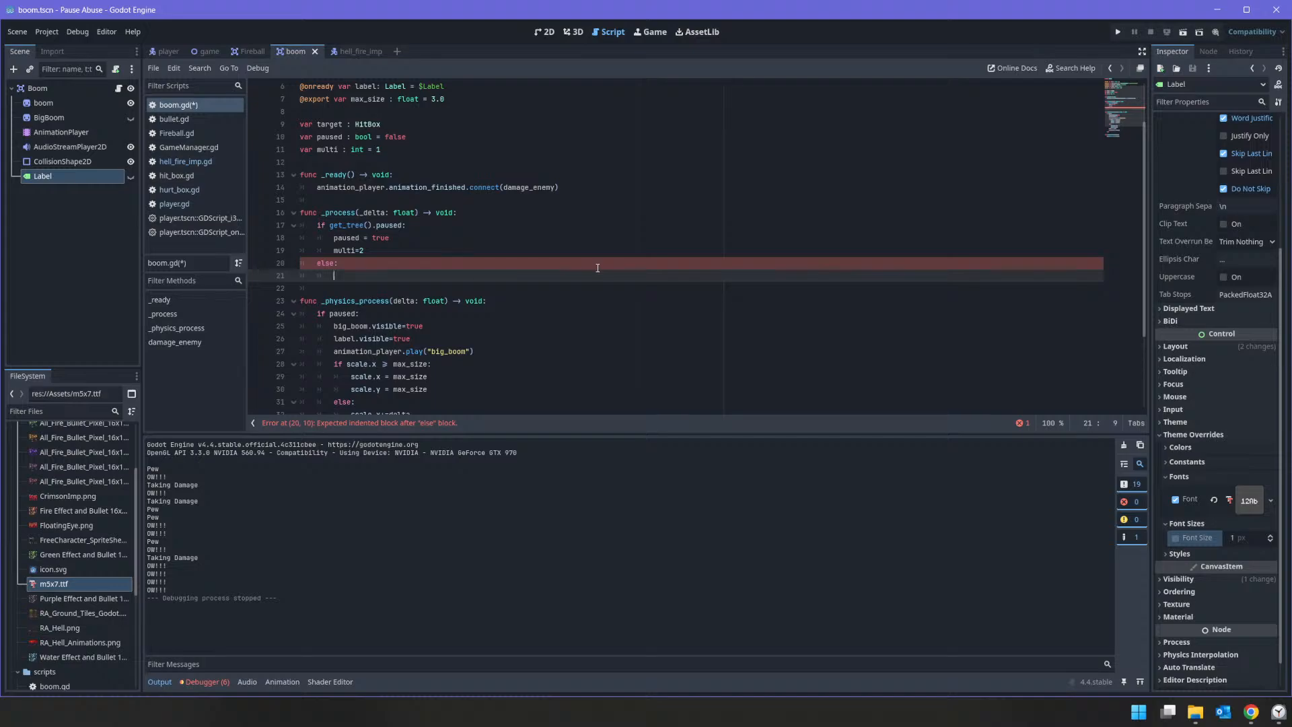
Step: Assign false to paused inside the new else branch of _process
type("paused")
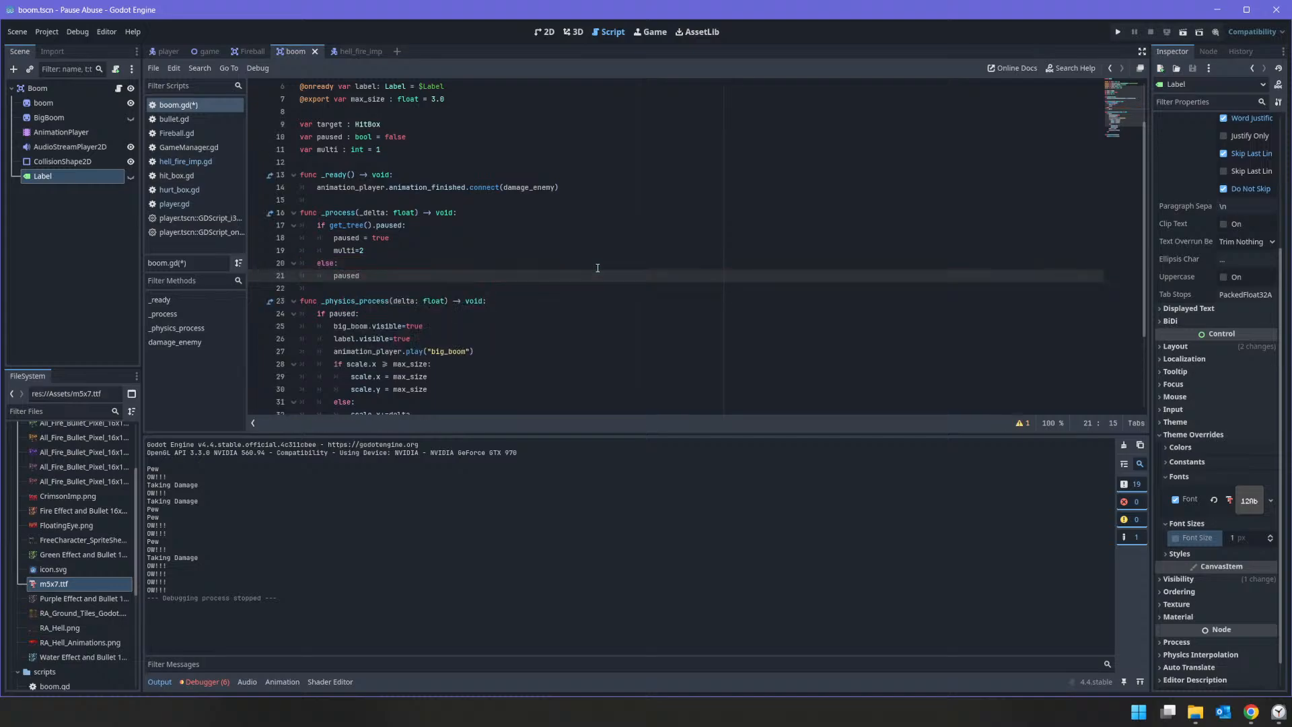
type("=false")
scroll(509, 250, "down", 3)
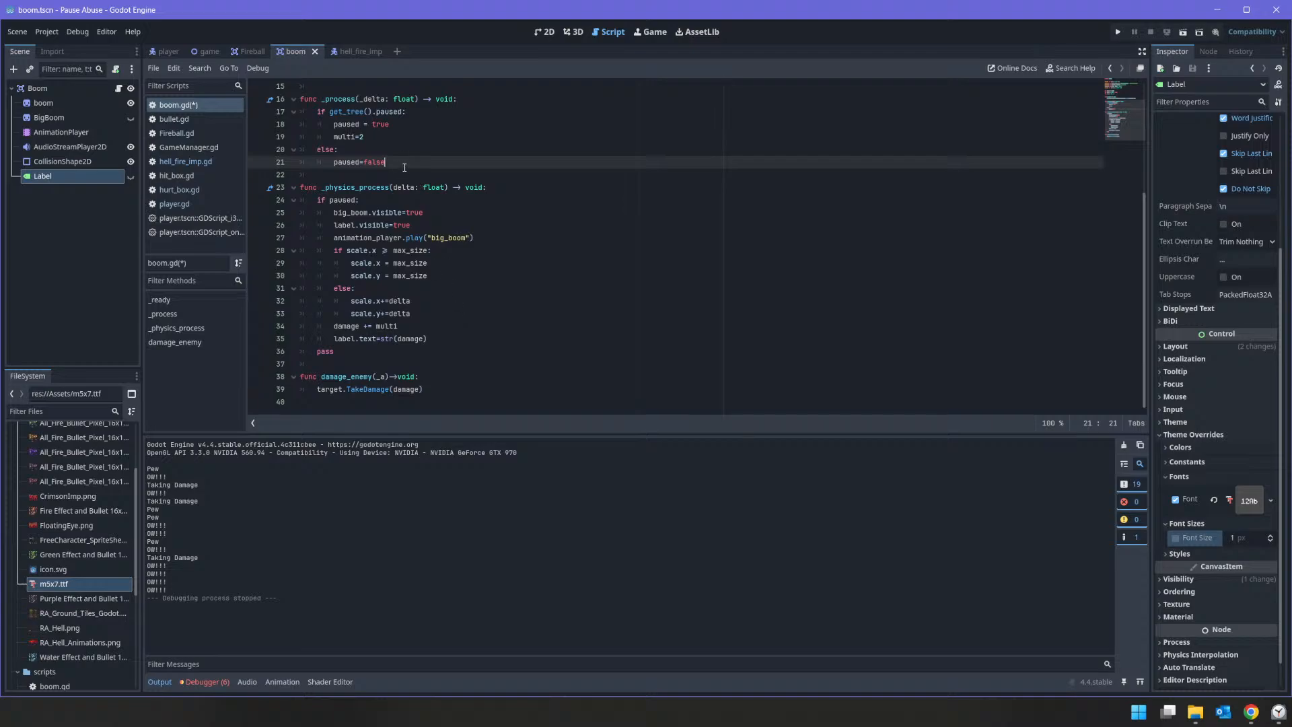
Step: Replace the paused assignment in the else branch of _process with an if paused: condition
left_click_drag(405, 167, 316, 162)
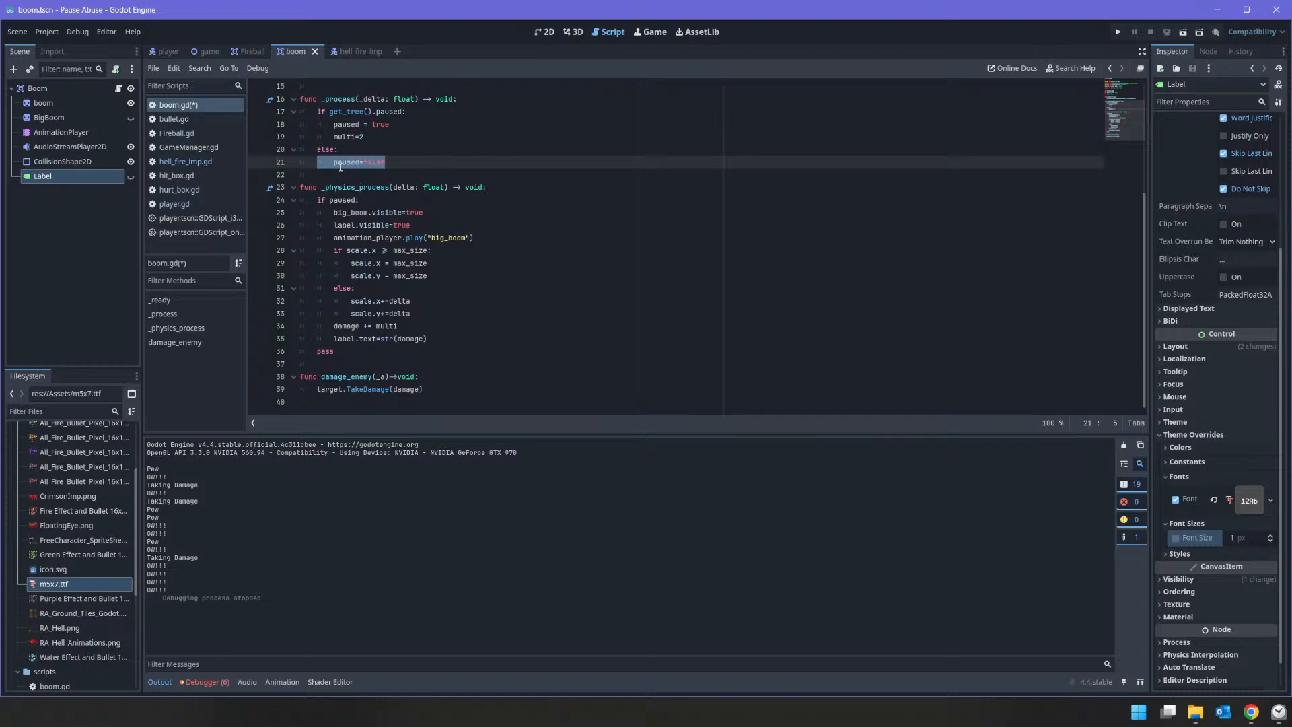
left_click(337, 163)
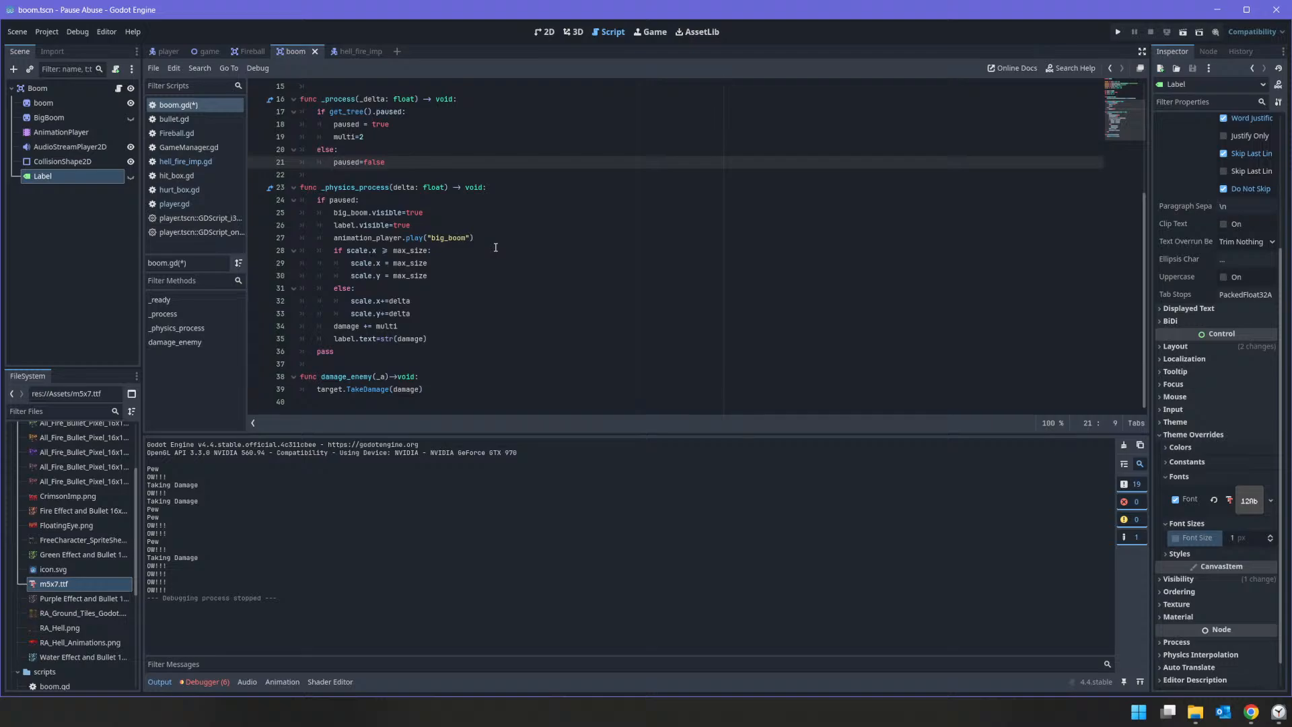
type("if")
key("Right")
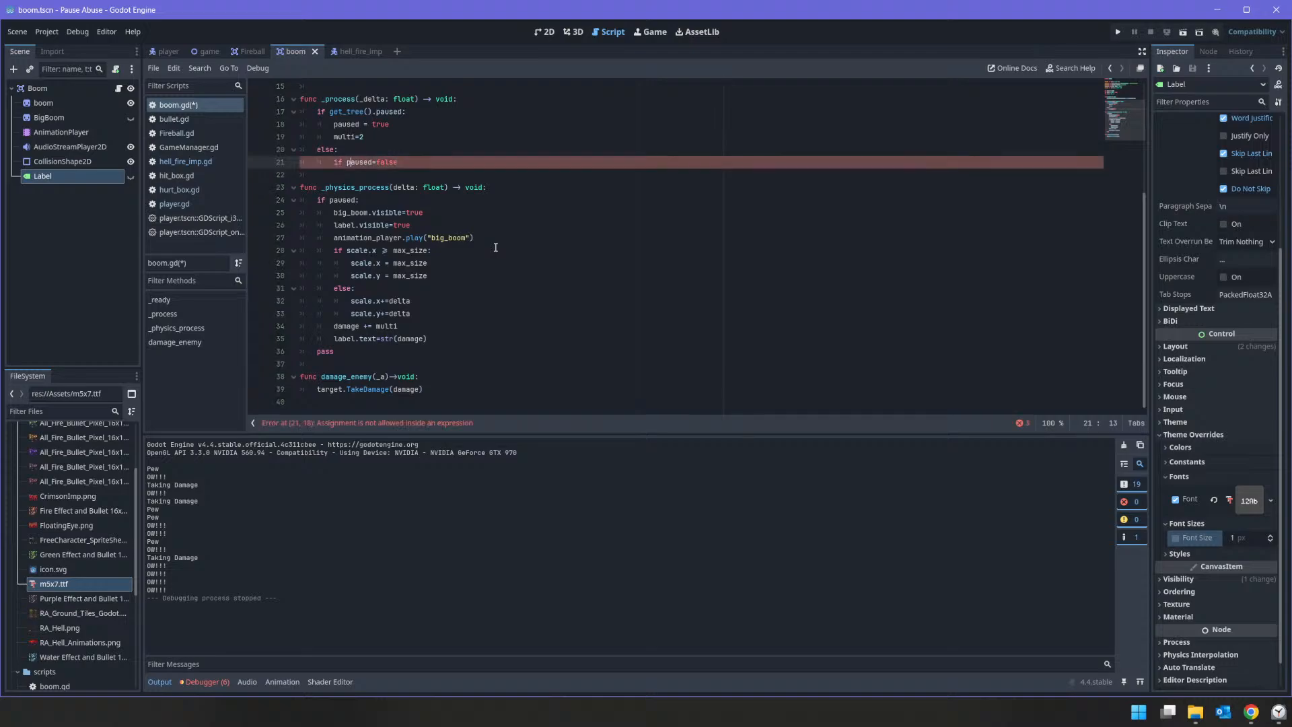
key("ctrl+shift+Left")
key("ctrl+shift+Left")
key("BackSpace")
type(":")
key("Return")
Step: Call damage_enemy(target) inside the new if paused block of _process and save the script
type("app")
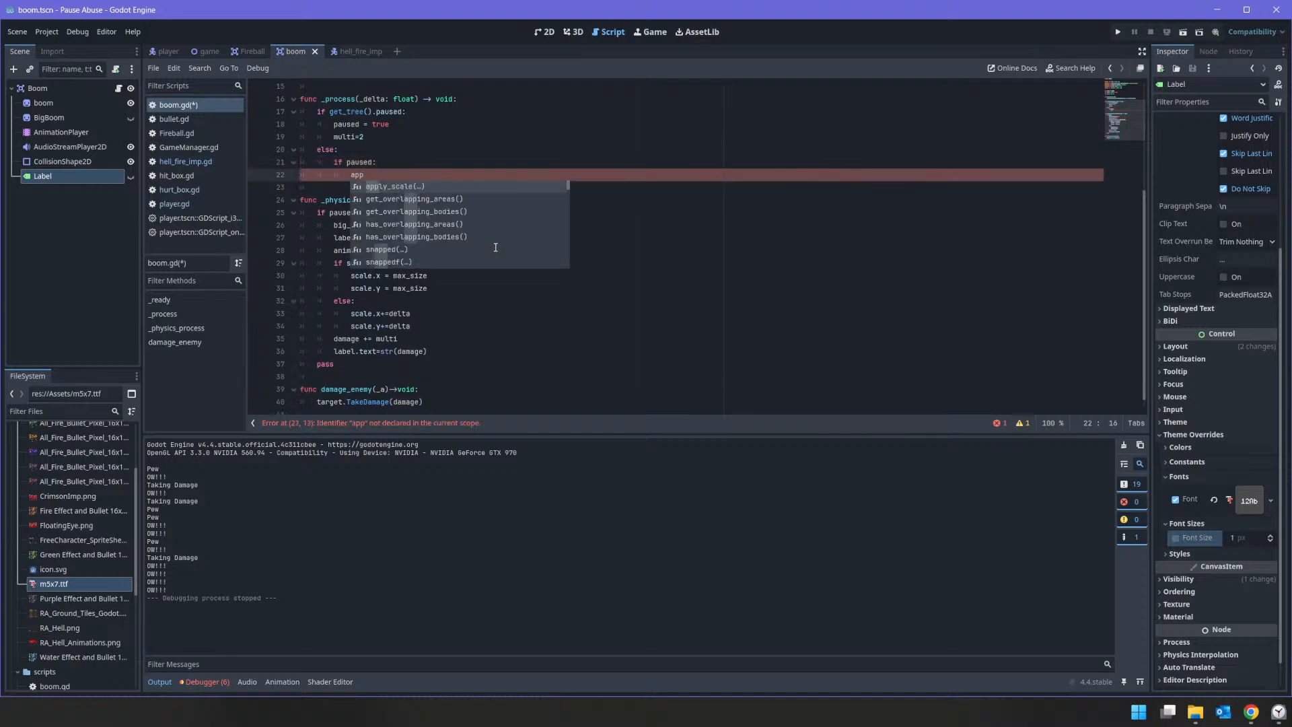
key("BackSpace")
key("BackSpace")
key("BackSpace")
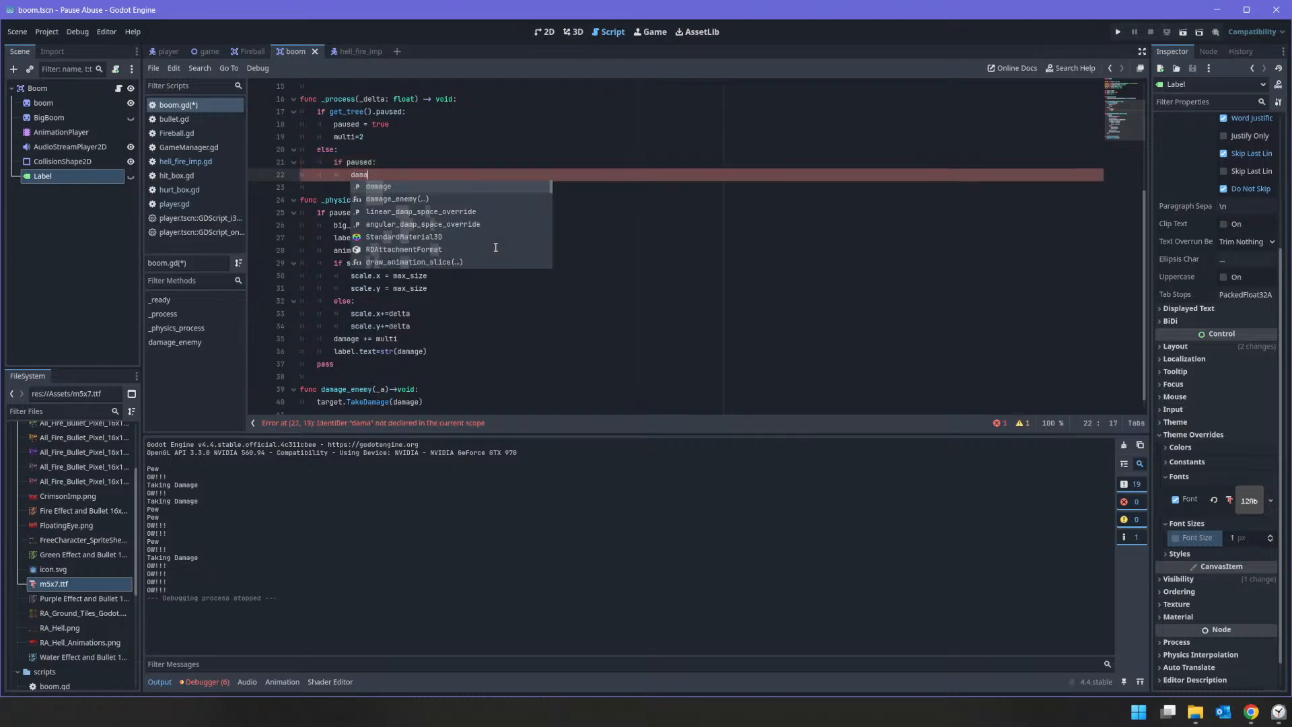
type("dama")
key("Down")
key("Return")
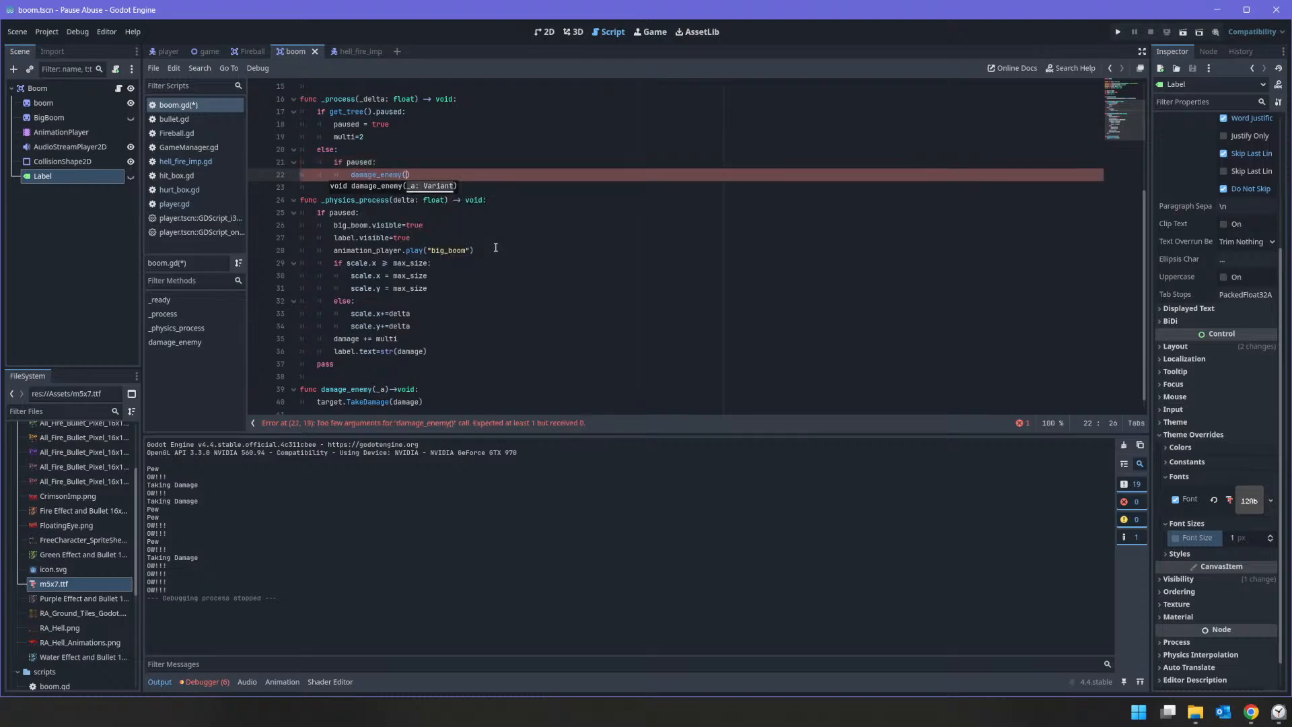
type("_a)")
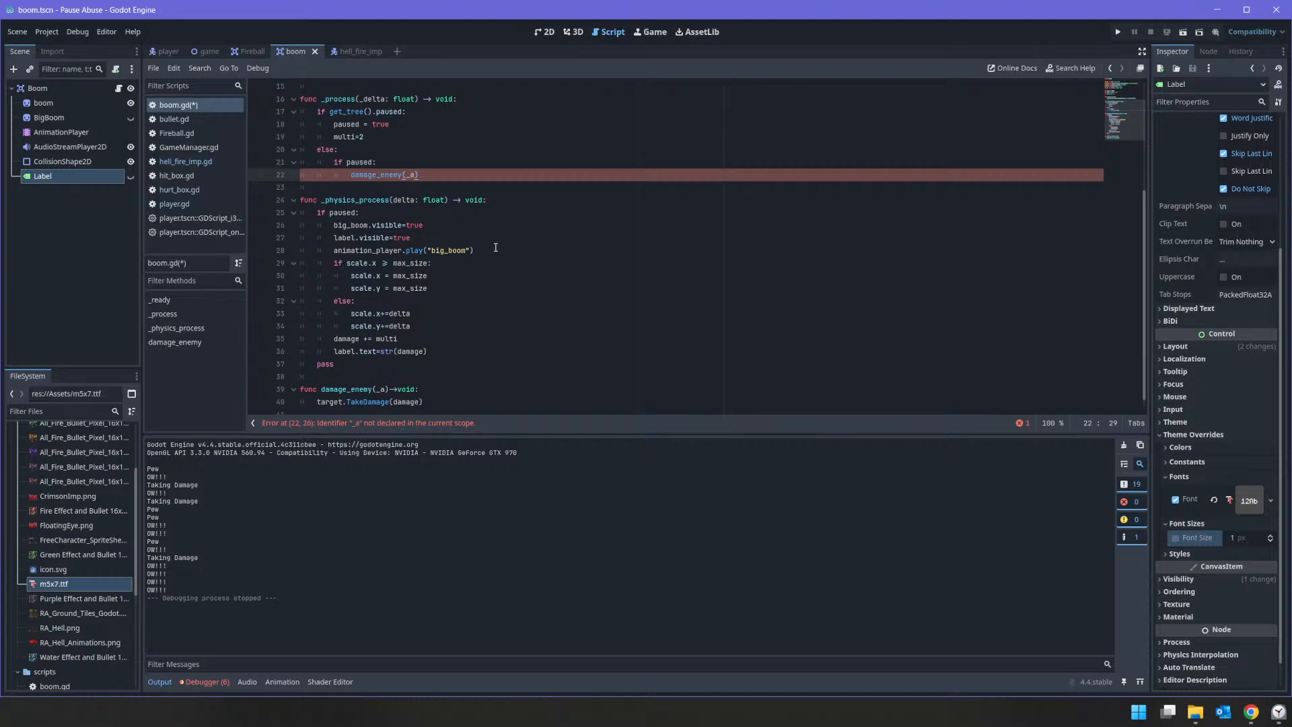
scroll(495, 248, "up", 4)
scroll(479, 196, "down", 4)
type(")")
key("ctrl+s")
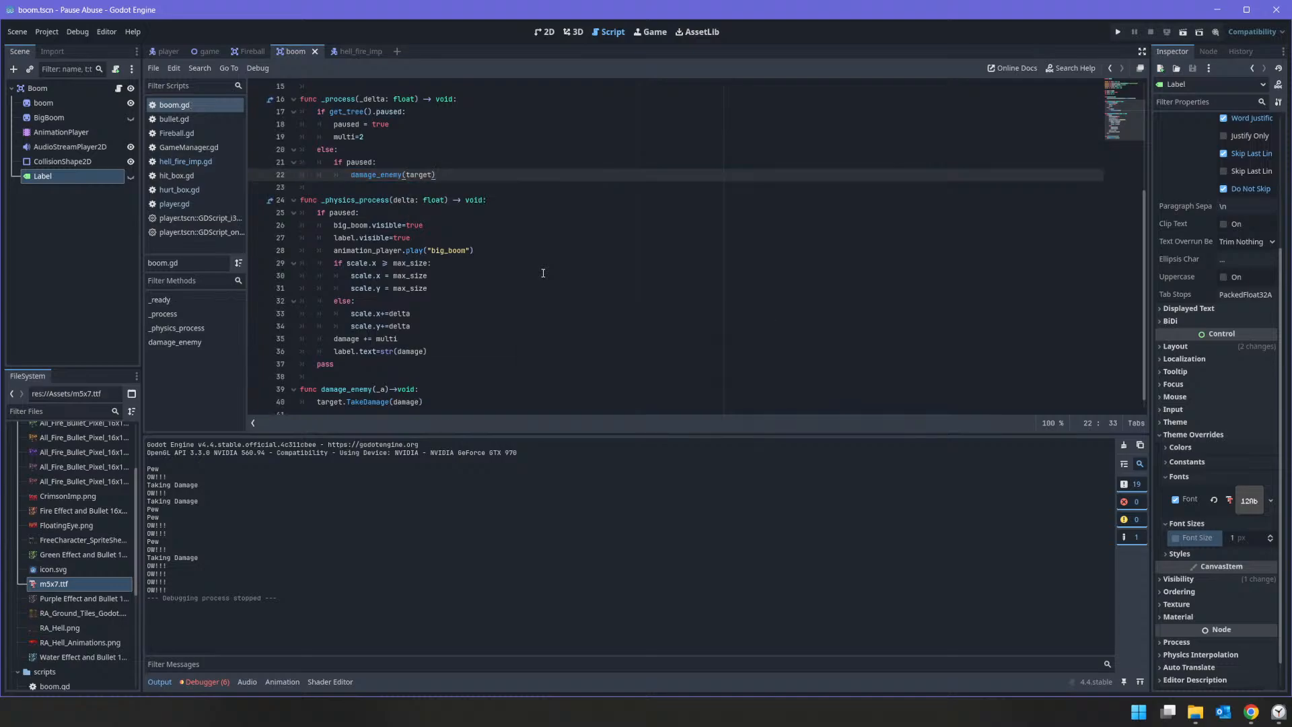
Step: Run the project to test the explosion damage on unpause, and stop it
scroll(506, 113, "down", 1)
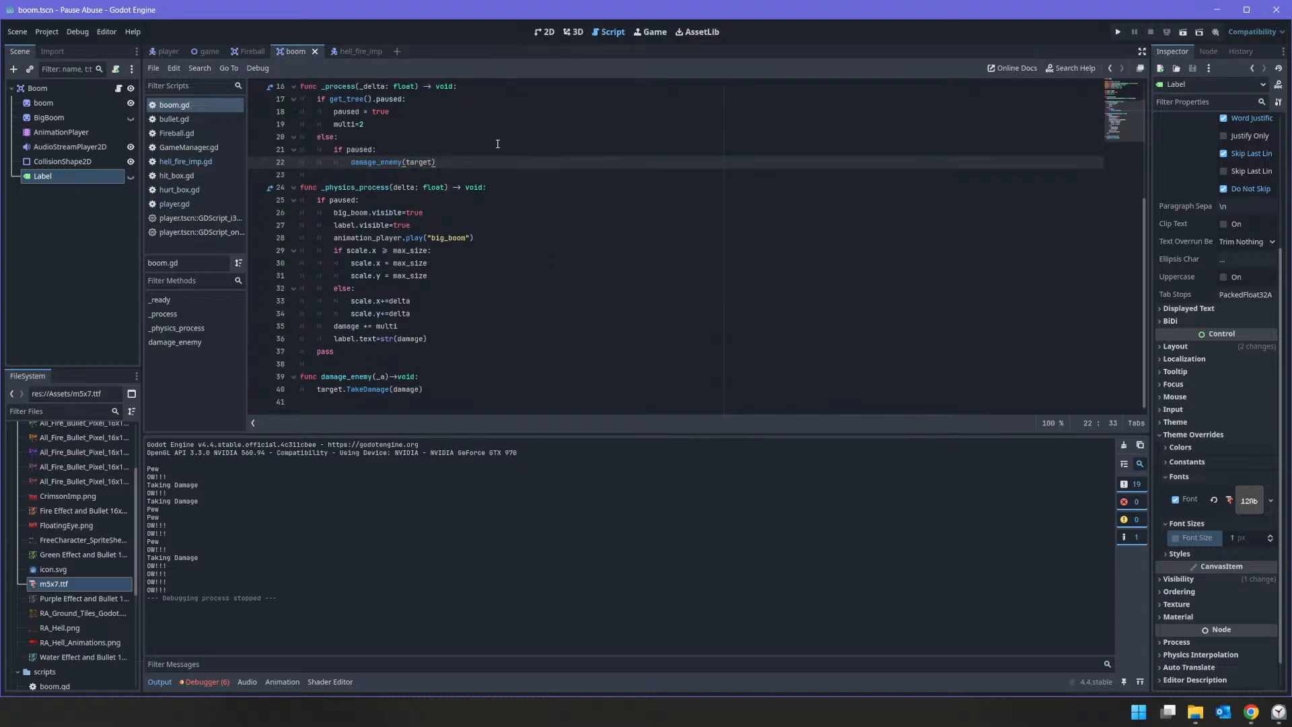
left_click(1118, 33)
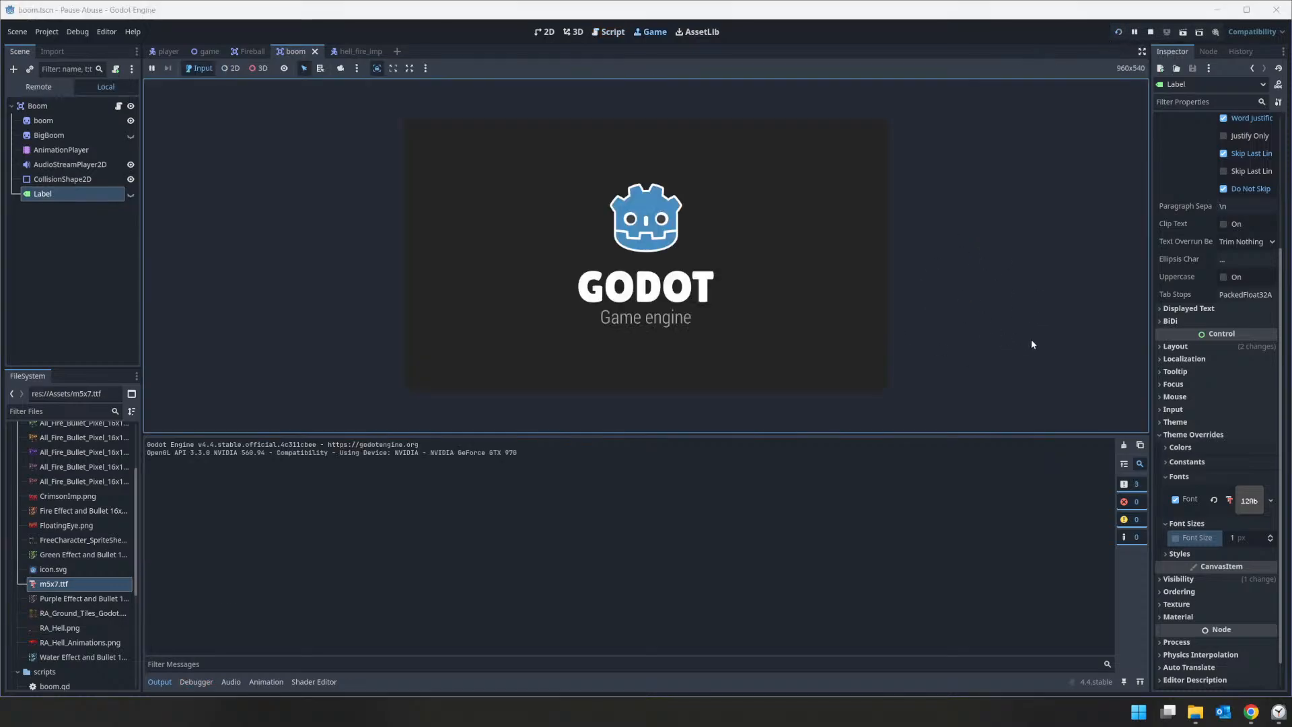
left_click(819, 309)
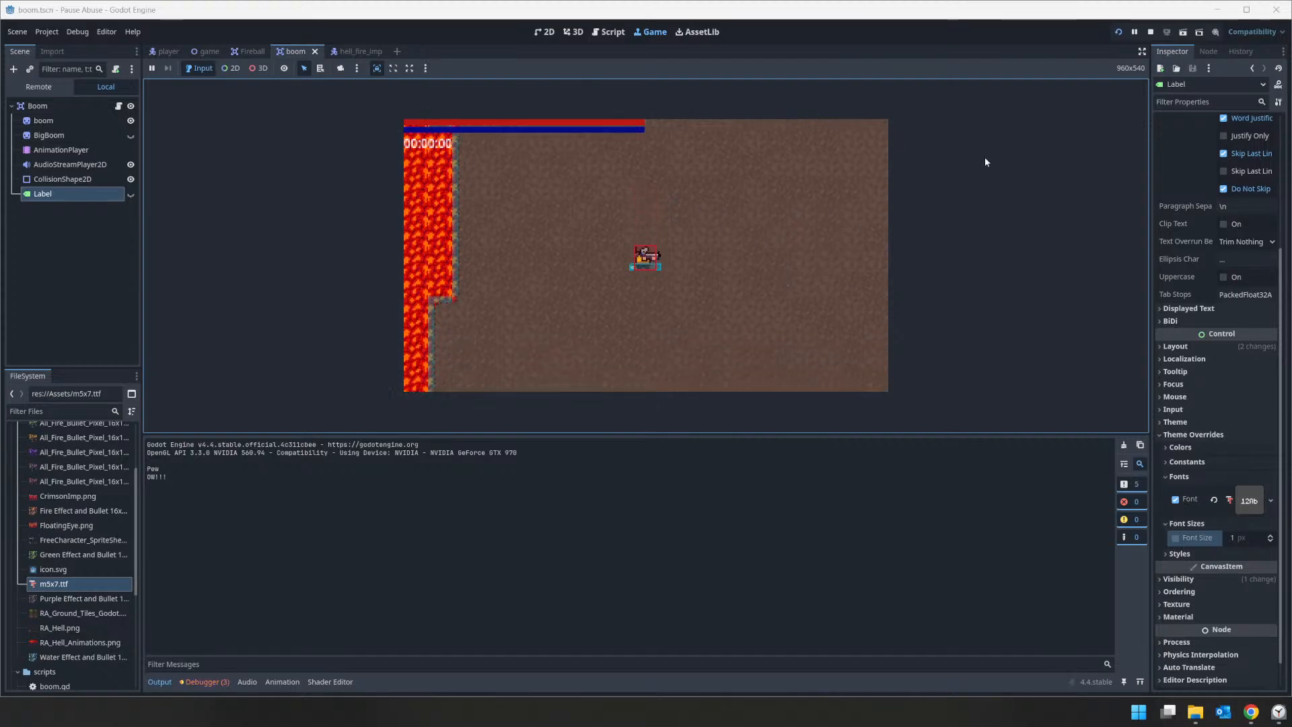
left_click(1150, 32)
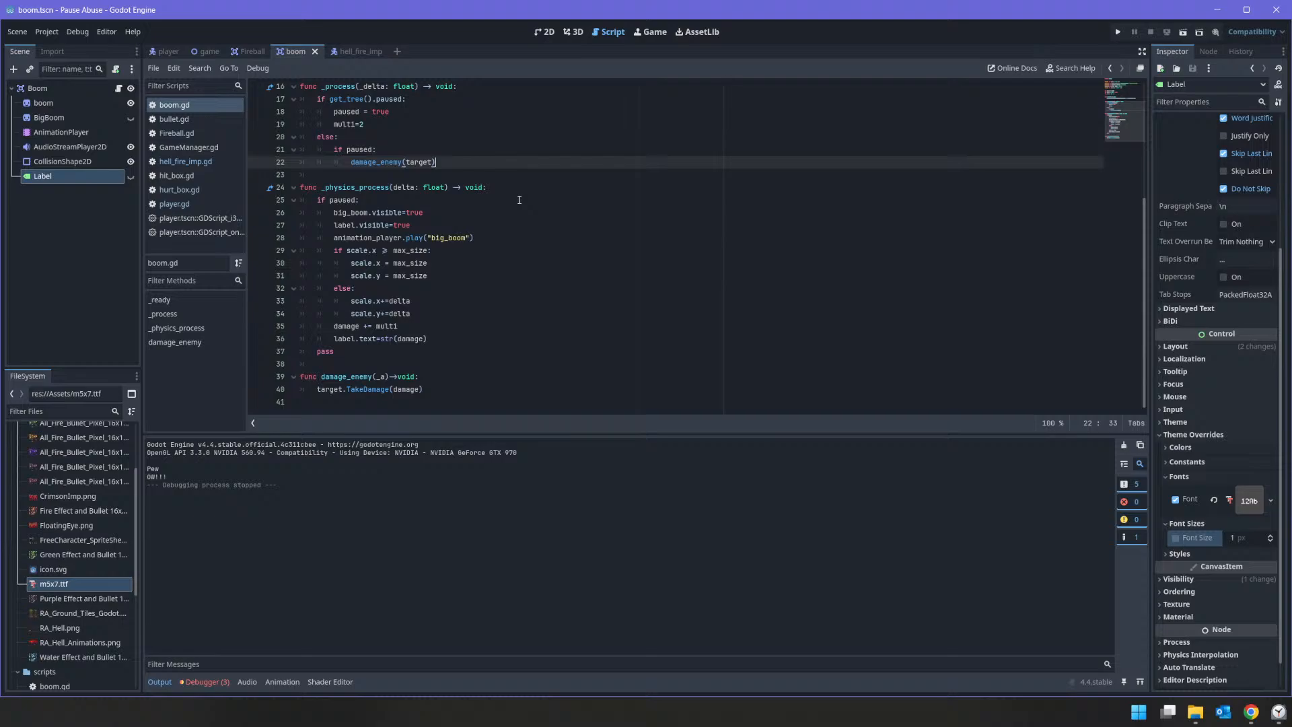
left_click(1279, 712)
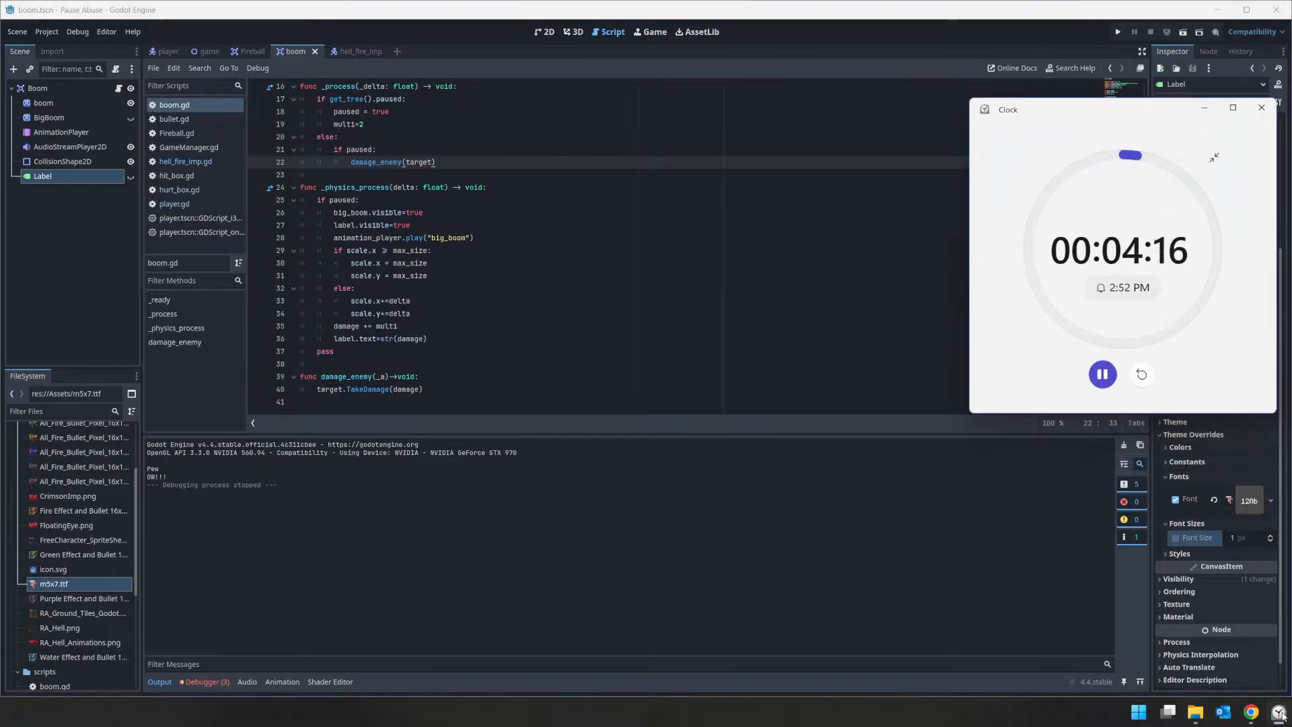
left_click(1278, 712)
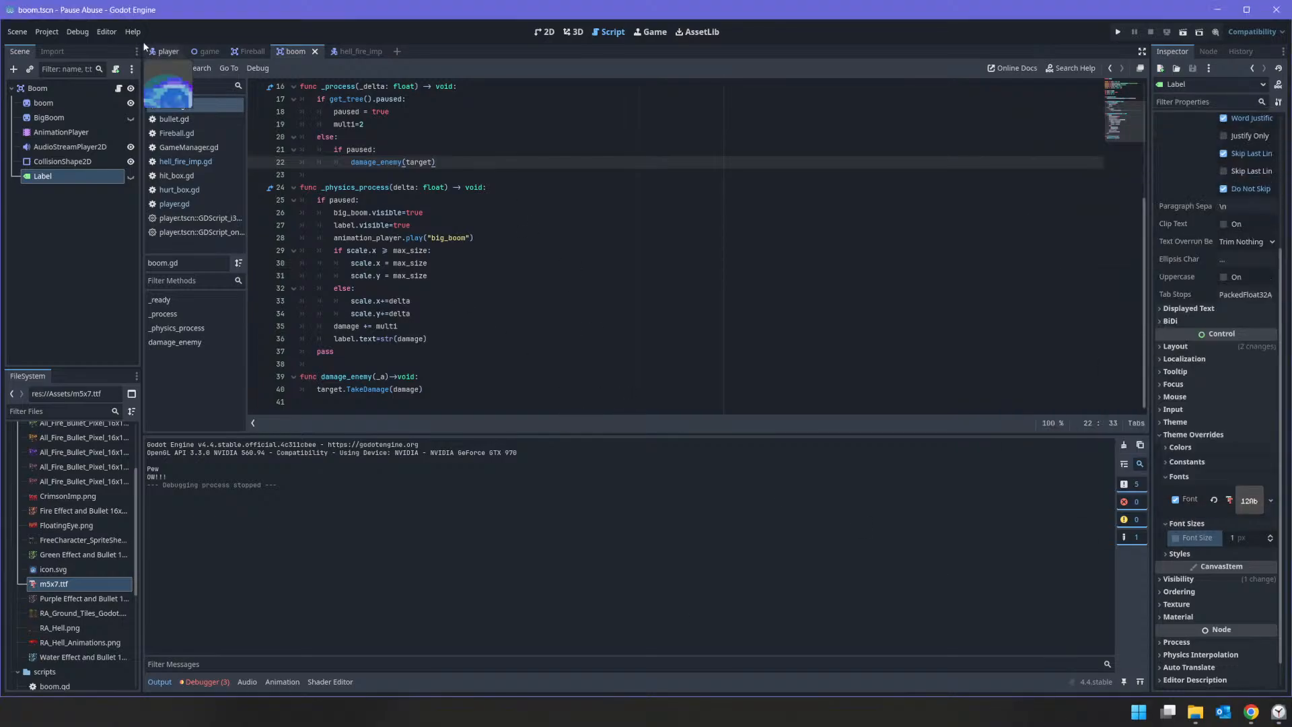
Step: Turn off Visible Collision Shapes in the debug options
left_click(78, 31)
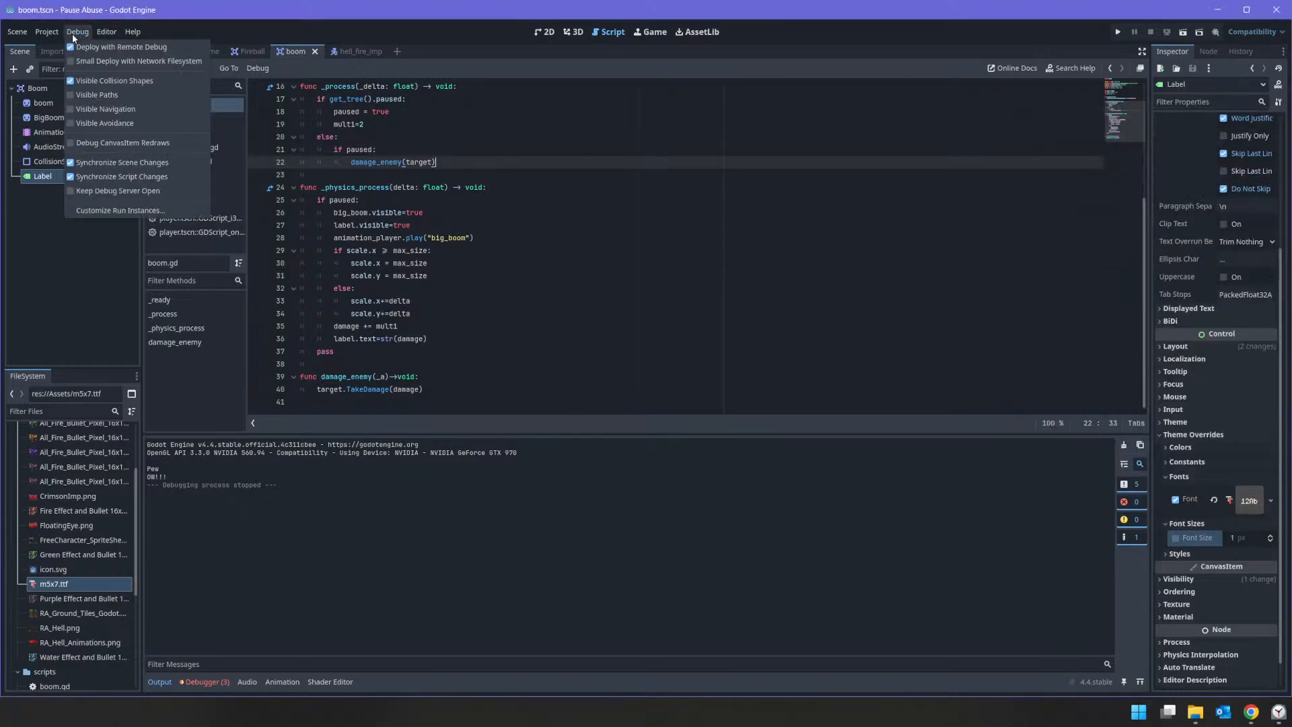
left_click(91, 81)
left_click(292, 54)
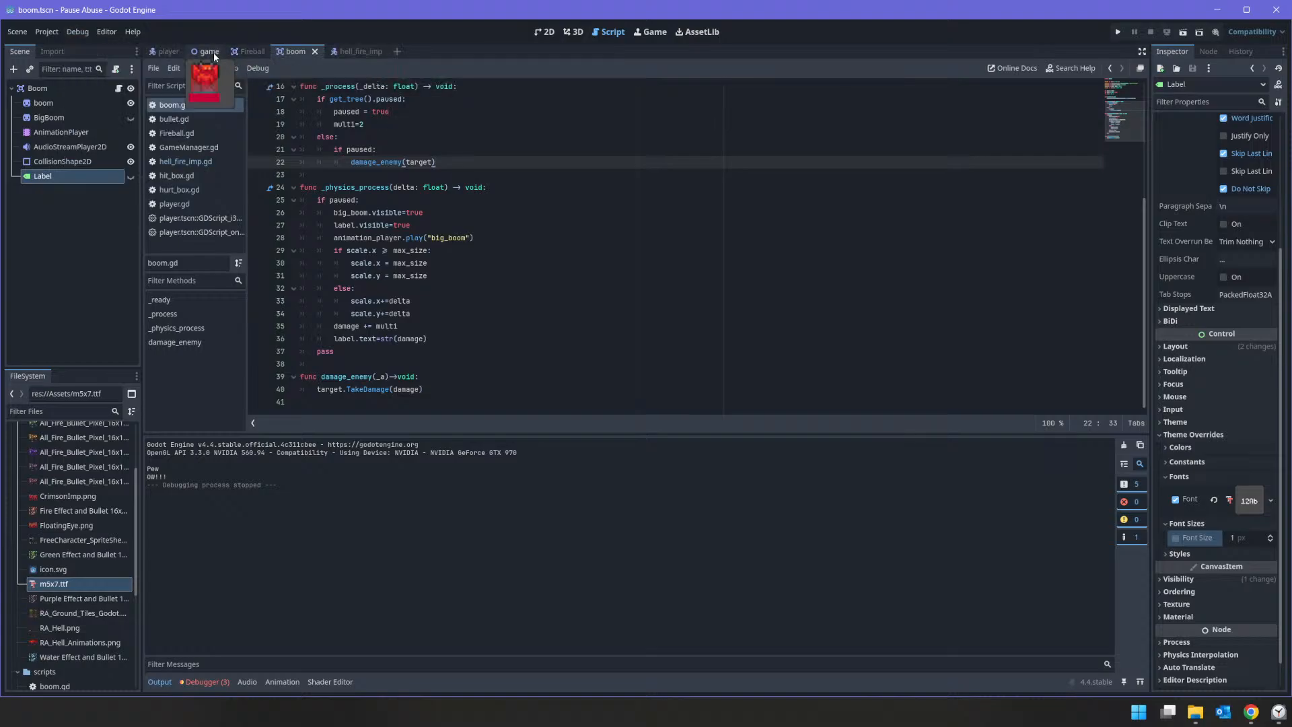
Step: Add an AudioStreamPlayer2D child node to Player in the player scene and rename it ShootAudio
left_click(160, 52)
right_click(21, 88)
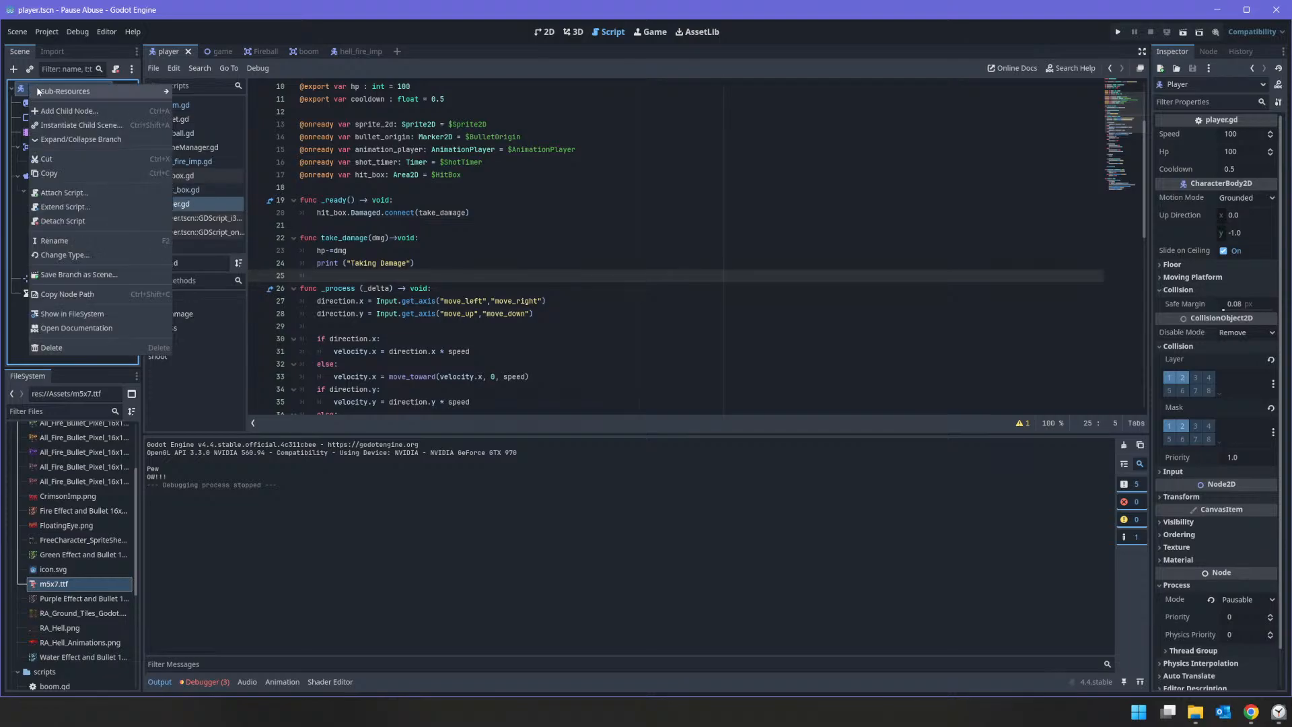
left_click(81, 116)
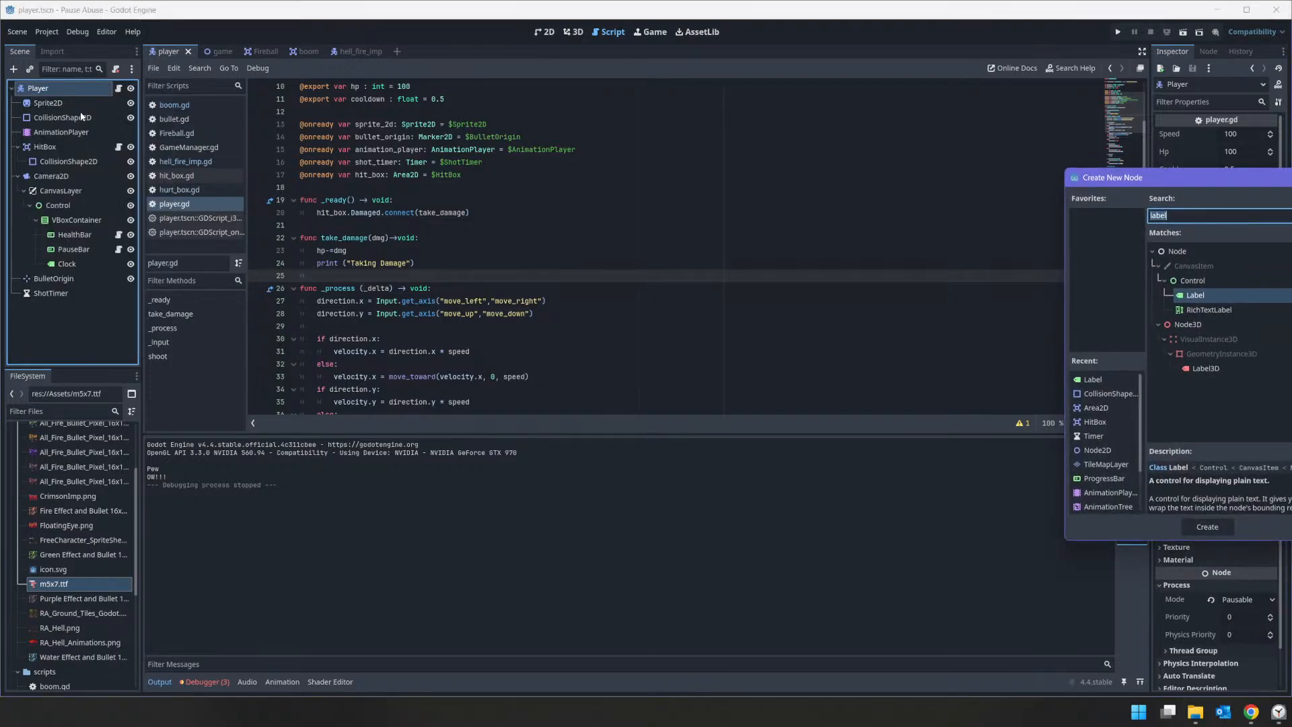
type("aud")
key("Down")
key("Return")
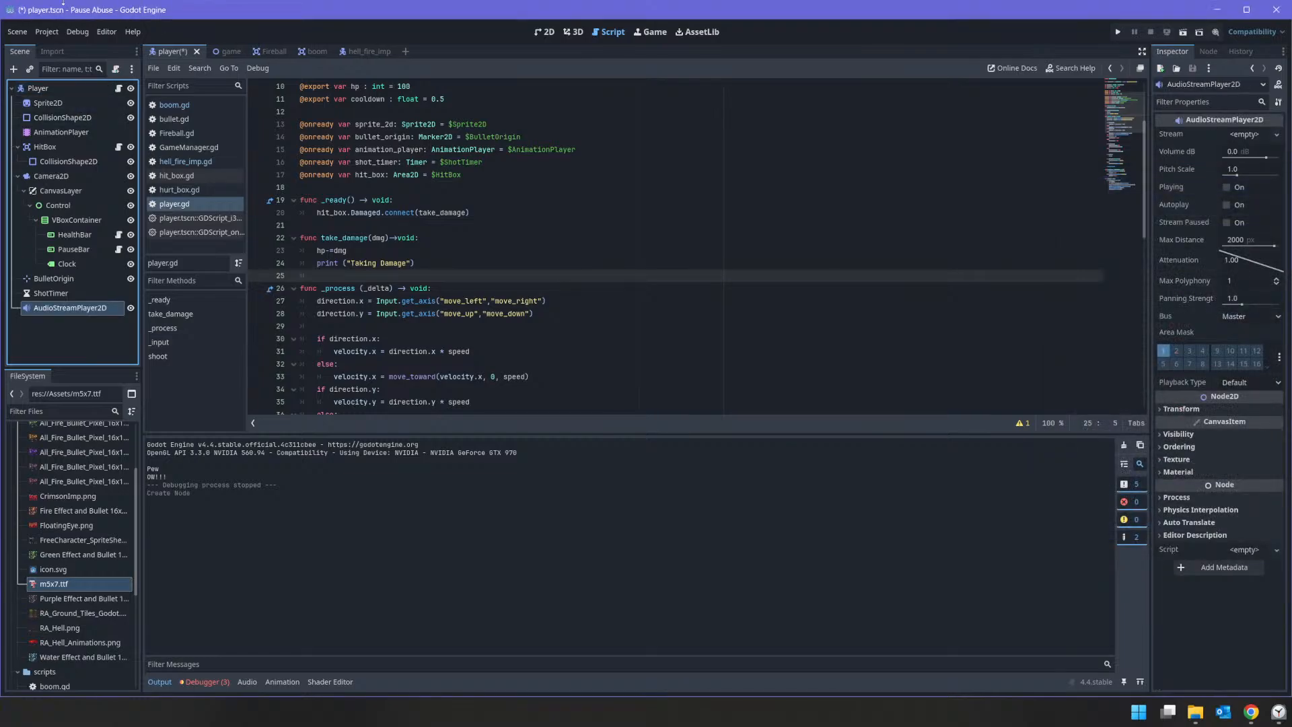
double_click(72, 305)
type("s")
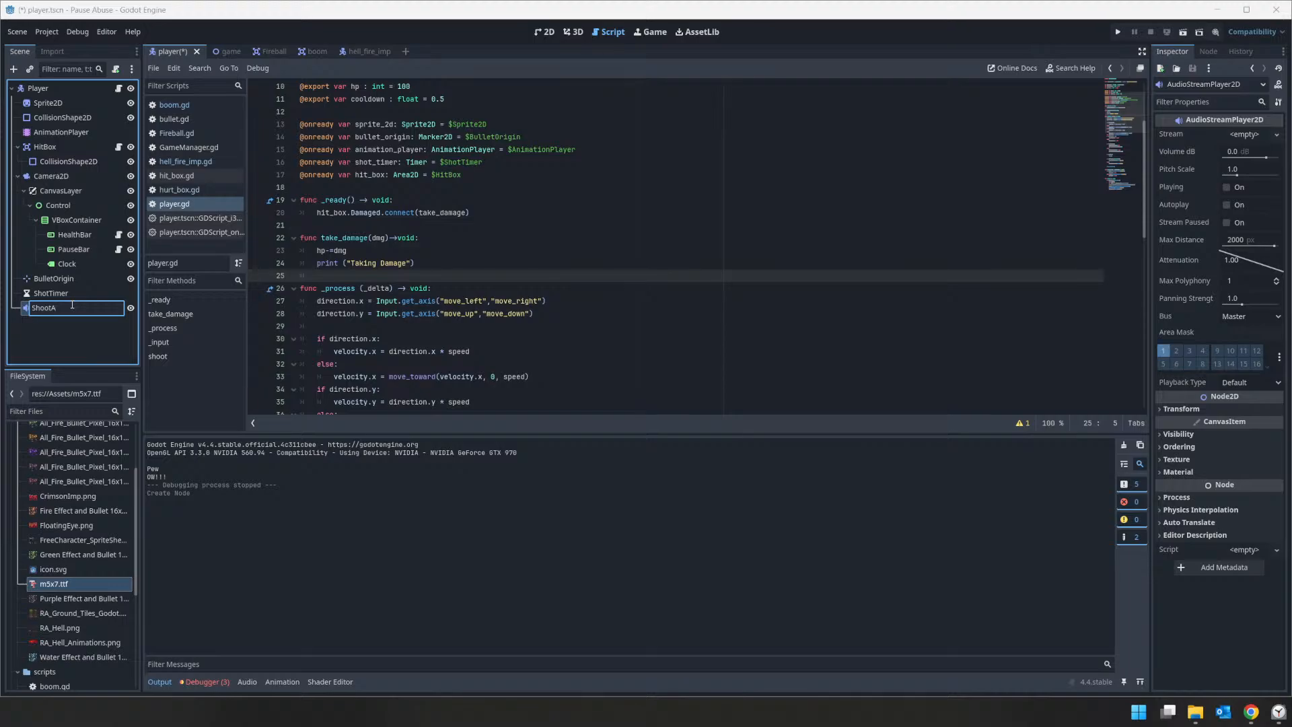
type("hootAudio")
key("Return")
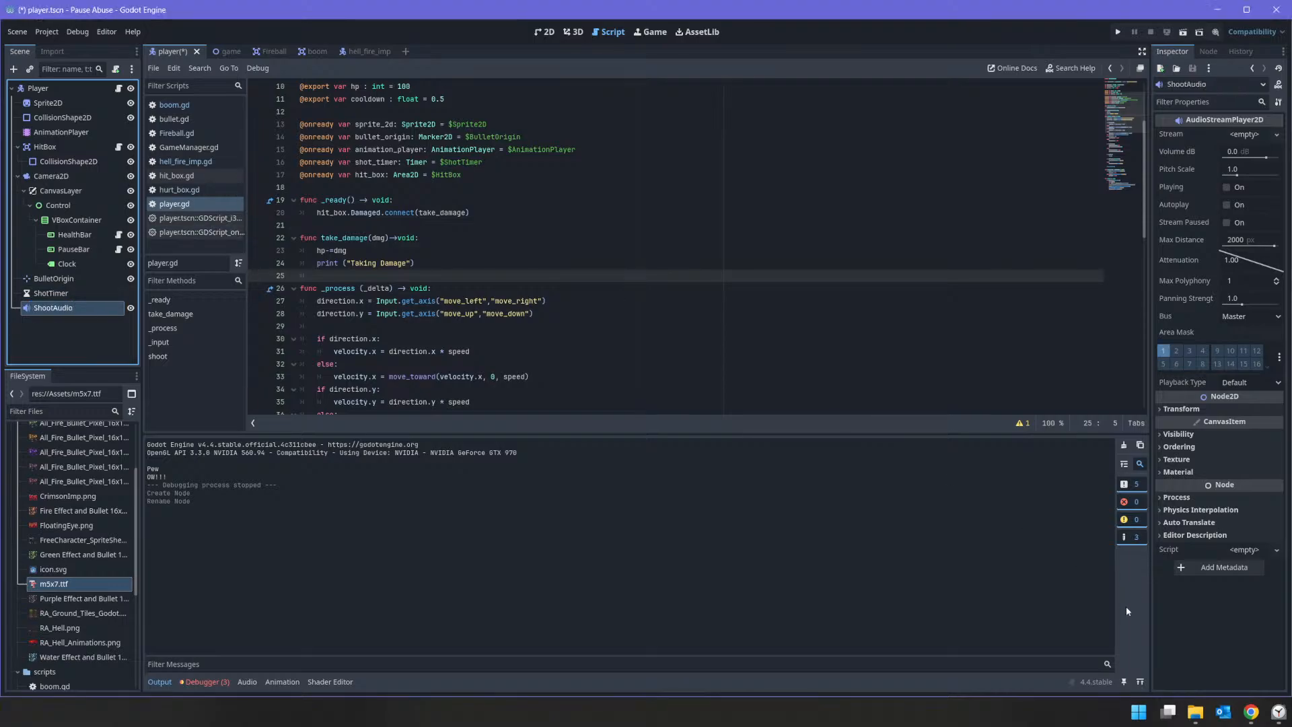
Step: Import Explode.wav and Shoot_Small.wav from the GameJam folder into Assets, and set Shoot_Small.wav as ShootAudio's stream
scroll(70, 489, "up", 3)
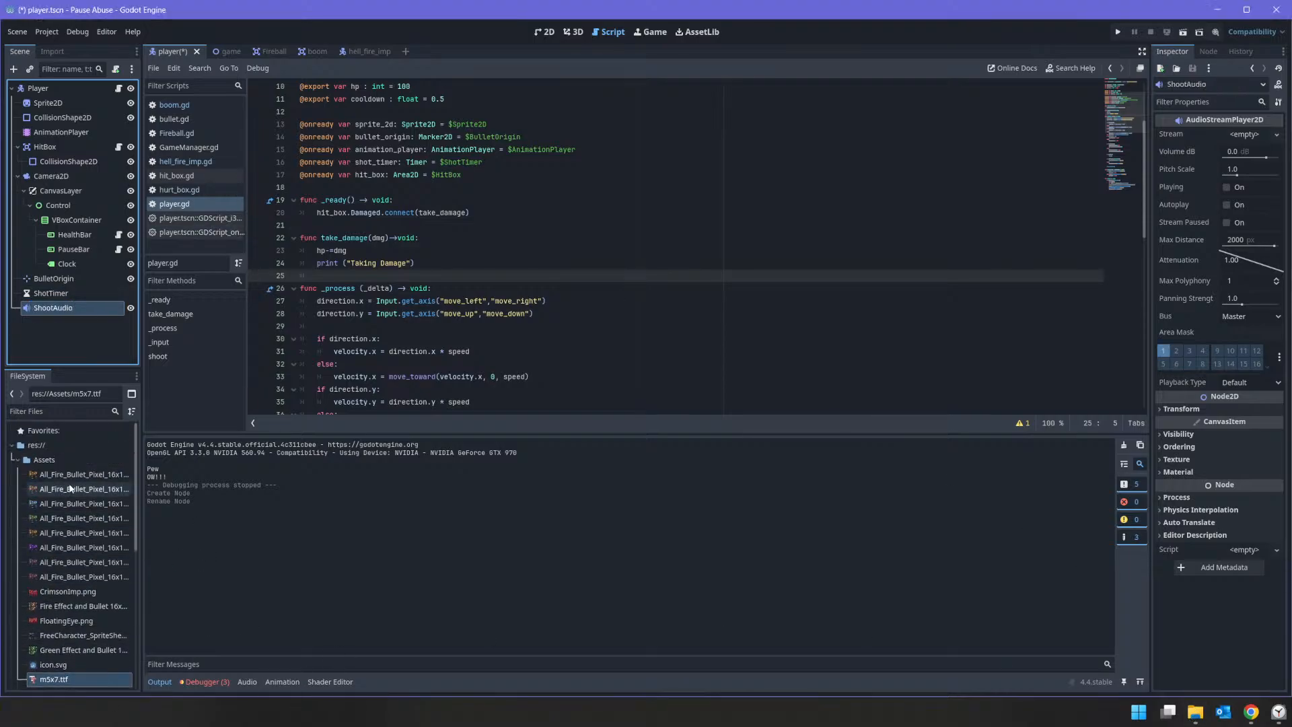
scroll(70, 489, "down", 4)
left_click(1195, 711)
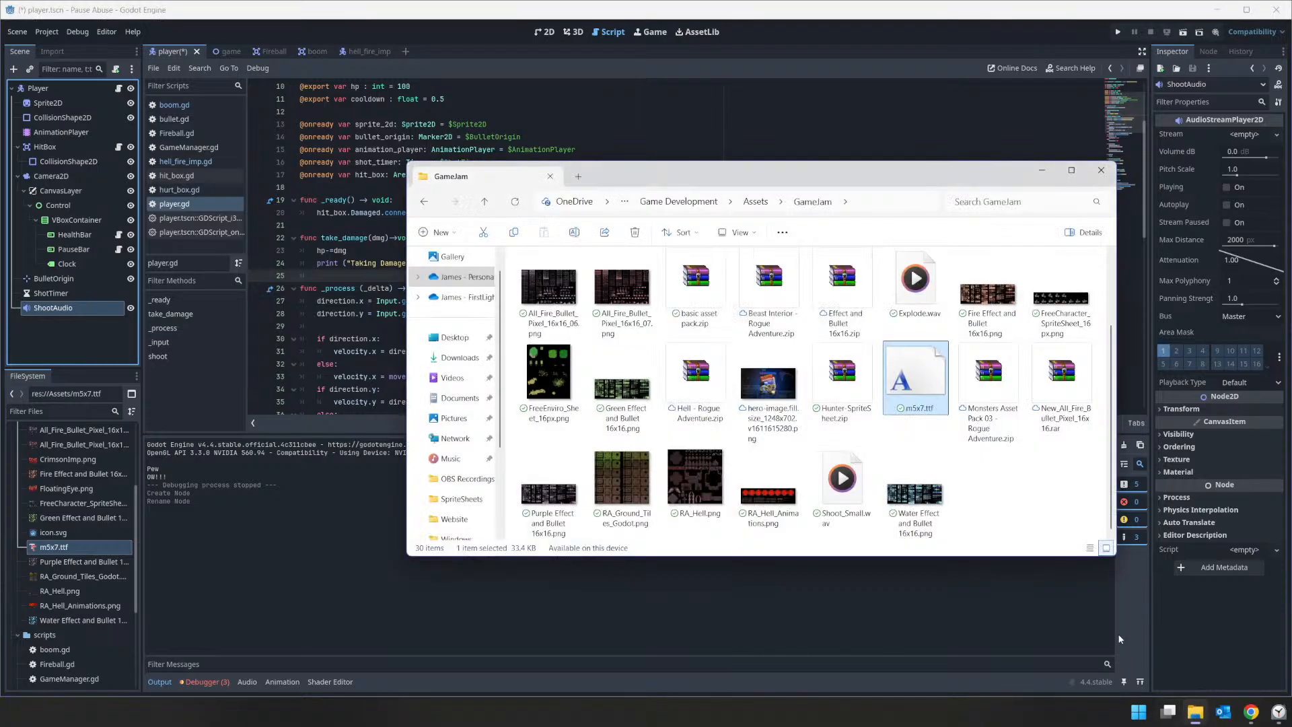
left_click(850, 495)
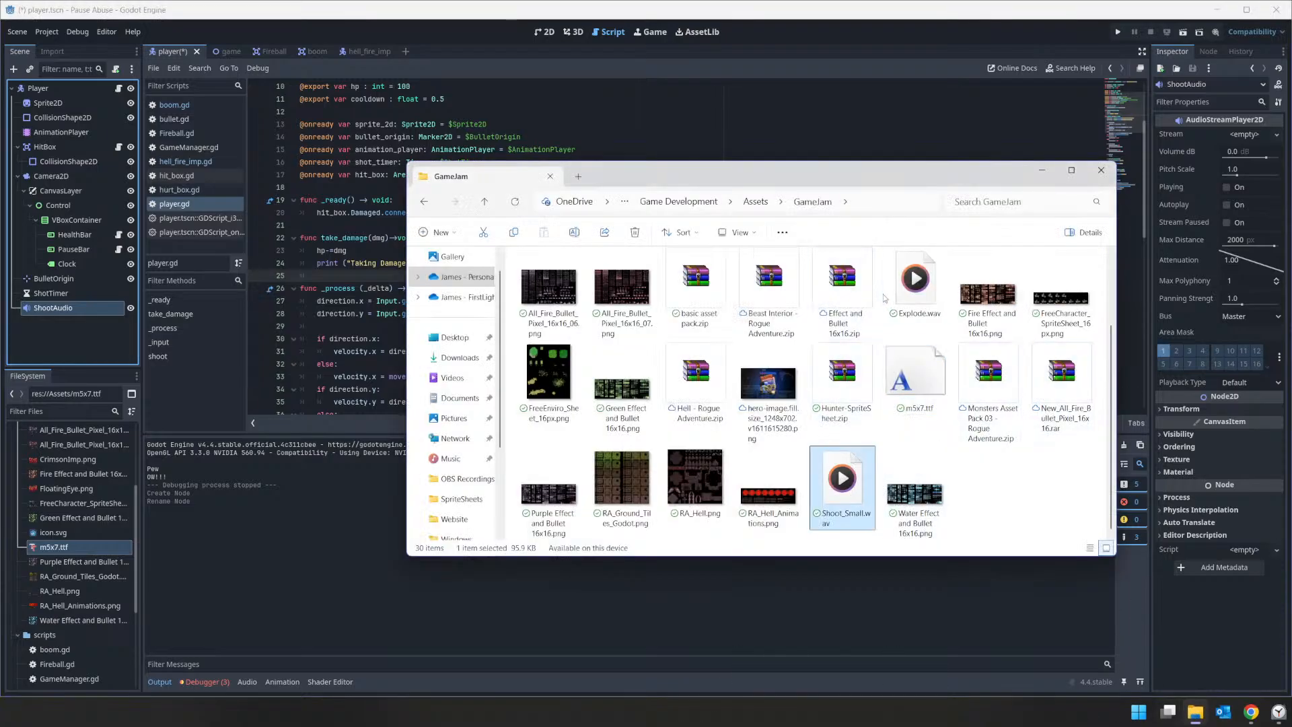
left_click(913, 279, "ctrl")
left_click_drag(915, 279, 149, 382)
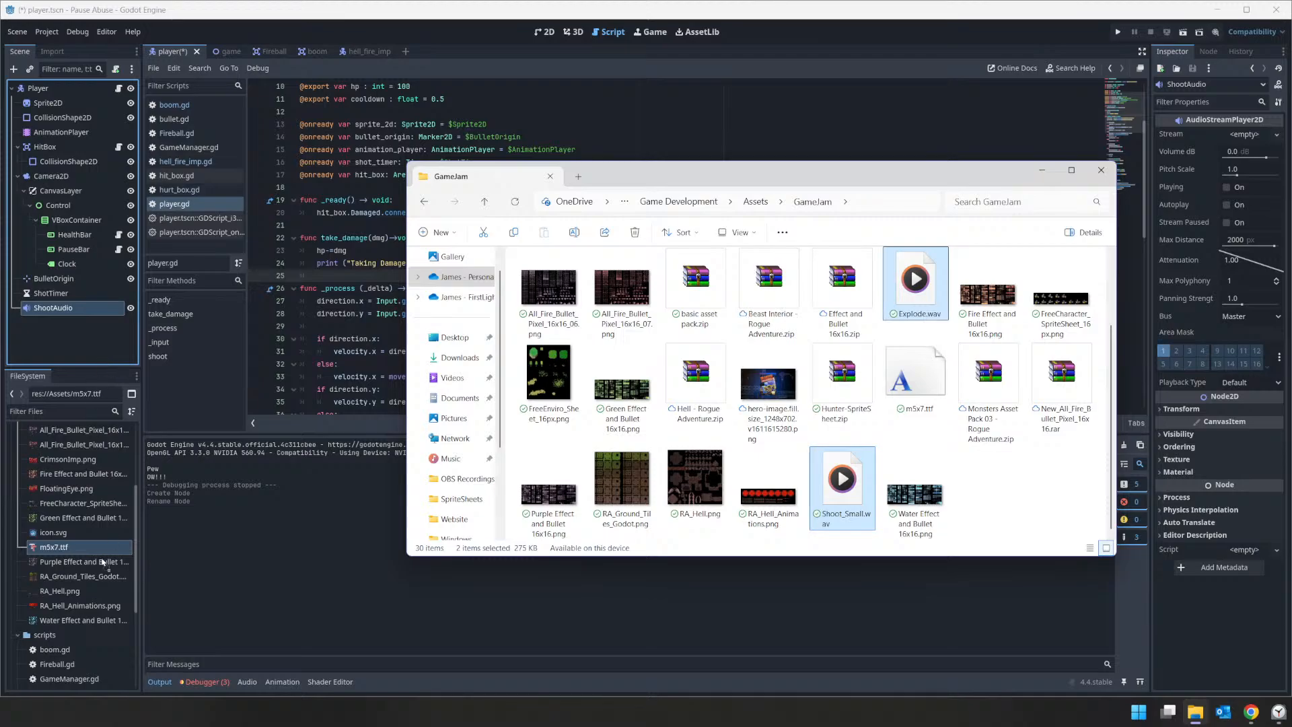
left_click_drag(103, 563, 68, 464)
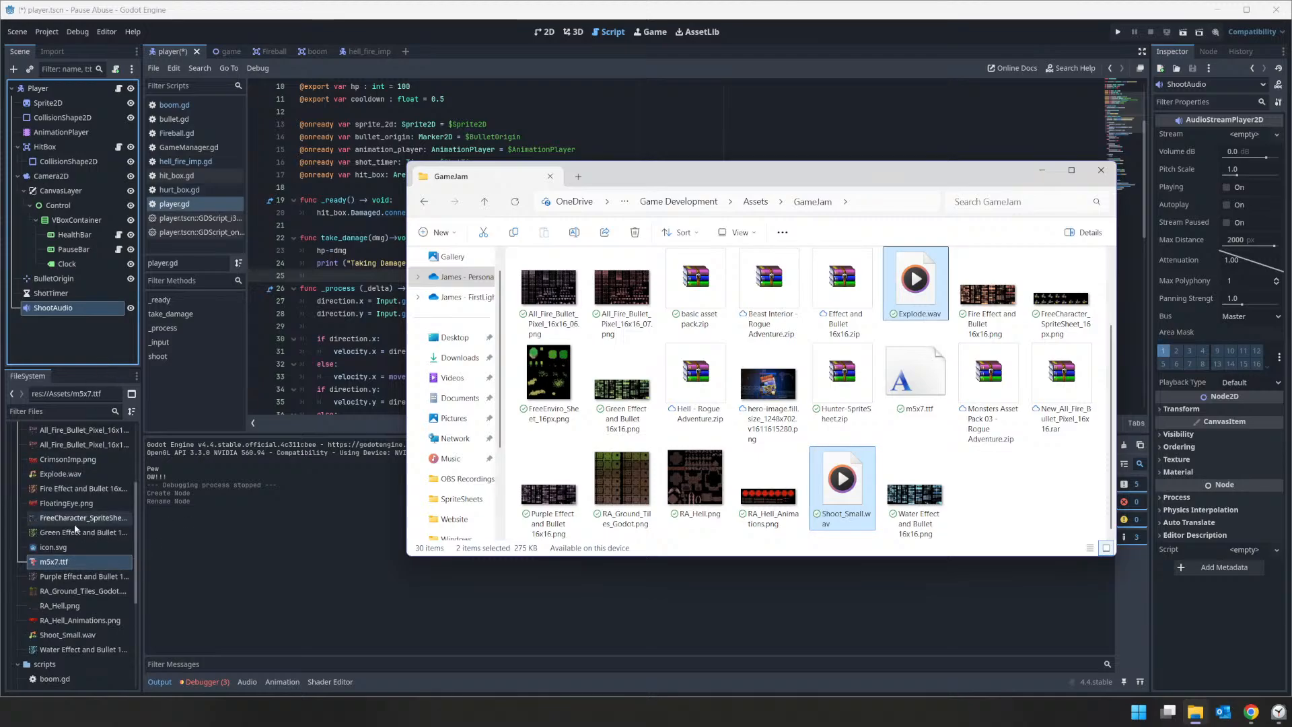
left_click(67, 634)
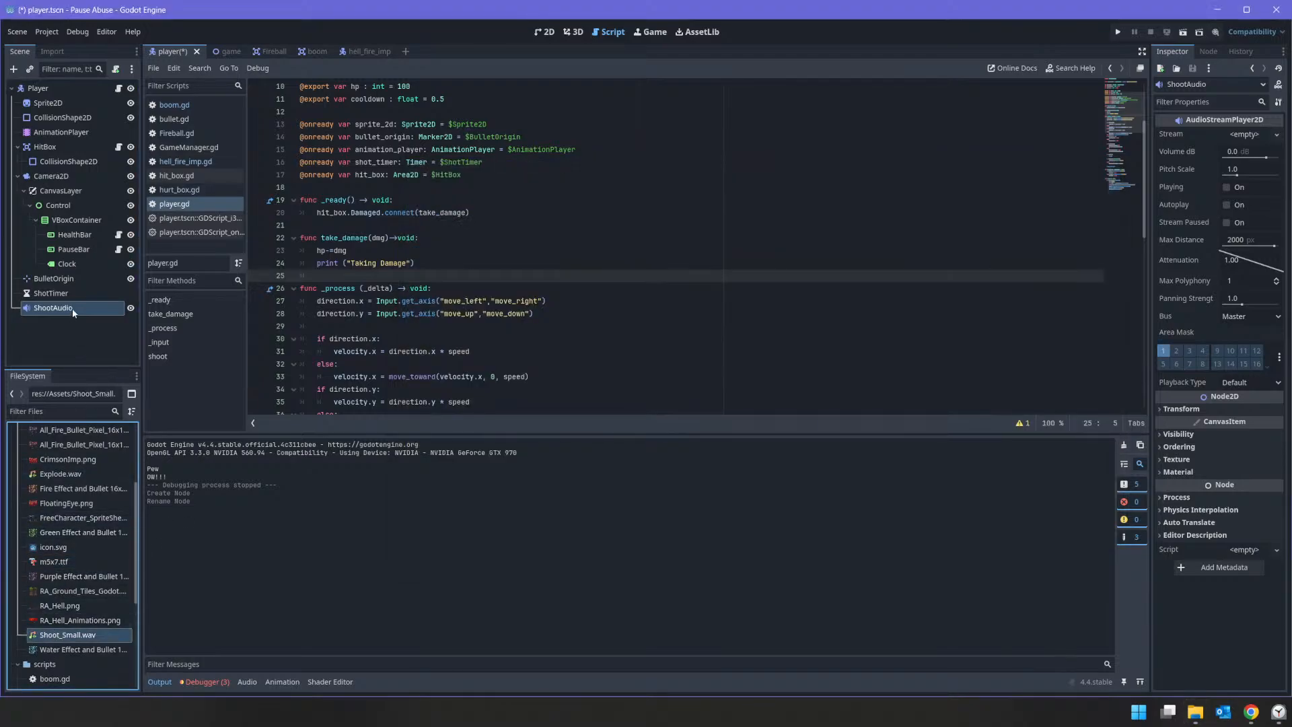
left_click_drag(67, 635, 1238, 138)
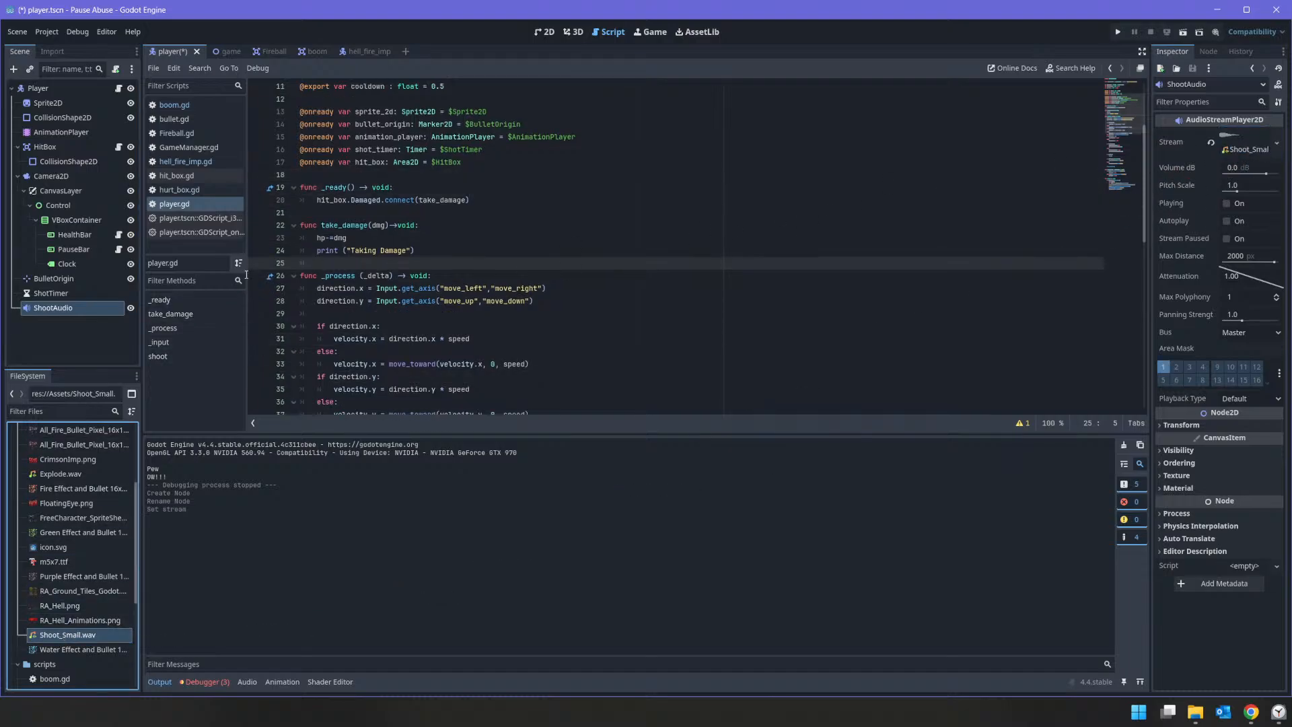
left_click(172, 204)
scroll(344, 312, "down", 10)
scroll(344, 312, "down", 1)
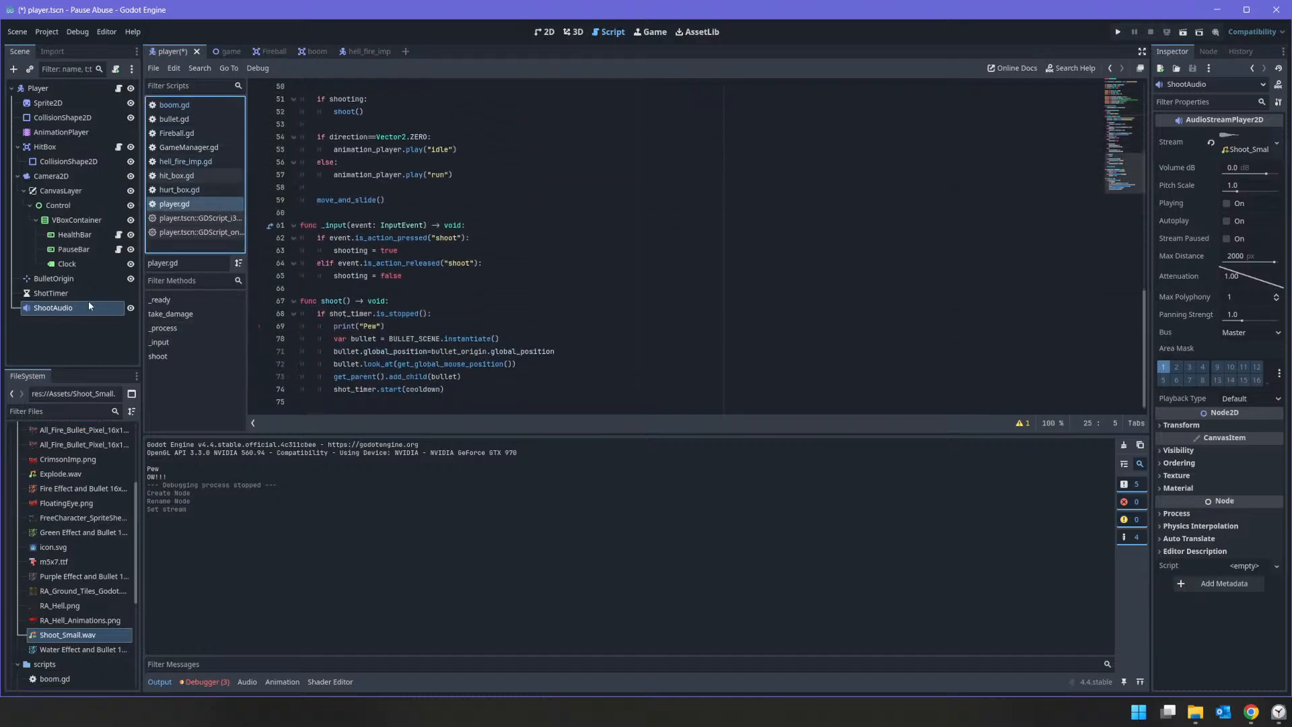
scroll(328, 247, "up", 13)
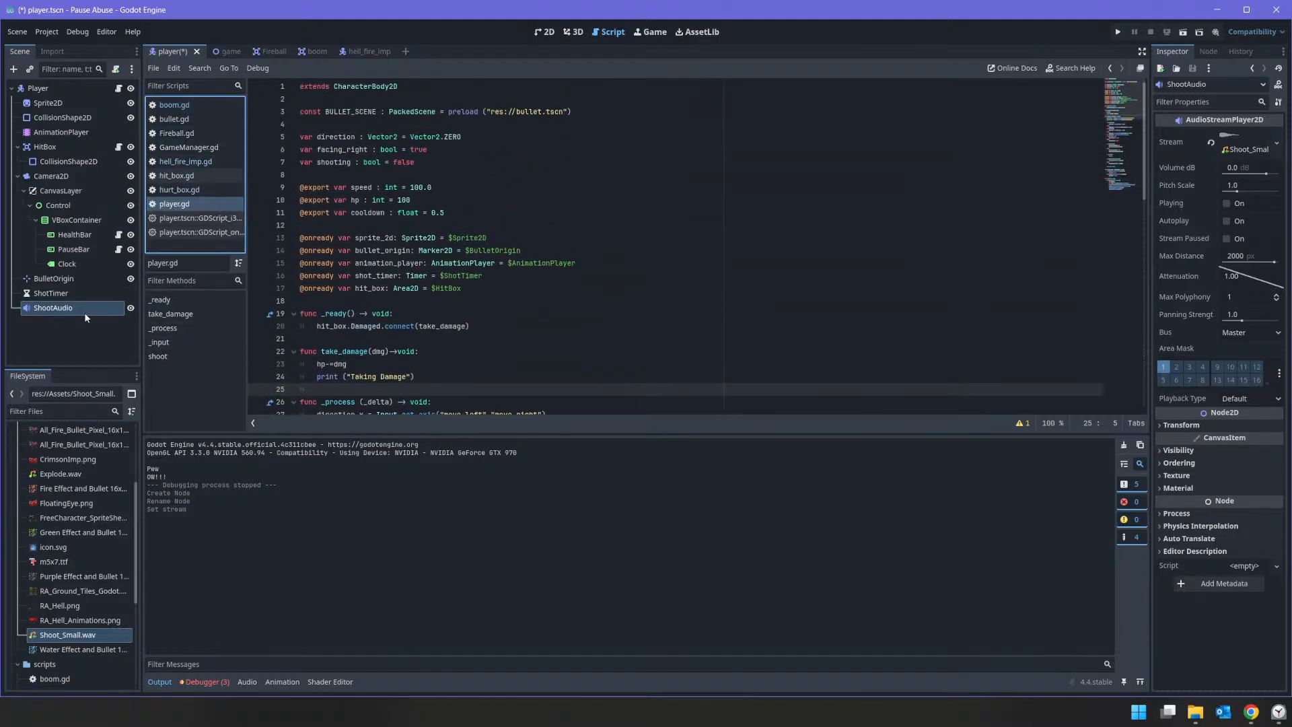
left_click_drag(86, 318, 336, 301, "ctrl")
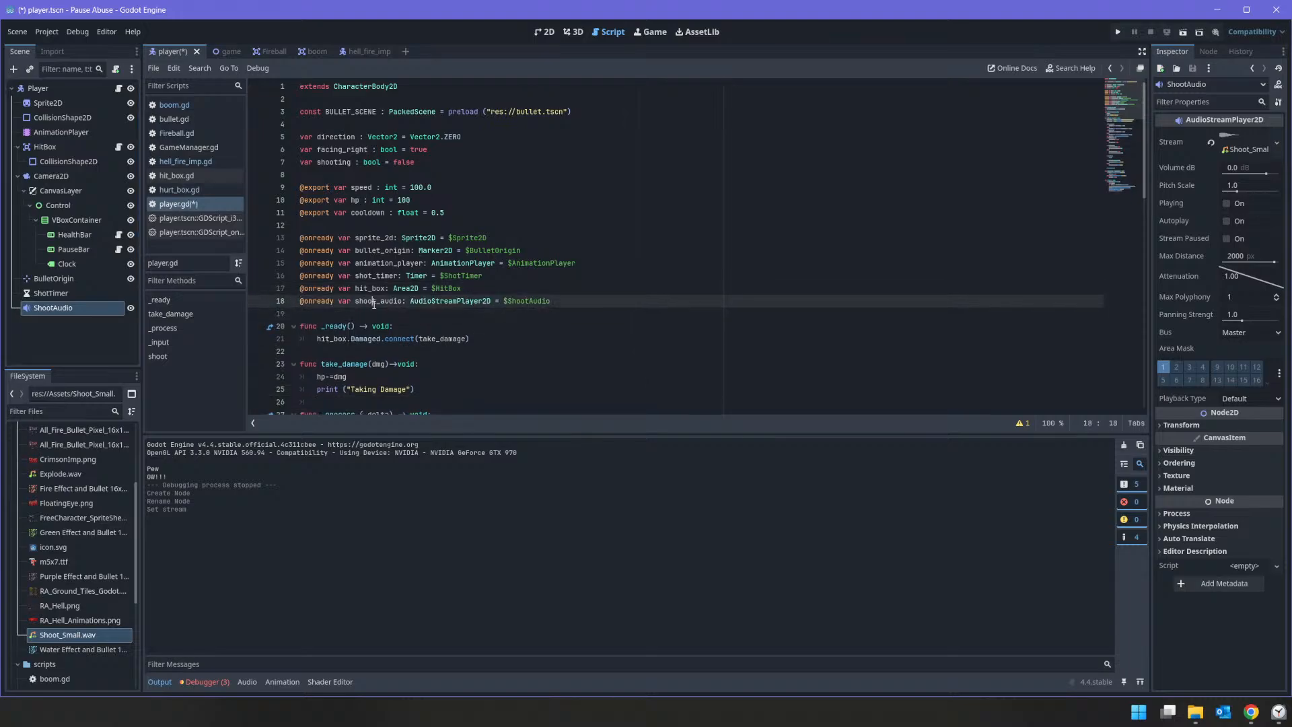
Step: Replace the print("Pew") line in shoot() with shoot_audio.play() and save the player scene and script
double_click(374, 301)
key("ctrl+c")
scroll(349, 336, "down", 13)
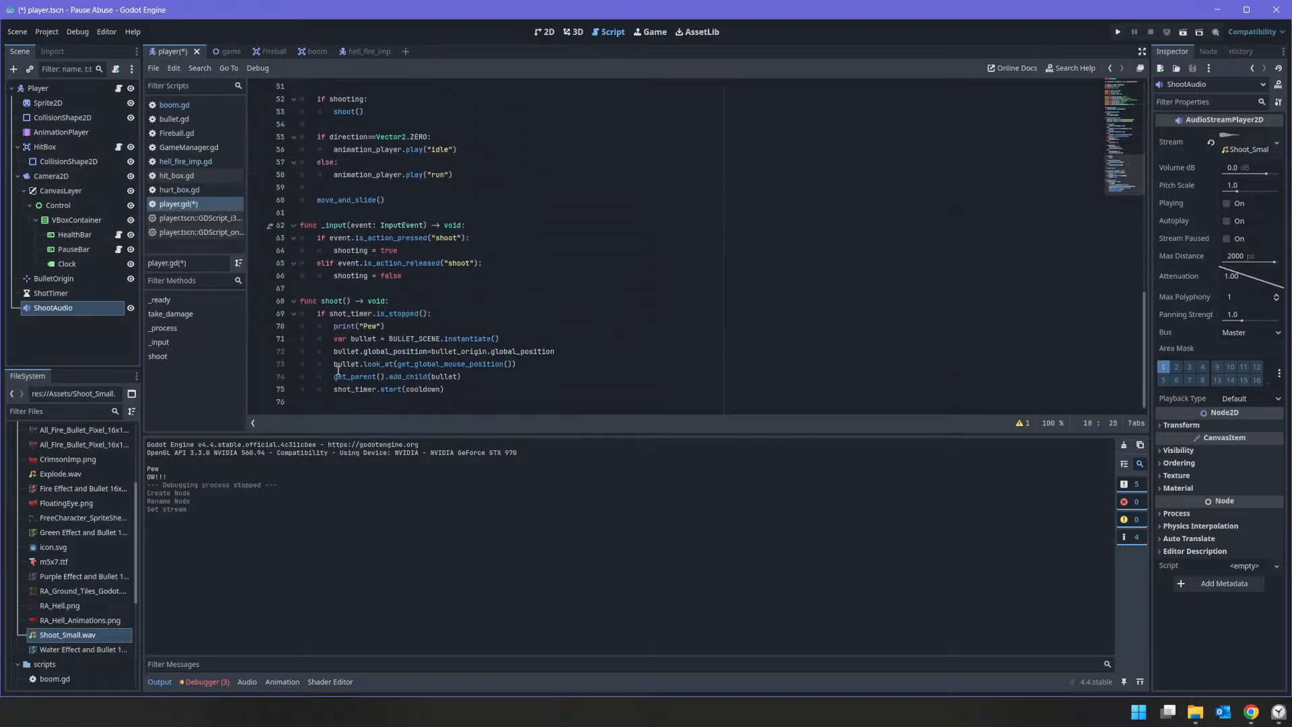
left_click(338, 328)
key("shift+End")
key("ctrl+v")
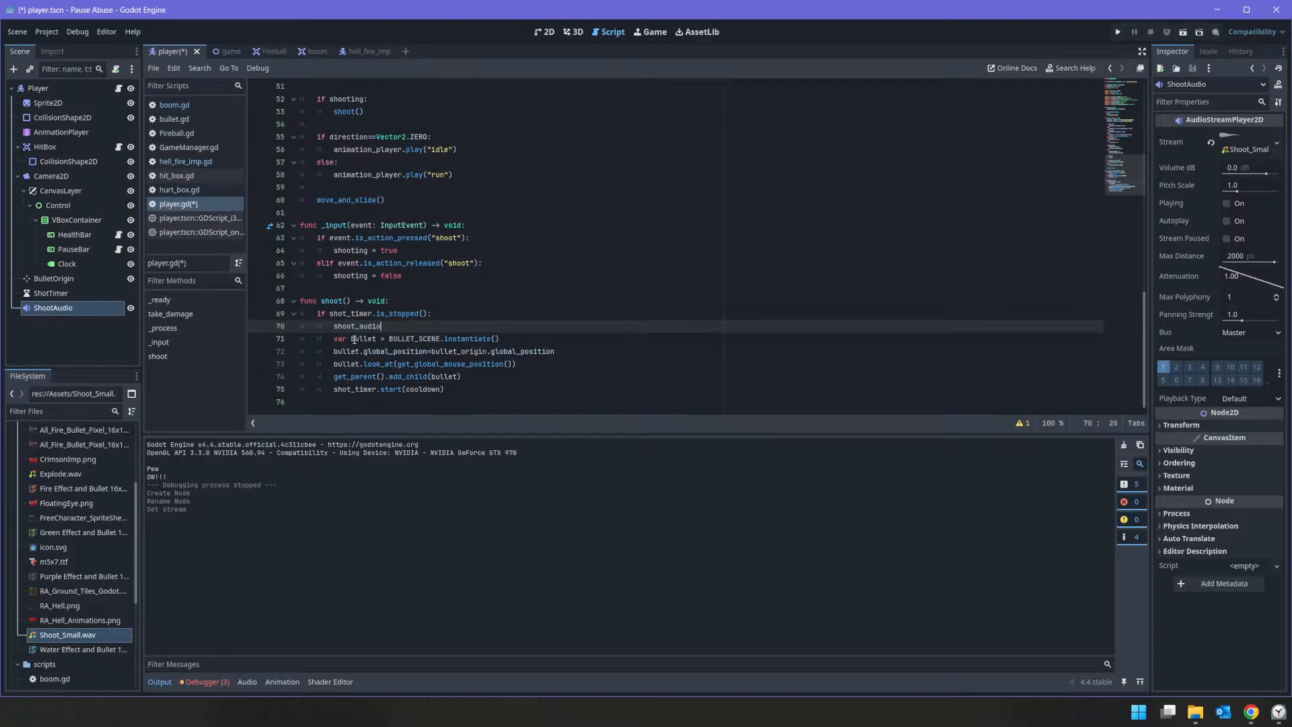
type(".play()")
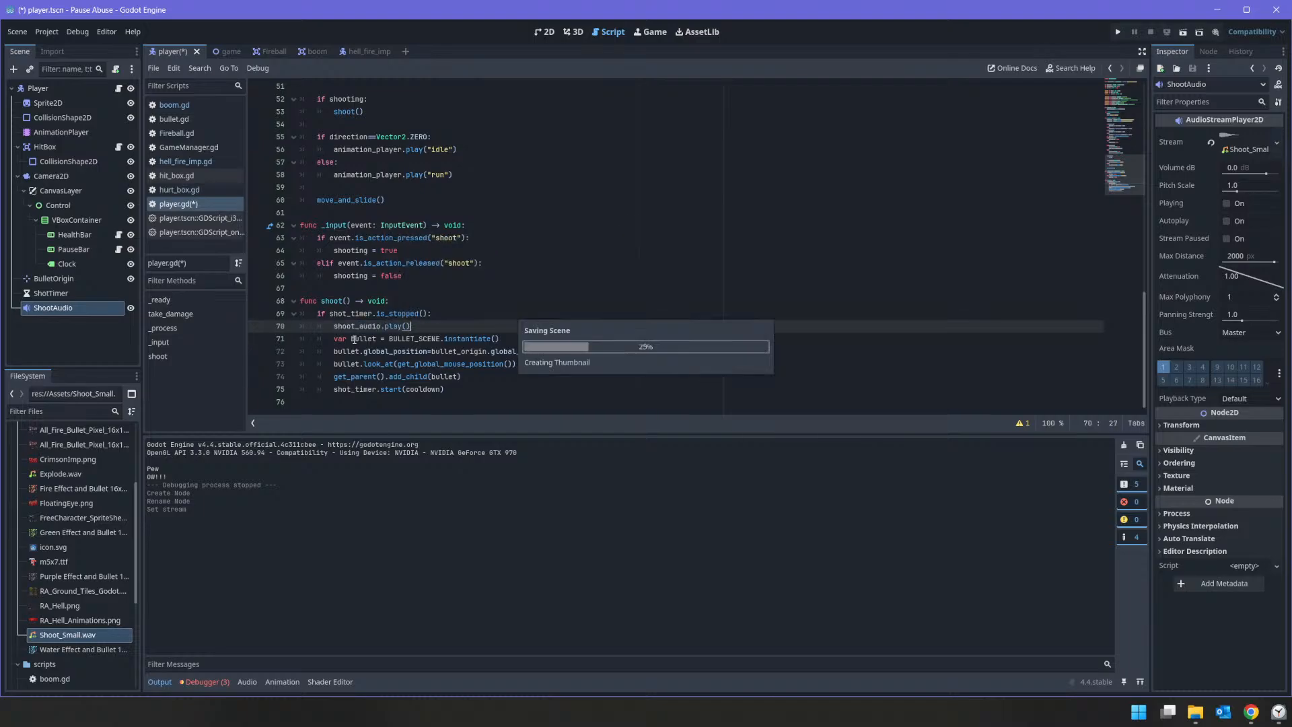
key("ctrl+s")
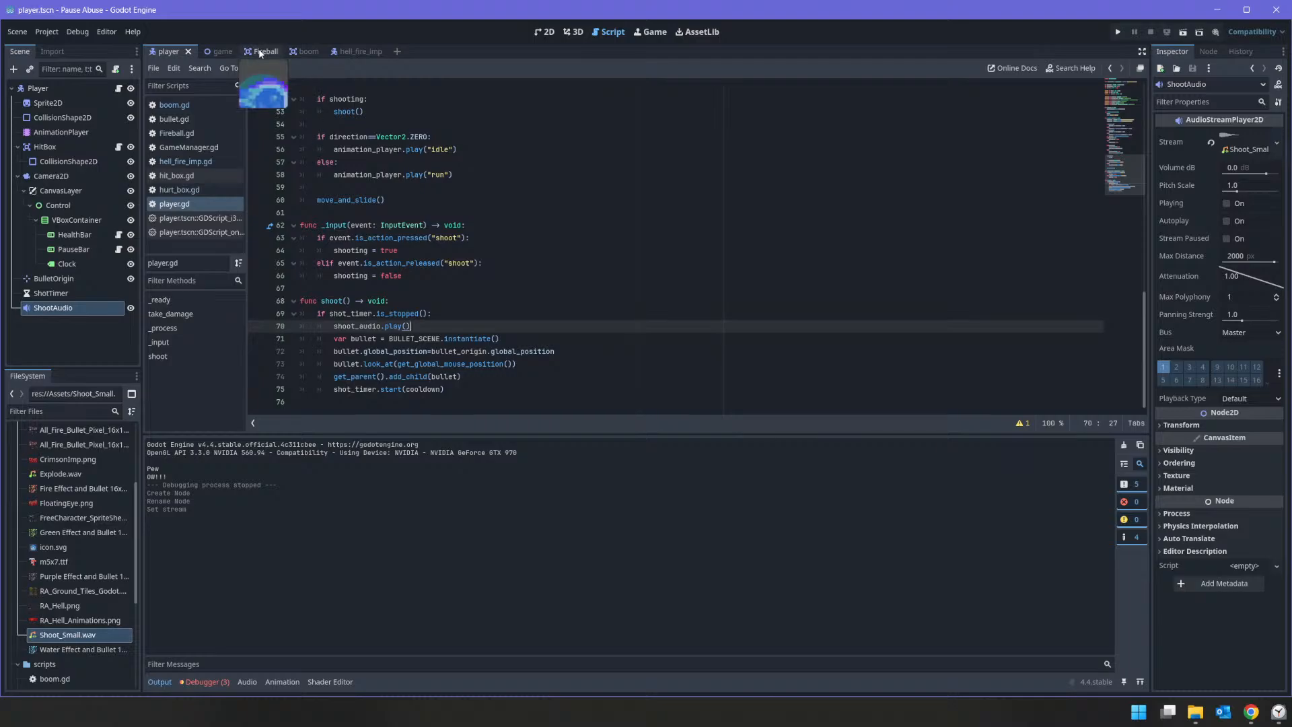
Step: Add an audio playback track for AudioStreamPlayer2D to the boom scene's big_boom animation and place Explode.wav at its start
left_click(255, 51)
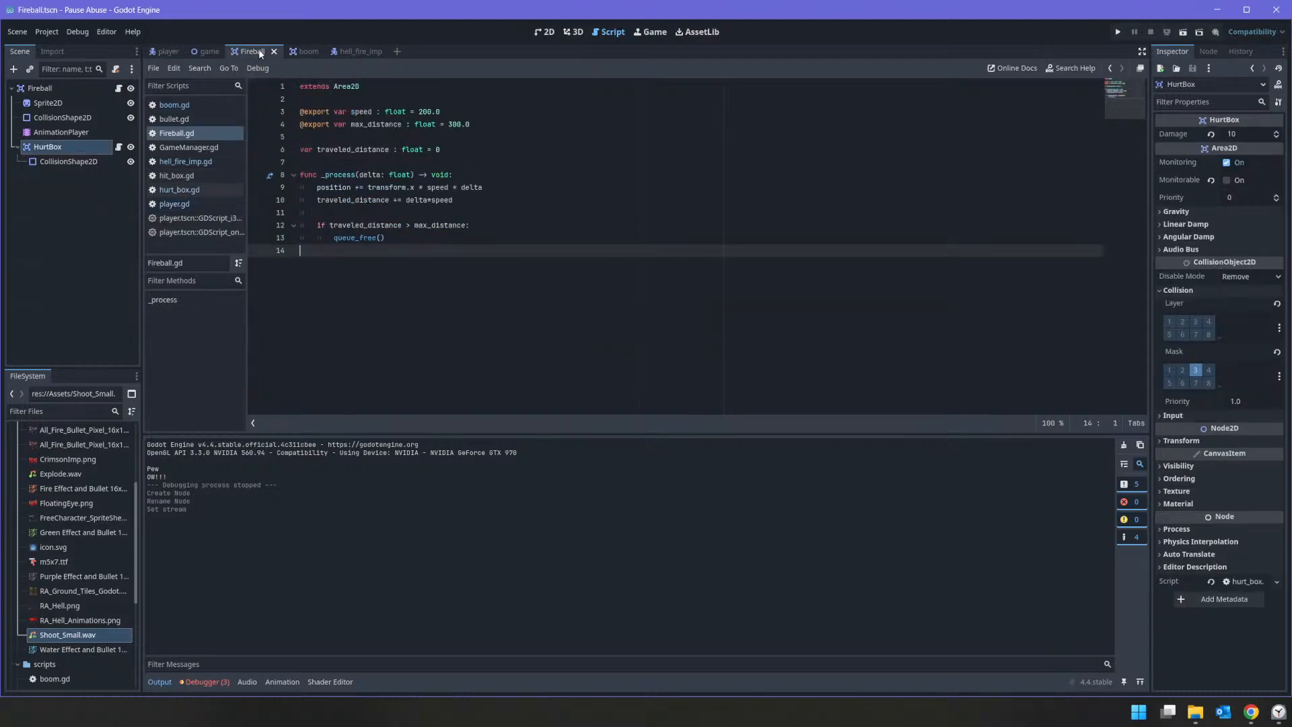
left_click(310, 54)
left_click(68, 133)
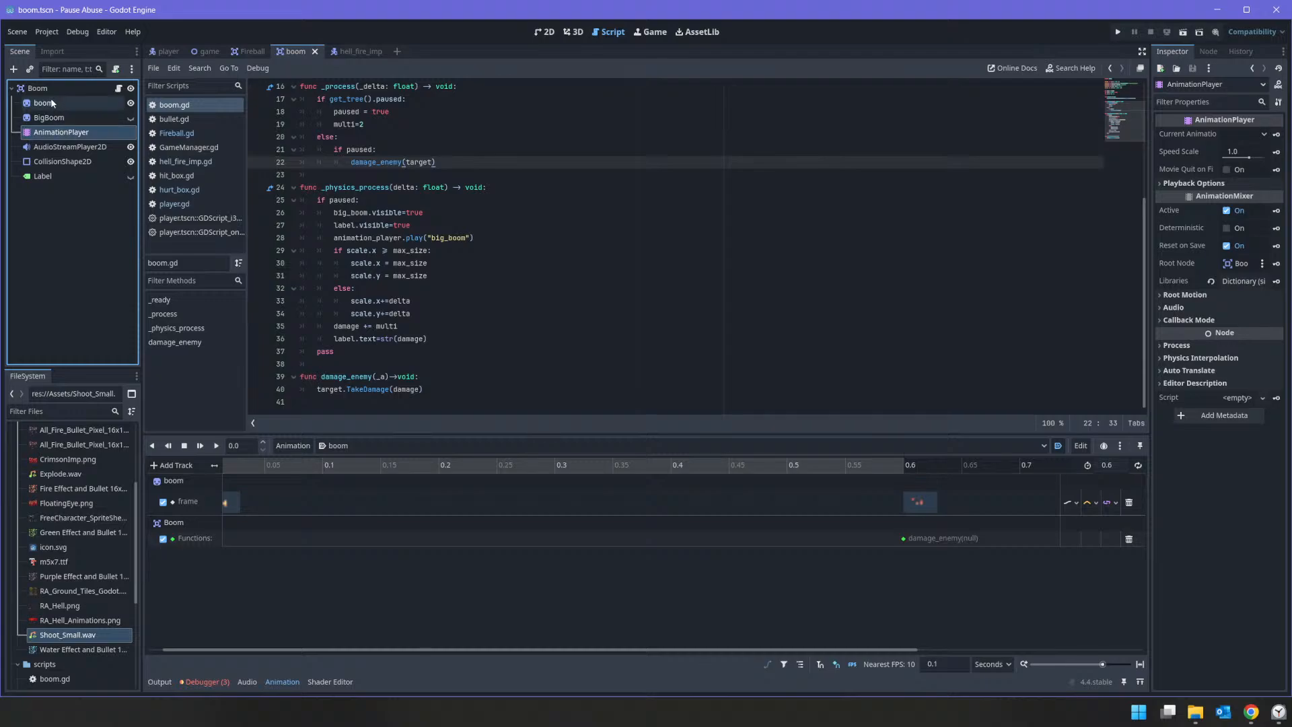
left_click(344, 446)
left_click(349, 474)
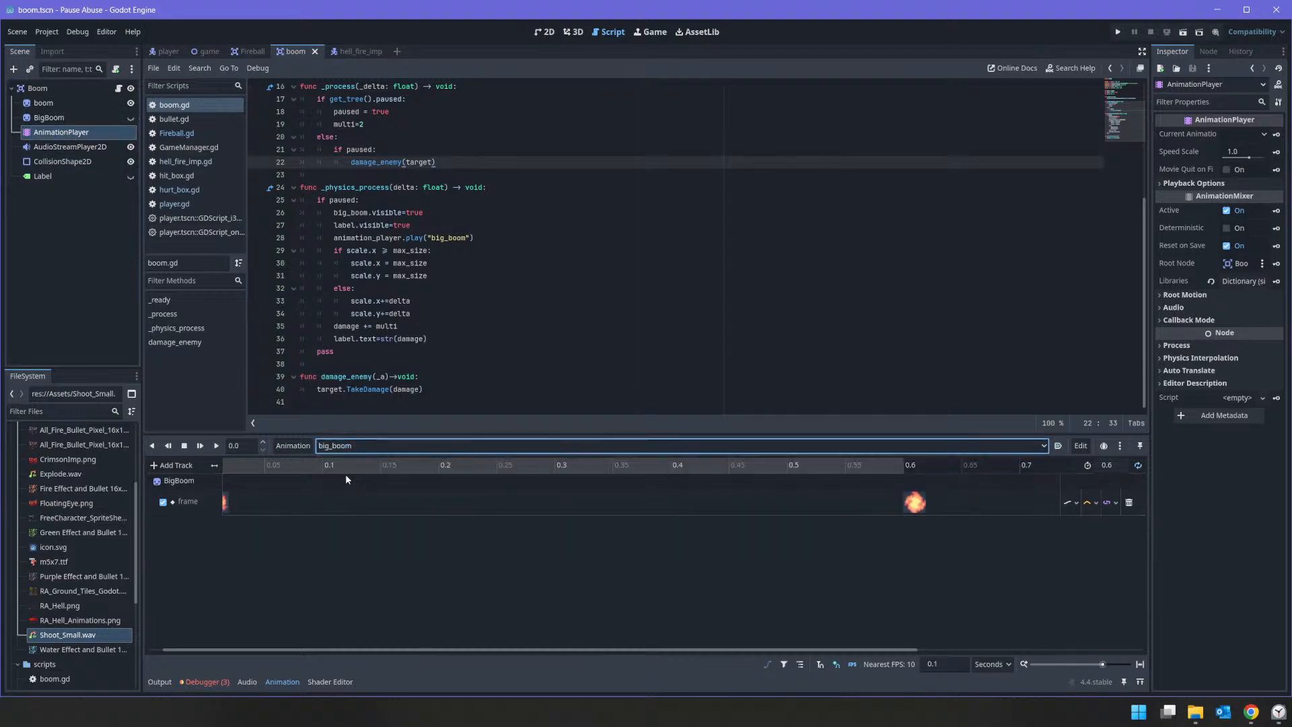
left_click(185, 467)
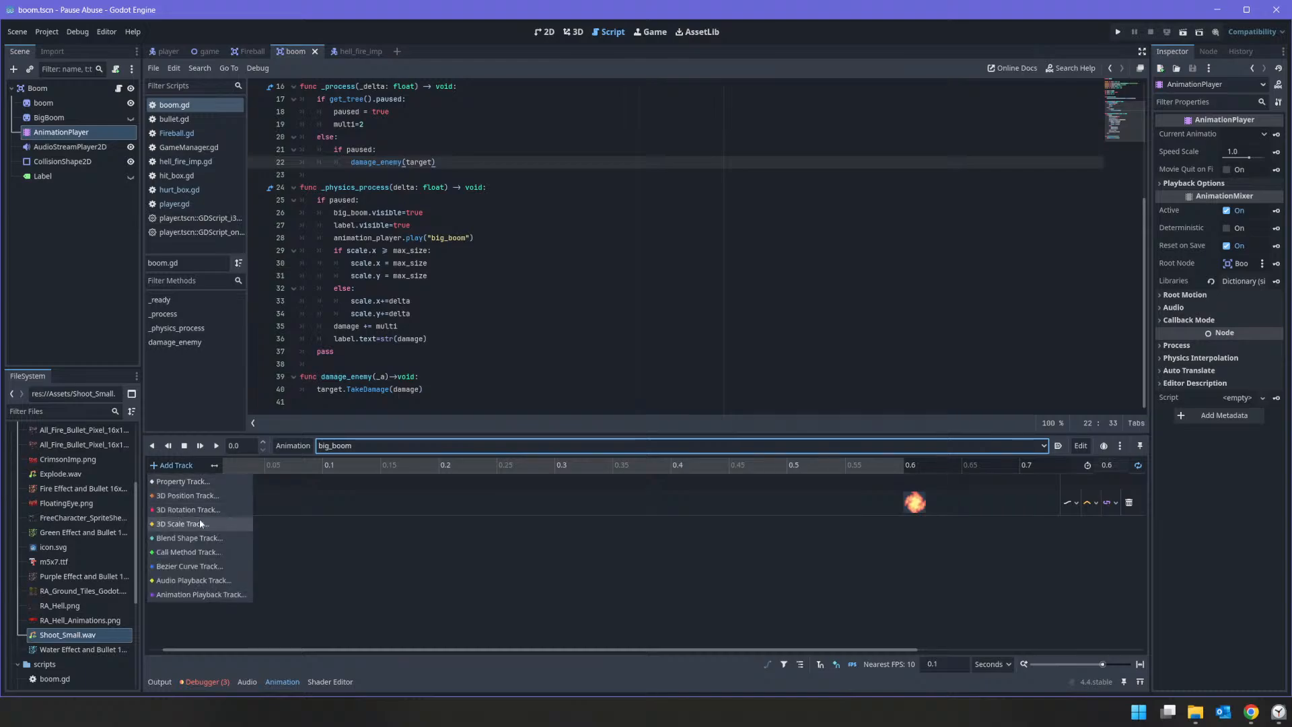
left_click(178, 580)
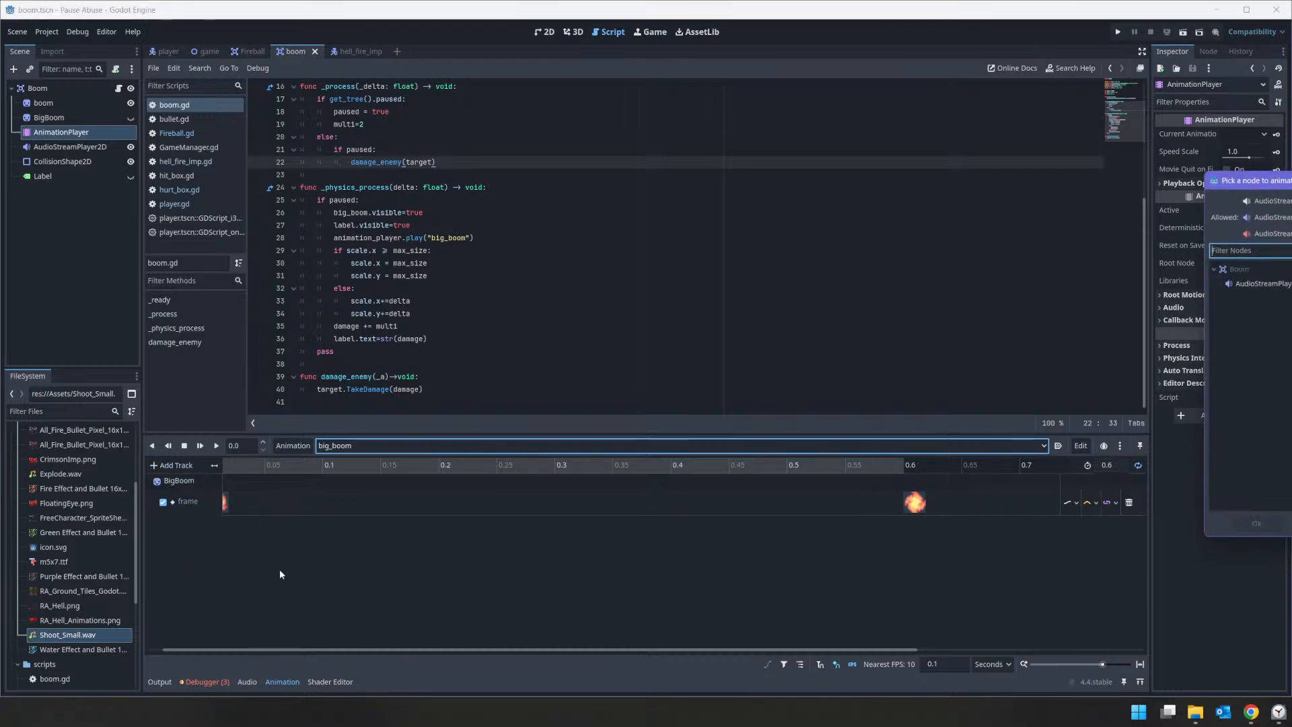
double_click(1253, 283)
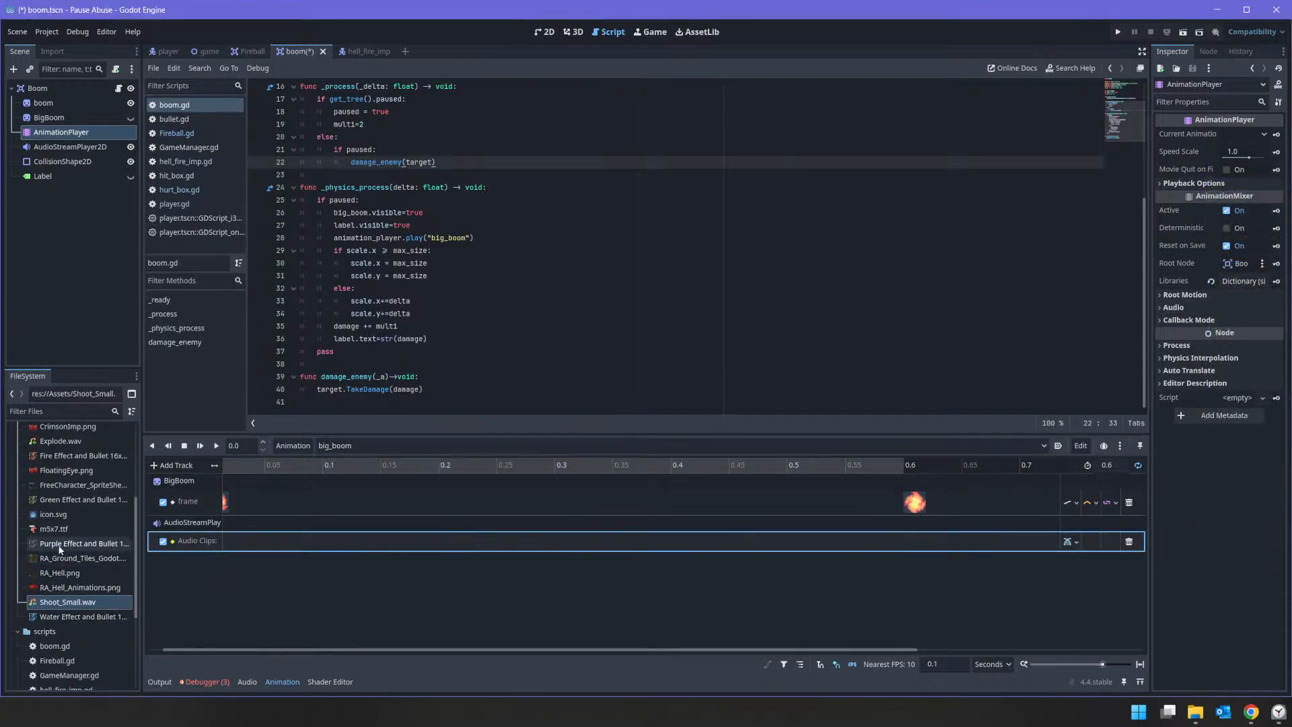
left_click_drag(61, 474, 236, 548)
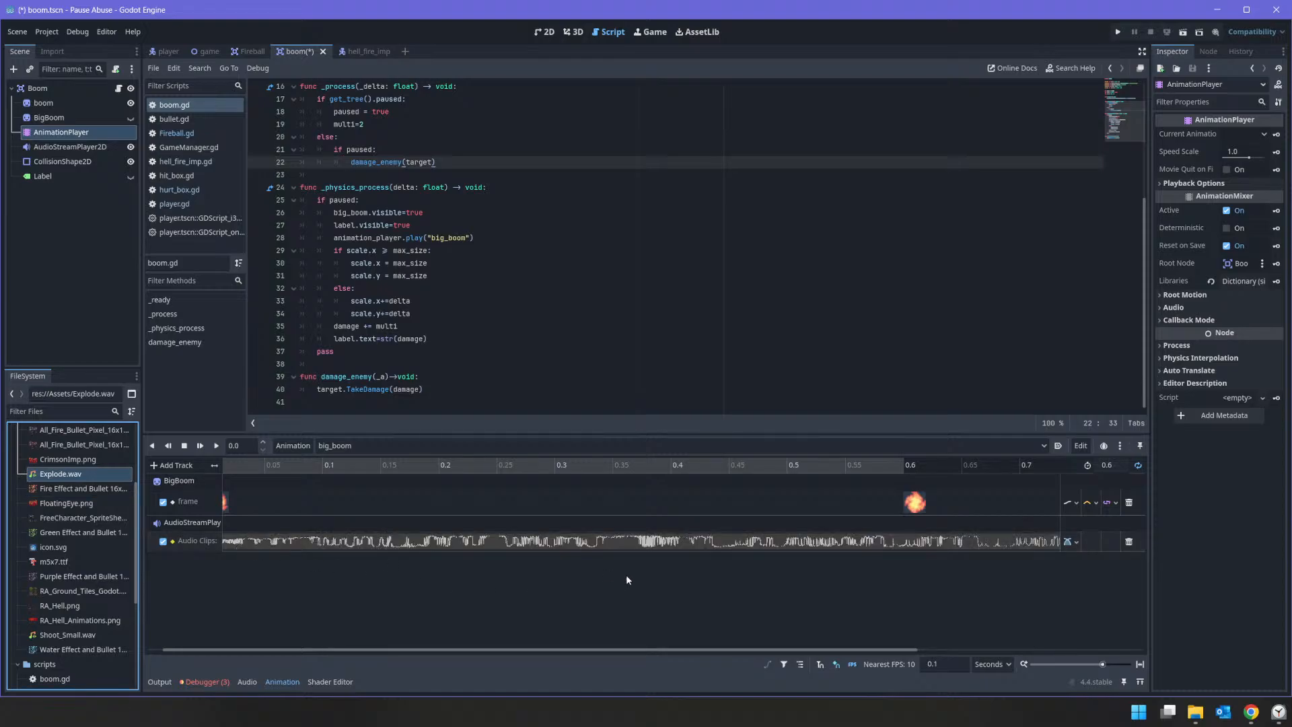
left_click_drag(693, 652, 580, 654)
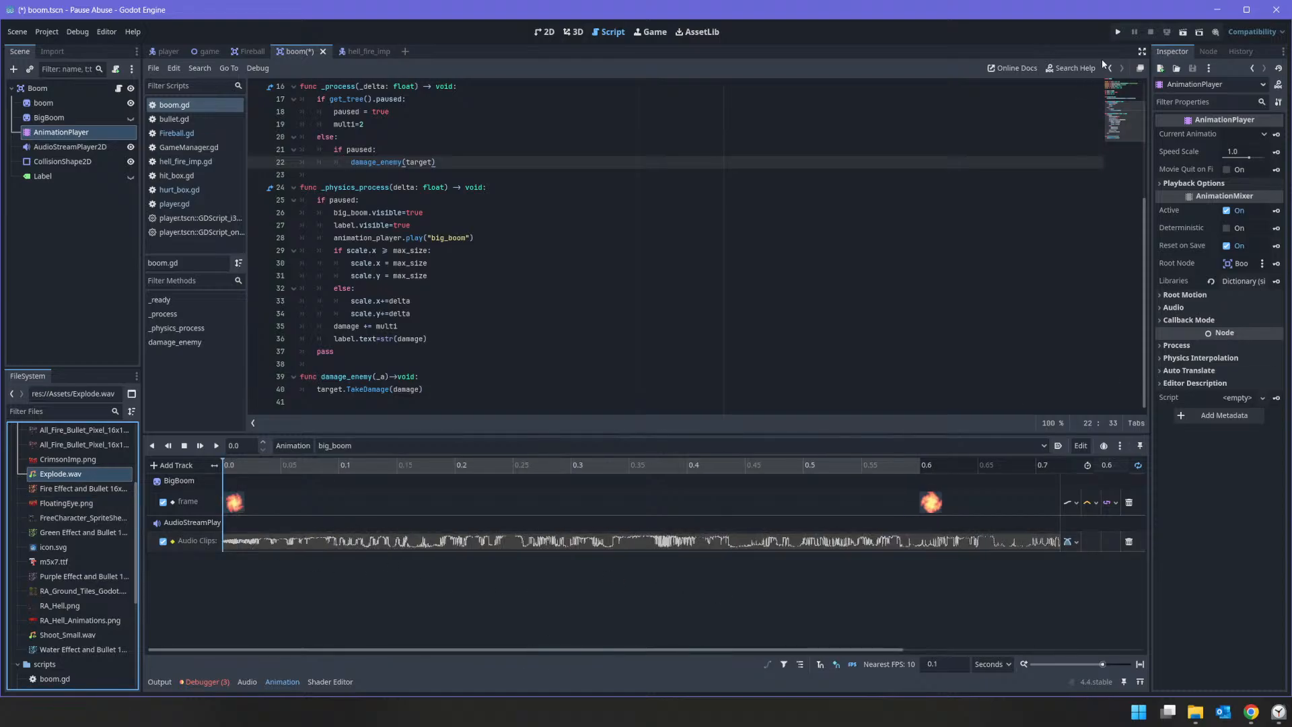
Step: Run the game, move the player and shoot the imp to test the shooting and explosion sounds, and stop the game
left_click(1119, 32)
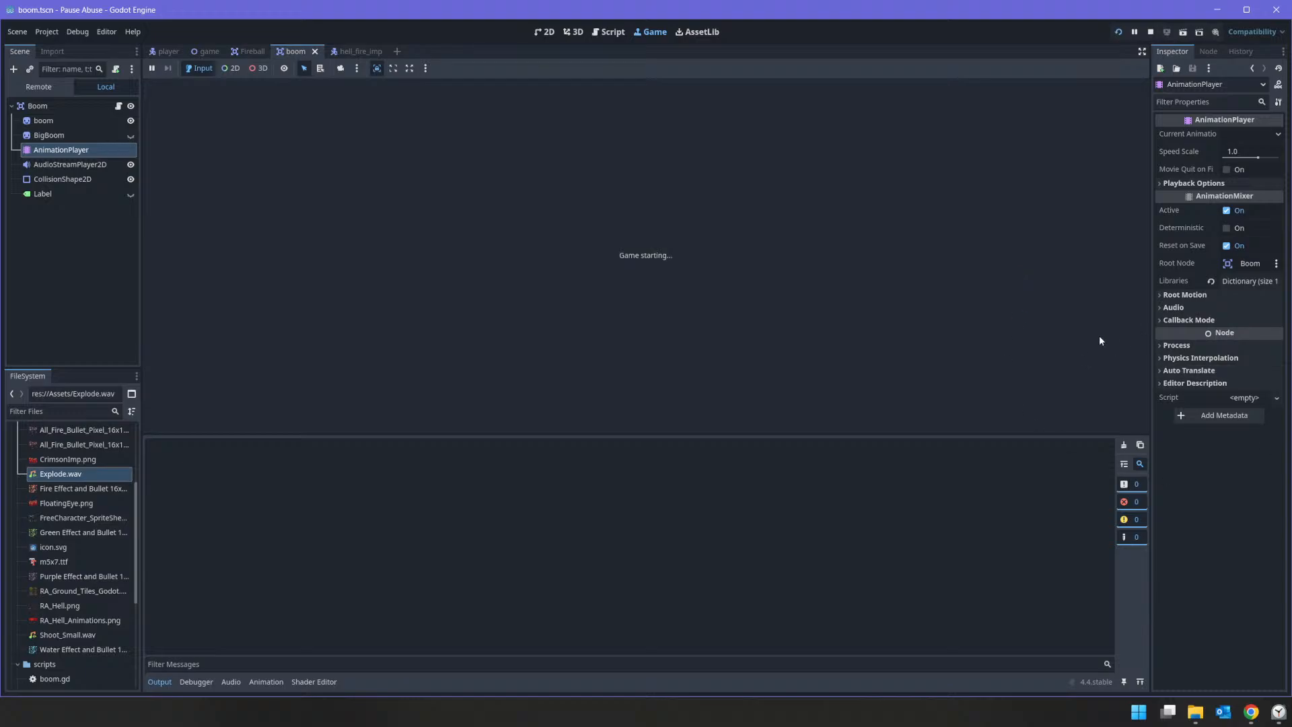
key("s")
left_click(785, 282)
left_click(831, 191)
key("d")
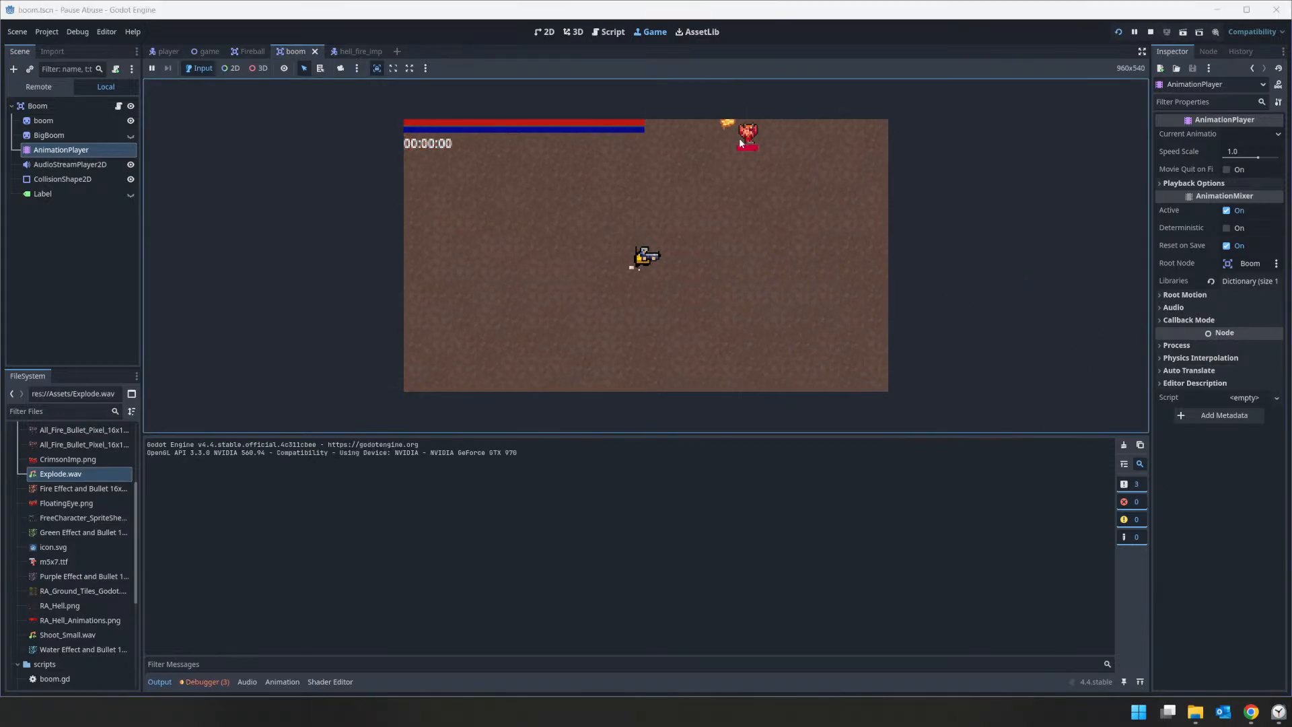
left_click(624, 177)
left_click(590, 191)
left_click(581, 185)
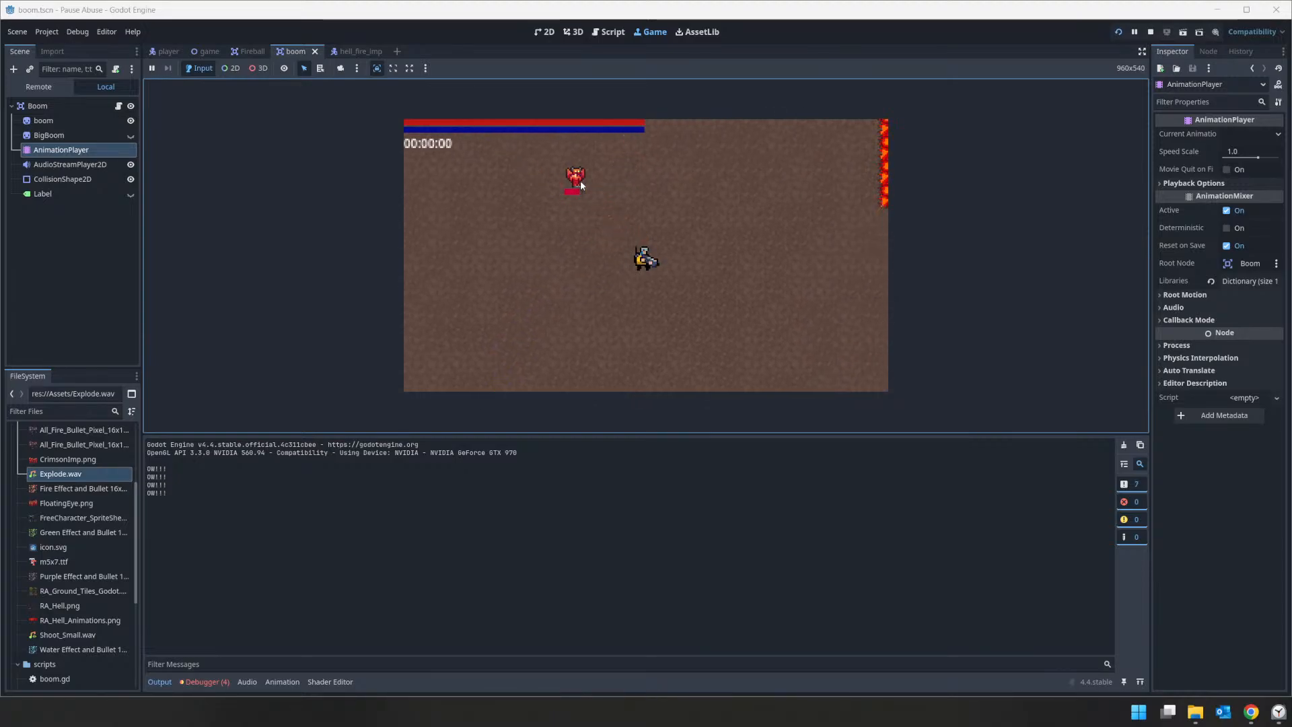
left_click(580, 180)
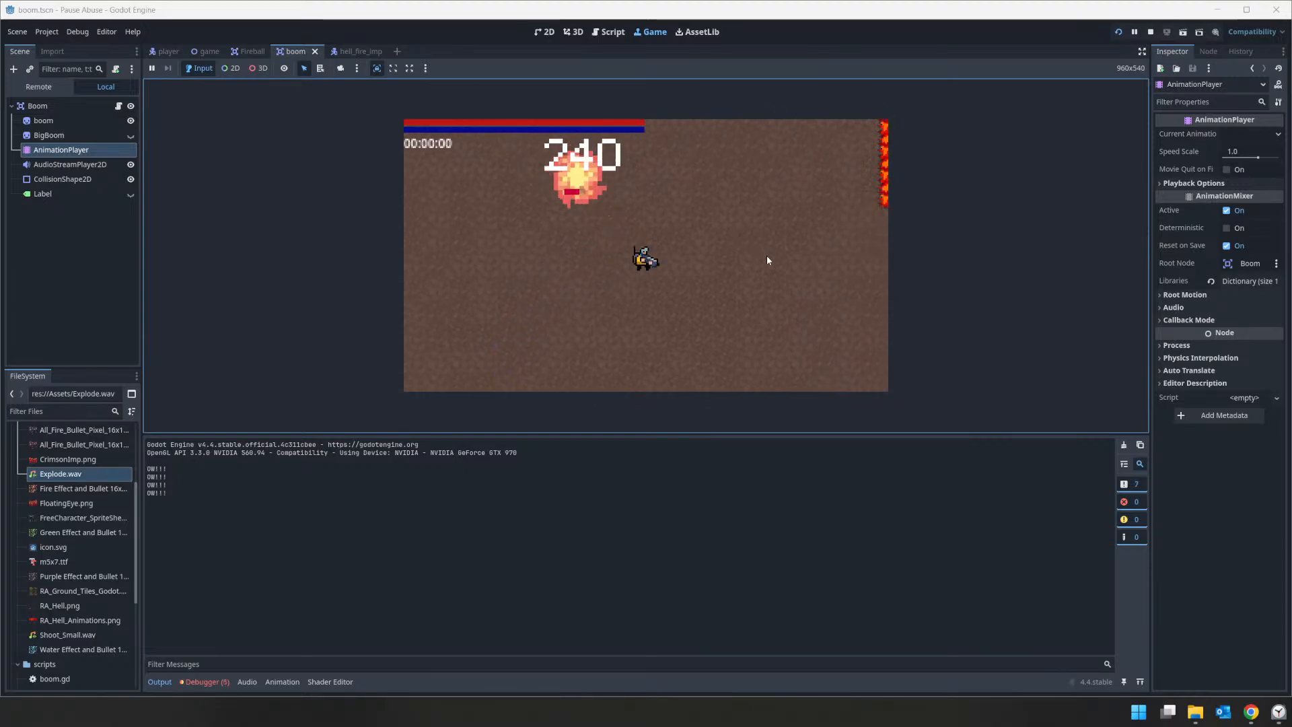
left_click(767, 256)
key("a")
left_click(663, 217)
left_click(725, 261)
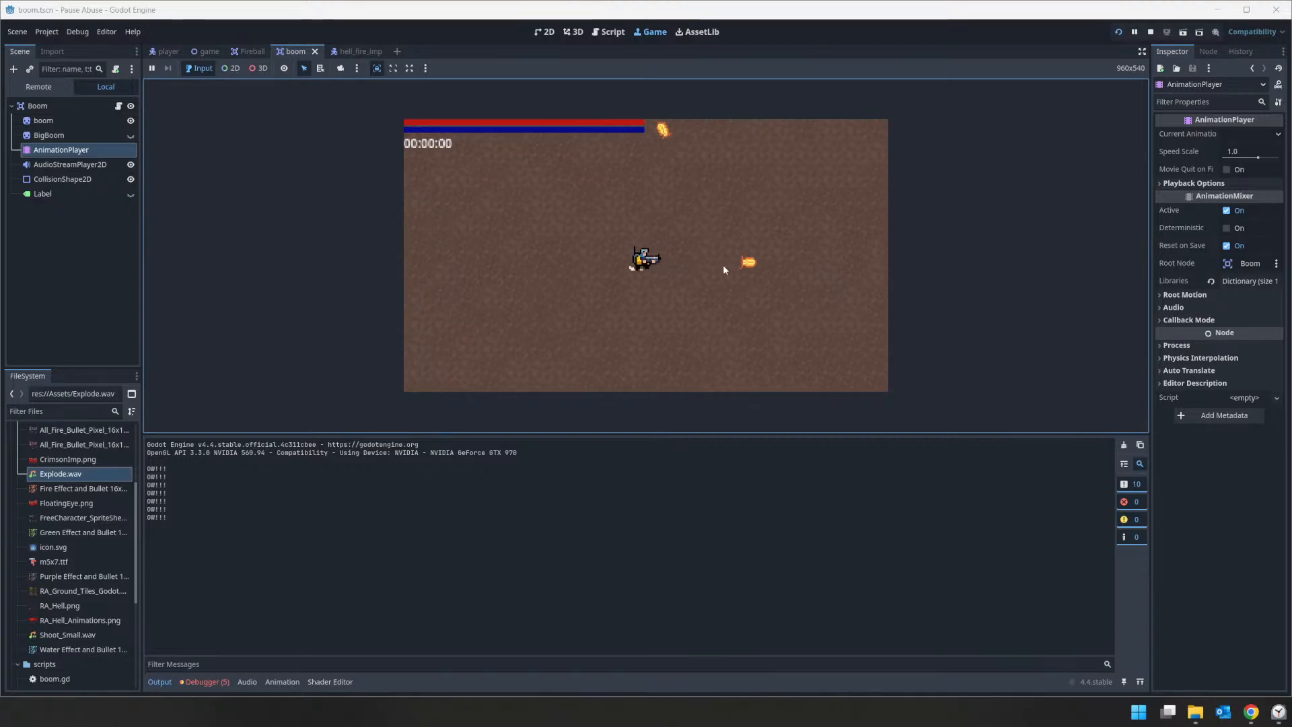
left_click(1149, 33)
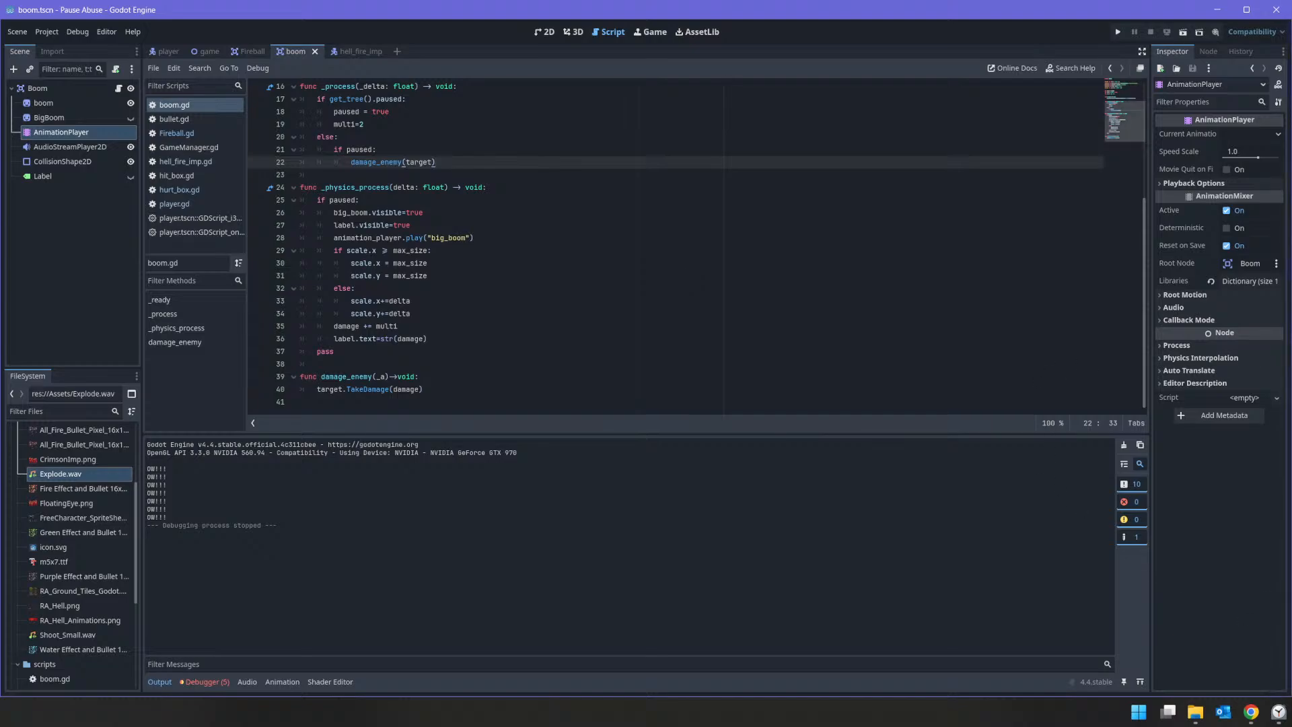
left_click(1277, 711)
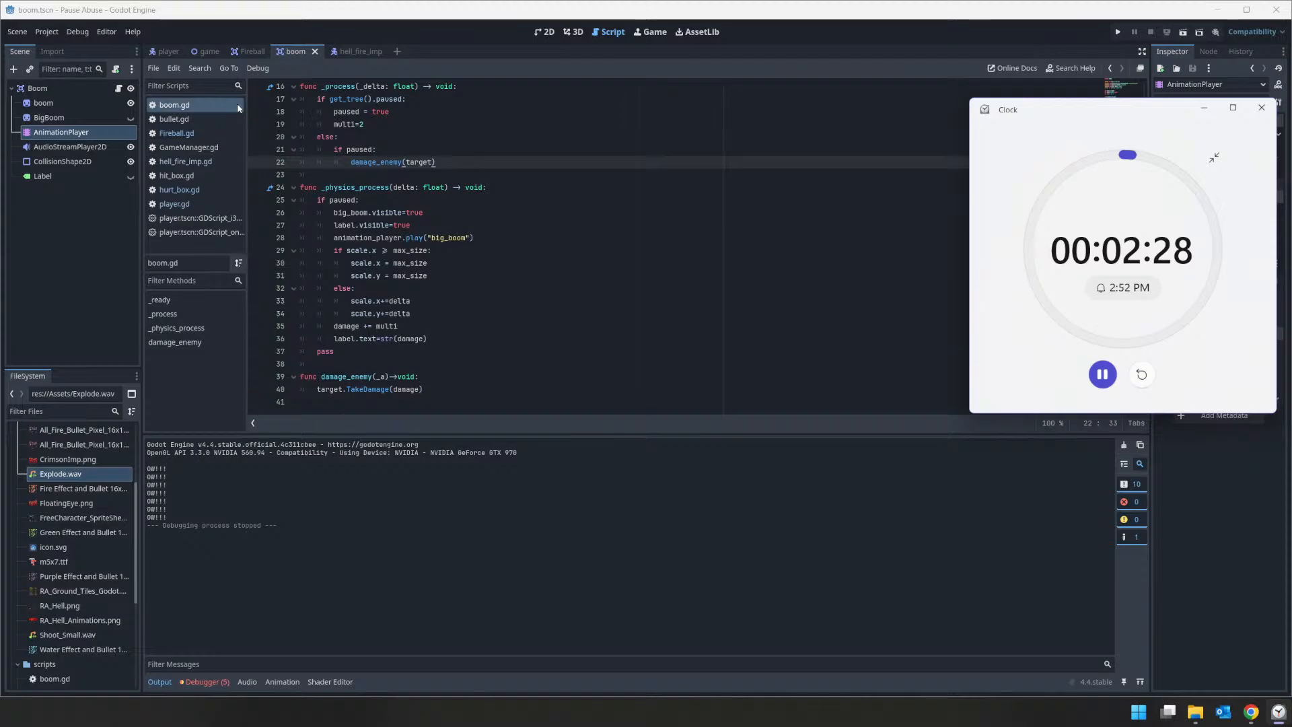
left_click(367, 53)
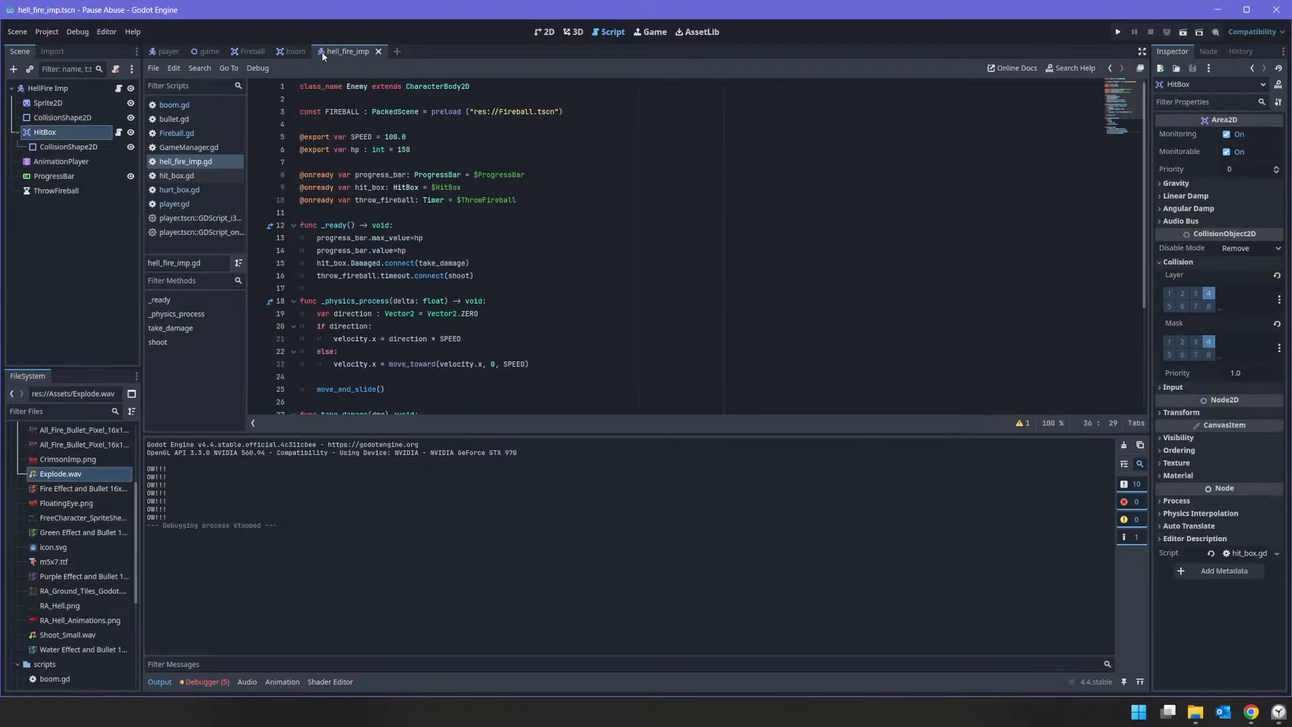
left_click(290, 52)
left_click(248, 52)
left_click(215, 51)
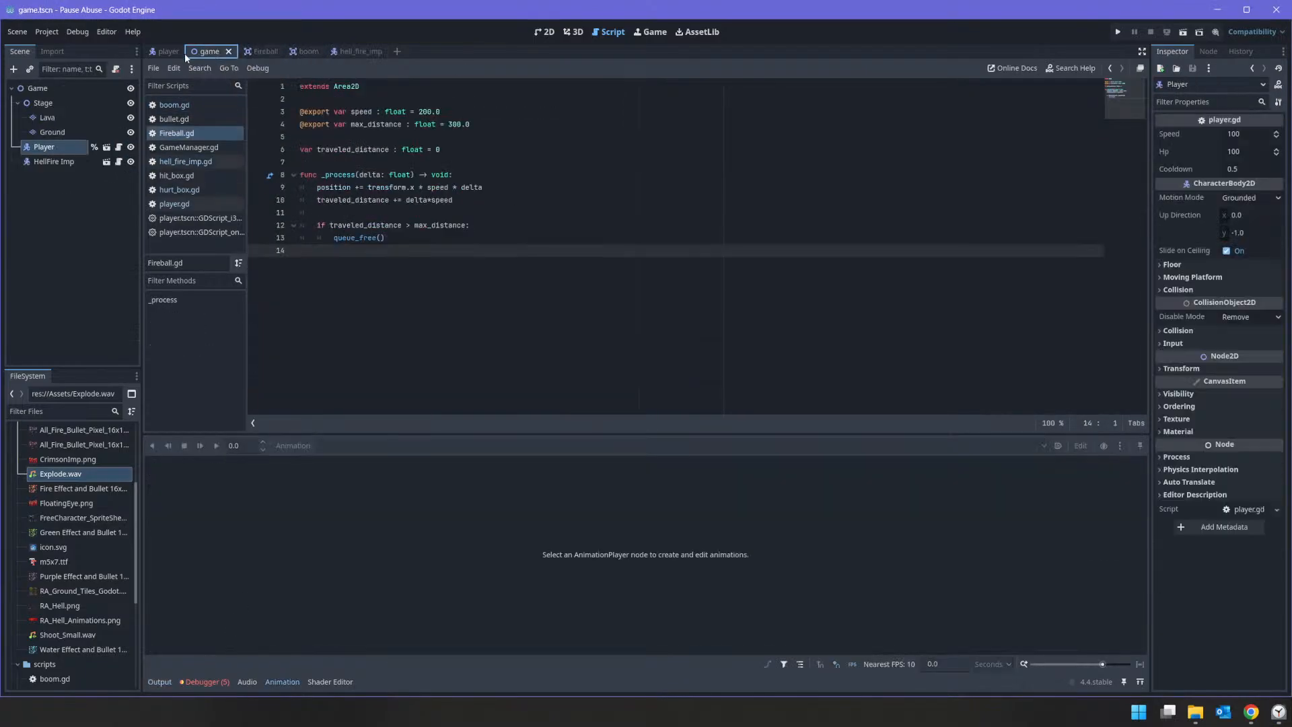
left_click(167, 53)
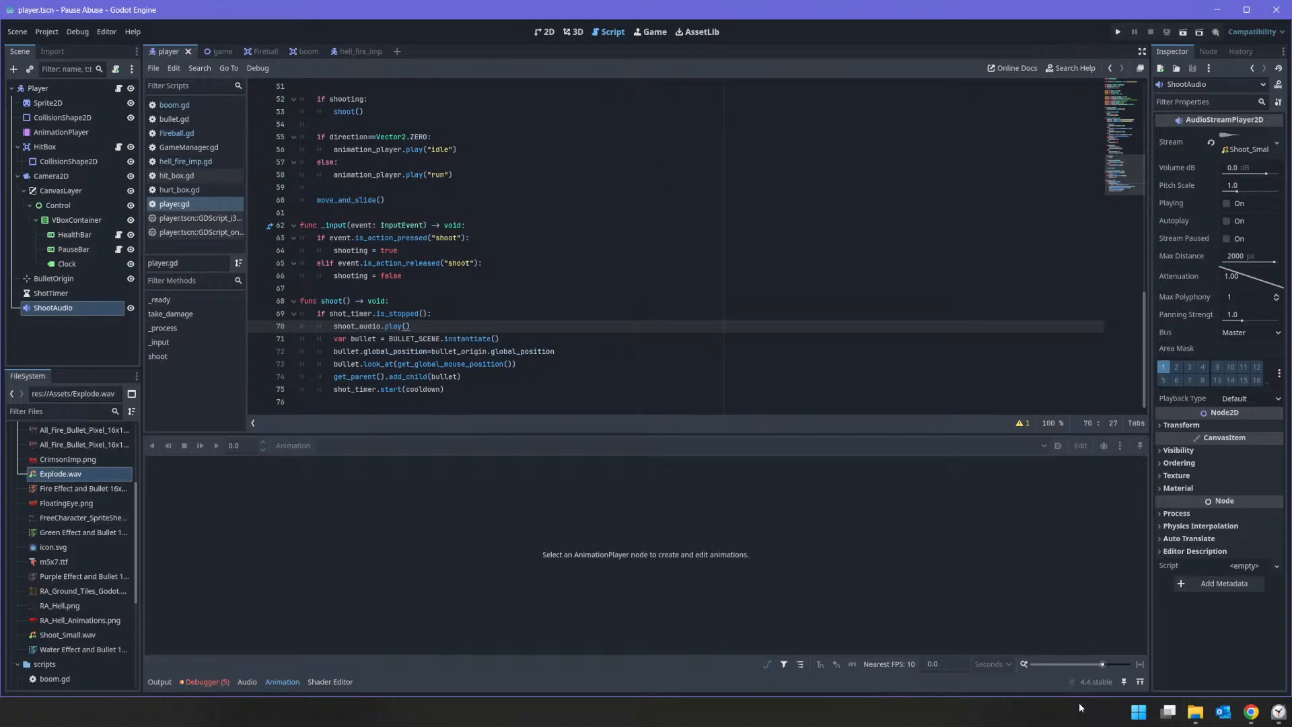
Step: Switch to the Pause Abuse Trello board and mark Throw Fireball as complete on the Hellfire Imp card
mouse_move(1251, 712)
left_click(1179, 647)
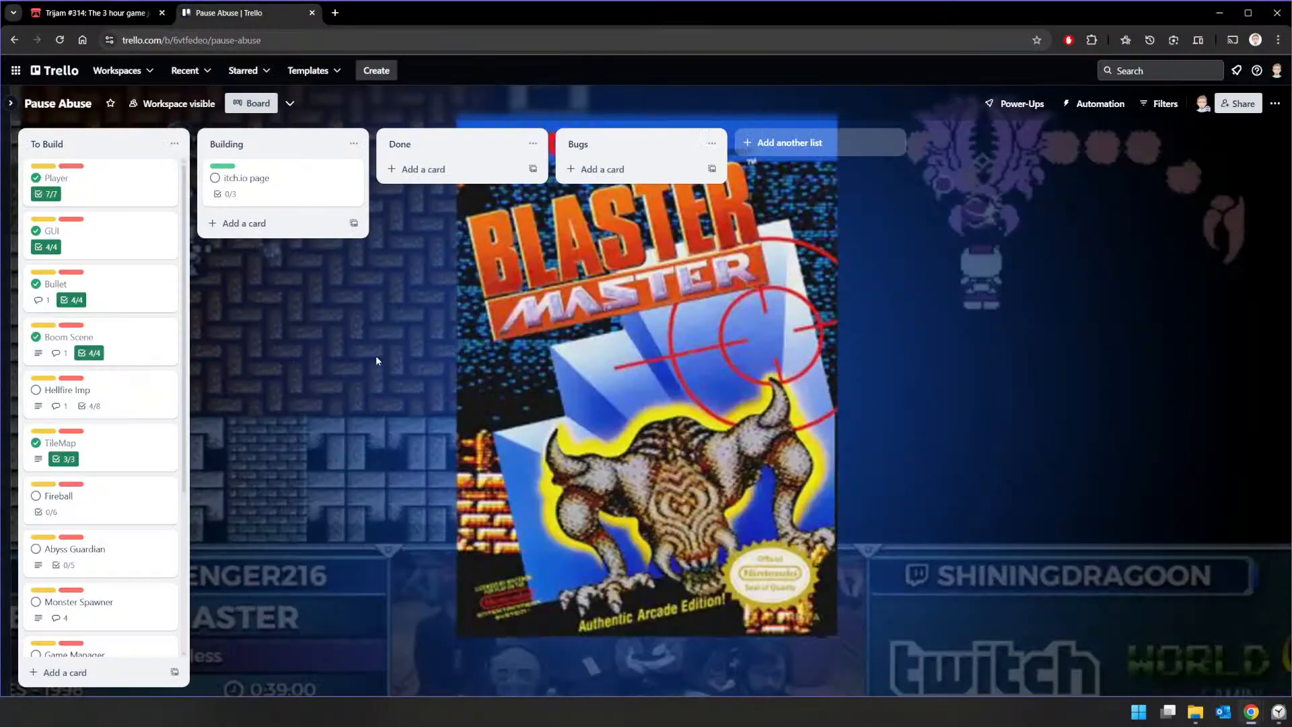
left_click(138, 379)
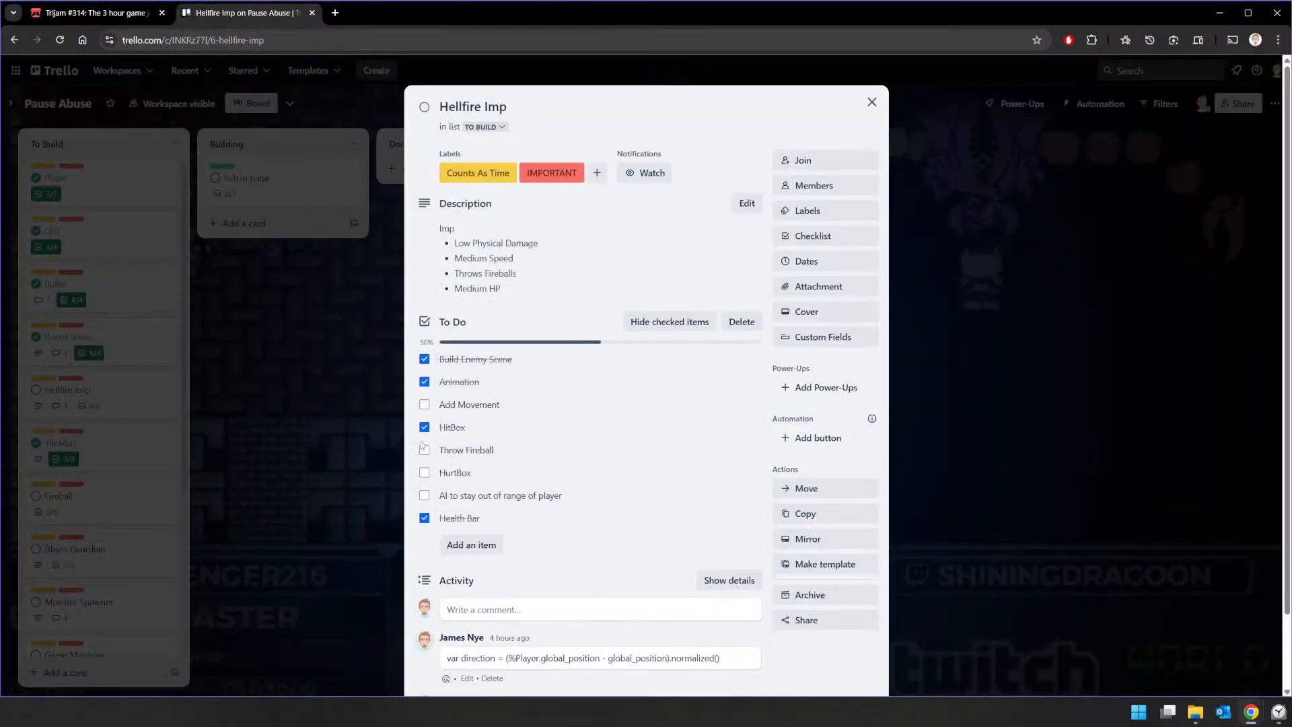
left_click(424, 449)
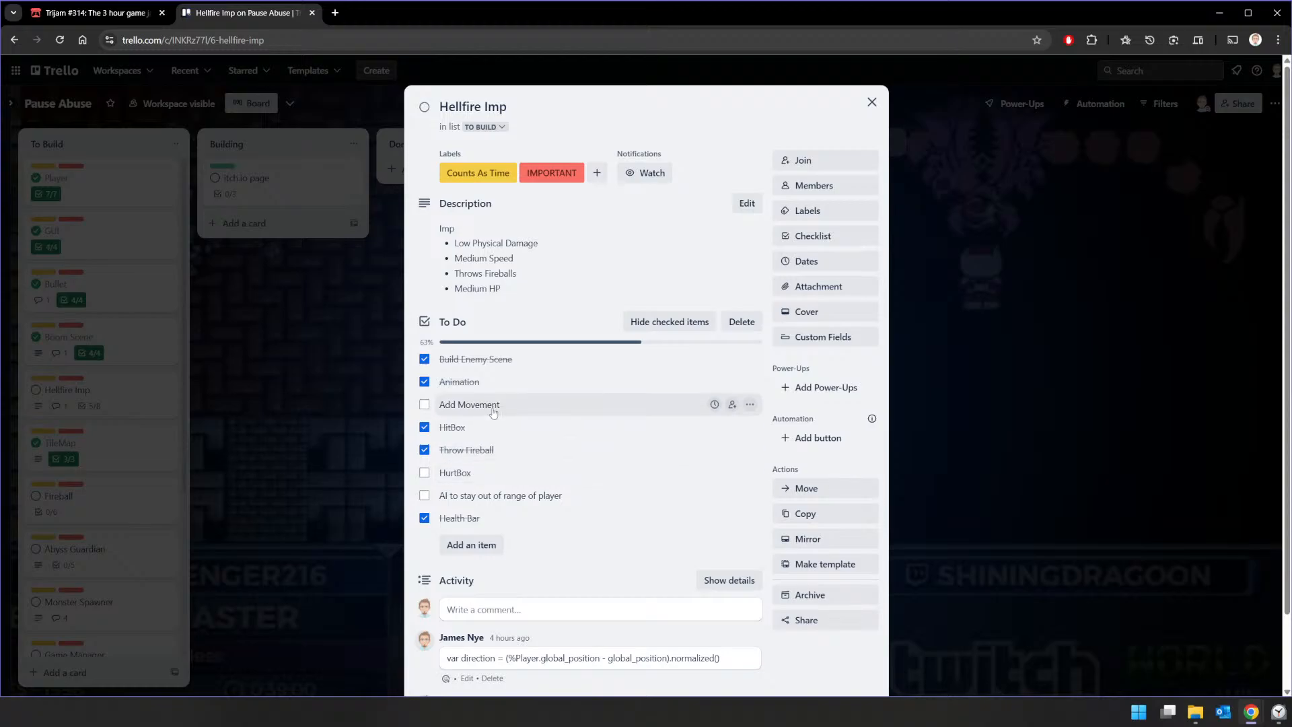
left_click(872, 102)
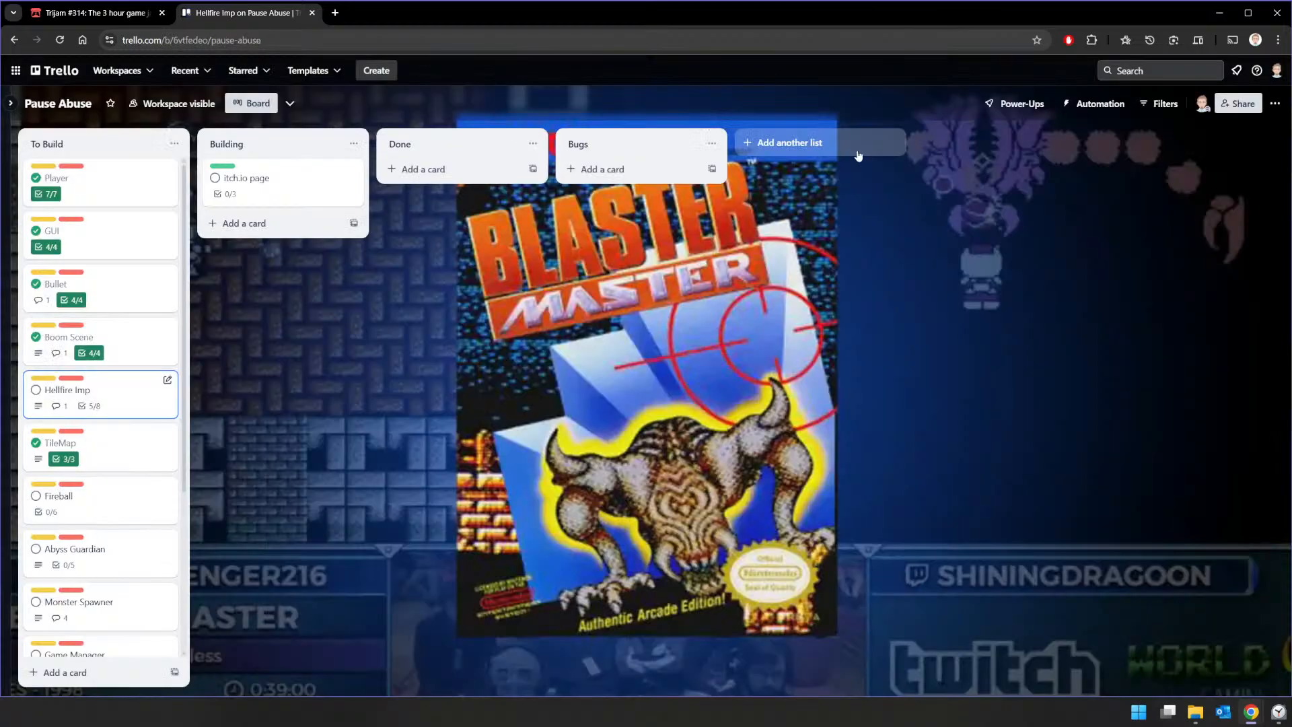
Step: Copy the "var direction = (%Player.global_position - global_position).normalized()" line from the comment on the Hellfire Imp card
left_click(124, 404)
scroll(605, 471, "down", 2)
left_click_drag(719, 573, 426, 576)
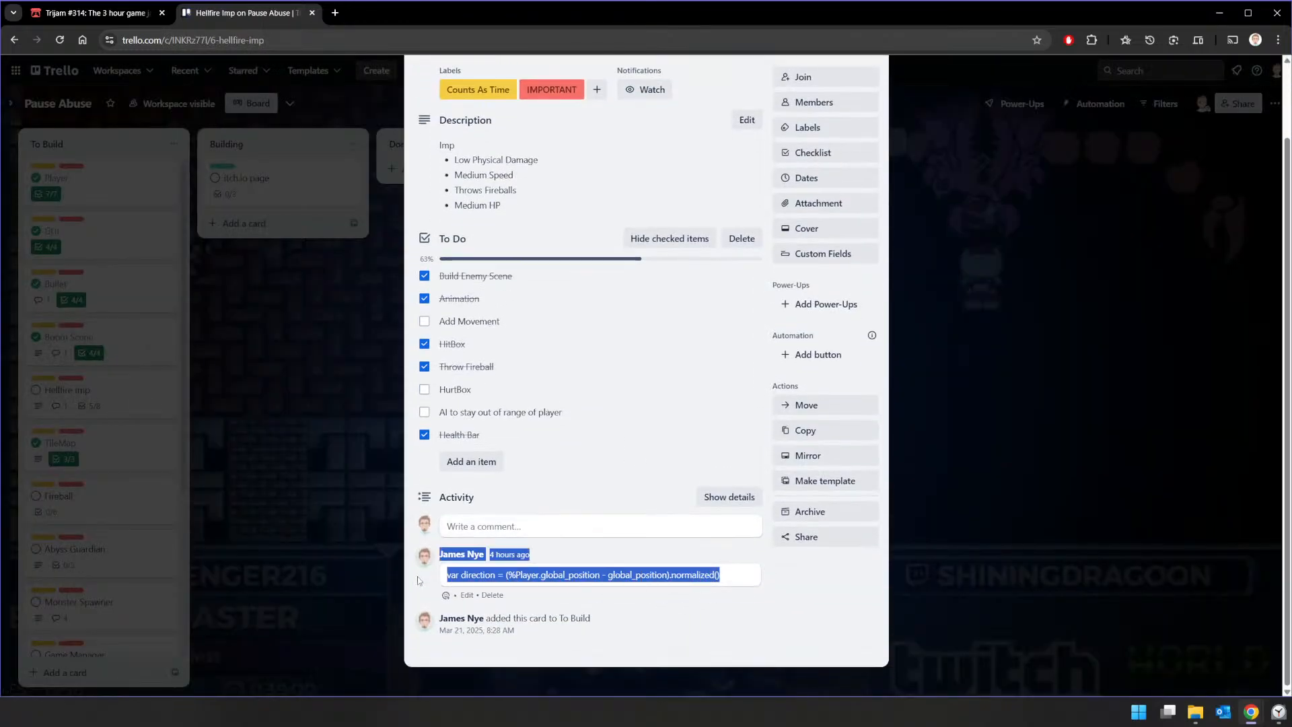
left_click(727, 575)
left_click_drag(721, 577, 450, 575)
left_click(459, 574)
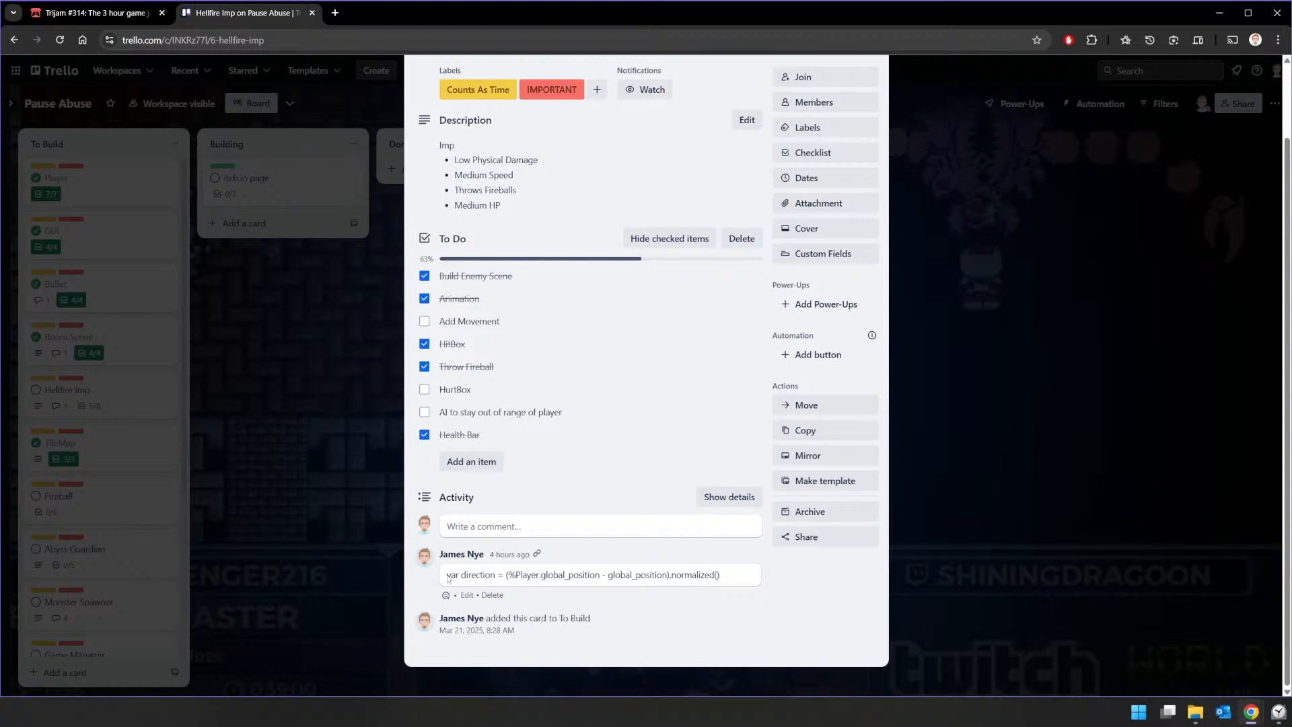
left_click_drag(448, 575, 735, 580)
key("ctrl+c")
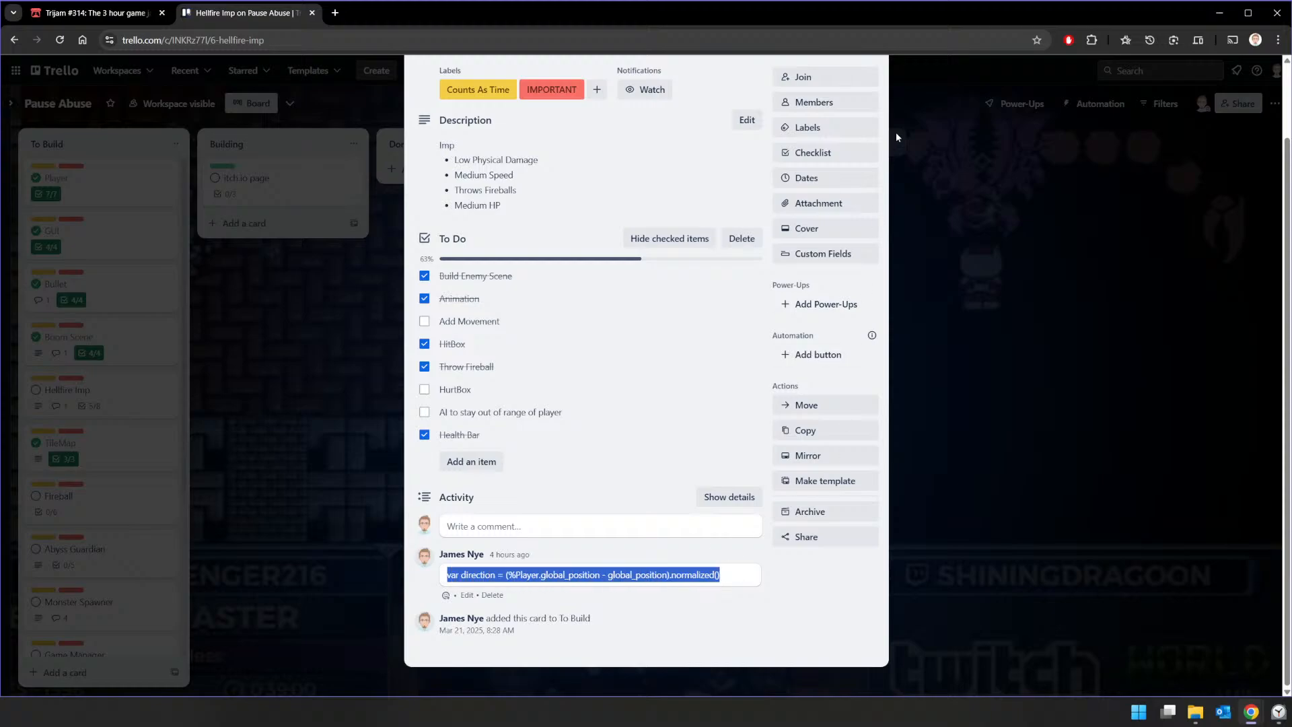
Step: Switch to Godot, try replacing the Vector2.ZERO direction declaration in hell_fire_imp.gd's _physics_process with the copied line, and run the game
key("alt+Tab")
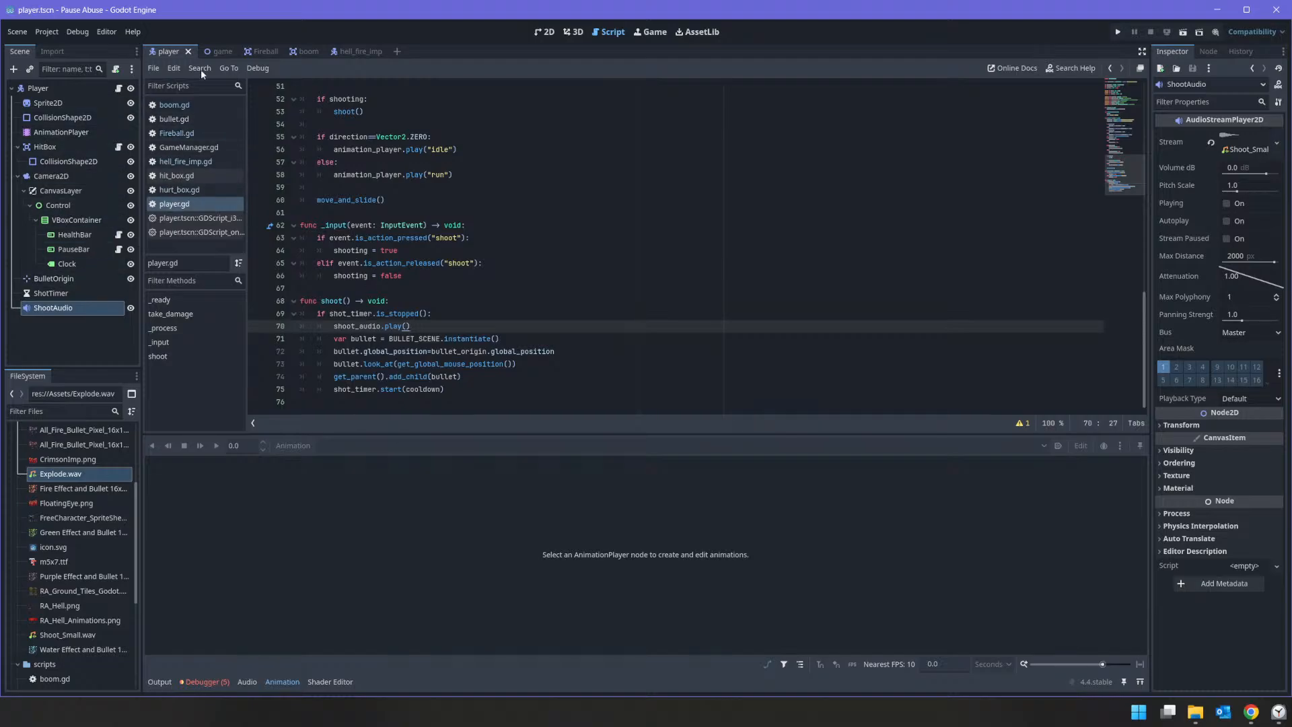
left_click(358, 51)
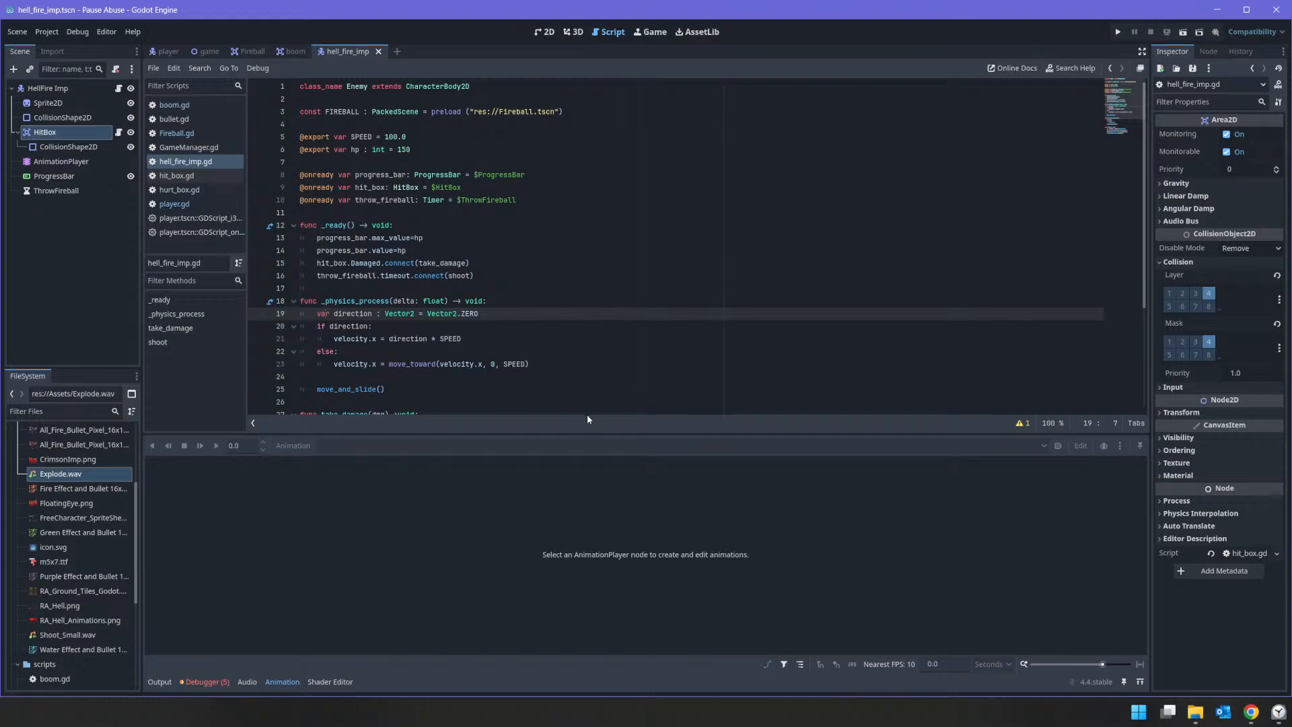
key("shift+End")
key("ctrl+v")
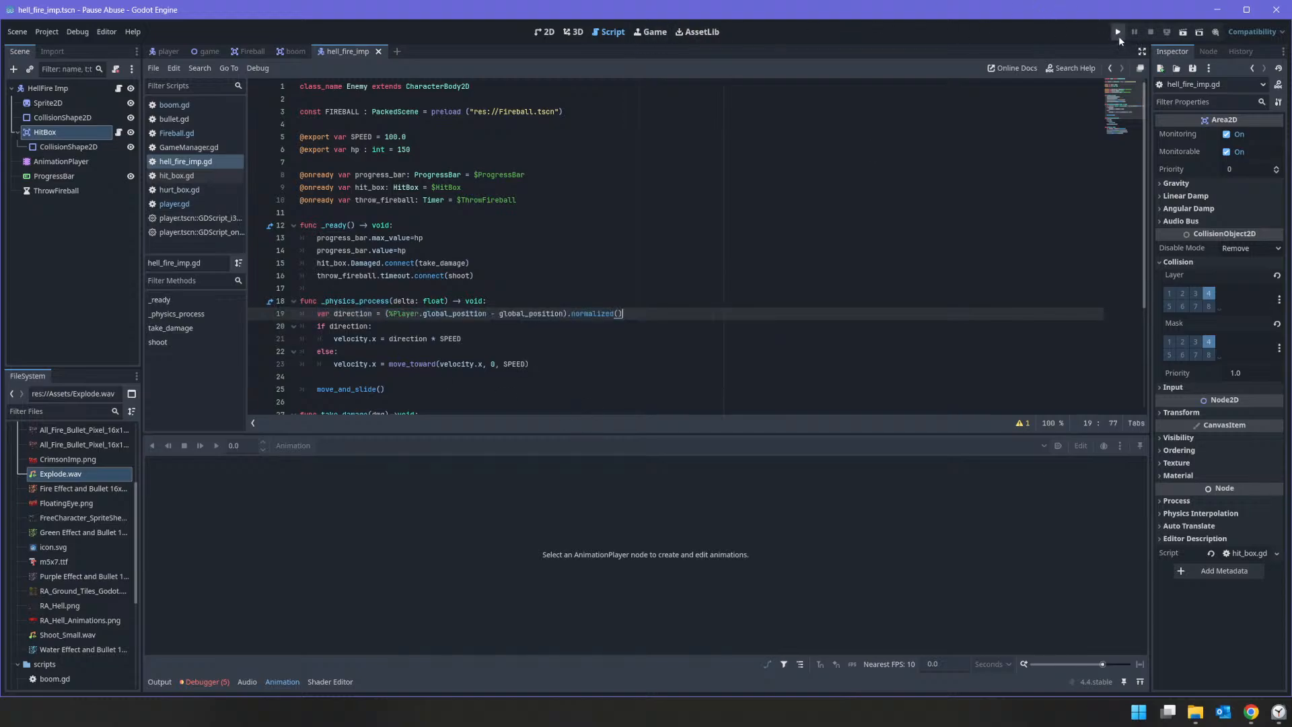
key("F5")
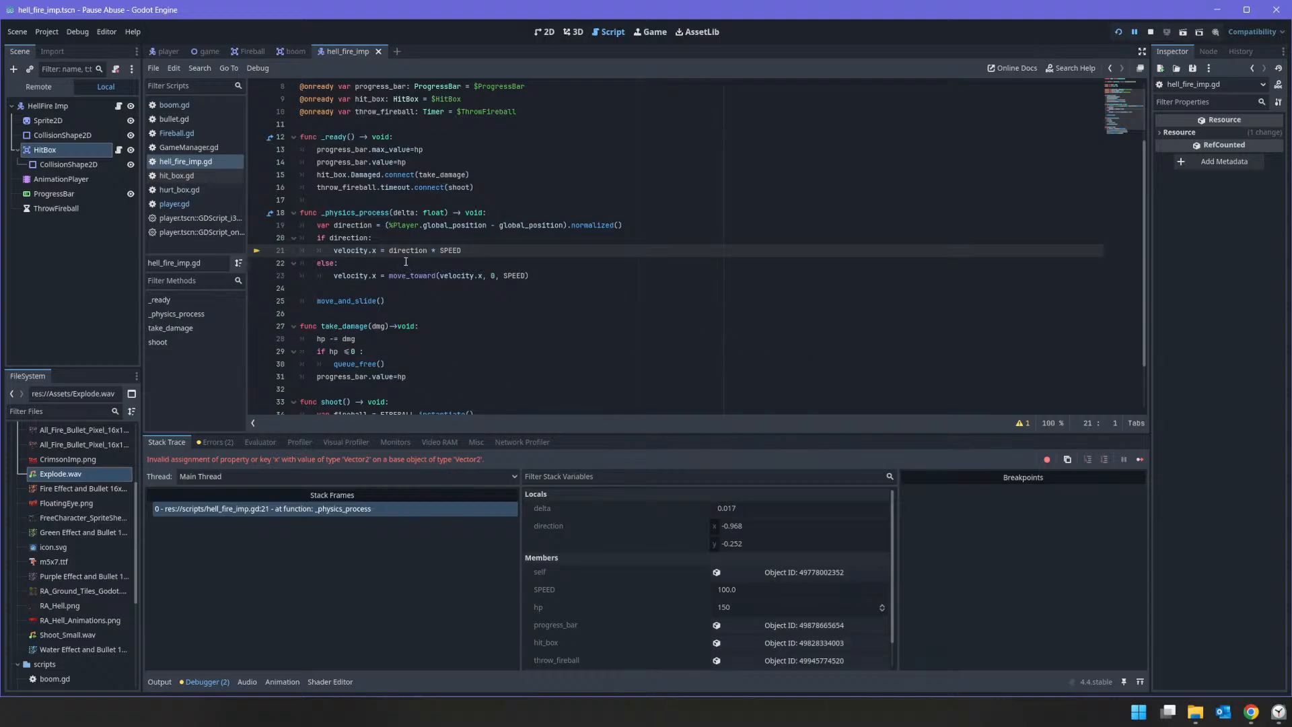
Step: Undo the replacement and paste the copied direction line on a new line below the Vector2.ZERO declaration in _physics_process
left_click(528, 238)
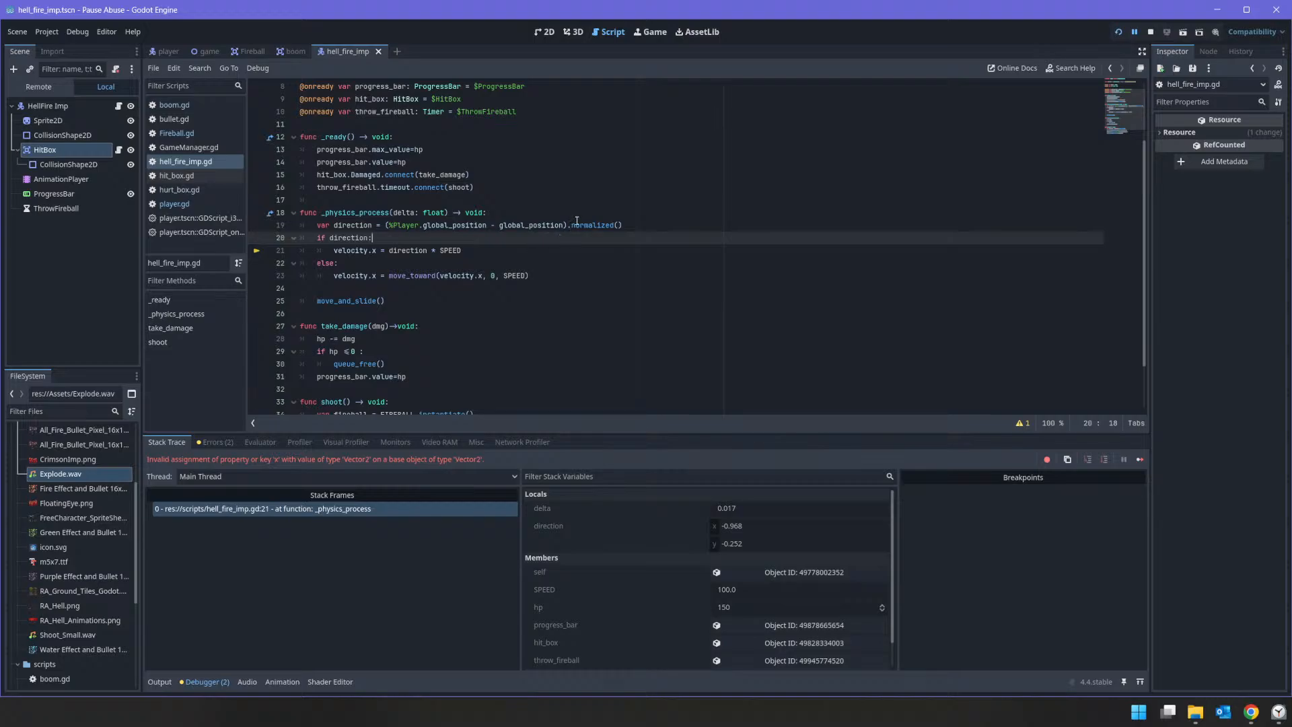
key("ctrl+z")
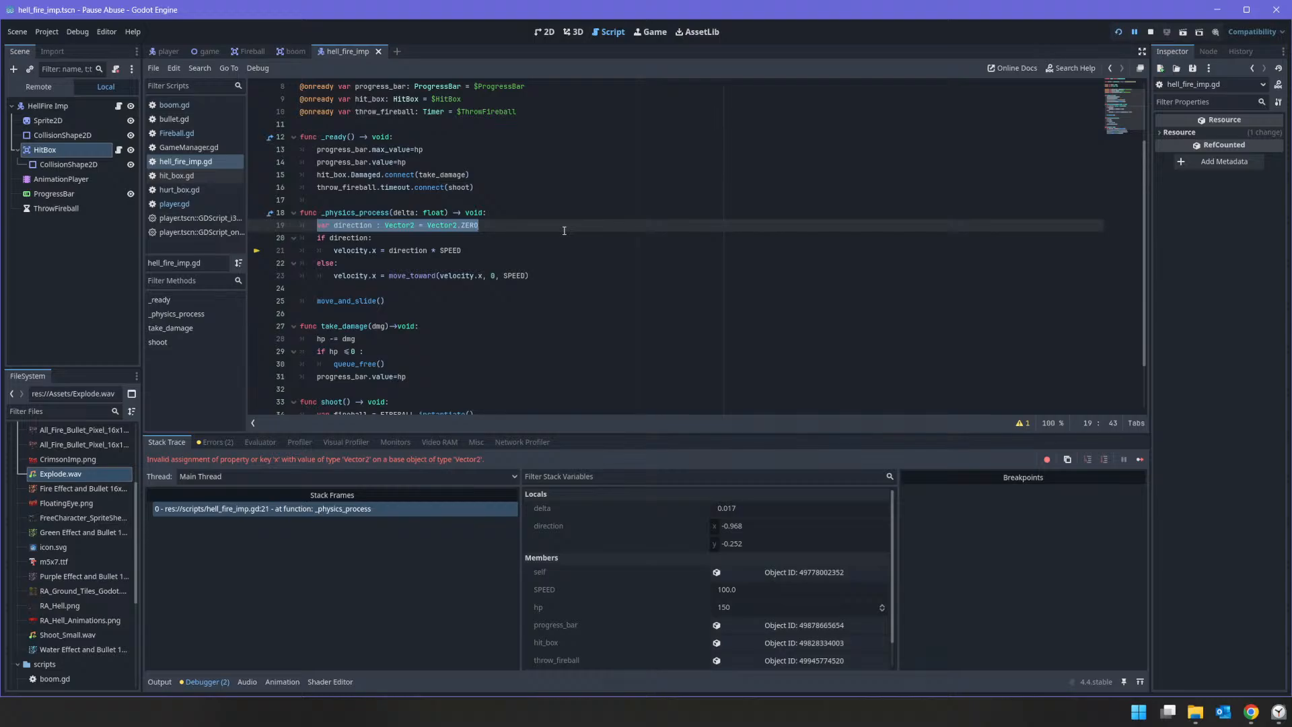
left_click(580, 226)
key("Return")
key("ctrl+v")
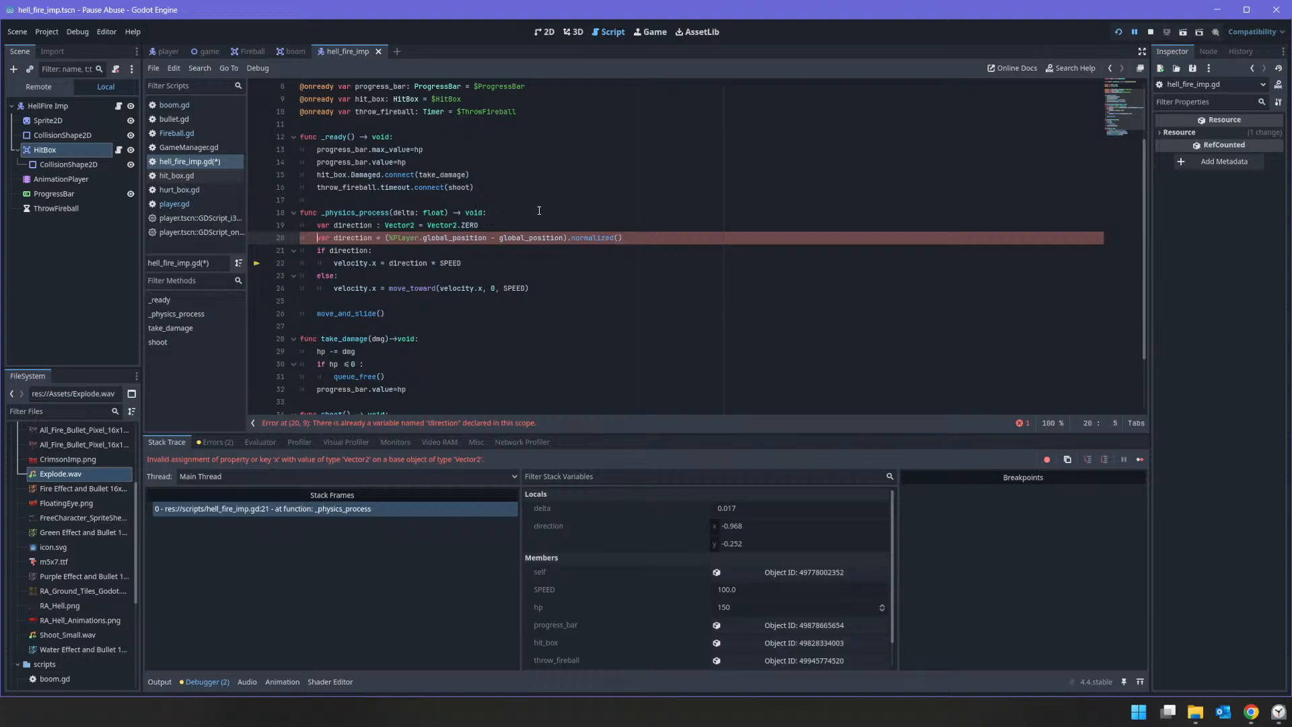
Step: Delete the Vector2.ZERO direction declaration and the var keyword from the pasted line, leaving direction = (%Player.global_position - global_position).normalized()
key("Up")
key("shift+End")
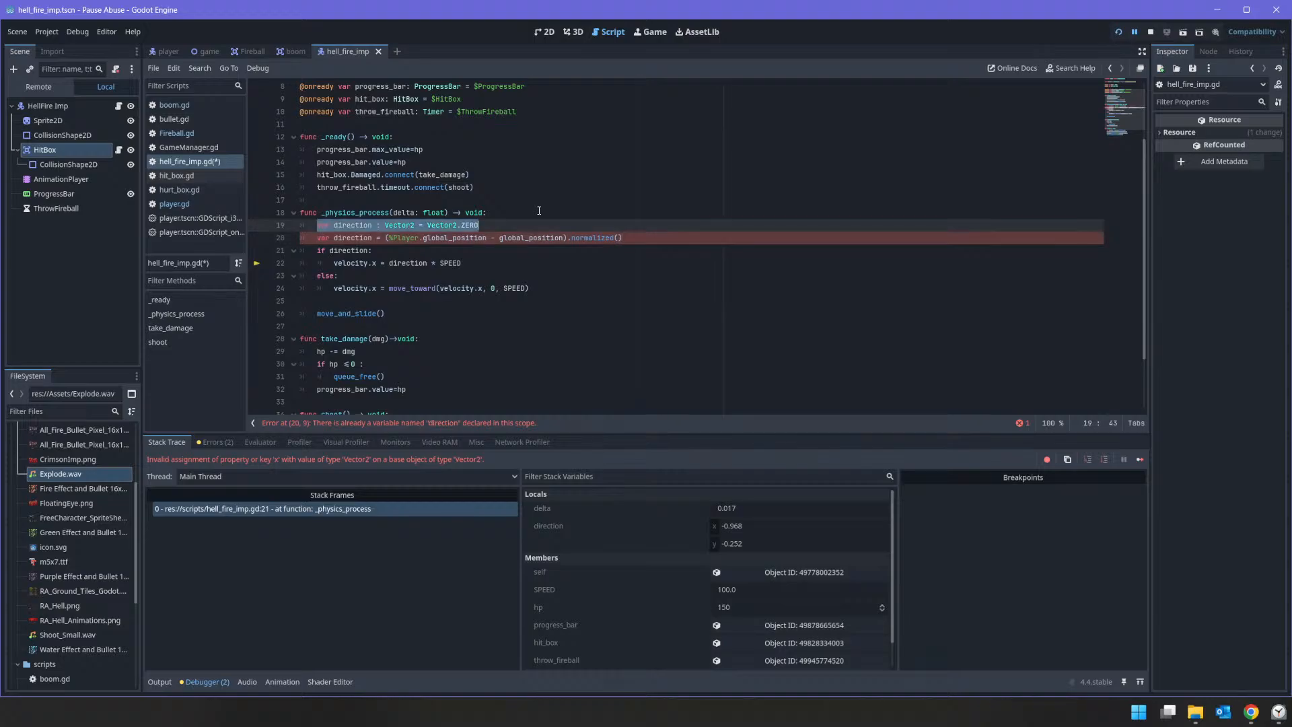
key("Delete")
key("Delete")
key("Delete")
key("Delete")
key("Delete")
key("Delete")
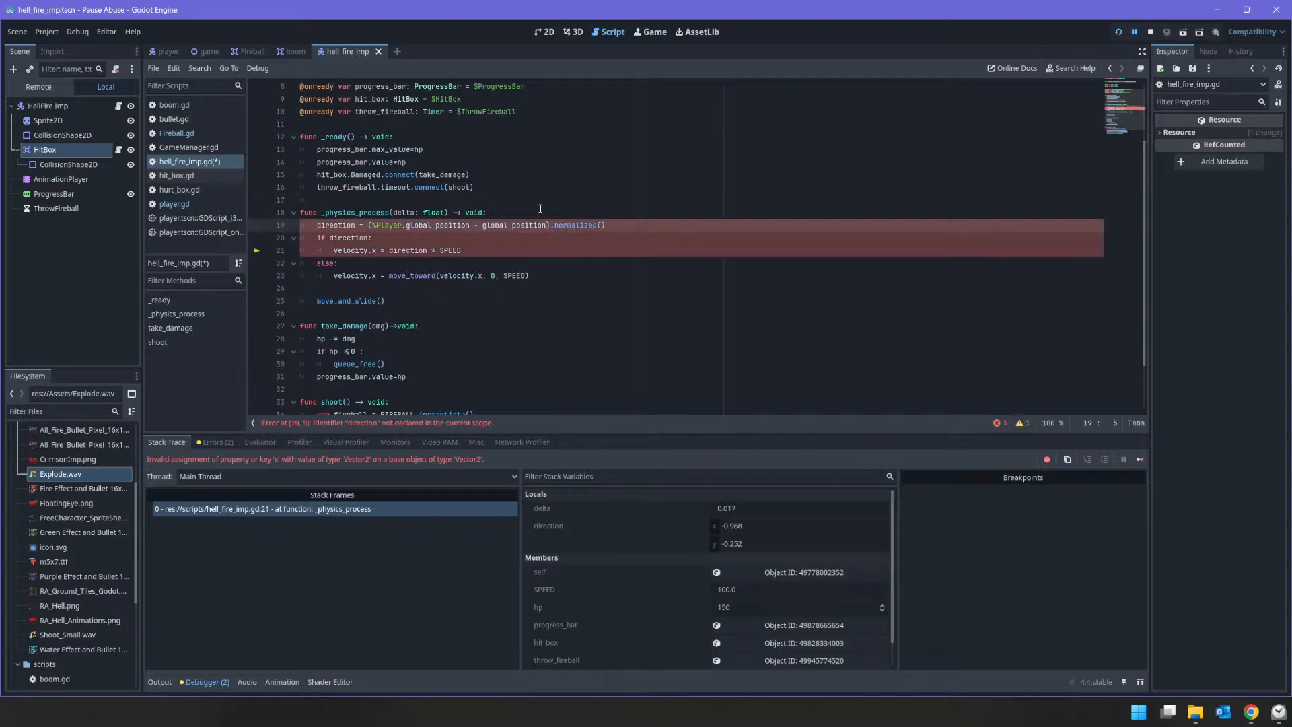
scroll(458, 173, "up", 2)
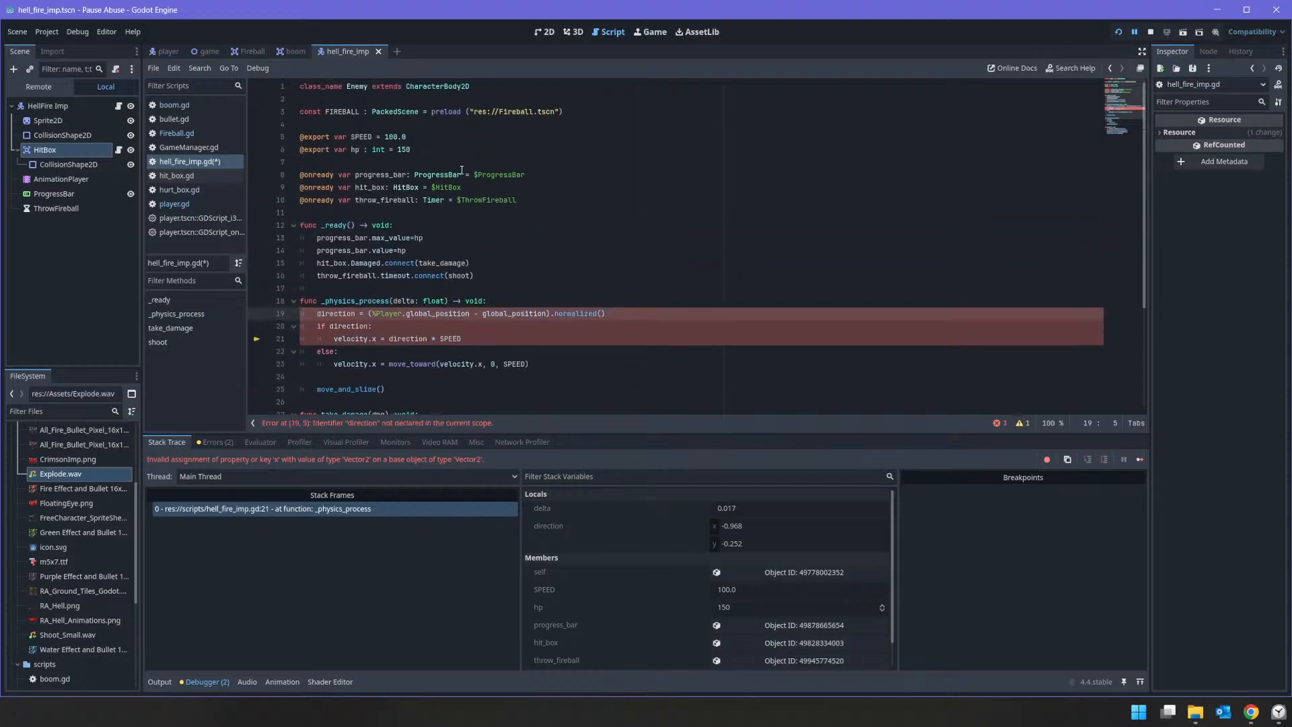
Step: Restore var before direction, remove .x from the assigned velocity in both branches of _physics_process, and save the script
type("var")
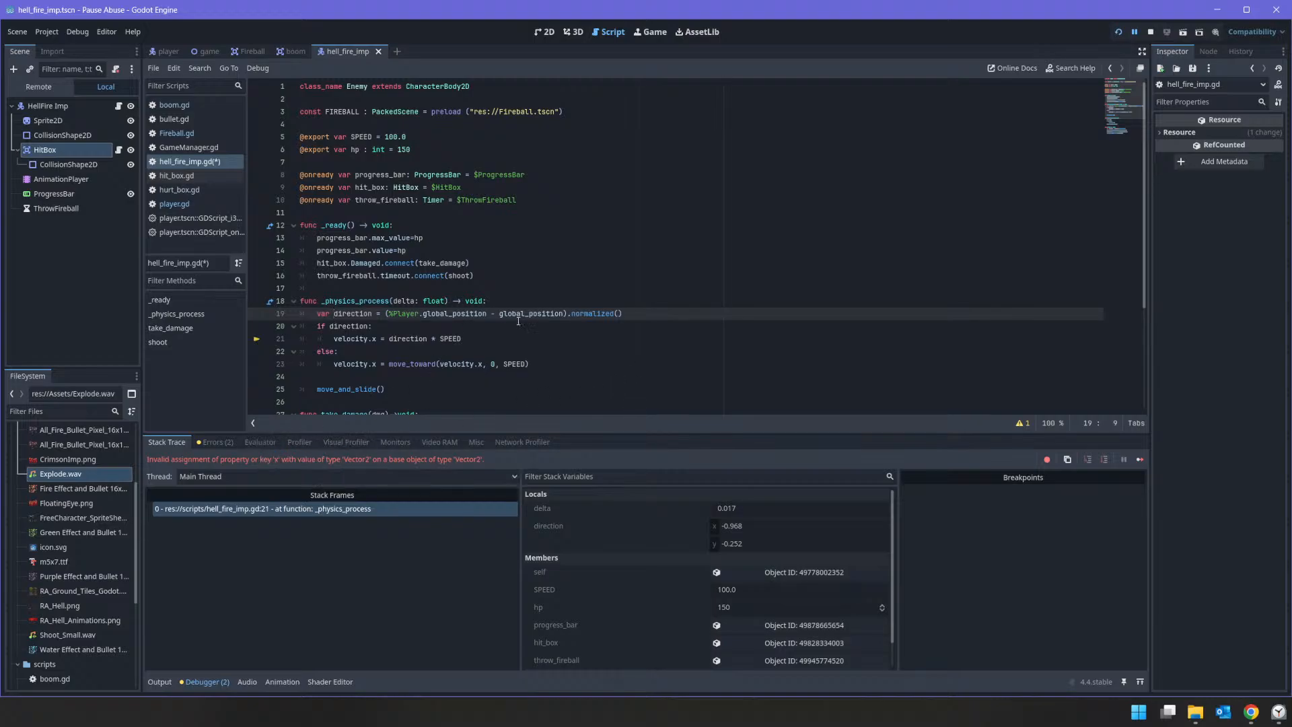
scroll(726, 344, "down", 3)
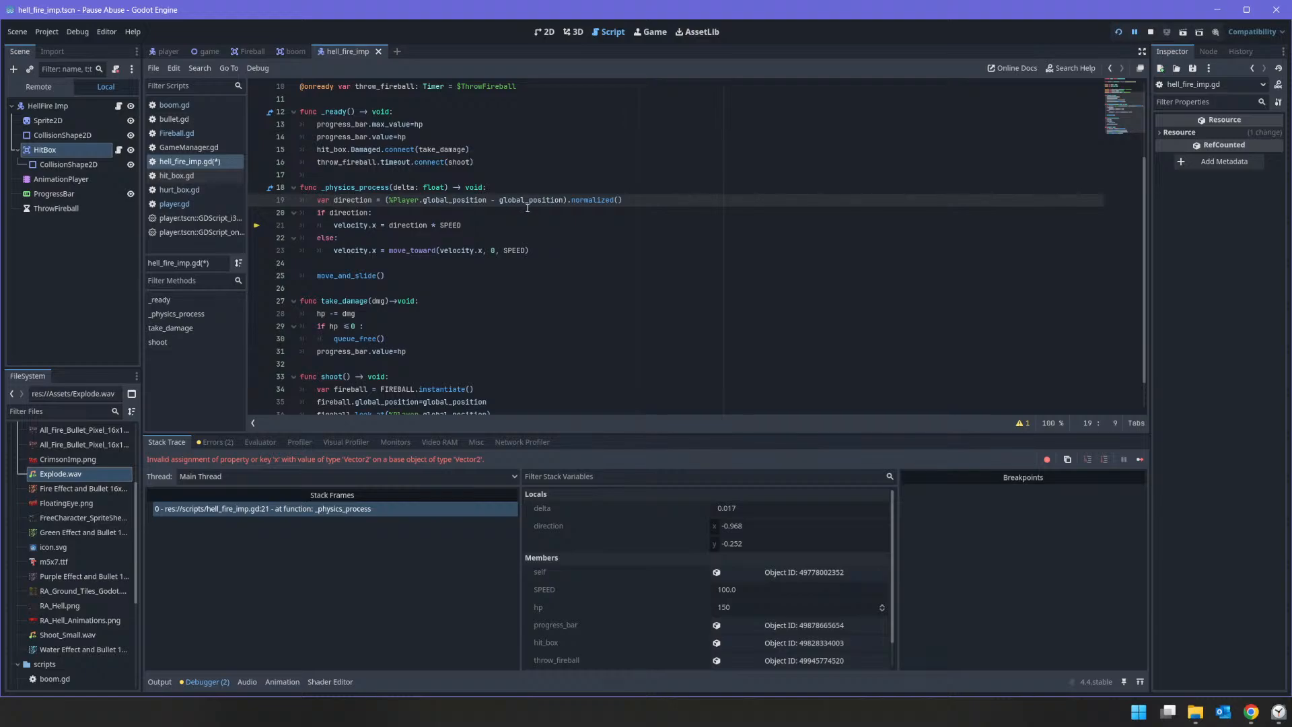
left_click(368, 235)
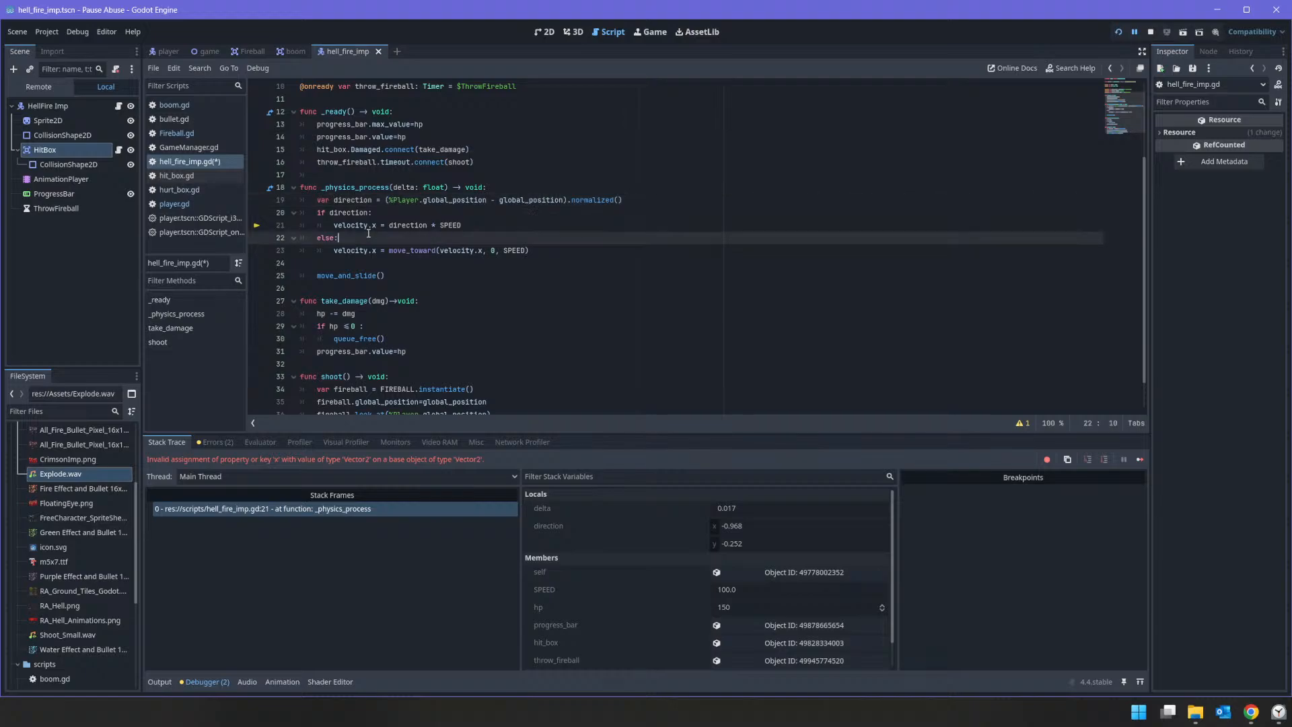
key("Up")
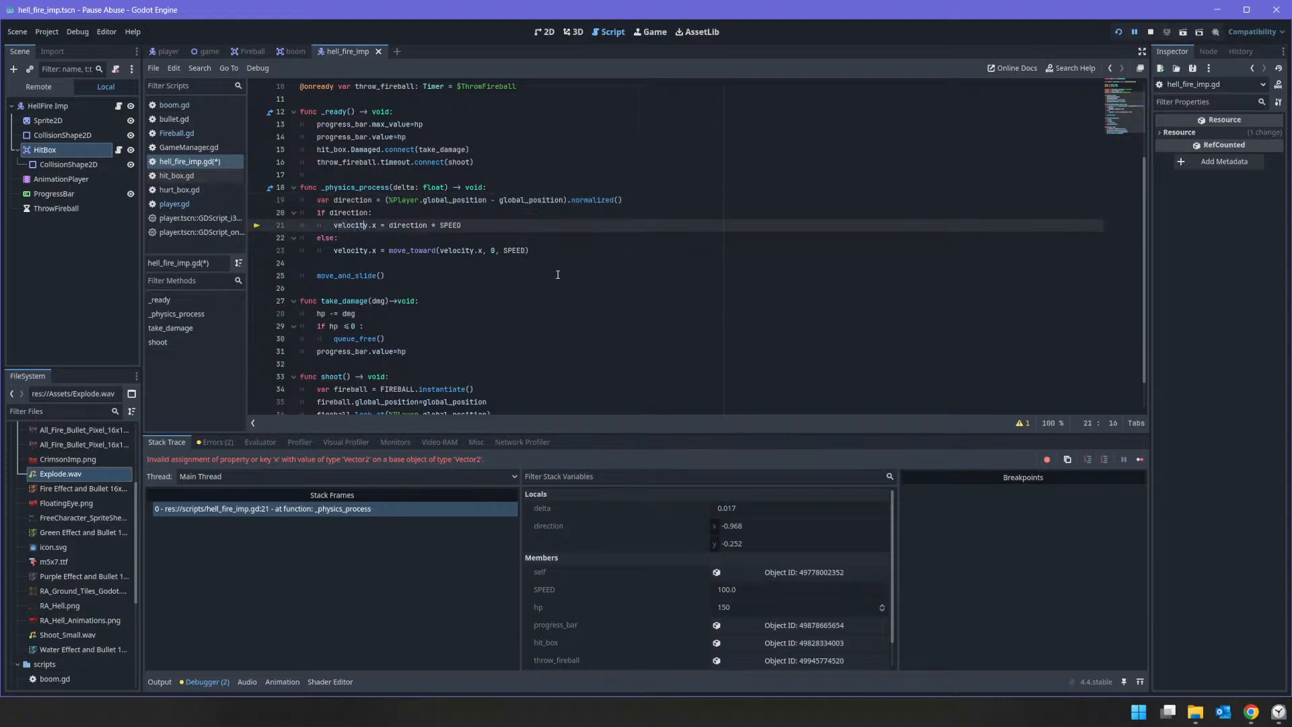
key("Right")
key("Delete")
key("Delete")
key("Down")
key("Down")
key("Delete")
key("Delete")
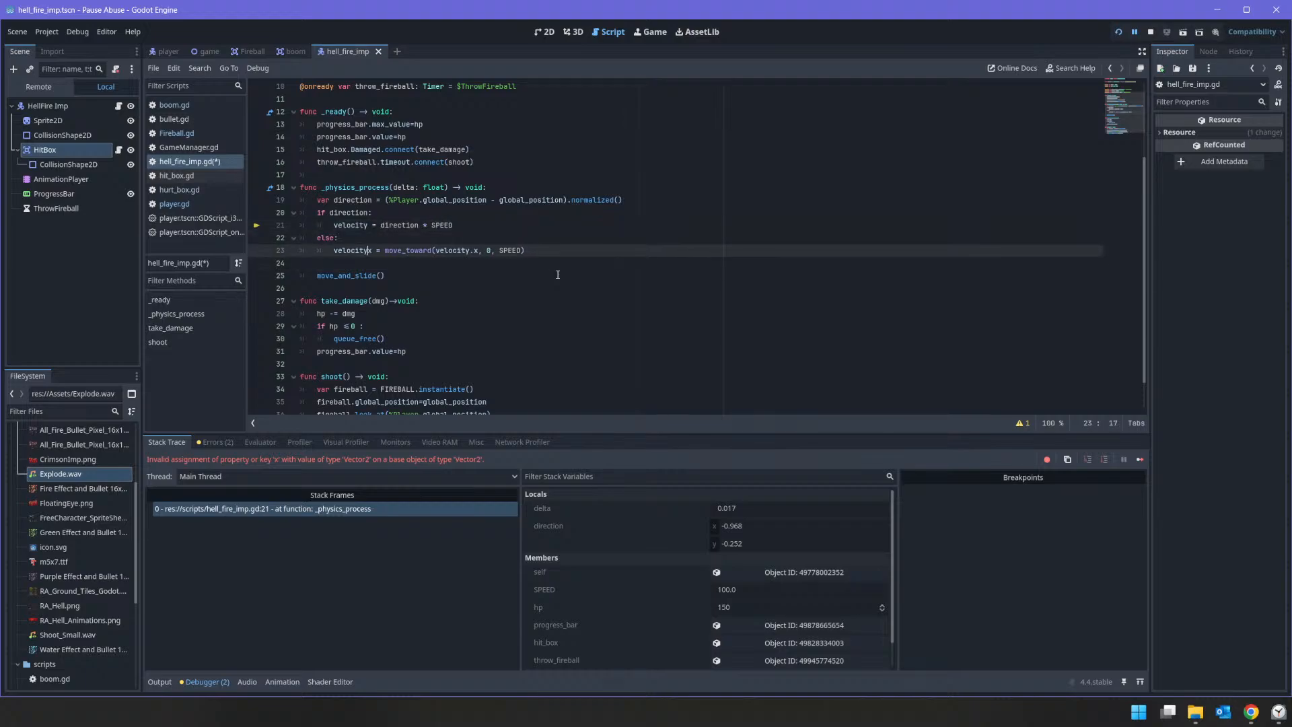
key("Delete")
key("ctrl+s")
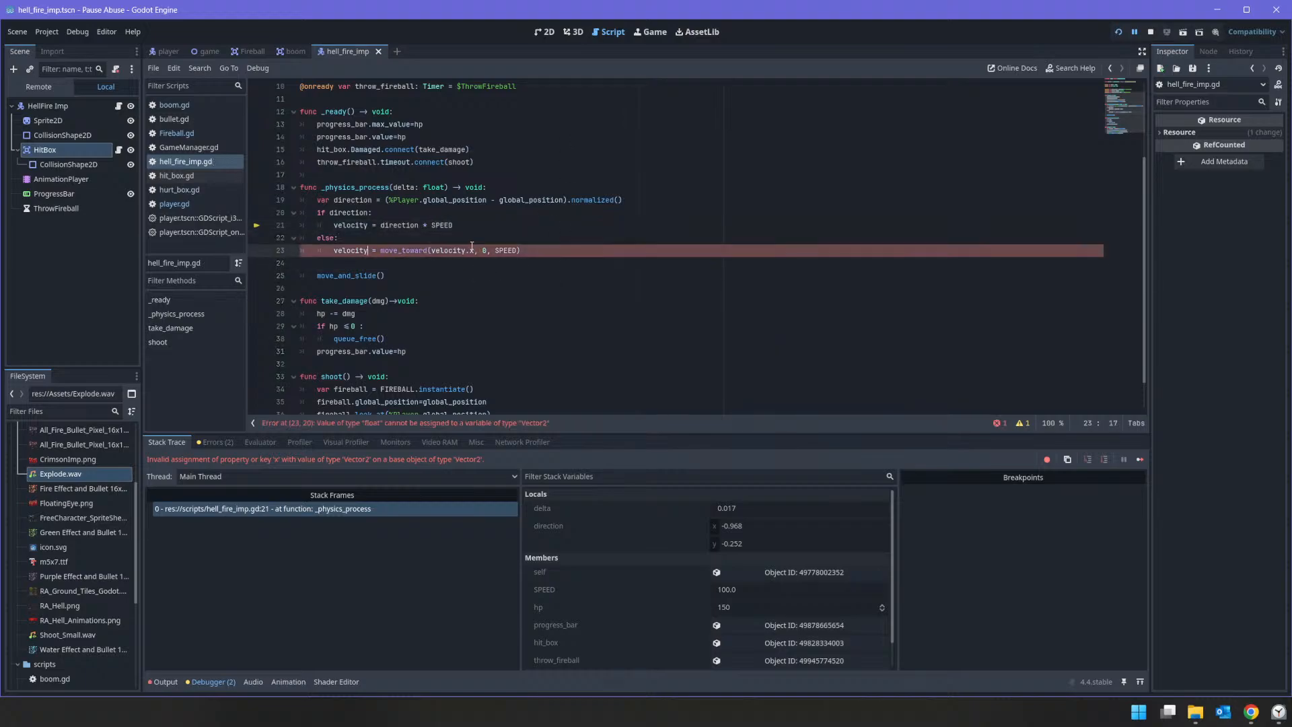
Step: Try removing .x from the velocity argument inside the move_toward call of the else branch
left_click_drag(471, 249, 475, 241)
key("Down")
key("Left")
key("Delete")
key("Delete")
scroll(516, 220, "up", 3)
scroll(518, 220, "down", 4)
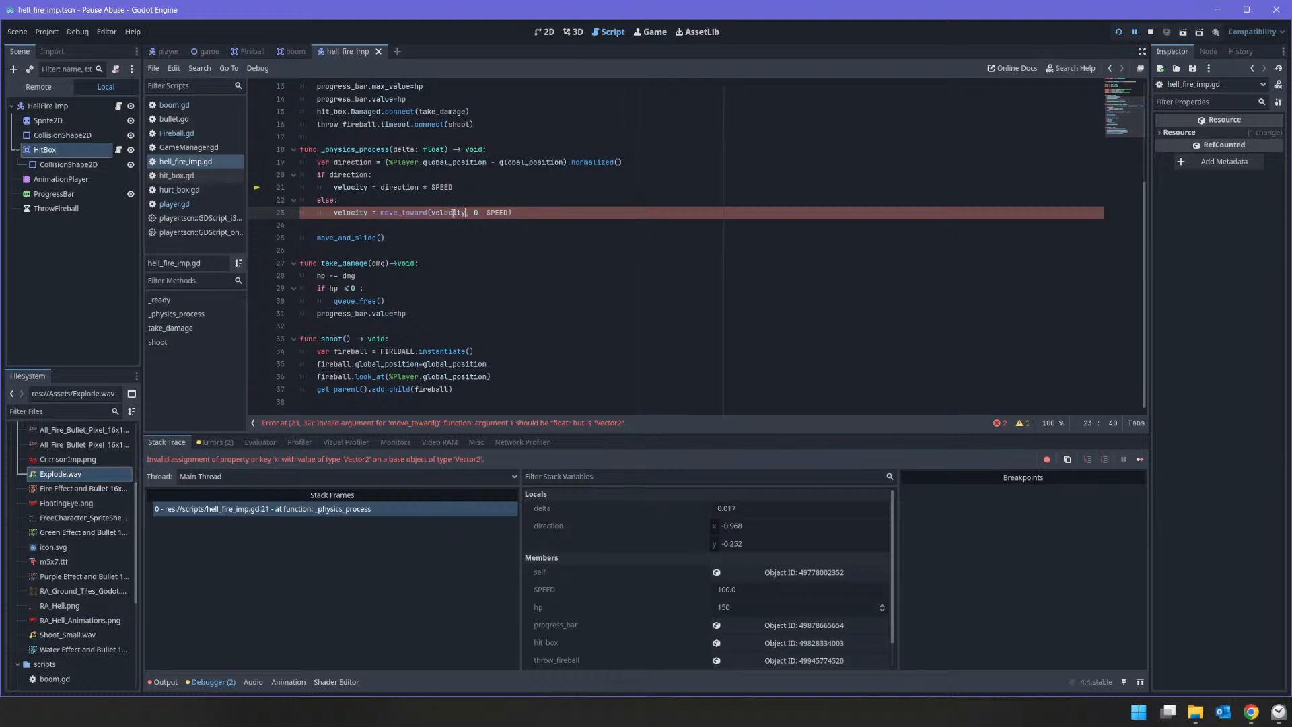
mouse_move(454, 213)
double_click(454, 213)
left_click(452, 216)
mouse_move(451, 217)
double_click(457, 210)
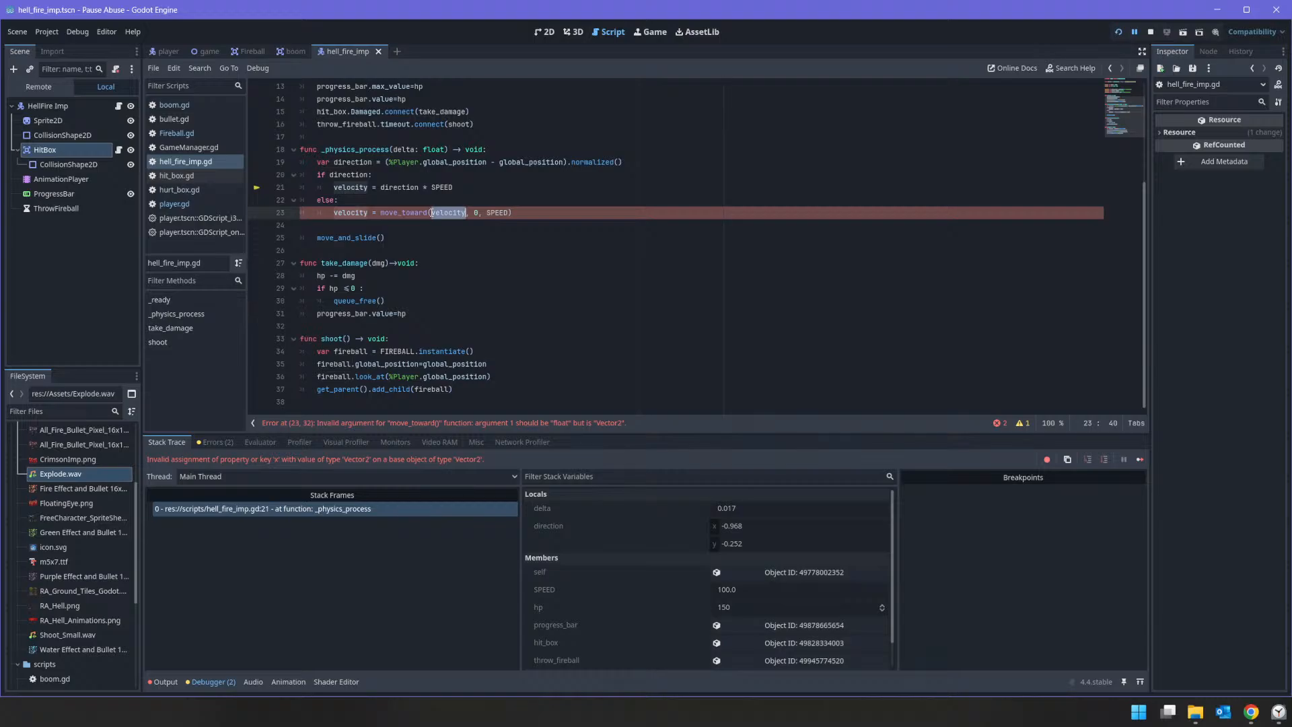
left_click(353, 214)
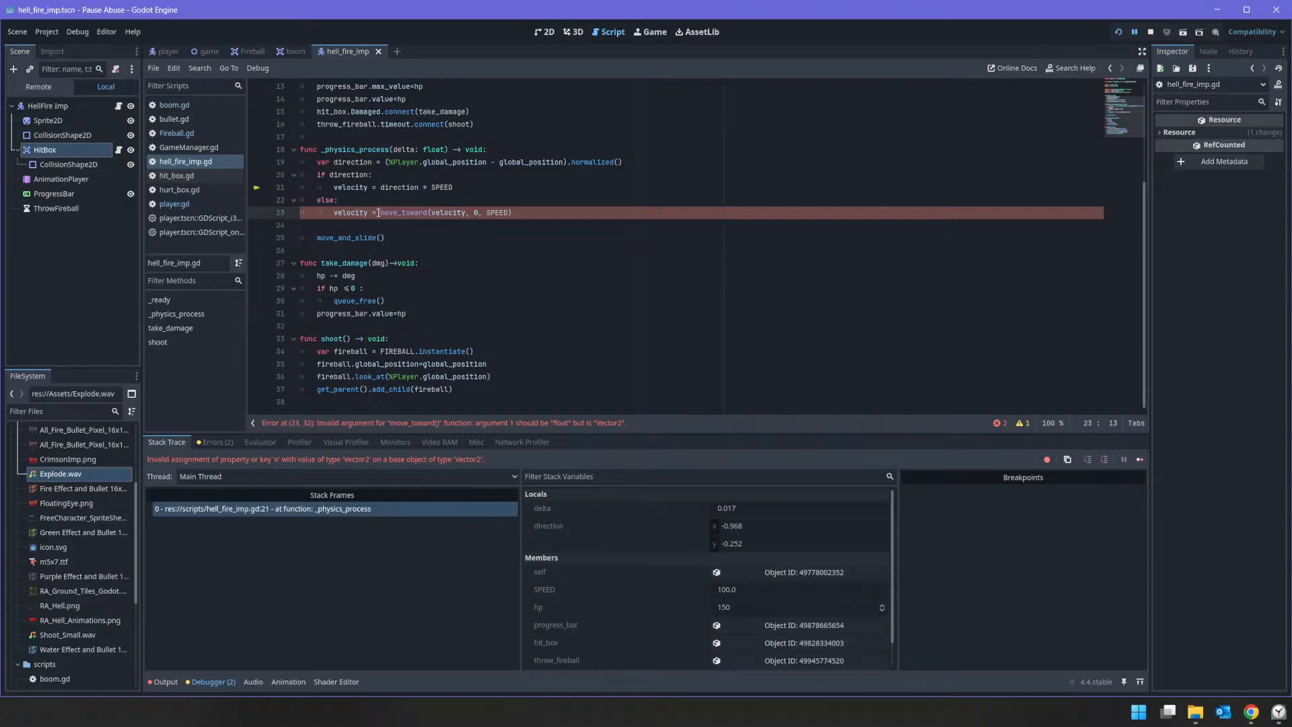
Step: Undo the recent _physics_process edits back to the Vector2.ZERO direction declaration with an empty line below it
left_click(538, 218)
key("Down")
key("ctrl+z")
key("ctrl+z")
key("ctrl+z")
key("ctrl+z")
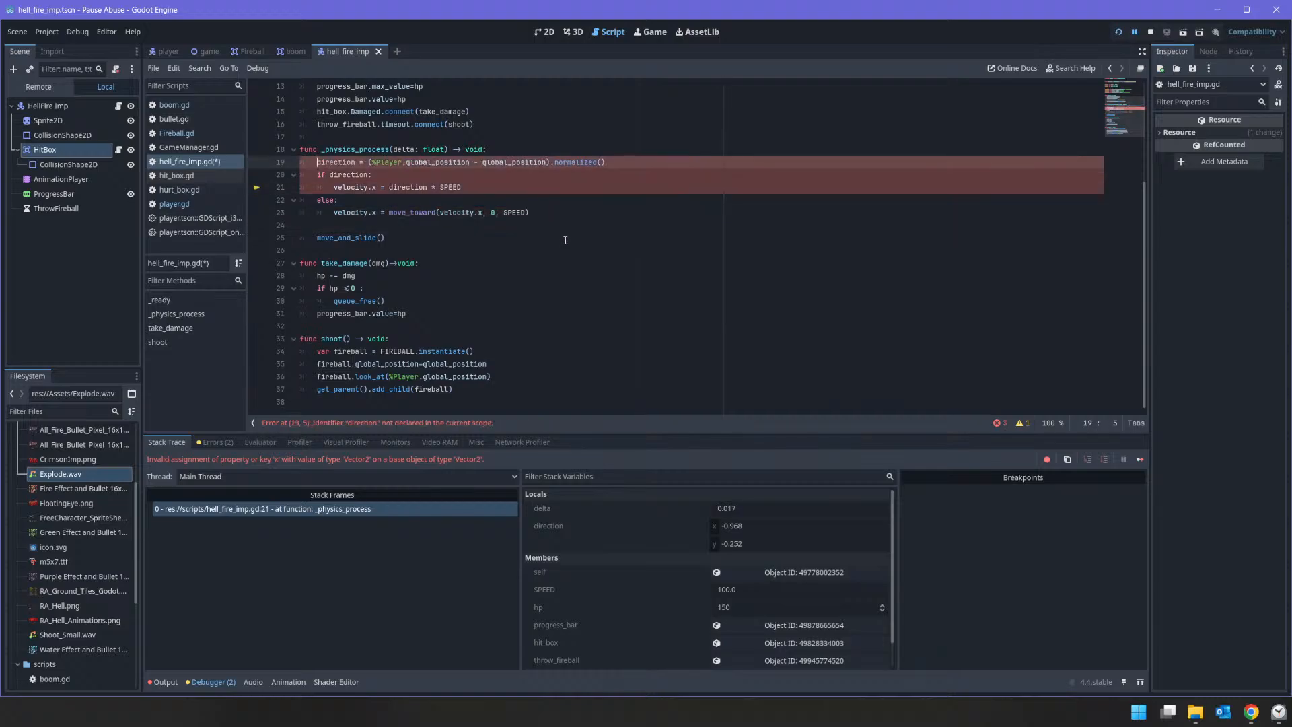
key("ctrl+z")
key("ctrl+z")
key("ctrl+z")
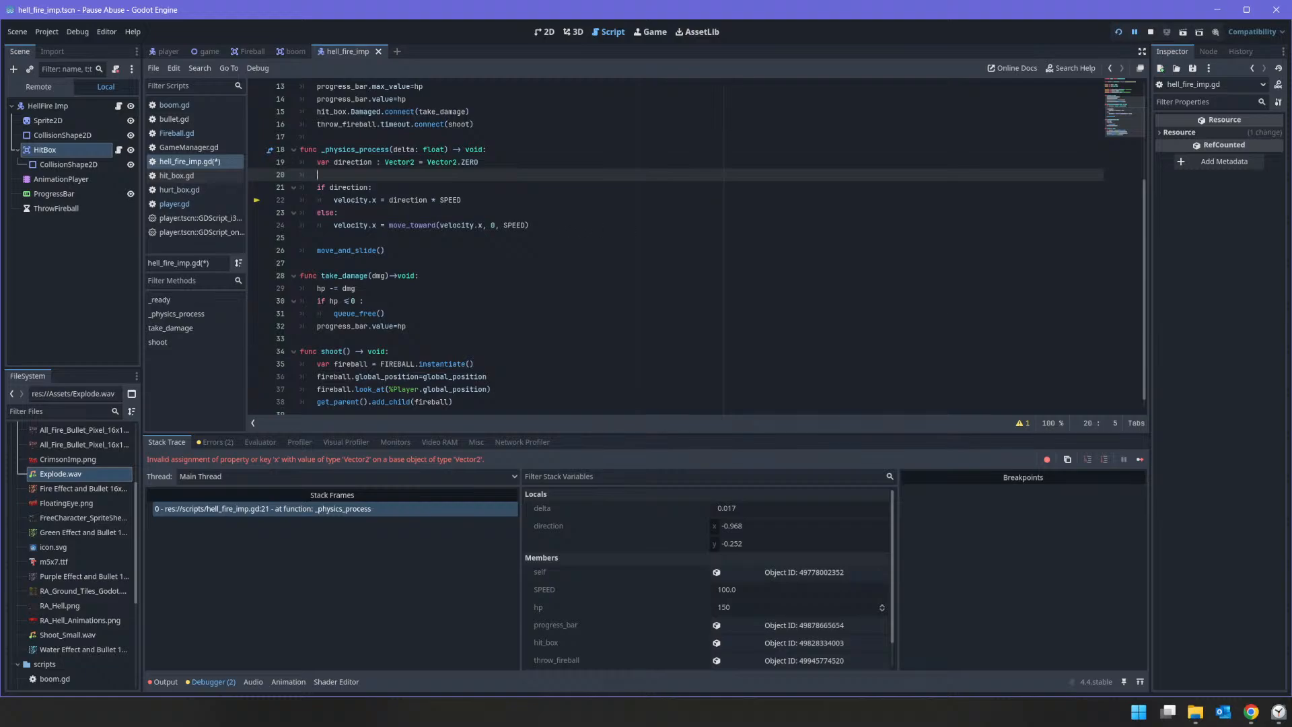
Step: Switch to the Clock app, reset the Trijam timer, and bring up the stopwatch in a restored window
left_click(1277, 711)
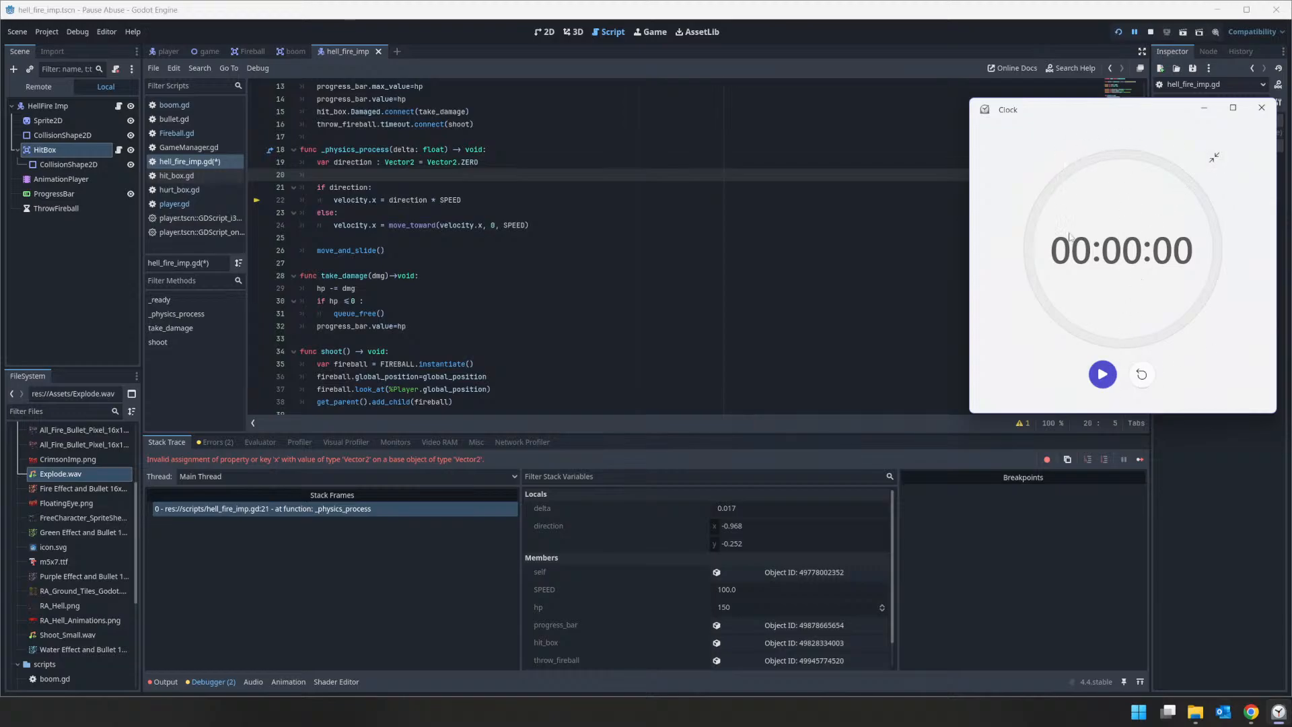
left_click(1141, 374)
left_click(1213, 156)
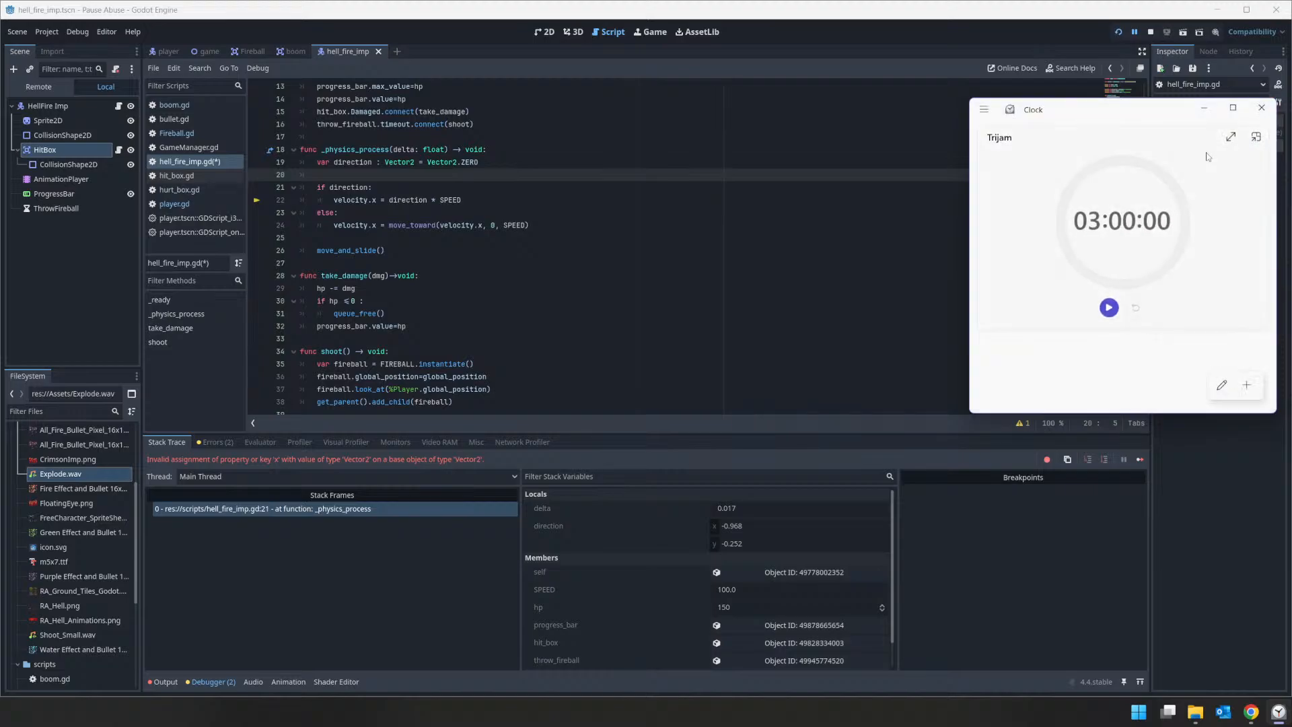
left_click(1233, 108)
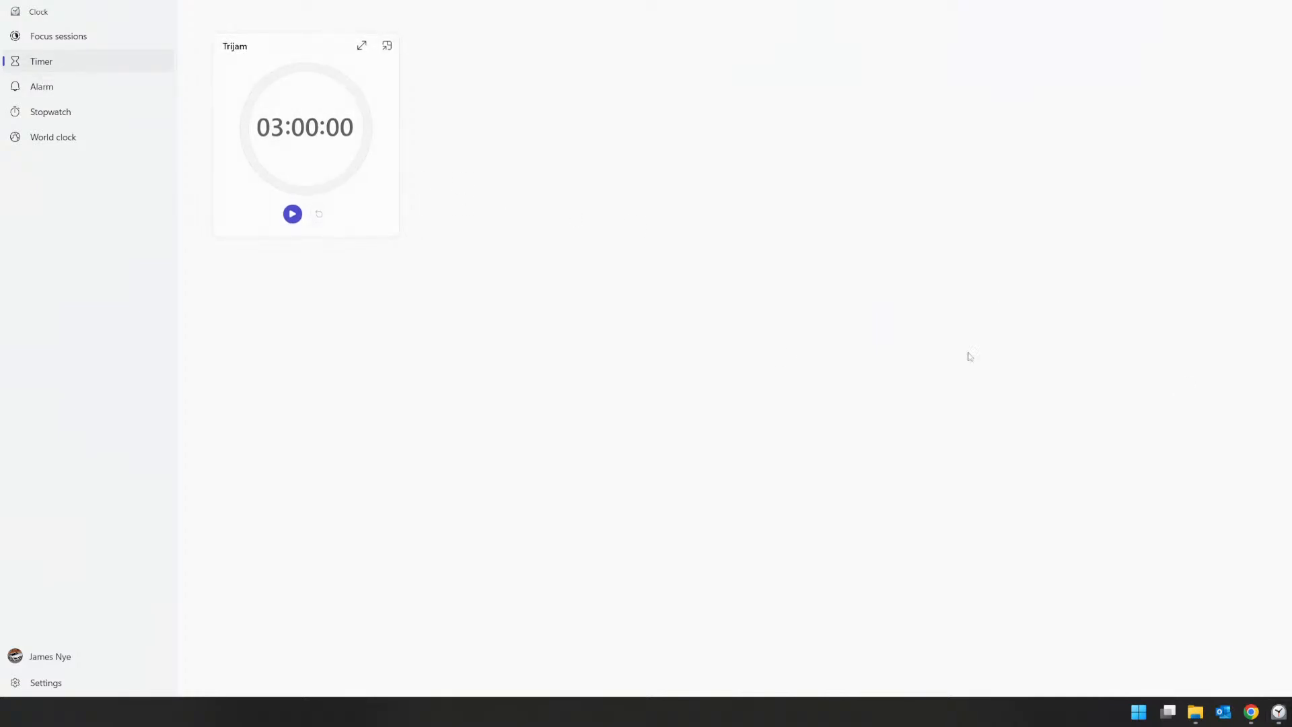
left_click(50, 109)
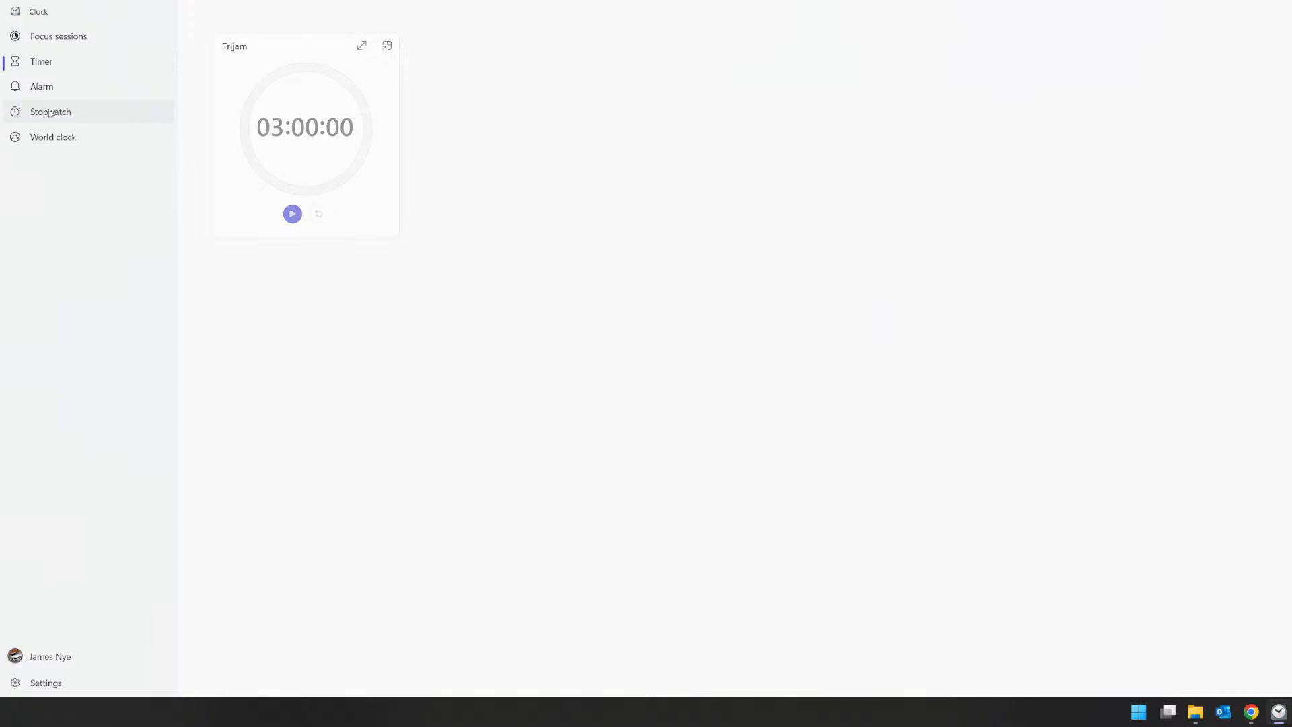
key("super+Down")
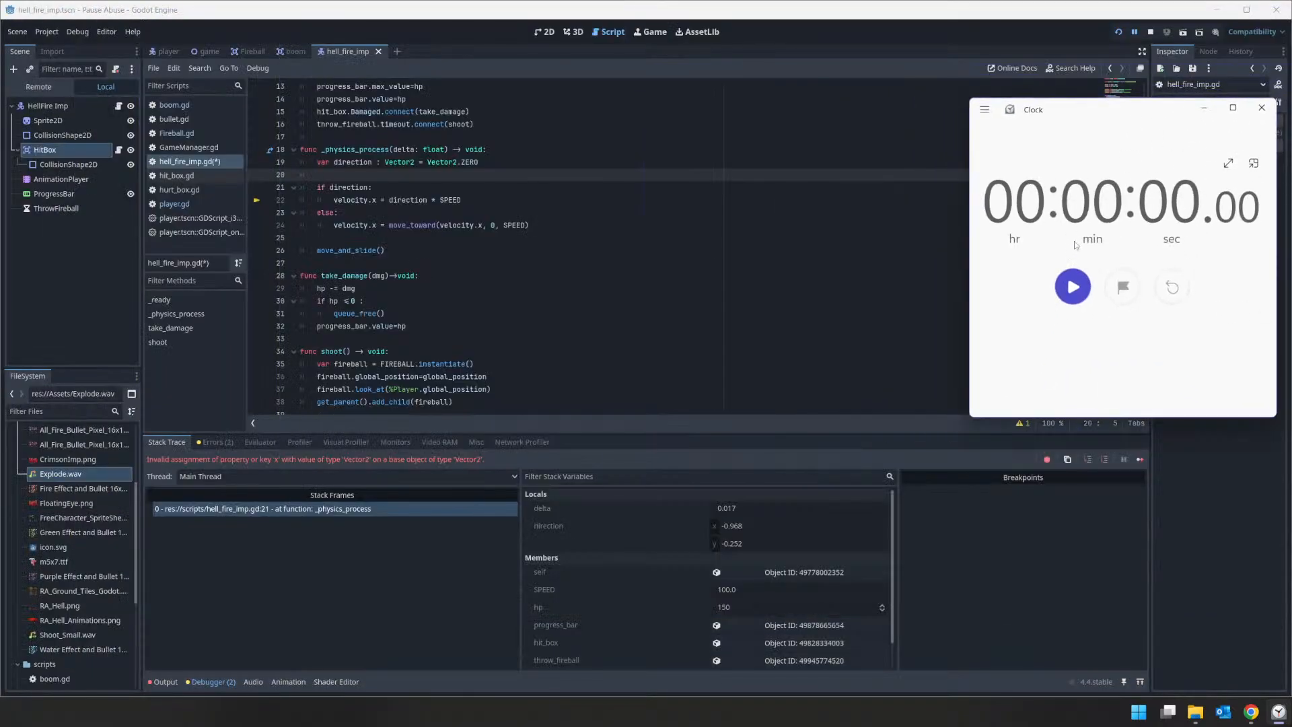
left_click(374, 182)
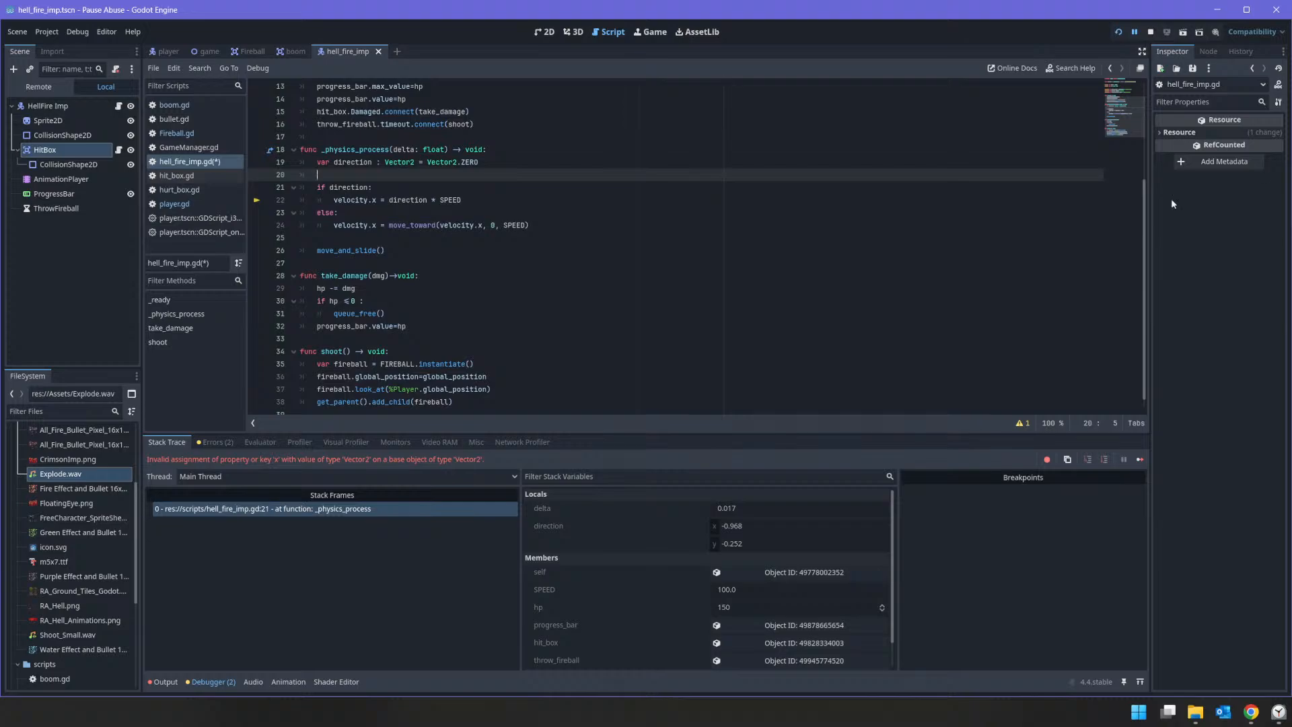
left_click(375, 183)
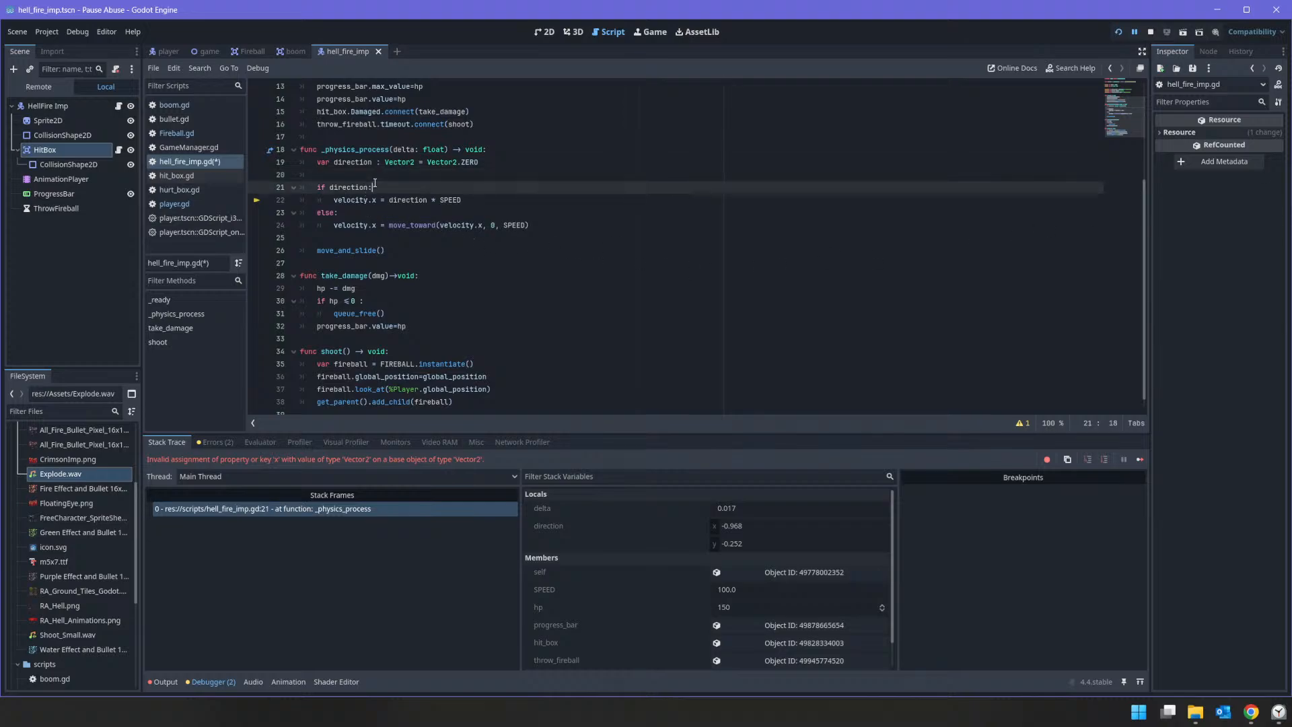
left_click(351, 173)
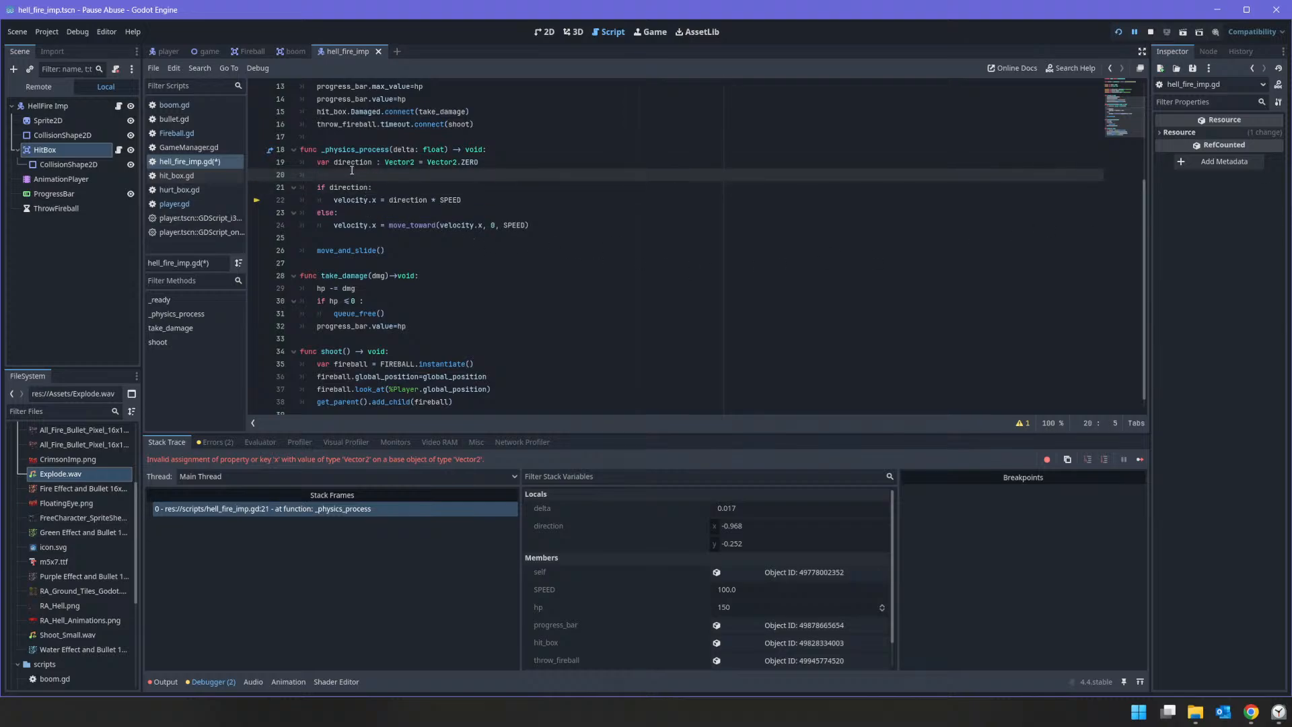
type("wq")
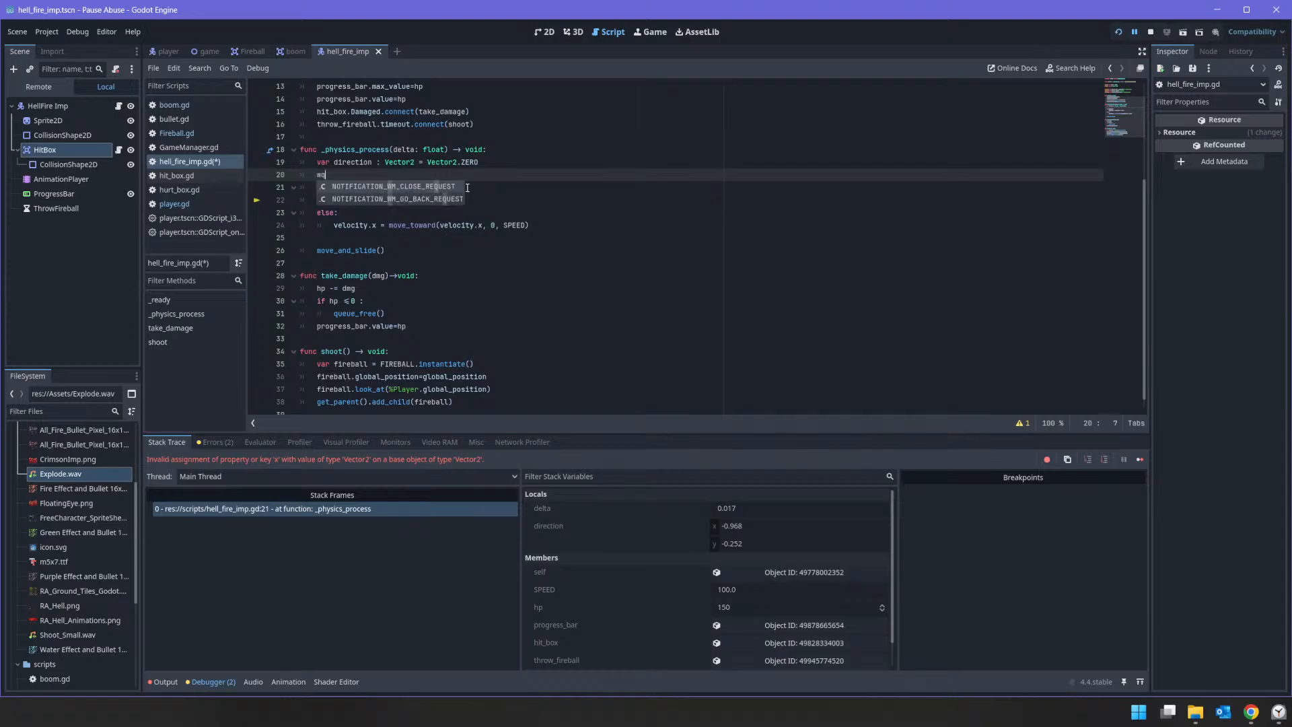
key("BackSpace")
key("BackSpace")
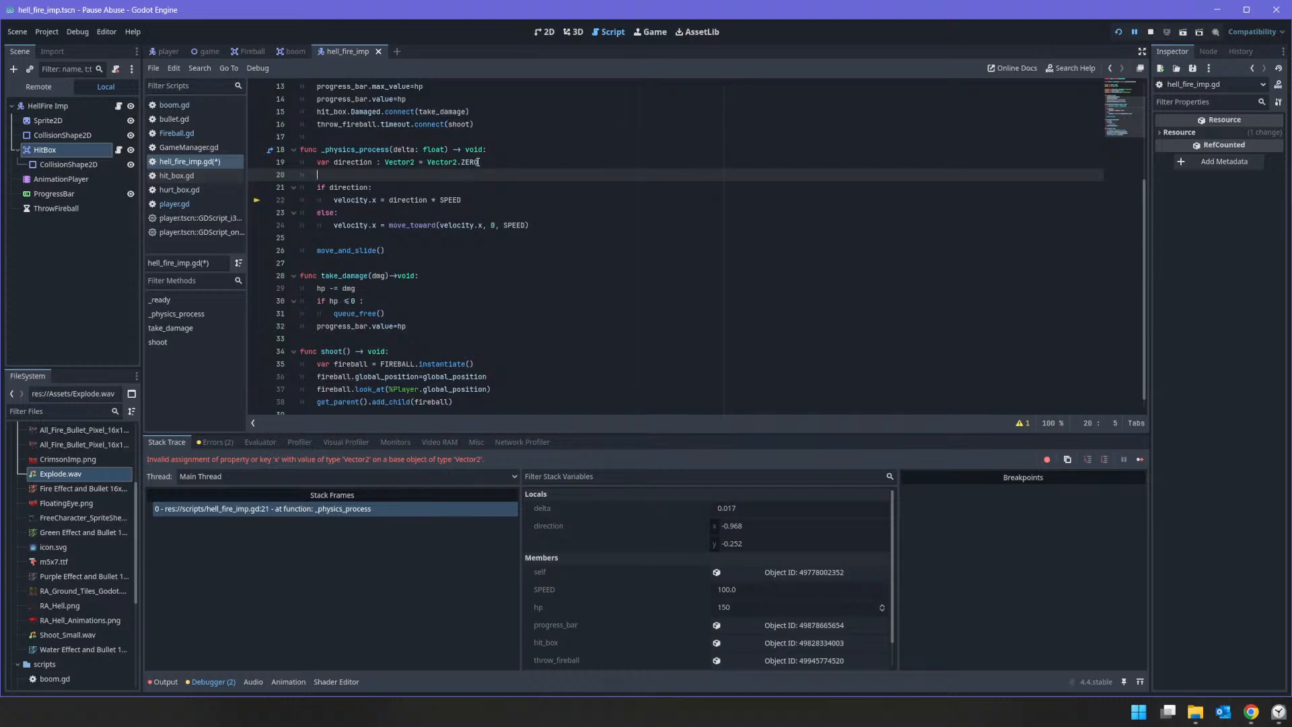
Step: In hell_fire_imp.gd, replace Vector2.ZERO in the direction declaration with (%Player.global_position - global_position).normalized(), removing the duplicated "var direction =" from the pasted text
left_click_drag(507, 163, 430, 165)
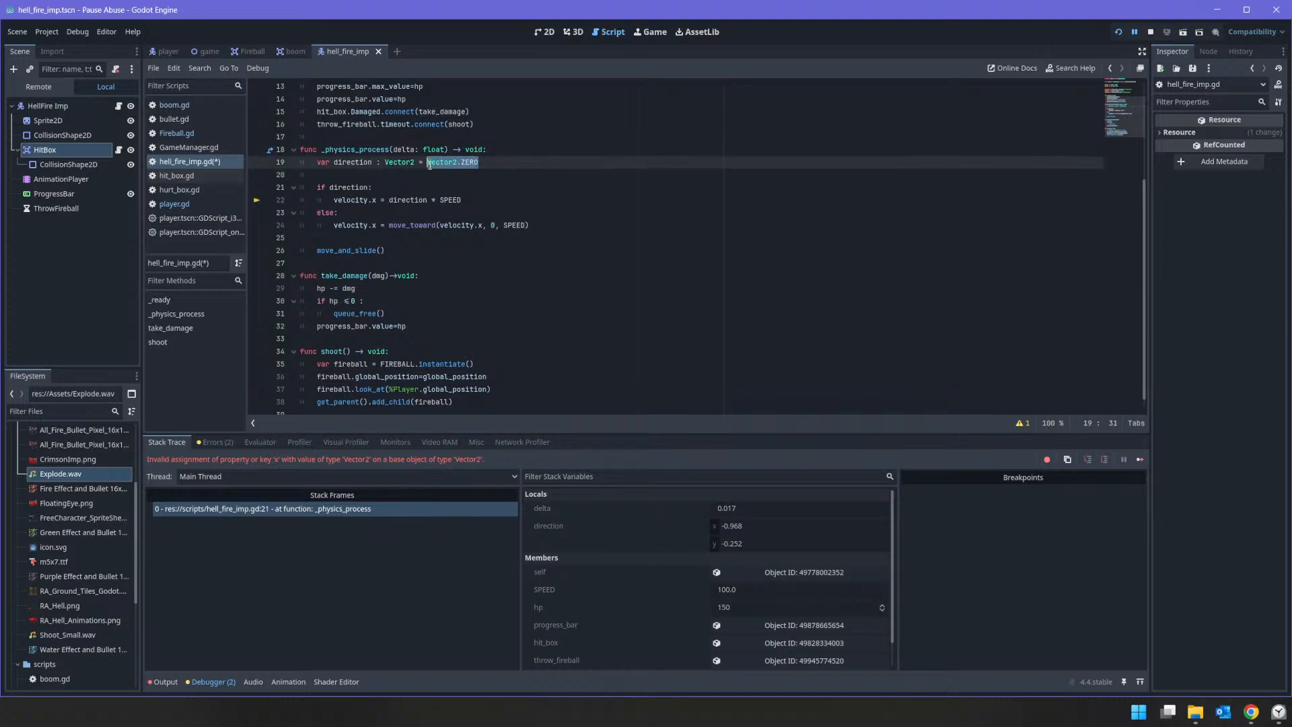
type("var direction = (%Player.global_position - global_position).normalized()")
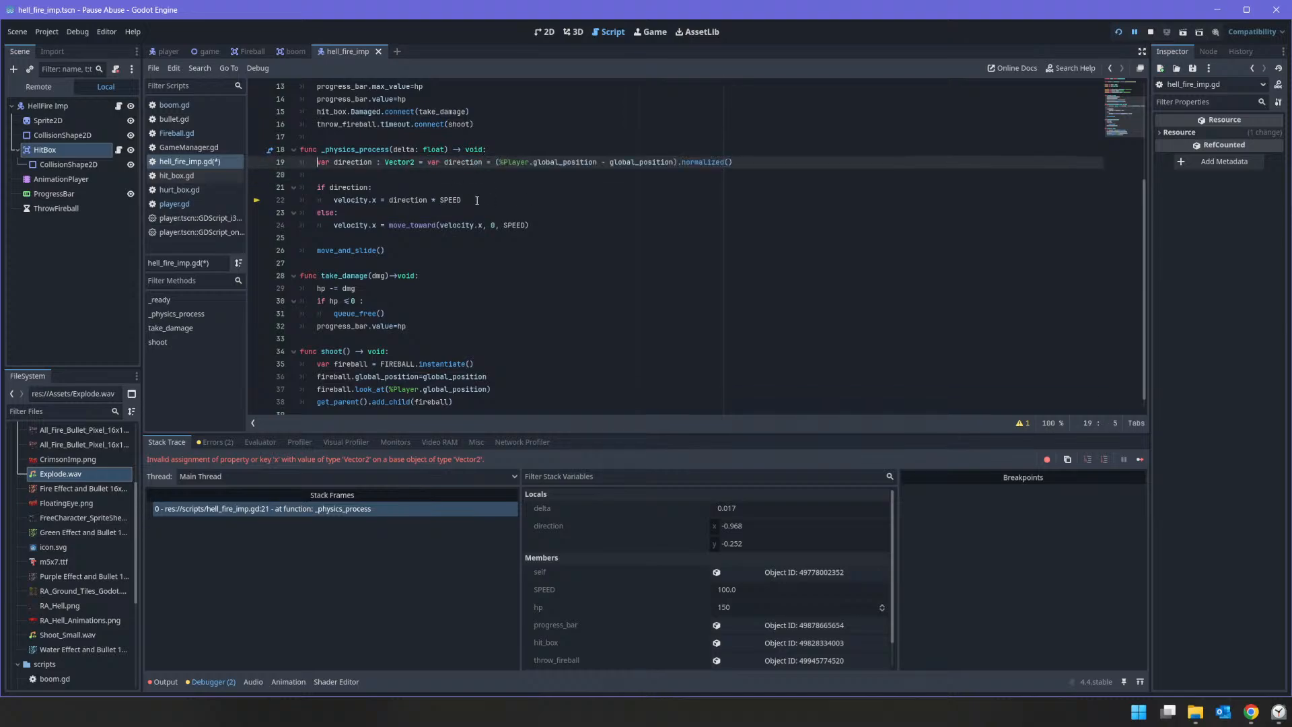
key("Right")
key("Right")
key("Right")
key("Right")
key("Right")
key("Right")
key("Right")
key("Right")
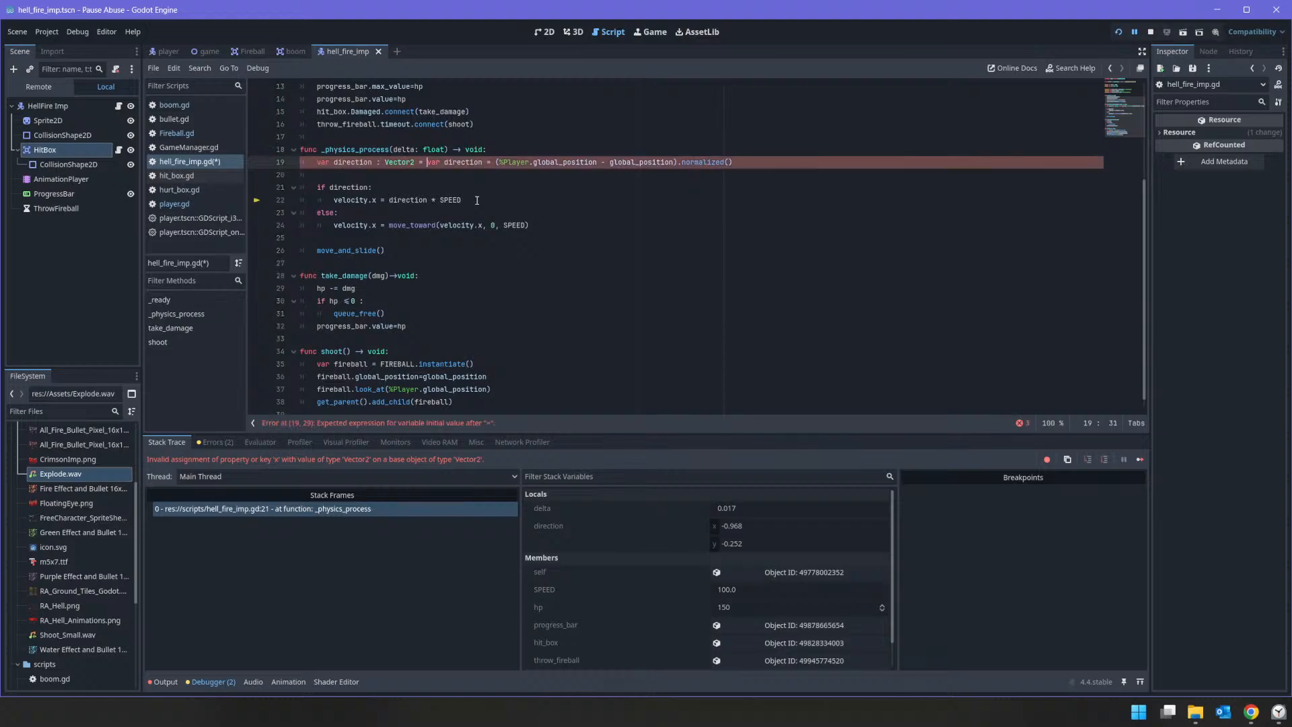
key("shift+Right")
key("shift+Right")
key("shift+Right")
key("shift+Right")
key("shift+Right")
key("shift+Right")
key("shift+Right")
key("shift+Right")
key("shift+Right")
key("shift+Right")
key("shift+Right")
key("shift+Right")
key("shift+Right")
key("shift+Right")
key("shift+Right")
key("shift+Right")
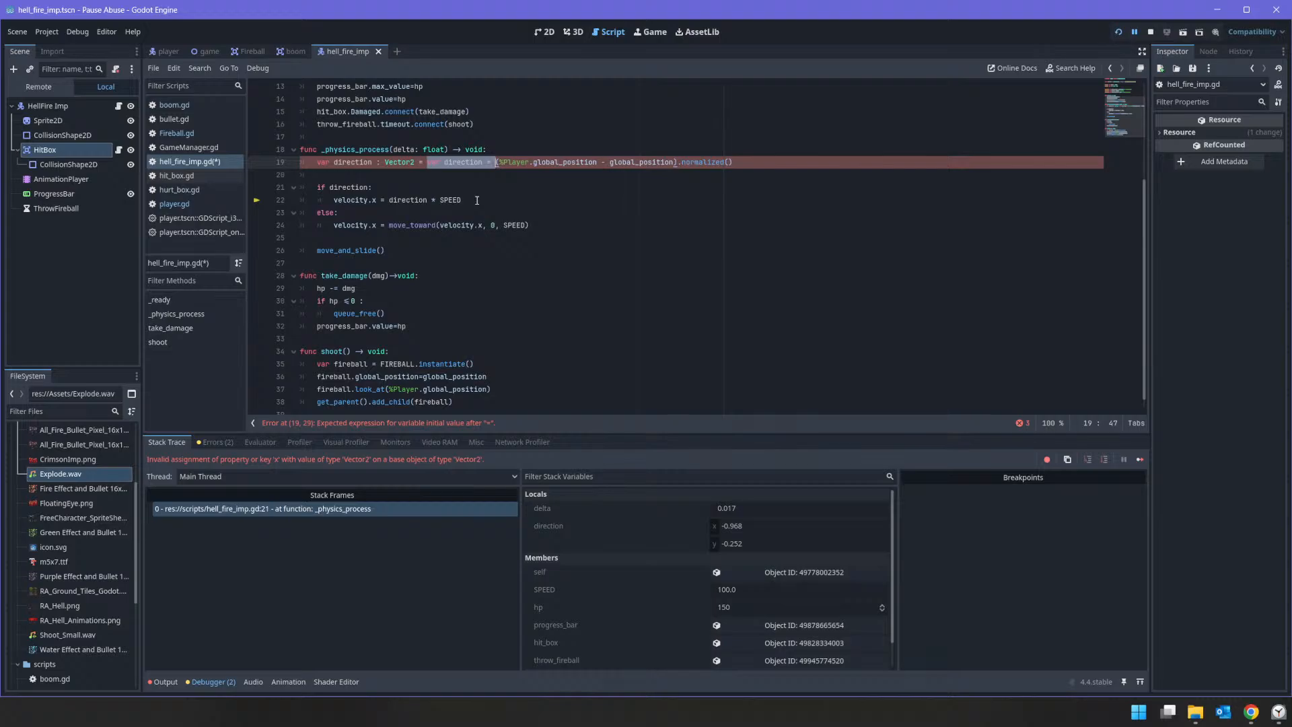
key("BackSpace")
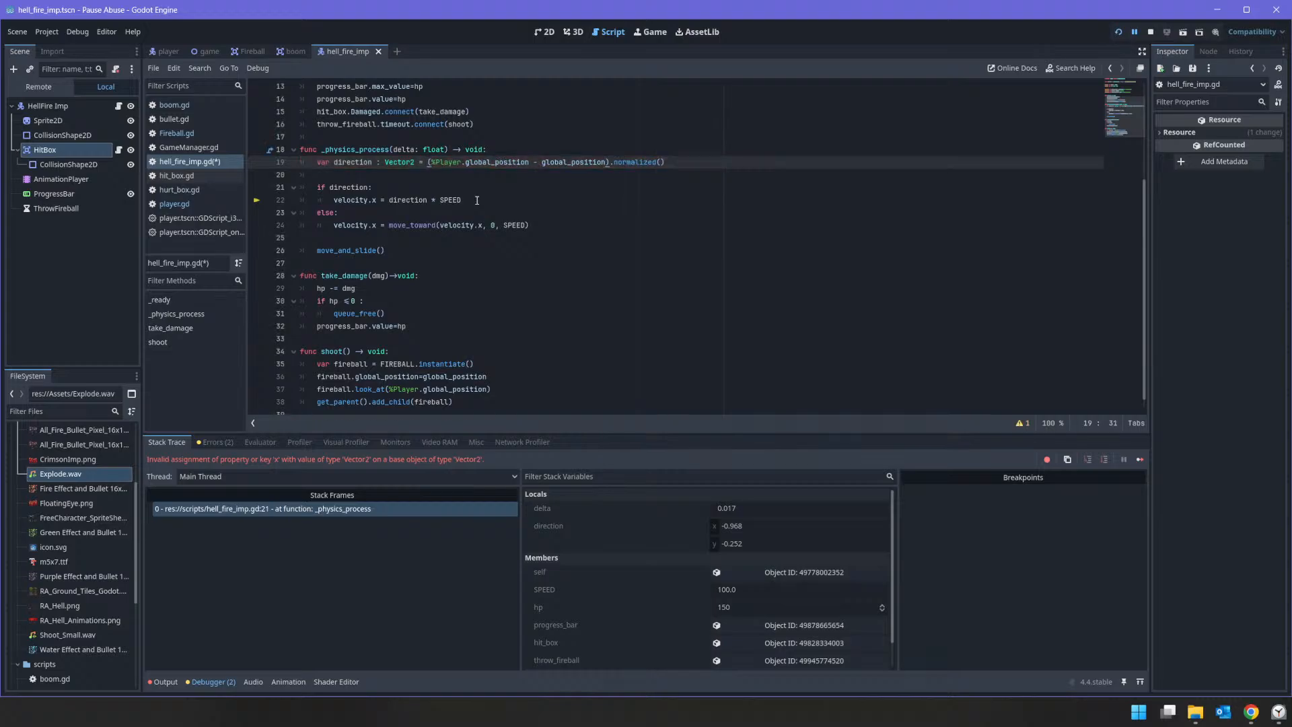
Step: Save the script, stop the running game, and run it again
key("ctrl+s")
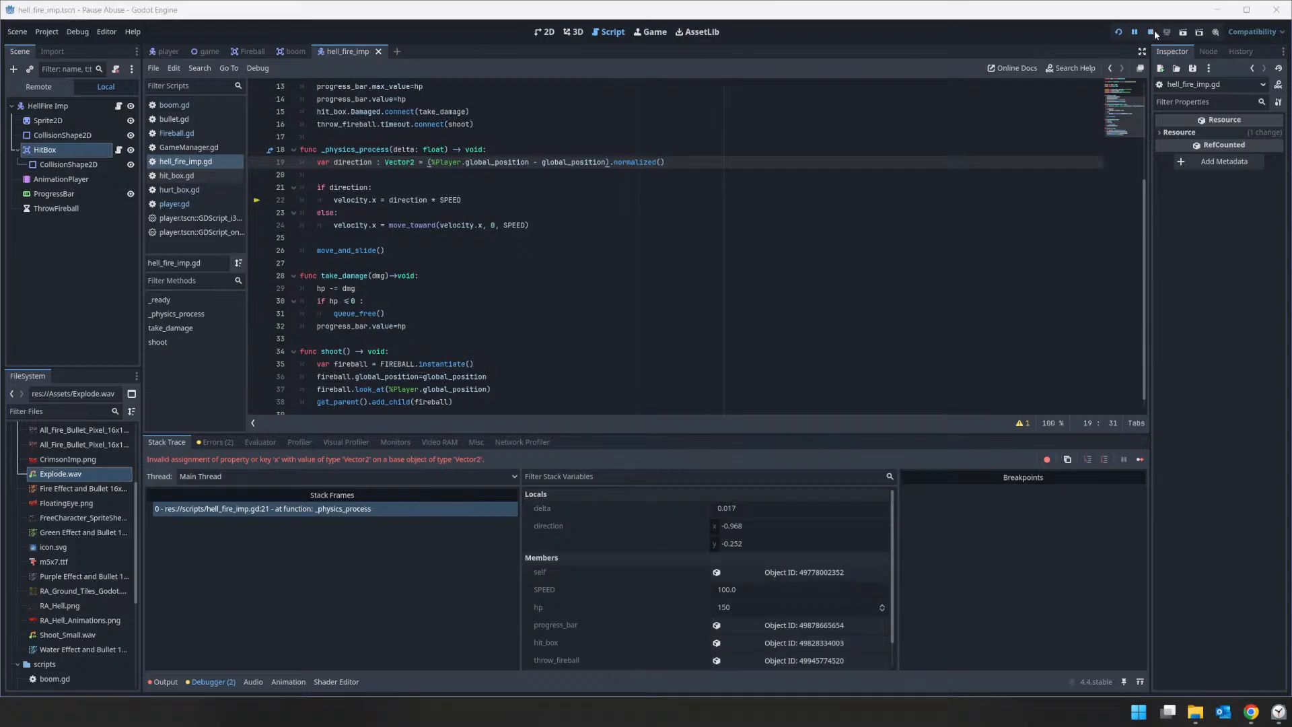
left_click(1151, 32)
key("F5")
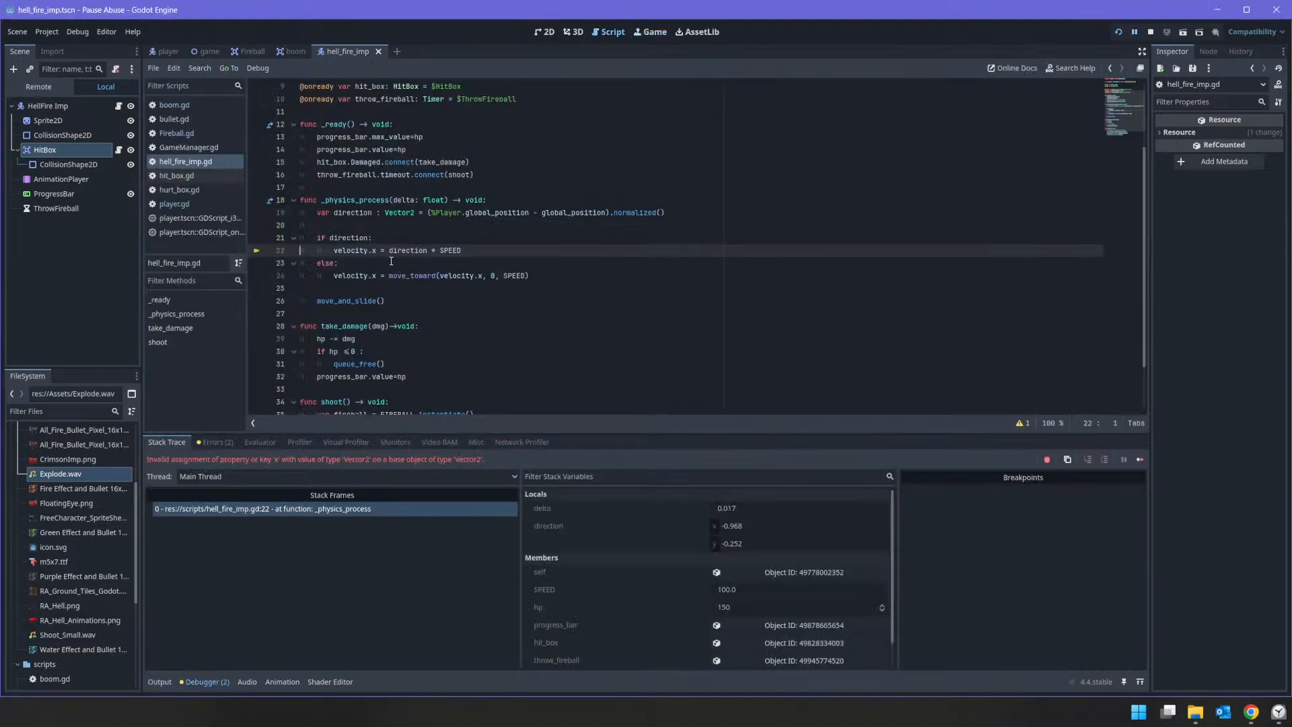
Step: Change the if condition in _physics_process to direction.x and restart the game to test it
left_click(371, 253)
key("Up")
type(".x")
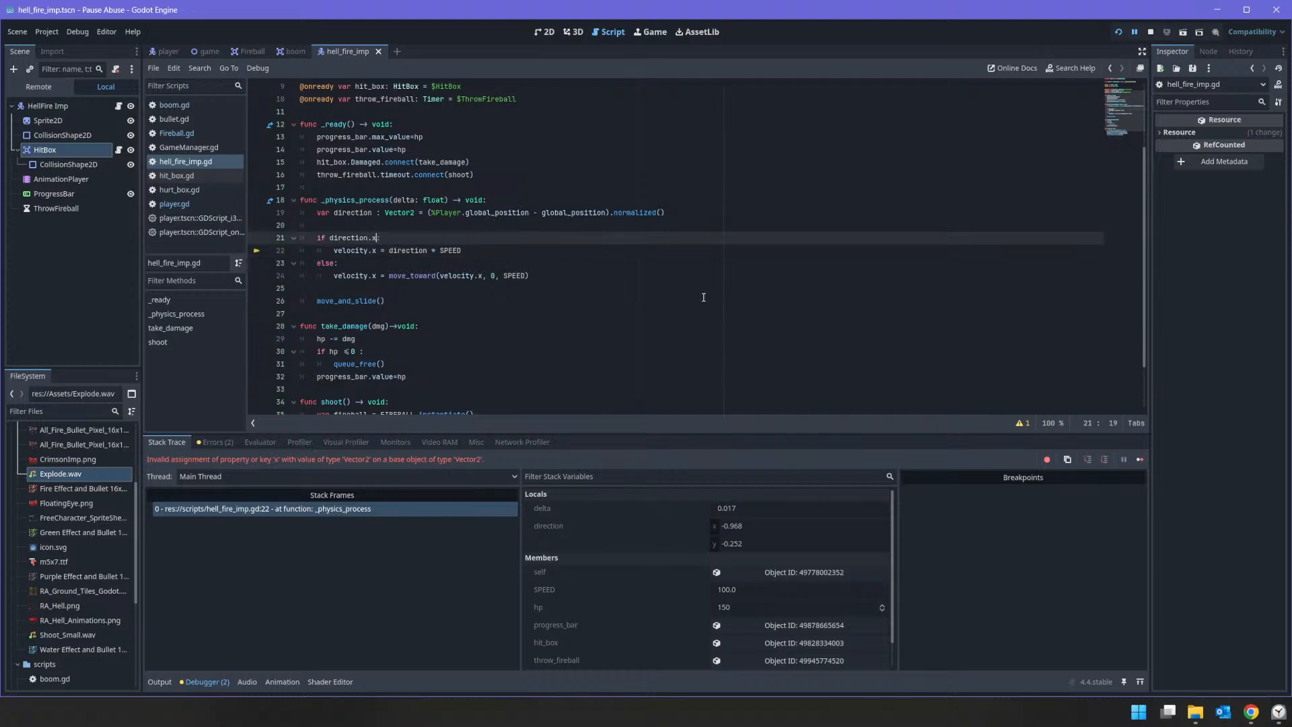
left_click(728, 275)
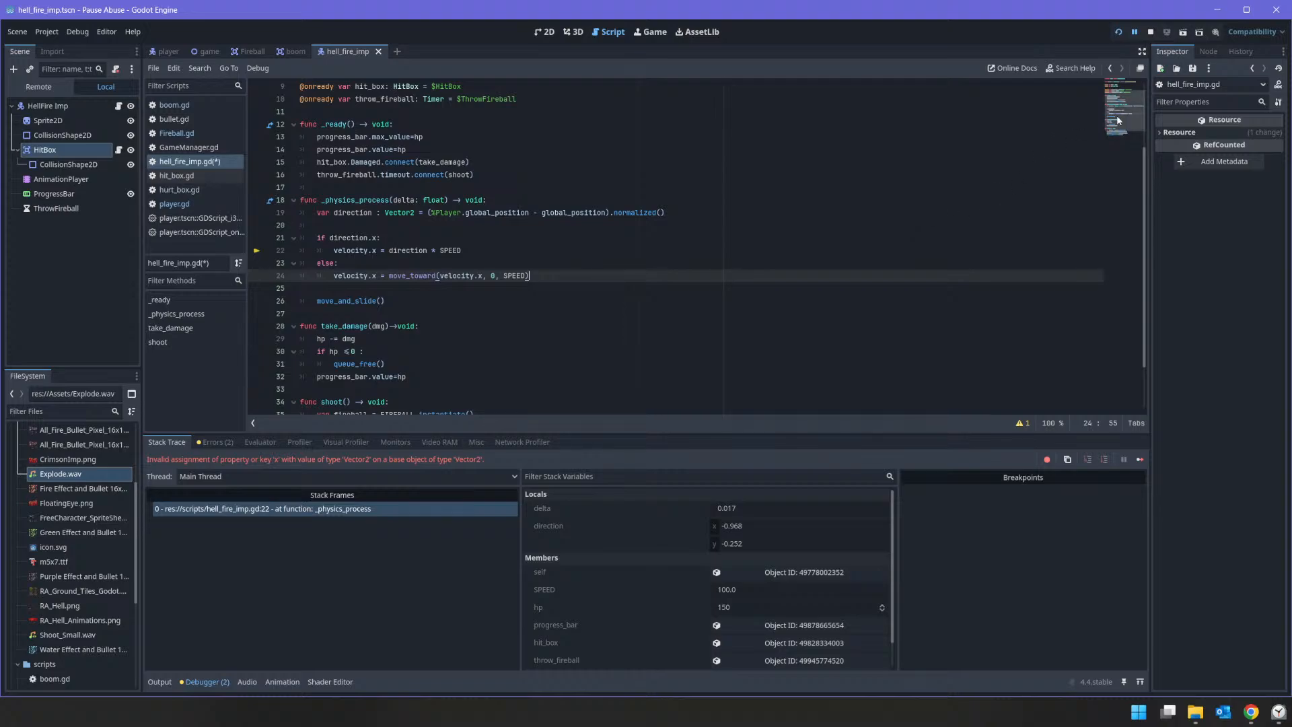
left_click(1151, 33)
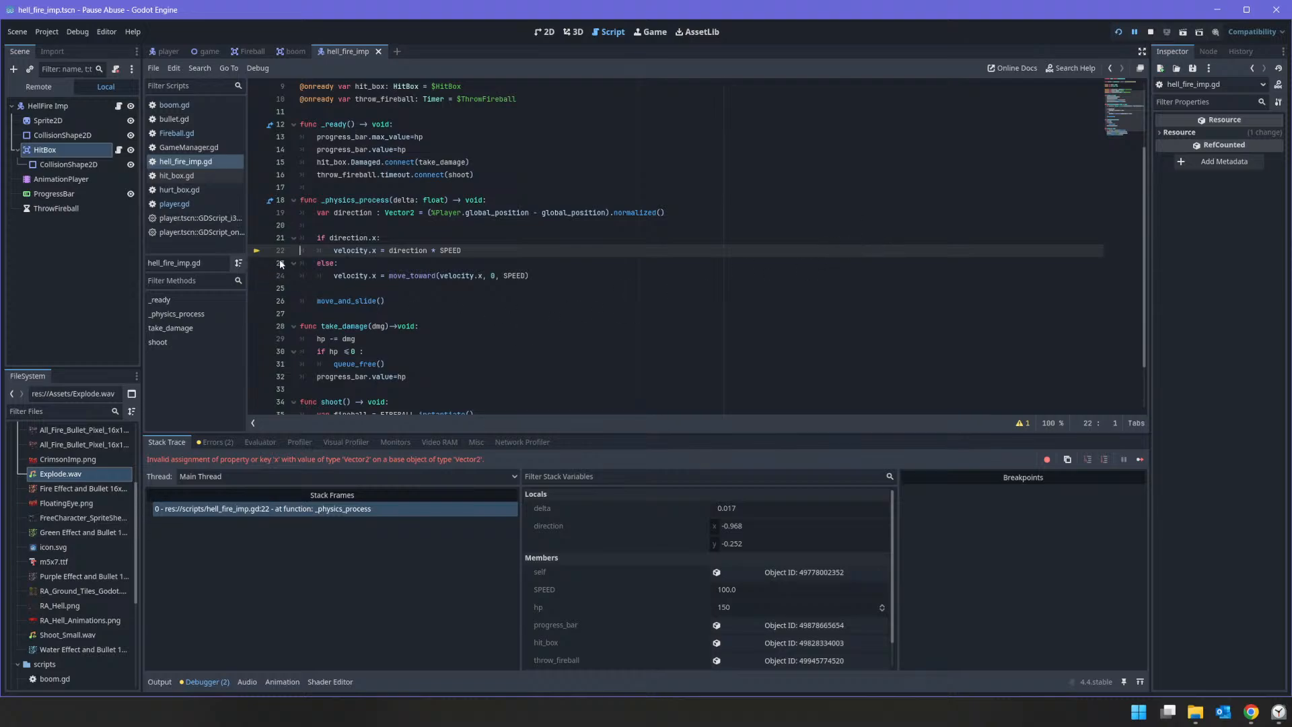
Step: Remove the if condition and the whole else branch from _physics_process, leaving velocity.x = direction * SPEED unindented, and stop the game
left_click(377, 238)
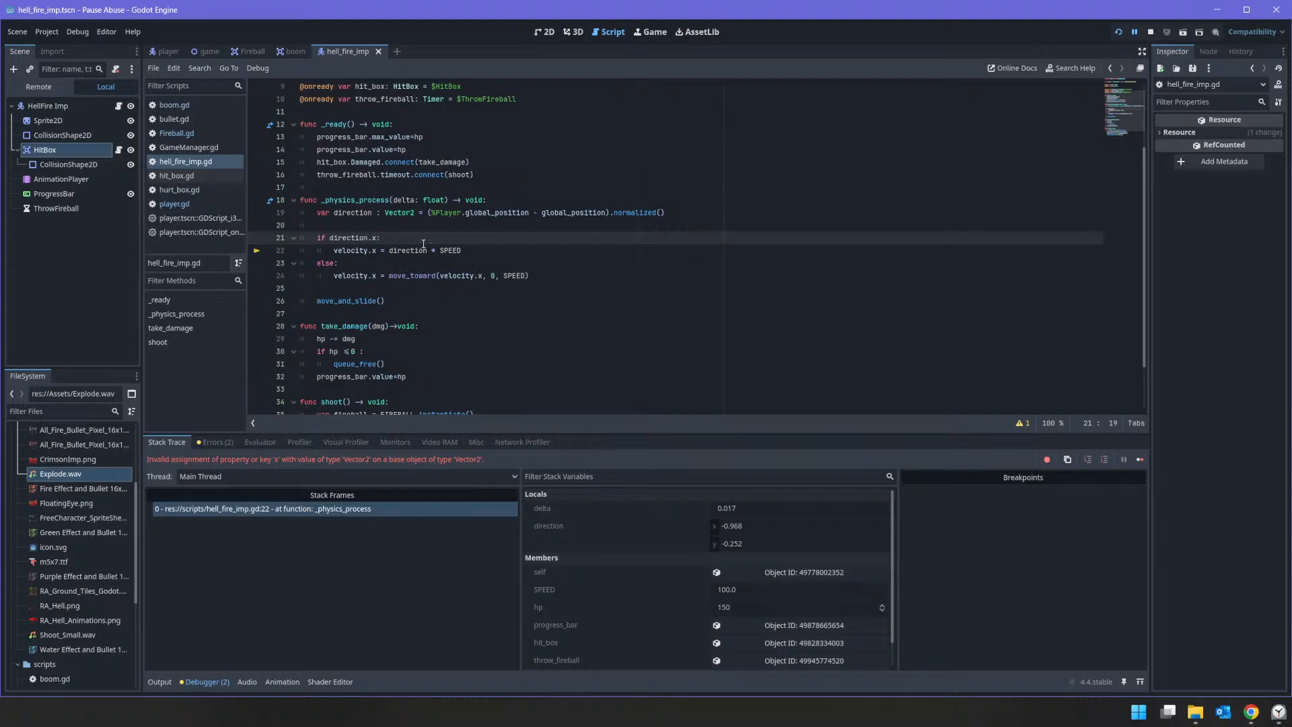
key("shift+Home")
key("Delete")
key("Delete")
key("Delete")
key("shift+Down")
key("shift+Down")
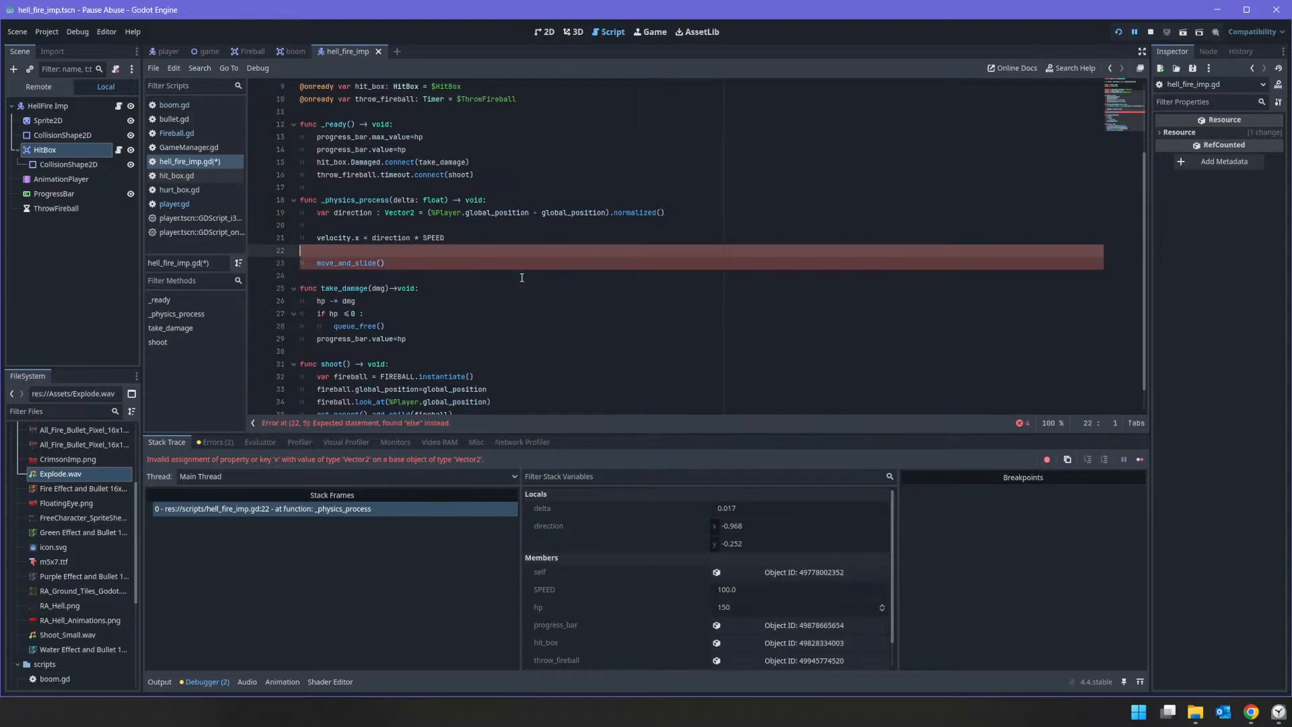
key("Delete")
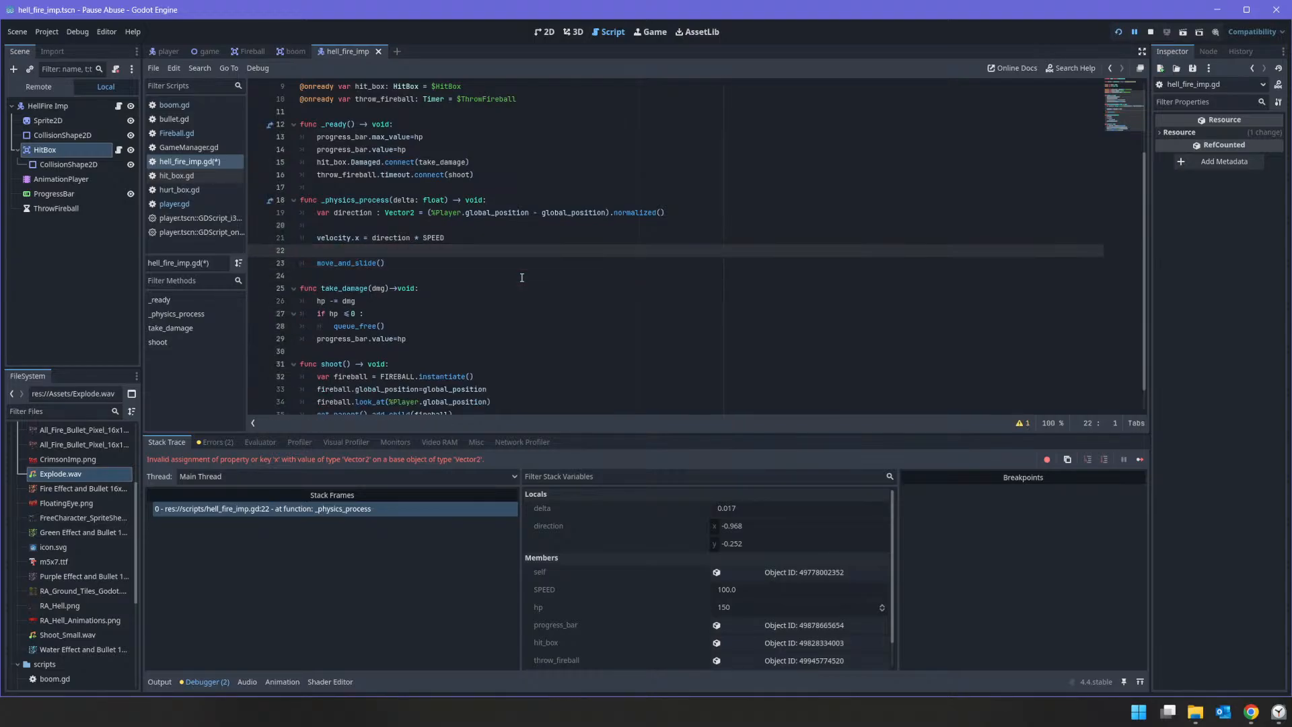
left_click(1149, 31)
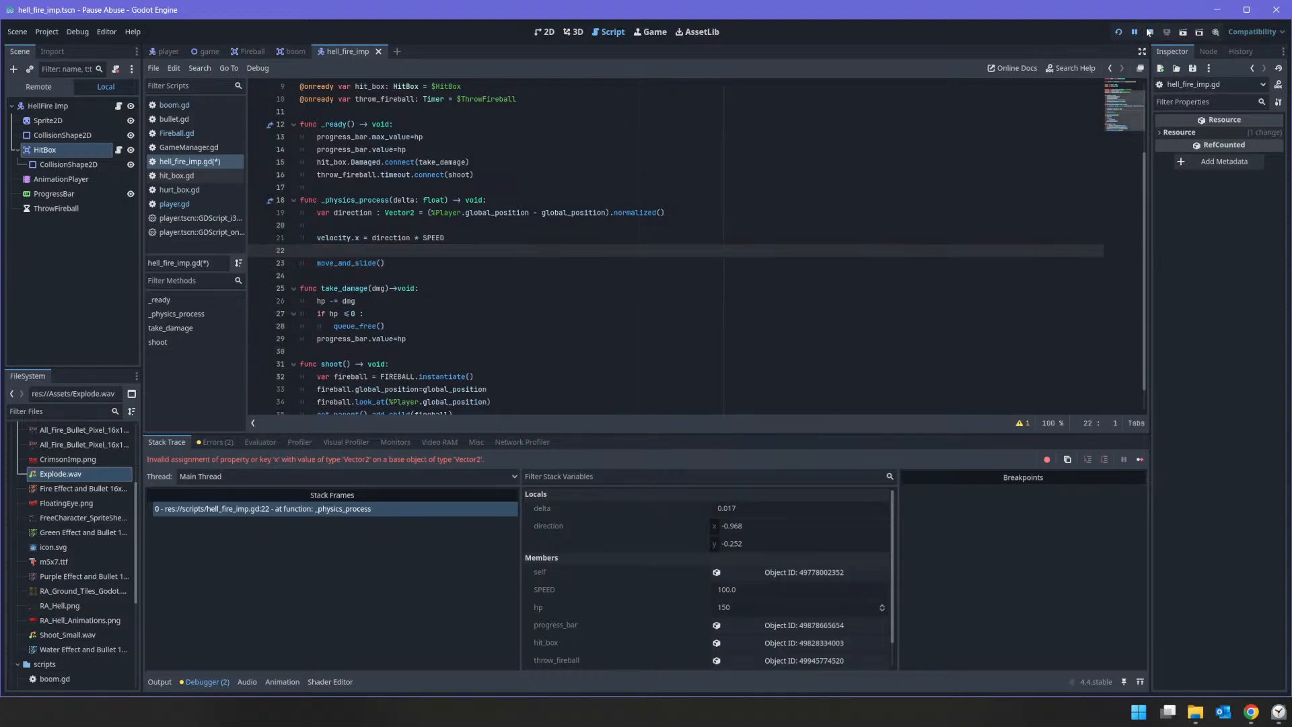
Step: In _physics_process of hell_fire_imp.gd, change velocity.x to velocity so the line reads velocity = direction * SPEED
left_click(350, 237)
key("Delete")
key("Delete")
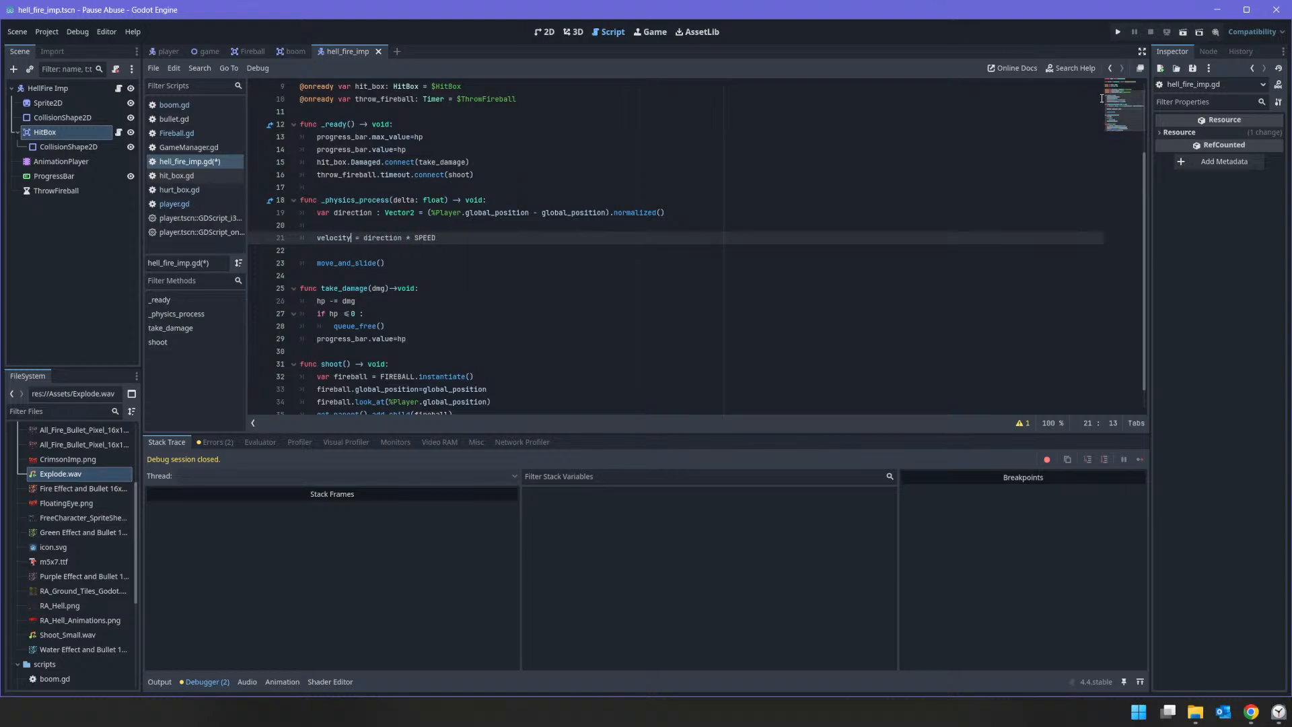
Step: Run the game, move the player around to test how the Hellfire Imp follows, and stop the game
left_click(1117, 32)
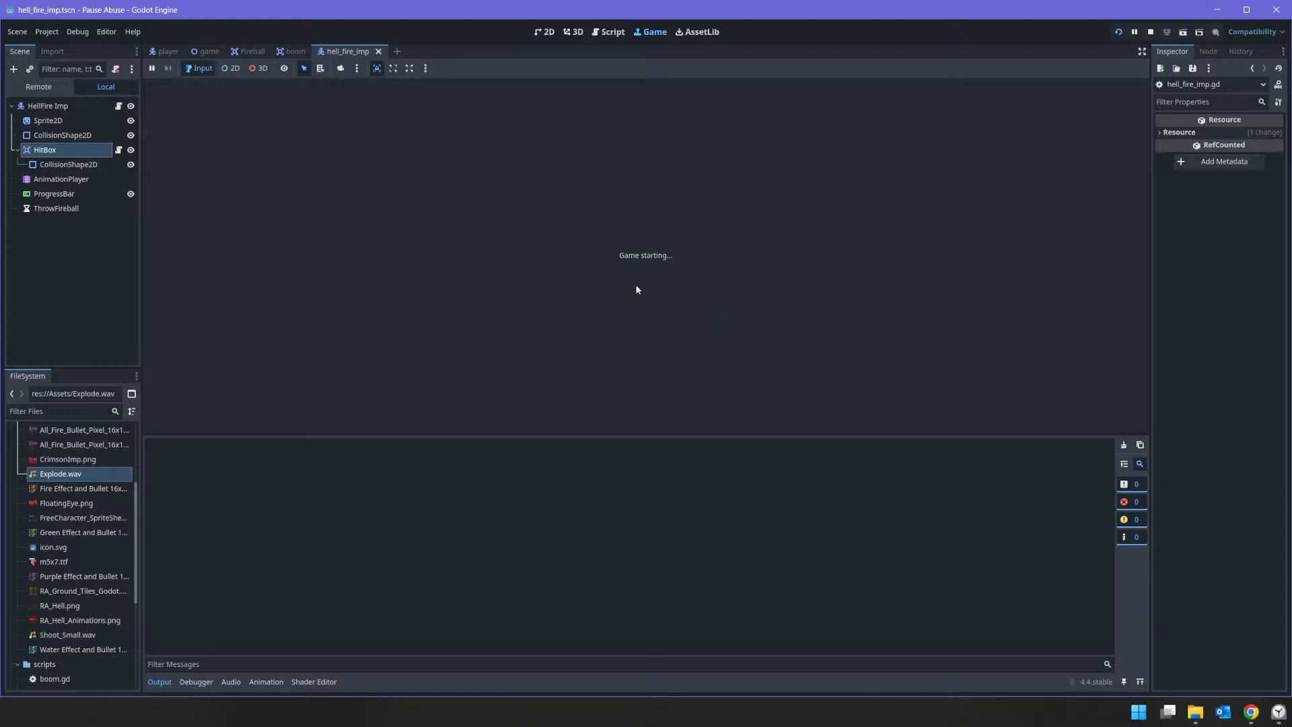
key("a")
key("s")
key("d")
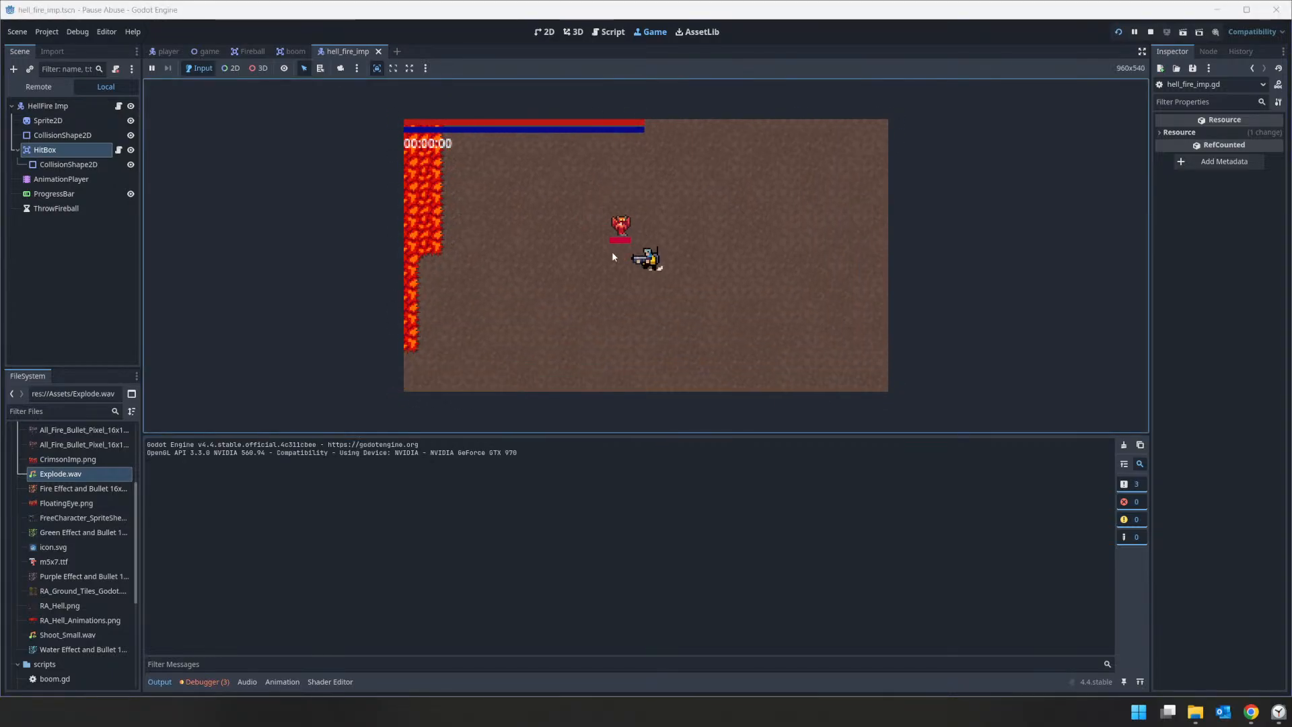
key("d")
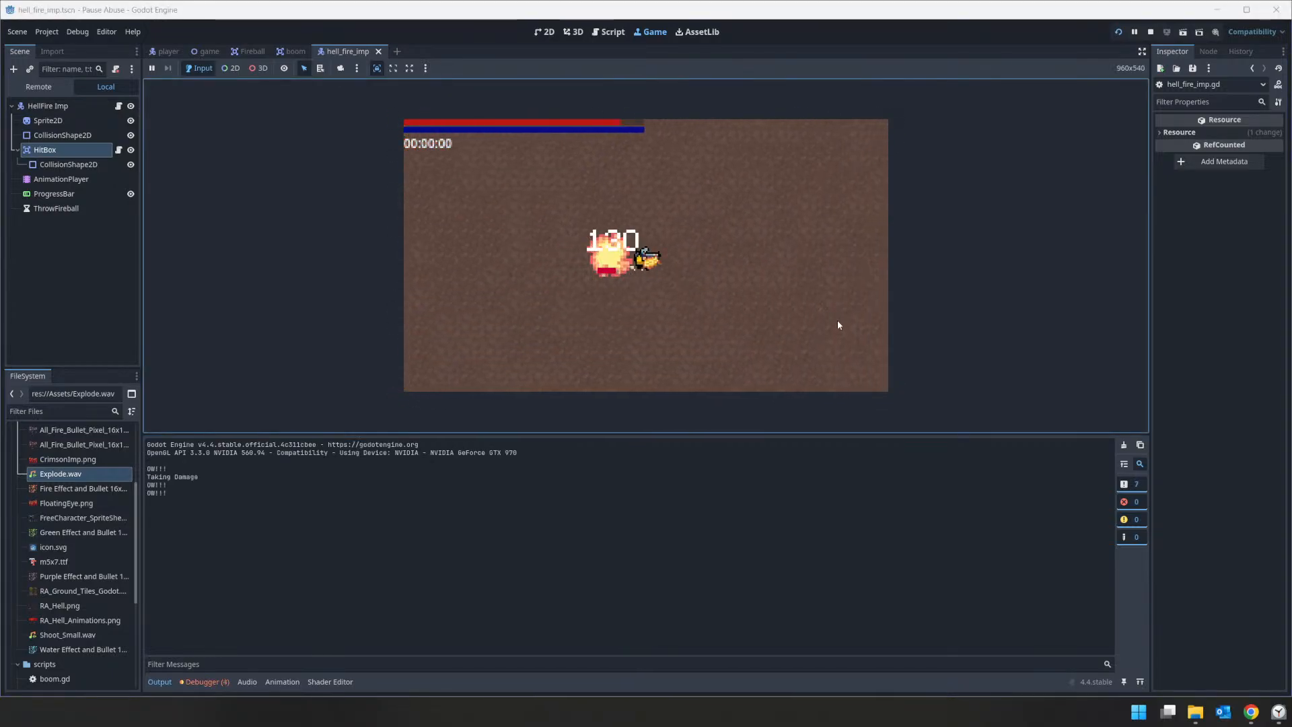
key("d")
key("a")
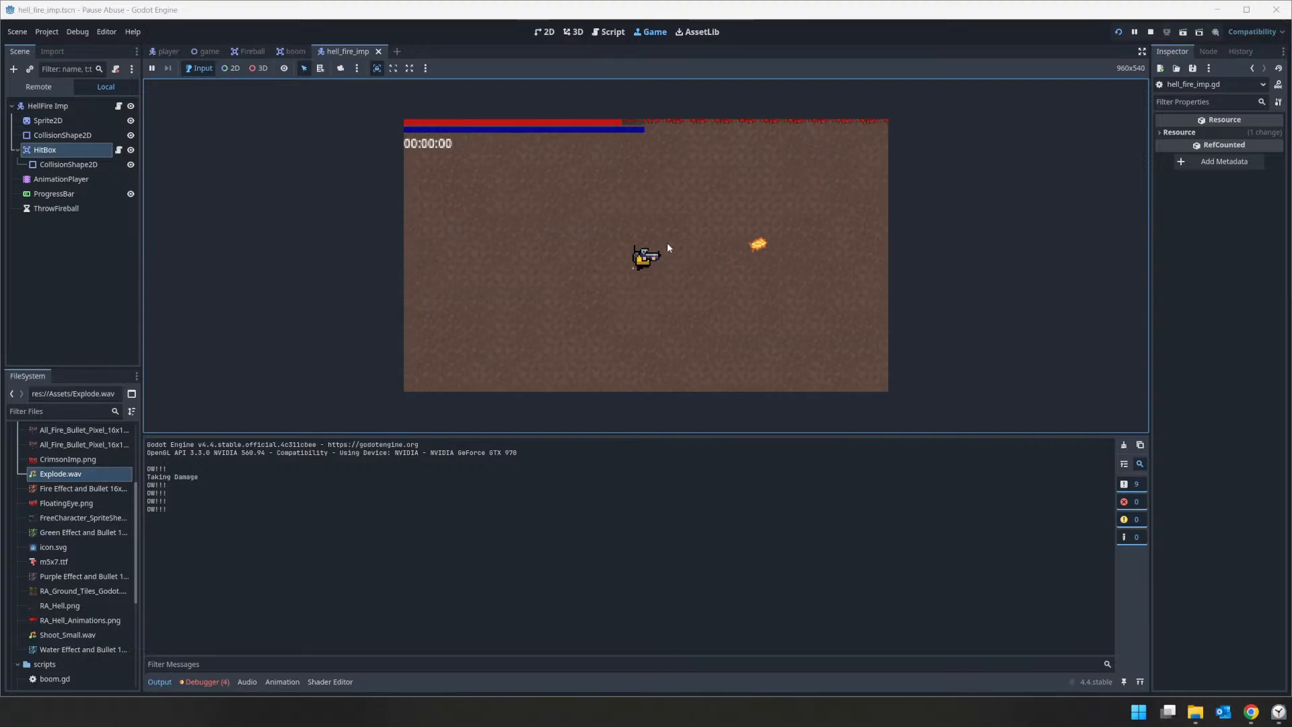
key("a")
key("w")
key("d")
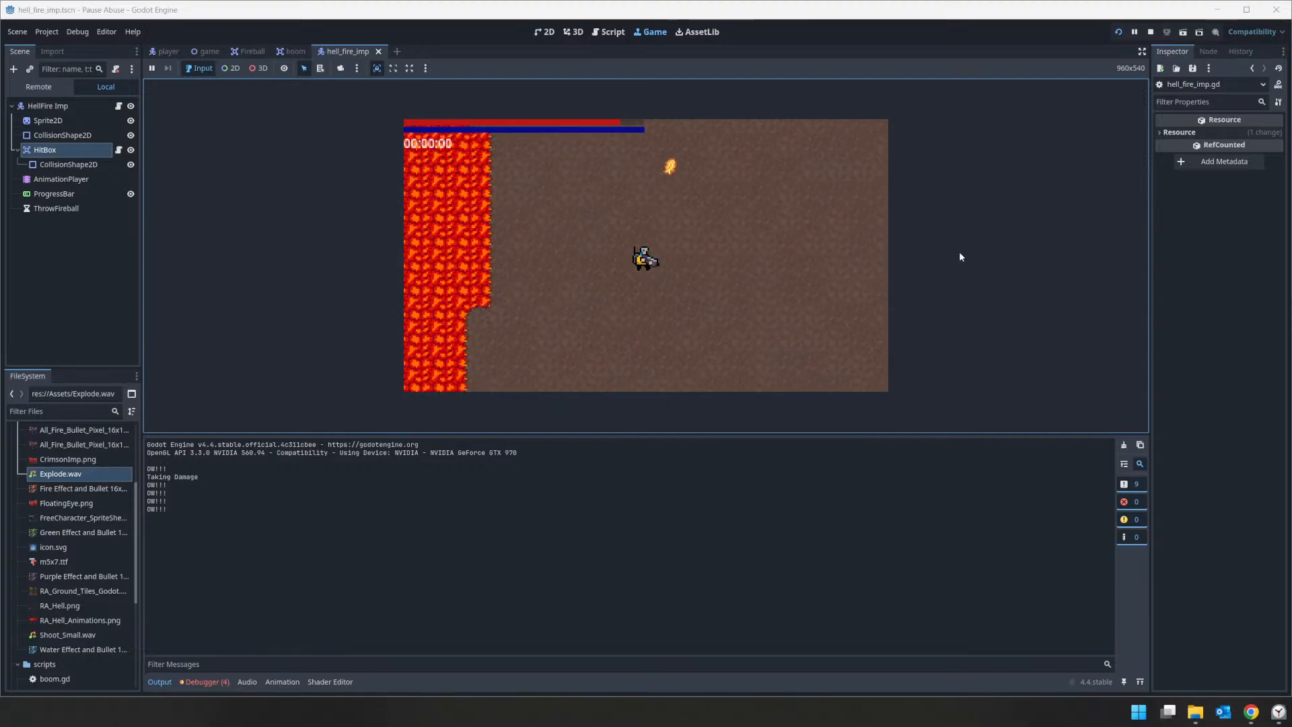
left_click(1150, 33)
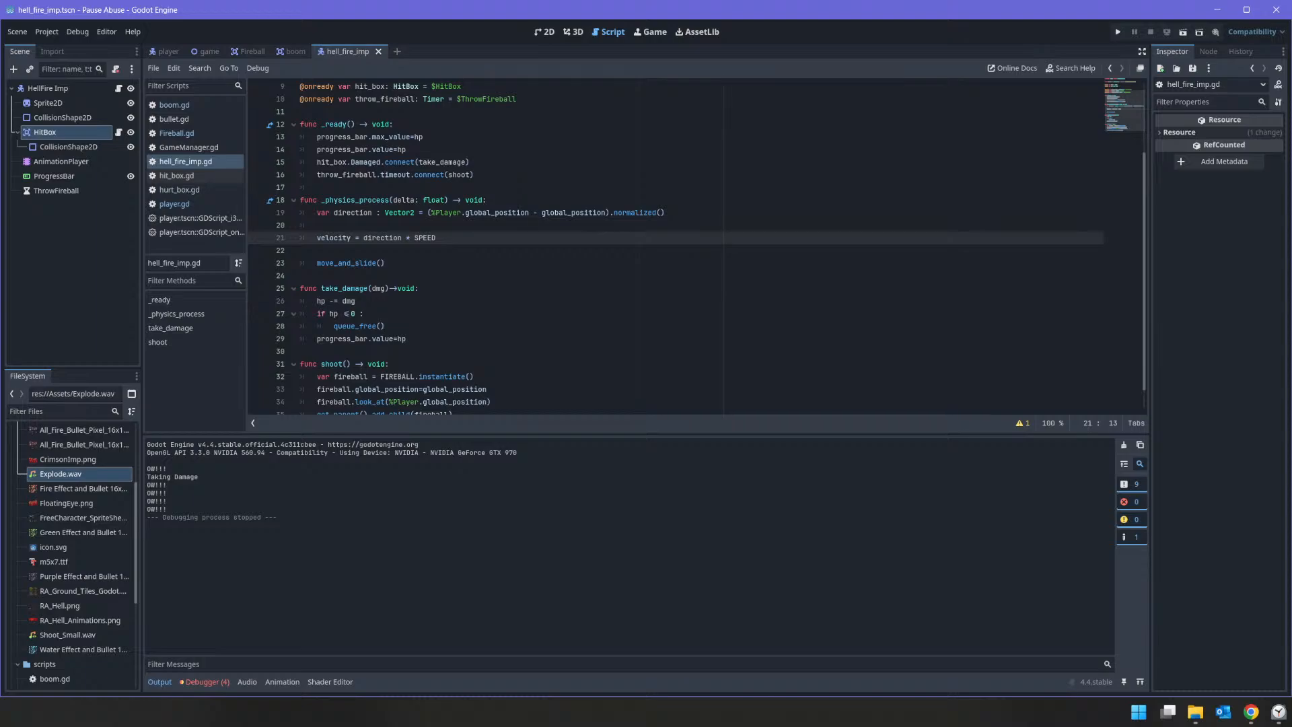
Step: Switch to the Trello board in Chrome, mark Add Movement as done on the Hellfire Imp card, and close the card
left_click(1277, 712)
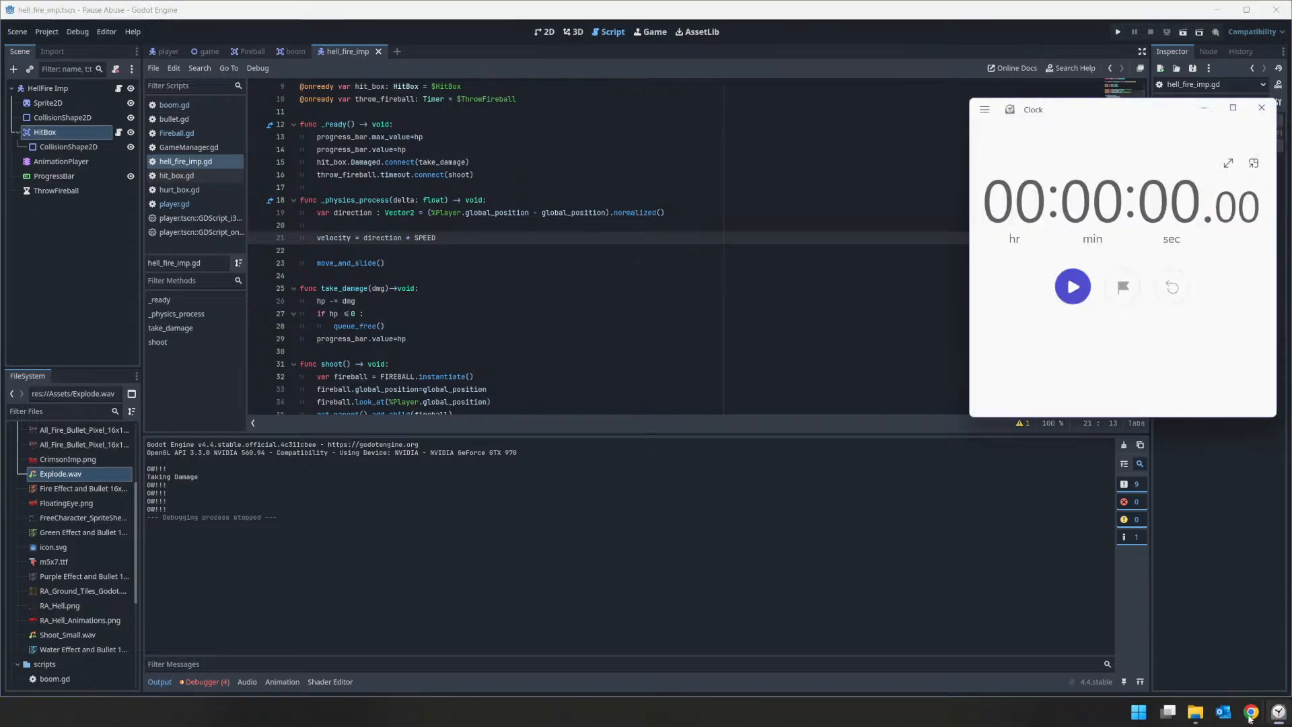
mouse_move(1250, 714)
left_click(1206, 656)
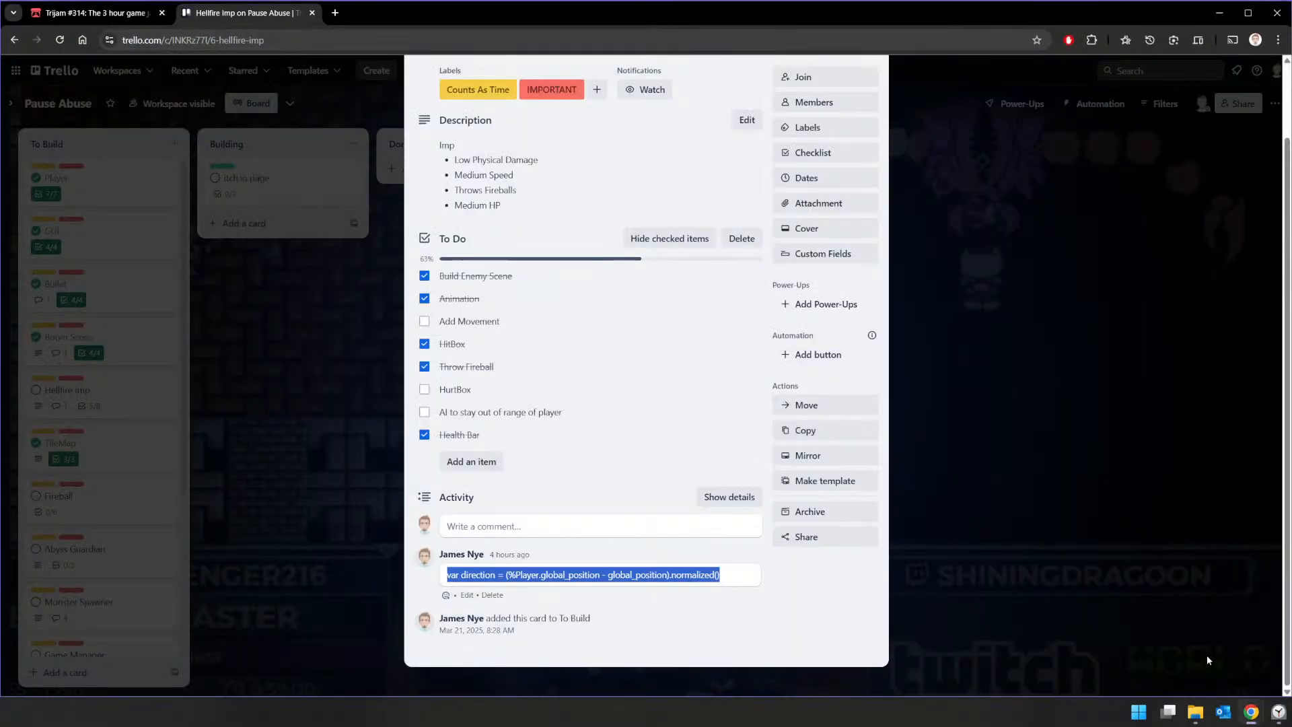
left_click(424, 321)
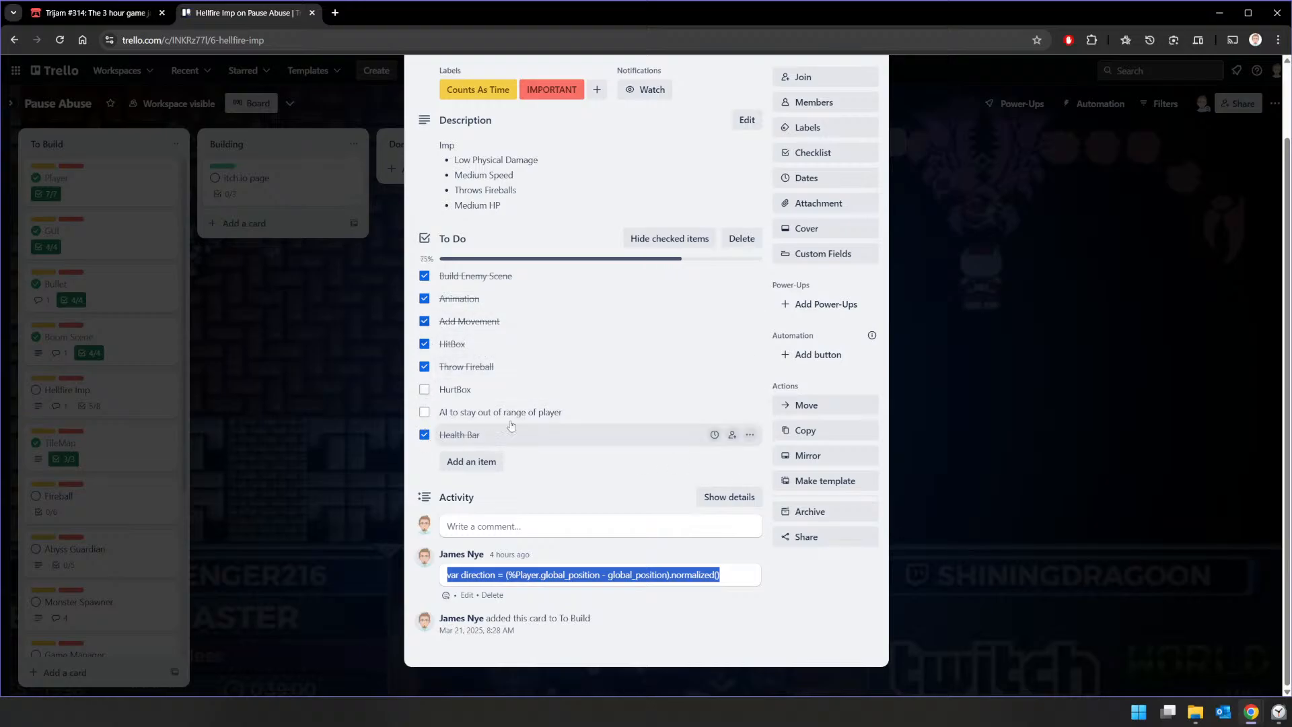
left_click(948, 438)
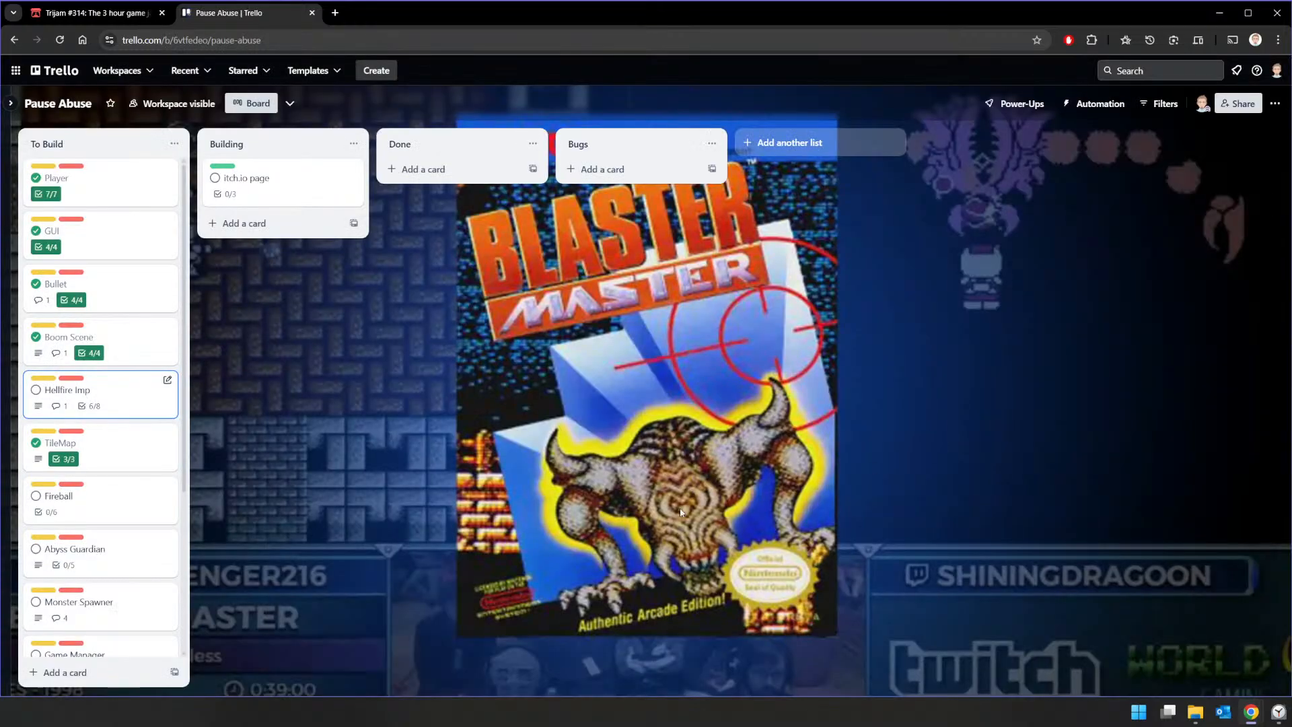
Step: On the Fireball card, mark Build Fireball Scene, Add Movement, HurtBox and Animation as done, and close the card
left_click(106, 510)
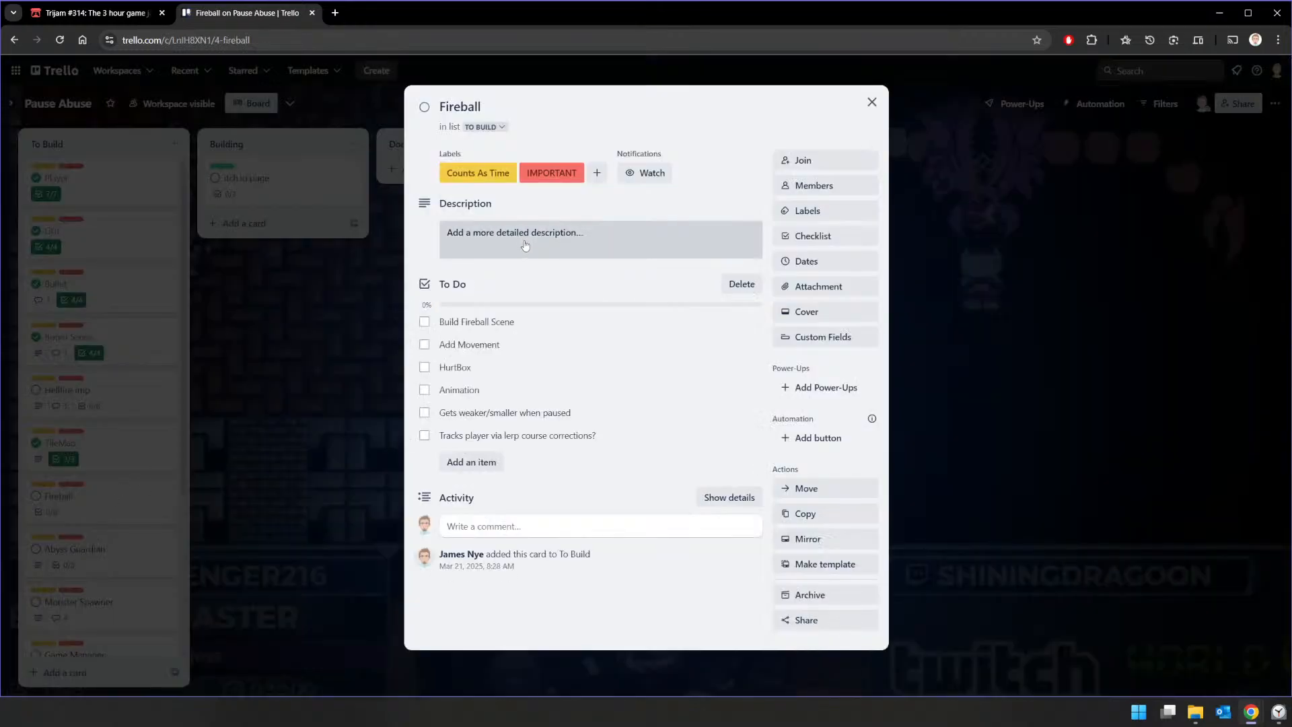
left_click(424, 322)
left_click(423, 344)
left_click(424, 368)
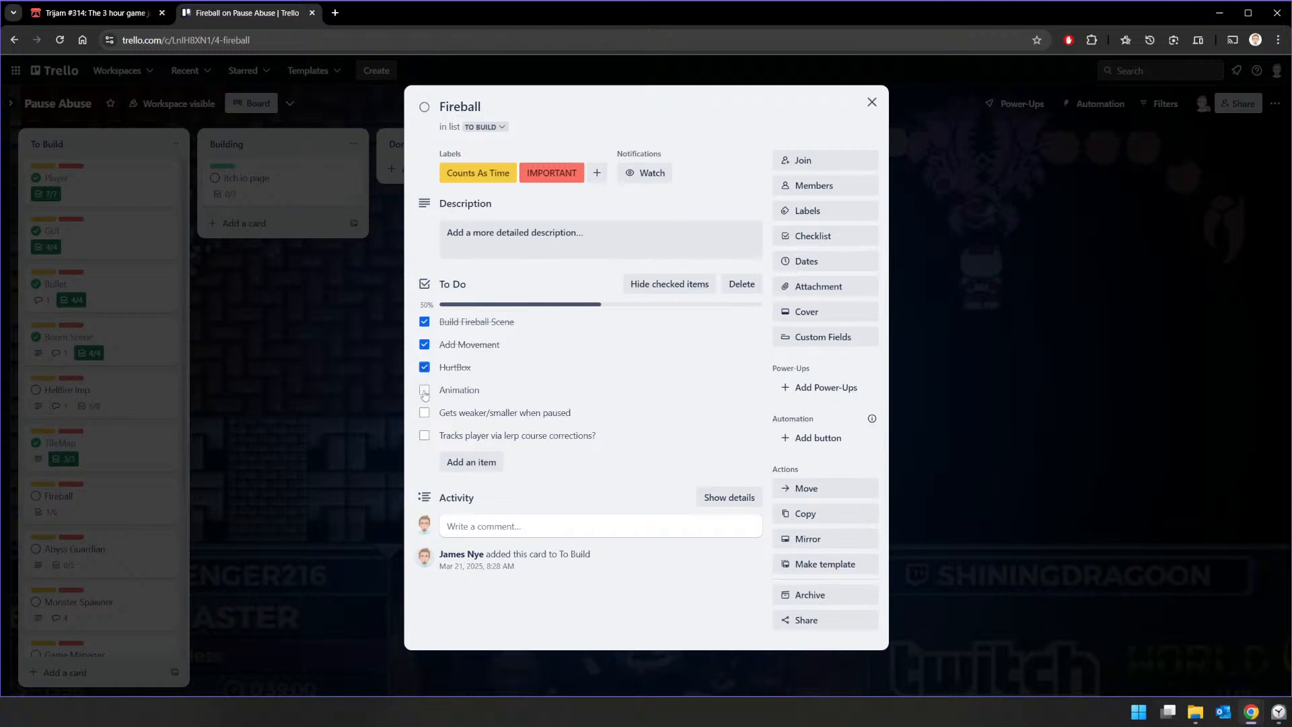
left_click(424, 390)
left_click(872, 102)
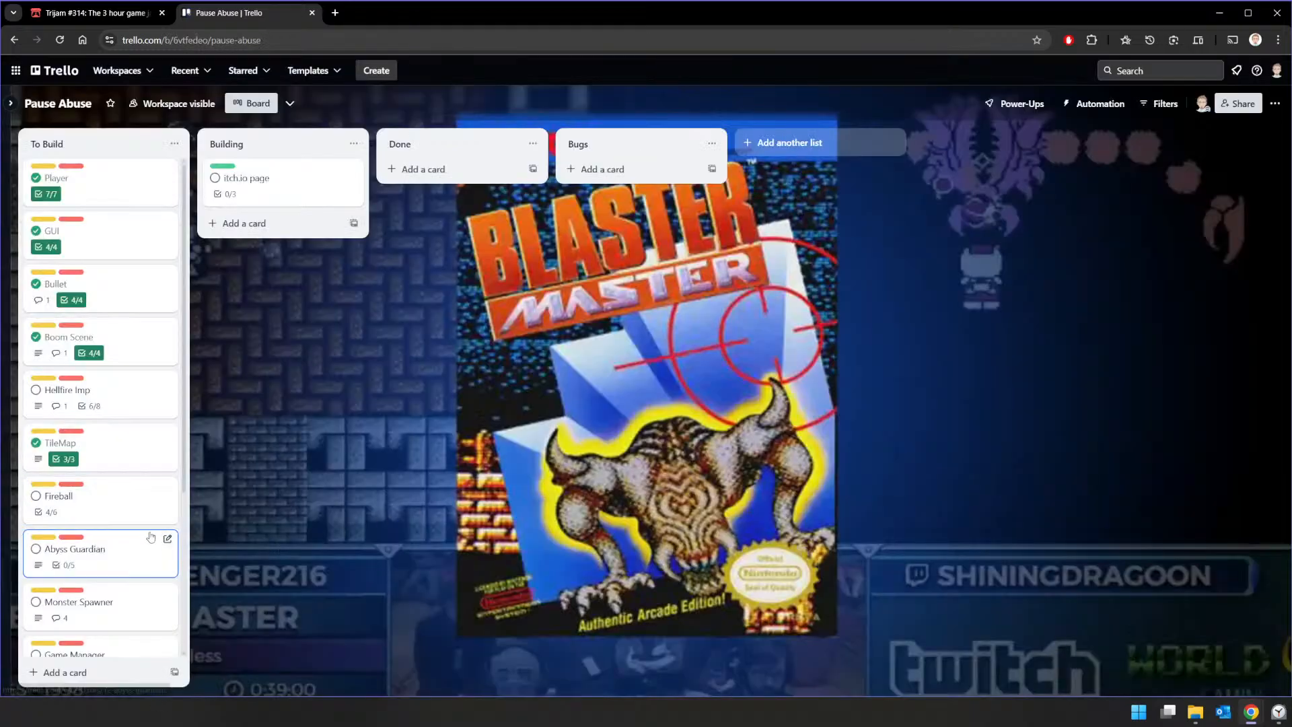
Step: Review the Game Manager card and the remaining cards in the To Build list
scroll(134, 504, "down", 2)
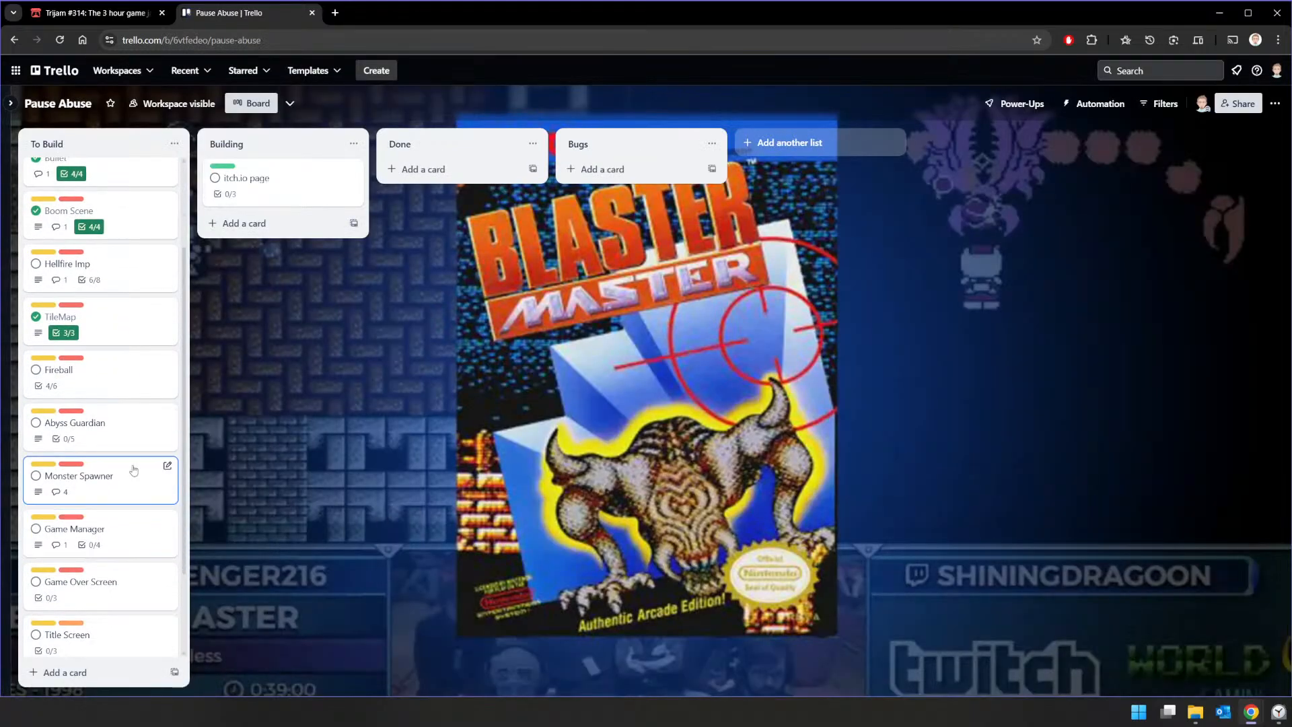
left_click(109, 522)
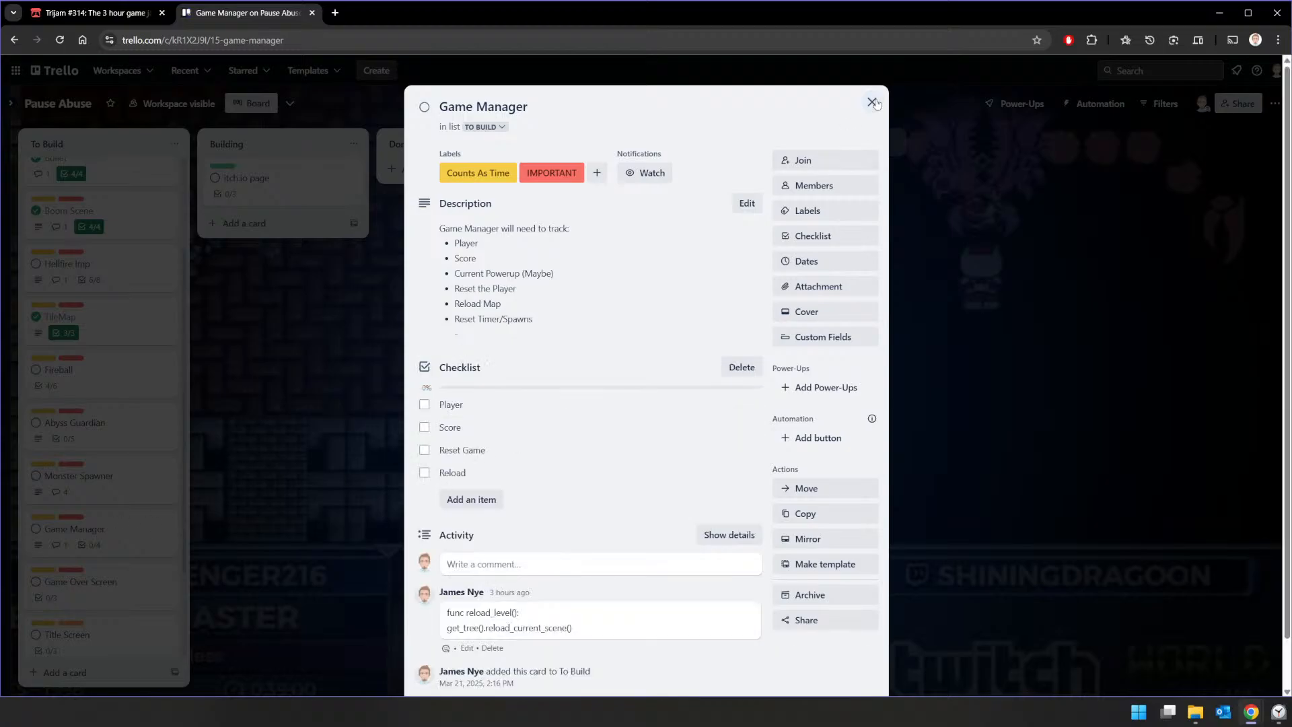
left_click(872, 101)
scroll(133, 586, "down", 1)
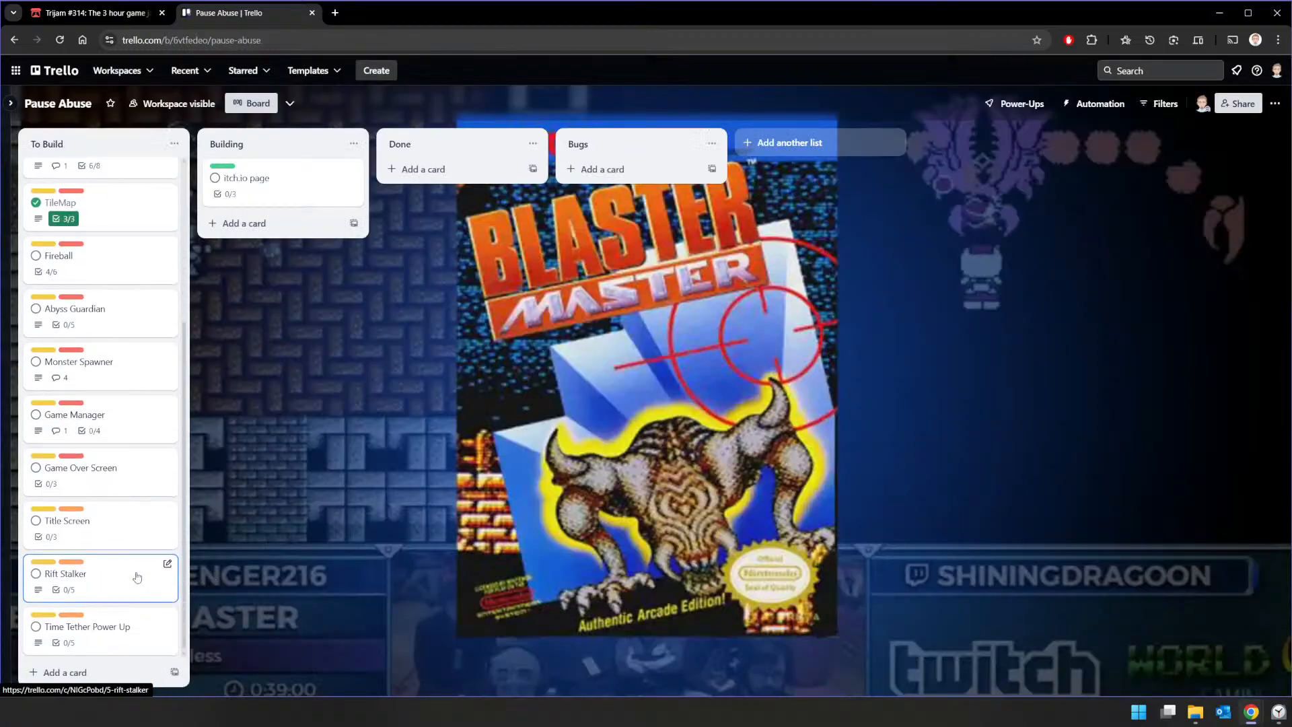
scroll(137, 575, "up", 4)
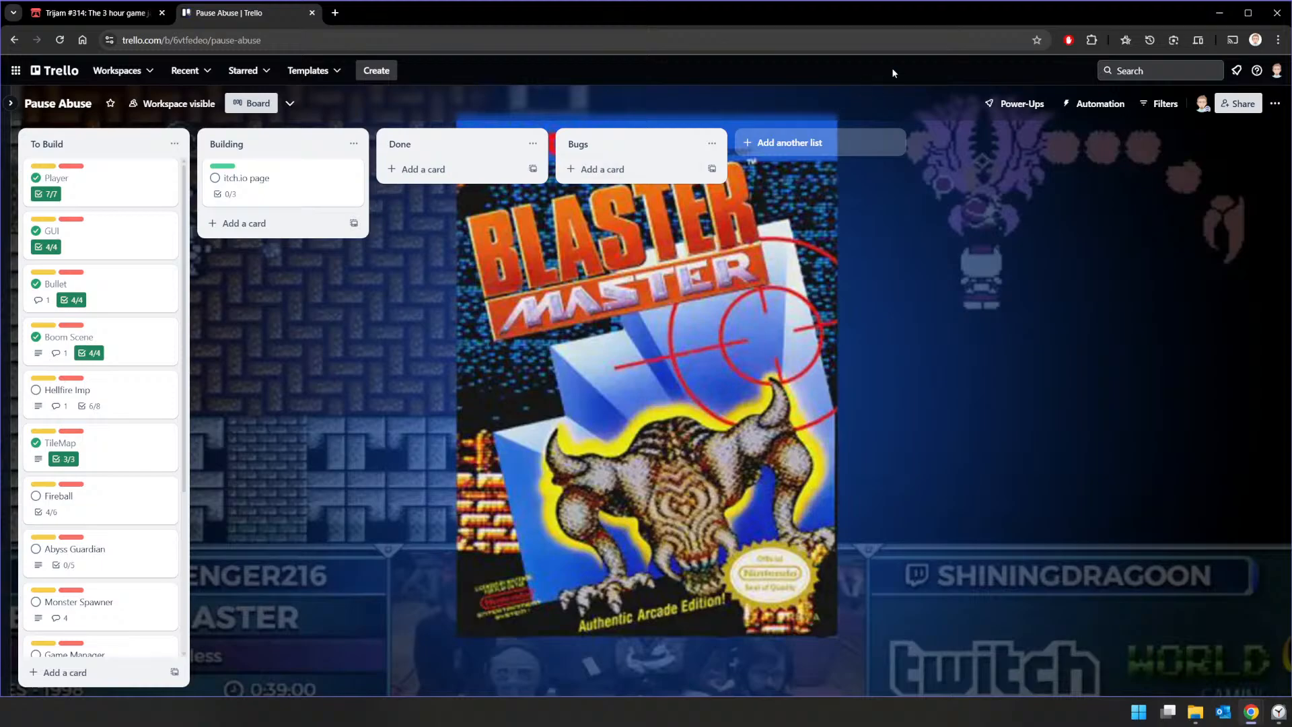